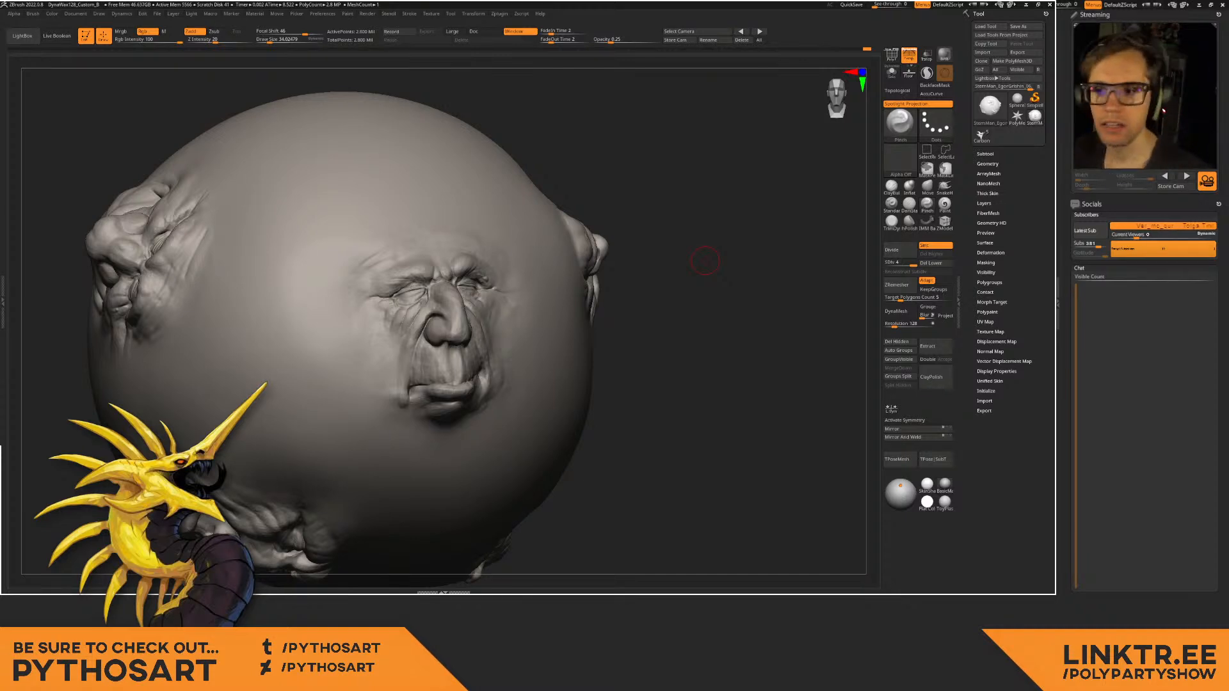
Switch from the sphere sculpt to the horned creature head and frame it in the view.
mouse_move(705, 261)
left_mouse_down()
mouse_move(613, 245)
mouse_move(643, 320)
mouse_move(665, 307)
mouse_move(643, 365)
mouse_move(645, 310)
mouse_move(722, 241)
left_mouse_up()
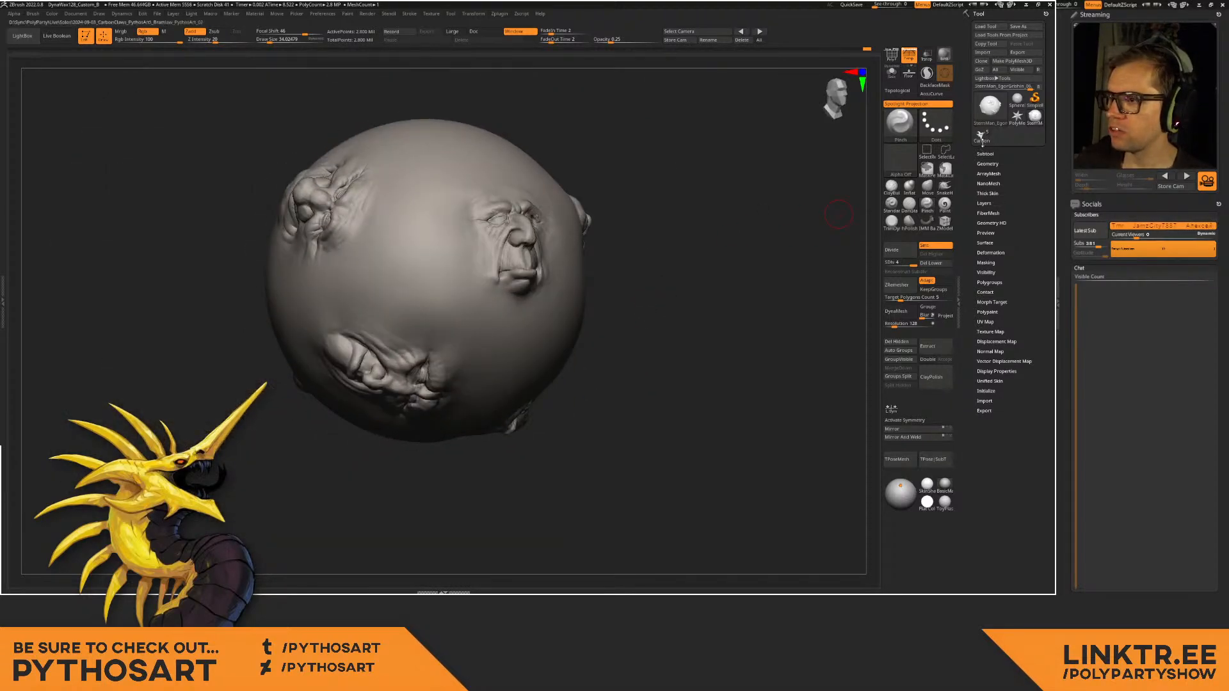
left_click(982, 137)
key("f")
mouse_move(637, 246)
left_mouse_down()
mouse_move(598, 223)
mouse_move(590, 280)
mouse_move(609, 276)
mouse_move(533, 286)
mouse_move(516, 307)
mouse_move(608, 285)
mouse_move(651, 294)
left_mouse_up()
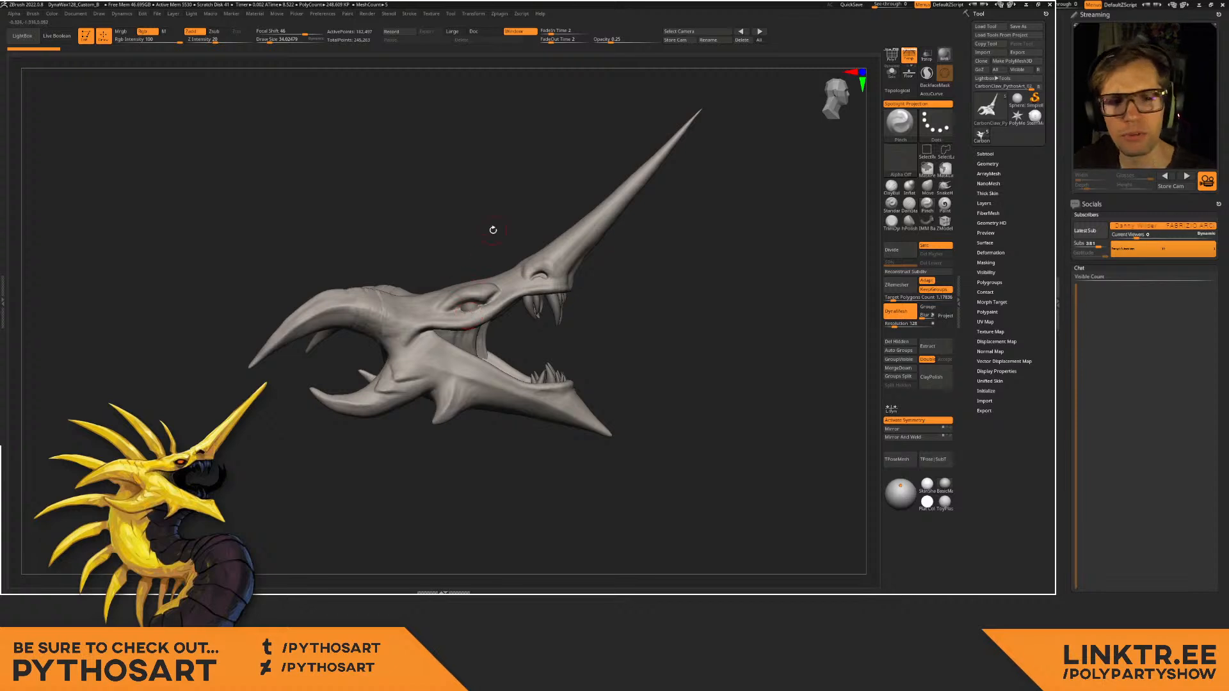
Pull the brow ridge above the creature's eye into shape with the Move brush.
mouse_move(509, 299)
left_mouse_down()
mouse_move(463, 311)
mouse_move(465, 210)
left_mouse_up()
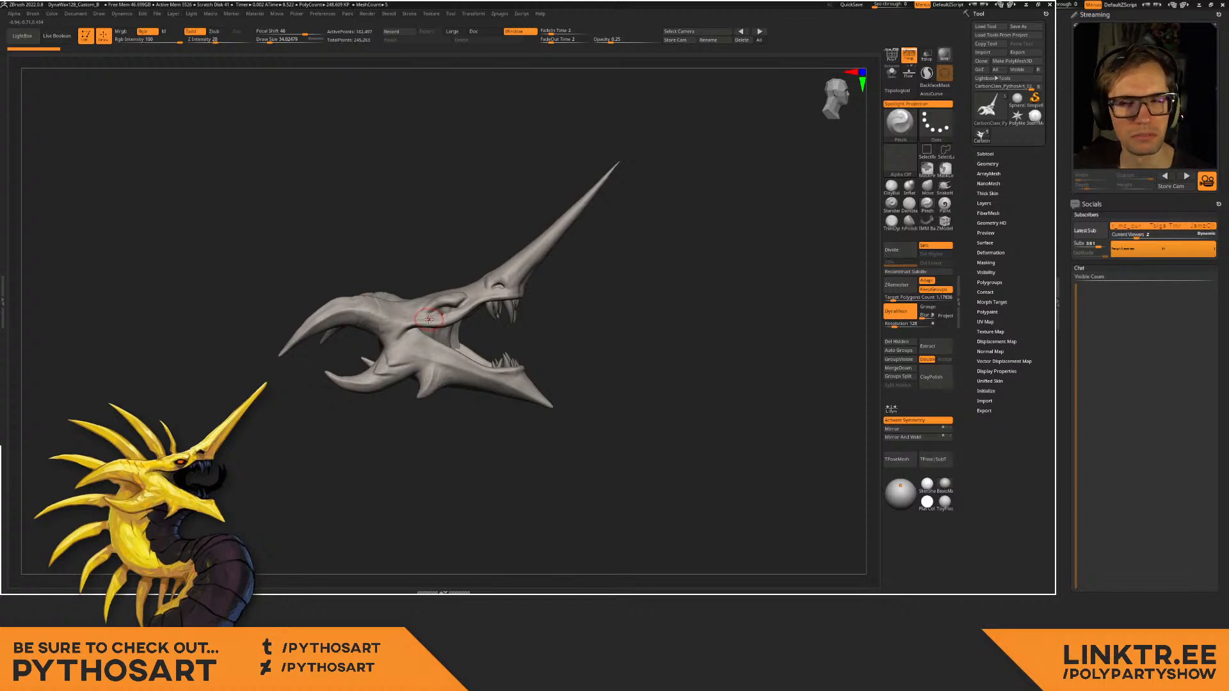
mouse_move(434, 321)
right_mouse_down()
mouse_move(448, 371)
mouse_move(444, 282)
mouse_move(472, 311)
mouse_move(441, 311)
mouse_move(442, 128)
right_mouse_up()
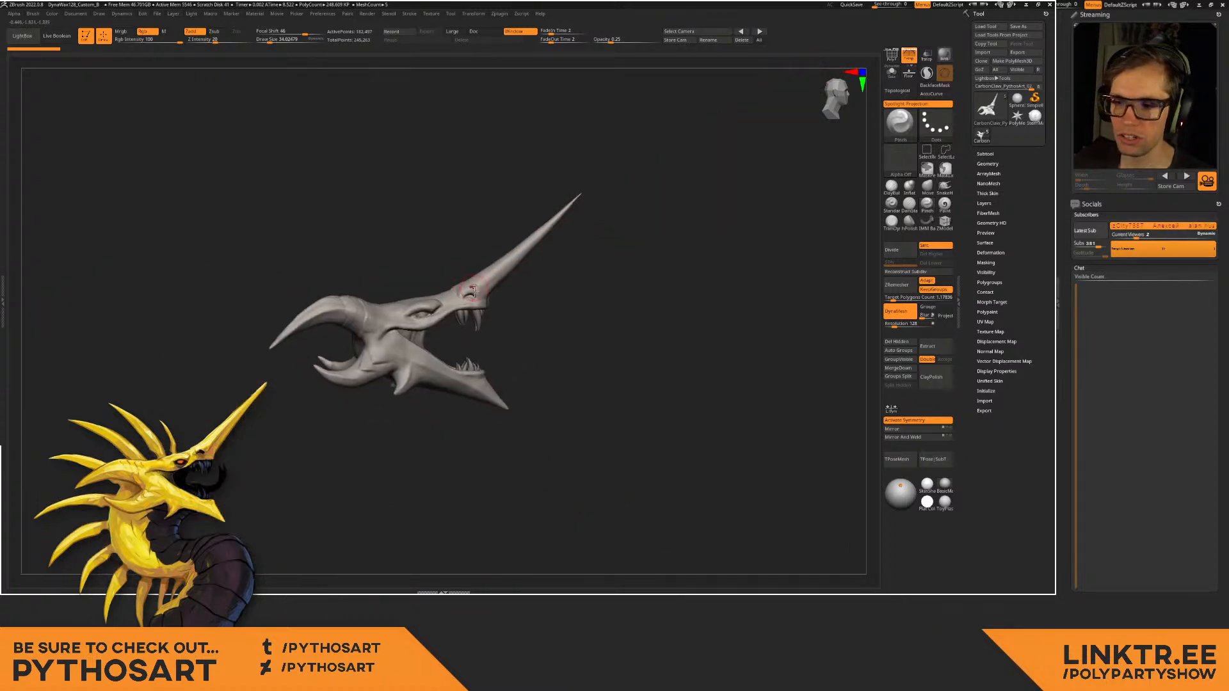
right_click_drag(477, 282, 456, 423)
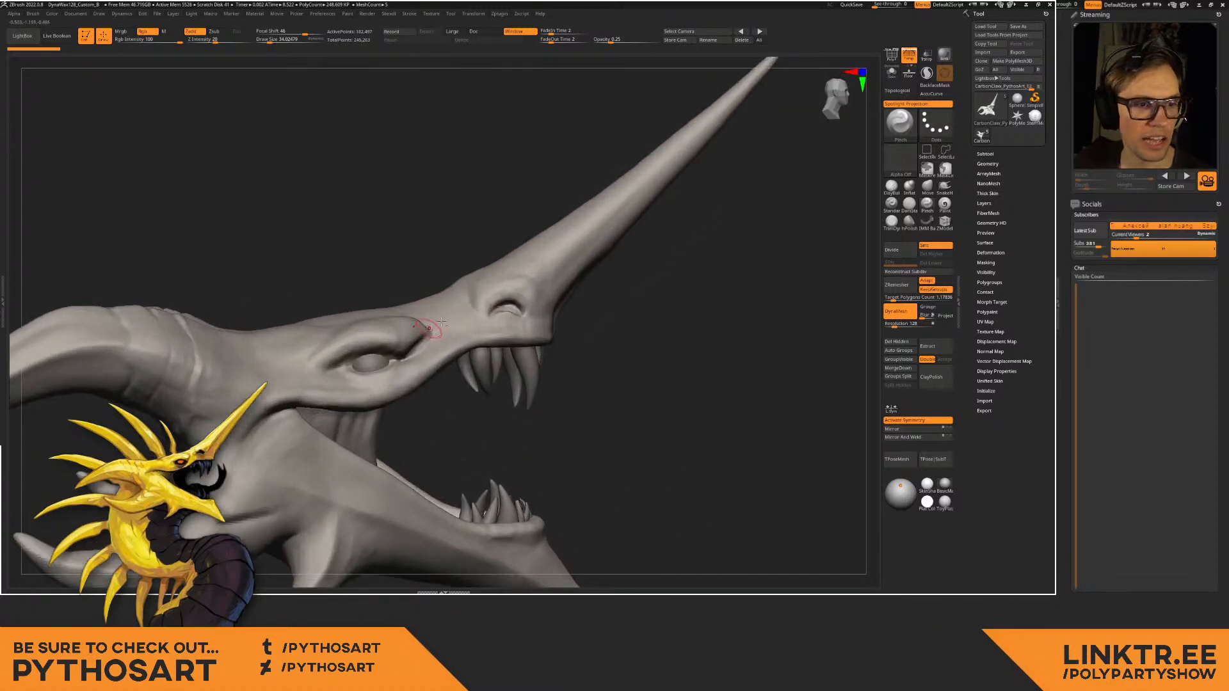
right_click_drag(425, 332, 471, 304)
left_click(926, 188)
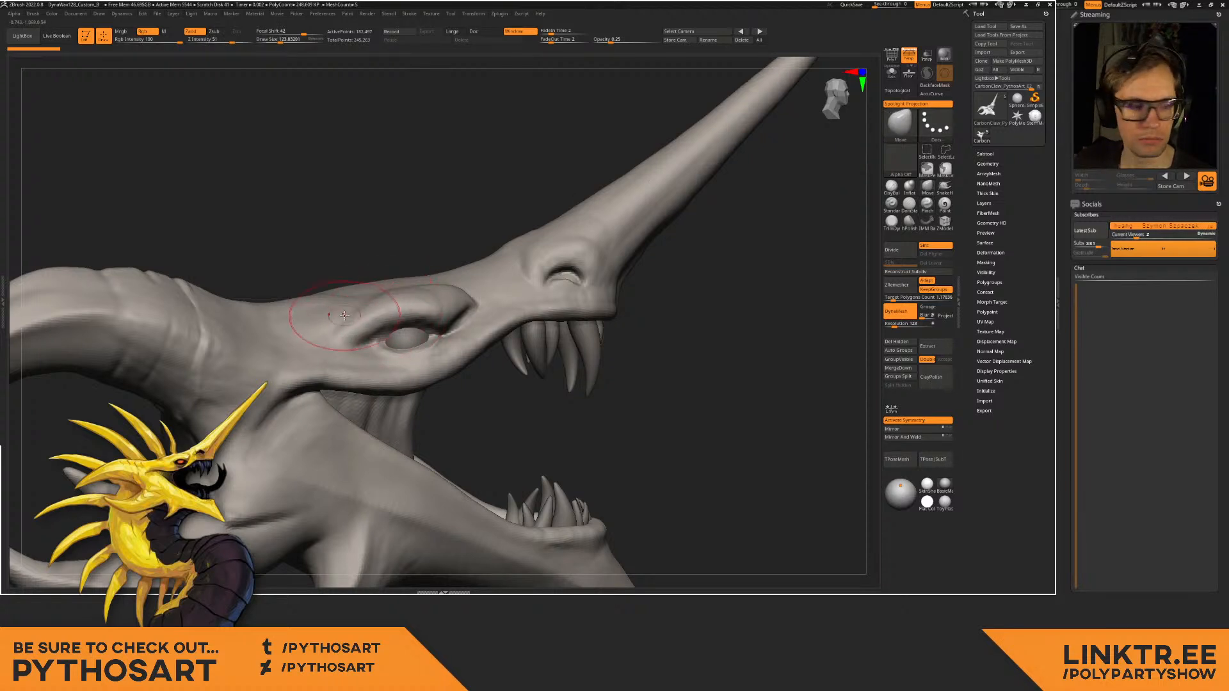
key("s")
mouse_move(345, 316)
left_mouse_down()
mouse_move(367, 325)
mouse_move(420, 292)
left_mouse_up()
Refine the upper eyelid and eye socket with the Move brush, and smooth the area around the eye.
key("s")
key("s")
left_click_drag(385, 344, 388, 338)
left_click_drag(443, 288, 441, 297)
mouse_move(484, 347)
right_mouse_down("ctrl")
mouse_move(466, 307)
mouse_move(454, 321)
mouse_move(464, 292)
mouse_move(465, 467)
right_mouse_up("ctrl")
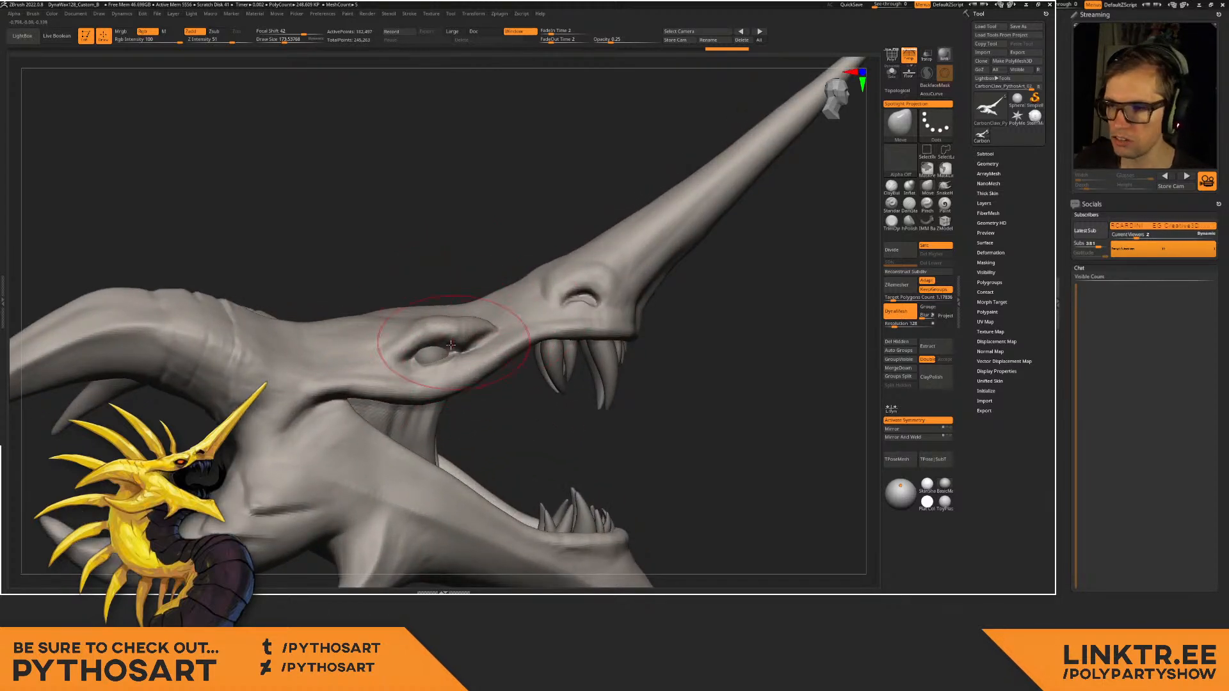
key("s")
left_click_drag(456, 350, 465, 351)
key("shift")
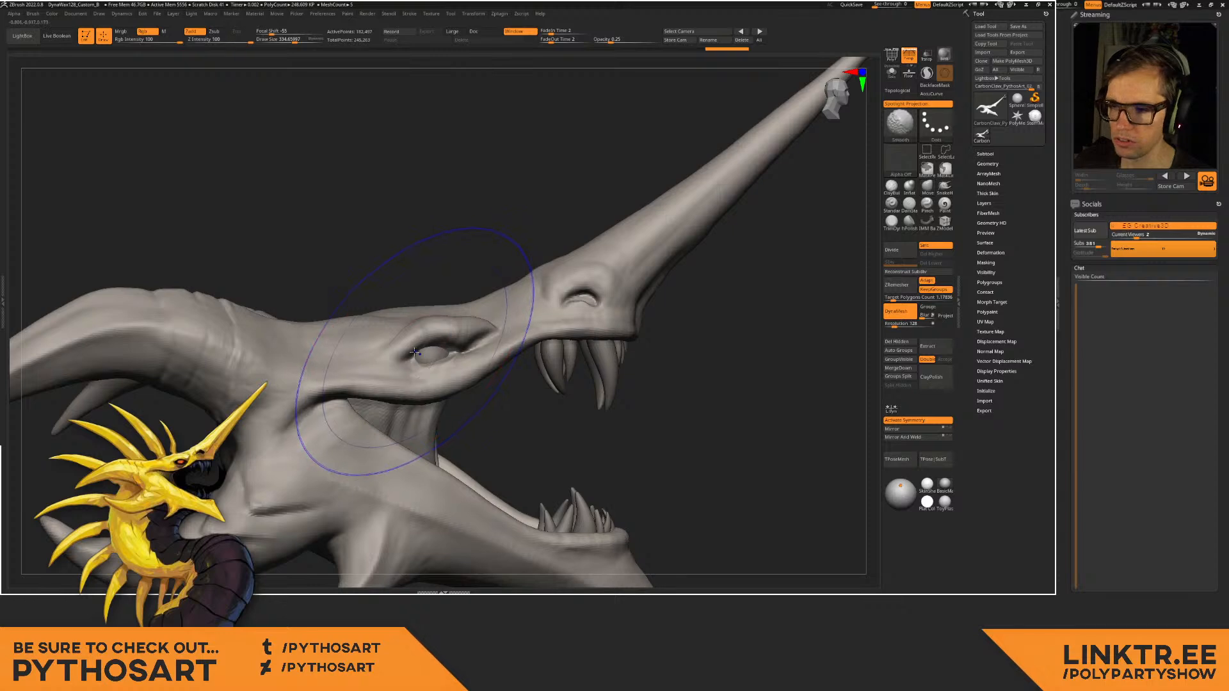
Try ZRemeshing the head with KeepGroups off and a target polygon count of 2.73271.
key("shift+f")
key("f")
right_click_drag(525, 265, 536, 275)
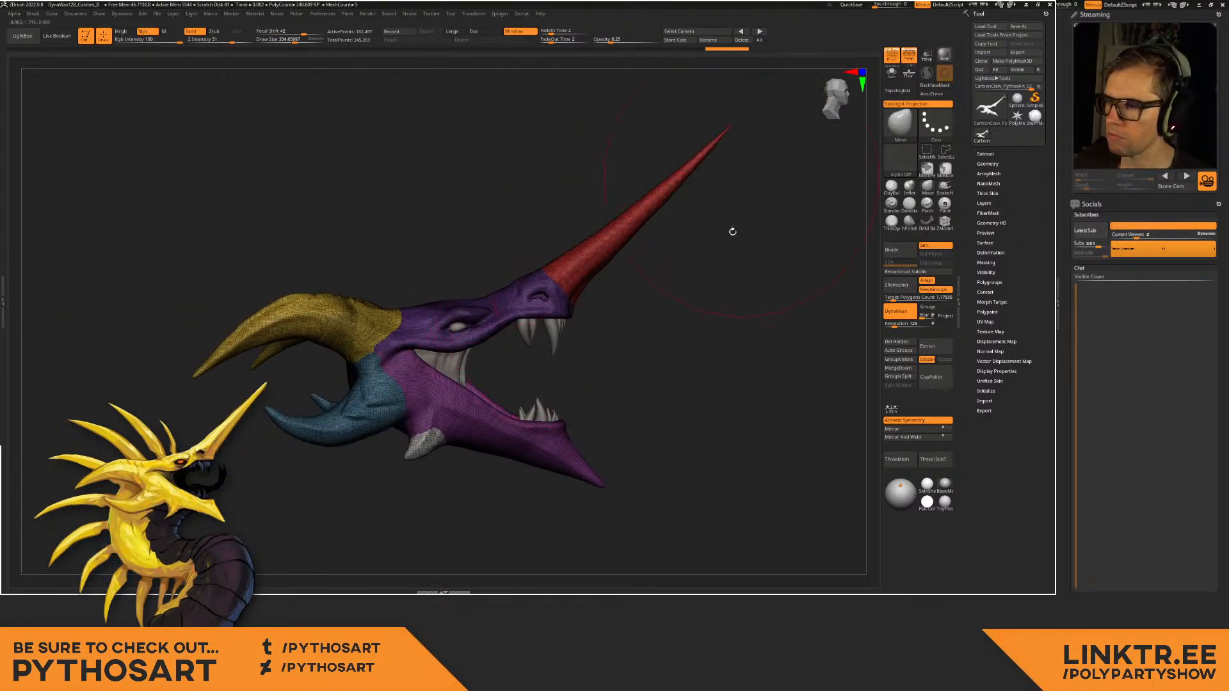
left_click(933, 289)
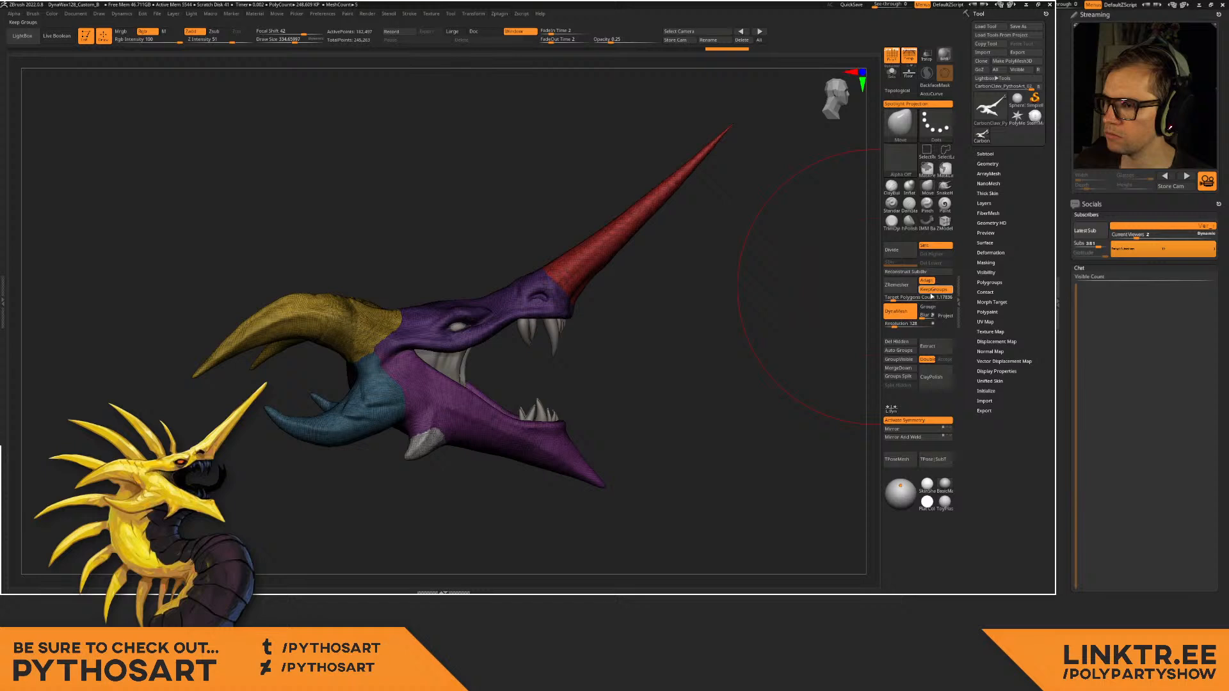
left_click(913, 297)
left_click(900, 287)
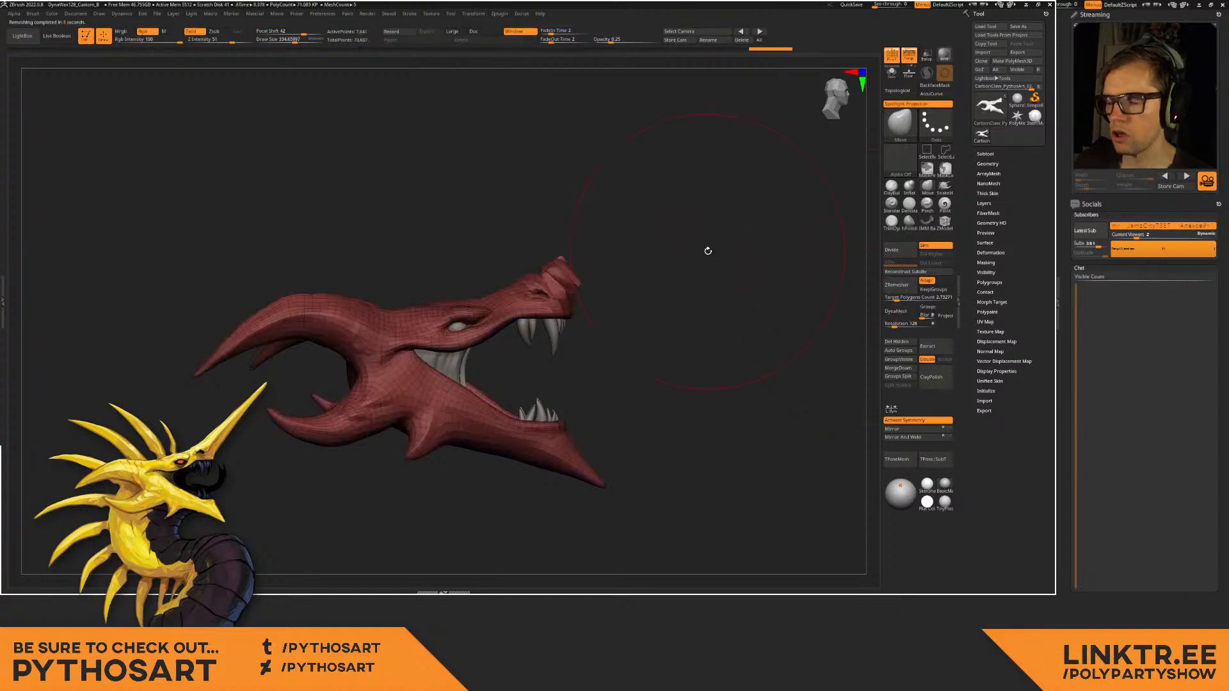
left_click_drag(640, 250, 591, 309)
key("ctrl+z")
Adjust and smooth the base of the nose horn, and re-DynaMesh the head.
left_click_drag(642, 179, 584, 247, "alt")
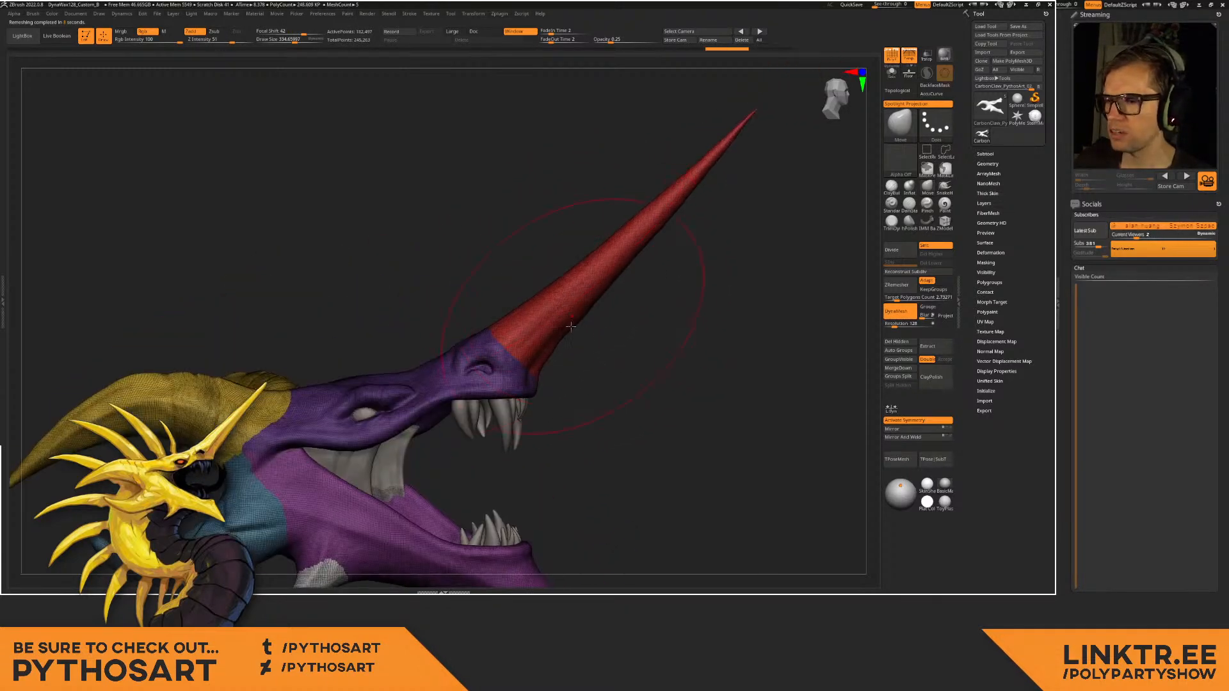
left_click_drag(580, 341, 603, 303)
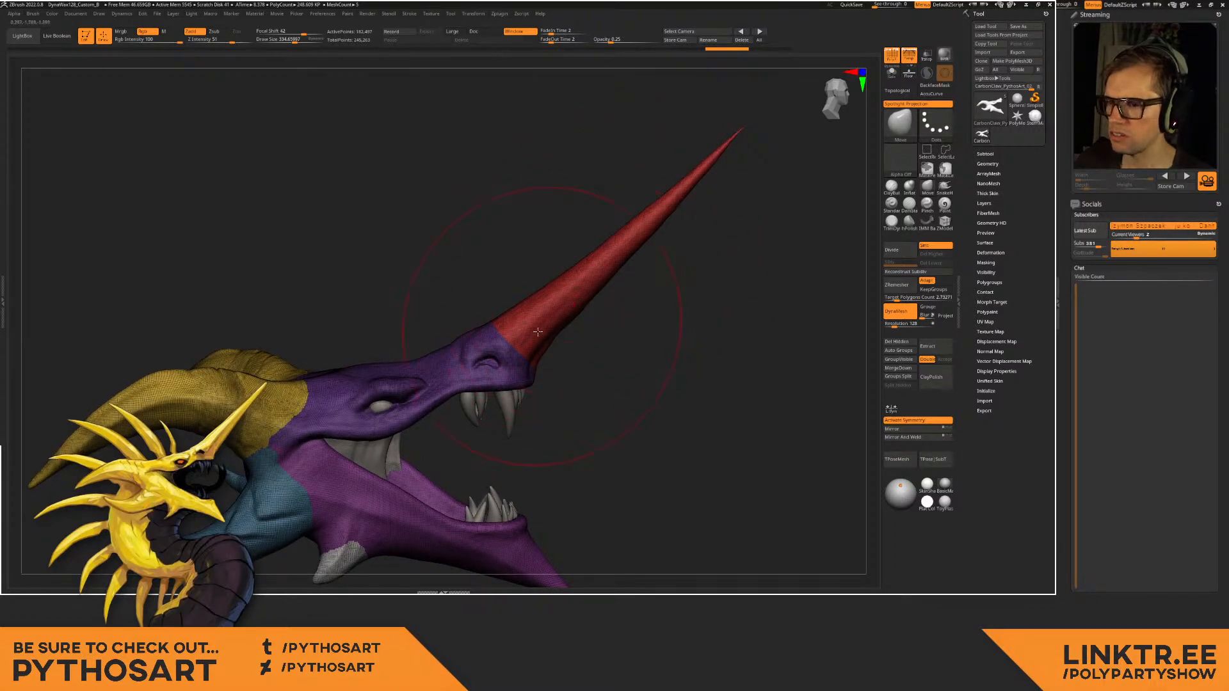
right_click_drag(569, 314, 580, 310)
key("shift+f")
key("shift+f")
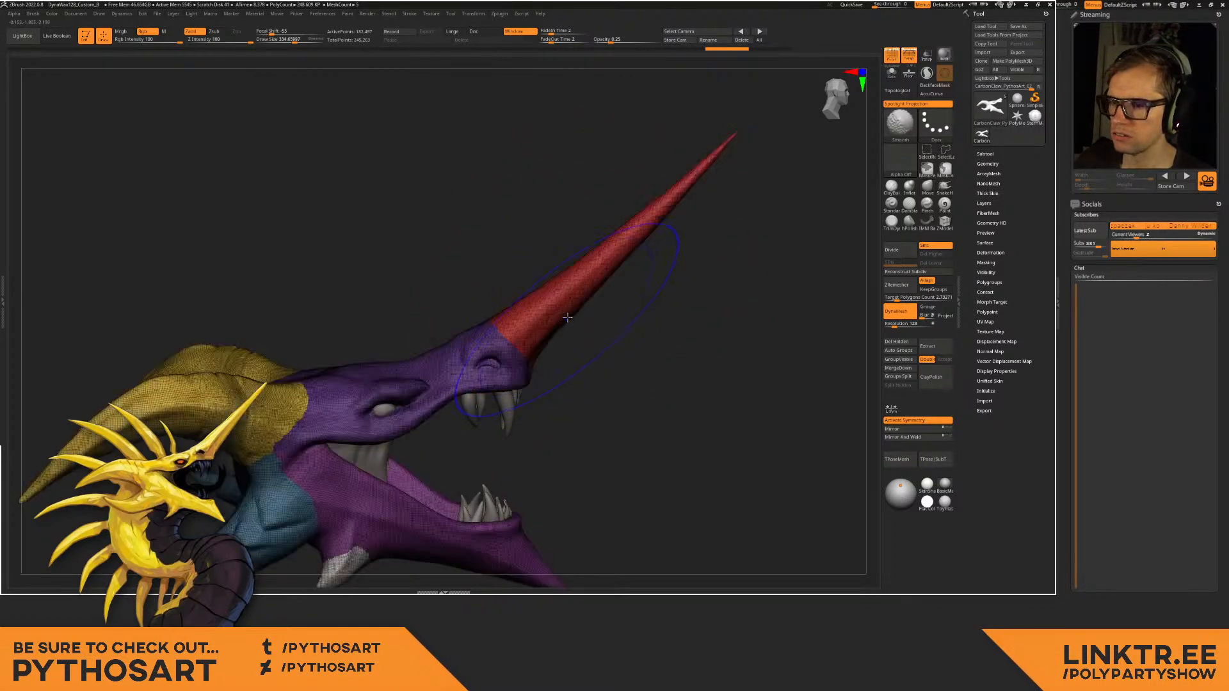
key("s")
left_click_drag(573, 314, 566, 312)
left_click_drag(657, 299, 631, 319, "ctrl")
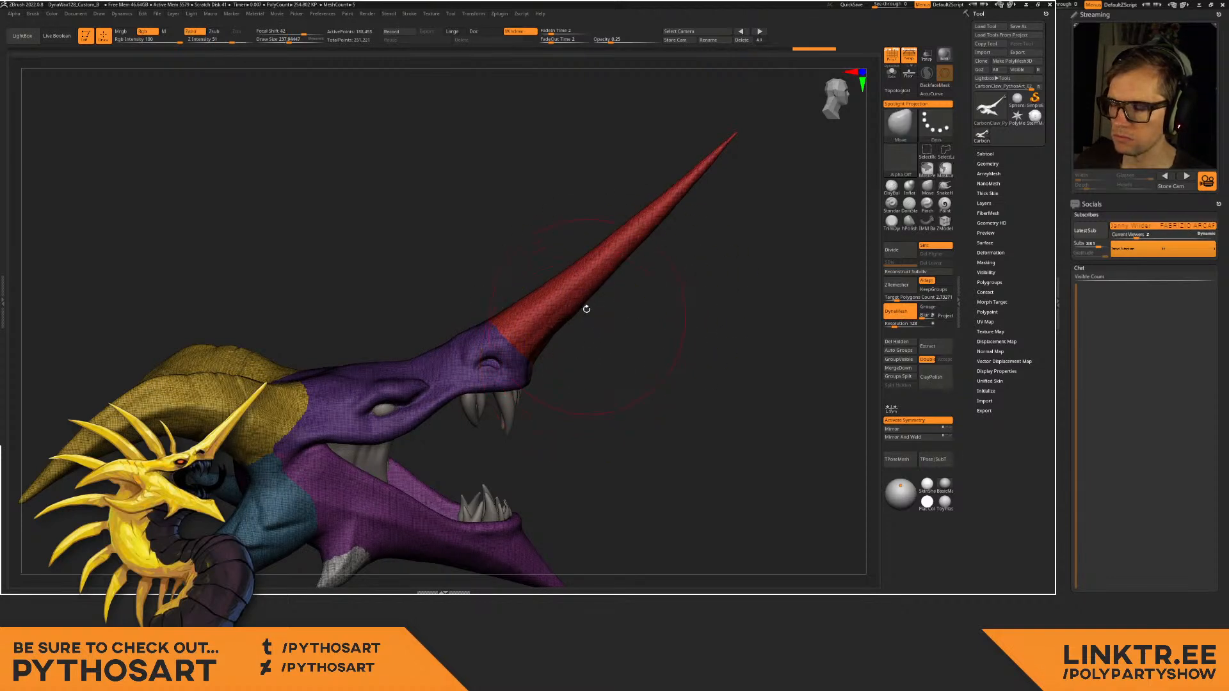
Try pushing a bulge into the middle of the nose horn and ZRemeshing the head again.
key("s")
mouse_move(576, 286)
left_mouse_down()
mouse_move(565, 264)
mouse_move(583, 354)
mouse_move(605, 320)
left_mouse_up()
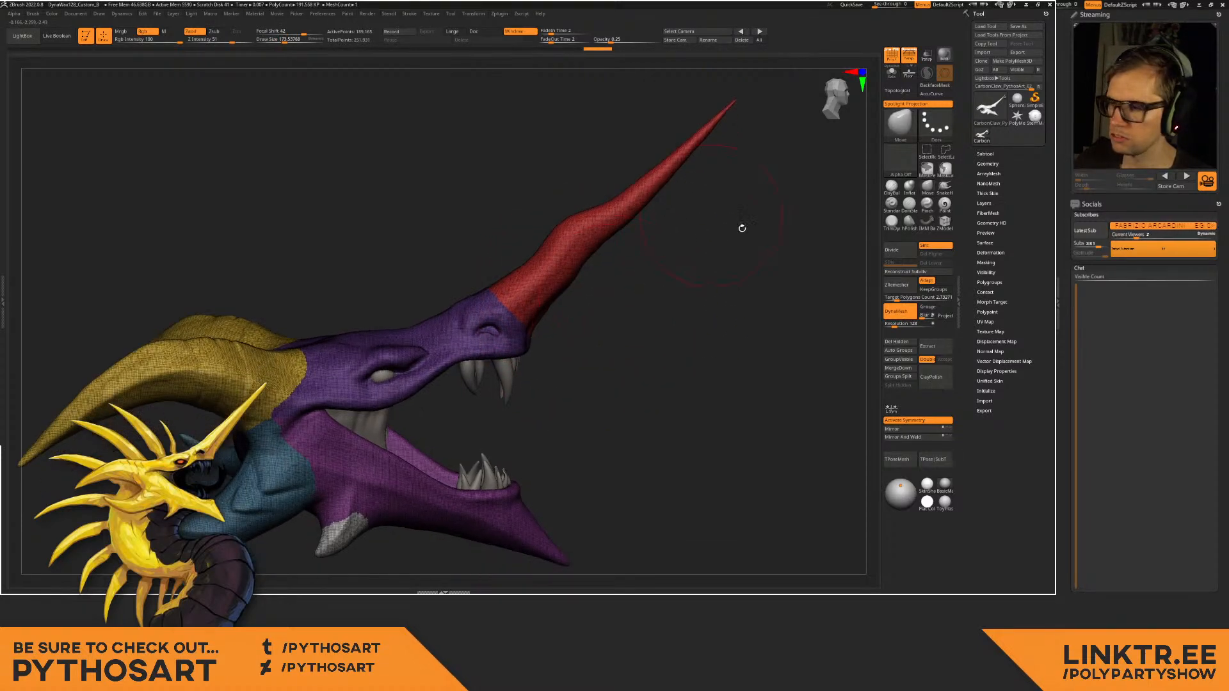
left_click(899, 286)
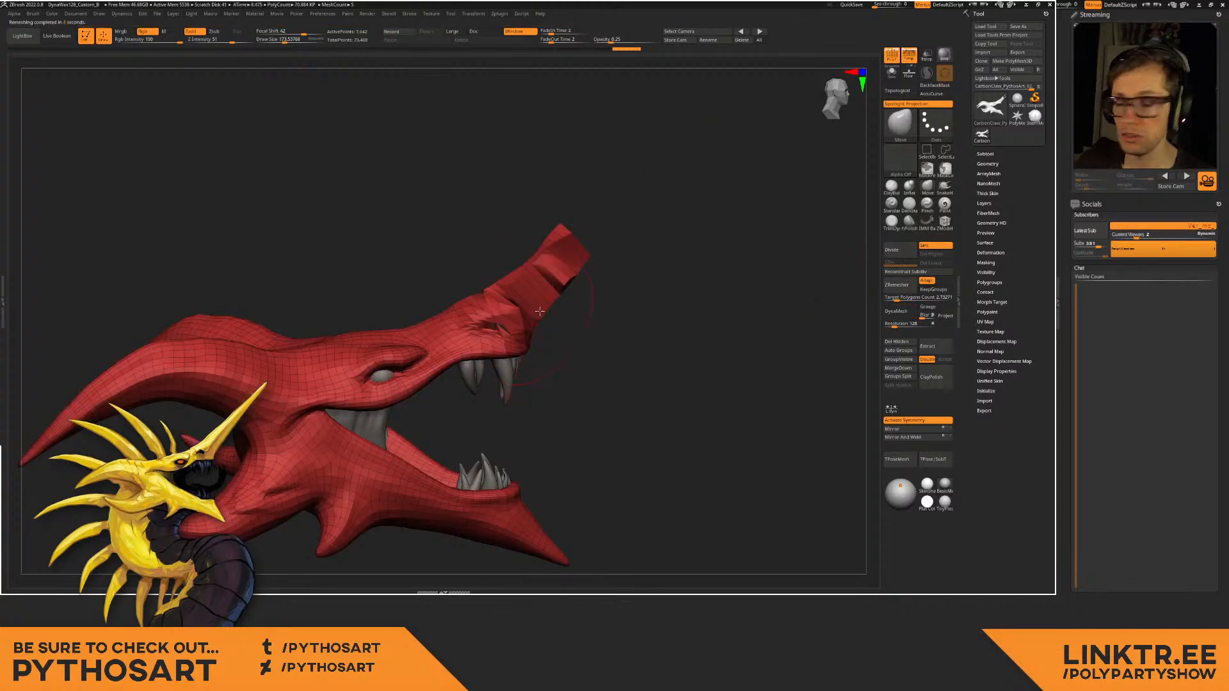
mouse_move(594, 287)
left_mouse_down()
mouse_move(529, 348)
mouse_move(600, 307)
left_mouse_up()
key("ctrl+z")
key("ctrl+z")
key("ctrl+z")
Divide the nose horn beyond its base into three polygroups by masking successive sections towards the tip.
mouse_move(522, 249)
left_mouse_down("ctrl")
mouse_move(566, 288)
mouse_move(790, 157)
mouse_move(524, 240)
left_mouse_up("ctrl")
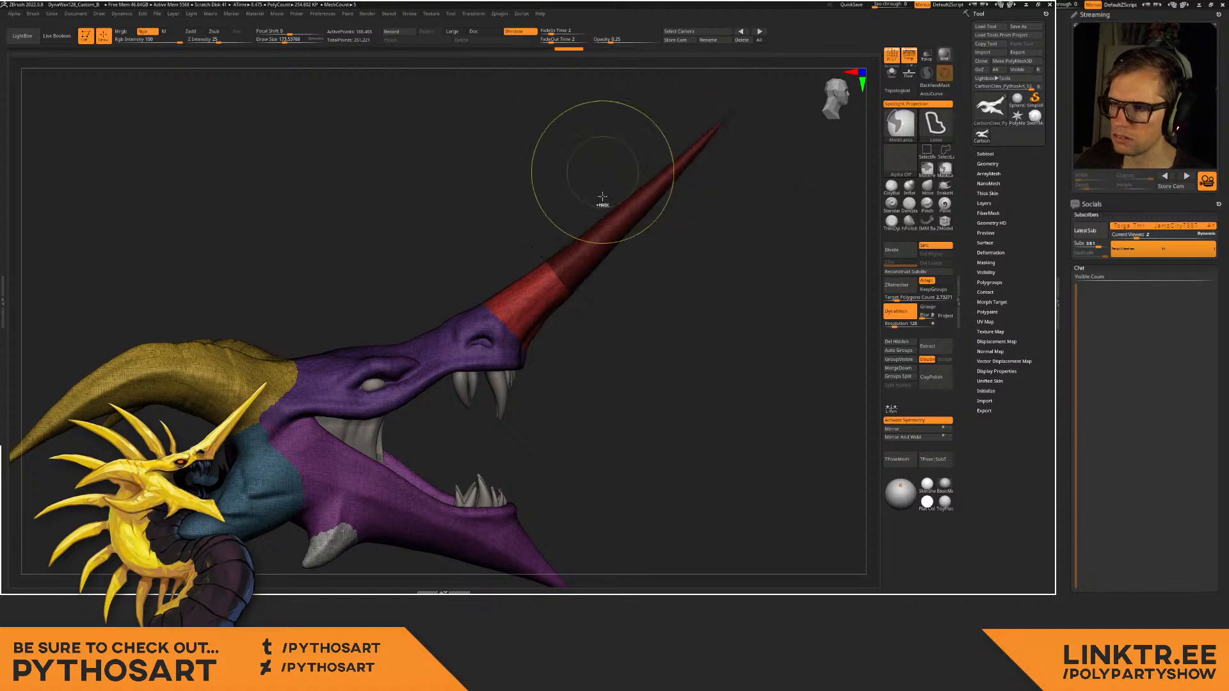
key("ctrl+w")
mouse_move(592, 192)
left_mouse_down("ctrl")
mouse_move(683, 59)
mouse_move(625, 122)
left_mouse_up("ctrl")
key("ctrl+w")
mouse_move(660, 165)
left_mouse_down("ctrl")
mouse_move(644, 88)
mouse_move(640, 122)
left_mouse_up("ctrl")
key("ctrl+w")
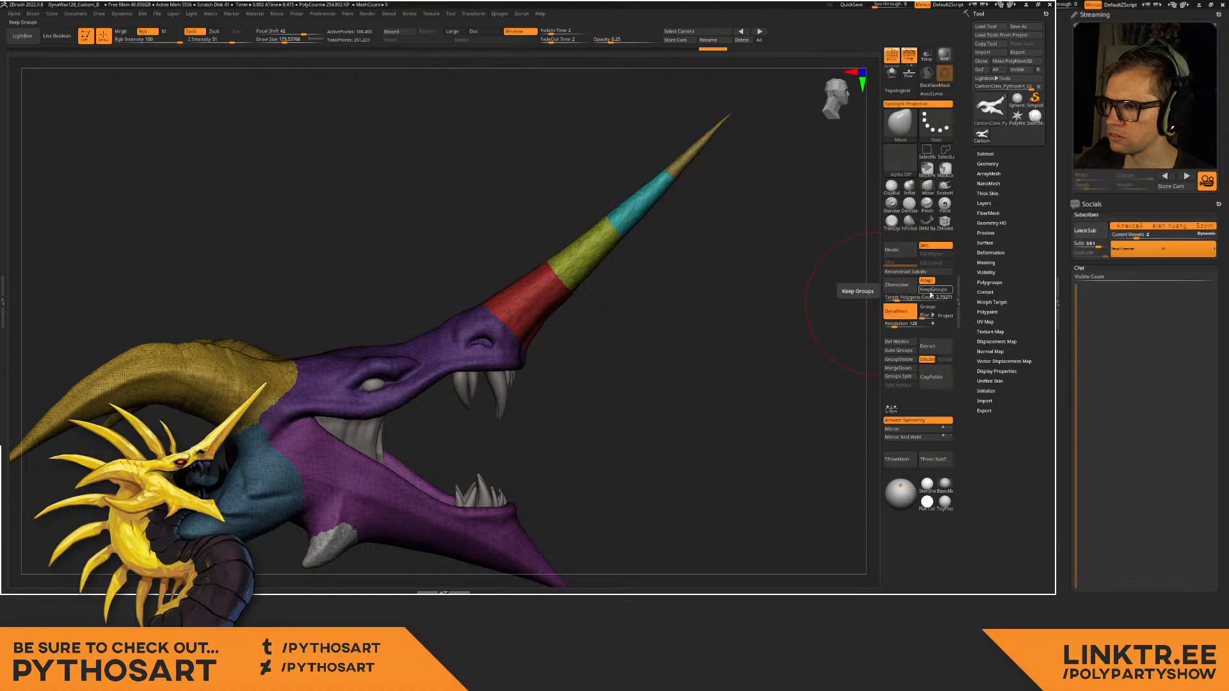
Try ZRemeshing the head with KeepGroups enabled, using the new horn polygroups.
left_click(933, 290)
left_click(897, 285)
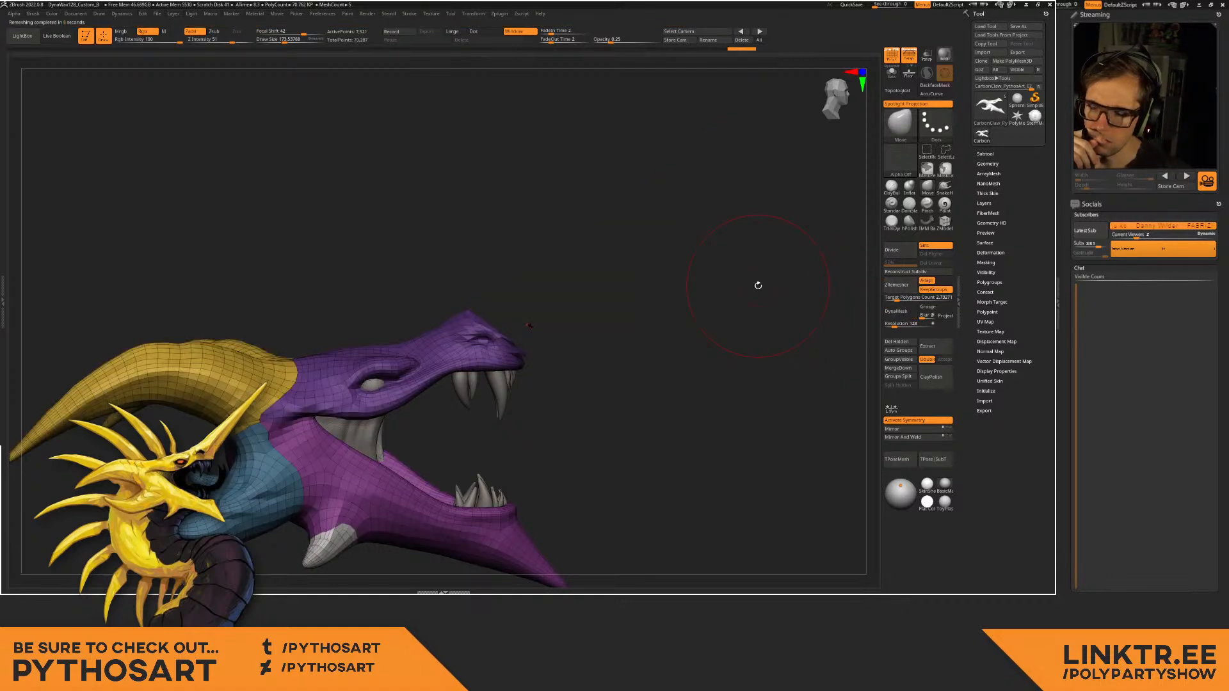
key("ctrl+z")
key("ctrl+z")
key("ctrl+z")
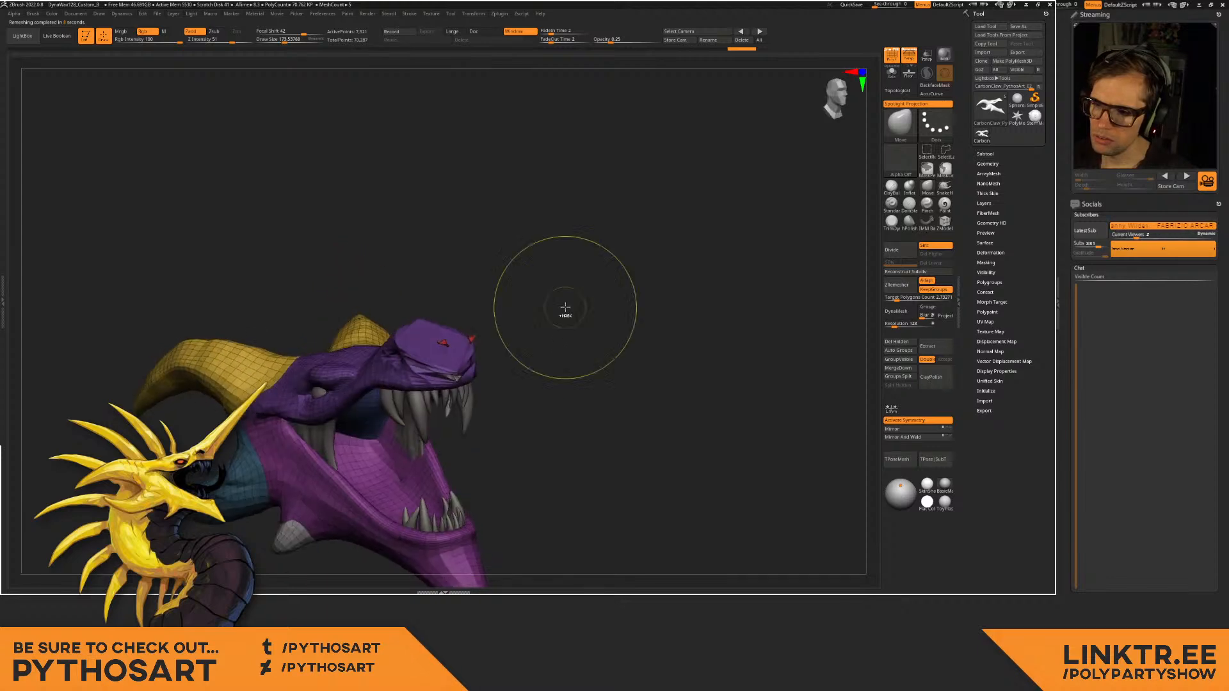
key("ctrl+z")
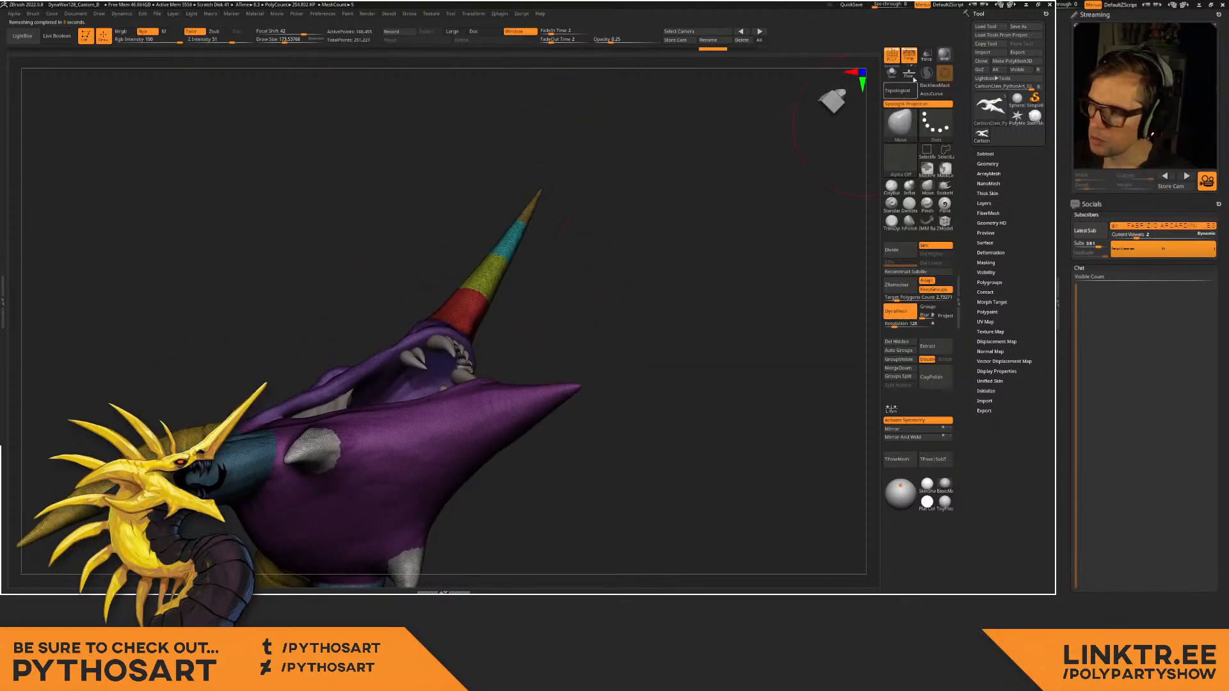
Inspect the head in isolation, and turn off the polygroup wireframe display.
left_click(892, 73)
mouse_move(528, 352)
left_mouse_down()
mouse_move(508, 354)
mouse_move(527, 357)
mouse_move(550, 396)
mouse_move(546, 340)
mouse_move(486, 298)
left_mouse_up()
key("shift+f")
left_click(892, 73)
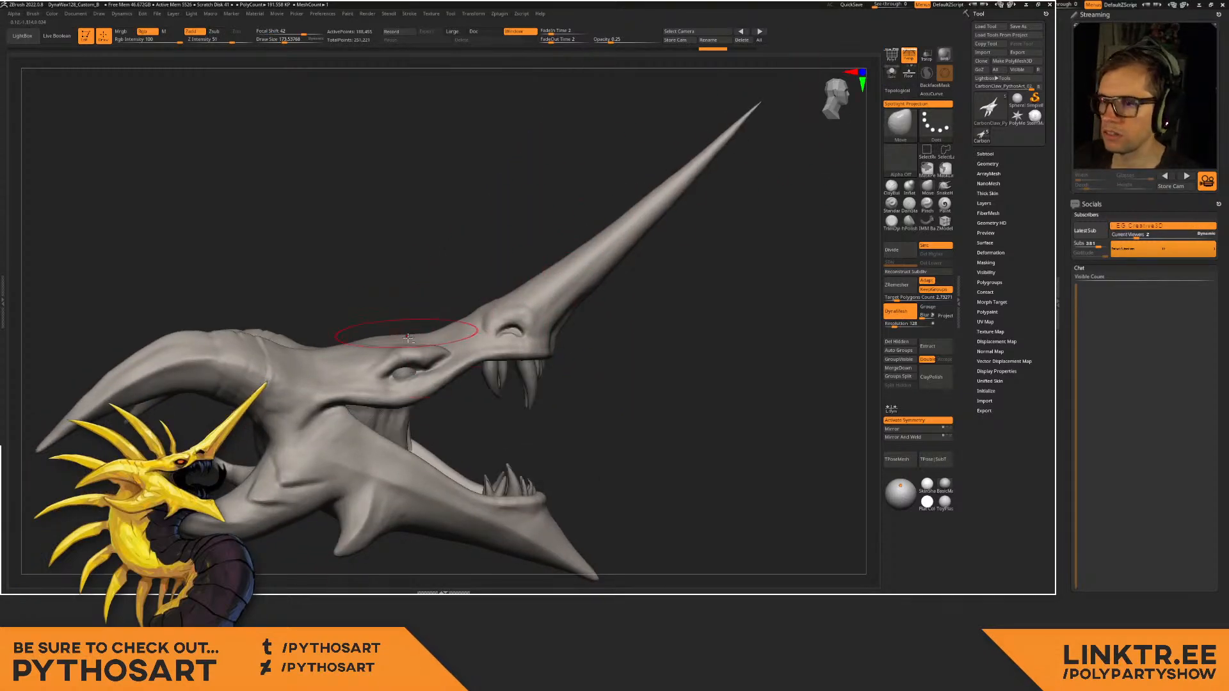
Reshape the brow's overhang above the eye with the Move brush, reducing the brush size for finer control.
right_click_drag(411, 384, 412, 349, "ctrl")
key("shift+f")
key("shift+f")
key("b")
key("m")
key("v")
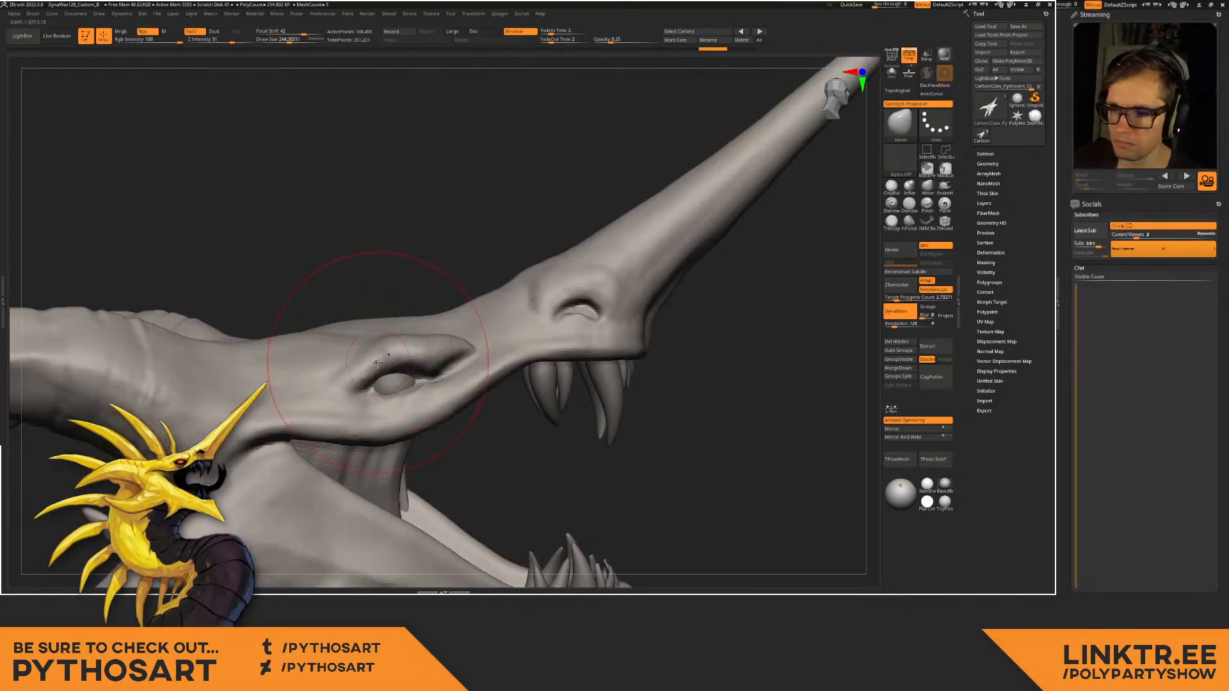
mouse_move(458, 339)
left_mouse_down()
mouse_move(473, 359)
mouse_move(418, 343)
left_mouse_up()
key("[")
key("[")
key("[")
key("[")
key("[")
key("]")
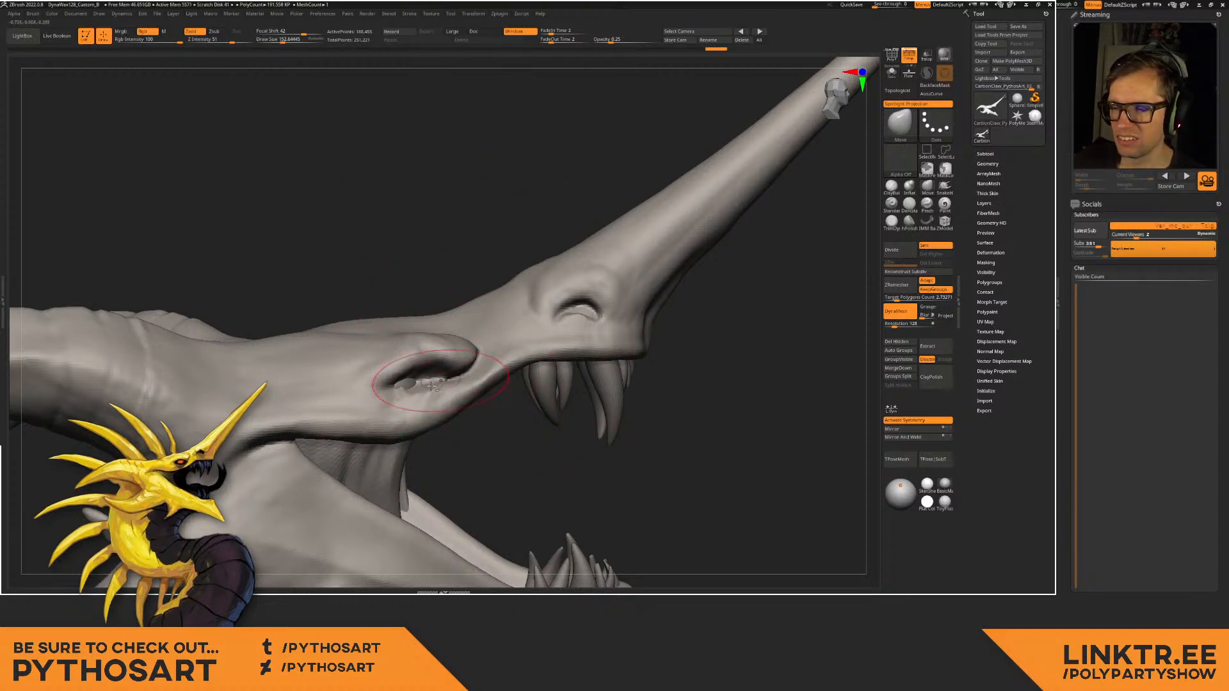
Select the eyeball sphere and reposition it forward in the eye socket.
mouse_move(443, 349)
right_mouse_down("ctrl")
mouse_move(447, 310)
mouse_move(435, 318)
mouse_move(450, 352)
right_mouse_up("ctrl")
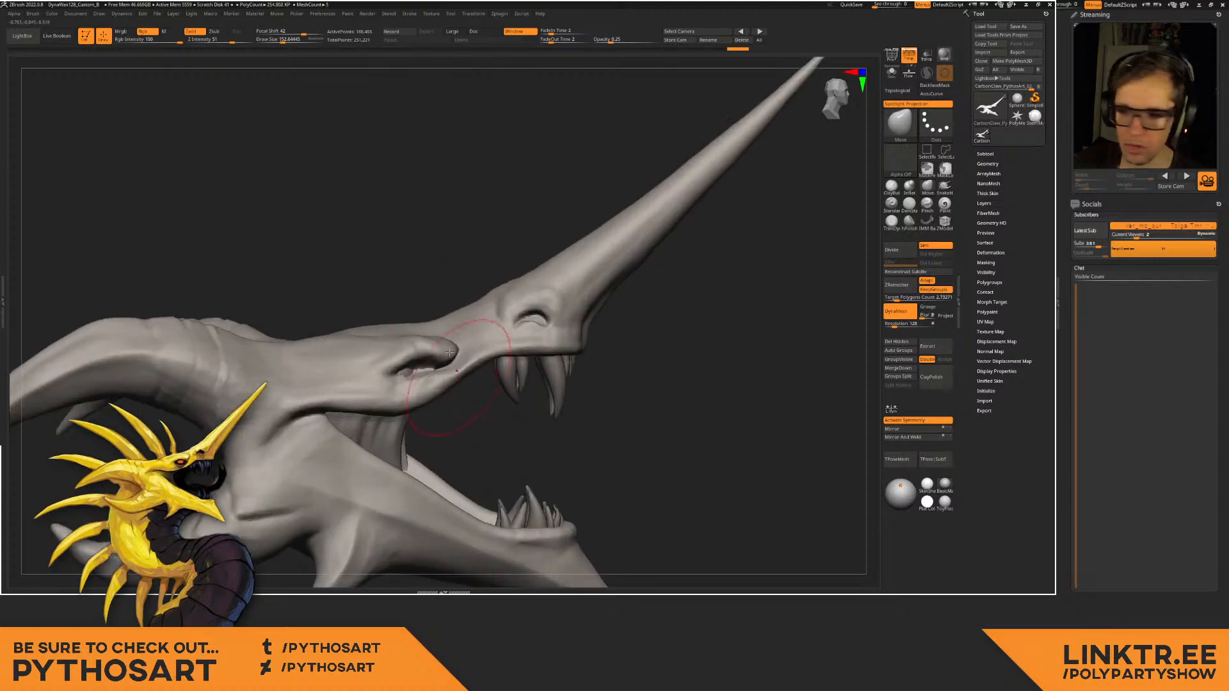
key("[")
key("[")
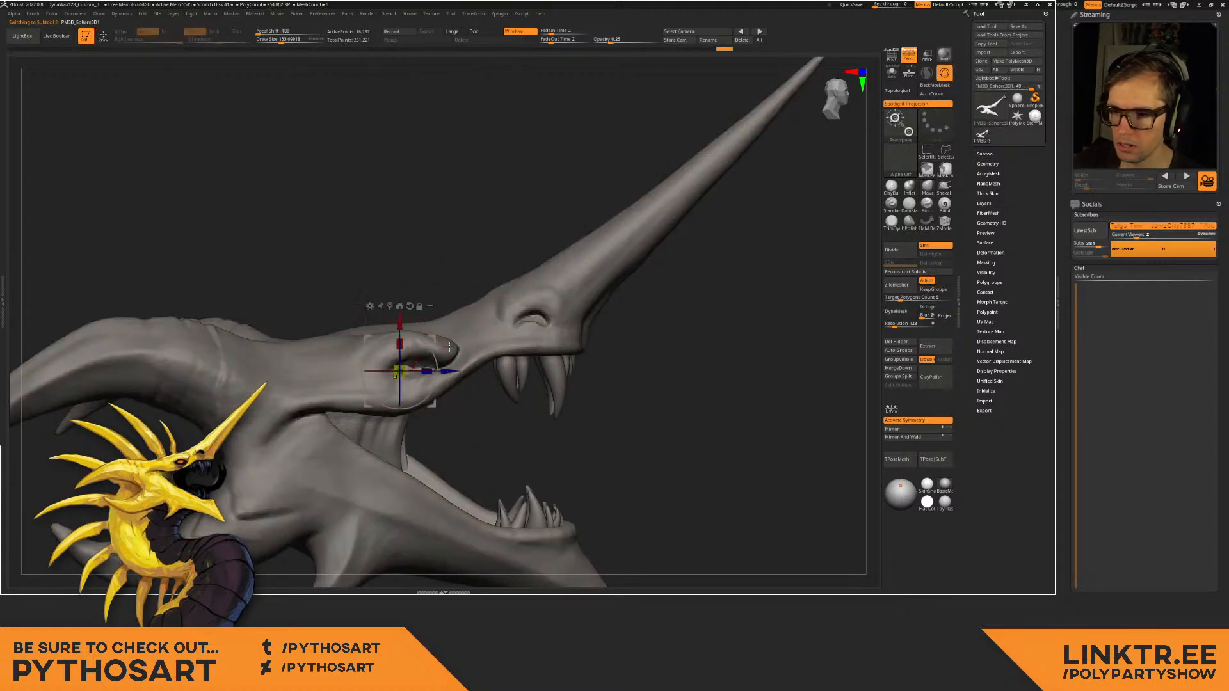
key("w")
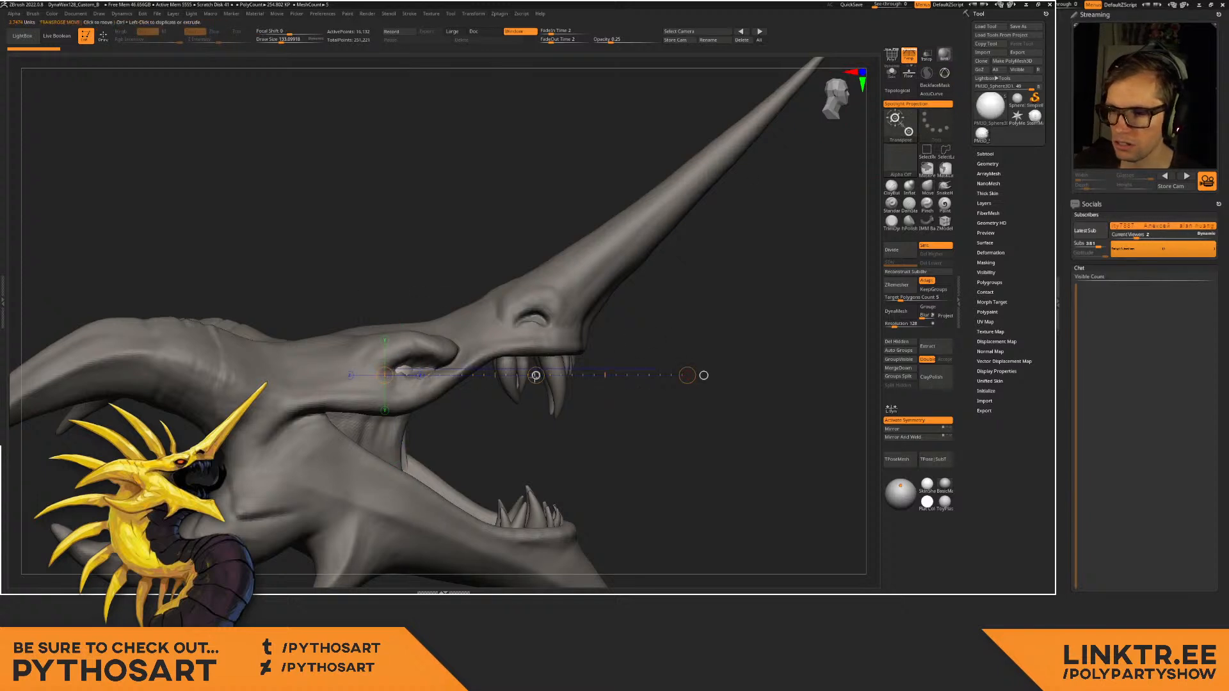
key("q")
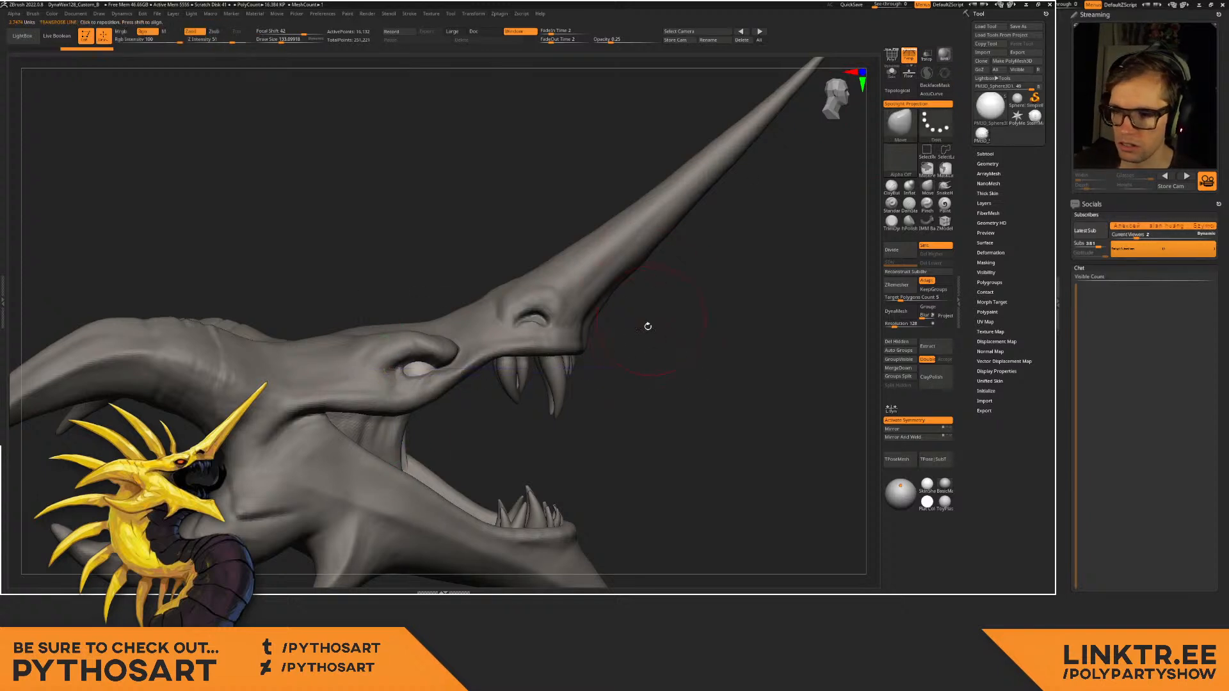
Make the head active again and pull the front end of the brow down over the eye.
mouse_move(647, 327)
left_mouse_down("alt")
mouse_move(610, 290)
mouse_move(645, 264)
left_mouse_up("alt")
left_click_drag(560, 307, 558, 415, "alt")
left_click(475, 307, "alt")
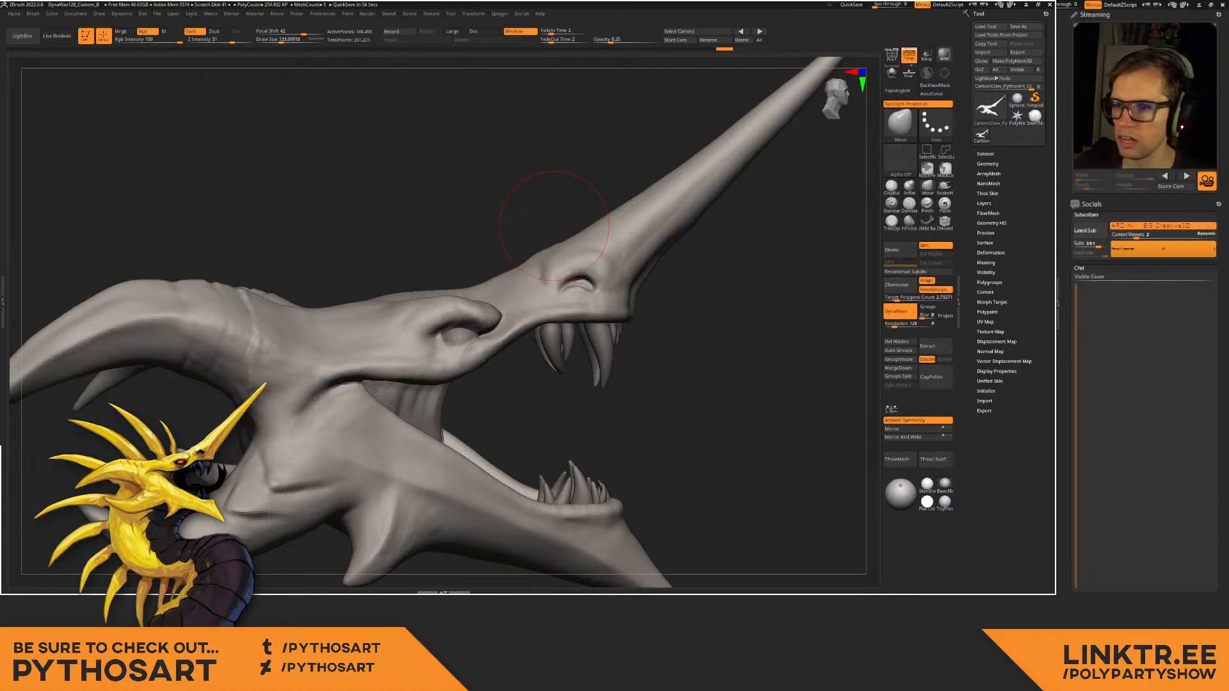
left_click_drag(554, 225, 490, 307)
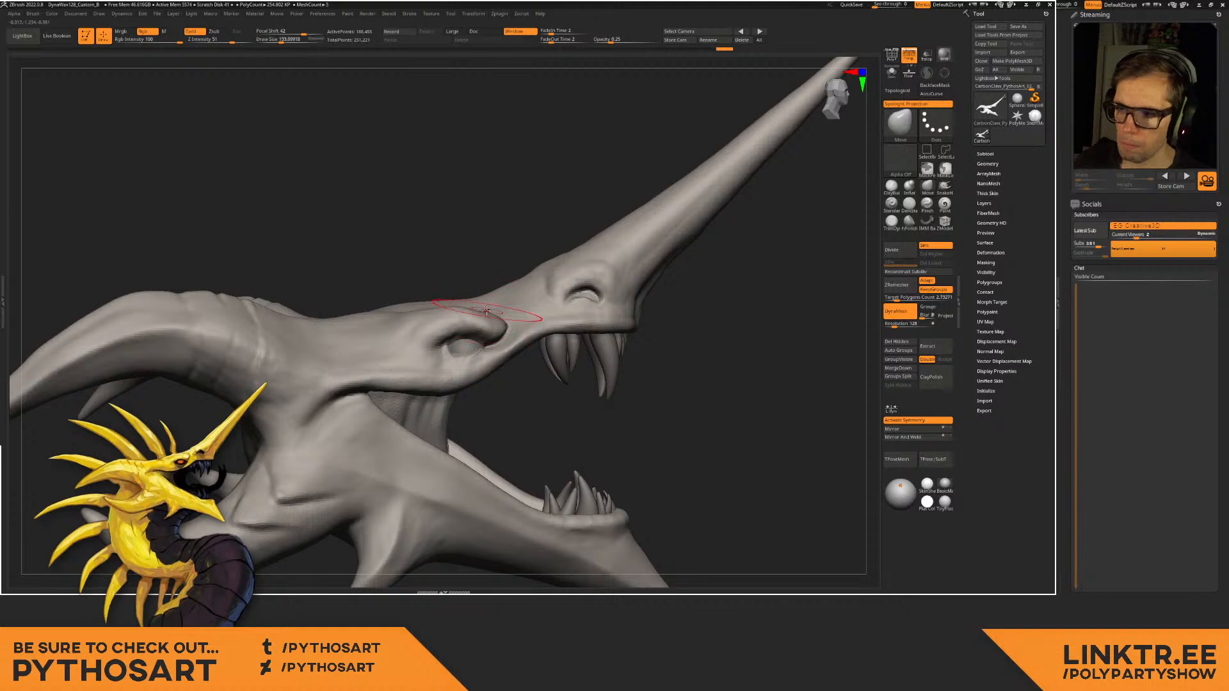
key("s")
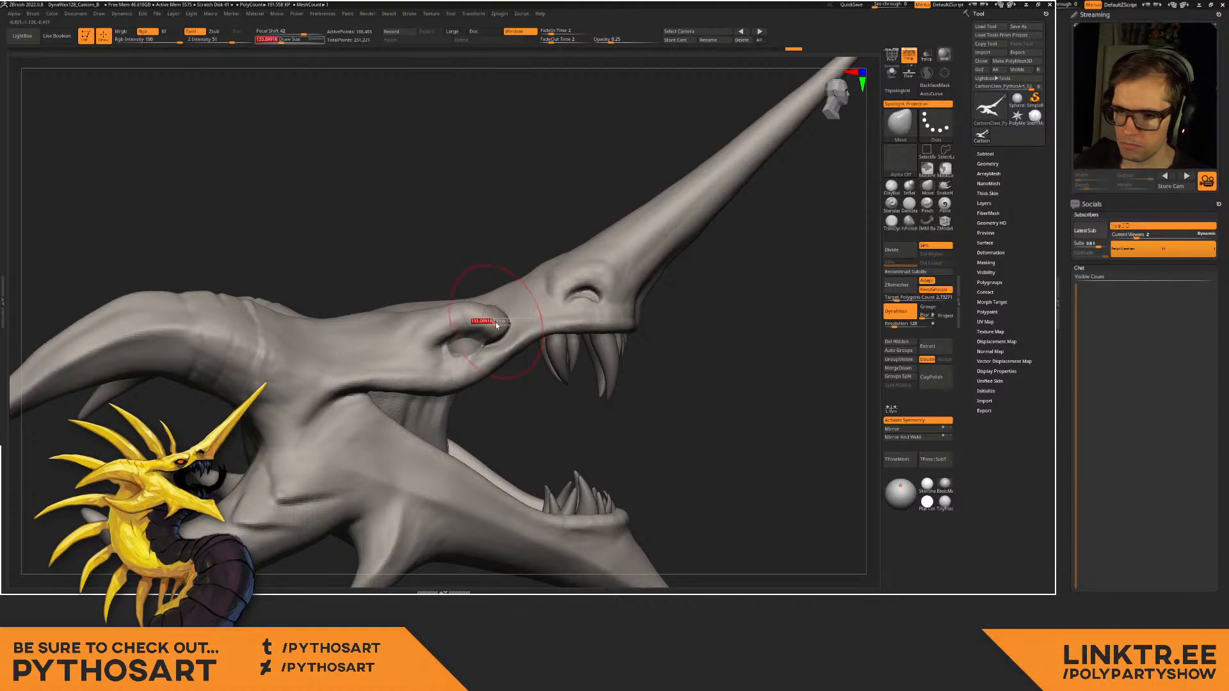
left_click_drag(497, 325, 506, 323)
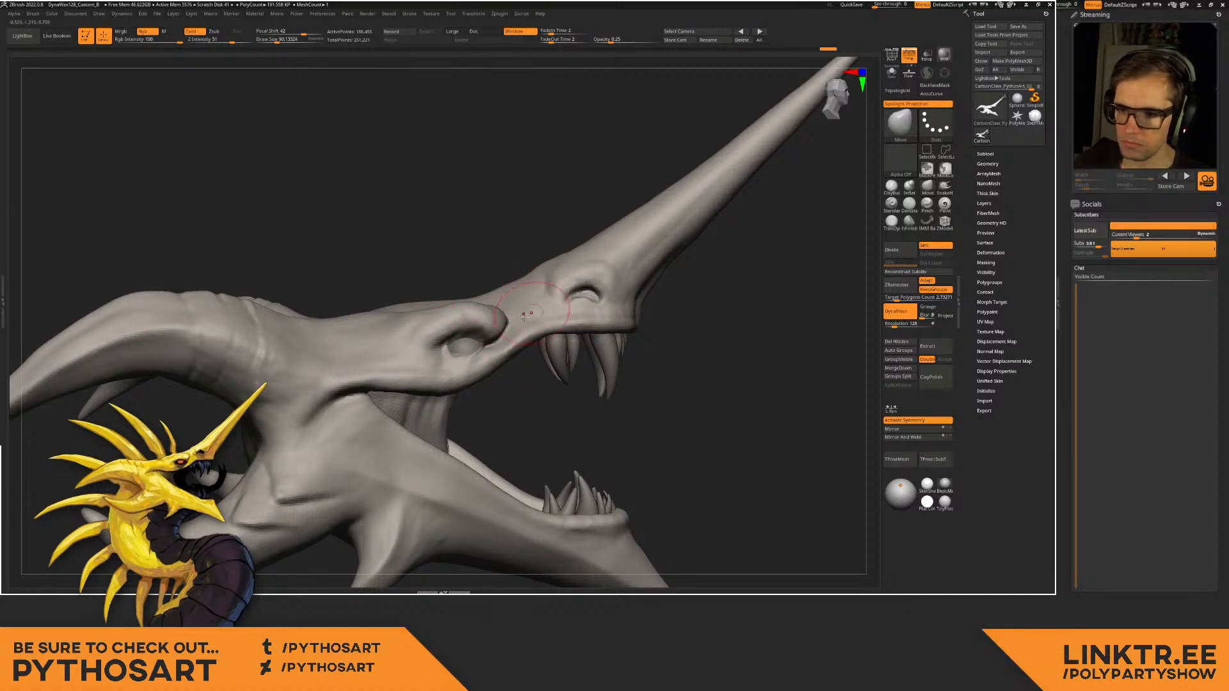
right_click_drag(544, 318, 532, 332)
Refine the brow's rounded front end and the eyelids around the eyeball with varying Move brush sizes.
key("s")
mouse_move(533, 336)
left_mouse_down()
mouse_move(549, 330)
mouse_move(522, 341)
mouse_move(540, 322)
left_mouse_up()
key("s")
right_click_drag(507, 333, 491, 320)
key("s")
mouse_move(454, 319)
left_mouse_down()
mouse_move(493, 314)
mouse_move(471, 319)
left_mouse_up()
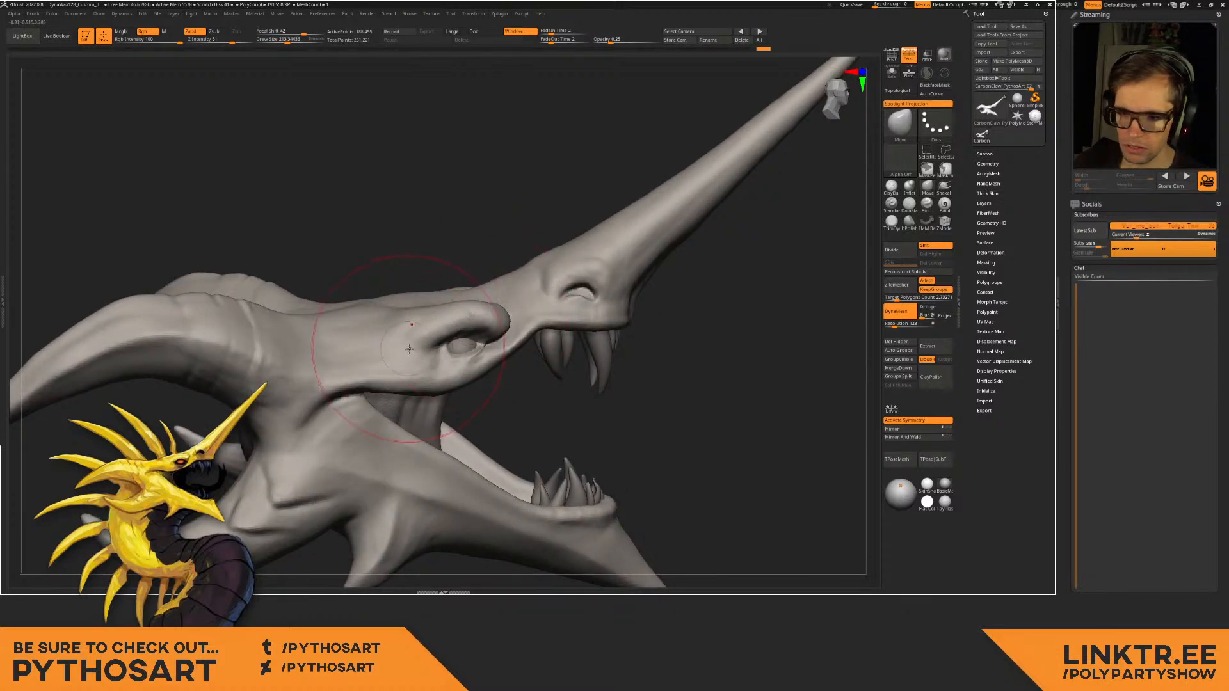
mouse_move(411, 356)
right_mouse_down()
mouse_move(435, 350)
mouse_move(442, 300)
mouse_move(464, 342)
right_mouse_up()
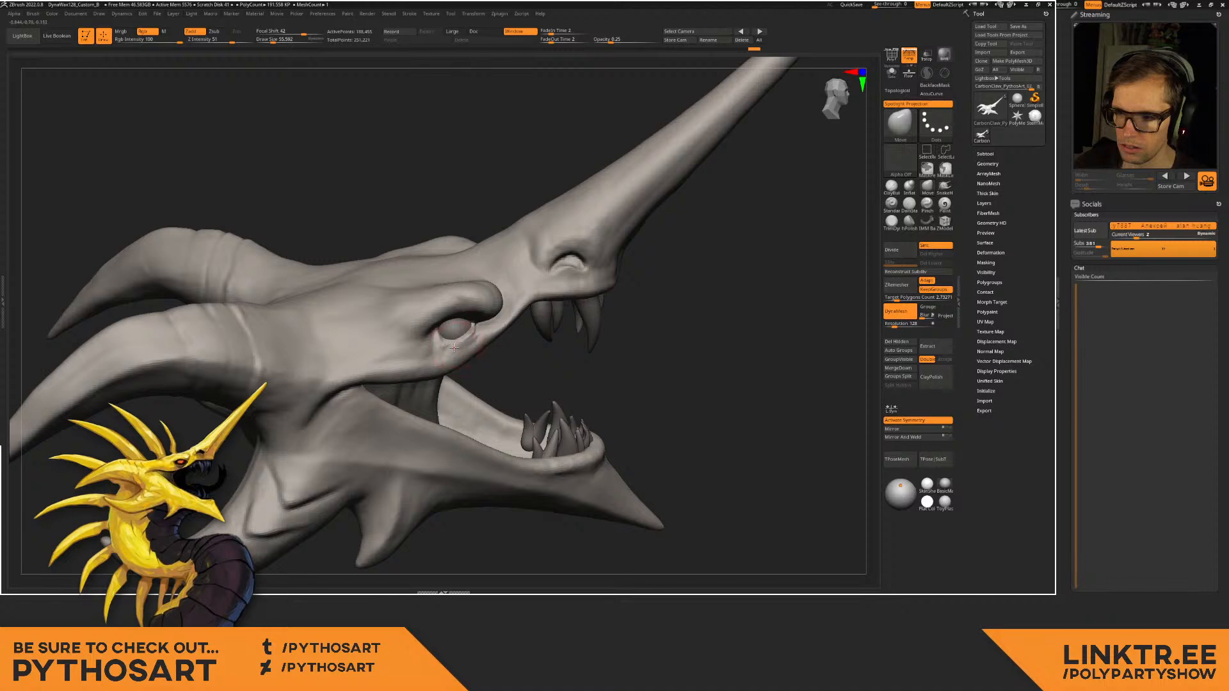
Reshape the brow ridges from above with the Move brush, varying the brush size between strokes.
mouse_move(456, 354)
right_mouse_down()
mouse_move(416, 268)
mouse_move(428, 294)
right_mouse_up()
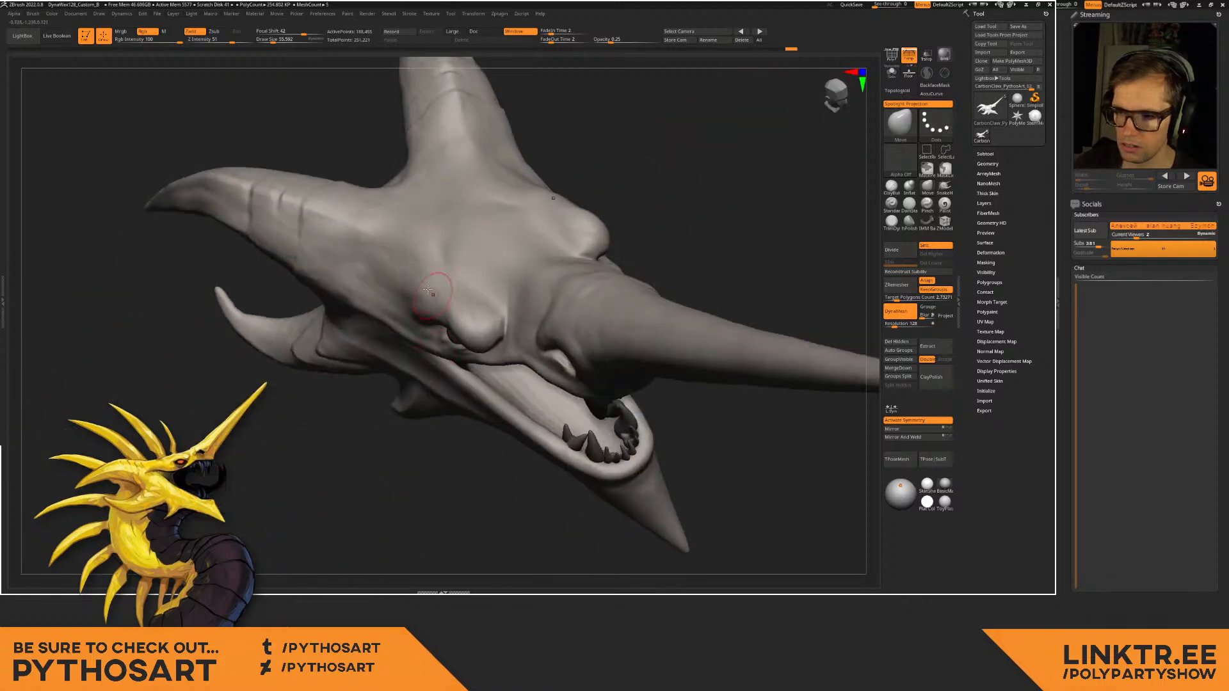
key("s")
left_click_drag(427, 295, 418, 295)
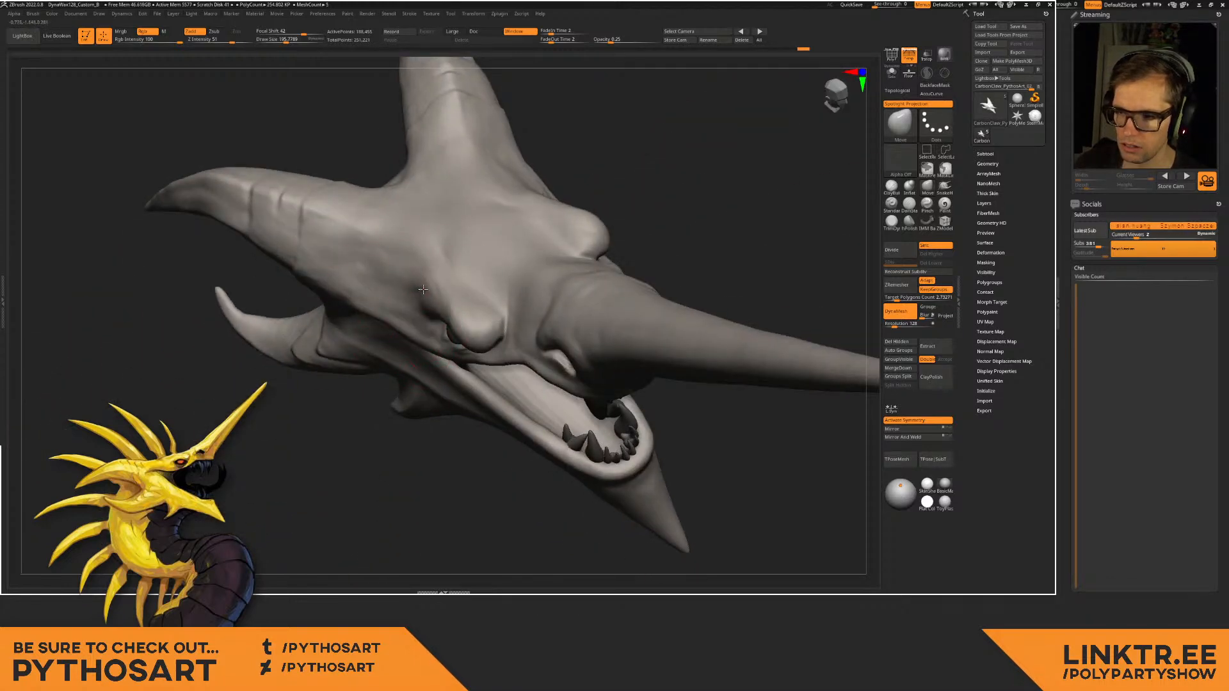
right_click_drag(436, 313, 466, 302)
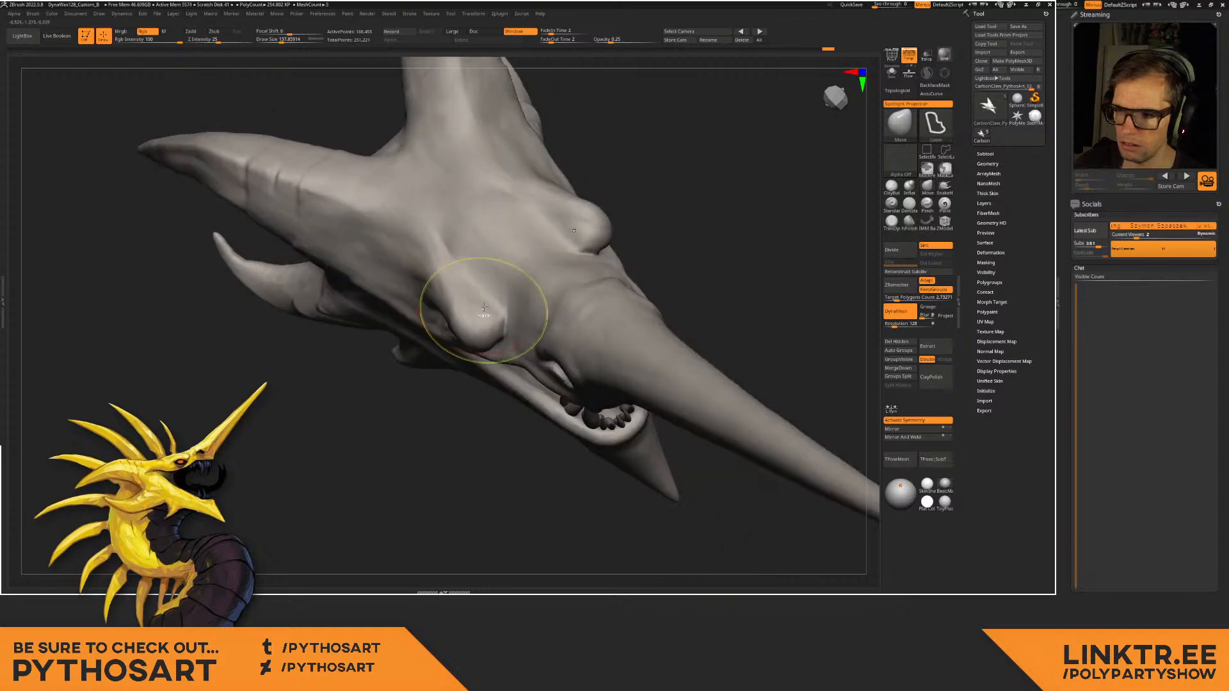
key("s")
mouse_move(478, 346)
left_mouse_down()
mouse_move(492, 343)
mouse_move(472, 341)
left_mouse_up()
key("s")
mouse_move(474, 349)
left_mouse_down()
mouse_move(470, 329)
mouse_move(485, 347)
left_mouse_up()
Adjust the brow's profile above the eye from the side with a resized Move brush.
mouse_move(484, 348)
right_mouse_down()
mouse_move(492, 301)
mouse_move(509, 286)
mouse_move(515, 347)
mouse_move(485, 327)
mouse_move(503, 394)
mouse_move(509, 375)
right_mouse_up()
key("s")
mouse_move(508, 374)
left_mouse_down()
mouse_move(497, 362)
mouse_move(480, 413)
left_mouse_up()
key("s")
key("s")
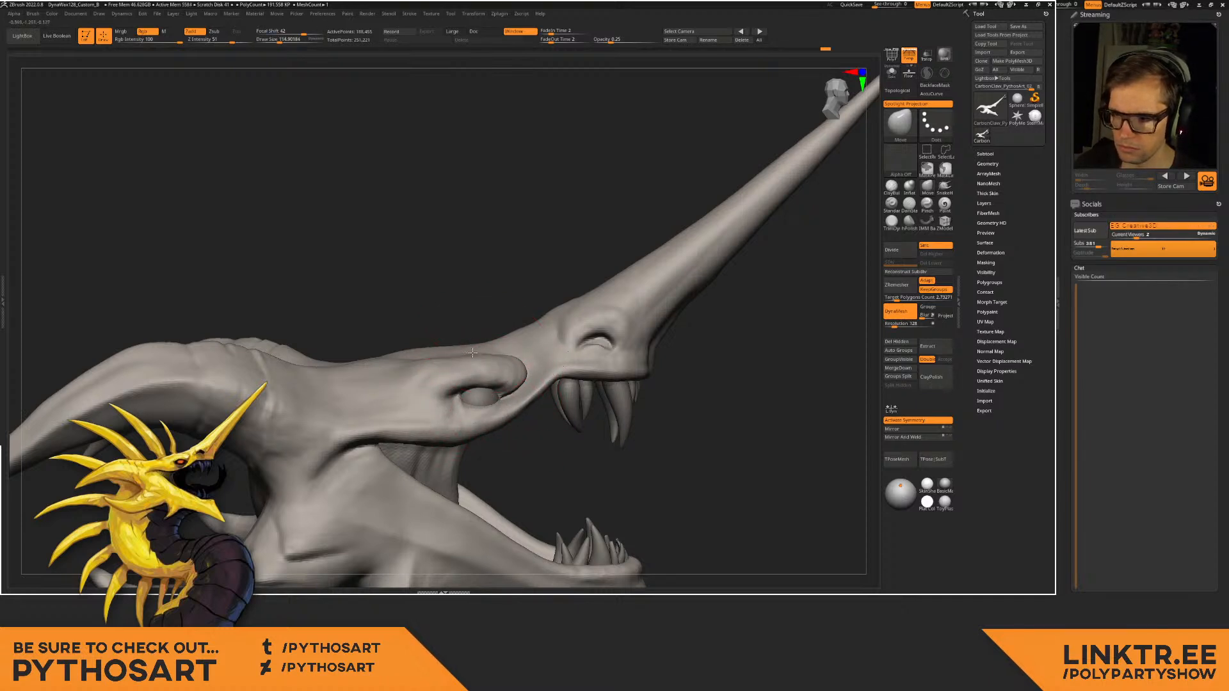
mouse_move(534, 361)
right_mouse_down("ctrl")
mouse_move(486, 301)
mouse_move(490, 437)
right_mouse_up("ctrl")
mouse_move(463, 349)
right_mouse_down()
mouse_move(586, 379)
mouse_move(594, 290)
right_mouse_up()
Build up volume on the snout bridge between the brows and the horn base with the ClayBuildup brush.
left_click(891, 187)
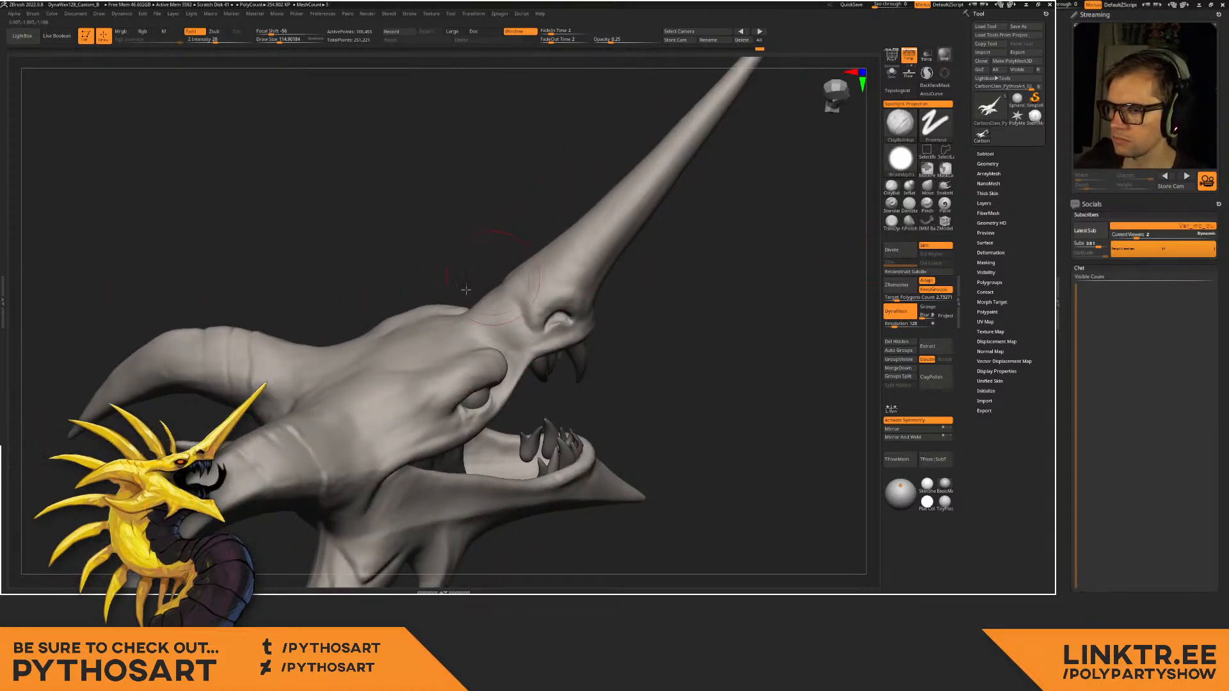
mouse_move(466, 290)
right_mouse_down()
mouse_move(463, 339)
mouse_move(455, 315)
right_mouse_up()
key("bracketleft")
key("bracketleft")
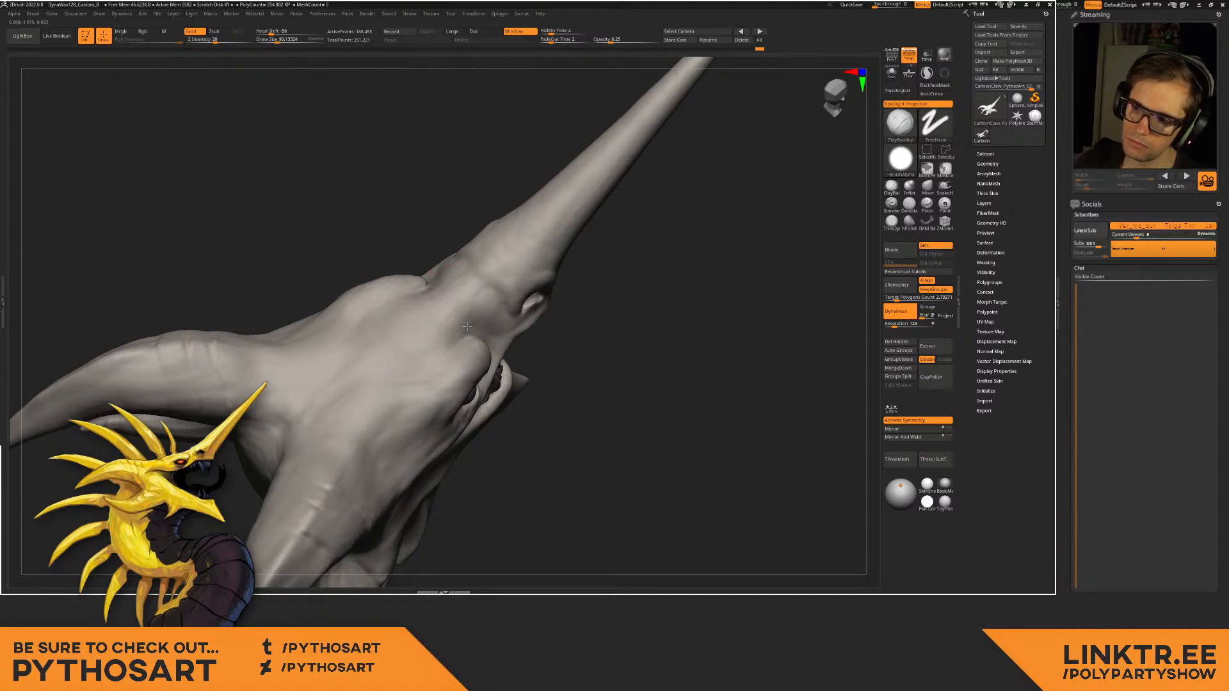
right_click_drag(464, 321, 488, 327)
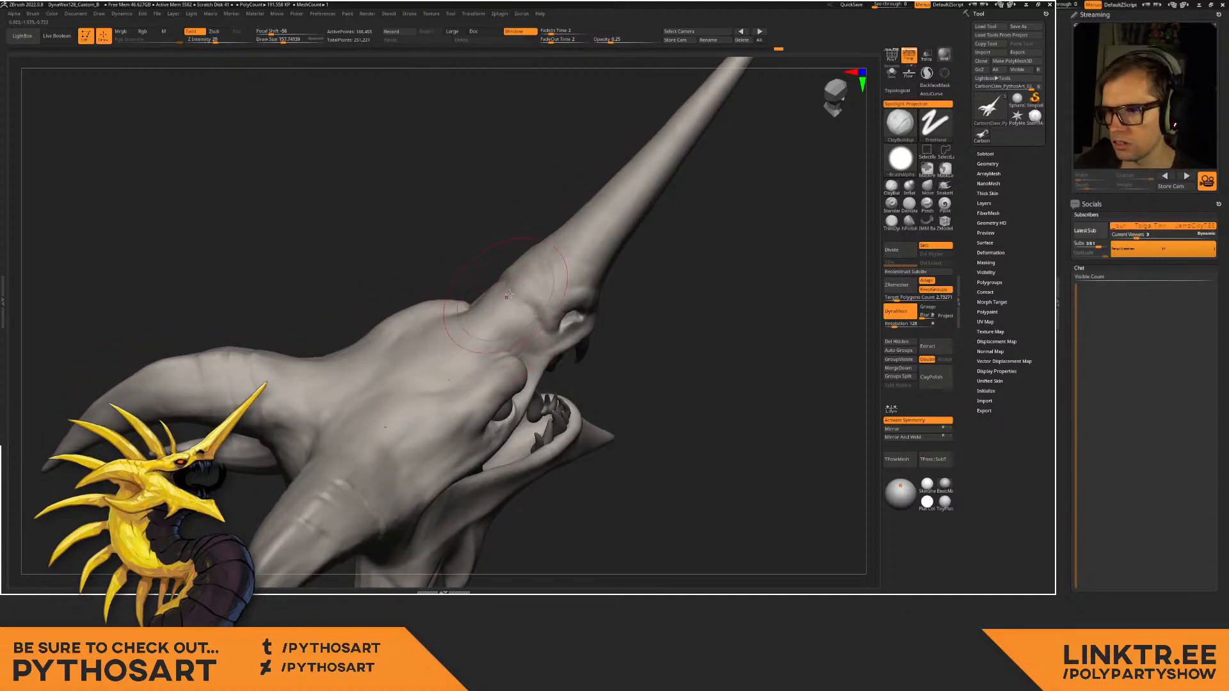
mouse_move(508, 295)
left_mouse_down()
mouse_move(502, 313)
mouse_move(536, 327)
mouse_move(490, 333)
mouse_move(539, 300)
left_mouse_up()
key("bracketright")
mouse_move(536, 308)
right_mouse_down()
mouse_move(513, 300)
mouse_move(524, 302)
mouse_move(504, 336)
mouse_move(816, 218)
right_mouse_up()
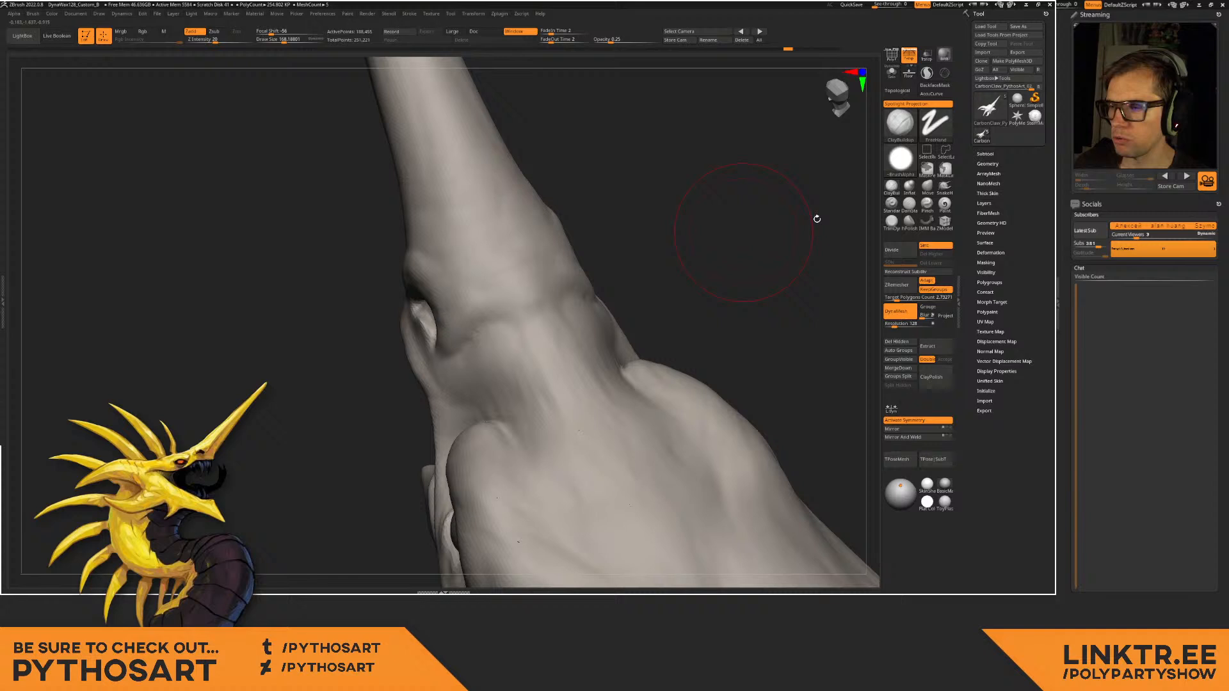
Carve a crease across the horn base and down around the nostril with the DamStandard brush.
left_click(913, 209)
right_click_drag(456, 344, 431, 348)
key("s")
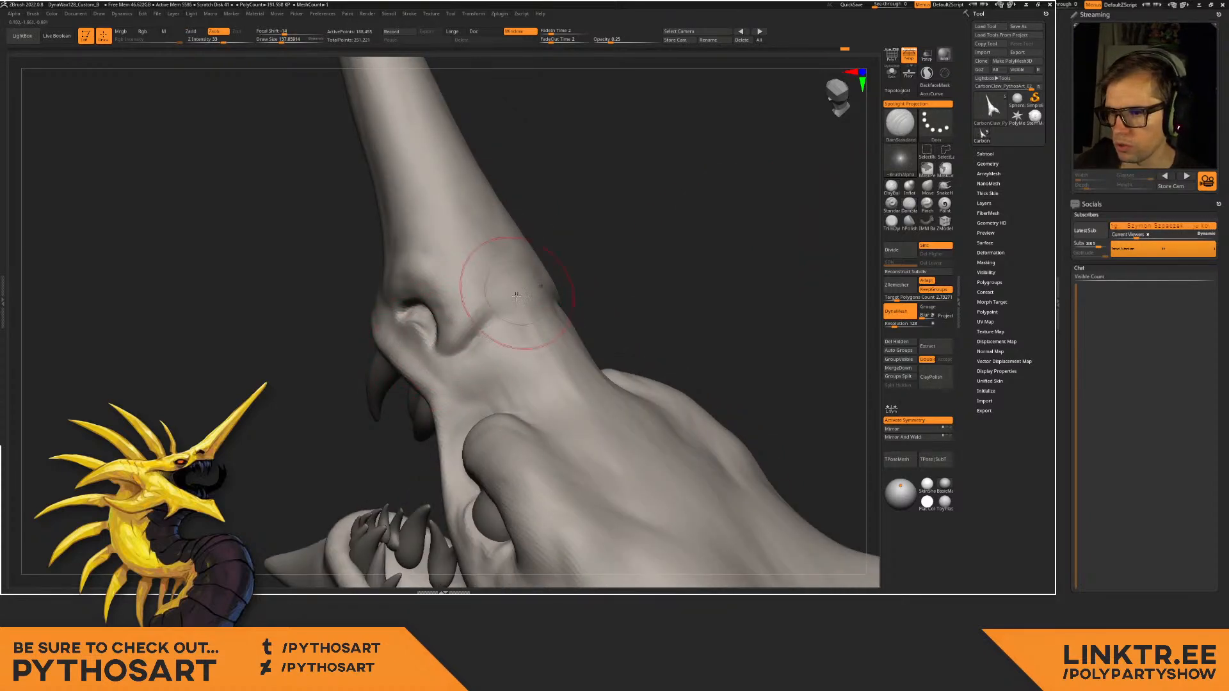
left_click_drag(581, 273, 490, 314)
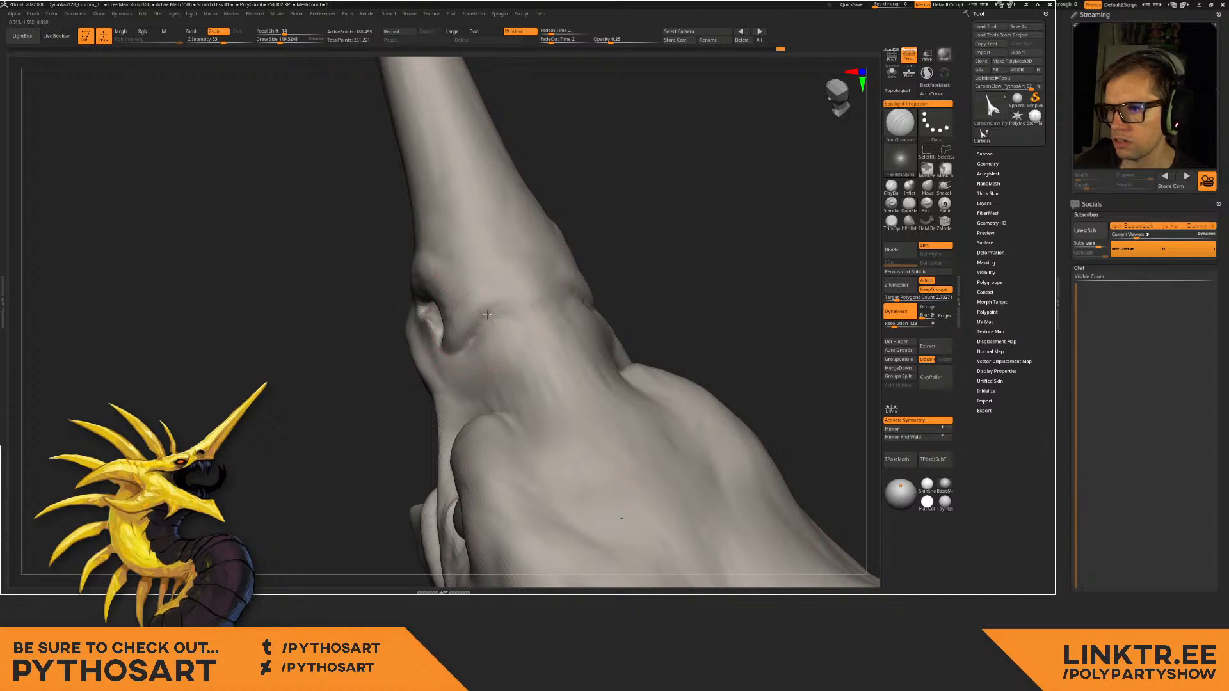
left_click_drag(536, 311, 454, 338)
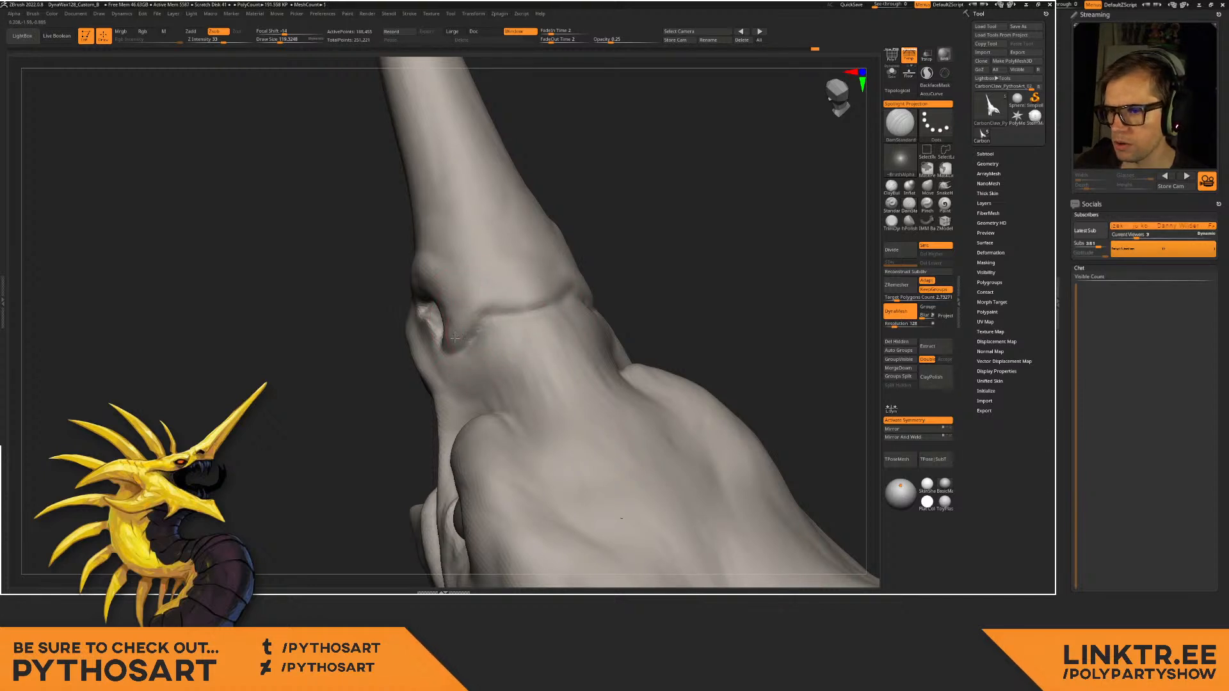
mouse_move(400, 377)
left_mouse_down()
mouse_move(480, 326)
mouse_move(445, 333)
left_mouse_up()
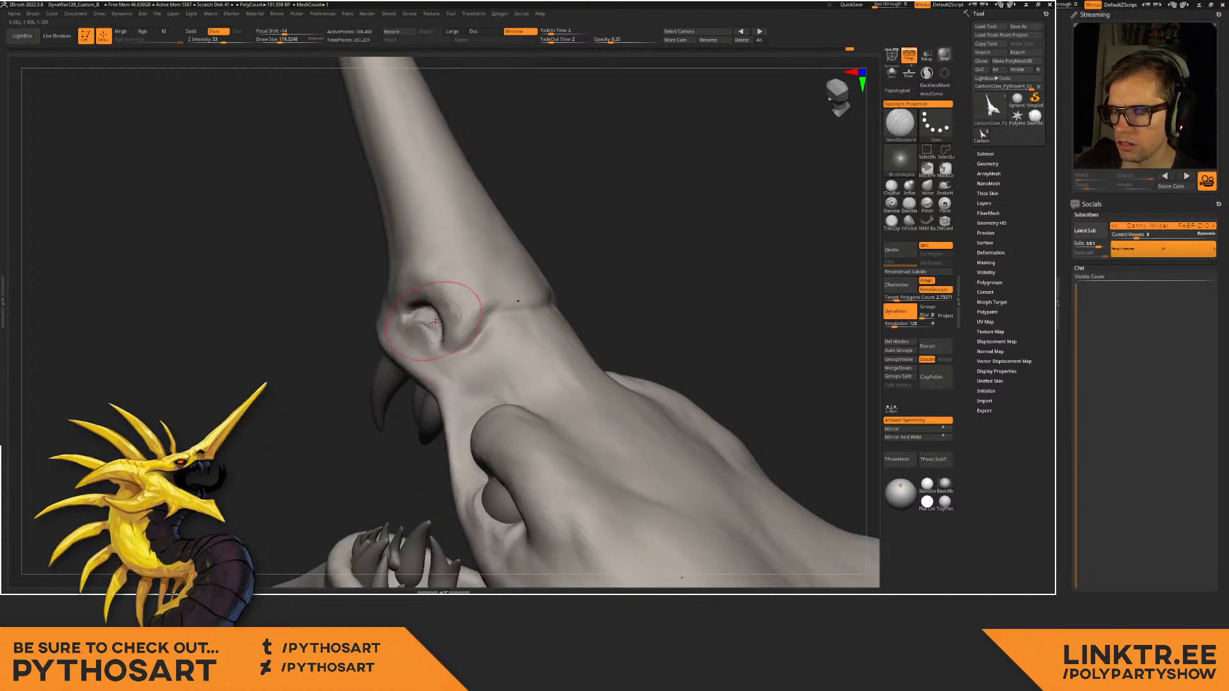
Adjust the front of the upper jaw above the teeth with the Move brush, turning symmetry off and back on.
mouse_move(512, 378)
right_mouse_down("ctrl")
mouse_move(537, 263)
mouse_move(507, 343)
mouse_move(477, 271)
mouse_move(490, 355)
right_mouse_up("ctrl")
right_click_drag(579, 283, 650, 246)
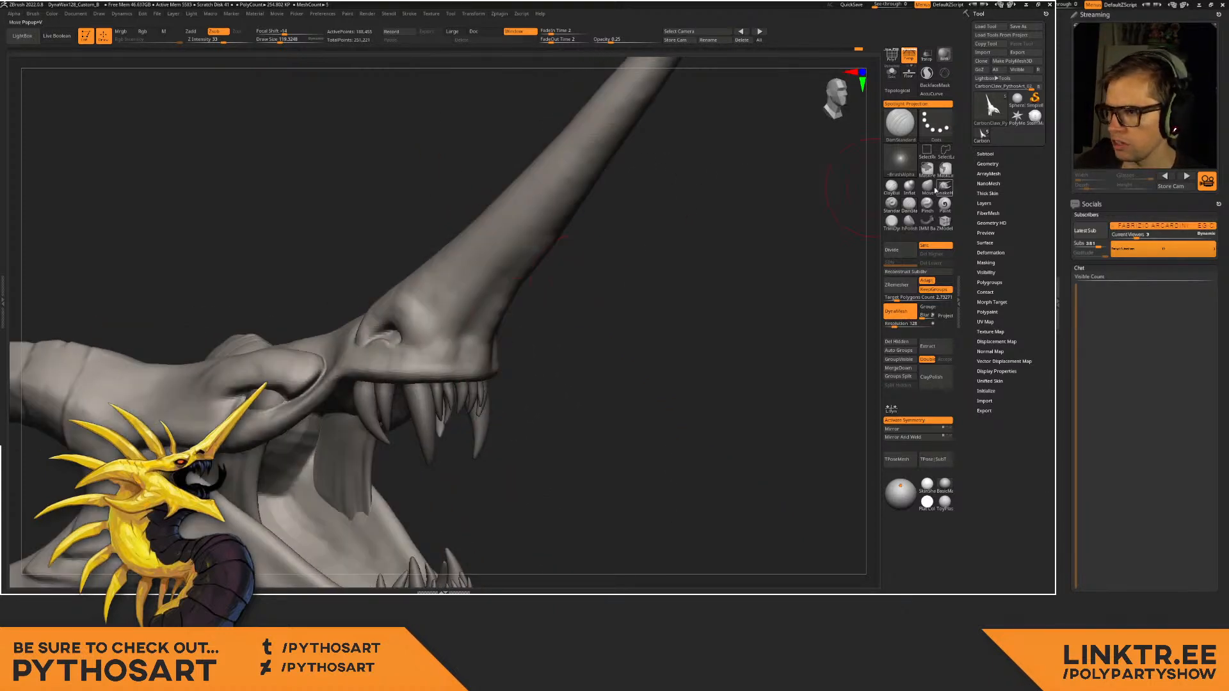
left_click(929, 189)
right_click_drag(518, 365, 458, 374)
key("x")
key("s")
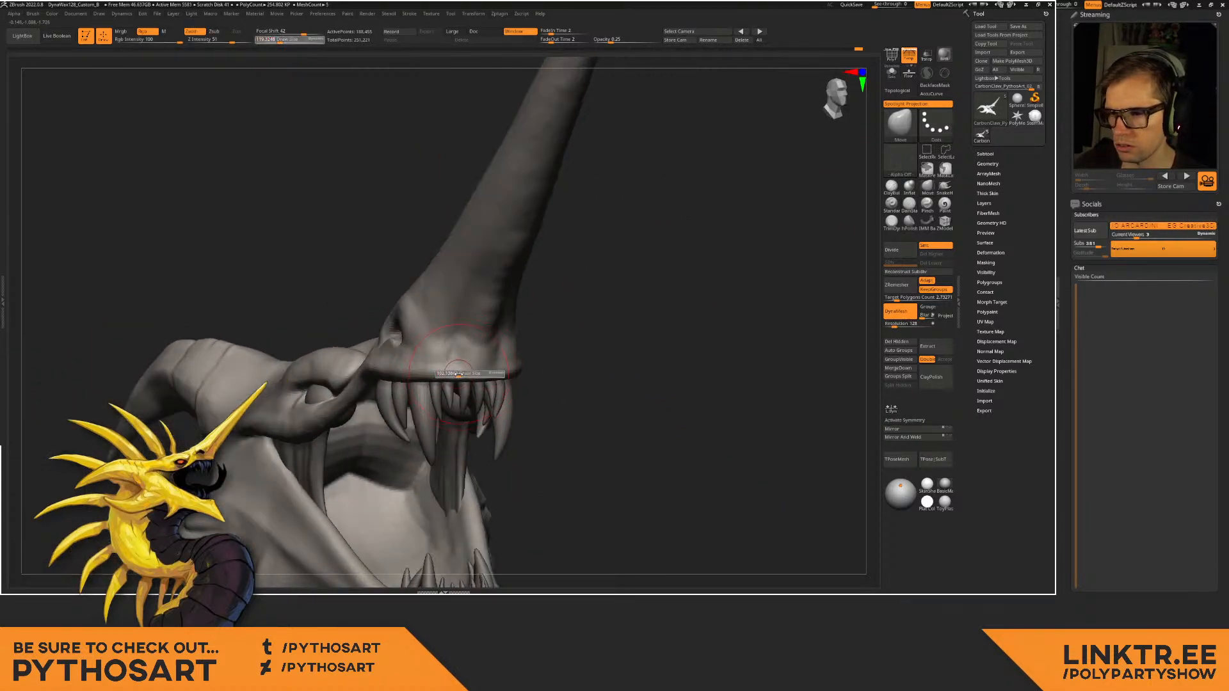
left_click_drag(458, 373, 477, 382)
key("x")
mouse_move(442, 382)
right_mouse_down()
mouse_move(478, 378)
mouse_move(508, 347)
right_mouse_up()
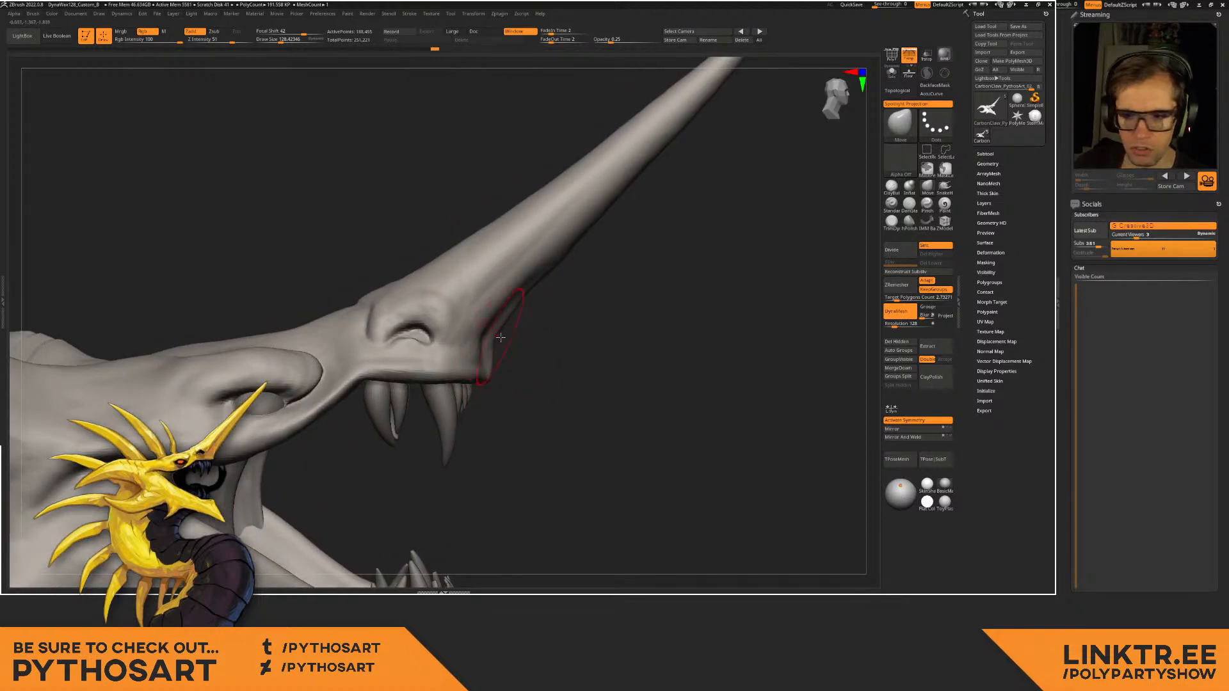
Pull out the upper jaw's front corner and the horn's lower edge with a resized Move brush.
key("s")
left_click_drag(501, 342, 536, 276)
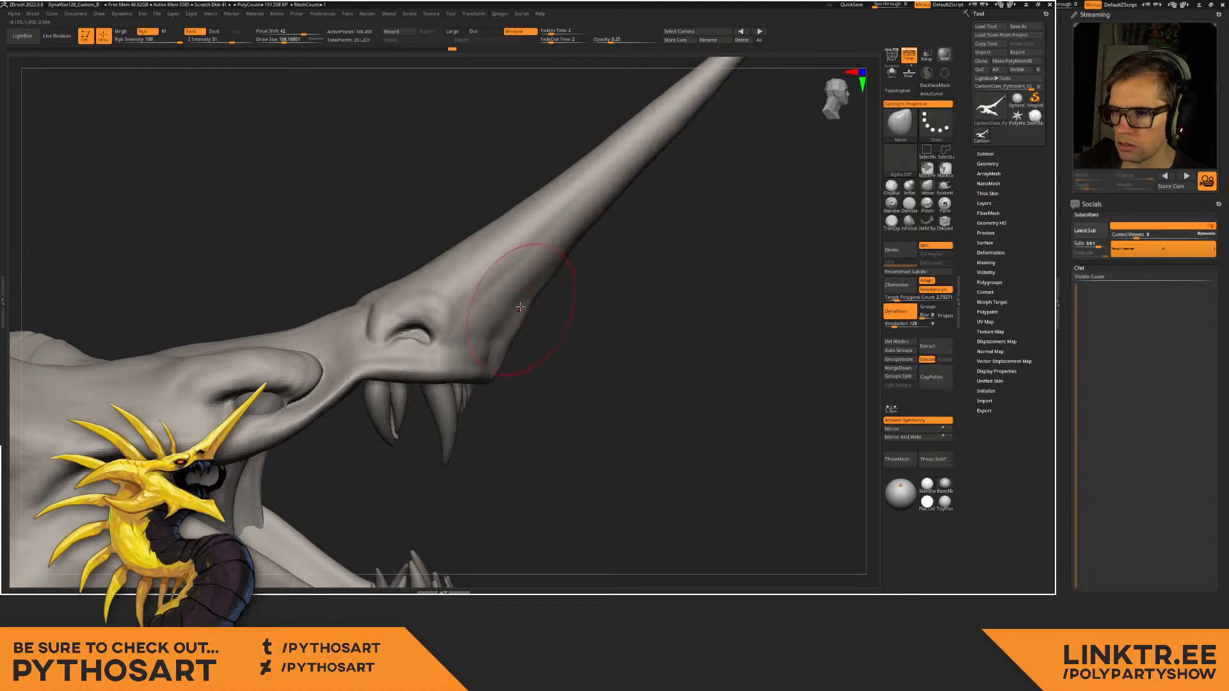
mouse_move(524, 328)
left_mouse_down()
mouse_move(540, 286)
mouse_move(541, 343)
left_mouse_up()
mouse_move(515, 387)
left_mouse_down()
mouse_move(499, 355)
mouse_move(512, 370)
left_mouse_up()
left_click_drag(595, 294, 662, 257)
Sharpen the upper lip's edge above the teeth with the Pinch brush, then adjust the brush size.
left_click(927, 203)
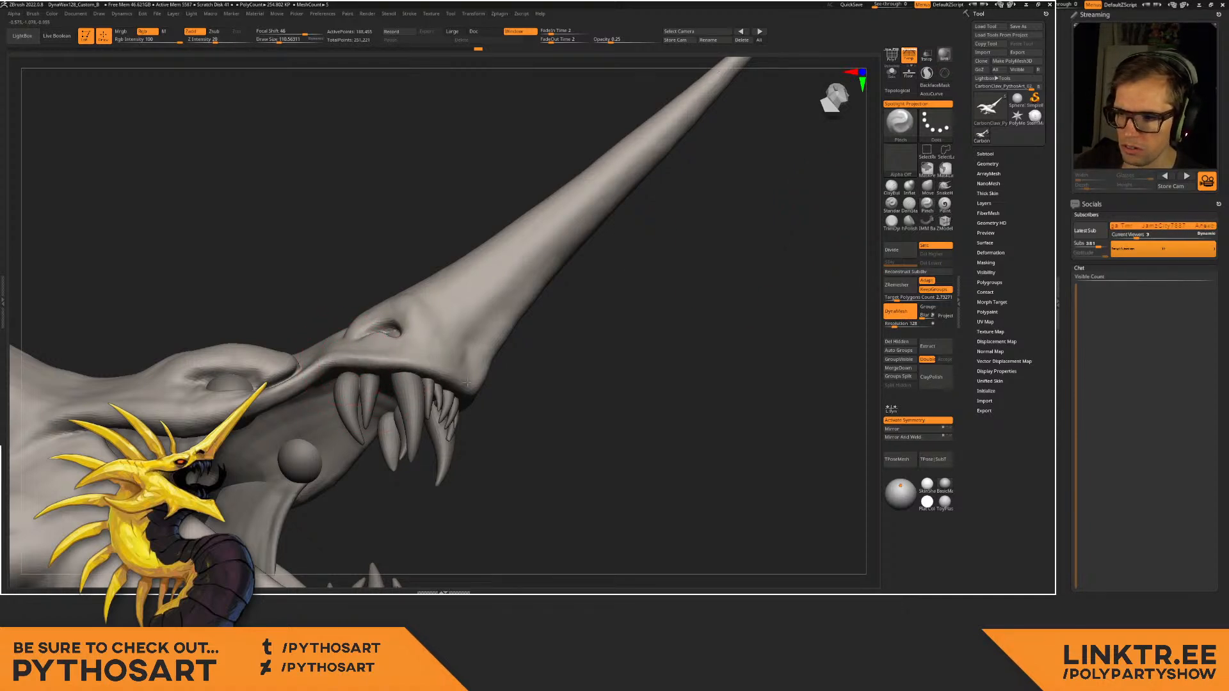
left_click_drag(420, 366, 332, 354)
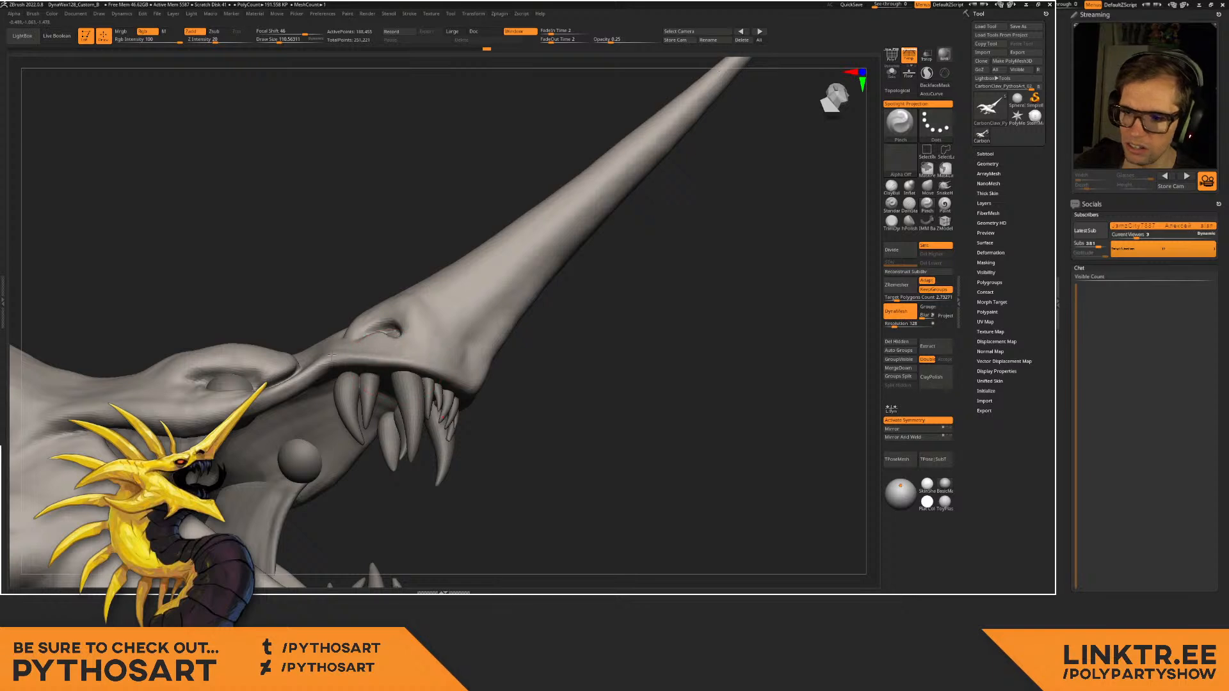
left_click_drag(403, 367, 442, 375)
mouse_move(436, 397)
right_mouse_down()
mouse_move(448, 392)
mouse_move(441, 356)
mouse_move(447, 390)
right_mouse_up()
key("s")
left_click_drag(447, 390, 455, 390)
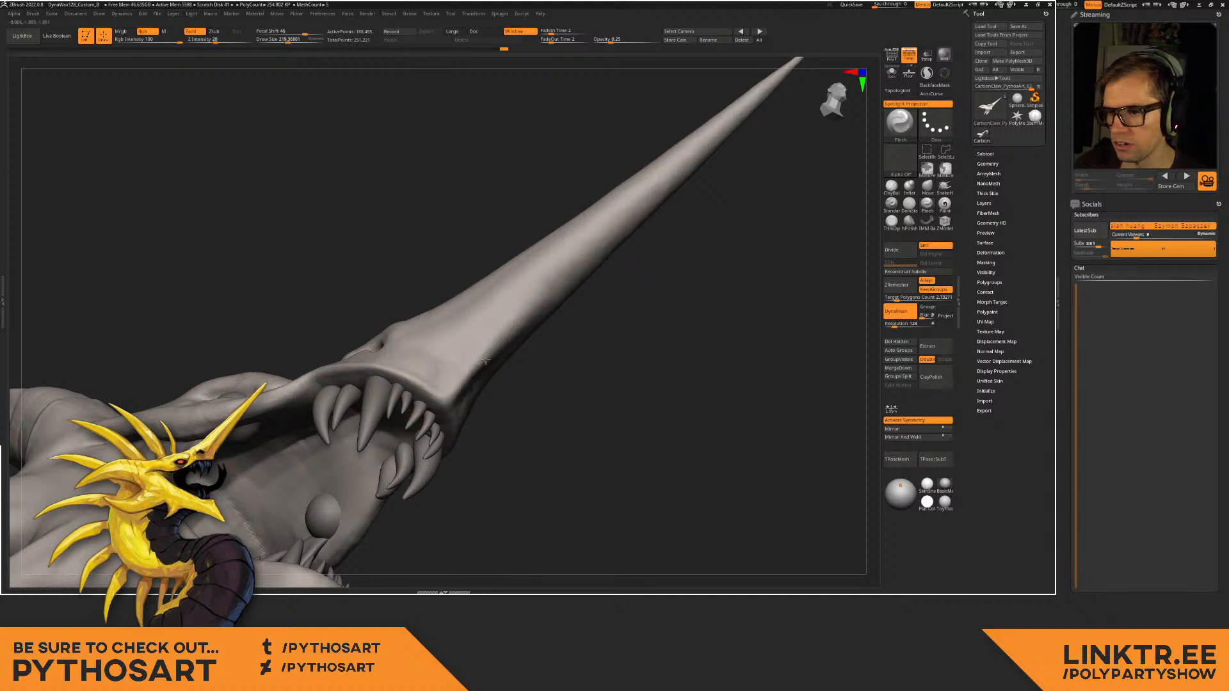
Pinch the horn's underside edge down to the jaw's front corner and smooth the area above the lip.
left_click_drag(489, 341, 593, 251)
mouse_move(570, 225)
right_mouse_down("alt")
mouse_move(476, 272)
mouse_move(490, 316)
right_mouse_up("alt")
key("s")
key("s")
left_click_drag(471, 338, 461, 339)
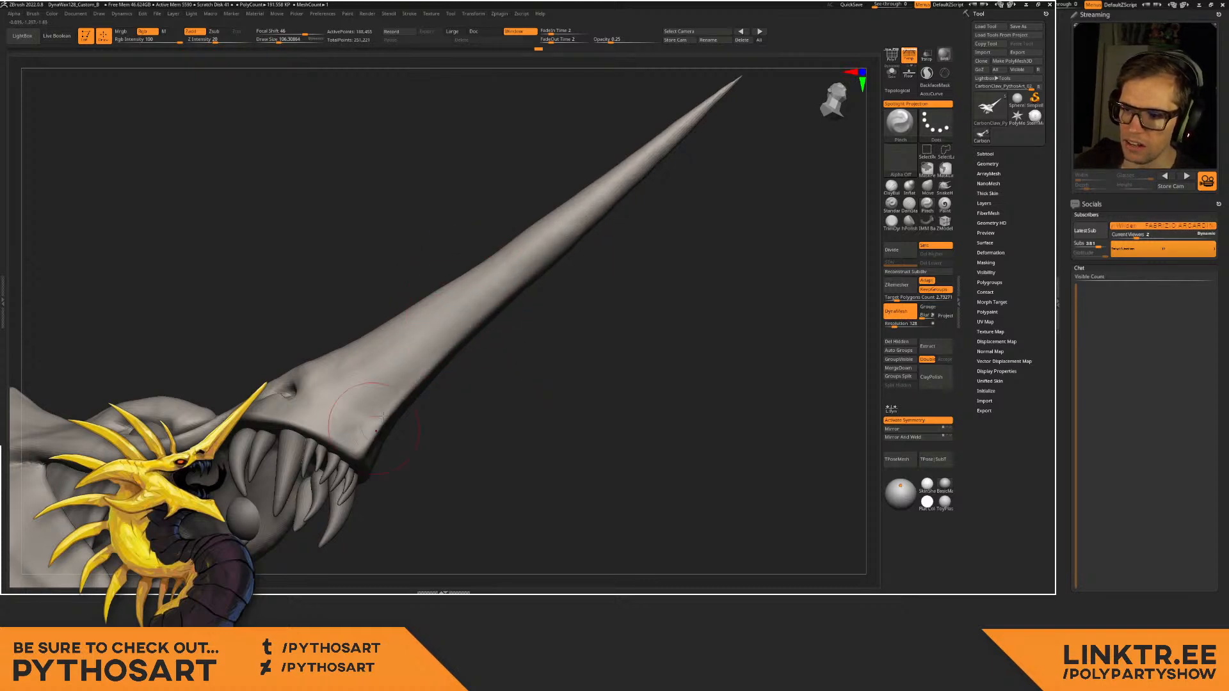
left_click_drag(383, 416, 363, 436)
right_click_drag(363, 435, 414, 385)
left_click_drag(416, 384, 413, 374, "shift")
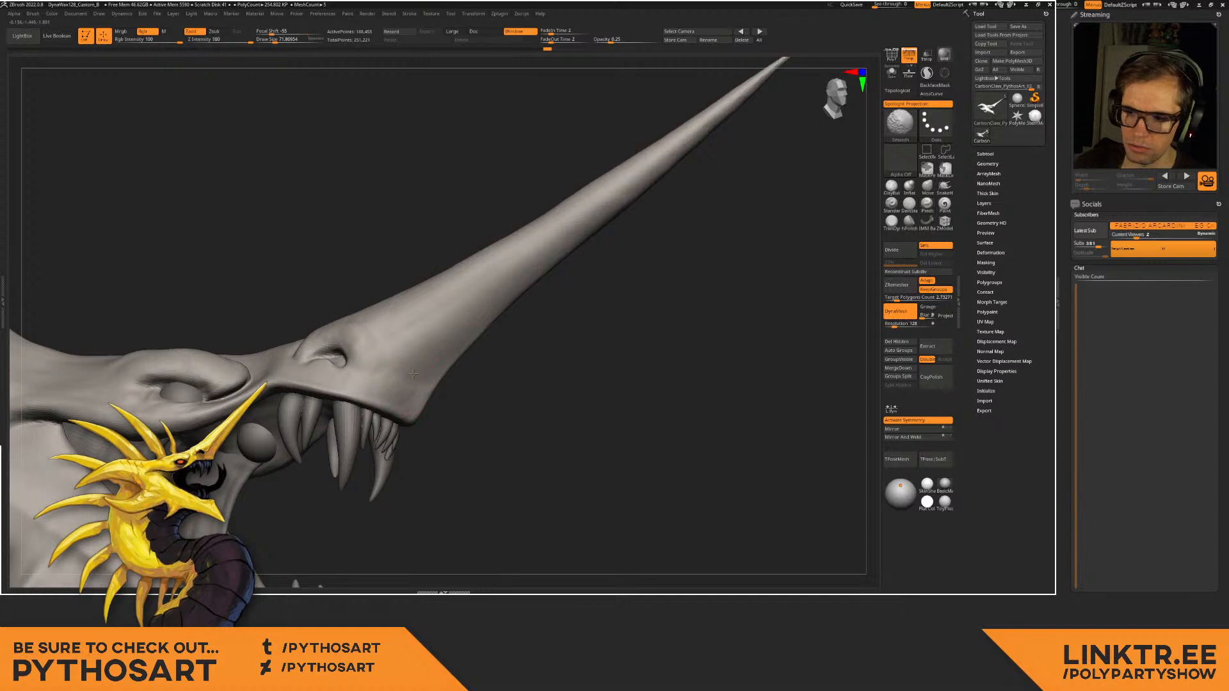
Carve a long groove from beside the nostril up along the side of the horn with the DamStandard brush.
mouse_move(410, 391)
right_mouse_down()
mouse_move(499, 340)
mouse_move(462, 377)
right_mouse_up()
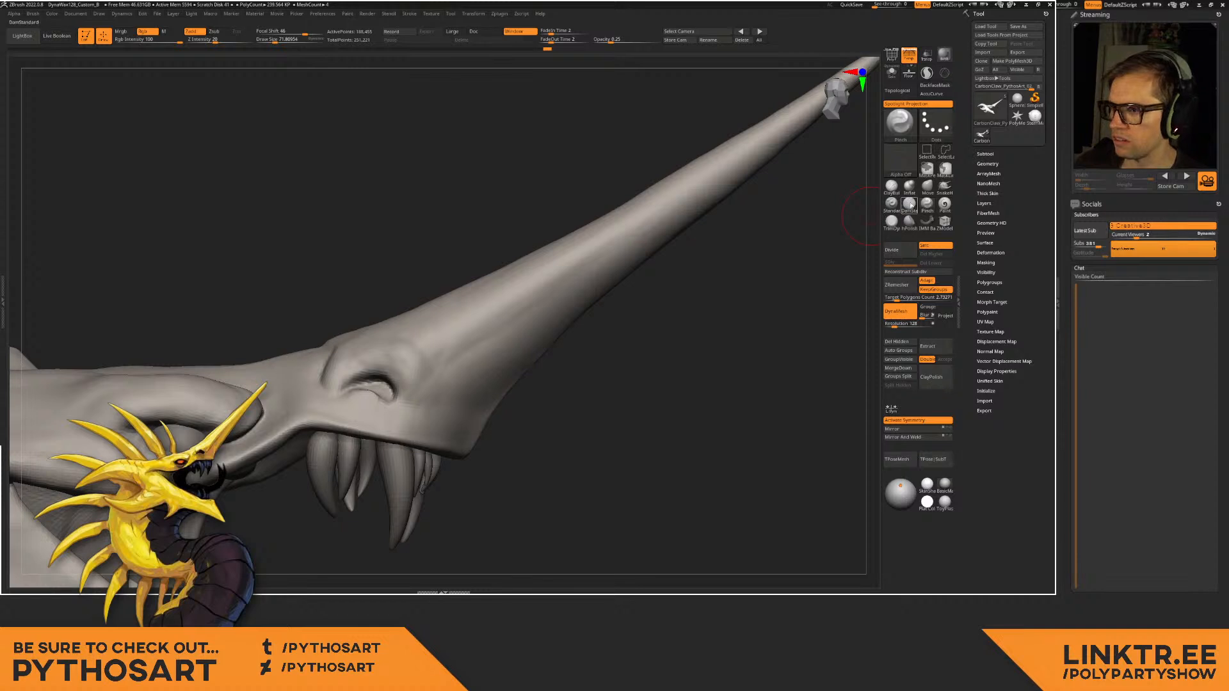
left_click(911, 204)
left_click_drag(406, 398, 391, 398)
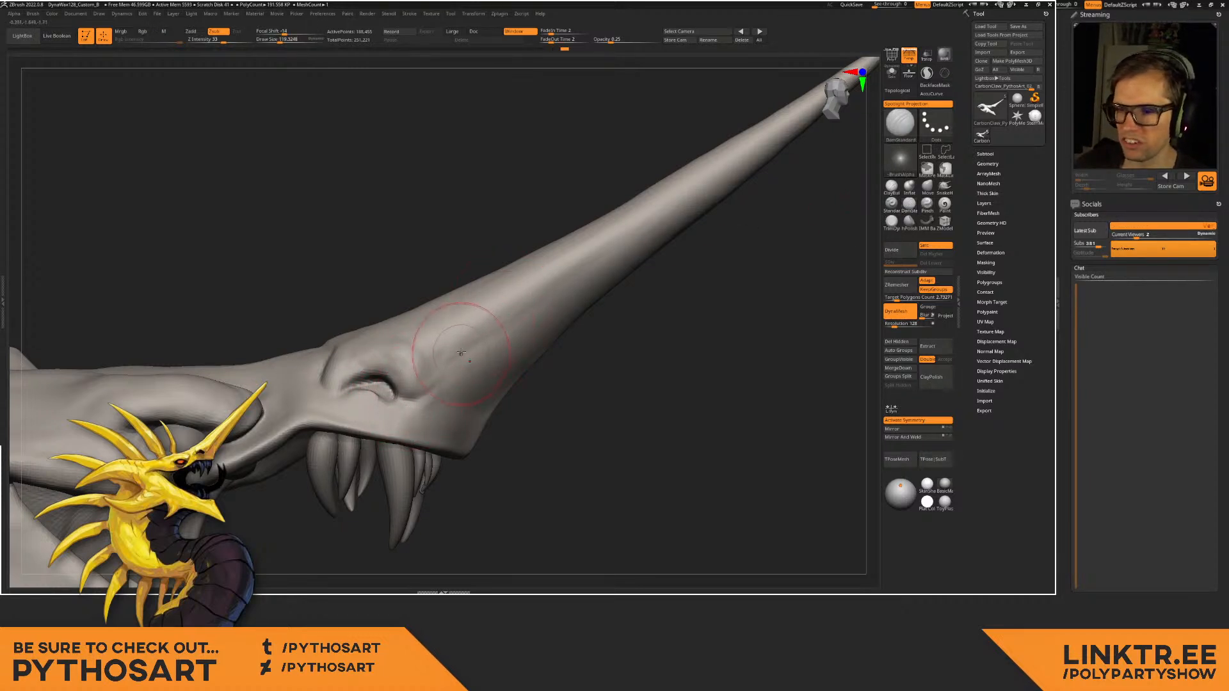
right_click_drag(438, 387, 384, 400)
mouse_move(374, 404)
left_mouse_down()
mouse_move(405, 407)
mouse_move(522, 276)
mouse_move(639, 200)
left_mouse_up()
left_click_drag(567, 263, 410, 398)
Deepen the creases around the nostril with smaller DamStandard strokes.
right_click_drag(379, 406, 440, 379)
key("s")
mouse_move(440, 380)
left_mouse_down()
mouse_move(391, 385)
mouse_move(463, 391)
left_mouse_up()
mouse_move(491, 314)
right_mouse_down()
mouse_move(468, 354)
mouse_move(463, 310)
mouse_move(410, 310)
right_mouse_up()
key("s")
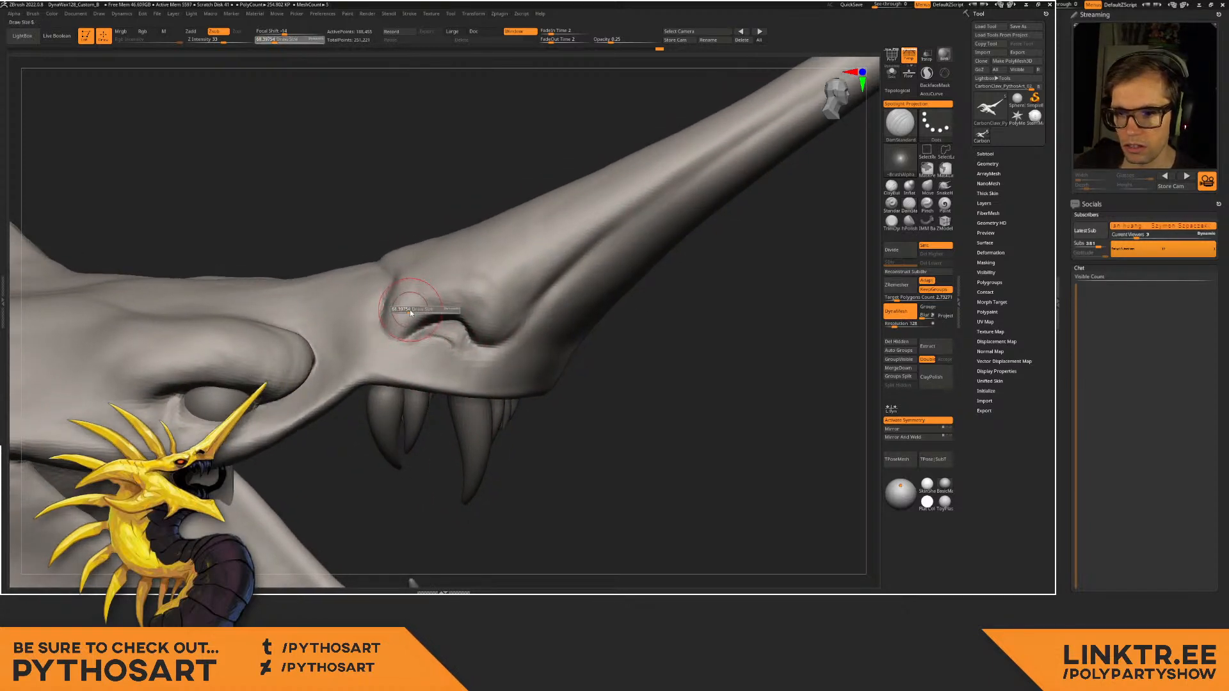
mouse_move(410, 312)
left_mouse_down()
mouse_move(381, 312)
mouse_move(394, 276)
left_mouse_up()
right_click_drag(402, 264, 474, 308, "ctrl")
right_click_drag(621, 221, 707, 205)
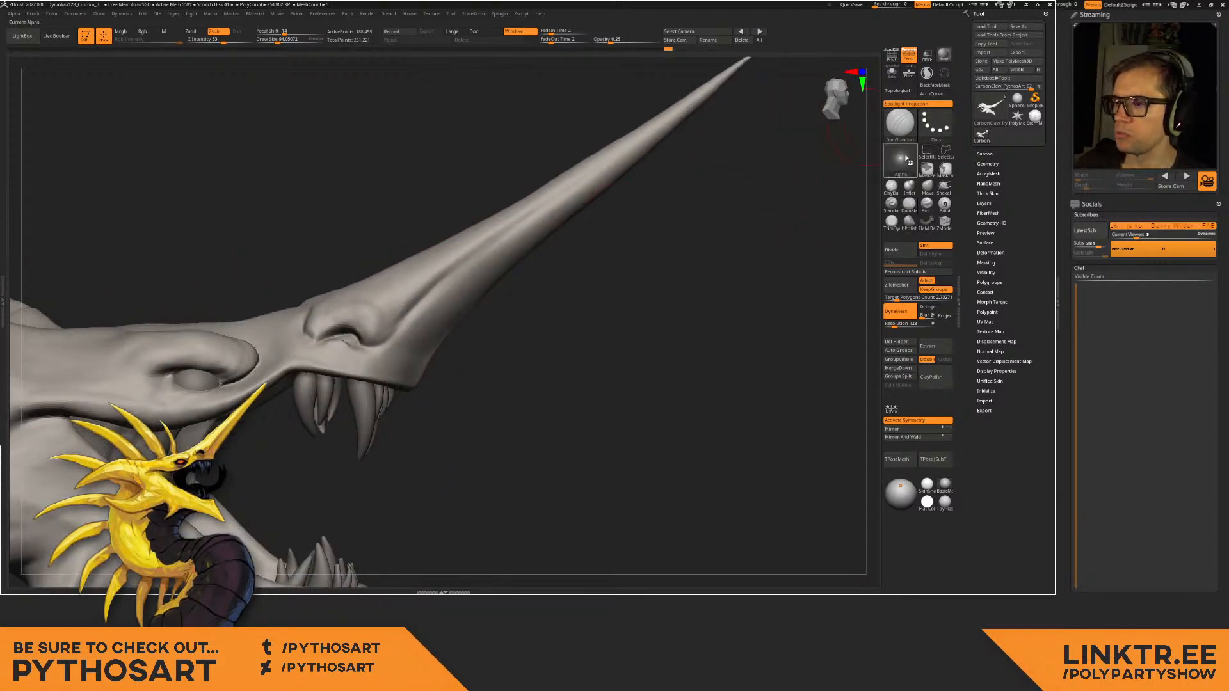
Build up the horn base below the groove with the ClayBuildup brush and smooth the strokes.
left_click(891, 186)
mouse_move(541, 287)
right_mouse_down()
mouse_move(487, 277)
mouse_move(471, 288)
right_mouse_up()
key("s")
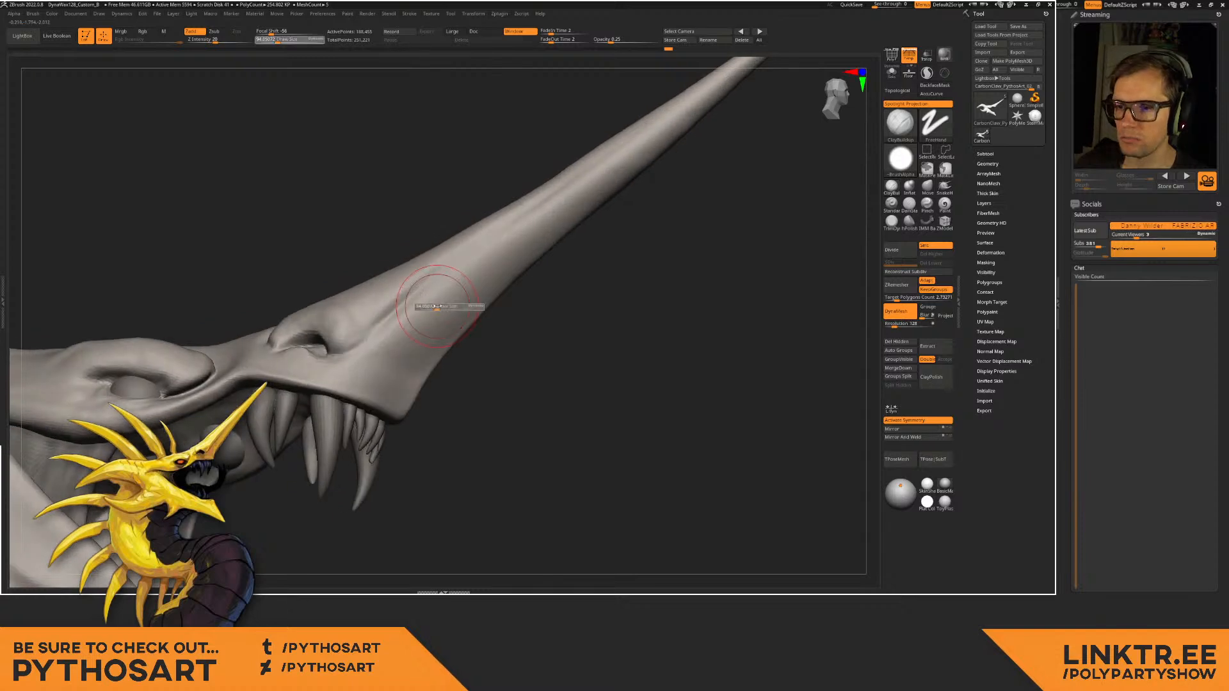
left_click_drag(440, 307, 443, 307)
mouse_move(438, 290)
left_mouse_down()
mouse_move(416, 315)
mouse_move(418, 346)
left_mouse_up()
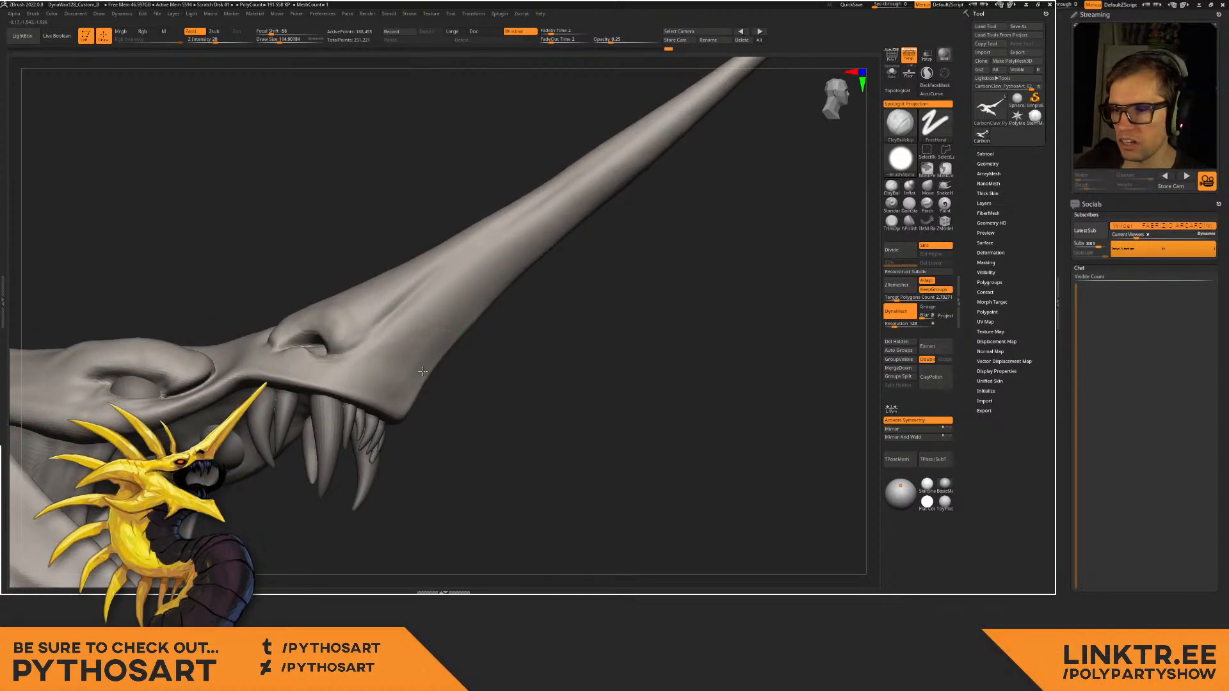
left_click_drag(492, 252, 449, 284)
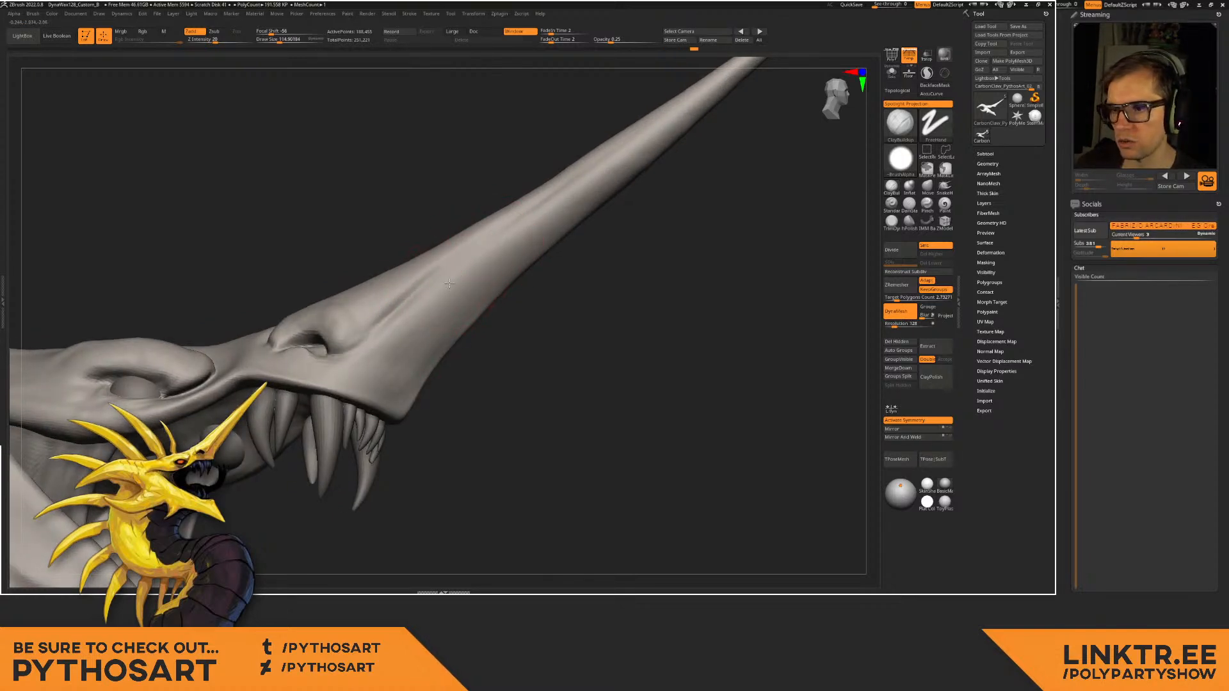
key("s")
left_click_drag(418, 362, 445, 302)
left_click_drag(423, 338, 415, 356, "shift")
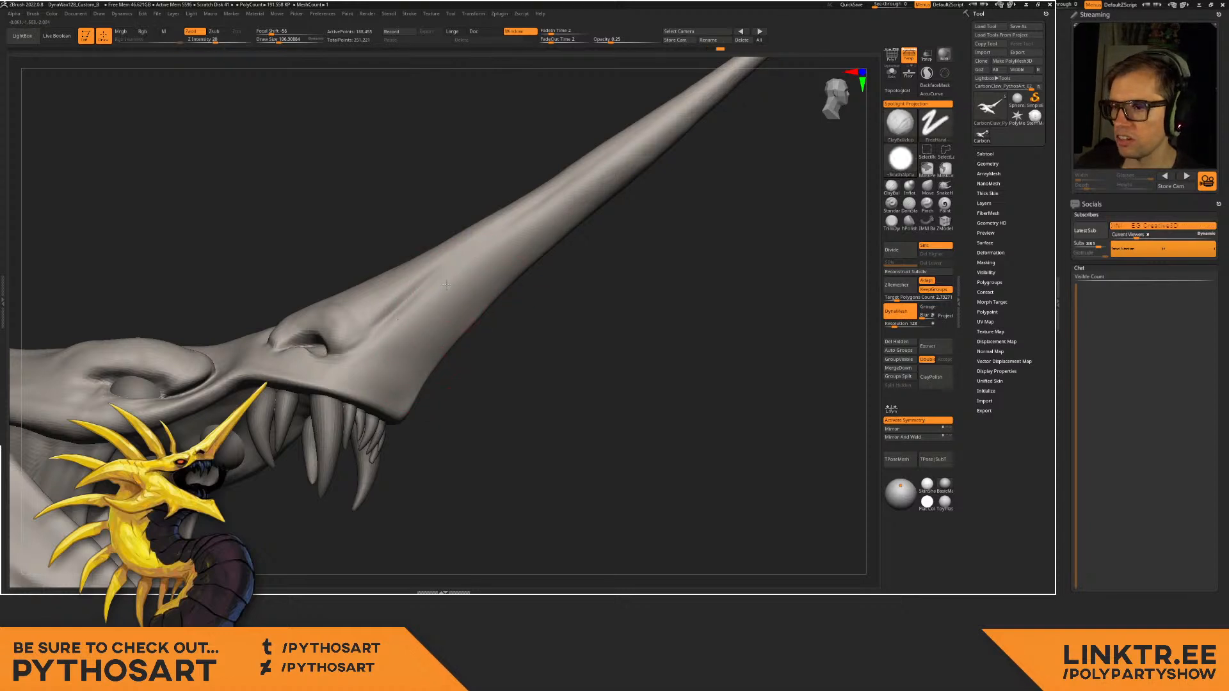
Enlarge the brush, refine the middle of the horn's shaft and smooth its surface.
right_click_drag(522, 236, 463, 306, "ctrl")
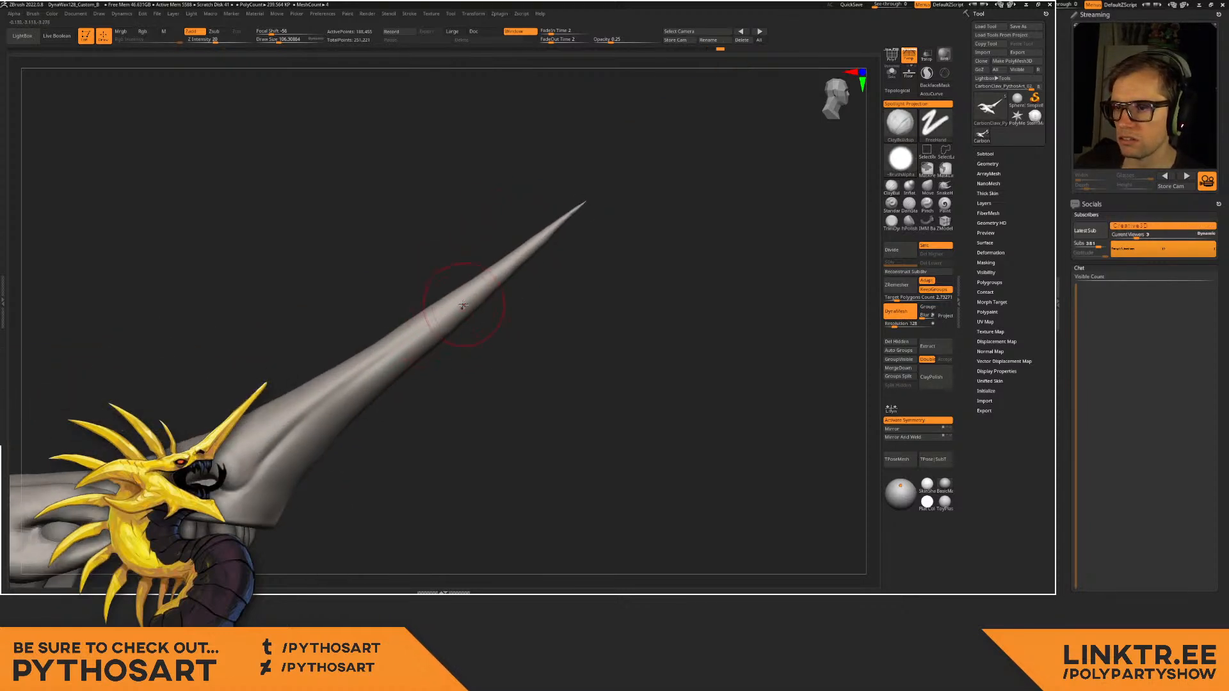
left_click(910, 187)
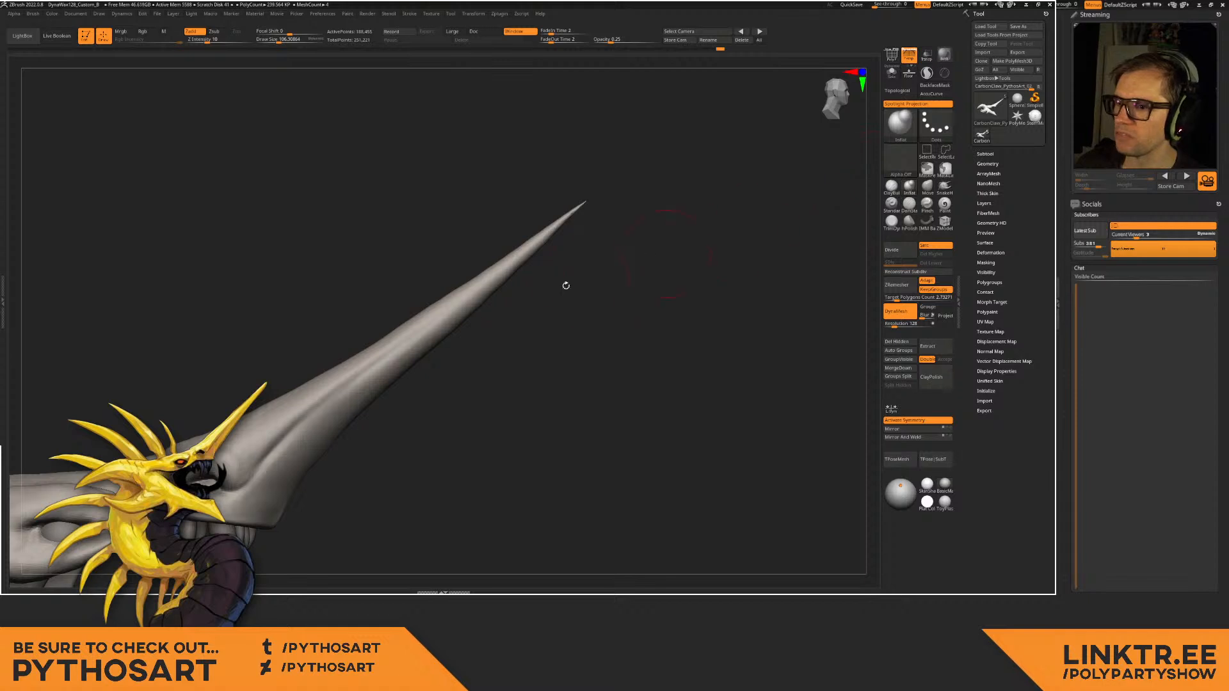
key("s")
left_click_drag(426, 332, 438, 332)
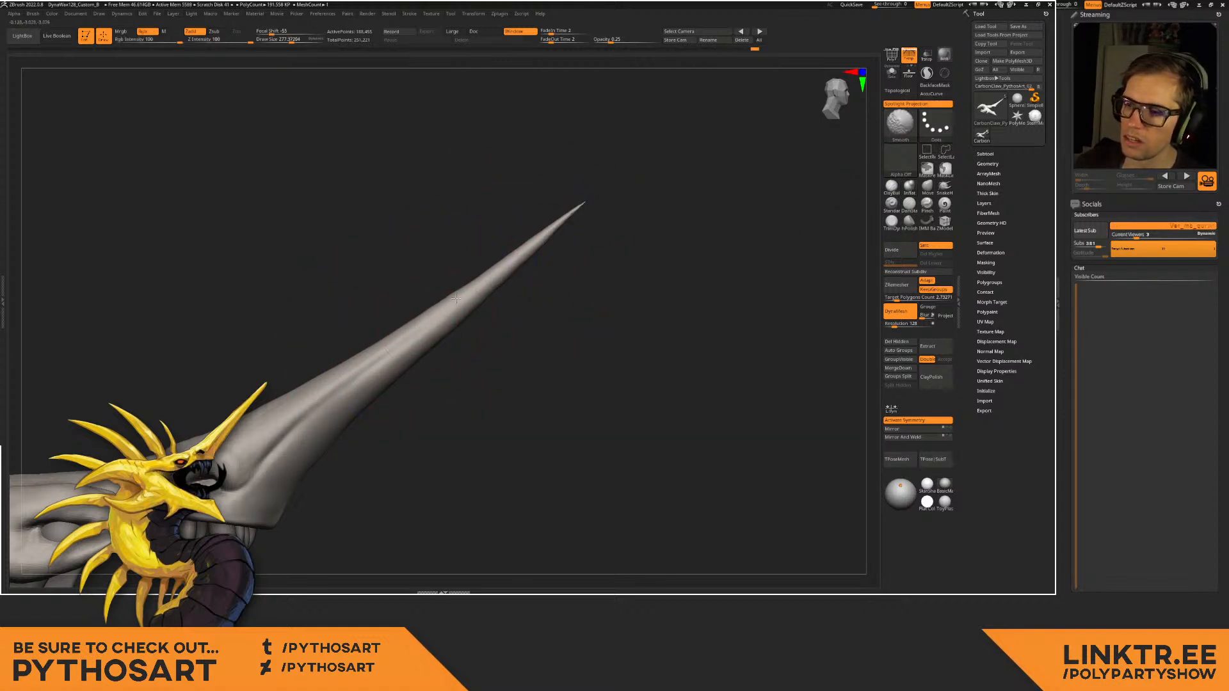
left_click_drag(427, 323, 477, 291, "shift")
mouse_move(675, 155)
right_mouse_down("ctrl")
mouse_move(472, 258)
mouse_move(592, 186)
right_mouse_up("ctrl")
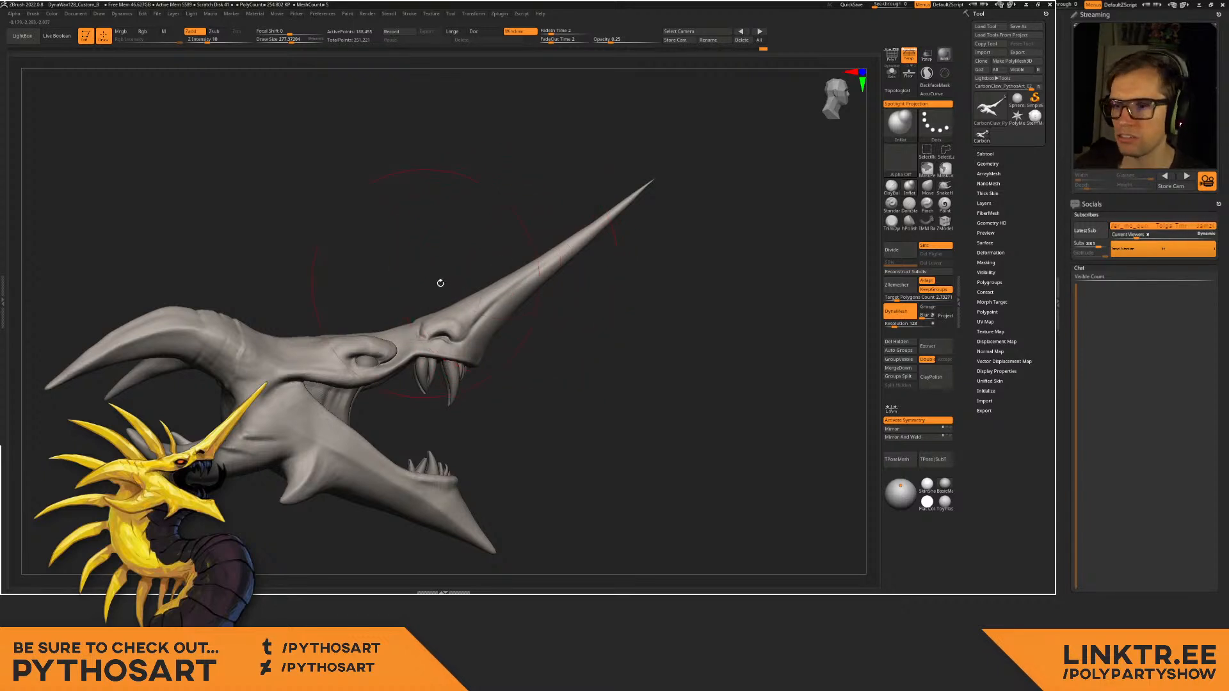
mouse_move(439, 282)
right_mouse_down()
mouse_move(508, 324)
mouse_move(473, 360)
mouse_move(416, 282)
mouse_move(412, 439)
mouse_move(453, 241)
mouse_move(346, 333)
right_mouse_up()
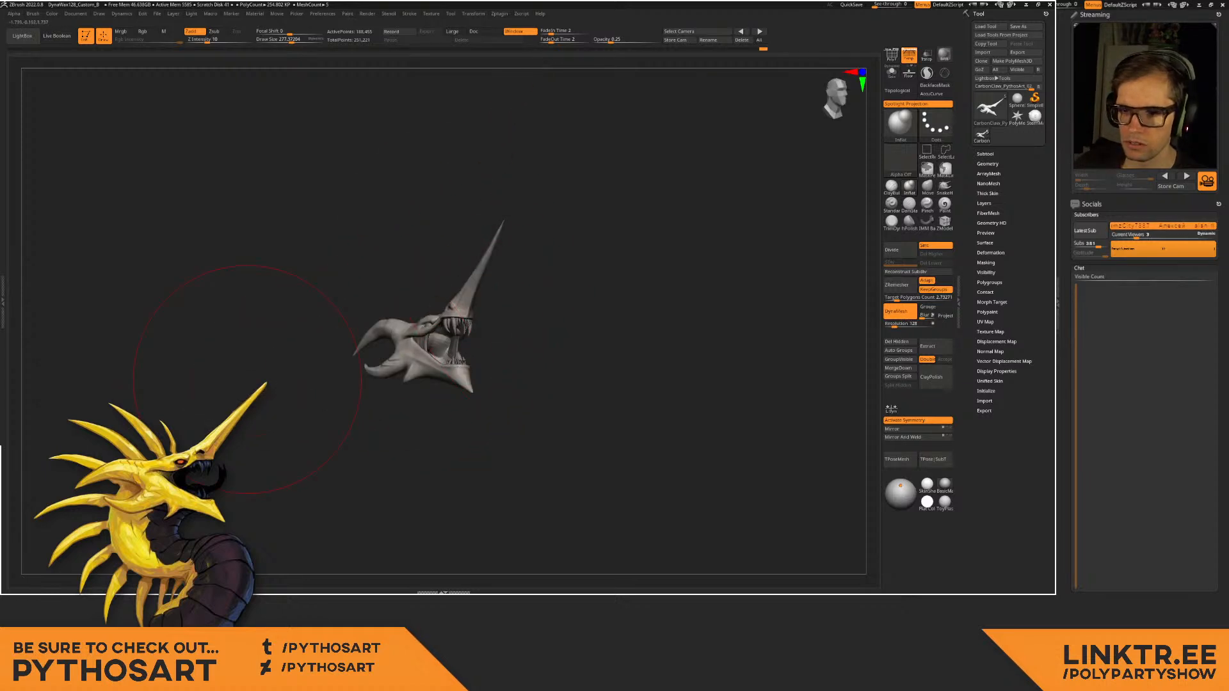
mouse_move(248, 380)
right_mouse_down()
mouse_move(494, 307)
mouse_move(505, 332)
mouse_move(584, 290)
right_mouse_up()
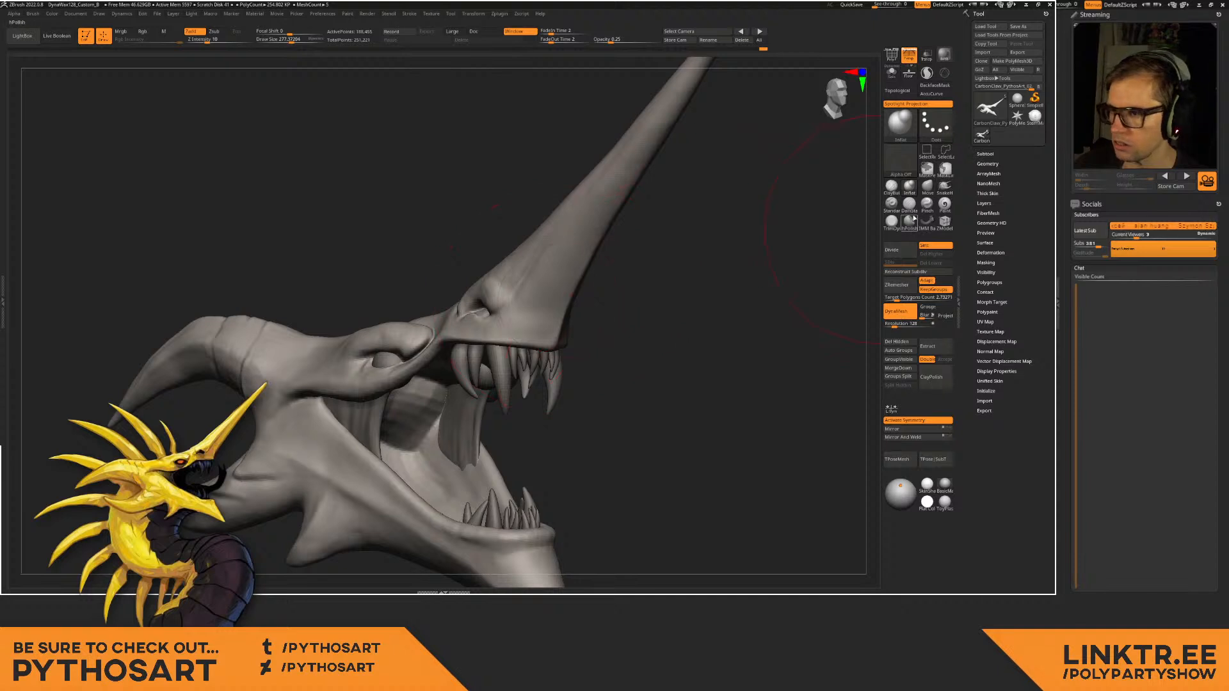
Sharpen the edges at the front of the nose horn's base above the upper jaw with the Pinch brush.
left_click(910, 205)
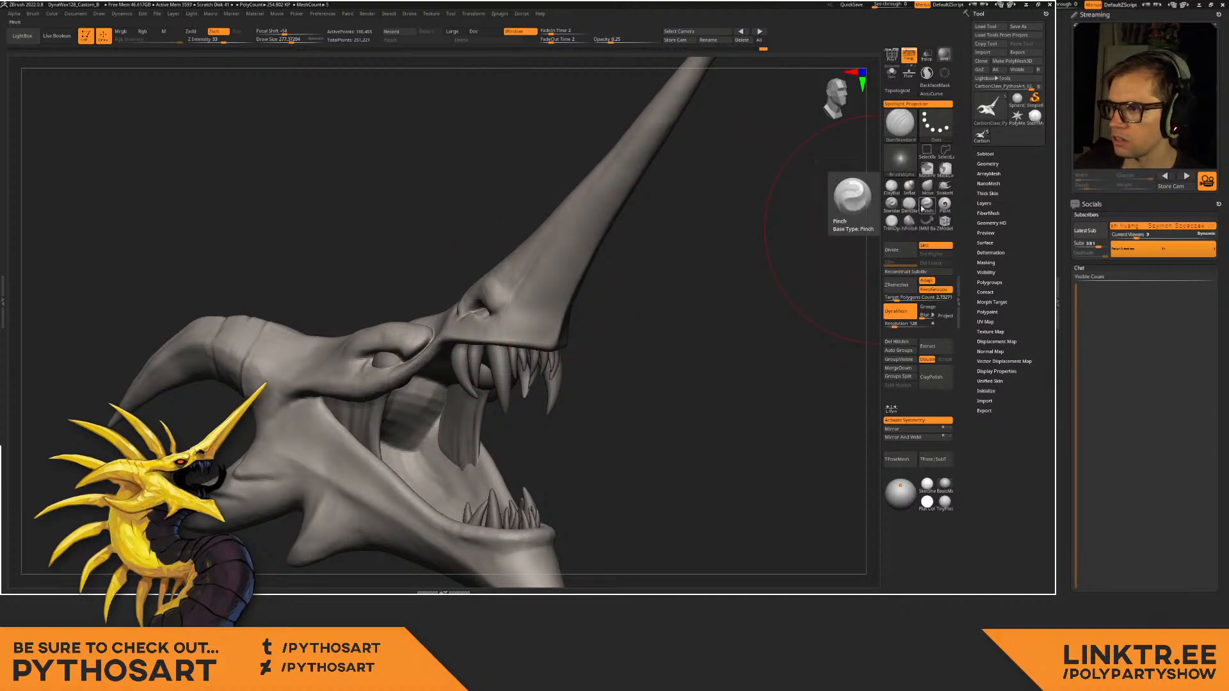
left_click(926, 208)
right_click_drag(602, 299, 549, 301)
key("space")
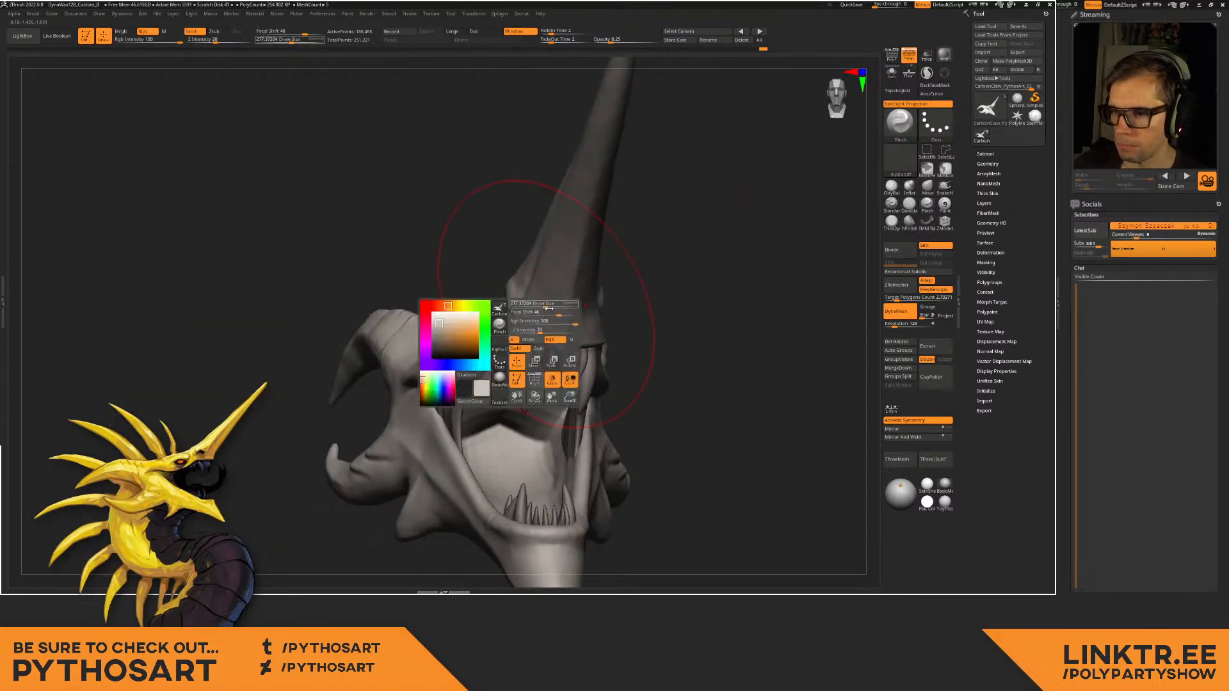
mouse_move(535, 313)
left_mouse_down()
mouse_move(561, 313)
mouse_move(544, 313)
left_mouse_up()
key("s")
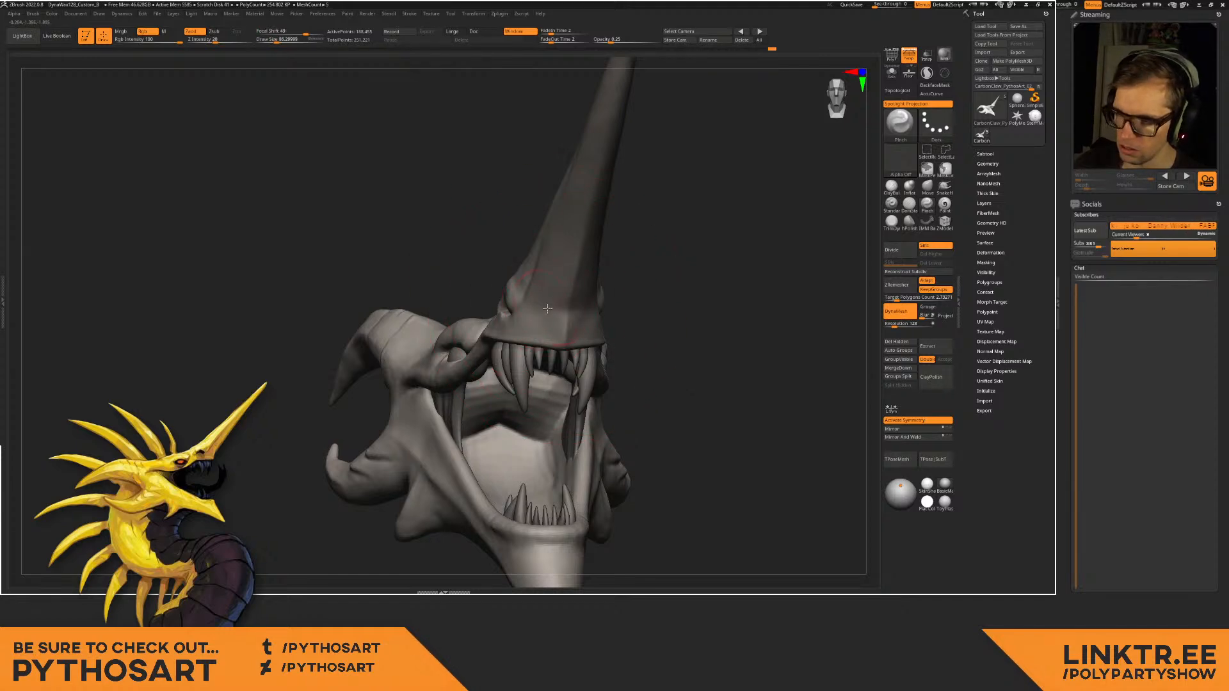
mouse_move(507, 307)
right_mouse_down()
mouse_move(574, 318)
mouse_move(584, 307)
mouse_move(549, 297)
mouse_move(538, 309)
right_mouse_up()
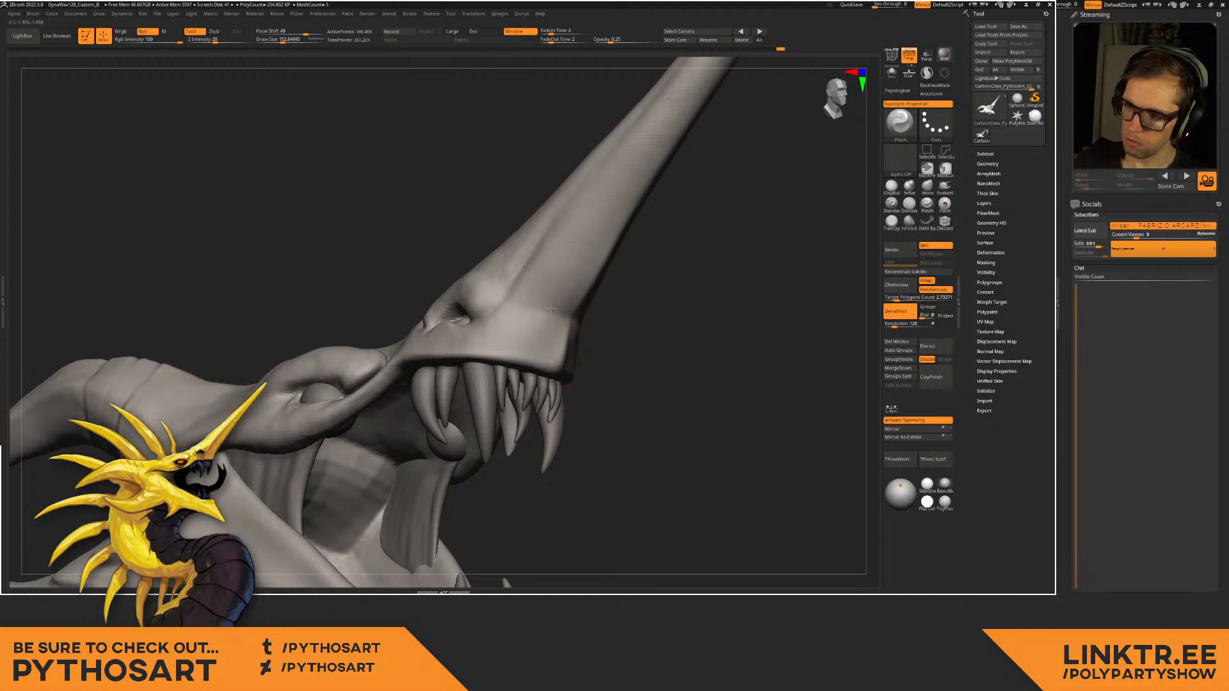
mouse_move(569, 296)
right_mouse_down()
mouse_move(593, 301)
mouse_move(578, 288)
mouse_move(568, 506)
right_mouse_up()
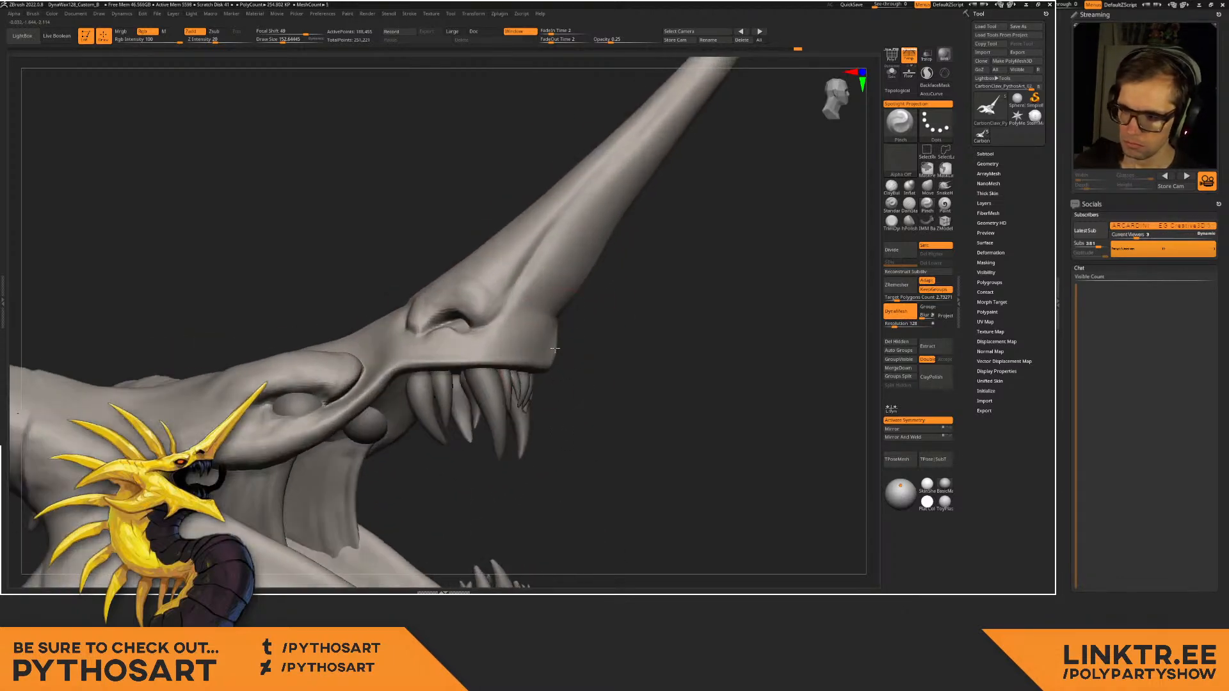
key("s")
left_click_drag(538, 324, 549, 324)
Fill out the area between the eye and the rear horn with an enlarged ClayBuildup brush.
left_click(891, 185)
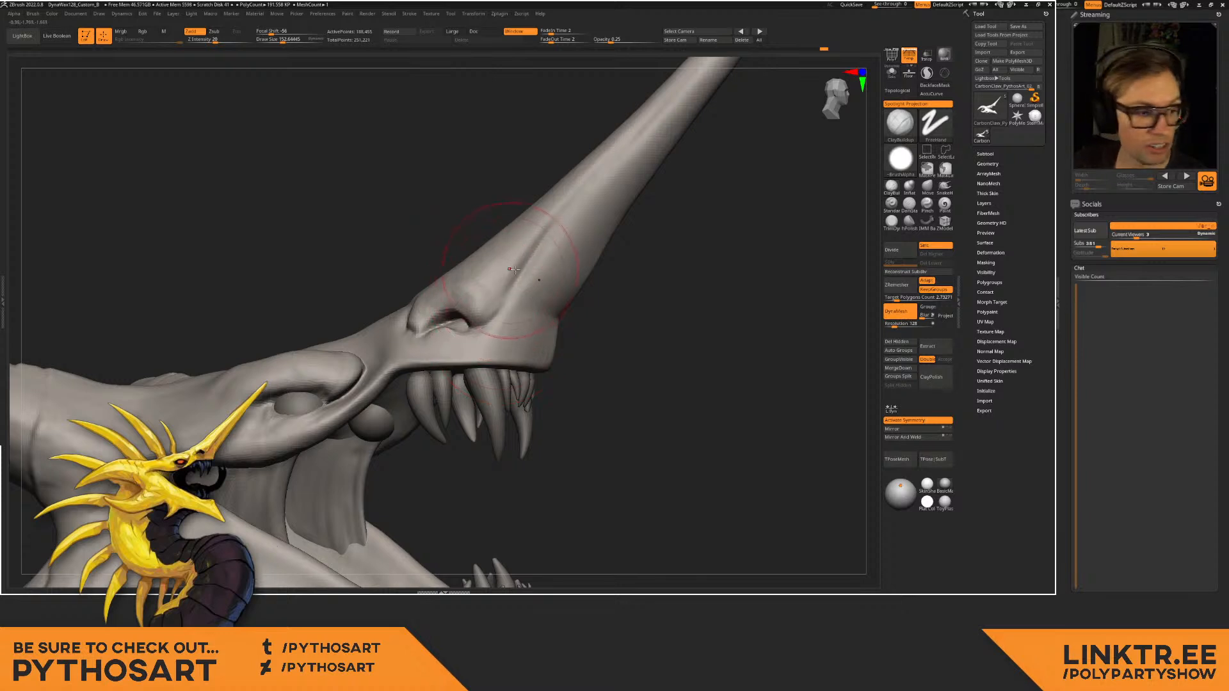
key("bracketleft")
key("bracketleft")
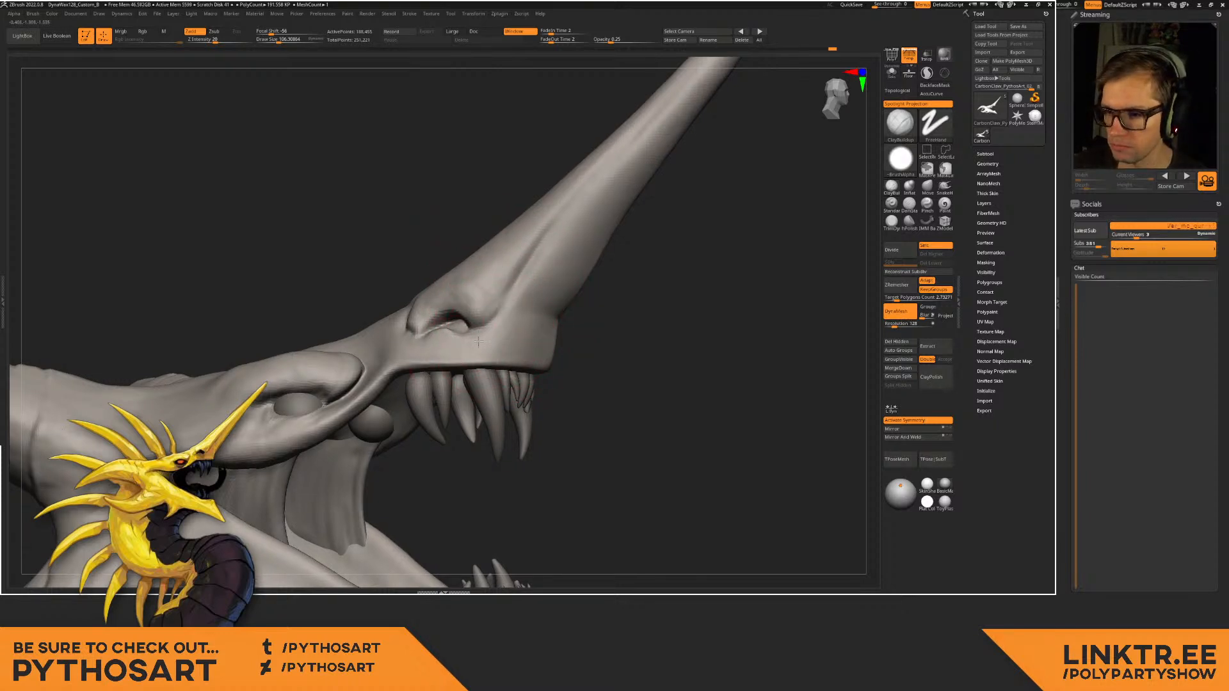
right_click_drag(384, 358, 485, 317, "alt")
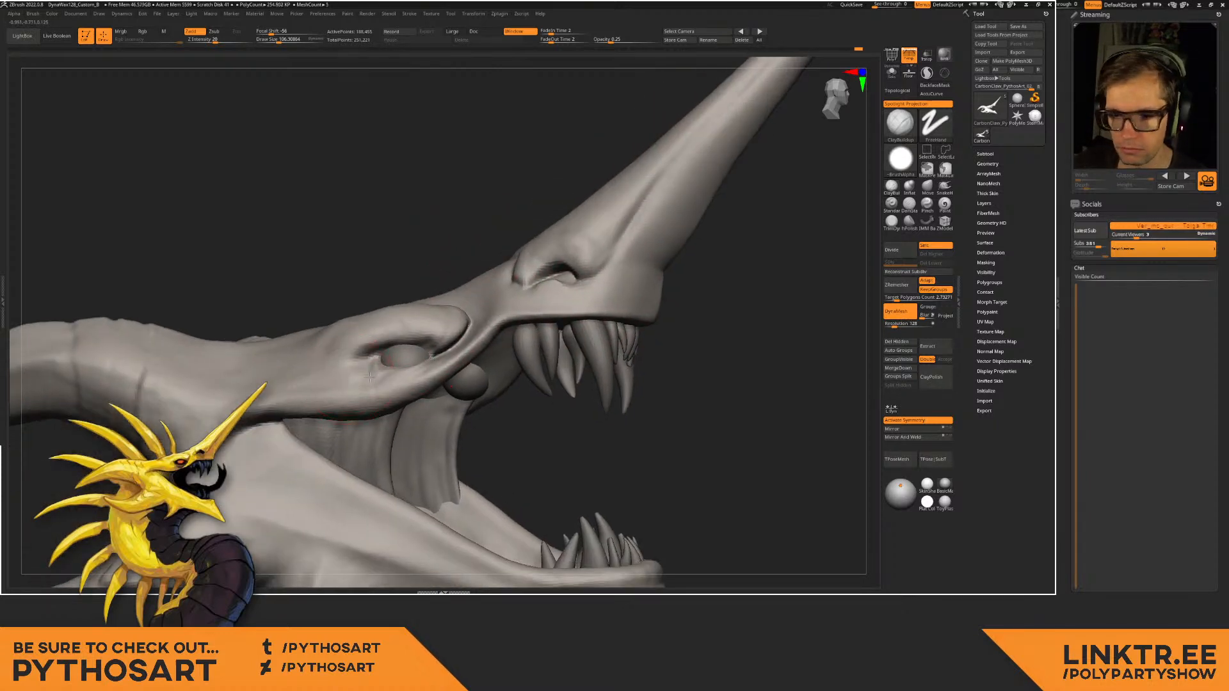
right_click_drag(345, 372, 444, 347, "alt")
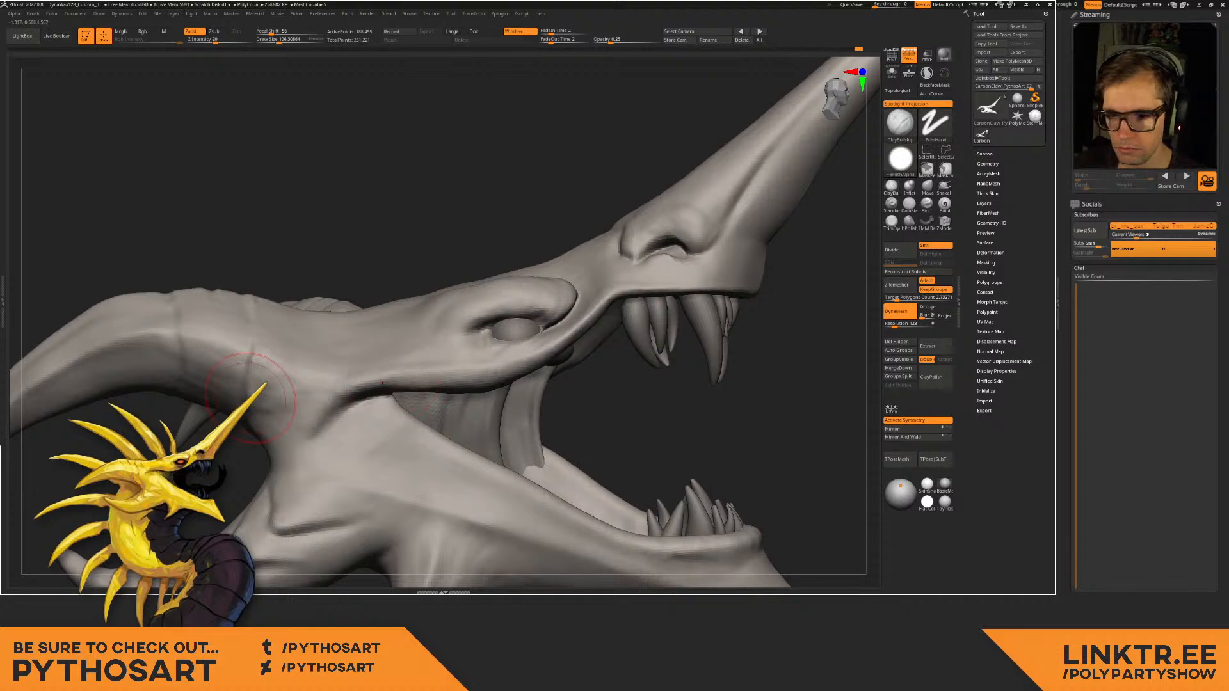
mouse_move(347, 382)
right_mouse_down()
mouse_move(360, 364)
mouse_move(370, 379)
right_mouse_up()
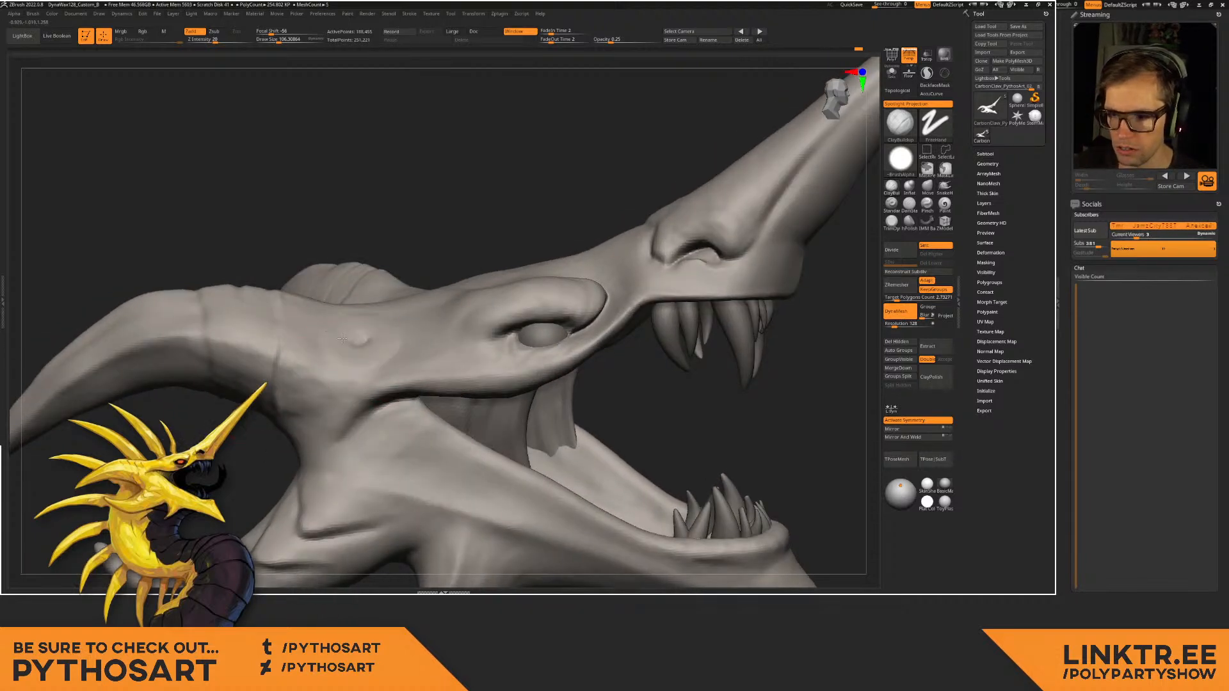
key("ctrl")
key("ctrl+z")
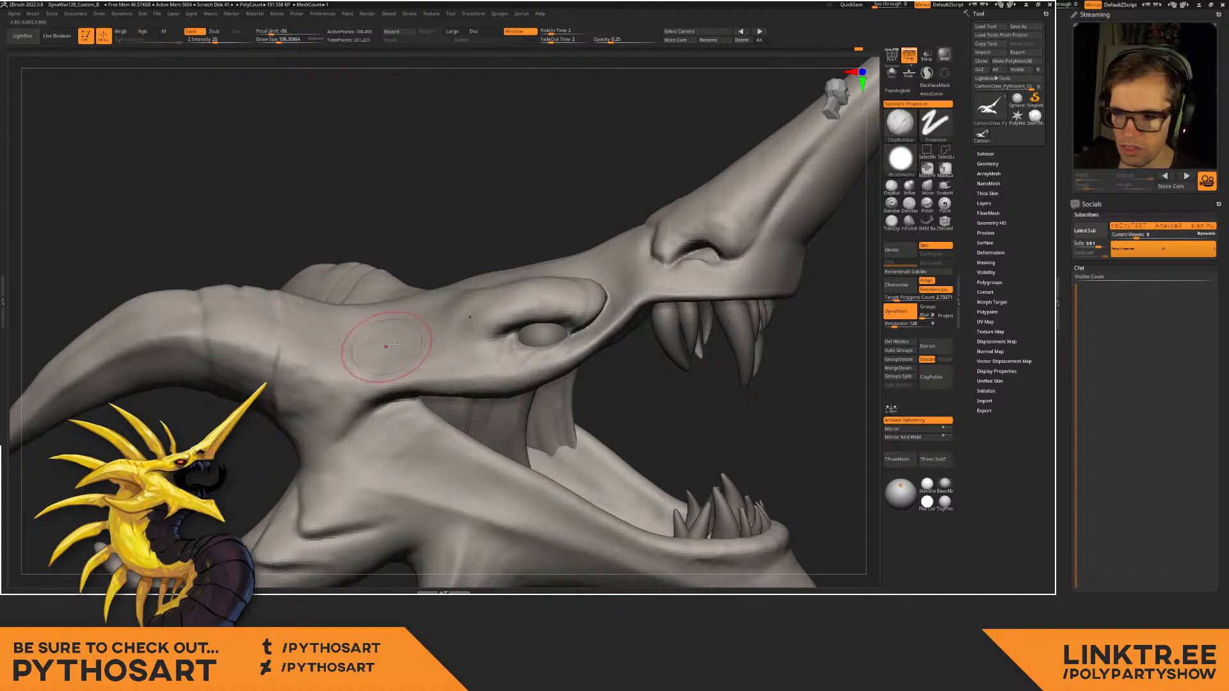
key("s")
left_click_drag(439, 334, 397, 335)
key("s")
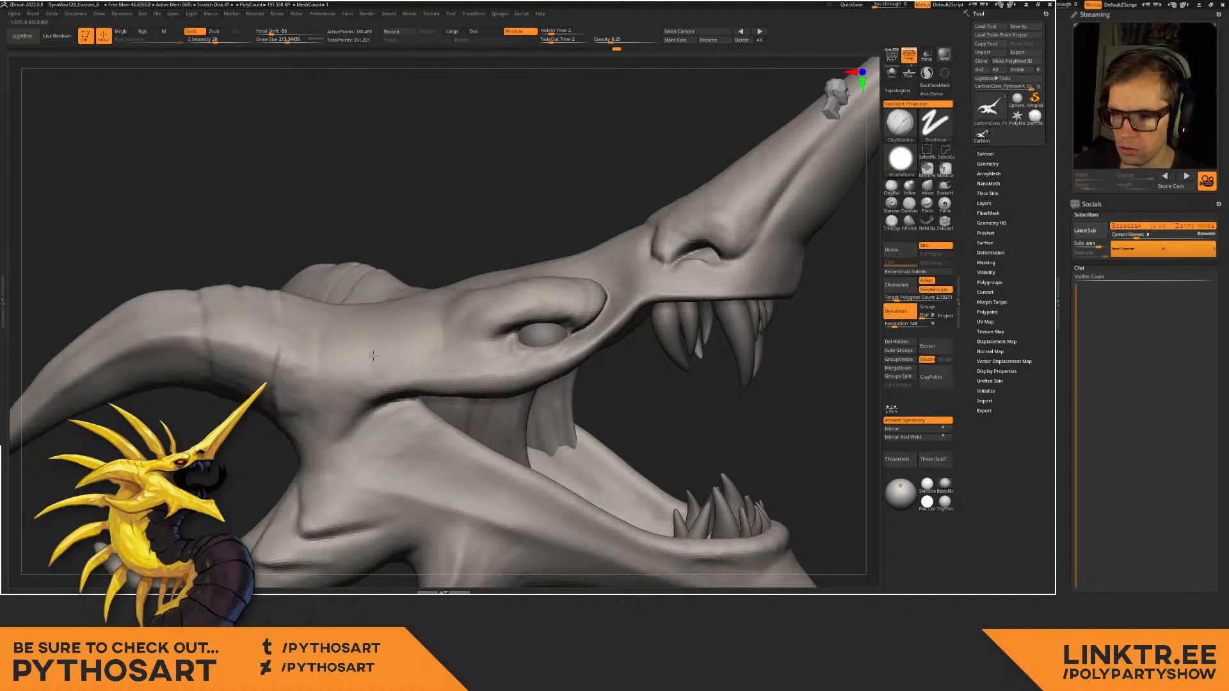
Try reshaping the temple at the base of the rear horn with ClayBuildup strokes and undo them.
right_click_drag(372, 318, 422, 341)
key("s")
left_click_drag(432, 343, 424, 342)
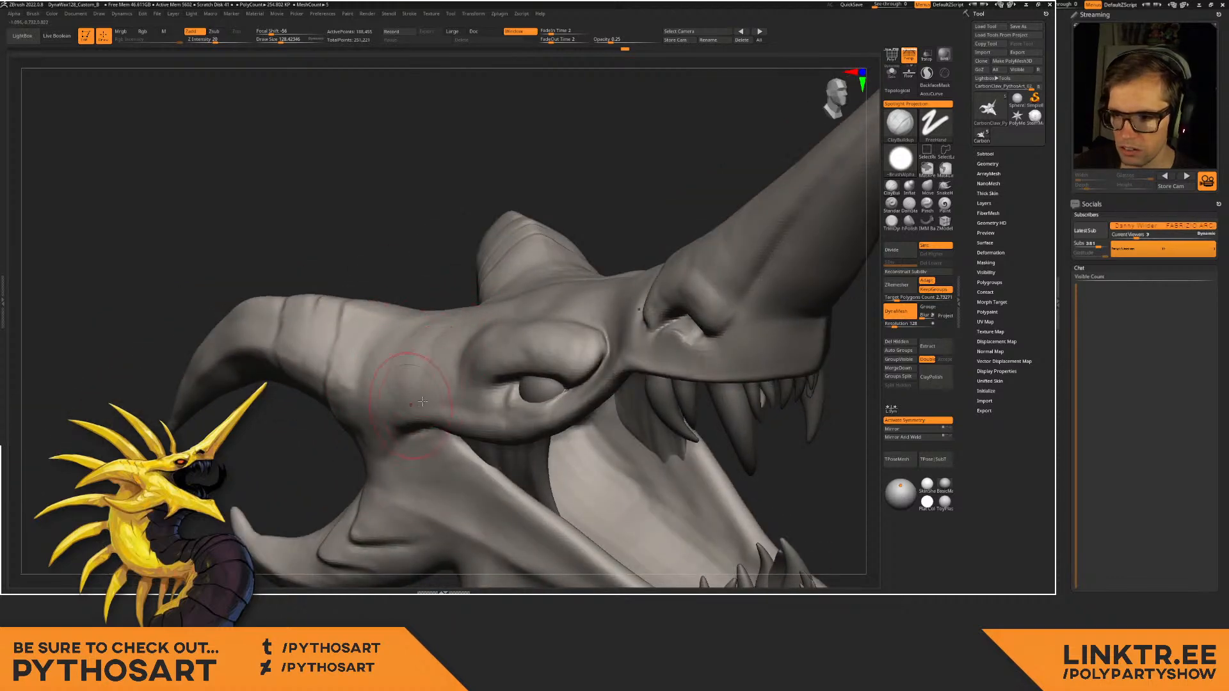
left_click_drag(398, 380, 372, 351)
right_click_drag(368, 314, 360, 347)
mouse_move(376, 388)
left_mouse_down()
mouse_move(342, 381)
mouse_move(338, 345)
mouse_move(419, 330)
mouse_move(411, 378)
mouse_move(410, 359)
left_mouse_up()
key("s")
mouse_move(398, 363)
left_mouse_down()
mouse_move(410, 386)
mouse_move(413, 359)
mouse_move(404, 384)
left_mouse_up()
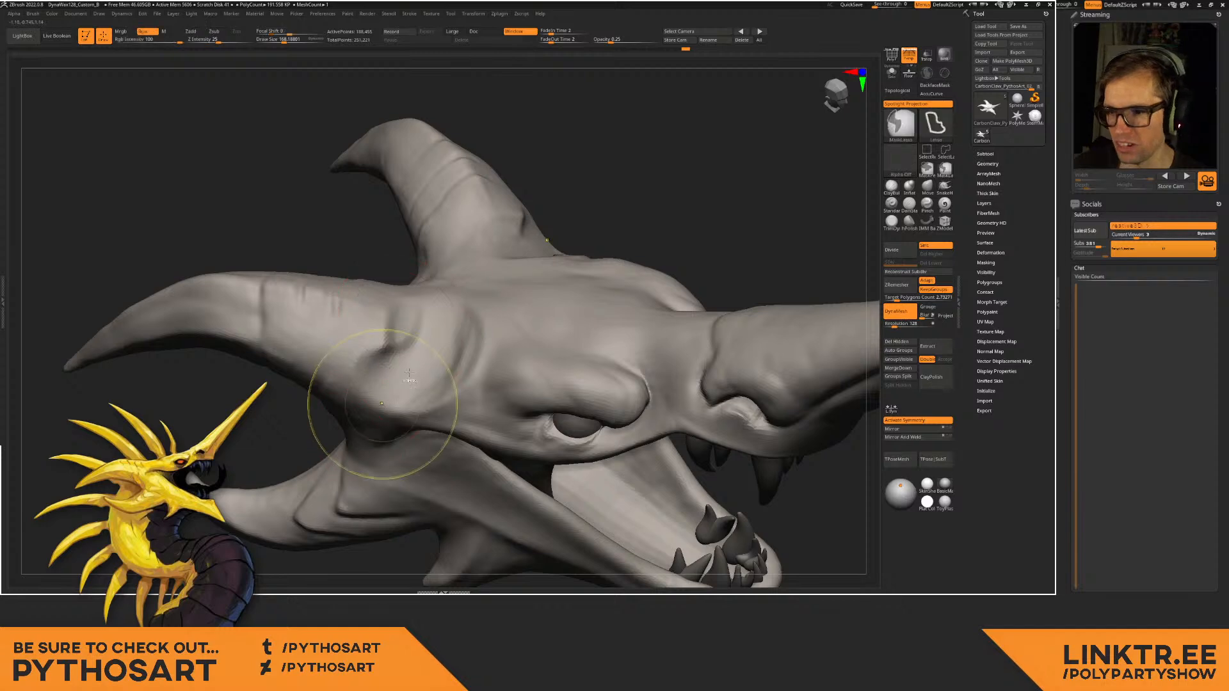
key("ctrl+z")
key("ctrl+z")
Build up the temple and the cheek ridge behind and below the eye with the ClayBuildup brush.
mouse_move(384, 408)
right_mouse_down()
mouse_move(383, 350)
mouse_move(434, 364)
right_mouse_up()
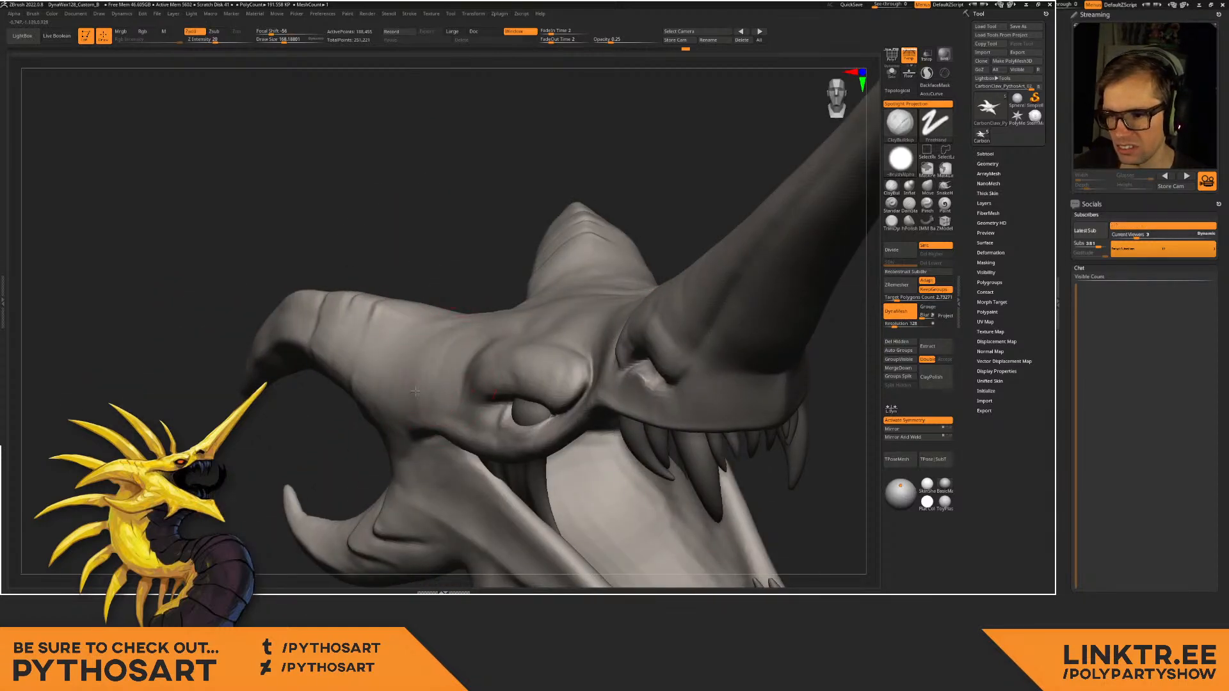
mouse_move(421, 336)
left_mouse_down()
mouse_move(408, 364)
mouse_move(393, 329)
left_mouse_up()
right_click_drag(433, 405, 397, 387)
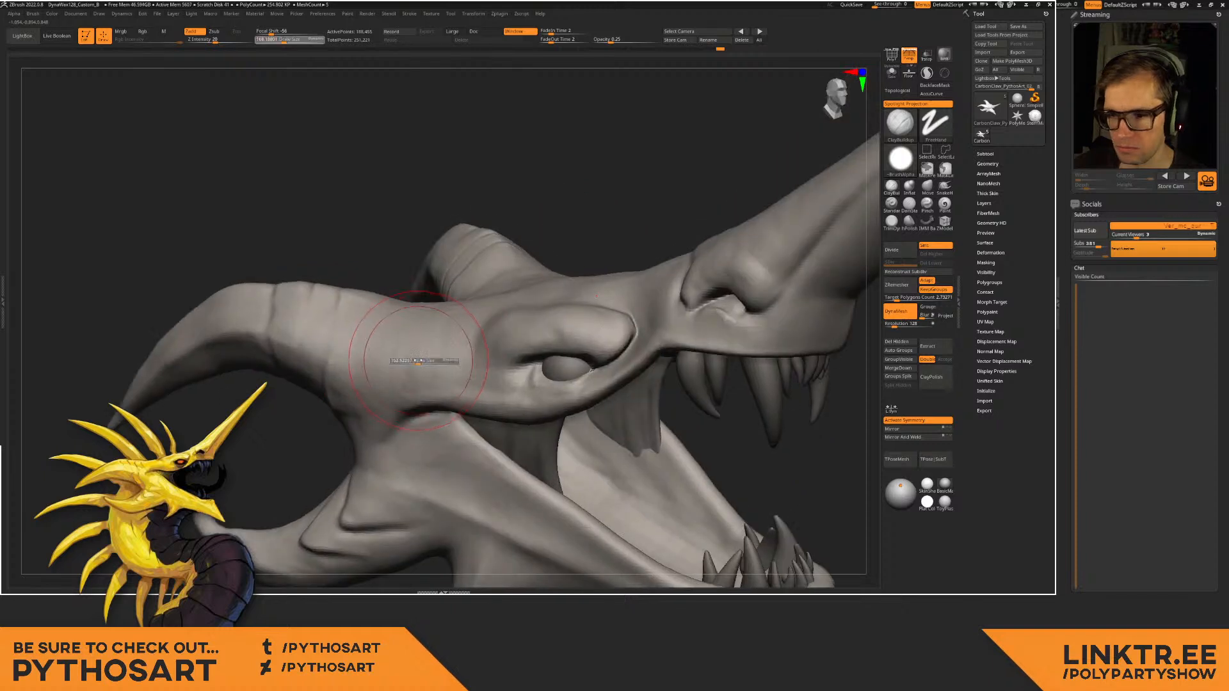
left_click_drag(397, 387, 392, 353)
right_click_drag(410, 360, 391, 353)
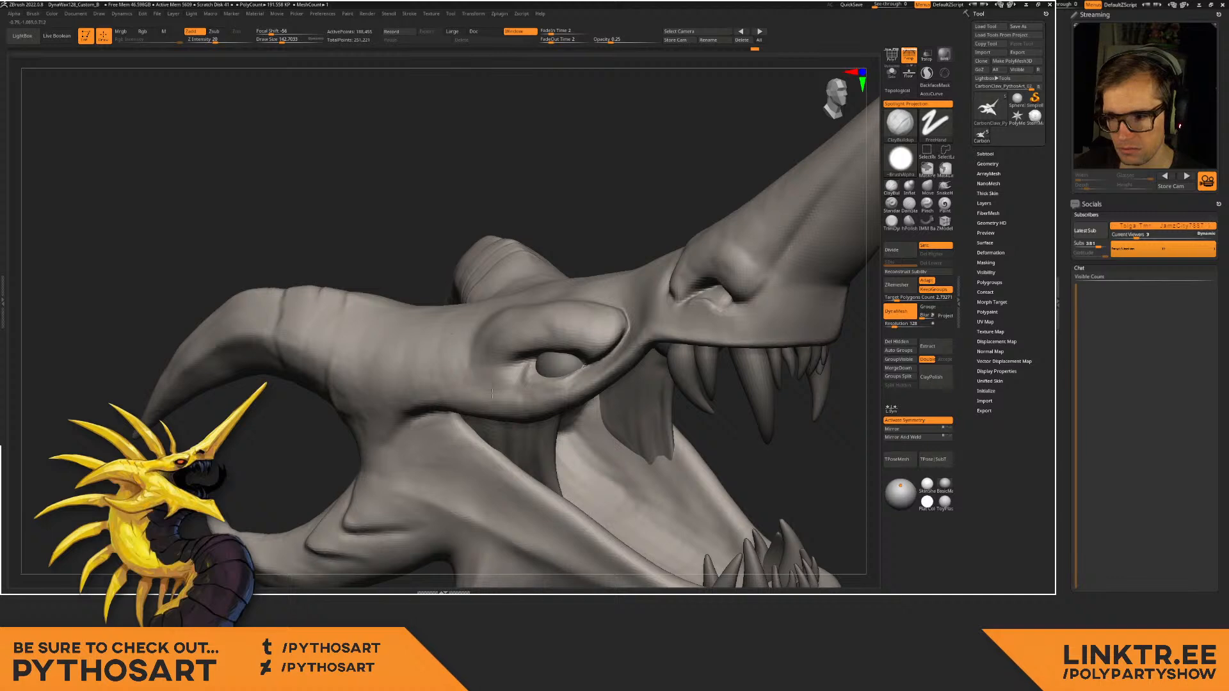
left_click_drag(492, 394, 519, 362)
right_click_drag(477, 395, 443, 347)
left_click_drag(443, 345, 500, 360)
Adjust the upper lip line below the nostril and the rear of the eye socket with an enlarged Move brush.
right_click_drag(536, 360, 596, 333)
right_click_drag(612, 288, 632, 261)
left_click(928, 187)
key("bracketright")
key("bracketright")
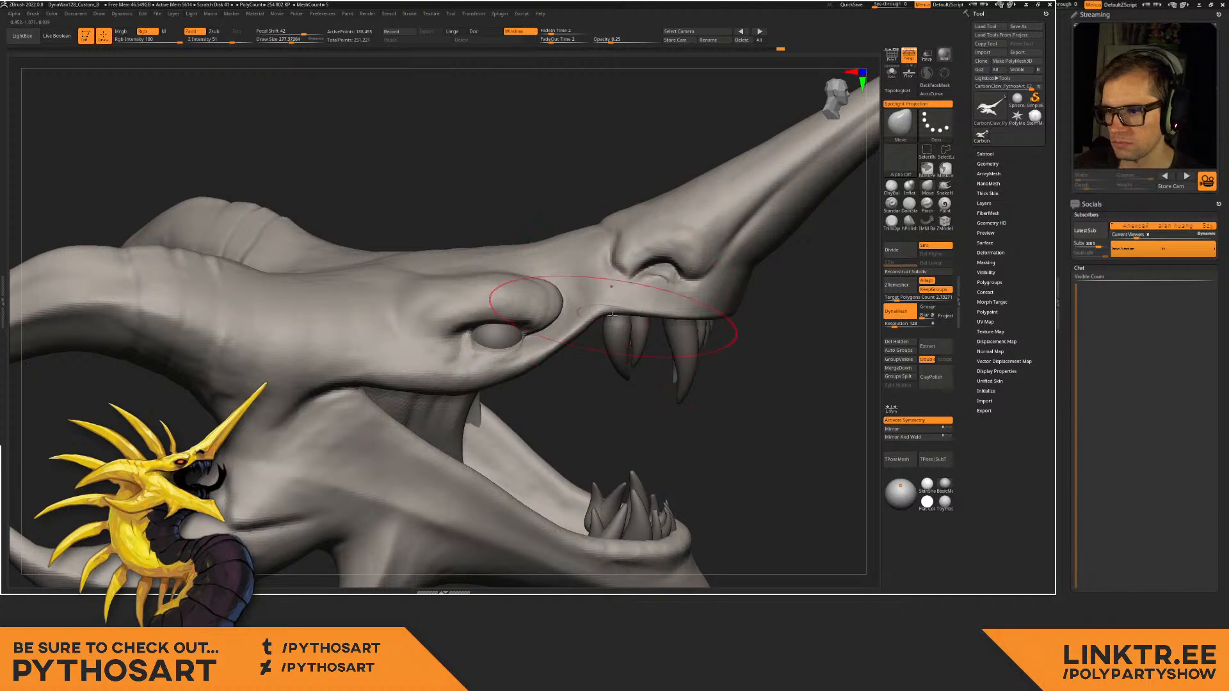
left_click_drag(613, 315, 603, 310)
key("bracketright")
key("bracketright")
left_click_drag(453, 326, 468, 325)
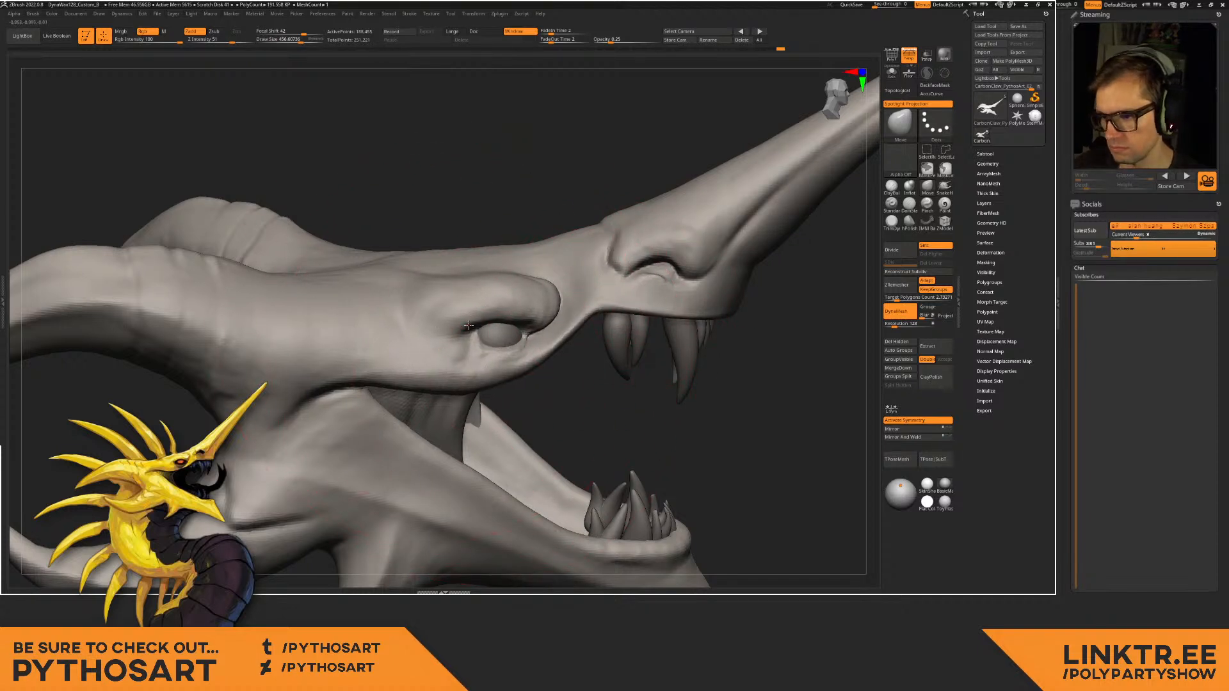
Switch to the ClayBuildup brush at a size of about 238 and refine the top of the skull near the rear horns.
right_click_drag(469, 325, 508, 360, "ctrl")
right_click_drag(508, 360, 509, 292, "alt")
mouse_move(520, 320)
right_mouse_down()
mouse_move(505, 315)
mouse_move(528, 295)
mouse_move(464, 319)
right_mouse_up()
left_click(892, 187)
key("s")
left_click_drag(423, 282, 411, 280)
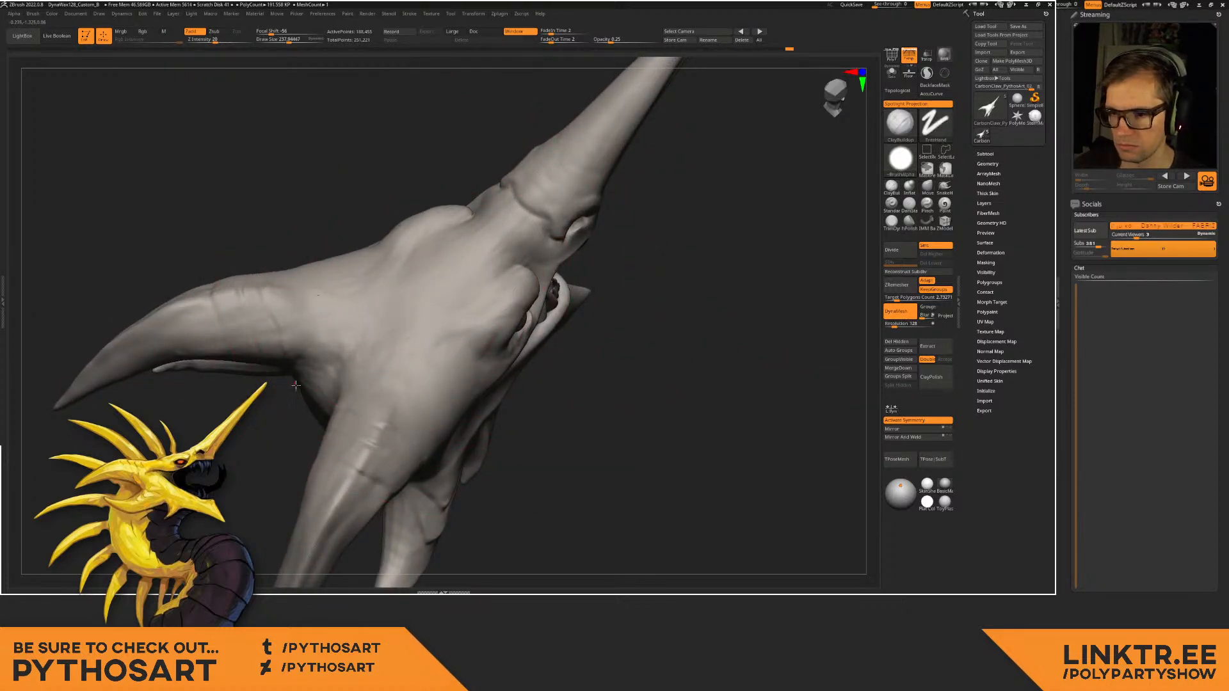
Apply the SkinShade4 material to the creature model.
right_click_drag(336, 514, 393, 435, "ctrl")
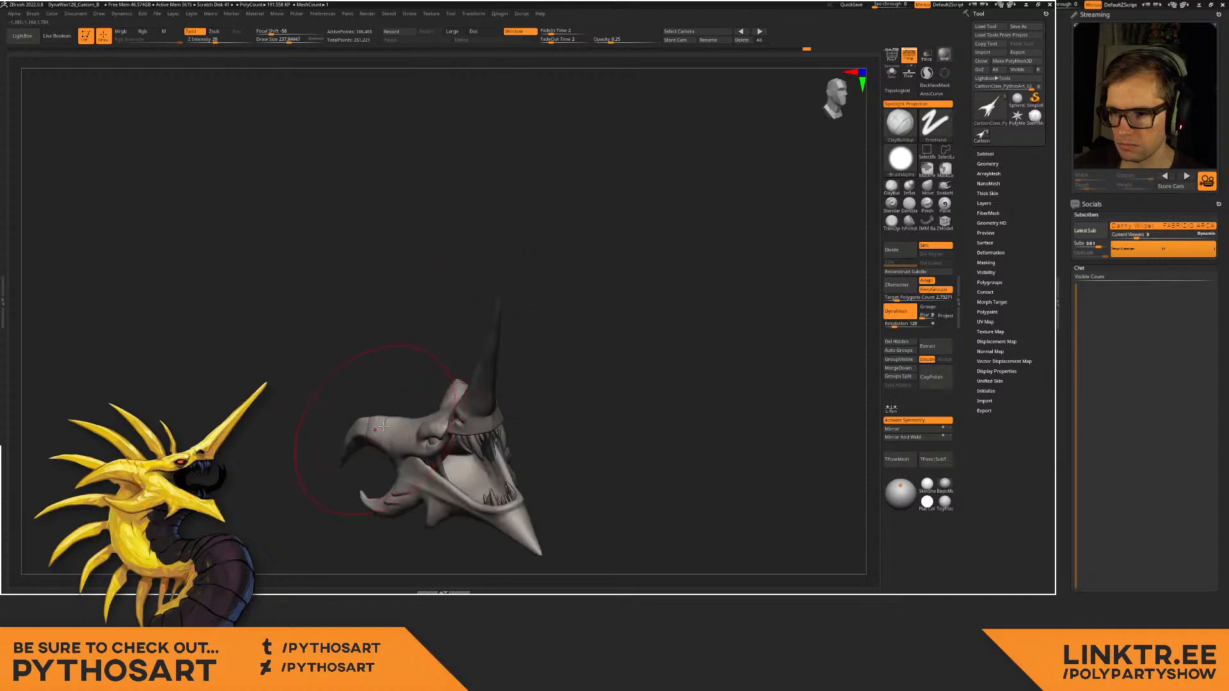
right_click_drag(410, 487, 531, 352, "alt")
key("m")
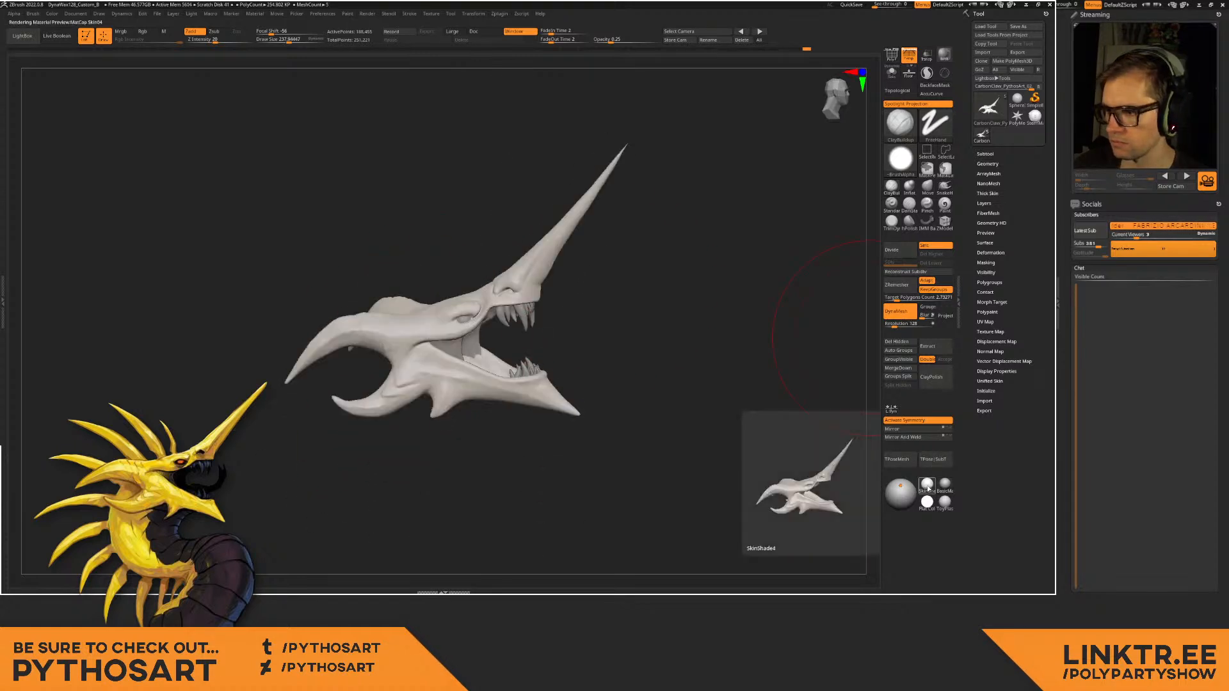
left_click(607, 476)
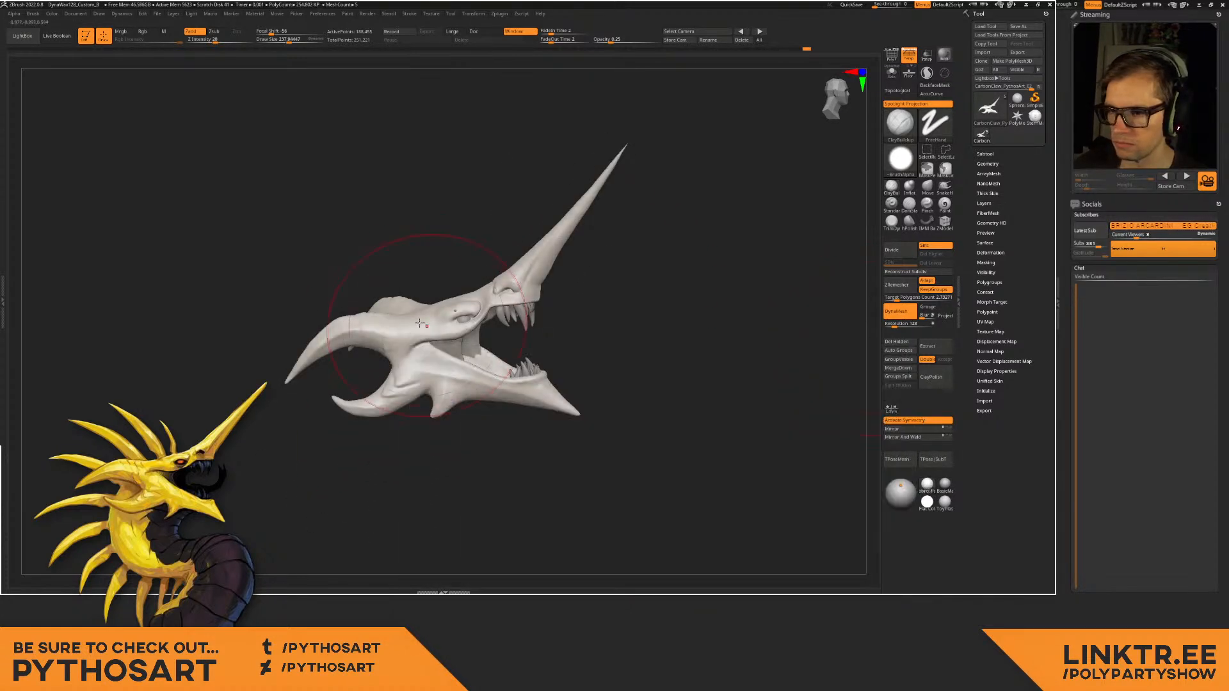
mouse_move(438, 323)
right_mouse_down()
mouse_move(420, 322)
mouse_move(413, 388)
mouse_move(427, 356)
mouse_move(442, 365)
right_mouse_up()
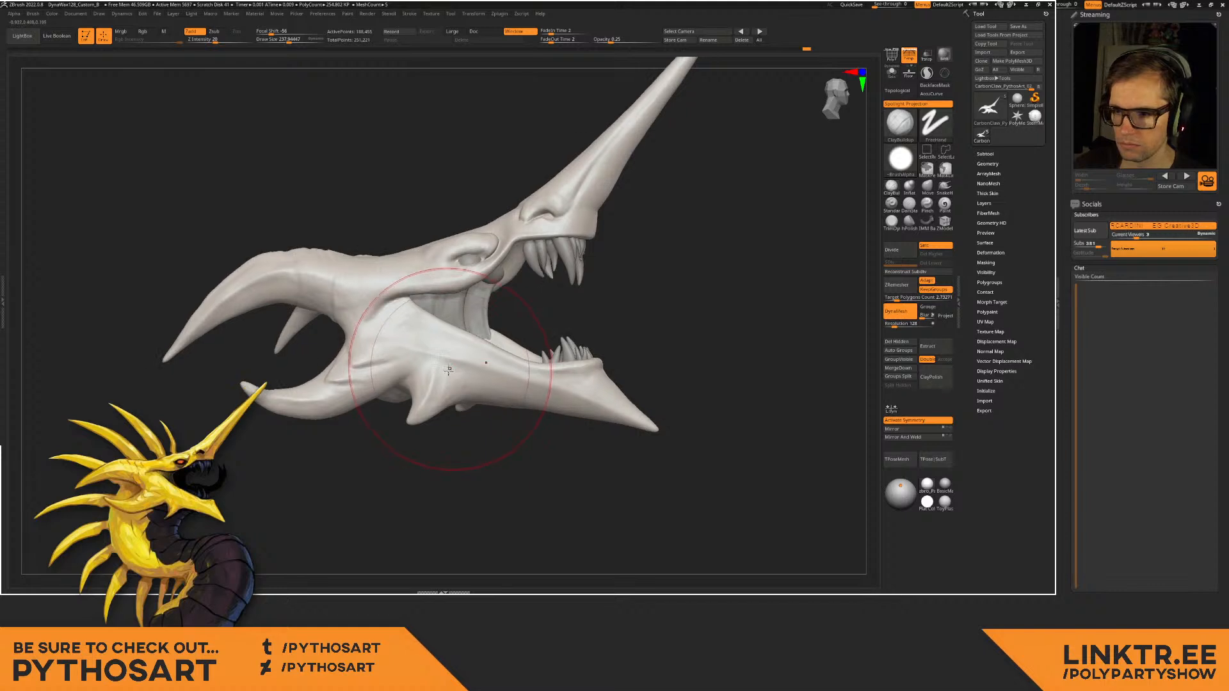
Choose a golden yellow of about RGB 232, 186, 27 and fill the head with it.
key("shift+c")
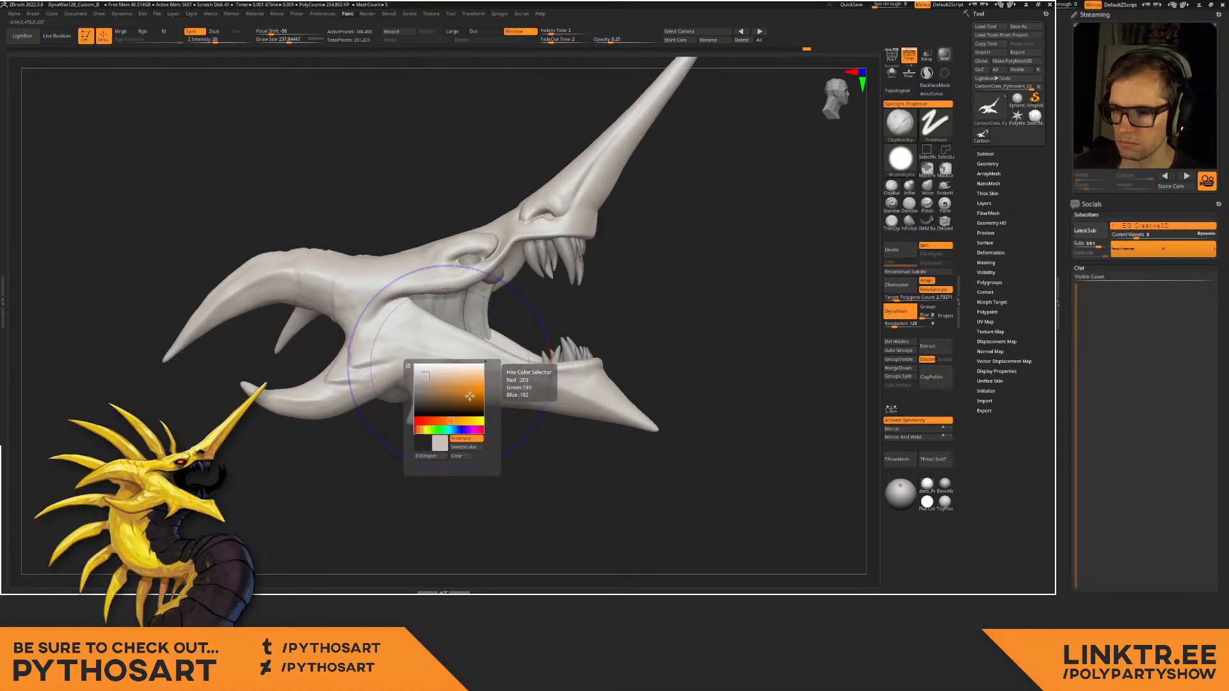
left_click(468, 421)
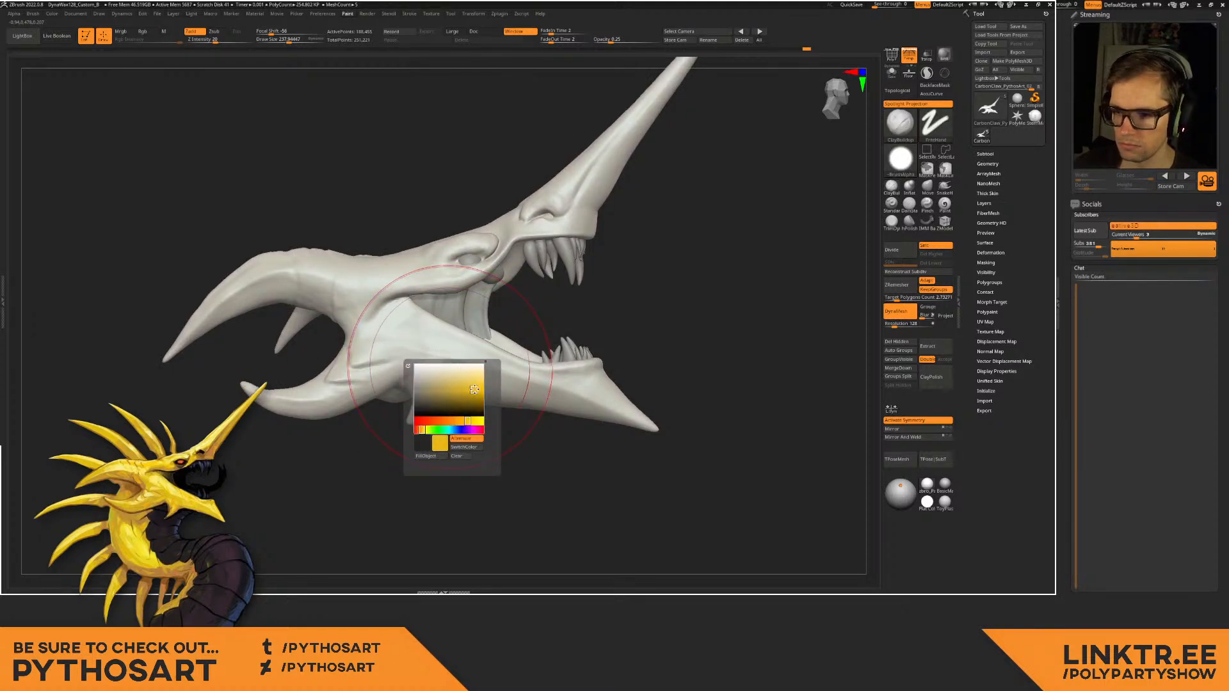
left_click(475, 390)
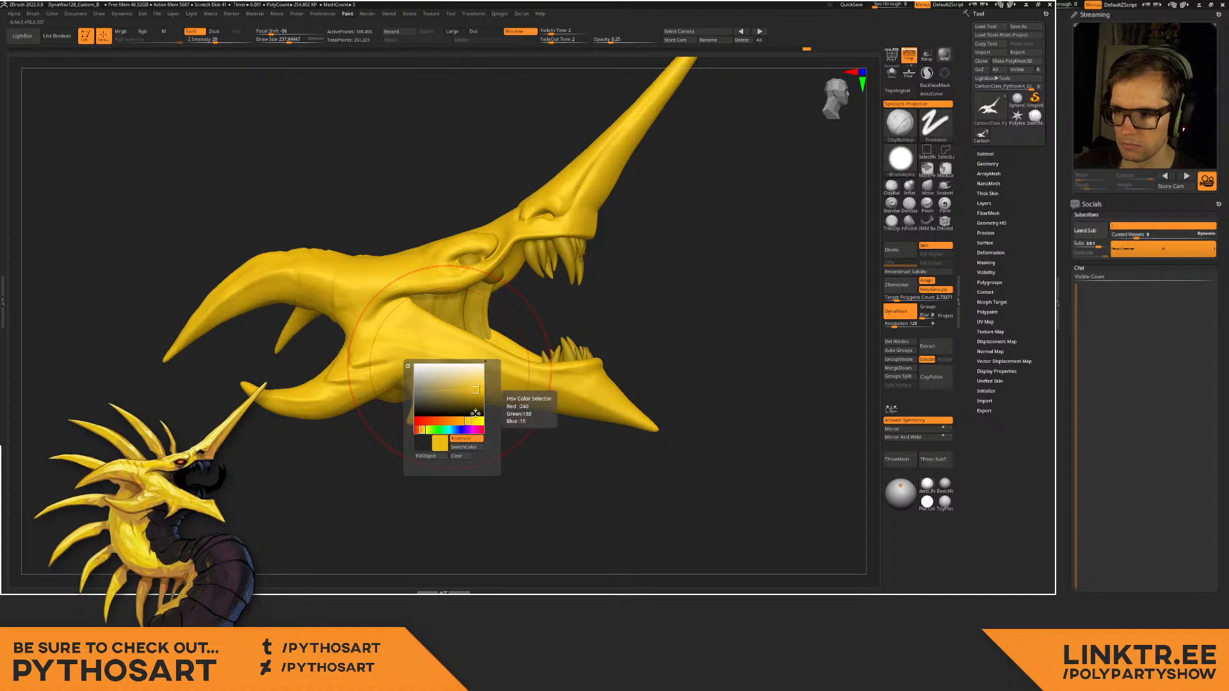
left_click(469, 385)
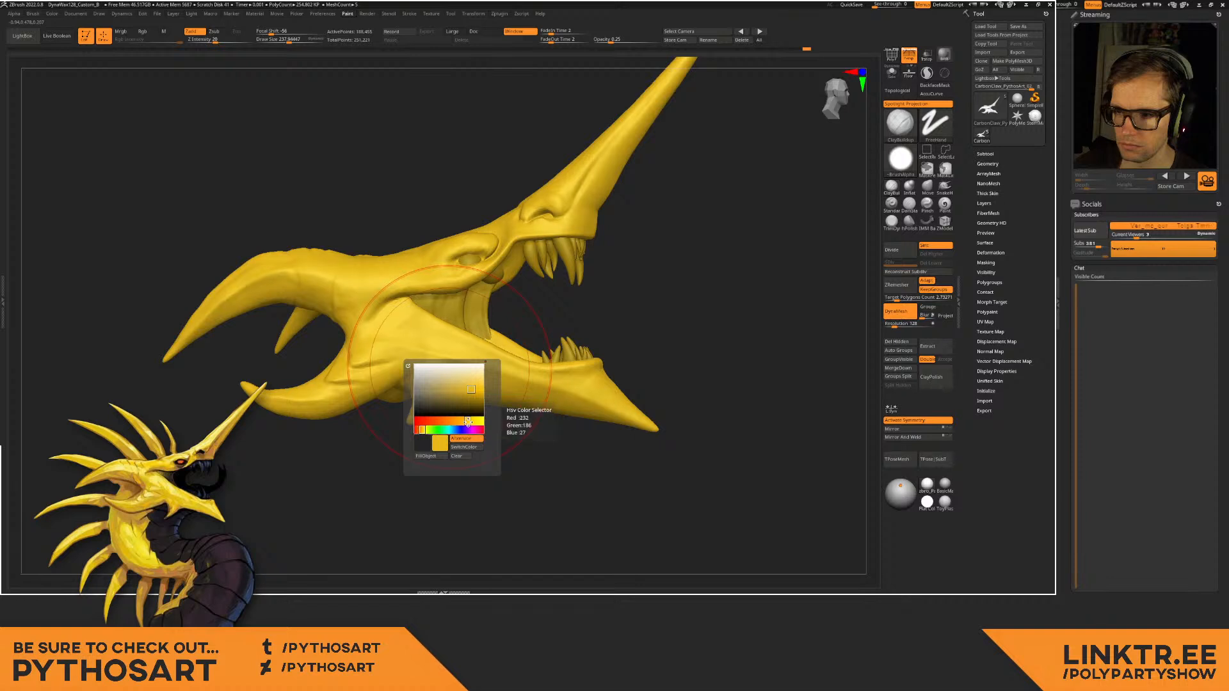
left_click(437, 457)
Select the eye subtool and fill it with a reddish orange.
right_click_drag(451, 365, 529, 301, "alt")
right_click_drag(442, 291, 468, 296)
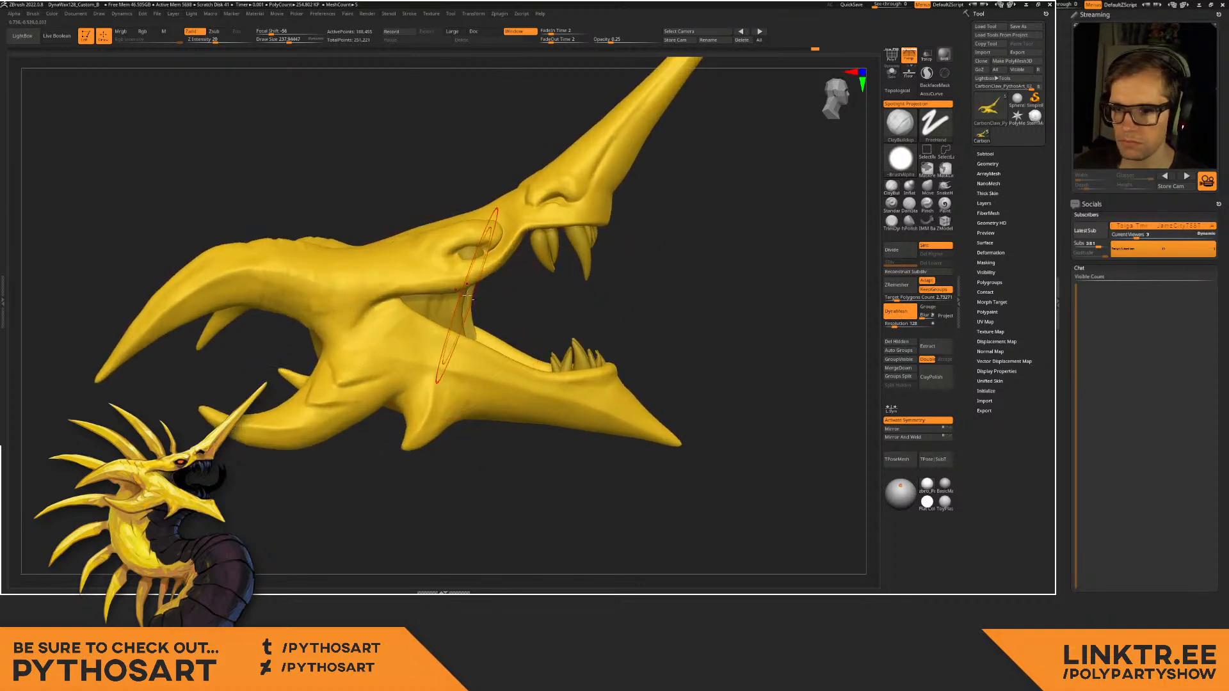
left_click(475, 252, "alt")
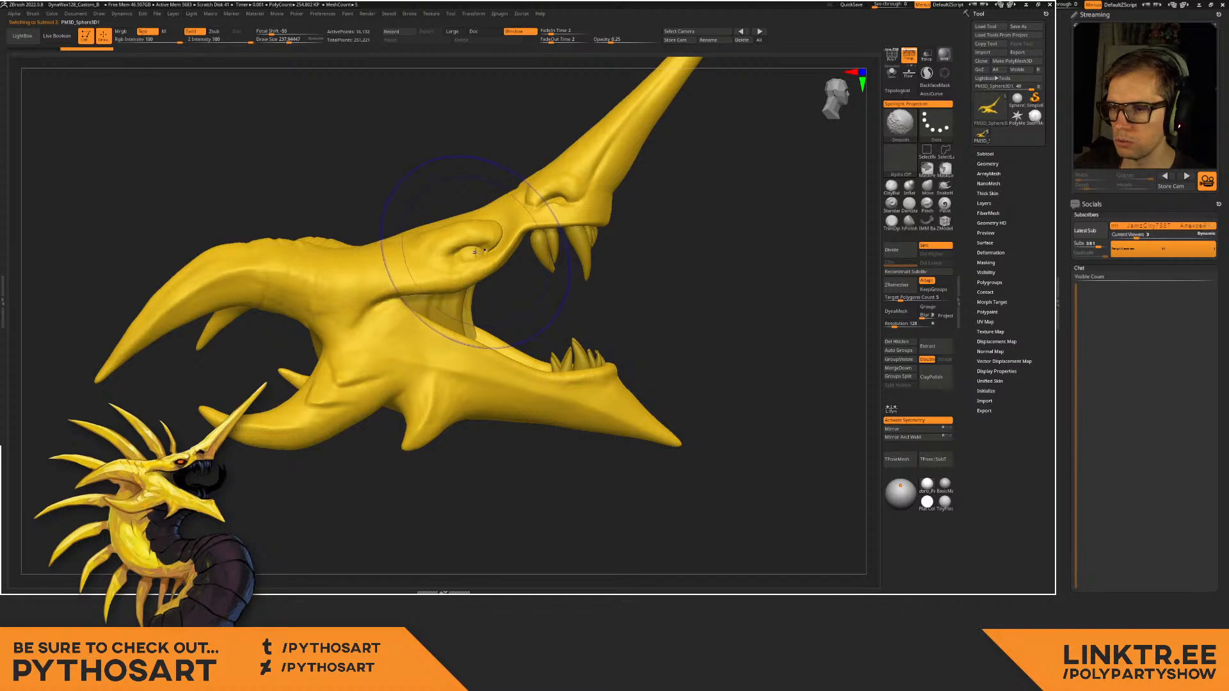
key("c")
key("c")
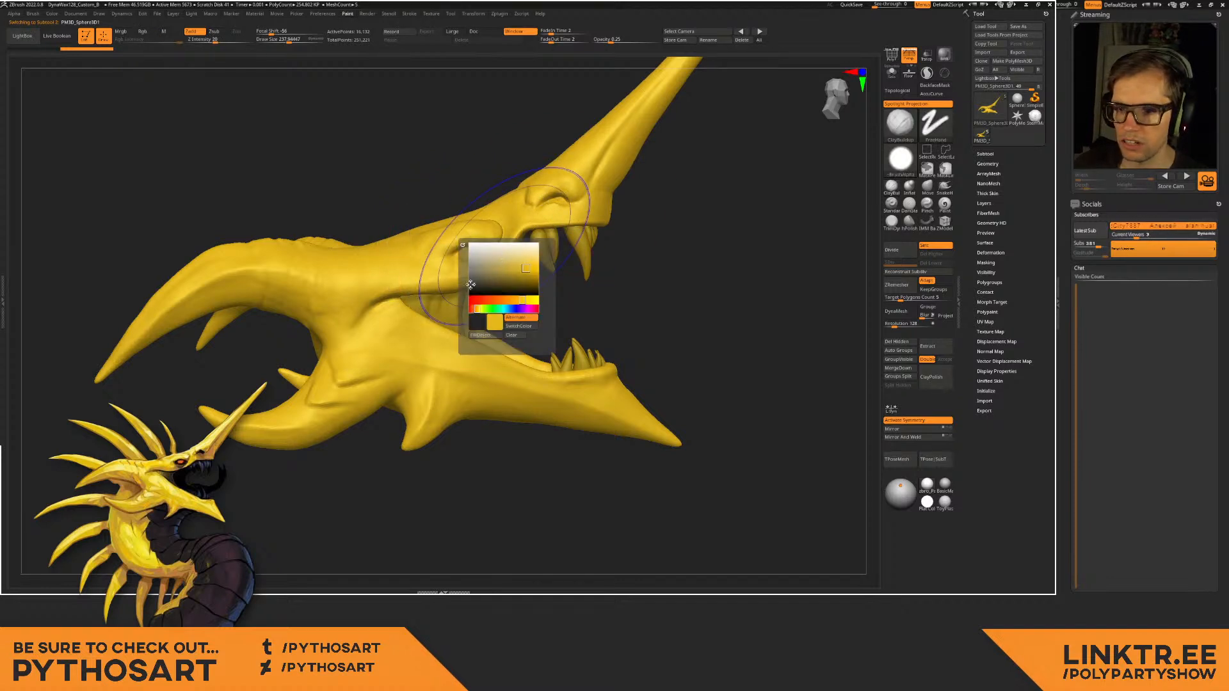
left_click(491, 300)
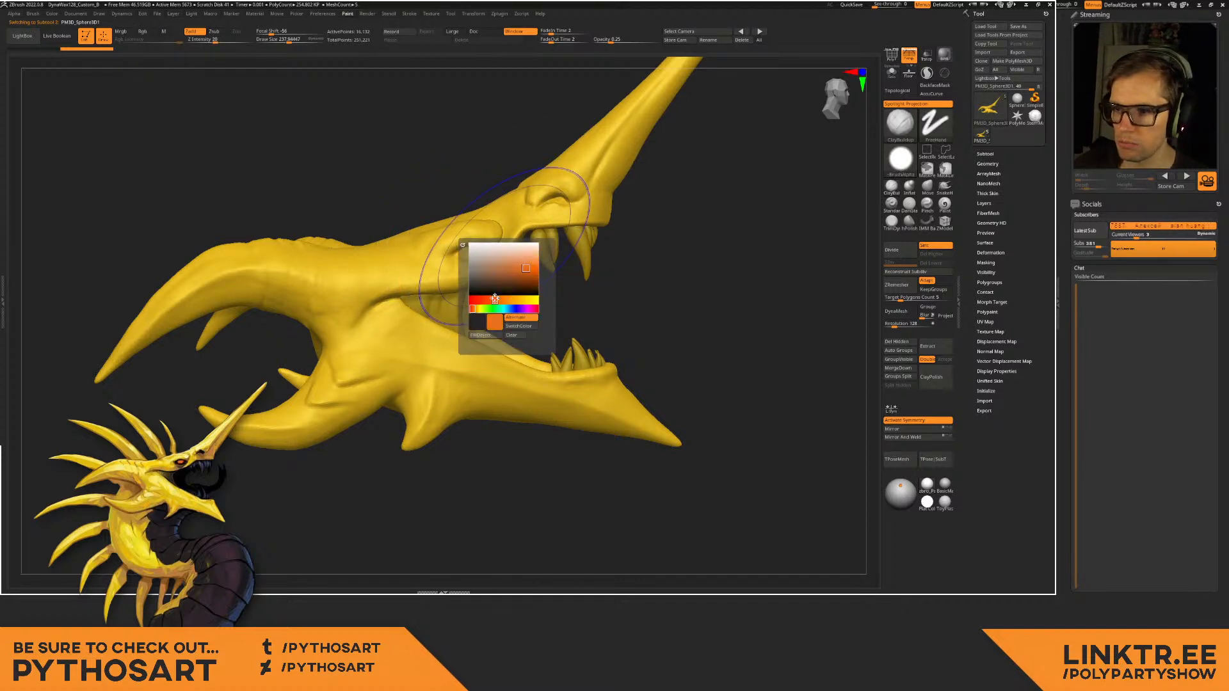
left_click(486, 336)
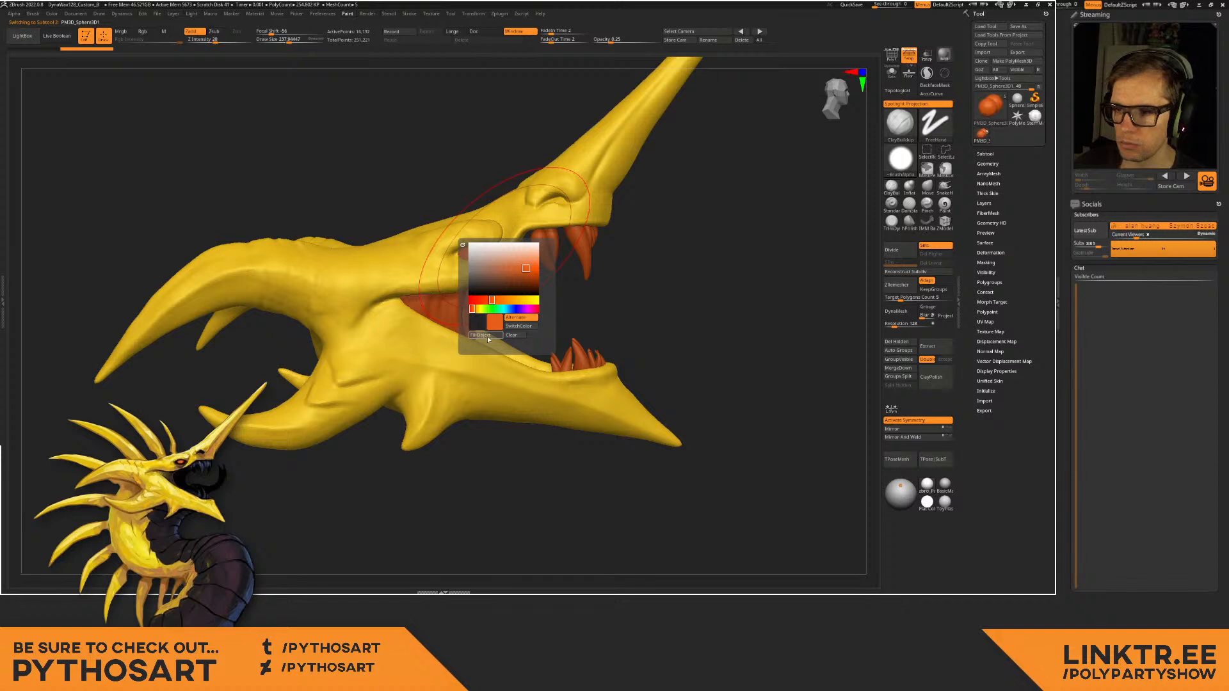
Select the upper teeth subtool and fill it with a dark blue-grey.
left_click_drag(510, 276, 482, 278, "alt")
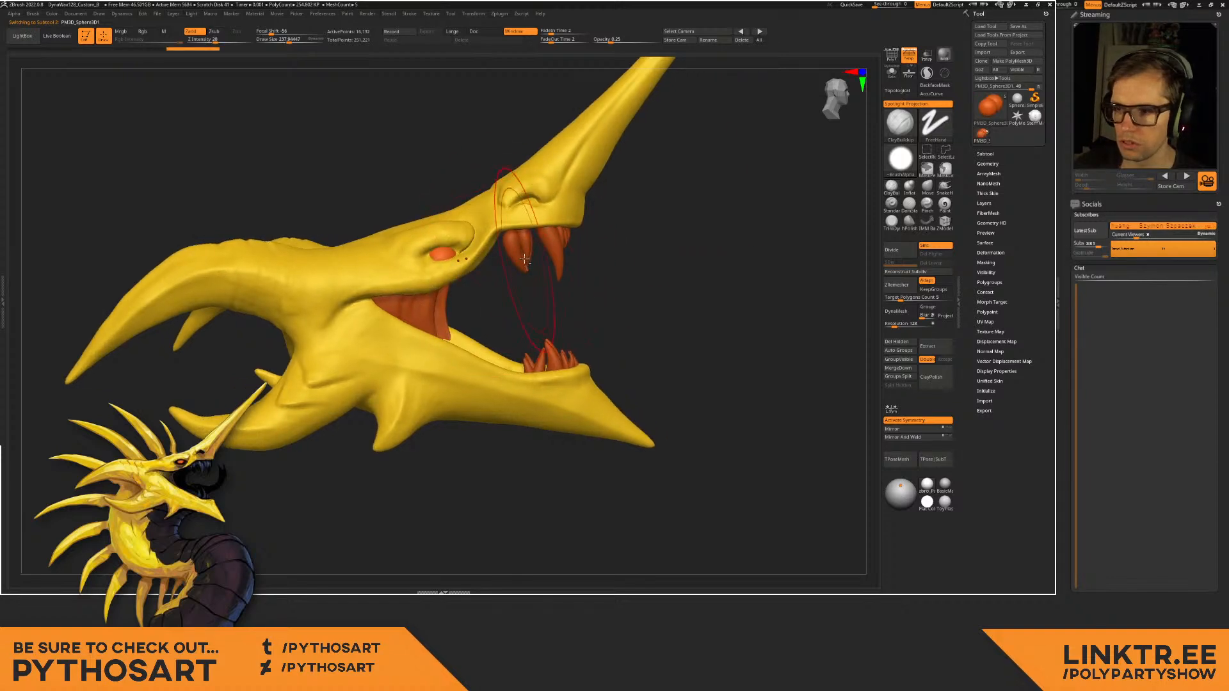
left_click(525, 259, "alt")
key("c")
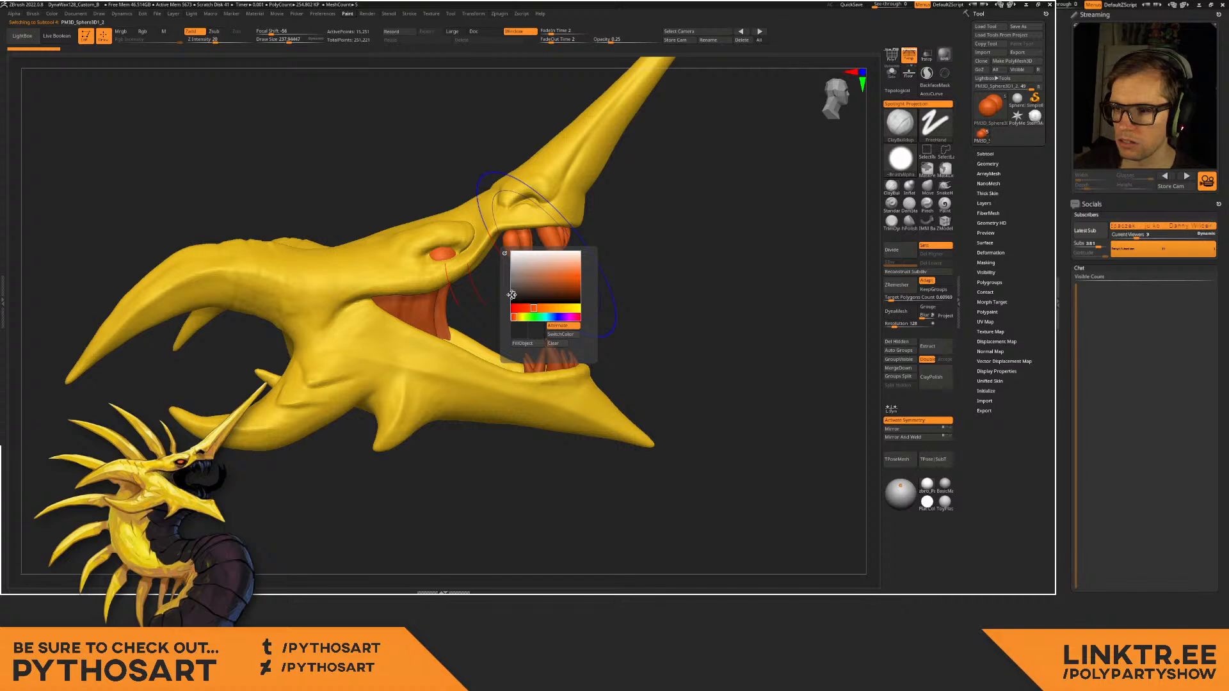
left_click(512, 295)
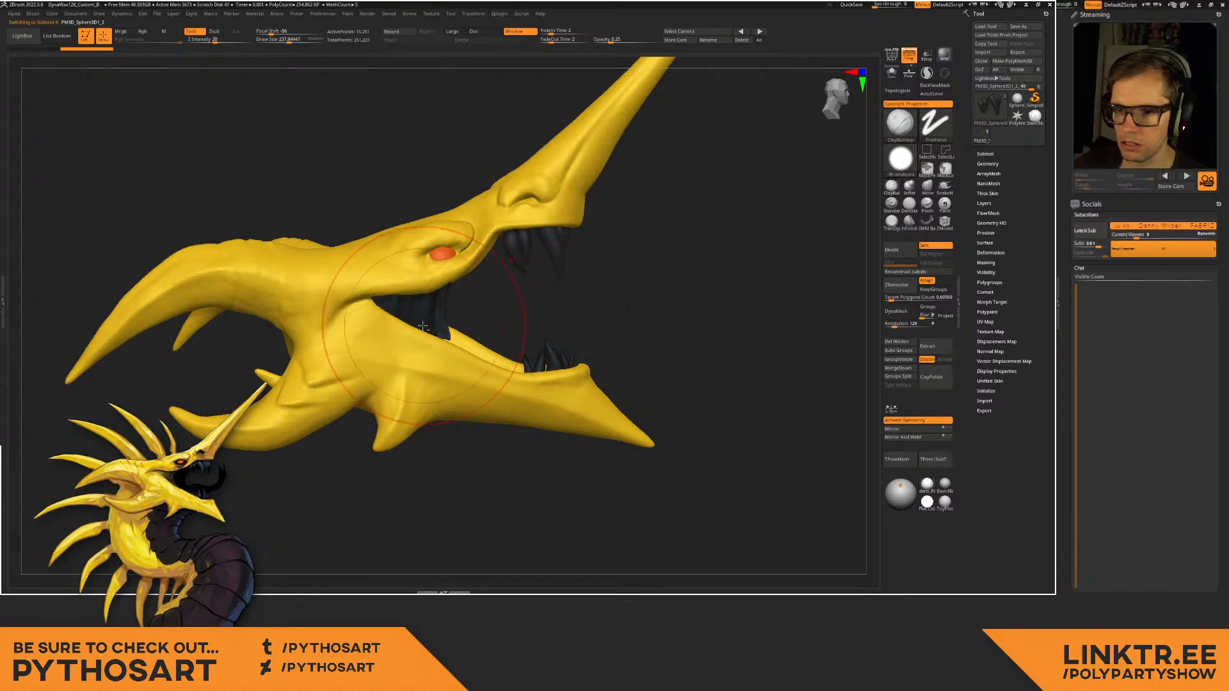
Select the lower teeth subtool and fill it with the same dark blue-grey.
left_click(552, 360, "alt")
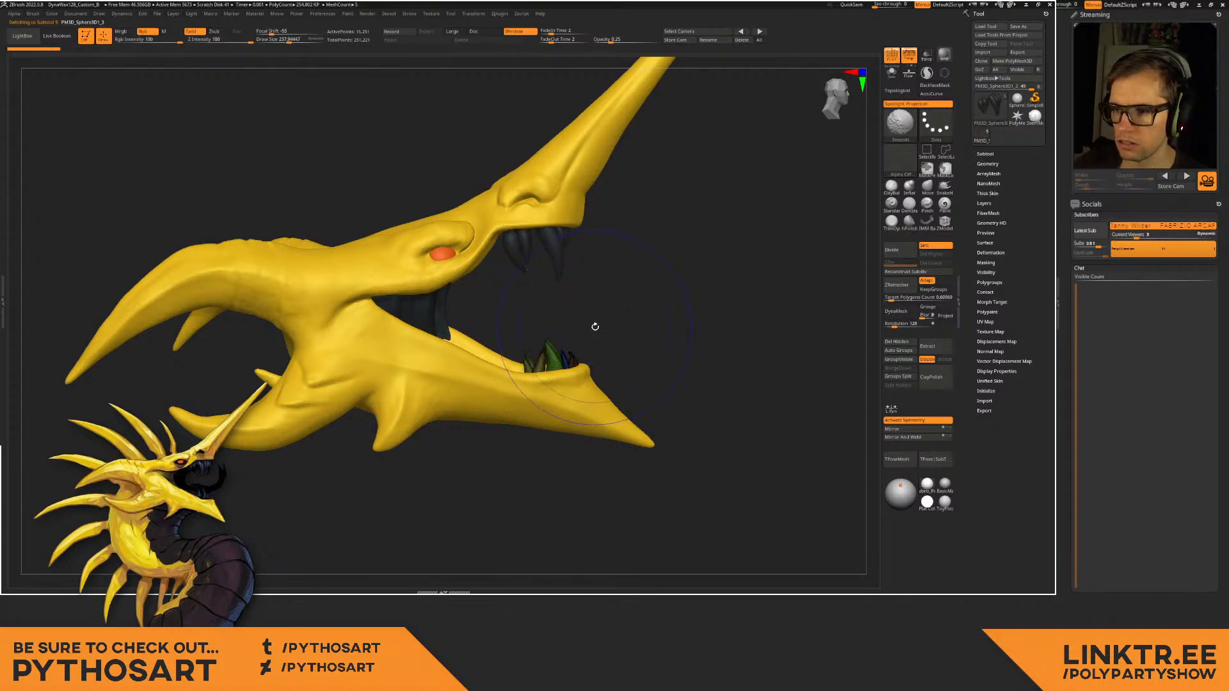
key("c")
left_click(580, 416)
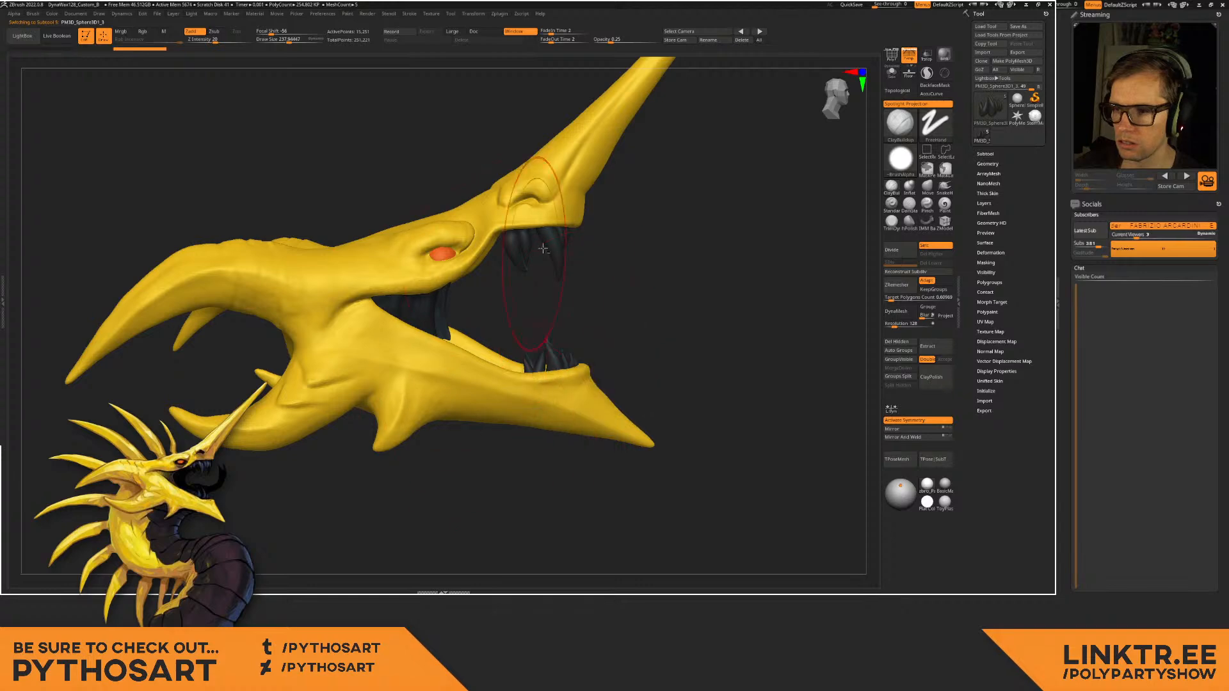
key("ctrl+z")
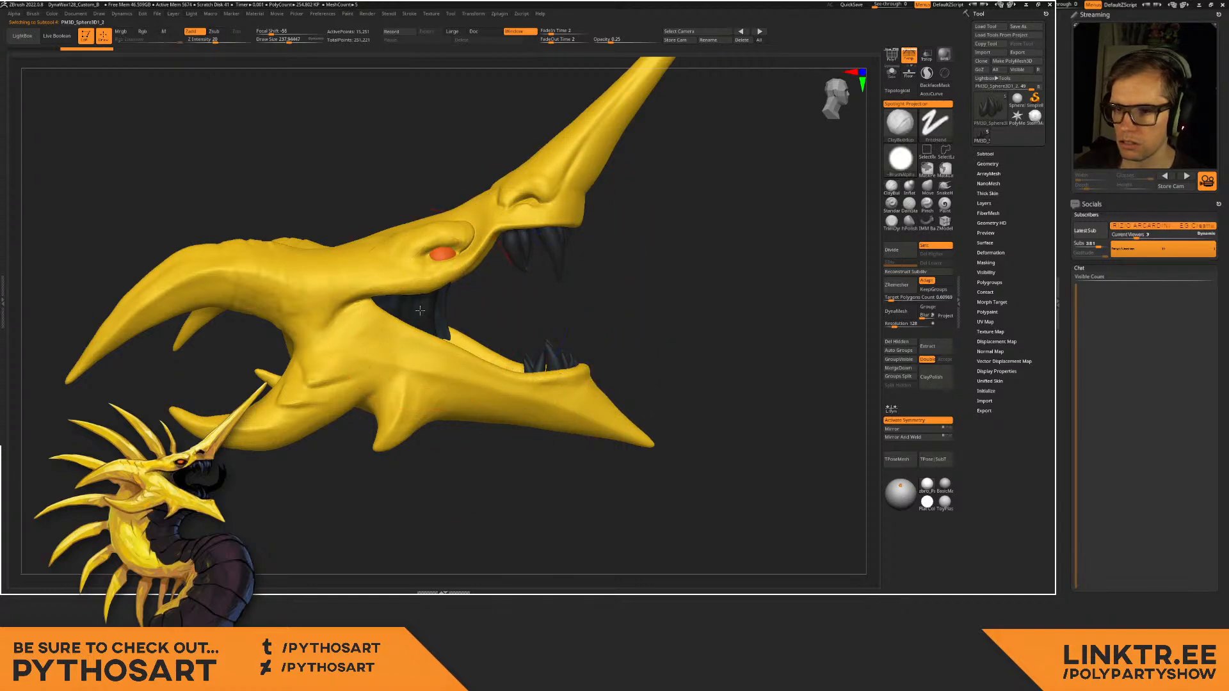
Switch to the Paint brush and blend yellow onto the membrane at the mouth corner, ending with a brush size of about 44.
mouse_move(420, 312)
right_mouse_down()
mouse_move(468, 315)
mouse_move(416, 315)
right_mouse_up()
key("shift+c")
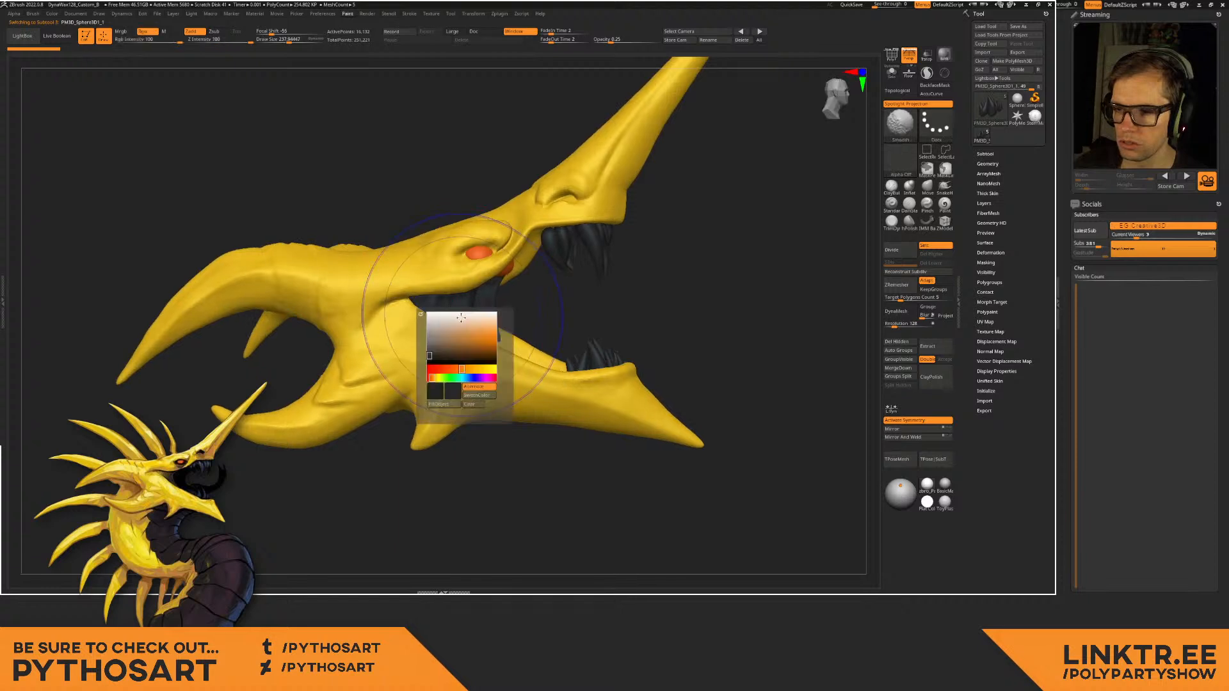
left_click(945, 205)
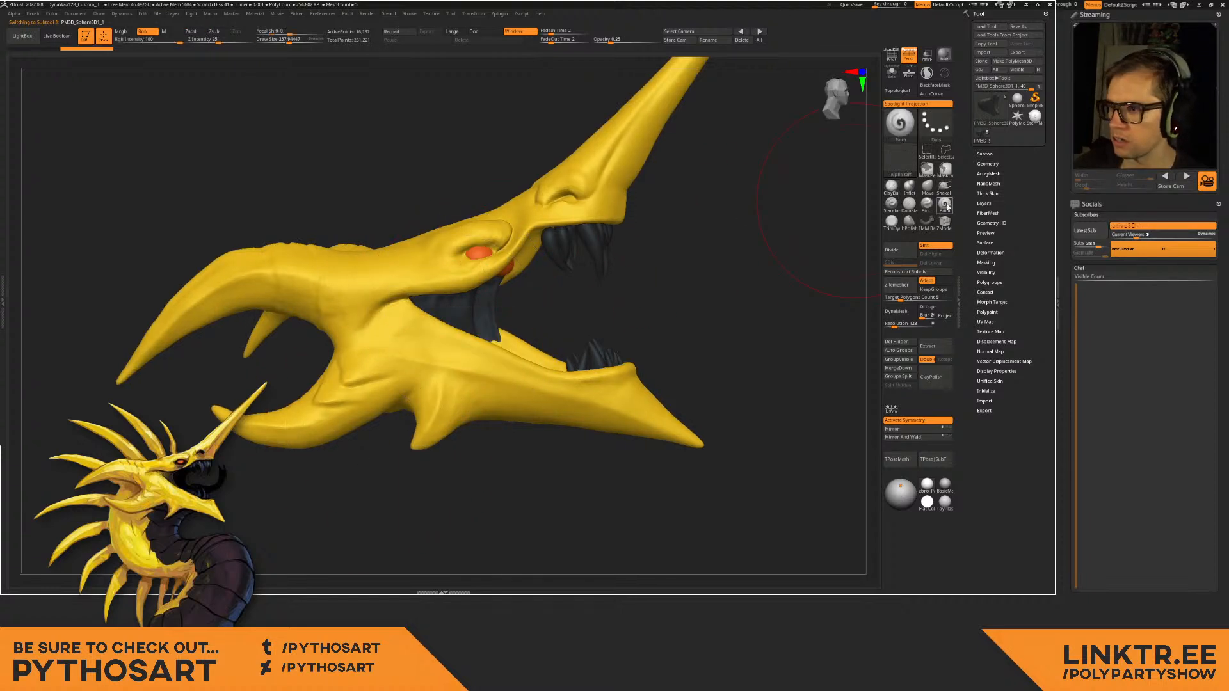
key("s")
left_click_drag(383, 320, 412, 292)
right_click_drag(408, 289, 394, 309)
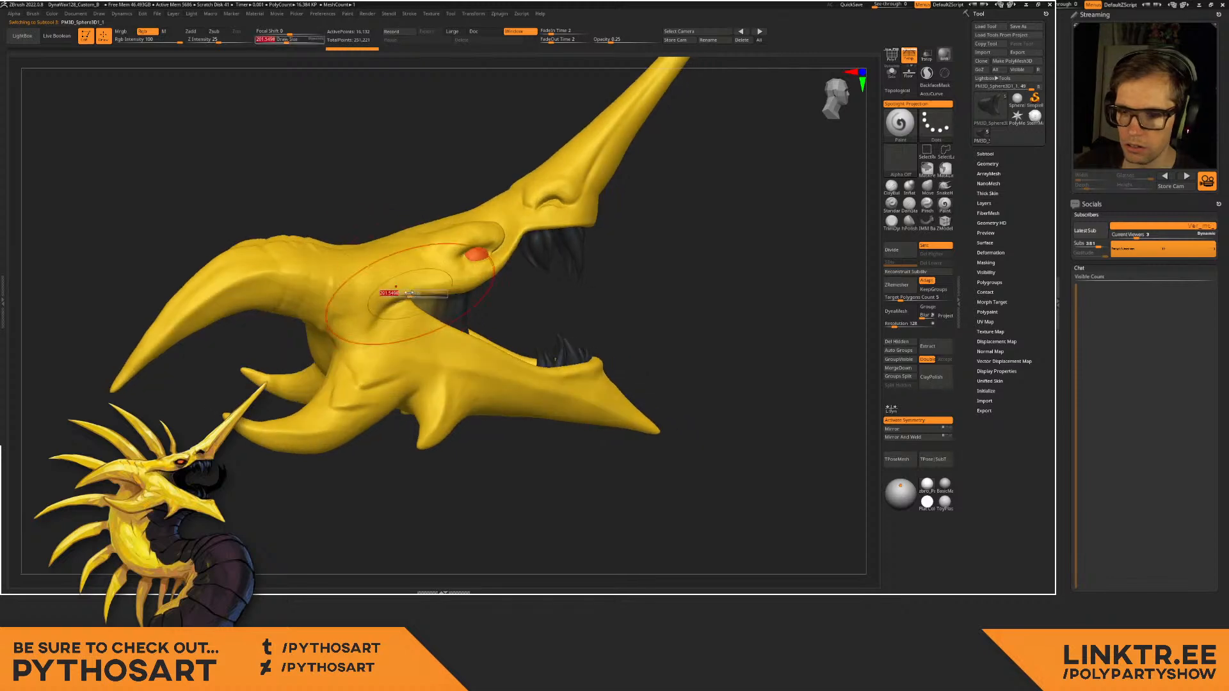
key("s")
left_click_drag(413, 291, 405, 292)
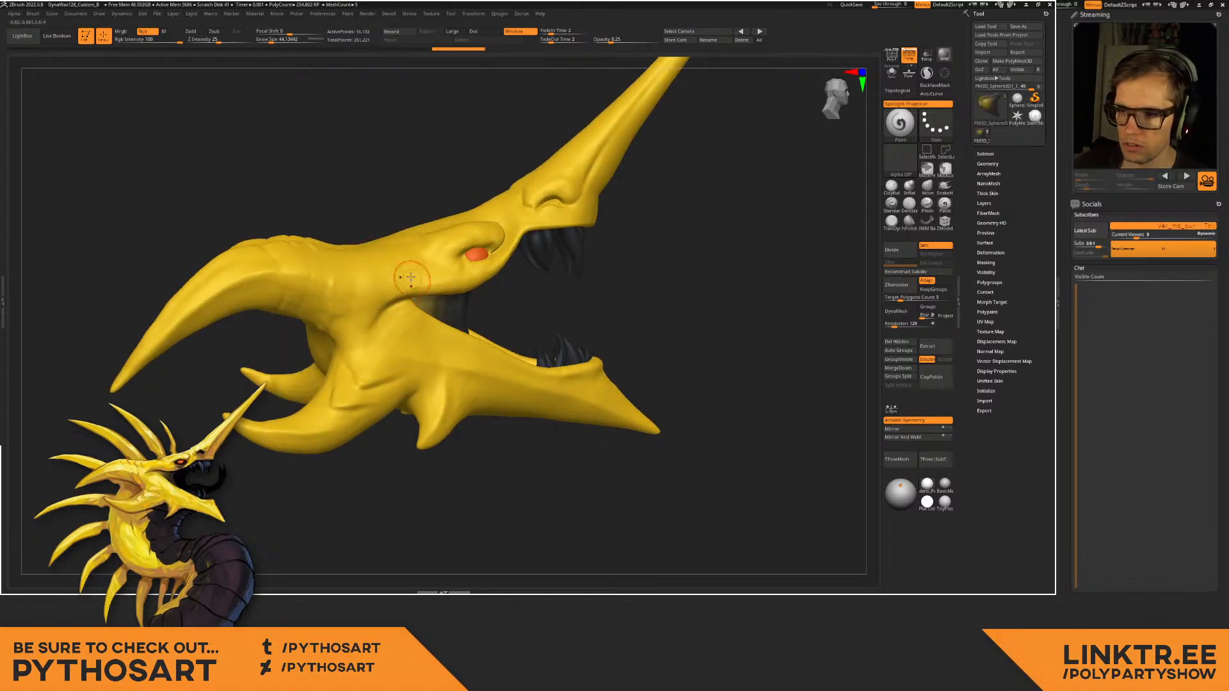
right_click_drag(493, 376, 527, 372)
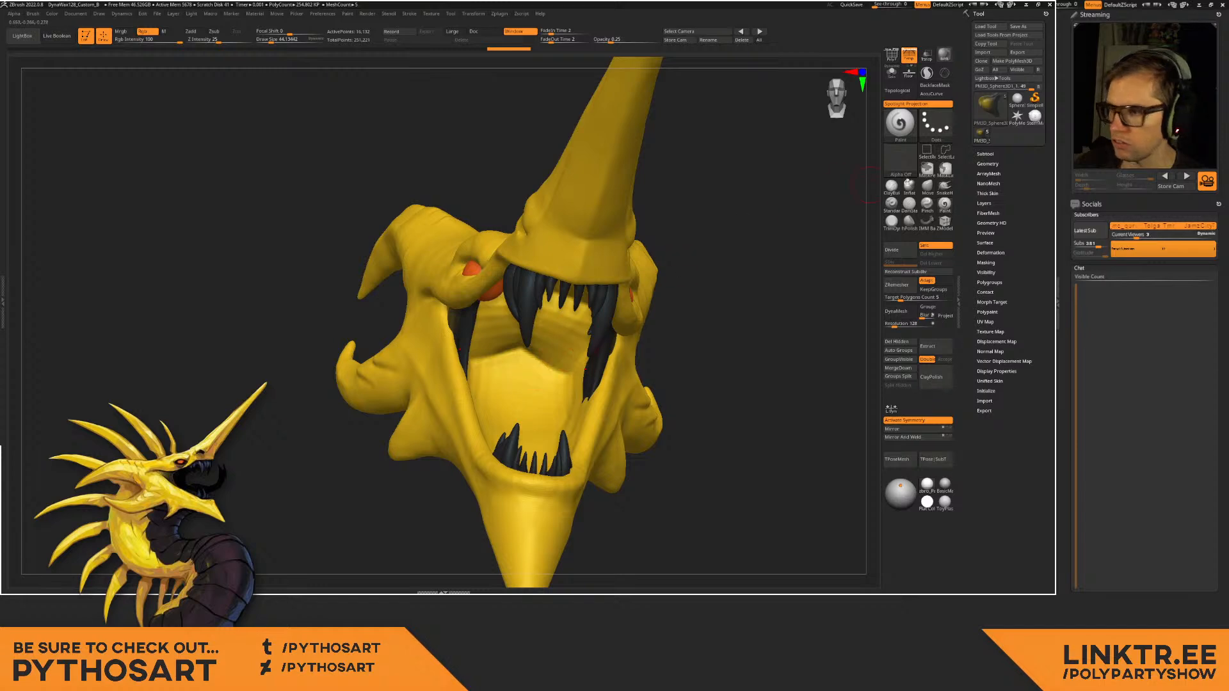
Select the head subtool and paint dark blue-grey on the back of the mouth with a Paint brush size of about 148.
left_click(944, 204)
left_click(518, 397)
right_click_drag(527, 381, 481, 303, "alt")
left_click(504, 339, "alt")
key("s")
left_click_drag(481, 325, 509, 324)
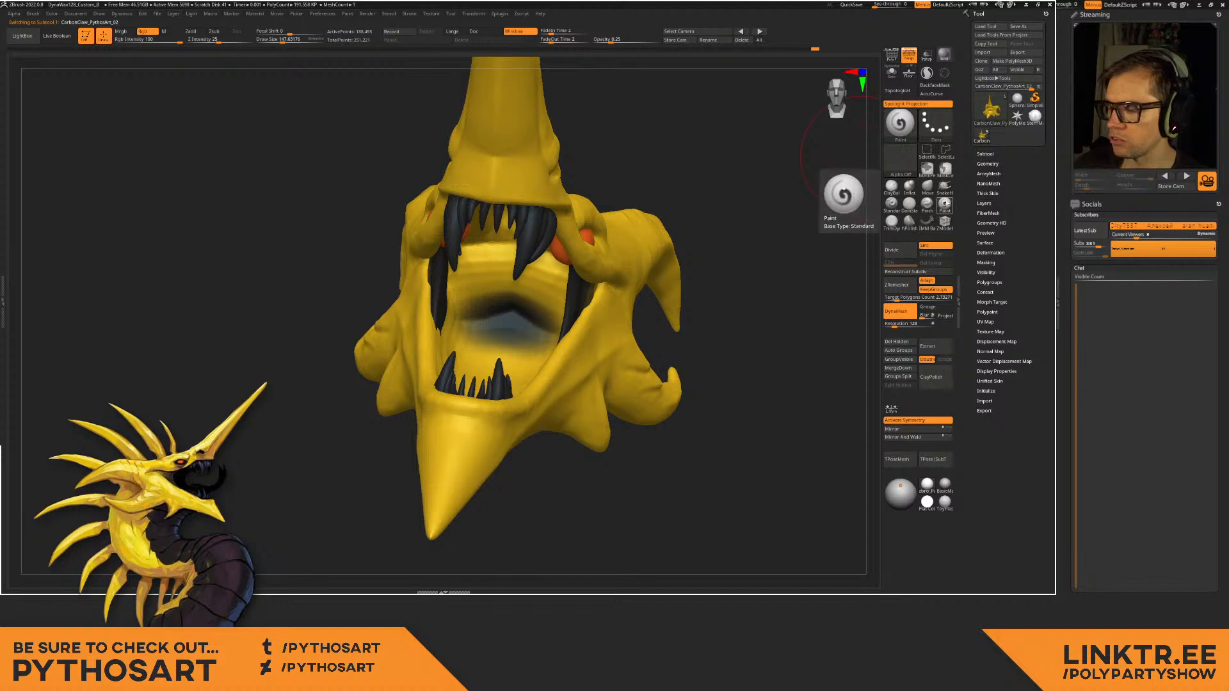
Turn on BackfaceMask and paint the throat and roof of the mouth dark blue-grey.
left_click(930, 87)
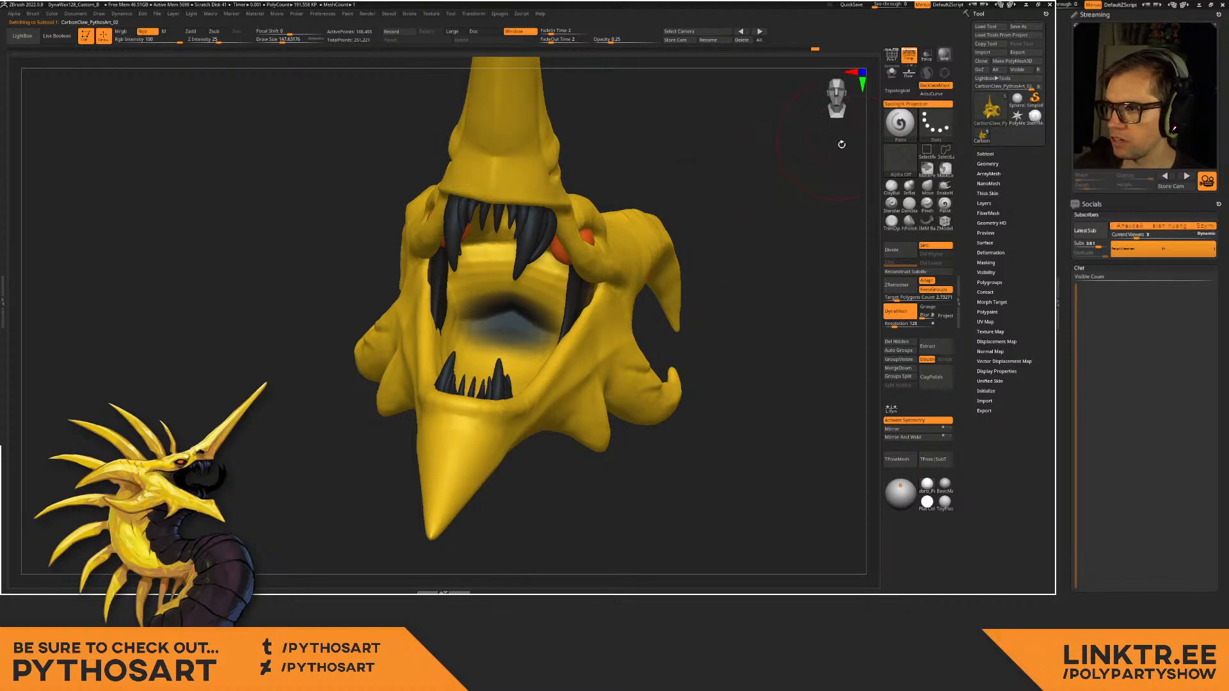
right_click_drag(484, 334, 486, 336)
left_click_drag(477, 320, 496, 256)
mouse_move(448, 301)
right_mouse_down()
mouse_move(503, 271)
mouse_move(477, 324)
mouse_move(494, 301)
right_mouse_up()
key("s")
left_click_drag(494, 304, 490, 304)
left_click_drag(456, 306, 490, 238)
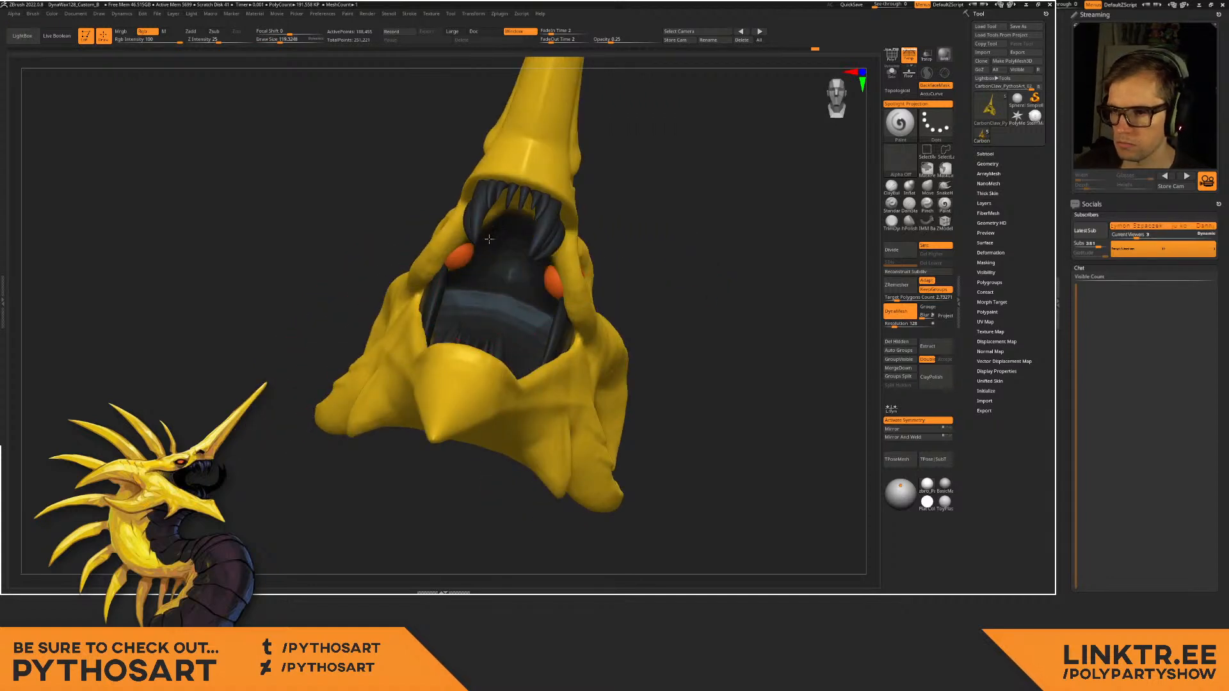
Paint the inner floor and sides of the lower jaw dark blue-grey, reducing the brush size to about 98.
right_click_drag(470, 329, 440, 367)
key("s")
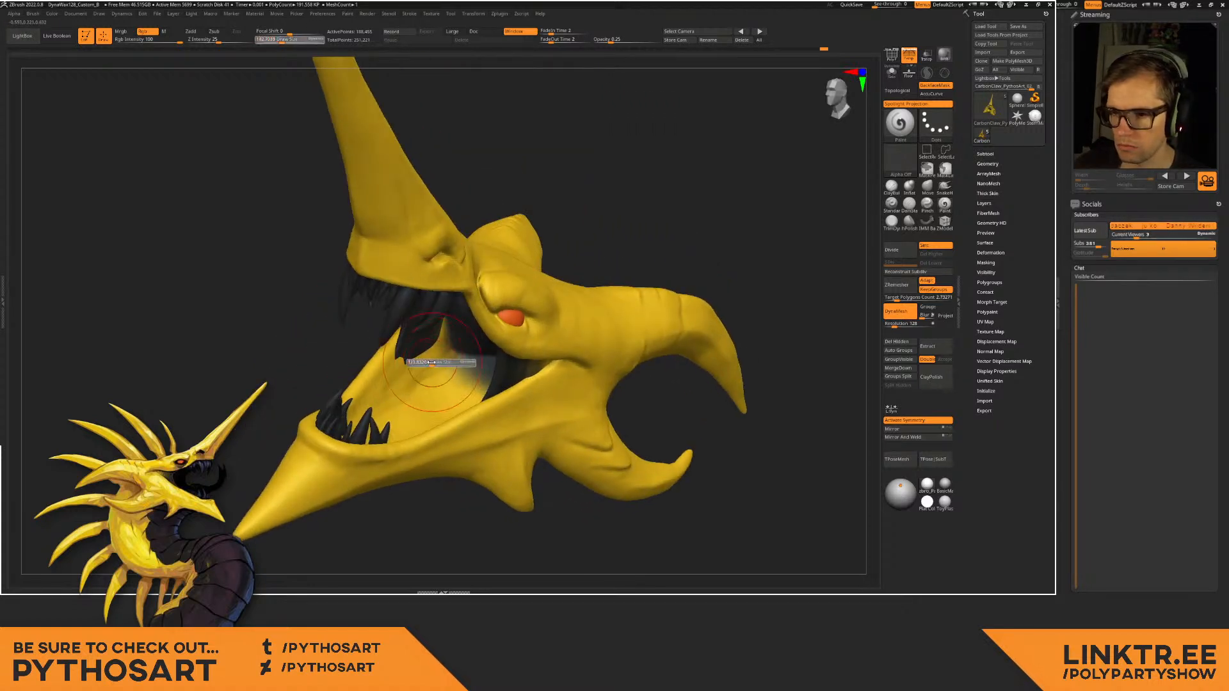
left_click_drag(440, 366, 438, 366)
mouse_move(428, 386)
left_mouse_down()
mouse_move(411, 387)
mouse_move(441, 401)
mouse_move(423, 406)
left_mouse_up()
right_click_drag(433, 386, 389, 413)
key("s")
left_click_drag(388, 413, 383, 414)
mouse_move(376, 410)
left_mouse_down()
mouse_move(323, 439)
mouse_move(386, 427)
left_mouse_up()
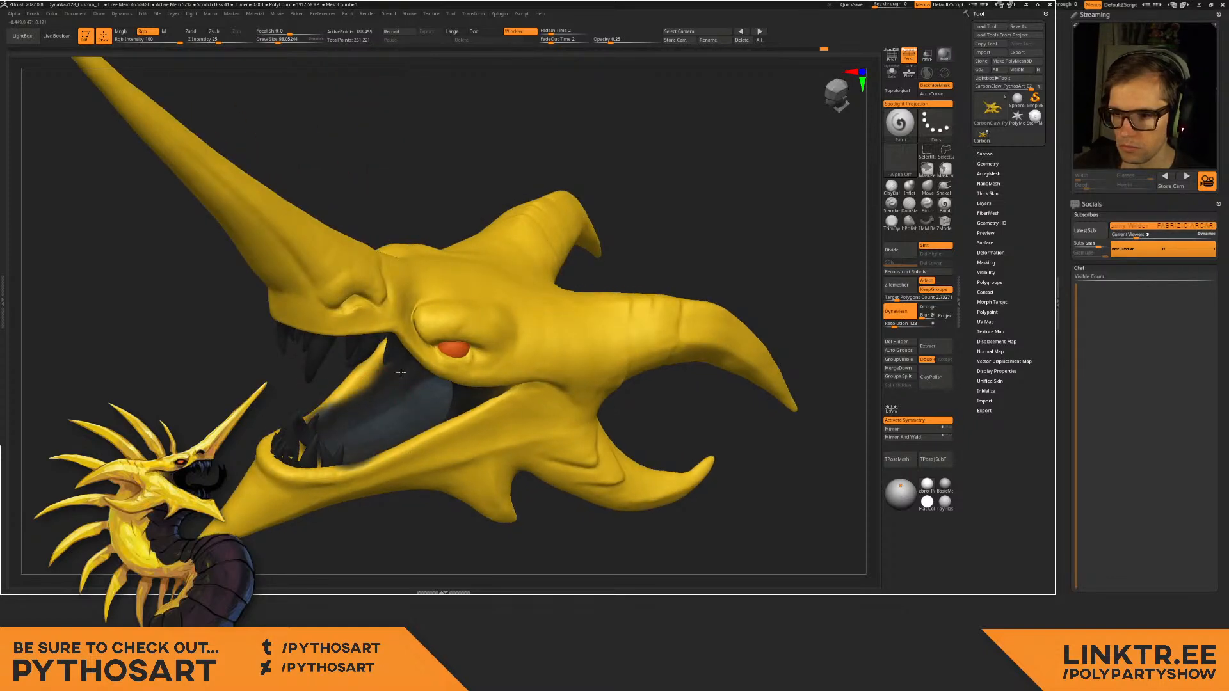
left_click_drag(401, 372, 379, 386)
Enlarge the brush to about 128 and darken the remaining yellow around the lower teeth.
mouse_move(326, 446)
right_mouse_down("ctrl")
mouse_move(339, 368)
mouse_move(358, 401)
right_mouse_up("ctrl")
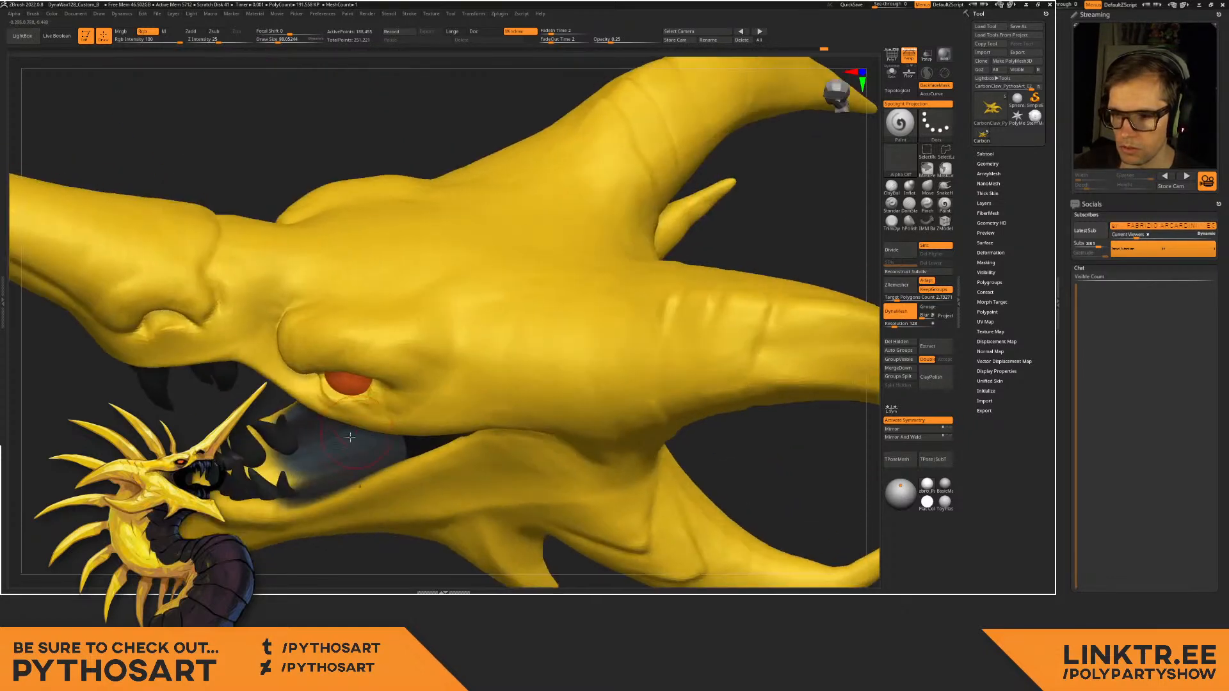
key("s")
left_click_drag(284, 480, 293, 480)
mouse_move(289, 482)
left_mouse_down()
mouse_move(305, 477)
mouse_move(244, 478)
left_mouse_up()
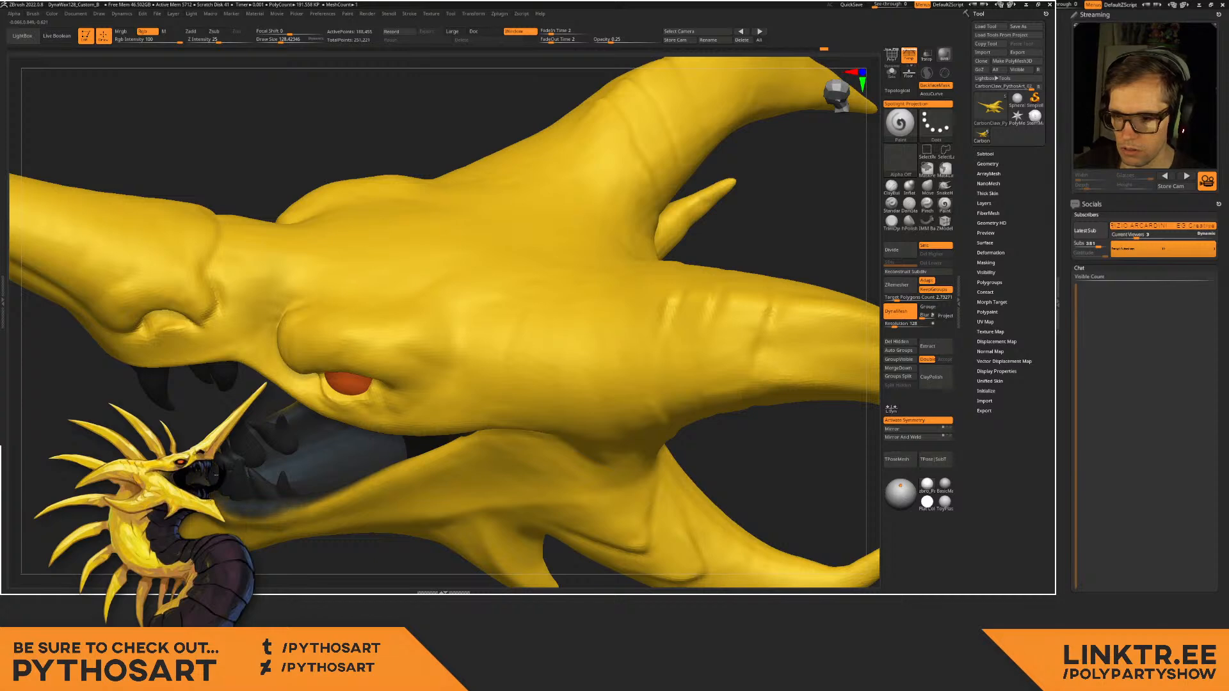
Paint the palate behind the upper teeth and the inner cheeks dark blue-grey with a brush size of about 98.
mouse_move(372, 436)
right_mouse_down()
mouse_move(316, 496)
mouse_move(449, 378)
mouse_move(353, 375)
mouse_move(338, 449)
right_mouse_up()
key("s")
left_click_drag(338, 451, 341, 451)
left_click_drag(339, 462, 346, 474)
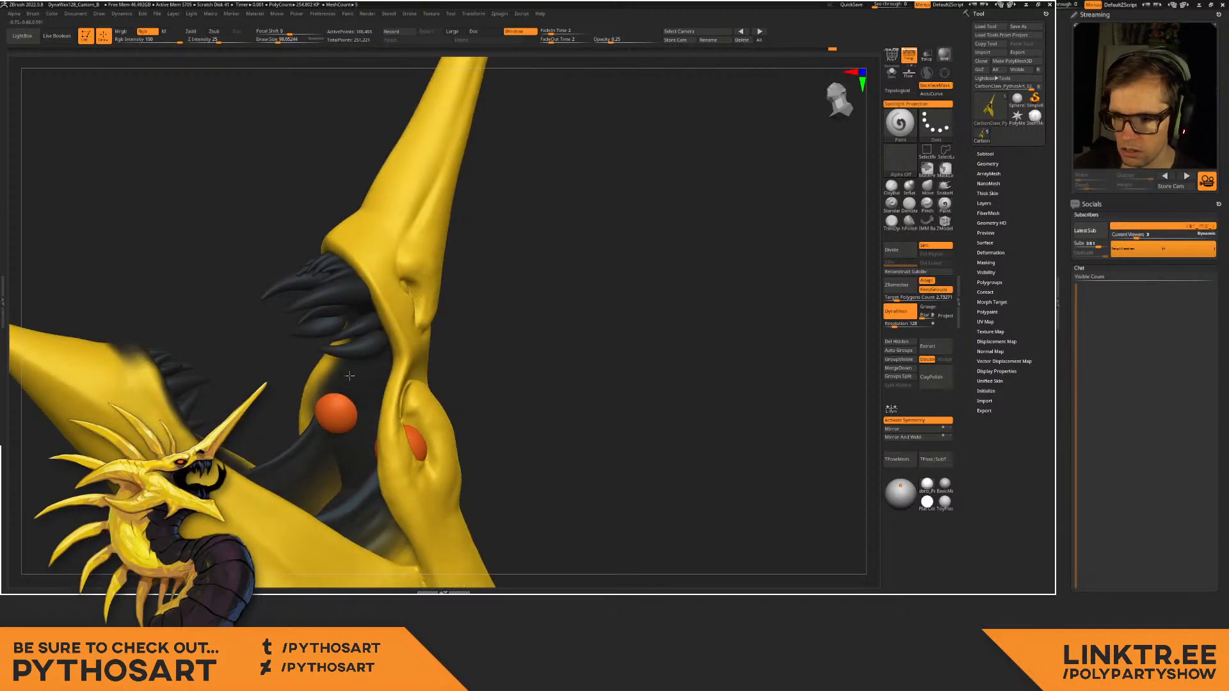
right_click_drag(364, 338, 369, 273)
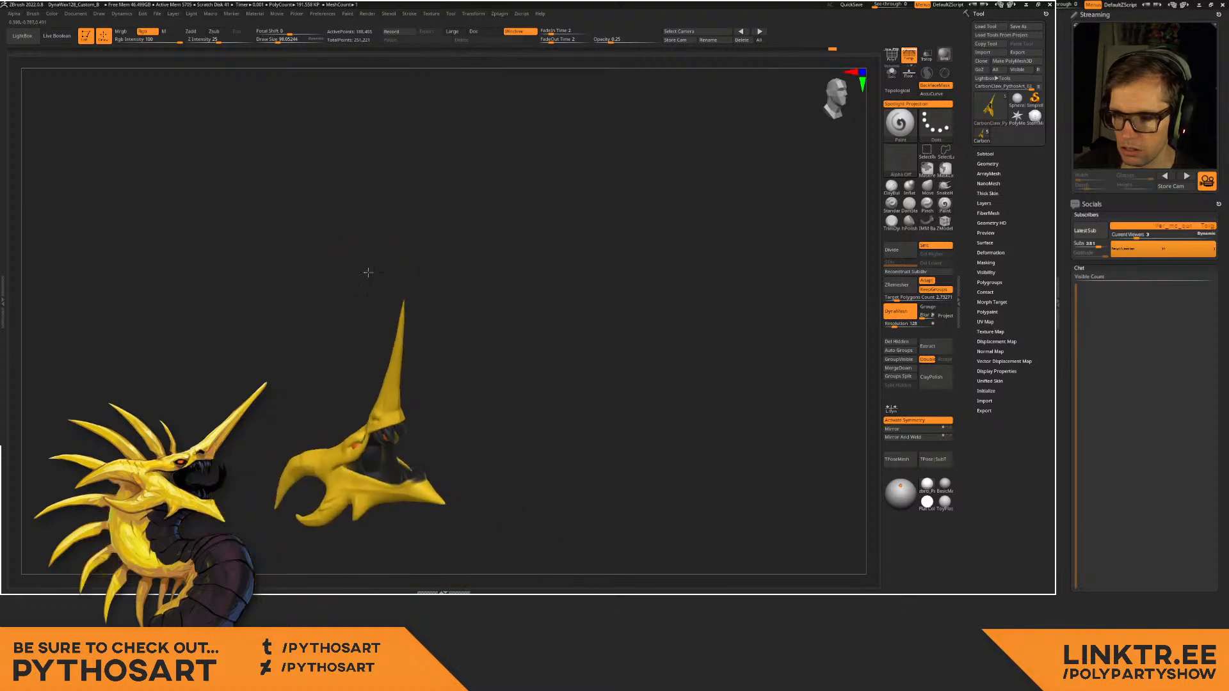
mouse_move(399, 454)
right_mouse_down("alt")
mouse_move(363, 352)
mouse_move(388, 352)
mouse_move(393, 401)
mouse_move(356, 404)
mouse_move(394, 481)
mouse_move(443, 387)
mouse_move(393, 390)
mouse_move(373, 371)
mouse_move(410, 299)
right_mouse_up("alt")
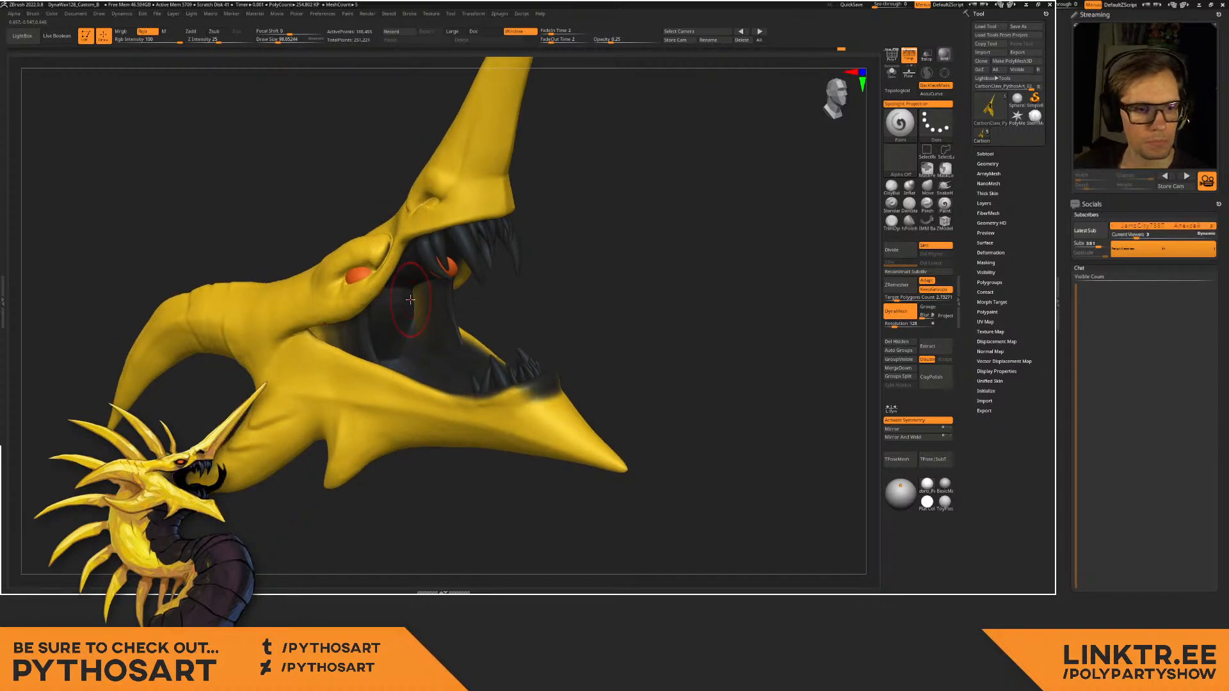
Clean up the lip edges of the jaws with yellow paint, using a small brush of about 28.
mouse_move(441, 349)
right_mouse_down()
mouse_move(415, 382)
mouse_move(452, 382)
right_mouse_up()
key("s")
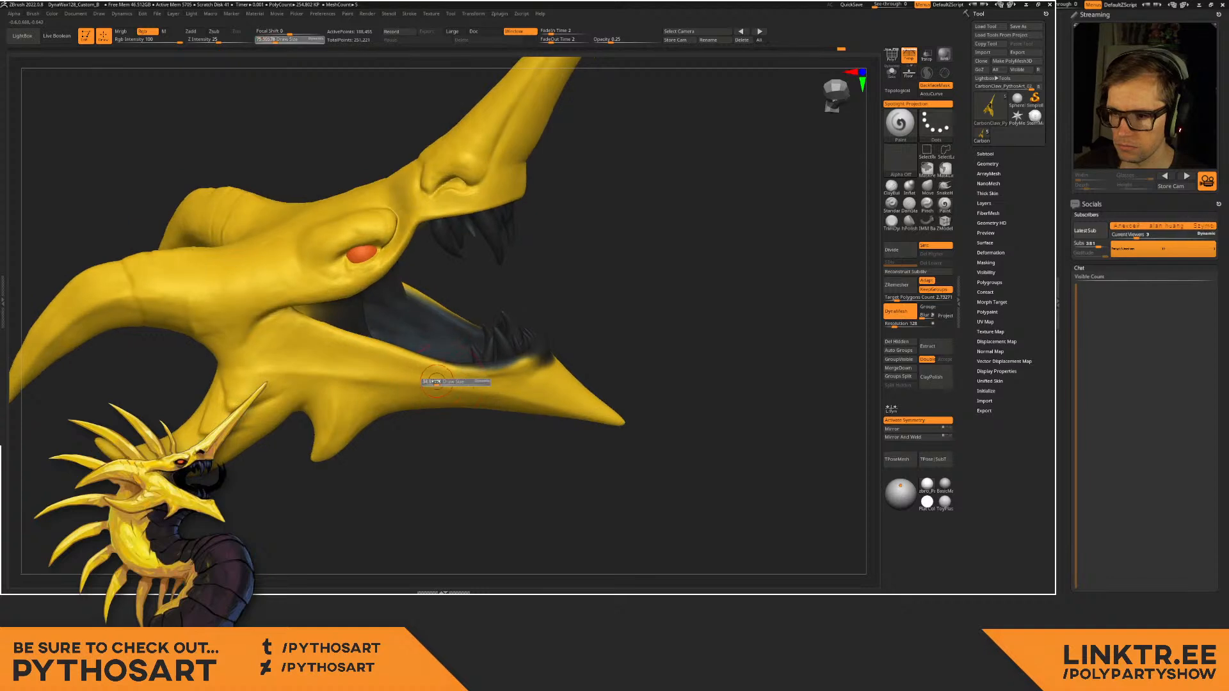
left_click_drag(453, 382, 444, 378)
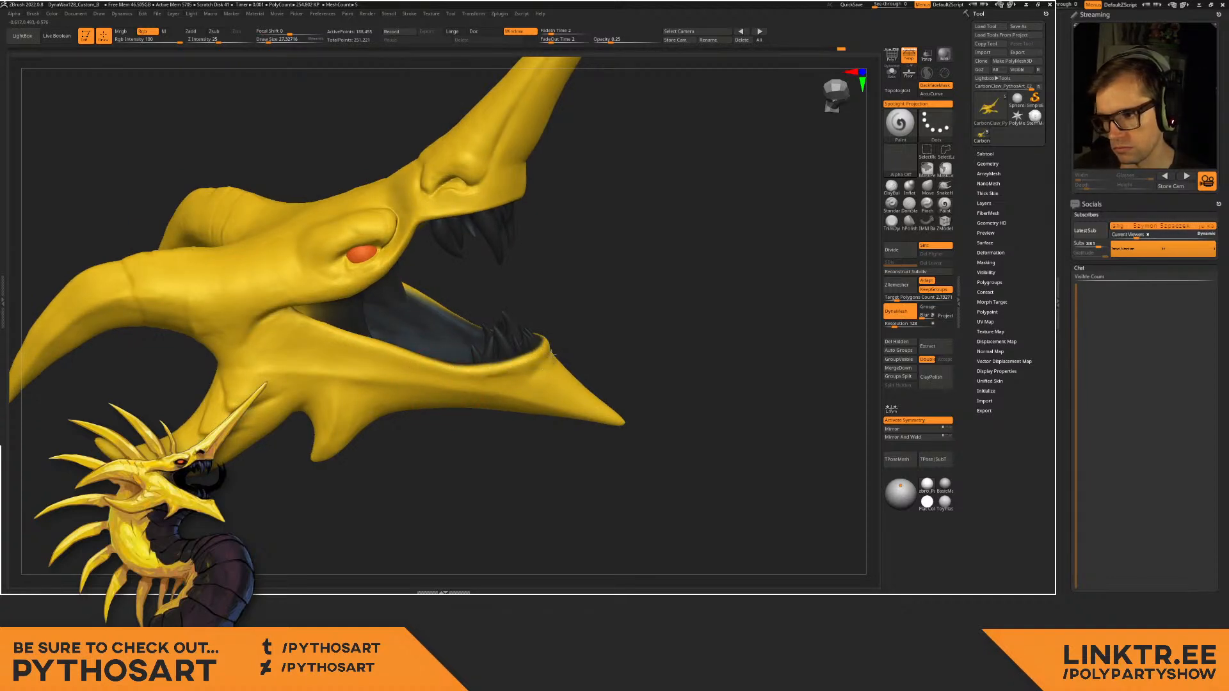
mouse_move(546, 373)
right_mouse_down()
mouse_move(293, 323)
mouse_move(411, 280)
mouse_move(454, 323)
mouse_move(405, 330)
mouse_move(432, 304)
right_mouse_up()
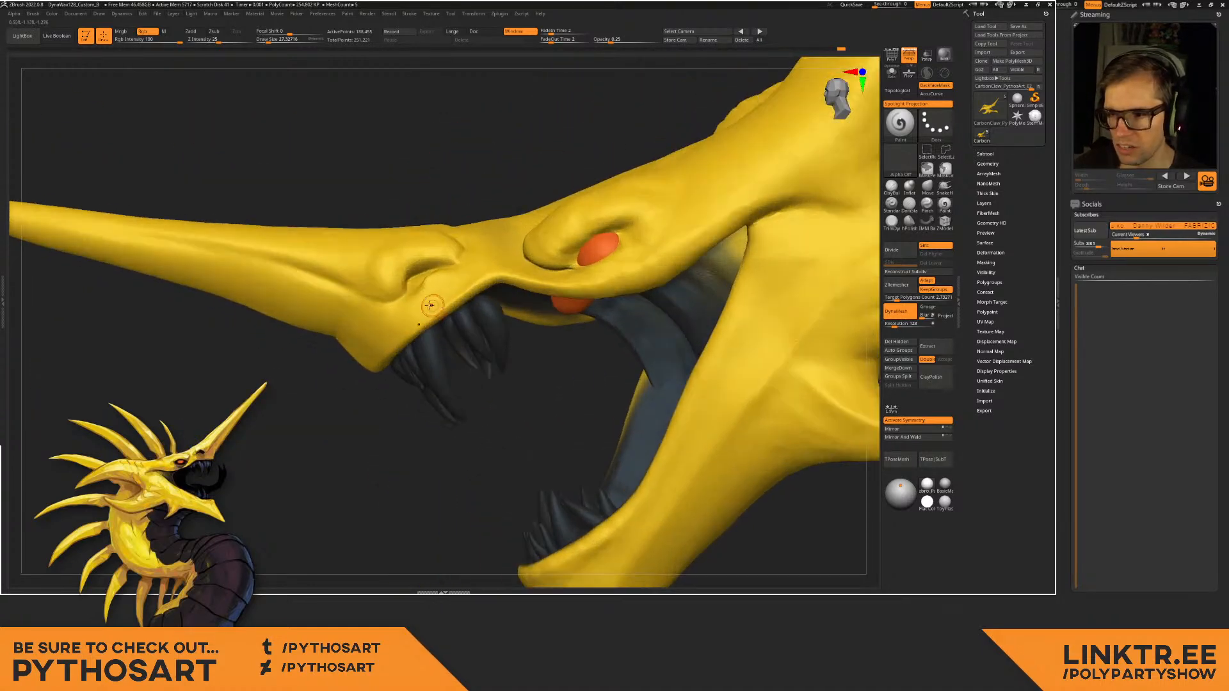
right_click_drag(659, 216, 510, 351, "alt")
mouse_move(510, 350)
right_mouse_down("alt")
mouse_move(472, 381)
mouse_move(505, 370)
mouse_move(478, 391)
mouse_move(497, 379)
mouse_move(476, 347)
mouse_move(309, 363)
right_mouse_up("alt")
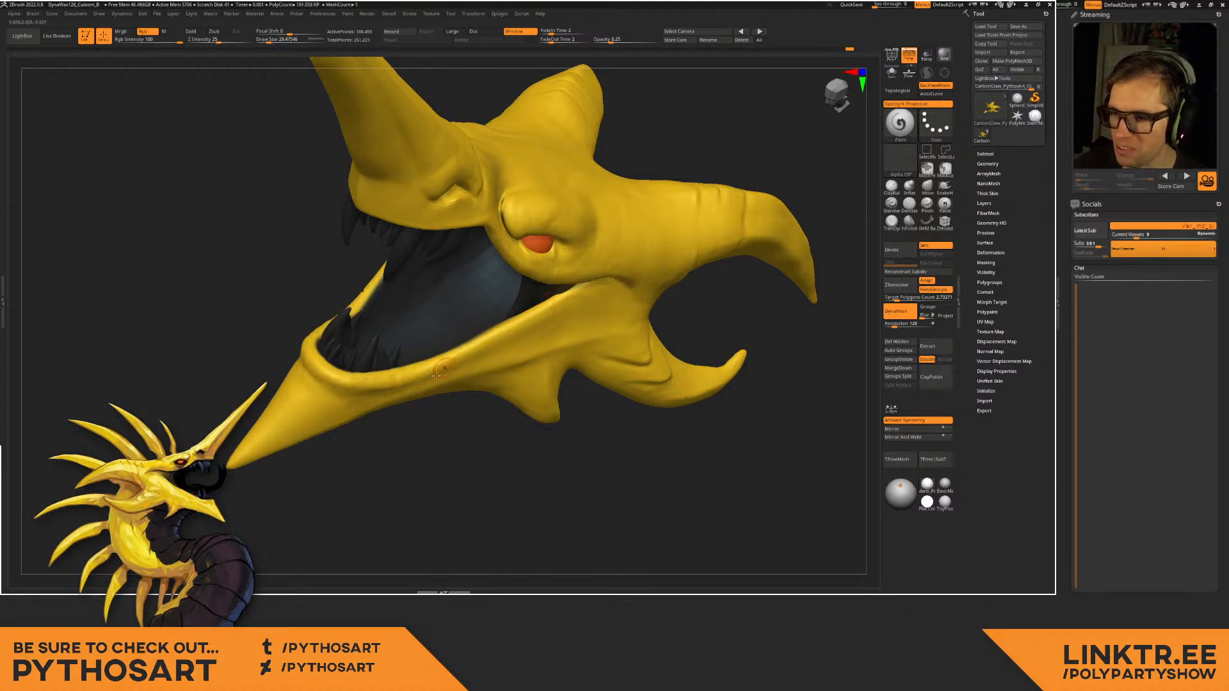
right_click_drag(554, 306, 377, 301)
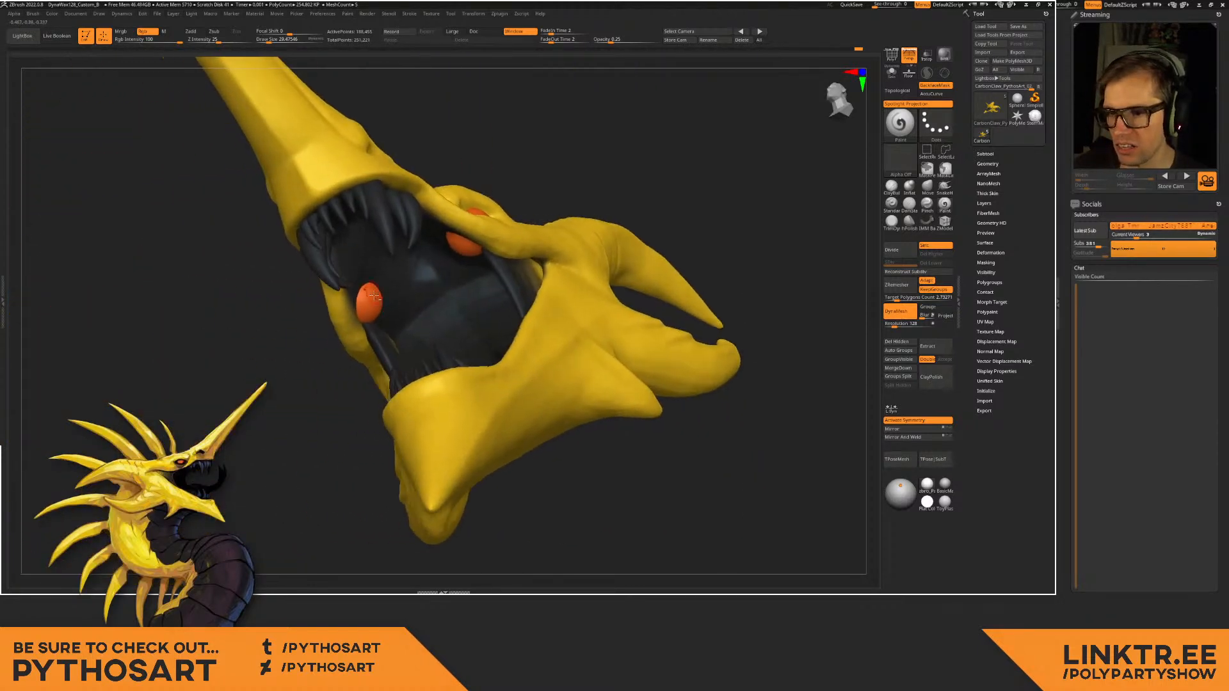
Try painting the eye subtool yellow and undo the strokes.
left_click(376, 301, "alt")
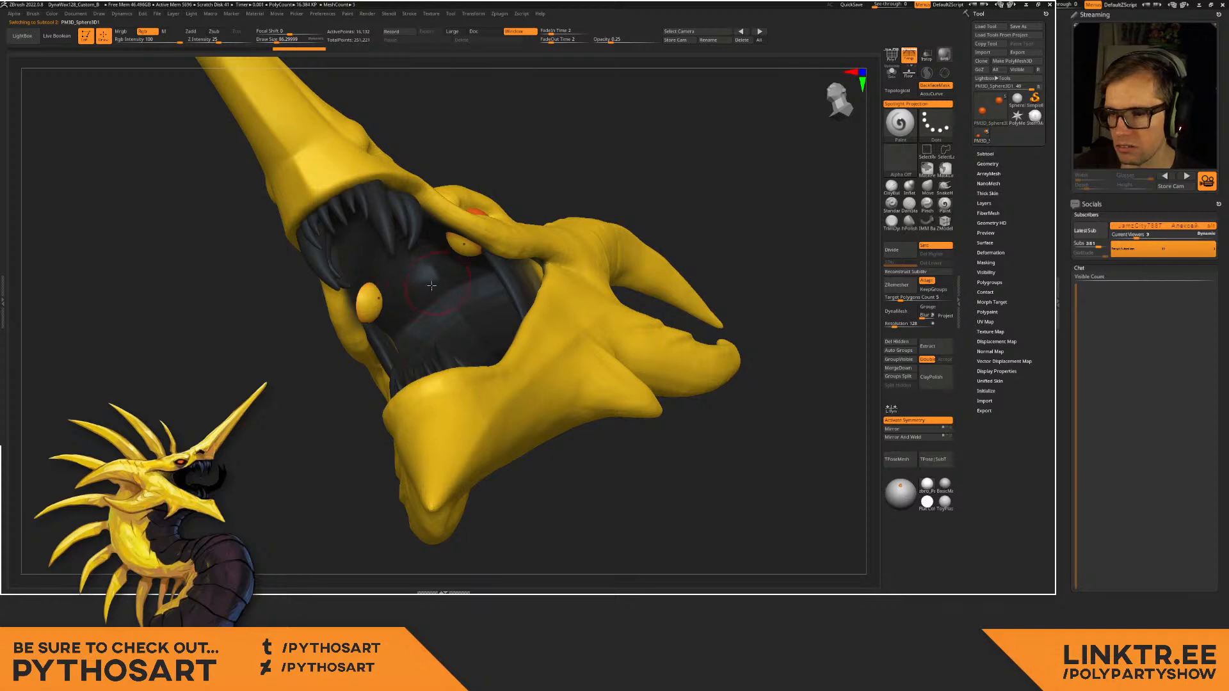
left_click_drag(374, 295, 374, 300)
mouse_move(390, 322)
right_mouse_down()
mouse_move(436, 308)
mouse_move(399, 384)
right_mouse_up()
key("s")
mouse_move(384, 377)
left_mouse_down()
mouse_move(381, 367)
mouse_move(408, 382)
mouse_move(374, 372)
mouse_move(403, 349)
mouse_move(416, 359)
mouse_move(407, 347)
left_mouse_up()
key("s")
right_click(378, 375)
key("s")
key("ctrl+z")
key("ctrl+z")
Select the head and paint a dark rim around the eye socket, reducing the brush size from about 75 to about 33.
left_click(476, 318, "alt")
key("s")
key("s")
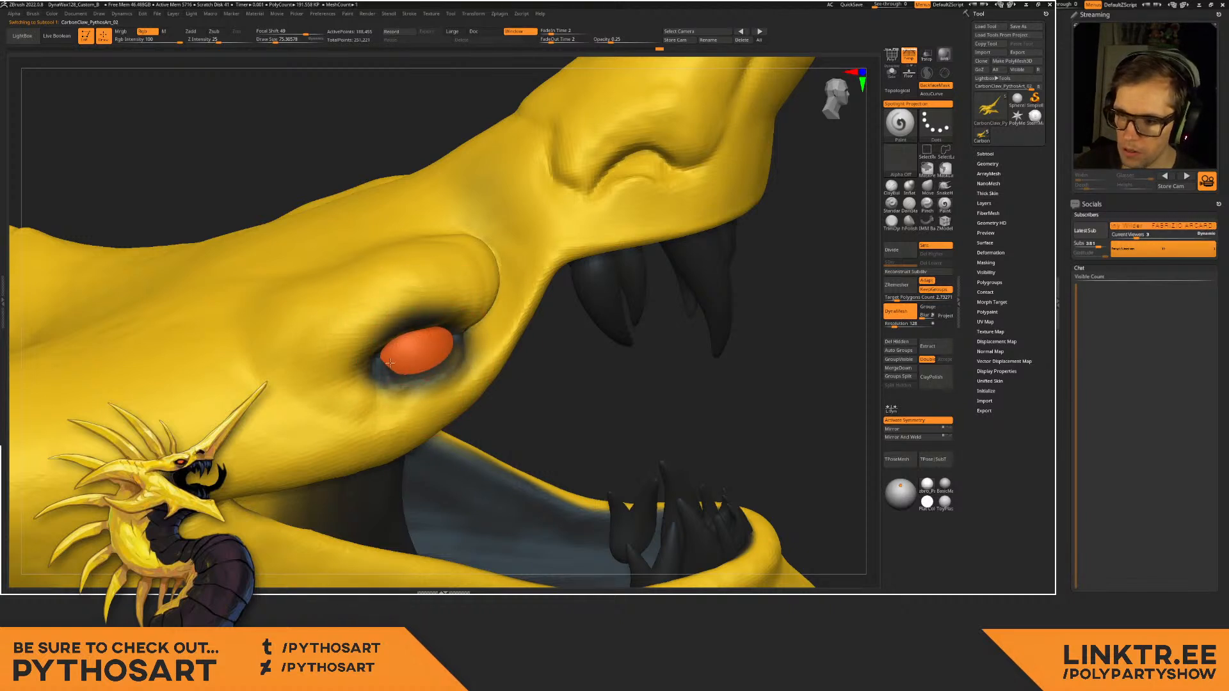
right_click_drag(432, 346, 411, 319)
key("s")
left_click_drag(416, 336, 407, 329)
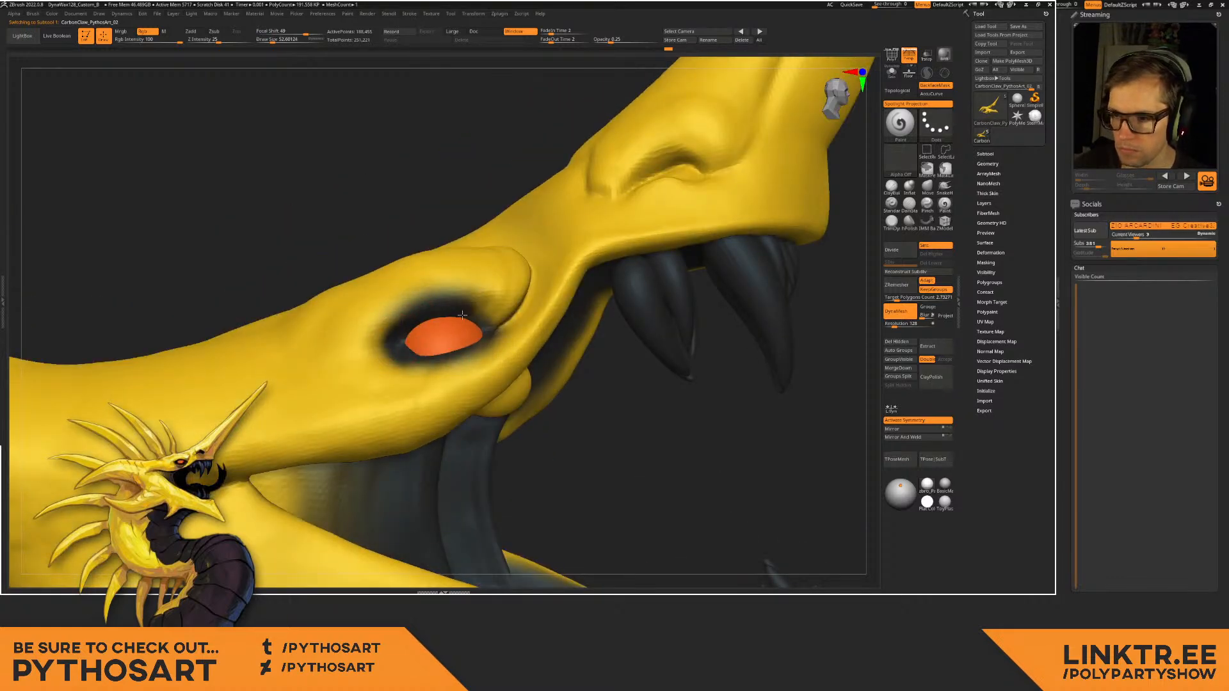
Extend the dark eye rim into a point at its rear corner with a brush size of about 50.
right_click_drag(377, 357, 392, 372)
key("s")
left_click_drag(398, 338, 397, 338)
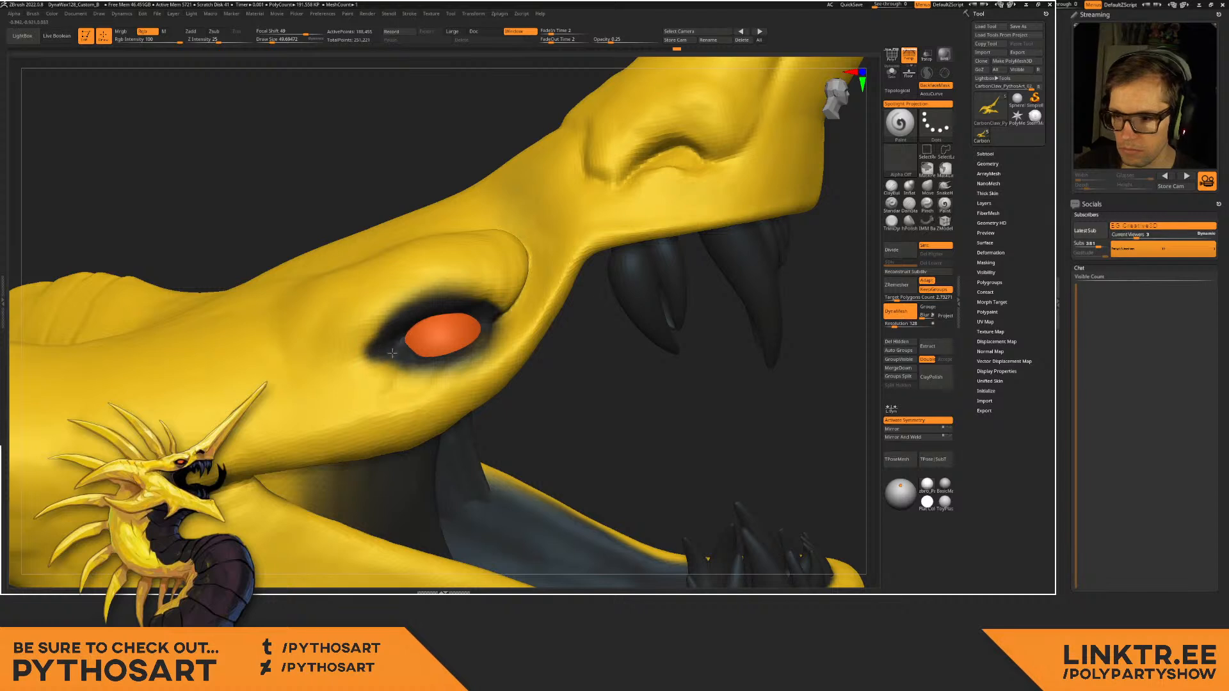
right_click_drag(409, 354, 400, 360)
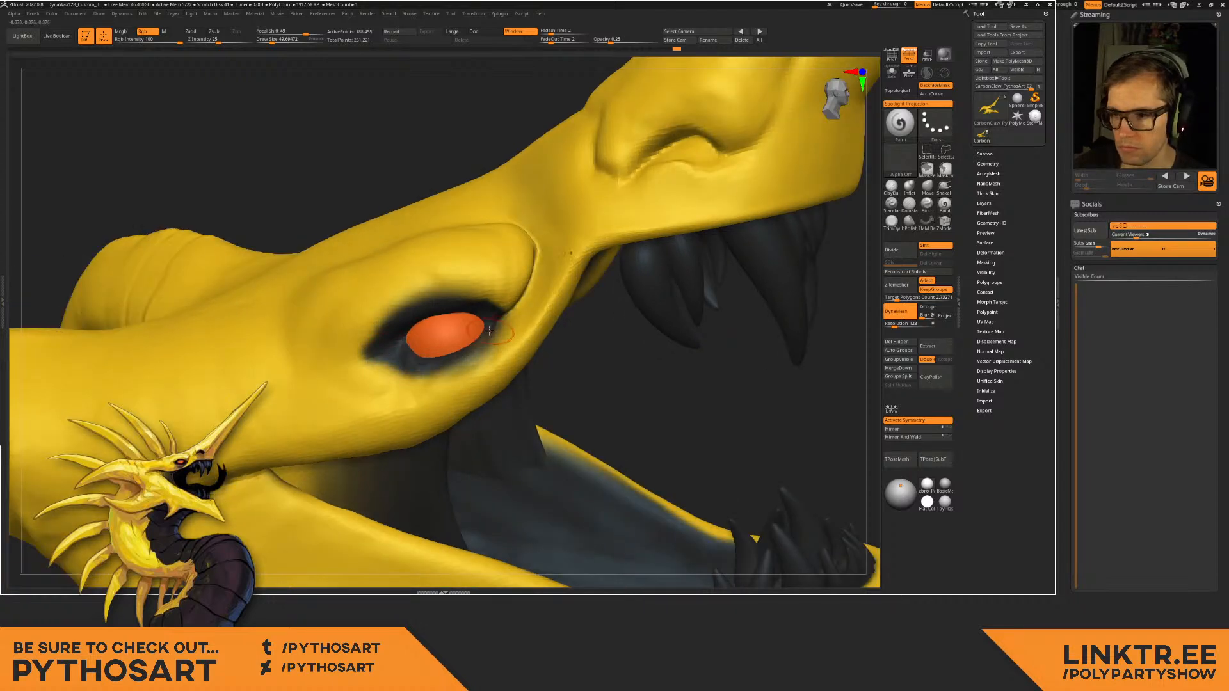
Sharpen the dark eye rim and clean the surrounding eyelid with yellow, using brush sizes of about 29 and 62.
key("s")
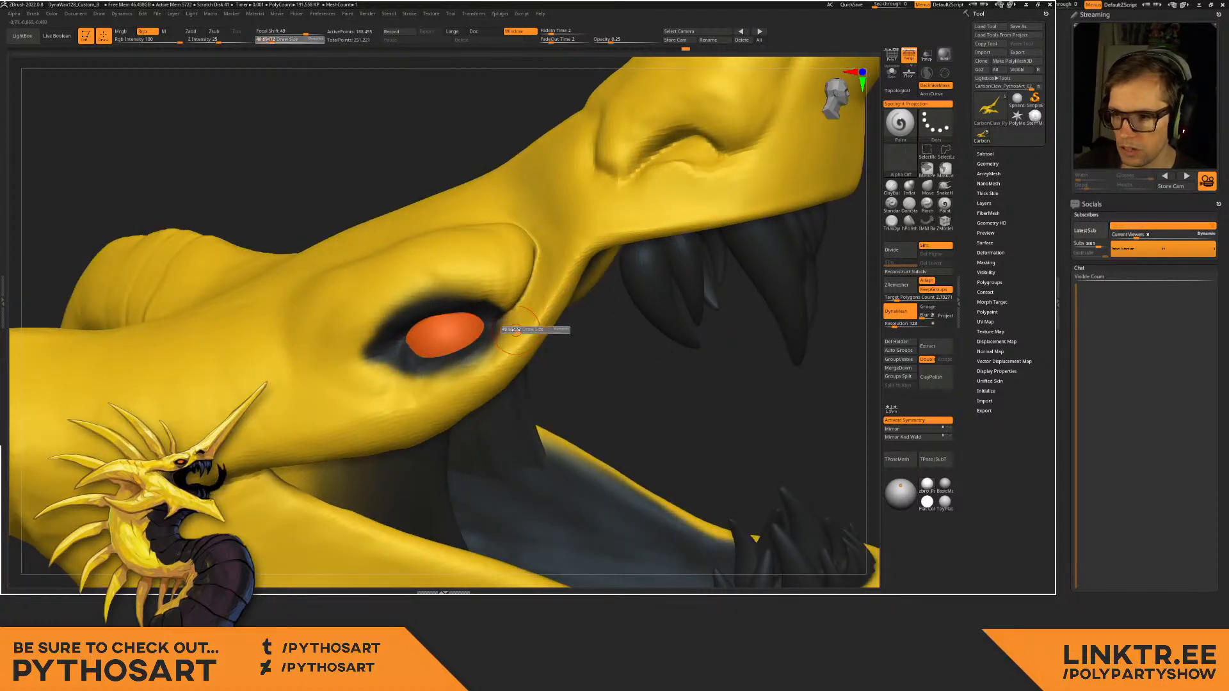
left_click_drag(518, 329, 514, 329)
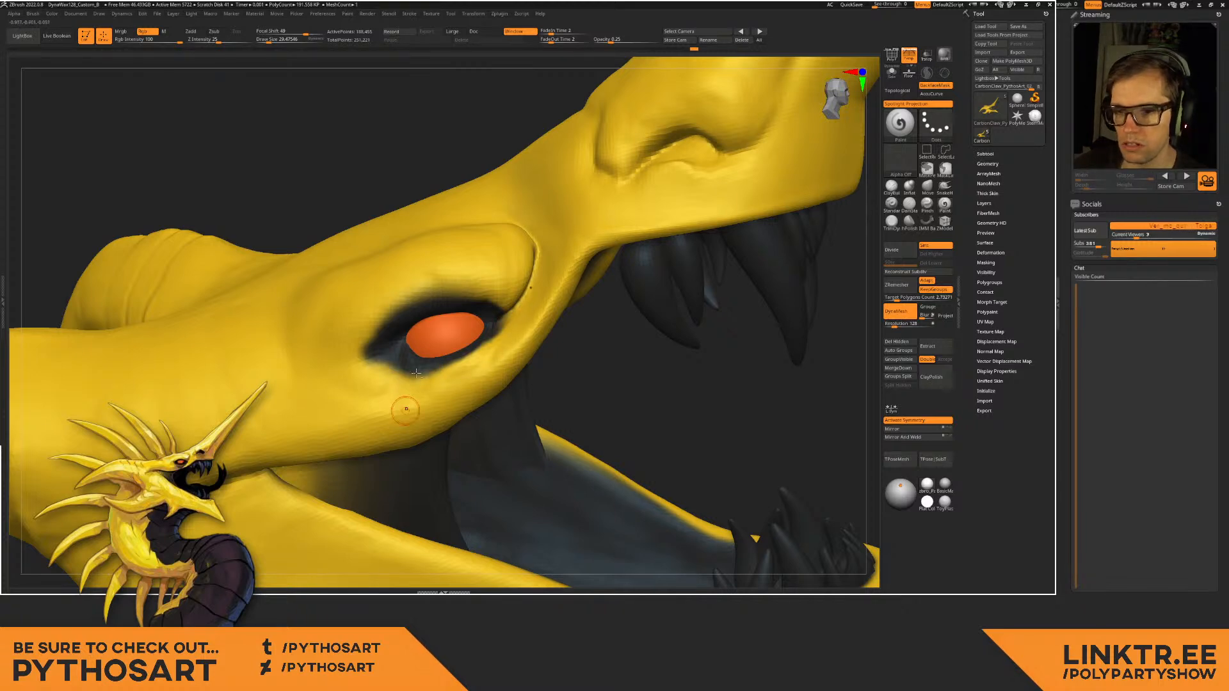
right_click_drag(416, 373, 426, 320)
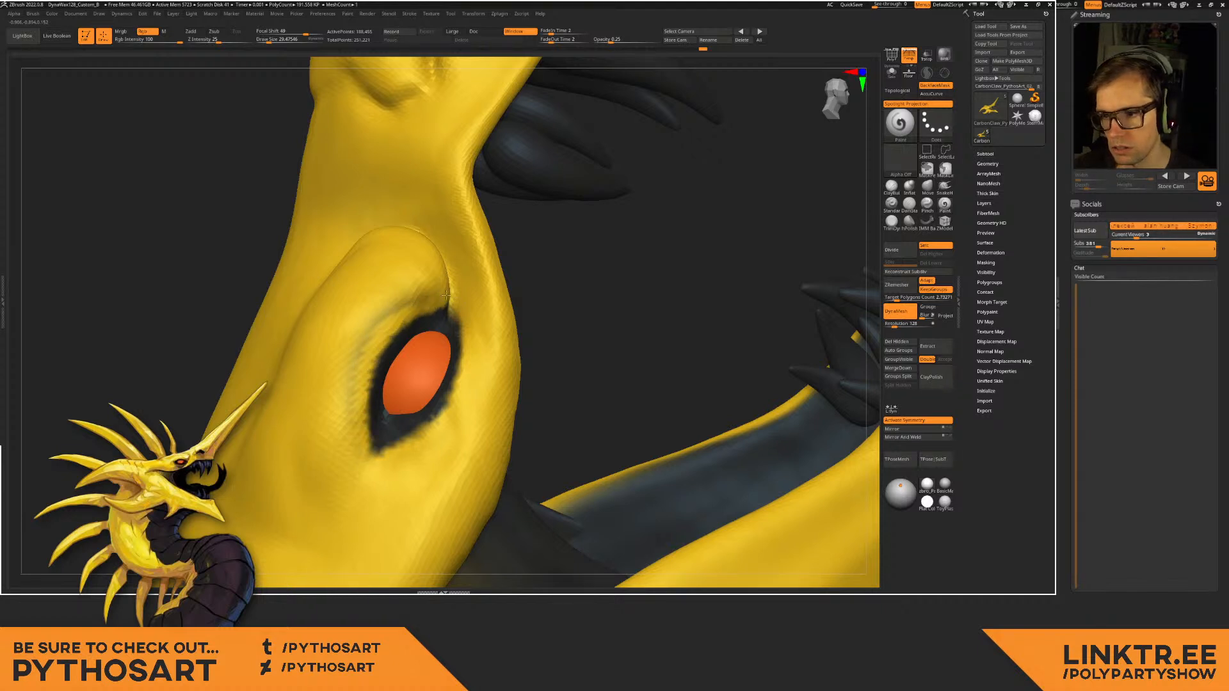
left_click_drag(347, 419, 352, 420)
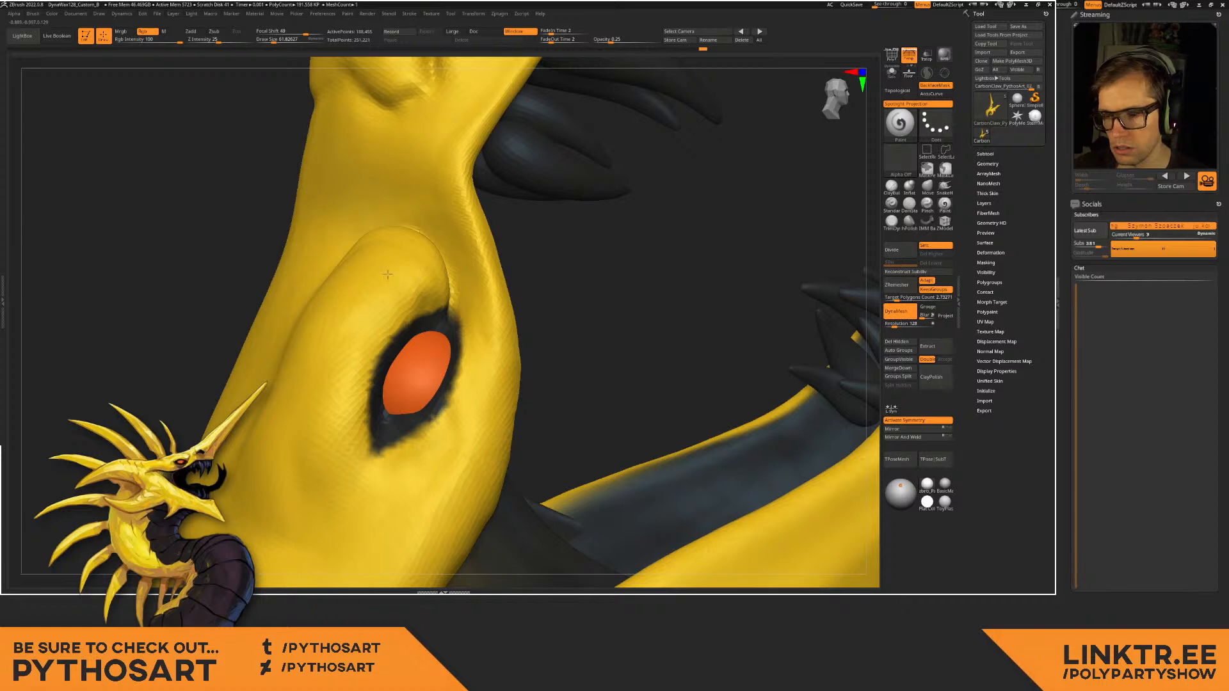
Fill out the dark eye rim at its rear corner and along the lower front edge with brush sizes of about 28 and 36.
right_click_drag(295, 246, 380, 384, "ctrl")
key("s")
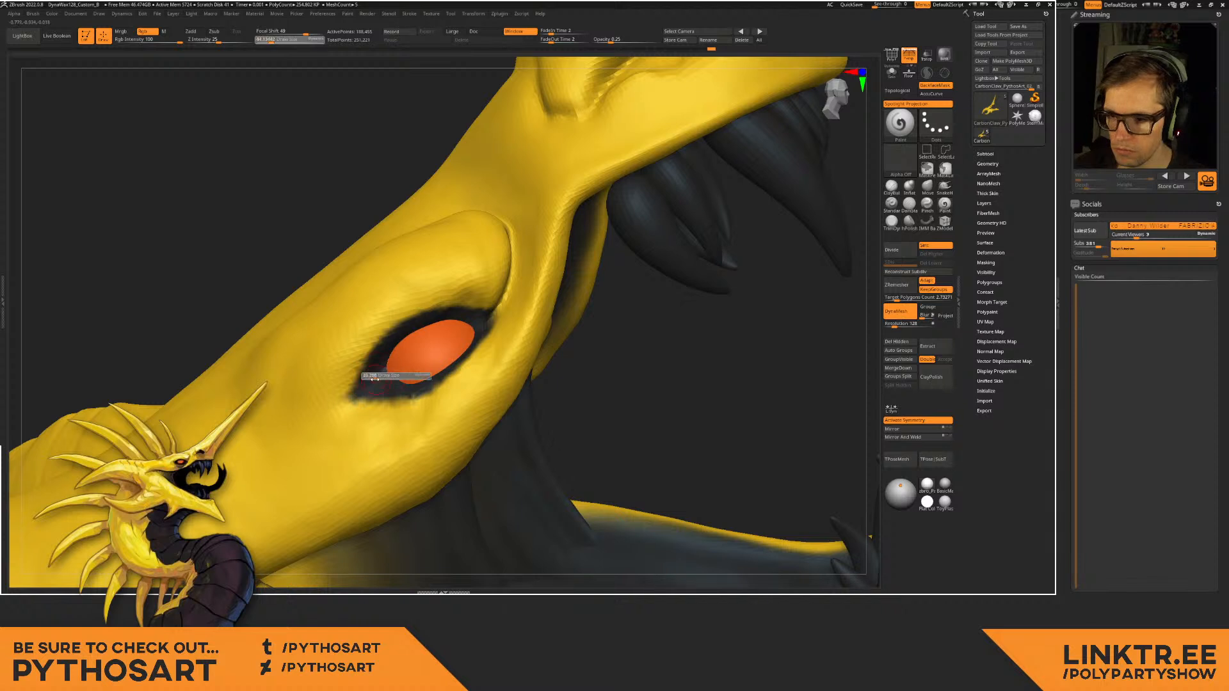
mouse_move(374, 380)
left_mouse_down()
mouse_move(390, 386)
mouse_move(378, 386)
left_mouse_up()
key("space")
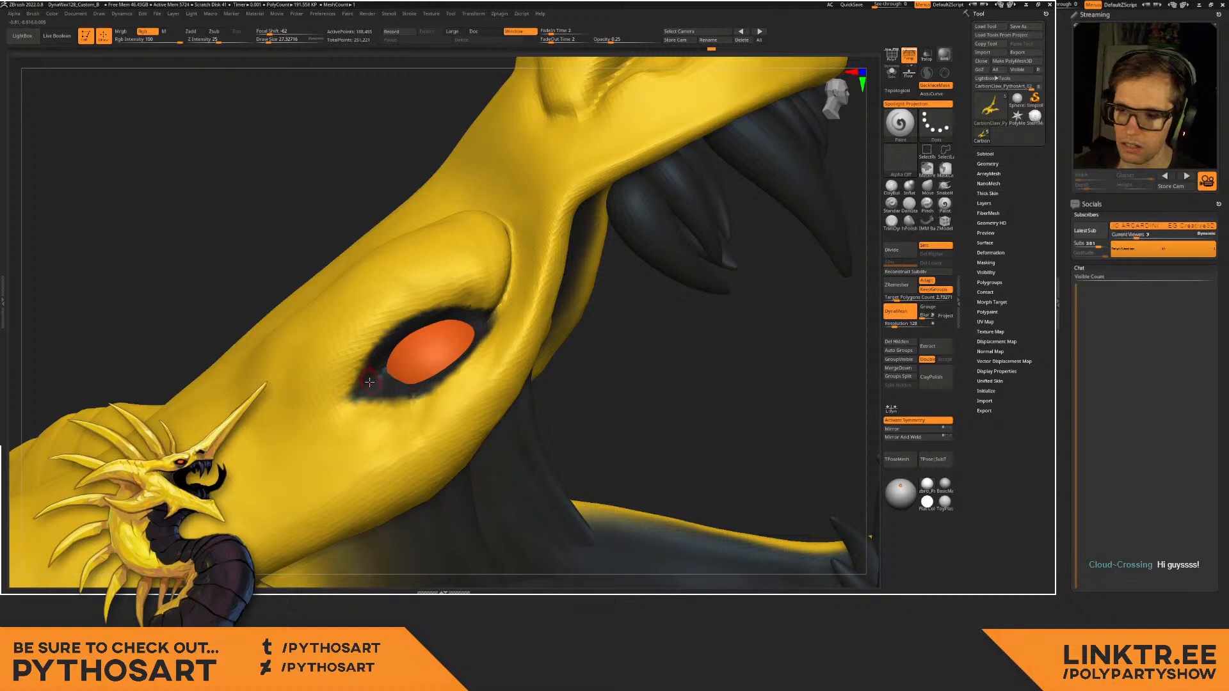
key("s")
left_click_drag(370, 382, 371, 383)
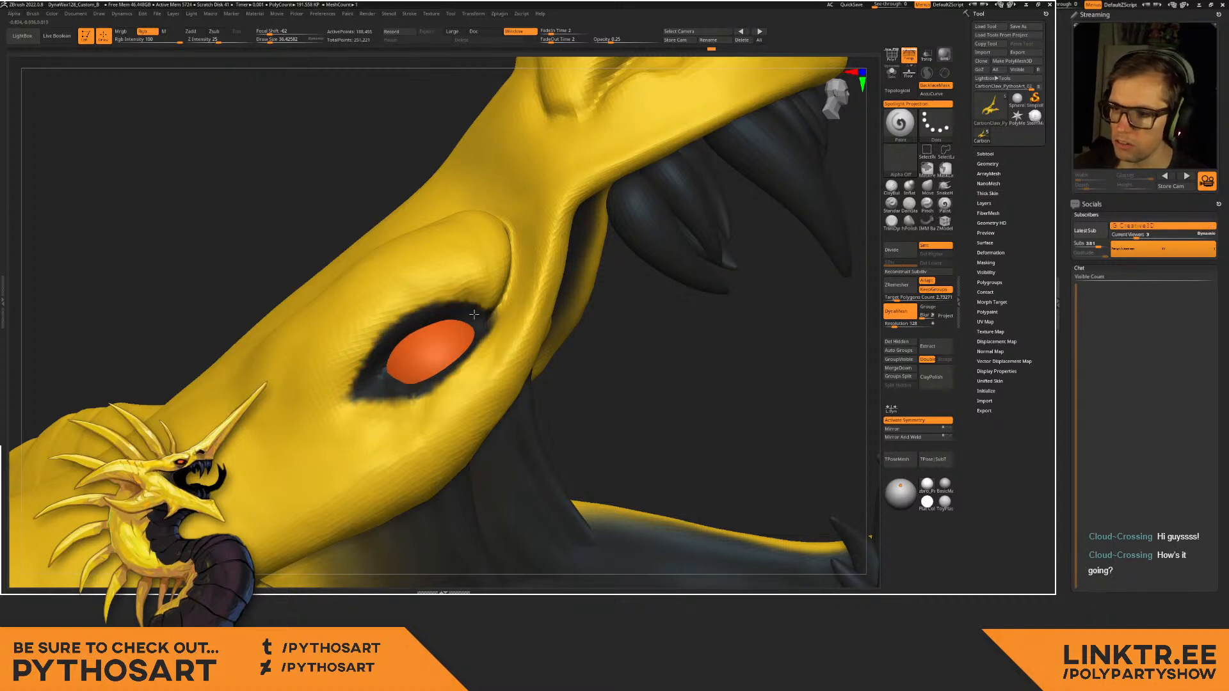
right_click_drag(491, 322, 378, 384)
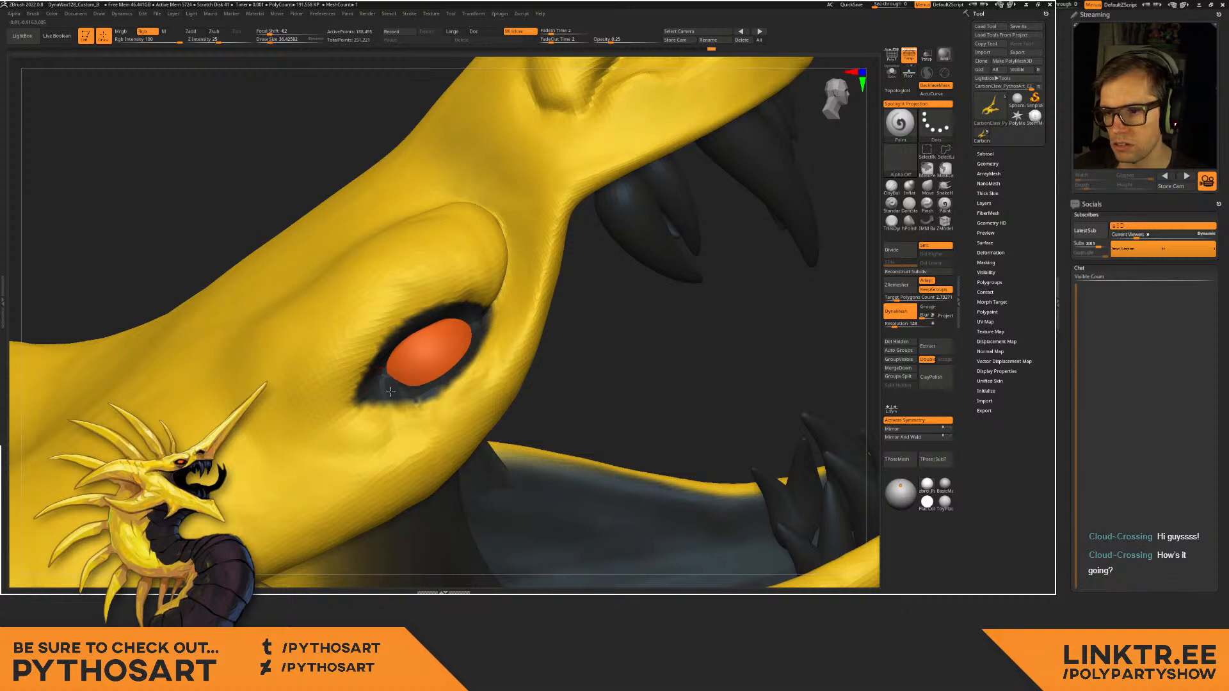
left_click_drag(433, 388, 475, 357)
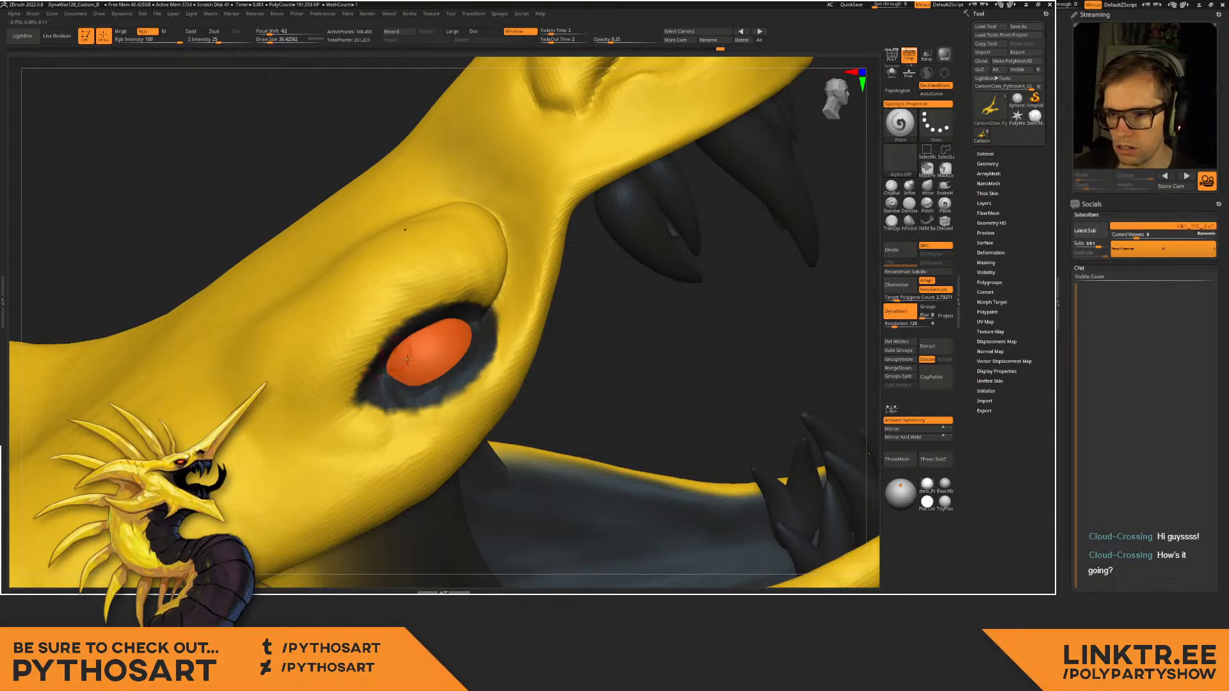
Clean the lower edge of the dark eye rim with yellow, using a brush size of about 19.
mouse_move(408, 359)
right_mouse_down("alt")
mouse_move(424, 279)
mouse_move(377, 306)
mouse_move(399, 320)
mouse_move(381, 416)
mouse_move(322, 438)
right_mouse_up("alt")
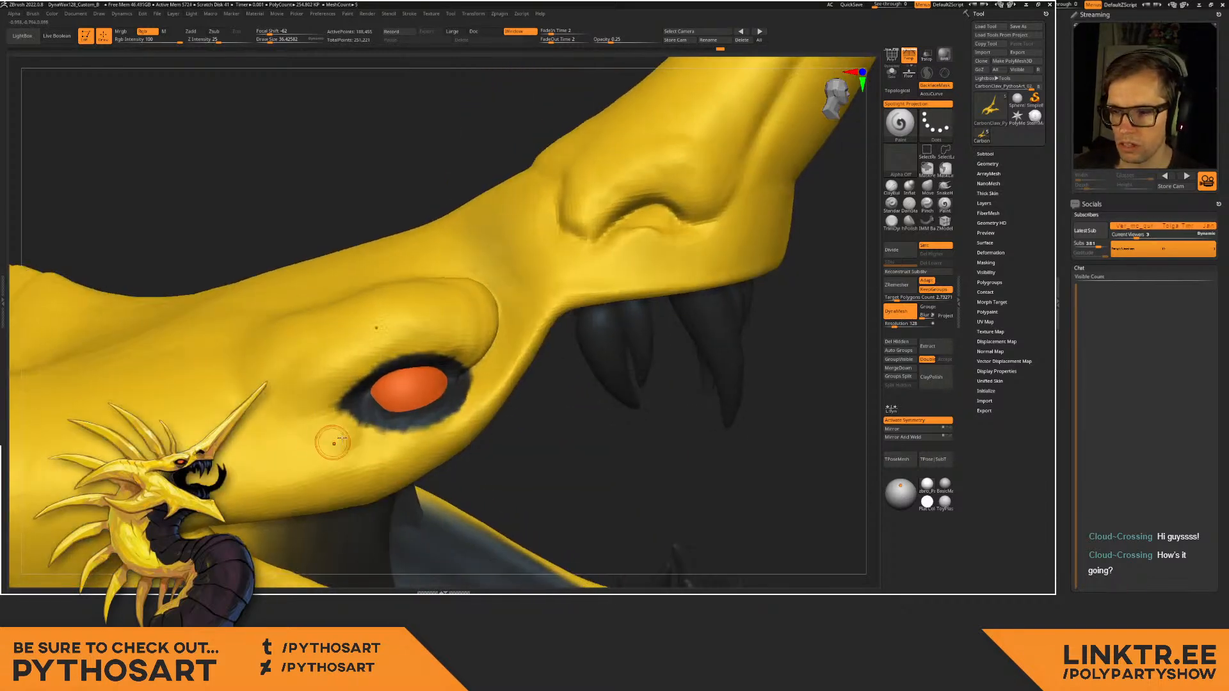
key("[")
key("[")
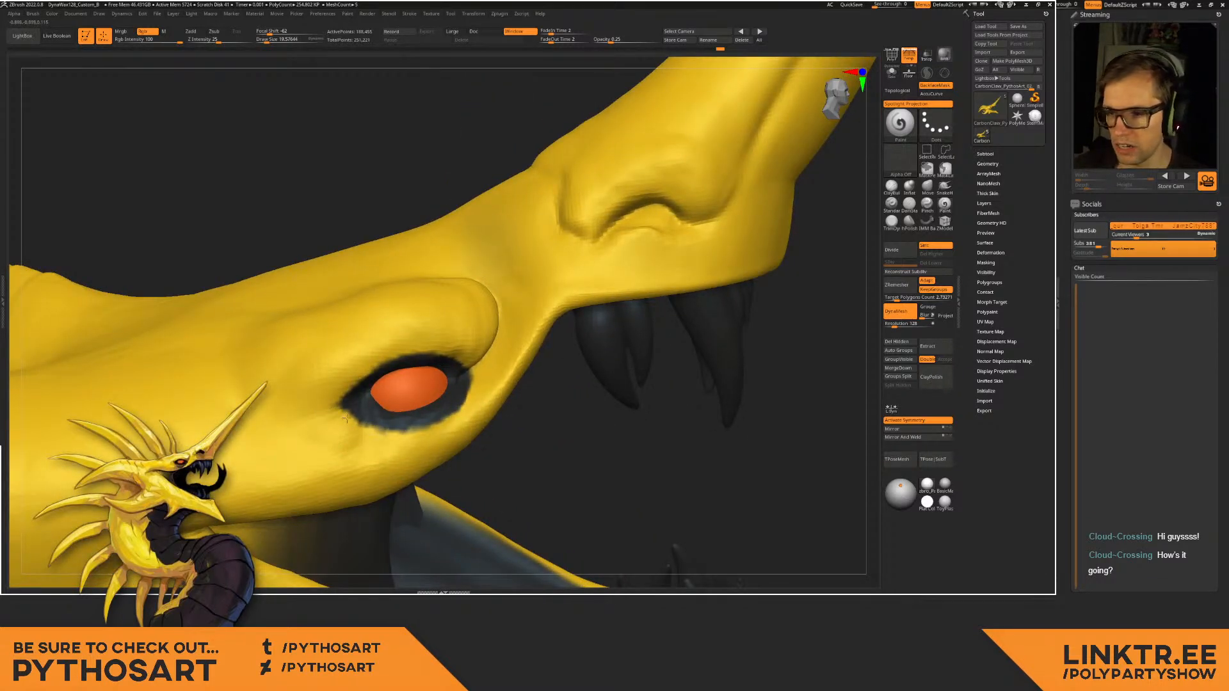
left_click_drag(351, 421, 379, 431)
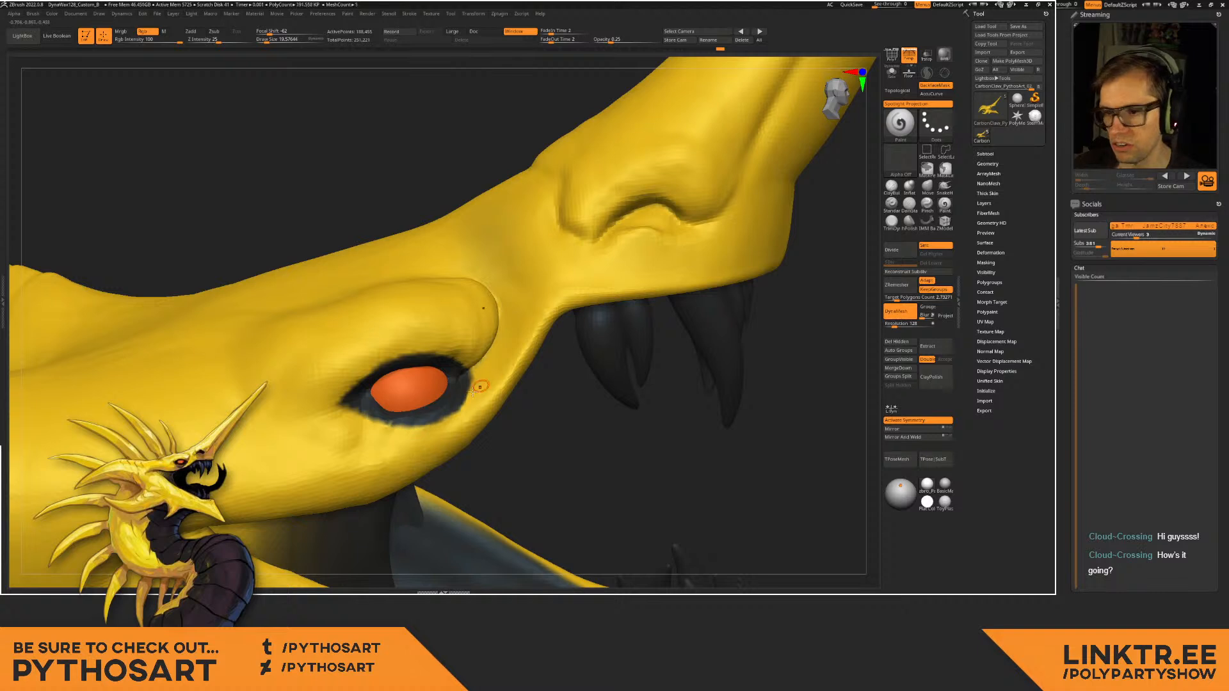
right_click_drag(516, 305, 468, 394)
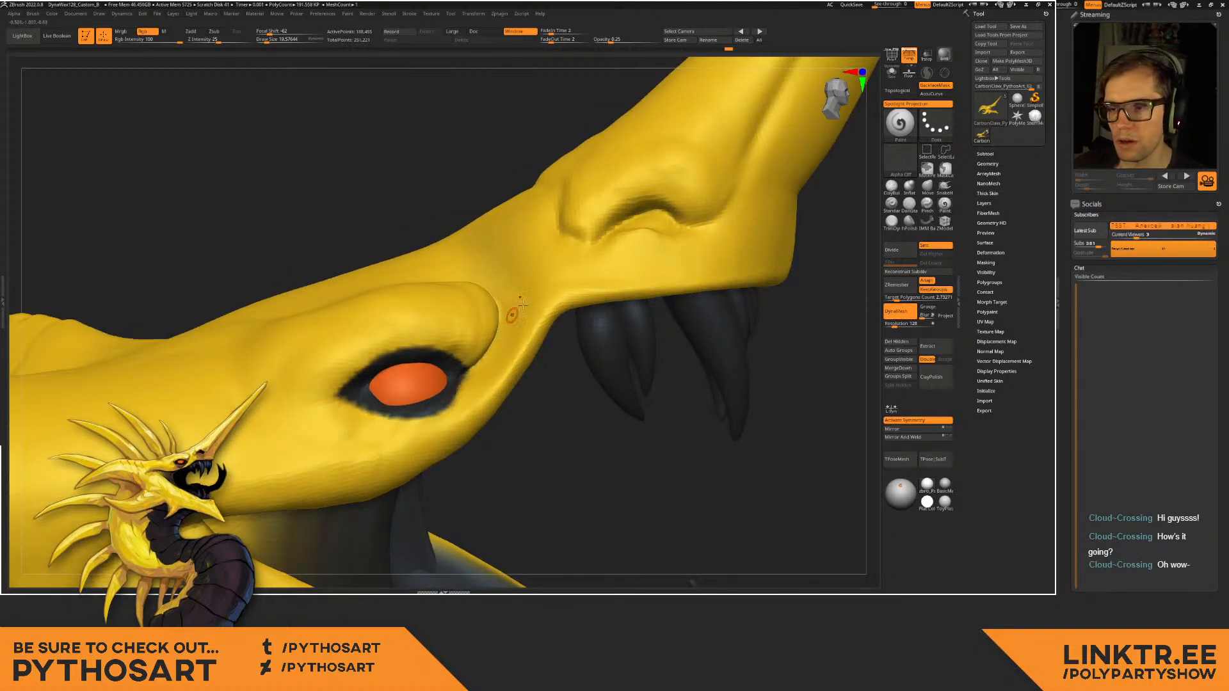
right_click_drag(459, 401, 405, 440)
Paint the nostril recess dark with a brush size of about 28 and tidy its upper edge.
mouse_move(430, 373)
right_mouse_down()
mouse_move(464, 315)
mouse_move(474, 385)
mouse_move(490, 371)
right_mouse_up()
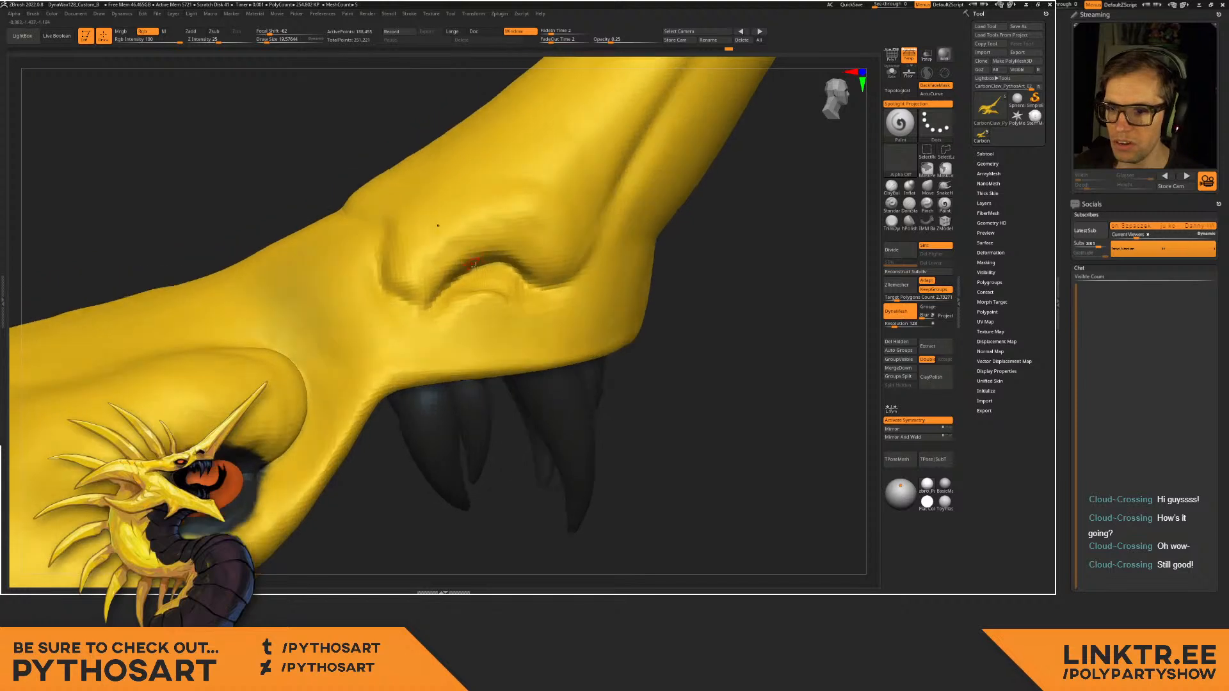
key("s")
key("s")
left_click_drag(484, 274, 511, 279)
mouse_move(511, 280)
left_mouse_down()
mouse_move(479, 280)
mouse_move(438, 305)
mouse_move(449, 290)
mouse_move(512, 272)
mouse_move(458, 272)
left_mouse_up()
mouse_move(458, 272)
right_mouse_down()
mouse_move(468, 258)
mouse_move(450, 273)
right_mouse_up()
key("s")
left_click(455, 259)
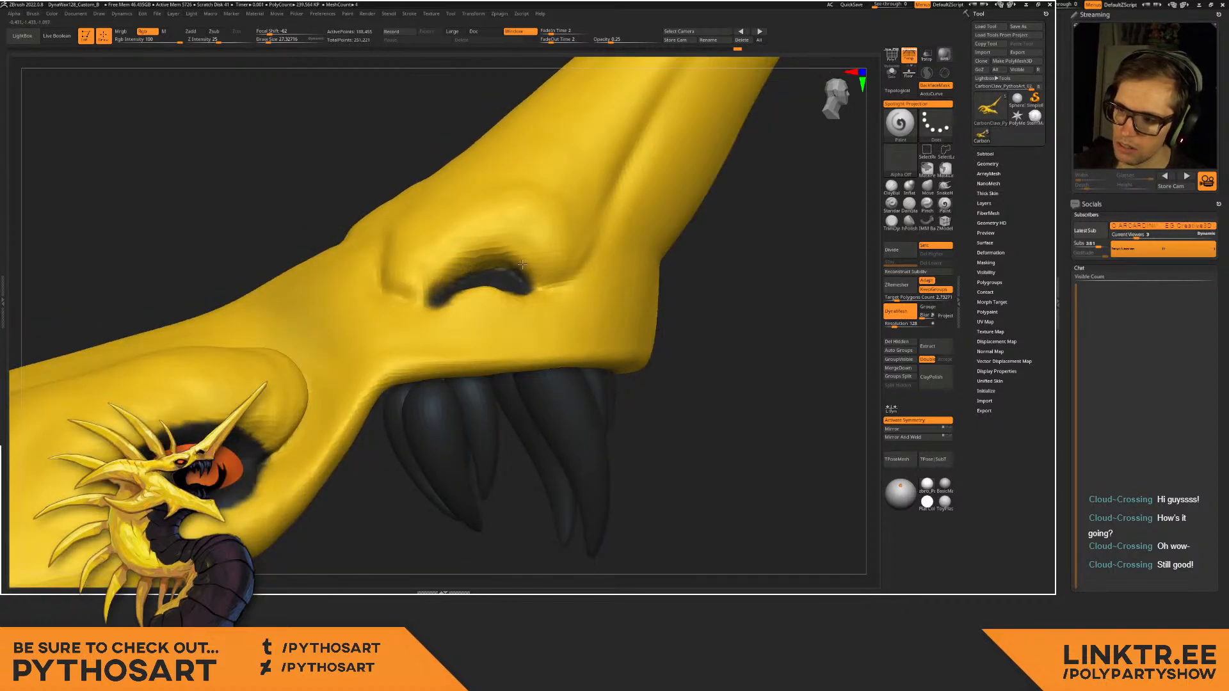
mouse_move(522, 265)
left_mouse_down()
mouse_move(481, 261)
mouse_move(427, 291)
left_mouse_up()
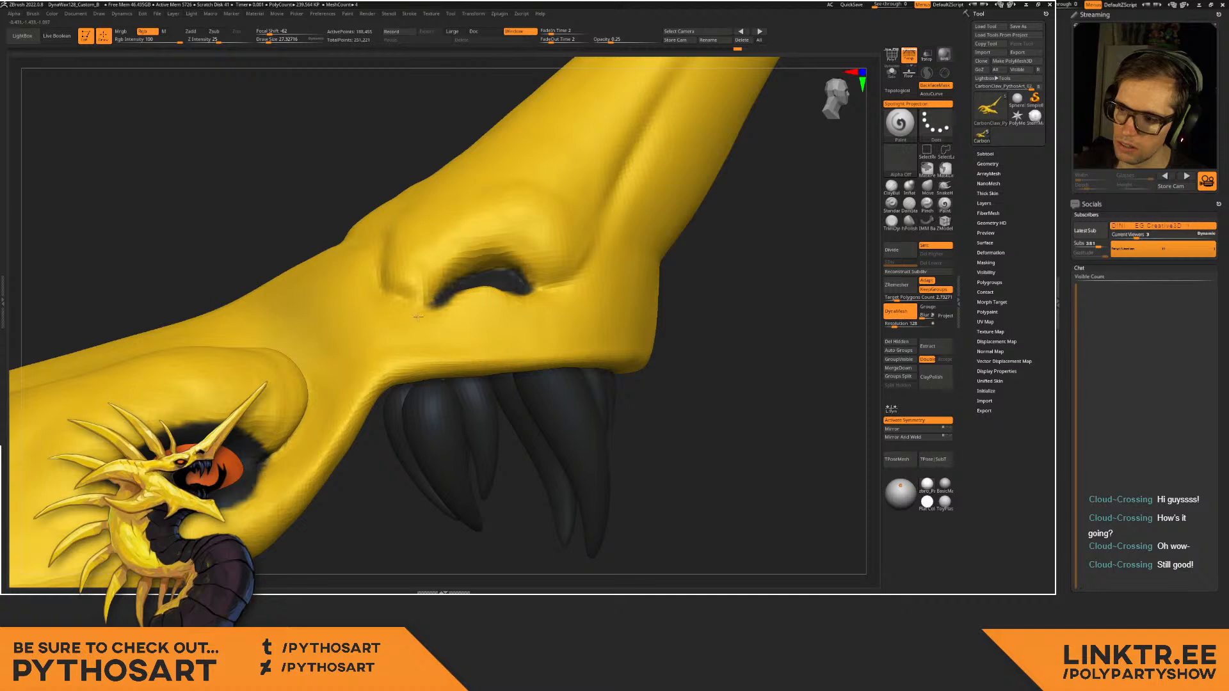
Select the orange eye subtool and move it deeper into its socket, then return to draw mode.
right_click_drag(434, 104, 453, 253, "ctrl")
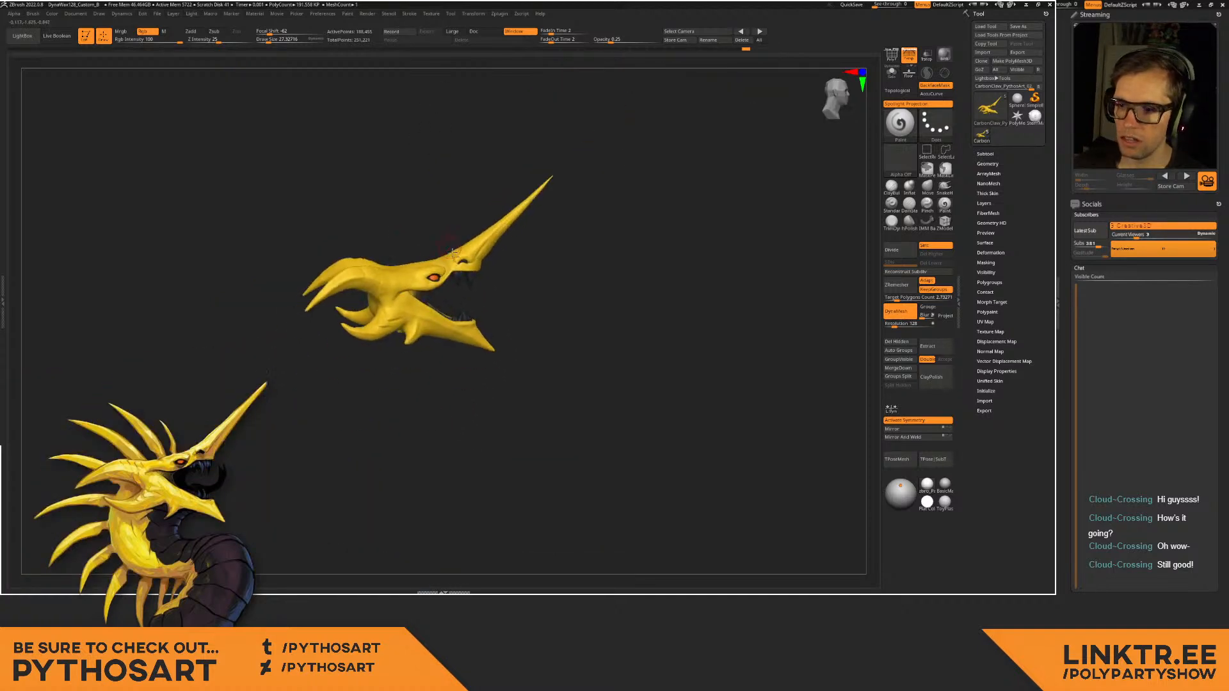
right_click_drag(397, 365, 374, 375)
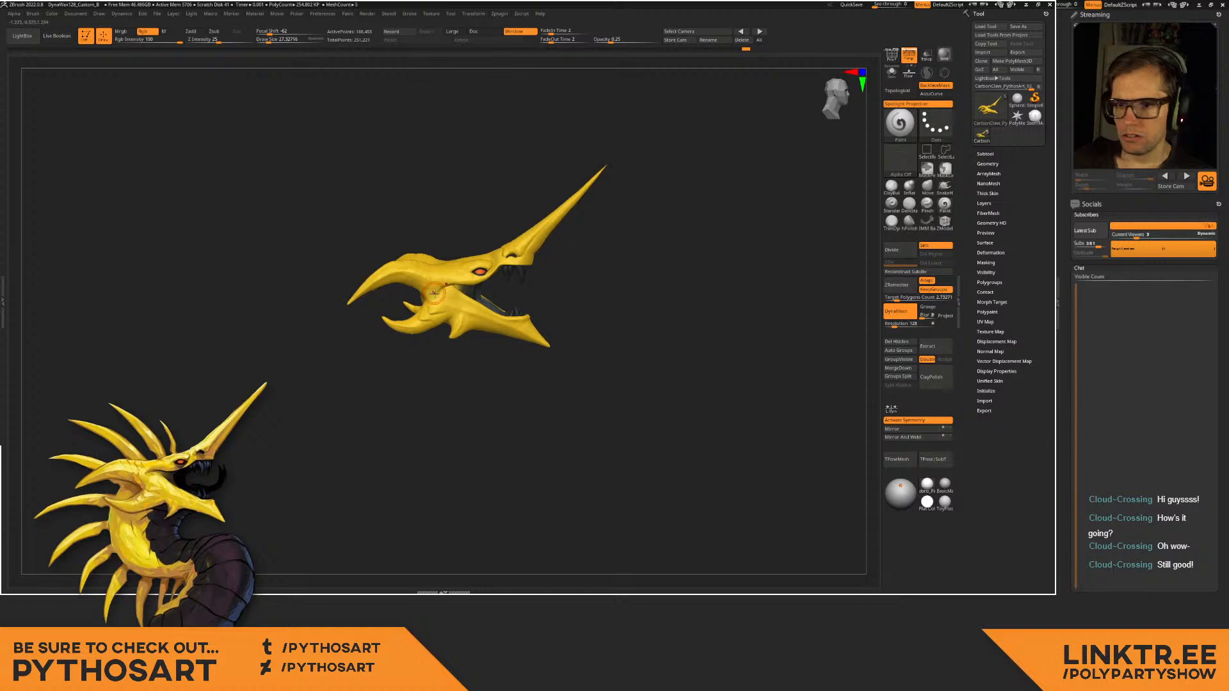
right_click_drag(434, 294, 448, 377, "ctrl")
left_click(525, 338, "alt")
key("w")
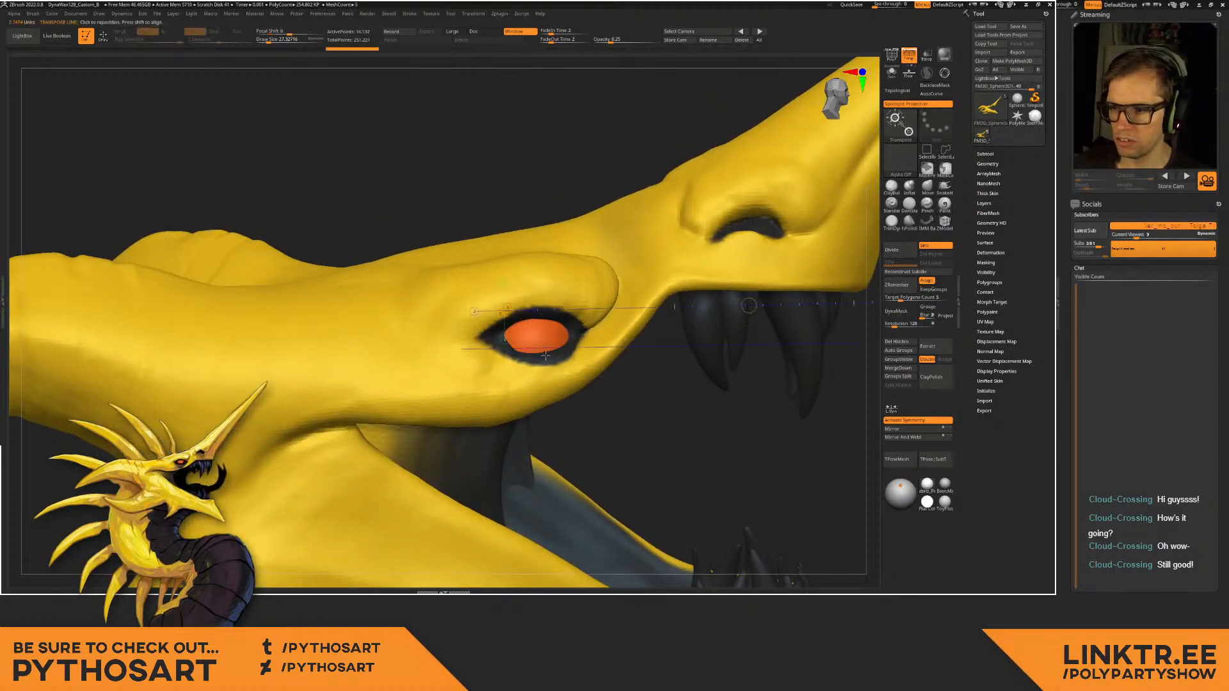
left_click_drag(540, 331, 647, 262)
key("q")
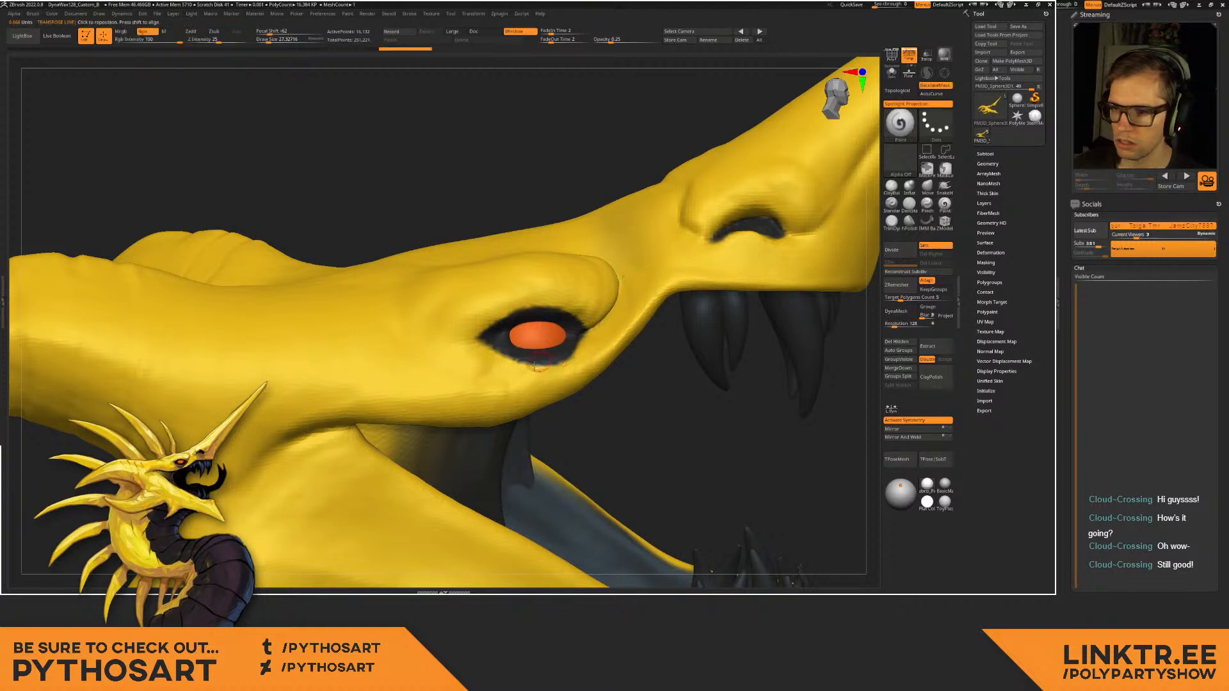
Select the head and carve the rear of the eyelids with the DamStandard brush at a size of about 80.
right_click_drag(579, 279, 557, 237, "alt")
left_click(508, 325, "alt")
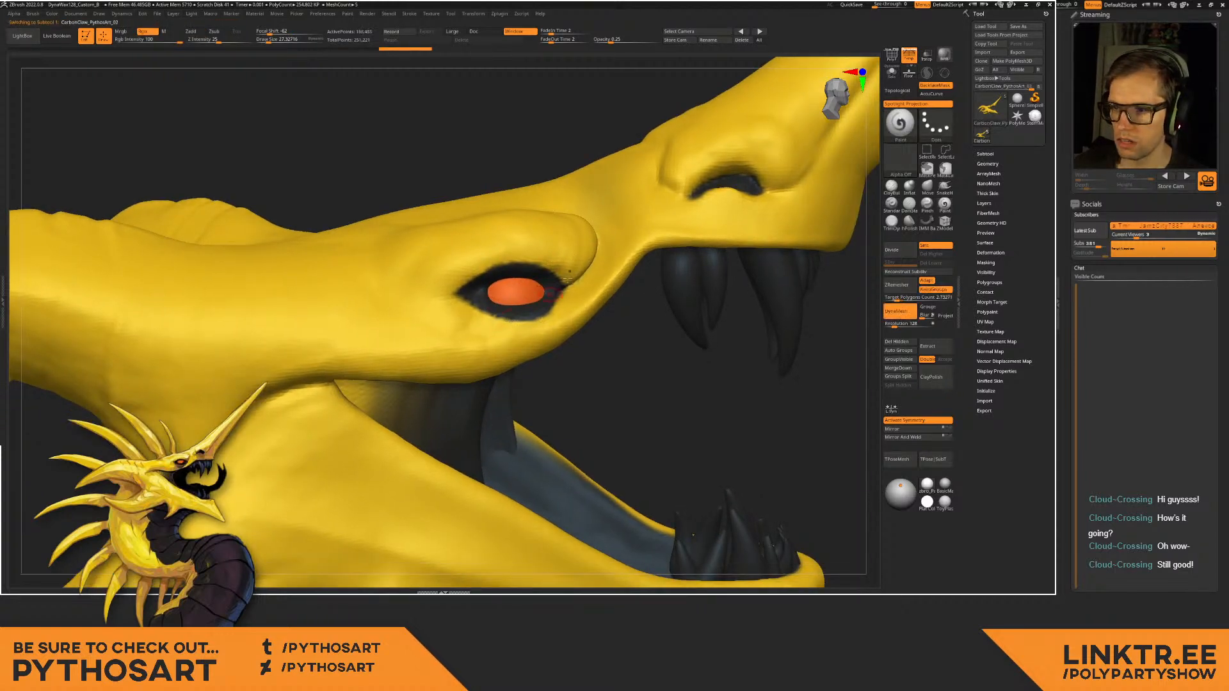
left_click(907, 206)
mouse_move(473, 305)
right_mouse_down()
mouse_move(479, 323)
mouse_move(478, 308)
right_mouse_up()
key("s")
mouse_move(479, 307)
left_mouse_down()
mouse_move(468, 292)
mouse_move(495, 320)
left_mouse_up()
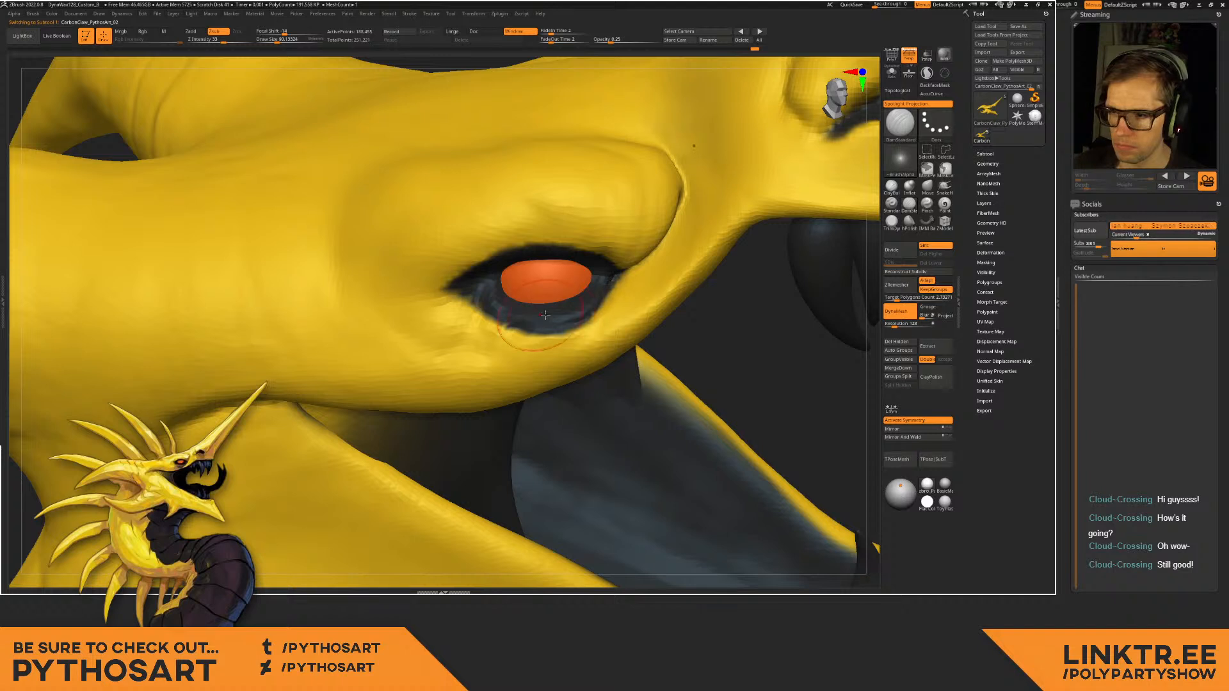
left_click_drag(497, 314, 503, 317)
right_click_drag(466, 326, 488, 272)
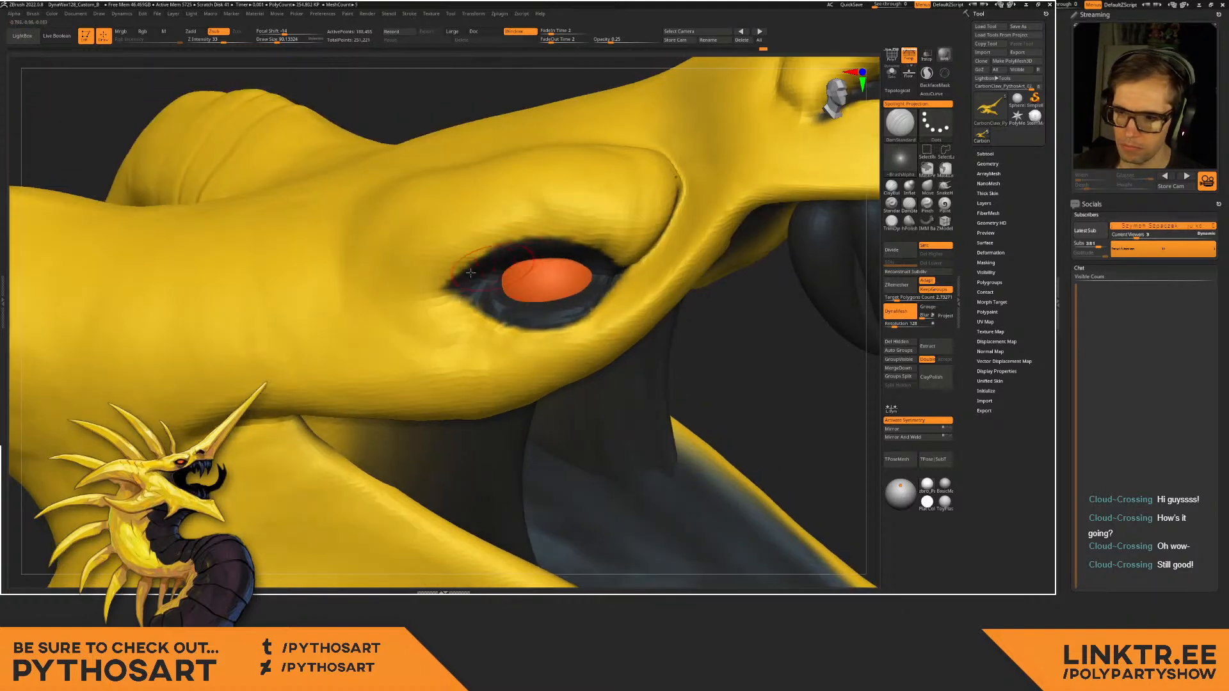
mouse_move(461, 276)
left_mouse_down()
mouse_move(569, 238)
mouse_move(493, 241)
left_mouse_up()
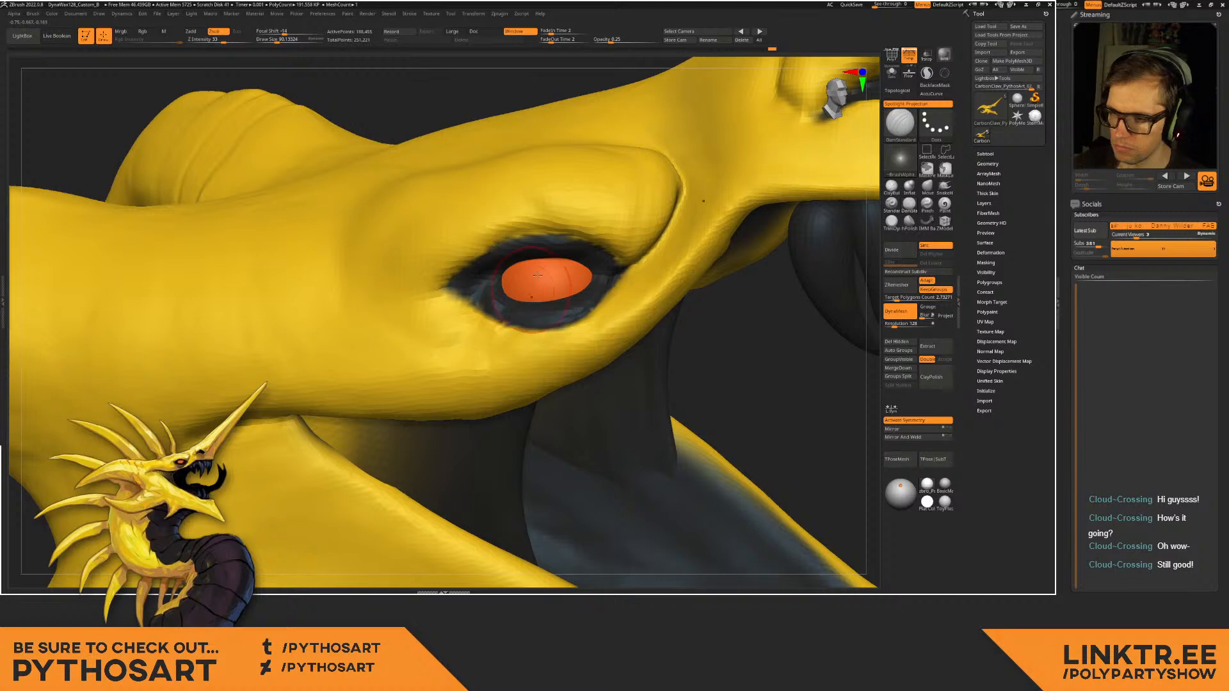
Sharpen the upper eyelid crease, rear eye corner and lower lid by carving with a brush size of about 62.
right_click_drag(538, 274, 567, 262)
key("s")
mouse_move(614, 267)
left_mouse_down()
mouse_move(537, 236)
mouse_move(497, 243)
mouse_move(438, 287)
mouse_move(495, 248)
left_mouse_up()
right_click_drag(472, 285, 482, 303)
key("s")
left_click_drag(482, 305, 466, 295)
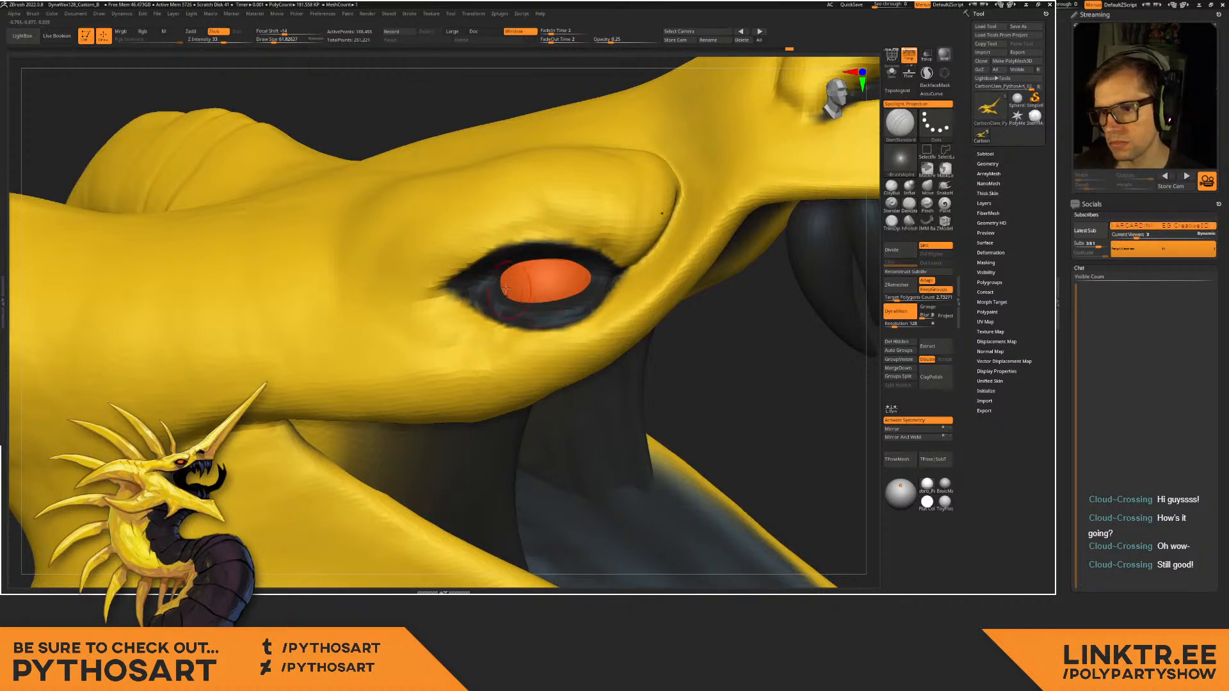
right_click_drag(506, 289, 511, 282)
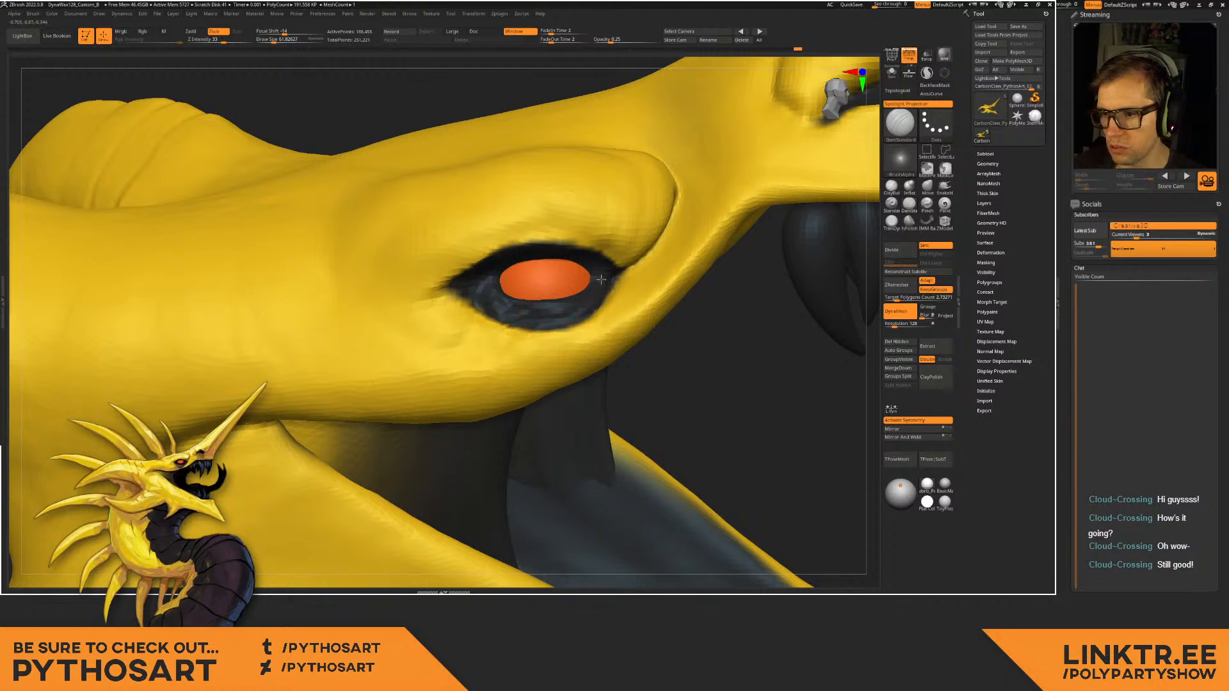
left_click_drag(543, 317, 474, 308)
right_click_drag(501, 366, 439, 295)
Select the inner-mouth subtool and reshape the dark lining behind the jaws with the Move brush at a size of about 163.
key("f")
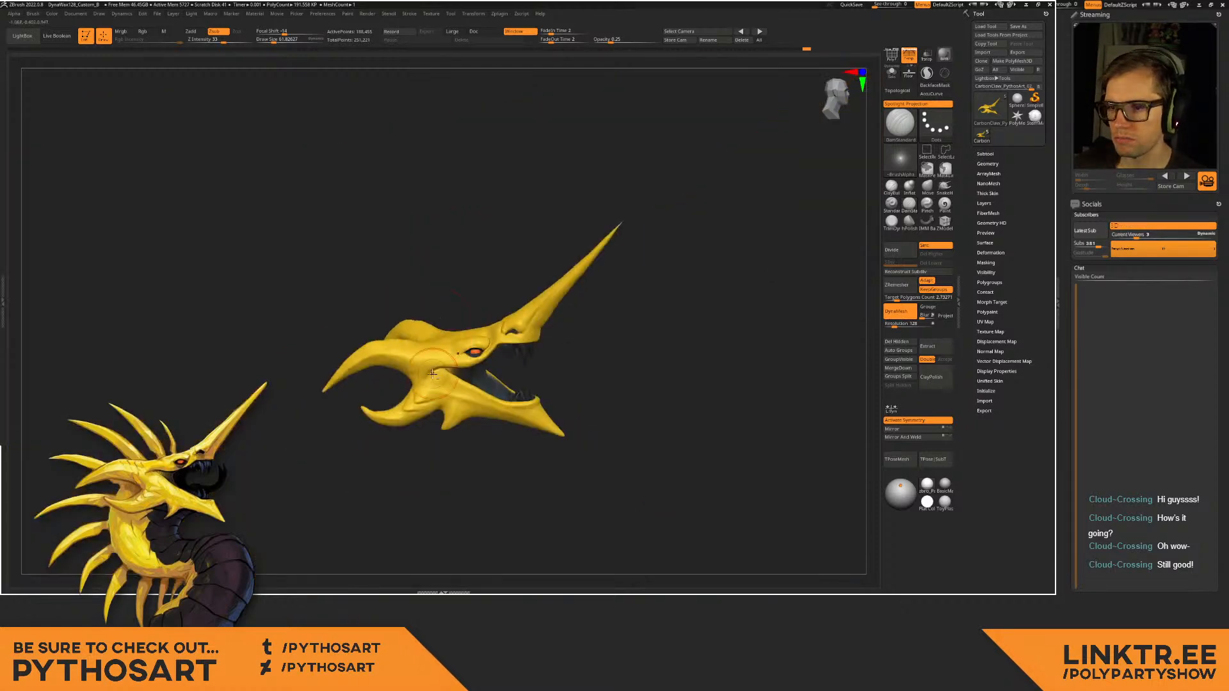
mouse_move(454, 362)
right_mouse_down("alt")
mouse_move(455, 300)
mouse_move(458, 338)
right_mouse_up("alt")
mouse_move(464, 339)
right_mouse_down()
mouse_move(475, 275)
mouse_move(482, 310)
mouse_move(528, 294)
mouse_move(514, 296)
right_mouse_up()
left_click(529, 295, "alt")
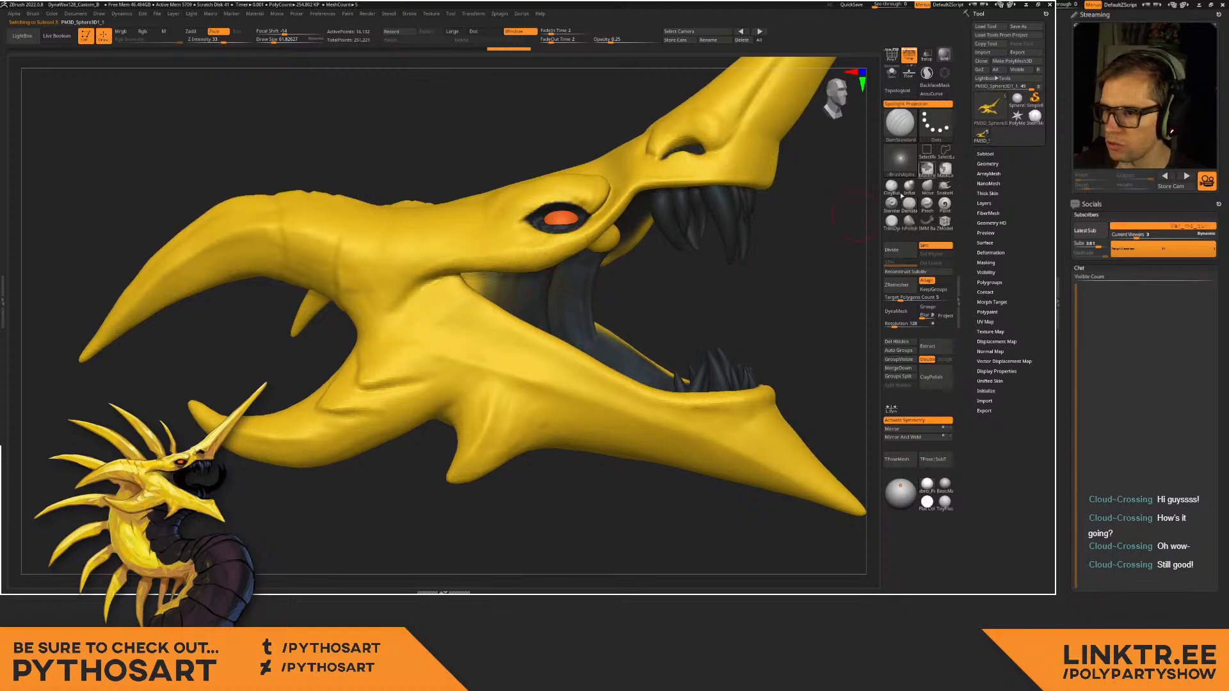
left_click(929, 186)
left_click_drag(547, 297, 541, 300)
key("s")
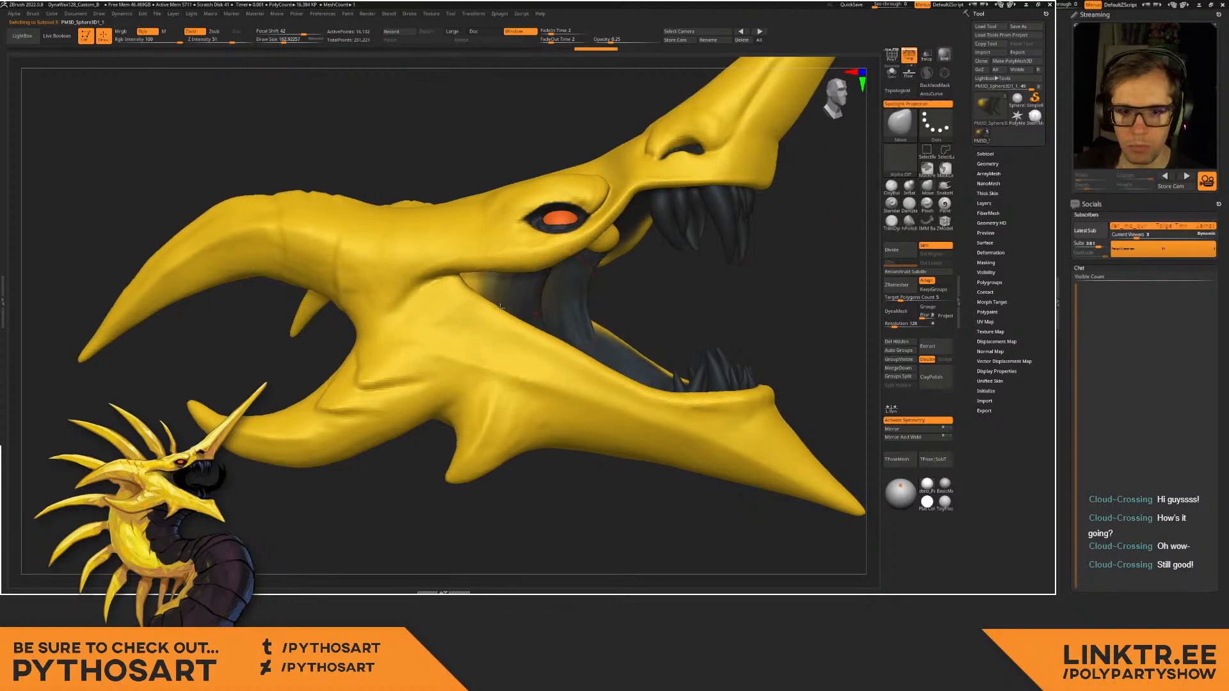
Select the yellow sphere inside the mouth and paint it dark with the Paint brush.
right_click_drag(534, 299, 487, 308)
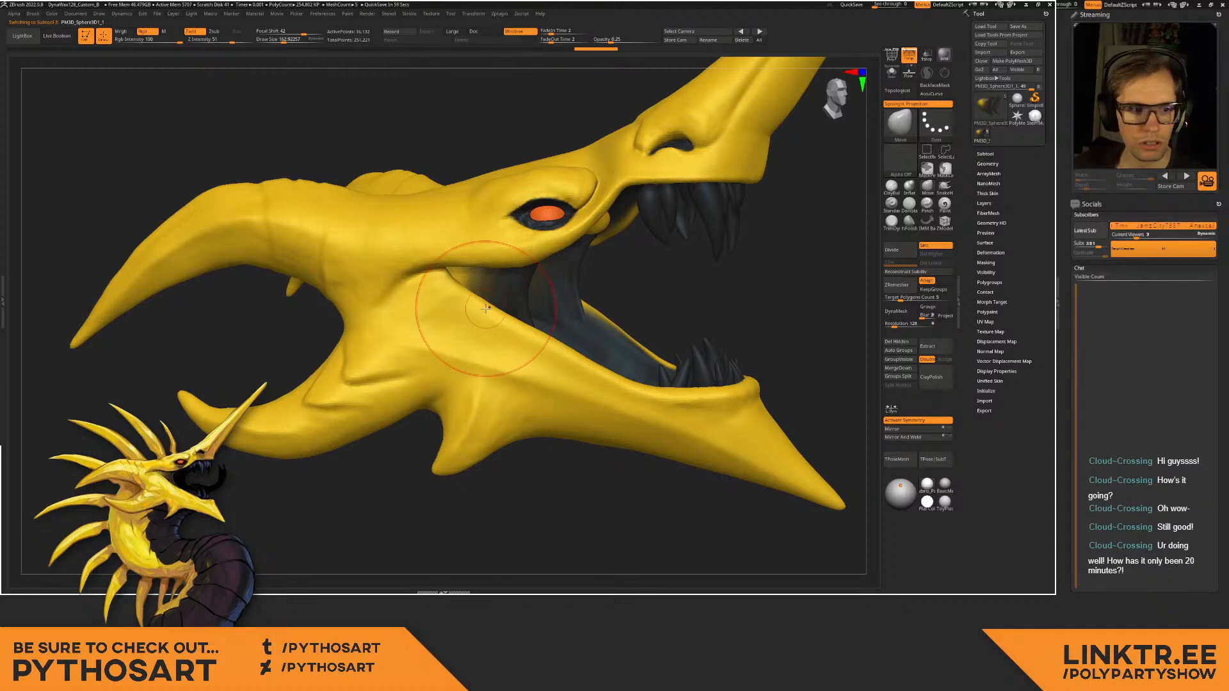
right_click_drag(521, 310, 530, 222)
mouse_move(514, 333)
right_mouse_down()
mouse_move(529, 311)
mouse_move(416, 301)
mouse_move(513, 279)
mouse_move(485, 347)
mouse_move(489, 495)
right_mouse_up()
right_click_drag(475, 344, 437, 337)
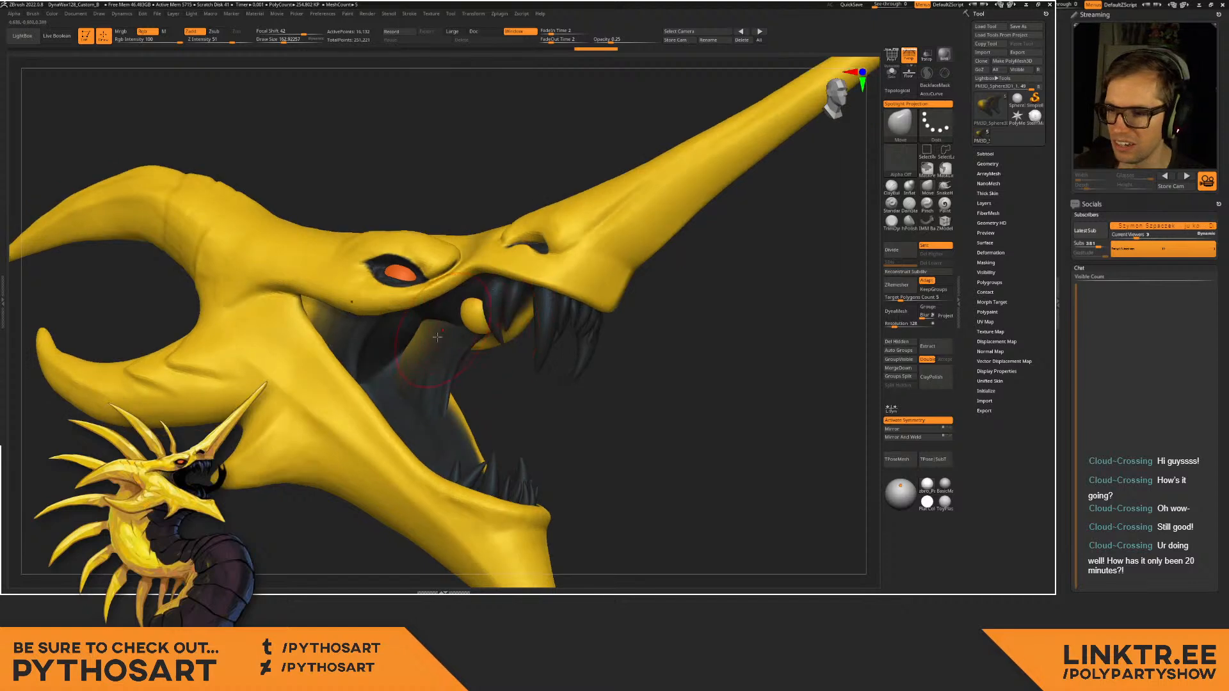
left_click(945, 204)
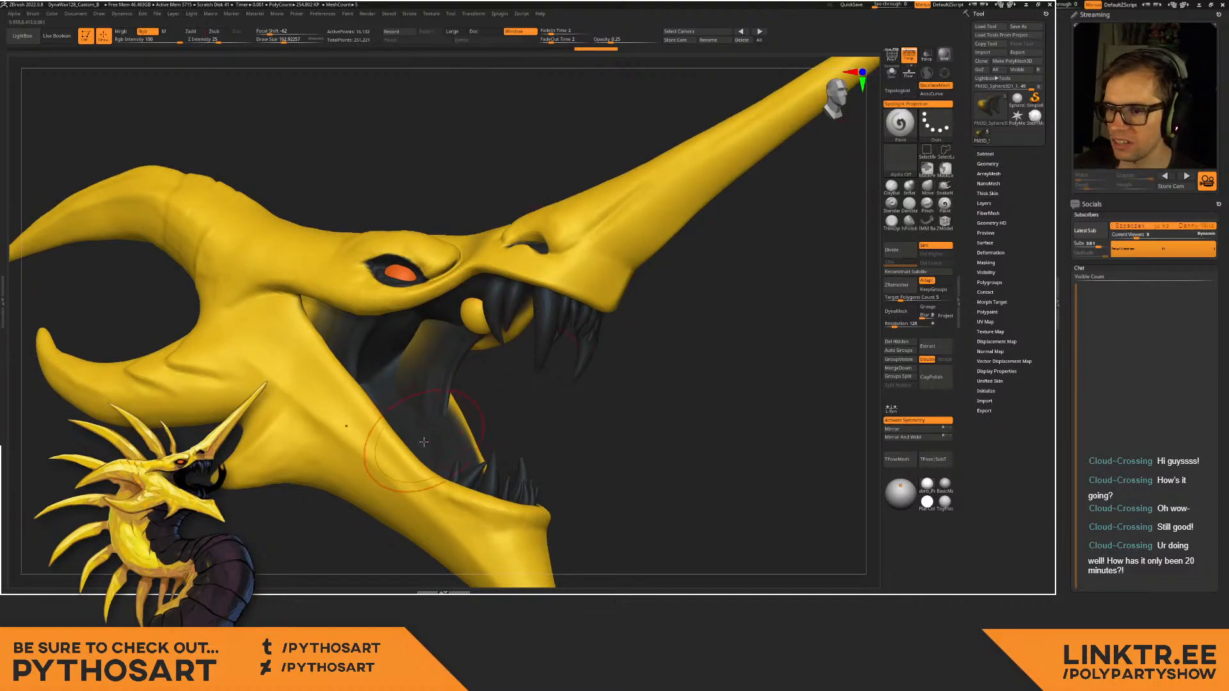
right_click_drag(459, 374, 475, 306)
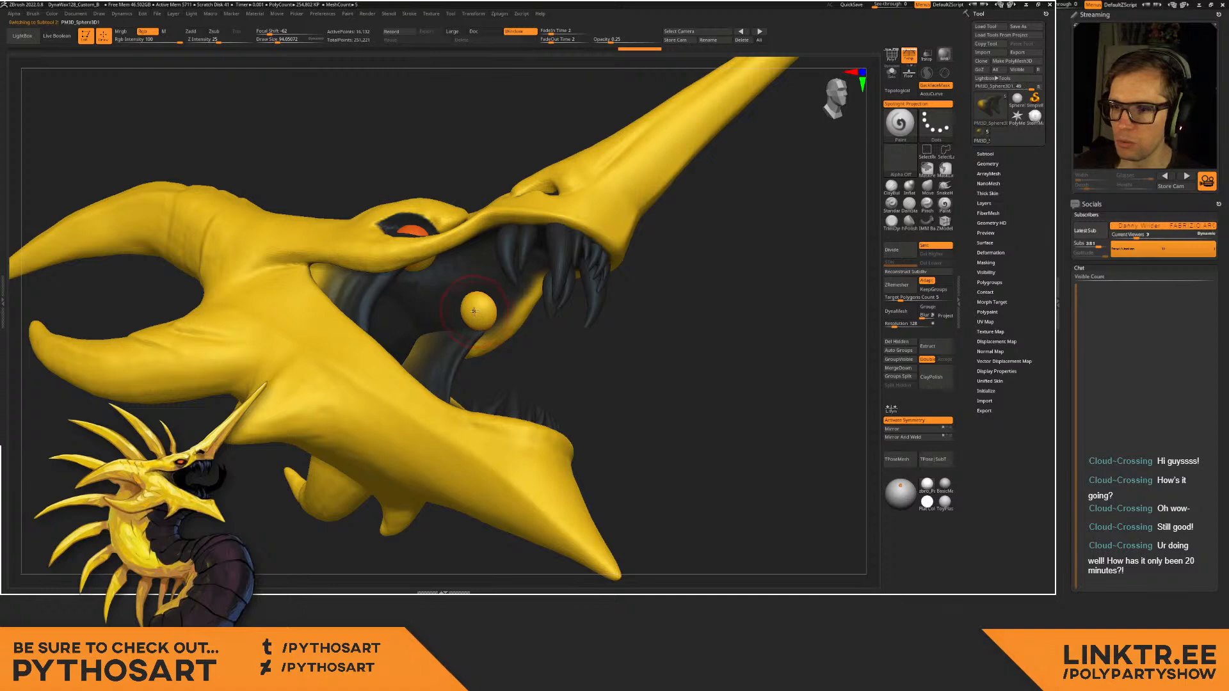
mouse_move(458, 355)
right_mouse_down()
mouse_move(467, 321)
mouse_move(526, 291)
mouse_move(424, 298)
mouse_move(404, 320)
right_mouse_up()
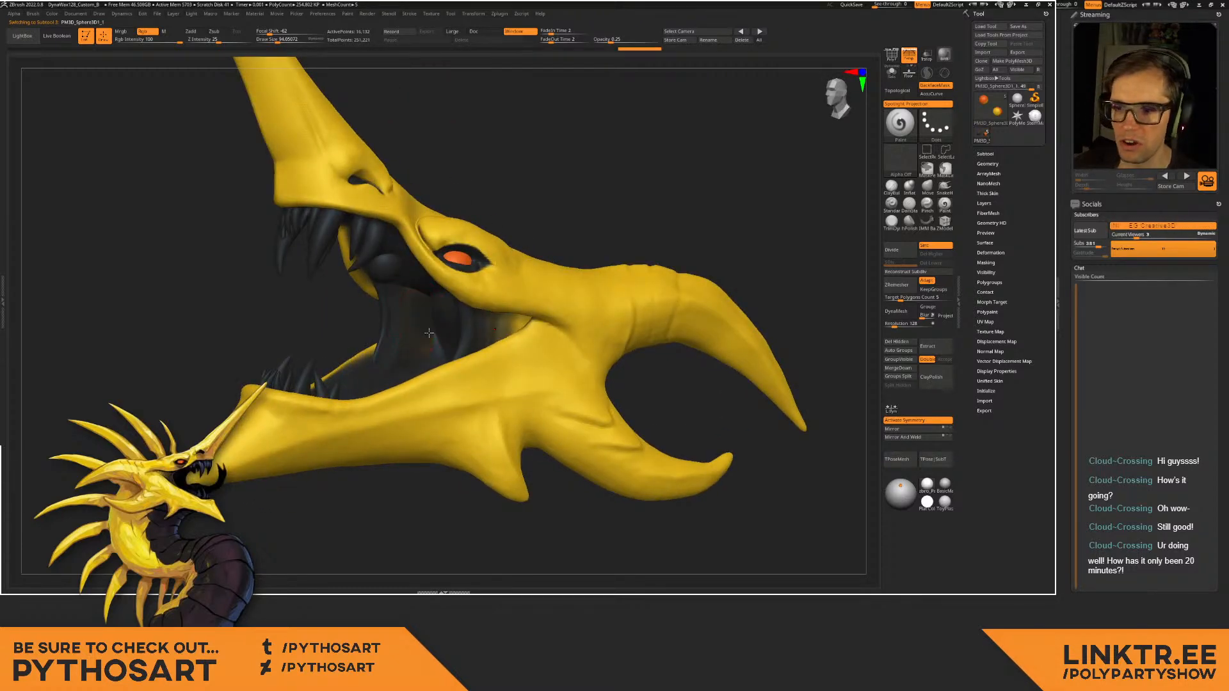
right_click_drag(435, 332, 673, 220)
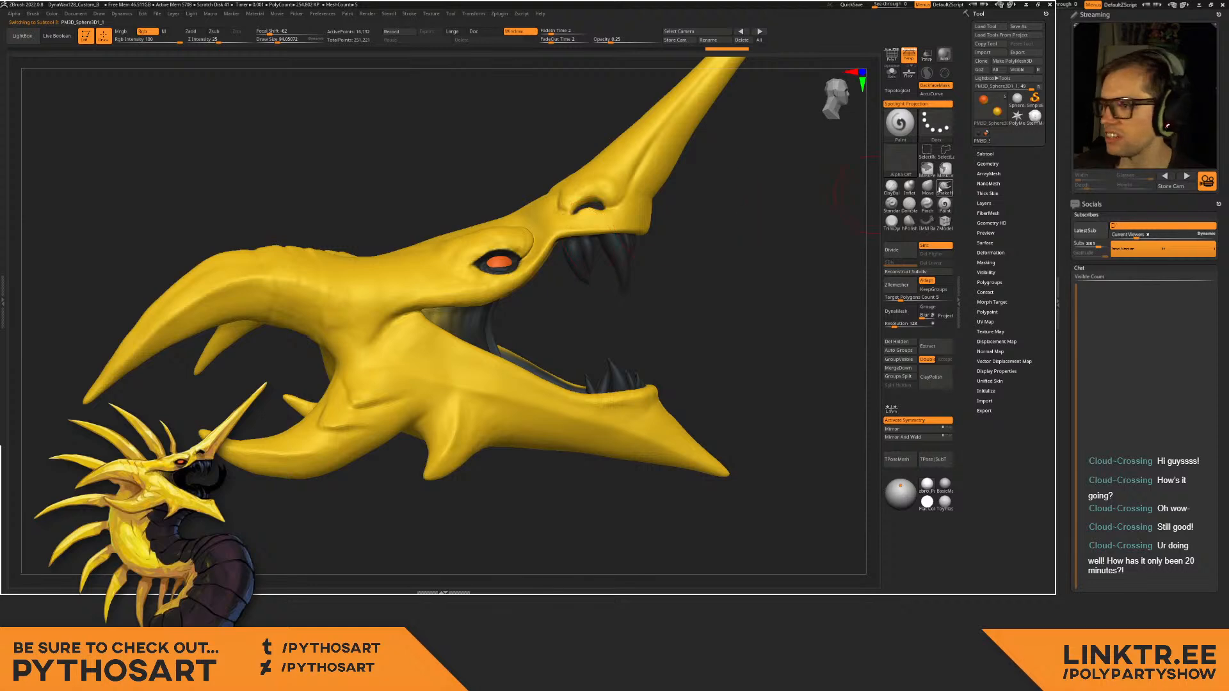
Try painting the head around the mouth corner and undo the last stroke.
left_click(405, 288, "alt")
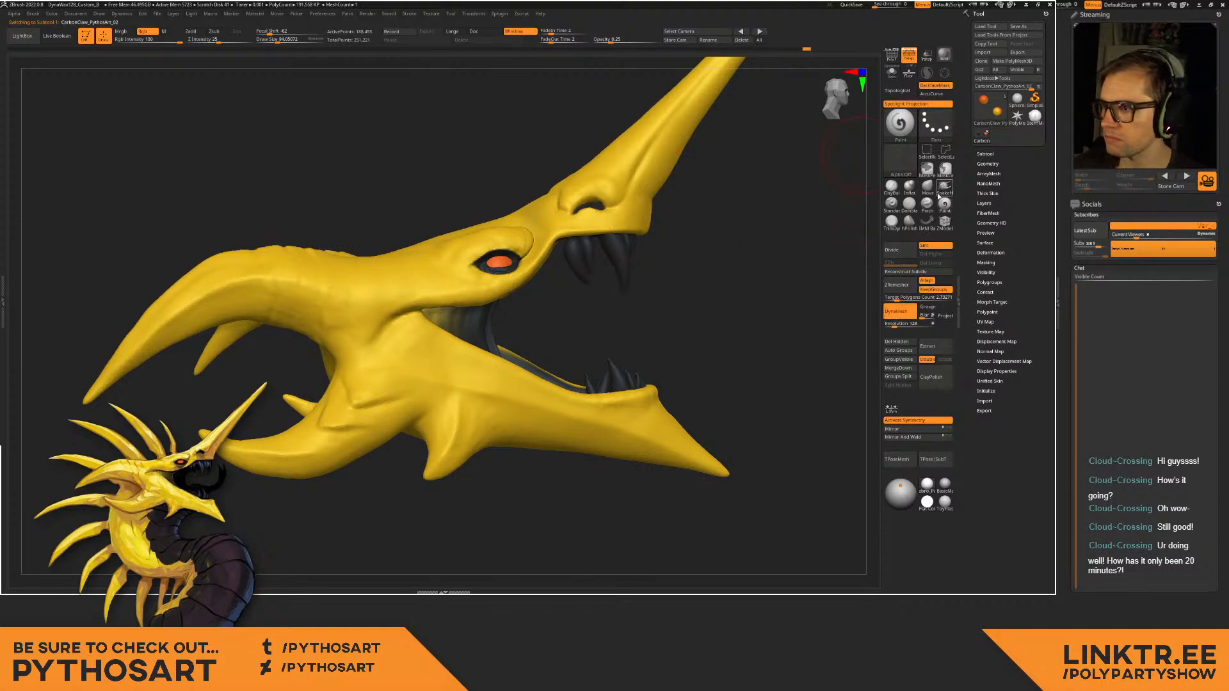
left_click(944, 206)
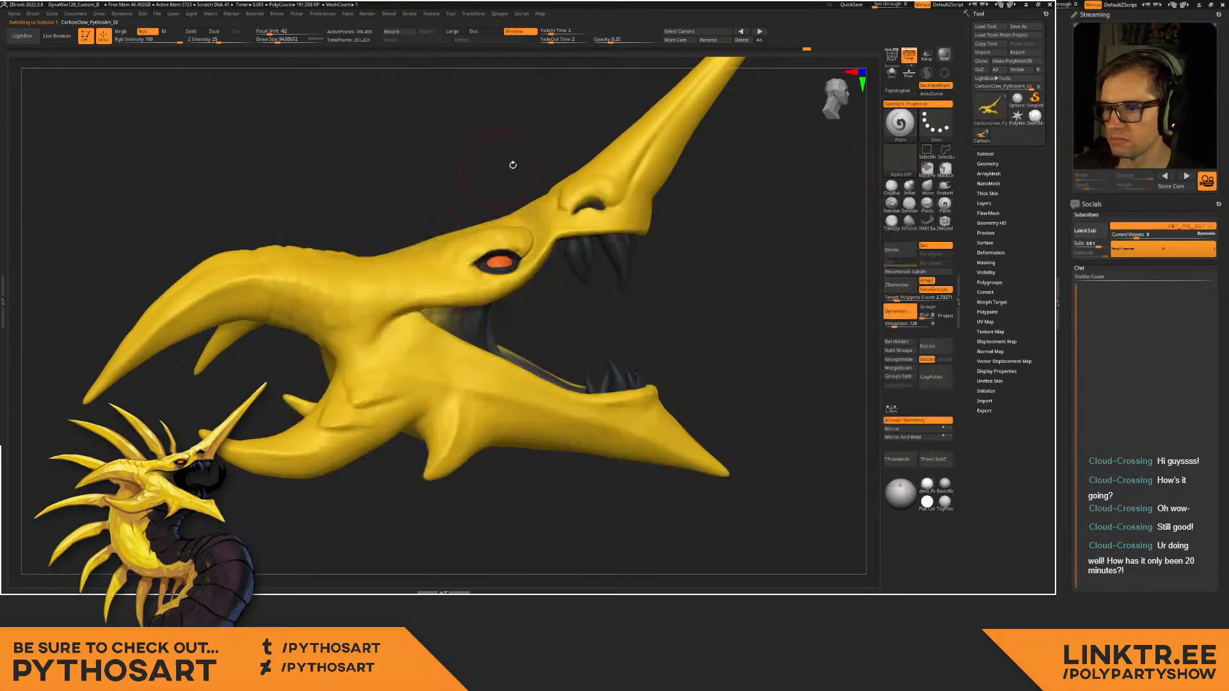
key("space")
left_click_drag(431, 303, 432, 302)
key("s")
mouse_move(422, 315)
left_mouse_down()
mouse_move(413, 322)
mouse_move(430, 327)
left_mouse_up()
key("ctrl+z")
Select the inner-mouth subtool and blend yellow into the dark lining at the mouth corner with a larger, softer brush.
key("s")
left_click(435, 318, "alt")
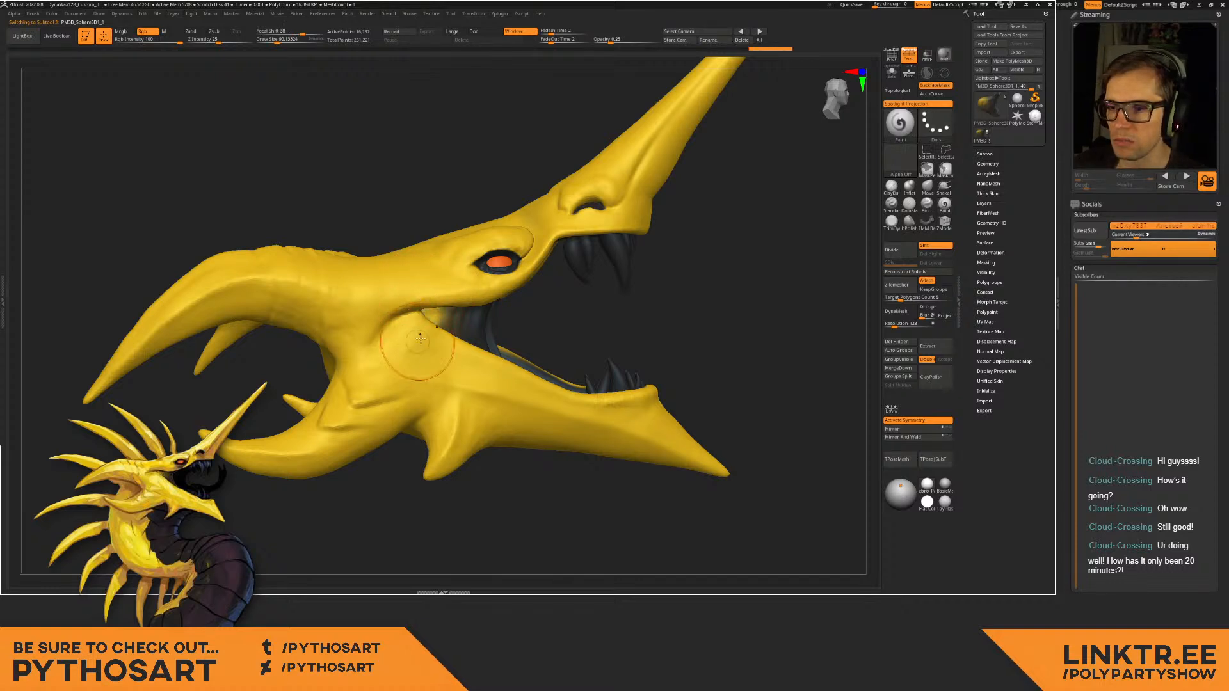
left_click_drag(419, 309, 437, 272)
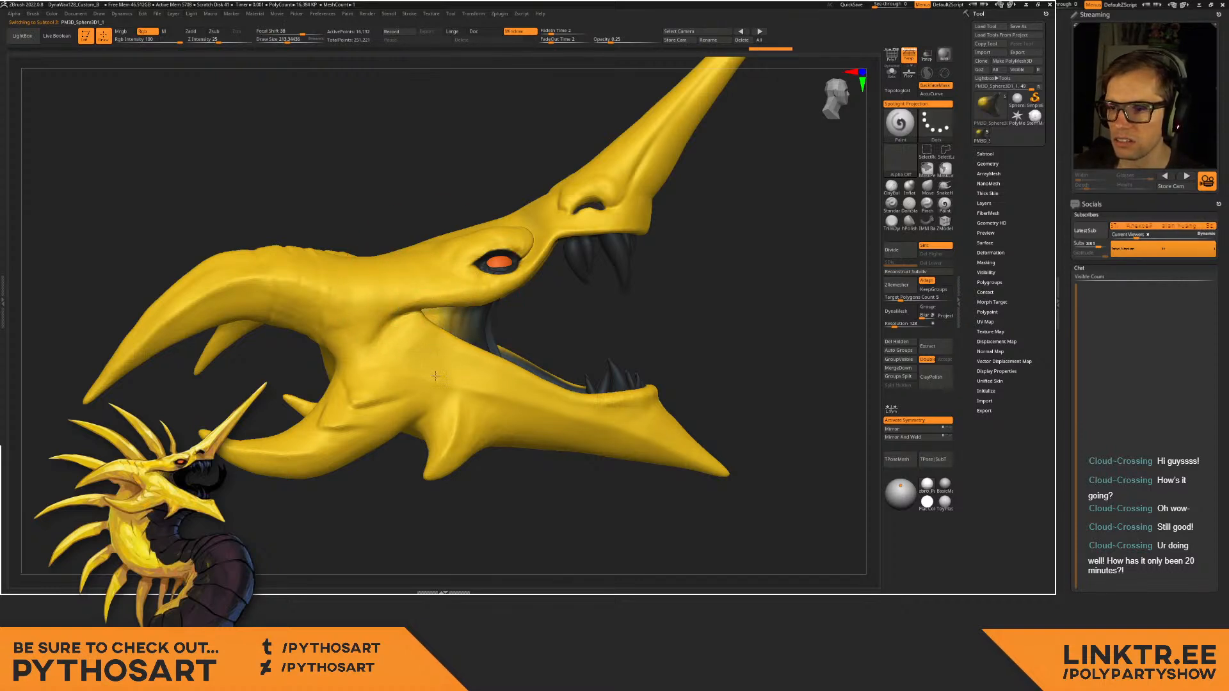
Soften the yellow-to-dark blend inside the mouth corner with the Paint brush enlarged to about 318.
mouse_move(440, 410)
right_mouse_down("ctrl")
mouse_move(488, 374)
mouse_move(409, 368)
mouse_move(469, 363)
mouse_move(446, 312)
mouse_move(453, 340)
mouse_move(467, 328)
right_mouse_up("ctrl")
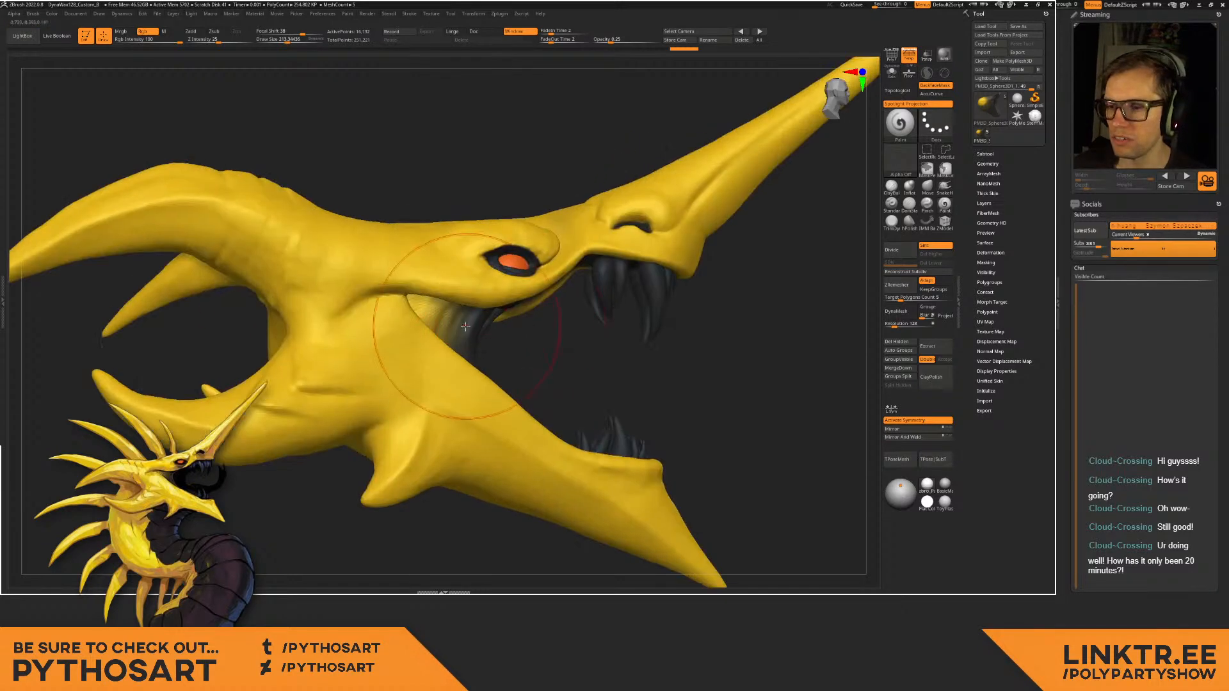
key("s")
left_click_drag(469, 330, 494, 290)
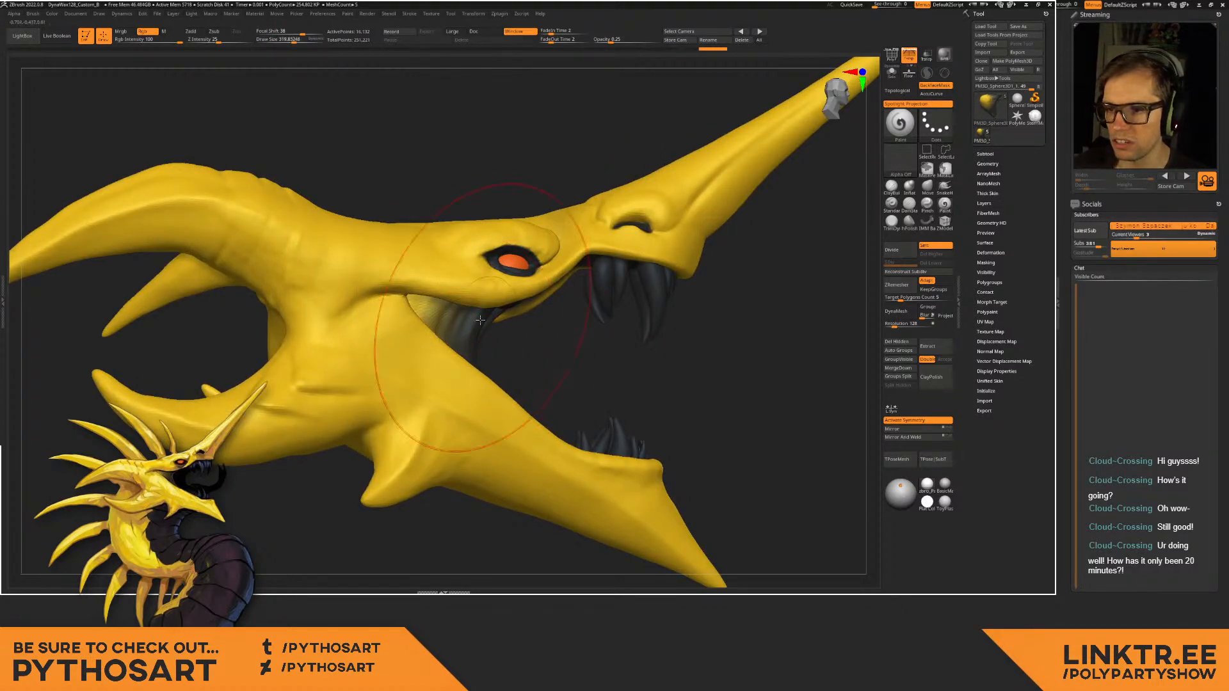
mouse_move(491, 345)
right_mouse_down("alt")
mouse_move(472, 313)
mouse_move(435, 333)
mouse_move(431, 285)
mouse_move(457, 265)
right_mouse_up("alt")
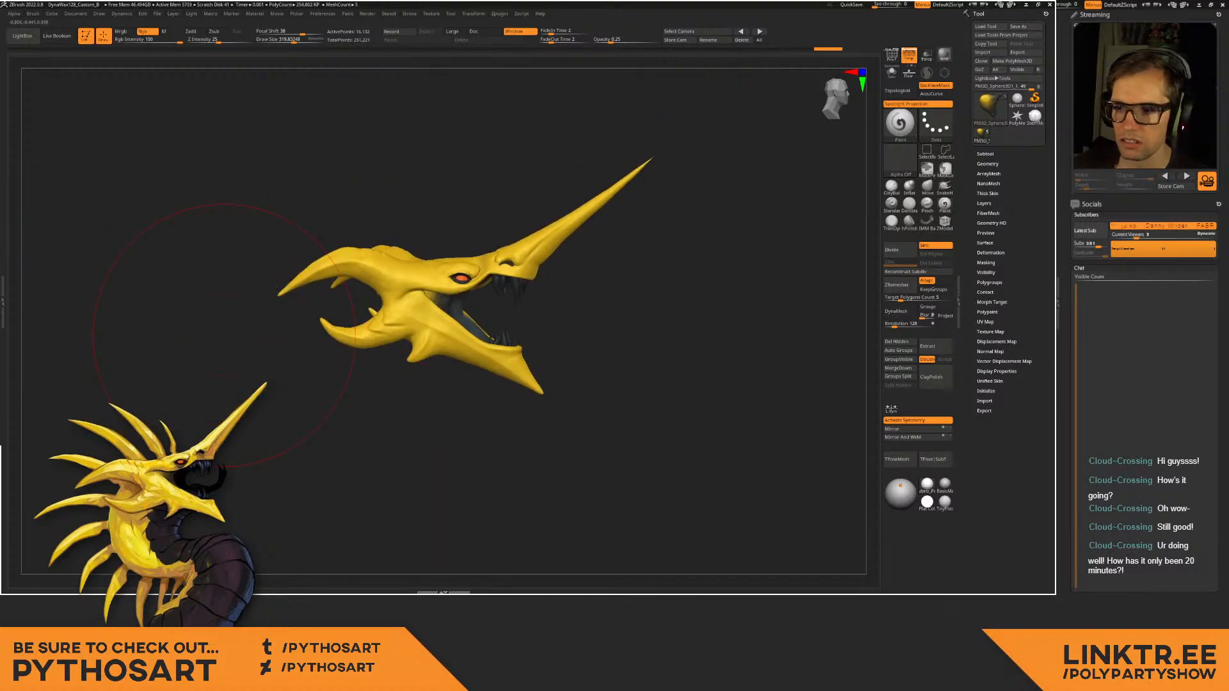
right_click_drag(307, 333, 445, 352)
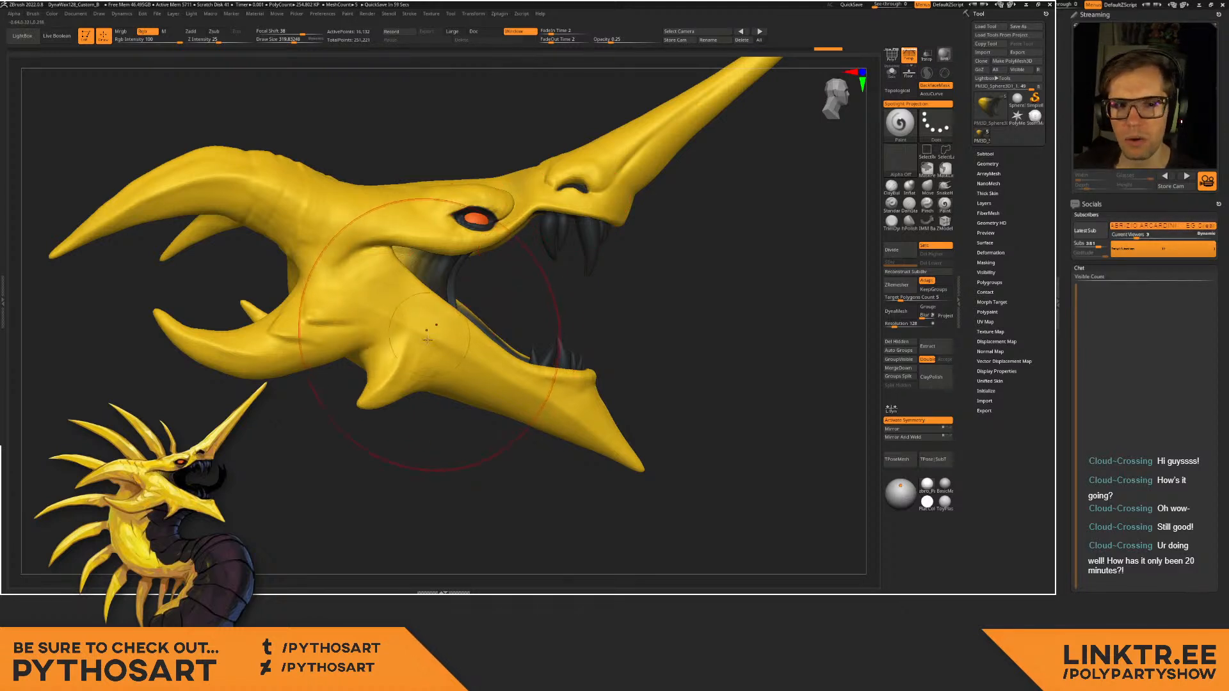
right_click_drag(422, 319, 440, 308, "alt")
right_click_drag(383, 351, 447, 384)
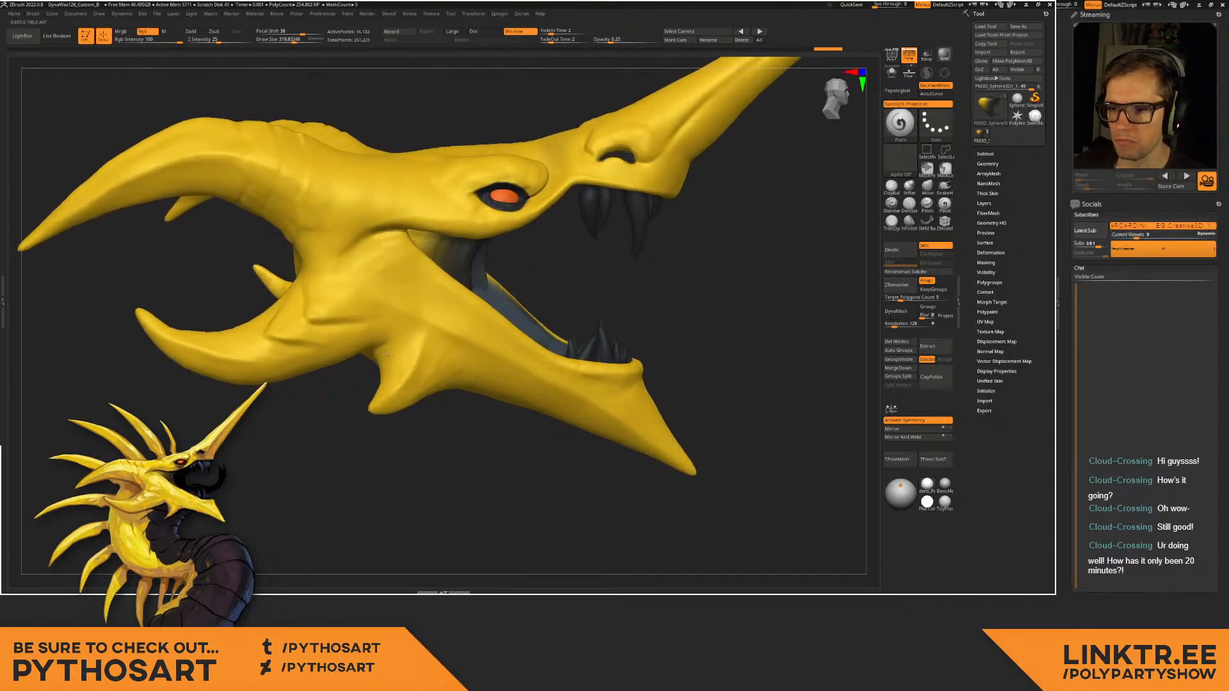
Select the head subtool and push the spike under the lower jaw into a more backward-pointing shape with a smaller Move brush.
left_click(927, 185)
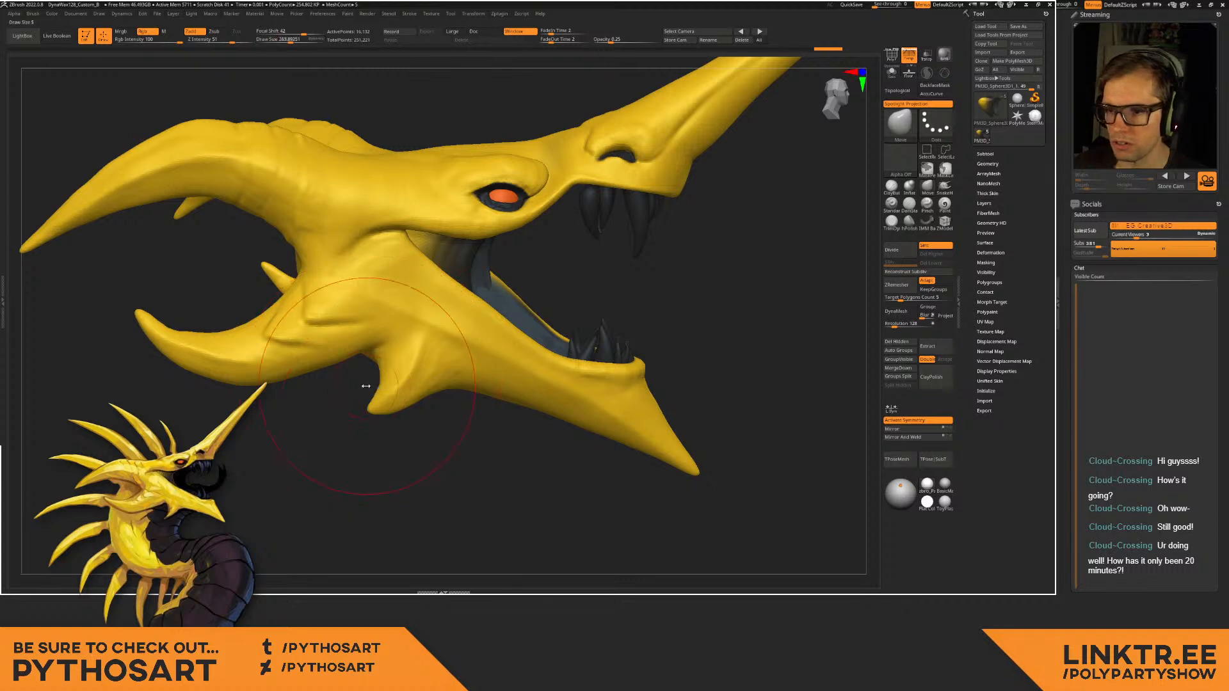
left_click(381, 387, "alt")
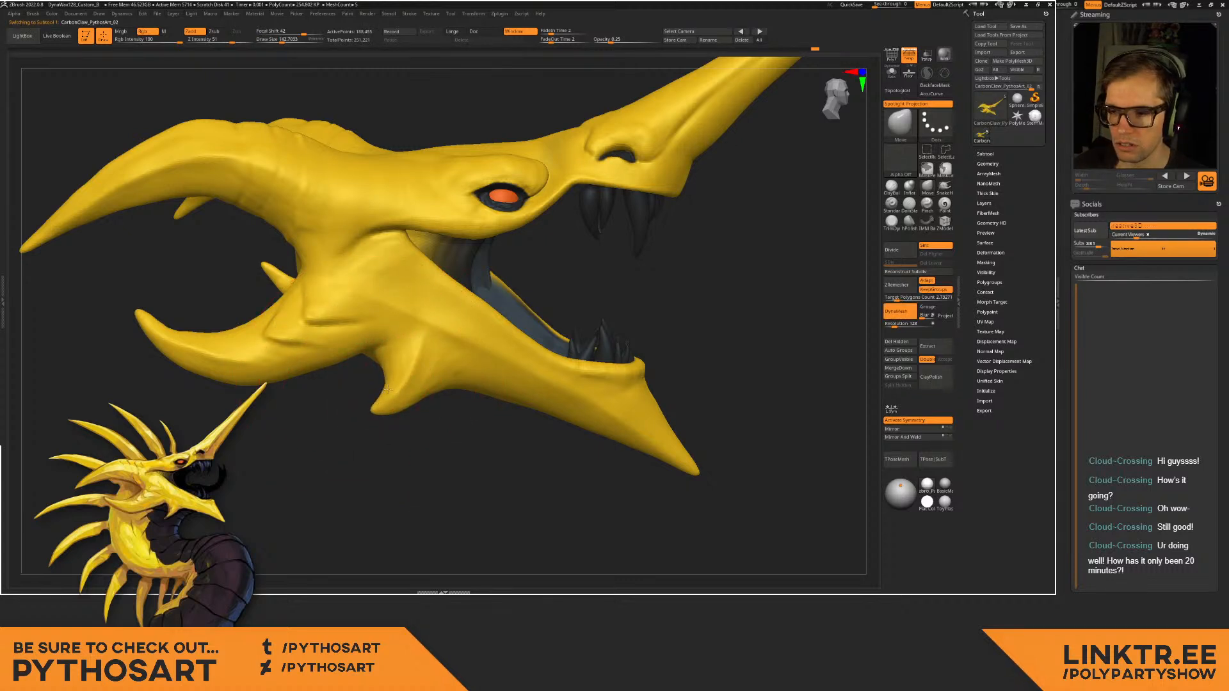
right_click_drag(386, 384, 381, 382)
key("s")
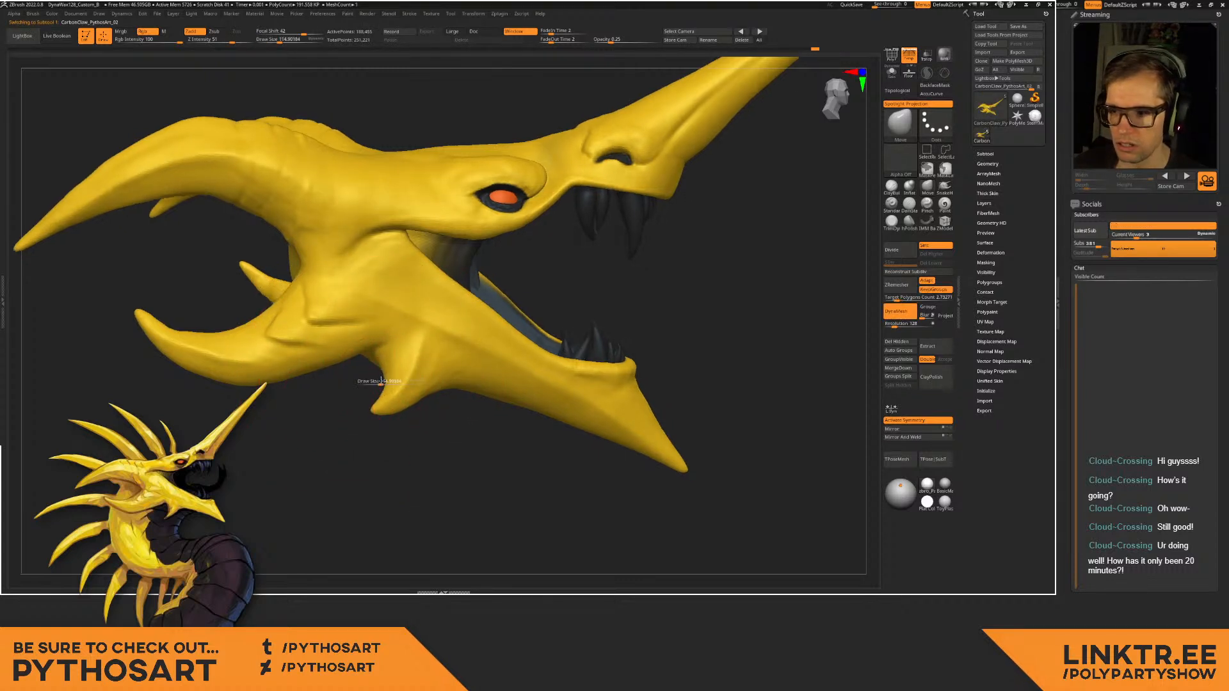
left_click_drag(381, 382, 381, 398)
key("s")
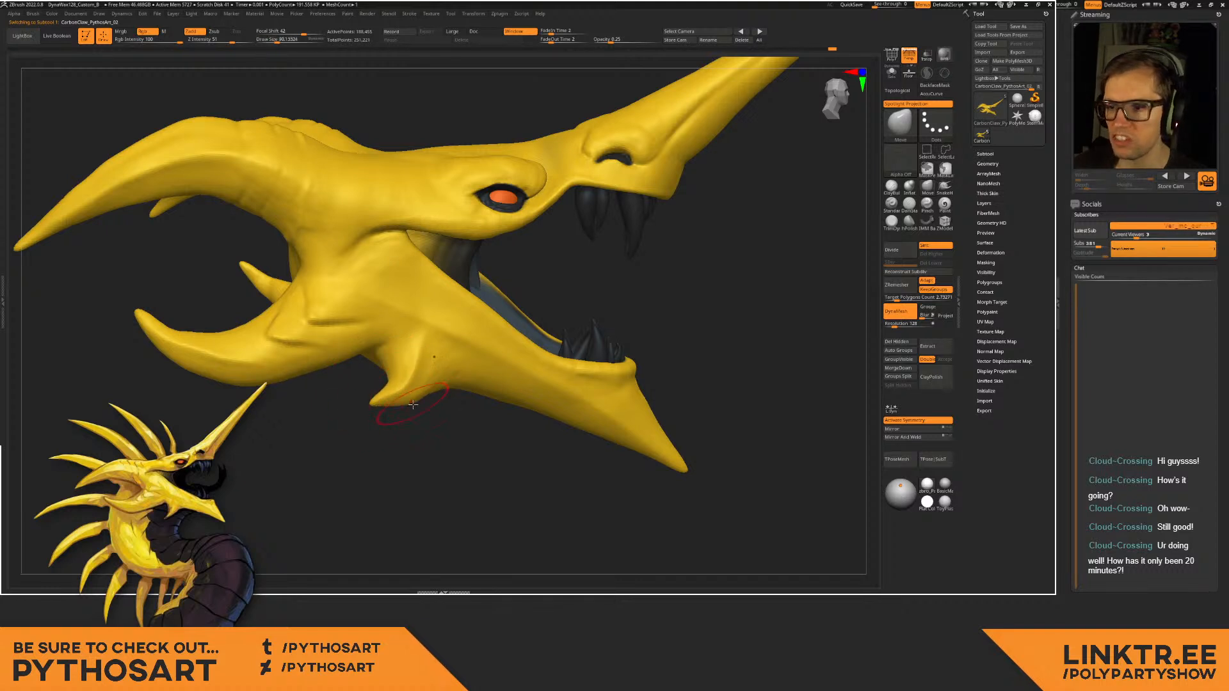
Reshape the front edge of the jaw spike with a Move brush of about 75 so it tapers into the jawline.
right_click_drag(424, 386, 411, 404)
key("s")
left_click_drag(413, 398, 423, 399)
left_click_drag(422, 400, 431, 396)
right_click_drag(425, 401, 439, 393)
key("s")
left_click_drag(428, 397, 456, 387)
key("s")
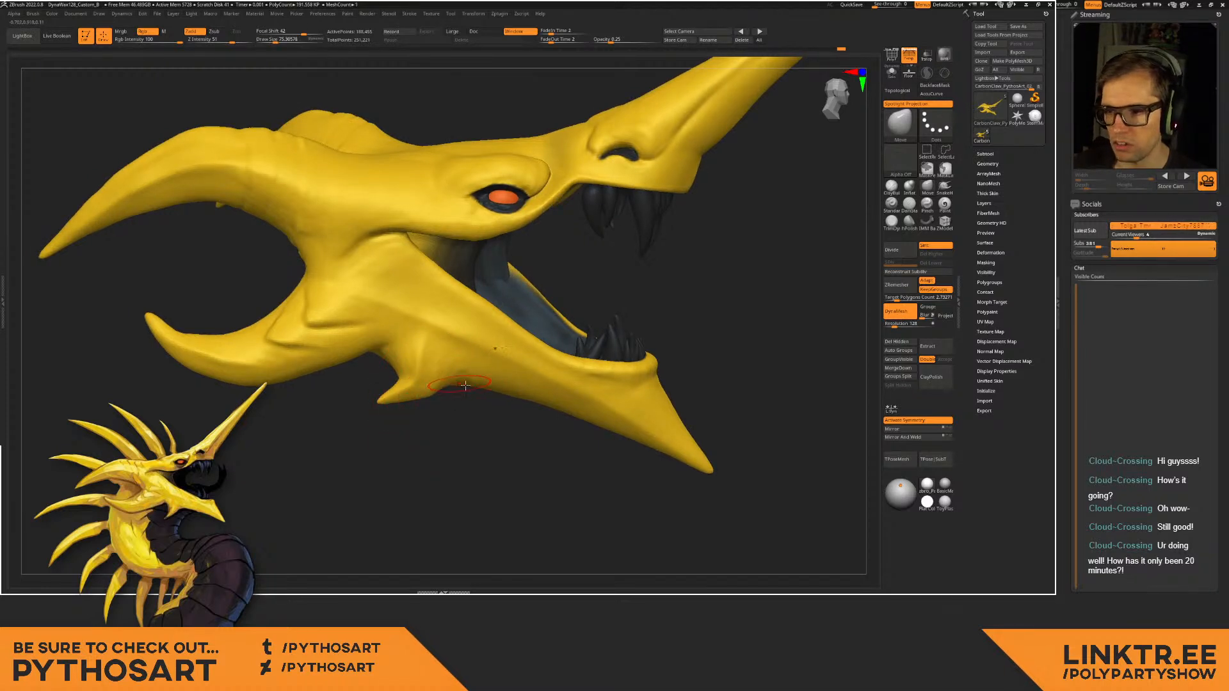
Build up the underside of the lower jaw around the spike bases with the ClayBuildup brush.
left_click(892, 187)
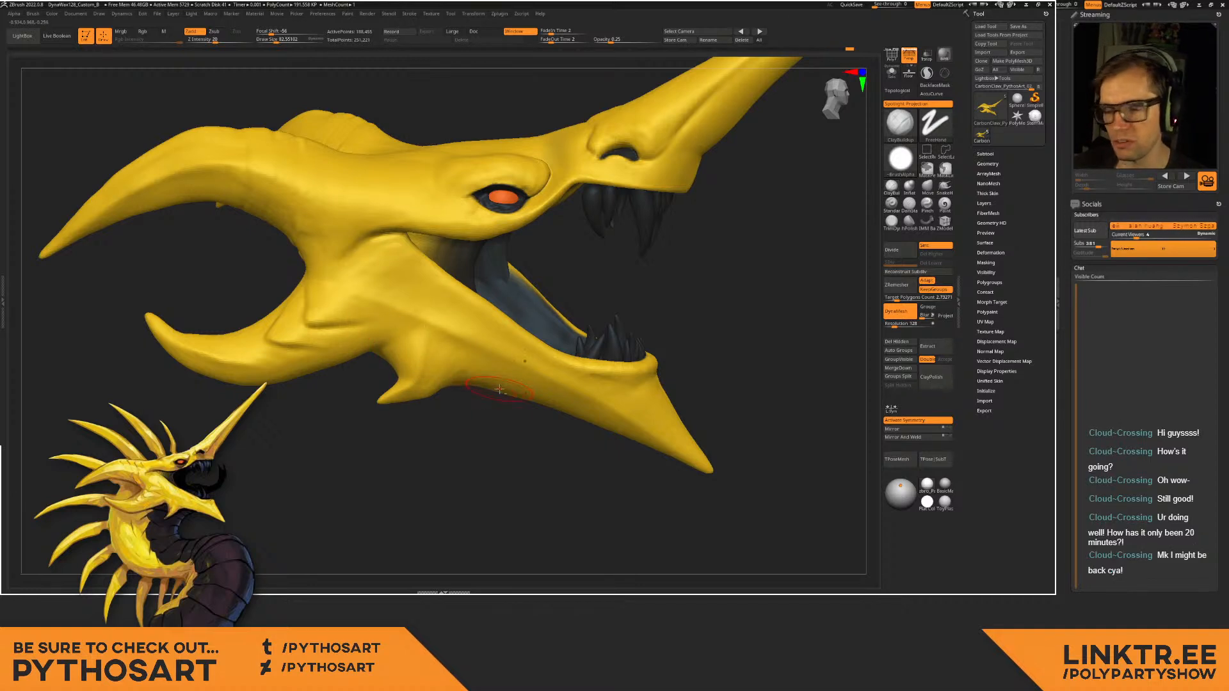
right_click_drag(499, 389, 554, 384, "ctrl")
mouse_move(481, 334)
right_mouse_down()
mouse_move(470, 305)
mouse_move(466, 341)
right_mouse_up()
key("s")
left_click_drag(465, 342, 489, 345)
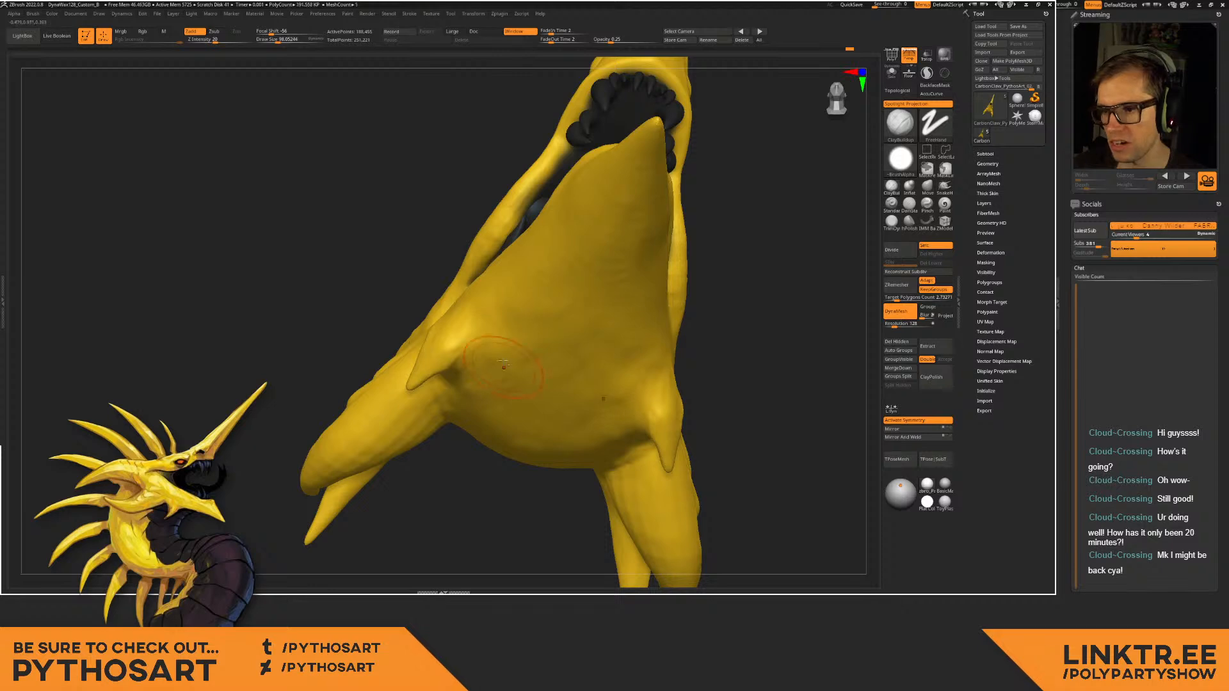
right_click_drag(504, 364, 463, 350)
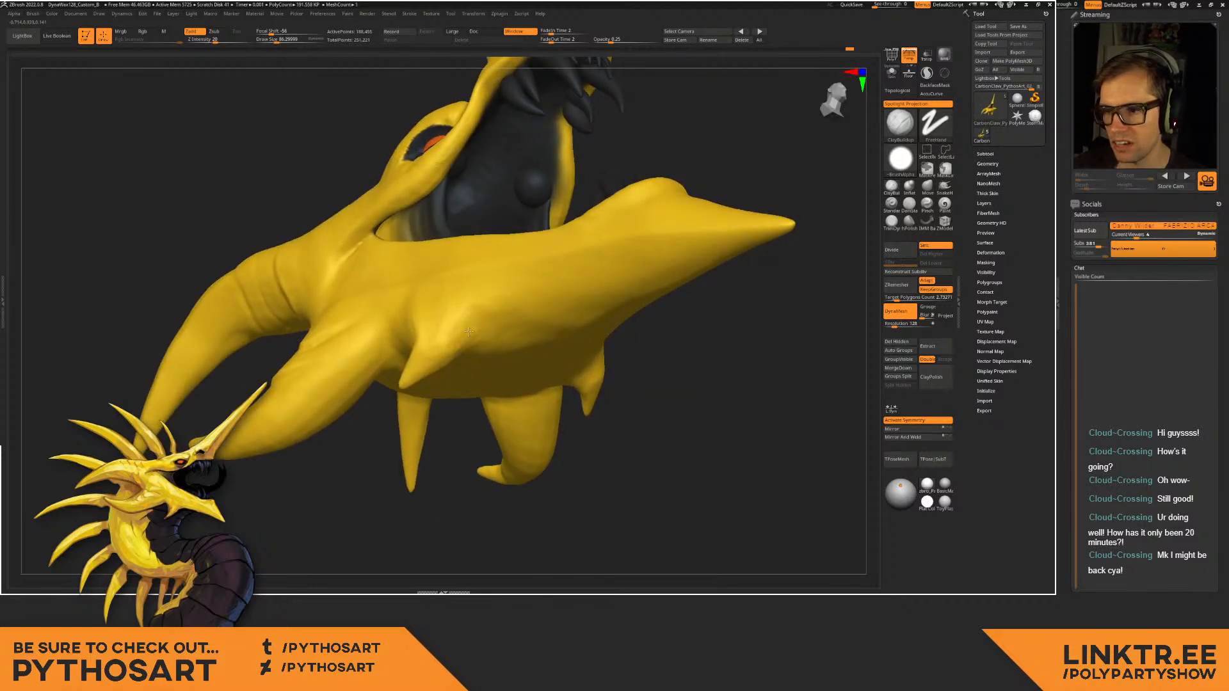
Build up the side of the jaw above the spike and toward the lower rear horn with ClayBuildup.
mouse_move(452, 294)
right_mouse_down()
mouse_move(412, 309)
mouse_move(398, 335)
right_mouse_up()
key("s")
left_click_drag(395, 338, 363, 314)
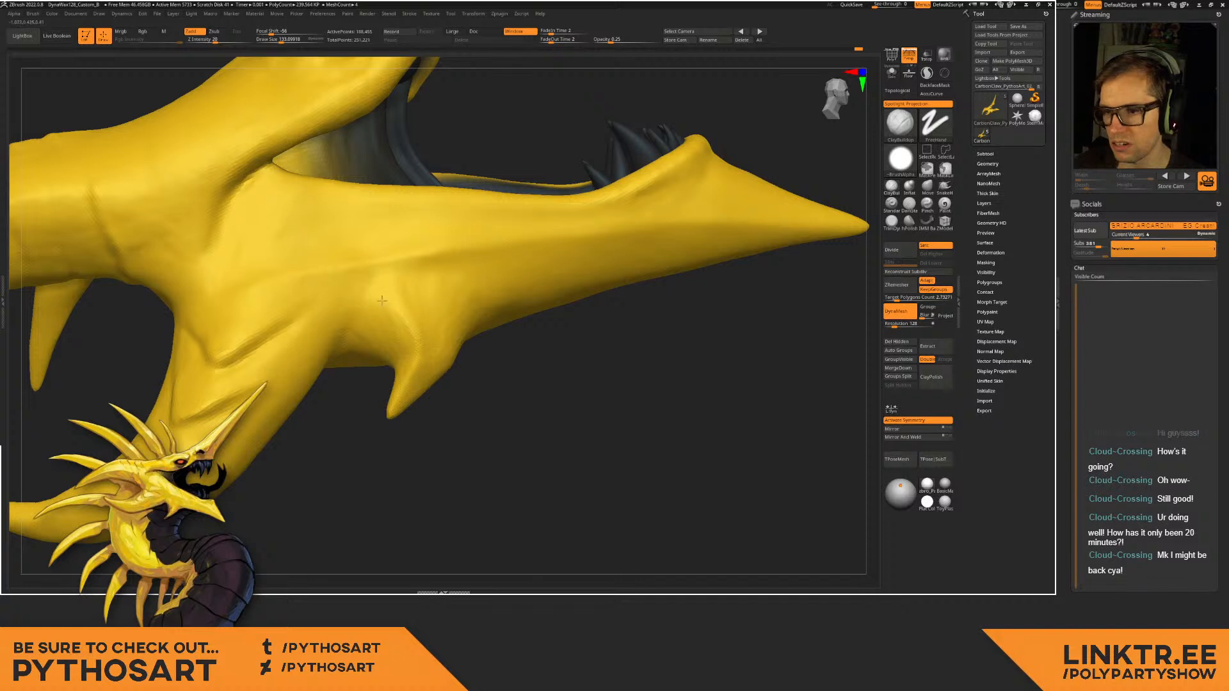
mouse_move(309, 371)
right_mouse_down()
mouse_move(340, 289)
mouse_move(378, 322)
right_mouse_up()
key("s")
mouse_move(379, 321)
left_mouse_down()
mouse_move(359, 326)
mouse_move(382, 343)
left_mouse_up()
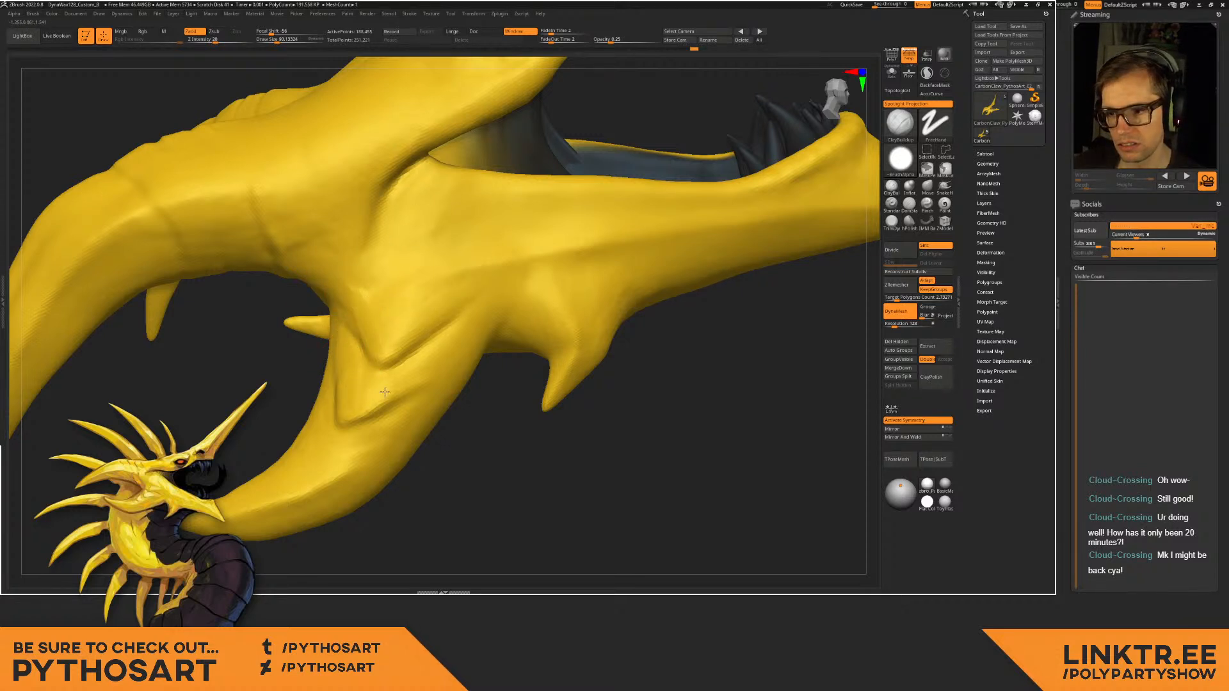
Sharpen the V-shaped creases at the base of the lower rear horn with the DamStandard brush.
left_click(909, 202)
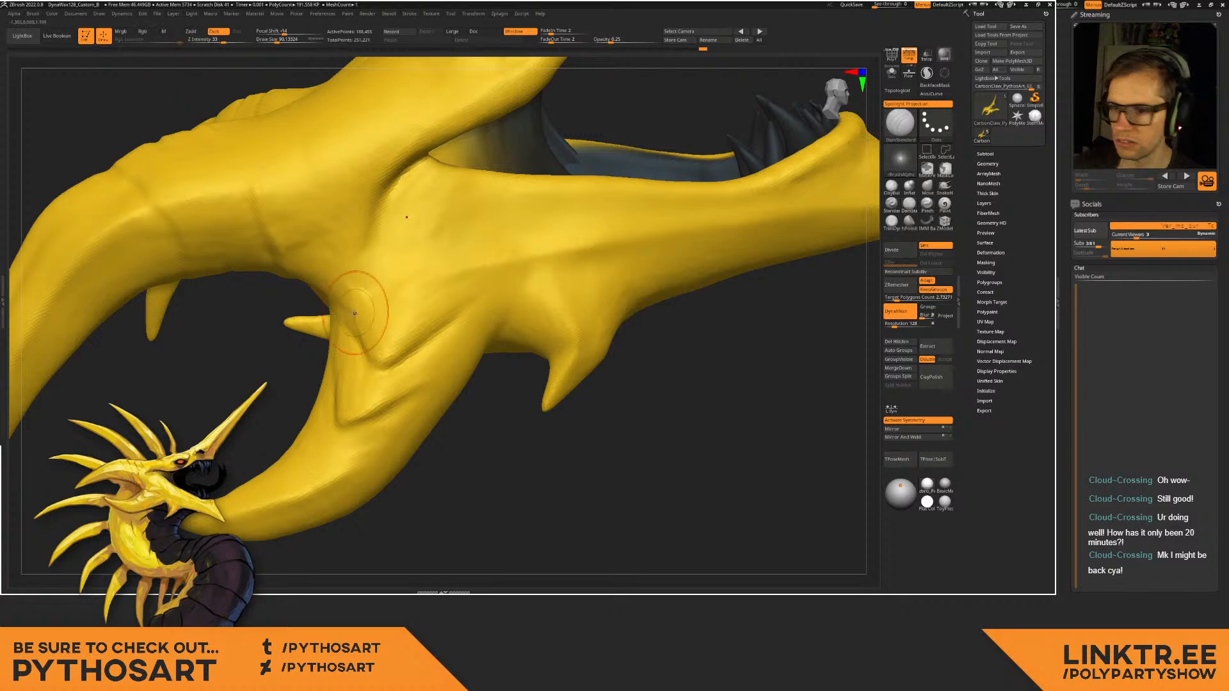
mouse_move(336, 294)
left_mouse_down()
mouse_move(373, 359)
mouse_move(460, 315)
left_mouse_up()
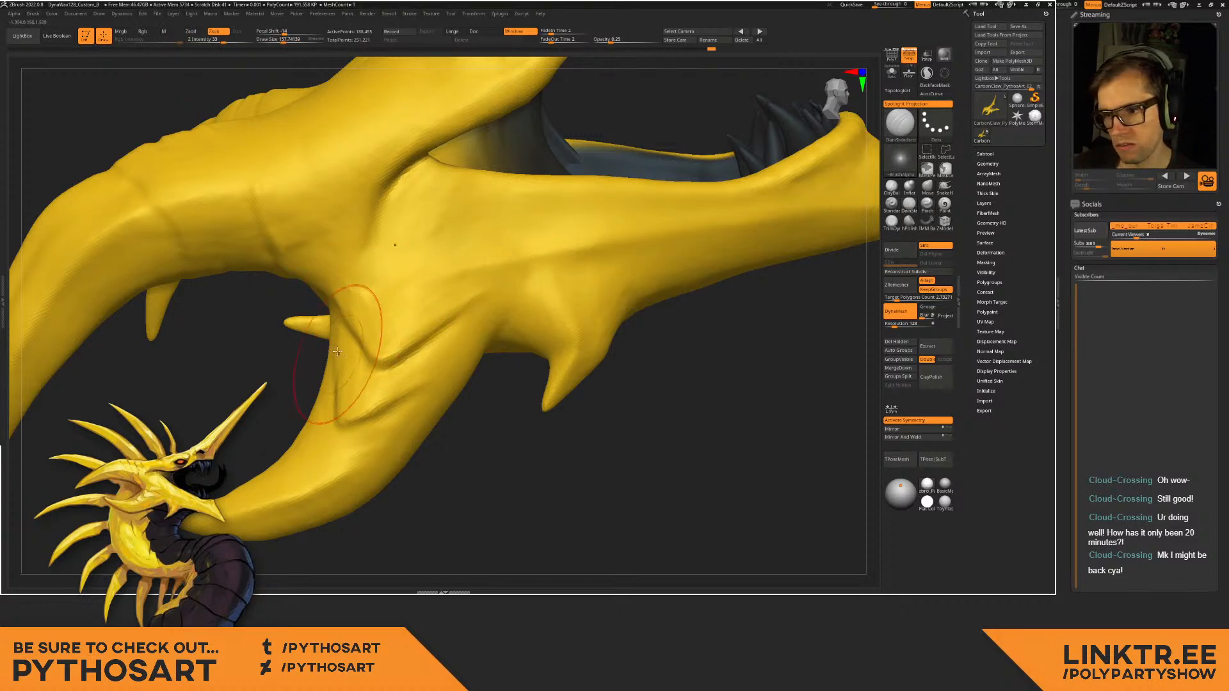
left_click_drag(341, 419, 360, 400)
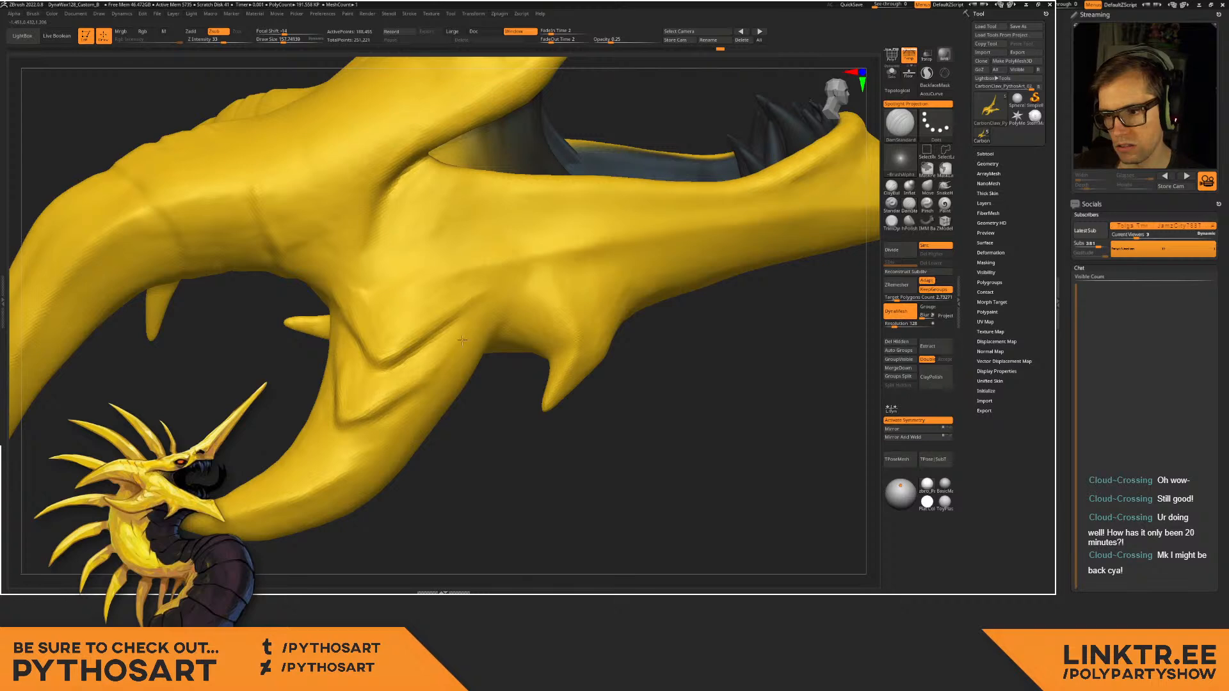
left_click_drag(457, 344, 421, 359)
right_click_drag(438, 298, 379, 331, "alt")
key("f")
mouse_move(472, 214)
right_mouse_down()
mouse_move(558, 226)
mouse_move(489, 305)
mouse_move(490, 333)
mouse_move(536, 314)
right_mouse_up()
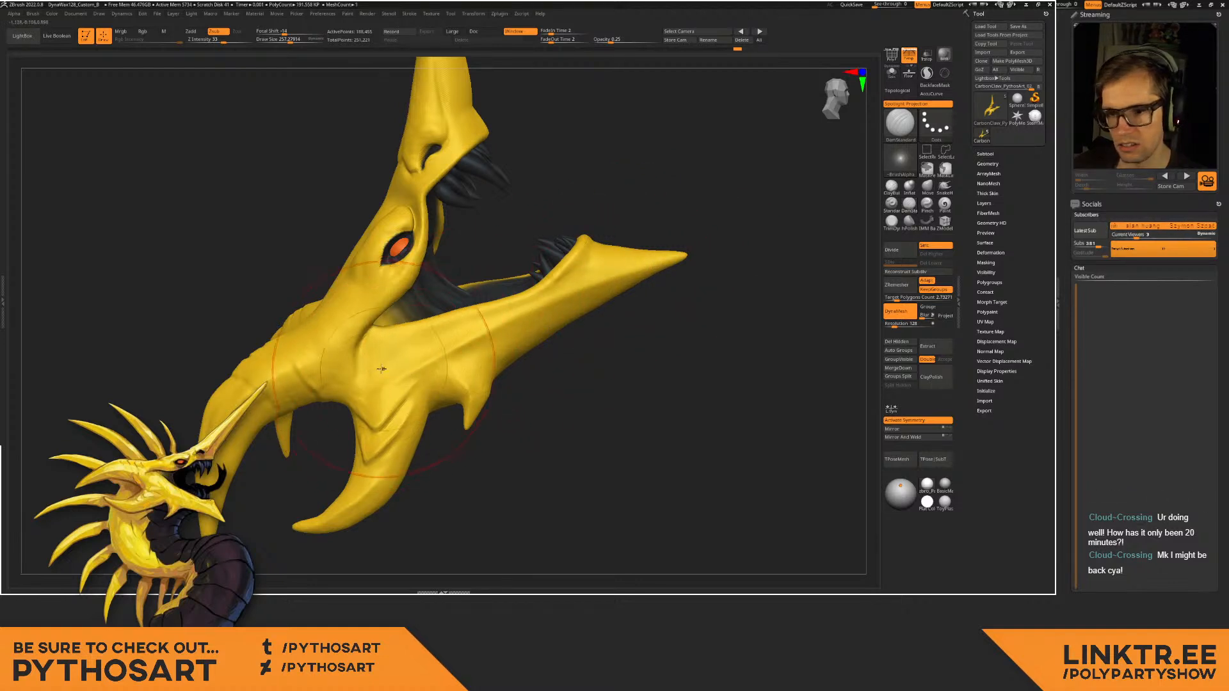
right_click_drag(383, 393, 395, 392)
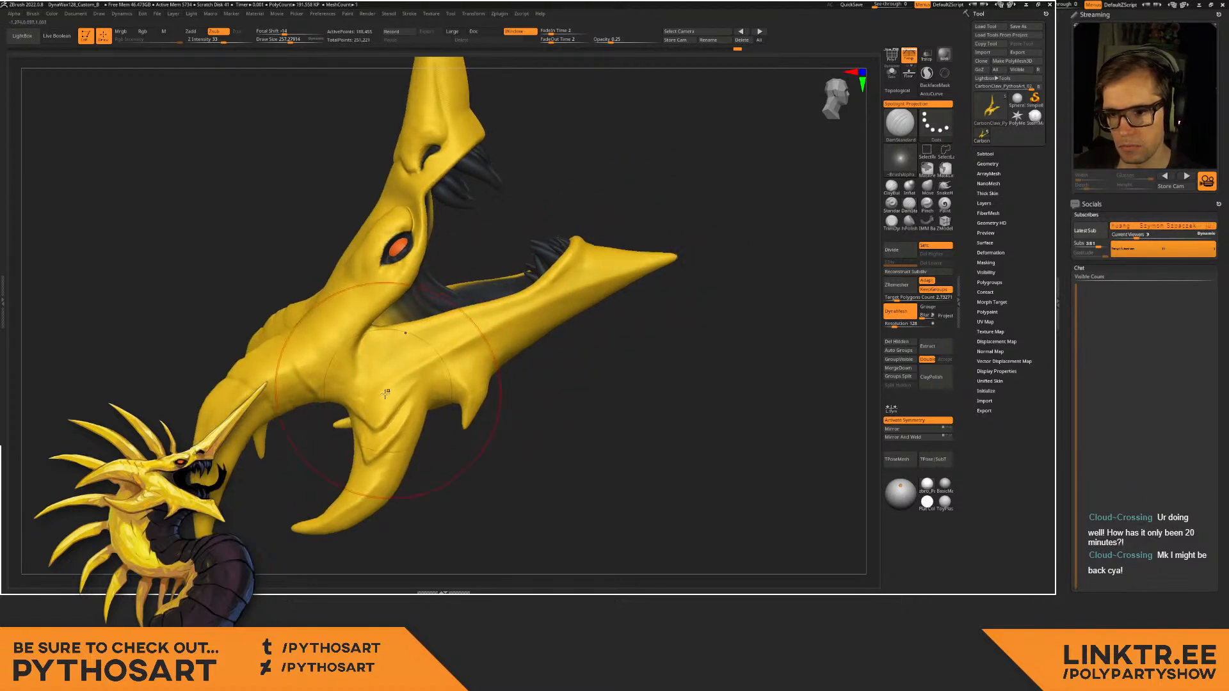
key("s")
left_click_drag(385, 389, 383, 388)
right_click_drag(398, 372, 425, 339)
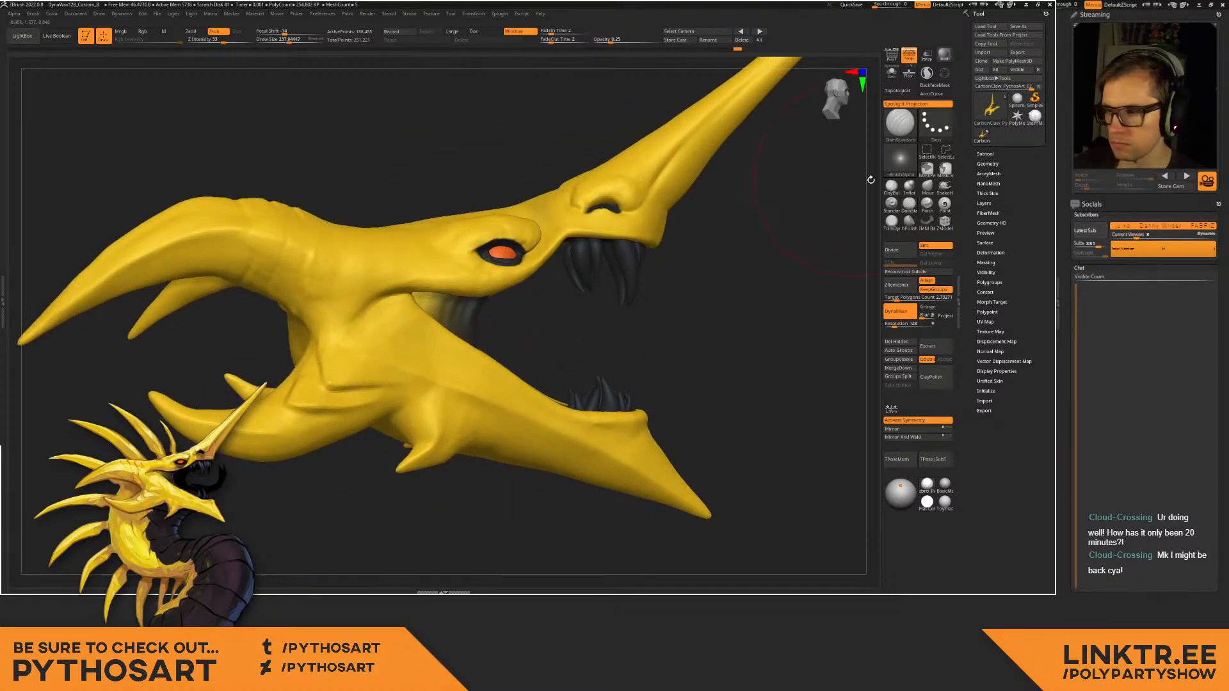
Switch to the Move brush and lasso-mask the upper head from the nose horn to behind the eye, leaving the jaw unmasked.
left_click(926, 190)
mouse_move(548, 319)
left_mouse_down("ctrl")
mouse_move(366, 299)
mouse_move(887, 98)
mouse_move(832, 77)
left_mouse_up("ctrl")
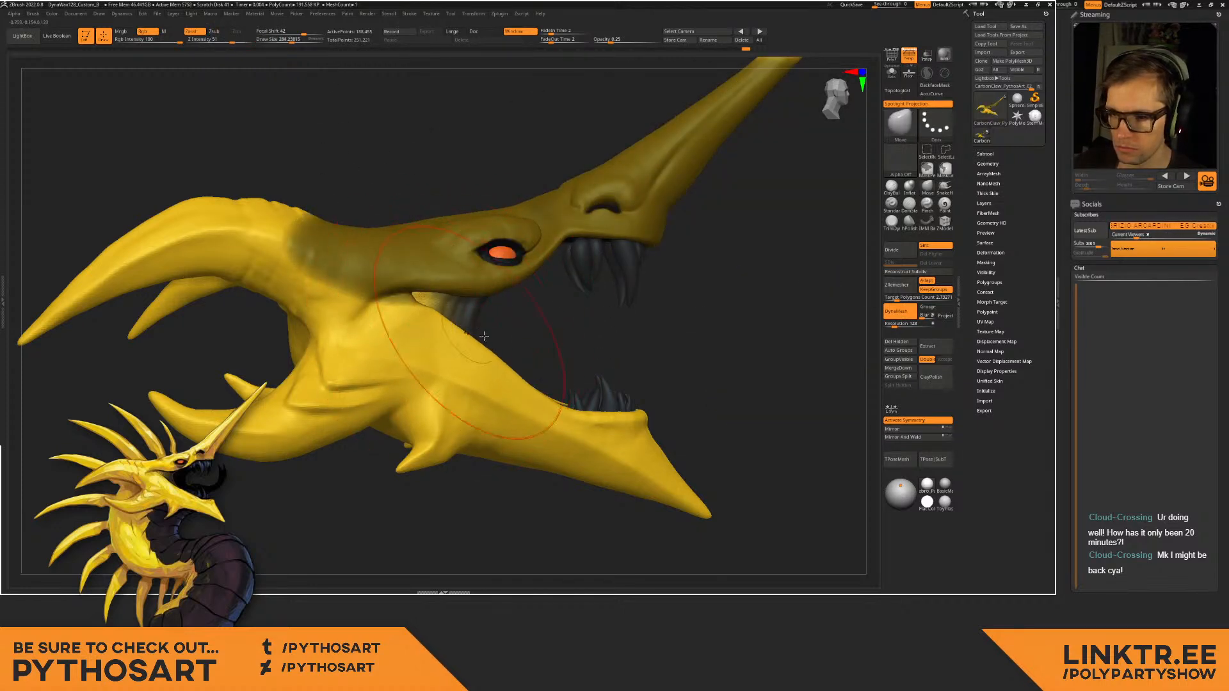
key("ctrl")
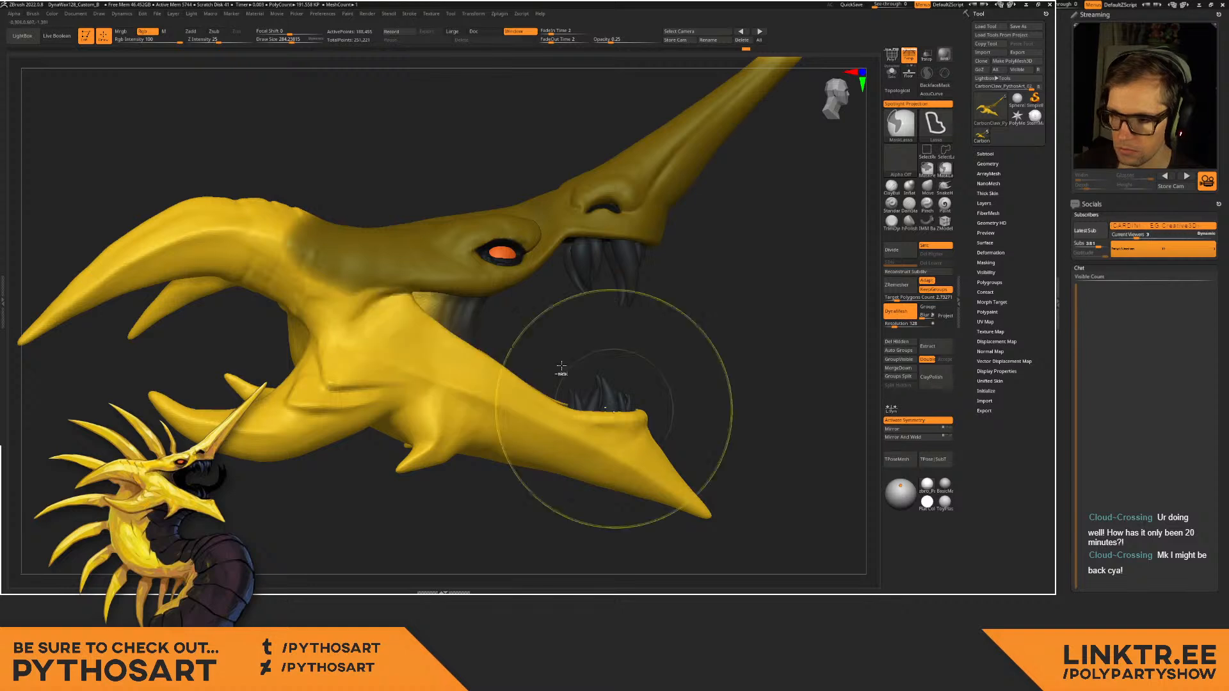
key("ctrl+i")
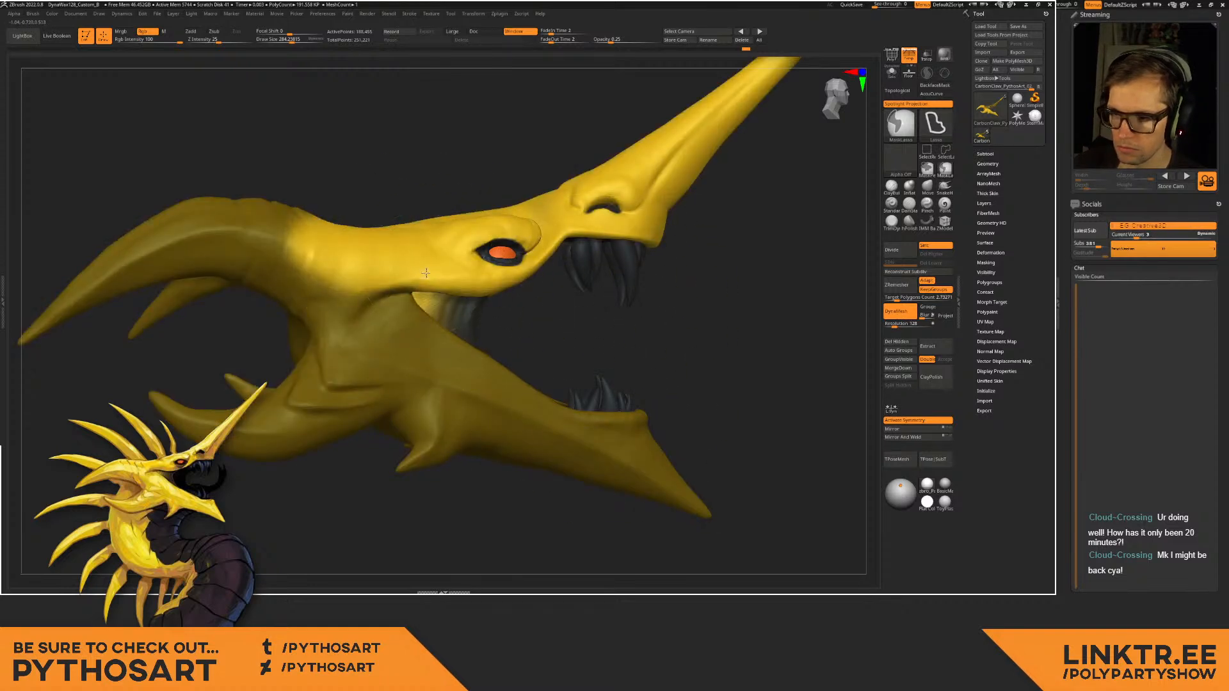
left_click(584, 327, "ctrl")
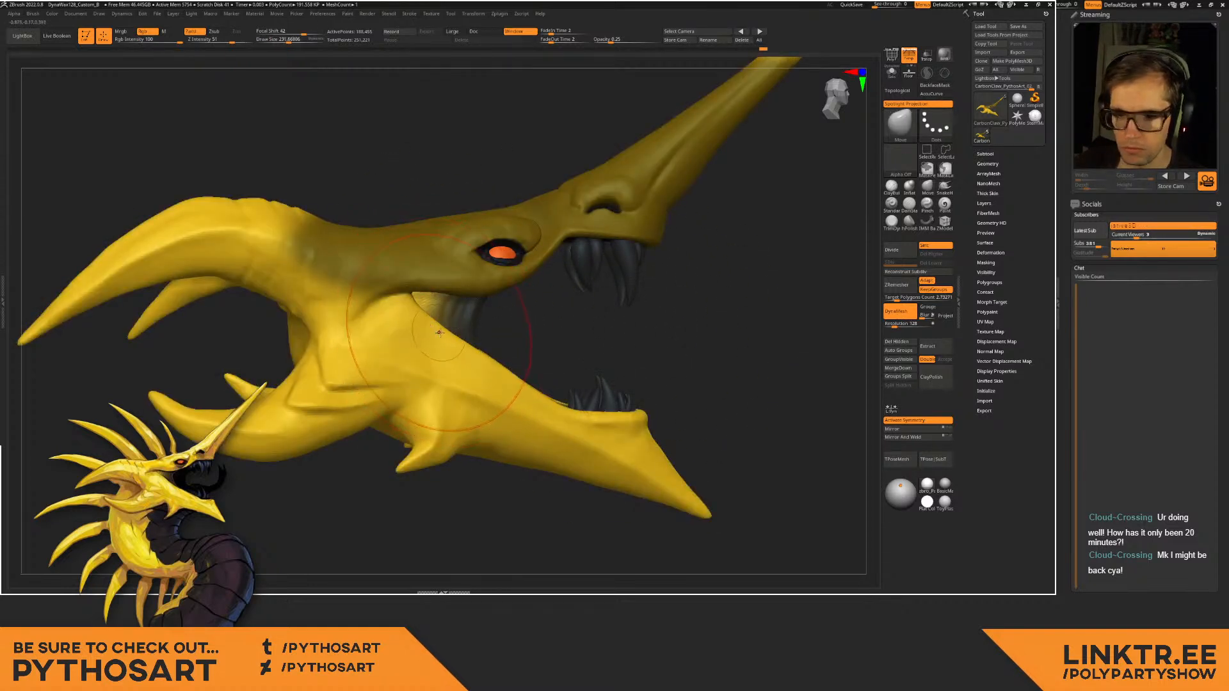
Pull the unmasked rear edge of the lower jaw up and over the mouth corner with the Move brush.
key("s")
left_click_drag(433, 333, 431, 333)
left_click_drag(442, 335, 435, 316)
key("s")
mouse_move(435, 325)
left_mouse_down()
mouse_move(411, 305)
mouse_move(495, 370)
mouse_move(499, 348)
left_mouse_up()
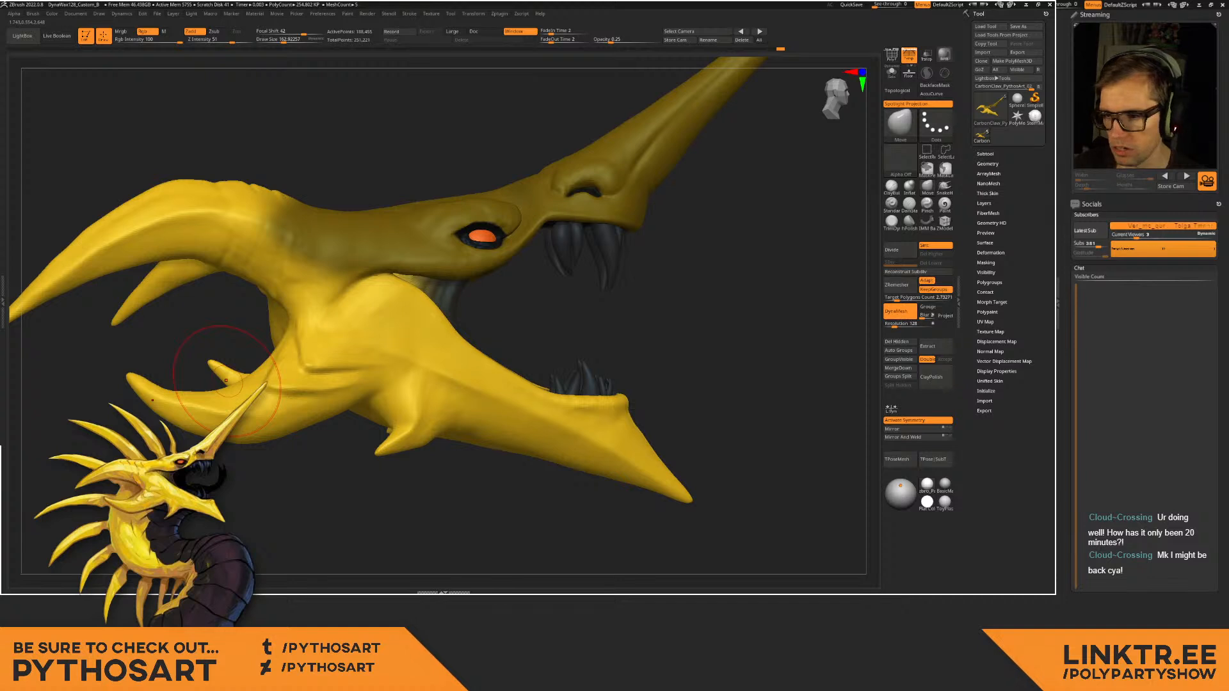
key("s")
left_click_drag(569, 397, 572, 401)
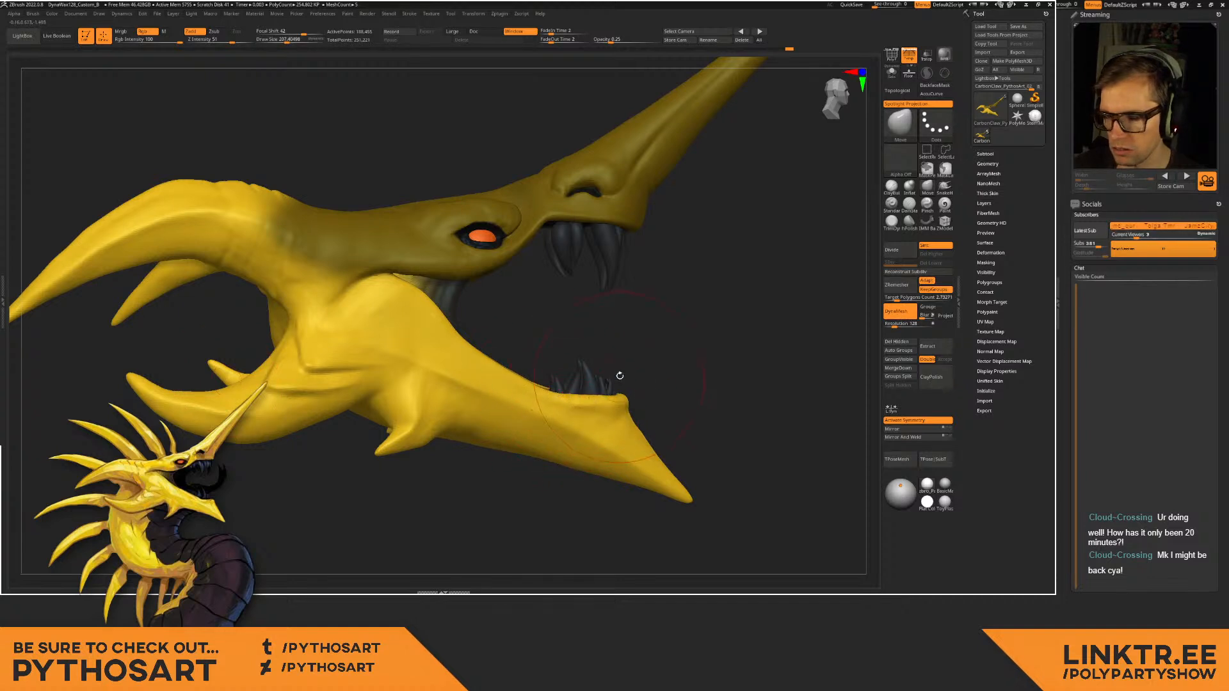
Refine the spike under the lower jaw and the surface around its base with the Move brush.
mouse_move(591, 411)
right_mouse_down("alt")
mouse_move(522, 313)
mouse_move(558, 327)
mouse_move(568, 387)
mouse_move(541, 386)
right_mouse_up("alt")
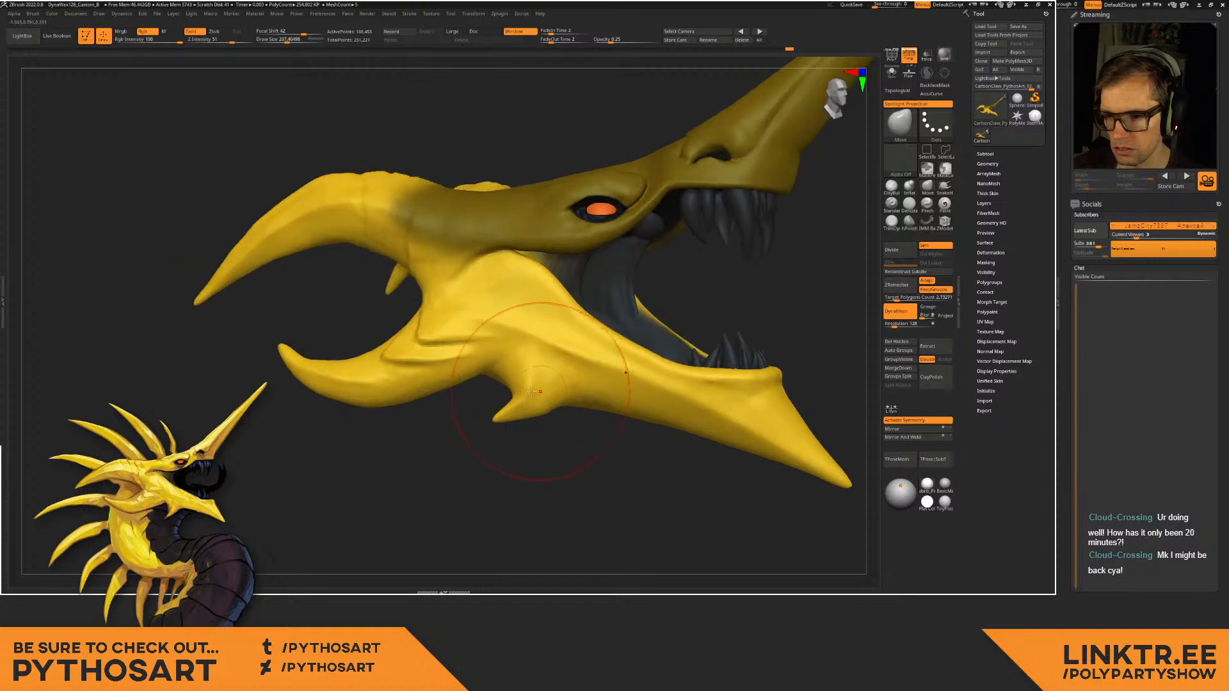
key("s")
left_click_drag(533, 403, 538, 411)
key("s")
left_click_drag(538, 410, 536, 408)
right_click_drag(533, 406, 549, 404)
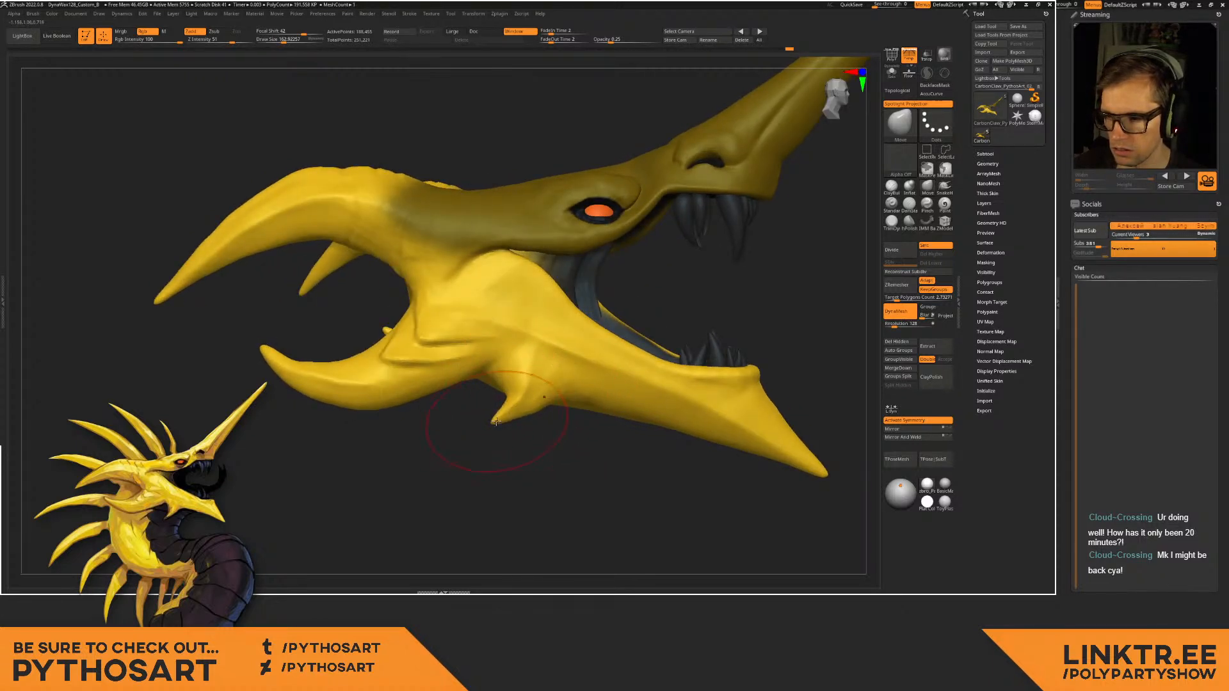
left_click_drag(496, 422, 496, 425)
left_click_drag(521, 386, 532, 410)
key("s")
mouse_move(527, 413)
left_mouse_down()
mouse_move(525, 390)
mouse_move(571, 391)
left_mouse_up()
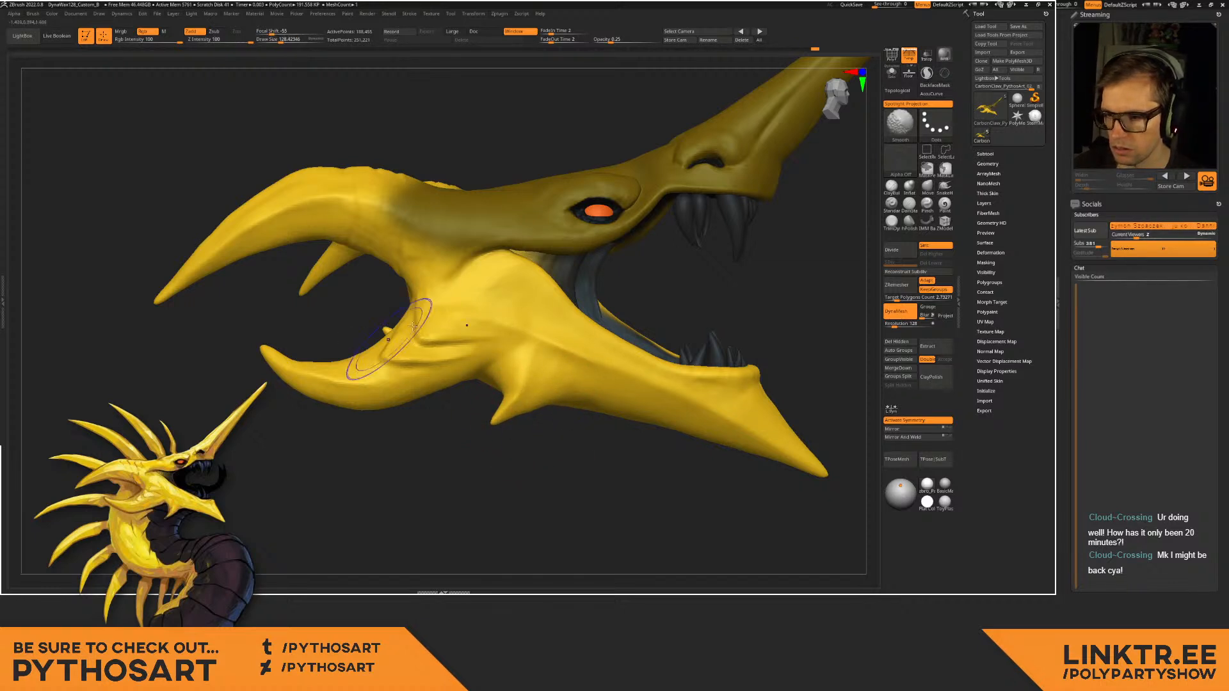
Smooth the area at the base of the lower rear horn and clear the mask from the upper head.
left_click_drag(353, 291, 398, 309, "alt")
left_click_drag(498, 156, 488, 167, "ctrl")
left_click_drag(426, 339, 452, 243, "alt")
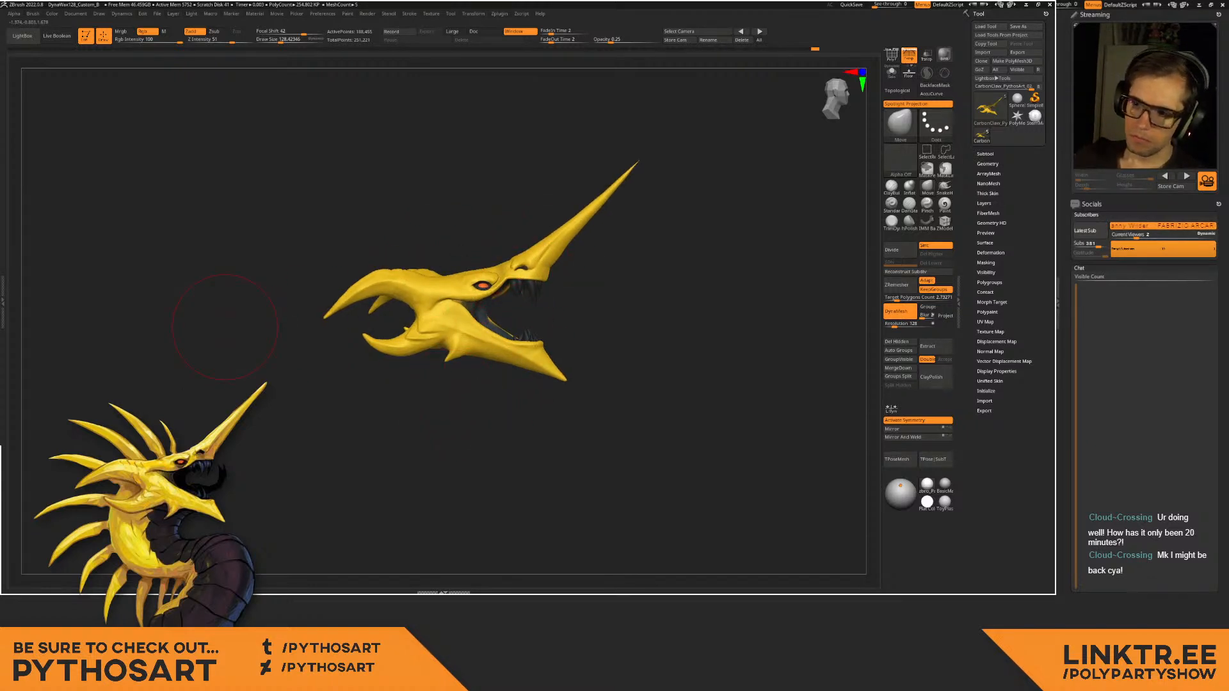
Sharpen the ridge running from the cheek along the lower jaw with an enlarged DamStandard brush.
left_click_drag(224, 326, 462, 439)
left_click_drag(410, 349, 349, 339)
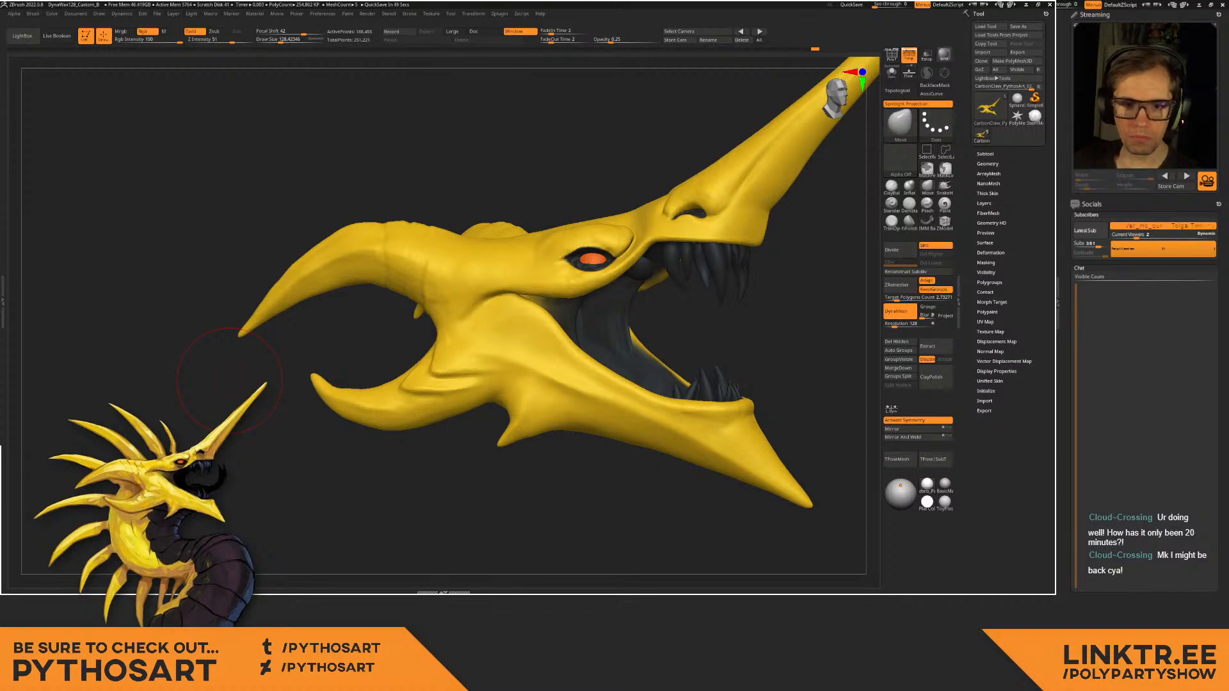
mouse_move(230, 381)
left_mouse_down()
mouse_move(375, 289)
mouse_move(376, 318)
left_mouse_up()
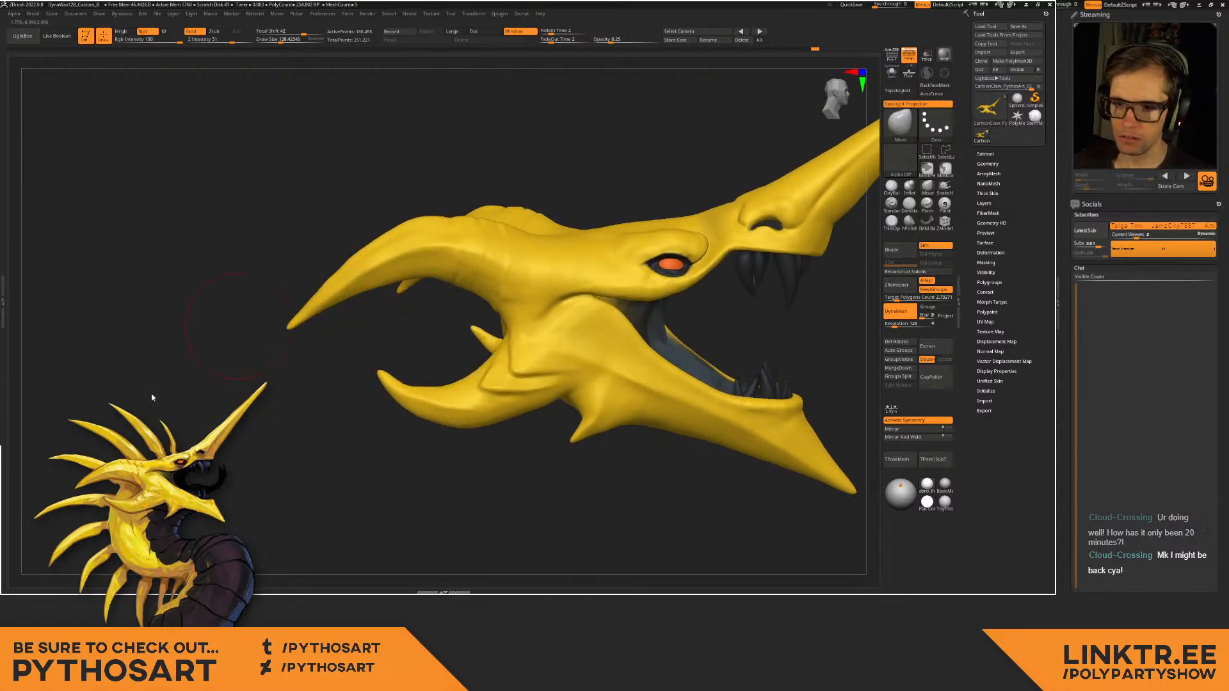
mouse_move(237, 326)
left_mouse_down()
mouse_move(307, 317)
mouse_move(411, 348)
mouse_move(375, 304)
mouse_move(423, 300)
left_mouse_up()
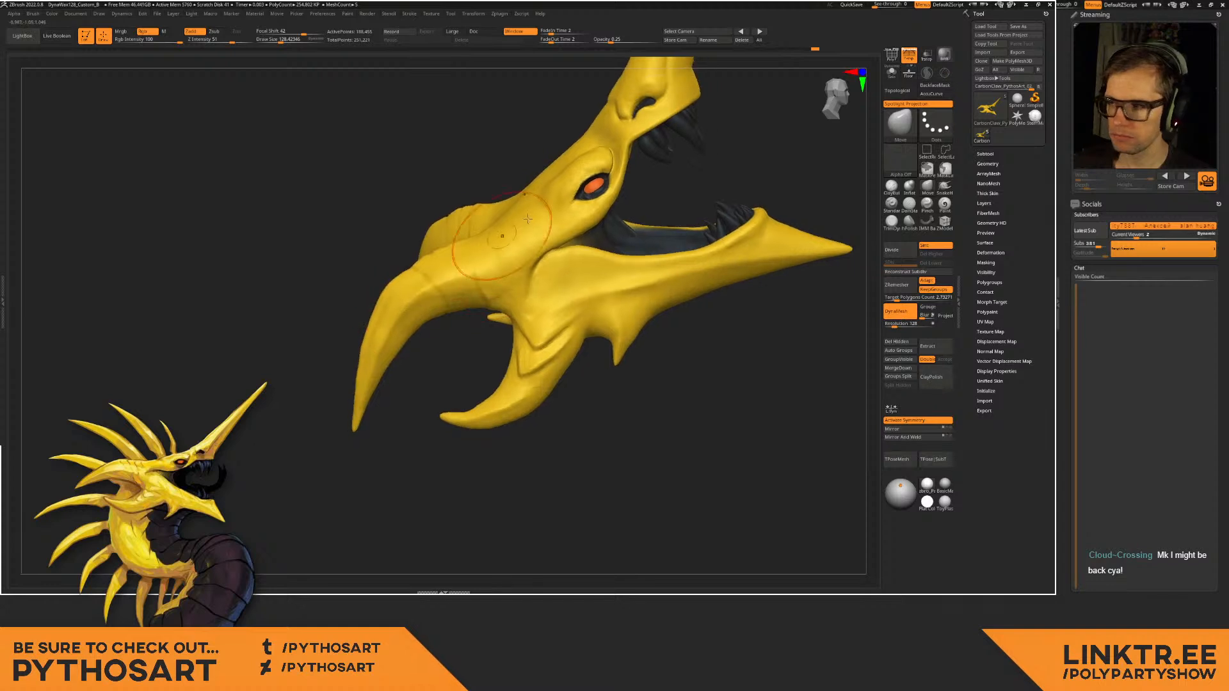
left_click(909, 204)
key("bracketright")
key("bracketright")
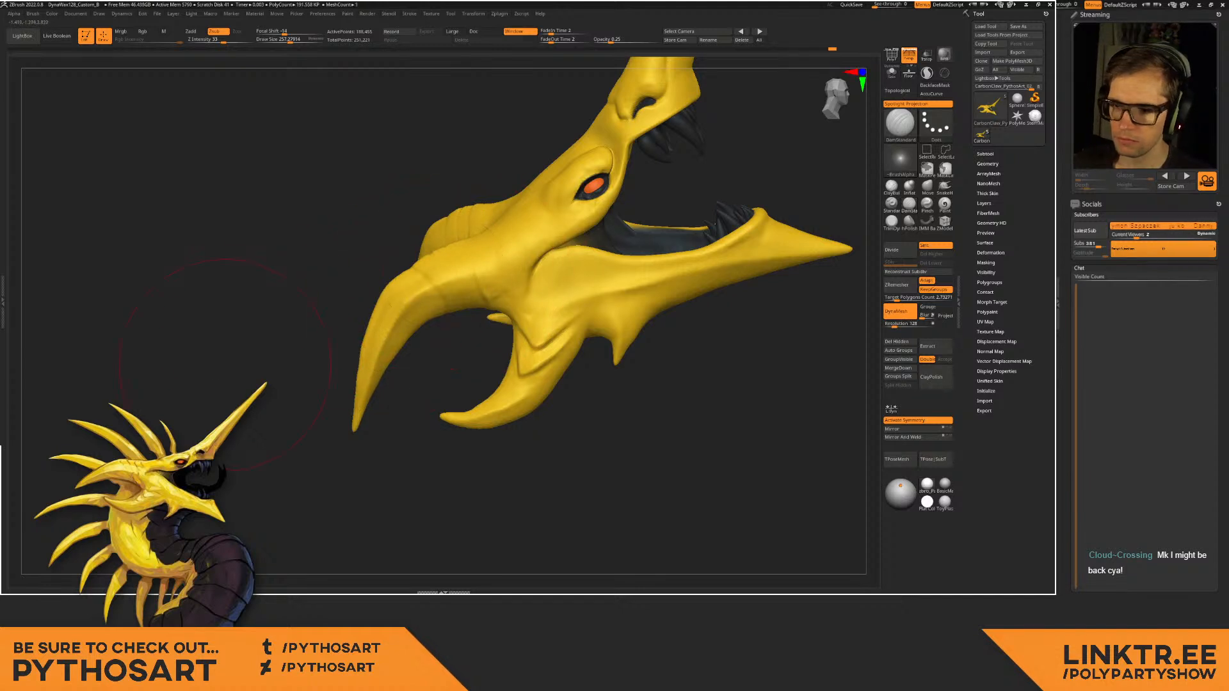
left_click_drag(225, 365, 442, 262)
left_click_drag(526, 378, 477, 352)
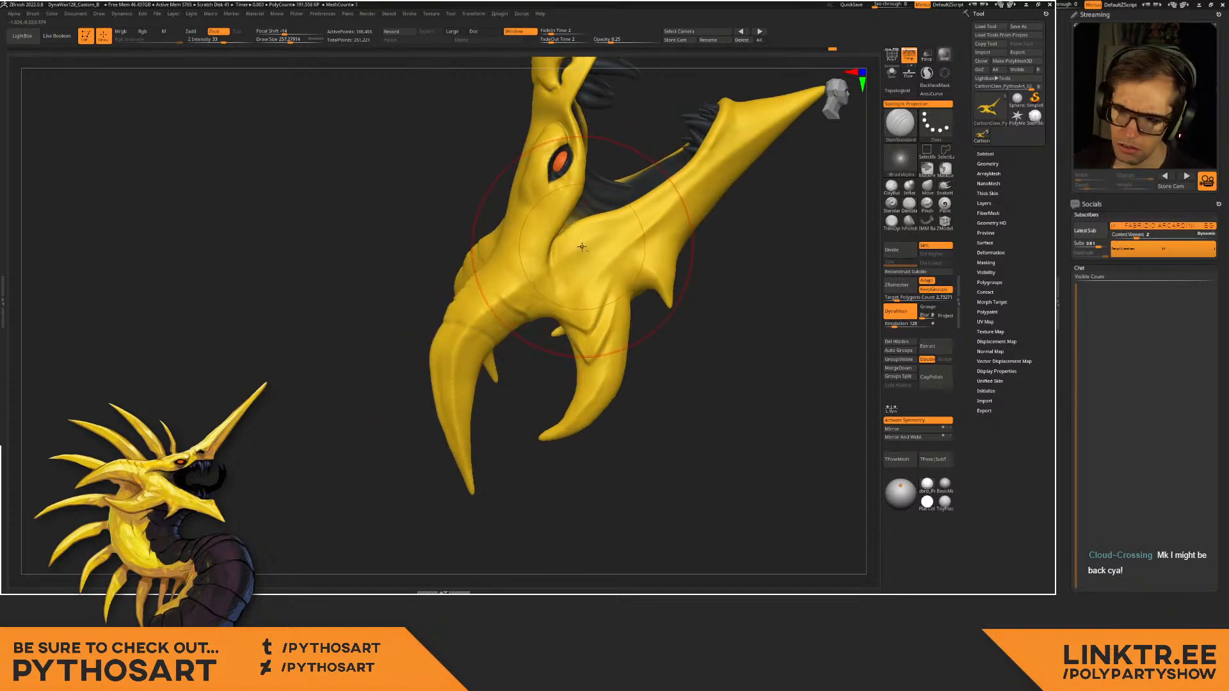
key("ctrl")
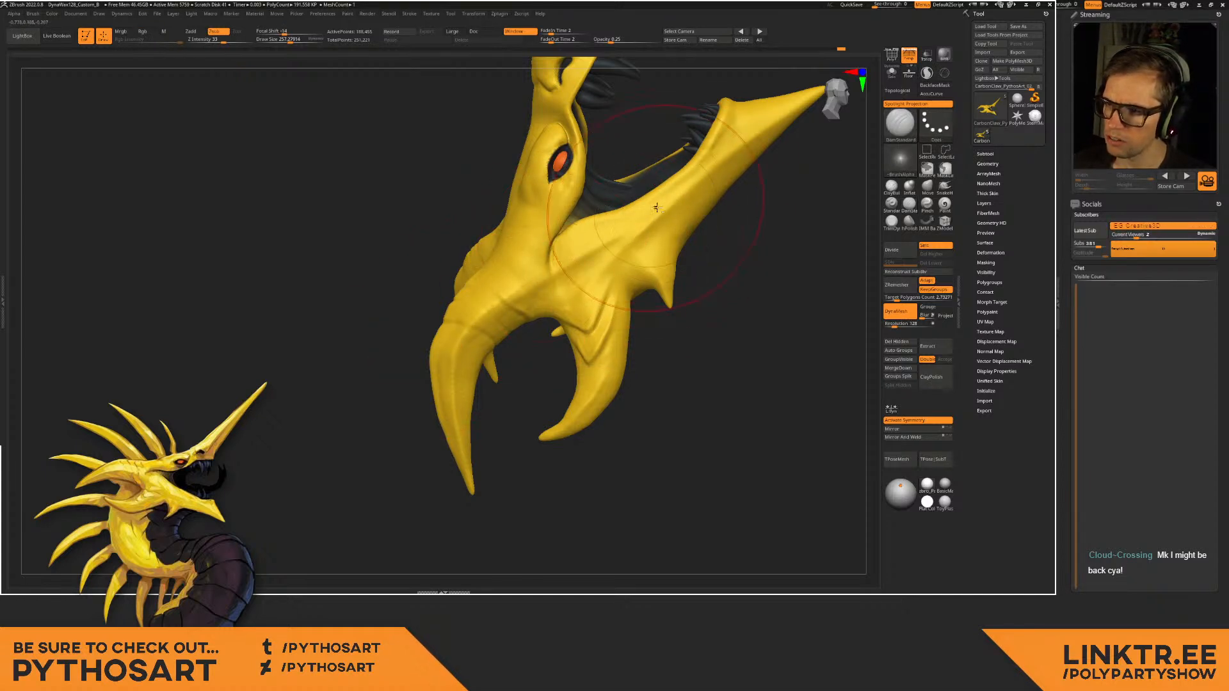
right_click_drag(485, 312, 509, 297)
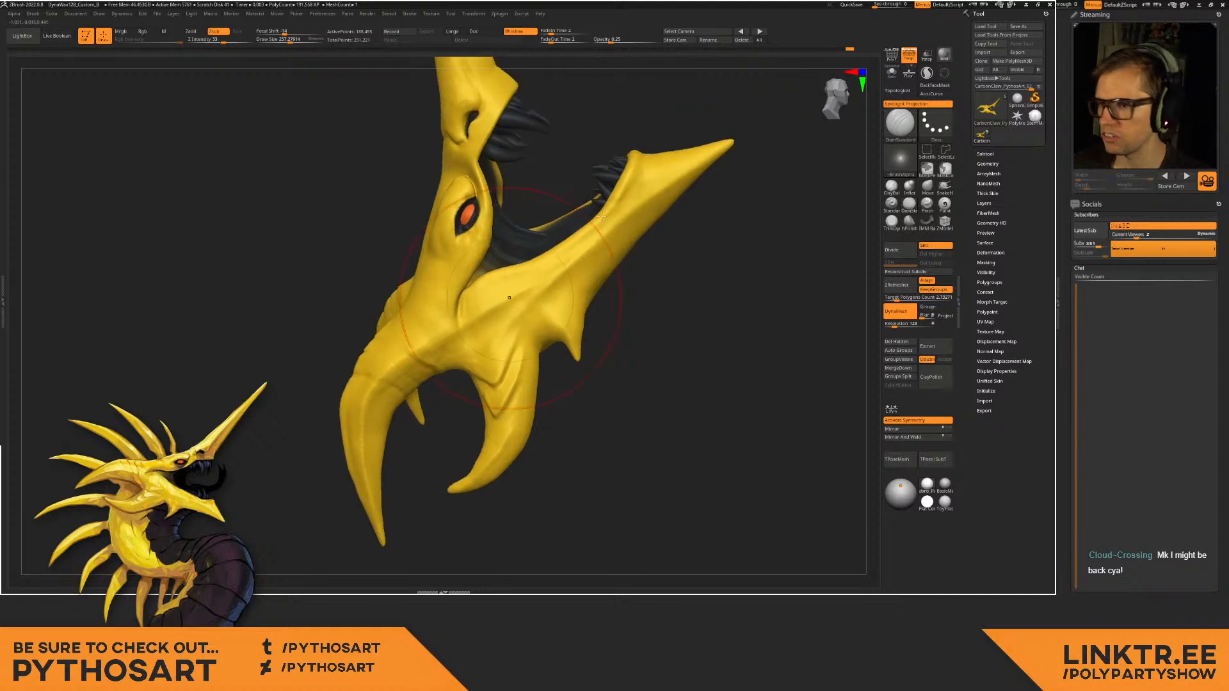
Build up the cheek below the mouth corner with the ClayBuildup brush and undo the last stroke.
left_click(891, 186)
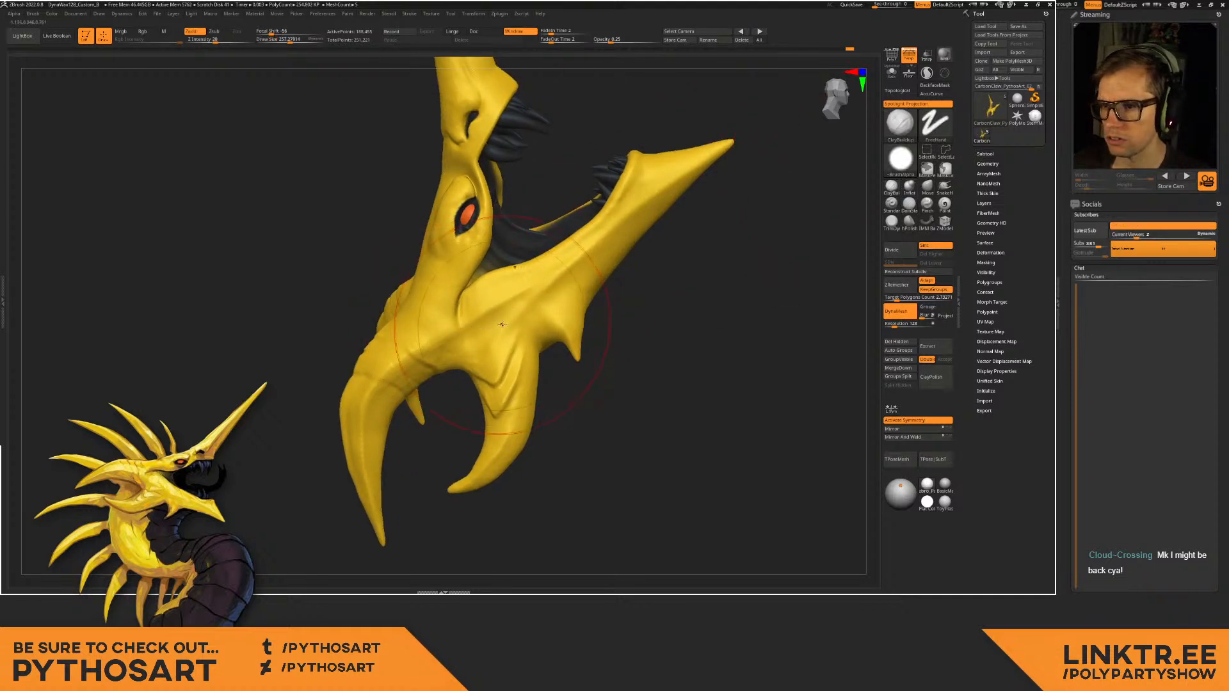
key("s")
left_click_drag(488, 324, 483, 342)
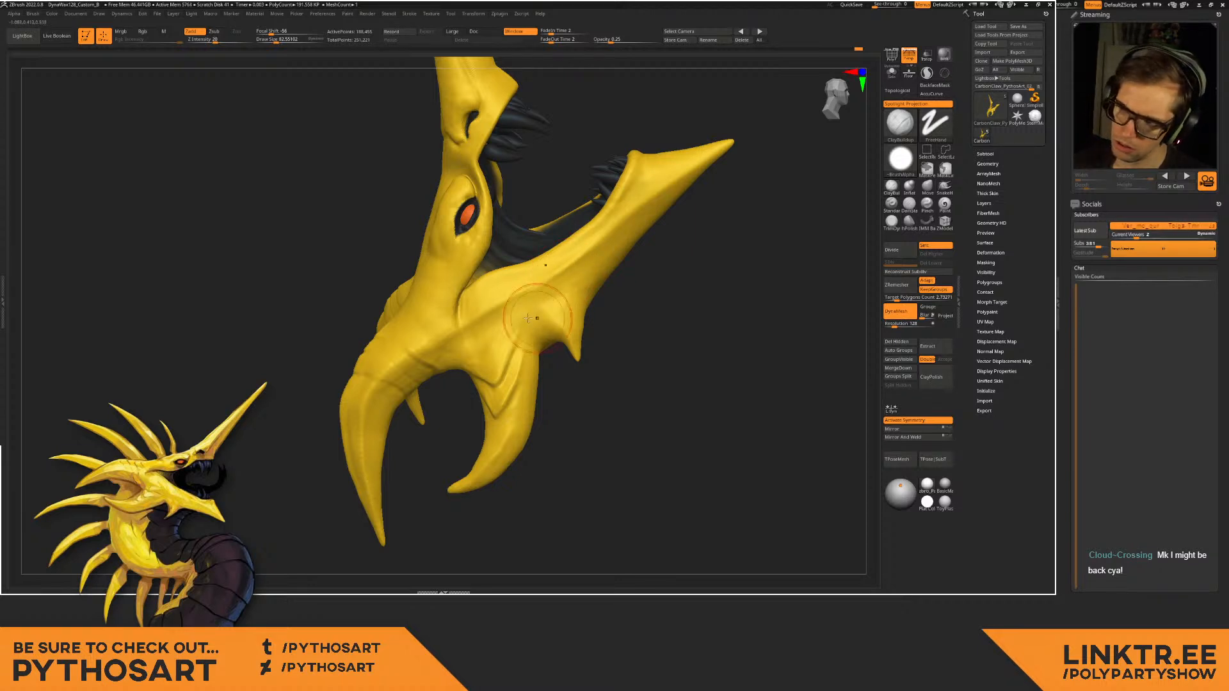
left_click_drag(528, 318, 501, 329)
right_click_drag(492, 332, 482, 320)
key("s")
mouse_move(482, 318)
left_mouse_down()
mouse_move(491, 307)
mouse_move(480, 319)
left_mouse_up()
left_click_drag(487, 307, 513, 289)
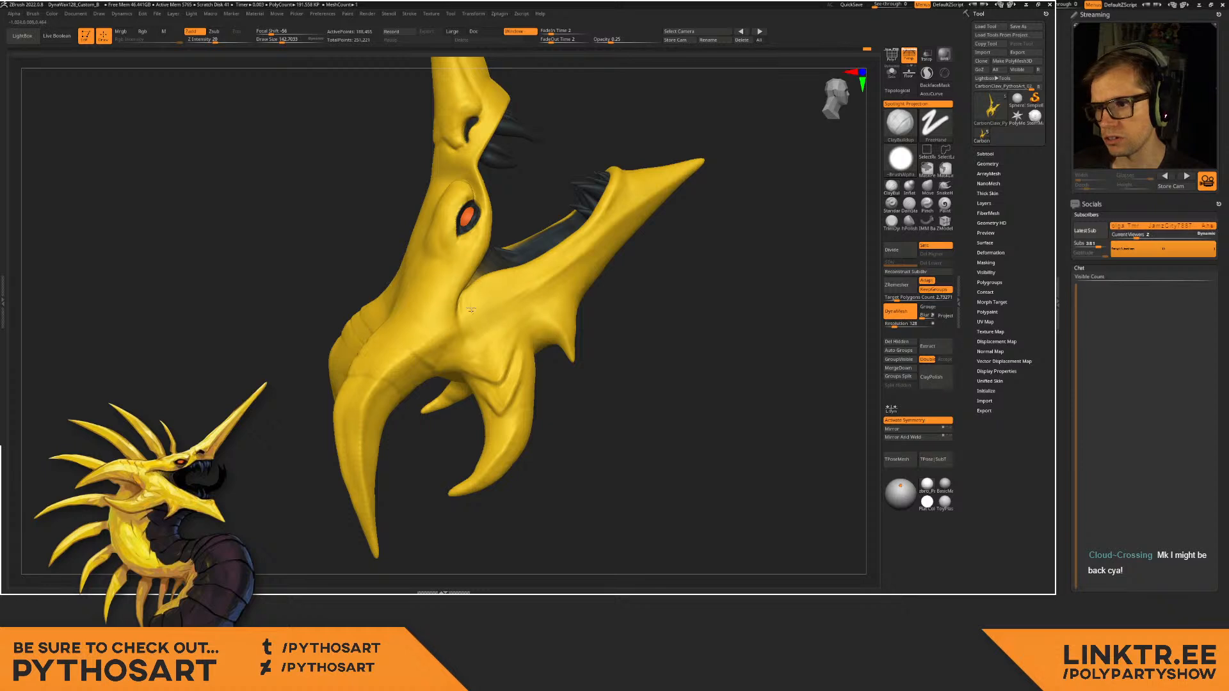
left_click_drag(480, 337, 504, 313)
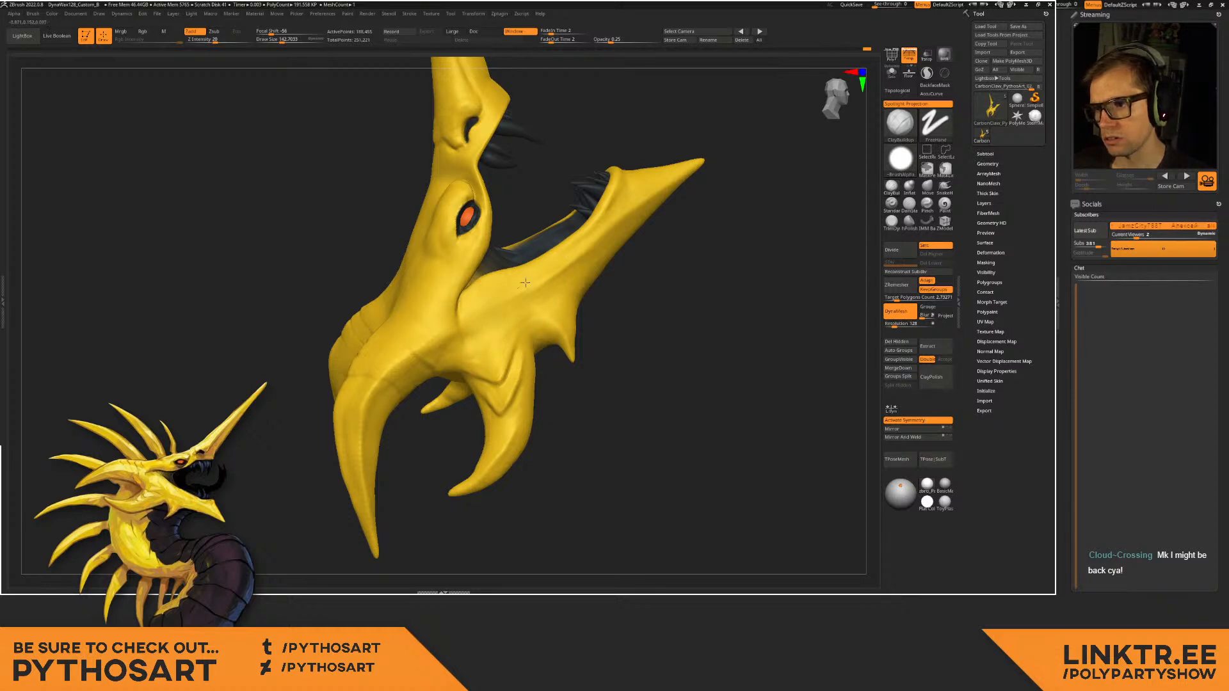
key("ctrl+z")
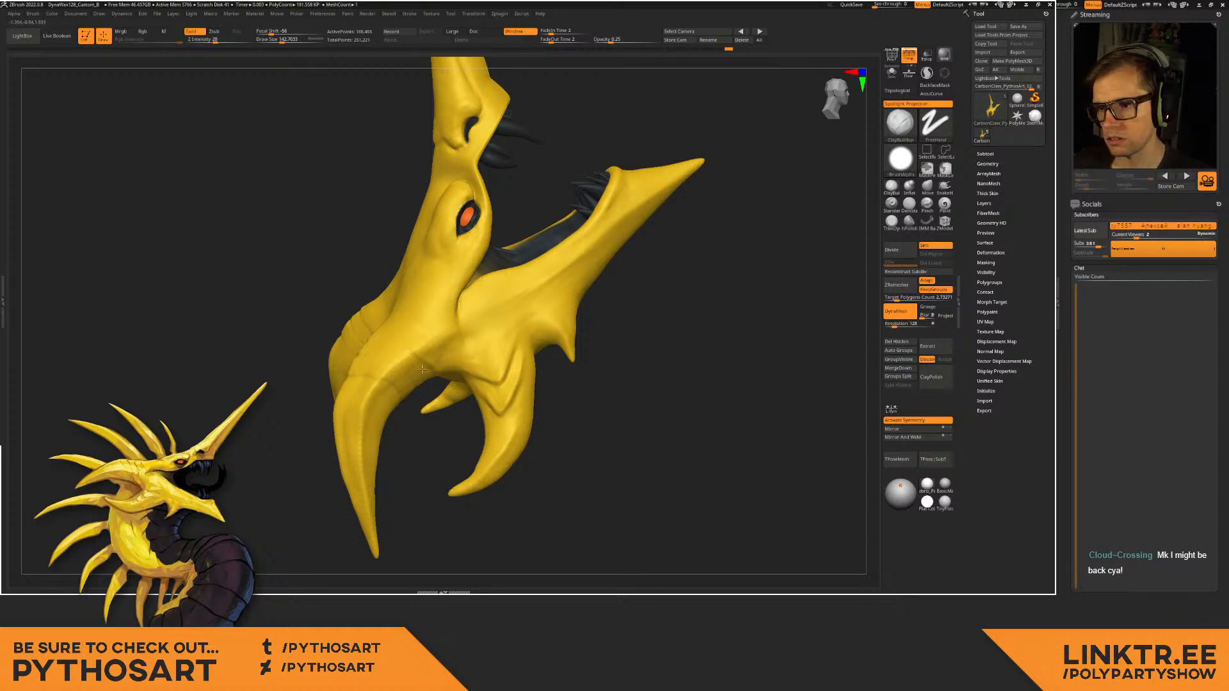
Adjust the top contour of the head between the upper rear horn and the eye with a large Move brush.
right_click_drag(414, 277, 394, 352, "ctrl")
right_click_drag(393, 351, 457, 349, "alt")
right_click_drag(414, 316, 442, 391, "ctrl")
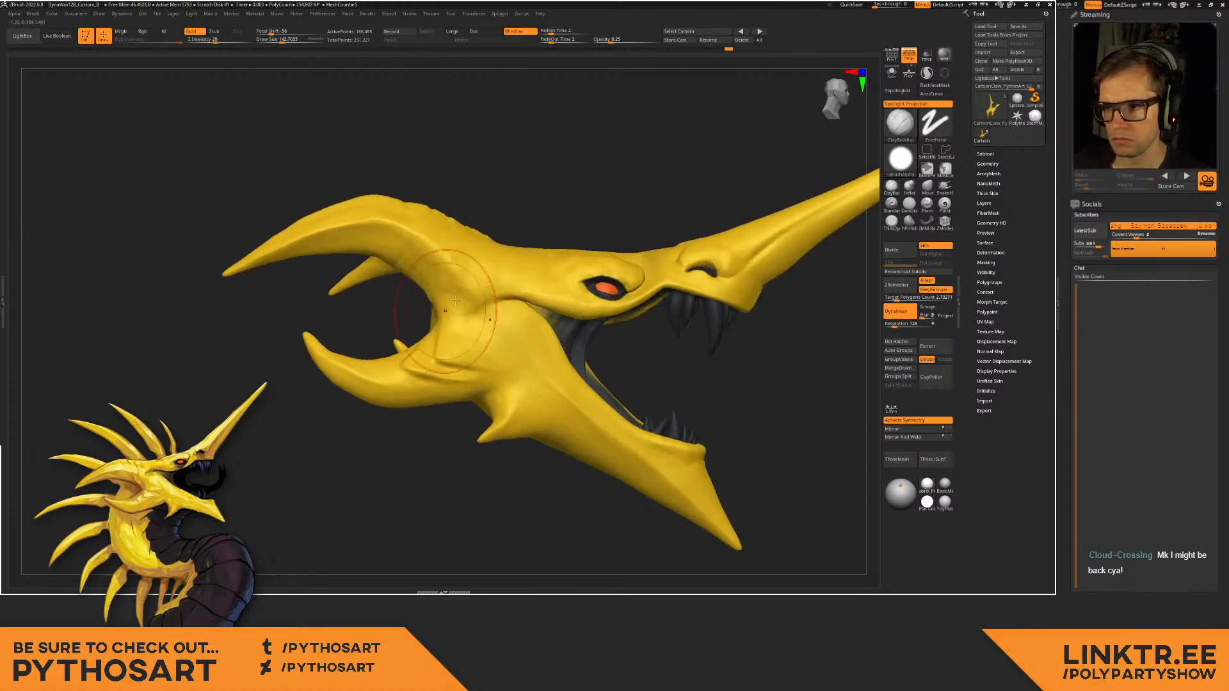
left_click(926, 187)
key("s")
left_click_drag(409, 288, 418, 288)
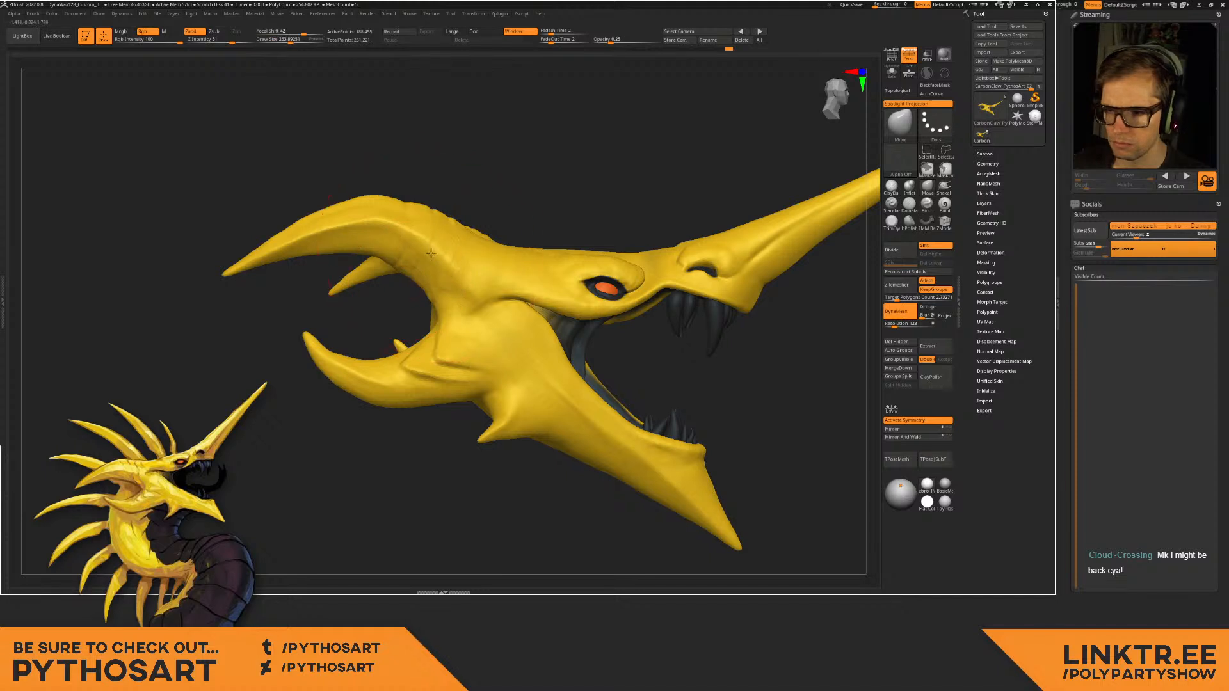
right_click_drag(429, 318, 448, 317, "alt")
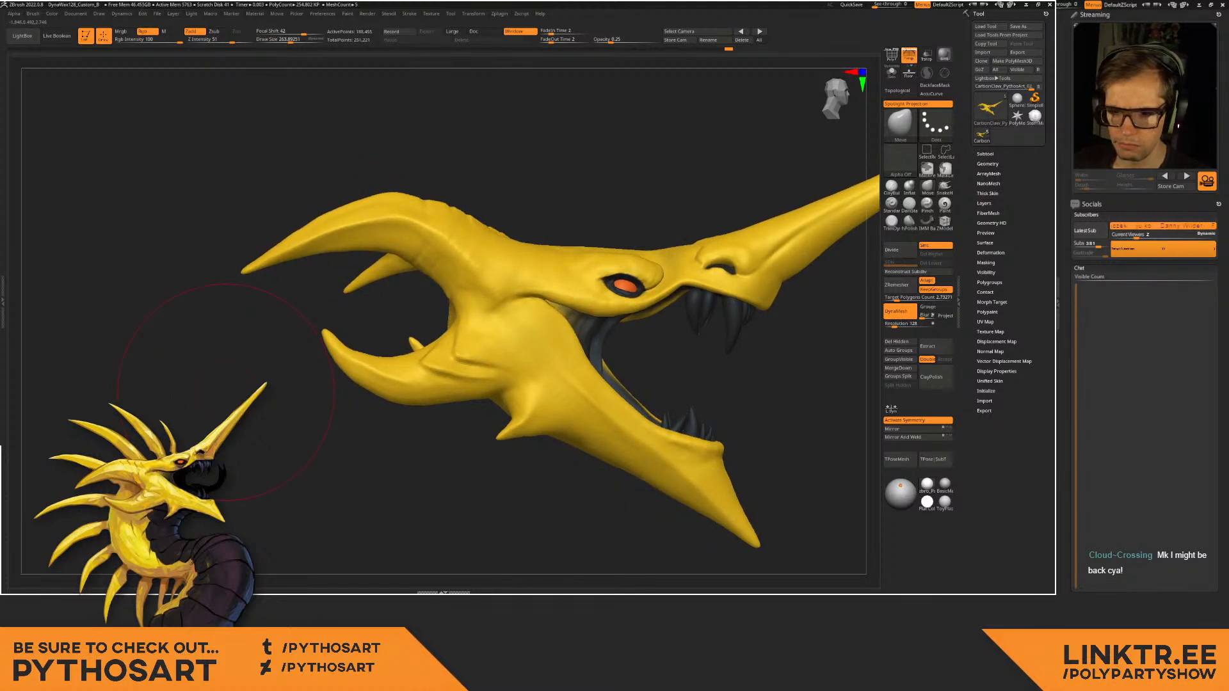
right_click_drag(226, 392, 196, 389)
left_click_drag(520, 244, 522, 235)
right_click_drag(510, 310, 520, 279, "ctrl")
right_click_drag(520, 279, 547, 274)
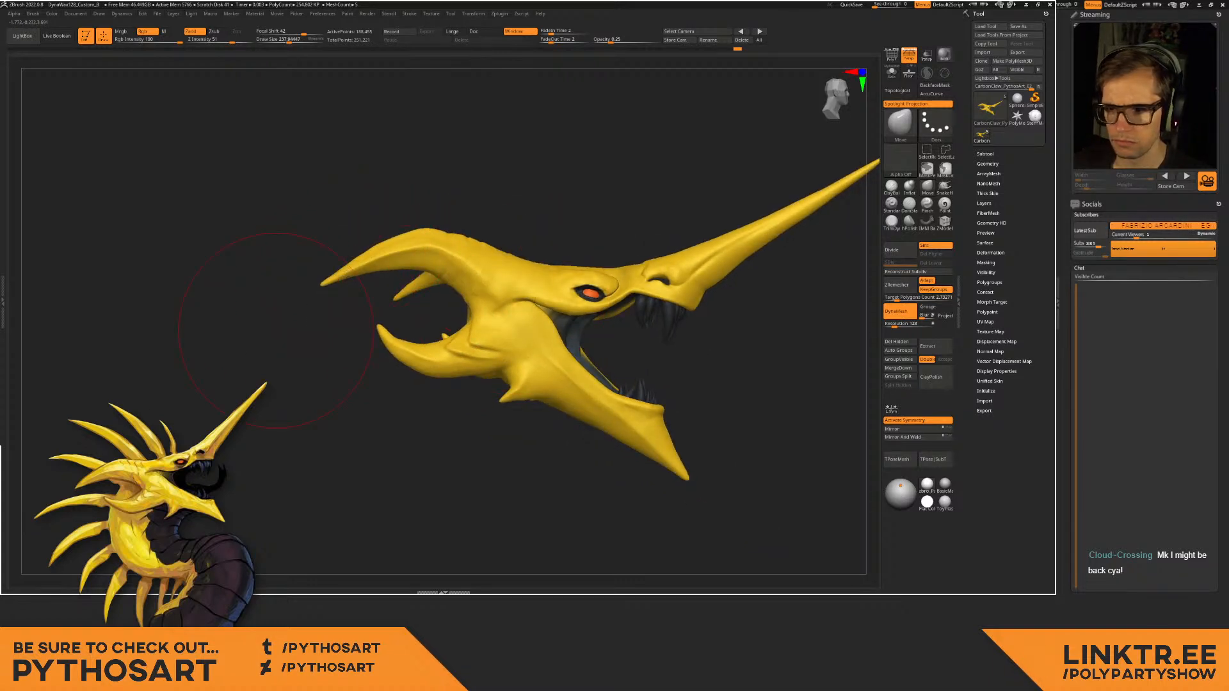
Refine the tip of the upper rear horn with the Move brush at varying sizes and smooth its surface.
key("[")
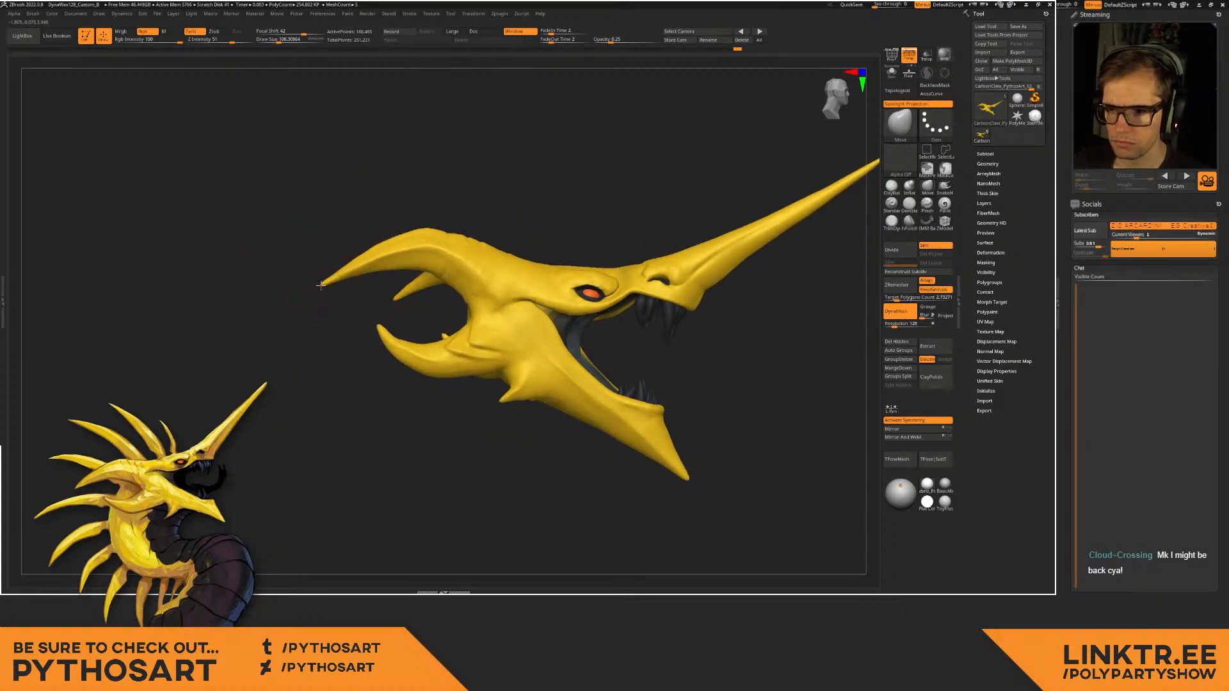
key("[")
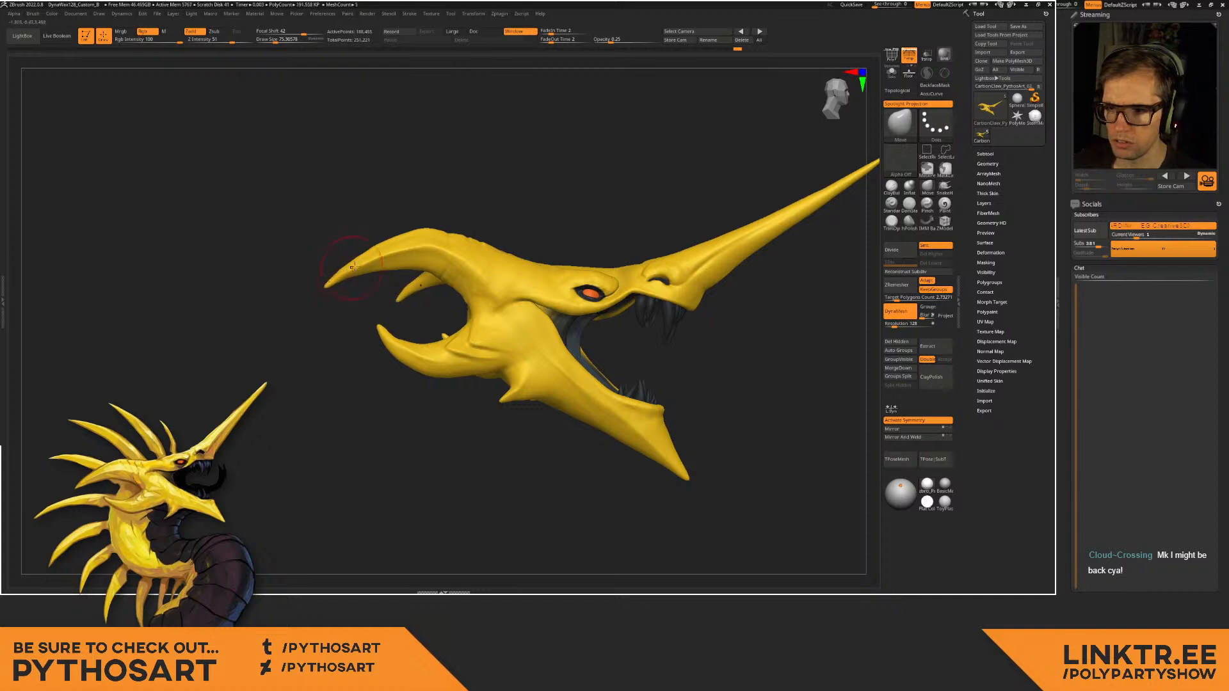
key("]")
key("]")
key("]")
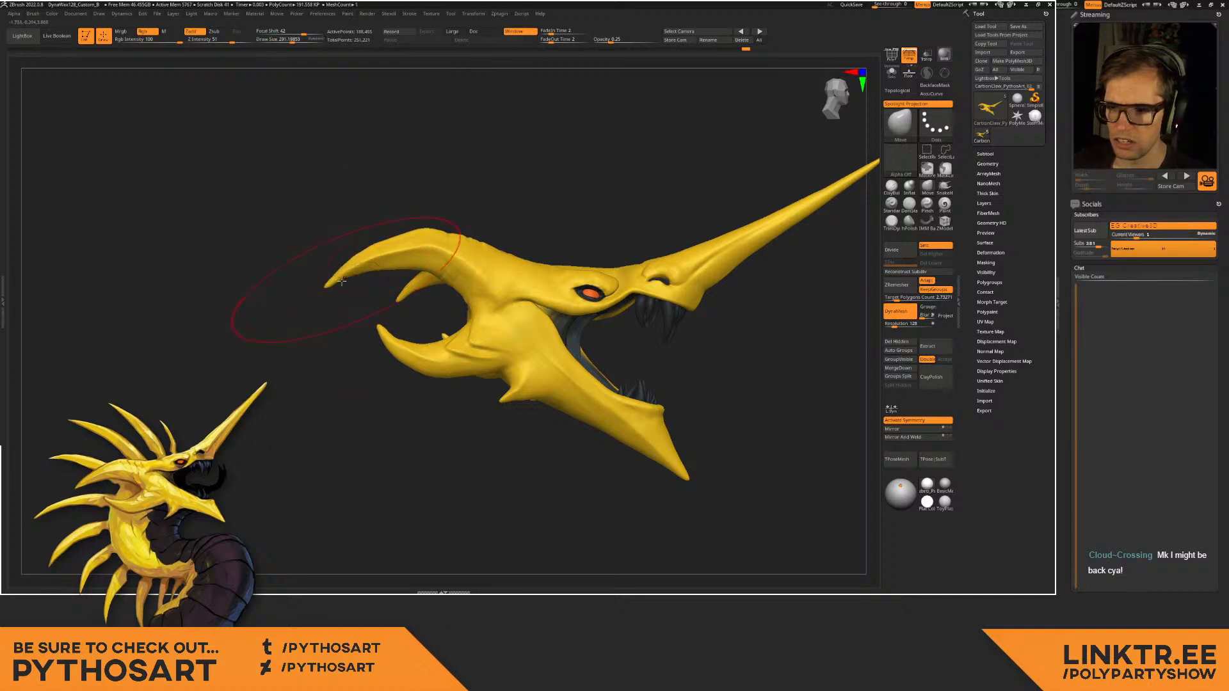
left_click_drag(335, 285, 339, 285)
key("[")
key("[")
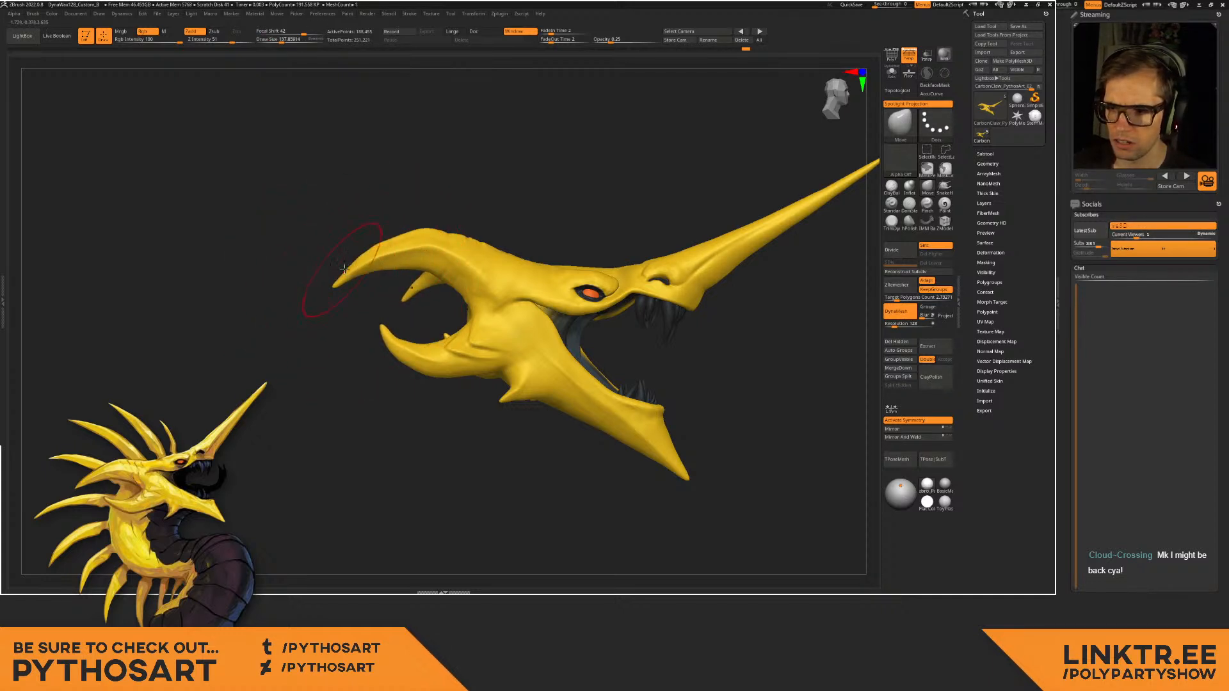
key("shift")
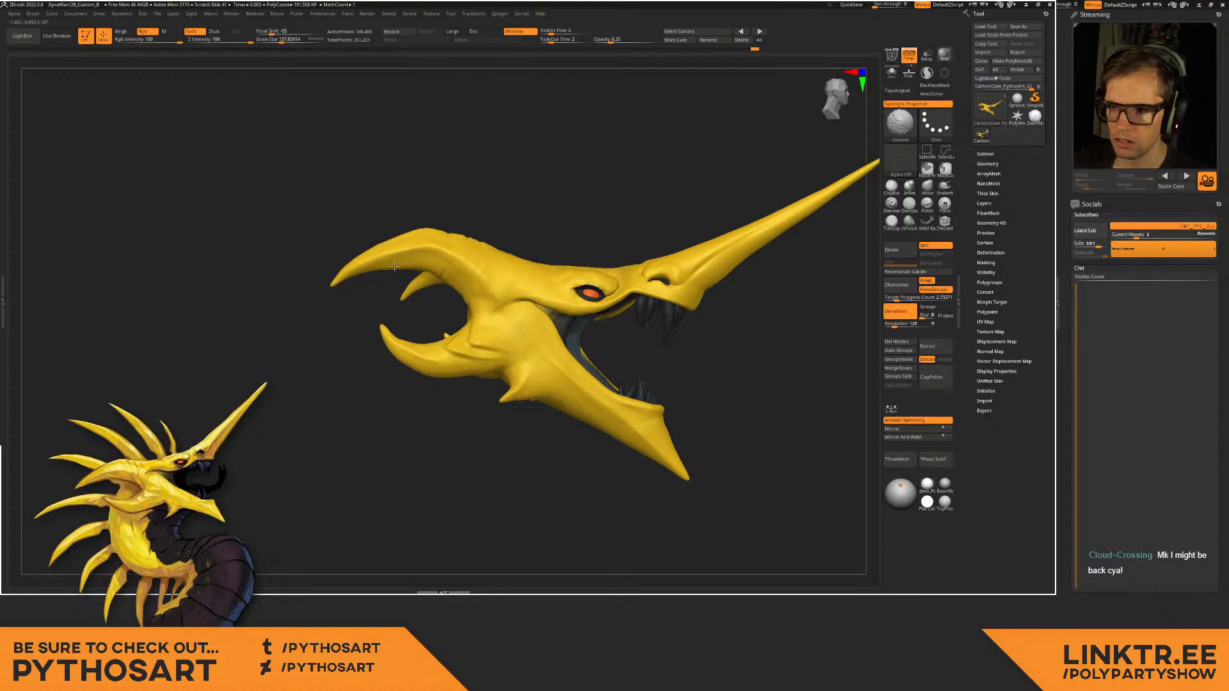
Reshape the inner edge between the upper and lower rear horns with the Move brush and update the DynaMesh.
right_click_drag(395, 247, 409, 279, "ctrl")
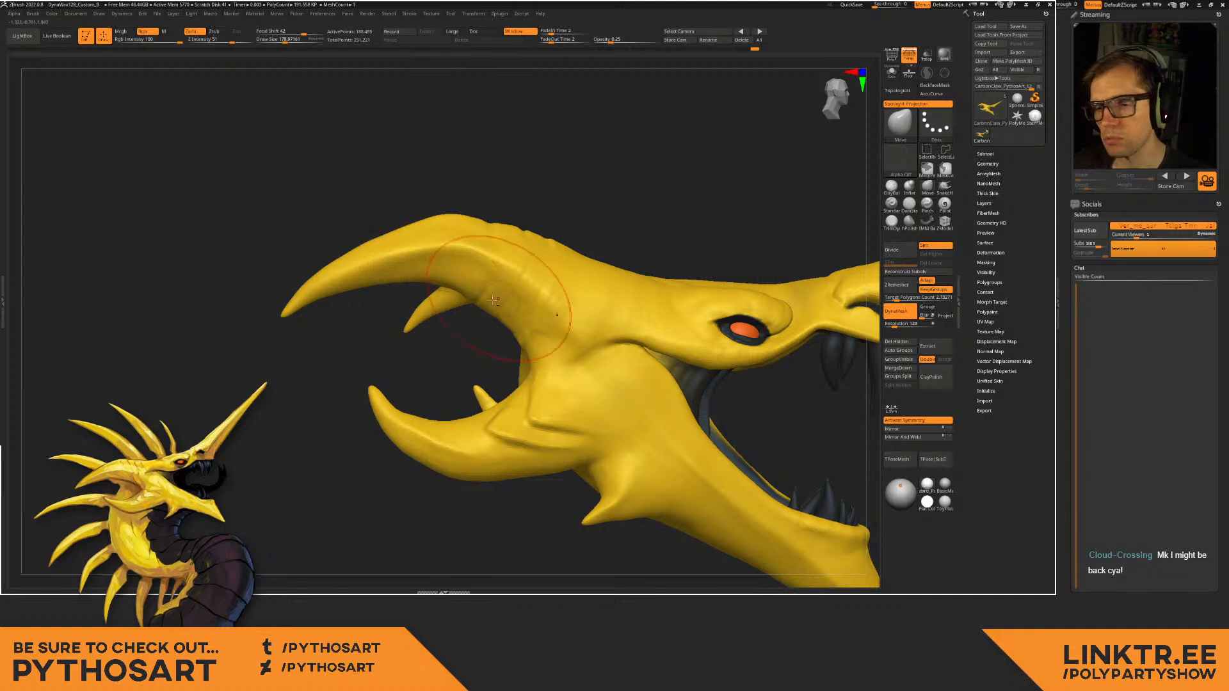
right_click_drag(444, 320, 406, 304, "alt")
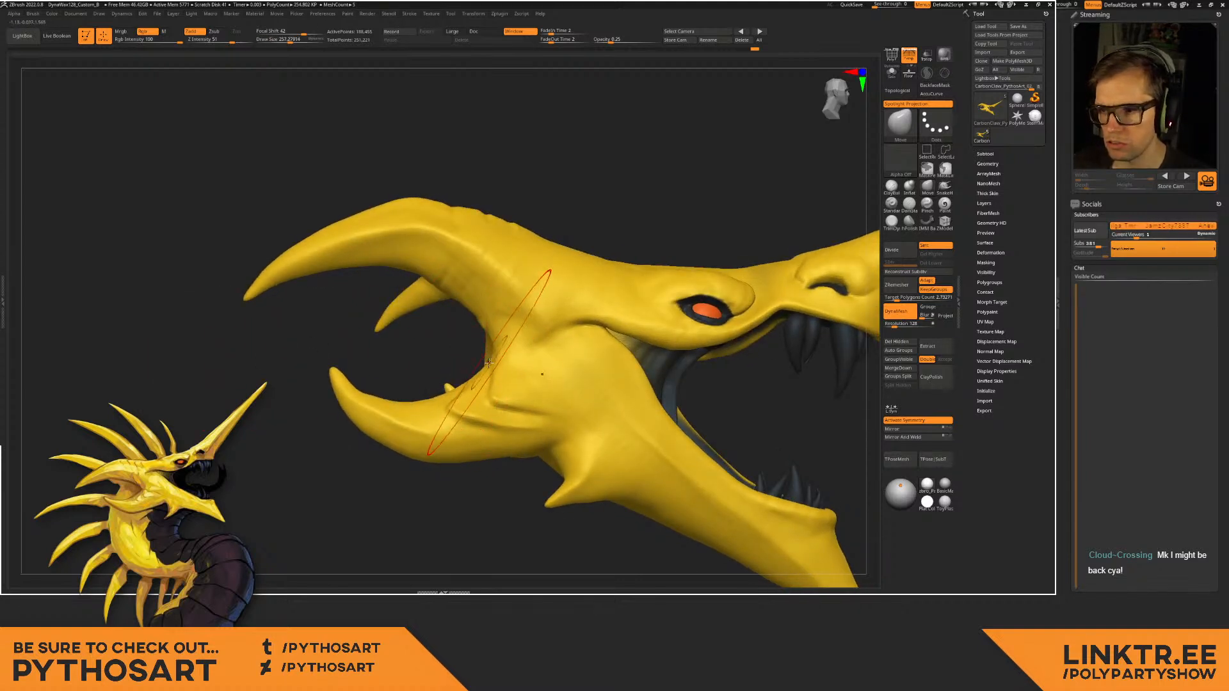
mouse_move(501, 356)
left_mouse_down()
mouse_move(491, 360)
mouse_move(495, 335)
left_mouse_up()
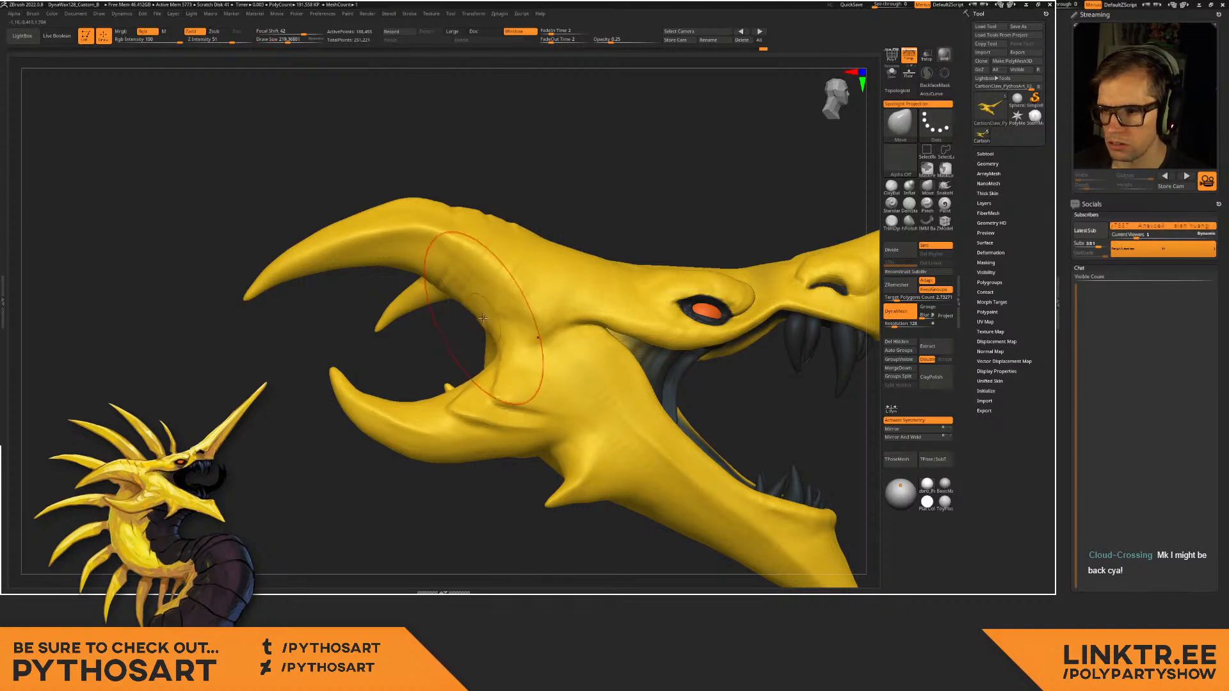
left_click_drag(573, 185, 578, 193, "ctrl")
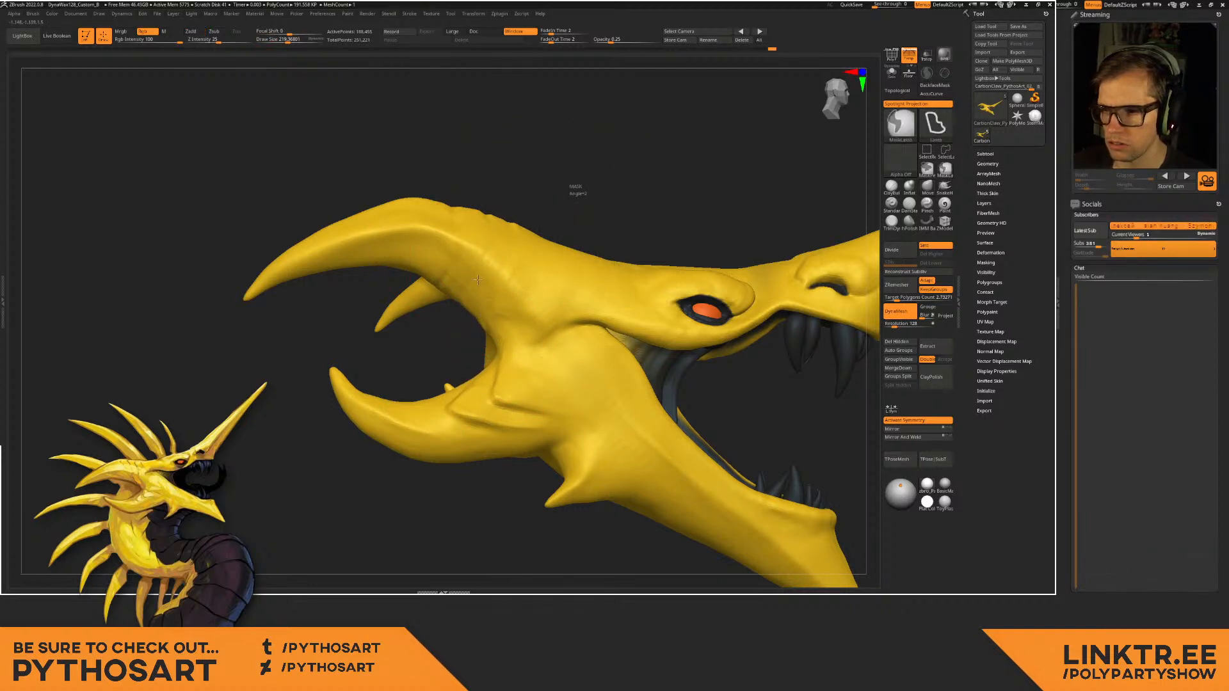
Check the head from several angles and retopologize it with ZRemesher.
right_click_drag(505, 320, 528, 288, "ctrl")
right_click_drag(640, 328, 587, 305, "alt")
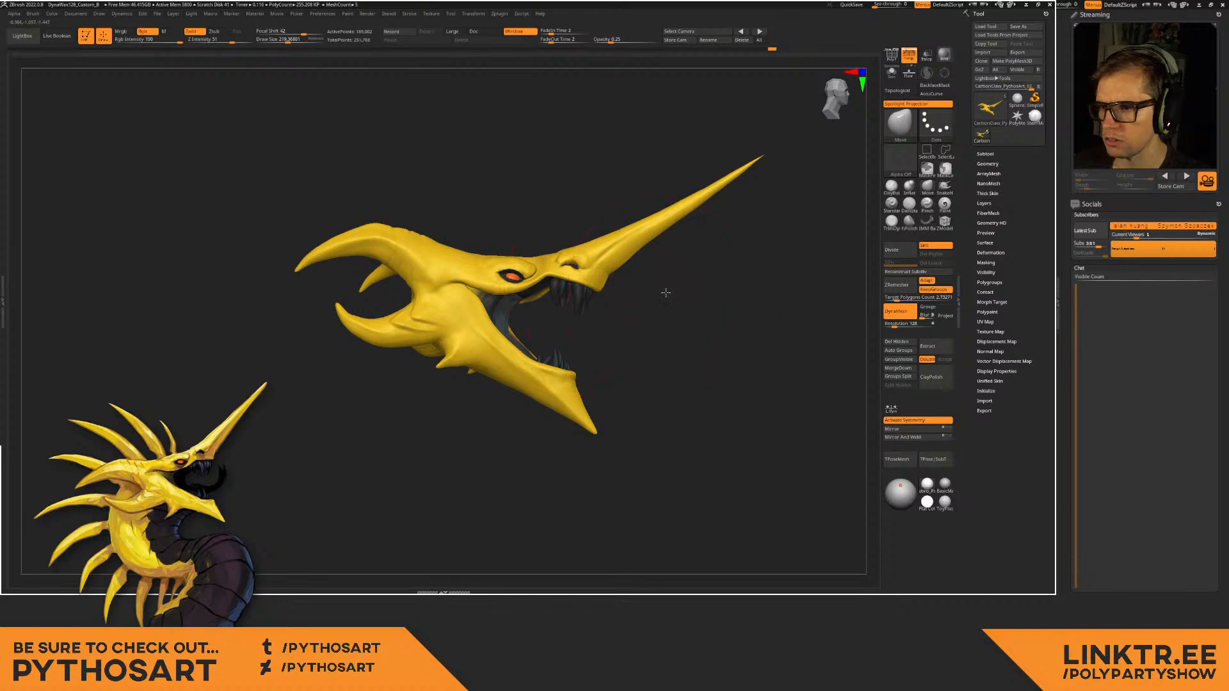
left_click_drag(666, 293, 654, 286)
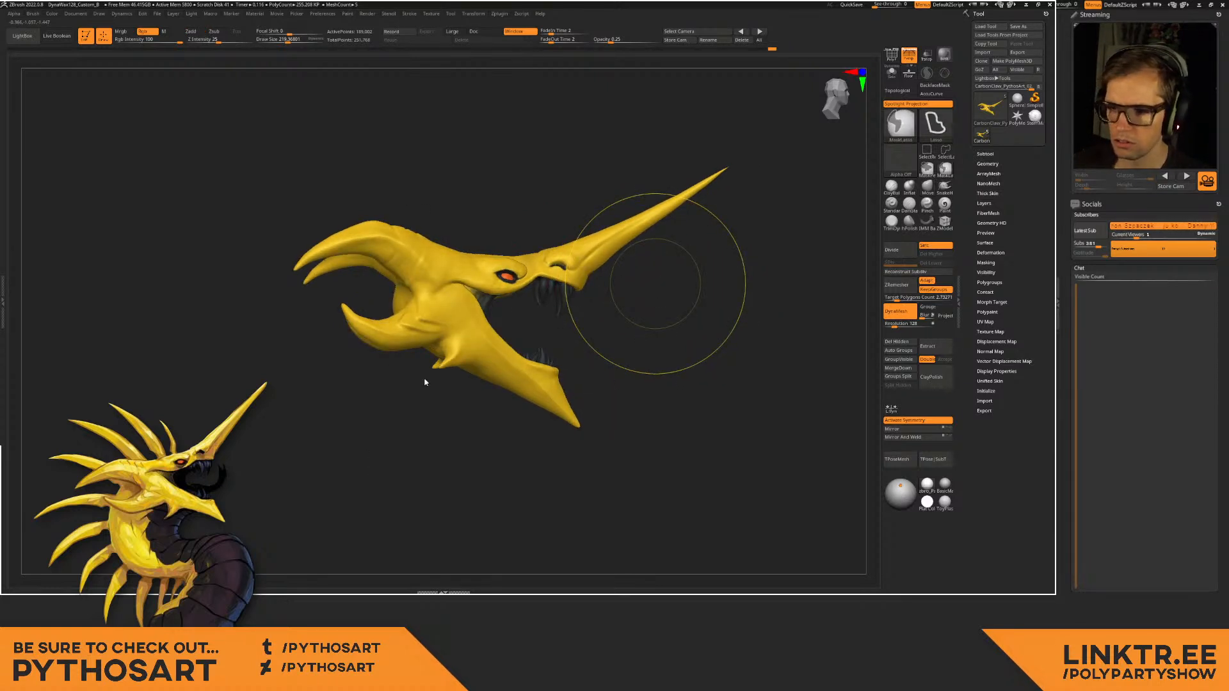
left_click_drag(578, 343, 649, 273)
left_click(898, 285)
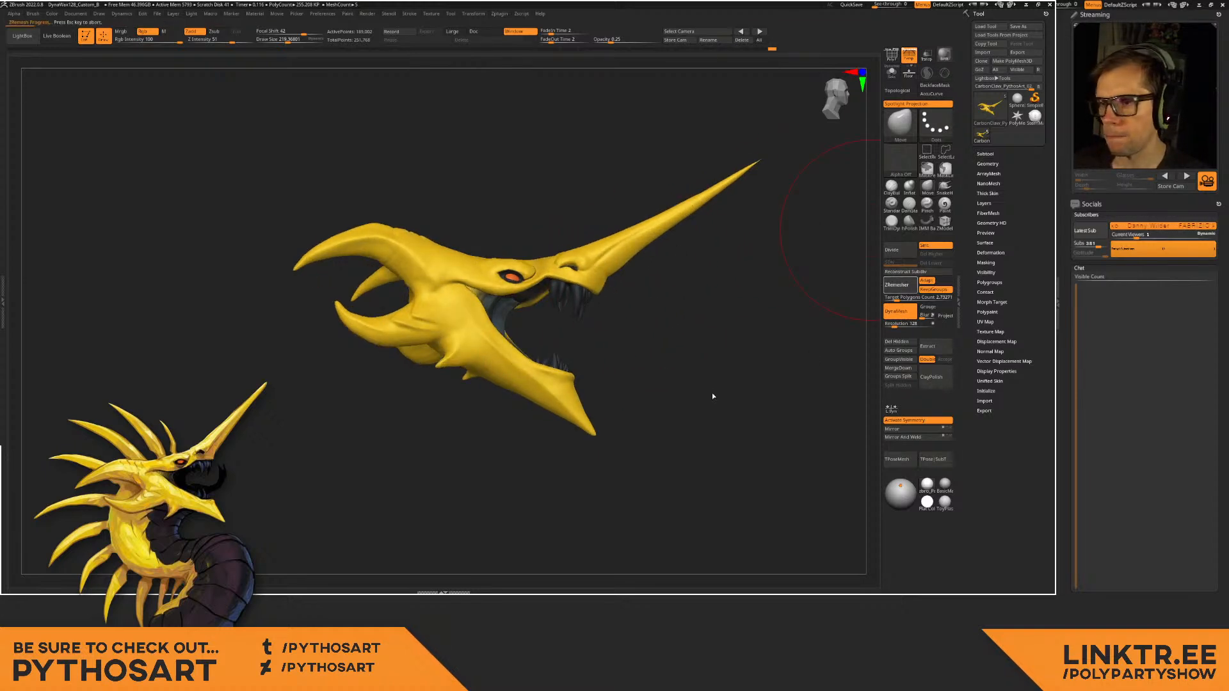
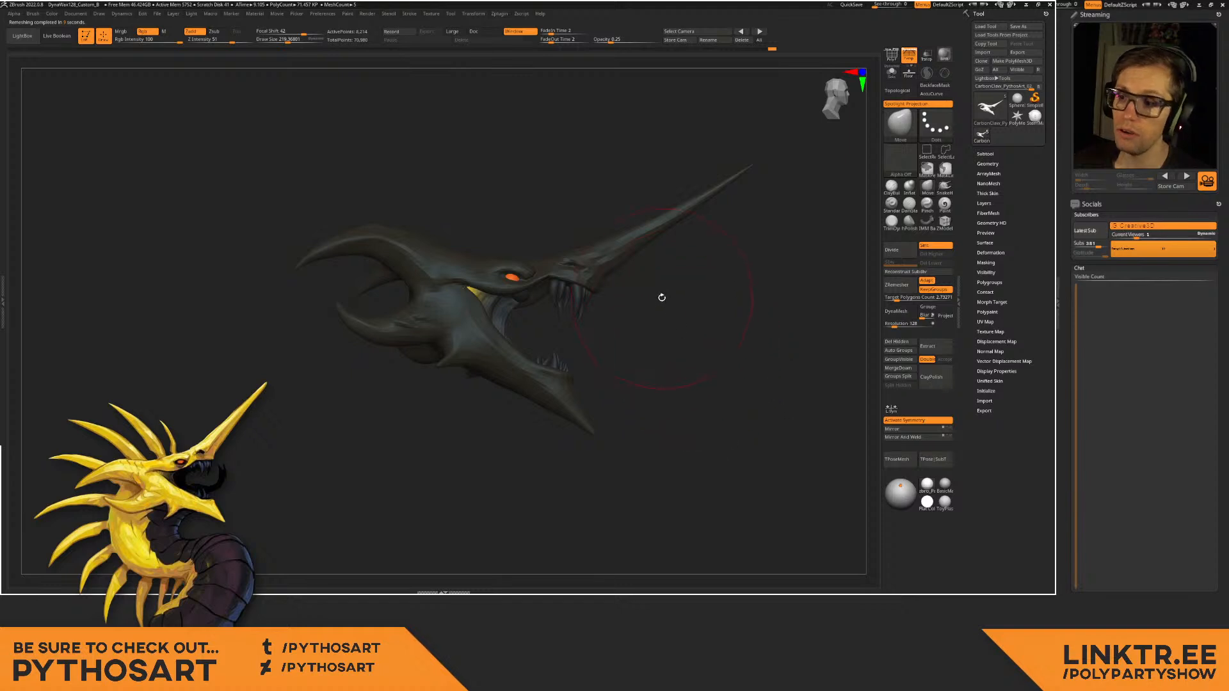
Subdivide the remeshed head twice.
mouse_move(662, 298)
left_mouse_down()
mouse_move(648, 340)
mouse_move(575, 354)
mouse_move(629, 329)
mouse_move(653, 340)
mouse_move(641, 401)
left_mouse_up()
key("shift+f")
key("ctrl+d")
key("ctrl+d")
Fill the whole darkened head mesh with solid yellow.
left_click_drag(531, 353, 521, 428, "alt")
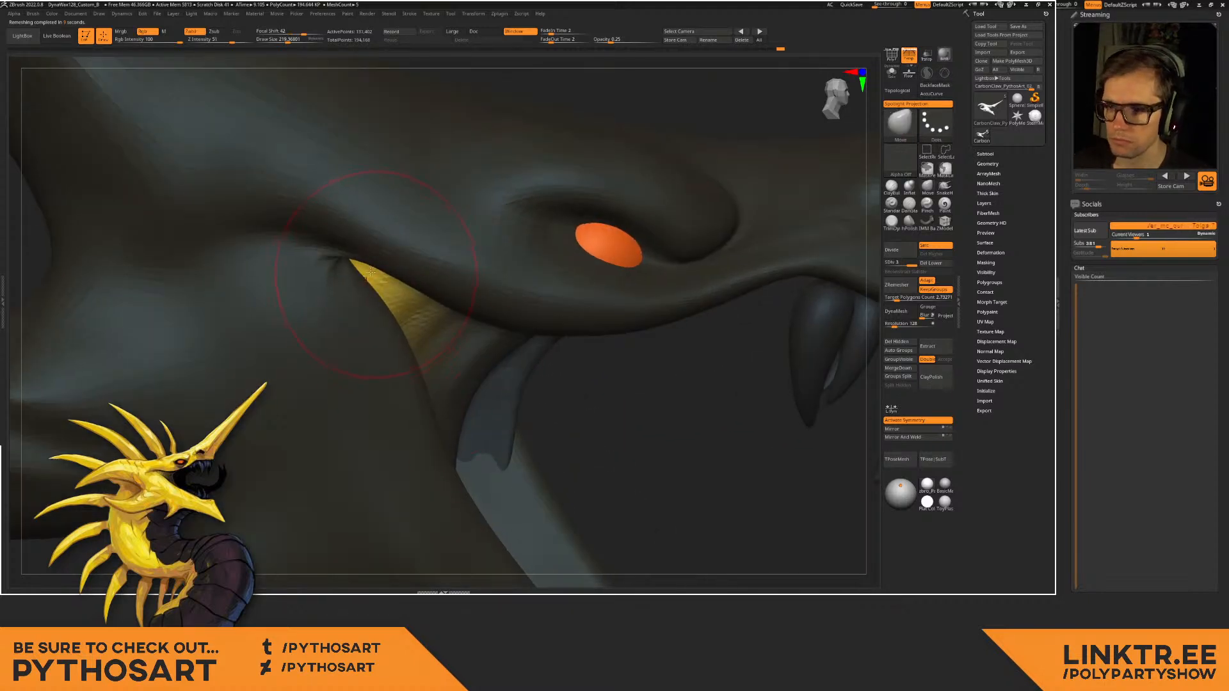
key("ctrl+i")
key("f")
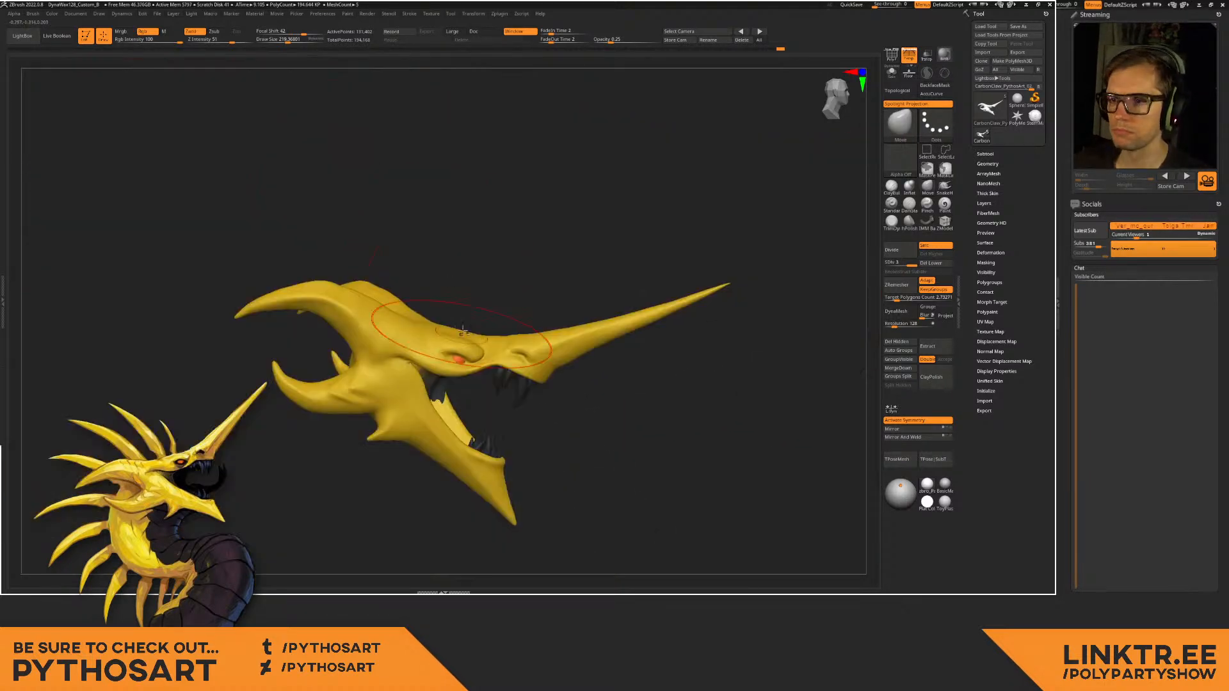
left_click_drag(475, 310, 493, 274, "alt")
key("shift+c")
left_click(482, 366)
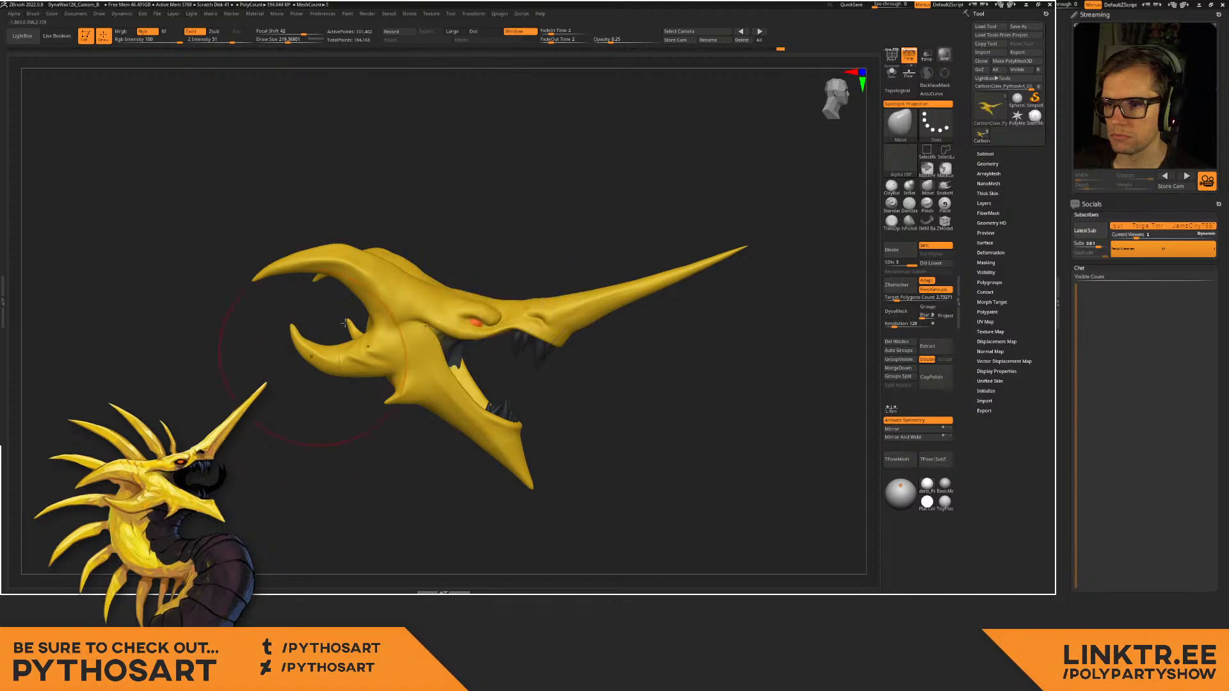
Paint a dark rim inside the eye socket around the orange eye with the Paint brush.
left_click_drag(307, 349, 484, 311, "alt")
right_click_drag(484, 312, 483, 336, "ctrl")
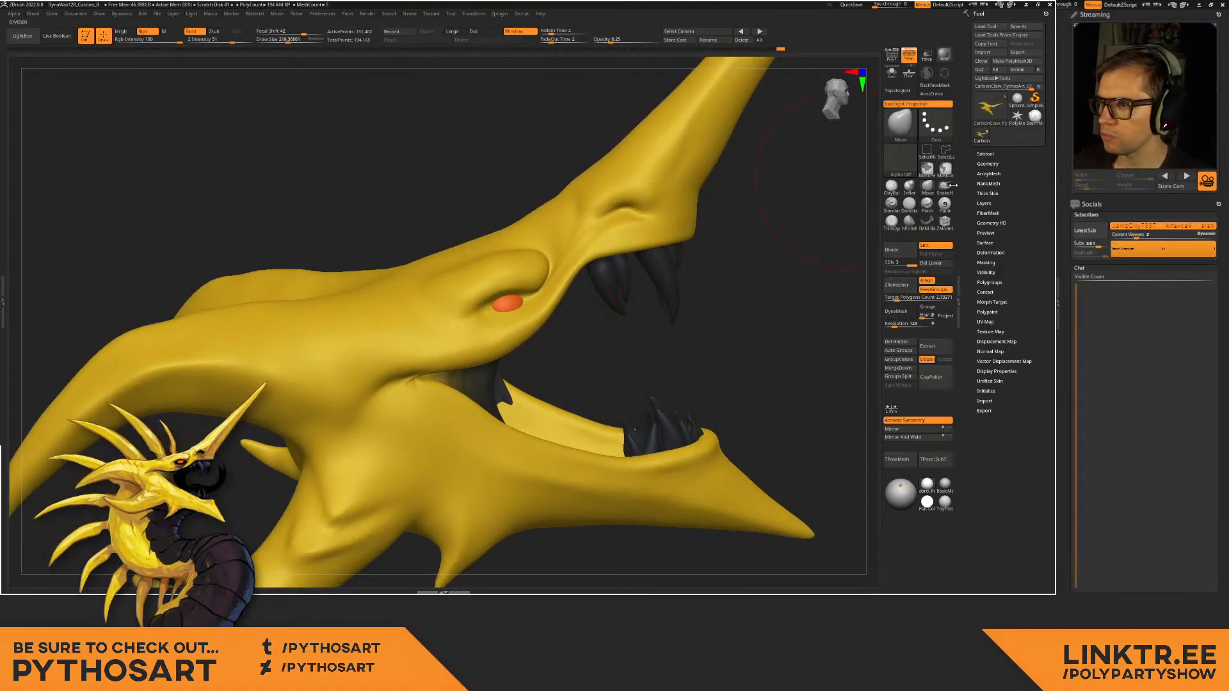
left_click(946, 206)
key("s")
left_click_drag(484, 311, 466, 311)
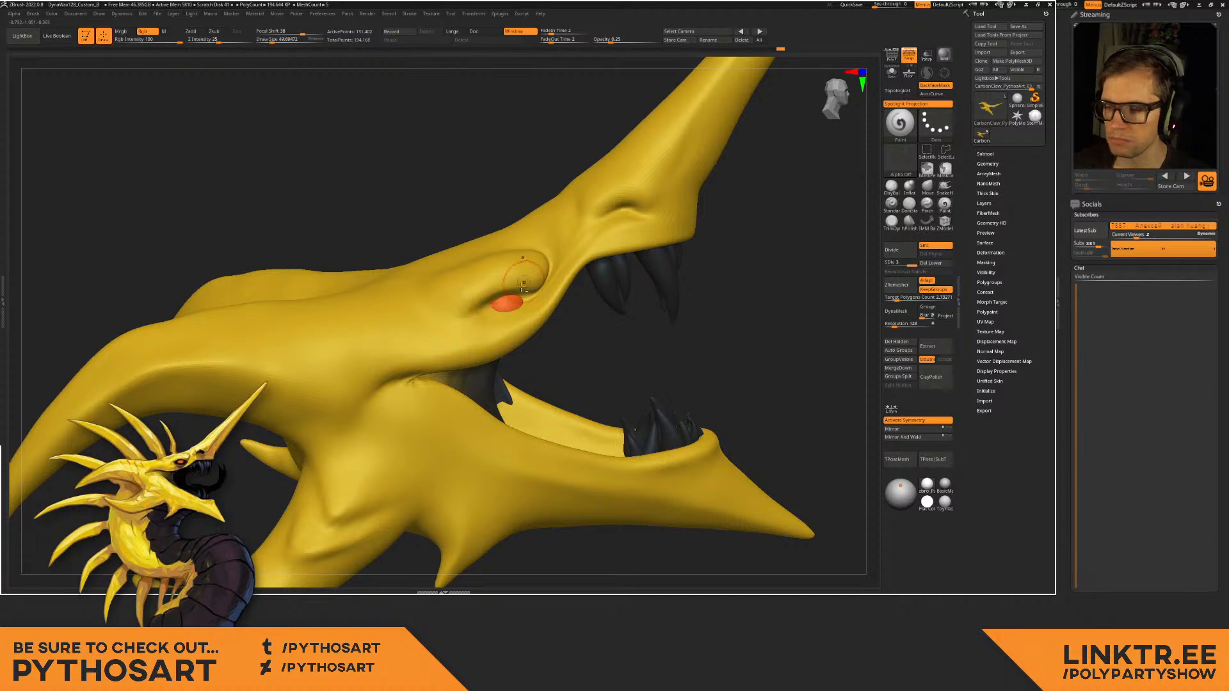
right_click_drag(481, 298, 488, 329, "ctrl")
key("s")
mouse_move(477, 337)
left_mouse_down()
mouse_move(470, 327)
mouse_move(527, 306)
left_mouse_up()
Refine the dark eye rim with a smaller brush, filling the front and rear corners and the lower lid.
key("s")
key("s")
key("space")
key("s")
key("s")
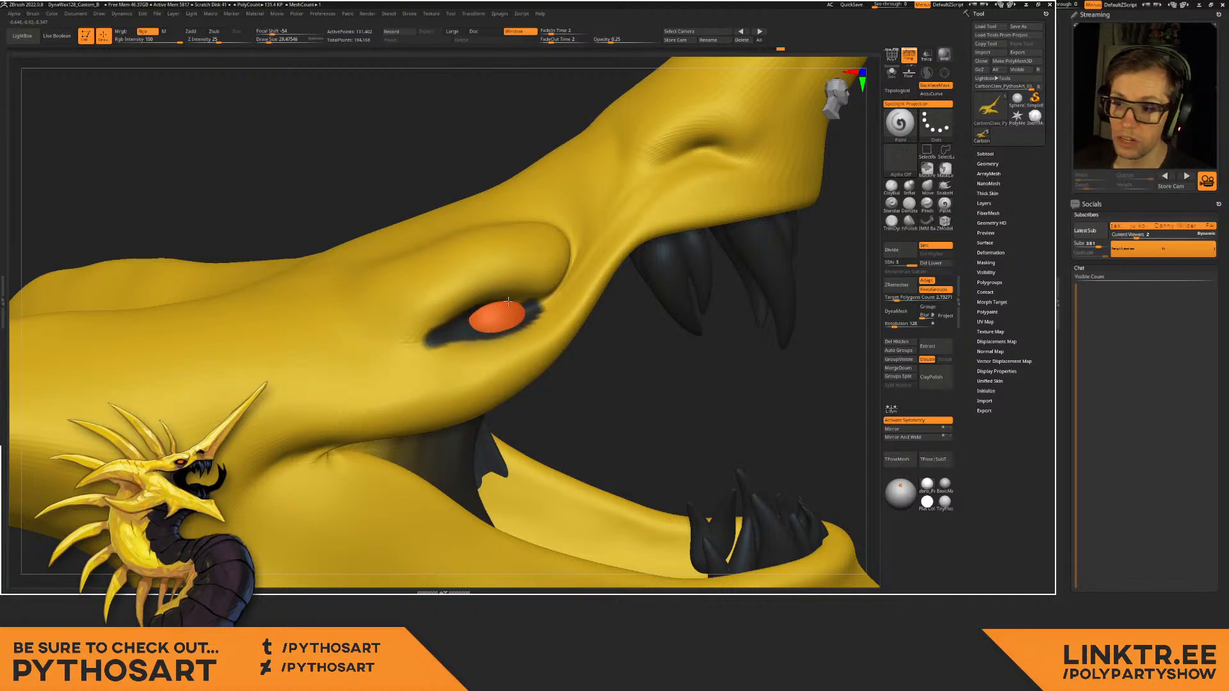
left_click_drag(535, 300, 541, 303)
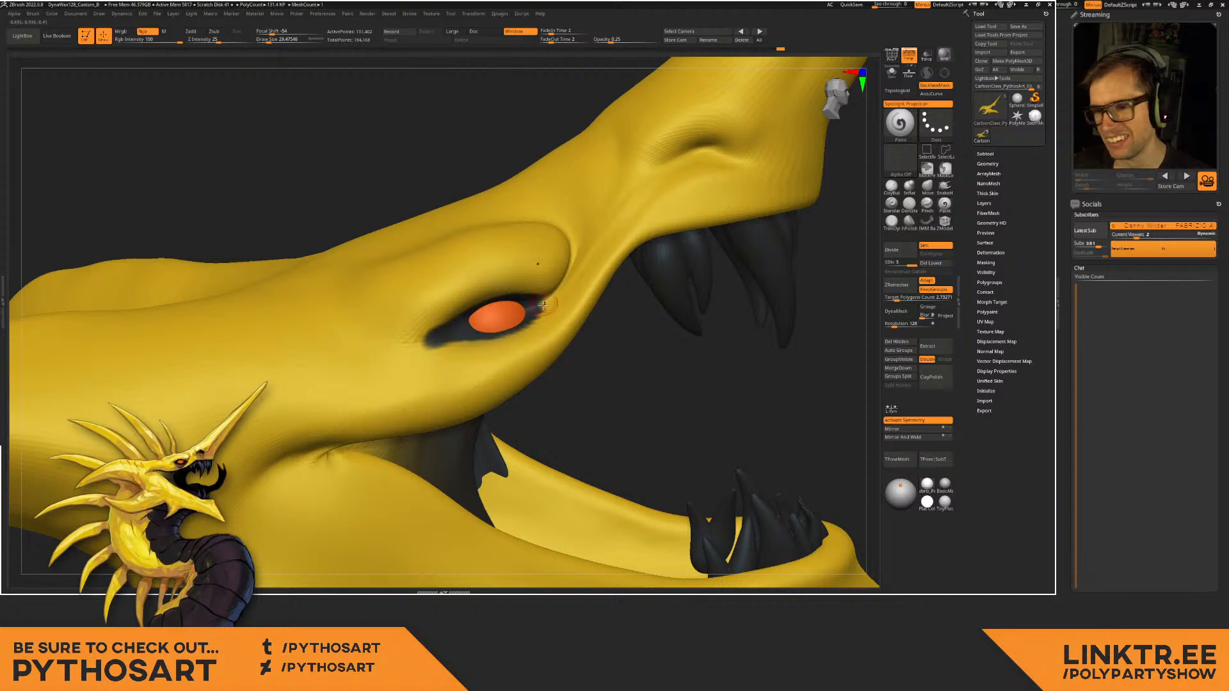
mouse_move(426, 340)
right_mouse_down()
mouse_move(233, 379)
mouse_move(439, 344)
right_mouse_up()
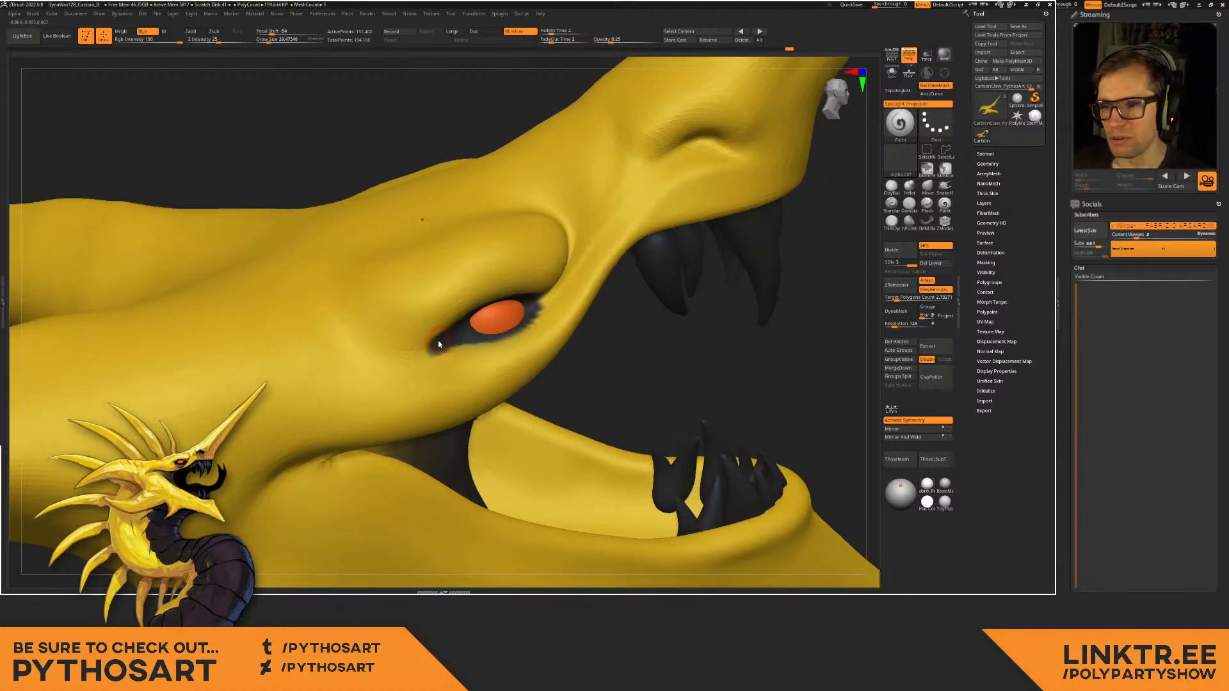
left_click_drag(458, 350, 493, 336)
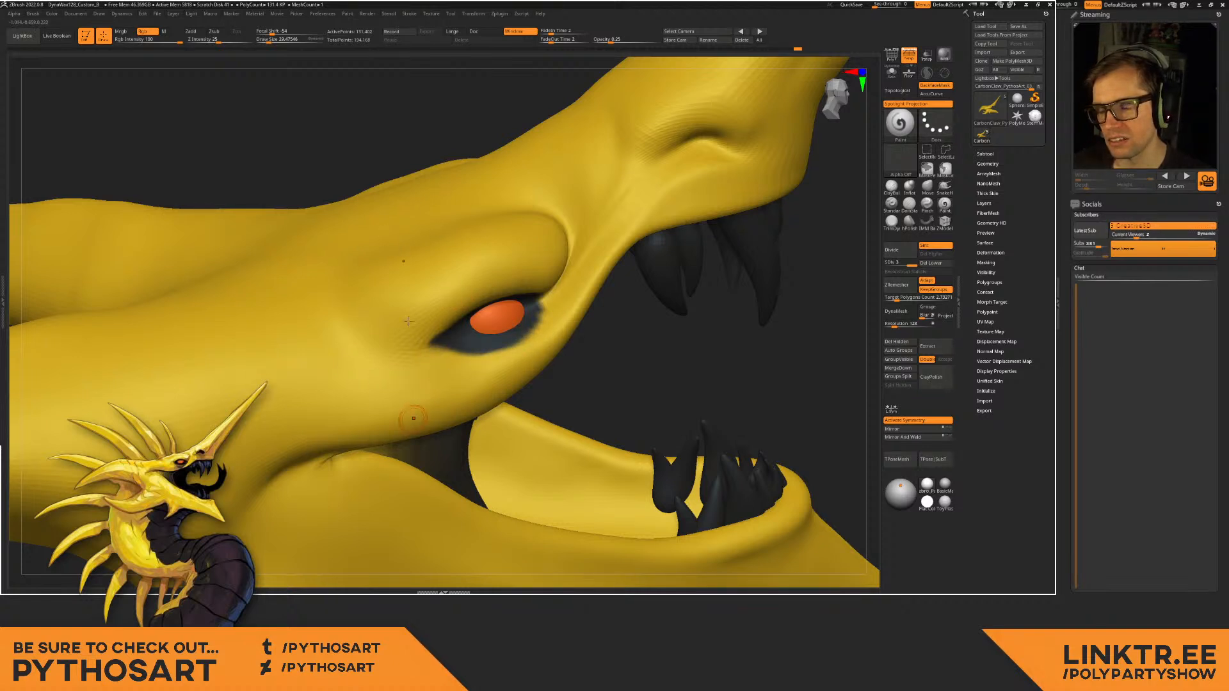
Paint the inner side of the upper jaw and the palate around the upper teeth dark.
right_click_drag(409, 321, 416, 256, "ctrl")
mouse_move(537, 320)
right_mouse_down()
mouse_move(459, 294)
mouse_move(487, 288)
mouse_move(523, 249)
mouse_move(431, 333)
right_mouse_up()
key("s")
mouse_move(436, 333)
left_mouse_down()
mouse_move(448, 345)
mouse_move(390, 359)
mouse_move(391, 269)
mouse_move(375, 306)
left_mouse_up()
right_click_drag(375, 306, 405, 339)
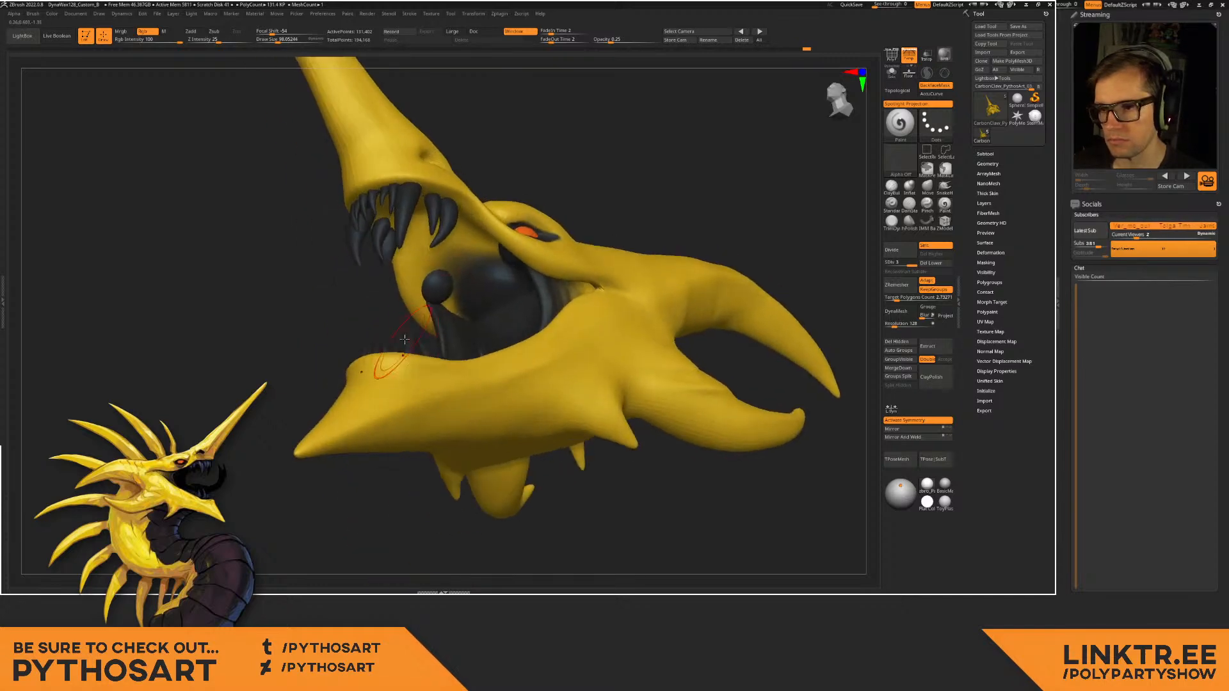
mouse_move(459, 297)
left_mouse_down()
mouse_move(423, 230)
mouse_move(474, 253)
left_mouse_up()
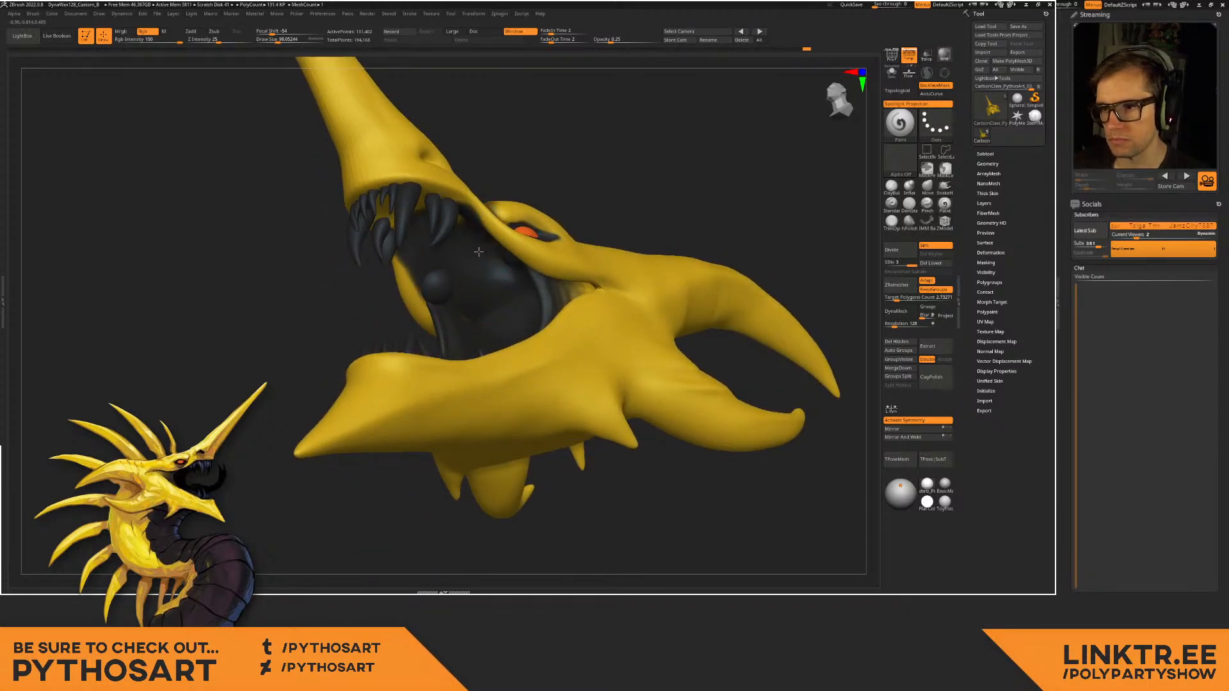
mouse_move(479, 252)
right_mouse_down()
mouse_move(412, 415)
mouse_move(458, 346)
right_mouse_up()
right_click_drag(446, 389, 430, 266)
left_click_drag(431, 265, 367, 249)
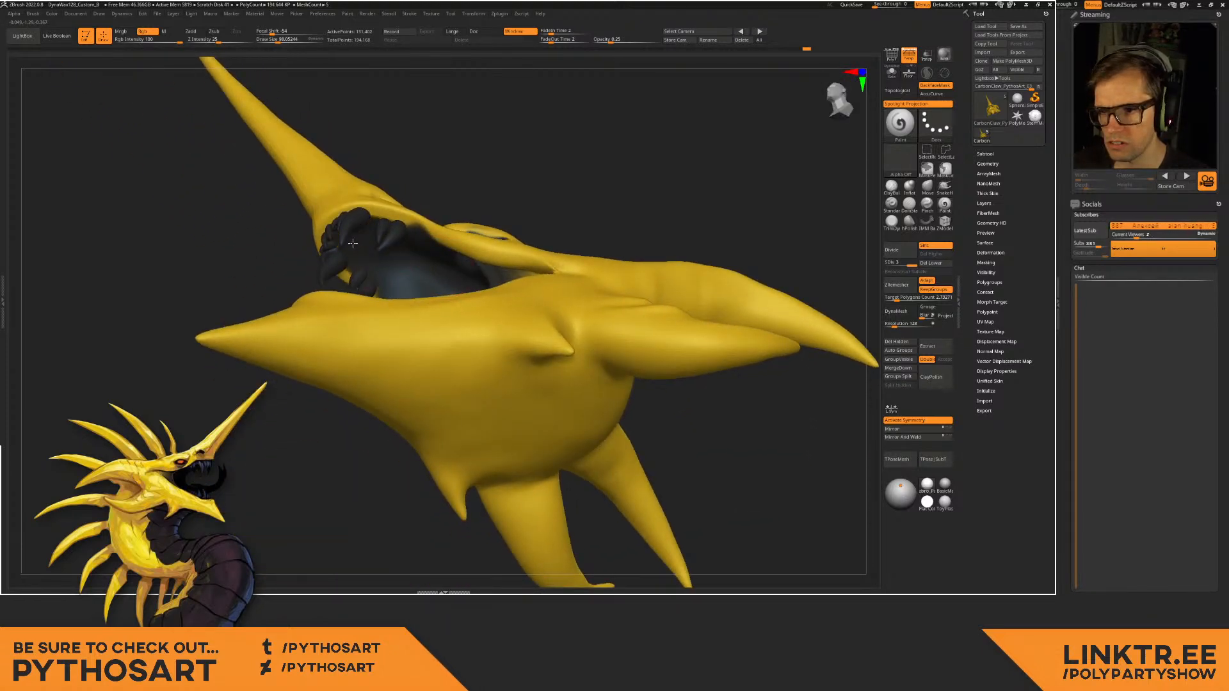
right_click_drag(404, 263, 382, 286)
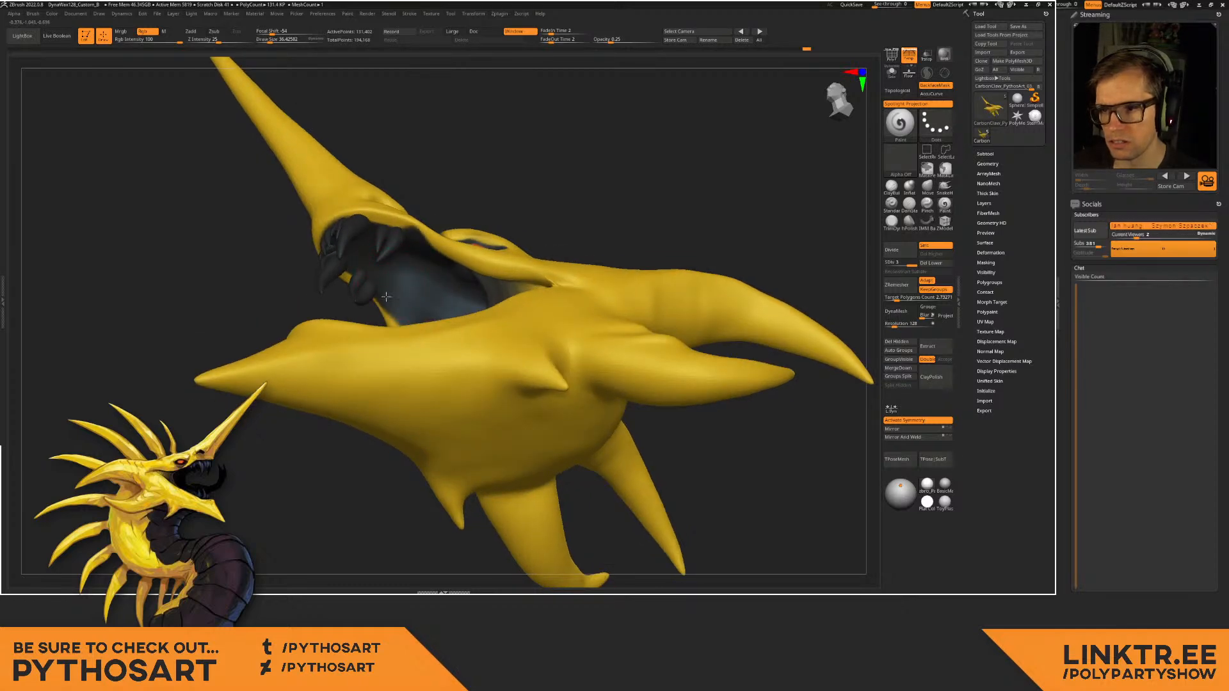
Darken the remaining yellow areas along the mouth's inner side walls with a smaller brush.
mouse_move(409, 310)
right_mouse_down()
mouse_move(395, 329)
mouse_move(490, 355)
mouse_move(484, 320)
mouse_move(410, 330)
right_mouse_up()
key("s")
mouse_move(406, 335)
left_mouse_down()
mouse_move(474, 311)
mouse_move(476, 288)
mouse_move(411, 317)
left_mouse_up()
right_click_drag(412, 317, 451, 280)
right_click_drag(450, 280, 440, 311, "ctrl")
key("s")
left_click_drag(425, 314, 440, 281)
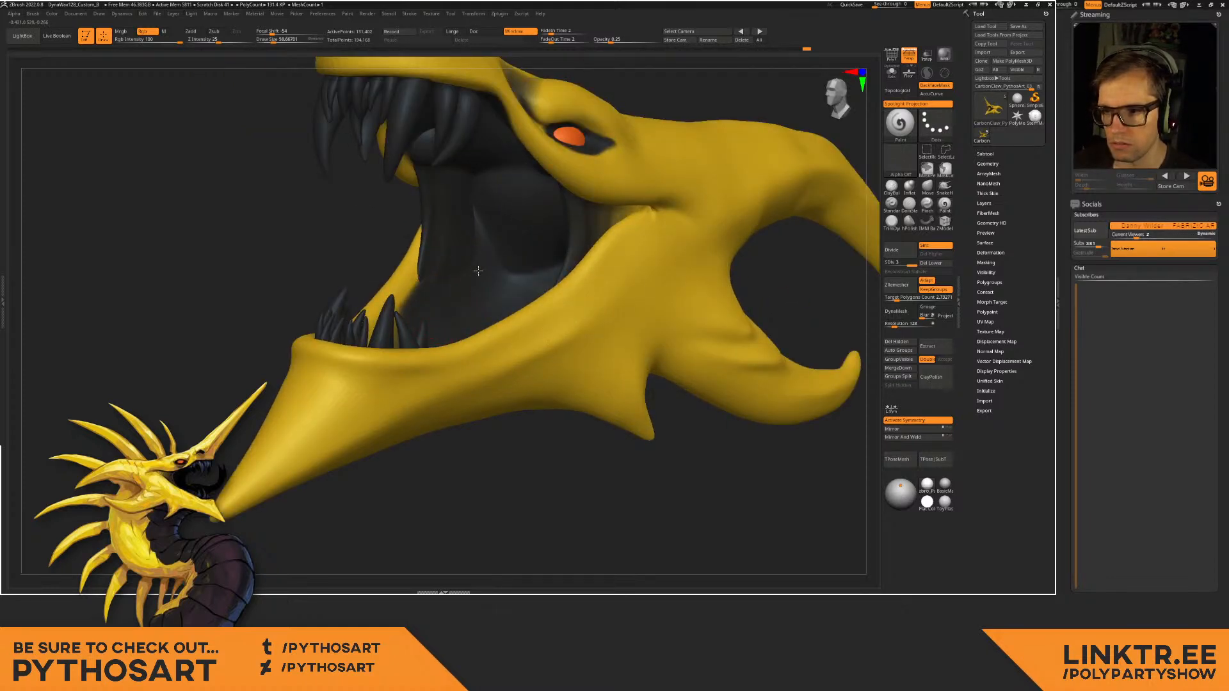
Paint the inside of the lower jaw dark, forward to the lower front teeth.
right_click_drag(478, 270, 397, 321)
mouse_move(422, 295)
left_mouse_down()
mouse_move(336, 384)
mouse_move(363, 385)
left_mouse_up()
mouse_move(364, 385)
right_mouse_down()
mouse_move(384, 397)
mouse_move(378, 414)
mouse_move(398, 409)
right_mouse_up()
left_click_drag(394, 409, 277, 435)
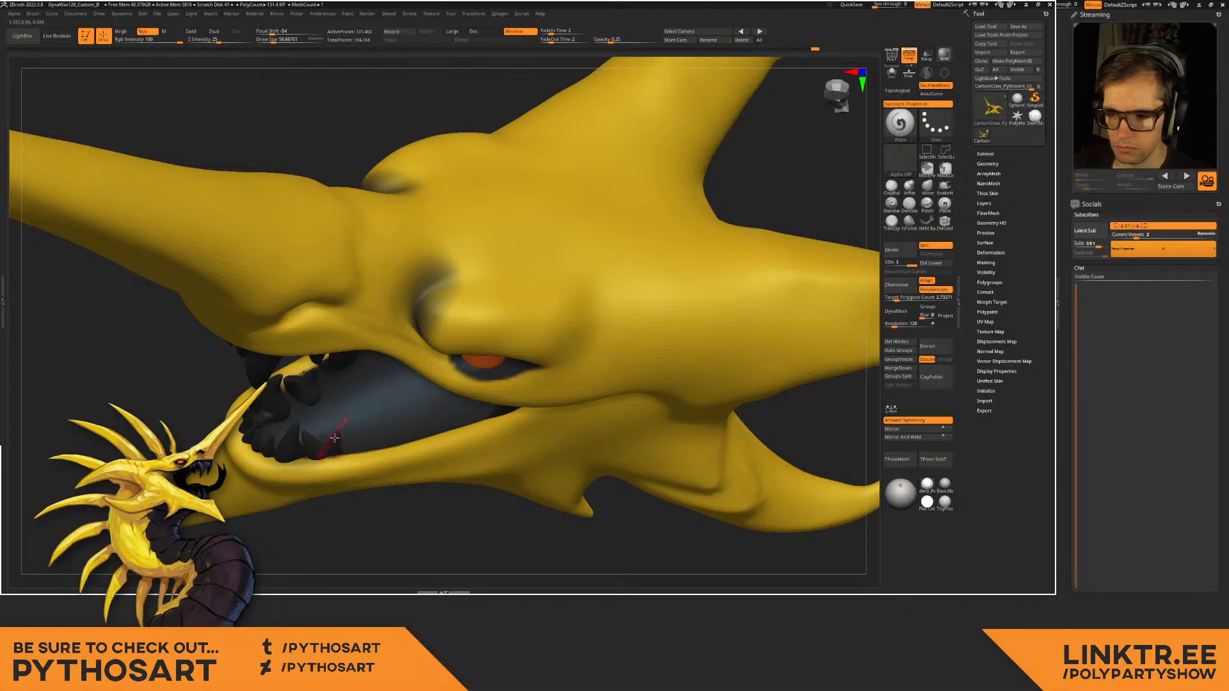
Paint the dark smudges on the brows back to yellow.
right_click_drag(334, 438, 310, 353)
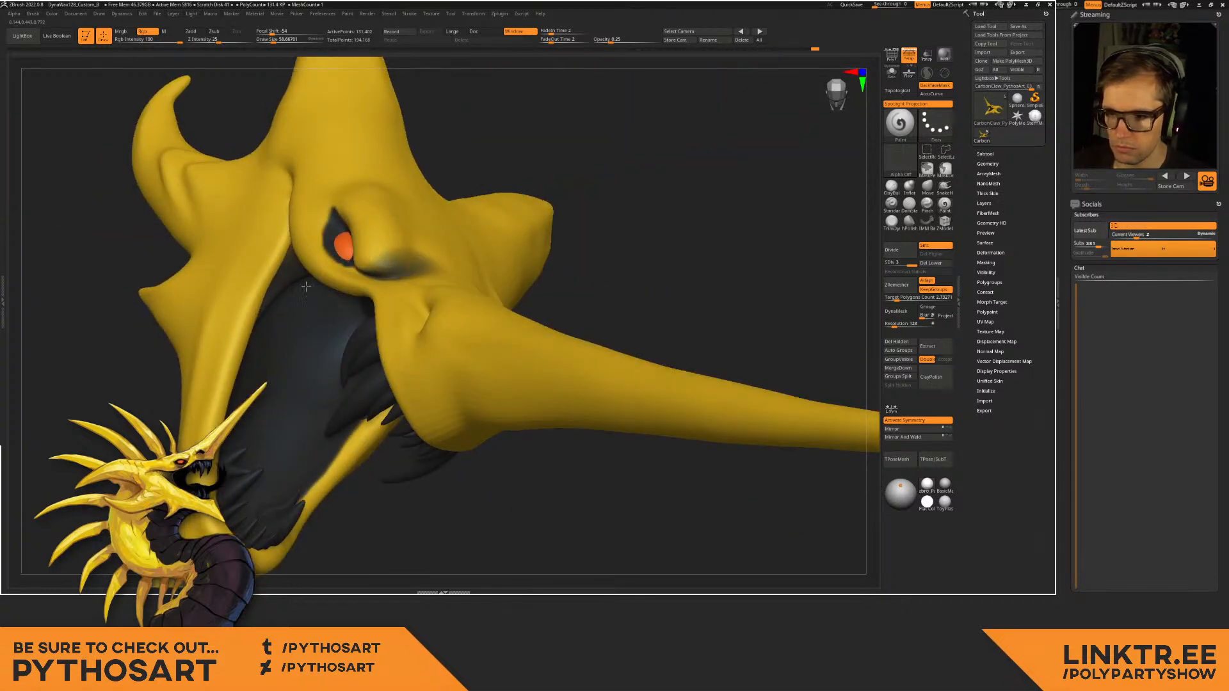
right_click_drag(305, 287, 390, 317)
mouse_move(390, 316)
left_mouse_down()
mouse_move(359, 300)
mouse_move(338, 314)
left_mouse_up()
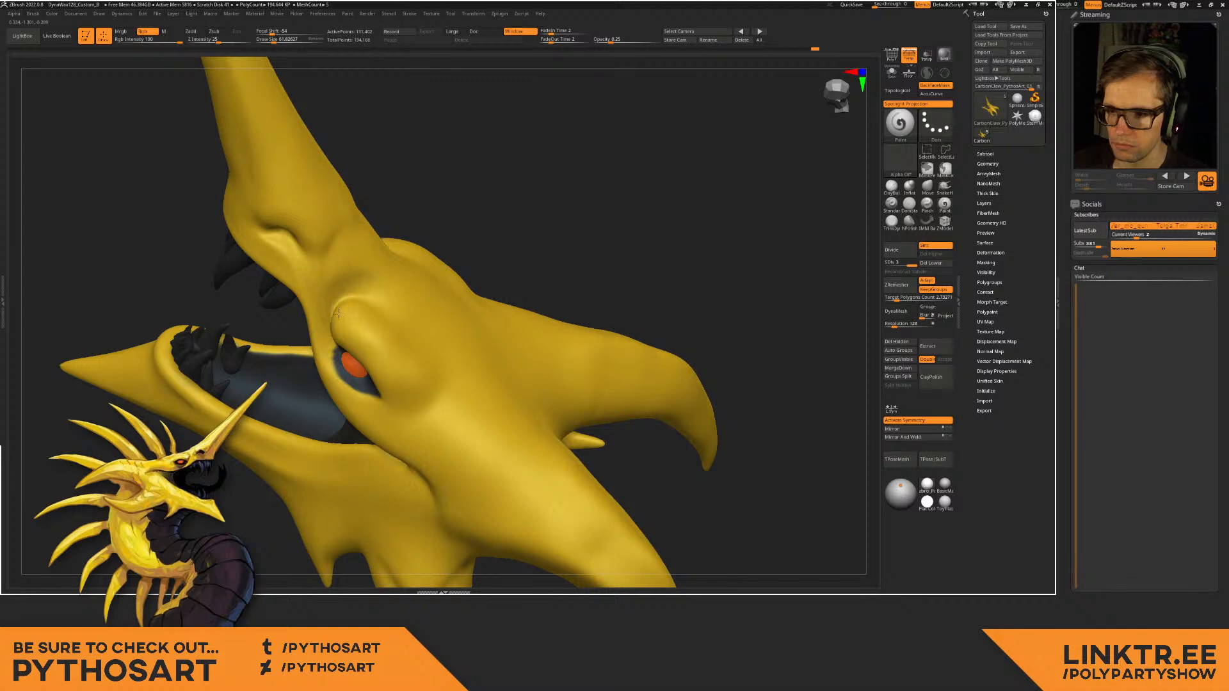
Clean up the paint edge between the yellow upper lip and the dark gum beside the side teeth.
mouse_move(338, 305)
right_mouse_down()
mouse_move(470, 330)
mouse_move(462, 320)
mouse_move(457, 365)
mouse_move(416, 333)
right_mouse_up()
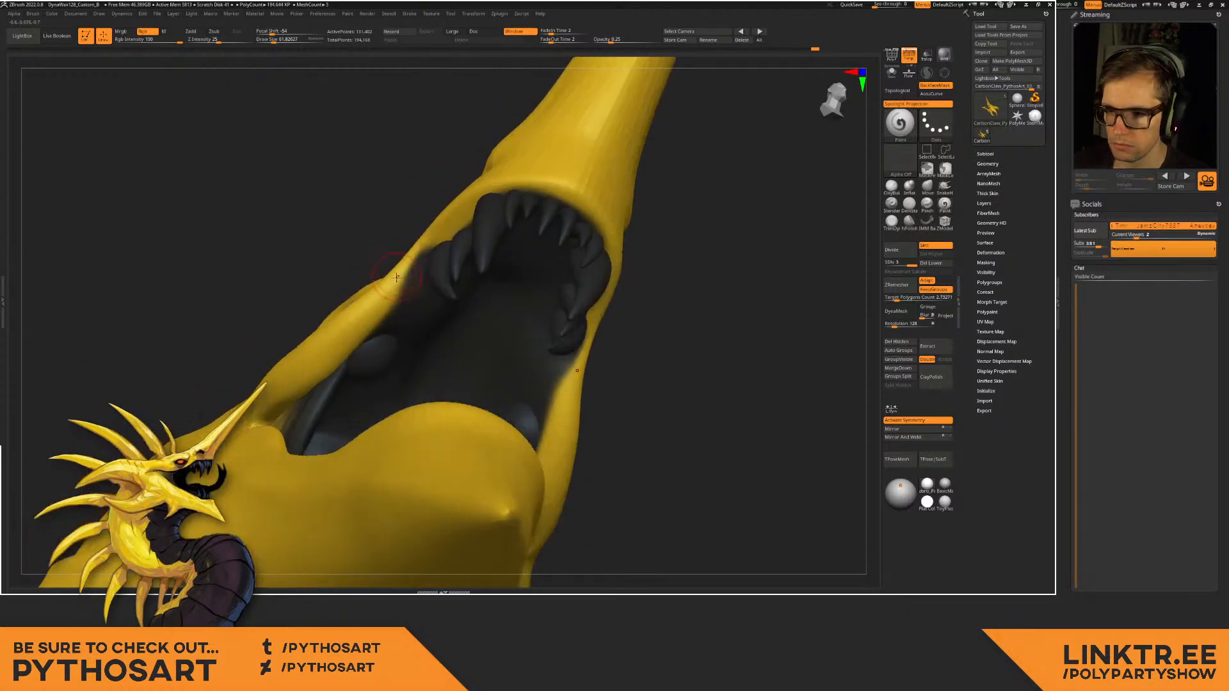
key("s")
left_click_drag(400, 280, 402, 280)
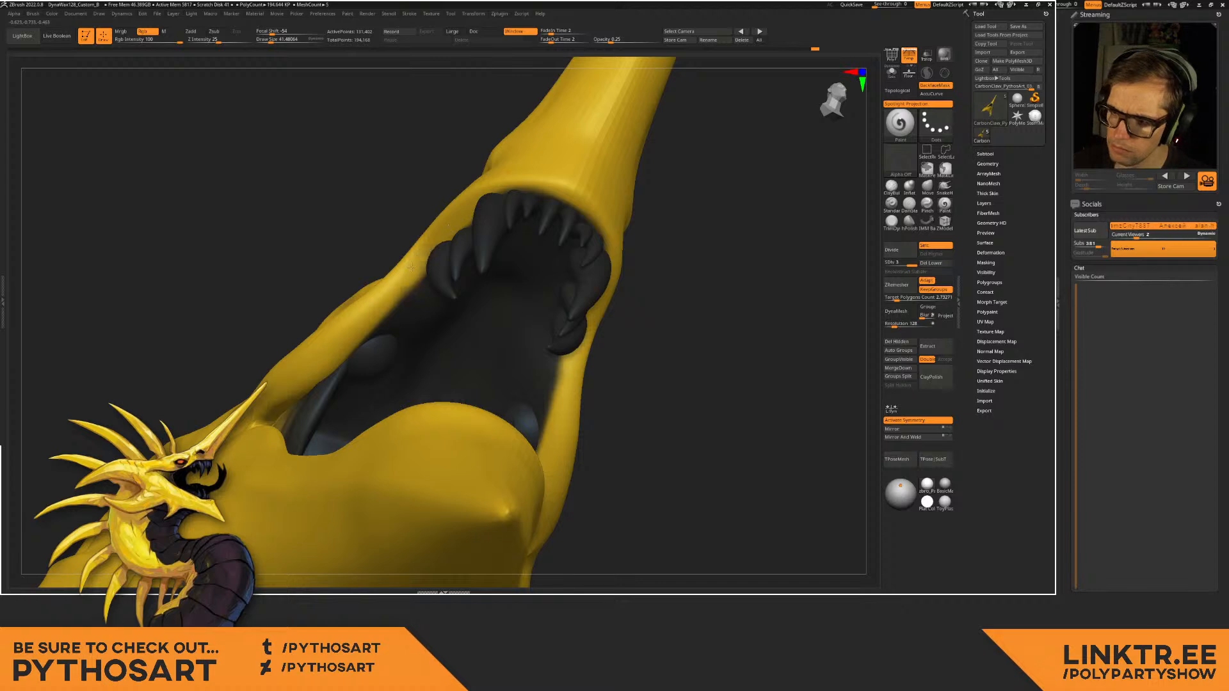
right_click_drag(458, 299, 403, 423, "ctrl")
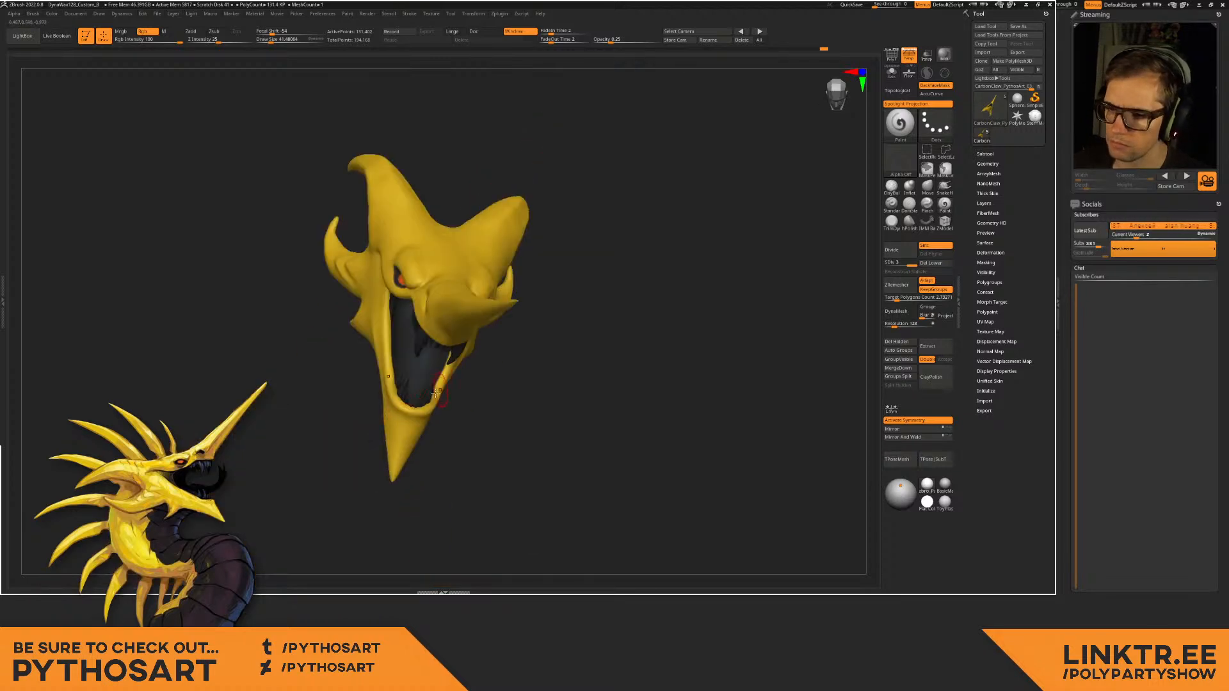
right_click_drag(477, 410, 401, 334)
mouse_move(399, 397)
right_mouse_down("ctrl")
mouse_move(383, 330)
mouse_move(427, 329)
mouse_move(356, 416)
mouse_move(434, 368)
mouse_move(504, 372)
right_mouse_up("ctrl")
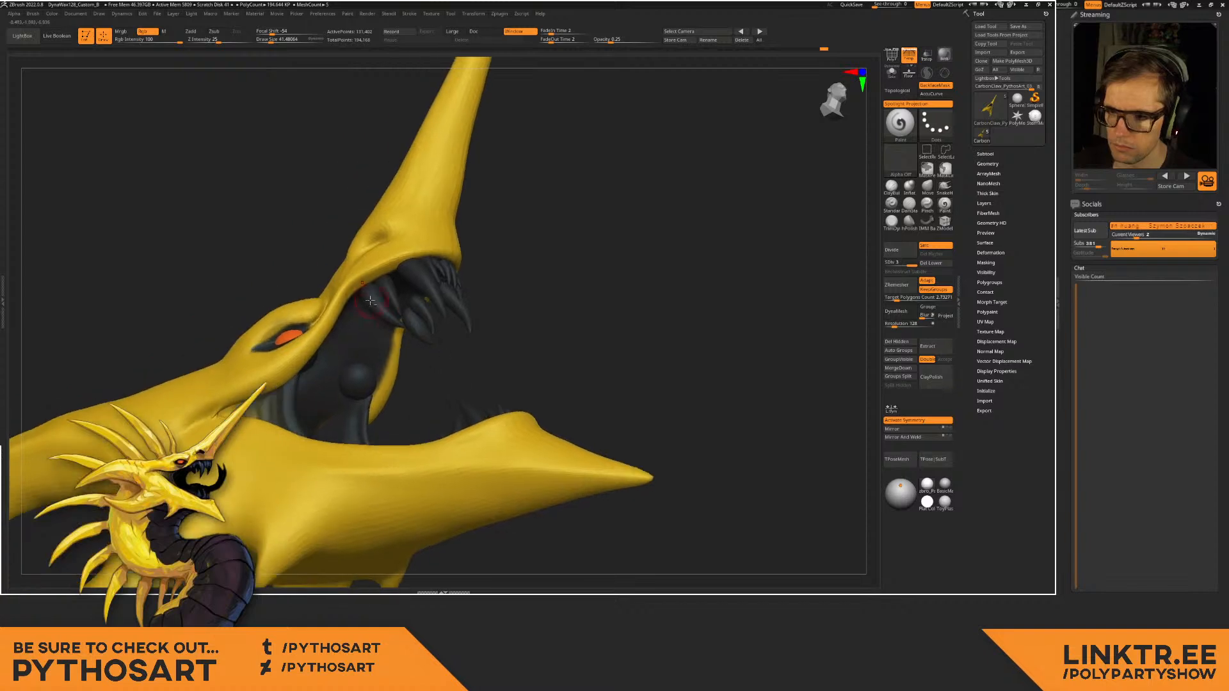
Select the upper teeth subtool and adjust the side teeth against the gum with the Move brush.
left_click(413, 314, "alt")
left_click(928, 187)
right_click_drag(544, 301, 419, 307)
right_click_drag(420, 307, 418, 355, "ctrl")
key("s")
mouse_move(418, 355)
left_mouse_down()
mouse_move(438, 356)
mouse_move(420, 307)
left_mouse_up()
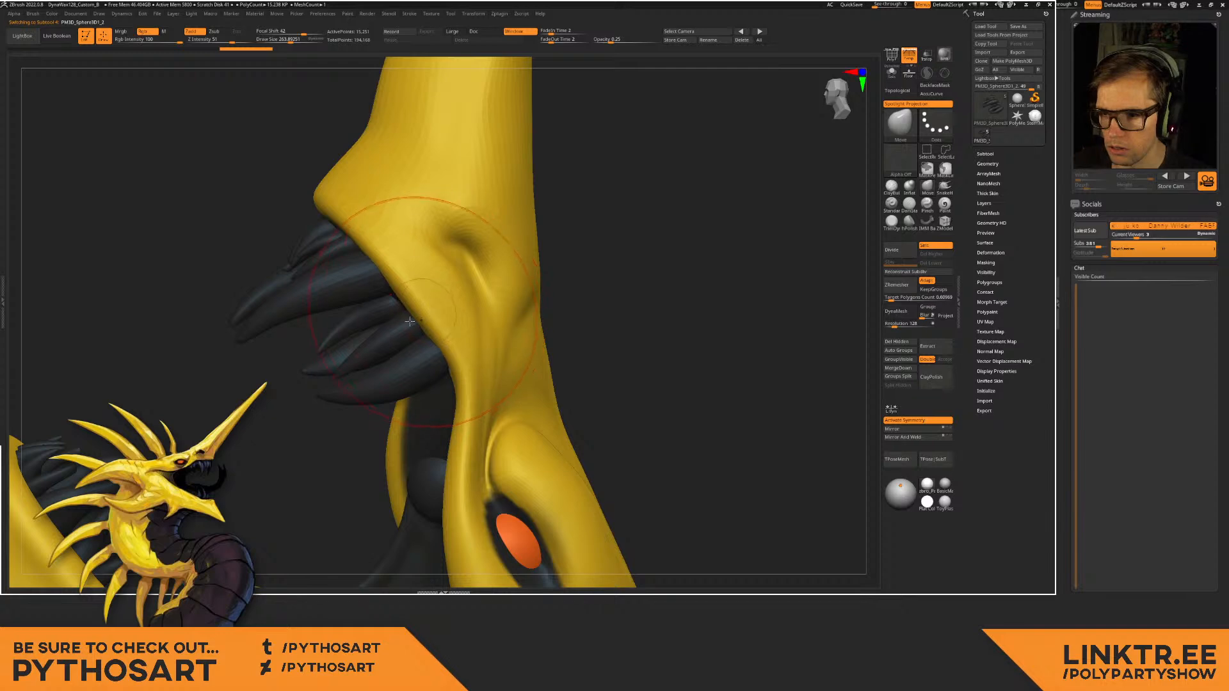
mouse_move(340, 330)
right_mouse_down()
mouse_move(469, 325)
mouse_move(299, 346)
right_mouse_up()
key("s")
left_click_drag(344, 364, 327, 352)
key("s")
left_click_drag(324, 347, 336, 345)
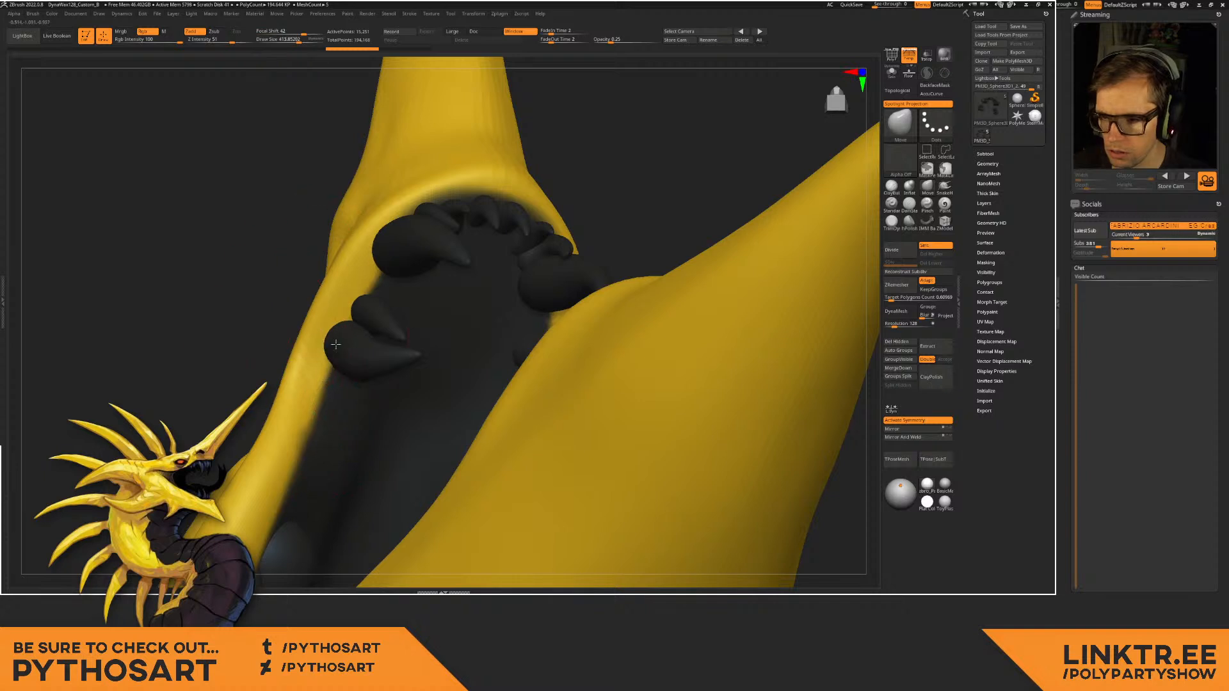
Select the head mesh and reshape the upper lip and gum around the upper teeth with the Move brush.
left_click(344, 406, "alt")
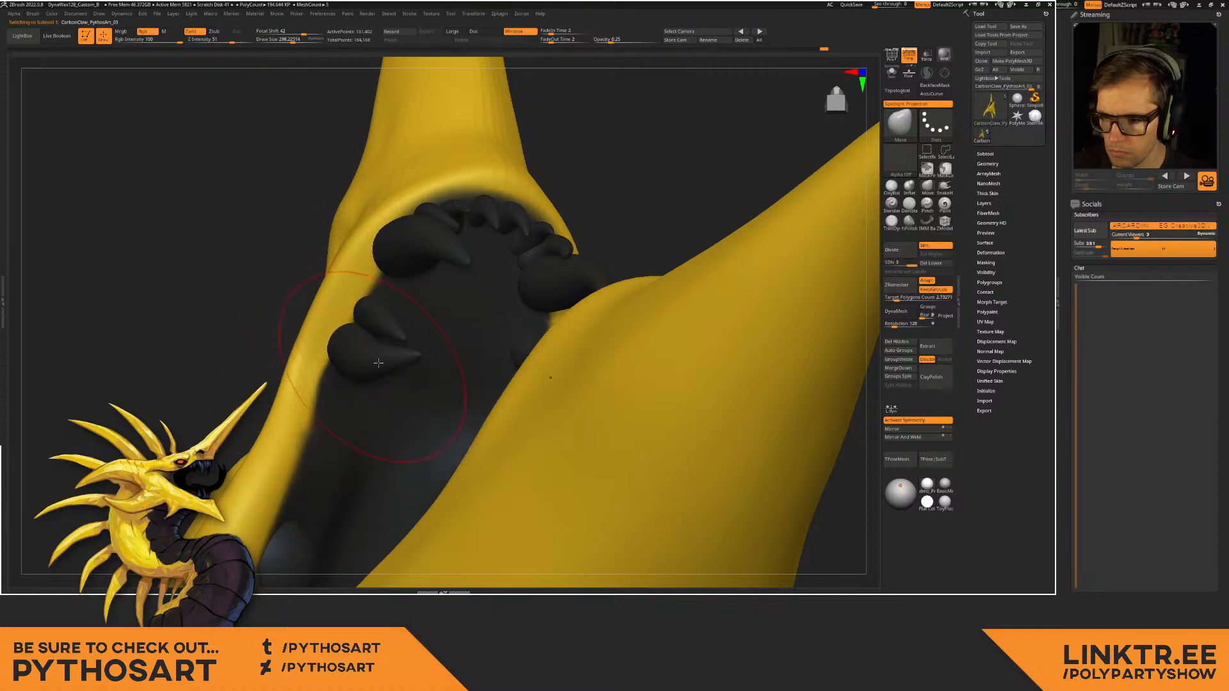
left_click_drag(406, 317, 391, 304)
mouse_move(406, 322)
right_mouse_down()
mouse_move(362, 400)
mouse_move(359, 345)
right_mouse_up()
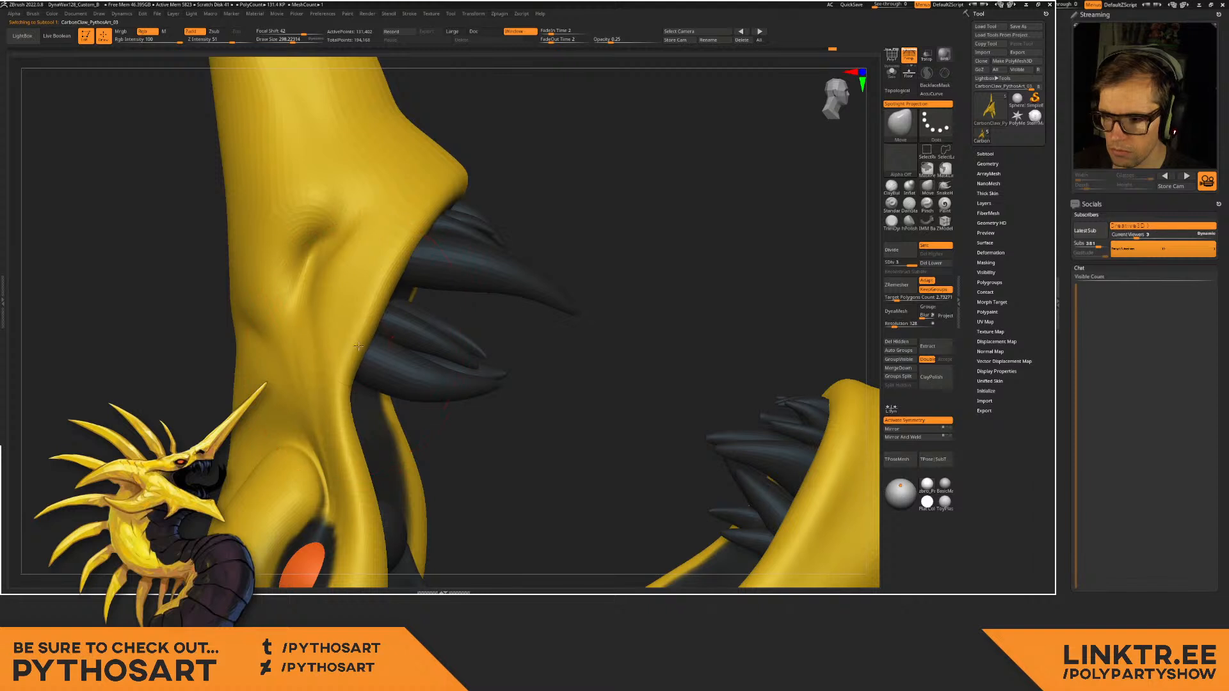
key("s")
left_click_drag(425, 238, 427, 239)
key("ctrl+z")
right_click_drag(424, 252, 407, 246)
key("s")
mouse_move(413, 249)
left_mouse_down()
mouse_move(431, 269)
mouse_move(442, 252)
left_mouse_up()
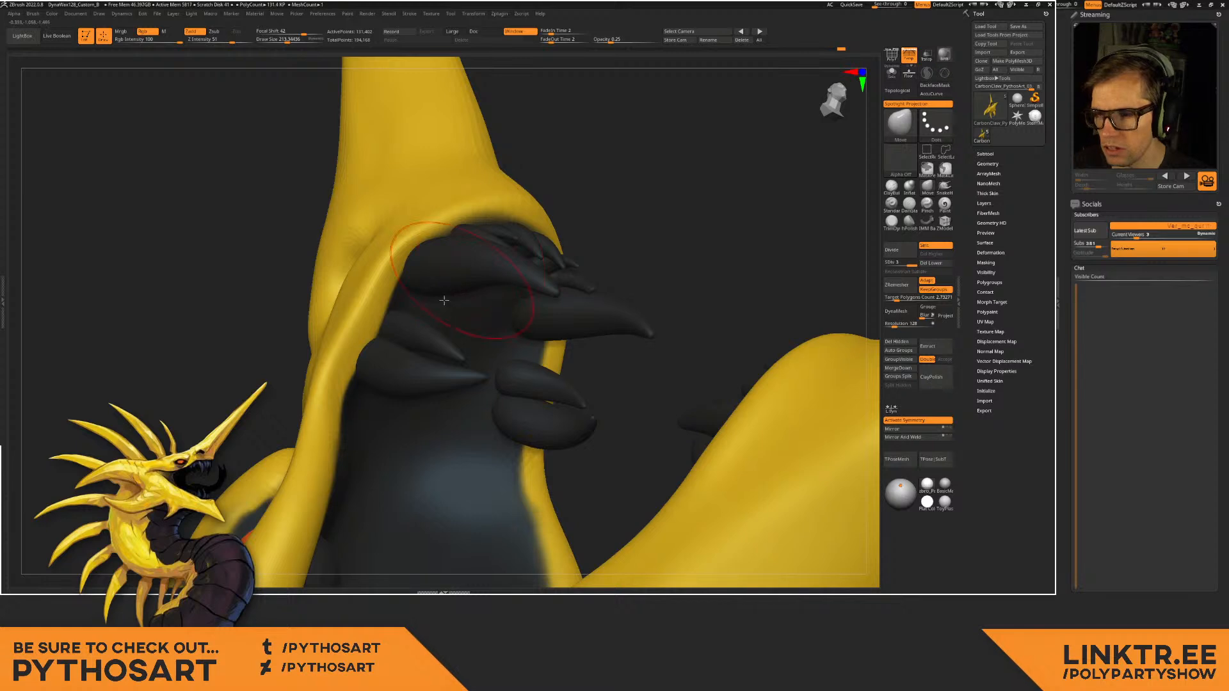
Isolate the head to inspect the upper gum without teeth, then restore visibility set V1 and all parts.
right_click_drag(444, 300, 474, 301)
left_click(891, 73)
left_click(985, 154)
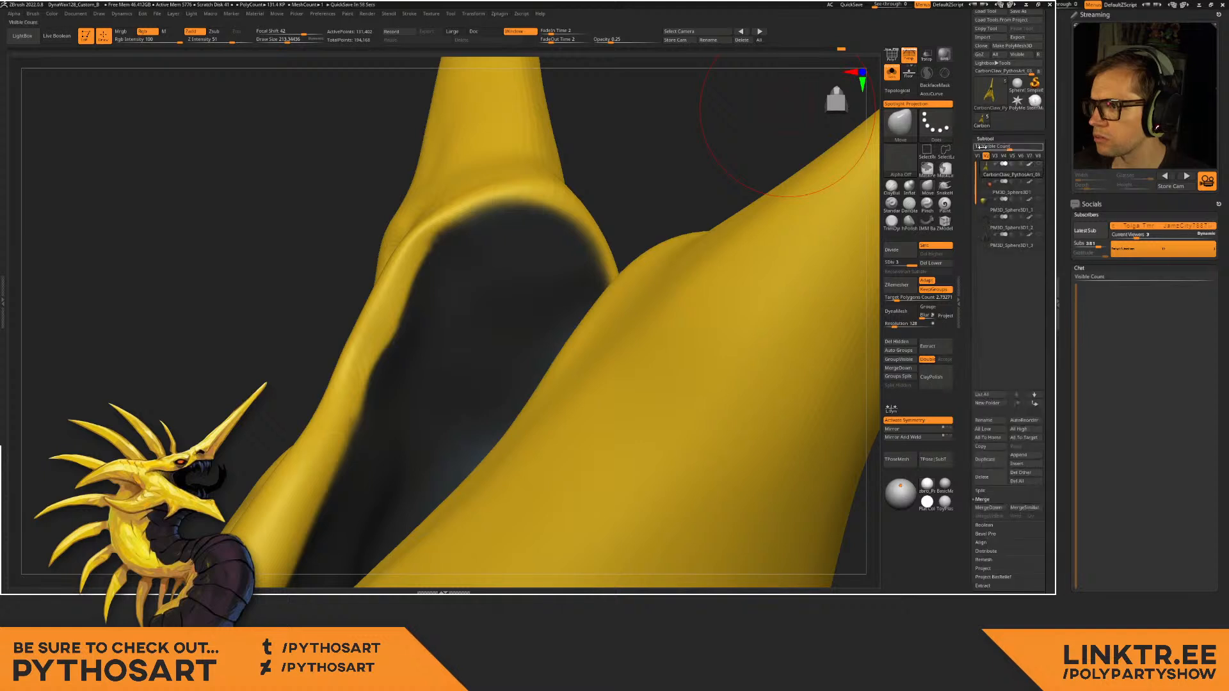
left_click(978, 156)
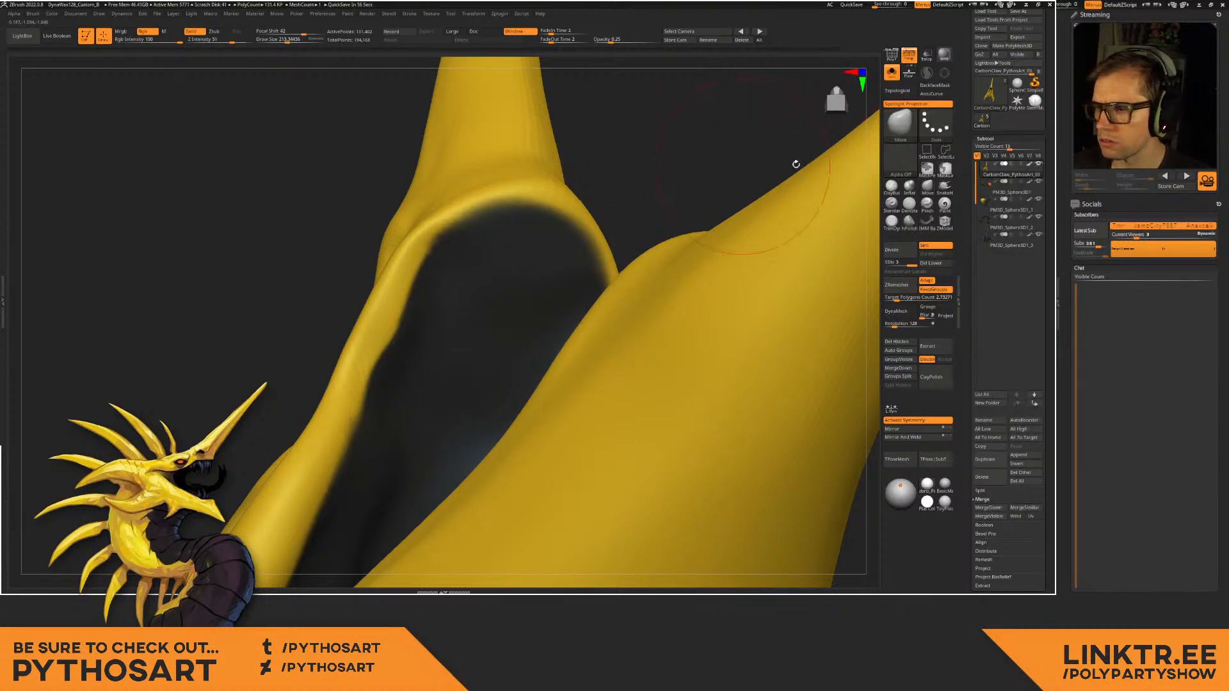
left_click(895, 72)
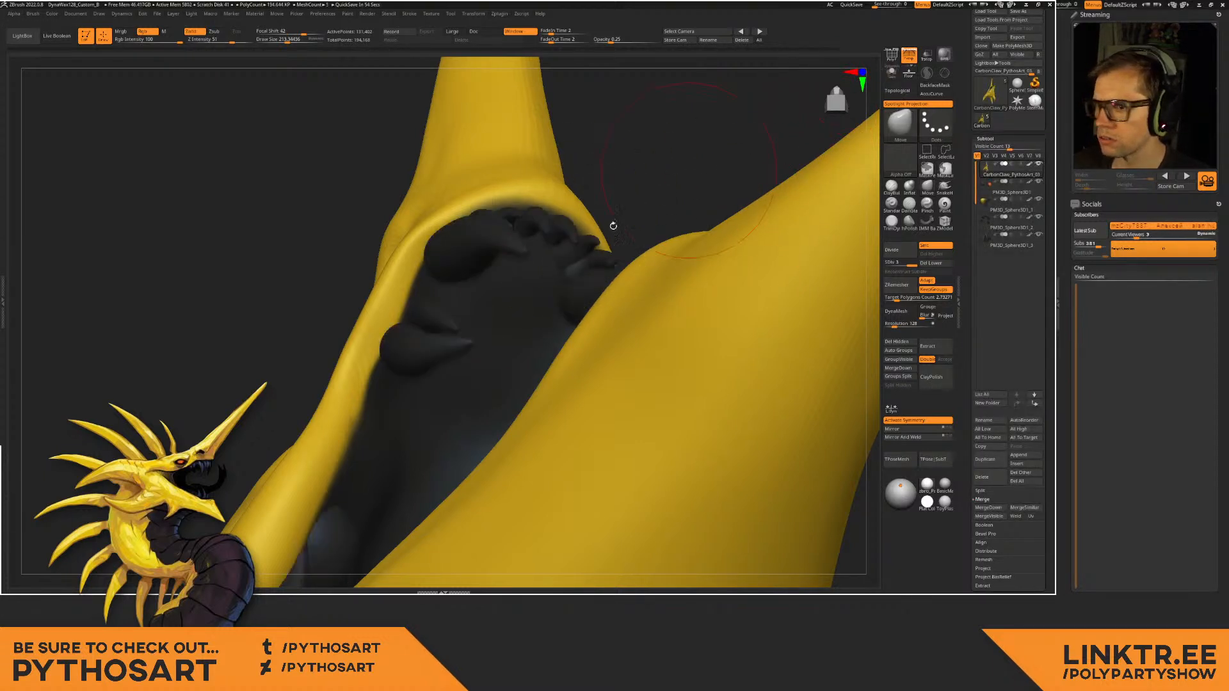
Paint the nostril cavity on the snout dark with a small Paint brush.
key("f")
mouse_move(456, 214)
left_mouse_down()
mouse_move(483, 319)
mouse_move(536, 242)
mouse_move(589, 261)
mouse_move(492, 316)
mouse_move(489, 293)
mouse_move(526, 298)
mouse_move(508, 296)
mouse_move(415, 350)
left_mouse_up()
key("s")
key("s")
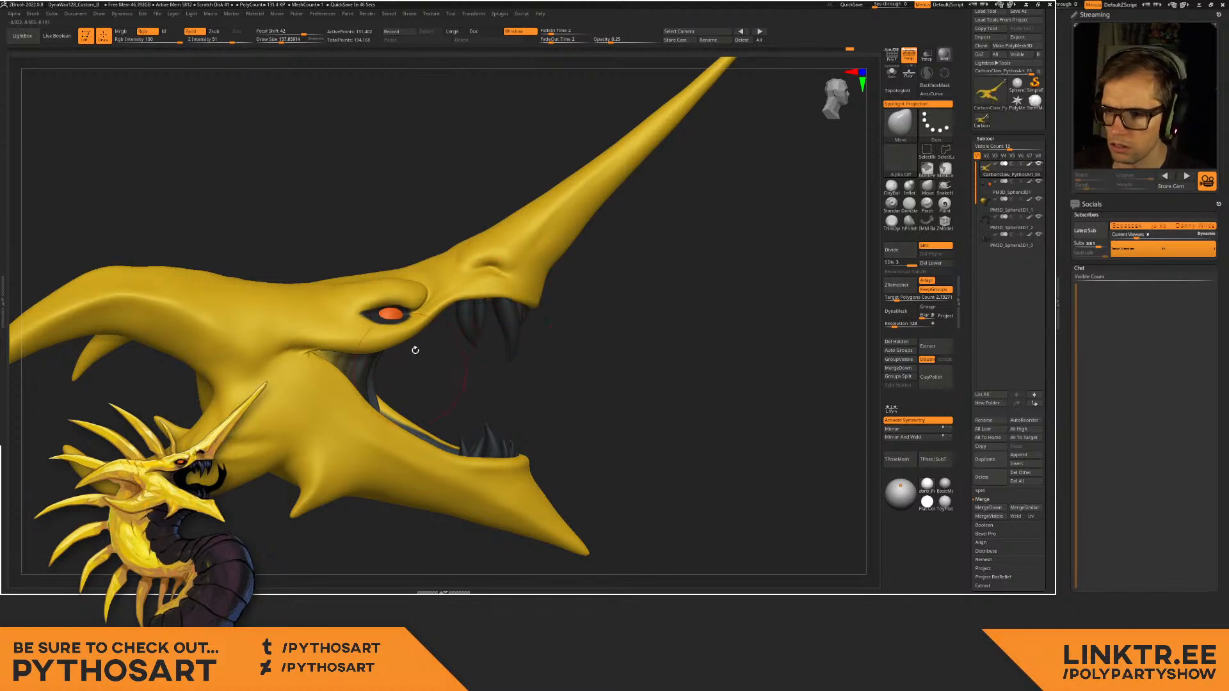
left_click(944, 204)
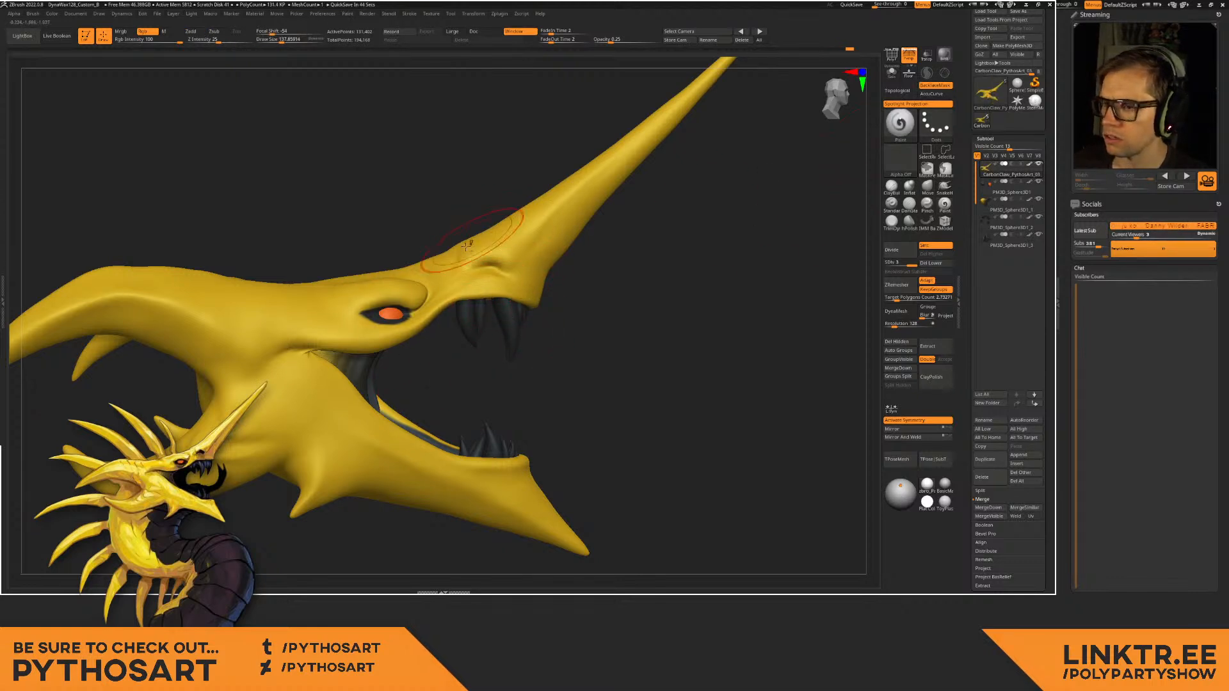
right_click_drag(471, 246, 477, 274, "ctrl")
key("s")
mouse_move(483, 275)
left_mouse_down()
mouse_move(537, 295)
mouse_move(509, 286)
left_mouse_up()
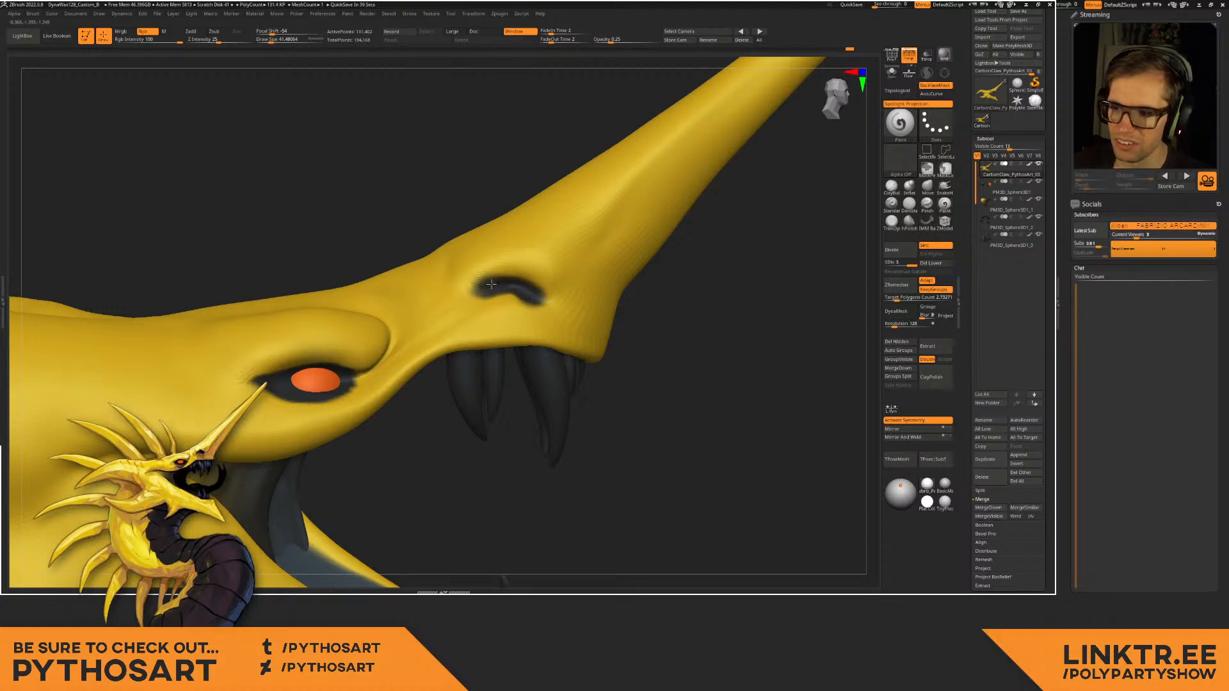
Mark the detailed DynaMesh state before remeshing as the history projection source and return to the latest state.
right_click_drag(468, 320, 488, 249, "ctrl")
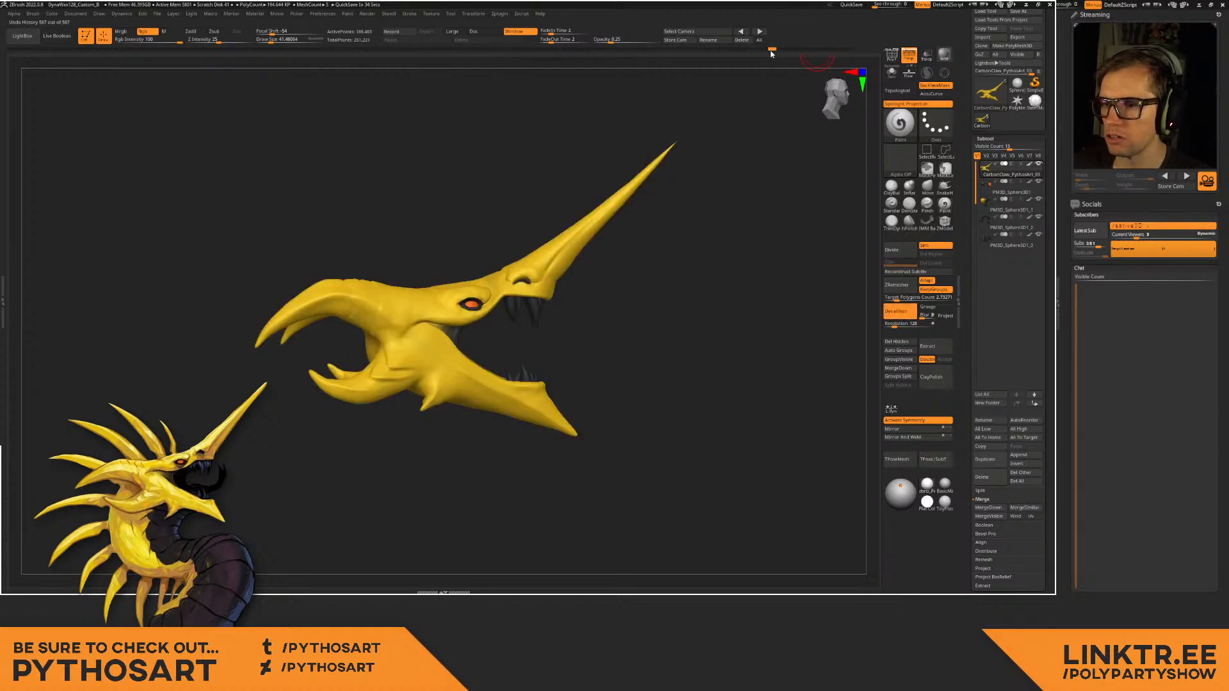
left_click(842, 52)
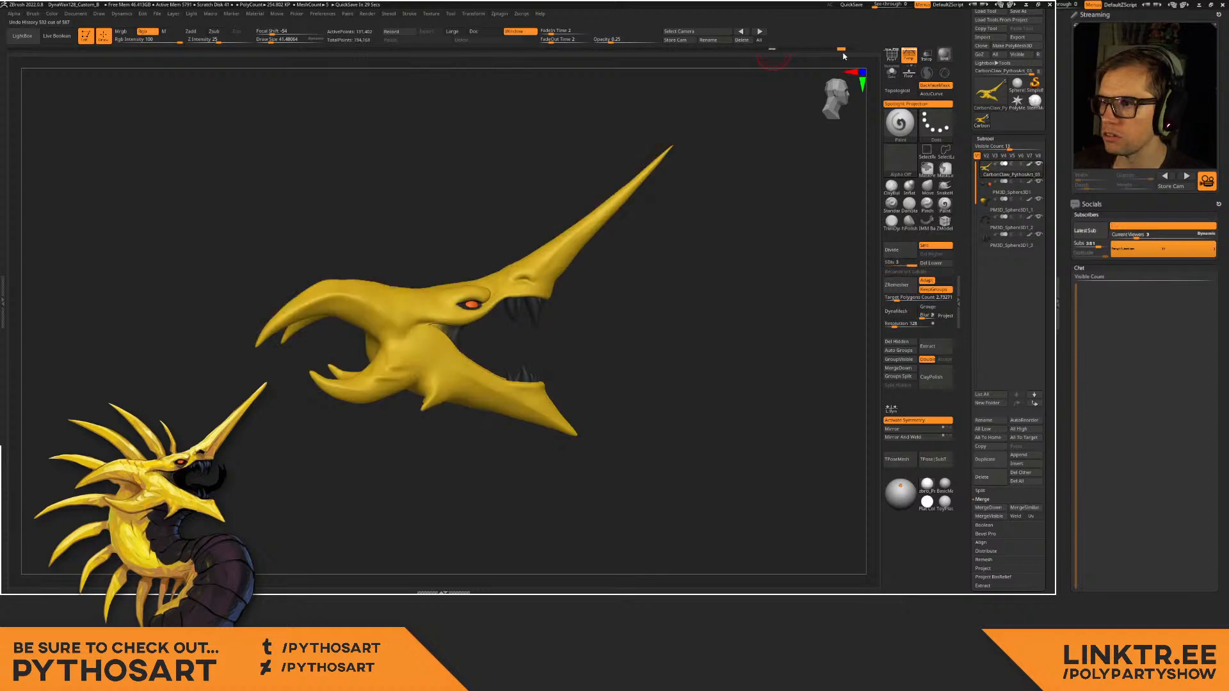
left_click_drag(625, 274, 648, 303)
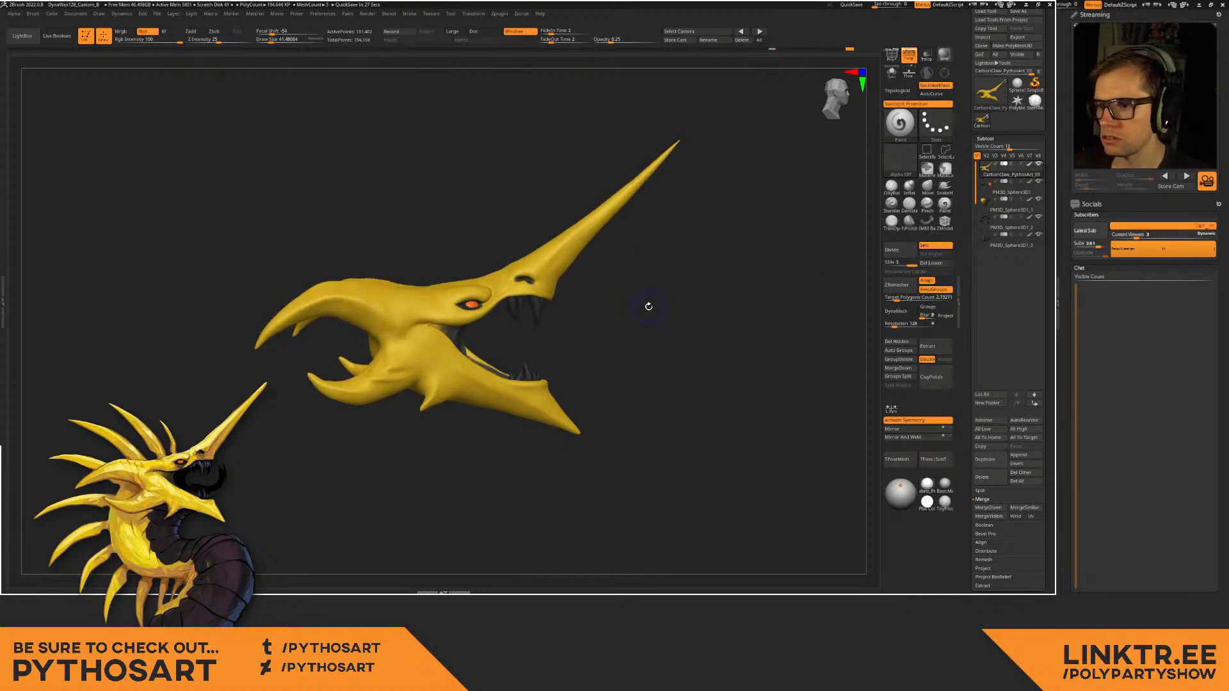
Project the sculpted detail from the marked history state onto the remeshed head with Project History.
key("shift+f")
key("shift+f")
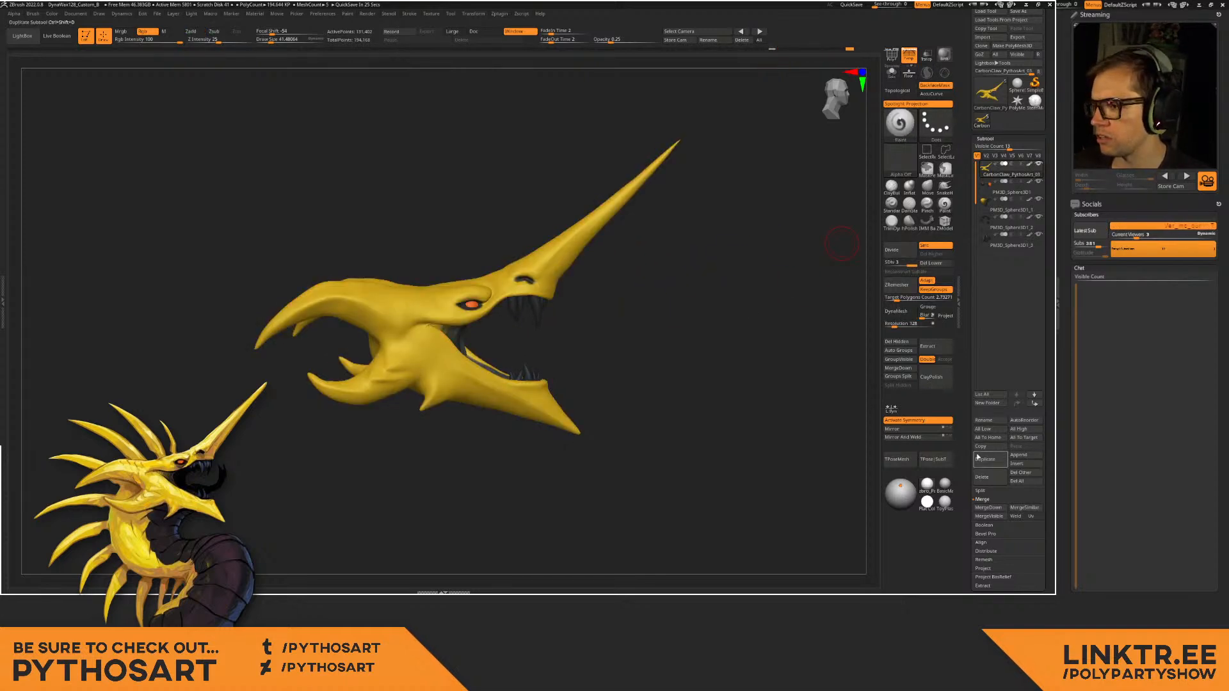
scroll(986, 320, "down", 6)
left_click(991, 137)
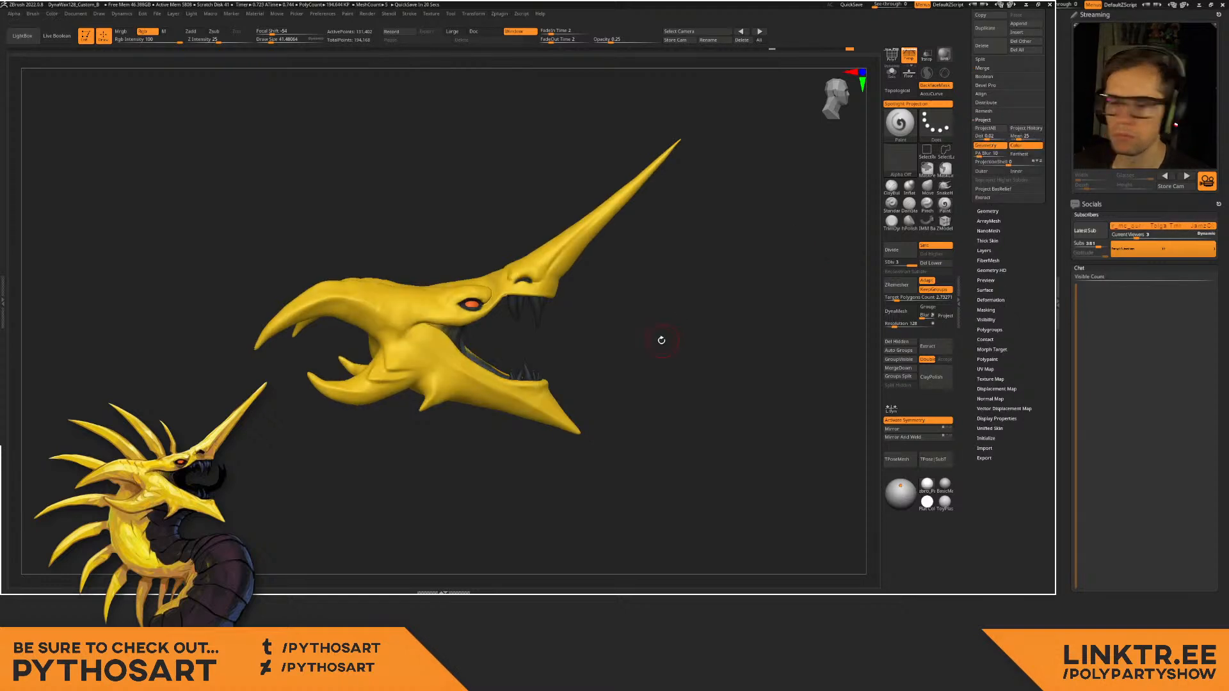
mouse_move(471, 332)
right_mouse_down()
mouse_move(477, 320)
mouse_move(457, 314)
right_mouse_up()
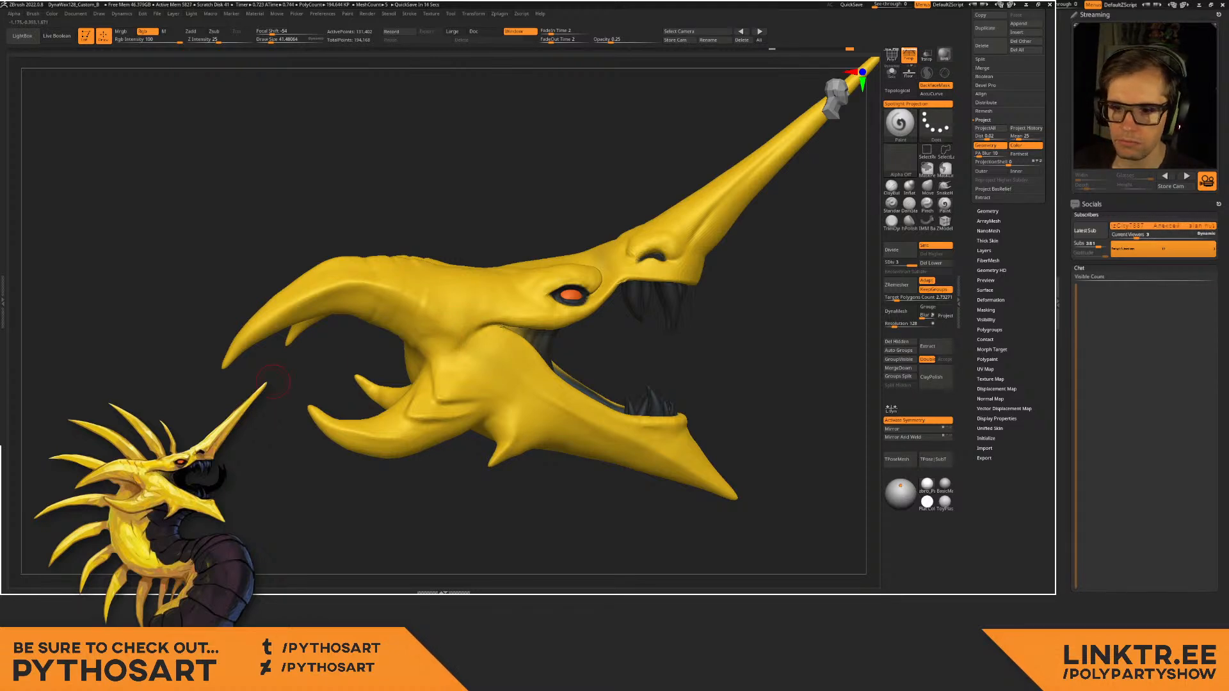
Append a Cylinder3D subtool and make it the active part.
right_click_drag(484, 340, 401, 320)
left_click_drag(968, 208, 974, 362)
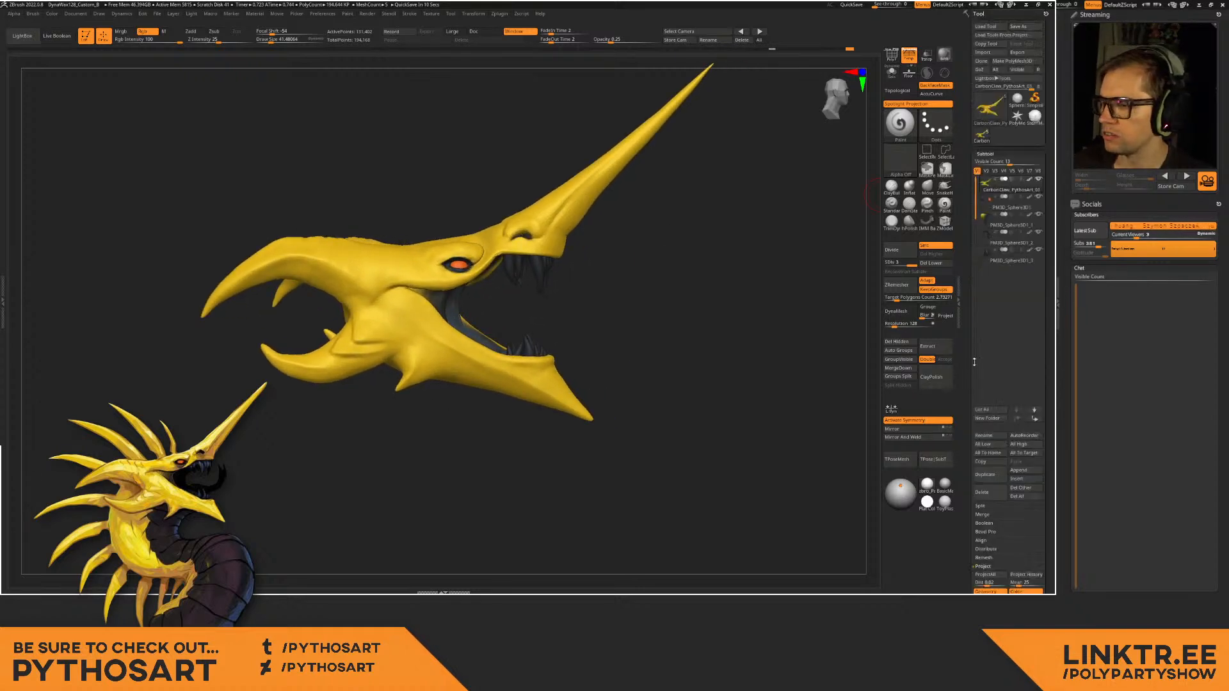
left_click(1018, 471)
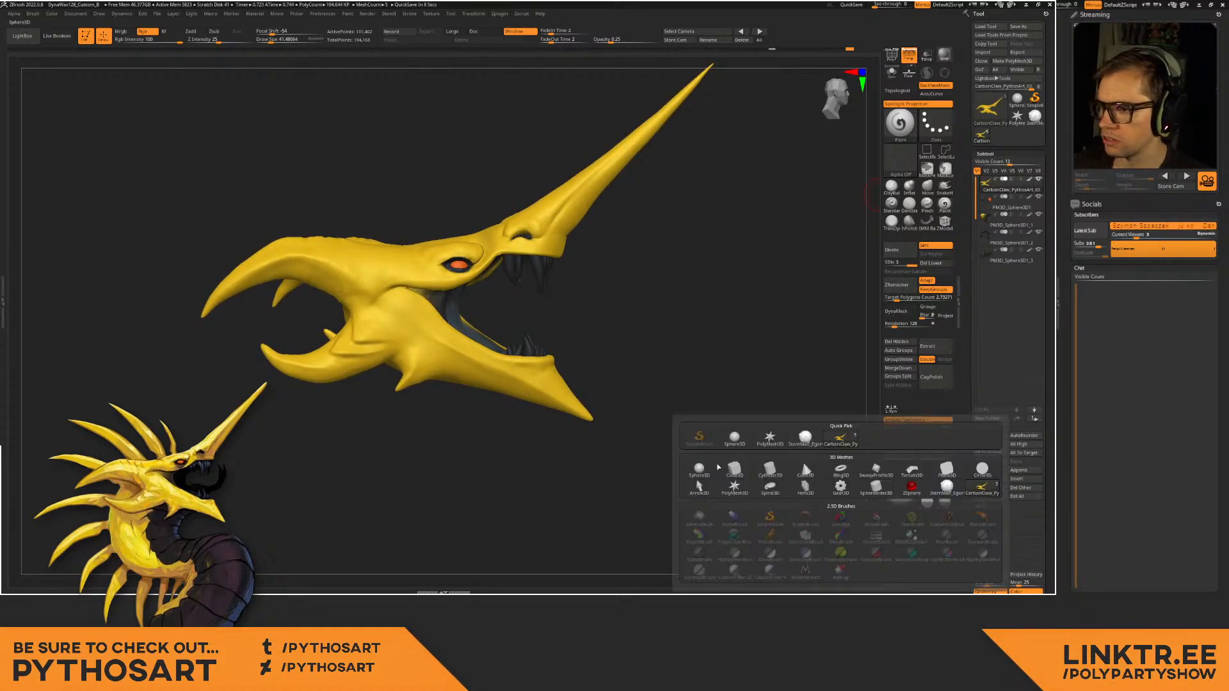
left_click(768, 472)
left_click(468, 309, "alt")
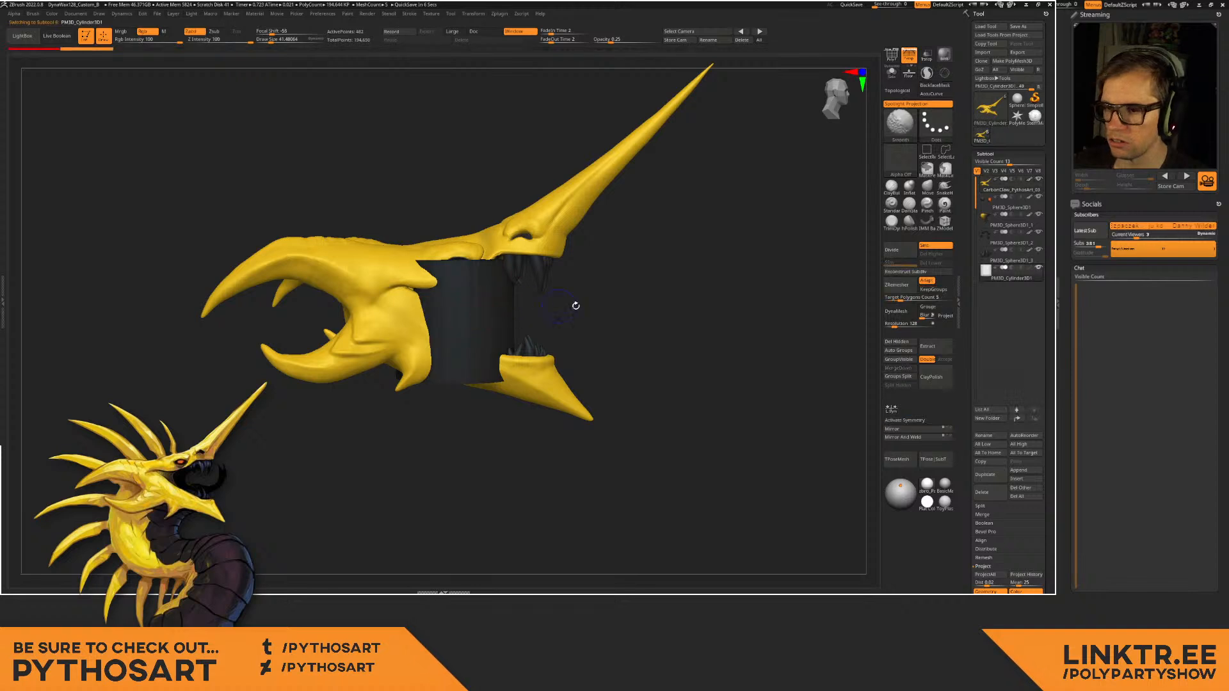
key("c")
left_click(562, 393)
left_click_drag(608, 294, 617, 280)
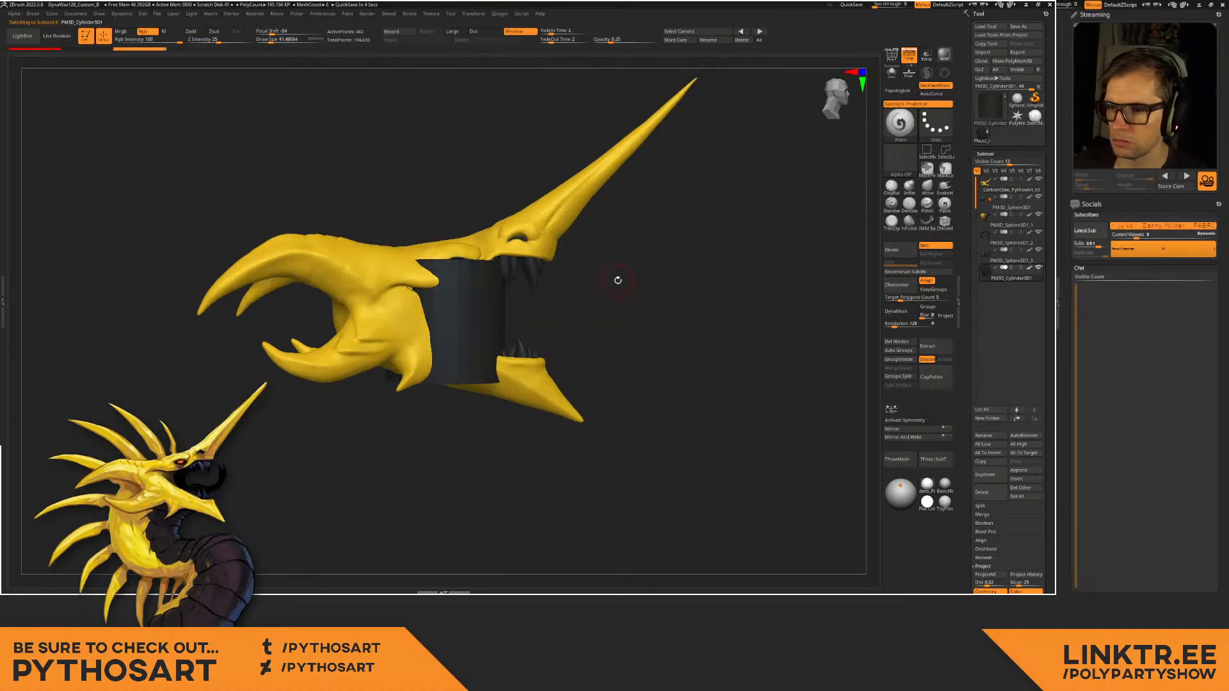
Tilt the cylinder with the transform gizmo and scale it down so it sits inside the open mouth as a tongue base.
key("w")
left_click(945, 74)
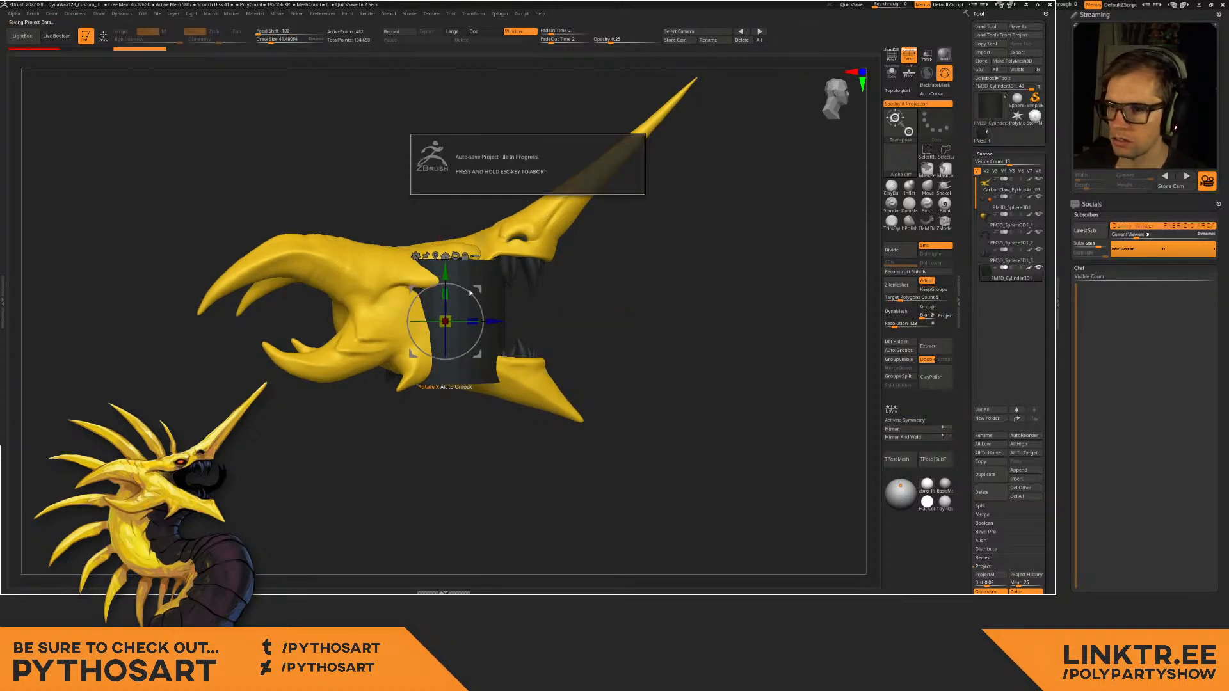
left_click_drag(472, 295, 503, 296)
left_click_drag(445, 321, 413, 369)
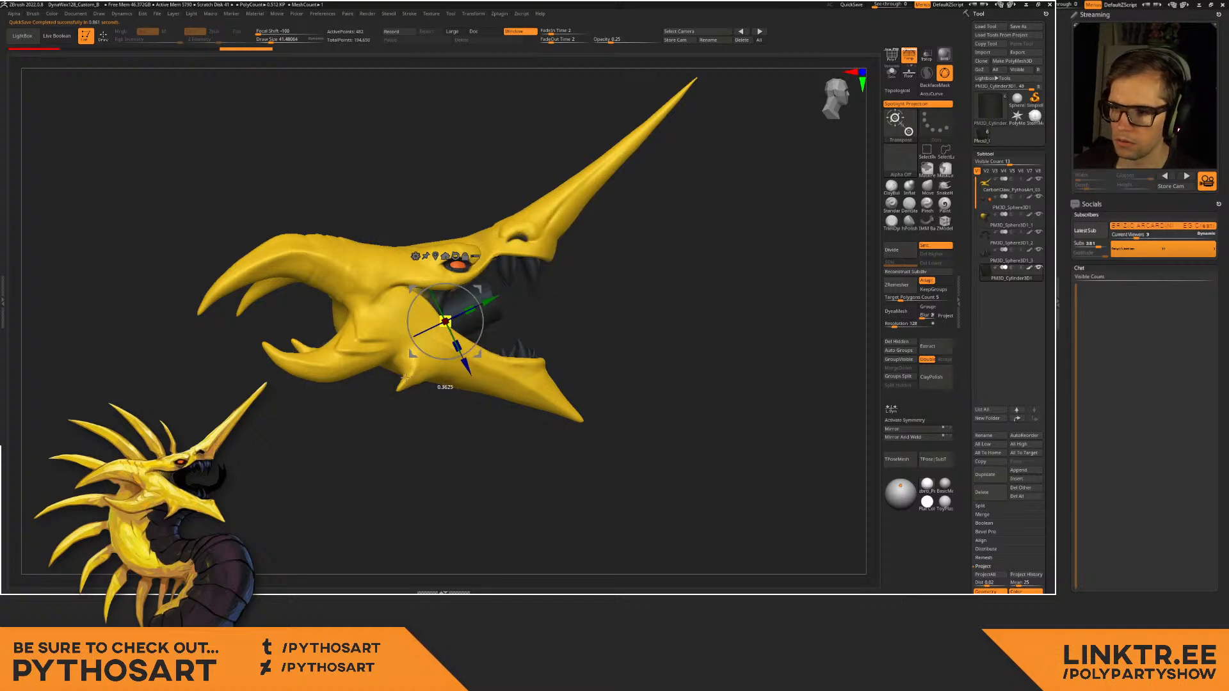
left_click_drag(477, 290, 495, 289)
key("q")
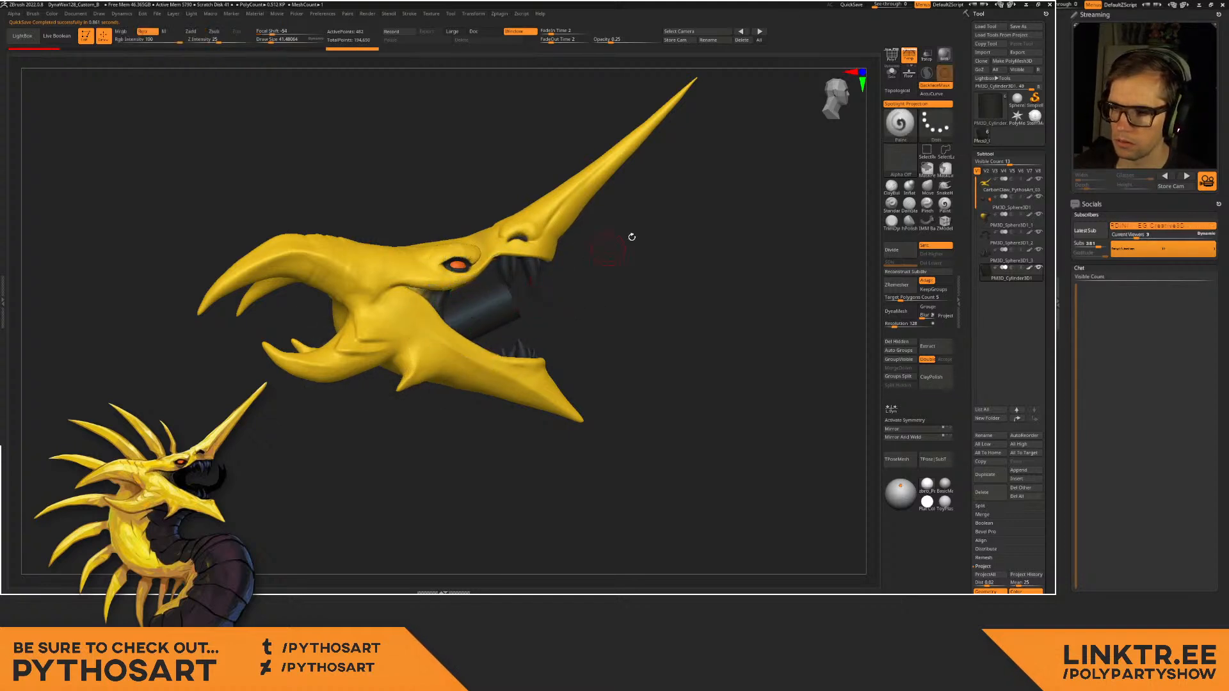
Try to stretch the cylinder's front end forward using the SnakeHook brush at a large draw size.
left_click(929, 188)
left_click(946, 171)
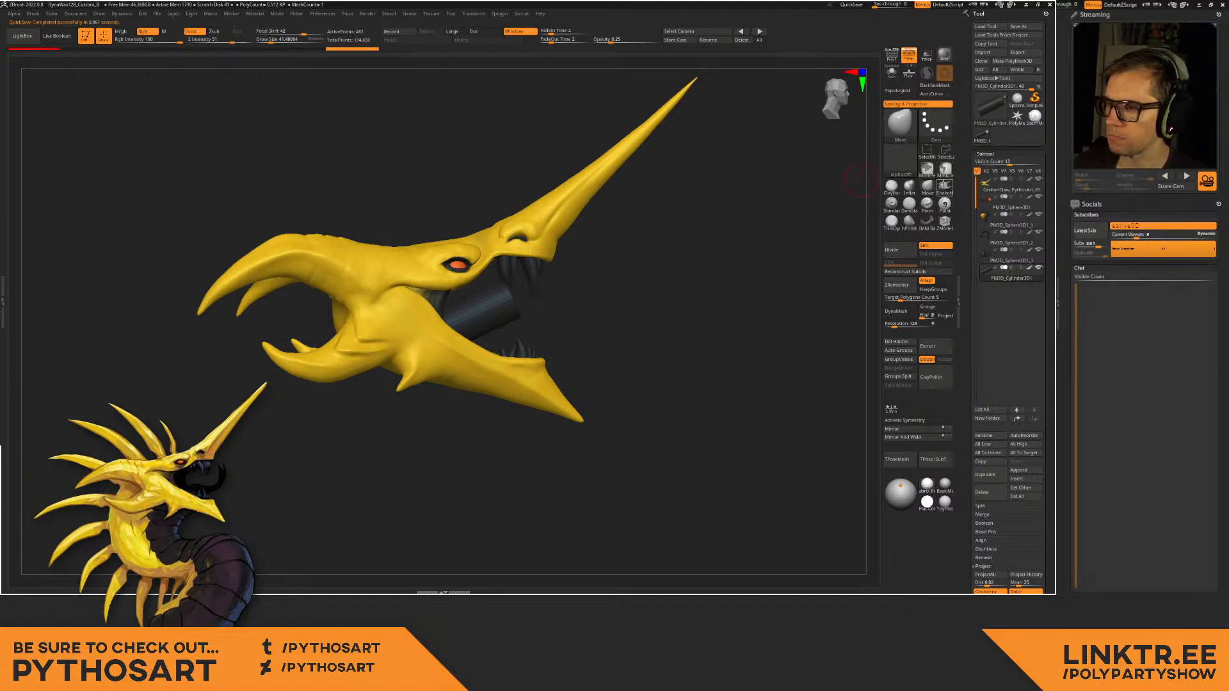
left_click(943, 186)
left_click(918, 206)
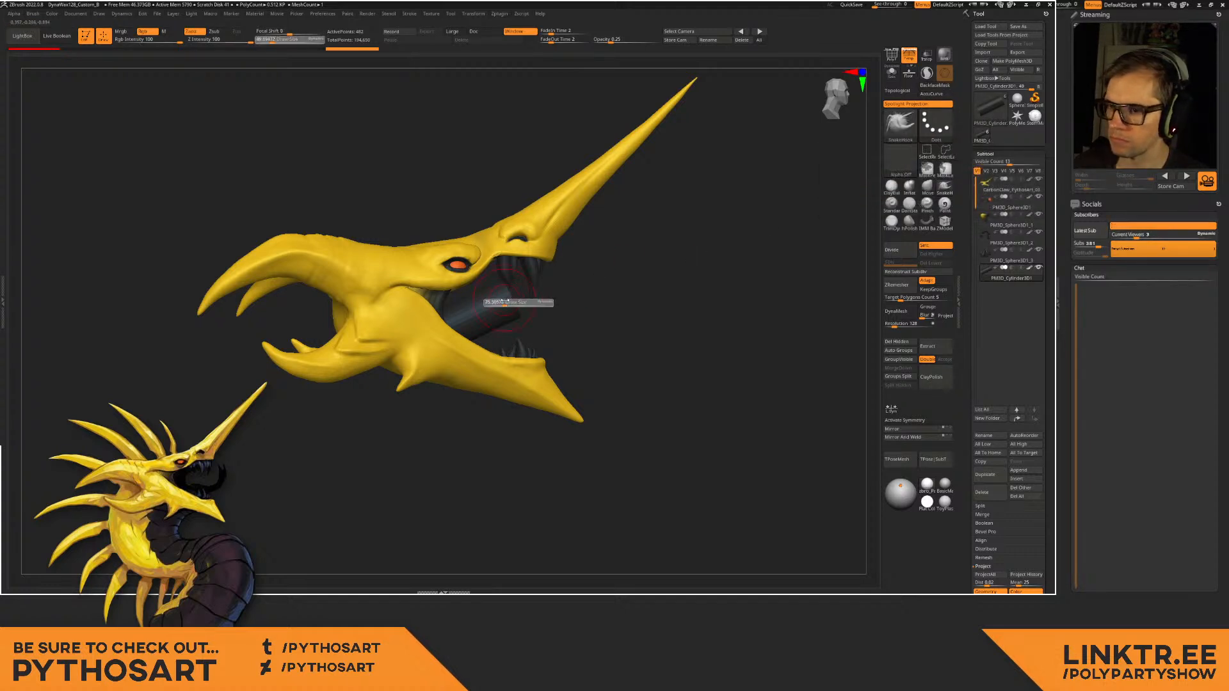
mouse_move(508, 302)
left_mouse_down()
mouse_move(593, 291)
mouse_move(683, 347)
mouse_move(726, 298)
mouse_move(720, 315)
left_mouse_up()
key("ctrl+z")
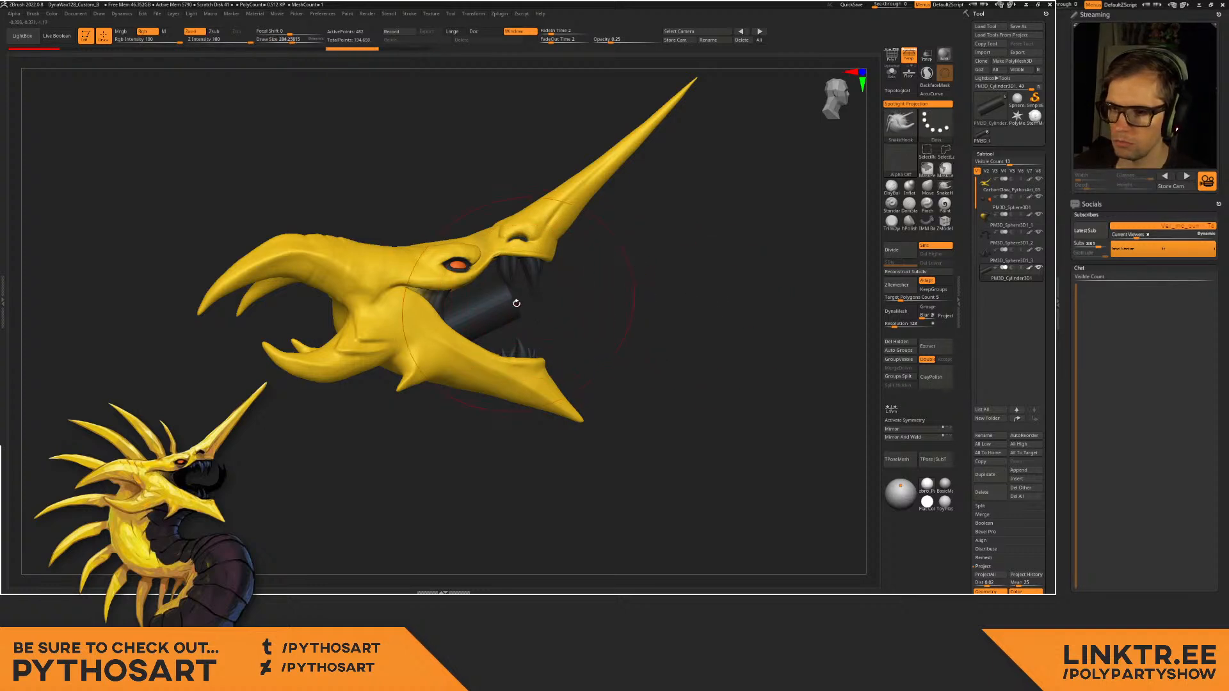
Pull the cylinder out with SnakeHook into a long tongue that curves upward beyond the jaws.
mouse_move(514, 295)
left_mouse_down()
mouse_move(625, 358)
mouse_move(689, 244)
mouse_move(642, 226)
mouse_move(638, 277)
left_mouse_up()
key("s")
left_click(652, 271)
mouse_move(678, 272)
right_mouse_down()
mouse_move(619, 282)
mouse_move(679, 259)
right_mouse_up()
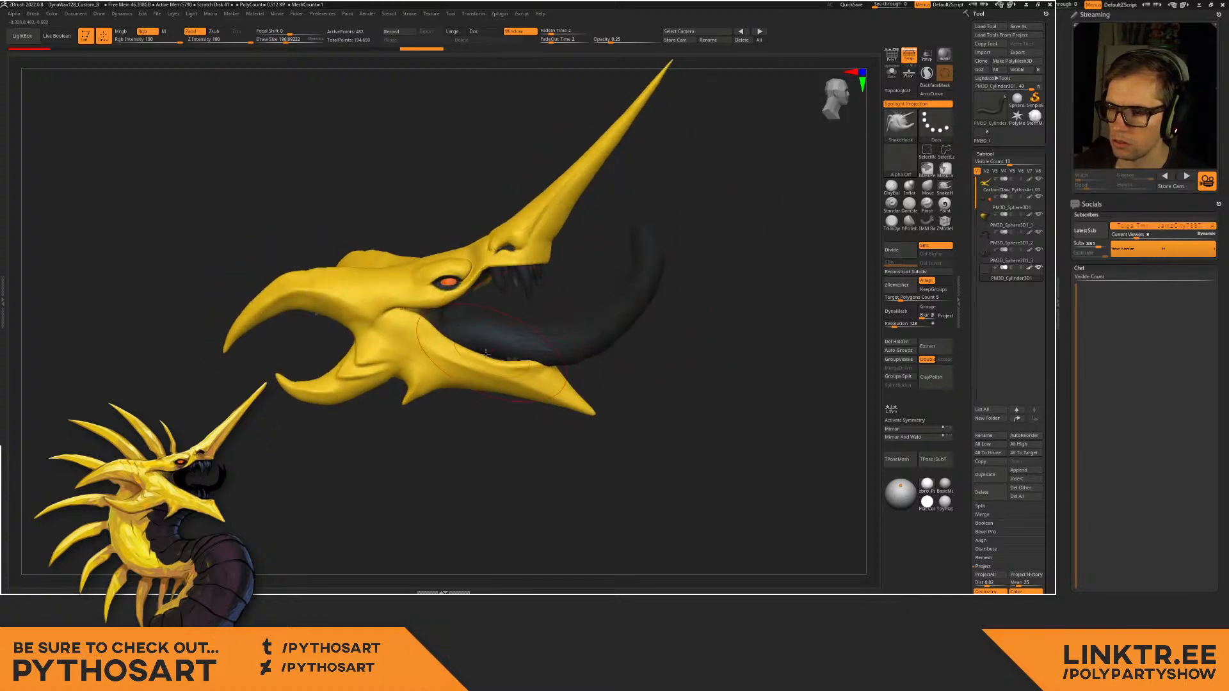
key("s")
left_click(501, 350)
right_click_drag(502, 351, 483, 324)
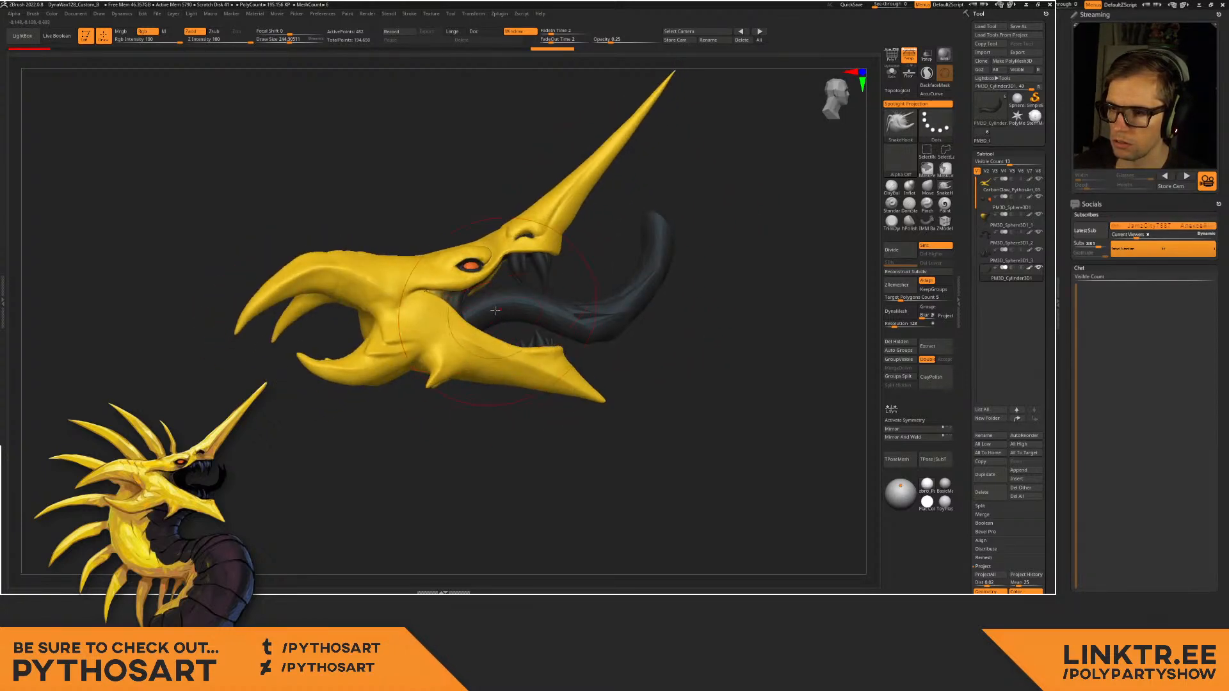
Smooth the stretched tongue and adjust its shape with the Move brush, checking it from the front.
mouse_move(580, 315)
left_mouse_down("shift")
mouse_move(664, 266)
mouse_move(515, 306)
left_mouse_up("shift")
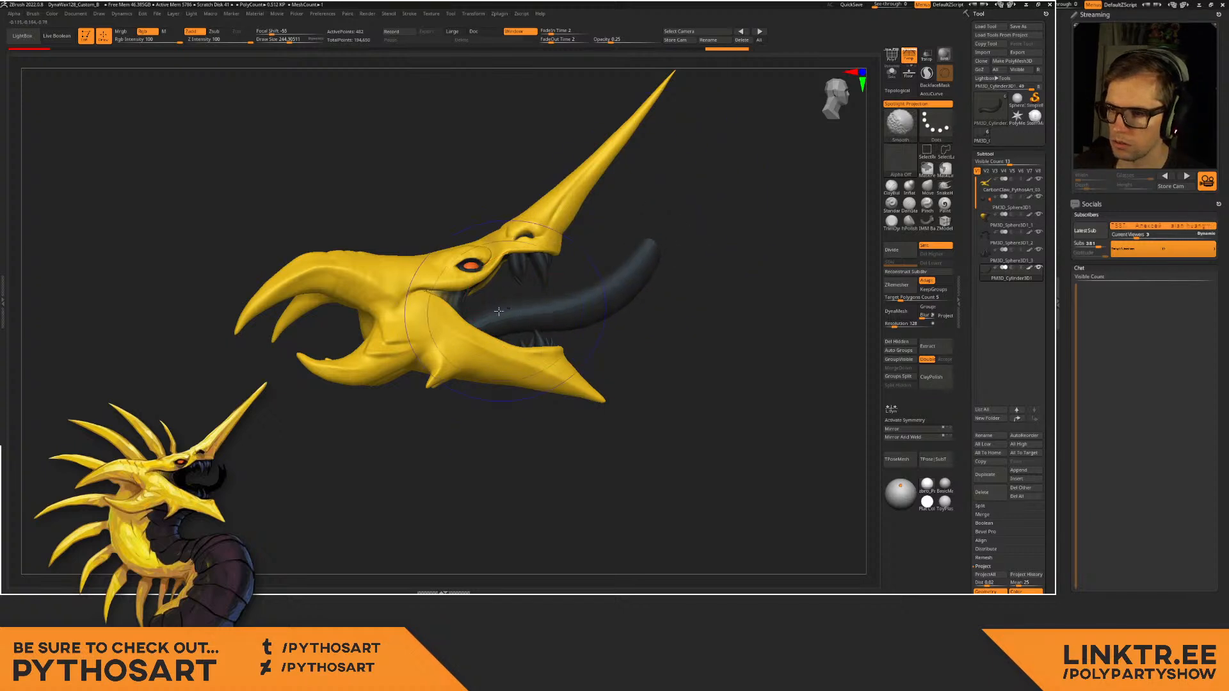
left_click(929, 188)
mouse_move(653, 224)
right_mouse_down()
mouse_move(600, 310)
mouse_move(636, 306)
mouse_move(660, 333)
mouse_move(641, 293)
mouse_move(699, 295)
mouse_move(659, 308)
right_mouse_up()
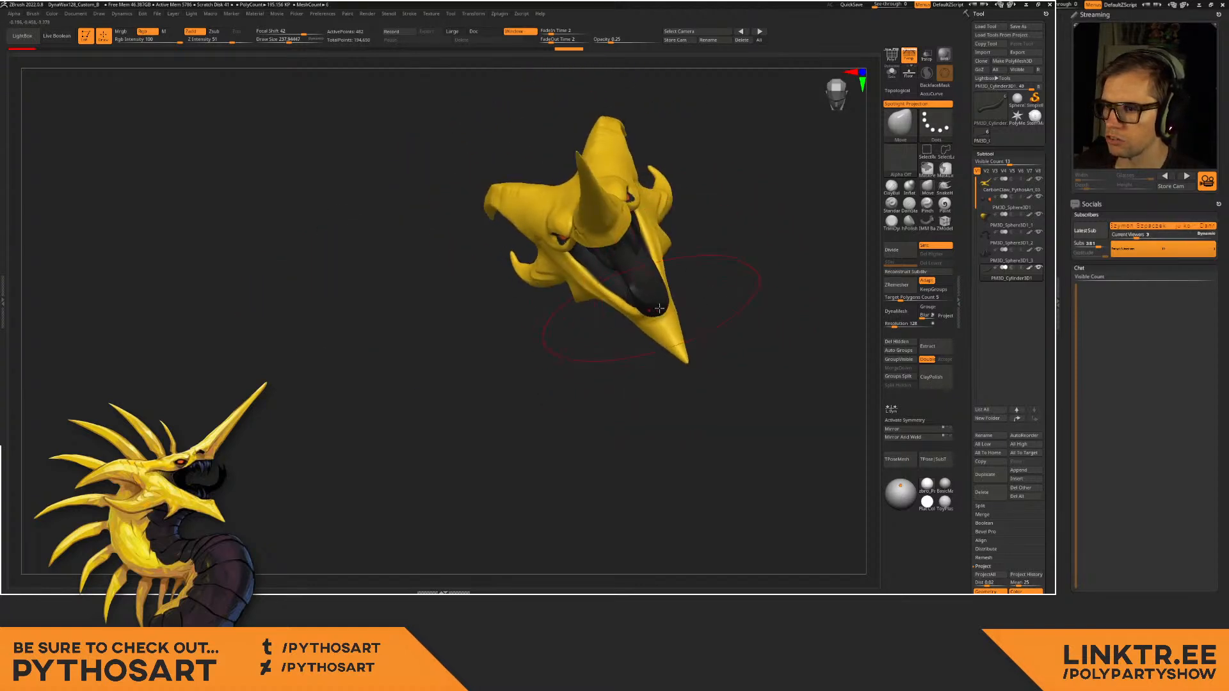
mouse_move(832, 392)
right_mouse_down()
mouse_move(713, 321)
mouse_move(659, 332)
mouse_move(670, 321)
right_mouse_up()
key("ctrl")
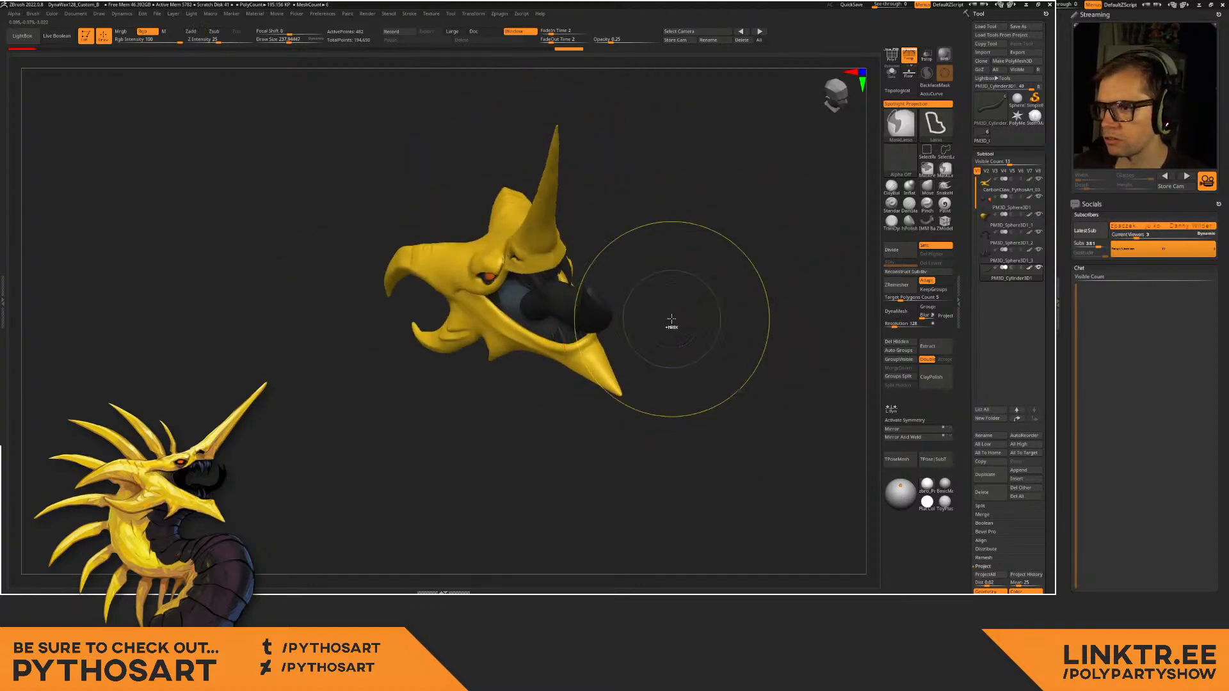
Undo the tongue's pulling and smoothing strokes back to the short cylinder.
key("ctrl+z")
key("ctrl+z")
key("ctrl+z")
key("ctrl+z")
key("ctrl+z")
key("ctrl+z")
key("ctrl+z")
key("ctrl+z")
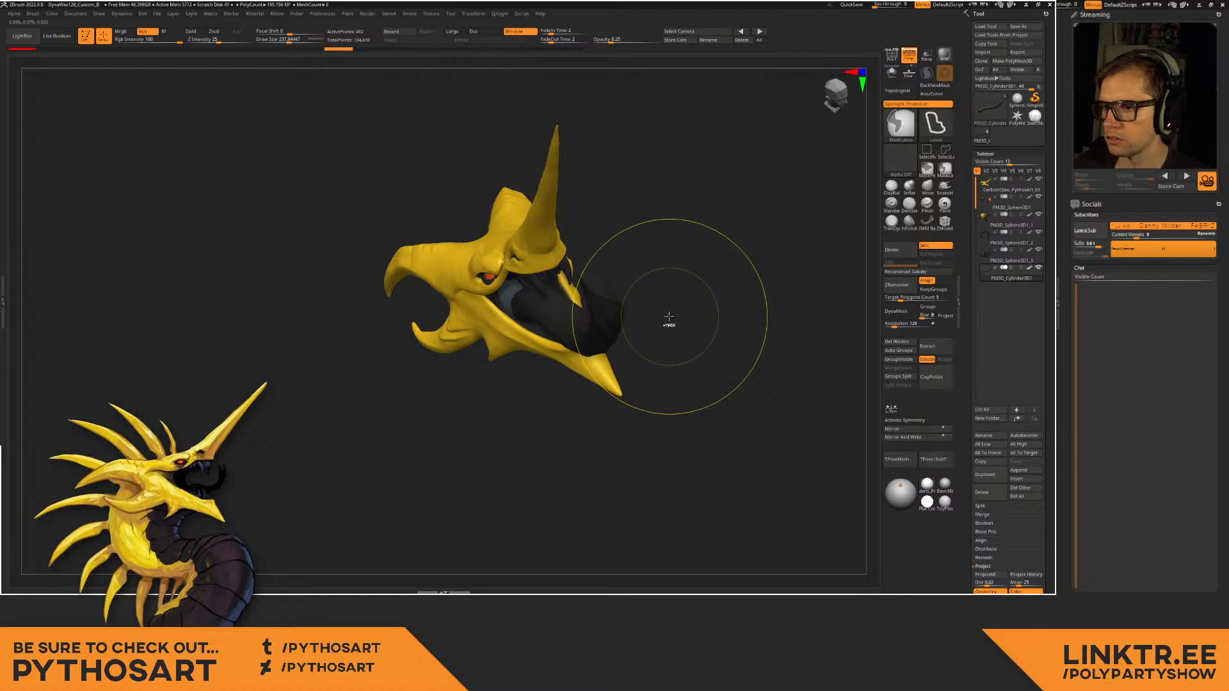
key("ctrl+z")
key("ctrl+z")
key("ctrl+z")
key("ctrl+z")
key("ctrl+z")
key("ctrl+z")
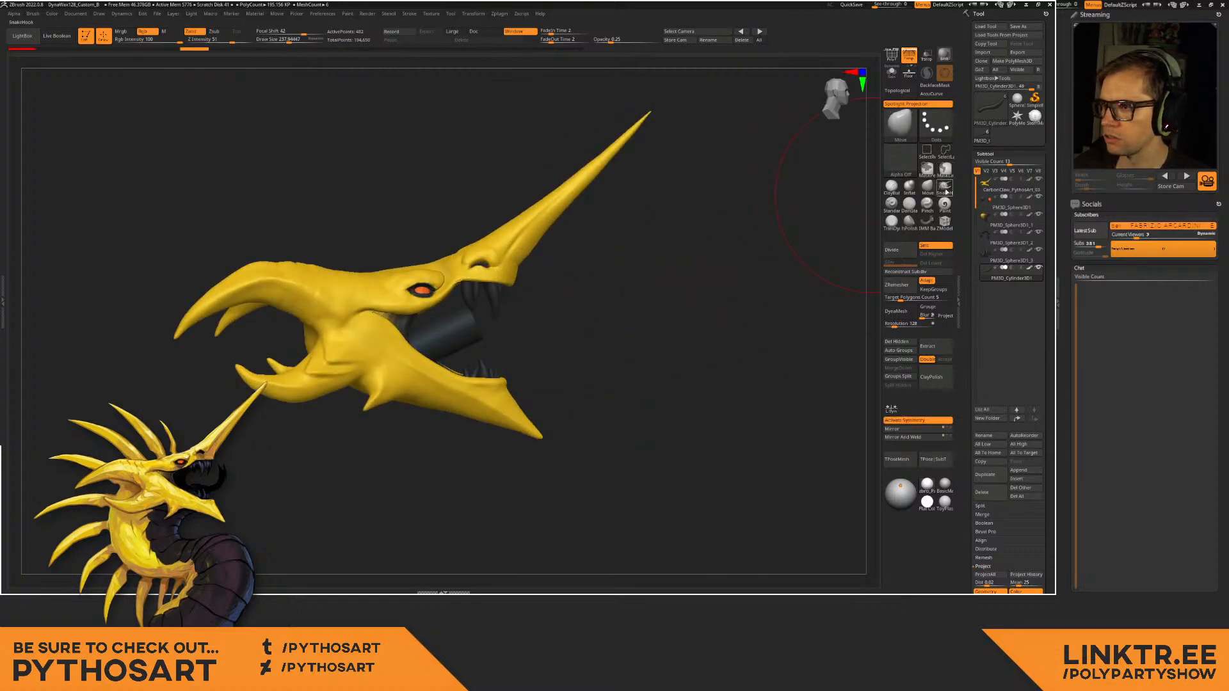
Try pulling the short cylinder out of the mouth with SnakeHook at different draw sizes, undoing the strokes.
left_click(945, 188)
left_click(929, 205)
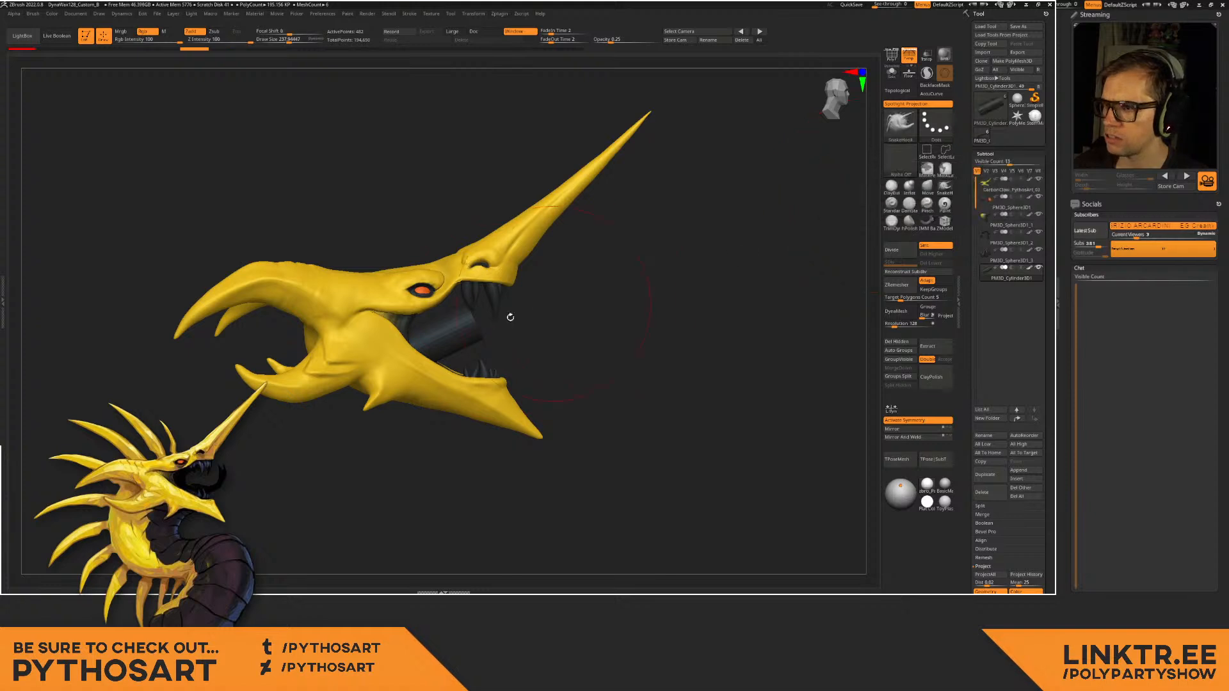
key("s")
mouse_move(473, 322)
left_mouse_down()
mouse_move(589, 349)
mouse_move(562, 384)
left_mouse_up()
key("ctrl+z")
key("s")
mouse_move(480, 330)
left_mouse_down()
mouse_move(631, 323)
mouse_move(616, 281)
left_mouse_up()
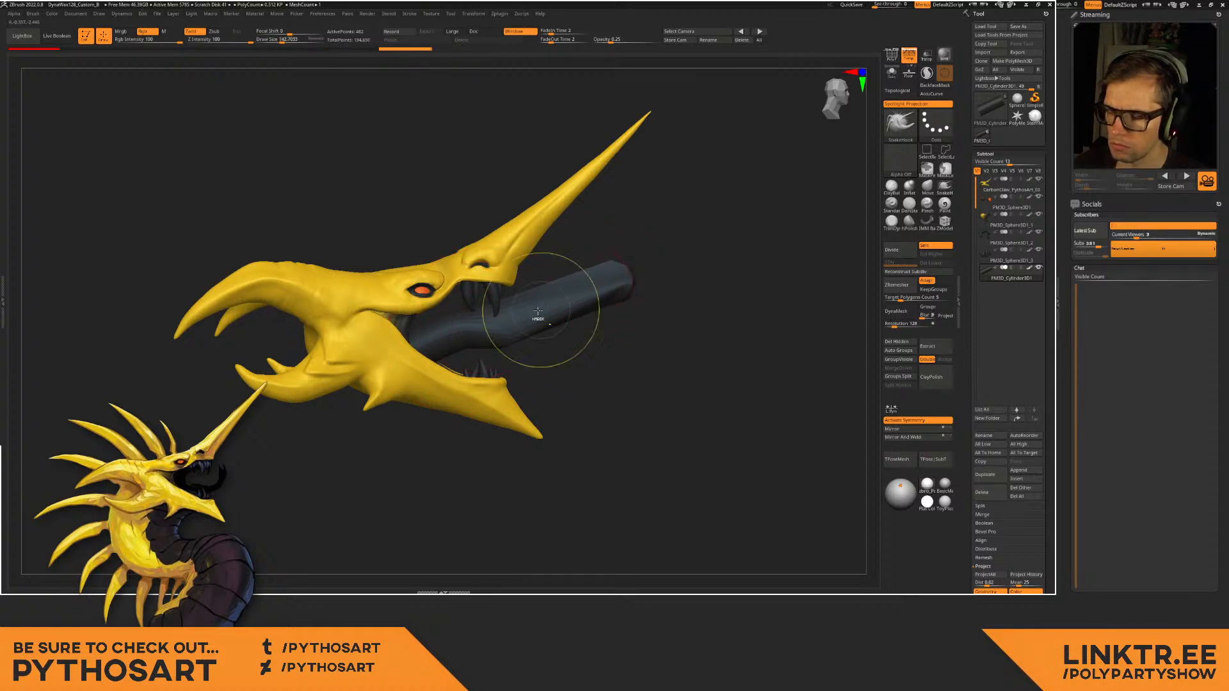
key("ctrl+z")
key("s")
left_click_drag(511, 323, 508, 322)
mouse_move(564, 352)
left_mouse_down()
mouse_move(576, 351)
mouse_move(497, 329)
mouse_move(551, 286)
left_mouse_up()
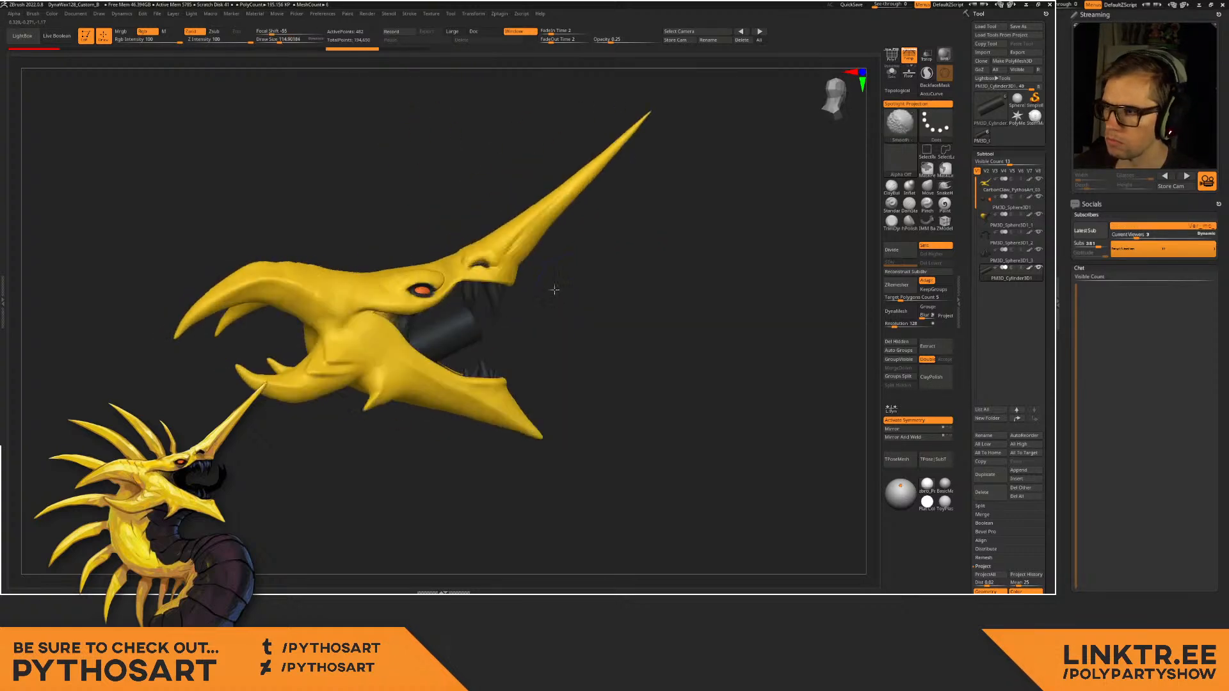
Pull the cylinder into a tongue with SnakeHook and Sculptris Pro enabled, curling its tip upward in front of the jaws.
key("s")
mouse_move(477, 323)
left_mouse_down()
mouse_move(503, 324)
mouse_move(493, 344)
mouse_move(584, 333)
left_mouse_up()
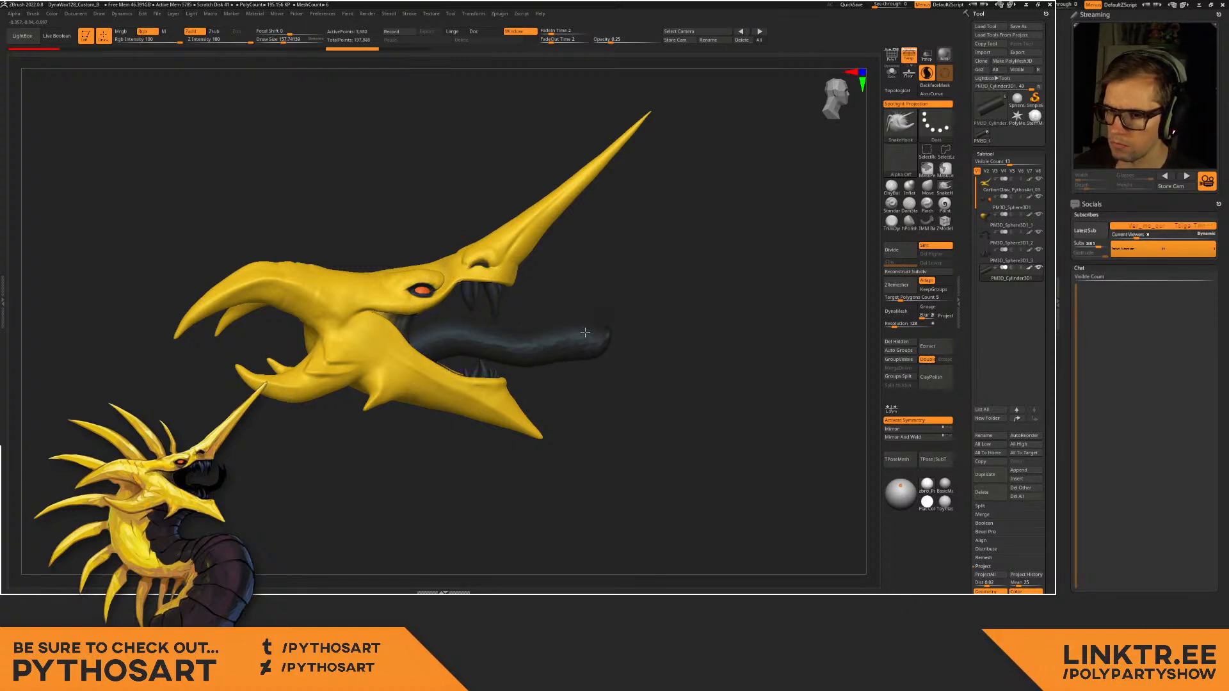
left_click_drag(647, 282, 654, 359, "ctrl")
key("s")
mouse_move(602, 325)
left_mouse_down()
mouse_move(615, 292)
mouse_move(604, 275)
left_mouse_up()
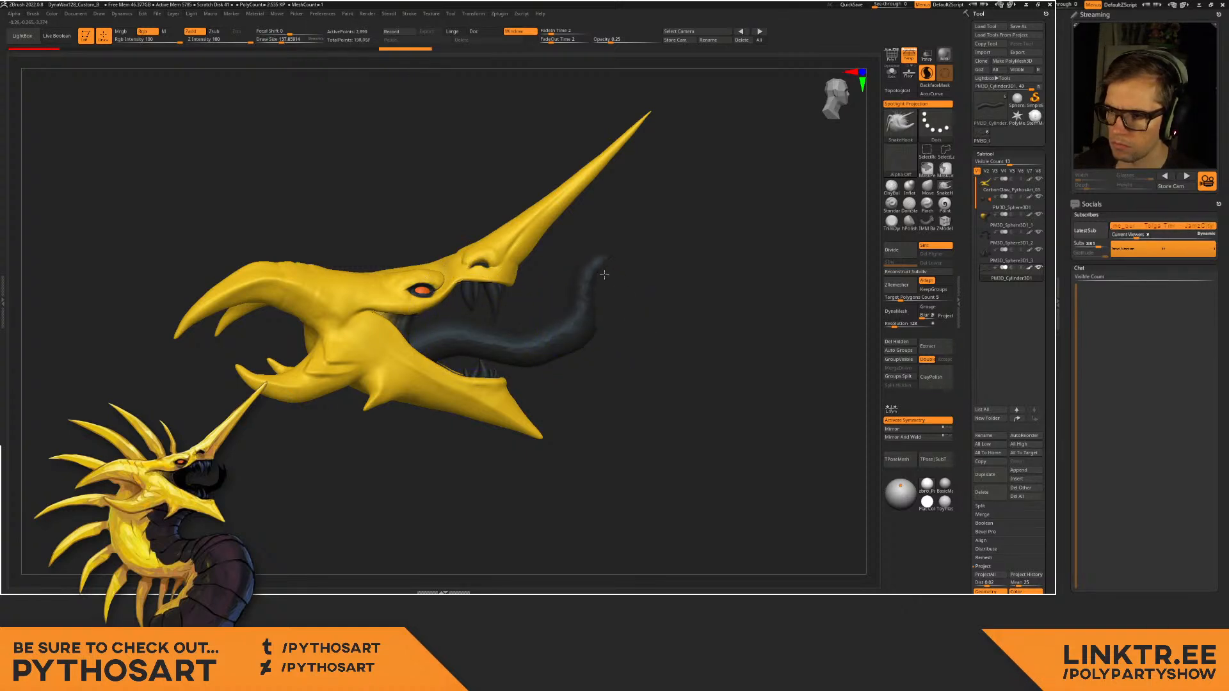
Bend the tongue's middle and rear down toward the lower teeth with a larger SnakeHook brush.
key("s")
mouse_move(554, 328)
left_mouse_down()
mouse_move(550, 356)
mouse_move(486, 334)
mouse_move(494, 343)
left_mouse_up()
key("s")
left_click_drag(466, 329, 470, 349)
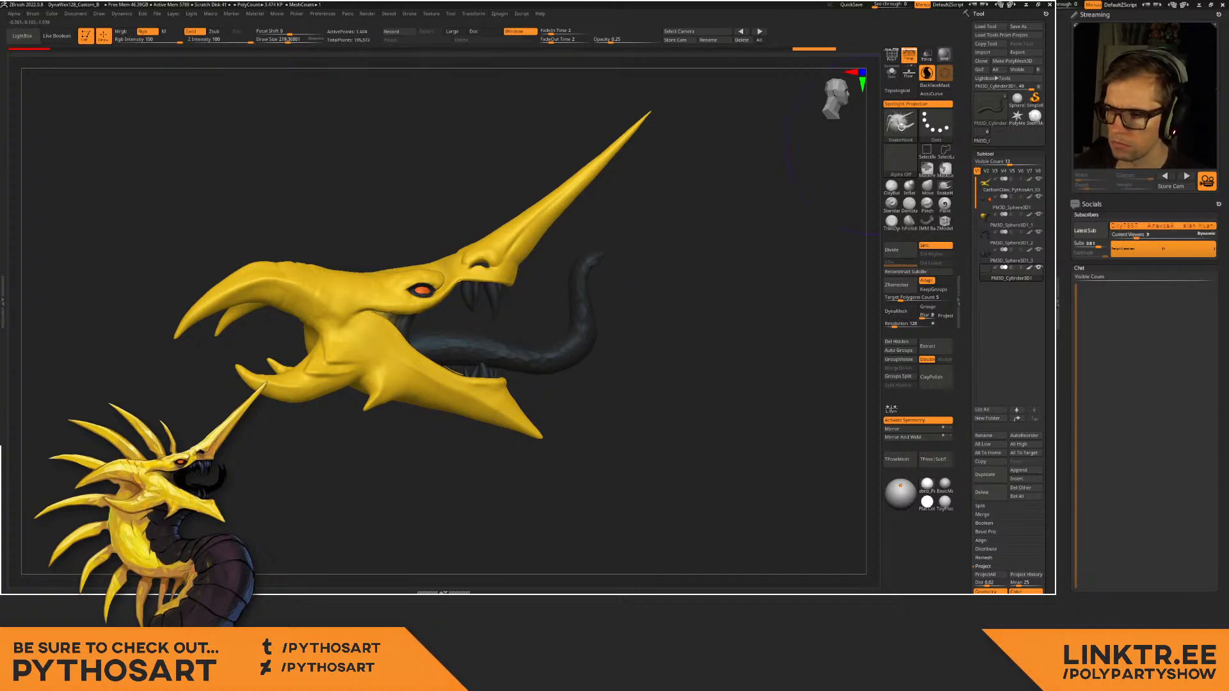
Rebuild the tongue's topology with ZRemesher, checking the wireframe and remeshing again for a lower polygon count.
left_click(928, 187)
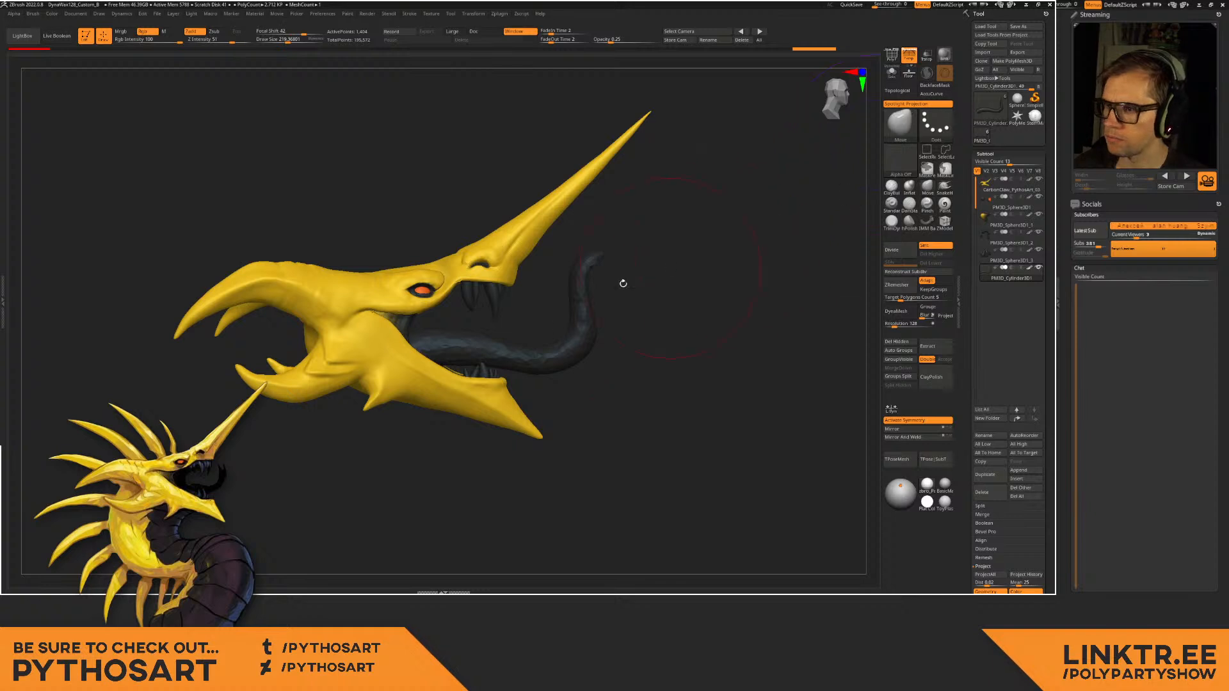
mouse_move(591, 314)
right_mouse_down("alt")
mouse_move(583, 296)
mouse_move(588, 309)
right_mouse_up("alt")
key("shift+f")
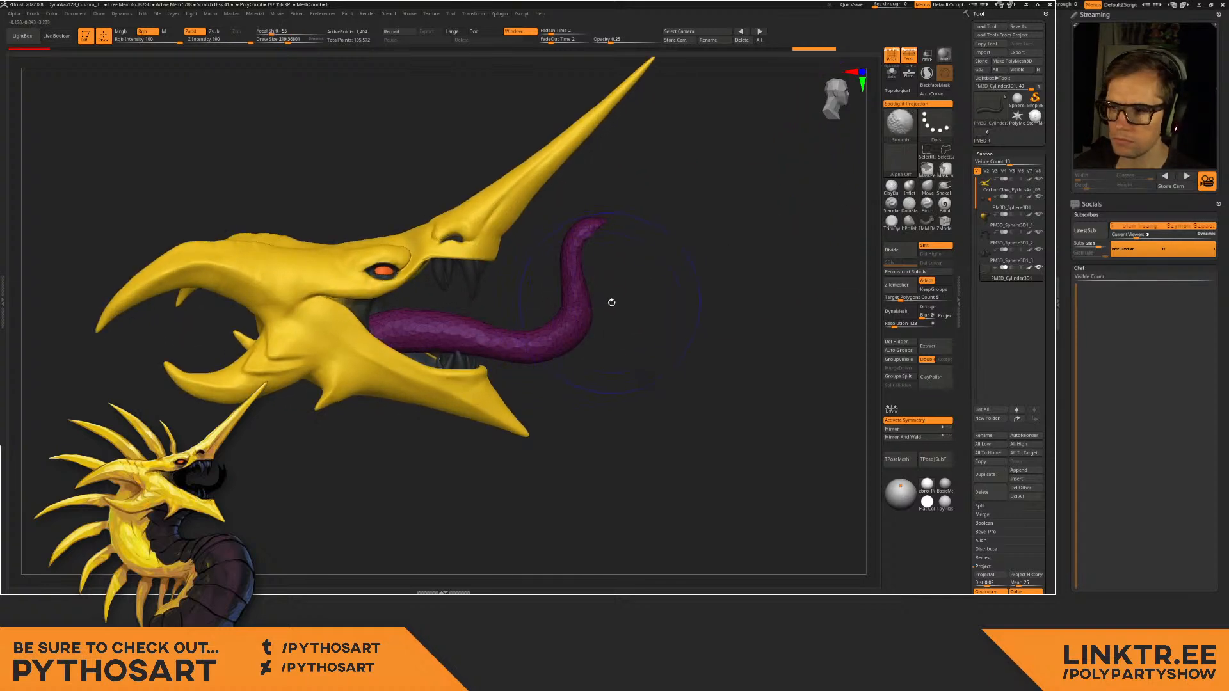
key("shift+f")
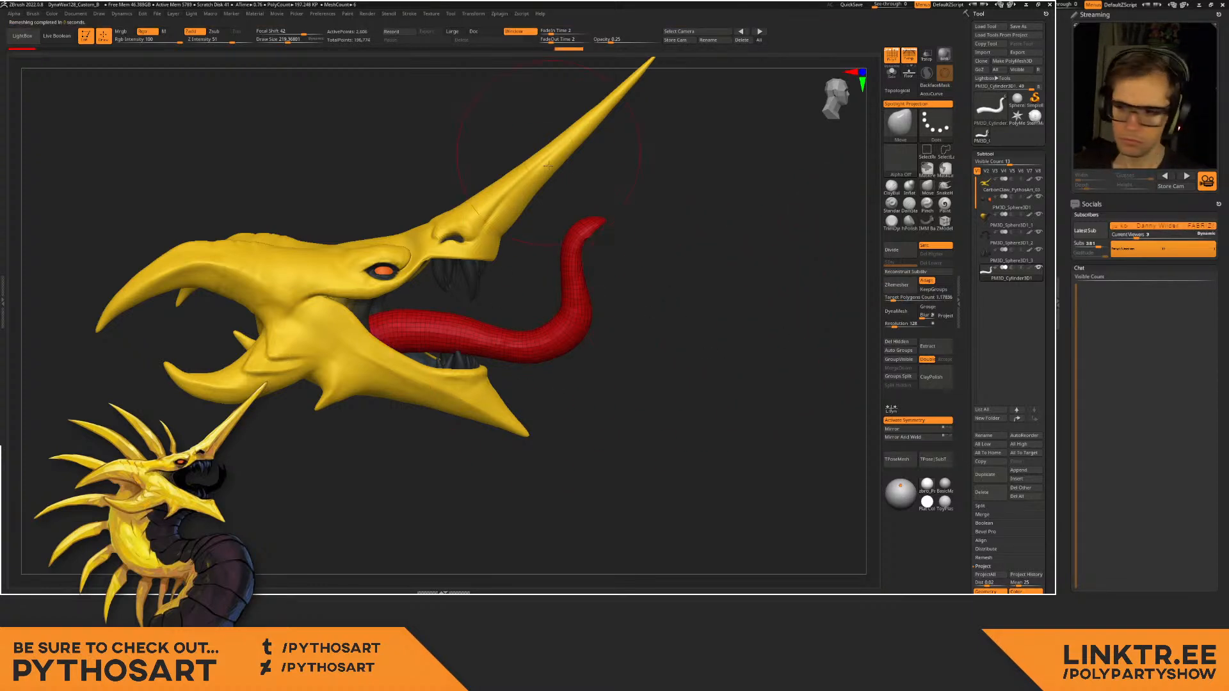
left_click_drag(615, 192, 792, 235)
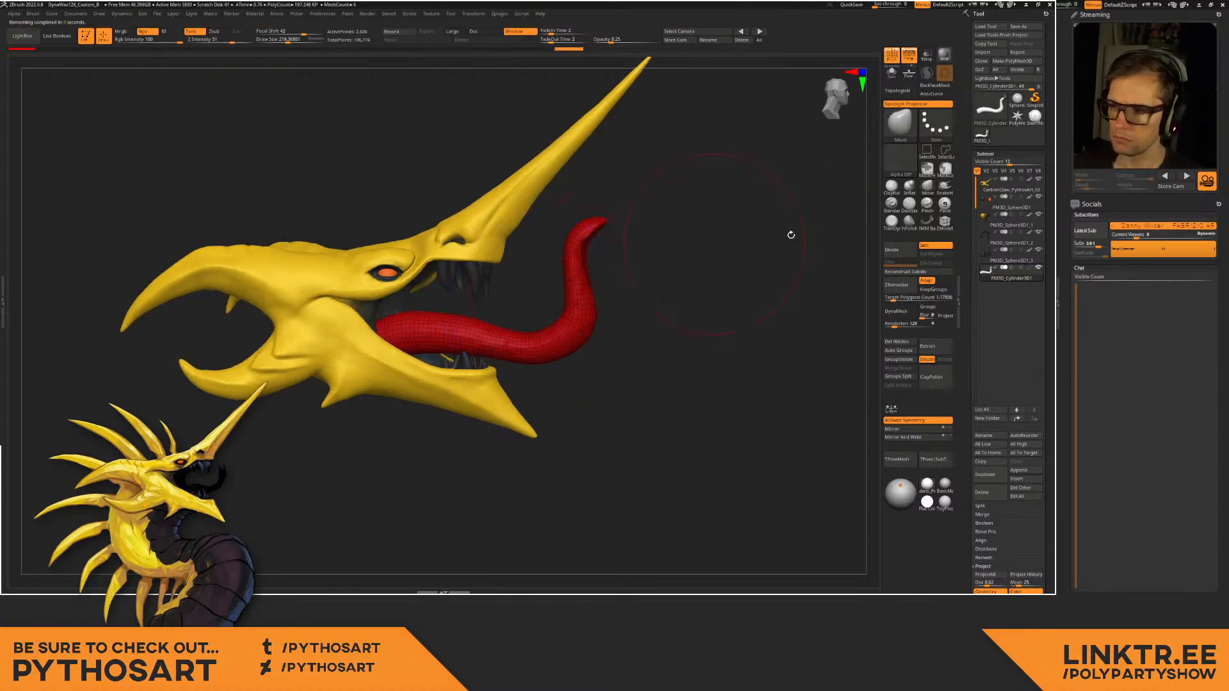
left_click(897, 285)
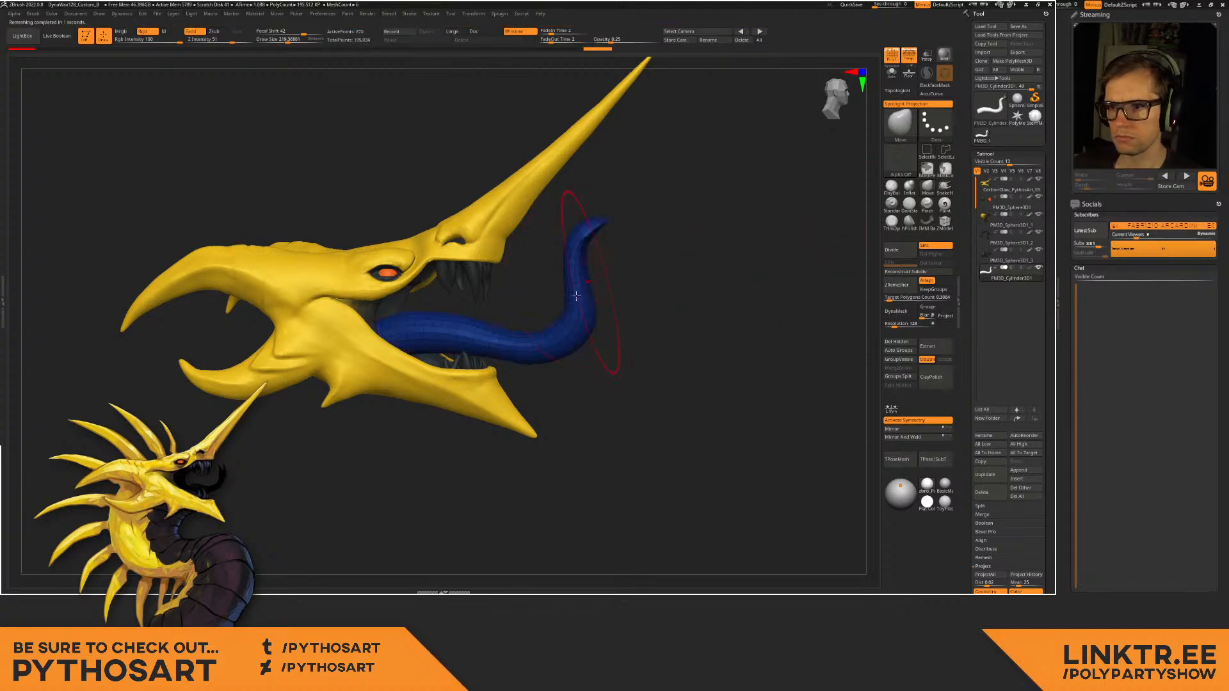
key("shift+f")
Fill the tongue with the dark colour and adjust its base inside the mouth with a large Move brush.
key("shift+c")
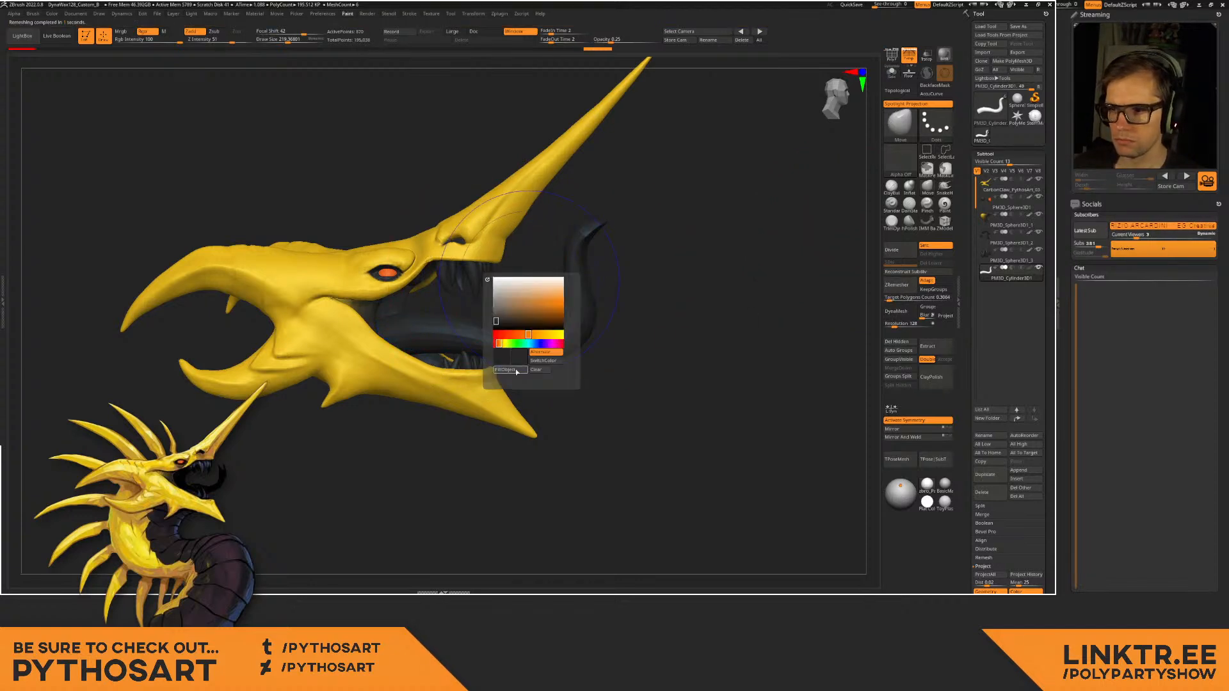
left_click(517, 372)
right_click_drag(420, 370, 439, 341)
key("s")
left_click_drag(427, 344, 434, 343)
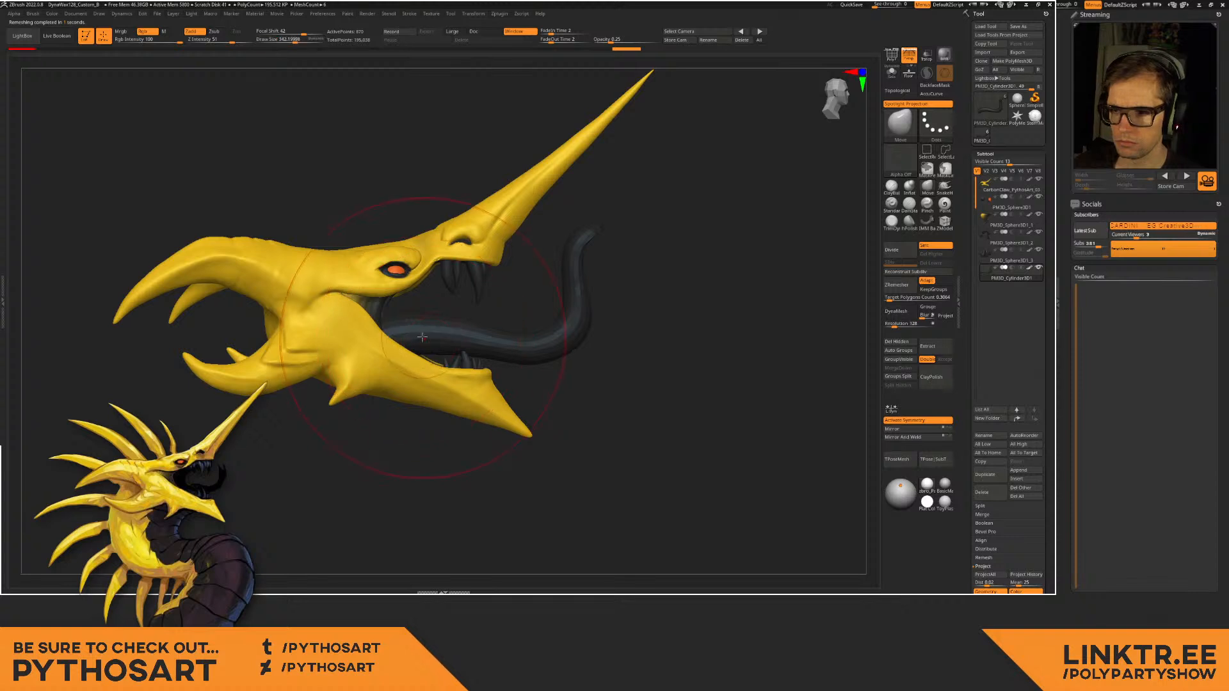
Isolate the tongue and flatten its surface along the length with the TrimDynamic brush.
left_click(892, 74)
right_click_drag(442, 384, 471, 311)
left_click(893, 226)
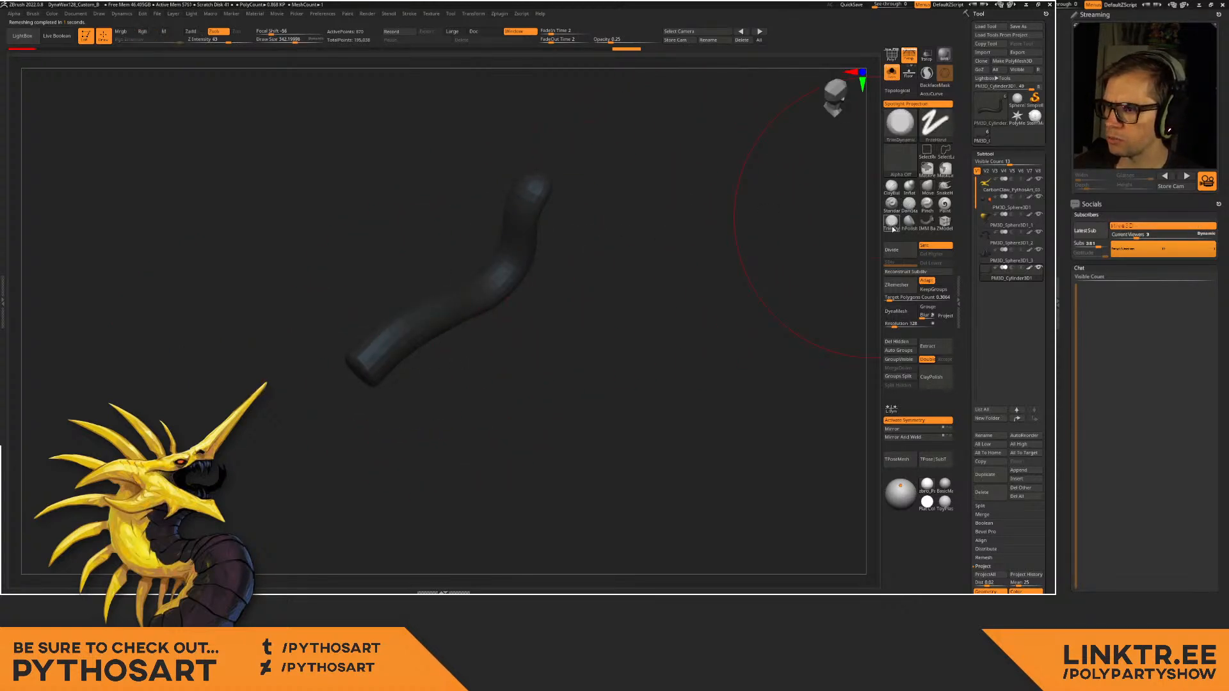
left_click_drag(375, 352, 359, 349)
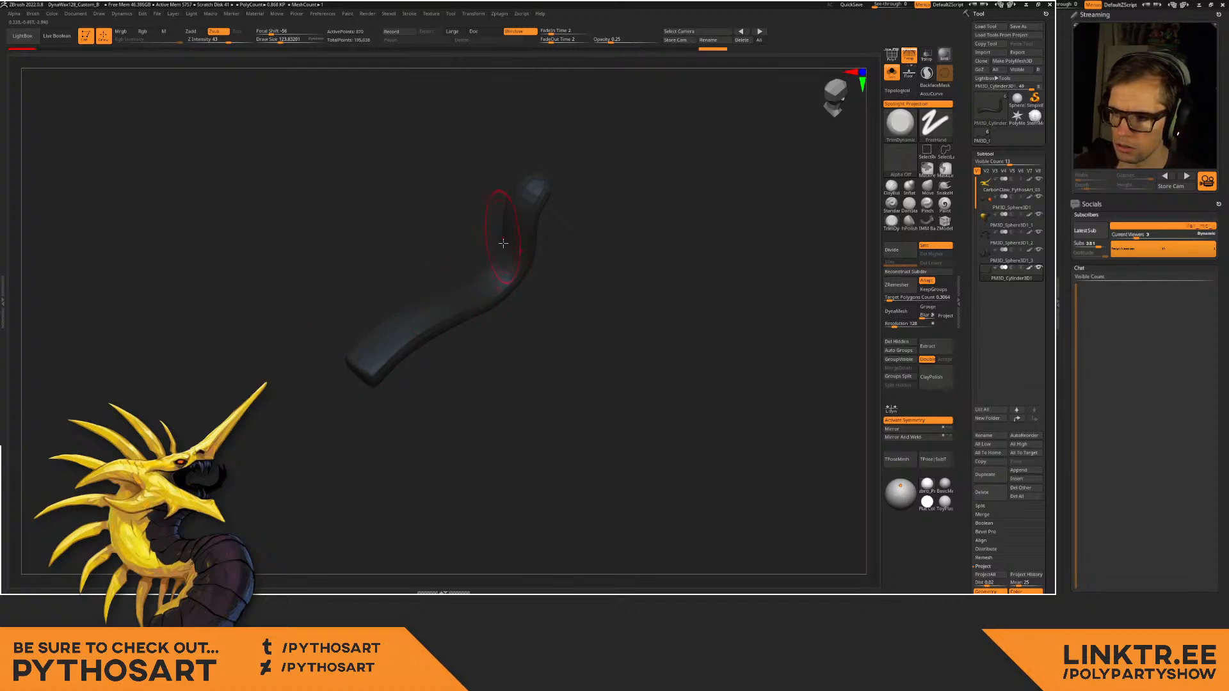
mouse_move(504, 243)
right_mouse_down()
mouse_move(452, 327)
mouse_move(465, 318)
right_mouse_up()
key("s")
left_click_drag(466, 318, 461, 320)
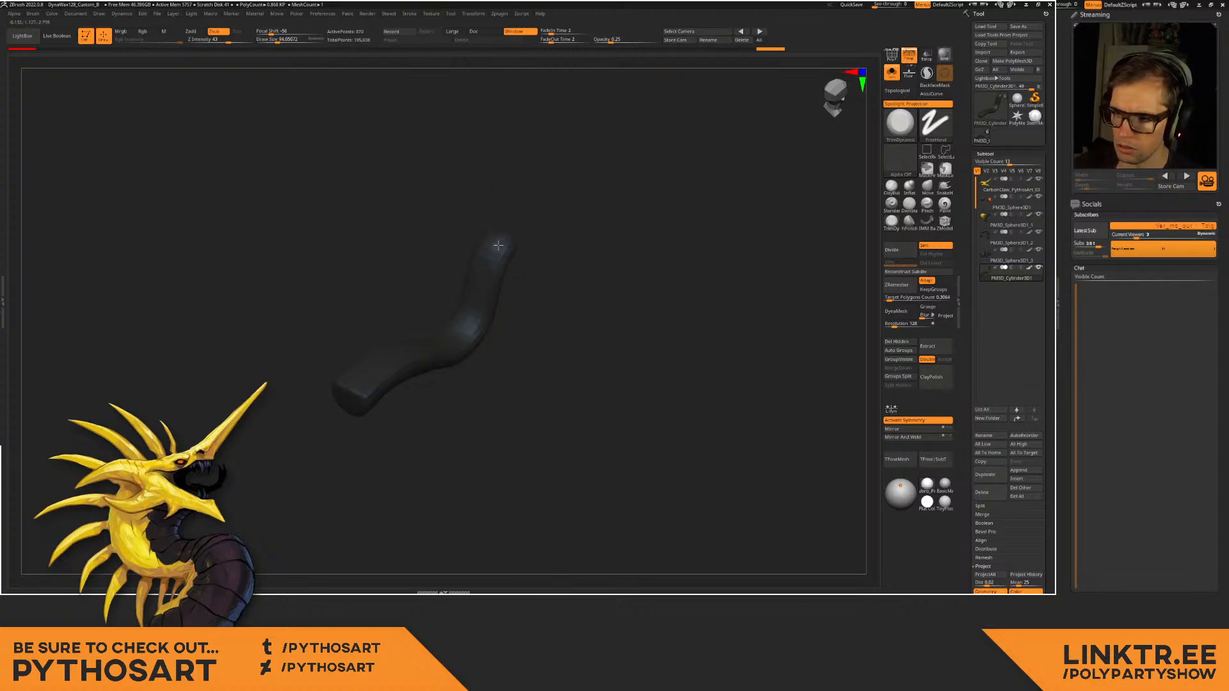
right_click_drag(473, 298, 411, 361)
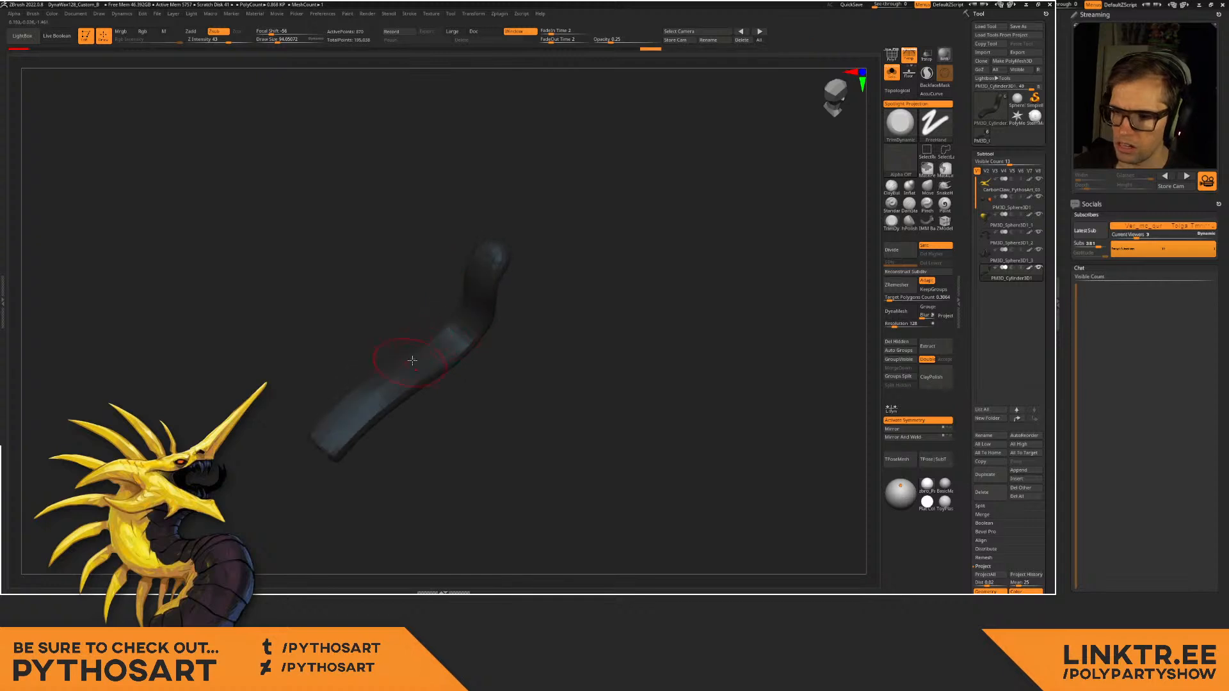
right_click_drag(320, 450, 755, 178)
Show the whole head again and adjust the tongue's base inside the mouth with a large Move brush.
left_click(892, 73)
right_click_drag(717, 218, 741, 200)
left_click(930, 184)
key("s")
left_click_drag(363, 323, 402, 319)
key("s")
mouse_move(345, 312)
right_mouse_down()
mouse_move(459, 310)
mouse_move(452, 318)
right_mouse_up()
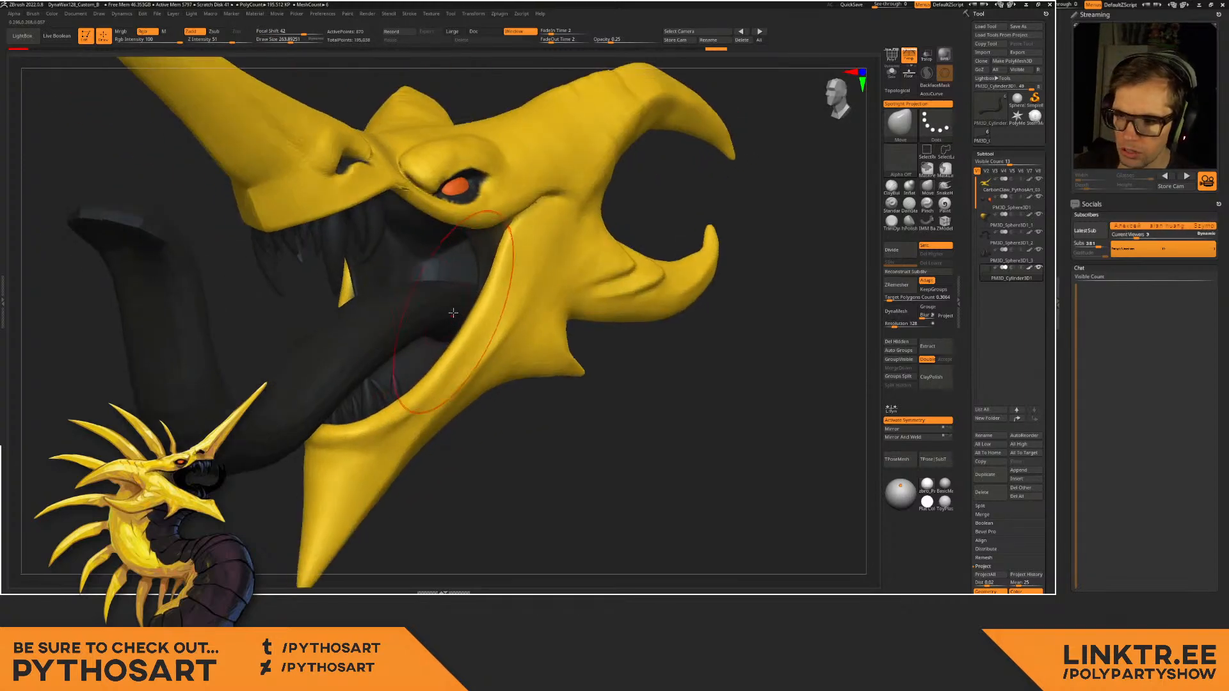
key("s")
left_click_drag(450, 319, 451, 285)
Push the tongue's rear section down toward the lower jaw using the Move brush at varying sizes.
right_click_drag(488, 277, 419, 312)
key("s")
left_click_drag(420, 295, 396, 319)
left_click_drag(408, 310, 377, 341)
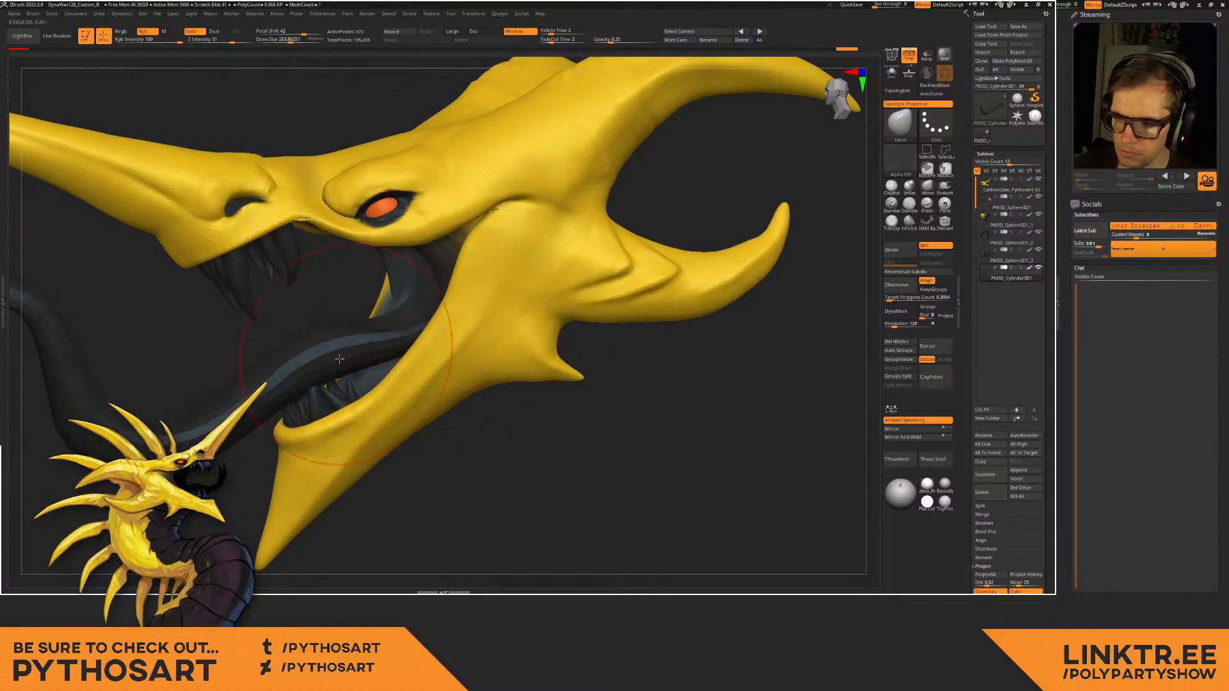
key("s")
left_click_drag(312, 371, 297, 350)
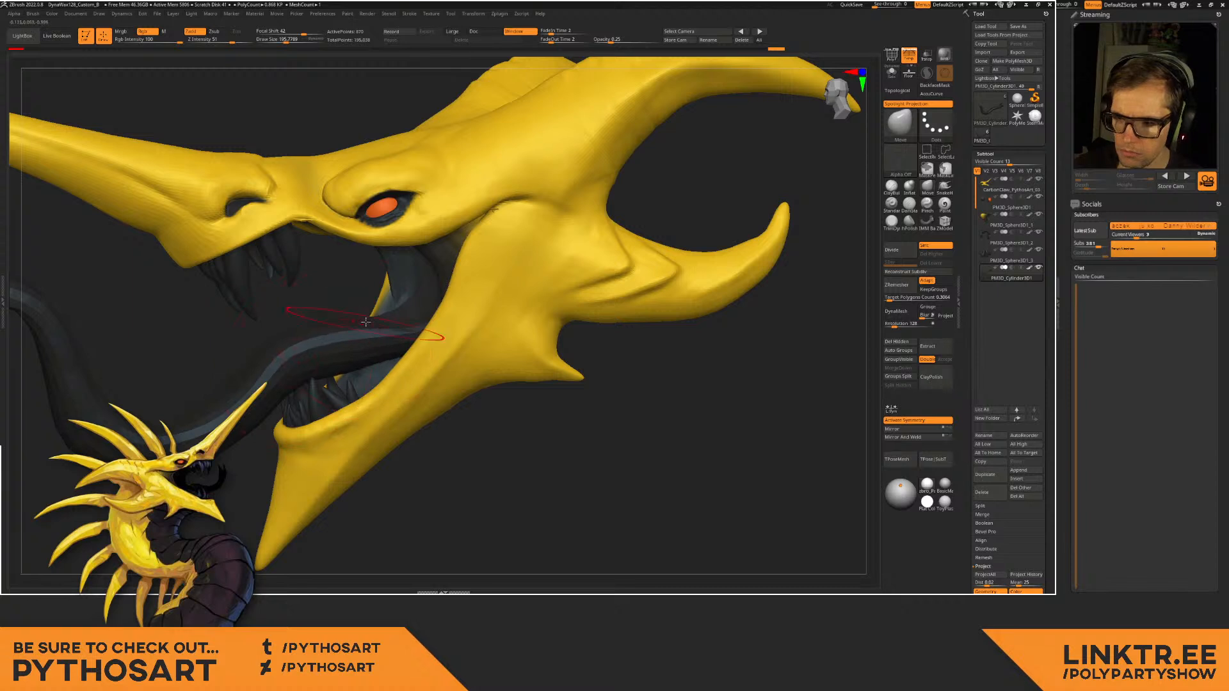
Pull the tongue's front bend upward and straighten the section leading to its tip with the Move brush.
mouse_move(318, 353)
right_mouse_down()
mouse_move(381, 337)
mouse_move(473, 340)
right_mouse_up()
key("s")
left_click_drag(473, 340, 473, 341)
left_click_drag(472, 353, 521, 279)
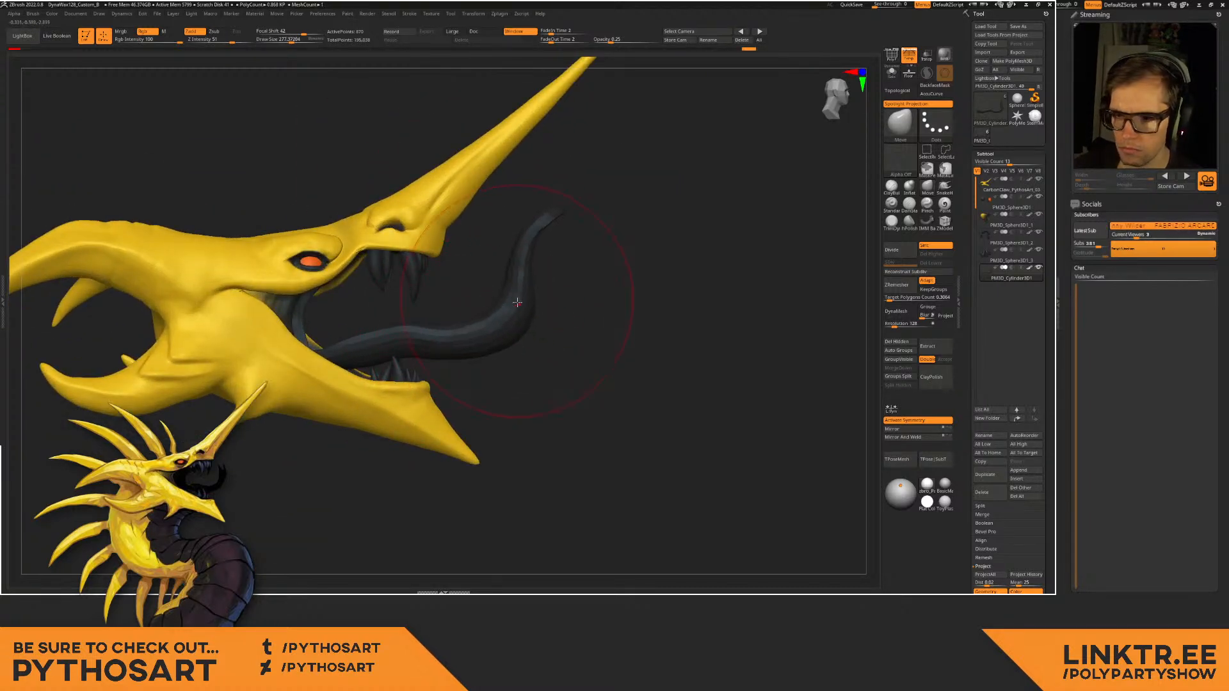
key("s")
key("s")
mouse_move(542, 235)
left_mouse_down()
mouse_move(522, 237)
mouse_move(537, 250)
left_mouse_up()
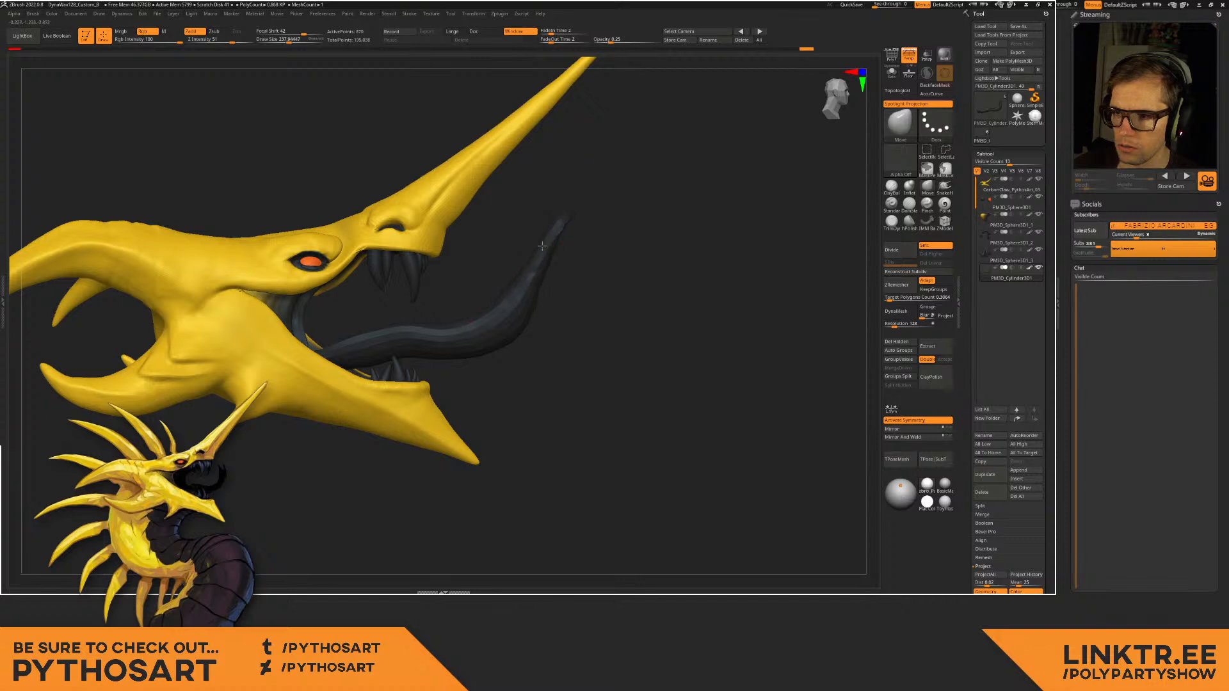
Curve the tongue's tip upright in front of the upper teeth and smooth its front section.
mouse_move(512, 251)
right_mouse_down()
mouse_move(560, 255)
mouse_move(577, 234)
right_mouse_up()
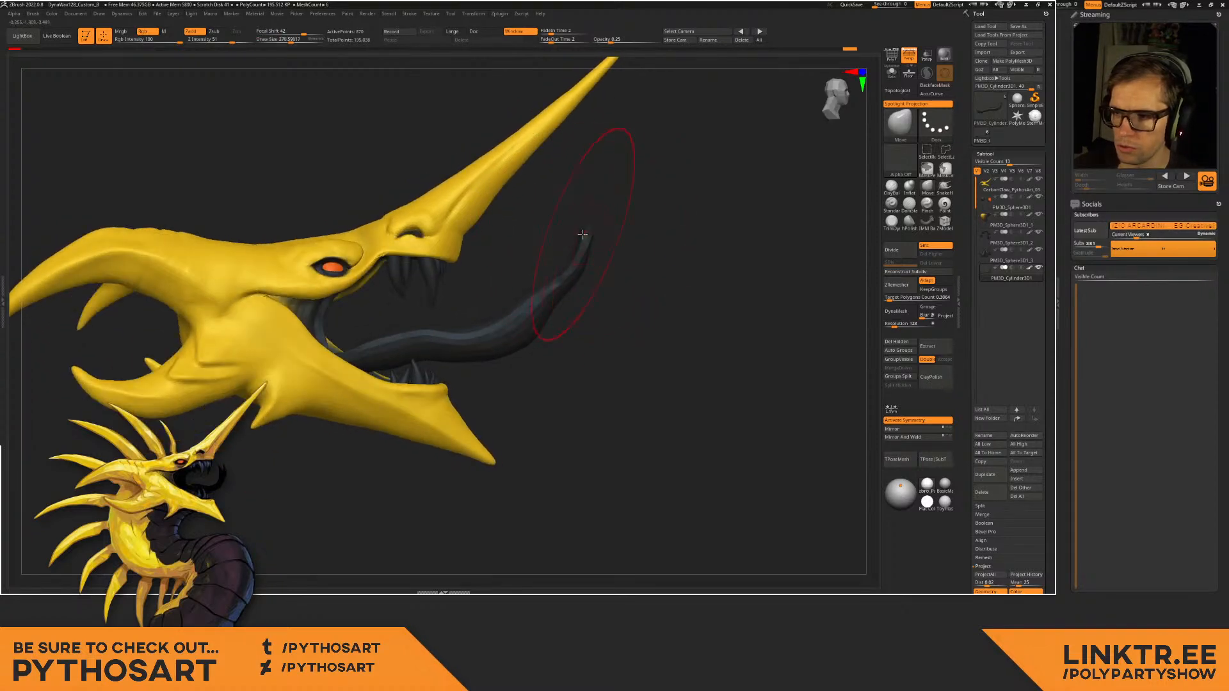
mouse_move(580, 234)
left_mouse_down()
mouse_move(531, 212)
mouse_move(563, 244)
left_mouse_up()
right_click_drag(576, 247, 558, 245)
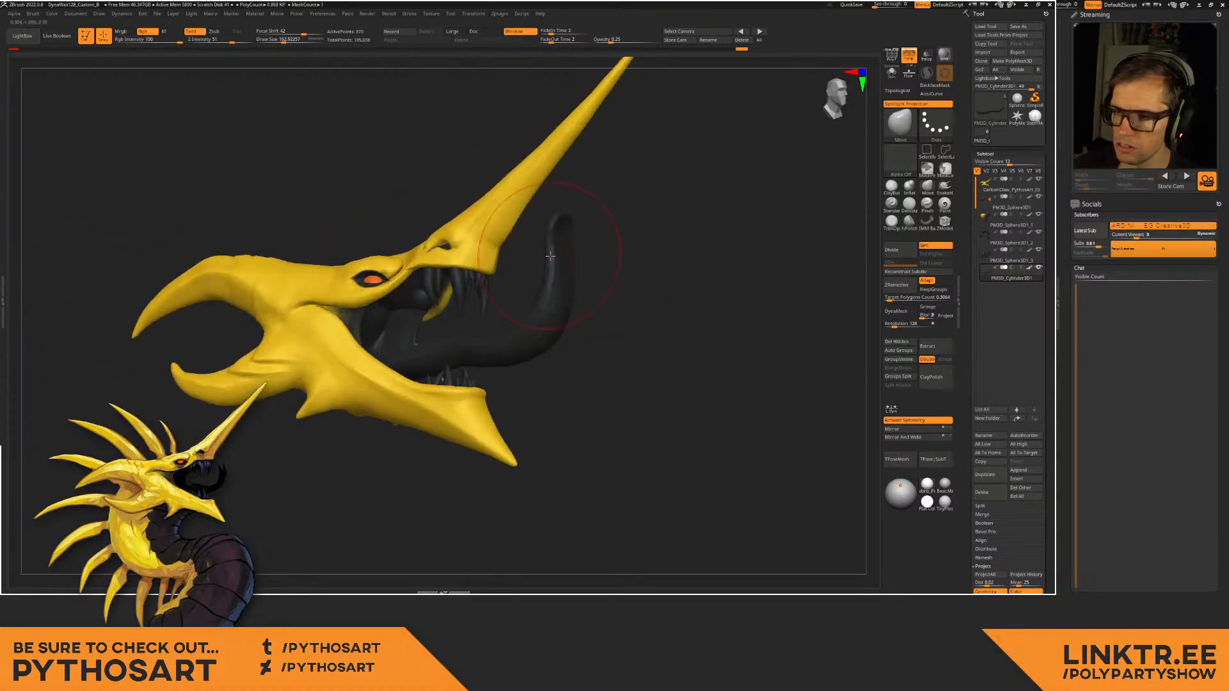
key("s")
left_click_drag(558, 252, 561, 235)
left_click_drag(561, 238, 570, 229)
left_click_drag(567, 227, 566, 285, "shift")
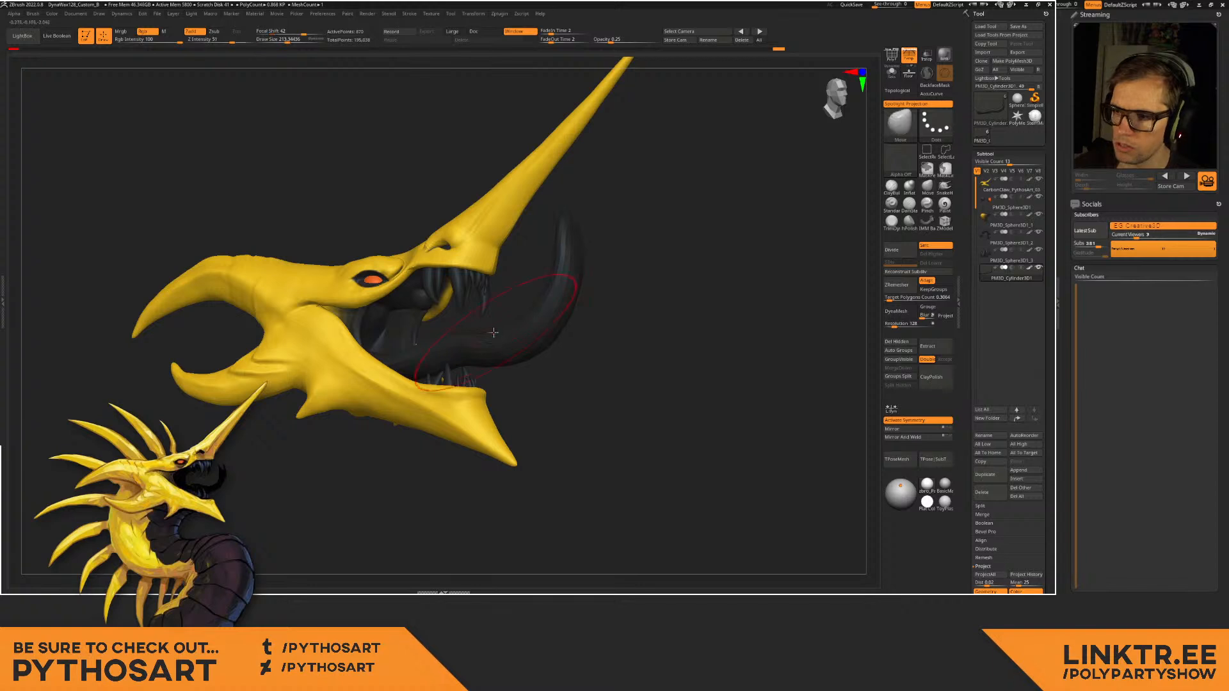
Refine the tongue's forward bend into an even upward arc with Move strokes from several angles.
left_click_drag(493, 333, 491, 338)
right_click_drag(498, 331, 539, 306)
key("s")
left_click_drag(537, 298, 525, 308)
key("s")
mouse_move(523, 308)
left_mouse_down()
mouse_move(512, 308)
mouse_move(529, 307)
left_mouse_up()
key("s")
right_click_drag(521, 304, 542, 289)
left_click_drag(542, 290, 554, 275)
right_click_drag(531, 299, 505, 313)
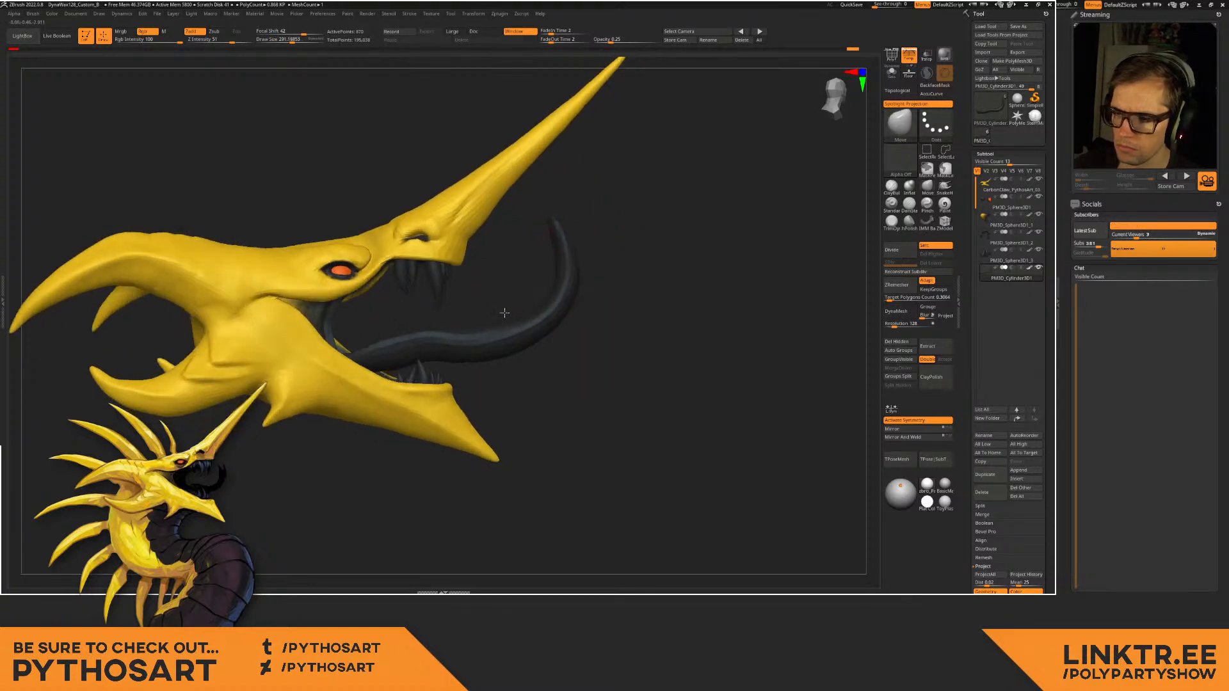
Raise the tongue's base and lower its middle just beyond the lower teeth with an enlarged Move brush.
key("s")
left_click_drag(468, 331, 466, 330)
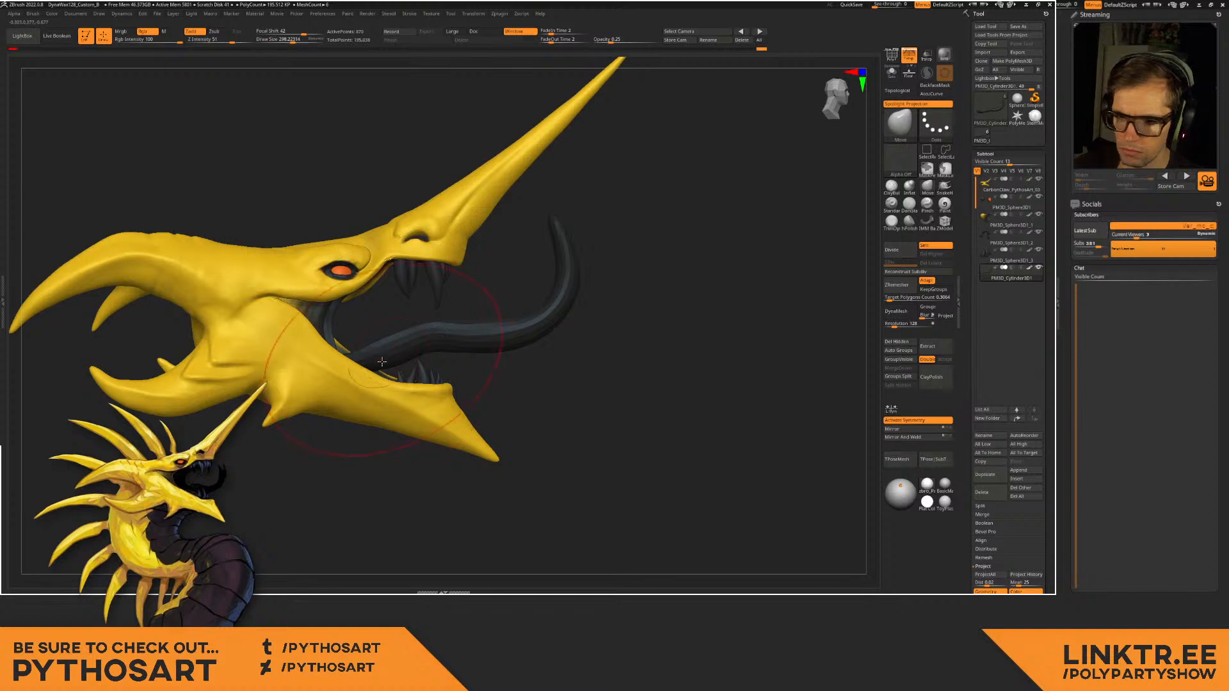
key("s")
mouse_move(378, 362)
left_mouse_down()
mouse_move(368, 347)
mouse_move(424, 345)
left_mouse_up()
key("s")
key("s")
key("s")
left_click_drag(465, 332, 449, 350)
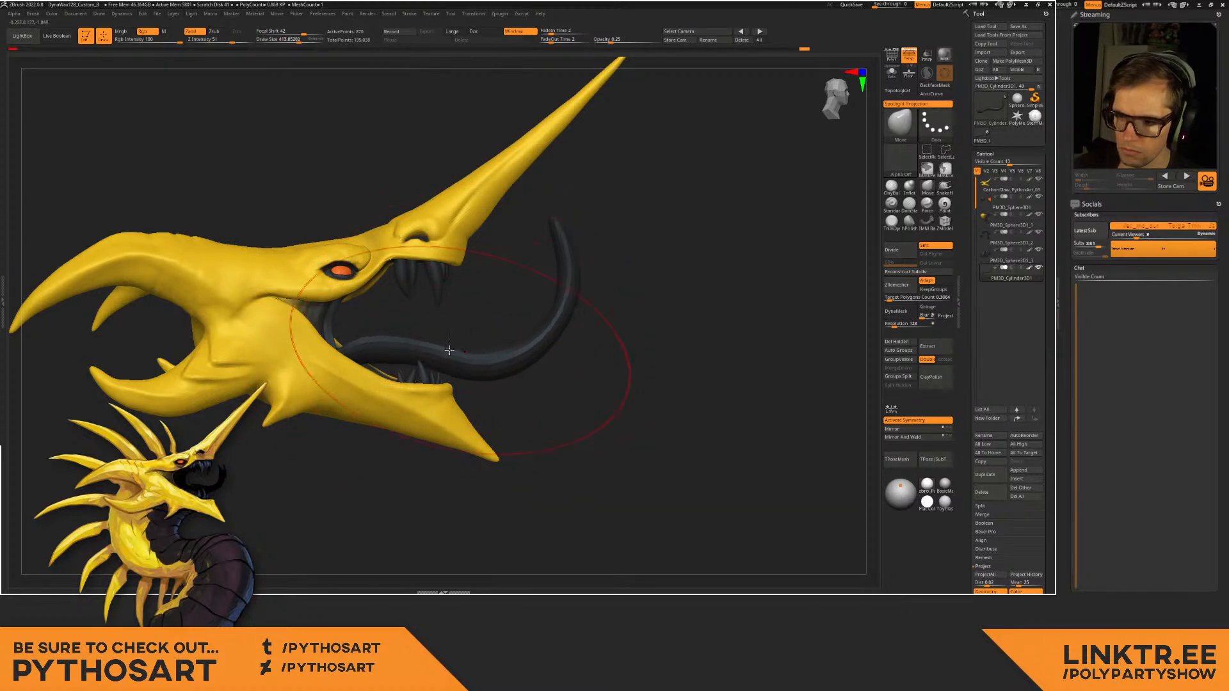
Even out the tongue's curve from both sides of the head, smoothing it and nudging its middle section.
right_click_drag(398, 346, 182, 336)
key("s")
left_click_drag(472, 305, 467, 305)
right_click_drag(502, 303, 484, 316)
key("s")
left_click_drag(489, 316, 486, 316)
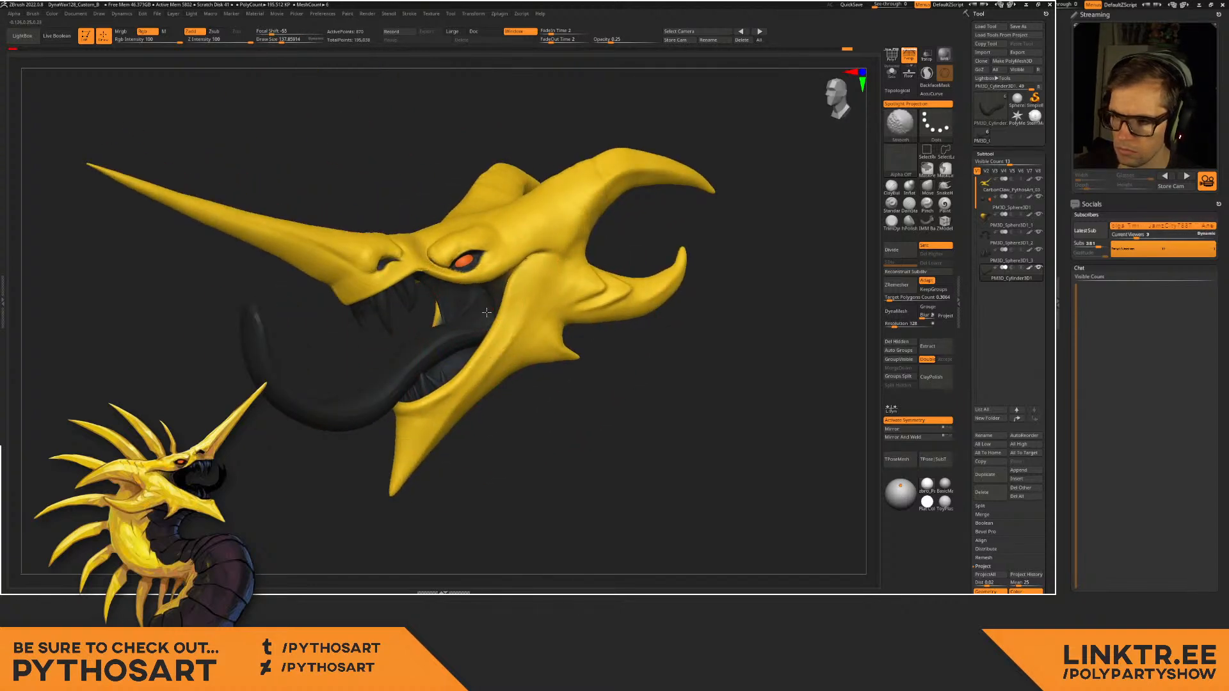
mouse_move(375, 358)
right_mouse_down()
mouse_move(461, 314)
mouse_move(468, 328)
right_mouse_up()
key("s")
left_click_drag(479, 324, 510, 327)
left_click_drag(510, 327, 622, 333)
key("s")
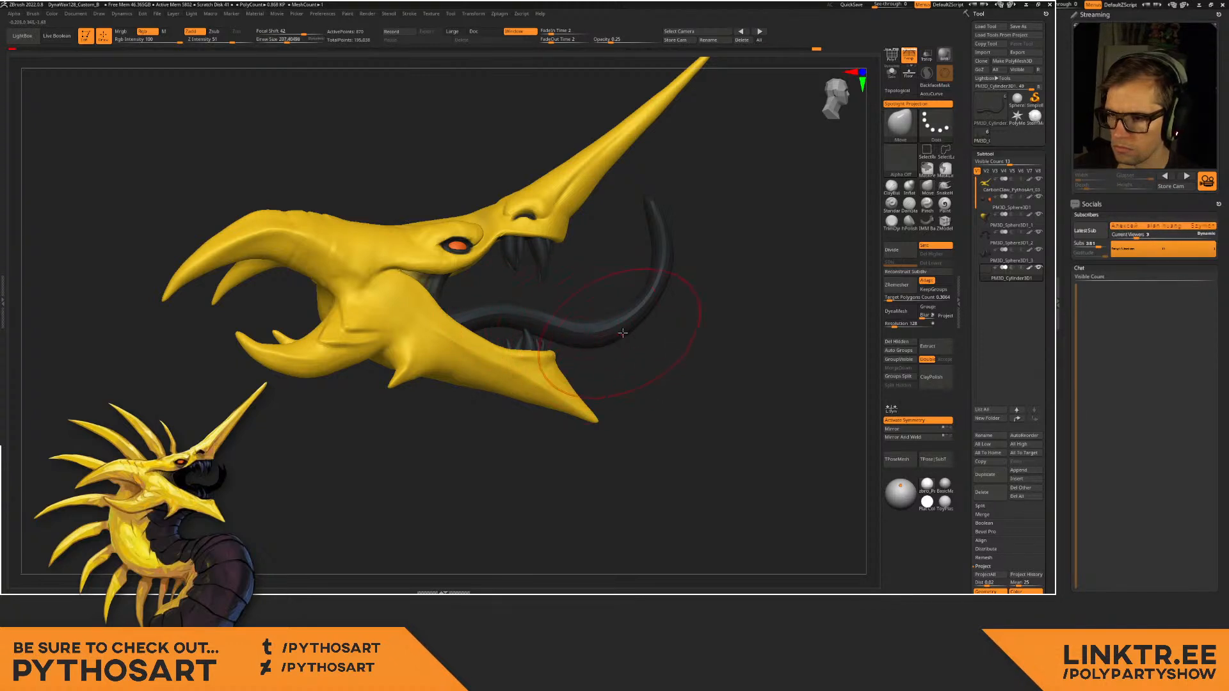
Curl the tongue's front back toward the upper teeth and smooth the tightened bend.
right_click_drag(629, 319, 581, 287)
key("s")
mouse_move(578, 237)
left_mouse_down()
mouse_move(589, 237)
mouse_move(585, 262)
mouse_move(548, 282)
left_mouse_up()
key("s")
left_click_drag(583, 332, 575, 333)
left_click_drag(578, 341, 544, 358)
key("s")
left_click_drag(543, 366, 545, 350)
key("s")
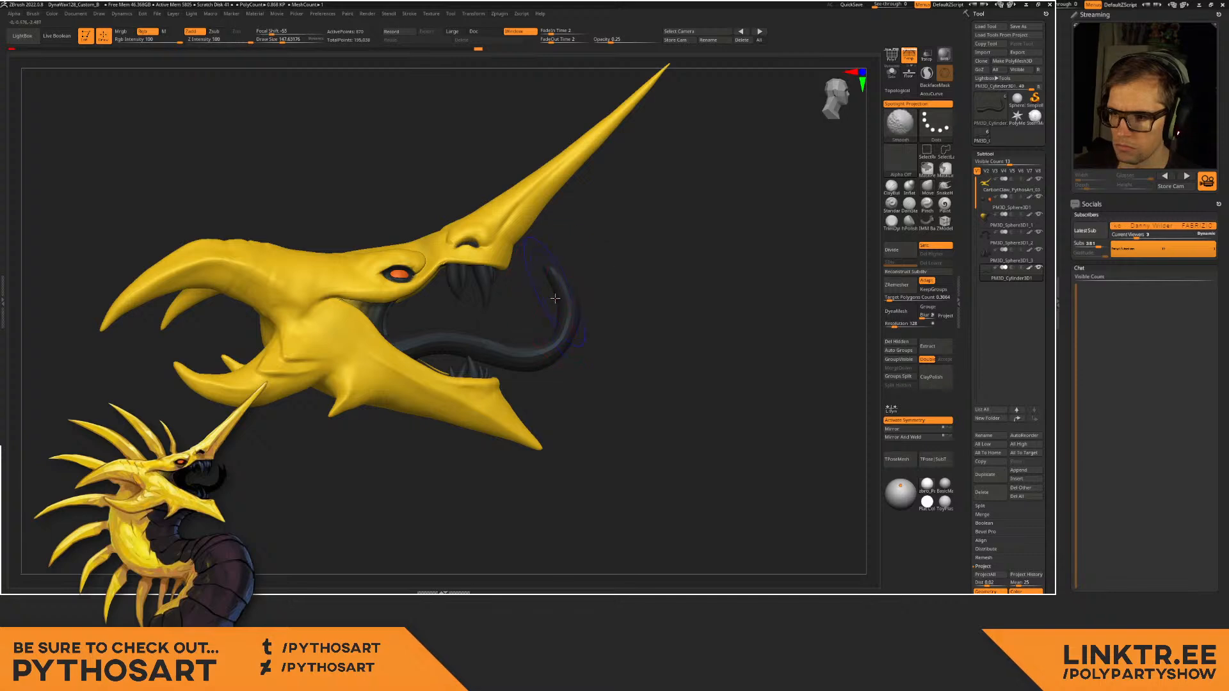
Pull the blunt end of the tongue into pointed prongs to start a forked tip.
right_click_drag(532, 336, 535, 288)
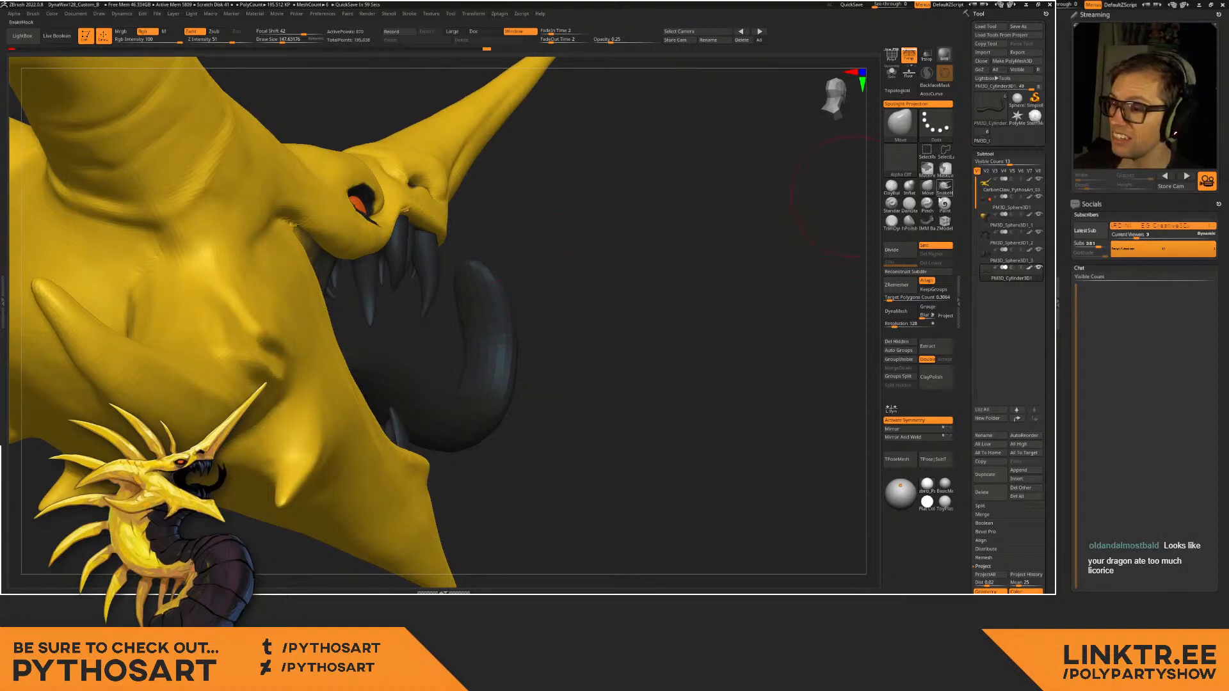
right_click_drag(475, 268, 490, 271)
key("s")
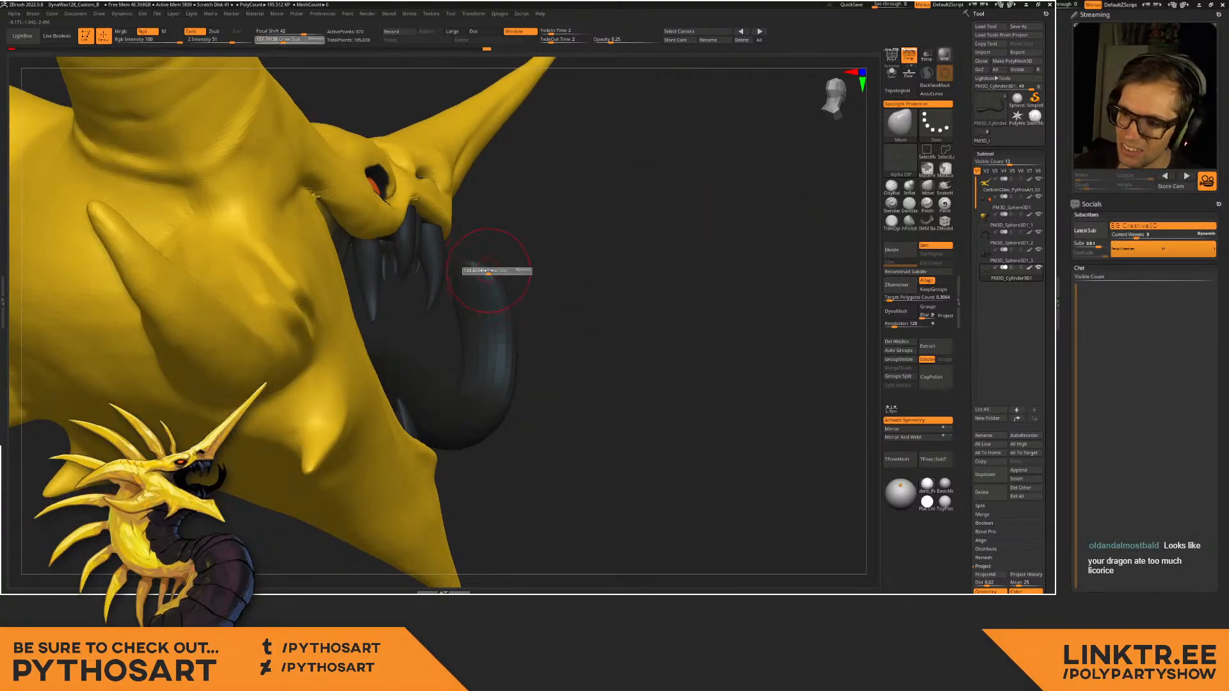
left_click(489, 270)
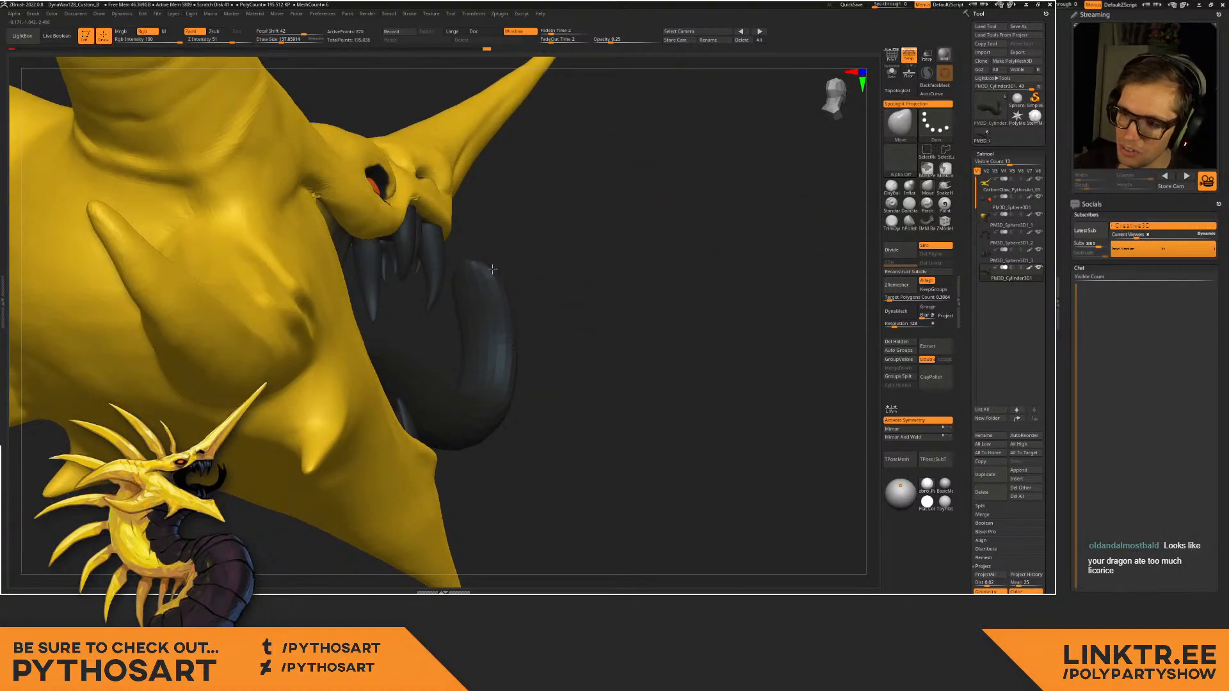
key("s")
left_click(464, 241)
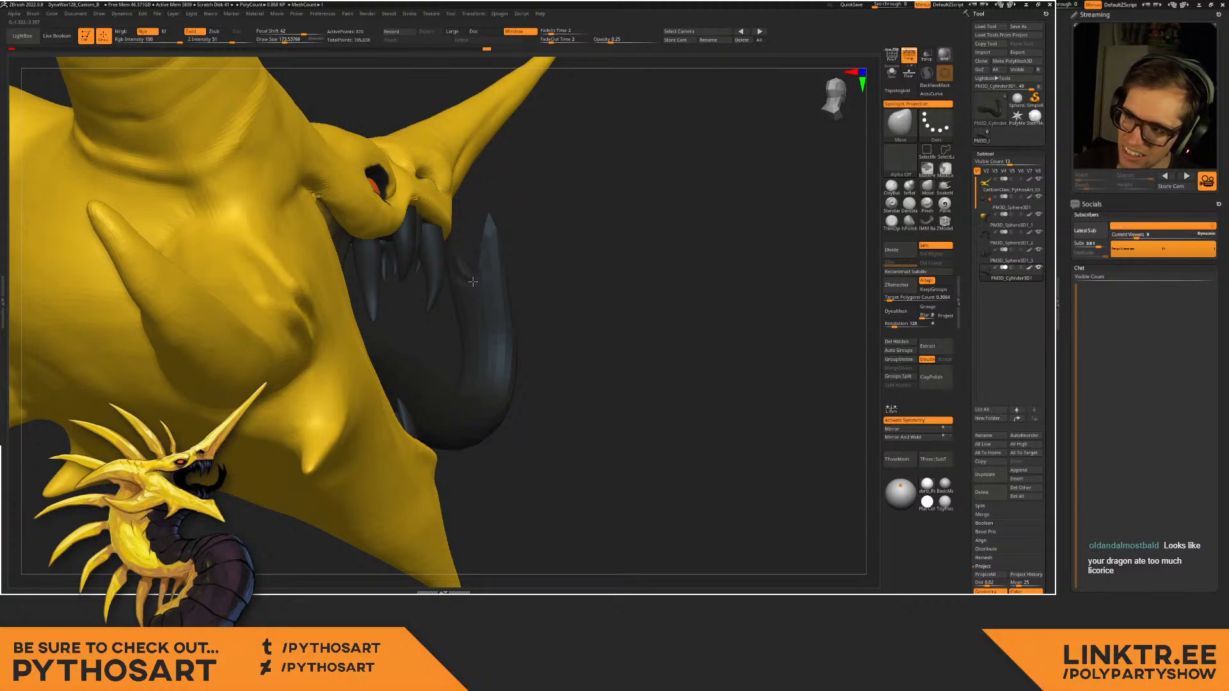
Shape the forked tip's two prongs from the front and widen the tongue with a larger Move brush.
mouse_move(521, 287)
right_mouse_down()
mouse_move(415, 322)
mouse_move(359, 310)
mouse_move(536, 279)
right_mouse_up()
key("s")
left_click(533, 268)
left_click_drag(517, 274, 503, 240)
key("s")
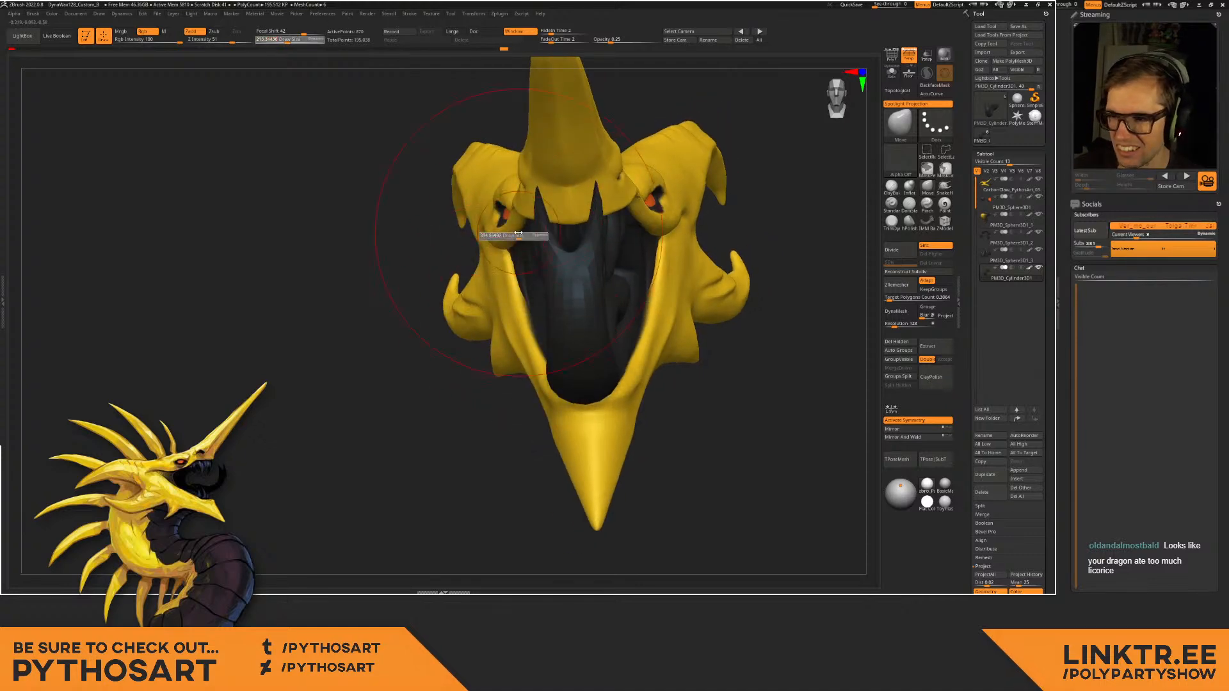
left_click(516, 238)
key("s")
left_click(544, 274)
left_click_drag(546, 276, 515, 281)
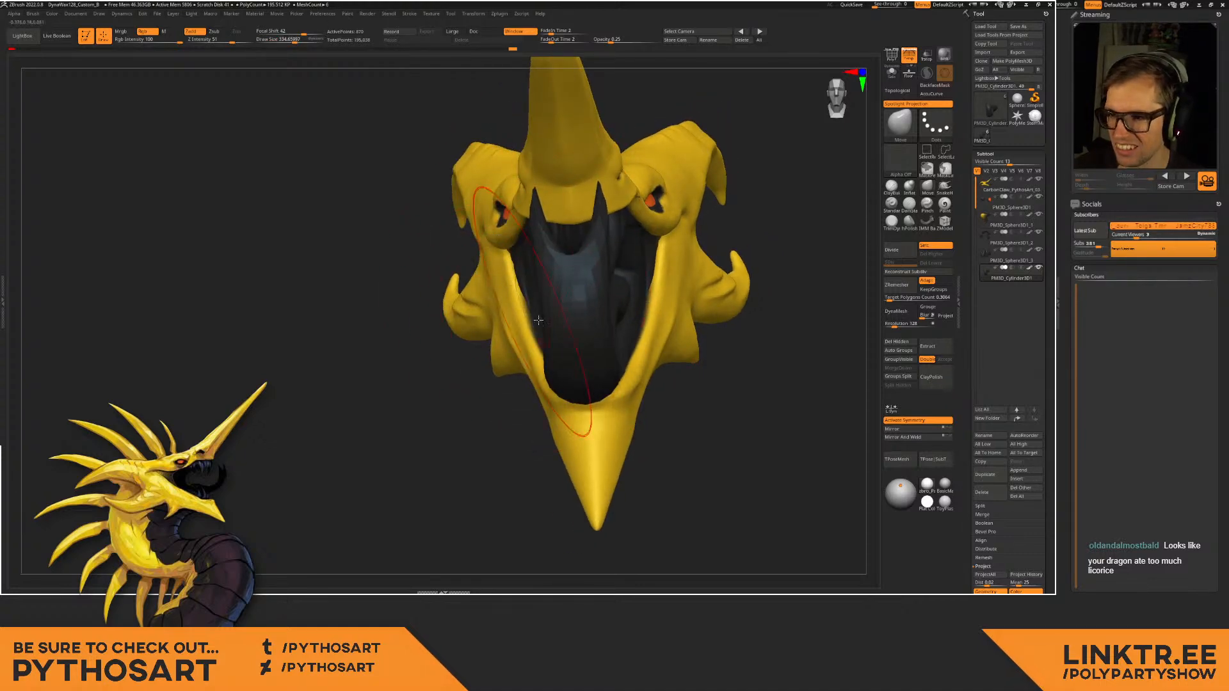
right_click_drag(539, 320, 570, 312)
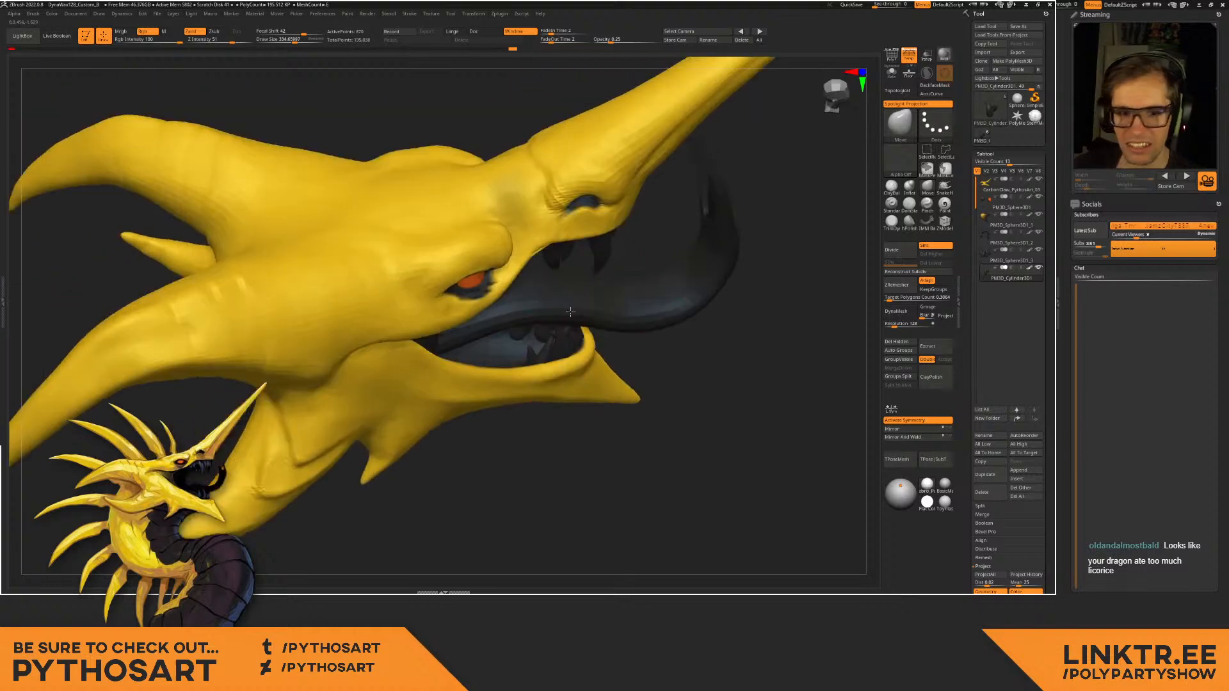
Isolate the tongue, flatten its rear end and upper surface with TrimDynamic, and show the whole head again.
left_click(892, 72)
right_click_drag(439, 302, 448, 384)
left_click(892, 221)
right_click_drag(516, 336, 490, 348)
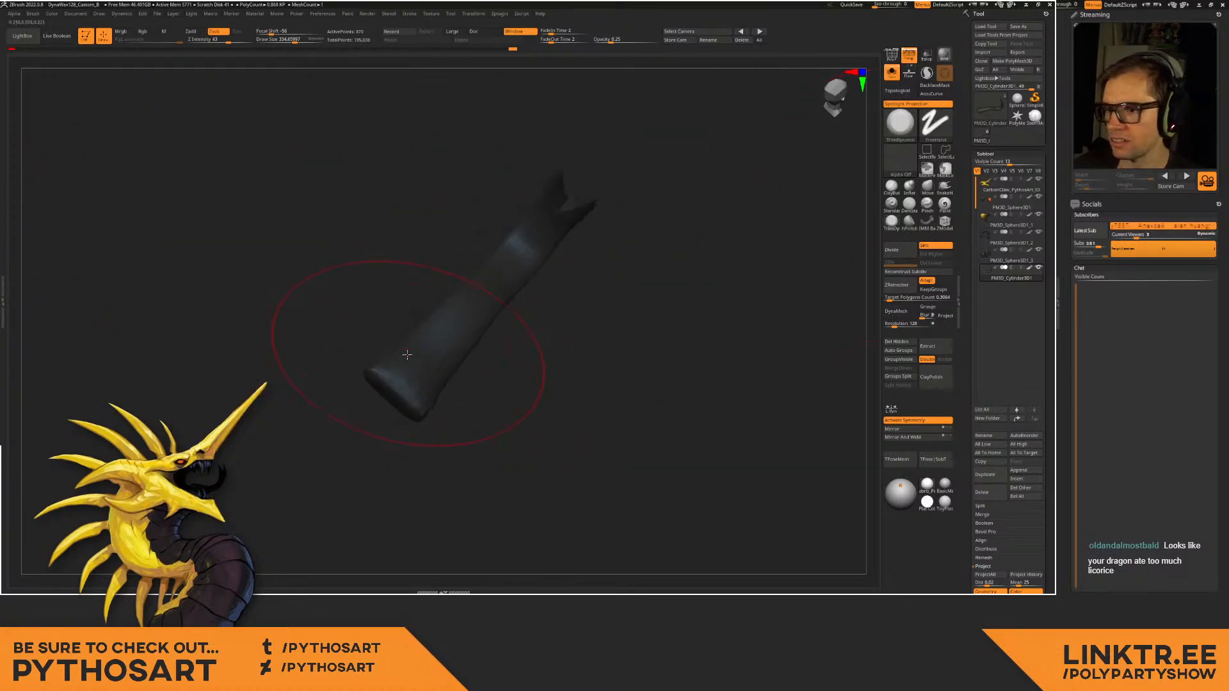
key("s")
left_click_drag(418, 371, 409, 372)
key("s")
left_click_drag(420, 380, 418, 381)
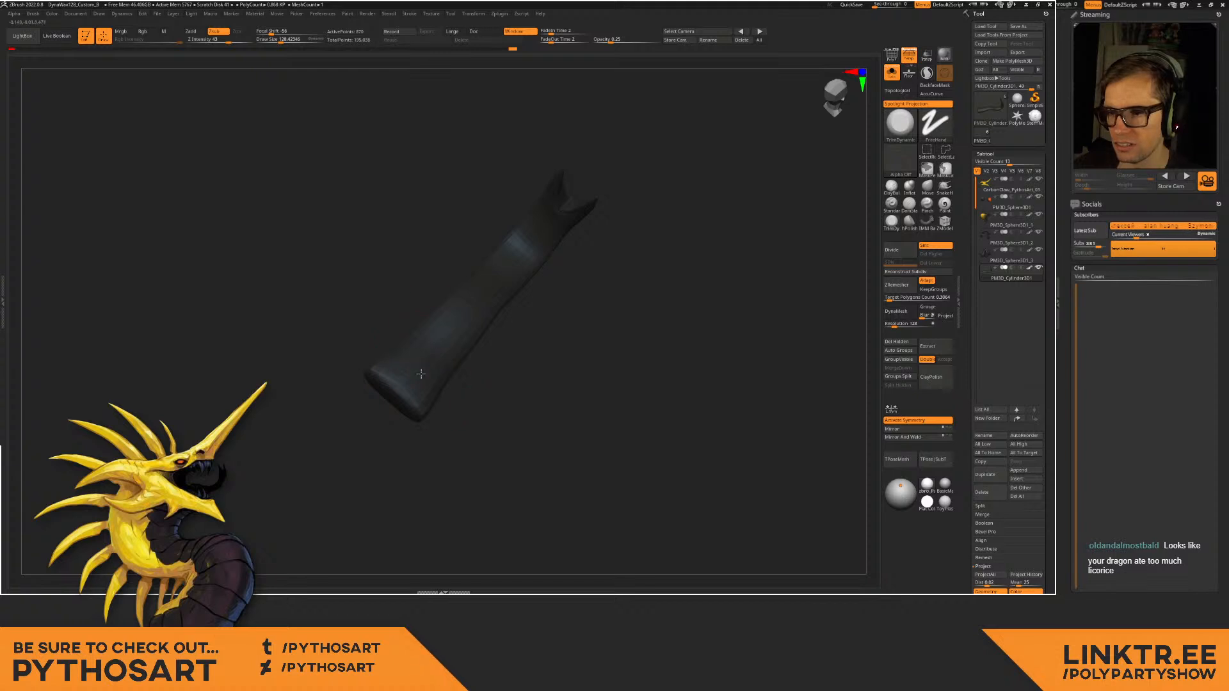
right_click_drag(535, 271, 491, 312)
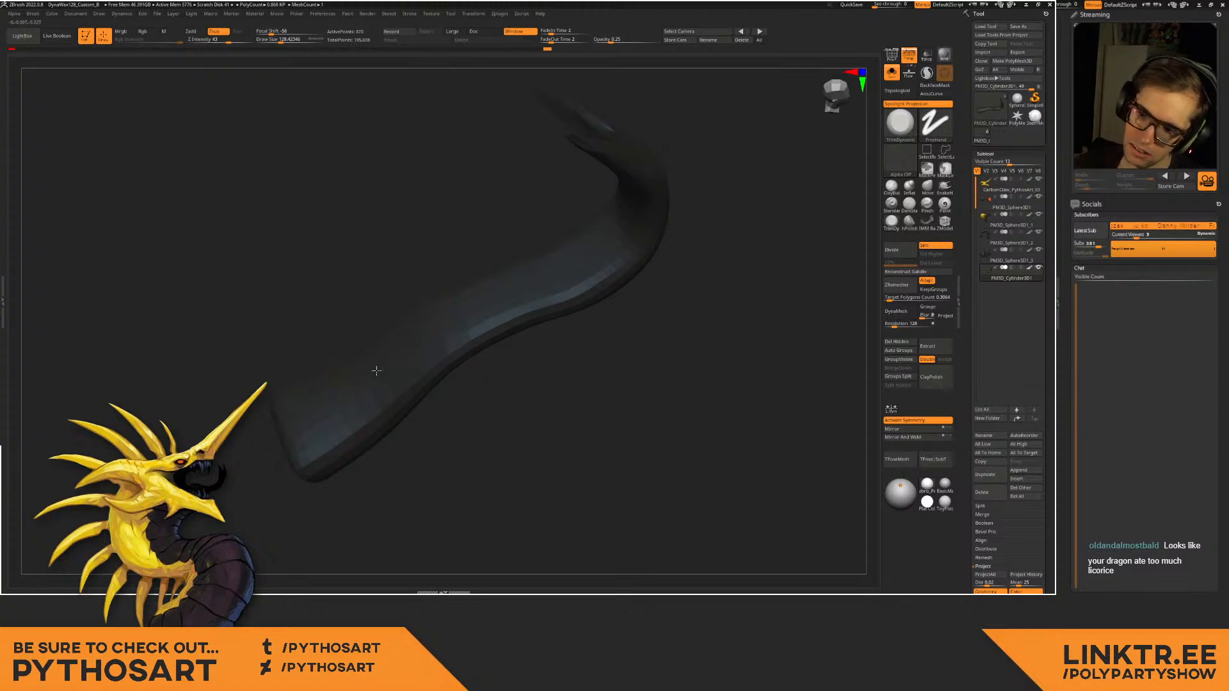
mouse_move(479, 325)
right_mouse_down()
mouse_move(440, 307)
mouse_move(464, 331)
right_mouse_up()
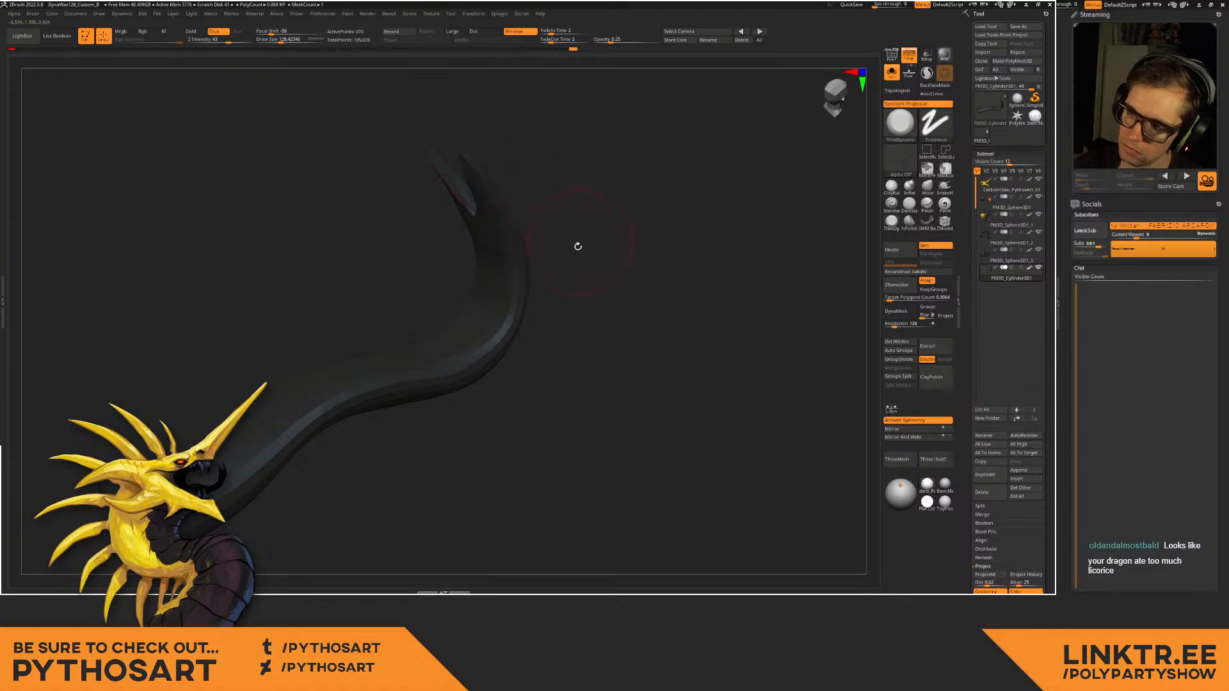
right_click_drag(578, 246, 791, 117)
left_click(892, 73)
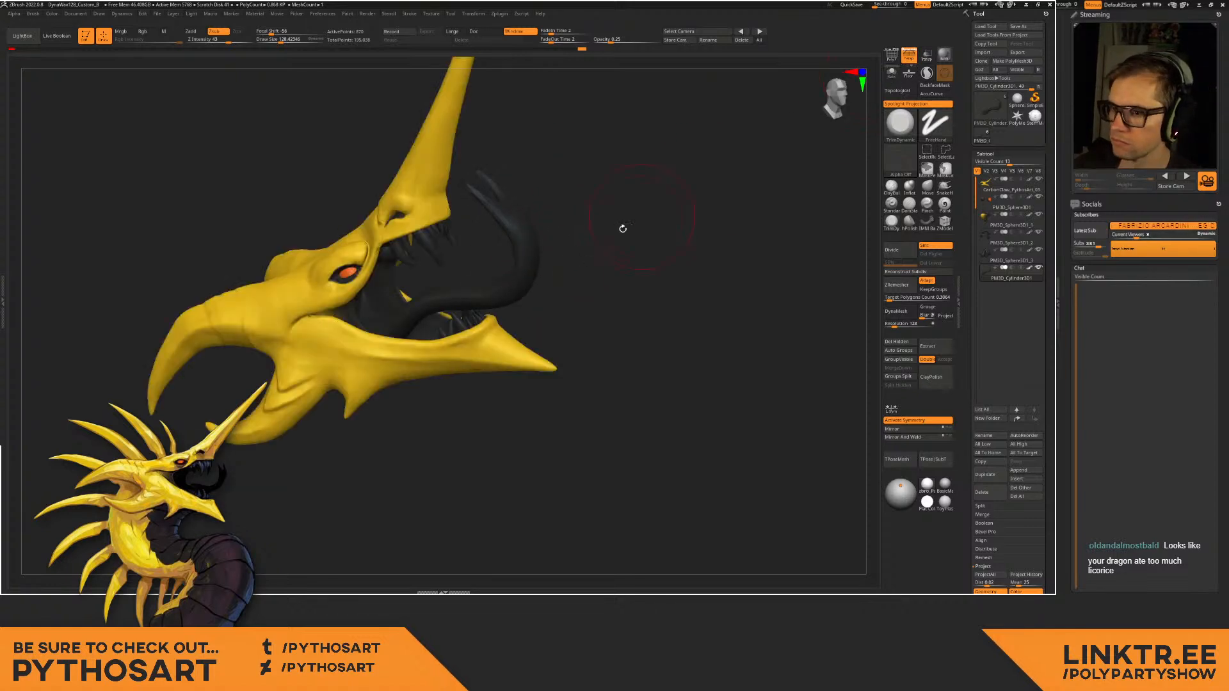
Reposition one prong of the forked tip and shift the tongue's front section with the Move brush.
right_click_drag(623, 228, 476, 318)
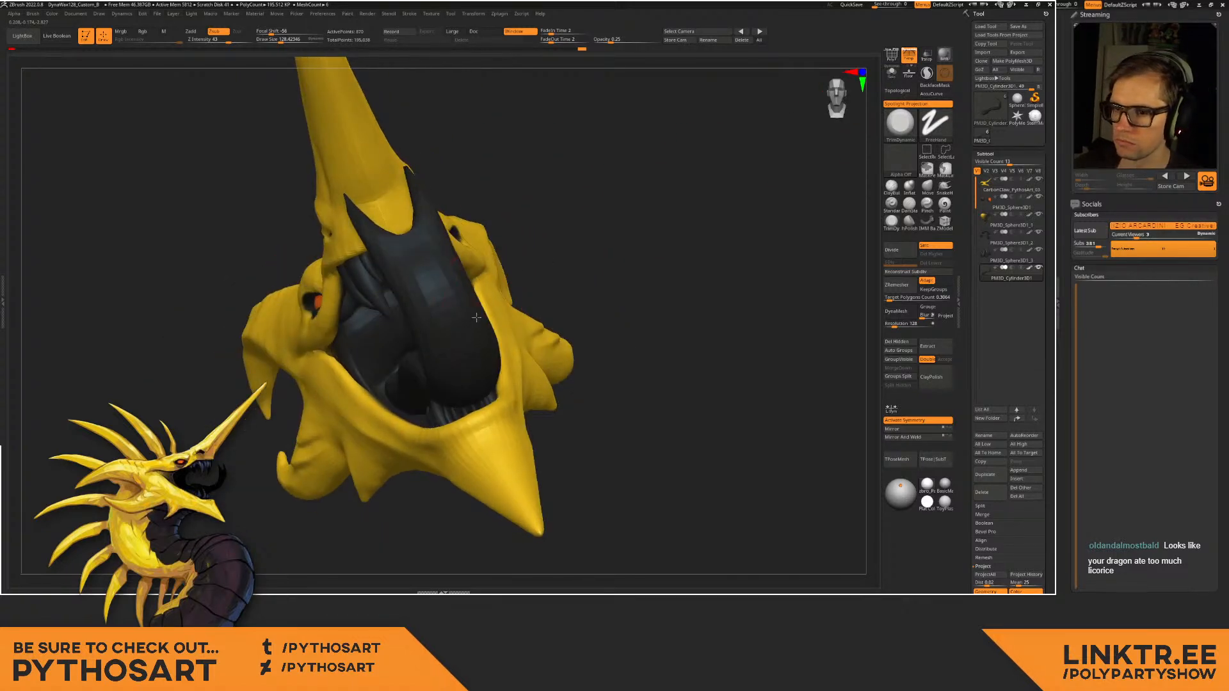
left_click(928, 187)
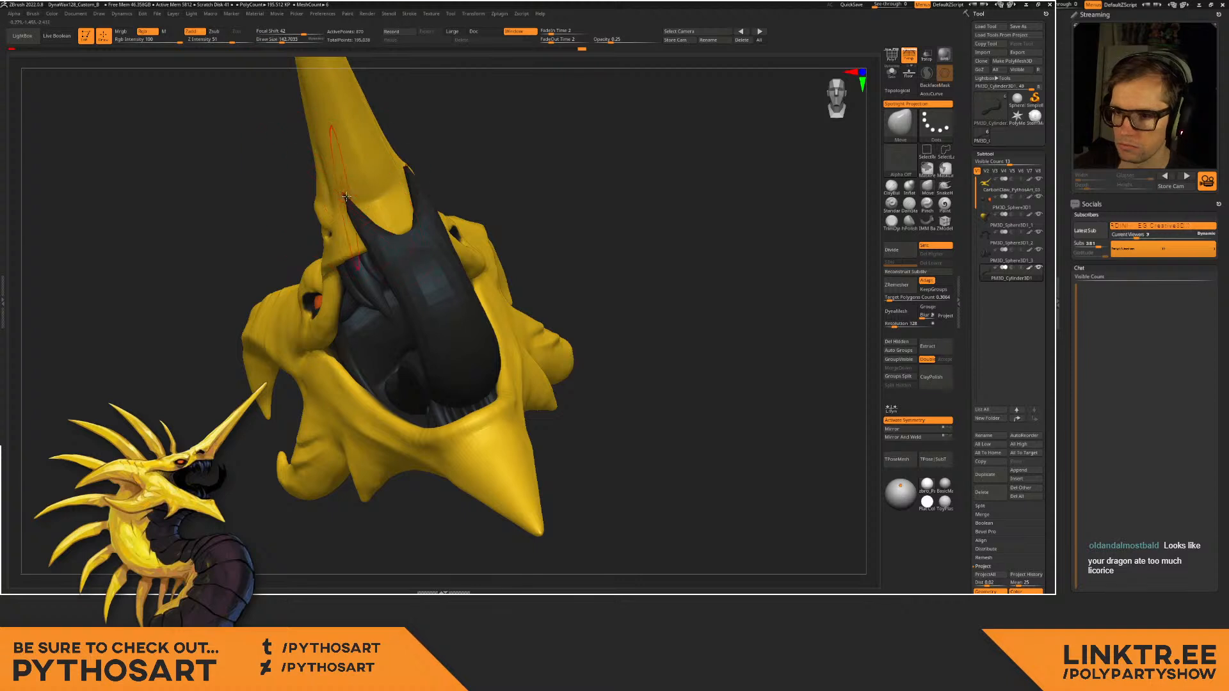
key("s")
left_click_drag(329, 202, 326, 209)
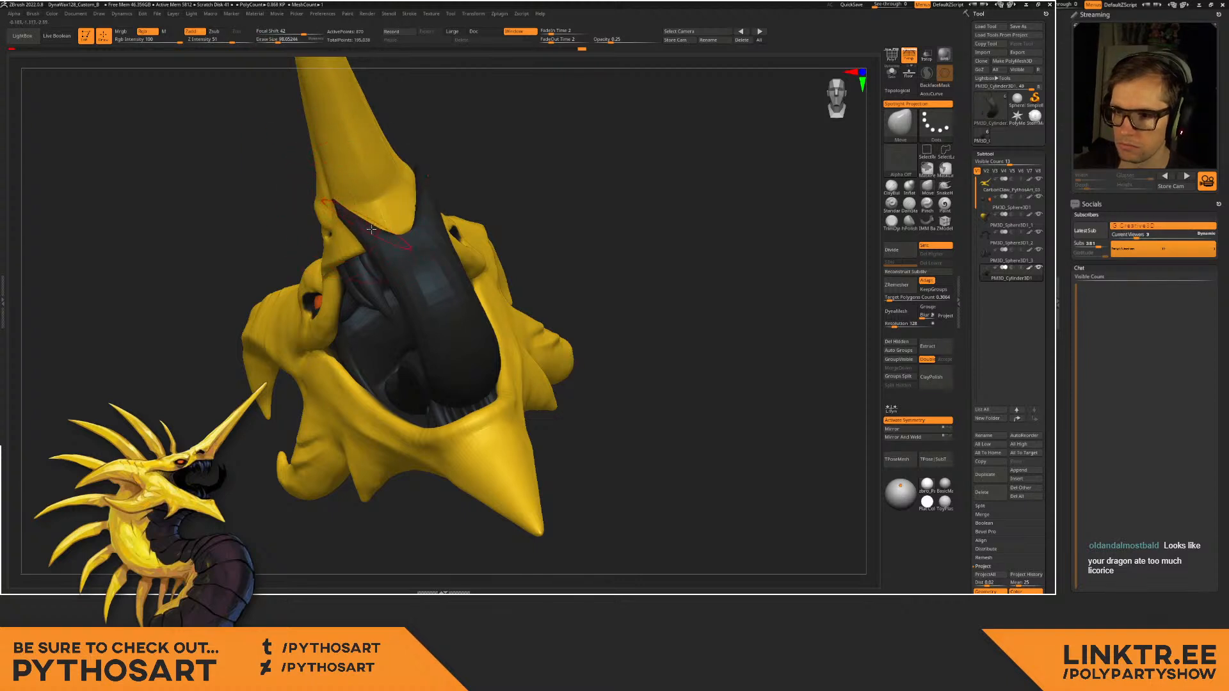
key("s")
left_click_drag(408, 282, 415, 286)
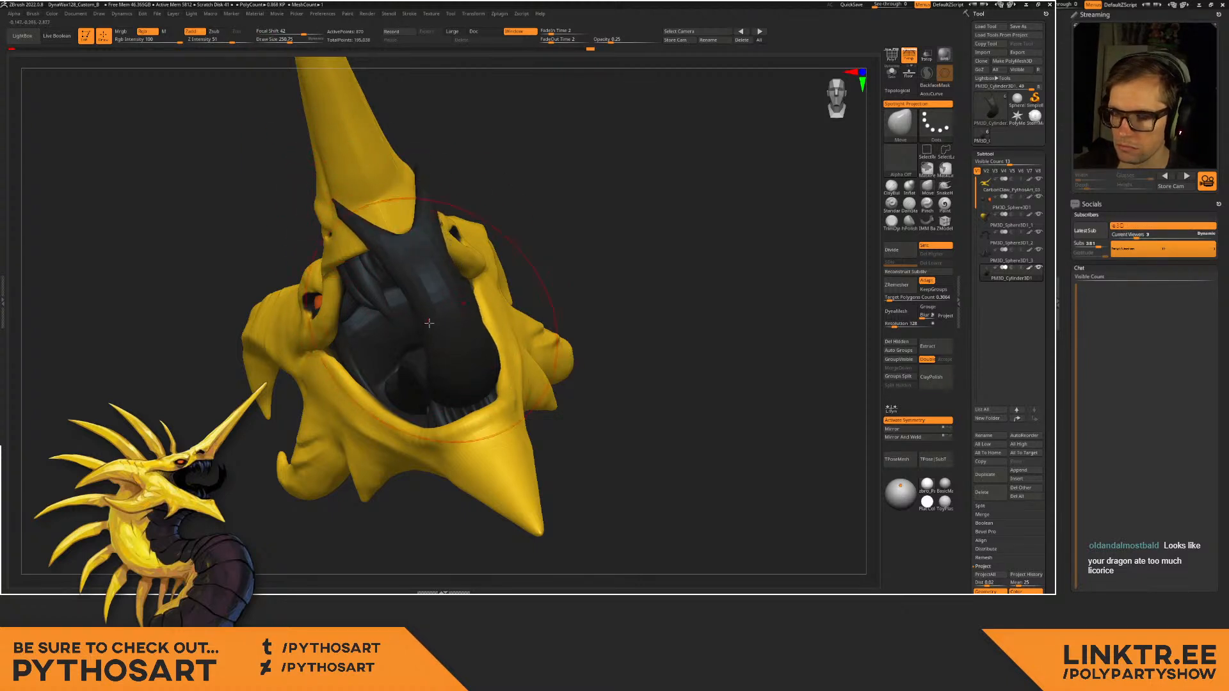
Pull the forked tip's prongs closer together from the front with the Move brush.
right_click_drag(477, 382, 481, 214)
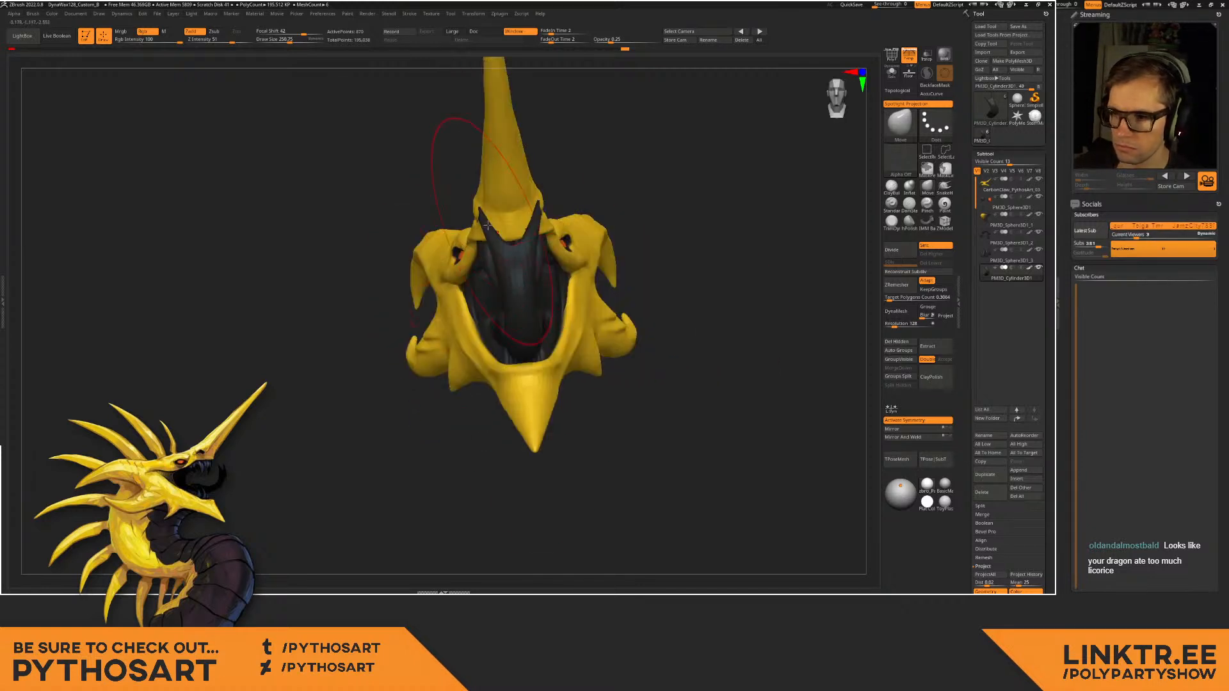
left_click_drag(480, 214, 505, 222)
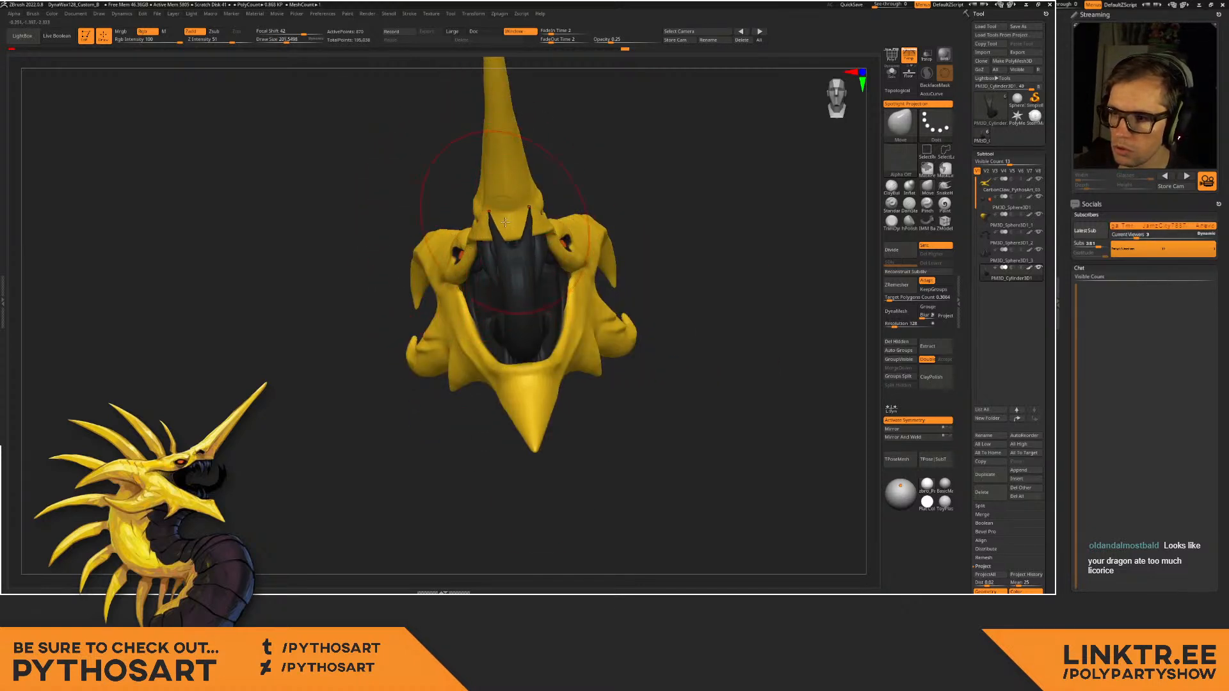
Adjust the upward curve of the tongue's front end from the side with a larger Move brush.
right_click_drag(483, 364, 455, 308)
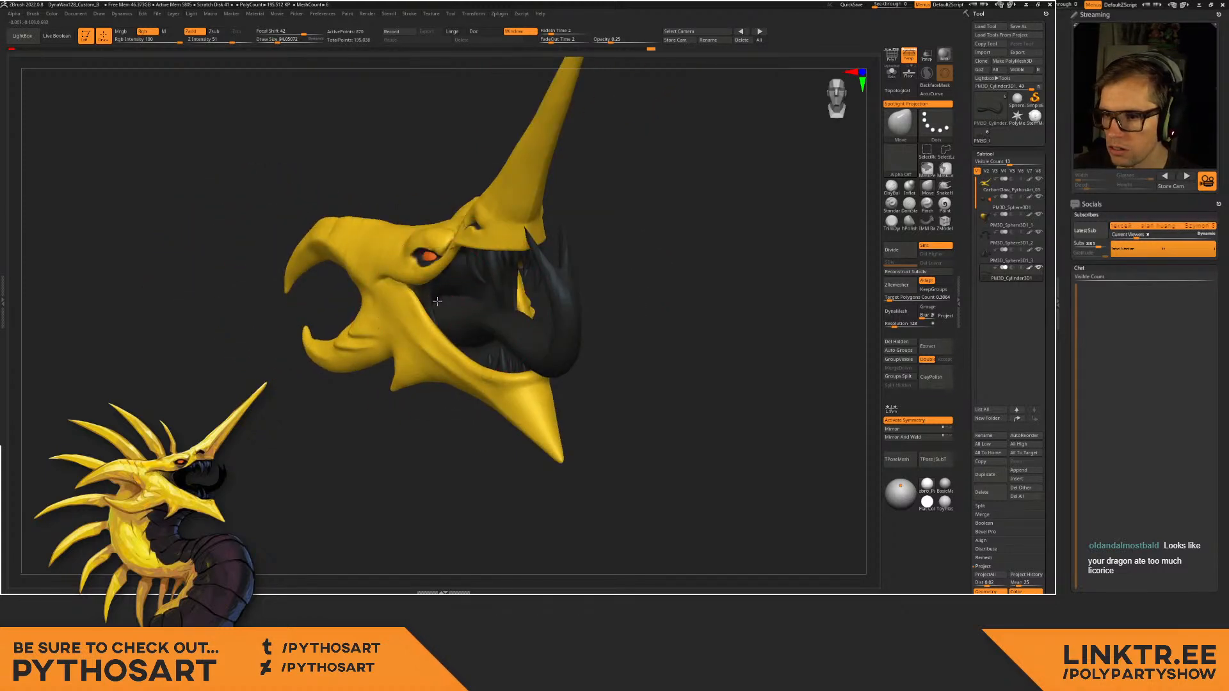
right_click_drag(455, 349, 416, 323, "ctrl")
mouse_move(416, 323)
right_mouse_down()
mouse_move(476, 326)
mouse_move(472, 262)
mouse_move(459, 313)
mouse_move(553, 309)
right_mouse_up()
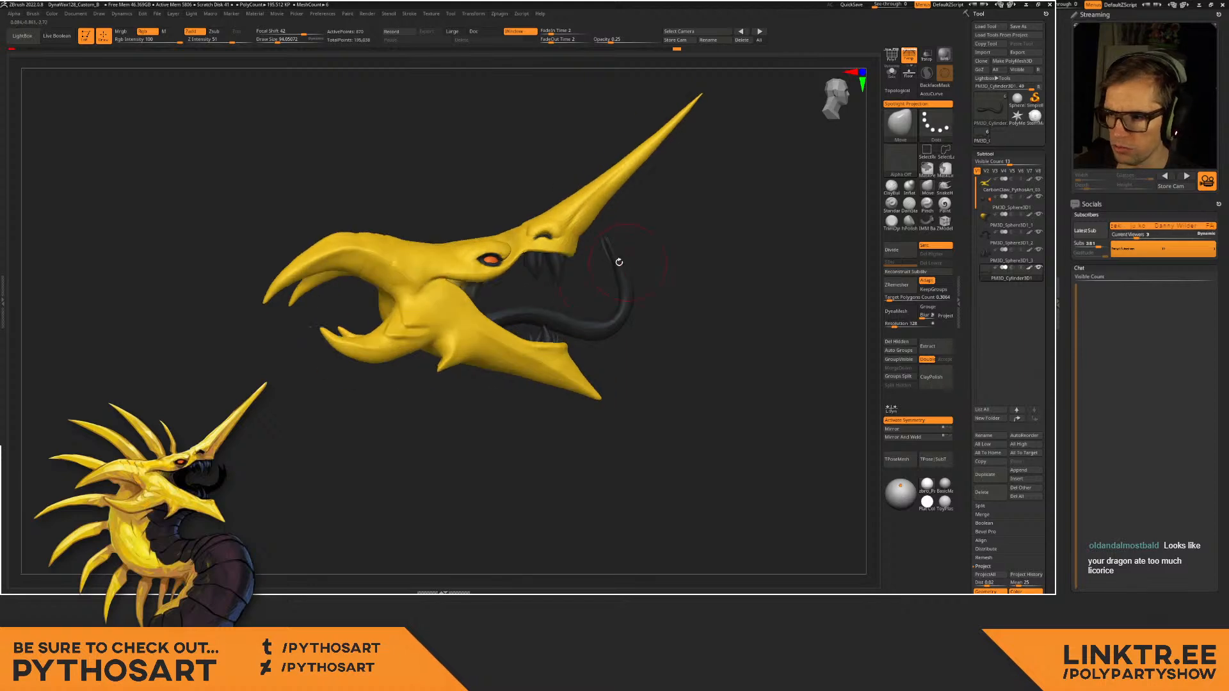
right_click_drag(617, 262, 564, 302, "alt")
mouse_move(563, 302)
right_mouse_down("ctrl")
mouse_move(571, 315)
mouse_move(590, 277)
right_mouse_up("ctrl")
key("s")
left_click_drag(540, 286, 553, 262)
key("s")
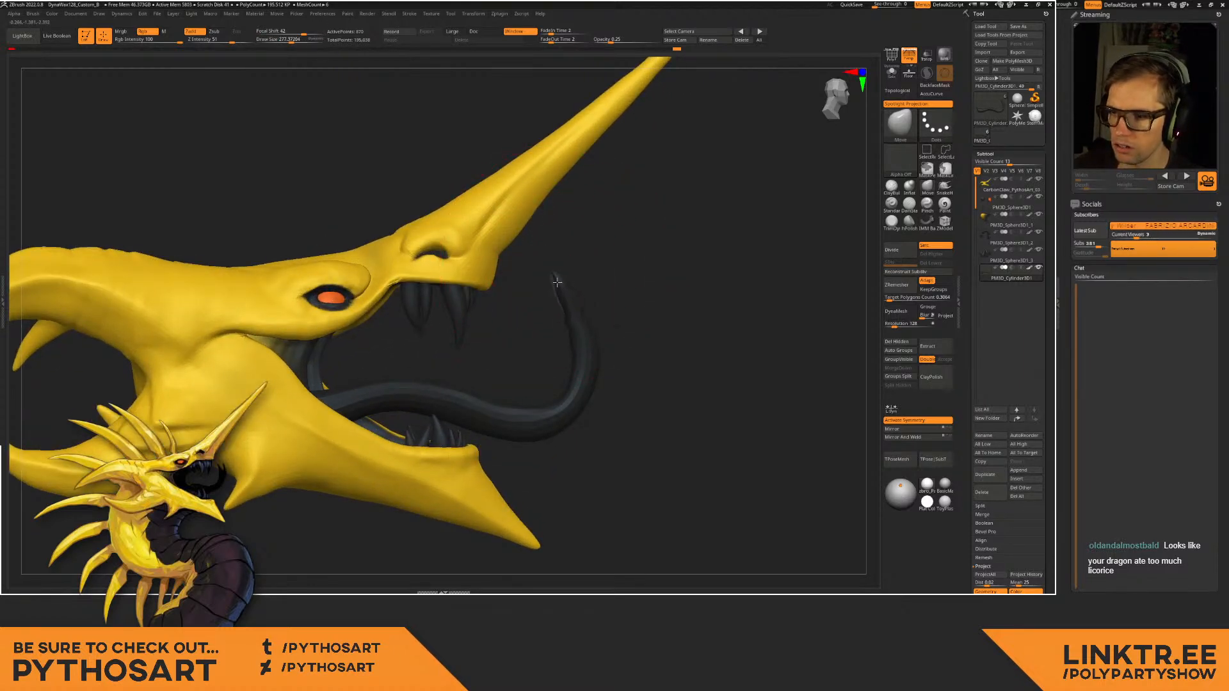
left_click_drag(582, 334, 587, 341)
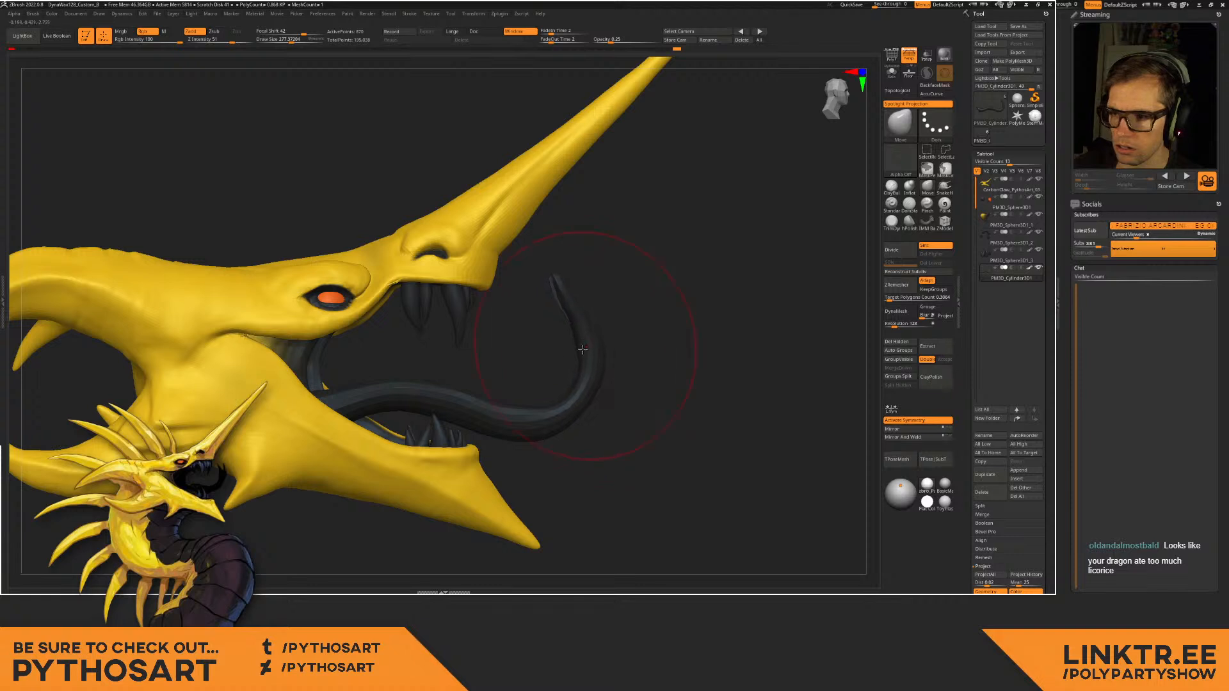
Refine the tongue's lower bend and its rising front section with a smaller Move brush.
key("s")
left_click_drag(568, 399, 531, 437)
key("s")
key("s")
left_click_drag(527, 442, 543, 427)
key("s")
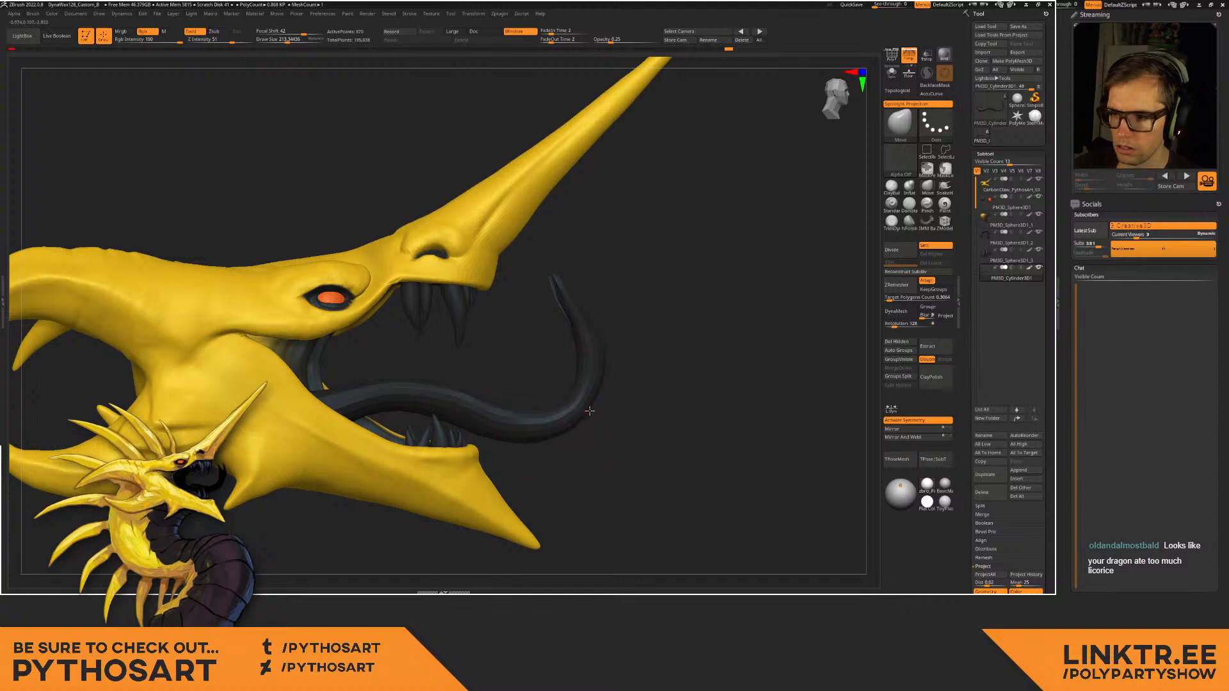
left_click_drag(596, 338, 585, 353)
key("s")
left_click_drag(585, 355, 588, 356)
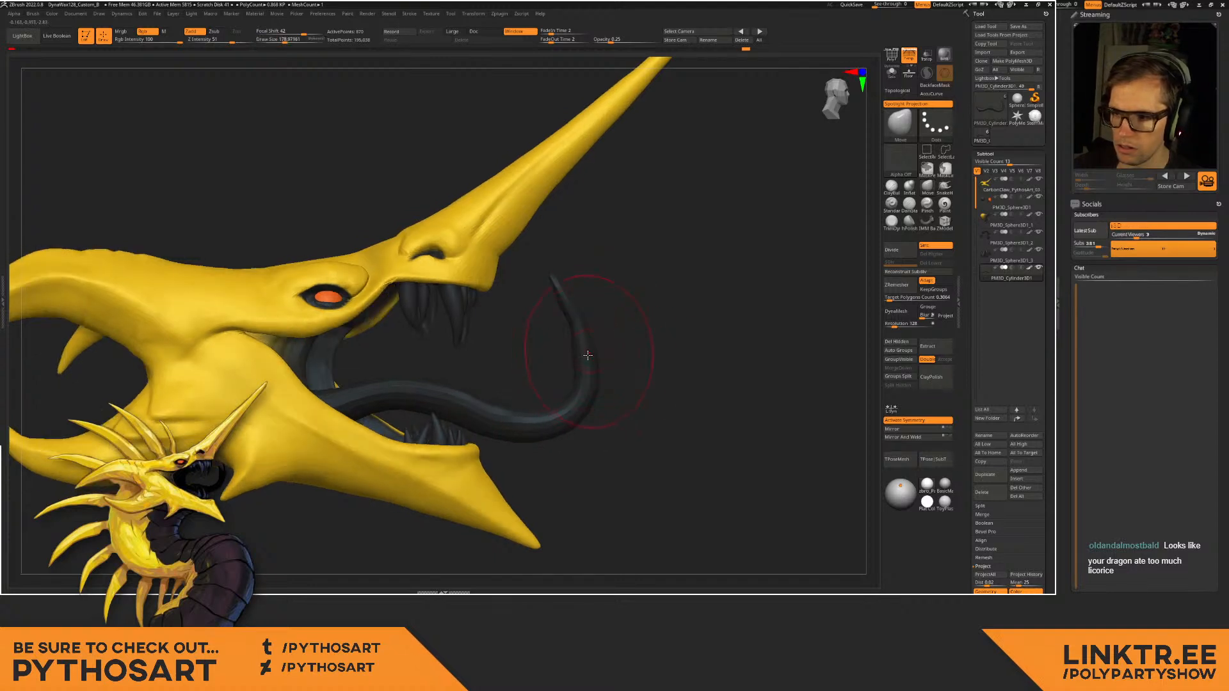
Arch the rear half of the tongue upward above the lower teeth with an enlarged Move brush.
key("s")
left_click_drag(432, 395, 459, 402)
key("s")
key("s")
left_click_drag(350, 407, 356, 408)
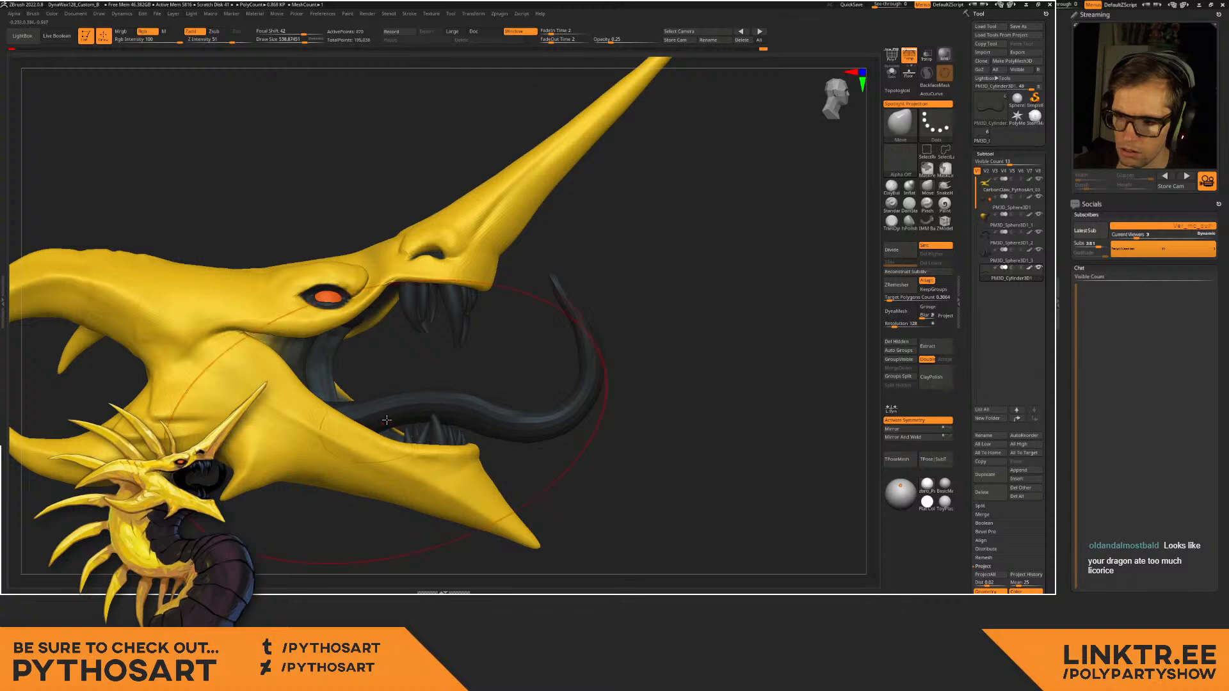
key("s")
left_click_drag(436, 407, 364, 407)
Refine the tongue's overall curl in the side silhouette with the Move brush, and save the project.
left_click_drag(389, 368, 423, 297, "alt")
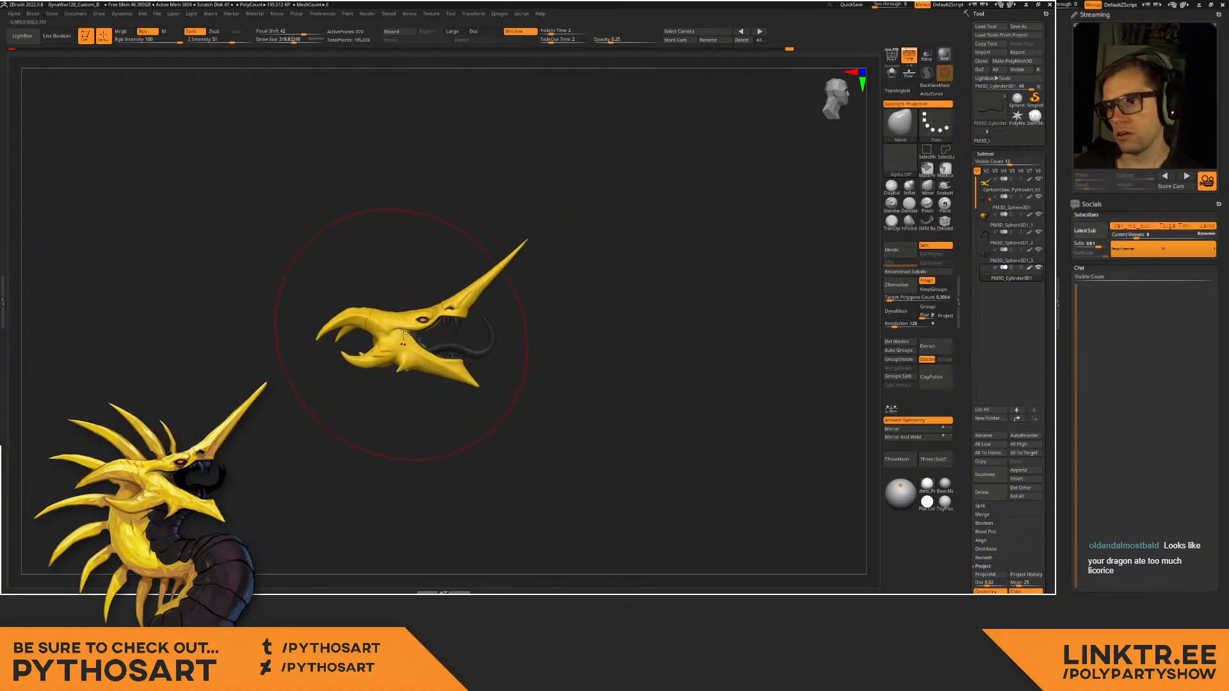
left_click_drag(517, 304, 520, 346, "alt")
key("s")
mouse_move(518, 281)
left_mouse_down()
mouse_move(533, 281)
mouse_move(526, 264)
mouse_move(563, 296)
left_mouse_up()
key("s")
key("s")
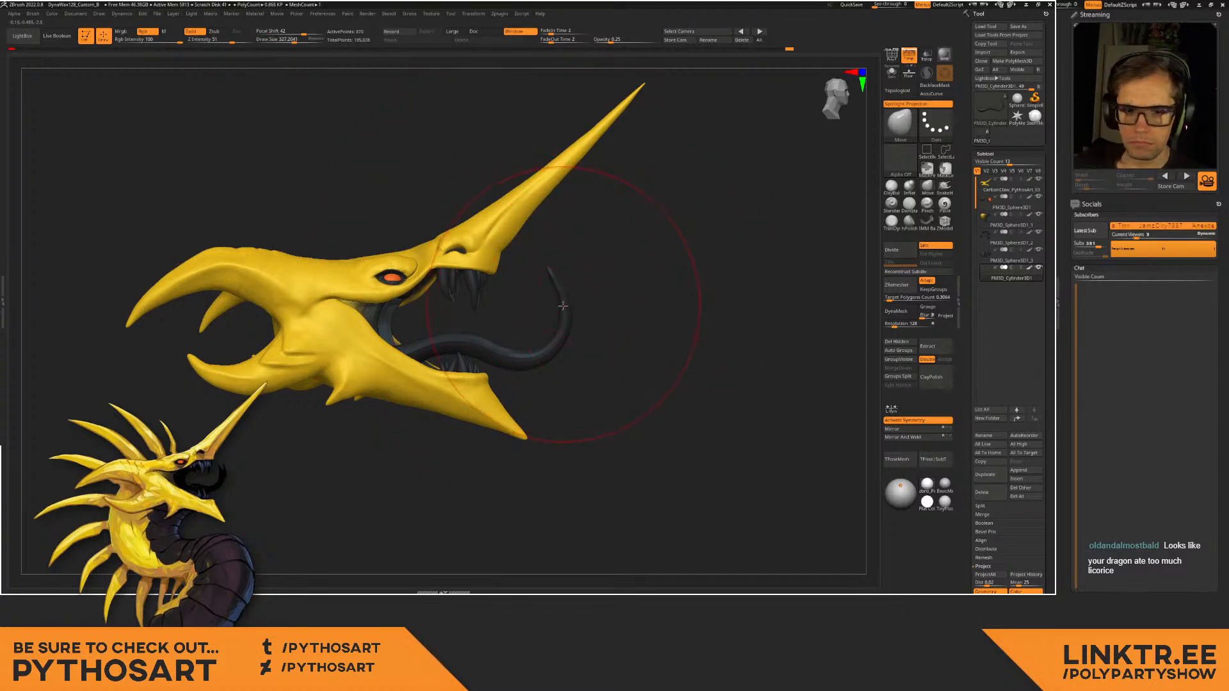
key("s")
mouse_move(539, 356)
left_mouse_down()
mouse_move(448, 324)
mouse_move(477, 333)
left_mouse_up()
mouse_move(567, 378)
left_mouse_down()
mouse_move(454, 386)
mouse_move(424, 365)
mouse_move(572, 324)
left_mouse_up()
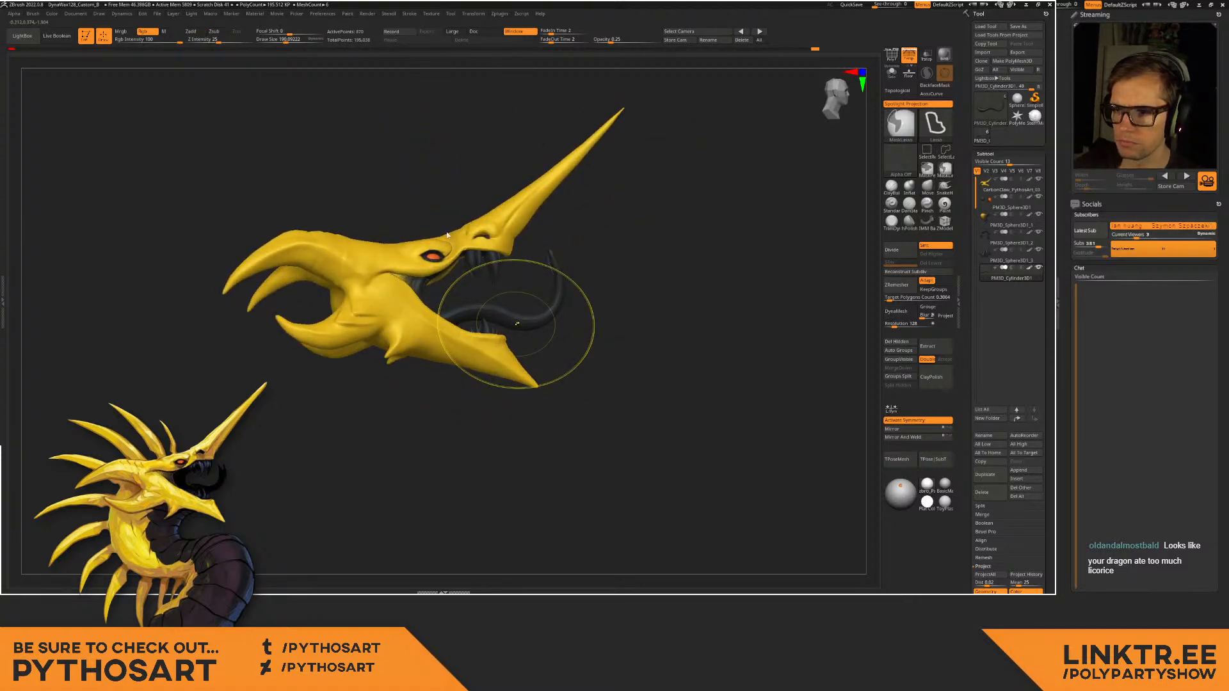
key("ctrl+s")
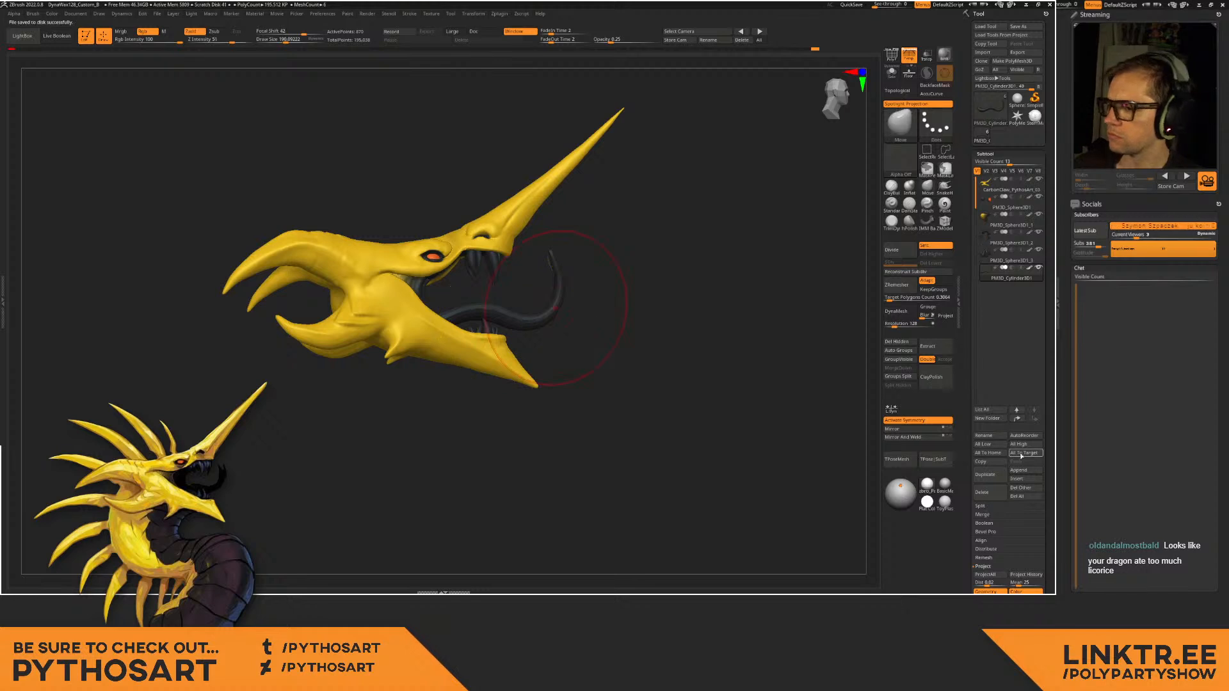
Append a Cylinder3D subtool, and stretch and position it as a long vertical neck below the back of the head.
left_click(1030, 472)
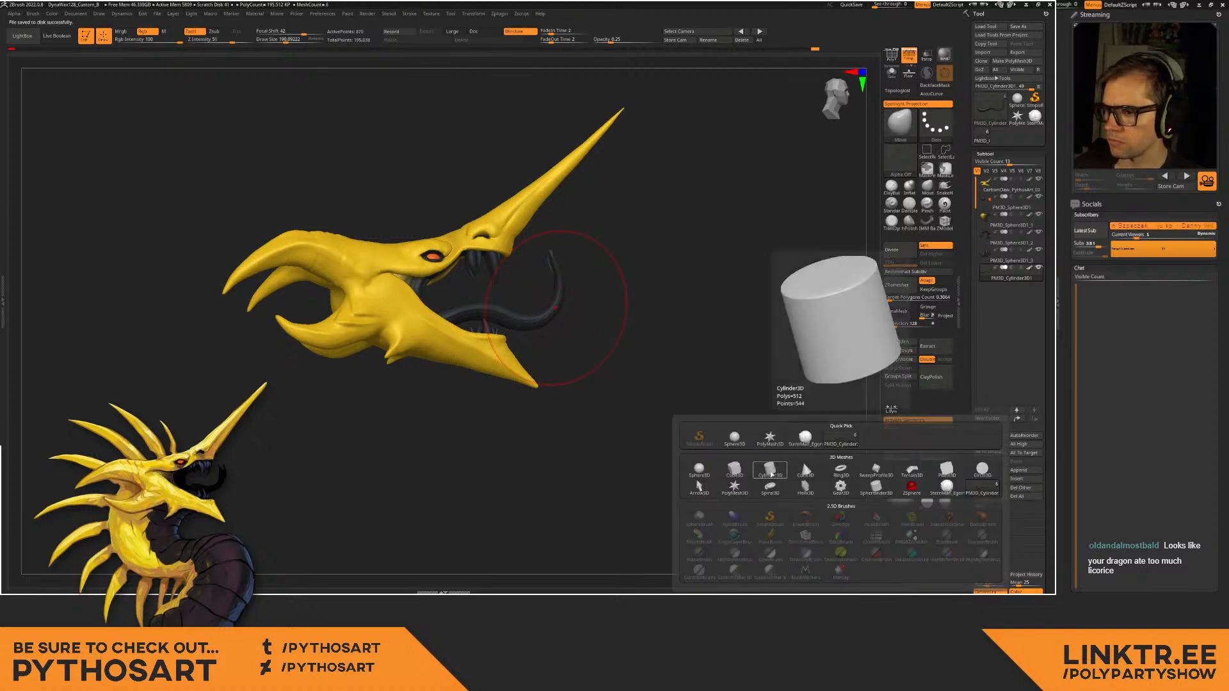
left_click(761, 475)
left_click_drag(484, 398, 540, 374)
key("w")
left_click_drag(506, 294, 524, 255)
mouse_move(503, 319)
left_mouse_down()
mouse_move(417, 425)
mouse_move(414, 448)
left_mouse_up()
key("q")
left_click_drag(523, 383, 525, 318, "alt")
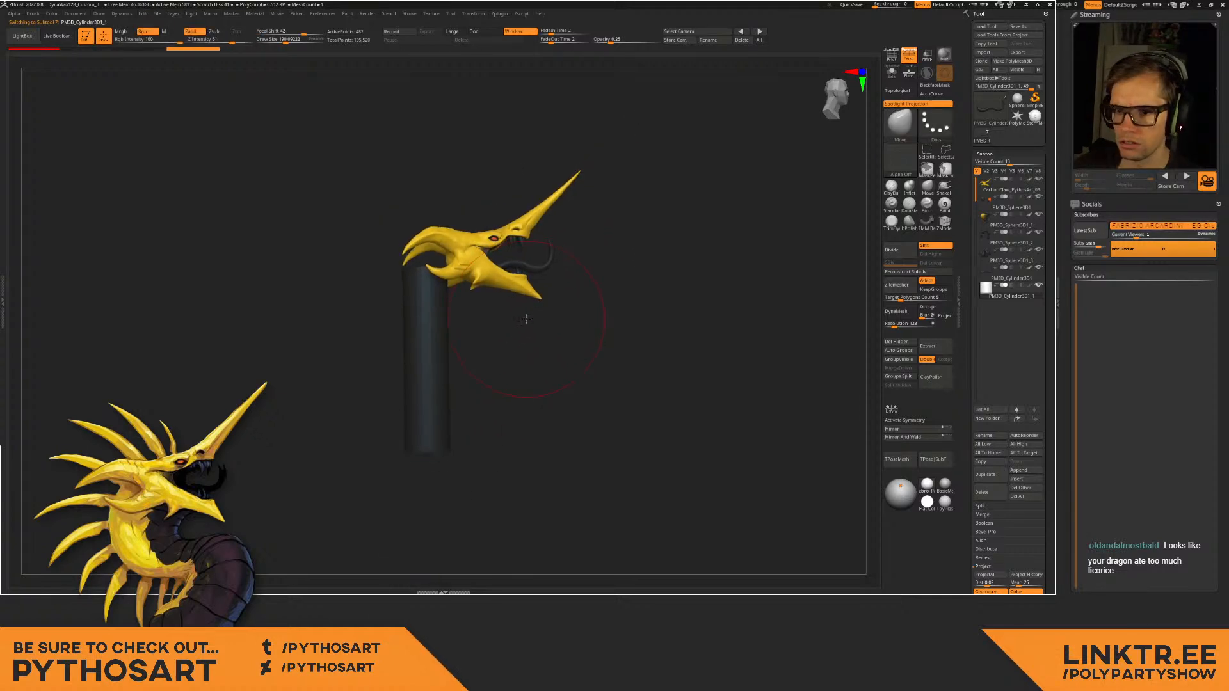
Set up an enlarged SnakeHook brush with Sculptris Pro and symmetry turned on for the neck cylinder.
left_click(946, 189)
left_click(911, 207)
left_click(927, 84)
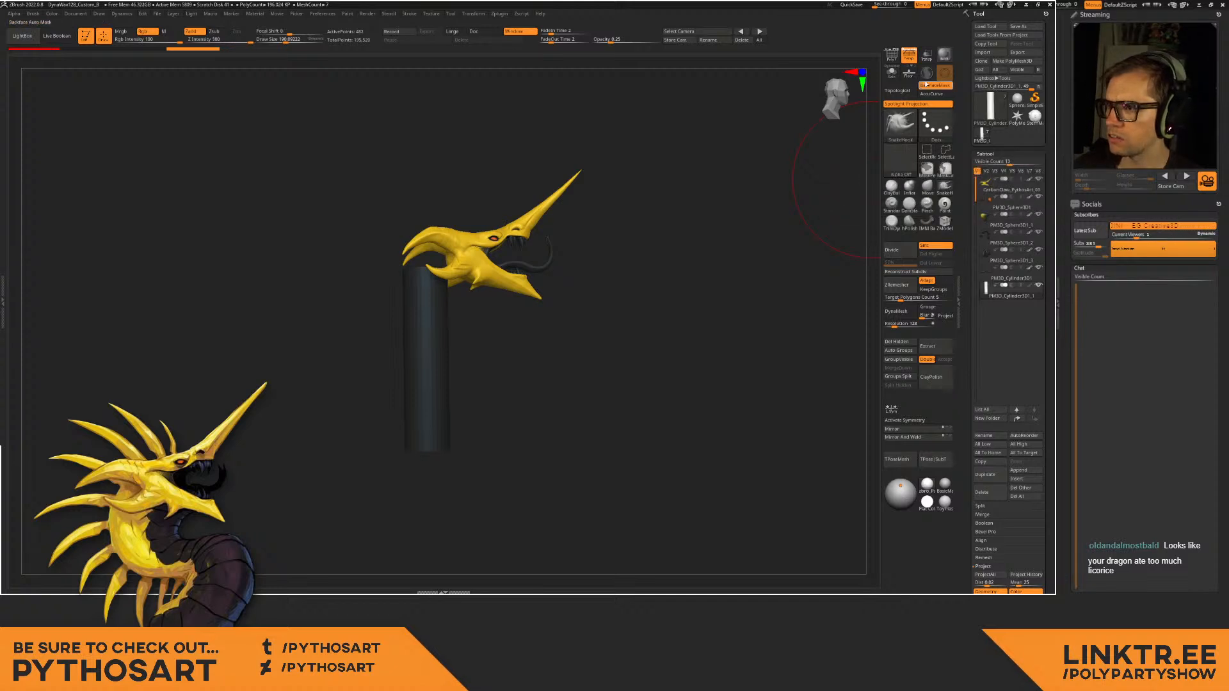
key("s")
left_click(419, 359)
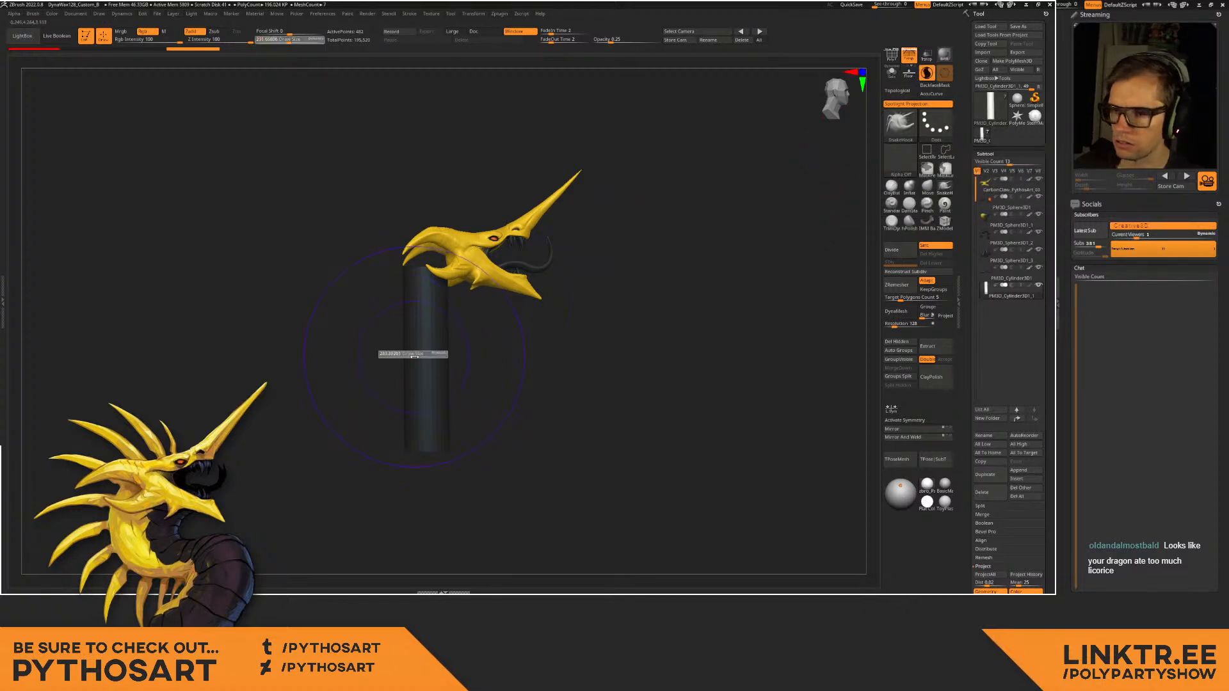
key("s")
left_click(420, 364)
key("s")
left_click(424, 362)
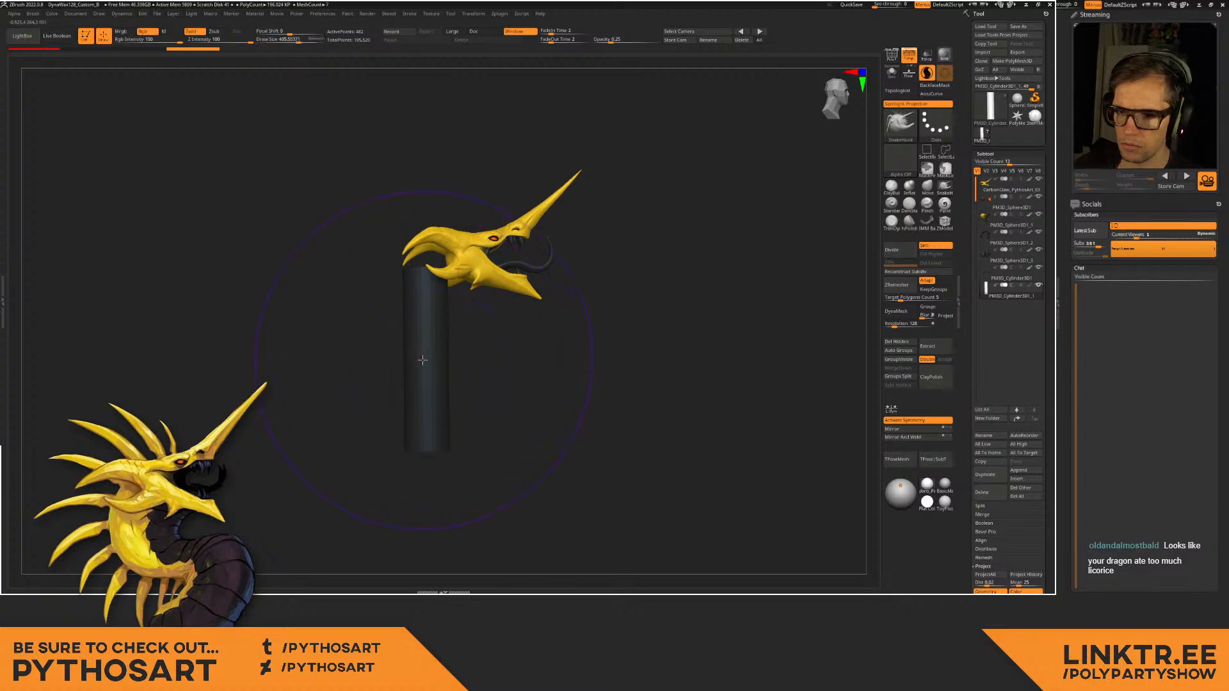
Bend the neck cylinder backward at its middle and tuck its upper end under the head with SnakeHook.
left_click_drag(423, 358, 365, 356)
key("s")
left_click(396, 273)
mouse_move(389, 280)
left_mouse_down()
mouse_move(434, 259)
mouse_move(452, 271)
mouse_move(430, 281)
left_mouse_up()
key("s")
left_click(429, 286)
key("s")
left_click(402, 328)
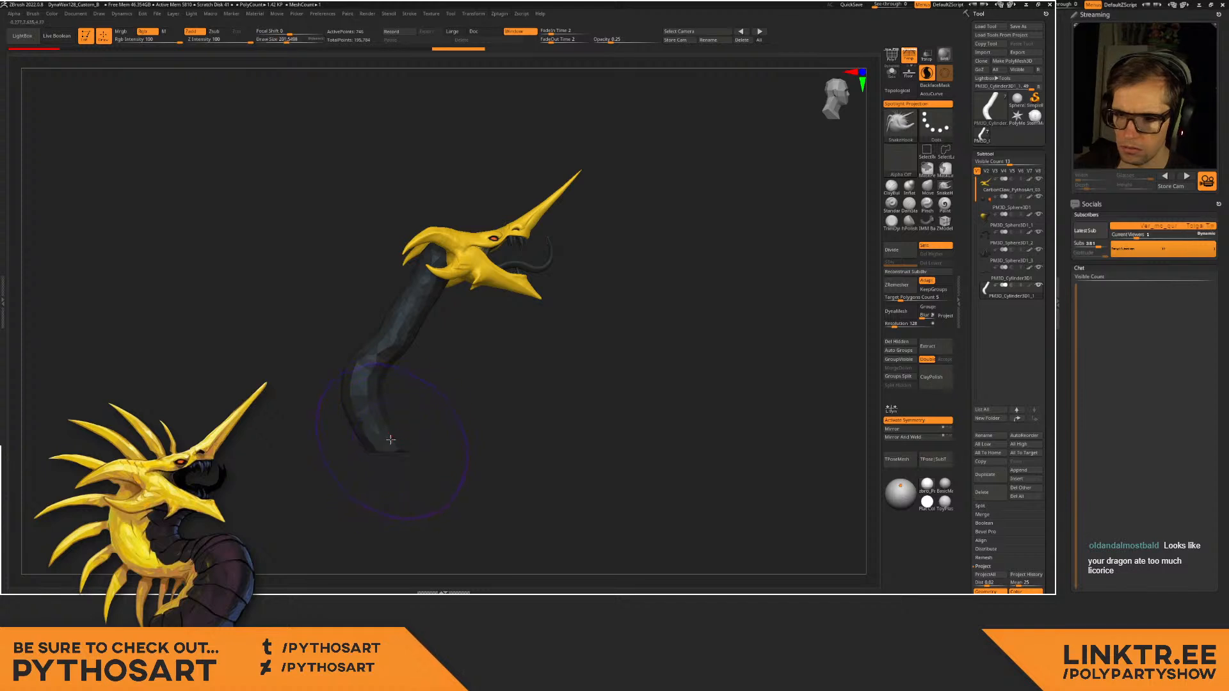
Try to pull the neck's lower end forward with SnakeHook and to smooth its lower bend.
left_click_drag(388, 441, 509, 395)
mouse_move(369, 400)
left_mouse_down()
mouse_move(418, 362)
mouse_move(416, 373)
mouse_move(516, 352)
mouse_move(520, 367)
mouse_move(571, 368)
left_mouse_up()
key("ctrl+z")
key("ctrl+z")
key("s")
left_click_drag(575, 392, 583, 391)
left_click_drag(583, 395, 587, 398, "shift")
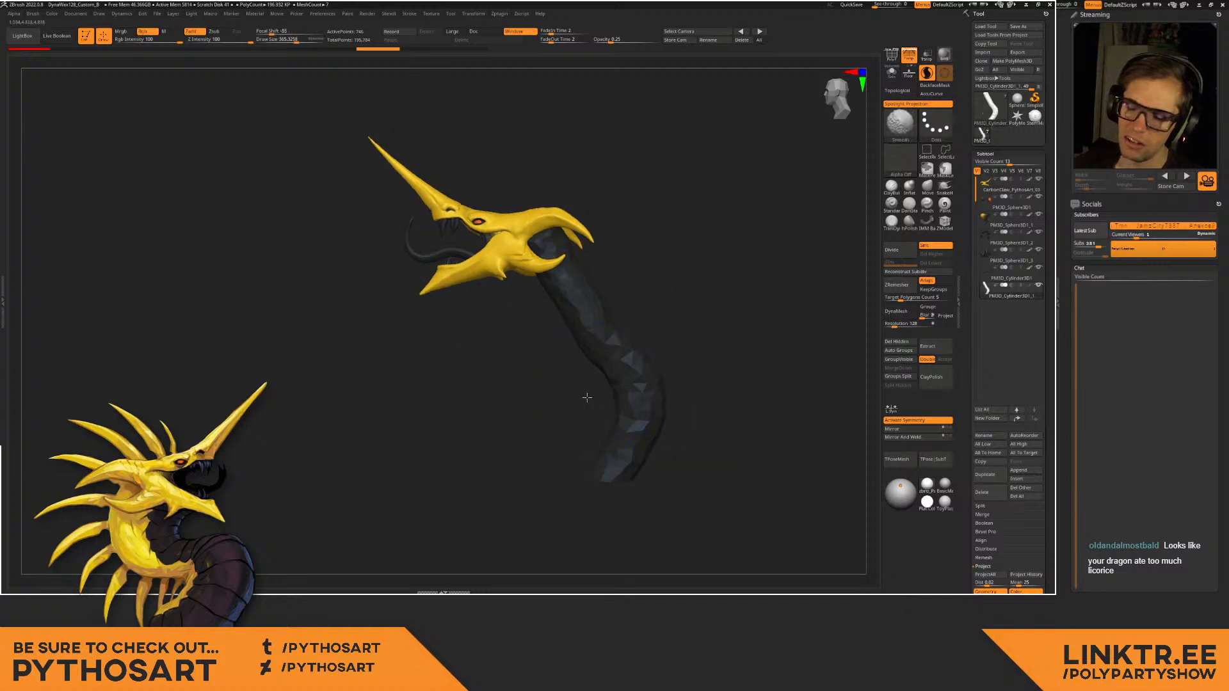
key("ctrl+z")
Pull the neck into a pronounced S-curve with SnakeHook, bringing its middle forward beneath the lower jaw.
key("s")
left_click_drag(544, 294, 554, 244)
key("s")
key("s")
mouse_move(631, 390)
left_mouse_down()
mouse_move(502, 373)
mouse_move(491, 389)
left_mouse_up()
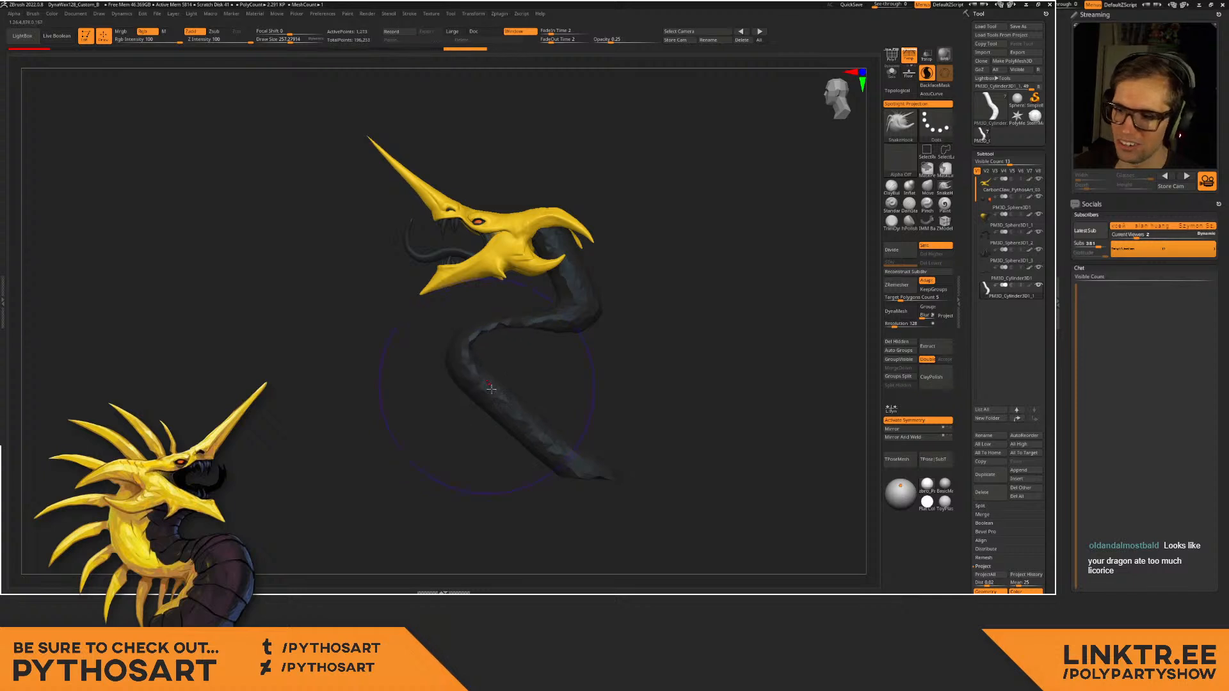
Bend the thin neck mesh into a rounder S-curve below the head with the SnakeHook brush.
mouse_move(602, 465)
left_mouse_down()
mouse_move(524, 392)
mouse_move(482, 402)
left_mouse_up()
left_click_drag(567, 388, 436, 371)
mouse_move(563, 365)
left_mouse_down()
mouse_move(504, 360)
mouse_move(541, 358)
left_mouse_up()
key("s")
left_click_drag(481, 389, 485, 390)
left_click_drag(469, 402, 477, 406)
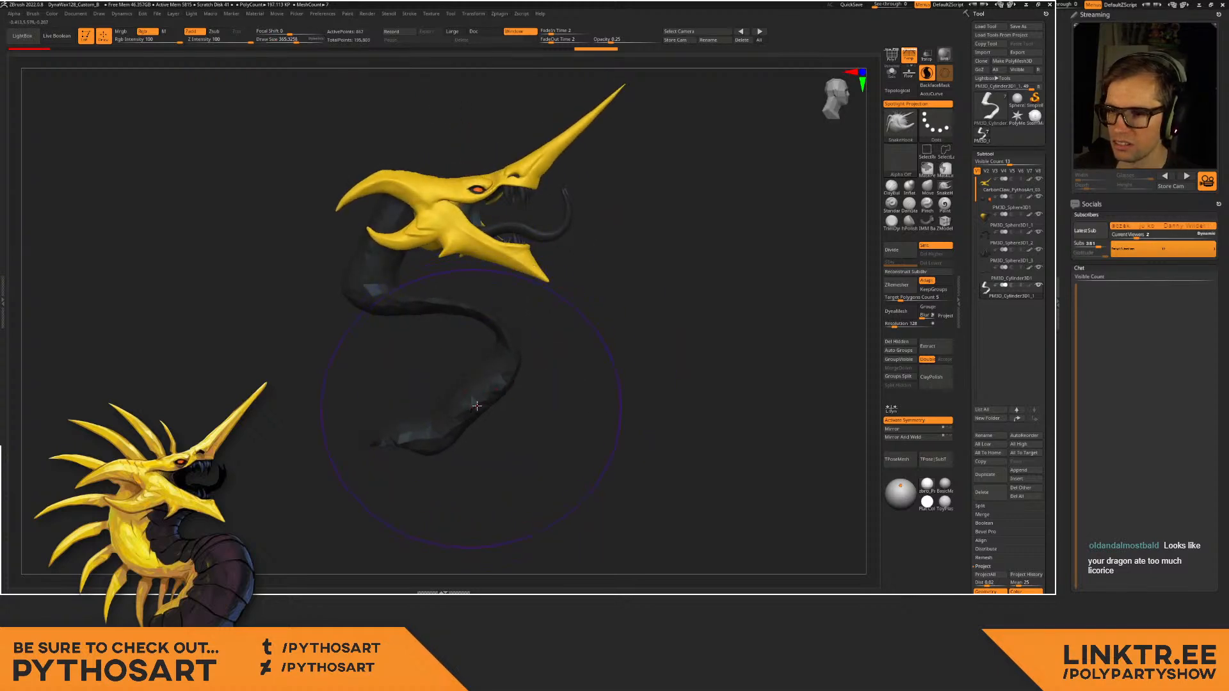
Thicken the neck along its whole length with the Inflate brush.
left_click(907, 189)
mouse_move(378, 237)
left_mouse_down()
mouse_move(404, 297)
mouse_move(506, 346)
mouse_move(429, 415)
left_mouse_up()
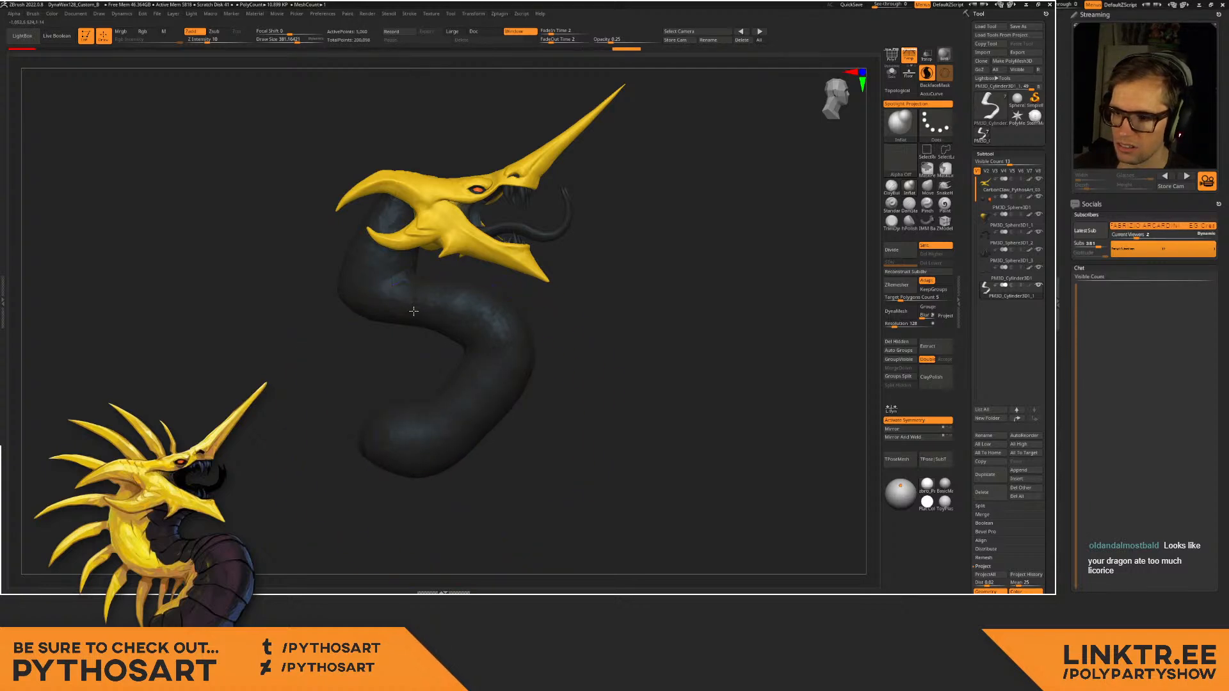
mouse_move(839, 224)
left_mouse_down()
mouse_move(848, 246)
mouse_move(853, 224)
left_mouse_up()
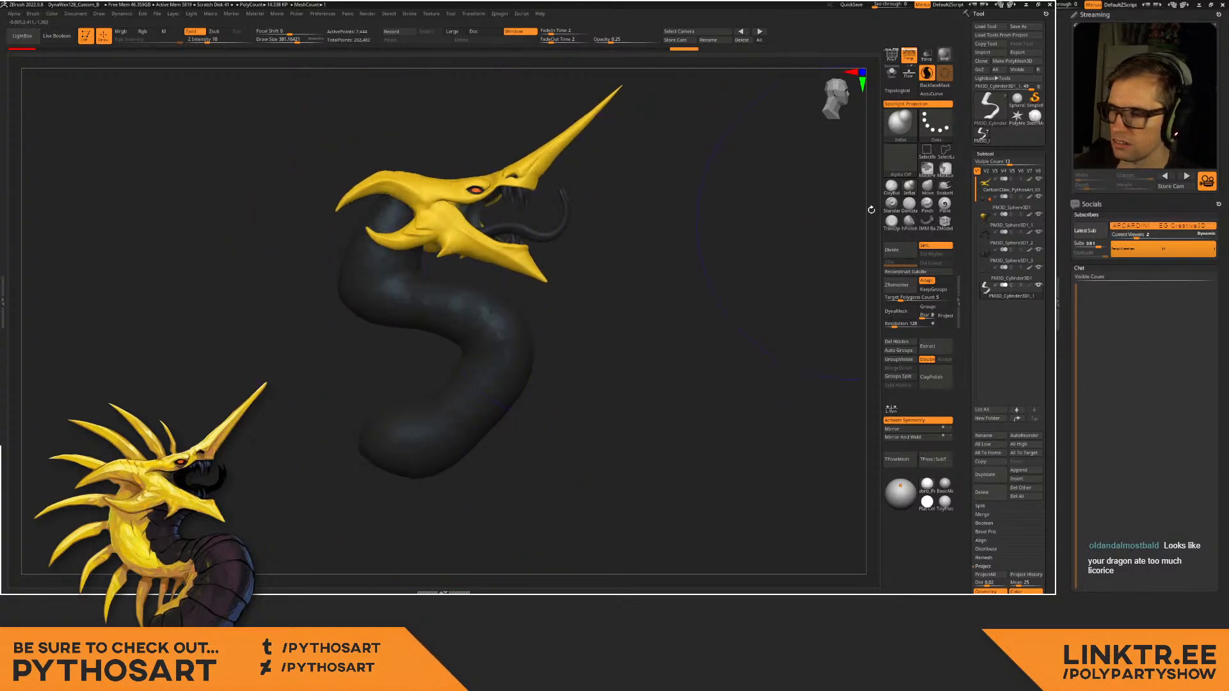
Reshape the upper neck behind the head with the Move brush, resizing the brush as needed.
left_click(928, 190)
key("s")
right_click_drag(443, 261, 410, 264)
key("s")
left_click_drag(408, 263, 390, 262)
mouse_move(412, 210)
left_mouse_down()
mouse_move(429, 230)
mouse_move(388, 210)
left_mouse_up()
key("s")
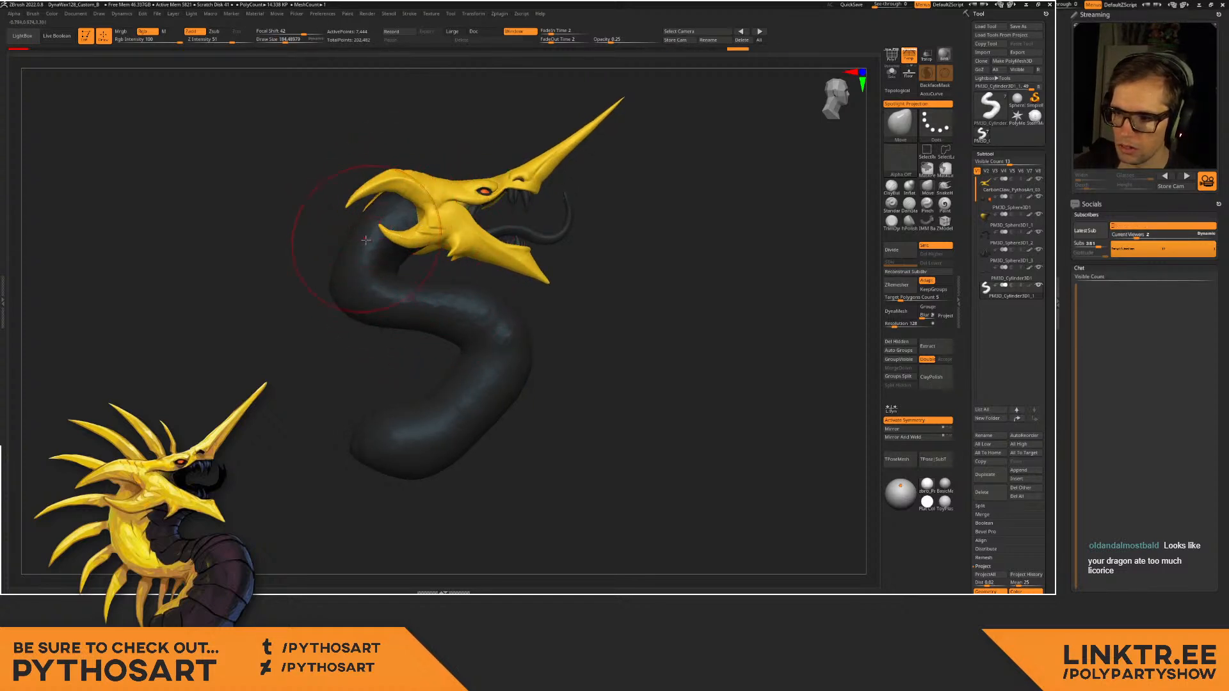
Push the neck's middle and lower bends into a smoother S-shape with the Move brush.
key("s")
left_click_drag(364, 314, 385, 353)
key("s")
left_click_drag(357, 326, 349, 335)
left_click_drag(564, 333, 517, 331)
key("s")
left_click_drag(514, 404, 514, 433)
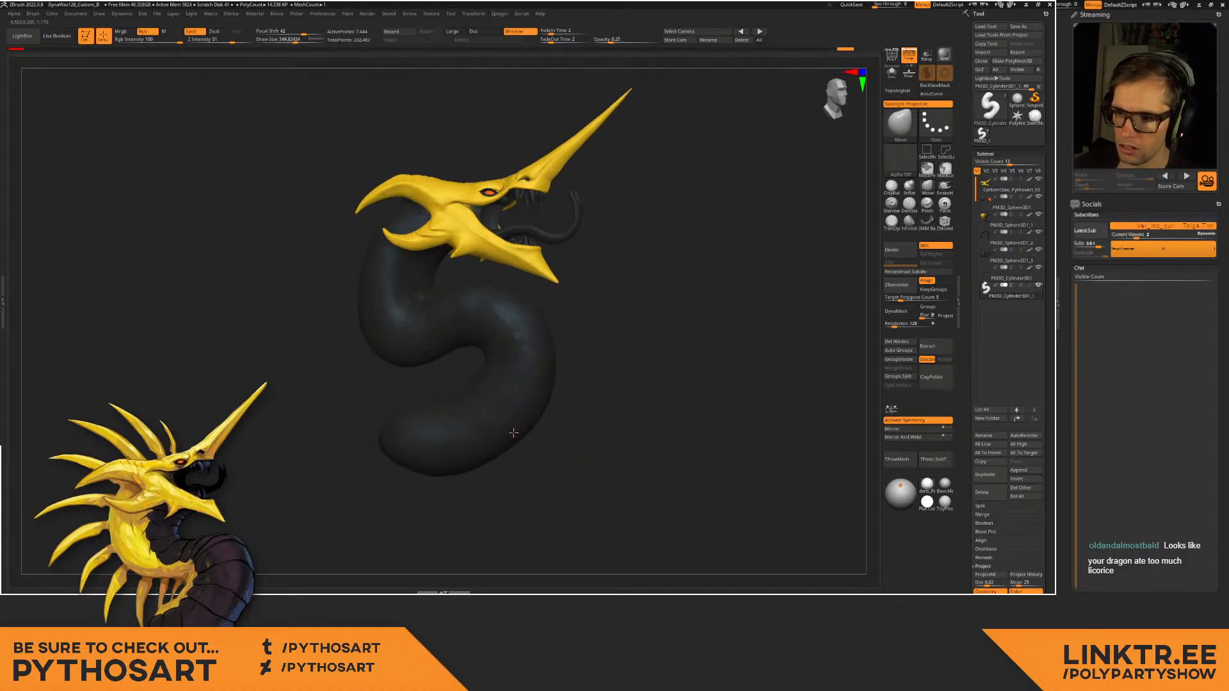
Try to shift the neck's bends sideways from a near-front view with the Move brush.
left_click_drag(592, 363, 512, 367)
key("s")
mouse_move(510, 369)
left_mouse_down()
mouse_move(534, 374)
mouse_move(480, 304)
left_mouse_up()
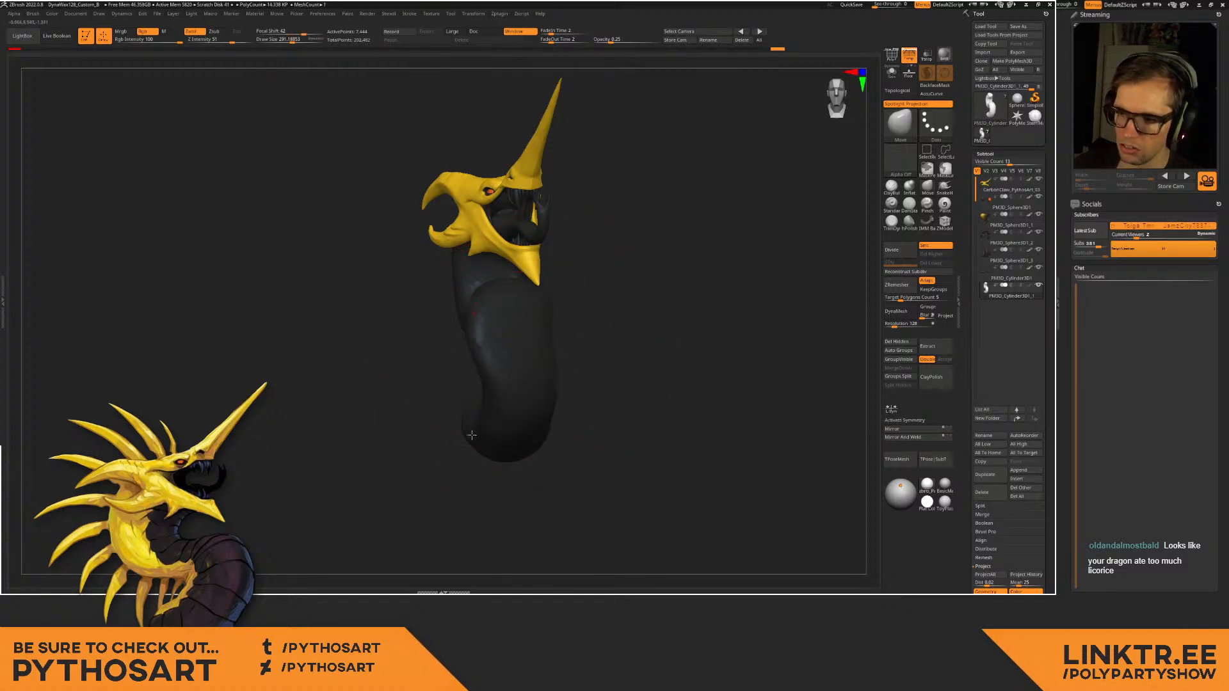
Undo the recent Move brush adjustments to the neck.
key("ctrl+z")
key("ctrl+z")
key("ctrl+z")
key("ctrl+z")
key("ctrl+z")
key("ctrl+z")
key("ctrl+z")
key("ctrl+z")
key("ctrl+z")
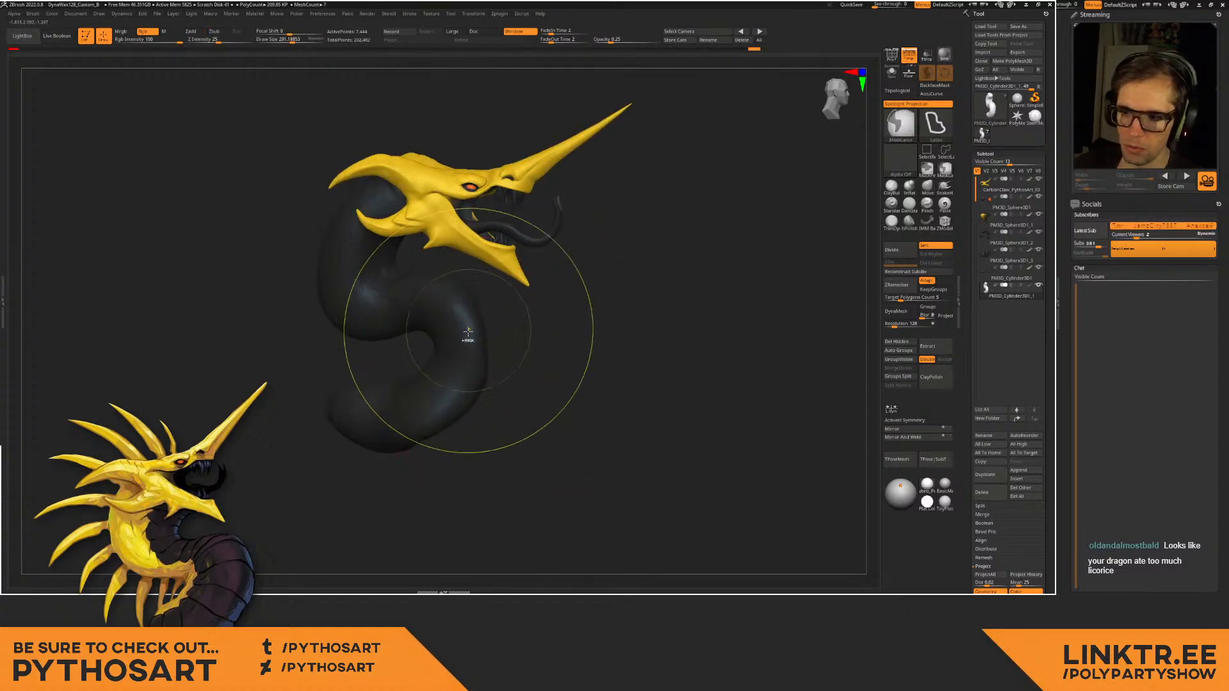
key("ctrl+z")
key("ctrl+z")
key("ctrl+z")
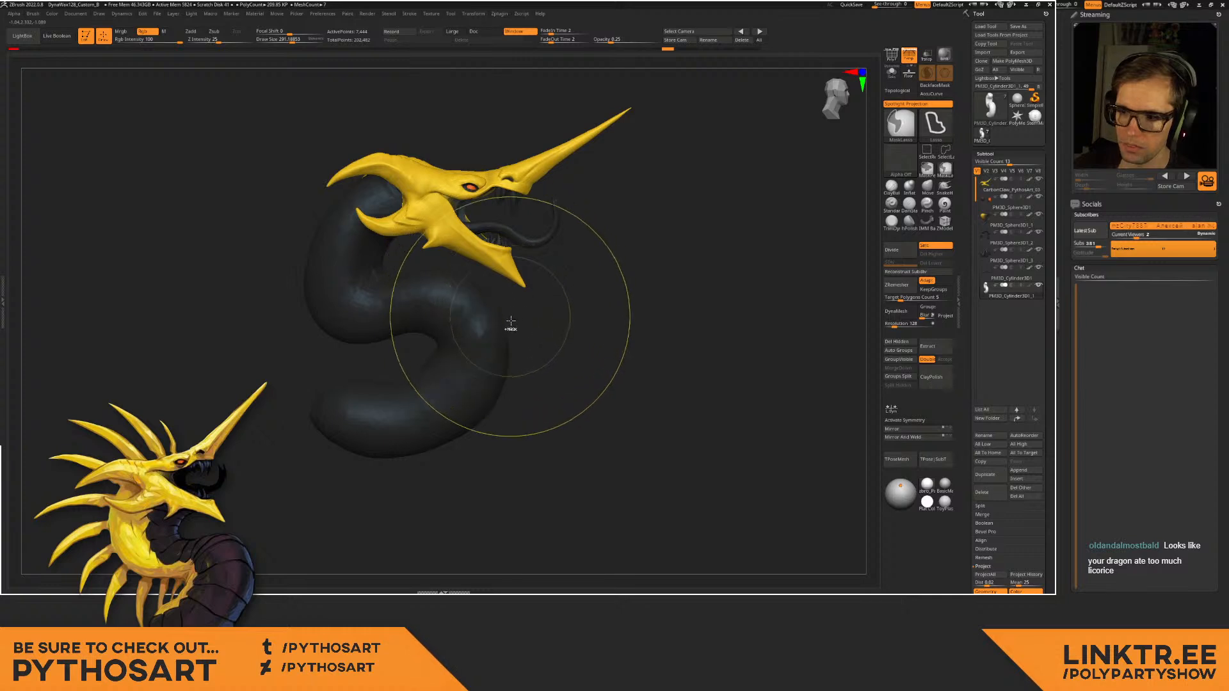
Isolate the lower neck with a lasso mask and lay a transpose line down across its bend.
left_click_drag(392, 480, 566, 322, "ctrl")
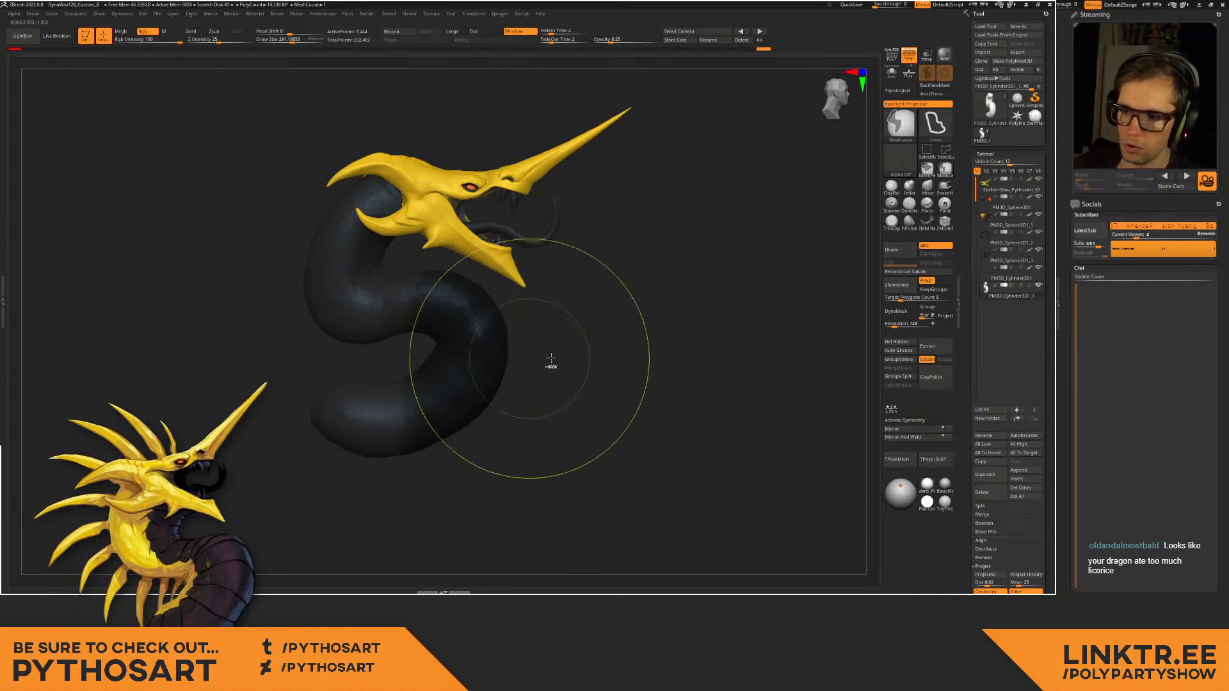
key("w")
left_click(946, 73)
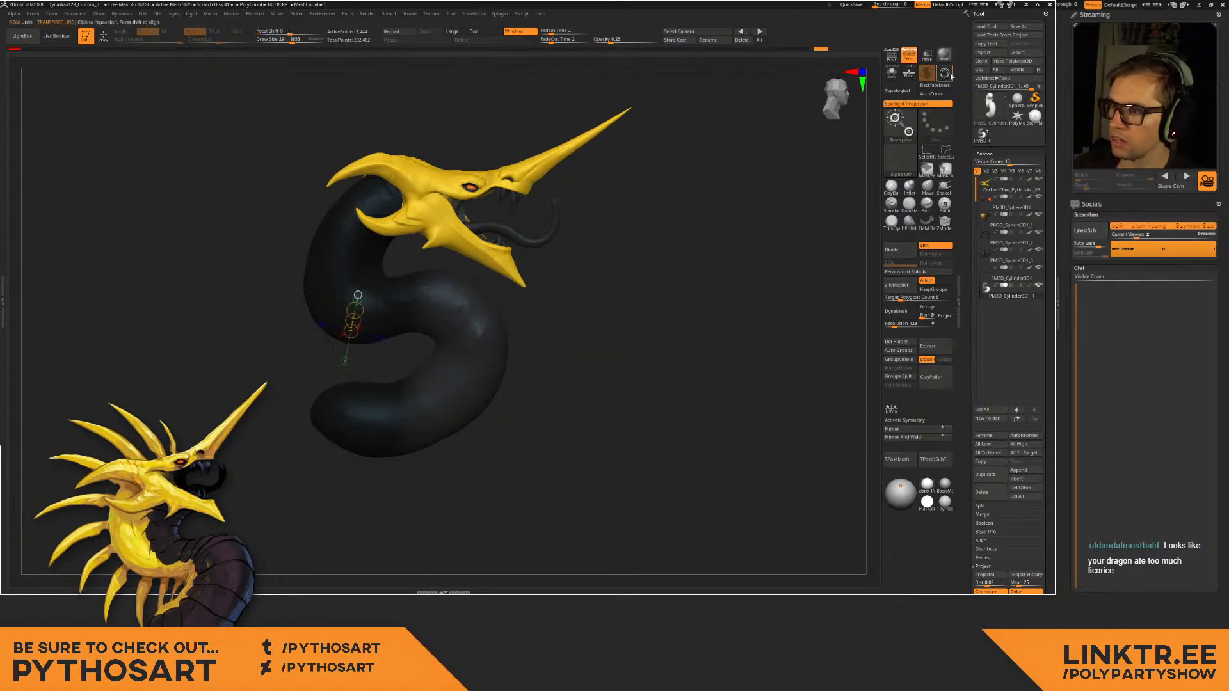
left_click_drag(438, 275, 420, 461)
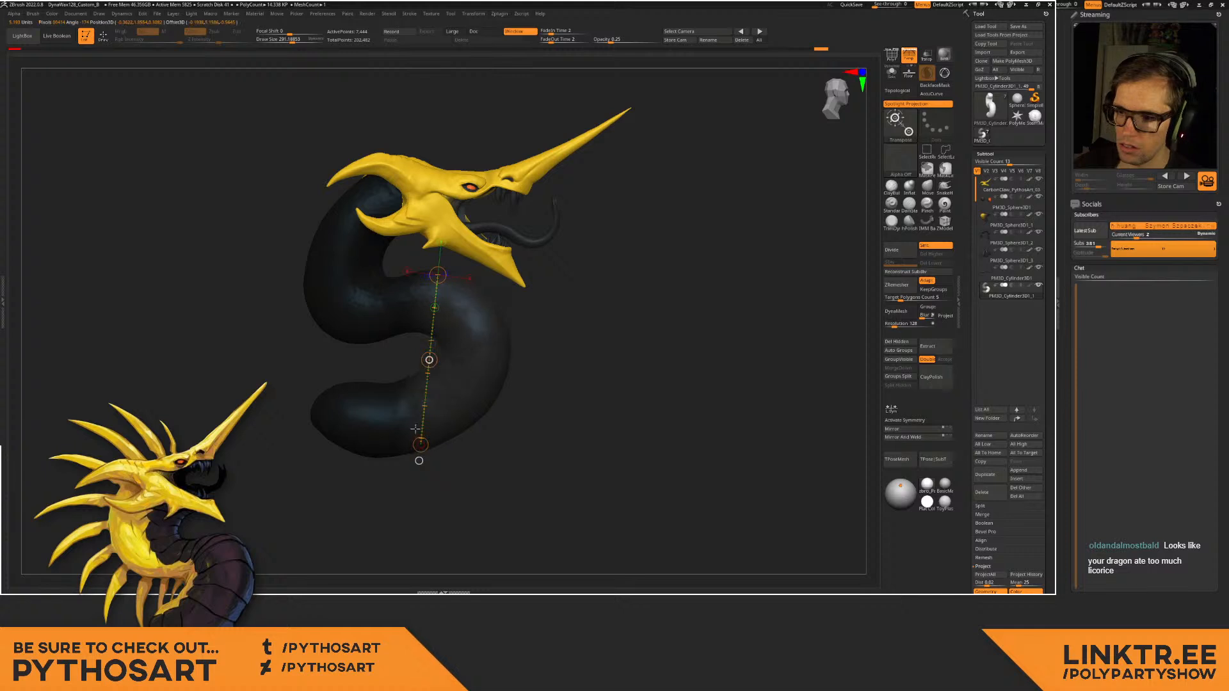
Try to swing the unmasked lower neck sideways with the transpose line.
key("q")
left_click_drag(592, 353, 557, 345)
key("w")
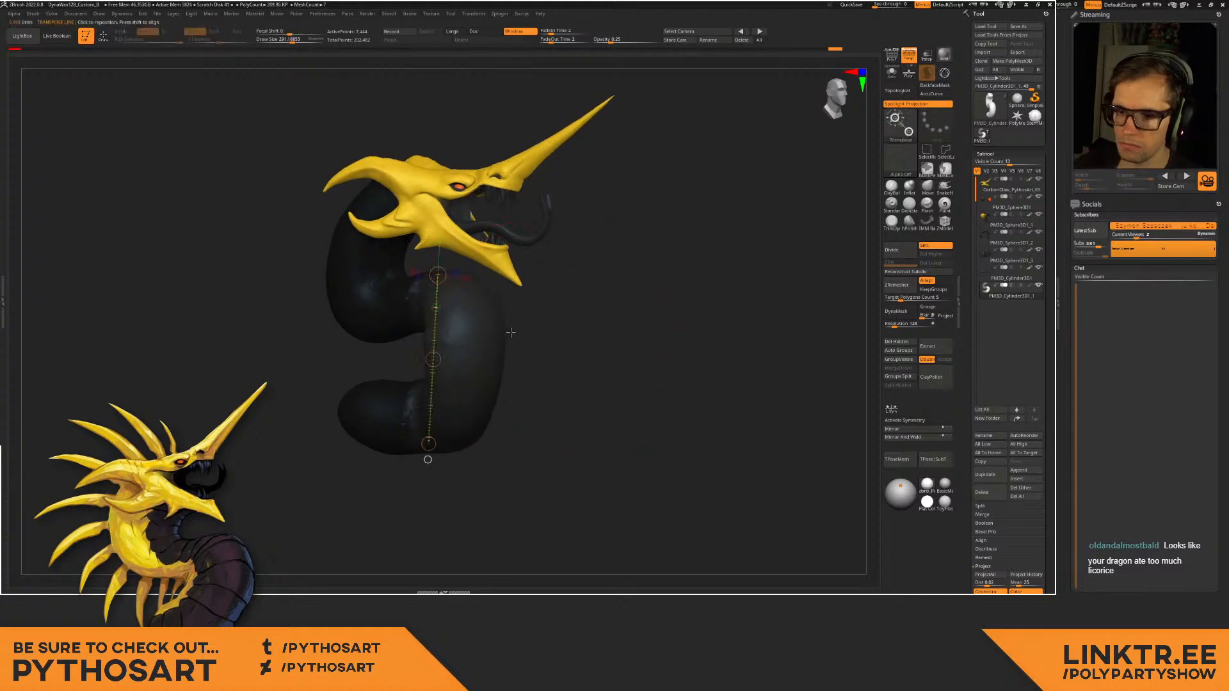
key("q")
key("w")
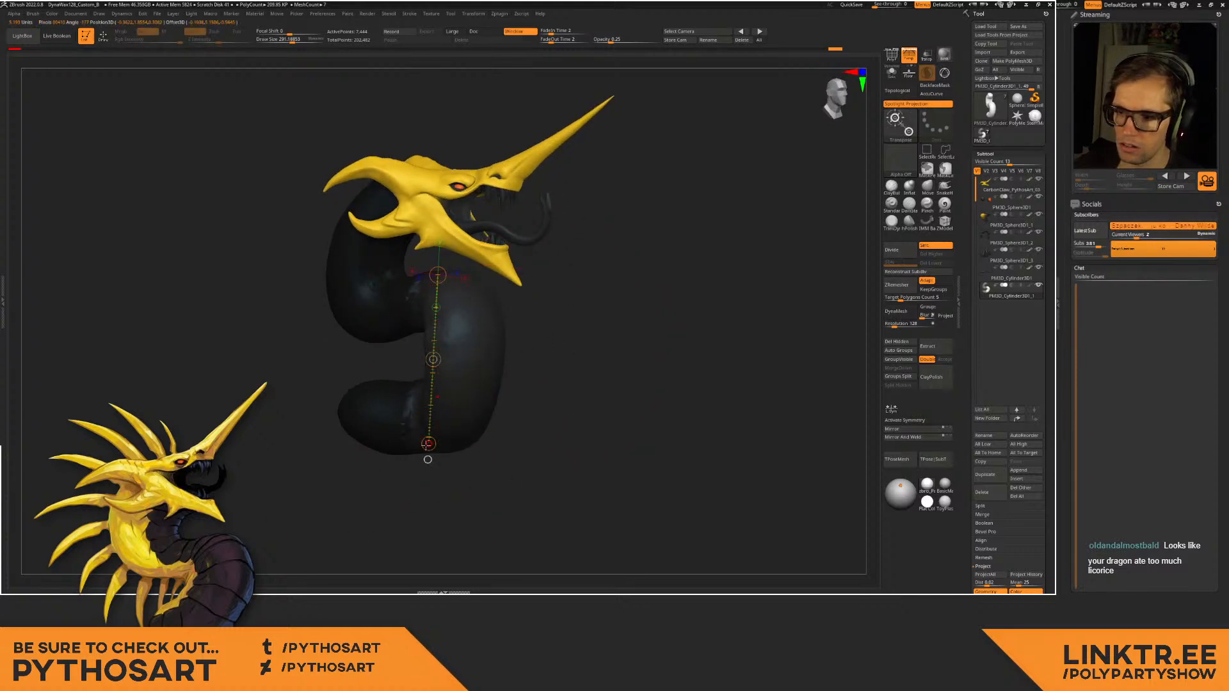
left_click_drag(427, 446, 344, 436)
key("q")
left_click_drag(541, 365, 544, 395, "alt")
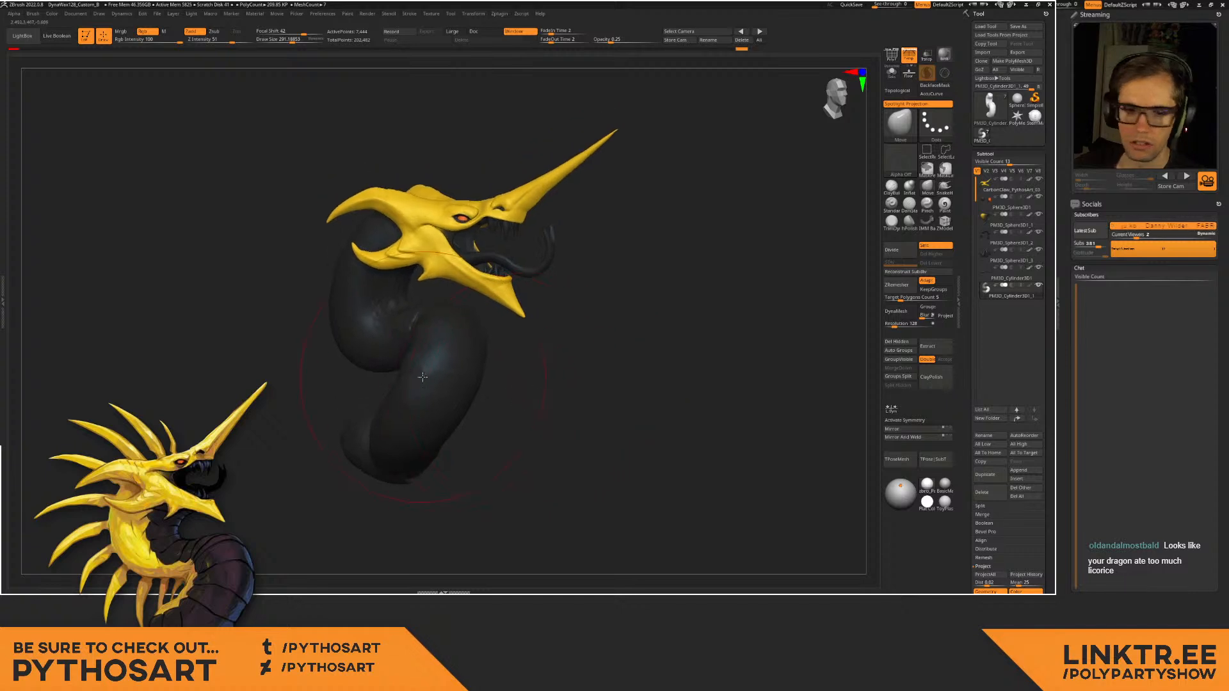
Undo the transpose changes to the lower neck.
left_click_drag(533, 309, 559, 311)
key("ctrl+z")
key("ctrl+z")
key("ctrl+z")
key("ctrl+z")
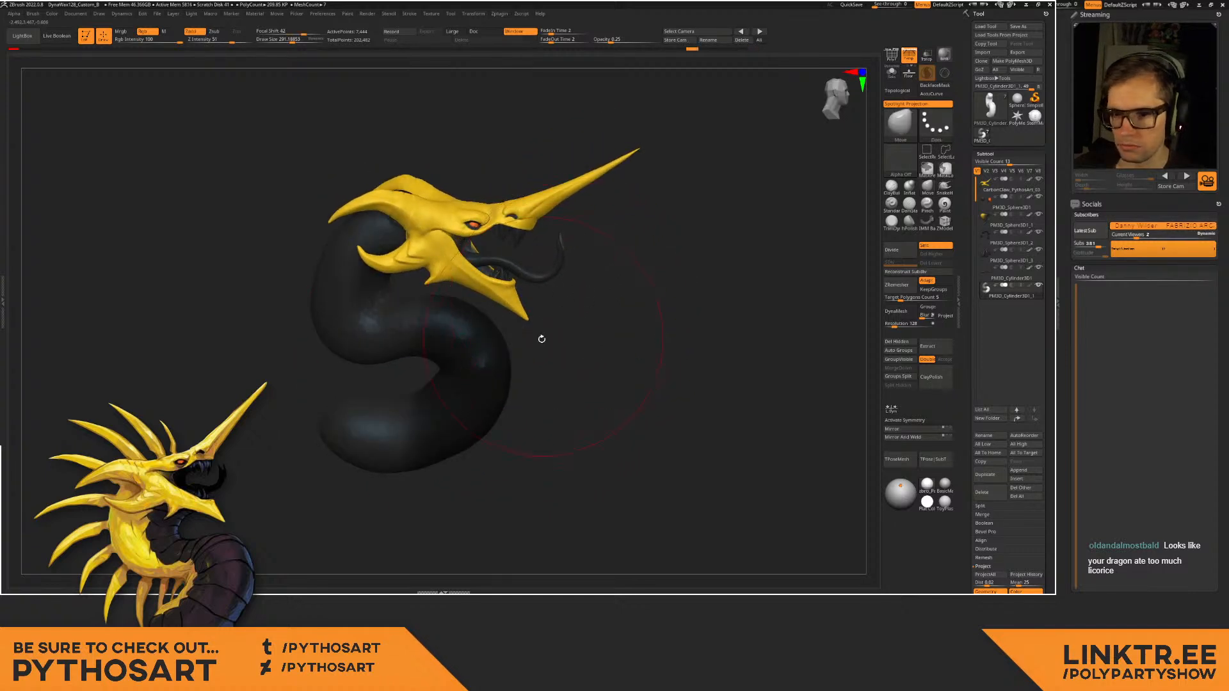
Switch symmetry on and reshape the neck's coils from behind with the Move brush.
mouse_move(517, 392)
left_mouse_down()
mouse_move(578, 351)
mouse_move(551, 357)
mouse_move(541, 364)
mouse_move(604, 353)
mouse_move(491, 277)
mouse_move(482, 343)
mouse_move(499, 265)
left_mouse_up()
key("shift+f")
key("shift+f")
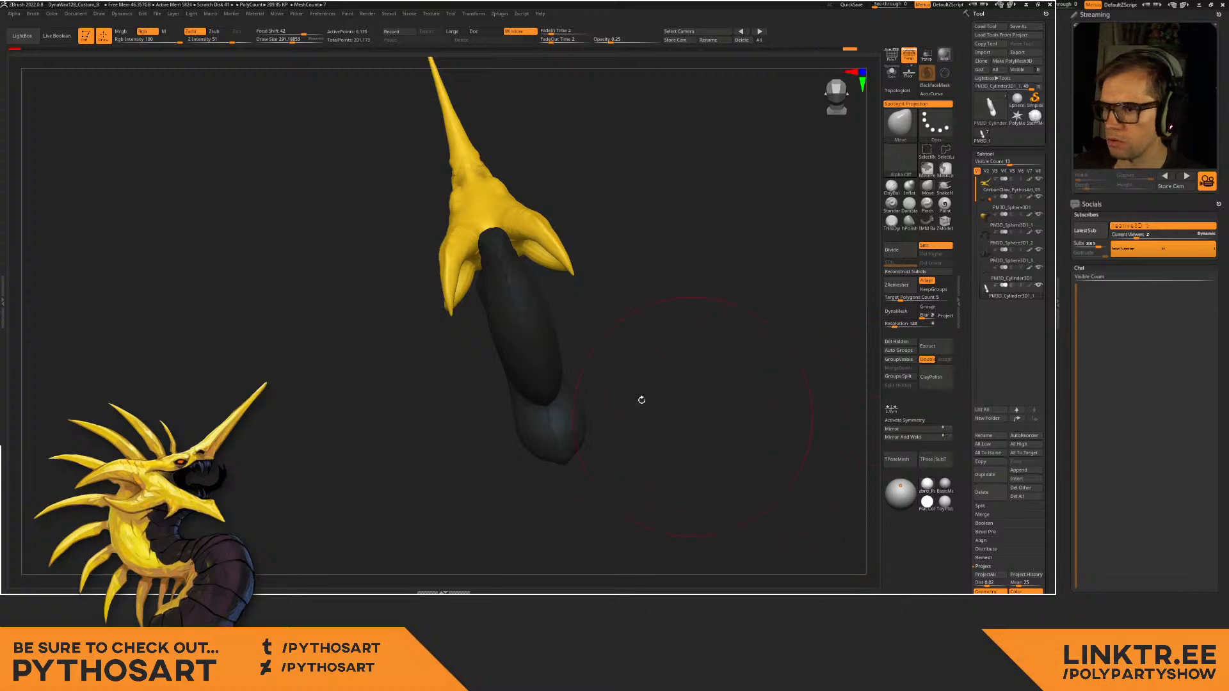
key("x")
left_click_drag(544, 358, 509, 258)
key("s")
left_click(511, 303)
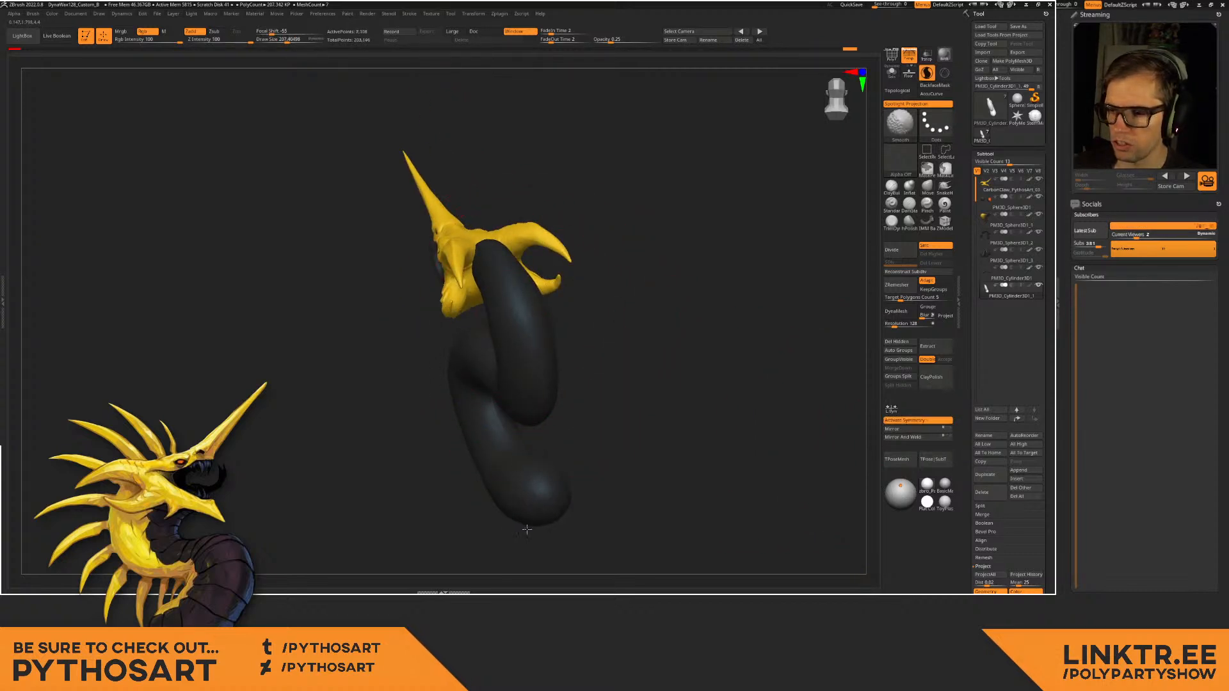
Smooth the neck's lower coil and remesh the neck with DynaMesh.
left_click_drag(527, 529, 488, 450)
left_click_drag(288, 335, 308, 359, "ctrl")
mouse_move(307, 359)
right_mouse_down("ctrl")
mouse_move(385, 283)
mouse_move(436, 301)
mouse_move(494, 272)
mouse_move(458, 322)
mouse_move(477, 285)
mouse_move(461, 354)
mouse_move(458, 288)
right_mouse_up("ctrl")
Mask the neck above its lower end with the lasso, leaving only the end section free.
key("s")
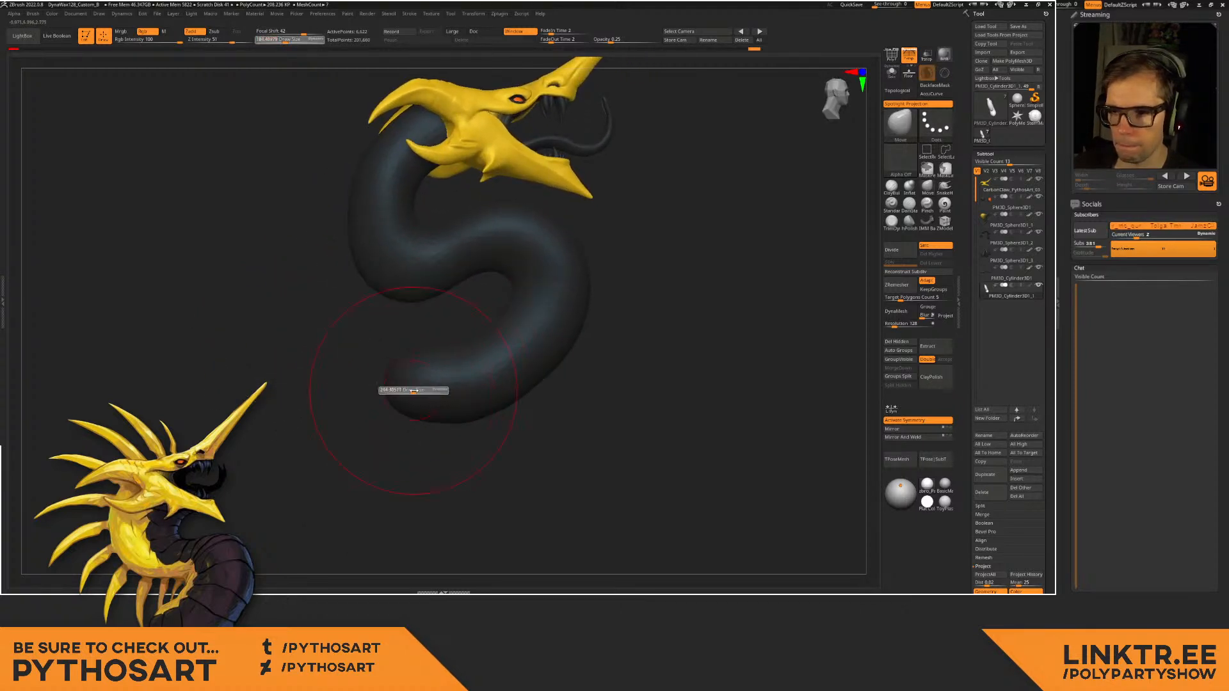
left_click_drag(413, 391, 418, 391)
mouse_move(453, 328)
left_mouse_down("ctrl")
mouse_move(415, 486)
mouse_move(551, 400)
left_mouse_up("ctrl")
left_click(472, 390, "ctrl")
left_click(554, 433, "ctrl")
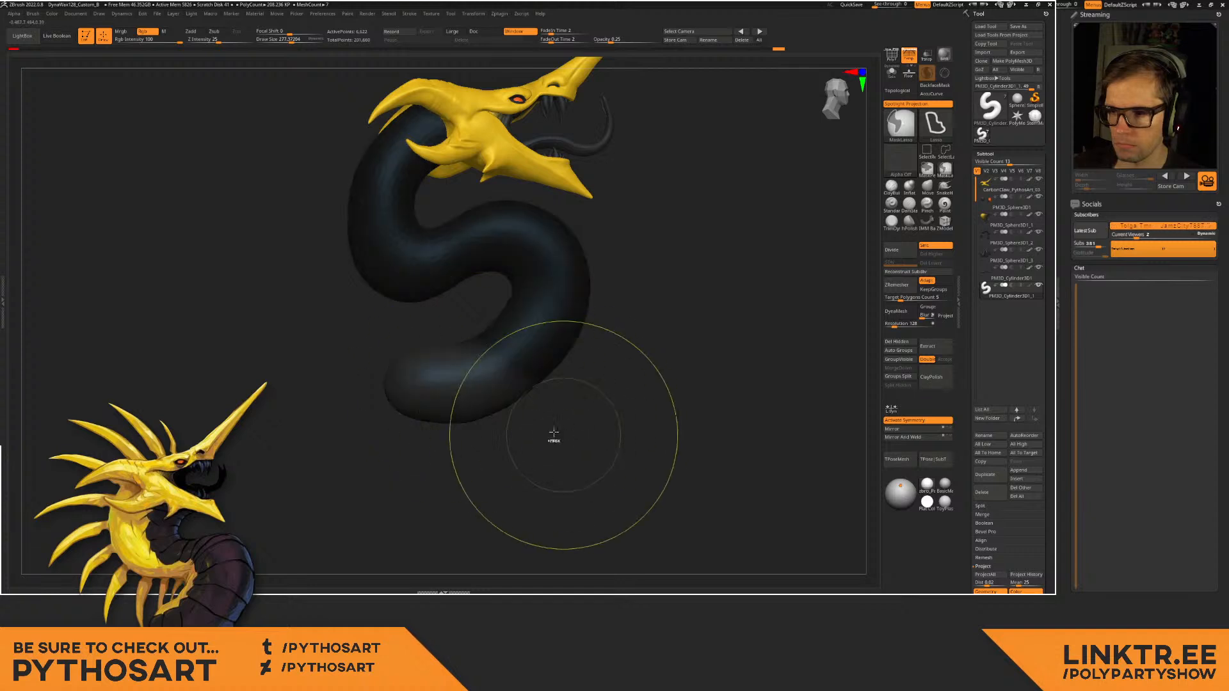
Try to rotate the unmasked lower end of the neck downward about the lower bend.
key("r")
mouse_move(530, 327)
left_mouse_down()
mouse_move(323, 436)
mouse_move(319, 464)
mouse_move(417, 527)
mouse_move(388, 503)
left_mouse_up()
key("q")
key("r")
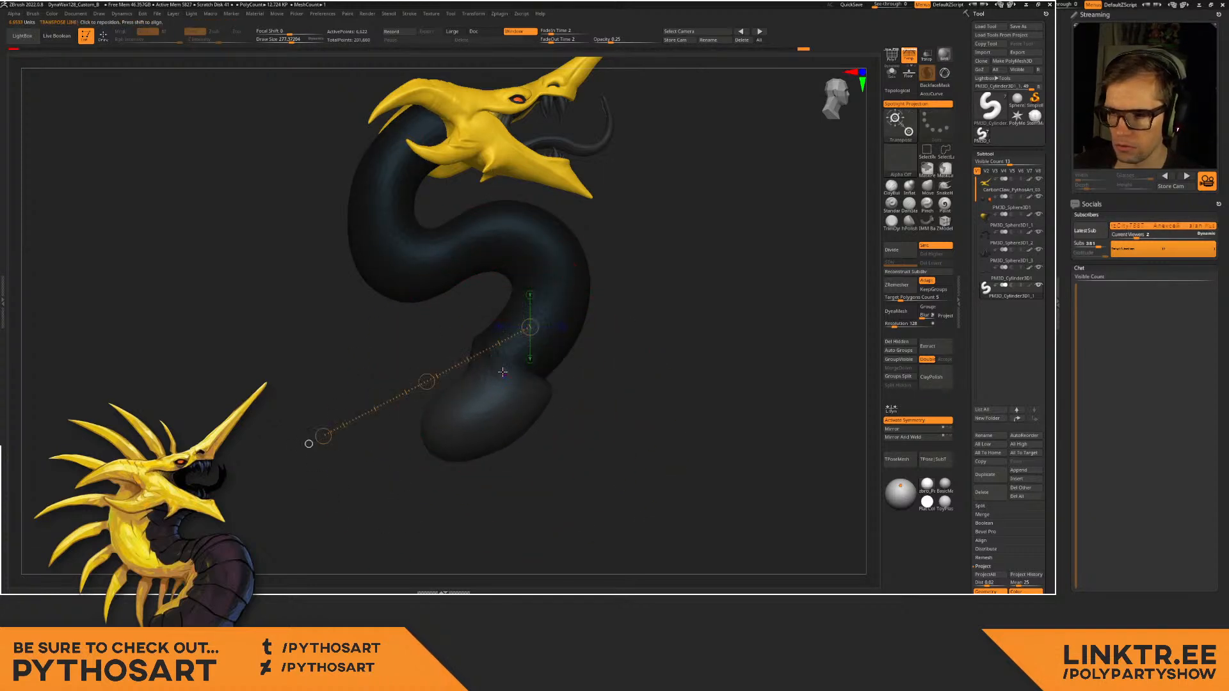
key("ctrl+z")
Rotate the neck's lower end downward from a lower pivot and blend the joint by smoothing and remeshing.
mouse_move(500, 357)
left_mouse_down()
mouse_move(317, 448)
mouse_move(450, 566)
left_mouse_up()
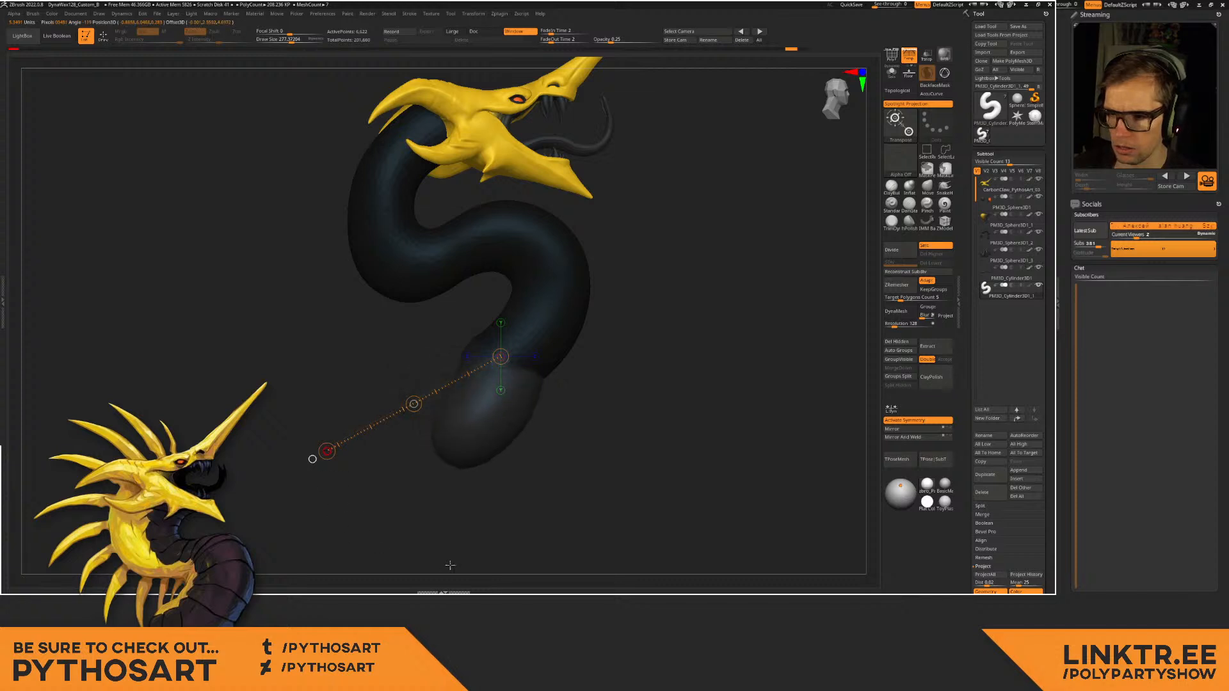
key("q")
key("shift")
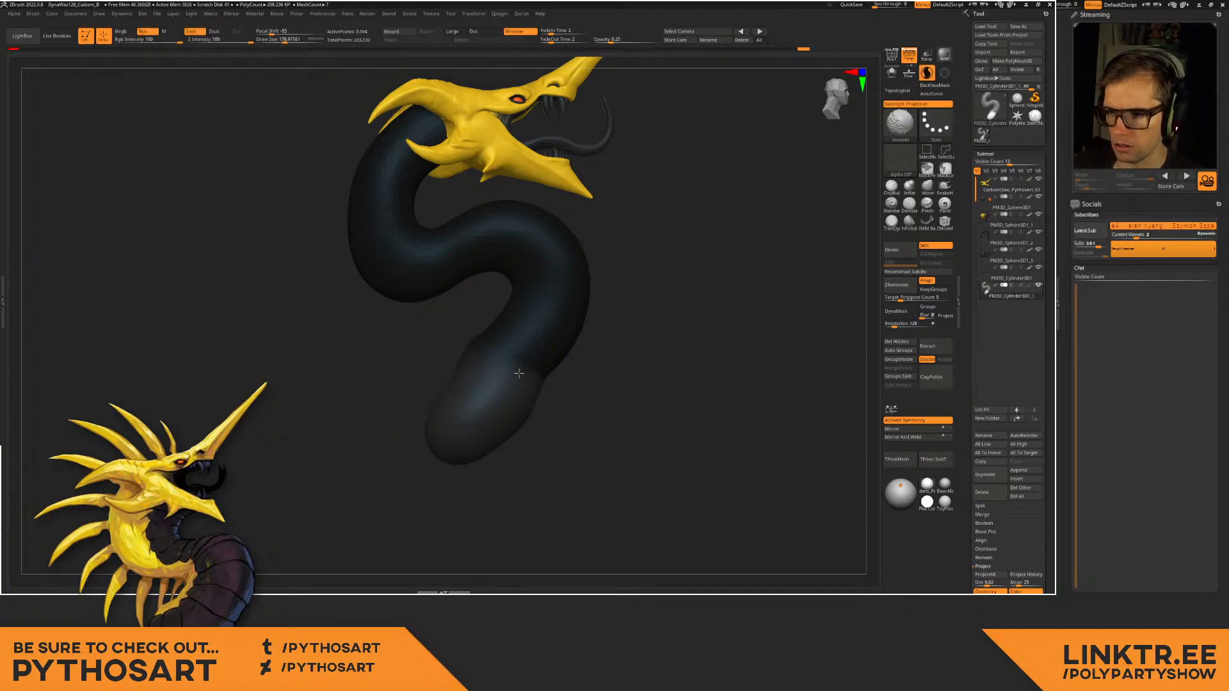
left_click_drag(606, 404, 624, 420, "ctrl")
mouse_move(540, 376)
right_mouse_down()
mouse_move(513, 364)
mouse_move(544, 362)
right_mouse_up()
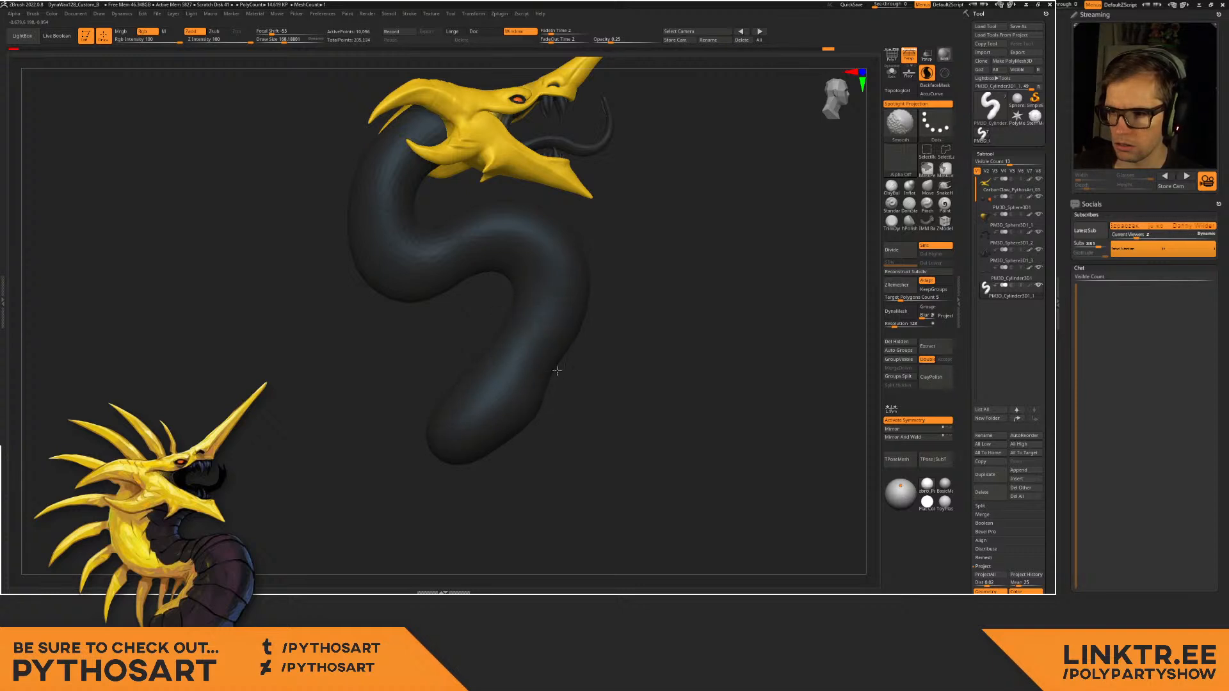
Fill out the narrow area of the lower neck with the ClayBuildup brush, undoing the last change.
left_click(892, 185)
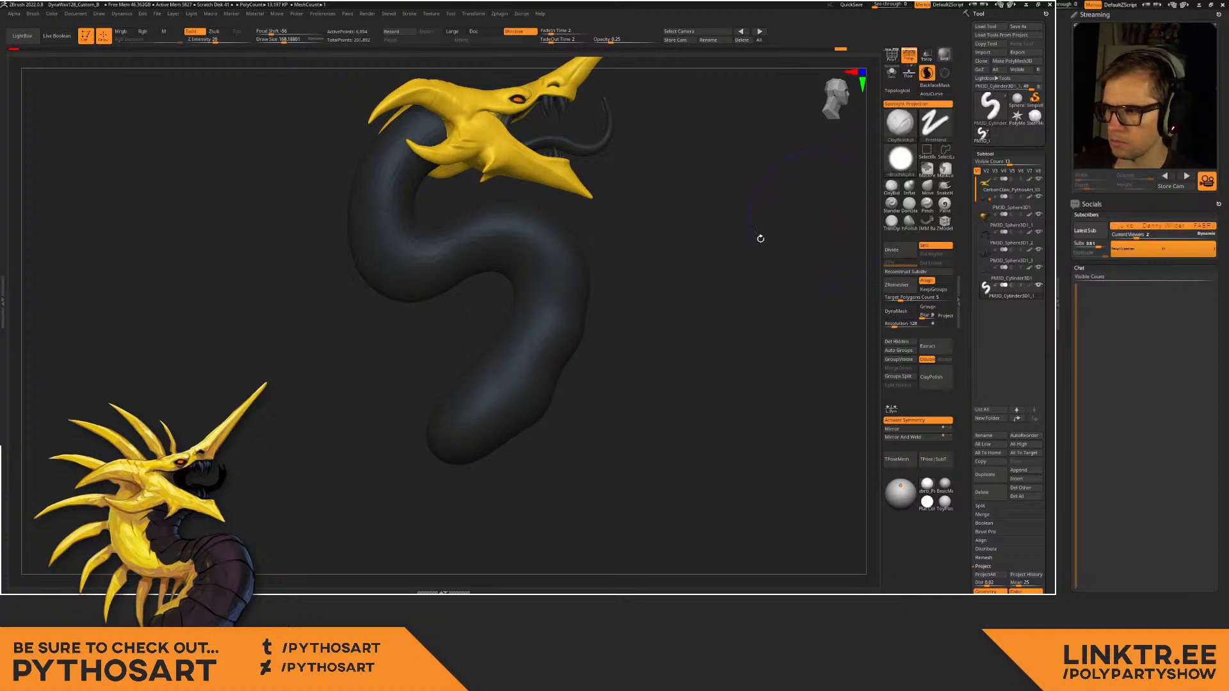
right_click_drag(572, 317, 568, 340)
key("s")
left_click_drag(567, 340, 561, 340)
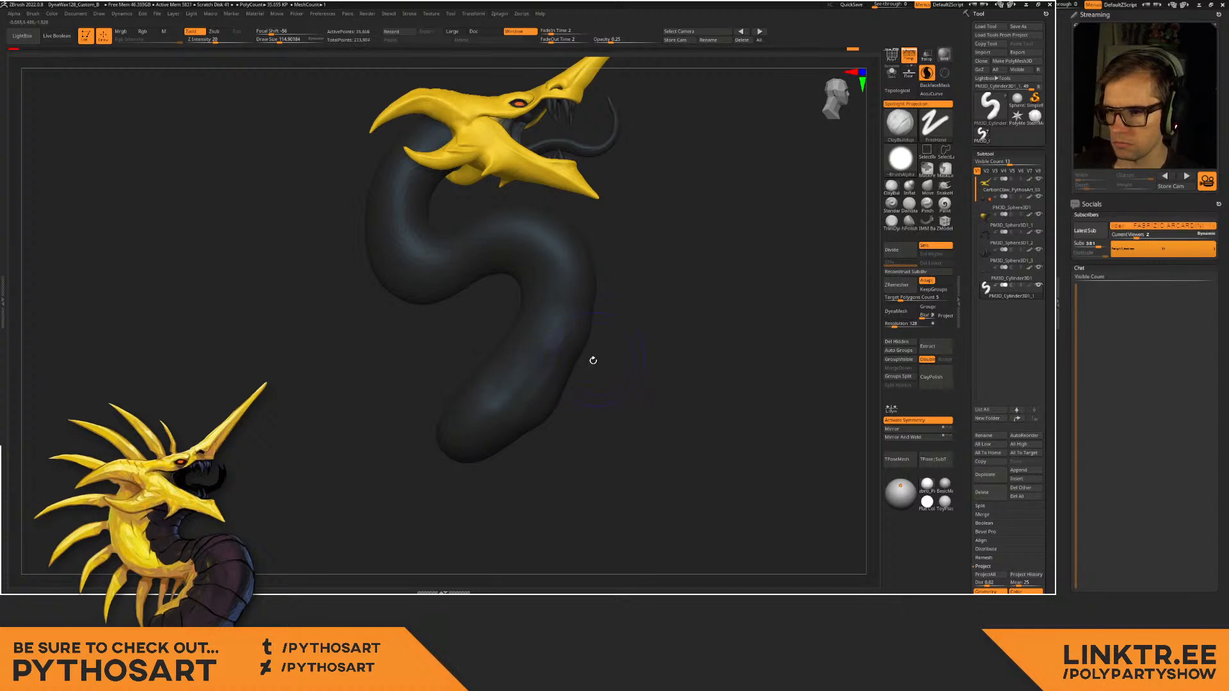
right_click_drag(592, 361, 578, 327)
right_click_drag(559, 418, 584, 376)
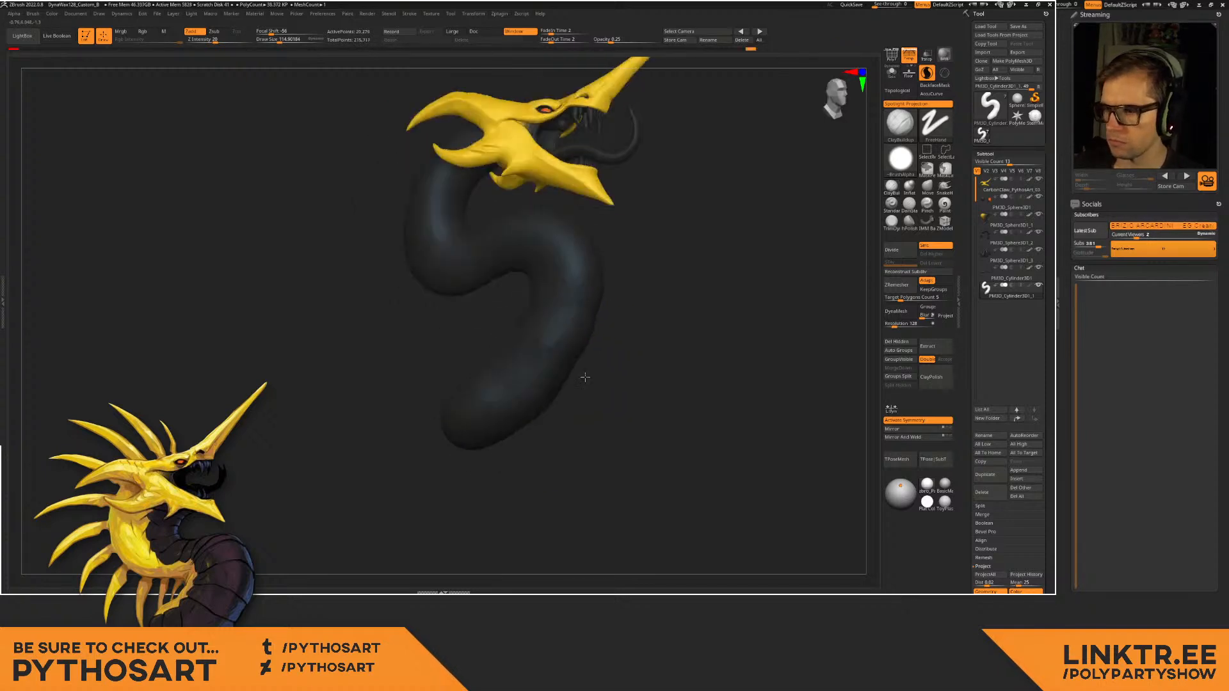
key("ctrl+z")
Retopologize the neck with ZRemesher at a target polygon count of about 0.52, using the polyframe display to check.
key("shift+f")
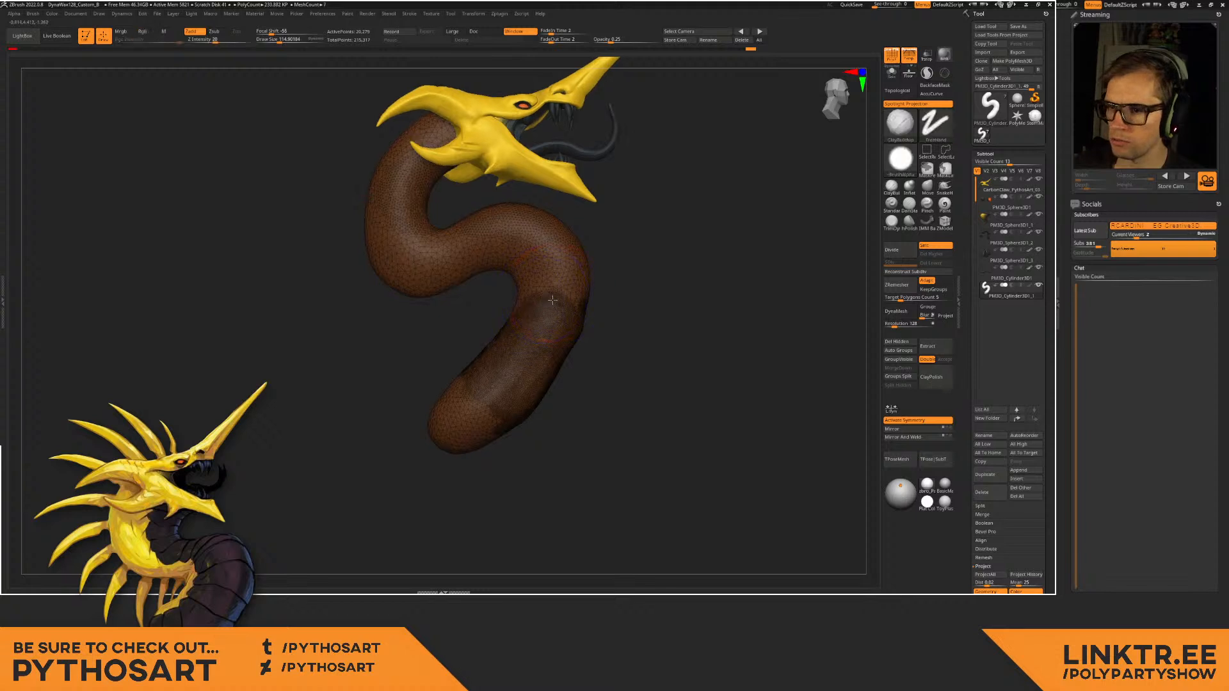
left_click(898, 297)
left_click(897, 285)
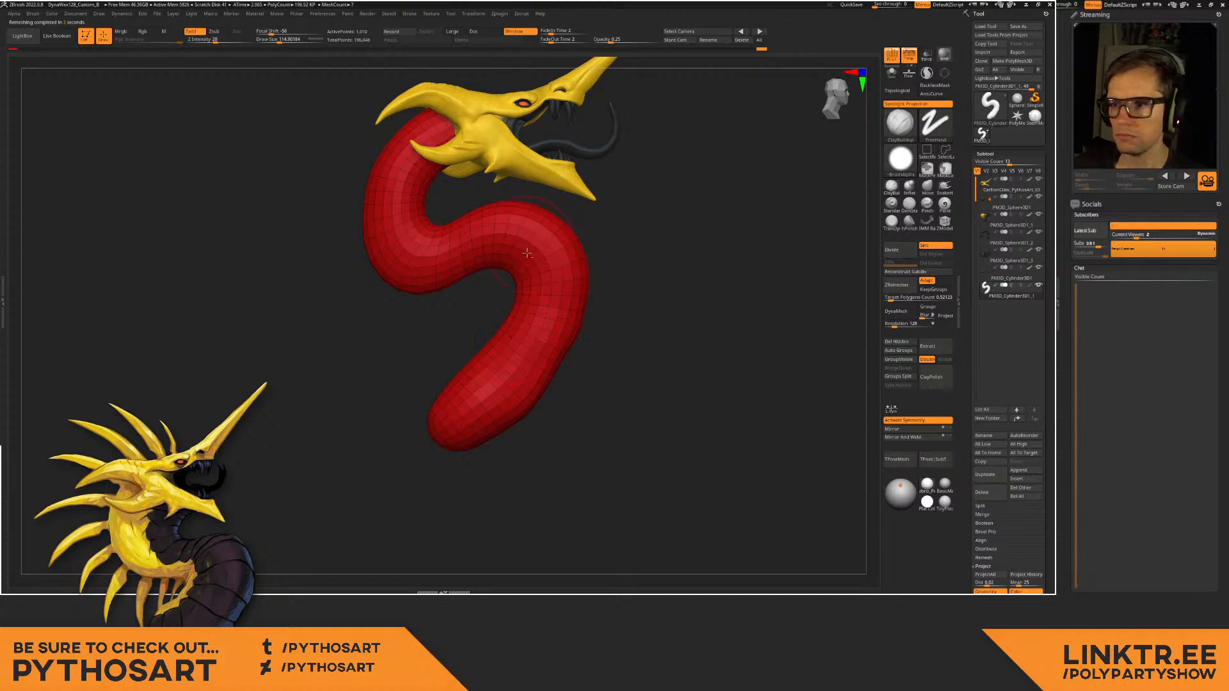
left_click_drag(602, 132, 593, 202, "alt")
key("shift+f")
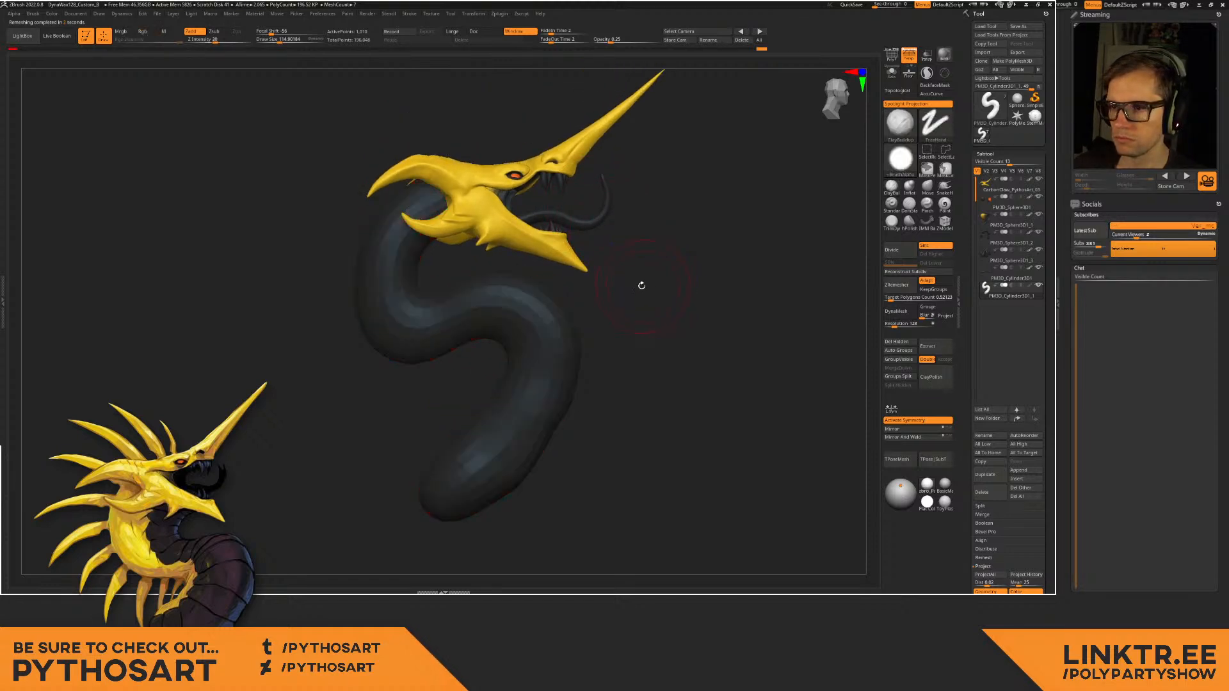
Subdivide the neck twice and fill the whole object with the dark colour.
key("ctrl+d")
key("ctrl+d")
right_click_drag(527, 339, 510, 398)
key("shift+c")
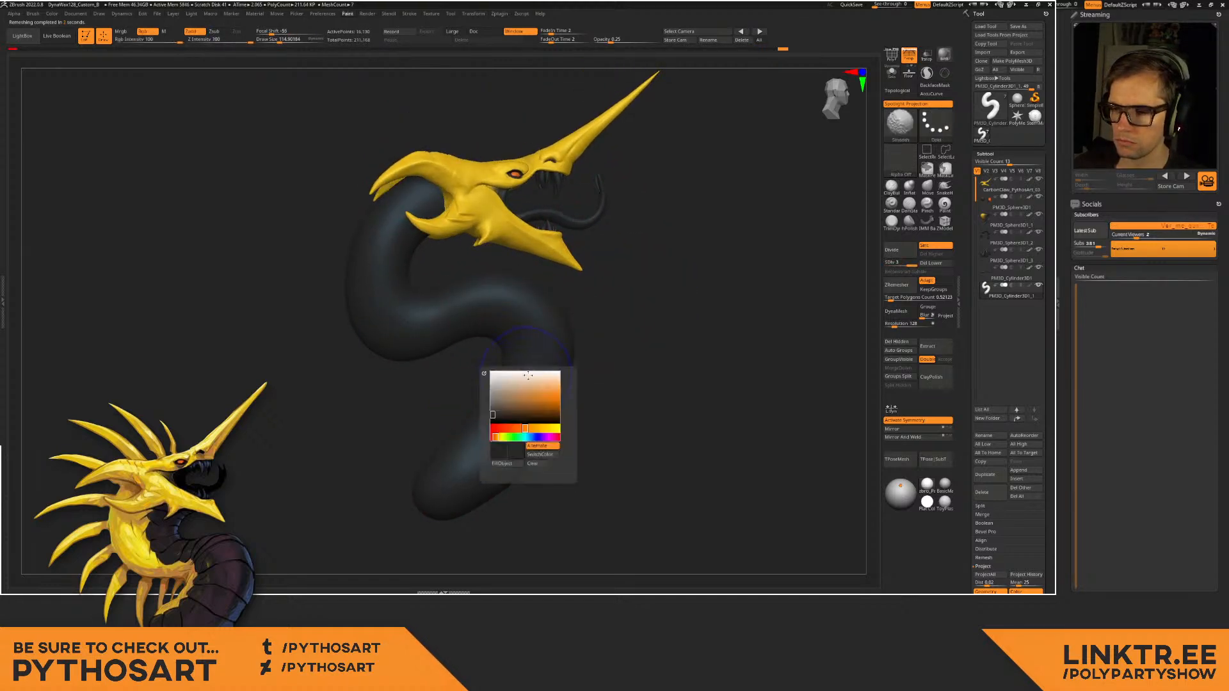
left_click(510, 468)
Step the neck down to a lower subdivision level and smooth its upper bend with a larger brush.
right_click_drag(411, 449, 422, 467, "alt")
key("shift+d")
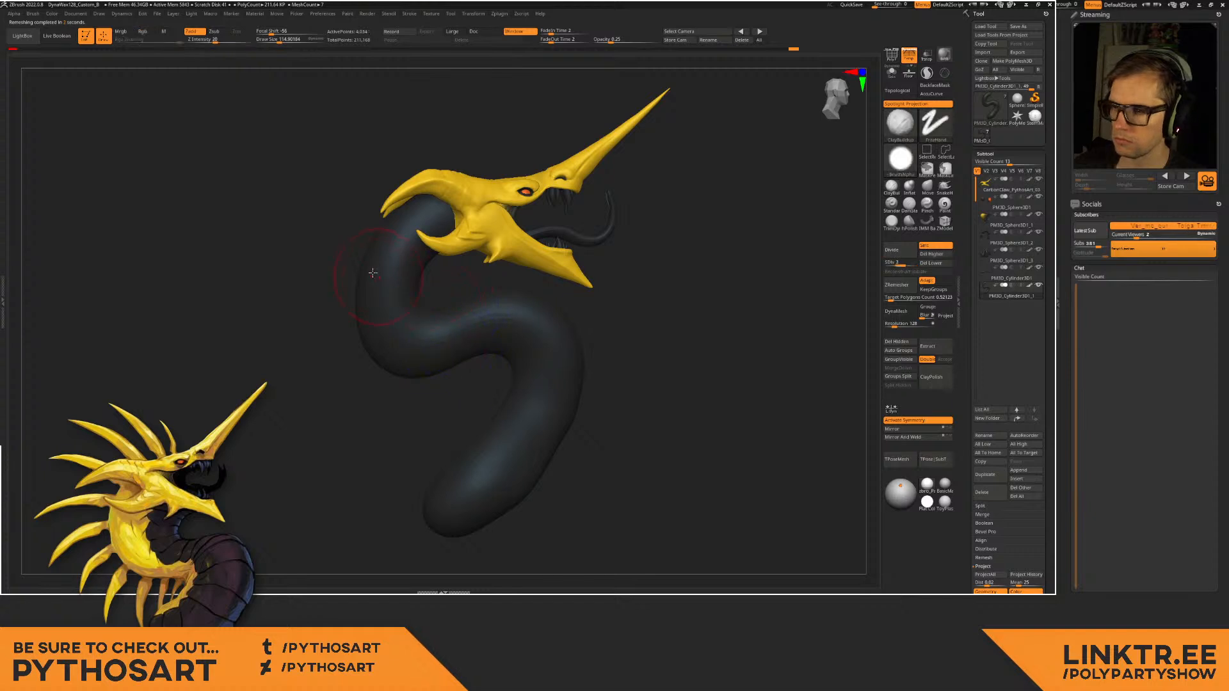
key("s")
left_click(389, 274)
left_click_drag(403, 214, 383, 346, "shift")
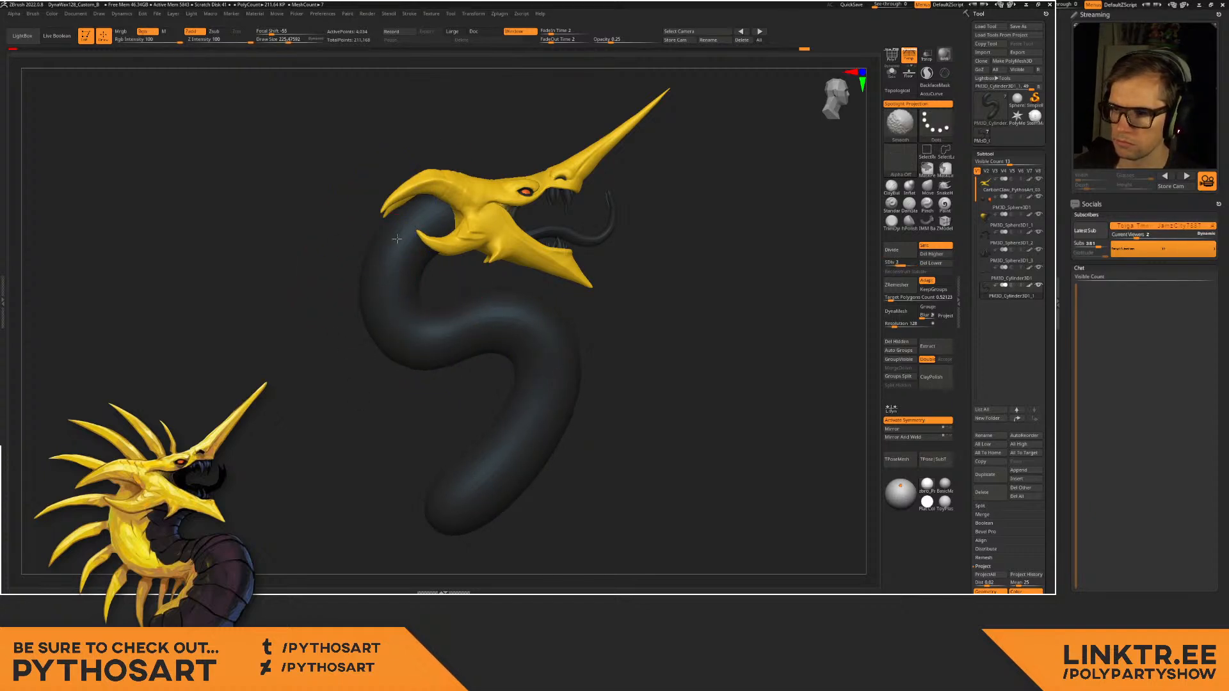
left_click_drag(397, 239, 400, 256, "shift")
Fit the top of the neck into the back of the head with the Move brush.
mouse_move(418, 320)
right_mouse_down()
mouse_move(497, 309)
mouse_move(451, 347)
mouse_move(748, 190)
right_mouse_up()
left_click(928, 188)
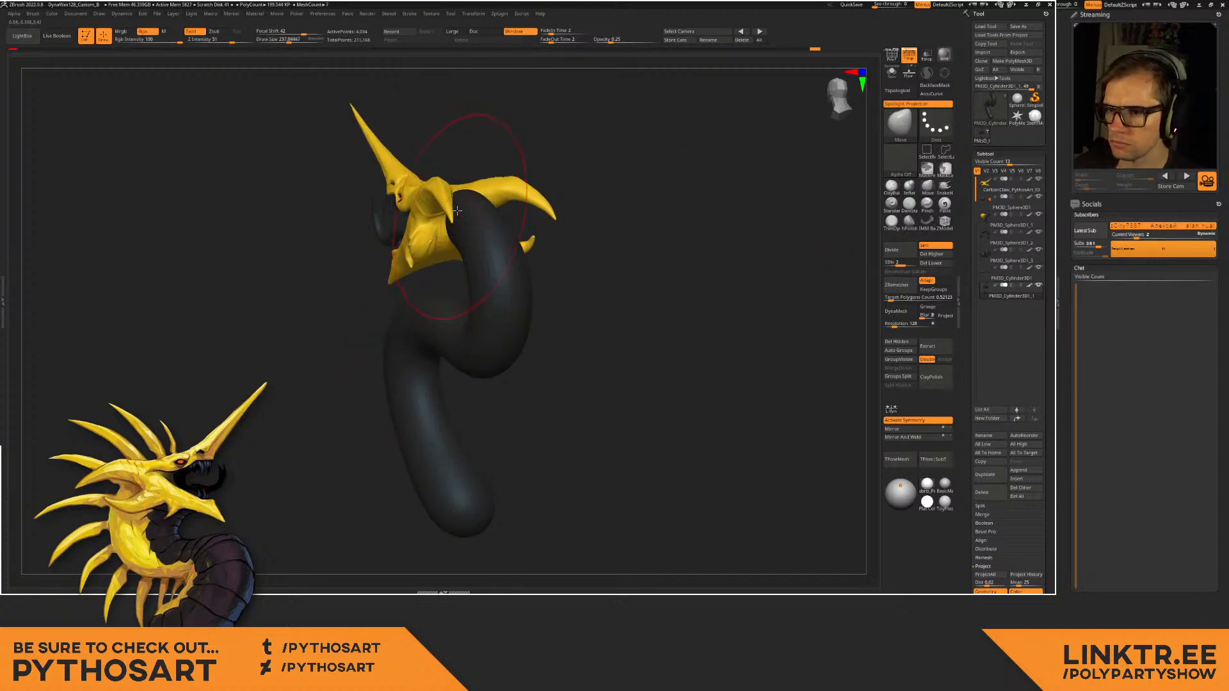
mouse_move(441, 212)
right_mouse_down()
mouse_move(472, 234)
mouse_move(472, 275)
right_mouse_up()
key("s")
left_click(459, 281)
left_click_drag(462, 281, 451, 284)
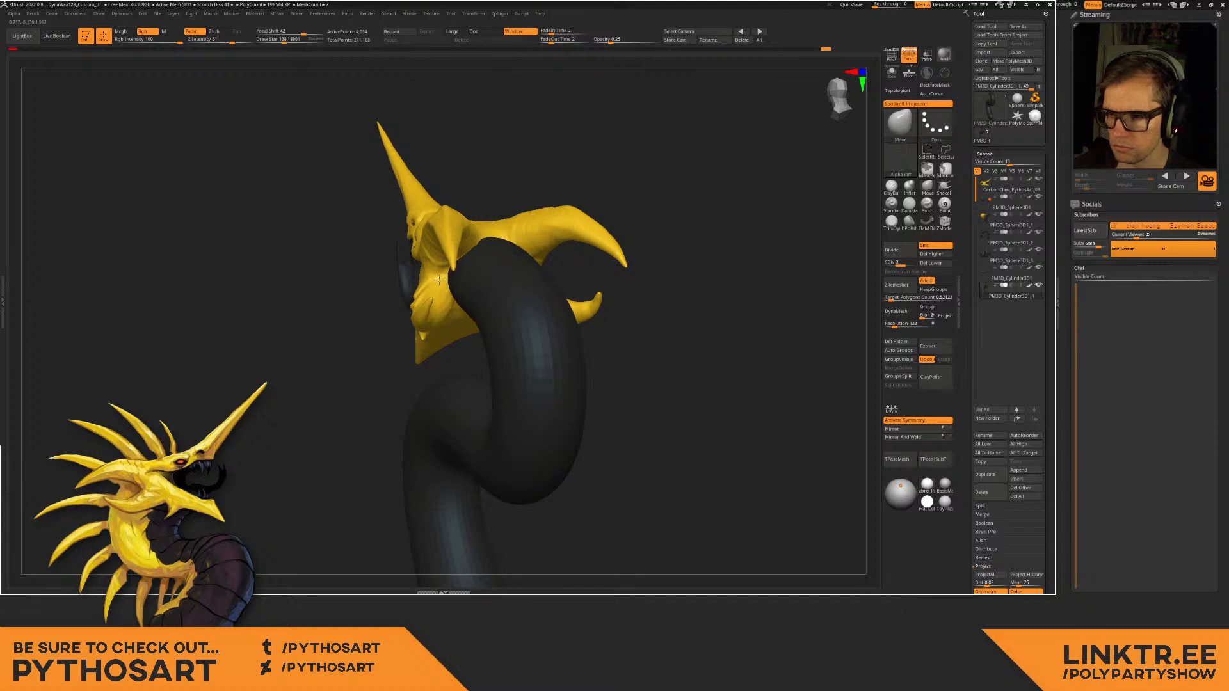
left_click_drag(493, 250, 492, 243)
mouse_move(460, 322)
right_mouse_down()
mouse_move(456, 342)
mouse_move(452, 330)
right_mouse_up()
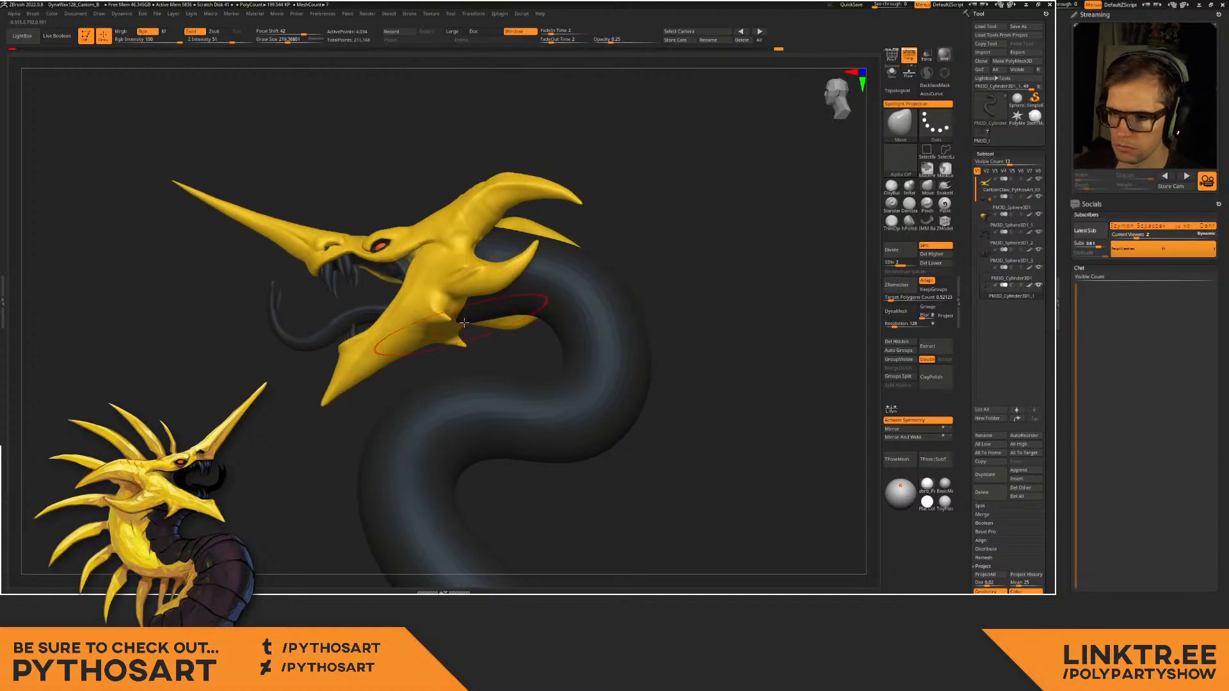
Adjust the neck's upper bend behind the head using a larger Move brush.
key("s")
left_click(468, 318)
left_click_drag(469, 318, 457, 334)
mouse_move(455, 317)
right_mouse_down()
mouse_move(497, 332)
mouse_move(472, 321)
mouse_move(398, 336)
right_mouse_up()
key("s")
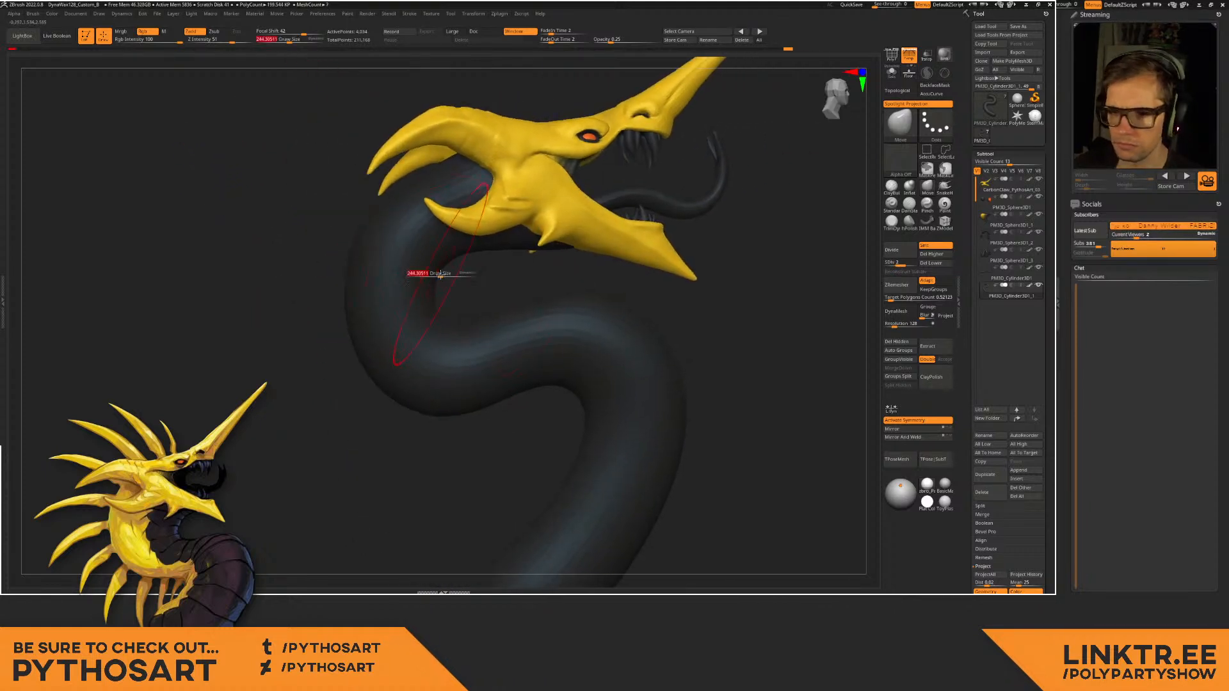
left_click(441, 275)
left_click_drag(443, 278, 455, 279)
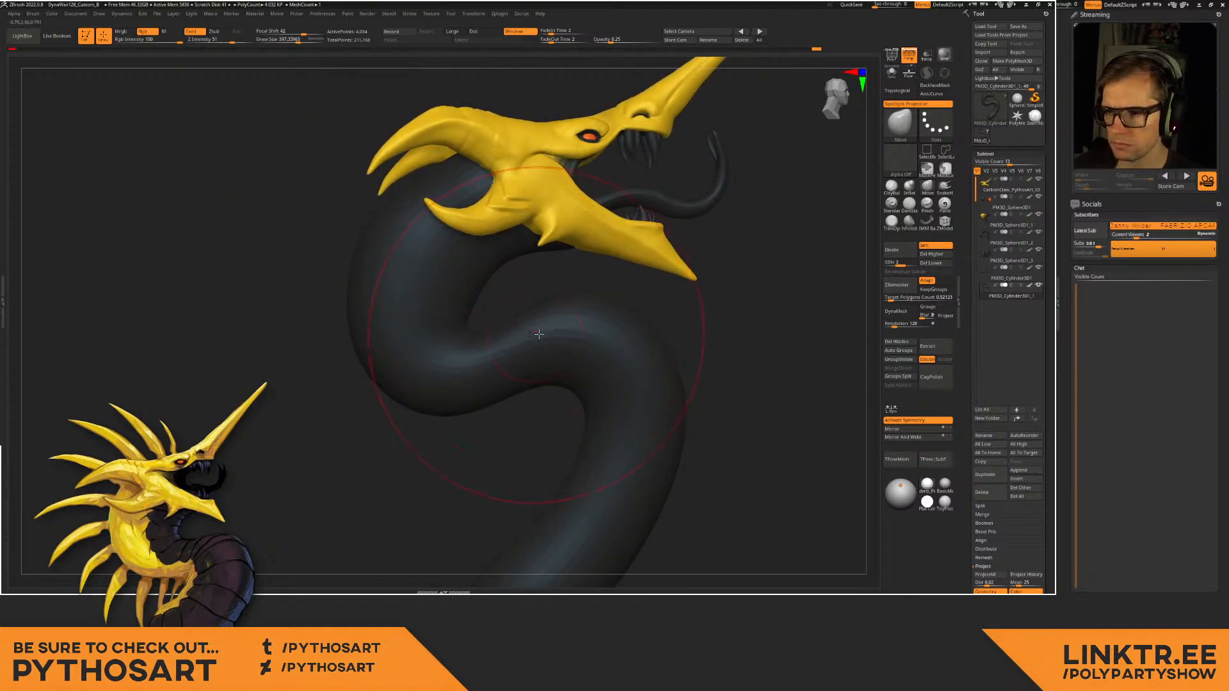
Mask the upper neck and shift the lower part of the S-curve down and outward with a transpose line.
key("ctrl")
right_click_drag(587, 336, 516, 274, "alt")
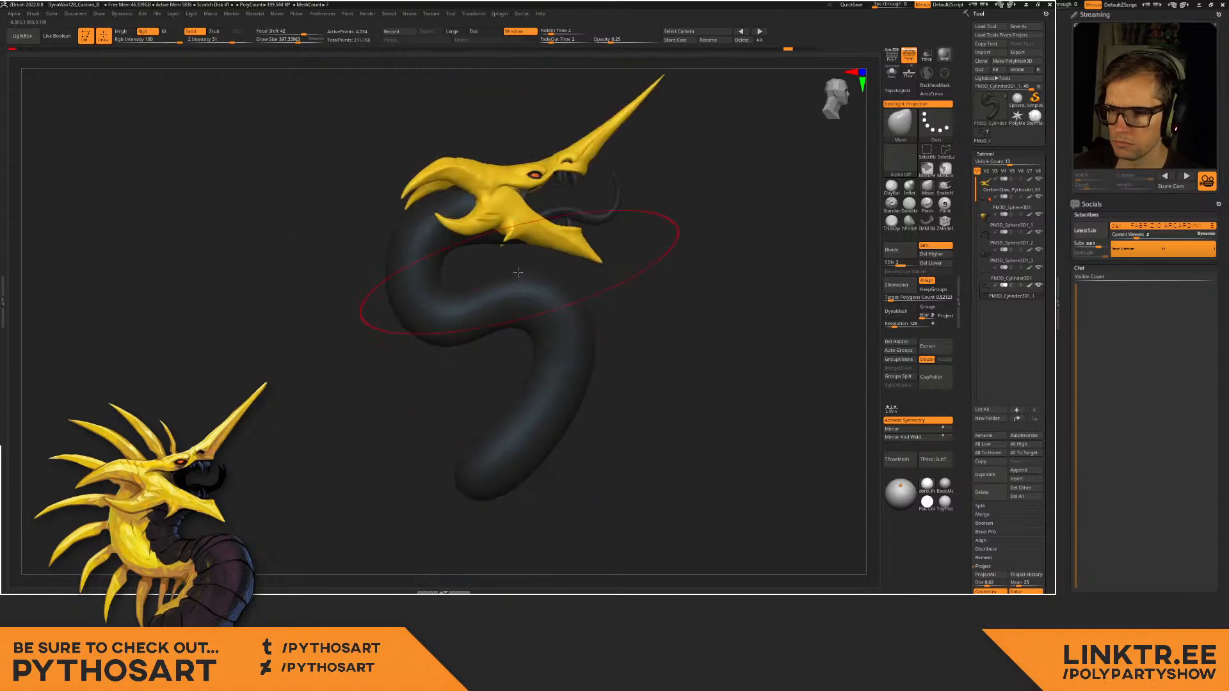
mouse_move(468, 274)
left_mouse_down("ctrl")
mouse_move(384, 551)
mouse_move(606, 269)
left_mouse_up("ctrl")
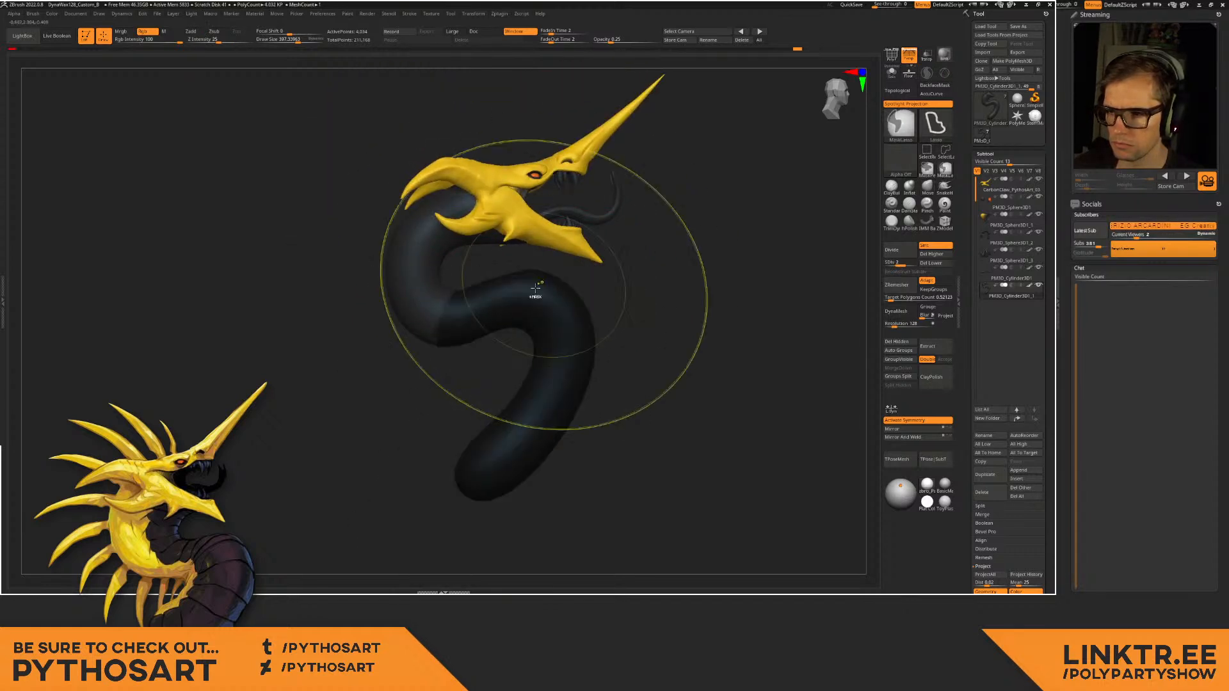
key("r")
left_click(632, 313, "ctrl")
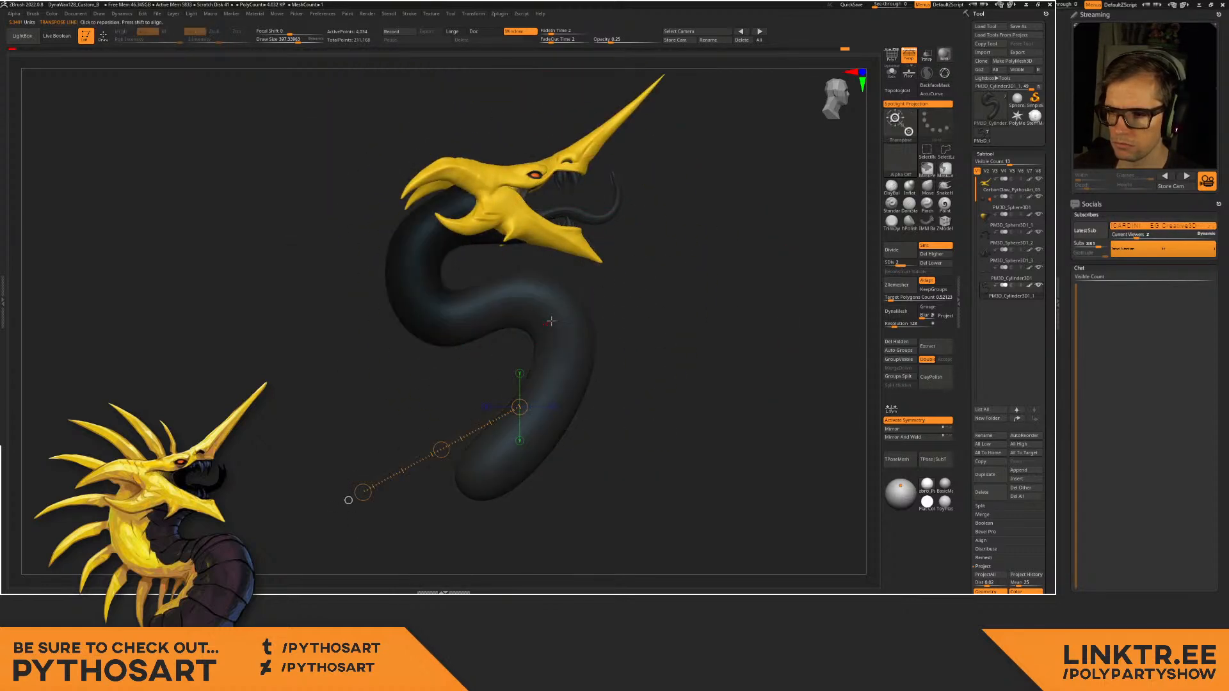
left_click_drag(554, 319, 650, 413)
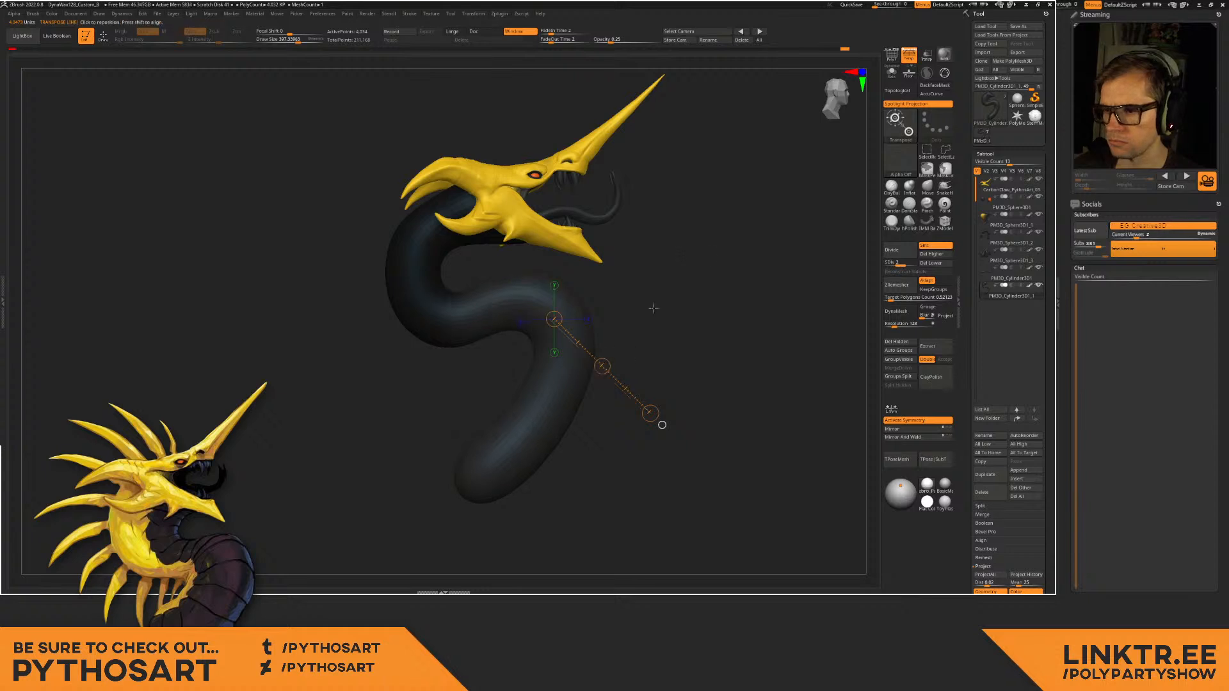
left_click(910, 55)
left_click_drag(597, 365, 637, 410)
Clear the mask and reshape the upper bend just below the head with the Move brush.
key("q")
key("s")
left_click_drag(470, 280, 459, 278)
key("s")
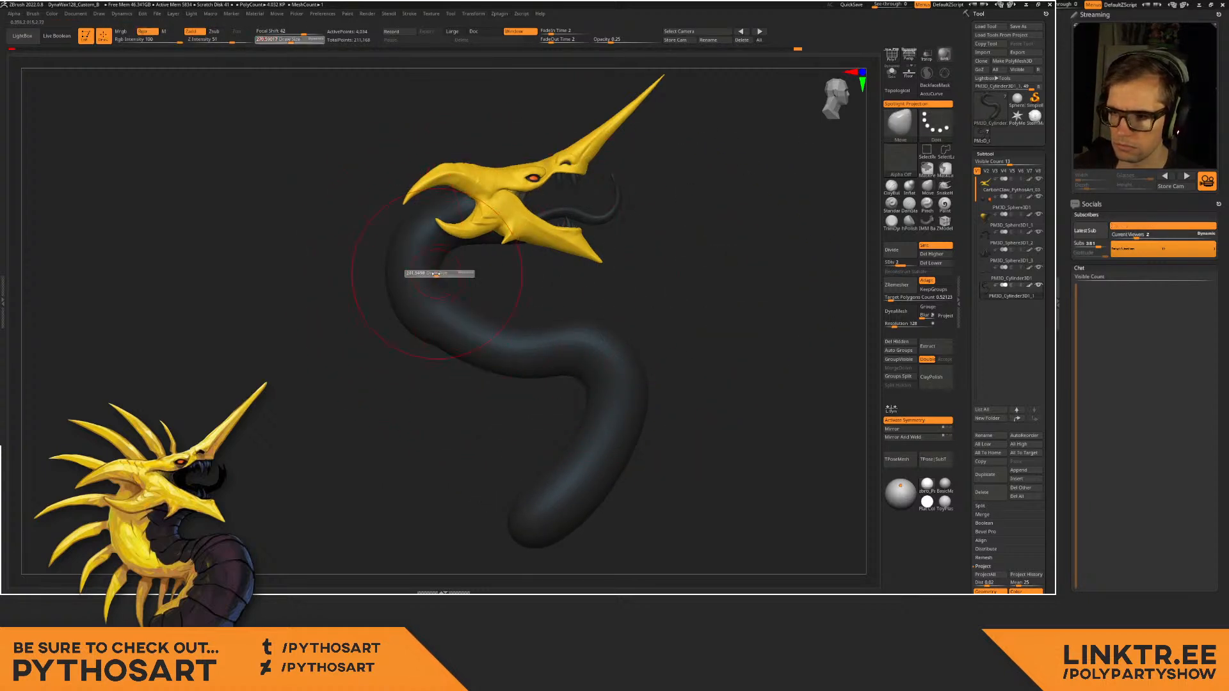
mouse_move(405, 365)
left_mouse_down("ctrl")
mouse_move(494, 214)
mouse_move(368, 431)
mouse_move(377, 425)
left_mouse_up("ctrl")
key("s")
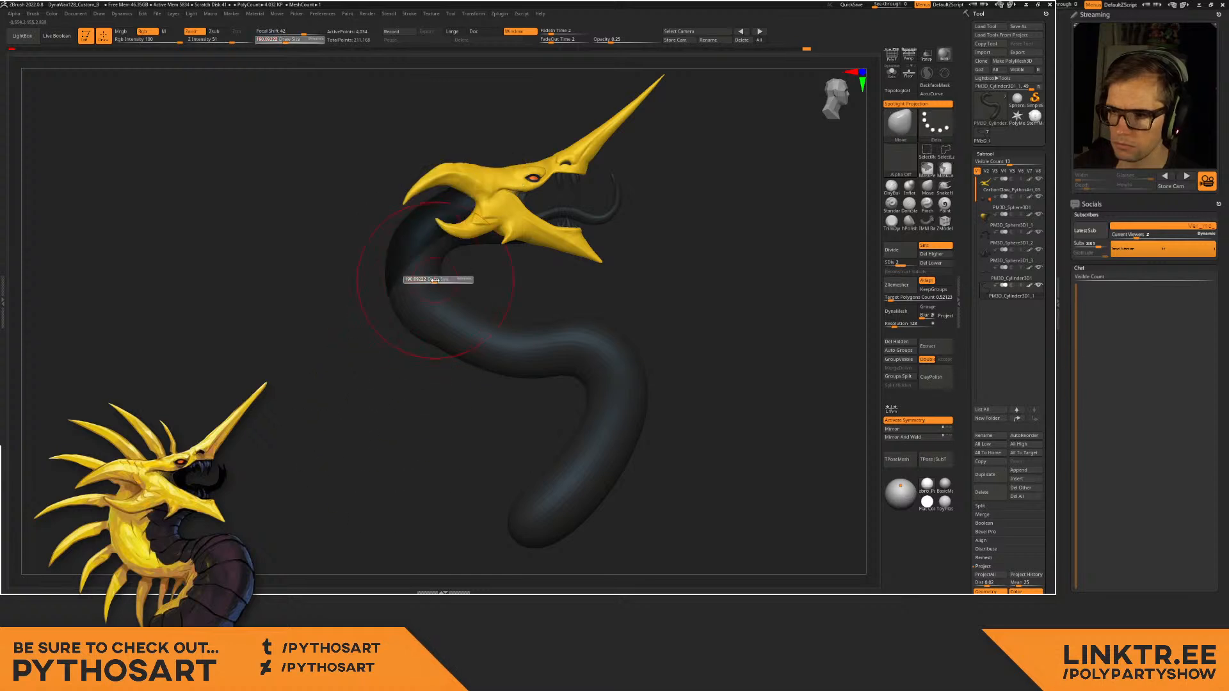
mouse_move(439, 280)
left_mouse_down()
mouse_move(468, 281)
mouse_move(510, 254)
mouse_move(481, 255)
left_mouse_up()
key("s")
left_click_drag(400, 309, 377, 297)
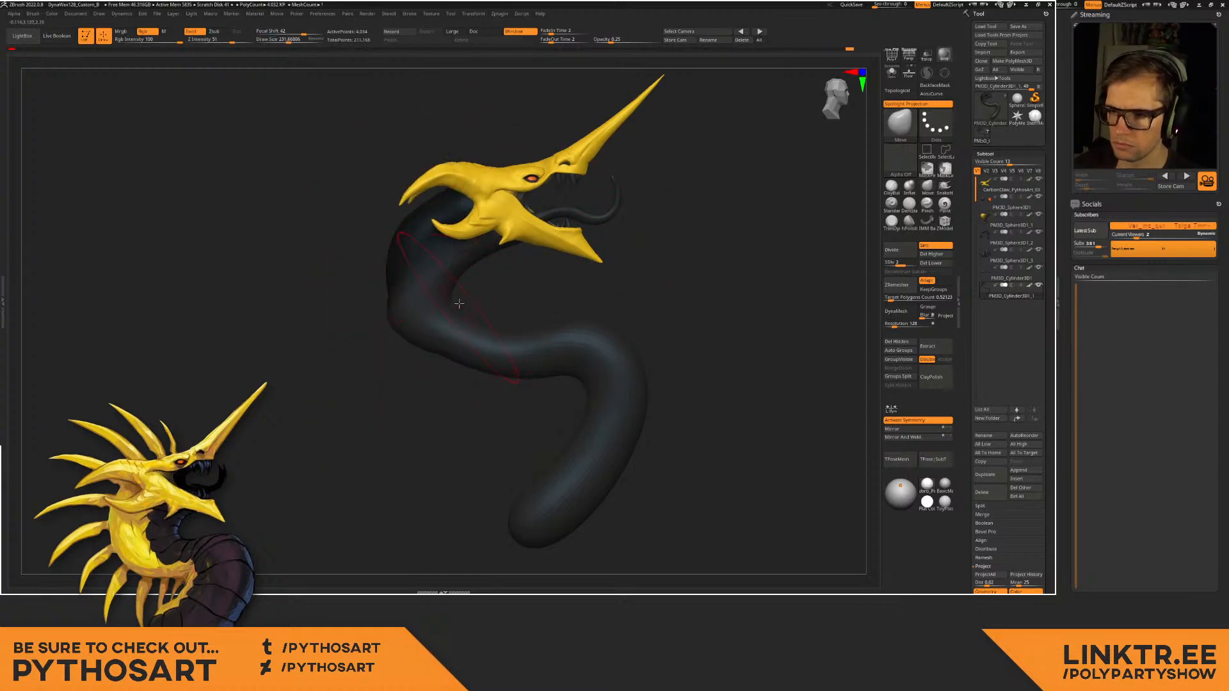
Thicken the inner and lower sides of the upper bend, and smooth the bulges away.
key("s")
mouse_move(459, 302)
left_mouse_down()
mouse_move(469, 288)
mouse_move(503, 313)
left_mouse_up()
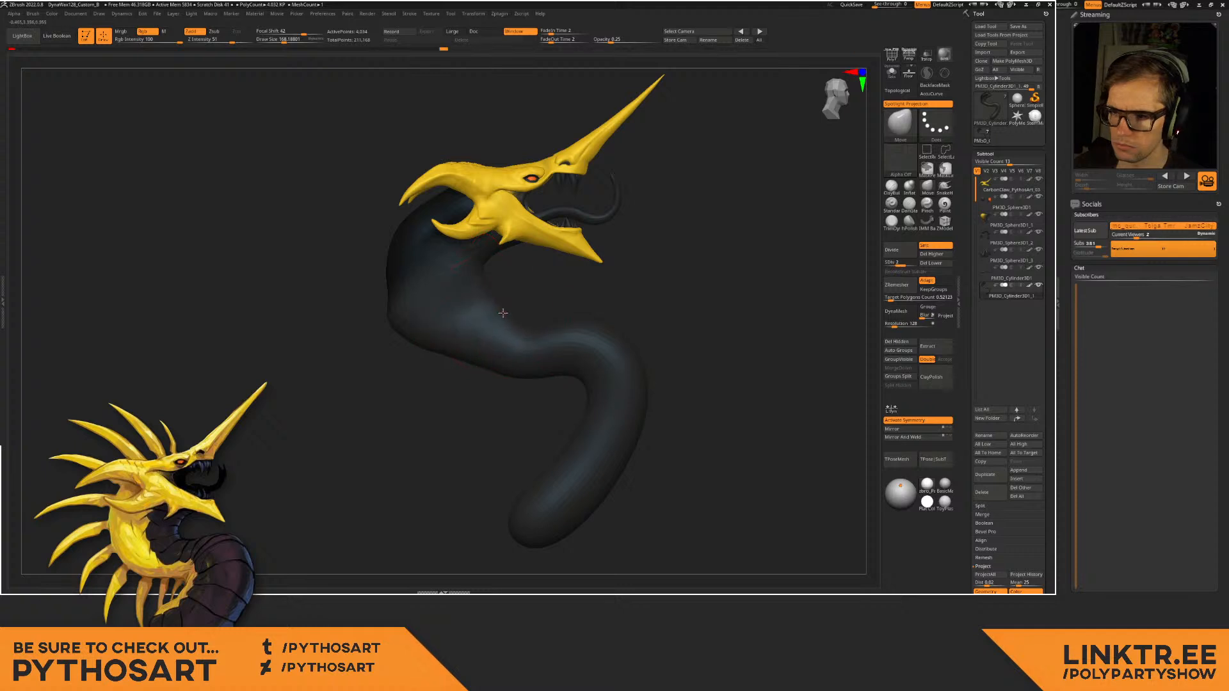
left_click_drag(462, 354, 437, 347)
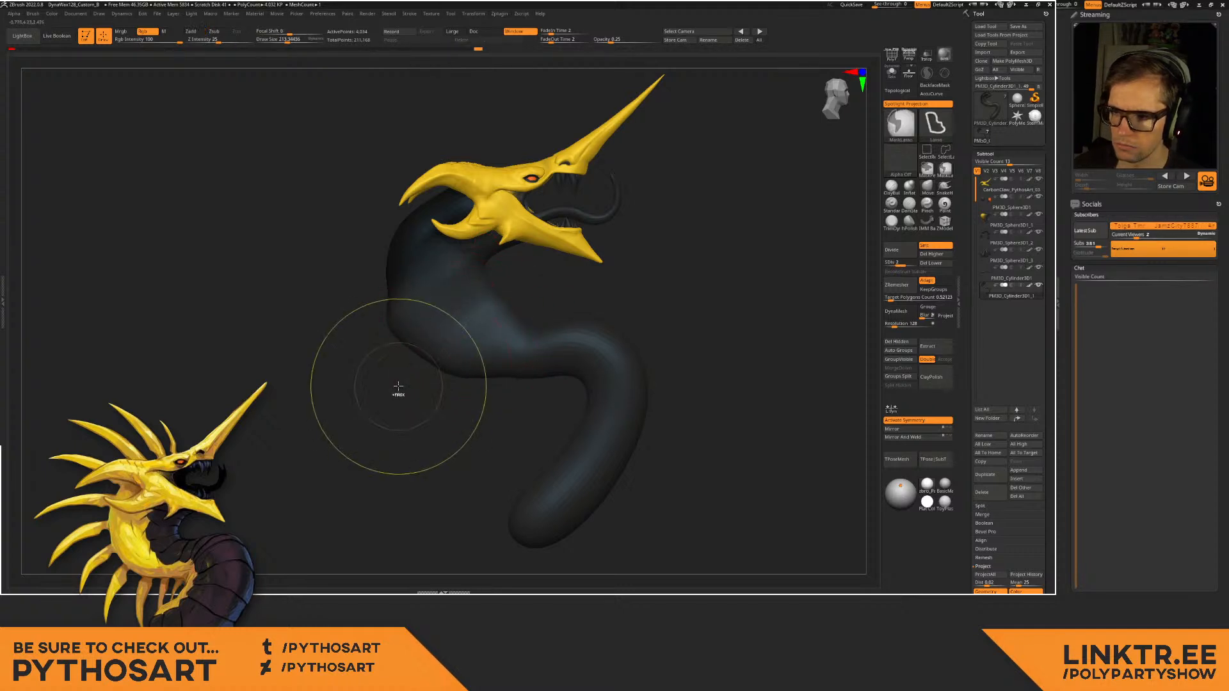
left_click_drag(397, 388, 406, 396, "ctrl")
left_click_drag(456, 338, 456, 316, "shift")
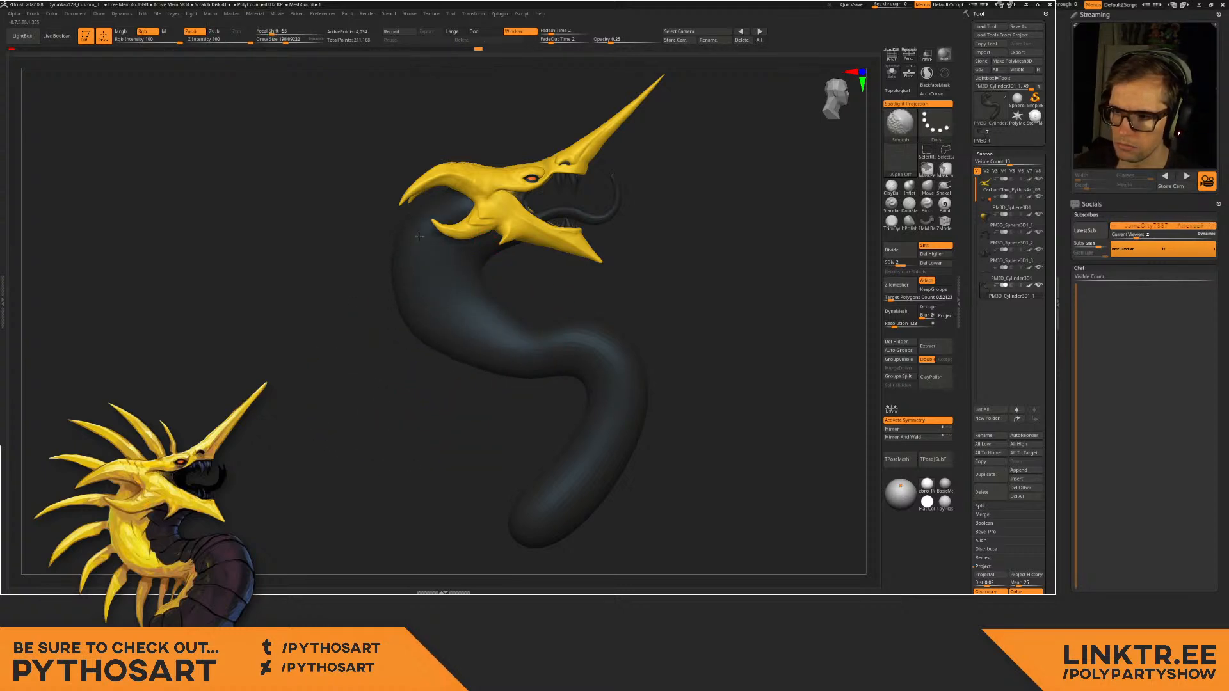
left_click_drag(418, 237, 422, 226, "shift")
Push the outer curve of the upper bend outward and smooth its surface.
right_click_drag(493, 353, 489, 326)
key("s")
left_click_drag(483, 301, 485, 301)
left_click_drag(485, 304, 468, 373)
key("s")
key("s")
mouse_move(500, 333)
left_mouse_down()
mouse_move(484, 314)
mouse_move(472, 326)
left_mouse_up()
key("shift")
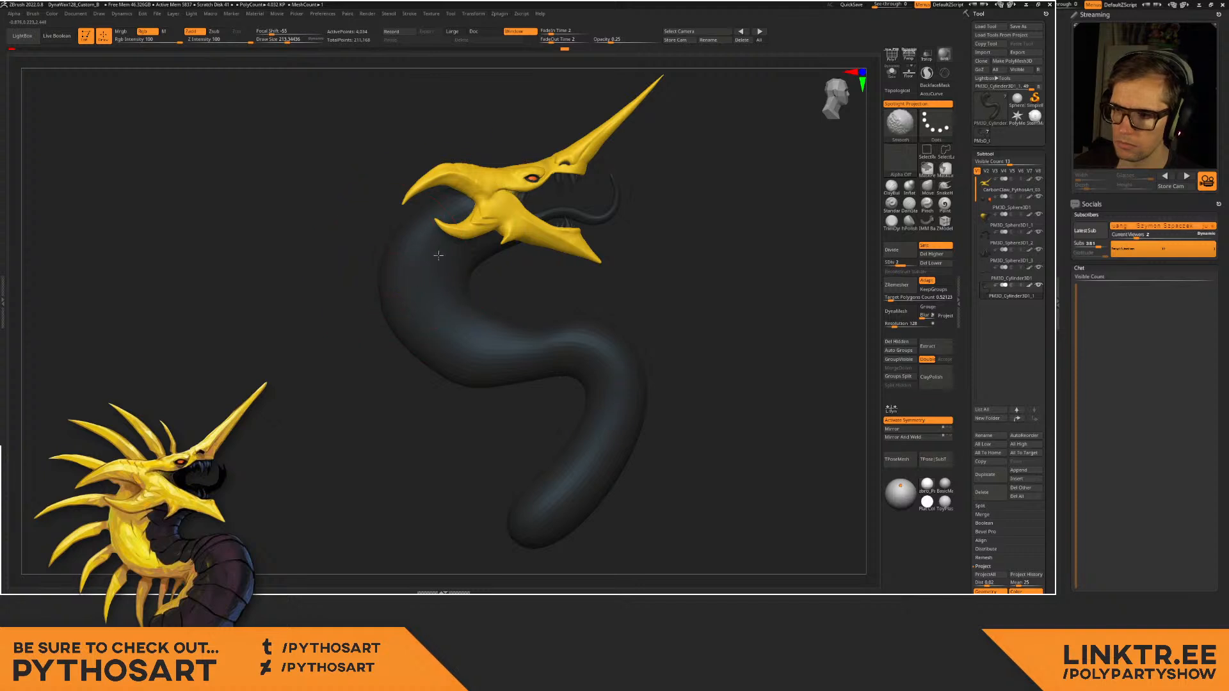
left_click_drag(453, 367, 496, 375, "shift")
Mask part of the neck and pull the top of the second bend upward with the Move brush.
mouse_move(574, 315)
left_mouse_down("alt")
mouse_move(541, 309)
mouse_move(558, 314)
left_mouse_up("alt")
key("s")
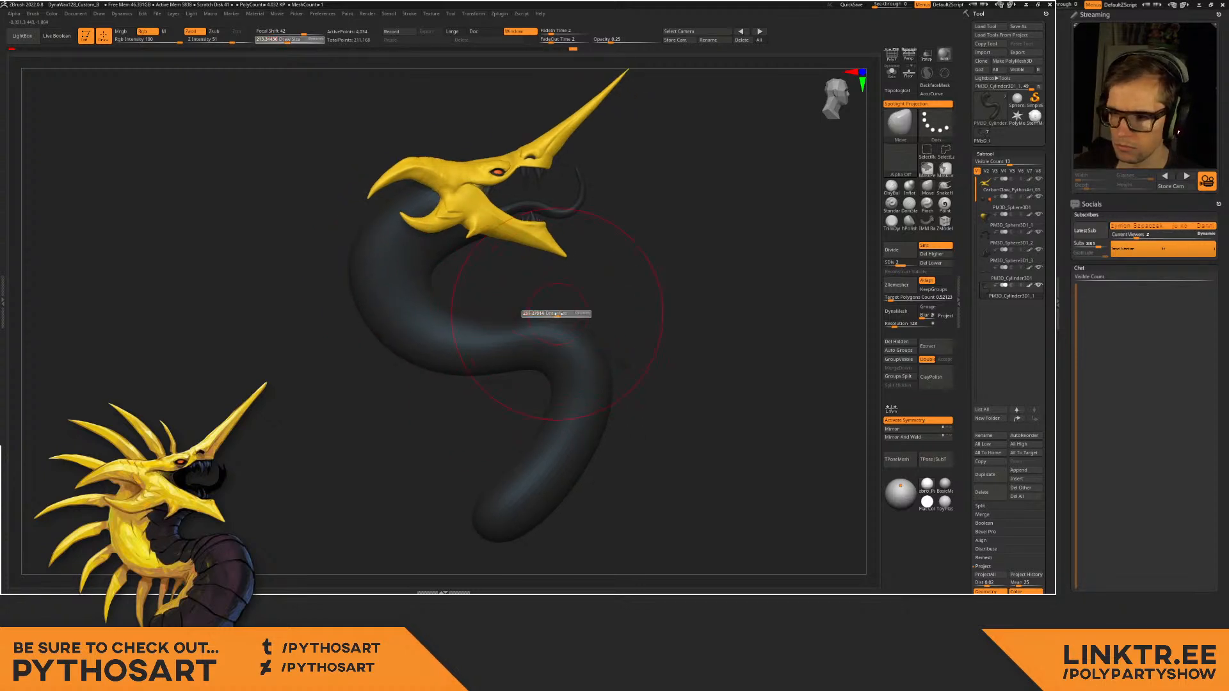
key("ctrl")
mouse_move(467, 291)
left_mouse_down("ctrl")
mouse_move(627, 426)
mouse_move(602, 280)
left_mouse_up("ctrl")
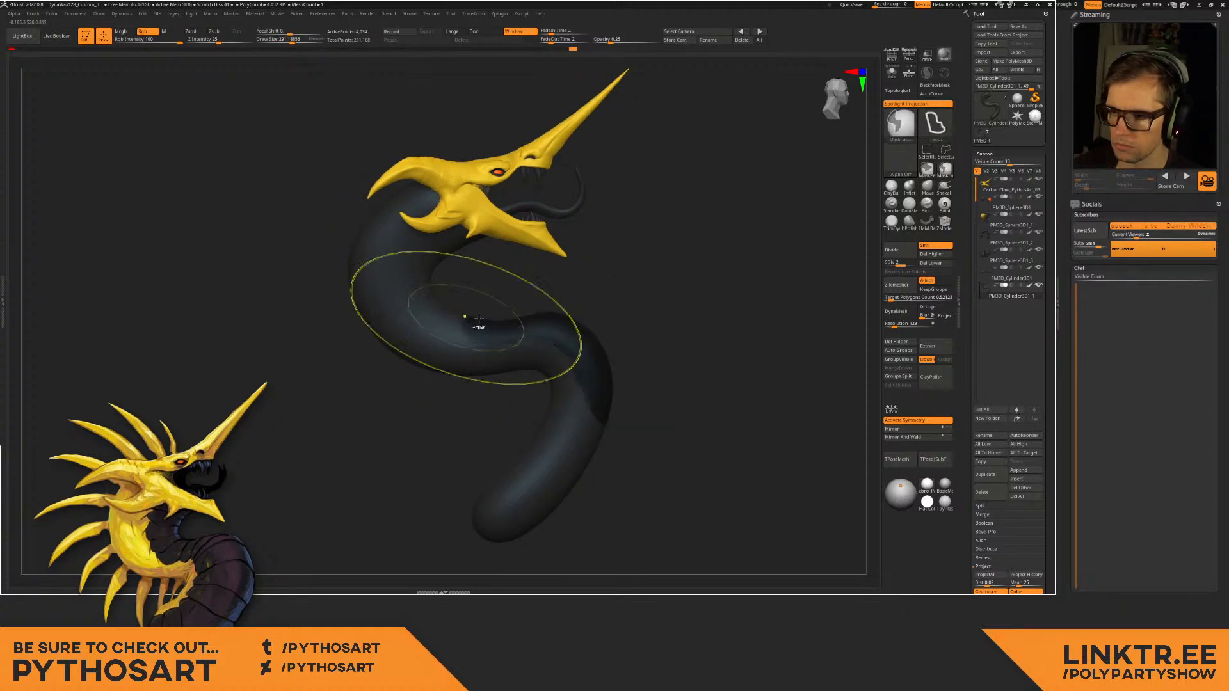
left_click(555, 330, "ctrl")
left_click(615, 320, "ctrl")
key("s")
mouse_move(566, 334)
left_mouse_down()
mouse_move(576, 332)
mouse_move(570, 287)
mouse_move(505, 295)
left_mouse_up()
key("s")
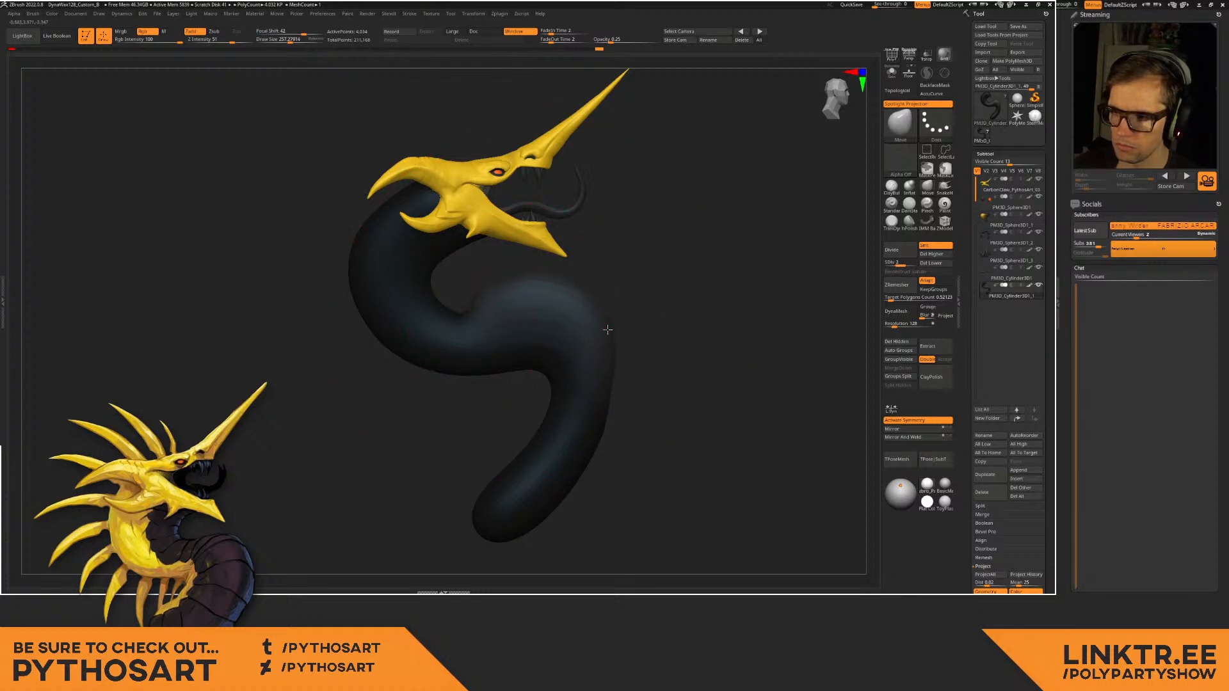
Thicken the outer side of the second bend, fill the hollow between the bends and smooth the transition.
left_click_drag(609, 389, 667, 379)
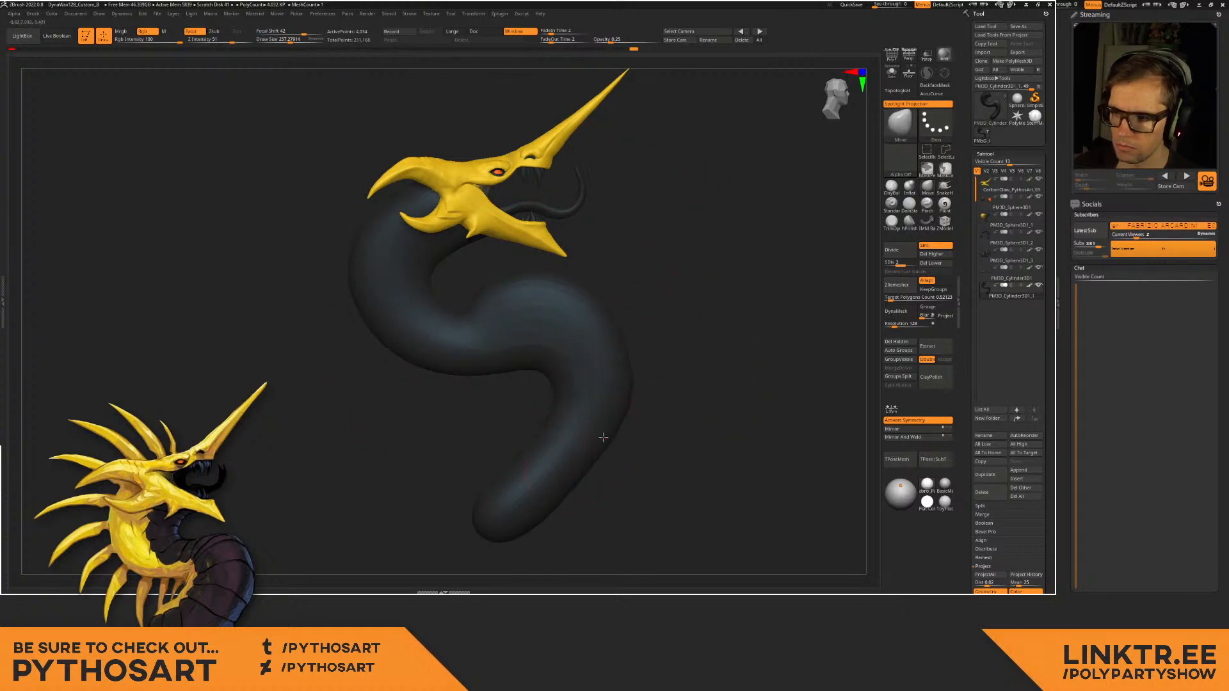
key("s")
left_click_drag(467, 316, 460, 315)
left_click_drag(455, 319, 452, 303)
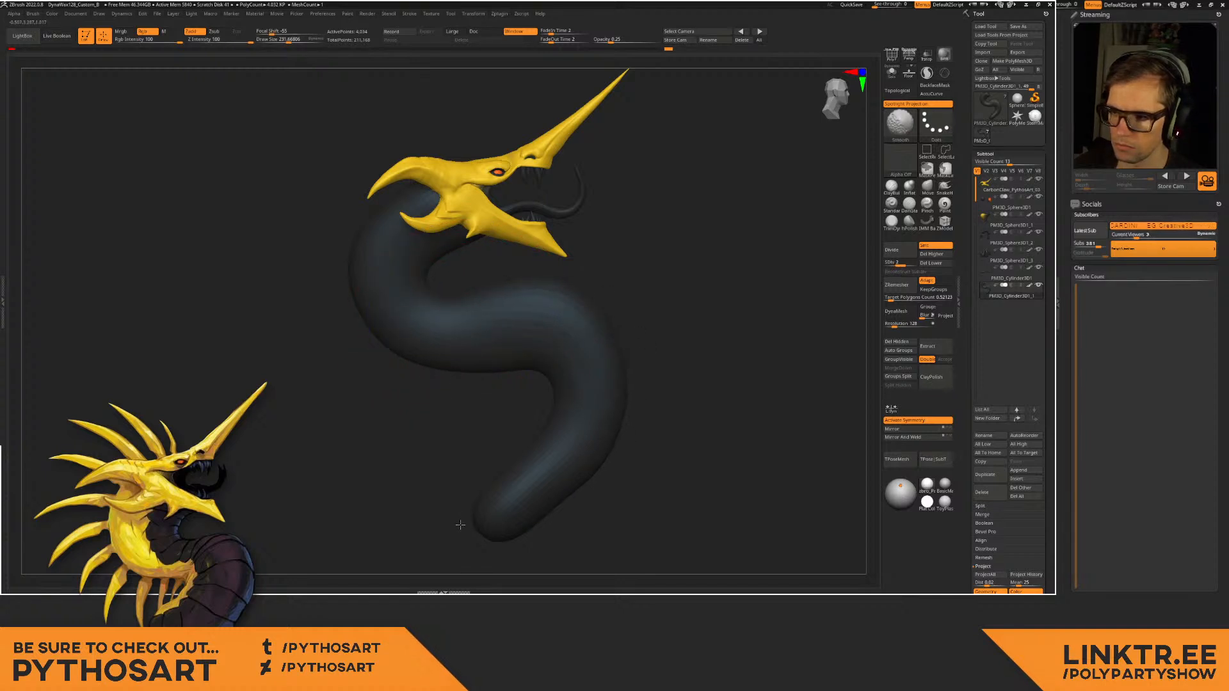
Round out the outer side of the lower bend and even the neck's middle section with resized Move brushes.
key("s")
left_click_drag(616, 339, 628, 380)
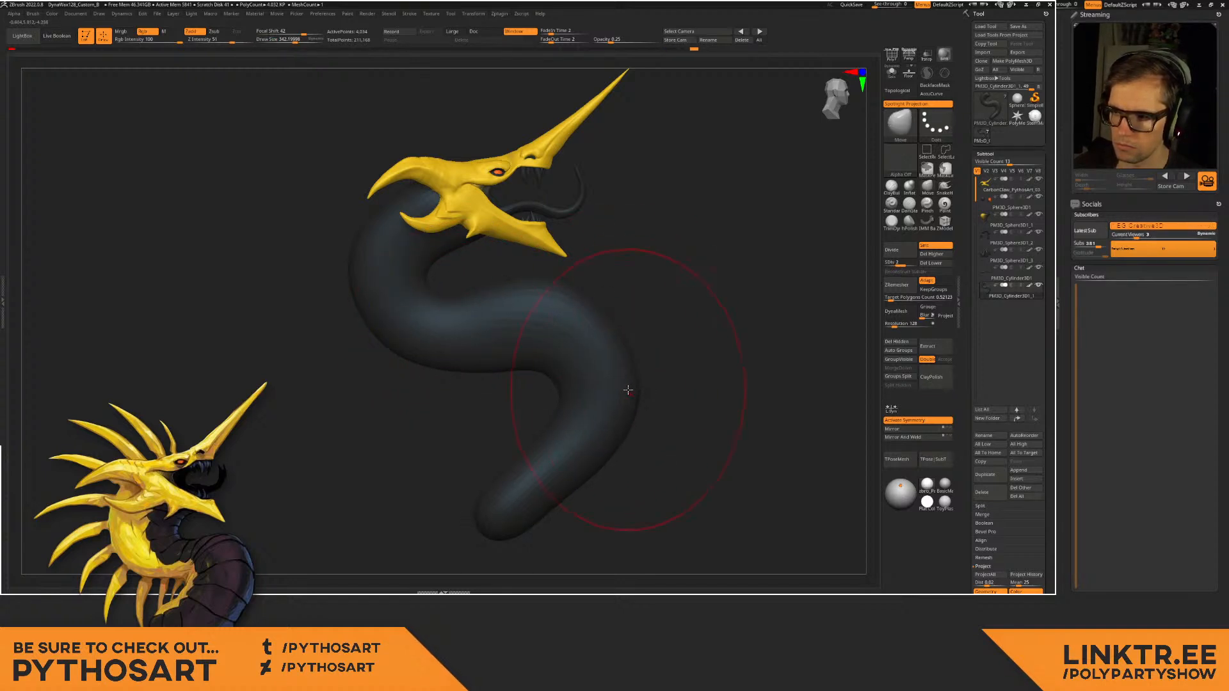
key("s")
left_click_drag(525, 308, 515, 302)
right_click_drag(544, 332, 514, 322, "alt")
key("s")
left_click_drag(536, 358, 528, 357)
right_click_drag(518, 372, 527, 368)
key("s")
left_click_drag(527, 369, 526, 371)
mouse_move(526, 371)
right_mouse_down()
mouse_move(521, 359)
mouse_move(468, 368)
right_mouse_up()
key("s")
left_click_drag(465, 371, 458, 364)
key("s")
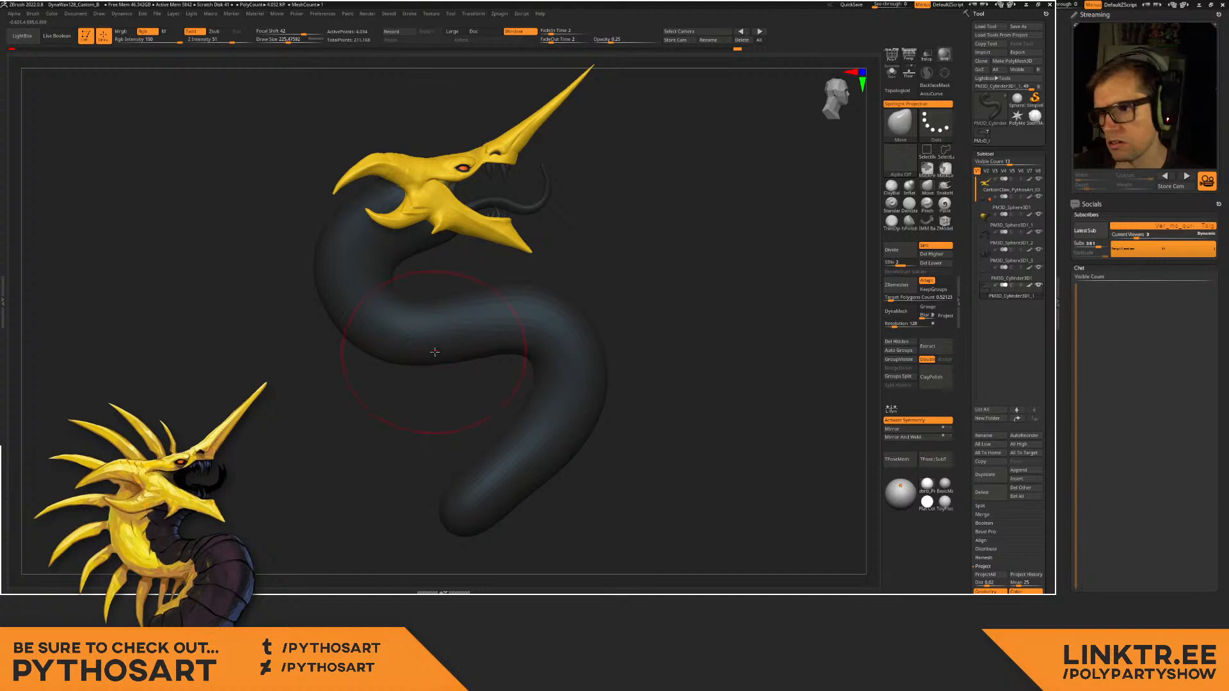
Fit the throat side of the neck under the jaw with the Move brush, working from the side and below.
key("s")
left_click_drag(426, 249, 387, 274)
key("s")
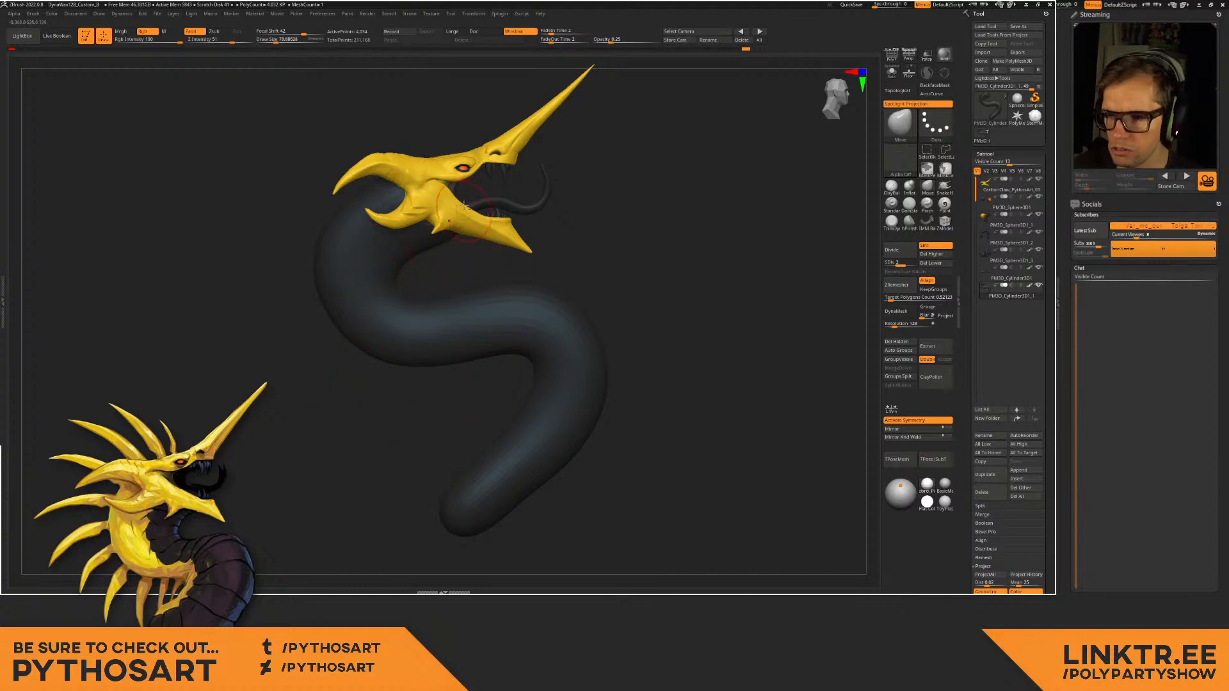
right_click_drag(470, 237, 452, 267, "alt")
key("s")
left_click_drag(462, 266, 444, 269)
key("s")
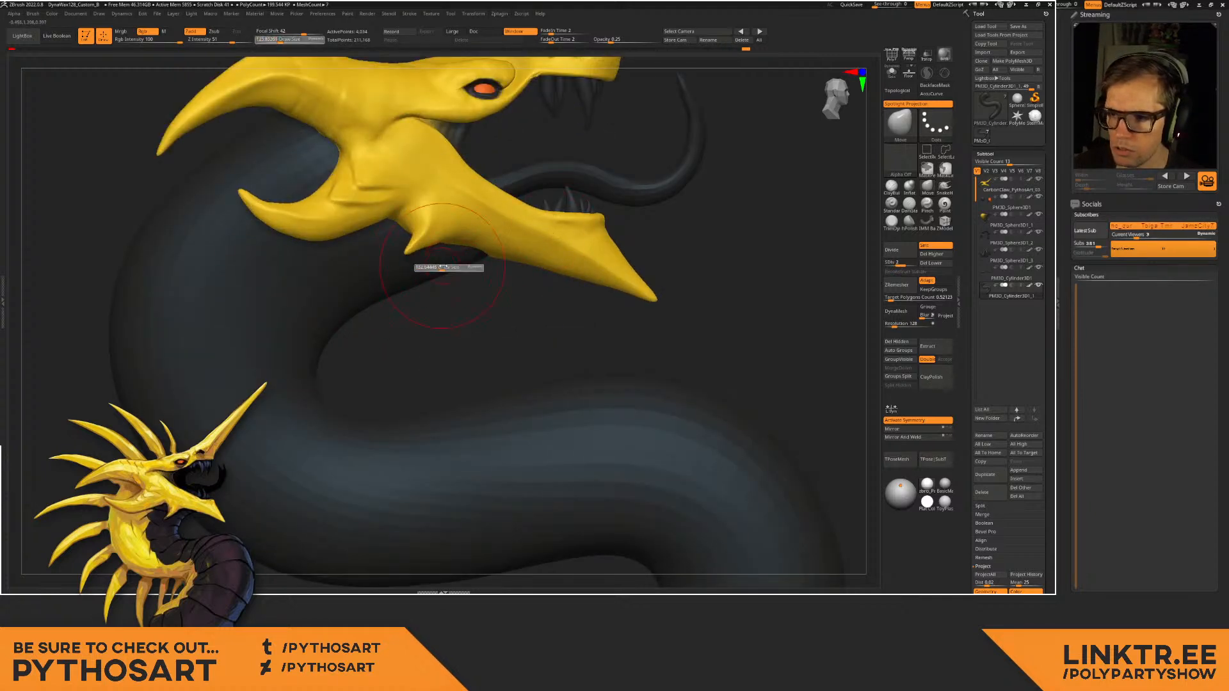
right_click_drag(461, 282, 450, 250)
key("s")
left_click_drag(450, 250, 455, 253)
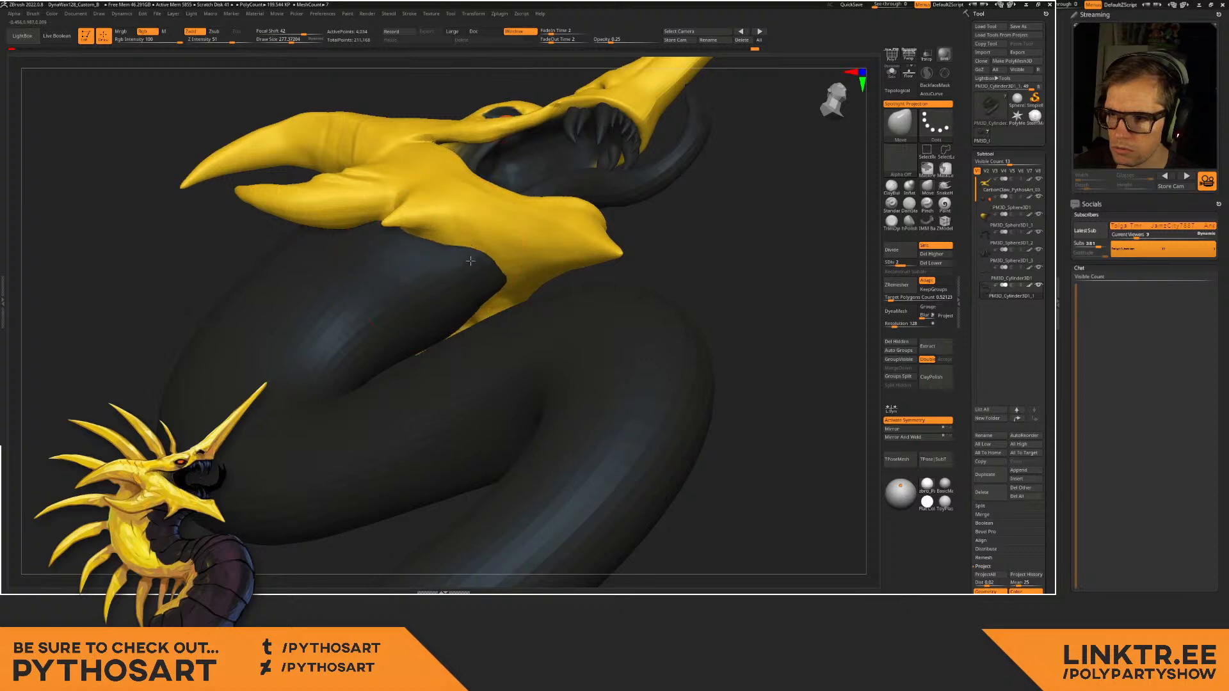
Refine the back and inner curve of the upper bend behind the jaw with a large Move brush.
right_click_drag(492, 245, 403, 301)
left_click_drag(403, 301, 398, 295)
mouse_move(399, 294)
right_mouse_down("ctrl")
mouse_move(419, 256)
mouse_move(435, 300)
right_mouse_up("ctrl")
key("s")
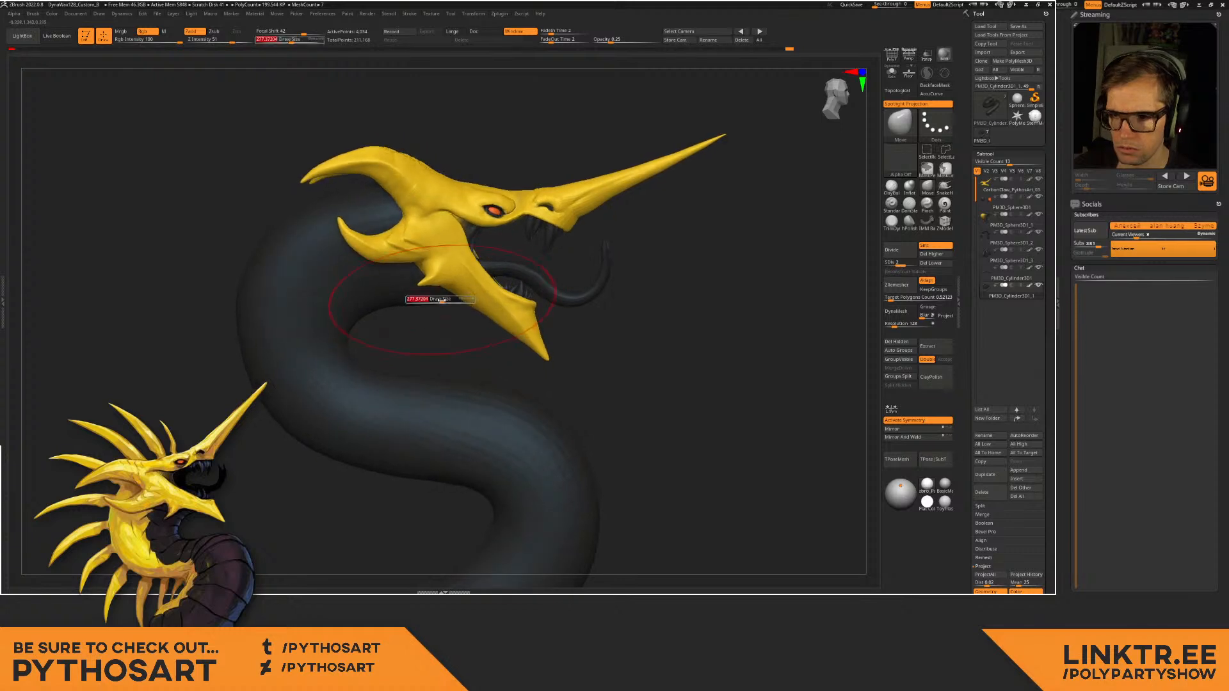
left_click_drag(436, 300, 431, 299)
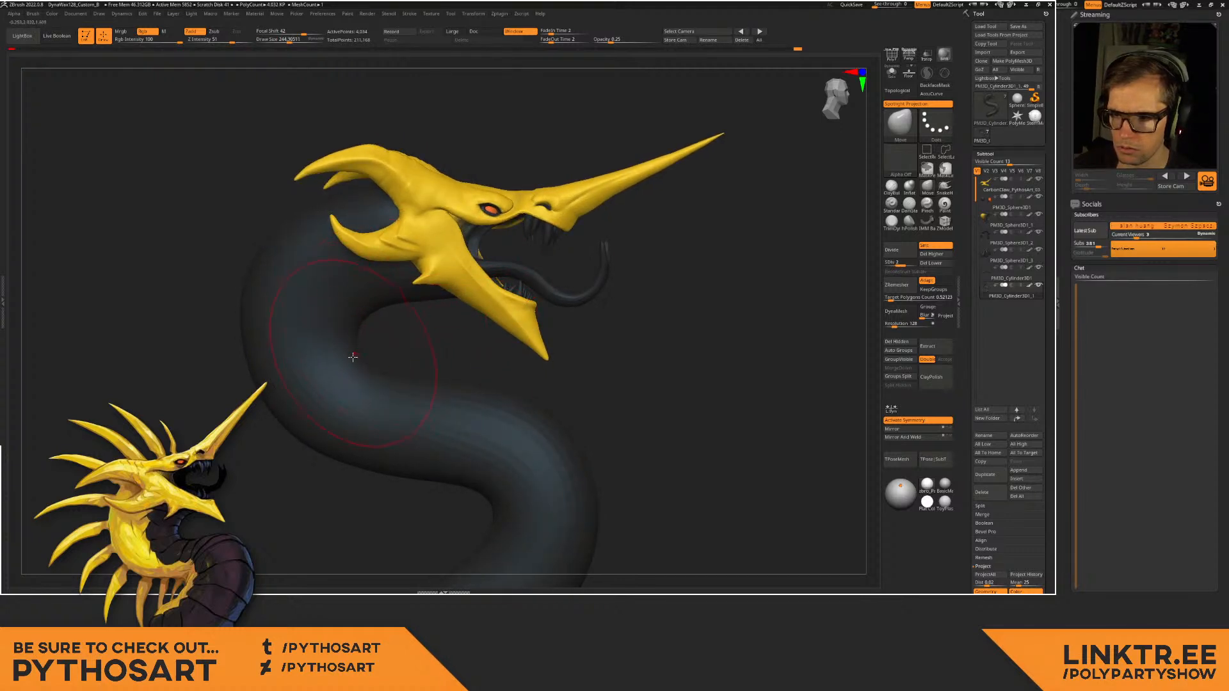
mouse_move(345, 364)
right_mouse_down("alt")
mouse_move(384, 334)
mouse_move(340, 331)
right_mouse_up("alt")
key("s")
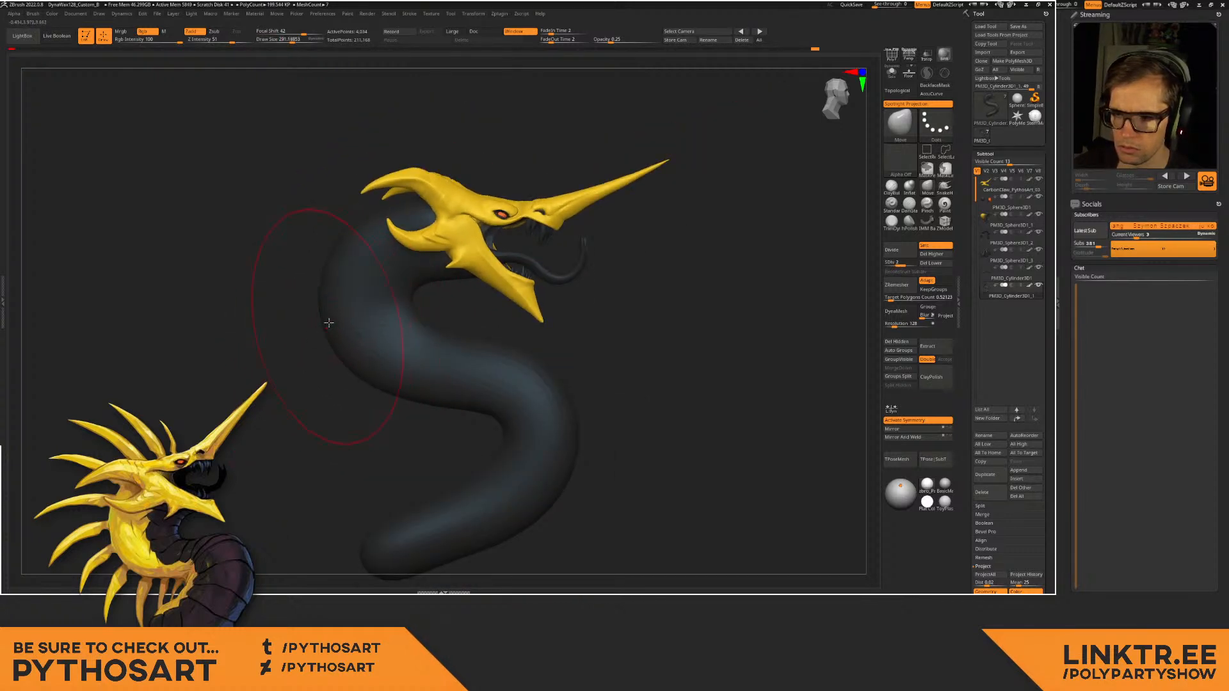
Shape the underside of the neck's lower end with the Move brush.
right_click_drag(478, 451, 461, 362, "alt")
right_click_drag(407, 419, 416, 371, "alt")
key("s")
left_click_drag(373, 399, 375, 399)
mouse_move(446, 420)
left_mouse_down()
mouse_move(452, 444)
mouse_move(439, 429)
left_mouse_up()
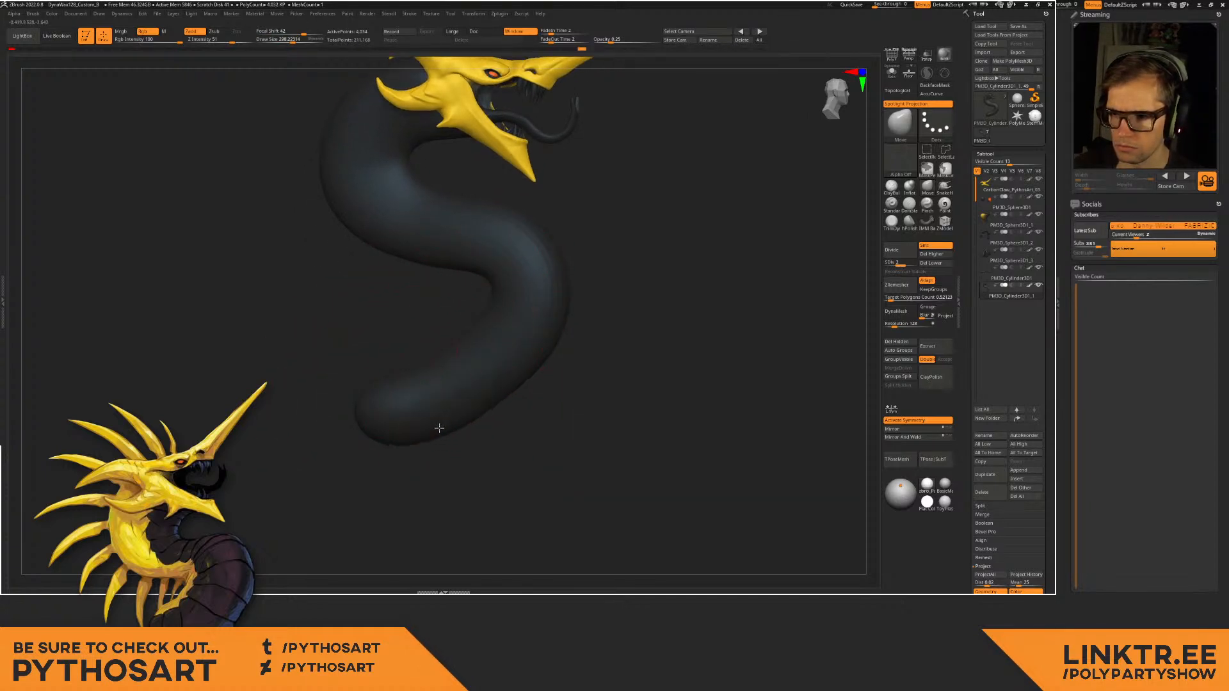
Refine the side silhouette of the S-curve at both bends with progressively smaller Move brushes.
right_click_drag(365, 412, 473, 335)
right_click_drag(511, 292, 559, 275, "alt")
right_click_drag(559, 276, 556, 323, "ctrl")
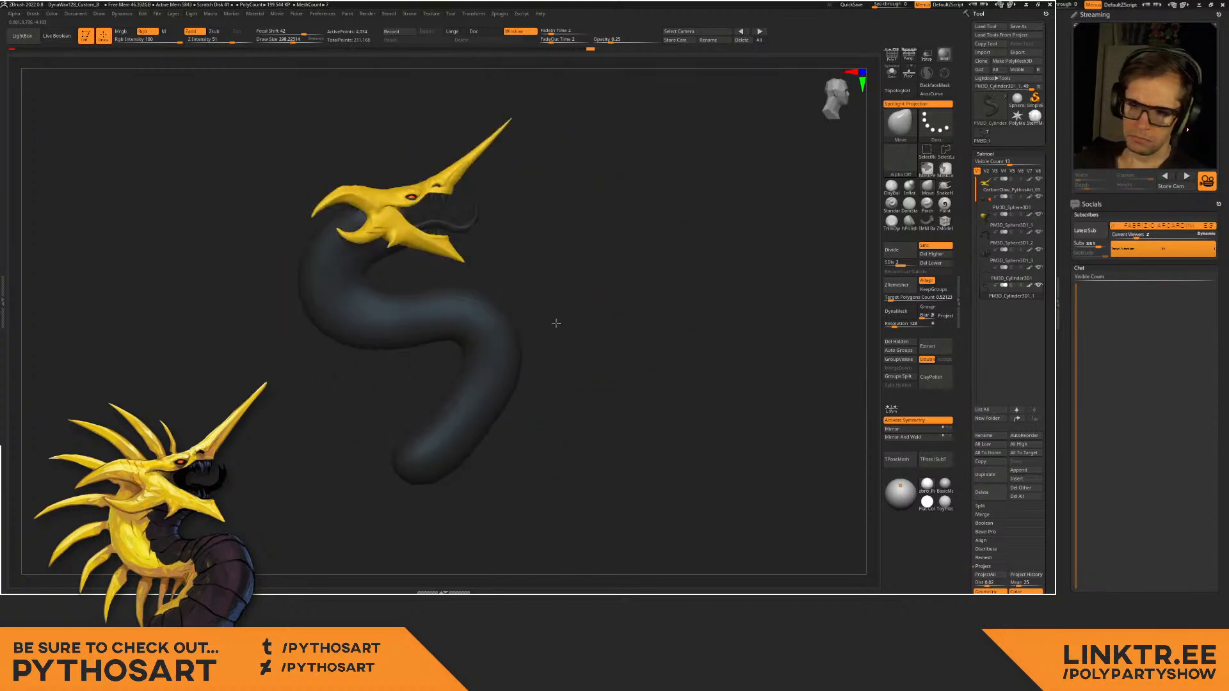
key("s")
left_click(512, 339)
left_click_drag(503, 335, 510, 332)
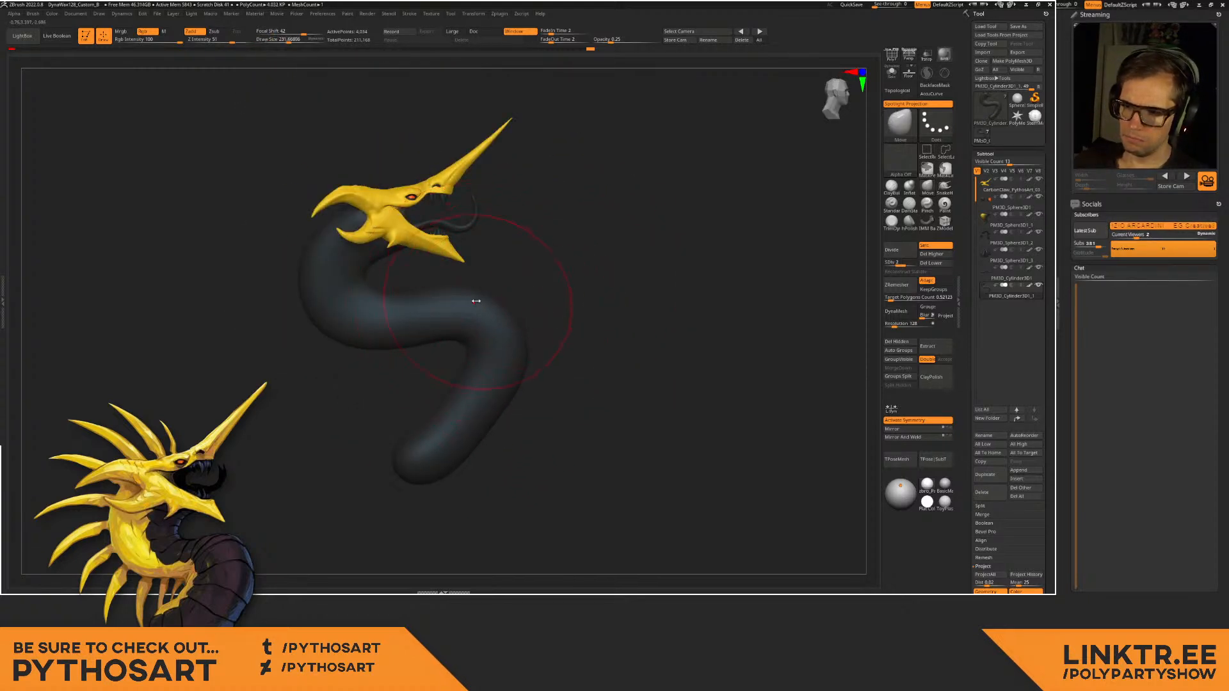
key("s")
left_click(427, 301)
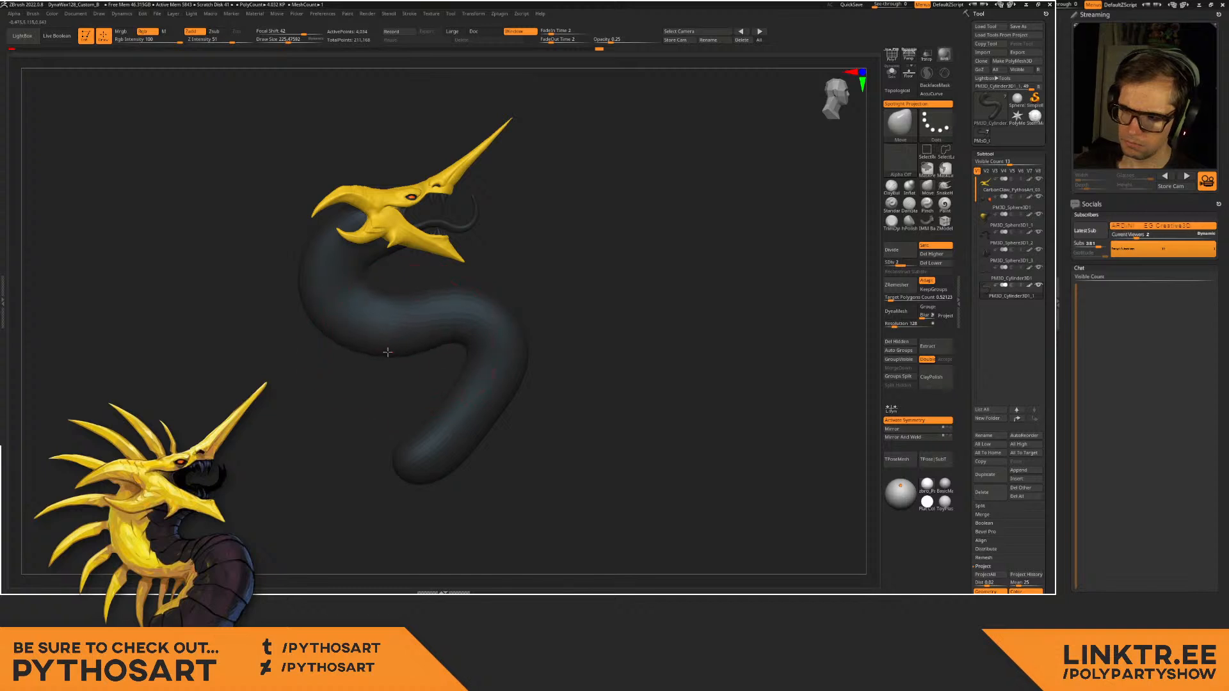
key("s")
left_click(360, 296)
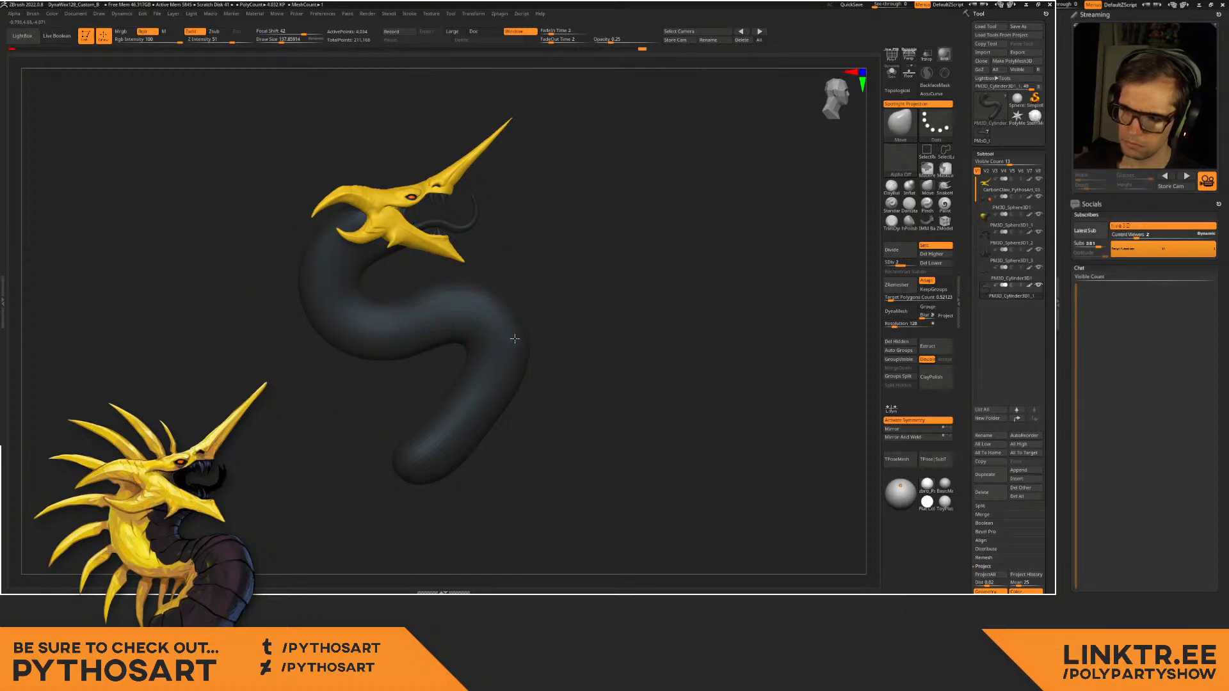
right_click_drag(435, 348, 480, 352, "alt")
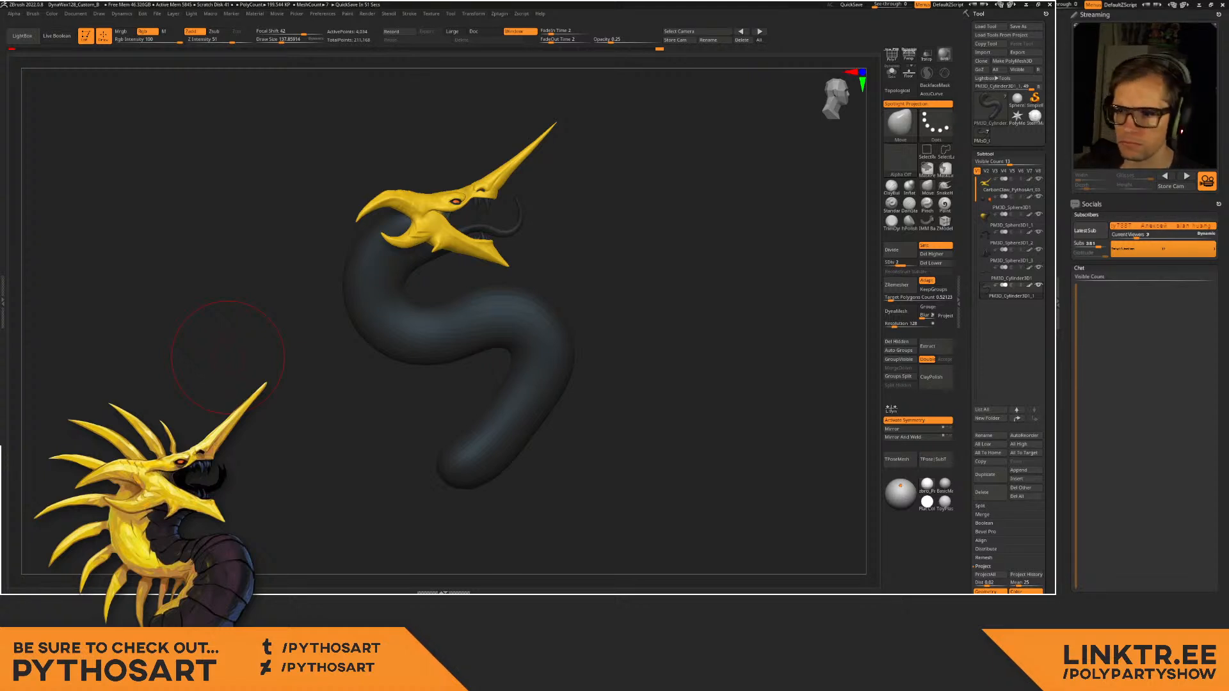
Paint a broad yellow band along the neck from behind the head to its lower end with the Paint brush.
left_click_drag(467, 274, 460, 305, "alt")
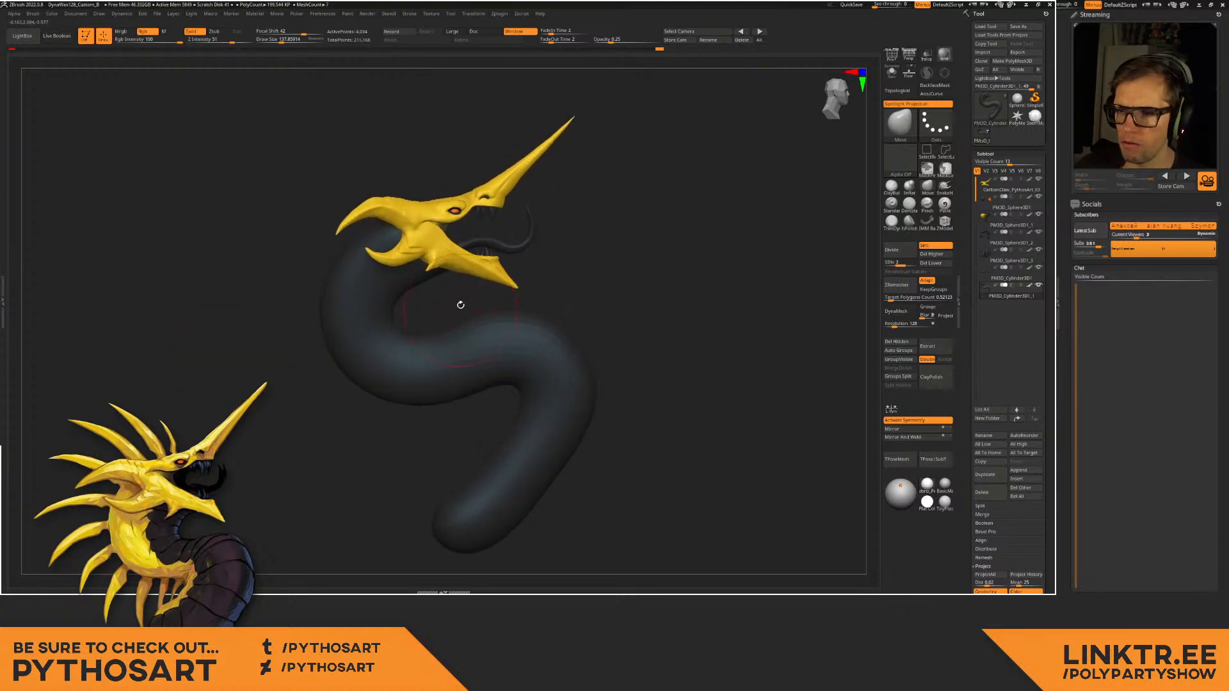
left_click(947, 206)
right_click_drag(359, 288, 417, 296)
key("s")
left_click_drag(345, 270, 335, 270)
mouse_move(351, 227)
left_mouse_down()
mouse_move(330, 264)
mouse_move(349, 365)
mouse_move(468, 409)
mouse_move(397, 524)
left_mouse_up()
mouse_move(396, 524)
right_mouse_down()
mouse_move(430, 412)
mouse_move(441, 427)
right_mouse_up()
key("s")
left_click_drag(440, 427, 448, 427)
mouse_move(477, 393)
left_mouse_down()
mouse_move(410, 487)
mouse_move(485, 358)
left_mouse_up()
mouse_move(384, 347)
left_mouse_down()
mouse_move(453, 354)
mouse_move(440, 436)
left_mouse_up()
mouse_move(464, 356)
right_mouse_down("alt")
mouse_move(480, 324)
mouse_move(477, 391)
right_mouse_up("alt")
Trim the edge of the yellow band by painting the dark colour back along it with a smaller brush.
key("s")
left_click_drag(476, 397, 472, 397)
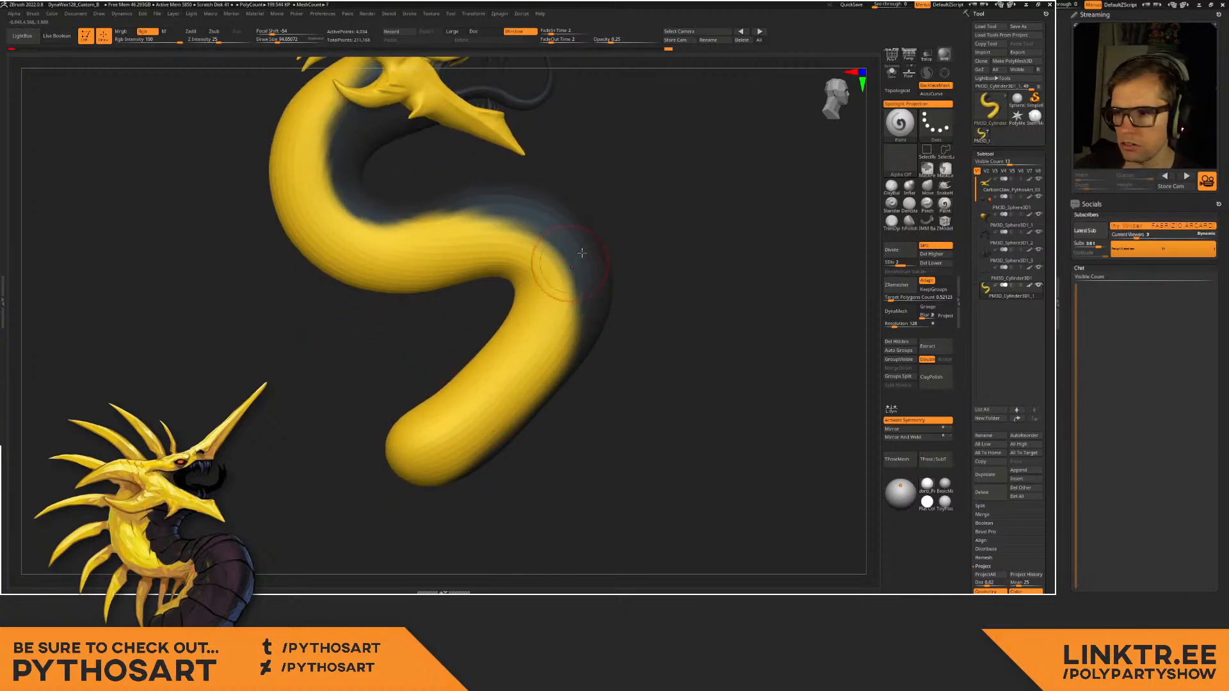
key("s")
mouse_move(589, 296)
left_mouse_down()
mouse_move(503, 458)
mouse_move(567, 324)
mouse_move(555, 256)
mouse_move(452, 198)
mouse_move(366, 207)
left_mouse_up()
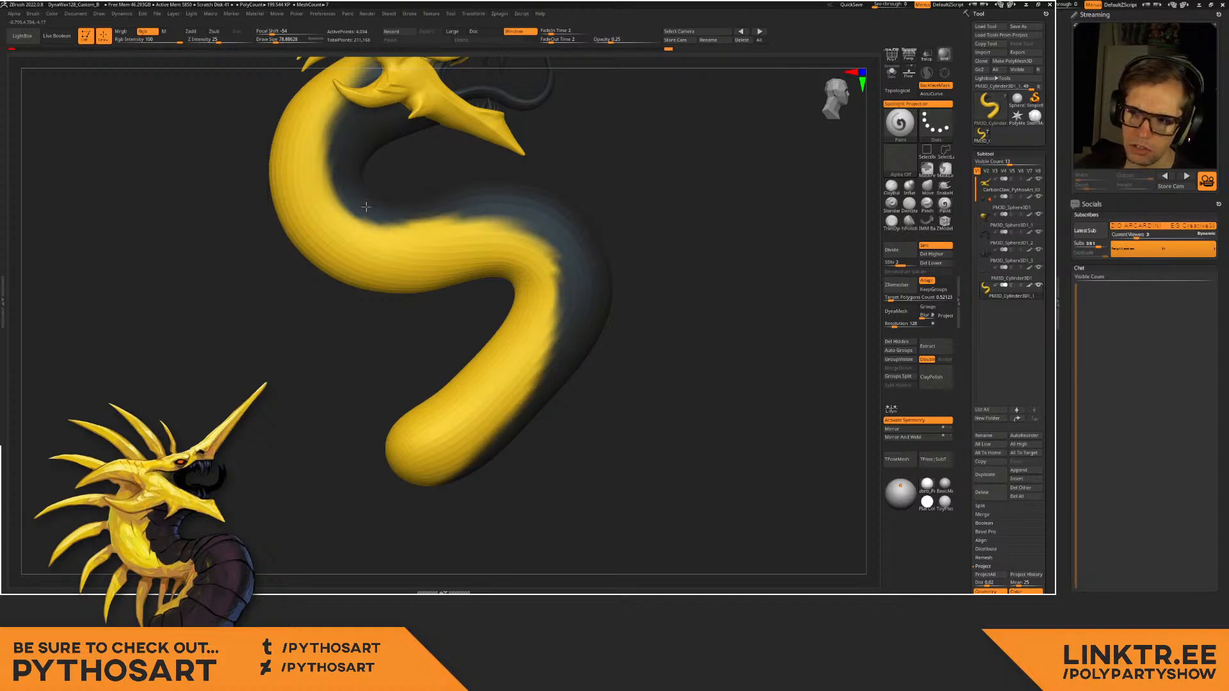
Paint the upper end of the neck yellow where it meets the head, checking the neck in isolation.
right_click_drag(366, 206, 401, 288, "alt")
left_click_drag(491, 293, 403, 256)
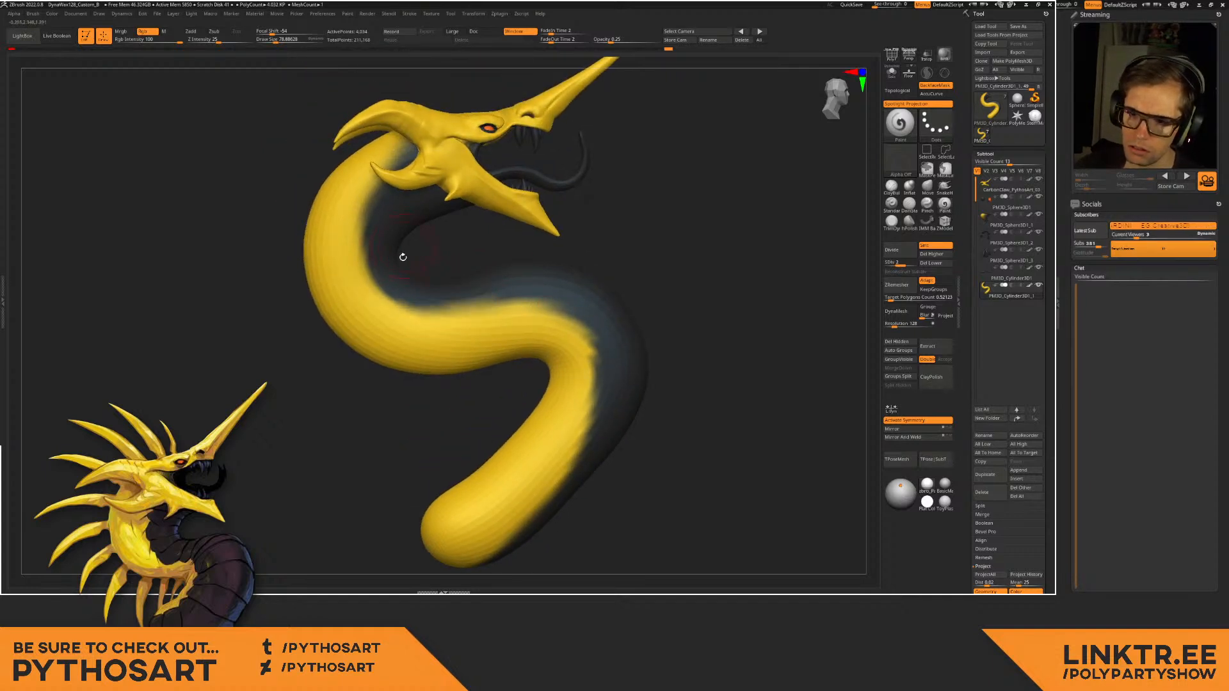
right_click_drag(403, 256, 416, 304, "alt")
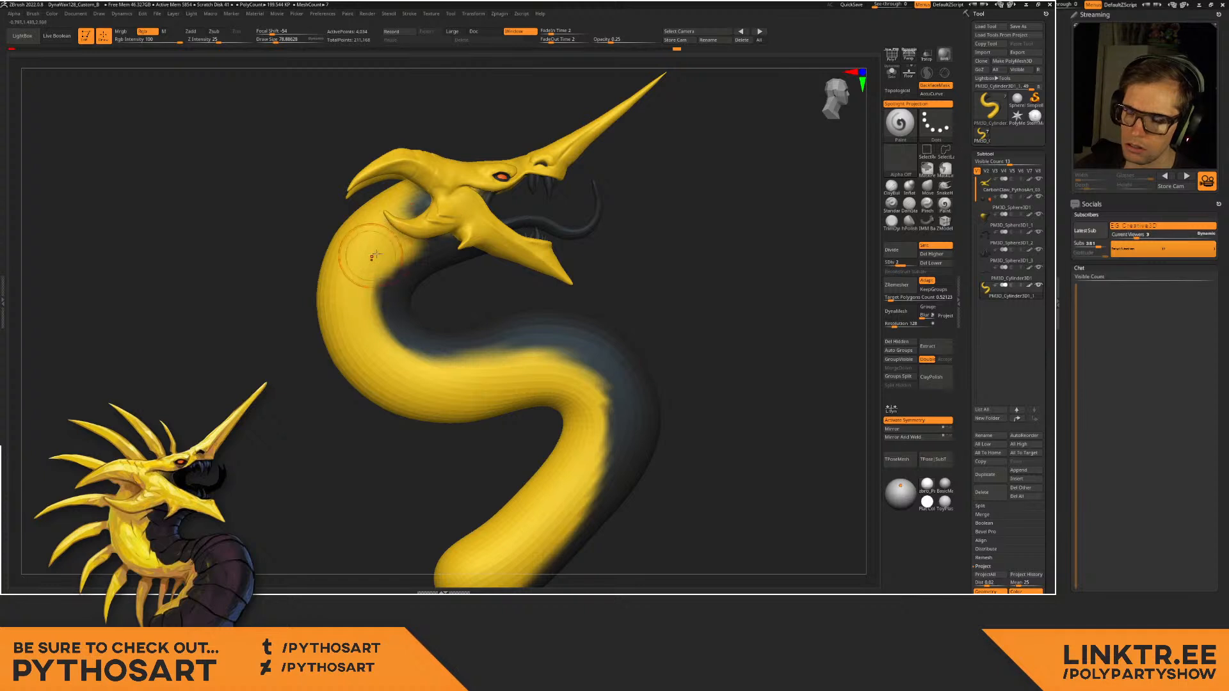
right_click_drag(373, 256, 384, 247)
left_click(892, 72)
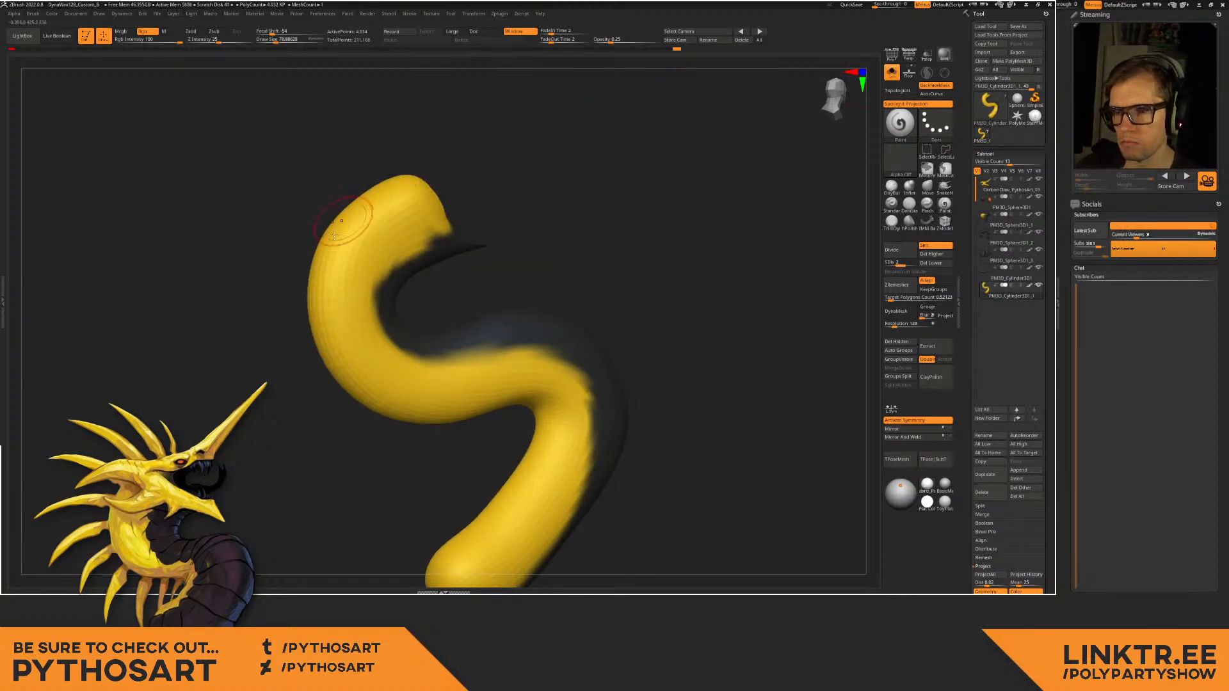
mouse_move(334, 235)
right_mouse_down()
mouse_move(371, 240)
mouse_move(329, 239)
right_mouse_up()
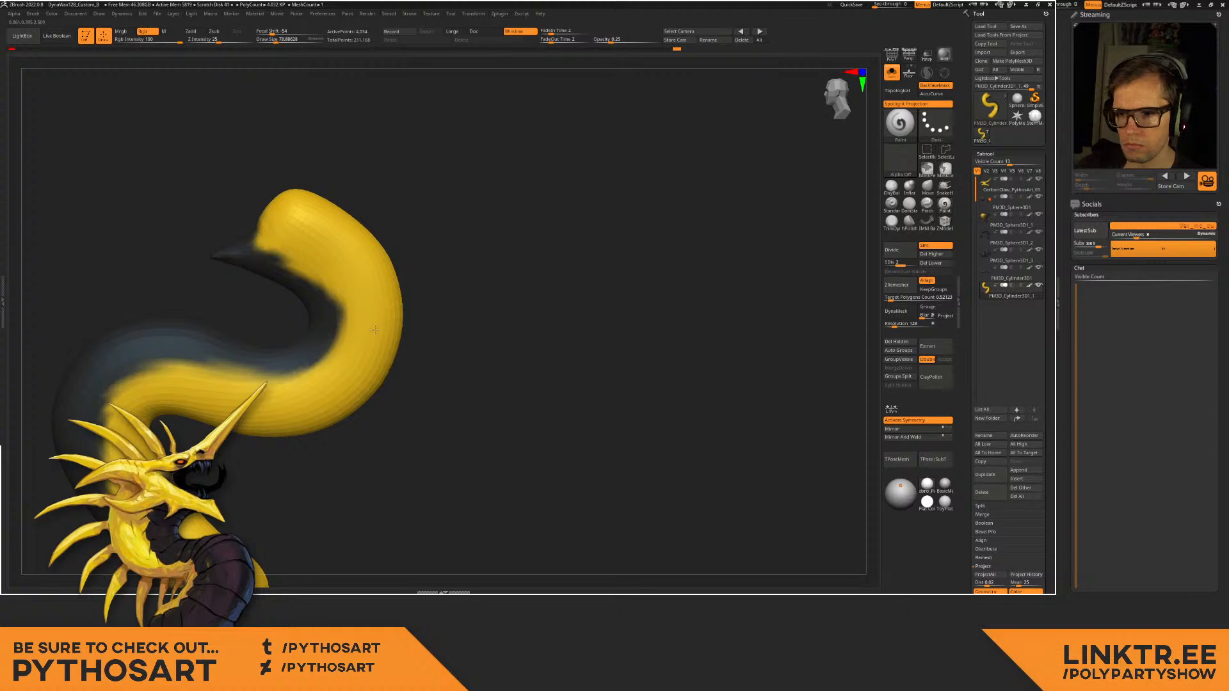
left_click(892, 80)
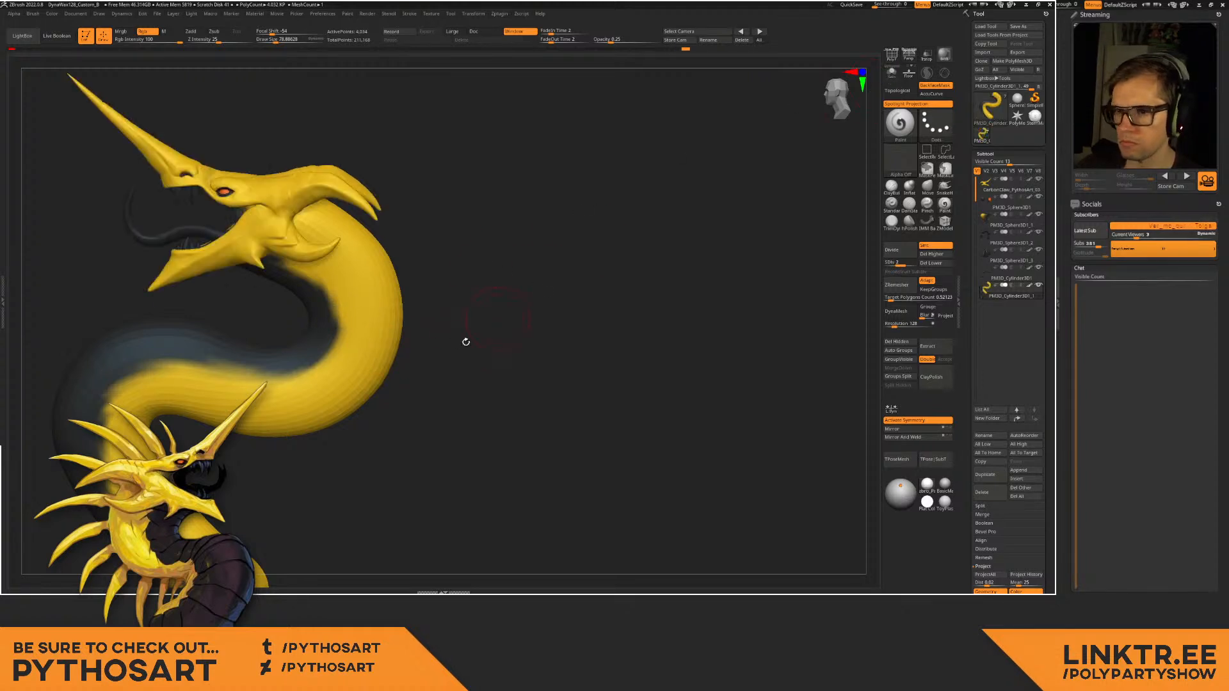
Refine the yellow-to-dark boundary along the lower bend and middle of the neck with a smaller Paint brush.
right_click_drag(467, 340, 448, 339, "ctrl")
mouse_move(448, 340)
right_mouse_down()
mouse_move(403, 343)
mouse_move(403, 315)
mouse_move(434, 341)
right_mouse_up()
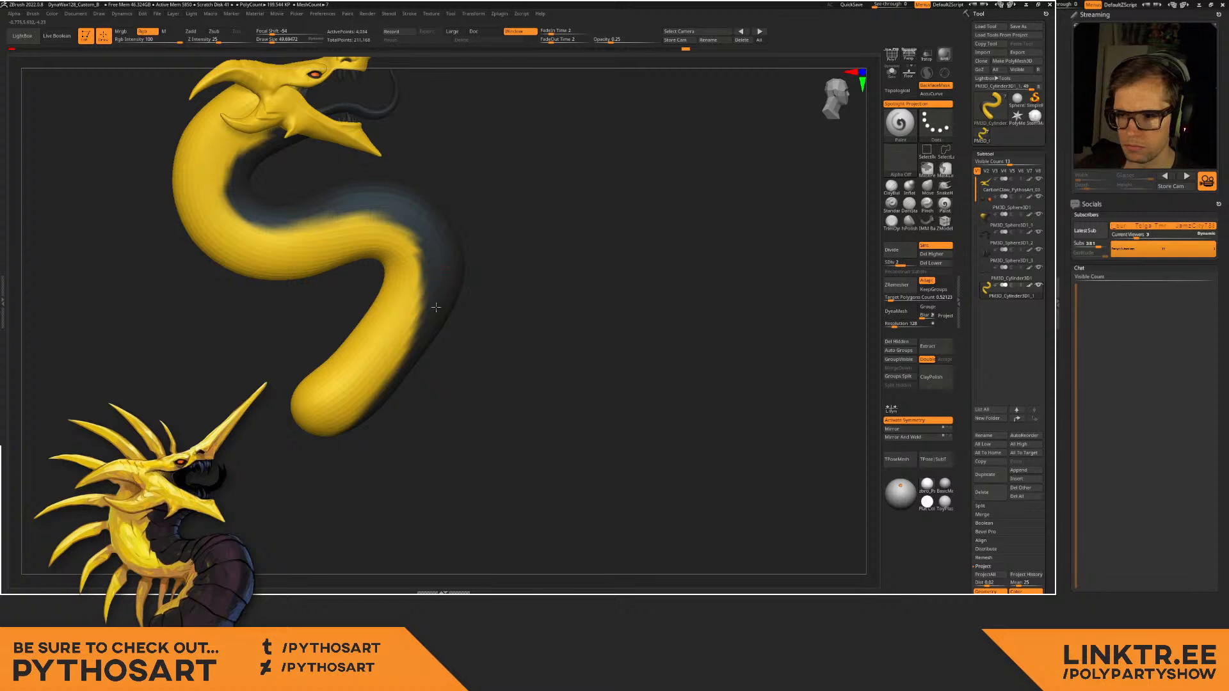
left_click_drag(423, 318, 355, 430)
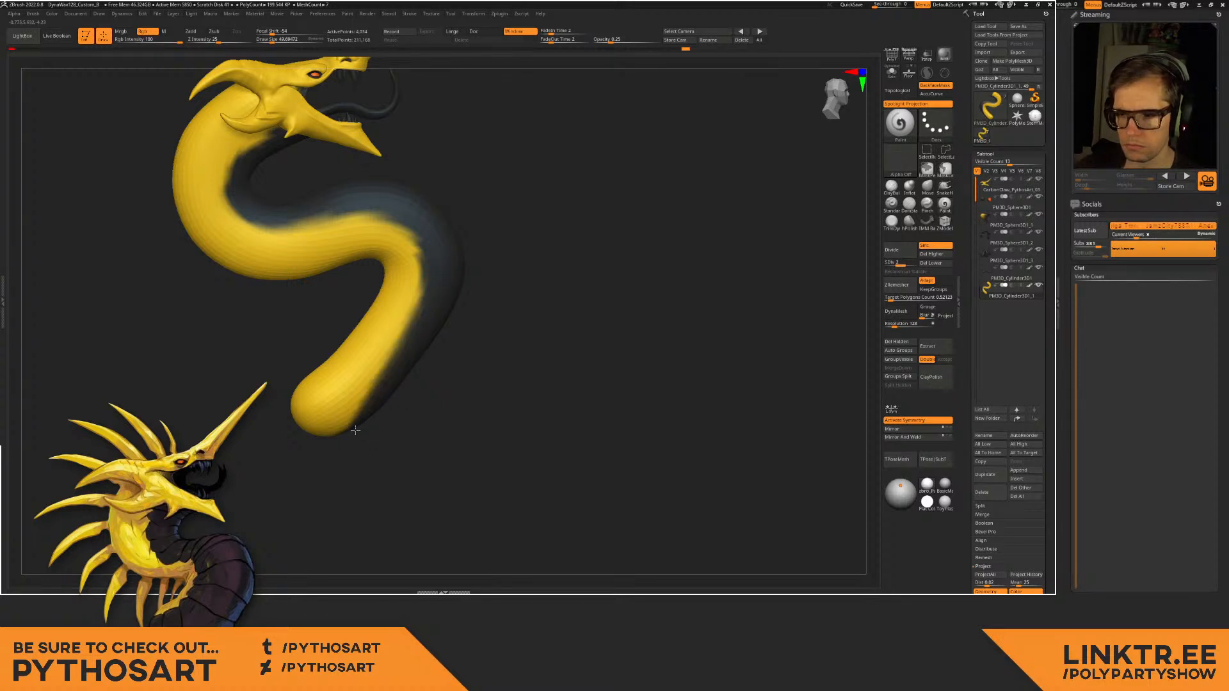
mouse_move(419, 227)
right_mouse_down("alt")
mouse_move(451, 316)
mouse_move(480, 345)
right_mouse_up("alt")
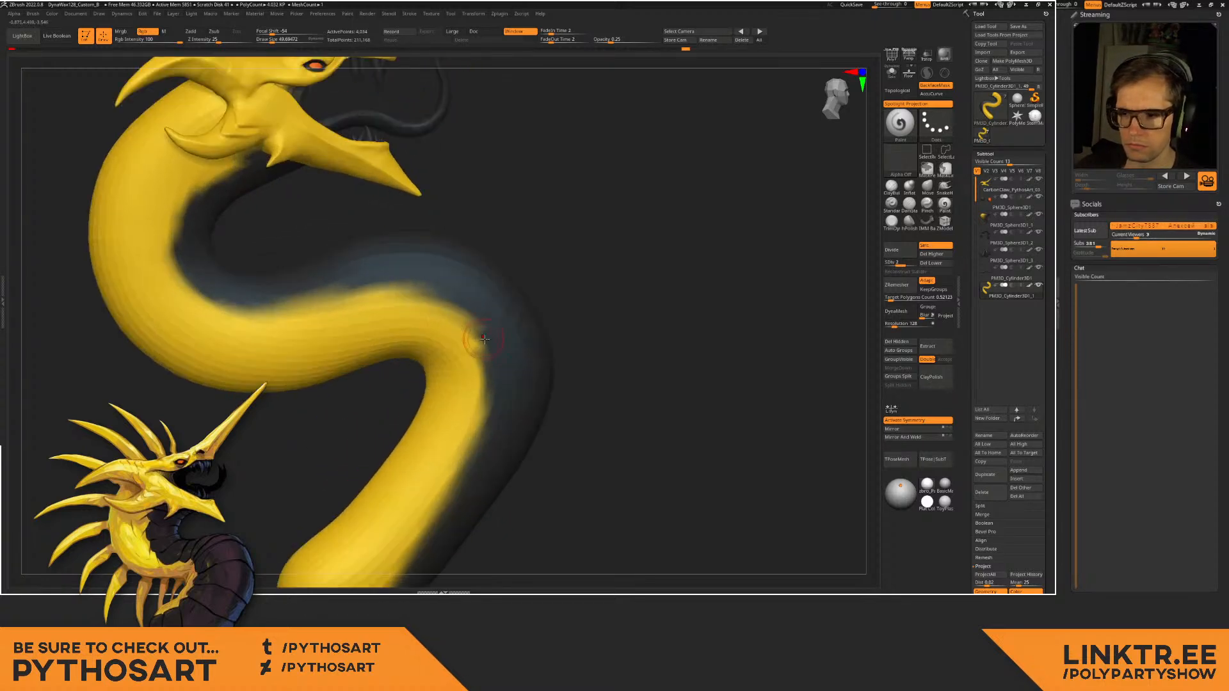
key("s")
left_click(484, 349)
left_click_drag(334, 287, 231, 296)
right_click_drag(247, 260, 355, 313, "alt")
mouse_move(288, 306)
left_mouse_down()
mouse_move(313, 240)
mouse_move(369, 206)
left_mouse_up()
right_click_drag(405, 307, 417, 266, "alt")
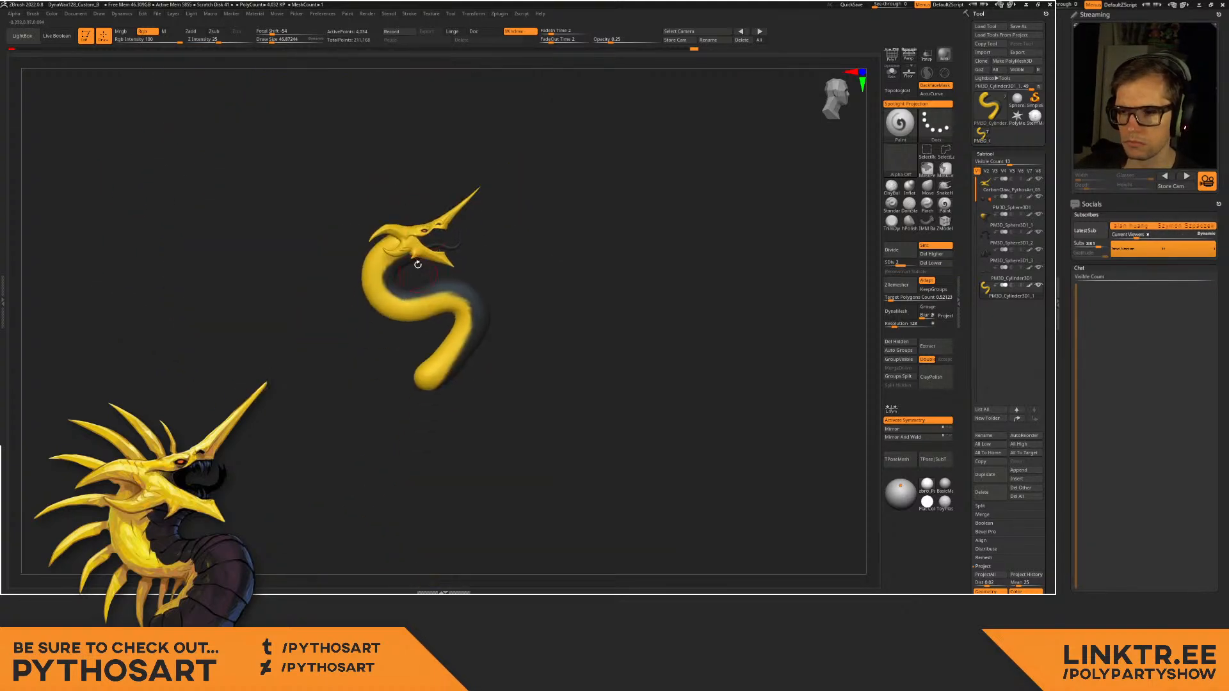
mouse_move(431, 313)
right_mouse_down("ctrl")
mouse_move(457, 331)
mouse_move(437, 305)
right_mouse_up("ctrl")
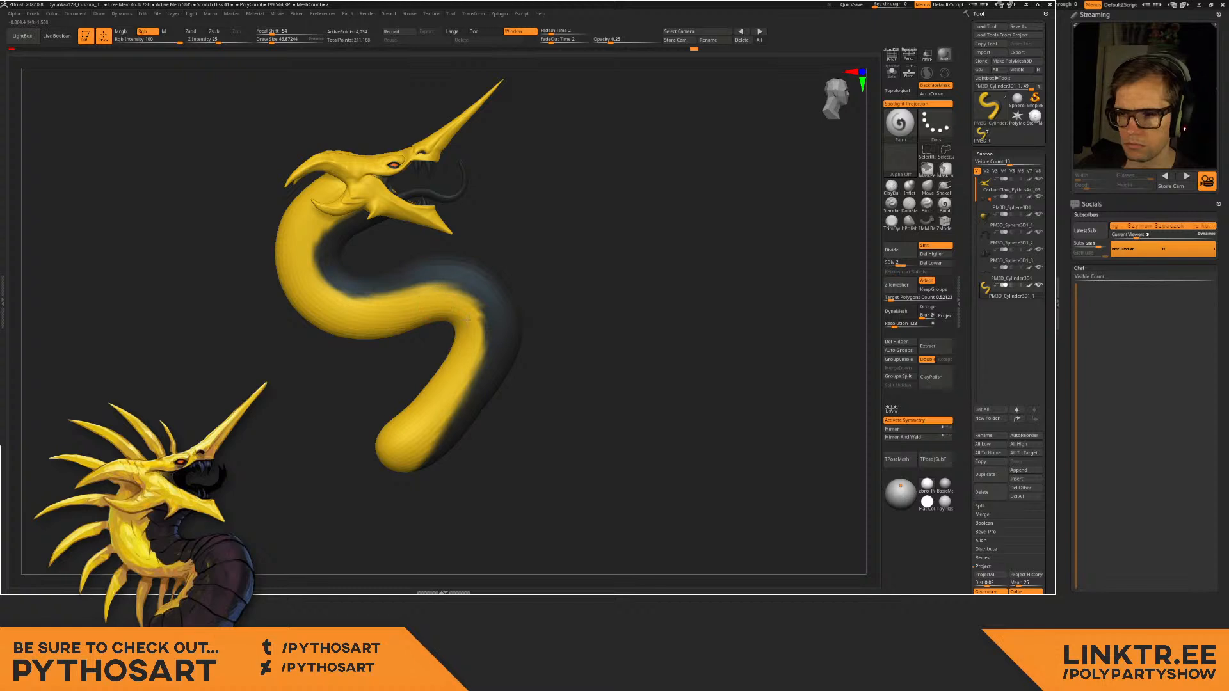
Widen the yellow band around the neck's lower bend, touch up its inner edge at the upper bend, and save the project.
mouse_move(467, 320)
left_mouse_down()
mouse_move(485, 317)
mouse_move(481, 342)
mouse_move(410, 456)
left_mouse_up()
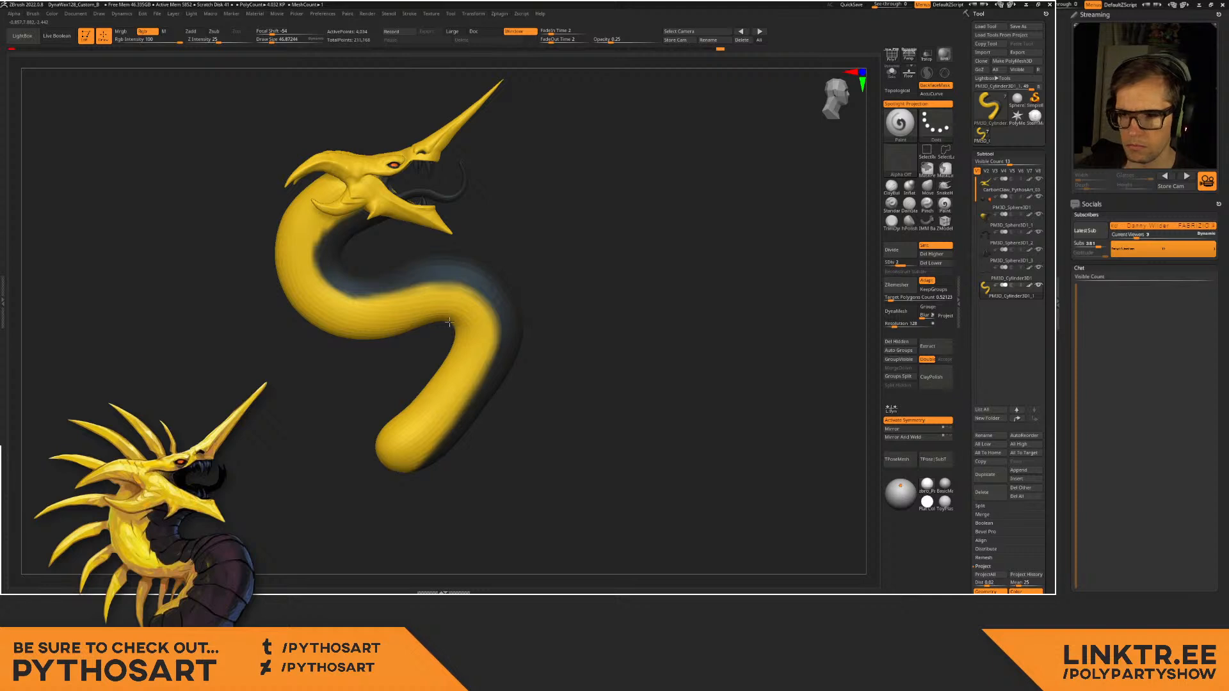
right_click_drag(339, 304, 384, 337, "alt")
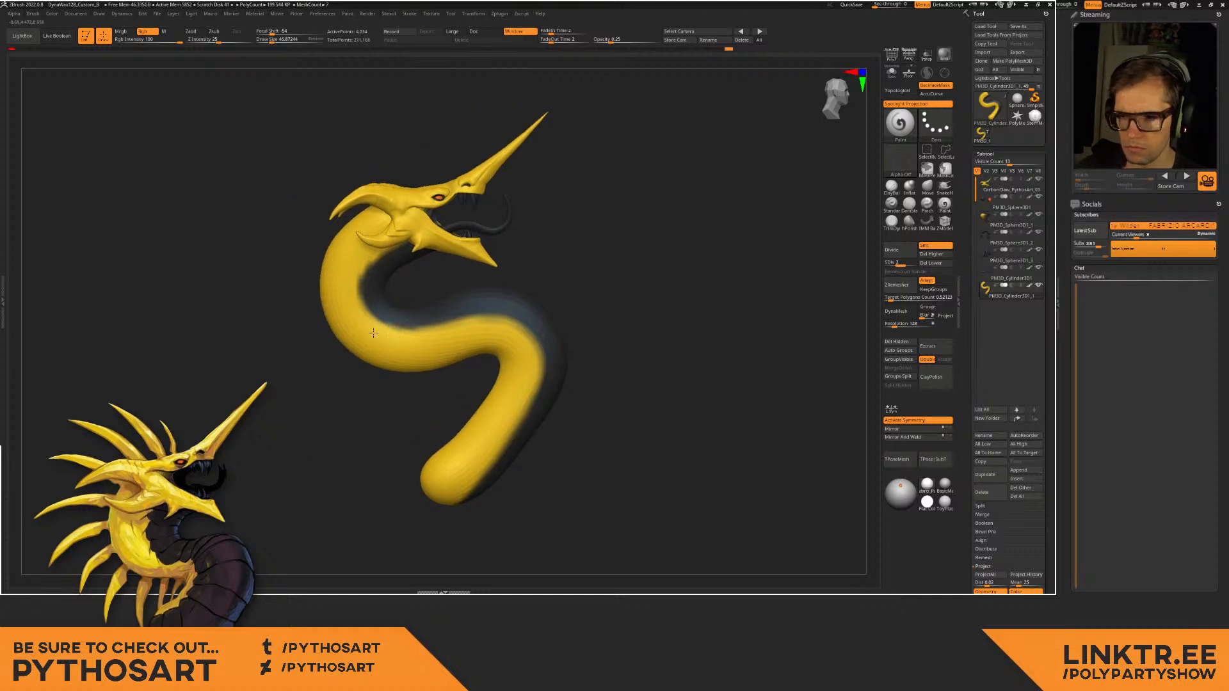
mouse_move(353, 301)
left_mouse_down()
mouse_move(357, 278)
mouse_move(371, 309)
left_mouse_up()
key("s")
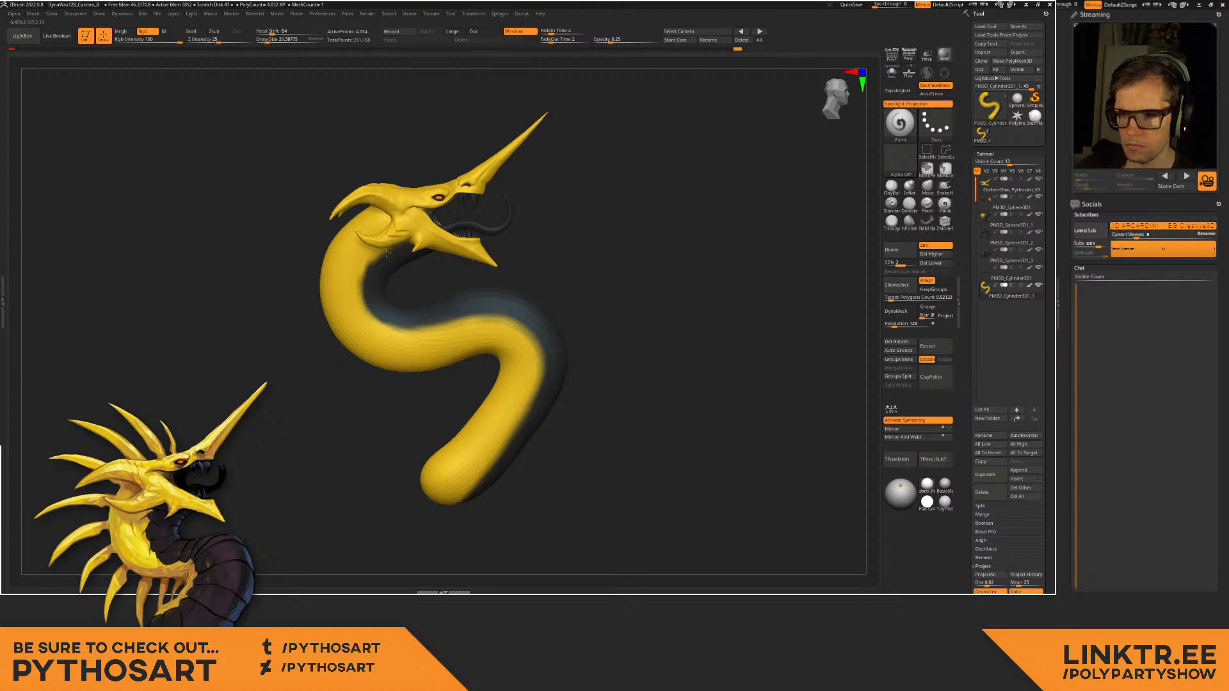
right_click_drag(397, 386, 440, 329, "ctrl")
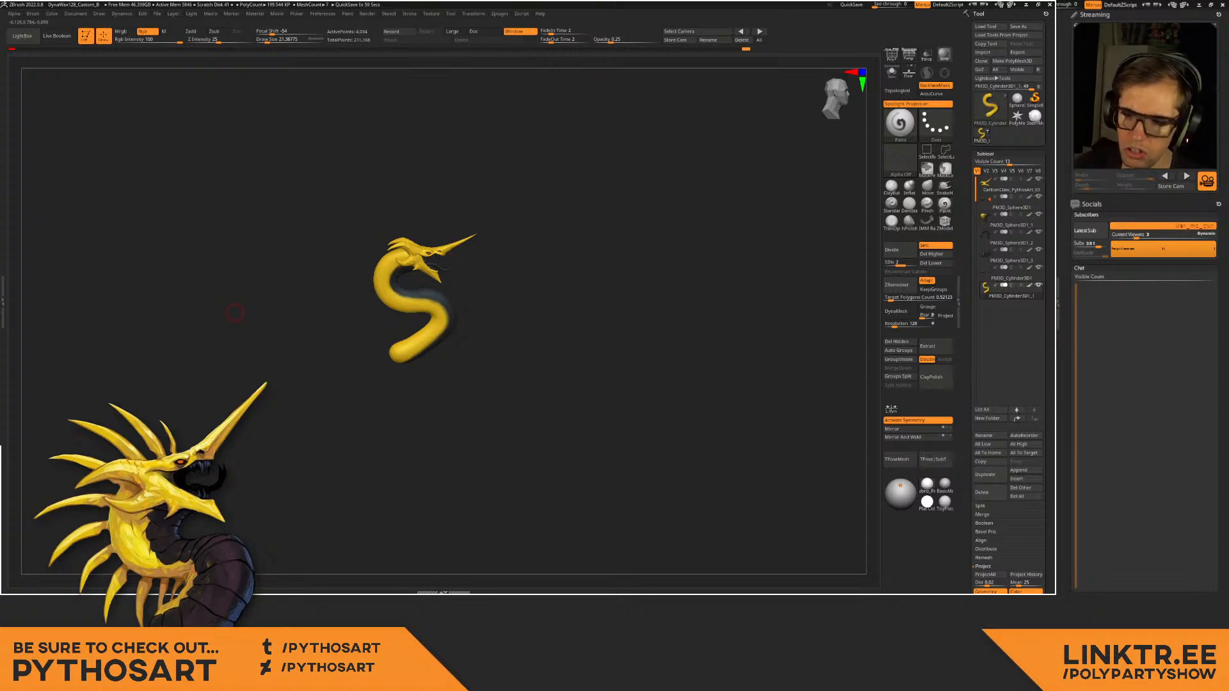
right_click_drag(472, 267, 499, 336, "ctrl")
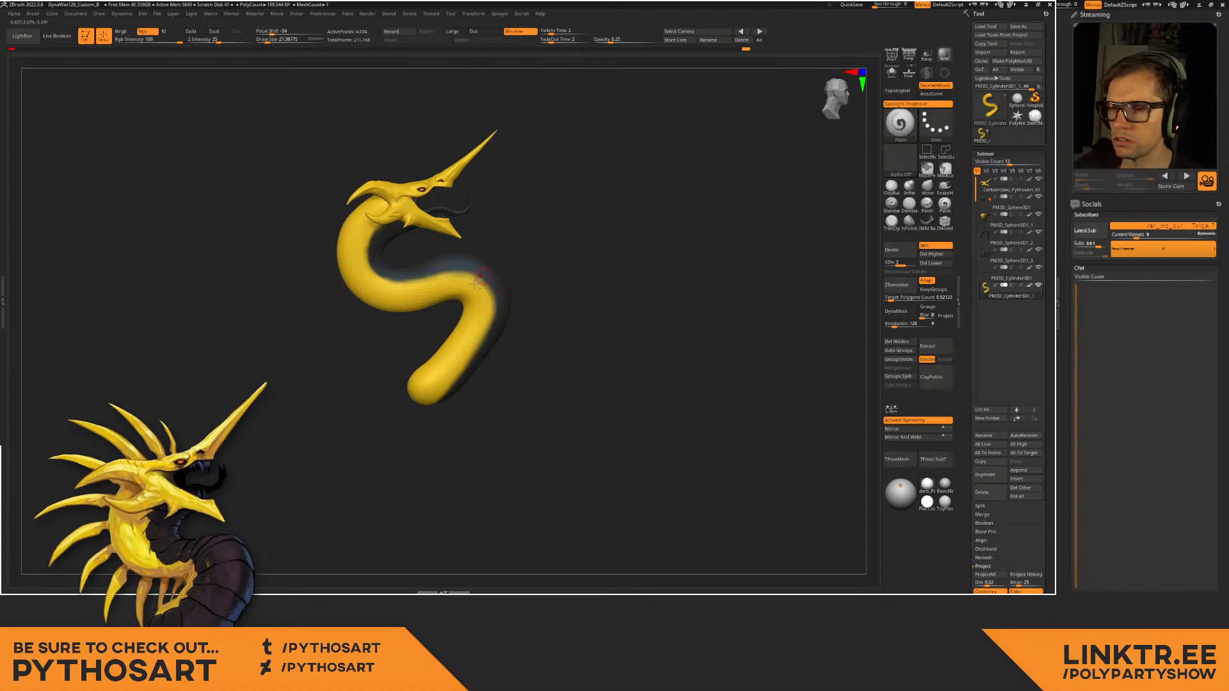
right_click_drag(479, 276, 488, 332, "alt")
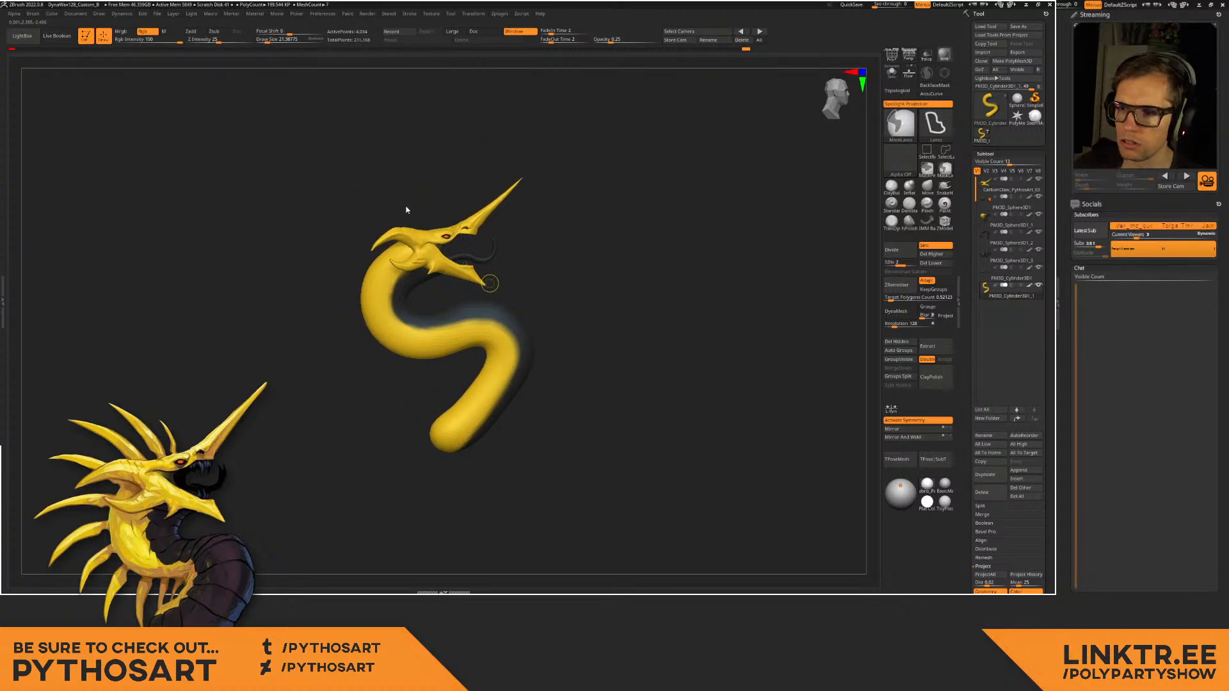
key("ctrl+s")
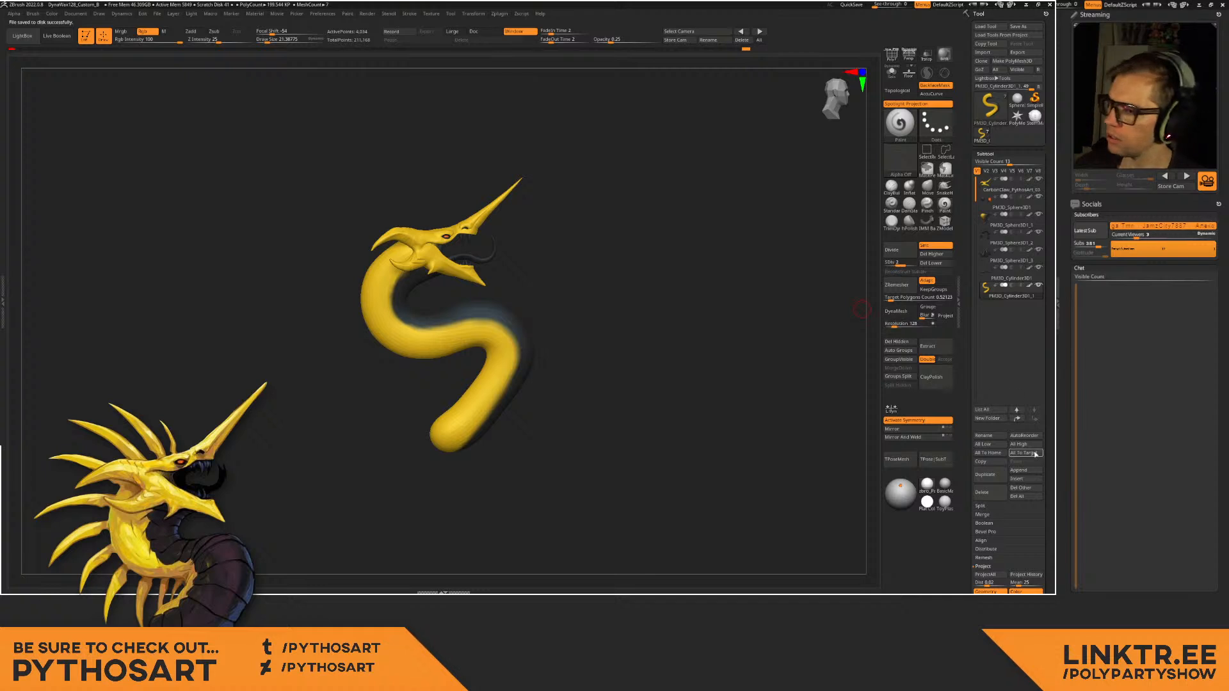
Append a Sphere3D subtool, select it, and fill it with yellow.
left_click(1019, 470)
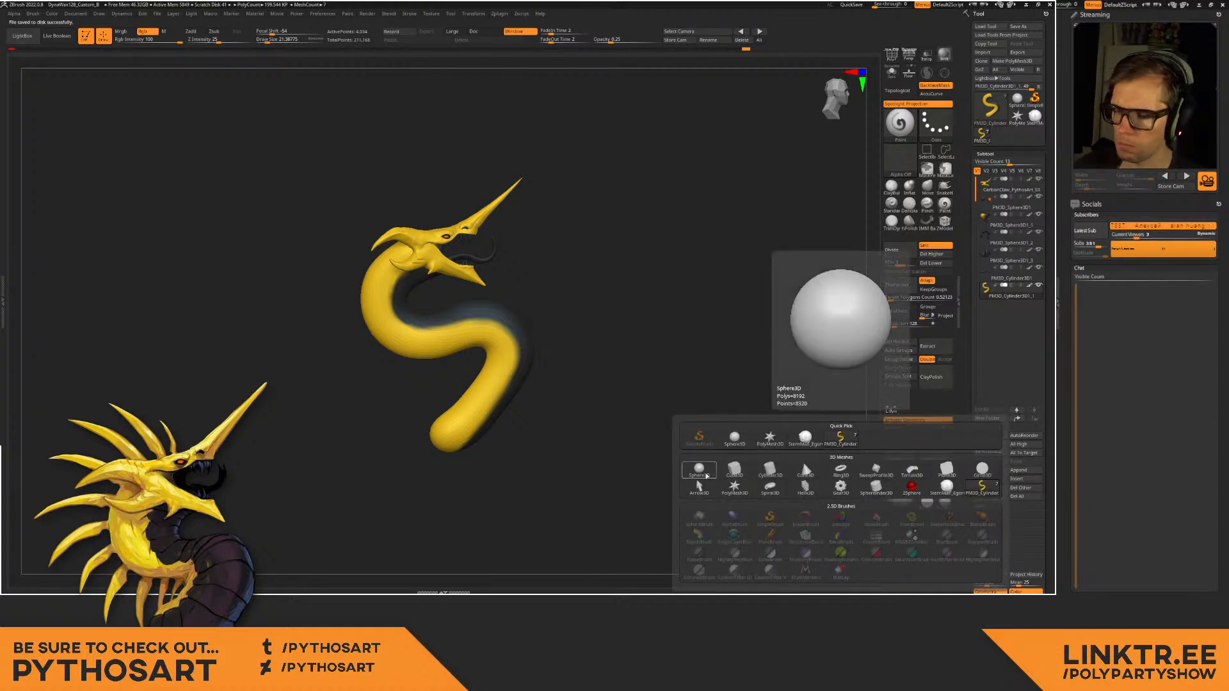
left_click(706, 476)
left_click(990, 317)
key("w")
left_click_drag(614, 301, 670, 409, "alt")
key("c")
key("p")
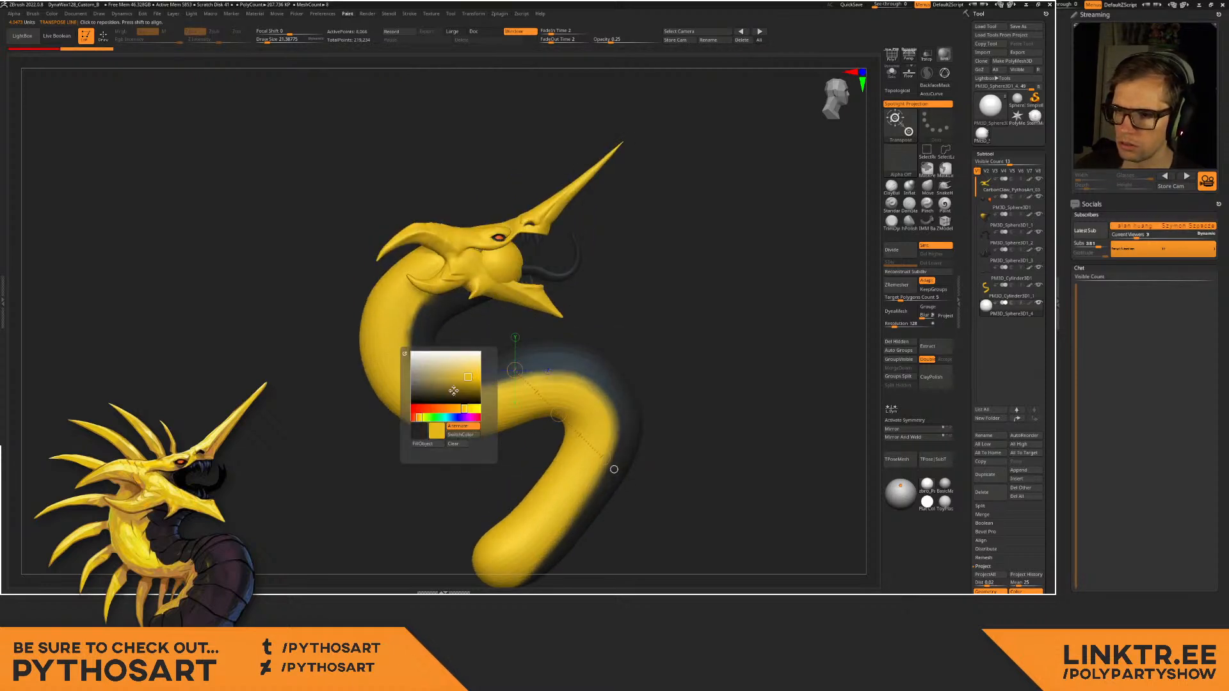
left_click(433, 445)
Stretch the yellow sphere vertically into a long spindle and raise it above the dragon's head.
left_click(944, 74)
left_click_drag(647, 281, 664, 379, "alt")
left_click_drag(550, 335, 470, 146)
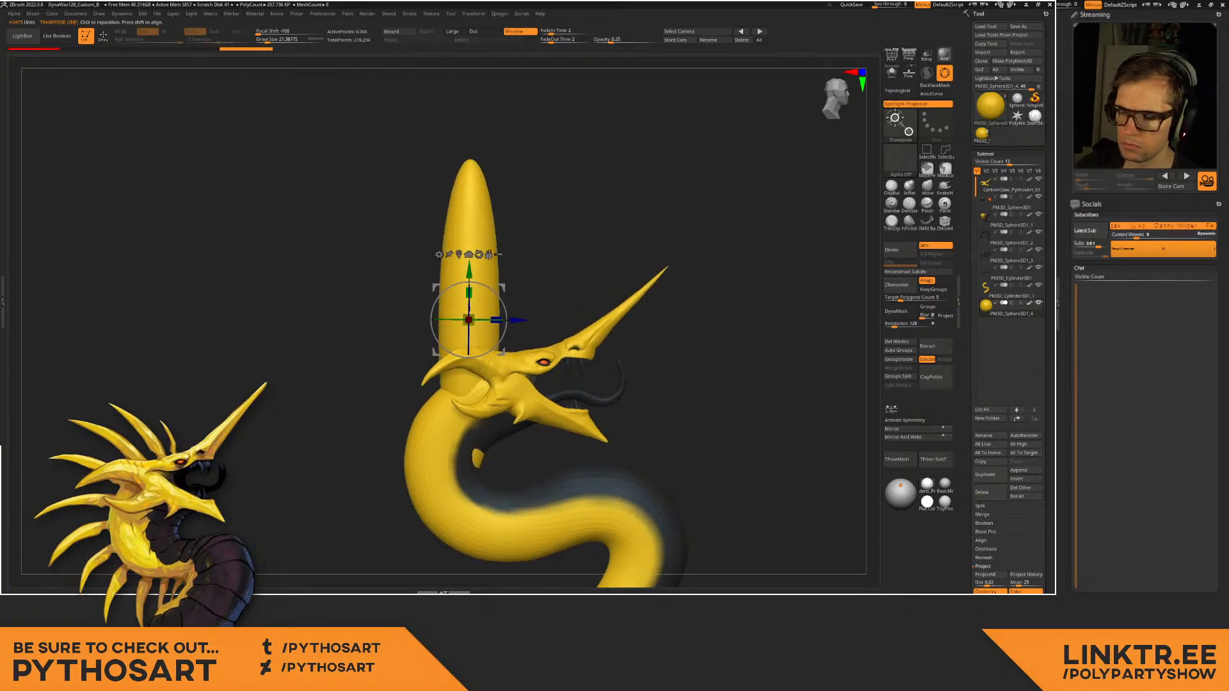
left_click_drag(472, 270, 472, 131)
right_click_drag(473, 131, 455, 255, "alt")
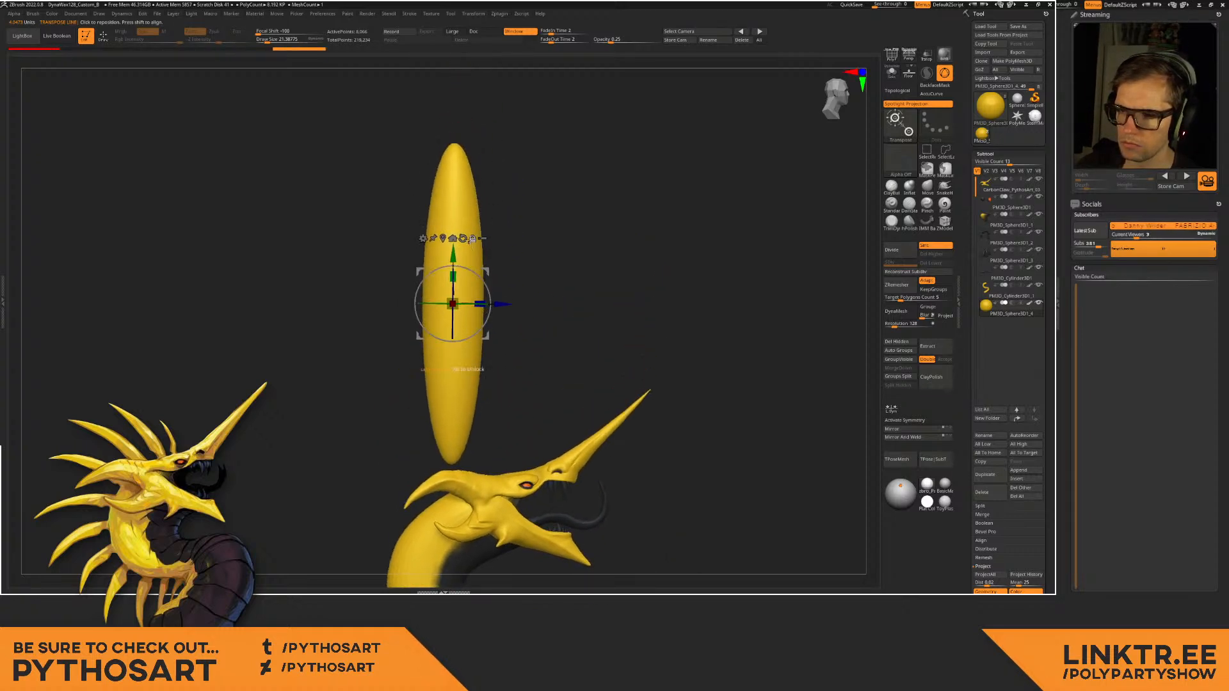
left_click_drag(454, 253, 454, 229)
key("q")
key("w")
Flatten the spindle across its width into a thin blade, working from the front or back view.
right_click_drag(471, 270, 544, 273)
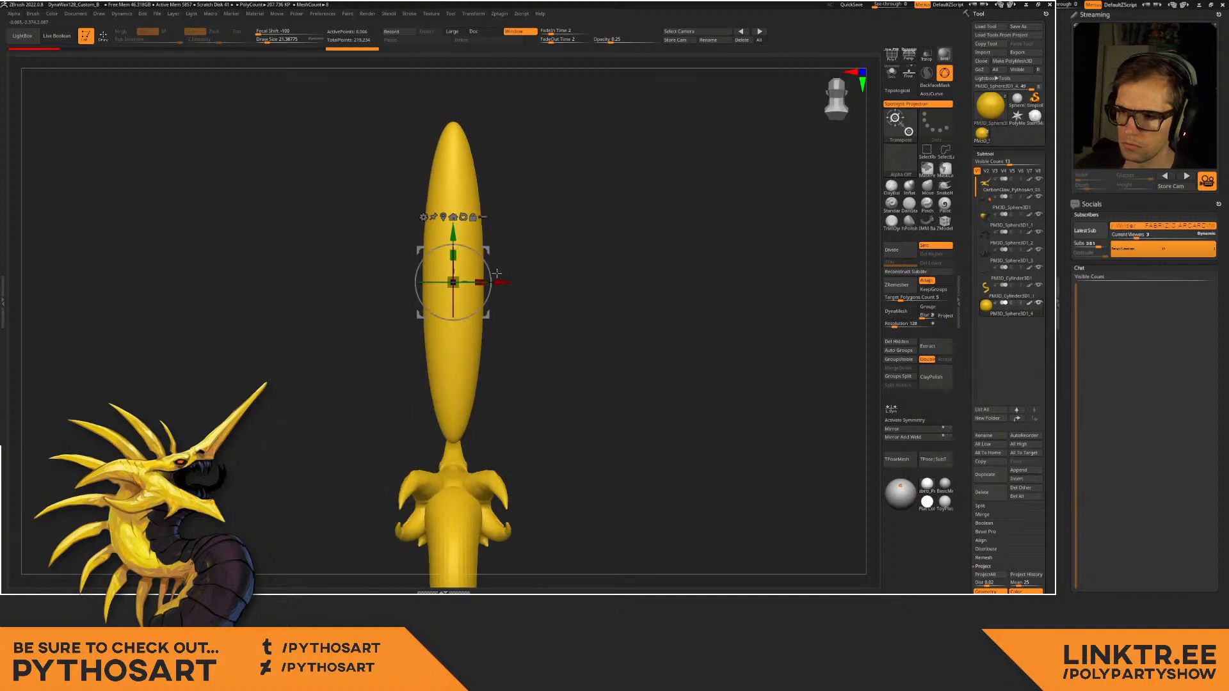
left_click_drag(481, 283, 406, 272)
key("q")
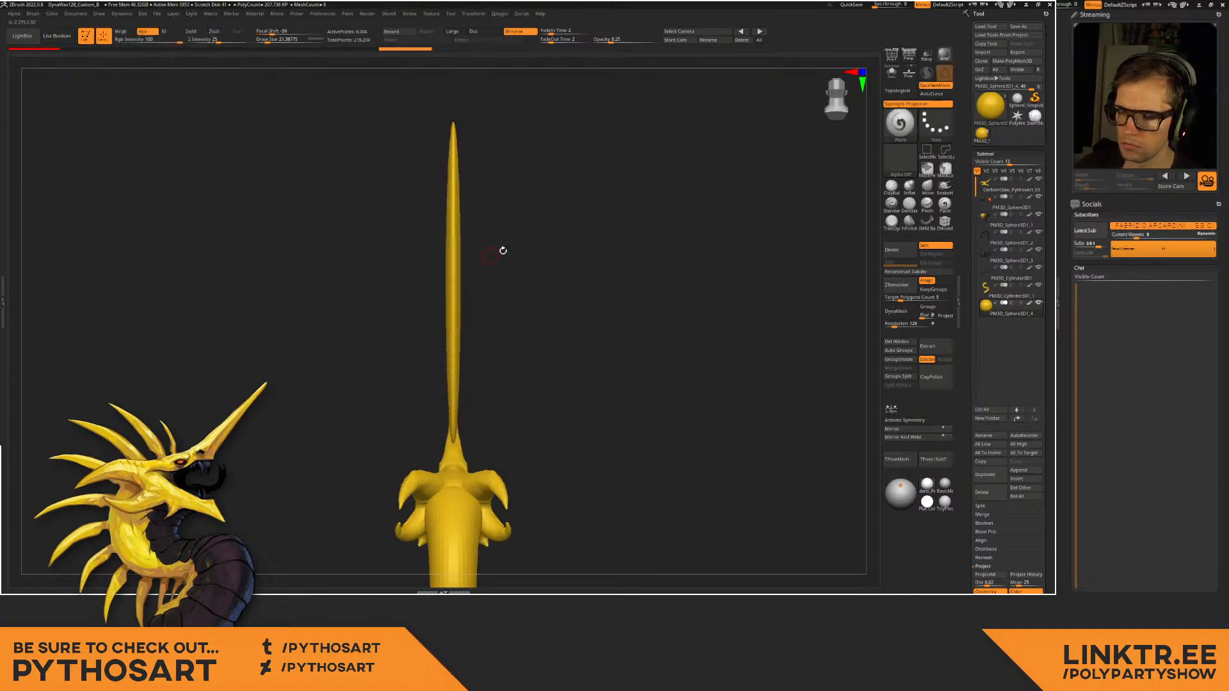
Bend the thin blade into a curved spine in side view with the Move brush at varying sizes.
right_click_drag(502, 250, 420, 275, "shift")
key("x")
left_click(929, 188)
key("s")
mouse_move(422, 278)
left_mouse_down()
mouse_move(454, 283)
mouse_move(455, 246)
left_mouse_up()
key("s")
left_click_drag(449, 190, 455, 175)
right_click_drag(437, 169, 447, 167)
key("s")
left_click_drag(473, 135, 452, 133)
right_click_drag(545, 190, 564, 223, "alt")
Undo the last Move stroke, turn on AccuCurve, and pull the spine's upper end backward into a point.
key("ctrl+z")
left_click(935, 94)
key("s")
mouse_move(465, 178)
left_mouse_down()
mouse_move(481, 153)
mouse_move(448, 127)
mouse_move(451, 104)
left_mouse_up()
right_click_drag(488, 326, 468, 246, "alt")
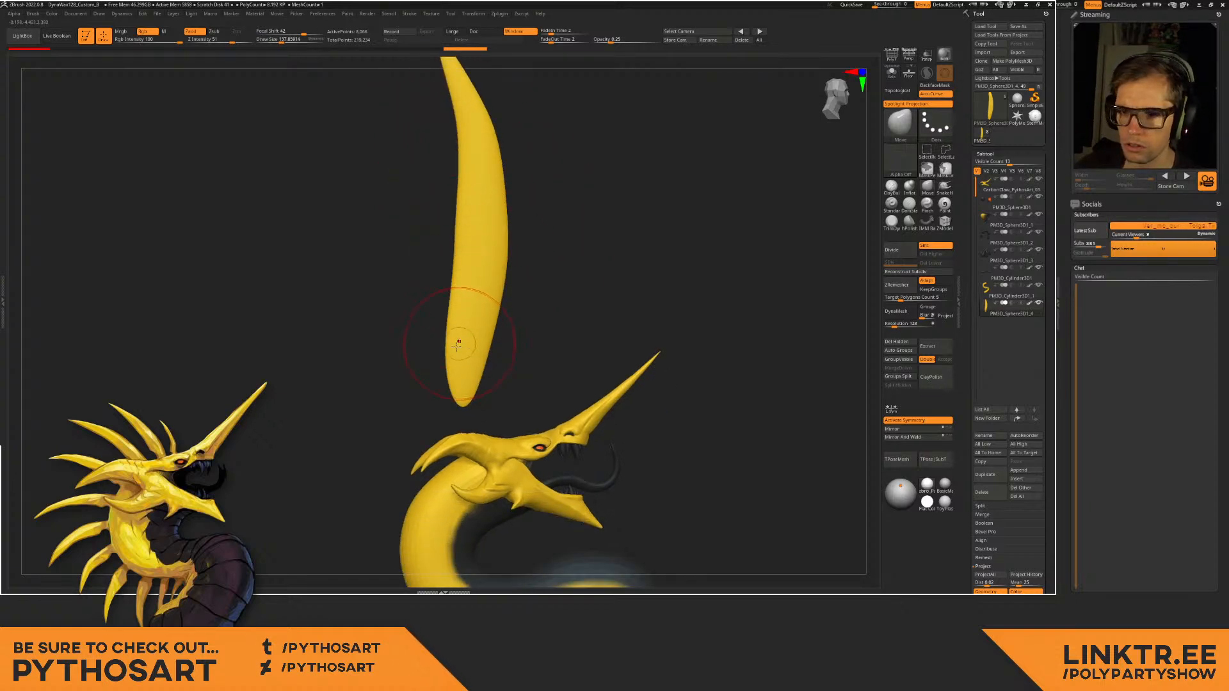
Push a notch into the concave edge near the spine's lower end with a smaller Move brush.
mouse_move(455, 319)
left_mouse_down()
mouse_move(442, 318)
mouse_move(470, 301)
mouse_move(451, 287)
mouse_move(444, 299)
mouse_move(466, 309)
left_mouse_up()
key("s")
key("s")
key("s")
key("s")
left_click_drag(472, 302, 458, 299)
key("s")
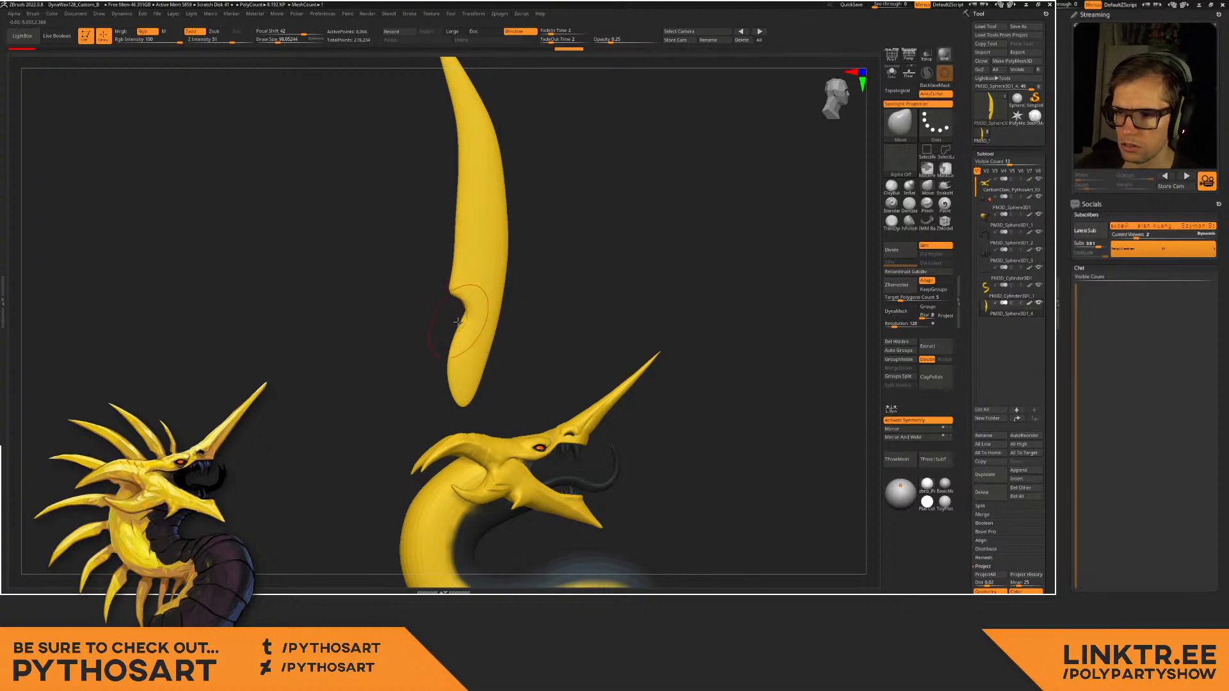
Narrow the spine's lower end below the notch into a slender stem, turning off AccuCurve and enlarging the Move brush.
key("s")
mouse_move(443, 361)
left_mouse_down()
mouse_move(465, 361)
mouse_move(450, 359)
left_mouse_up()
key("ctrl+z")
left_click(936, 94)
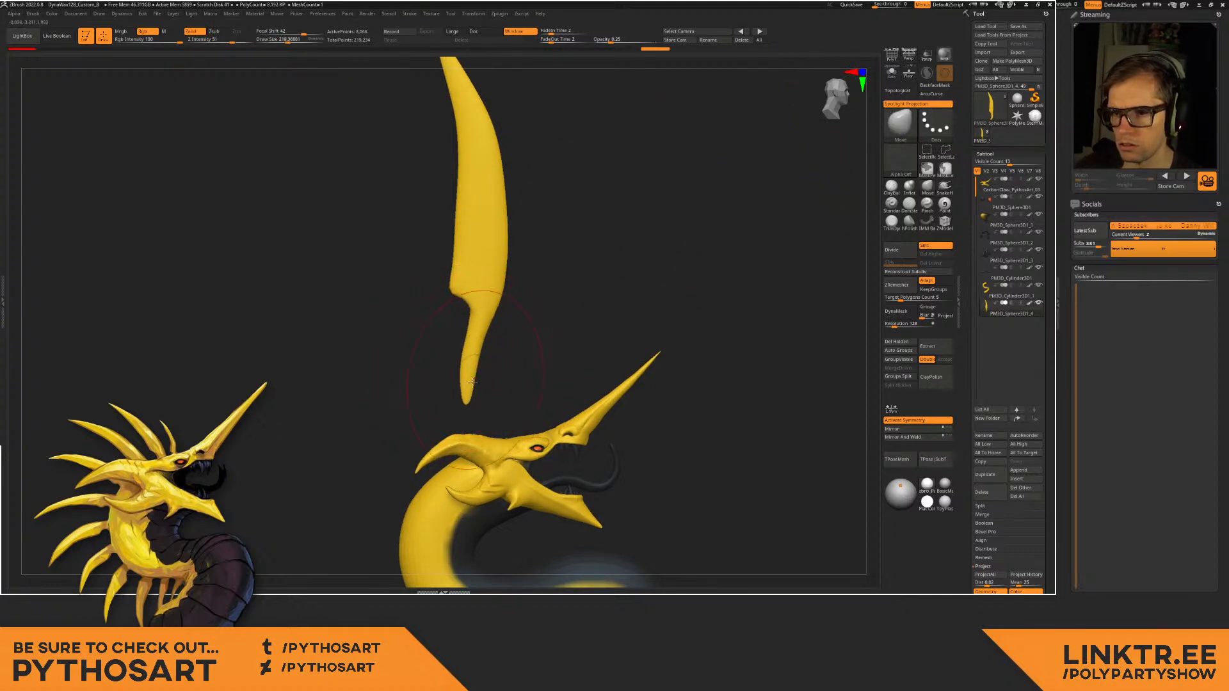
key("bracketright")
left_click_drag(482, 359, 485, 362)
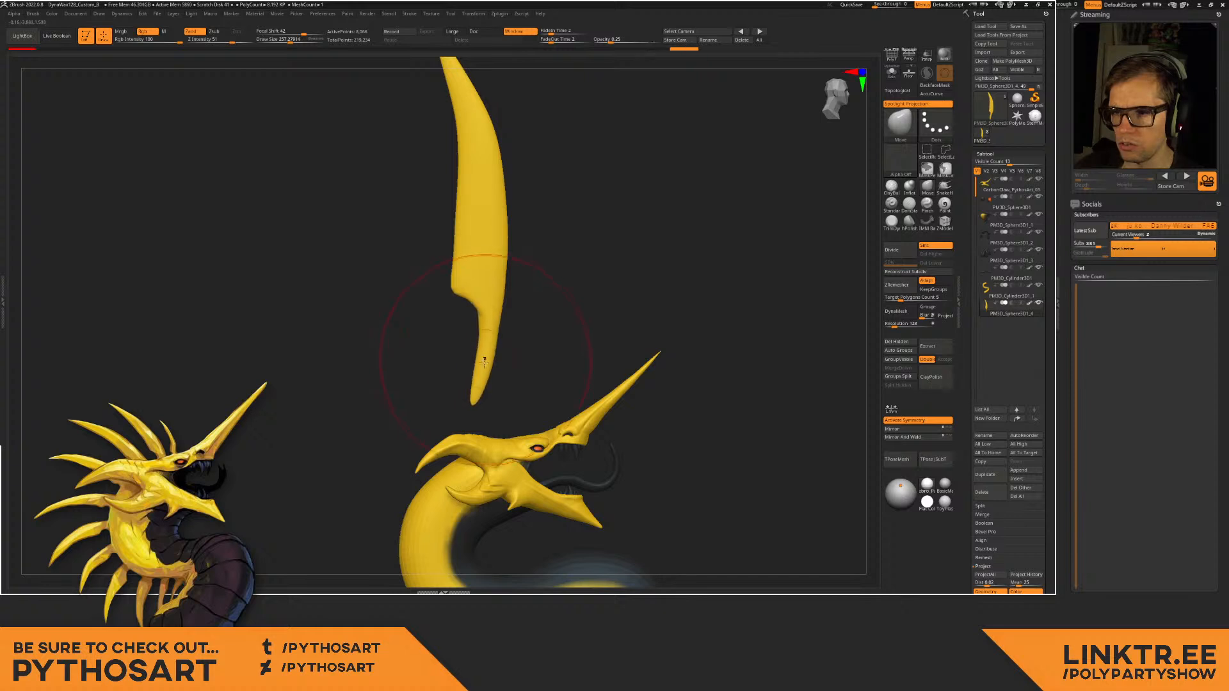
Curve the spine's upper tip farther back and adjust the shoulder above the stem with the Move brush.
right_click_drag(482, 212, 473, 293, "alt")
left_click_drag(456, 144, 437, 140)
left_click_drag(488, 297, 492, 299)
key("s")
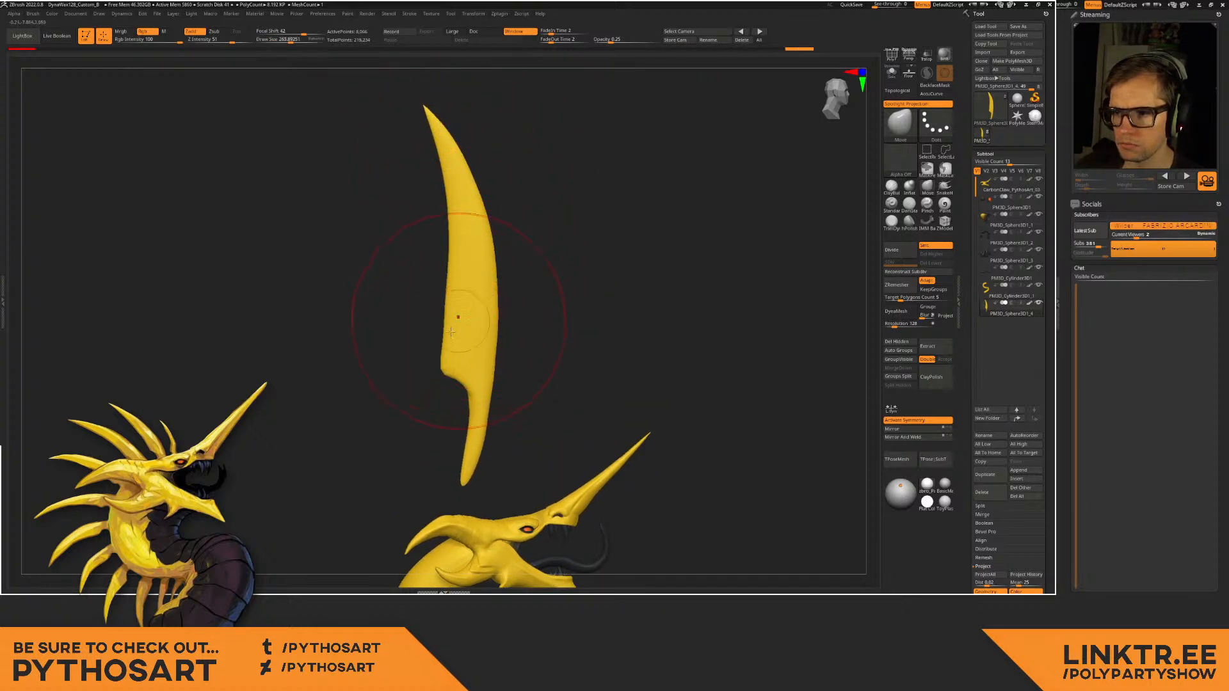
key("s")
left_click_drag(431, 385, 422, 384)
left_click_drag(443, 376, 442, 373)
Thicken the spine's slender stem with the Inflat brush, smooth it, and apply a light stroke at the upper tip.
mouse_move(477, 354)
right_mouse_down("alt")
mouse_move(470, 336)
mouse_move(494, 337)
mouse_move(502, 288)
mouse_move(432, 327)
mouse_move(549, 261)
right_mouse_up("alt")
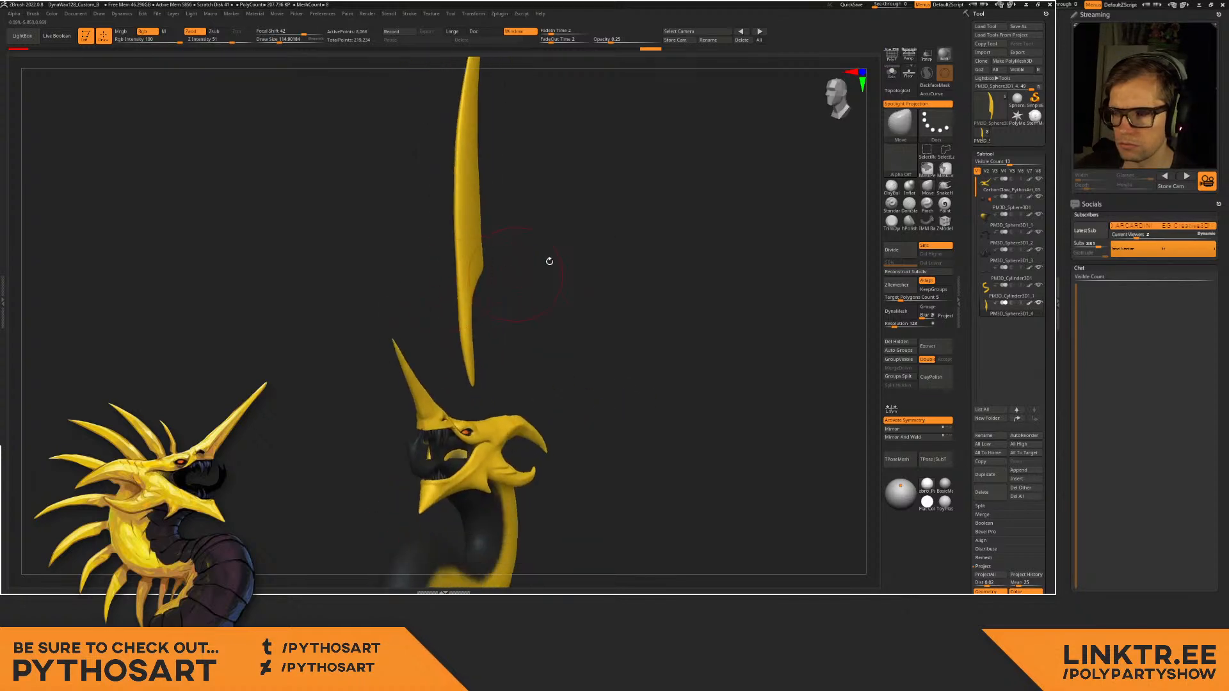
left_click(910, 187)
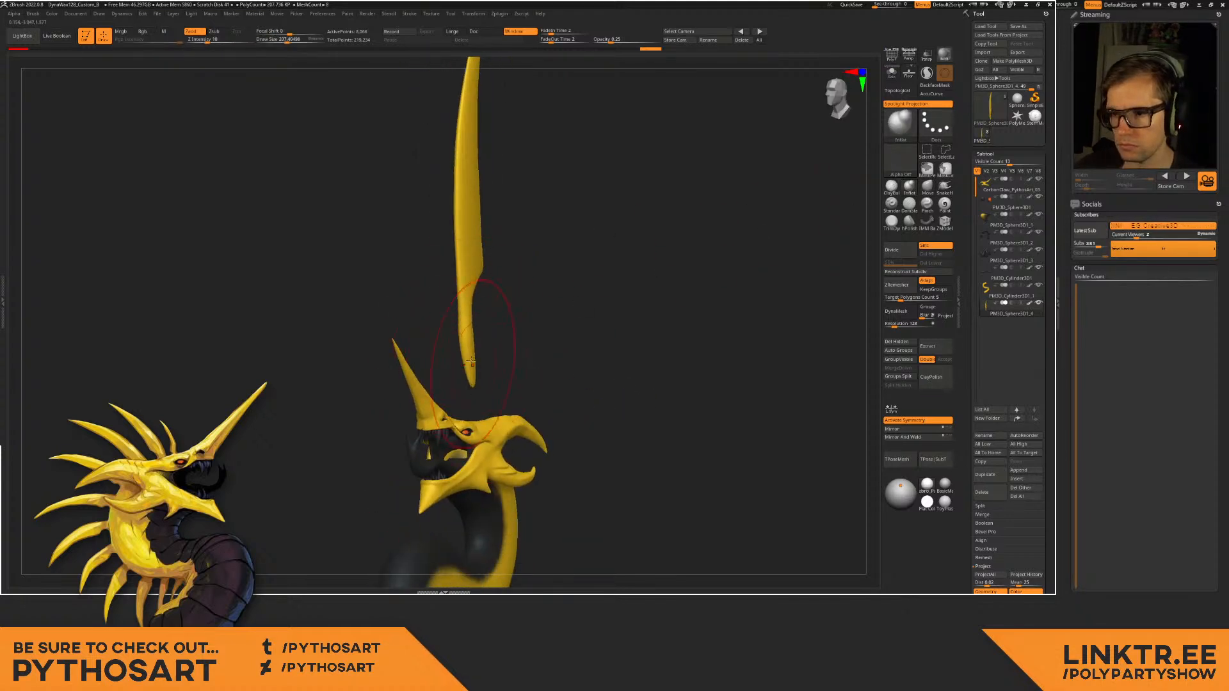
mouse_move(473, 400)
right_mouse_down()
mouse_move(439, 370)
mouse_move(497, 370)
right_mouse_up()
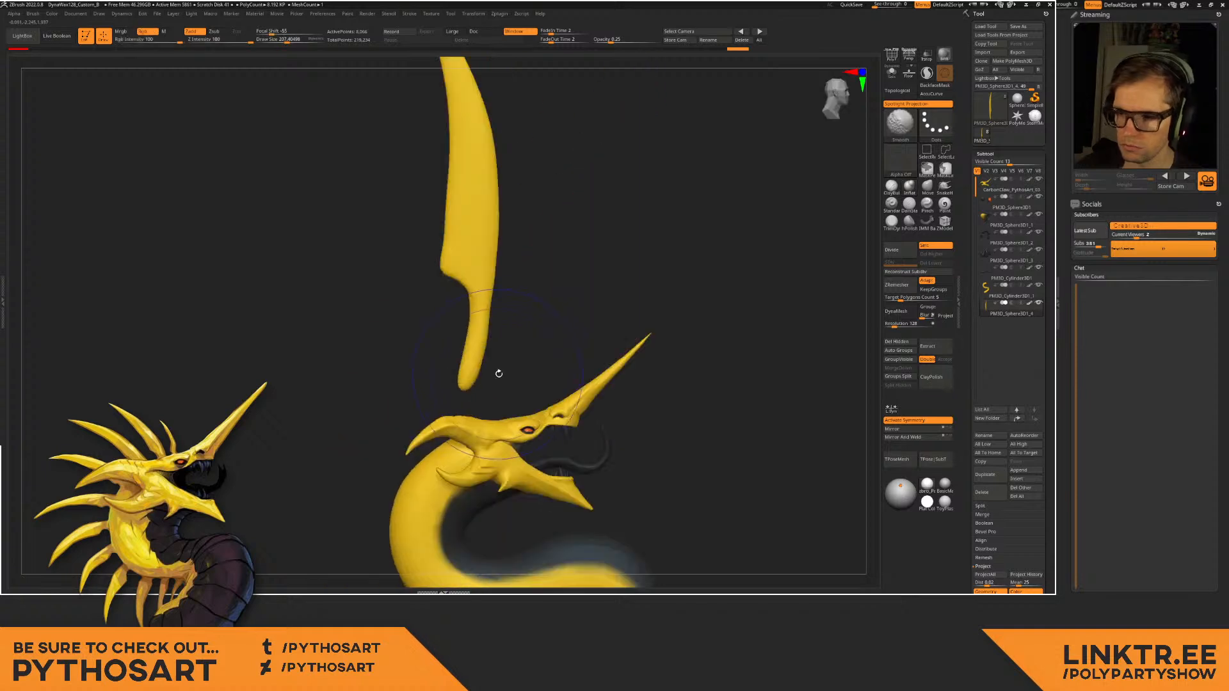
key("shift")
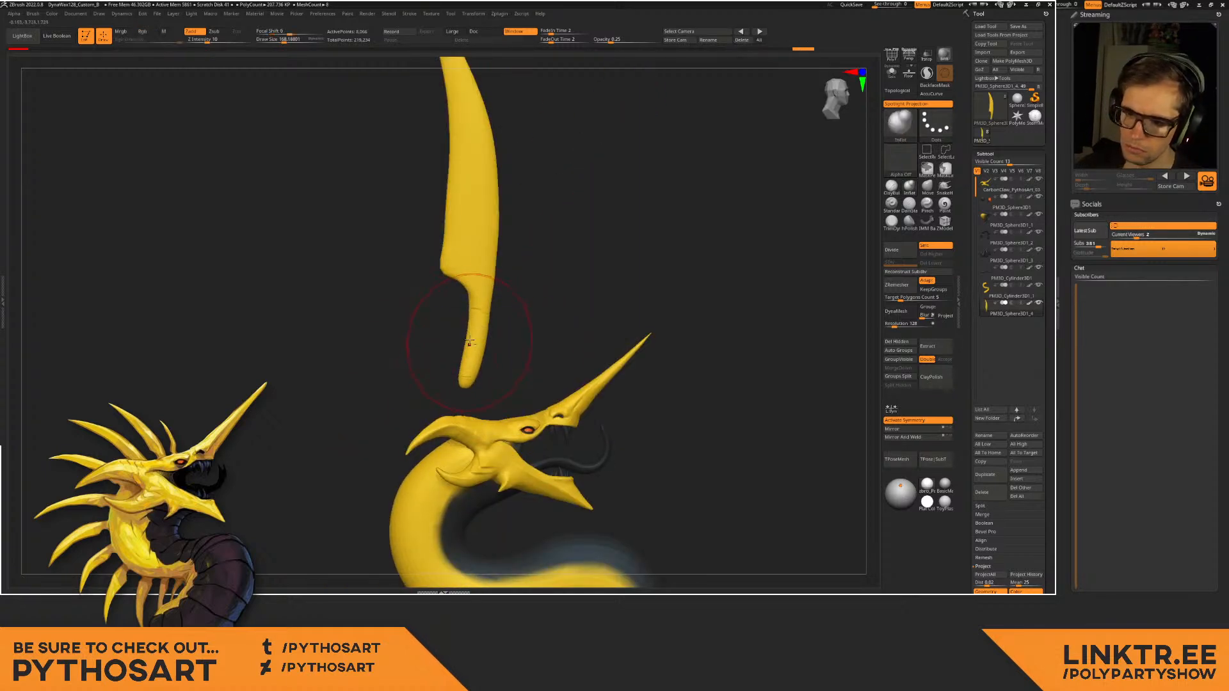
right_click_drag(473, 320, 478, 338, "alt")
mouse_move(485, 292)
right_mouse_down("alt")
mouse_move(481, 353)
mouse_move(482, 321)
mouse_move(485, 336)
right_mouse_up("alt")
key("s")
left_click_drag(426, 154, 434, 154)
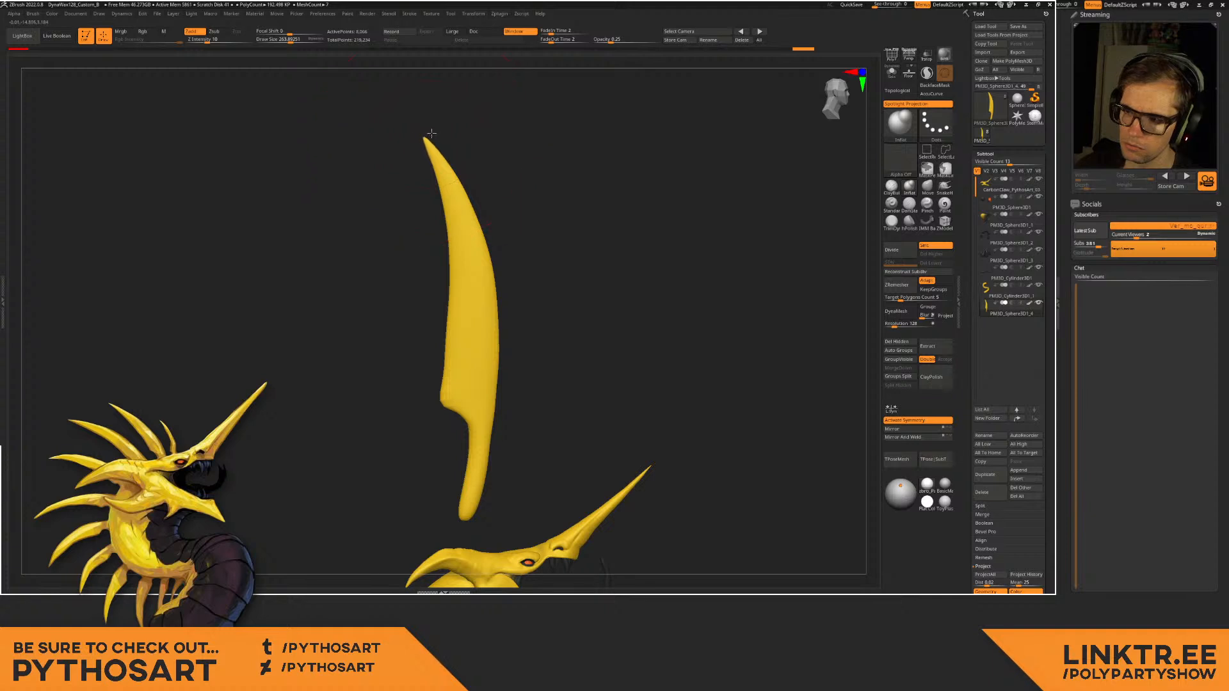
Pull the spine's upper tip forward into a straighter, sharper point with the Move brush.
key("b")
key("m")
key("v")
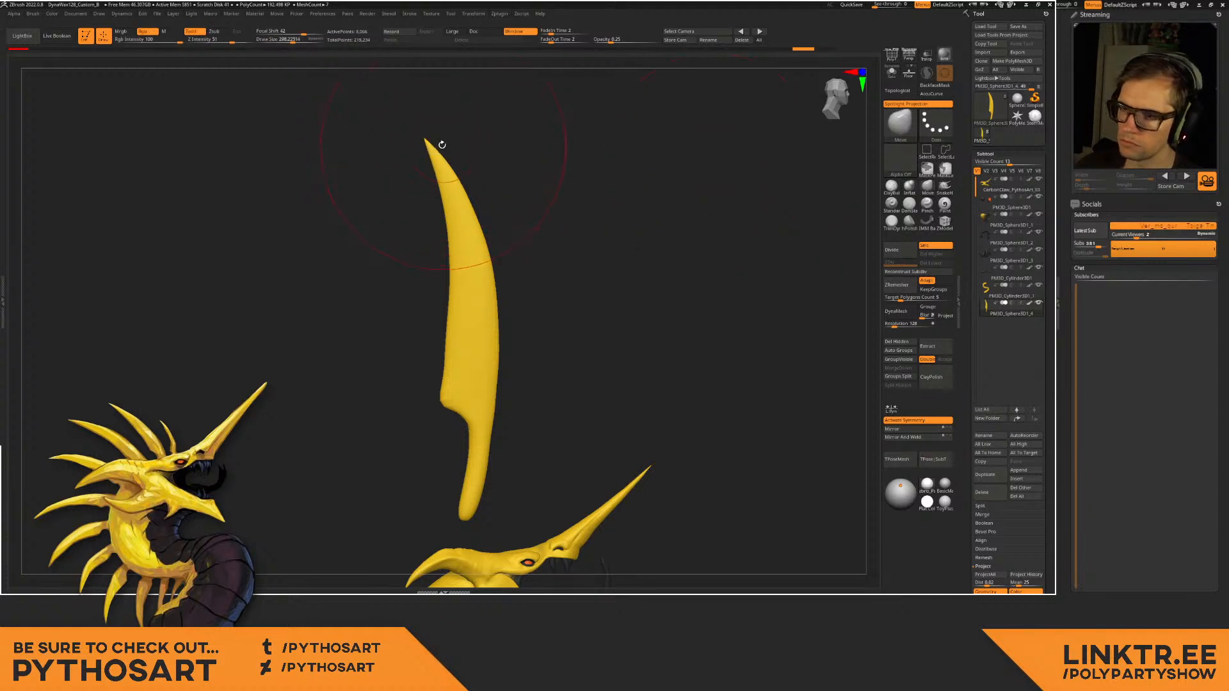
left_click_drag(426, 140, 427, 135)
key("s")
left_click_drag(433, 136, 438, 136)
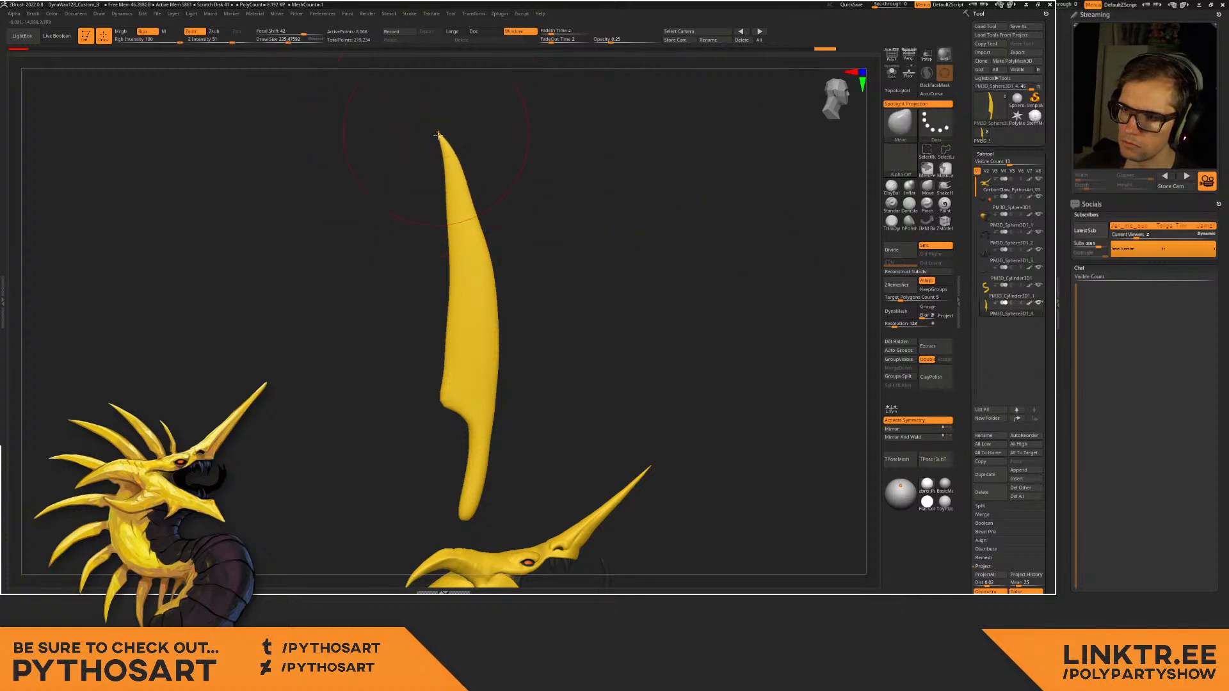
left_click_drag(472, 201, 474, 222)
key("s")
key("ctrl+z")
left_click_drag(452, 356, 444, 376)
key("ctrl+z")
key("ctrl+z")
key("s")
Mask the back side of the spine with a lasso selection and soften the mask's edge.
mouse_move(547, 309)
left_mouse_down("ctrl")
mouse_move(542, 408)
mouse_move(458, 554)
mouse_move(481, 262)
mouse_move(456, 151)
mouse_move(410, 59)
left_mouse_up("ctrl")
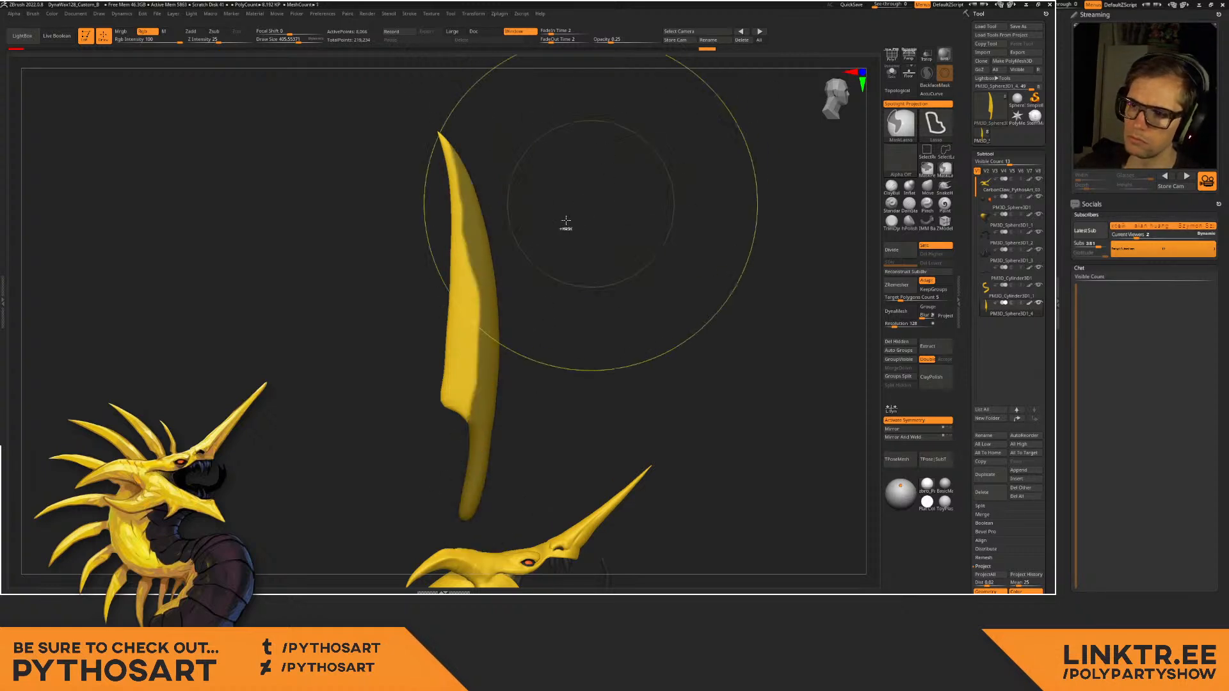
left_click(482, 283, "ctrl")
left_click(546, 266, "ctrl")
left_click(507, 309, "ctrl")
Shift the spine's unmasked front edge toward its back with the Move brush and Transpose, and clear the mask.
key("s")
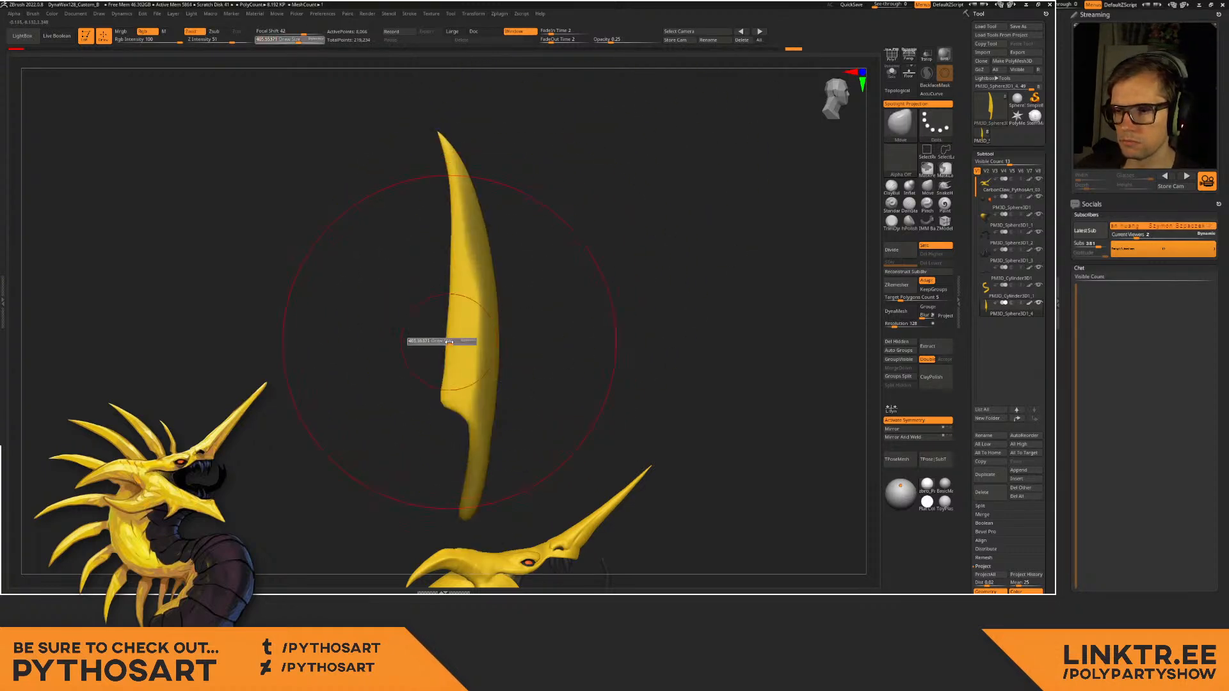
left_click_drag(442, 345, 445, 346)
left_click_drag(441, 347, 446, 347)
right_click_drag(445, 347, 454, 346)
key("s")
left_click_drag(453, 347, 448, 347)
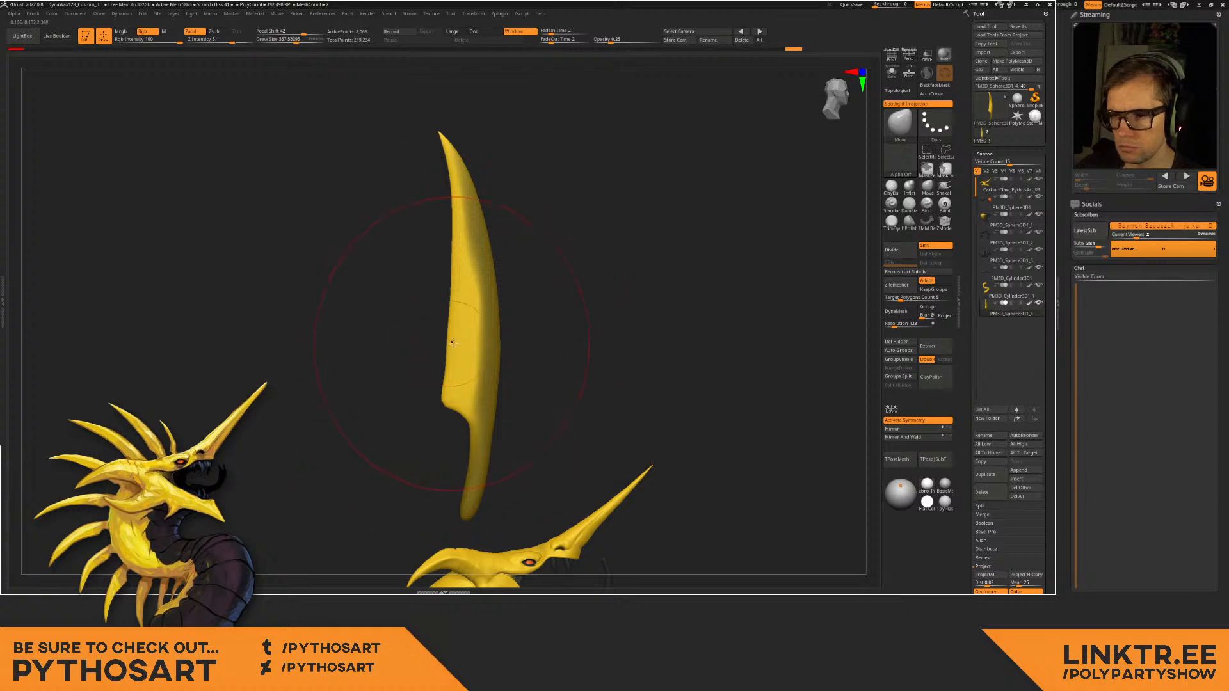
key("w")
key("y")
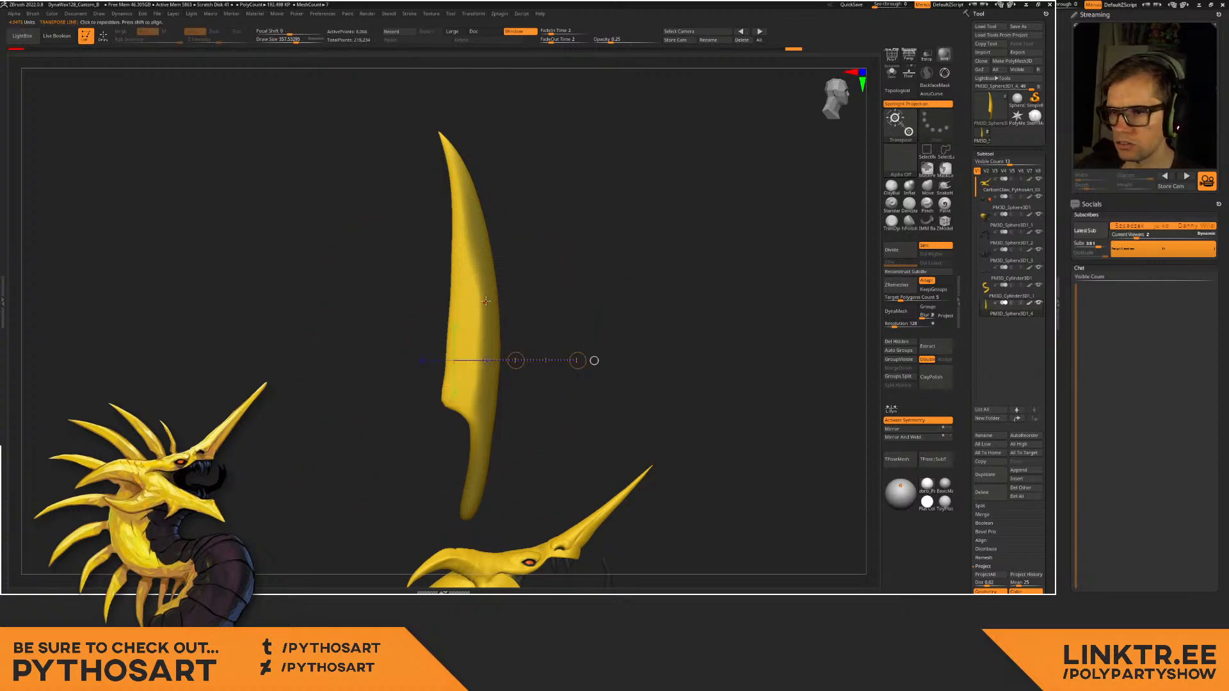
mouse_move(486, 301)
left_mouse_down()
mouse_move(313, 317)
mouse_move(357, 316)
left_mouse_up()
key("q")
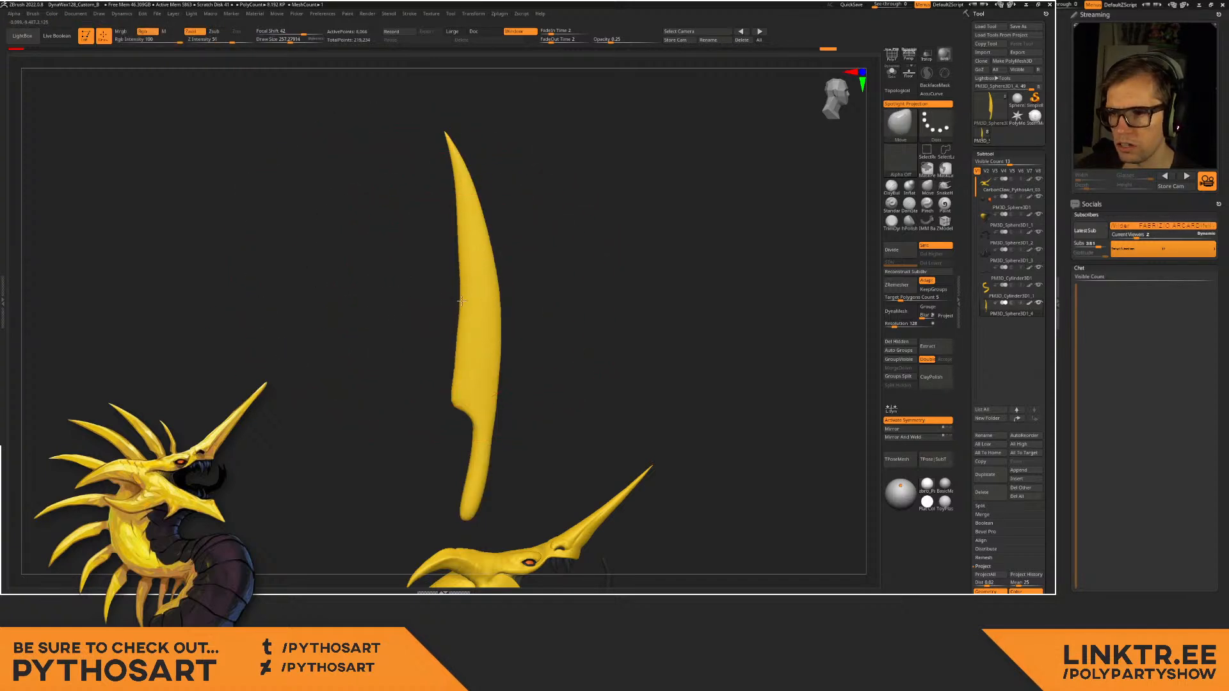
Curve the front edge of the blade inward with a smaller Move brush and smooth the upper back edge.
key("s")
left_click_drag(462, 301, 460, 220)
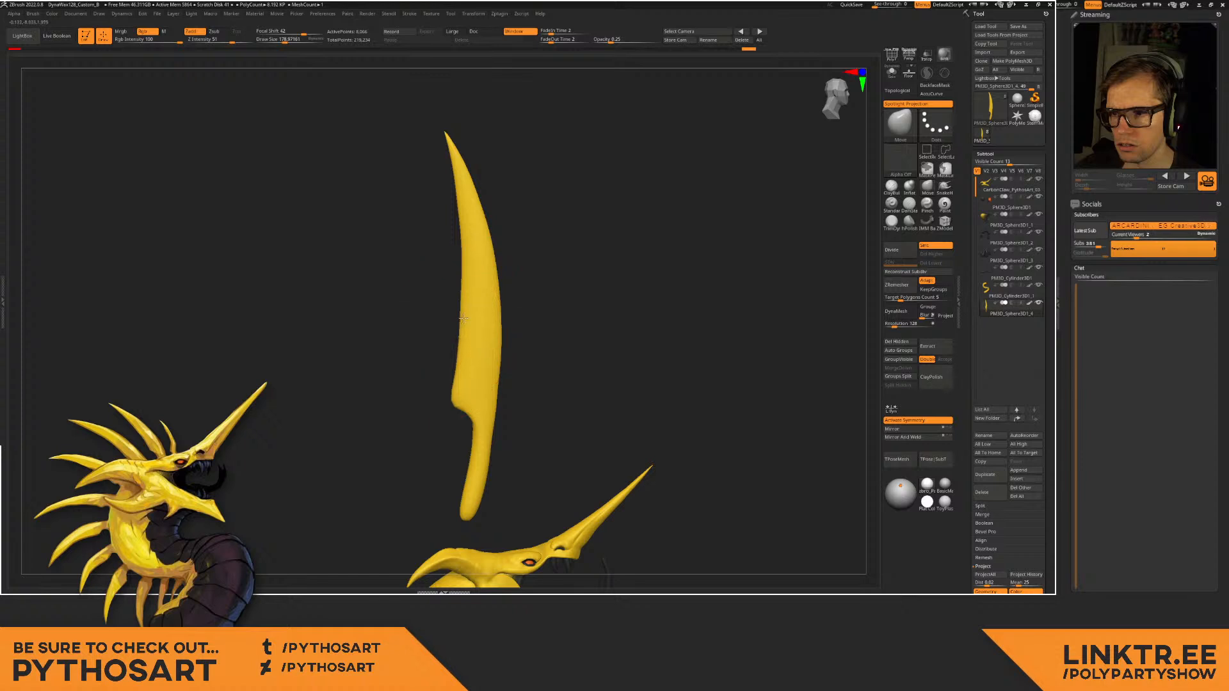
right_click_drag(487, 378, 476, 357, "alt")
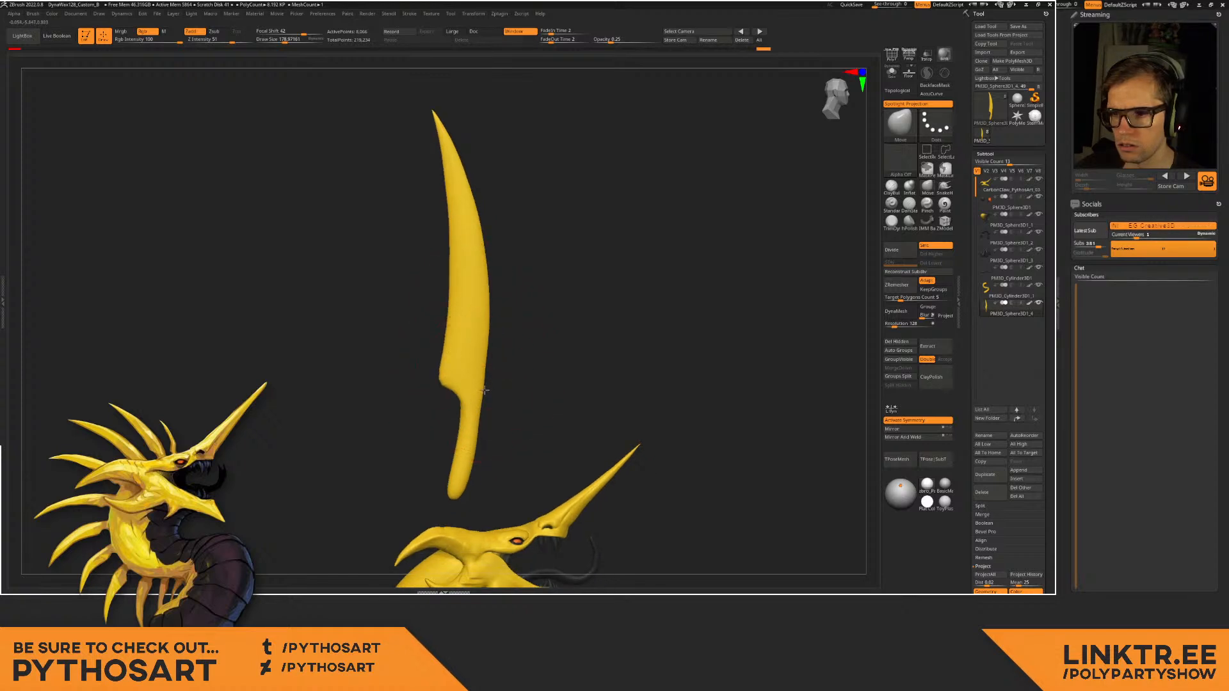
key("shift")
left_click_drag(472, 224, 473, 237, "shift")
right_click_drag(486, 385, 466, 323, "alt")
Slim the stem and refine the back edge above it with the Move brush, smoothing the stem's lower end.
key("s")
left_click_drag(462, 328, 449, 357)
key("s")
left_click_drag(448, 405, 438, 407)
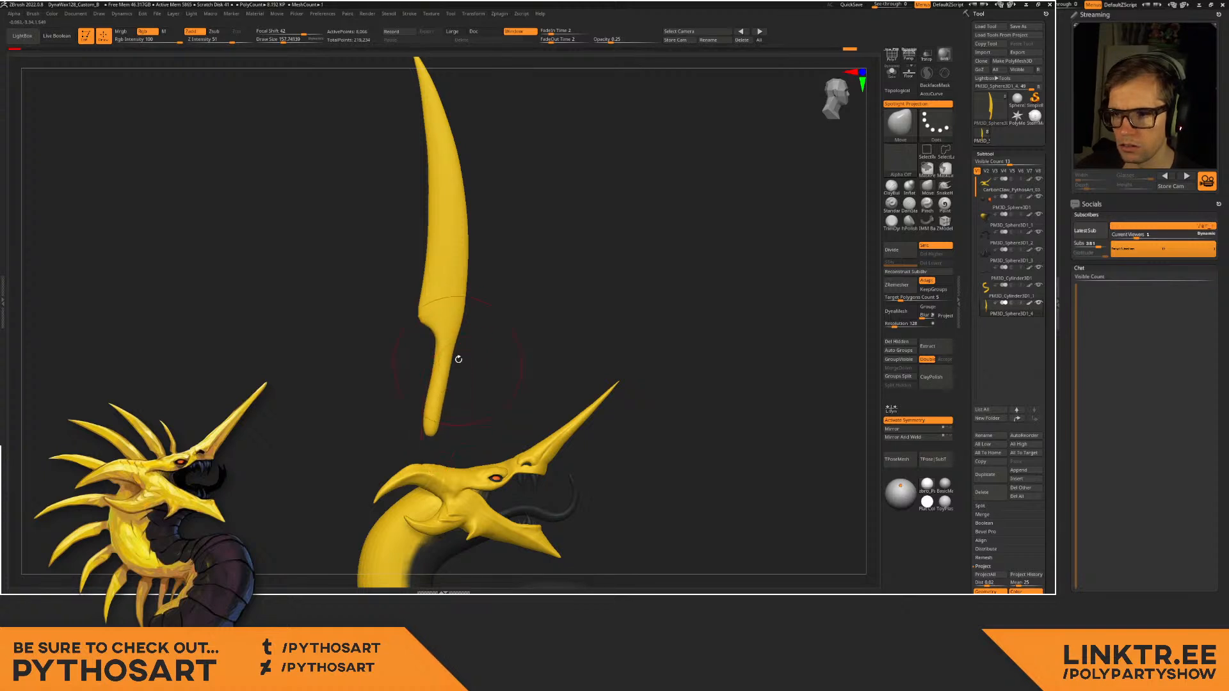
key("s")
mouse_move(461, 360)
left_mouse_down()
mouse_move(466, 268)
mouse_move(464, 289)
left_mouse_up()
key("s")
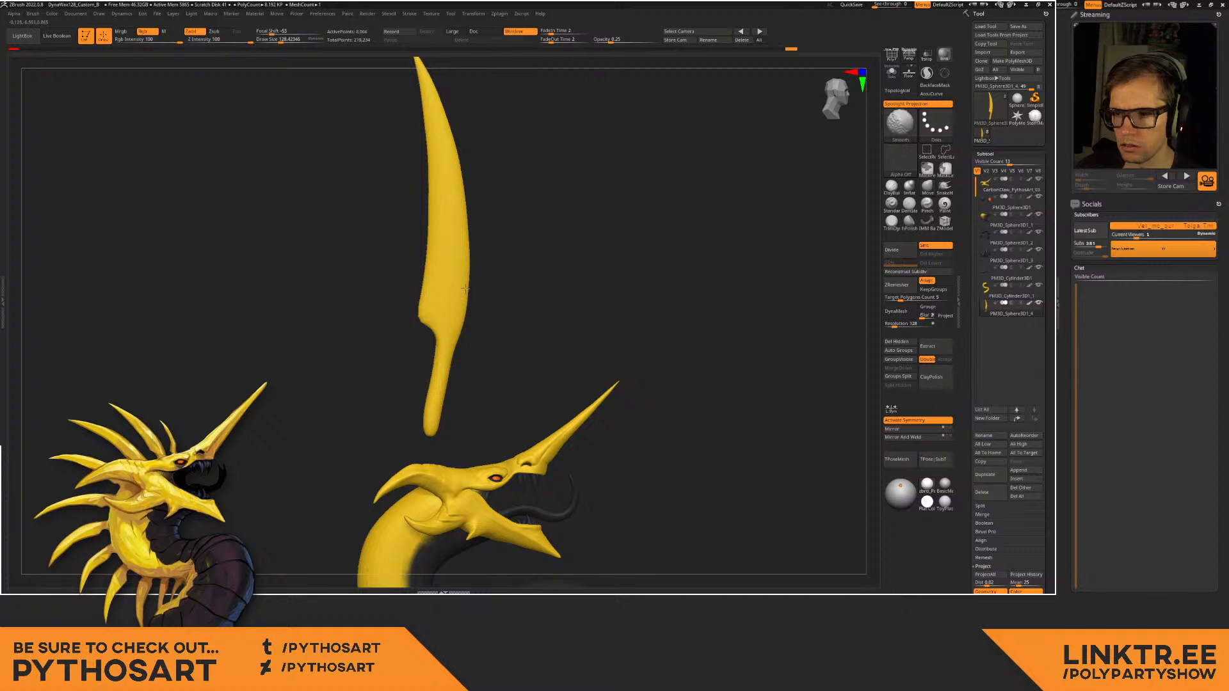
left_click_drag(436, 388, 430, 414, "shift")
Tighten the notch above the stem and reshape the front shoulder into a sharper, slightly recessed corner with a small Move brush.
key("s")
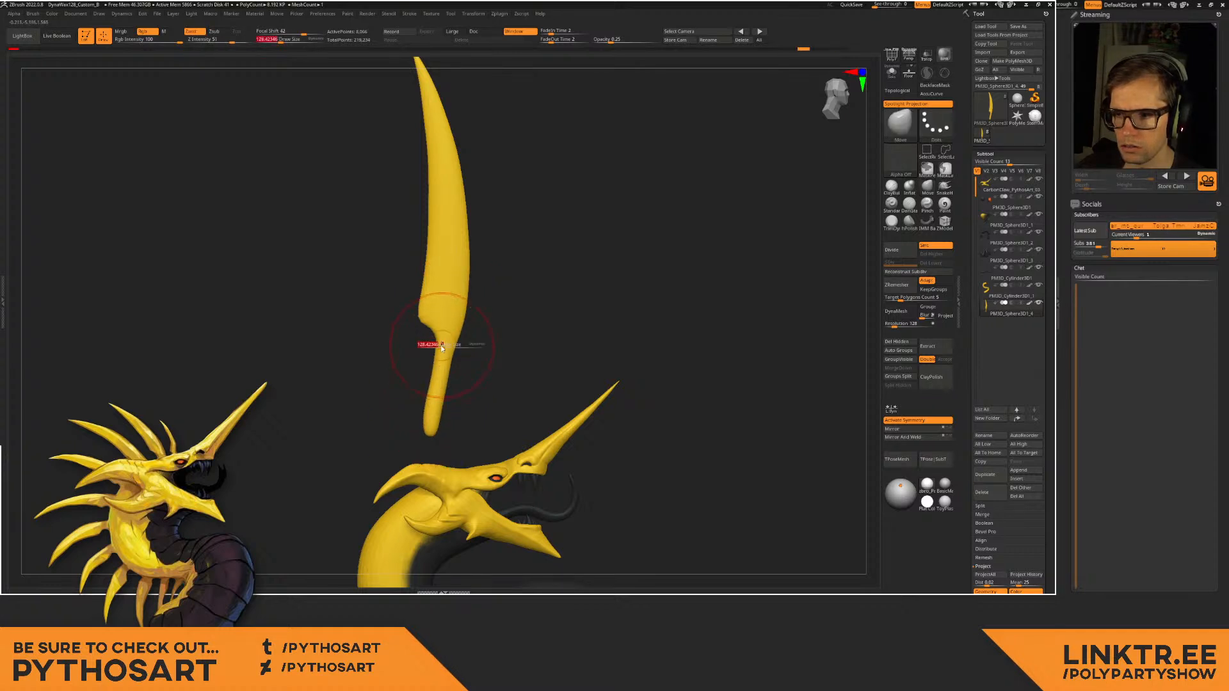
left_click_drag(444, 345, 438, 336)
key("s")
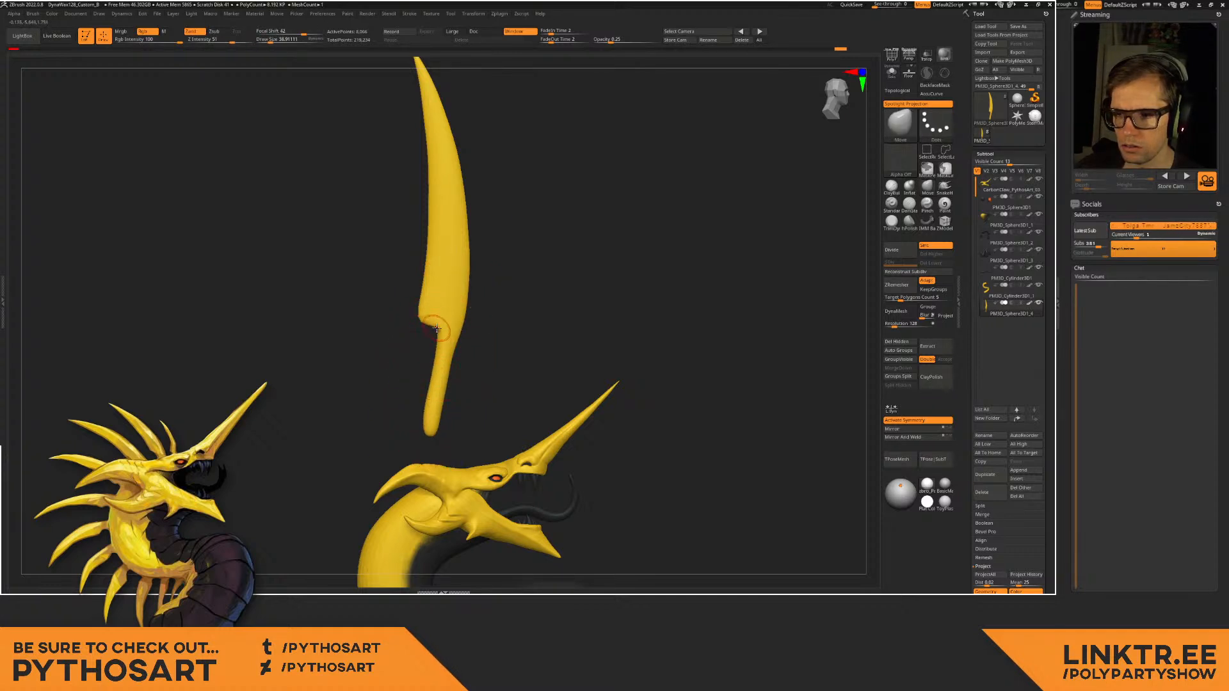
right_click_drag(437, 320, 431, 360, "alt")
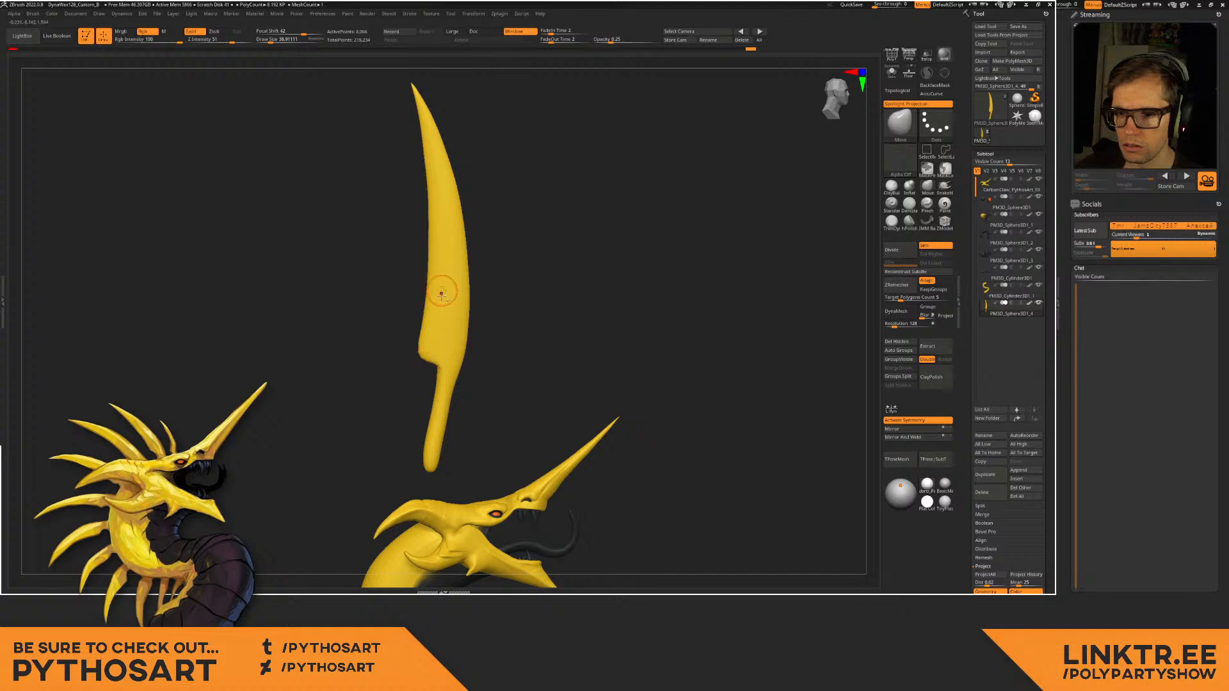
key("s")
left_click_drag(408, 353, 414, 343)
key("s")
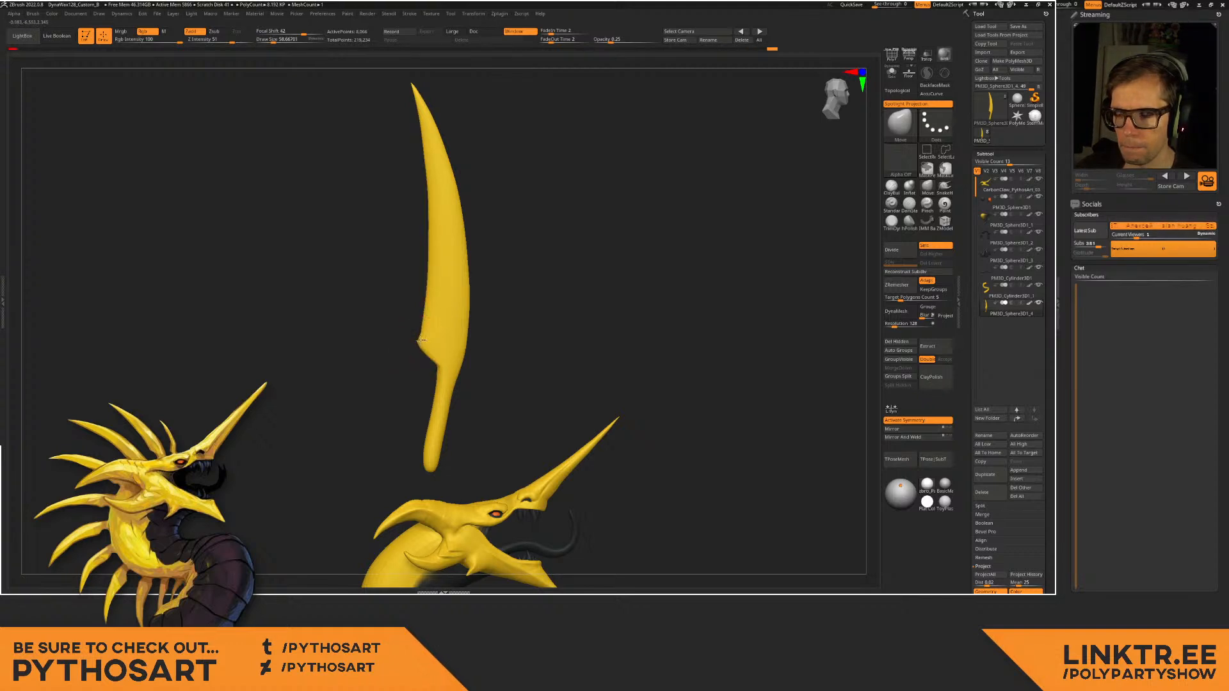
key("s")
left_click_drag(423, 351, 430, 352)
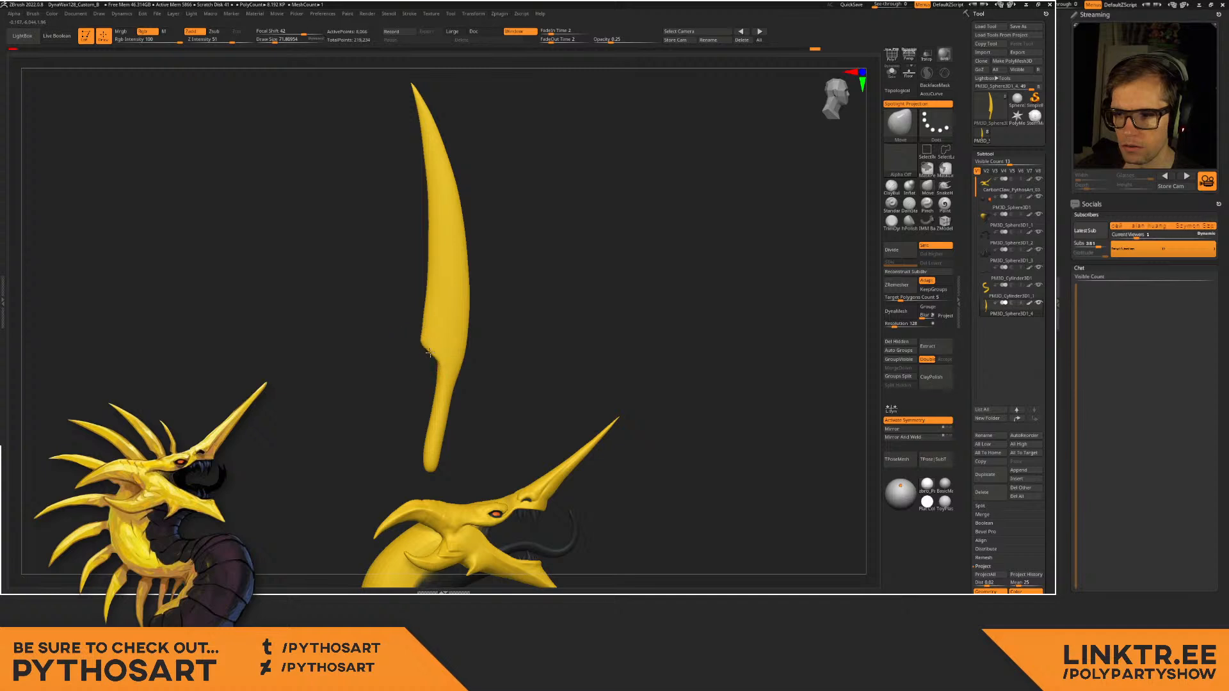
ZRemesh the spine with a target polygon count of 1.04777, checking its wireframe before and after.
right_click_drag(436, 285, 444, 245, "alt")
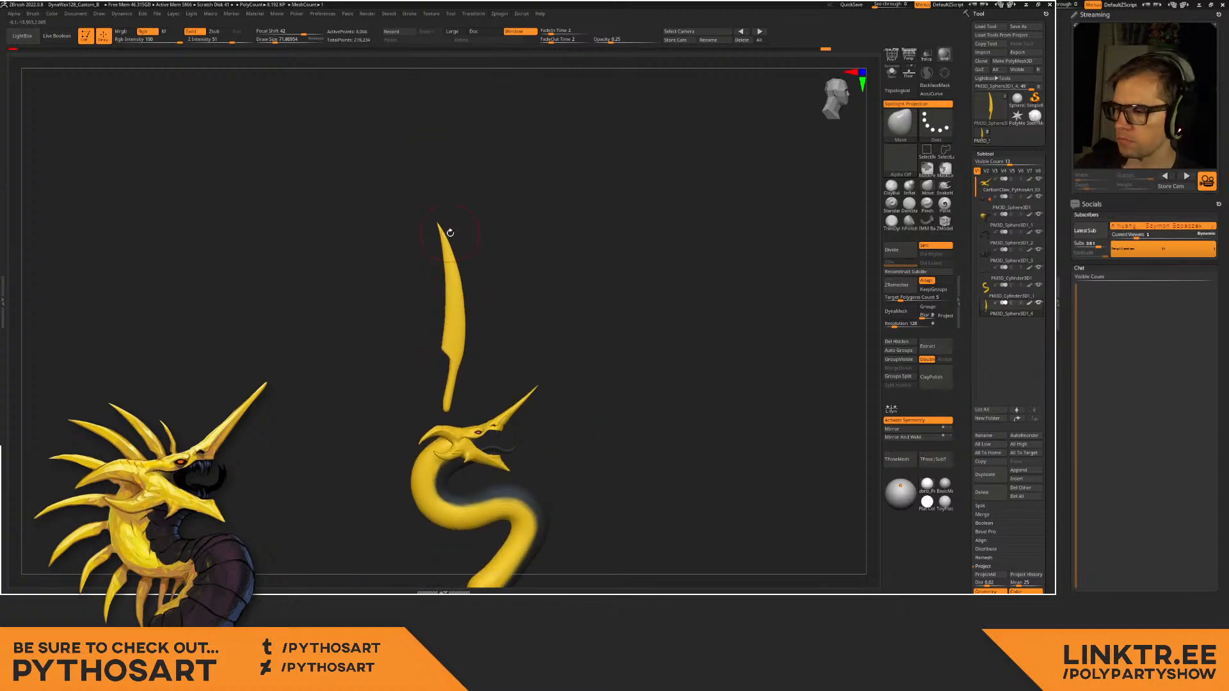
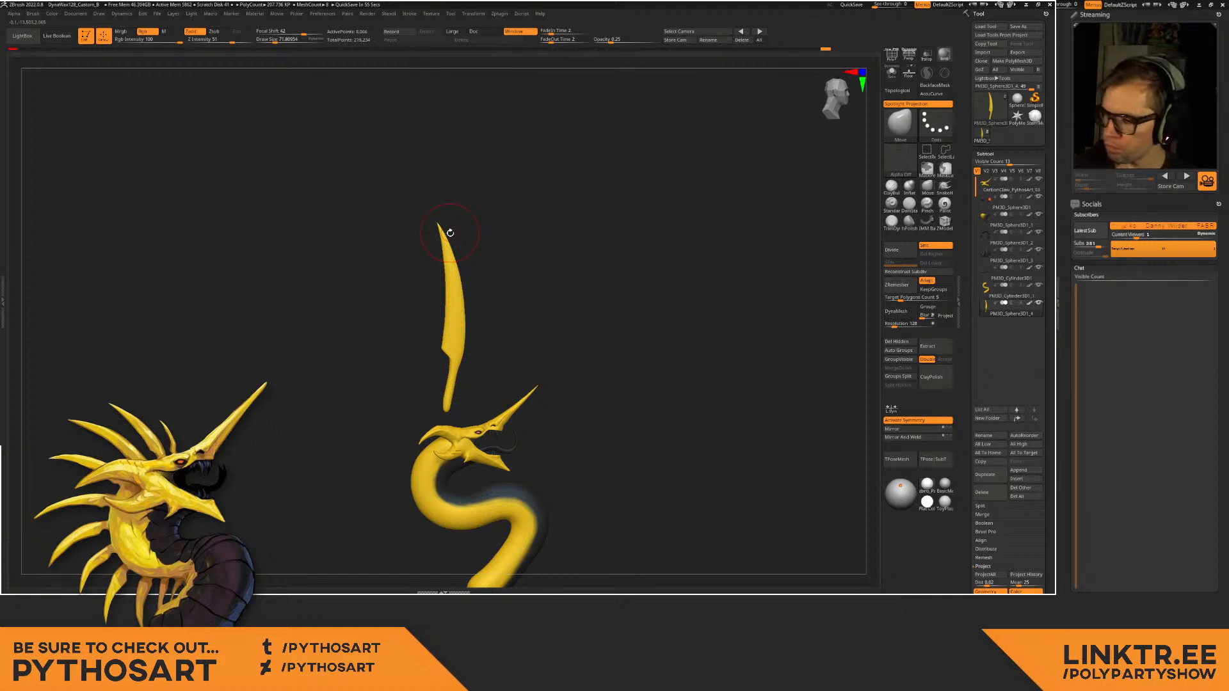
key("shift")
key("shift+f")
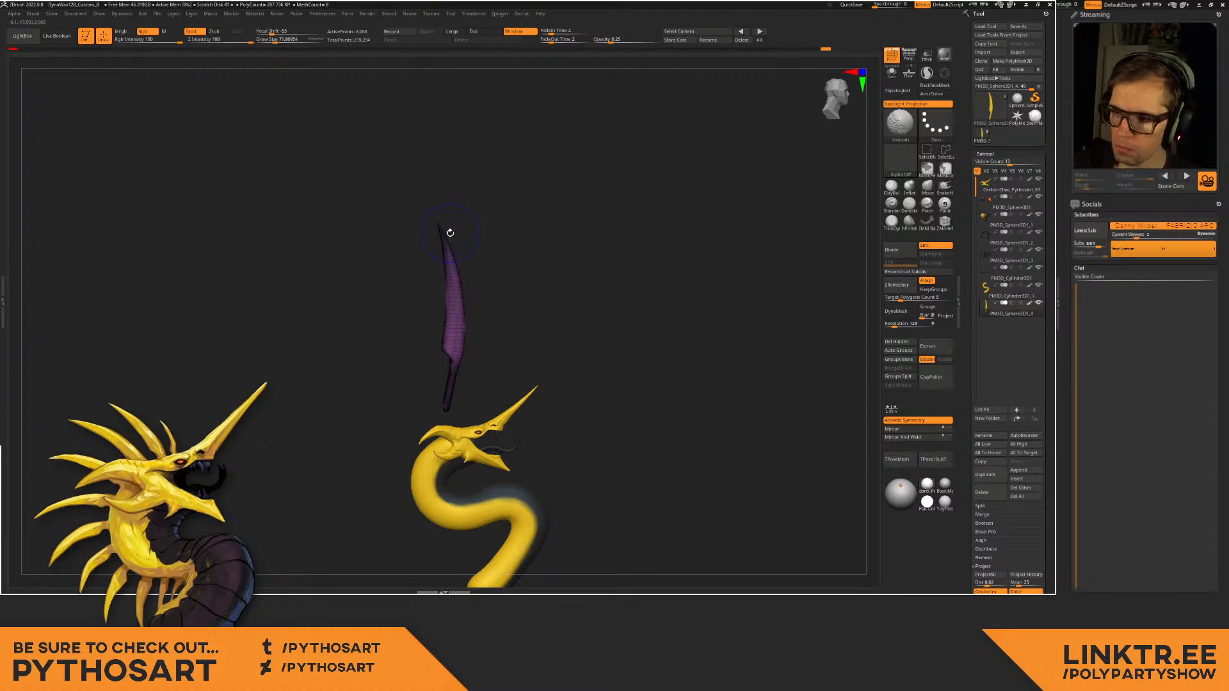
key("shift+f")
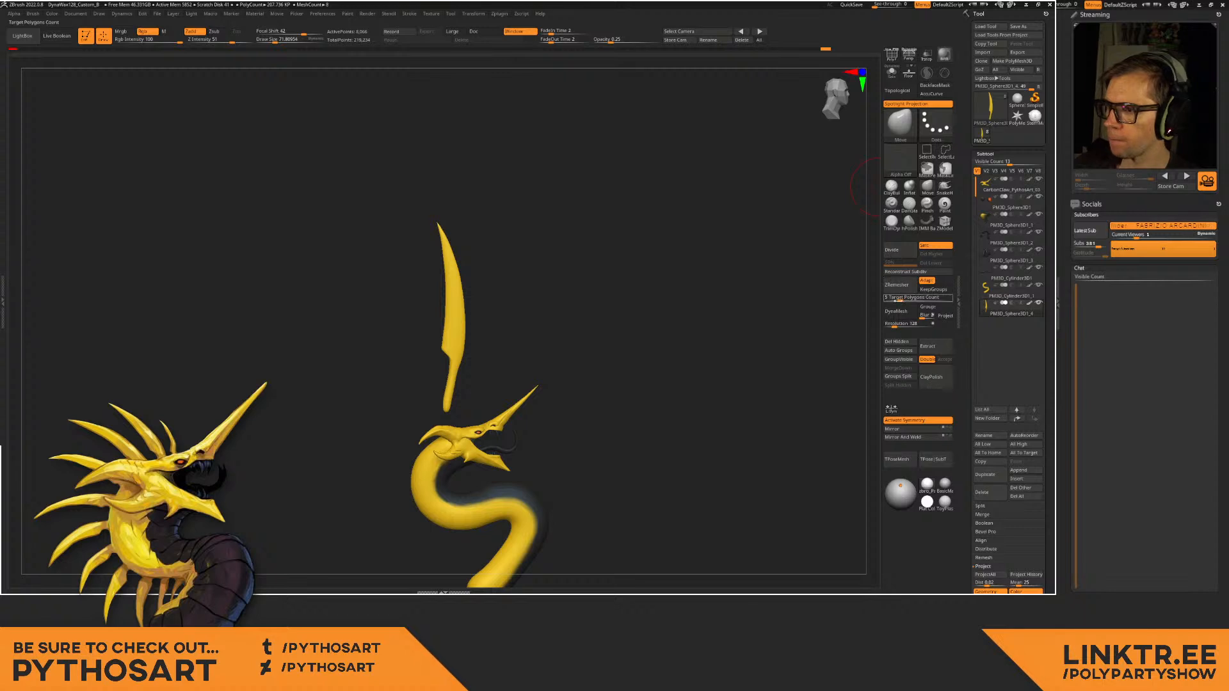
left_click_drag(900, 299, 890, 299)
left_click(891, 289)
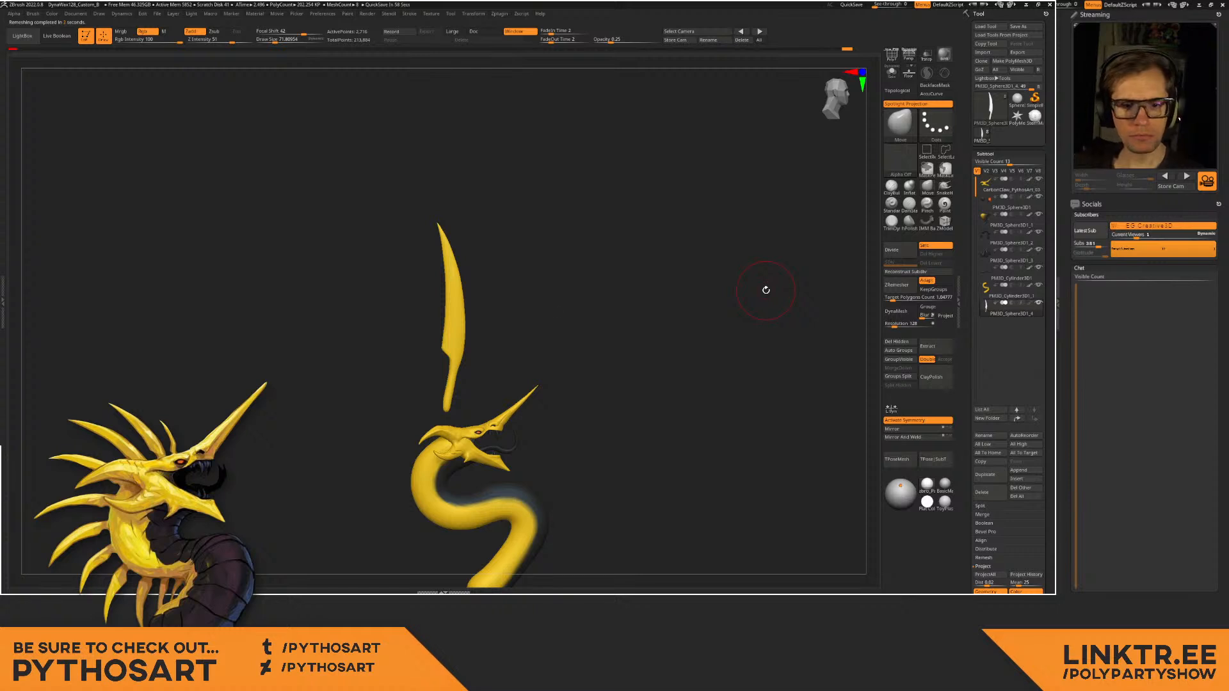
right_click_drag(457, 328, 478, 369)
key("shift+f")
key("shift+f")
Set the main color back to yellow and fill the remeshed spine with it.
key("space")
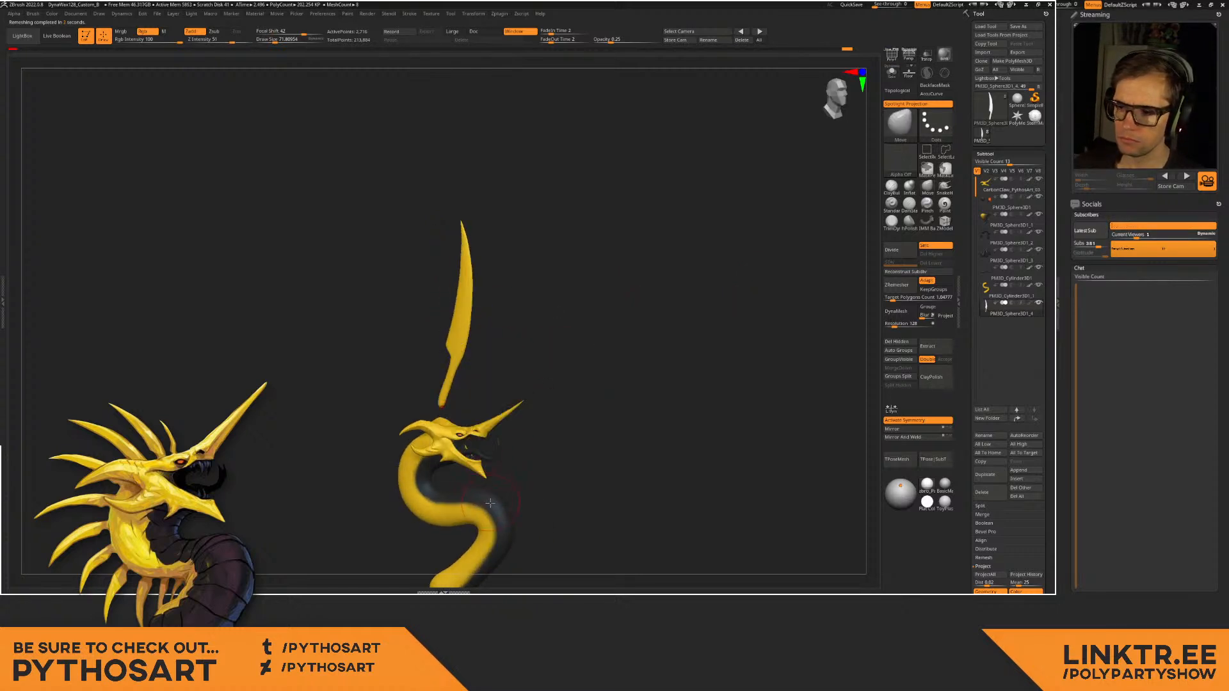
key("v")
key("v")
key("shift+c")
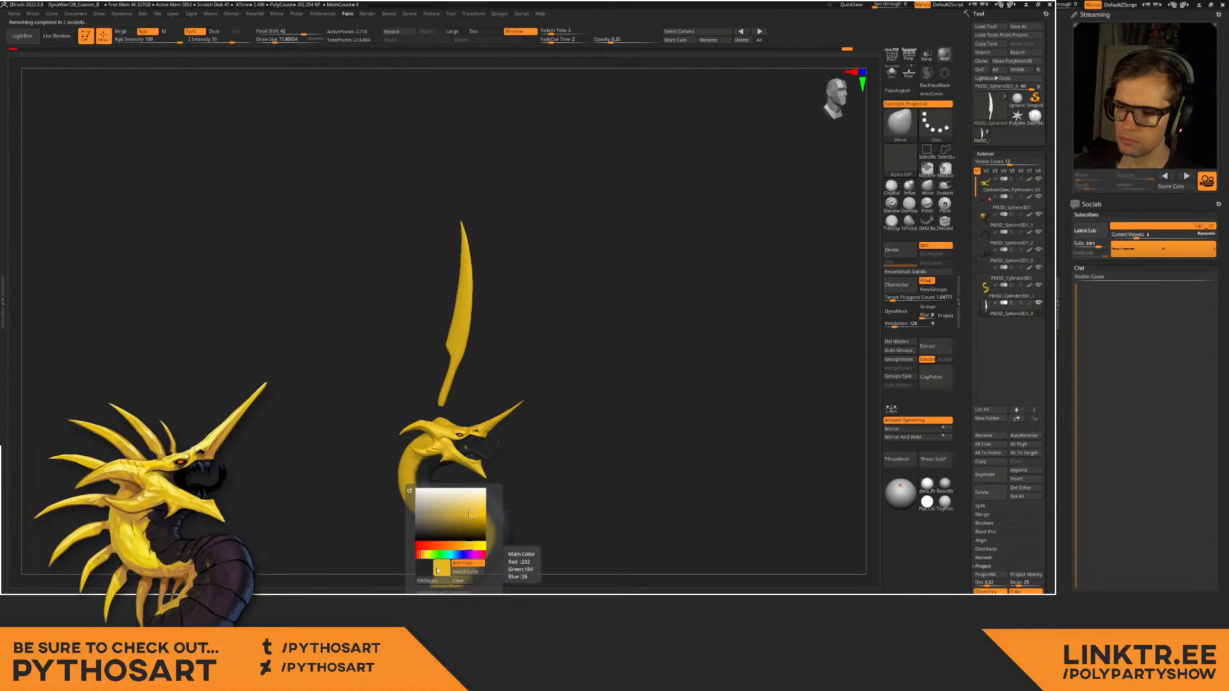
Carve a lengthwise crease along the spine's blade from the stem toward the tip with an enlarged DamStandard brush.
right_click_drag(467, 371, 400, 405)
right_click_drag(385, 350, 360, 379, "alt")
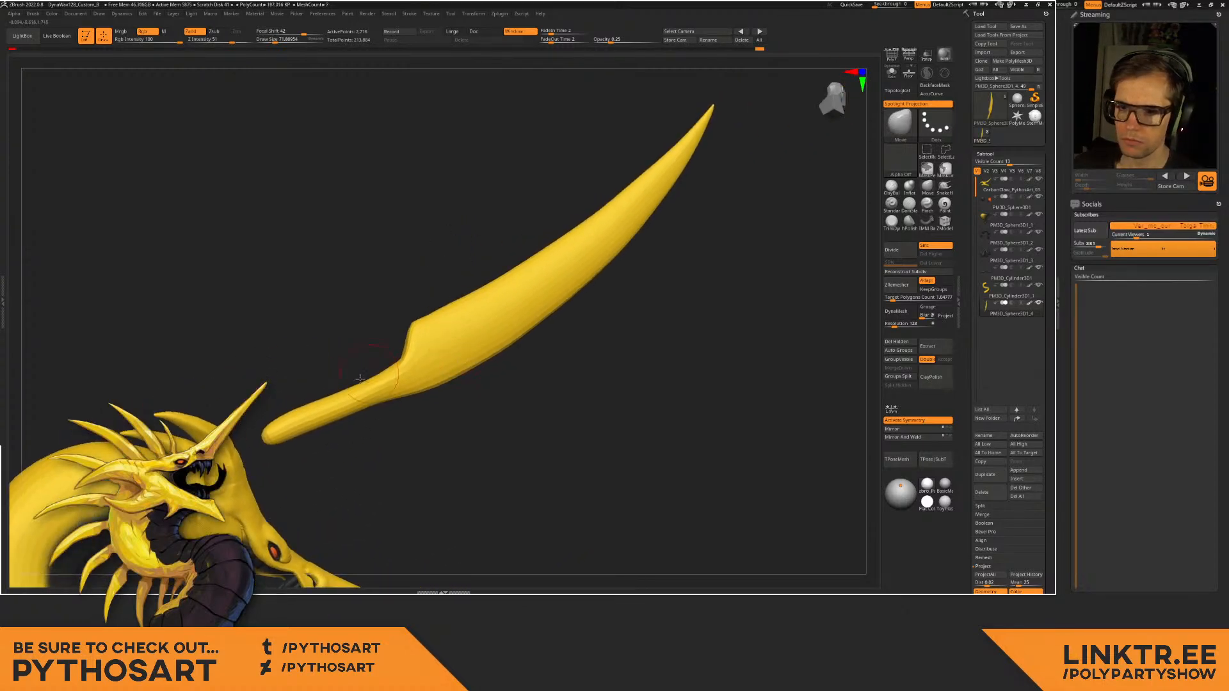
right_click_drag(576, 263, 540, 293, "alt")
left_click(911, 207)
key("s")
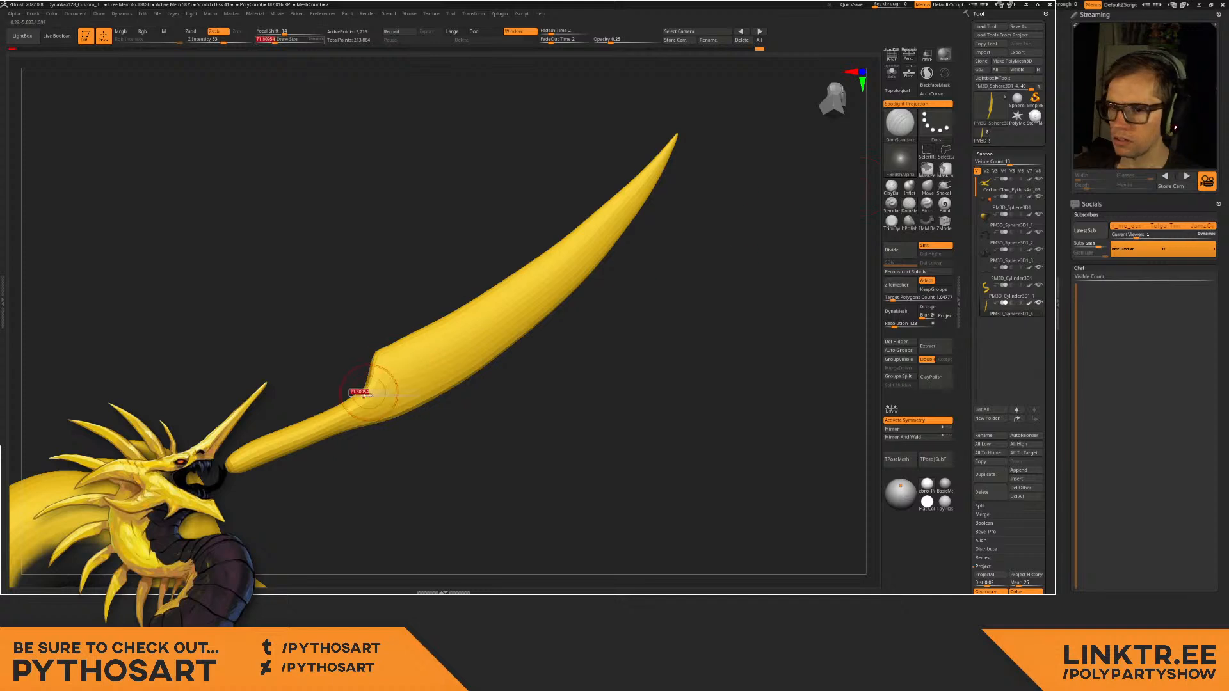
left_click_drag(366, 395, 354, 408)
key("s")
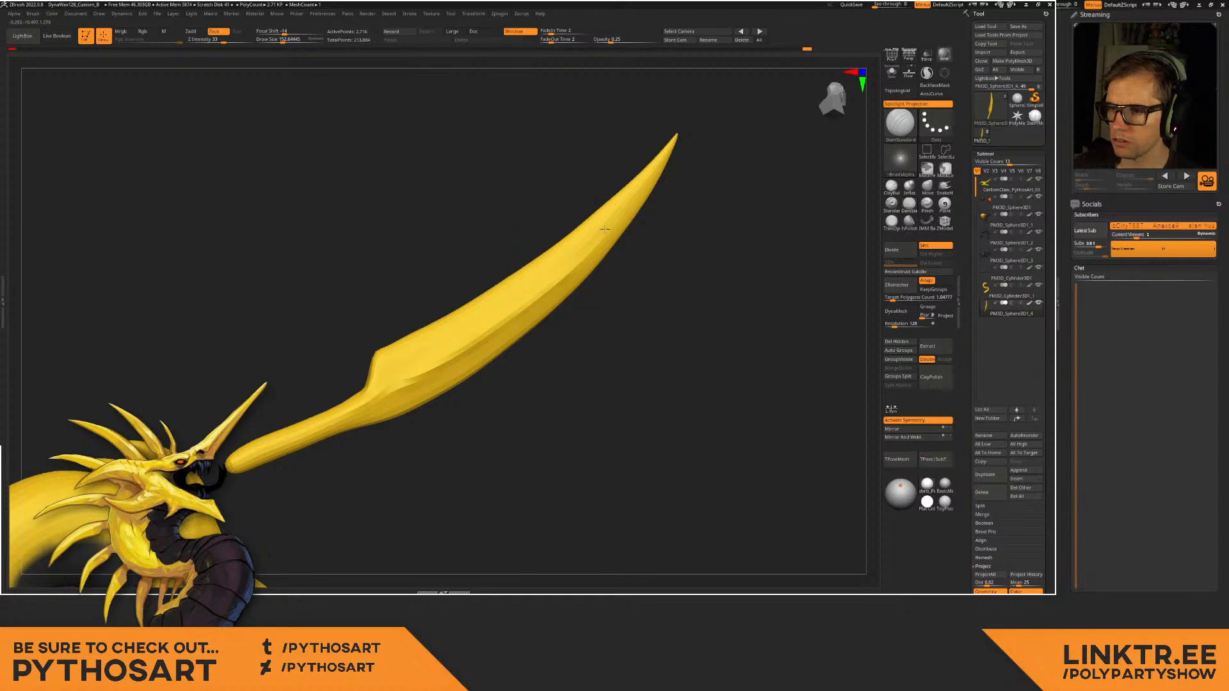
Activate Dynamic Subdiv on the spine and refine the crease beside the shoulder with the DamStandard brush.
key("d")
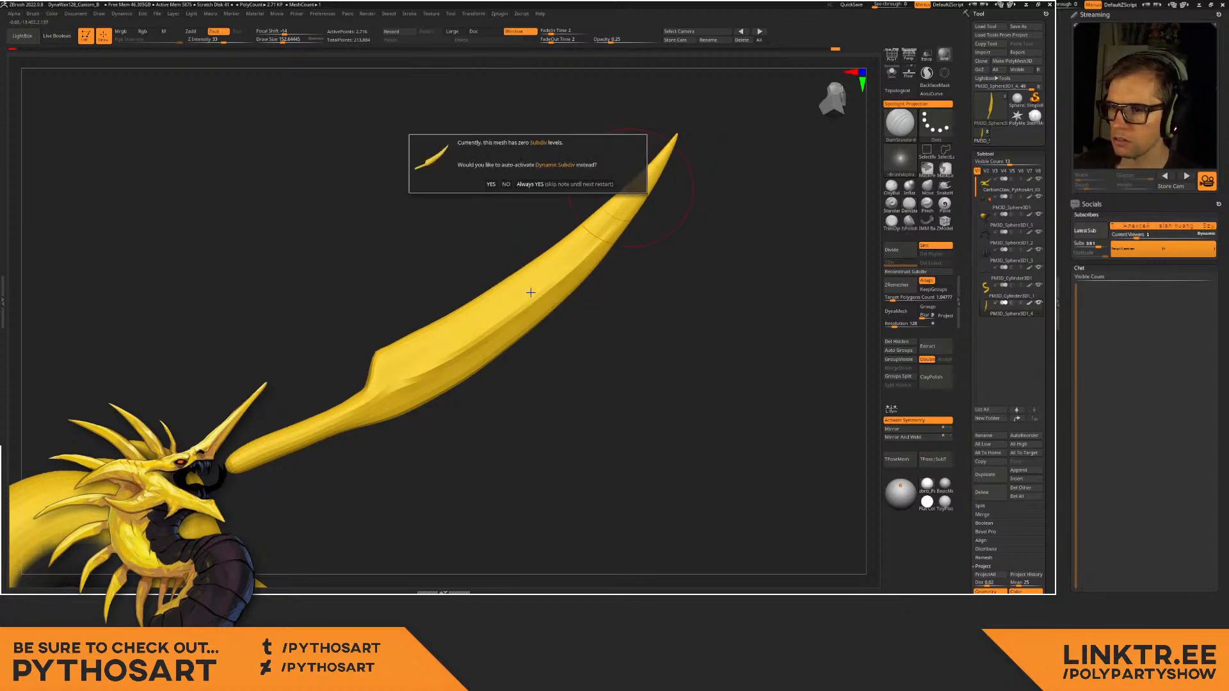
left_click(486, 184)
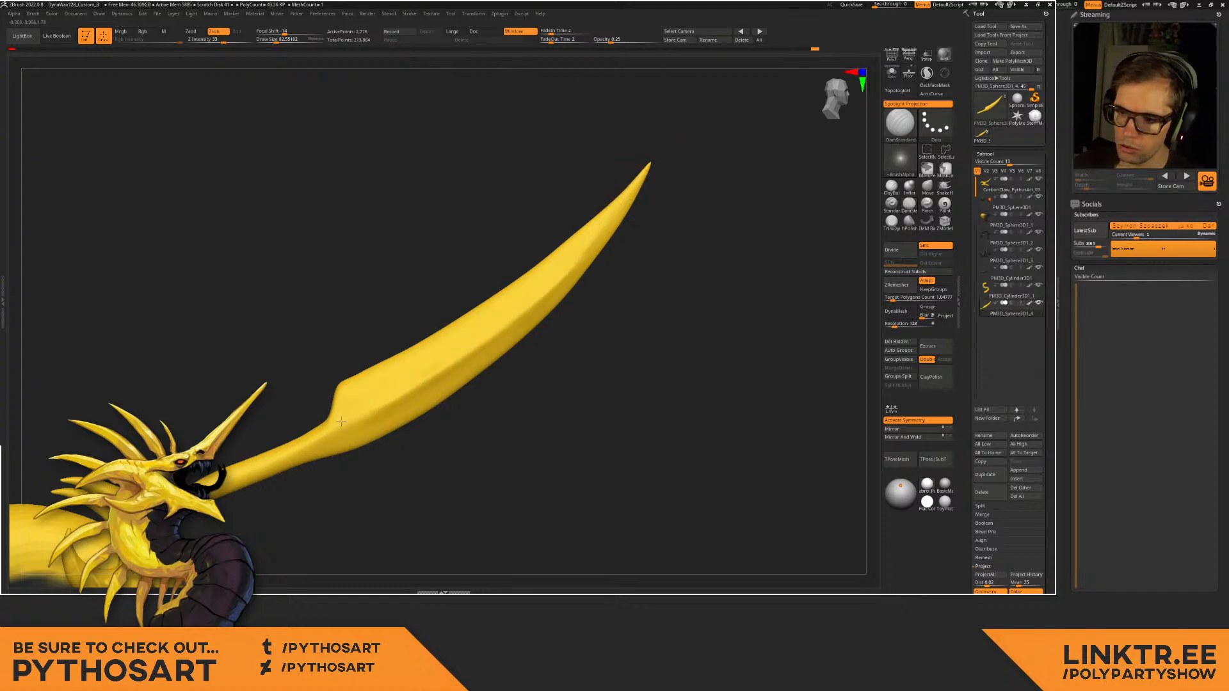
left_click_drag(308, 404, 442, 363)
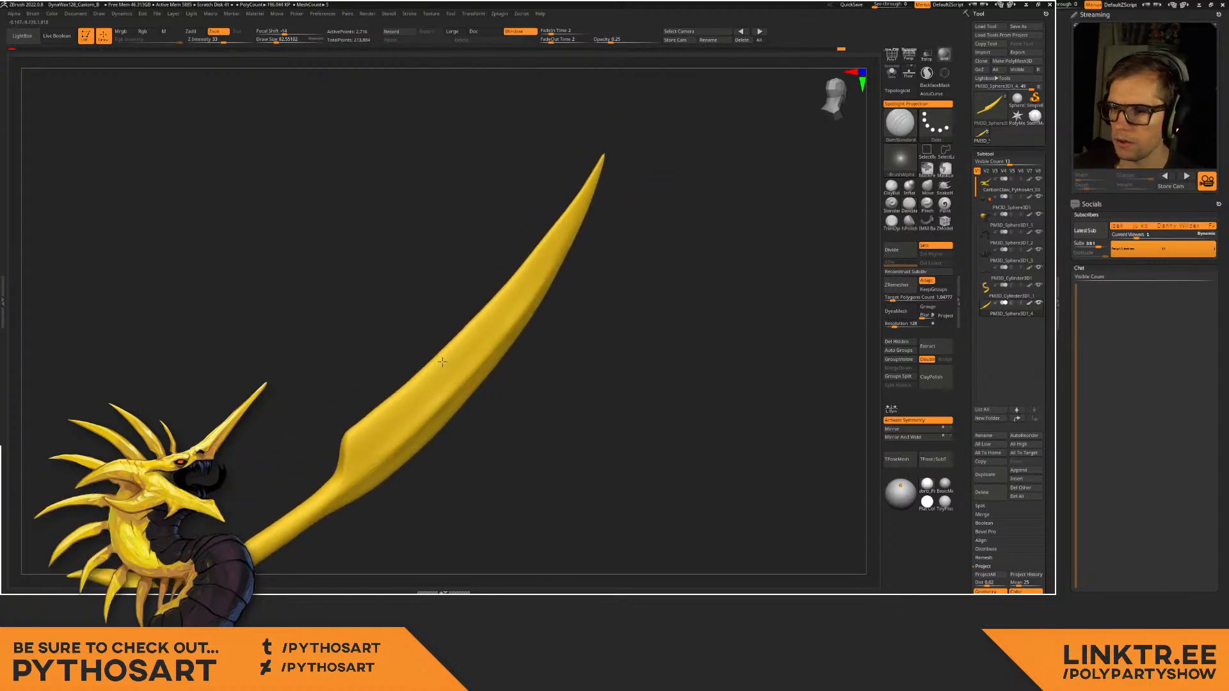
Polish the side of the blade near the shoulder with the hPolish brush.
left_click(908, 221)
key("bracketright")
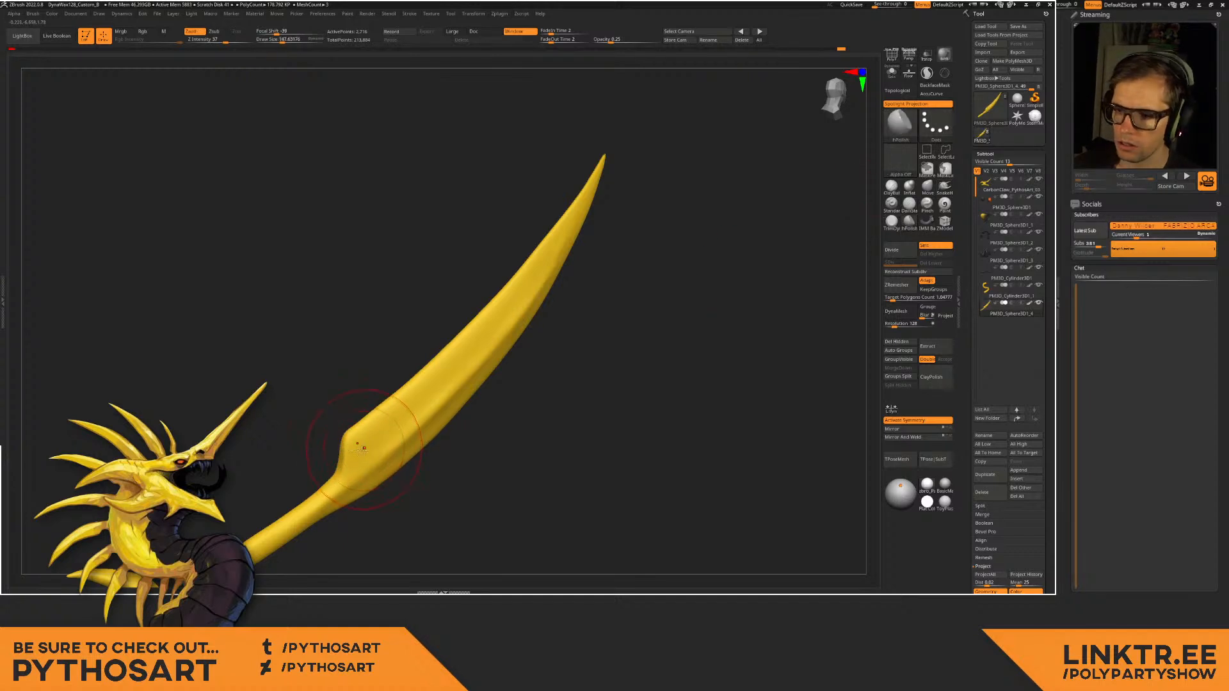
key("s")
left_click_drag(454, 368, 382, 418)
Flatten the lower blade's side above the shoulder with a small TrimDynamic brush.
key("b")
key("t")
key("d")
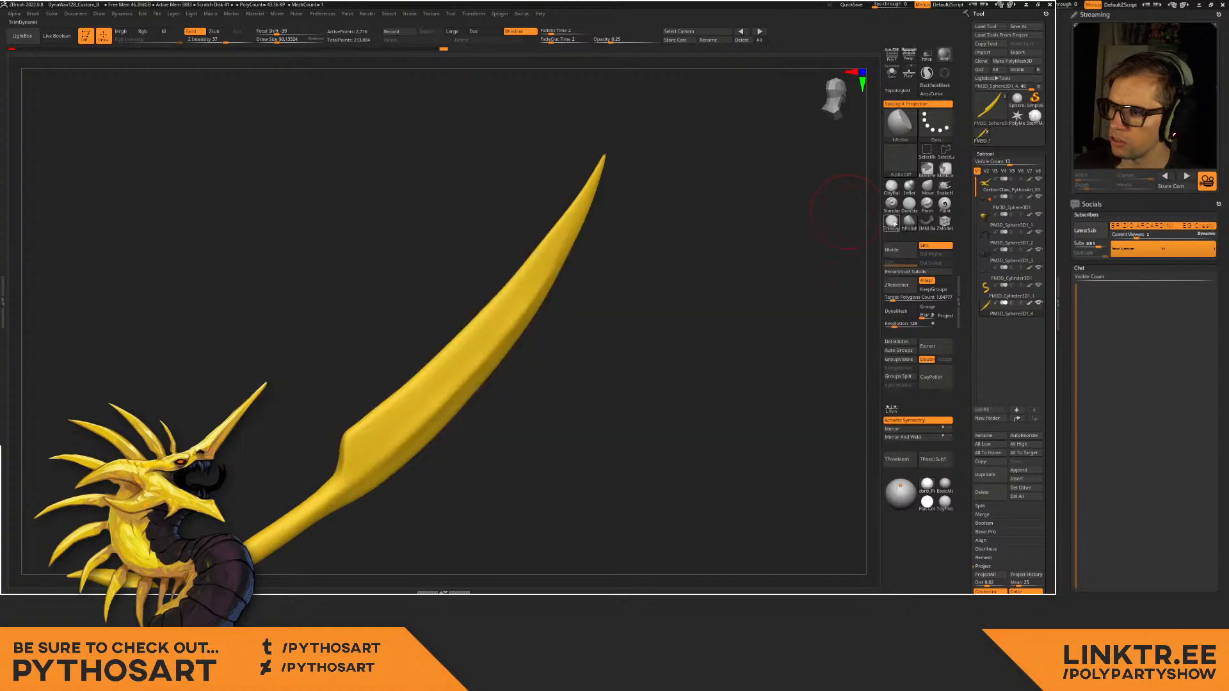
key("space")
mouse_move(434, 405)
left_mouse_down()
mouse_move(452, 405)
mouse_move(434, 398)
left_mouse_up()
key("s")
left_click_drag(383, 429, 418, 404)
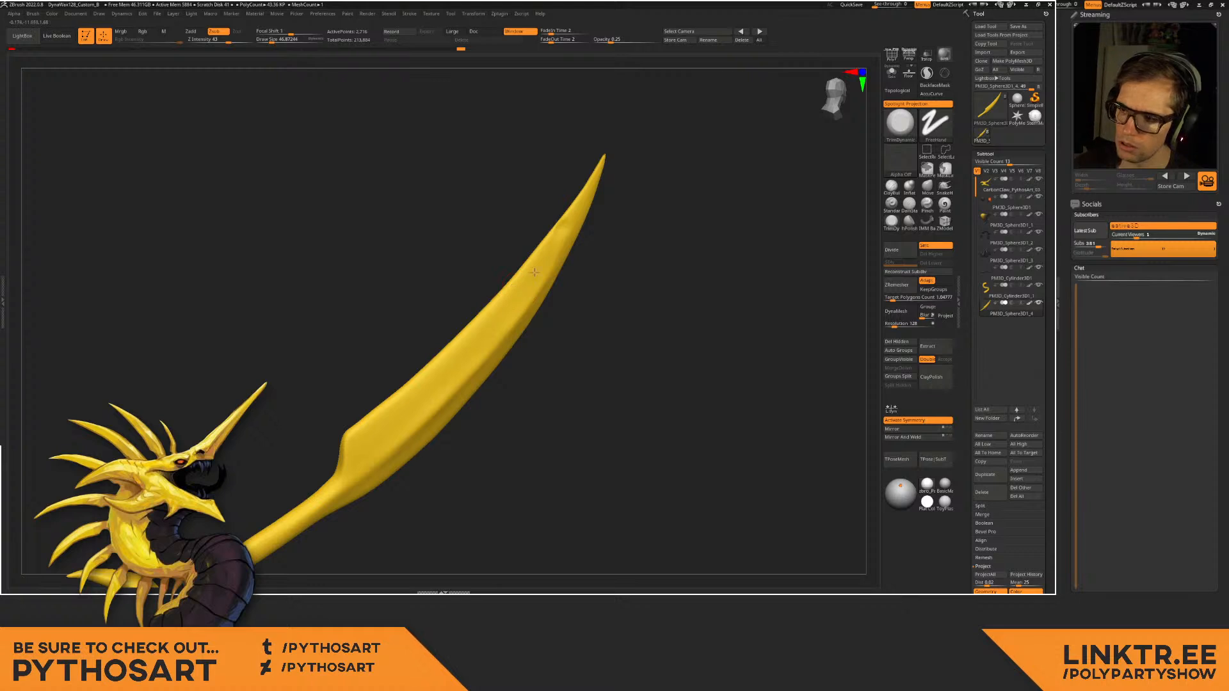
Enlarge the TrimDynamic brush and even out the blade's flat side from the shoulder up to the tip.
key("s")
left_click_drag(573, 219, 586, 219)
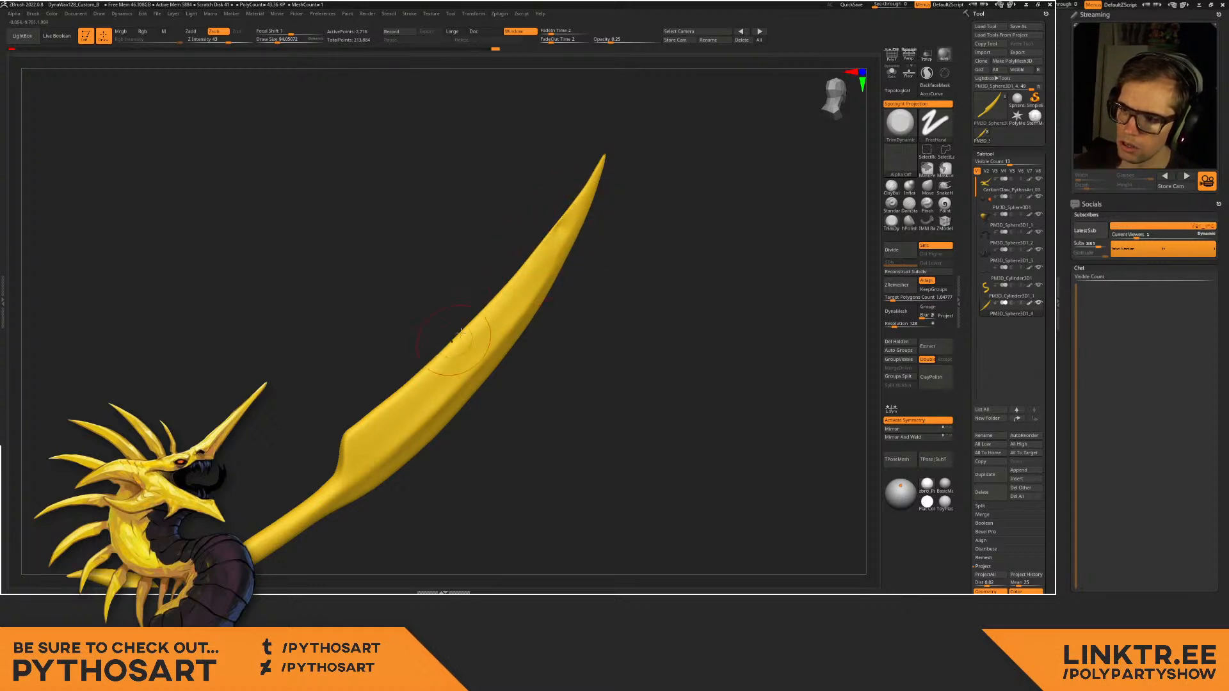
left_click_drag(388, 405, 363, 441)
key("s")
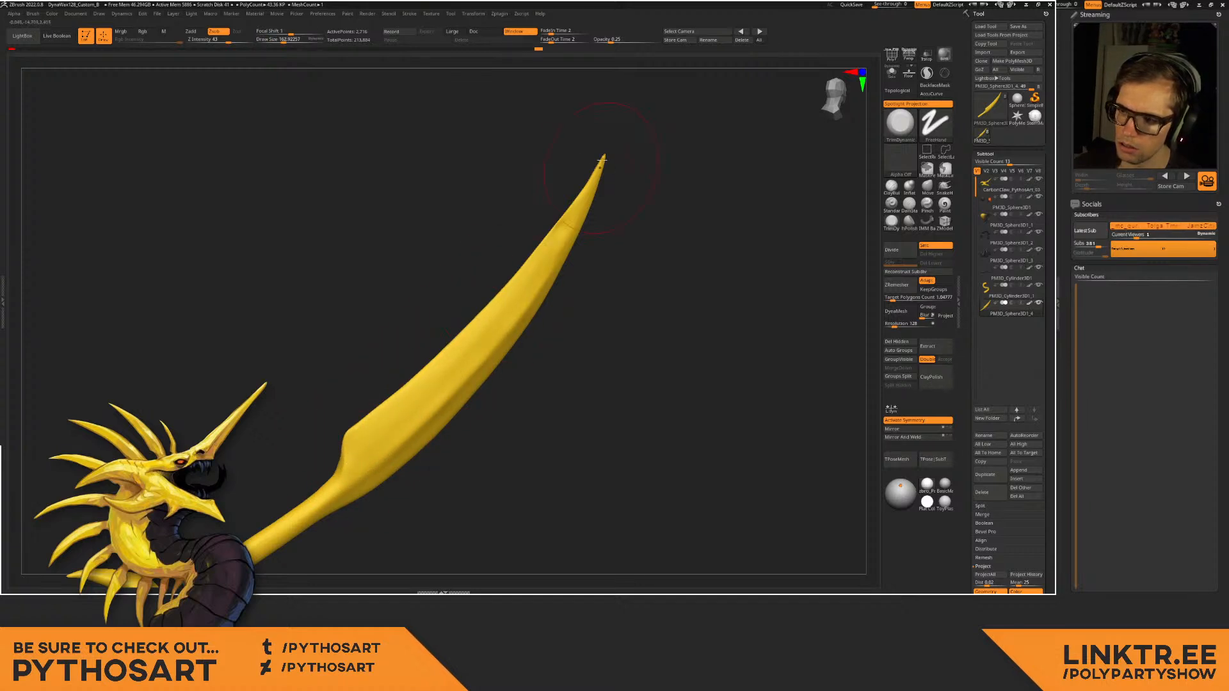
left_click_drag(602, 160, 605, 155)
Flatten the blade's upper side toward the tip with the TrimDynamic brush and smooth its narrow edge.
mouse_move(486, 384)
right_mouse_down()
mouse_move(430, 406)
mouse_move(416, 397)
mouse_move(434, 422)
right_mouse_up()
key("s")
left_click_drag(386, 480, 628, 176)
key("s")
right_click_drag(561, 243, 440, 395, "alt")
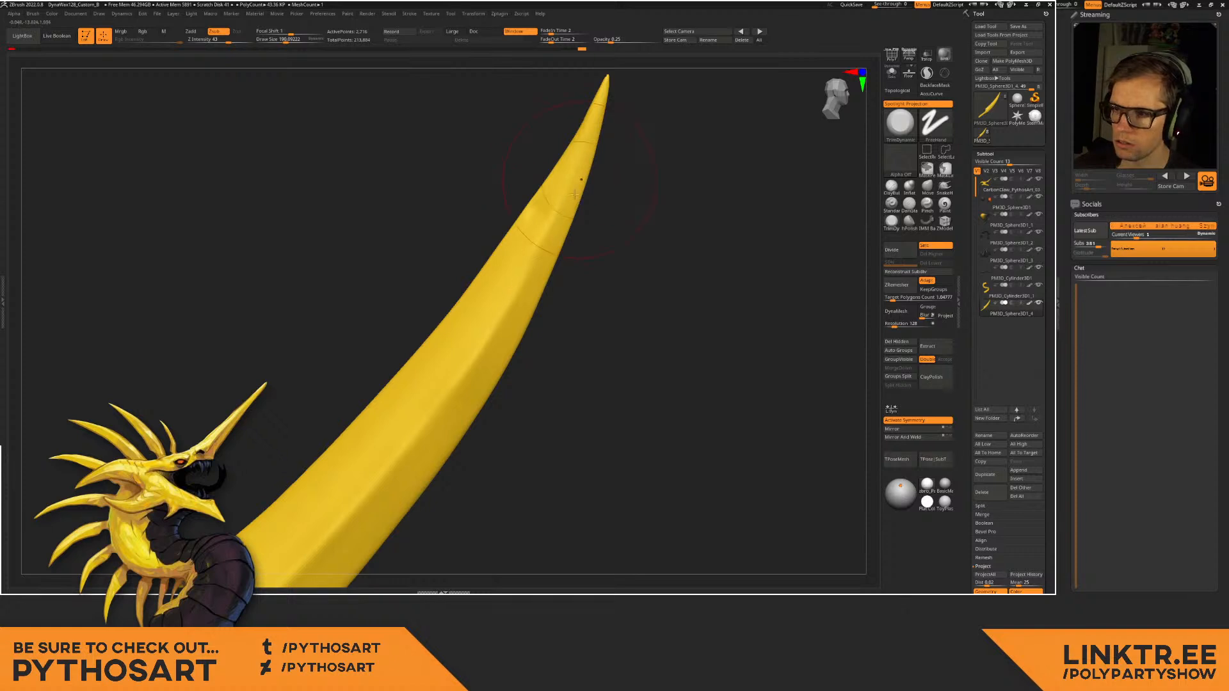
right_click_drag(526, 199, 533, 218)
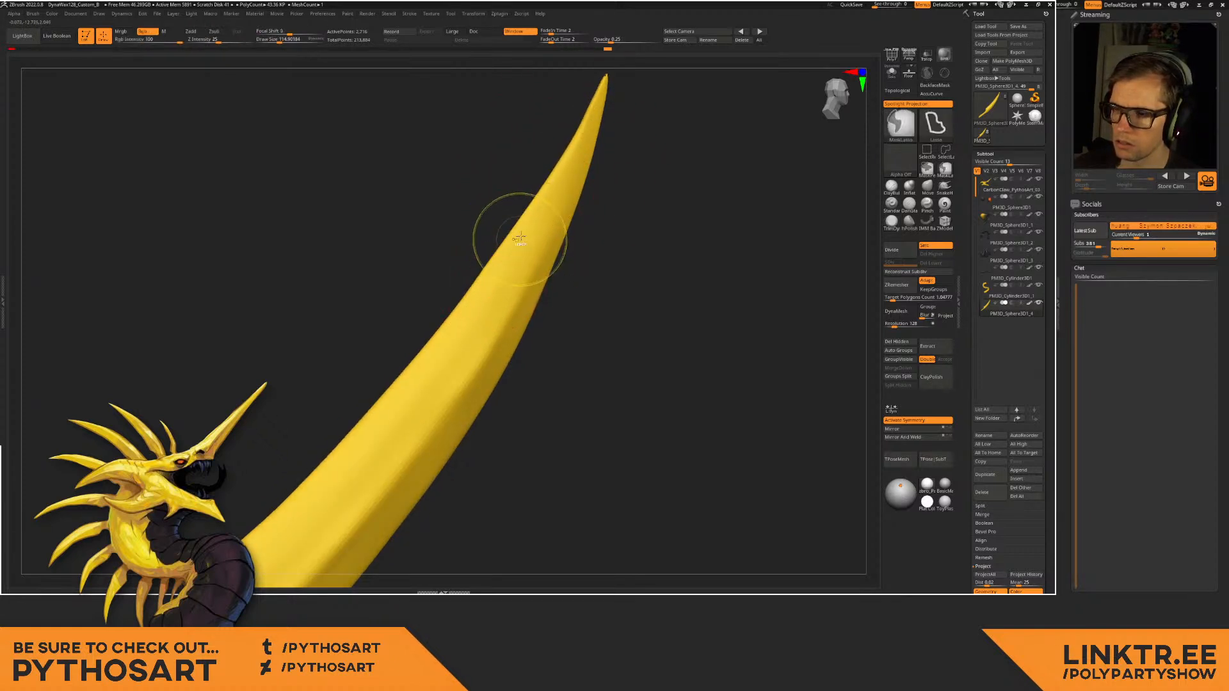
right_click_drag(513, 253, 530, 238)
key("shift")
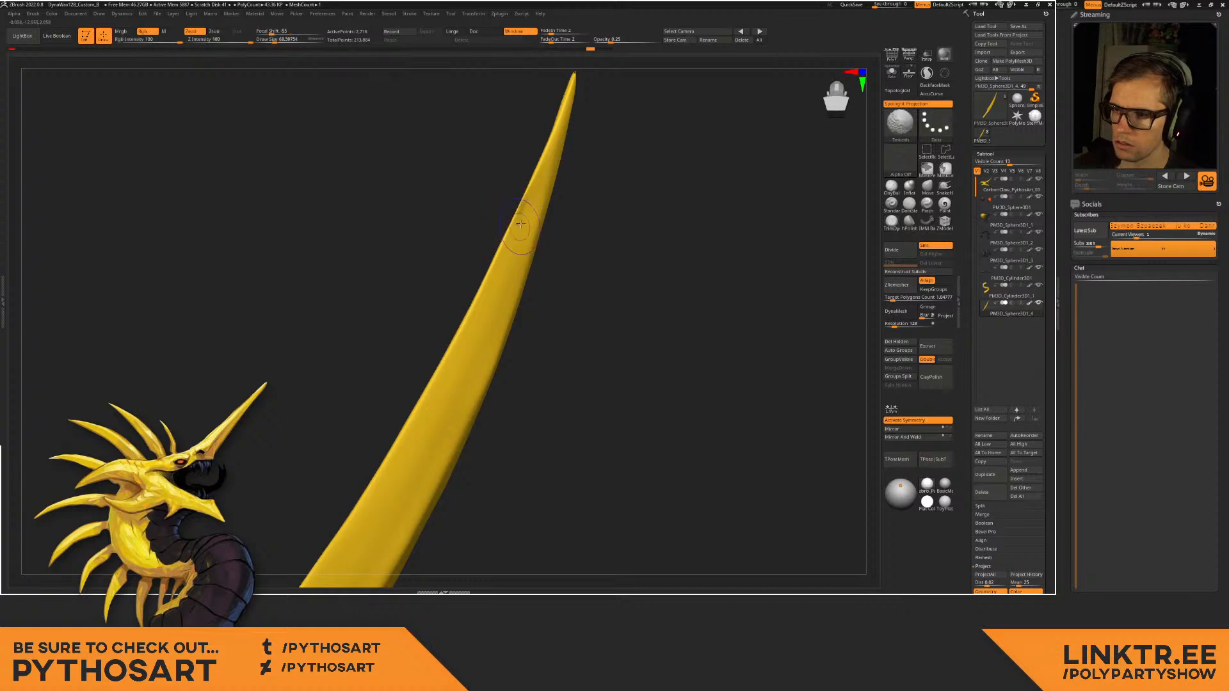
Tighten the crease beside the shoulder with the Pinch brush and divide the spine's mesh to subdivision level 2.
mouse_move(540, 181)
right_mouse_down()
mouse_move(411, 406)
mouse_move(436, 341)
right_mouse_up()
key("s")
mouse_move(396, 397)
left_mouse_down()
mouse_move(417, 410)
mouse_move(390, 412)
left_mouse_up()
left_click(926, 206)
key("s")
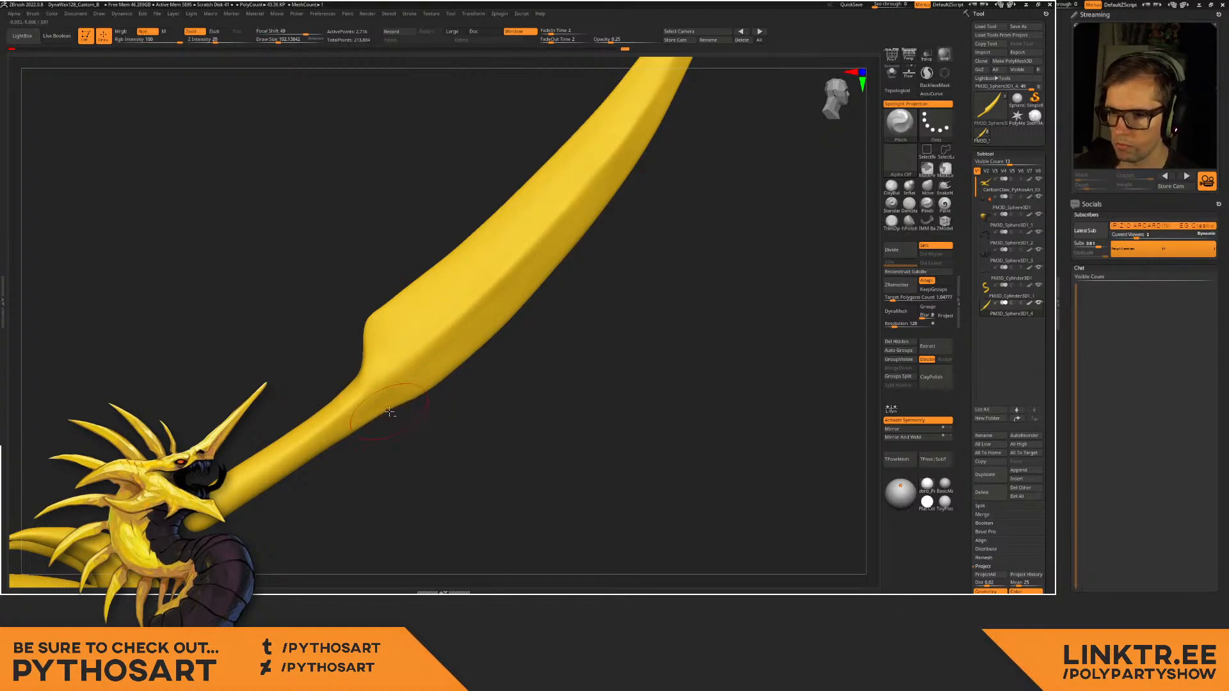
mouse_move(343, 446)
left_mouse_down("alt")
mouse_move(335, 453)
mouse_move(383, 408)
left_mouse_up("alt")
mouse_move(486, 361)
left_mouse_down()
mouse_move(458, 348)
mouse_move(442, 360)
mouse_move(453, 330)
mouse_move(424, 382)
mouse_move(413, 376)
left_mouse_up()
key("ctrl+d")
key("s")
key("s")
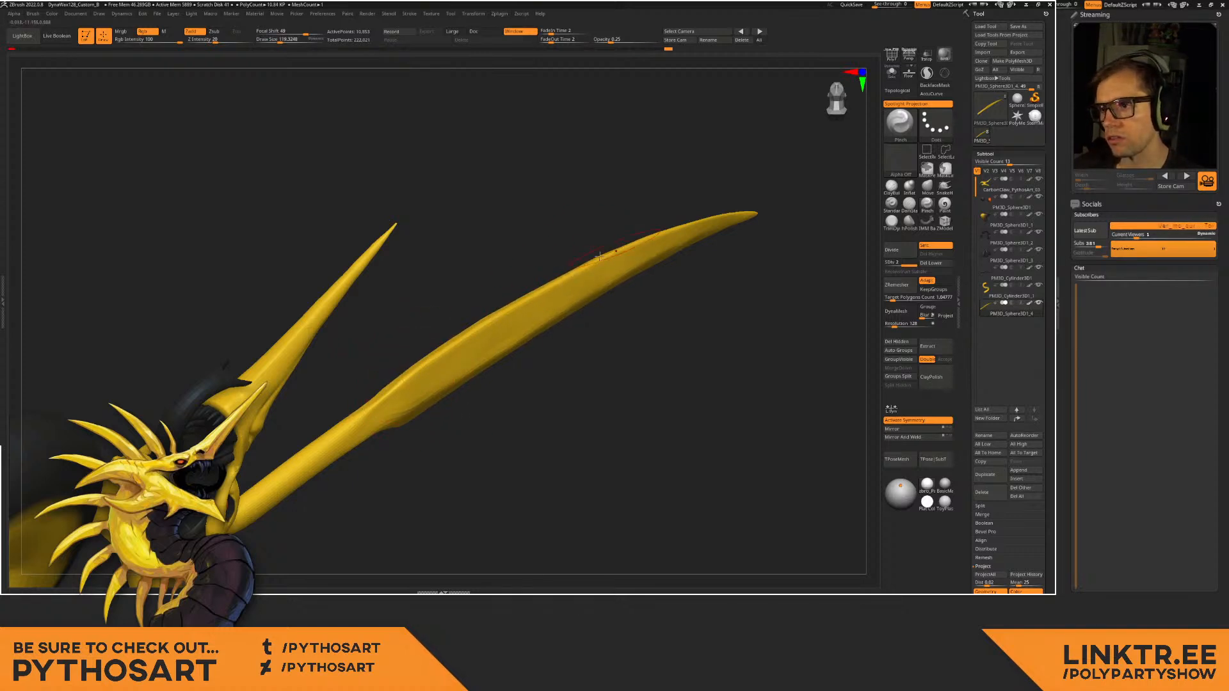
Pinch the blade's long edges toward the tip with a smaller brush to sharpen them.
right_click_drag(707, 208, 555, 280)
key("s")
left_click_drag(549, 289, 544, 289)
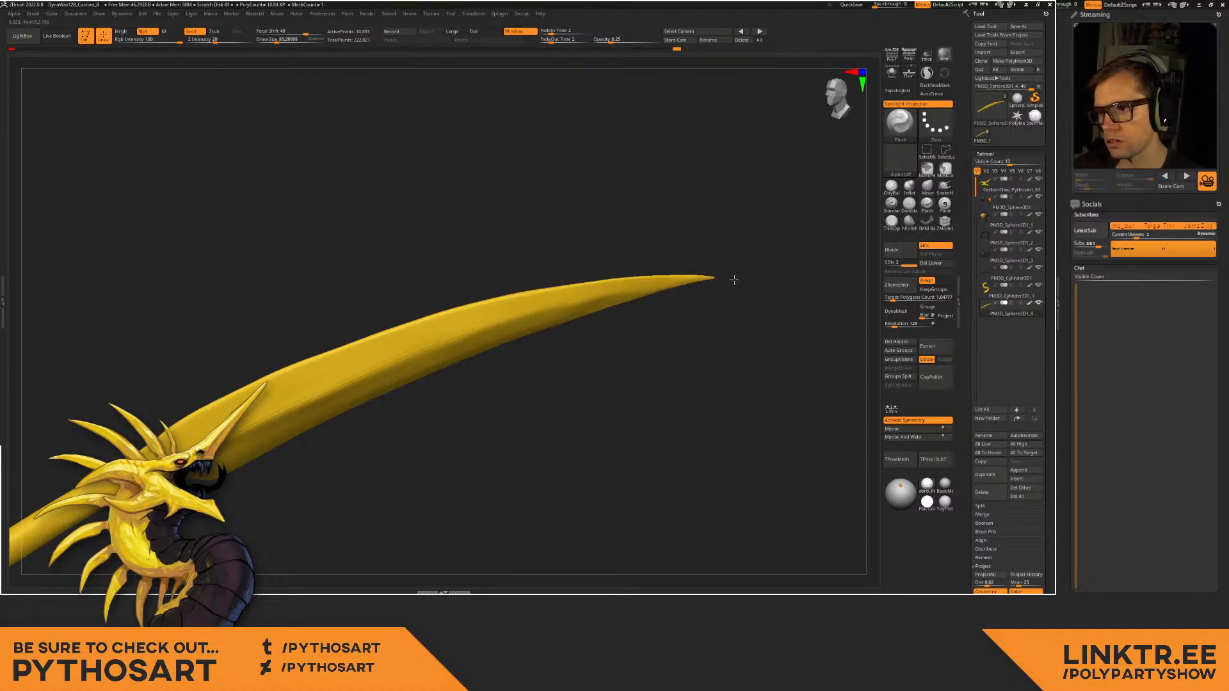
mouse_move(705, 277)
right_mouse_down()
mouse_move(398, 357)
mouse_move(353, 389)
right_mouse_up()
left_click_drag(350, 395, 351, 425)
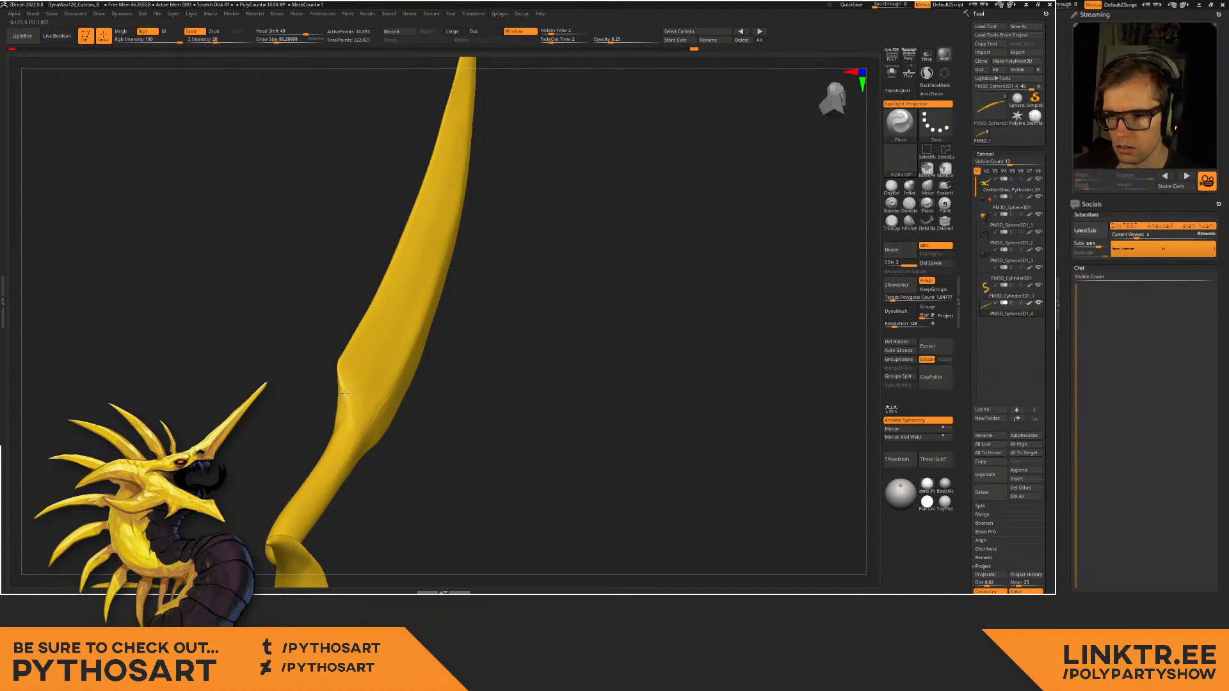
Sharpen the shoulder corner and the crease along the blade's side with a larger Pinch brush.
right_click_drag(363, 312, 335, 398)
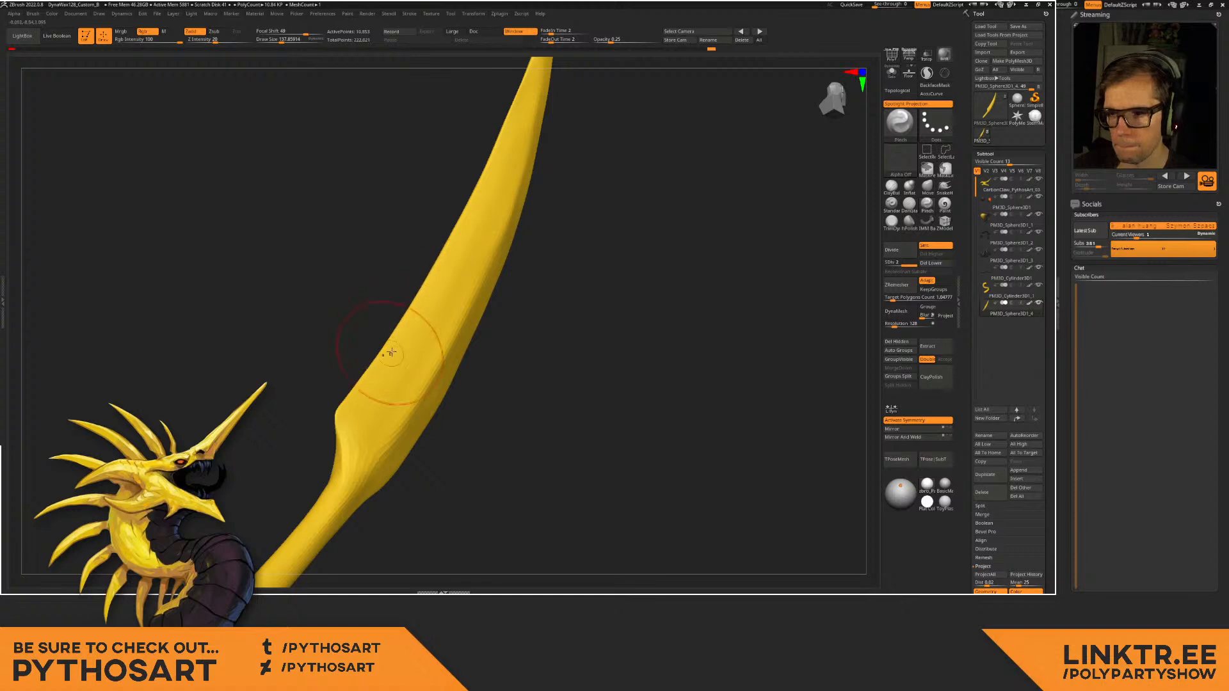
mouse_move(431, 280)
right_mouse_down()
mouse_move(398, 340)
mouse_move(340, 386)
mouse_move(392, 384)
right_mouse_up()
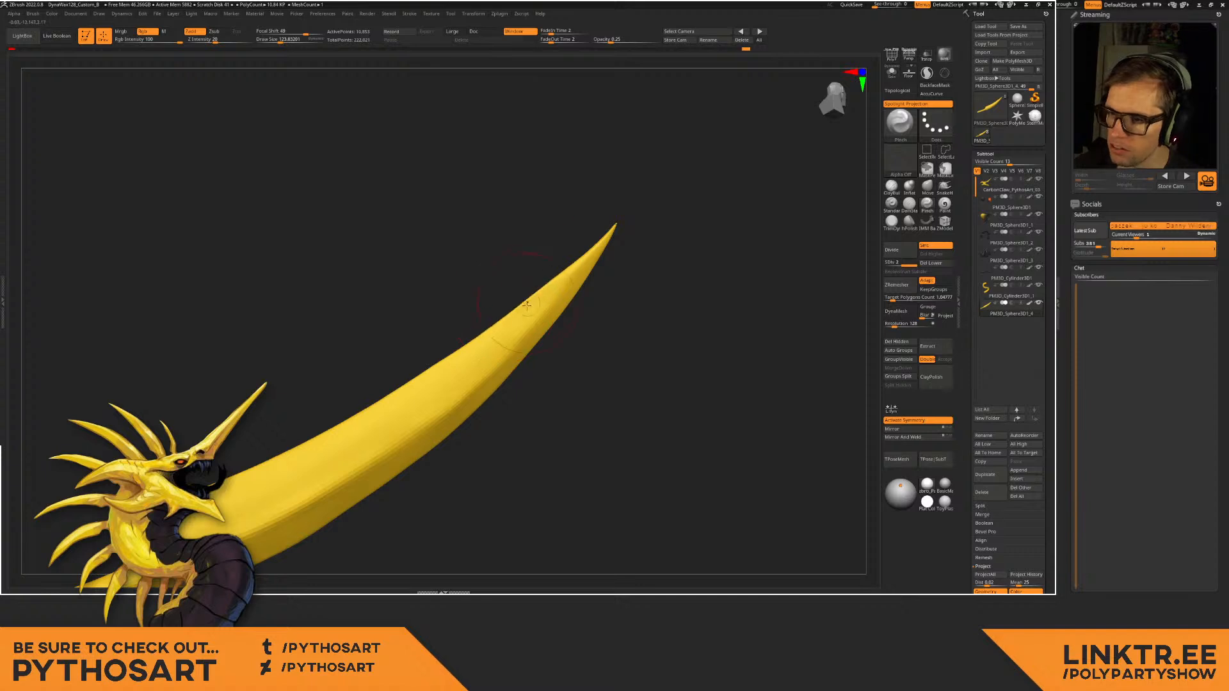
right_click_drag(443, 360, 517, 260, "alt")
mouse_move(279, 453)
left_mouse_down()
mouse_move(237, 465)
mouse_move(301, 445)
left_mouse_up()
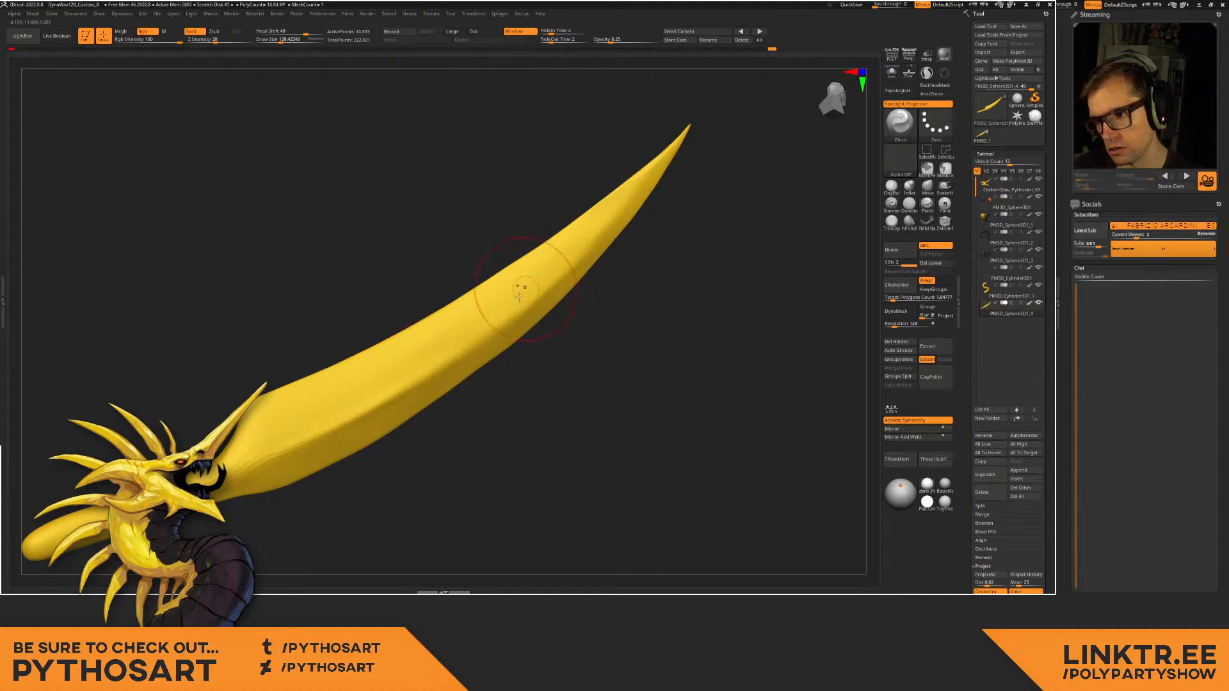
mouse_move(464, 341)
left_mouse_down("shift")
mouse_move(458, 364)
mouse_move(425, 375)
left_mouse_up("shift")
key("s")
Lasso-mask the blade's back and cutting edges, leaving a central strip free, and soften the mask.
mouse_move(426, 376)
right_mouse_down()
mouse_move(433, 401)
mouse_move(378, 332)
right_mouse_up()
key("ctrl")
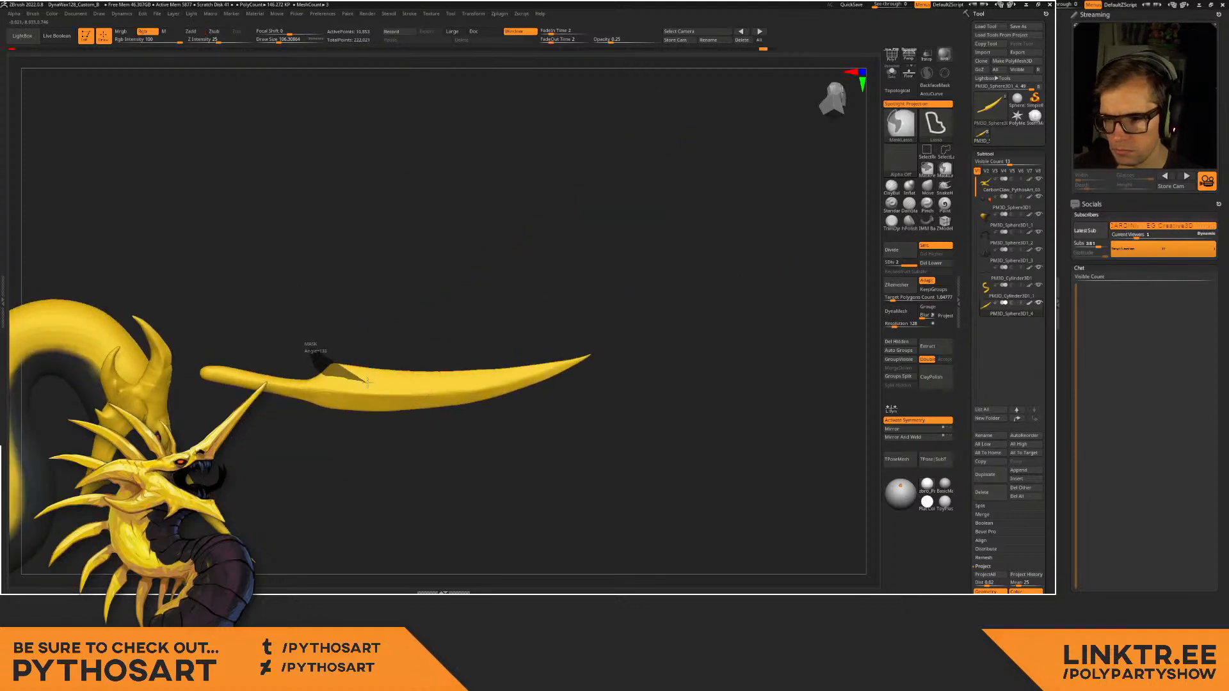
left_click_drag(367, 382, 590, 355, "ctrl")
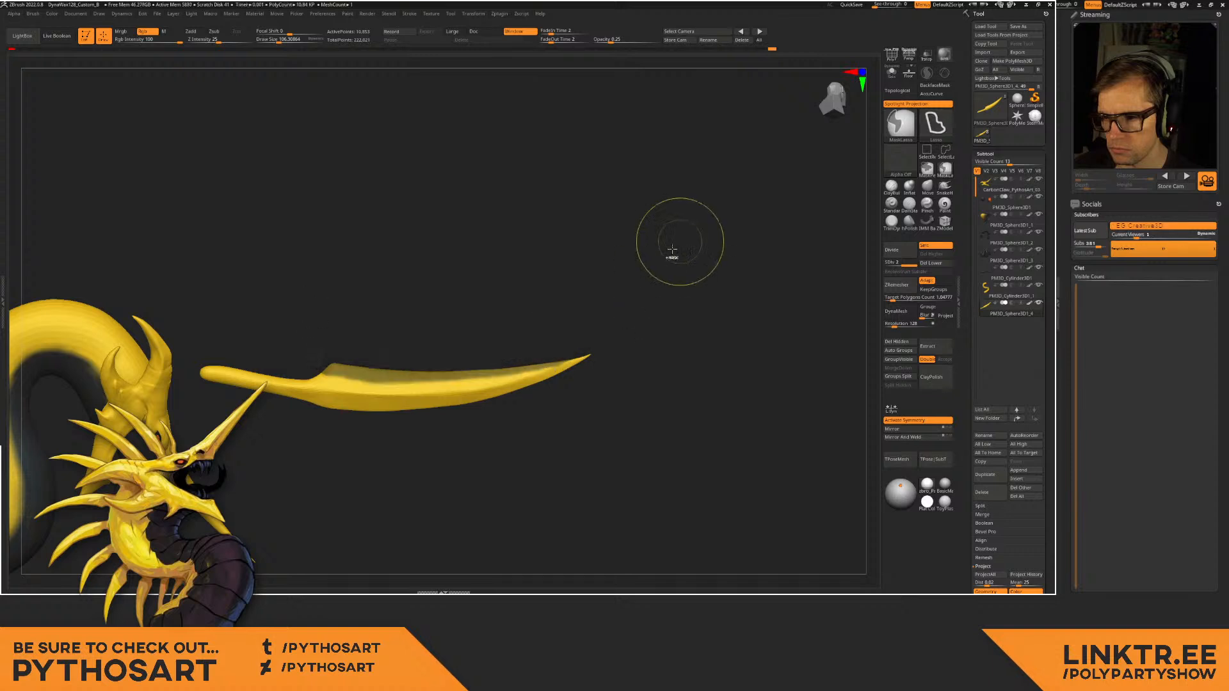
right_click_drag(672, 249, 274, 412)
mouse_move(274, 412)
left_mouse_down("ctrl")
mouse_move(317, 365)
mouse_move(481, 360)
mouse_move(684, 317)
left_mouse_up("ctrl")
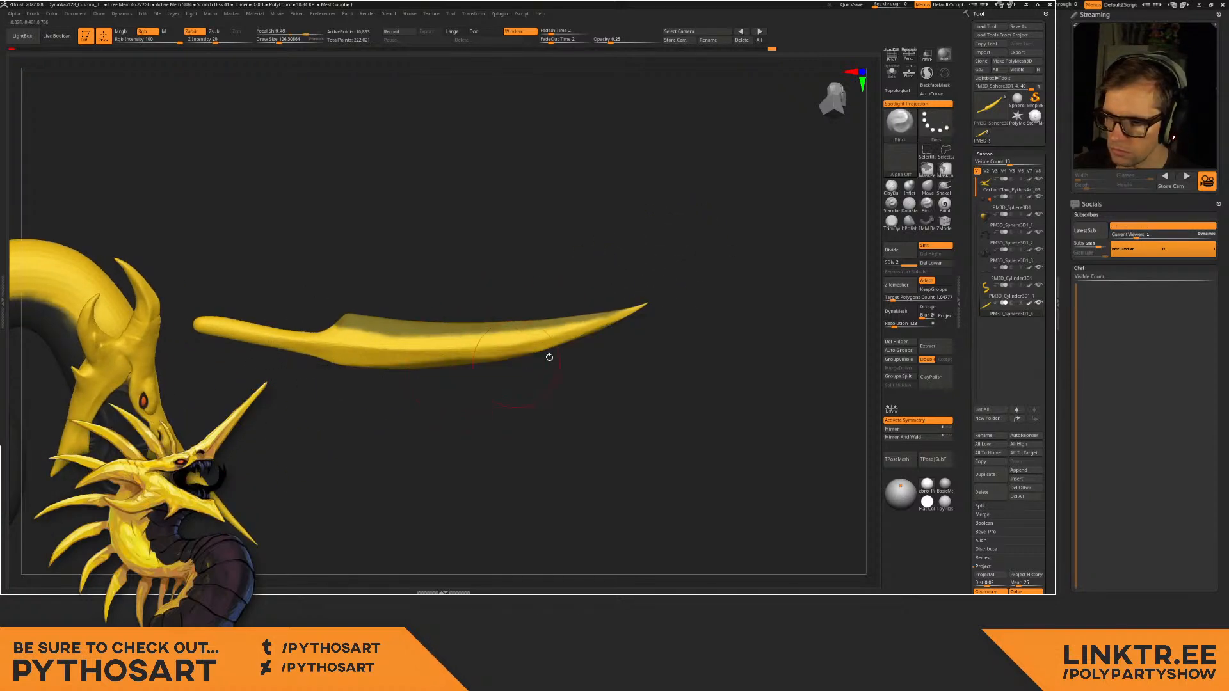
key("ctrl")
mouse_move(545, 350)
left_mouse_down("ctrl")
mouse_move(330, 354)
mouse_move(320, 442)
mouse_move(698, 322)
left_mouse_up("ctrl")
mouse_move(634, 293)
left_mouse_down("alt")
mouse_move(631, 325)
mouse_move(534, 416)
mouse_move(400, 407)
mouse_move(616, 317)
mouse_move(829, 297)
left_mouse_up("alt")
mouse_move(585, 295)
left_mouse_down("alt")
mouse_move(749, 264)
mouse_move(623, 313)
mouse_move(755, 263)
left_mouse_up("alt")
right_click_drag(419, 354, 521, 327, "alt")
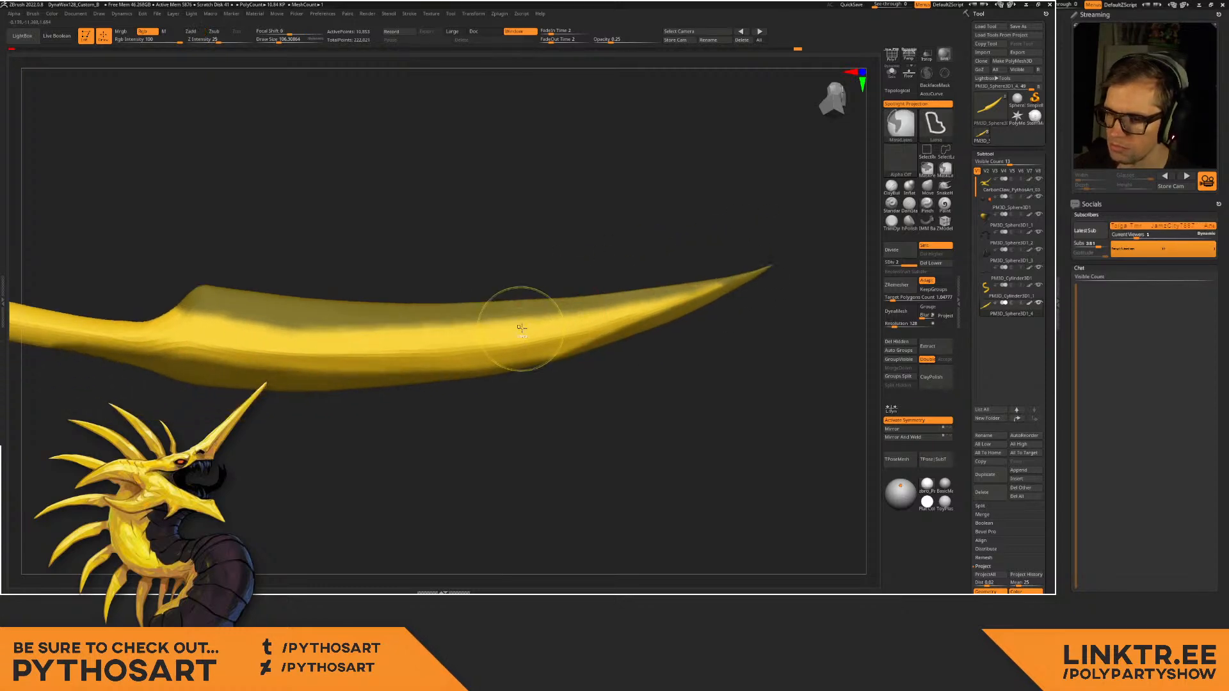
left_click(527, 325, "ctrl")
Pinch the unmasked strip into a central ridge along the upper blade up to the tip.
mouse_move(423, 345)
right_mouse_down("alt")
mouse_move(451, 342)
mouse_move(406, 398)
mouse_move(576, 282)
mouse_move(432, 429)
right_mouse_up("alt")
mouse_move(483, 315)
right_mouse_down("alt")
mouse_move(359, 531)
mouse_move(398, 472)
right_mouse_up("alt")
key("s")
left_click_drag(396, 506, 388, 512)
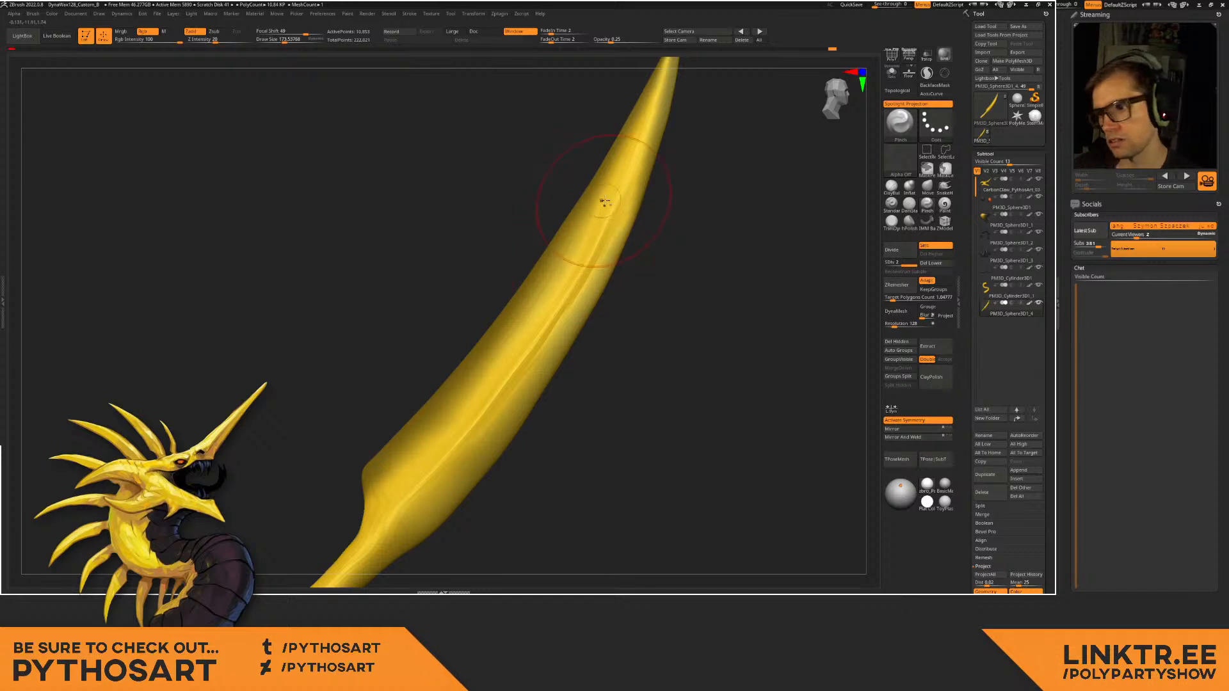
right_click_drag(604, 201, 489, 340, "alt")
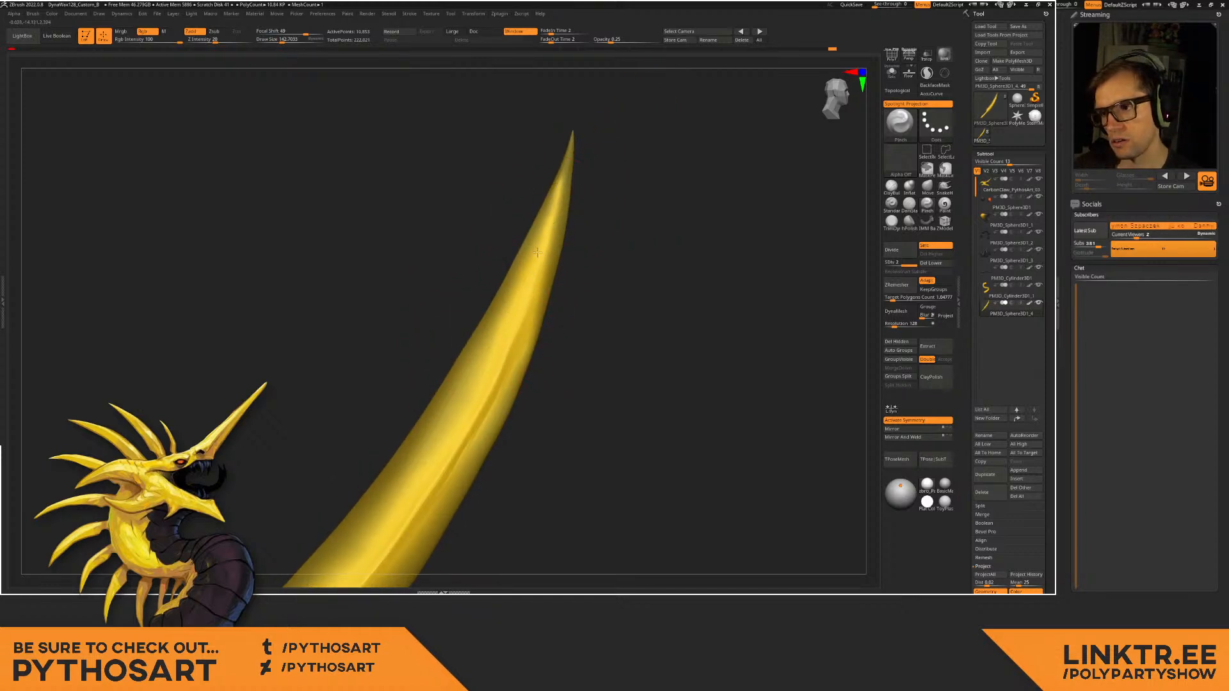
left_click_drag(440, 488, 406, 544)
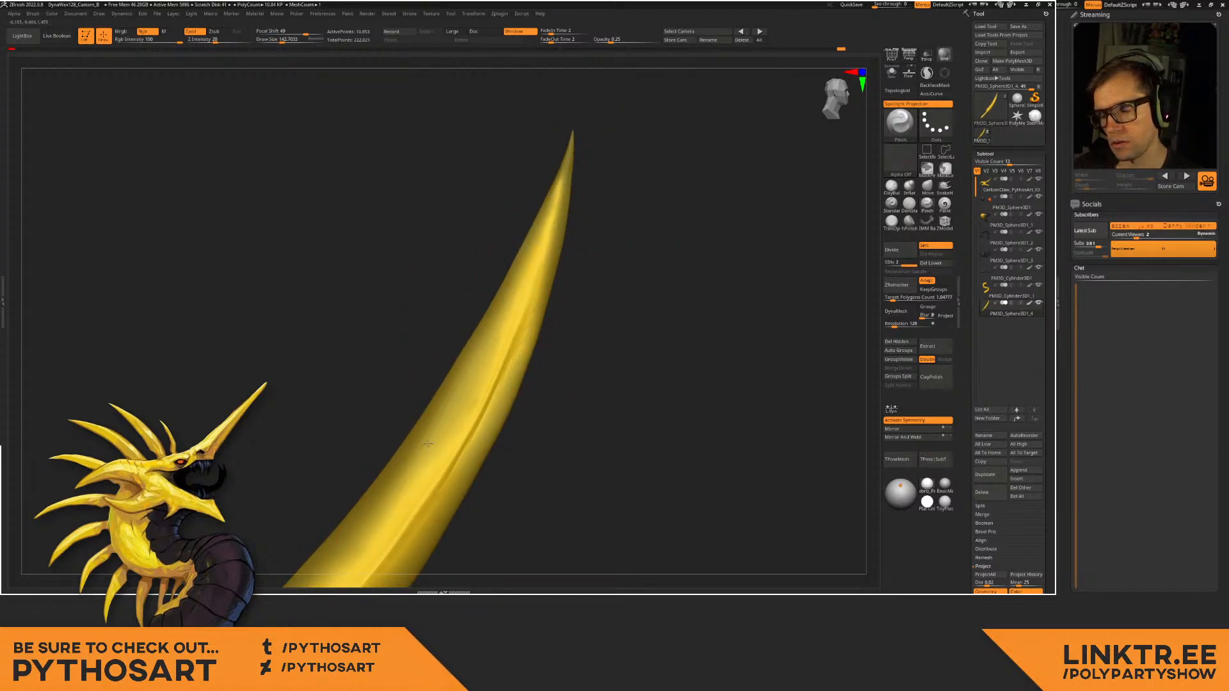
Strengthen the central ridge from the middle of the blade down to the shoulder with the Pinch brush.
right_click_drag(422, 512, 452, 439, "alt")
right_click_drag(451, 439, 459, 326, "ctrl")
left_click_drag(347, 511, 336, 539, "shift")
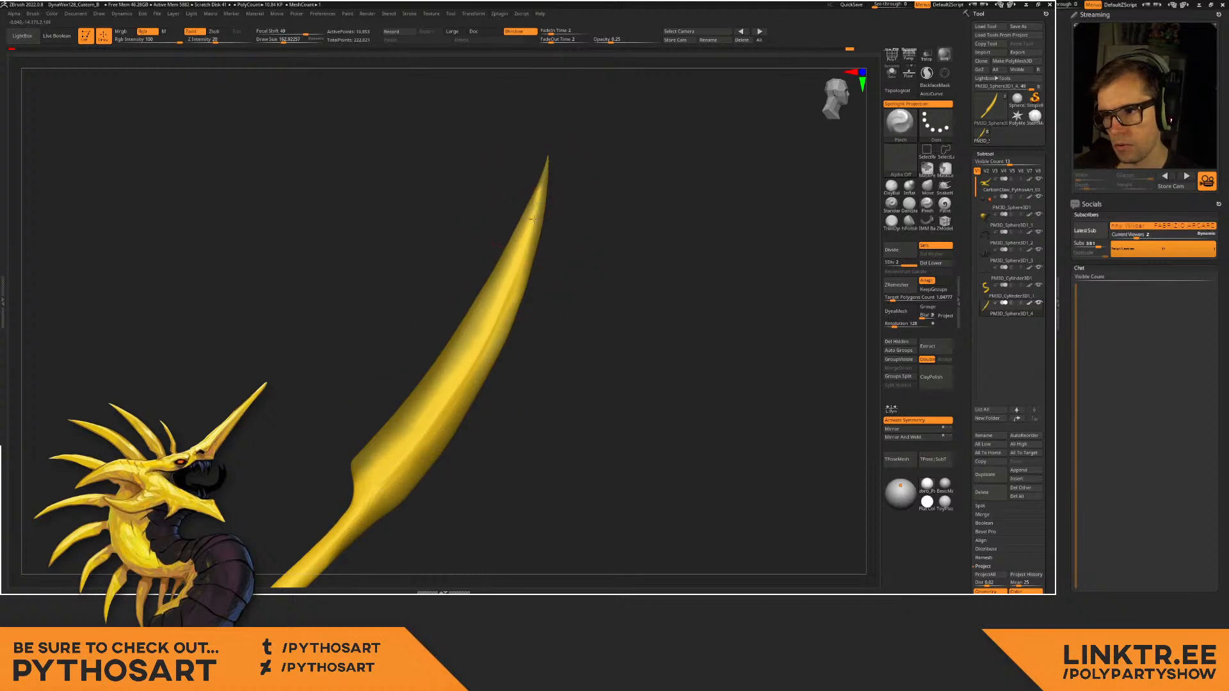
left_click_drag(507, 292, 463, 378)
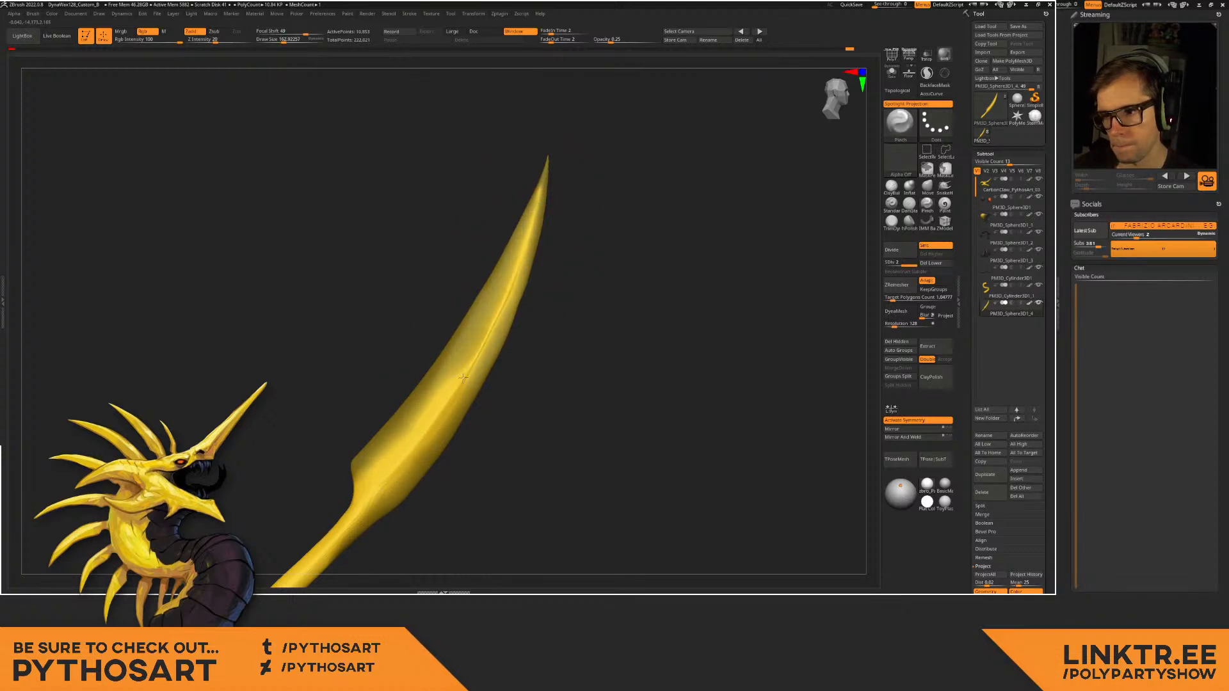
left_click_drag(404, 467, 350, 517)
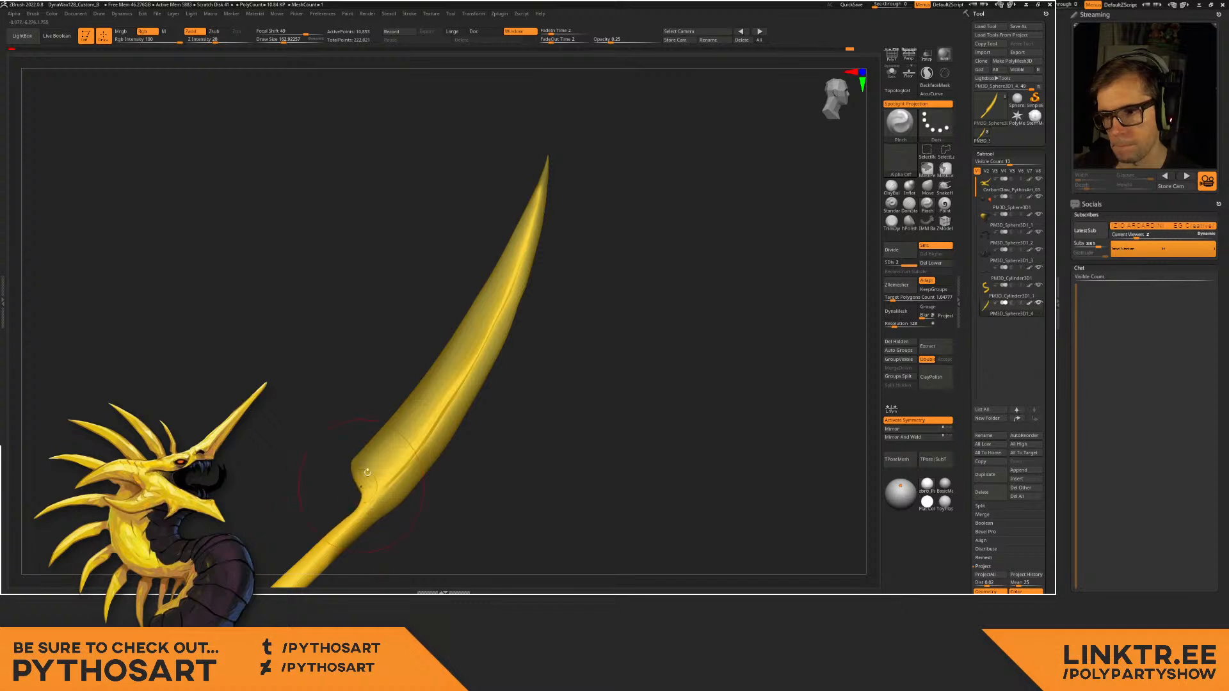
Pinch the ridge below the shoulder and smooth its transition into the spine's stem.
right_click_drag(378, 423, 449, 317, "alt")
right_click_drag(416, 365, 463, 415)
key("s")
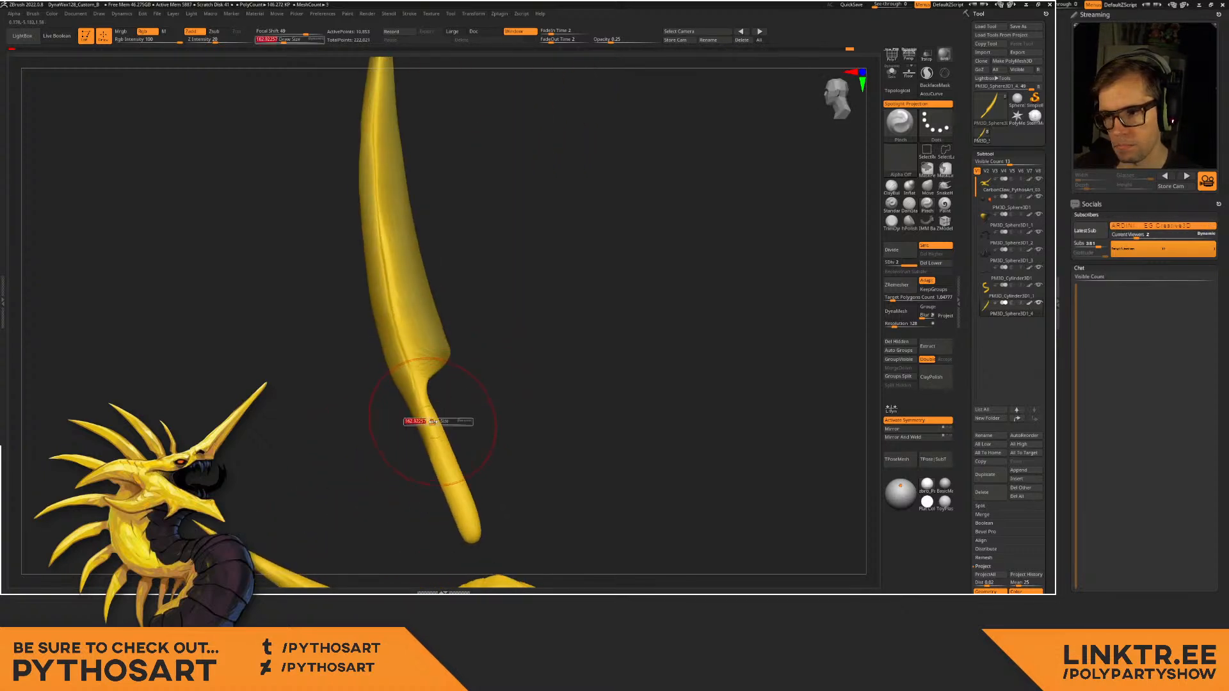
left_click_drag(434, 423, 430, 423)
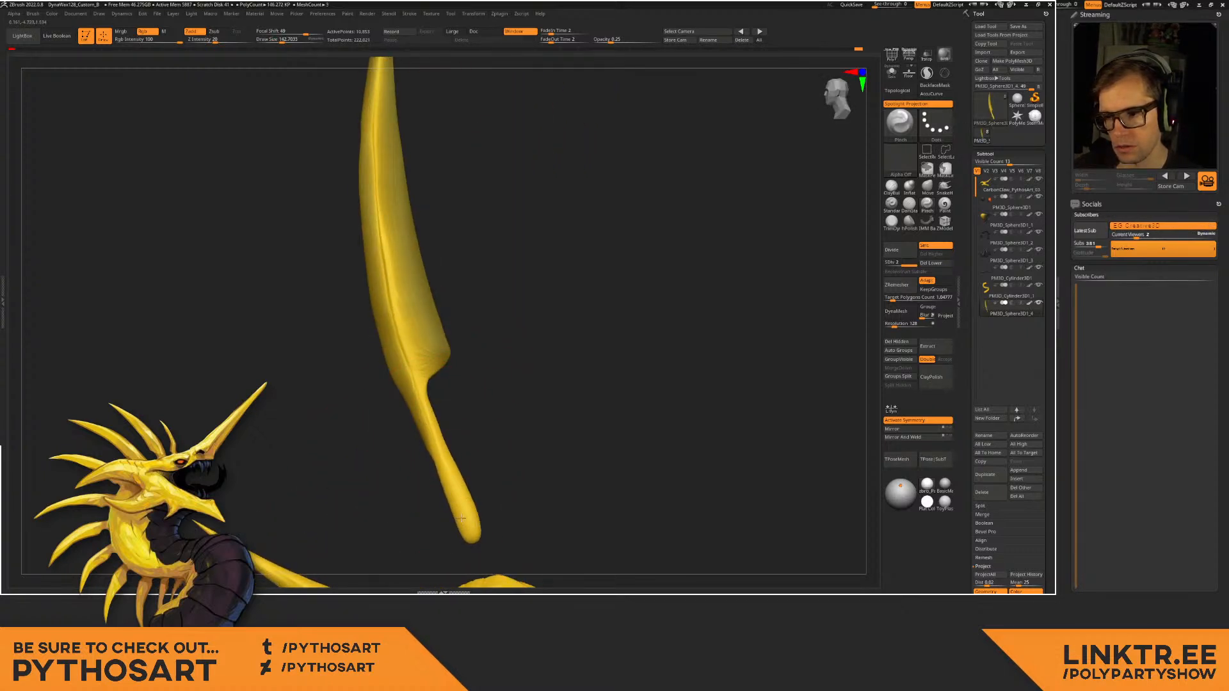
mouse_move(462, 519)
left_mouse_down("shift")
mouse_move(423, 417)
mouse_move(442, 470)
left_mouse_up("shift")
mouse_move(502, 376)
right_mouse_down("ctrl")
mouse_move(442, 333)
mouse_move(459, 354)
mouse_move(425, 420)
mouse_move(440, 415)
right_mouse_up("ctrl")
key("s")
left_click_drag(436, 391, 428, 391)
mouse_move(438, 377)
left_mouse_down("shift")
mouse_move(445, 330)
mouse_move(444, 385)
left_mouse_up("shift")
mouse_move(471, 359)
right_mouse_down()
mouse_move(521, 257)
mouse_move(502, 274)
mouse_move(508, 289)
mouse_move(447, 446)
mouse_move(462, 442)
right_mouse_up()
Check the spine's topology in wireframe and remesh it with ZRemesher.
key("shift+f")
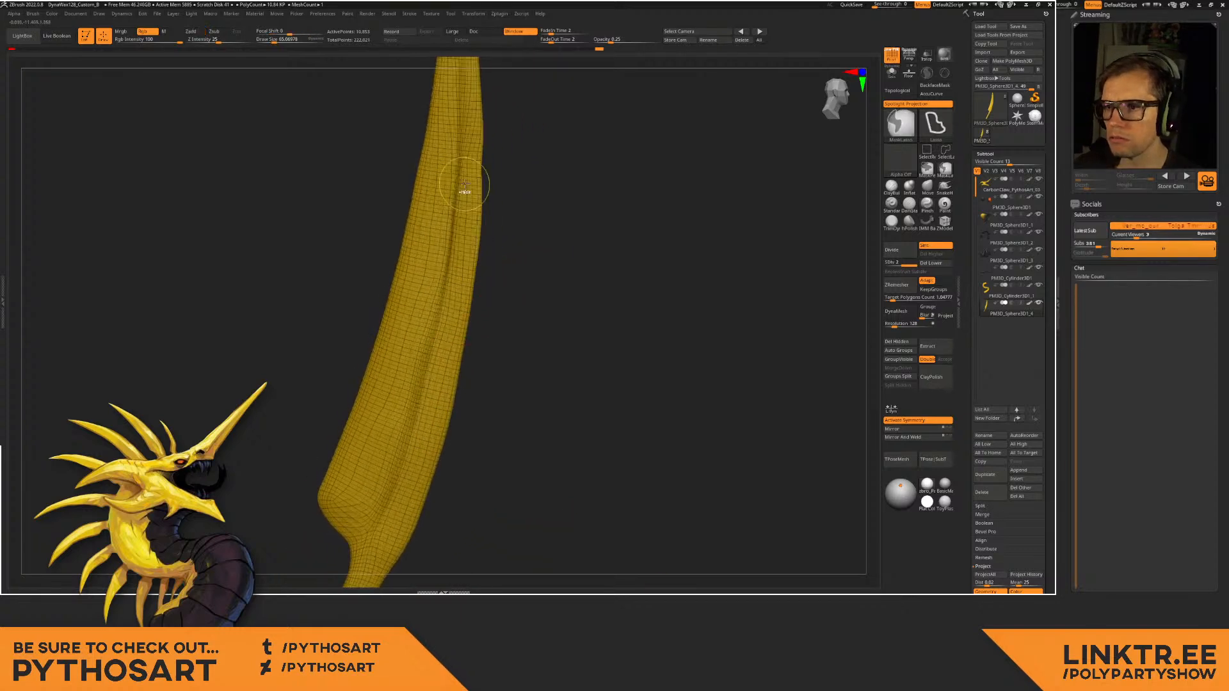
key("ctrl+z")
right_click_drag(520, 183, 520, 292, "ctrl")
key("shift+f")
key("shift+f")
key("shift+f")
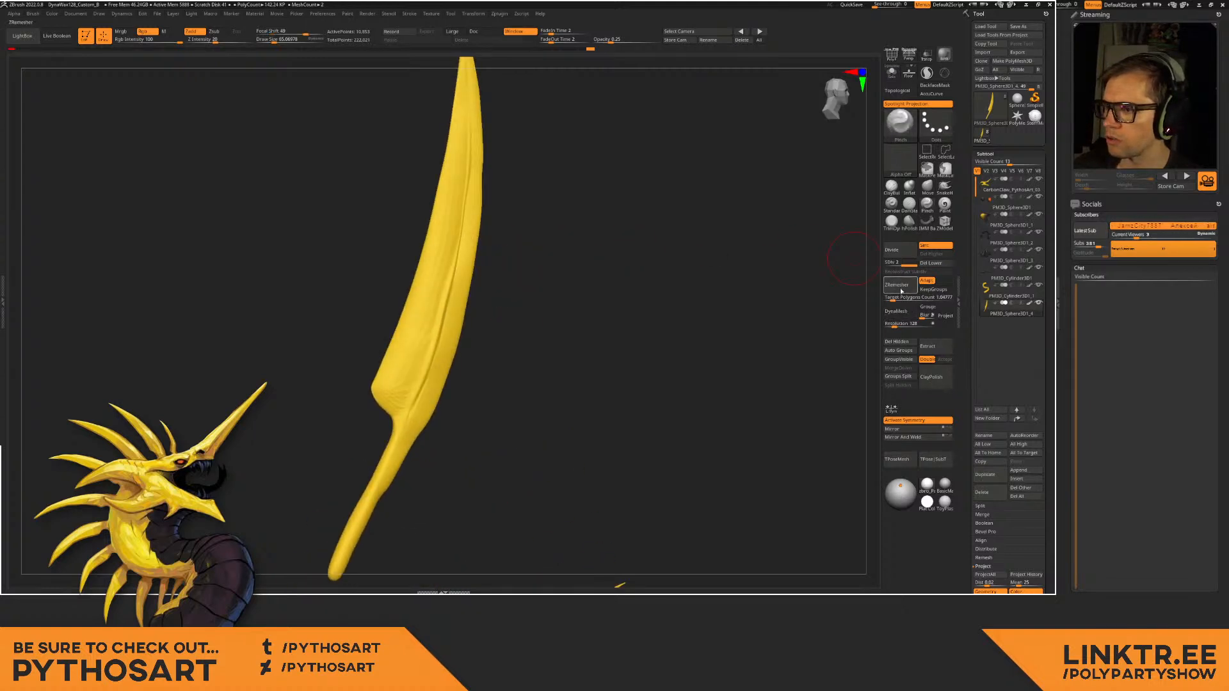
left_click(899, 287)
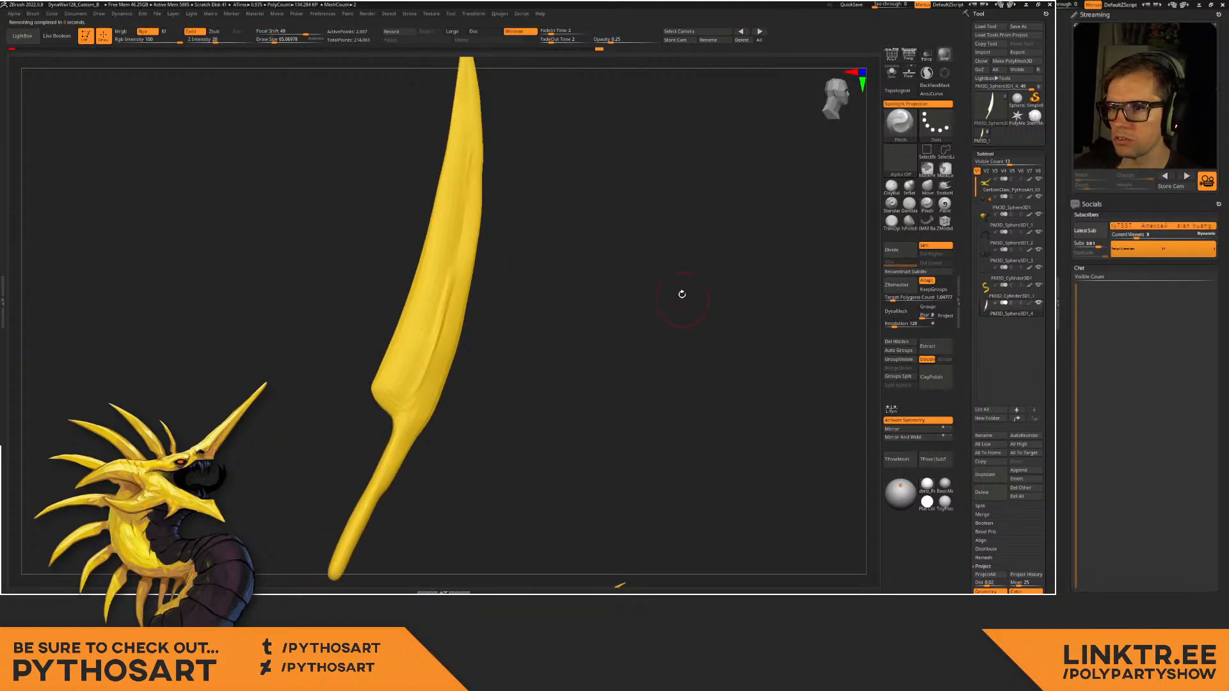
Subdivide the remeshed spine and project the ridge detail from the undo history onto it.
left_click(590, 50)
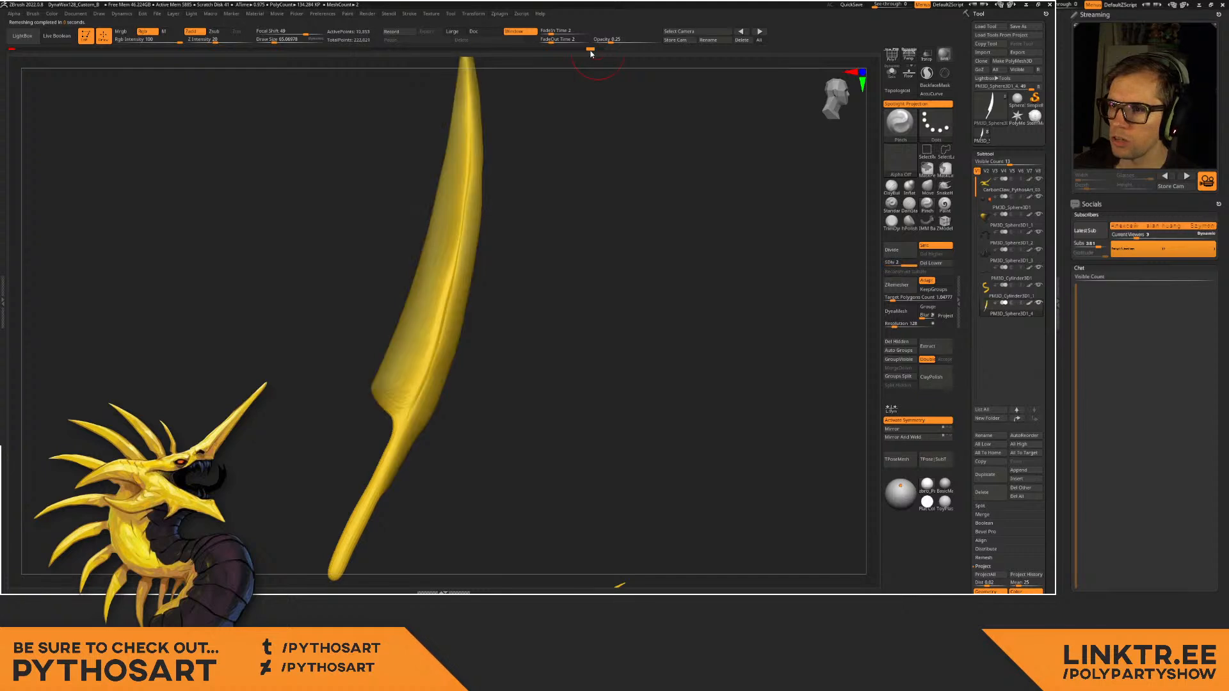
left_click(599, 49)
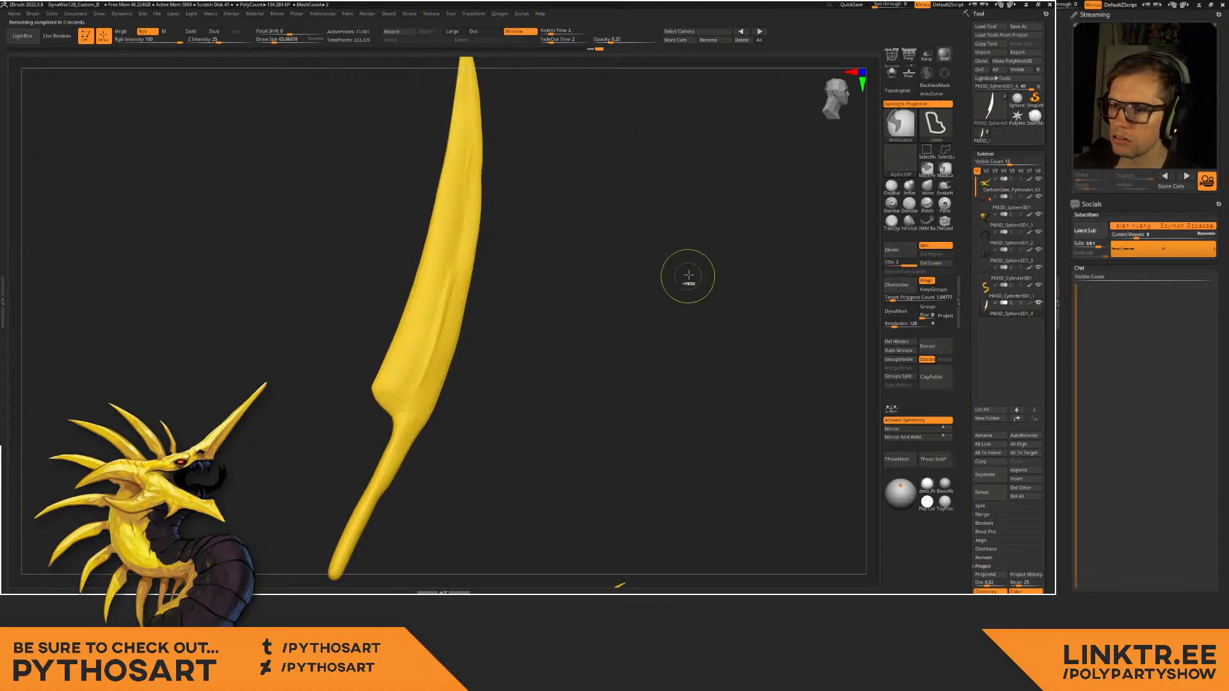
scroll(964, 419, "down", 3)
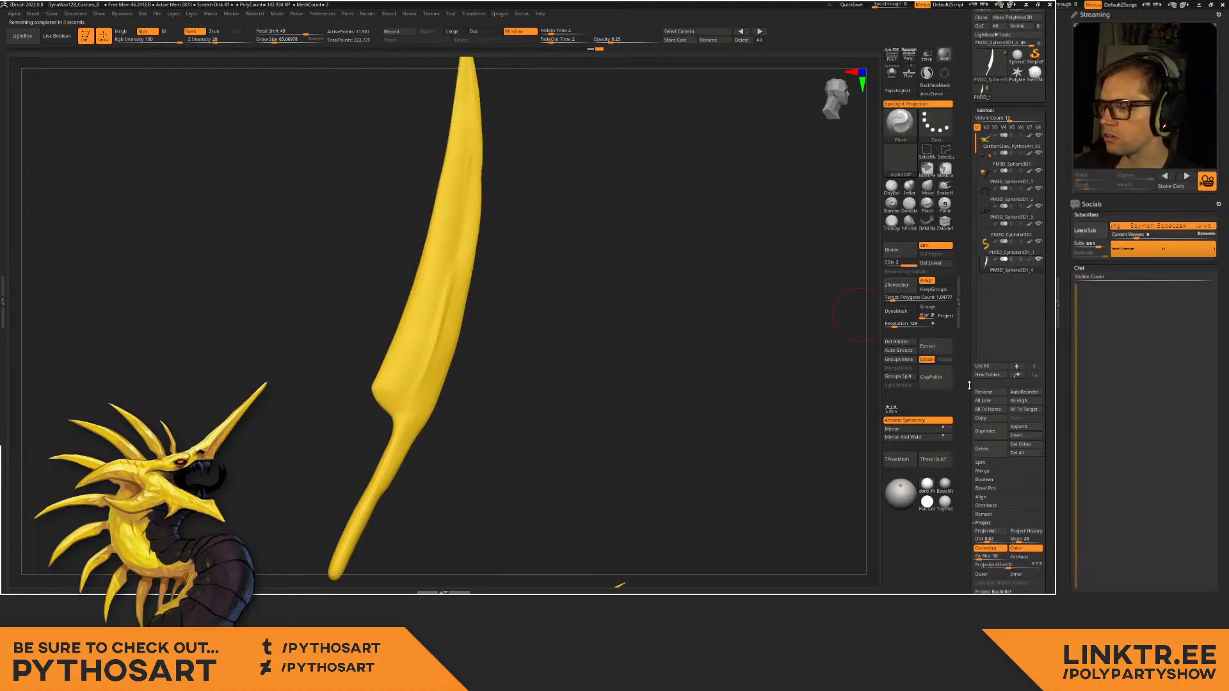
left_click(1025, 525)
left_click(909, 547)
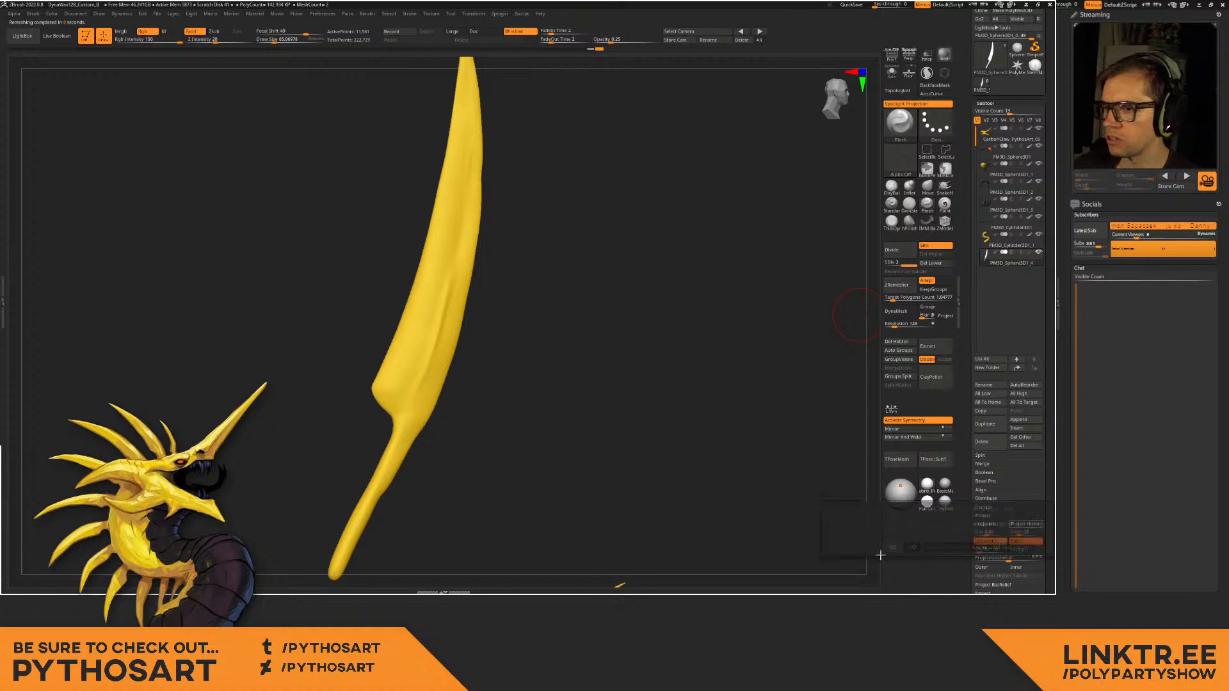
Try to polish the blade's flat side above the ridge with a large hPolish brush.
left_click_drag(670, 518, 852, 221)
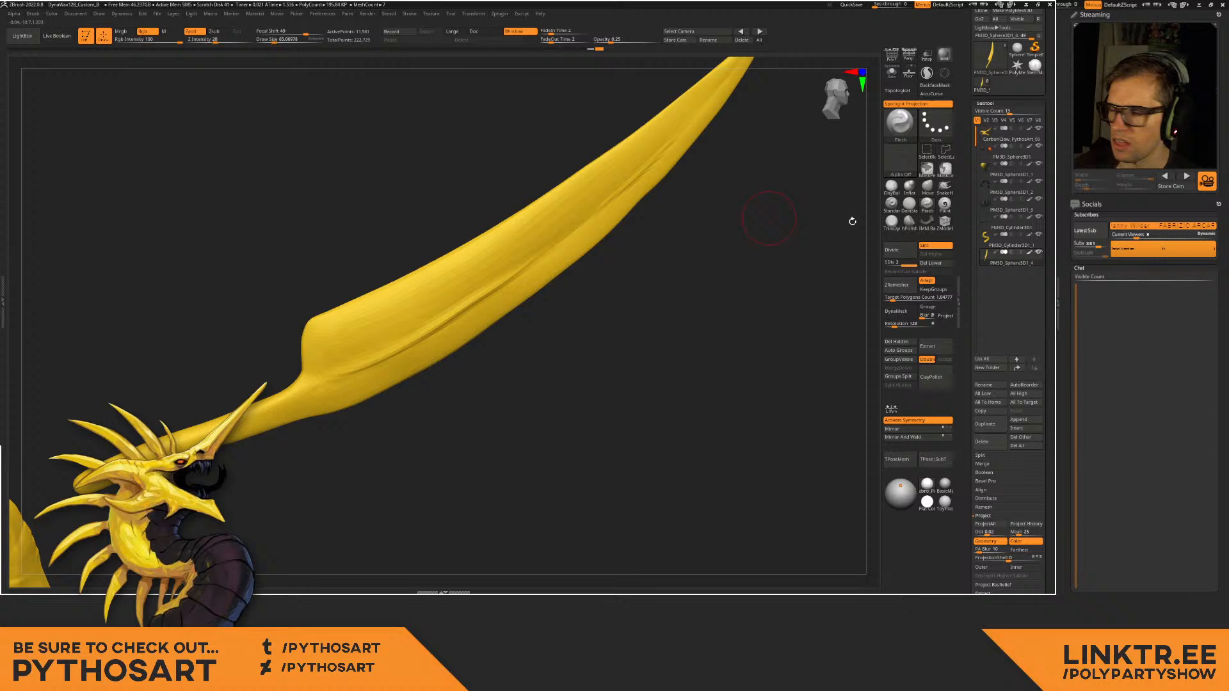
left_click(911, 231)
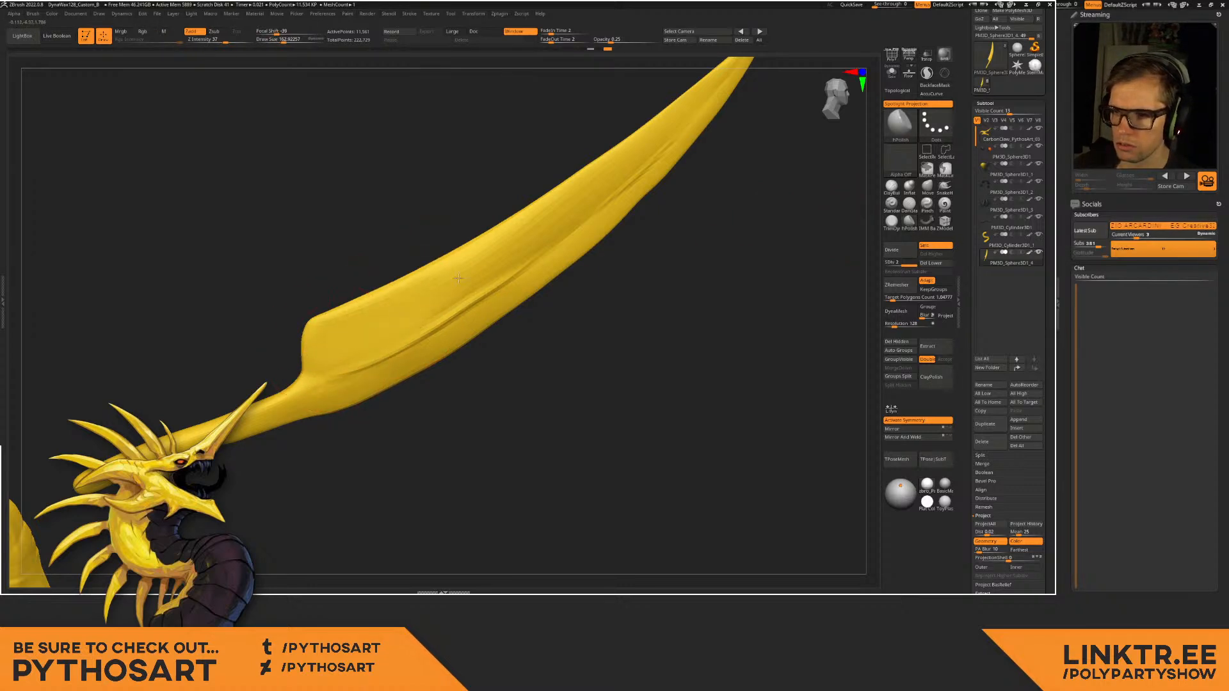
left_click_drag(424, 291, 605, 181)
mouse_move(320, 269)
left_mouse_down()
mouse_move(490, 271)
mouse_move(645, 186)
left_mouse_up()
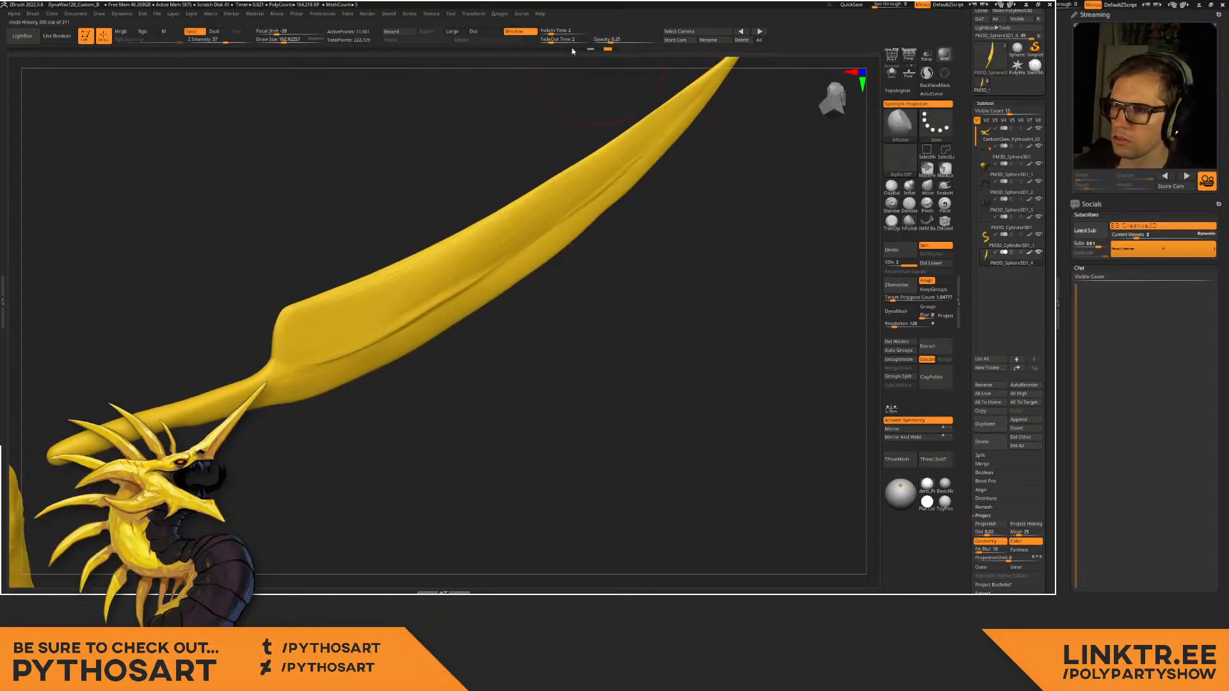
Revert the spine through its undo history to the version before the pinched ridge and remesh.
left_click_drag(609, 50, 529, 50)
mouse_move(452, 152)
left_mouse_down()
mouse_move(459, 190)
mouse_move(466, 183)
mouse_move(452, 189)
mouse_move(683, 247)
mouse_move(572, 256)
mouse_move(626, 305)
mouse_move(620, 258)
left_mouse_up()
left_click(698, 281)
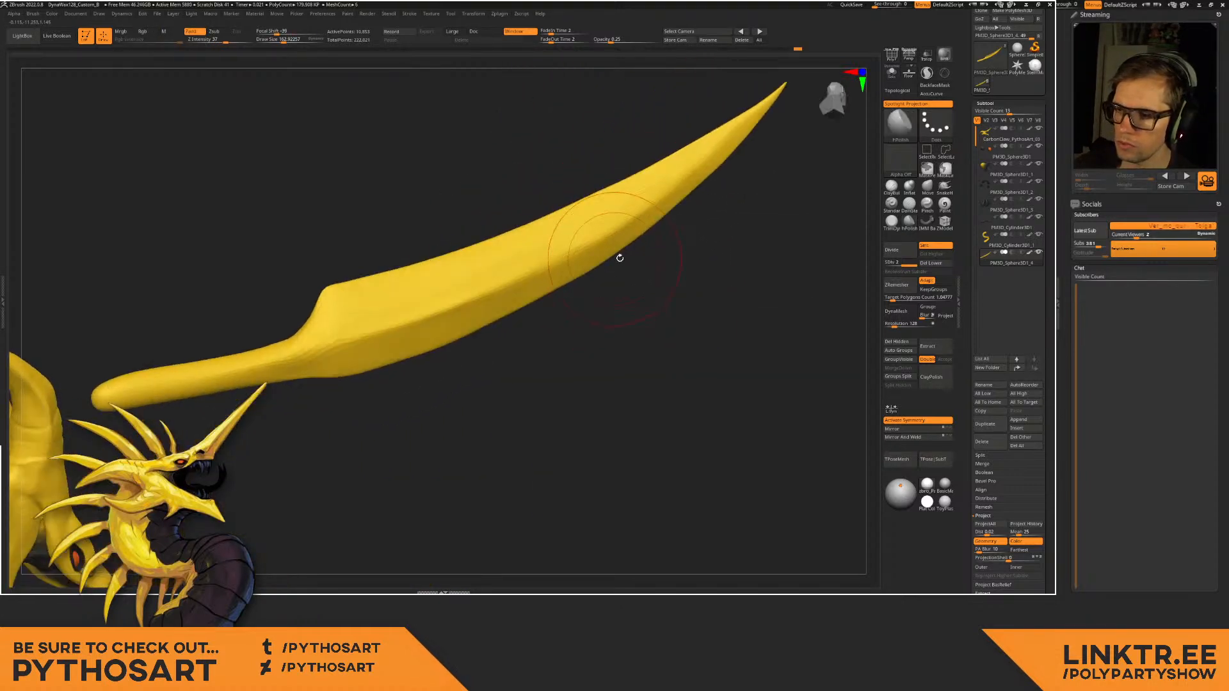
Shorten the spine's stem by masking the blade and pushing the unmasked stem up toward it, and clear the mask.
mouse_move(617, 420)
left_mouse_down()
mouse_move(541, 313)
mouse_move(608, 335)
mouse_move(569, 428)
mouse_move(582, 362)
mouse_move(567, 367)
mouse_move(563, 296)
mouse_move(569, 334)
mouse_move(549, 301)
mouse_move(538, 332)
mouse_move(510, 281)
mouse_move(518, 302)
mouse_move(543, 270)
left_mouse_up()
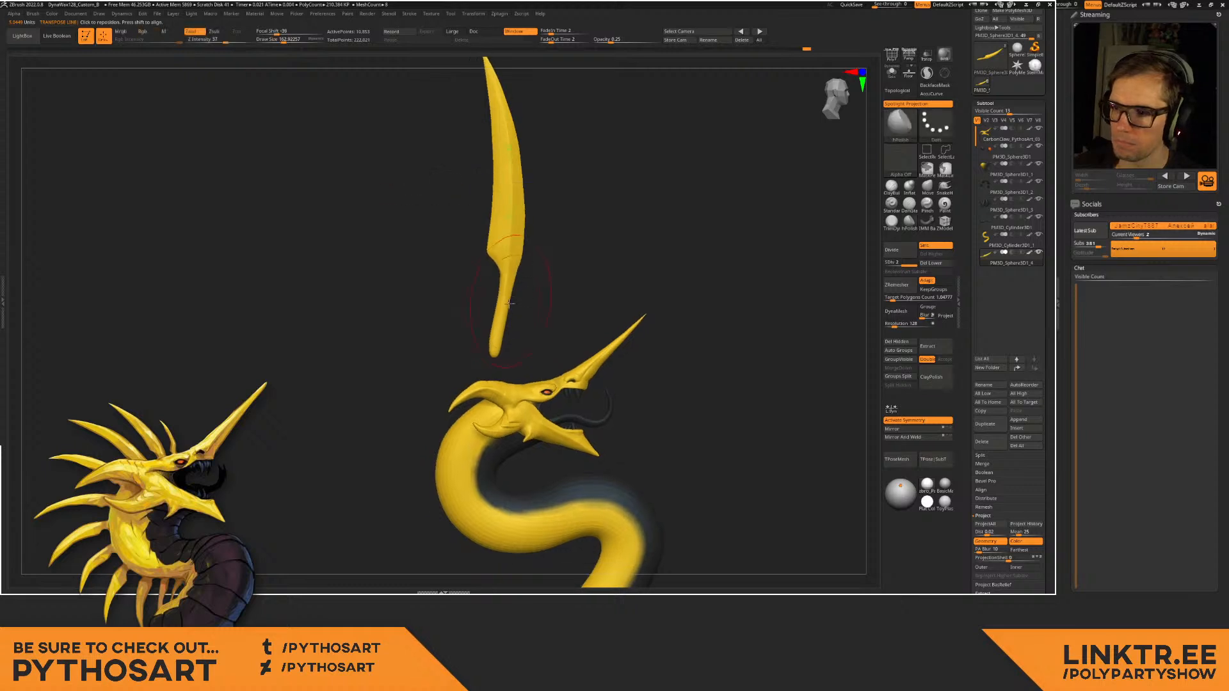
left_click_drag(473, 299, 538, 301, "ctrl")
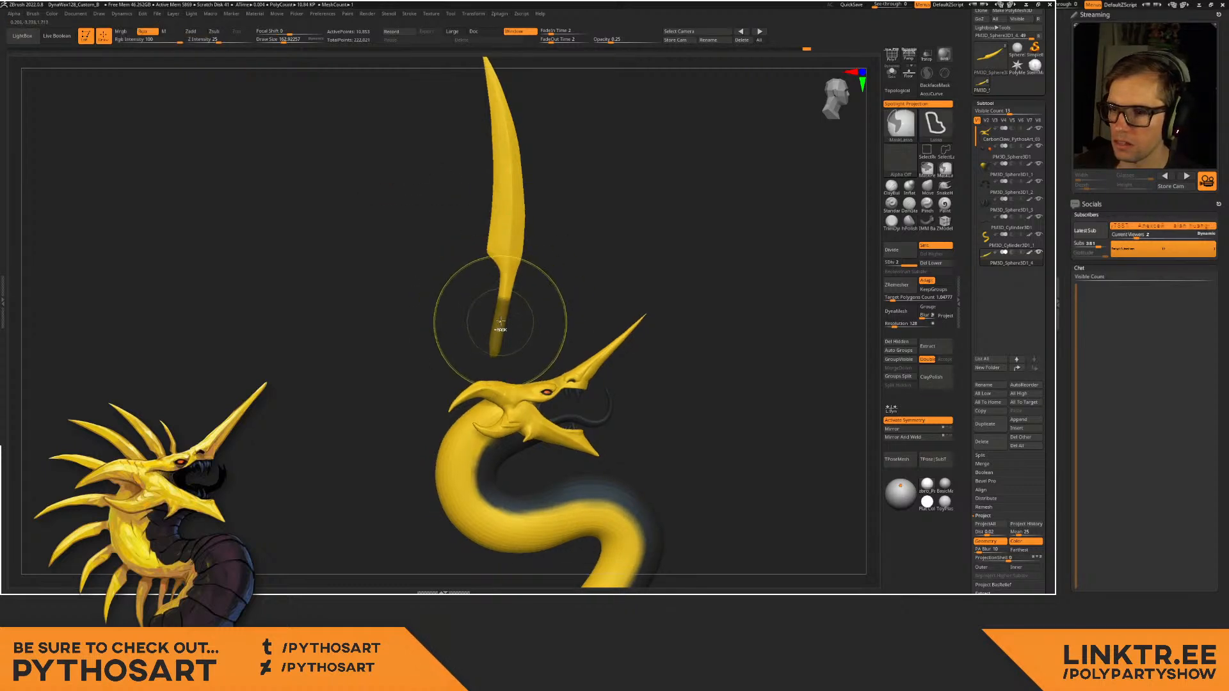
key("w")
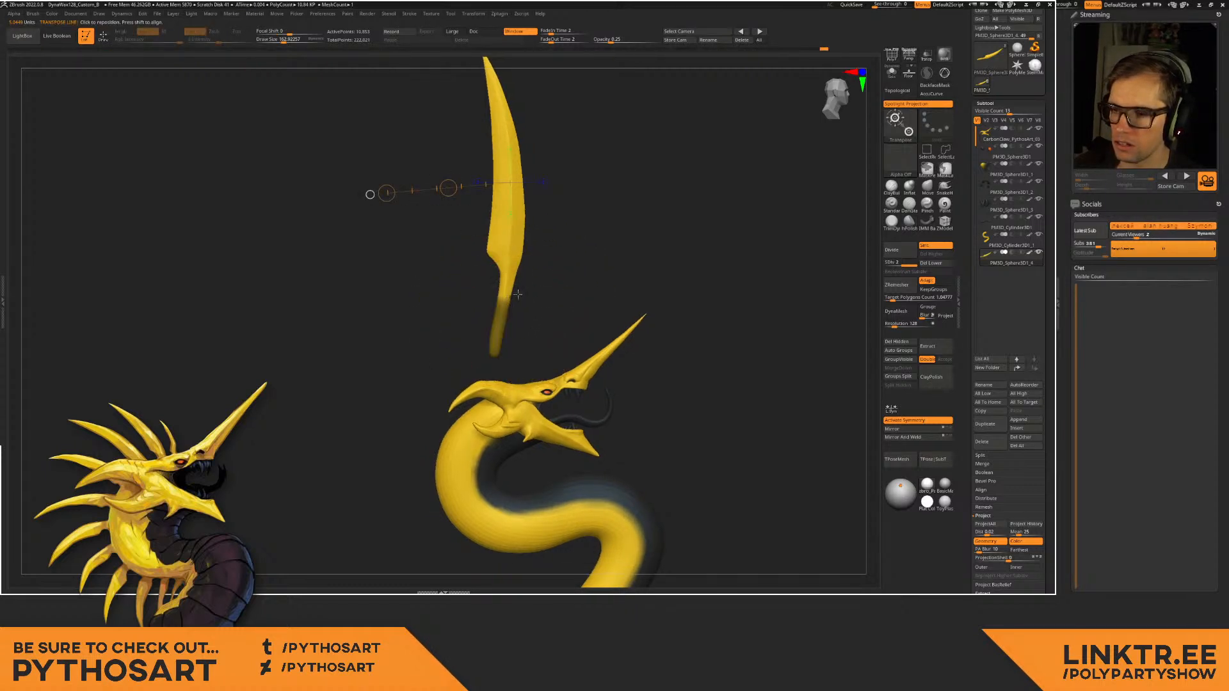
key("ctrl+i")
left_click_drag(503, 308, 486, 367)
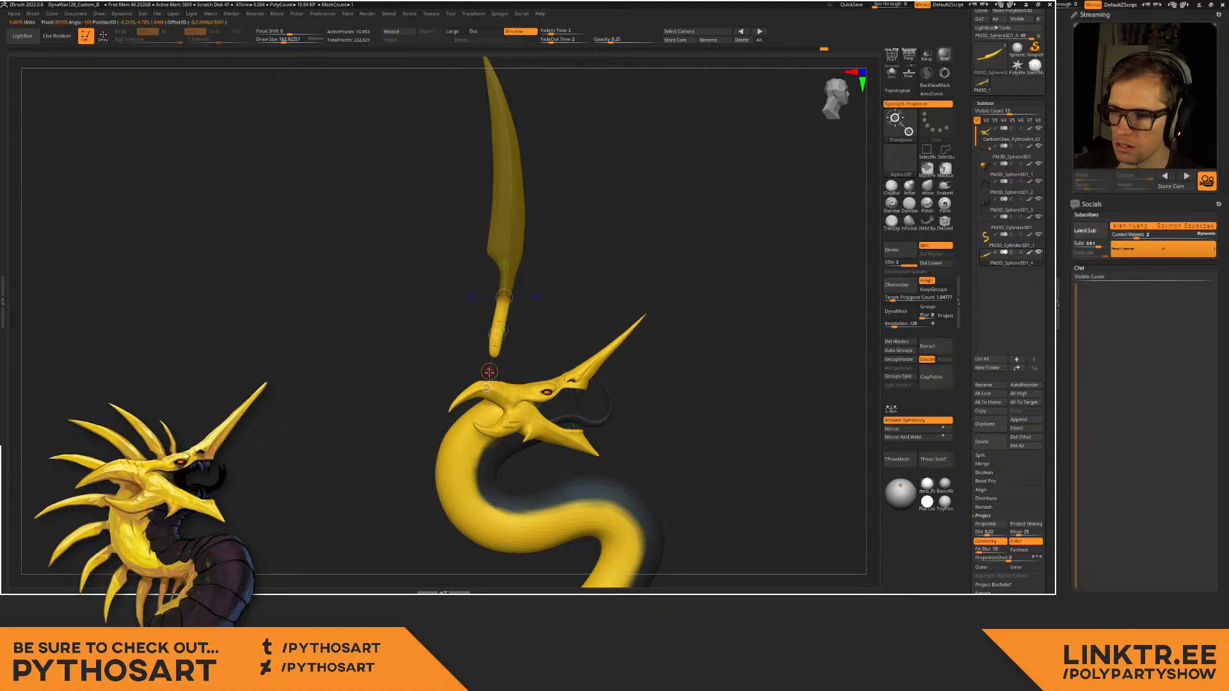
key("q")
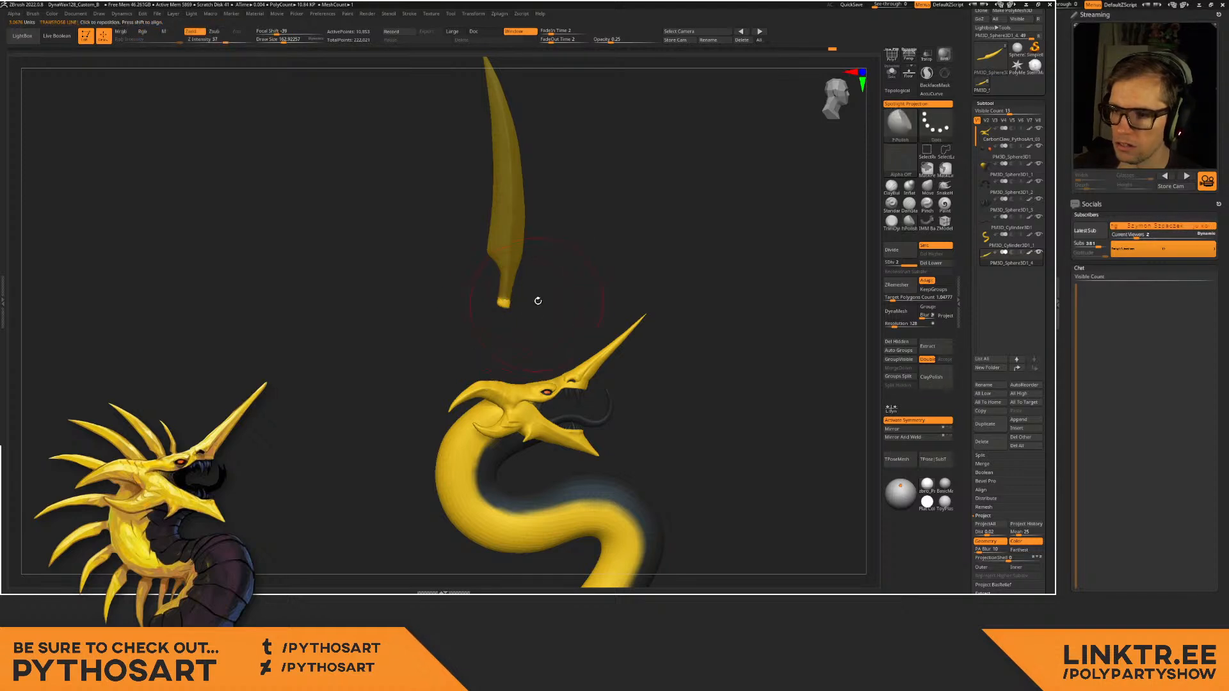
left_click_drag(538, 299, 544, 305, "ctrl")
Adjust the brush size and smooth the end of the shortened stem.
key("s")
left_click(510, 306)
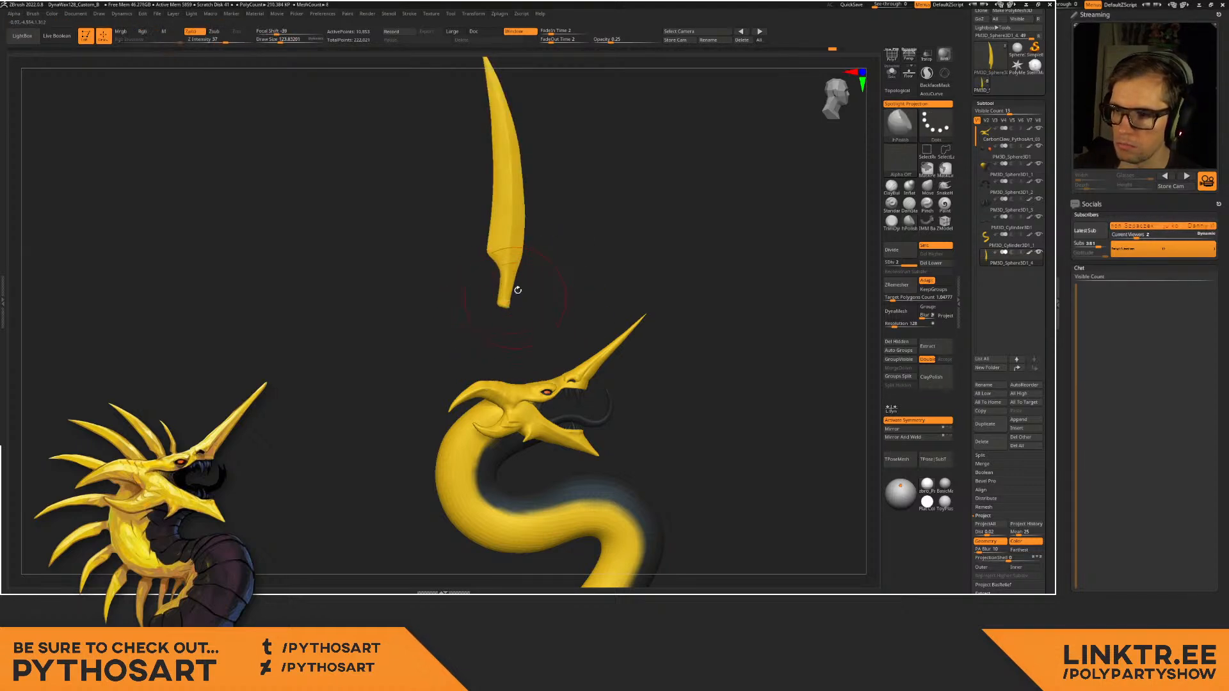
right_click_drag(511, 293, 508, 315, "ctrl")
key("shift")
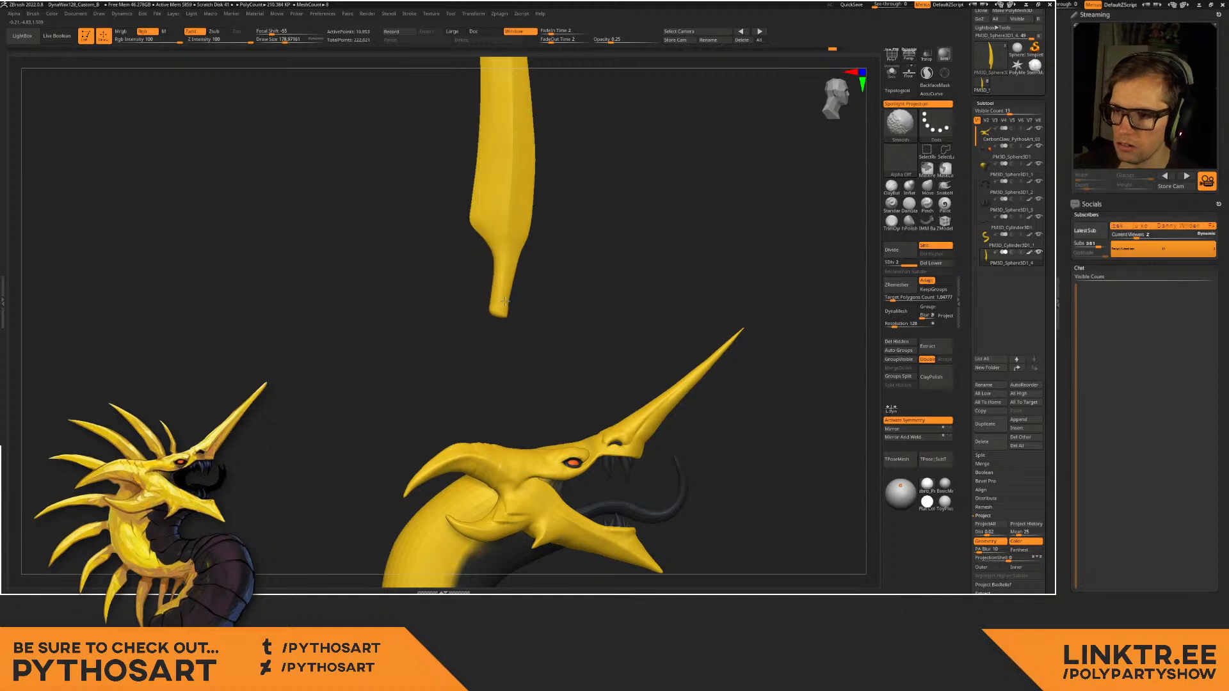
right_click_drag(464, 371, 538, 250, "ctrl")
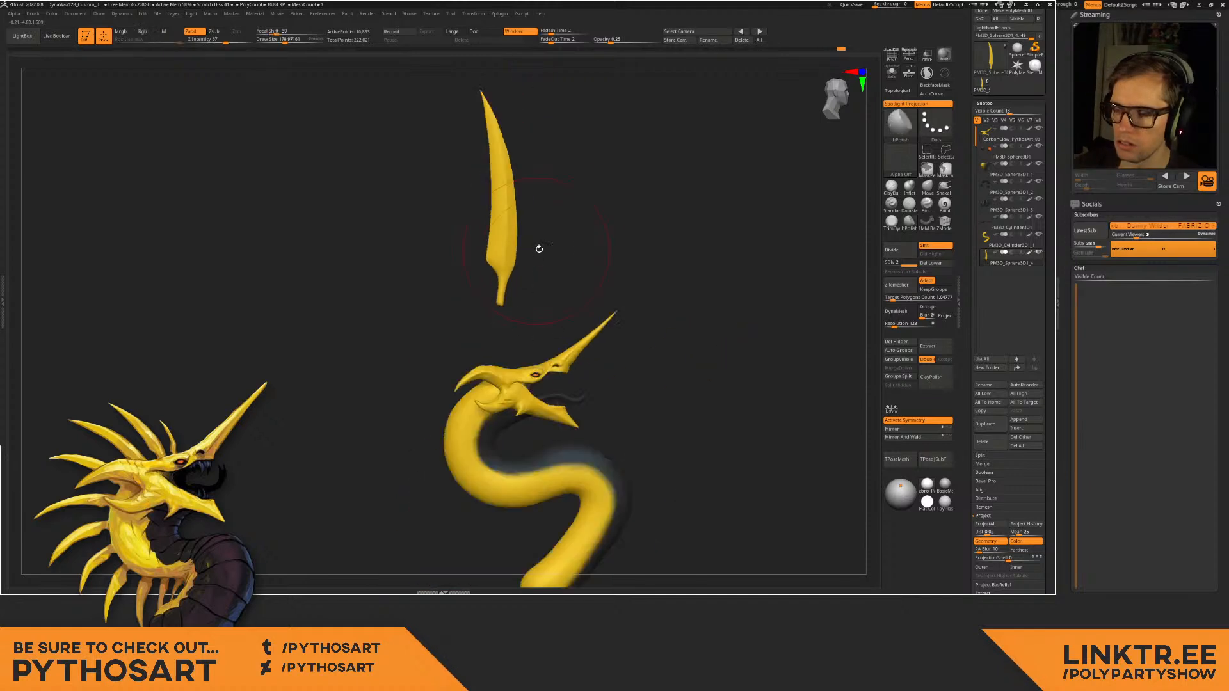
Scale down and tilt the spine with the gizmo, and place its base on top of the dragon's head, leaning backward.
key("w")
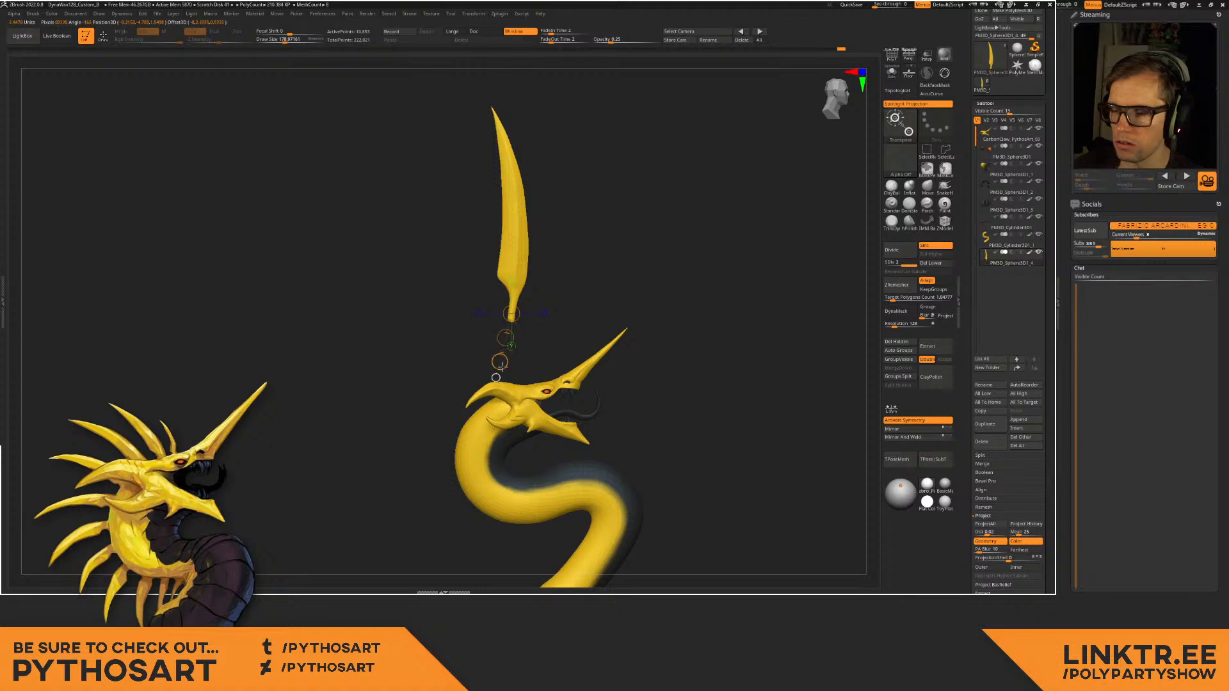
left_click(947, 73)
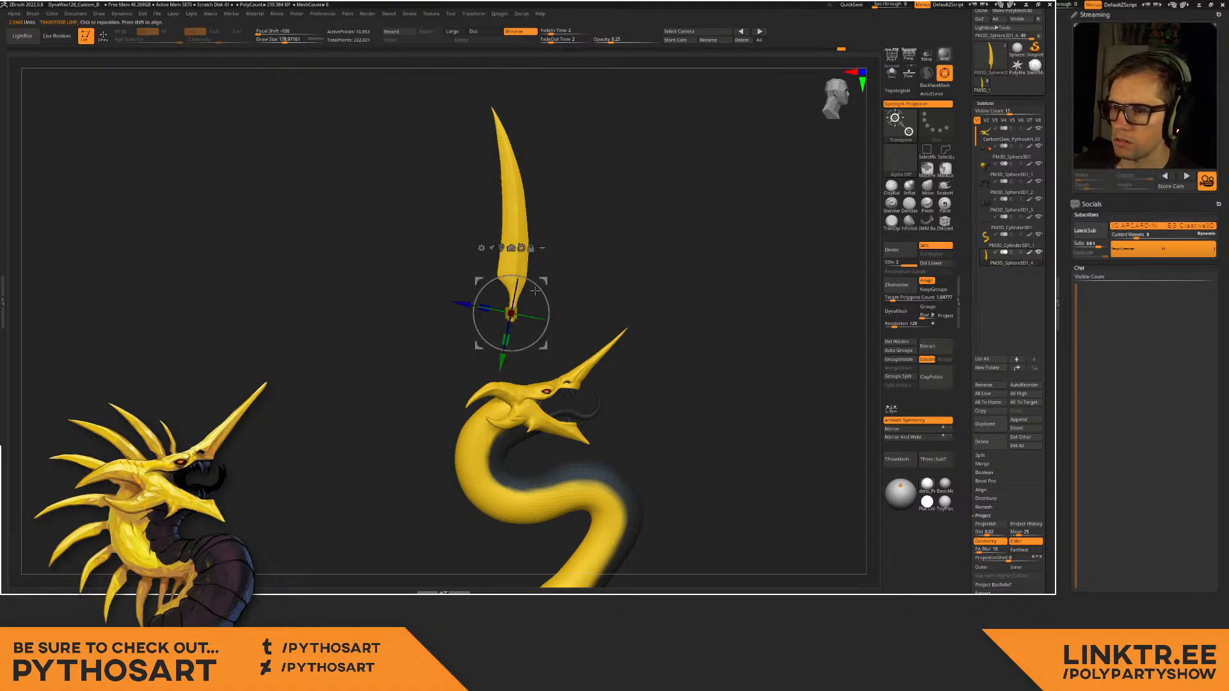
left_click_drag(538, 288, 513, 379)
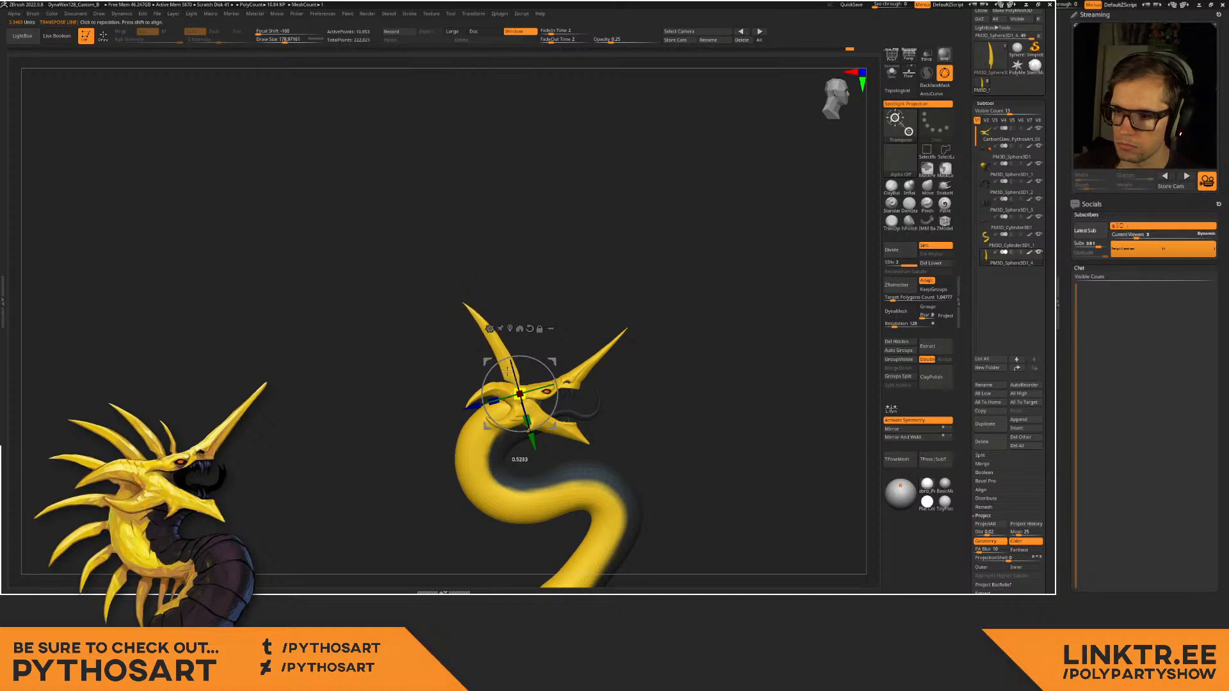
key("q")
mouse_move(576, 313)
left_mouse_down("alt")
mouse_move(559, 294)
mouse_move(493, 315)
left_mouse_up("alt")
key("w")
key("q")
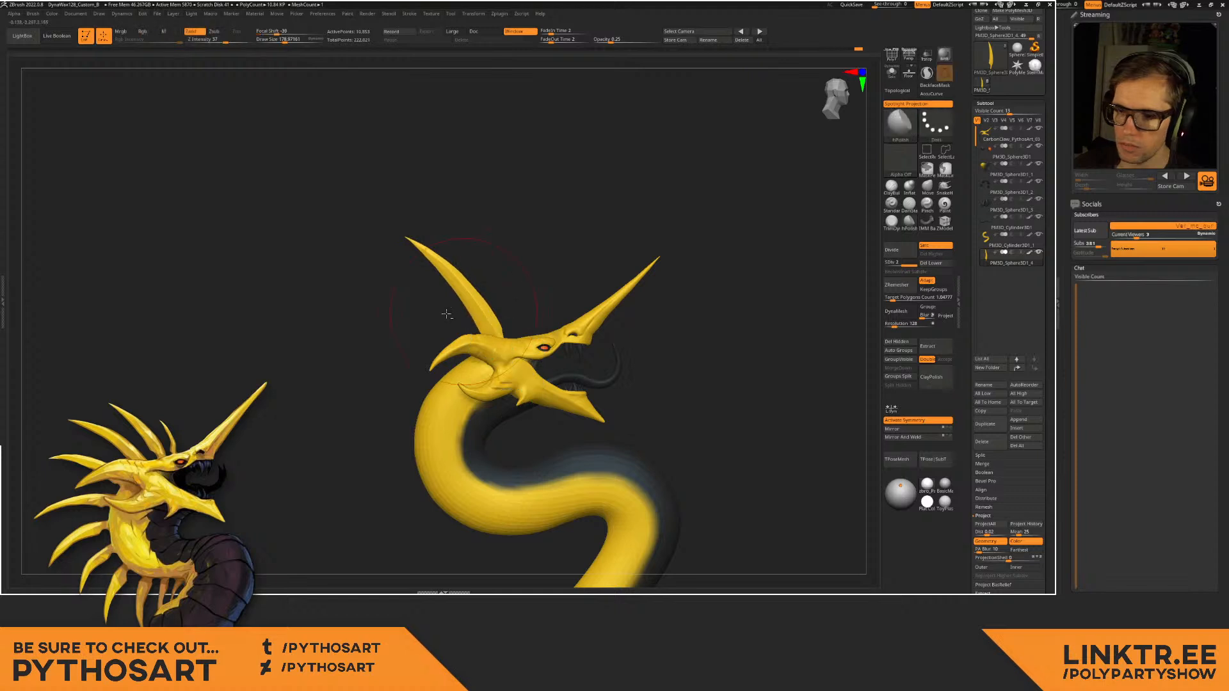
mouse_move(231, 369)
left_mouse_down()
mouse_move(595, 265)
mouse_move(539, 279)
mouse_move(568, 288)
mouse_move(541, 272)
left_mouse_up()
key("w")
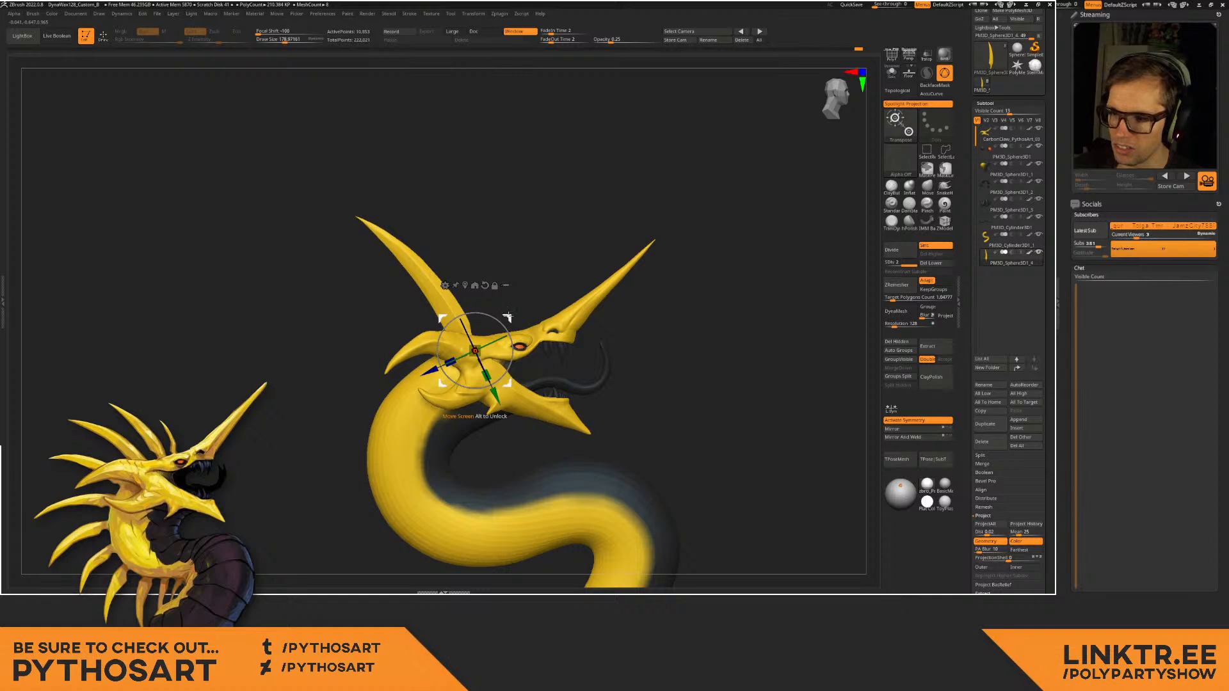
left_click_drag(507, 317, 524, 312)
Delete the spine's lower subdivision levels and duplicate it into a small front spine and a further-back spine on the head.
key("ctrl")
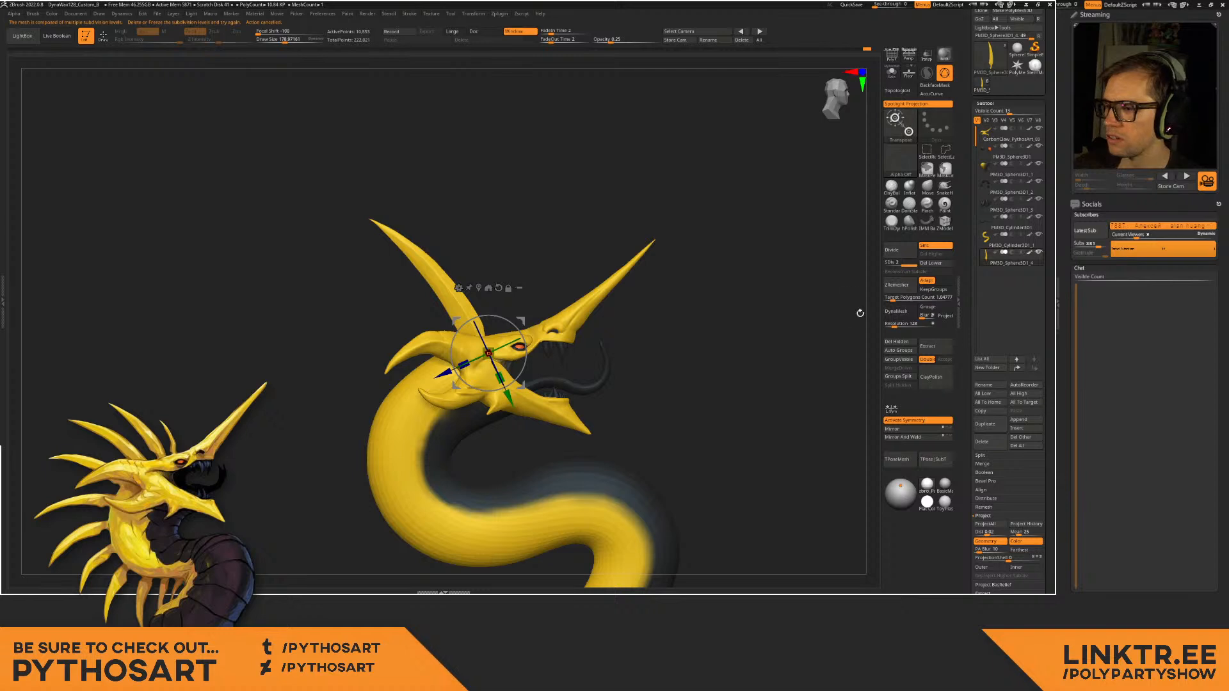
left_click(935, 264)
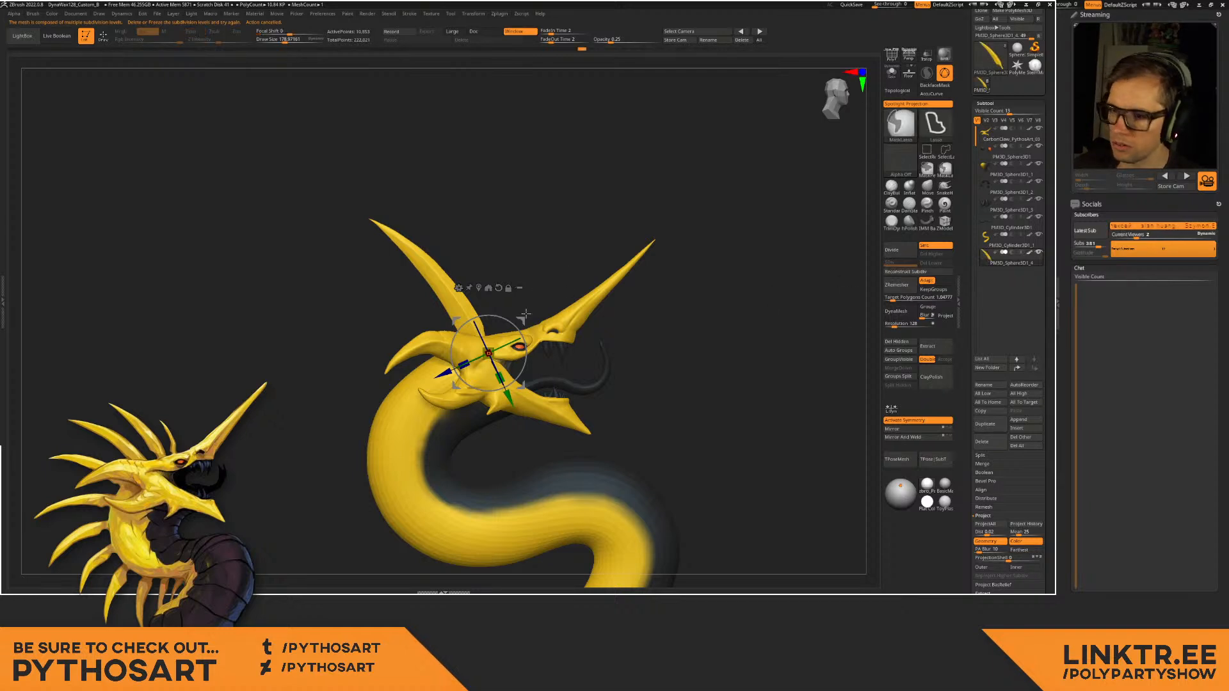
mouse_move(505, 320)
left_mouse_down()
mouse_move(545, 313)
mouse_move(516, 335)
mouse_move(506, 325)
mouse_move(550, 313)
mouse_move(534, 311)
mouse_move(556, 279)
mouse_move(474, 324)
mouse_move(452, 316)
mouse_move(466, 354)
mouse_move(482, 360)
mouse_move(492, 317)
left_mouse_up()
key("q")
key("w")
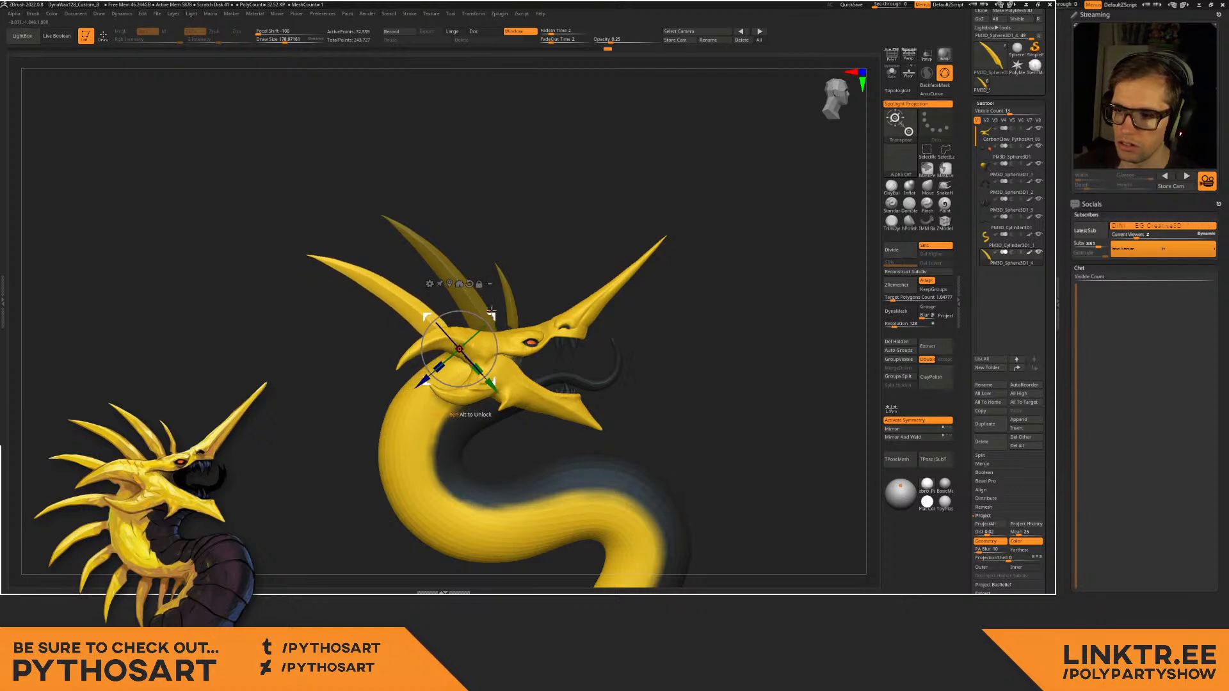
key("q")
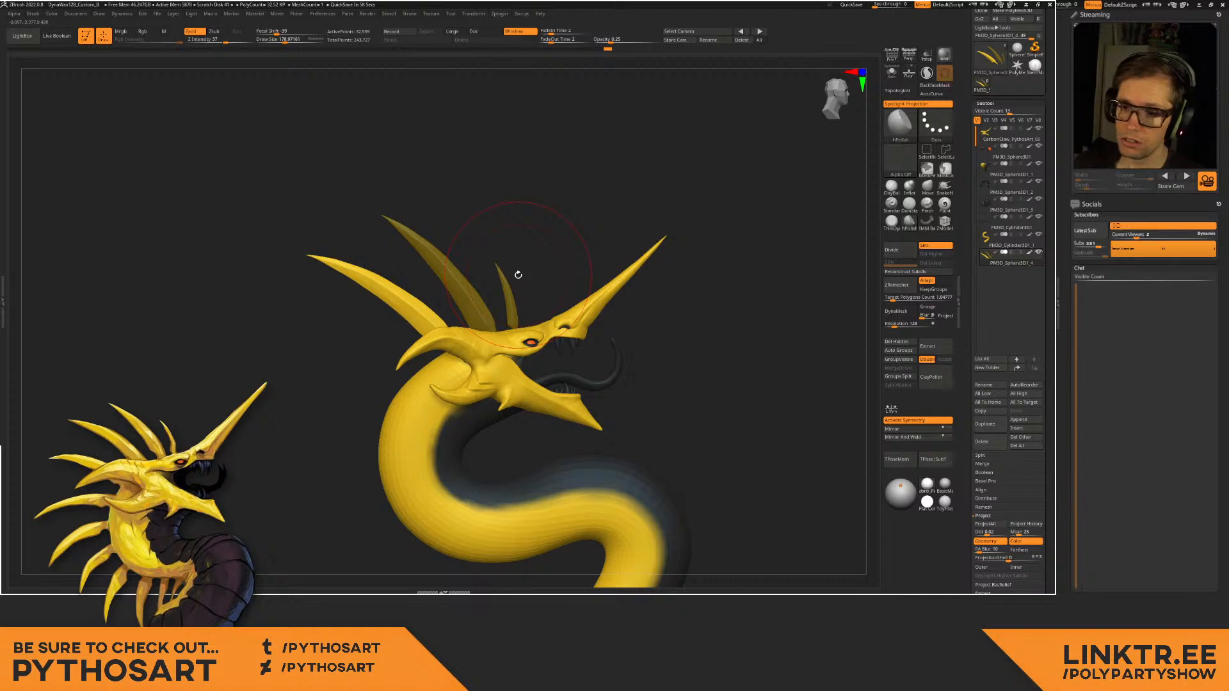
Duplicate the spine behind the head crest and set it at the top of the neck, angled backward.
mouse_move(518, 274)
left_mouse_down()
mouse_move(494, 312)
mouse_move(549, 300)
mouse_move(583, 272)
mouse_move(552, 299)
mouse_move(559, 308)
left_mouse_up()
key("w")
key("q")
key("w")
key("q")
key("w")
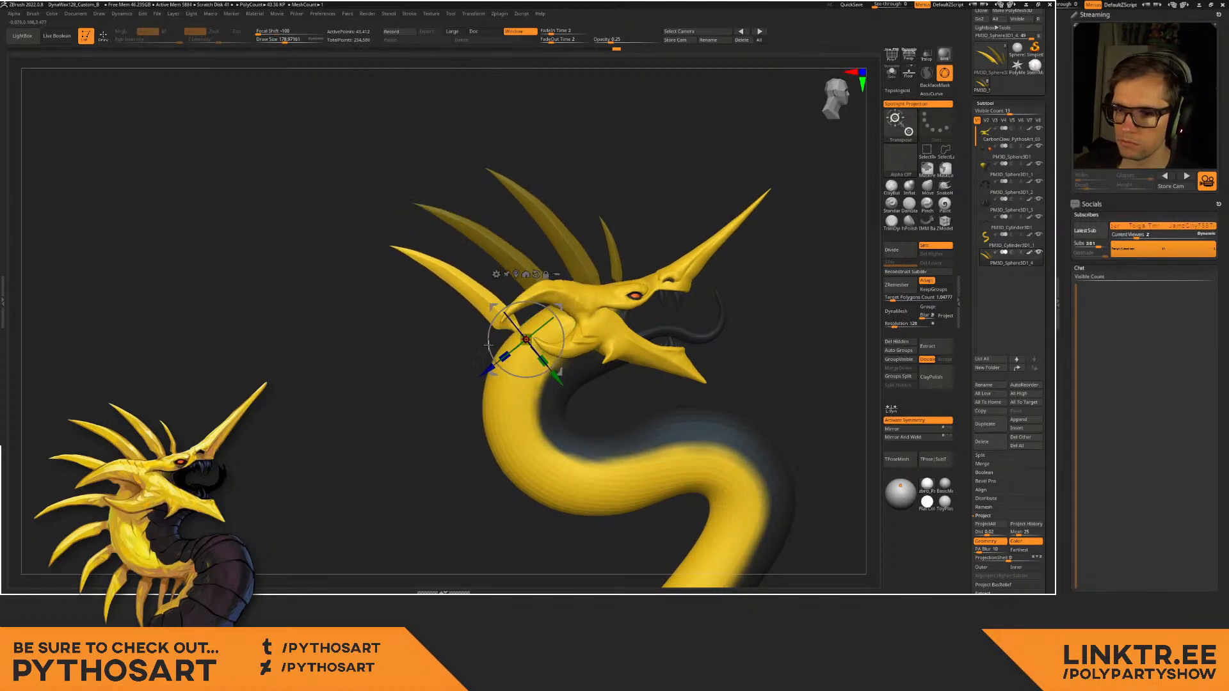
Duplicate further spines down the back of the upper neck, rotating and scaling each to follow the curve.
left_click_drag(557, 309, 500, 388)
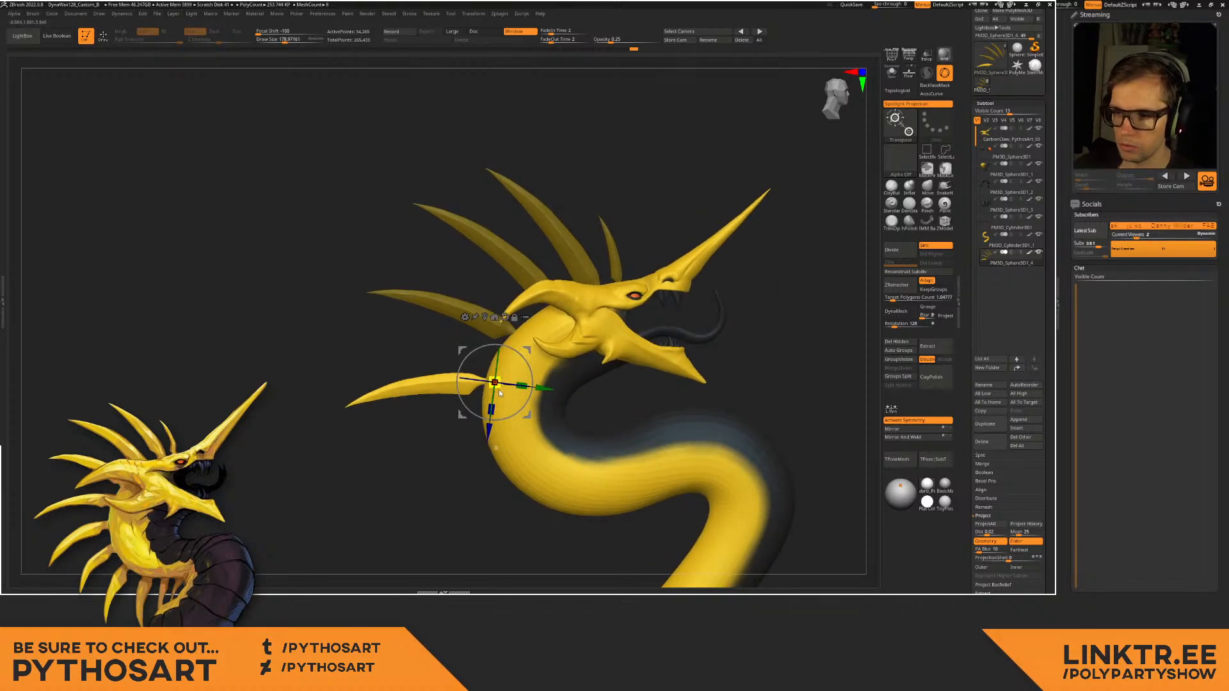
left_click_drag(498, 393, 498, 392)
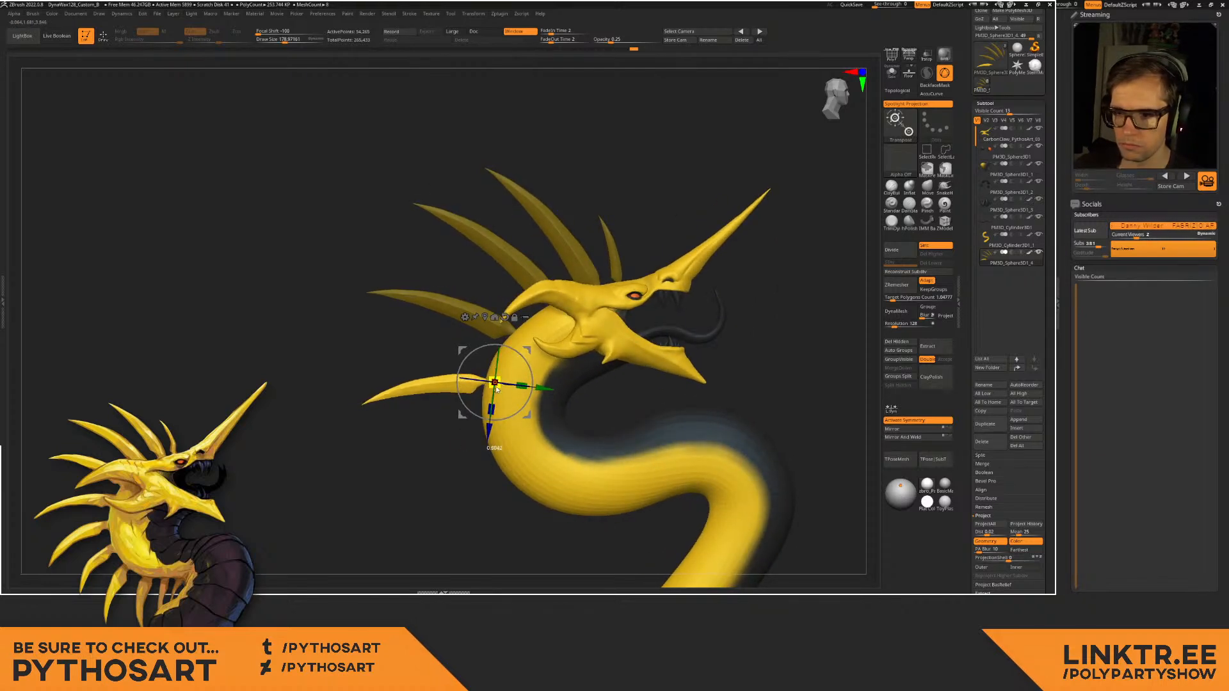
left_click_drag(527, 364, 525, 391)
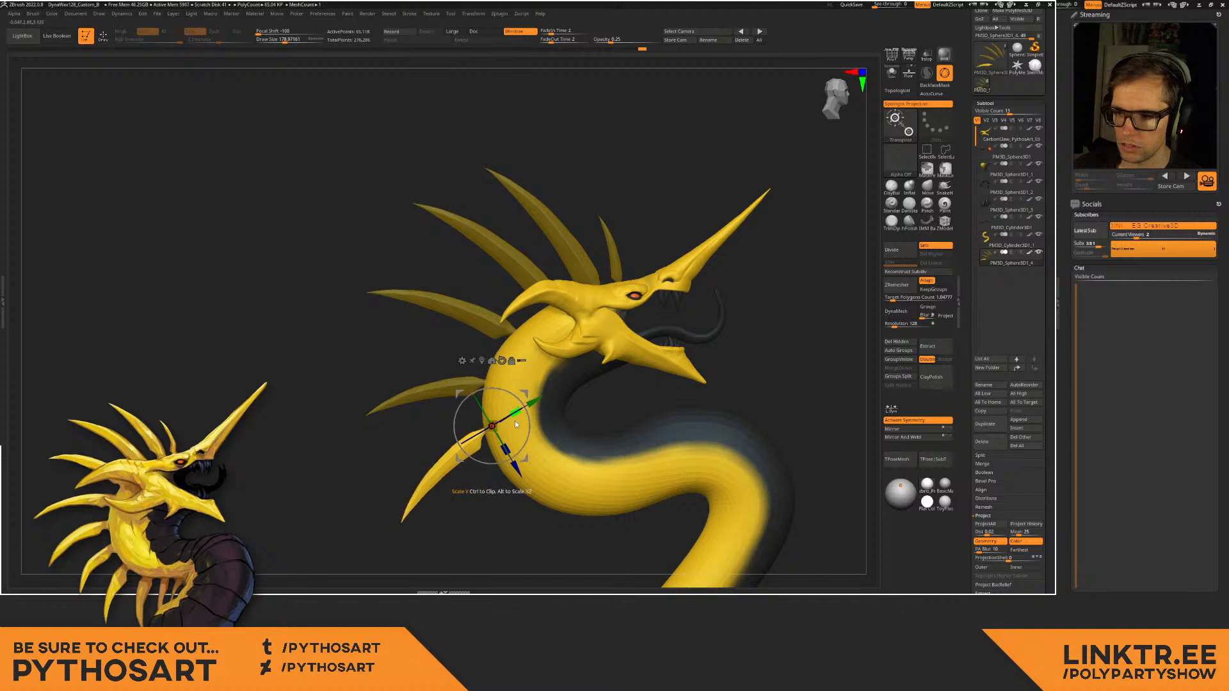
Scale down the downward-pointing neck spine and duplicate another one below it on the curve.
left_click_drag(497, 431, 506, 494)
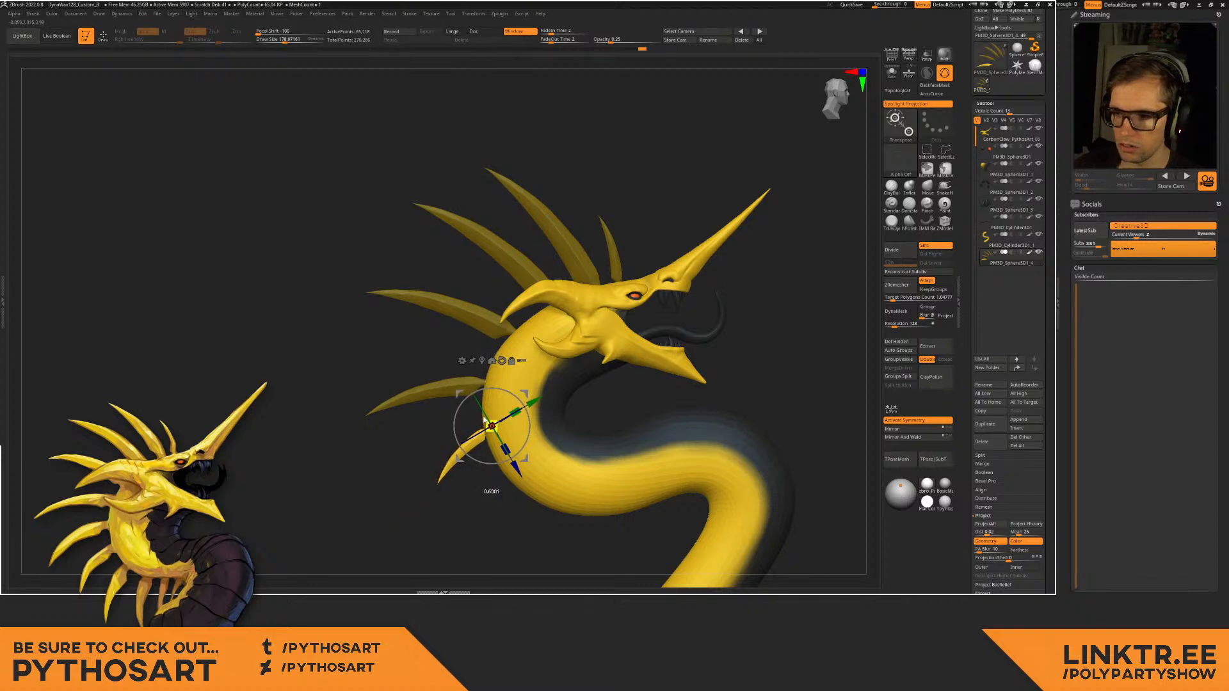
left_click_drag(484, 420, 488, 417)
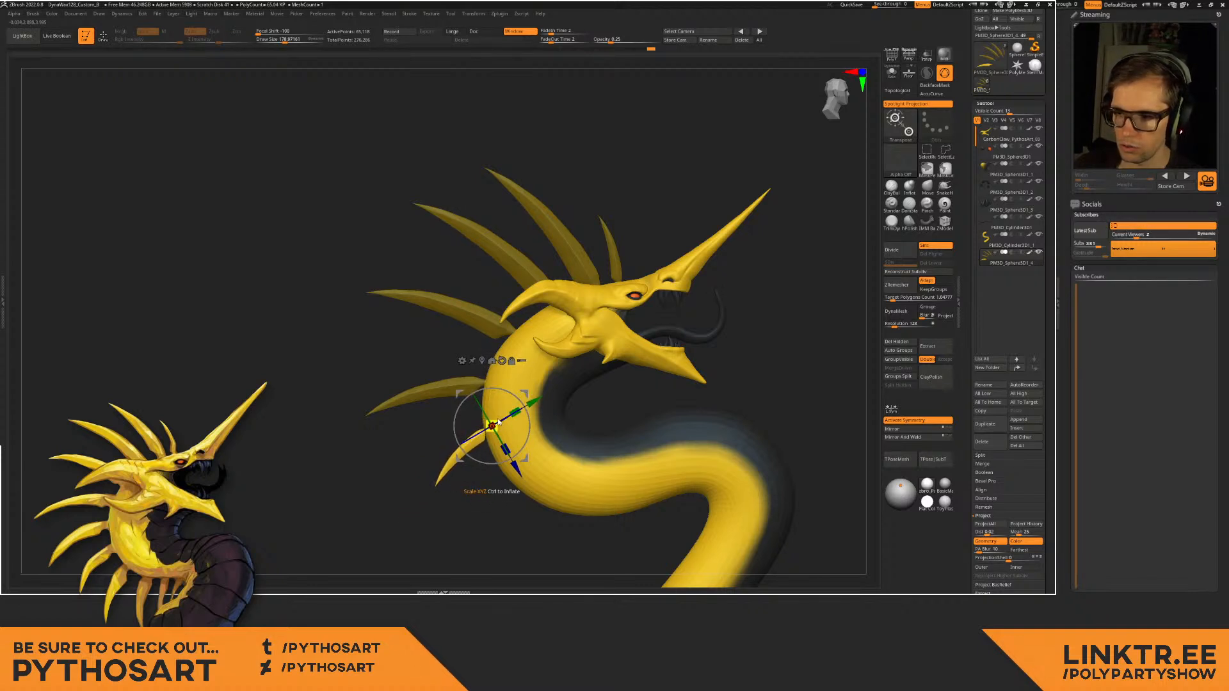
mouse_move(512, 398)
left_mouse_down()
mouse_move(524, 389)
mouse_move(520, 438)
mouse_move(539, 450)
mouse_move(522, 458)
mouse_move(534, 433)
left_mouse_up()
key("q")
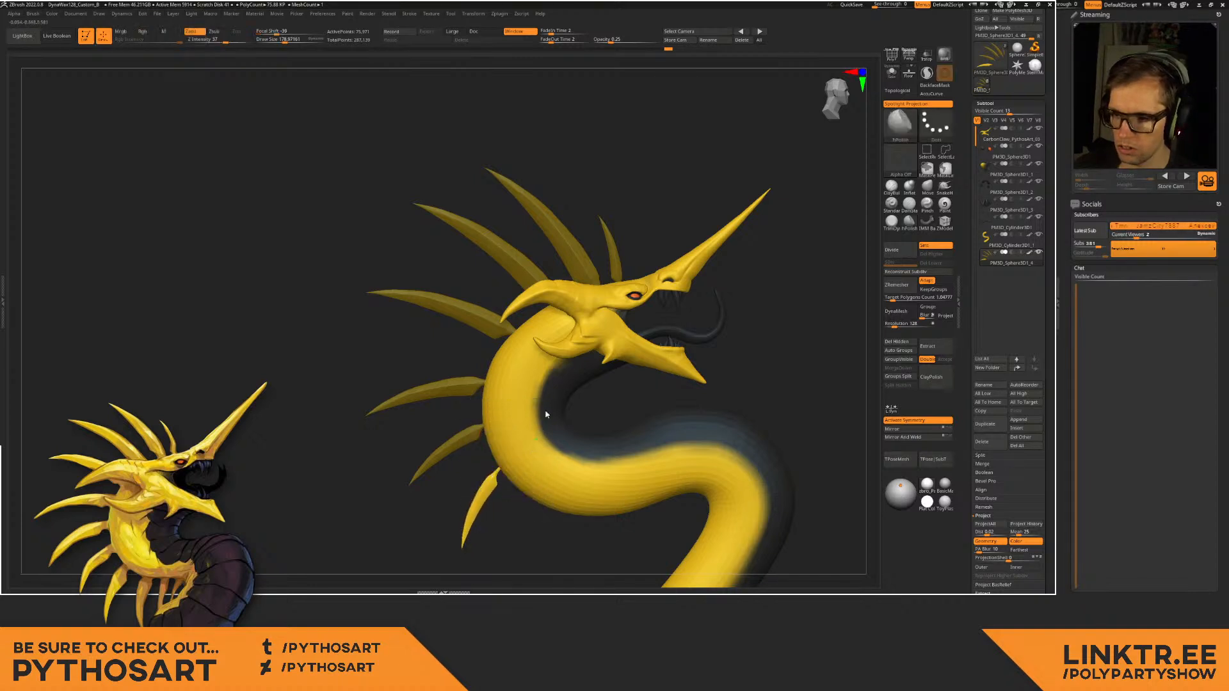
Duplicate progressively smaller spines along the underside of the neck's lower bend, rotating each to follow the surface.
right_click_drag(513, 381, 469, 272, "alt")
key("w")
right_click_drag(505, 325, 480, 319, "alt")
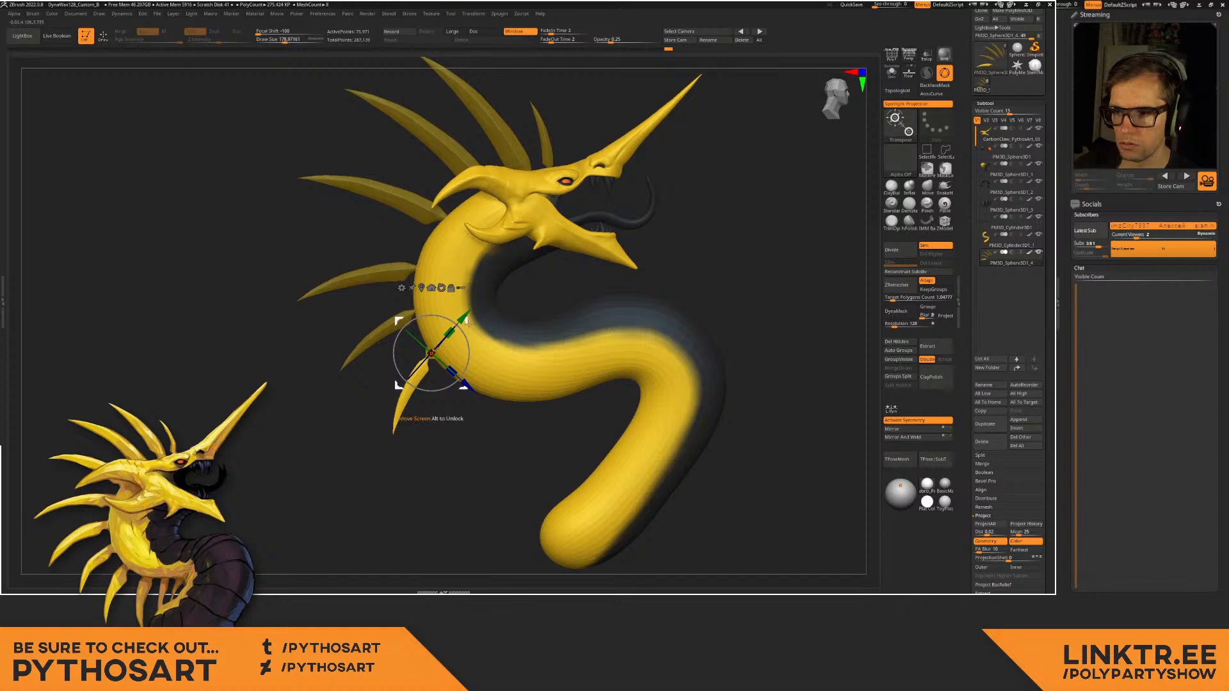
left_click_drag(468, 322, 530, 383)
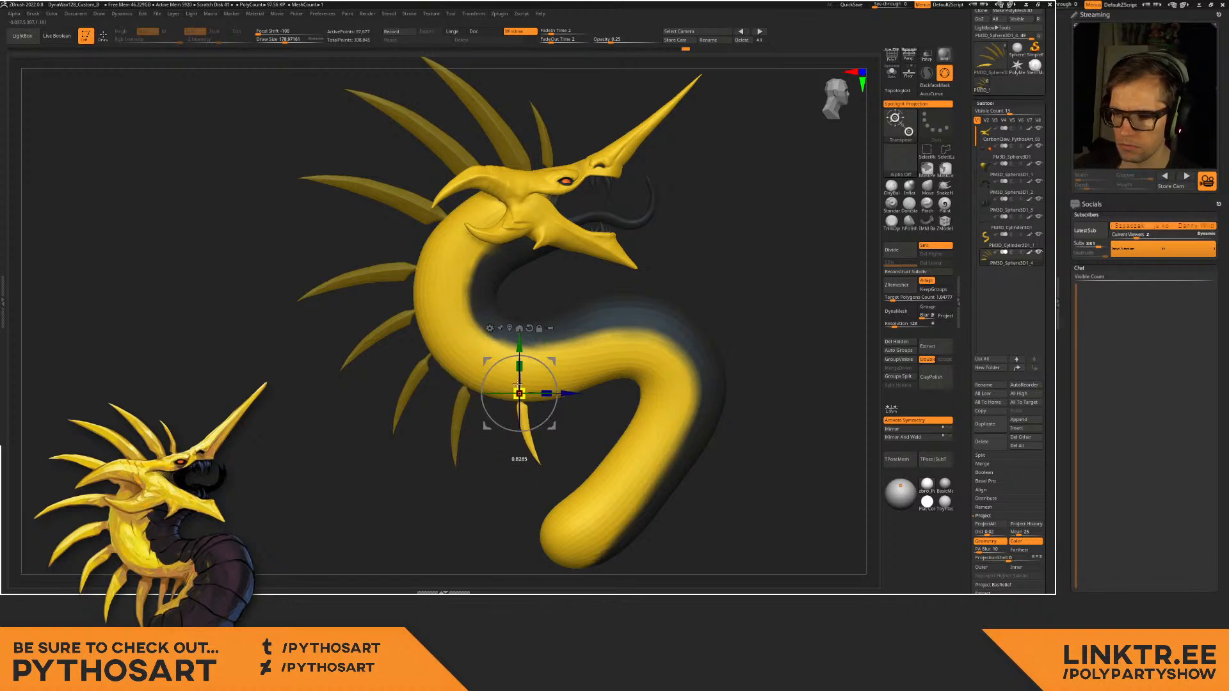
left_click_drag(545, 365, 599, 358)
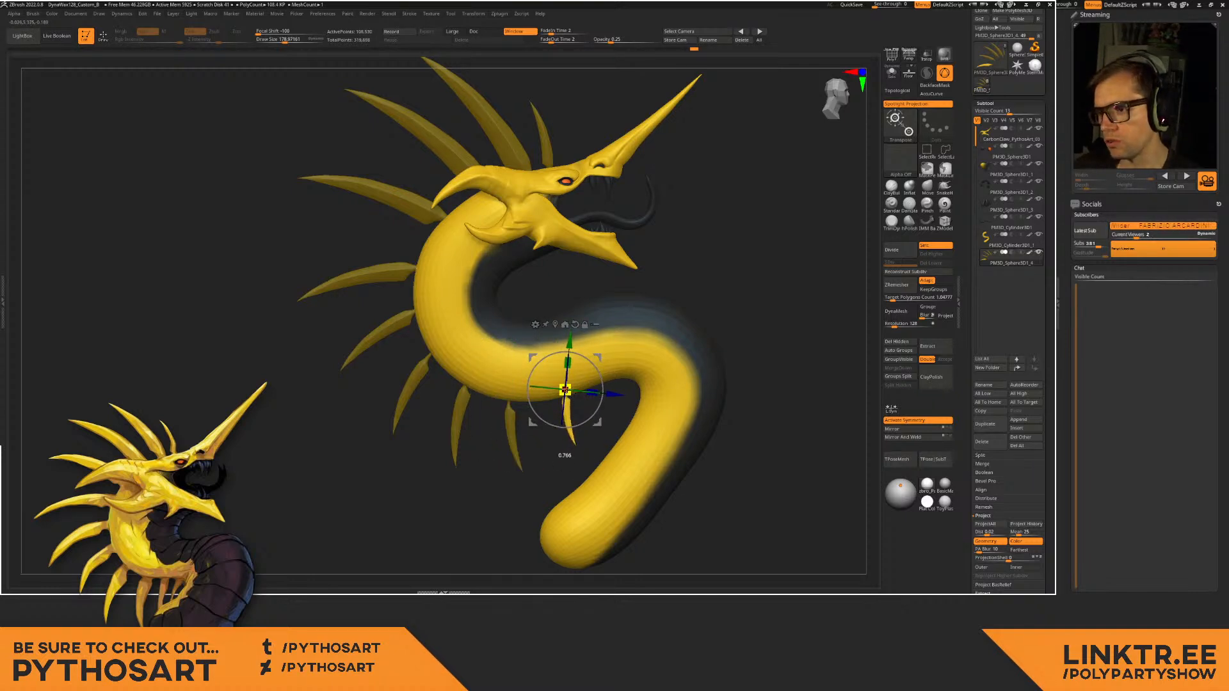
mouse_move(599, 362)
left_mouse_down()
mouse_move(586, 366)
mouse_move(622, 369)
left_mouse_up()
key("q")
Clear the mask on the spine set and check the full row from both sides of the dragon.
right_click_drag(631, 365, 653, 282, "ctrl")
right_click_drag(768, 321, 668, 324)
left_click_drag(669, 324, 672, 327, "ctrl")
mouse_move(673, 326)
right_mouse_down()
mouse_move(574, 367)
mouse_move(577, 349)
mouse_move(549, 398)
mouse_move(552, 323)
right_mouse_up()
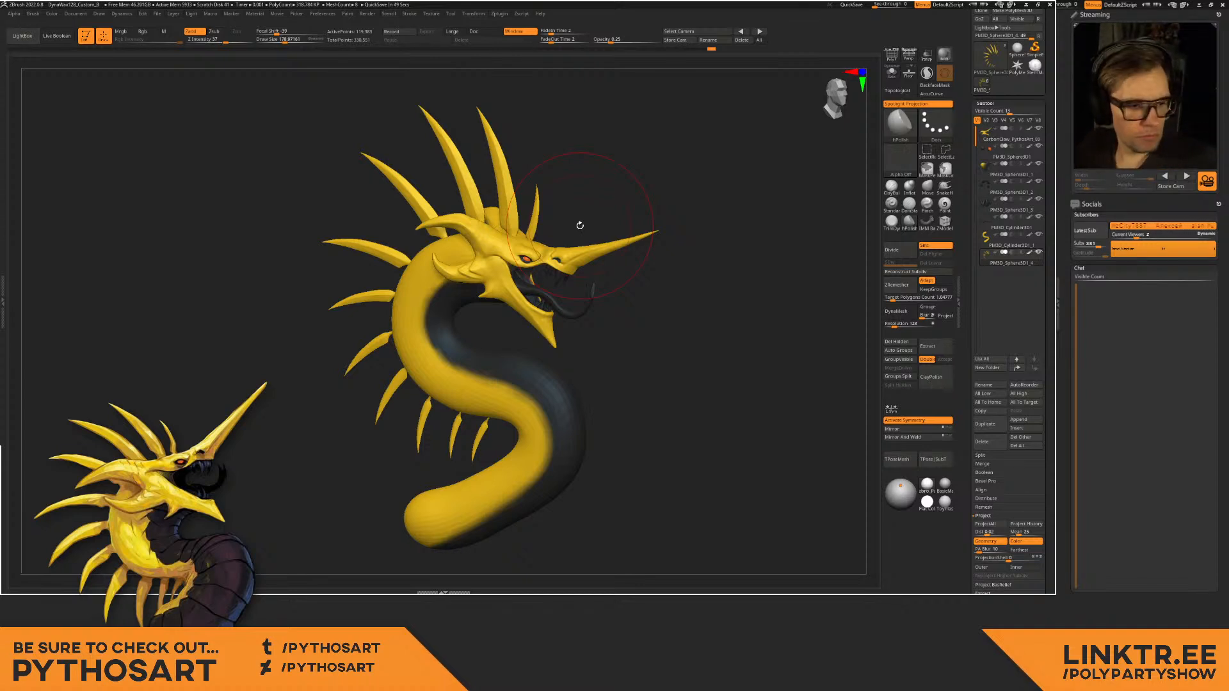
left_click_drag(508, 329, 445, 257)
mouse_move(448, 326)
left_mouse_down()
mouse_move(512, 320)
mouse_move(445, 326)
mouse_move(485, 324)
mouse_move(519, 242)
left_mouse_up()
Select the neck and thicken its upper curve with a large Inflate brush.
left_click(512, 321, "alt")
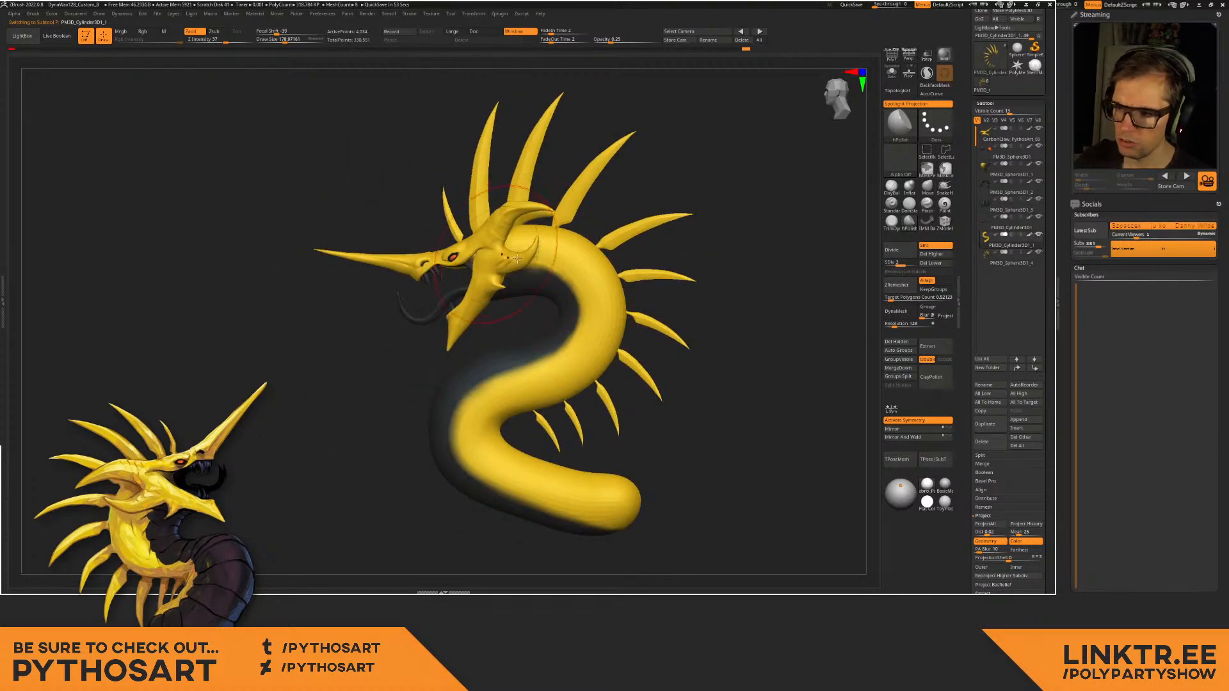
left_click_drag(612, 320, 876, 192)
left_click_drag(736, 237, 512, 281)
key("s")
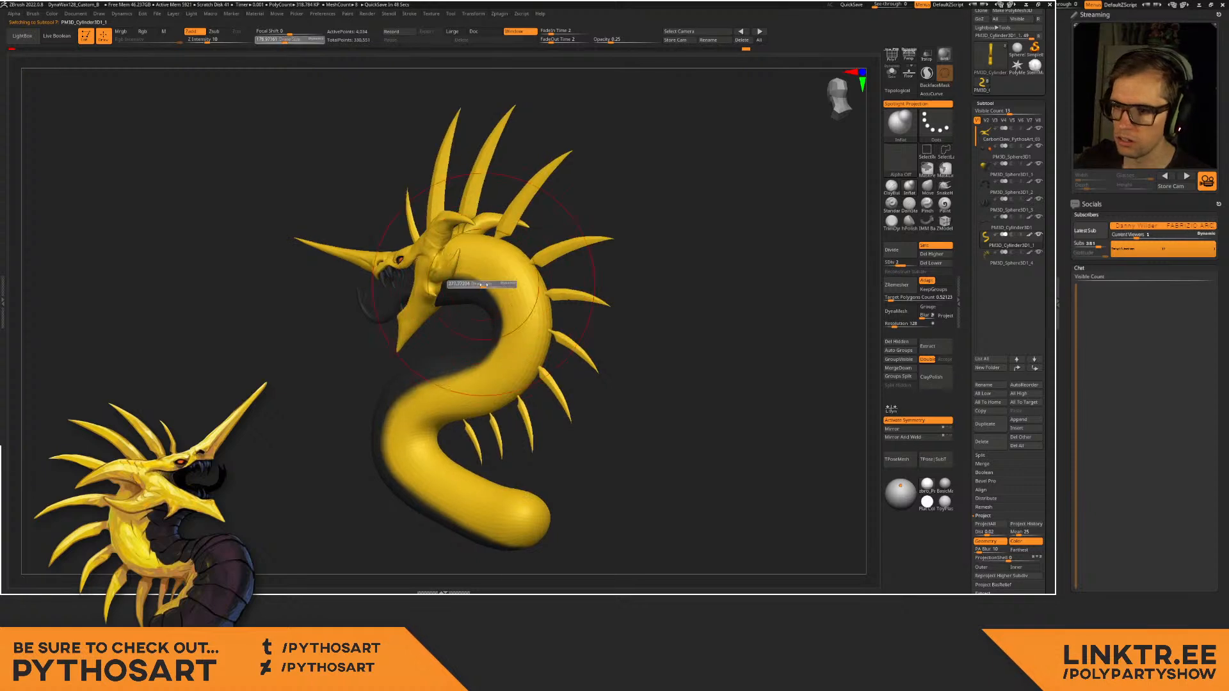
left_click(484, 285)
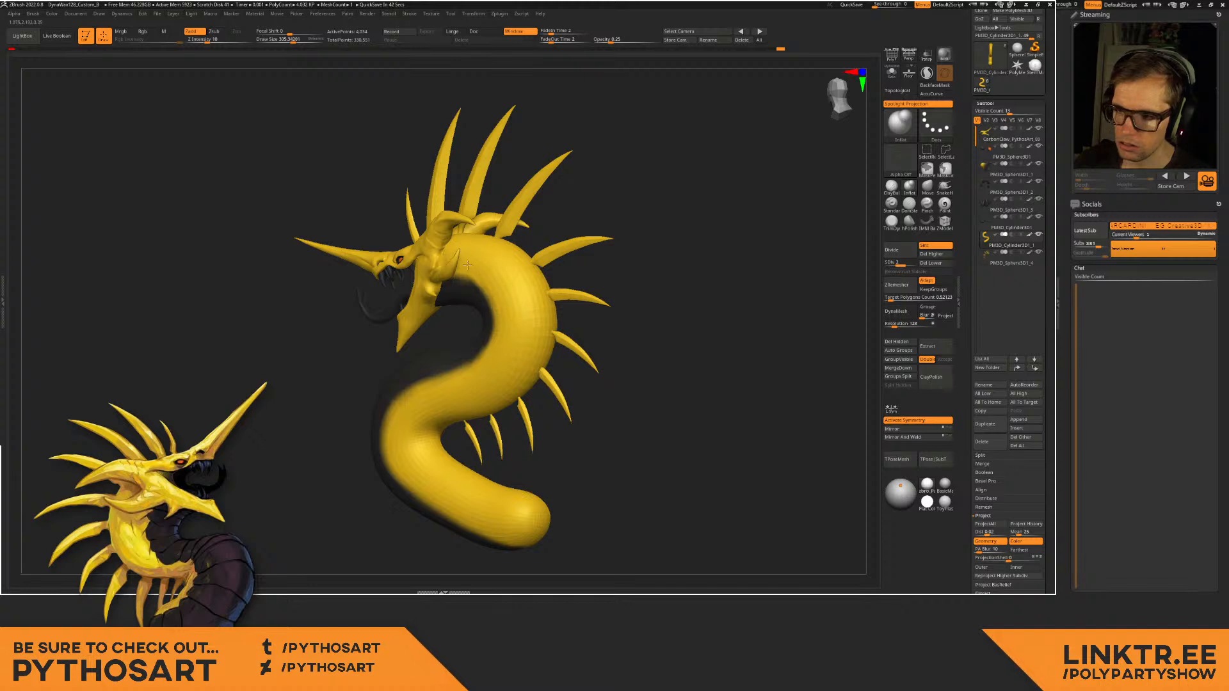
right_click_drag(510, 340, 581, 281)
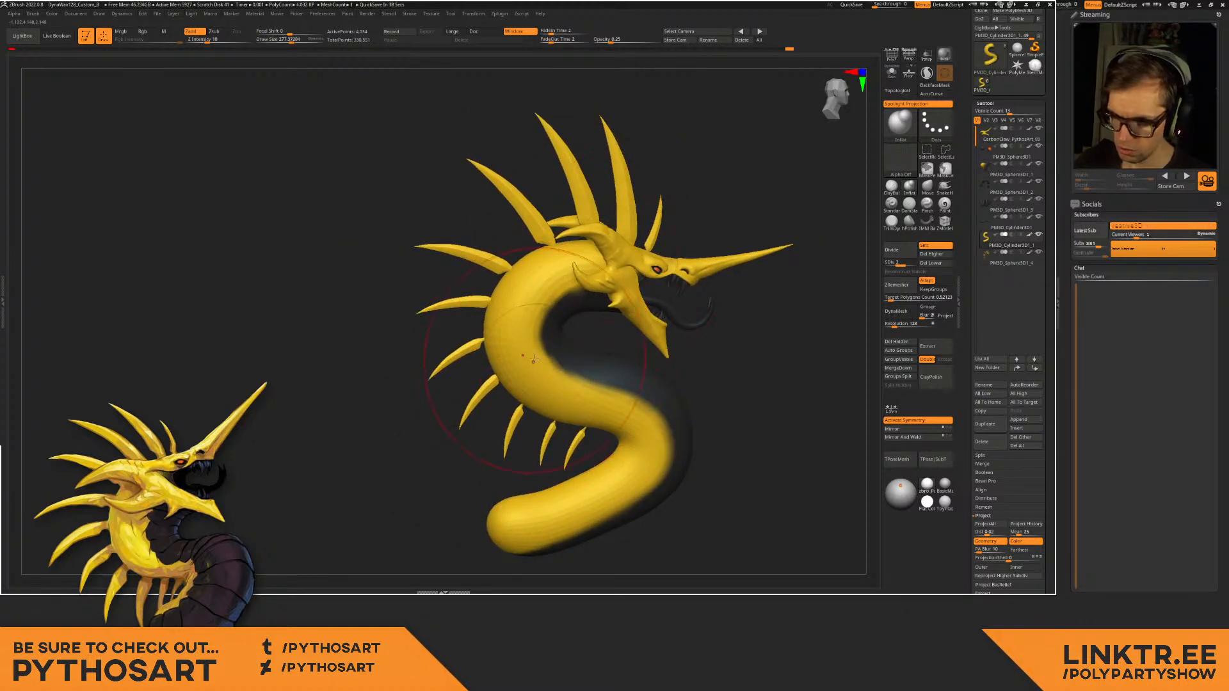
left_click_drag(552, 370, 611, 387)
Reduce the brush size and inflate the neck from its lower bend up toward the head.
right_click_drag(665, 385, 515, 341, "alt")
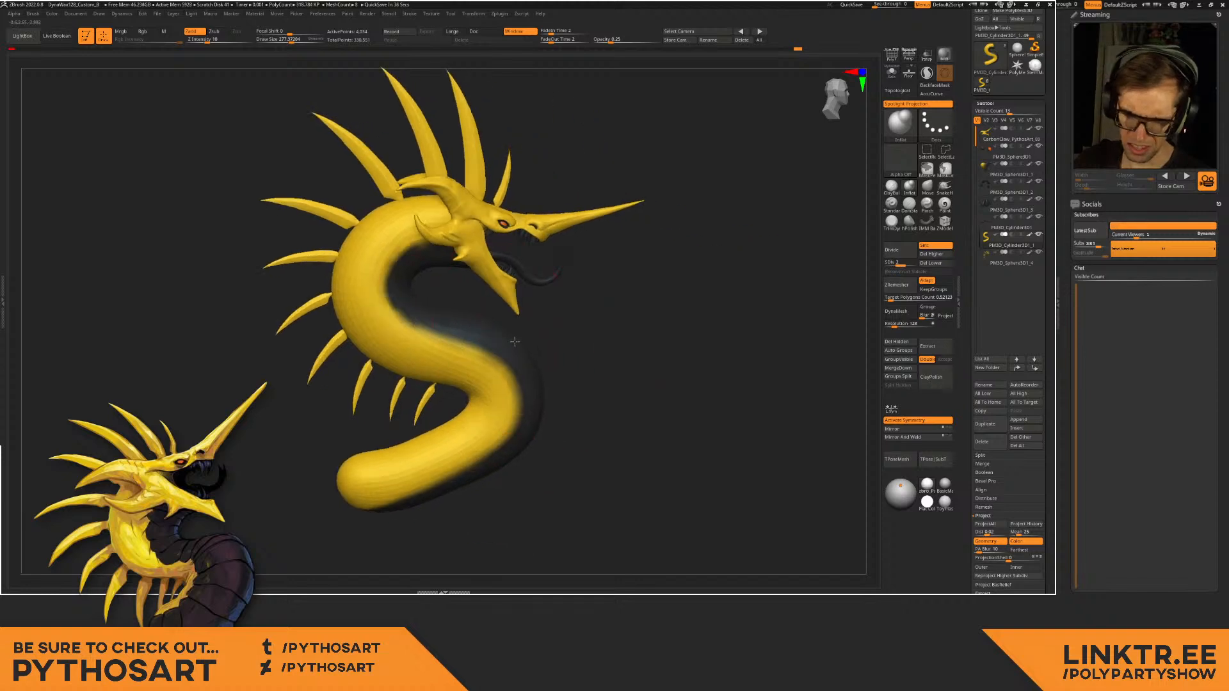
key("bracketleft")
key("bracketleft")
mouse_move(501, 448)
left_mouse_down()
mouse_move(493, 407)
mouse_move(423, 349)
mouse_move(378, 263)
left_mouse_up()
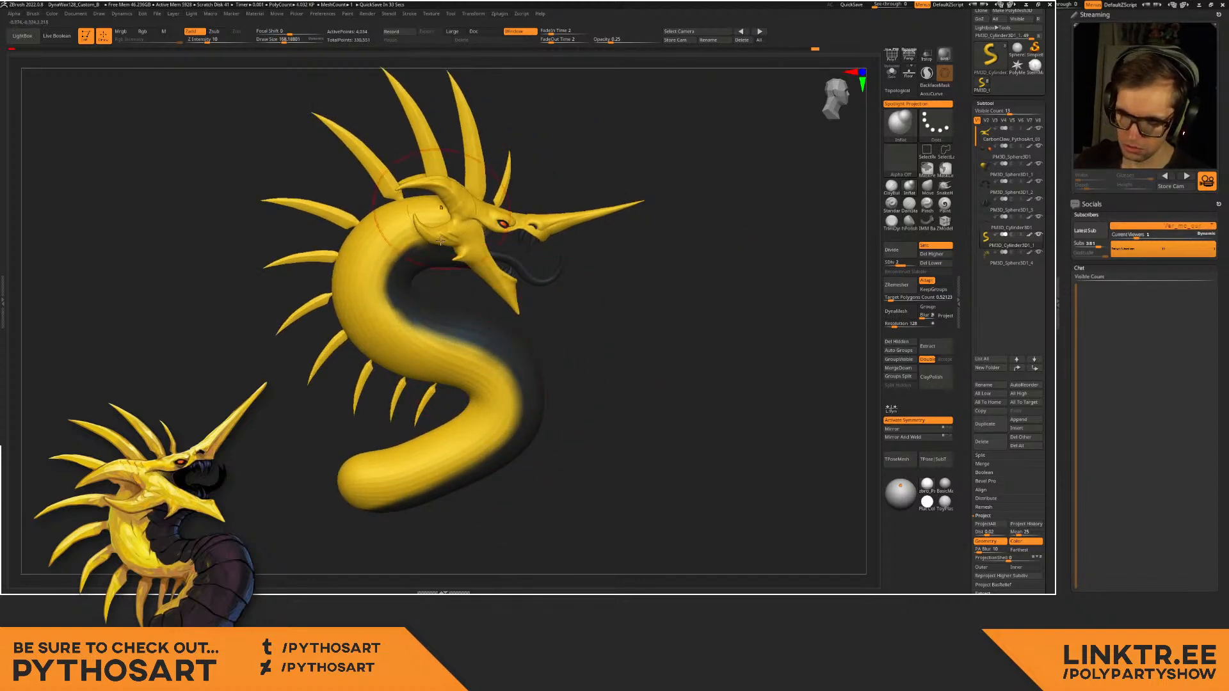
Toggle the Smooth brush's Rgb colouring and check the neck's thickness from the front.
right_click_drag(595, 384, 589, 320, "ctrl")
mouse_move(589, 320)
right_mouse_down()
mouse_move(453, 325)
mouse_move(577, 345)
right_mouse_up()
mouse_move(448, 359)
right_mouse_down("alt")
mouse_move(477, 307)
mouse_move(445, 350)
mouse_move(433, 346)
mouse_move(514, 336)
mouse_move(475, 345)
right_mouse_up("alt")
left_click(144, 31, "shift")
left_click(144, 32, "shift")
right_click_drag(376, 299, 420, 312)
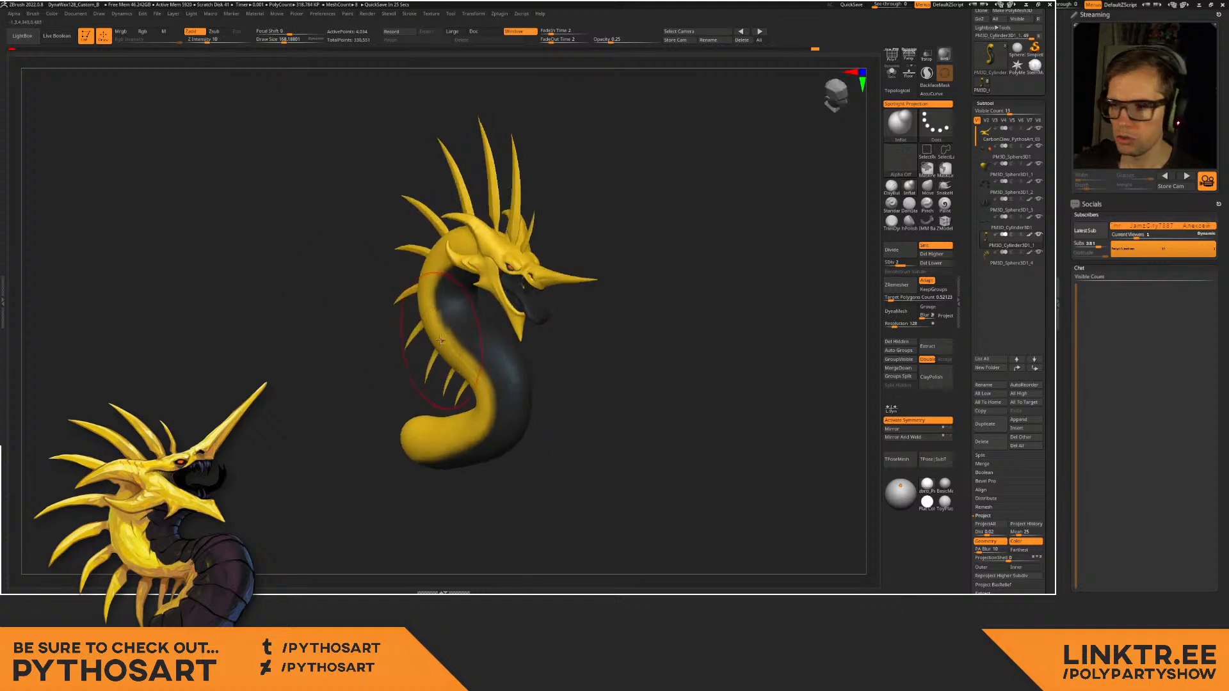
Smooth the yellow surface along the neck's lower bend and check its shape from both sides and the front.
key("shift")
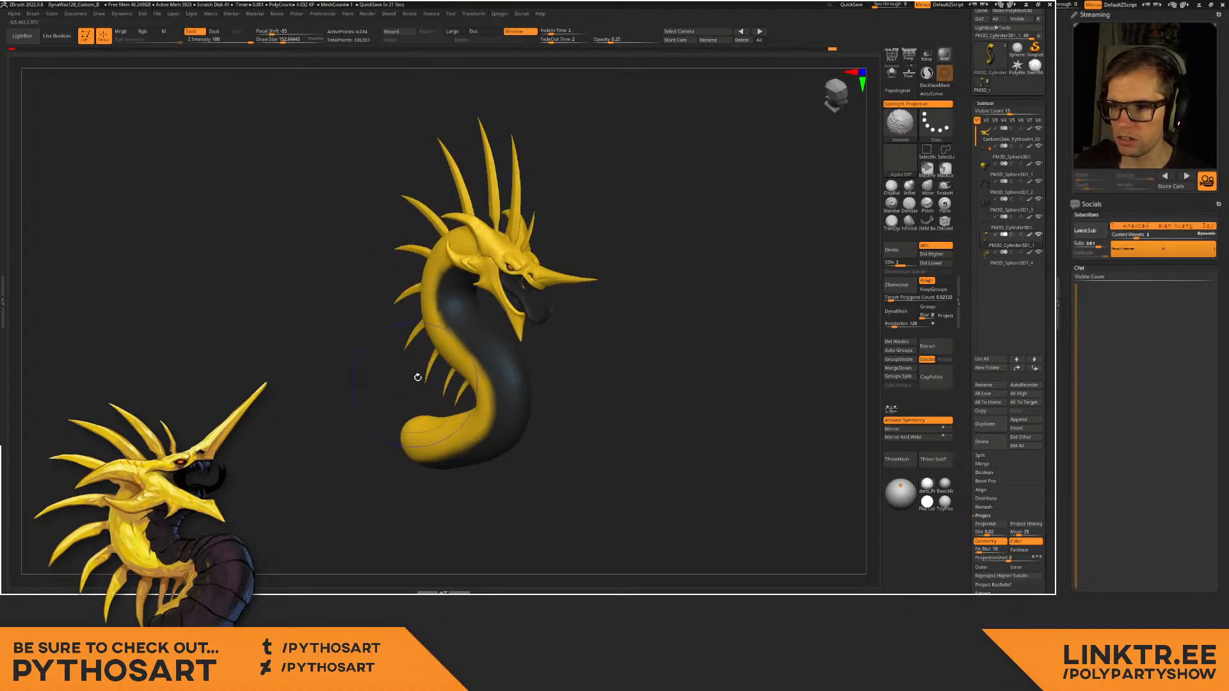
mouse_move(418, 378)
left_mouse_down()
mouse_move(451, 327)
mouse_move(497, 362)
mouse_move(382, 340)
mouse_move(435, 460)
left_mouse_up()
right_click_drag(350, 387, 384, 385, "alt")
left_click_drag(396, 363, 436, 478, "shift")
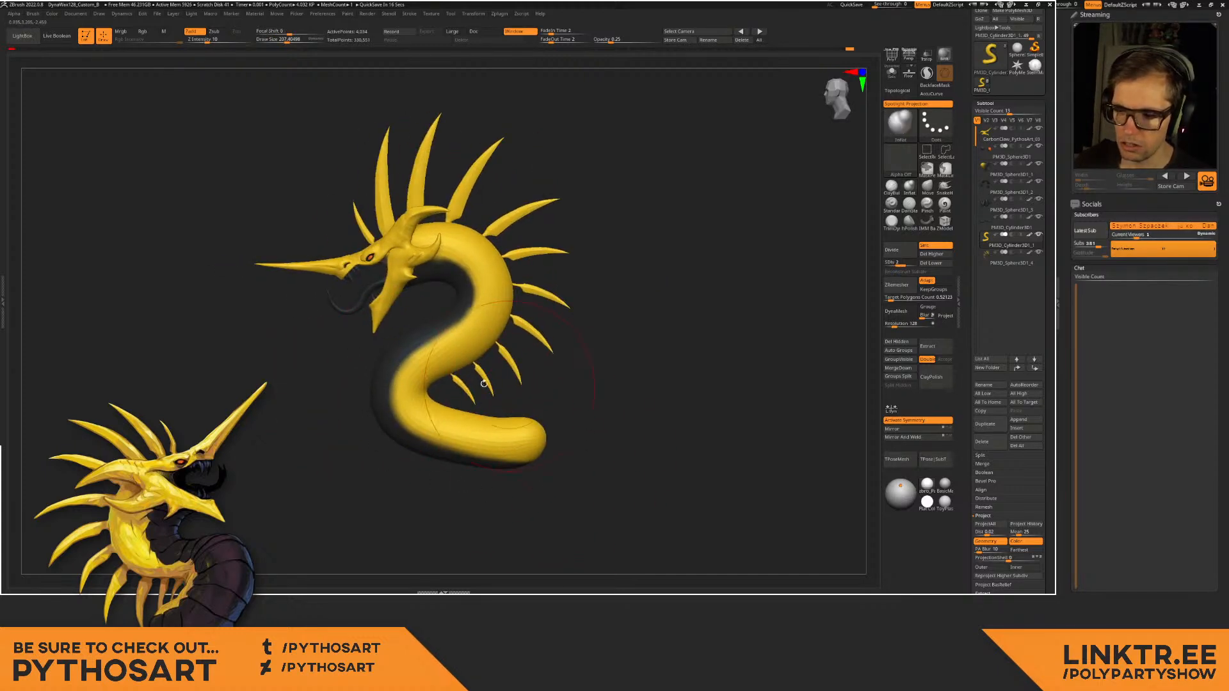
mouse_move(484, 384)
right_mouse_down()
mouse_move(439, 382)
mouse_move(495, 365)
right_mouse_up()
right_click_drag(495, 365, 431, 265)
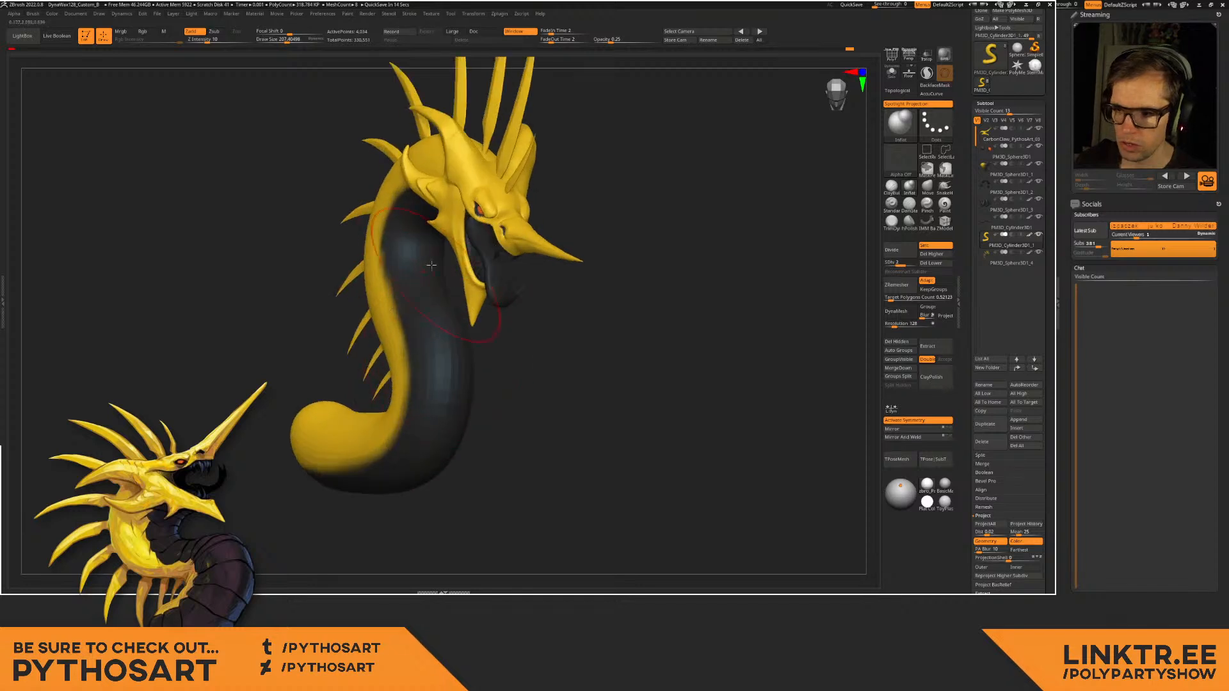
right_click_drag(357, 356, 468, 364)
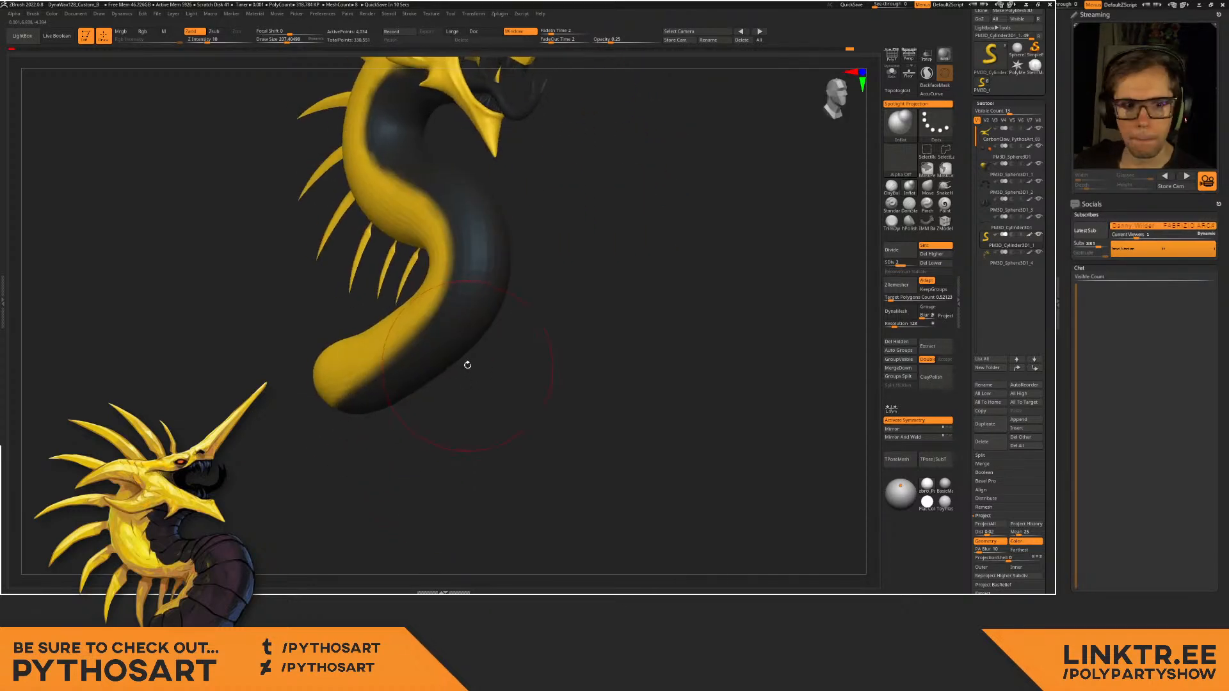
right_click_drag(455, 311, 470, 390, "alt")
mouse_move(491, 358)
right_mouse_down()
mouse_move(437, 343)
mouse_move(486, 357)
right_mouse_up()
Switch to the Move brush with a draw size of about 390 to adjust the neck from the front.
key("s")
left_click_drag(485, 357, 491, 356)
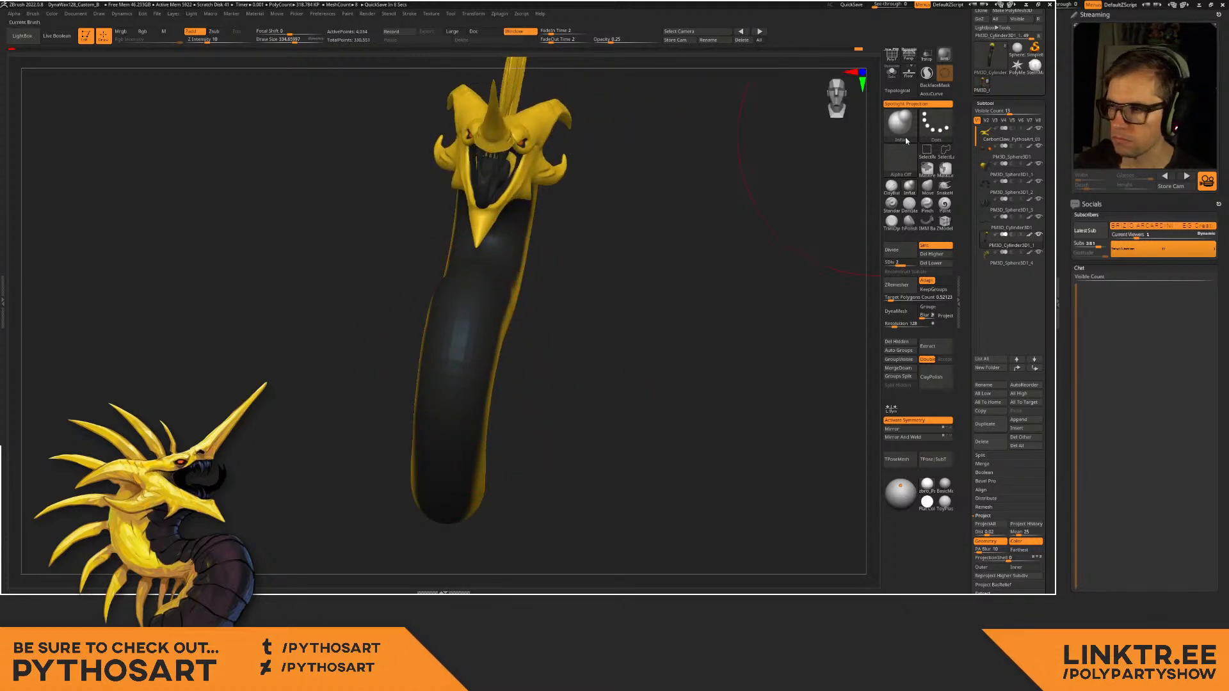
key("b")
key("m")
key("v")
key("s")
left_click_drag(470, 367, 474, 368)
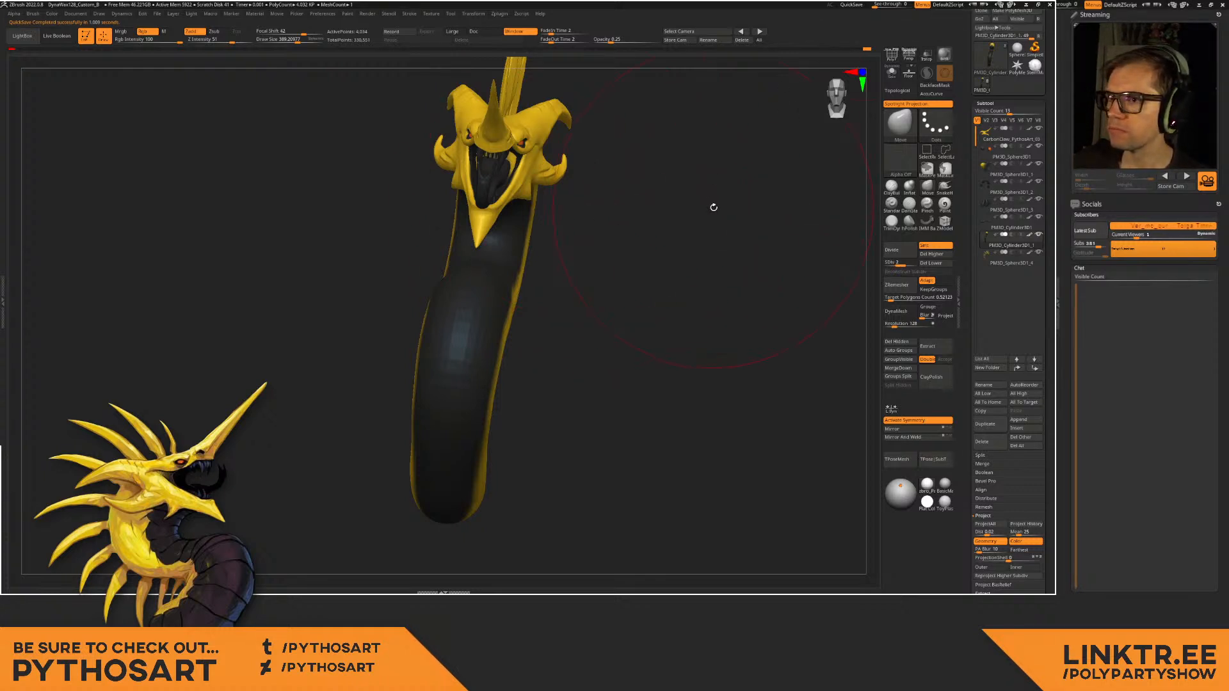
left_click_drag(631, 230, 622, 239)
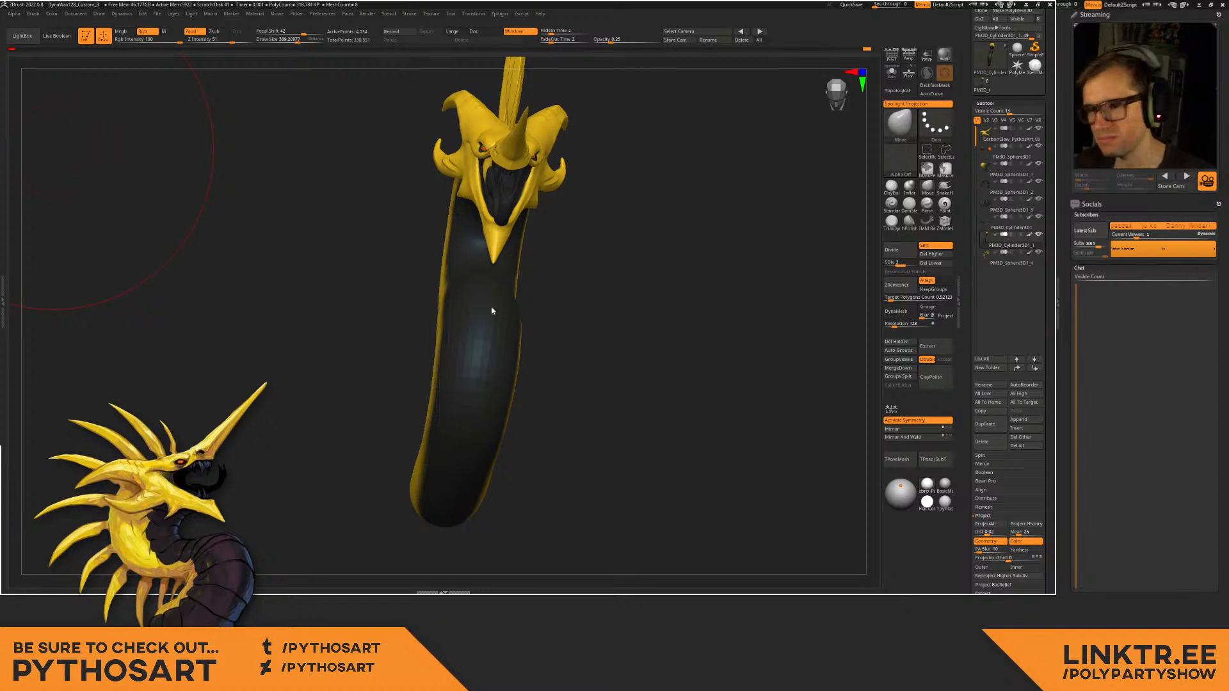
Paint the end of the neck's underside black with the Paint brush at a draw size of about 68.
right_click_drag(492, 310, 359, 301)
mouse_move(549, 290)
right_mouse_down("alt")
mouse_move(496, 298)
mouse_move(512, 384)
right_mouse_up("alt")
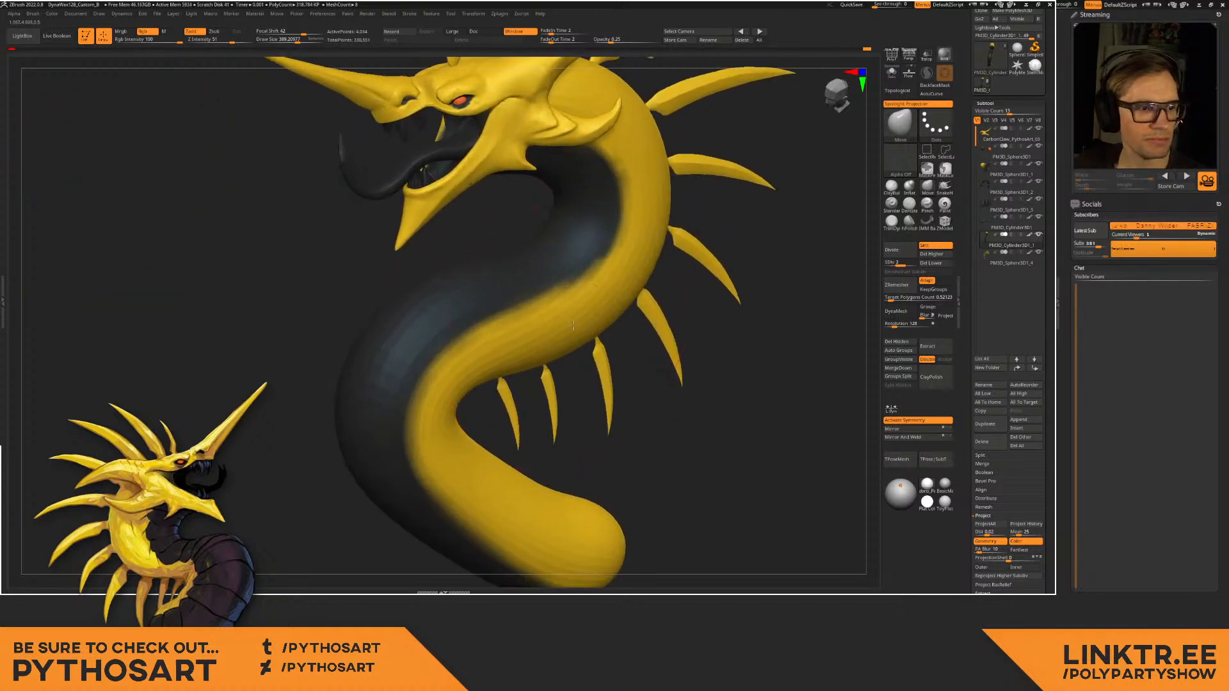
mouse_move(616, 282)
right_mouse_down("alt")
mouse_move(493, 292)
mouse_move(529, 289)
right_mouse_up("alt")
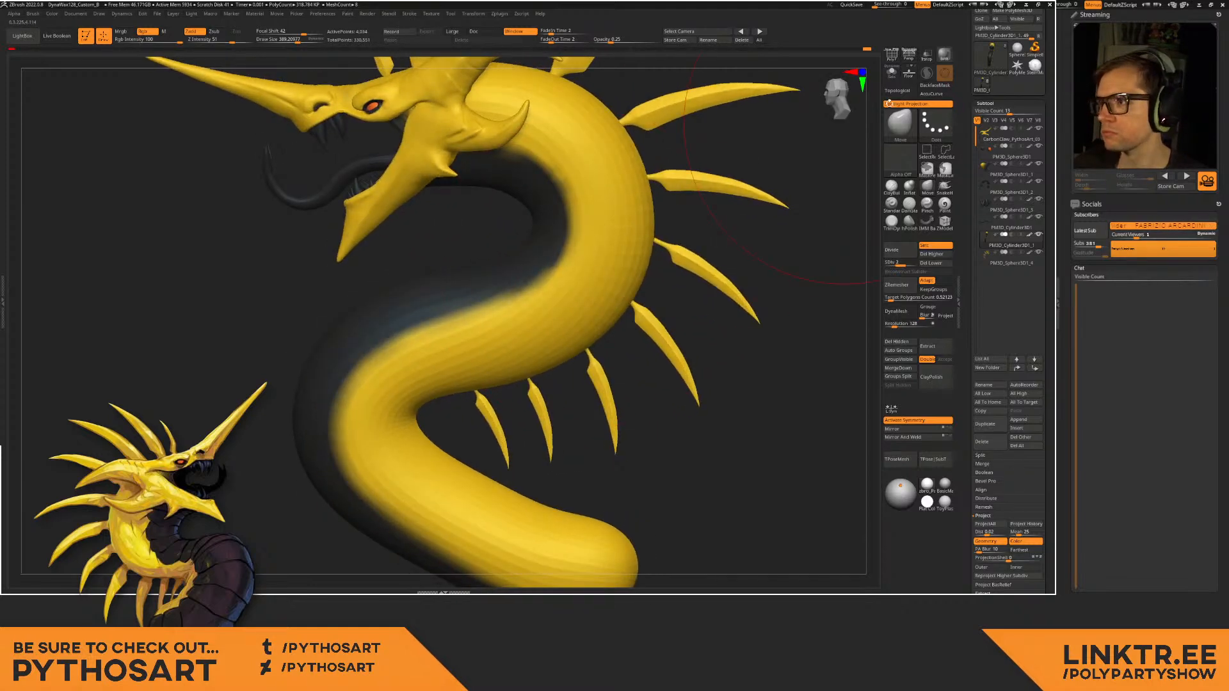
left_click(1033, 18)
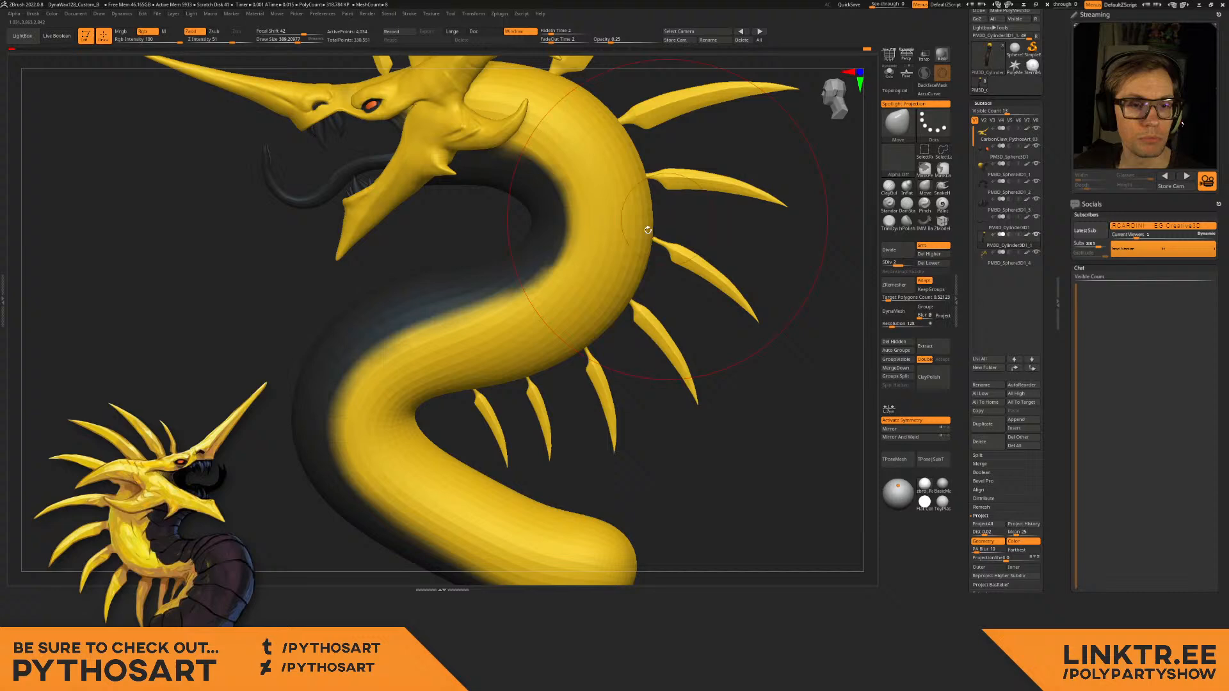
mouse_move(539, 281)
right_mouse_down()
mouse_move(590, 287)
mouse_move(497, 265)
mouse_move(544, 290)
mouse_move(483, 346)
mouse_move(419, 446)
mouse_move(461, 371)
right_mouse_up()
left_click(942, 203)
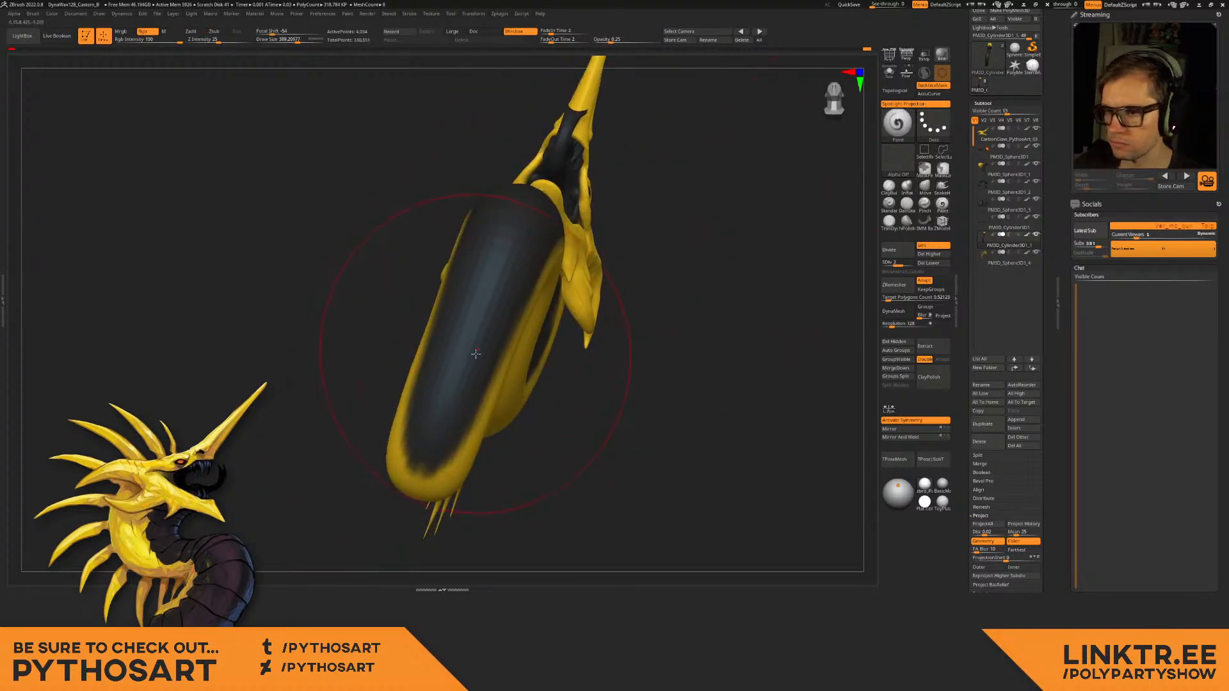
key("s")
left_click(450, 353)
key("s")
left_click(449, 408)
left_click_drag(464, 419, 423, 477)
Turn off symmetry for the neck and frame the whole dragon from the side.
mouse_move(461, 362)
right_mouse_down()
mouse_move(500, 293)
mouse_move(513, 296)
mouse_move(499, 310)
mouse_move(543, 370)
right_mouse_up()
right_click_drag(543, 370, 562, 324, "ctrl")
right_click_drag(562, 324, 564, 263, "alt")
key("x")
right_click_drag(564, 263, 573, 290, "alt")
Hide the spine set and mask the neck's upper part with a soft edge, leaving the lower part free.
mouse_move(592, 306)
left_mouse_down("ctrl")
mouse_move(516, 258)
mouse_move(377, 422)
mouse_move(633, 310)
left_mouse_up("ctrl")
left_click(1037, 253)
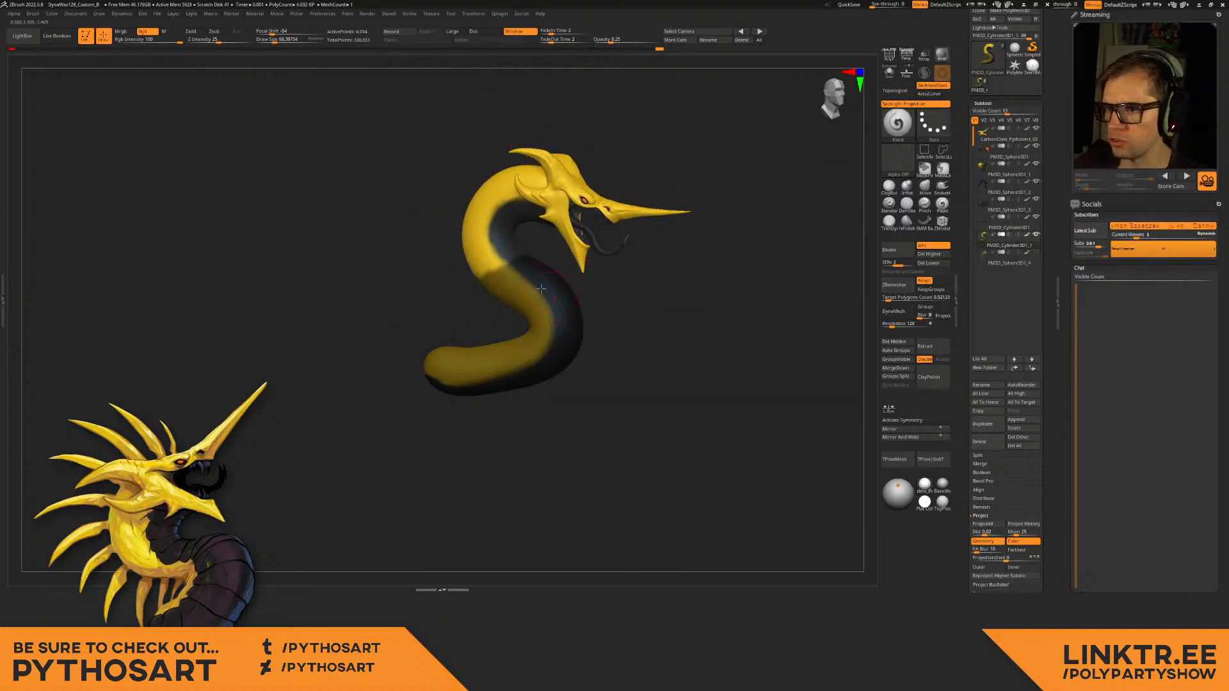
left_click(546, 322, "ctrl")
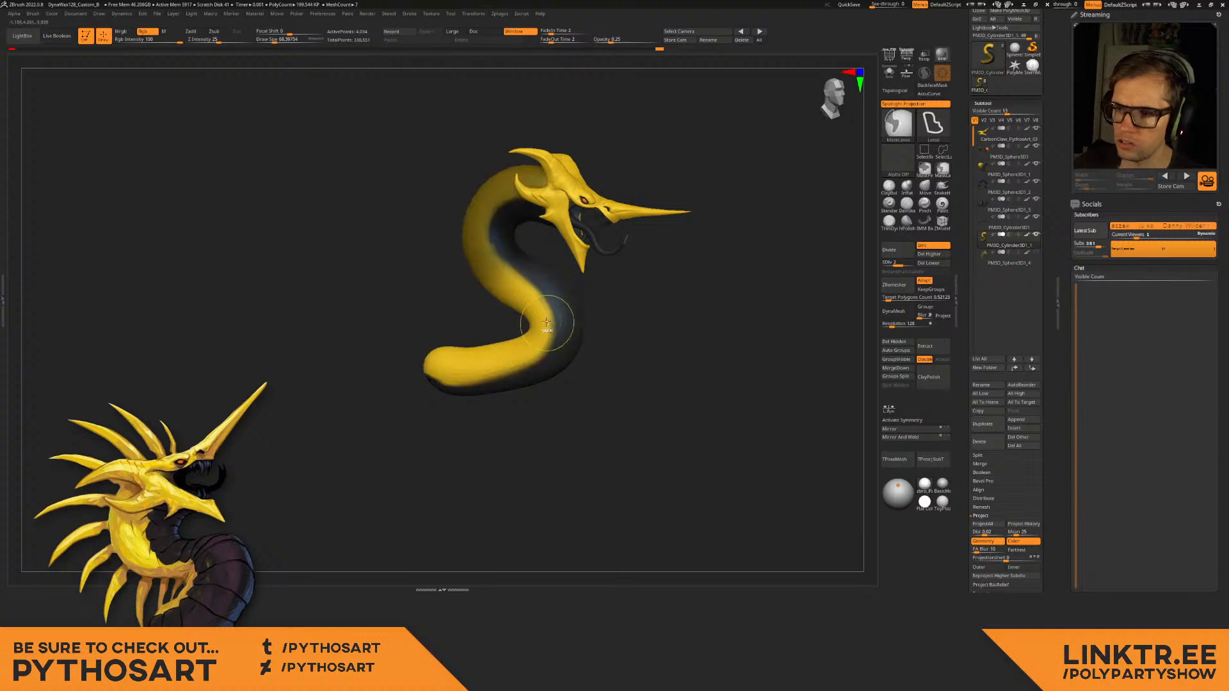
left_click(546, 322, "ctrl")
Lay a transpose line across the neck's bend and swing the unmasked lower neck sideways.
key("w")
right_click_drag(656, 266, 620, 267)
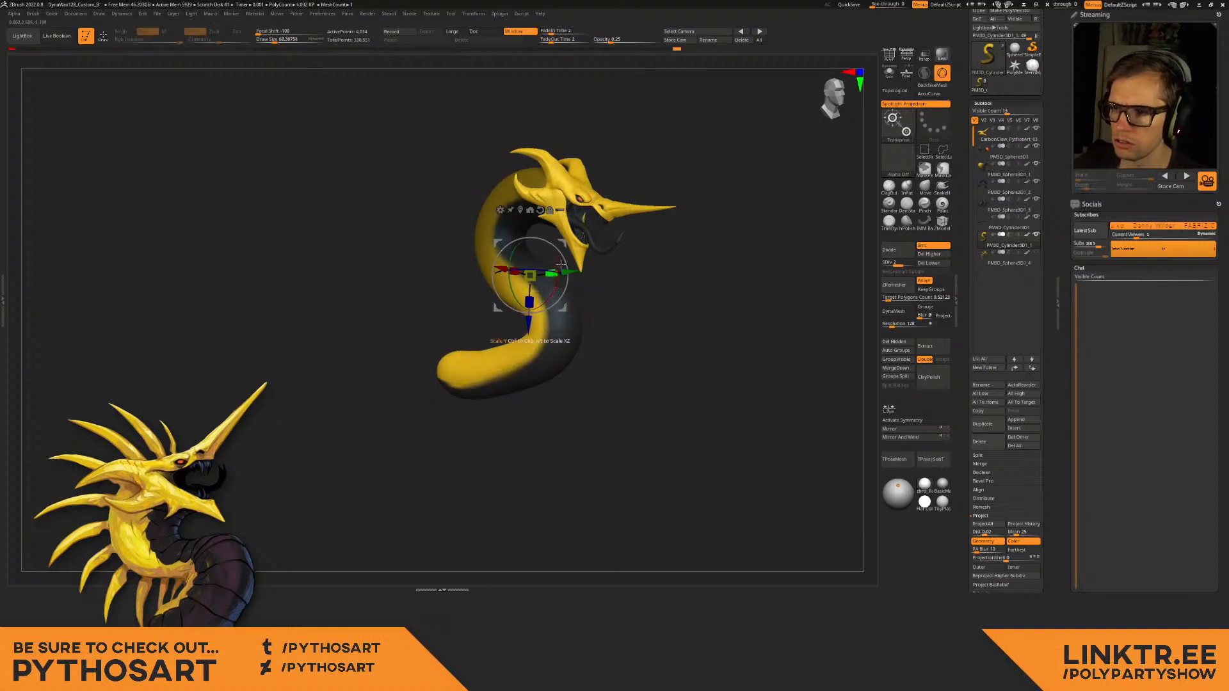
key("y")
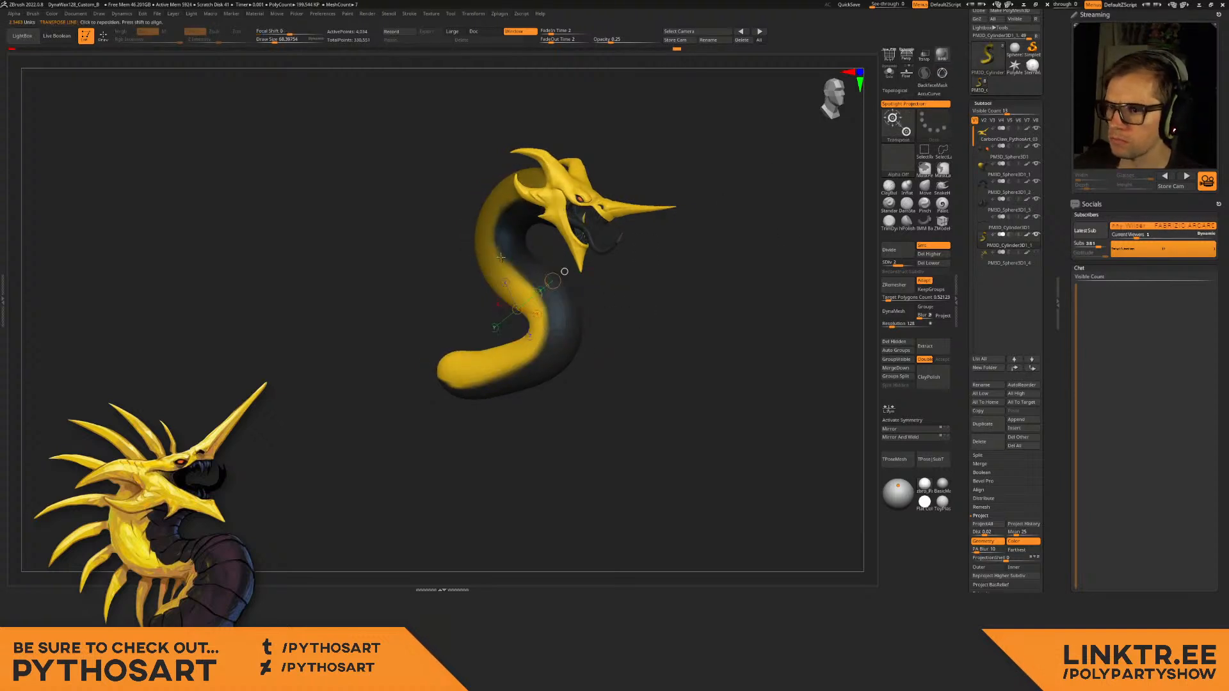
left_click_drag(500, 255, 602, 367)
left_click_drag(553, 311, 582, 314)
right_click_drag(666, 325, 606, 326)
left_click_drag(573, 360, 502, 298)
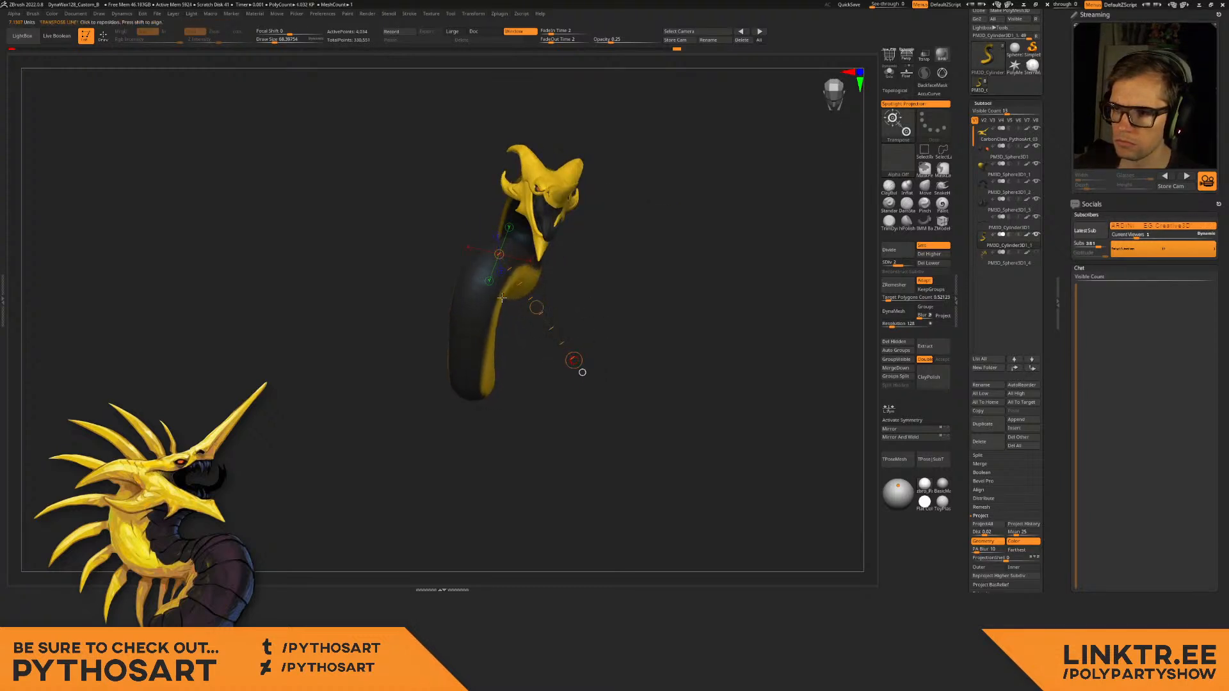
Rotate the unmasked lower neck from the side so its end swings back beneath the head, and return to drawing.
key("q")
mouse_move(556, 277)
right_mouse_down()
mouse_move(613, 256)
mouse_move(684, 272)
right_mouse_up()
mouse_move(708, 228)
right_mouse_down("alt")
mouse_move(652, 290)
mouse_move(634, 285)
right_mouse_up("alt")
key("r")
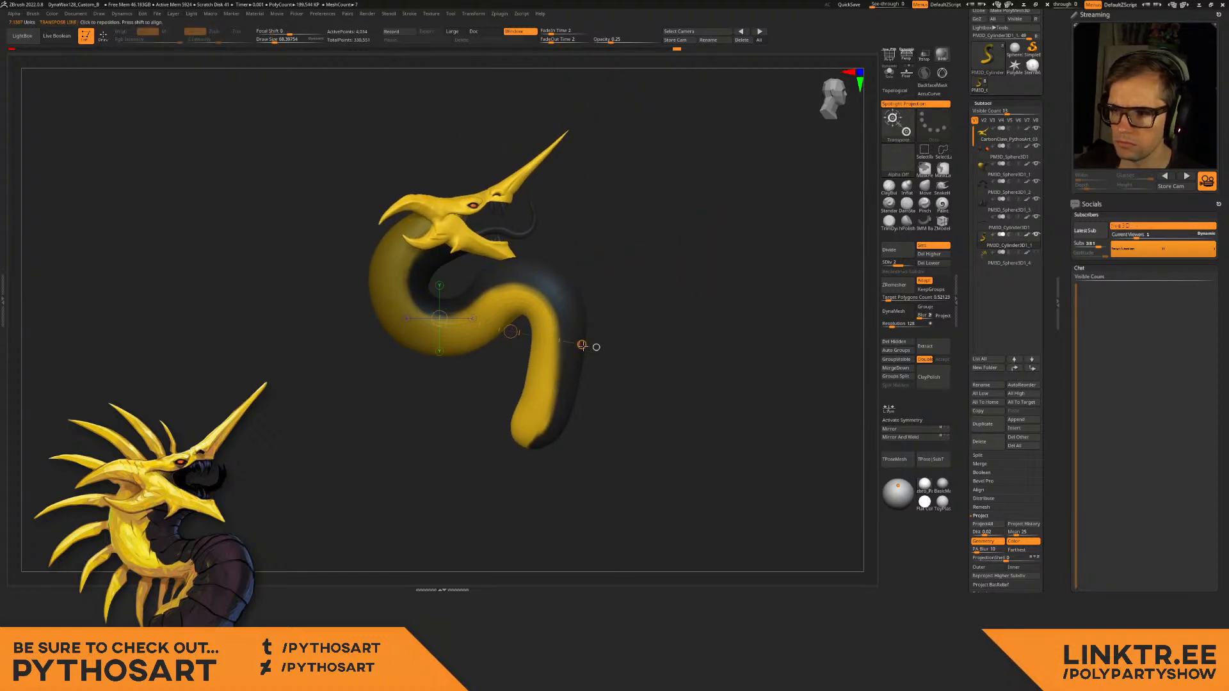
left_click_drag(582, 345, 544, 408)
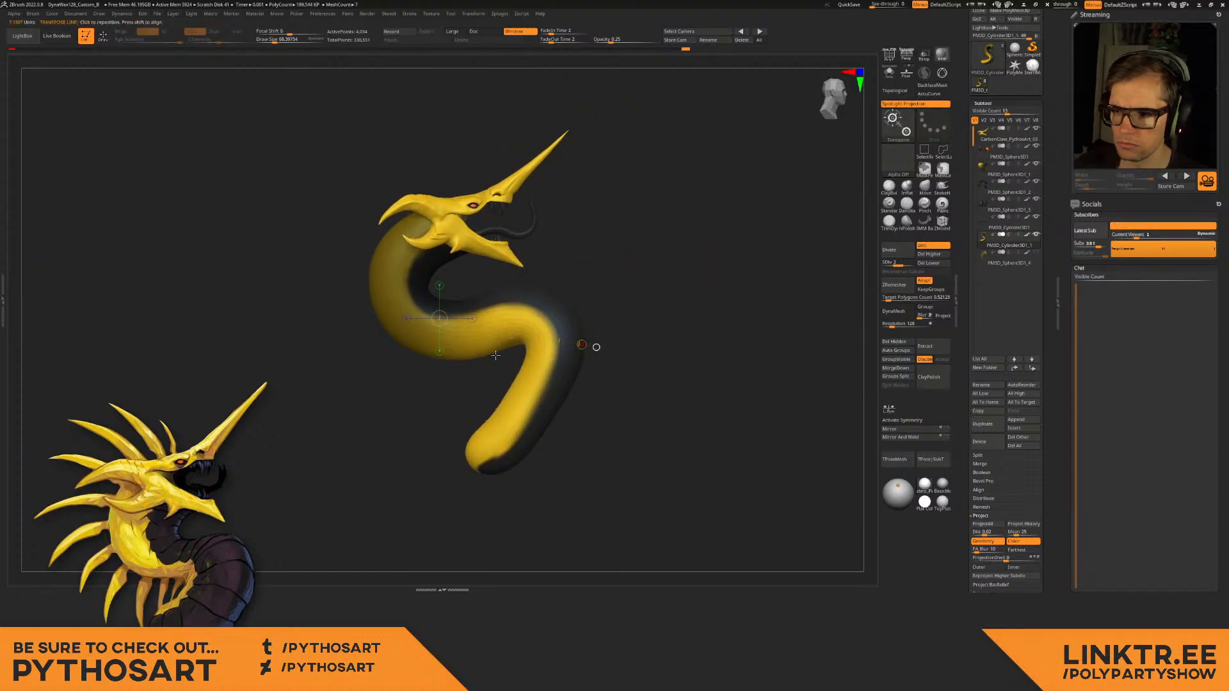
left_click_drag(457, 331, 491, 458)
mouse_move(474, 394)
left_mouse_down()
mouse_move(473, 491)
mouse_move(437, 449)
left_mouse_up()
key("q")
left_click_drag(455, 376, 457, 376)
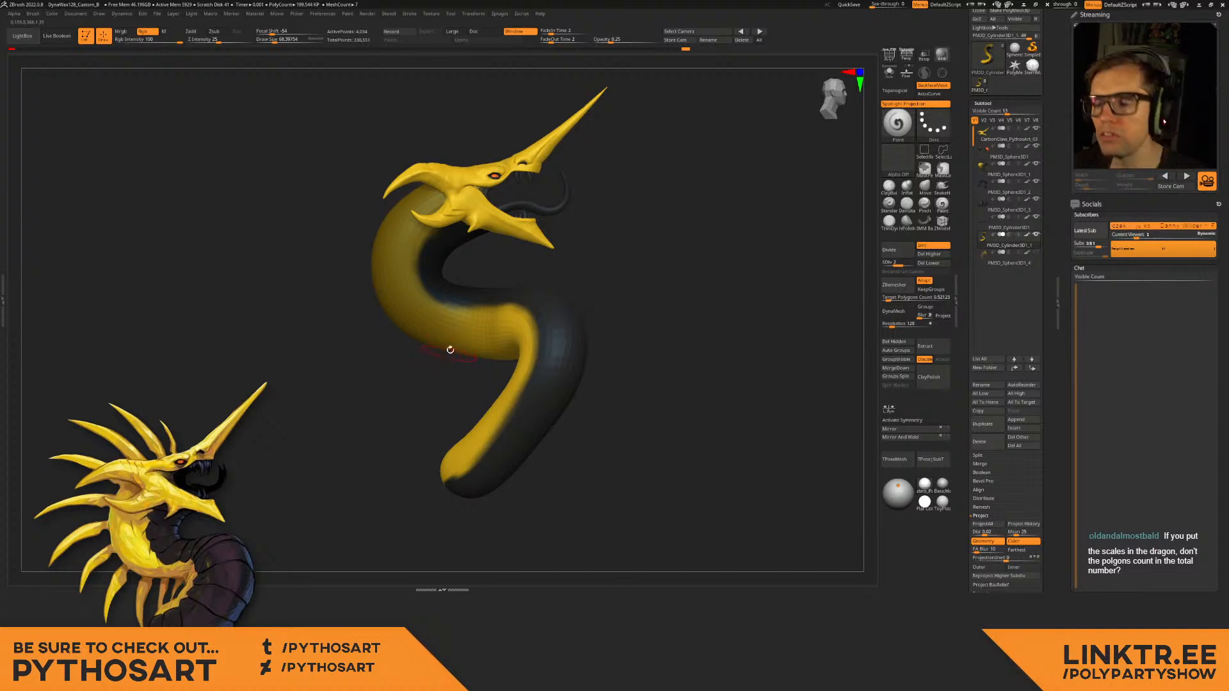
Show the spine set again and inspect how the neck meets the head after selecting the head.
mouse_move(450, 350)
left_mouse_down()
mouse_move(411, 388)
mouse_move(456, 366)
mouse_move(467, 320)
left_mouse_up()
right_click_drag(452, 297, 480, 289, "alt")
left_click(1037, 254)
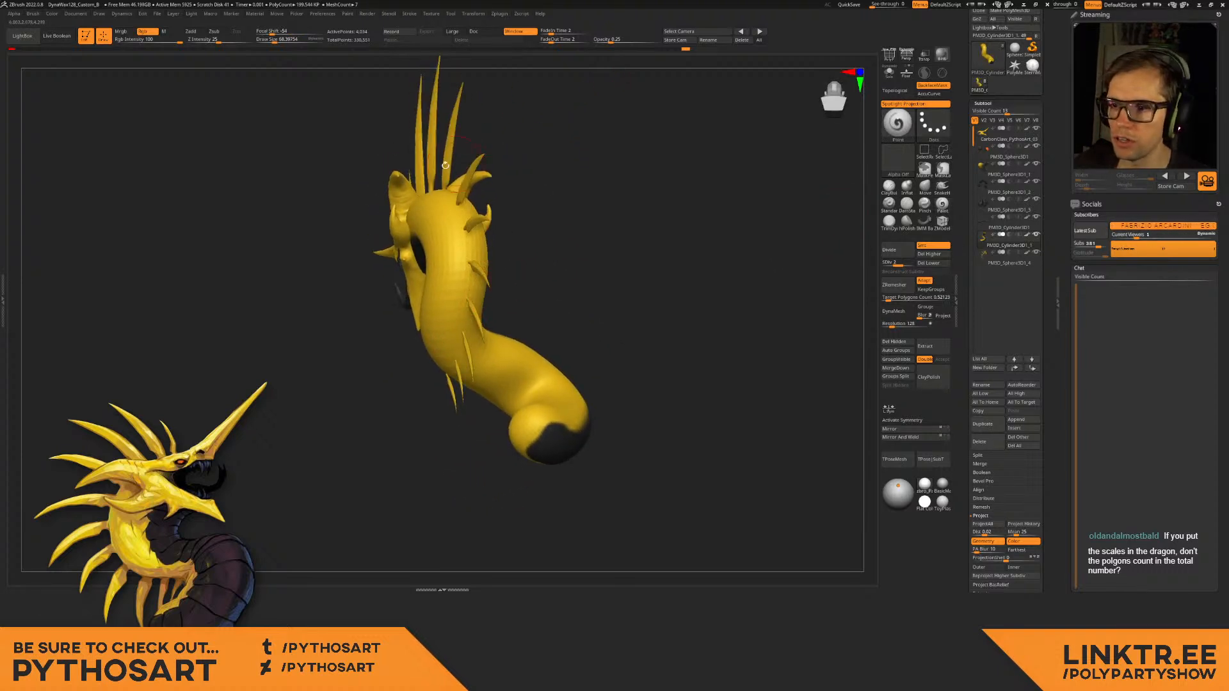
left_click_drag(527, 325, 394, 253)
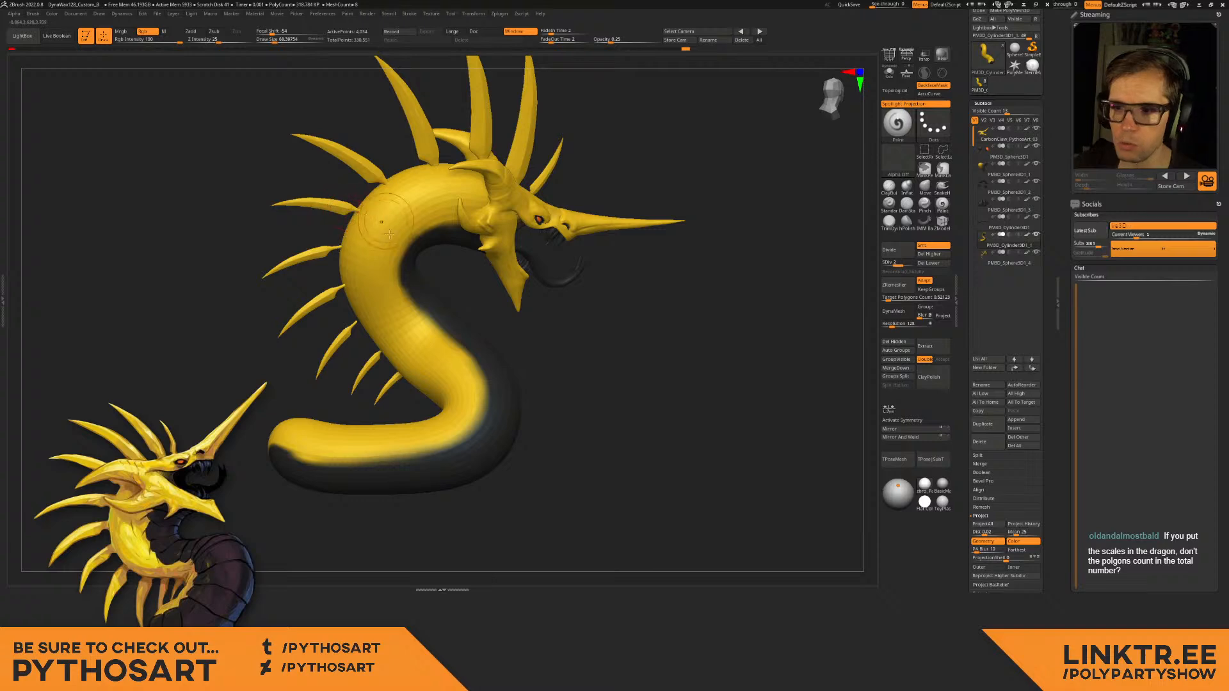
mouse_move(545, 346)
left_mouse_down("alt")
mouse_move(532, 282)
mouse_move(512, 259)
mouse_move(515, 306)
mouse_move(503, 256)
left_mouse_up("alt")
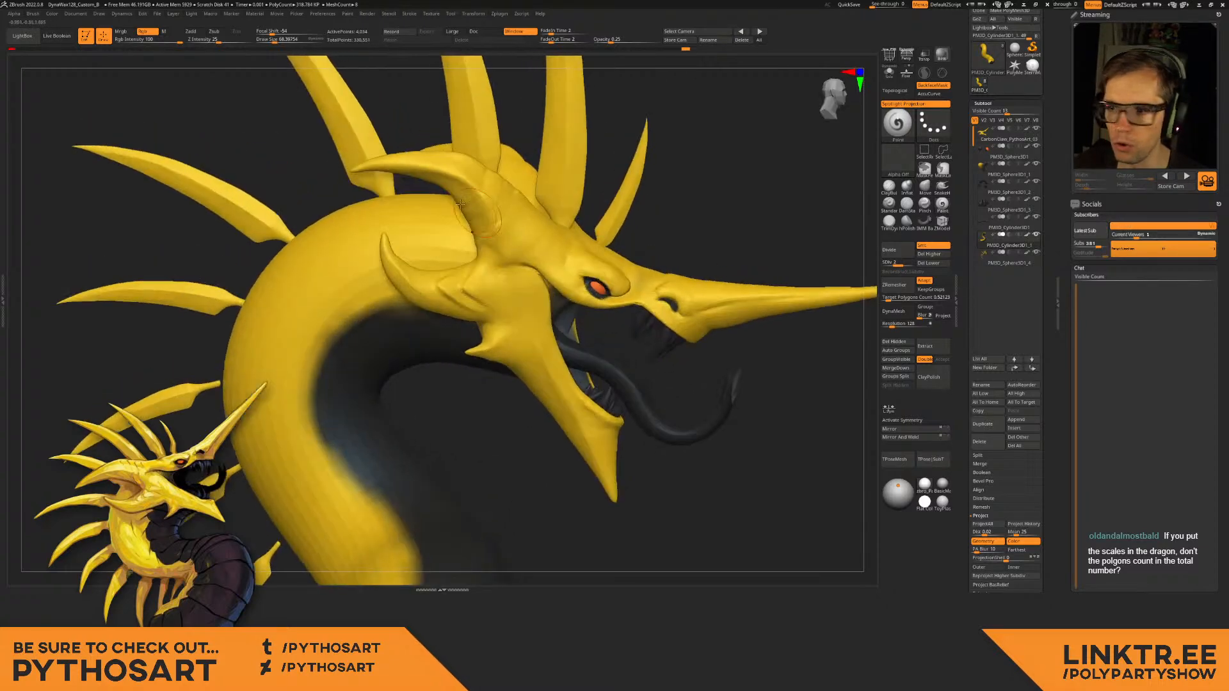
left_click(483, 287, "alt")
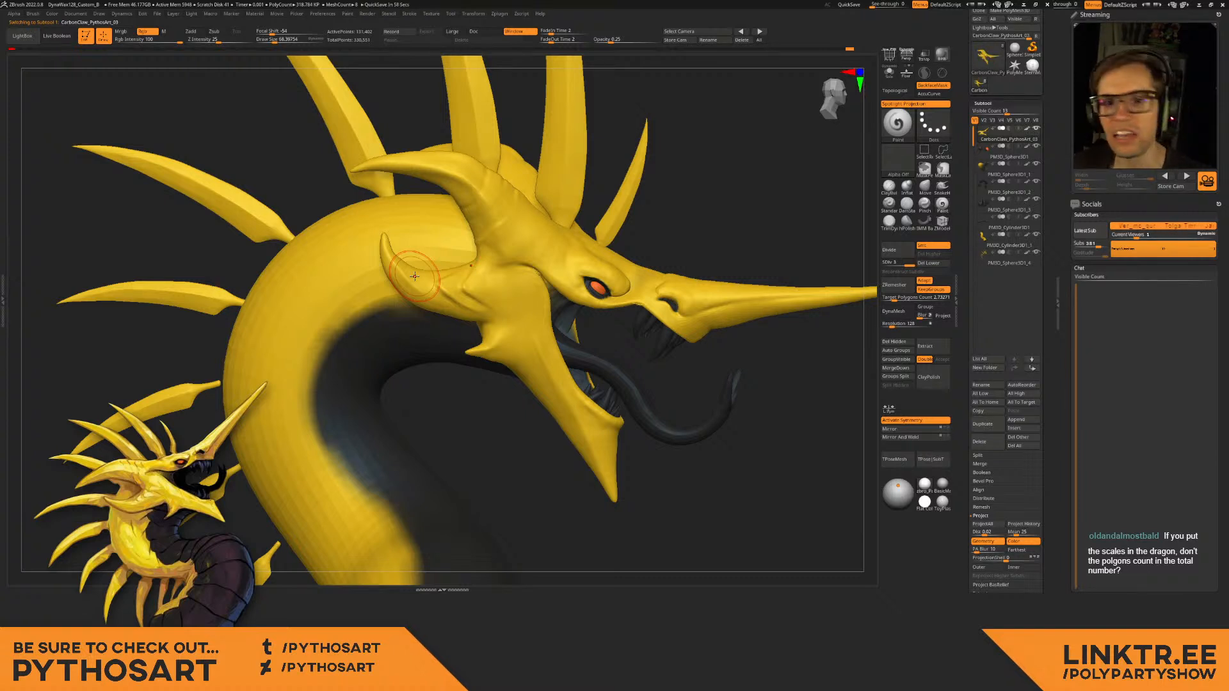
mouse_move(372, 298)
right_mouse_down()
mouse_move(340, 333)
mouse_move(357, 308)
right_mouse_up()
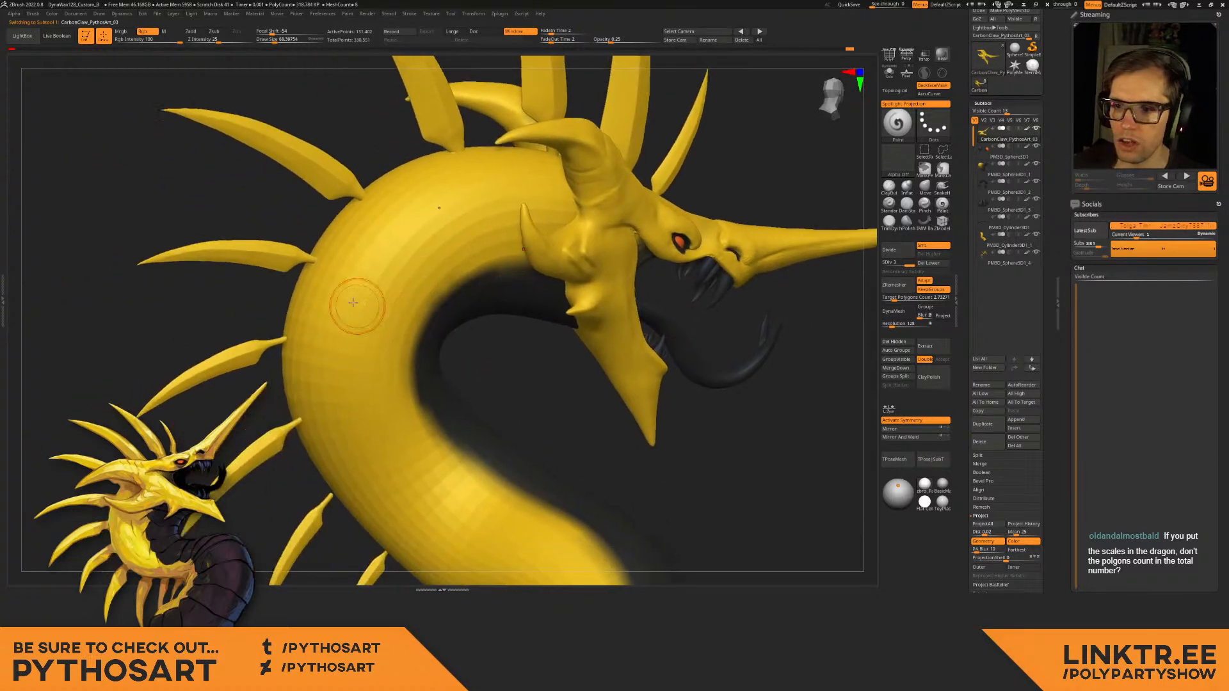
Select the spine set and examine its polygon wireframe along the back of the neck.
left_click(300, 261, "alt")
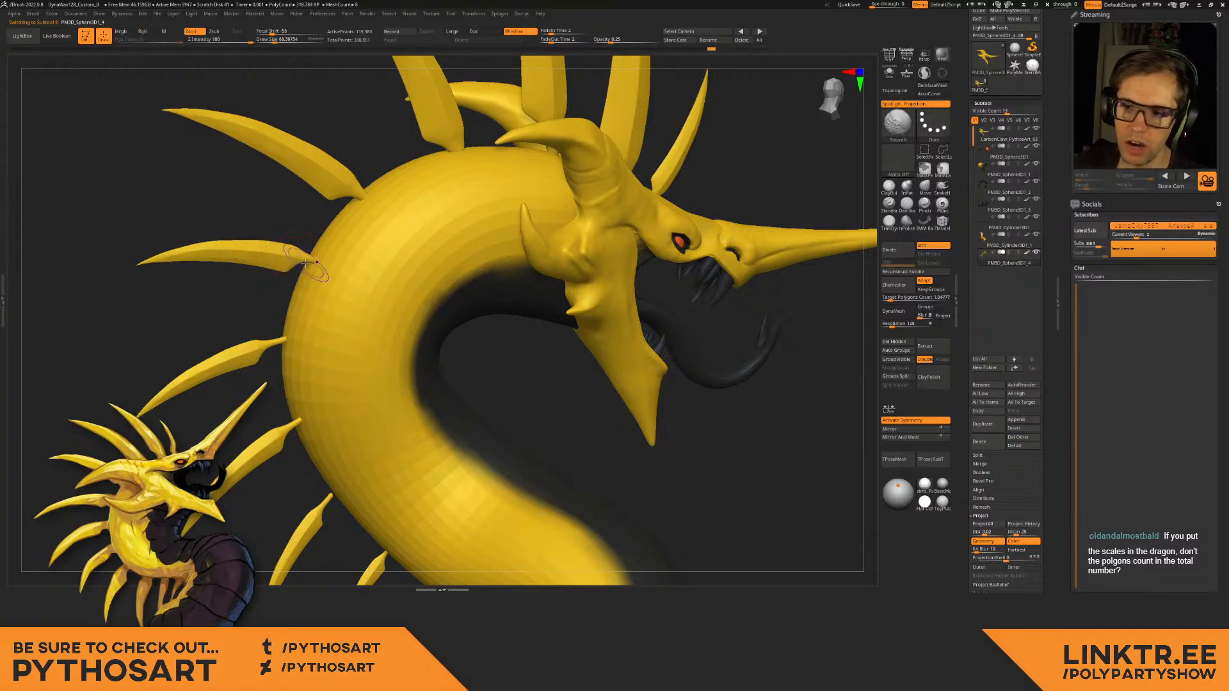
key("shift+f")
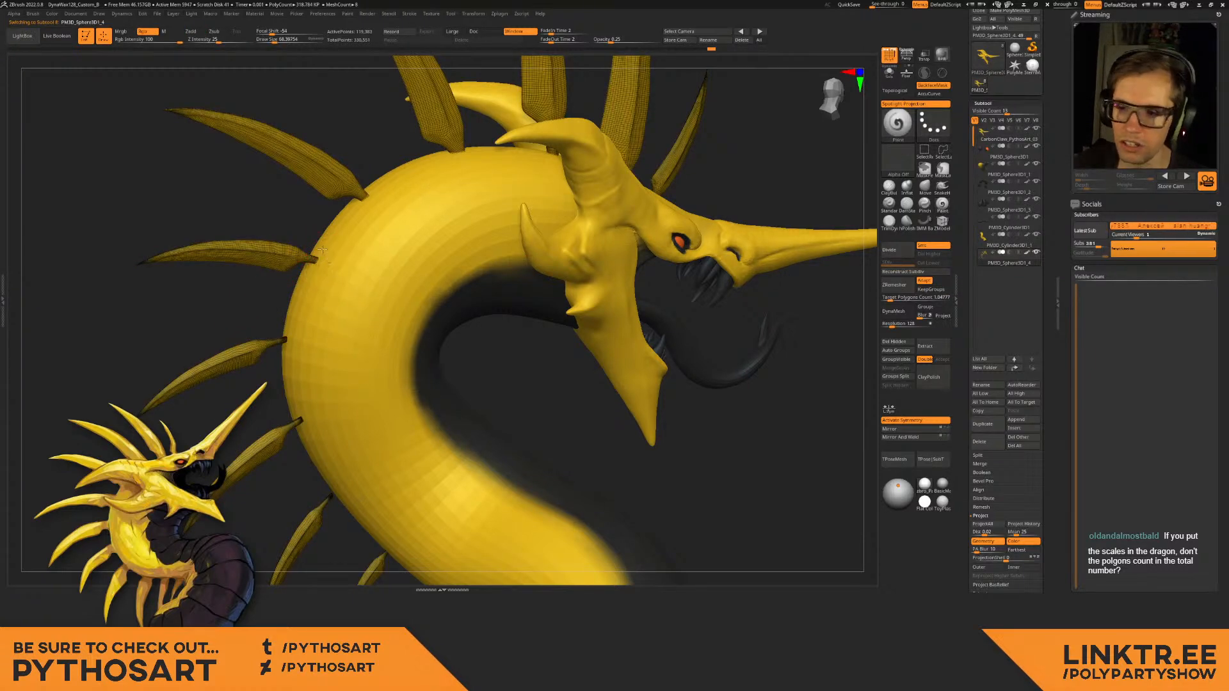
mouse_move(322, 250)
right_mouse_down("ctrl")
mouse_move(282, 310)
mouse_move(237, 317)
mouse_move(369, 344)
mouse_move(372, 227)
right_mouse_up("ctrl")
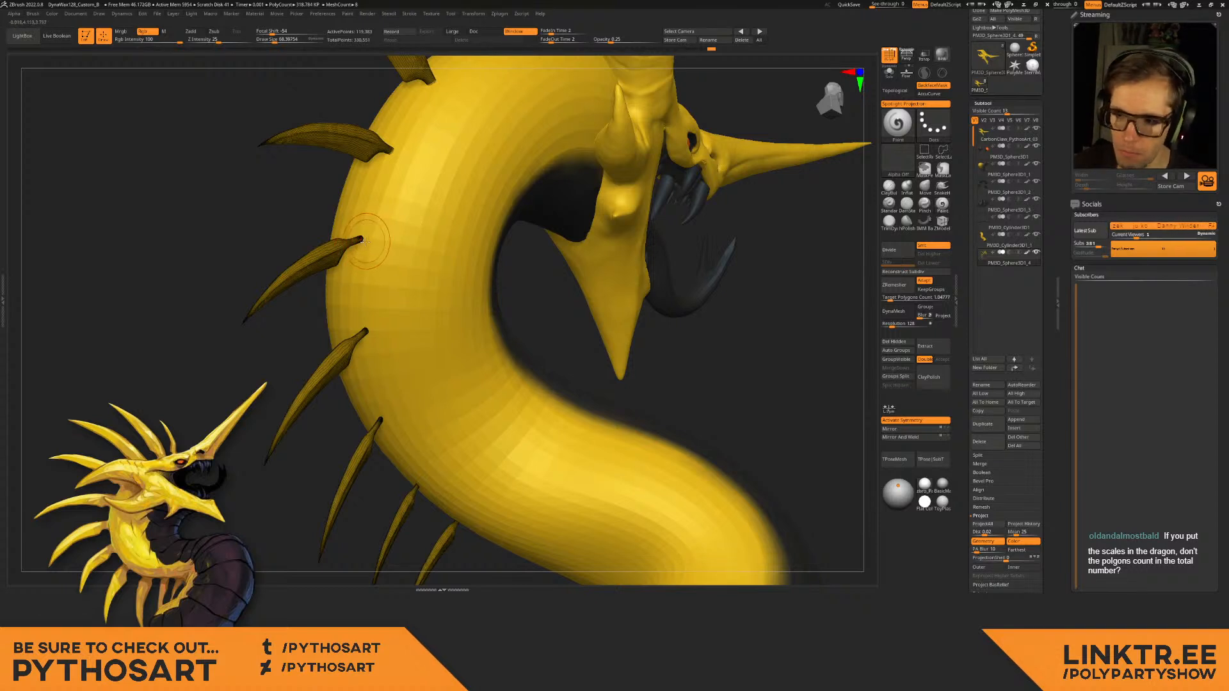
right_click_drag(364, 237, 405, 246)
right_click_drag(405, 246, 424, 300, "ctrl")
key("shift+f")
Select the neck and shift its lower end with the Move brush at a draw size of about 206.
left_click(419, 306, "alt")
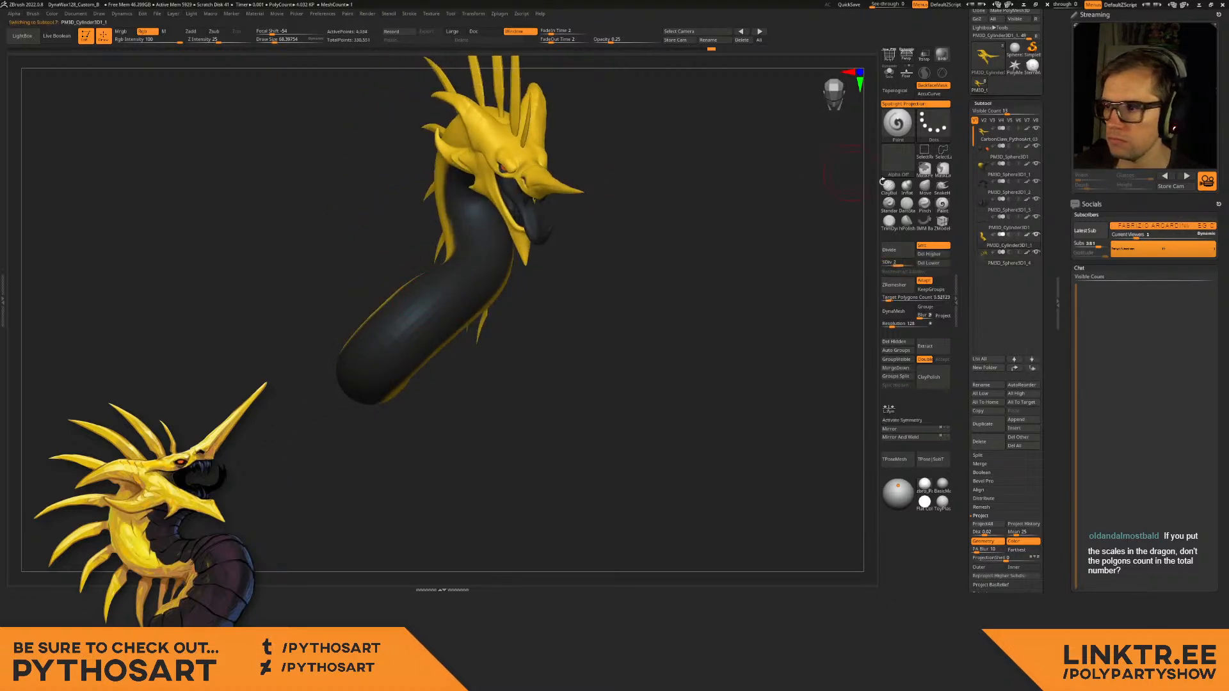
left_click(922, 188)
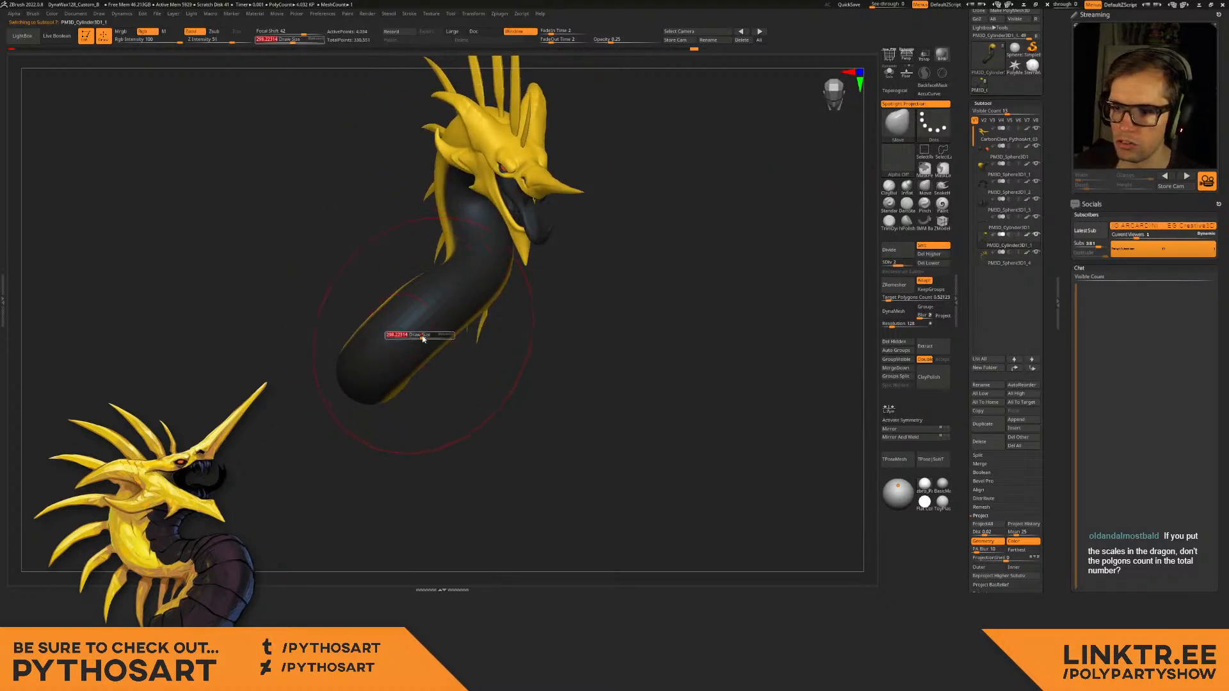
mouse_move(426, 352)
left_mouse_down()
mouse_move(426, 301)
mouse_move(444, 259)
mouse_move(387, 334)
left_mouse_up()
key("bracketleft")
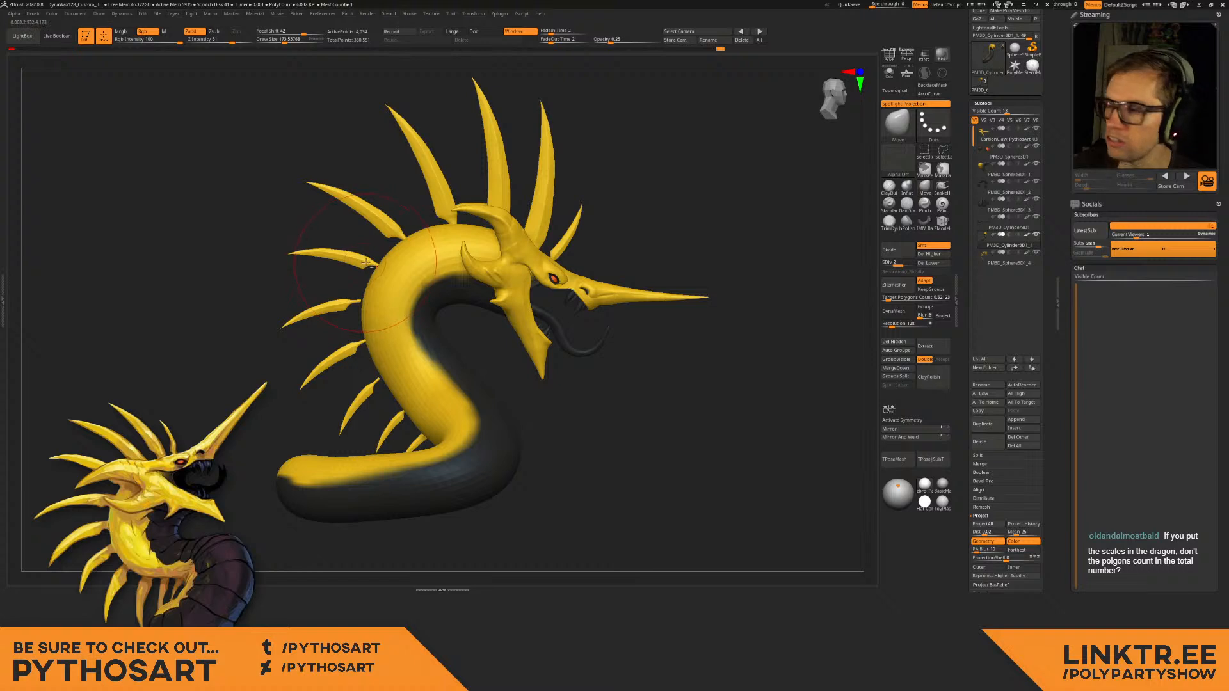
Isolate the spine set to examine the separate spines, and bring the rest of the dragon back into view.
key("shift+f")
key("shift+f")
left_click(411, 246, "alt")
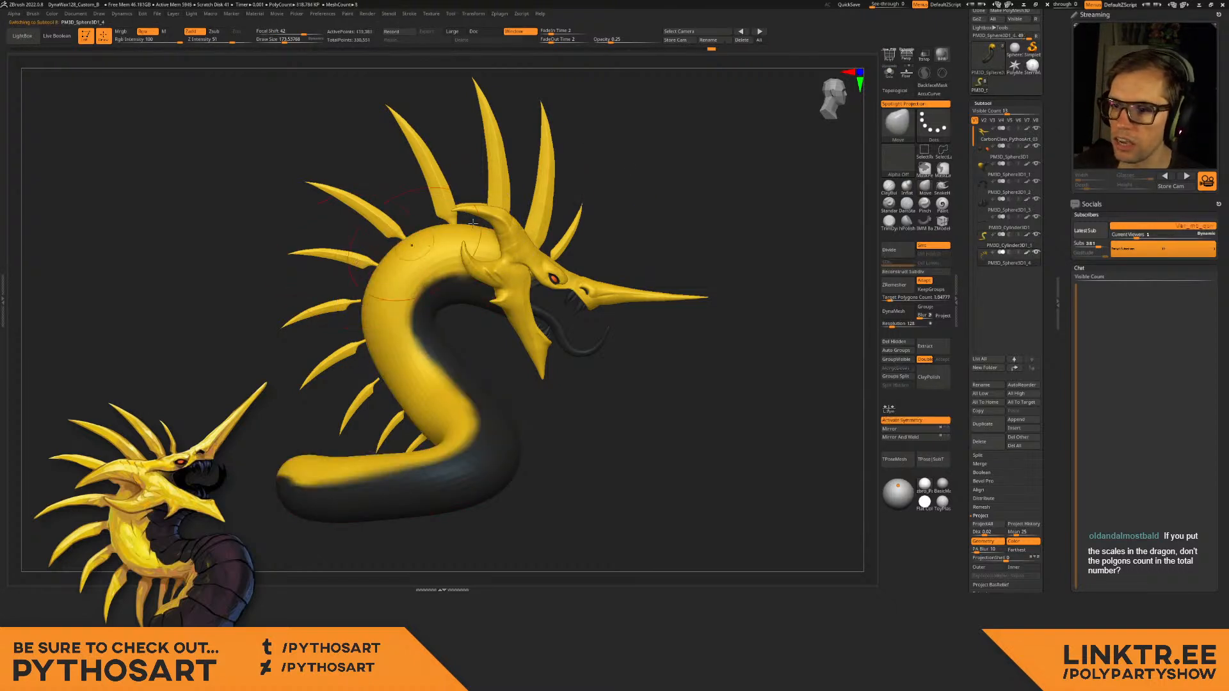
left_click(889, 73)
left_click(474, 246)
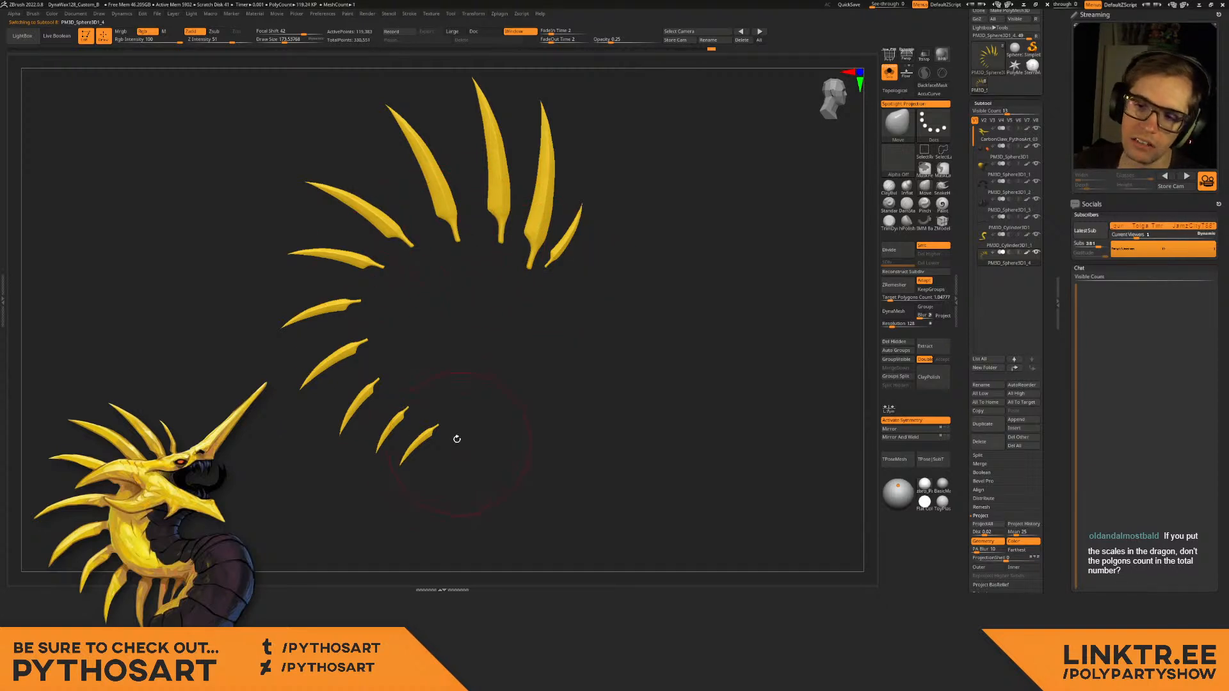
left_click(890, 74)
Select the neck and swing its lower end sideways with the Move brush at a draw size of about 248.
mouse_move(256, 359)
left_mouse_down("alt")
mouse_move(271, 329)
mouse_move(445, 335)
mouse_move(367, 383)
left_mouse_up("alt")
key("bracketleft")
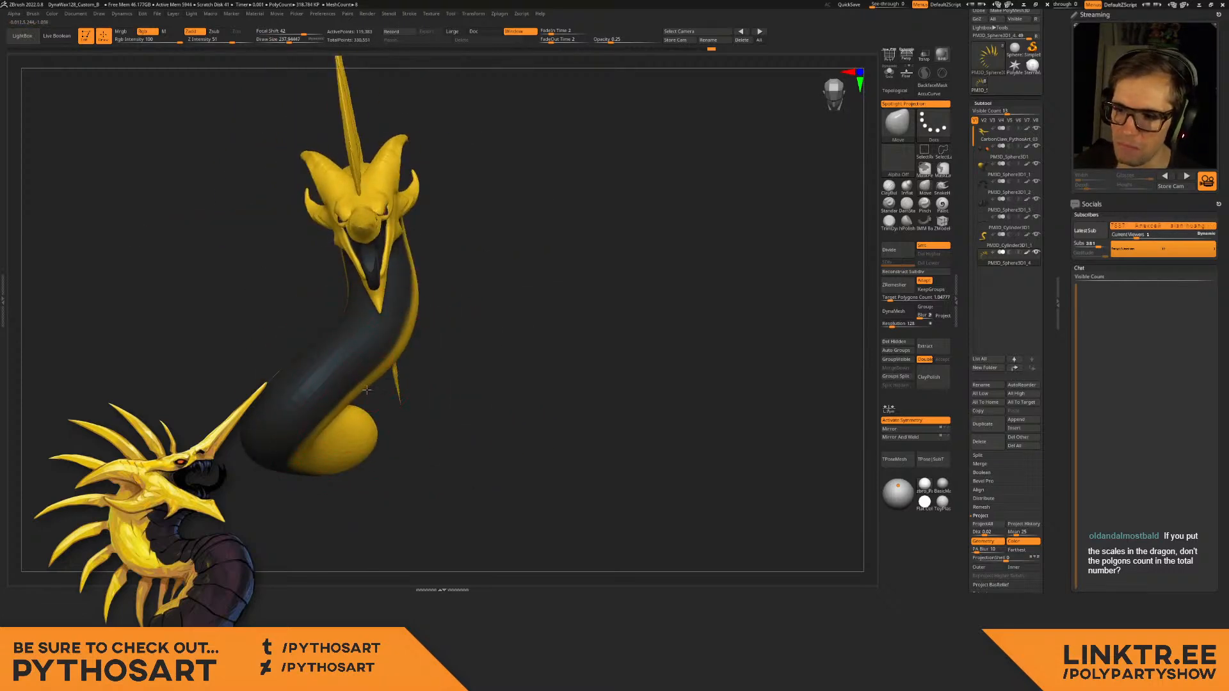
left_click_drag(501, 308, 458, 318)
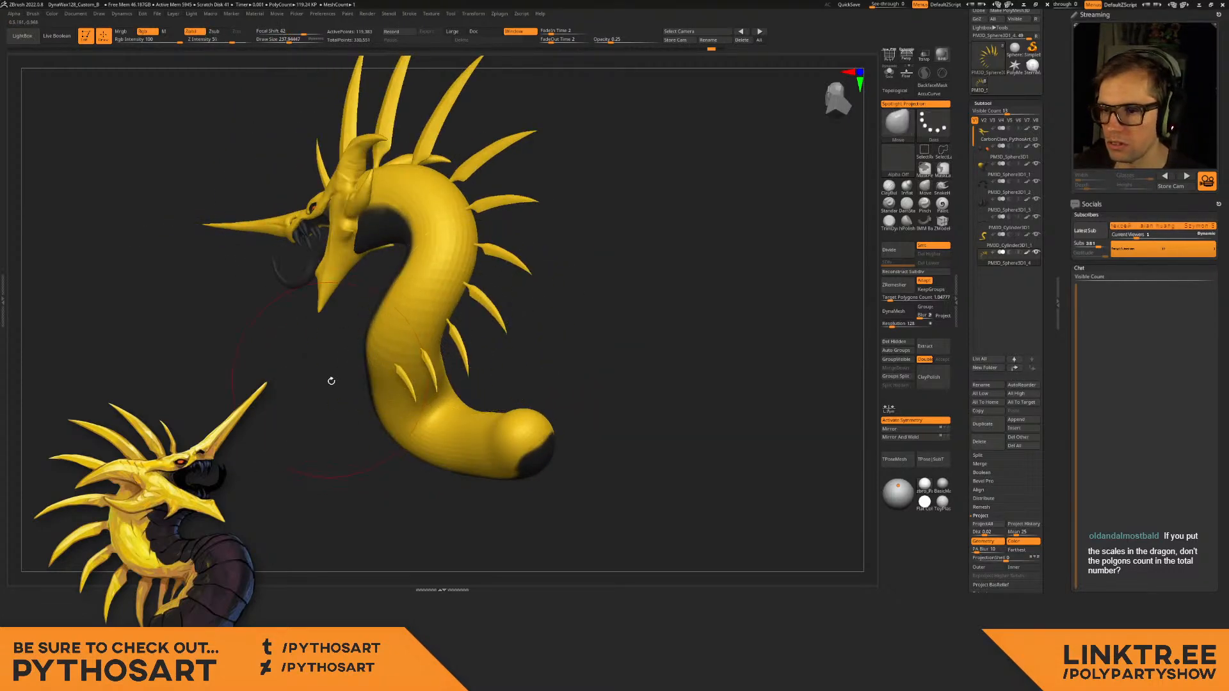
mouse_move(333, 382)
left_mouse_down()
mouse_move(383, 371)
mouse_move(370, 392)
left_mouse_up()
left_click(364, 381, "alt")
key("s")
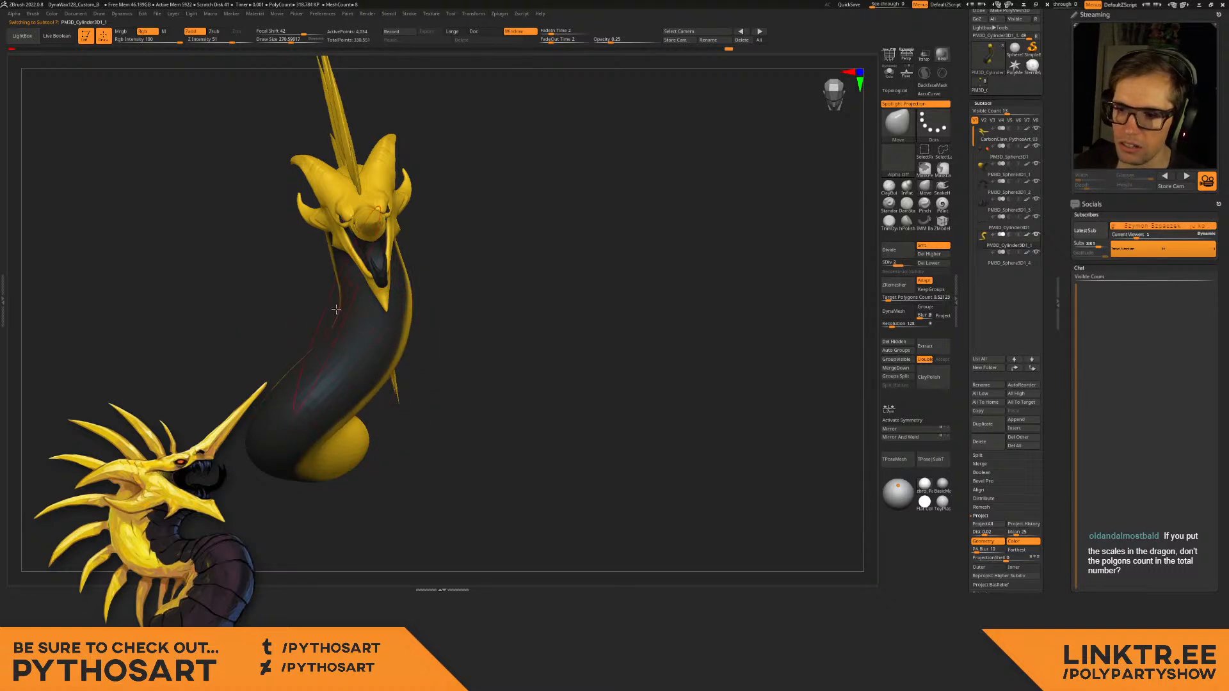
mouse_move(337, 309)
right_mouse_down()
mouse_move(390, 381)
mouse_move(375, 384)
mouse_move(363, 353)
mouse_move(427, 317)
right_mouse_up()
key("bracketright")
key("bracketright")
key("bracketleft")
key("bracketleft")
key("bracketleft")
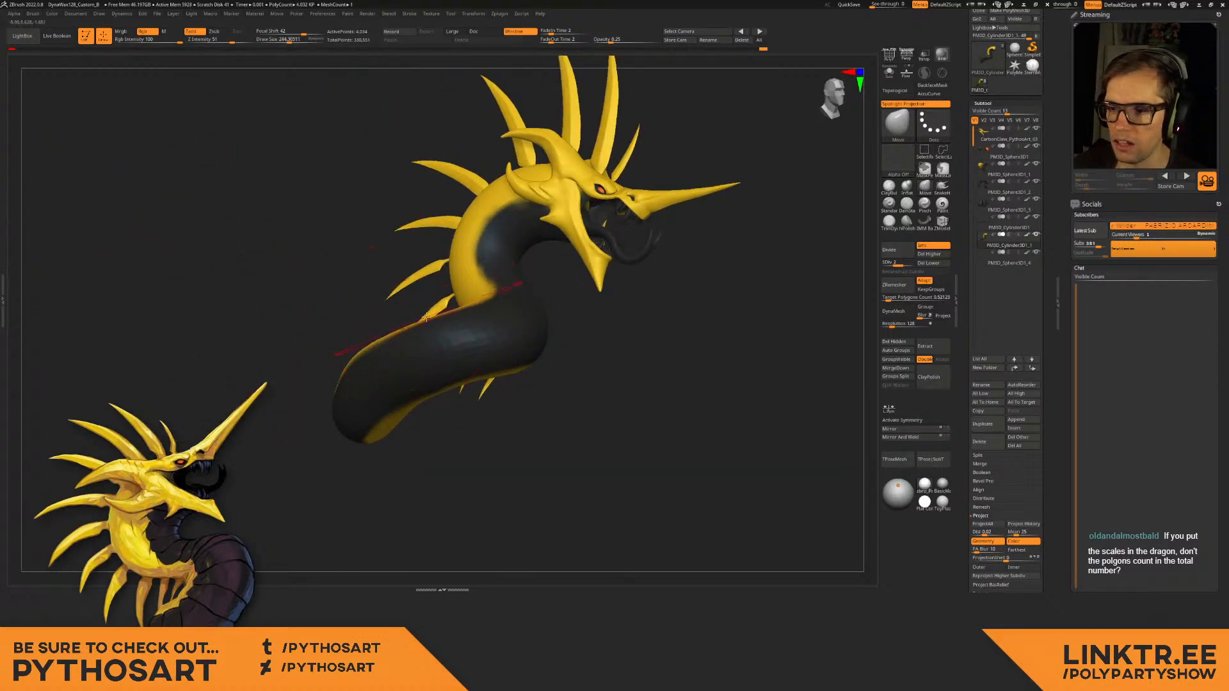
Refine the neck's lower curve and rounded end with the Move brush at progressively smaller draw sizes.
mouse_move(383, 388)
right_mouse_down()
mouse_move(364, 354)
mouse_move(405, 351)
mouse_move(378, 323)
mouse_move(355, 346)
mouse_move(341, 413)
right_mouse_up()
key("bracketright")
key("bracketright")
key("bracketleft")
key("bracketleft")
key("bracketleft")
key("bracketleft")
key("bracketleft")
key("bracketright")
key("bracketleft")
key("bracketleft")
key("bracketleft")
key("bracketleft")
key("bracketleft")
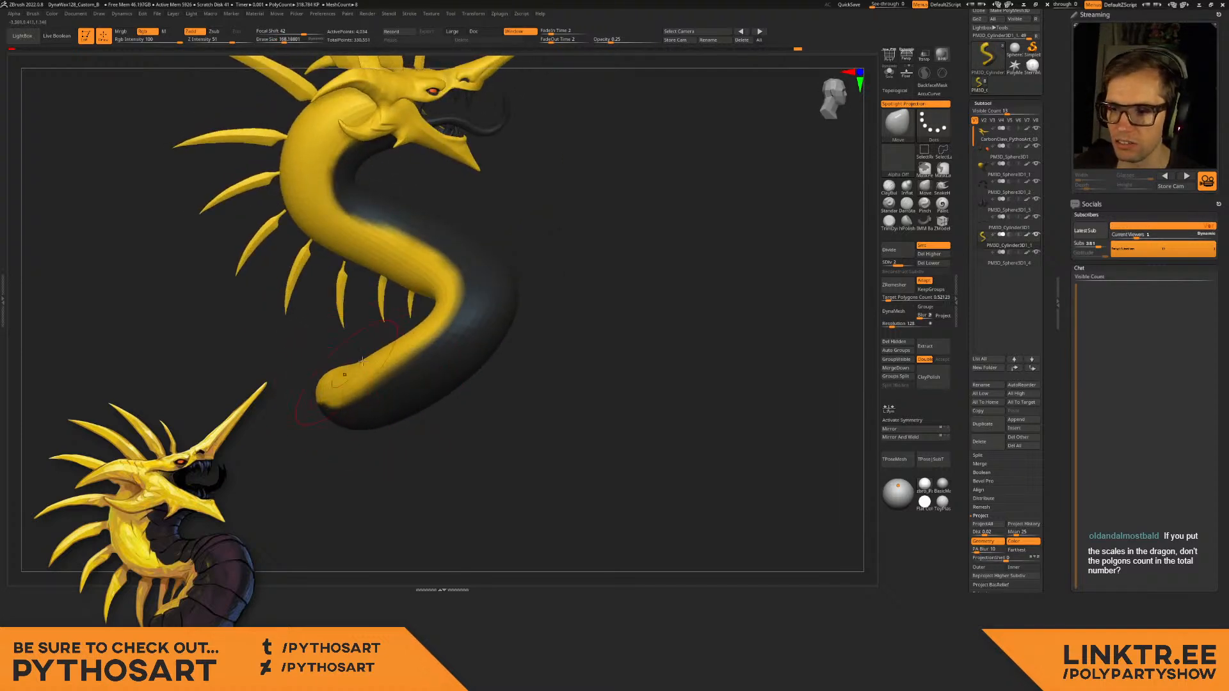
Bend the lower neck further down below its outer curve with the Move brush at a draw size of about 231.
key("bracketright")
key("bracketright")
key("bracketright")
key("bracketright")
key("bracketright")
key("bracketright")
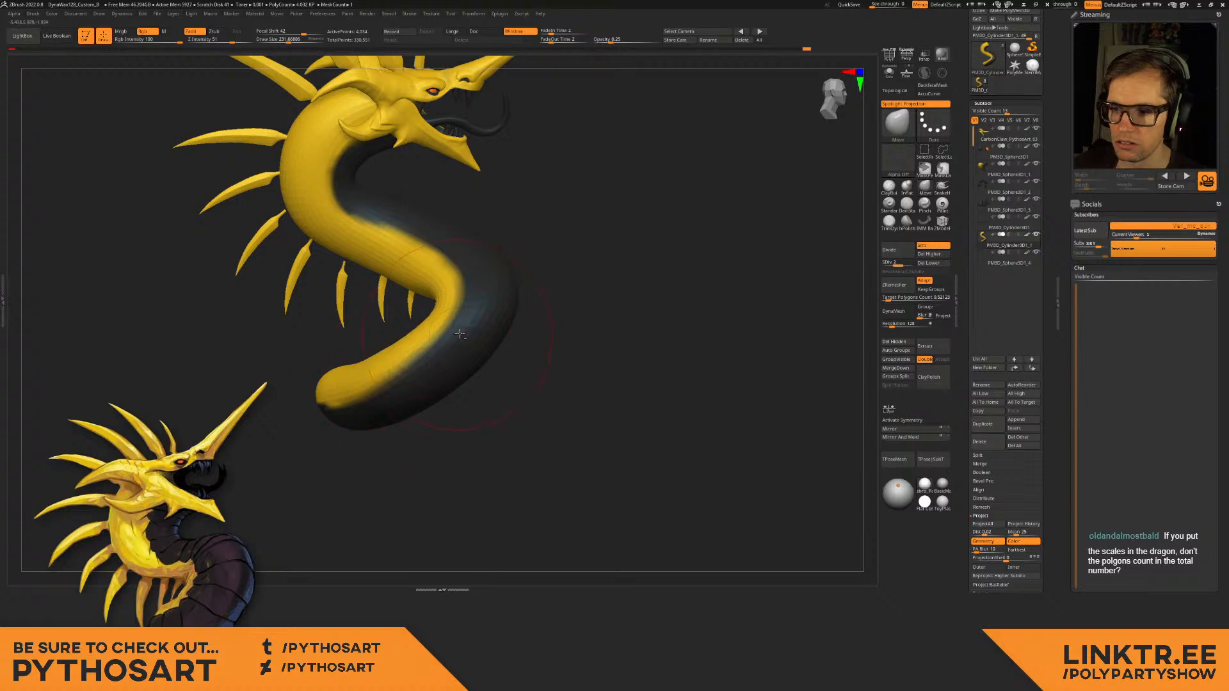
mouse_move(452, 297)
right_mouse_down()
mouse_move(424, 299)
mouse_move(419, 253)
mouse_move(436, 281)
mouse_move(429, 373)
right_mouse_up()
key("s")
left_click_drag(470, 306, 466, 306)
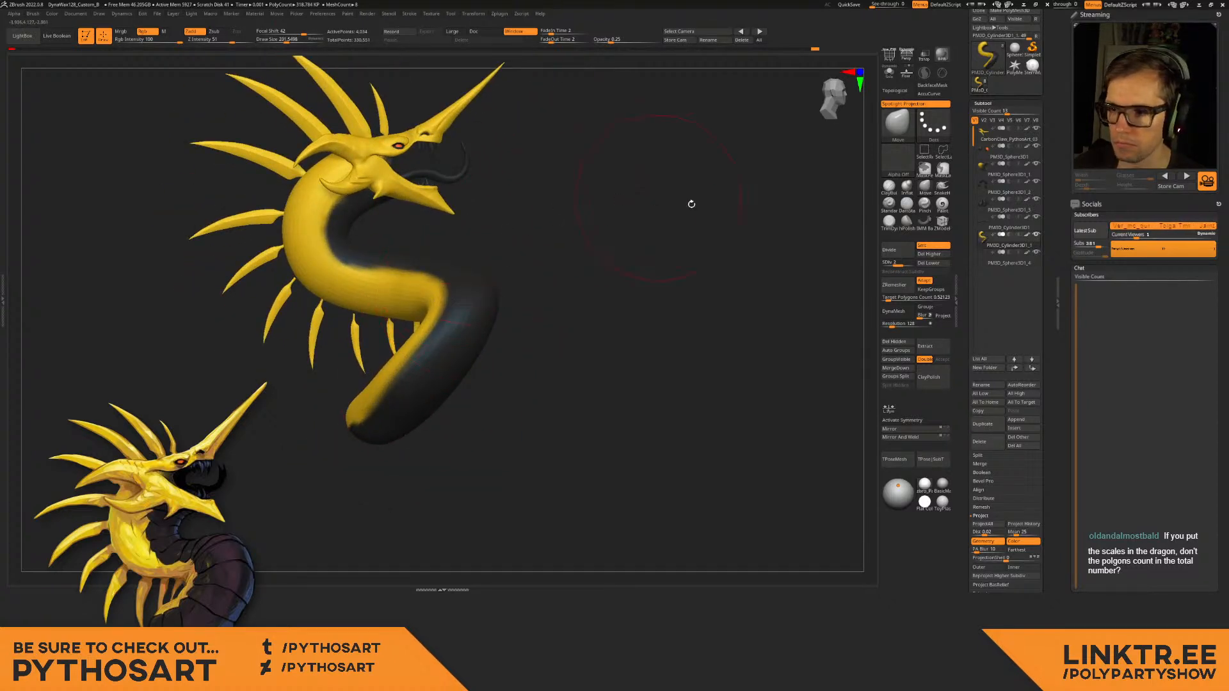
Reshape the neck's outer bend with the Move brush at a draw size of about 327.
right_click_drag(537, 285, 490, 284)
key("s")
left_click_drag(454, 280, 441, 273)
right_click_drag(443, 275, 491, 291)
Thicken the neck's outer bend and lower end with the Inflate brush and smooth the surface.
left_click(907, 184)
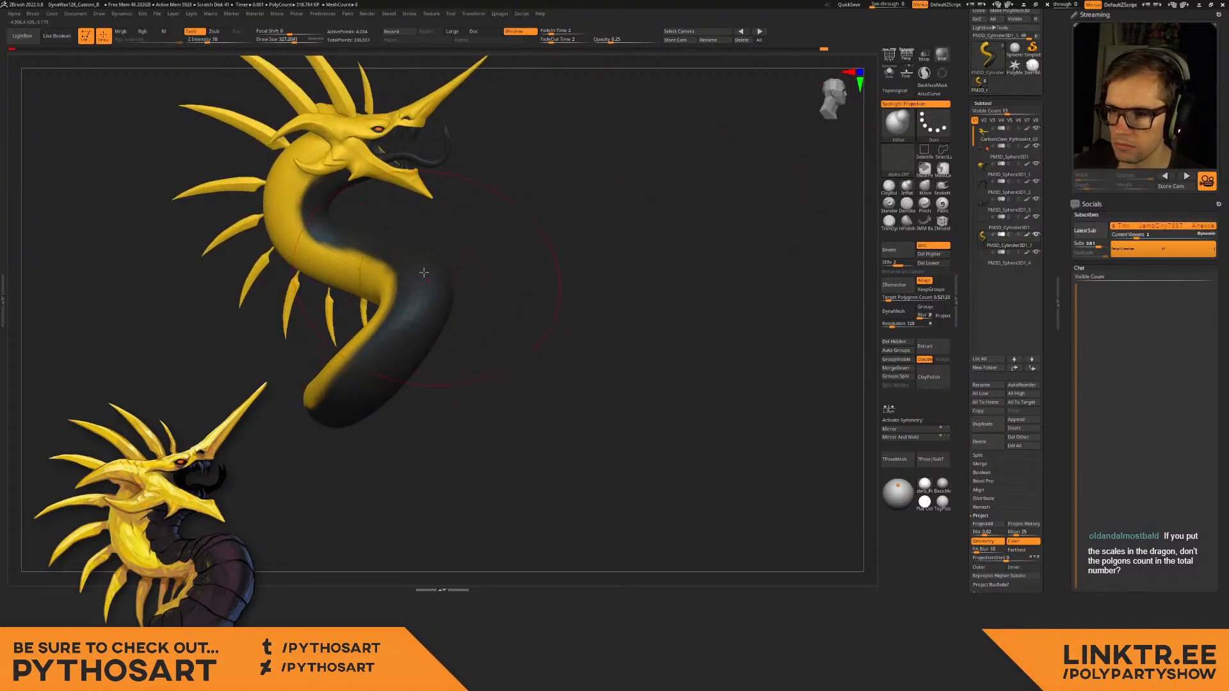
mouse_move(428, 285)
left_mouse_down()
mouse_move(375, 336)
mouse_move(334, 406)
left_mouse_up()
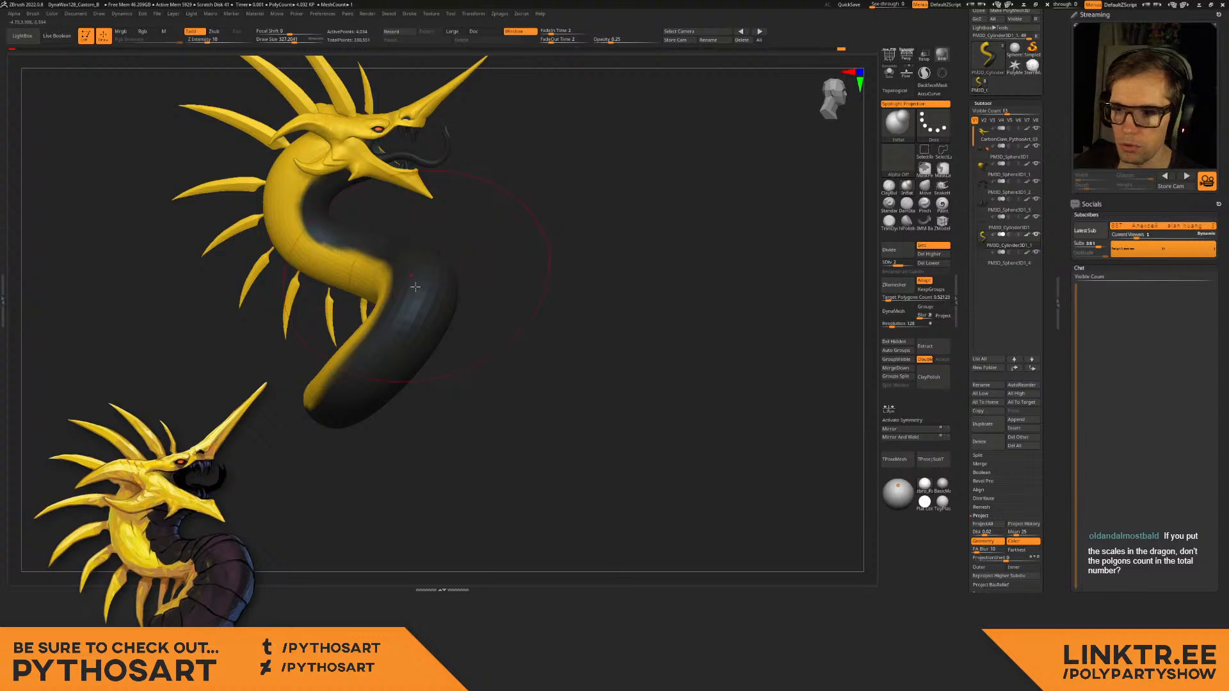
right_click_drag(414, 287, 418, 296)
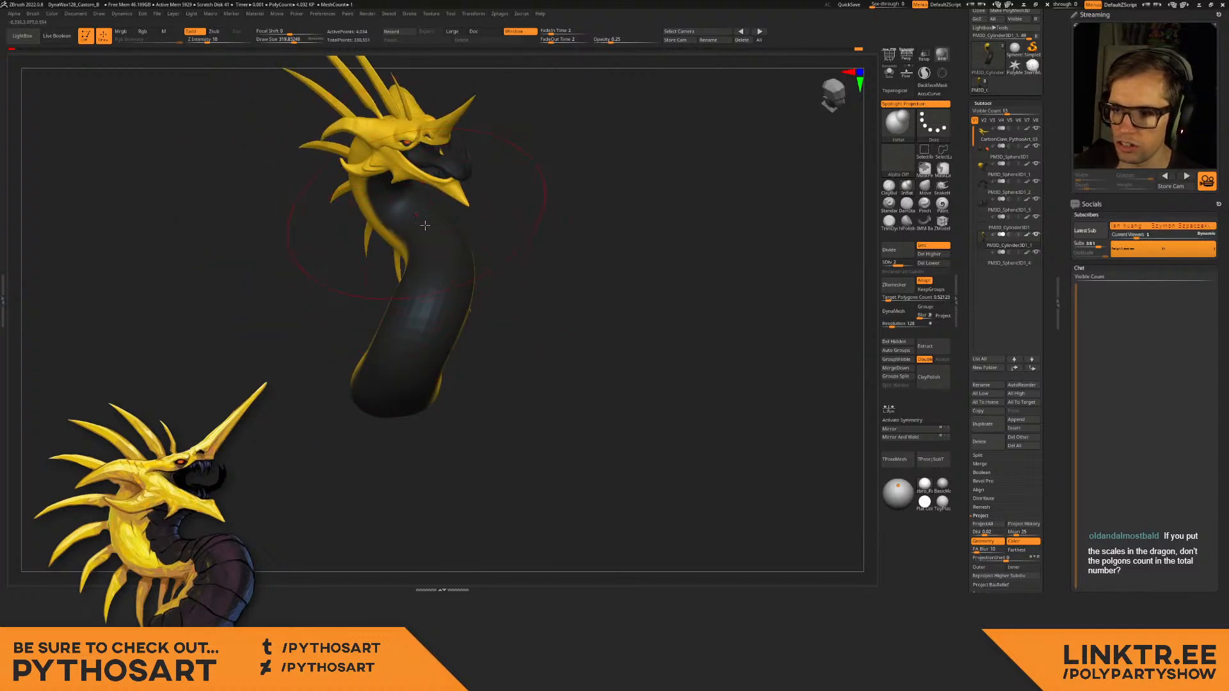
mouse_move(397, 413)
right_mouse_down()
mouse_move(410, 305)
mouse_move(381, 384)
right_mouse_up()
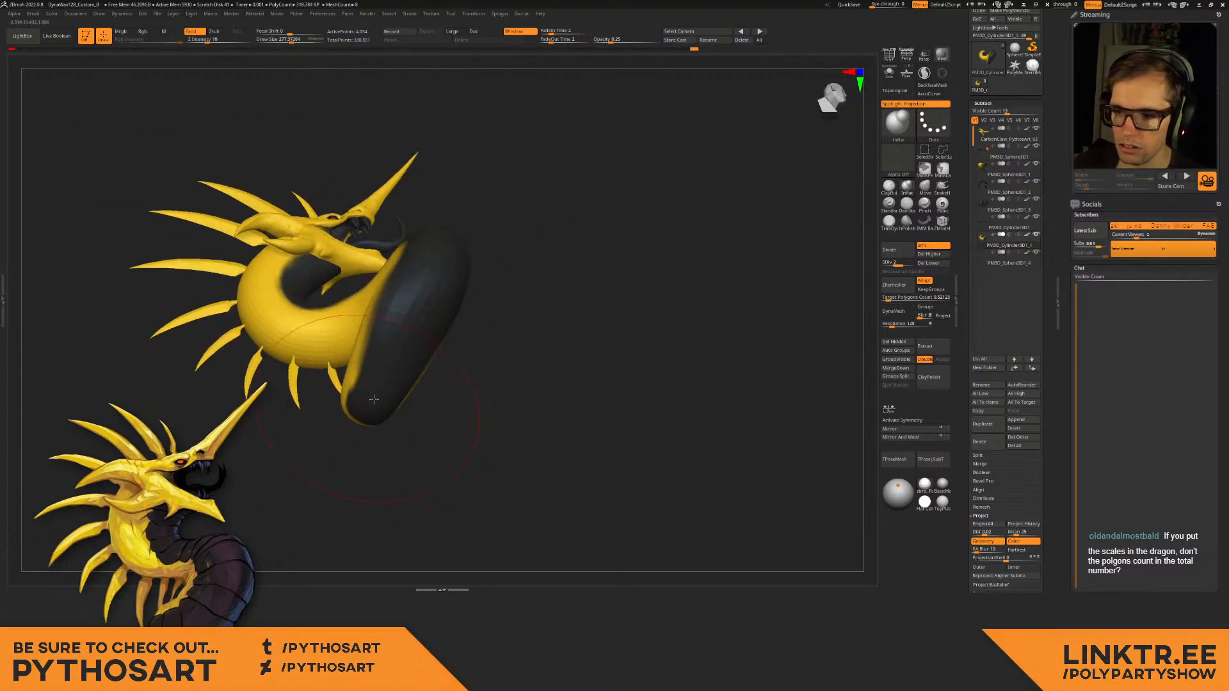
key("shift")
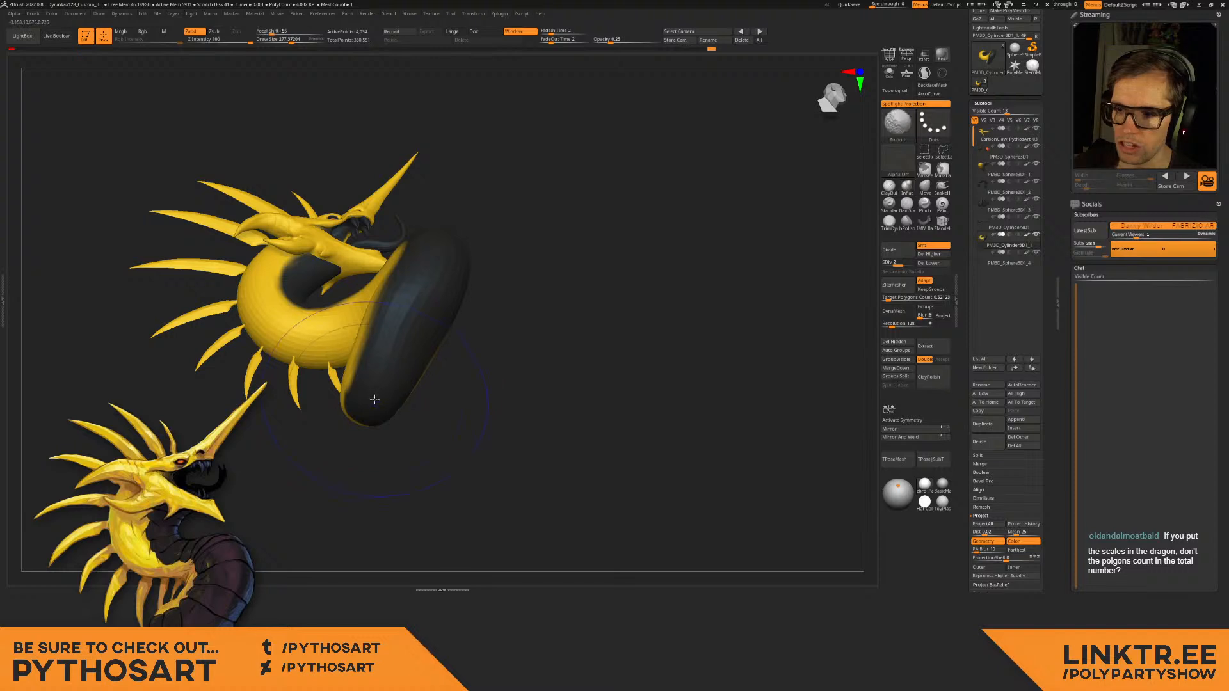
right_click_drag(408, 344, 410, 334)
right_click_drag(527, 192, 502, 316)
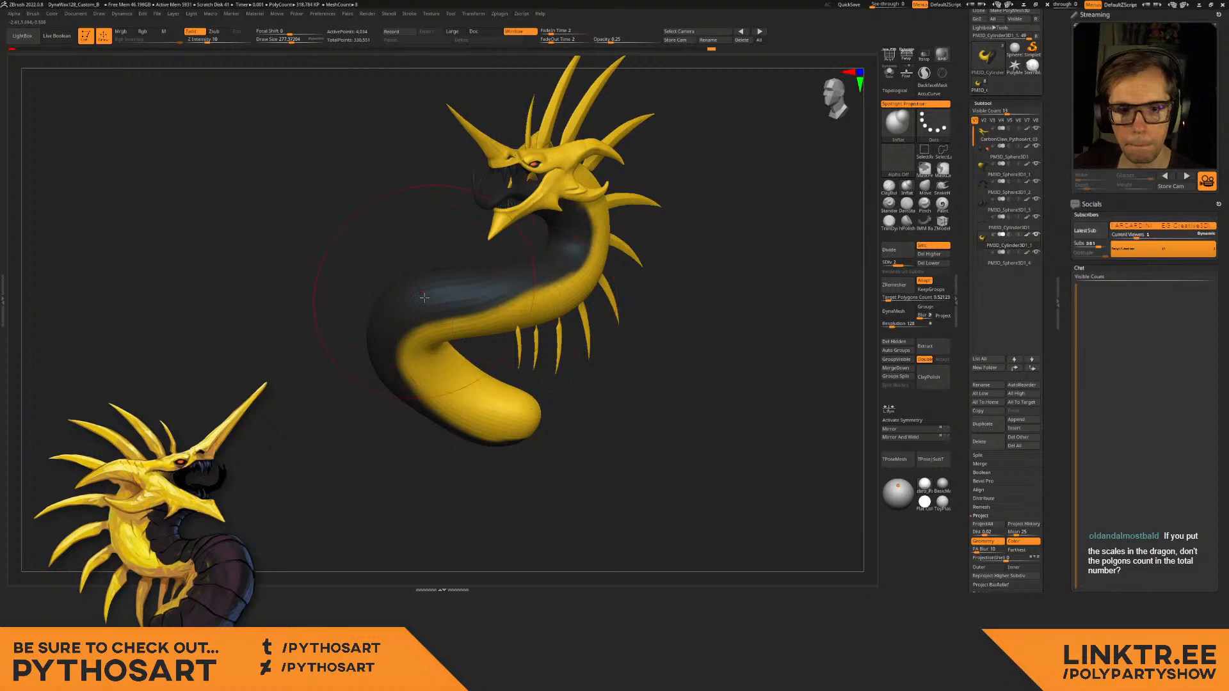
mouse_move(434, 298)
right_mouse_down()
mouse_move(462, 320)
mouse_move(489, 310)
mouse_move(453, 310)
mouse_move(447, 349)
mouse_move(435, 320)
right_mouse_up()
Select the spine set, inspect where the spine roots meet the neck, and switch to the Move brush.
left_click(371, 276, "alt")
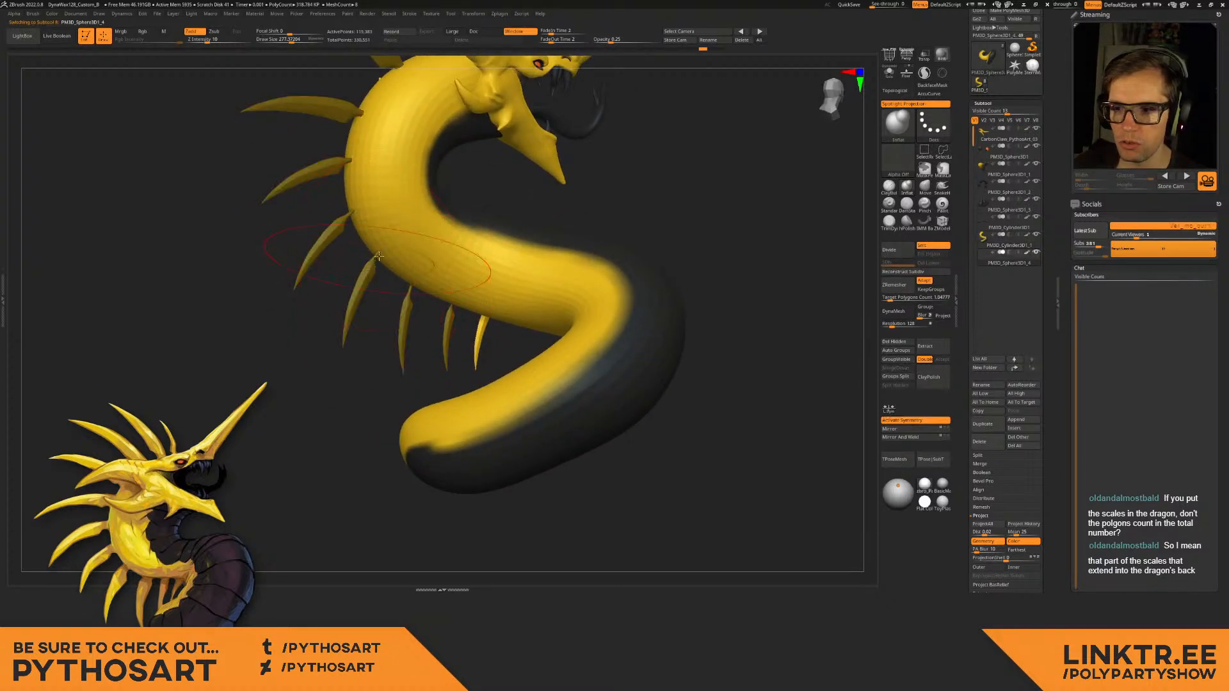
right_click_drag(372, 341, 386, 317)
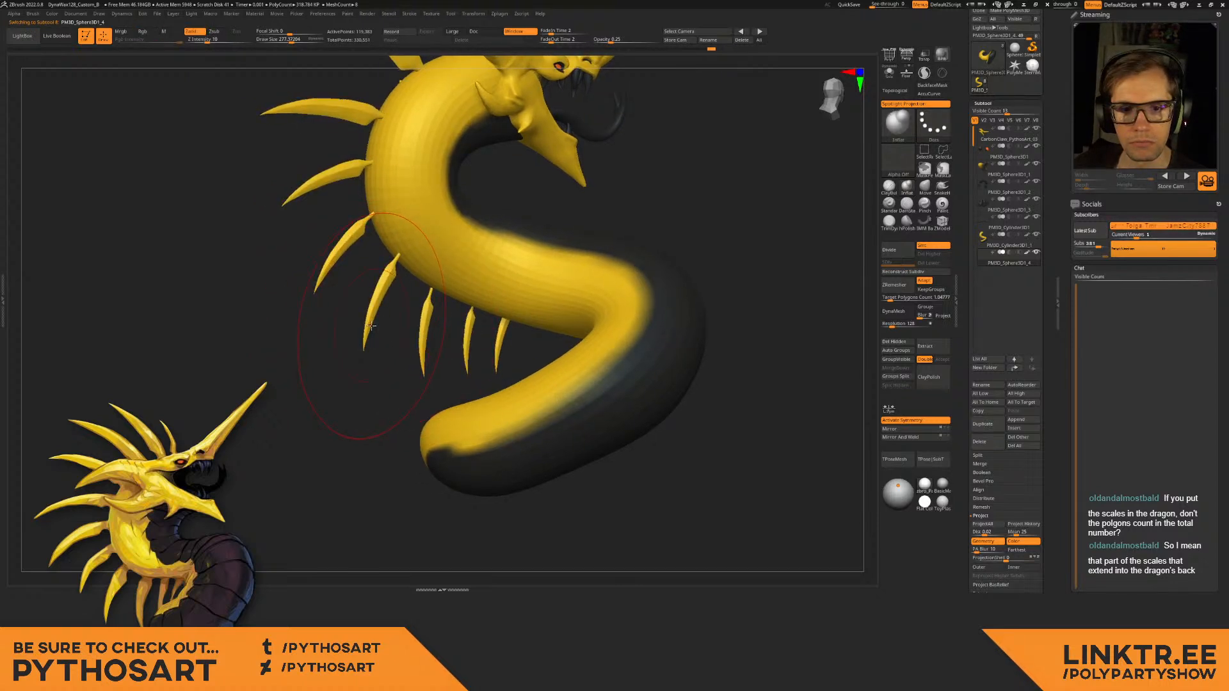
right_click_drag(379, 323, 359, 223)
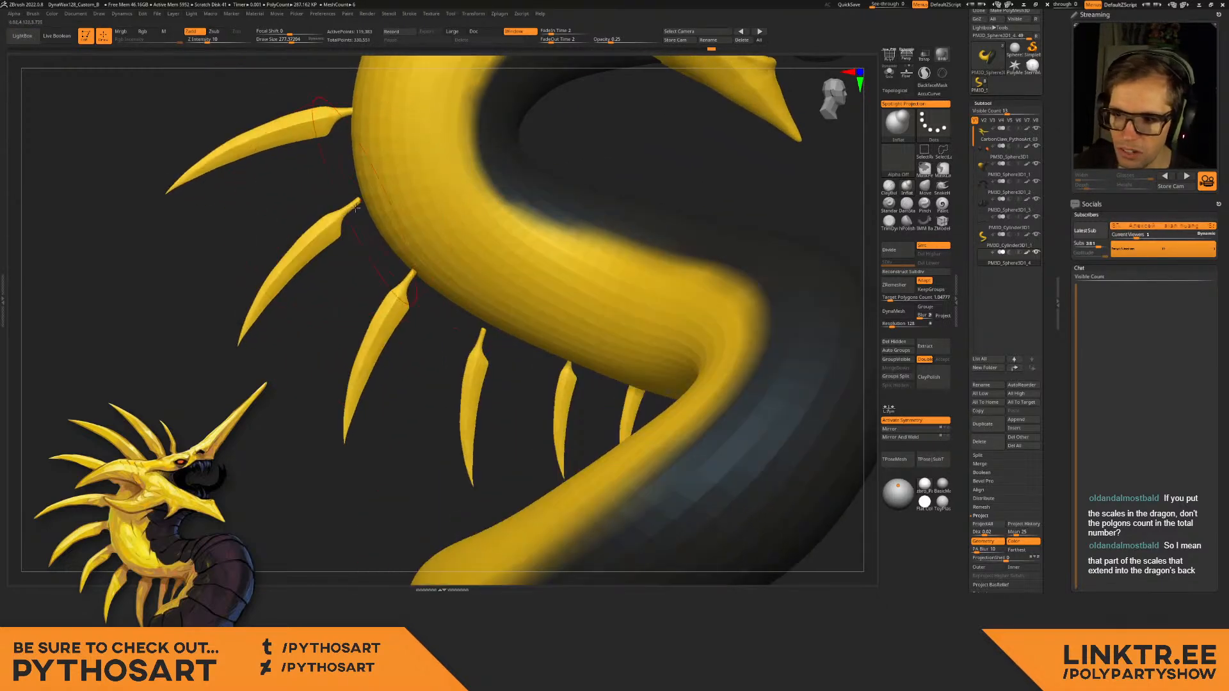
right_click_drag(362, 114, 345, 200, "alt")
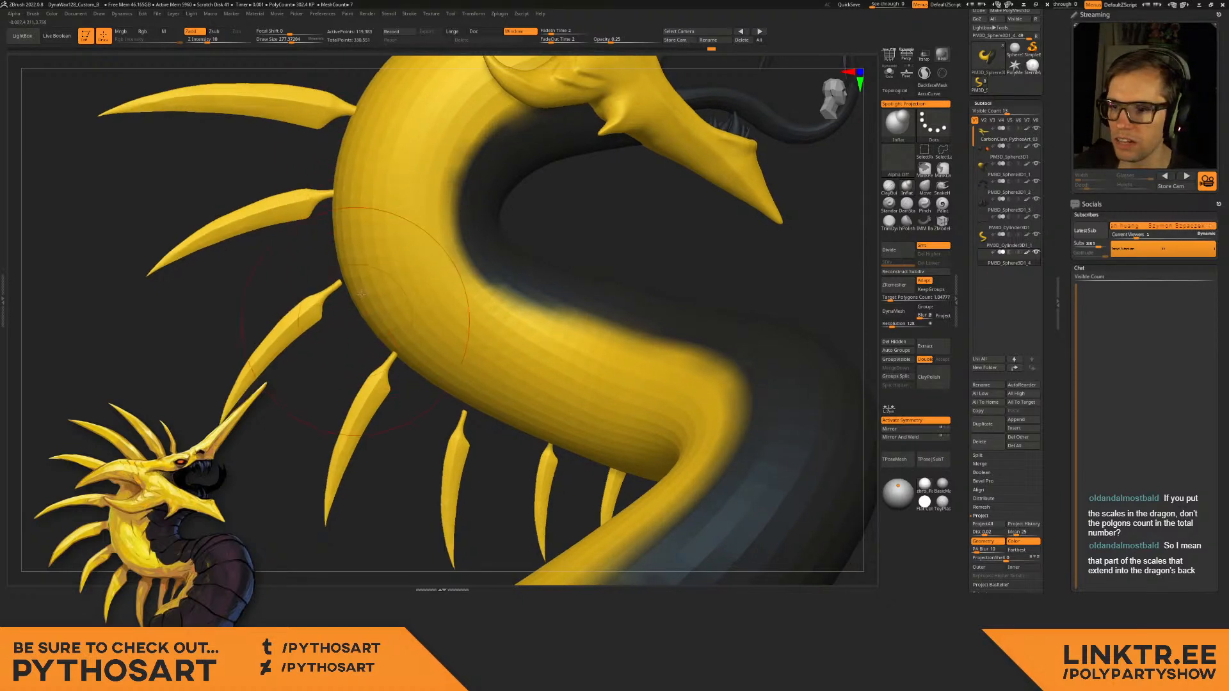
right_click_drag(356, 302, 849, 187, "ctrl")
left_click(924, 188)
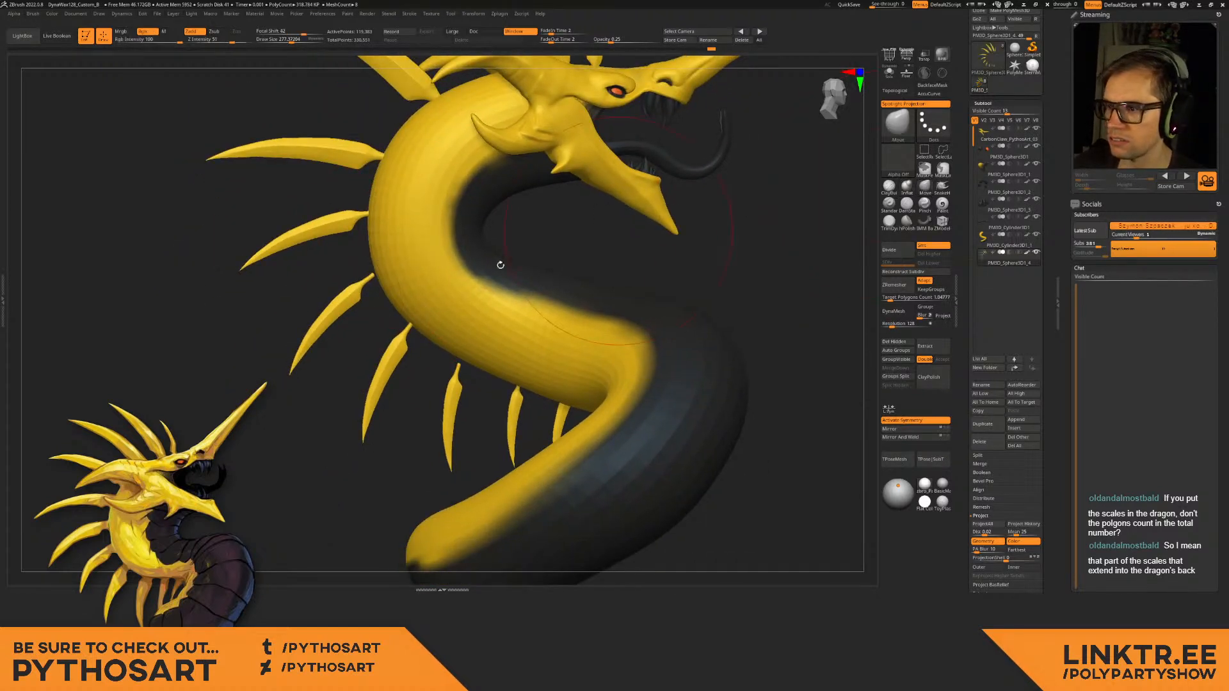
Enable topological masking and shift the spines along the neck at a draw size of about 607.
mouse_move(366, 286)
left_mouse_down()
mouse_move(375, 280)
mouse_move(357, 292)
left_mouse_up()
key("ctrl+z")
left_click(896, 91)
key("s")
left_click_drag(358, 292, 412, 341)
mouse_move(452, 384)
left_mouse_down()
mouse_move(446, 334)
mouse_move(458, 348)
mouse_move(413, 319)
mouse_move(441, 327)
left_mouse_up()
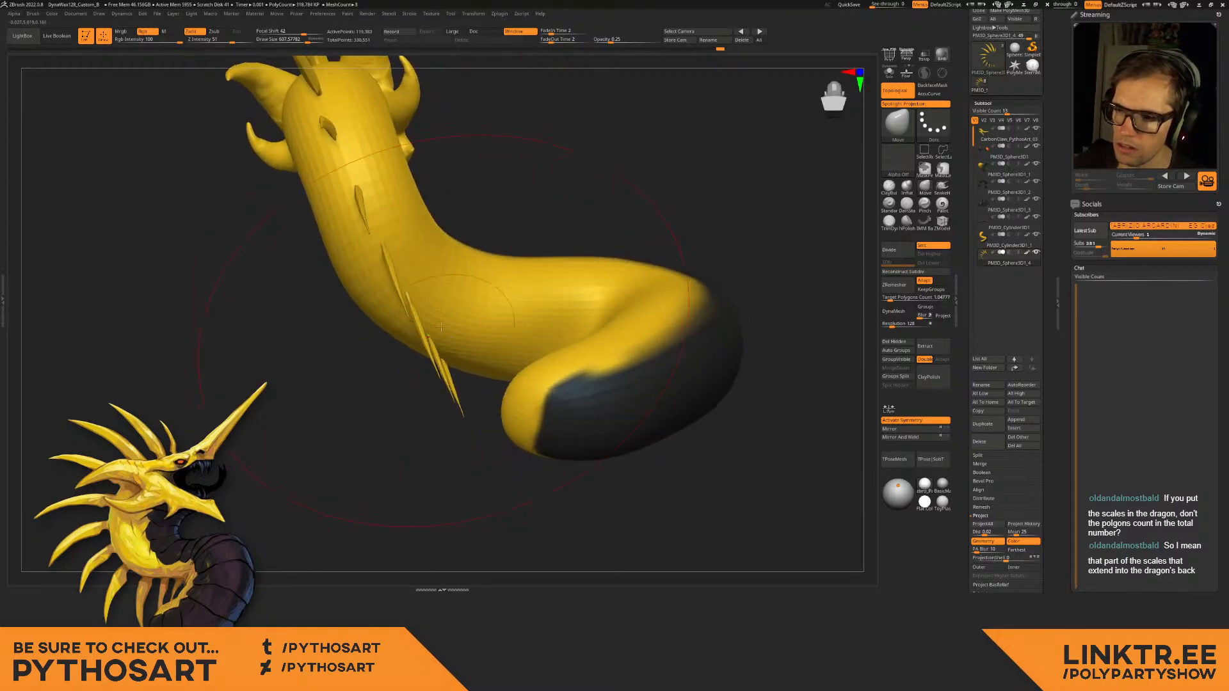
Split the spine set into automatic polygroups while checking it in the wireframe display.
left_click_drag(382, 260, 442, 269)
key("shift+f")
left_click_drag(538, 224, 601, 214)
left_click(896, 350)
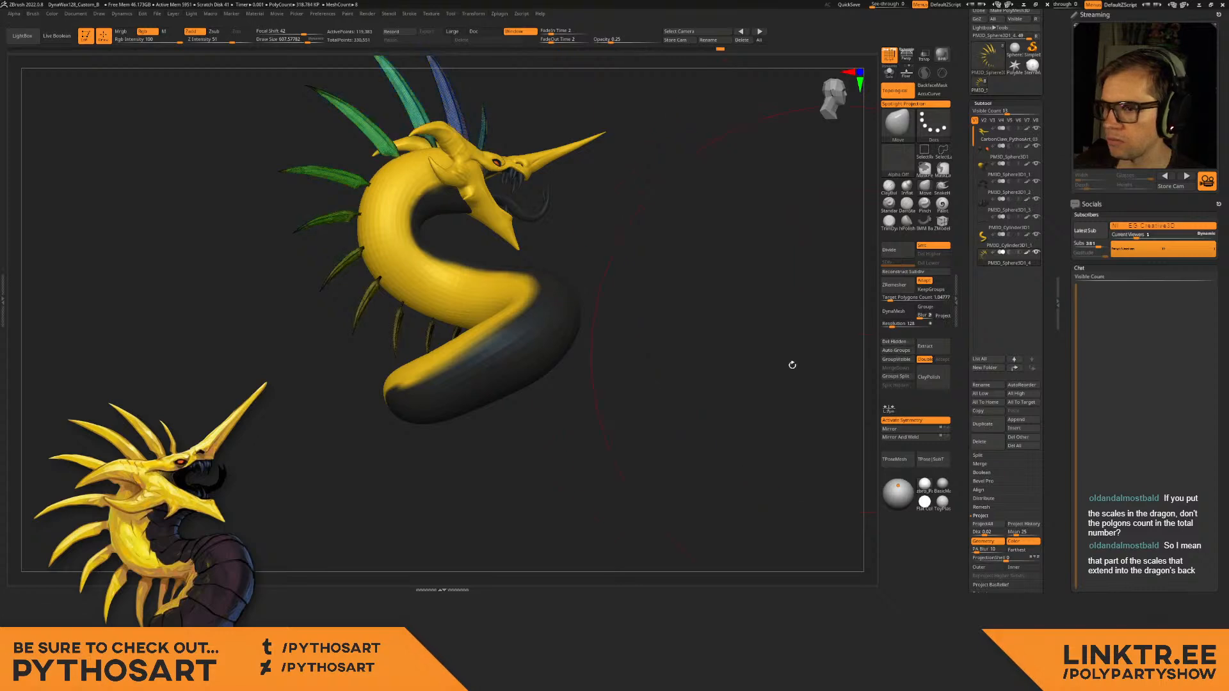
key("shift+f")
Isolate one spine on the middle of the neck, then mask all the other spines.
left_click_drag(313, 277, 360, 295)
left_click_drag(360, 295, 358, 359, "alt")
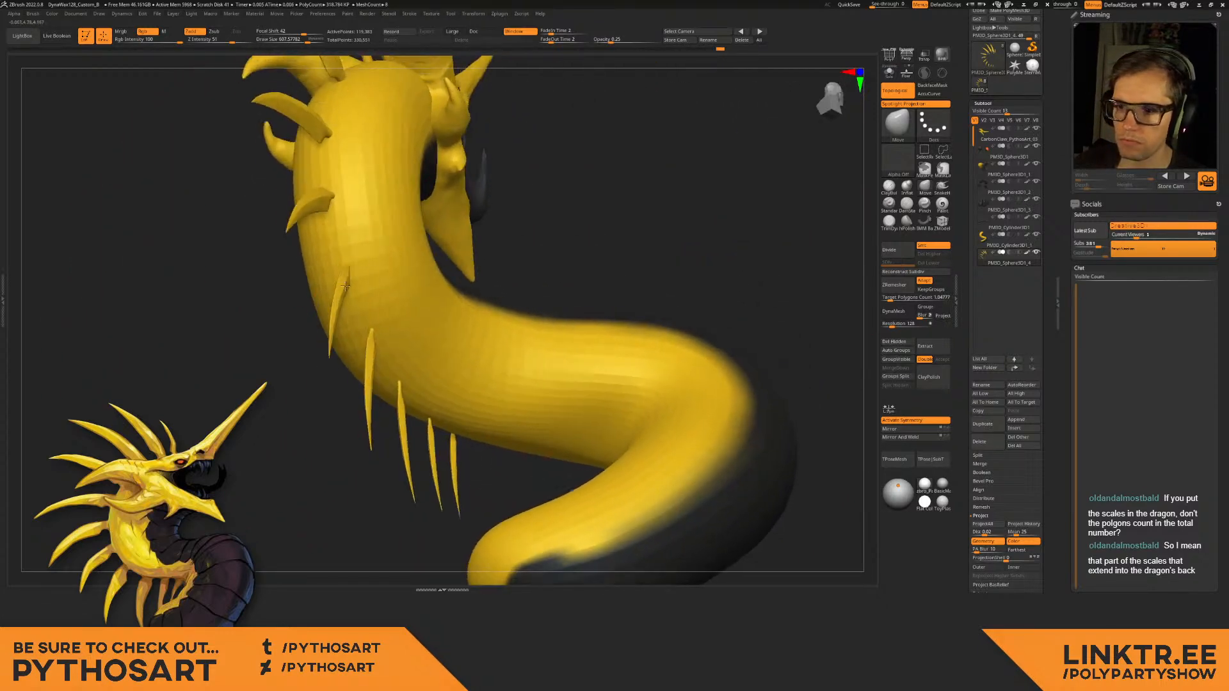
left_click(341, 303, "ctrl+shift")
left_click(549, 258, "ctrl")
left_click(553, 252, "ctrl+shift")
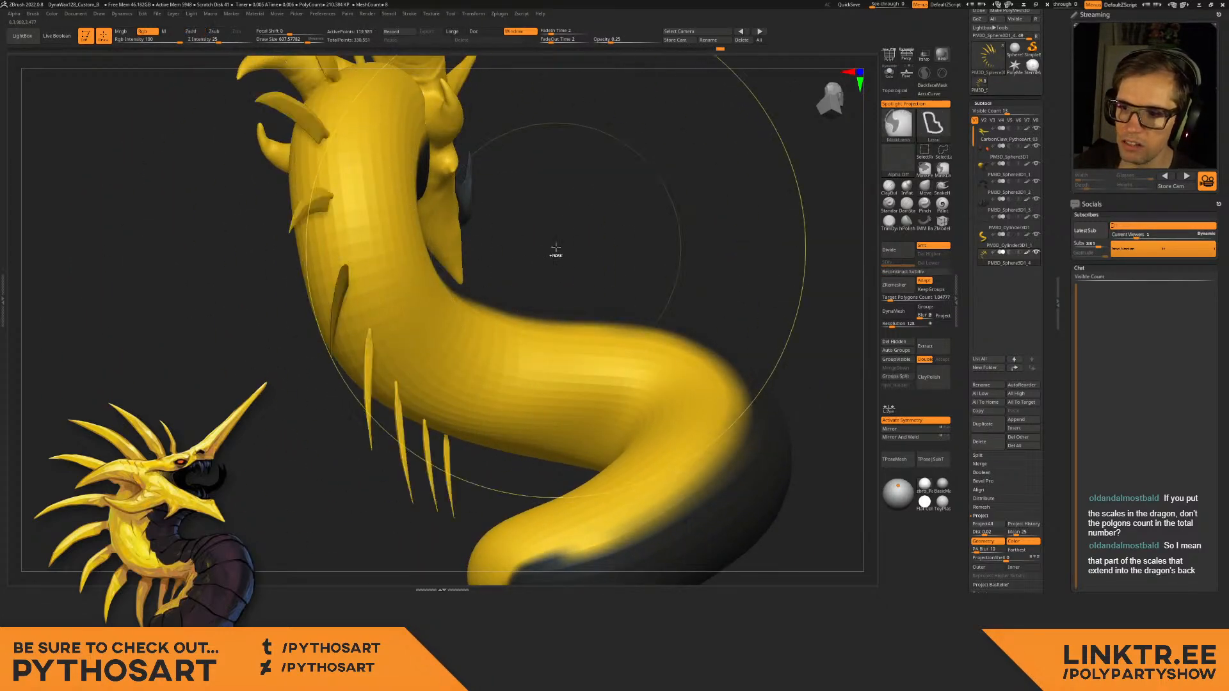
left_click(549, 248, "ctrl")
Centre the gizmo on the unmasked spine and try to reposition it, then turn off symmetry.
key("w")
left_click_drag(544, 241, 516, 242)
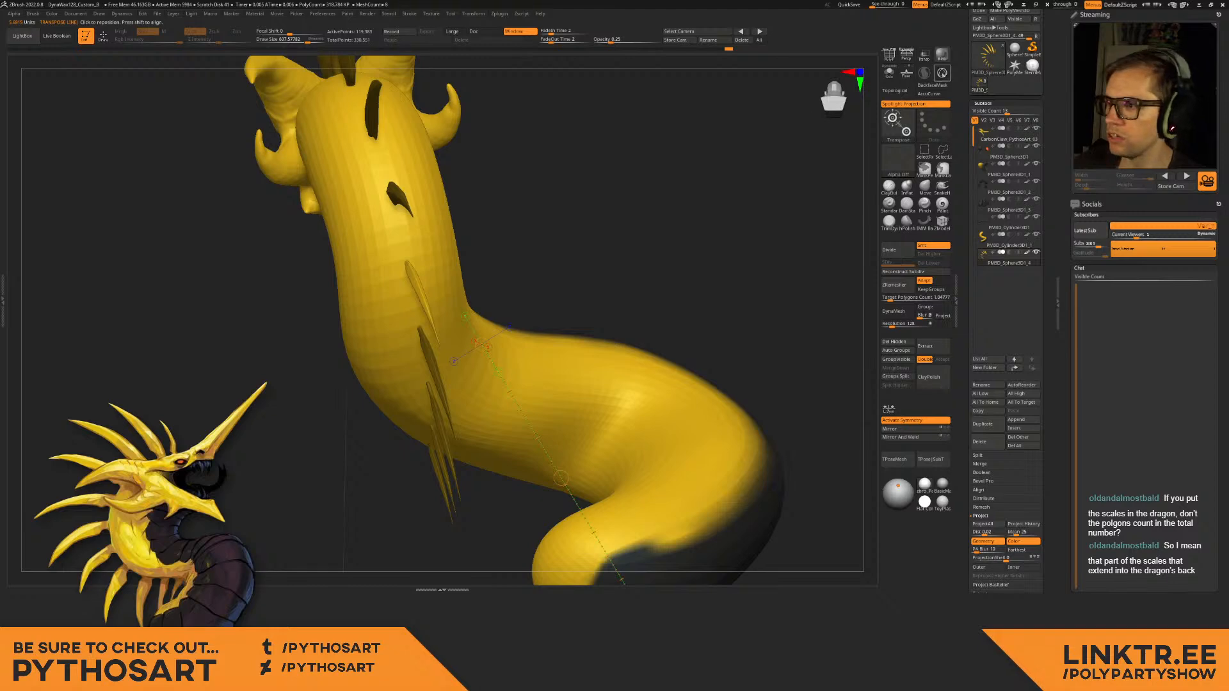
left_click(945, 73)
left_click_drag(609, 216, 444, 276)
left_click(434, 379)
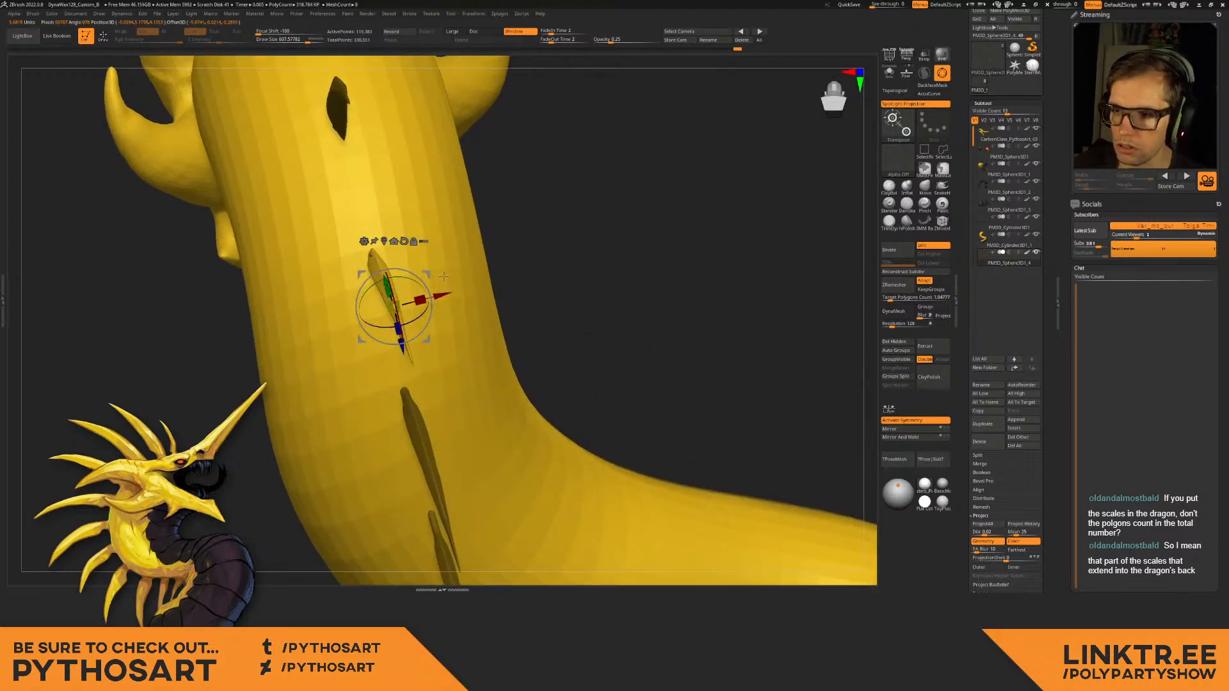
right_click_drag(463, 271, 437, 286)
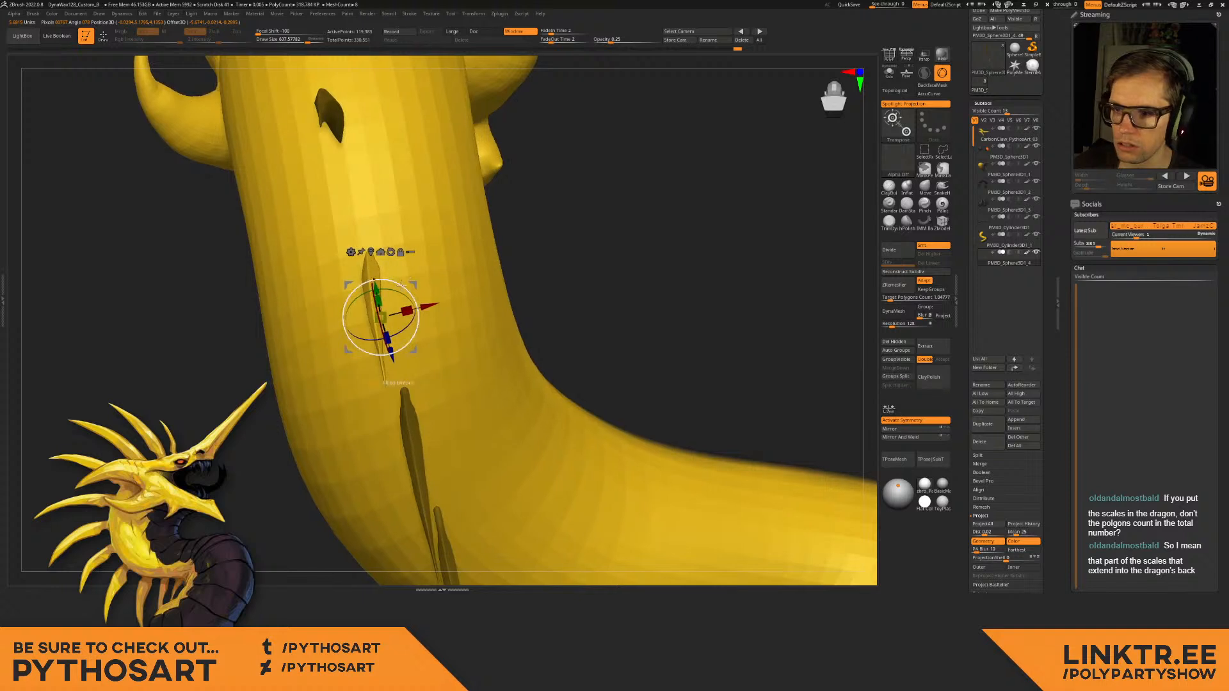
mouse_move(388, 290)
left_mouse_down()
mouse_move(409, 294)
mouse_move(397, 290)
mouse_move(409, 323)
left_mouse_up()
key("x")
key("ctrl+z")
key("q")
Clear the mask, leave only the mid-neck spine unmasked again, and centre the gizmo on it.
mouse_move(409, 323)
right_mouse_down("alt")
mouse_move(384, 210)
mouse_move(324, 188)
right_mouse_up("alt")
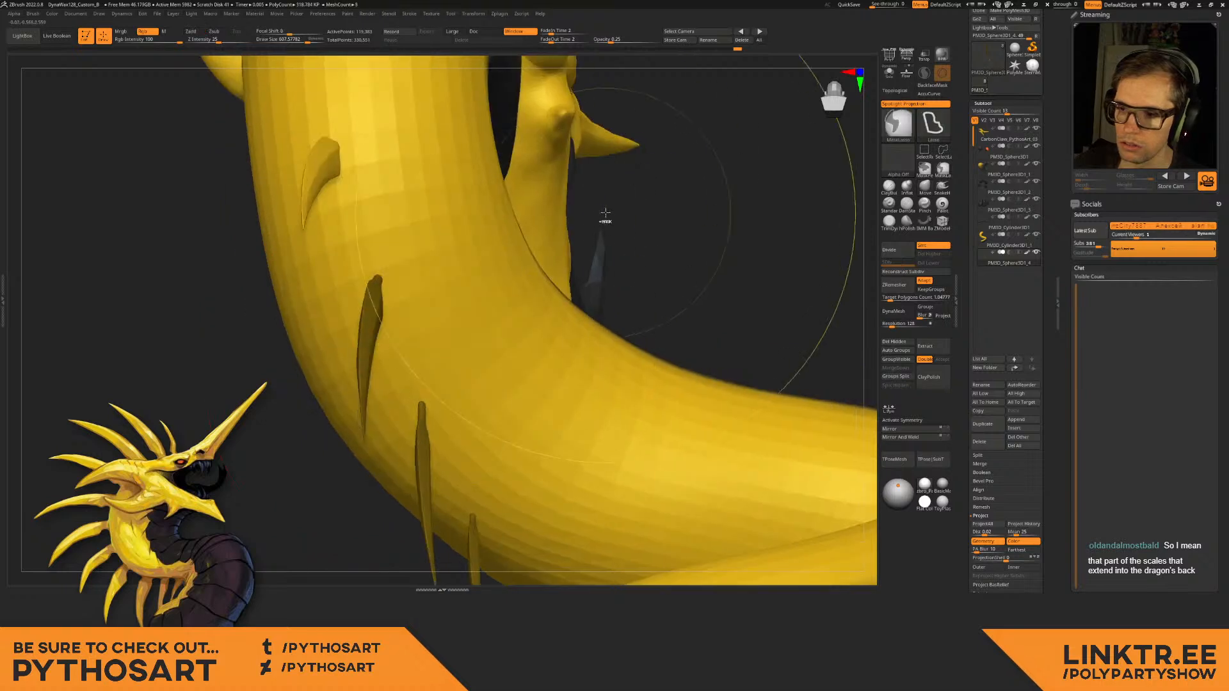
left_click_drag(606, 217, 613, 226, "ctrl")
right_click_drag(605, 224, 541, 267)
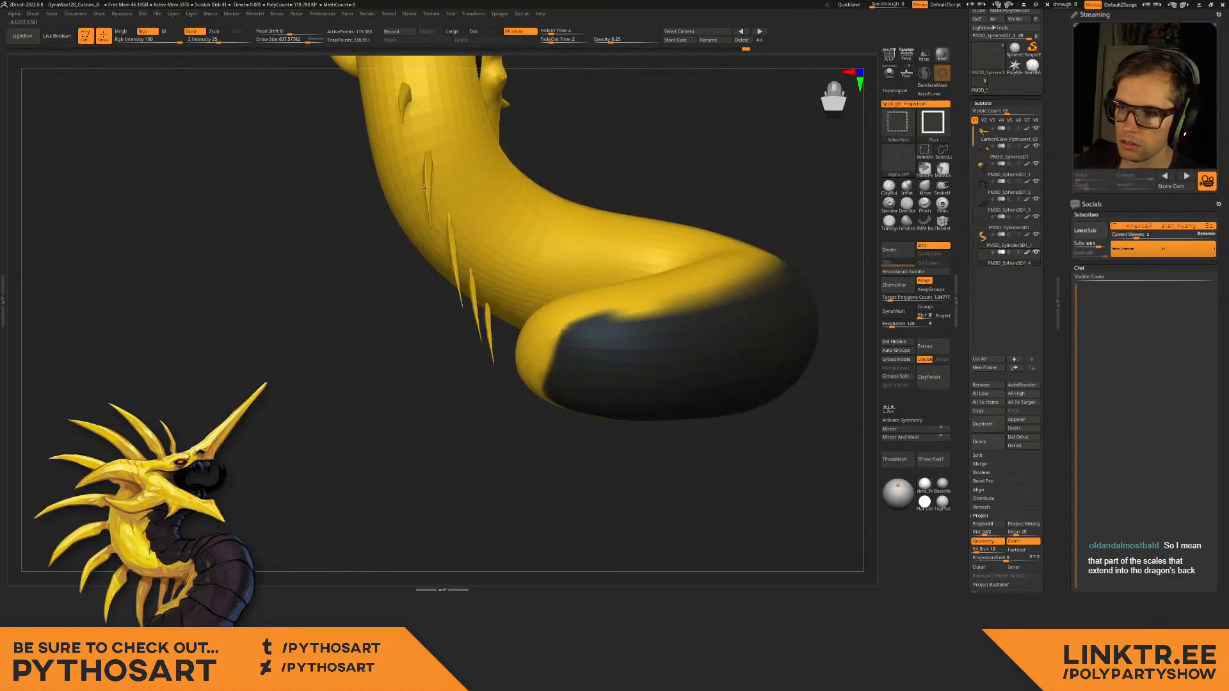
key("w")
right_click_drag(507, 168, 301, 168)
left_click(393, 93)
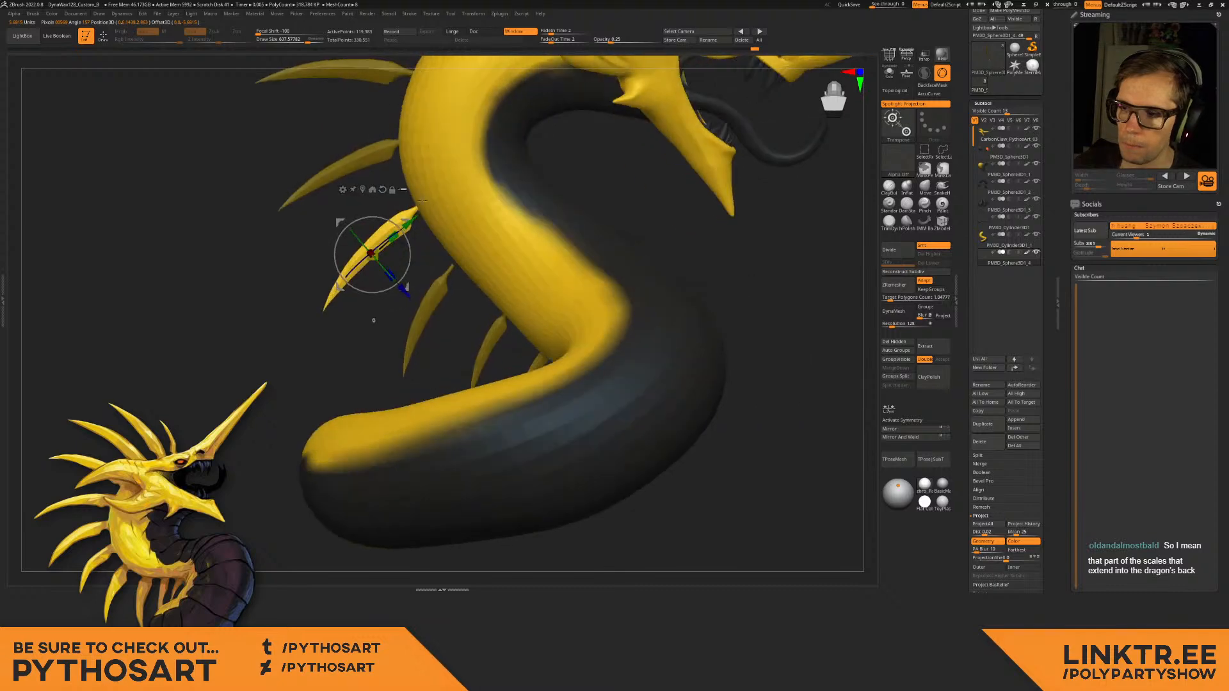
Rotate the unmasked spine with the gizmo to align it with the centre line of the neck's back.
right_click_drag(452, 185, 424, 192)
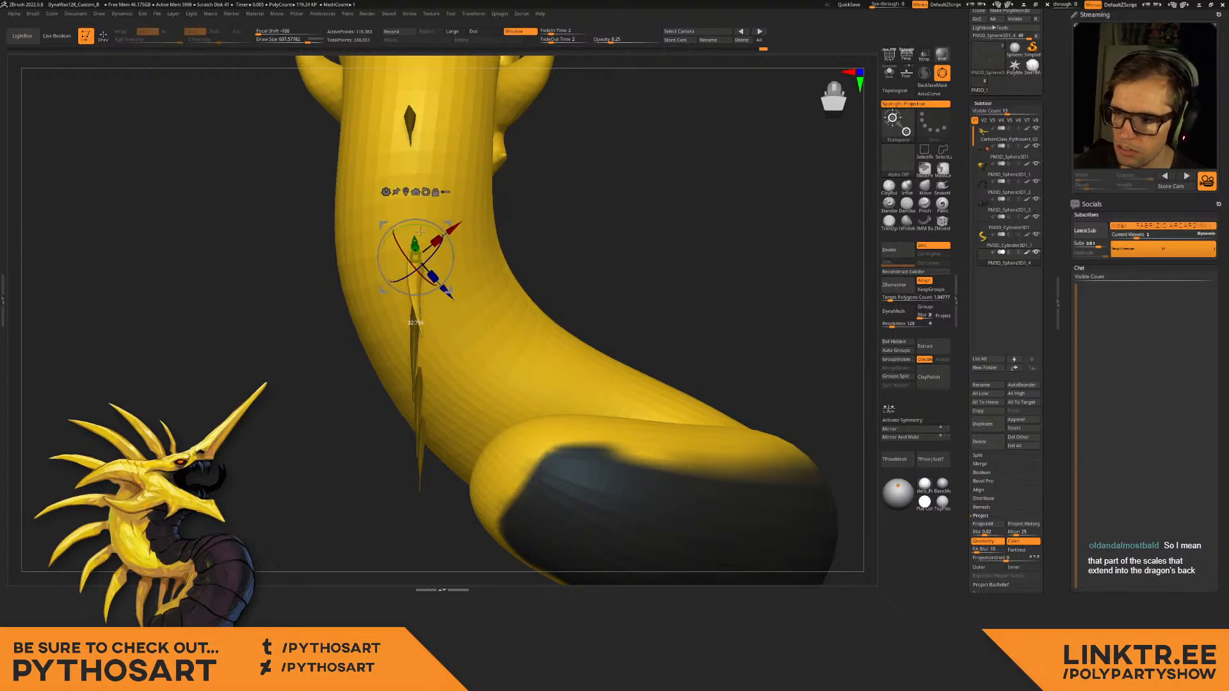
key("q")
right_click_drag(532, 250, 491, 247)
key("w")
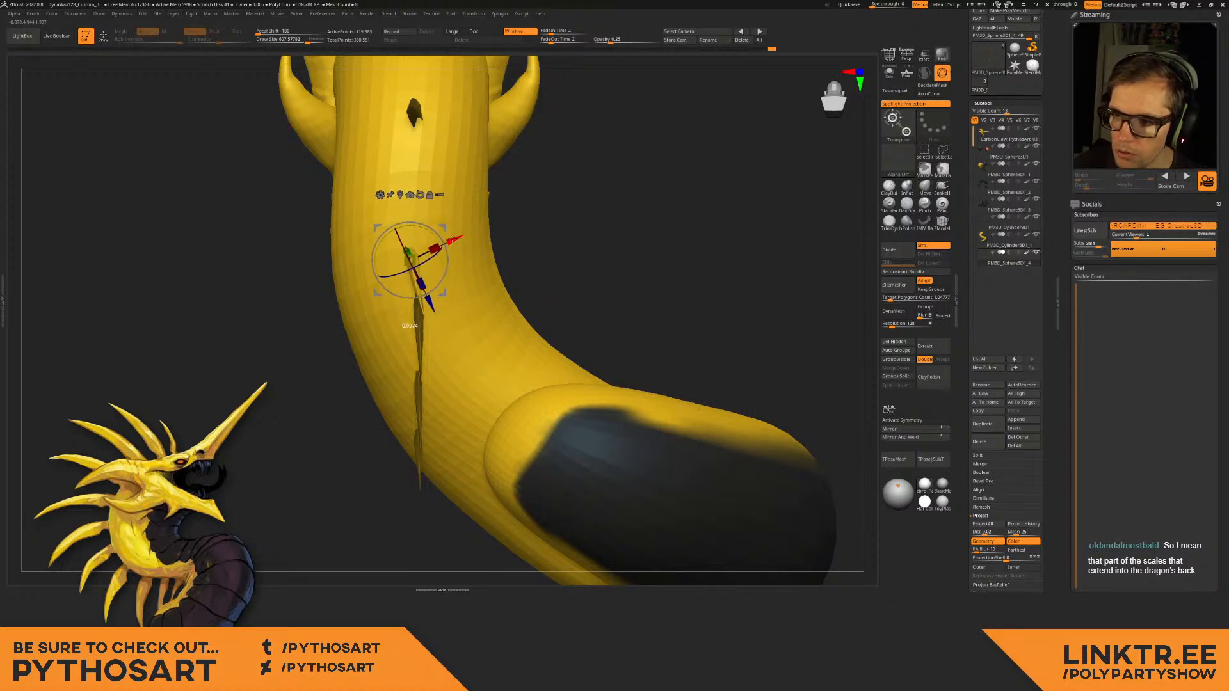
Move the unmasked spine with the gizmo so its root sits in the back of the neck.
key("q")
mouse_move(476, 251)
right_mouse_down("ctrl")
mouse_move(472, 173)
mouse_move(409, 256)
mouse_move(411, 288)
right_mouse_up("ctrl")
mouse_move(411, 288)
right_mouse_down("ctrl")
mouse_move(412, 370)
mouse_move(408, 294)
right_mouse_up("ctrl")
key("w")
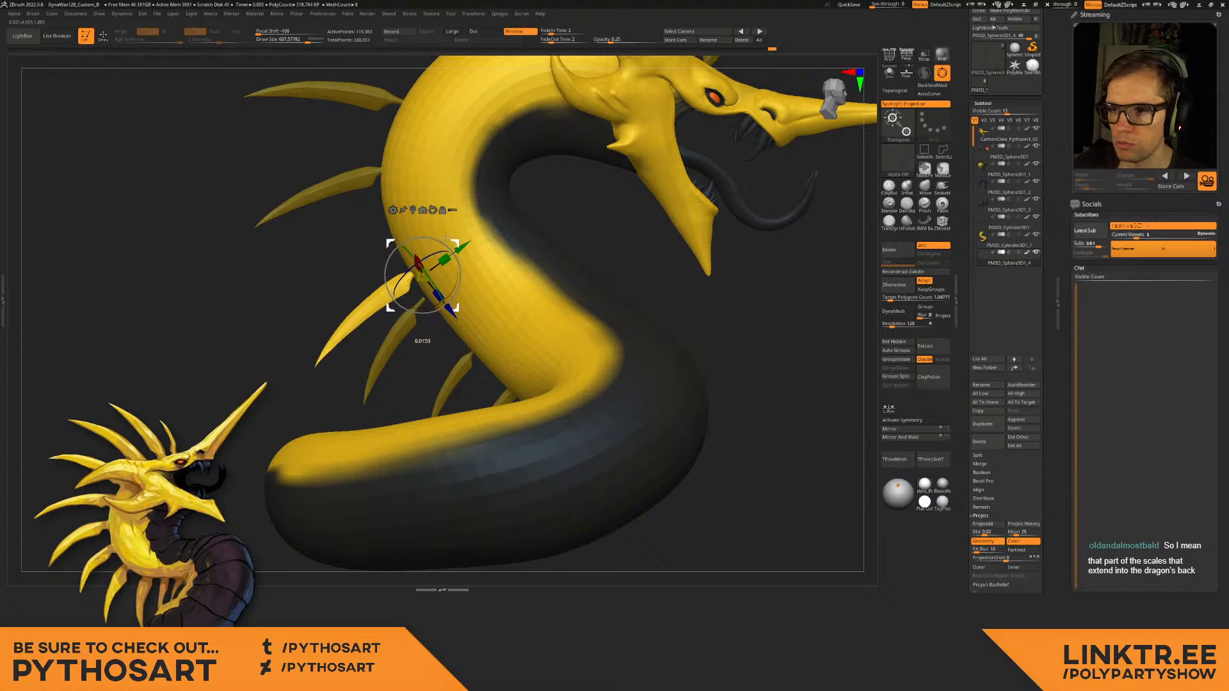
left_click_drag(445, 239, 432, 219)
key("q")
mouse_move(346, 214)
right_mouse_down()
mouse_move(436, 221)
mouse_move(406, 209)
mouse_move(420, 192)
mouse_move(406, 198)
right_mouse_up()
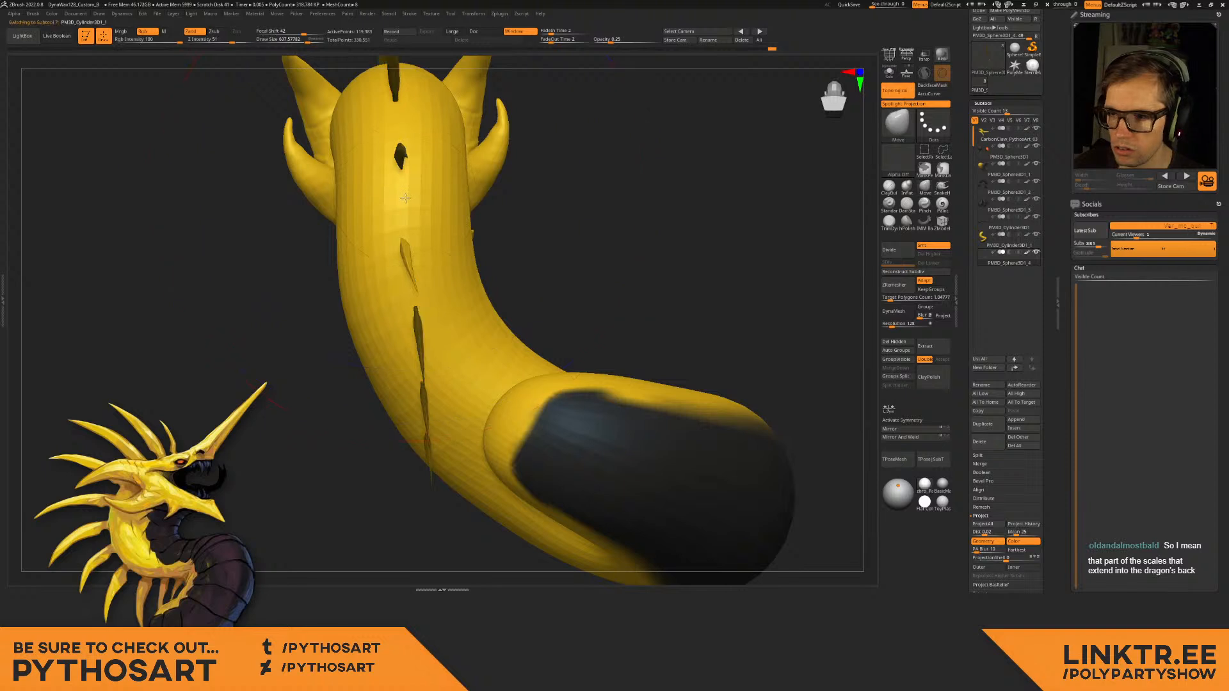
Switch to the spines, leave only the third spine from the bottom unmasked, and centre the gizmo on it.
key("shift+f")
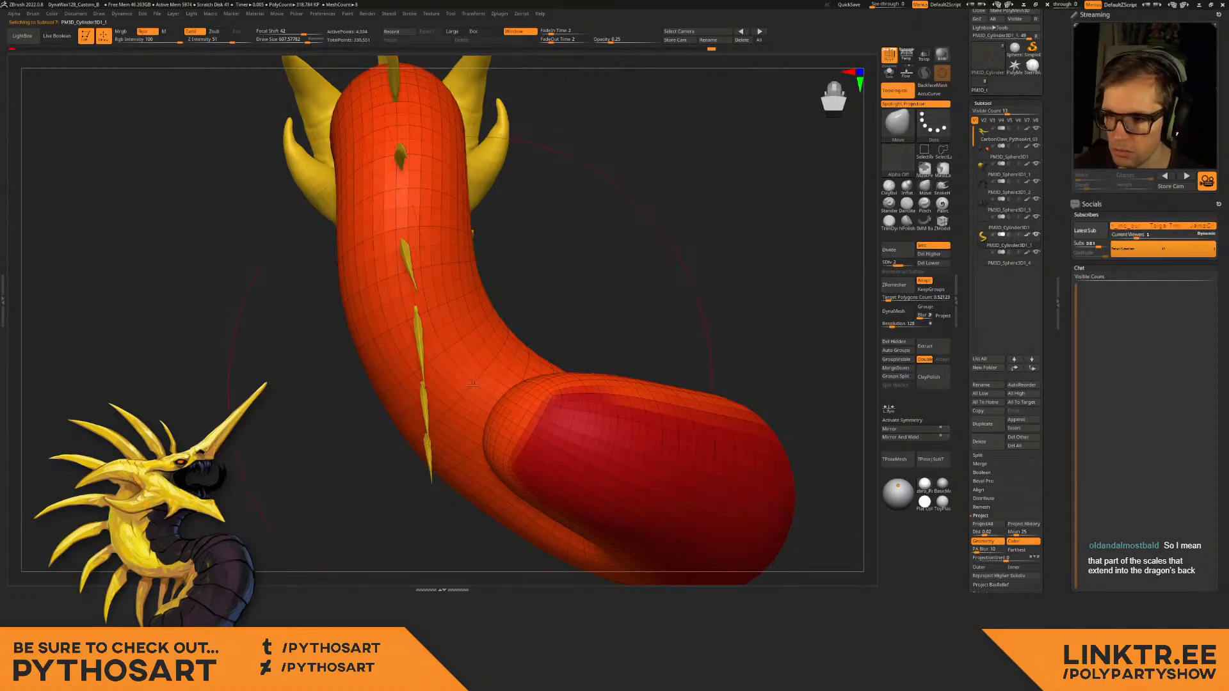
right_click_drag(473, 385, 411, 288)
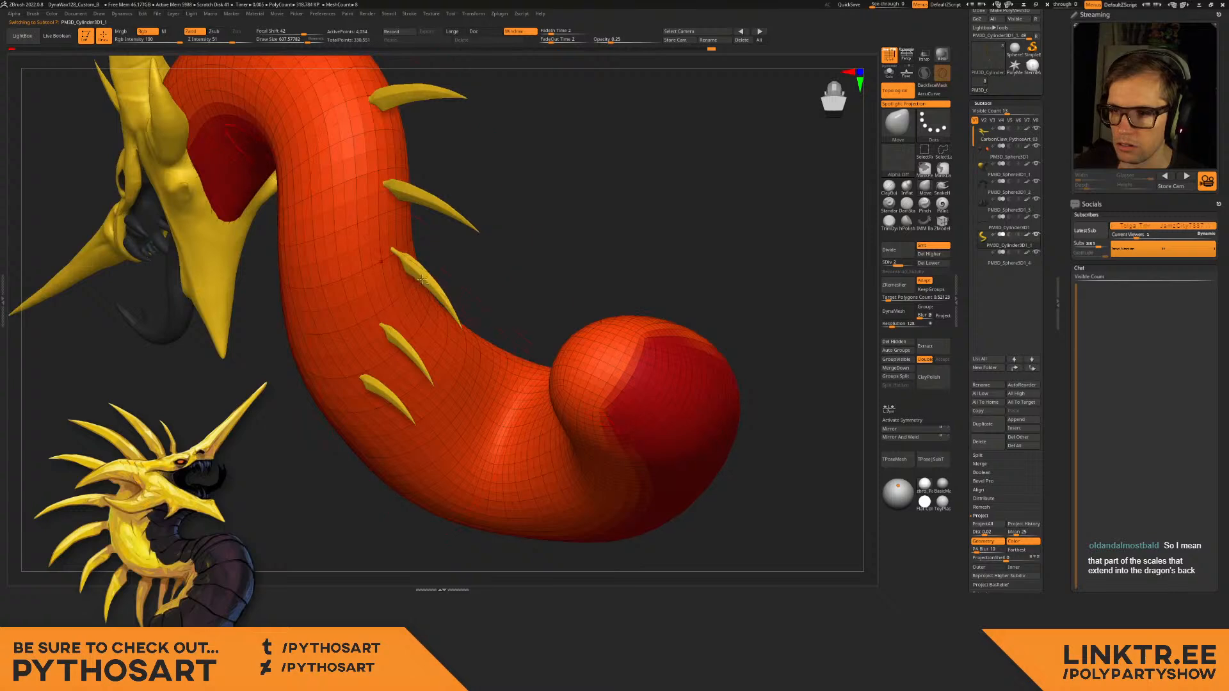
left_click(422, 279, "alt")
left_click(428, 286, "ctrl+shift")
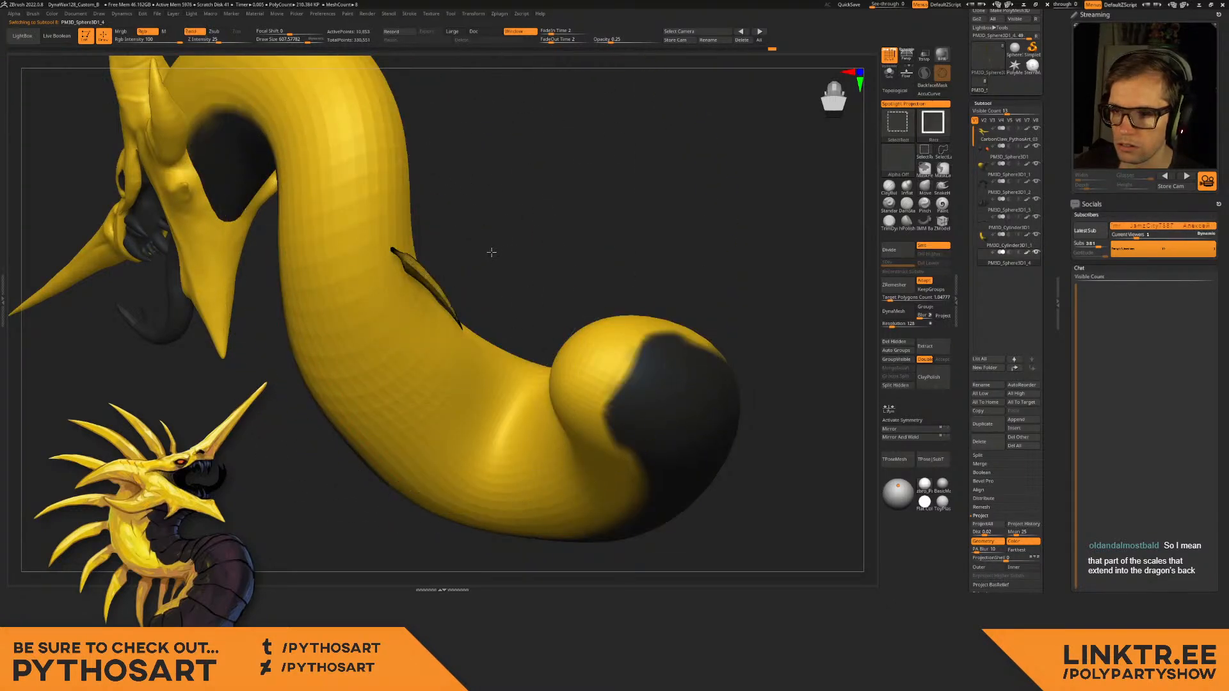
left_click(491, 252, "ctrl+shift")
mouse_move(493, 252)
right_mouse_down()
mouse_move(478, 256)
mouse_move(556, 221)
mouse_move(592, 225)
mouse_move(502, 250)
right_mouse_up()
left_click(480, 275, "ctrl+shift")
left_click(517, 256, "ctrl")
left_click(519, 254, "ctrl+shift")
left_click(551, 244, "ctrl")
key("w")
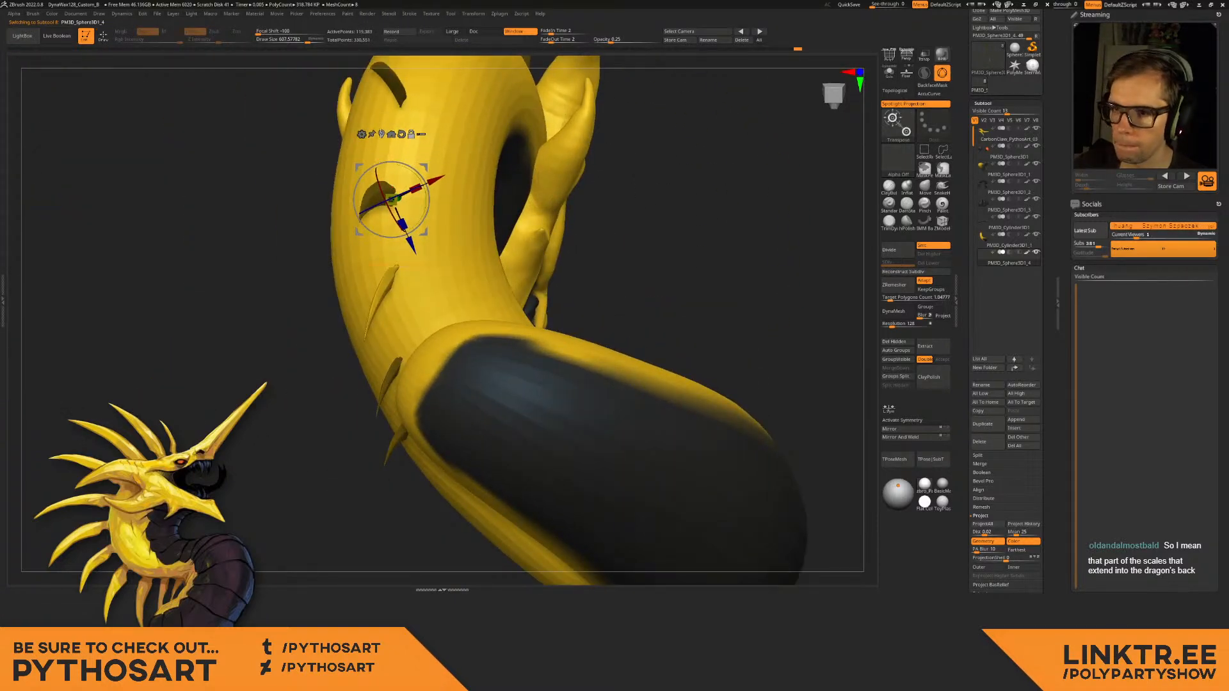
left_click(381, 134)
Move the unmasked third-lowest spine down the back of the neck with the gizmo.
right_click_drag(436, 211, 405, 263)
left_click_drag(364, 284, 422, 237, "alt")
right_click_drag(329, 320, 449, 291)
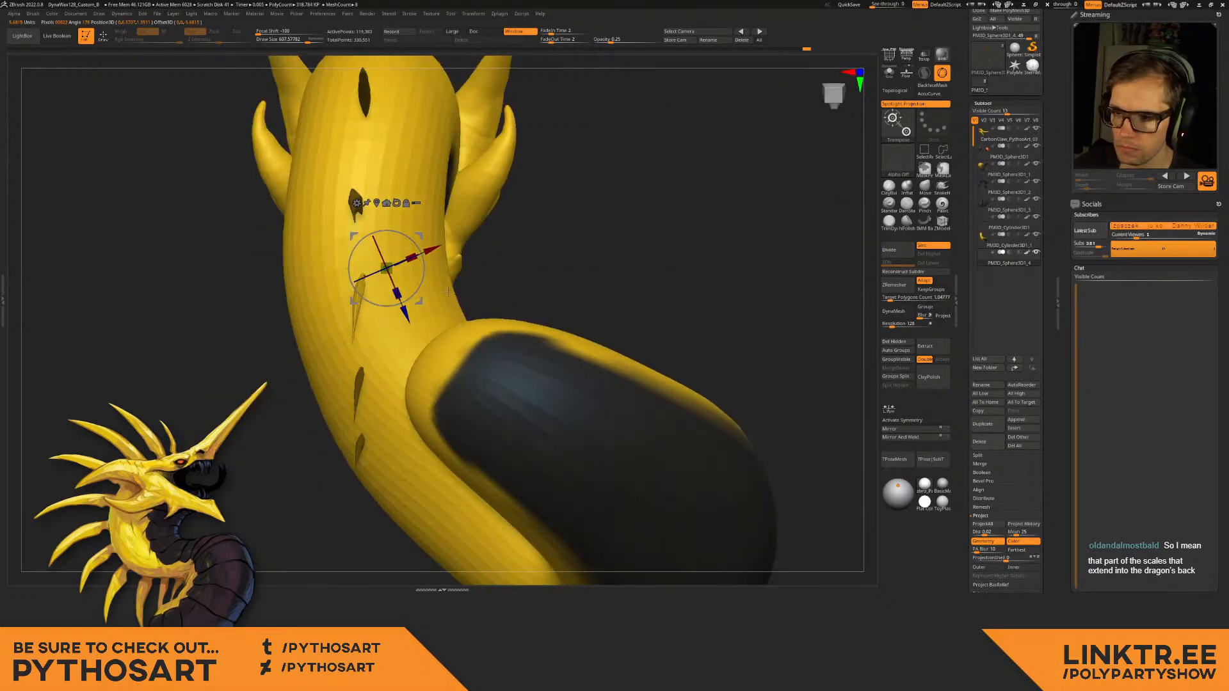
left_click_drag(423, 235, 415, 300)
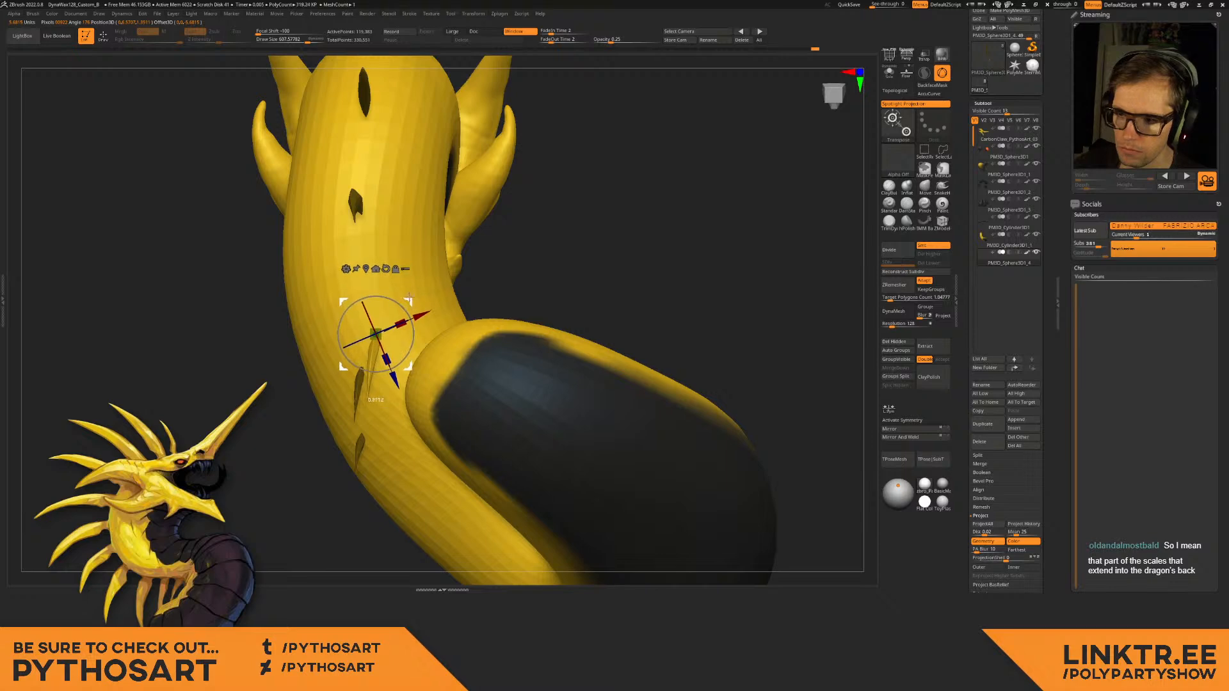
Switch the model to a darker-shaded material.
mouse_move(415, 300)
right_mouse_down()
mouse_move(435, 278)
mouse_move(549, 256)
mouse_move(532, 260)
right_mouse_up()
left_click(947, 491)
key("q")
left_click_drag(537, 288, 568, 256)
key("w")
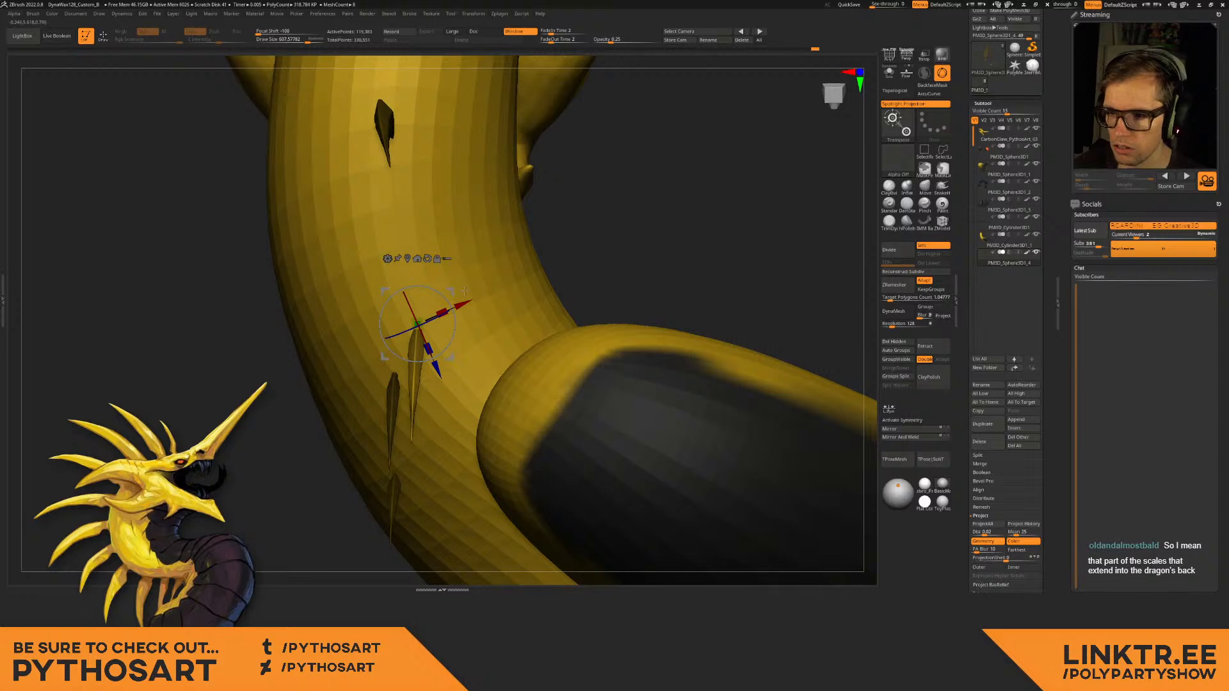
Move the third-lowest spine slightly back up the neck and push its root into the surface.
mouse_move(446, 259)
right_mouse_down()
mouse_move(281, 267)
mouse_move(459, 270)
right_mouse_up()
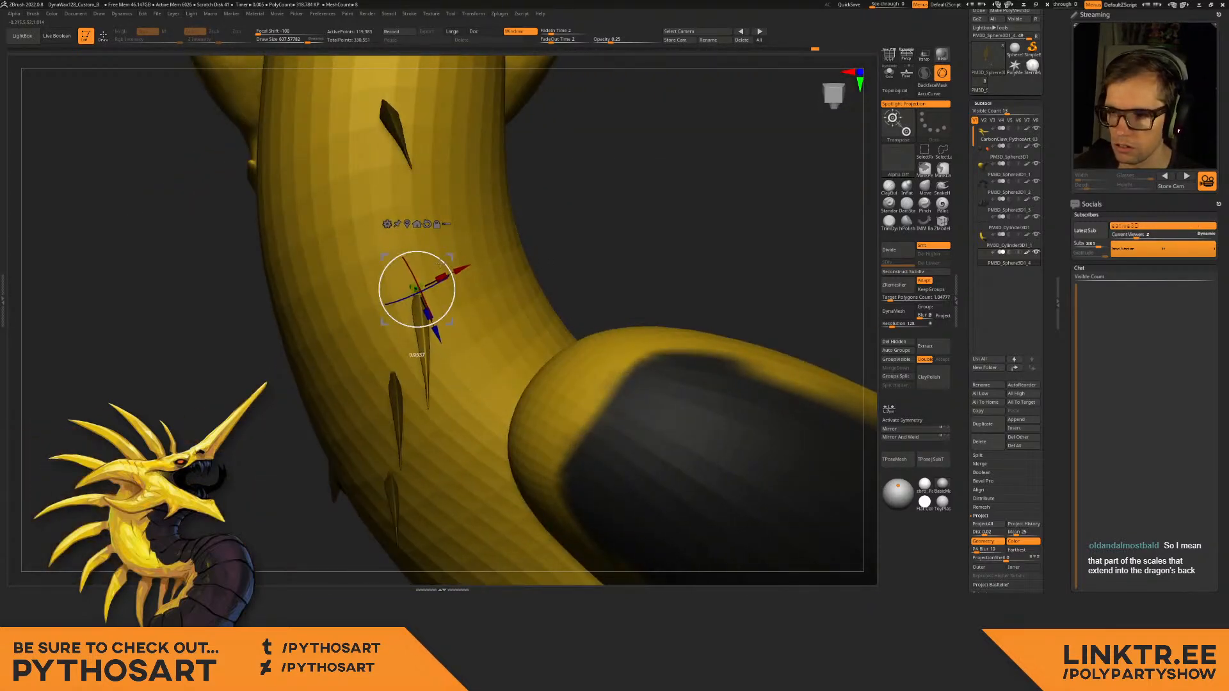
right_click_drag(584, 250, 596, 231)
left_click_drag(369, 299, 348, 302)
key("q")
mouse_move(516, 258)
right_mouse_down()
mouse_move(448, 278)
mouse_move(482, 266)
right_mouse_up()
key("w")
key("q")
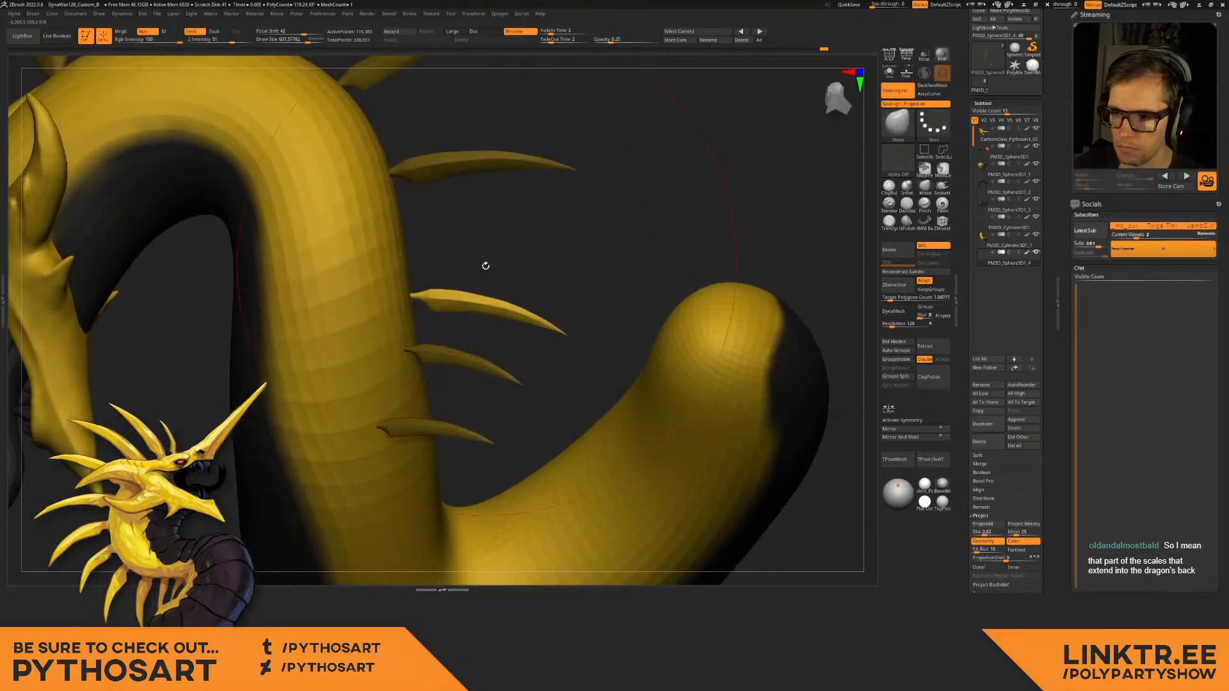
key("w")
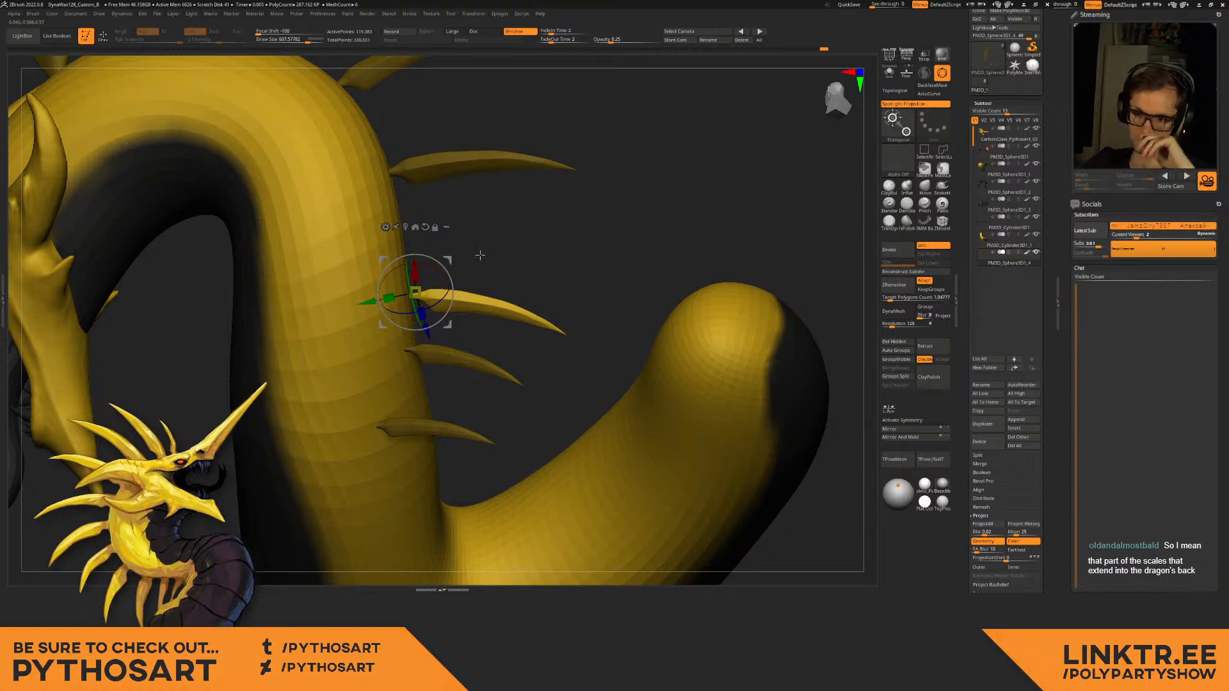
Nudge the third-lowest spine onto the centre line of the neck's back.
mouse_move(482, 270)
right_mouse_down()
mouse_move(496, 251)
mouse_move(483, 251)
right_mouse_up()
key("q")
key("w")
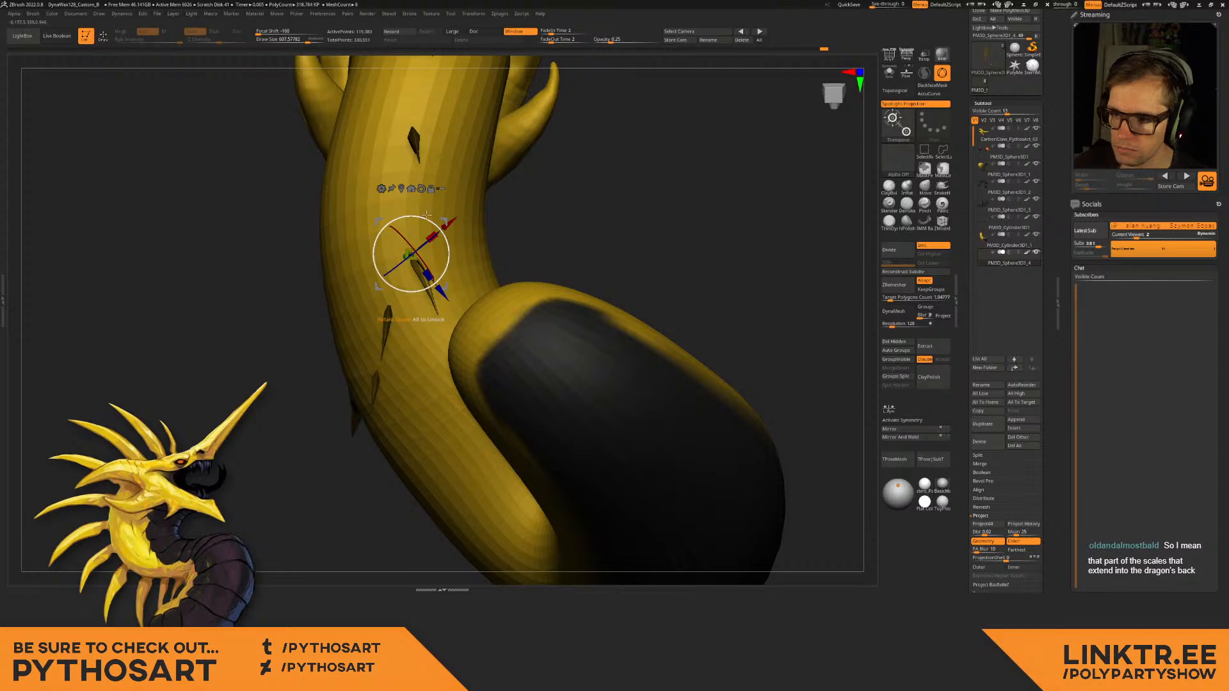
left_click_drag(430, 218, 443, 212)
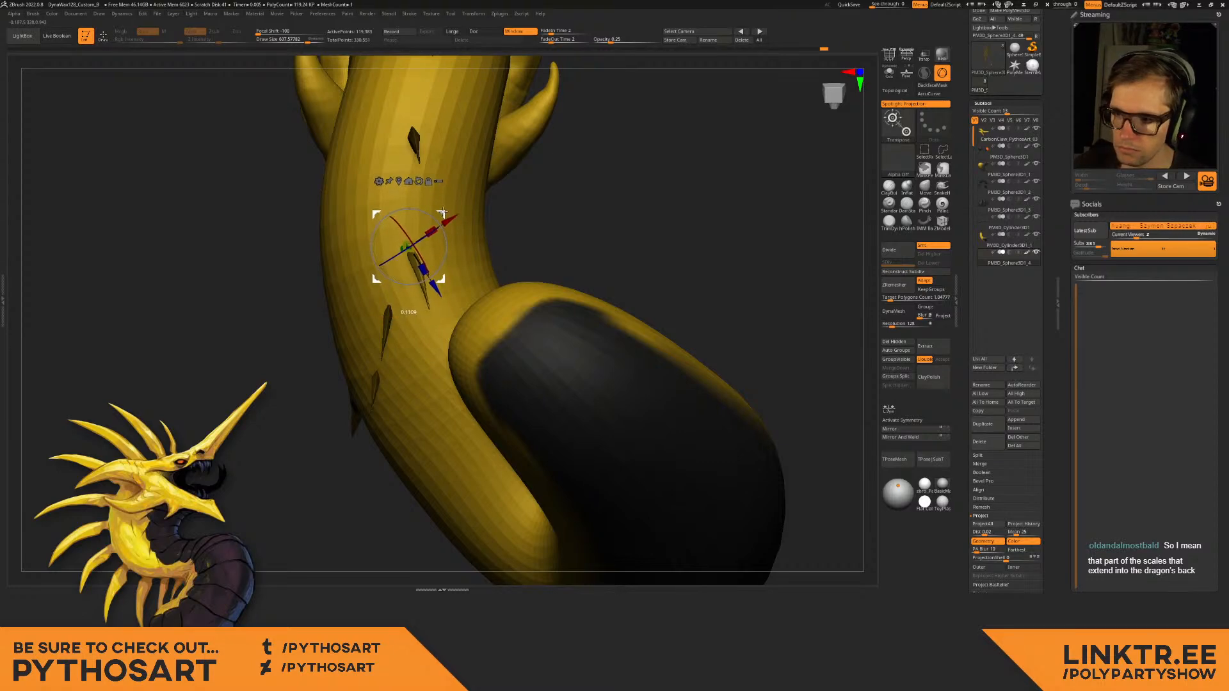
key("q")
mouse_move(446, 215)
right_mouse_down()
mouse_move(540, 274)
mouse_move(474, 303)
right_mouse_up()
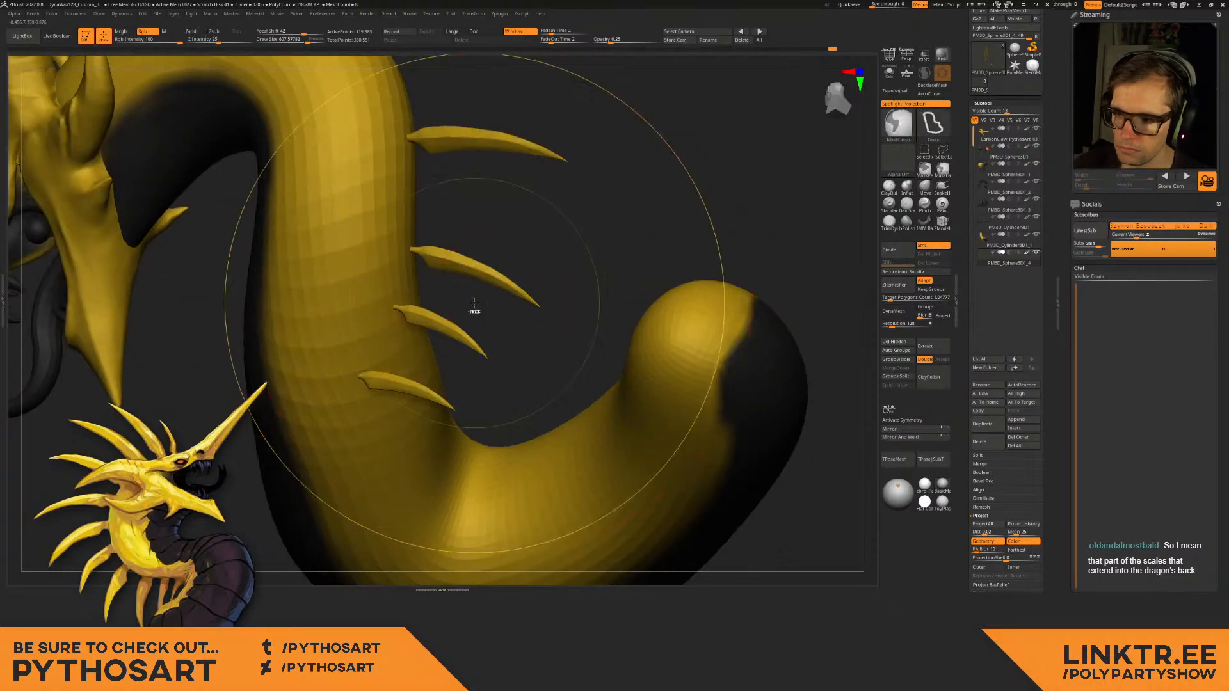
Leave only the second-lowest spine unmasked and place the gizmo at its root.
mouse_move(477, 301)
left_mouse_down("ctrl")
mouse_move(358, 306)
mouse_move(508, 355)
left_mouse_up("ctrl")
key("ctrl+z")
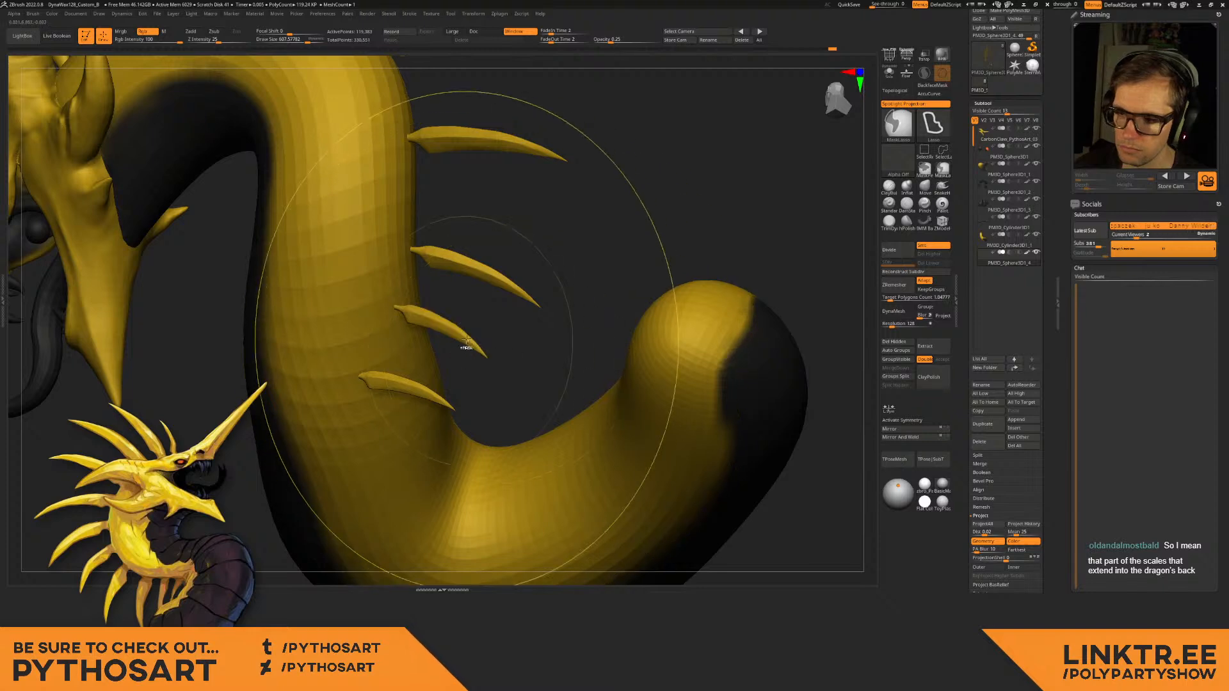
left_click(467, 341, "ctrl+shift")
left_click(489, 341, "ctrl")
left_click(497, 327, "ctrl+shift")
left_click(502, 324, "ctrl")
key("w")
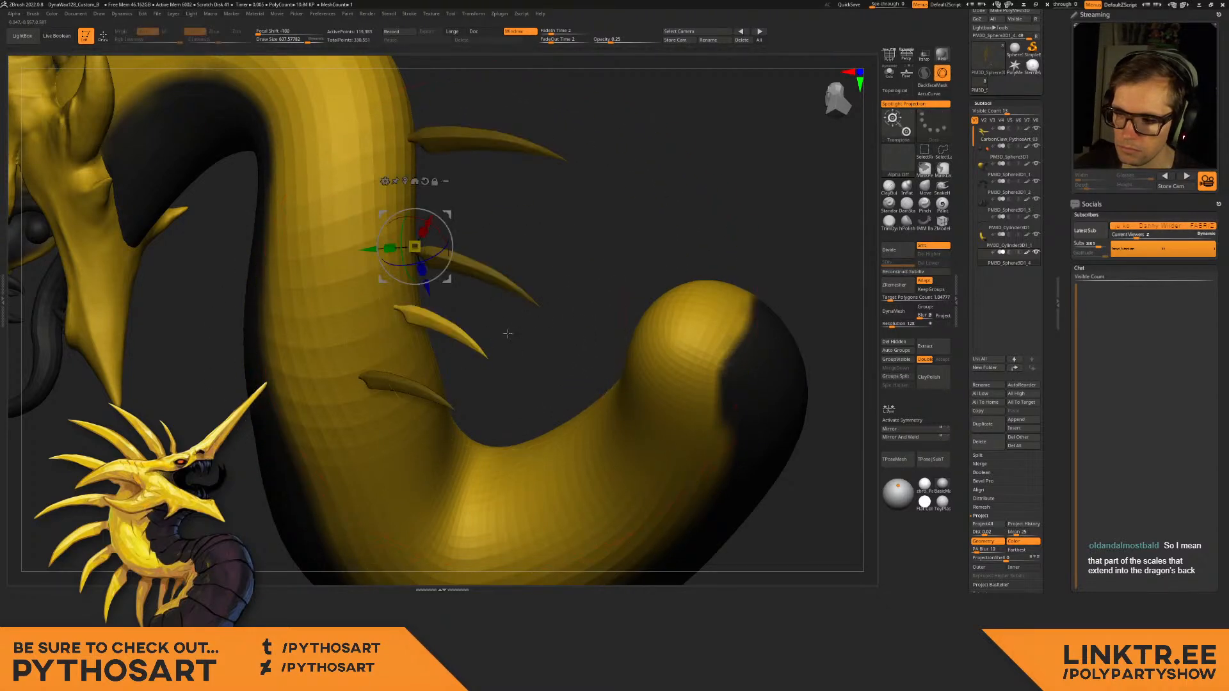
right_click_drag(508, 334, 473, 287)
left_click_drag(453, 212, 431, 275)
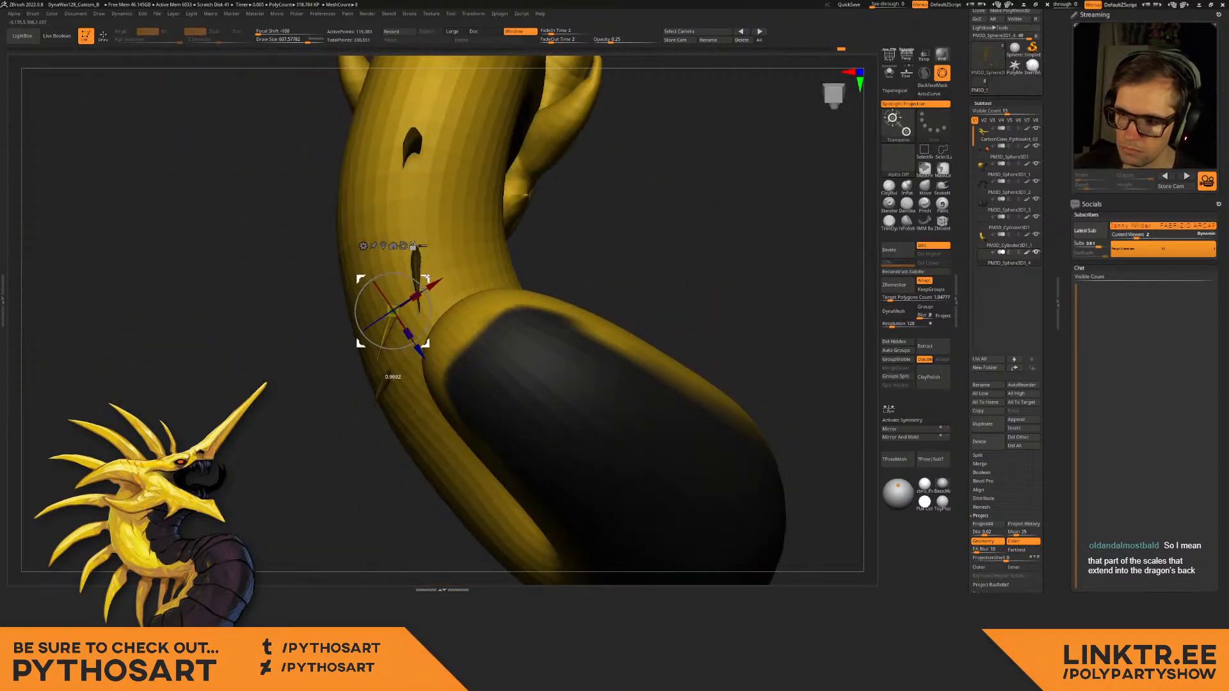
Move and rotate the second-lowest spine so it continues the row along the neck's back.
right_click_drag(431, 275, 460, 277)
left_click_drag(437, 277, 419, 274)
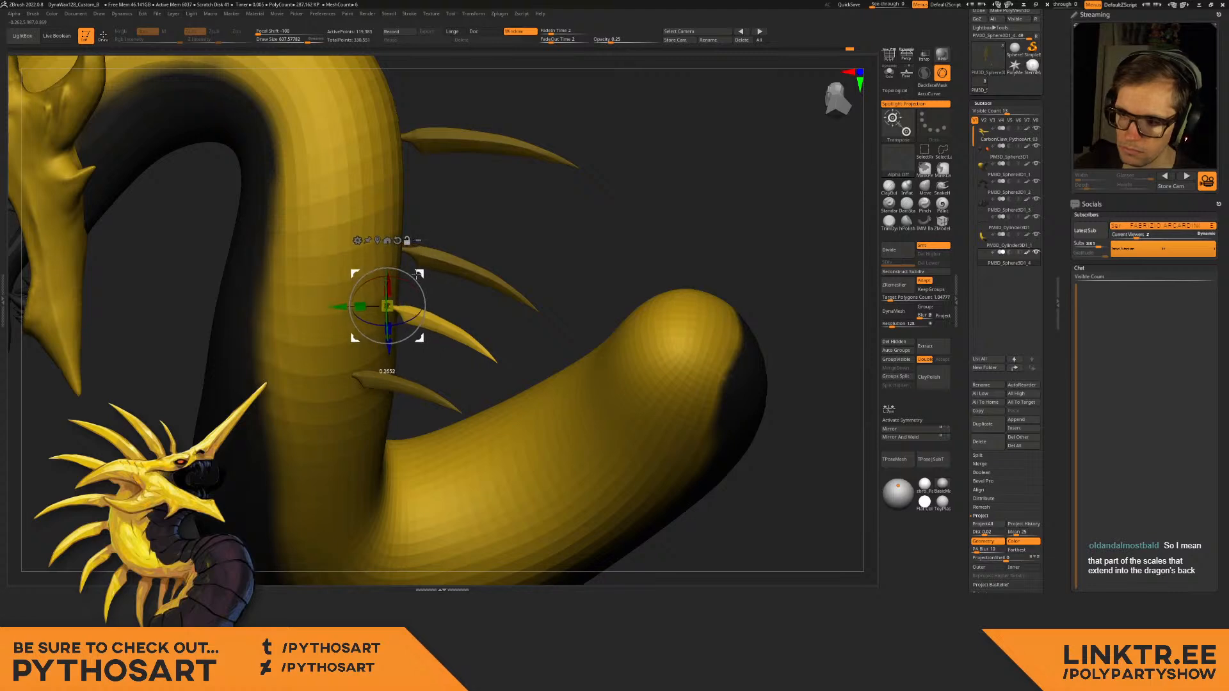
right_click_drag(463, 290, 431, 294)
left_click_drag(432, 293, 510, 285)
right_click_drag(513, 287, 485, 309)
left_click_drag(485, 319, 467, 283)
right_click_drag(466, 283, 496, 285)
left_click_drag(438, 320, 443, 297)
mouse_move(492, 281)
right_mouse_down()
mouse_move(525, 275)
mouse_move(493, 282)
right_mouse_up()
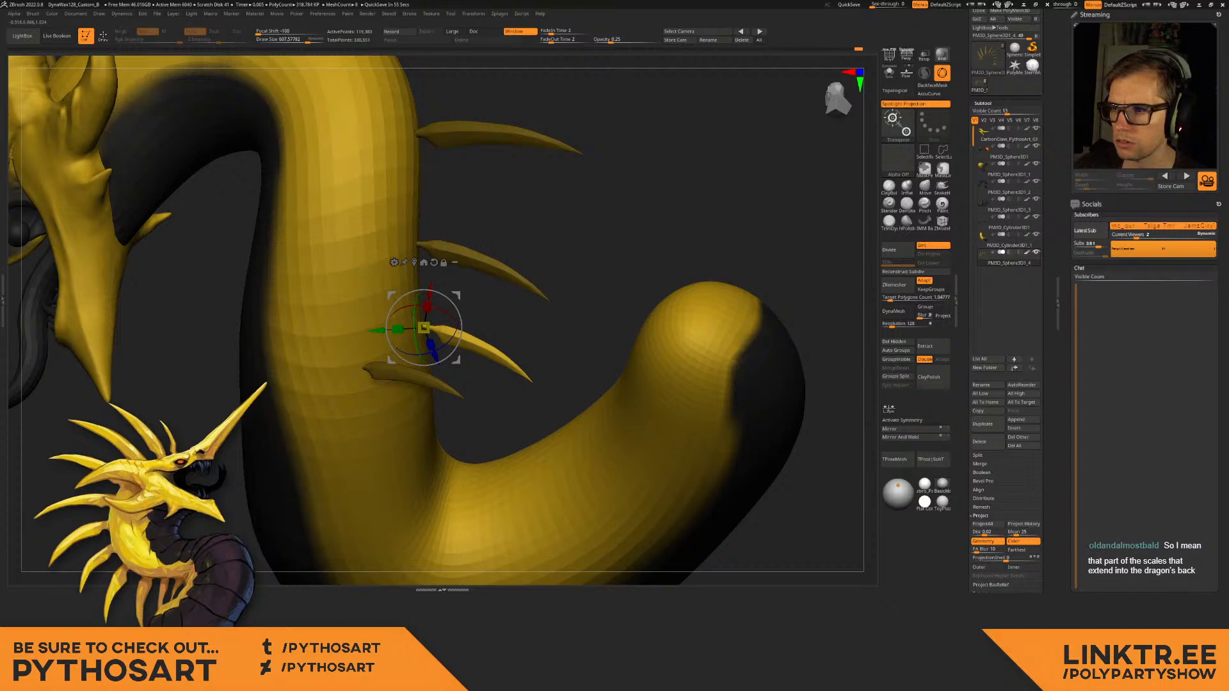
Push the second-lowest spine's root into the neck and shift the spine slightly further down.
right_click_drag(457, 291, 500, 307)
left_click_drag(383, 334, 374, 336)
left_click_drag(451, 297, 450, 315)
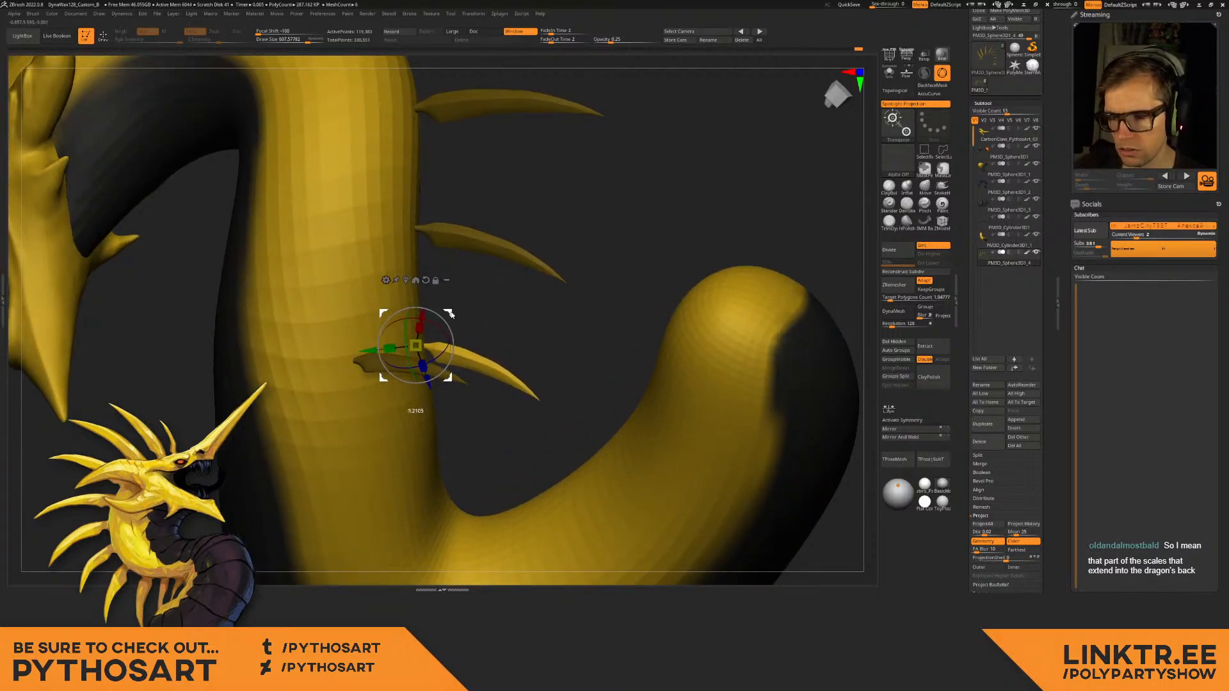
key("q")
right_click_drag(508, 297, 488, 221, "alt")
right_click_drag(488, 221, 461, 352)
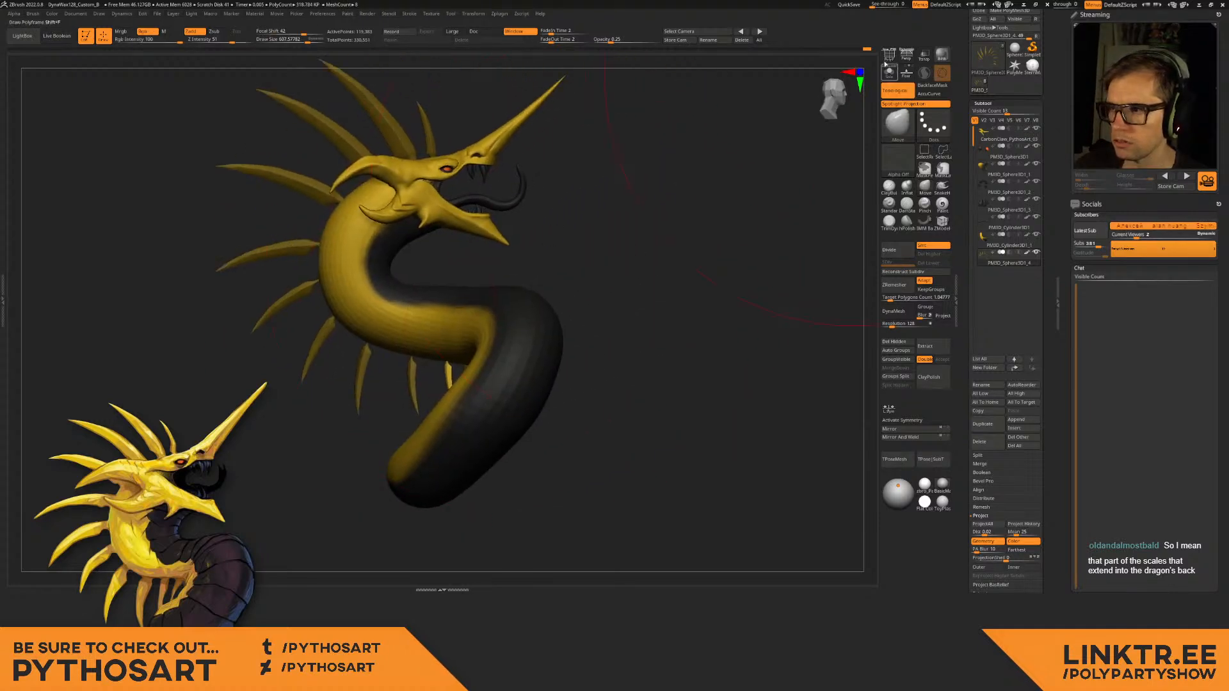
Turn on perspective and rotate the second-lowest spine to follow the direction of the neck's back.
left_click(910, 56)
right_click_drag(416, 271, 415, 314)
key("w")
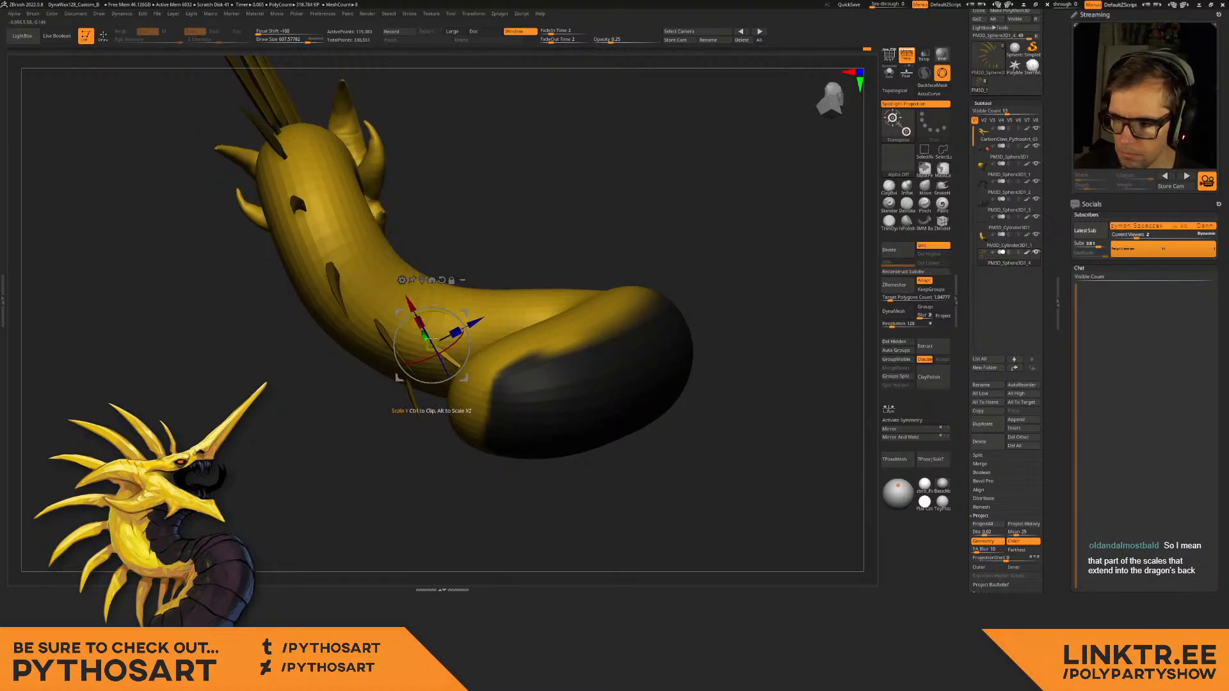
key("q")
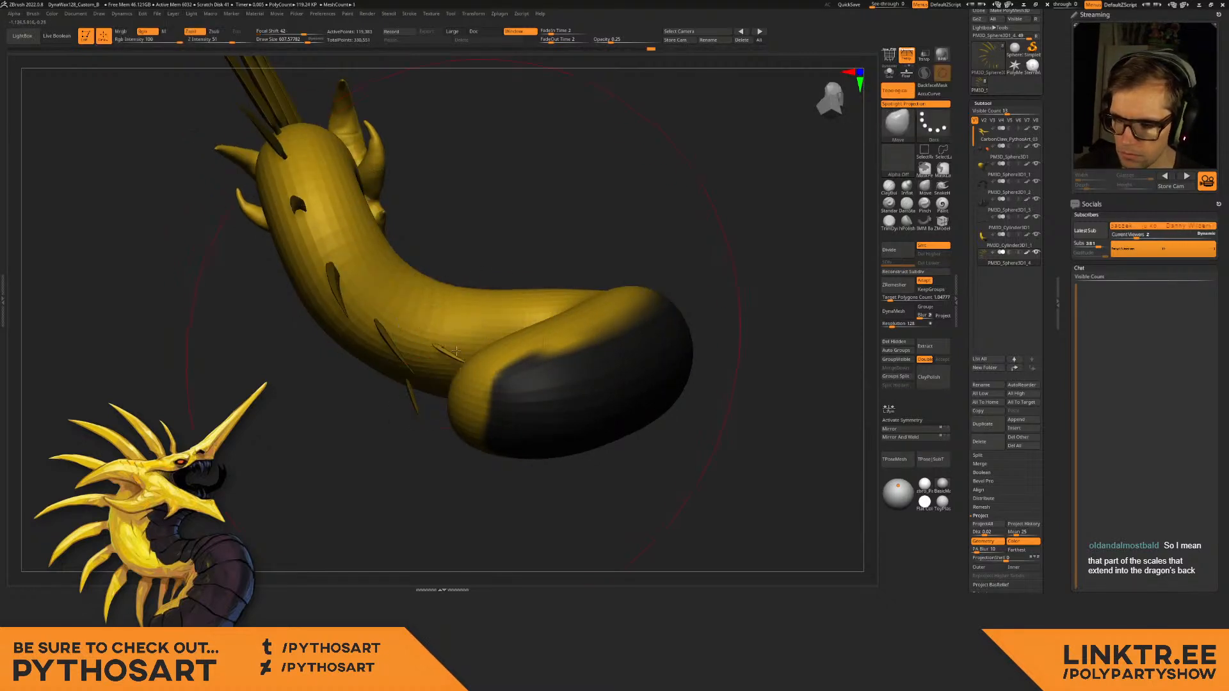
right_click_drag(442, 349, 456, 326)
key("w")
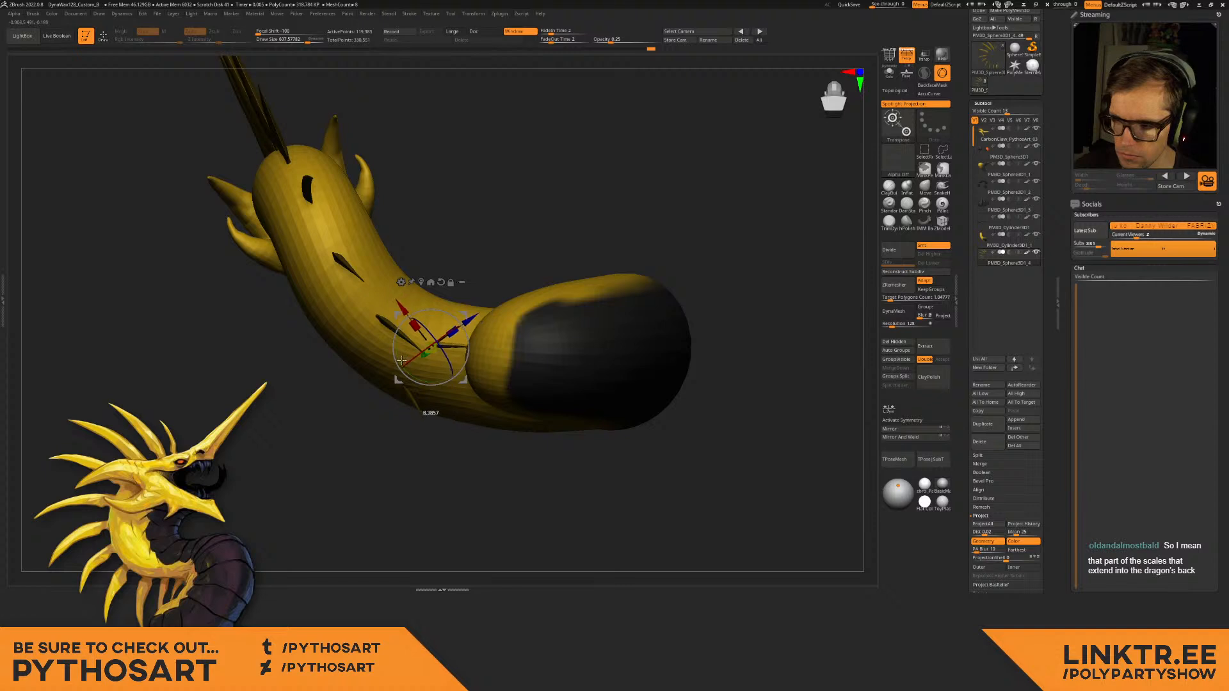
key("q")
right_click_drag(429, 333, 456, 331)
Clear the mask, leave only the lowest spine unmasked, and place the gizmo at its root.
left_click_drag(346, 502, 353, 511, "ctrl")
right_click_drag(364, 397, 423, 326)
left_click(421, 335, "ctrl+shift")
left_click(378, 400, "ctrl+shift")
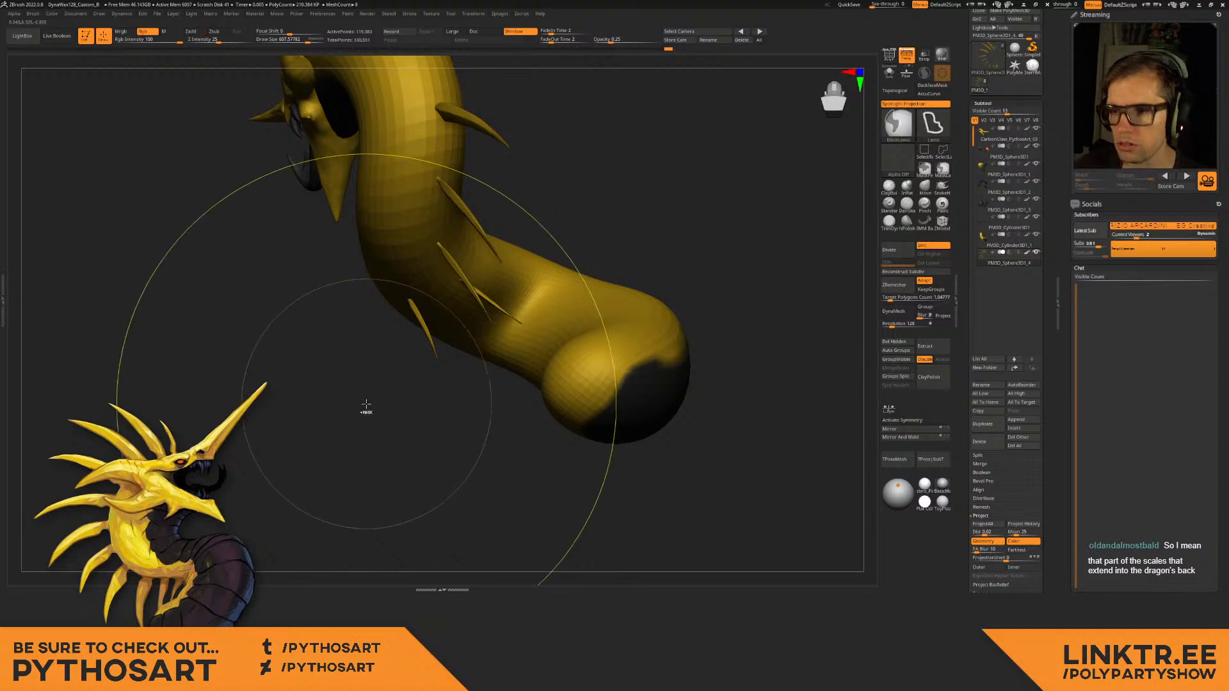
key("ctrl+z")
left_click(384, 389, "ctrl")
left_click(383, 391, "ctrl+shift")
left_click(382, 393, "ctrl")
key("w")
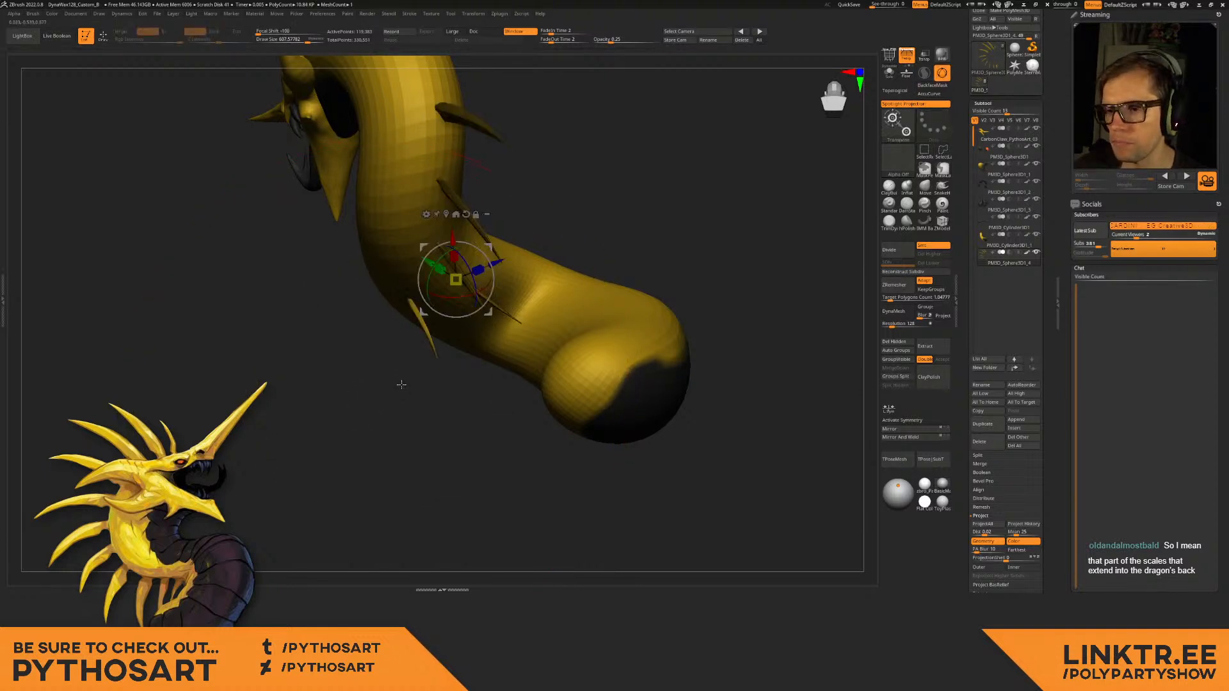
right_click_drag(401, 384, 369, 379)
left_click_drag(459, 263, 418, 283, "alt")
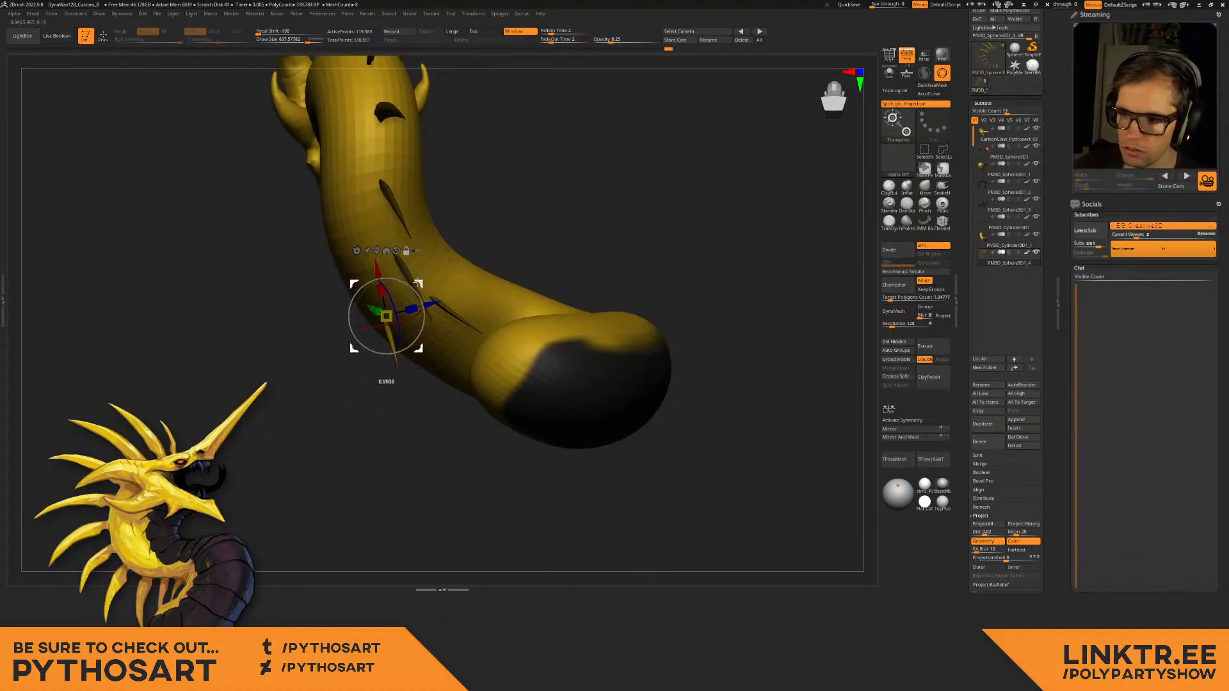
Move the lowest spine further along the neck towards the inside of the lower bend.
right_click_drag(530, 268, 482, 317)
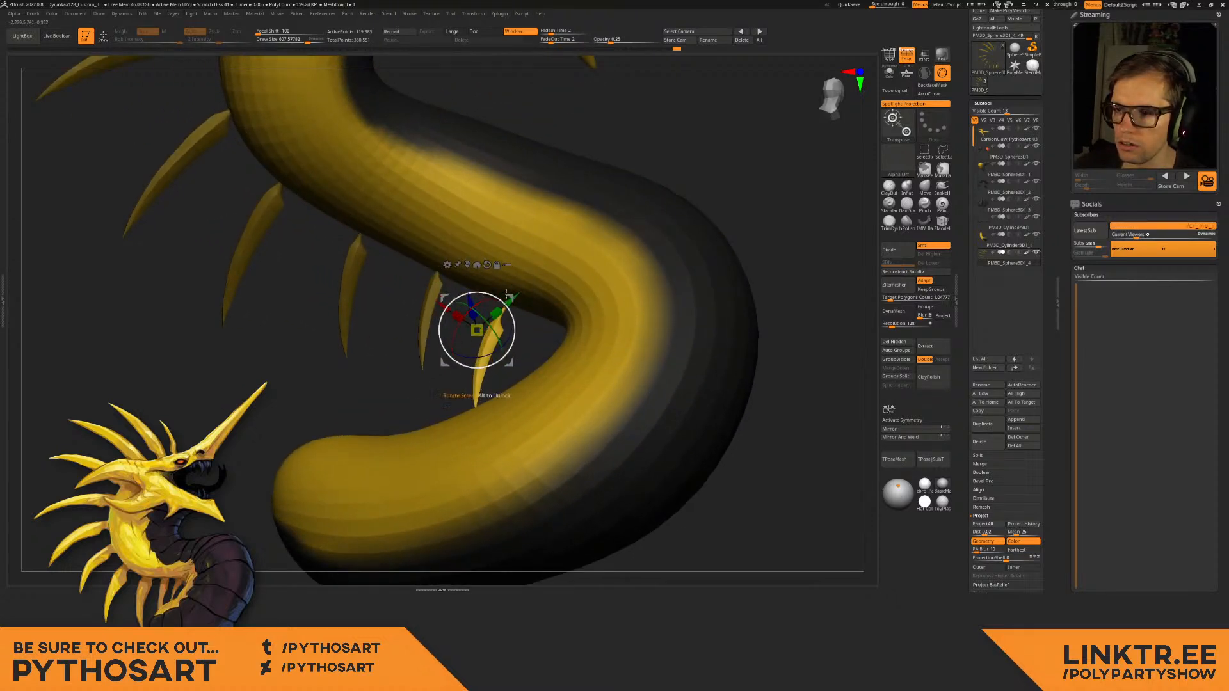
left_click_drag(510, 293, 541, 261)
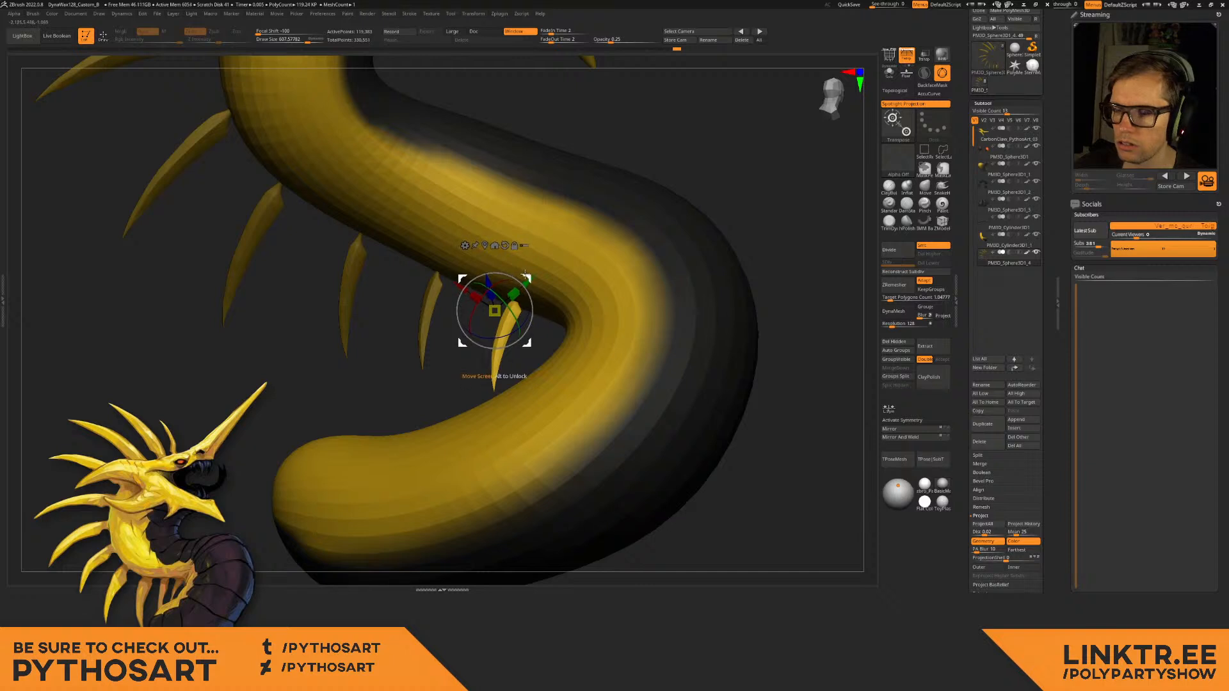
key("q")
right_click_drag(502, 272, 545, 278)
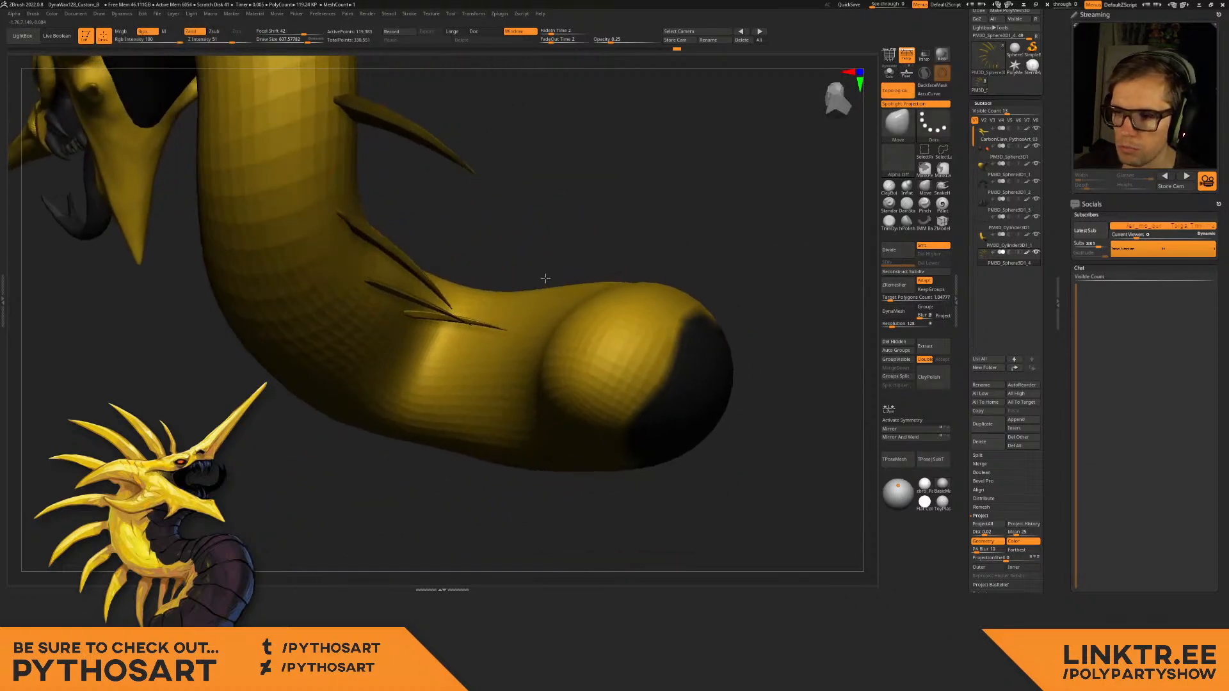
Shift the lowest spine sideways towards the neck's centre line and adjust its spacing to the neighbouring spine.
key("w")
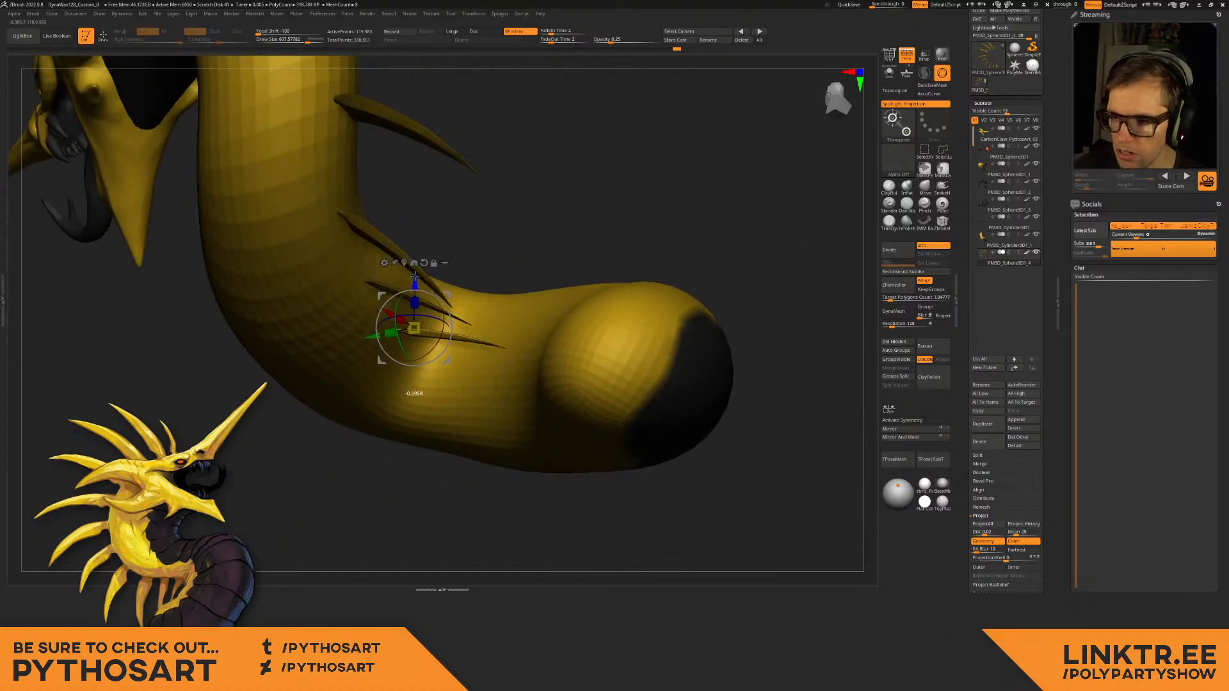
key("q")
mouse_move(415, 276)
right_mouse_down()
mouse_move(456, 293)
mouse_move(445, 310)
right_mouse_up()
key("w")
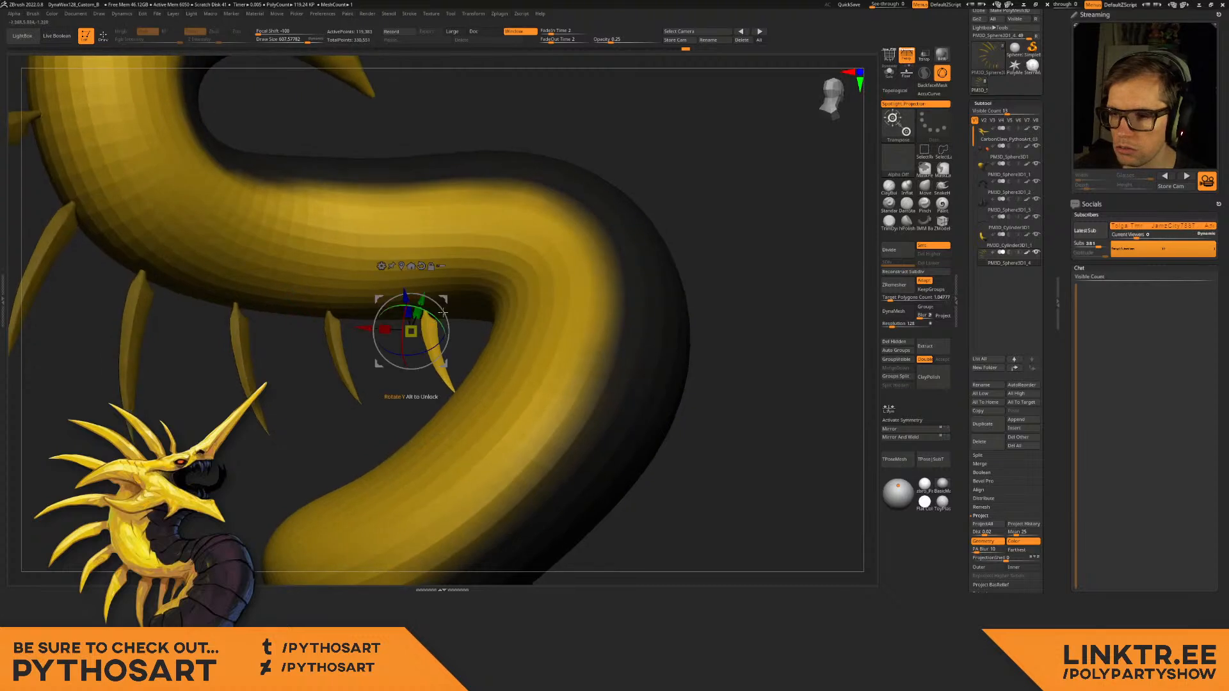
left_click_drag(442, 311, 442, 299)
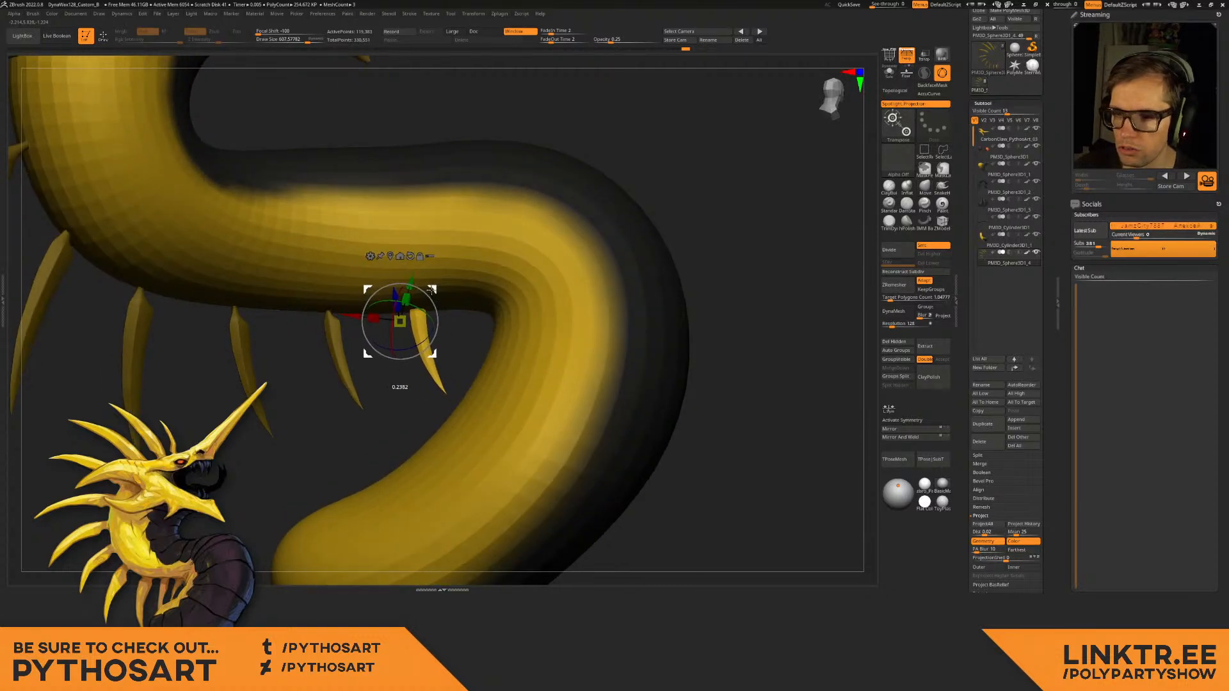
key("q")
right_click_drag(453, 321, 416, 312)
Fine-tune the lowest spine's sideways position on the neck's back and switch to the neck mesh.
key("w")
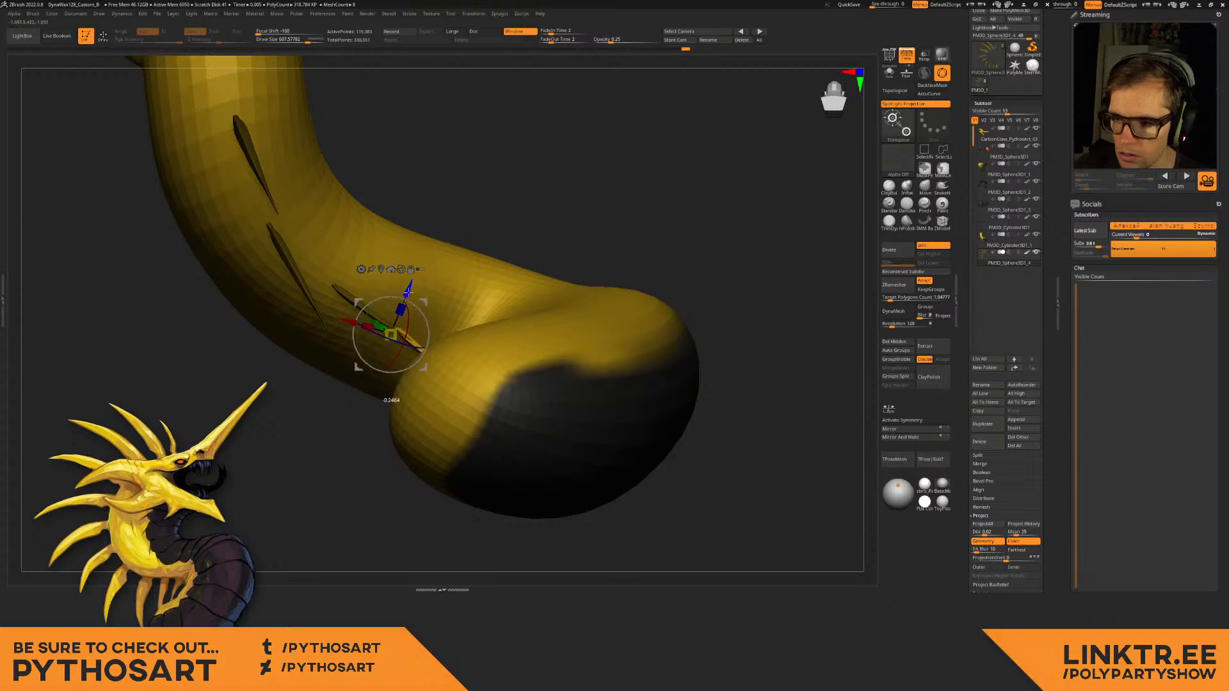
left_click_drag(404, 297, 405, 293)
key("q")
mouse_move(427, 287)
right_mouse_down()
mouse_move(420, 275)
mouse_move(455, 252)
mouse_move(411, 309)
mouse_move(528, 265)
mouse_move(458, 272)
mouse_move(497, 287)
mouse_move(471, 276)
mouse_move(477, 212)
mouse_move(454, 284)
mouse_move(483, 282)
mouse_move(470, 290)
mouse_move(431, 268)
mouse_move(442, 307)
mouse_move(461, 310)
mouse_move(433, 347)
mouse_move(459, 328)
right_mouse_up()
key("w")
key("q")
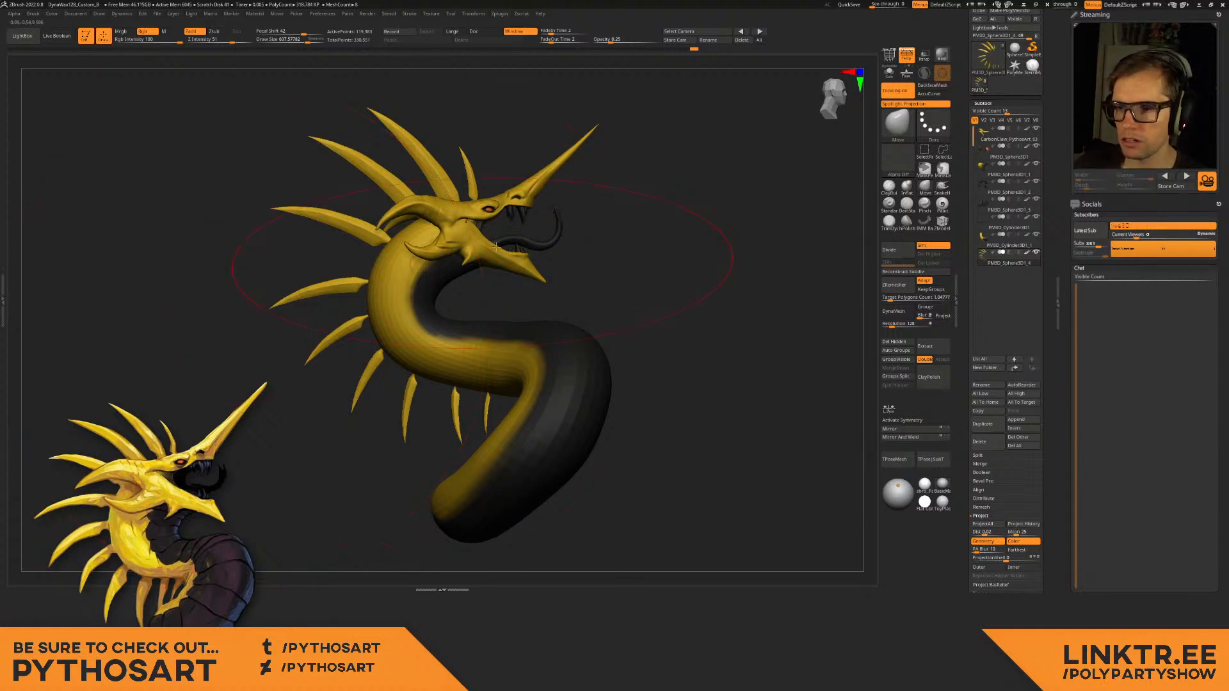
right_click_drag(413, 317, 438, 319, "alt")
mouse_move(437, 318)
right_mouse_down("ctrl")
mouse_move(432, 333)
mouse_move(441, 322)
right_mouse_up("ctrl")
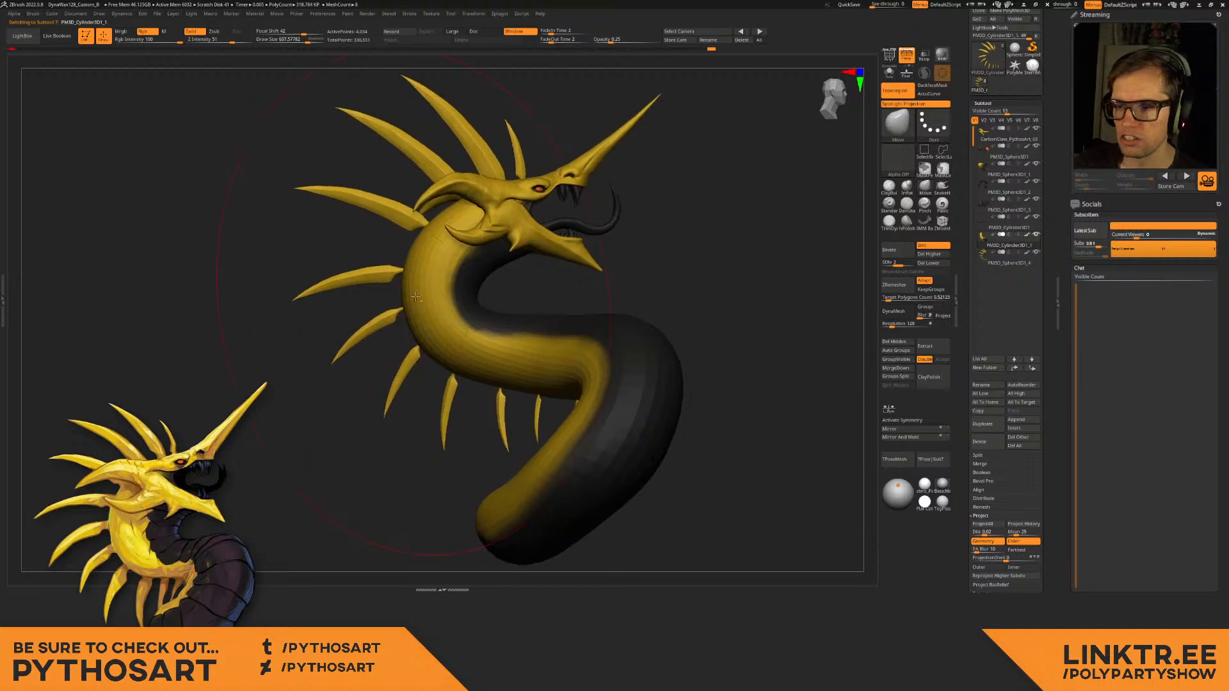
Switch to the spines mesh with the Move brush and turn on symmetry for reshaping the small spine above the eye.
right_click_drag(470, 203, 395, 288, "alt")
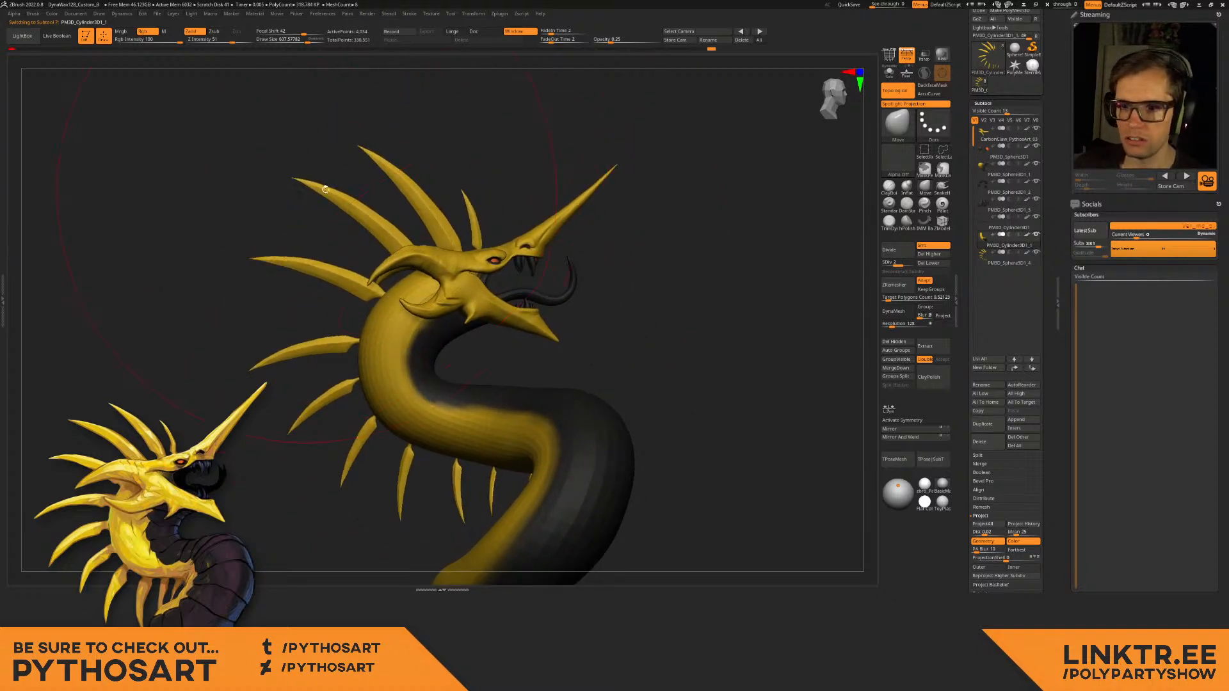
mouse_move(462, 183)
right_mouse_down("alt")
mouse_move(397, 256)
mouse_move(410, 336)
mouse_move(324, 378)
right_mouse_up("alt")
key("b")
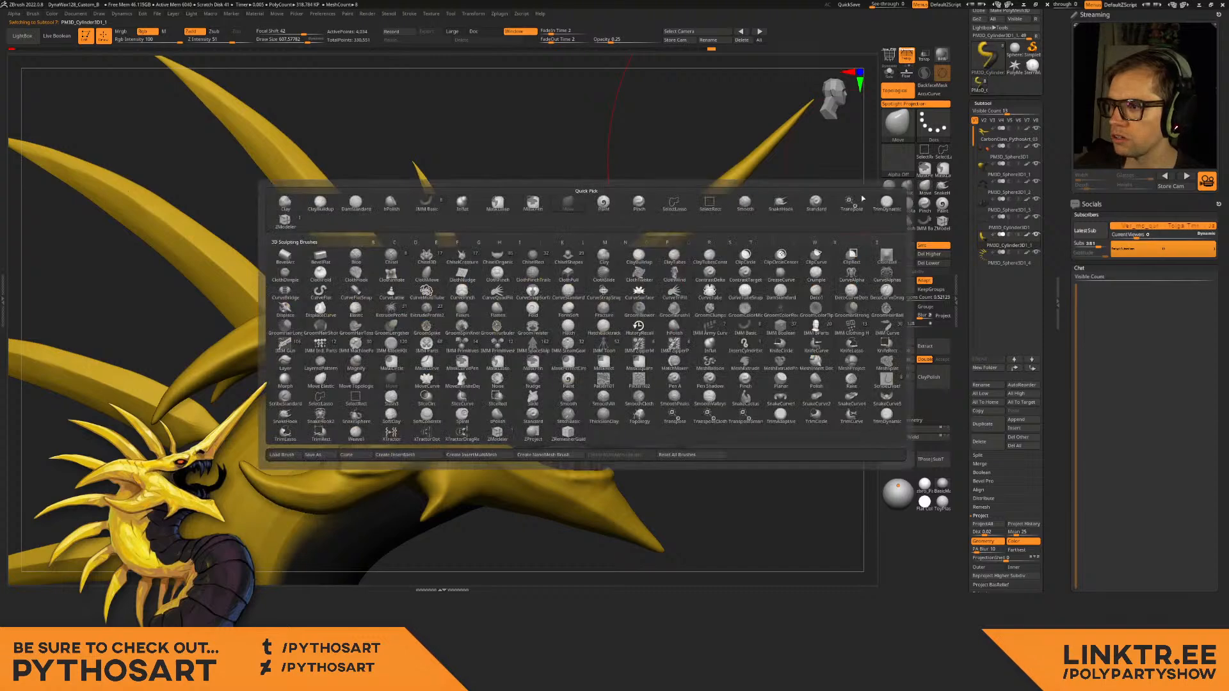
left_click(502, 209)
left_click(447, 265, "alt")
key("s")
mouse_move(453, 270)
left_mouse_down()
mouse_move(436, 272)
mouse_move(448, 273)
left_mouse_up()
key("x")
Bend the small spine above the eye into a backward curve, adjusting the Move brush size between strokes.
key("s")
key("s")
key("s")
mouse_move(446, 271)
left_mouse_down()
mouse_move(422, 172)
mouse_move(440, 222)
left_mouse_up()
key("s")
key("s")
key("s")
key("s")
key("s")
key("s")
key("s")
key("s")
left_click_drag(477, 259, 465, 263)
Refine the lower part of the small front spine near its root with short, smaller Move strokes.
key("s")
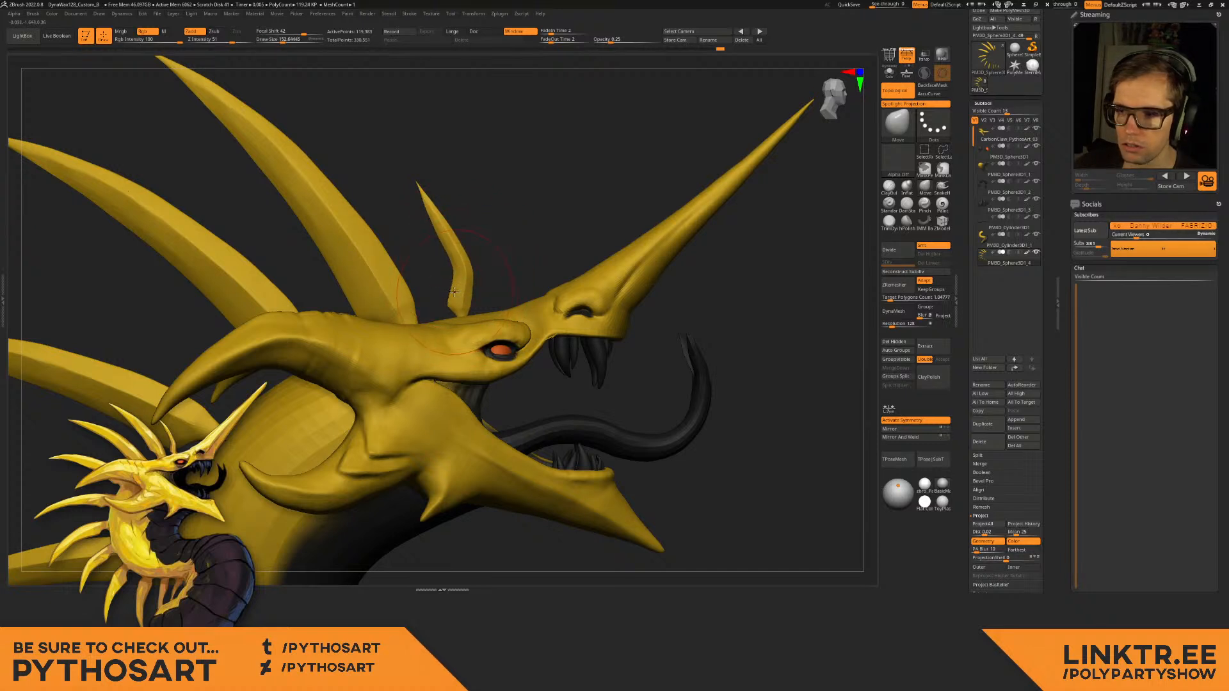
key("s")
left_click_drag(454, 291, 455, 296)
key("s")
left_click_drag(448, 300, 449, 293)
key("s")
key("s")
left_click_drag(455, 287, 454, 280)
Slim the upper half of the small front spine by pushing its rear edge forward.
key("s")
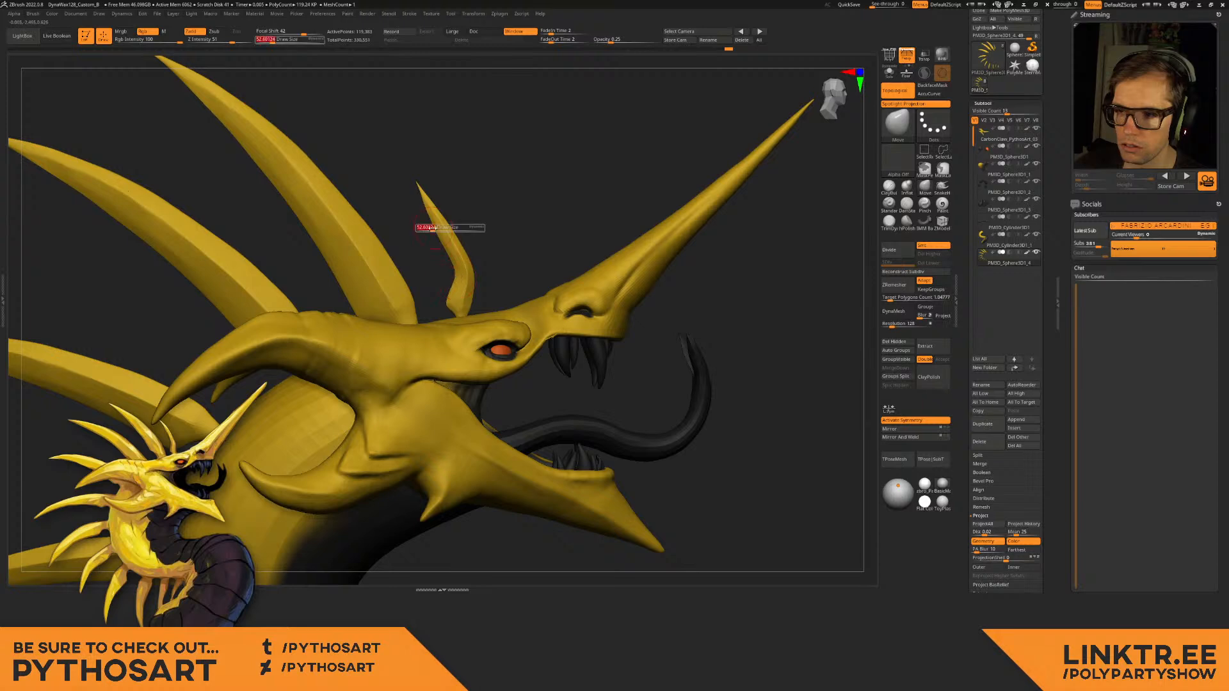
left_click_drag(428, 228, 433, 228)
right_click_drag(448, 208, 474, 349, "alt")
key("s")
left_click_drag(424, 239, 441, 245)
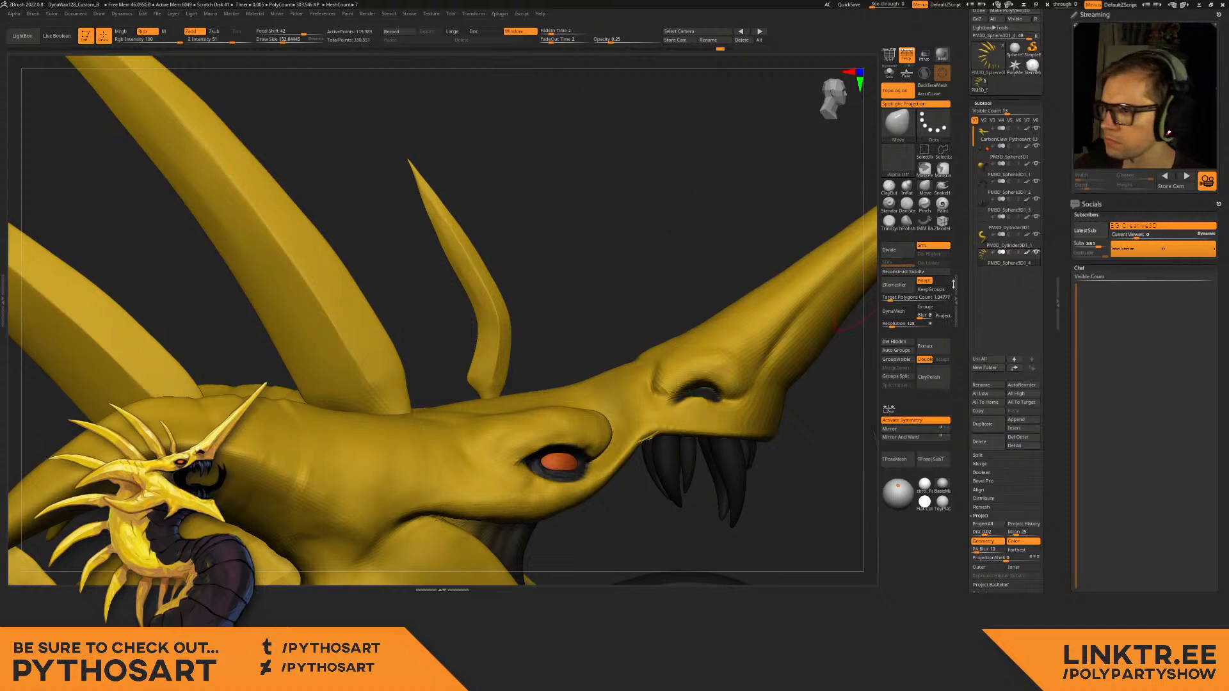
right_click_drag(442, 131, 437, 254, "alt")
key("s")
left_click_drag(437, 252, 441, 252)
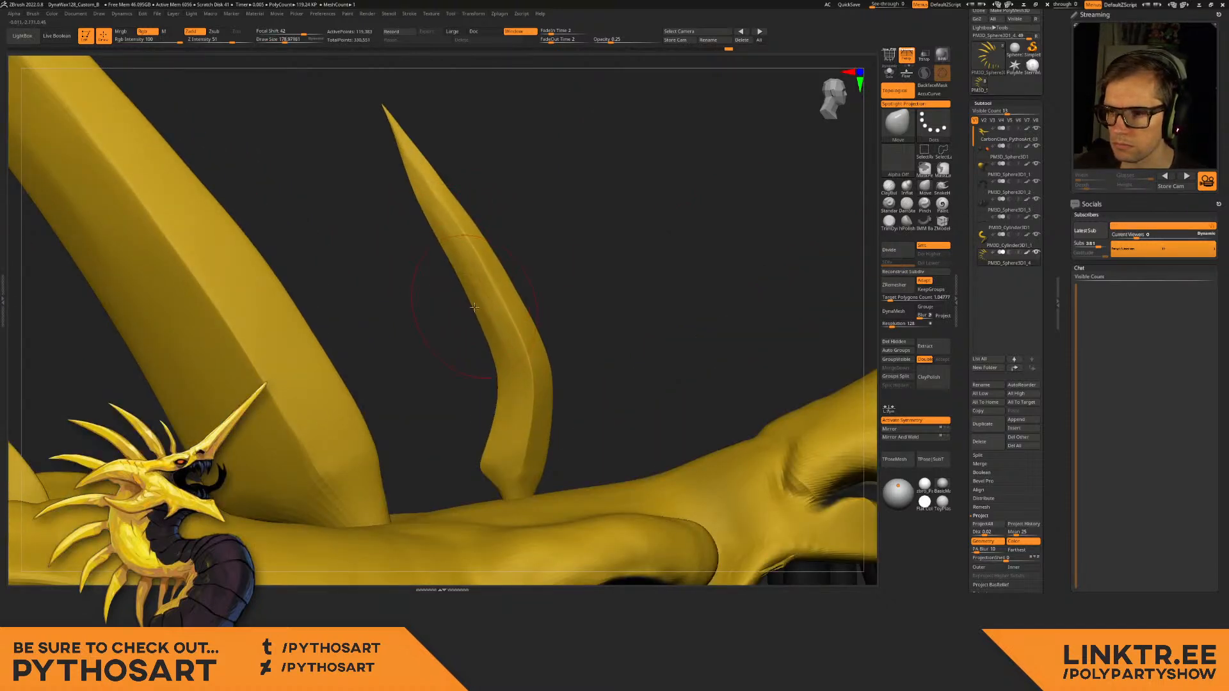
key("s")
left_click_drag(416, 210, 432, 221)
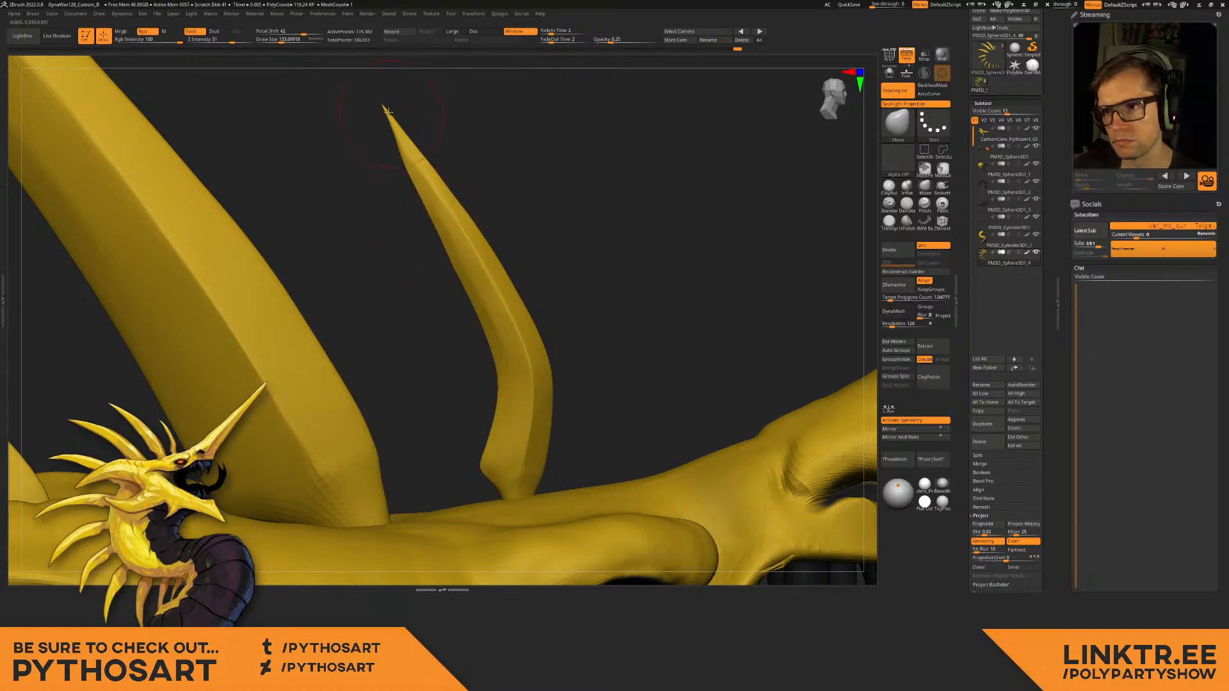
Reconstruct a lower subdivision level for the spines mesh and pull the small front spine's tip backwards.
left_click_drag(380, 104, 371, 111)
key("ctrl+z")
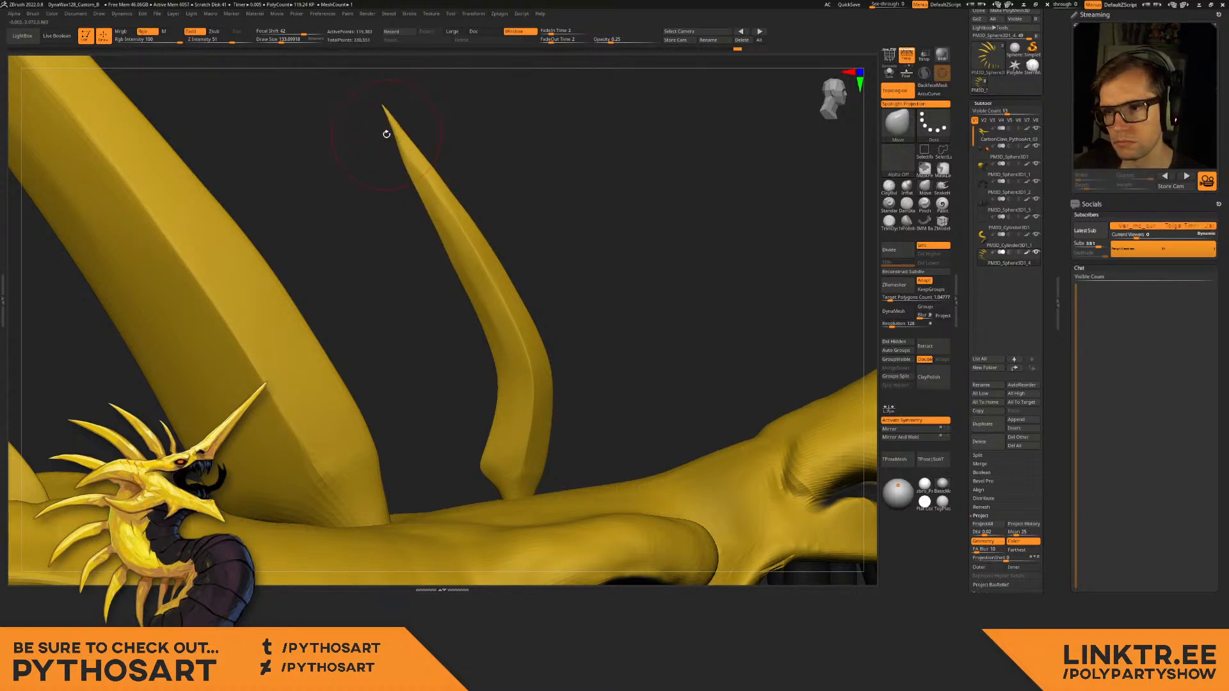
left_click(903, 271)
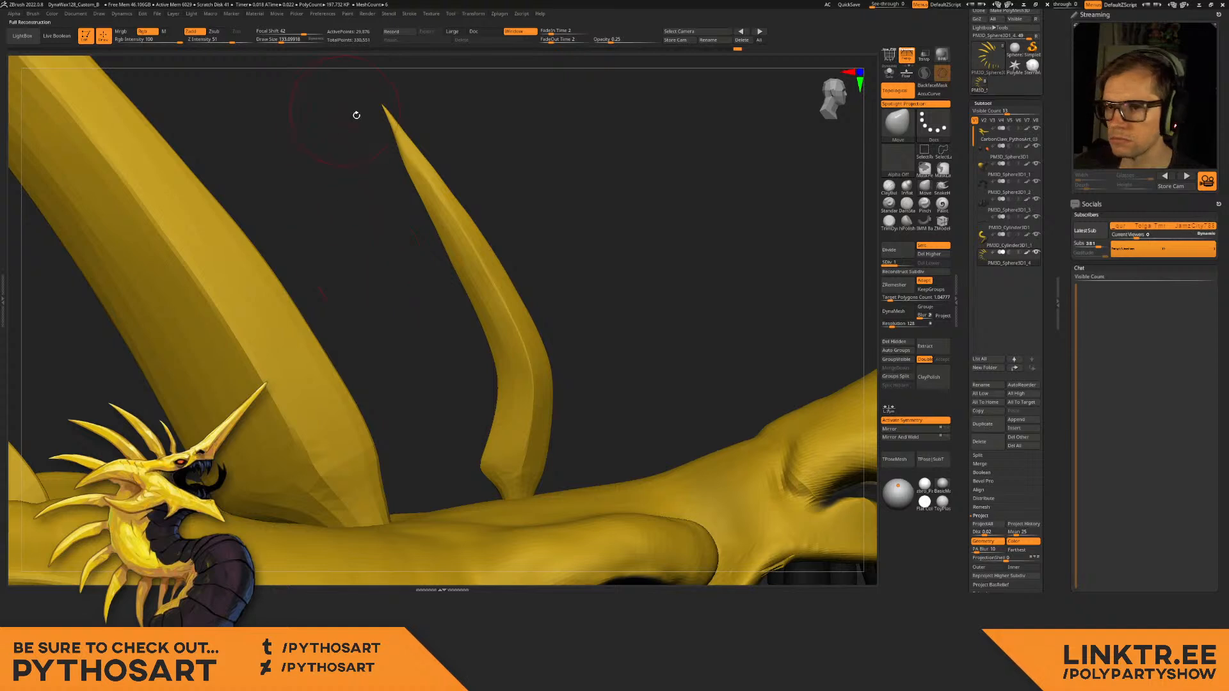
mouse_move(382, 105)
left_mouse_down()
mouse_move(369, 110)
mouse_move(387, 140)
left_mouse_up()
key("s")
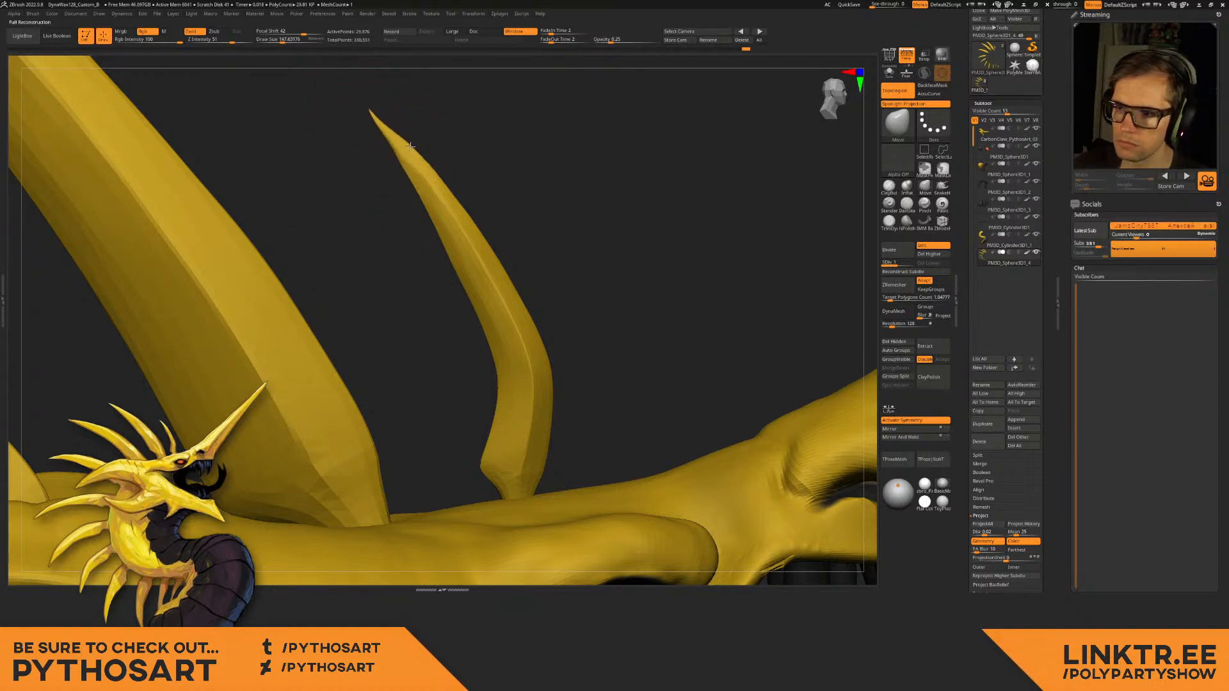
left_click_drag(437, 183, 430, 185)
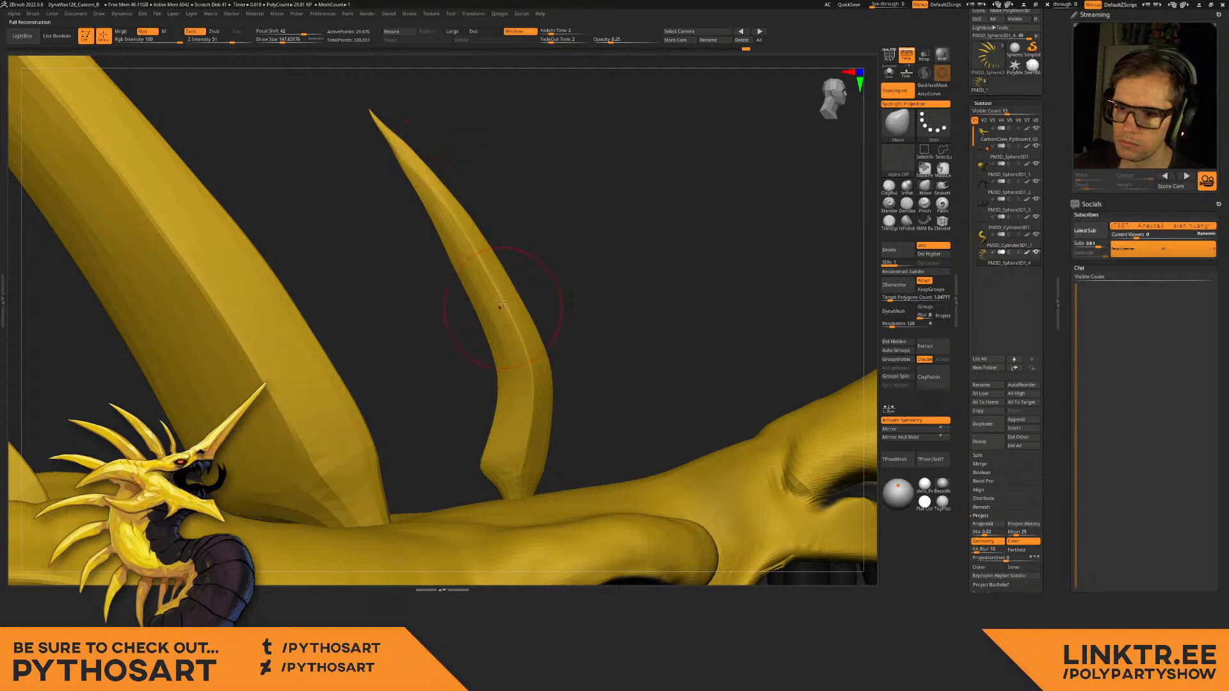
Adjust the middle bend and upper edge of the small front spine with a resized Move brush.
right_click_drag(529, 341, 504, 302, "alt")
key("s")
left_click_drag(507, 307, 517, 307)
mouse_move(527, 352)
left_mouse_down()
mouse_move(530, 339)
mouse_move(510, 333)
left_mouse_up()
key("s")
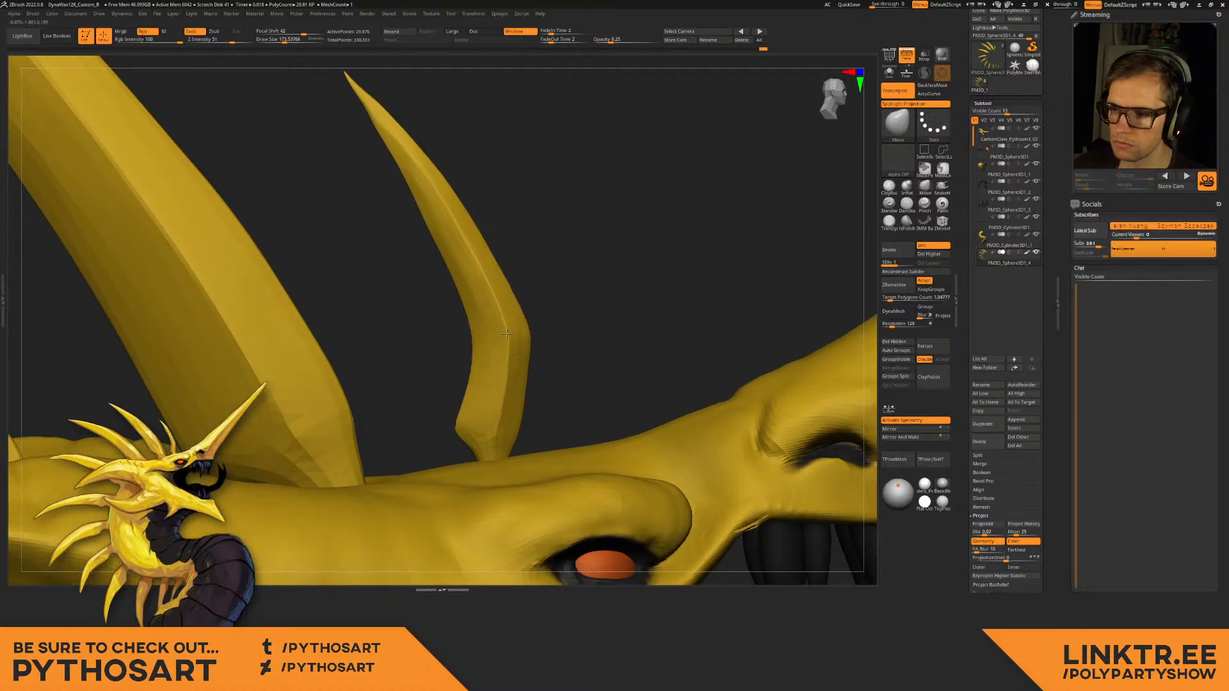
key("s")
left_click_drag(384, 158, 377, 157)
Smooth the small front spine along its length from the tip to the root.
left_click_drag(384, 144, 376, 129, "shift")
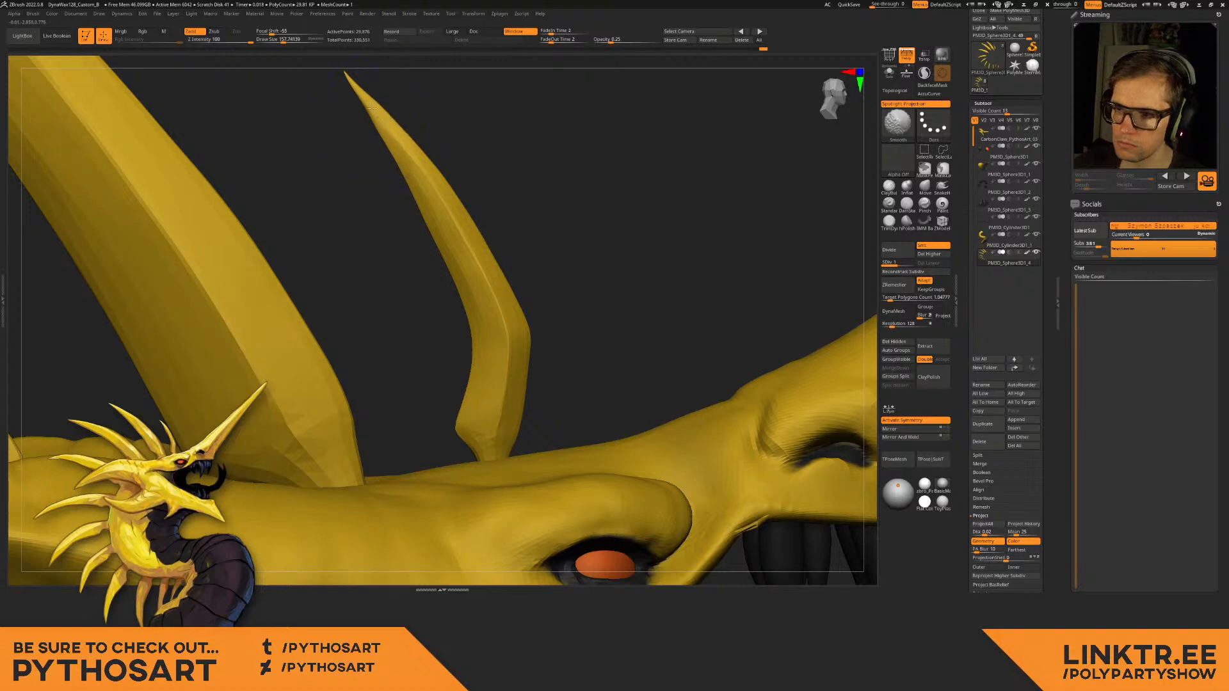
left_click_drag(419, 177, 447, 243, "shift")
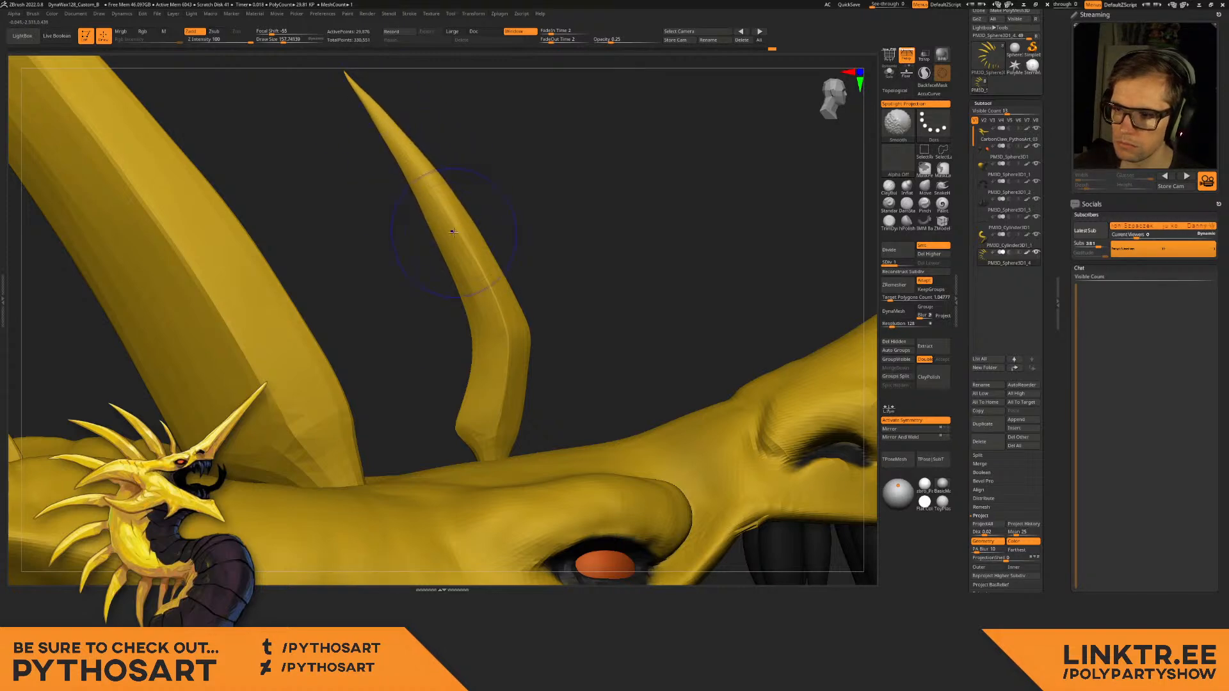
left_click_drag(489, 382, 491, 394, "shift")
Mask every spine except the tall one directly behind the small front spine and get ready to move it.
mouse_move(488, 384)
right_mouse_down("ctrl")
mouse_move(477, 268)
mouse_move(442, 237)
mouse_move(485, 264)
right_mouse_up("ctrl")
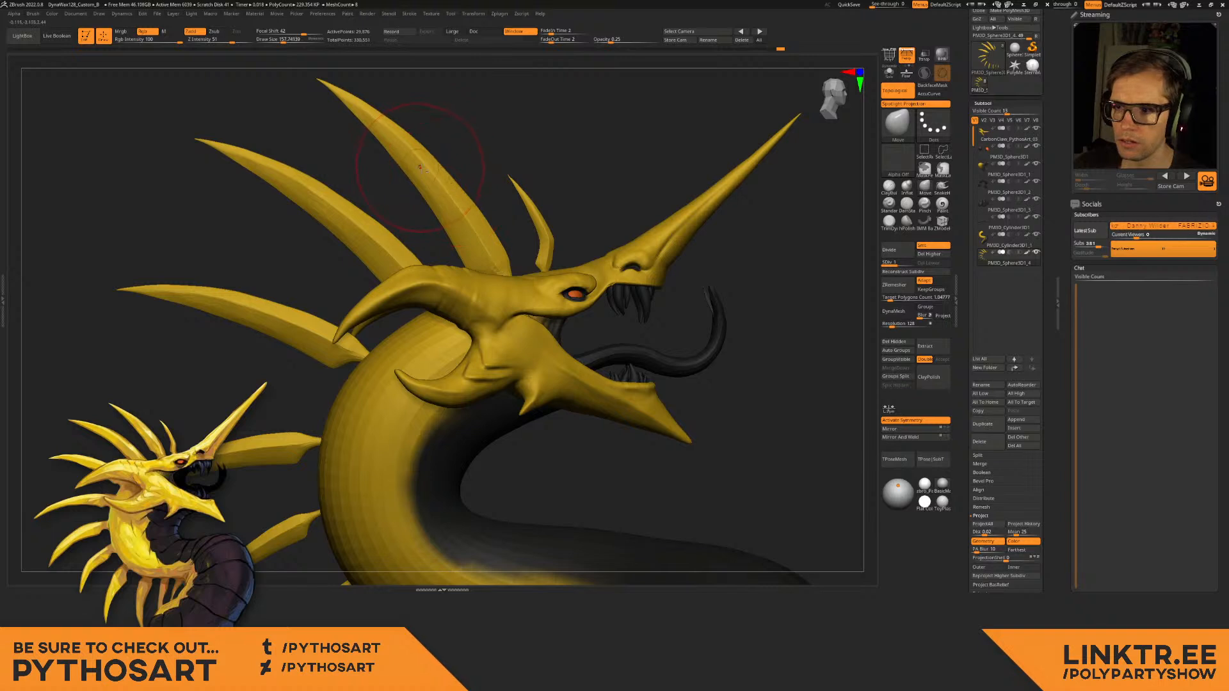
key("s")
left_click_drag(410, 166, 419, 166)
right_click_drag(450, 176, 455, 184, "alt")
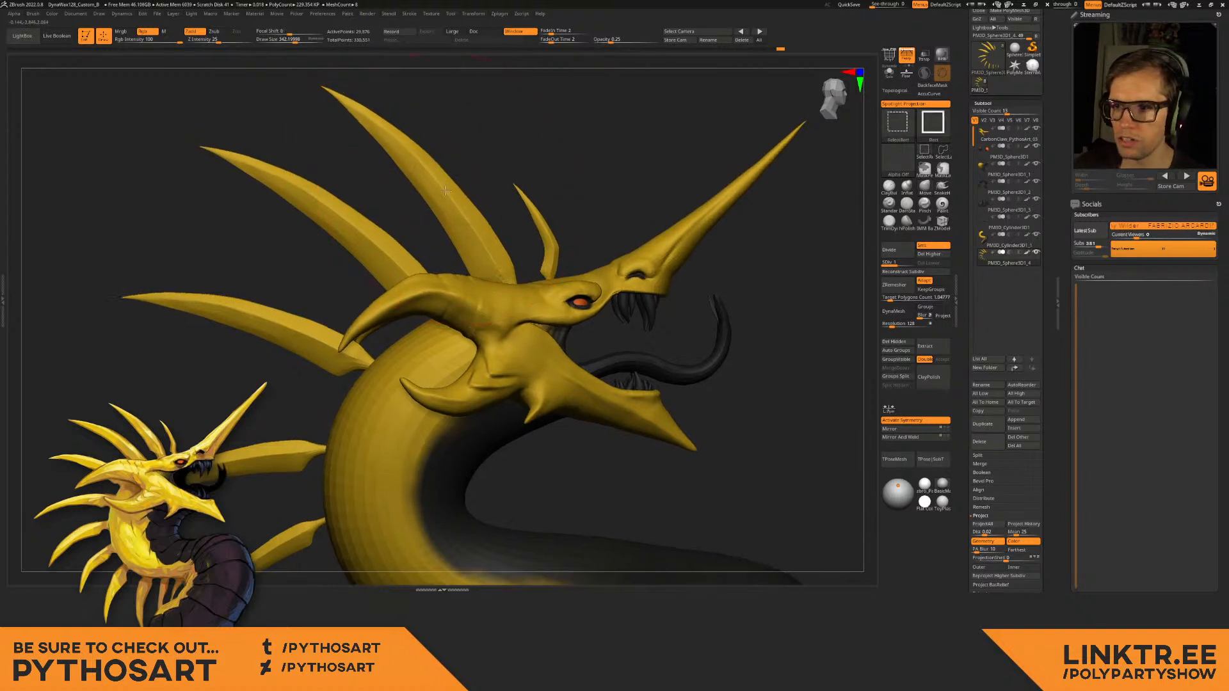
left_click(451, 184, "ctrl+shift")
left_click(485, 161, "ctrl")
left_click(485, 162, "ctrl+shift")
key("w")
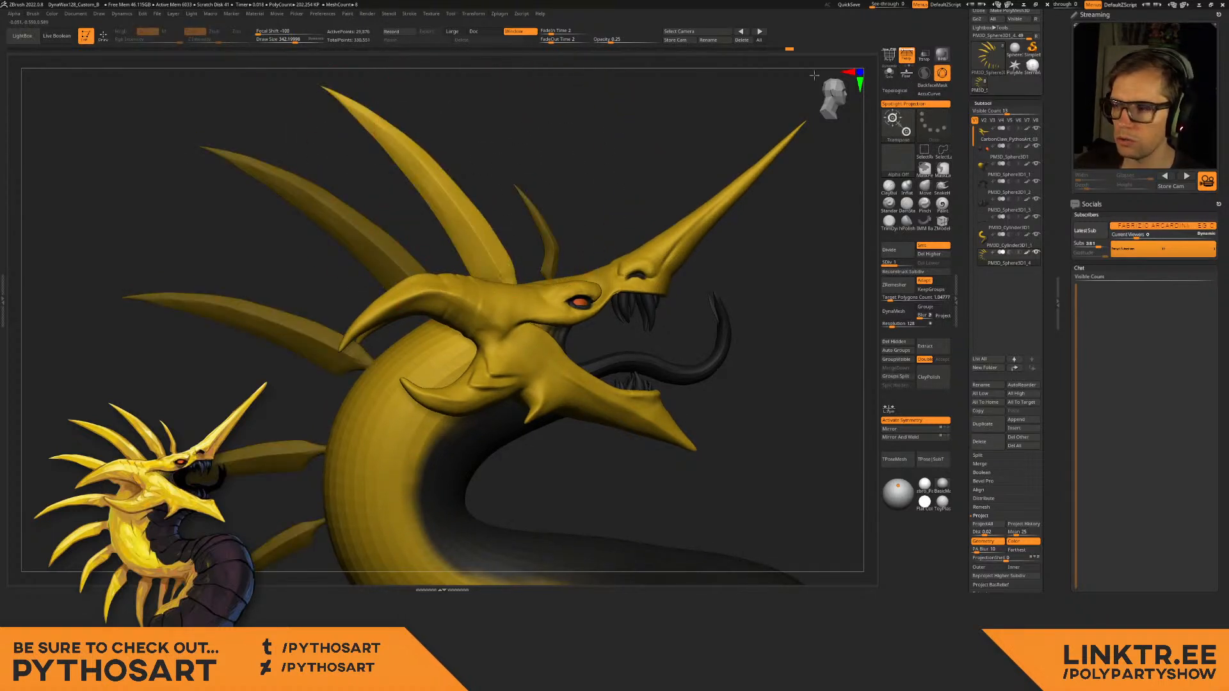
Replace the gizmo with a transpose line starting at the tall spine's root, isolating the spines mesh while placing it.
left_click(943, 75)
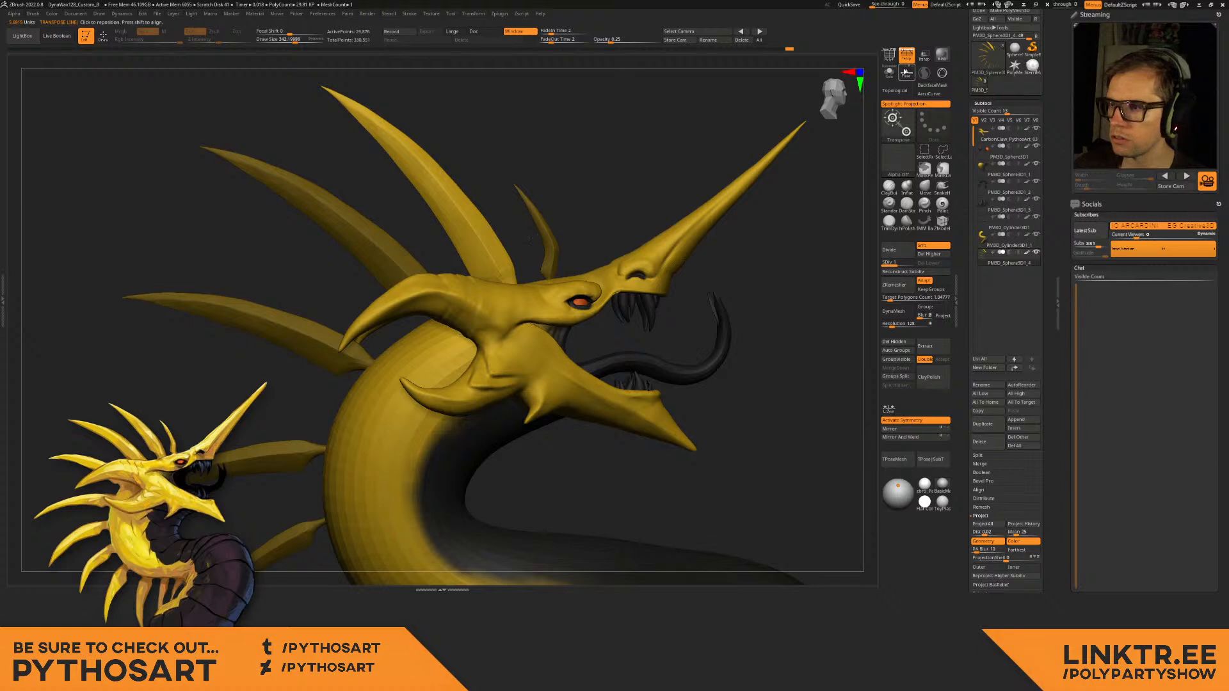
left_click(890, 72)
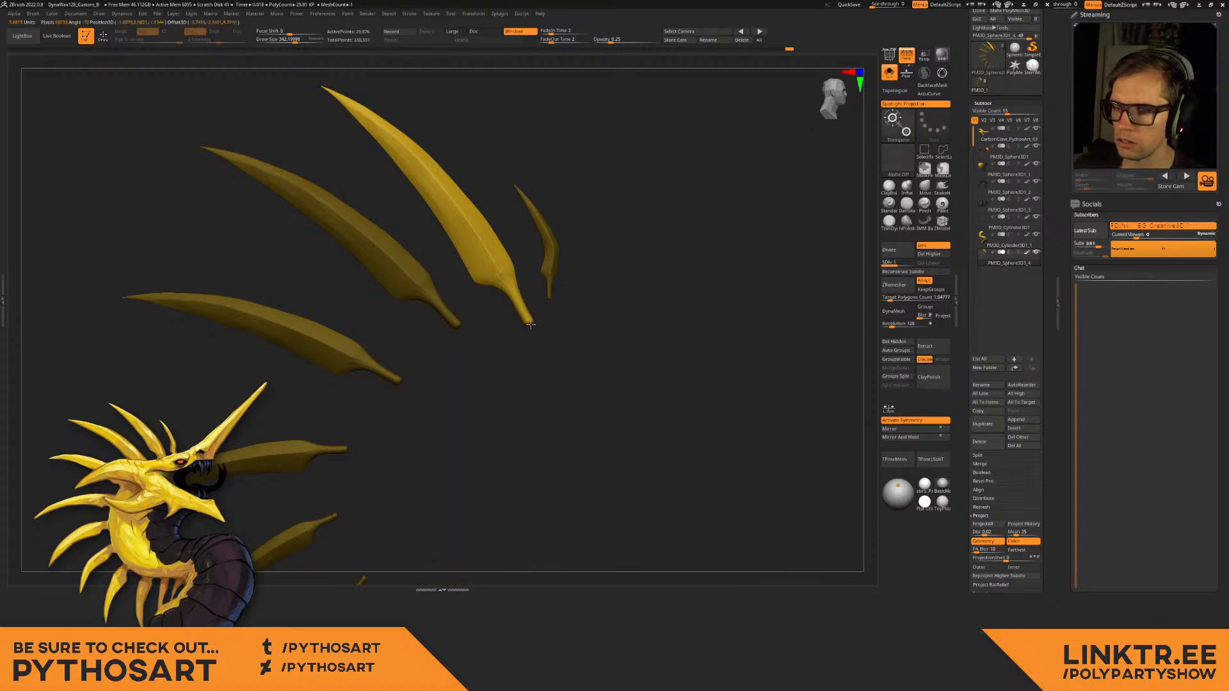
left_click_drag(532, 324, 772, 486)
left_click(892, 72)
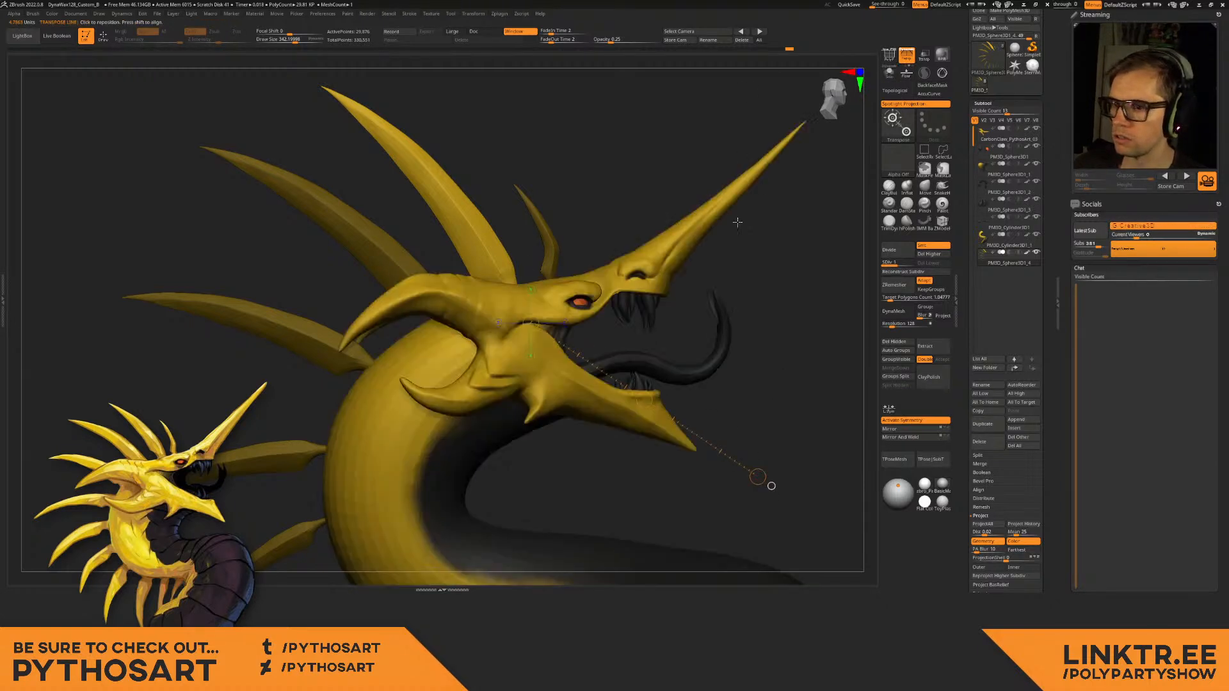
Shrink the tall spine towards its root and nudge it into place on the head.
left_click_drag(757, 478, 653, 424)
left_click_drag(758, 478, 733, 471)
left_click_drag(638, 403, 636, 402)
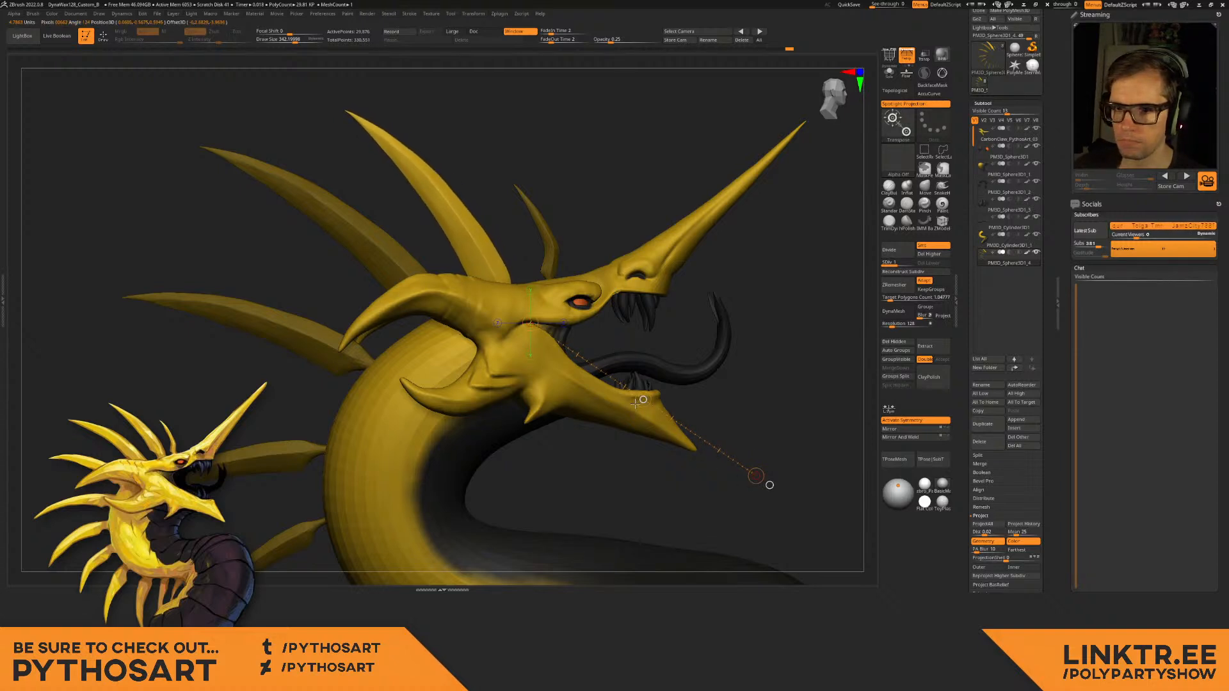
key("q")
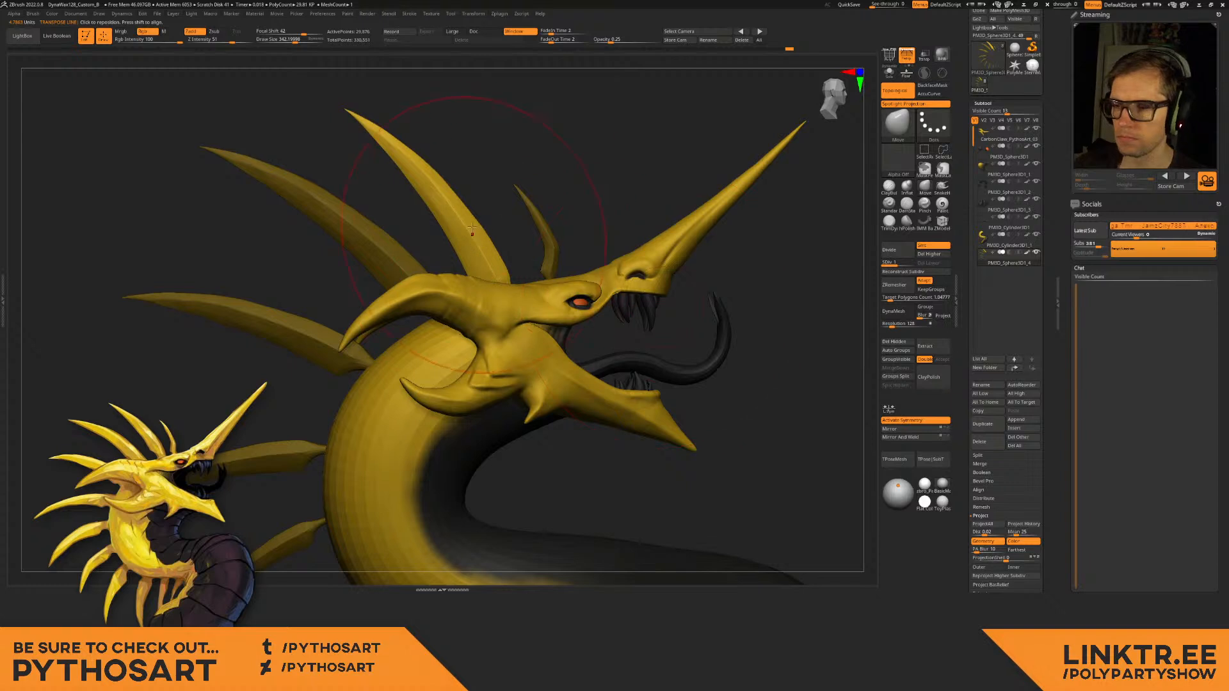
Rotate the tall spine around its root with the transpose line.
key("r")
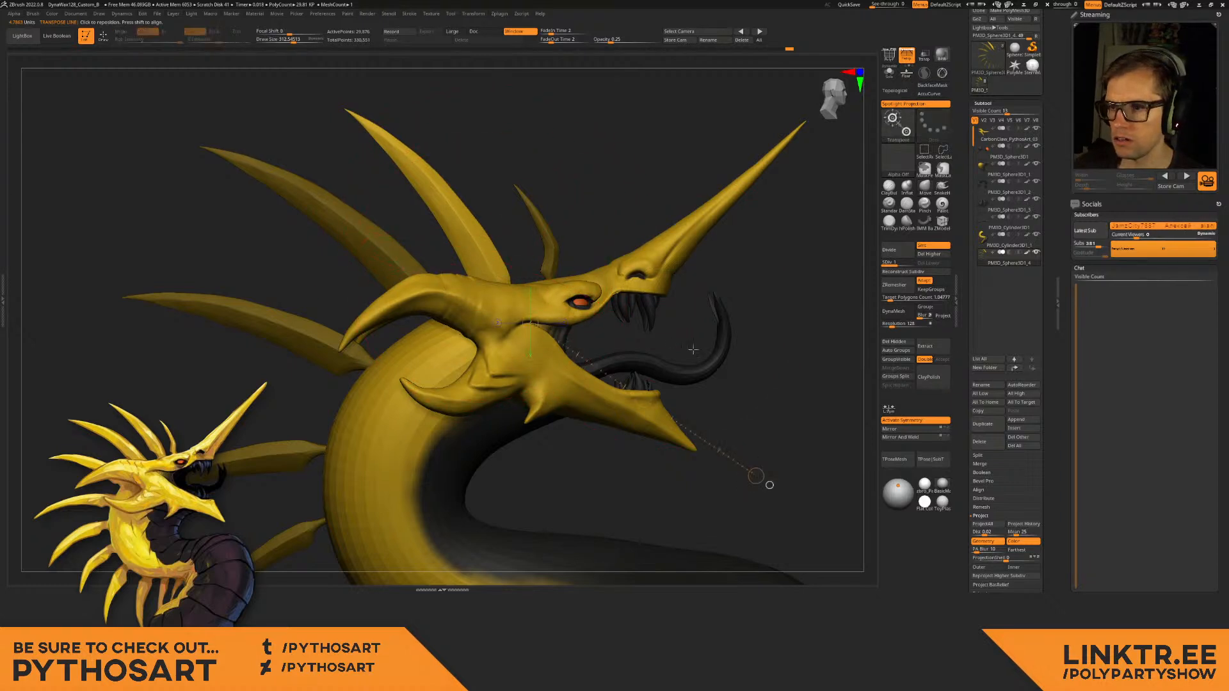
left_click_drag(757, 474, 623, 380)
key("q")
Turn off Spotlight Projection and refine the tall spine's curve with a larger Move brush.
mouse_move(622, 379)
right_mouse_down("ctrl")
mouse_move(623, 280)
mouse_move(630, 370)
mouse_move(635, 319)
right_mouse_up("ctrl")
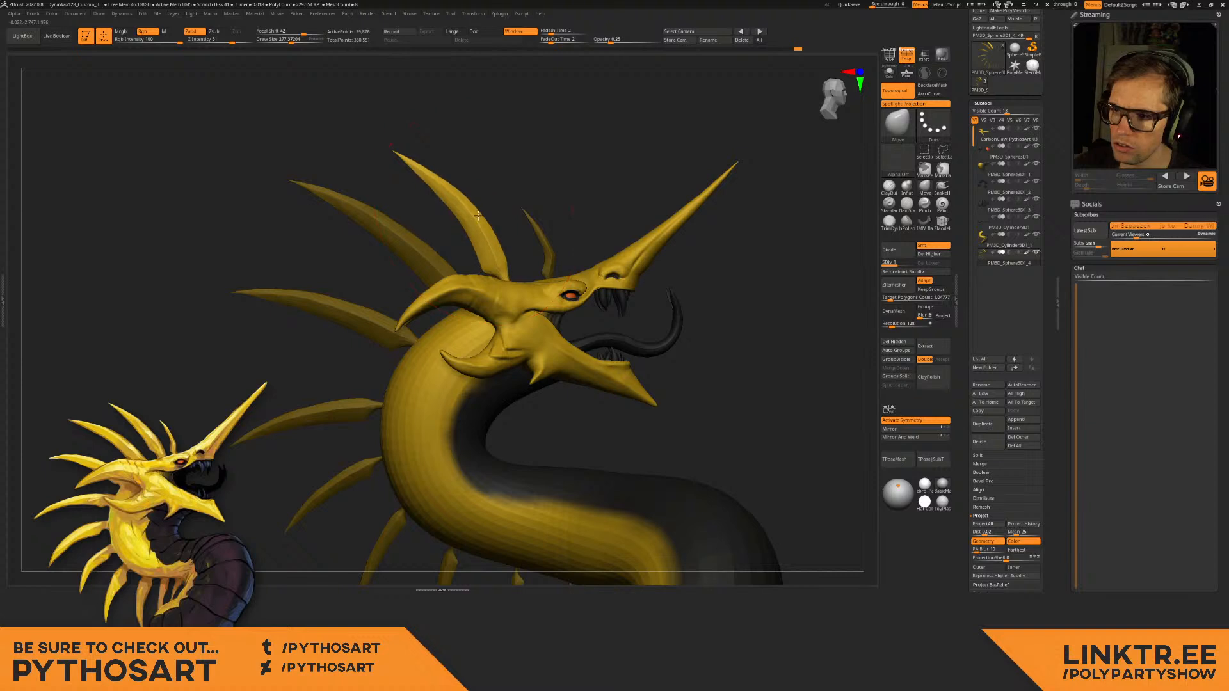
right_click_drag(494, 185, 537, 189, "ctrl")
left_click(894, 104)
key("s")
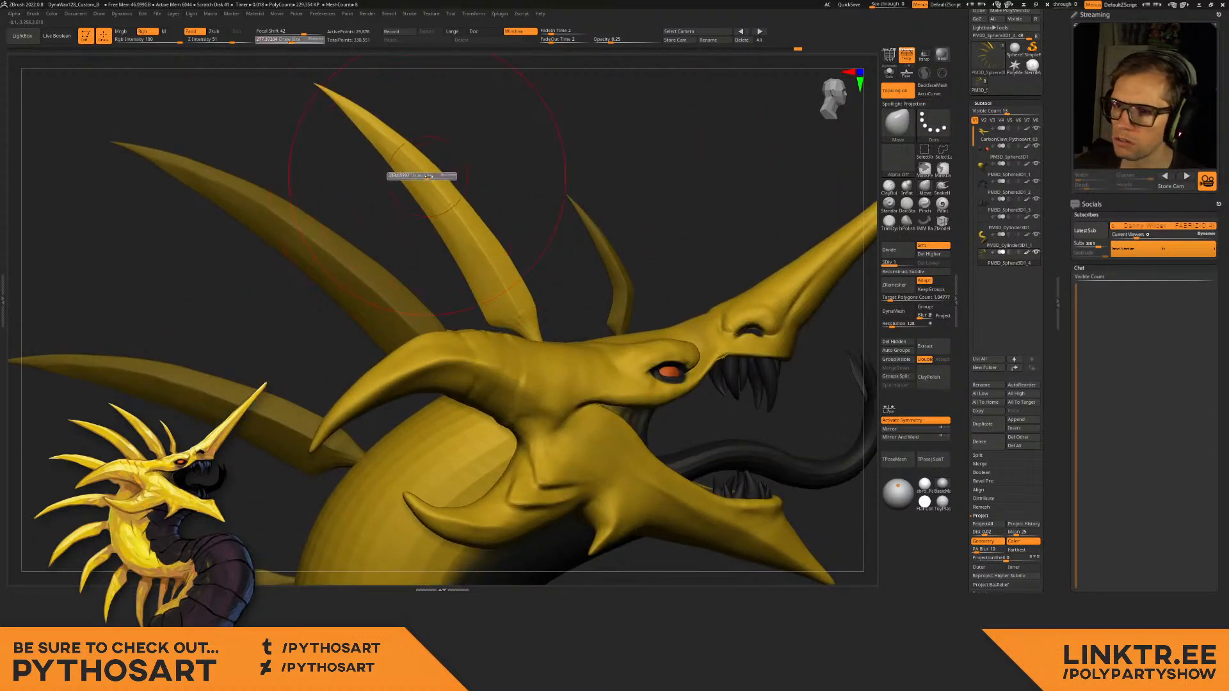
left_click_drag(422, 179, 404, 151)
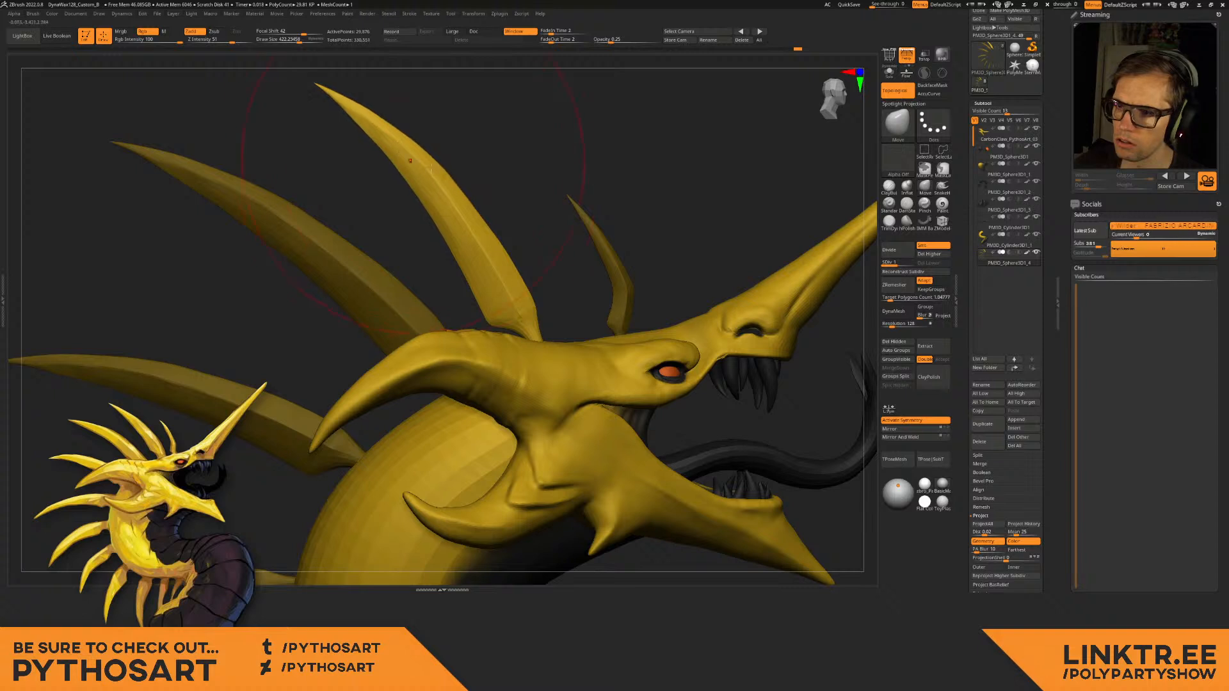
left_click_drag(468, 228, 472, 225)
Unmask only the second tall spine, adjust it from its root with the transpose line, and clear the mask.
mouse_move(500, 272)
left_mouse_down("alt")
mouse_move(502, 236)
mouse_move(532, 258)
mouse_move(551, 231)
mouse_move(553, 282)
mouse_move(579, 282)
left_mouse_up("alt")
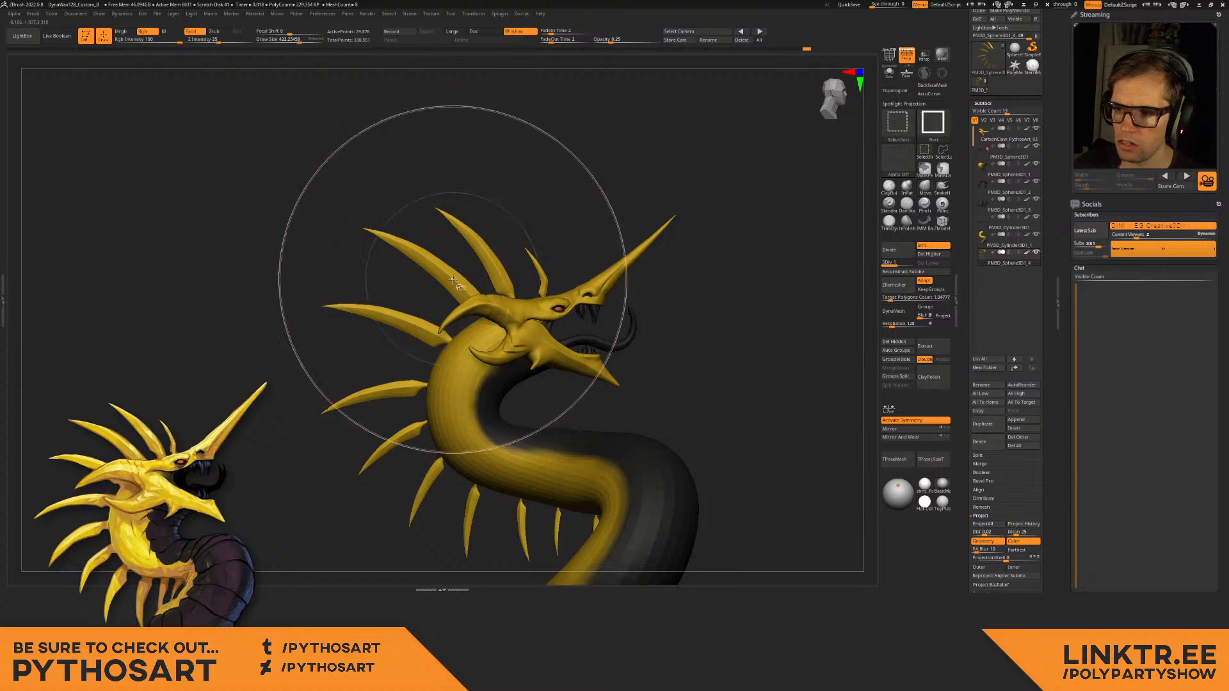
key("w")
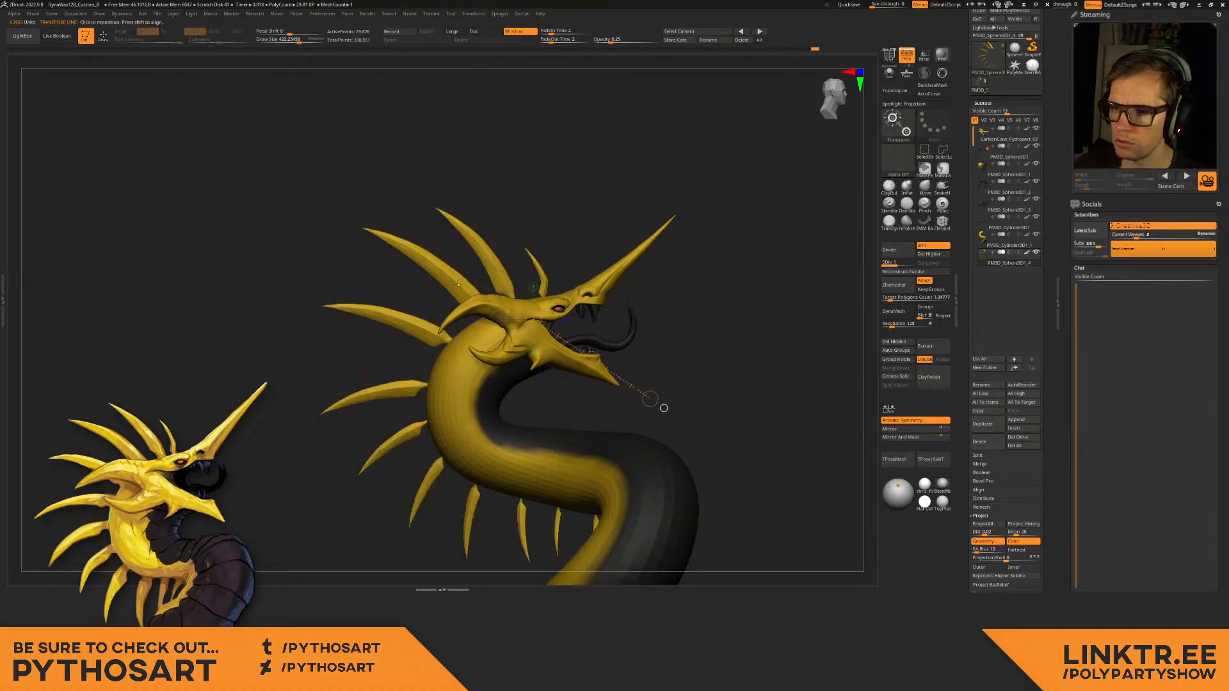
left_click(441, 272, "ctrl")
mouse_move(488, 314)
left_mouse_down()
mouse_move(729, 366)
mouse_move(736, 344)
left_mouse_up()
key("q")
left_click_drag(653, 340, 678, 358, "ctrl")
Turn the model to a three-quarter view, store it as a camera named Camera, and recall it after orbiting away.
mouse_move(685, 343)
left_mouse_down()
mouse_move(604, 269)
mouse_move(593, 304)
left_mouse_up()
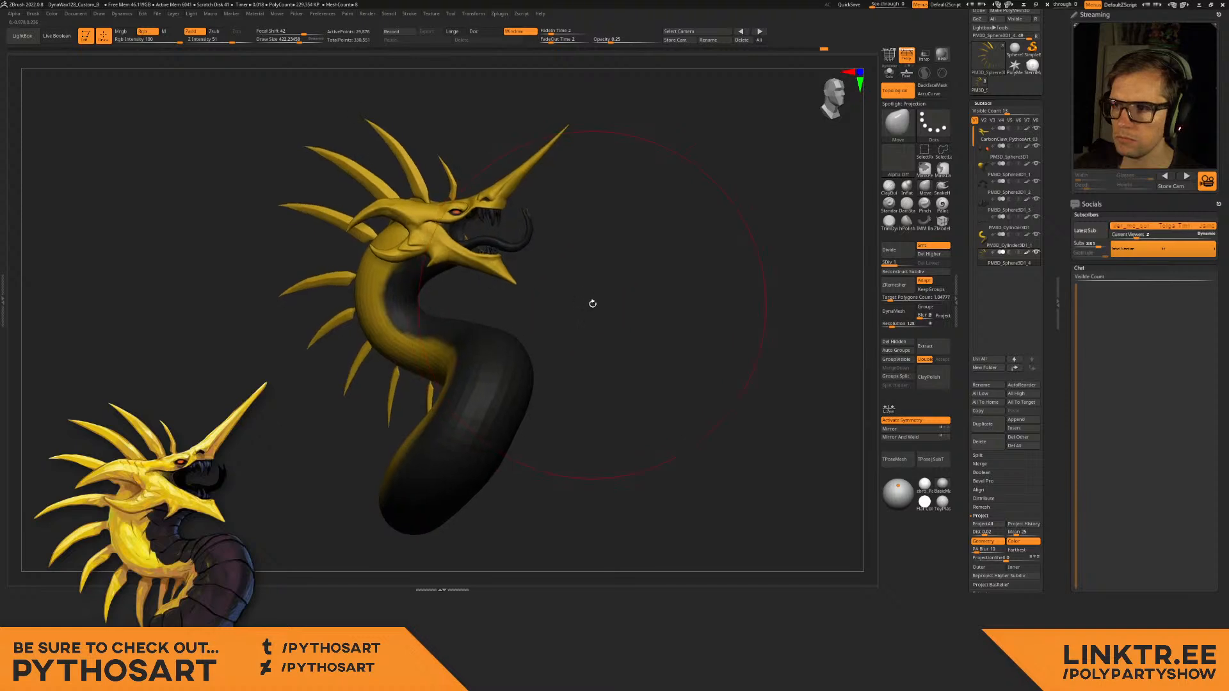
left_click(682, 40)
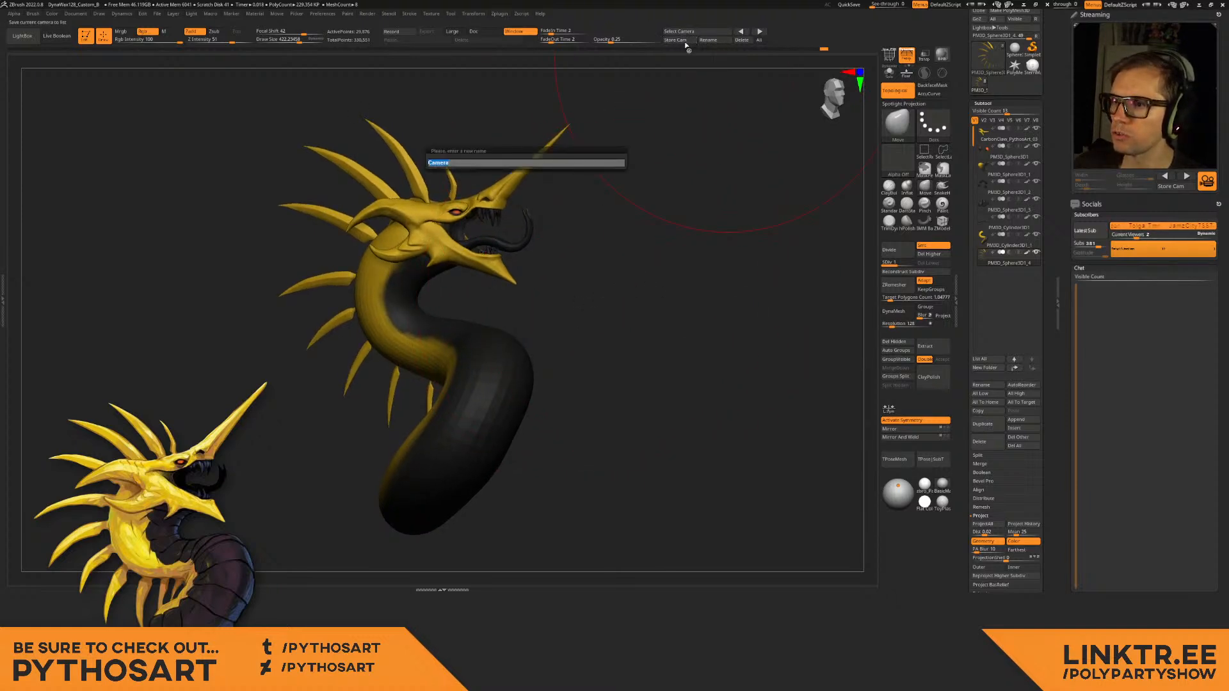
key("Return")
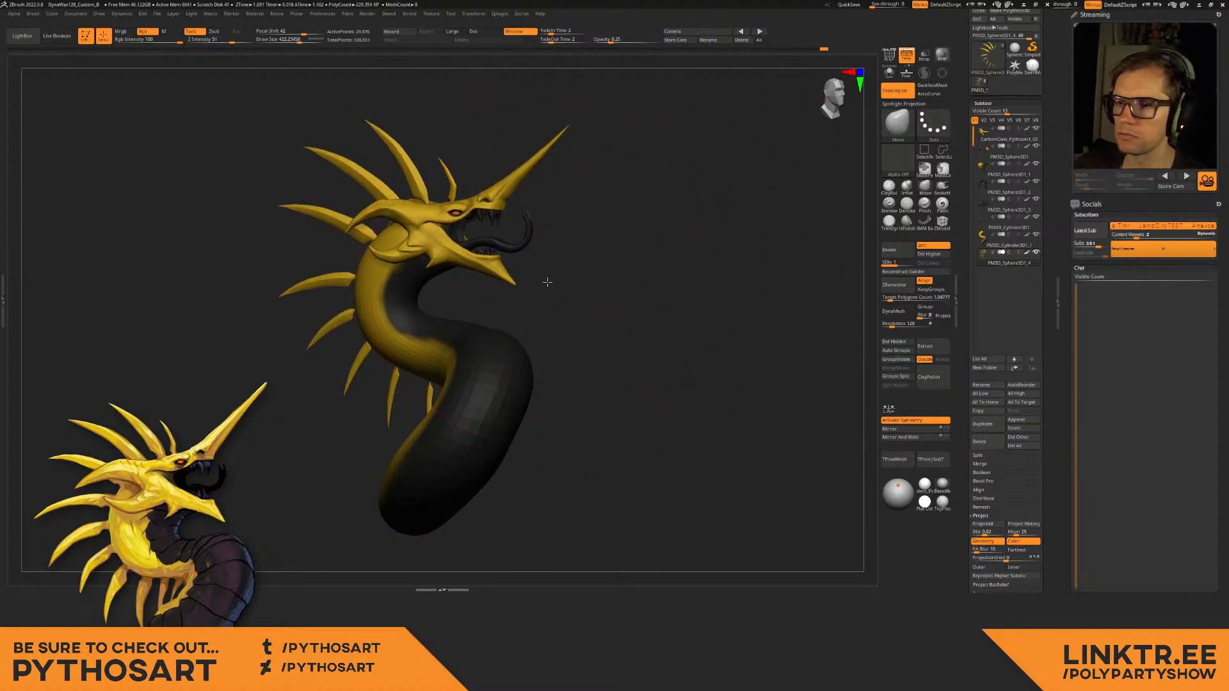
left_click_drag(546, 279, 592, 300, "alt")
left_click_drag(592, 300, 785, 51)
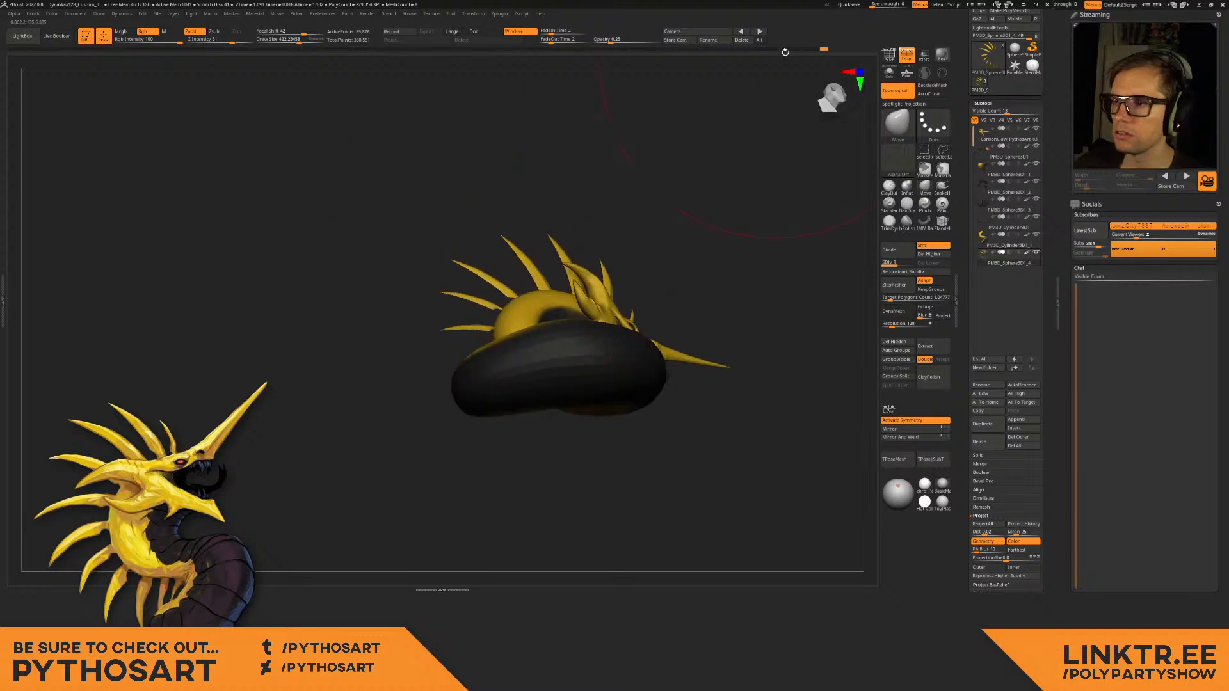
left_click(761, 32)
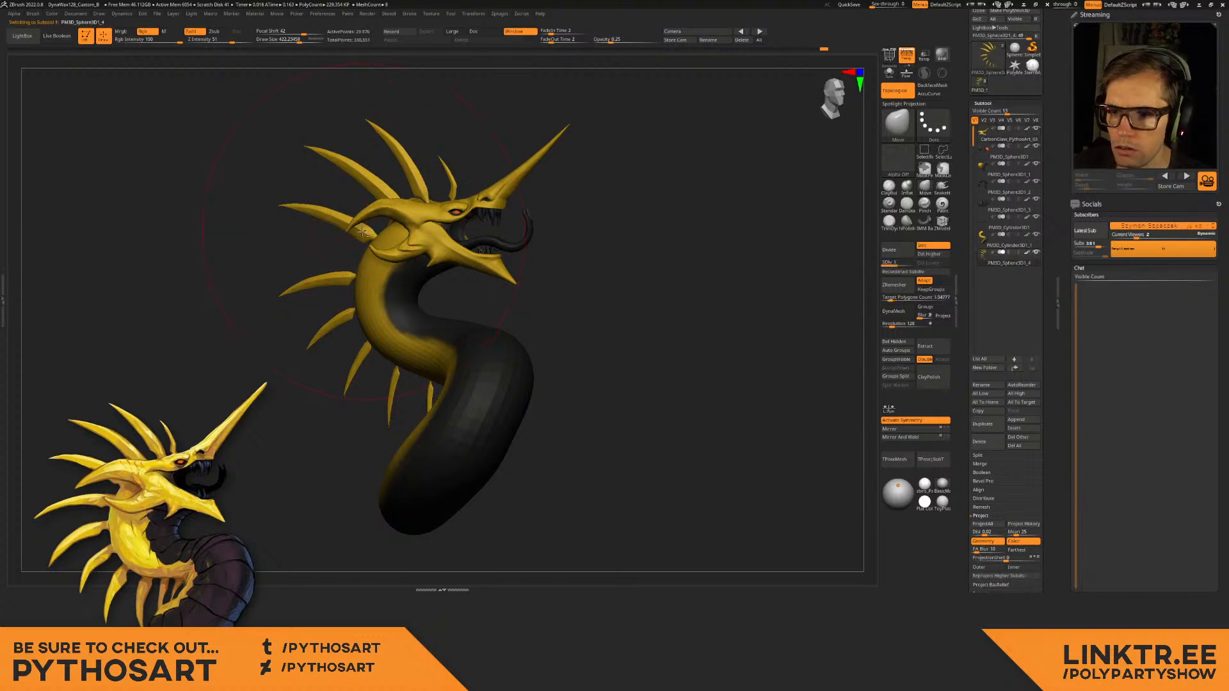
Isolate the spines, mask all but the third tall back spine, and place a transpose line starting at its root.
key("w")
left_click(890, 73)
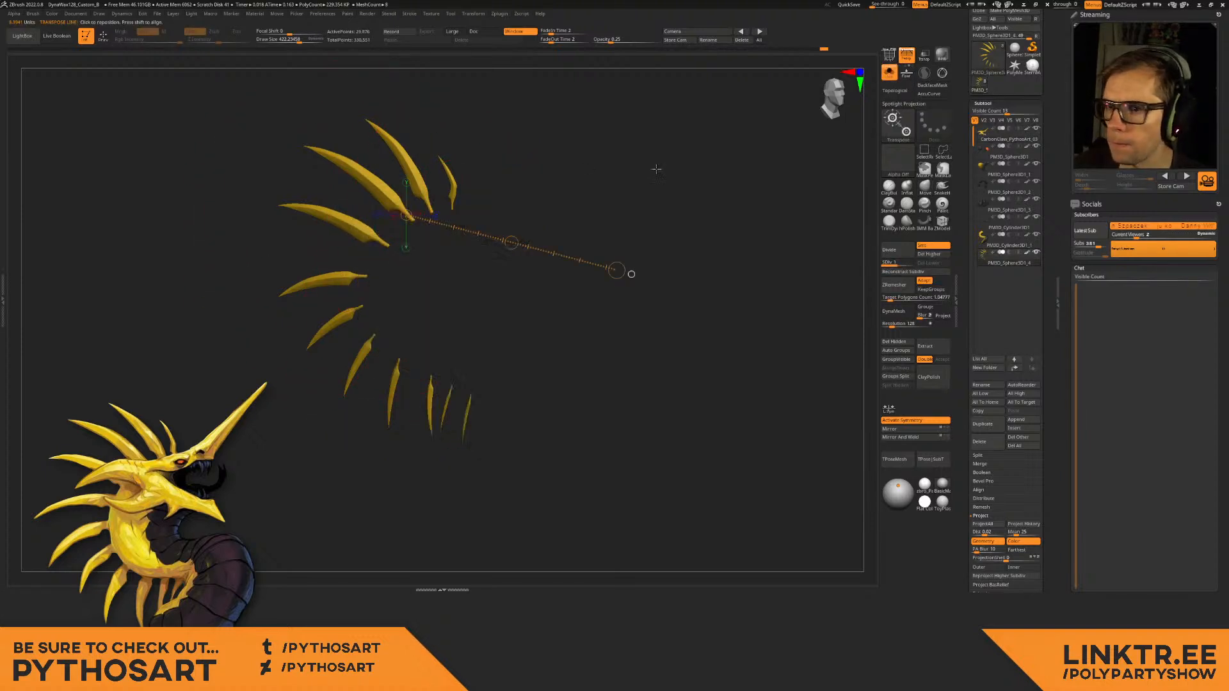
left_click(386, 245, "ctrl")
left_click(379, 241)
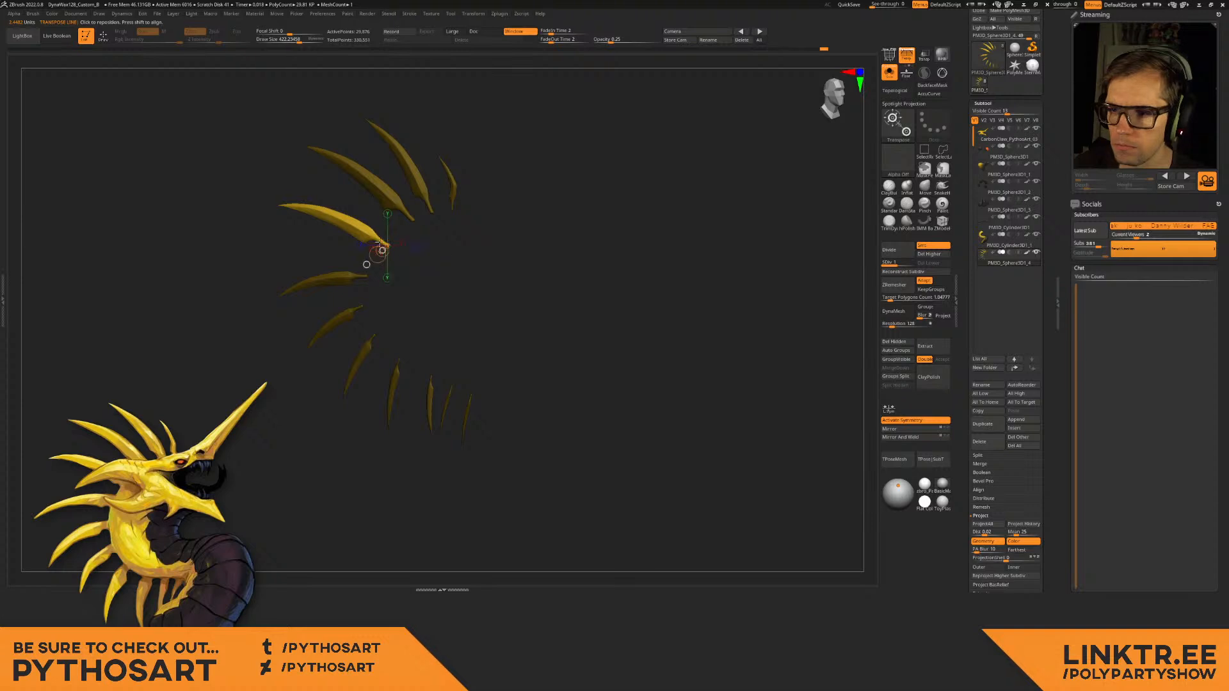
left_click(365, 230)
mouse_move(390, 245)
left_mouse_down()
mouse_move(340, 476)
mouse_move(383, 461)
left_mouse_up()
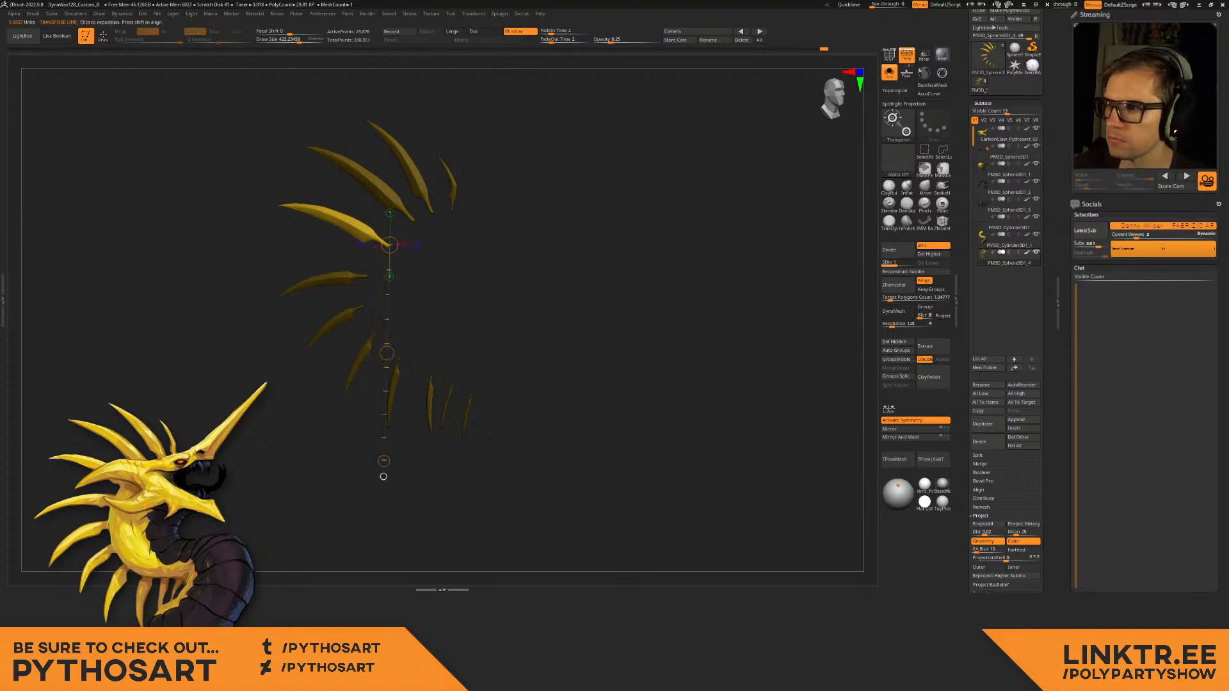
Turn off symmetry, show the whole dragon again, and adjust the unmasked spine from its root with the transpose line.
key("x")
left_click(892, 75)
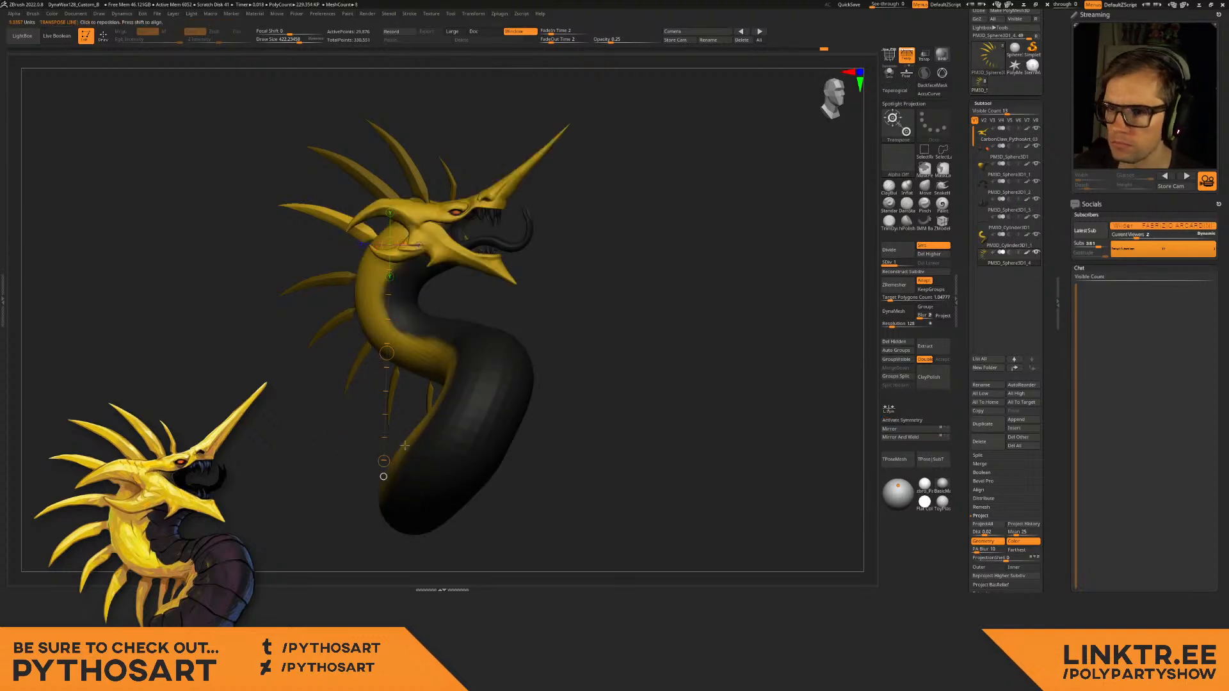
left_click_drag(385, 460, 407, 462)
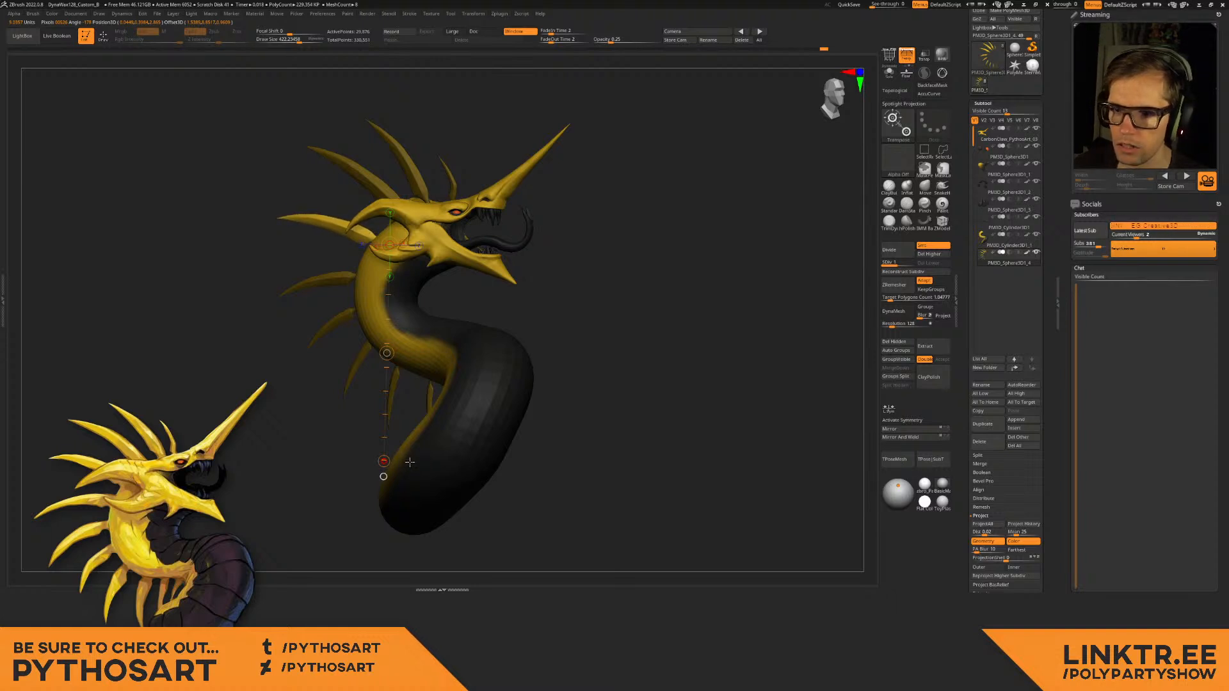
left_click_drag(387, 354, 389, 351)
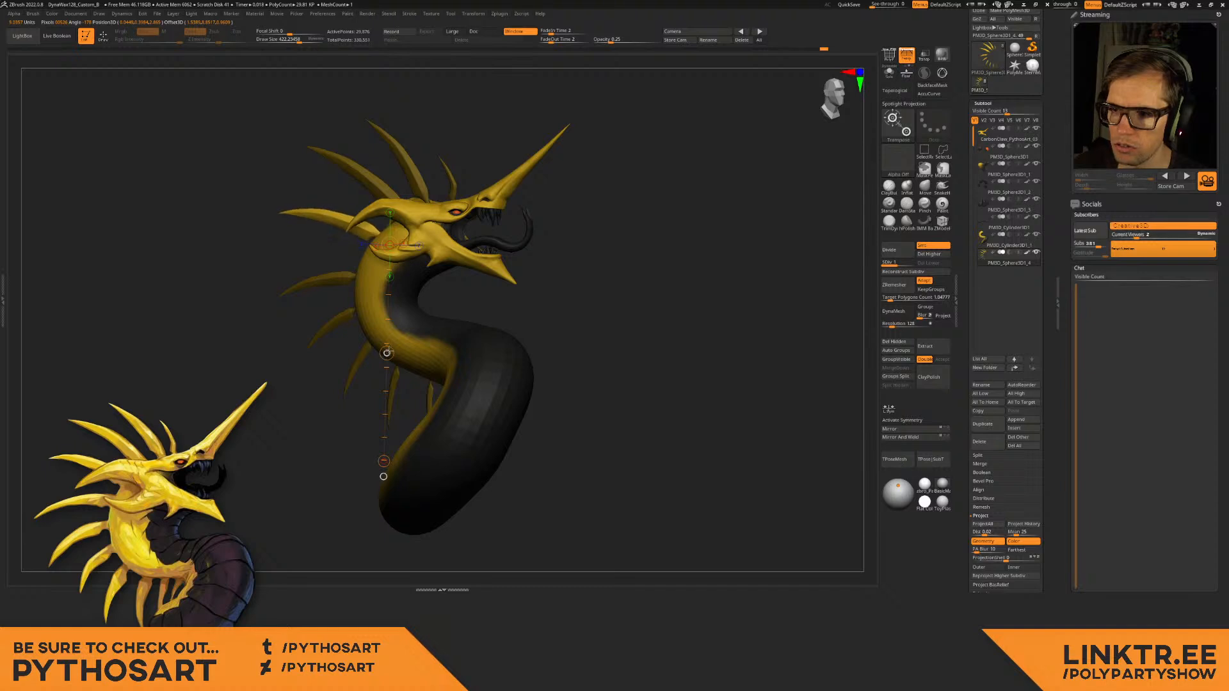
Switch to the head subtool and pull its backward-curving horn's tip down and back with a smaller Move Topological brush.
key("q")
key("b")
key("m")
key("t")
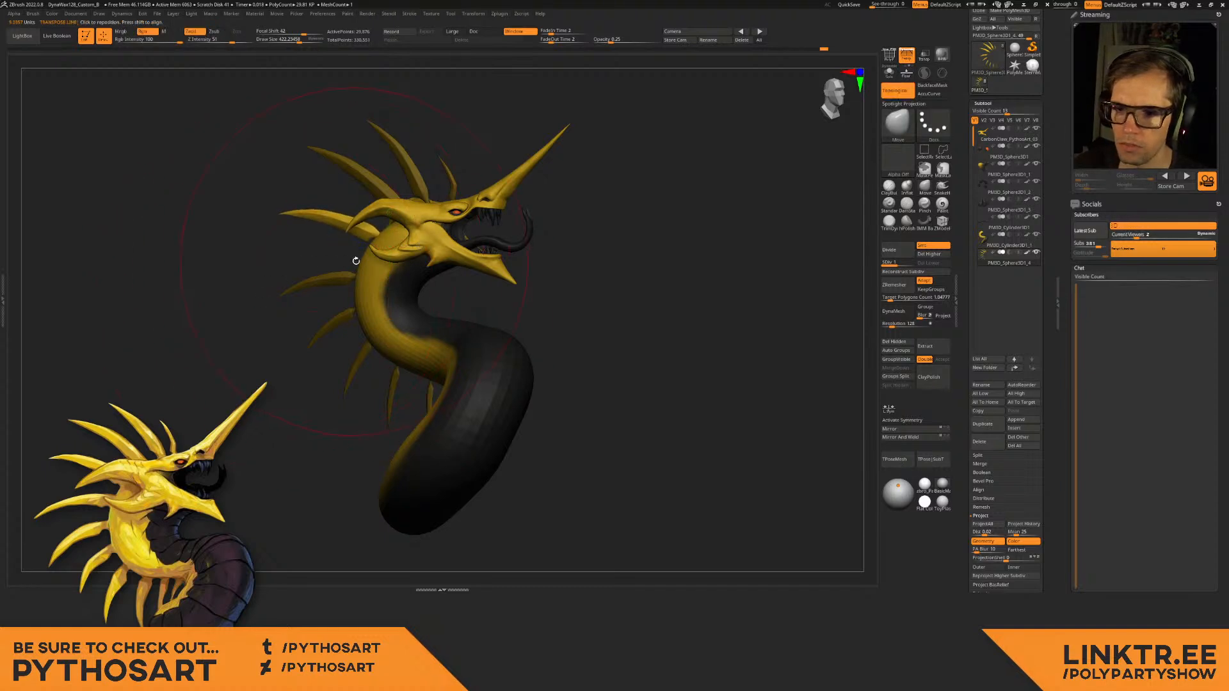
key("bracketleft")
left_click_drag(362, 205, 403, 234, "alt")
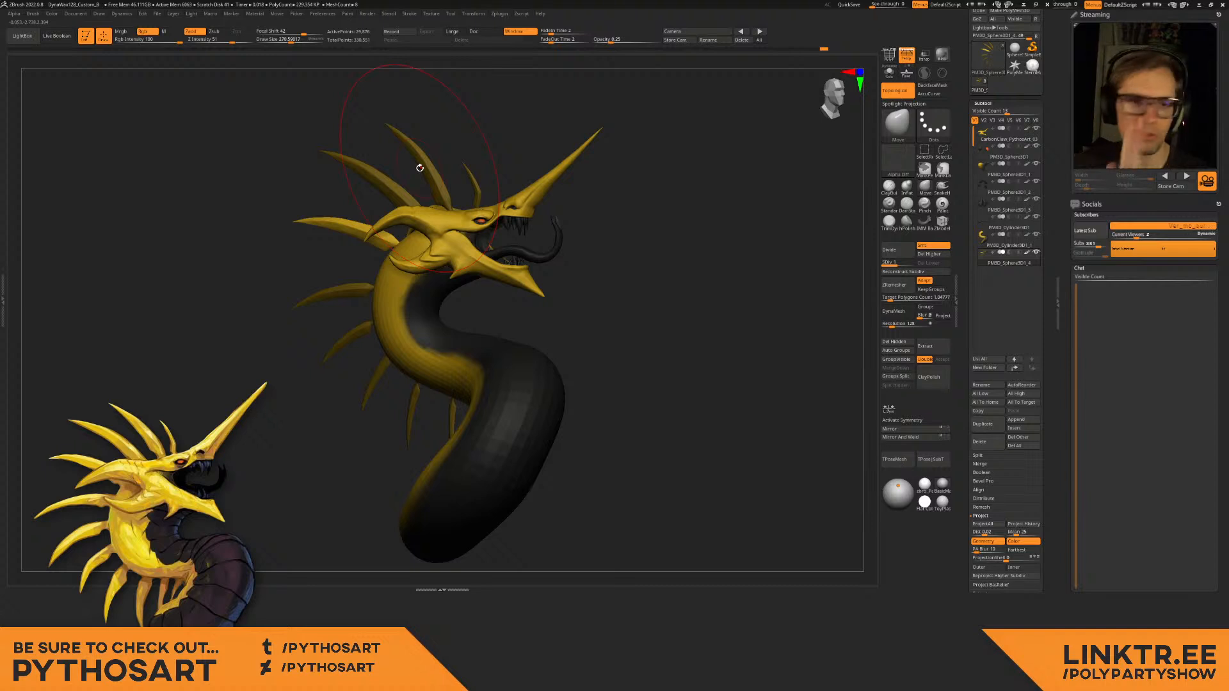
left_click(384, 222, "alt")
key("bracketleft")
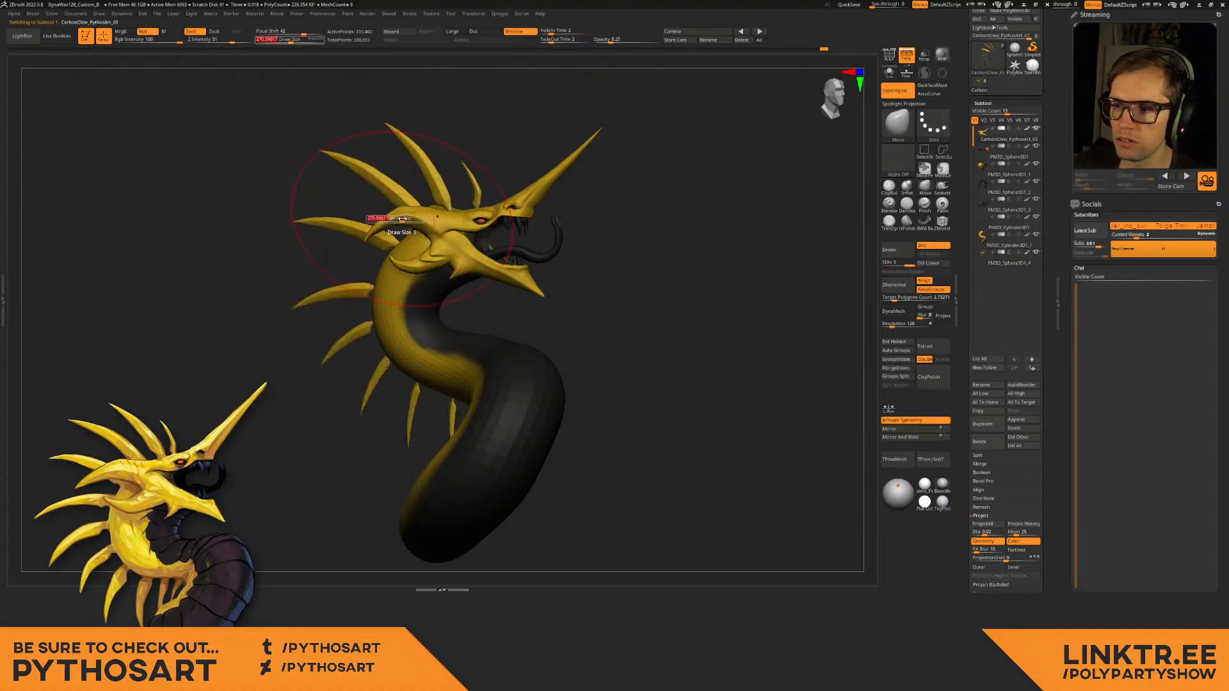
key("bracketleft")
key("bracketright")
key("bracketright")
key("bracketright")
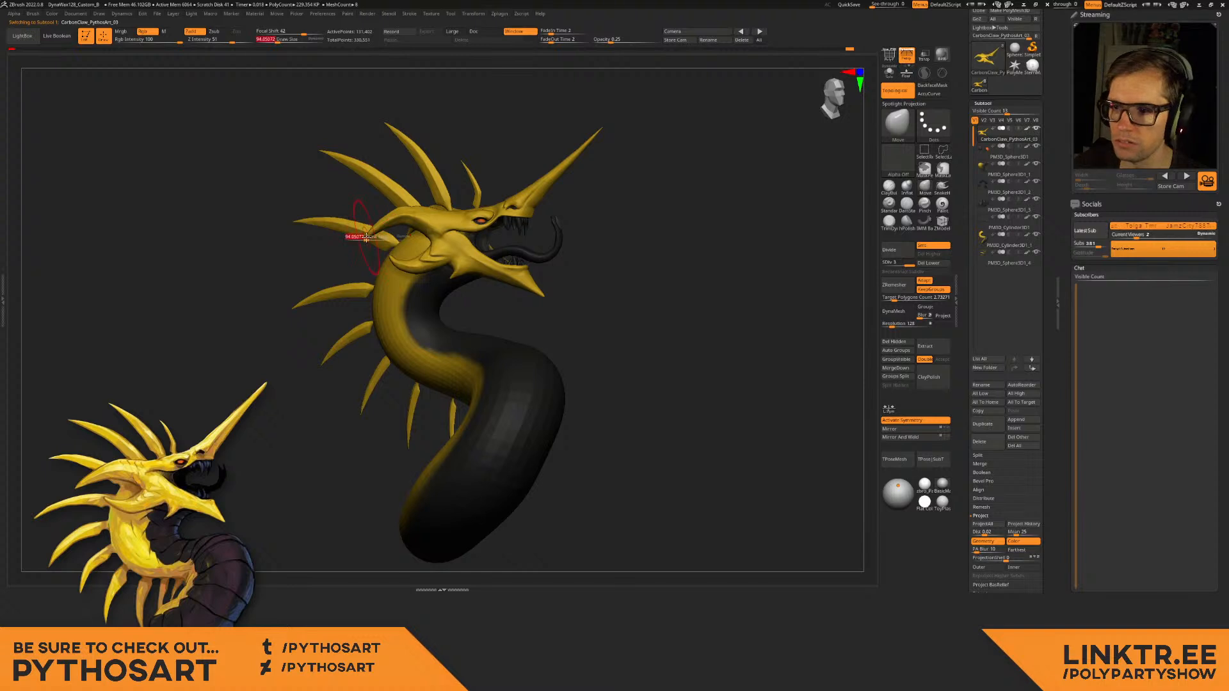
left_click_drag(370, 239, 345, 258)
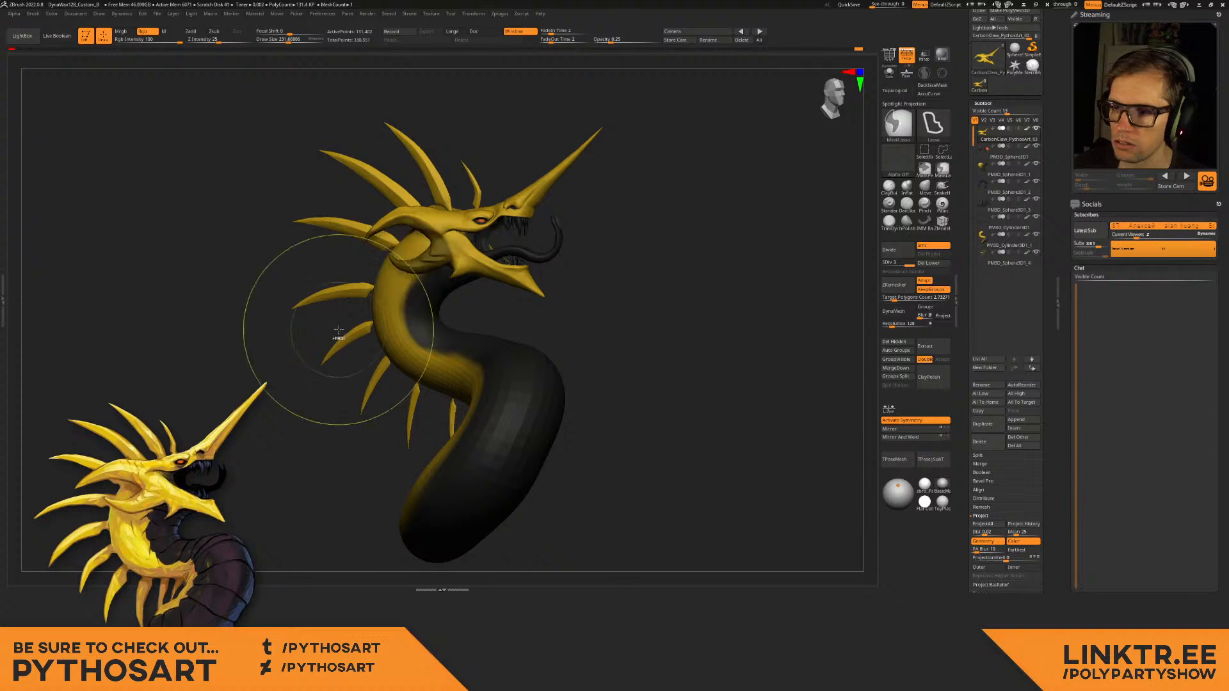
Mask the head except for its backward-curving horn, bend the horn with the Move brush, and soften the mask edge.
mouse_move(360, 259)
left_mouse_down("ctrl")
mouse_move(400, 238)
mouse_move(325, 183)
mouse_move(320, 240)
left_mouse_up("ctrl")
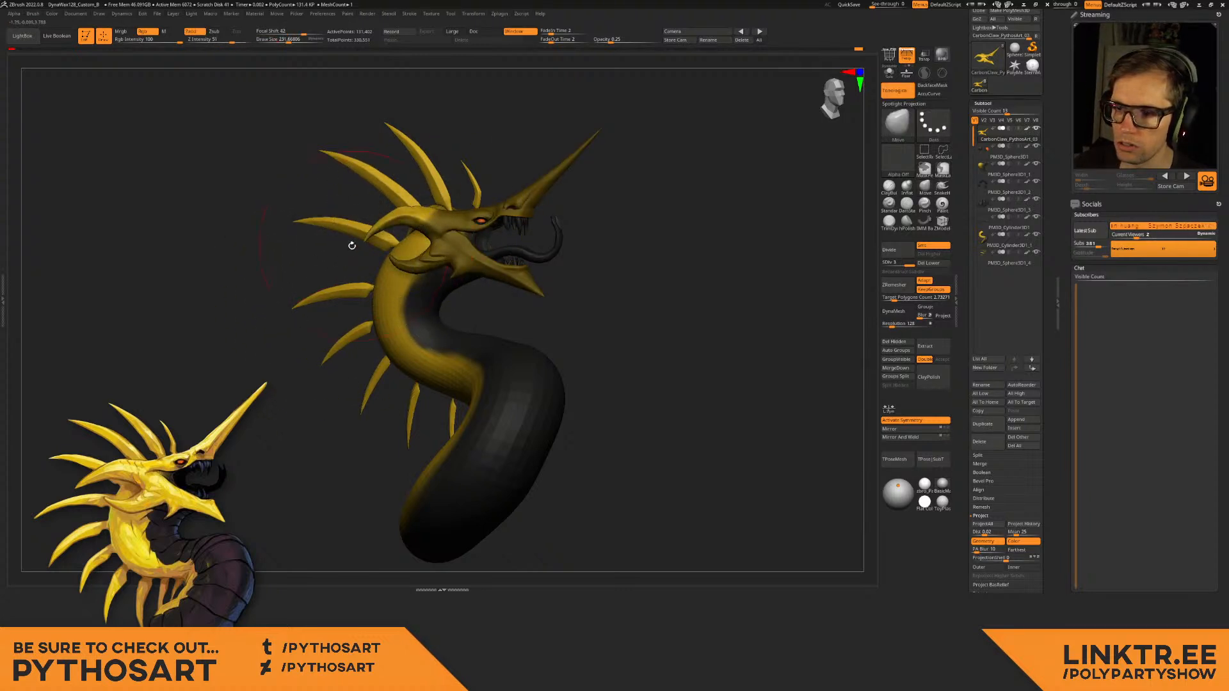
left_click_drag(364, 240, 339, 265)
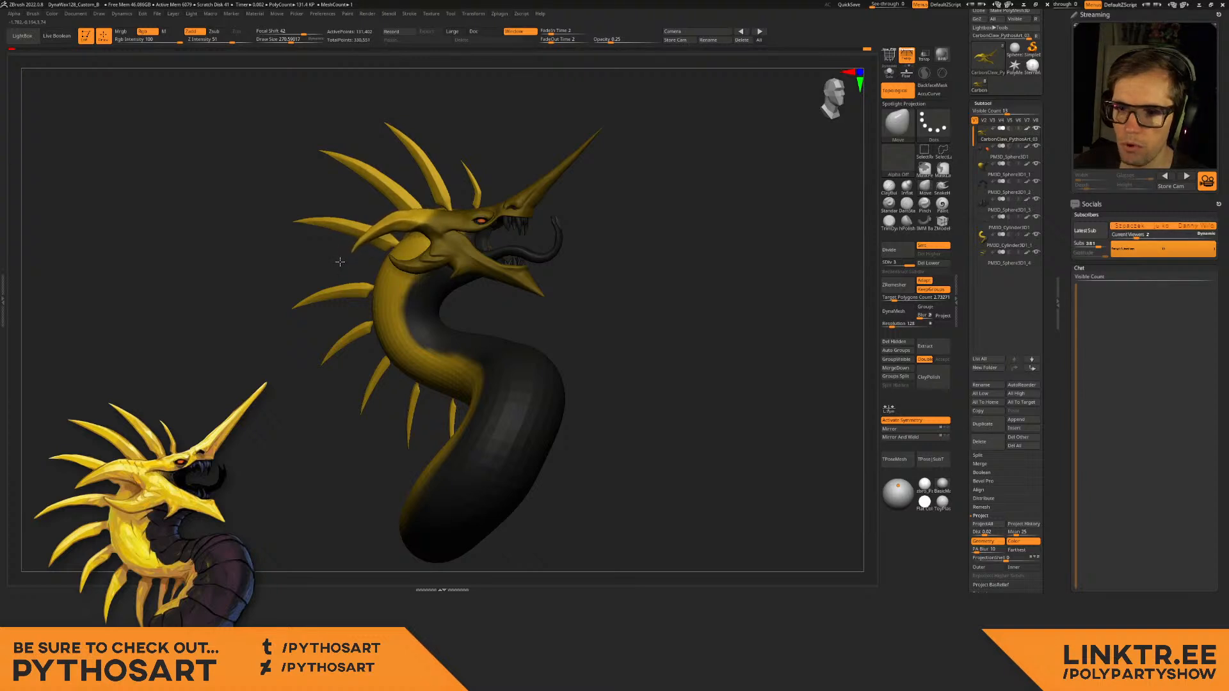
key("s")
left_click(373, 225)
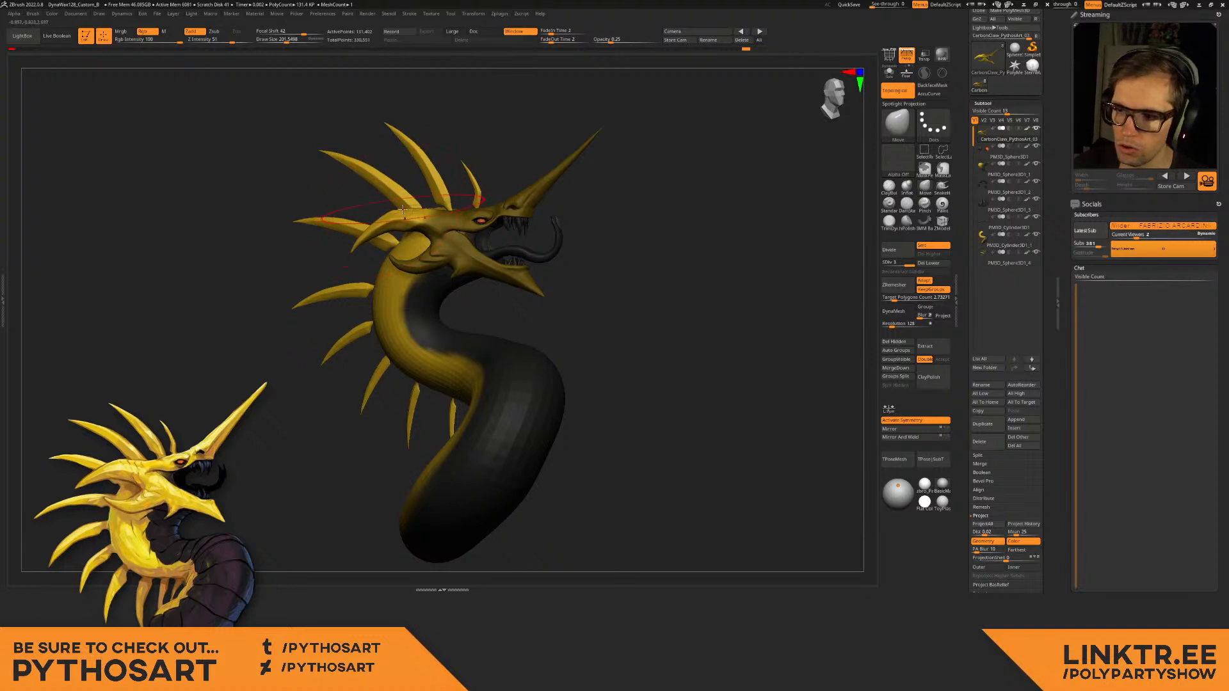
key("s")
left_click(391, 211)
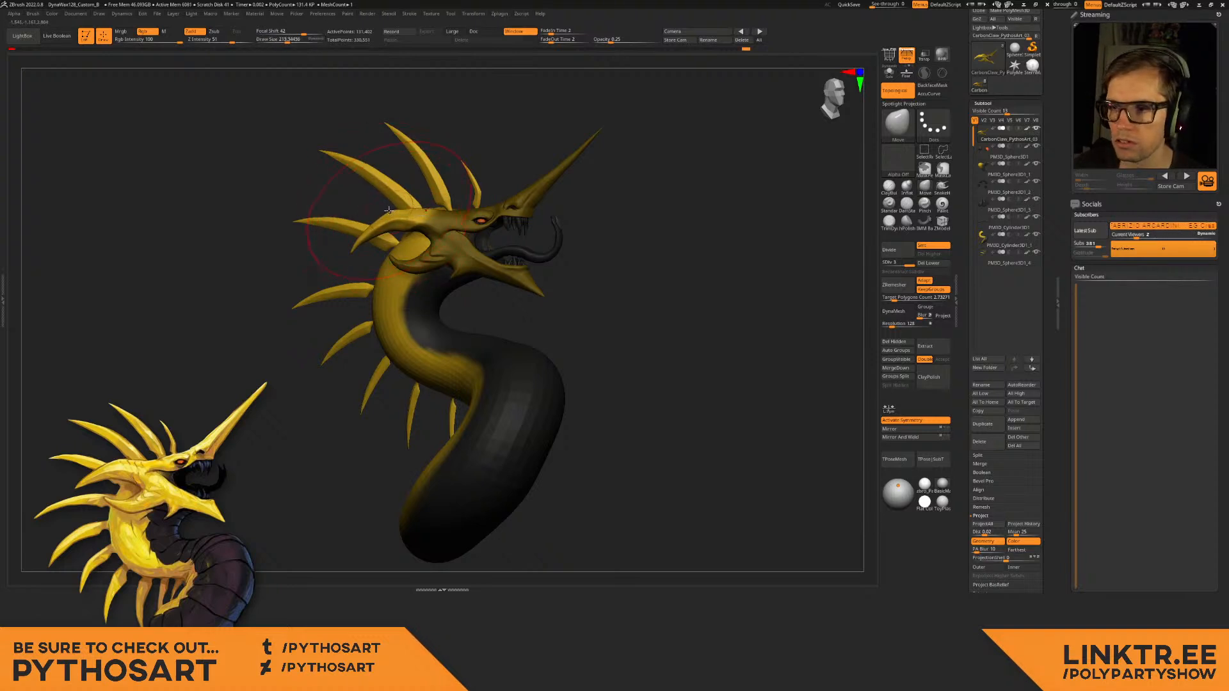
left_click(413, 211, "ctrl")
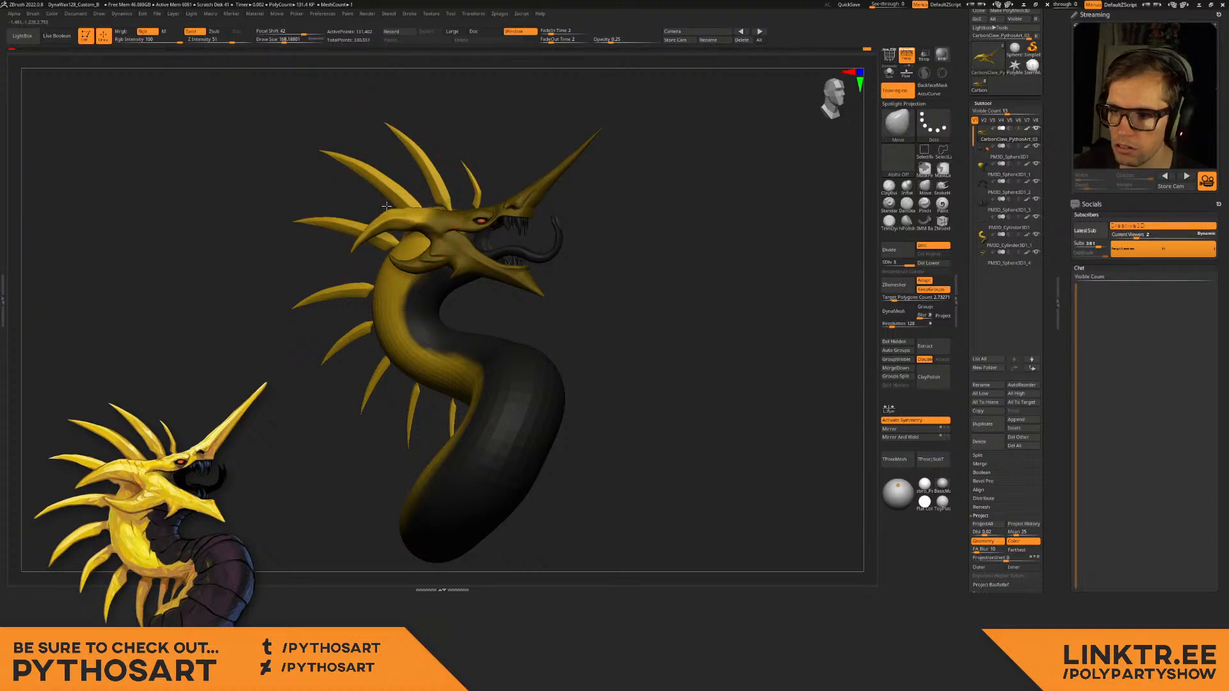
Refine the backward-curving horn's arc and tip with small Move strokes, resizing the brush between strokes.
left_click_drag(386, 206, 385, 207)
key("s")
left_click_drag(360, 250, 354, 251)
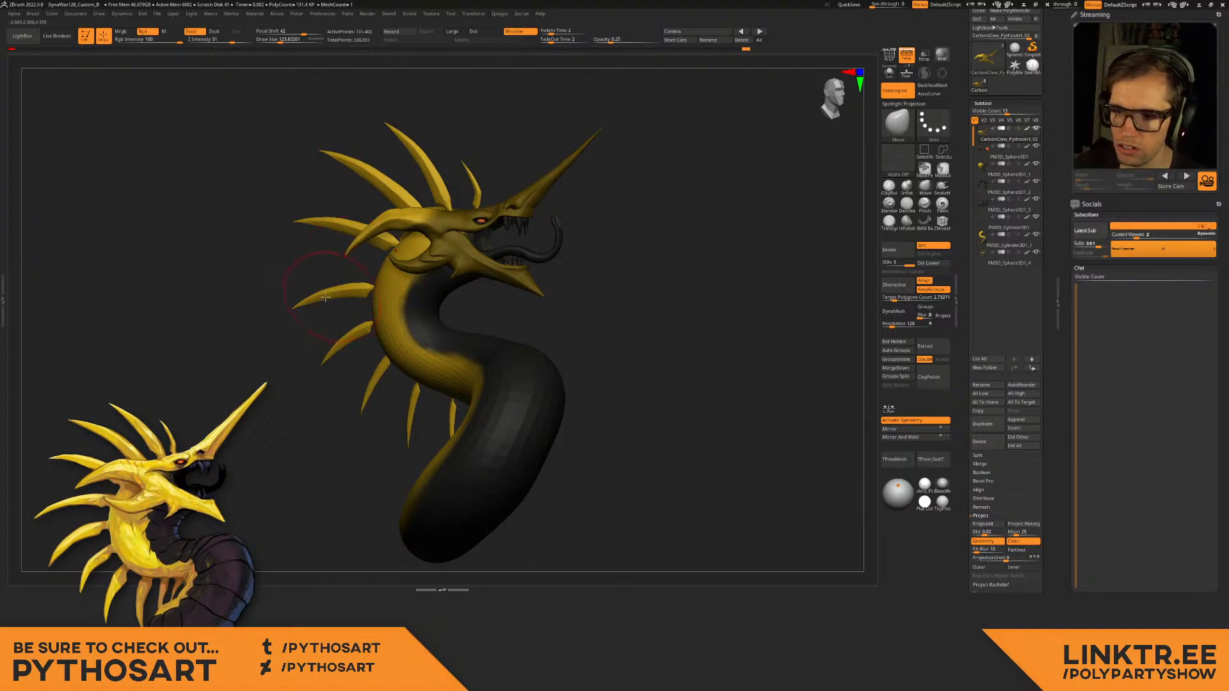
key("s")
left_click_drag(370, 232, 364, 233)
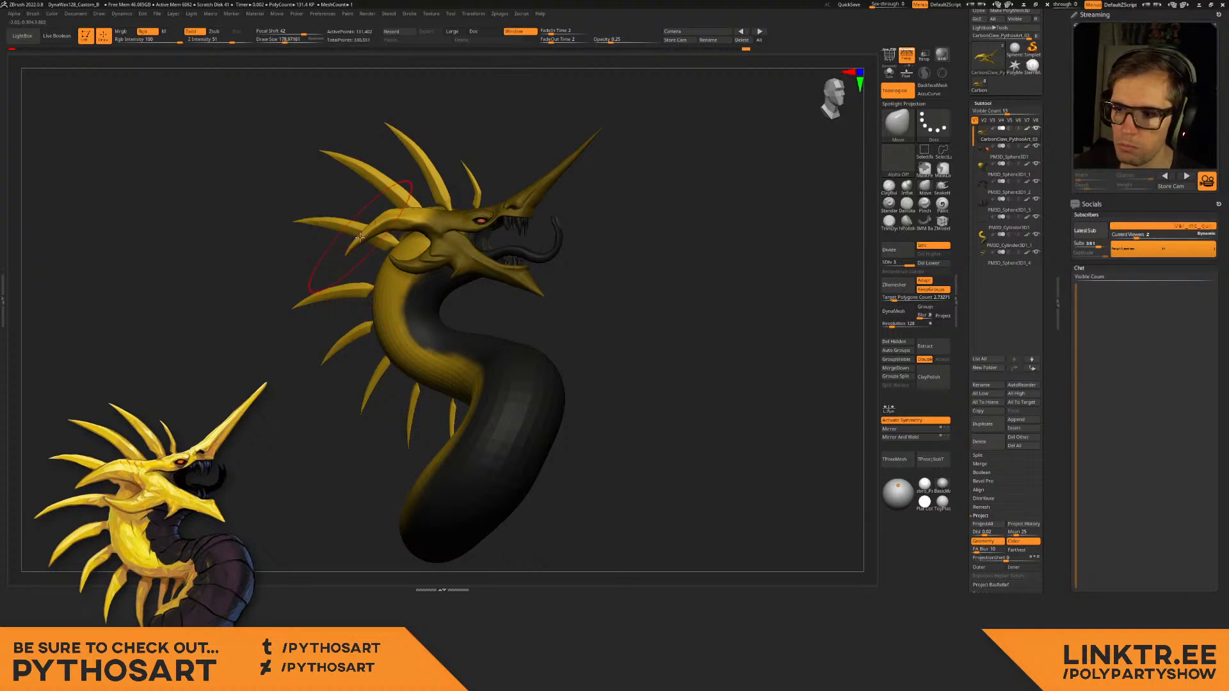
right_click_drag(371, 208, 373, 306, "ctrl")
key("s")
left_click(370, 203)
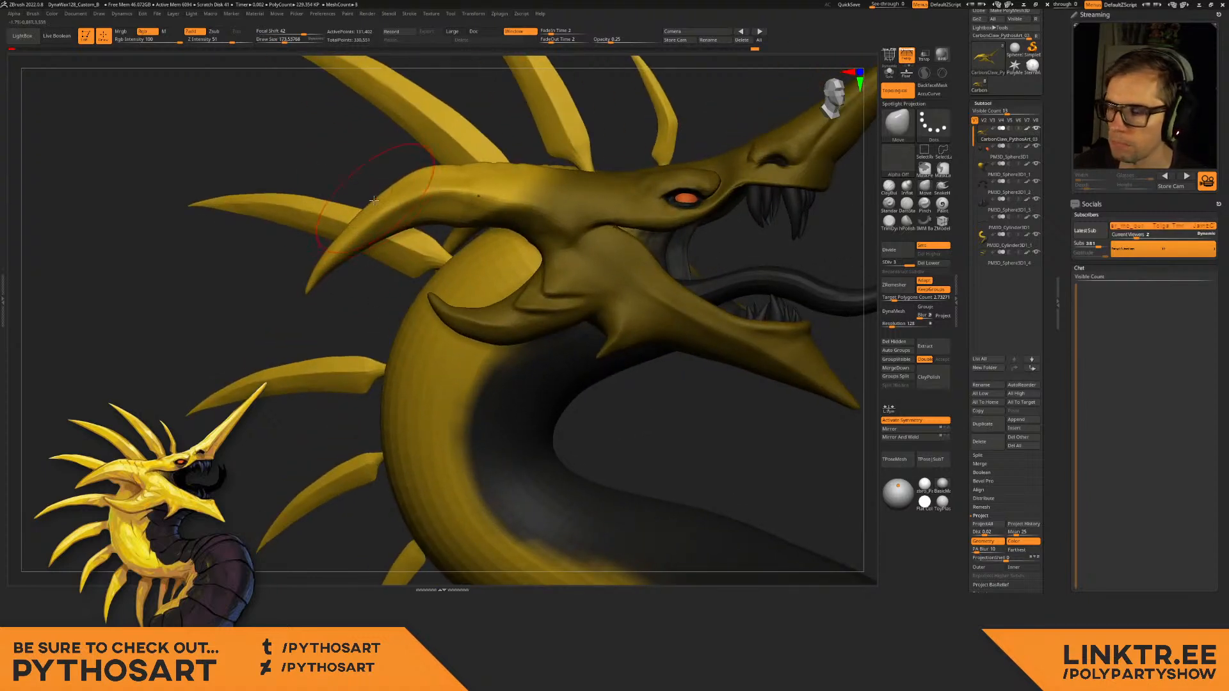
Reshape the long horn at the back of the head with the Move brush and clear the head's mask.
left_click_drag(346, 231, 339, 227)
key("s")
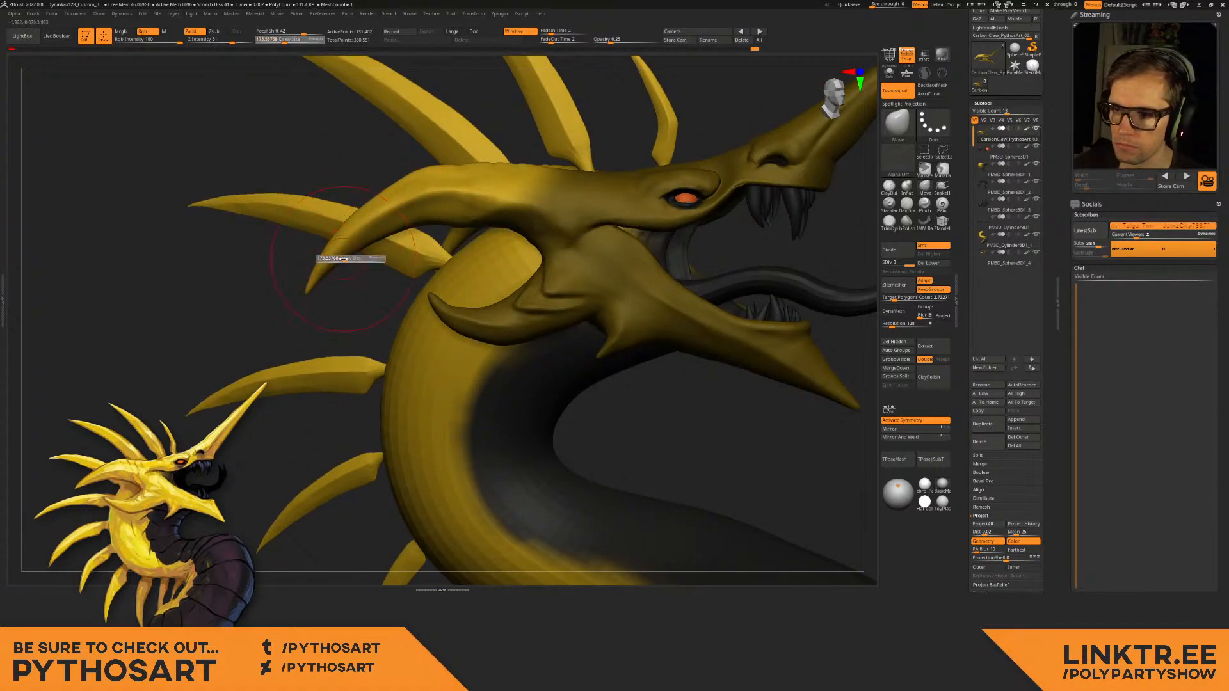
left_click(343, 258)
left_click_drag(457, 222, 460, 216)
left_click_drag(494, 103, 501, 113, "ctrl")
Reshape the top of the skull and the base of the rear head horn with the Move brush at varying sizes.
key("s")
left_click_drag(470, 217, 535, 239)
key("s")
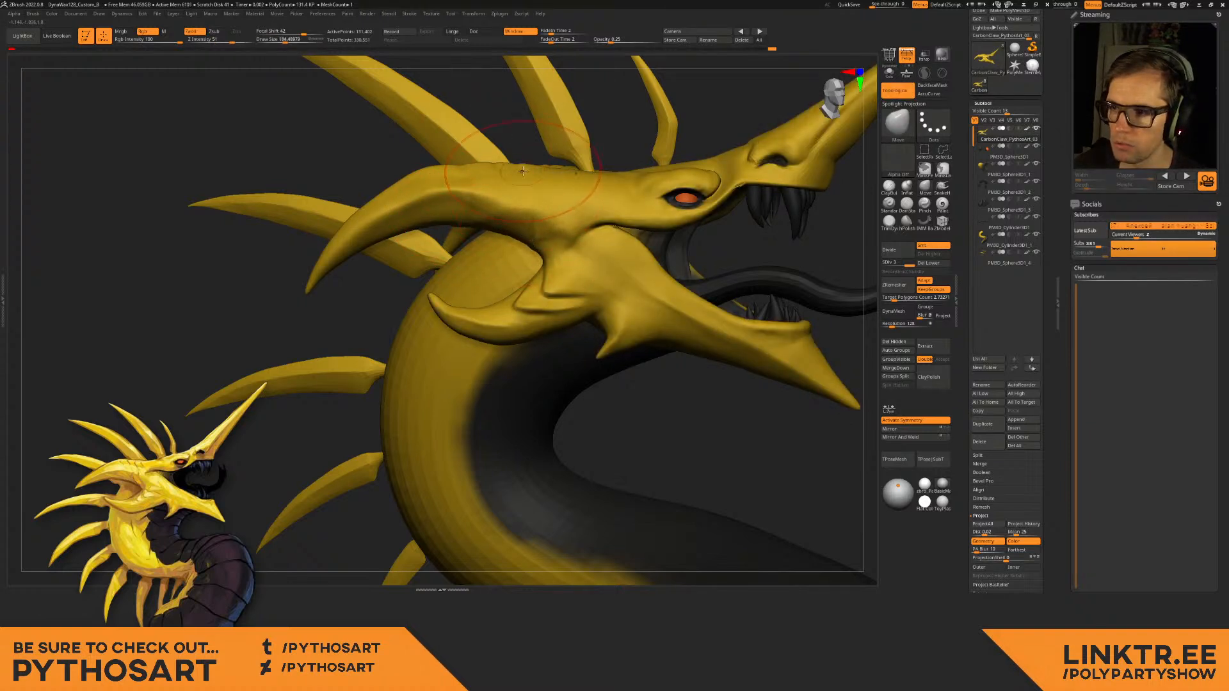
left_click_drag(524, 172, 466, 159)
key("s")
left_click_drag(405, 184, 490, 160)
key("s")
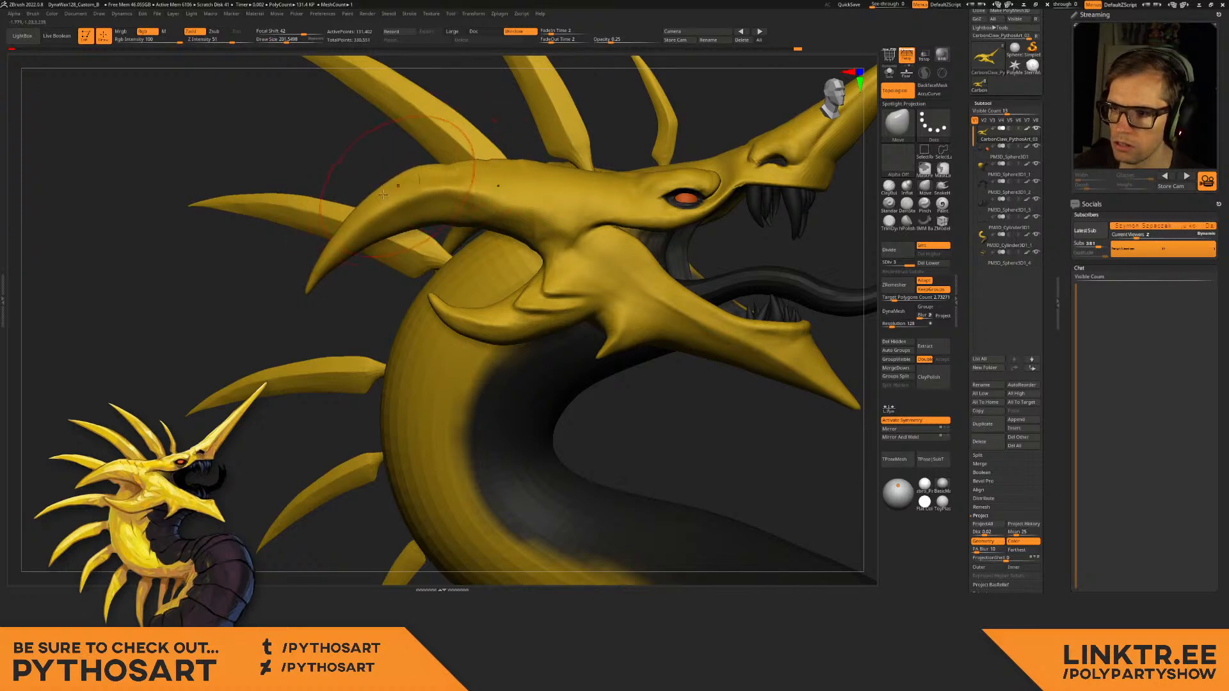
key("s")
left_click_drag(382, 194, 392, 195)
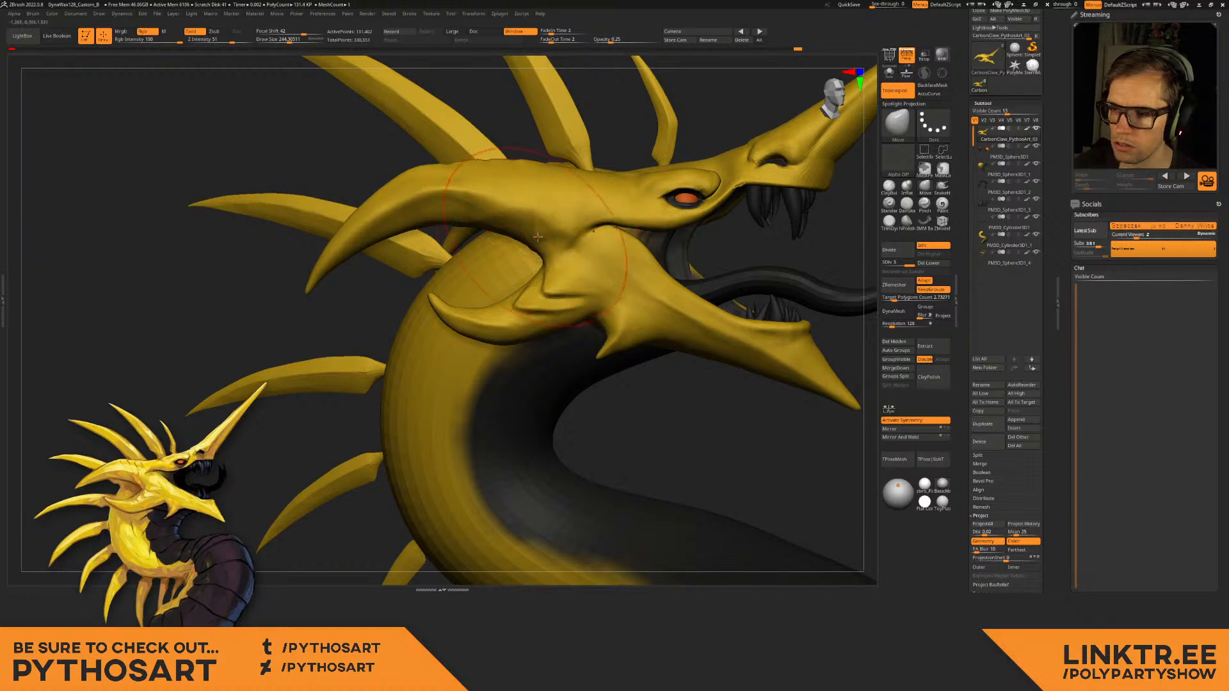
Reshape the cheek and the base of the backward-pointing jaw spike with the Move brush.
right_click_drag(509, 240, 490, 288, "ctrl")
key("s")
mouse_move(497, 302)
left_mouse_down()
mouse_move(474, 302)
mouse_move(498, 314)
mouse_move(466, 308)
mouse_move(485, 298)
left_mouse_up()
key("s")
key("s")
key("s")
key("s")
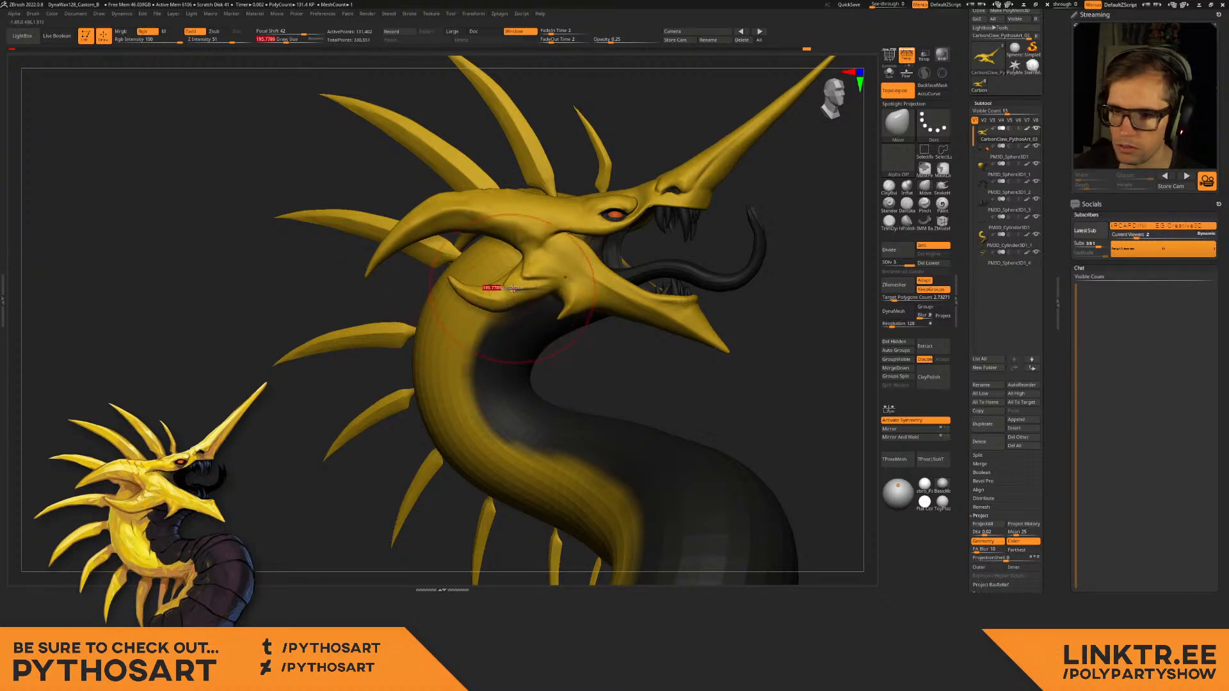
mouse_move(524, 218)
left_mouse_down()
mouse_move(518, 259)
mouse_move(551, 290)
mouse_move(499, 310)
mouse_move(483, 299)
left_mouse_up()
Refine the tip of the backward-pointing jaw spike with the Move brush at varying sizes.
key("s")
key("s")
key("s")
key("s")
key("s")
key("s")
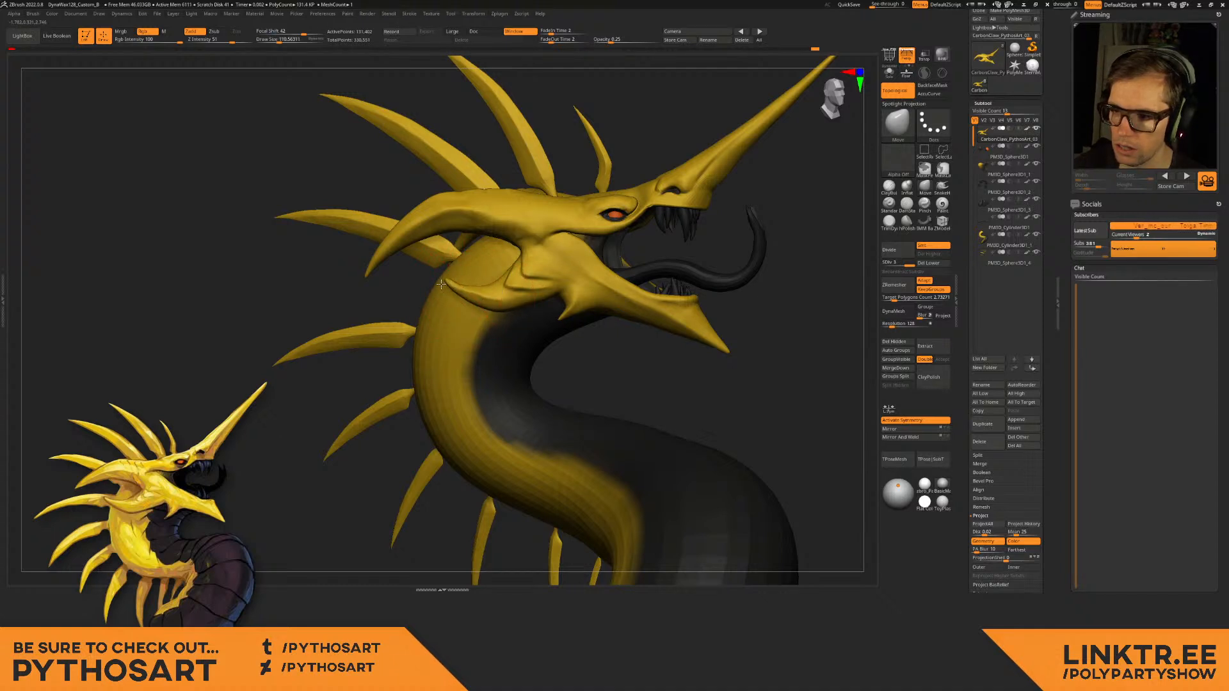
key("s")
left_click_drag(454, 280, 452, 280)
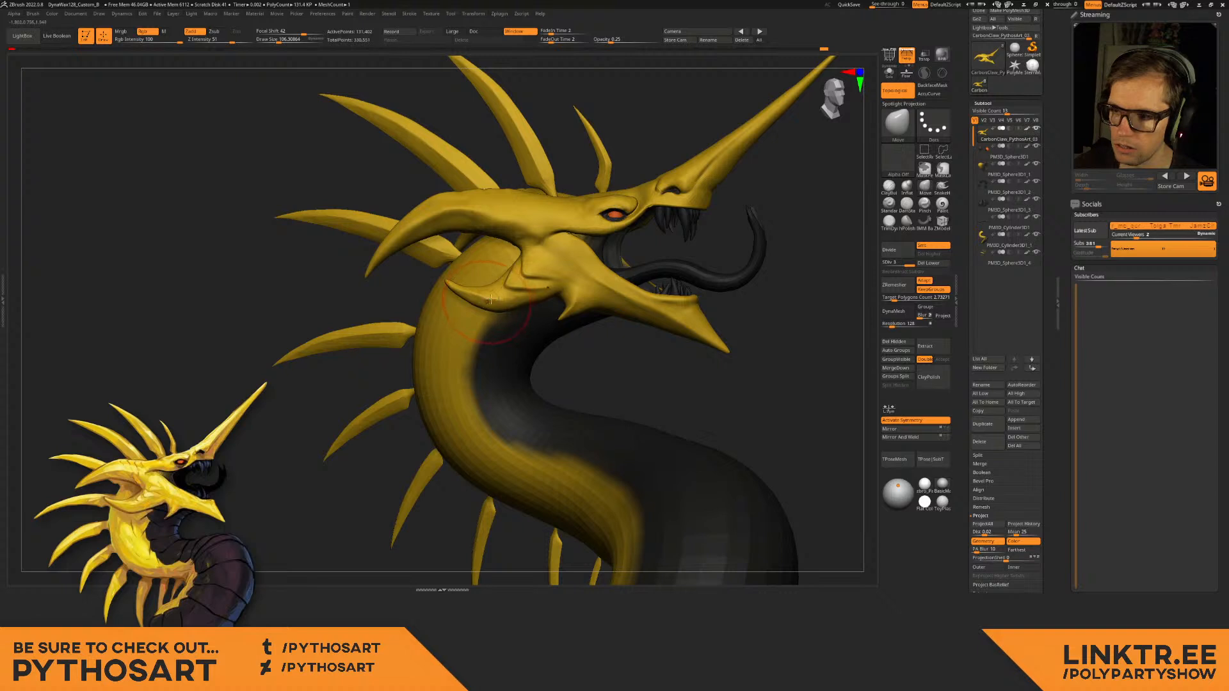
Adjust the cheek surface near the corner of the mouth with a smaller Move brush.
right_click_drag(491, 299, 495, 293, "alt")
key("s")
left_click_drag(621, 260, 602, 254)
key("s")
key("s")
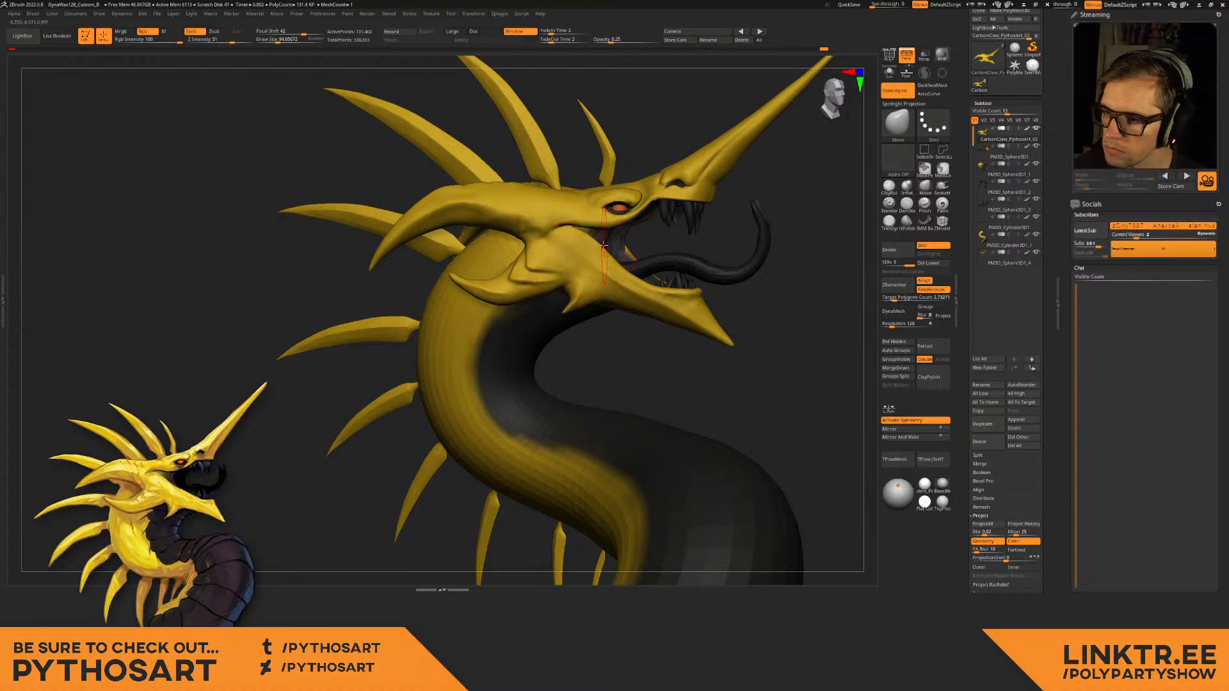
Adjust the rear of the jaw where it overlaps the neck with the Move brush.
right_click_drag(483, 270, 426, 285, "alt")
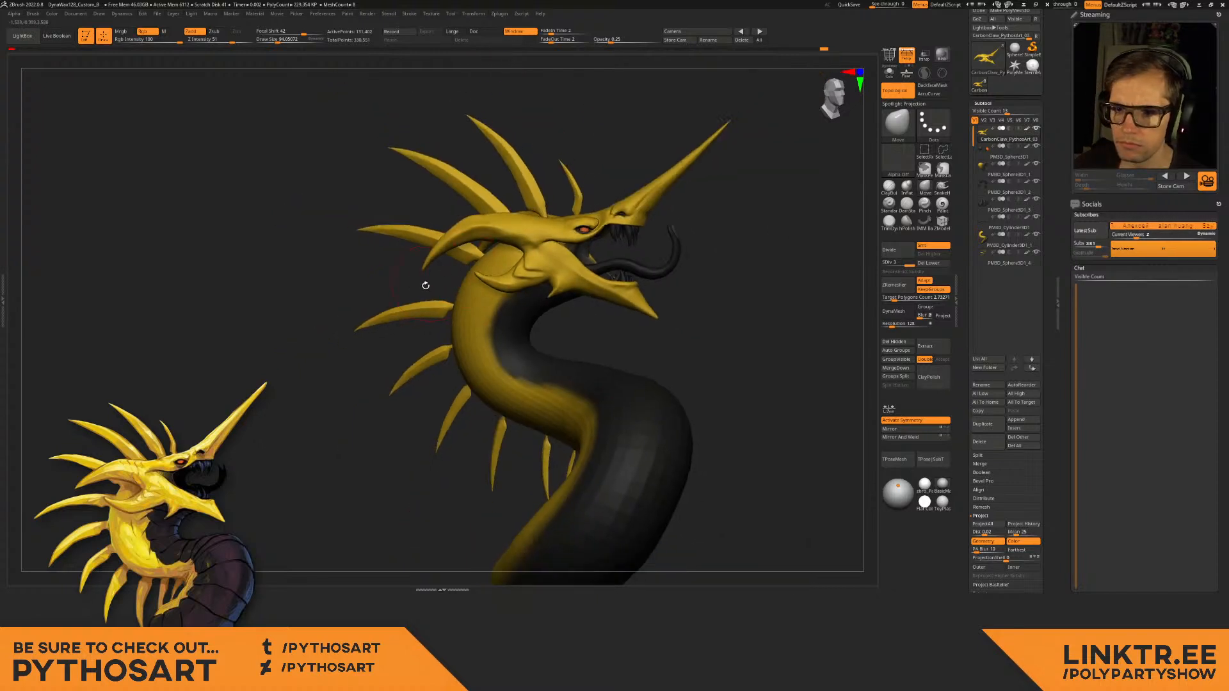
right_click_drag(516, 229, 492, 274, "alt")
key("s")
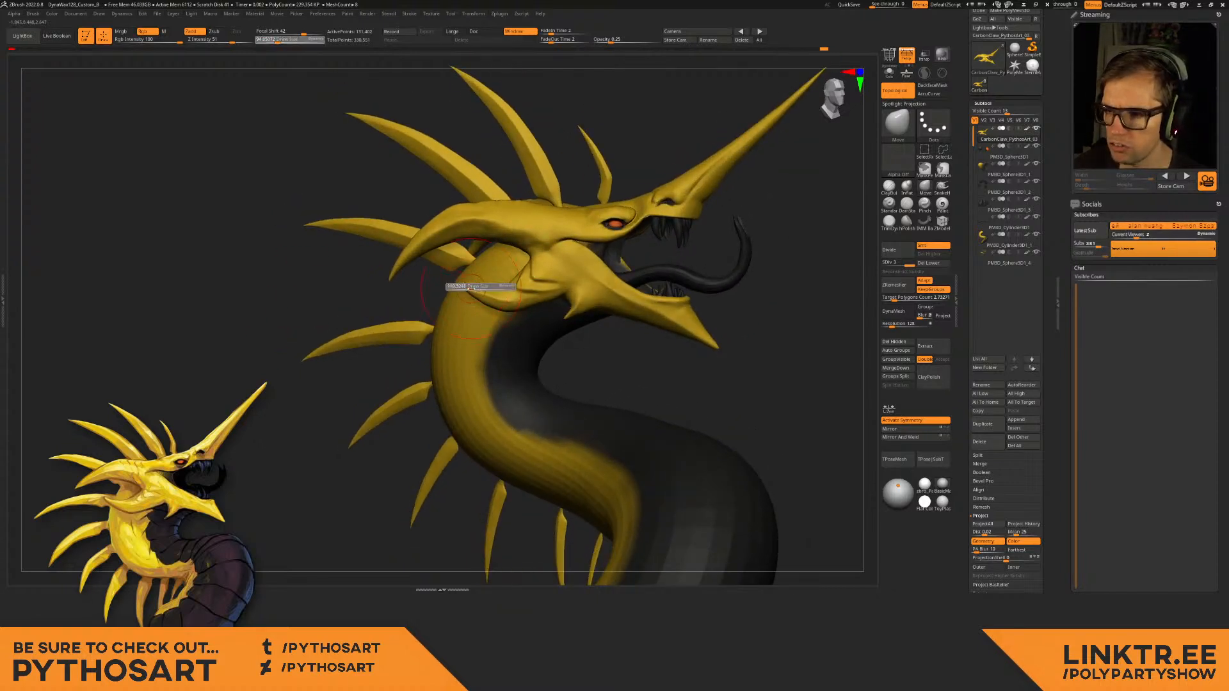
left_click_drag(488, 286, 493, 286)
right_click_drag(493, 286, 480, 194, "alt")
left_click(761, 32)
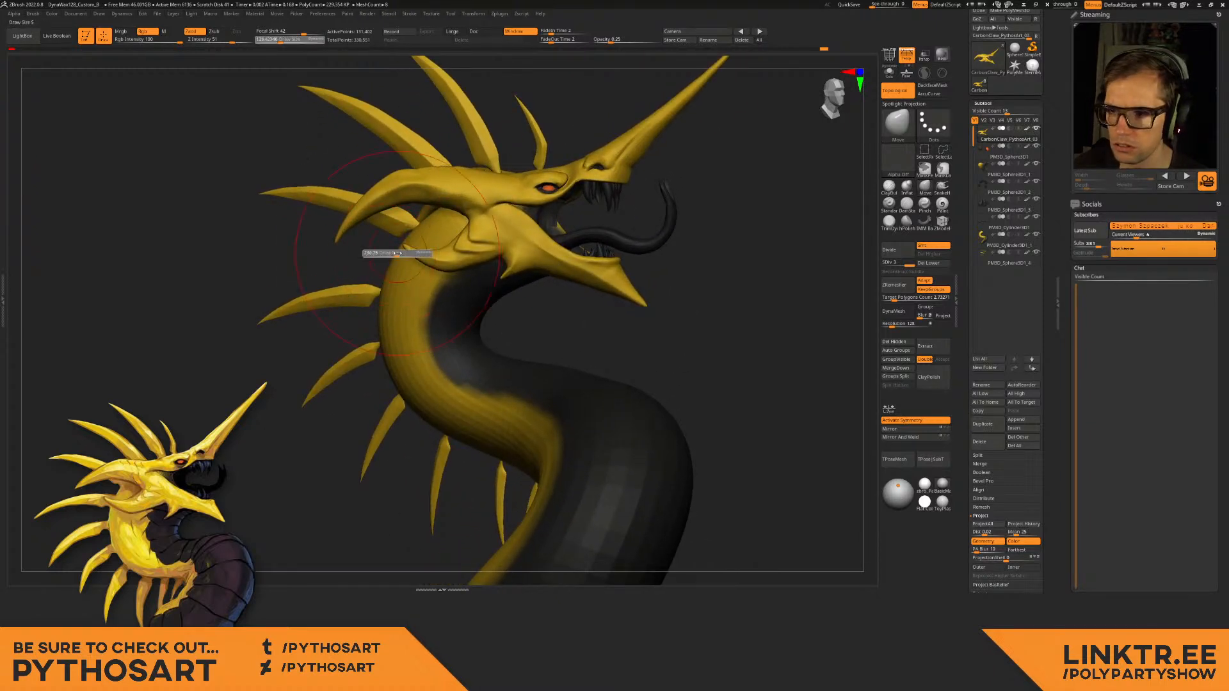
Drop the head to its lowest subdivision level and mask the head around the backward-pointing jaw spike.
key("ctrl")
key("shift+d")
key("shift+d")
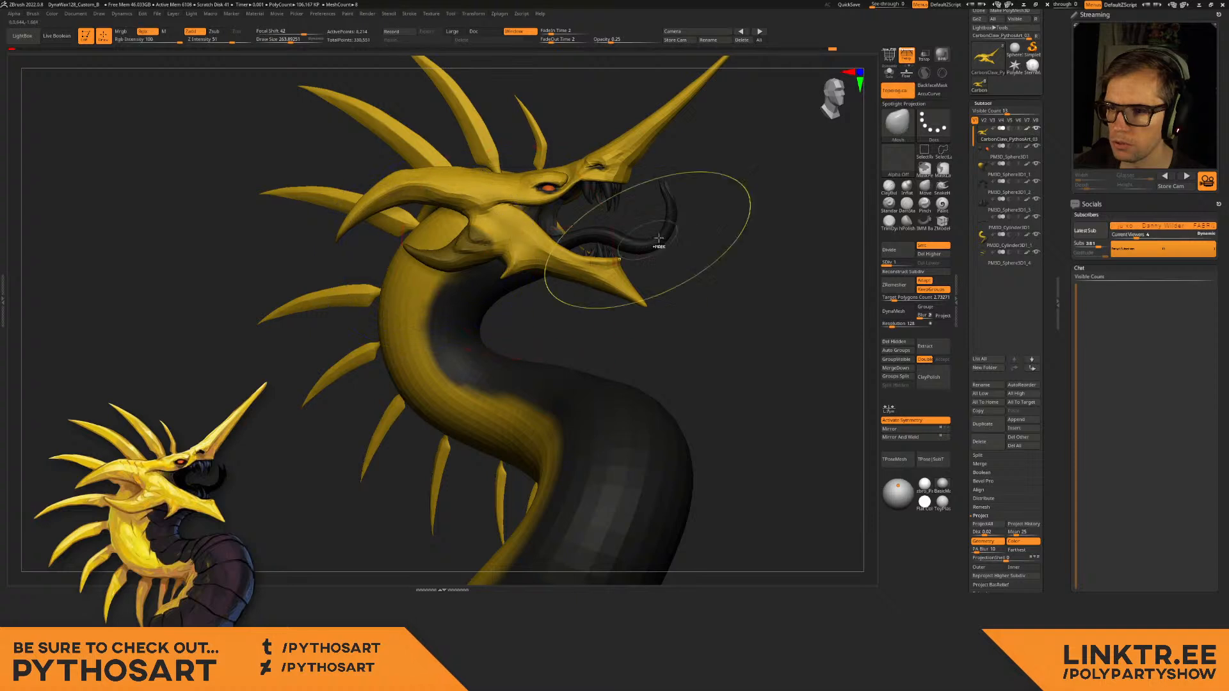
left_click(647, 242, "ctrl")
left_click(483, 233, "ctrl")
left_click(480, 232, "ctrl")
left_click(448, 212, "ctrl")
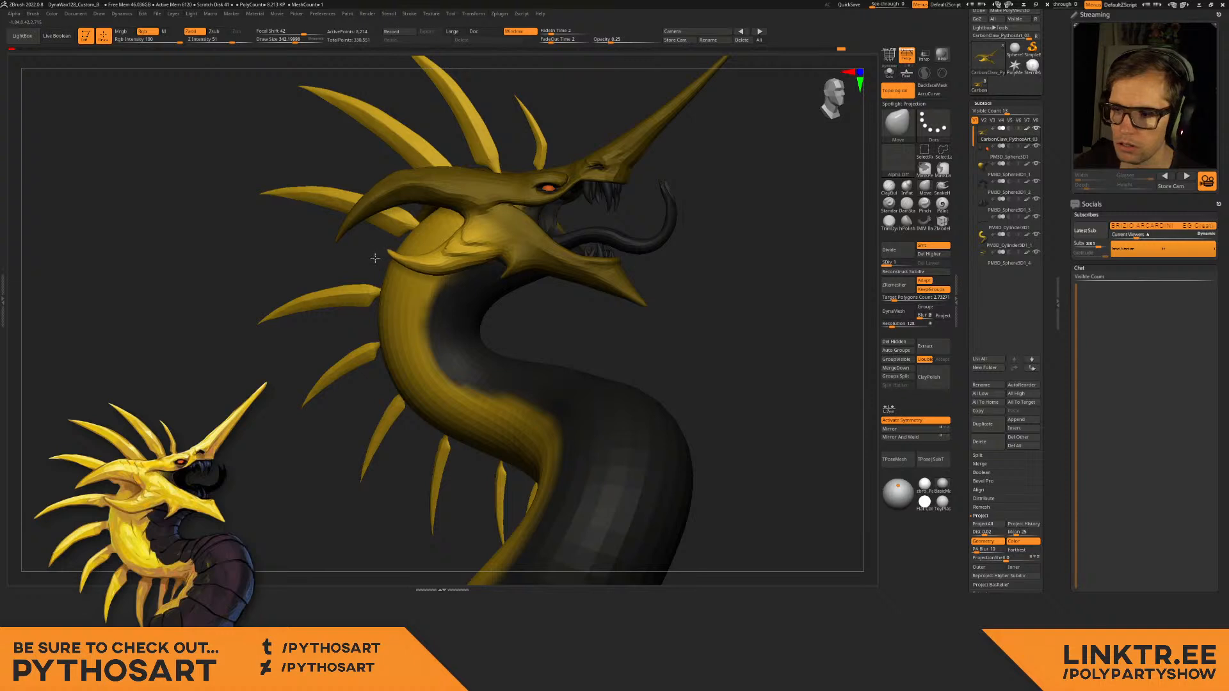
Reshape the unmasked jaw spike with the Move brush and undo the last stroke.
key("s")
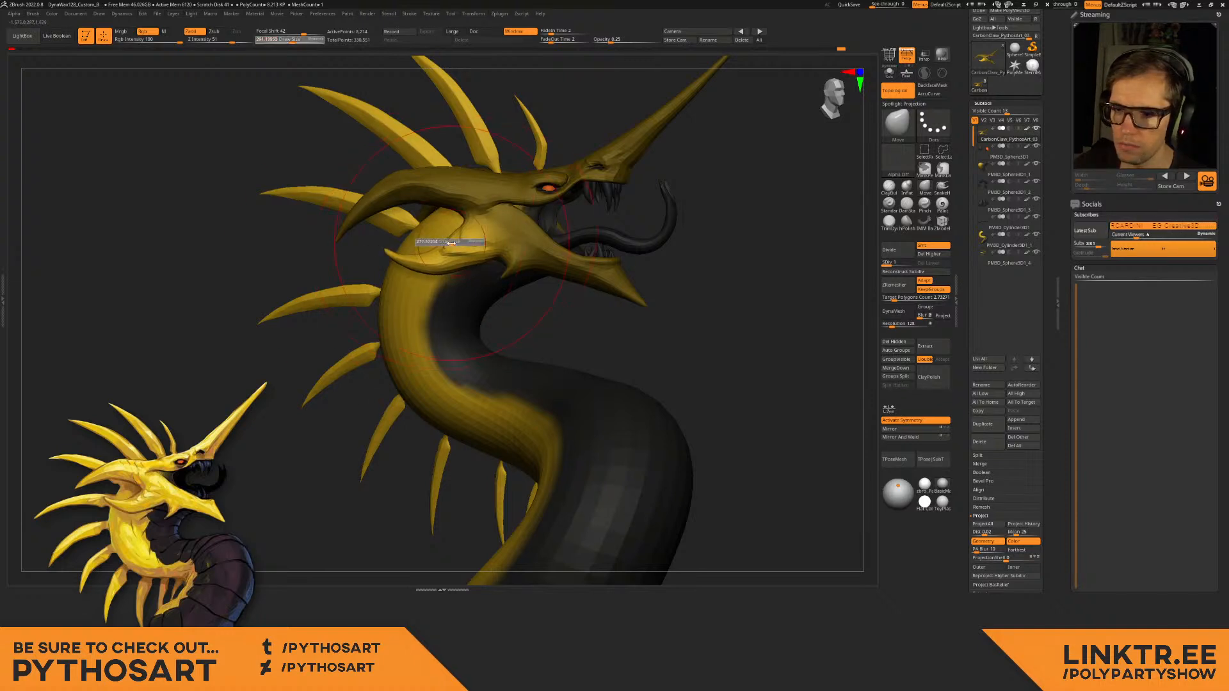
key("s")
left_click_drag(451, 243, 437, 275)
key("s")
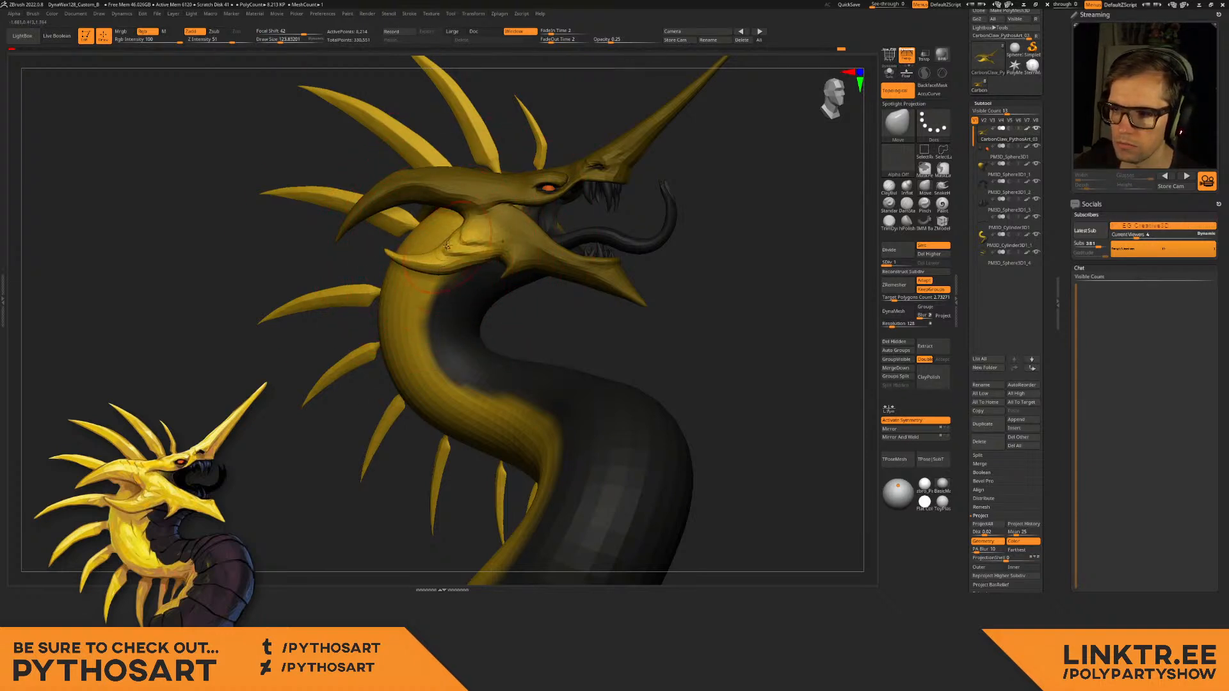
left_click_drag(700, 265, 674, 273, "ctrl")
key("s")
mouse_move(393, 250)
left_mouse_down()
mouse_move(384, 265)
mouse_move(446, 274)
left_mouse_up()
key("s")
key("s")
key("s")
key("ctrl+z")
Refine the jaw spike's lower edge and tip with small Move strokes and smoothing.
key("s")
key("s")
key("s")
left_click_drag(447, 271, 441, 276)
key("s")
left_click_drag(441, 275, 374, 257)
key("s")
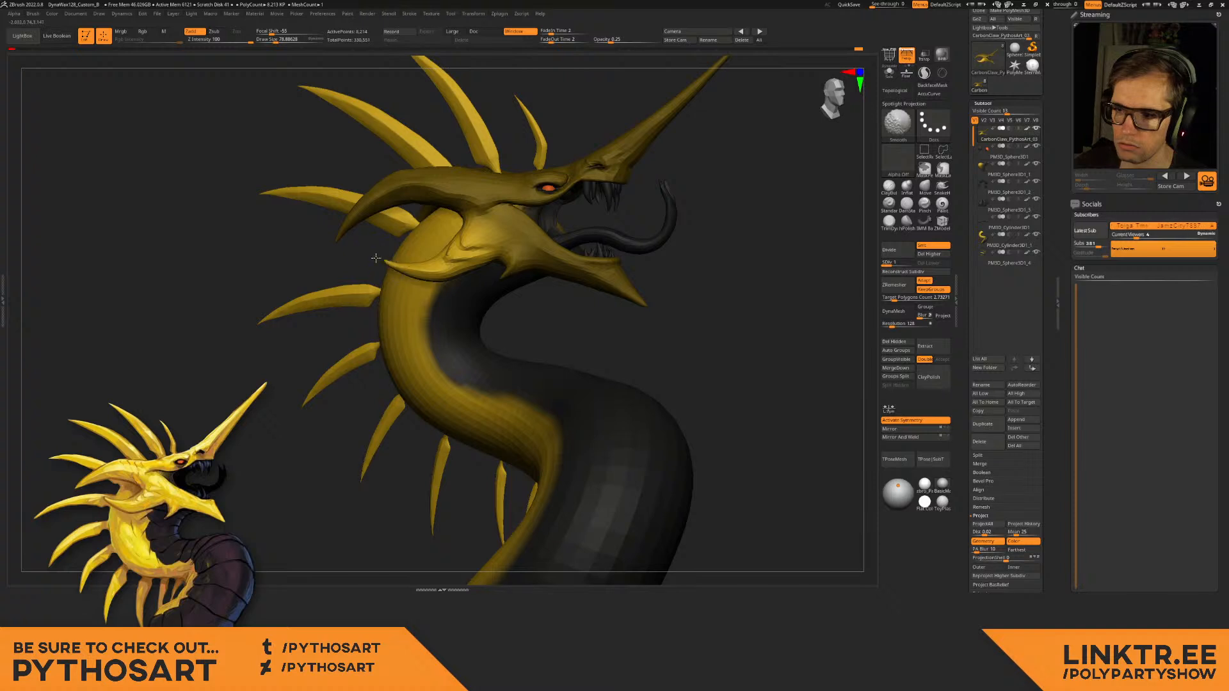
Return the head to its highest subdivision level and clear its mask.
key("d")
key("d")
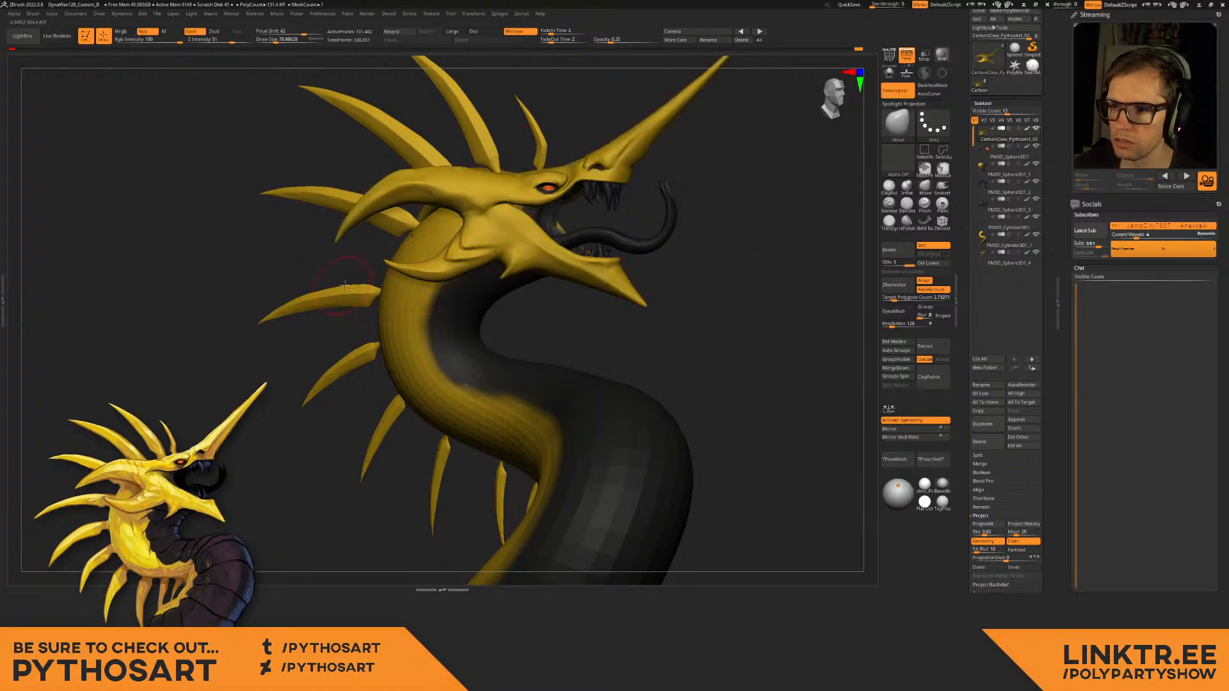
left_click_drag(324, 311, 330, 328)
Mask every back spike except the one just below the jaw spike and move it up toward the head.
left_click(335, 340, "ctrl")
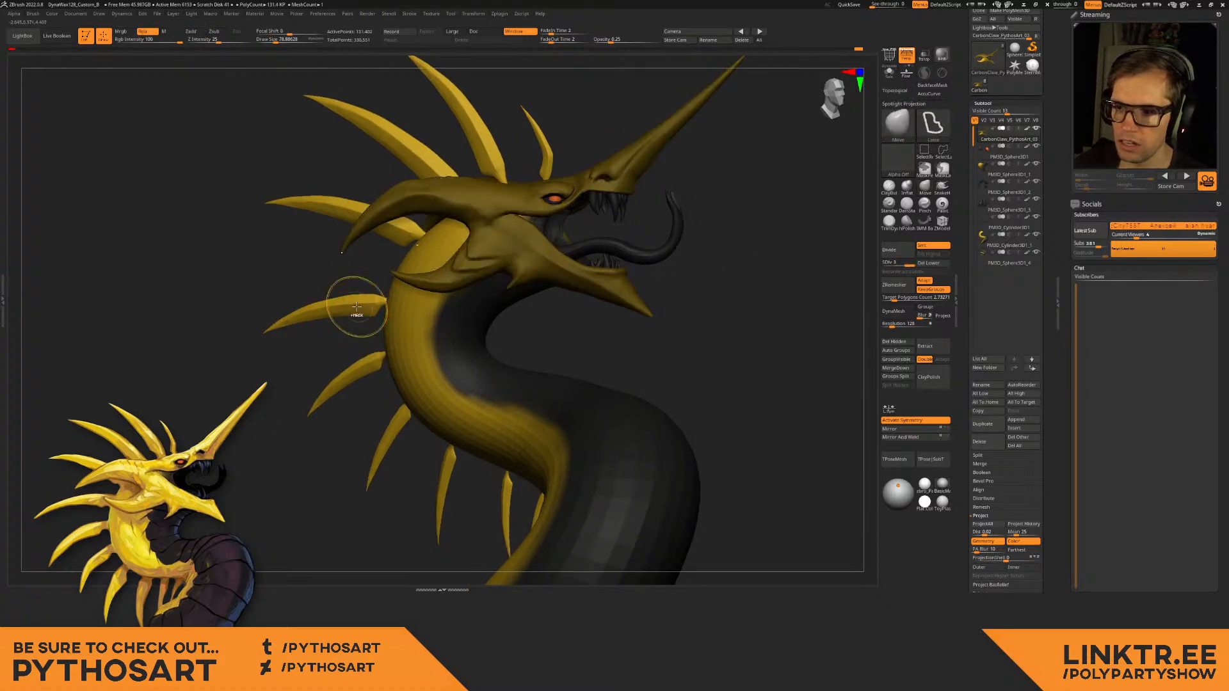
left_click(340, 328, "ctrl")
left_click(349, 318, "alt")
key("w")
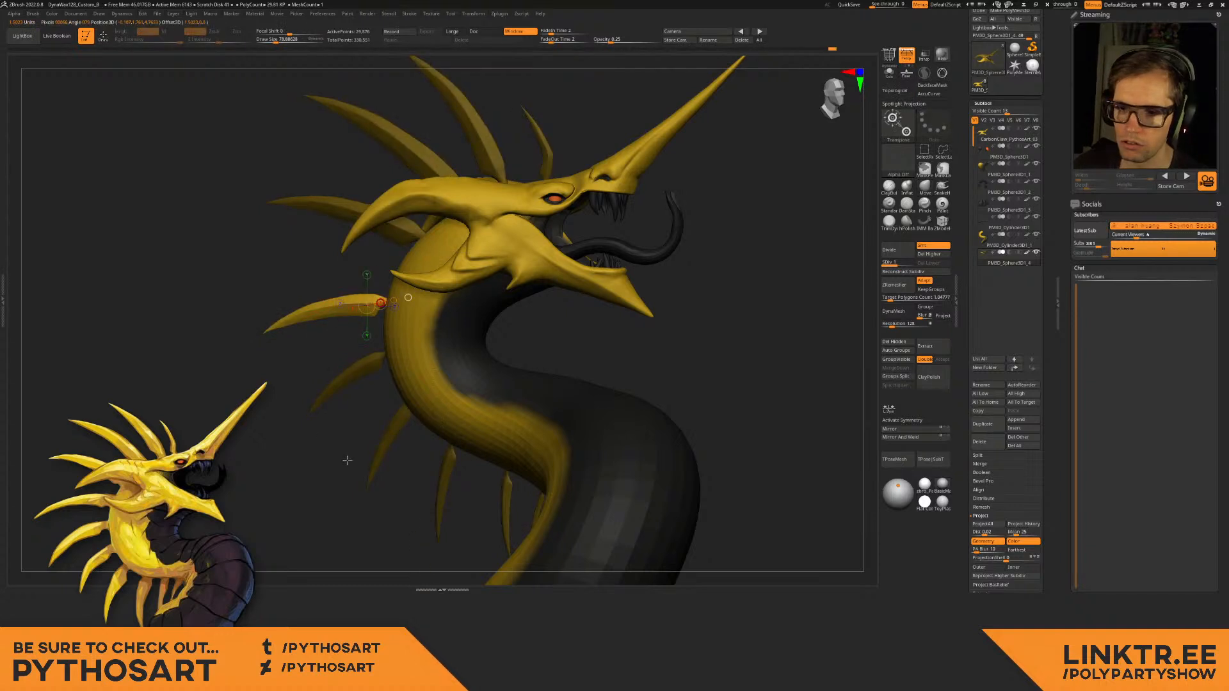
left_click_drag(361, 296, 348, 461)
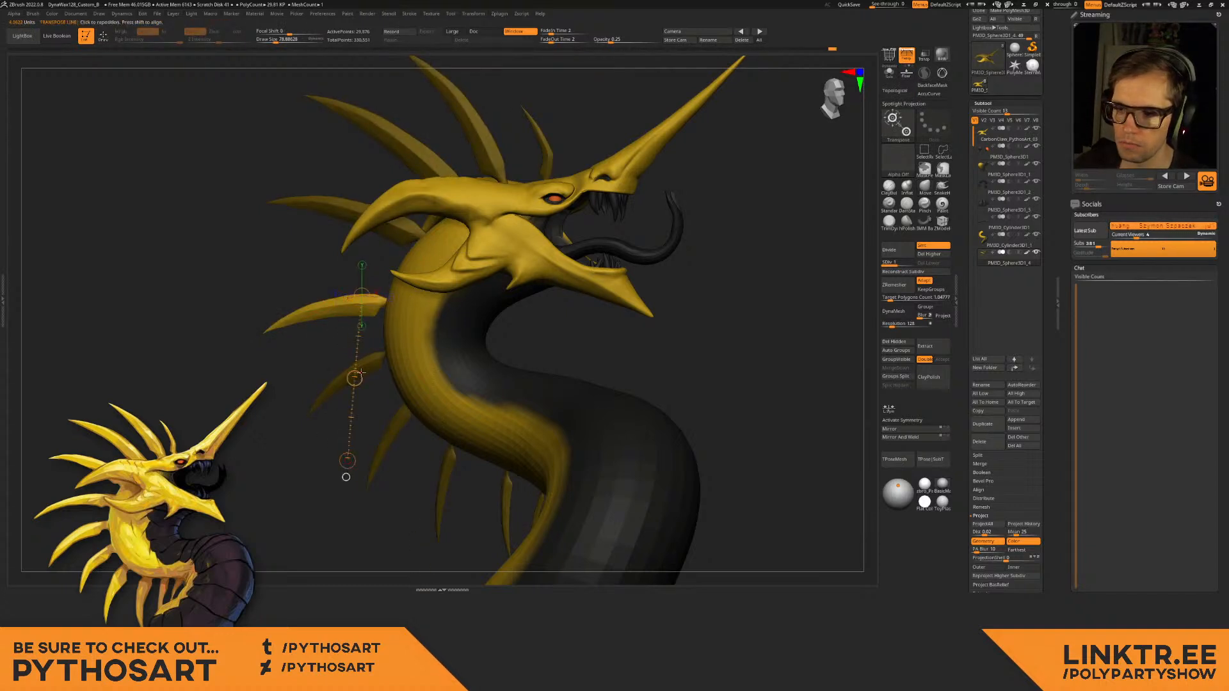
left_click_drag(354, 378, 377, 317)
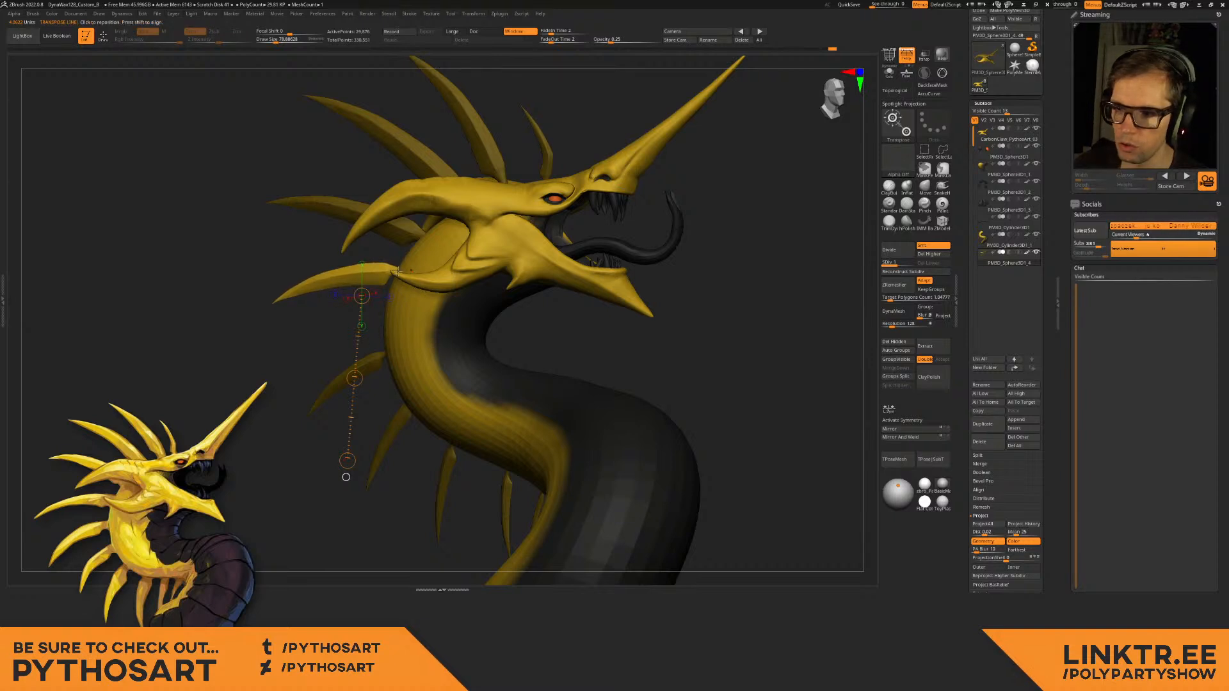
Reposition the same back spike and rotate it slightly about its base with the transpose line.
mouse_move(396, 267)
left_mouse_down()
mouse_move(630, 341)
mouse_move(625, 394)
mouse_move(632, 381)
left_mouse_up()
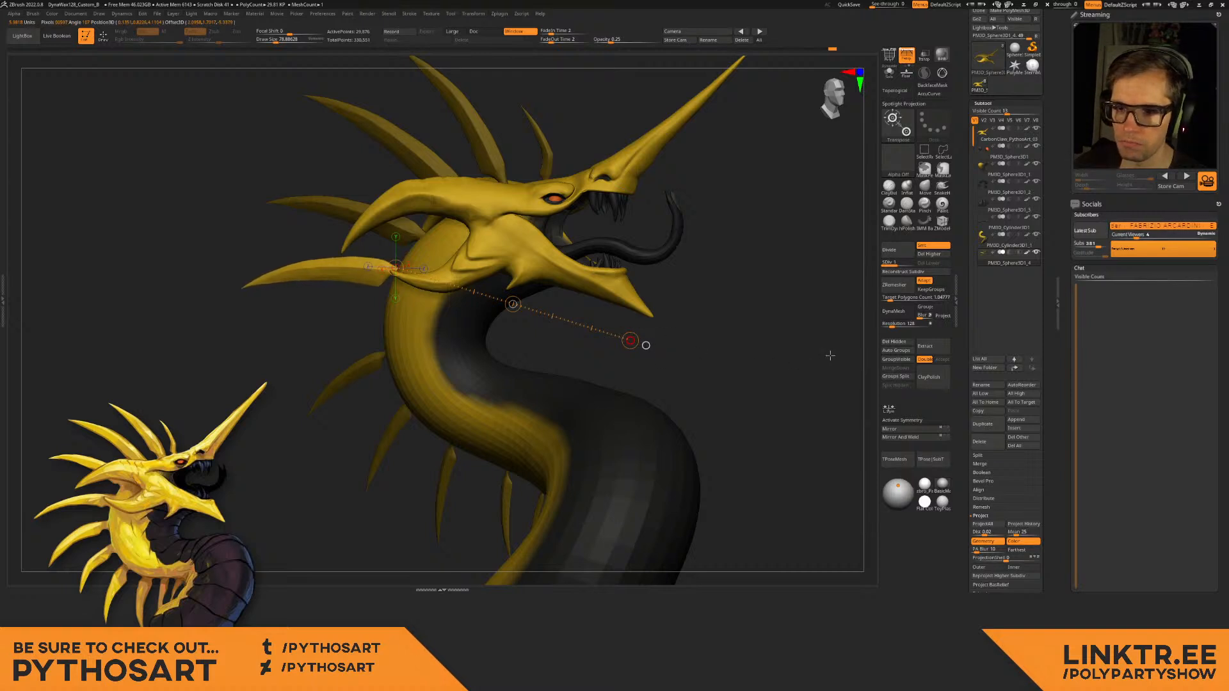
key("q")
left_click_drag(351, 304, 397, 307, "alt")
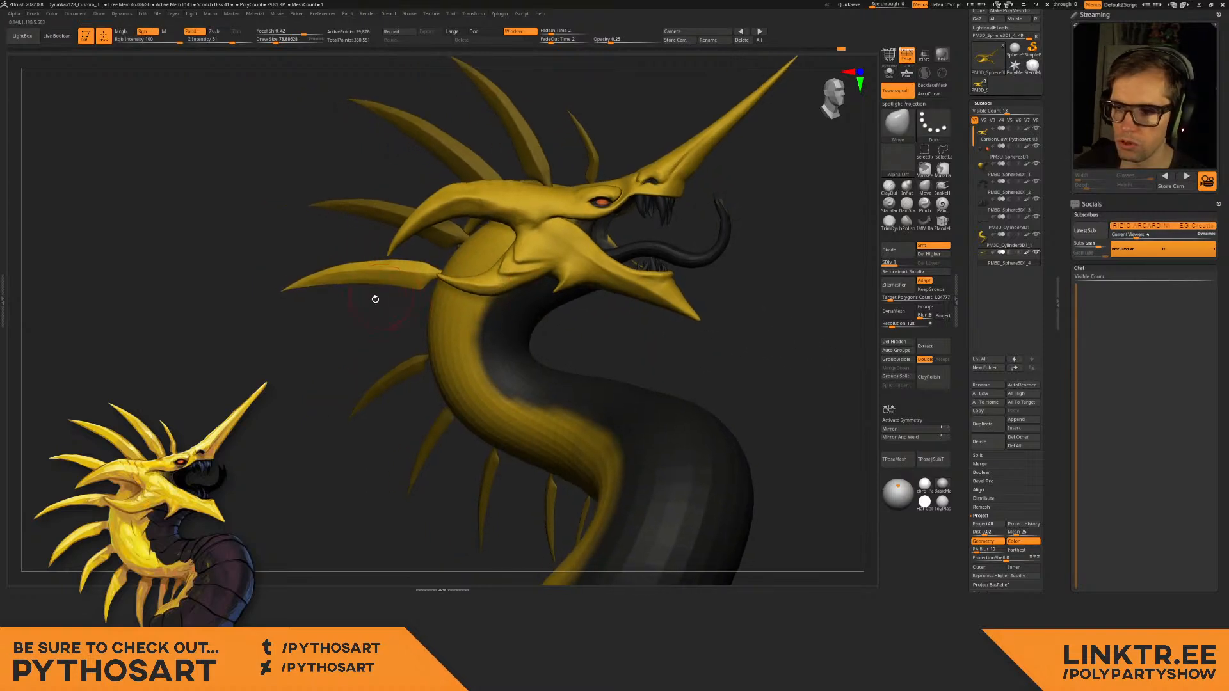
key("r")
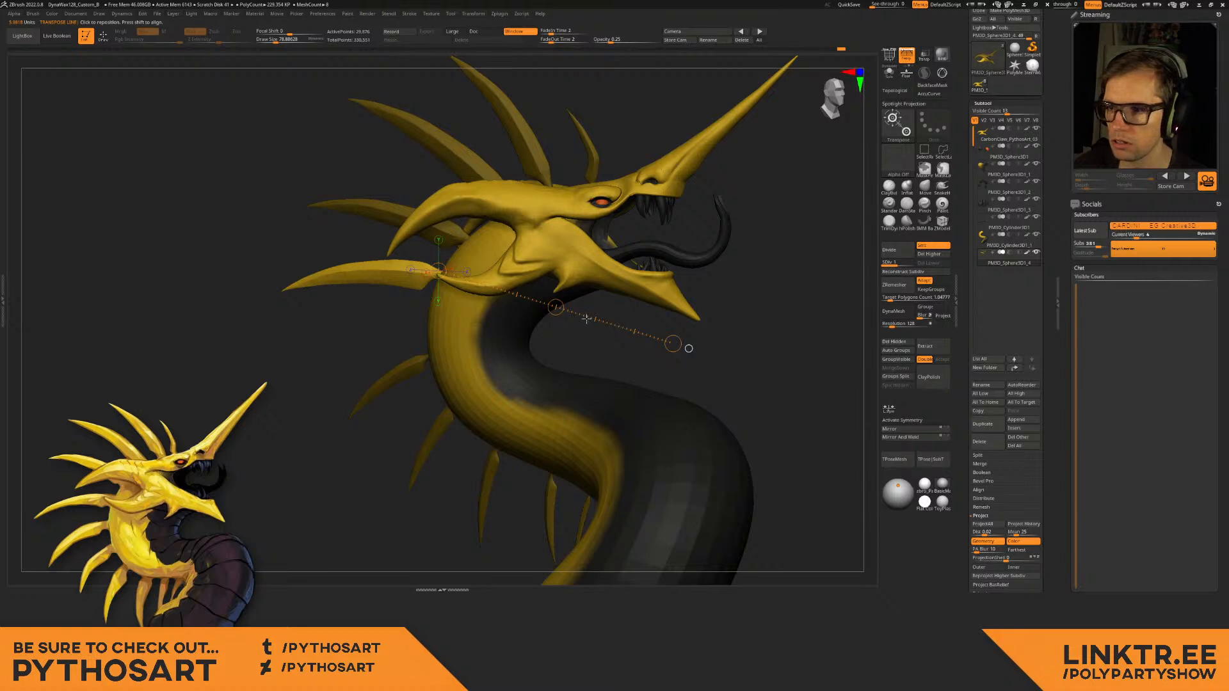
left_click_drag(555, 308, 557, 309)
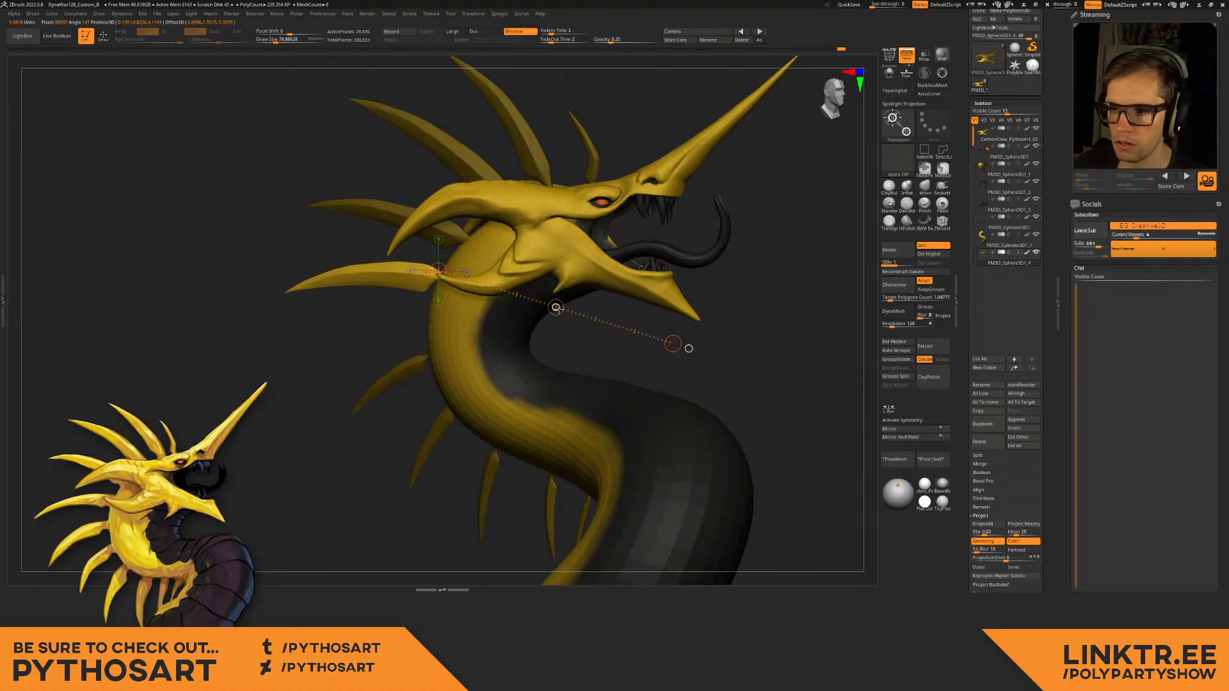
key("q")
right_click_drag(449, 276, 442, 284, "alt")
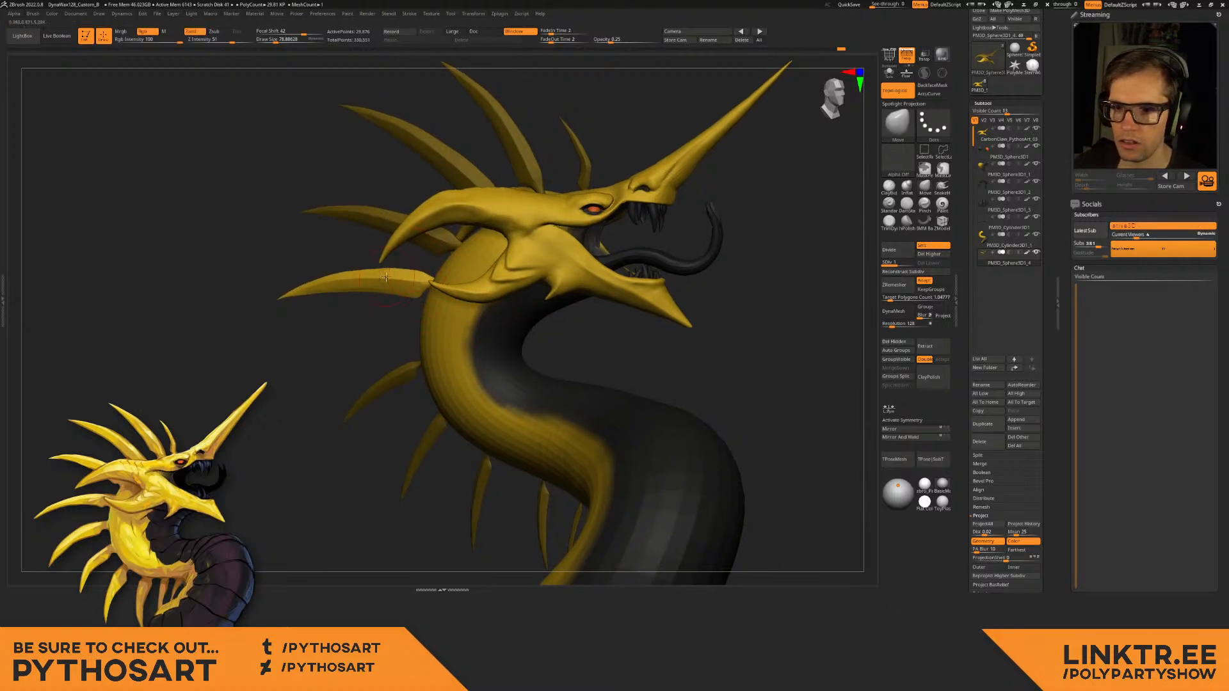
Mask all back spikes except the next one up, behind the head horn, and tilt it upward with the transpose line.
left_click_drag(339, 343, 351, 358, "ctrl")
left_click(383, 222, "ctrl+shift")
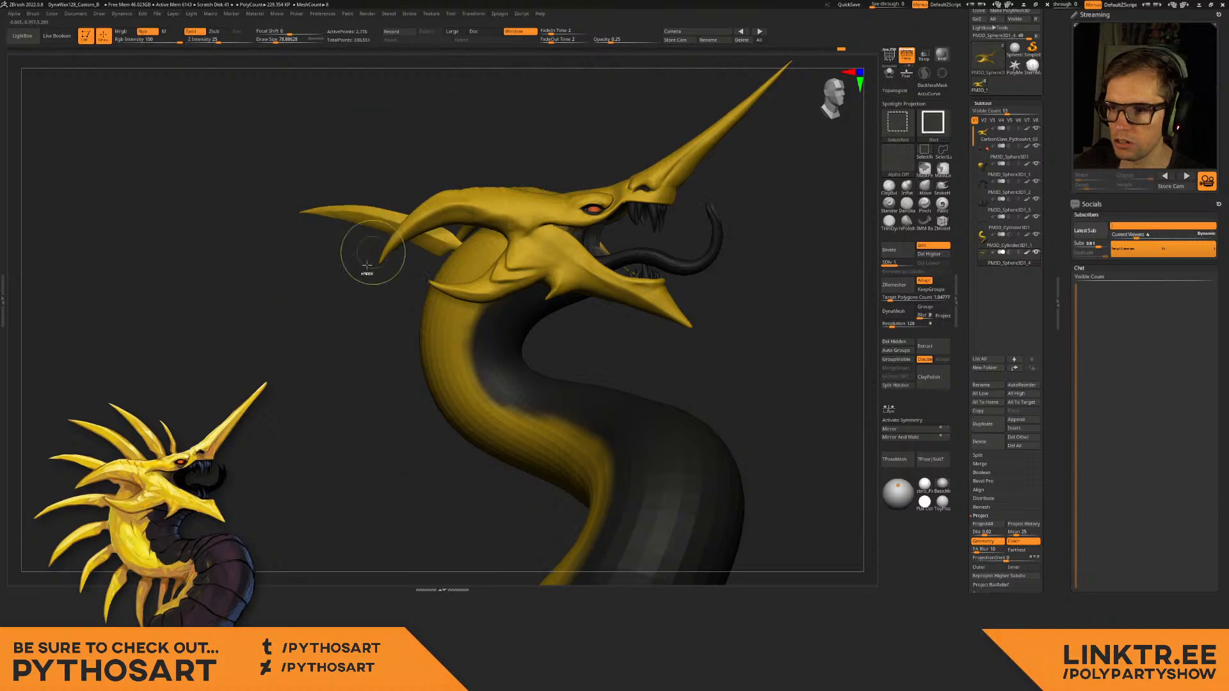
left_click(335, 353, "ctrl")
left_click(335, 354, "ctrl+shift")
key("w")
mouse_move(469, 250)
left_mouse_down()
mouse_move(663, 374)
mouse_move(661, 392)
left_mouse_up()
key("q")
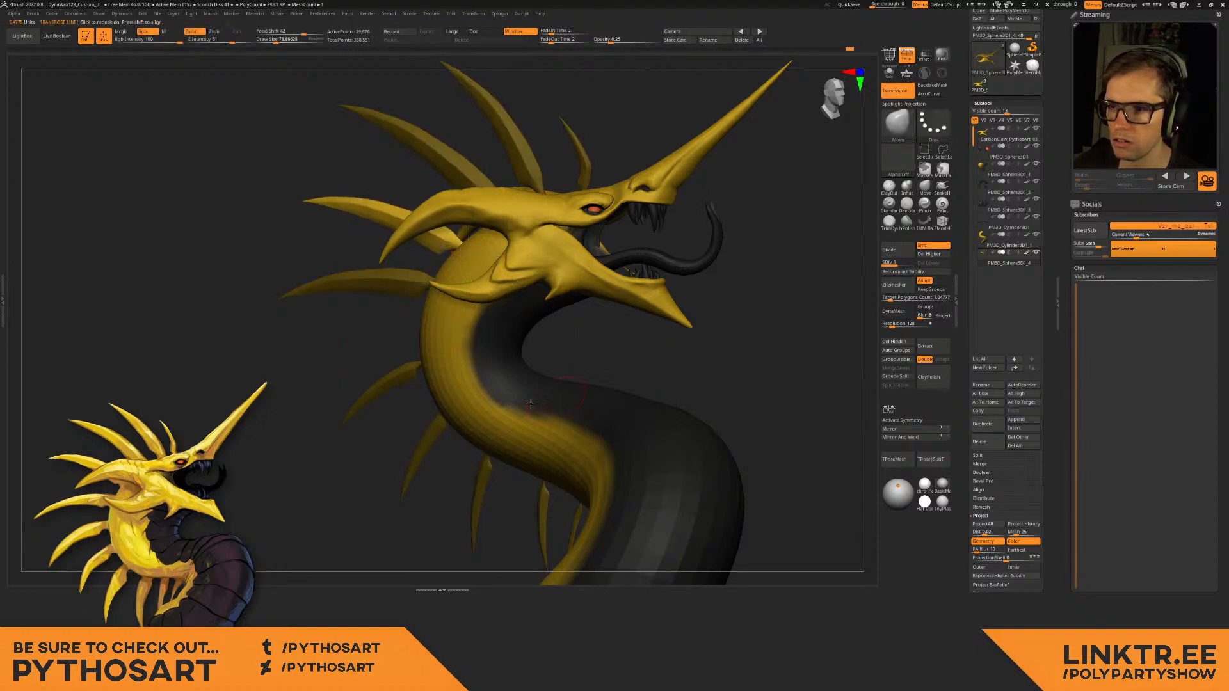
Clear the mask from the back spikes.
mouse_move(425, 343)
right_mouse_down("alt")
mouse_move(406, 307)
mouse_move(390, 310)
right_mouse_up("alt")
key("w")
right_click_drag(390, 310, 359, 316)
left_click_drag(366, 313, 391, 307, "ctrl")
right_click_drag(390, 307, 544, 281)
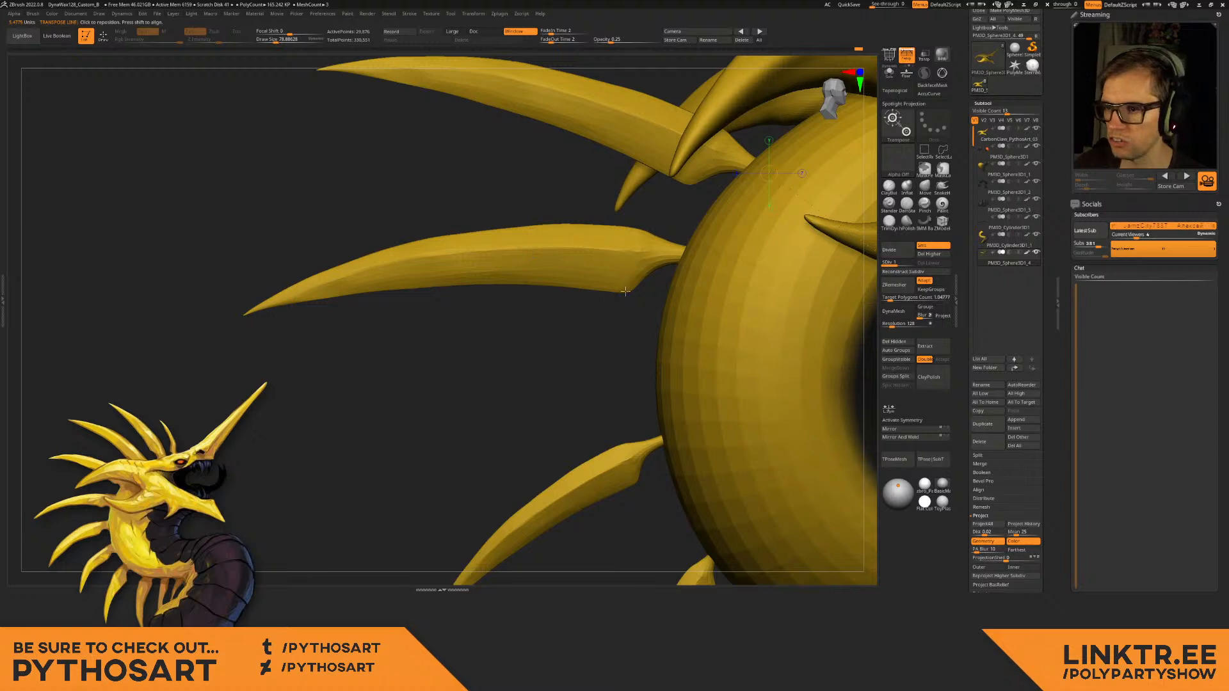
right_click_drag(691, 327, 508, 277)
key("ctrl")
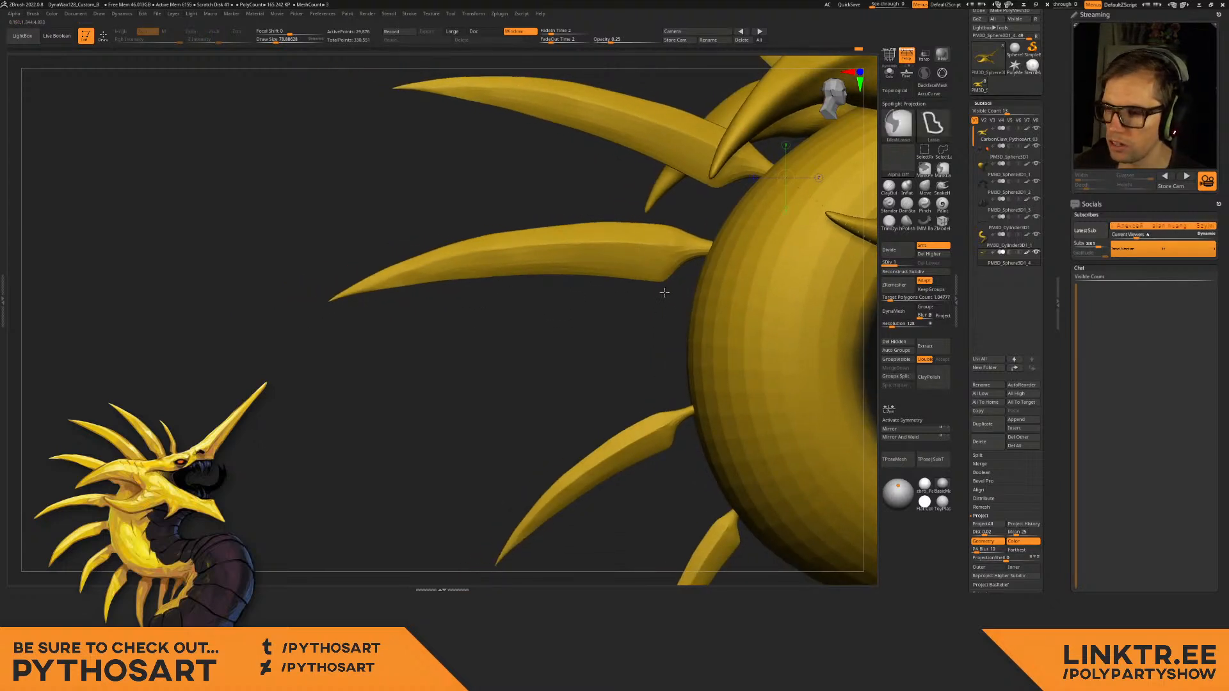
mouse_move(638, 274)
left_mouse_down("ctrl")
mouse_move(304, 282)
mouse_move(413, 306)
left_mouse_up("ctrl")
key("ctrl+z")
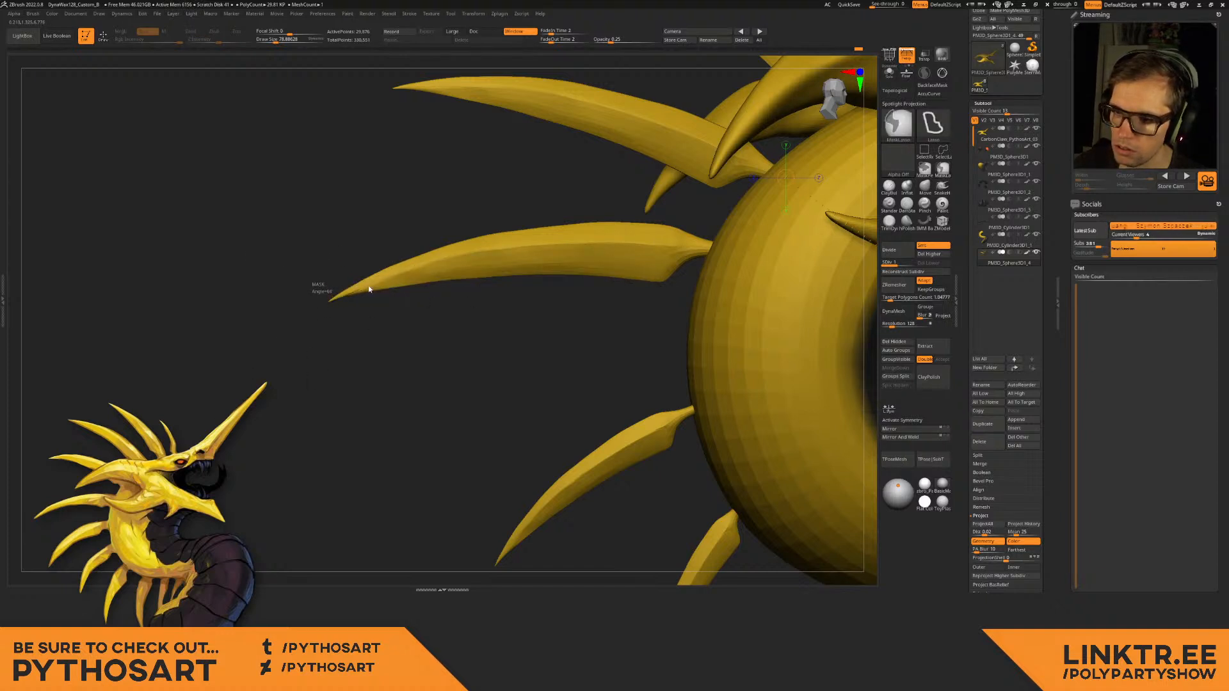
Lasso-mask the lower edge of the spike below the head, soften the mask and invert it.
mouse_move(334, 291)
left_mouse_down("ctrl")
mouse_move(682, 309)
mouse_move(669, 289)
left_mouse_up("ctrl")
left_click(485, 253, "ctrl")
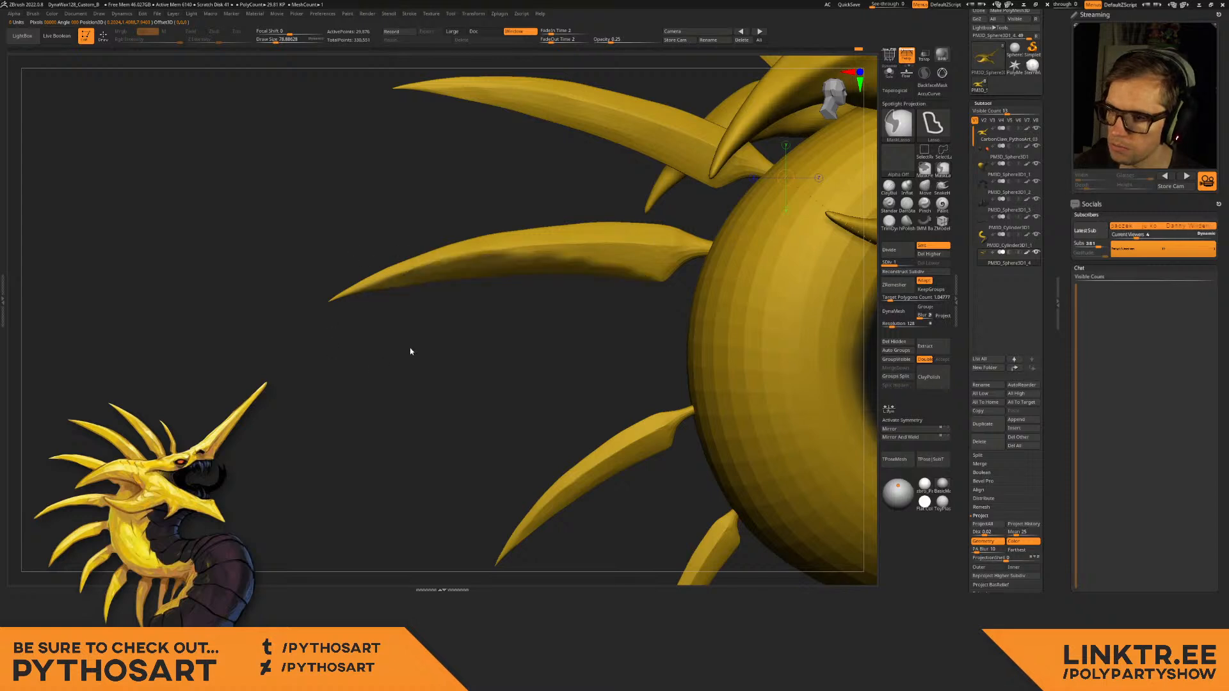
left_click(544, 291, "ctrl")
Adjust the unmasked part of the back spike below the head with the Move Topological brush, varying the brush size.
key("b")
key("m")
key("t")
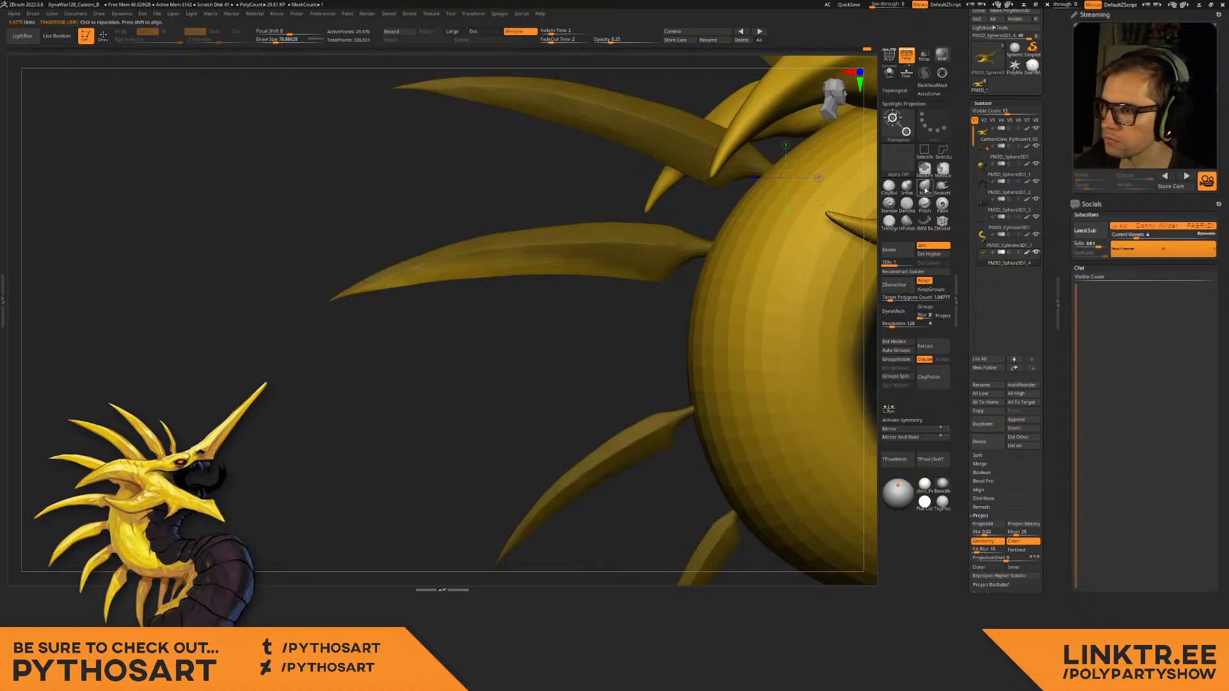
key("s")
mouse_move(479, 290)
left_mouse_down()
mouse_move(500, 290)
mouse_move(505, 263)
mouse_move(578, 263)
left_mouse_up()
key("s")
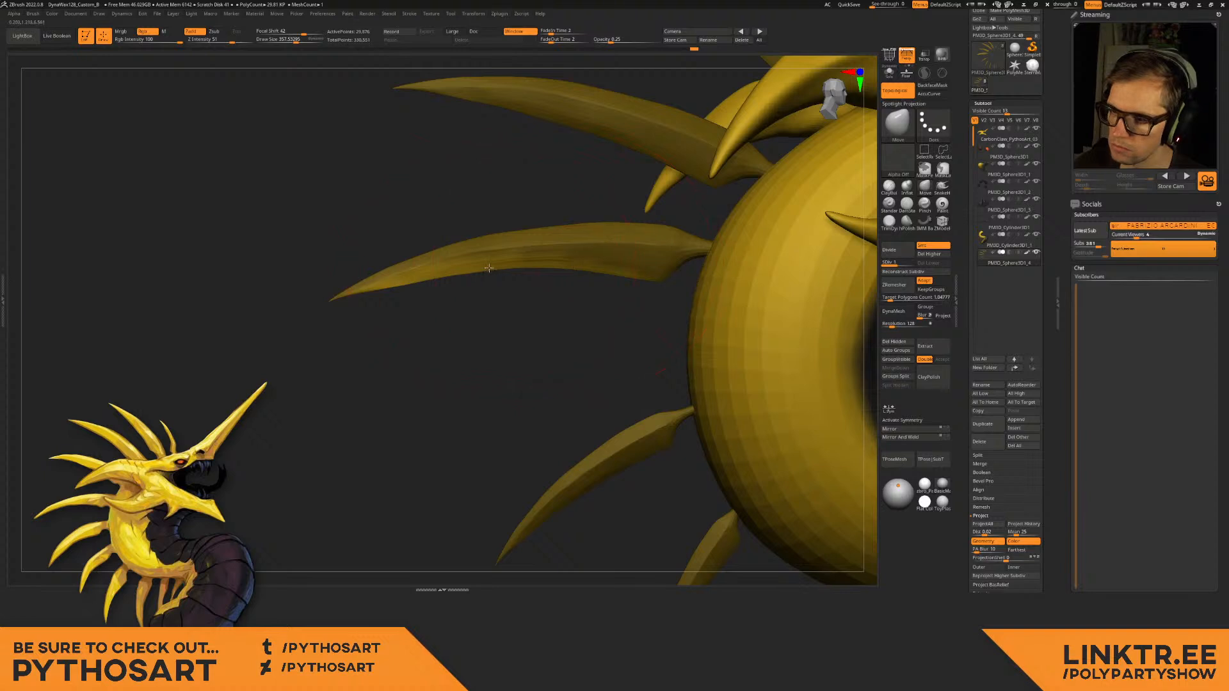
key("s")
left_click_drag(430, 276, 417, 278)
key("s")
left_click_drag(404, 285, 398, 279)
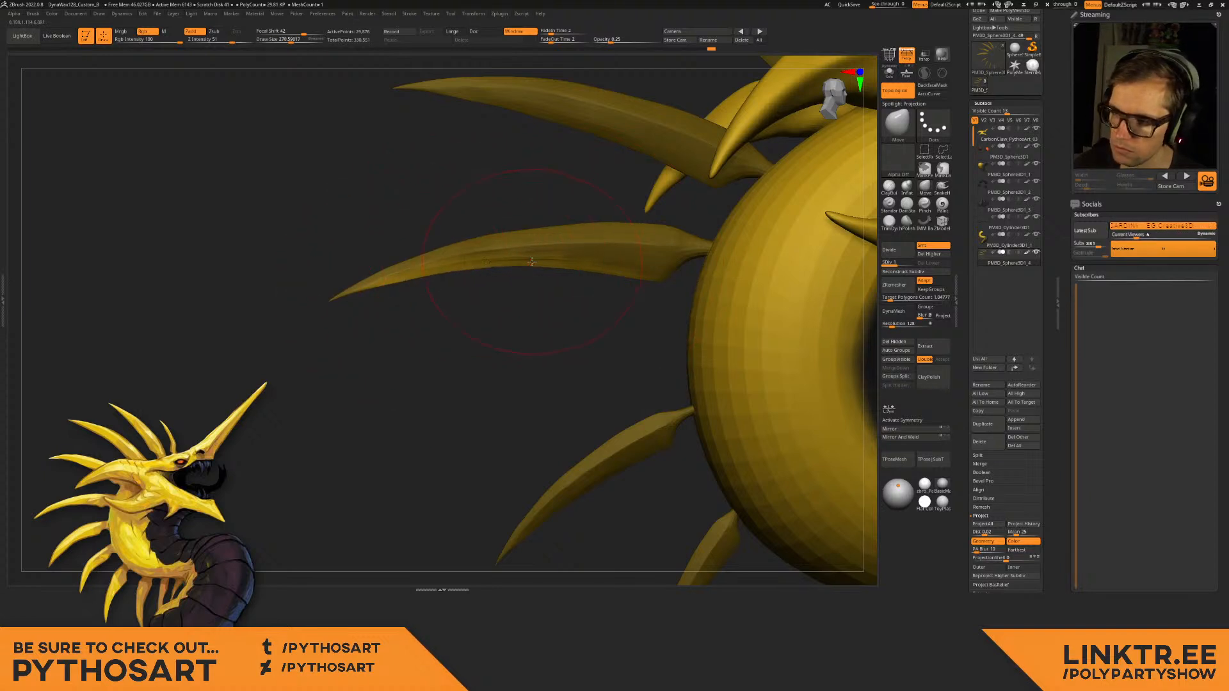
Clear the mask and pull the lower corner of the spike's base outward into a pointed heel with the Move Topological brush.
key("shift")
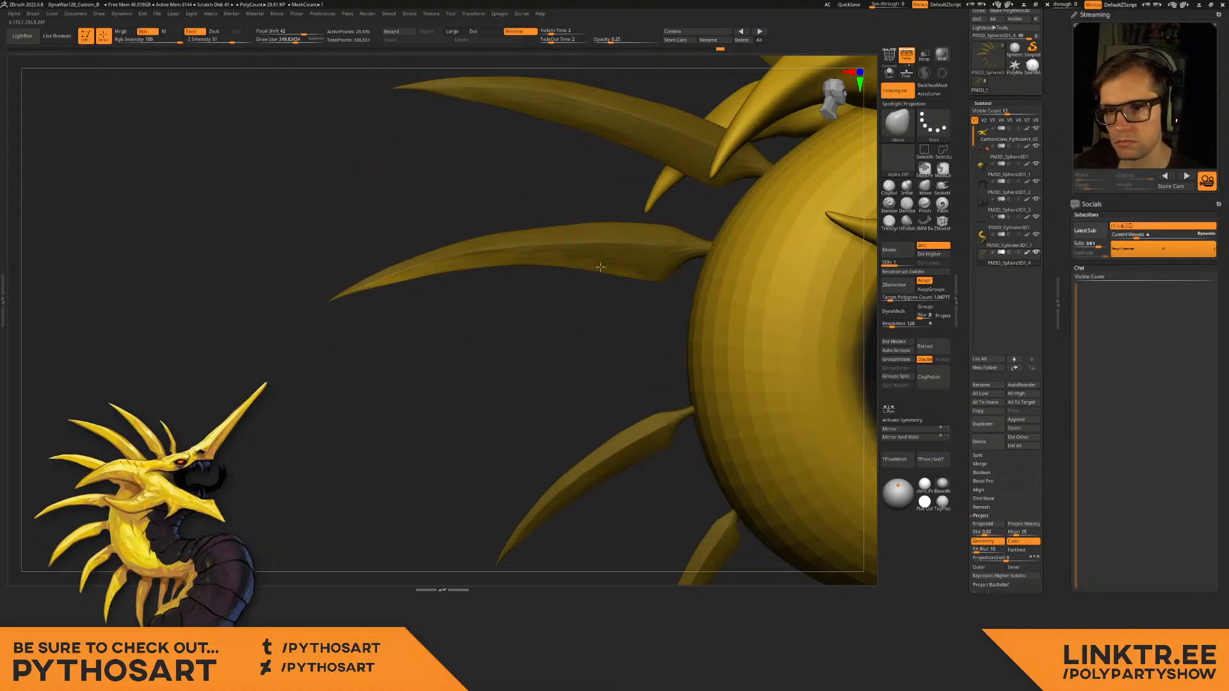
mouse_move(622, 284)
left_mouse_down("alt")
mouse_move(607, 292)
mouse_move(663, 283)
mouse_move(606, 270)
left_mouse_up("alt")
key("s")
key("s")
key("s")
key("s")
key("s")
key("s")
key("s")
key("s")
key("s")
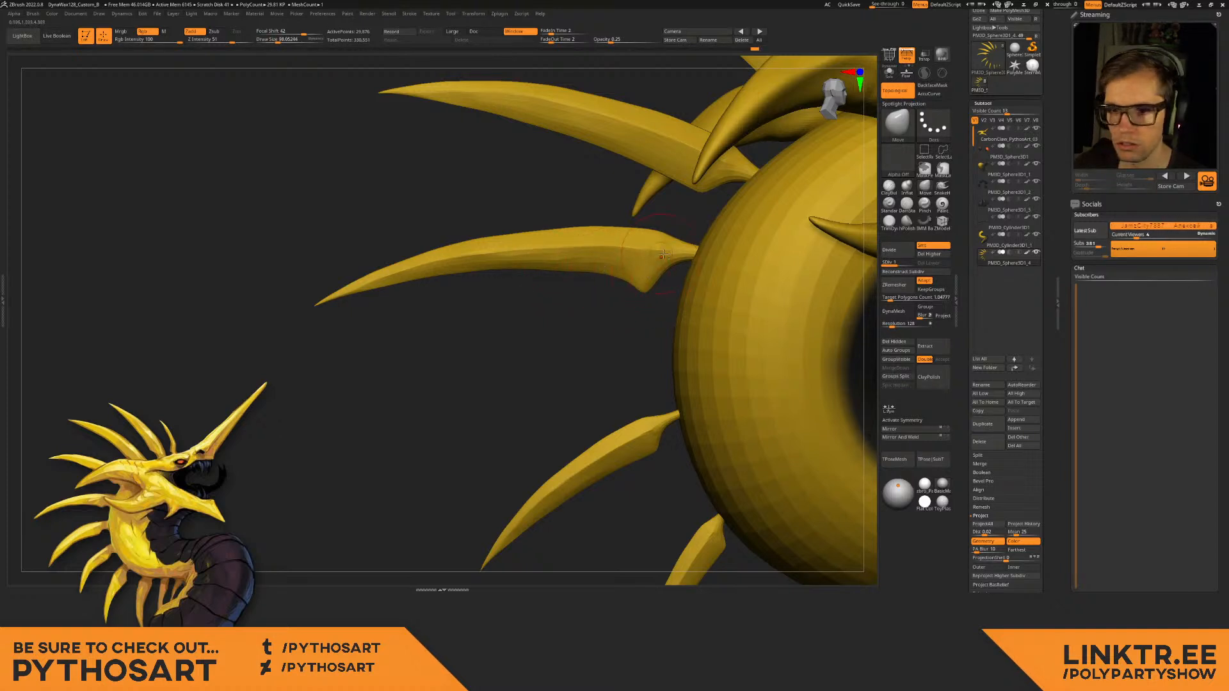
right_click_drag(664, 255, 633, 260, "alt")
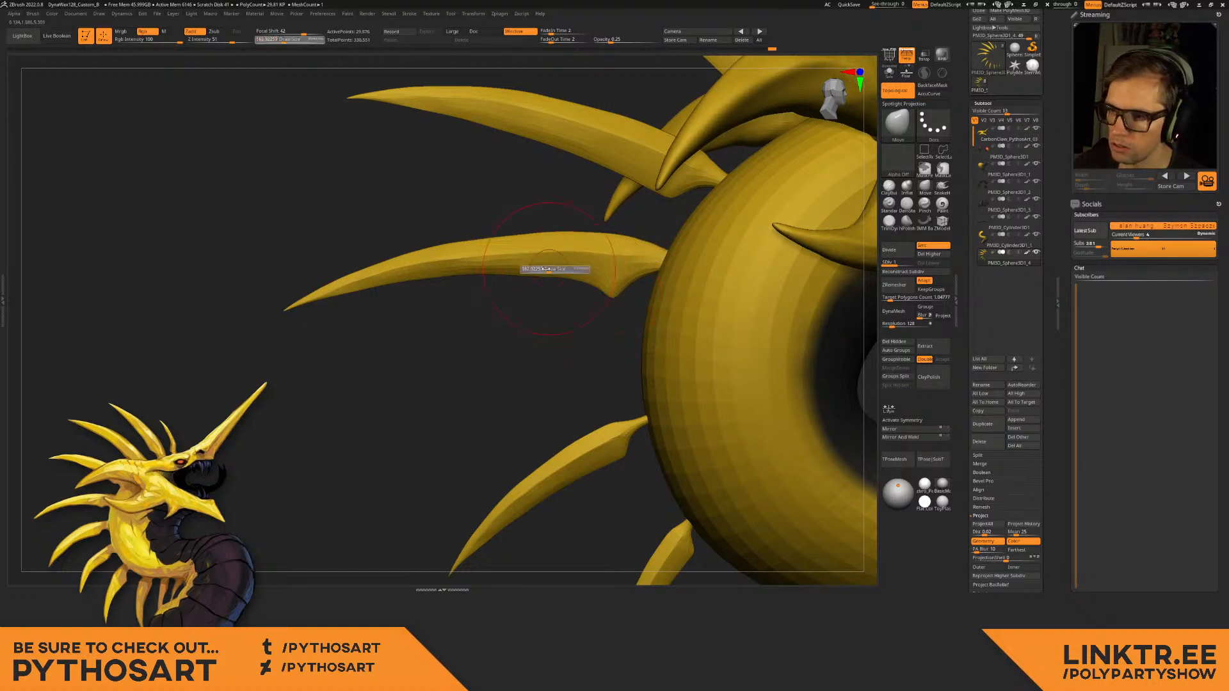
Flatten the faces of the same spike with the hPolish brush and smooth its upper surface.
left_click(907, 221)
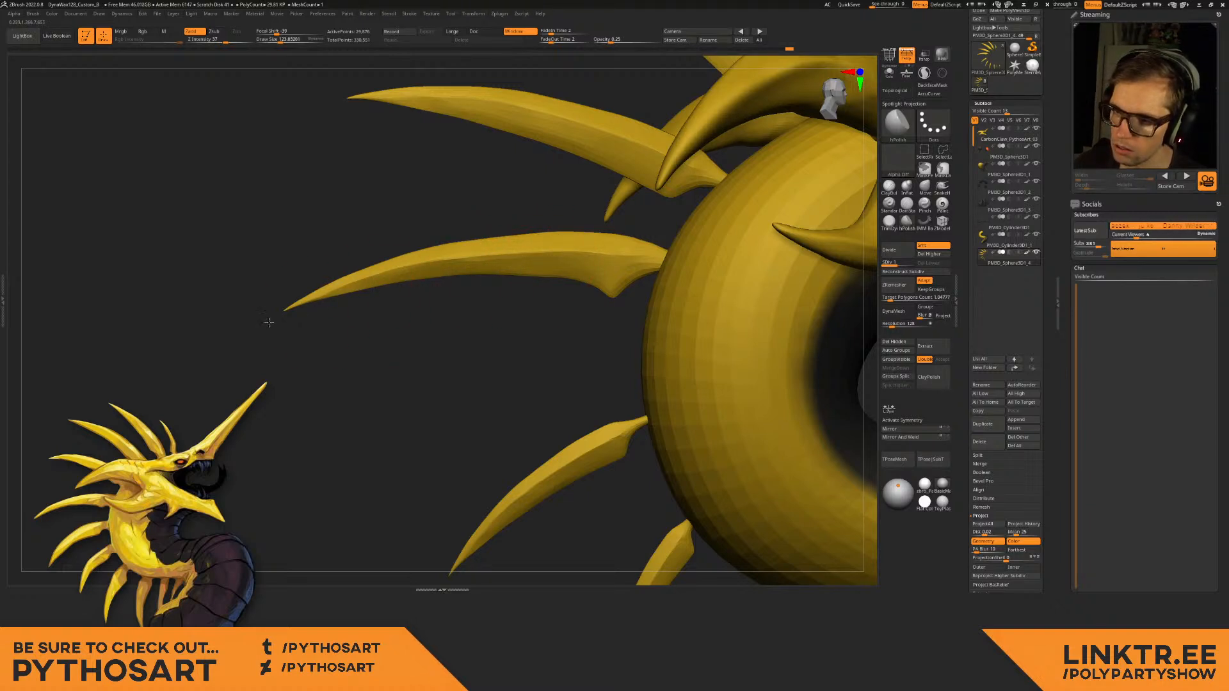
key("shift")
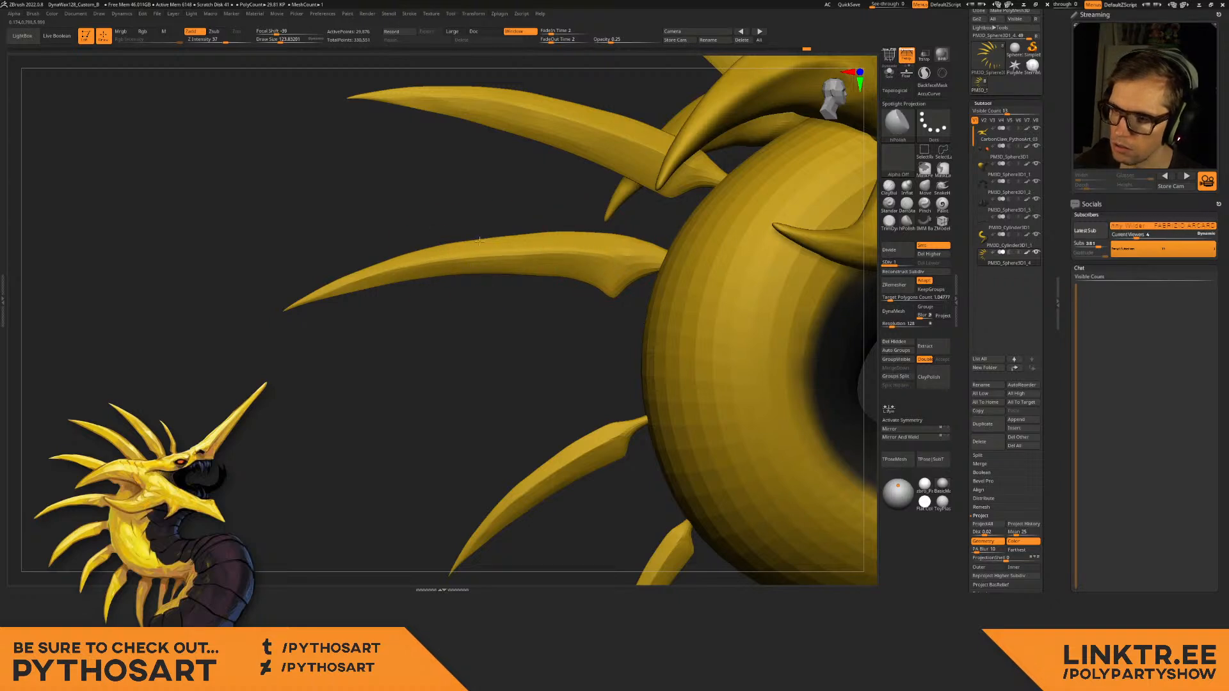
key("shift")
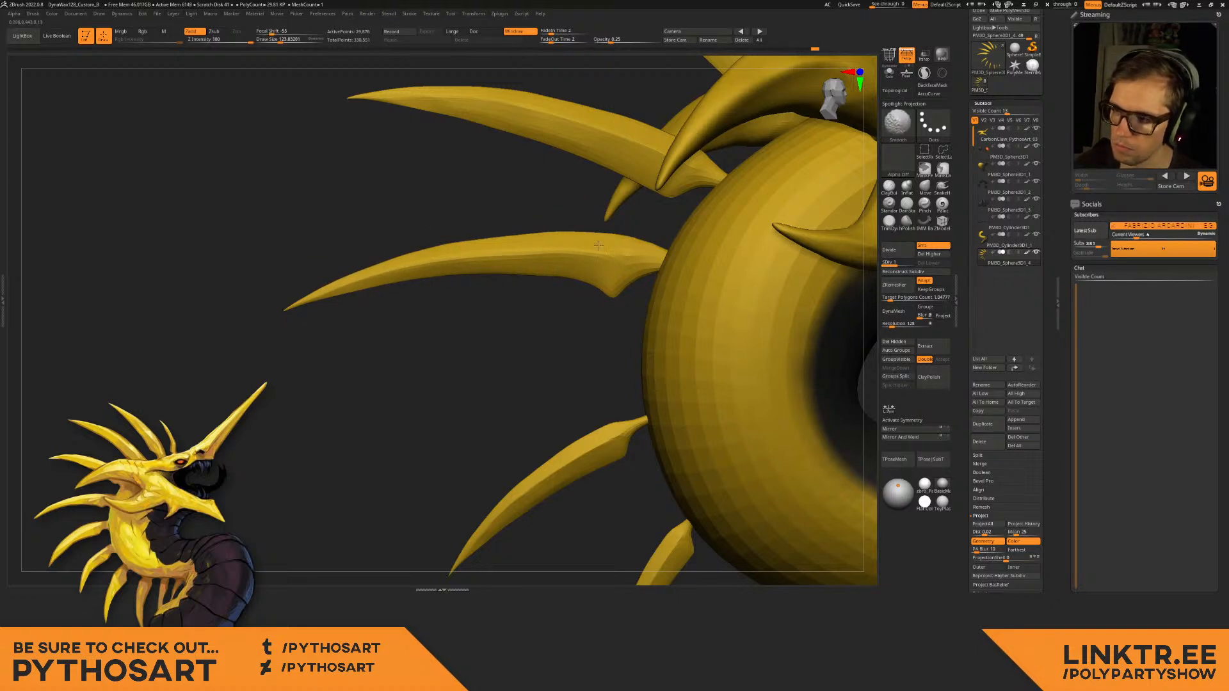
left_click_drag(527, 343, 448, 322, "alt")
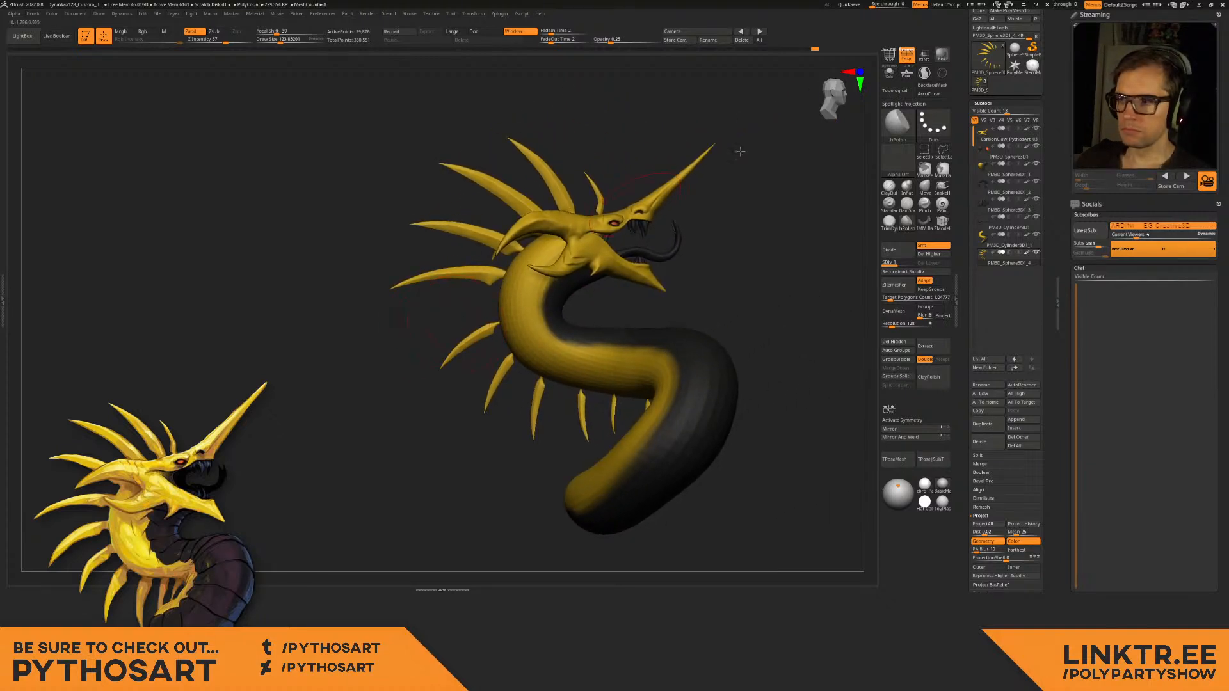
Recall the next stored camera view, switch to a brighter material and reduce the draw size to about 28.
left_click(760, 31)
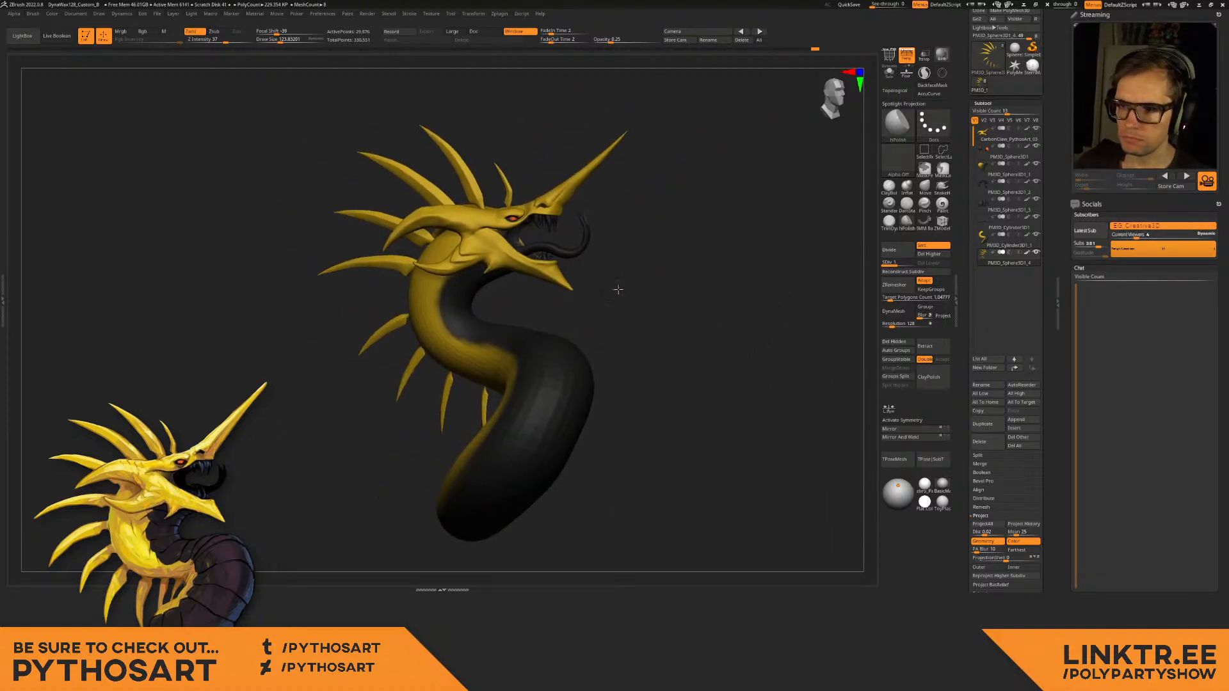
left_click(924, 484)
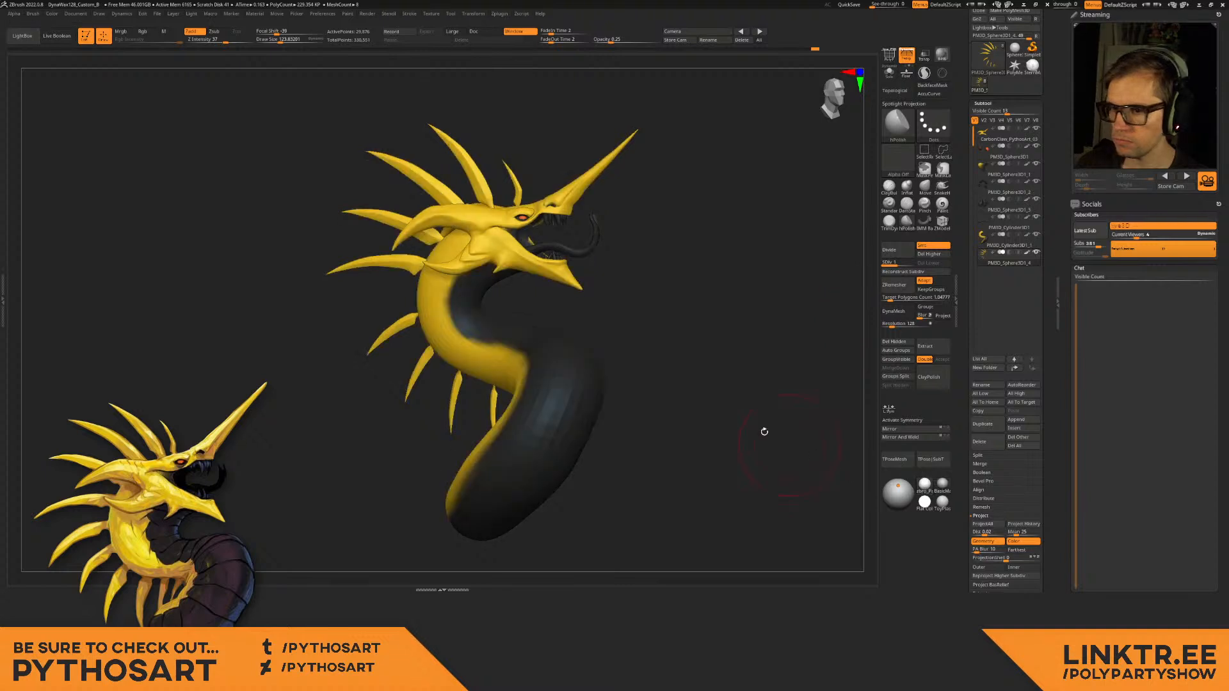
mouse_move(519, 322)
right_mouse_down("alt")
mouse_move(547, 324)
mouse_move(522, 318)
right_mouse_up("alt")
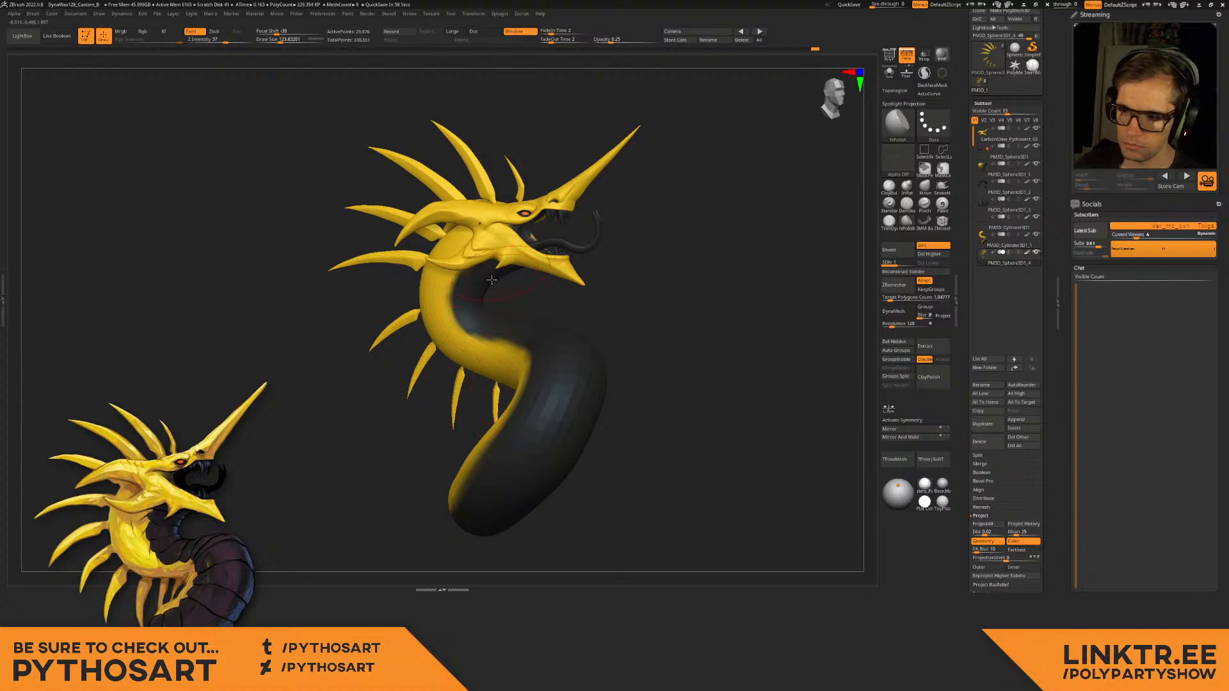
key("ctrl")
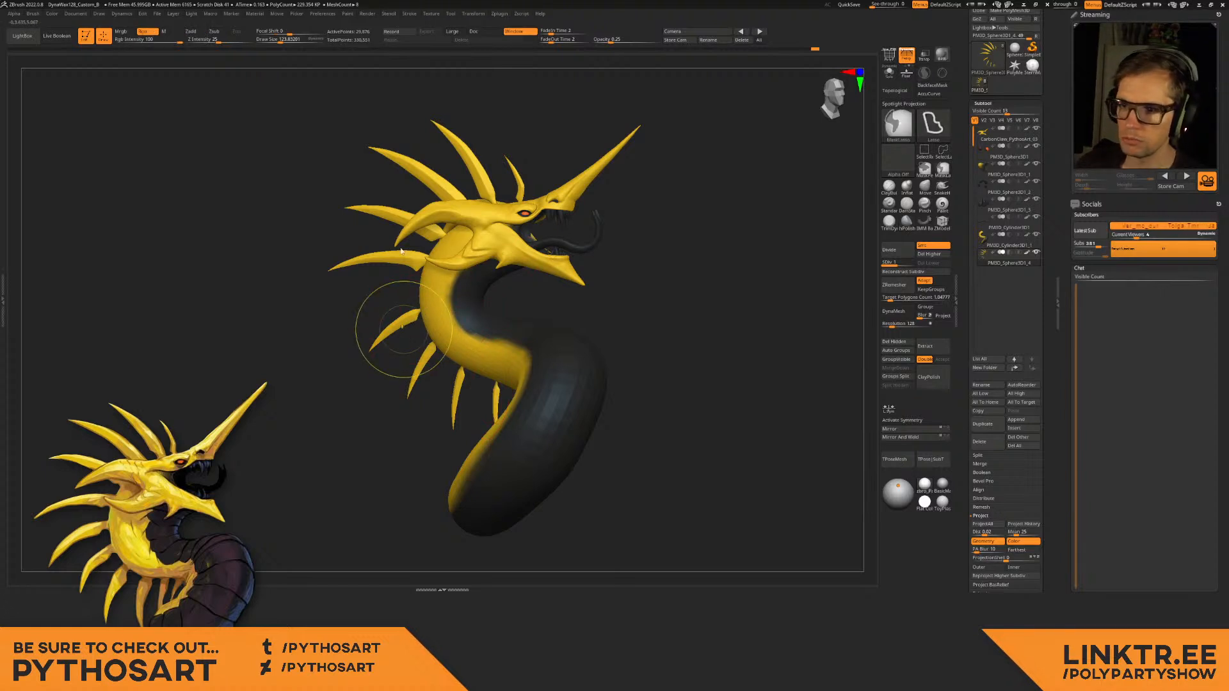
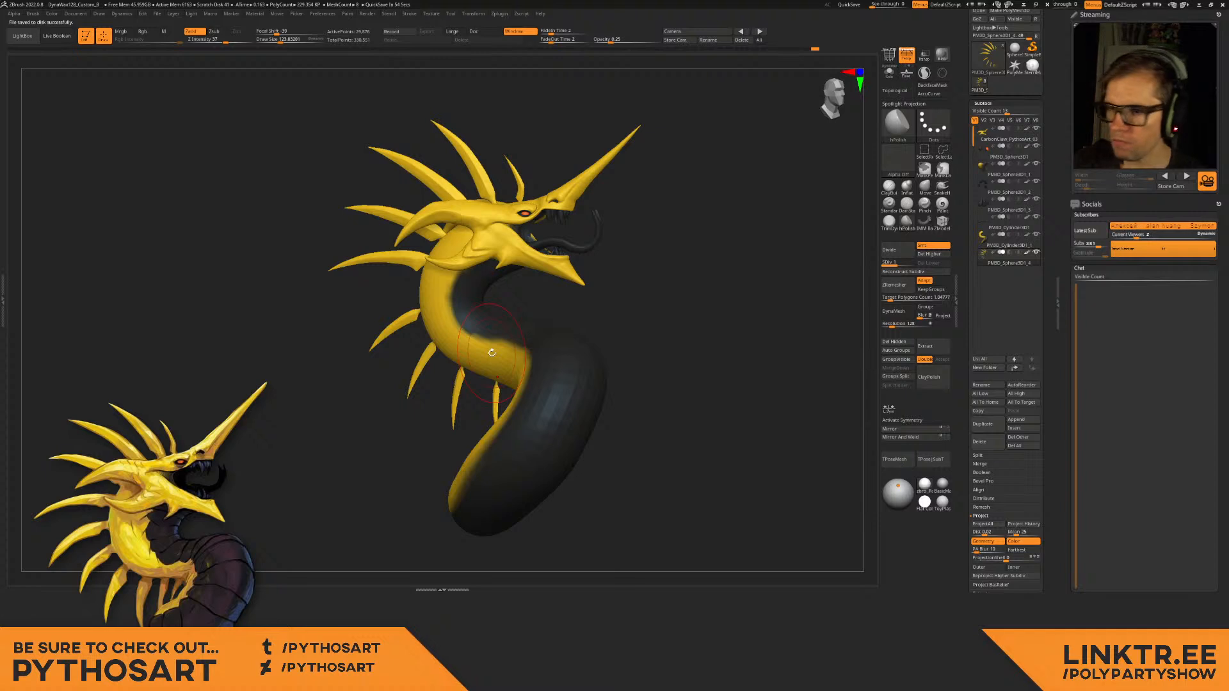
key("s")
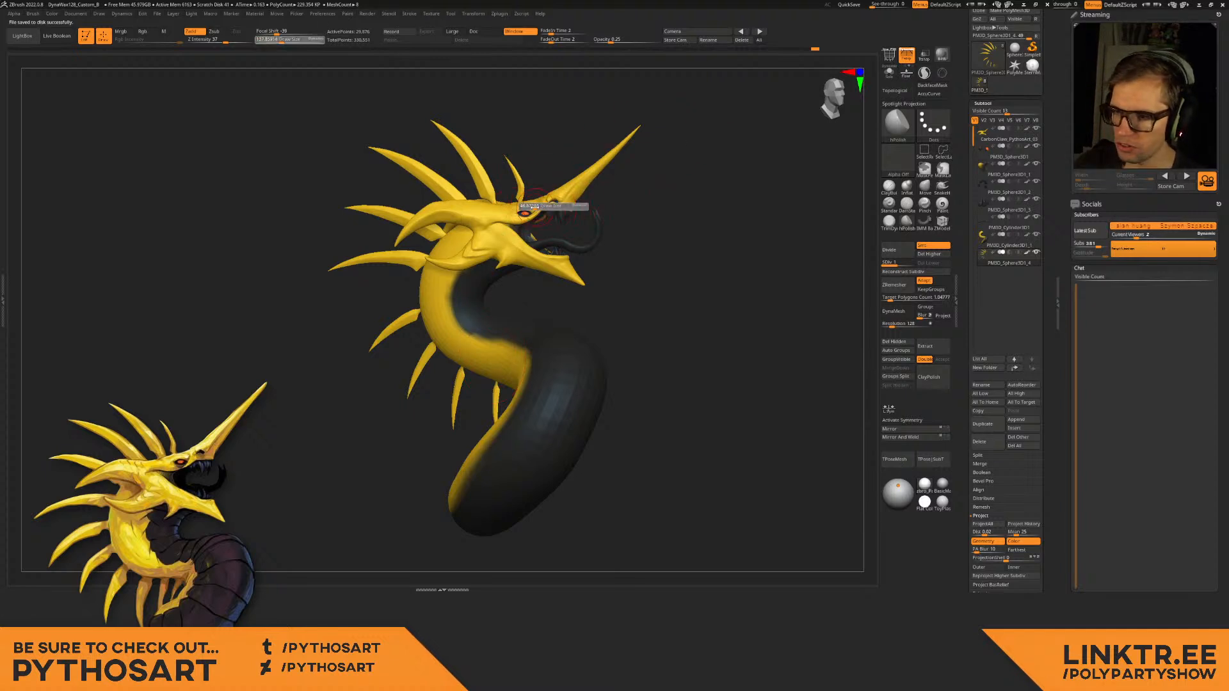
left_click(534, 207)
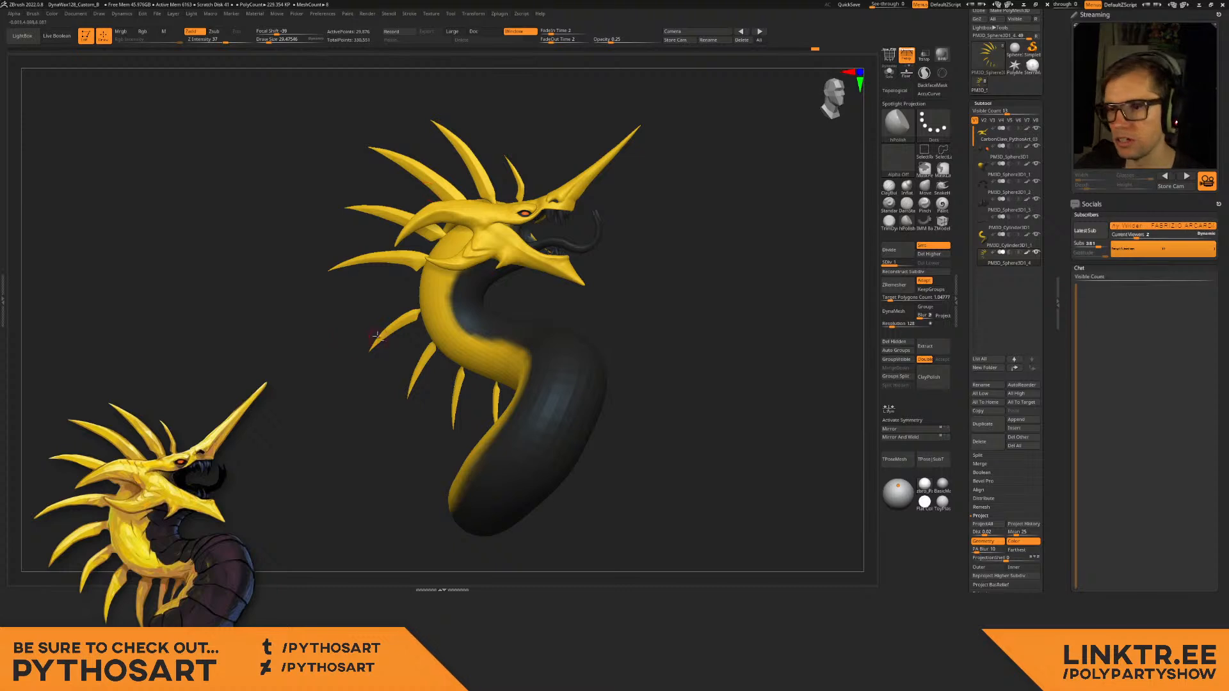
From behind, isolate the spike below the head with a mask and shift it sideways onto the spine's centreline with the transpose line.
mouse_move(377, 335)
left_mouse_down()
mouse_move(425, 315)
mouse_move(413, 338)
mouse_move(427, 326)
mouse_move(441, 335)
mouse_move(441, 359)
left_mouse_up()
key("w")
key("q")
key("w")
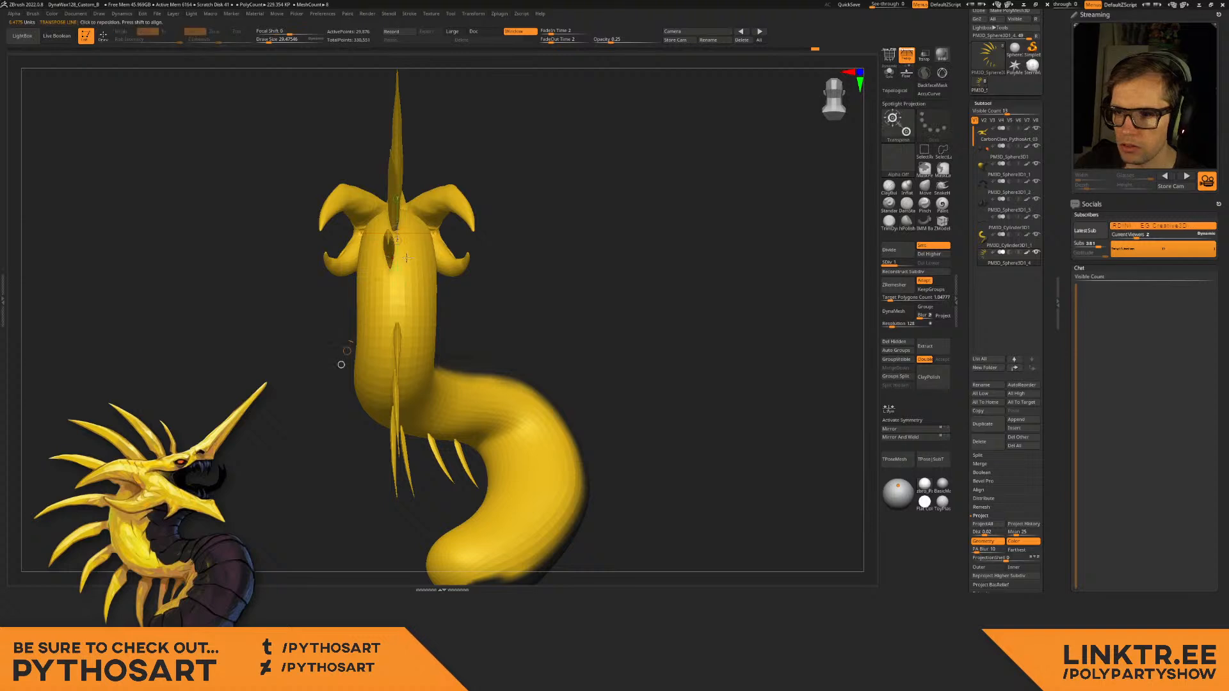
key("shift+f")
key("shift+f")
key("q")
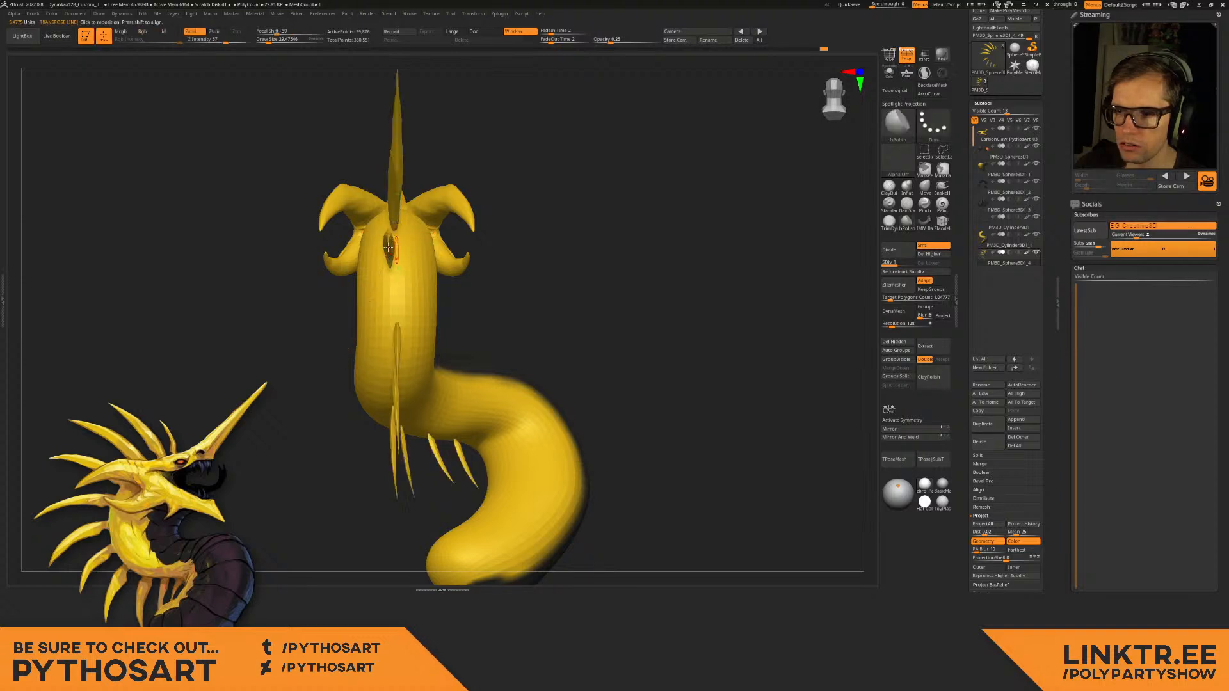
key("w")
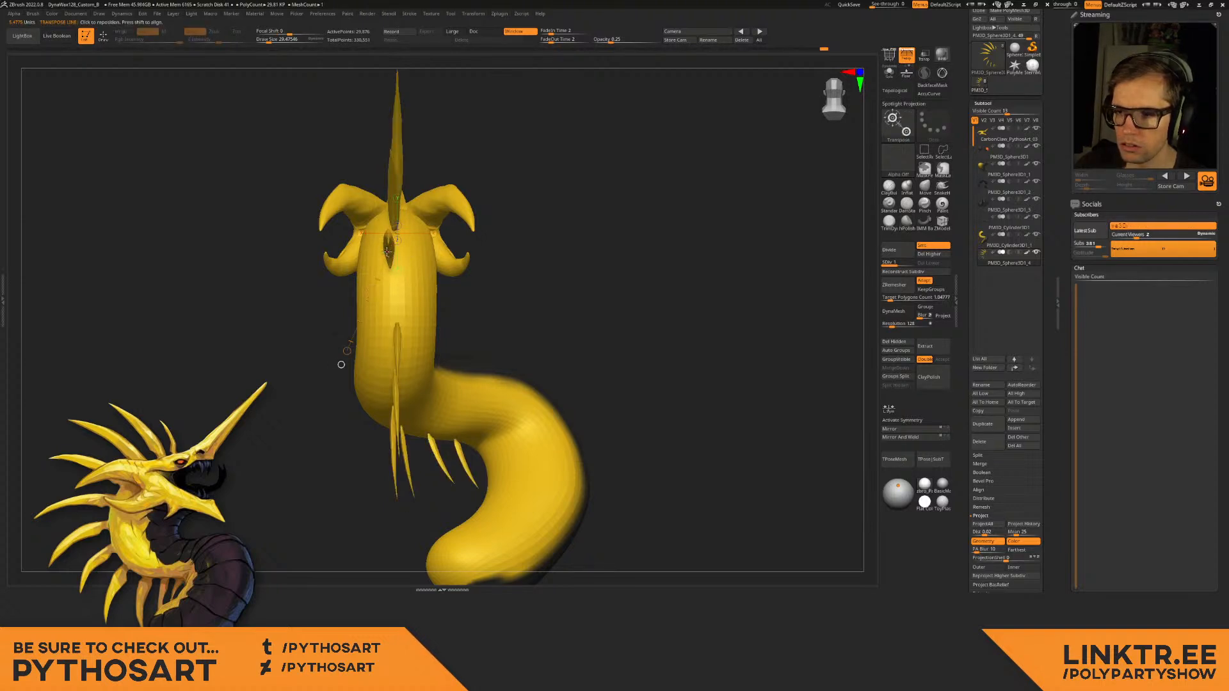
left_click_drag(391, 258, 564, 258)
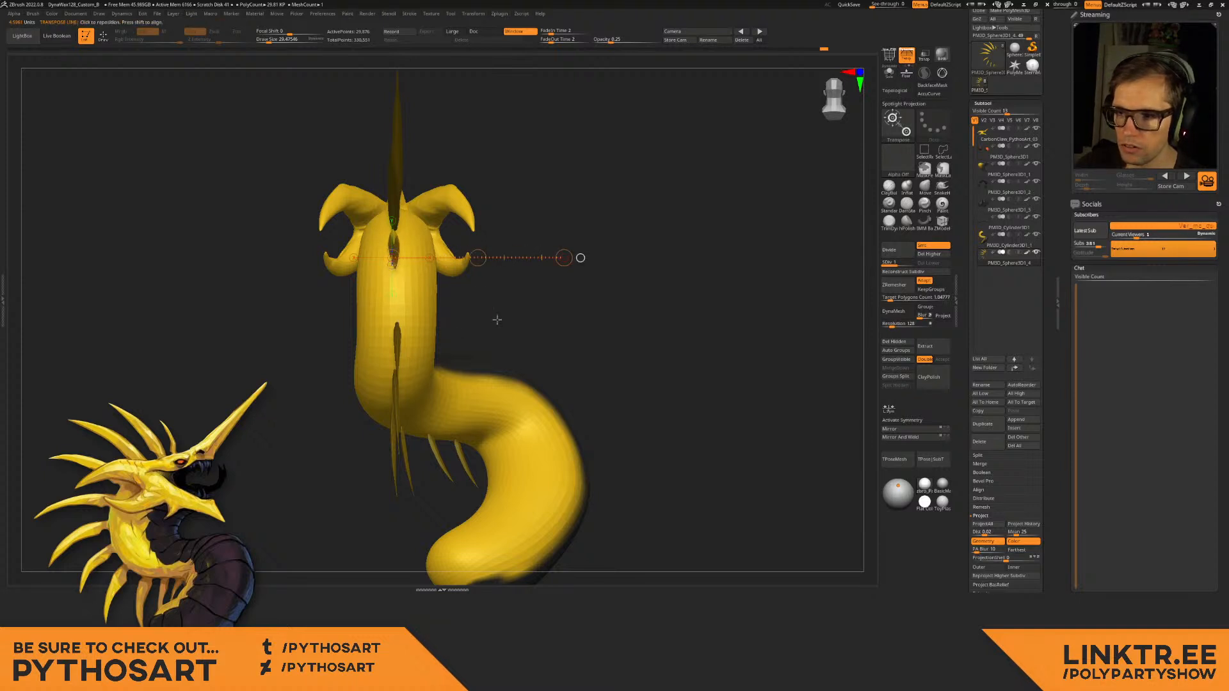
key("q")
Mask all back spikes except the next one down the neck and reposition it with the transpose line.
mouse_move(521, 310)
left_mouse_down()
mouse_move(484, 322)
mouse_move(491, 329)
mouse_move(477, 282)
left_mouse_up()
left_click_drag(398, 335, 419, 343, "ctrl")
key("w")
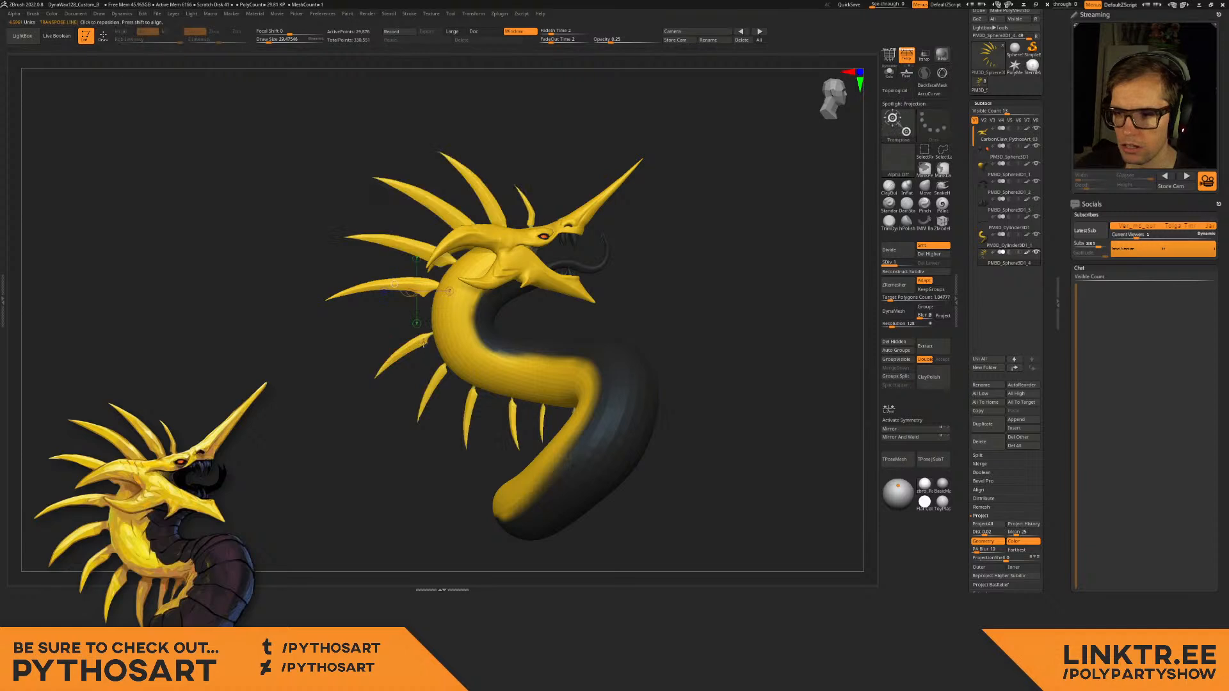
left_click(423, 342, "ctrl")
left_click_drag(405, 397, 413, 457, "alt")
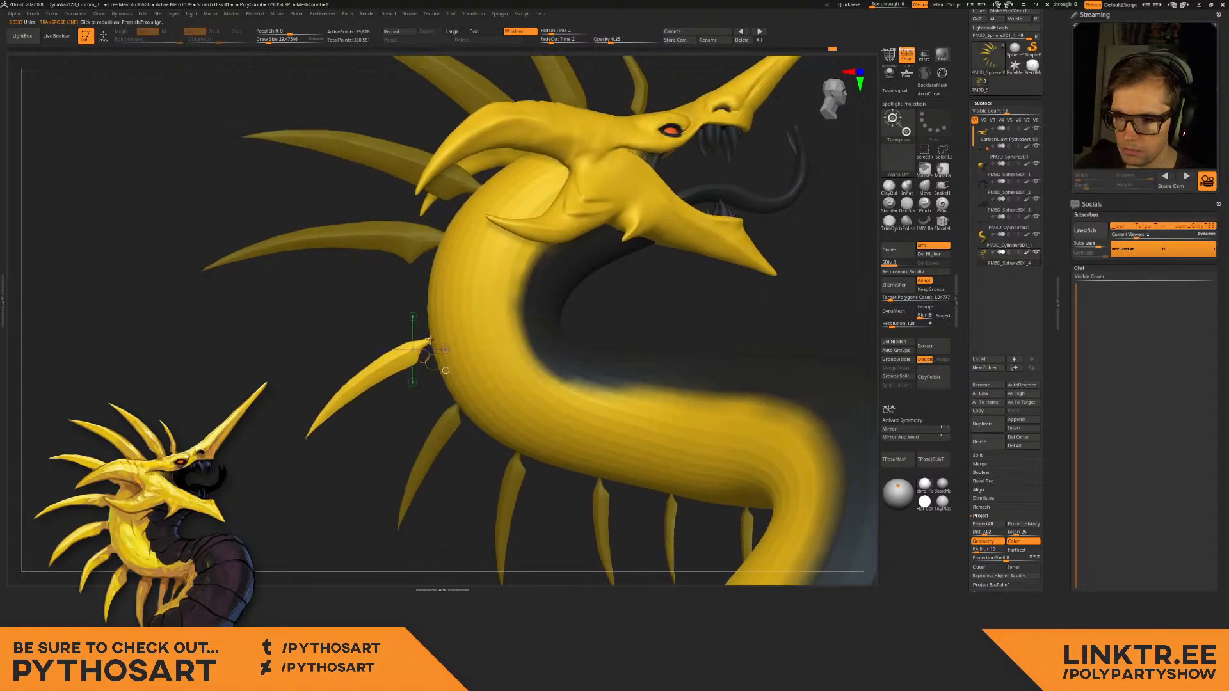
mouse_move(430, 340)
left_mouse_down()
mouse_move(458, 529)
mouse_move(510, 286)
mouse_move(490, 304)
mouse_move(537, 281)
left_mouse_up()
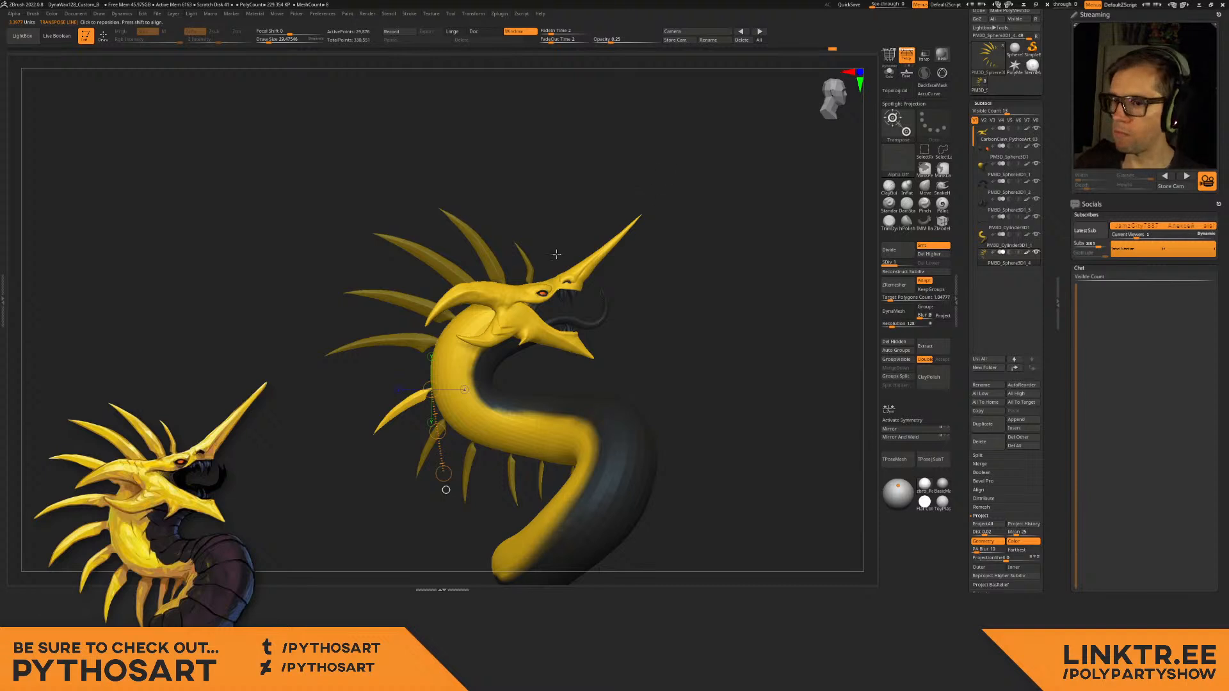
left_click_drag(437, 432, 437, 421)
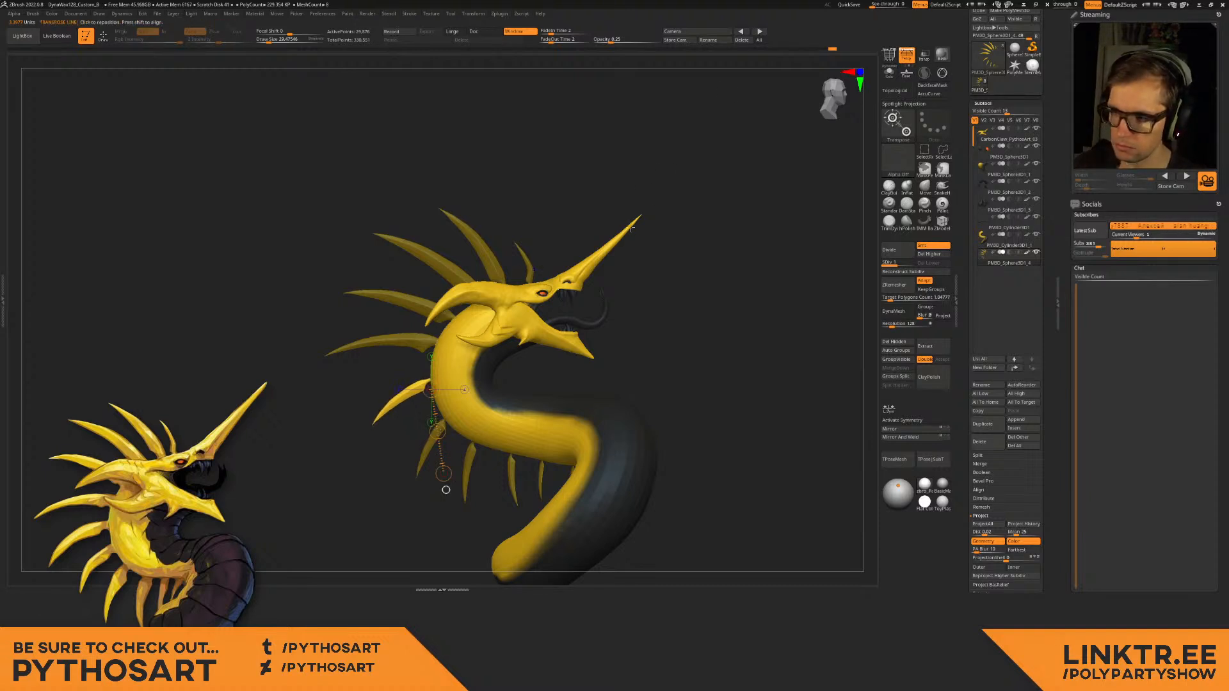
Bow the upper edge of the unmasked neck spike outward with the Move Topological brush at a large draw size.
left_click(758, 33)
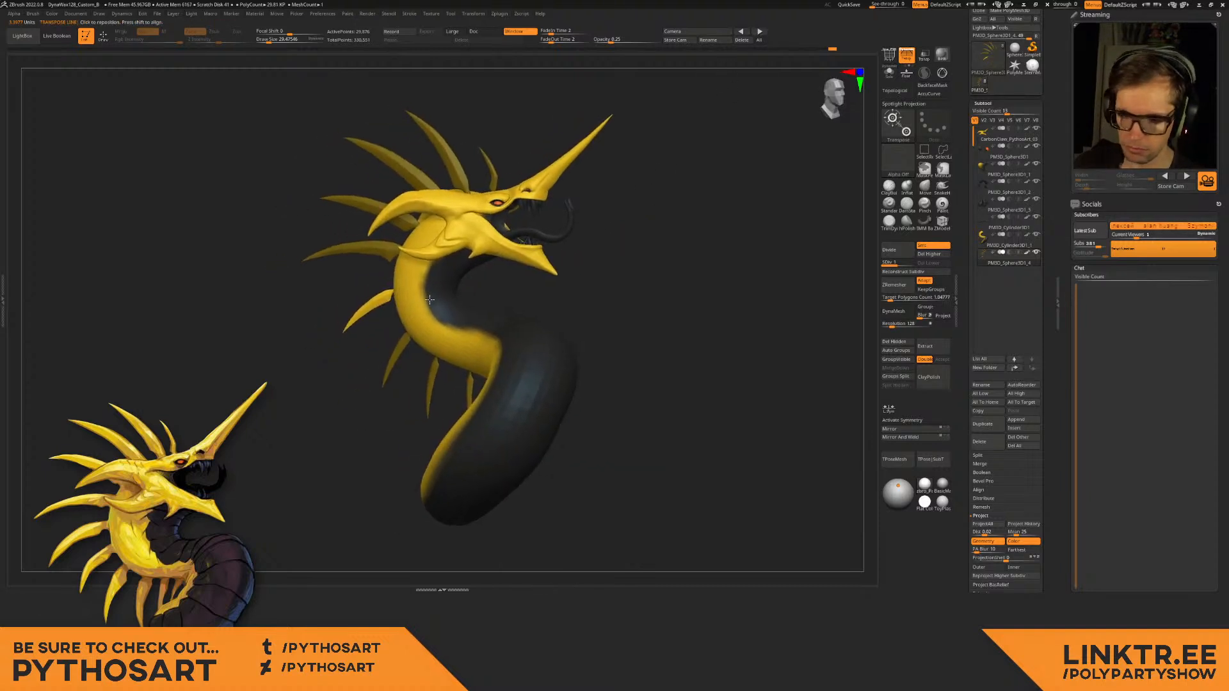
mouse_move(409, 411)
left_mouse_down()
mouse_move(488, 586)
mouse_move(452, 507)
mouse_move(471, 547)
left_mouse_up()
key("q")
left_click_drag(364, 357, 397, 355, "alt")
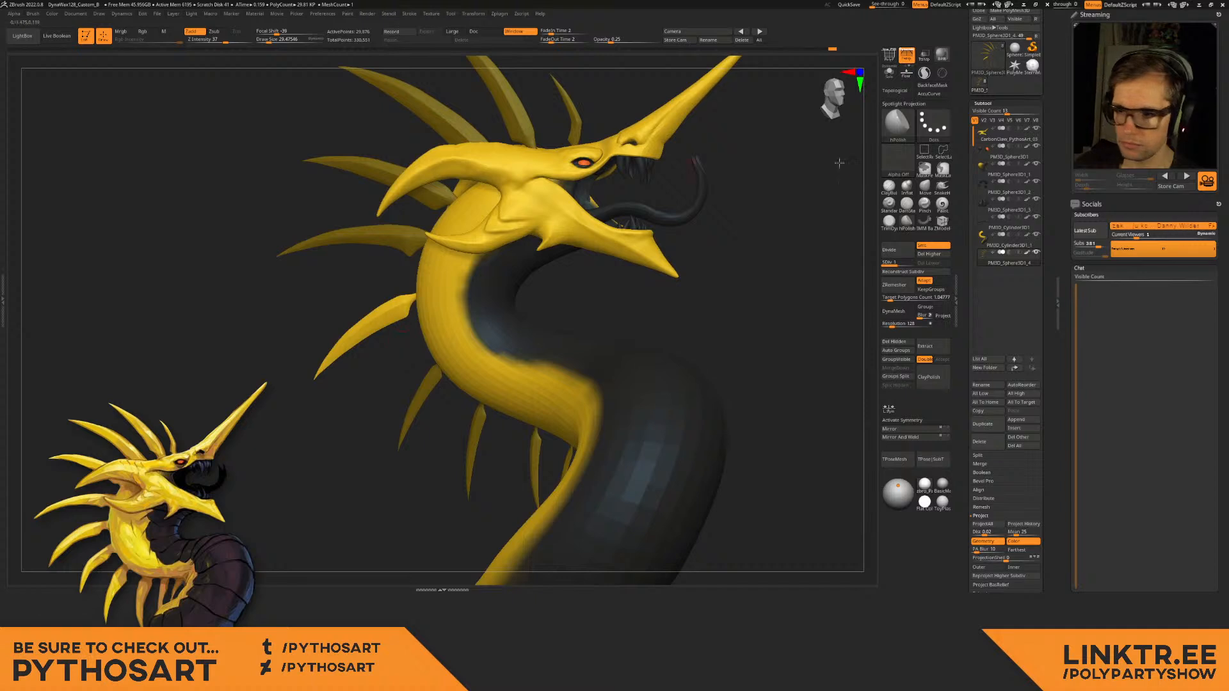
left_click(929, 187)
key("s")
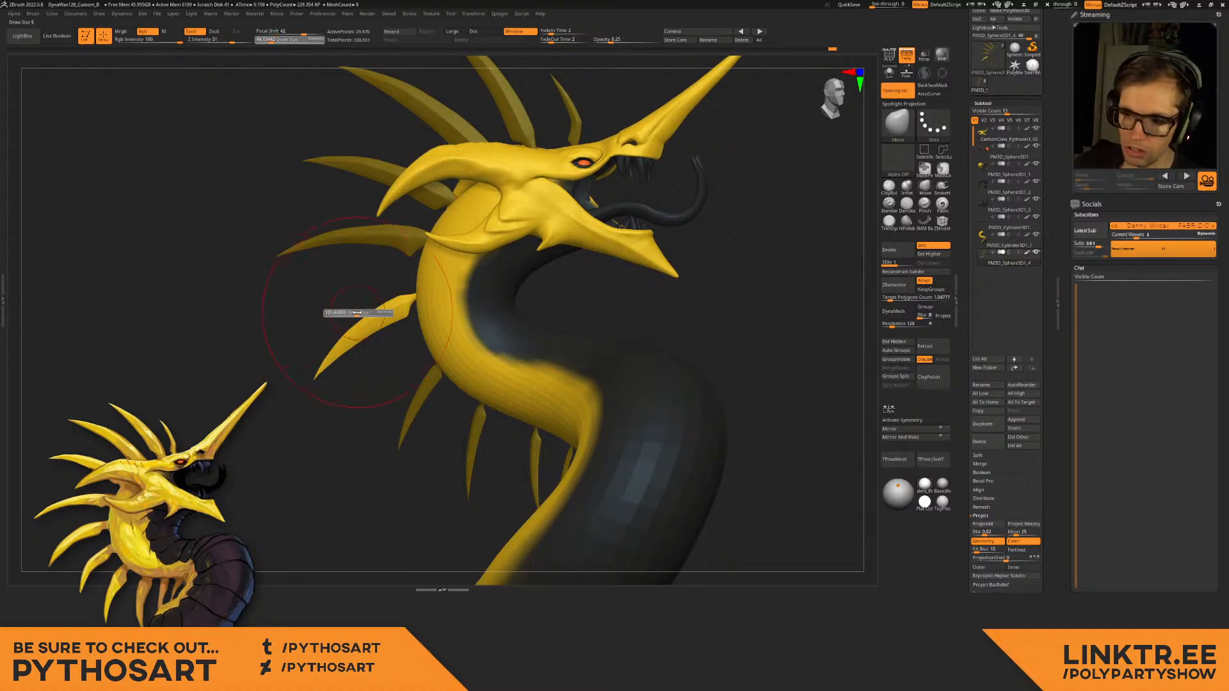
left_click(358, 313)
key("s")
left_click(363, 320)
key("s")
left_click(364, 319)
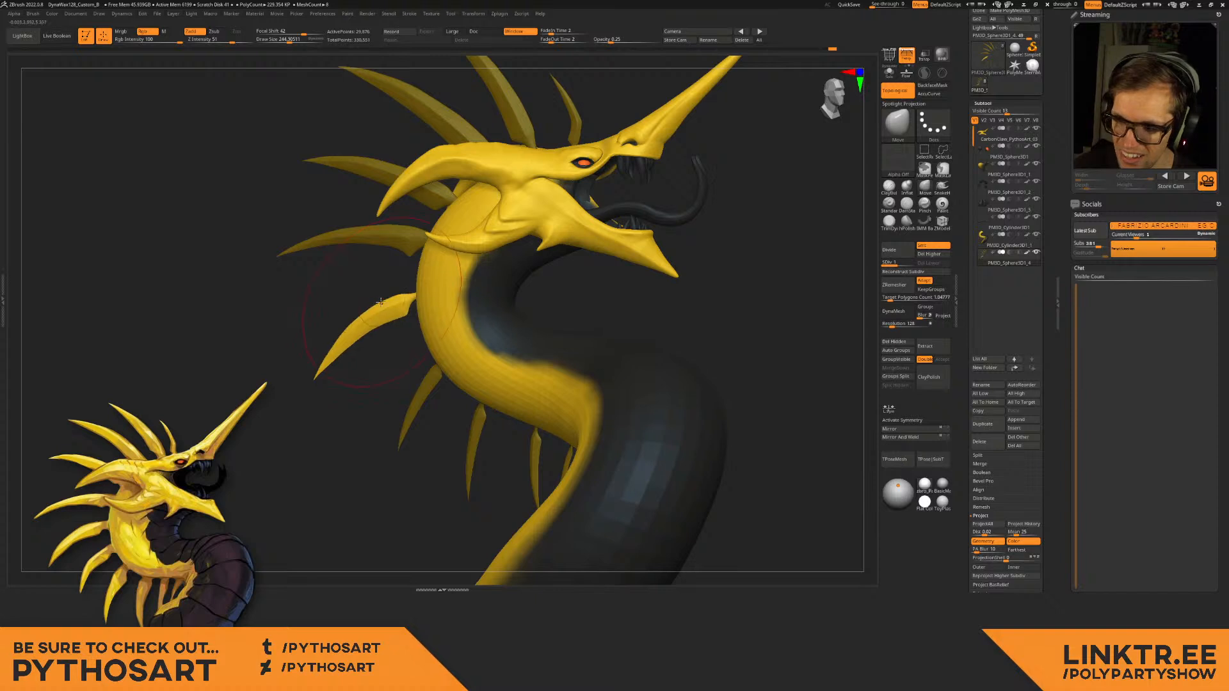
left_click_drag(380, 302, 379, 298)
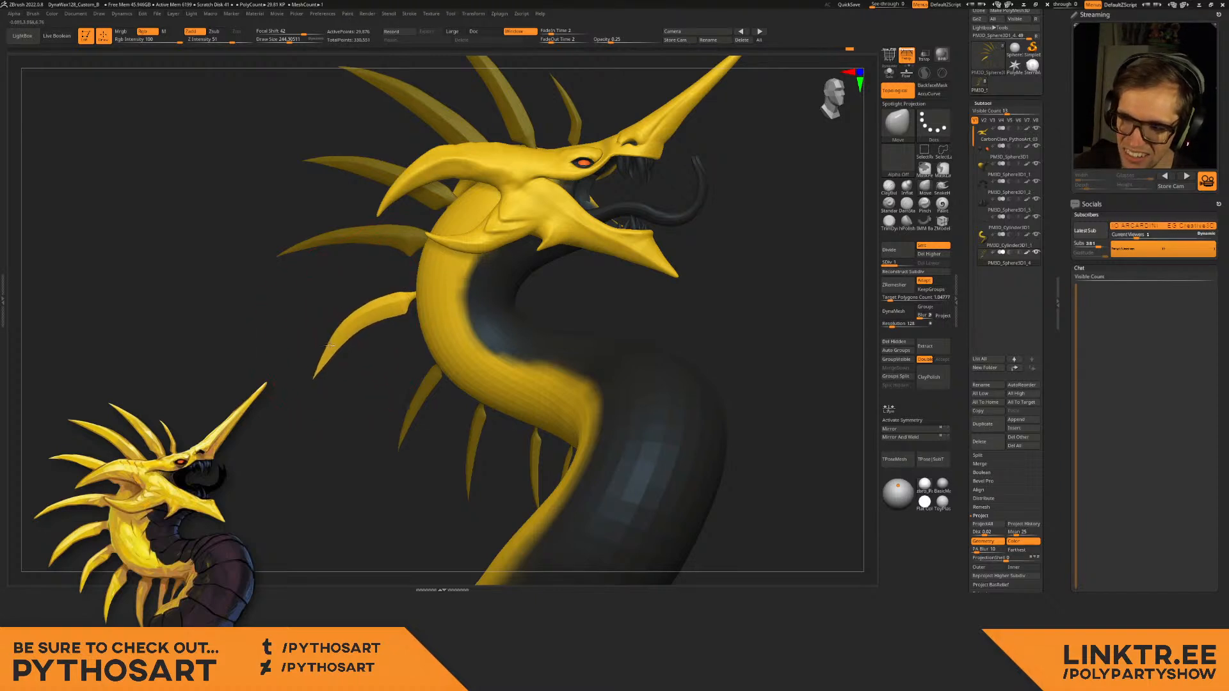
Bend the tip half of the unmasked neck spike into a stronger curve with the Move Topological brush.
key("s")
left_click_drag(320, 334, 321, 352)
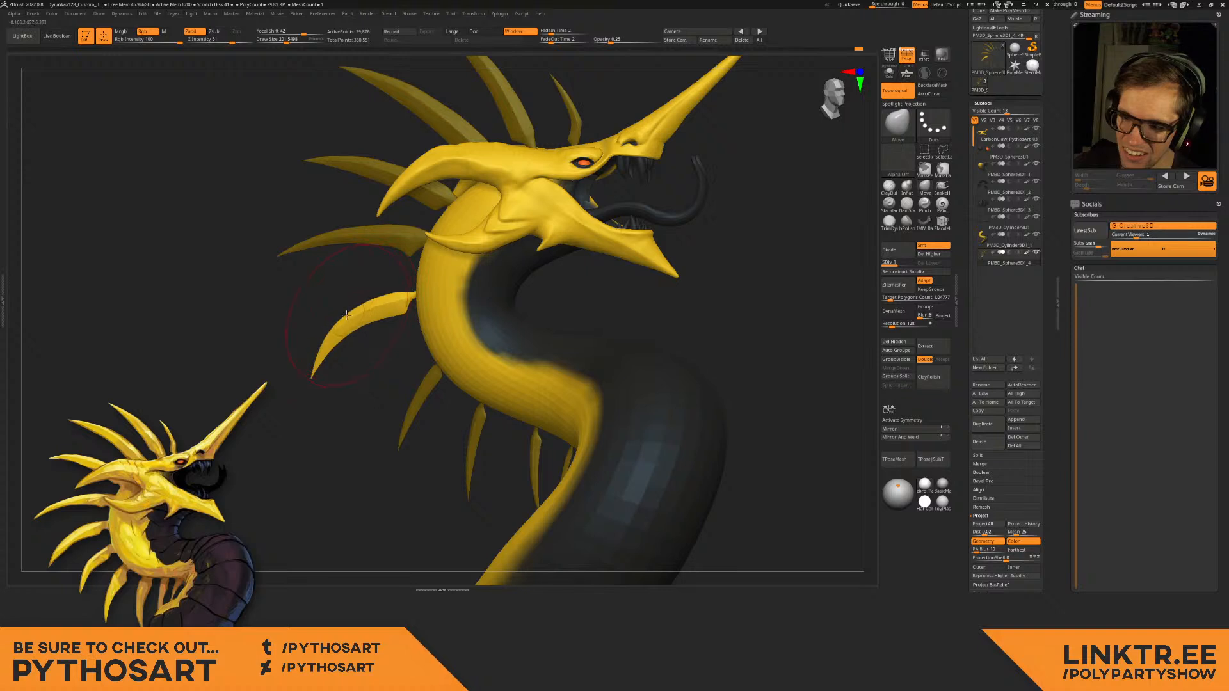
key("s")
left_click_drag(351, 338, 313, 368)
key("s")
key("s")
left_click_drag(374, 307, 376, 301)
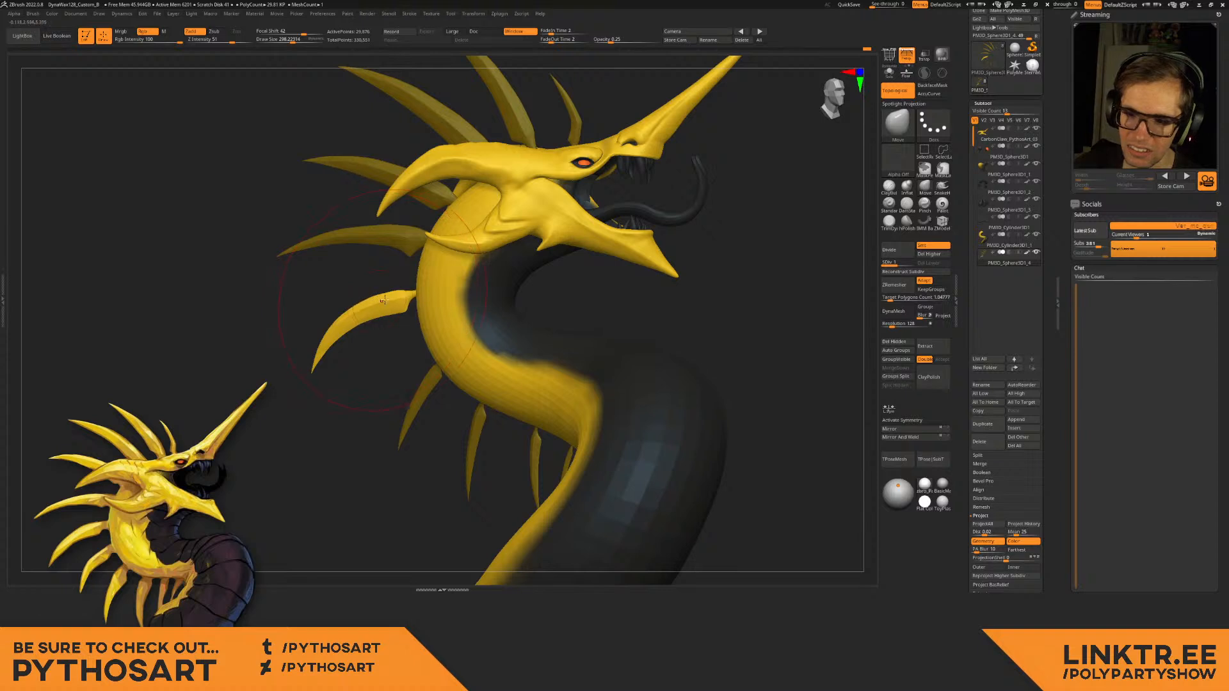
Shape the upper edge of the same spike near its root where it meets the neck.
right_click_drag(389, 333, 405, 435, "ctrl")
key("s")
left_click_drag(502, 258, 503, 250)
key("s")
key("s")
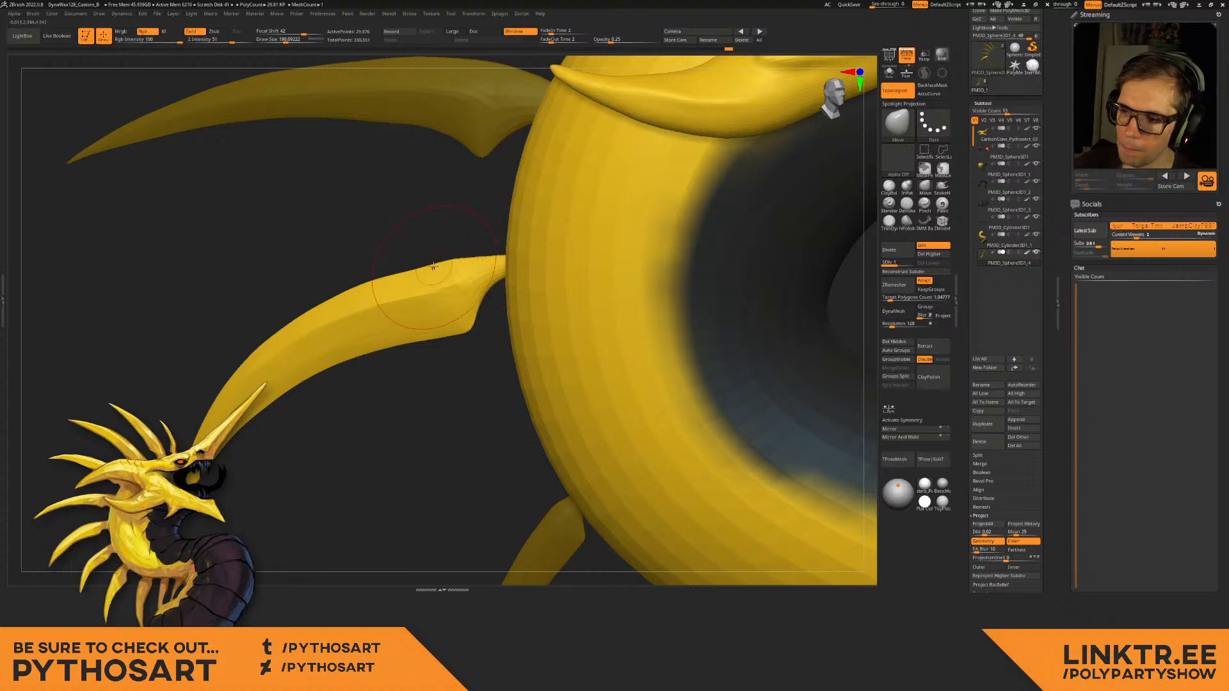
mouse_move(427, 270)
left_mouse_down()
mouse_move(386, 275)
mouse_move(414, 266)
left_mouse_up()
Narrow the root of the same spike and pull its lower base corner into a blunt heel, using smaller brush sizes.
key("s")
mouse_move(322, 214)
left_mouse_down("alt")
mouse_move(391, 319)
mouse_move(382, 307)
mouse_move(413, 503)
left_mouse_up("alt")
left_click_drag(488, 232, 473, 239)
key("s")
key("s")
left_click_drag(469, 252, 467, 252)
mouse_move(467, 260)
left_mouse_down()
mouse_move(472, 223)
mouse_move(468, 249)
left_mouse_up()
key("s")
key("s")
key("s")
left_click_drag(464, 265, 465, 266)
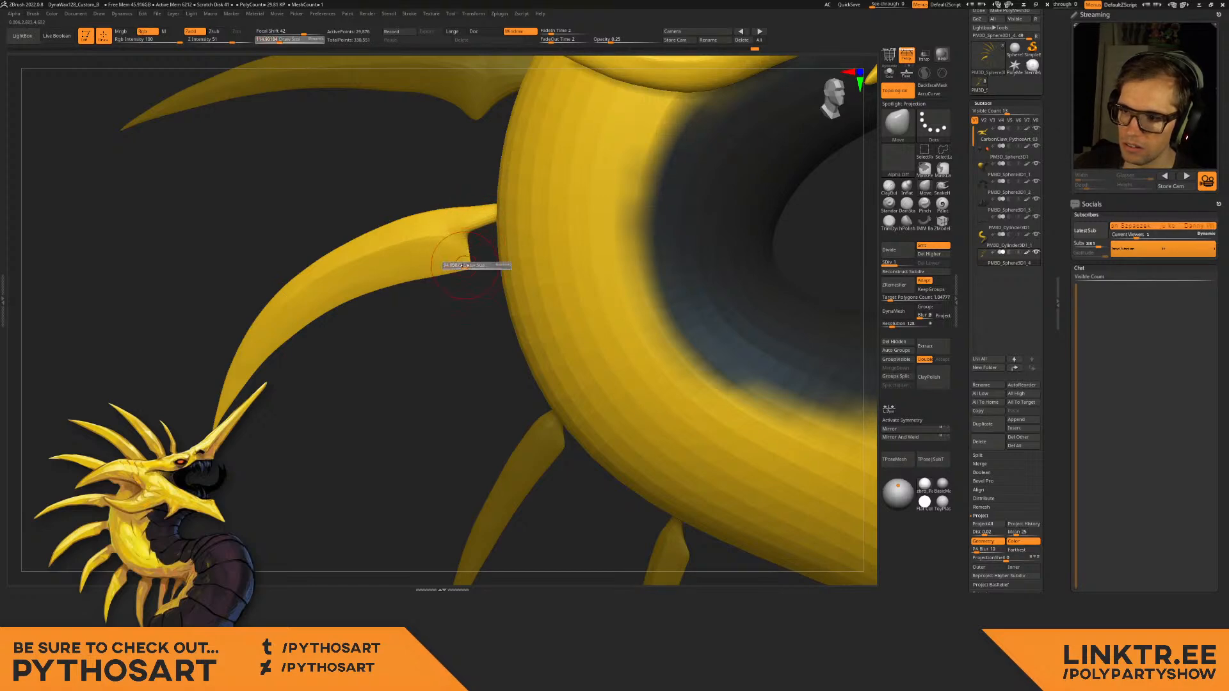
Adjust the curve of the unmasked neck spike's tip half with the Move brush at a large draw size.
mouse_move(470, 310)
left_mouse_down()
mouse_move(445, 308)
mouse_move(410, 276)
mouse_move(384, 346)
left_mouse_up()
key("s")
mouse_move(294, 356)
left_mouse_down()
mouse_move(294, 368)
mouse_move(357, 353)
mouse_move(338, 364)
mouse_move(317, 341)
mouse_move(328, 333)
left_mouse_up()
key("s")
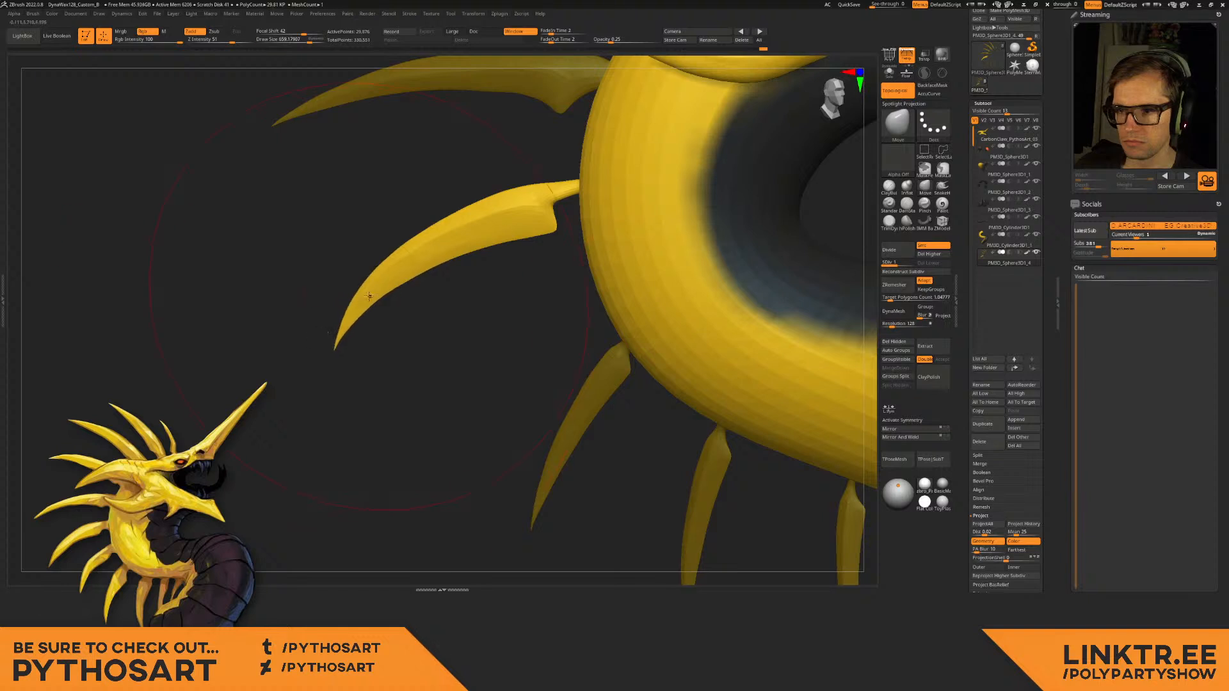
left_click_drag(367, 296, 370, 292)
left_click_drag(425, 238, 427, 242)
Thicken the same spike's narrow root along its upper edge and draw its tip out into a longer point.
key("s")
left_click_drag(469, 199, 560, 182)
key("s")
key("s")
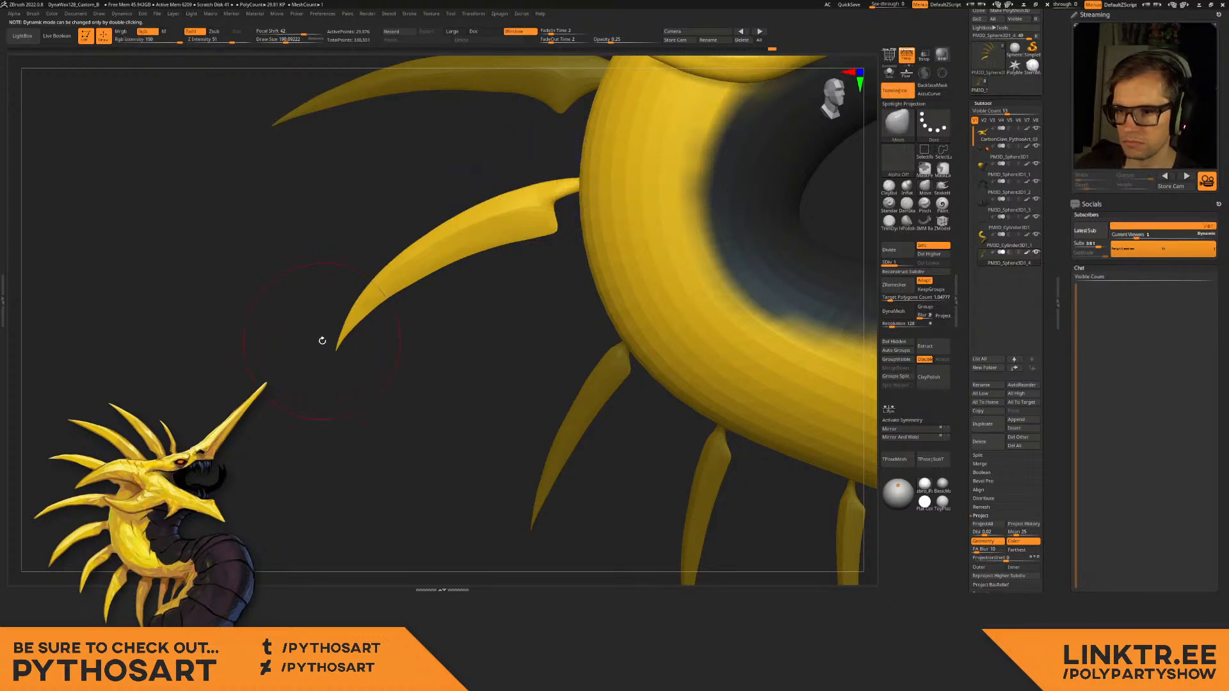
key("s")
left_click_drag(325, 340, 338, 343)
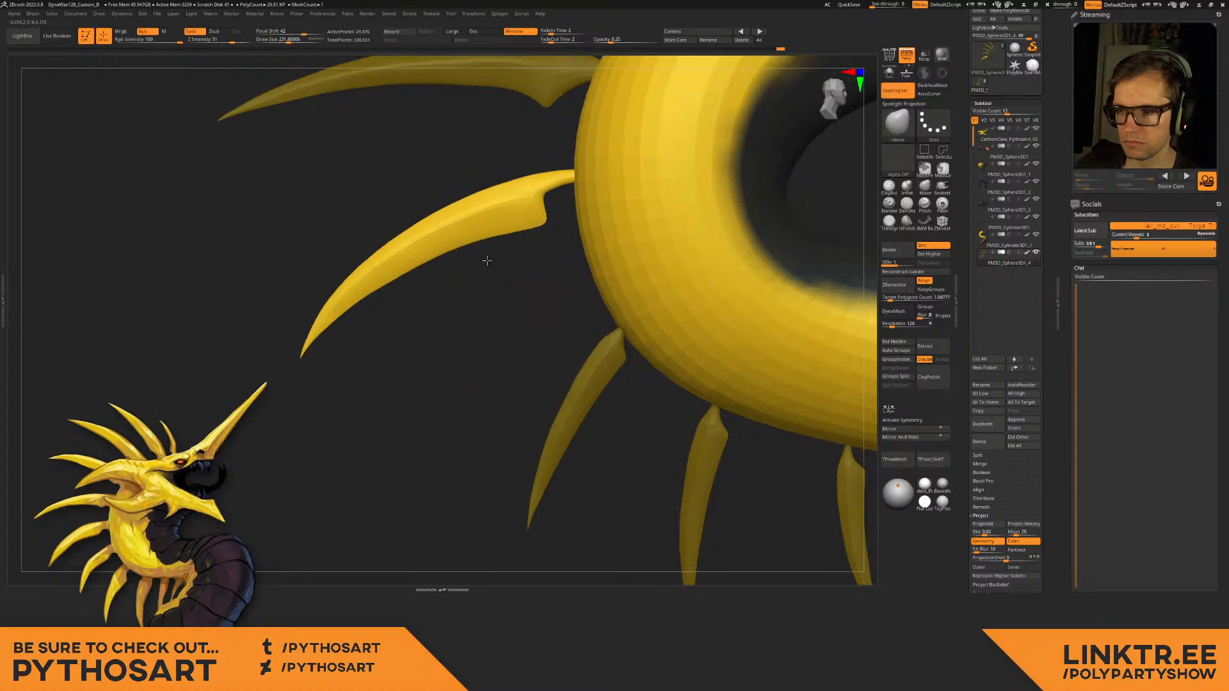
Frame the whole dragon and save the project.
key("f")
left_click_drag(443, 280, 469, 282)
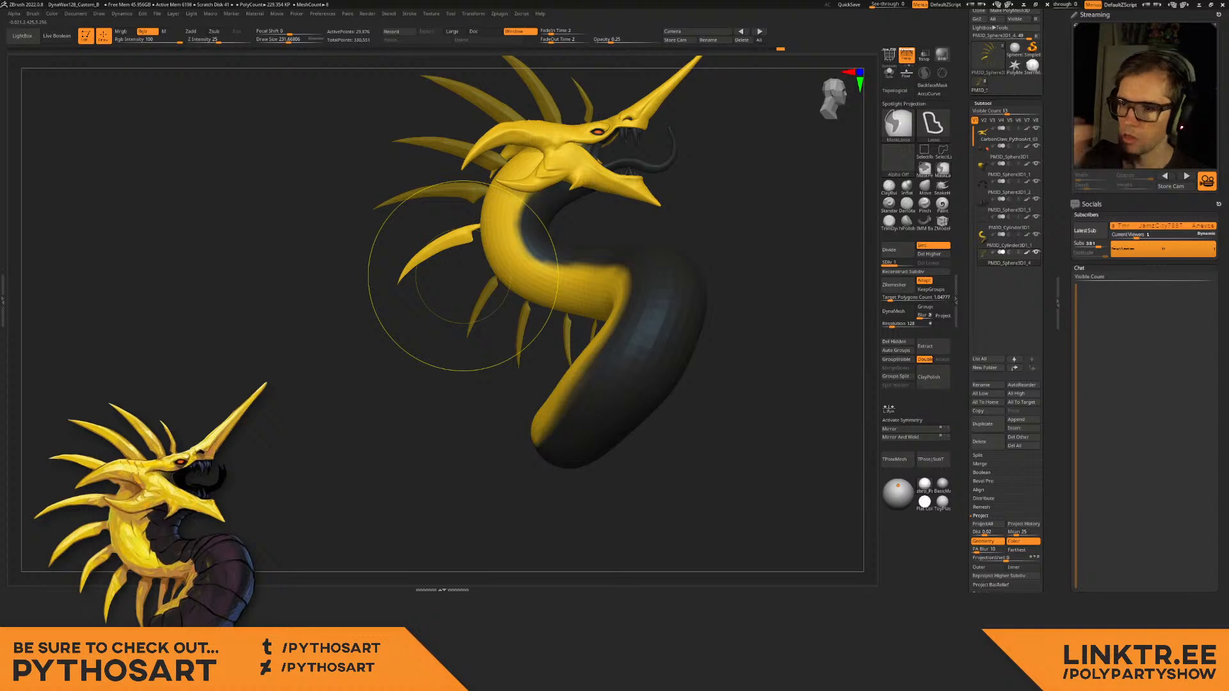
key("ctrl+s")
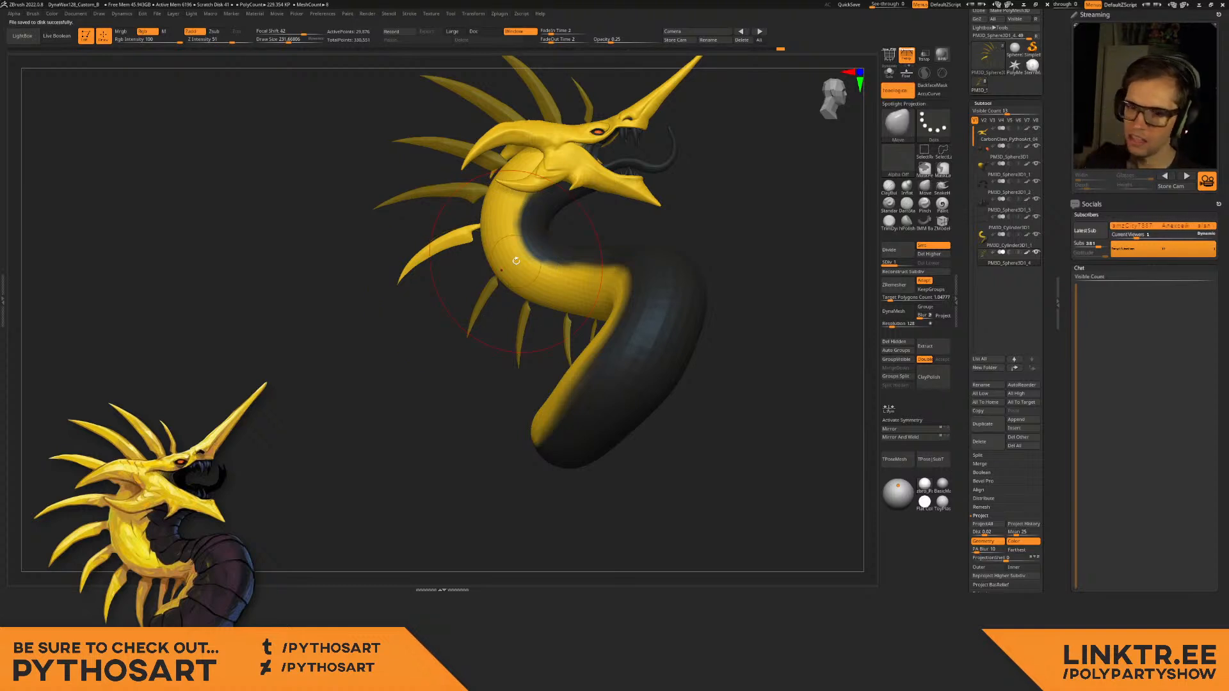
Nudge the unmasked spike into position in the reference view with the Transpose line, and return to the Move brush.
right_click_drag(516, 261, 542, 256, "shift")
left_click(760, 32)
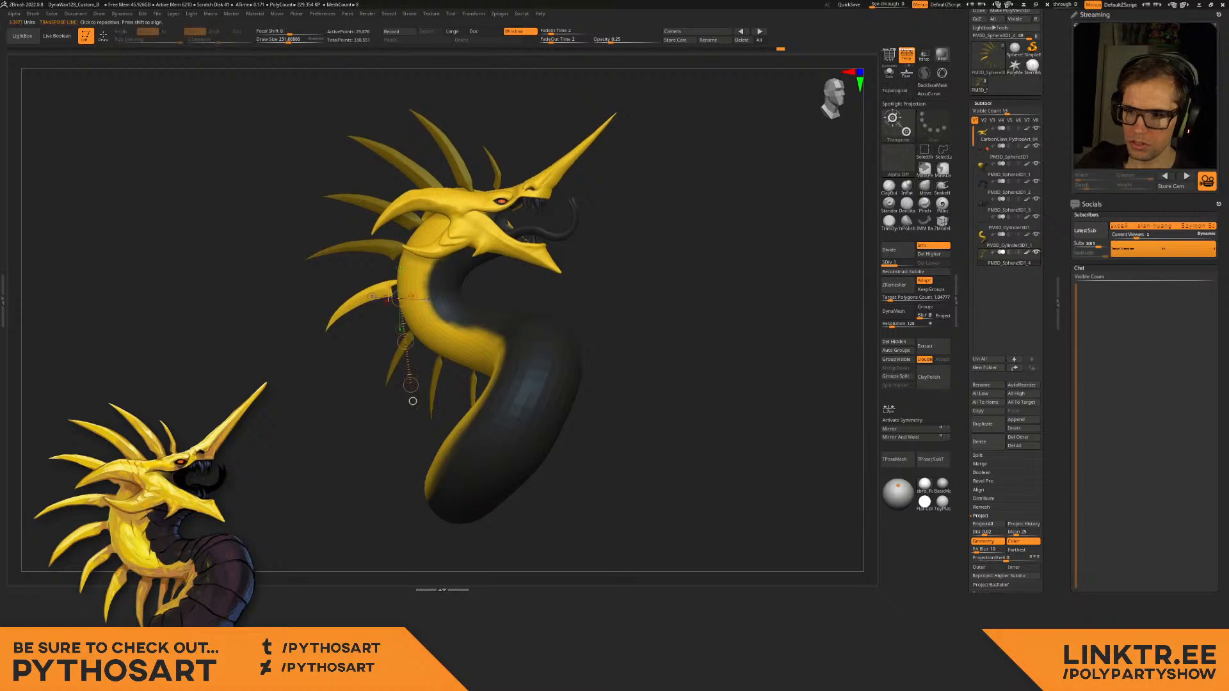
key("w")
left_click_drag(386, 318, 386, 322)
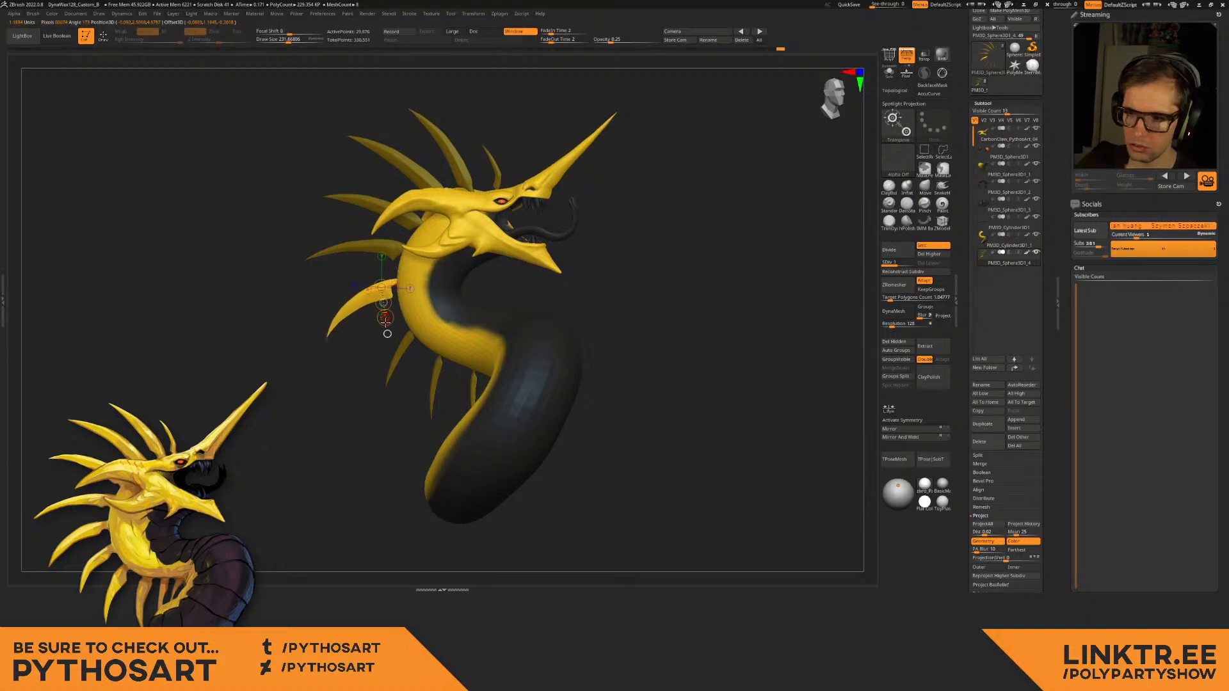
key("q")
mouse_move(345, 364)
left_mouse_down()
mouse_move(360, 350)
mouse_move(331, 327)
mouse_move(376, 337)
mouse_move(363, 343)
mouse_move(316, 280)
mouse_move(363, 298)
left_mouse_up()
key("s")
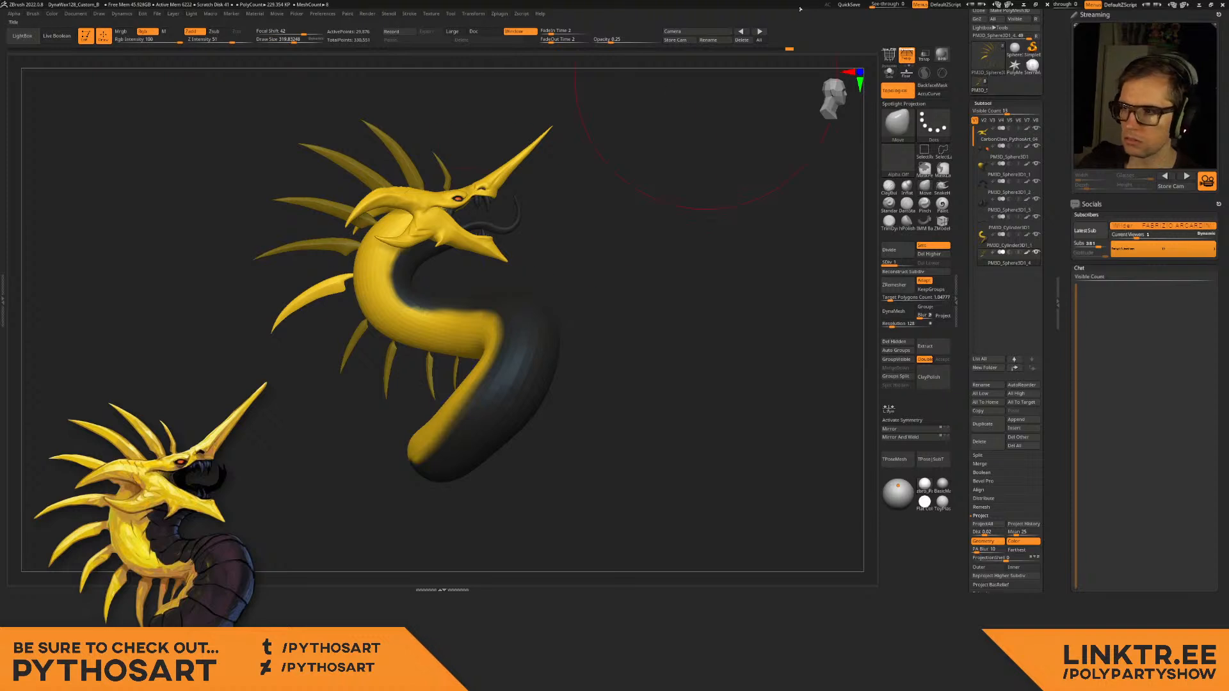
Restore the stored reference camera and mask every spike except the next one down the neck.
left_click(760, 31)
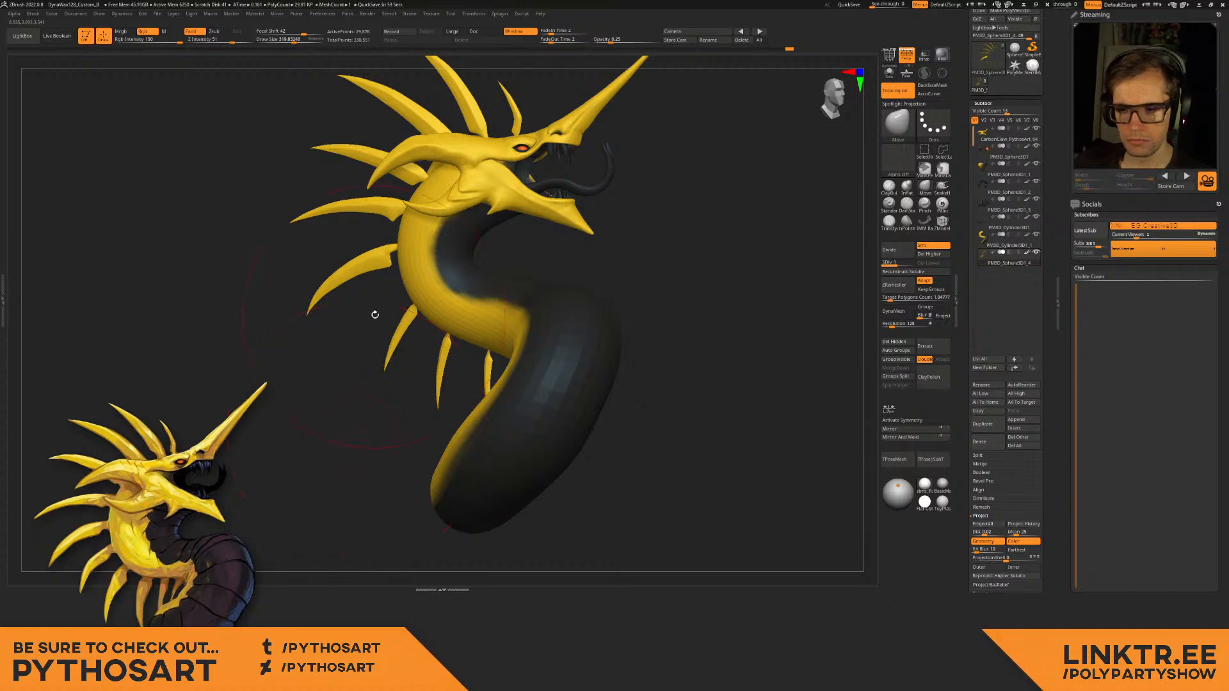
left_click(401, 331, "ctrl+shift")
left_click(340, 384, "ctrl")
left_click(340, 384, "ctrl+shift")
left_click(340, 382, "ctrl")
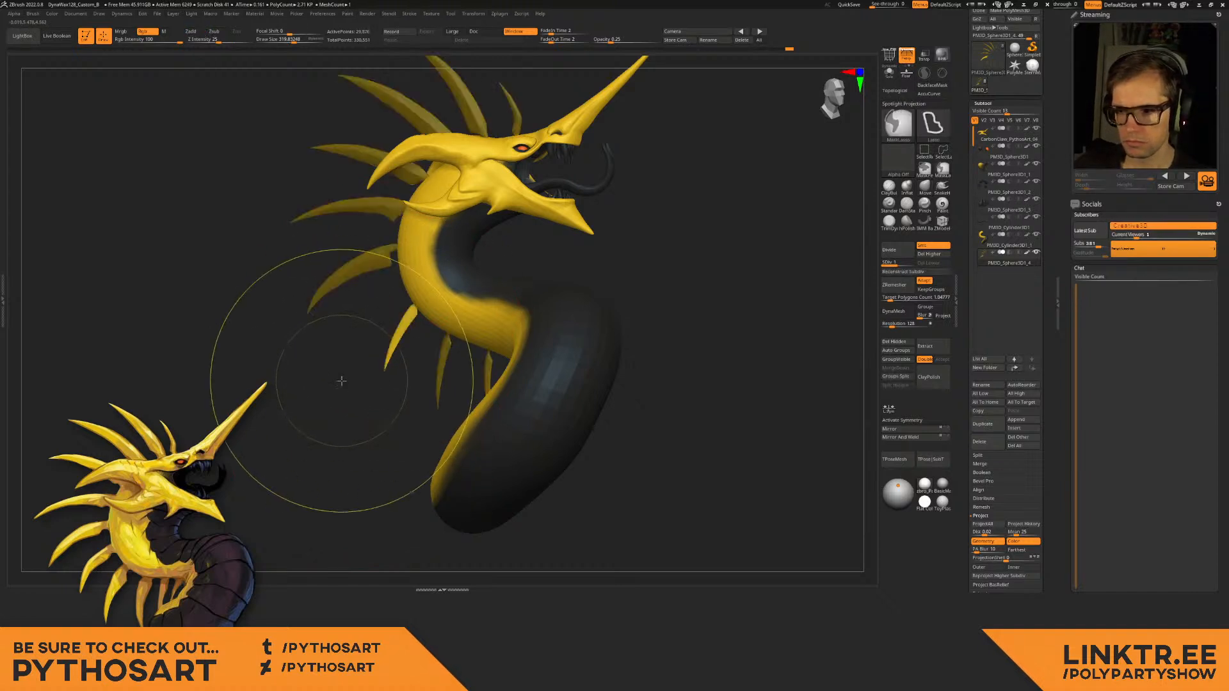
Shift the unmasked spike outward from the neck and stretch it toward its tip with the Transpose line.
key("w")
left_click_drag(415, 306, 423, 389)
left_click_drag(420, 346, 409, 340)
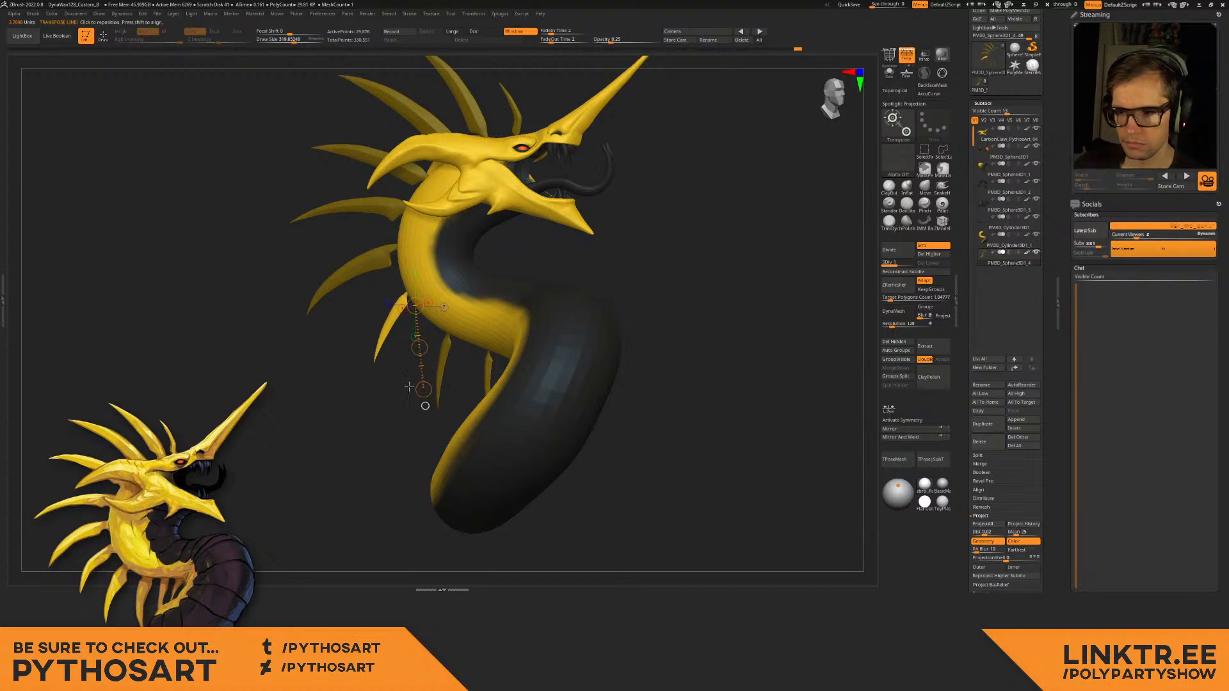
left_click_drag(423, 389, 456, 473)
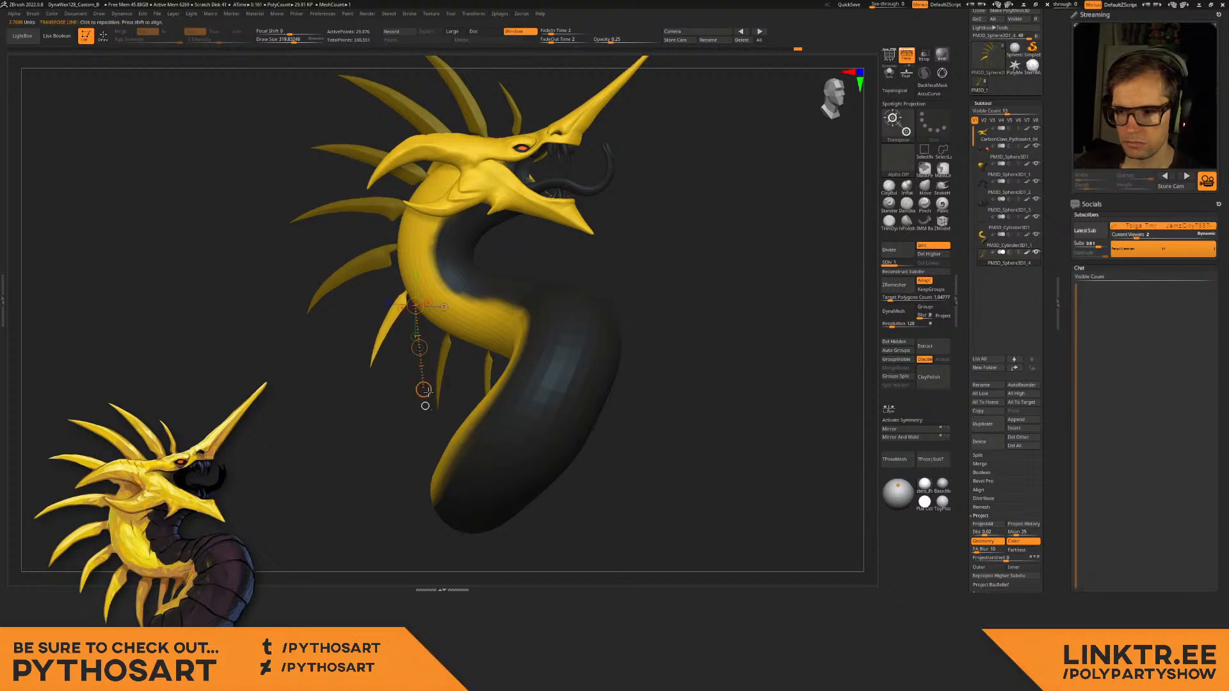
left_click_drag(425, 389, 453, 461)
key("q")
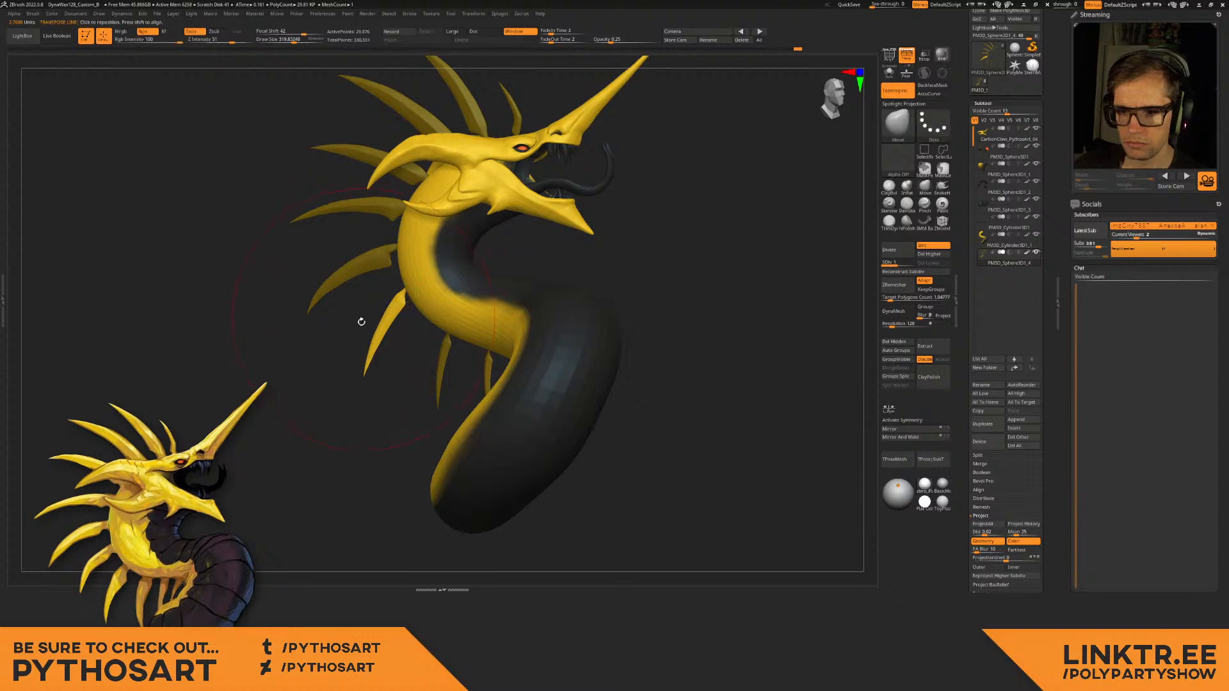
Bow the middle of the unmasked spike outward so its tip curves downward, reducing the Move brush size between strokes.
right_click_drag(360, 322, 368, 327, "ctrl")
key("s")
left_click_drag(362, 326, 339, 317)
key("s")
key("s")
mouse_move(354, 389)
left_mouse_down()
mouse_move(350, 322)
mouse_move(362, 333)
left_mouse_up()
key("s")
key("s")
mouse_move(362, 333)
left_mouse_down()
mouse_move(349, 360)
mouse_move(341, 330)
left_mouse_up()
key("s")
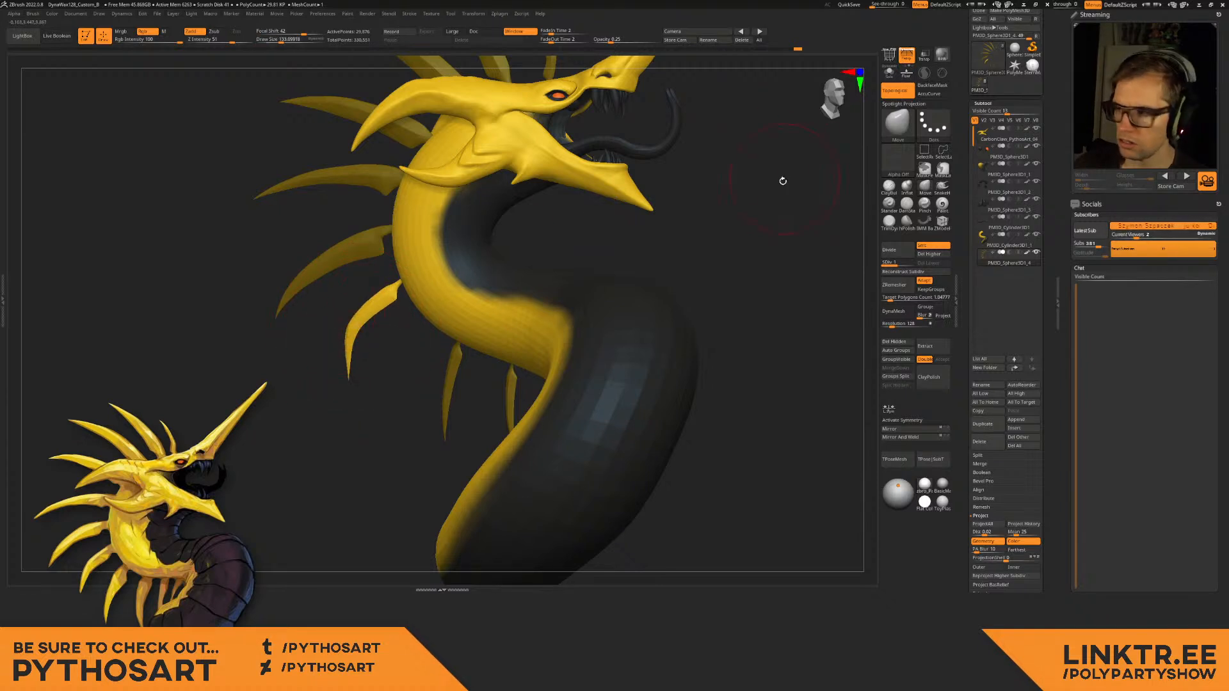
Smooth the bend along the spike's upper edge and pull its tip in slightly with the Move brush.
left_click(937, 94)
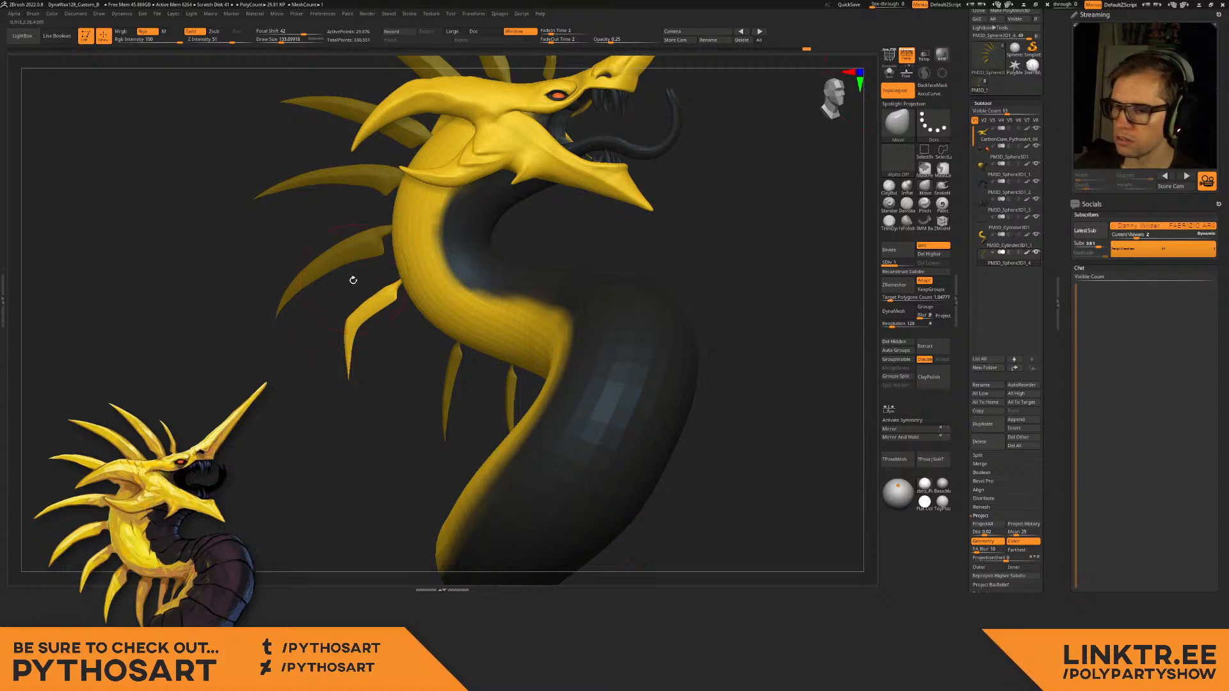
key("s")
left_click_drag(354, 290, 365, 289)
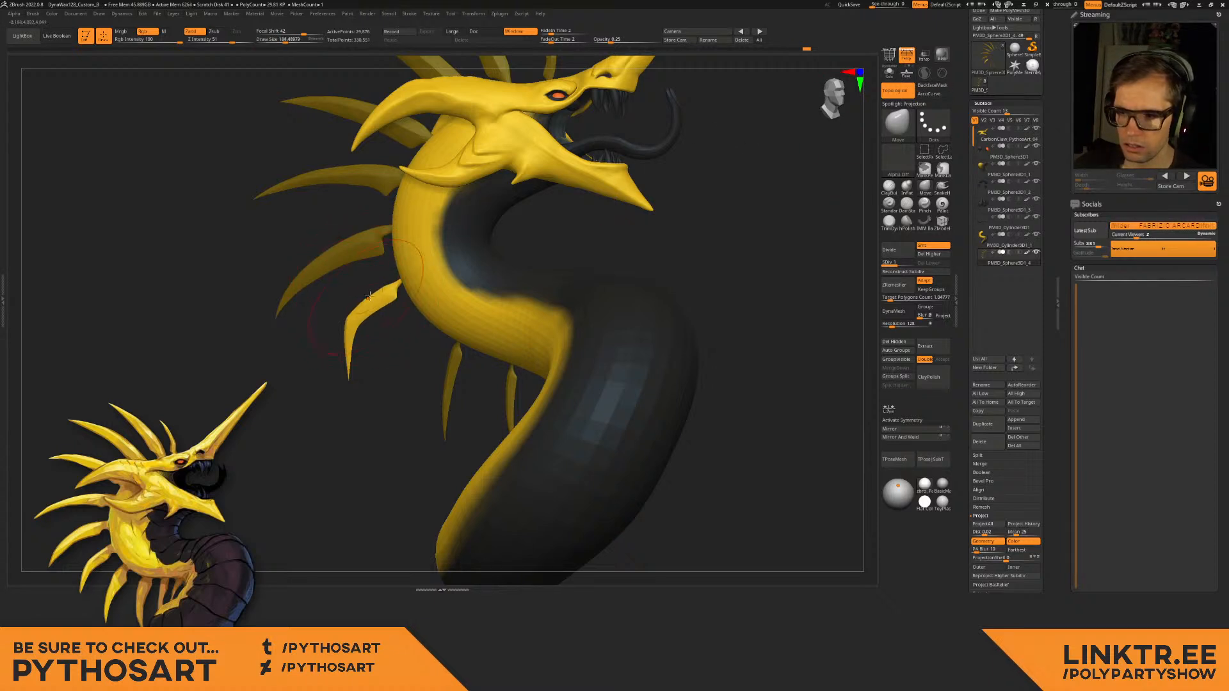
key("s")
mouse_move(354, 383)
left_mouse_down()
mouse_move(336, 347)
mouse_move(347, 367)
left_mouse_up()
key("s")
right_click_drag(348, 367, 350, 365)
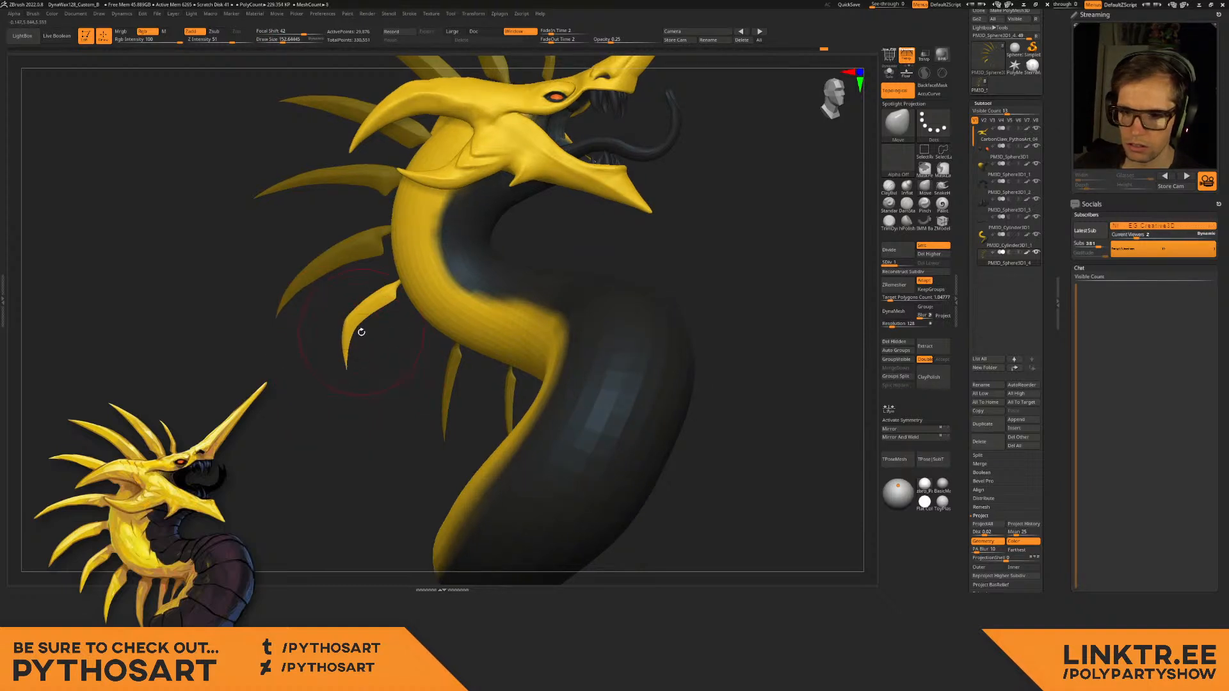
Shape the same spike's root and lower base corner where it meets the neck, using a smaller brush size.
right_click_drag(396, 299, 387, 338, "ctrl")
key("s")
left_click_drag(427, 280, 421, 280)
key("s")
mouse_move(312, 312)
left_mouse_down()
mouse_move(306, 333)
mouse_move(311, 319)
left_mouse_up()
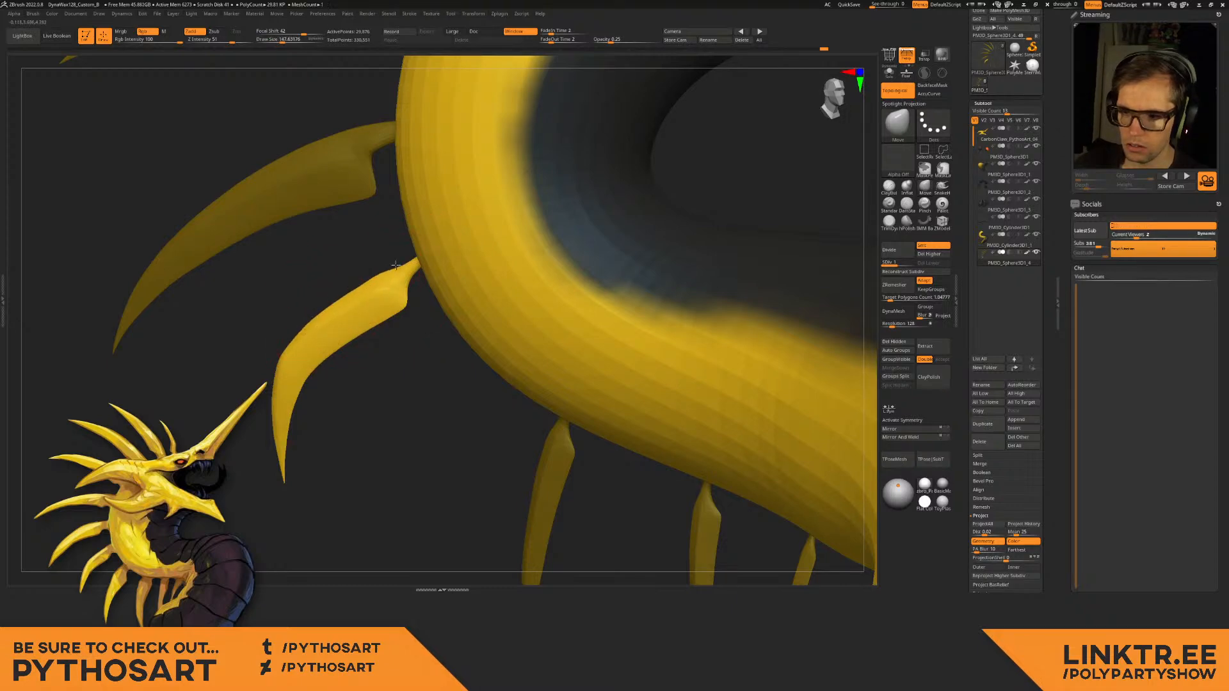
Align the spike with the neck's centre line from the back, using a larger Move brush.
mouse_move(386, 279)
right_mouse_down()
mouse_move(375, 316)
mouse_move(437, 256)
mouse_move(435, 269)
right_mouse_up()
key("s")
mouse_move(400, 240)
left_mouse_down()
mouse_move(431, 270)
mouse_move(419, 294)
left_mouse_up()
key("s")
key("s")
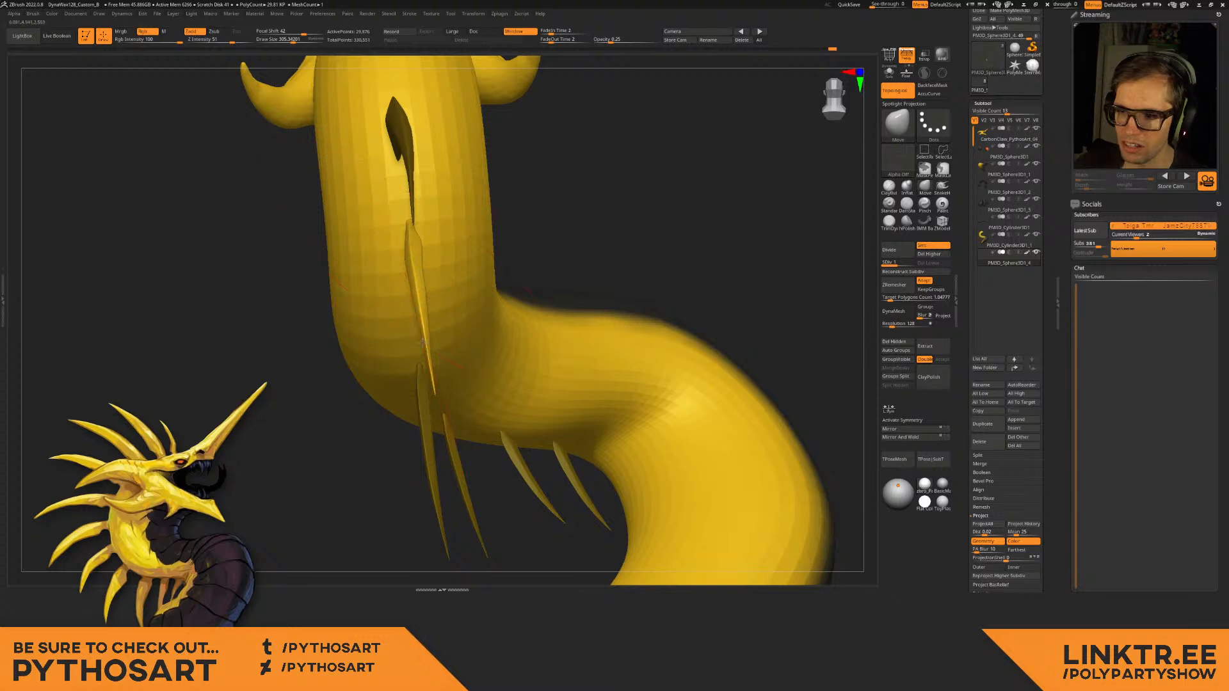
mouse_move(499, 313)
right_mouse_down()
mouse_move(396, 332)
mouse_move(410, 323)
right_mouse_up()
right_click_drag(425, 237, 288, 240, "ctrl")
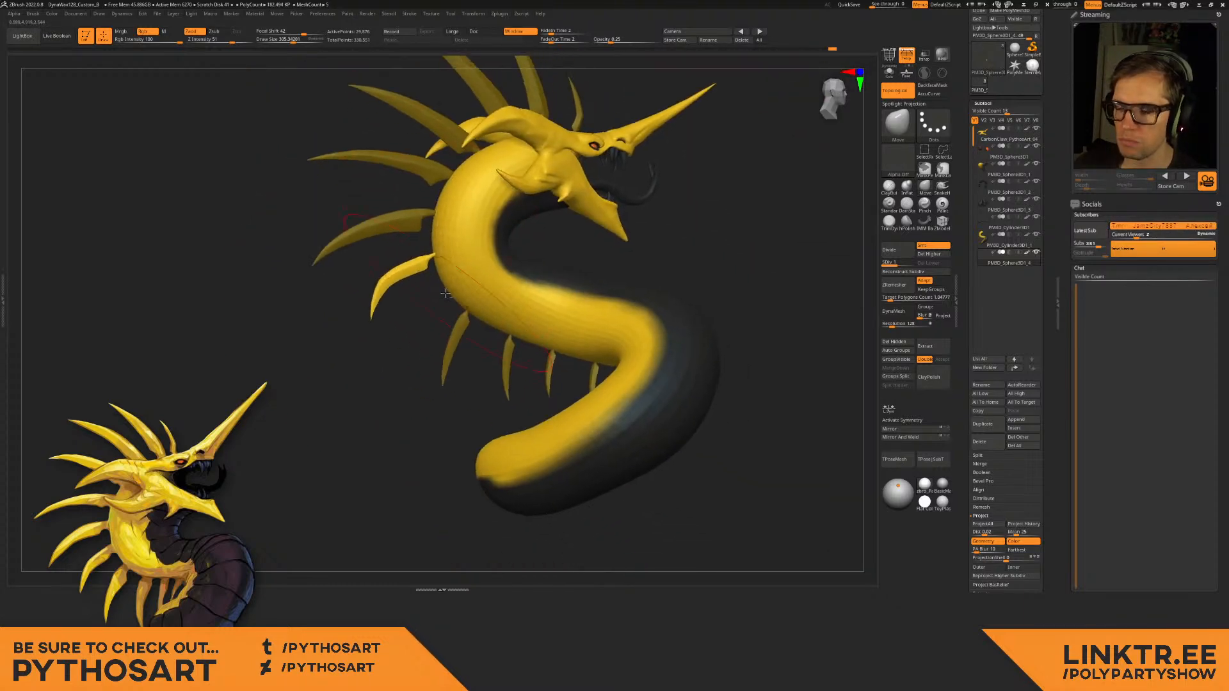
Refine the curve of the spike's tip half against the stored reference camera with the Move brush.
left_click(758, 30)
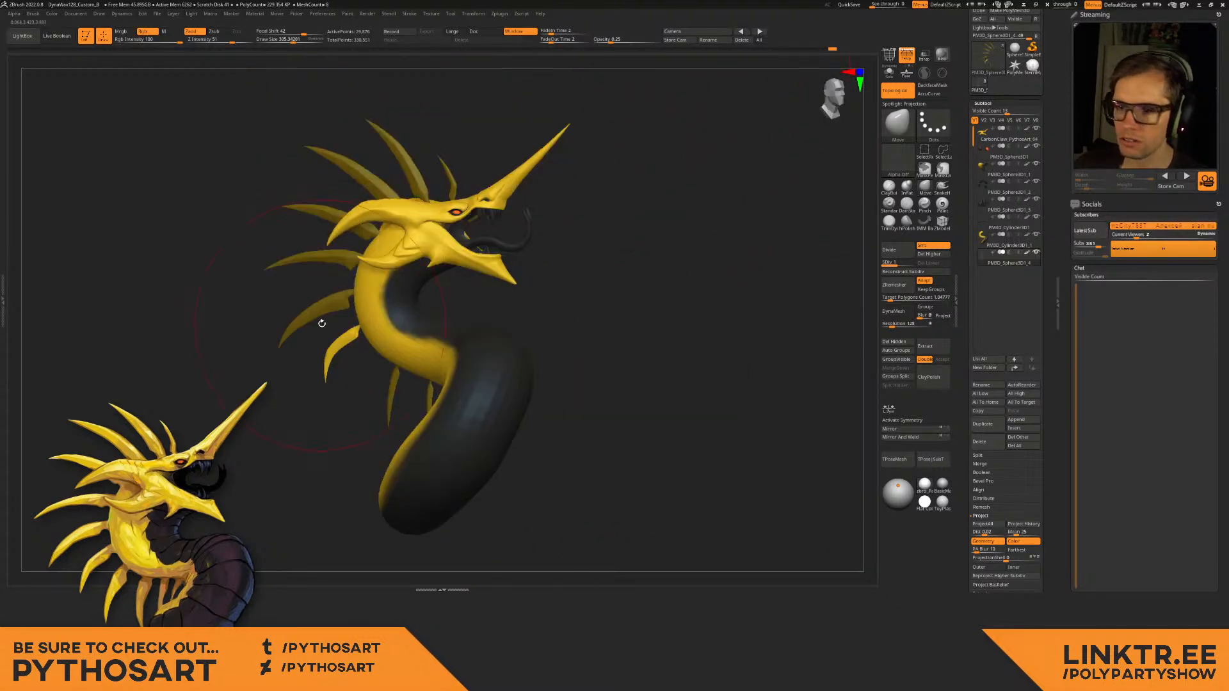
key("s")
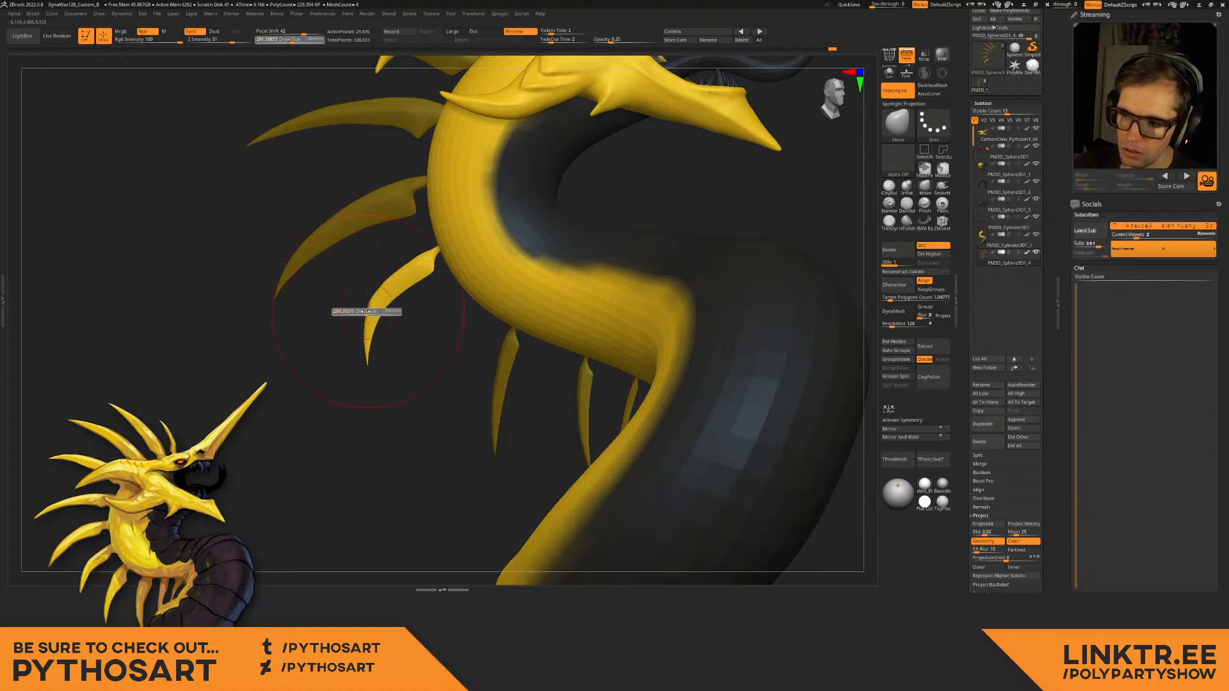
key("s")
mouse_move(369, 312)
left_mouse_down()
mouse_move(397, 274)
mouse_move(366, 313)
mouse_move(386, 327)
mouse_move(384, 348)
left_mouse_up()
key("s")
key("s")
key("s")
key("s")
key("s")
key("s")
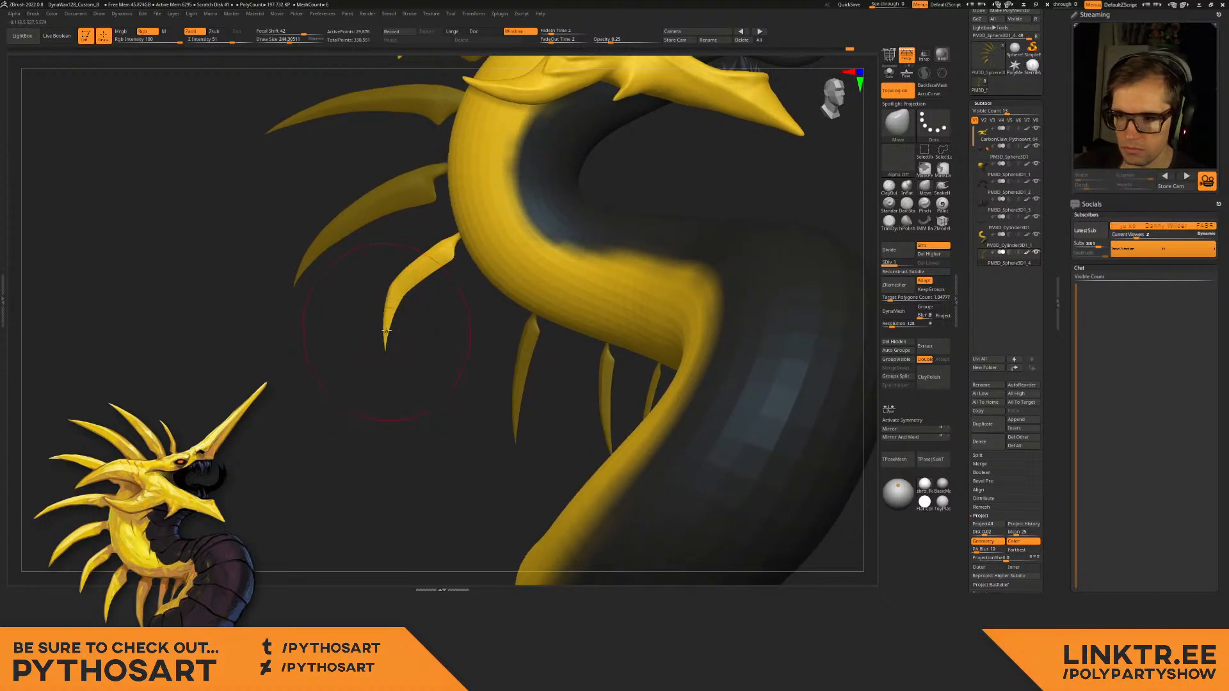
Soften the bend in the middle of the spike's upper edge.
key("shift")
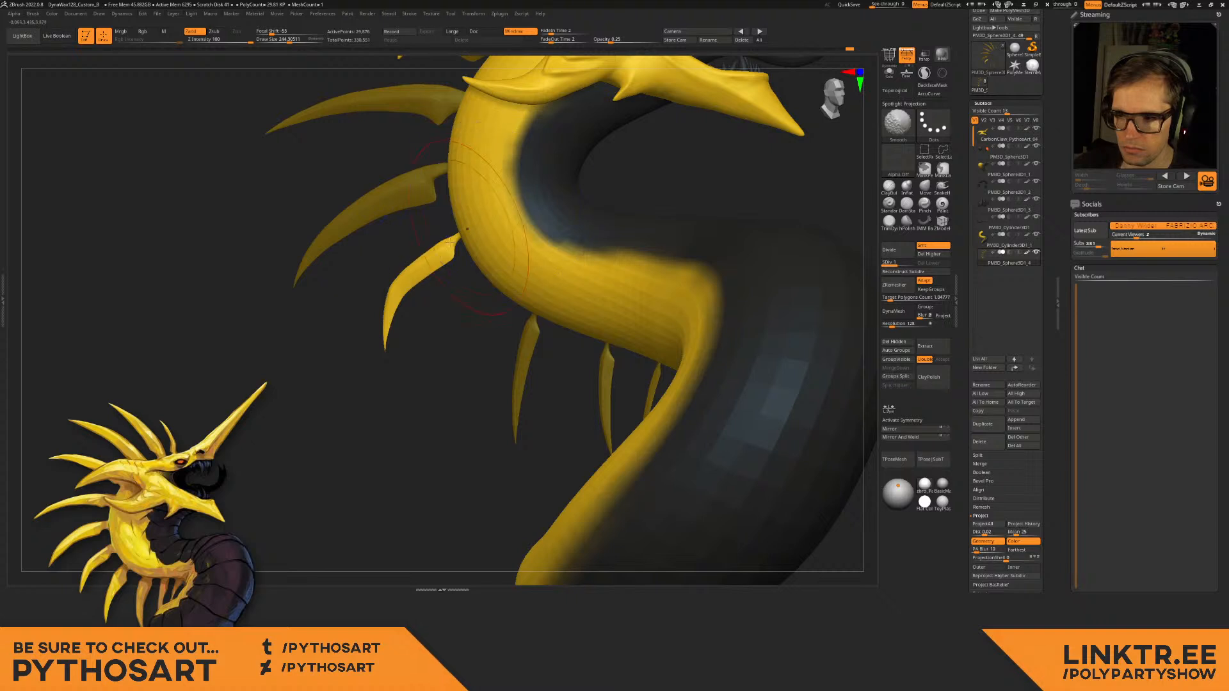
key("s")
left_click_drag(419, 258, 417, 258)
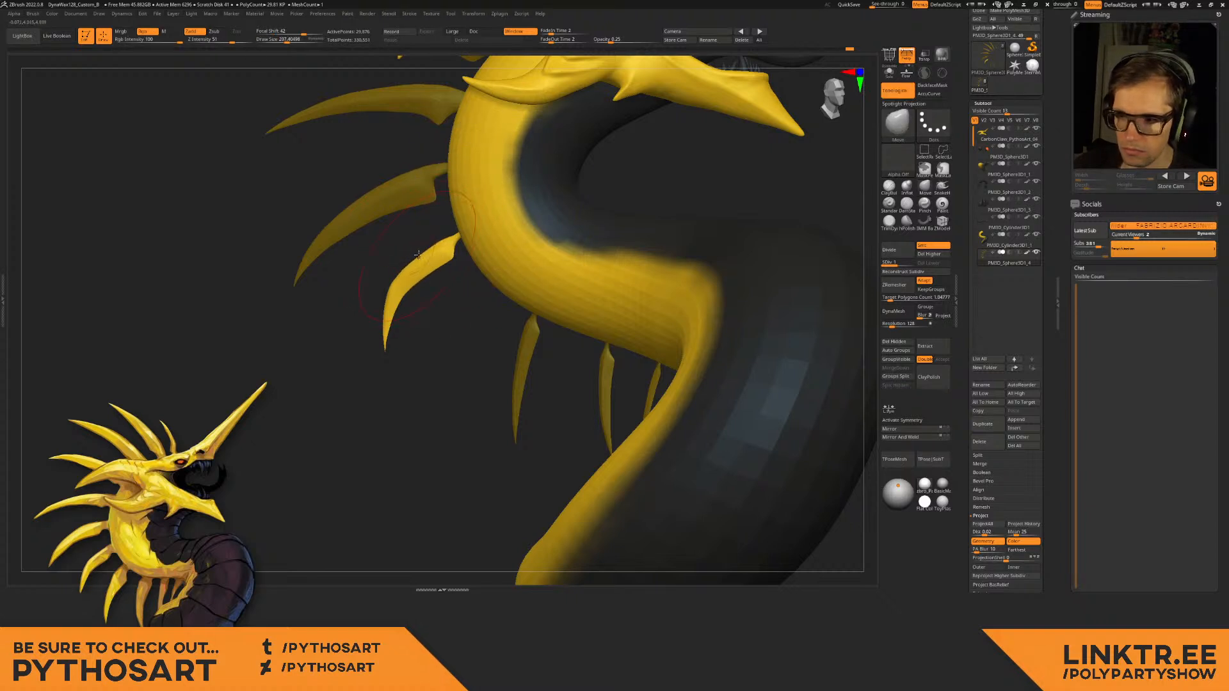
Fine-tune the spike's overall arc and outer edge with progressively smaller Move brush sizes.
right_click_drag(436, 259, 413, 214, "ctrl")
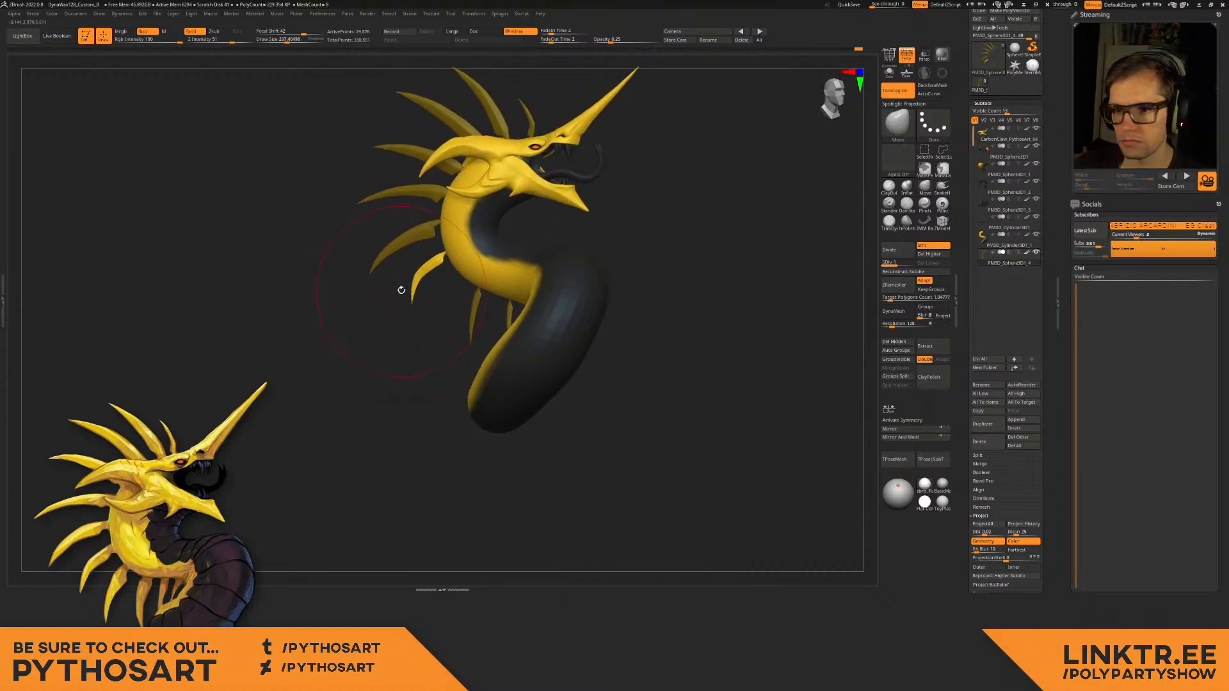
right_click_drag(401, 291, 395, 357, "ctrl")
key("s")
mouse_move(395, 356)
left_mouse_down()
mouse_move(378, 337)
mouse_move(411, 367)
left_mouse_up()
key("s")
mouse_move(409, 365)
right_mouse_down("ctrl")
mouse_move(378, 295)
mouse_move(410, 313)
mouse_move(435, 294)
mouse_move(397, 359)
right_mouse_up("ctrl")
key("s")
left_click_drag(389, 323, 391, 323)
mouse_move(391, 322)
left_mouse_down()
mouse_move(385, 333)
mouse_move(393, 325)
left_mouse_up()
key("s")
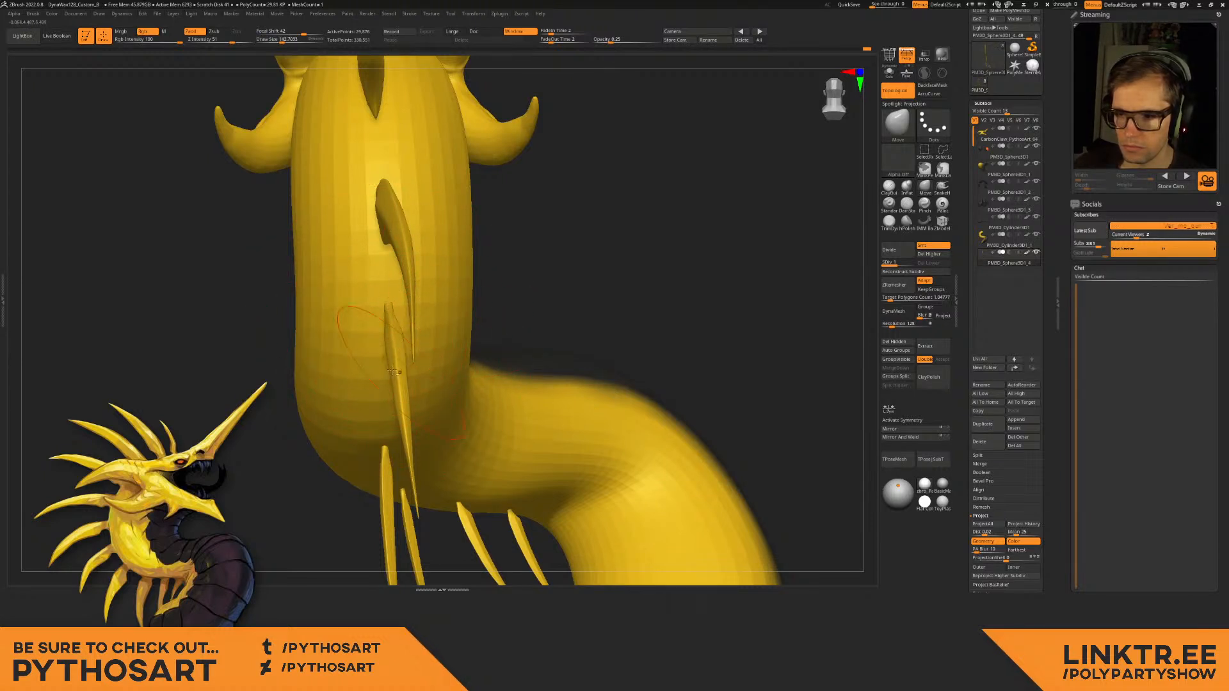
Check the spike's alignment from behind and clear the mask from all spikes.
mouse_move(391, 371)
right_mouse_down()
mouse_move(374, 339)
mouse_move(397, 353)
right_mouse_up()
mouse_move(392, 405)
right_mouse_down()
mouse_move(410, 379)
mouse_move(471, 376)
mouse_move(417, 304)
right_mouse_up()
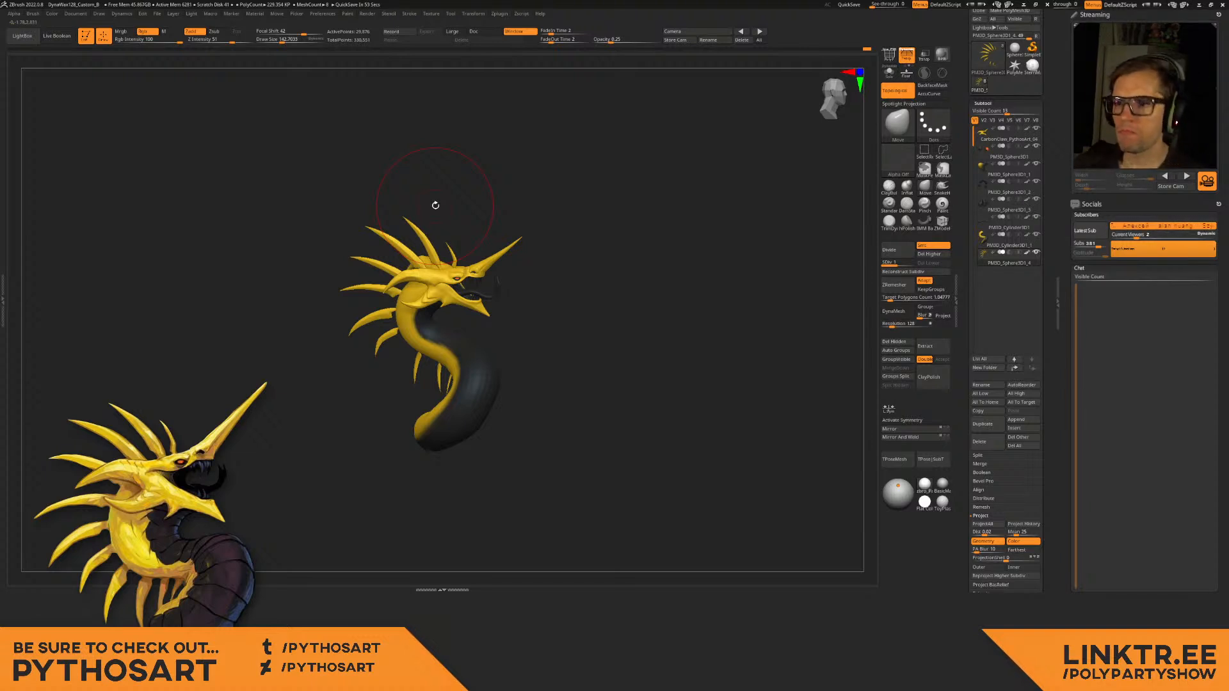
left_click_drag(347, 329, 407, 327)
right_click_drag(419, 300, 422, 294, "ctrl")
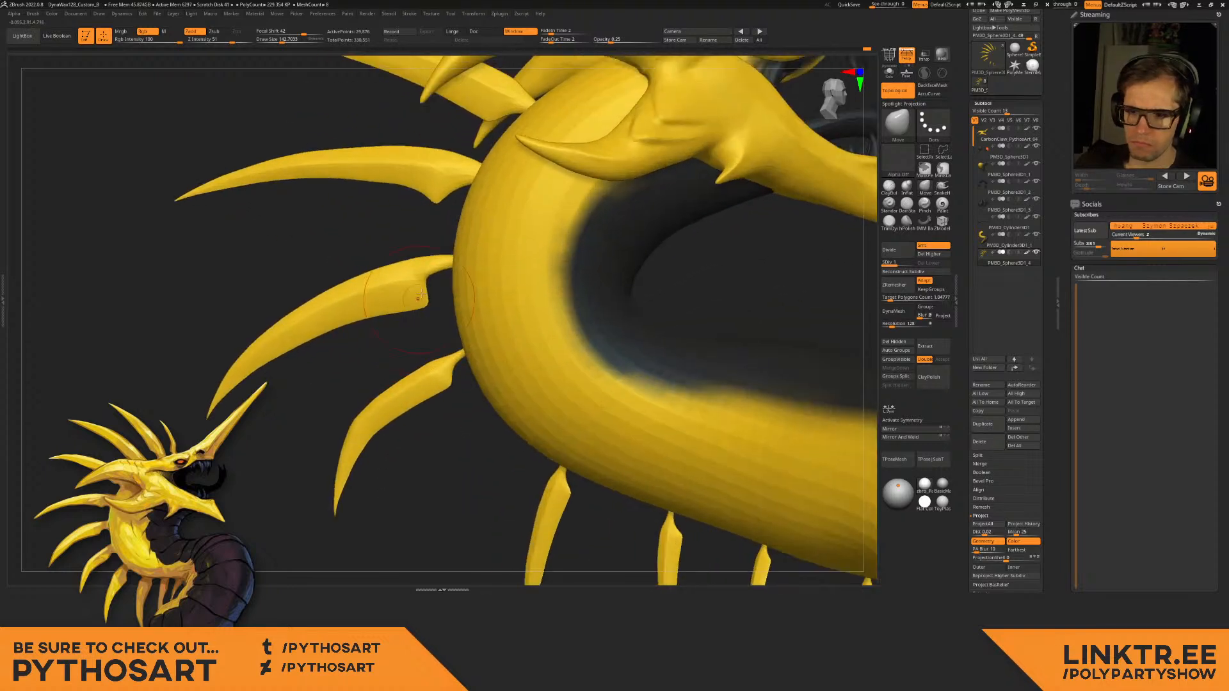
Refine the blunt heel beside the root of the neck spike above and compare it in the reference camera view.
key("s")
left_click_drag(423, 285, 434, 278)
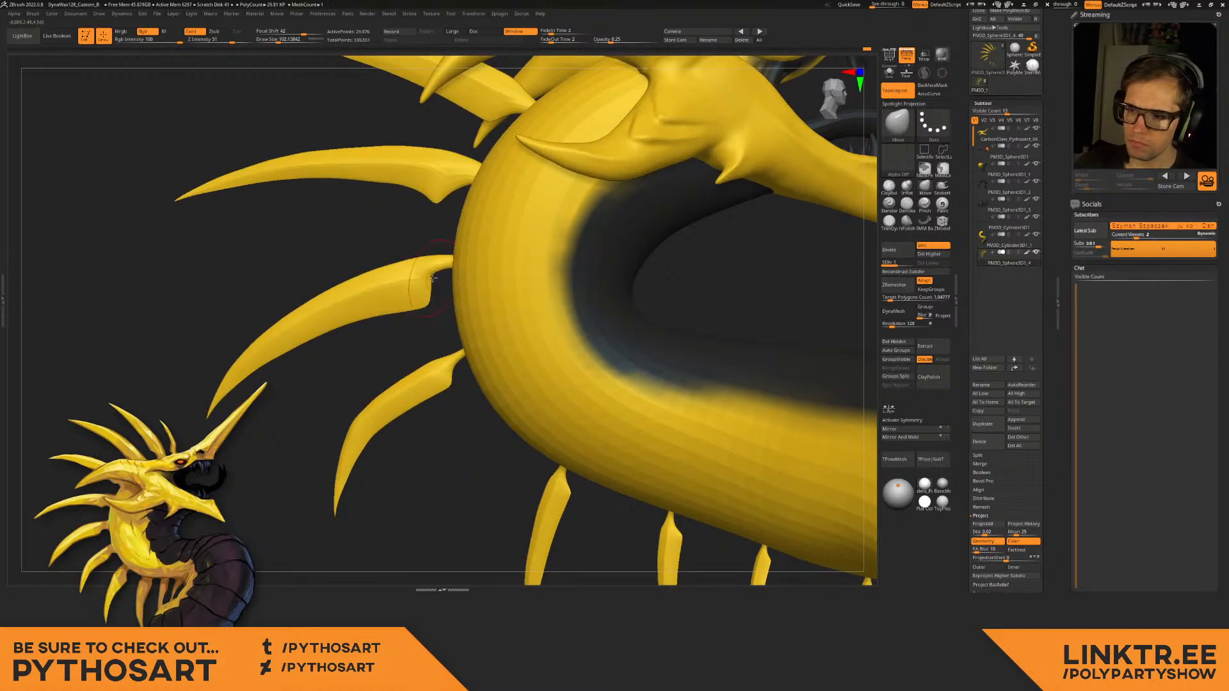
left_click(761, 32)
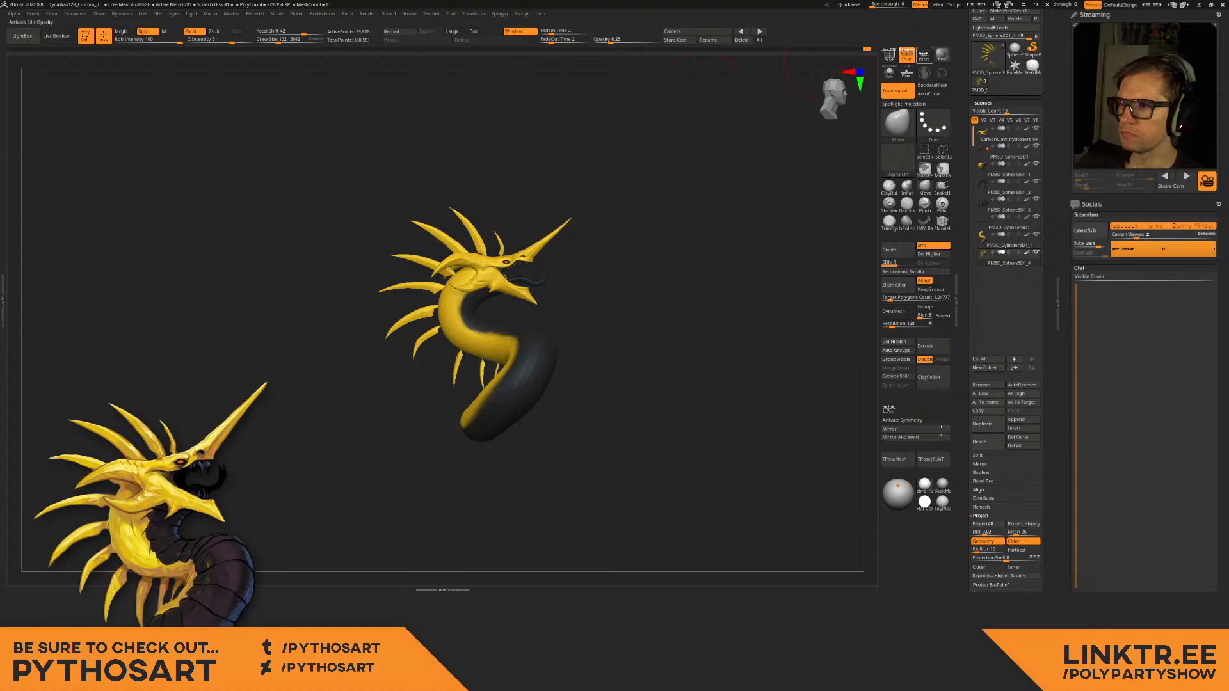
left_click(765, 34)
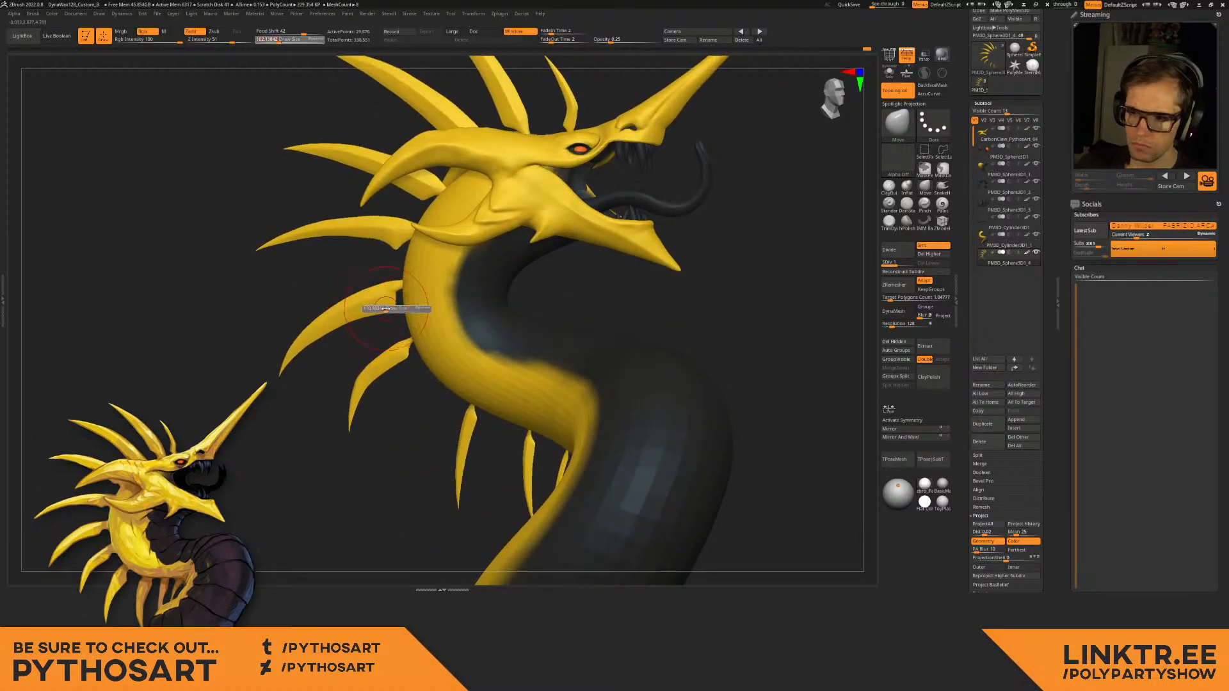
Adjust the notch between that spike's root and heel with a much smaller Move brush.
key("s")
left_click_drag(400, 302, 394, 303)
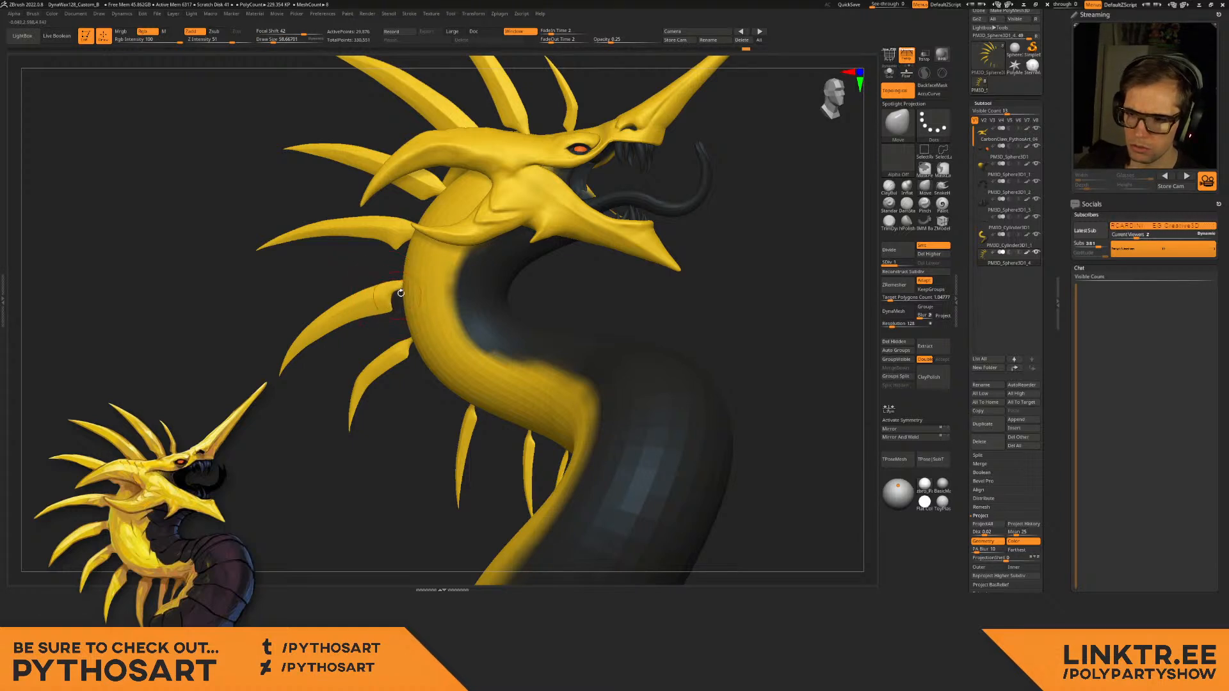
key("s")
left_click_drag(401, 293, 402, 293)
Isolate the spikes, reshape the neck spike's root tip with the Move brush, and bring the dragon back into view.
left_click(889, 72)
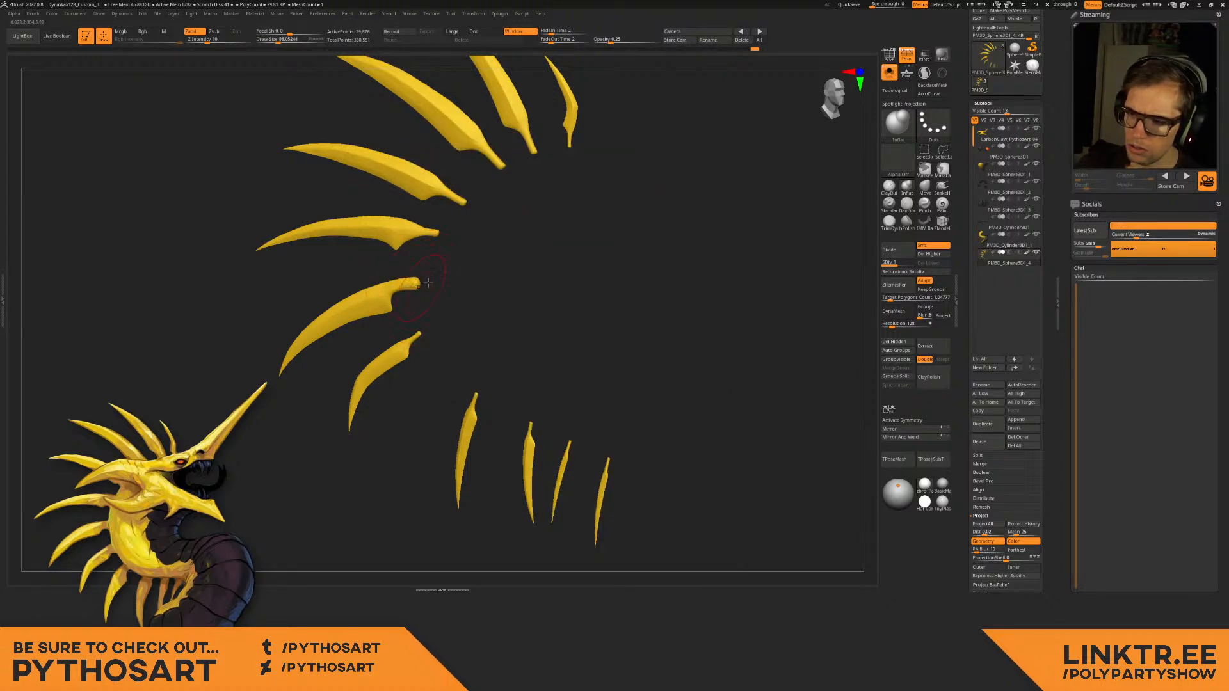
key("b")
key("m")
key("v")
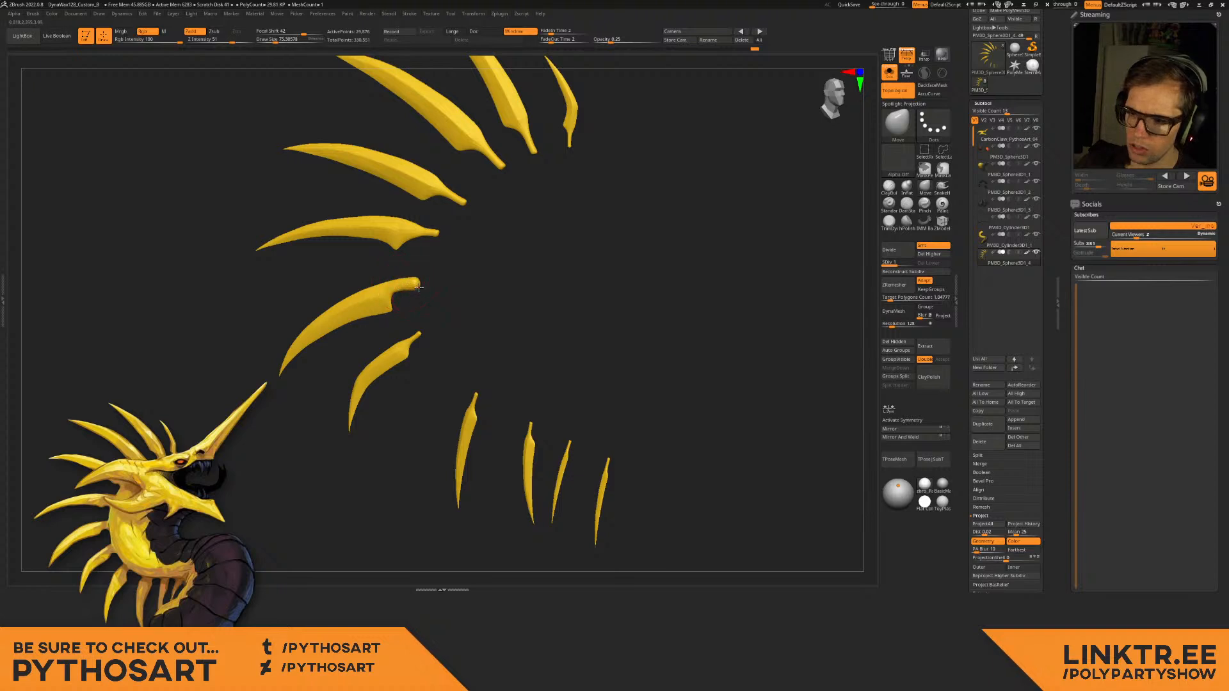
left_click_drag(420, 290, 417, 296)
key("[")
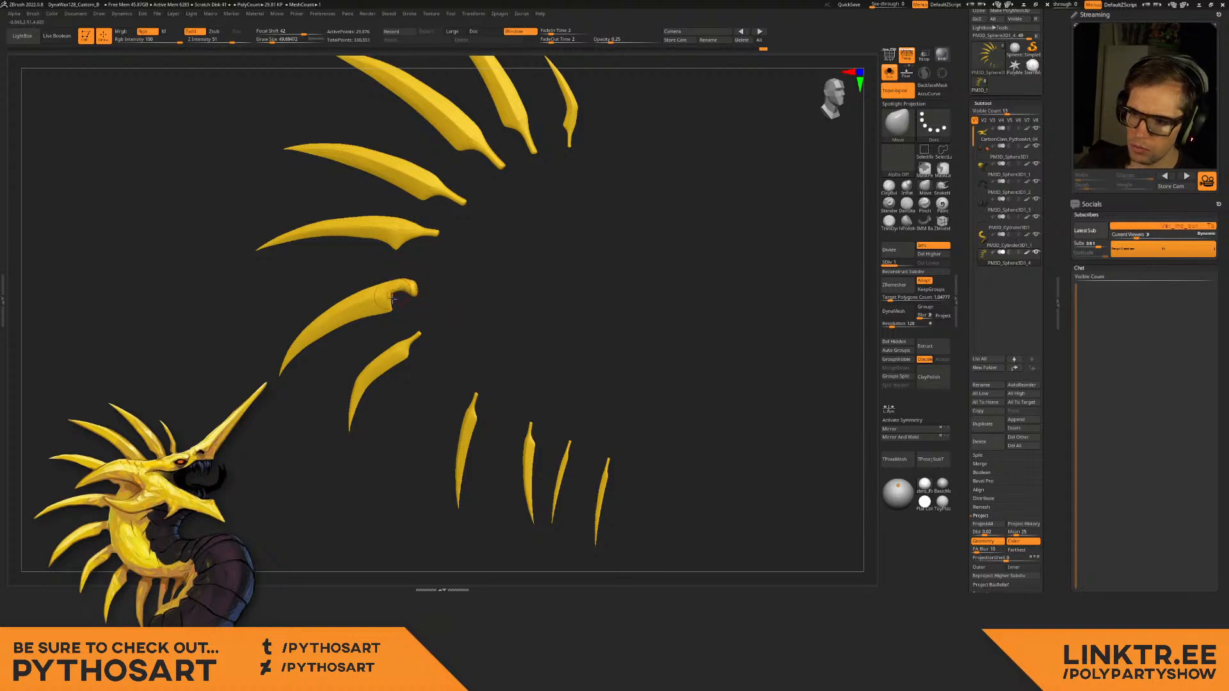
left_click(889, 72)
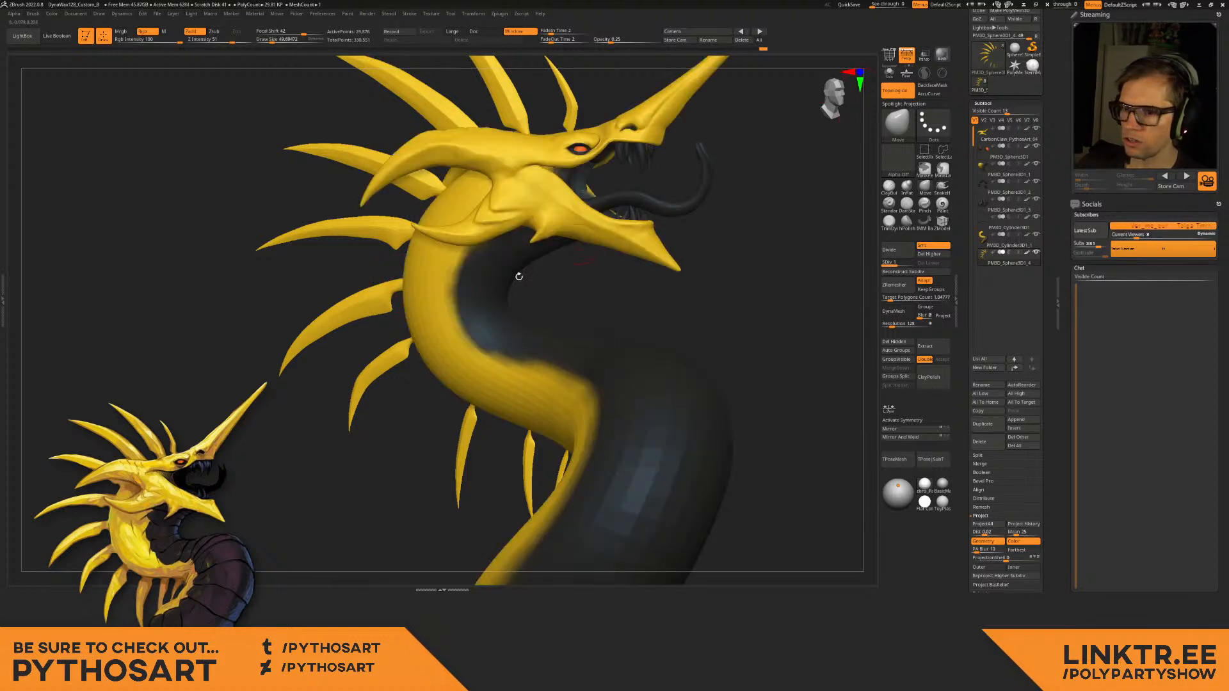
key("shift")
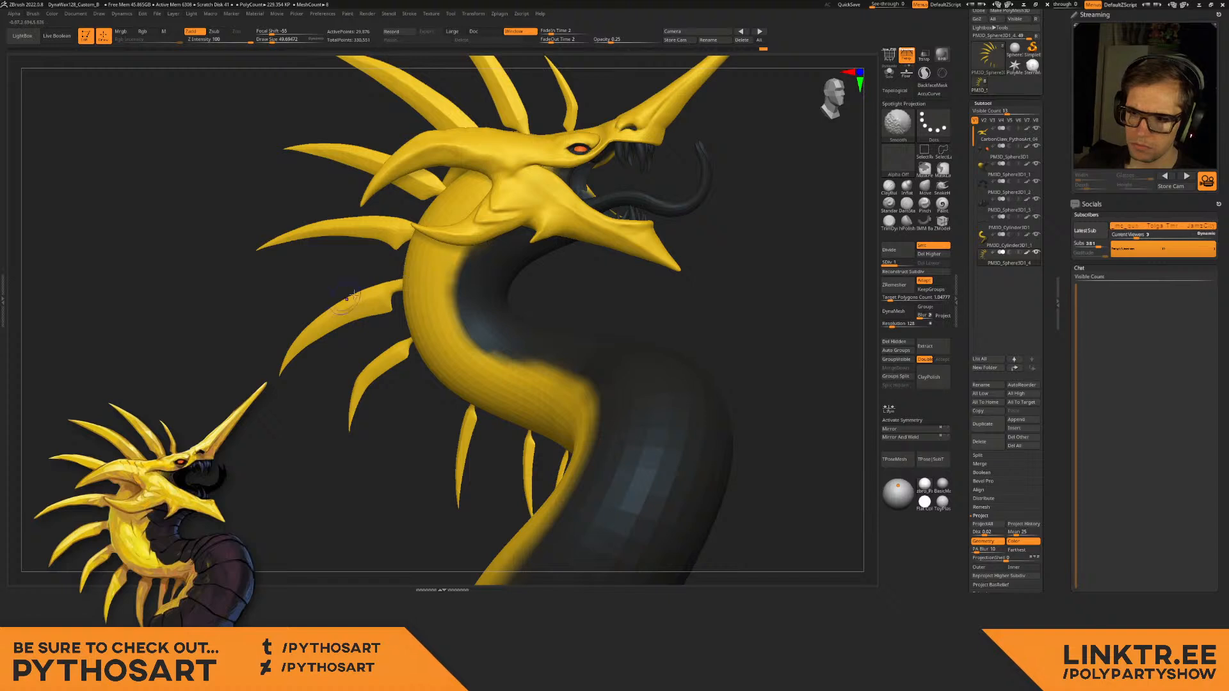
Examine the spikes' polygroups and their placement along the neck from the side and from behind.
left_click_drag(307, 376, 440, 312, "alt")
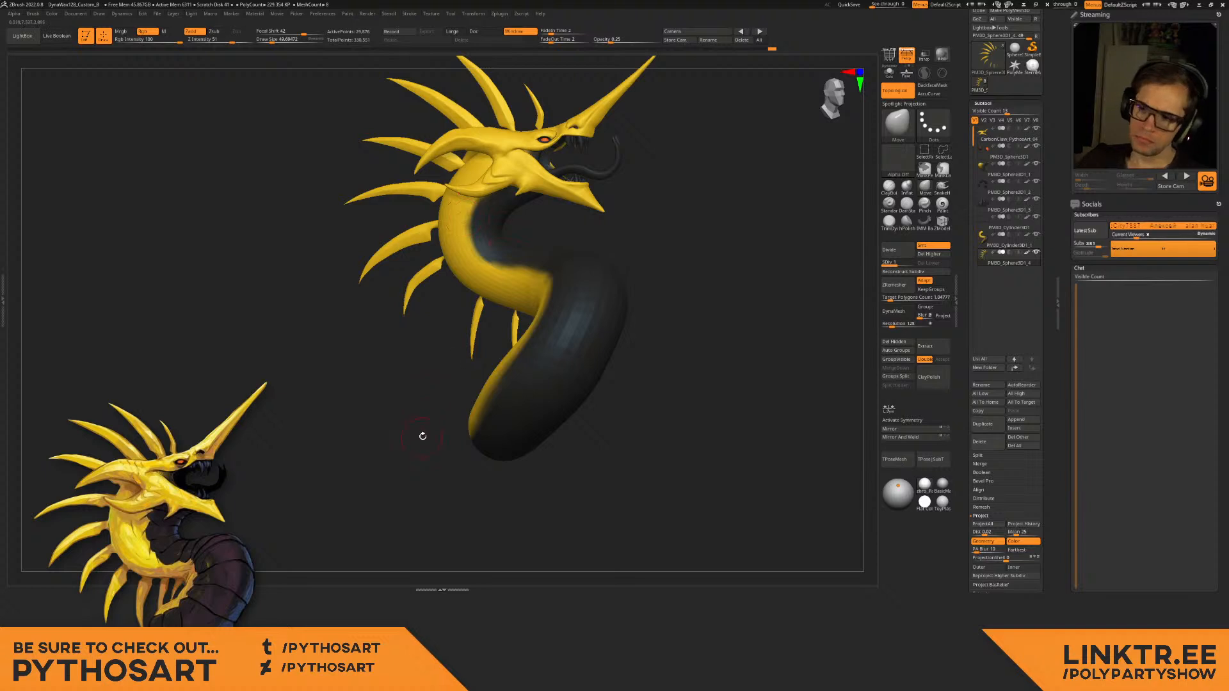
mouse_move(414, 329)
left_mouse_down("alt")
mouse_move(447, 356)
mouse_move(471, 338)
left_mouse_up("alt")
key("shift+f")
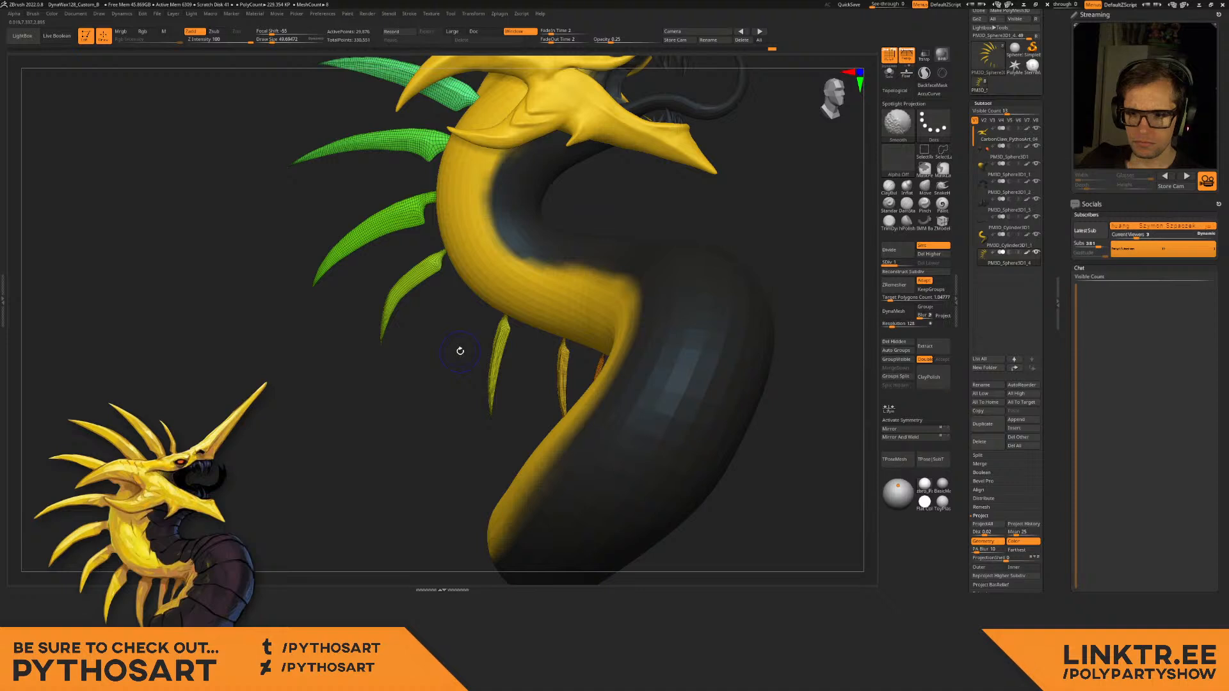
key("shift+f")
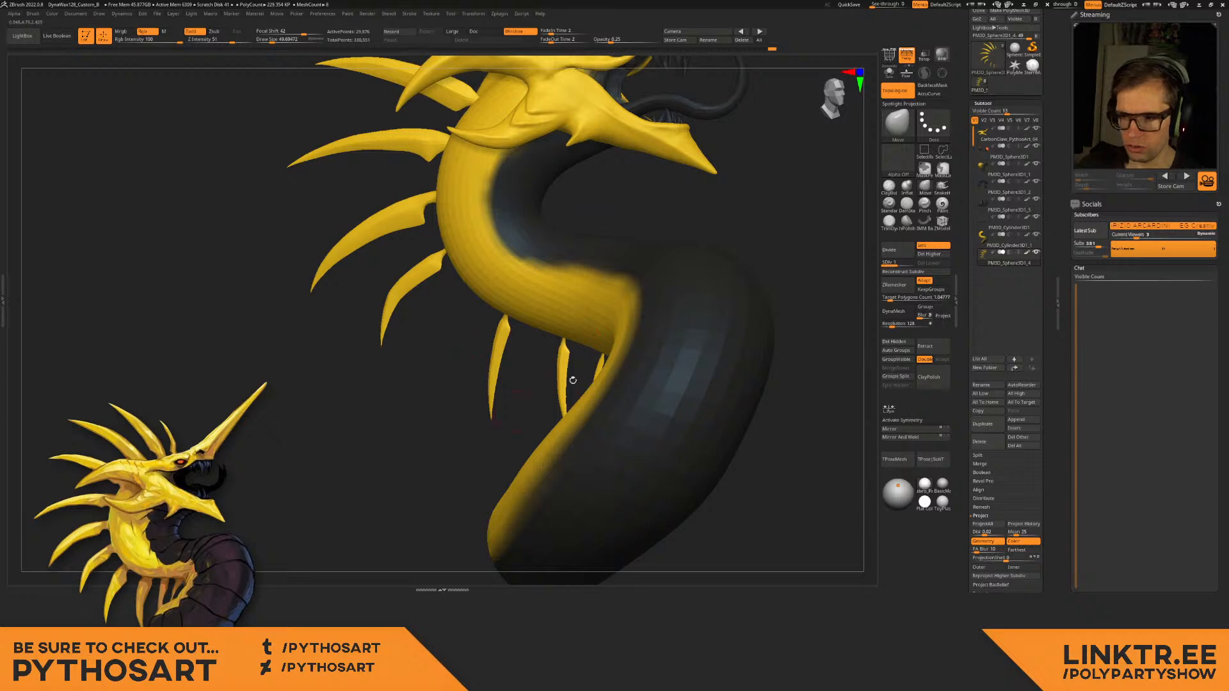
left_click_drag(573, 380, 526, 332)
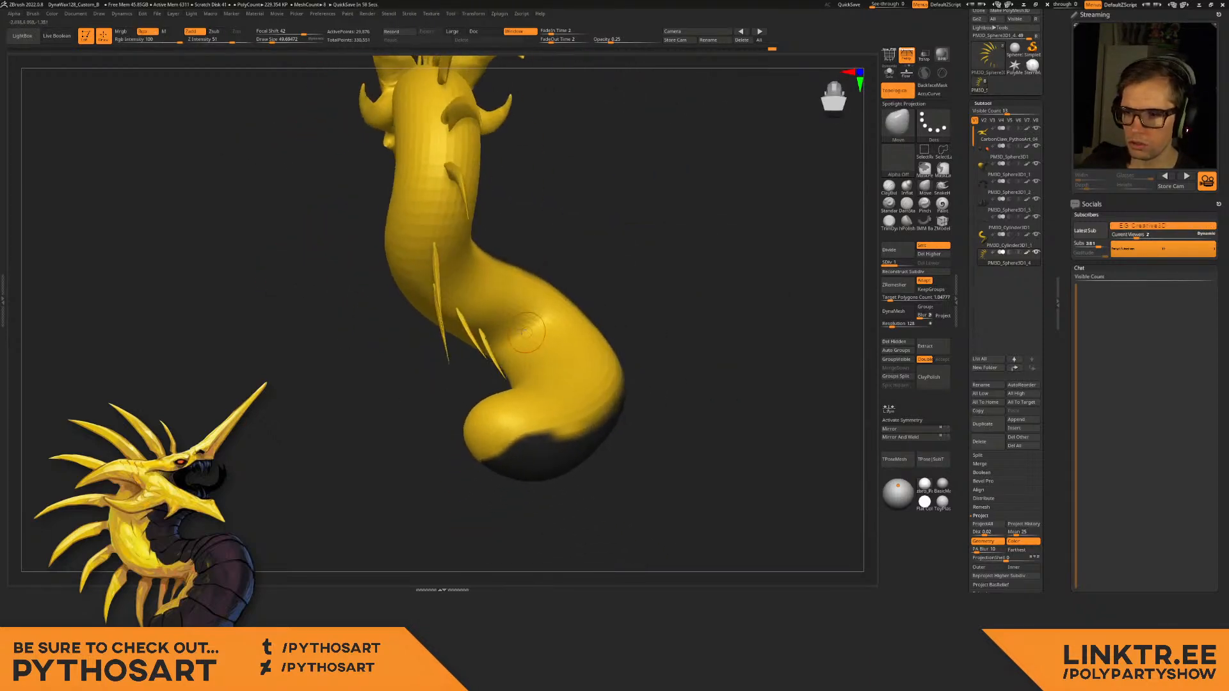
left_click_drag(531, 382, 520, 336)
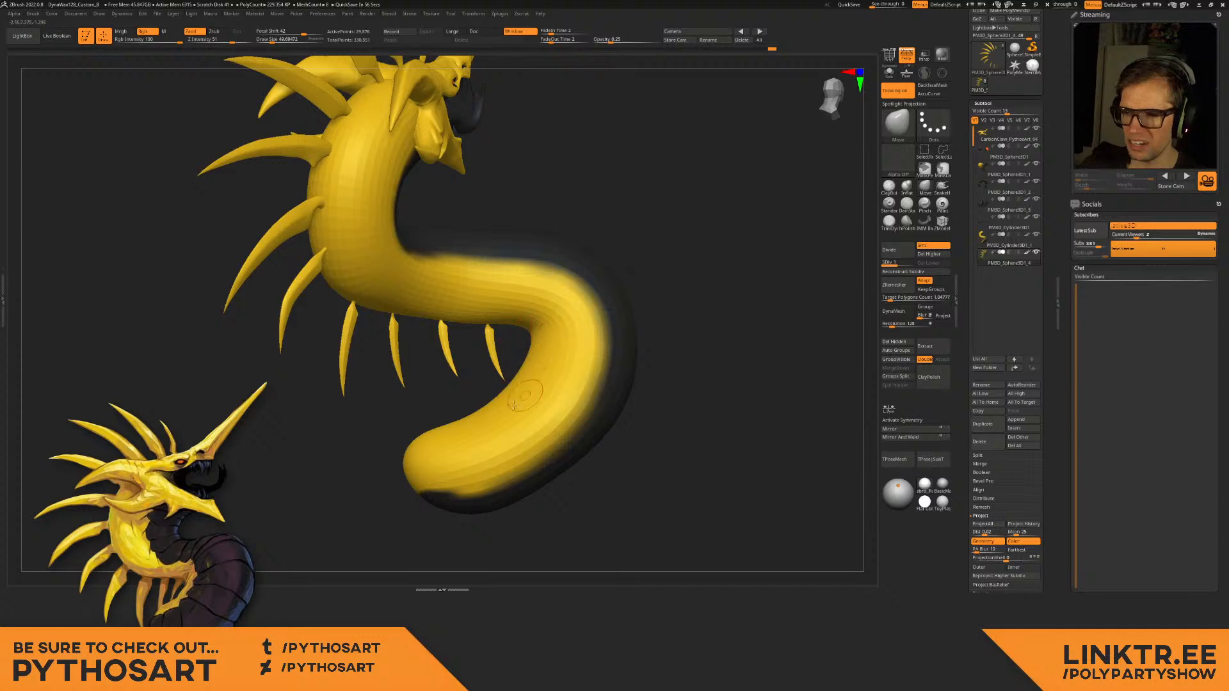
right_click_drag(520, 383, 512, 324)
right_click_drag(512, 323, 473, 337)
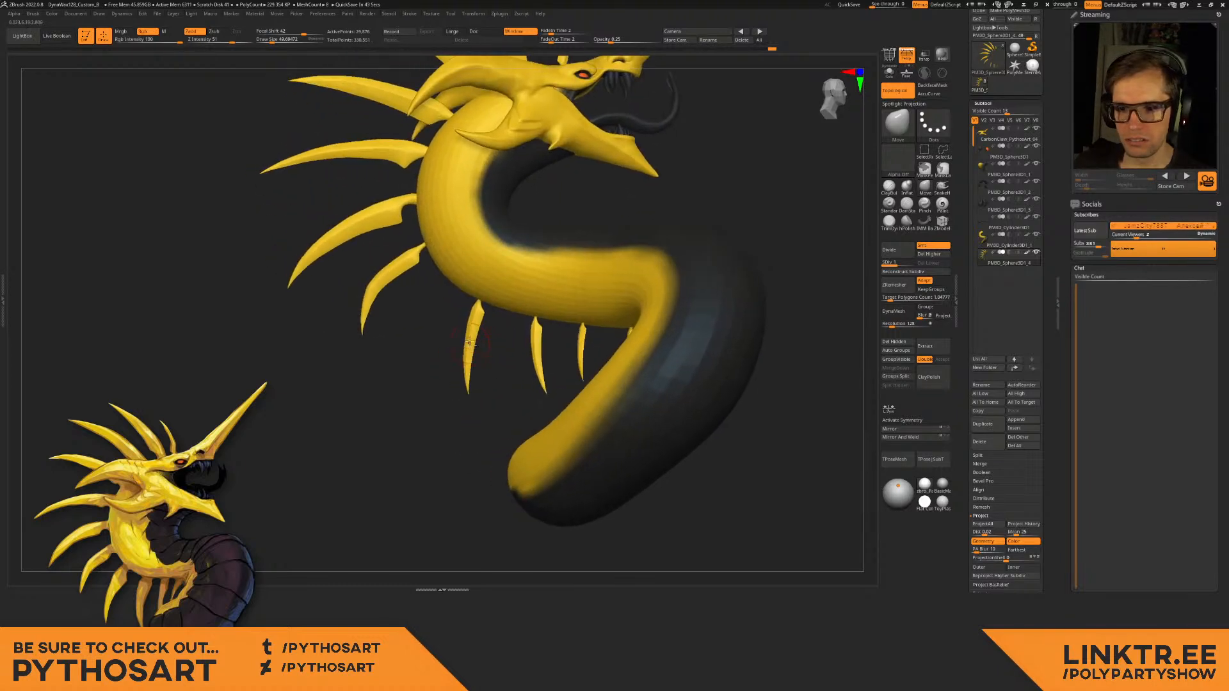
Switch the spikes to their highest subdivision level and mask all except the first spike beneath the neck bend.
left_click_drag(905, 261, 923, 263)
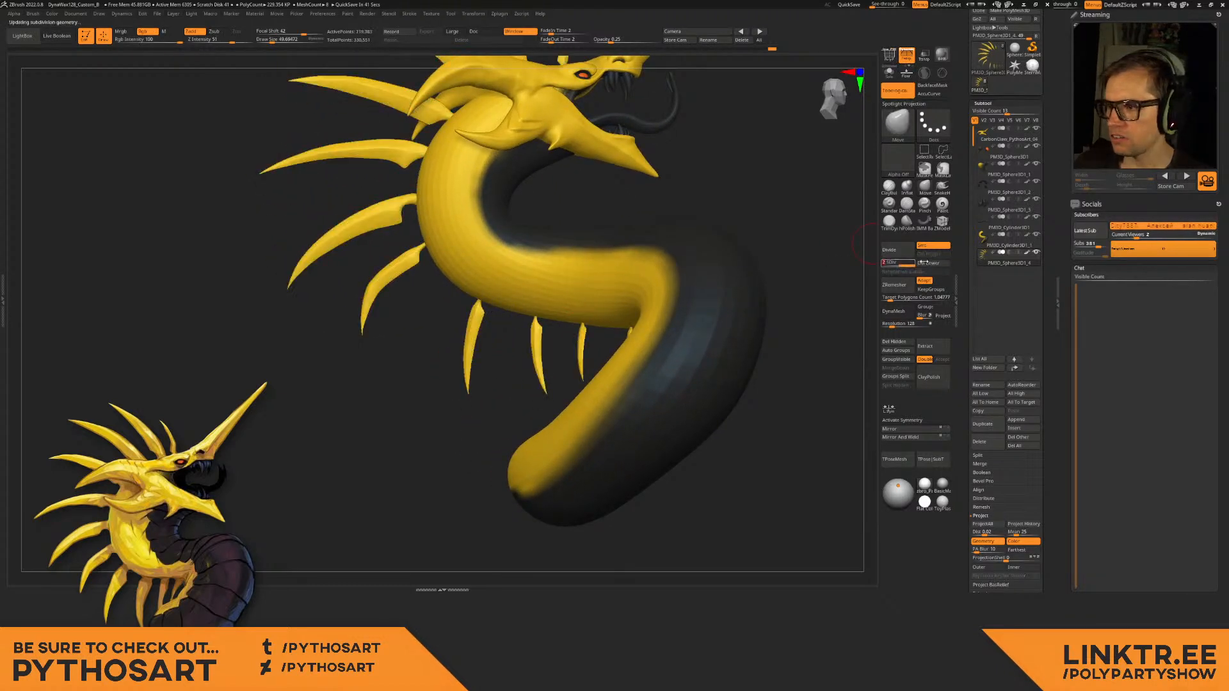
right_click_drag(475, 339, 483, 346, "ctrl")
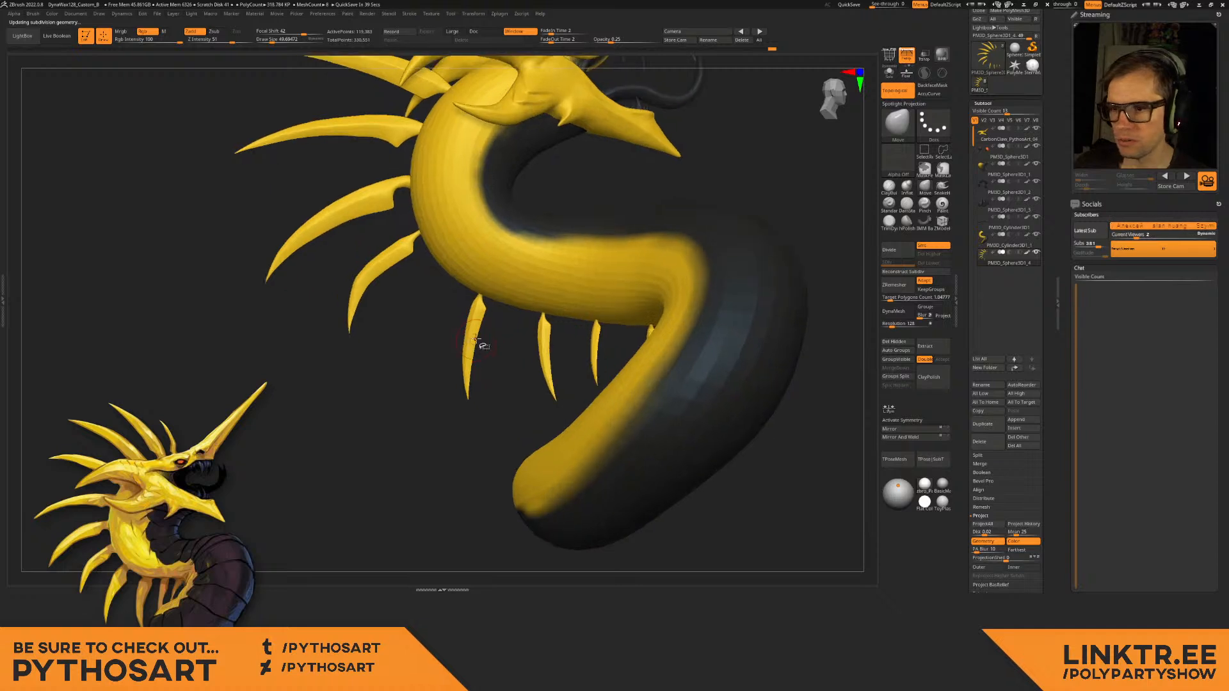
left_click(475, 347, "ctrl+shift")
left_click(437, 399, "ctrl")
left_click(433, 402, "ctrl+shift")
left_click(429, 403, "ctrl")
Duplicate the unmasked spike with the Transpose line and place the copy in the gap just above it.
key("w")
left_click_drag(476, 299, 506, 400)
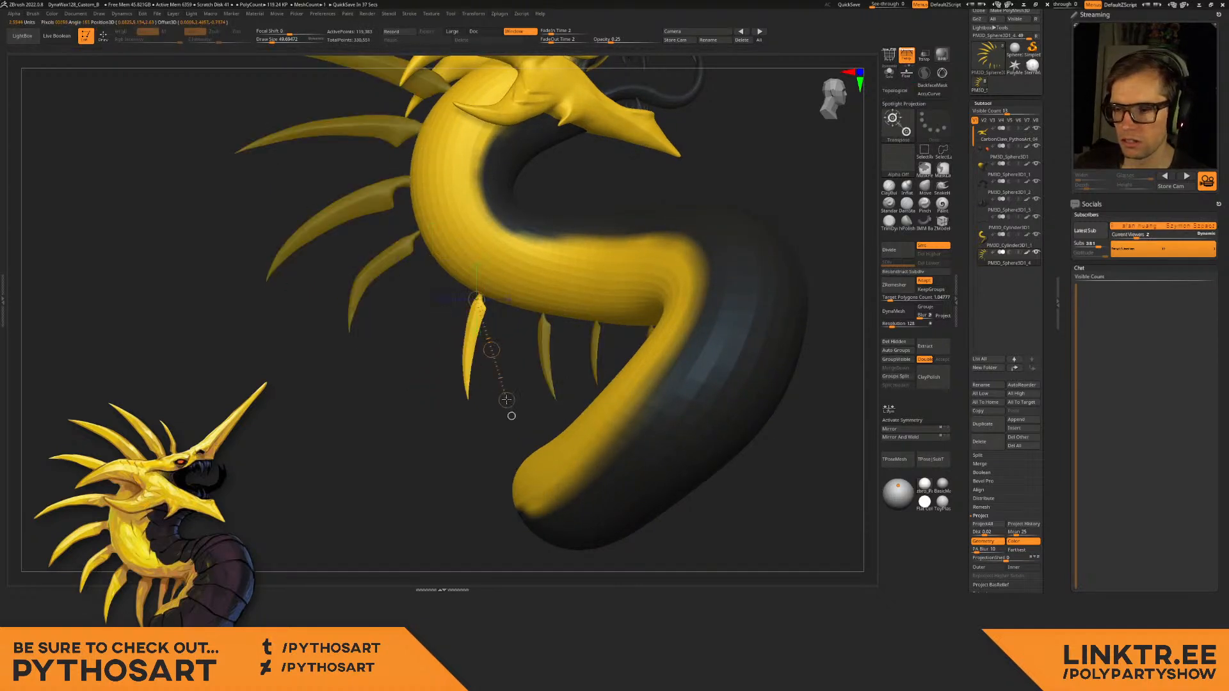
left_click_drag(491, 352, 441, 329)
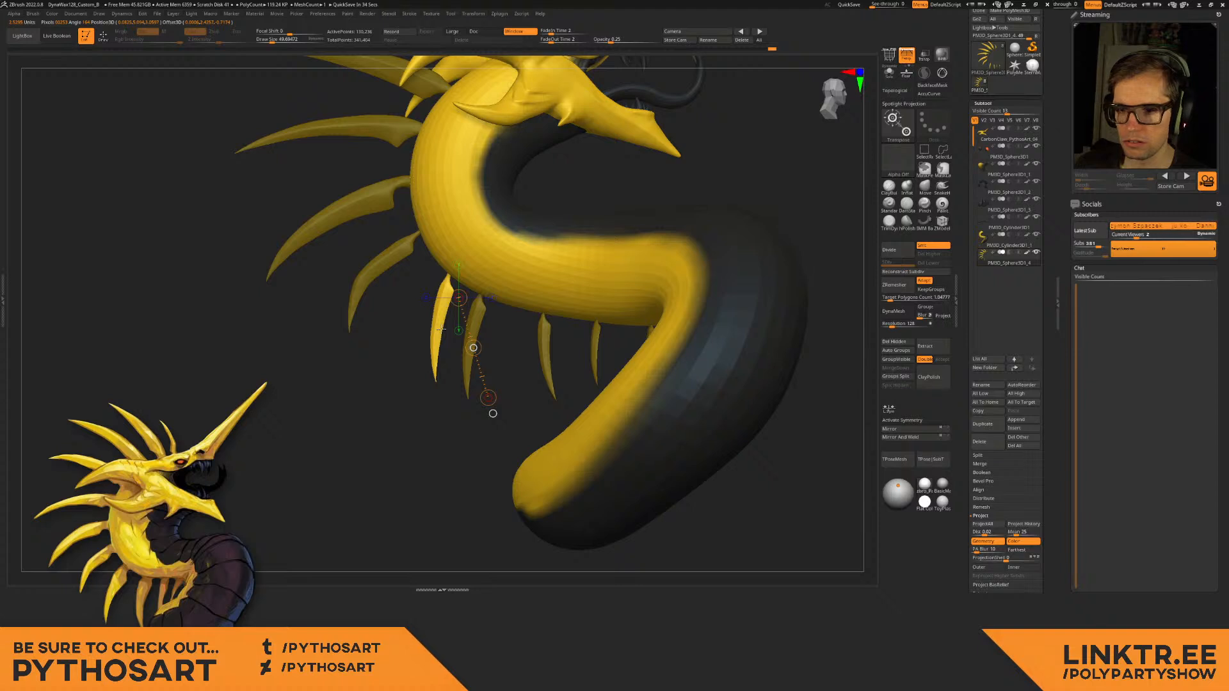
key("q")
key("w")
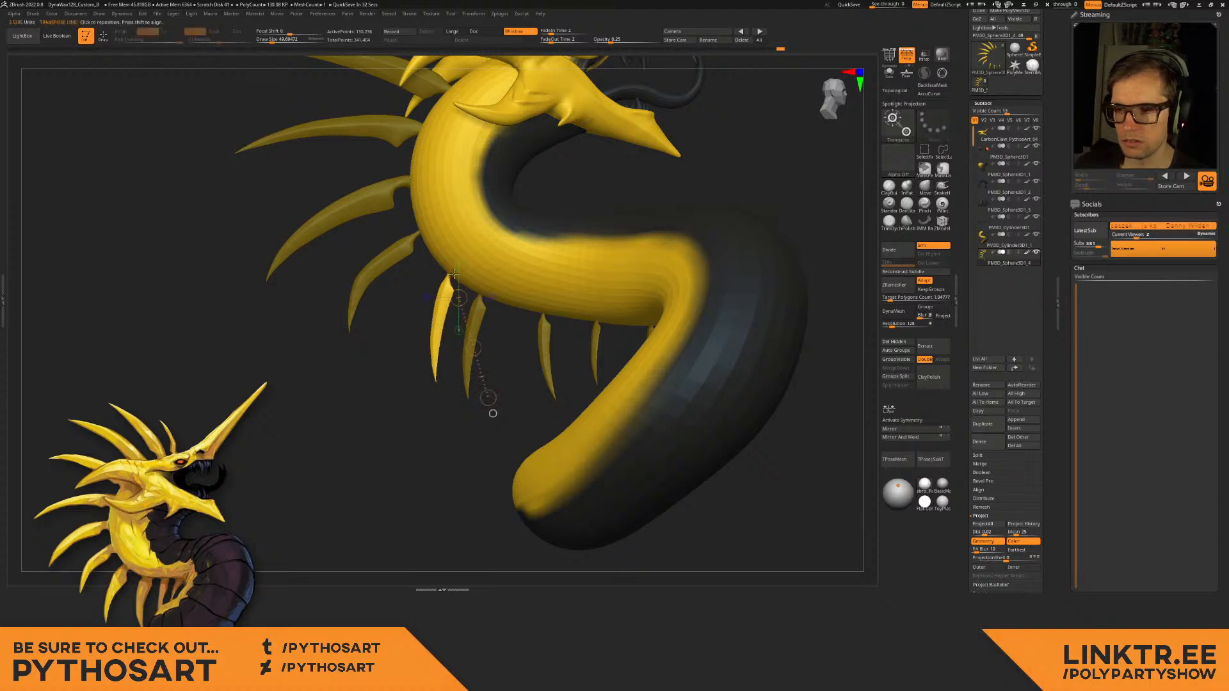
Rotate and reposition the duplicated spike to line it up with the back as seen from behind.
mouse_move(454, 274)
left_mouse_down()
mouse_move(506, 330)
mouse_move(526, 390)
mouse_move(476, 412)
mouse_move(511, 409)
left_mouse_up()
key("q")
left_click_drag(422, 390, 452, 359)
key("w")
right_click_drag(474, 302, 504, 240, "ctrl")
left_click_drag(399, 263, 321, 481)
mouse_move(325, 476)
right_mouse_down()
mouse_move(410, 382)
mouse_move(438, 320)
right_mouse_up()
left_click_drag(437, 320, 476, 148)
key("q")
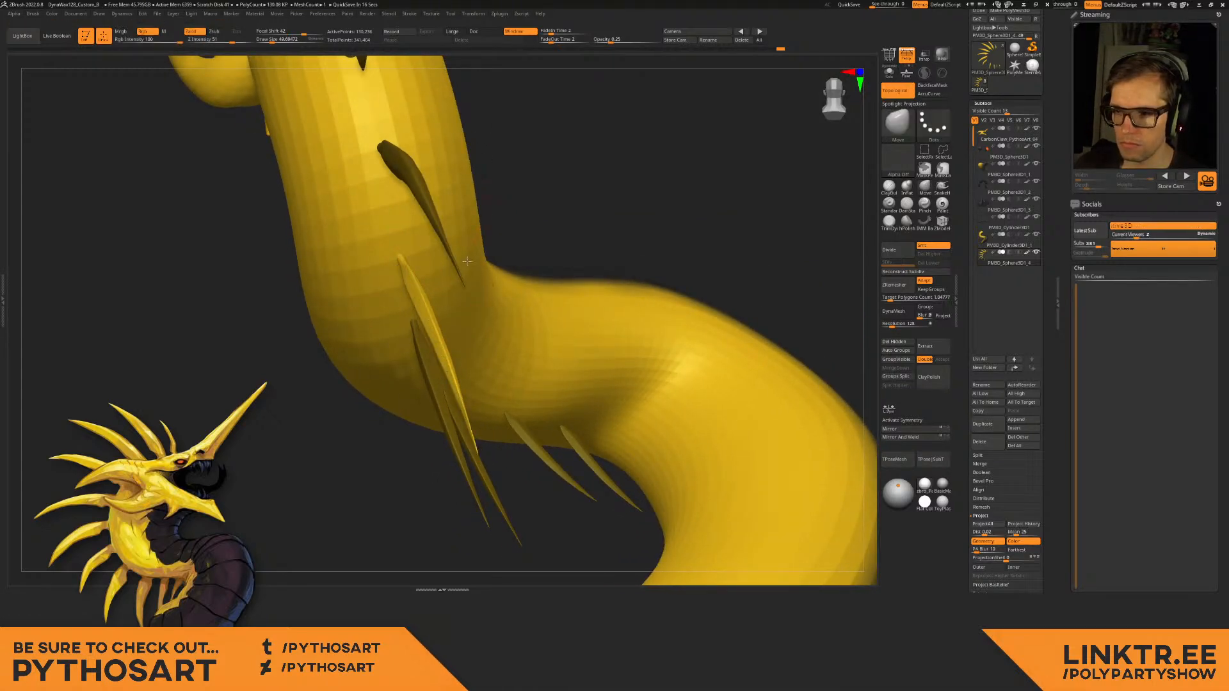
Adjust the duplicated spike's size along its length in side view, keeping its root seated against the neck.
key("f")
mouse_move(477, 183)
right_mouse_down()
mouse_move(387, 341)
mouse_move(443, 309)
mouse_move(438, 296)
mouse_move(432, 317)
mouse_move(436, 295)
mouse_move(396, 328)
right_mouse_up()
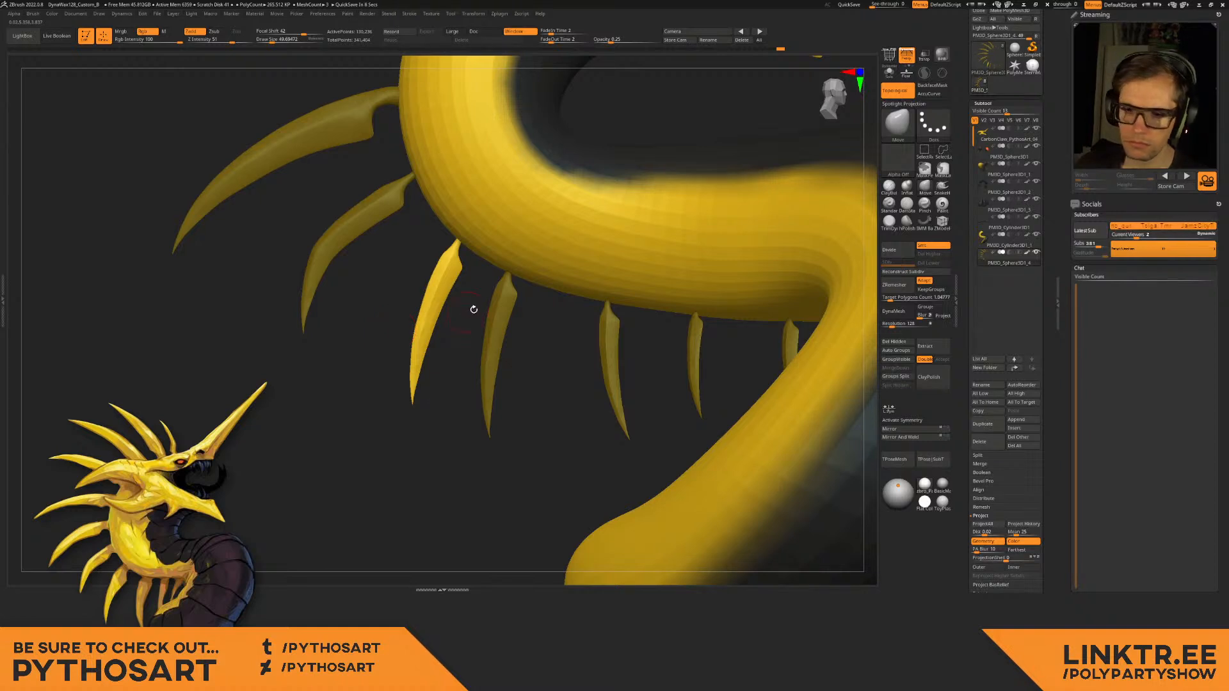
right_click_drag(474, 310, 447, 318)
key("w")
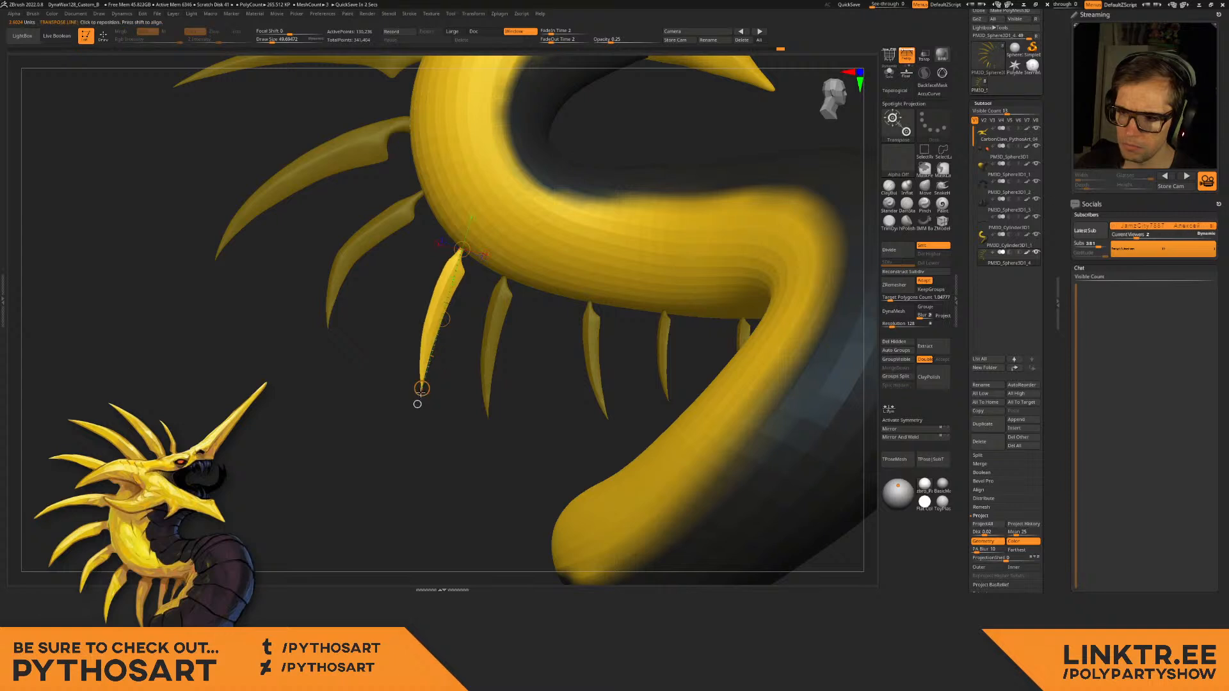
left_click_drag(418, 404, 418, 404)
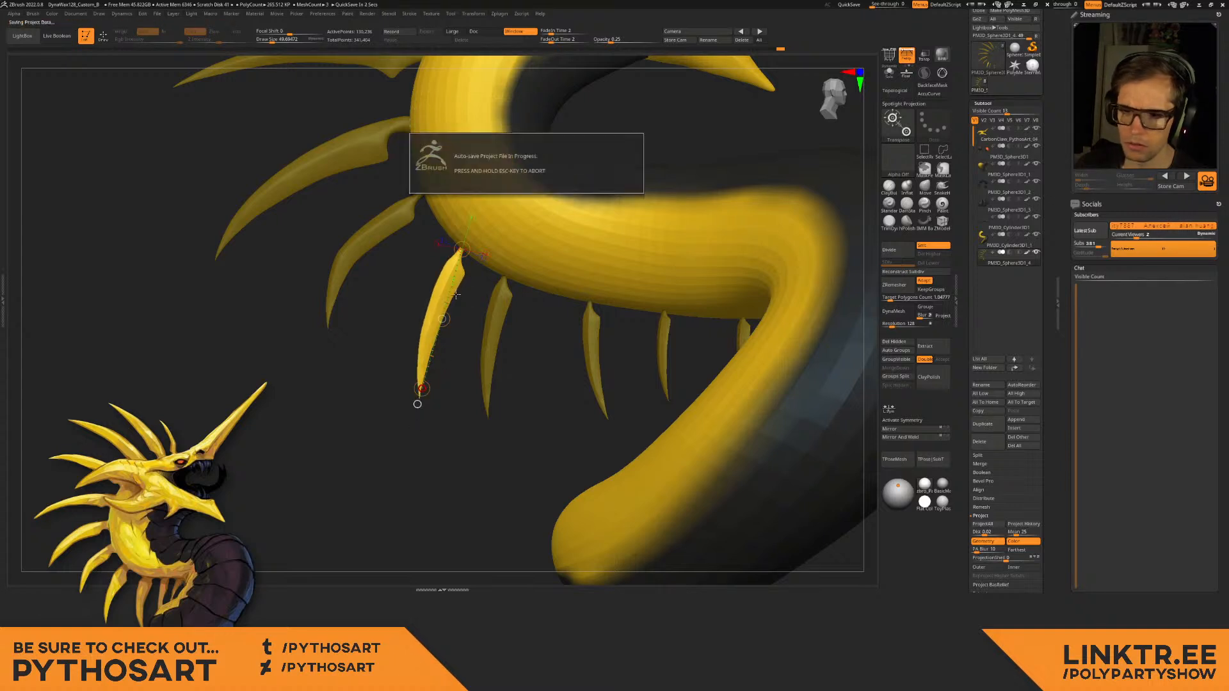
key("q")
right_click_drag(463, 253, 466, 258, "alt")
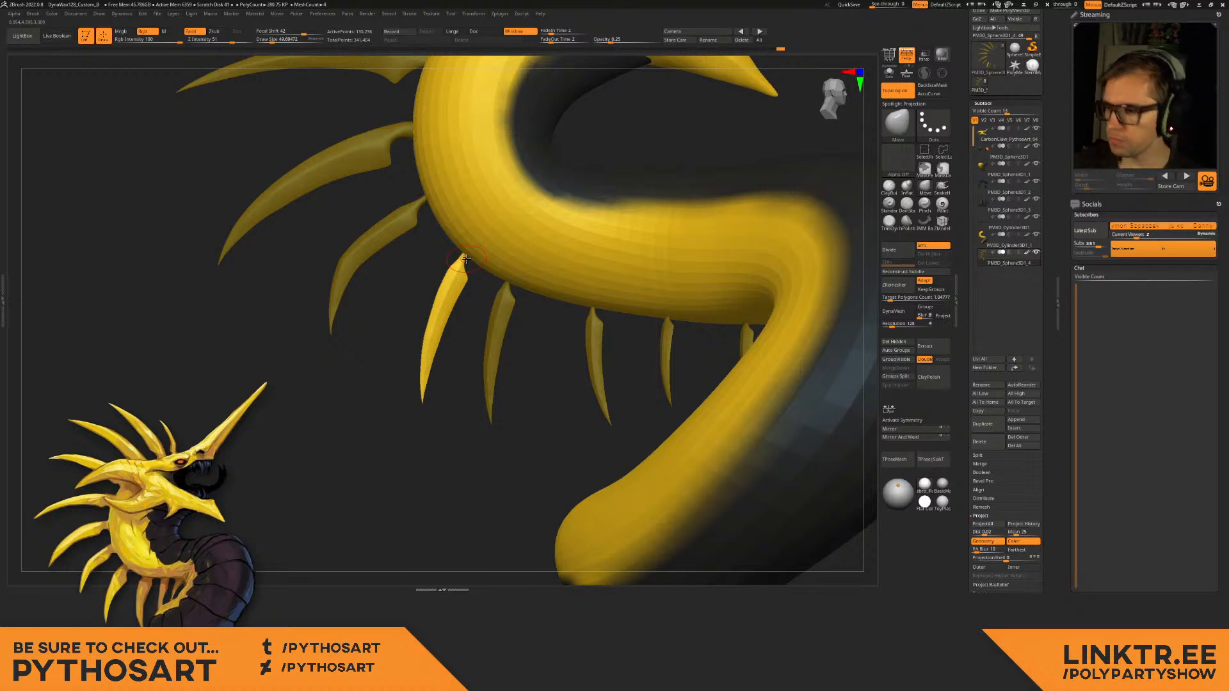
Mask the inner side of the duplicated spike along its length and soften the mask edge.
right_click_drag(414, 273, 416, 320, "ctrl")
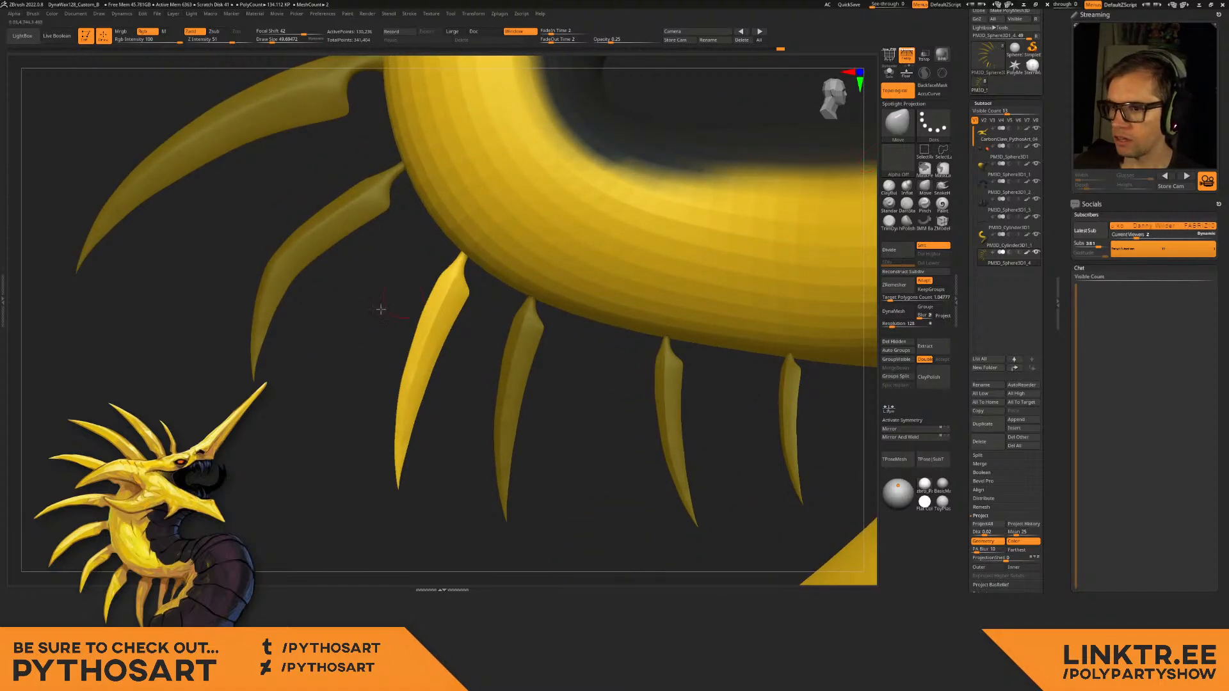
key("s")
left_click_drag(383, 309, 414, 304)
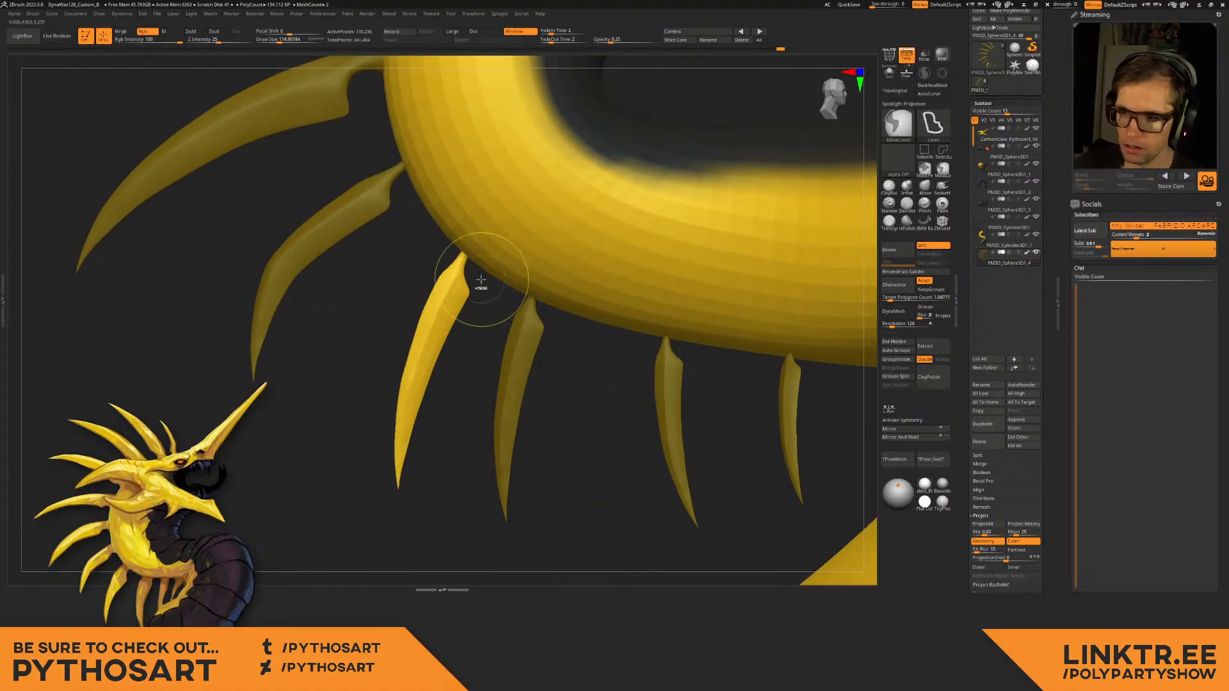
mouse_move(480, 278)
left_mouse_down("ctrl")
mouse_move(457, 269)
mouse_move(443, 284)
mouse_move(424, 364)
mouse_move(463, 544)
mouse_move(482, 457)
left_mouse_up("ctrl")
mouse_move(475, 306)
left_mouse_down("ctrl")
mouse_move(471, 228)
mouse_move(495, 239)
left_mouse_up("ctrl")
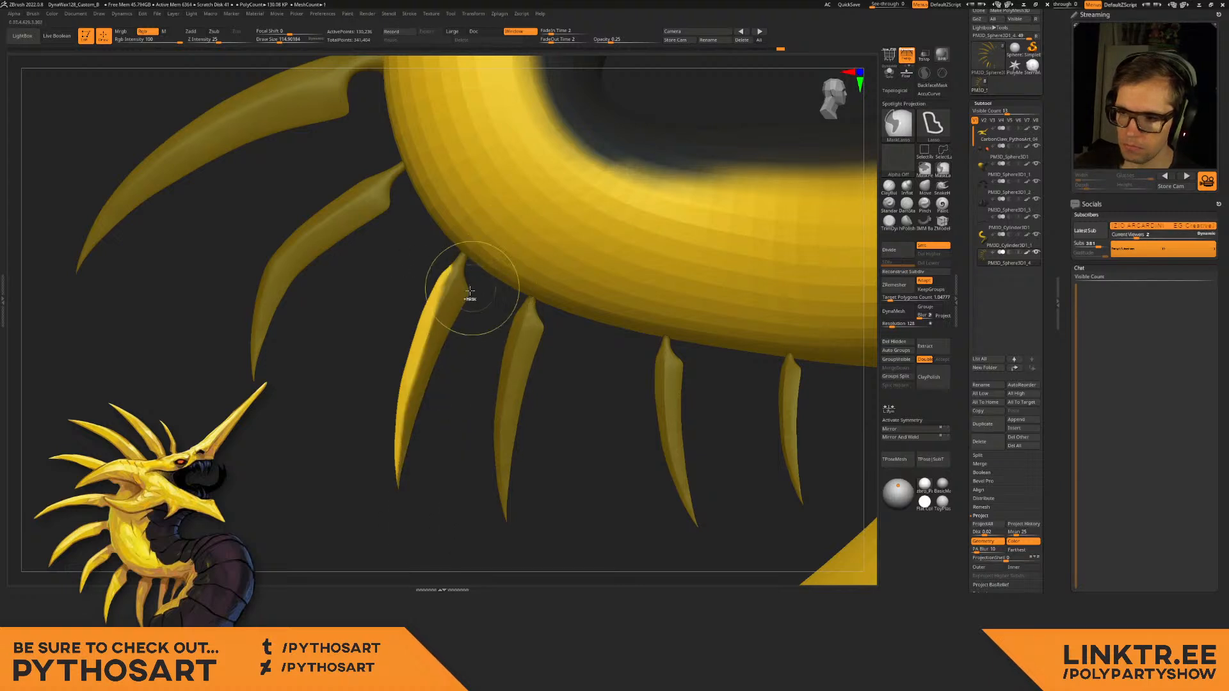
left_click(459, 297, "ctrl")
Pull the duplicated spike's unmasked outer edge outward into a broader shoulder near the root using the Move brush.
key("s")
key("s")
left_click_drag(436, 290, 427, 280)
key("s")
left_click_drag(438, 273, 436, 273)
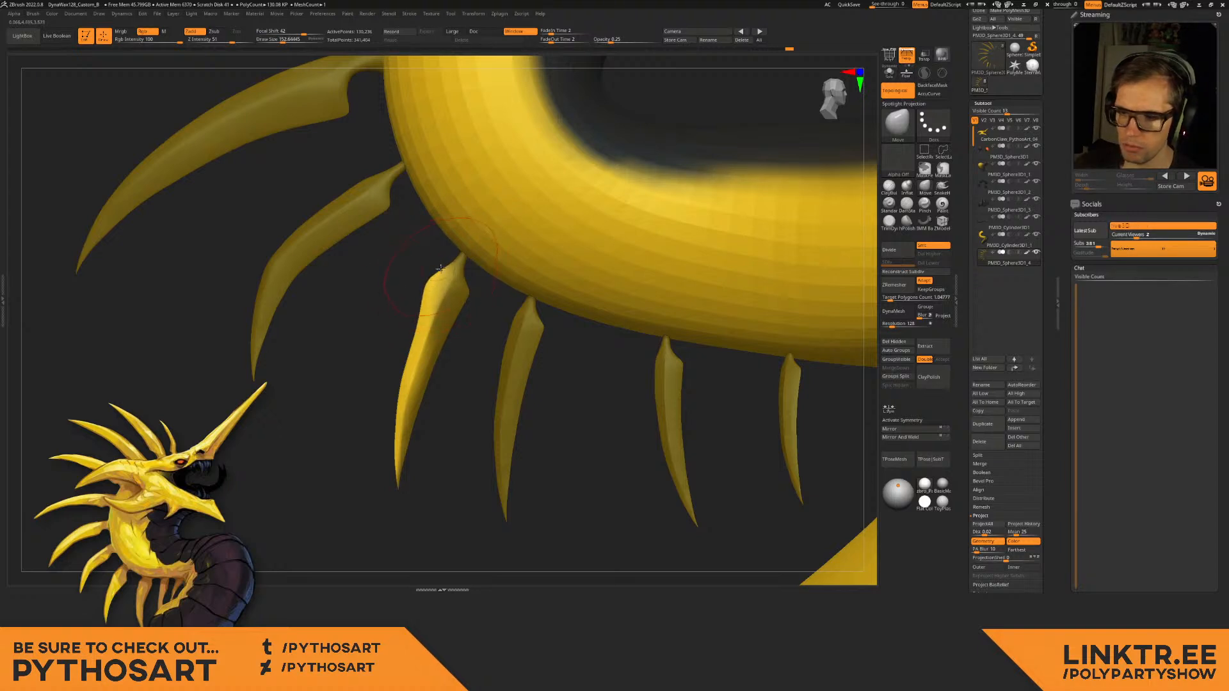
key("s")
mouse_move(433, 317)
left_mouse_down()
mouse_move(415, 330)
mouse_move(408, 390)
left_mouse_up()
right_click_drag(426, 396, 426, 351, "alt")
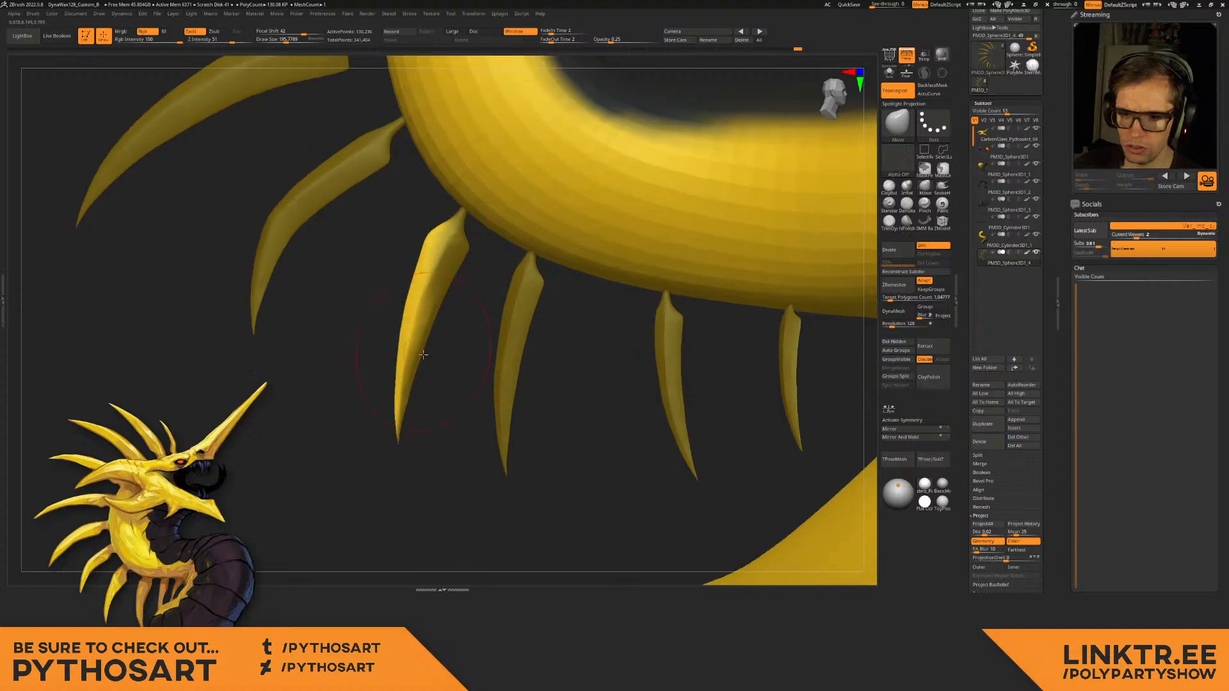
Clear the current mask and mask the outer side of the duplicated spike instead.
left_click_drag(449, 342, 444, 336, "ctrl")
key("s")
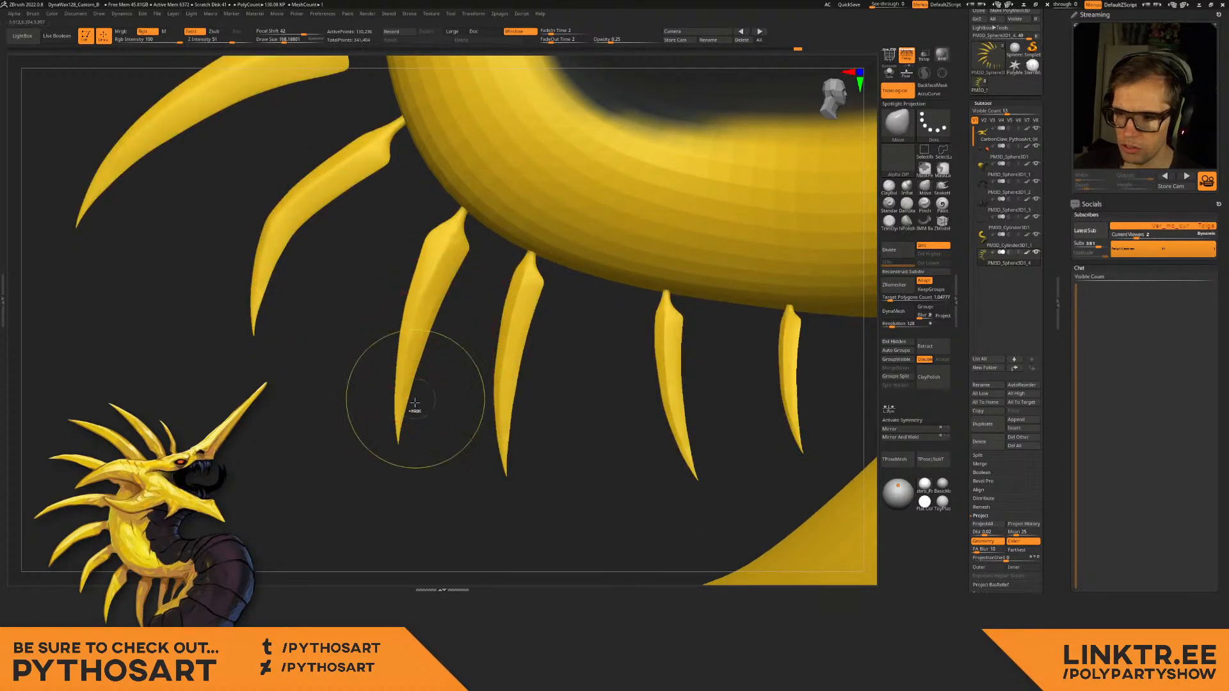
left_click(413, 423, "ctrl")
left_click(425, 393, "ctrl")
Curve the duplicated spike's unmasked inner edge more strongly with large Move brush strokes.
key("s")
left_click_drag(418, 370, 422, 370)
mouse_move(420, 374)
right_mouse_down()
mouse_move(359, 373)
mouse_move(416, 376)
right_mouse_up()
key("s")
left_click_drag(420, 377, 417, 368)
key("s")
left_click_drag(419, 366, 417, 342)
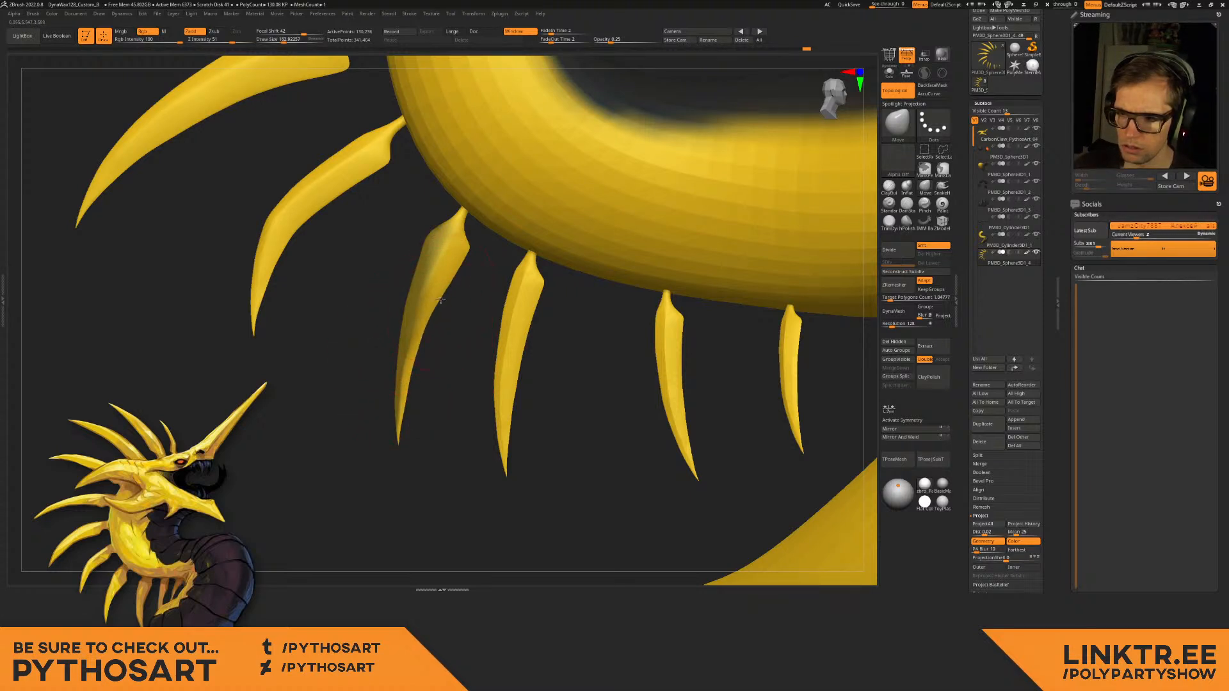
key("s")
left_click_drag(456, 285, 449, 277)
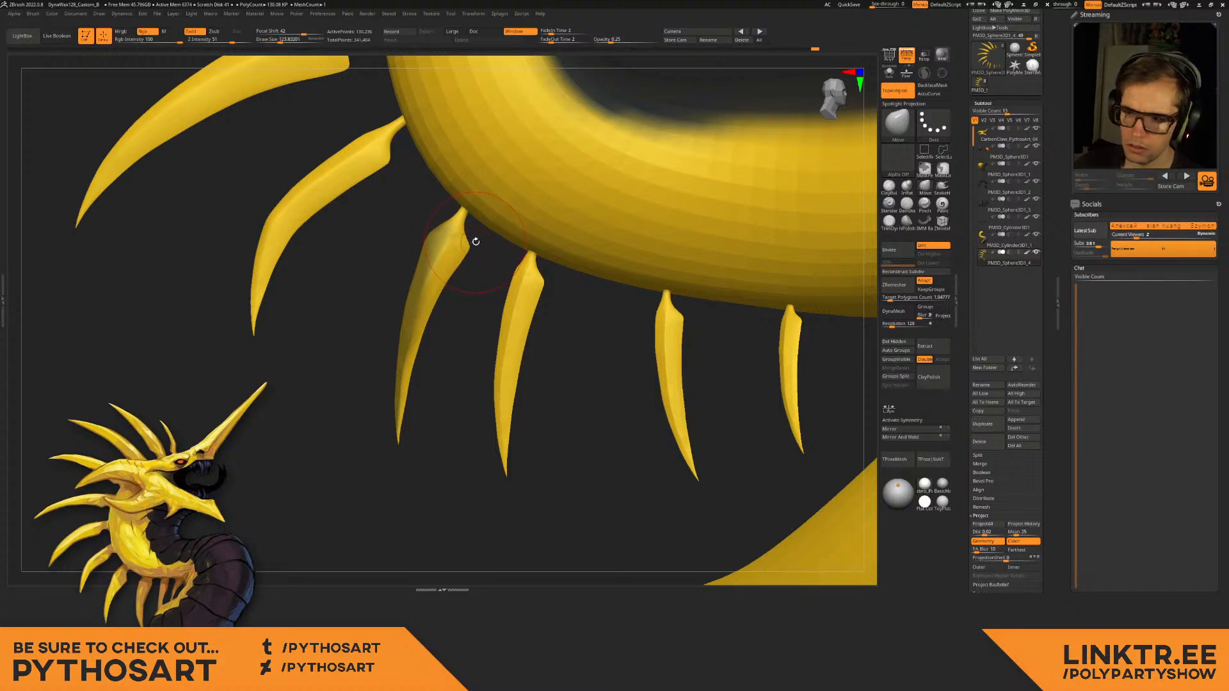
Refine the duplicated spike's inner heel and shift its root tip into the neck, finishing with the mask cleared.
key("bracketleft")
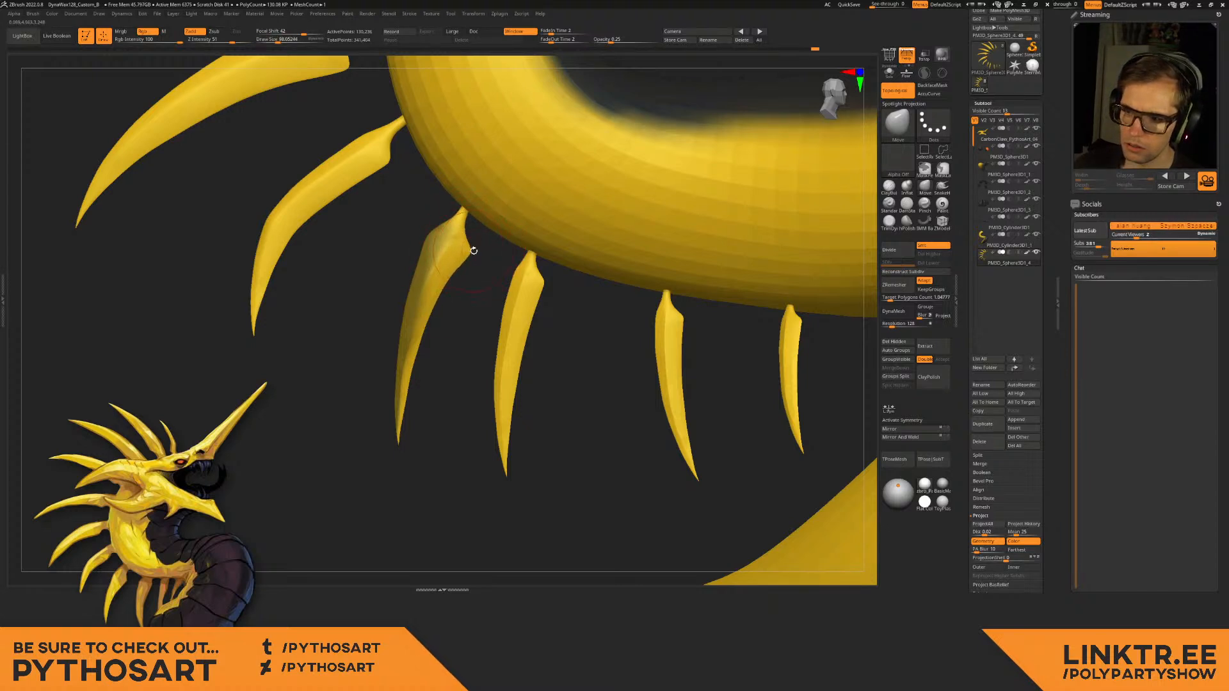
key("bracketright")
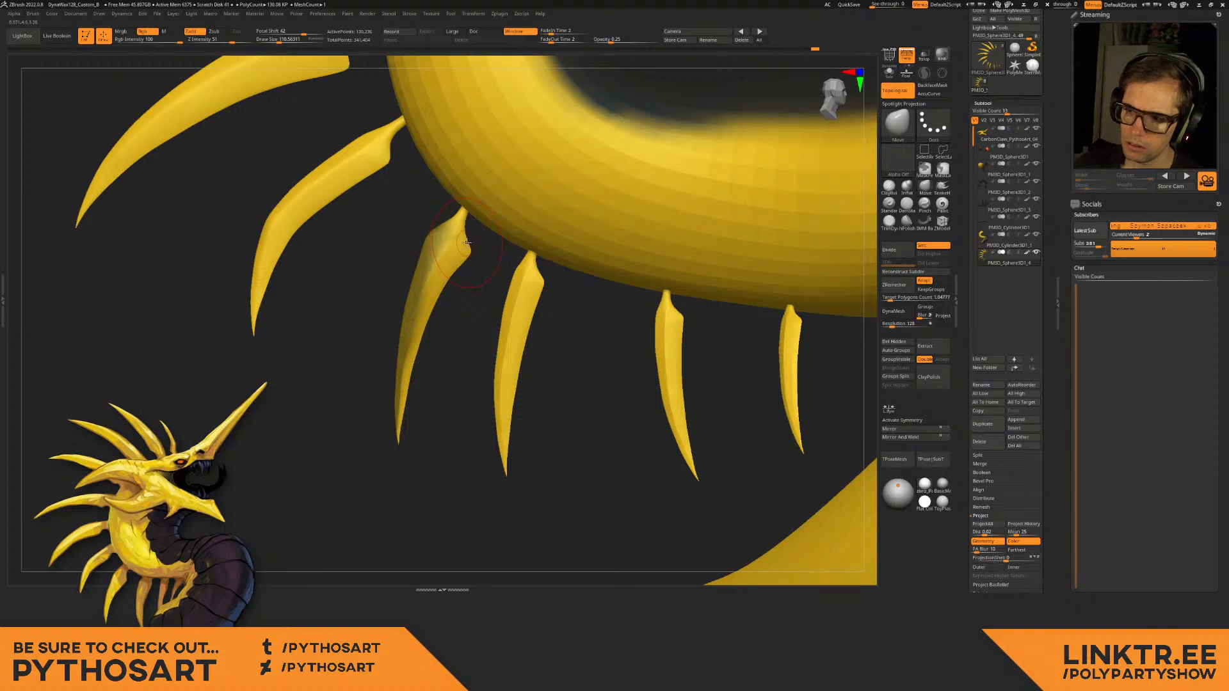
key("bracketleft")
key("s")
left_click_drag(461, 241, 470, 212)
left_click_drag(461, 224, 456, 224)
key("s")
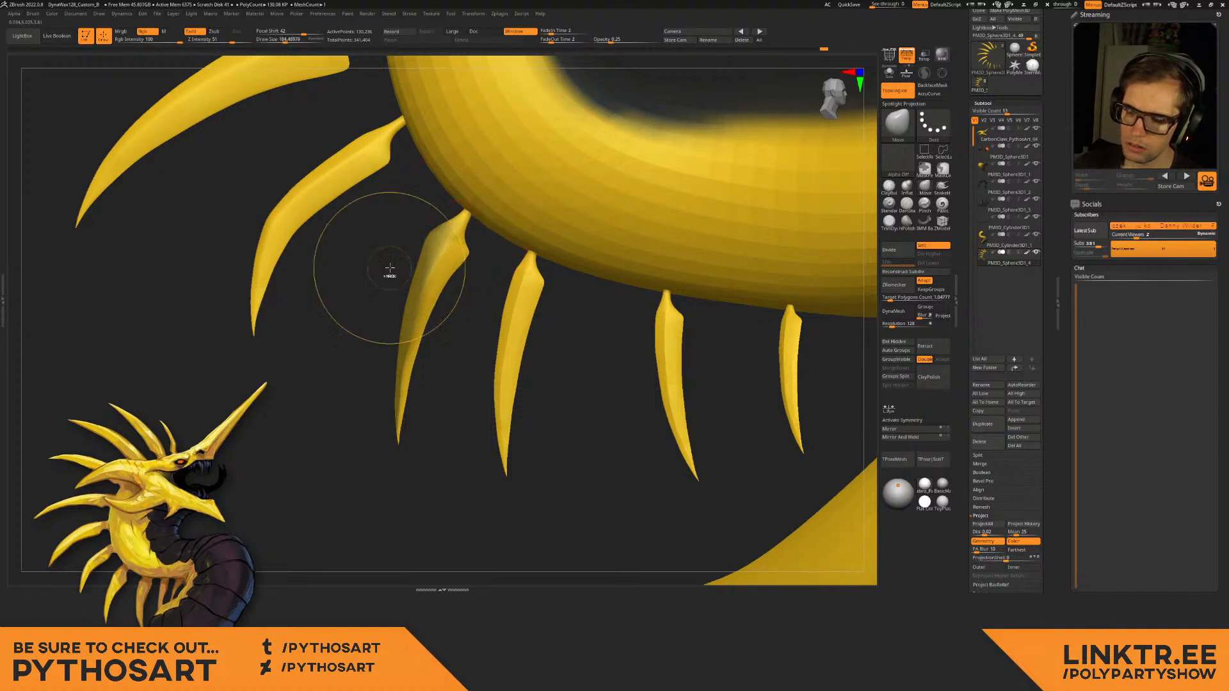
left_click_drag(389, 268, 398, 282, "ctrl")
key("s")
mouse_move(425, 342)
left_mouse_down()
mouse_move(406, 342)
mouse_move(446, 371)
left_mouse_up()
key("ctrl+z")
key("ctrl+z")
Refine the duplicated spike's outer shoulder and blade contour with progressively smaller Move brush strokes.
key("s")
key("s")
left_click_drag(414, 356, 410, 356)
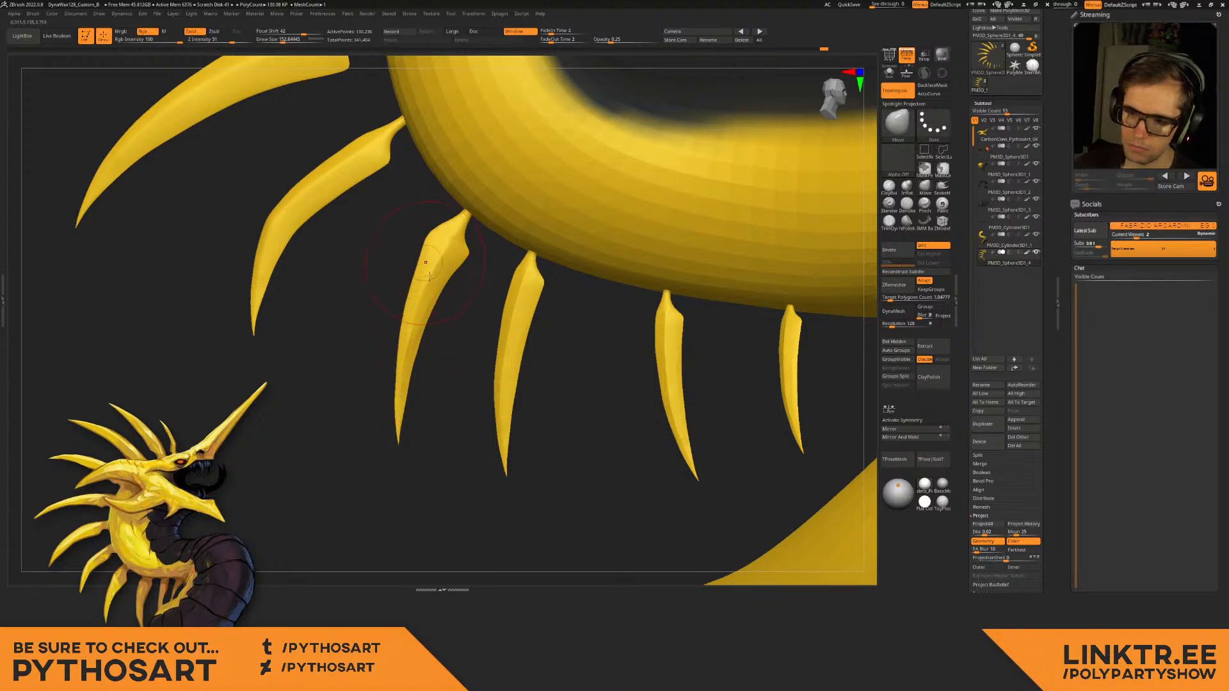
right_click_drag(426, 263, 430, 282, "alt")
key("s")
left_click_drag(436, 285, 440, 250)
key("s")
key("s")
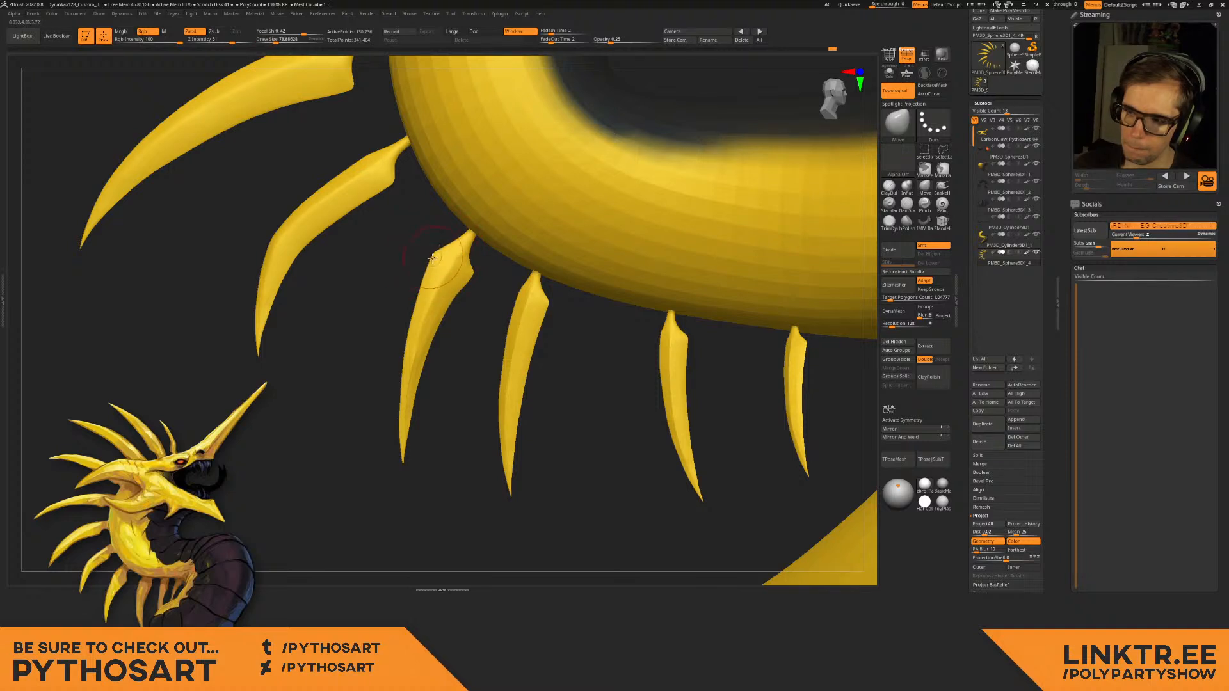
right_click_drag(412, 416, 416, 382, "alt")
key("s")
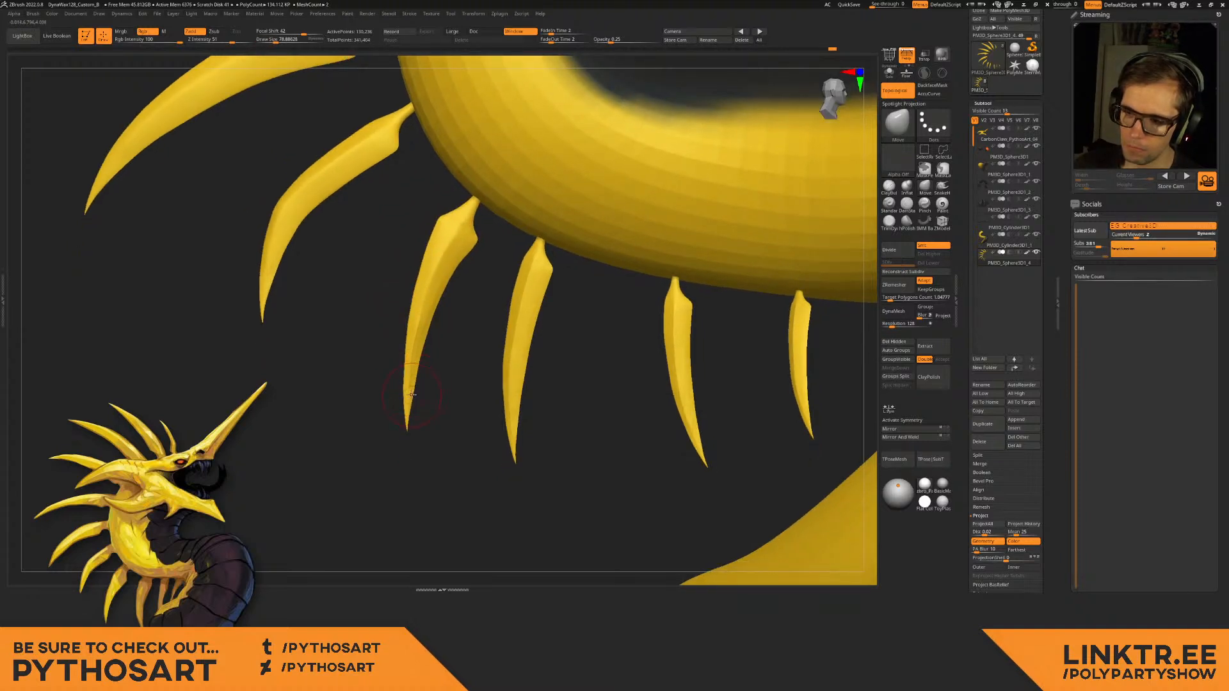
key("shift")
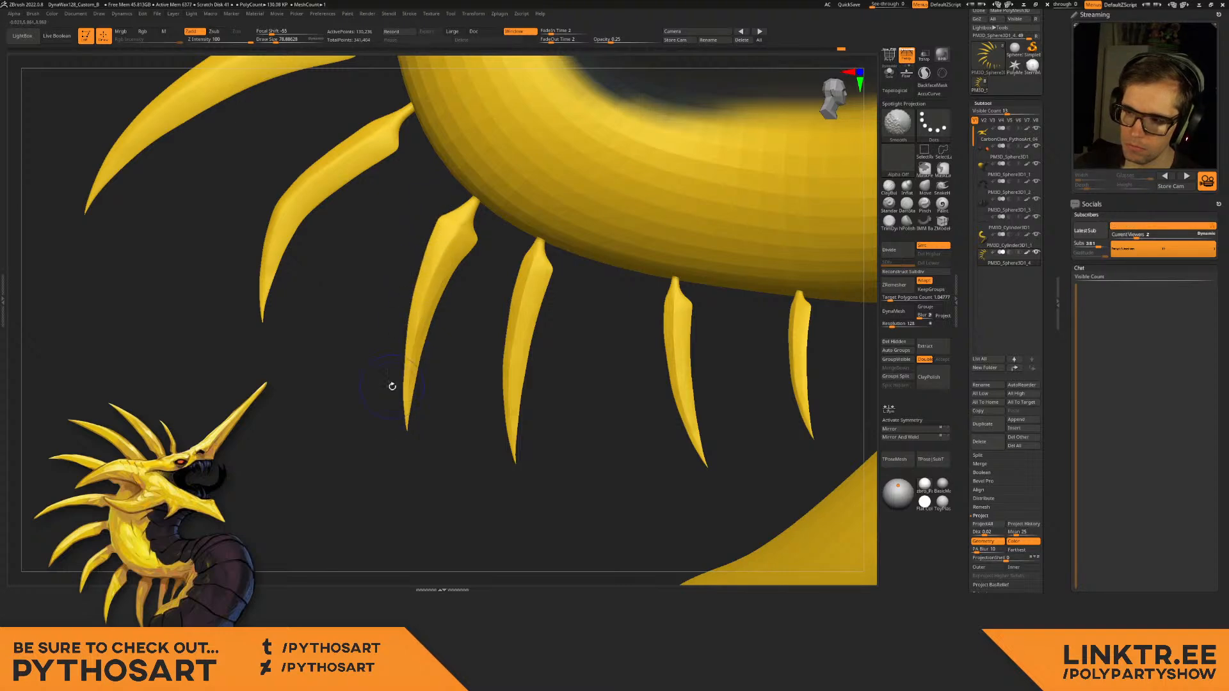
Mask along the duplicated spike's inner edge and invert the mask to leave that side editable.
mouse_move(448, 337)
right_mouse_down("ctrl")
mouse_move(461, 262)
mouse_move(433, 309)
mouse_move(440, 289)
right_mouse_up("ctrl")
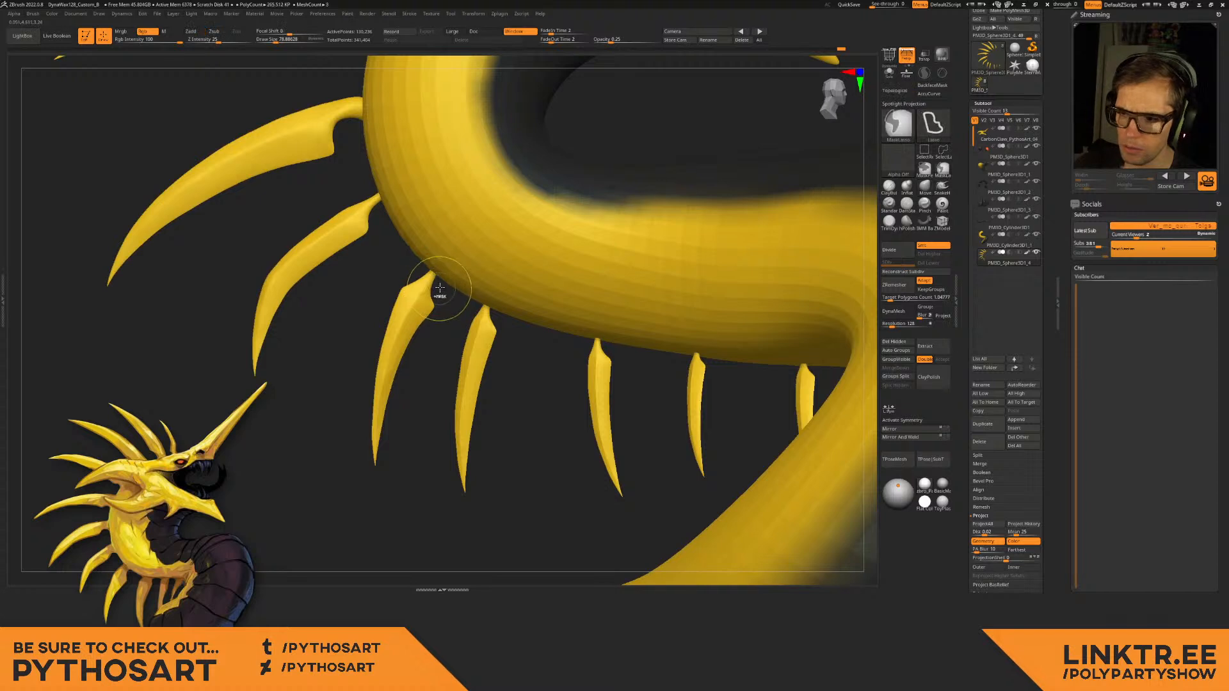
left_click_drag(440, 288, 412, 314, "ctrl")
mouse_move(391, 370)
left_mouse_down("ctrl")
mouse_move(377, 448)
mouse_move(394, 481)
left_mouse_up("ctrl")
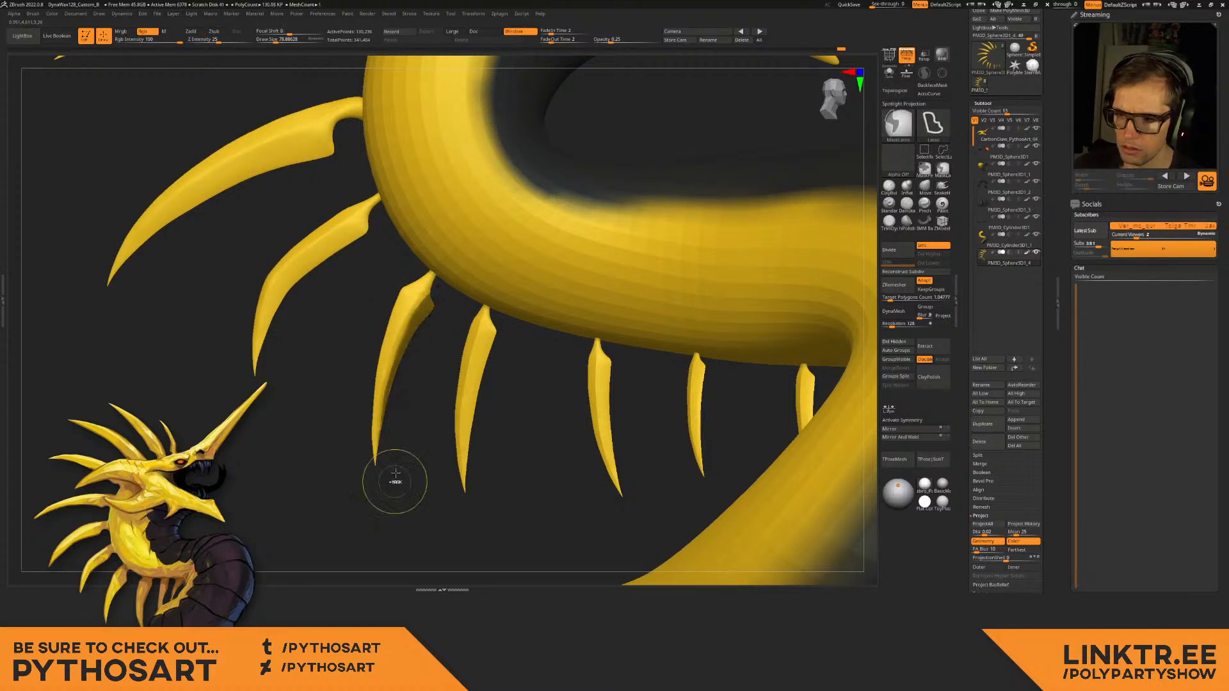
mouse_move(439, 289)
left_mouse_down("ctrl")
mouse_move(401, 327)
mouse_move(380, 385)
mouse_move(373, 456)
mouse_move(402, 474)
mouse_move(389, 443)
mouse_move(425, 385)
mouse_move(382, 410)
mouse_move(390, 439)
left_mouse_up("ctrl")
left_click(388, 370, "ctrl")
left_click(403, 402, "ctrl")
Adjust the duplicated spike's unmasked inner edge with a large Move brush, then clear the mask and extend its tip downward.
key("s")
key("s")
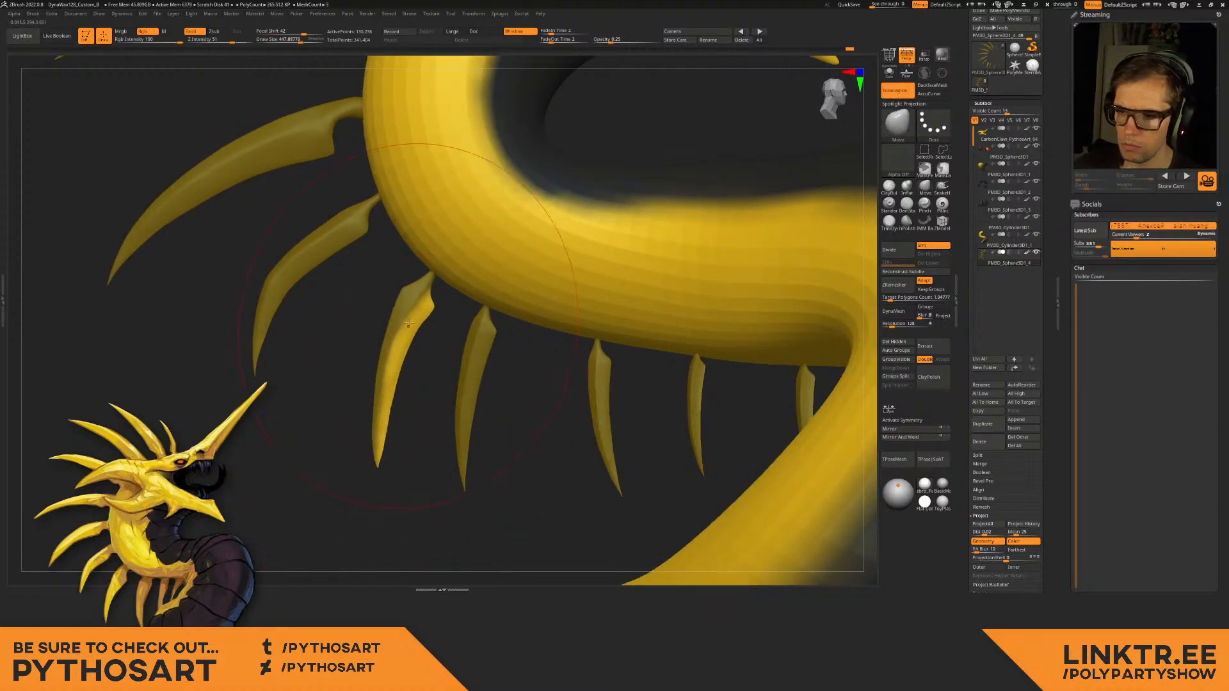
left_click_drag(434, 305, 437, 310)
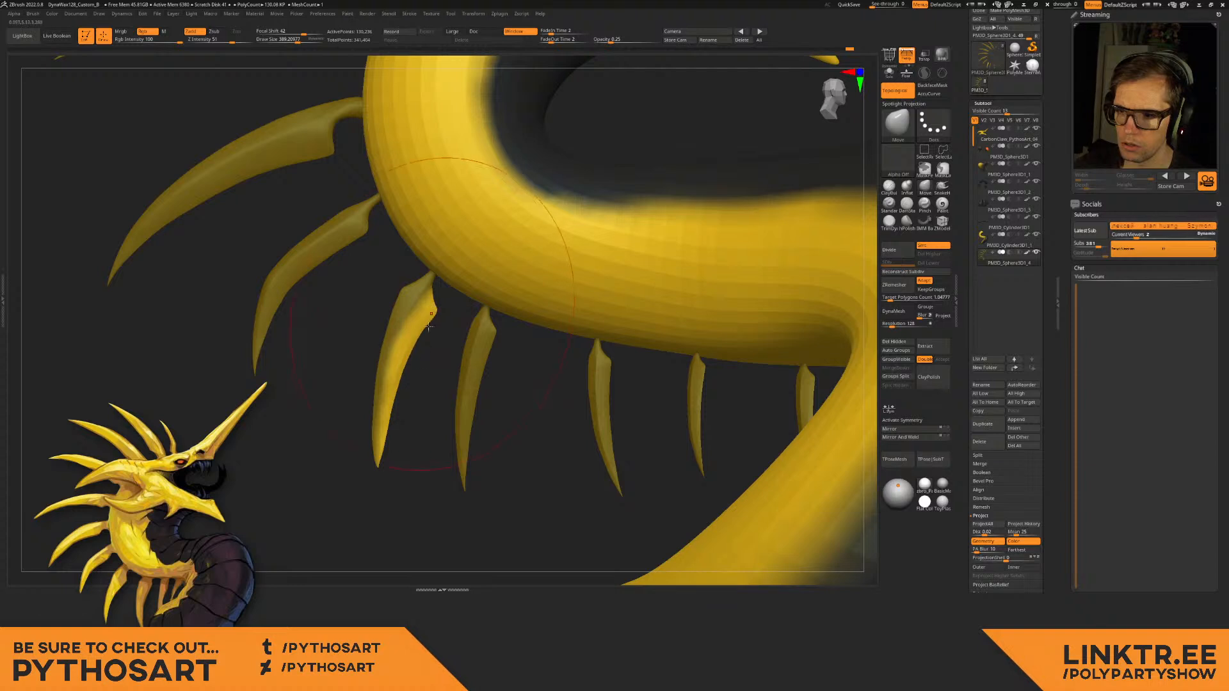
left_click(401, 441, "ctrl")
key("s")
mouse_move(398, 457)
left_mouse_down()
mouse_move(381, 457)
mouse_move(381, 483)
mouse_move(382, 458)
left_mouse_up()
key("s")
key("s")
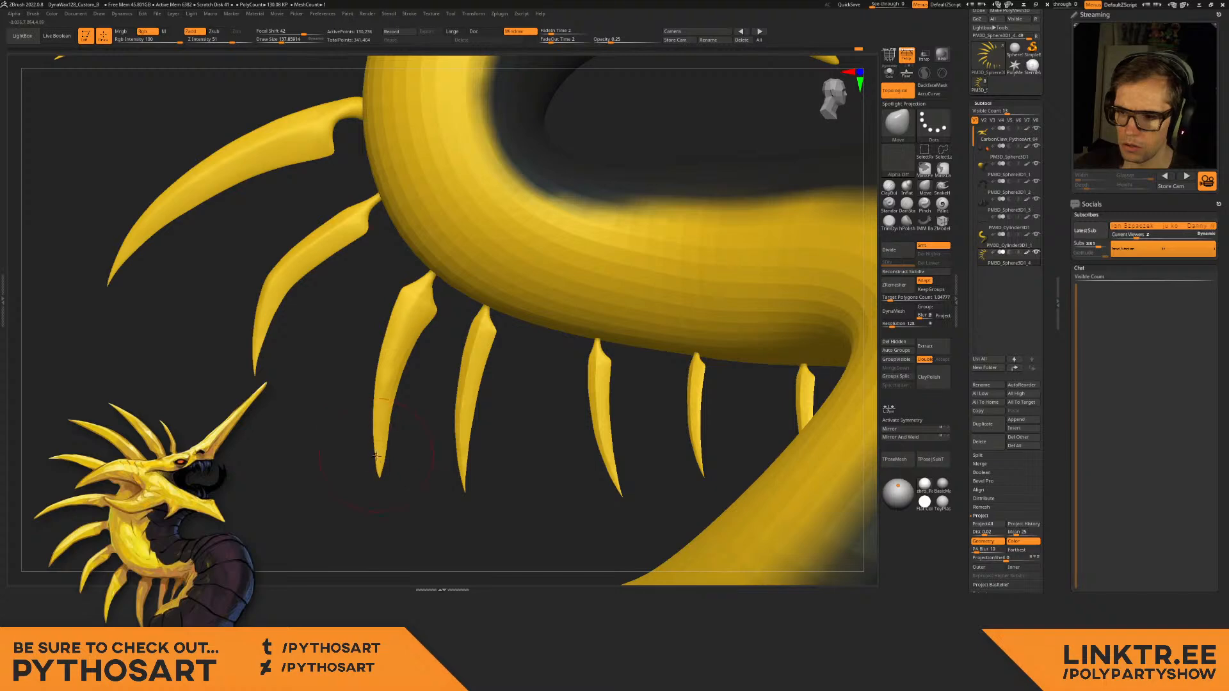
Sharpen the duplicated spike's ridge and edges with the Pinch brush.
right_click_drag(386, 396, 388, 333, "ctrl")
mouse_move(388, 333)
right_mouse_down("alt")
mouse_move(386, 261)
mouse_move(404, 397)
mouse_move(379, 455)
mouse_move(387, 424)
right_mouse_up("alt")
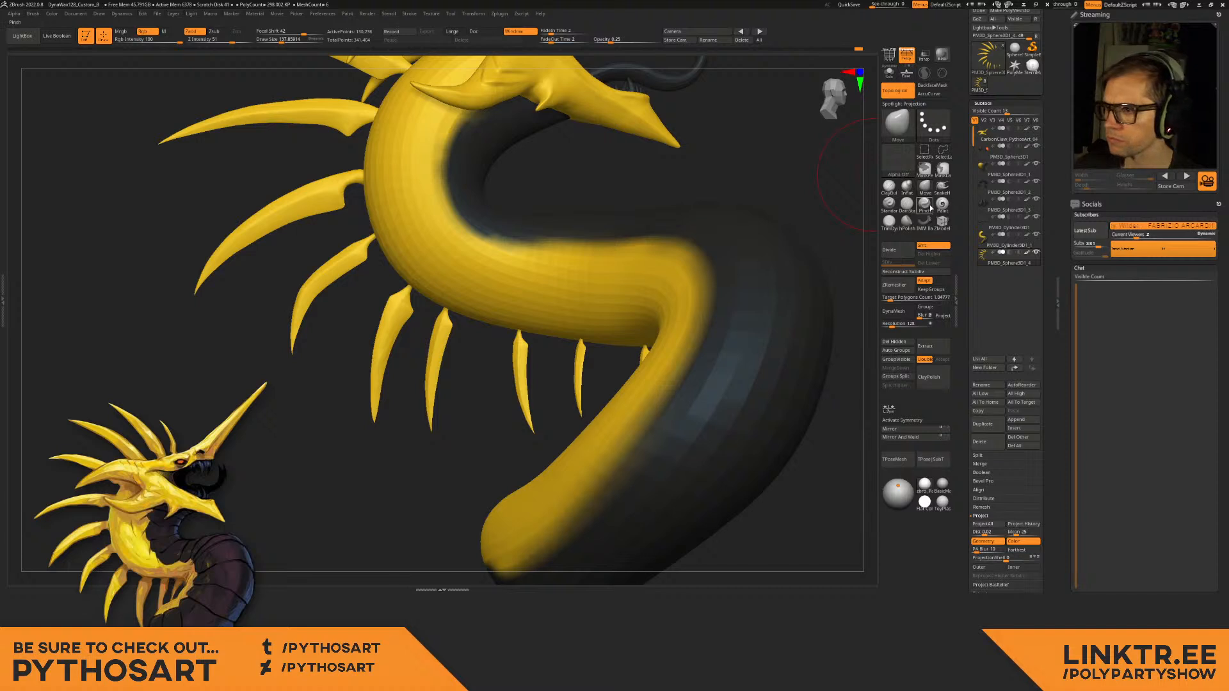
left_click(924, 204)
key("s")
key("s")
left_click_drag(379, 400, 380, 396)
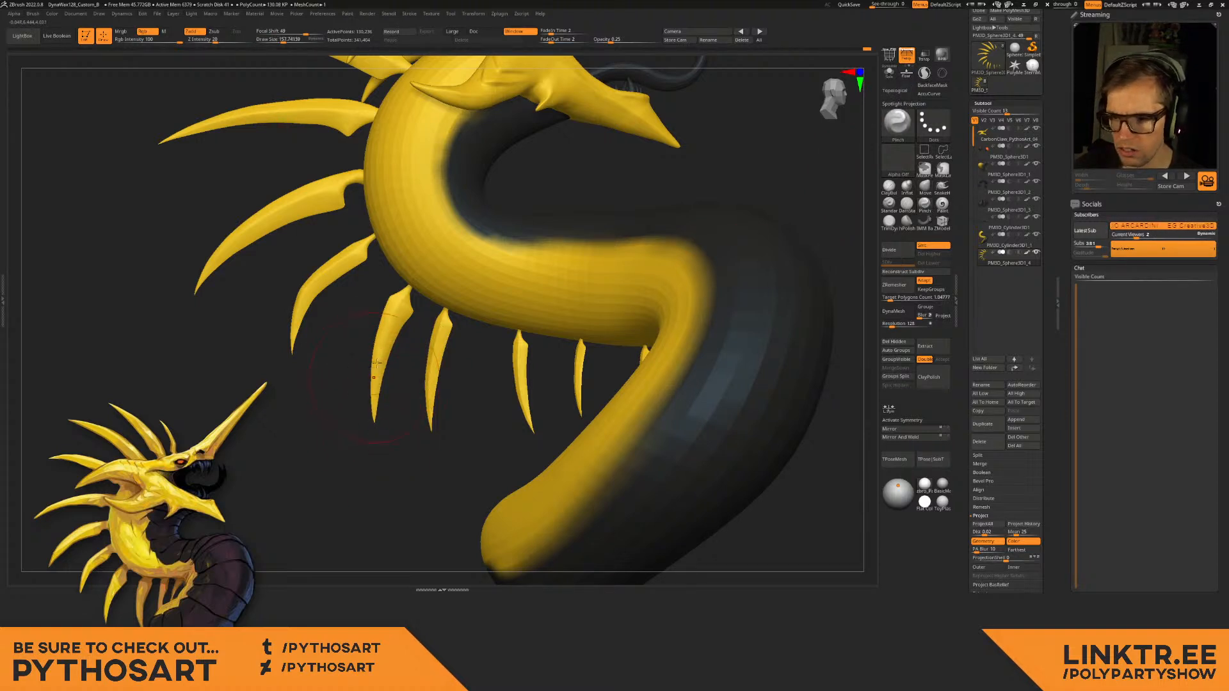
right_click_drag(352, 402, 390, 373)
mouse_move(384, 471)
left_mouse_down()
mouse_move(353, 427)
mouse_move(432, 354)
mouse_move(288, 379)
mouse_move(338, 283)
mouse_move(500, 337)
mouse_move(442, 332)
mouse_move(405, 270)
mouse_move(413, 299)
mouse_move(495, 334)
mouse_move(449, 347)
mouse_move(441, 321)
left_mouse_up()
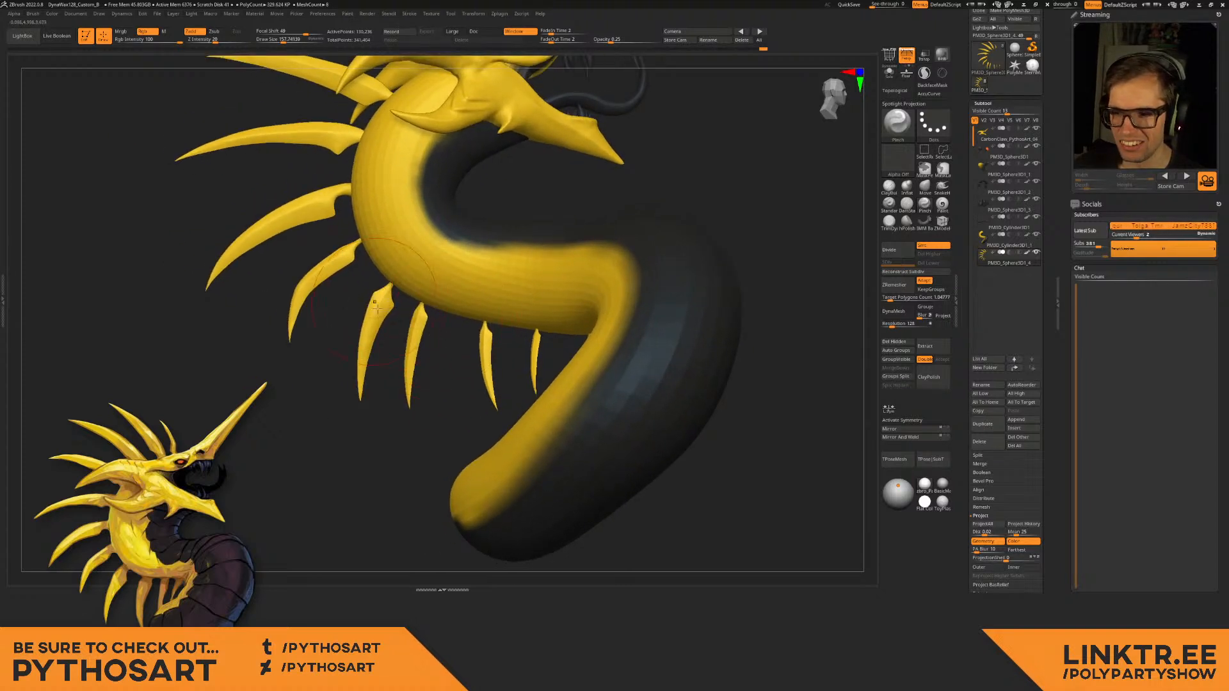
Mask every spike except the duplicated one and shift it up into the neck with a transpose line.
mouse_move(382, 309)
right_mouse_down()
mouse_move(419, 306)
mouse_move(441, 245)
right_mouse_up()
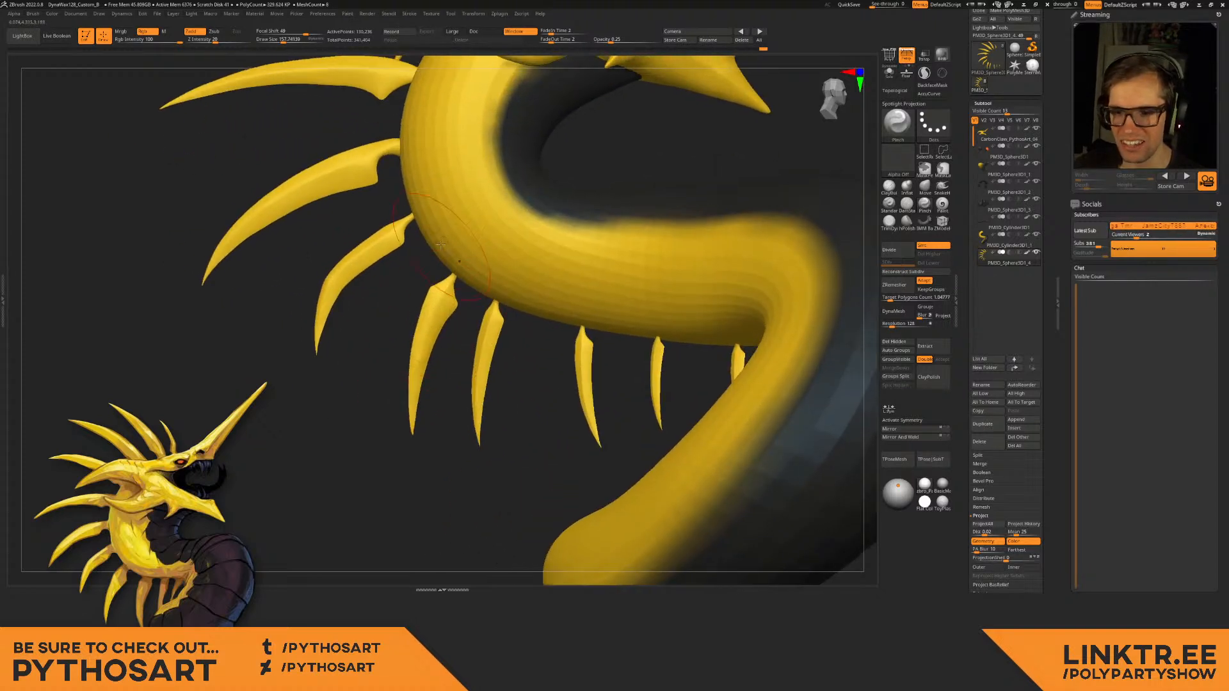
left_click(924, 170)
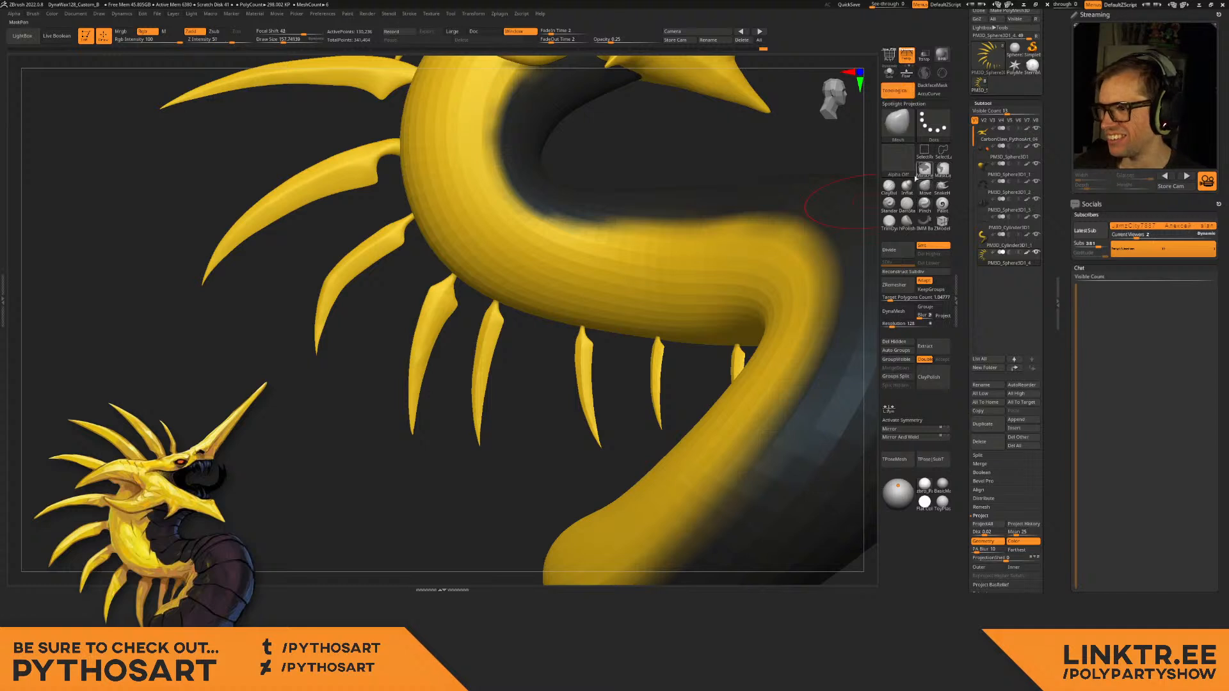
key("w")
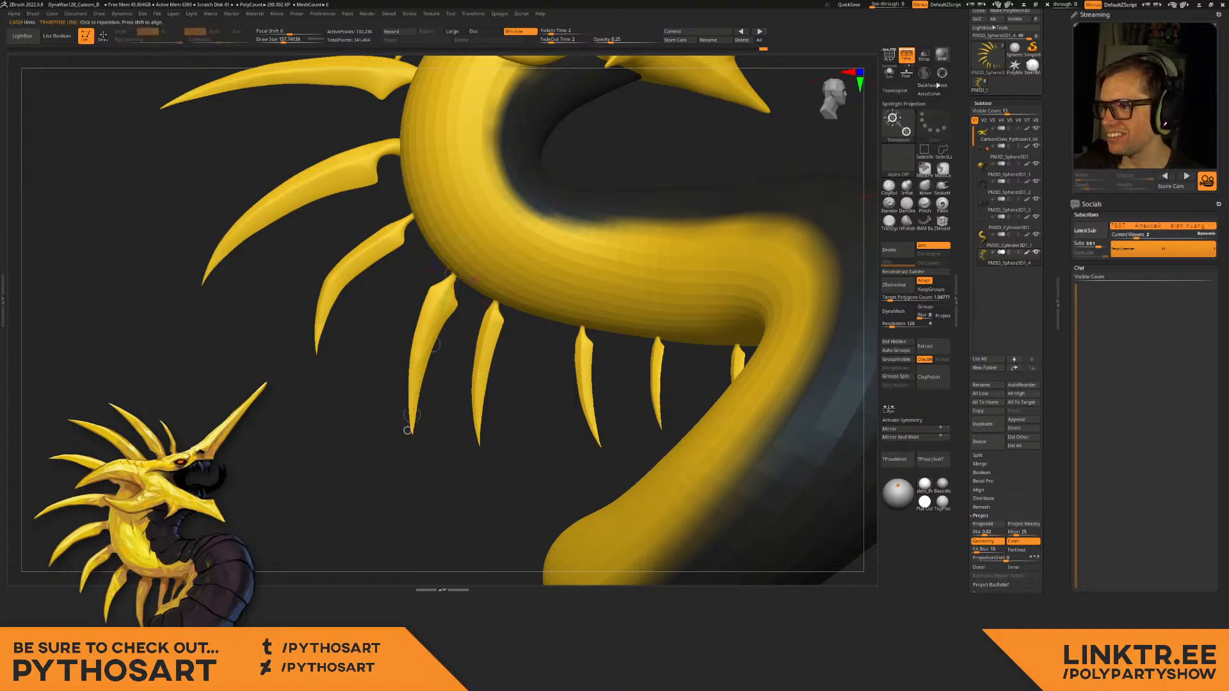
left_click(940, 91)
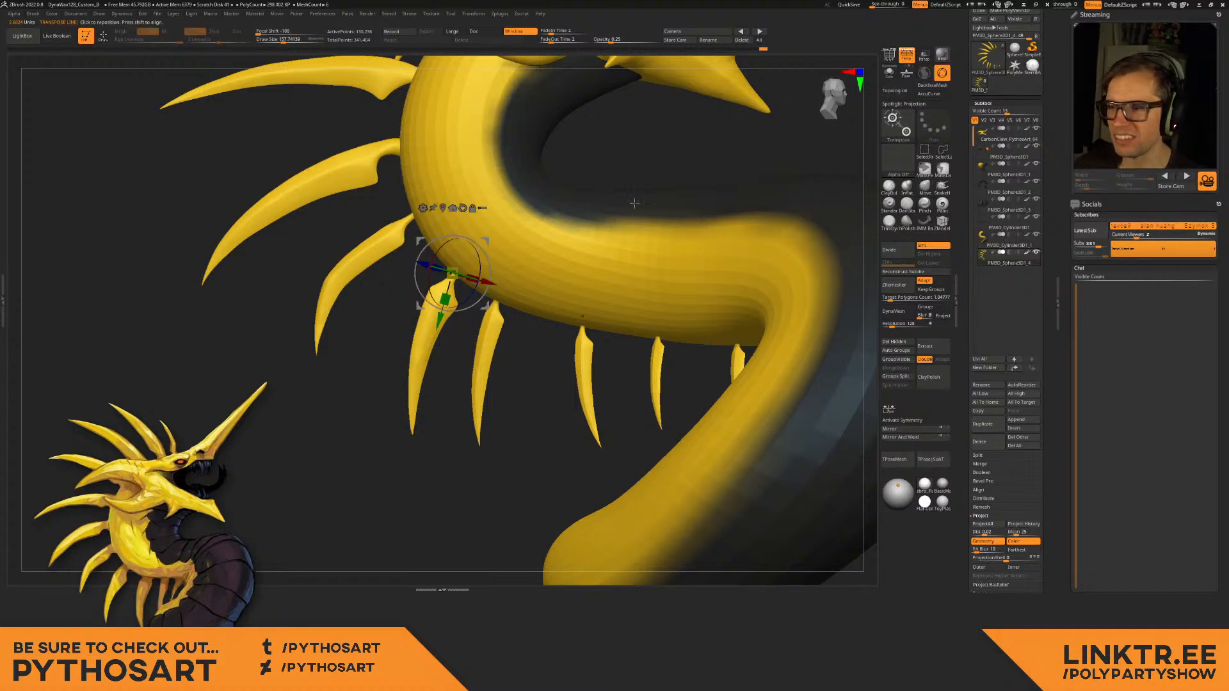
left_click(942, 73)
left_click(436, 295, "ctrl")
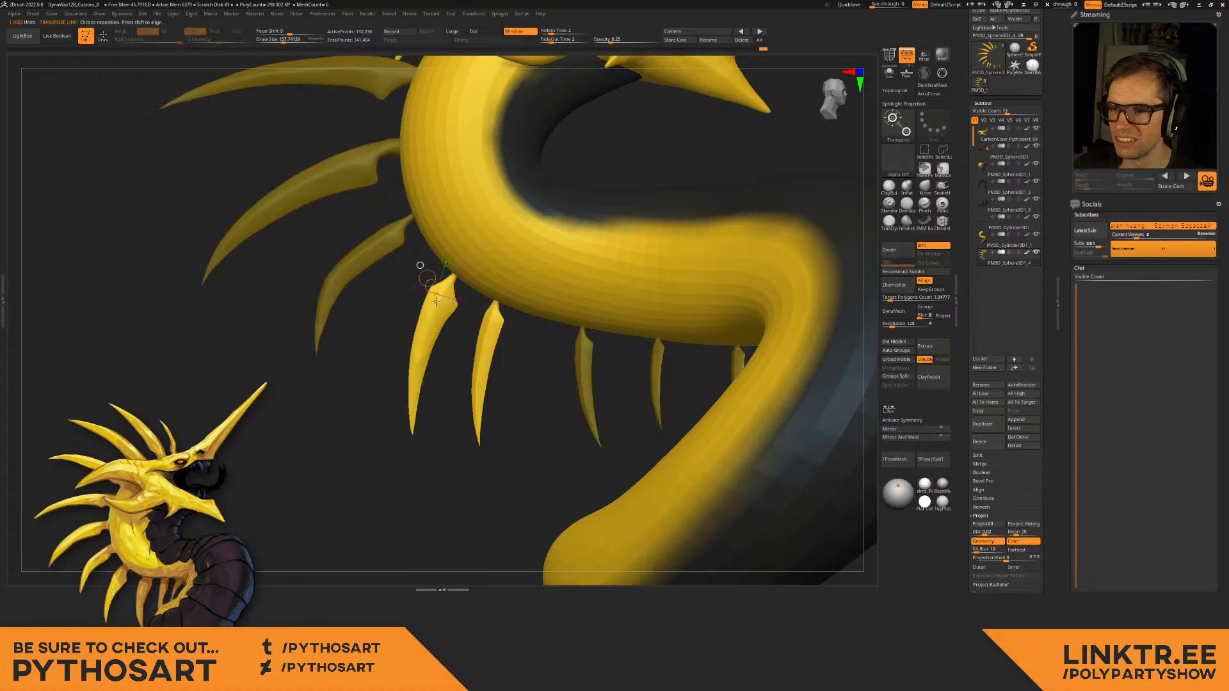
mouse_move(525, 341)
left_mouse_down("ctrl")
mouse_move(435, 516)
mouse_move(490, 301)
mouse_move(527, 324)
left_mouse_up("ctrl")
left_click_drag(450, 279, 452, 433)
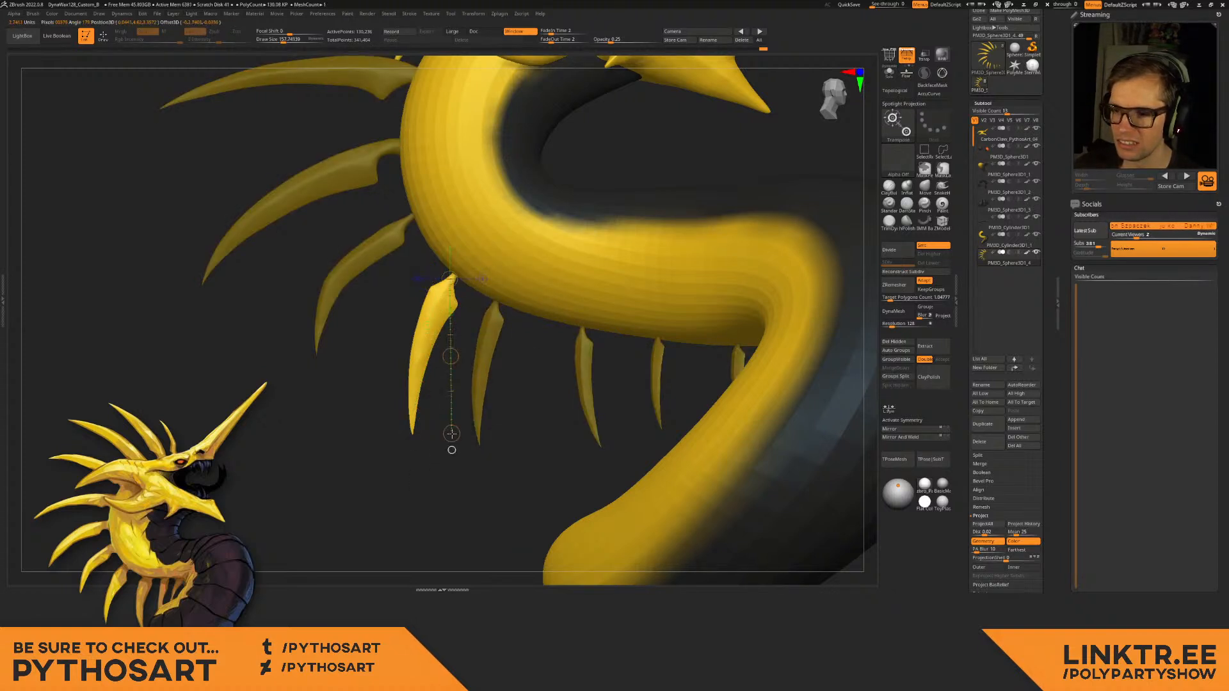
left_click_drag(450, 356, 443, 345)
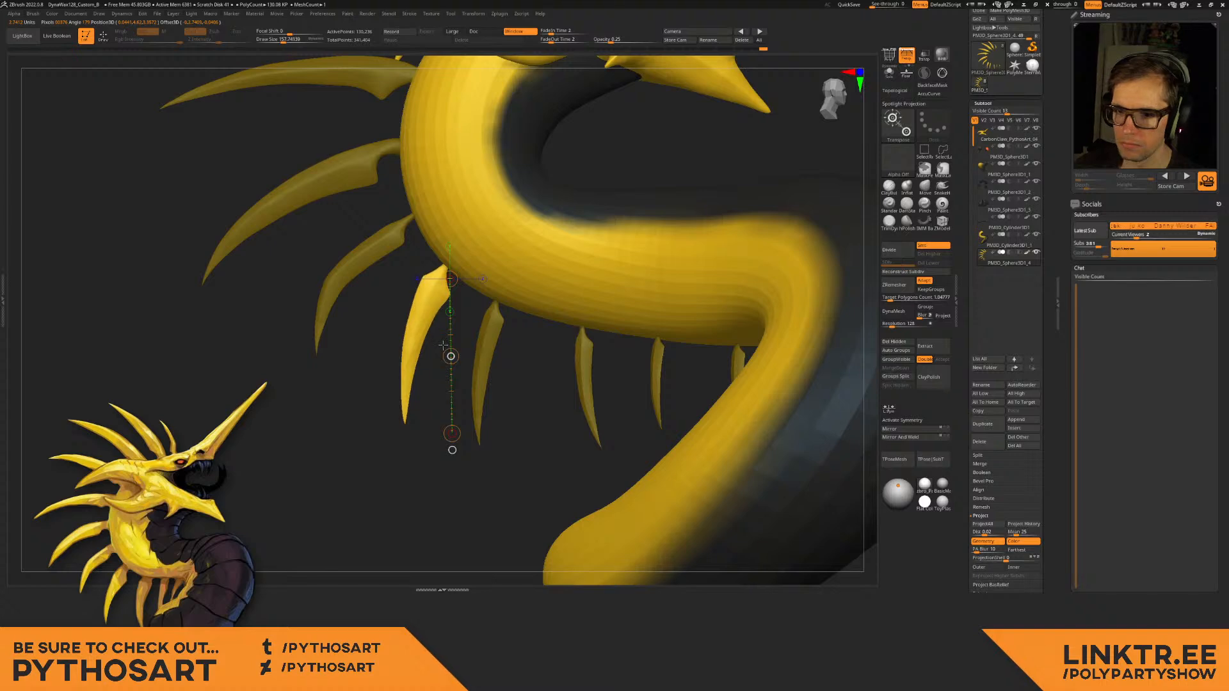
key("q")
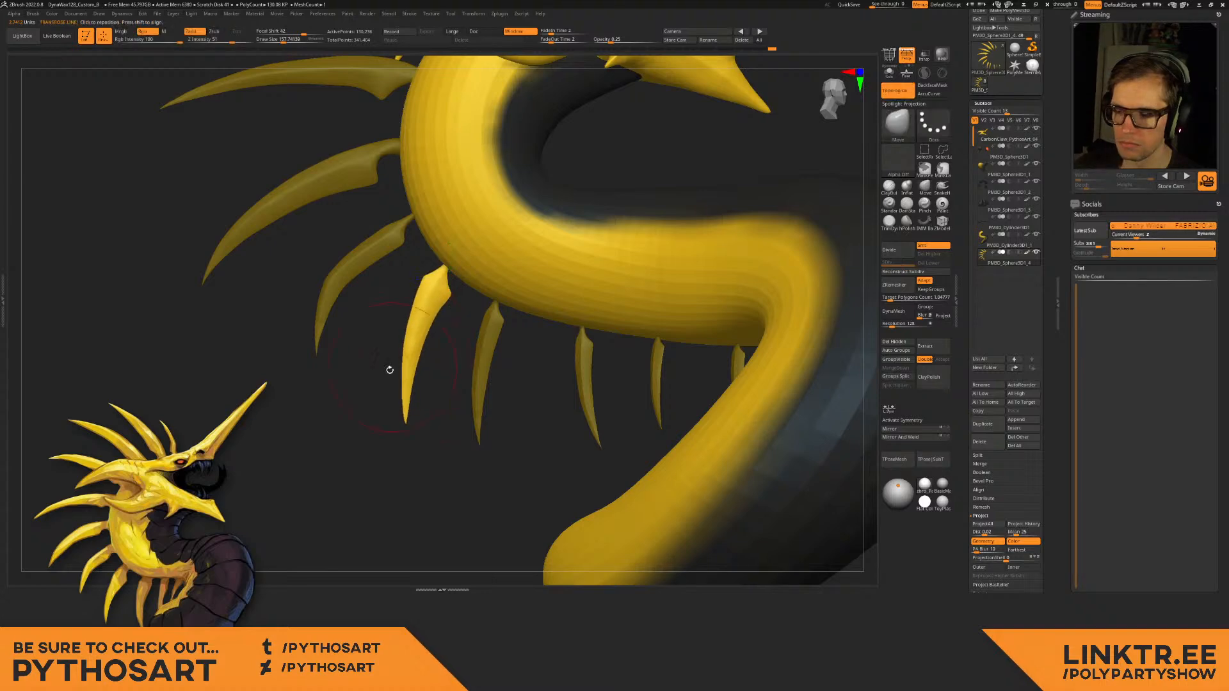
Rotate the isolated spike about its root with a transpose line drawn from root to tip, then clear the mask.
mouse_move(389, 367)
left_mouse_down()
mouse_move(430, 344)
mouse_move(412, 348)
left_mouse_up()
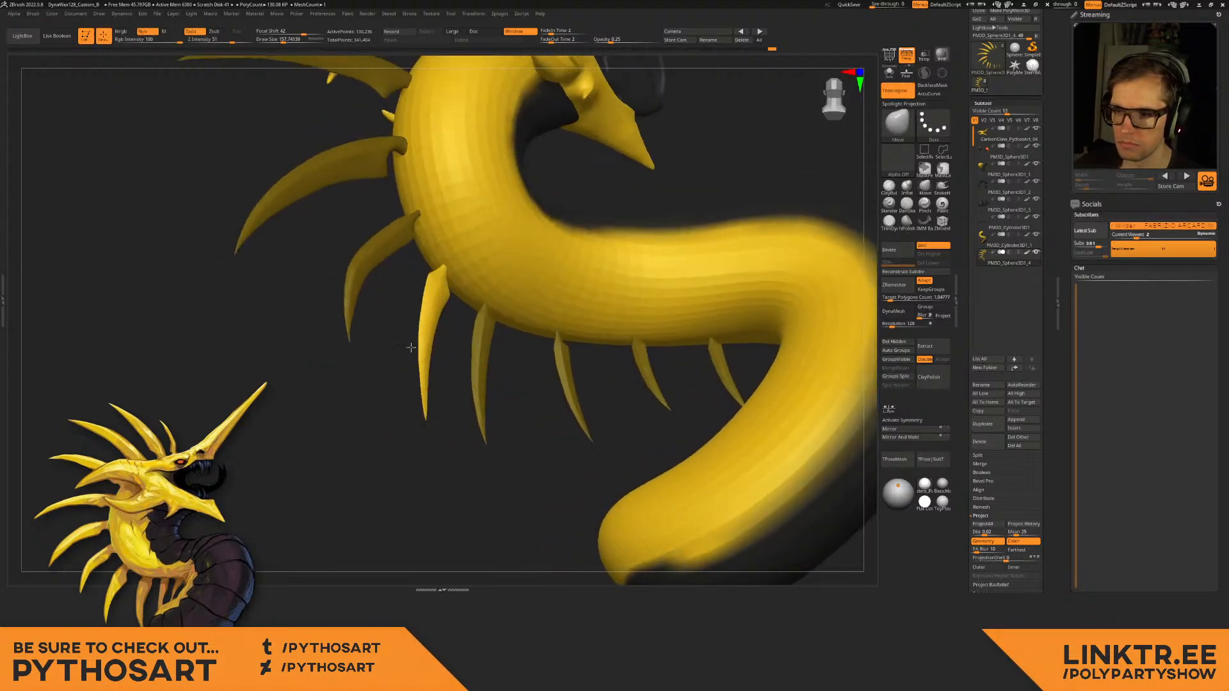
key("r")
left_click_drag(444, 266, 425, 413)
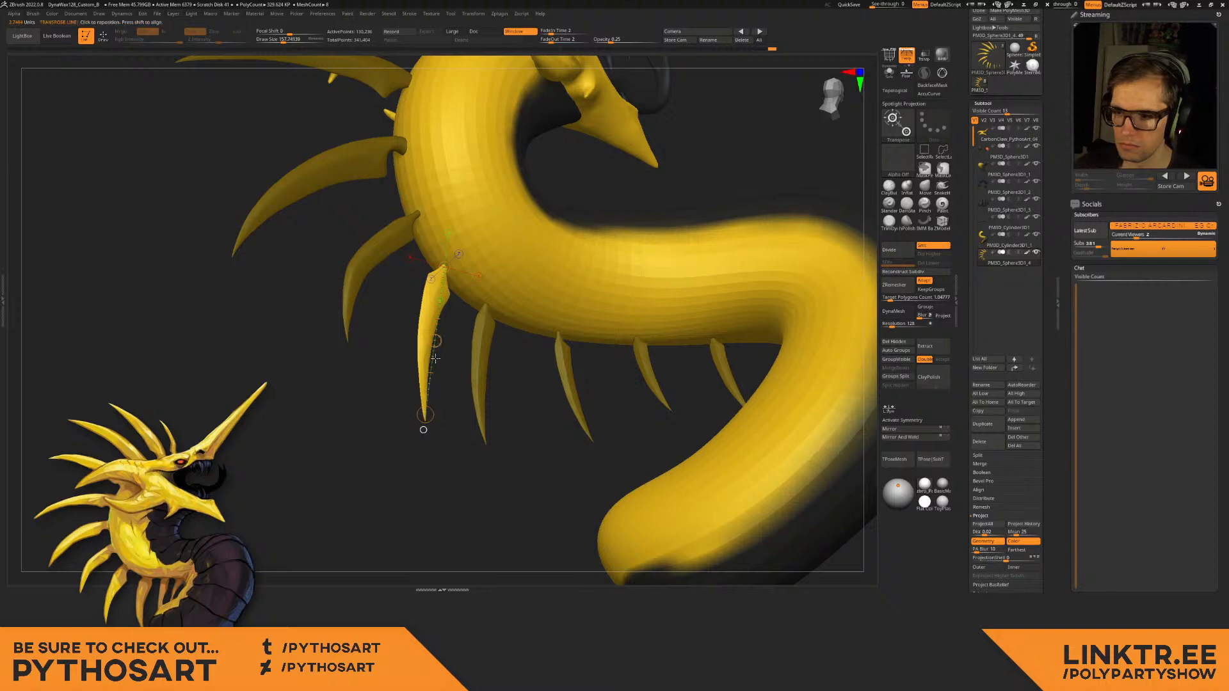
mouse_move(436, 316)
left_mouse_down()
mouse_move(431, 382)
mouse_move(403, 348)
mouse_move(376, 384)
left_mouse_up()
left_click_drag(359, 433, 352, 459, "ctrl")
key("q")
left_click_drag(377, 384, 480, 335)
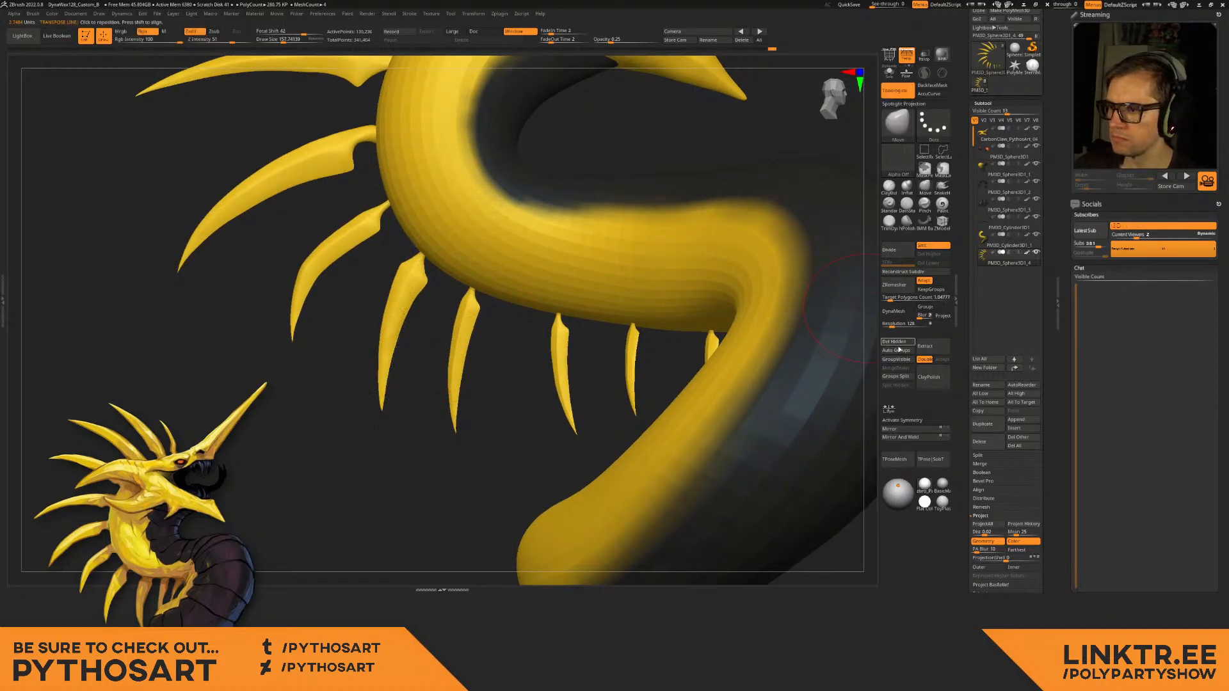
Auto-group the spikes and mask all but the next spike down the neck, placing a transpose line along it.
left_click(899, 349)
key("w")
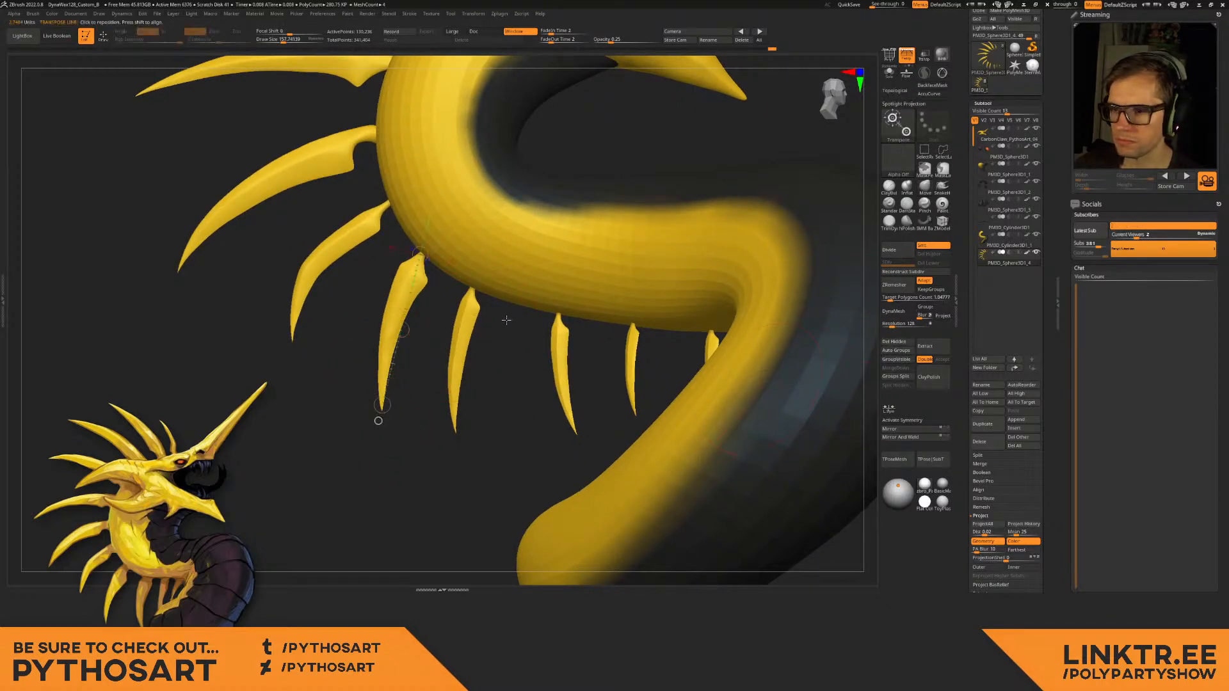
left_click(472, 291, "ctrl")
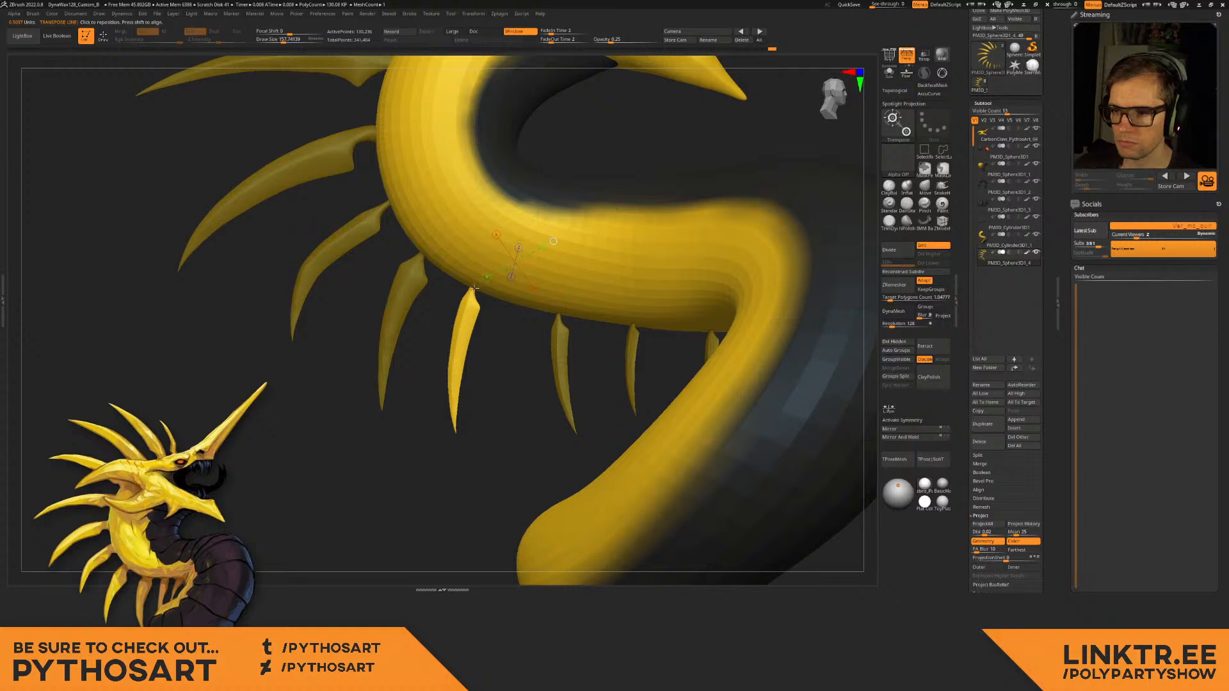
left_click_drag(474, 288, 463, 475)
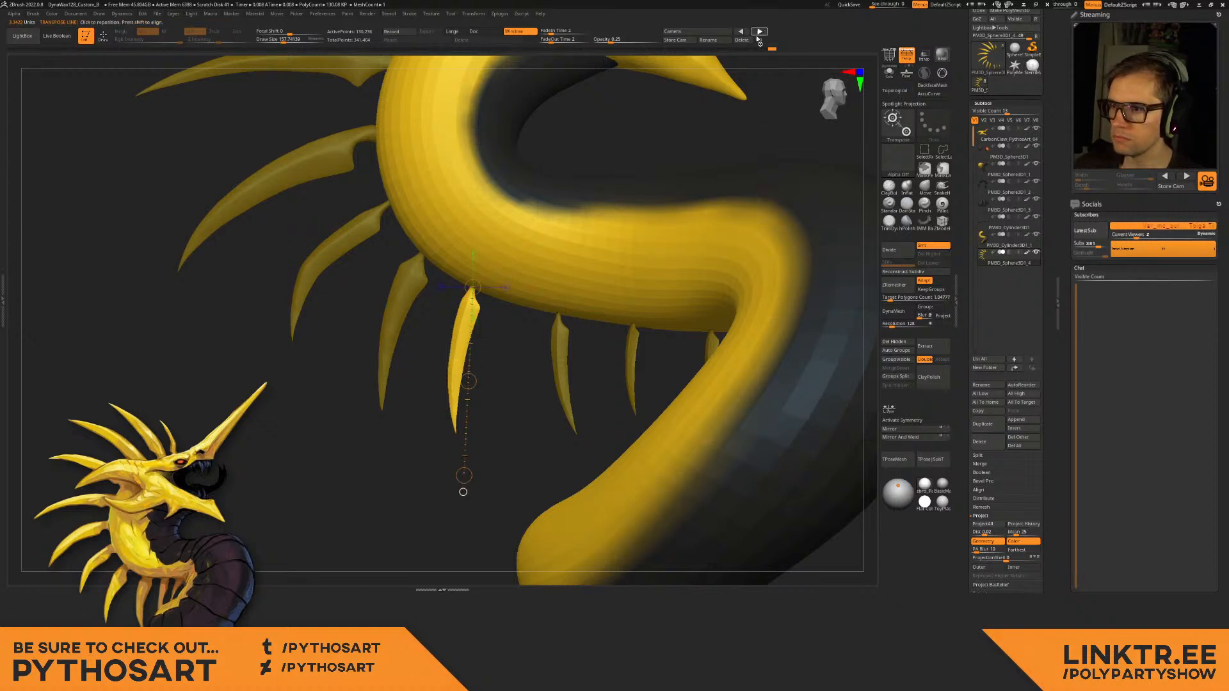
From the stored concept-matching camera, rotate the unmasked spike about its root so its tip swings toward the chest.
left_click(760, 33)
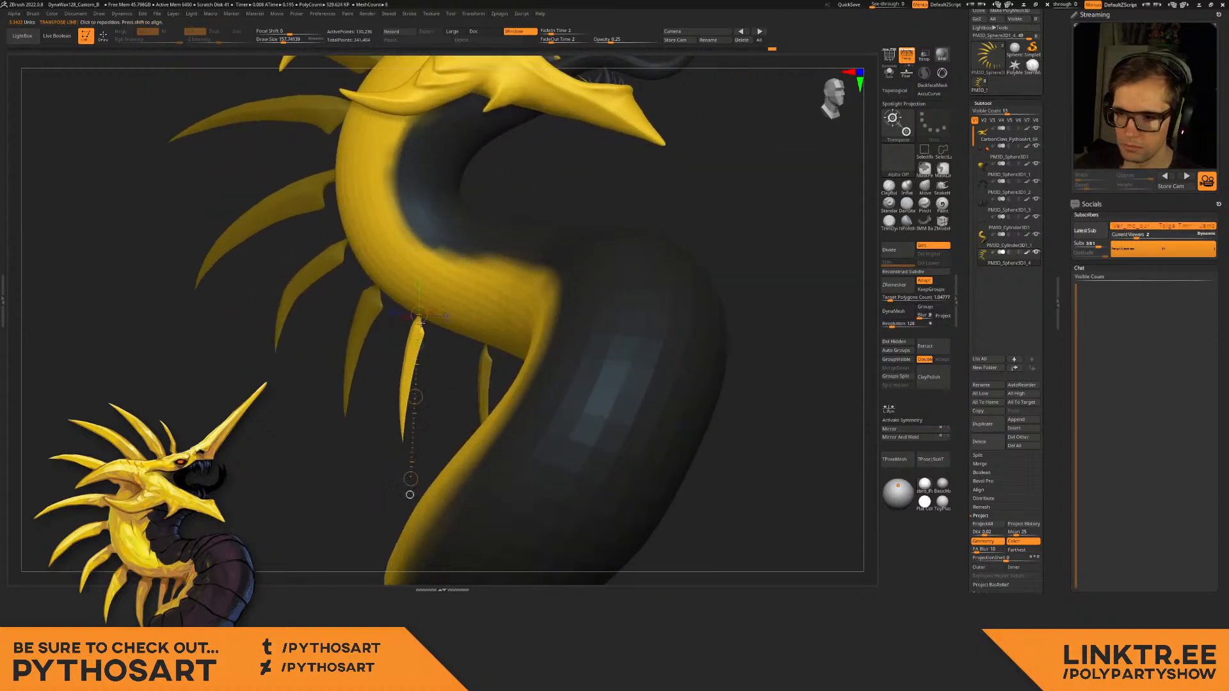
left_click_drag(418, 315, 407, 437)
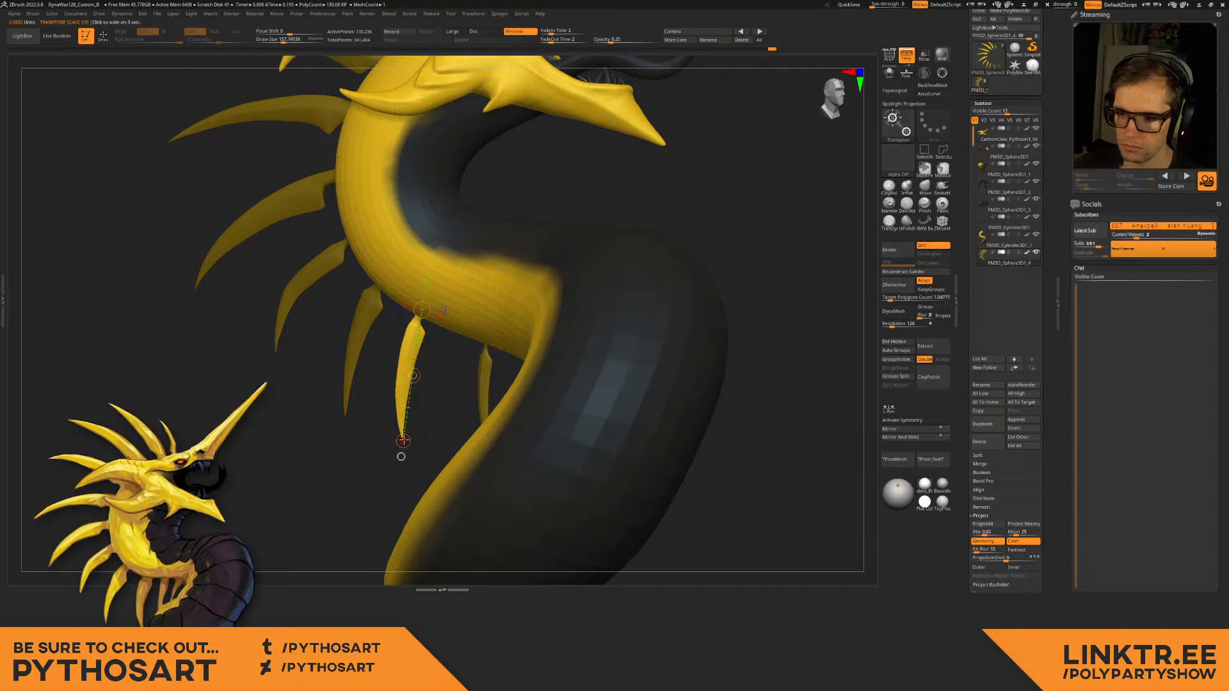
left_click_drag(405, 439, 427, 441)
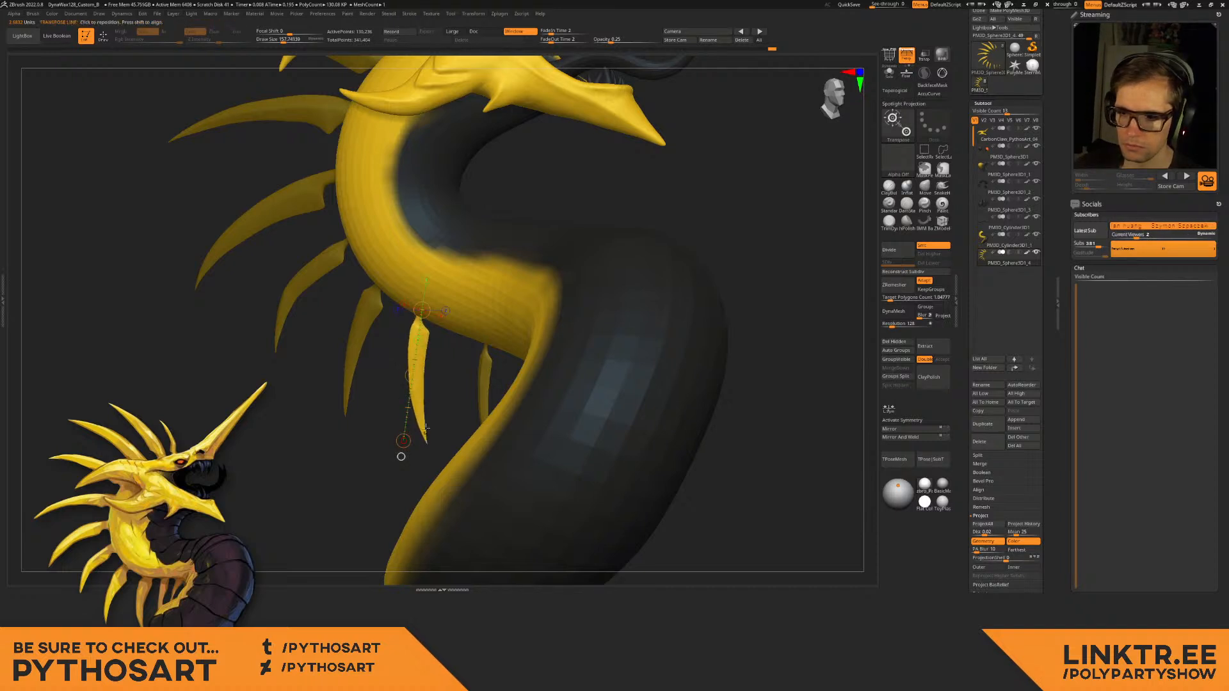
right_click_drag(412, 379, 451, 391)
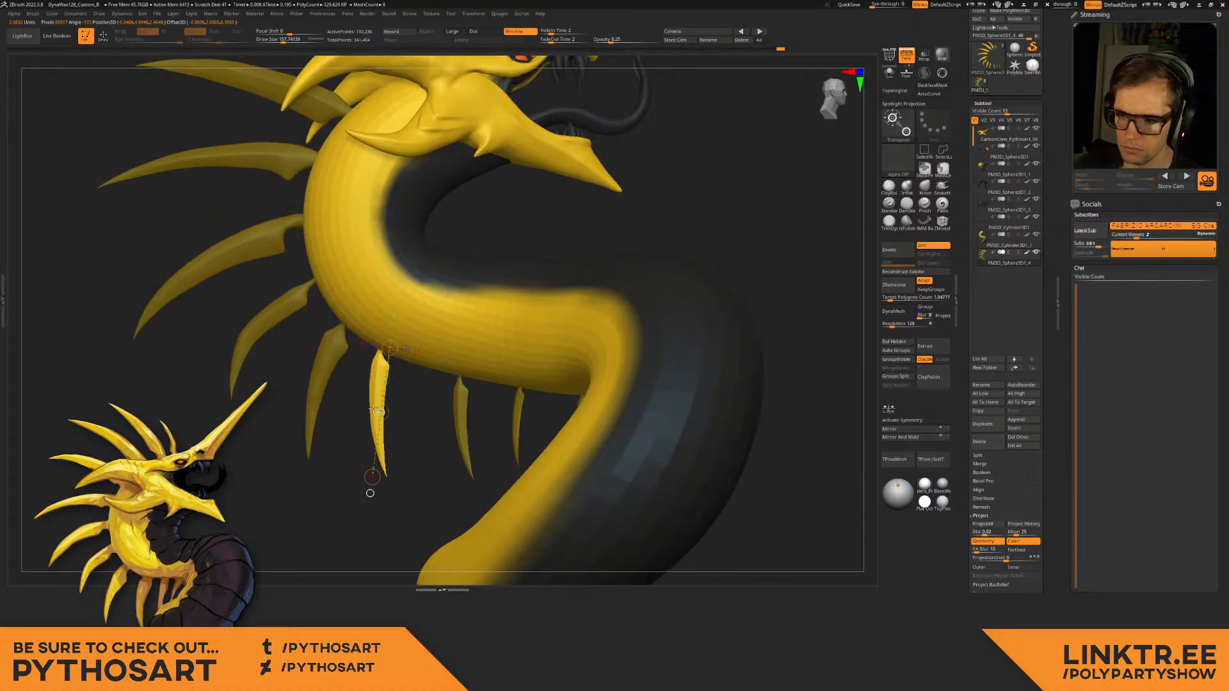
Check the unmasked spike against the concept view and nudge it with a transpose line drawn across its root.
key("q")
right_click_drag(370, 493, 413, 275)
right_click_drag(412, 276, 464, 264)
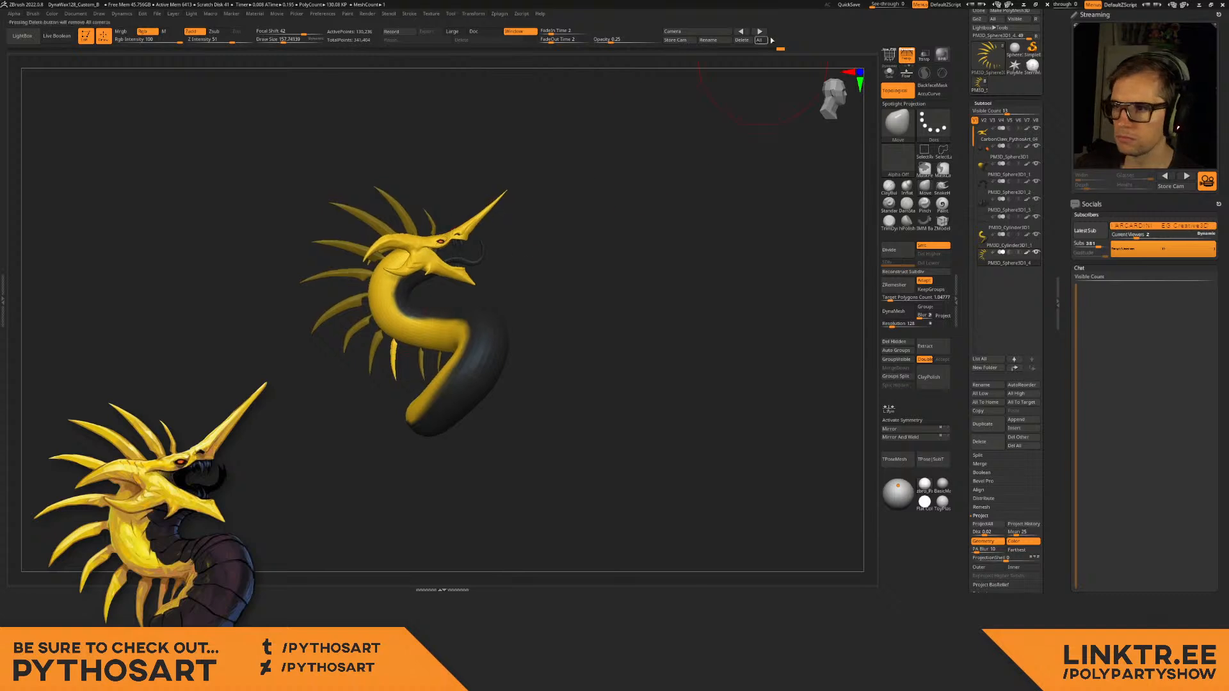
left_click(758, 34)
right_click_drag(433, 313, 438, 375, "alt")
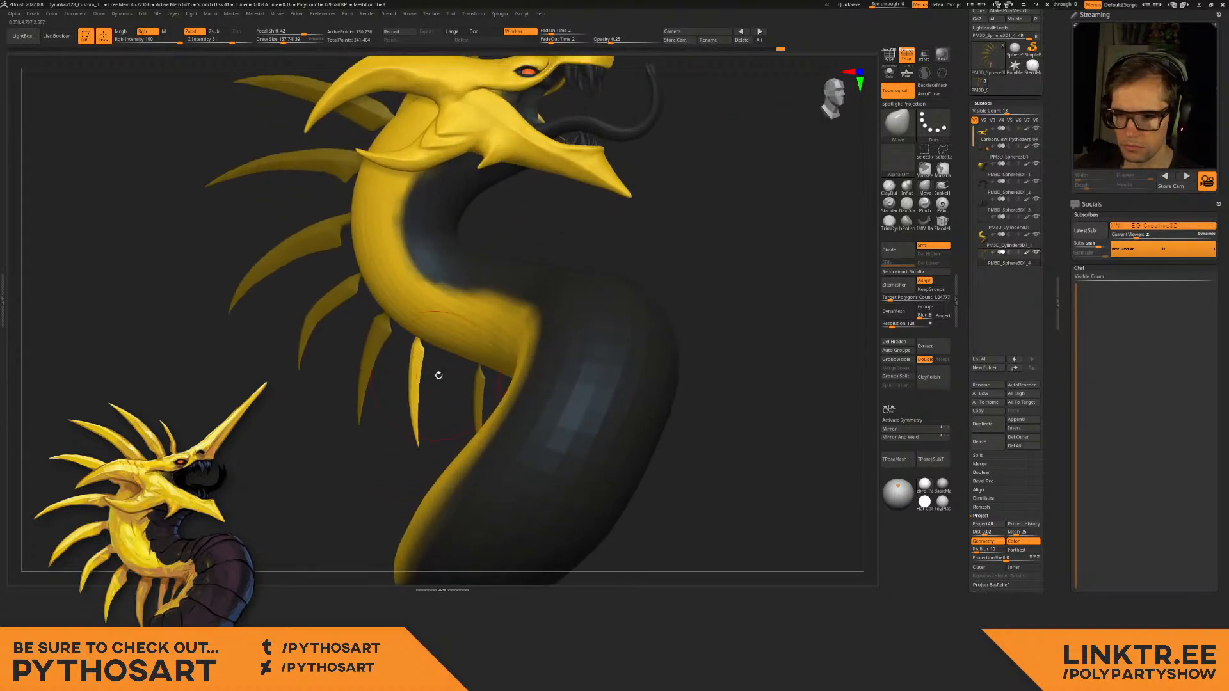
key("w")
left_click_drag(394, 345, 461, 352)
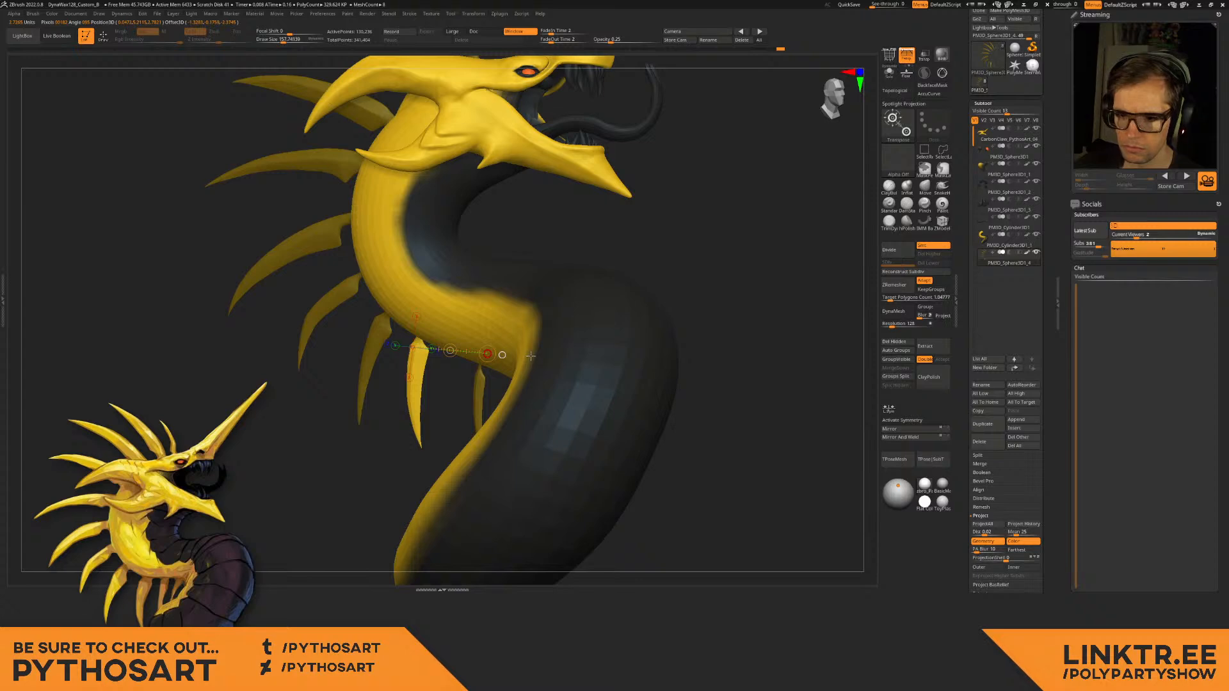
key("q")
Mask all but the third-to-last spike under the neck, lay a transpose line from root to tip, and slide it toward its upper neighbour.
mouse_move(442, 441)
right_mouse_down("alt")
mouse_move(440, 374)
mouse_move(460, 399)
mouse_move(465, 367)
mouse_move(444, 395)
mouse_move(451, 355)
mouse_move(425, 352)
mouse_move(496, 348)
mouse_move(467, 366)
mouse_move(460, 403)
right_mouse_up("alt")
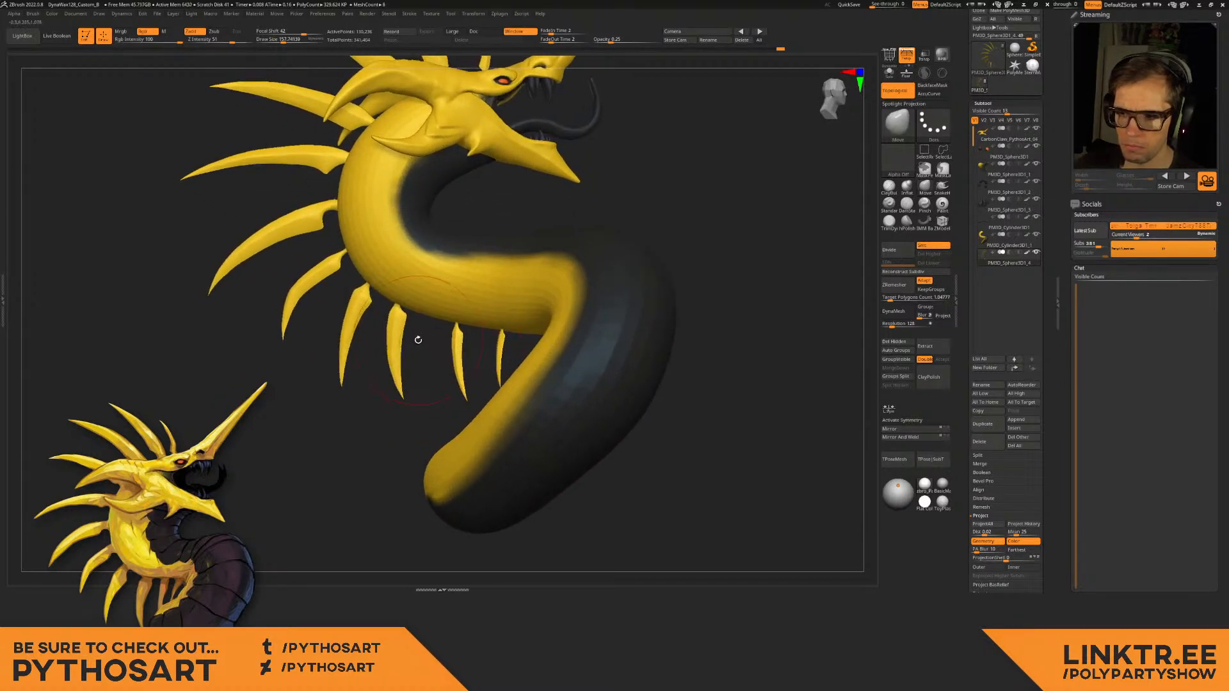
mouse_move(438, 345)
right_mouse_down("alt")
mouse_move(444, 377)
mouse_move(466, 307)
mouse_move(444, 338)
mouse_move(438, 328)
mouse_move(449, 319)
mouse_move(494, 370)
mouse_move(430, 334)
right_mouse_up("alt")
left_click(758, 32)
key("w")
left_click(440, 313, "ctrl")
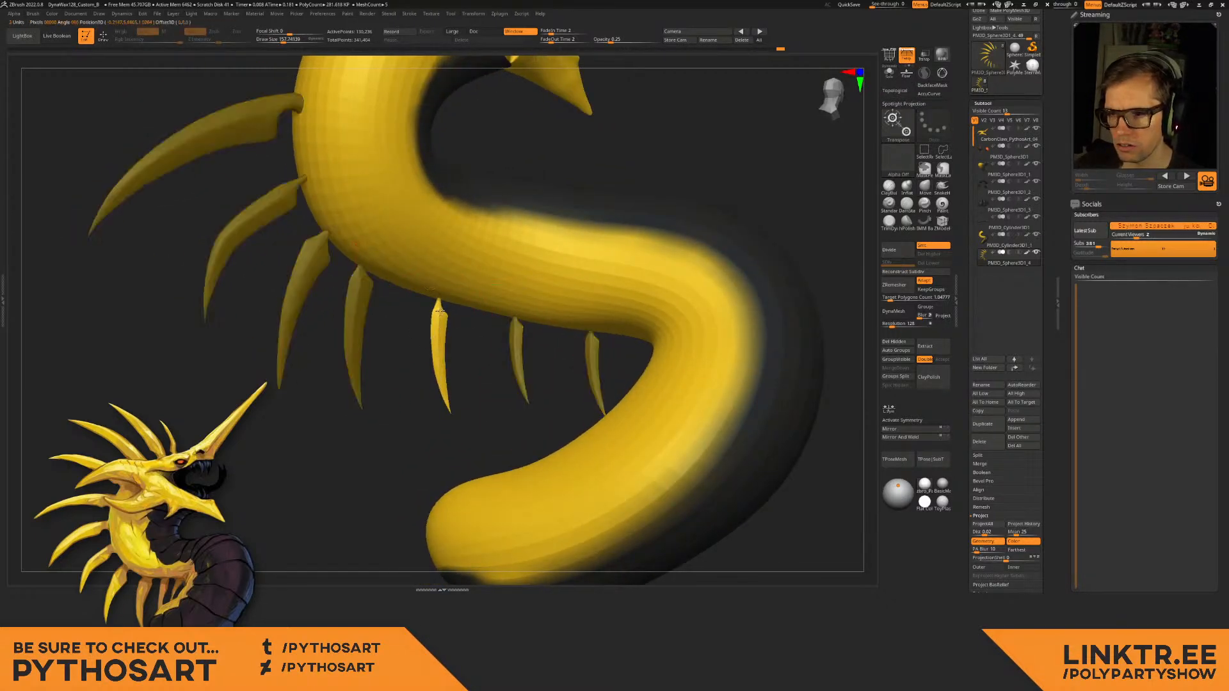
left_click_drag(438, 299, 450, 408)
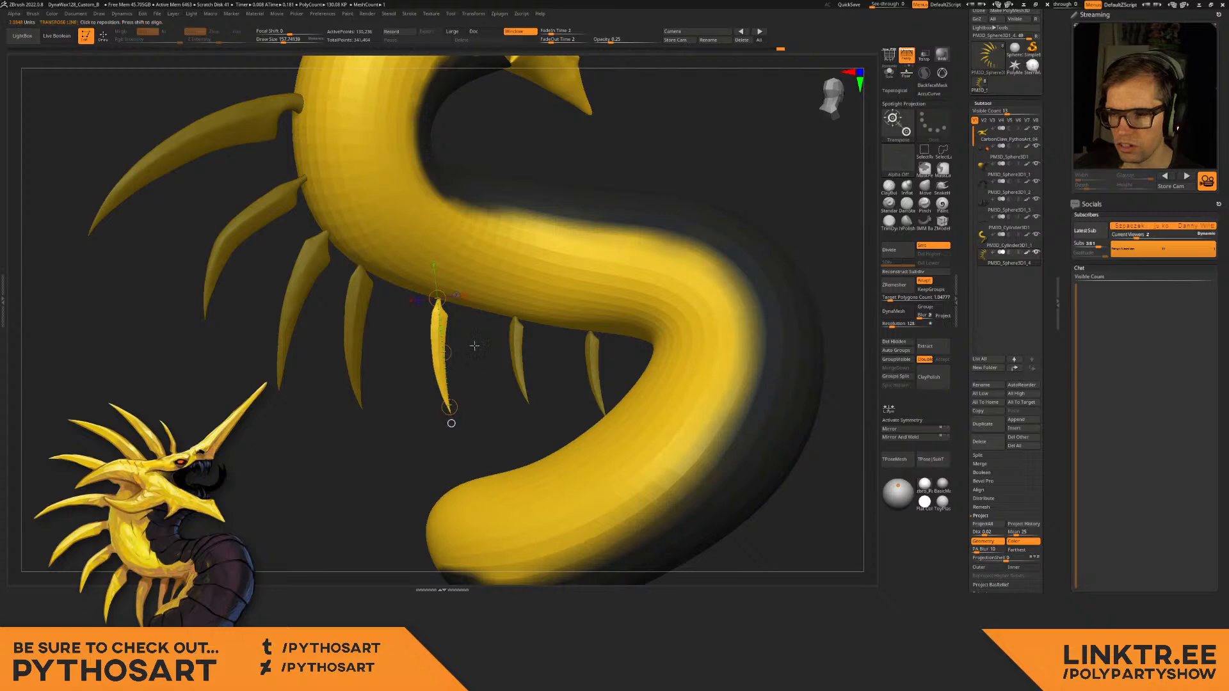
right_click_drag(475, 345, 434, 347)
left_click_drag(441, 352, 404, 340)
Align the unmasked spike with the row from below, and refine its placement from the stored concept camera using a line from its root.
right_click_drag(467, 423, 516, 289)
right_click_drag(410, 307, 409, 384, "ctrl")
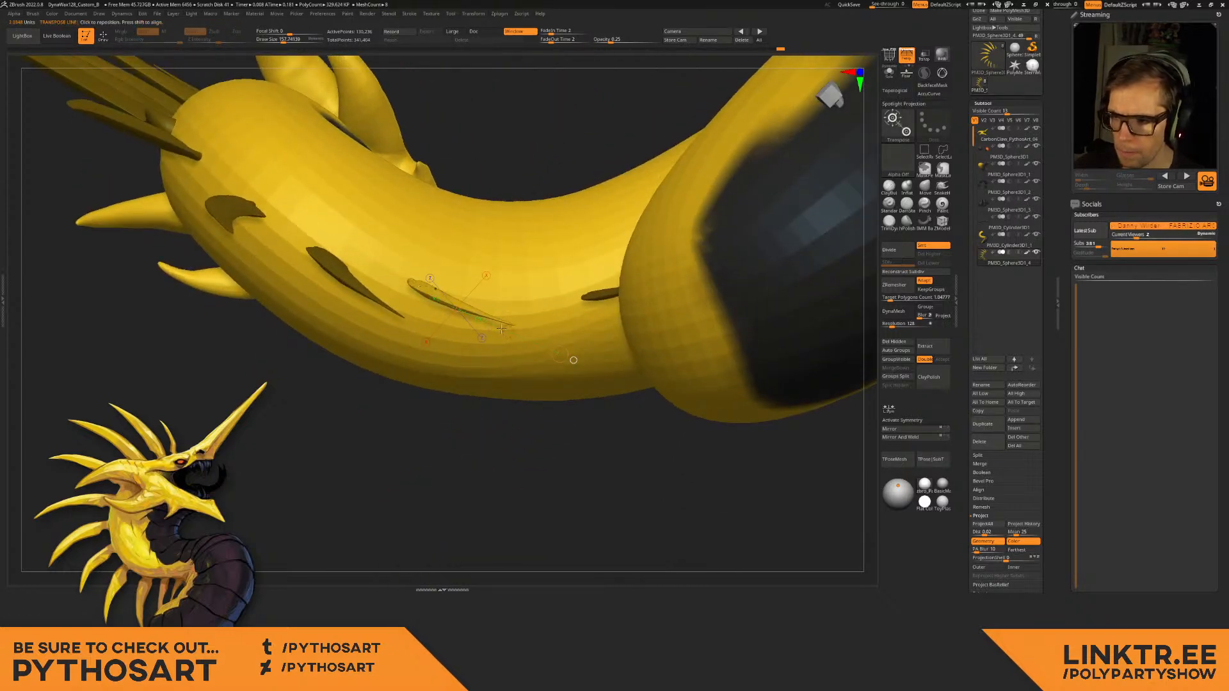
left_click_drag(513, 333, 506, 353)
left_click(760, 32)
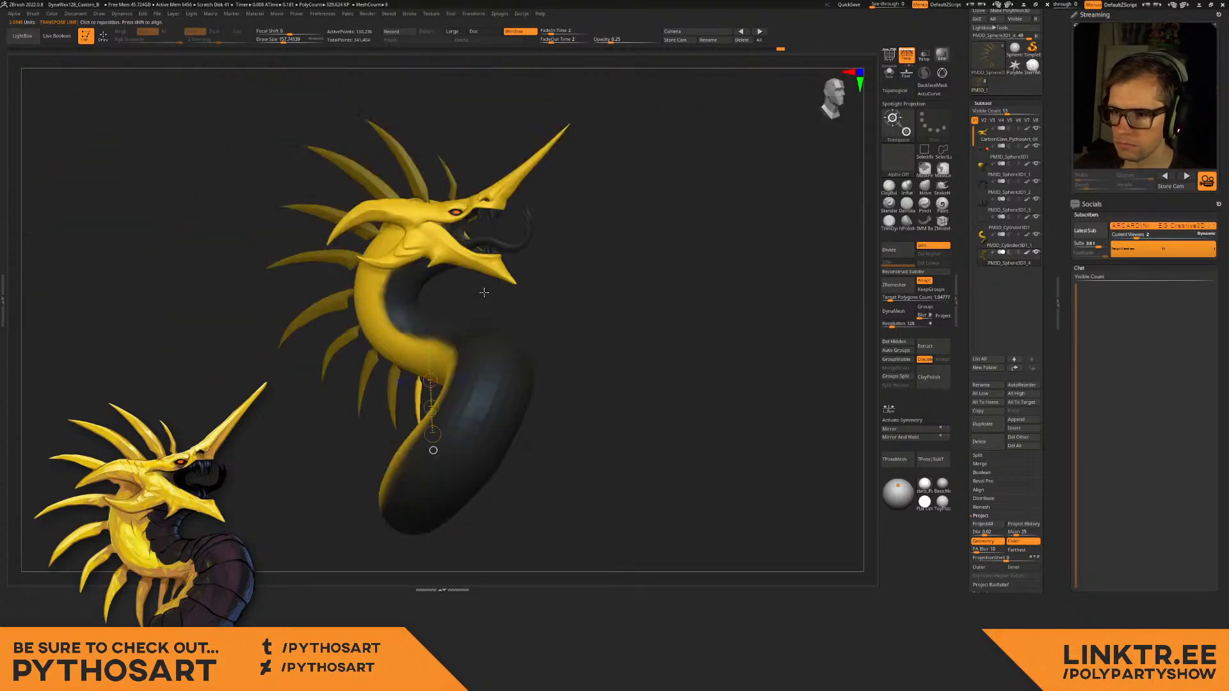
right_click_drag(483, 291, 464, 318, "alt")
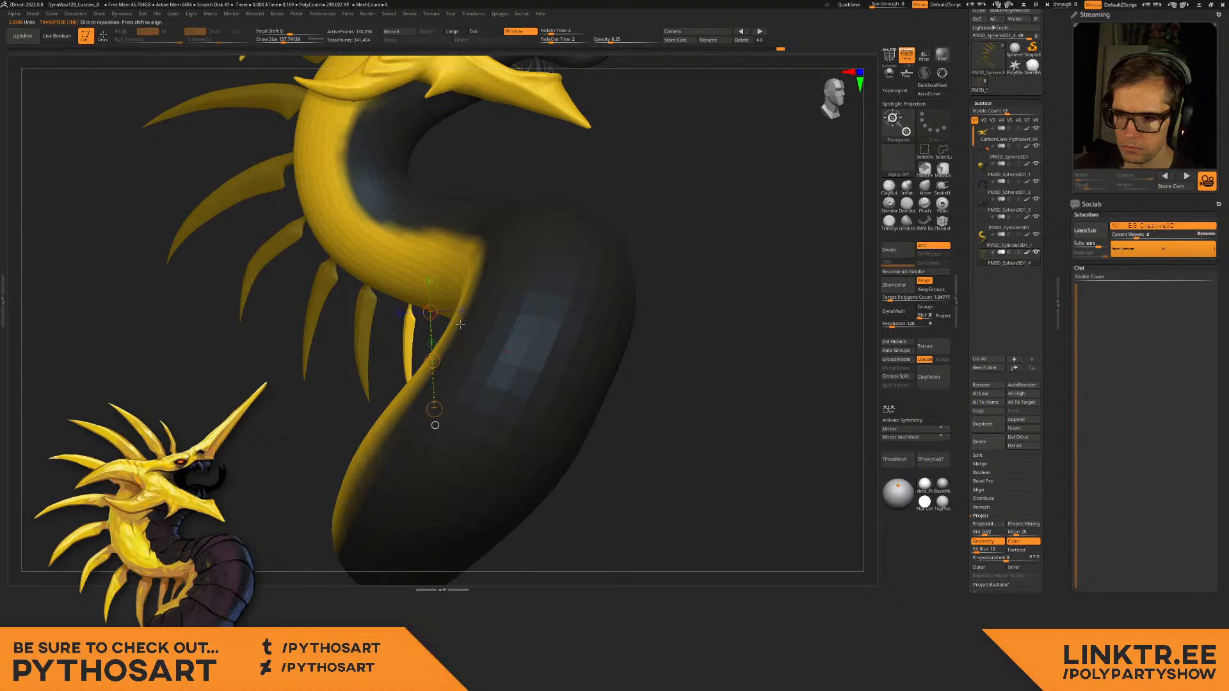
mouse_move(408, 305)
left_mouse_down()
mouse_move(715, 353)
mouse_move(704, 384)
left_mouse_up()
left_click_drag(564, 326, 571, 326)
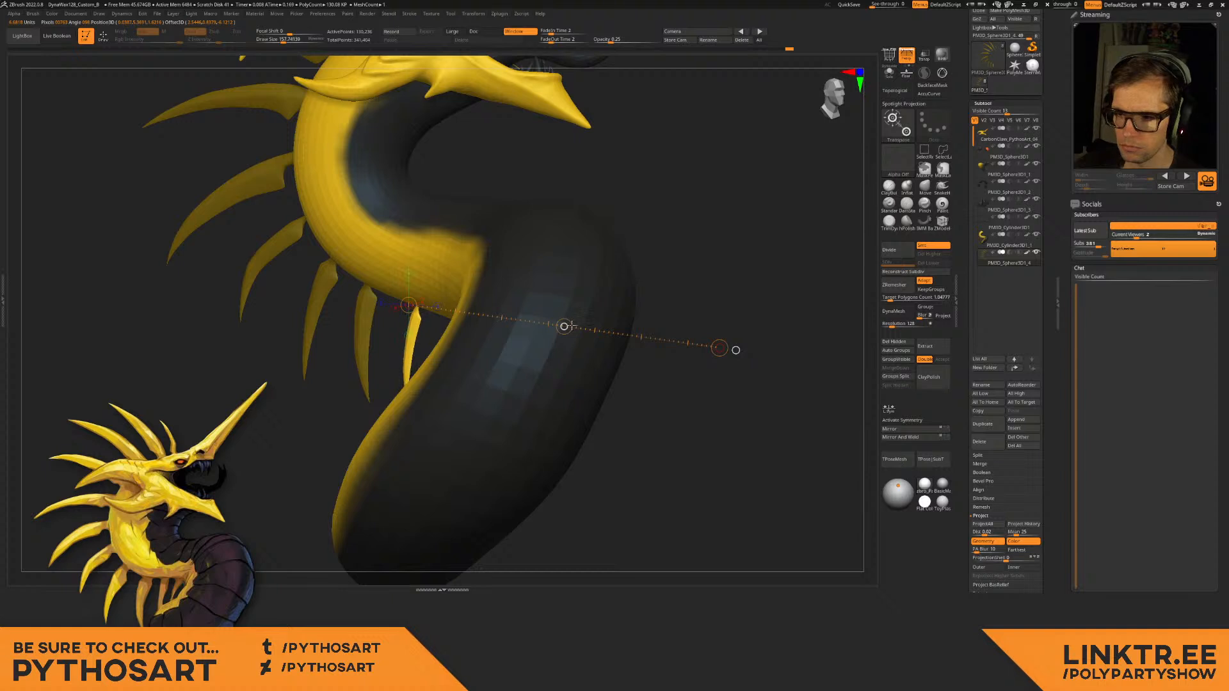
Isolate the second-to-last spike by masking all the other spikes.
key("q")
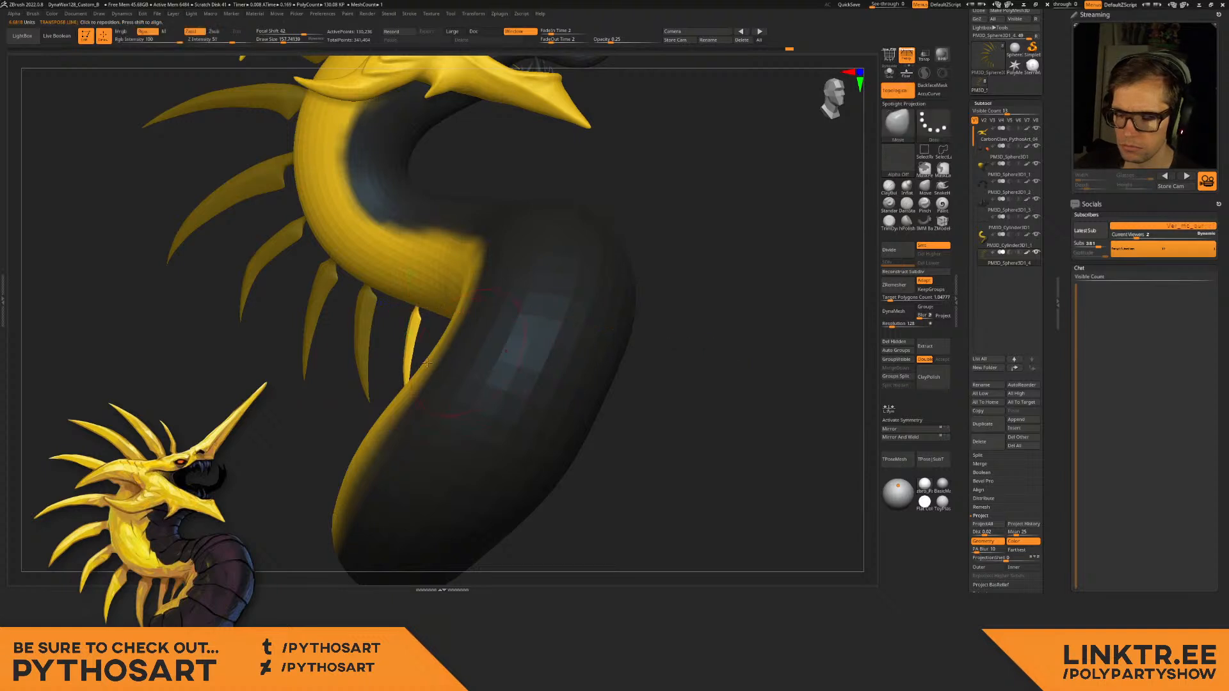
mouse_move(374, 391)
left_mouse_down("alt")
mouse_move(466, 360)
mouse_move(472, 404)
mouse_move(441, 368)
mouse_move(460, 369)
mouse_move(408, 477)
mouse_move(374, 397)
mouse_move(346, 393)
mouse_move(490, 306)
left_mouse_up("alt")
key("w")
key("q")
right_click_drag(490, 306, 438, 330, "alt")
key("w")
Try to shift the isolated spike across the neck from below with a transpose line, and undo the changes.
left_click_drag(491, 295, 549, 388)
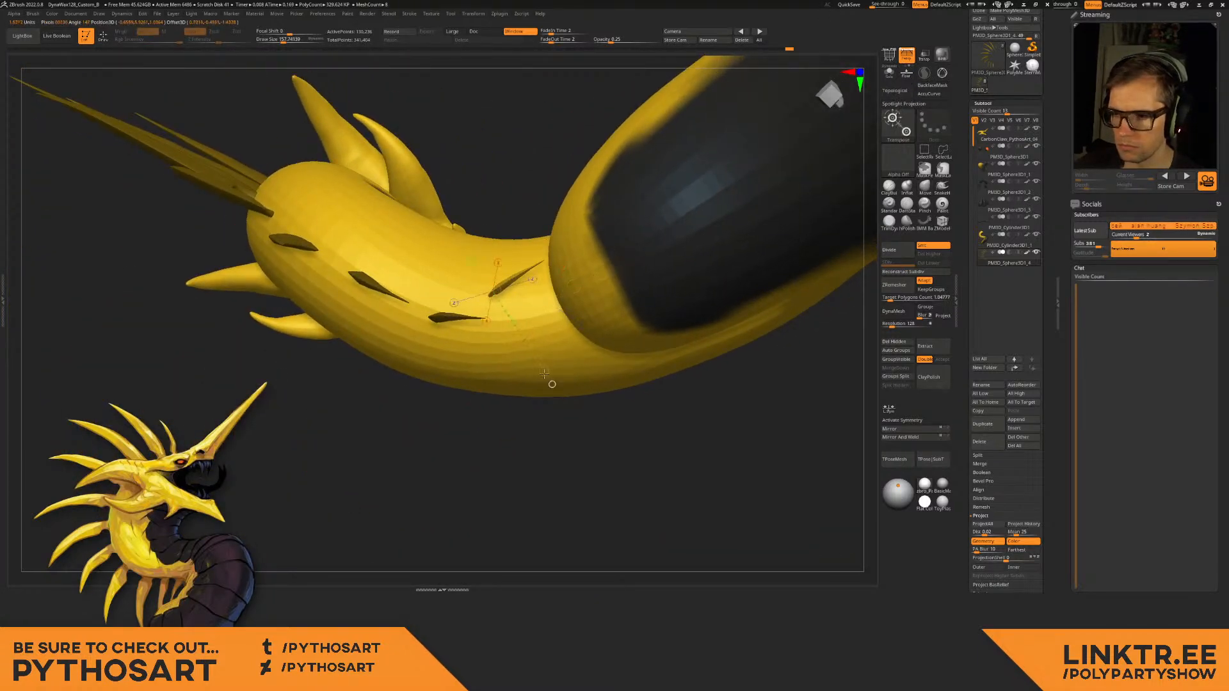
left_click_drag(517, 333, 529, 358)
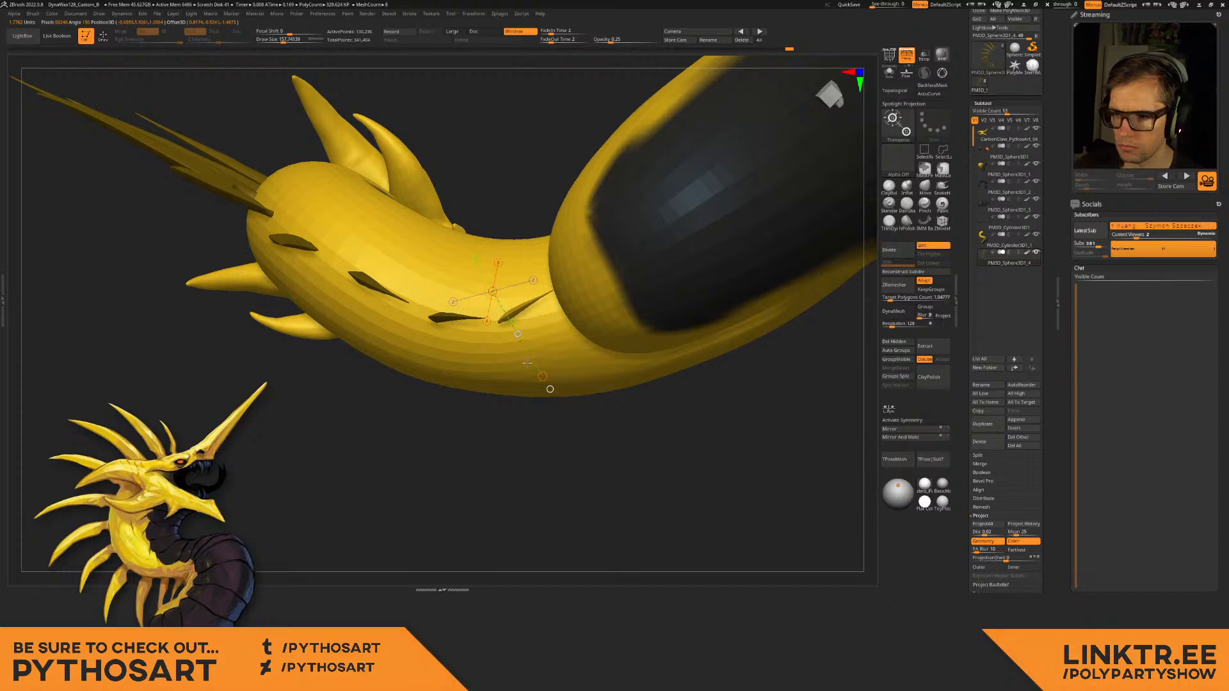
key("q")
mouse_move(530, 366)
right_mouse_down()
mouse_move(486, 379)
mouse_move(501, 334)
right_mouse_up()
key("ctrl+z")
key("ctrl+z")
key("ctrl+z")
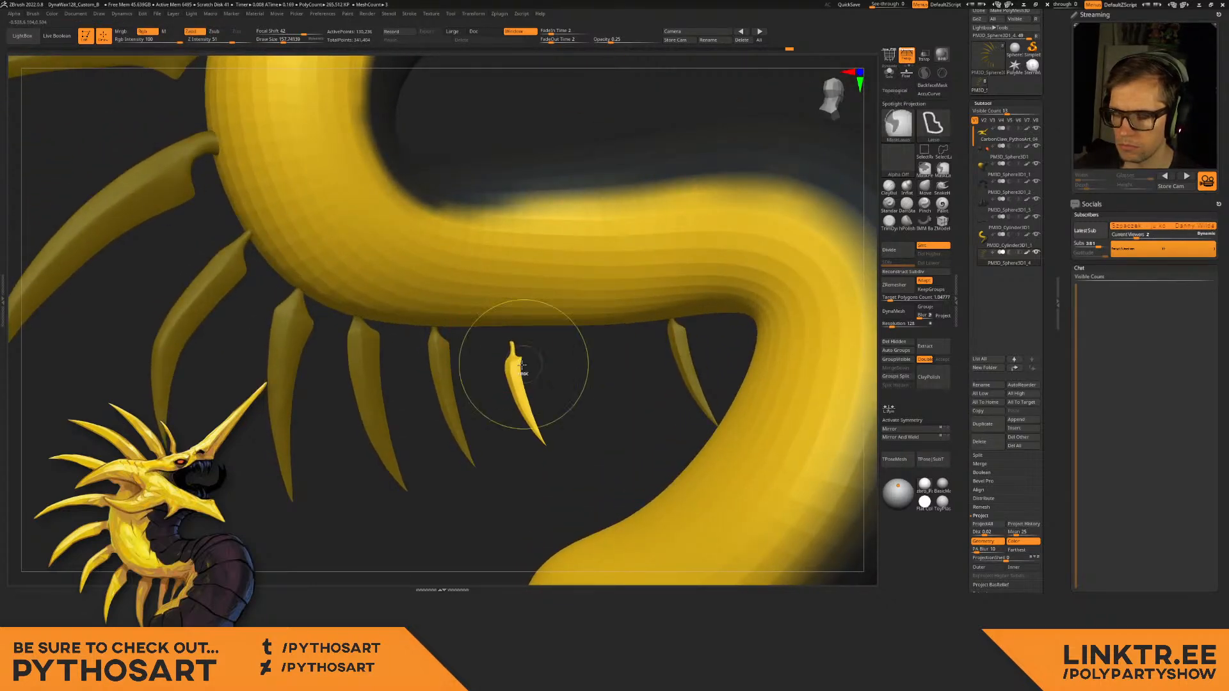
Draw a transpose line from the second-to-last spike's root to its tip and slide the spike up the neck beside its neighbour.
key("w")
left_click_drag(502, 327, 525, 397)
left_click_drag(541, 446, 545, 454)
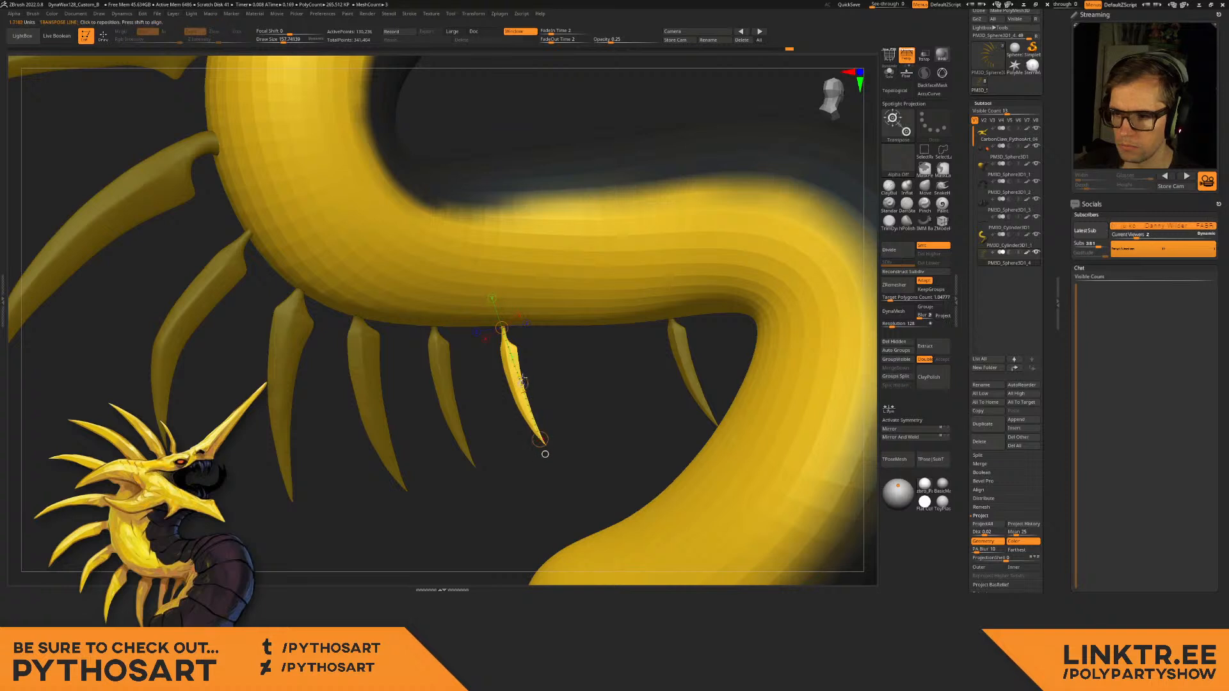
mouse_move(522, 383)
left_mouse_down()
mouse_move(510, 326)
mouse_move(449, 316)
left_mouse_up()
key("q")
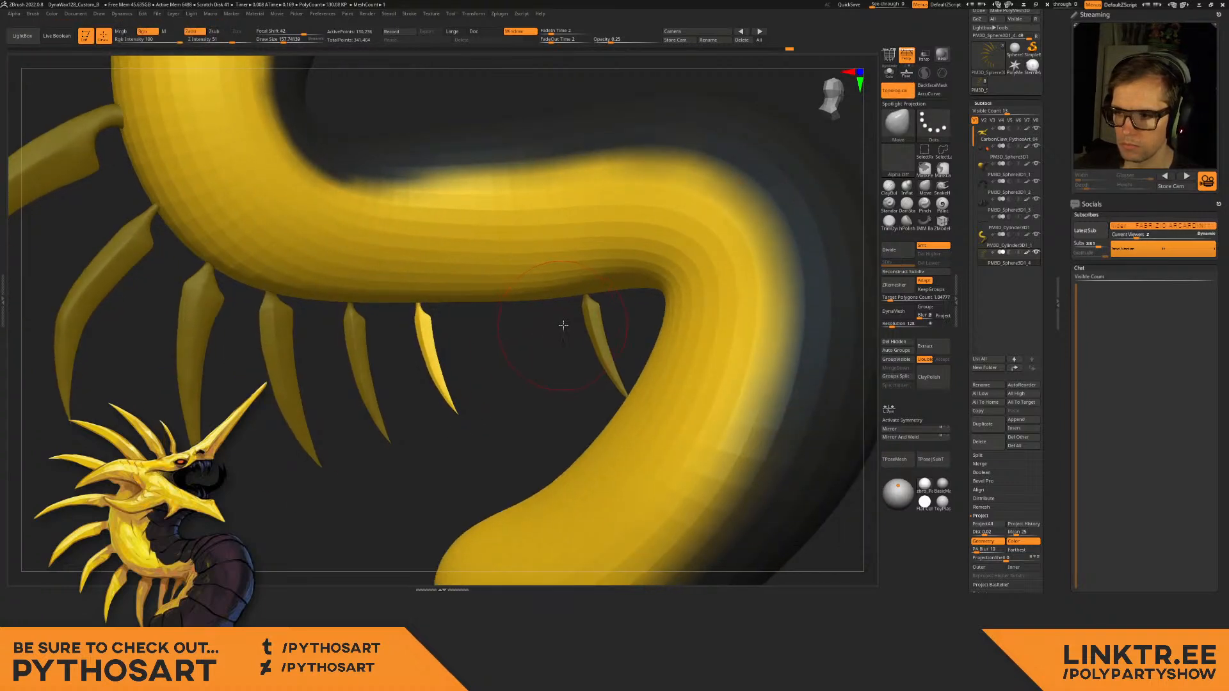
Mask all but the last spike and move it up the neck to continue the row's even spacing.
key("w")
left_click(589, 308, "ctrl")
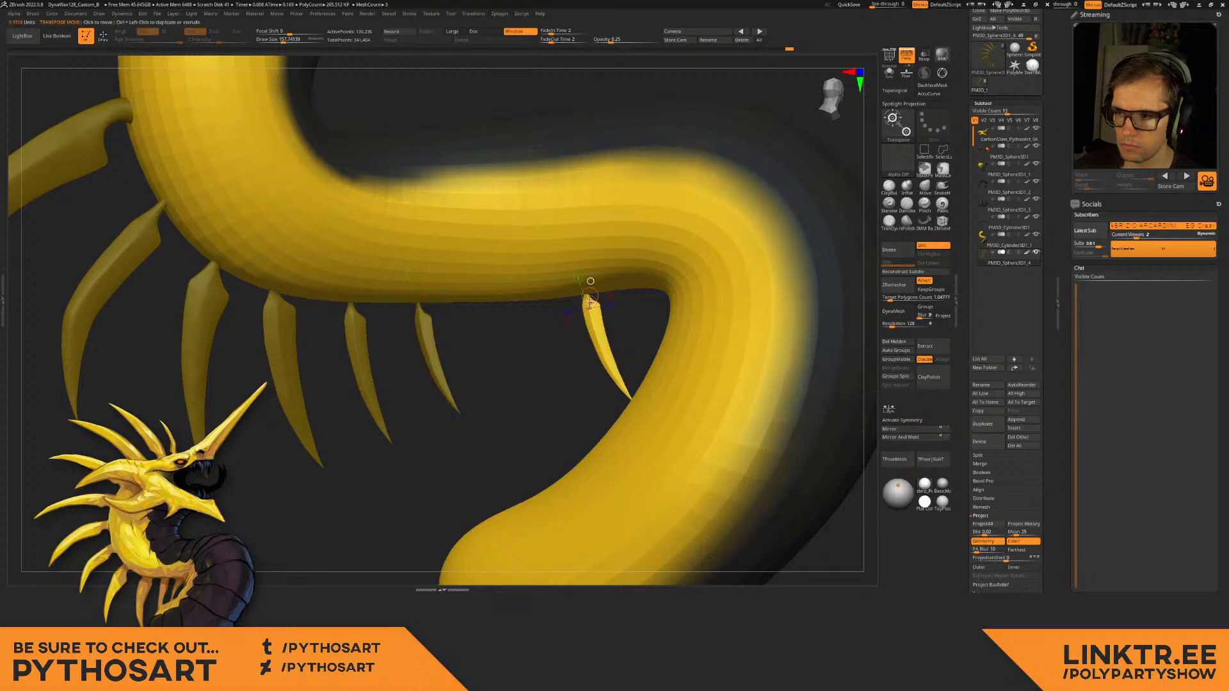
mouse_move(586, 297)
left_mouse_down()
mouse_move(593, 315)
mouse_move(509, 351)
left_mouse_up()
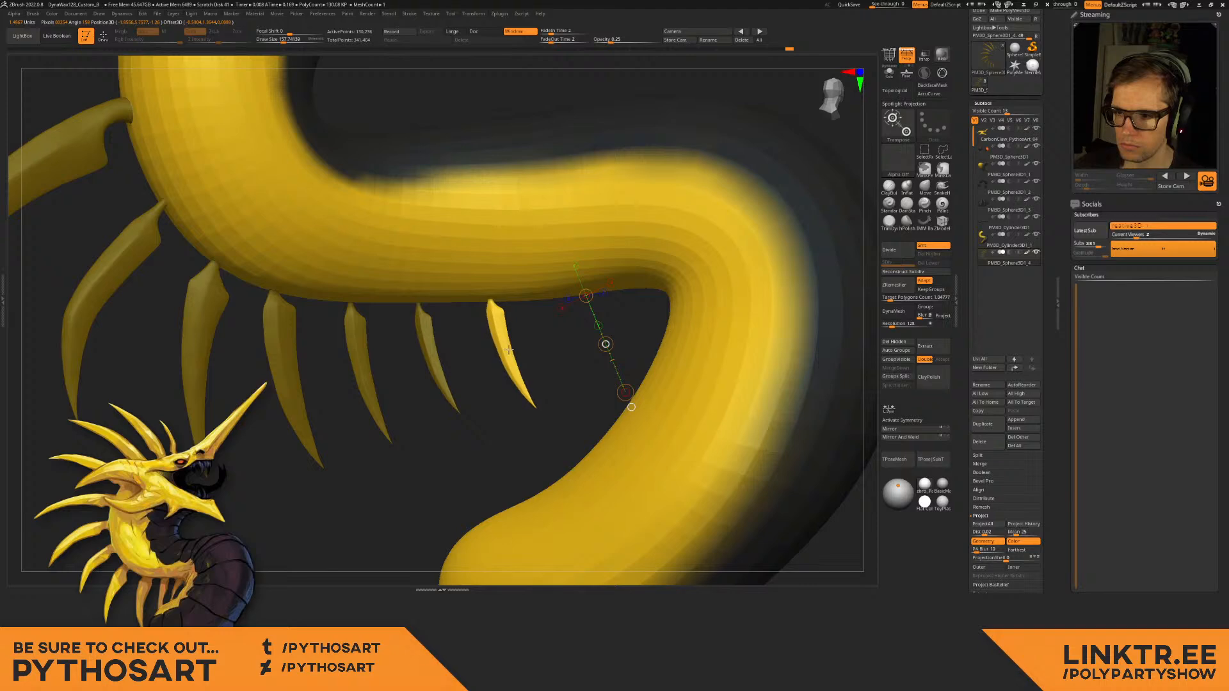
left_click_drag(461, 385, 626, 310)
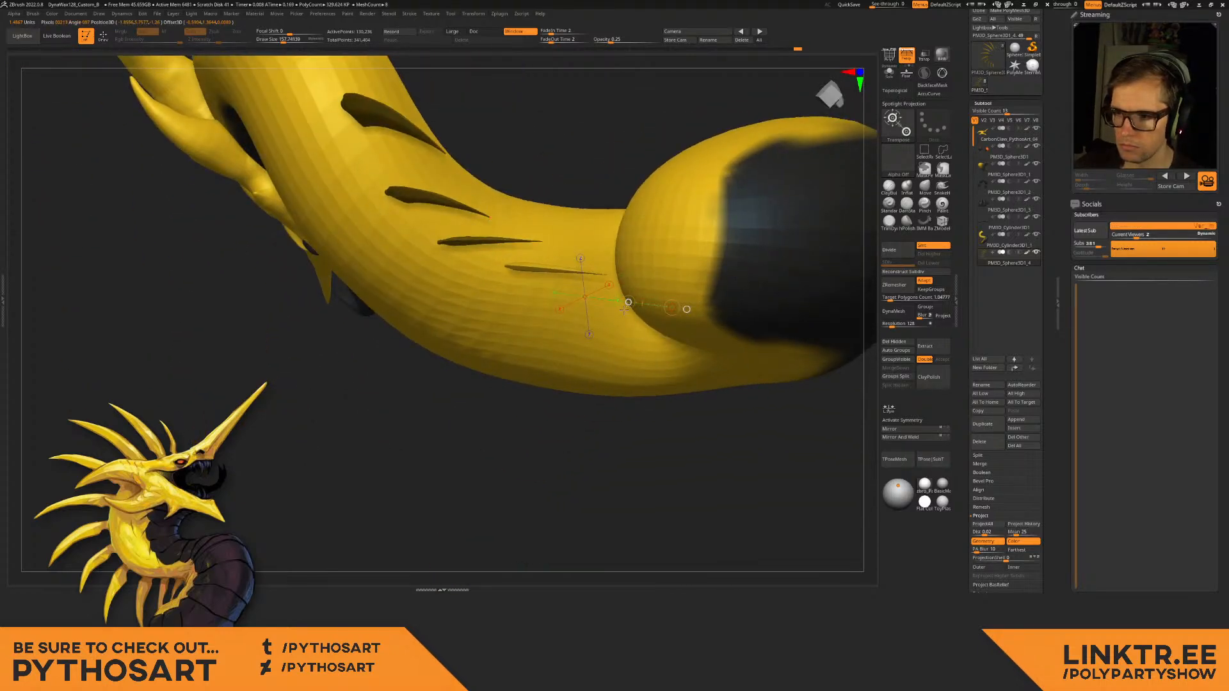
Seat the last spike's root on the neck and adjust its direction with a transpose line, checking it from below and behind.
key("q")
mouse_move(535, 356)
right_mouse_down()
mouse_move(538, 288)
mouse_move(448, 291)
mouse_move(517, 305)
right_mouse_up()
key("w")
right_click_drag(514, 251, 559, 227)
left_click_drag(496, 259, 507, 247)
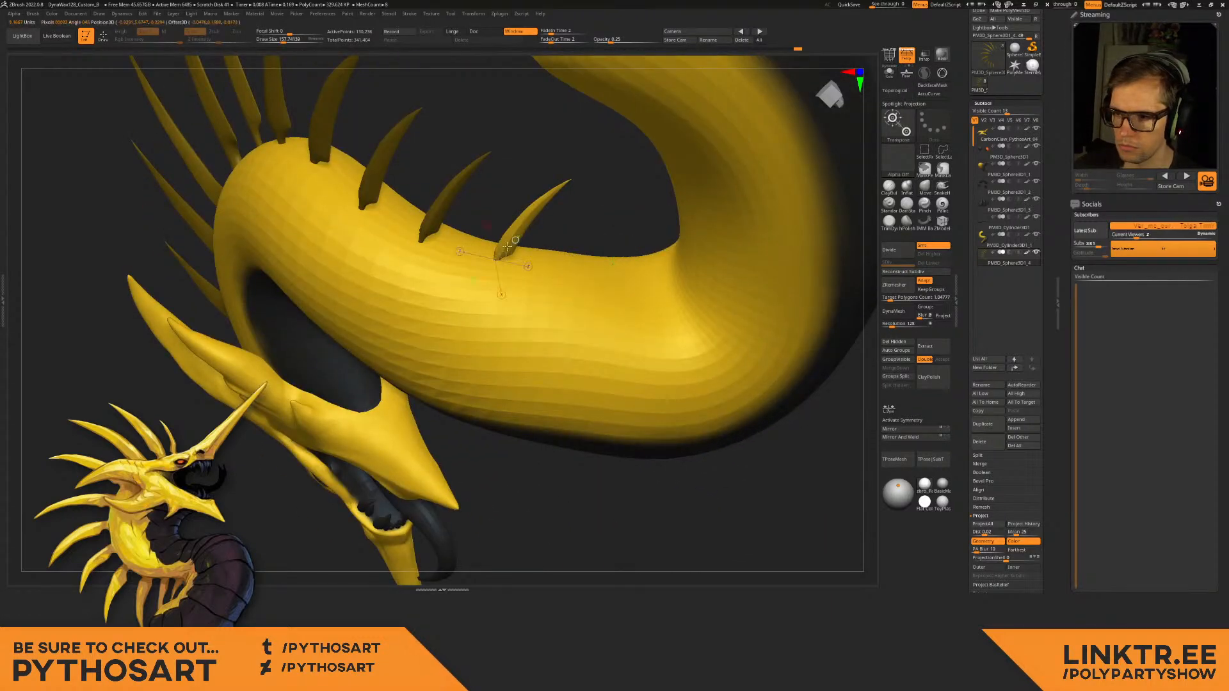
right_click_drag(577, 218, 536, 221)
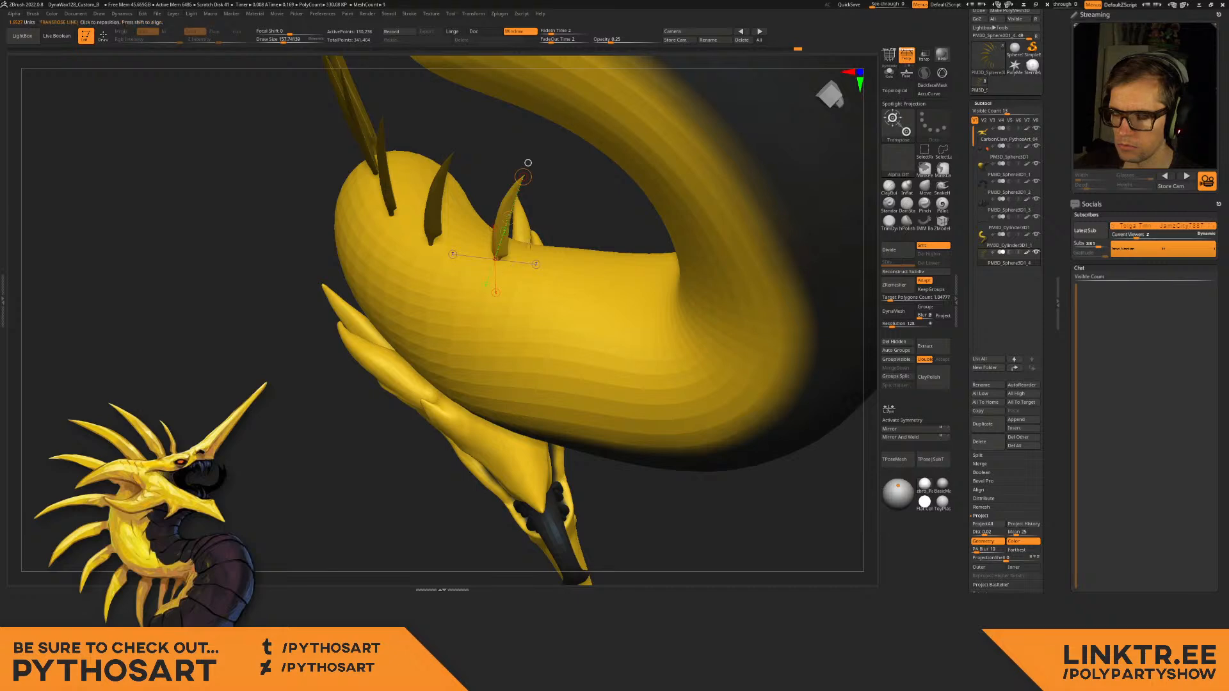
right_click_drag(511, 268, 556, 251)
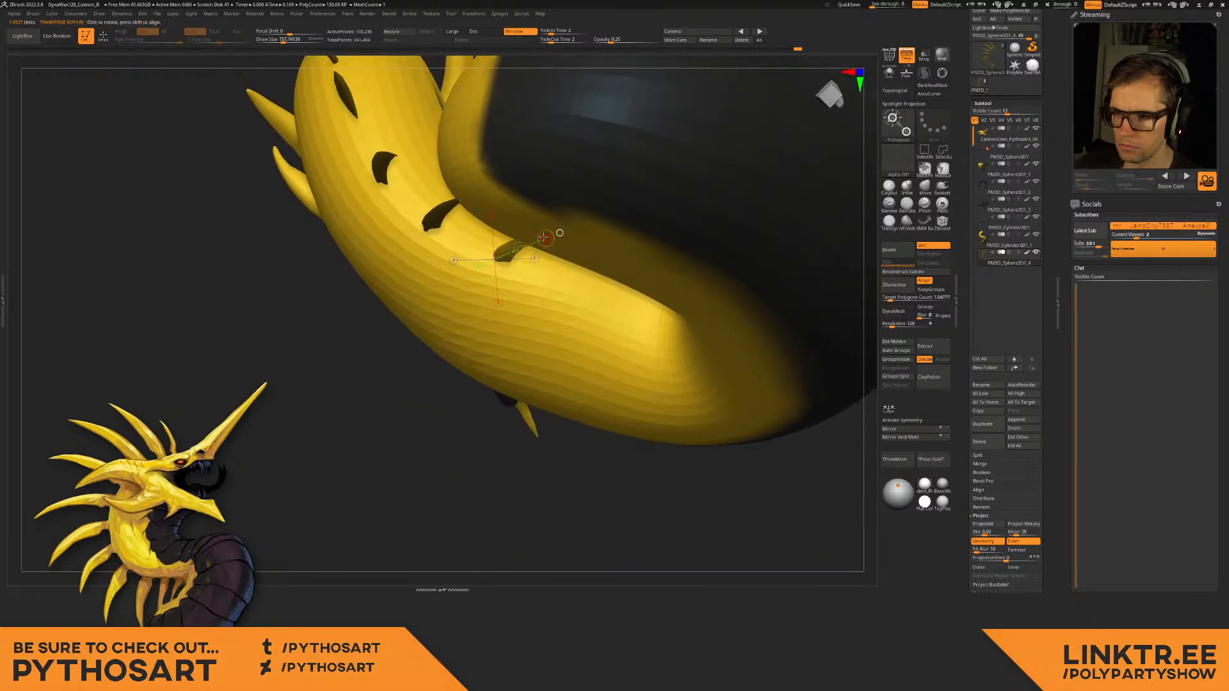
key("q")
mouse_move(454, 261)
right_mouse_down("alt")
mouse_move(483, 300)
mouse_move(494, 279)
right_mouse_up("alt")
Unmask only the second-to-last spike and adjust its angle about its root to line up with the row.
key("w")
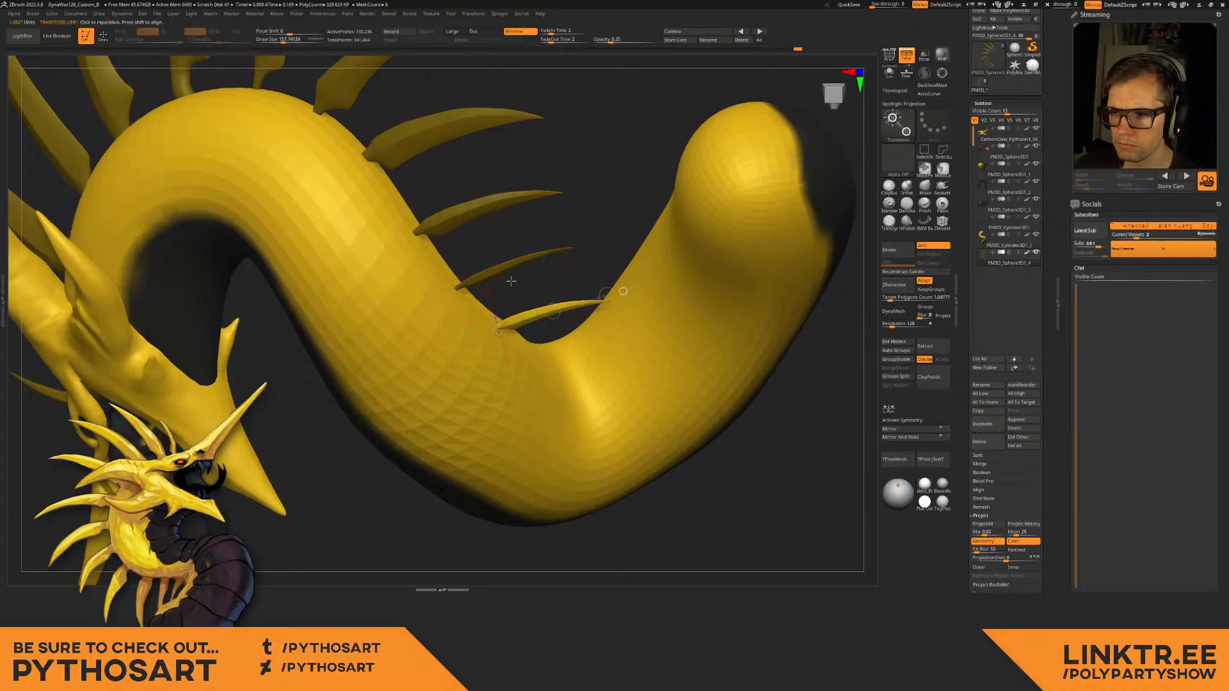
left_click(472, 281, "ctrl")
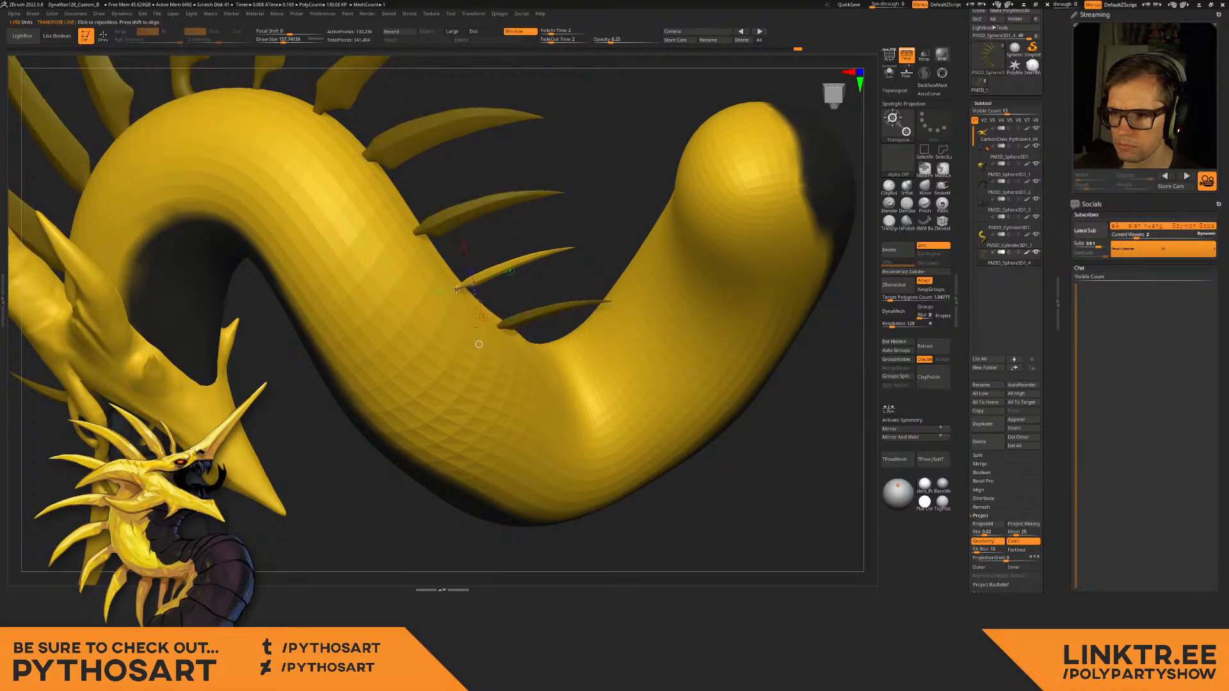
key("e")
right_click_drag(575, 244, 465, 263)
left_click_drag(465, 263, 471, 250)
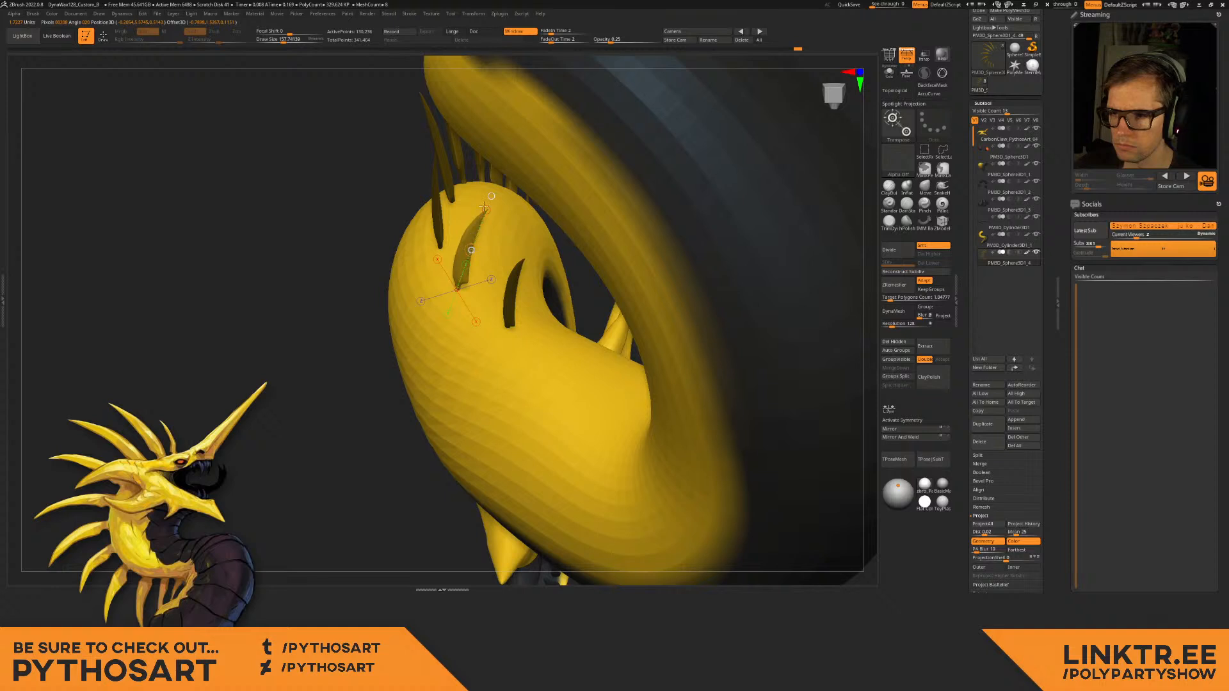
right_click_drag(503, 280, 457, 190)
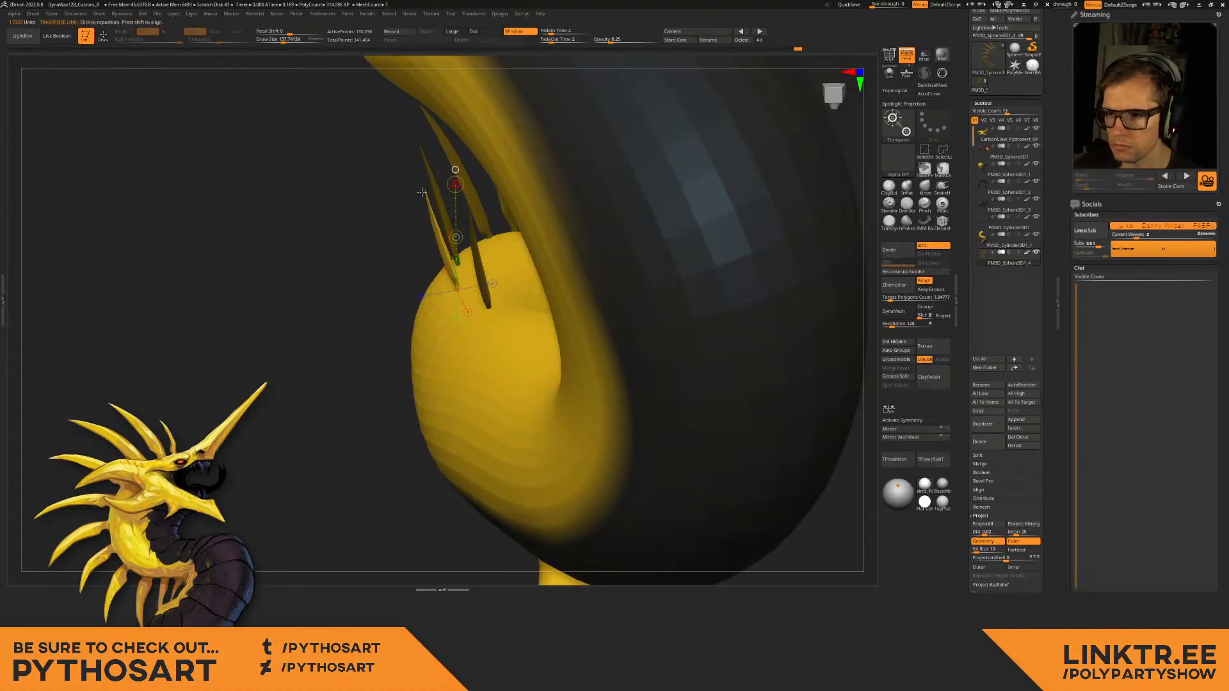
Switch to the neck and body subtool and select the Move brush with a larger draw size.
key("q")
key("f")
mouse_move(422, 193)
right_mouse_down()
mouse_move(601, 194)
mouse_move(570, 249)
mouse_move(487, 278)
mouse_move(490, 305)
mouse_move(471, 349)
mouse_move(495, 357)
mouse_move(492, 302)
mouse_move(521, 305)
mouse_move(511, 302)
right_mouse_up()
left_click(510, 300, "alt")
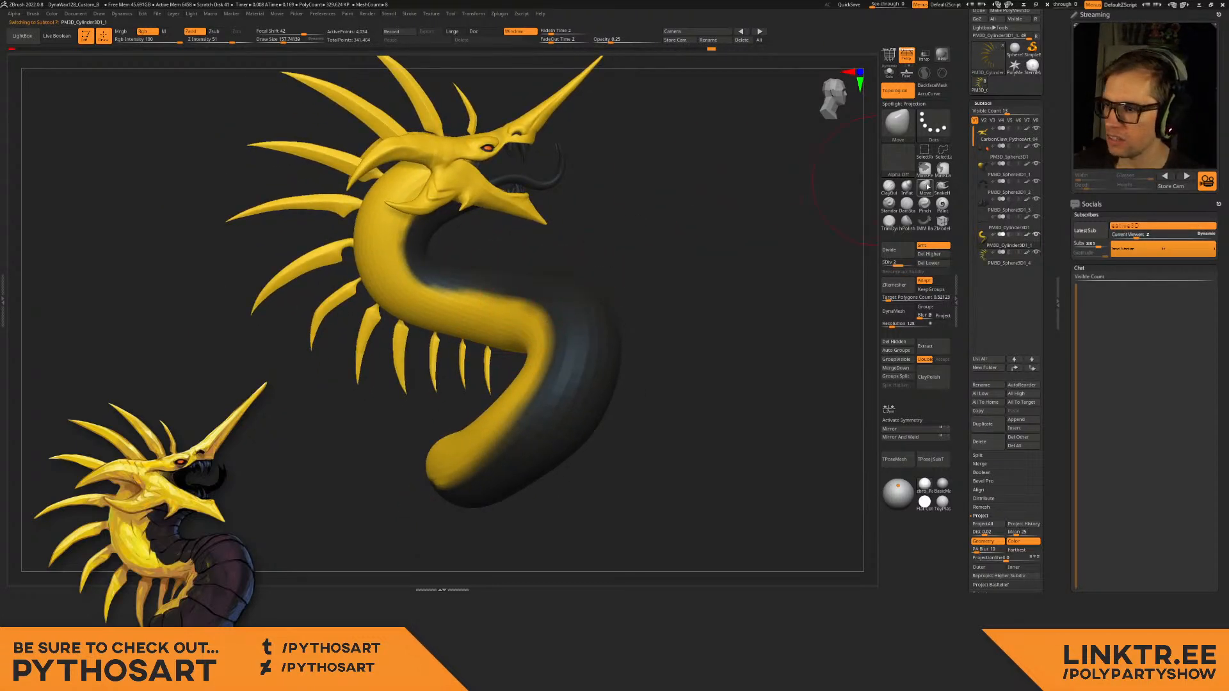
key("b")
key("m")
key("v")
key("s")
left_click(477, 300)
key("s")
left_click(482, 274)
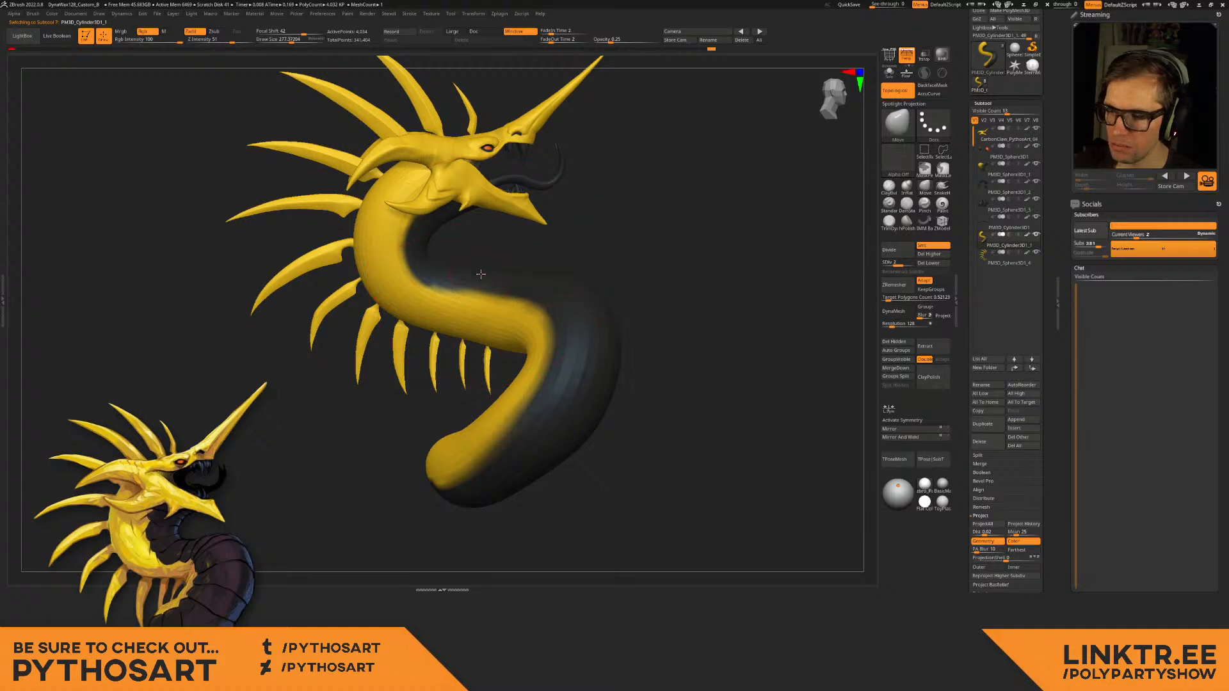
Reshape the neck's curve in side view with broad Move brush strokes, varying the draw size between strokes.
left_click_drag(481, 274, 475, 283)
key("s")
left_click(476, 313)
key("s")
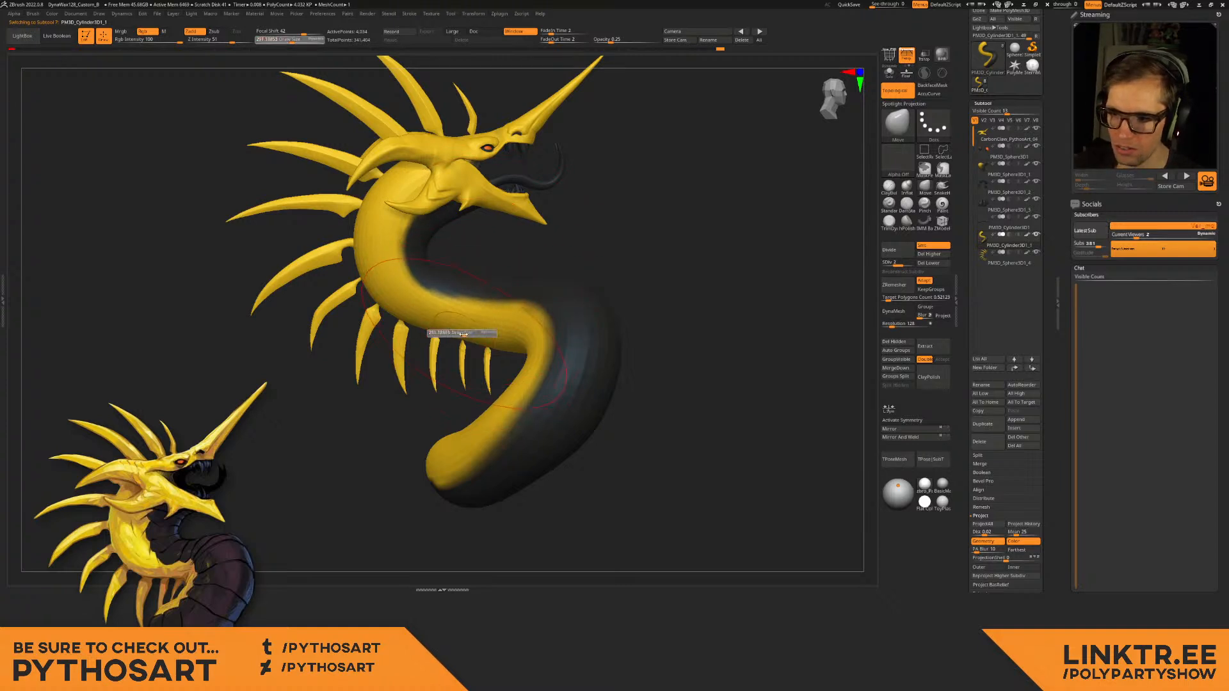
left_click(464, 333)
left_click_drag(464, 332, 465, 321)
key("s")
left_click(510, 334)
mouse_move(543, 272)
left_mouse_down()
mouse_move(594, 276)
mouse_move(530, 296)
mouse_move(566, 263)
left_mouse_up()
From the stored concept camera, push the body's outer curve and lower end outward with the Move brush.
left_click(764, 34)
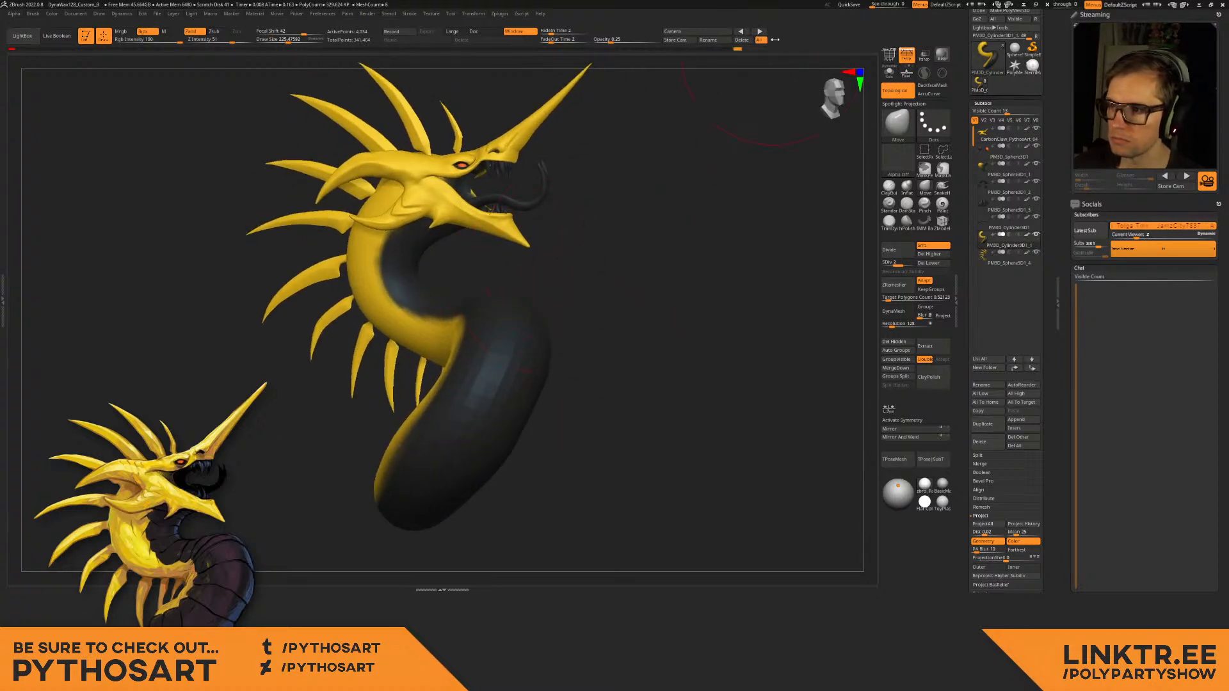
right_click_drag(504, 337, 506, 333, "alt")
key("s")
left_click_drag(522, 323, 530, 326)
left_click_drag(527, 406, 541, 421)
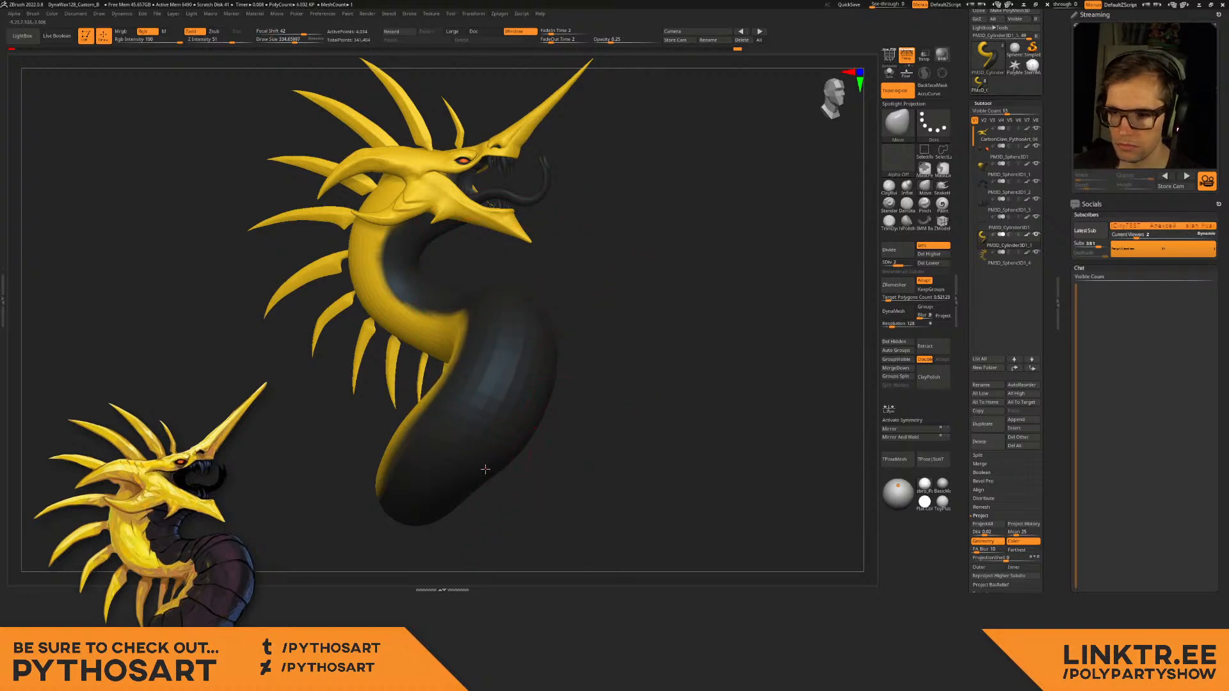
left_click_drag(485, 469, 478, 492)
Bulge the upper and outer bend of the dark body outward using an even larger Move brush.
key("s")
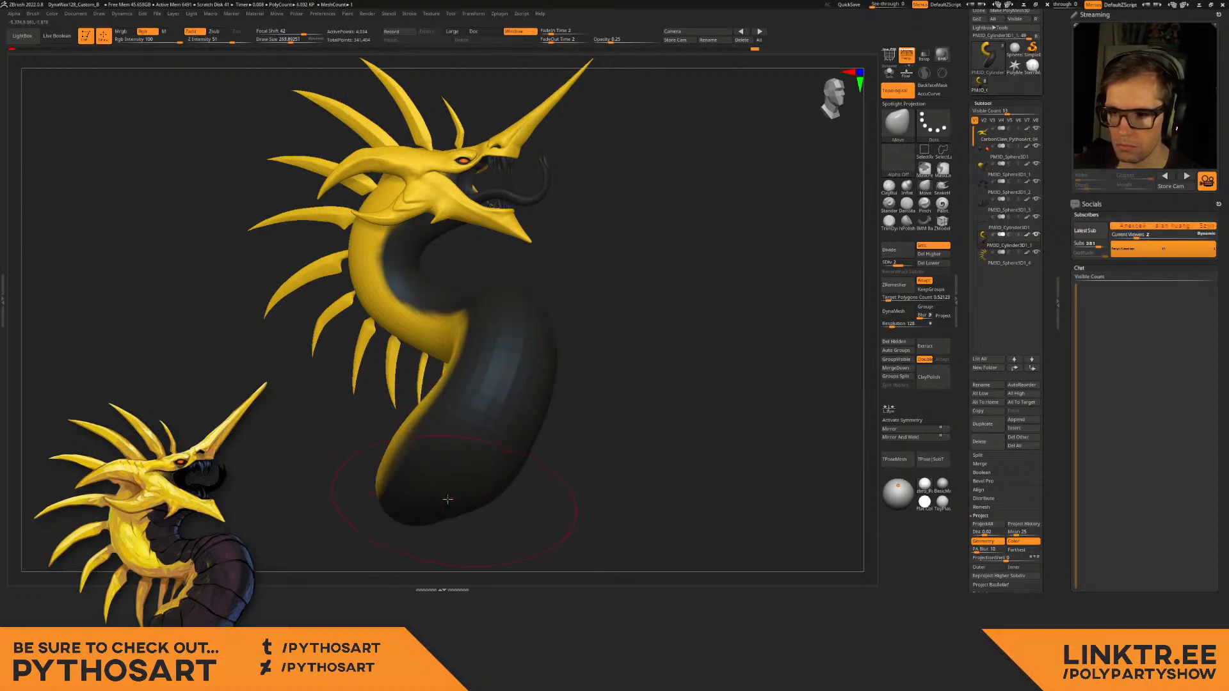
left_click_drag(440, 414, 485, 316)
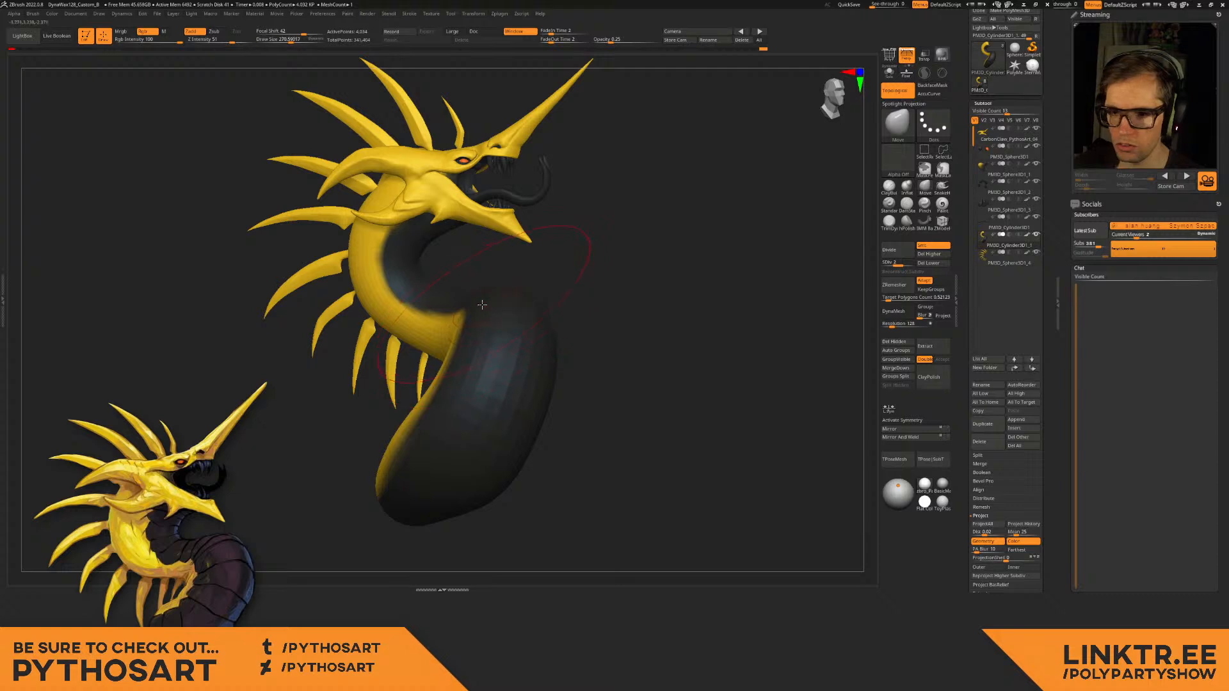
left_click_drag(522, 365, 537, 384)
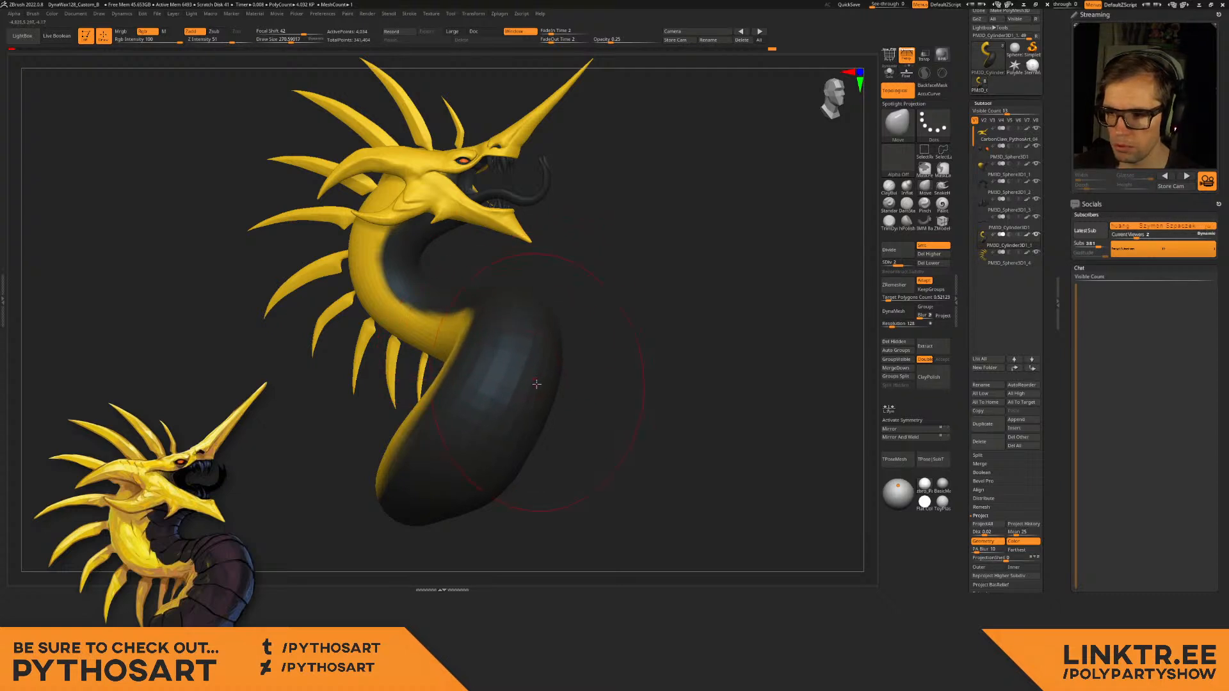
key("s")
mouse_move(470, 433)
left_mouse_down()
mouse_move(519, 400)
mouse_move(525, 356)
left_mouse_up()
key("s")
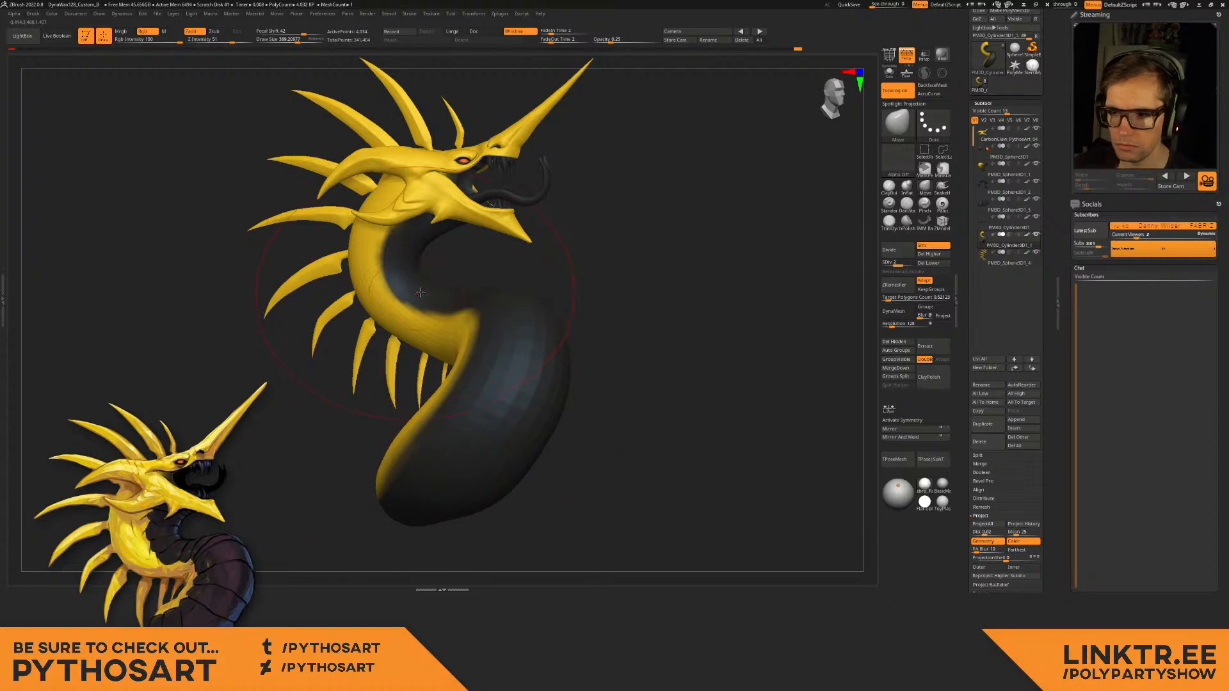
Try to transform the whole body with a transpose line drawn diagonally down from the jaw, and undo it.
mouse_move(420, 292)
right_mouse_down()
mouse_move(452, 295)
mouse_move(452, 280)
right_mouse_up()
key("w")
mouse_move(434, 233)
left_mouse_down()
mouse_move(442, 358)
mouse_move(583, 371)
mouse_move(481, 277)
left_mouse_up()
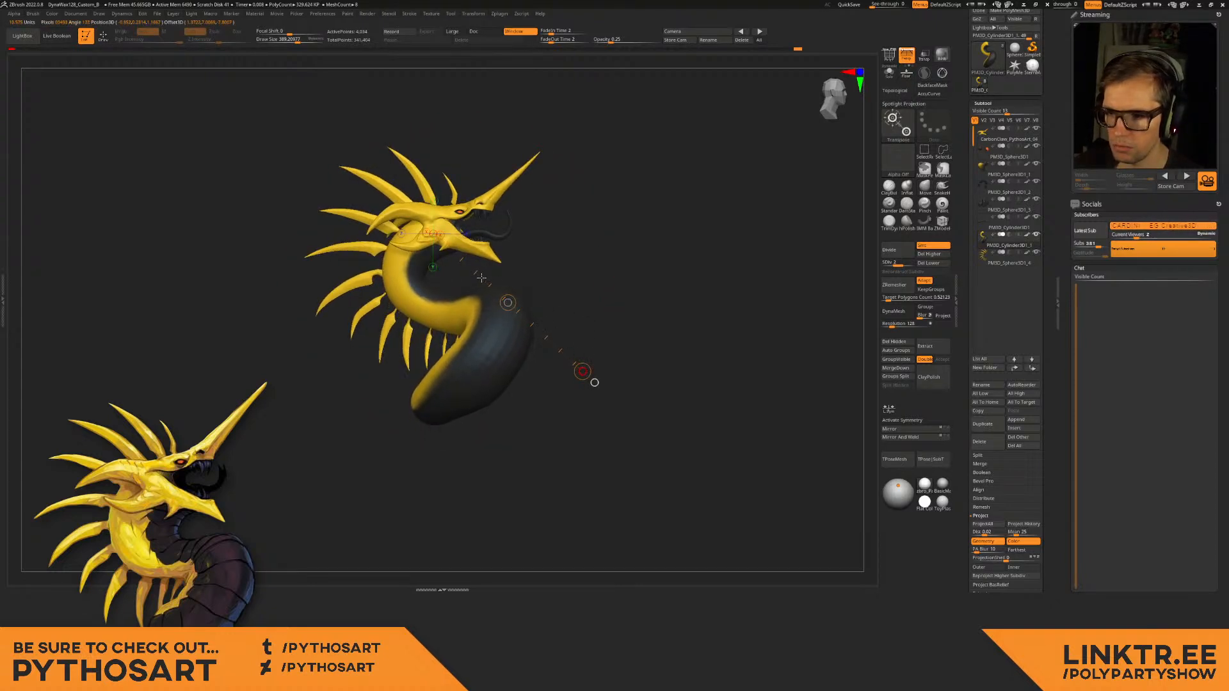
key("ctrl+z")
key("q")
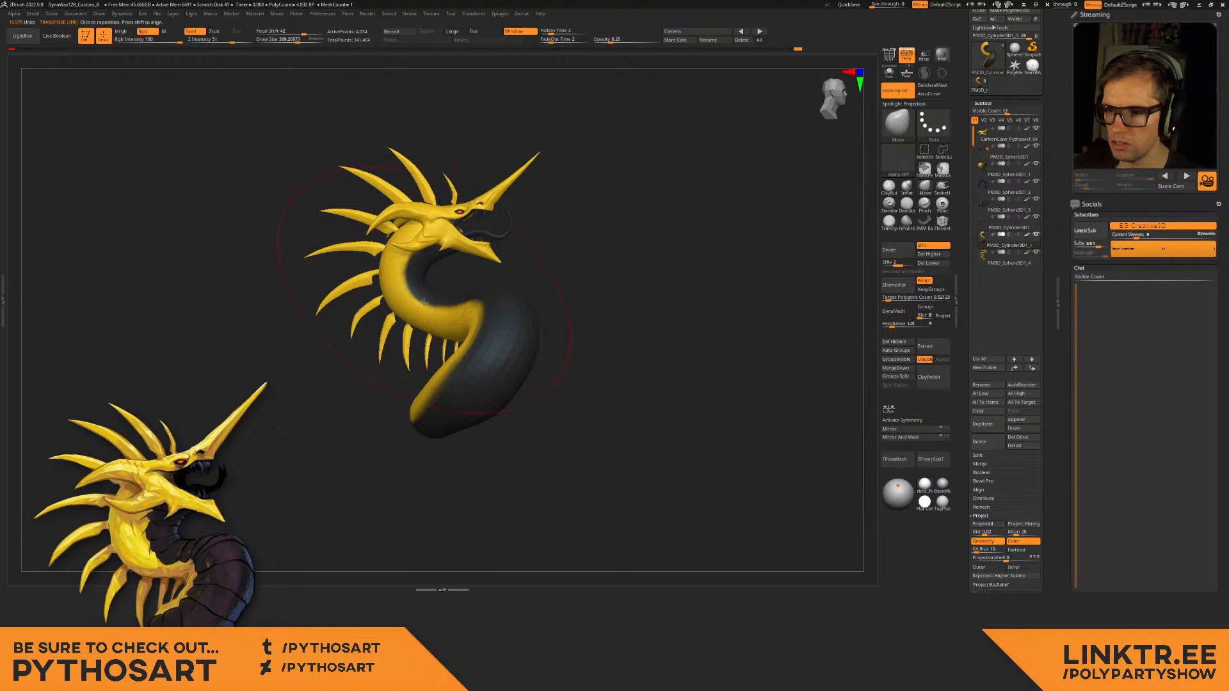
right_click_drag(424, 302, 502, 287, "ctrl")
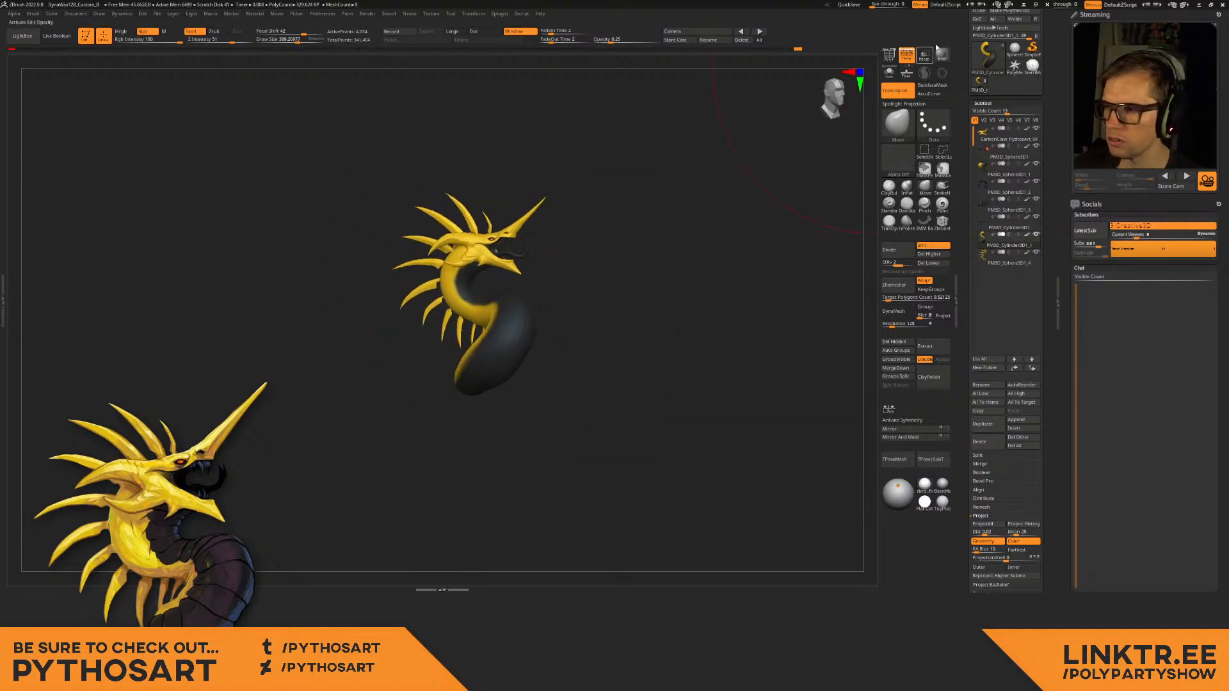
From the stored concept camera, combine all the dragon's subtools into one Transpose Master mesh with TPoseMesh.
left_click(760, 32)
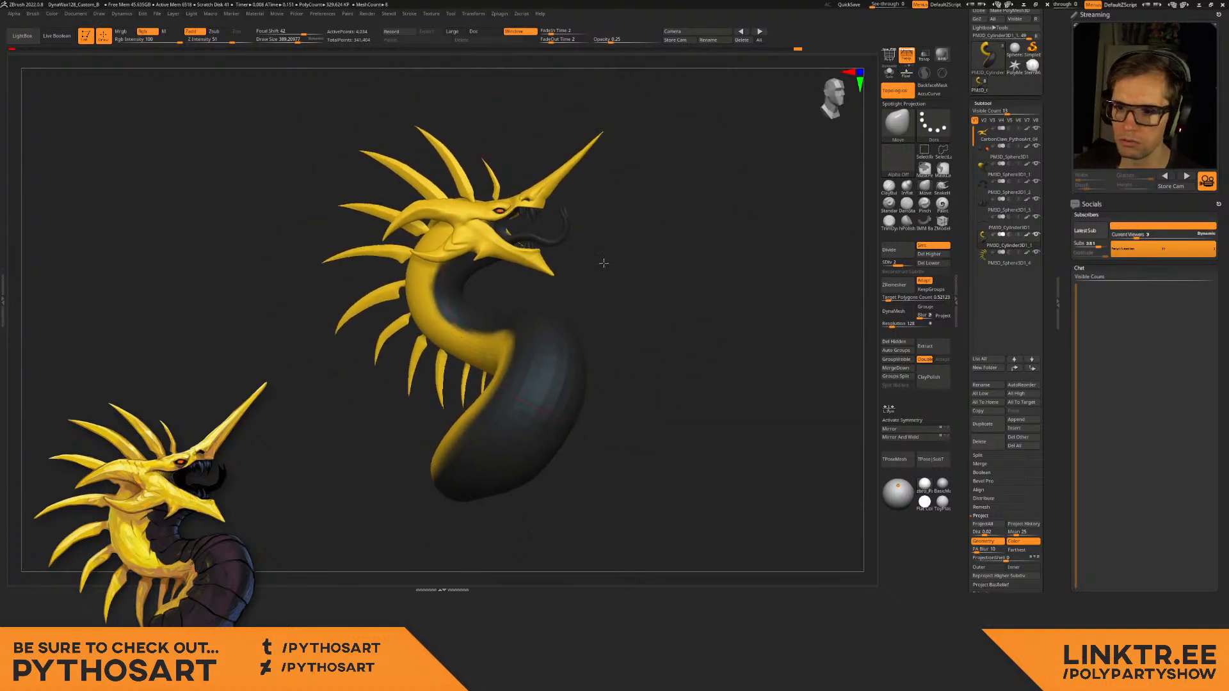
right_click_drag(561, 269, 636, 221)
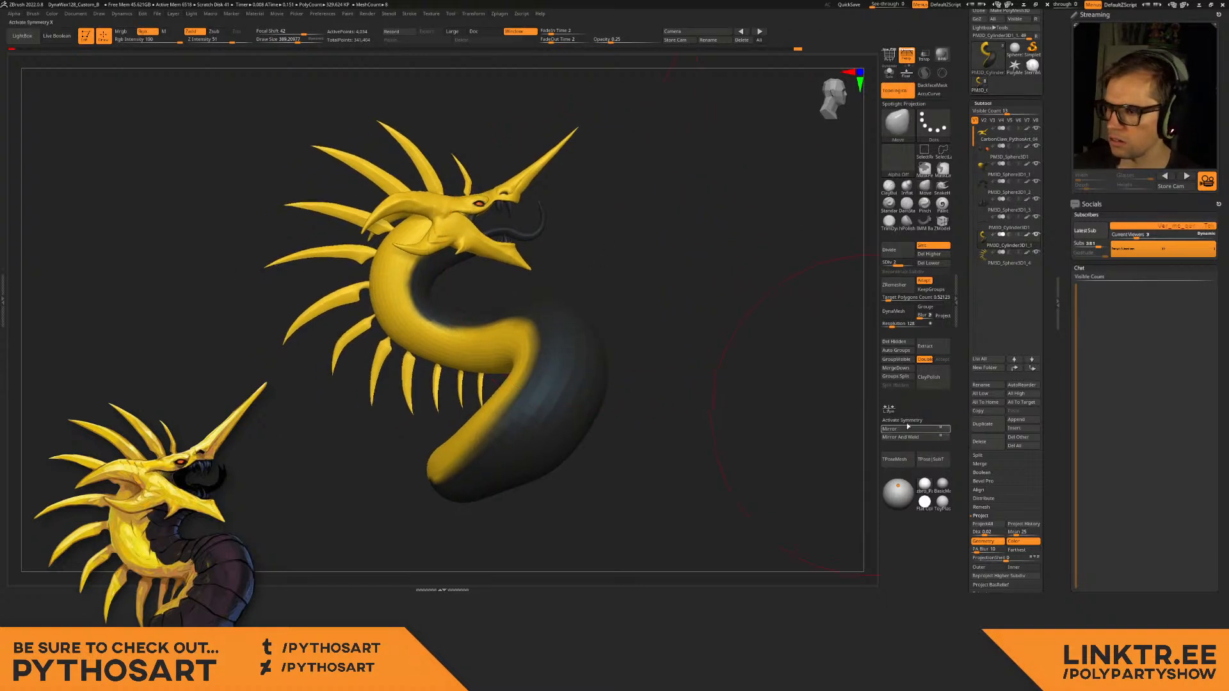
left_click(896, 461)
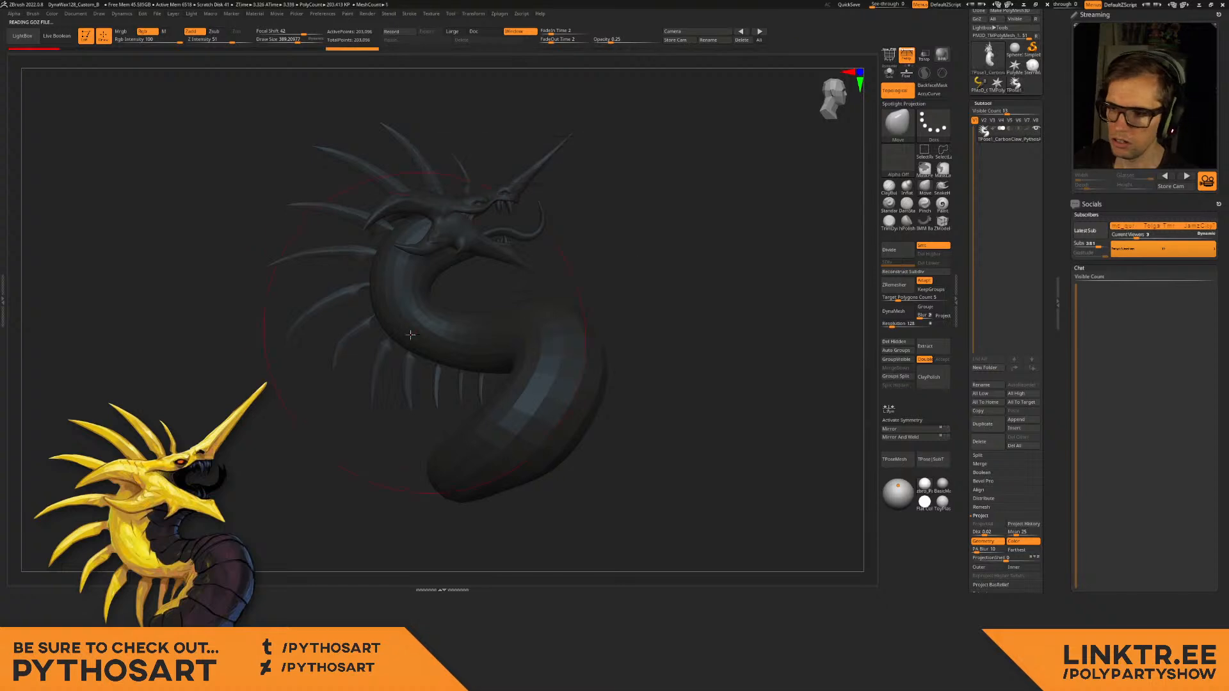
Isolate the head by hiding the neck, body and spikes, mask it, and show the whole TPose mesh again.
left_click(511, 318, "ctrl+shift")
left_click(506, 323, "ctrl+shift")
left_click(455, 382, "ctrl+shift")
left_click(593, 336, "ctrl")
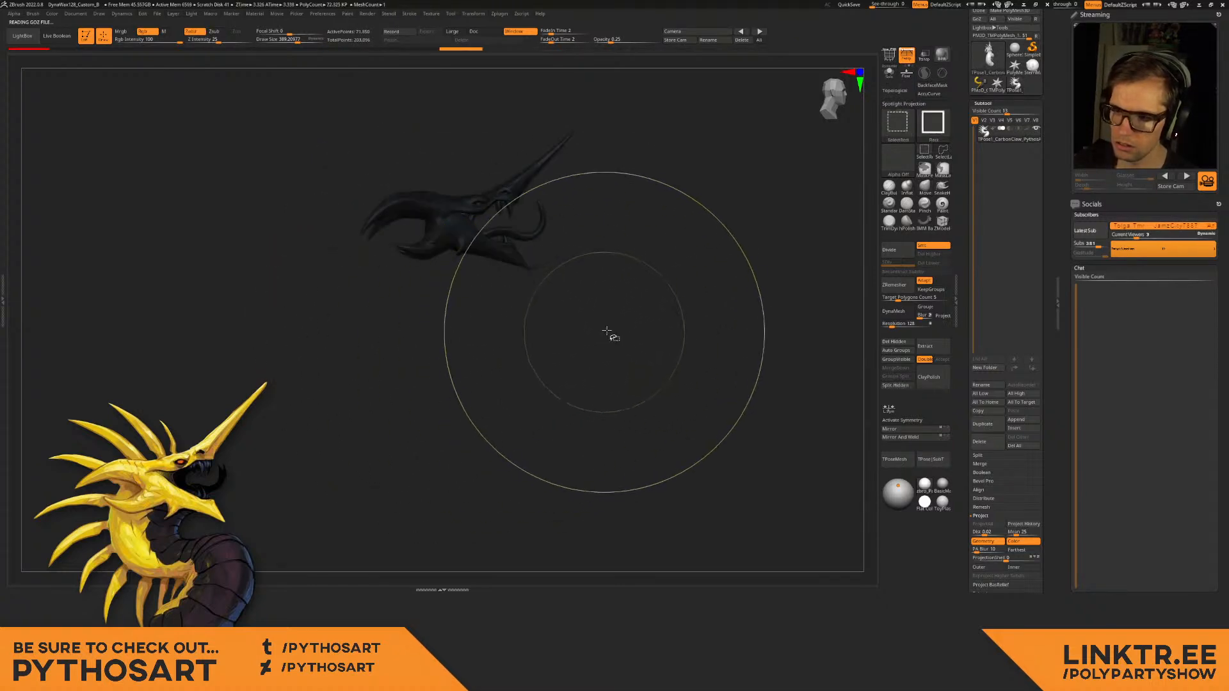
left_click(613, 332, "ctrl+shift")
left_click(655, 293, "ctrl")
key("w")
key("c")
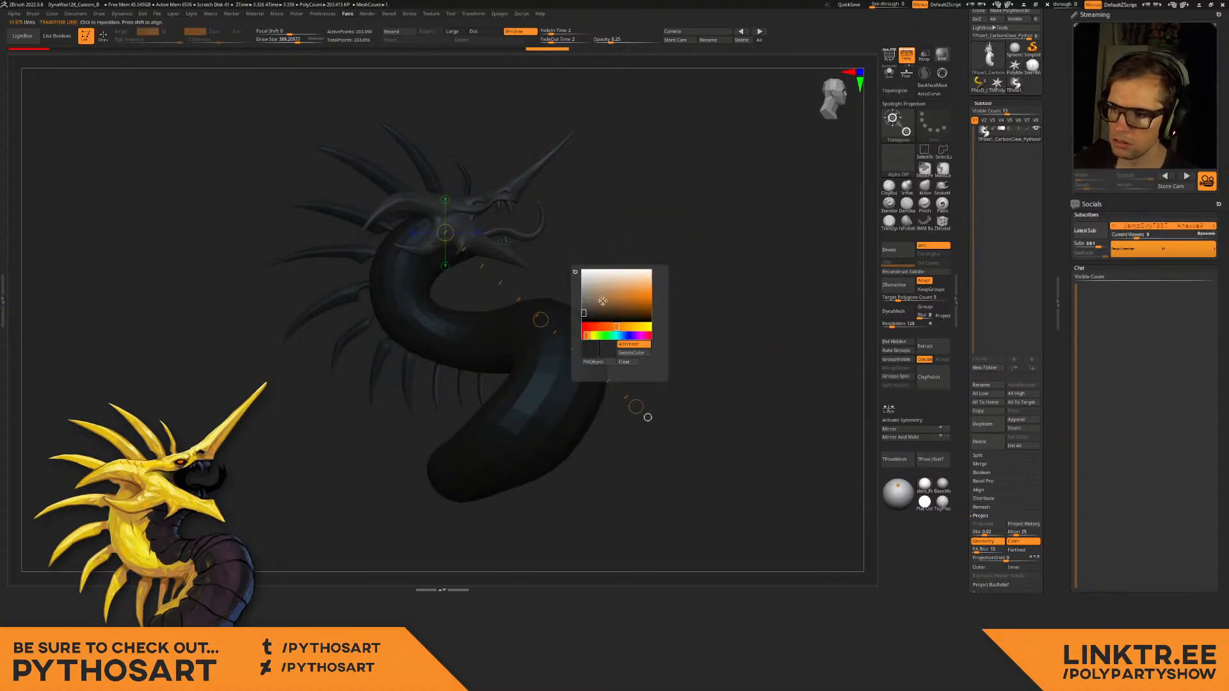
Set a yellow color for the TPose mesh and invert its mask so the head is protected.
left_click(644, 326)
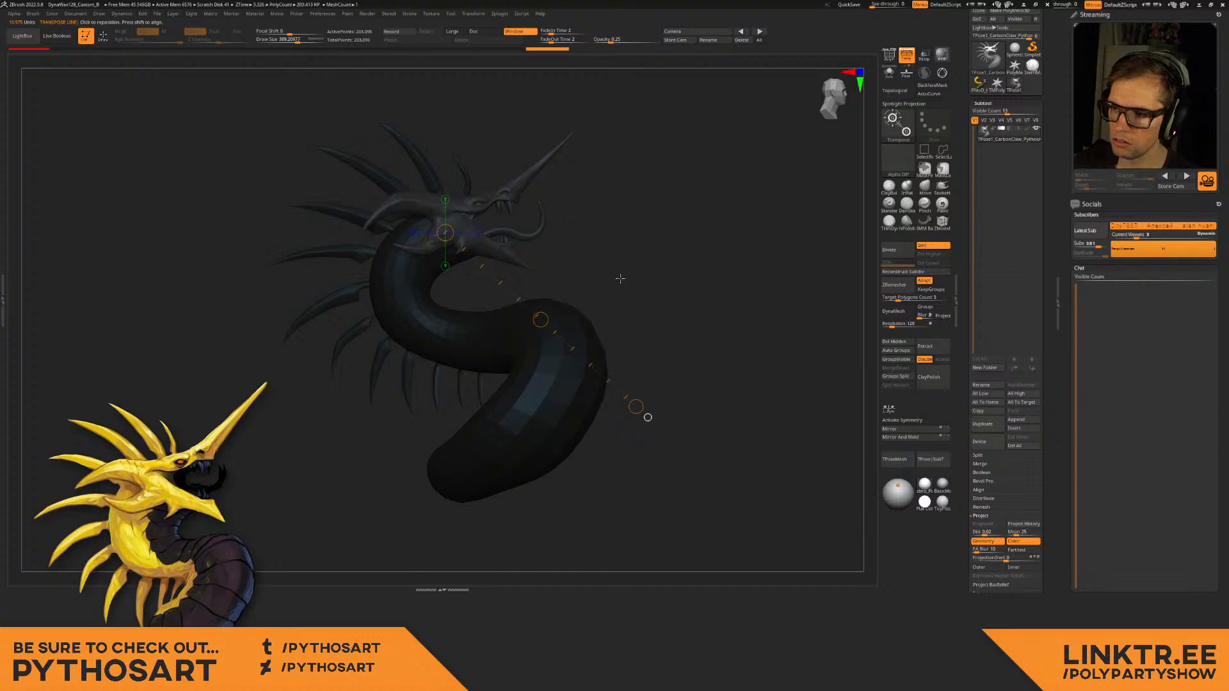
left_click(978, 85)
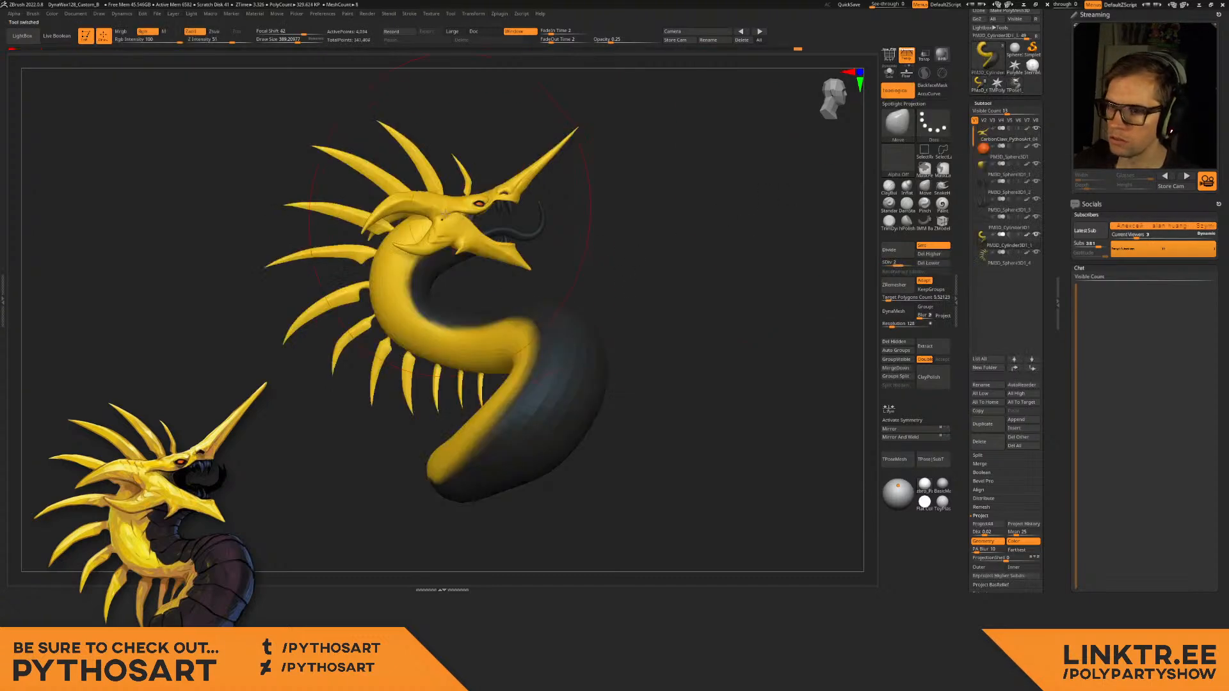
left_click(1015, 82)
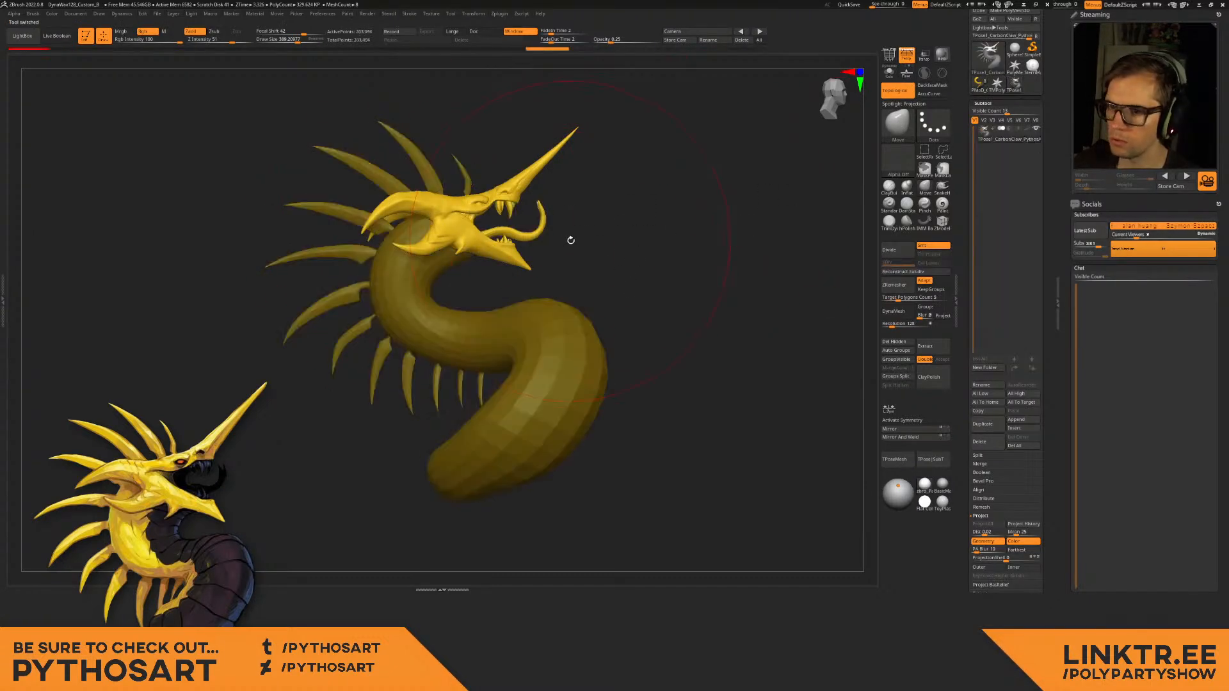
left_click_drag(568, 239, 598, 265)
key("w")
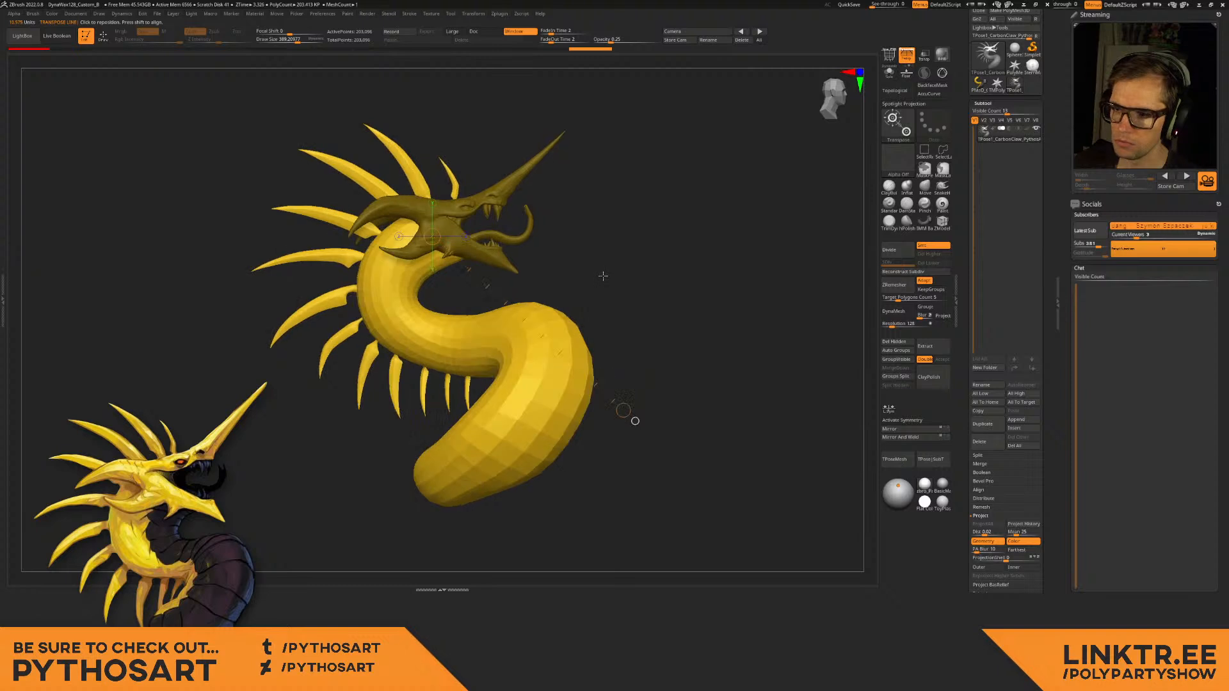
From the stored concept camera, rotate the unmasked neck and body inward with a transpose line running diagonally down from the jaw.
left_click(759, 31)
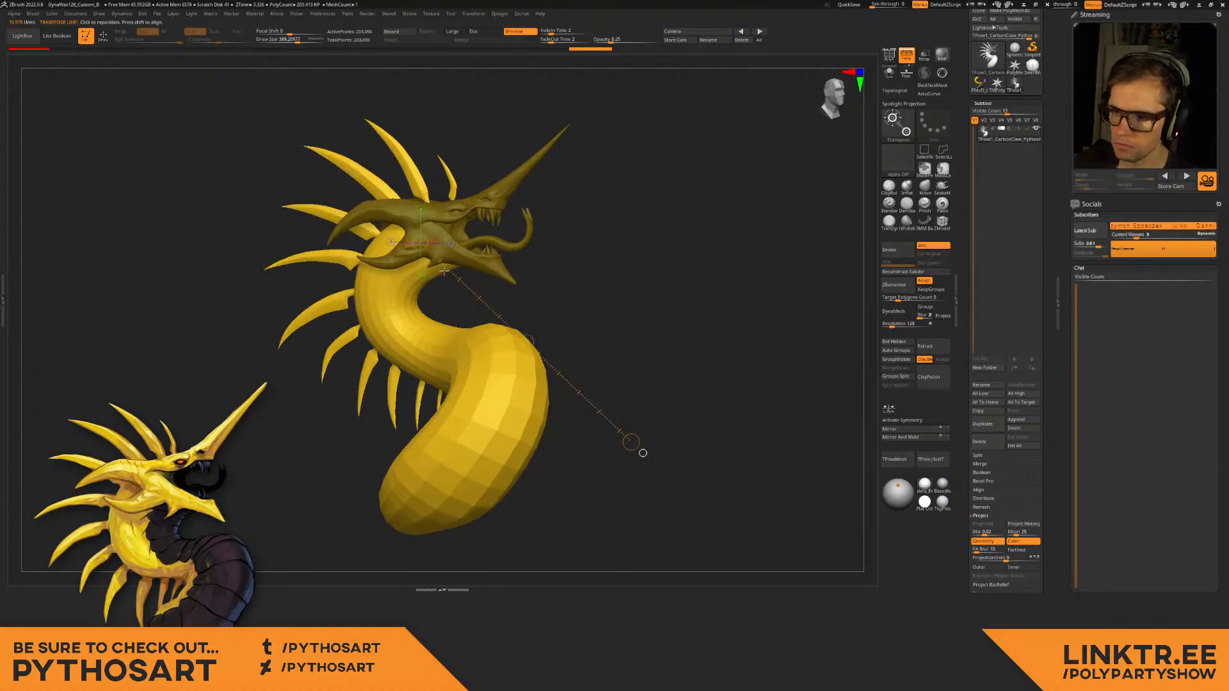
mouse_move(455, 262)
left_mouse_down()
mouse_move(591, 468)
mouse_move(605, 549)
mouse_move(489, 341)
mouse_move(462, 255)
left_mouse_up()
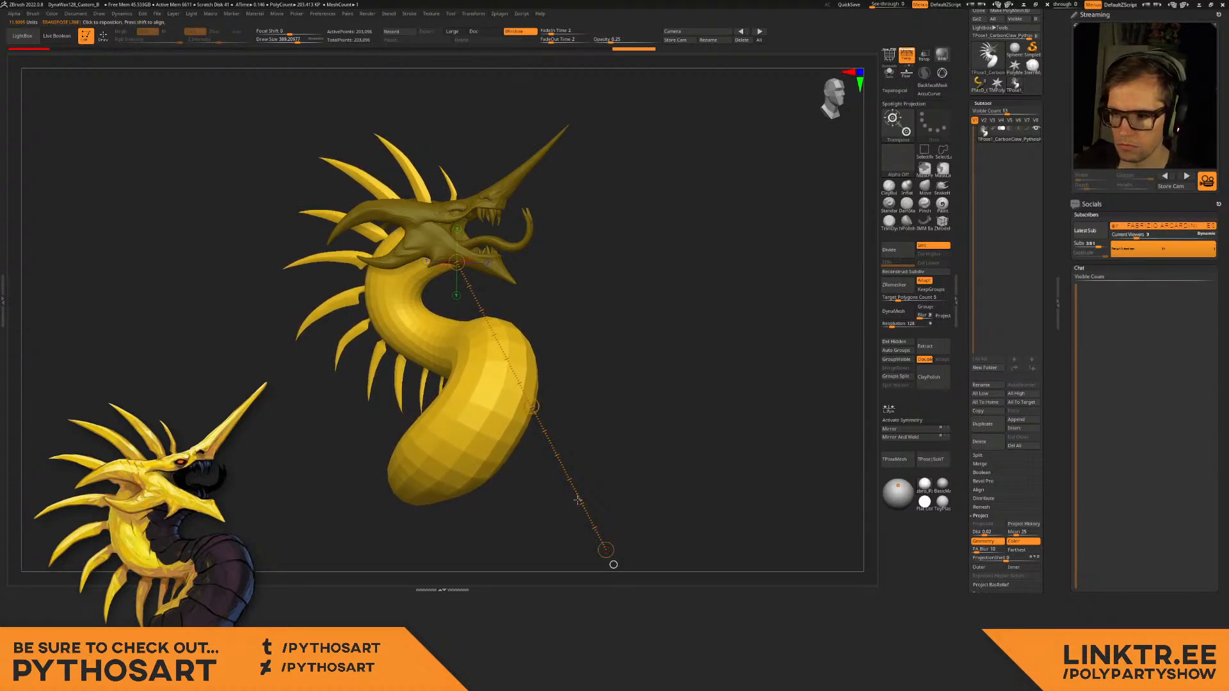
mouse_move(605, 549)
left_mouse_down()
mouse_move(600, 519)
mouse_move(634, 527)
left_mouse_up()
key("q")
mouse_move(606, 368)
left_mouse_down("alt")
mouse_move(659, 376)
mouse_move(656, 387)
mouse_move(612, 349)
mouse_move(603, 365)
mouse_move(487, 384)
mouse_move(471, 403)
mouse_move(482, 314)
left_mouse_up("alt")
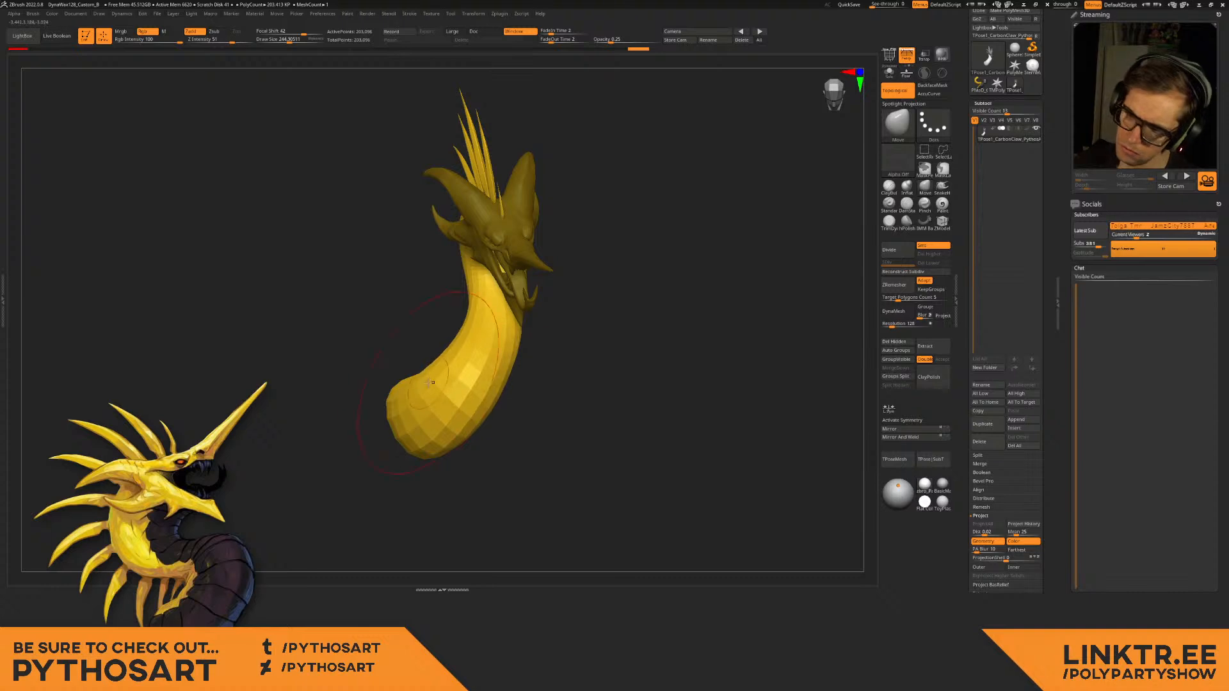
Reshape the neck and lower body's sideways bend with enlarged Move brush strokes from the front and back.
left_click_drag(429, 382, 473, 336)
right_click_drag(480, 325, 555, 203)
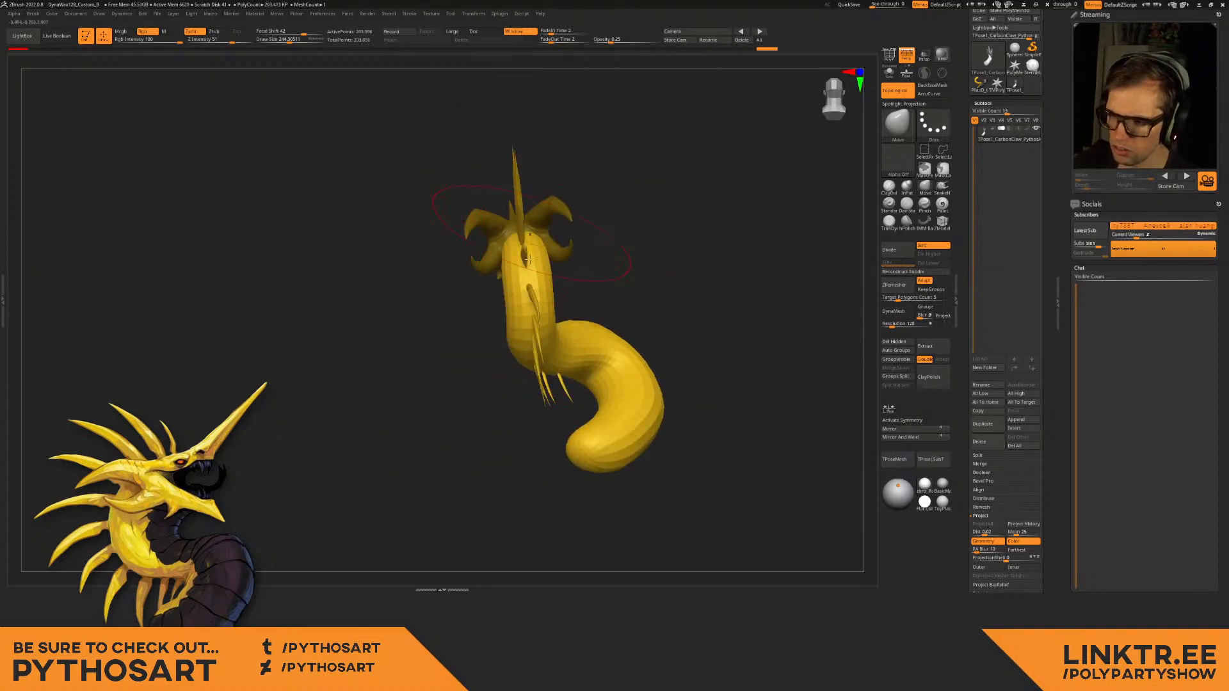
mouse_move(530, 308)
right_mouse_down()
mouse_move(490, 304)
mouse_move(495, 339)
mouse_move(514, 338)
mouse_move(505, 322)
mouse_move(524, 326)
mouse_move(596, 222)
right_mouse_up()
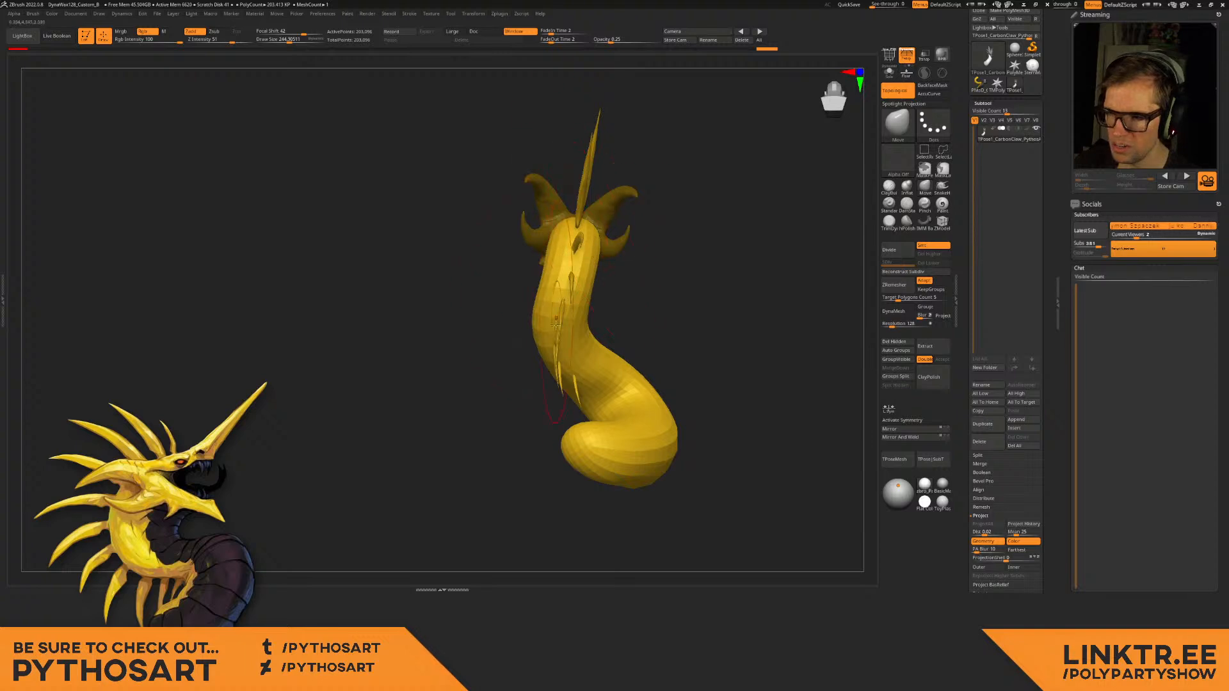
right_click_drag(557, 325, 521, 295)
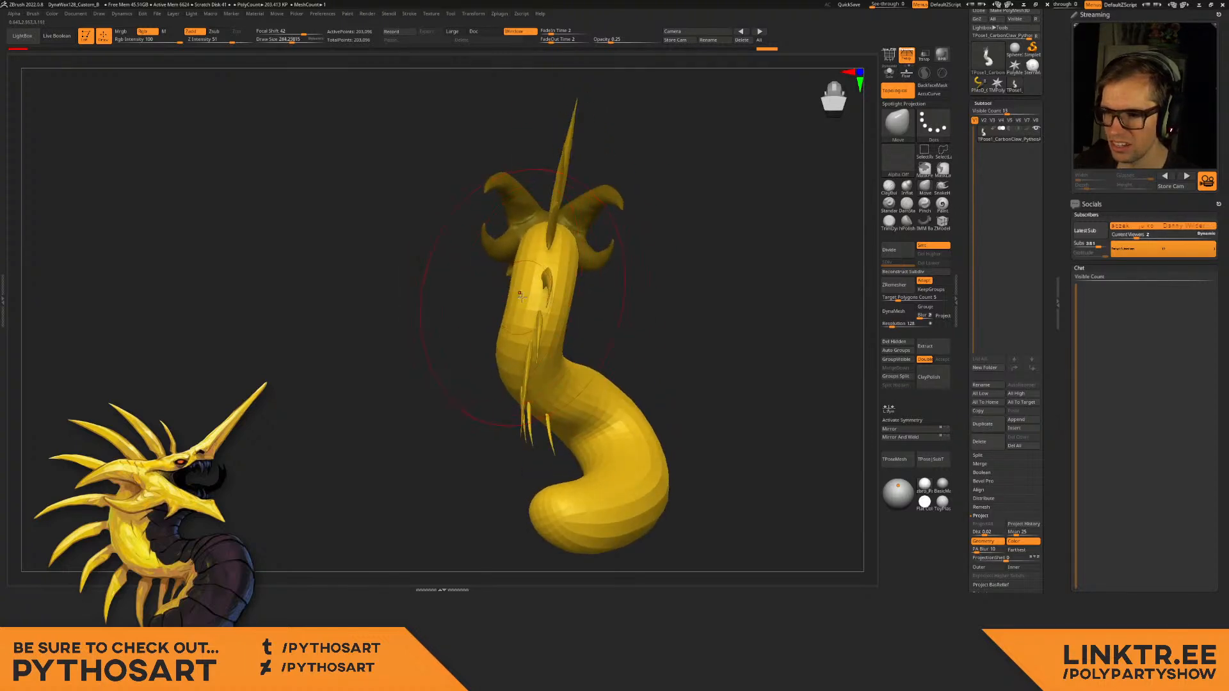
key("bracketright")
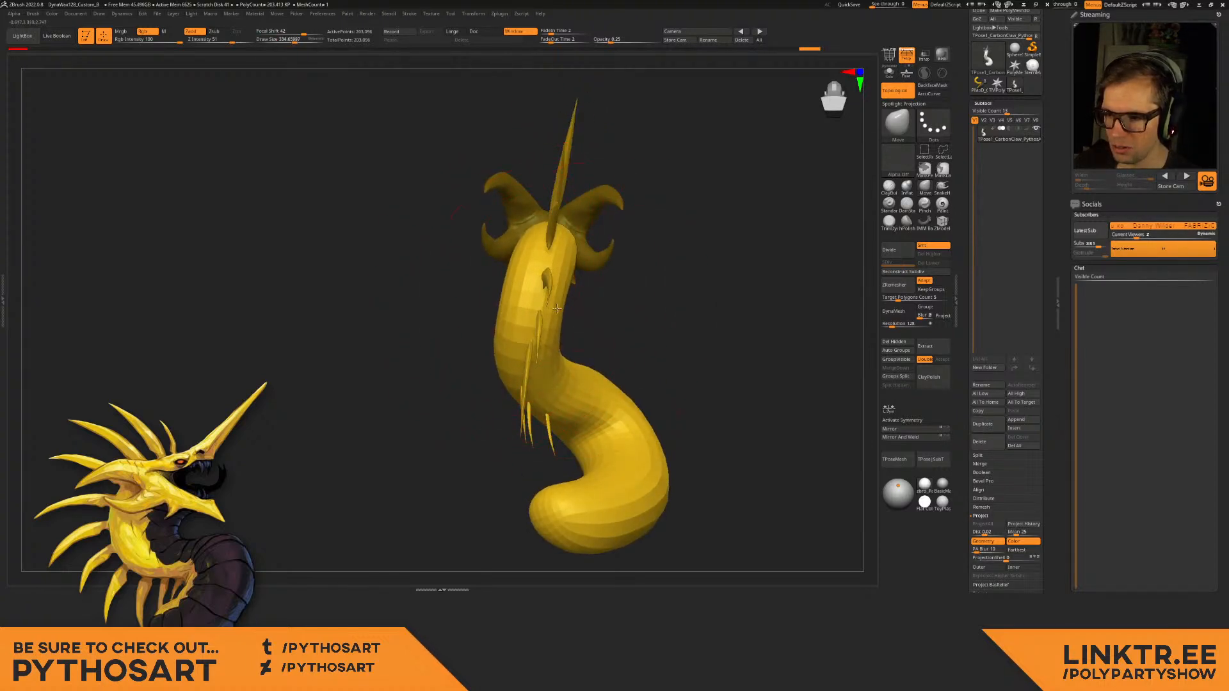
mouse_move(501, 293)
right_mouse_down()
mouse_move(590, 216)
mouse_move(523, 202)
right_mouse_up()
key("s")
left_click_drag(523, 202, 545, 182)
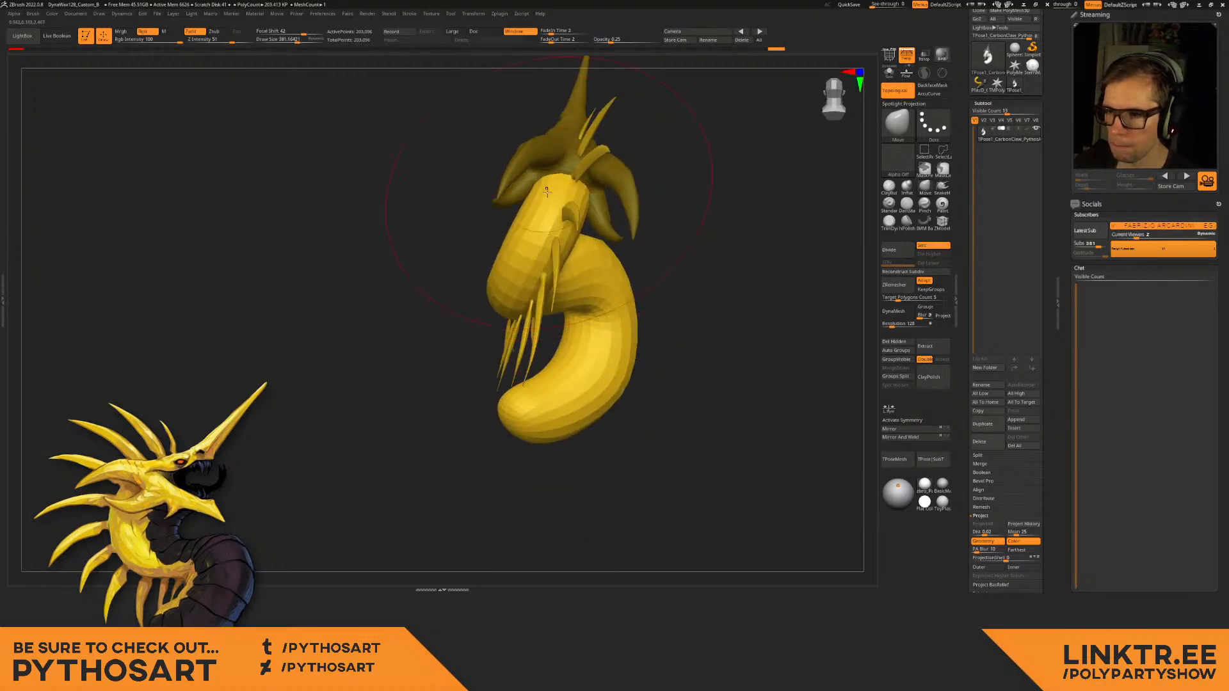
right_click_drag(525, 211, 507, 268)
right_click_drag(458, 353, 480, 289)
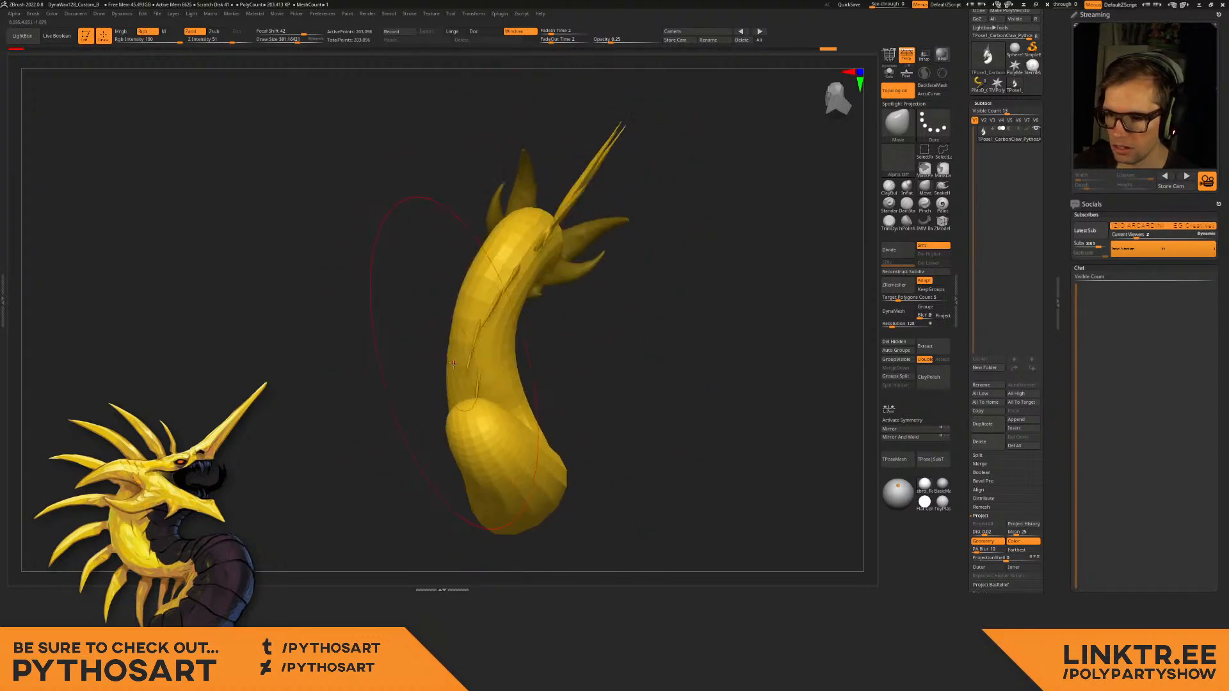
Refine and smooth the side of the neck, then pull the front of the body into a rounder curve with the Move brush.
key("s")
right_click_drag(434, 389, 450, 382)
key("s")
left_click_drag(450, 383, 436, 383)
left_click_drag(431, 402, 437, 400)
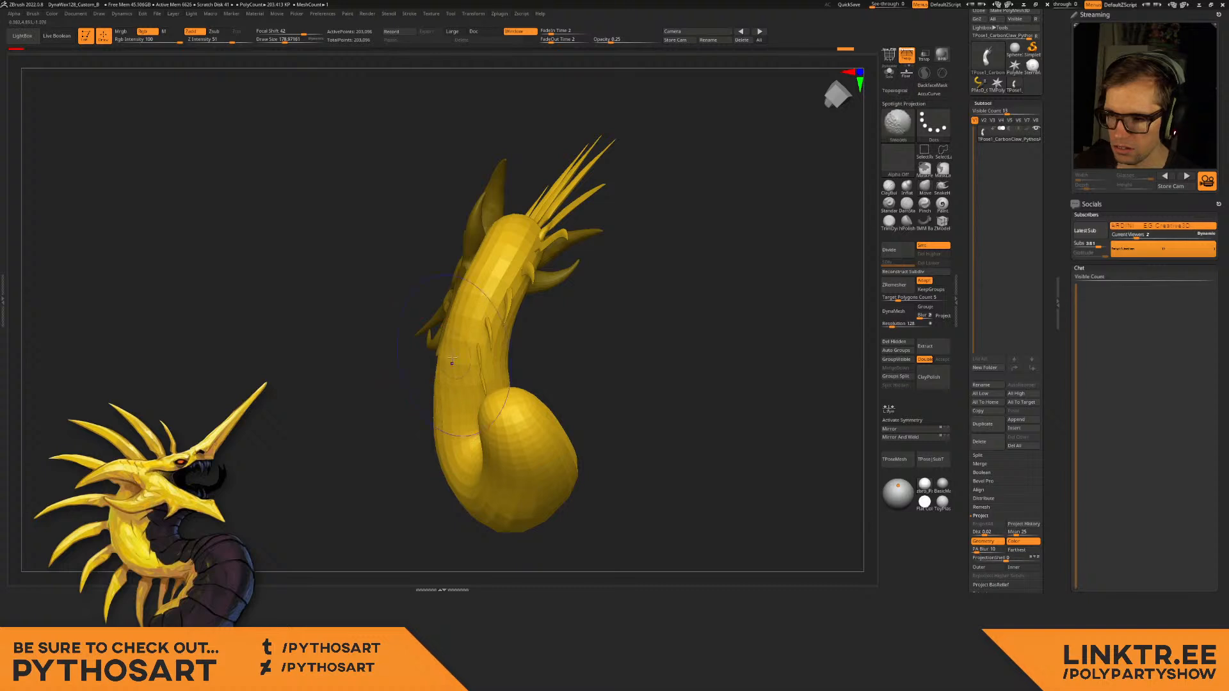
mouse_move(437, 400)
right_mouse_down()
mouse_move(483, 380)
mouse_move(522, 388)
right_mouse_up()
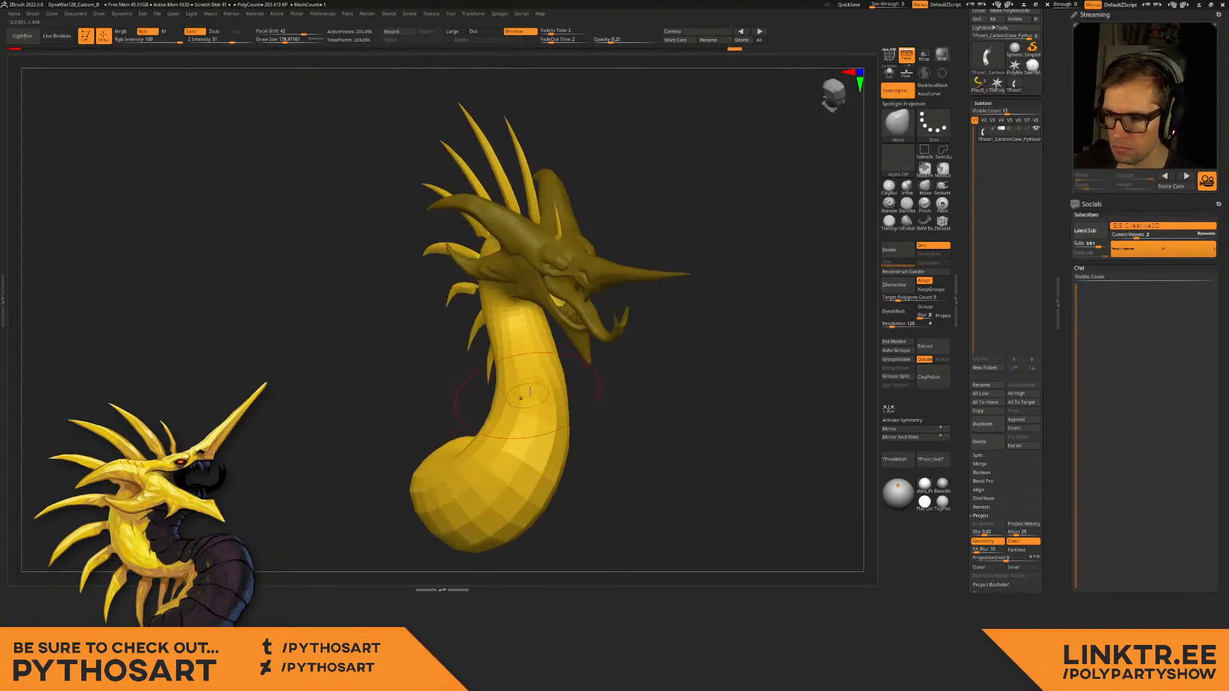
key("s")
left_click_drag(534, 386, 560, 424)
mouse_move(560, 421)
right_mouse_down("ctrl")
mouse_move(557, 347)
mouse_move(713, 79)
right_mouse_up("ctrl")
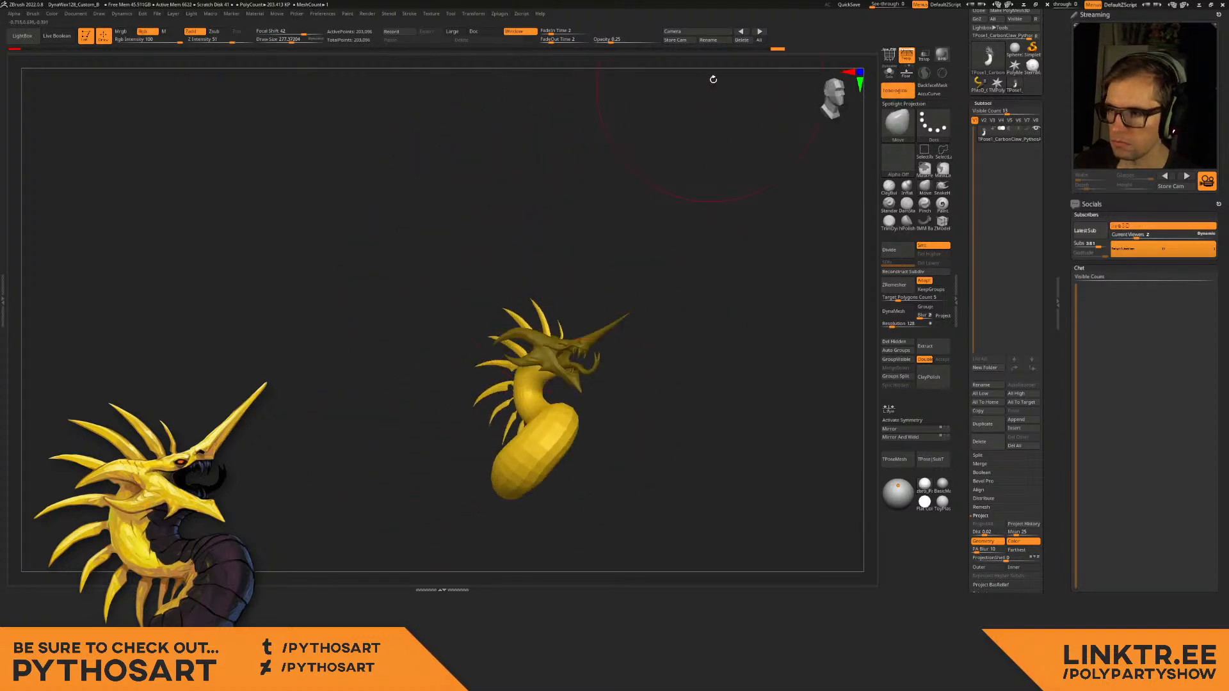
From the stored concept camera, adjust the body's upper bend with the Move brush and enlarge its draw size to about 439.
left_click(759, 31)
key("f")
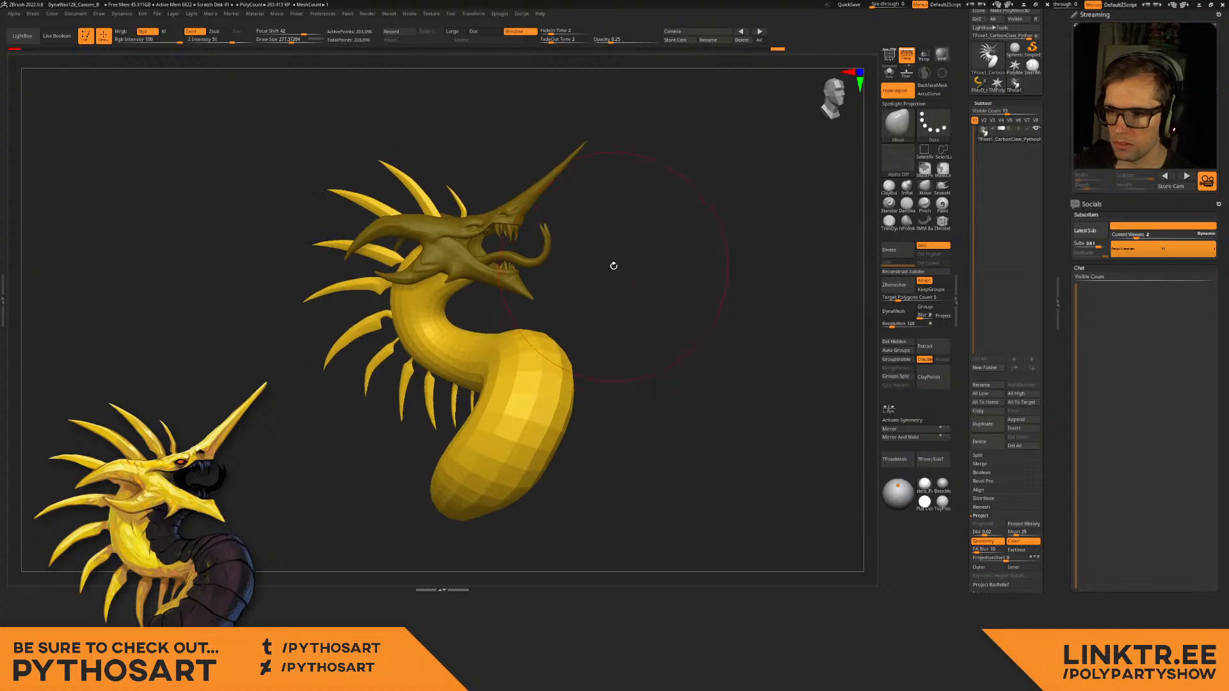
right_click_drag(615, 269, 613, 271, "alt")
key("s")
left_click_drag(541, 335, 531, 334)
key("s")
key("s")
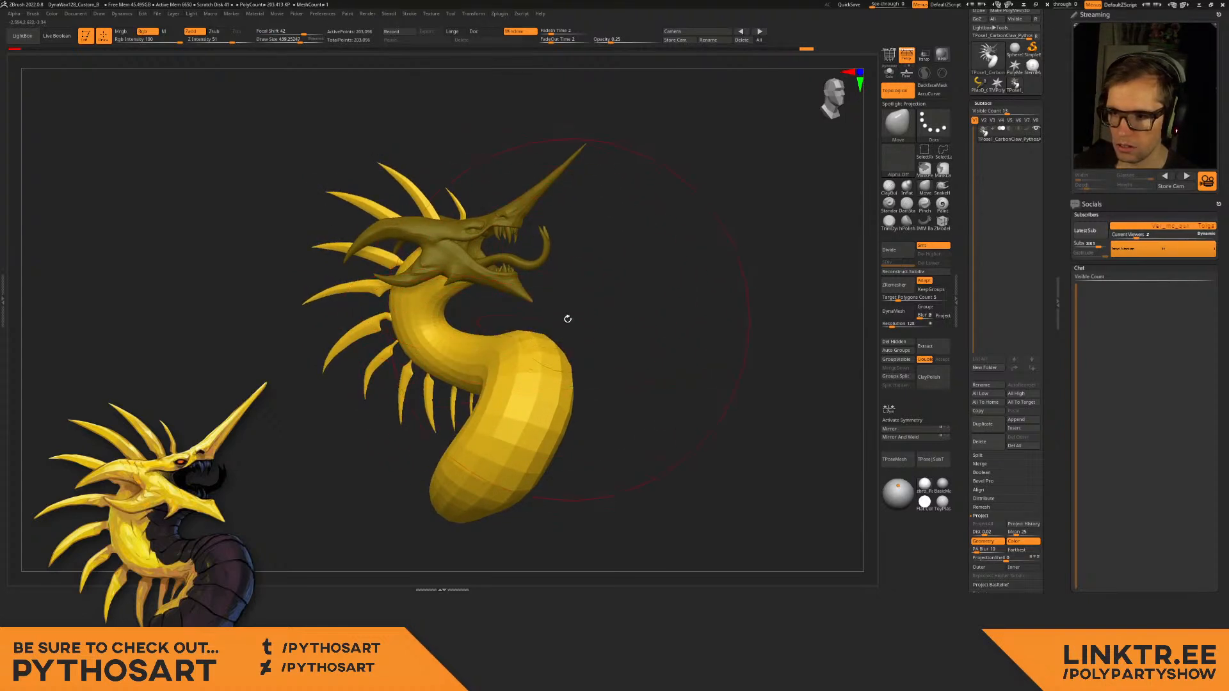
Extend the transpose line diagonally past the body and invert the mask to free the head for posing.
key("w")
right_click_drag(633, 466, 617, 413, "alt")
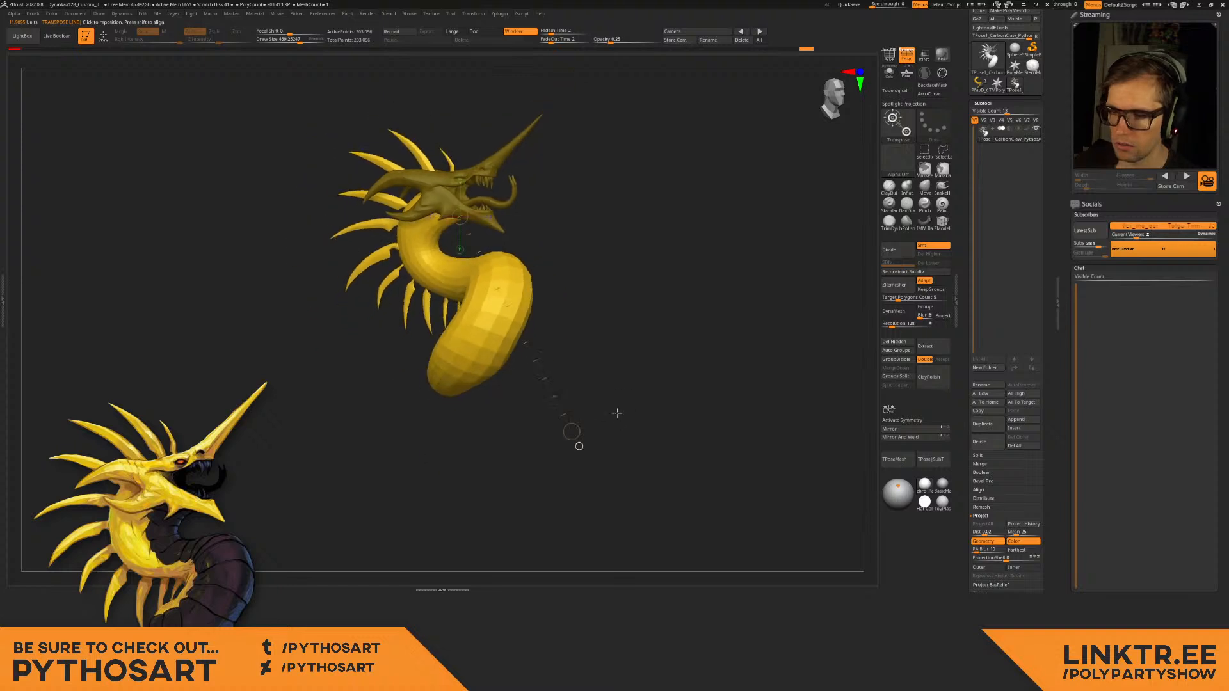
left_click_drag(580, 447, 660, 537)
key("q")
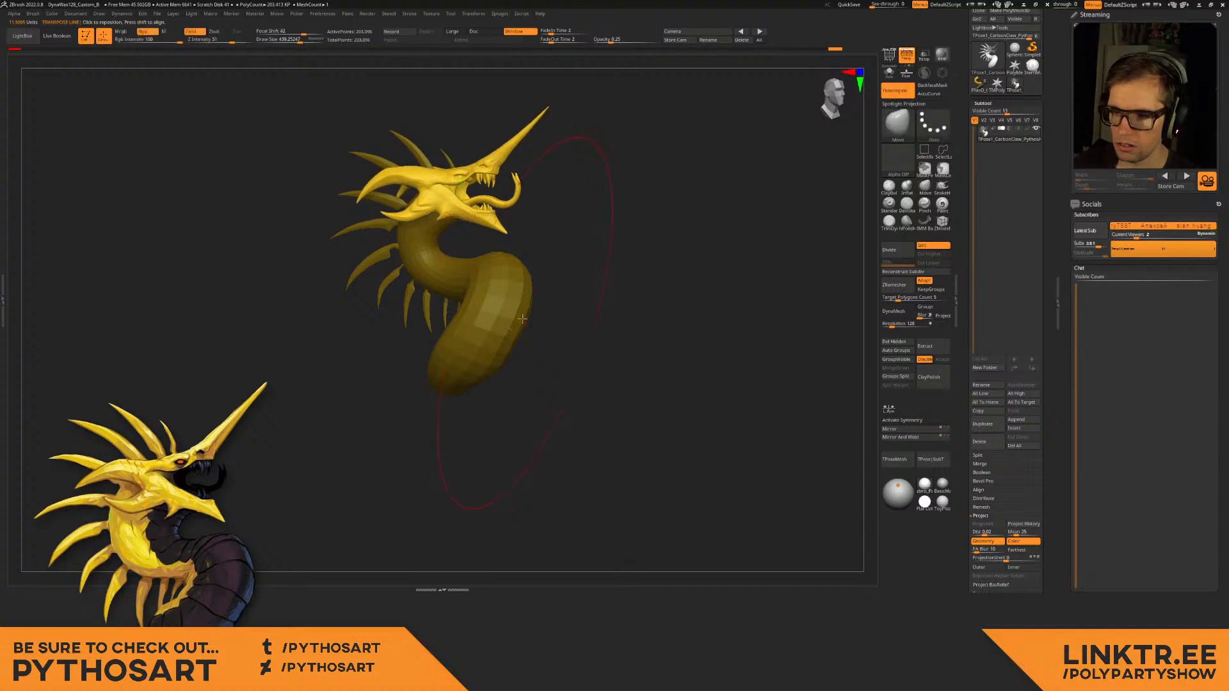
Rotate the unmasked head slightly with a vertical transpose line drawn down from the jaw.
mouse_move(526, 306)
right_mouse_down("alt")
mouse_move(519, 335)
mouse_move(512, 311)
right_mouse_up("alt")
key("r")
left_click_drag(491, 232, 491, 379, "shift")
left_click_drag(491, 306, 493, 310)
key("q")
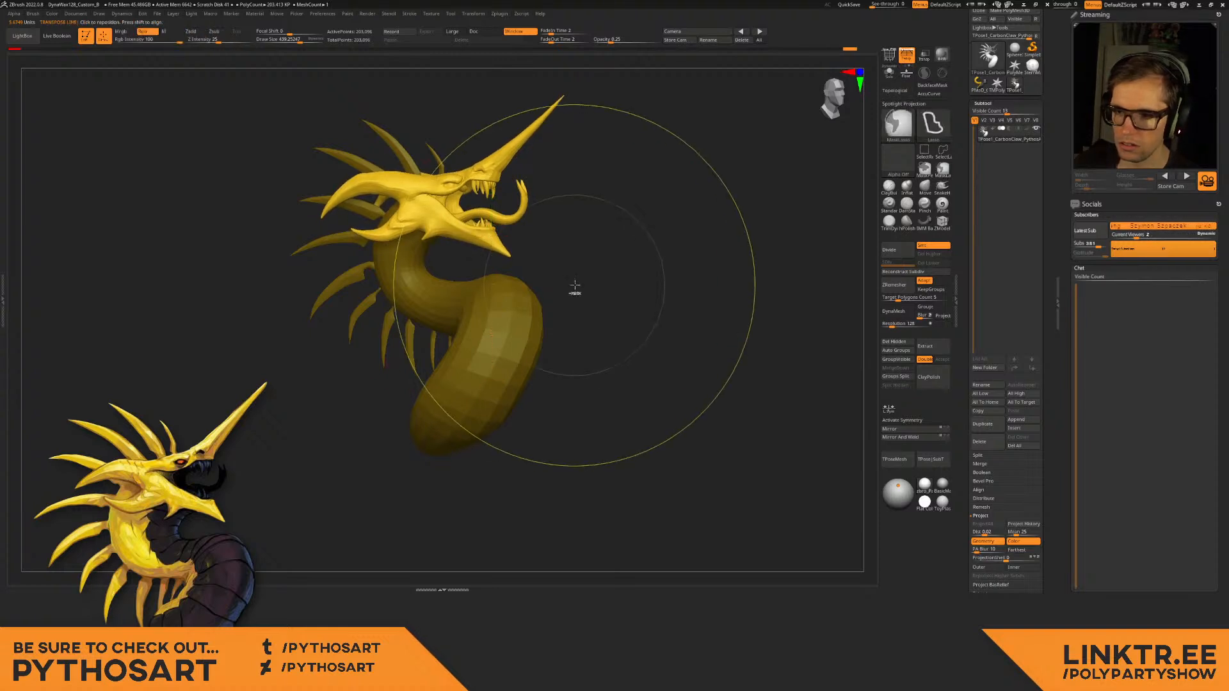
key("r")
key("q")
left_click_drag(579, 263, 585, 296, "alt")
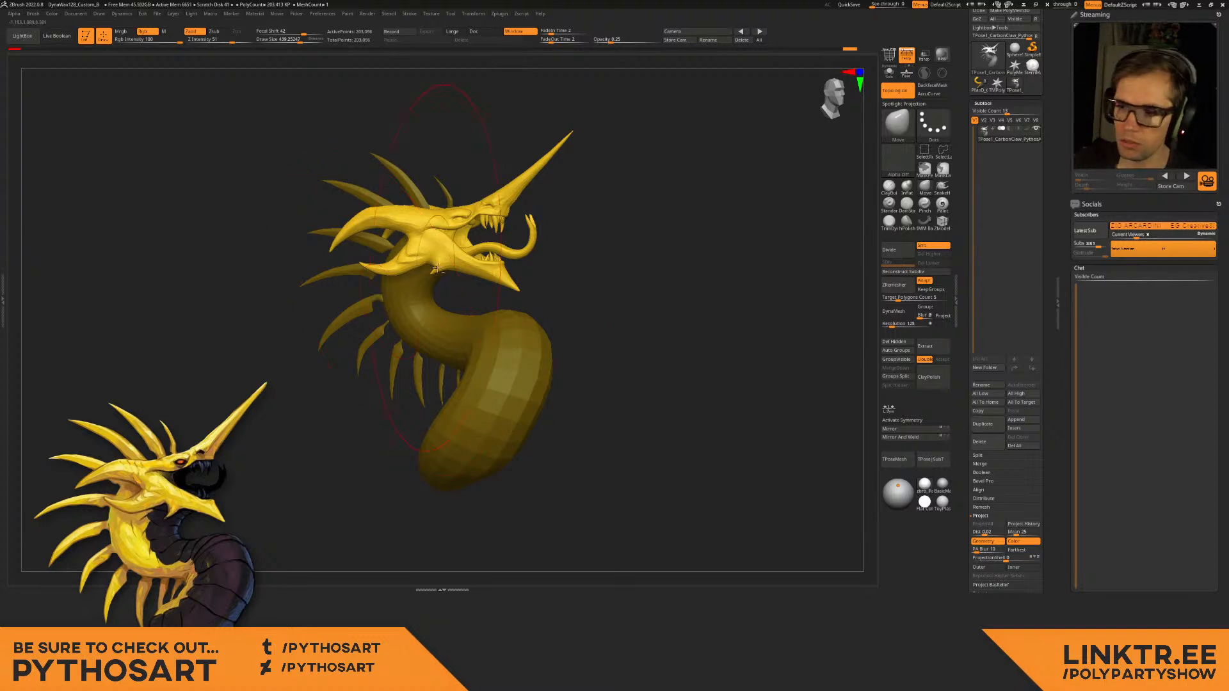
Nudge the base of the jaw with the Move brush, clear the mask, and transfer the pose back to the subtools.
left_click_drag(437, 269, 442, 270)
right_click_drag(443, 269, 460, 272, "alt")
left_click_drag(633, 274, 615, 286, "ctrl")
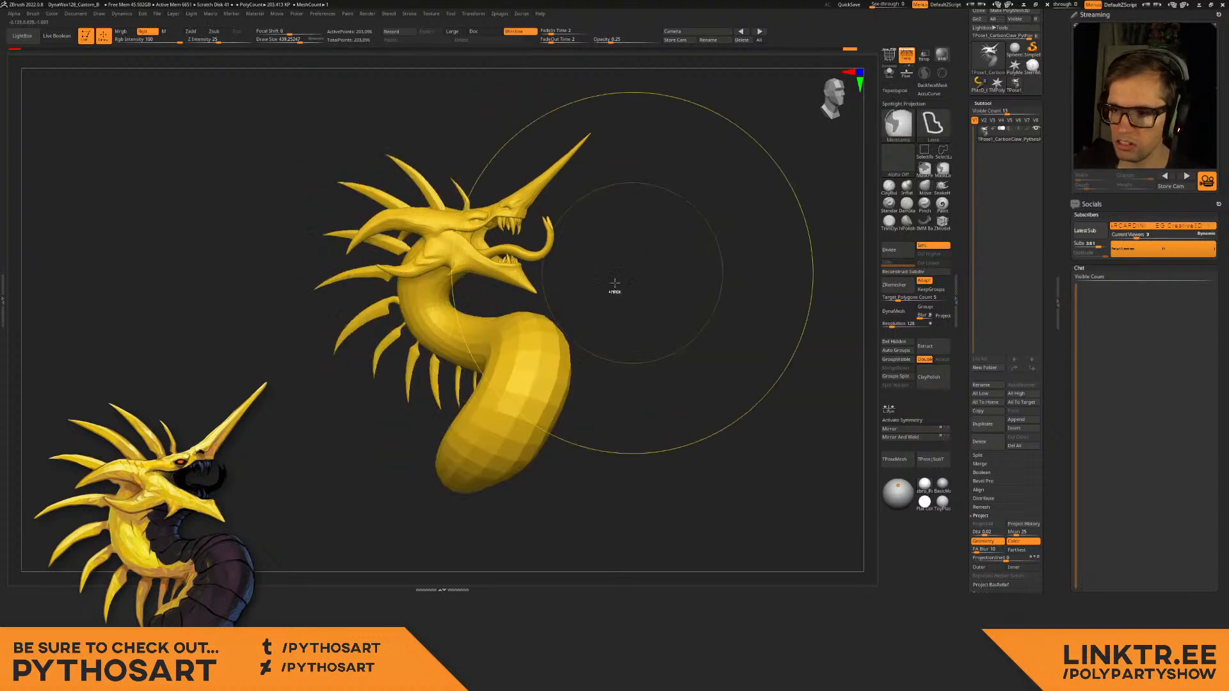
left_click(941, 463)
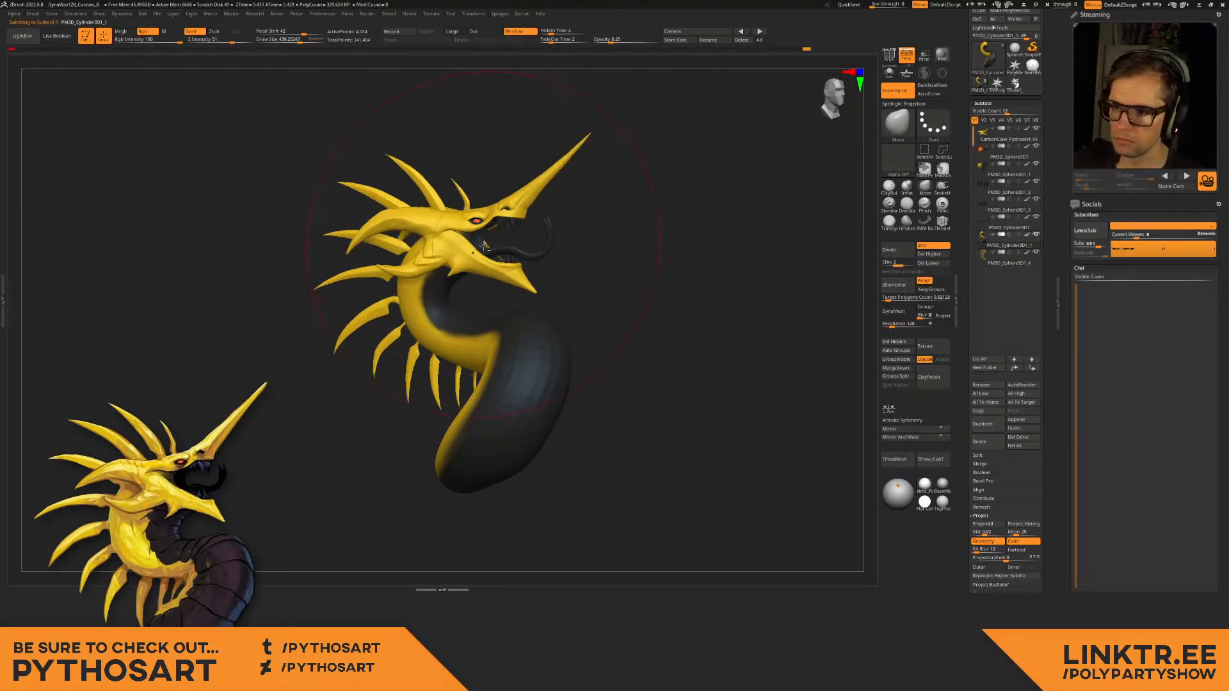
Select the back spikes subtool and shift the spikes toward the neck's centerline with an enlarged Move brush.
right_click_drag(487, 252, 506, 274, "alt")
mouse_move(410, 291)
right_mouse_down()
mouse_move(478, 329)
mouse_move(447, 353)
right_mouse_up()
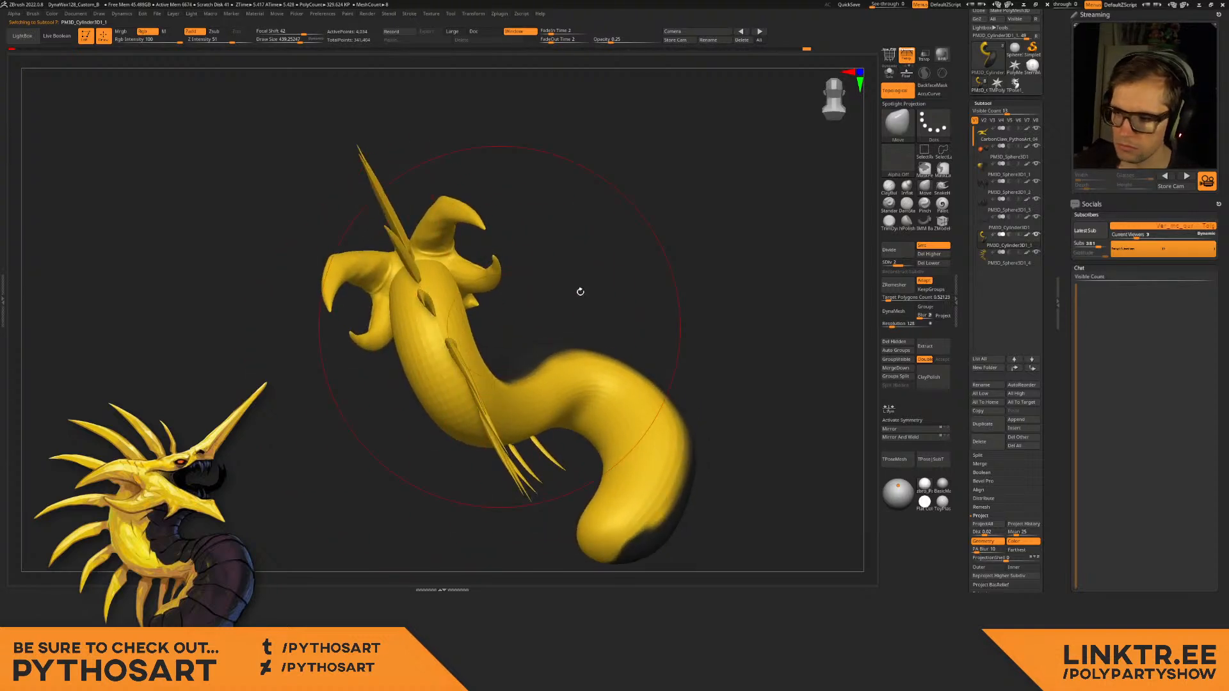
left_click(925, 186)
key("s")
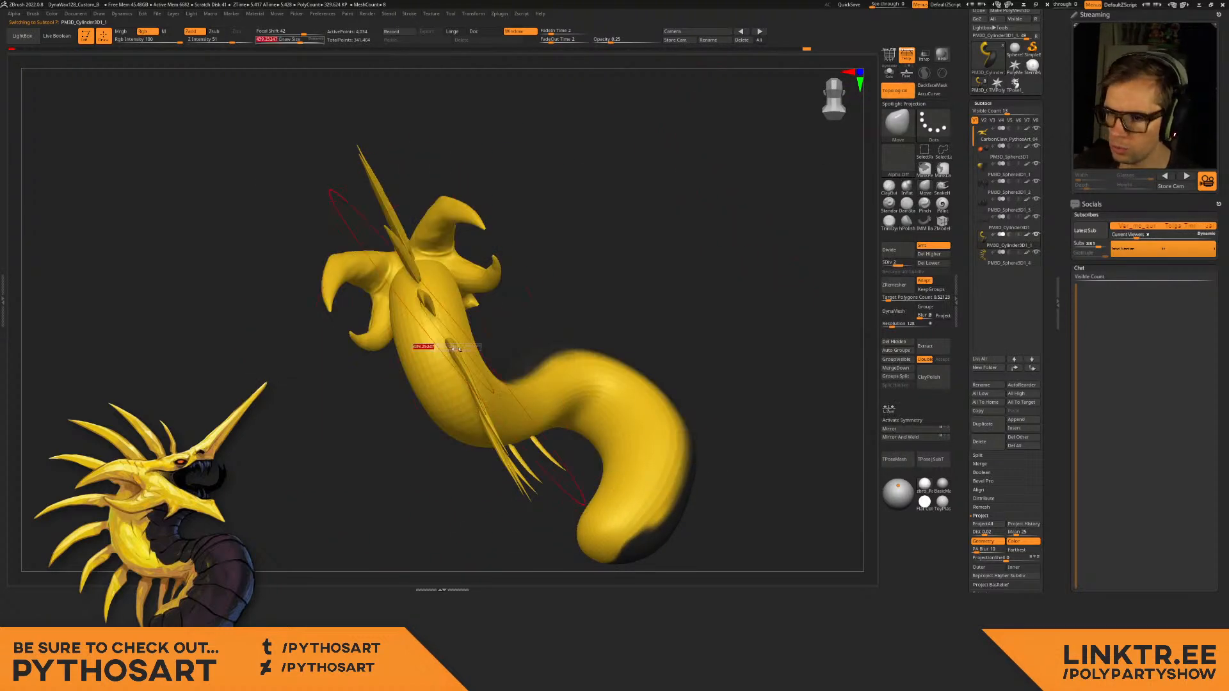
left_click_drag(450, 348, 460, 350)
left_click(452, 347, "alt")
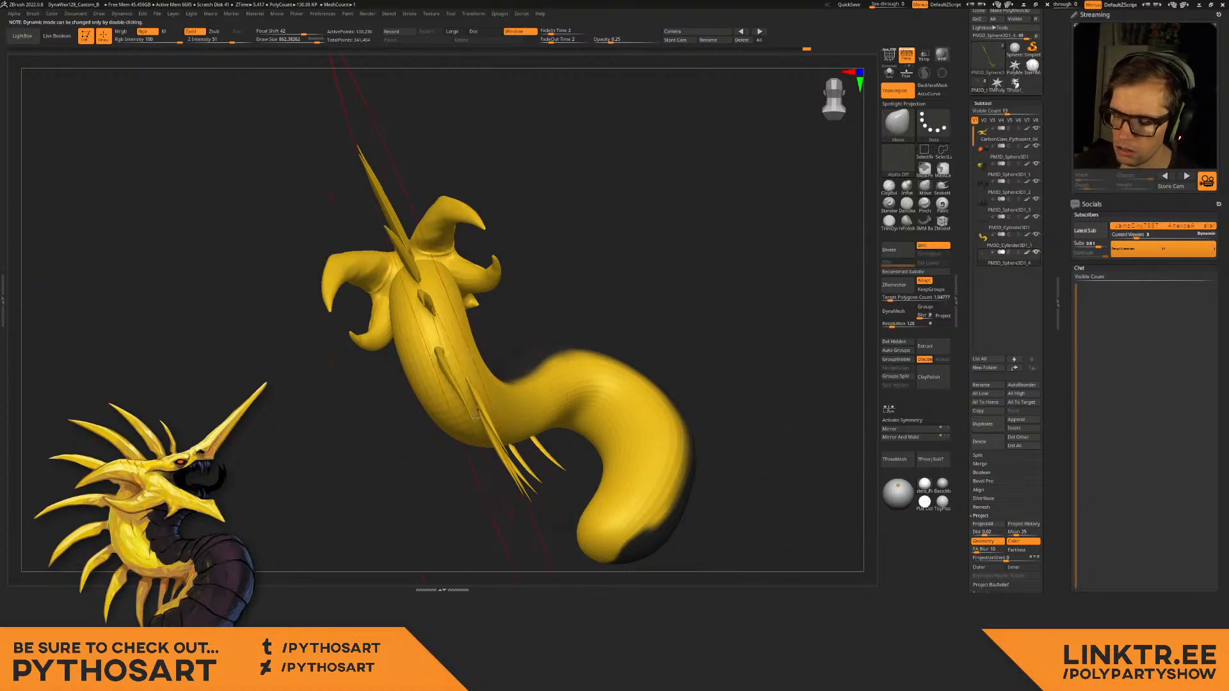
mouse_move(475, 416)
right_mouse_down()
mouse_move(460, 387)
mouse_move(460, 405)
mouse_move(479, 415)
right_mouse_up()
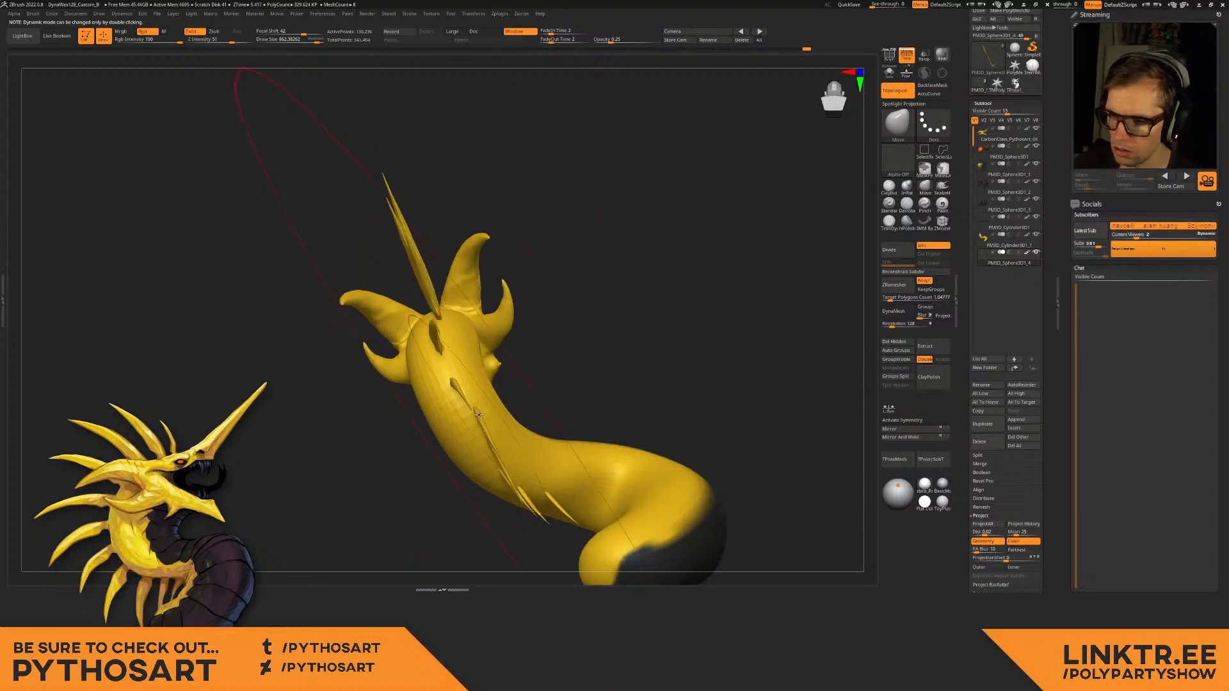
left_click_drag(489, 447, 487, 457)
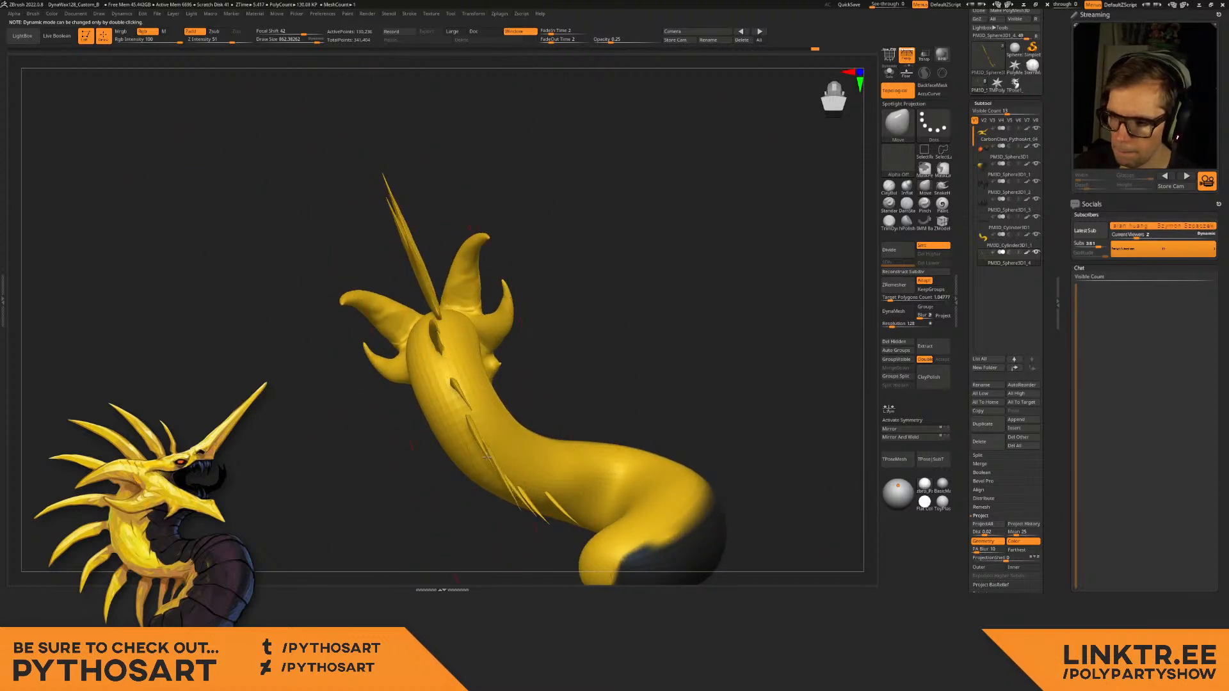
Line up the spike bases along the back of the neck with the Move brush reduced to a draw size of about 558.
mouse_move(486, 460)
right_mouse_down()
mouse_move(433, 320)
mouse_move(420, 328)
mouse_move(433, 357)
mouse_move(456, 351)
mouse_move(419, 383)
mouse_move(464, 368)
mouse_move(455, 356)
mouse_move(468, 384)
right_mouse_up()
key("s")
mouse_move(473, 390)
left_mouse_down()
mouse_move(450, 399)
mouse_move(484, 400)
mouse_move(468, 408)
left_mouse_up()
key("s")
key("s")
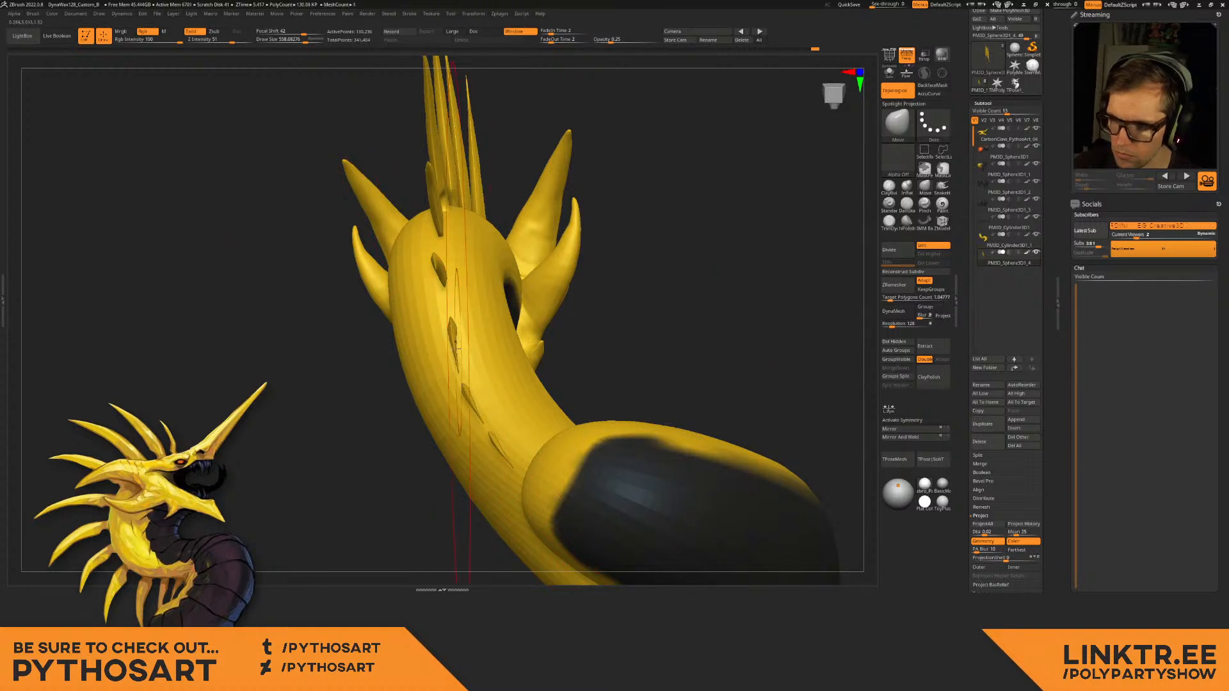
Mask all back spikes except one in the middle of the neck, rotate it with a transpose line along its base, and clear the mask.
left_click(452, 334, "ctrl+shift")
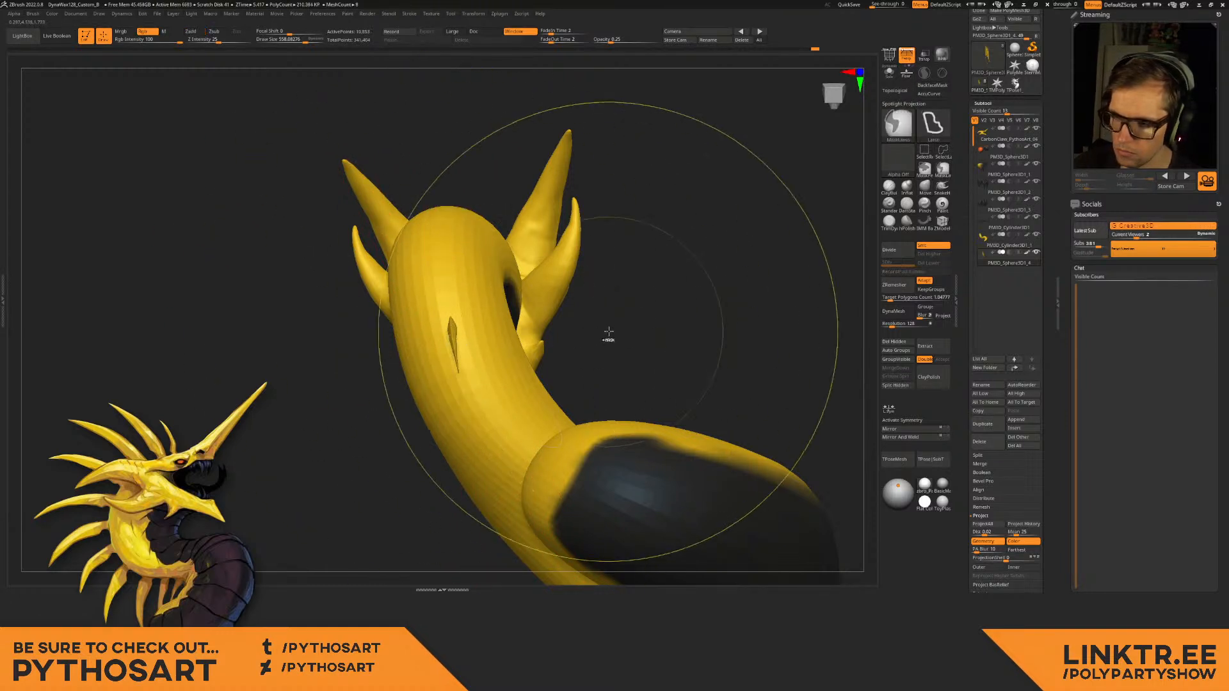
left_click(609, 332, "ctrl")
left_click(618, 331, "ctrl+shift")
left_click(621, 329, "ctrl")
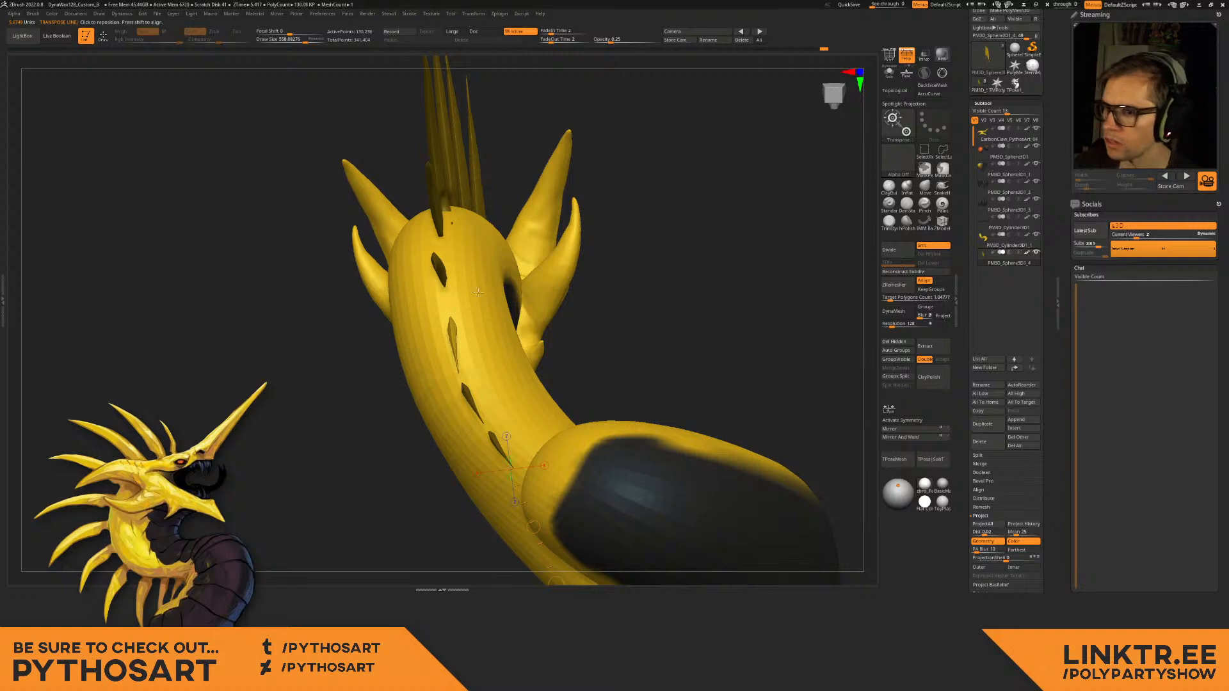
left_click_drag(452, 319, 454, 347)
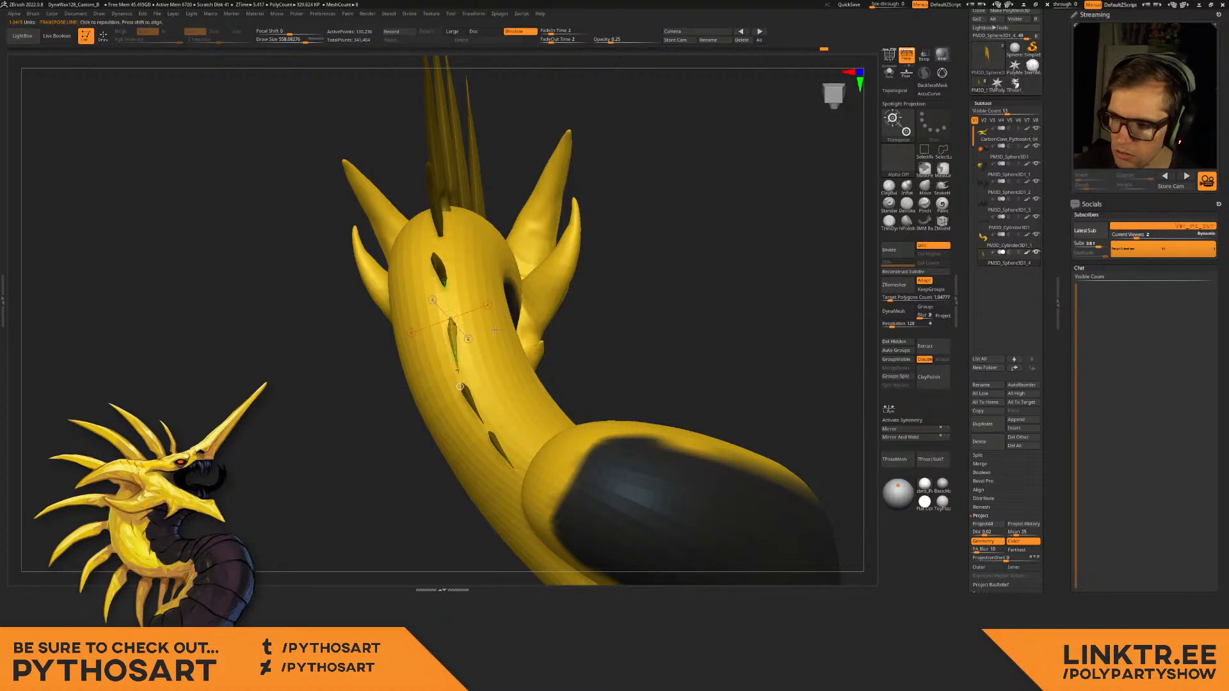
mouse_move(646, 323)
left_mouse_down()
mouse_move(470, 332)
mouse_move(338, 393)
left_mouse_up()
mouse_move(249, 333)
left_mouse_down()
mouse_move(420, 327)
mouse_move(463, 358)
left_mouse_up()
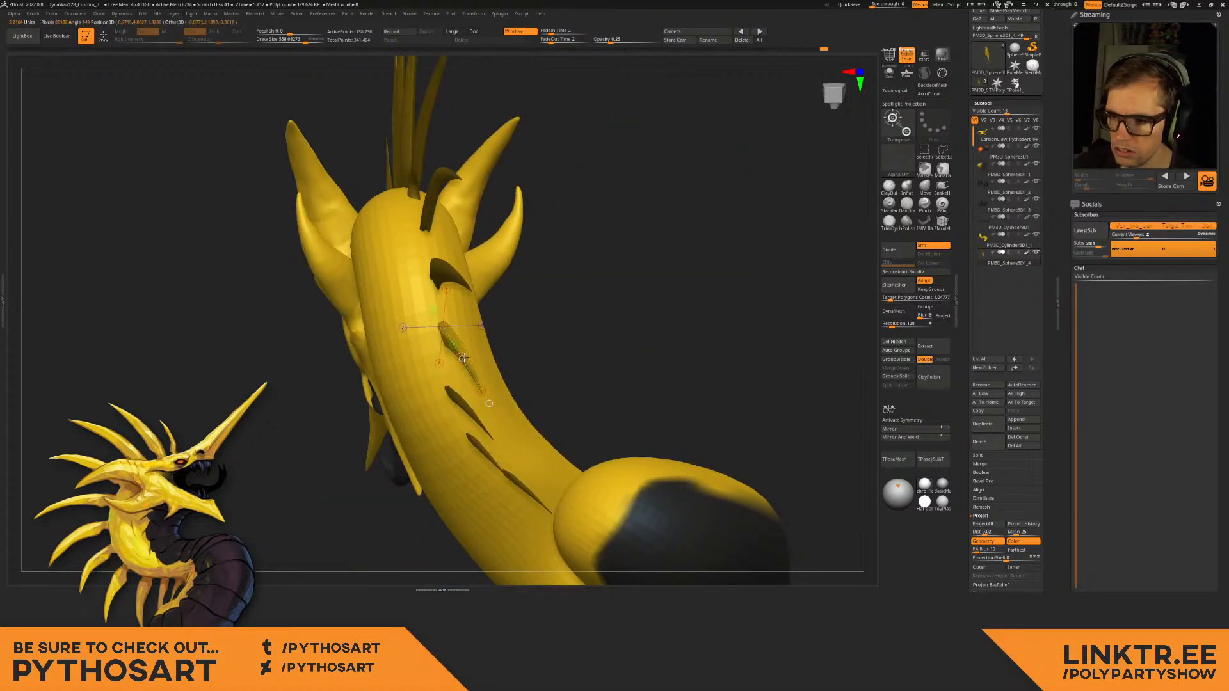
left_click_drag(584, 325, 566, 319)
left_click_drag(448, 346, 448, 340)
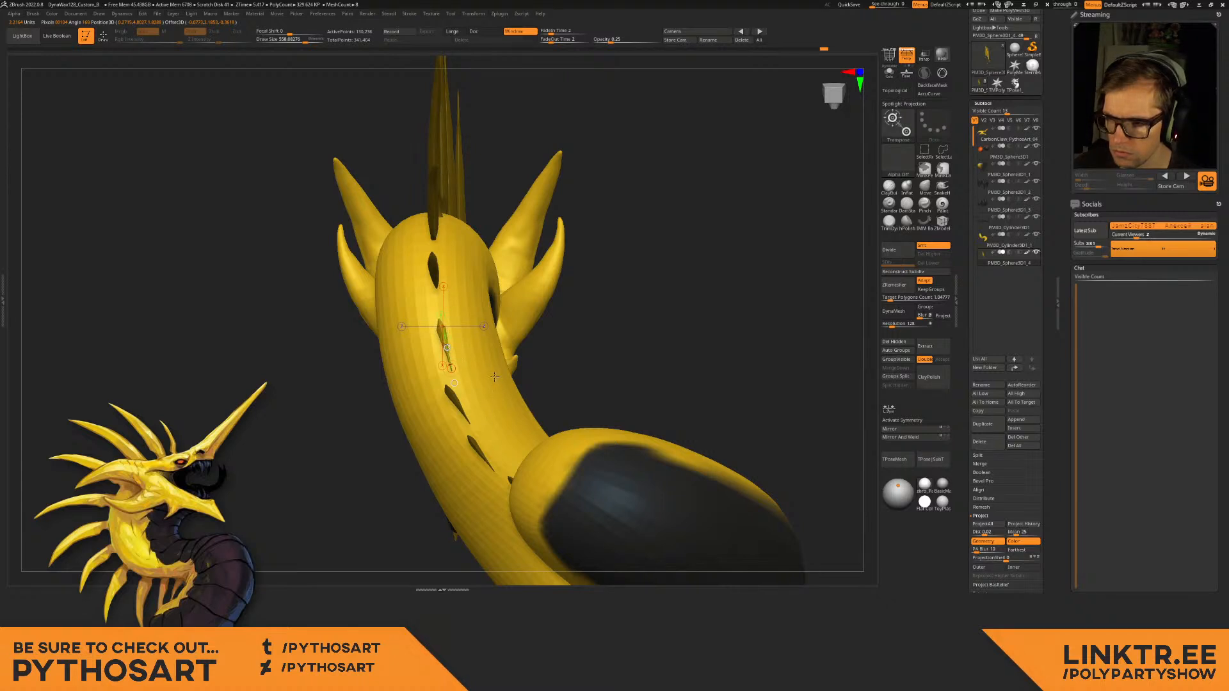
key("q")
mouse_move(547, 345)
left_mouse_down("ctrl")
mouse_move(601, 351)
mouse_move(568, 310)
mouse_move(566, 352)
mouse_move(549, 335)
mouse_move(568, 356)
left_mouse_up("ctrl")
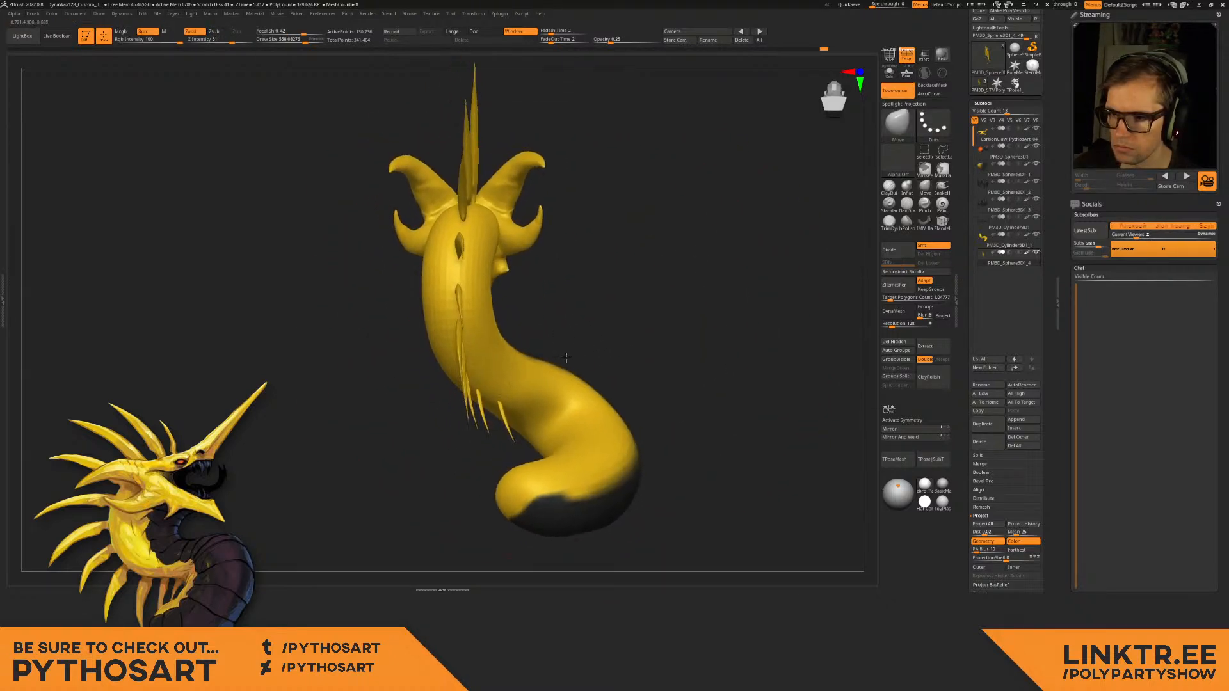
Isolate a mid-neck spike, mask the other spikes, angle it along the neck's centerline with transpose lines, and clear the mask.
left_click(459, 297, "ctrl+shift")
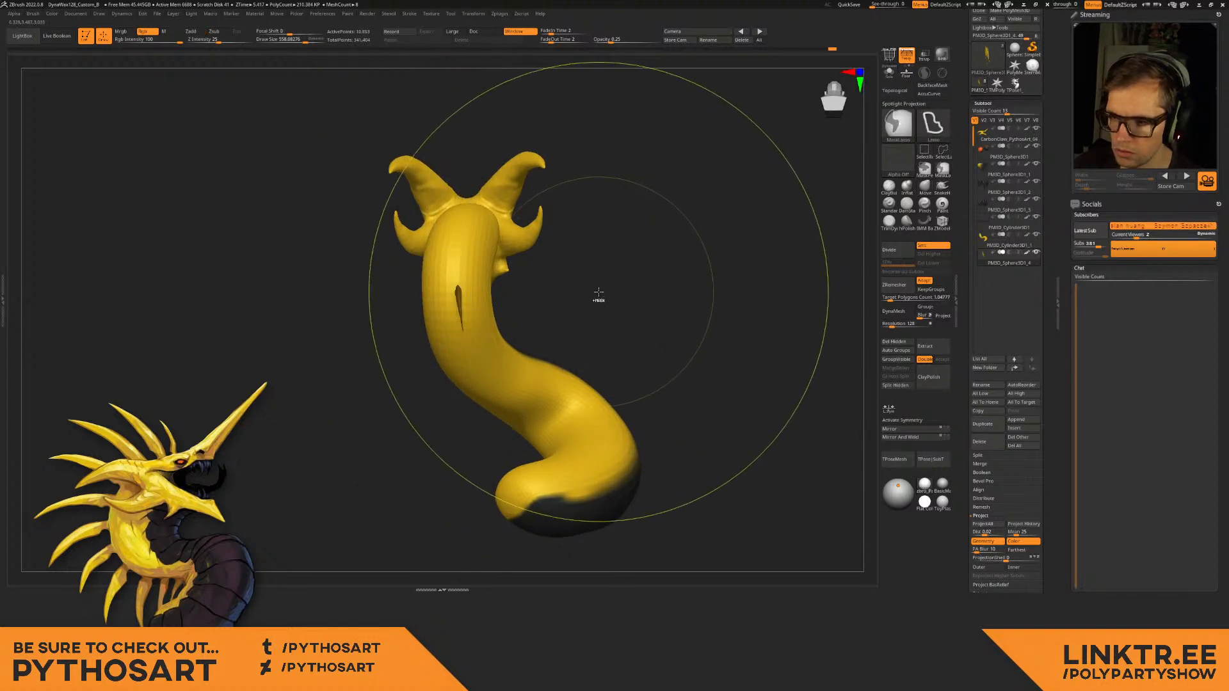
left_click(600, 292, "ctrl+shift")
left_click(602, 290, "ctrl")
key("w")
left_click_drag(458, 287, 461, 333)
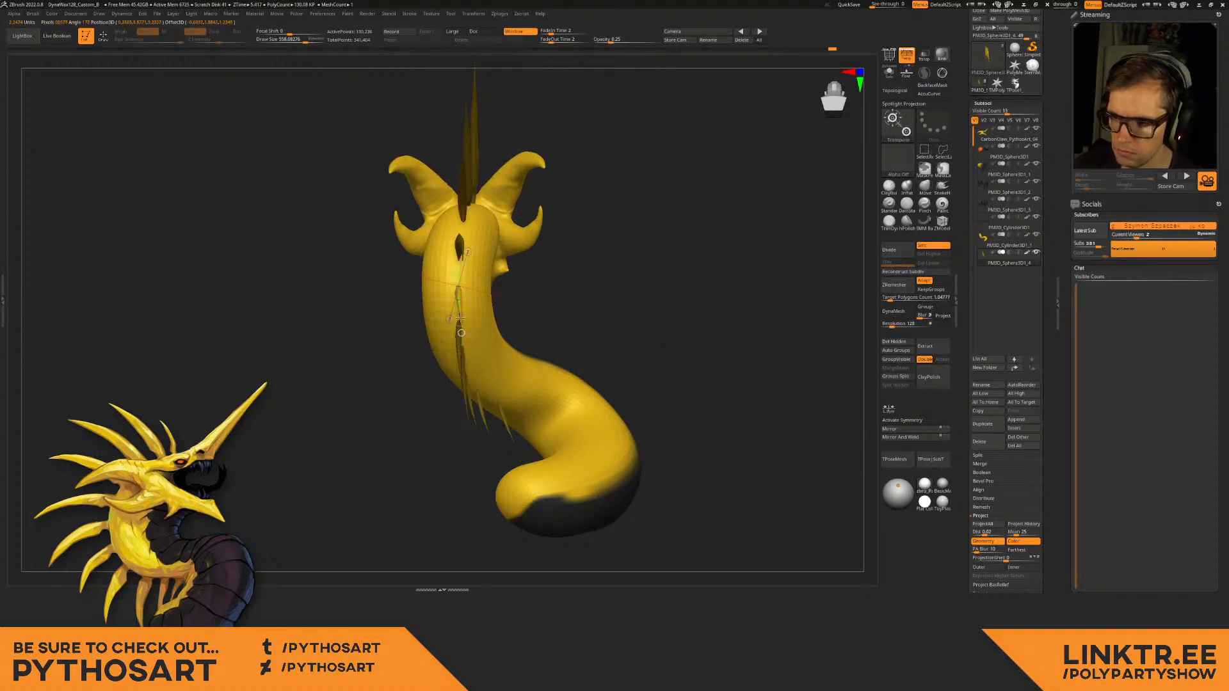
left_click_drag(576, 275, 579, 337, "alt")
left_click_drag(488, 262, 523, 237)
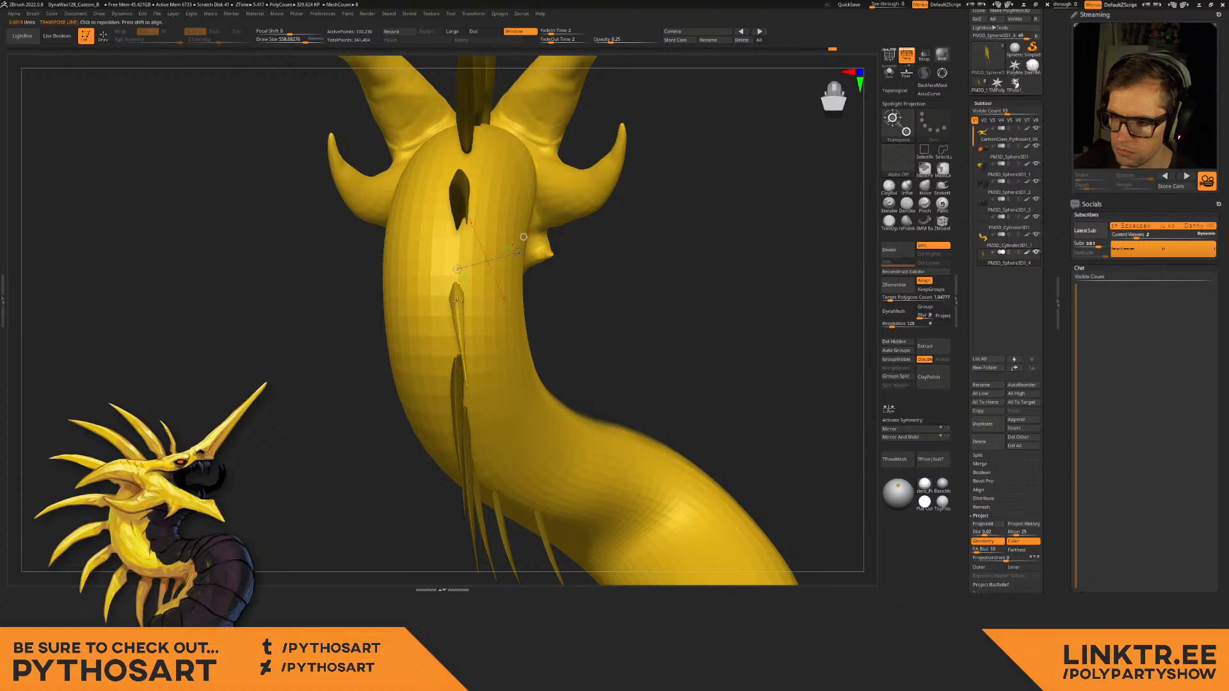
mouse_move(456, 286)
left_mouse_down()
mouse_move(466, 392)
mouse_move(456, 379)
left_mouse_up()
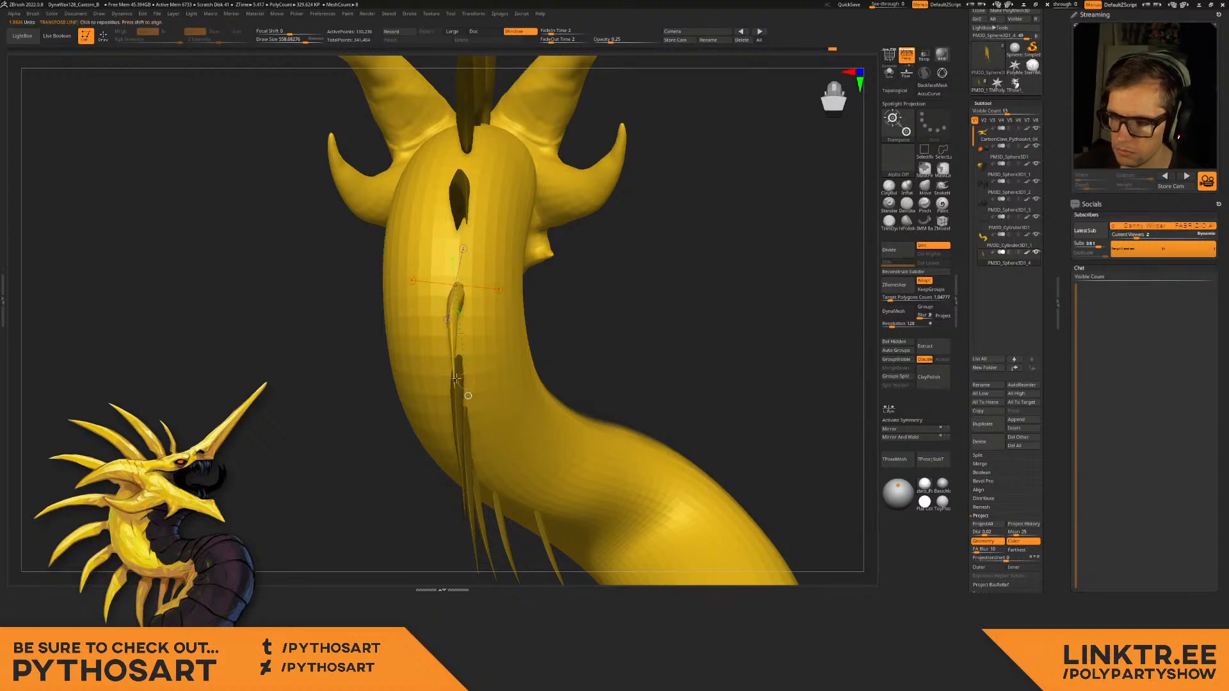
key("q")
mouse_move(456, 340)
right_mouse_down()
mouse_move(503, 337)
mouse_move(462, 341)
mouse_move(463, 384)
right_mouse_up()
left_click_drag(658, 307, 679, 327, "ctrl")
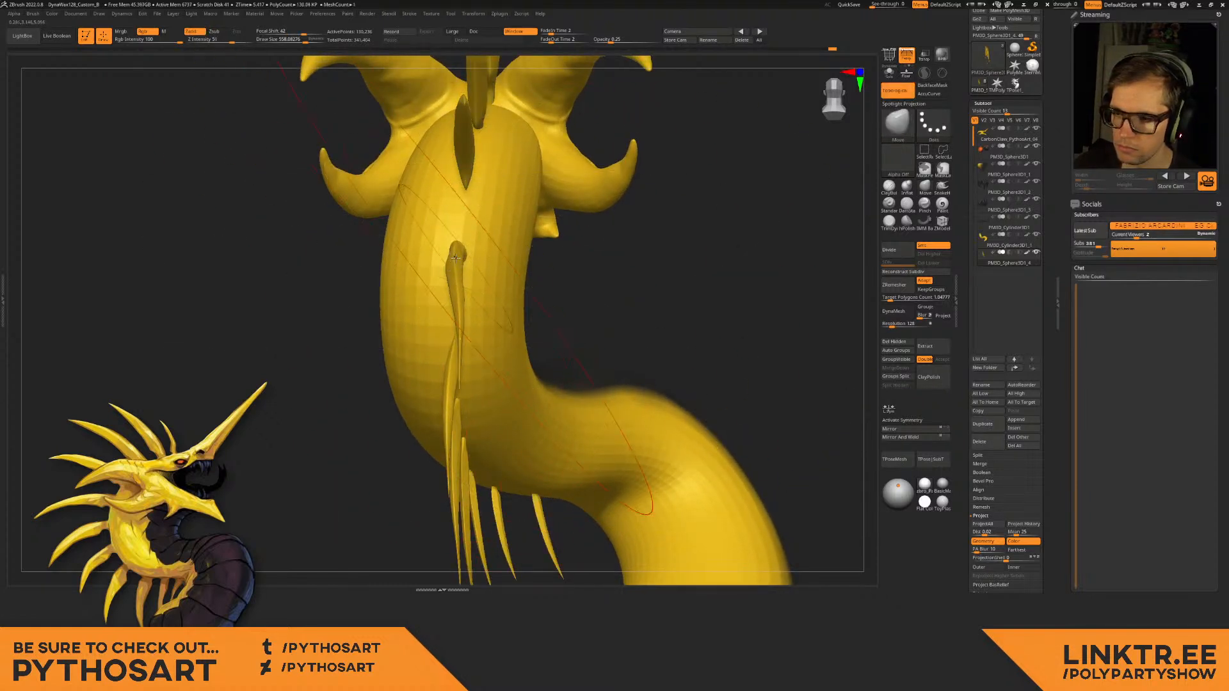
Mask the surrounding spikes from transpose mode and swing the long mid-neck spike into line using a transpose line along its length.
key("r")
left_click(456, 254, "ctrl")
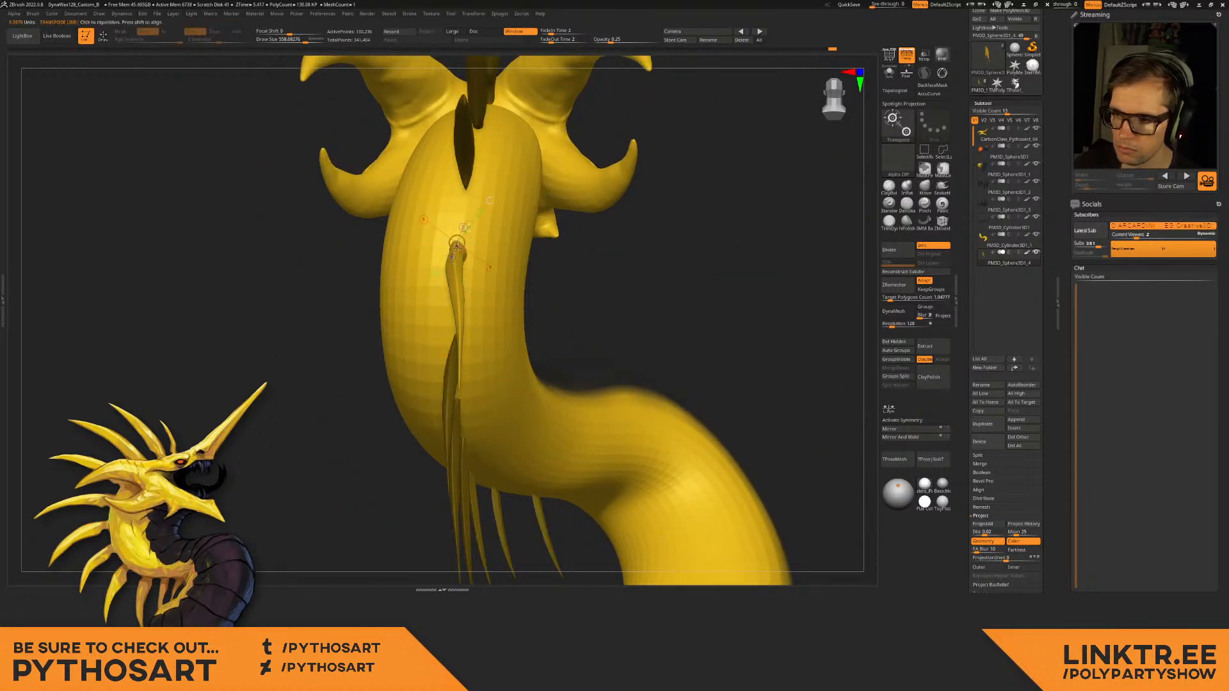
left_click_drag(453, 249, 389, 149)
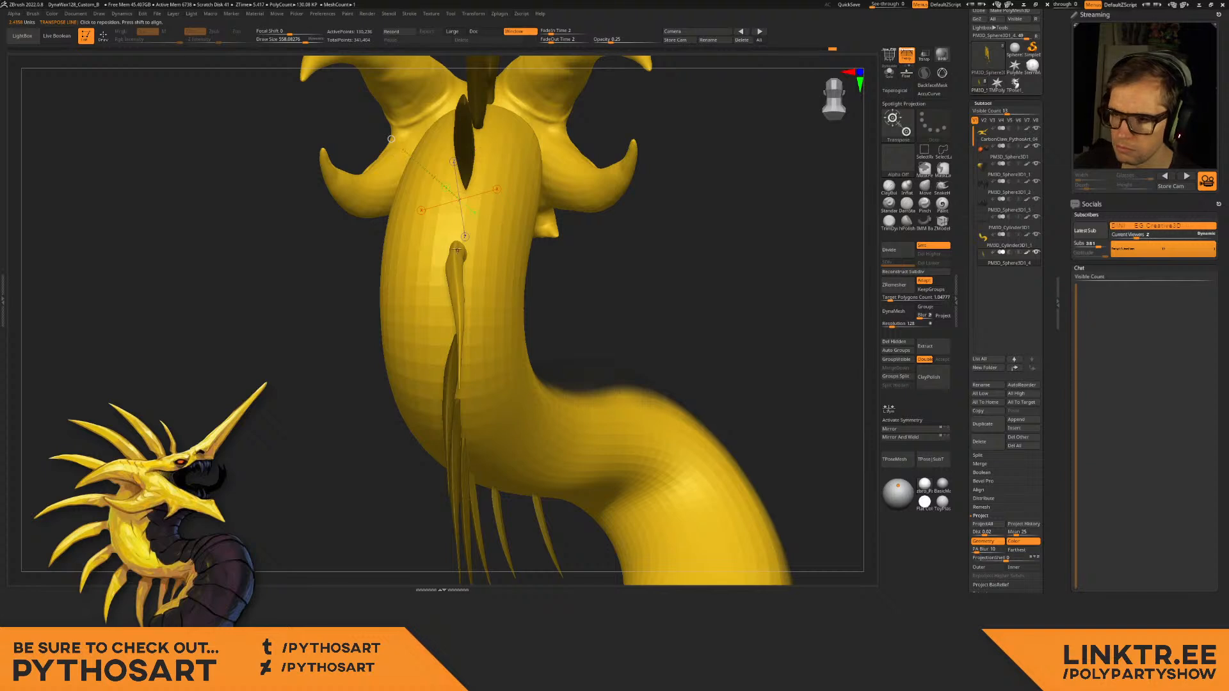
left_click_drag(456, 242, 460, 382)
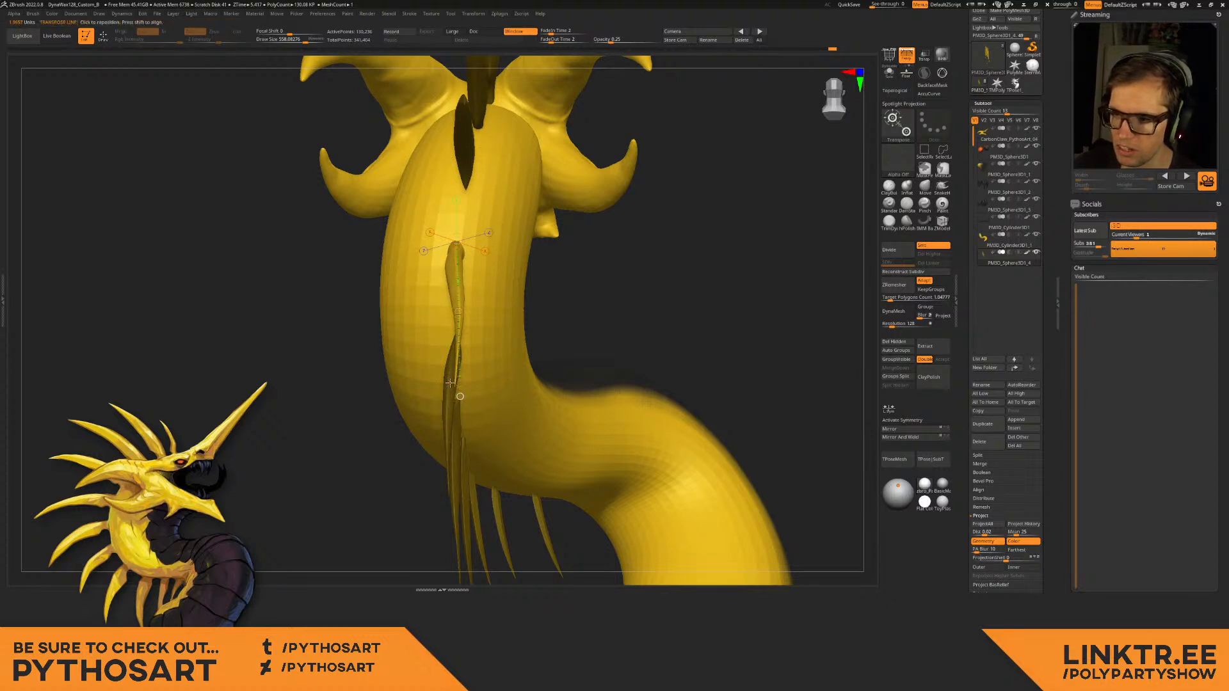
right_click_drag(457, 378, 327, 383)
left_click_drag(429, 382, 273, 403)
right_click_drag(271, 405, 377, 374)
left_click_drag(469, 430, 434, 429)
key("q")
Reconstruct a lower subdivision level for the spikes and set the Move brush draw size to about 208.
left_click(930, 189)
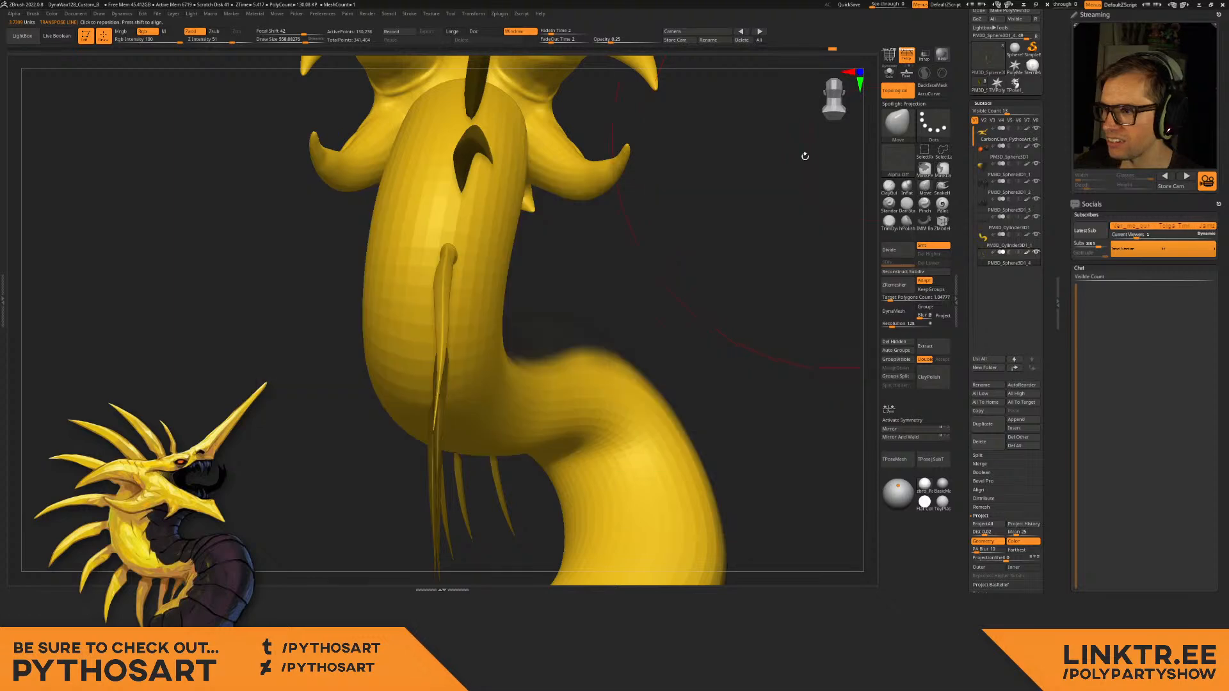
key("s")
left_click_drag(450, 287, 431, 287)
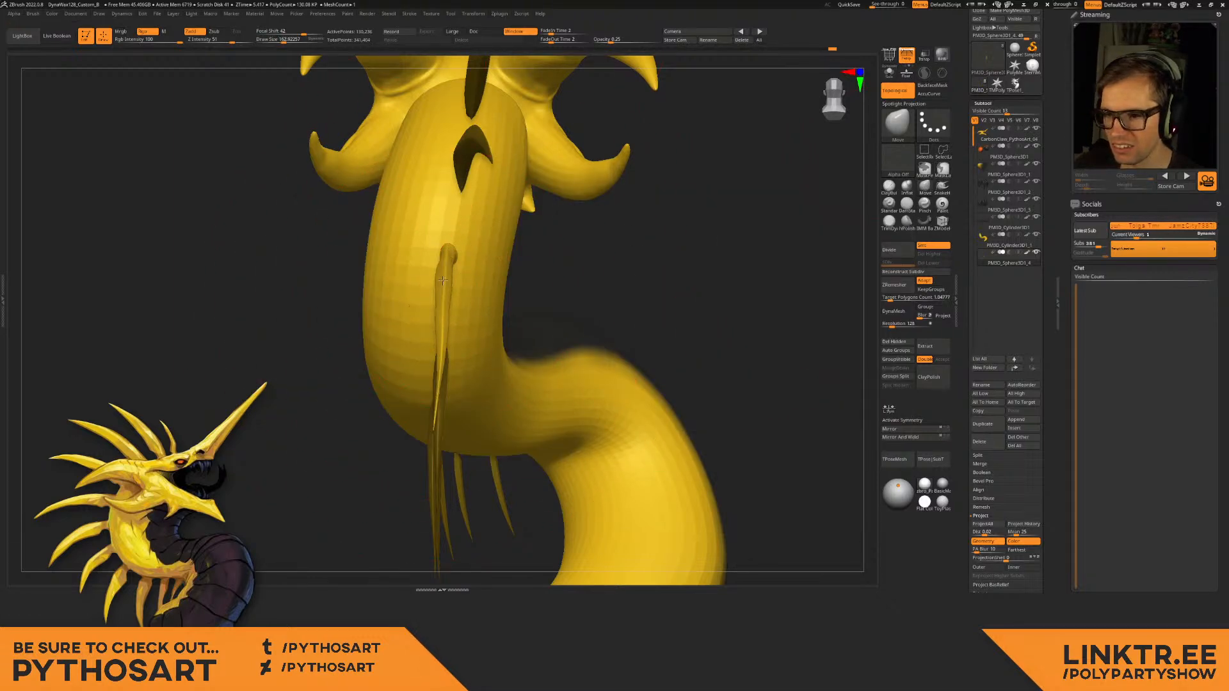
key("shift")
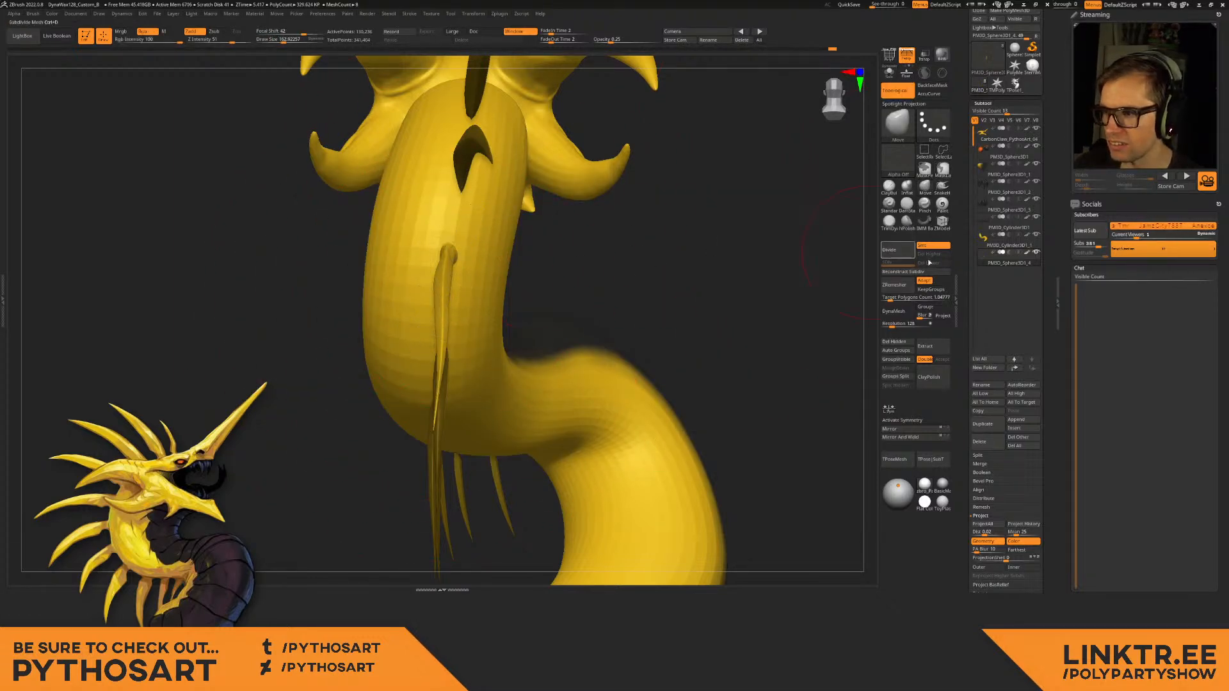
left_click(917, 272)
key("s")
left_click(449, 286)
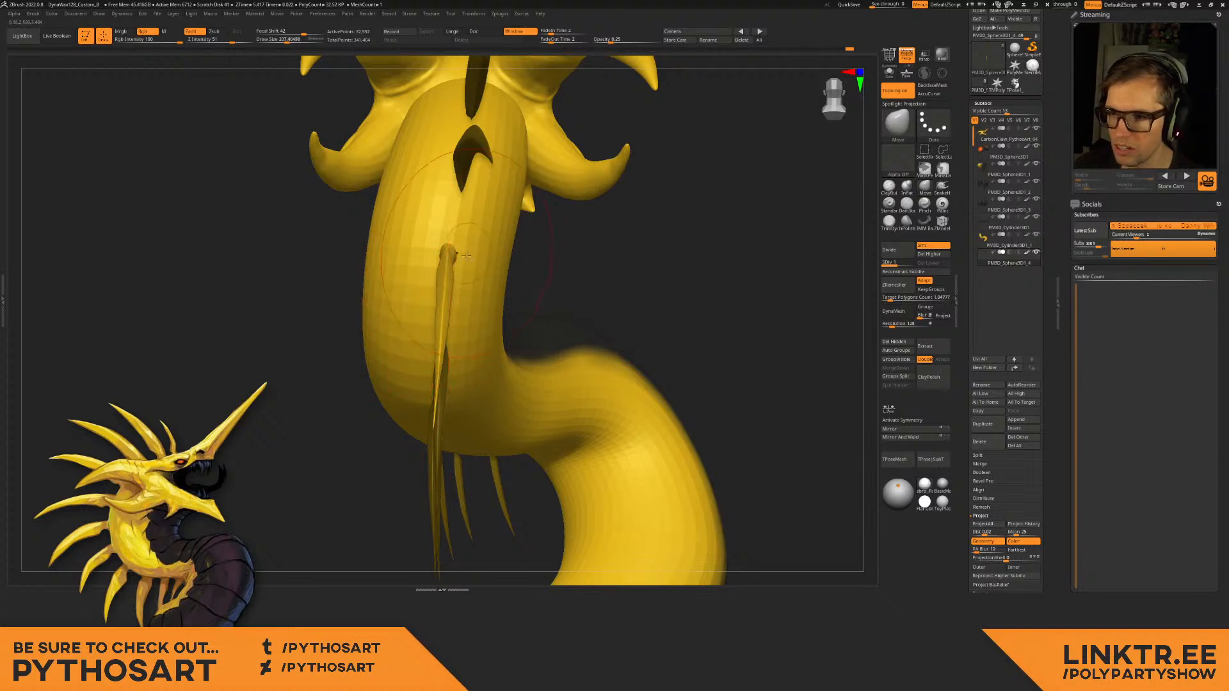
Mask all but the next spike up the neck and rotate it toward the centerline with a base-to-tip transpose line.
mouse_move(451, 269)
right_mouse_down("alt")
mouse_move(445, 342)
mouse_move(537, 304)
mouse_move(579, 339)
right_mouse_up("alt")
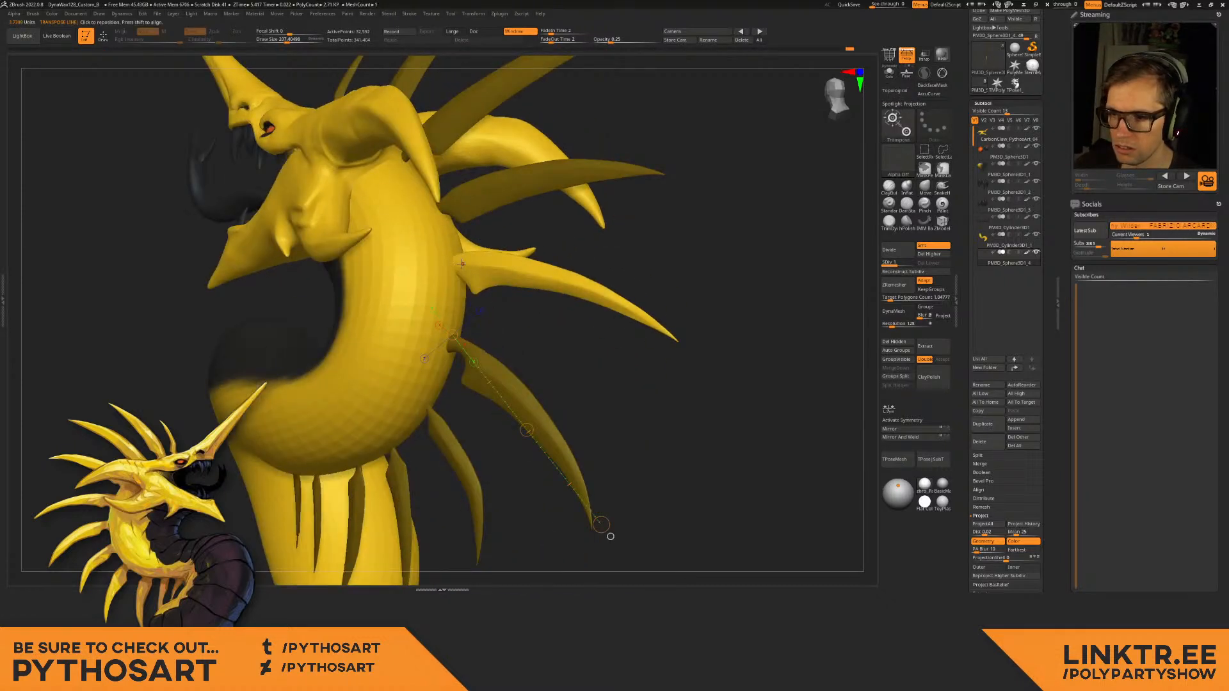
left_click_drag(436, 258, 517, 280)
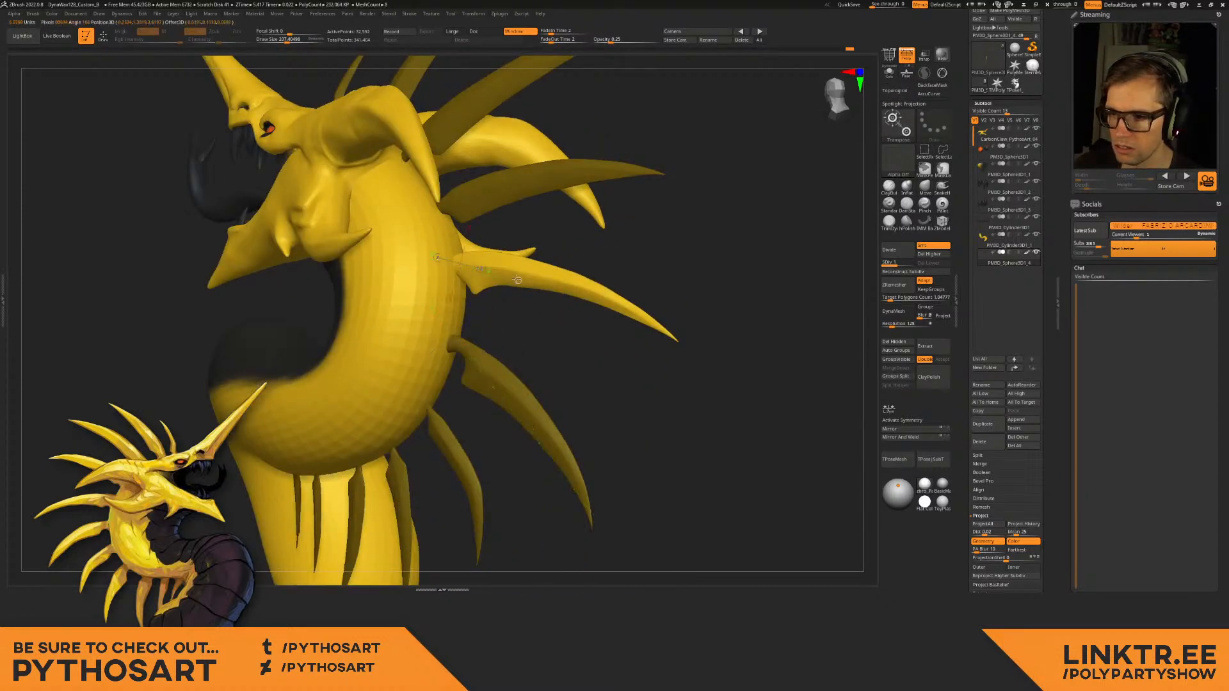
left_click_drag(666, 329, 677, 339)
right_click_drag(678, 337, 660, 307)
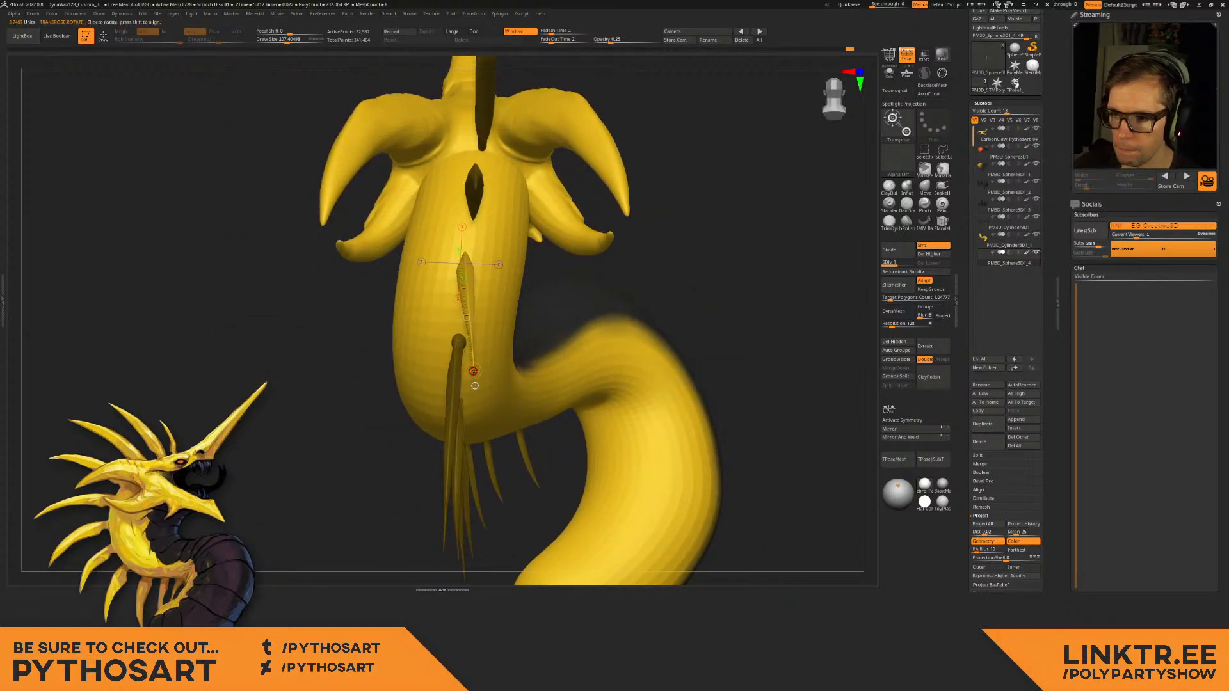
left_click_drag(459, 371, 450, 365)
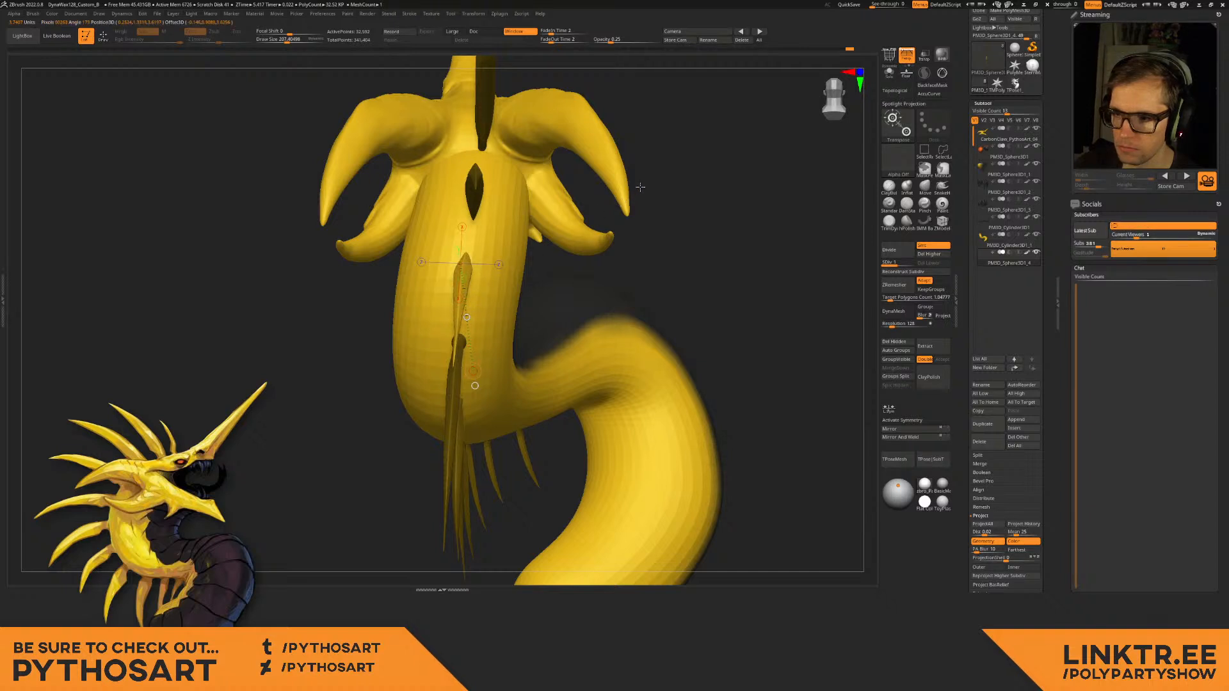
key("q")
Mask all but the spike on the upper neck below the rear horns and rotate it slightly onto the centerline with a transpose line.
mouse_move(532, 235)
right_mouse_down("alt")
mouse_move(531, 299)
mouse_move(525, 262)
right_mouse_up("alt")
key("w")
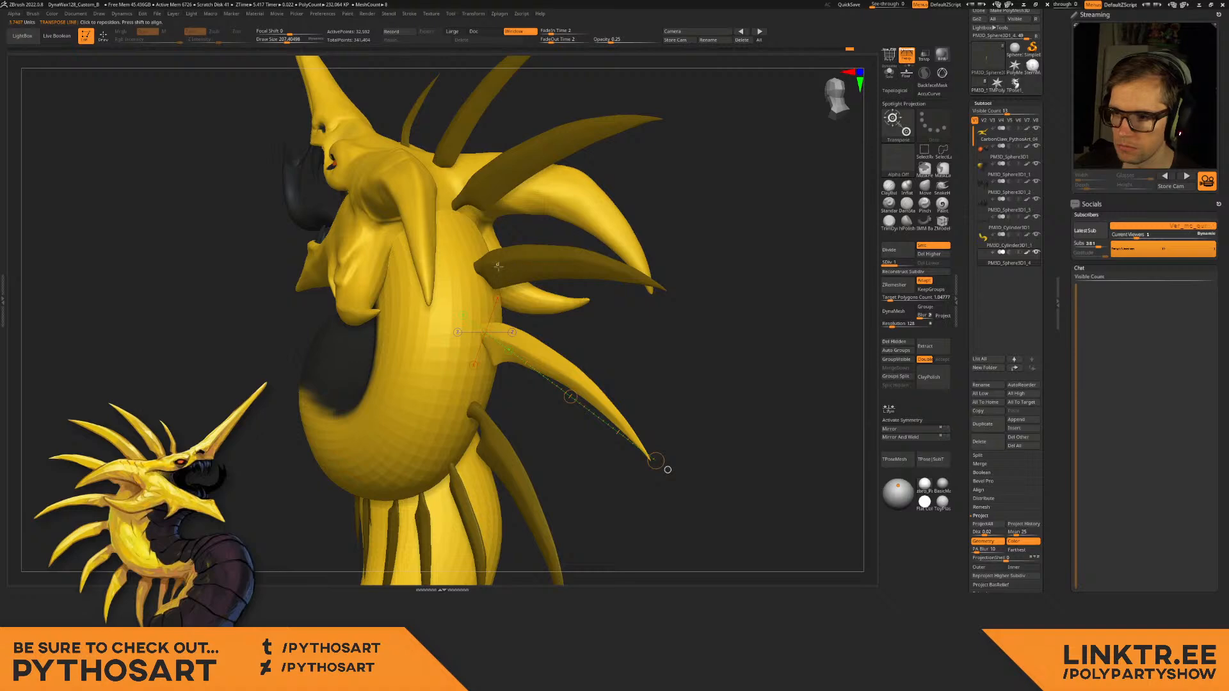
left_click(498, 267, "ctrl")
left_click(546, 258)
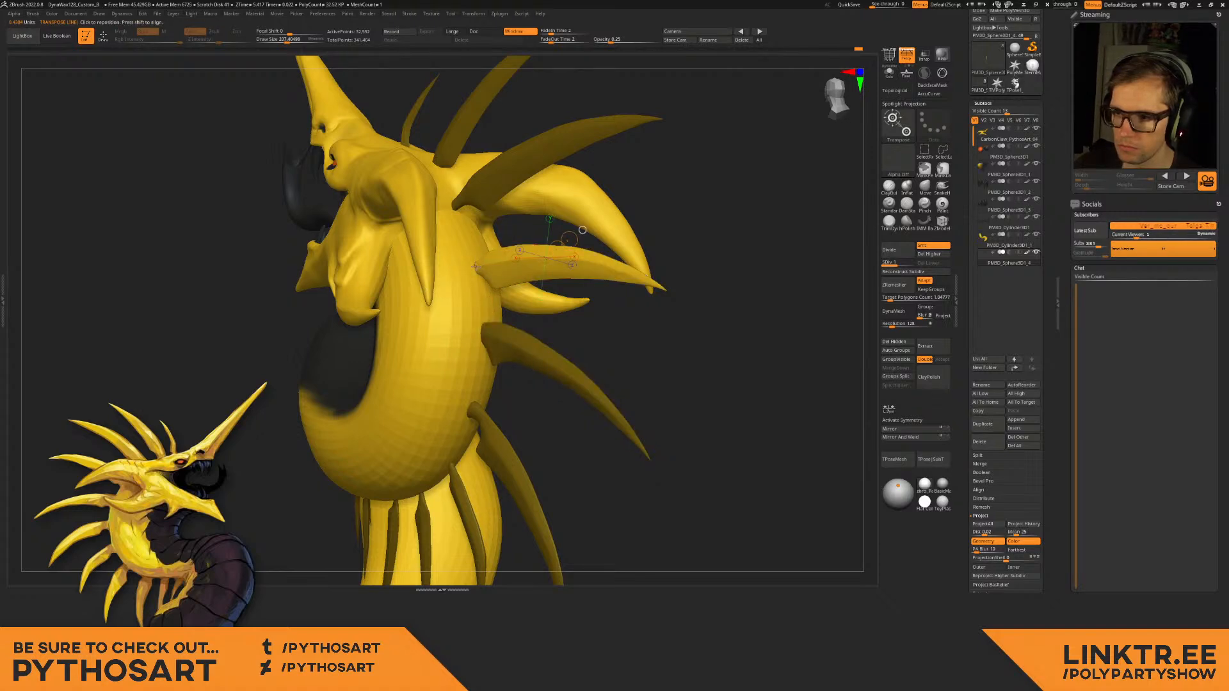
mouse_move(449, 262)
left_mouse_down()
mouse_move(679, 290)
mouse_move(686, 266)
mouse_move(650, 274)
mouse_move(678, 264)
left_mouse_up()
left_click_drag(482, 335, 478, 335)
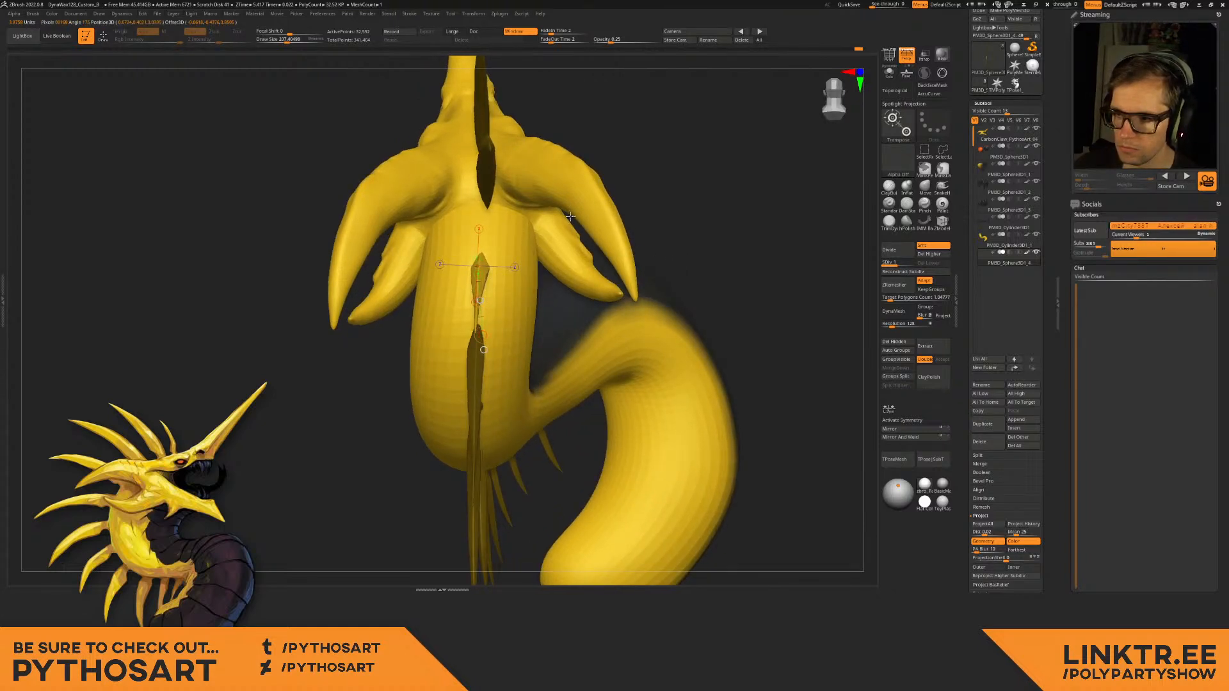
key("q")
Mask all but the spike at the back of the head between the rear horns and straighten it with small transpose rotations.
left_click_drag(608, 175, 660, 230)
left_click_drag(660, 224, 704, 225)
left_click_drag(663, 262, 721, 264)
key("r")
left_click(483, 264, "ctrl")
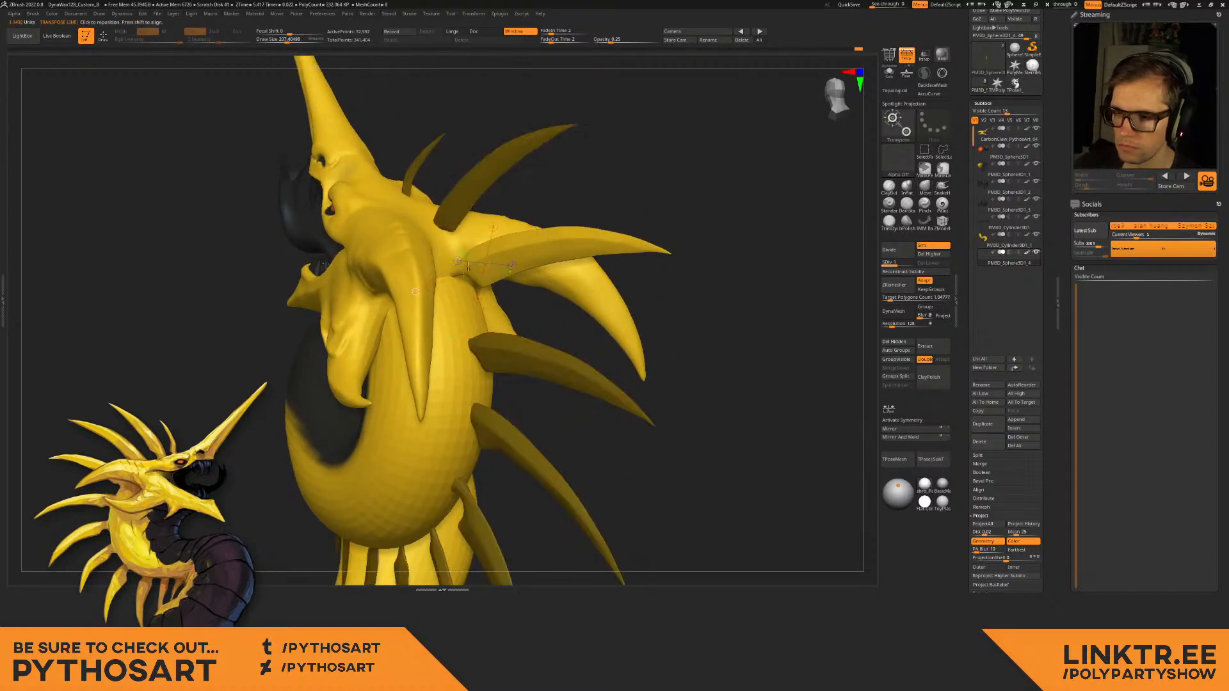
left_click_drag(449, 275, 707, 251)
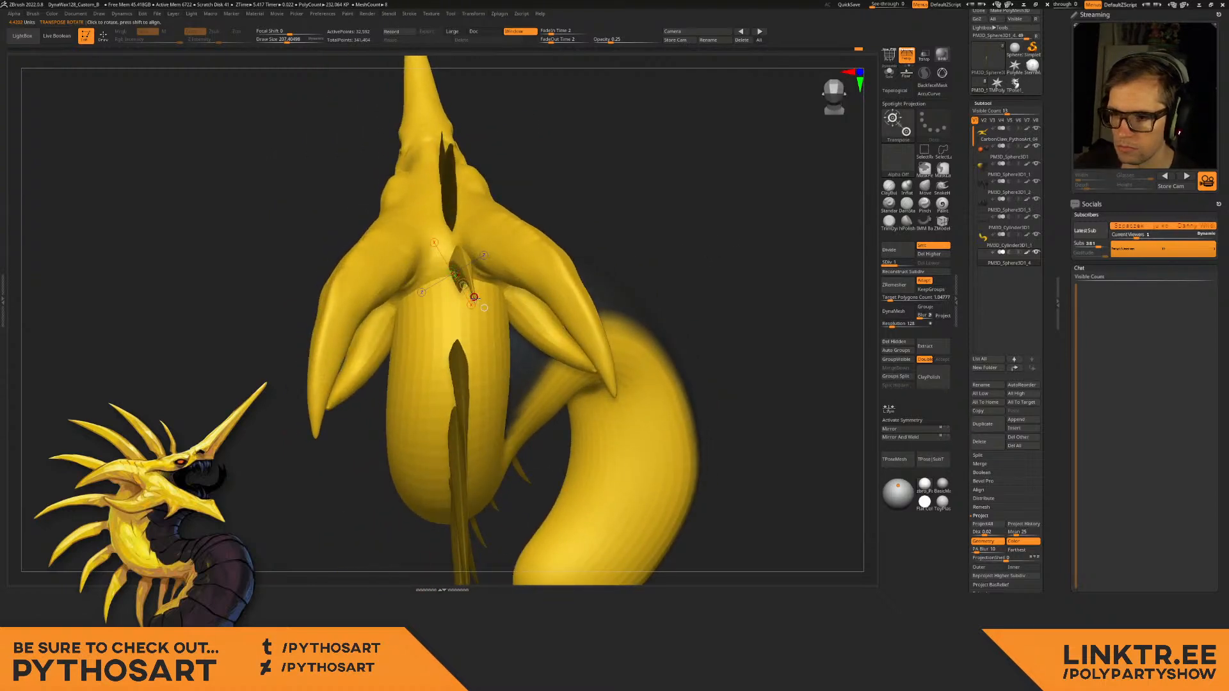
left_click_drag(474, 297, 472, 297)
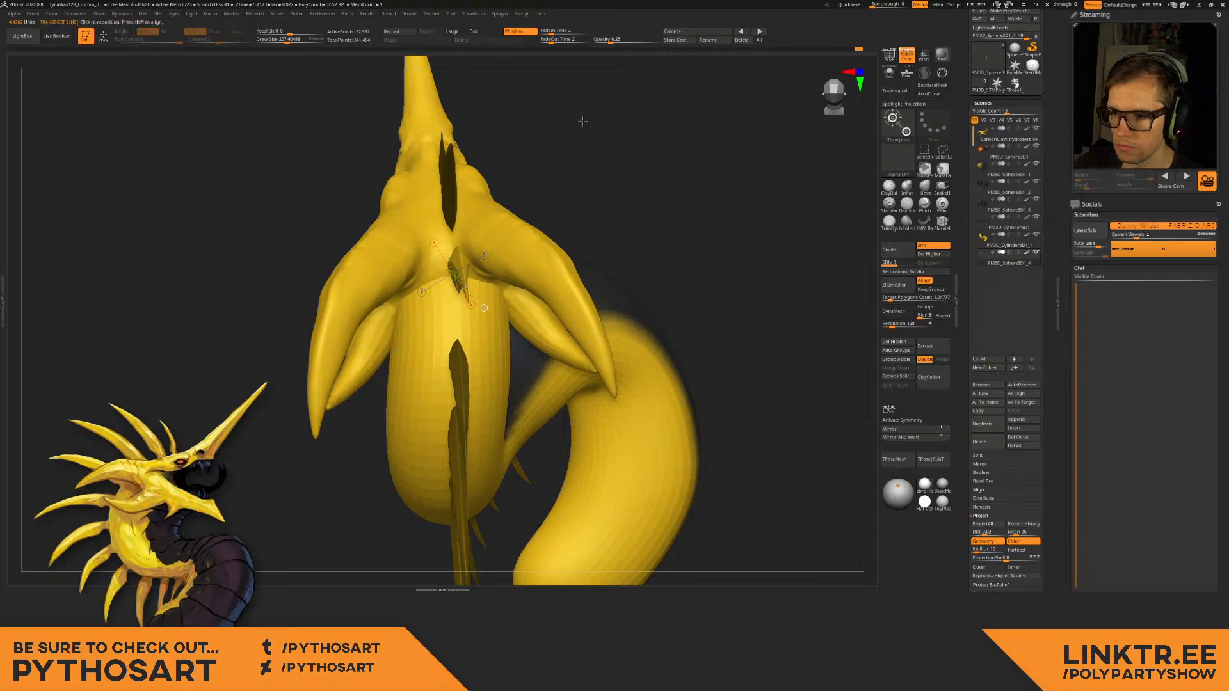
left_click_drag(464, 284, 463, 286)
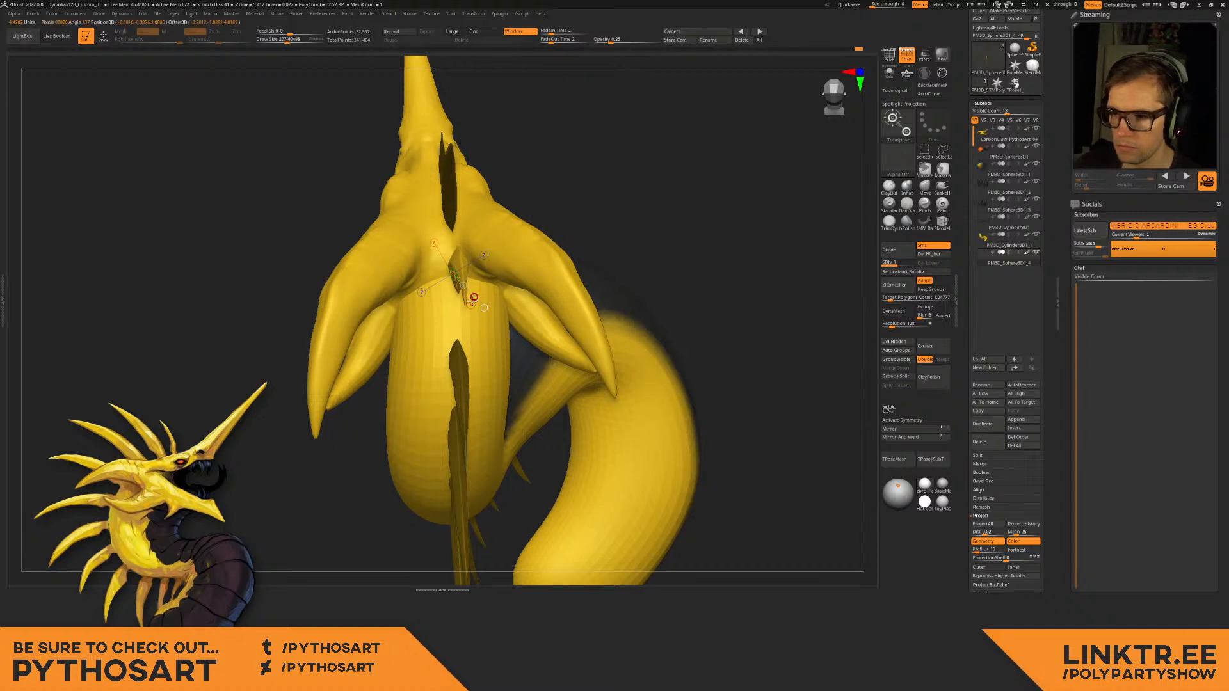
key("q")
Restore the stored side camera view and lay a transpose line from the base of the small frontmost head spike.
mouse_move(491, 290)
right_mouse_down("ctrl")
mouse_move(505, 200)
mouse_move(535, 313)
mouse_move(527, 338)
mouse_move(521, 273)
right_mouse_up("ctrl")
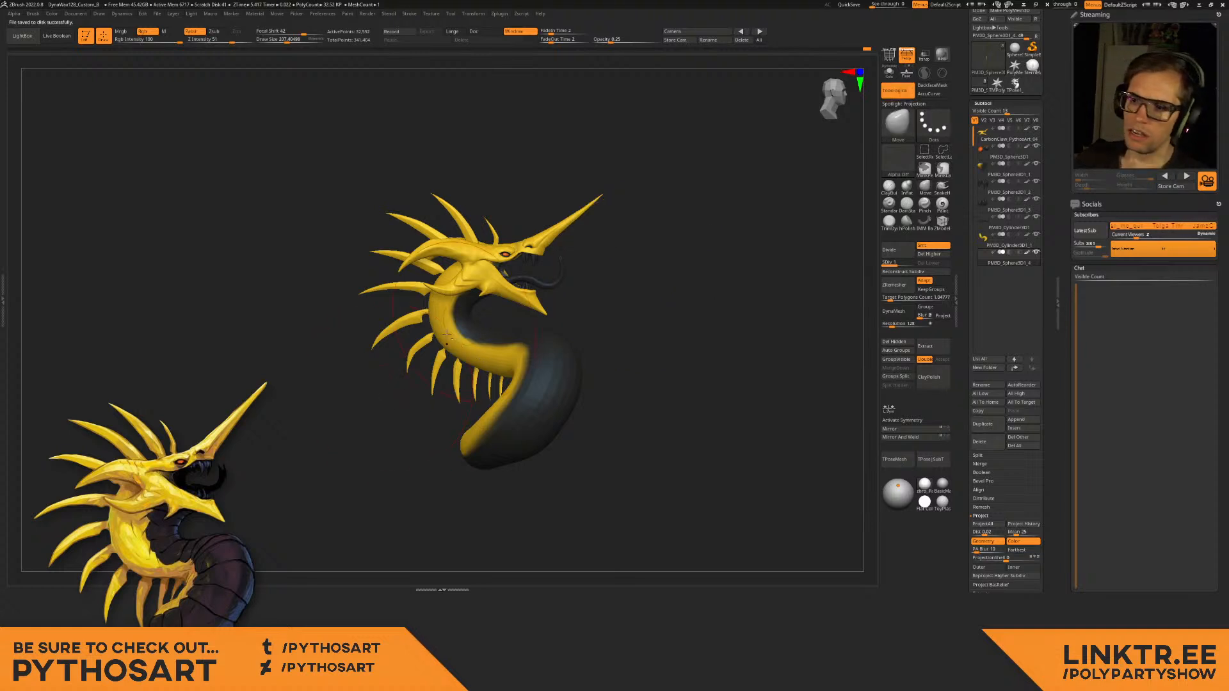
right_click_drag(446, 335, 464, 384, "alt")
left_click(760, 32)
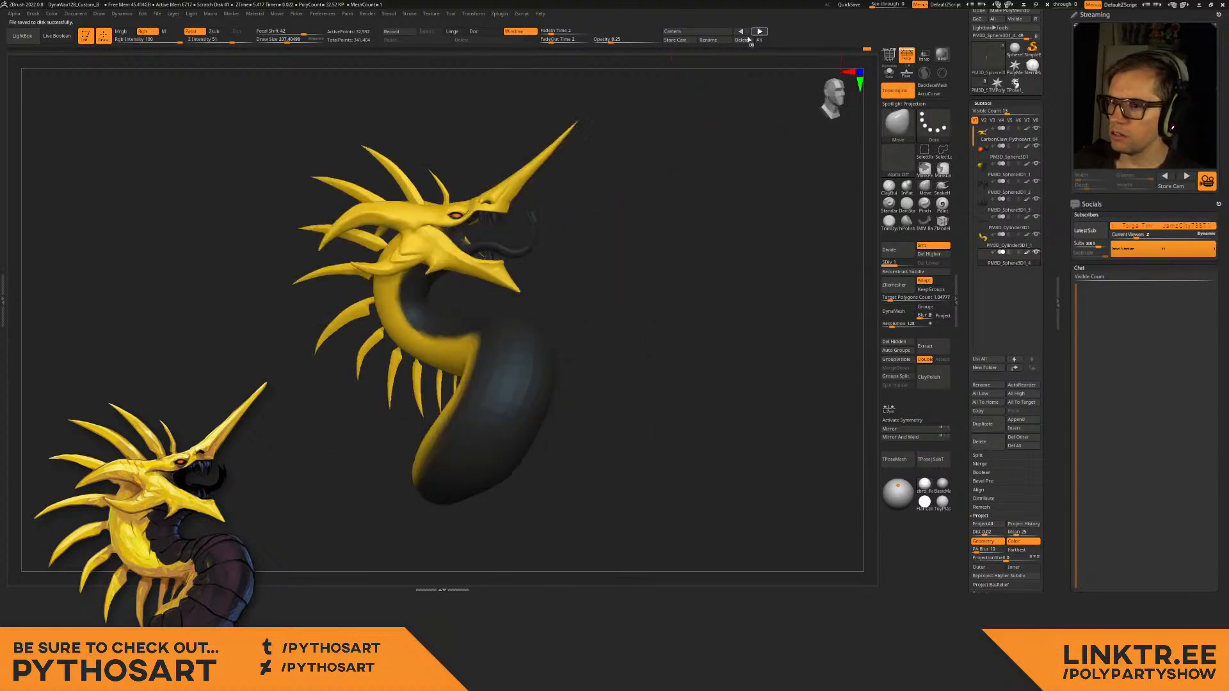
right_click_drag(413, 278, 431, 319, "alt")
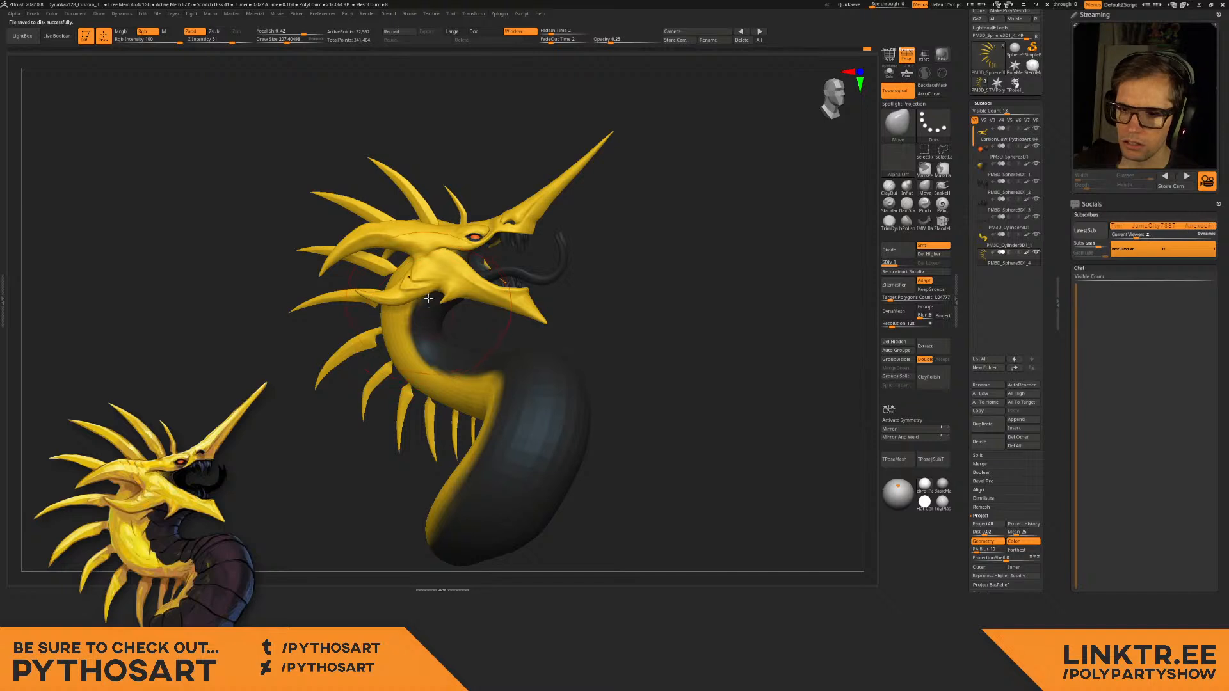
left_click(463, 212, "ctrl+shift")
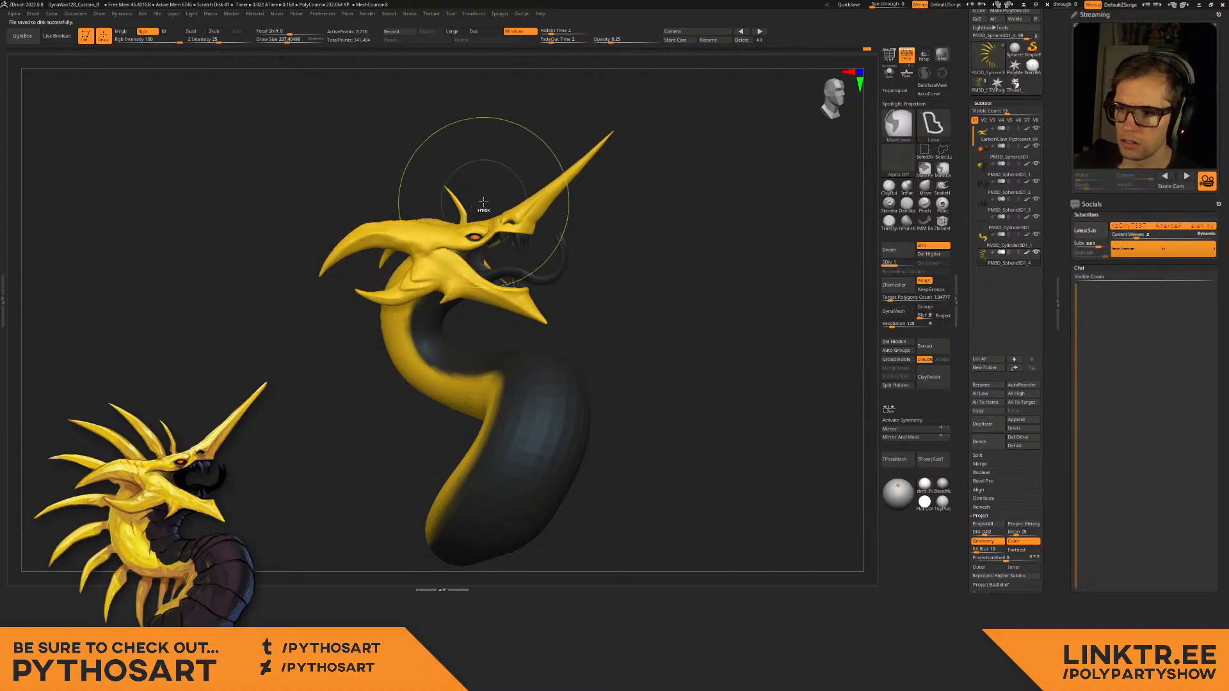
left_click(889, 73)
key("w")
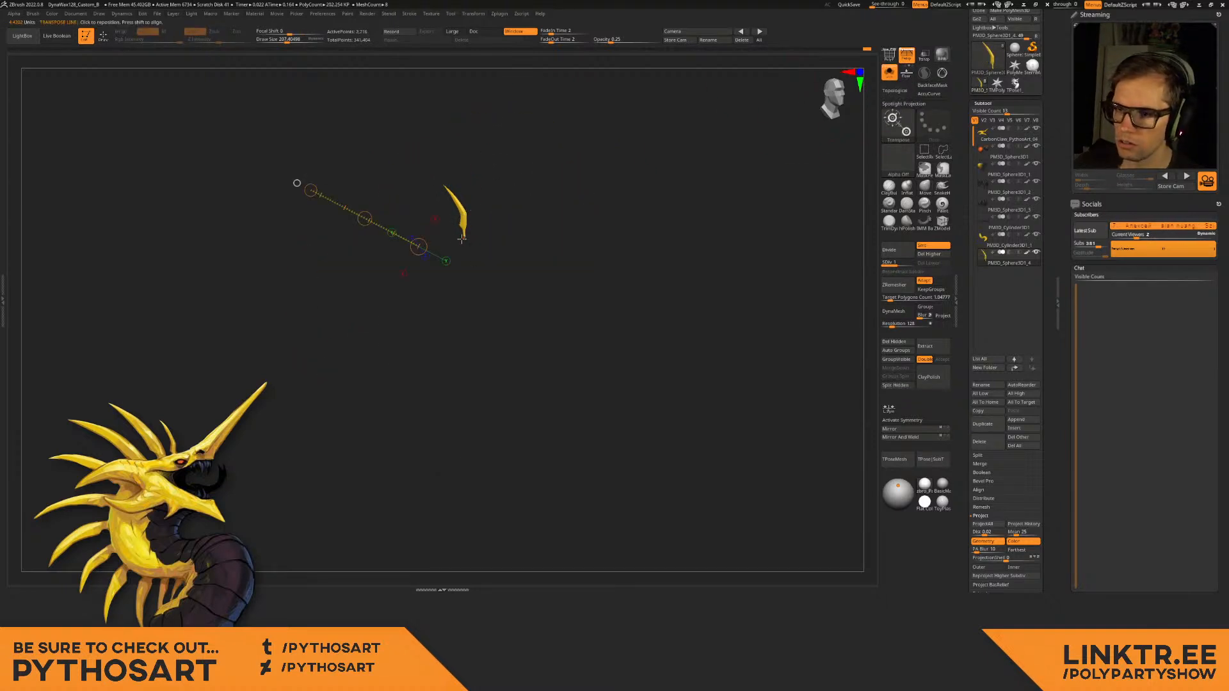
left_click_drag(464, 238, 542, 417)
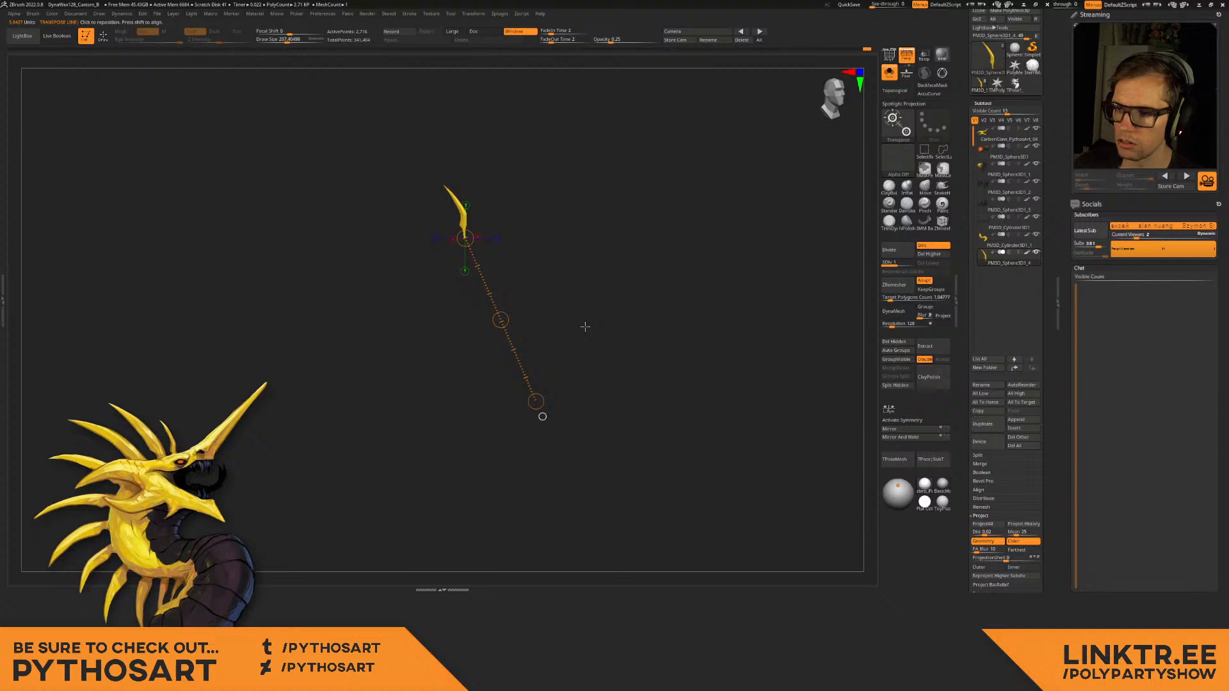
Mask all but the small frontmost head spike and enlarge it slightly from its base with the transpose line.
left_click(895, 74)
left_click(661, 283, "ctrl+shift")
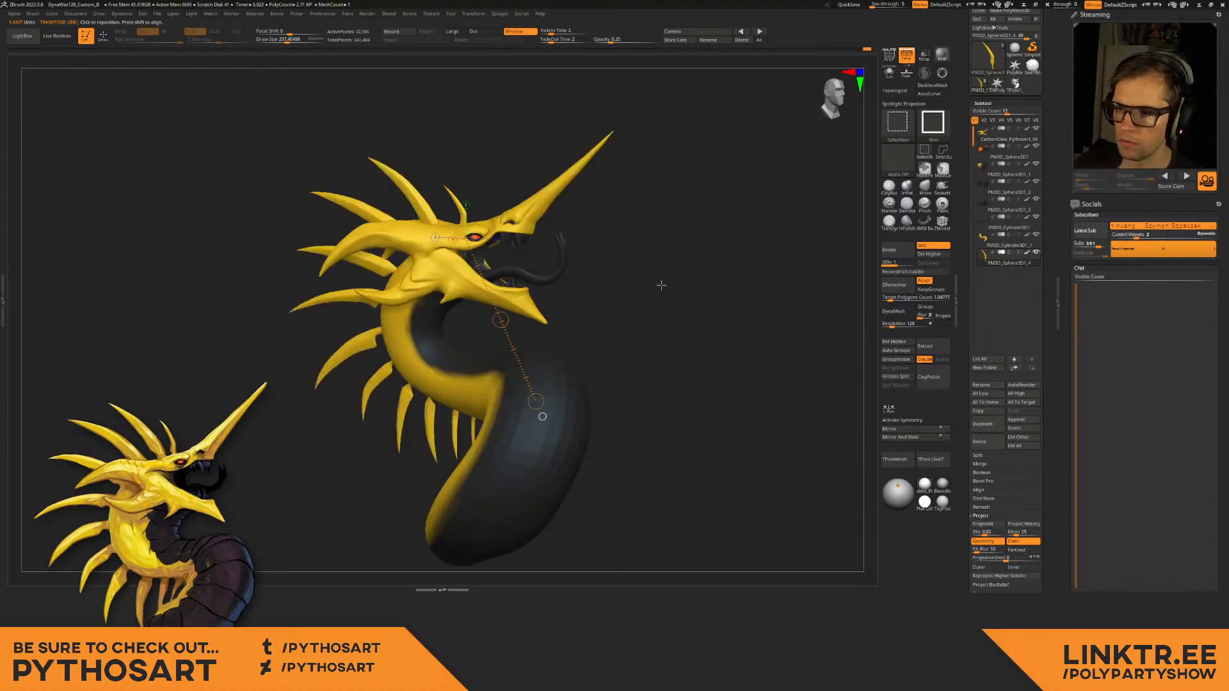
key("ctrl+z")
left_click(661, 284, "ctrl")
left_click(664, 284, "ctrl+shift")
left_click(664, 283, "ctrl")
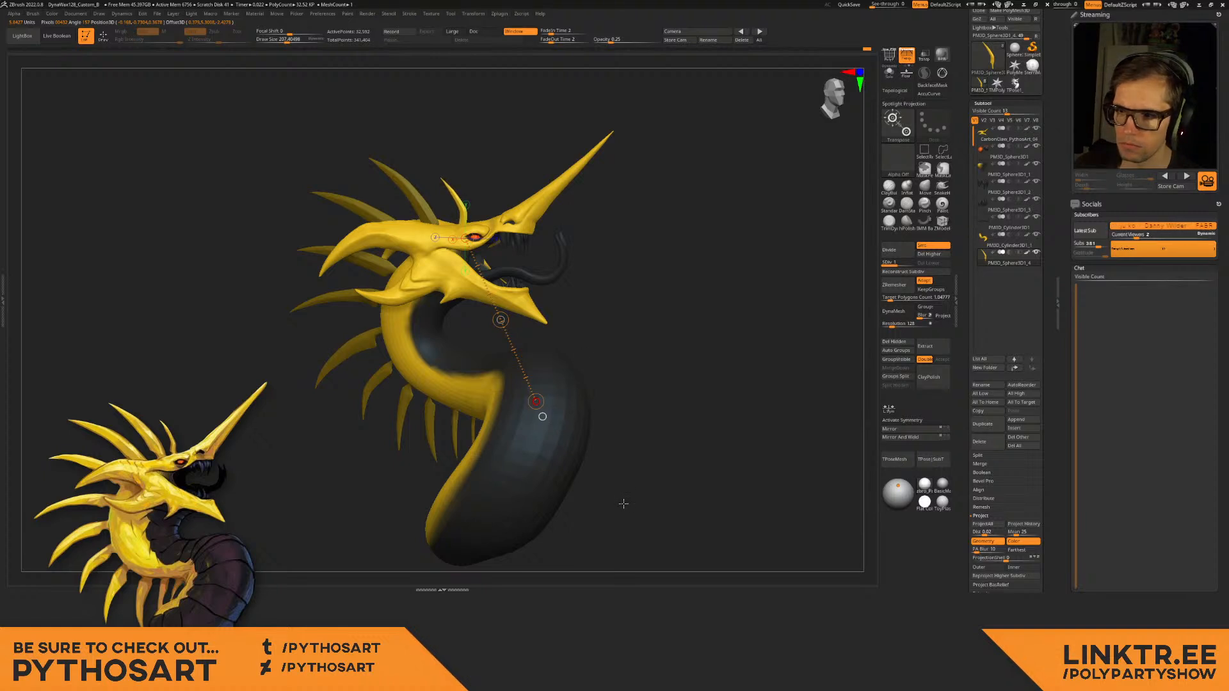
key("q")
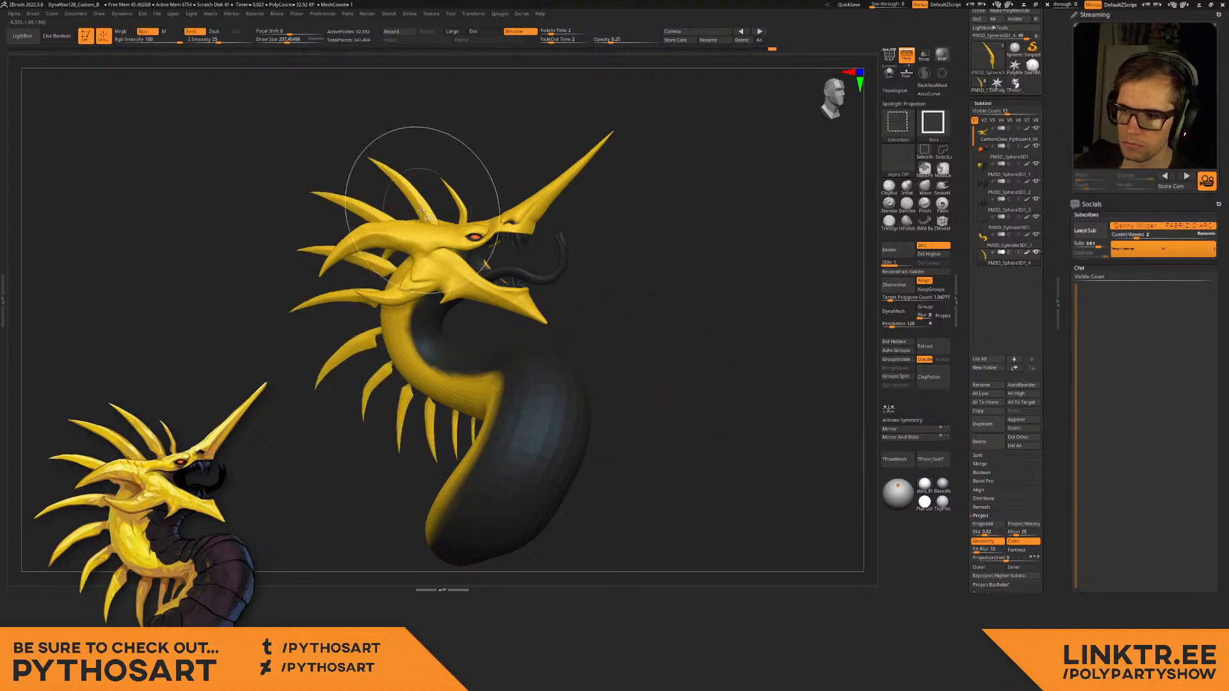
Mask all but the second spike from the front, enlarge it from its base, shift it slightly upward, and clear the mask.
key("w")
left_click_drag(436, 237, 536, 402)
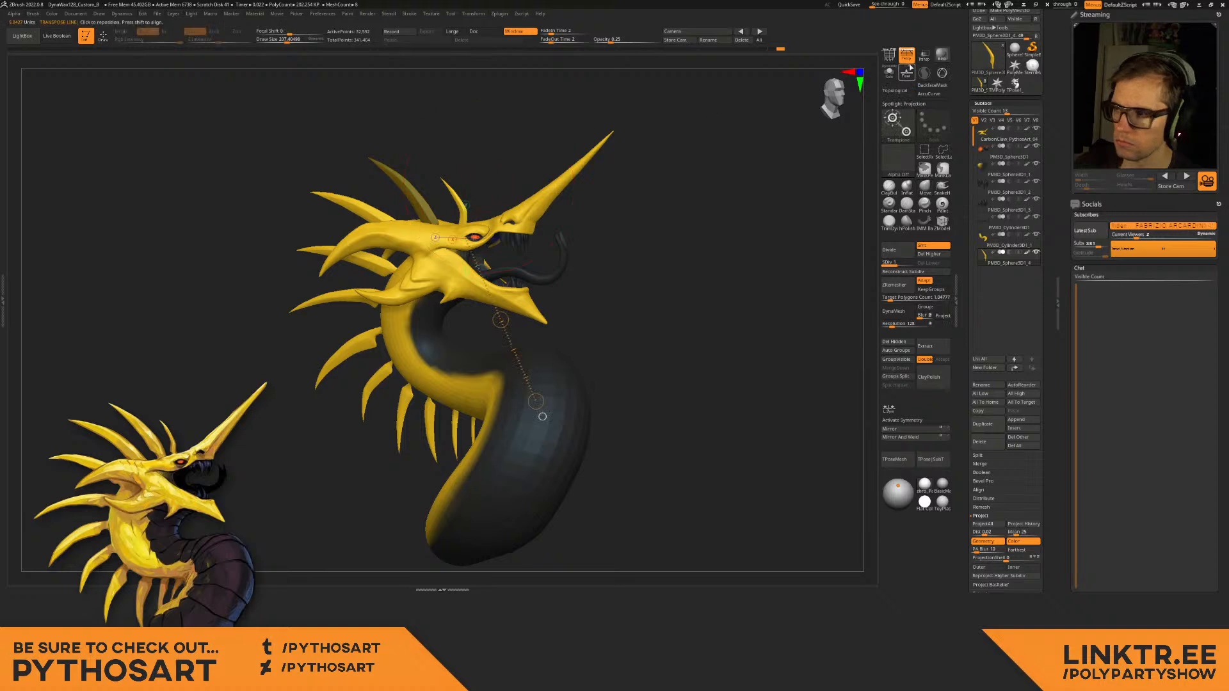
left_click(890, 73)
left_click(666, 176, "ctrl")
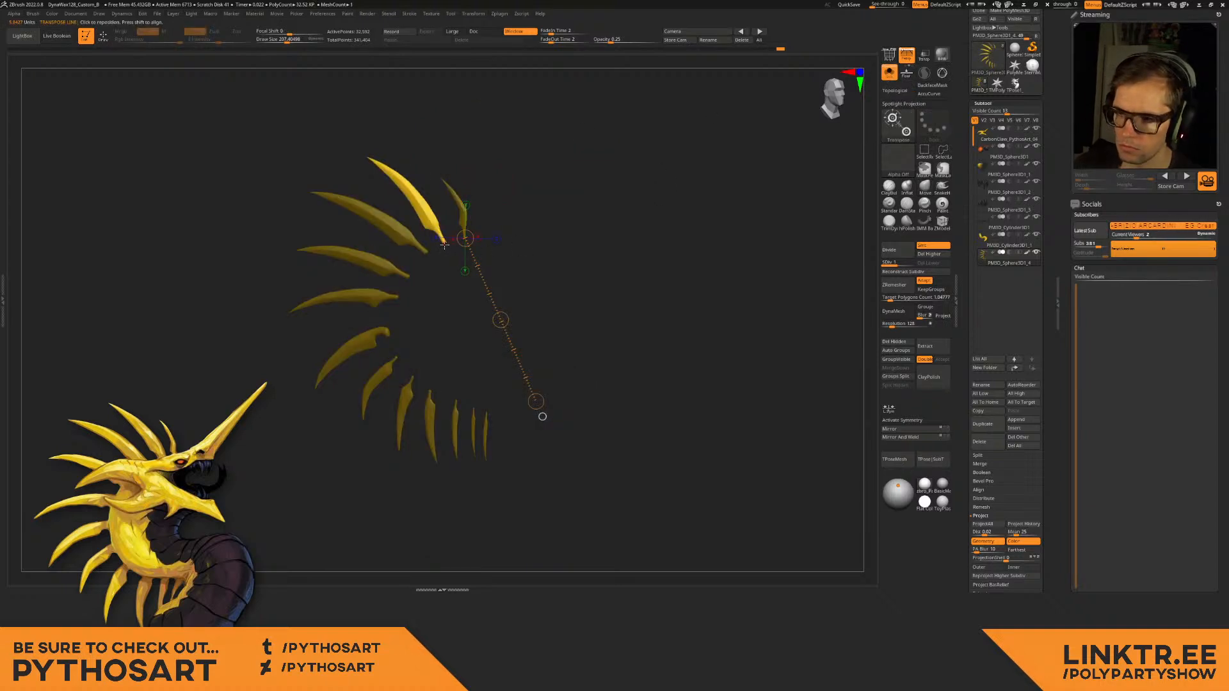
left_click_drag(445, 244, 606, 356)
left_click(894, 76)
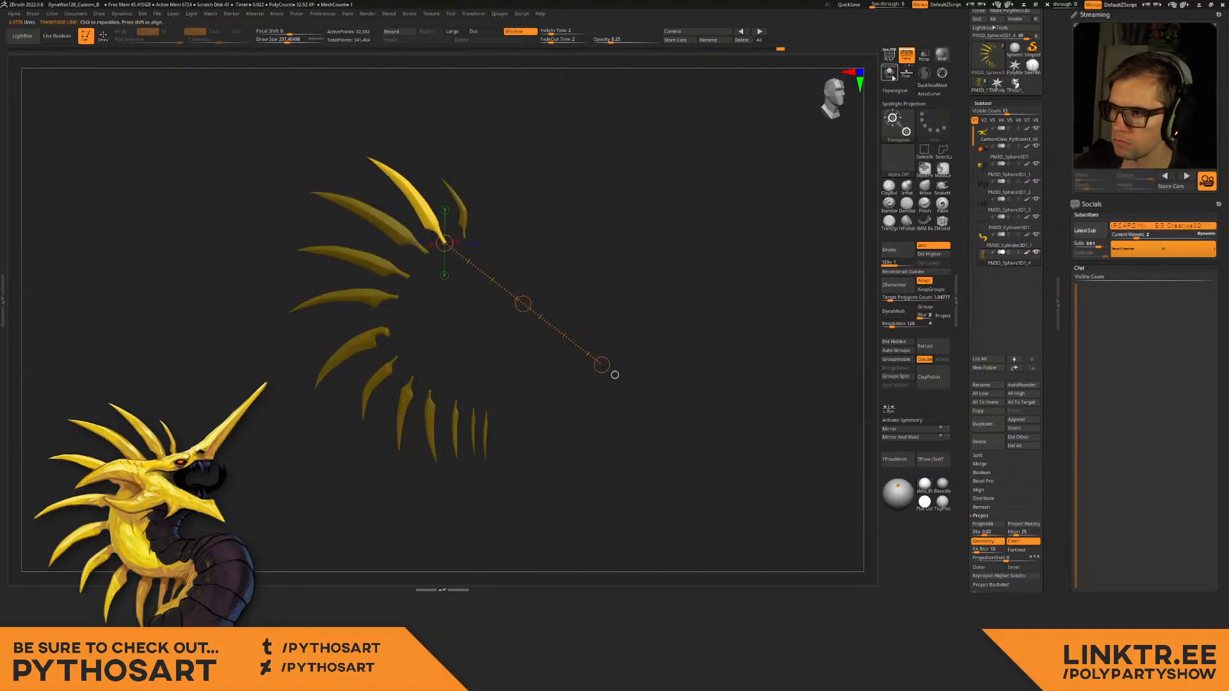
left_click_drag(602, 365, 686, 408)
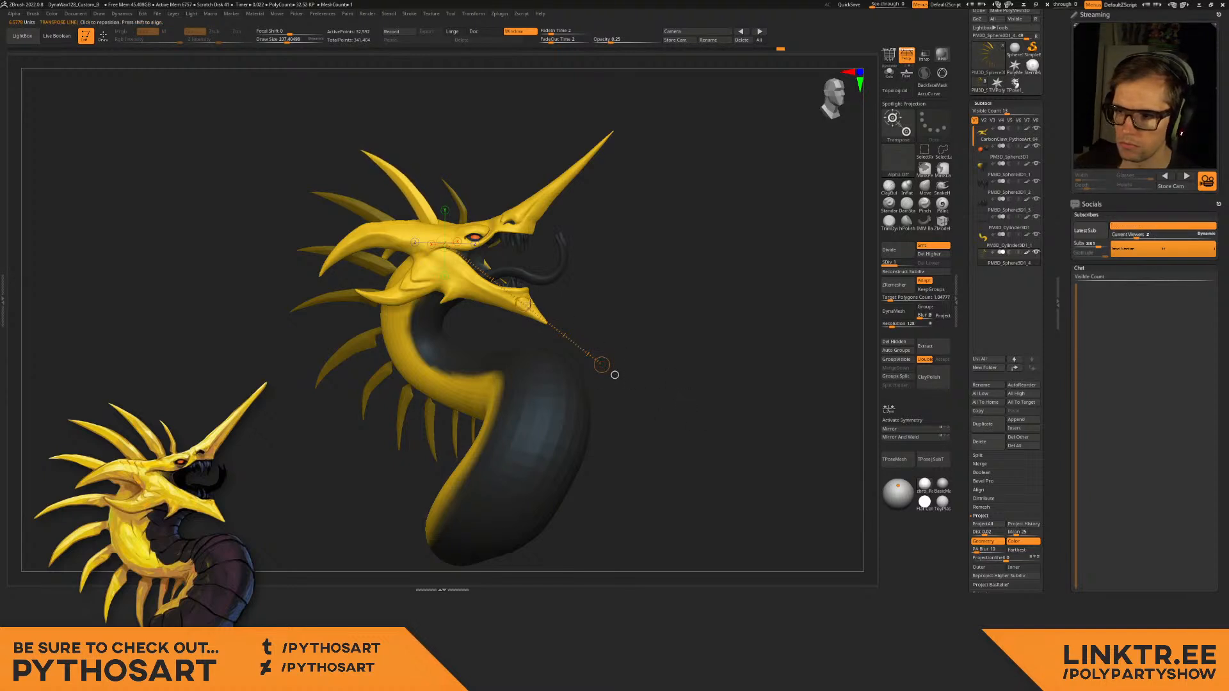
left_click_drag(524, 304, 530, 296)
key("q")
left_click_drag(599, 273, 592, 277, "ctrl")
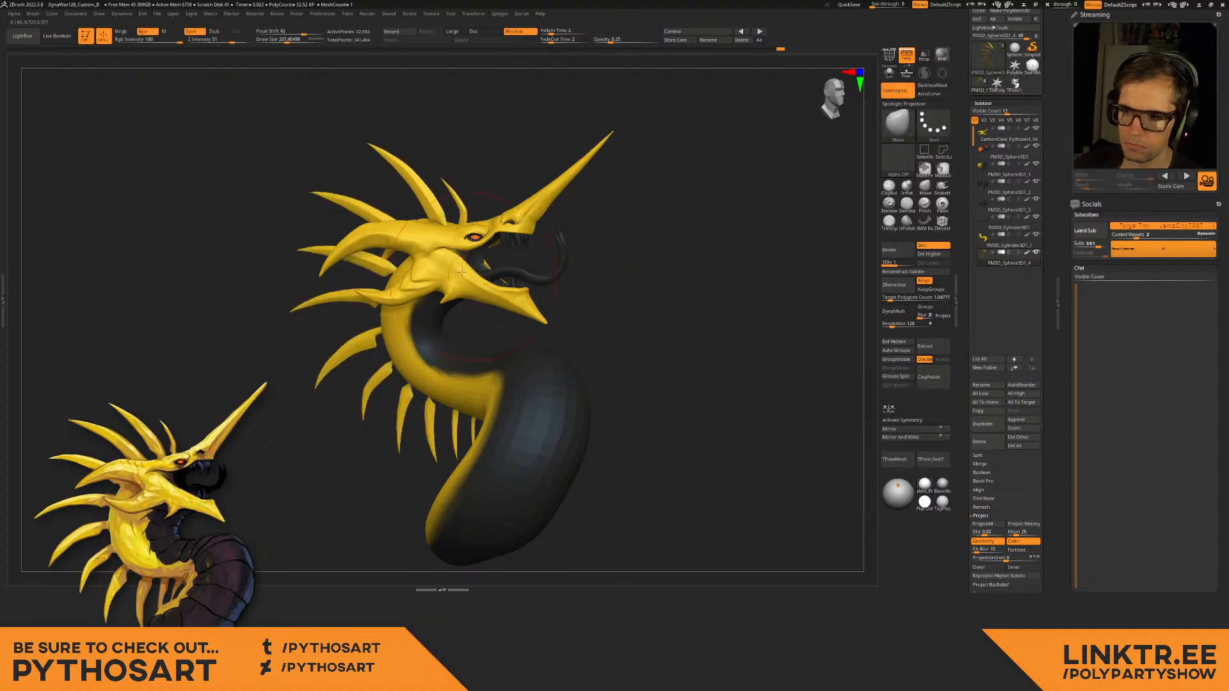
Mask all but the third spike from the front, raise it slightly, enlarge it with the transpose line, and clear the mask.
left_click(370, 208, "ctrl+shift")
left_click(648, 286, "ctrl")
left_click(648, 287, "ctrl+shift")
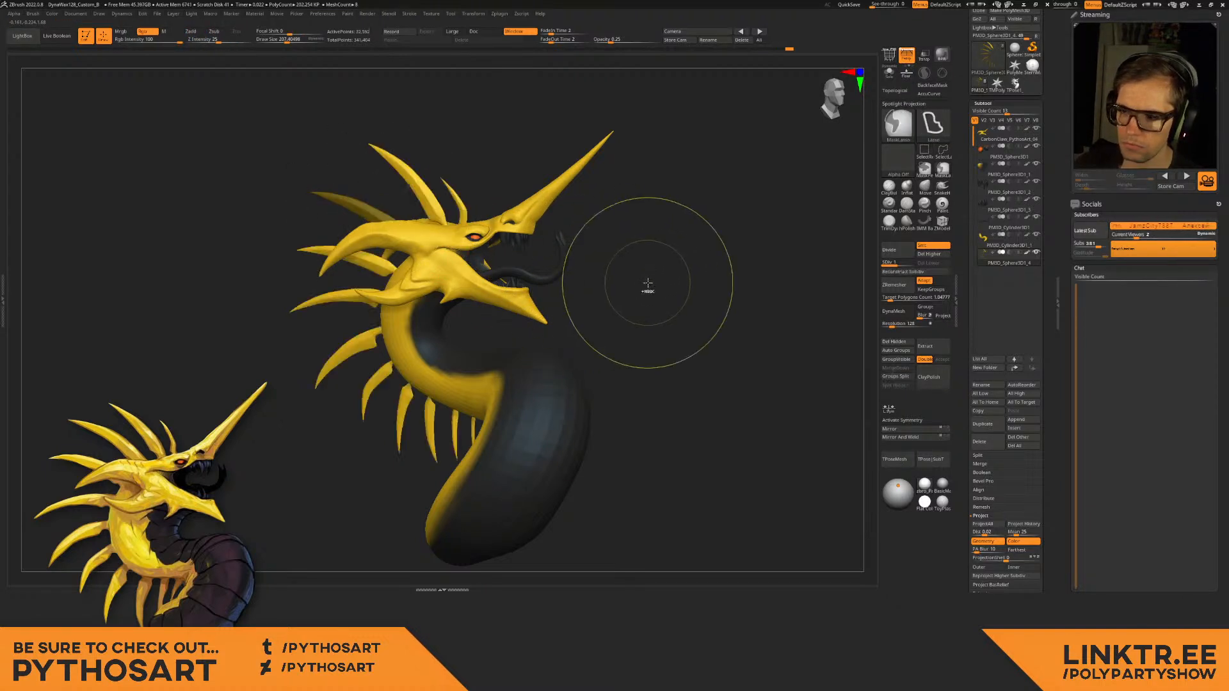
left_click(650, 250, "ctrl")
key("r")
left_click_drag(415, 242, 602, 364)
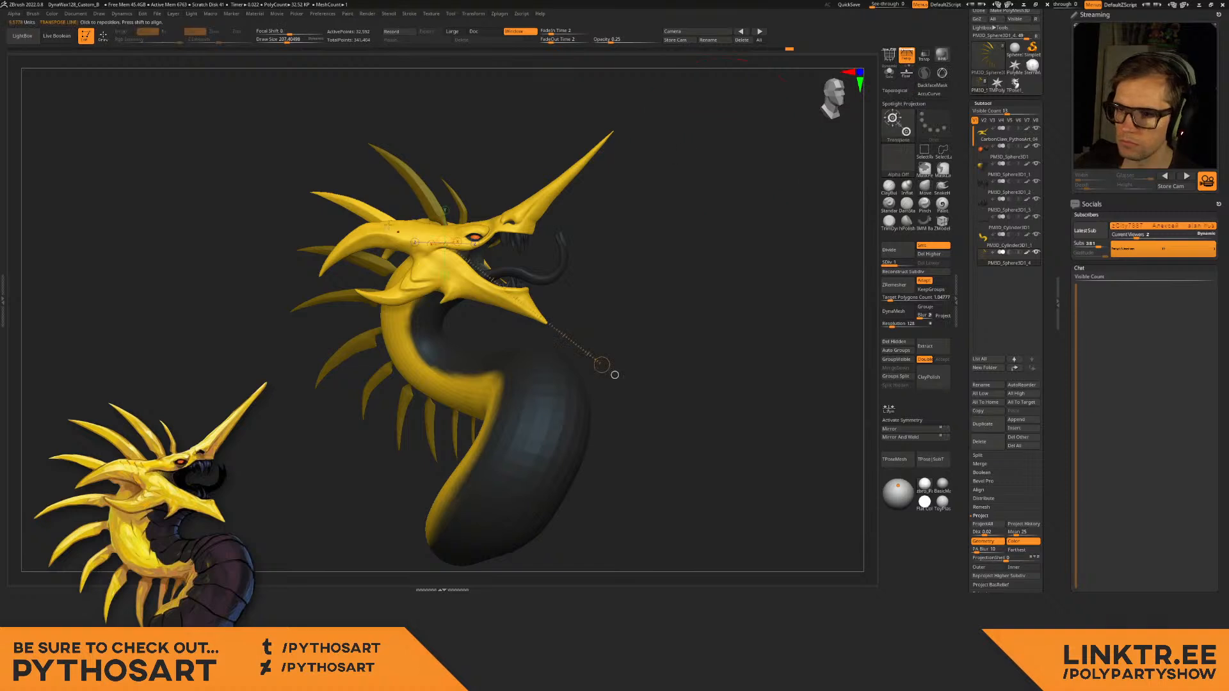
left_click_drag(522, 305, 529, 293)
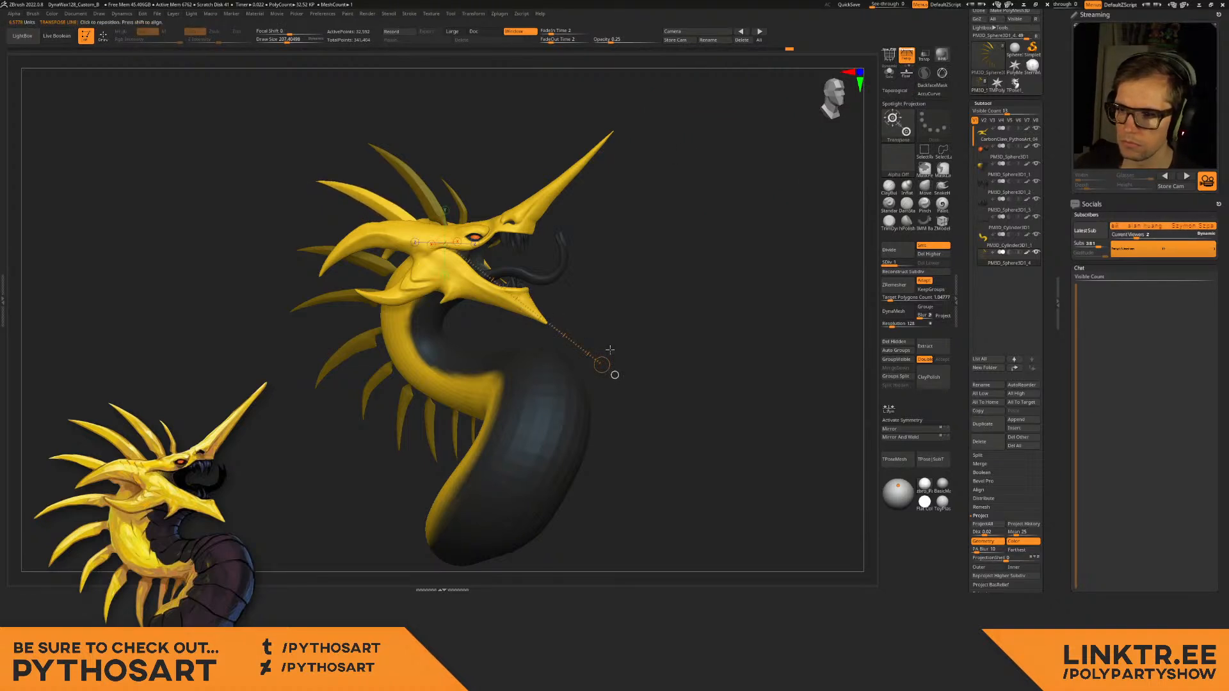
left_click_drag(602, 365, 736, 419)
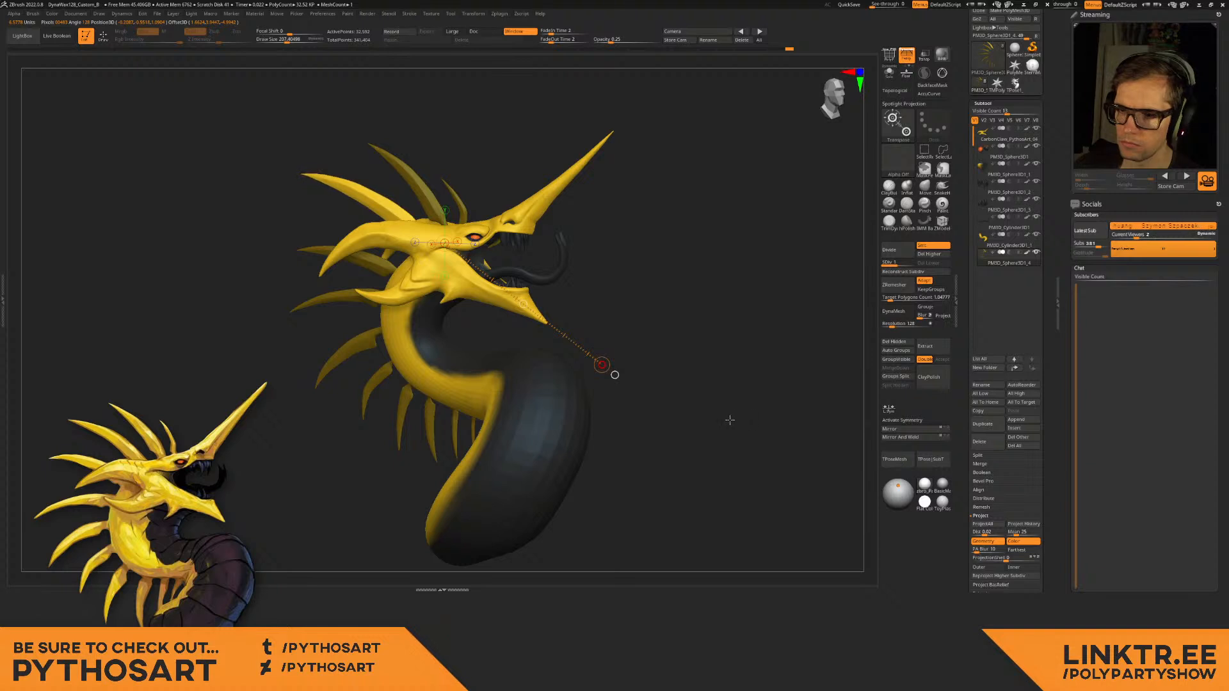
key("q")
key("w")
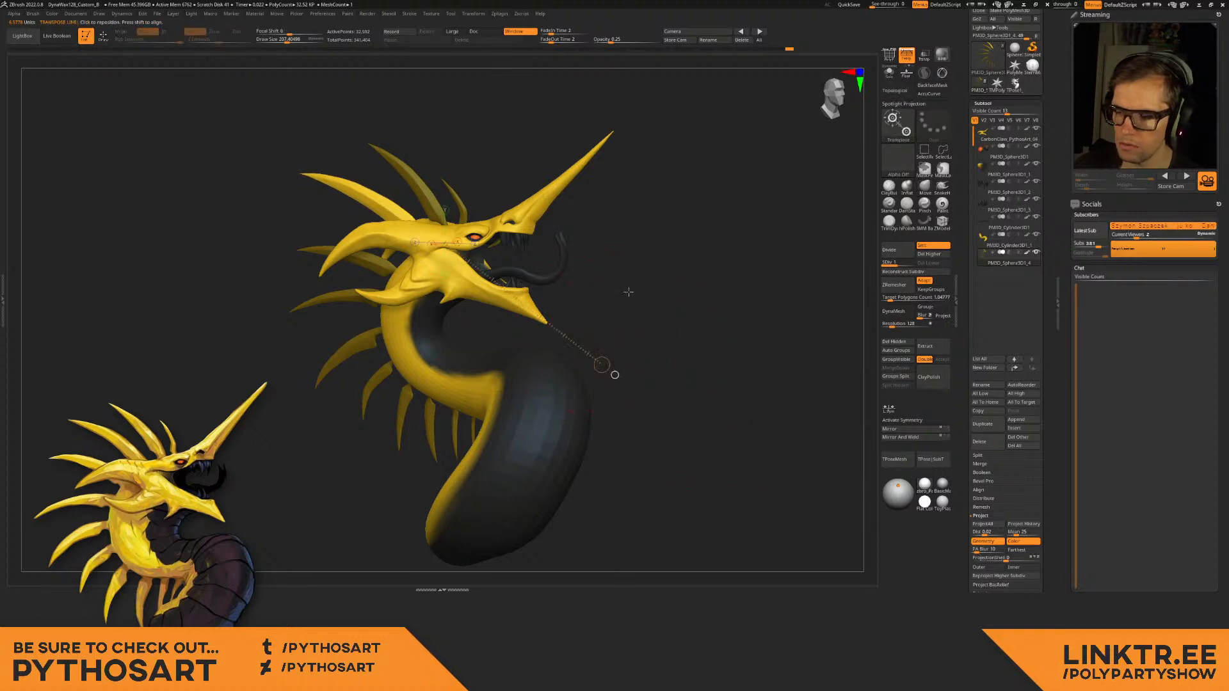
mouse_move(629, 292)
left_mouse_down()
mouse_move(661, 289)
mouse_move(666, 308)
mouse_move(610, 276)
left_mouse_up()
key("q")
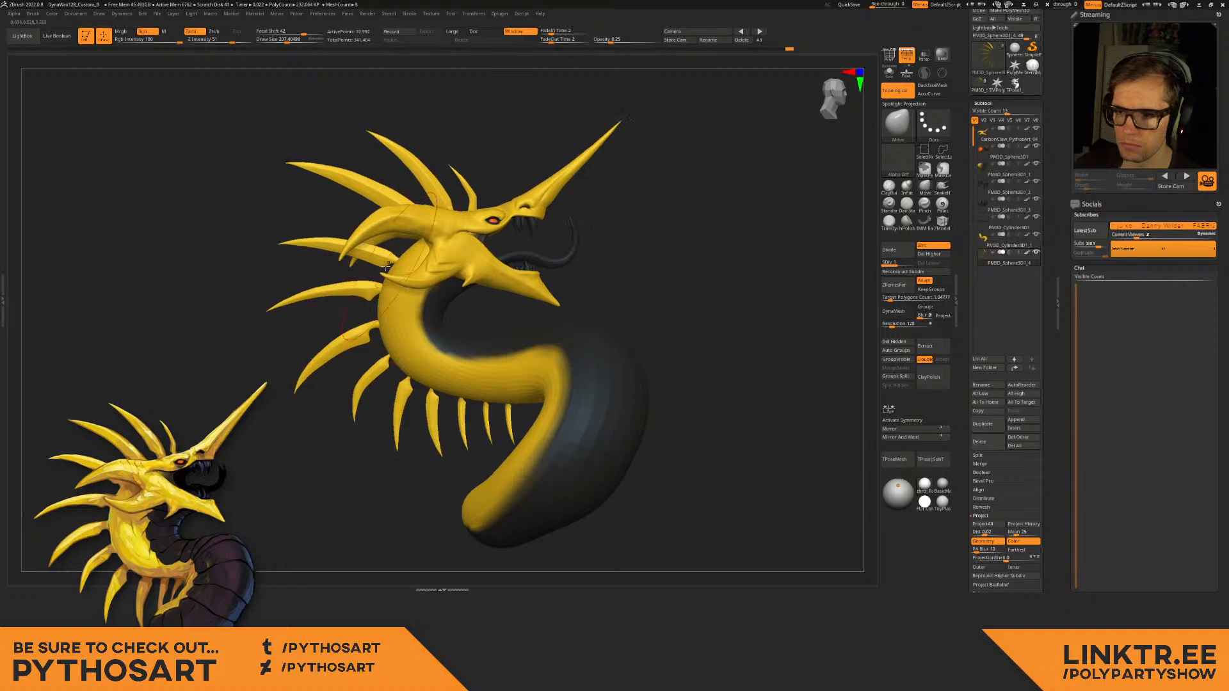
Mask all but the fourth spike from the front, then raise and slightly enlarge it with a transpose line from its base.
left_click(386, 258, "ctrl+shift")
left_click(653, 267, "ctrl+shift")
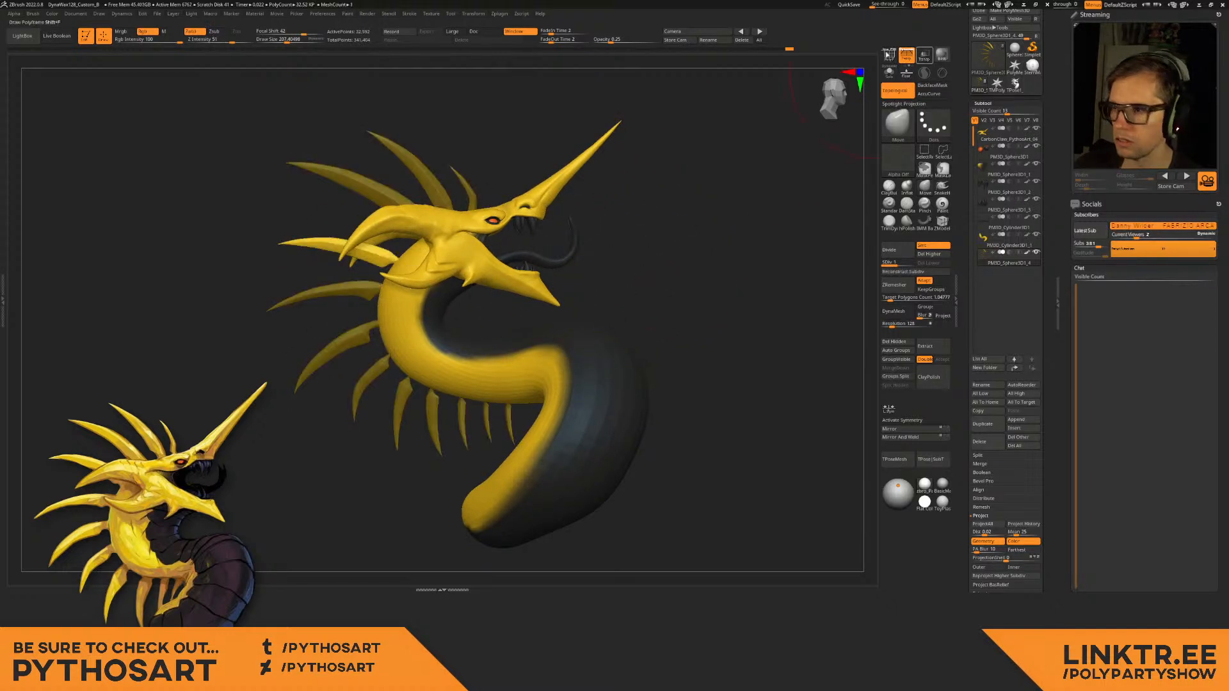
left_click(759, 32)
key("w")
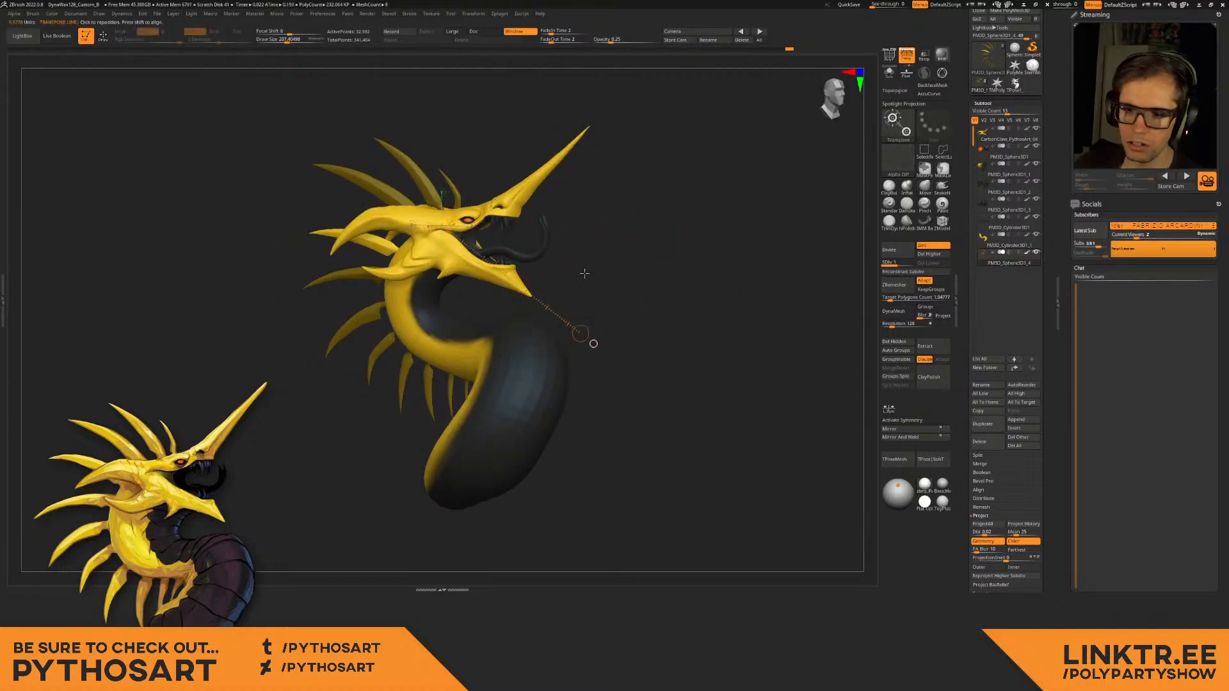
key("shift+p")
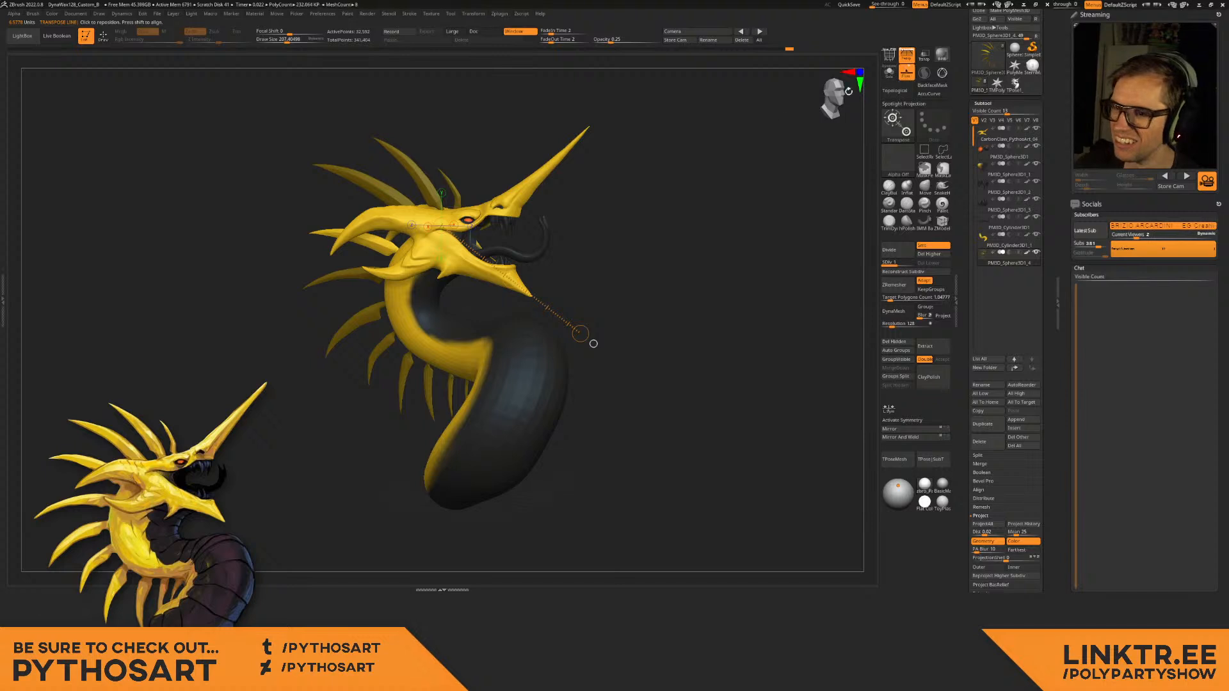
left_click(889, 73)
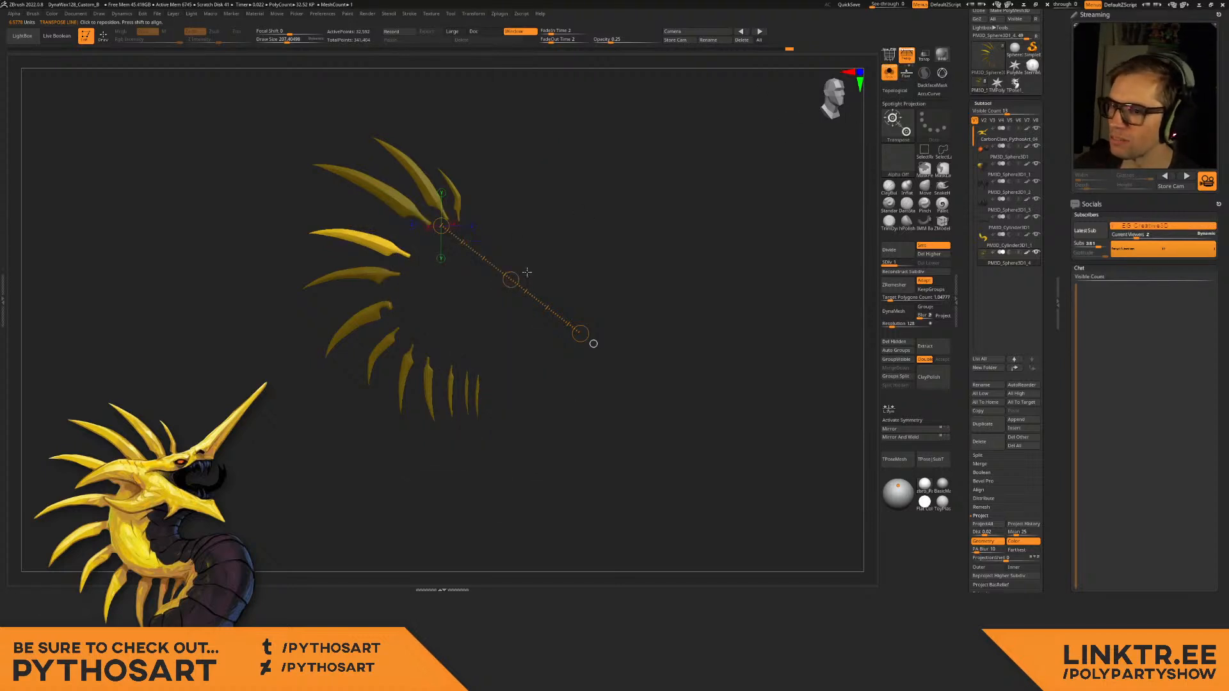
left_click_drag(411, 256, 635, 332)
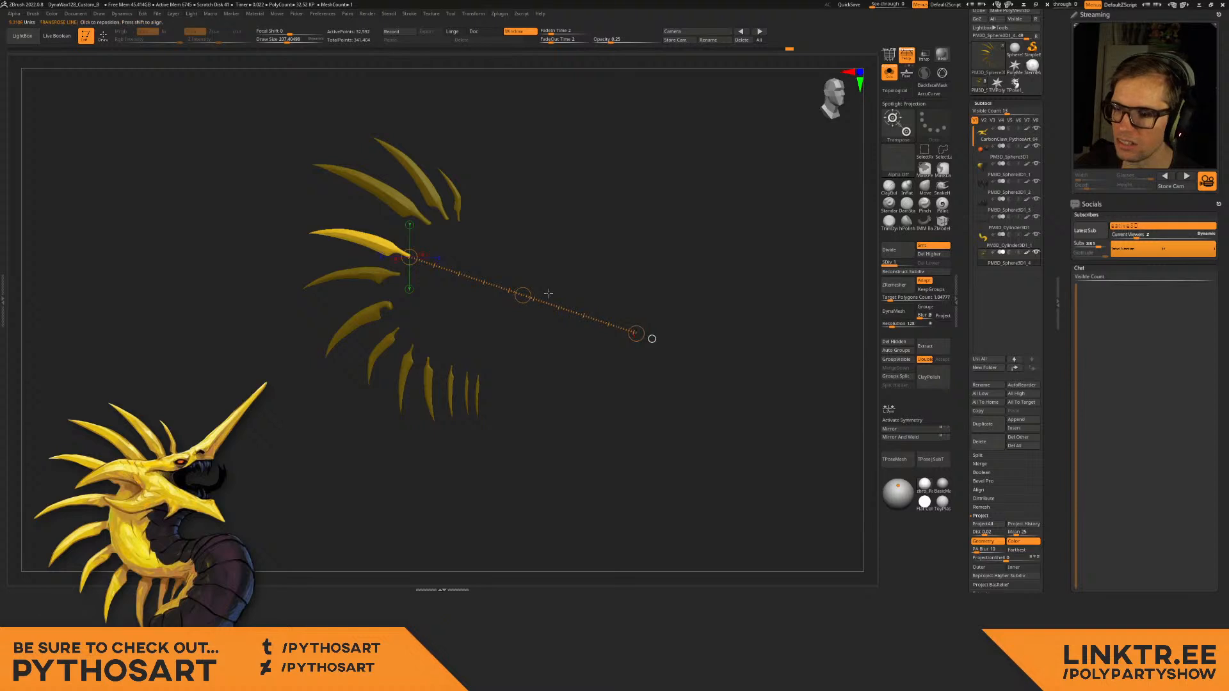
left_click_drag(523, 295, 523, 289)
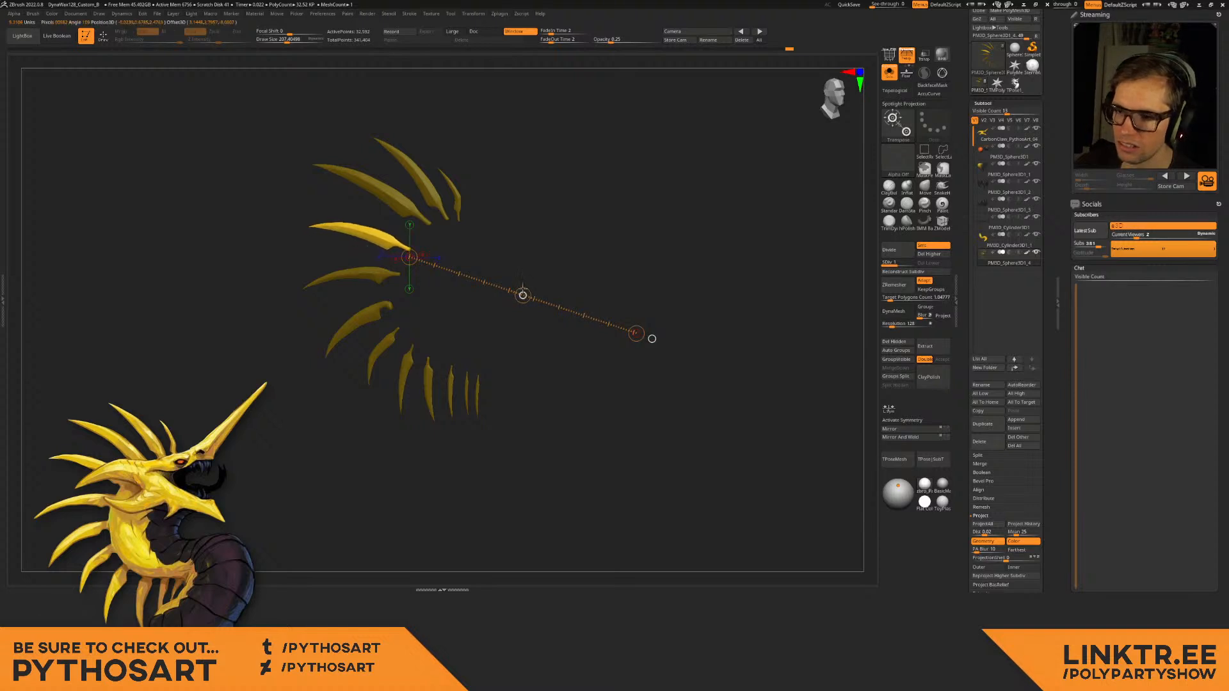
left_click(888, 72)
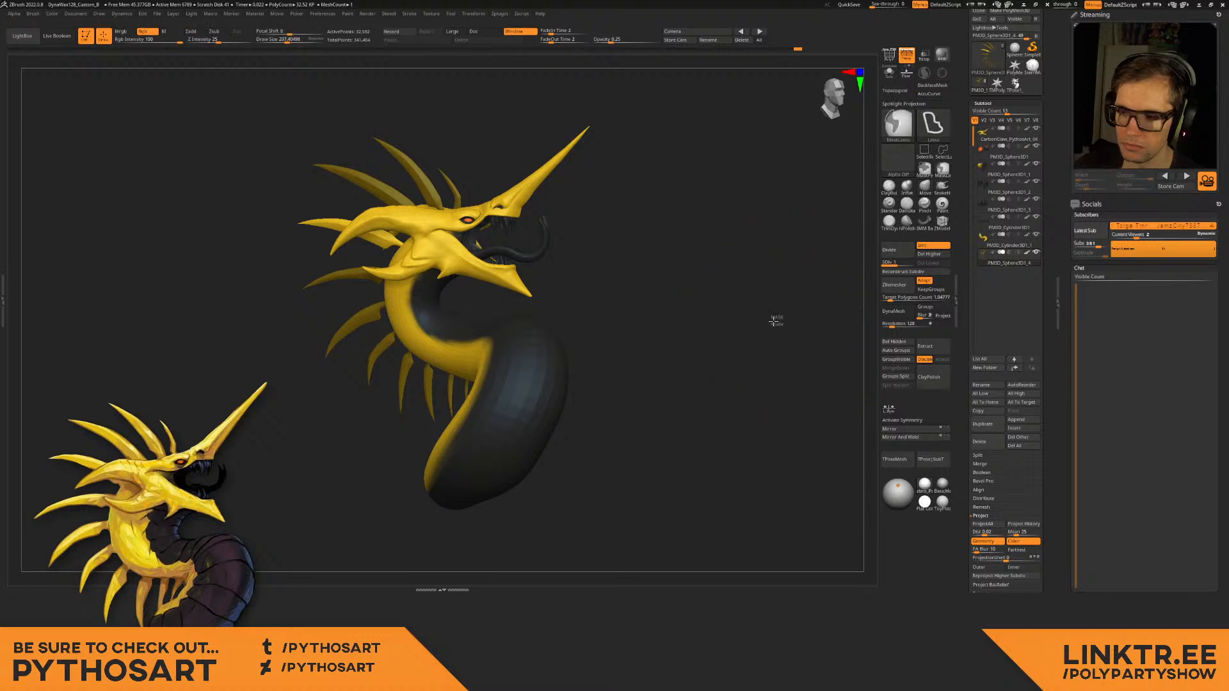
key("q")
Mask all but the fifth spike from the front and lengthen it outward with a horizontal transpose line from its base.
left_click(353, 274, "ctrl+shift")
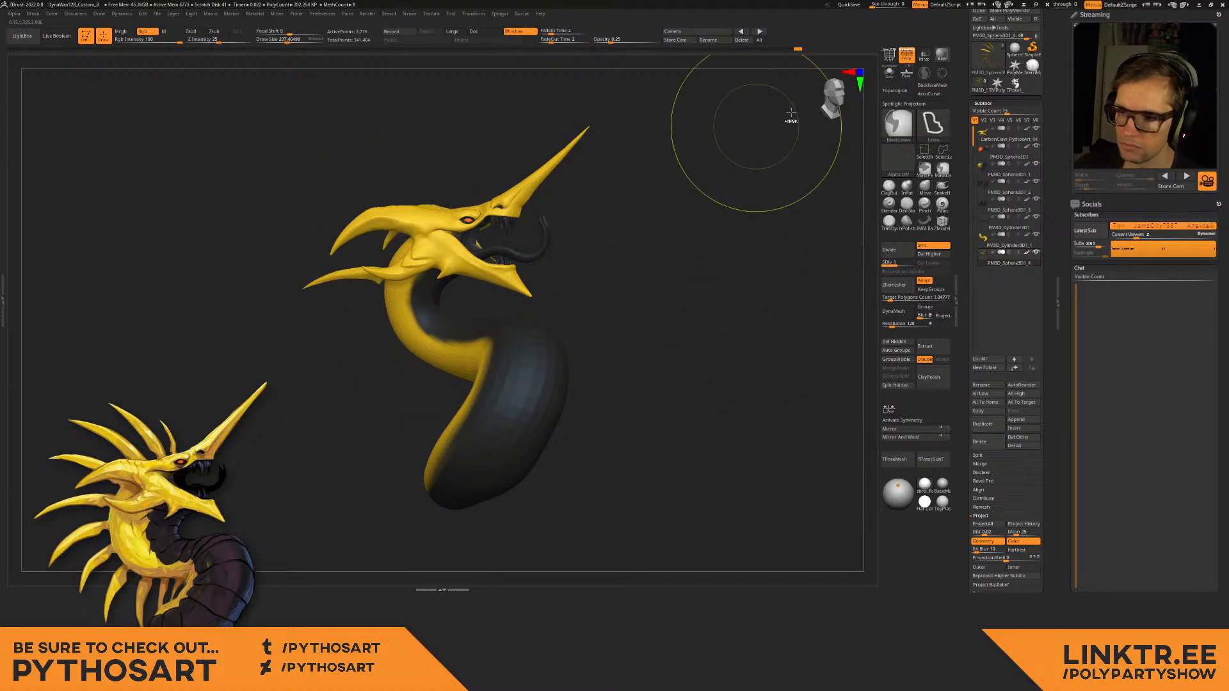
left_click(889, 73)
key("w")
left_click_drag(402, 274, 649, 275, "shift")
left_click(889, 73)
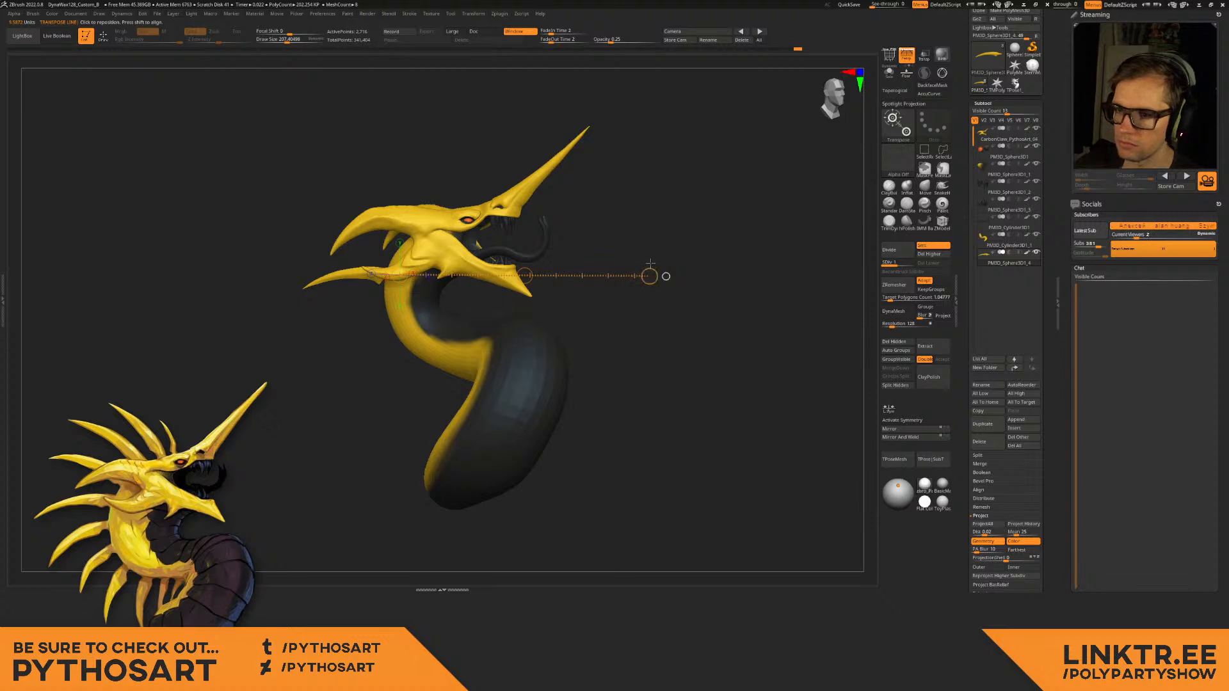
left_click(661, 245, "ctrl+shift")
key("ctrl+z")
left_click(663, 243, "ctrl")
left_click(664, 242, "ctrl+shift")
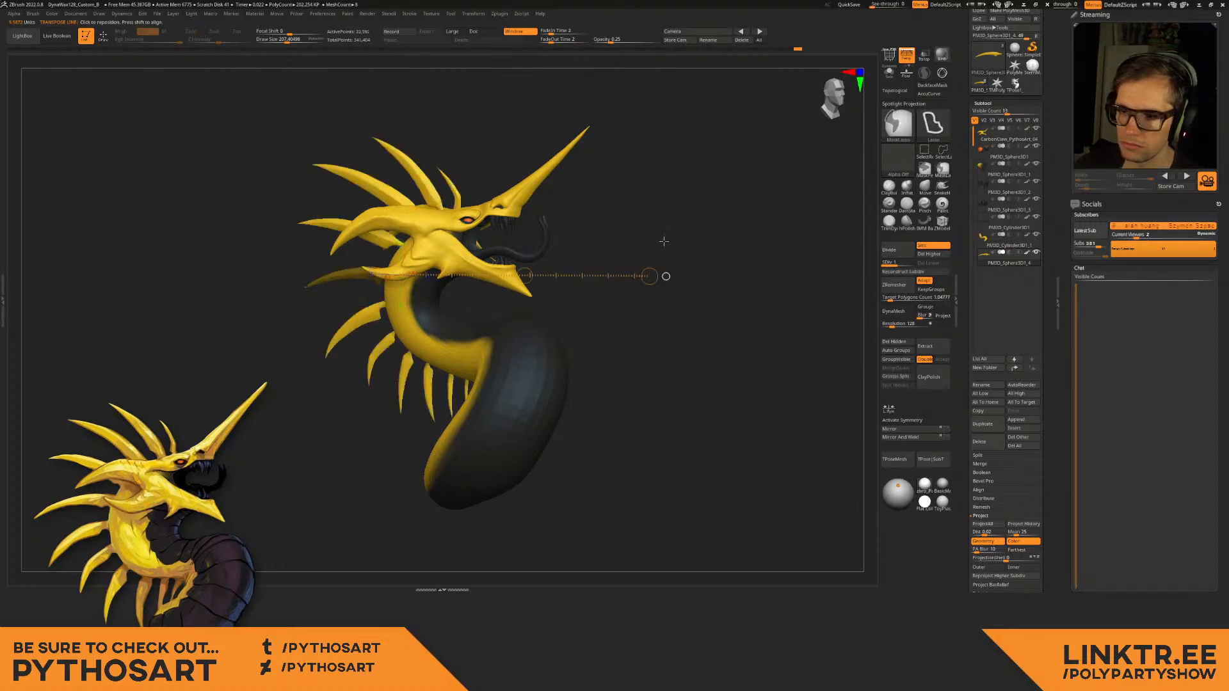
left_click(664, 242, "ctrl")
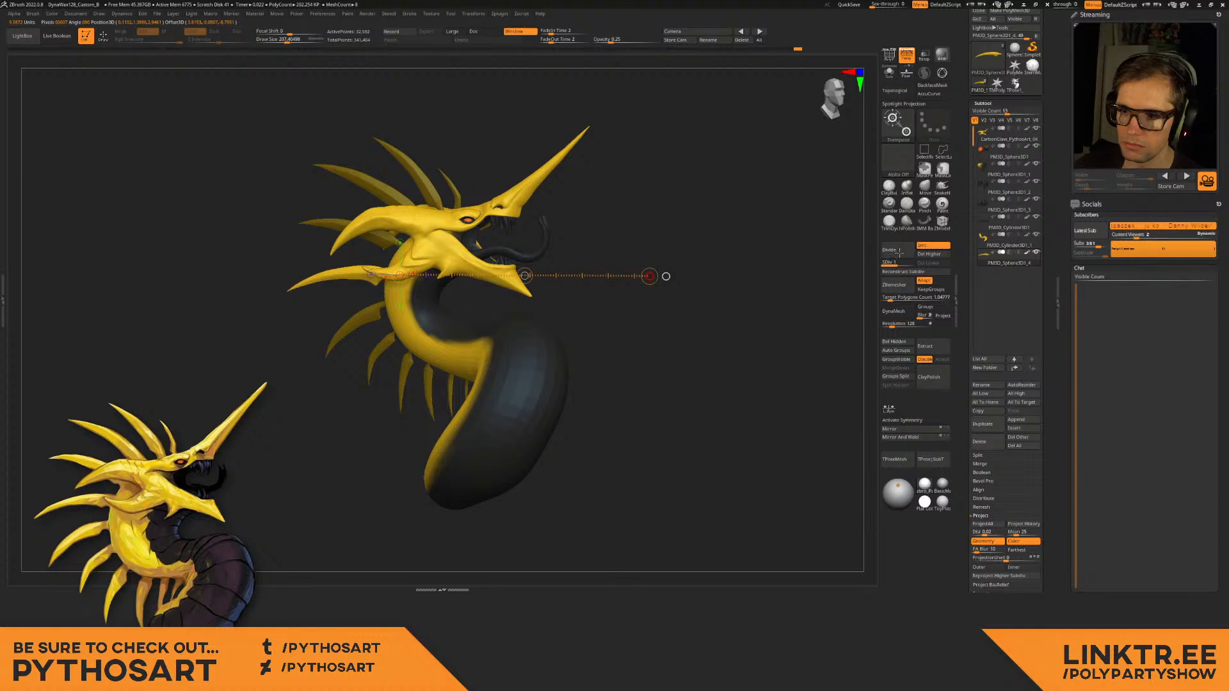
key("q")
Enlarge the fifth spike a little more with the existing transpose line and clear the mask on the spikes.
left_click_drag(611, 254, 629, 272, "alt")
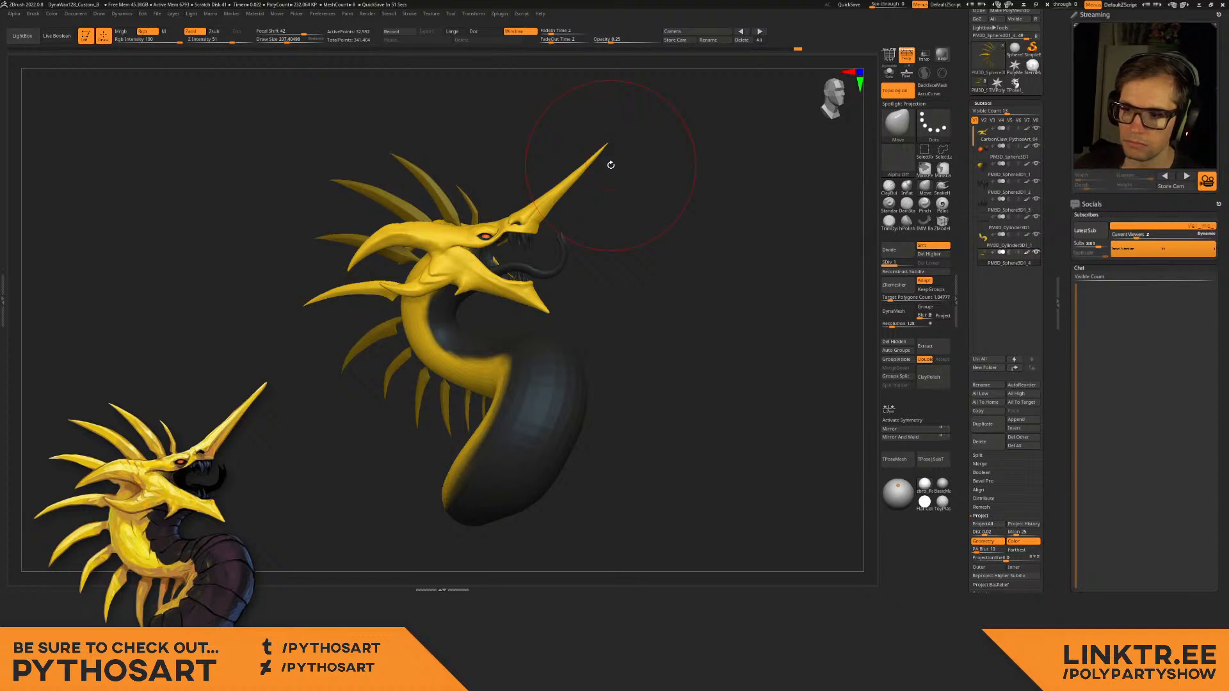
left_click_drag(551, 296, 516, 287, "alt")
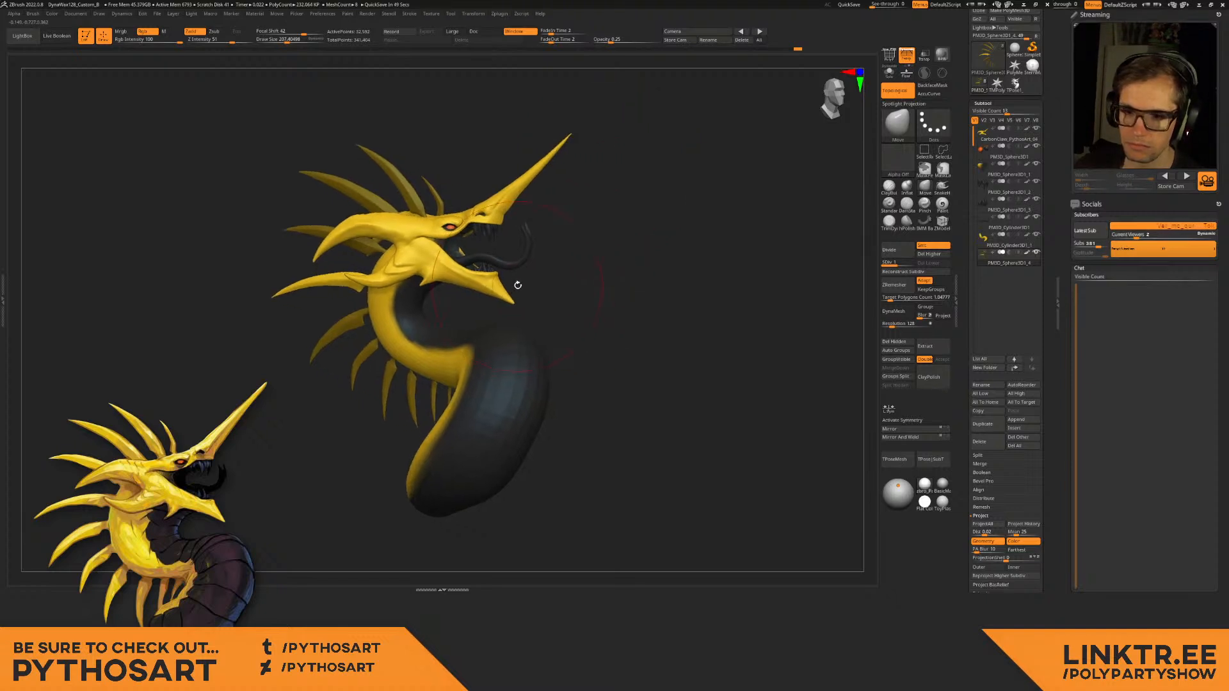
key("w")
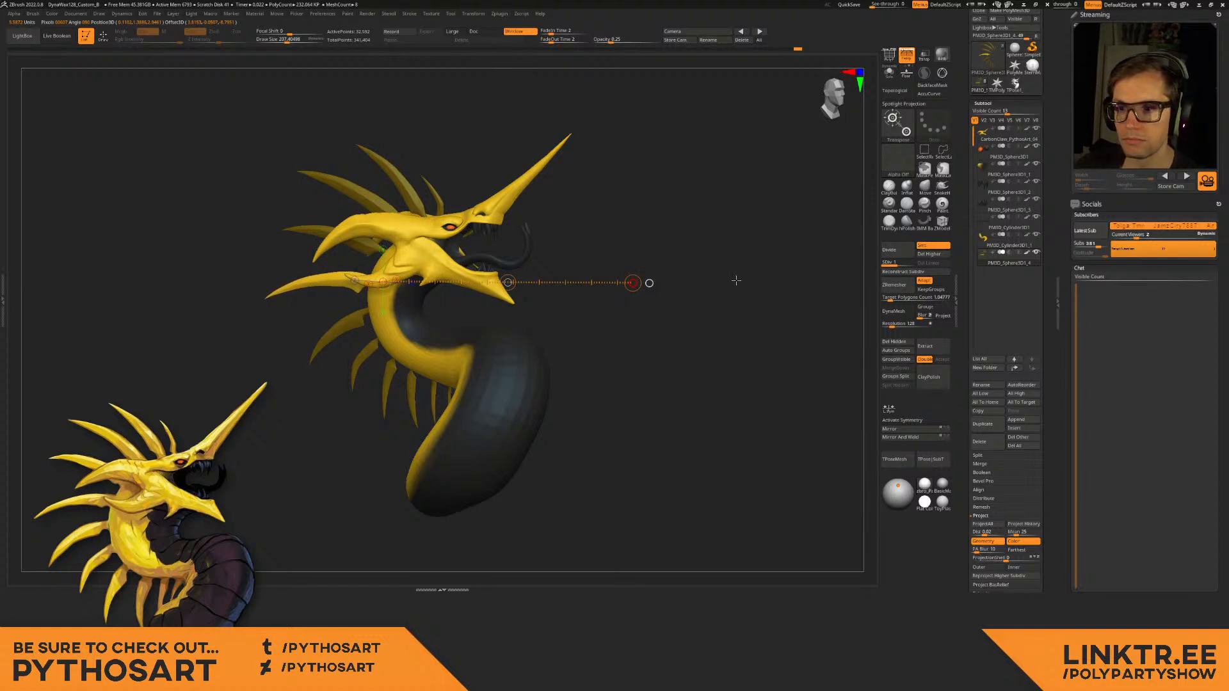
key("q")
left_click_drag(581, 307, 612, 278, "alt")
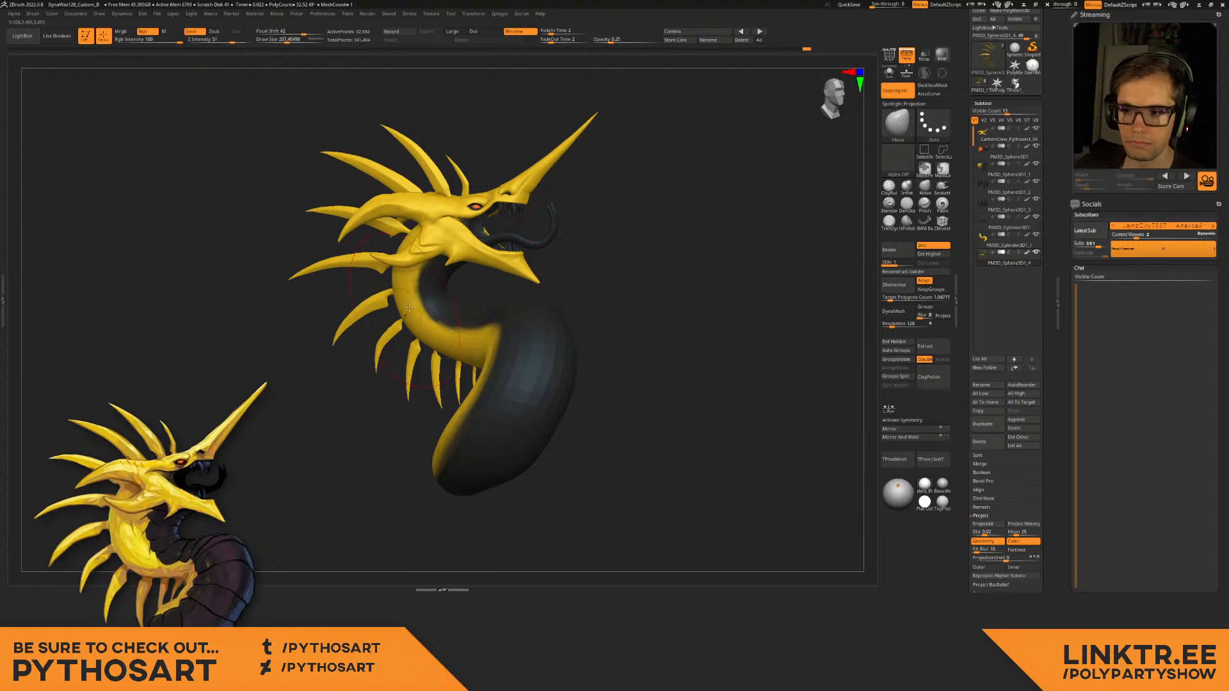
Mask all but the sixth spike from the front, then enlarge it and swing it slightly upward with a transpose line from its base.
left_click(378, 307, "ctrl+shift")
left_click(889, 73)
key("w")
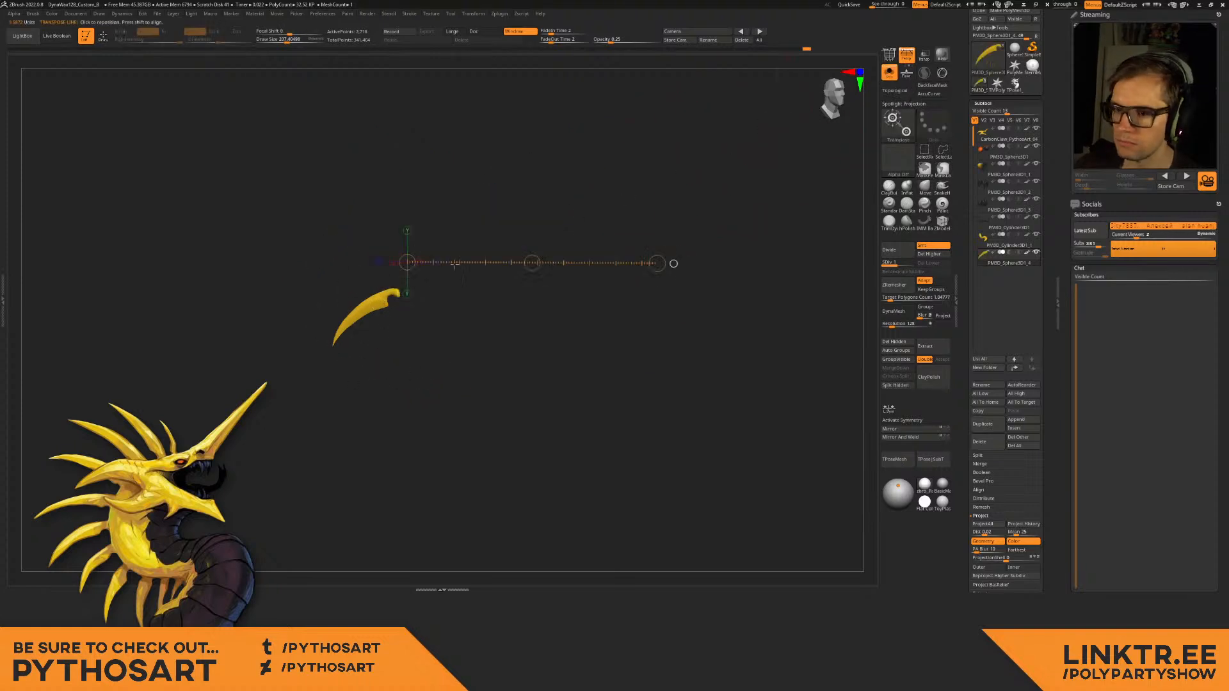
left_click_drag(398, 293, 650, 272)
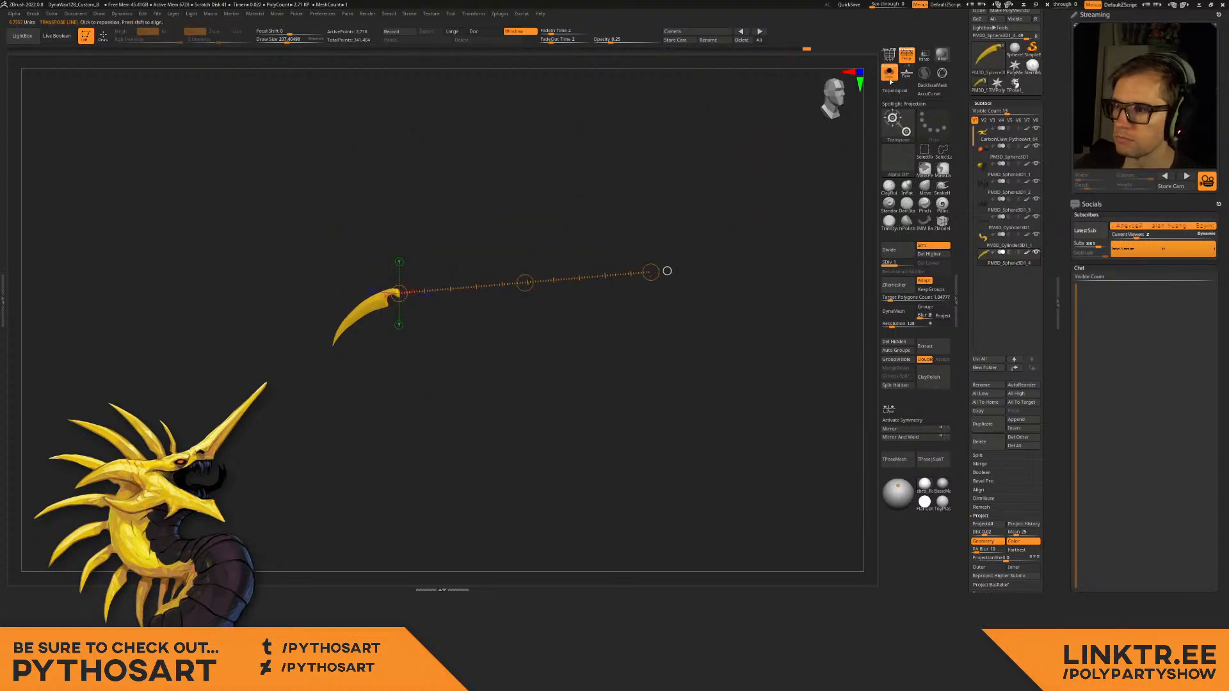
left_click(890, 80)
left_click(669, 238, "ctrl")
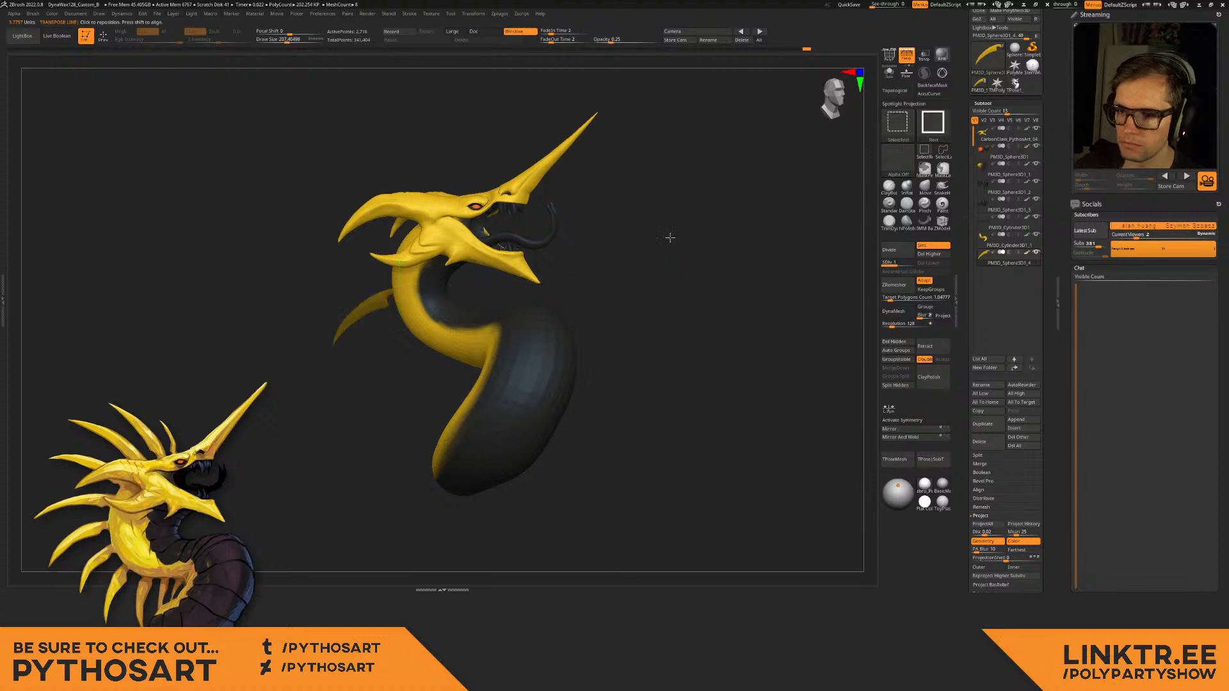
left_click(666, 257, "ctrl+shift")
left_click_drag(652, 272, 771, 257)
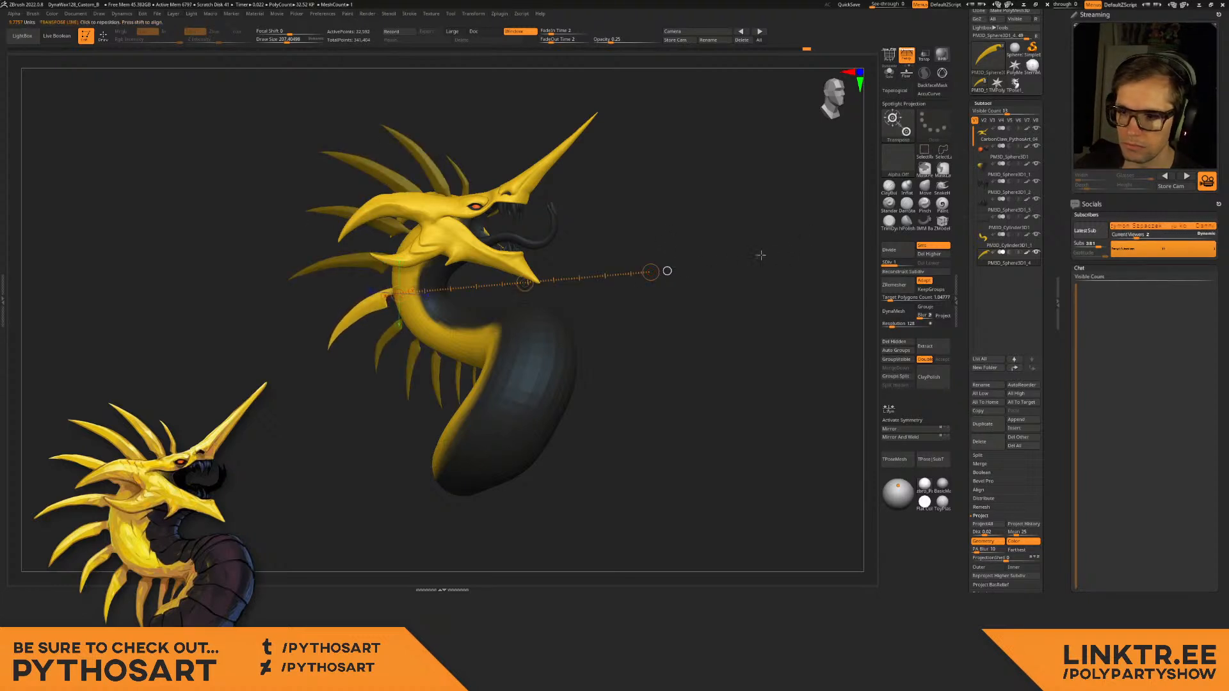
left_click_drag(655, 275, 620, 276)
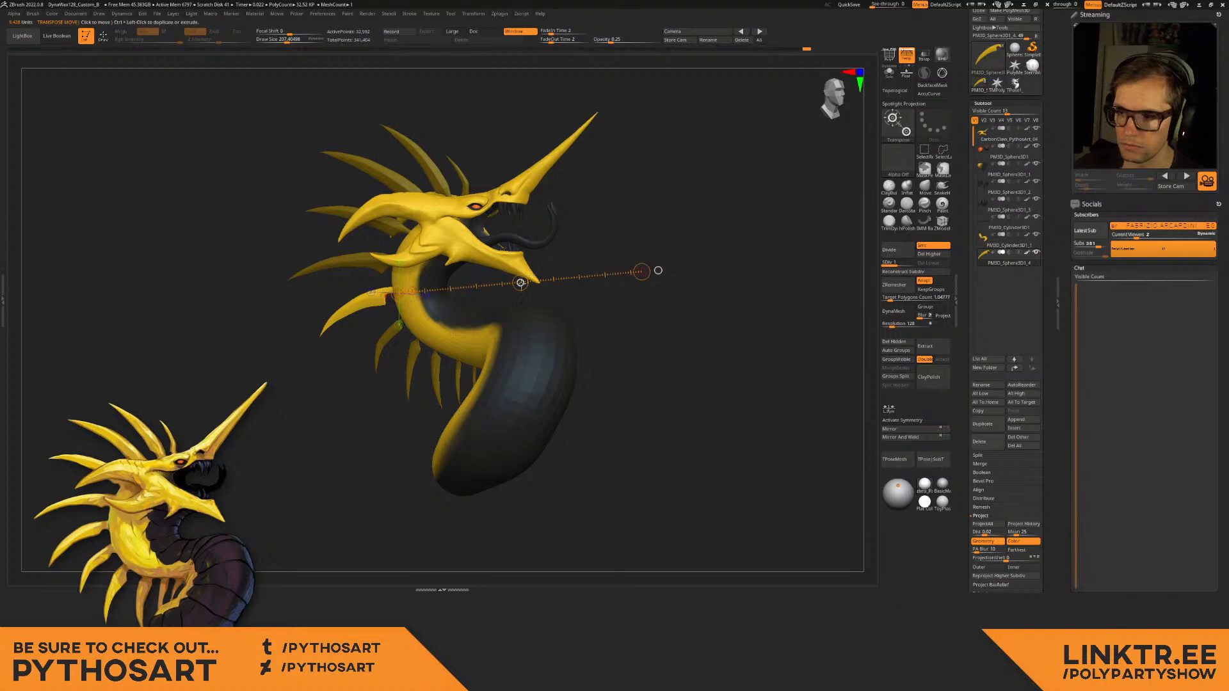
left_click_drag(520, 283, 523, 297)
key("q")
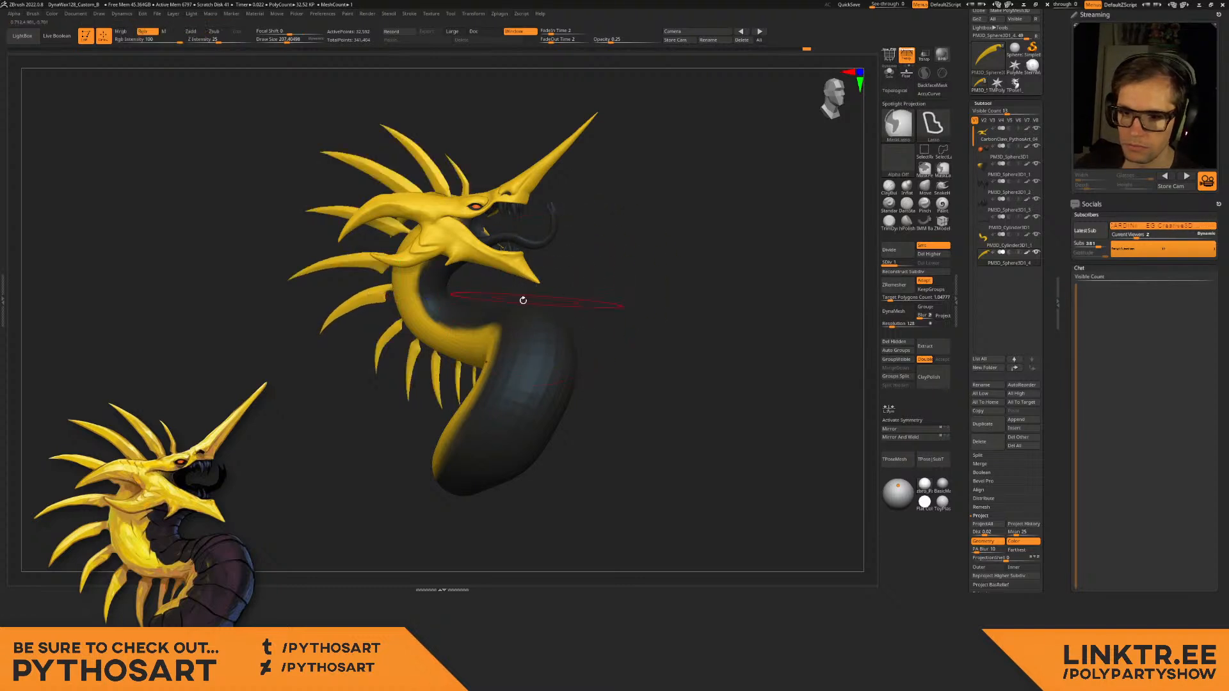
Mask all but the seventh spike from the front, shift it slightly outward with a transpose line, and clear the mask.
left_click(402, 328, "ctrl+shift")
left_click(620, 283, "ctrl")
left_click(626, 282, "ctrl+shift")
left_click(642, 270, "ctrl")
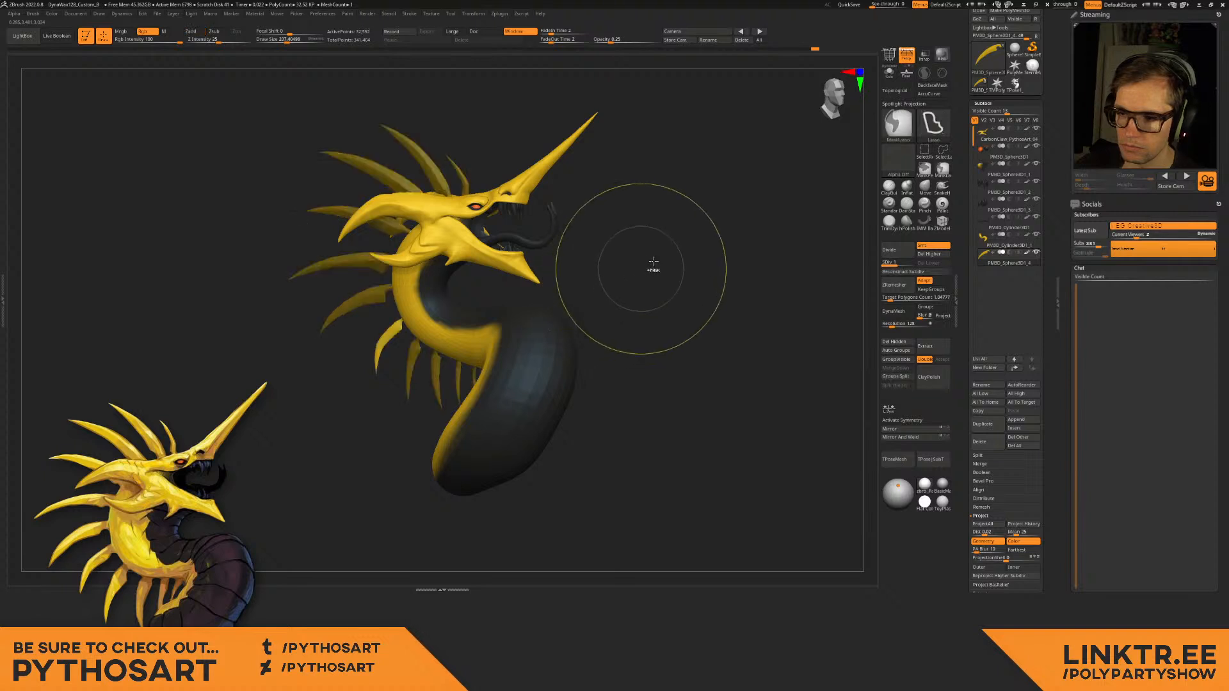
left_click(889, 73)
key("r")
mouse_move(407, 315)
left_mouse_down()
mouse_move(640, 270)
mouse_move(653, 293)
left_mouse_up()
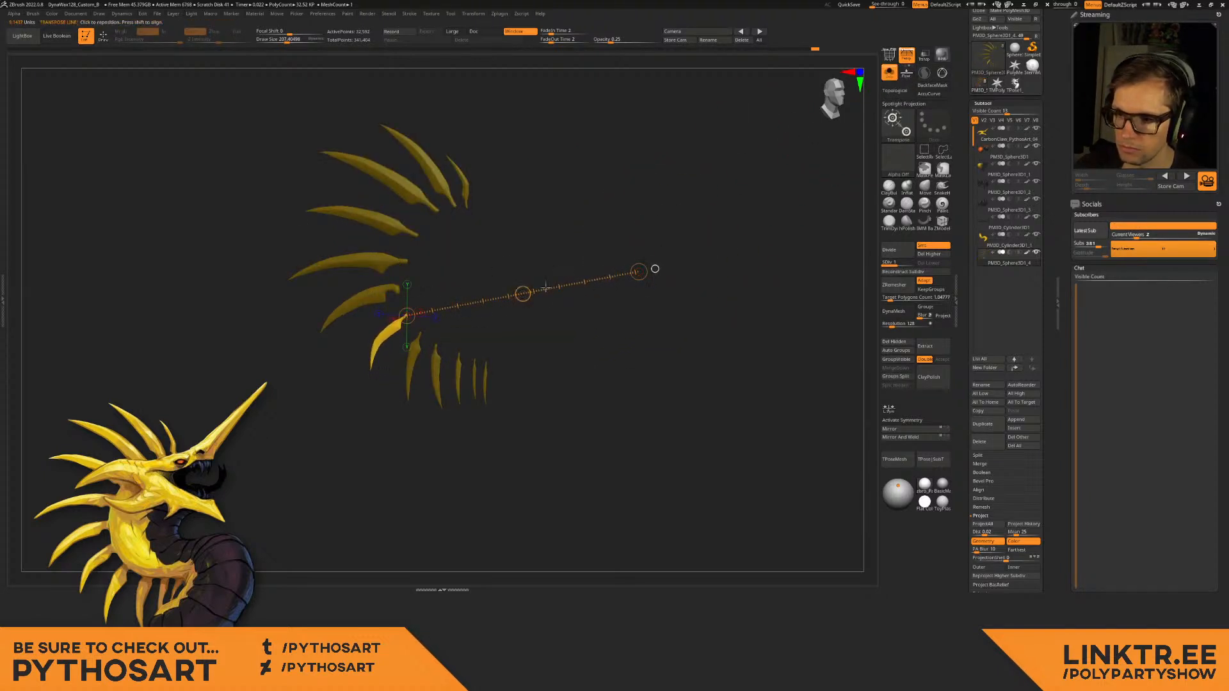
left_click_drag(523, 294, 522, 292)
key("q")
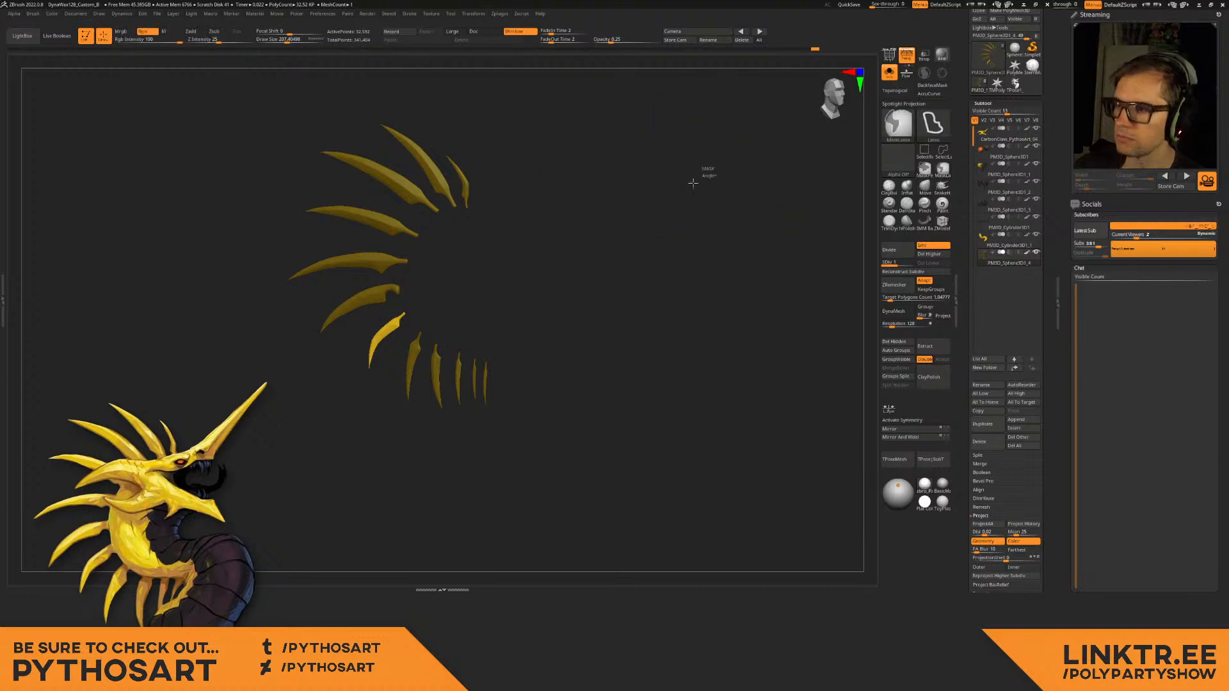
left_click_drag(694, 180, 710, 168, "ctrl")
left_click(889, 73)
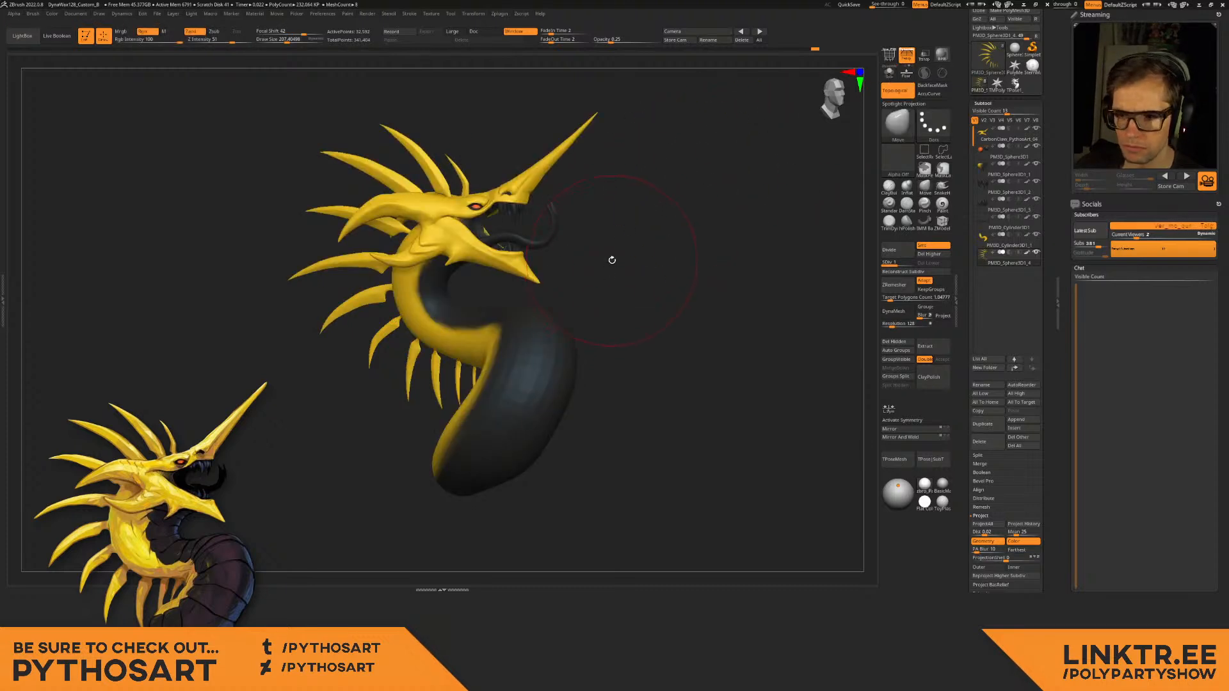
key("s")
left_click_drag(419, 360, 406, 367)
key("s")
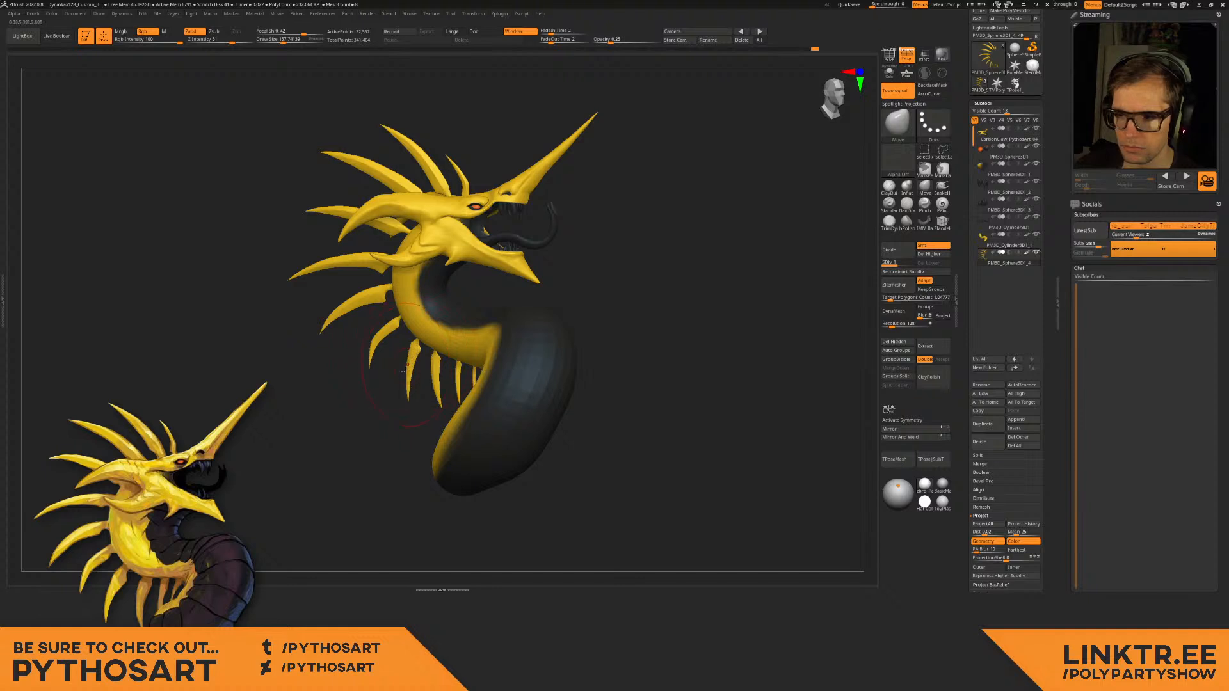
left_click(412, 360, "ctrl+shift")
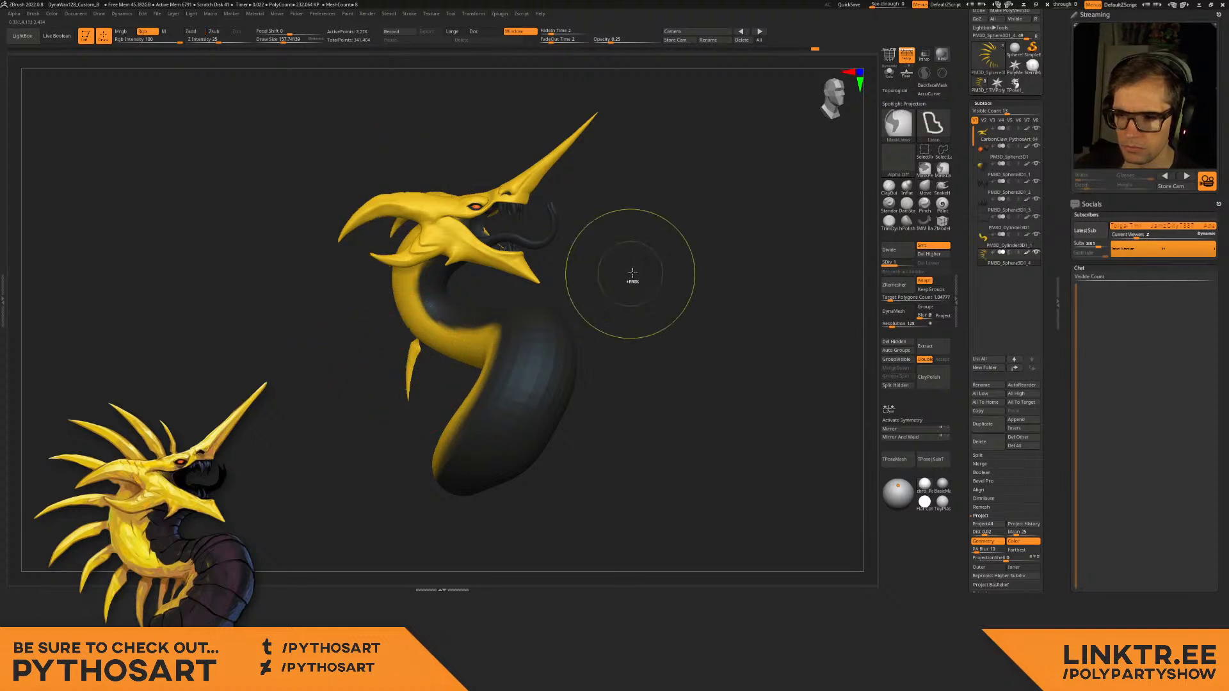
left_click(634, 272, "ctrl")
left_click(638, 268, "ctrl+shift")
left_click(644, 266, "ctrl")
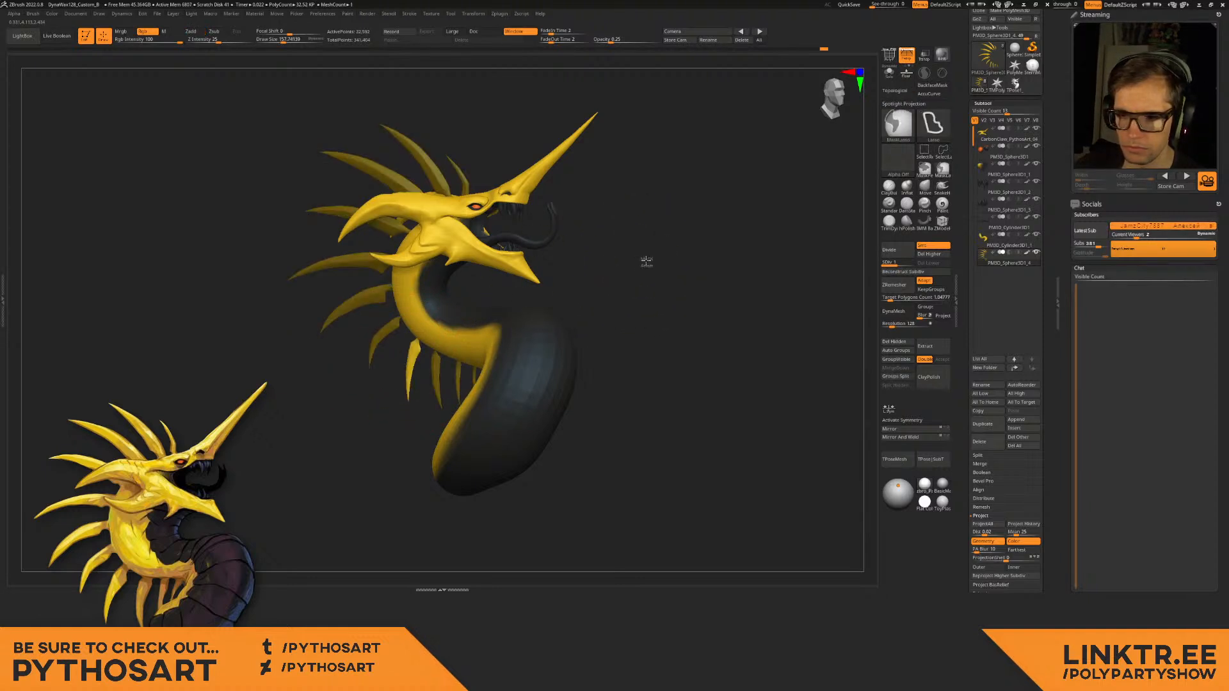
left_click_drag(647, 263, 652, 258, "ctrl")
Mask all but the seventh spike again and enlarge it with a long transpose line from its base.
left_click(392, 325, "ctrl+shift")
left_click(626, 279, "ctrl")
left_click(643, 275, "ctrl+shift")
left_click(665, 265, "ctrl")
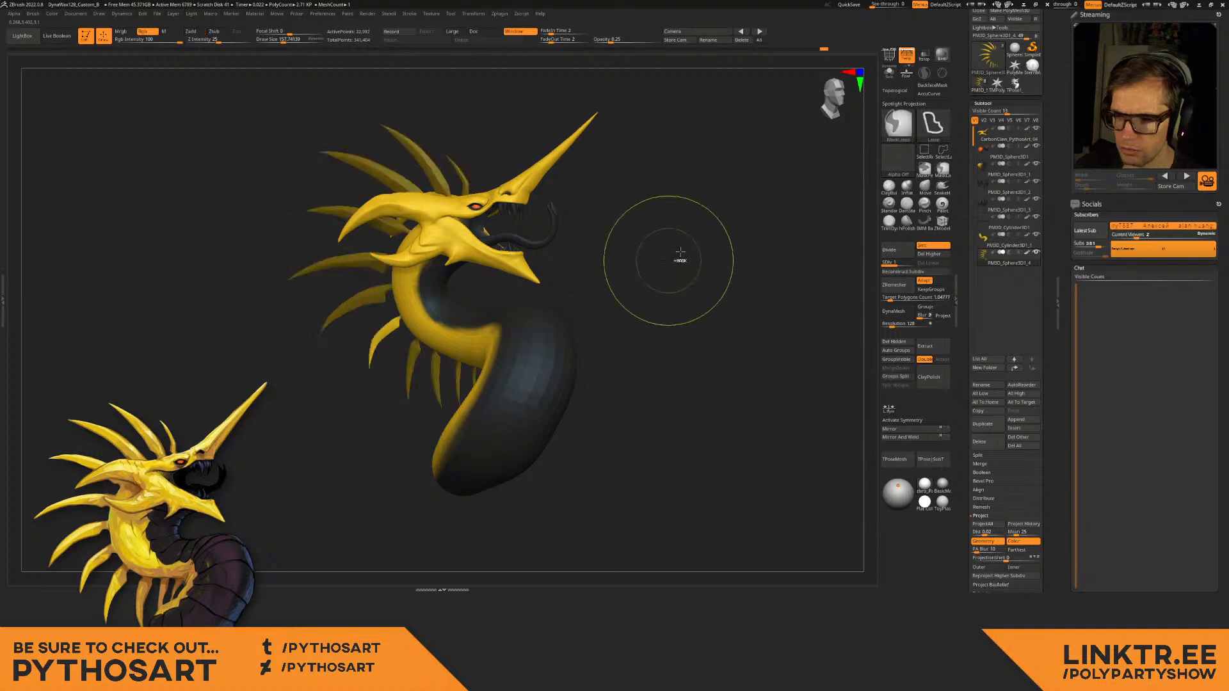
left_click(890, 73)
key("w")
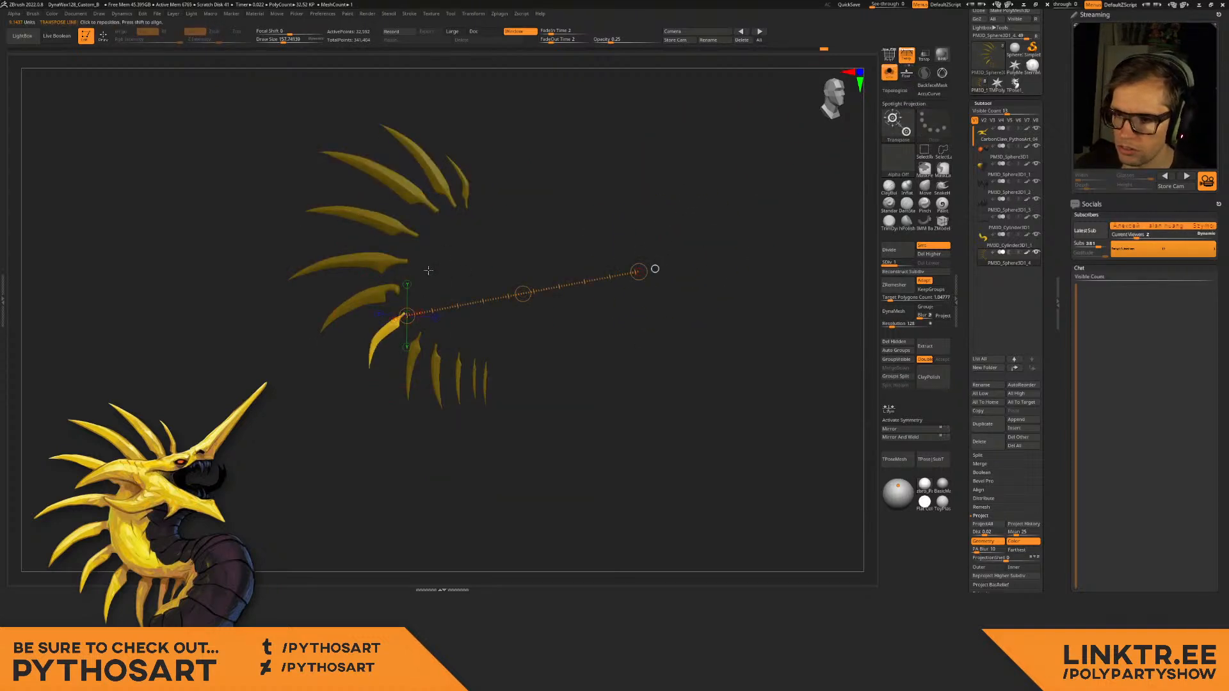
left_click(411, 282)
left_click_drag(403, 314, 980, 276)
left_click(891, 73)
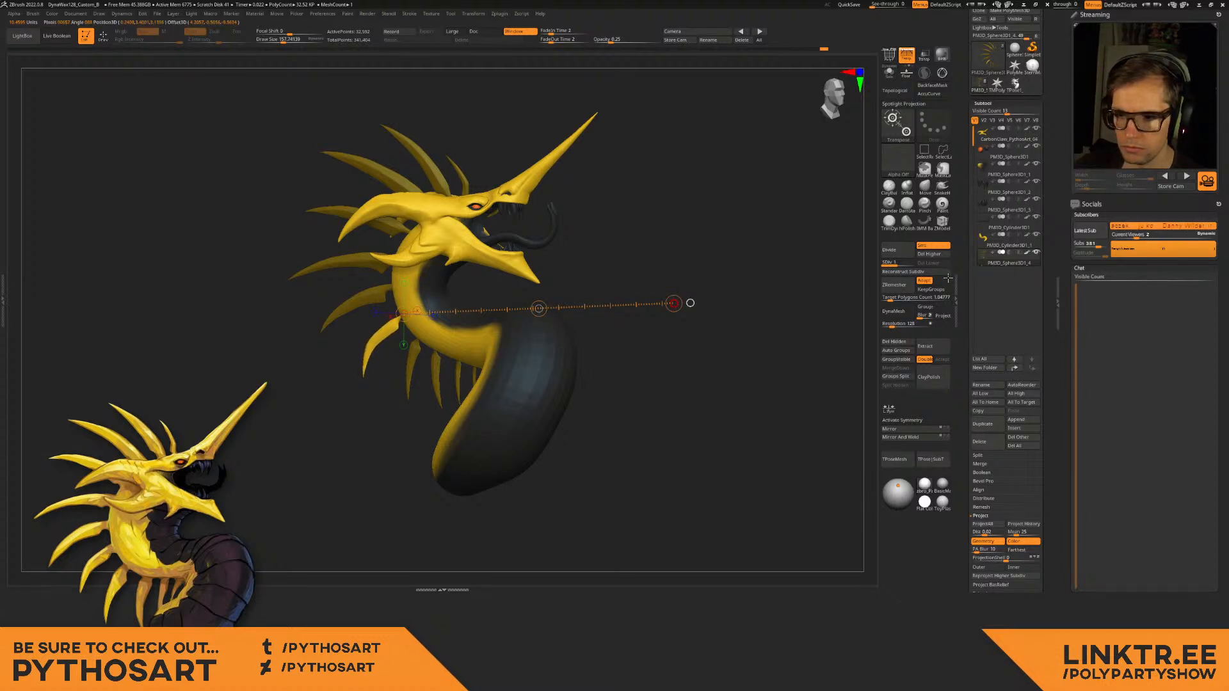
key("q")
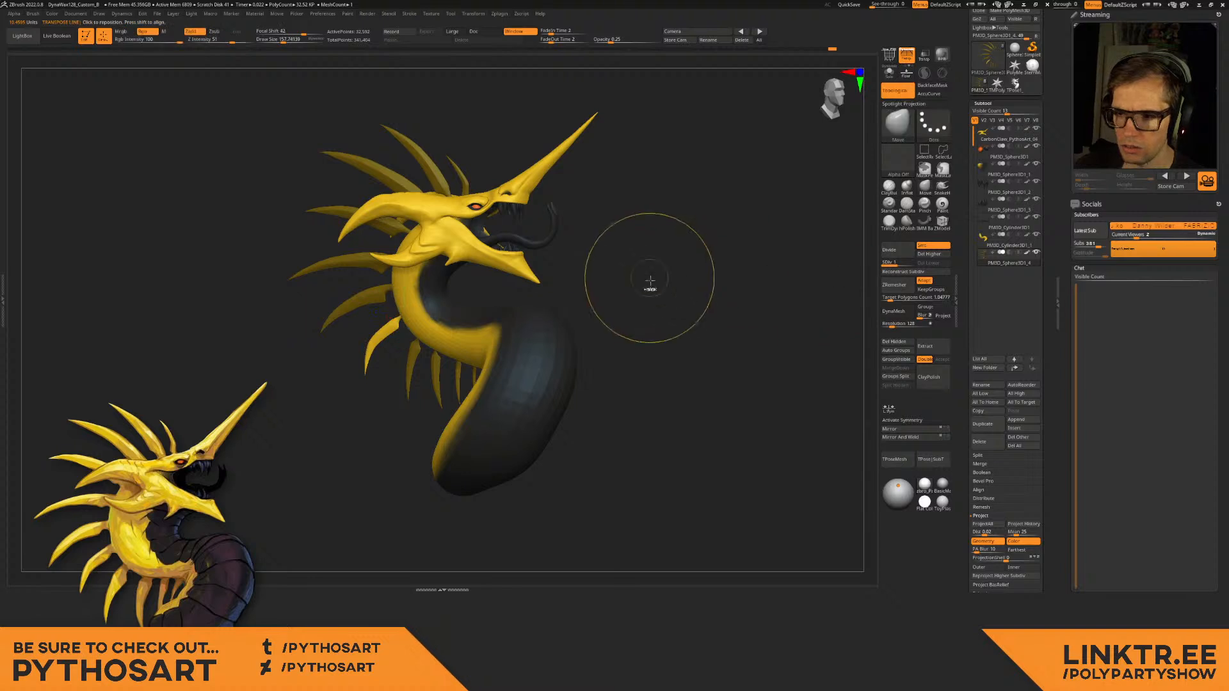
Mask all but the eighth spike from the front, enlarge it with a transpose line from its base, and clear the mask.
left_click(416, 356, "ctrl+shift")
key("w")
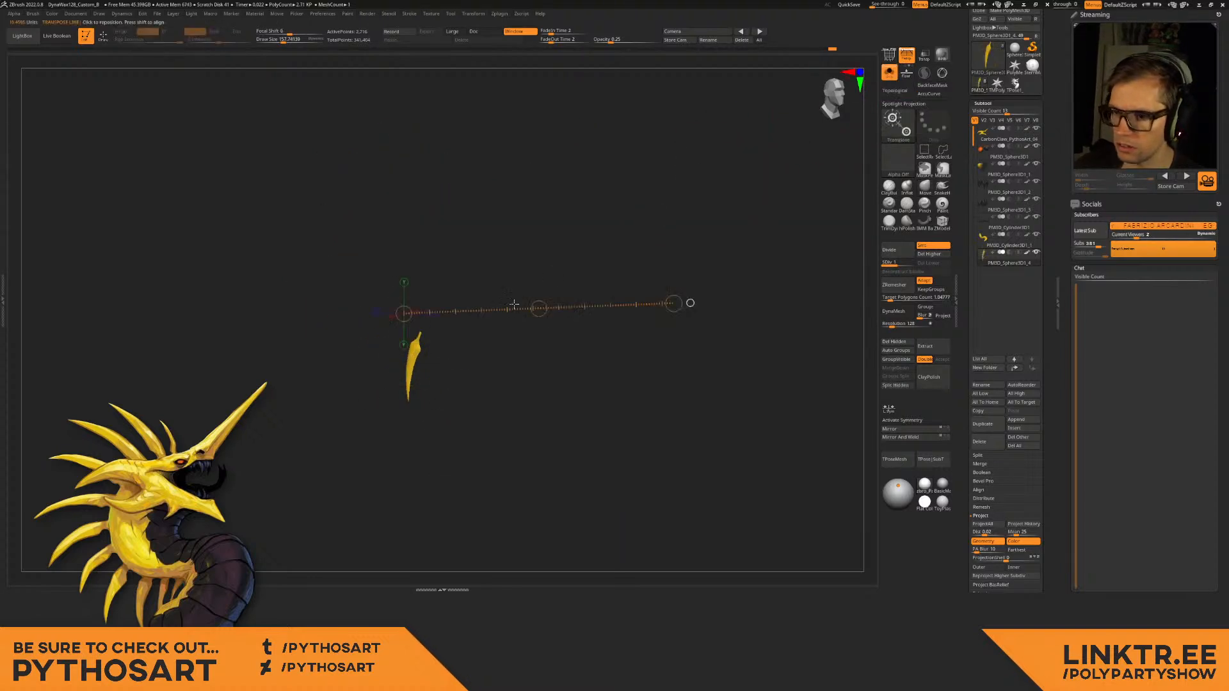
mouse_move(426, 334)
left_mouse_down()
mouse_move(448, 311)
mouse_move(671, 259)
left_mouse_up()
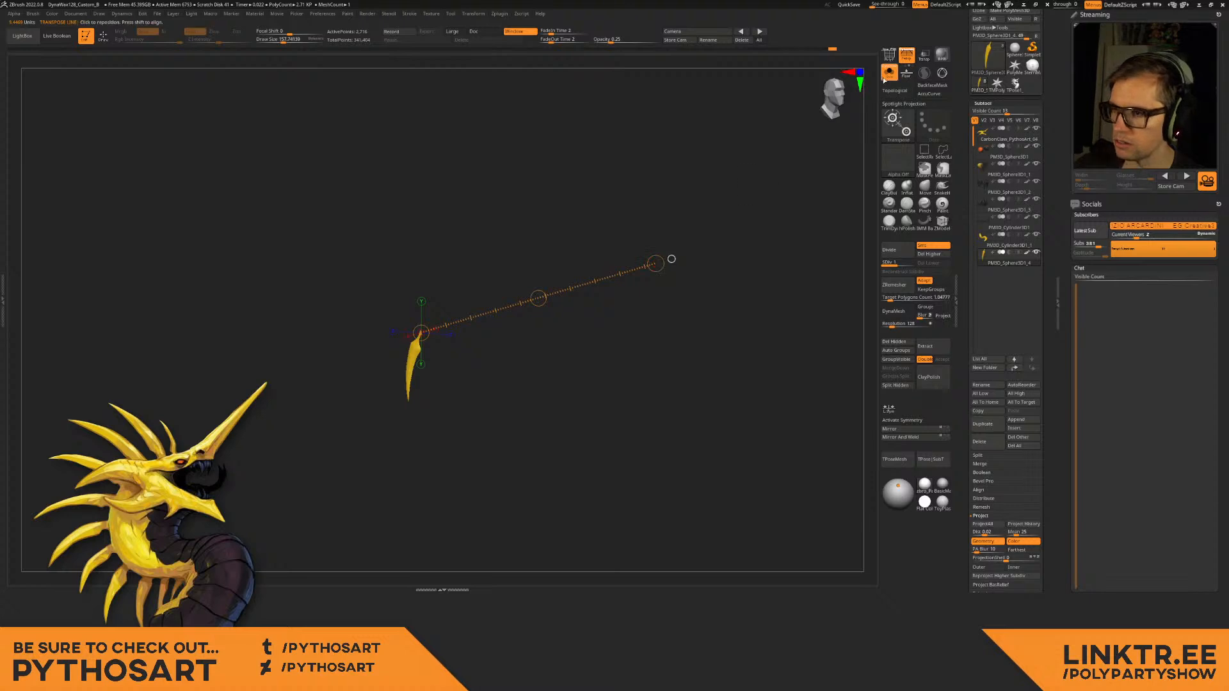
left_click(678, 217, "ctrl+shift")
left_click(653, 259, "ctrl+shift")
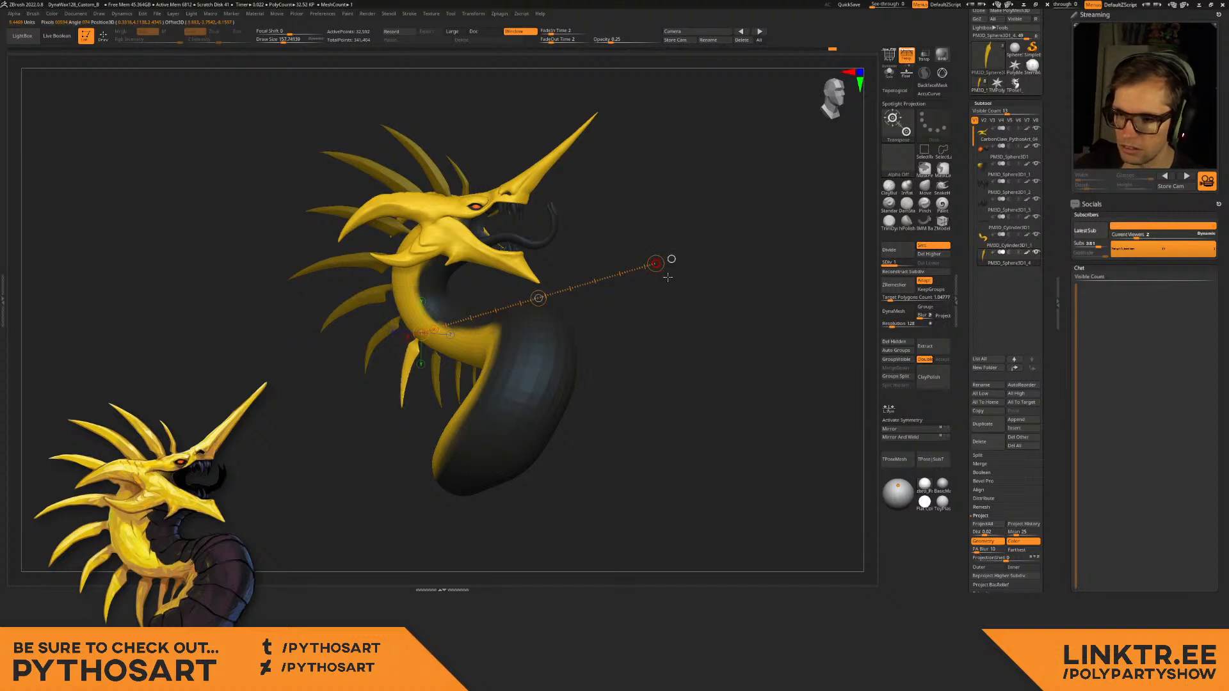
key("q")
left_click_drag(662, 294, 678, 312, "ctrl")
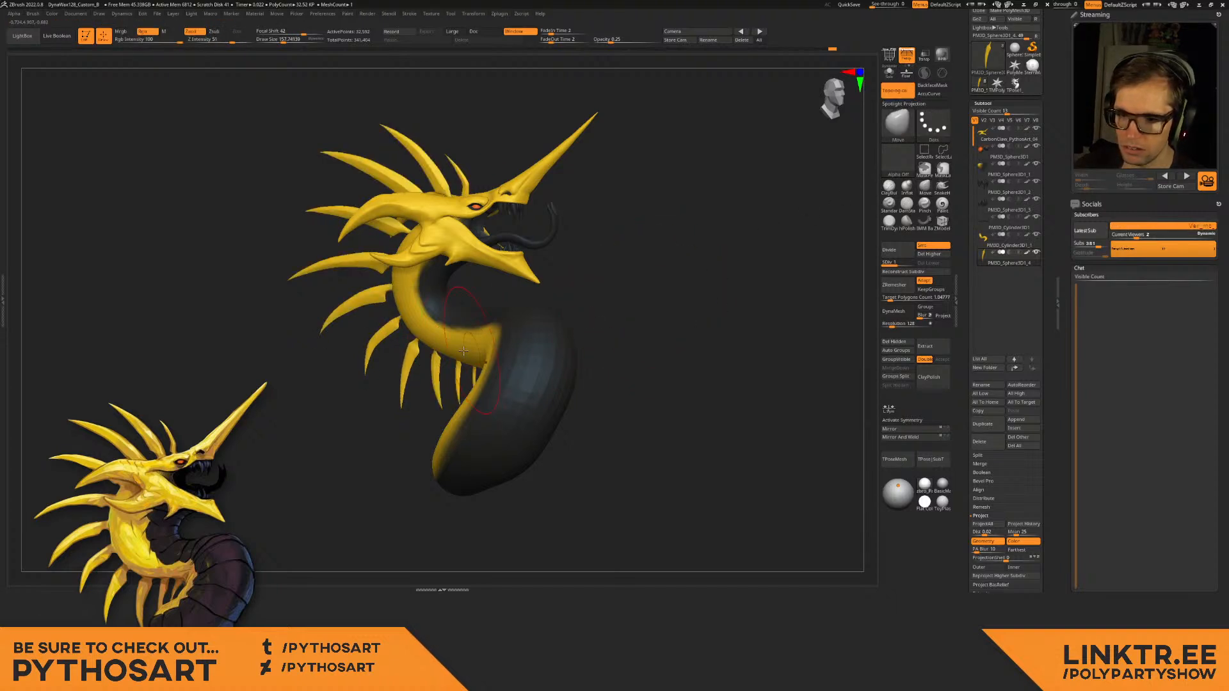
Mask all but the ninth spike from the front and lengthen it downward with a transpose line from its base.
left_click(439, 373, "ctrl+shift")
left_click(608, 327, "ctrl")
left_click(619, 323, "ctrl+shift")
left_click(656, 282, "ctrl")
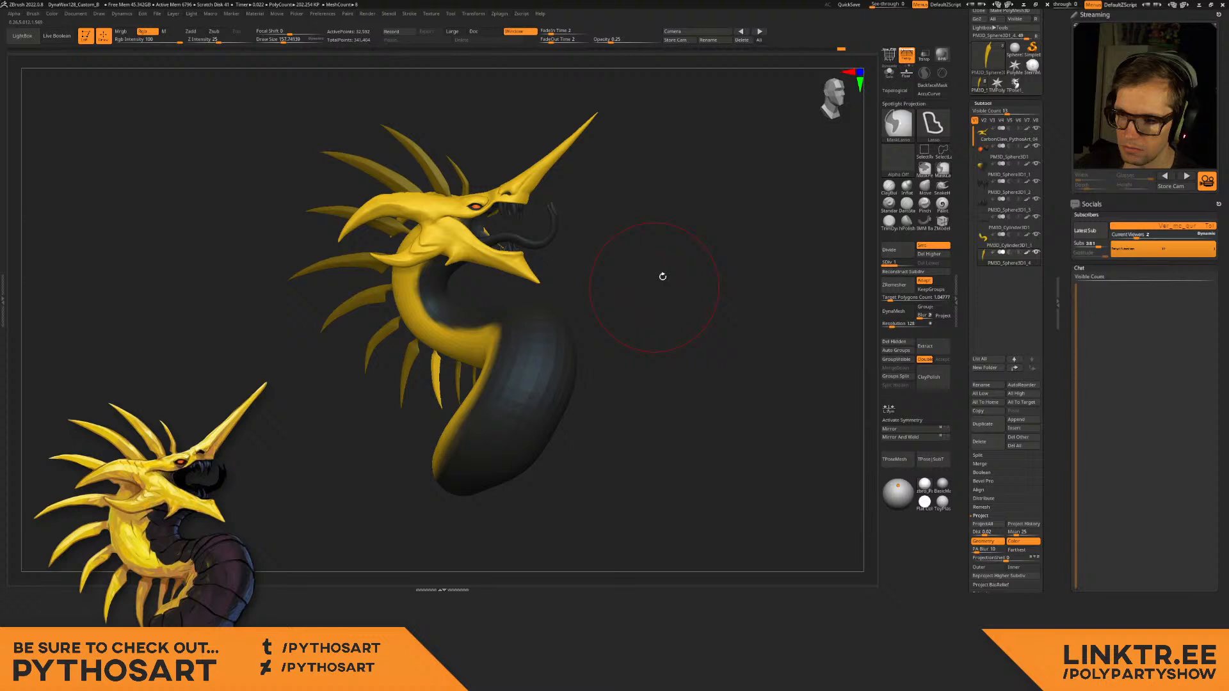
left_click(894, 73)
key("w")
left_click_drag(437, 345, 604, 295)
left_click(894, 73)
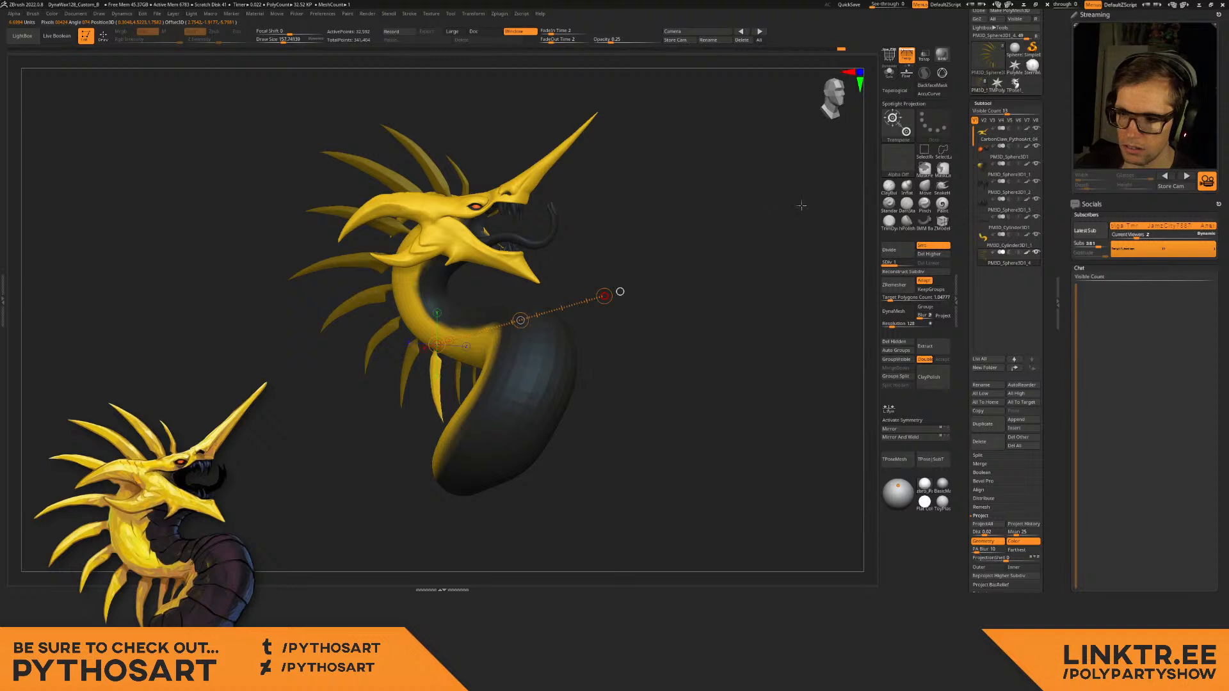
key("q")
Make the body the active subtool, nudge its shape with a larger Move brush, and save the project.
left_click(462, 427, "alt")
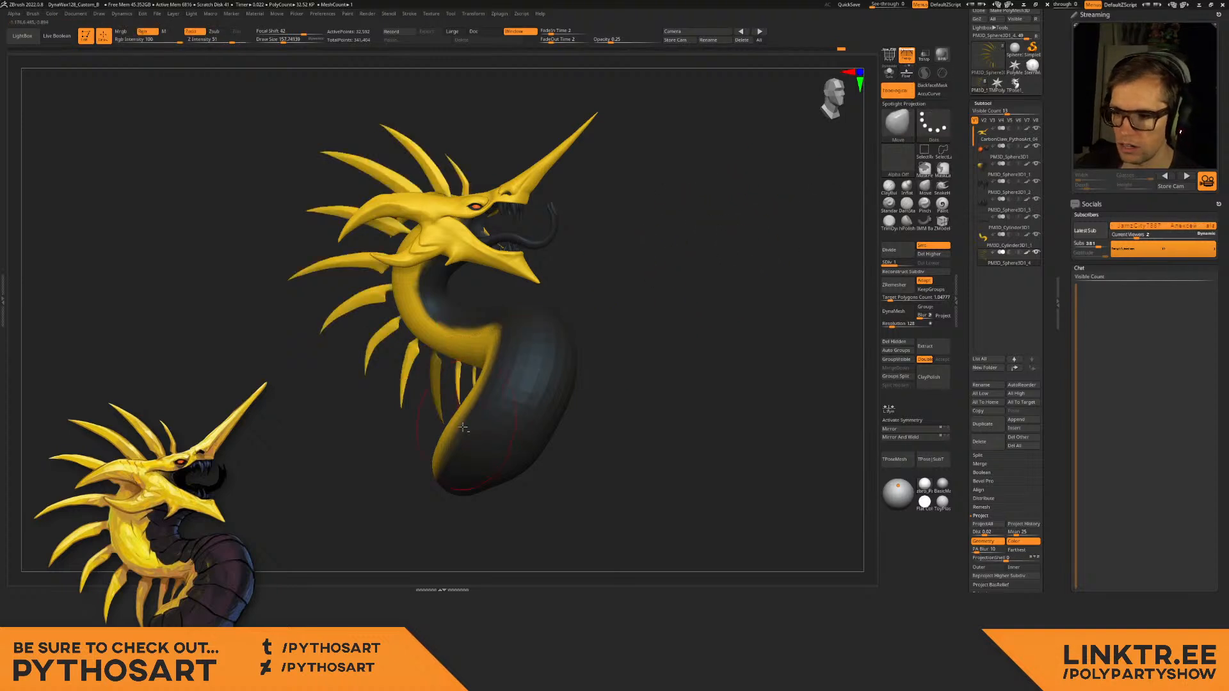
left_click_drag(454, 483, 452, 473)
key("bracketleft")
left_click_drag(526, 354, 543, 315)
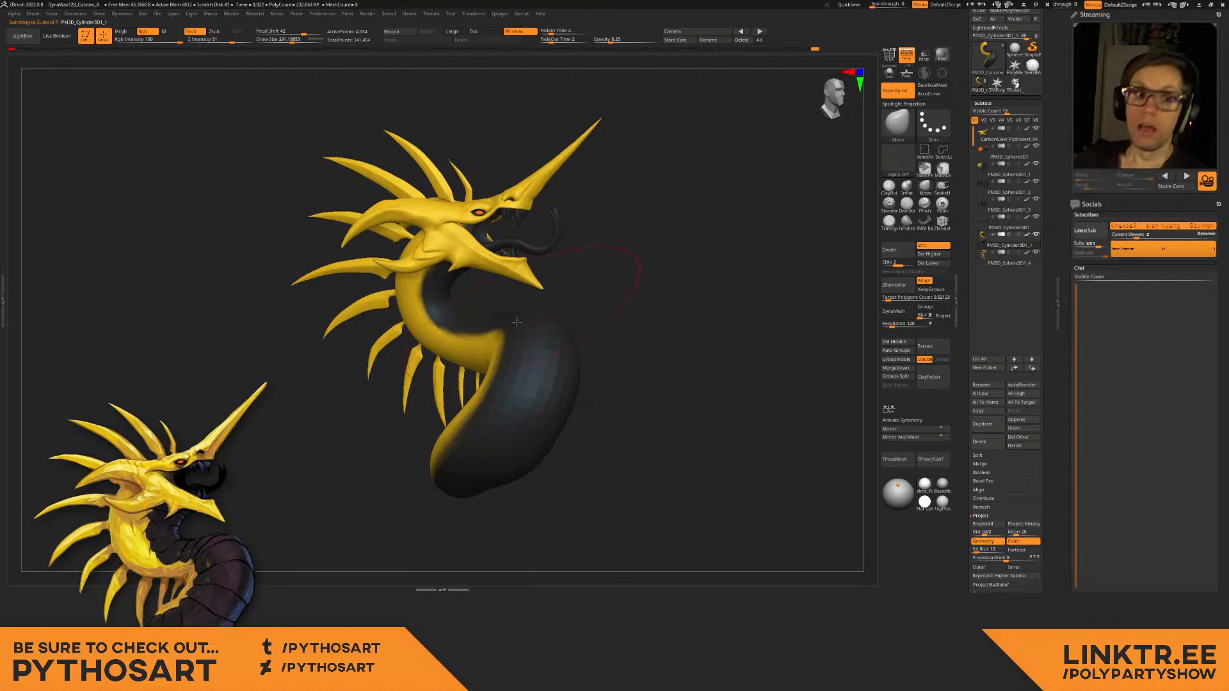
key("ctrl")
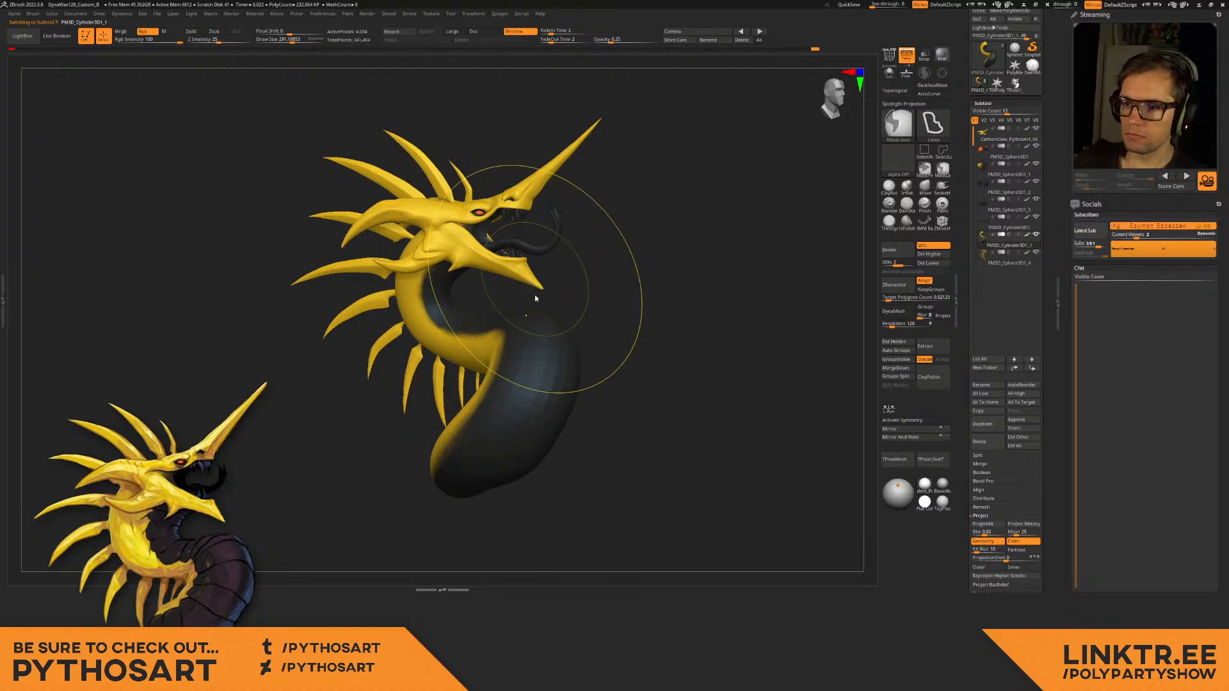
key("ctrl+s")
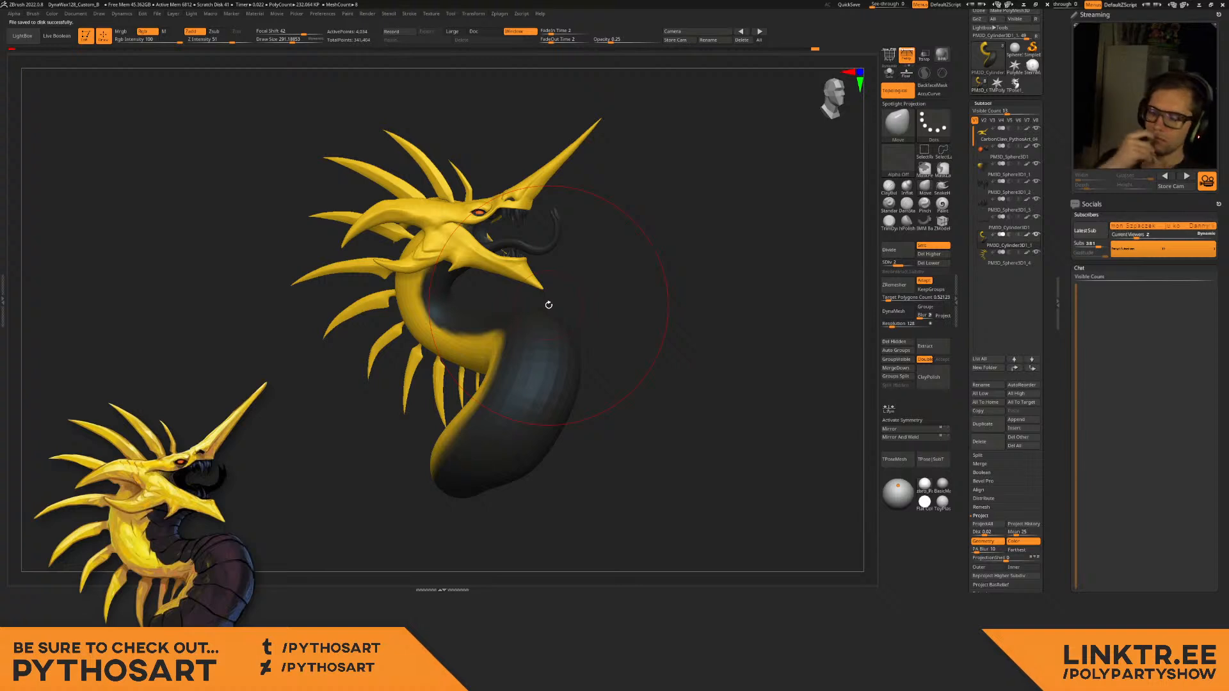
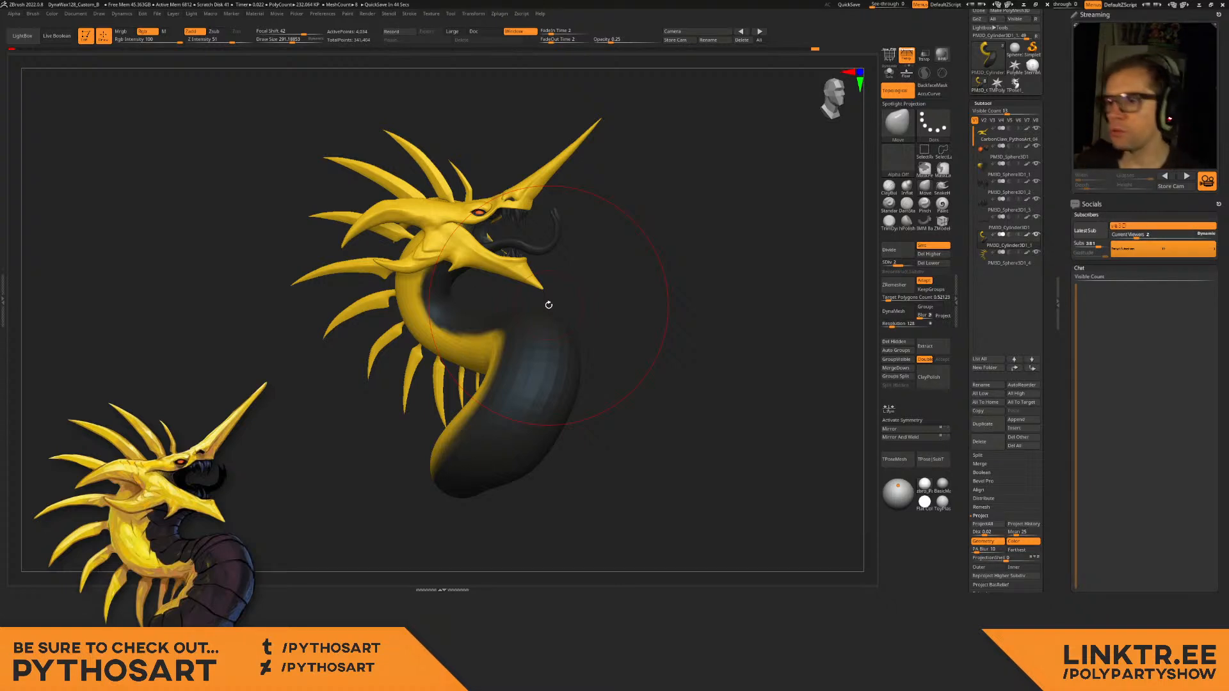
Show the polyframe and reshape the neck where it meets the head using a larger Move brush.
left_click_drag(549, 304, 543, 346)
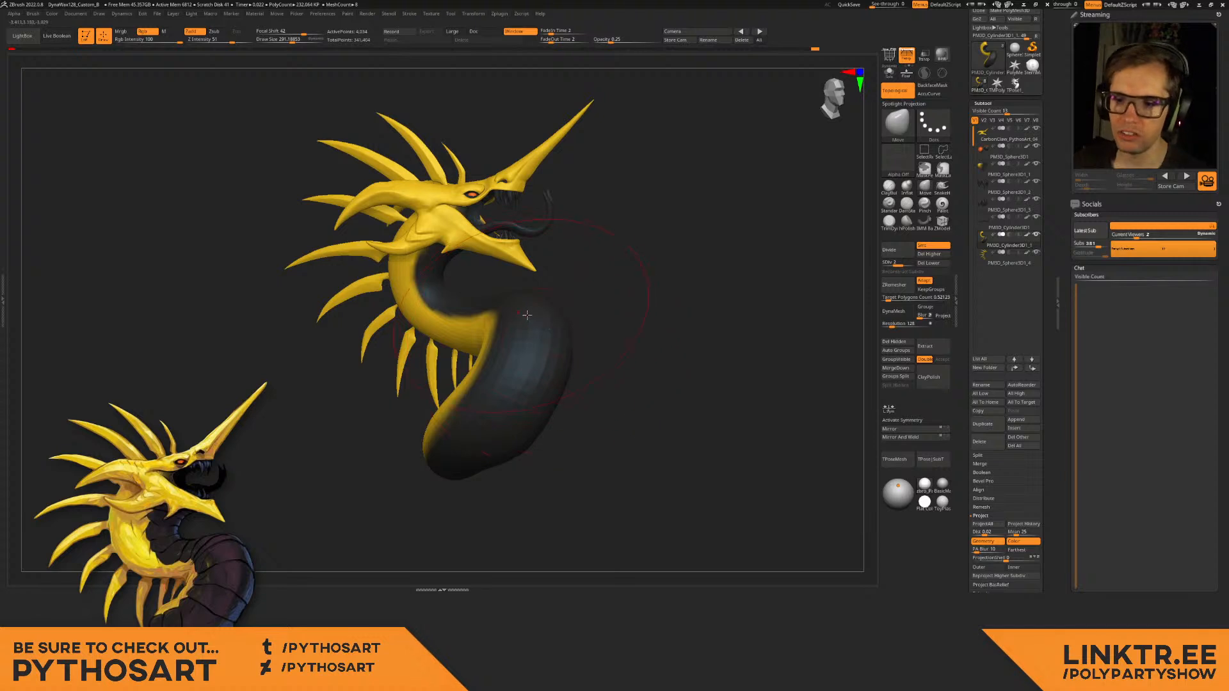
right_click_drag(527, 314, 448, 320)
key("shift+f")
mouse_move(592, 291)
right_mouse_down()
mouse_move(493, 294)
mouse_move(515, 359)
mouse_move(516, 240)
mouse_move(528, 282)
right_mouse_up()
right_click_drag(576, 217, 702, 197)
key("b")
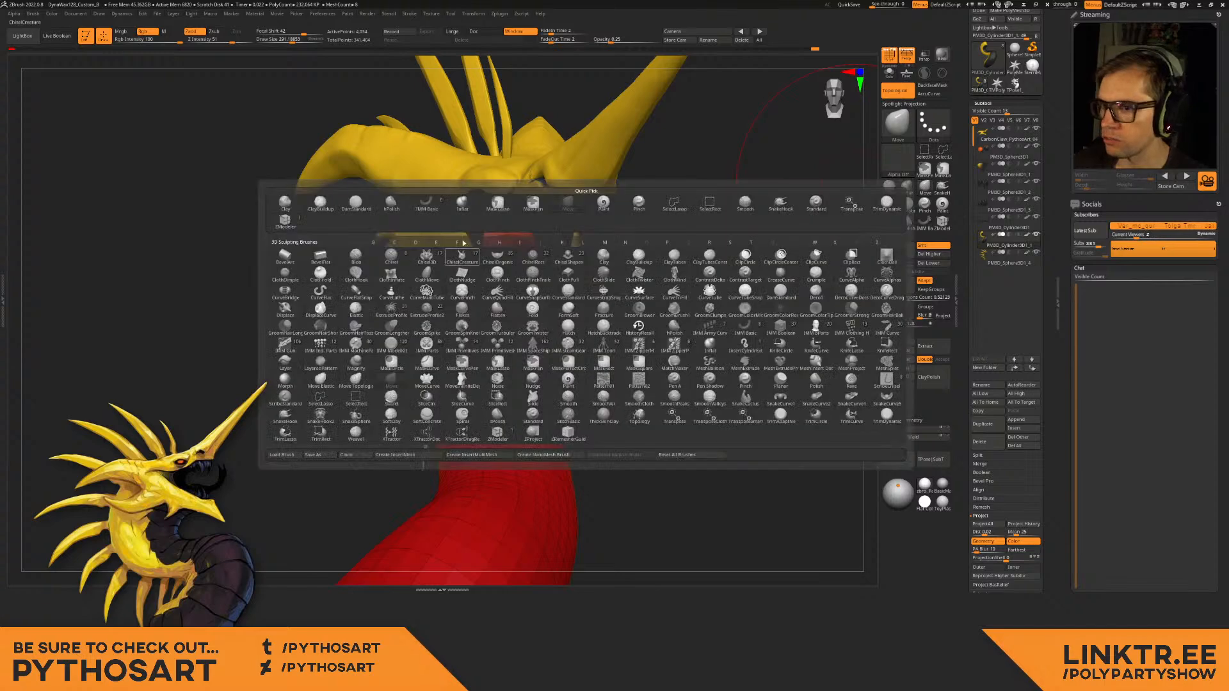
key("m")
key("v")
key("s")
left_click_drag(502, 261, 507, 261)
left_click_drag(509, 246, 402, 288)
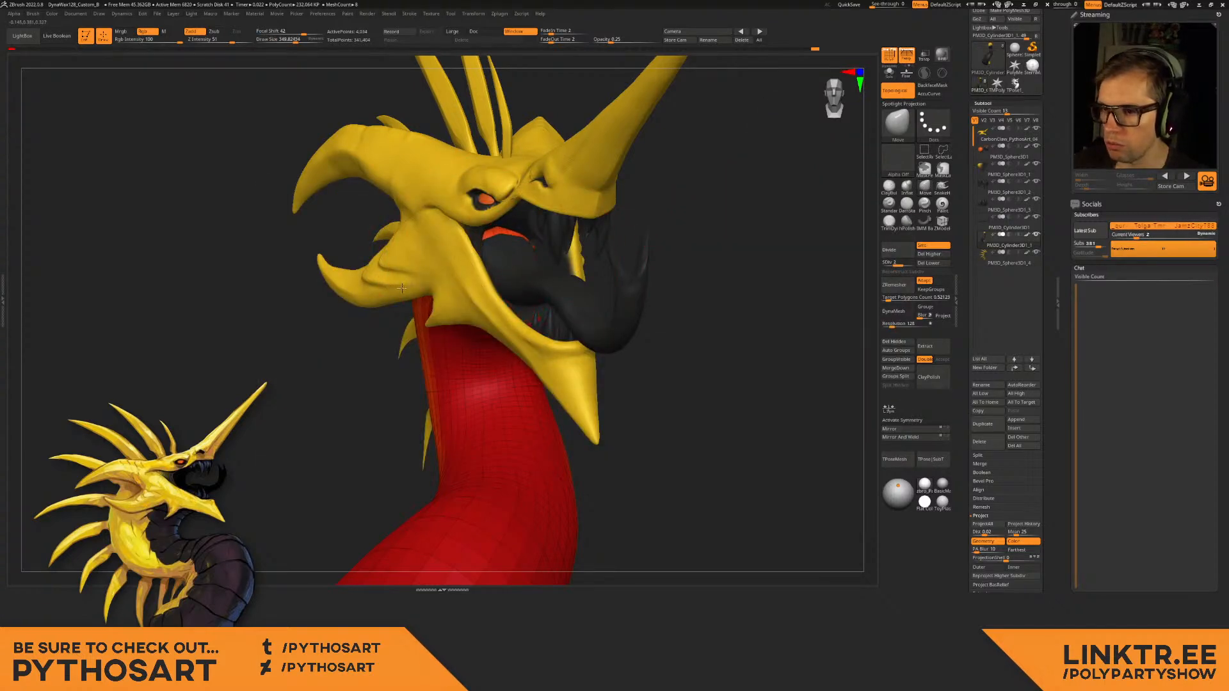
Refine the neck beneath the jaw from both sides, varying the Move brush size.
right_click_drag(736, 301, 596, 286)
key("s")
left_click_drag(596, 286, 591, 286)
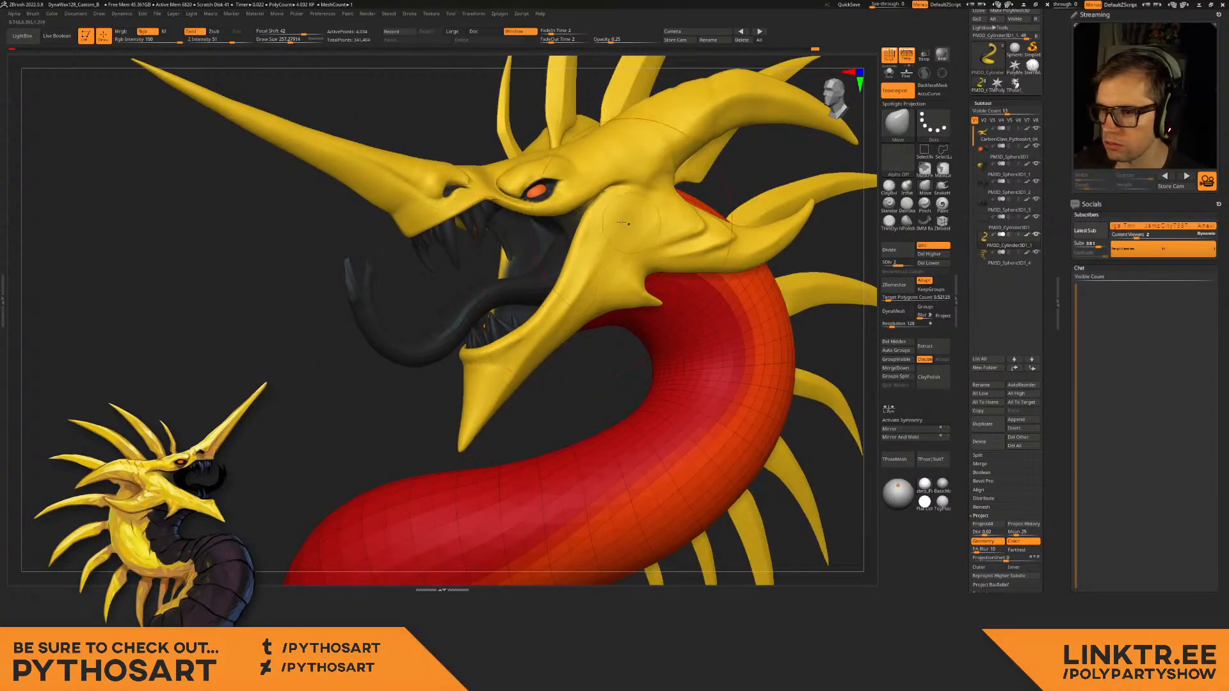
right_click_drag(403, 234, 507, 235)
key("s")
left_click_drag(508, 235, 518, 234)
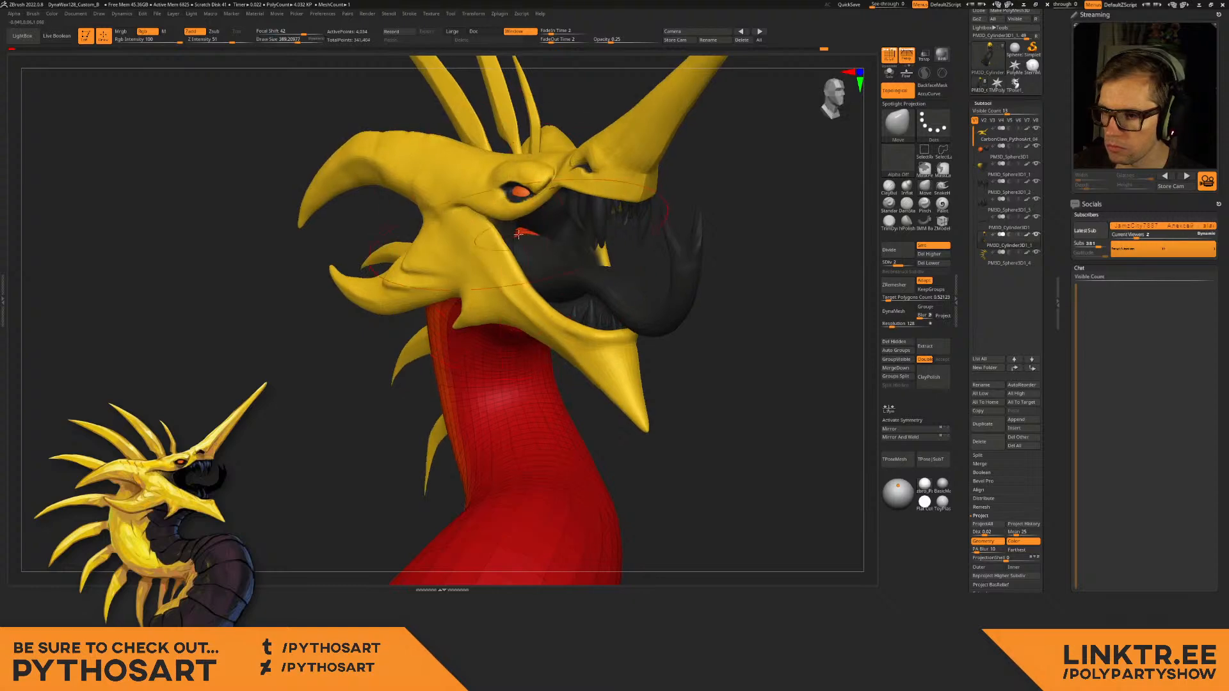
Examine the neck and body from below and from the side, with the polyframe display turned off.
right_click_drag(457, 236, 522, 367)
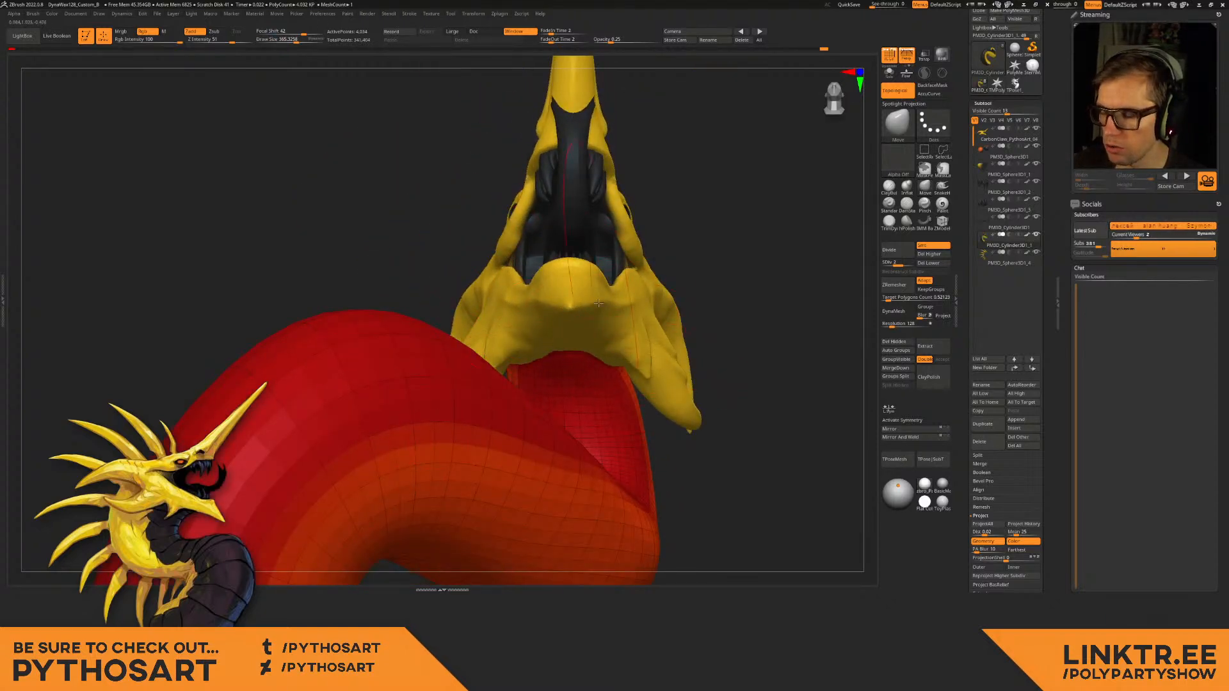
mouse_move(598, 303)
right_mouse_down()
mouse_move(562, 340)
mouse_move(440, 220)
mouse_move(513, 295)
mouse_move(552, 405)
mouse_move(517, 280)
mouse_move(543, 289)
right_mouse_up()
key("shift+f")
right_click_drag(543, 290, 544, 316, "ctrl")
key("shift+f")
mouse_move(474, 425)
right_mouse_down()
mouse_move(520, 337)
mouse_move(602, 355)
mouse_move(519, 357)
mouse_move(474, 340)
mouse_move(448, 351)
right_mouse_up()
key("shift+f")
left_click(942, 158, "ctrl+shift")
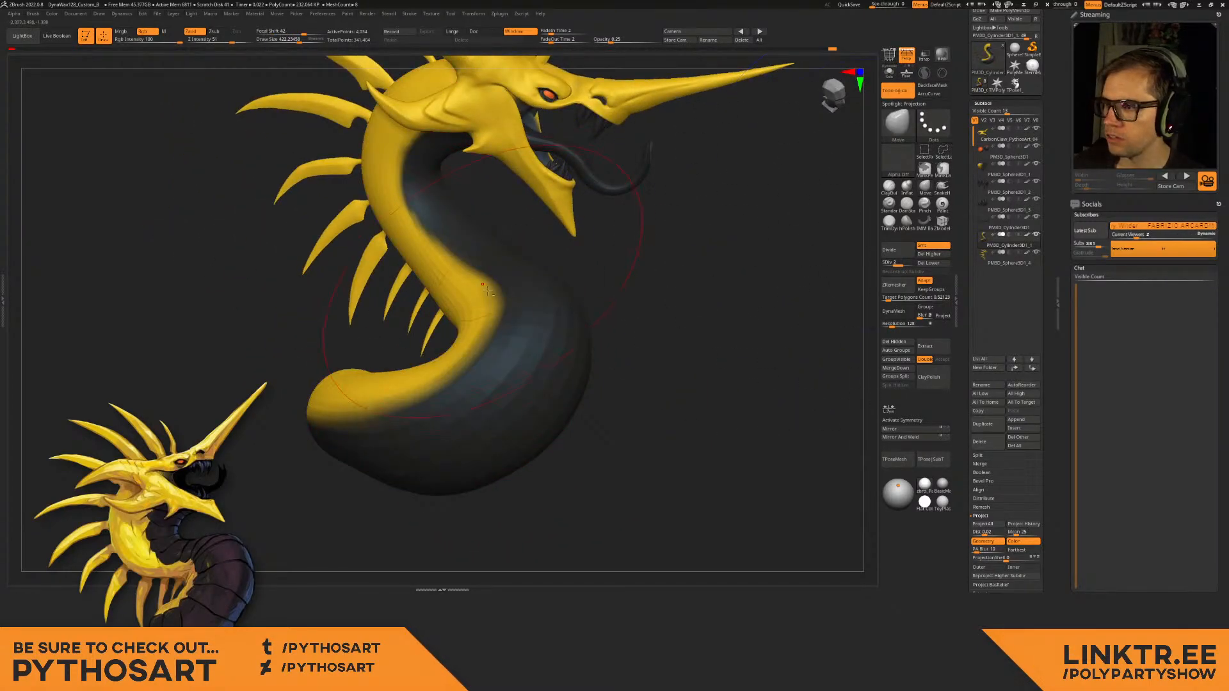
Hide the edge loops along the border between the yellow back and dark belly, then invert the visibility to check the loops alone.
right_click_drag(489, 298, 531, 365)
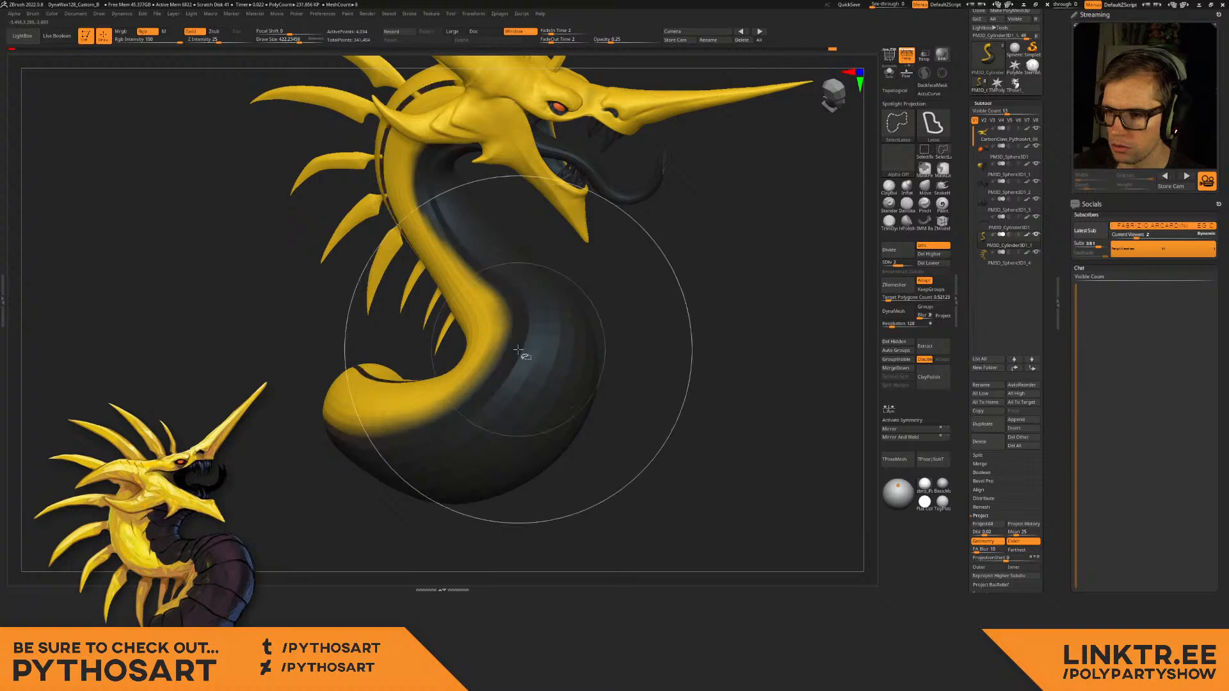
left_click(520, 350, "ctrl+shift")
right_click_drag(655, 374, 576, 376)
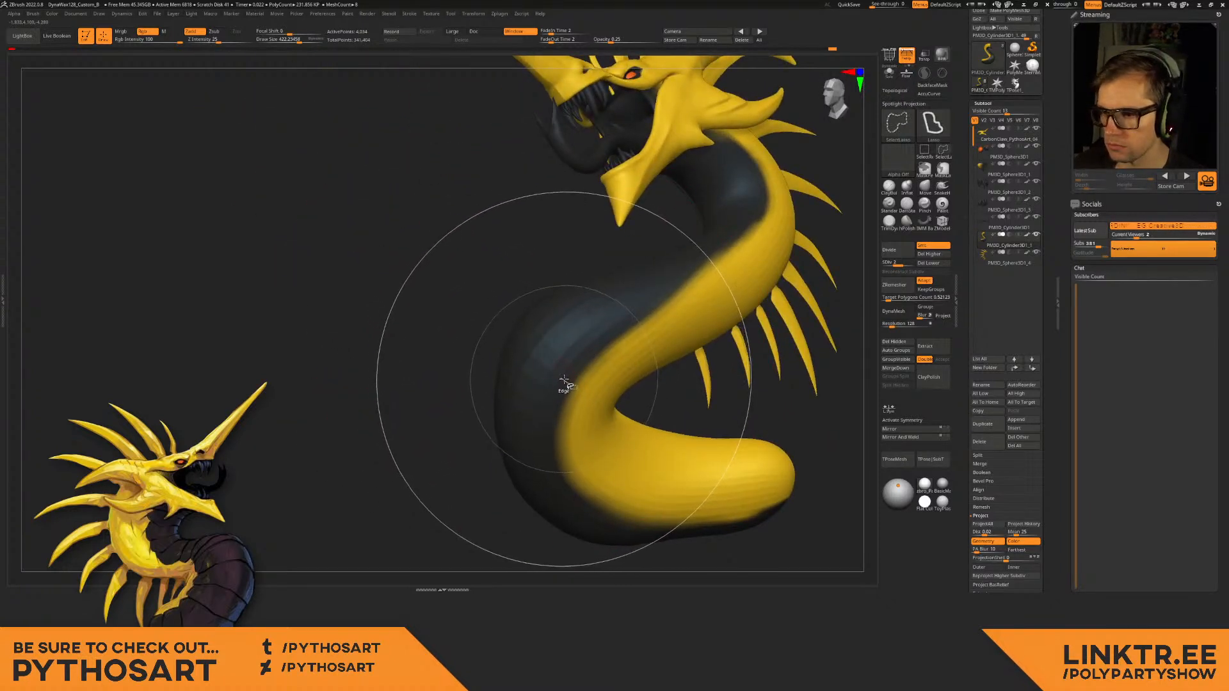
left_click(564, 383, "ctrl+shift")
key("f")
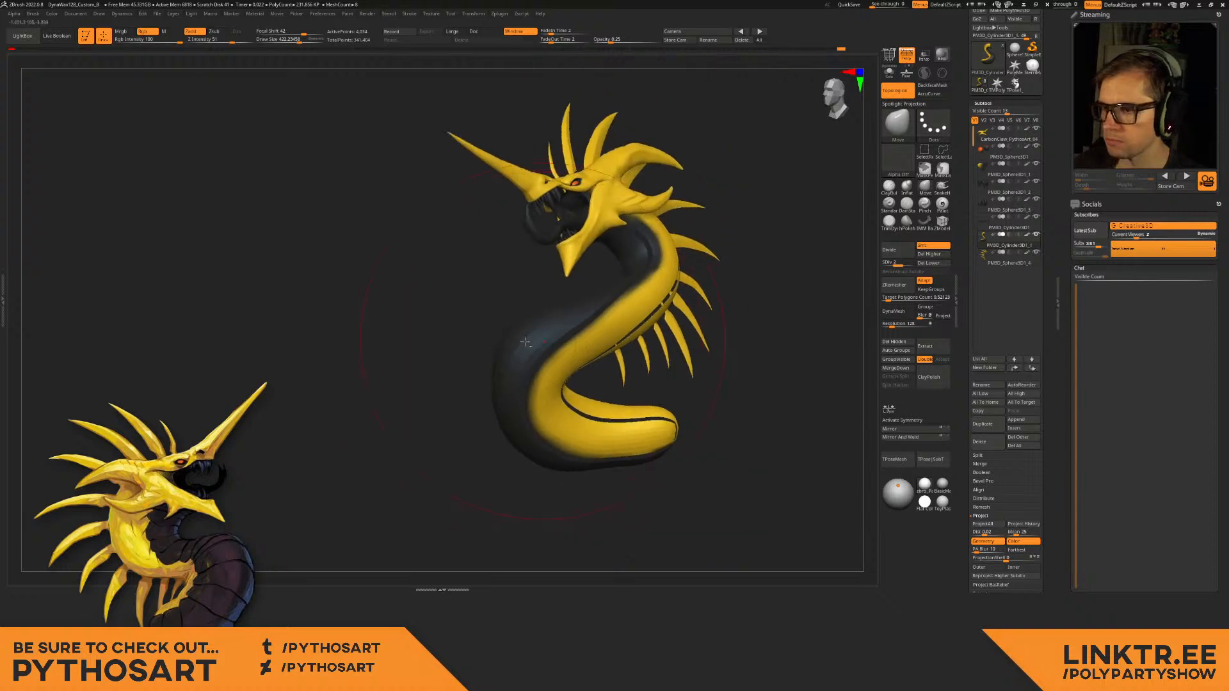
left_click(741, 272, "ctrl+shift")
right_click_drag(741, 272, 762, 265)
left_click_drag(788, 248, 660, 258)
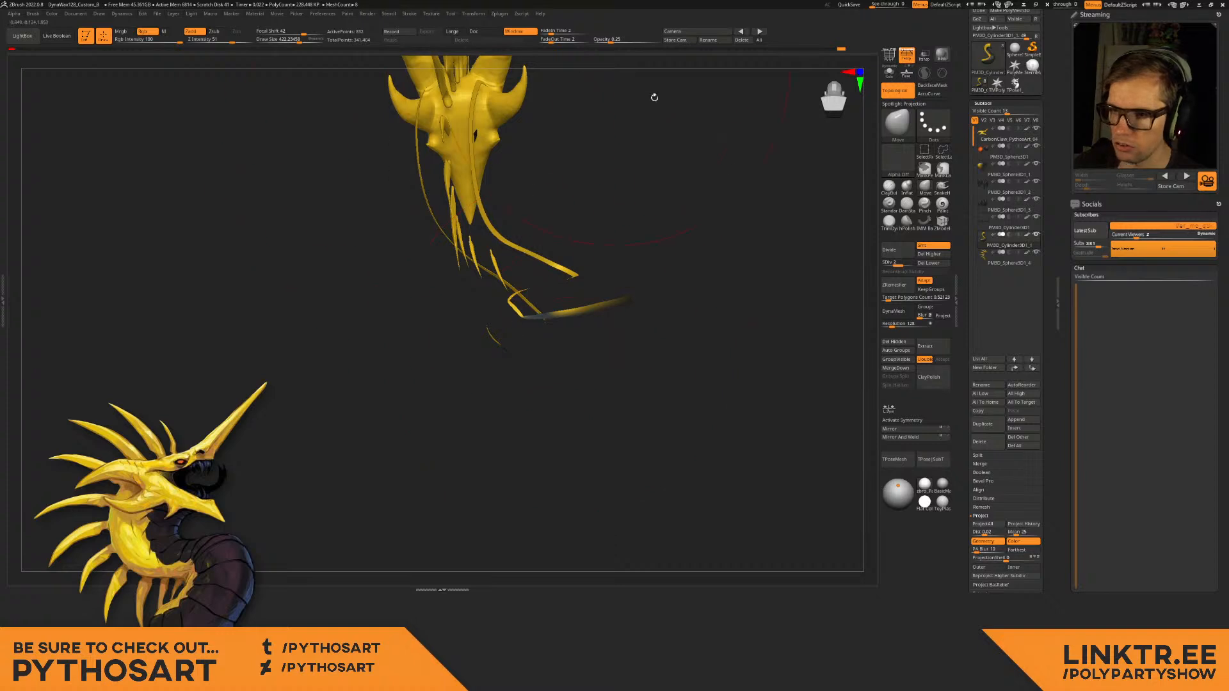
left_click_drag(655, 98, 768, 173)
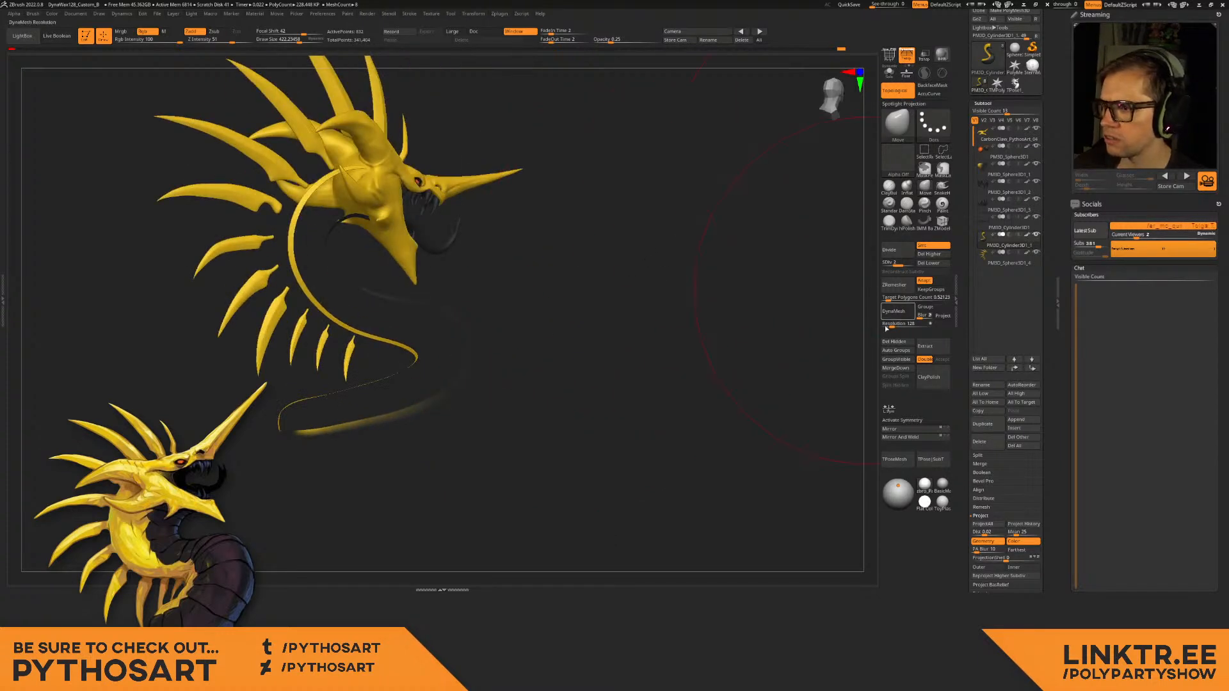
Show the polyframe and invert the visibility back to the body, leaving the loops between back and belly hidden.
left_click(898, 351)
key("shift+f")
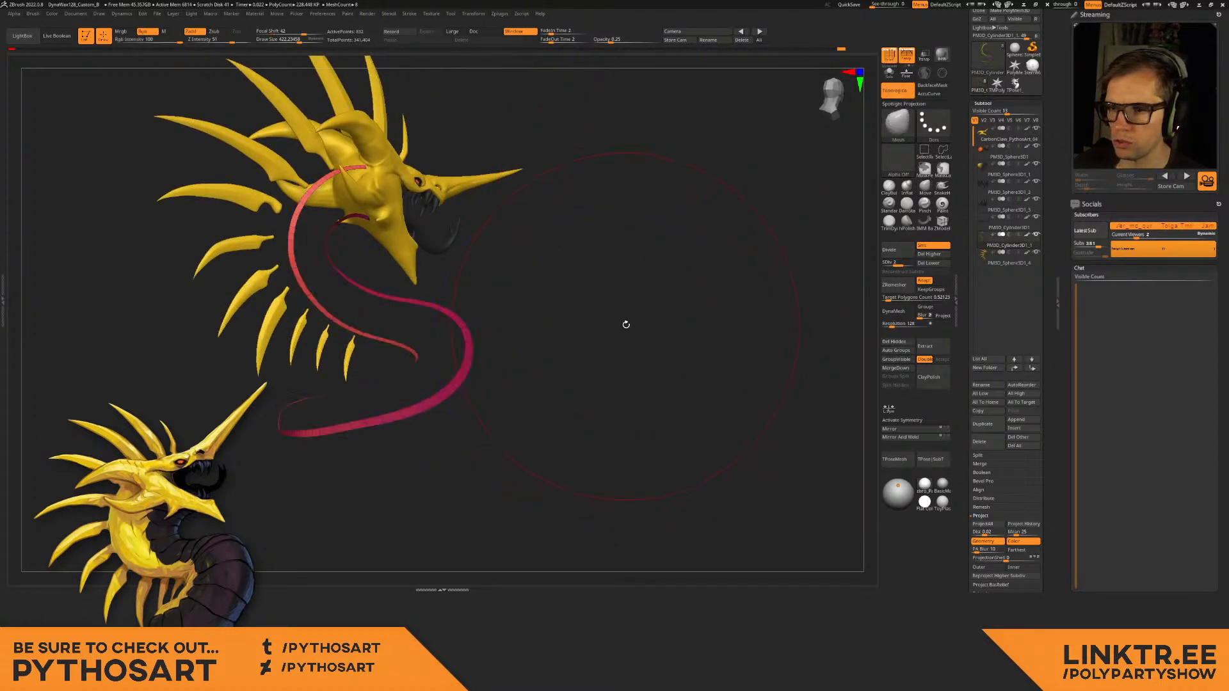
left_click(600, 306, "ctrl+shift")
key("shift+f")
left_click_drag(595, 305, 560, 326)
key("shift+f")
left_click(354, 322, "ctrl+shift")
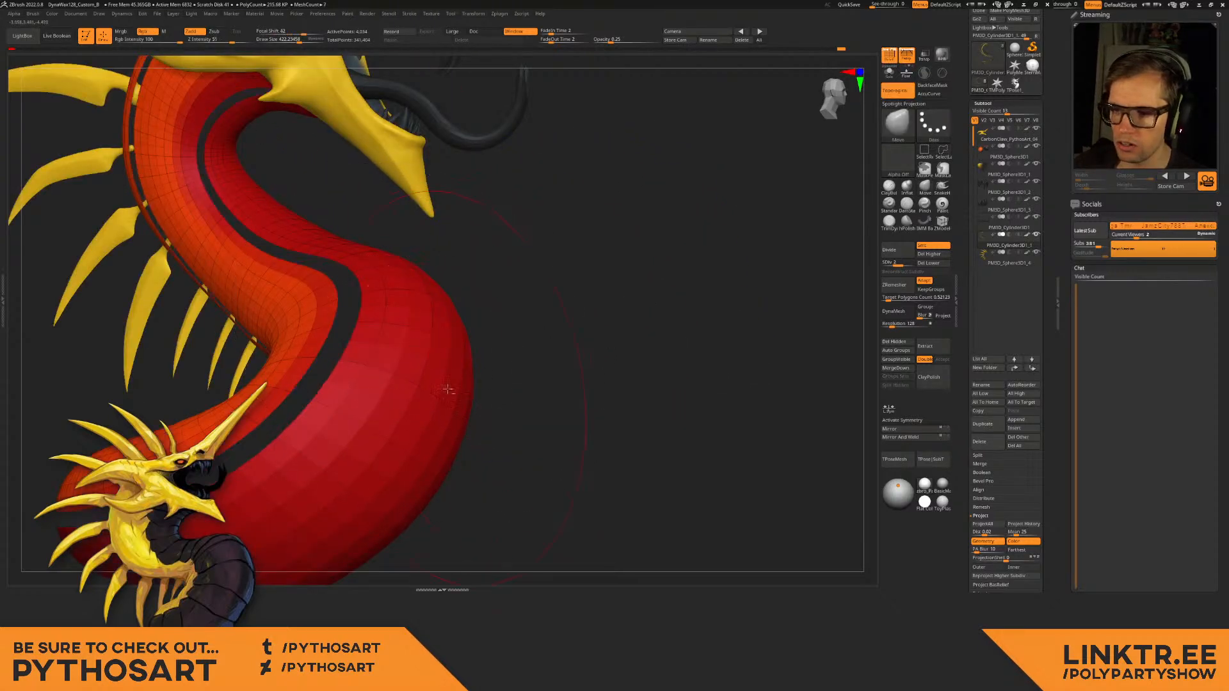
Solo the body and hide the remaining edge loop across the upper end of the neck to separate the belly from the back.
mouse_move(497, 384)
left_mouse_down("alt")
mouse_move(502, 326)
mouse_move(604, 328)
mouse_move(587, 308)
left_mouse_up("alt")
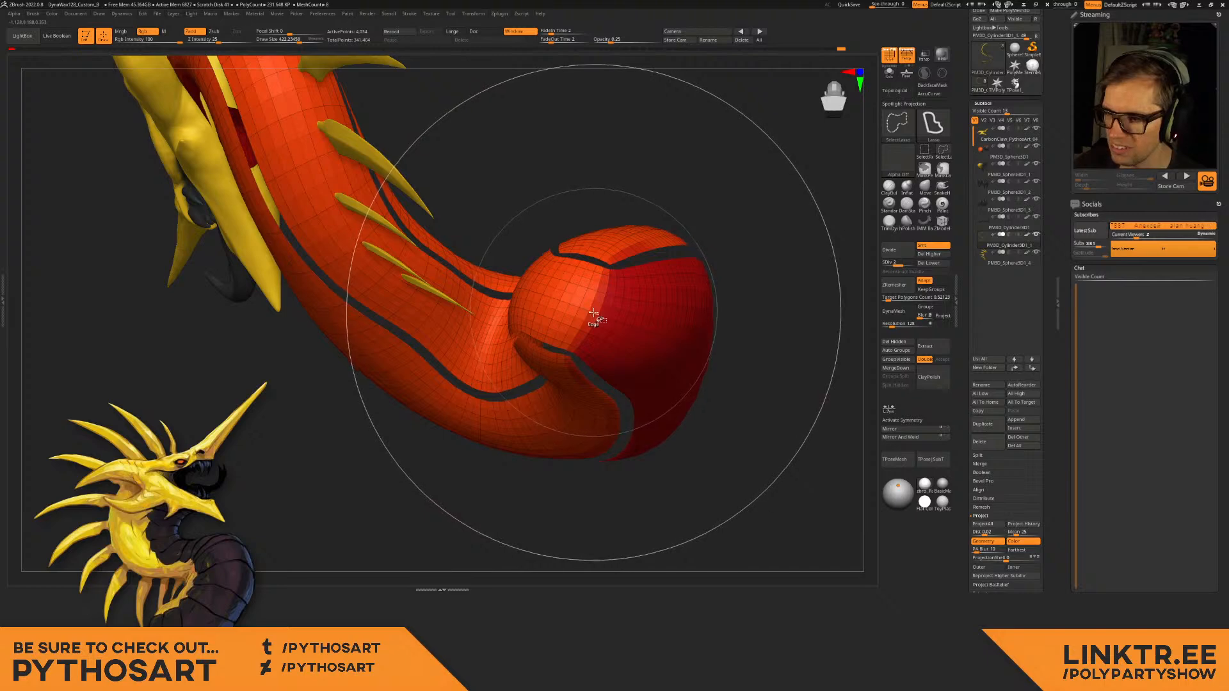
right_click_drag(497, 349, 700, 166, "alt")
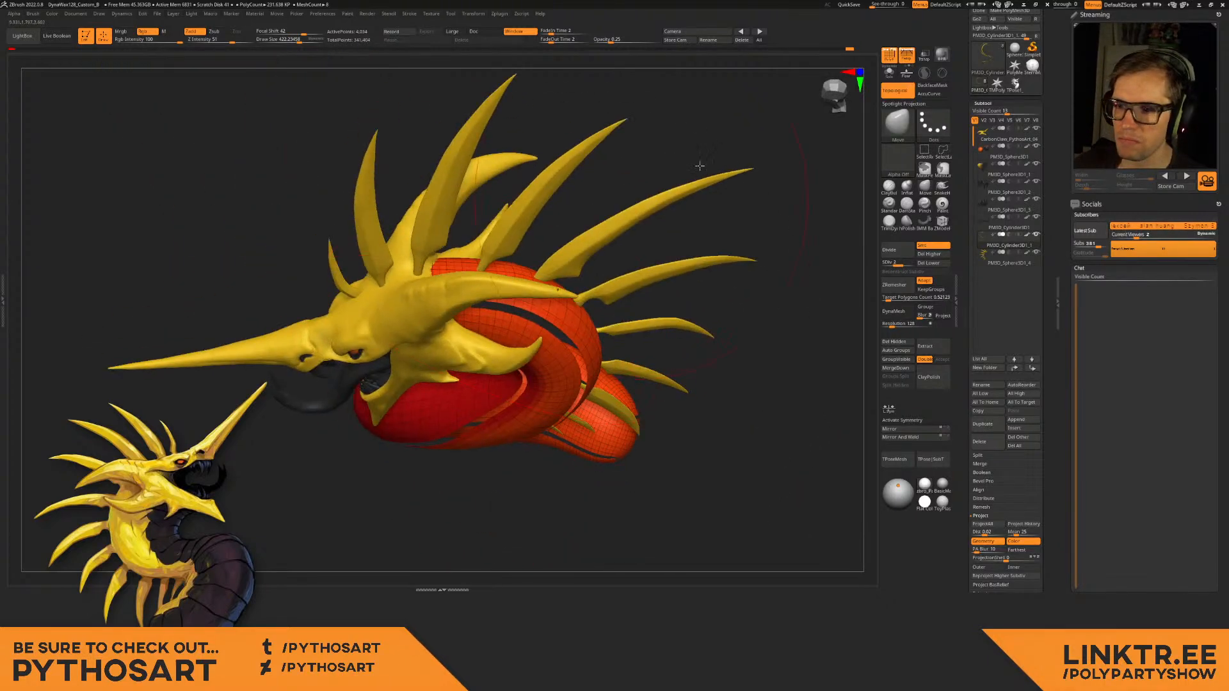
left_click(890, 75)
mouse_move(491, 256)
right_mouse_down("alt")
mouse_move(494, 304)
mouse_move(416, 275)
mouse_move(402, 309)
right_mouse_up("alt")
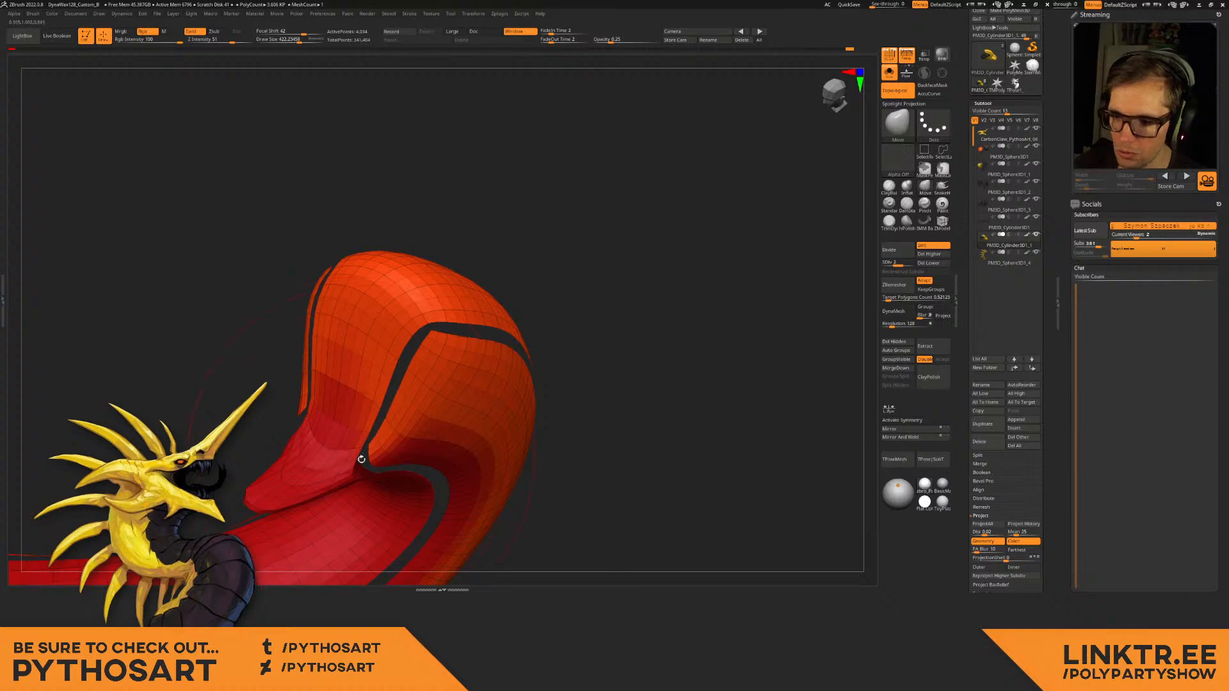
right_click_drag(361, 459, 362, 452)
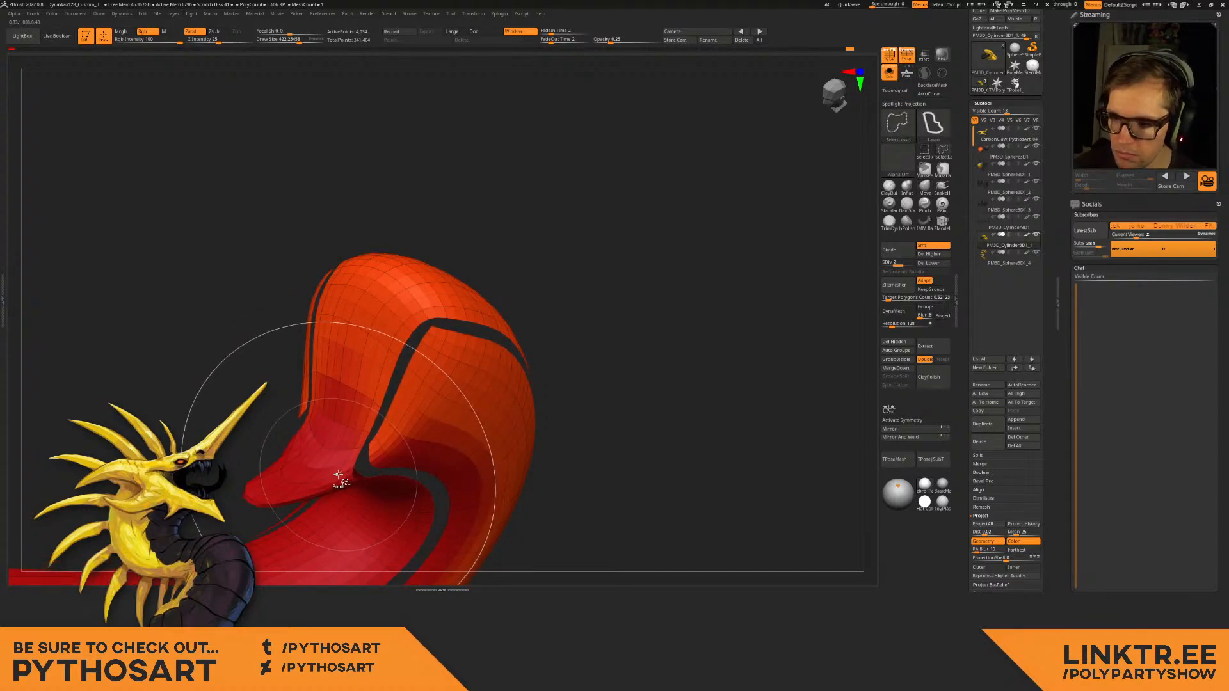
left_click(344, 472, "ctrl+shift")
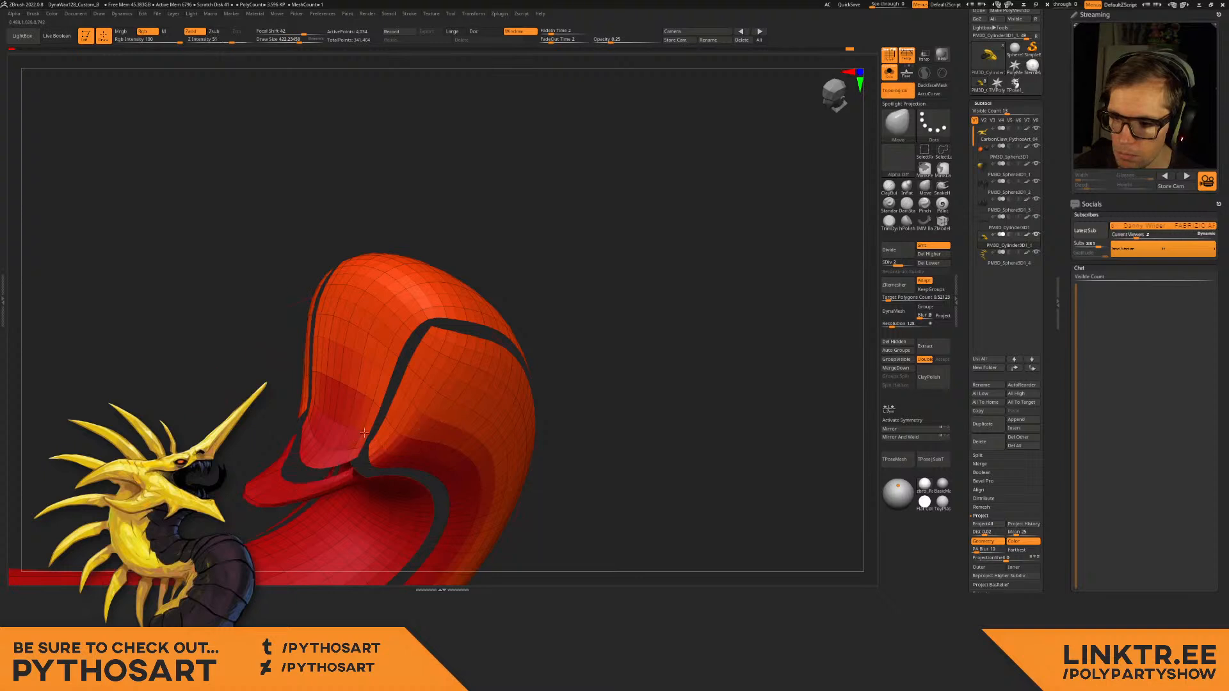
right_click_drag(363, 434, 379, 353, "ctrl")
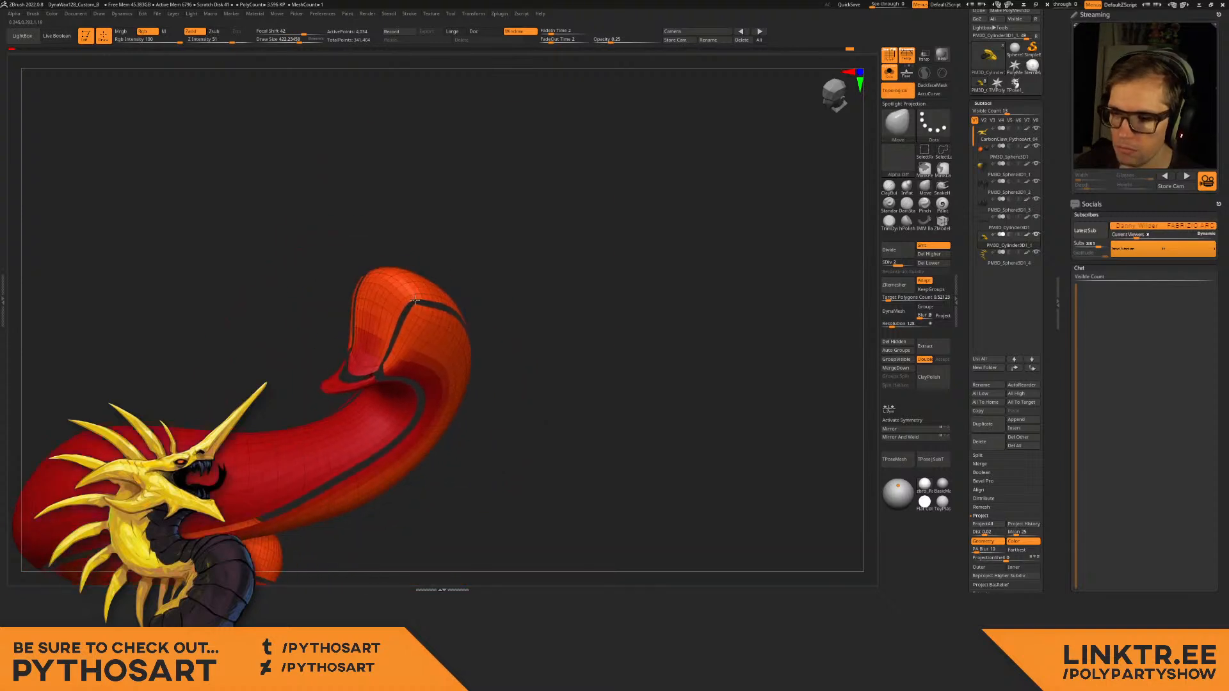
Assign automatic polygroups to the separated body parts and unhide the whole body.
left_click(896, 351)
left_click(593, 387, "ctrl+shift")
left_click_drag(461, 428, 555, 338)
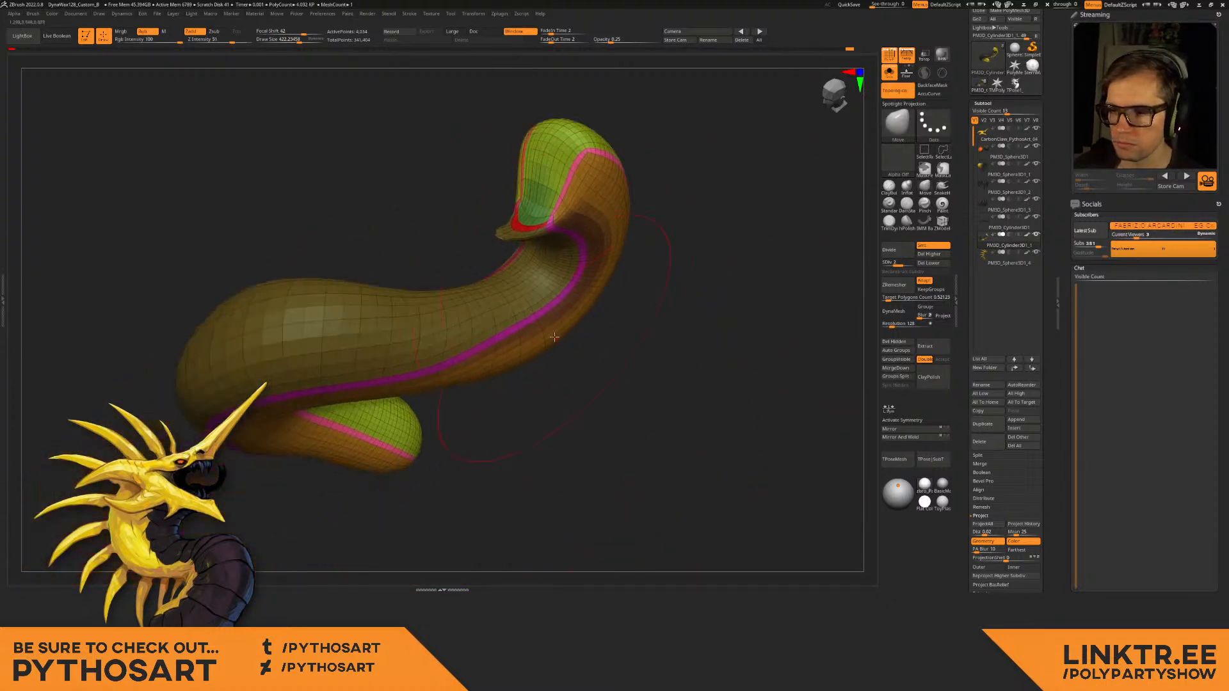
Isolate the belly polygroup, invert the visibility, and combine all remaining parts into a single back polygroup before showing the whole body.
left_click(496, 351, "ctrl+shift")
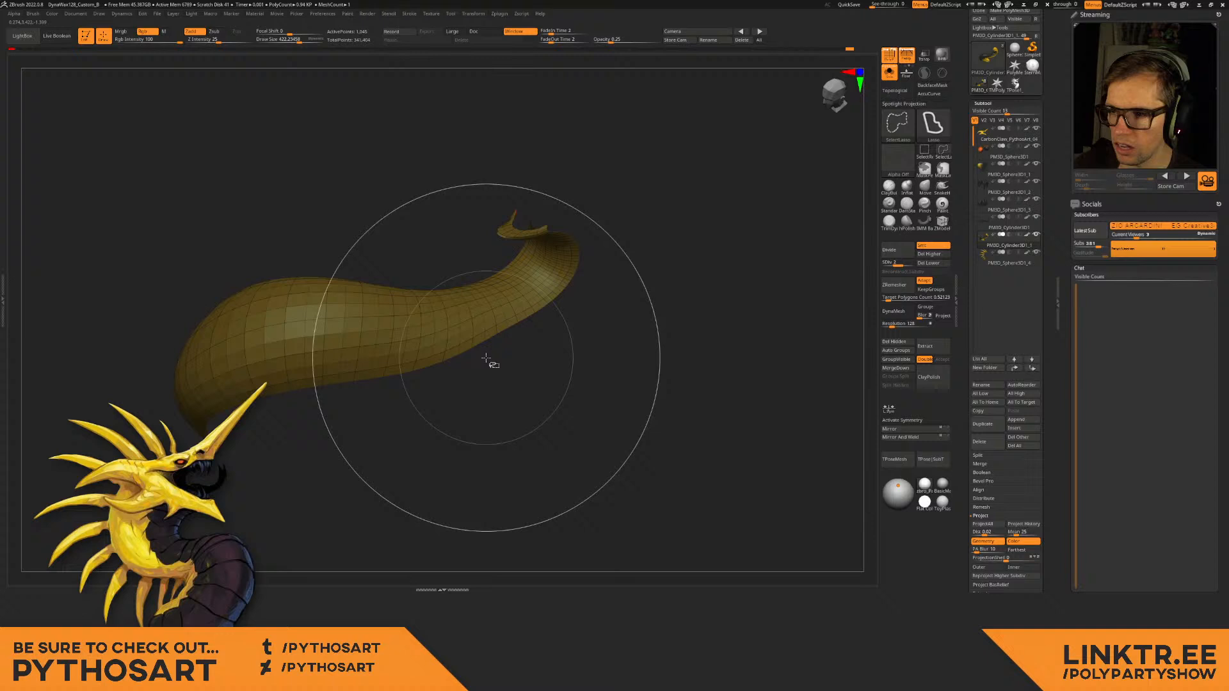
left_click_drag(695, 327, 689, 343, "ctrl+shift")
left_click(702, 317, "ctrl+shift")
key("shift+f")
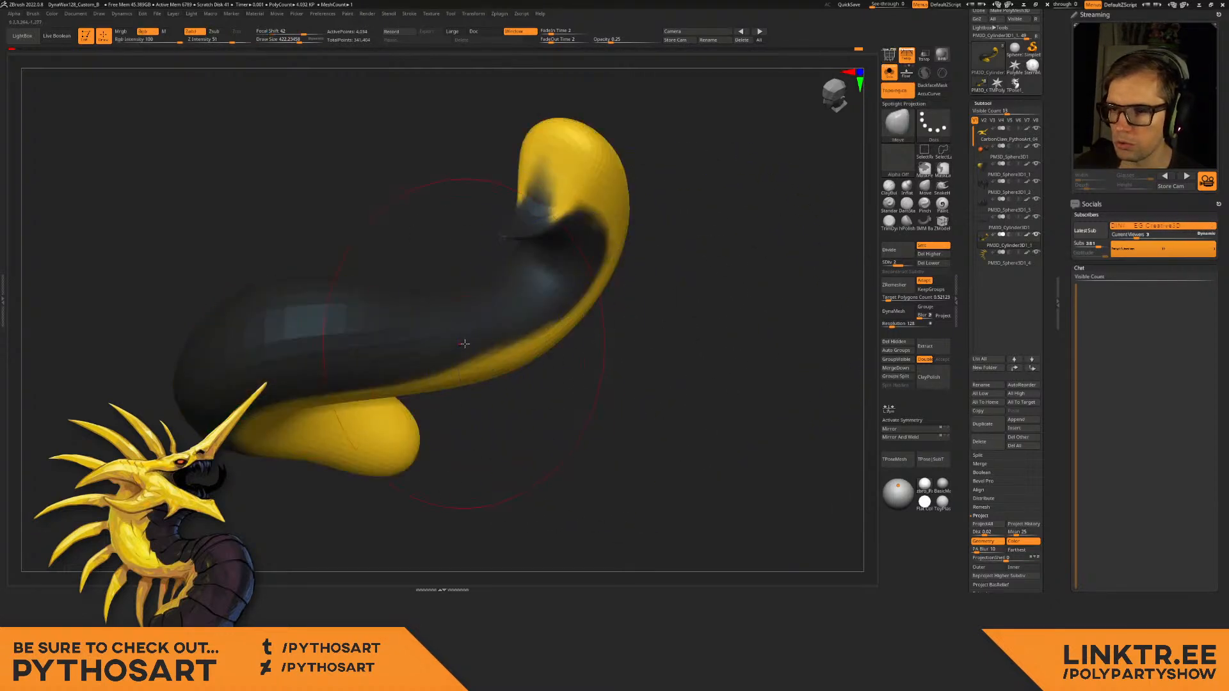
right_click_drag(465, 343, 513, 358, "ctrl")
key("shift+f")
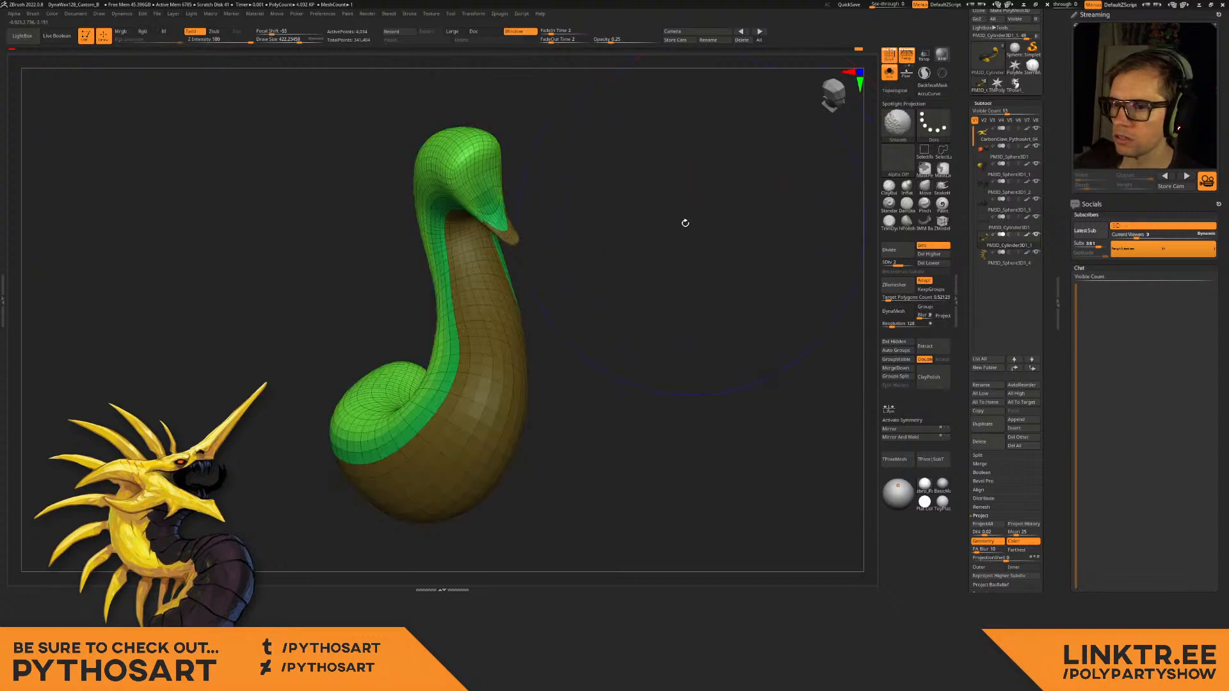
Turn off solo mode and activate the ZModeler brush for the neck area beneath the jaw.
mouse_move(685, 223)
right_mouse_down()
mouse_move(525, 311)
mouse_move(537, 303)
mouse_move(440, 302)
mouse_move(456, 359)
right_mouse_up()
left_click(889, 73)
mouse_move(456, 358)
right_mouse_down()
mouse_move(467, 254)
mouse_move(499, 275)
right_mouse_up()
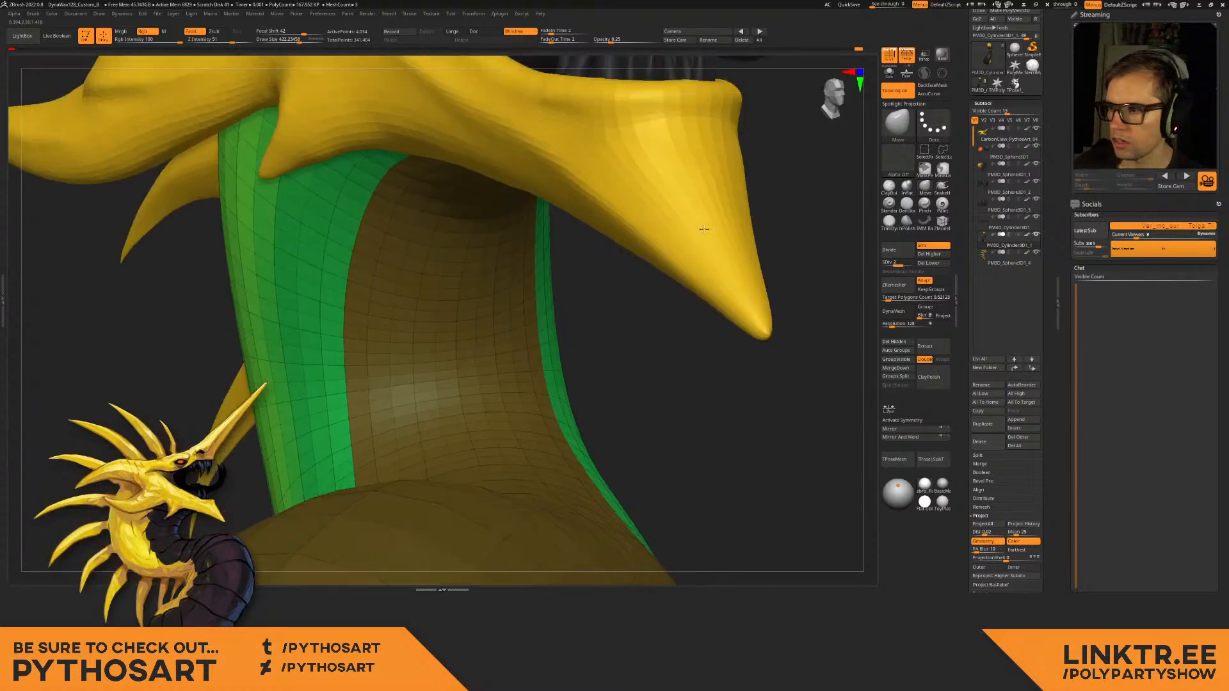
left_click(943, 221)
left_click(915, 247)
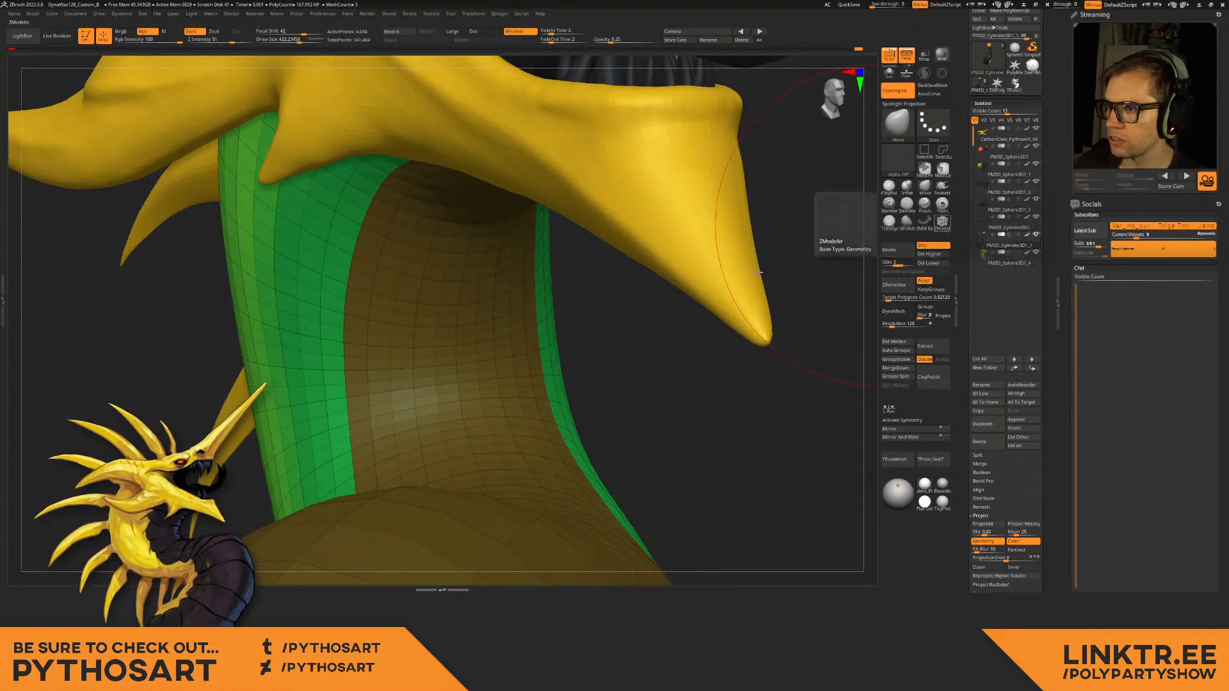
right_click_drag(480, 306, 466, 292)
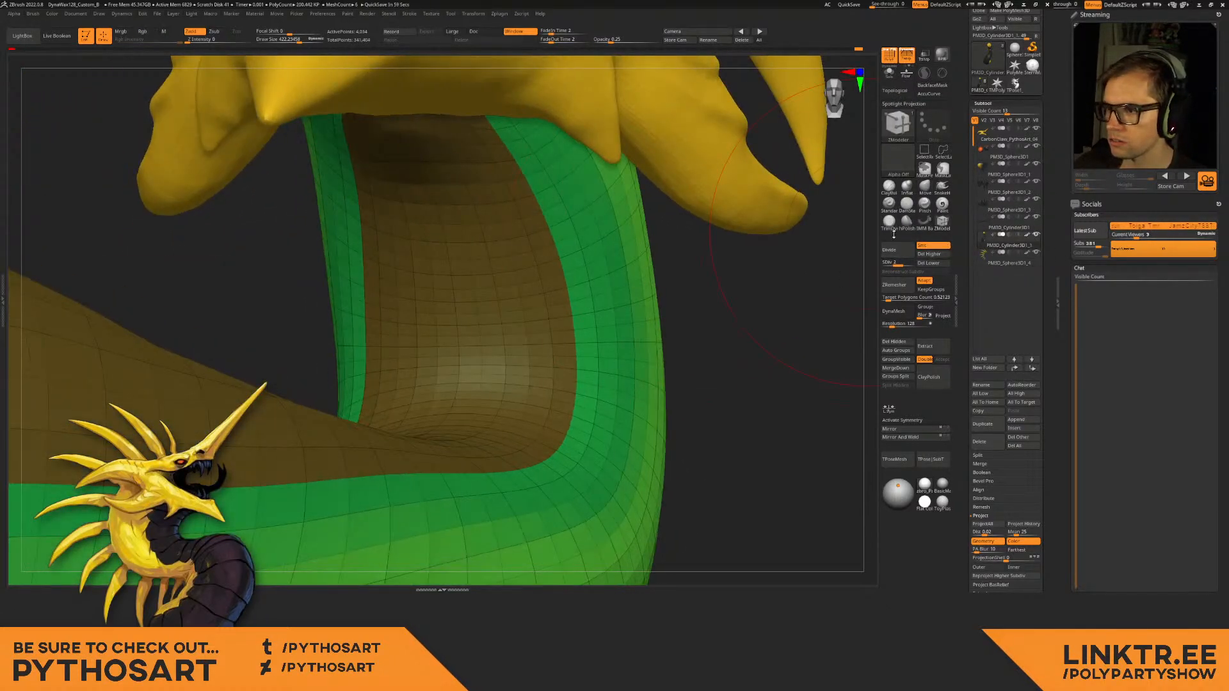
Check the body's lowest subdivision level, then return to level 2 and delete the other subdivision levels.
left_click_drag(870, 269, 868, 267)
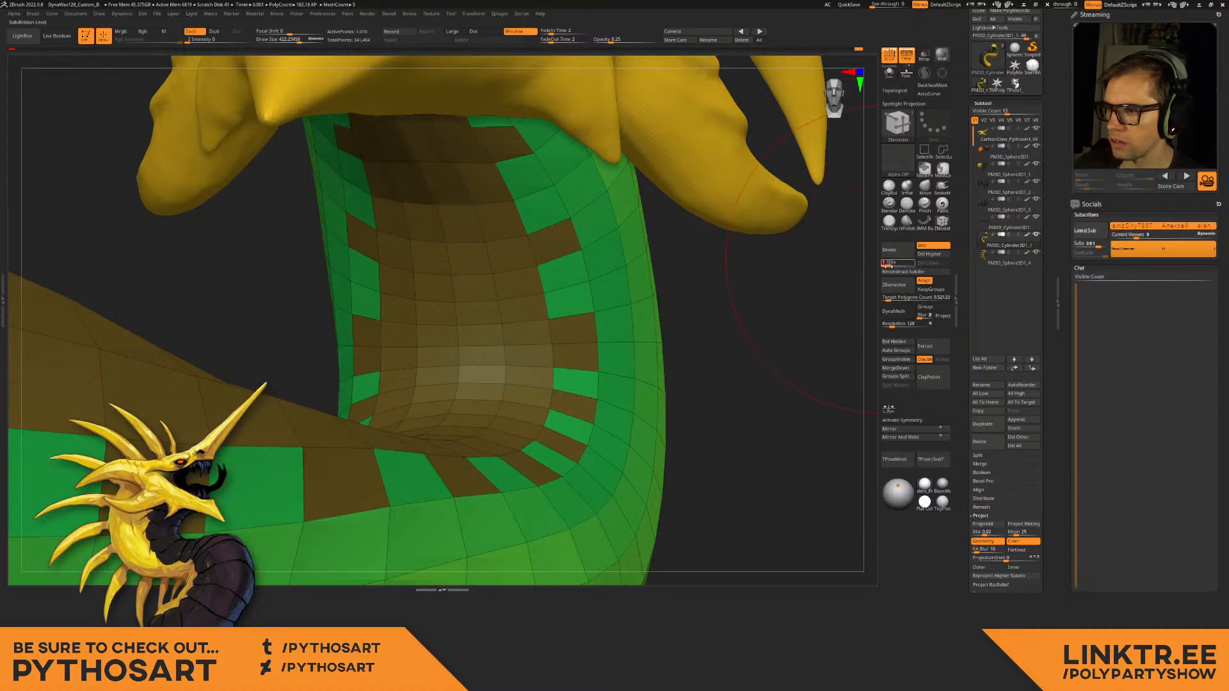
key("d")
key("ctrl+z")
key("ctrl+z")
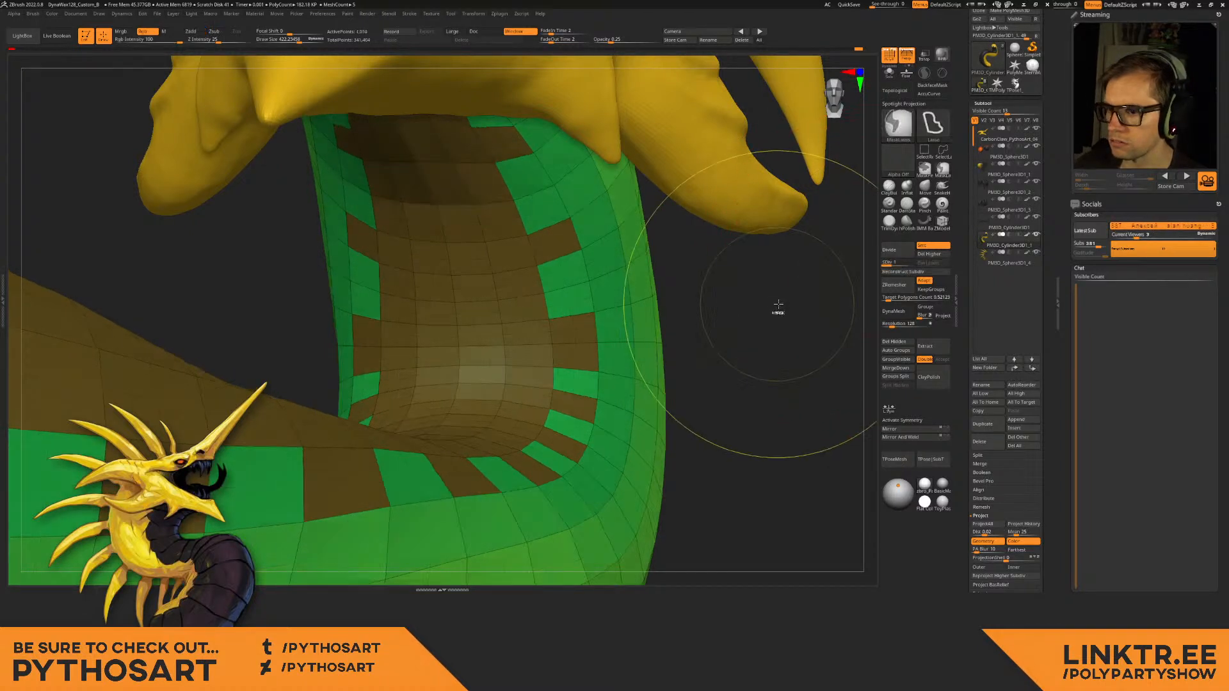
left_click(932, 254)
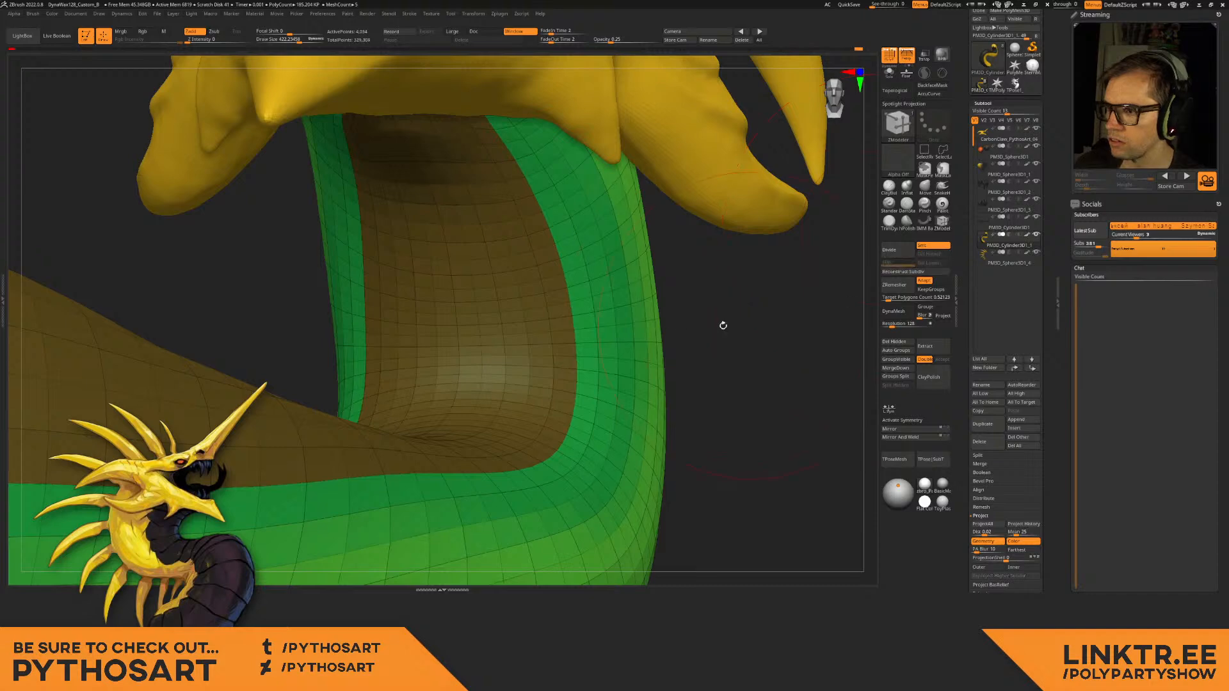
Mark the uppermost patch of brown underside polygons, where the neck meets the head, for a new polygroup.
left_click_drag(722, 324, 428, 259)
right_click_drag(429, 258, 351, 273)
left_click_drag(387, 273, 502, 261, "alt")
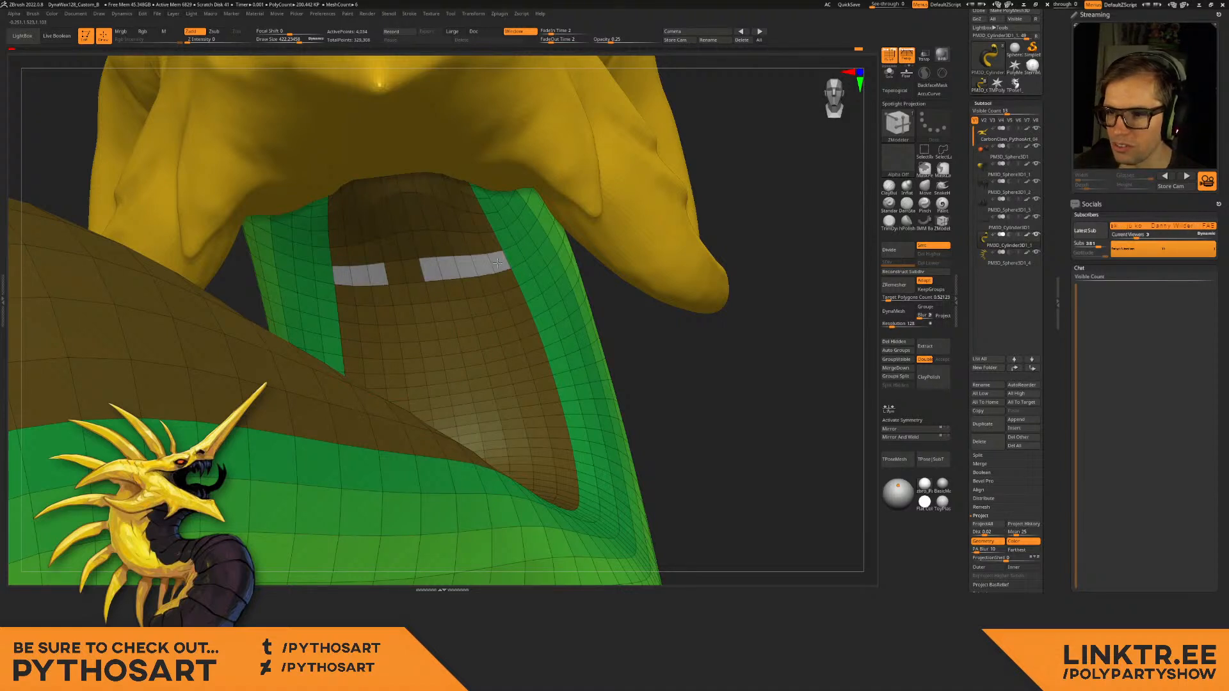
mouse_move(412, 272)
left_mouse_down("alt")
mouse_move(368, 250)
mouse_move(334, 251)
left_mouse_up("alt")
mouse_move(333, 208)
left_mouse_down("alt")
mouse_move(394, 181)
mouse_move(467, 197)
left_mouse_up("alt")
mouse_move(487, 242)
left_mouse_down("alt")
mouse_move(462, 218)
mouse_move(421, 209)
mouse_move(359, 235)
mouse_move(352, 210)
mouse_move(442, 247)
mouse_move(425, 229)
left_mouse_up("alt")
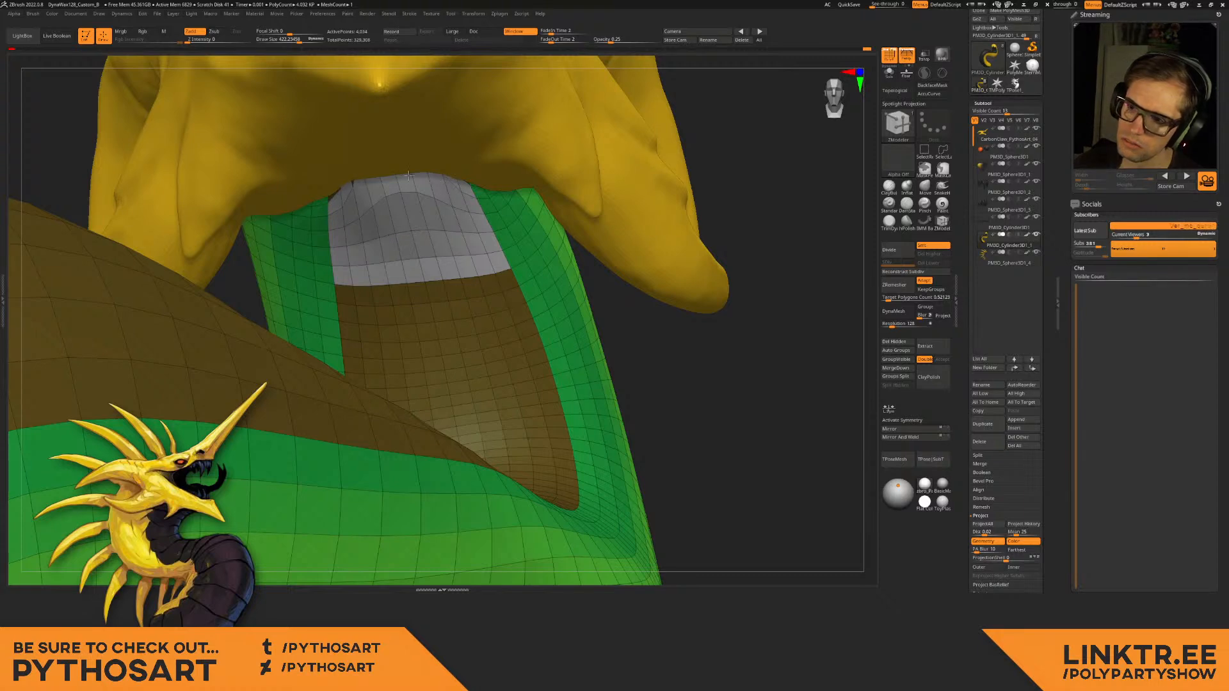
Isolate the neck, extend the marked patch over the faces hidden beneath the head, and assign it its own polygroup.
left_click(888, 77)
left_click_drag(559, 190, 523, 242)
left_click(377, 217, "alt")
left_click(346, 226, "alt")
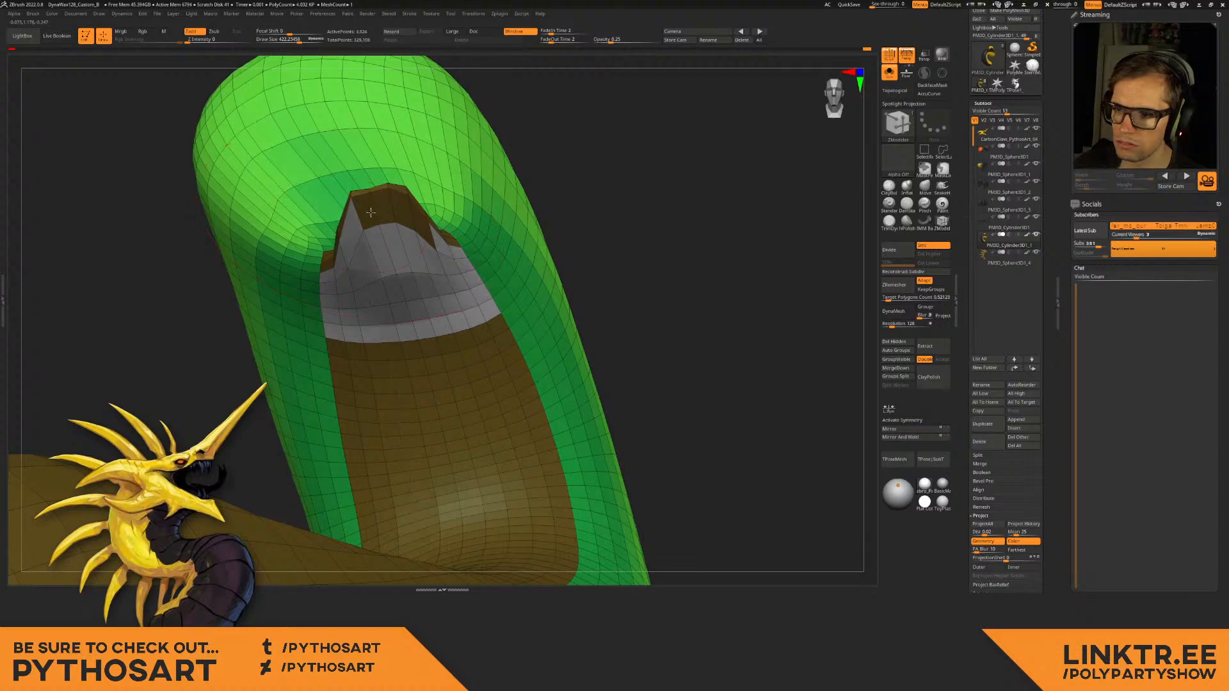
key("ctrl+z")
key("ctrl+z")
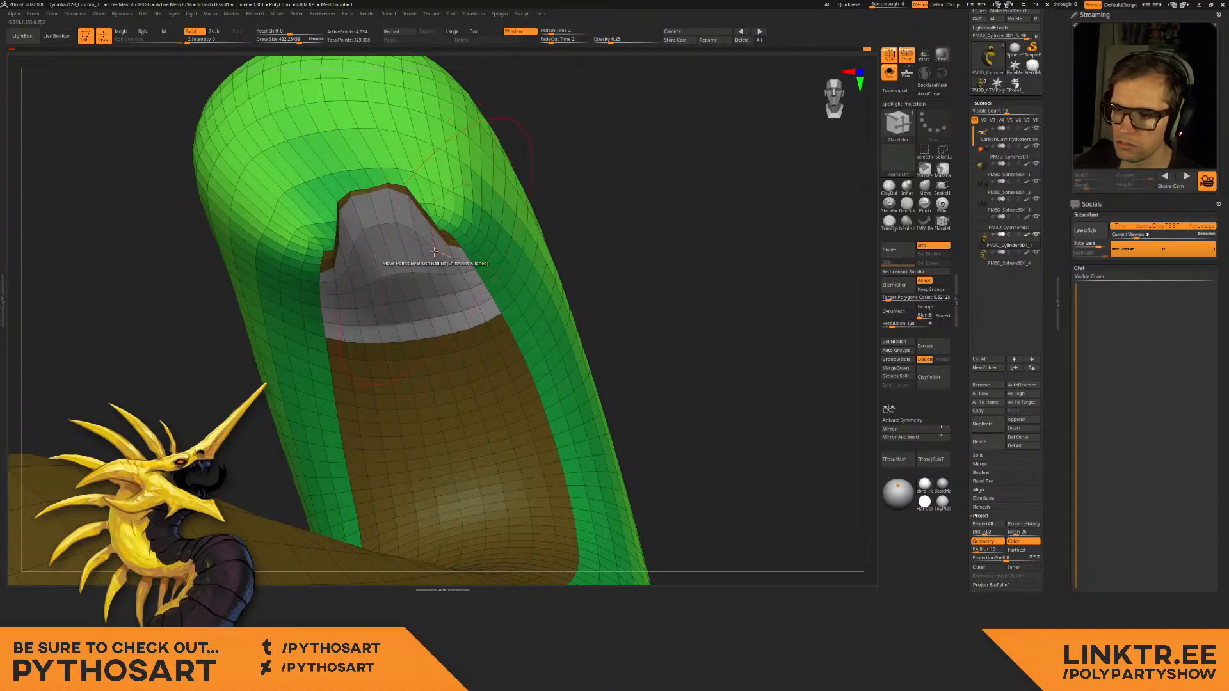
left_click_drag(402, 216, 412, 220)
left_click(403, 214, "alt")
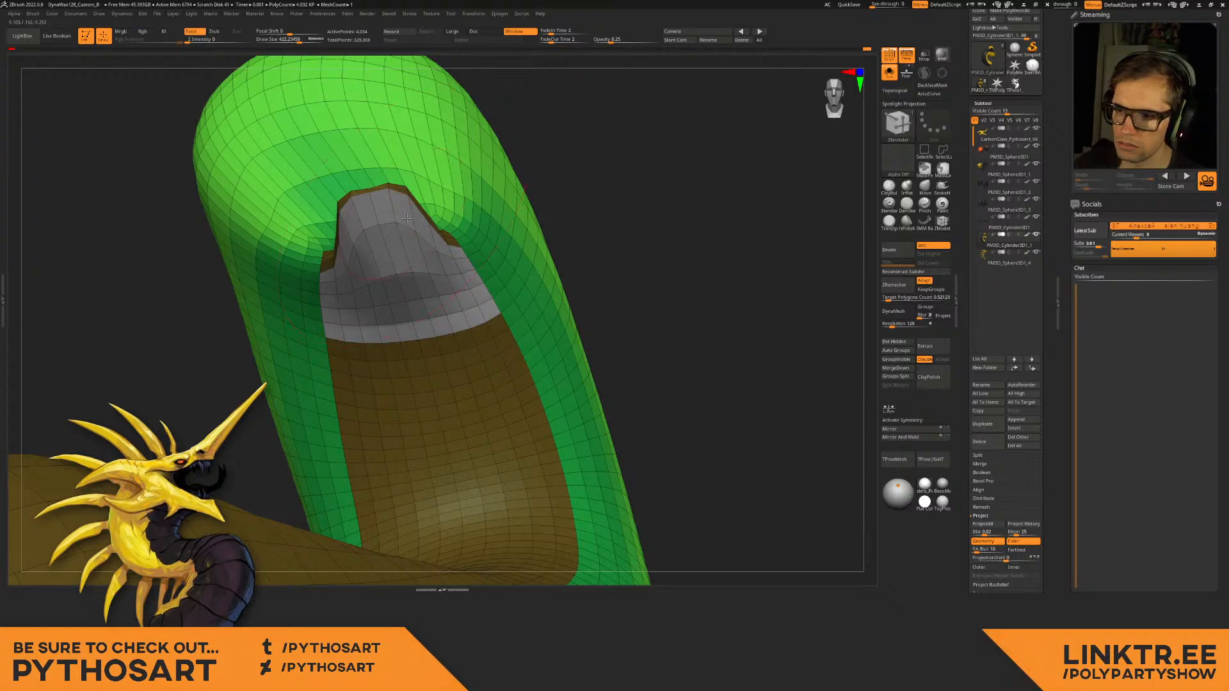
left_click(407, 218)
Mark the full-width band of brown underside polygons directly below the teal patch and assign it a separate polygroup.
right_click_drag(410, 327, 397, 359, "ctrl")
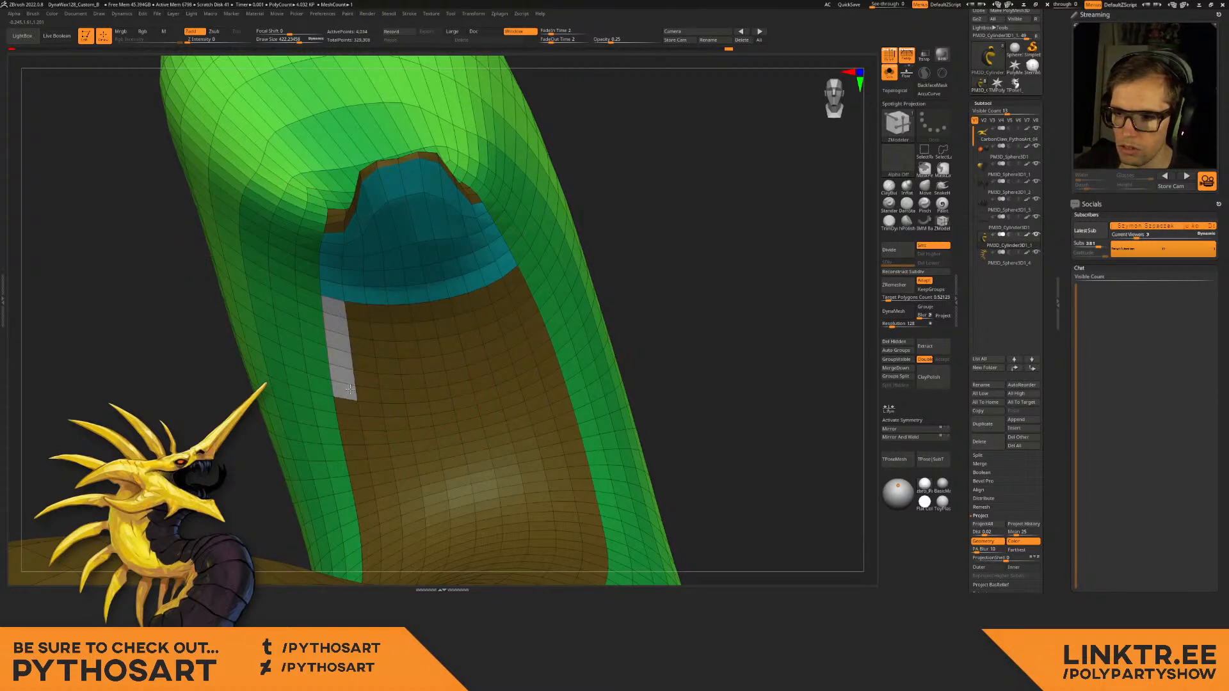
mouse_move(449, 390)
left_mouse_down()
mouse_move(526, 363)
mouse_move(519, 292)
mouse_move(361, 315)
left_mouse_up()
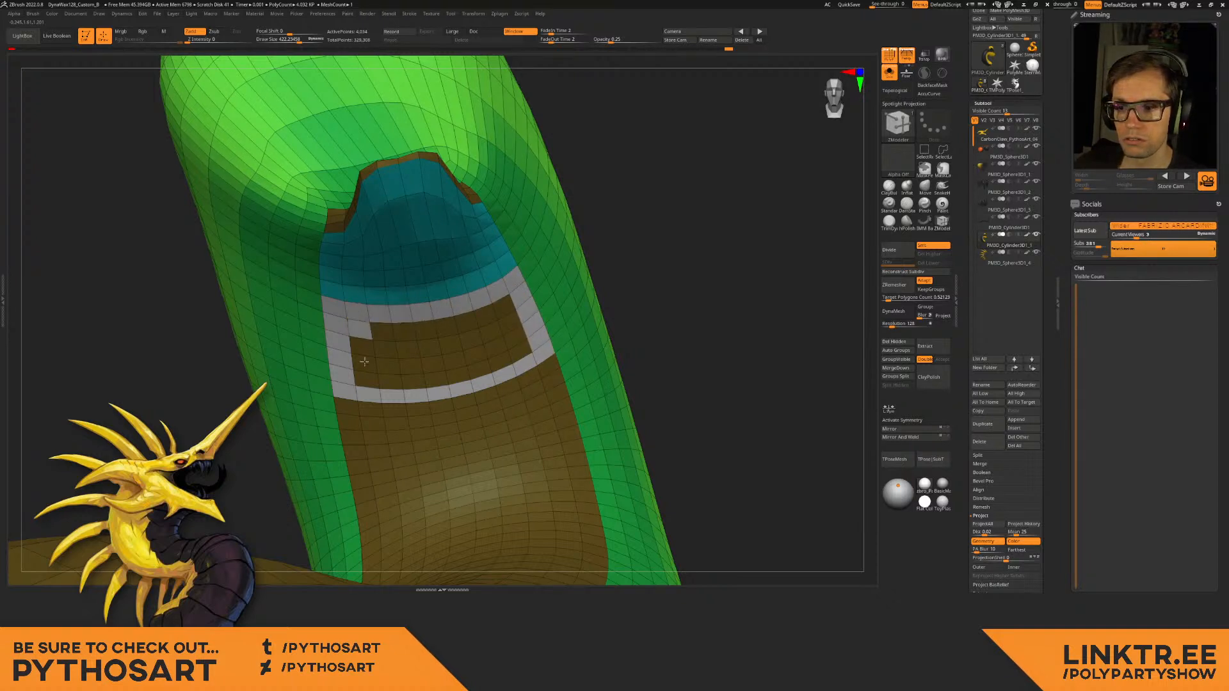
mouse_move(364, 362)
left_mouse_down()
mouse_move(369, 381)
mouse_move(452, 370)
left_mouse_up()
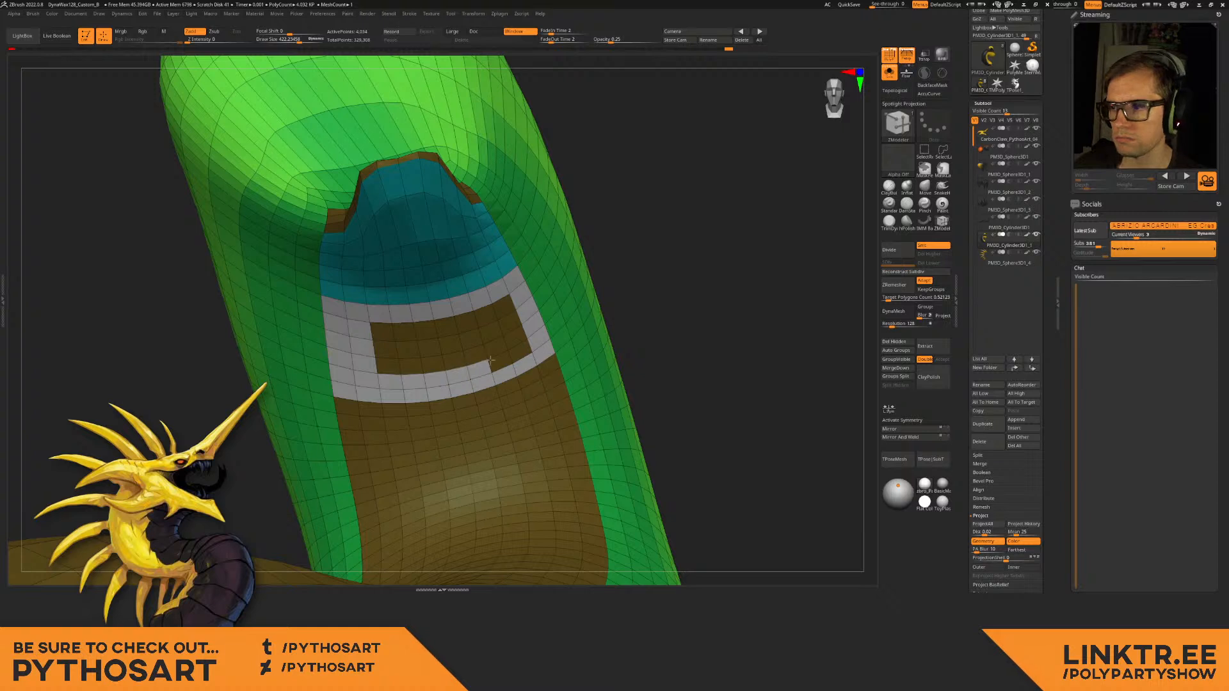
mouse_move(513, 332)
left_mouse_down()
mouse_move(499, 309)
mouse_move(403, 333)
mouse_move(464, 337)
mouse_move(431, 362)
left_mouse_up()
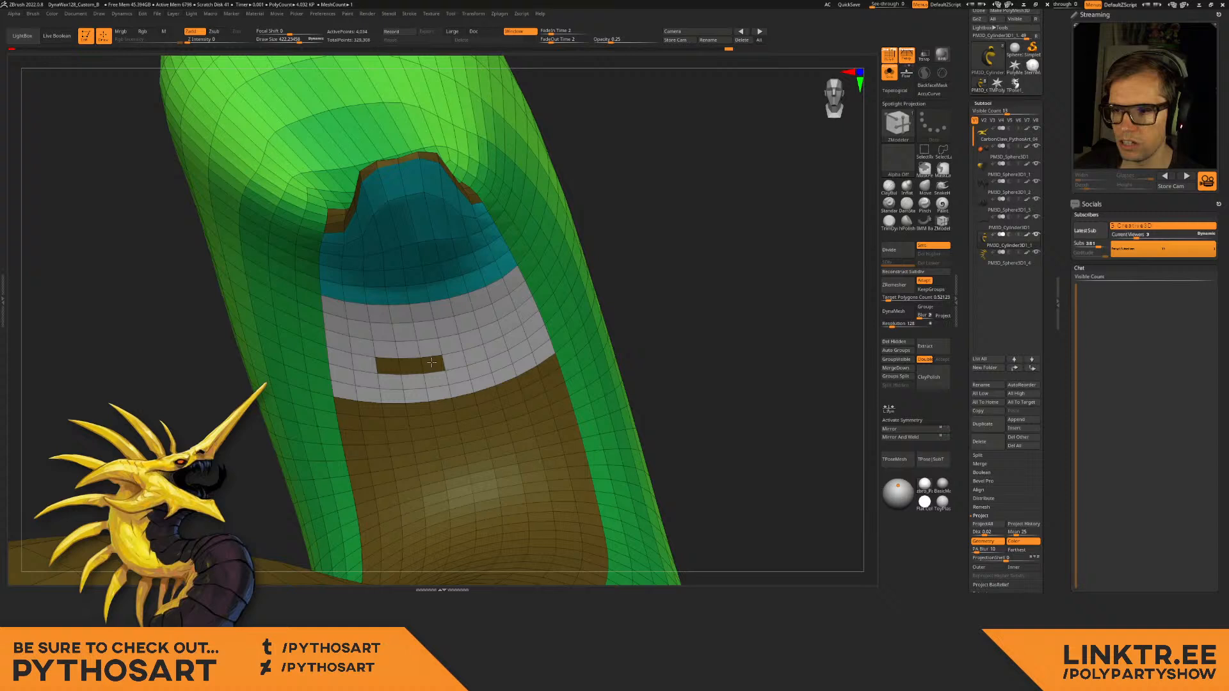
left_click(389, 365)
left_click(390, 365)
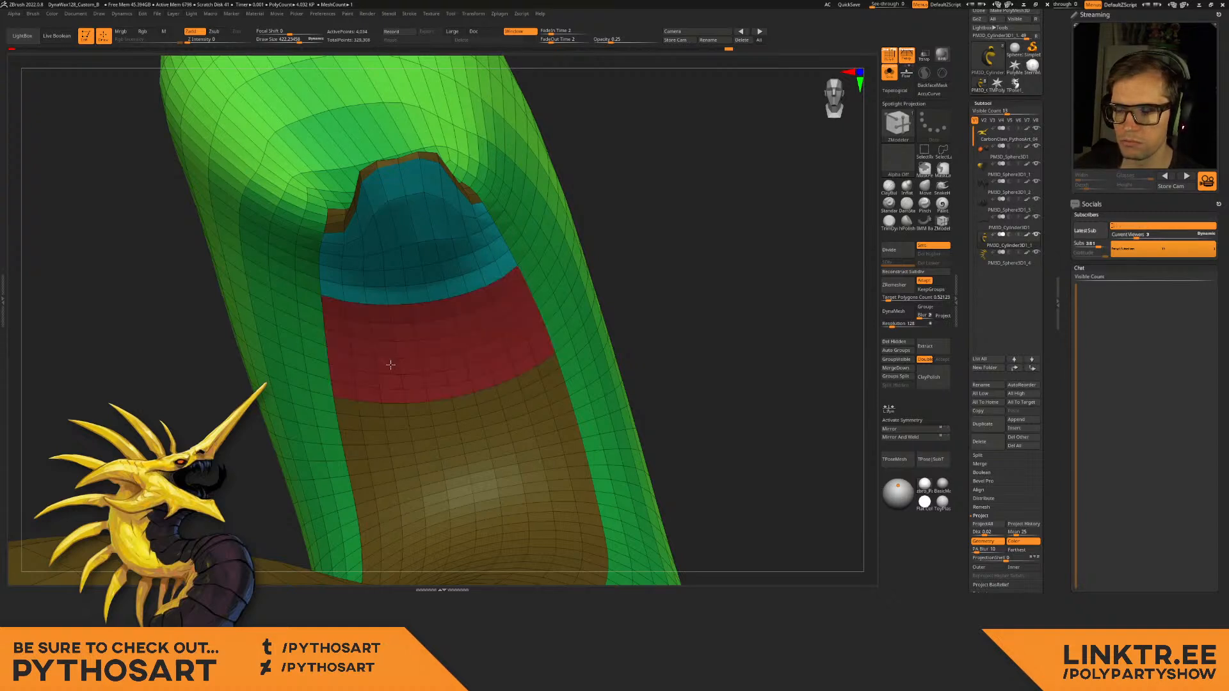
Show the Dynamic Subdiv settings and inspect the neck's new polygroup bands from the side.
scroll(962, 381, "down", 5)
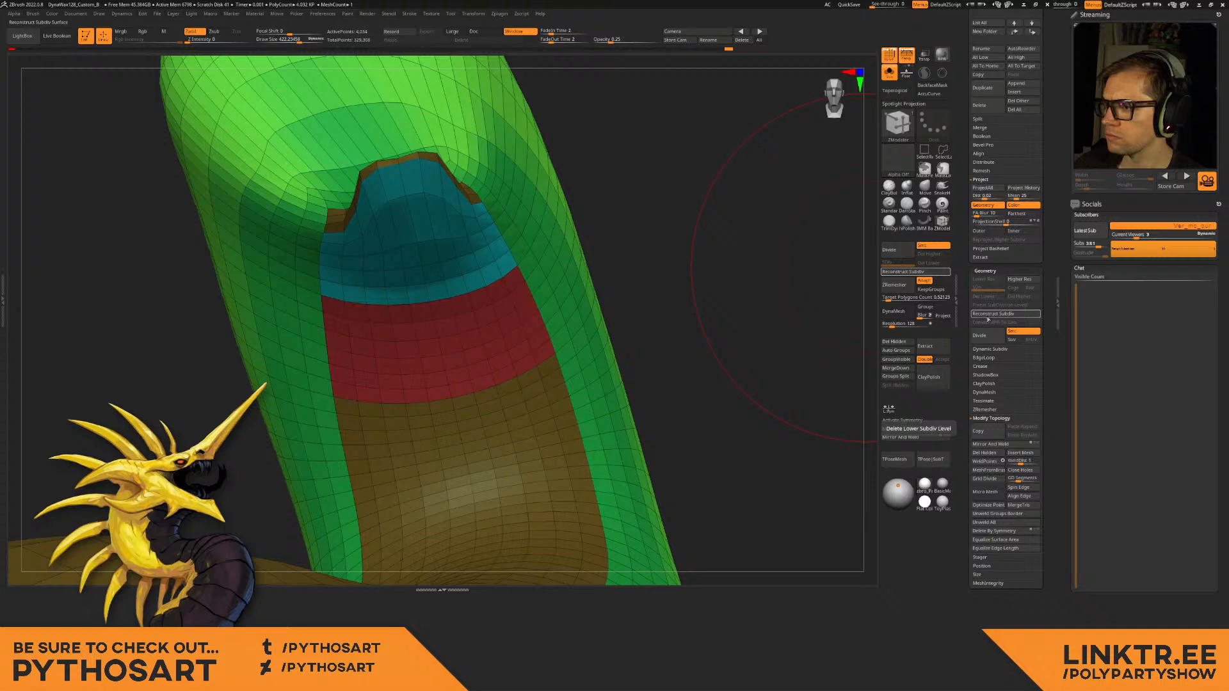
left_click(987, 350)
right_click_drag(631, 334, 571, 181, "ctrl")
right_click_drag(615, 307, 521, 335)
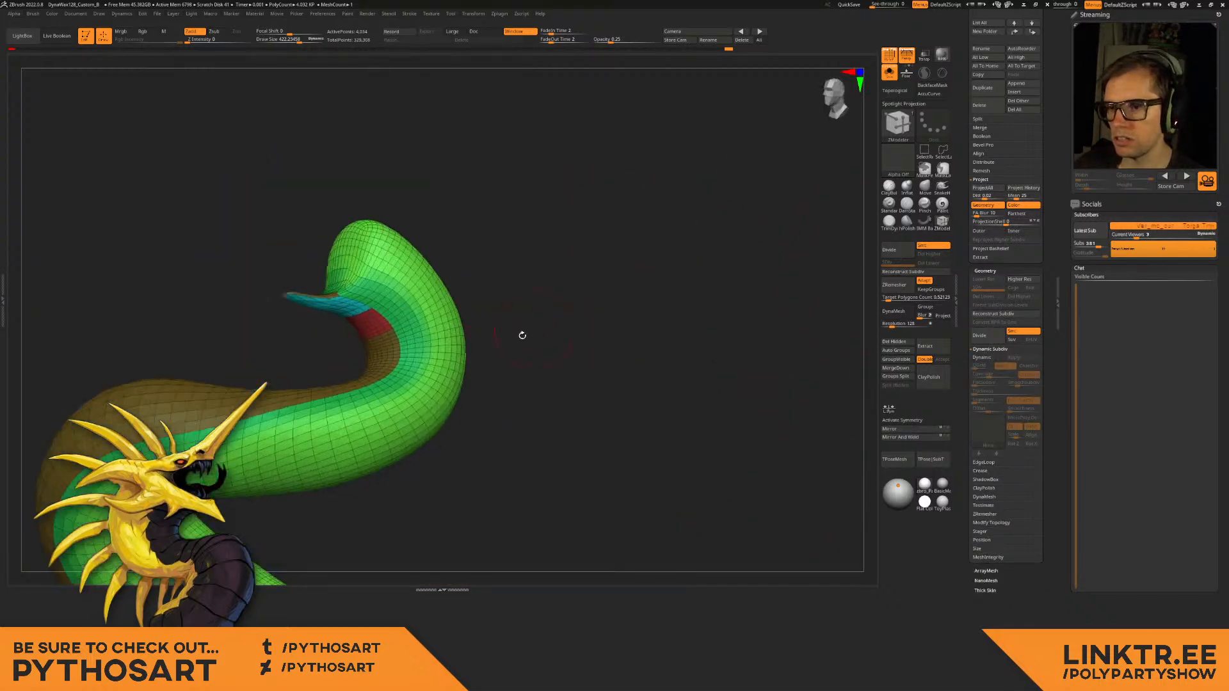
Outline and fill the next underside band below the red one, and assign it a separate polygroup.
right_click_drag(381, 369, 445, 325, "alt")
right_click_drag(378, 346, 384, 379, "ctrl")
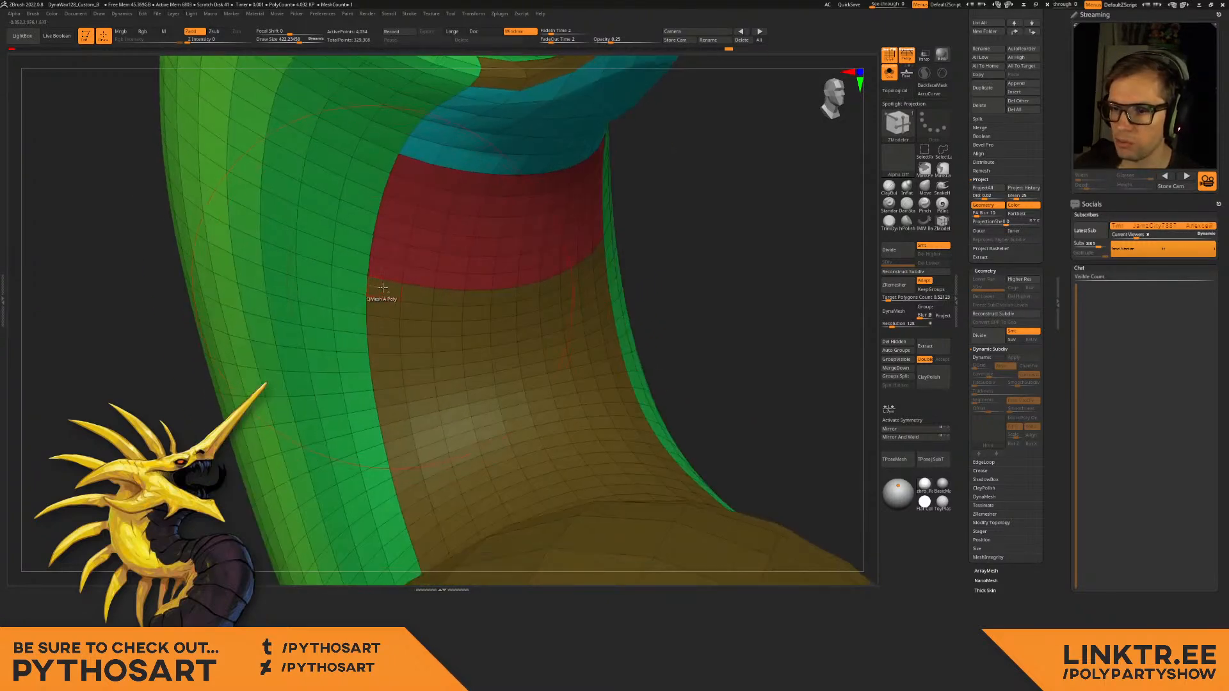
mouse_move(384, 291)
left_mouse_down()
mouse_move(400, 413)
mouse_move(453, 400)
left_mouse_up()
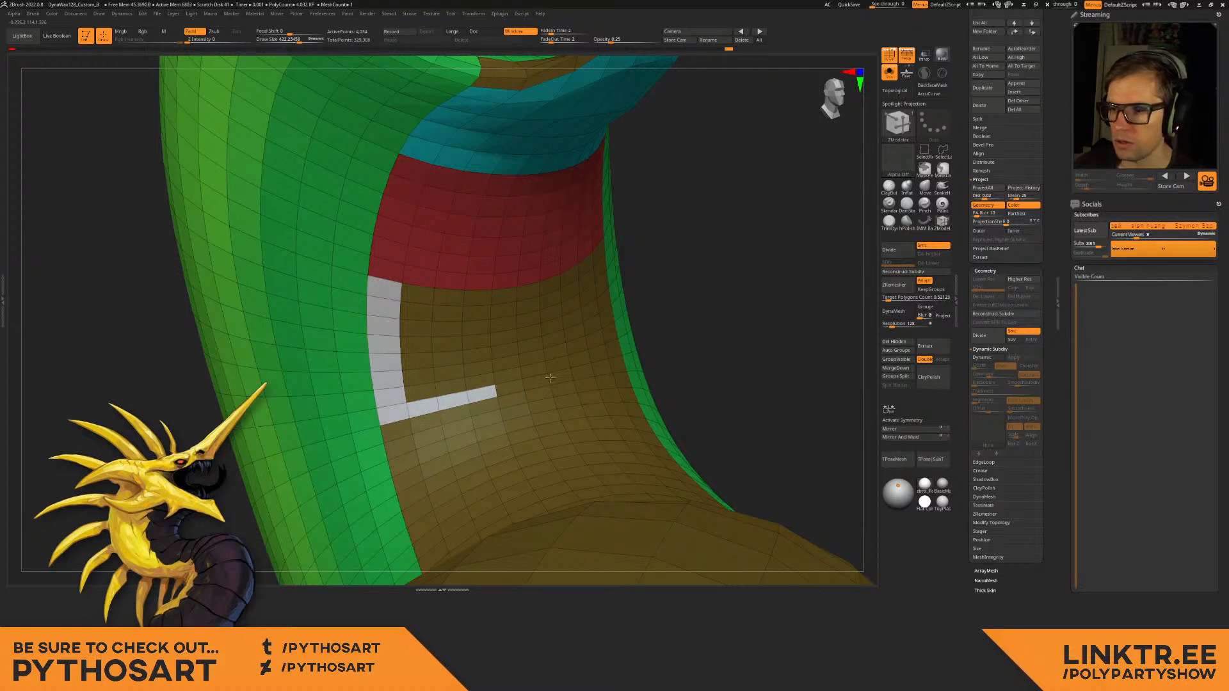
left_click_drag(583, 370, 594, 370)
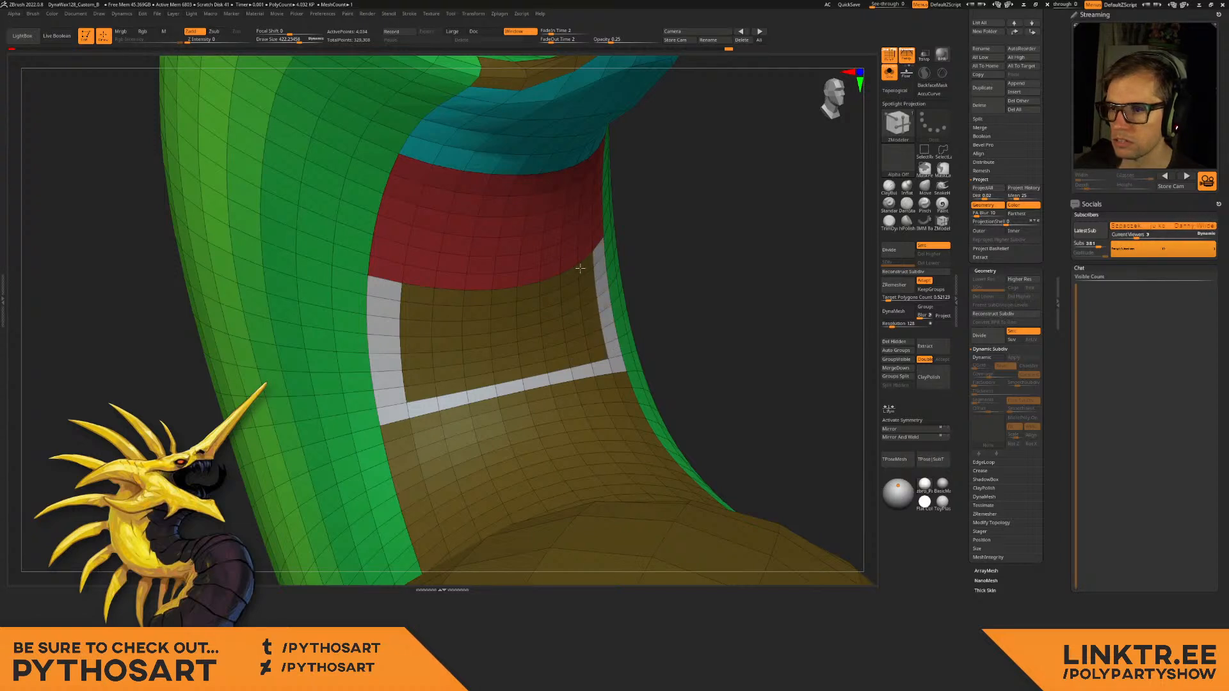
mouse_move(470, 299)
left_mouse_down()
mouse_move(421, 305)
mouse_move(423, 295)
mouse_move(432, 384)
mouse_move(529, 370)
left_mouse_up()
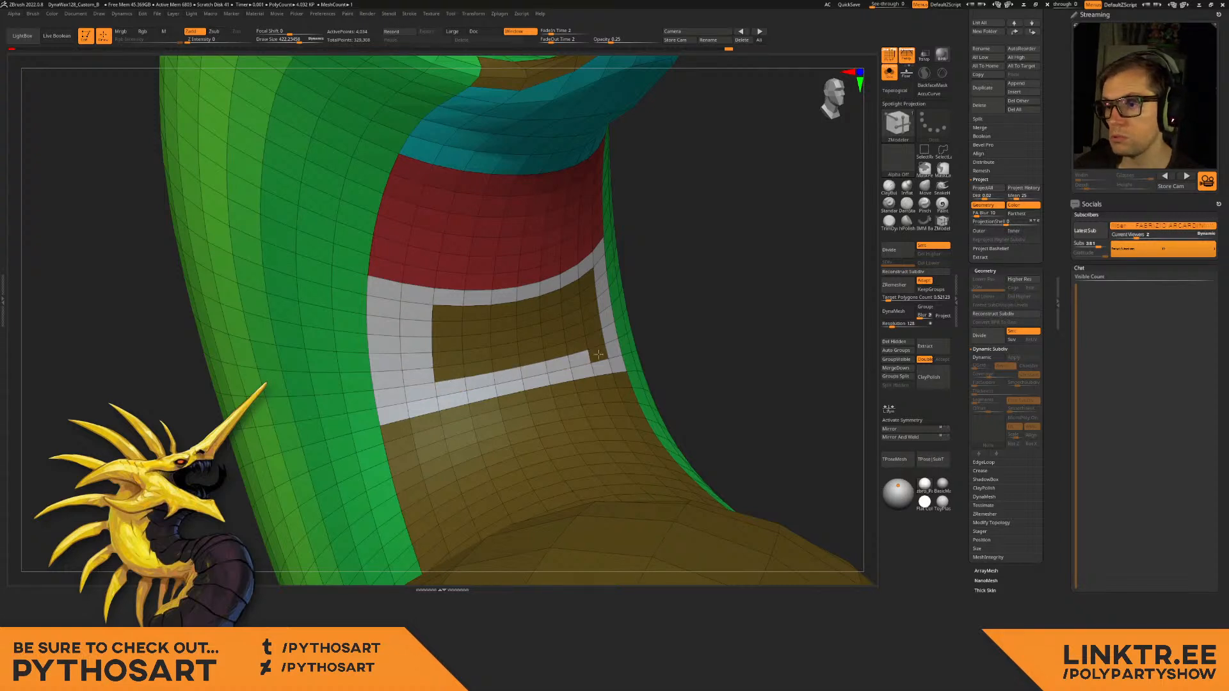
left_click_drag(594, 307, 588, 285)
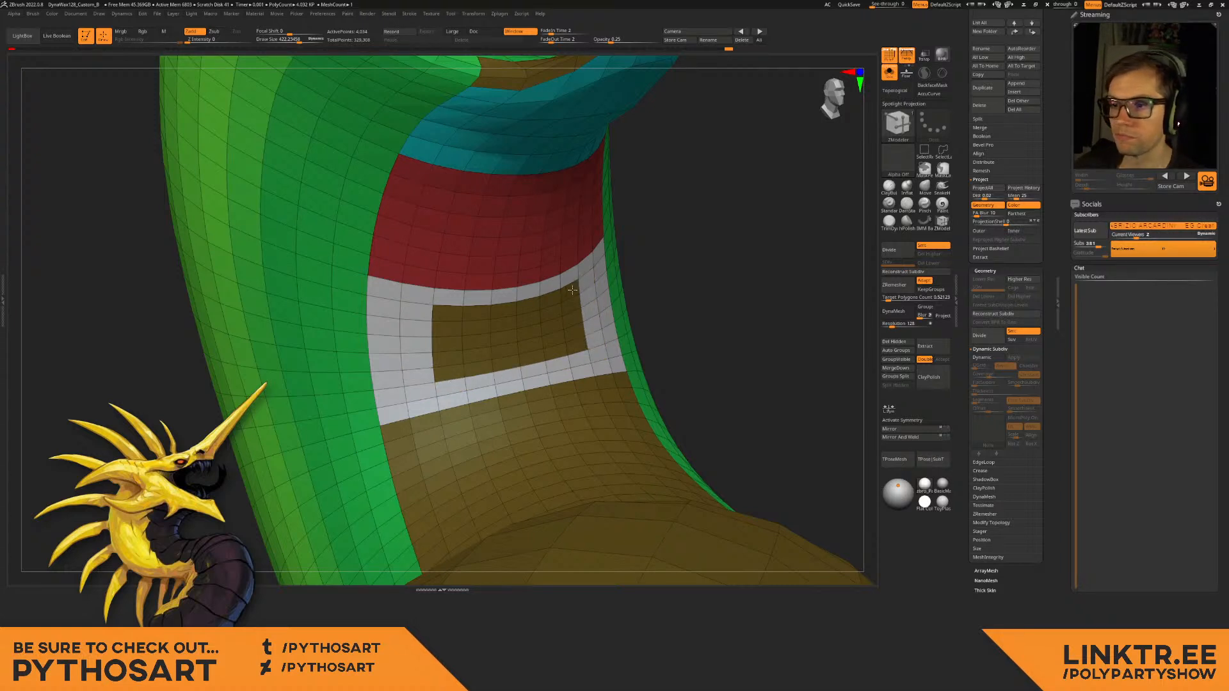
mouse_move(470, 315)
left_mouse_down()
mouse_move(449, 324)
mouse_move(452, 373)
mouse_move(572, 347)
mouse_move(564, 309)
mouse_move(475, 331)
mouse_move(488, 349)
mouse_move(540, 339)
mouse_move(519, 333)
left_mouse_up()
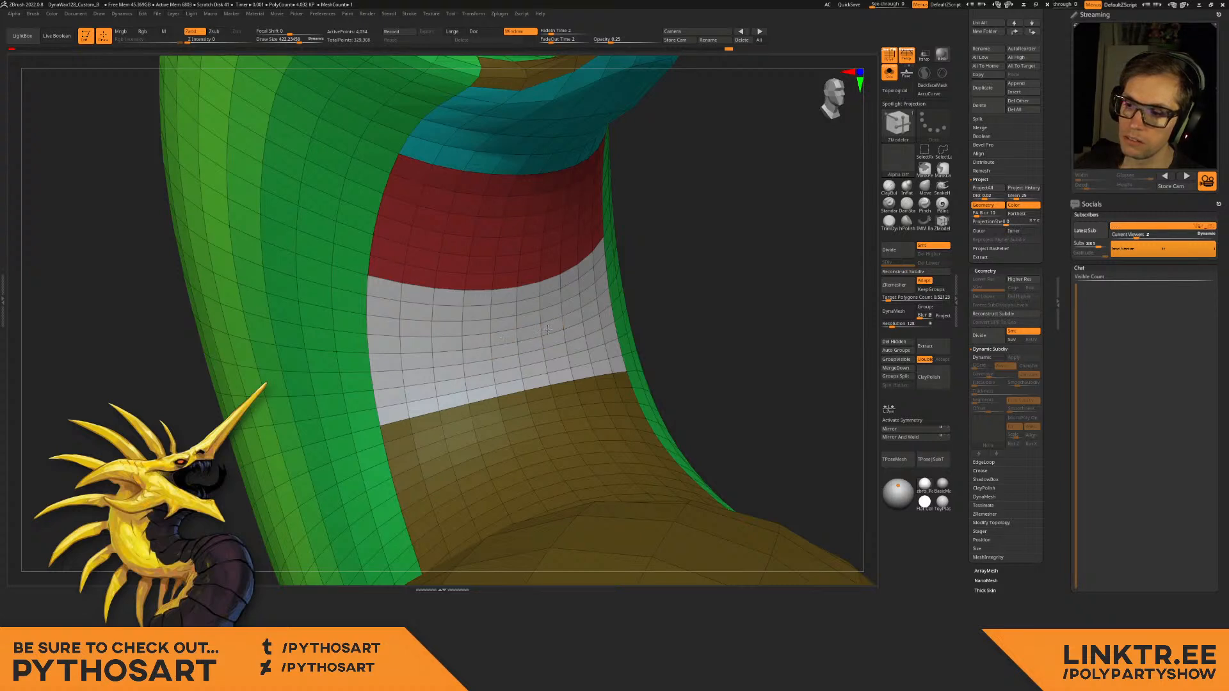
left_click(547, 329)
Mark most of the brown underside band below the dark blue one, starting along the green edge.
right_click_drag(566, 316, 455, 203, "ctrl")
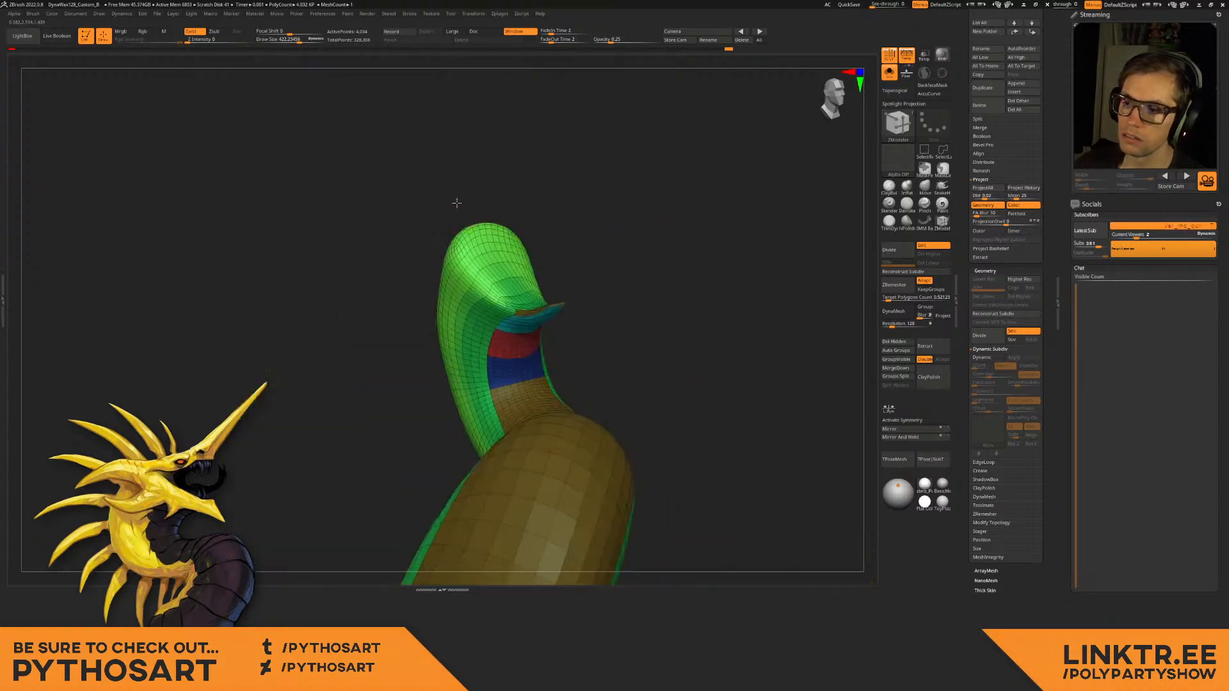
right_click_drag(481, 370, 488, 259)
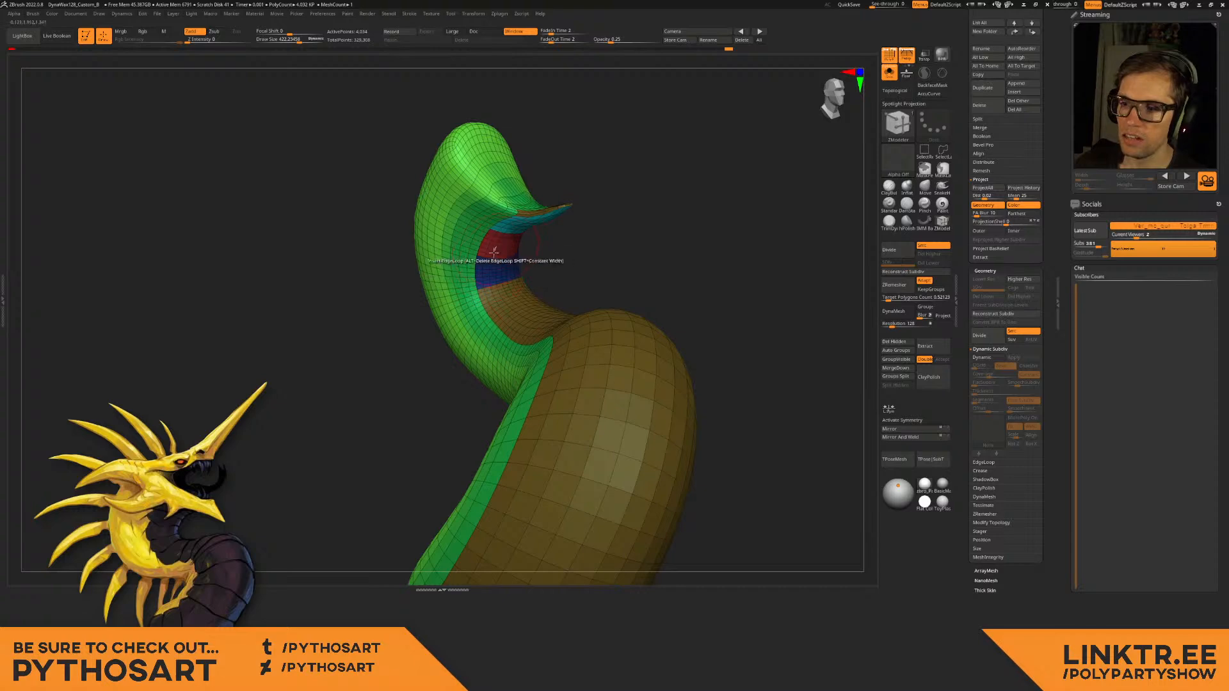
right_click_drag(484, 324, 526, 288)
right_click_drag(527, 288, 515, 425, "ctrl")
right_click_drag(489, 310, 415, 333)
left_click(411, 298, "alt")
mouse_move(411, 298)
left_mouse_down()
mouse_move(446, 375)
mouse_move(475, 394)
left_mouse_up()
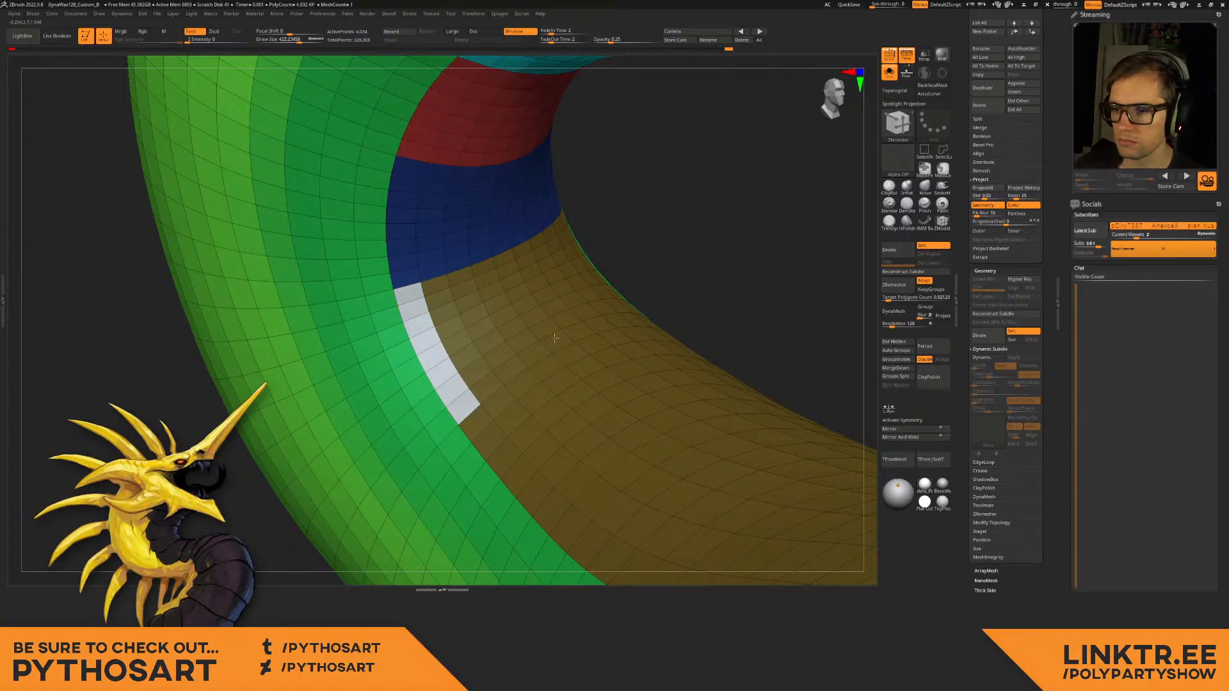
mouse_move(555, 338)
left_mouse_down("alt")
mouse_move(592, 324)
mouse_move(527, 356)
mouse_move(471, 350)
mouse_move(448, 314)
mouse_move(454, 285)
mouse_move(543, 237)
left_mouse_up("alt")
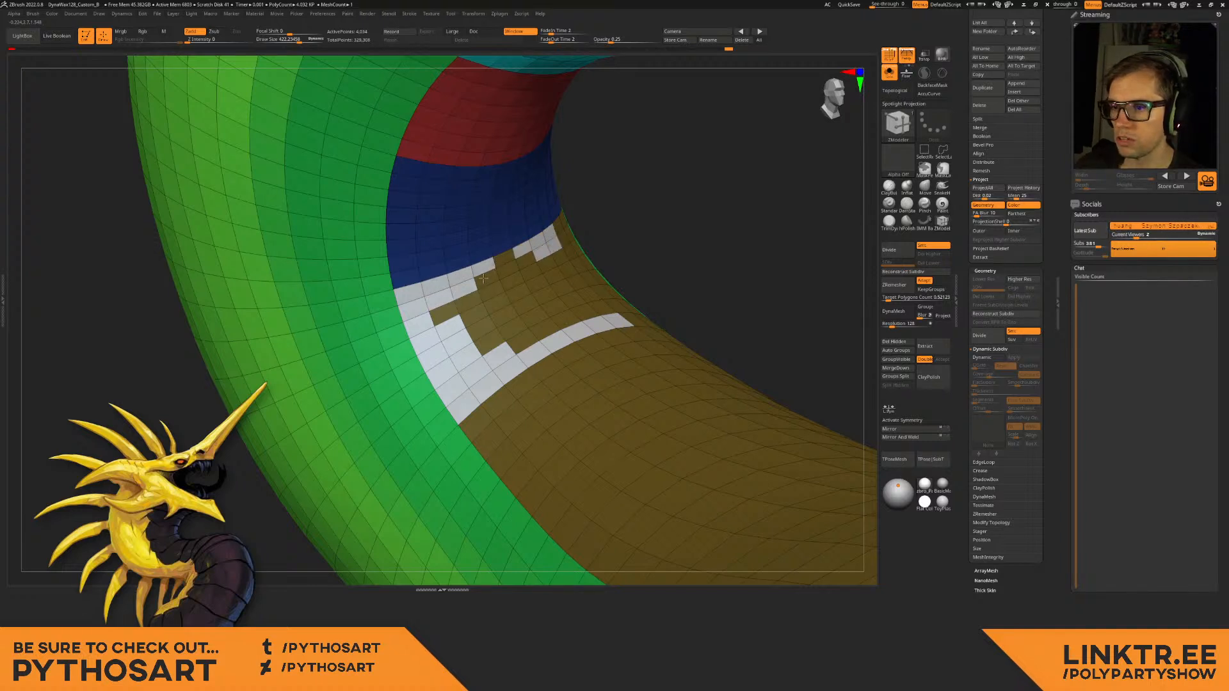
mouse_move(455, 311)
left_mouse_down("alt")
mouse_move(518, 278)
mouse_move(491, 278)
left_mouse_up("alt")
mouse_move(501, 335)
left_mouse_down("alt")
mouse_move(607, 304)
mouse_move(586, 294)
left_mouse_up("alt")
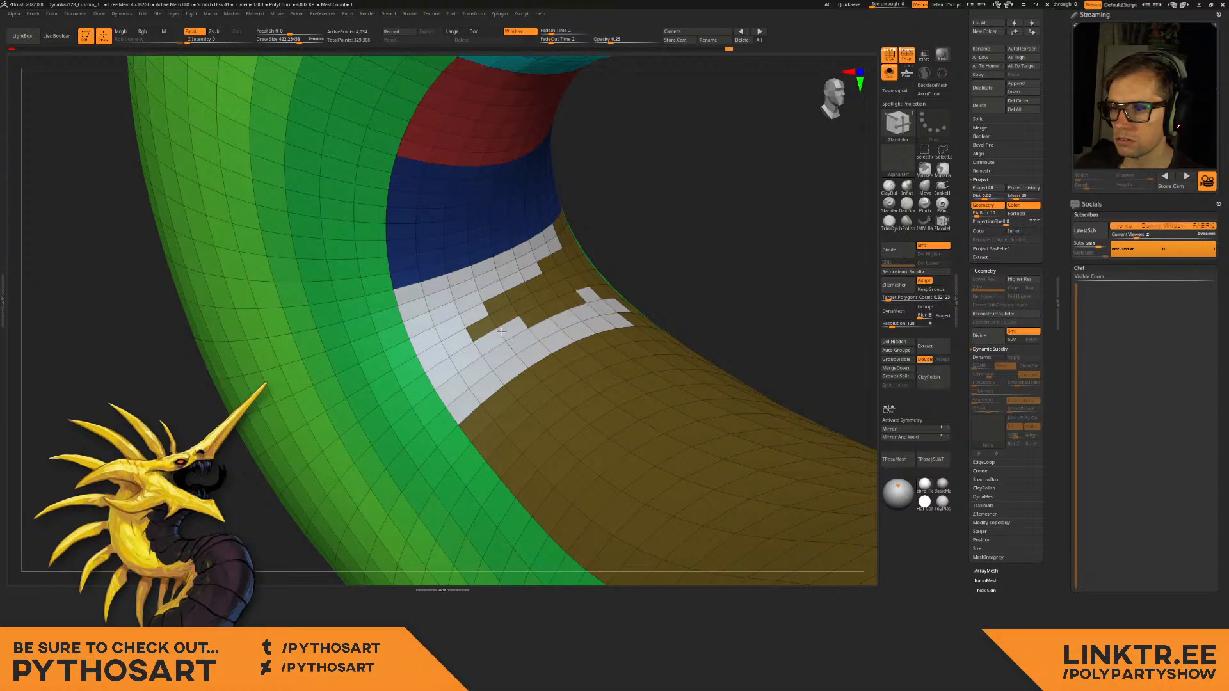
left_click_drag(505, 311, 529, 303, "alt")
Reduce the draw size, finish marking this band across to the opposite green edge, and assign it its own polygroup.
right_click_drag(621, 282, 542, 325)
key("s")
left_click_drag(505, 322, 410, 322)
mouse_move(549, 281)
left_mouse_down("alt")
mouse_move(608, 255)
mouse_move(605, 236)
mouse_move(572, 224)
mouse_move(567, 256)
mouse_move(514, 283)
left_mouse_up("alt")
left_click_drag(499, 333, 538, 303, "alt")
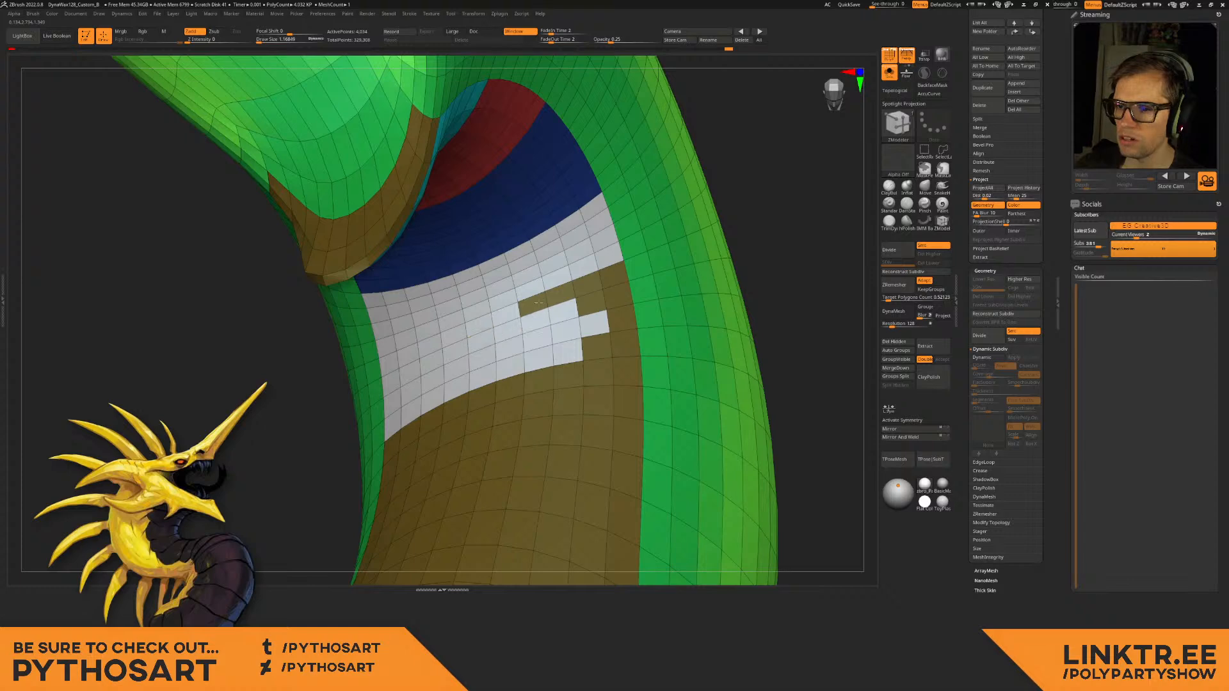
mouse_move(602, 281)
left_mouse_down("alt")
mouse_move(622, 323)
mouse_move(597, 346)
mouse_move(619, 300)
left_mouse_up("alt")
left_click(619, 300)
left_click(618, 300)
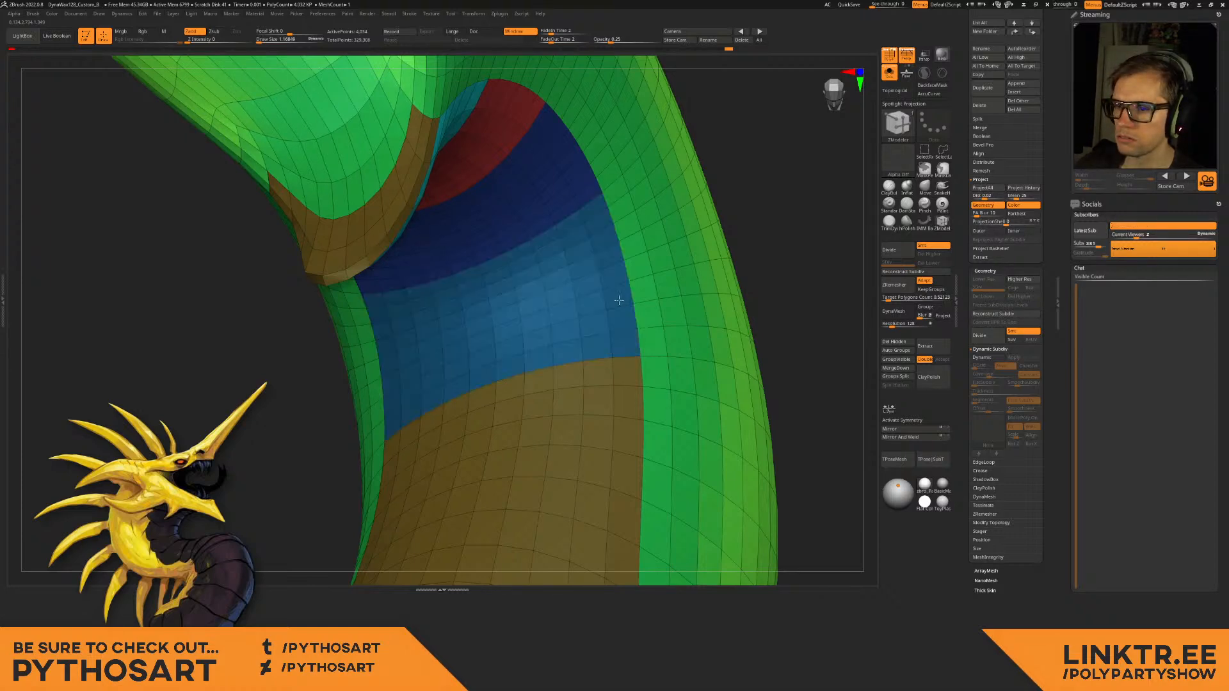
Outline the next underside band below the light blue one and mark its polygons from one green edge inward.
right_click_drag(563, 411, 513, 387, "ctrl")
right_click_drag(516, 320, 516, 347)
mouse_move(524, 374)
left_mouse_down()
mouse_move(533, 439)
mouse_move(736, 384)
mouse_move(743, 416)
left_mouse_up()
left_click_drag(654, 401, 607, 310)
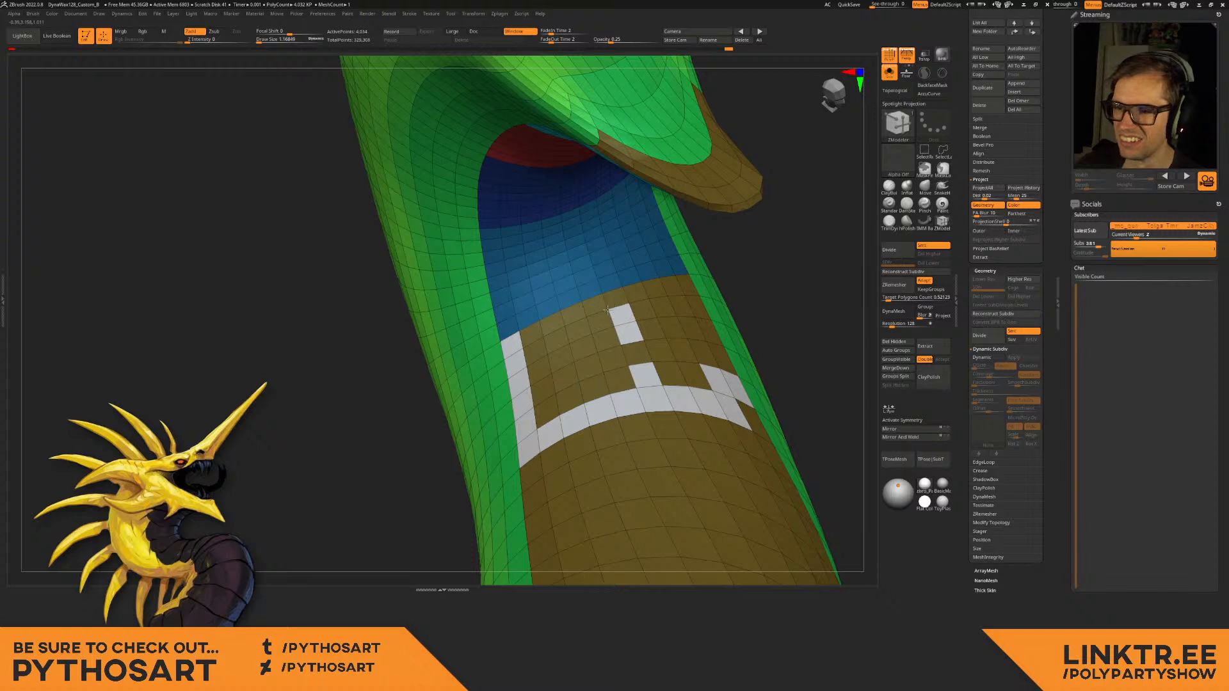
mouse_move(543, 333)
left_mouse_down()
mouse_move(532, 342)
mouse_move(545, 356)
mouse_move(583, 342)
left_mouse_up()
mouse_move(600, 384)
left_mouse_down()
mouse_move(582, 372)
mouse_move(566, 401)
left_mouse_up()
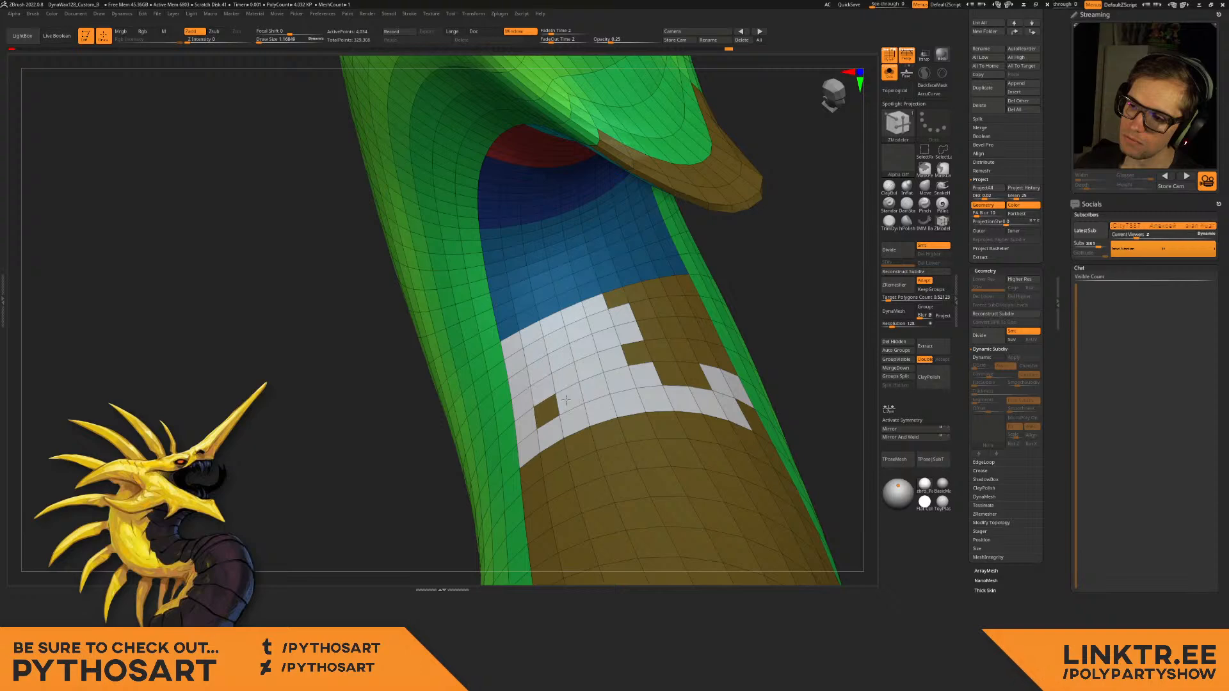
Complete this band across to the far green edge and assign it a polygroup colour distinct from the blue band above.
right_click_drag(662, 330, 647, 387)
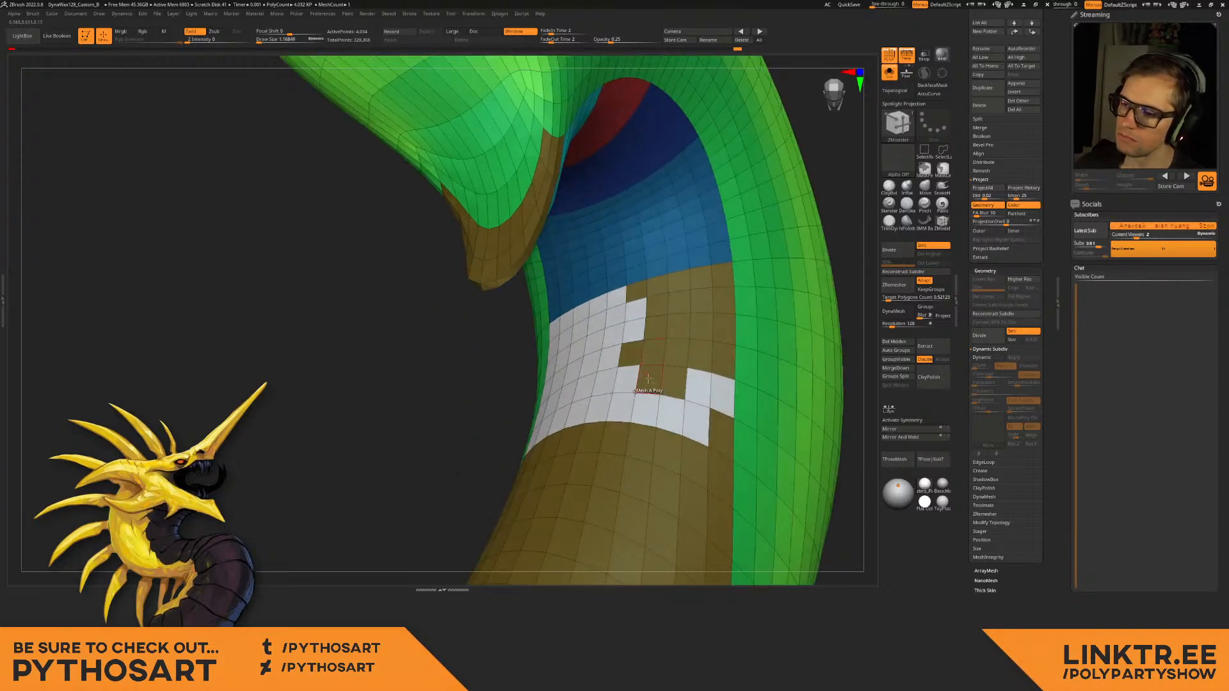
left_click_drag(715, 424, 714, 293)
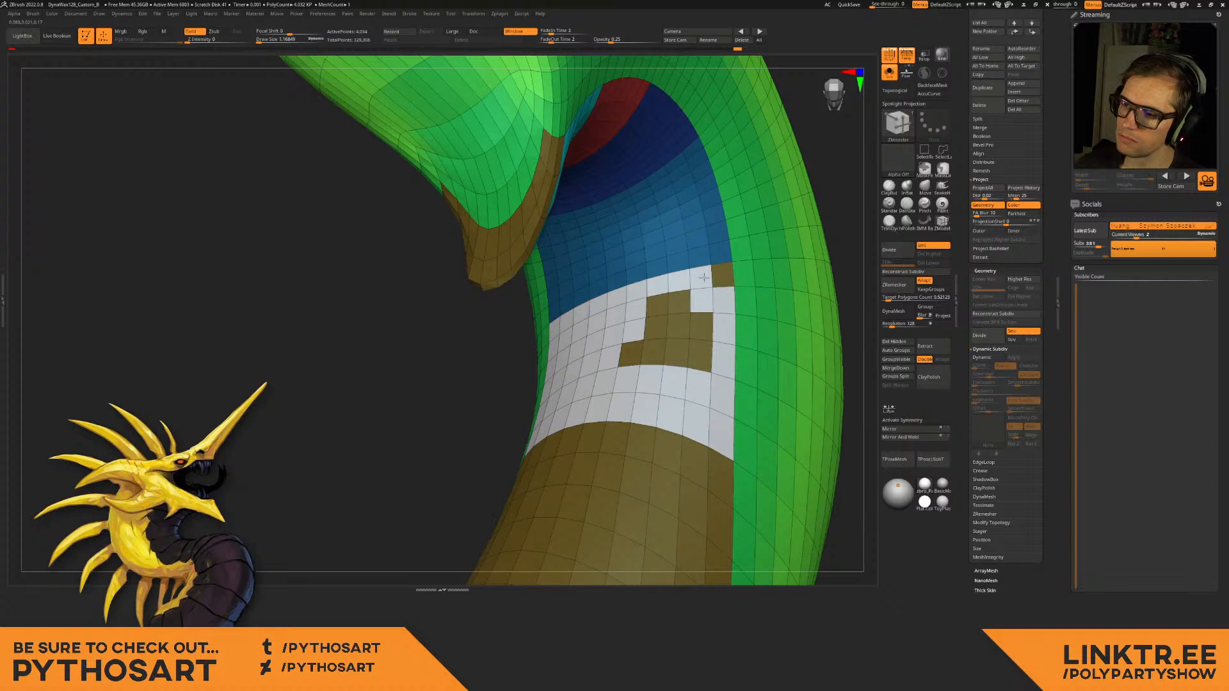
mouse_move(663, 327)
left_mouse_down()
mouse_move(699, 328)
mouse_move(685, 355)
mouse_move(632, 357)
left_mouse_up()
left_click(684, 328)
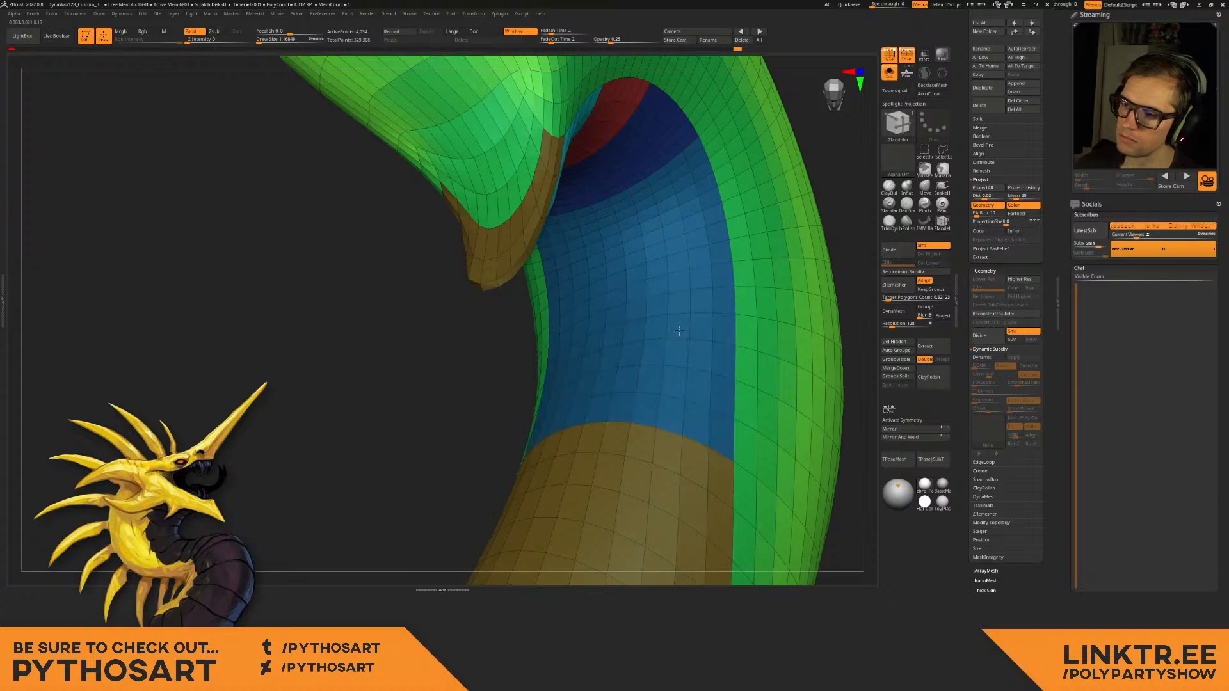
key("alt")
Mark most of the underside band directly below the upper olive one, starting along the green edge and outlining its lower boundary.
right_click_drag(607, 438, 582, 378, "ctrl")
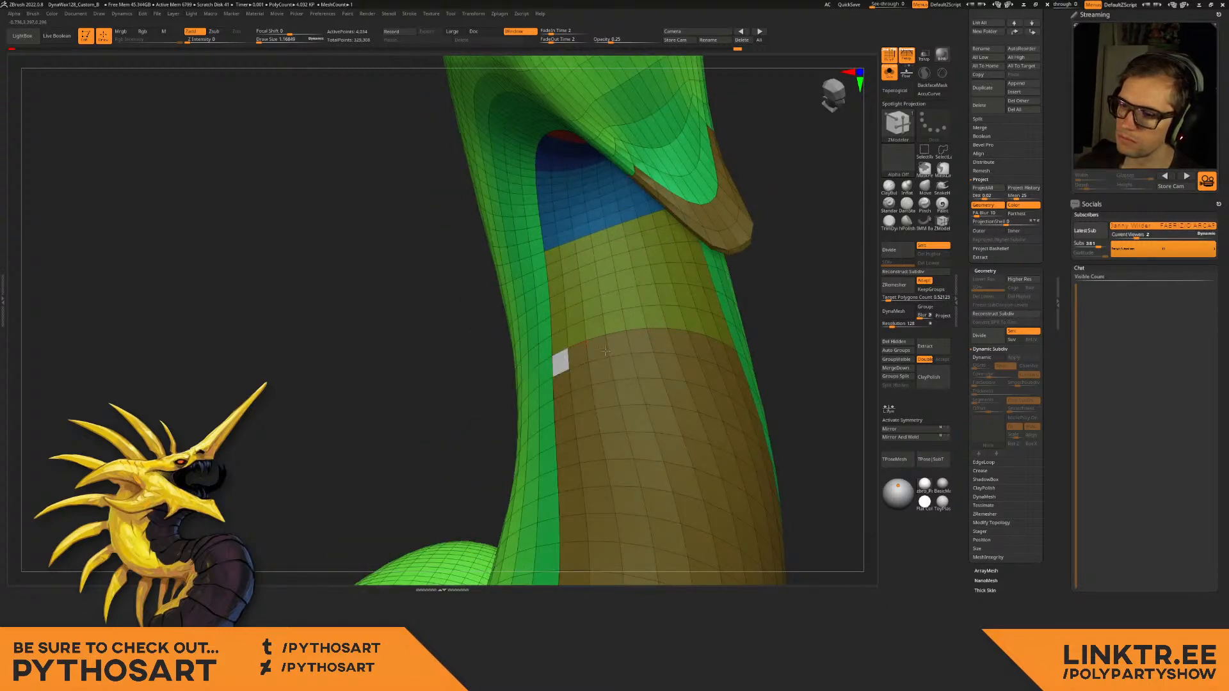
mouse_move(606, 351)
left_mouse_down()
mouse_move(696, 345)
mouse_move(729, 362)
mouse_move(640, 394)
mouse_move(576, 381)
mouse_move(572, 412)
mouse_move(599, 477)
mouse_move(647, 448)
mouse_move(599, 420)
mouse_move(622, 367)
left_mouse_up()
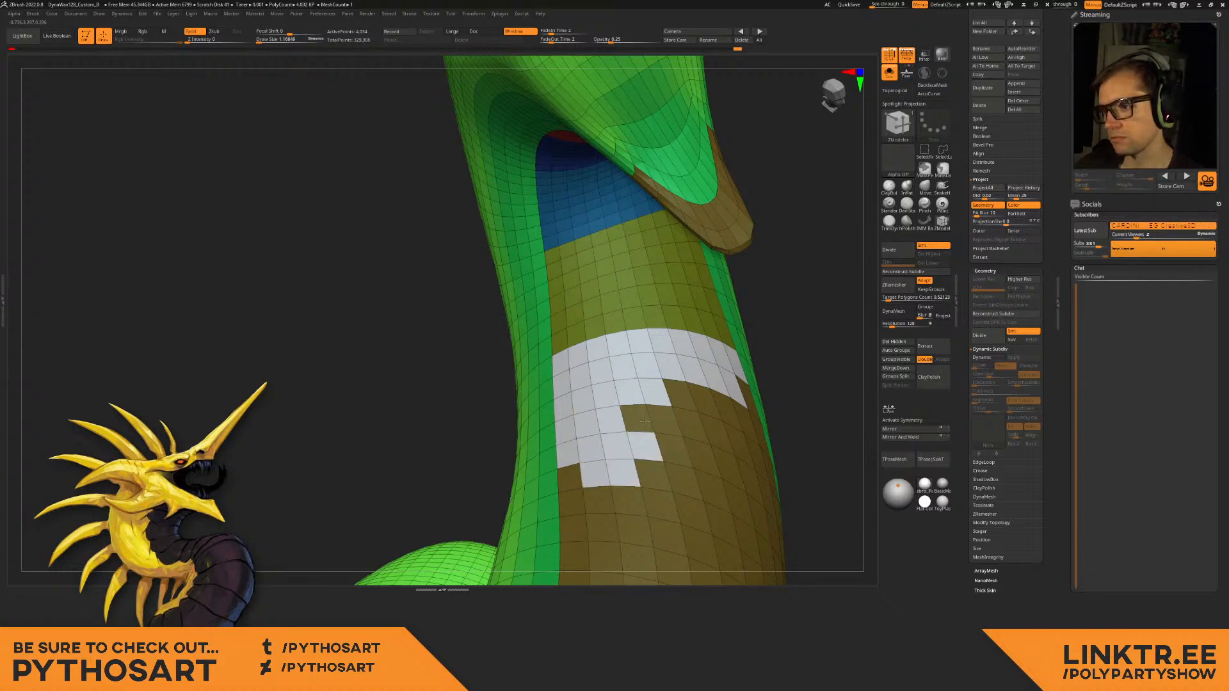
left_click_drag(644, 421, 619, 478)
left_click_drag(701, 479, 745, 498)
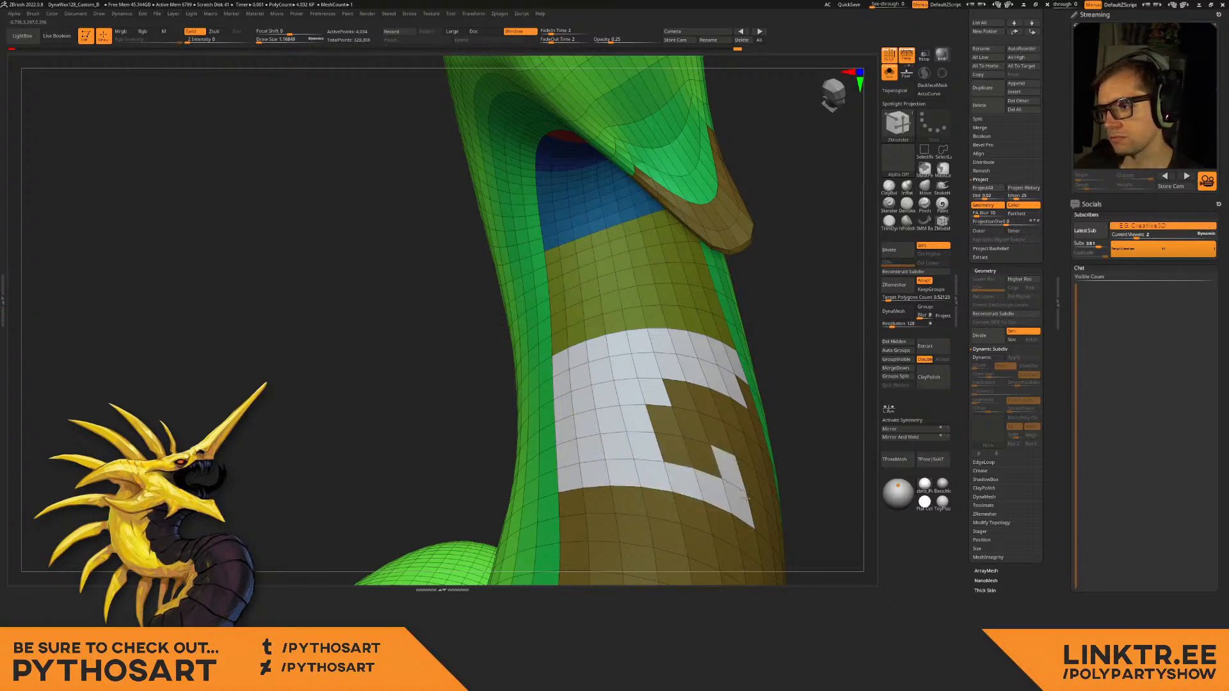
left_click_drag(744, 439, 715, 401)
mouse_move(705, 460)
left_mouse_down()
mouse_move(669, 443)
mouse_move(681, 391)
left_mouse_up()
Complete this band across to the opposite green edge and assign it a purple polygroup.
right_click_drag(668, 402, 637, 359)
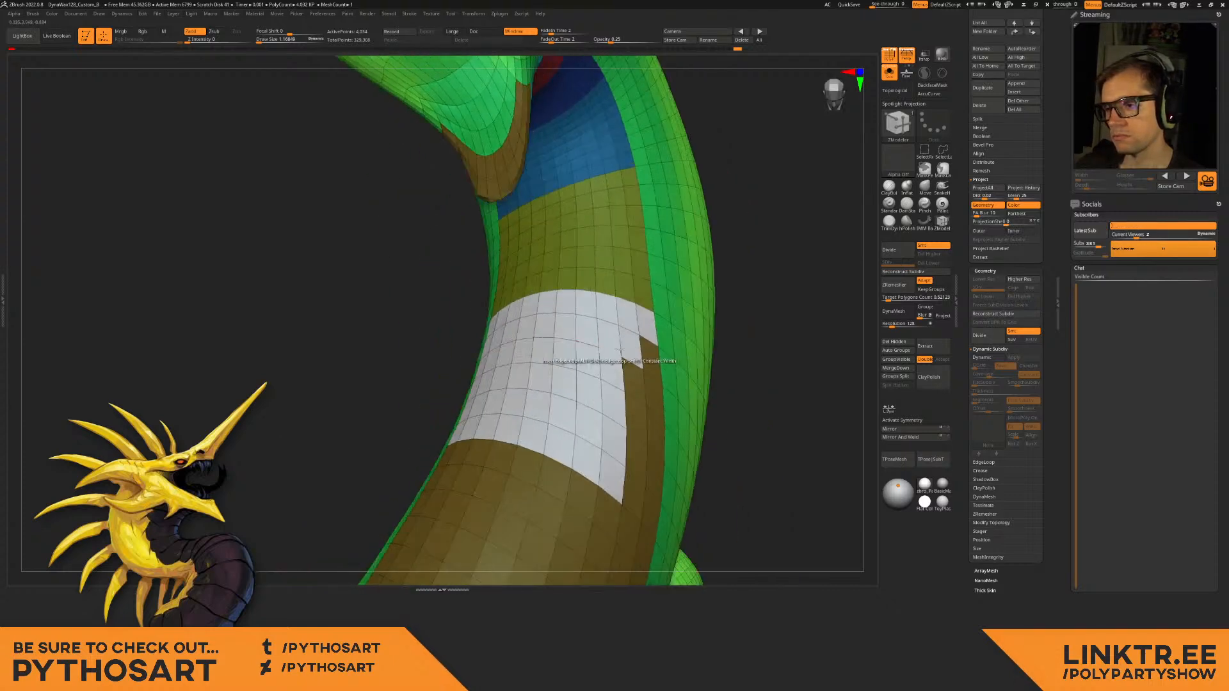
left_click_drag(644, 442, 644, 496)
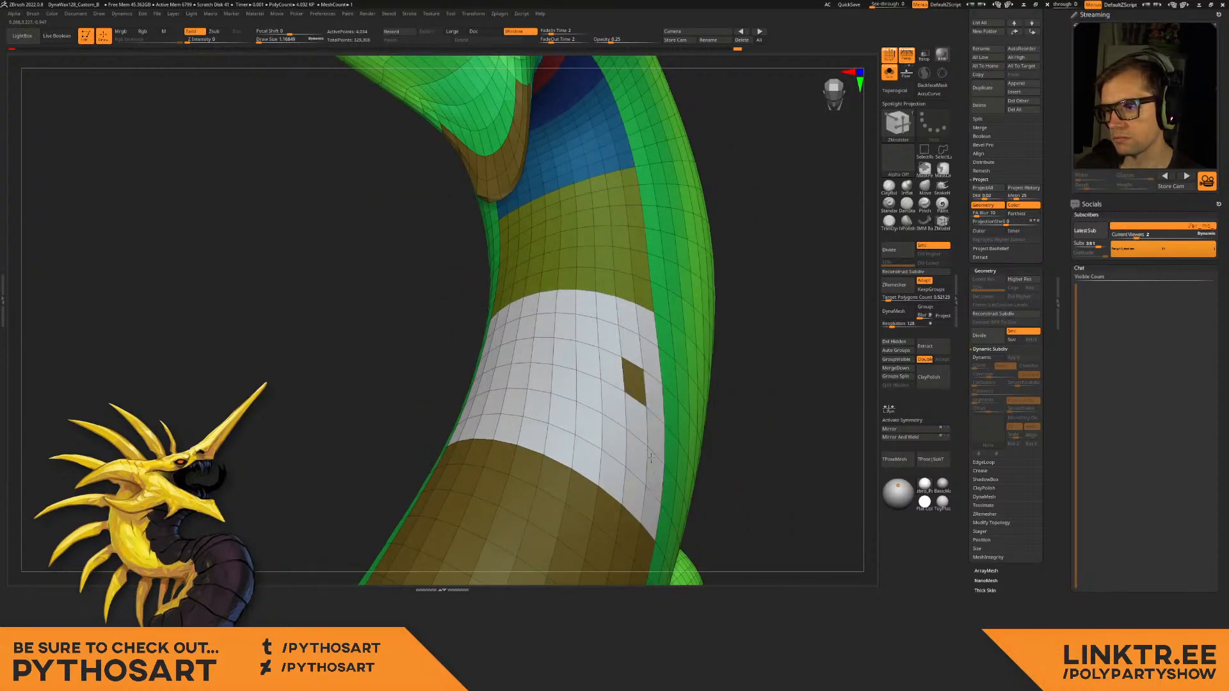
left_click(633, 393)
left_click(633, 393)
left_click(633, 393)
left_click(633, 392)
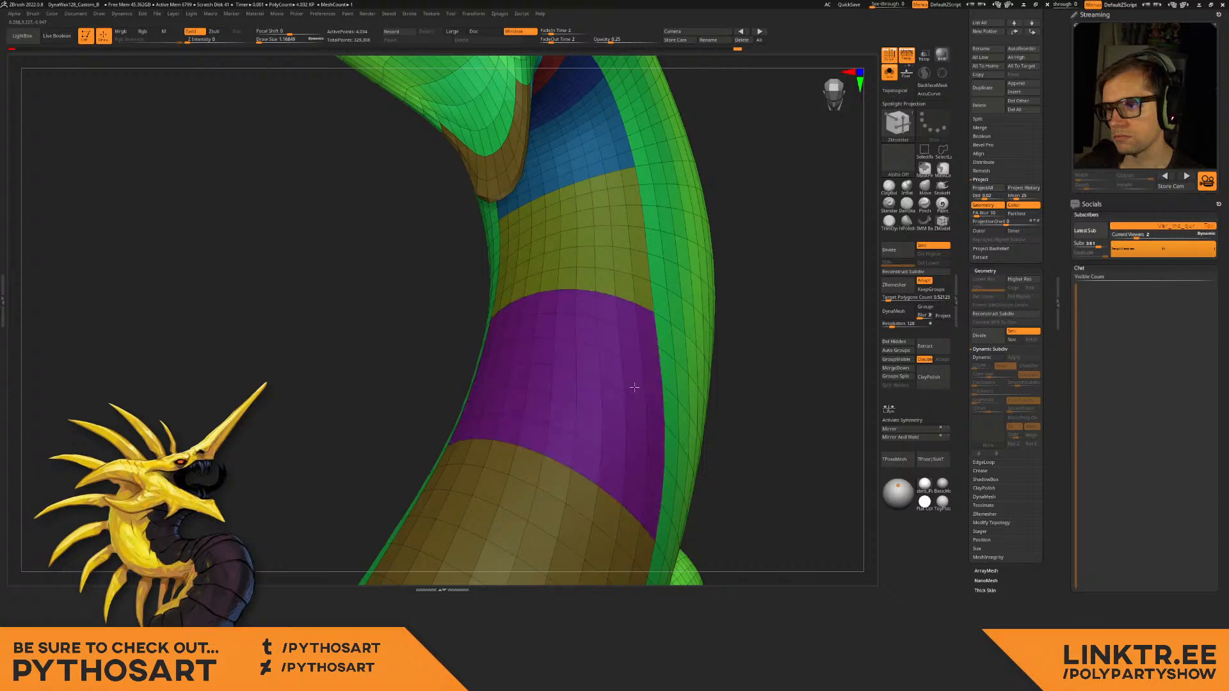
Mark the next underside band below the purple one, working from the near green edge across the neck.
right_click_drag(514, 441, 470, 307, "ctrl")
right_click_drag(471, 307, 500, 312)
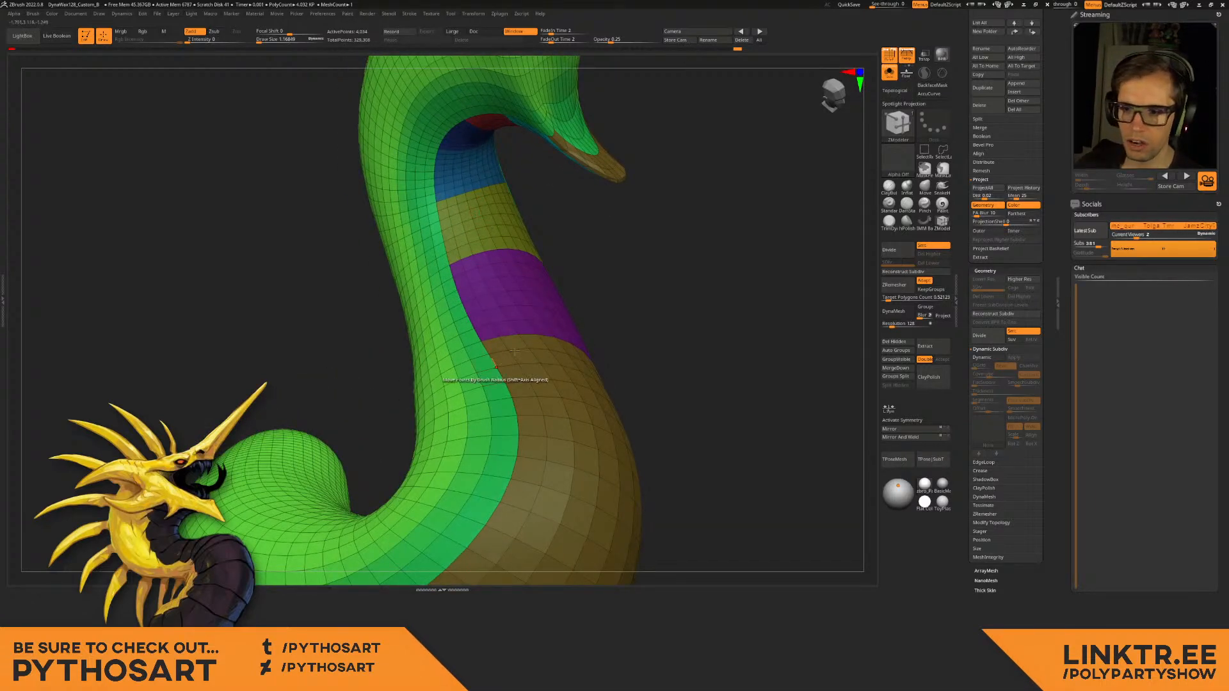
right_click_drag(499, 382, 516, 221)
right_click_drag(530, 320, 536, 306)
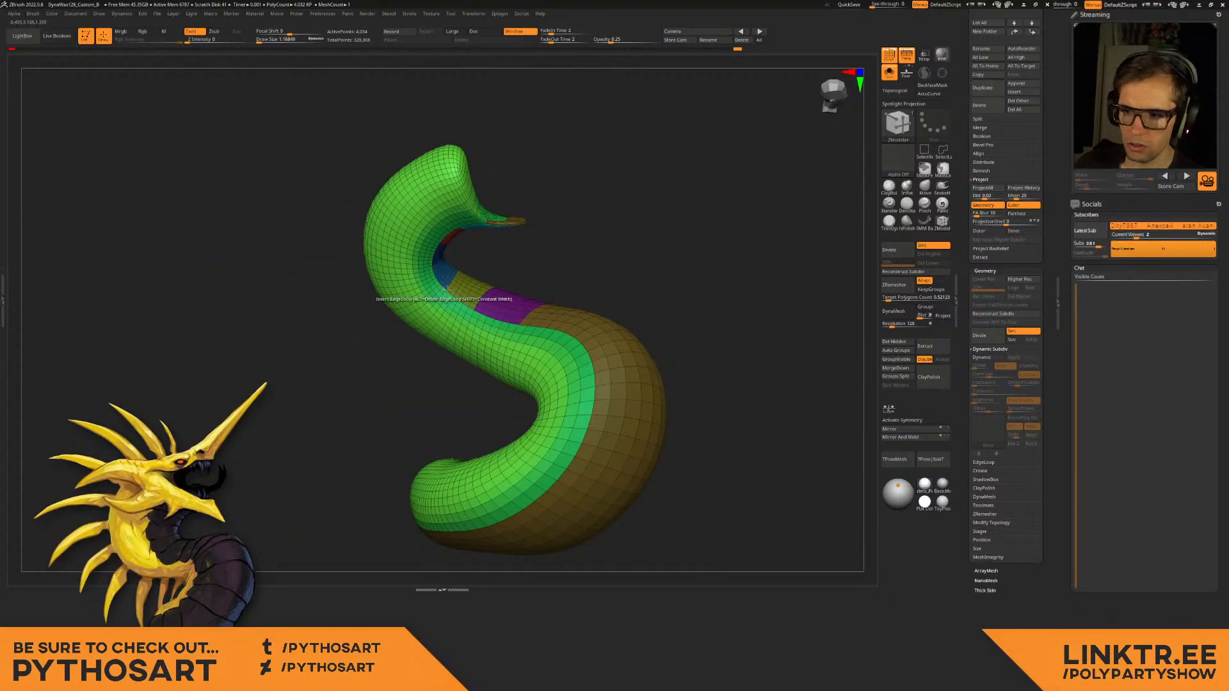
right_click_drag(512, 317, 514, 348, "ctrl")
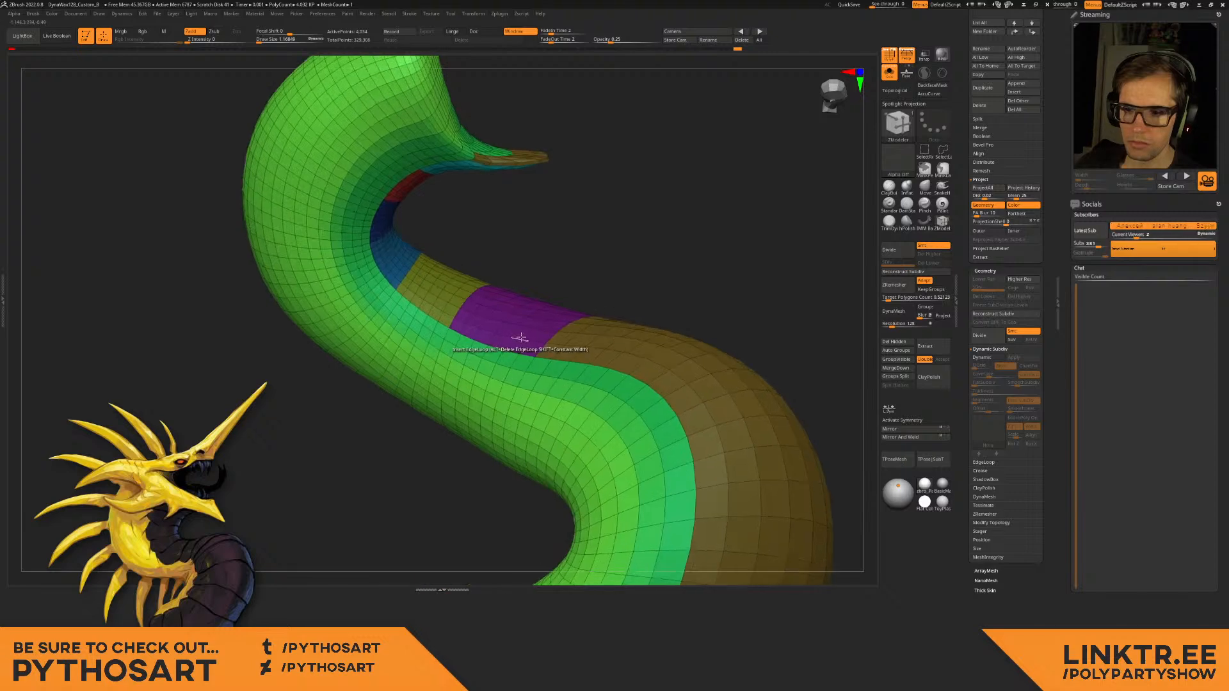
right_click_drag(593, 331, 590, 298, "ctrl")
right_click_drag(590, 299, 562, 349)
mouse_move(591, 329)
left_mouse_down()
mouse_move(650, 302)
mouse_move(577, 352)
left_mouse_up()
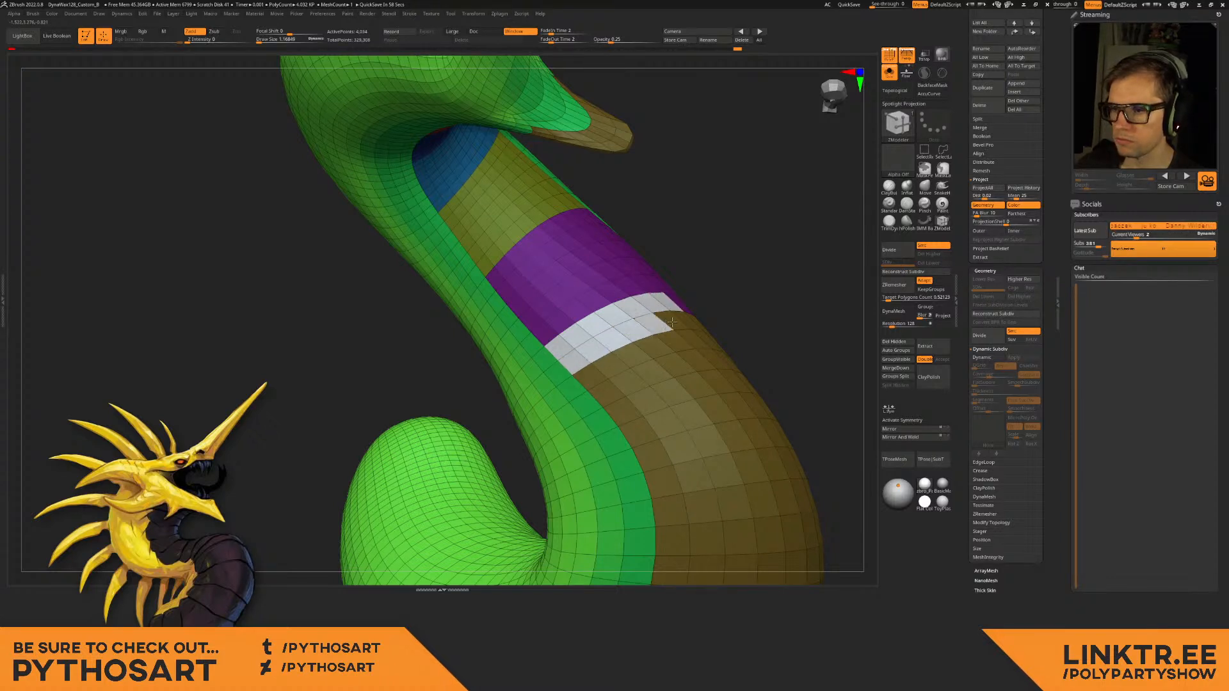
mouse_move(694, 328)
left_mouse_down()
mouse_move(600, 385)
mouse_move(637, 394)
mouse_move(713, 354)
mouse_move(688, 388)
mouse_move(632, 402)
left_mouse_up()
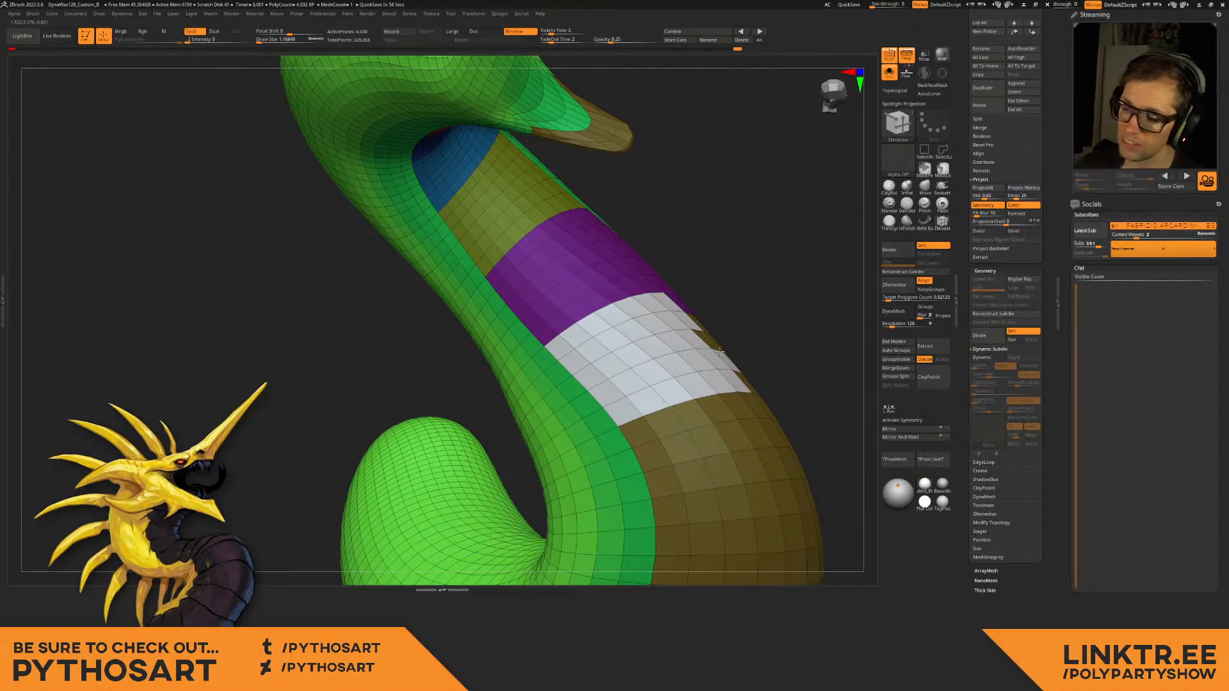
Finish marking the band below the purple one up to the far green edge and assign it an olive polygroup.
right_click_drag(719, 352, 693, 363)
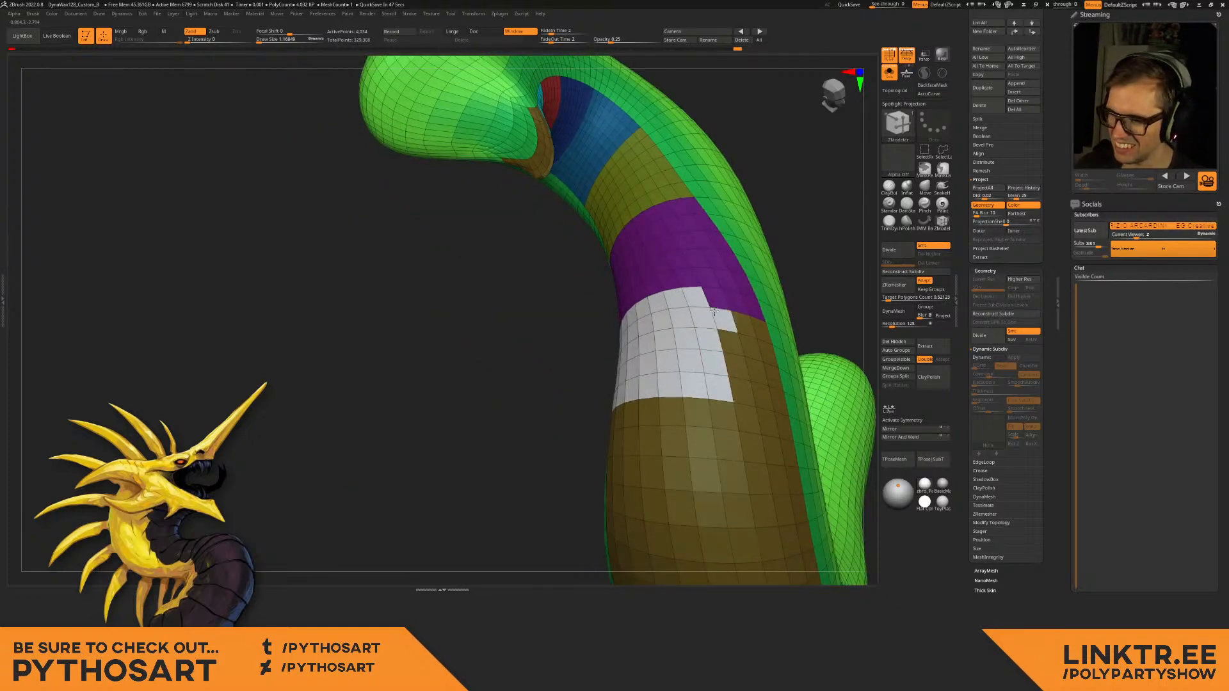
mouse_move(768, 391)
left_mouse_down()
mouse_move(745, 391)
mouse_move(738, 325)
left_mouse_up()
left_click(754, 365, "alt")
left_click(754, 366)
key("alt")
key("alt")
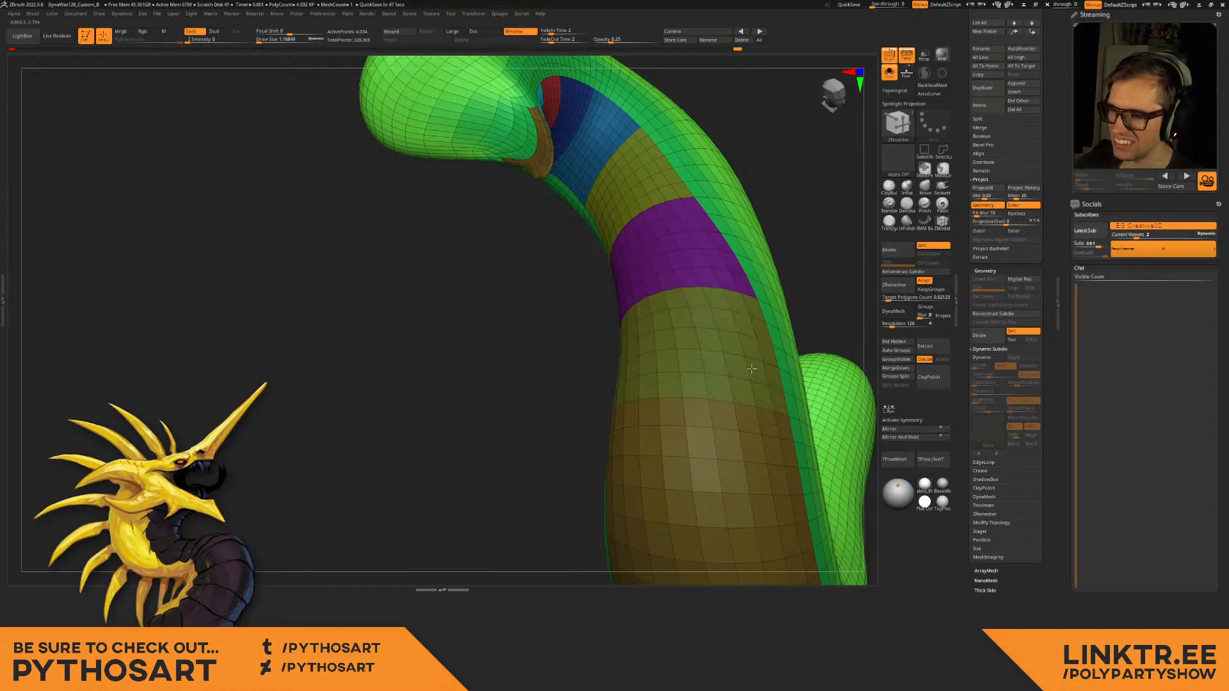
Mark the full-width underside band below the second olive one and assign it a cyan polygroup.
right_click_drag(665, 378, 572, 319)
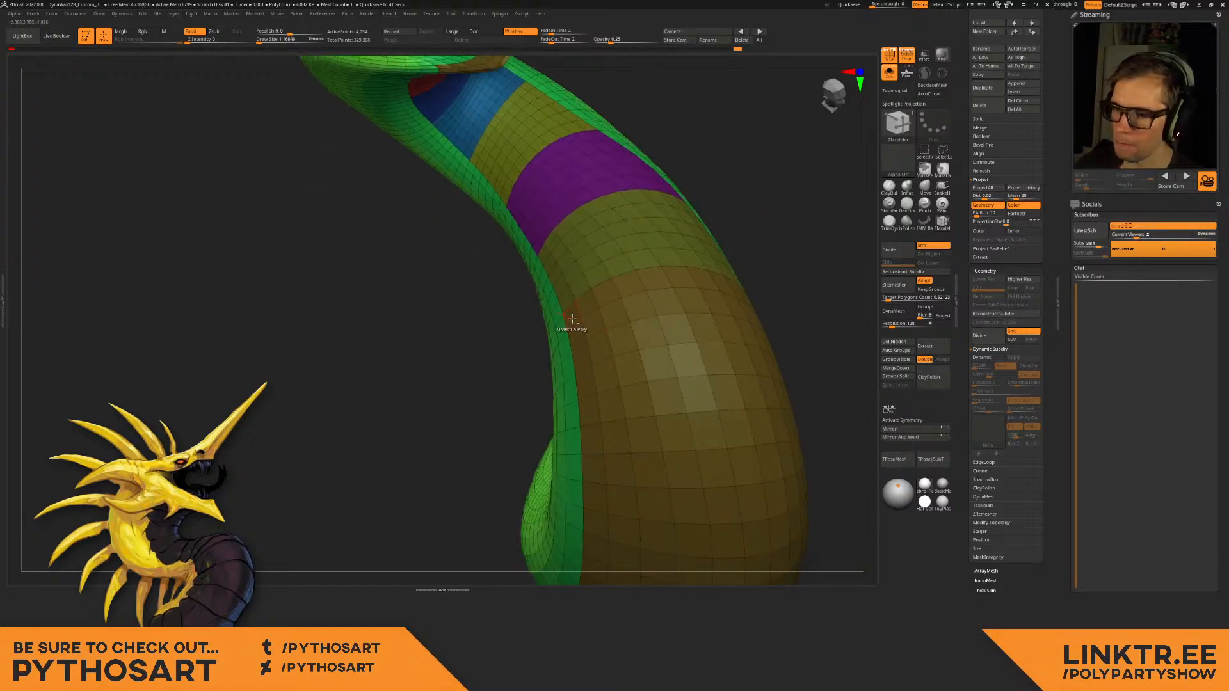
left_click_drag(608, 295, 667, 284)
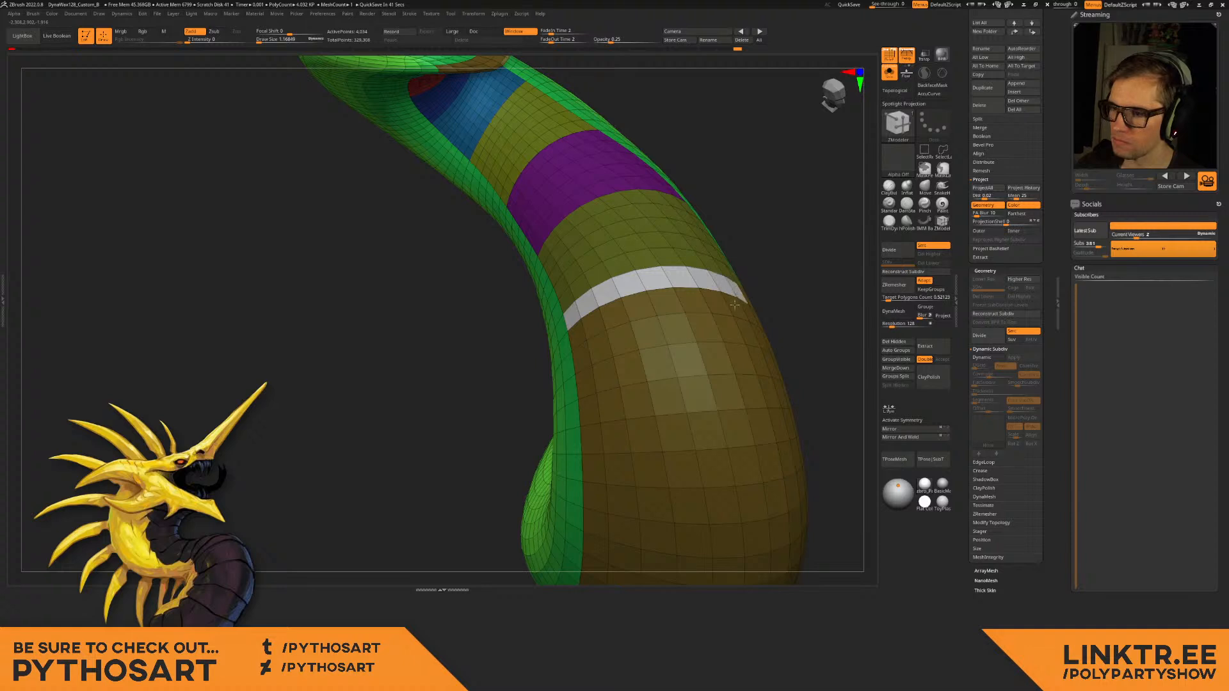
mouse_move(735, 305)
left_mouse_down("alt")
mouse_move(699, 330)
mouse_move(583, 357)
mouse_move(651, 306)
mouse_move(724, 302)
left_mouse_up("alt")
mouse_move(693, 363)
left_mouse_down("alt")
mouse_move(592, 385)
mouse_move(682, 400)
mouse_move(765, 391)
mouse_move(757, 348)
left_mouse_up("alt")
right_click_drag(758, 347, 763, 314)
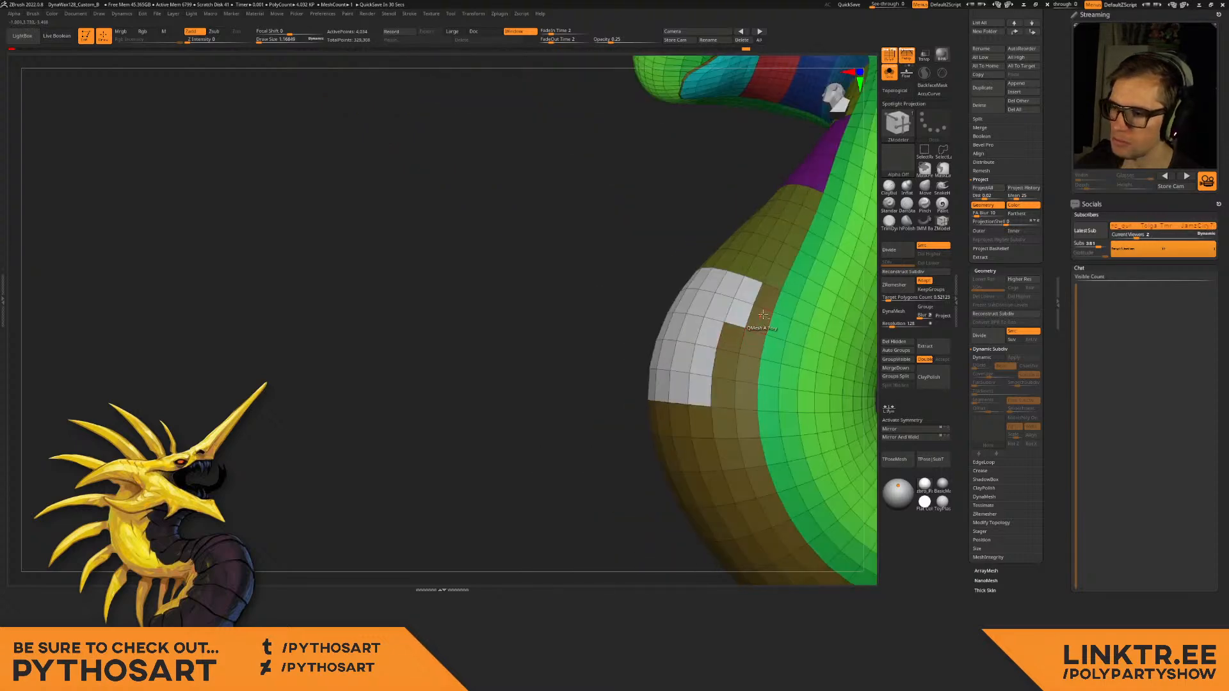
mouse_move(752, 322)
left_mouse_down("alt")
mouse_move(737, 404)
mouse_move(729, 336)
left_mouse_up("alt")
left_click(727, 337)
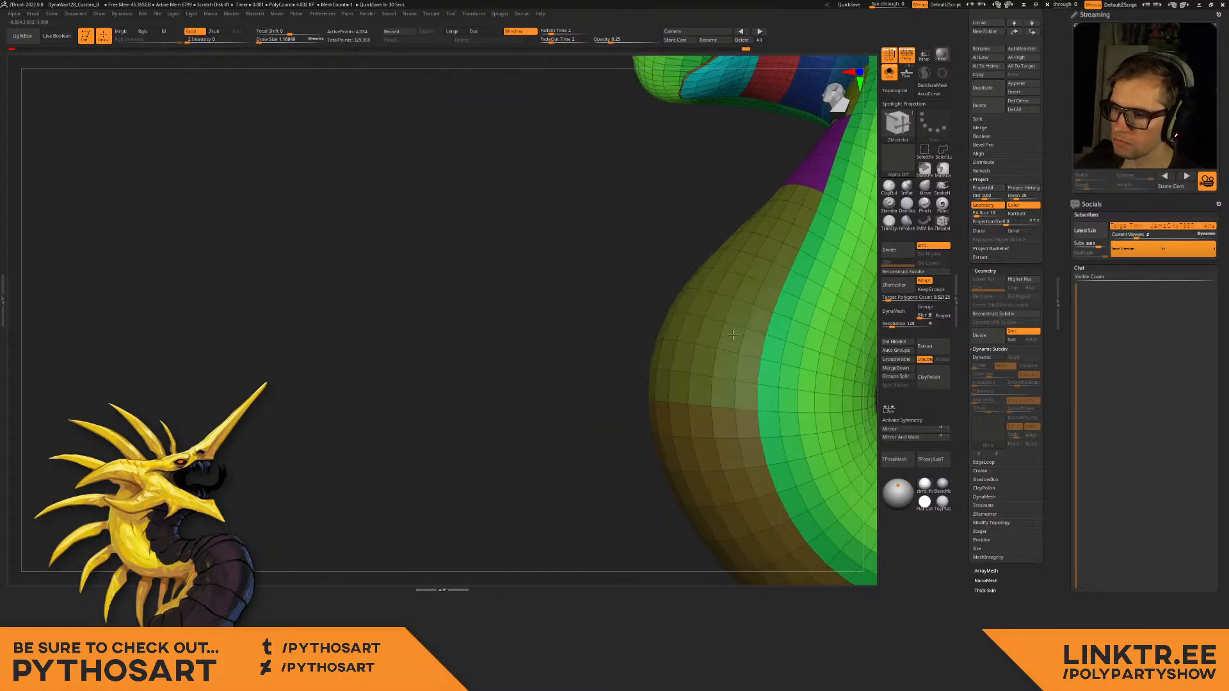
Mark the underside band below the cyan one between both green edges and assign it an orange polygroup.
right_click_drag(727, 337, 549, 331)
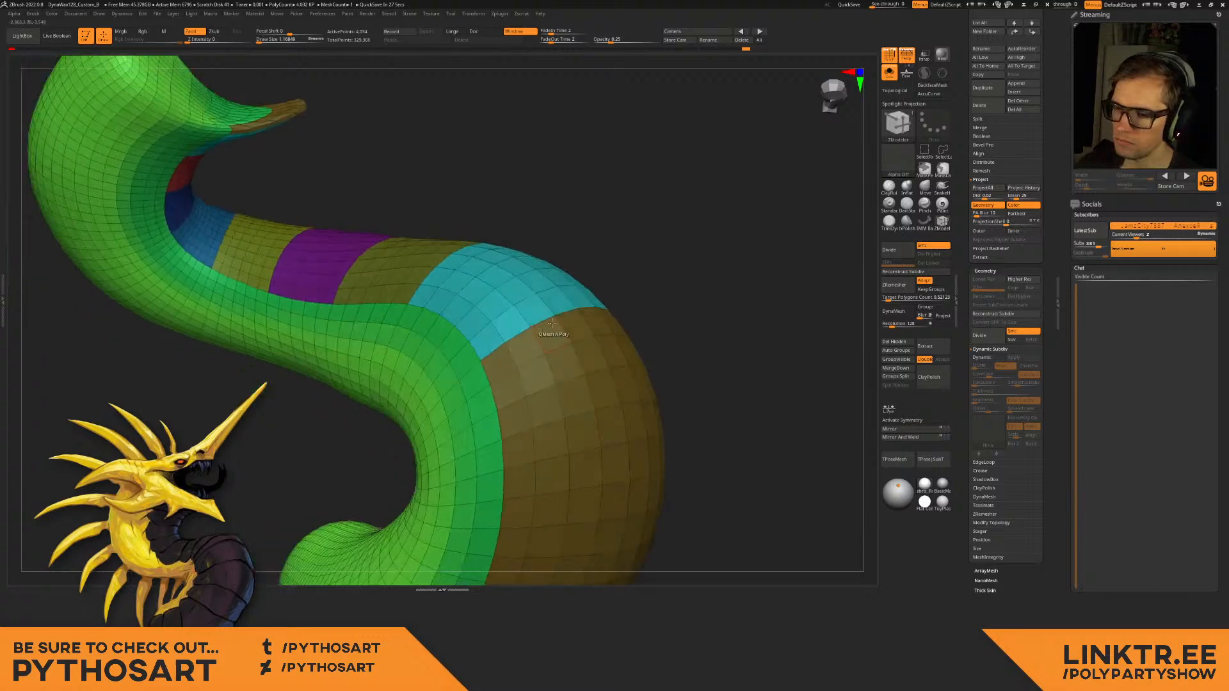
mouse_move(504, 362)
left_mouse_down("alt")
mouse_move(520, 468)
mouse_move(560, 473)
mouse_move(615, 446)
mouse_move(586, 346)
mouse_move(539, 345)
mouse_move(557, 449)
mouse_move(564, 365)
mouse_move(578, 395)
left_mouse_up("alt")
right_click_drag(648, 402, 550, 387)
mouse_move(621, 349)
left_mouse_down("alt")
mouse_move(618, 329)
mouse_move(673, 469)
mouse_move(701, 458)
mouse_move(708, 371)
mouse_move(647, 326)
mouse_move(689, 365)
mouse_move(682, 435)
mouse_move(653, 423)
left_mouse_up("alt")
right_click_drag(653, 423, 709, 370)
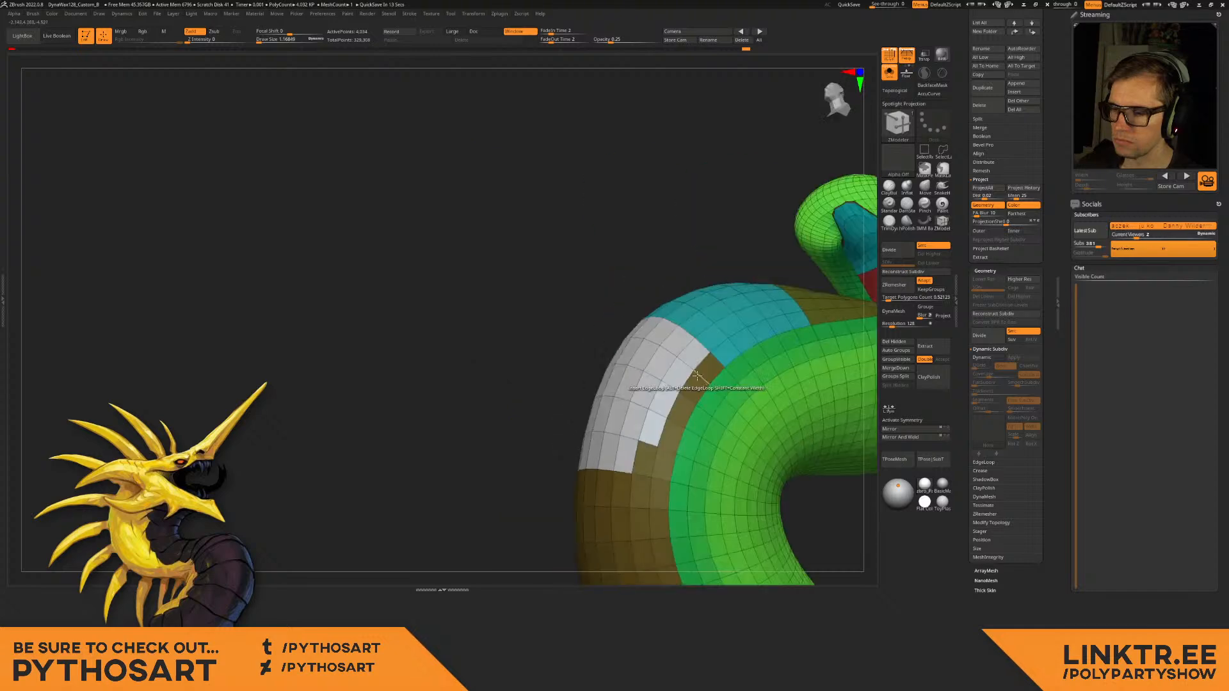
mouse_move(708, 370)
left_mouse_down("alt")
mouse_move(665, 448)
mouse_move(645, 459)
left_mouse_up("alt")
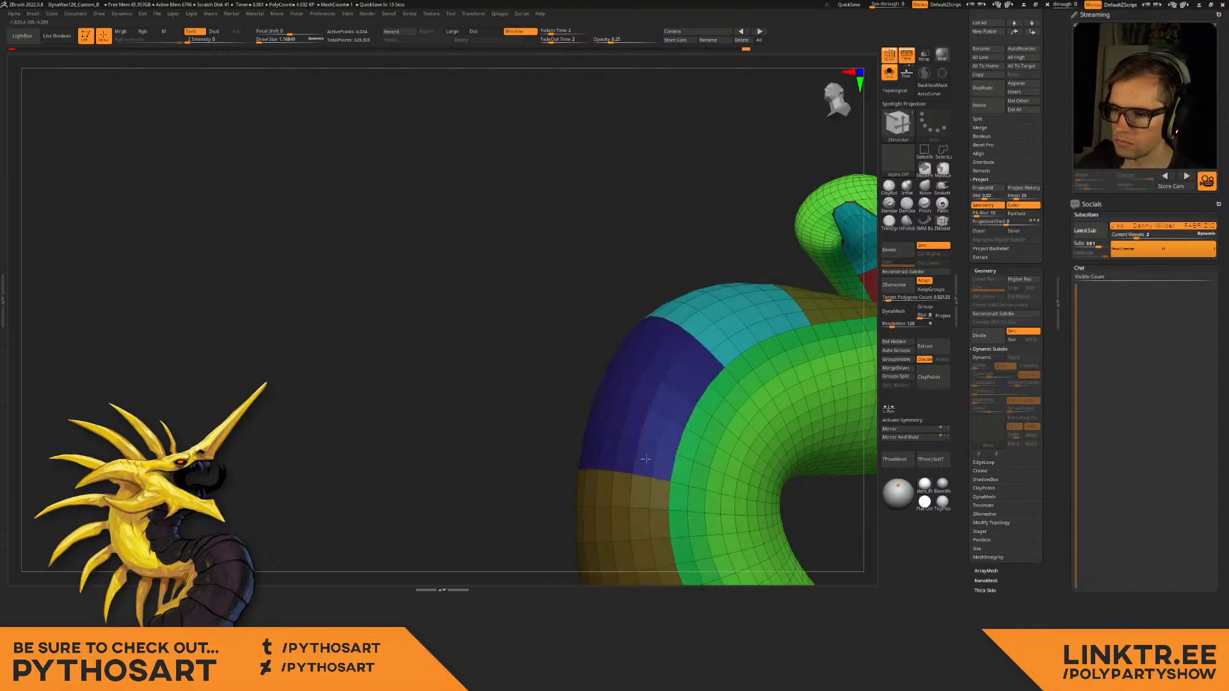
left_click(645, 458)
Mark the underside band below the orange one across its full width and assign it a magenta polygroup.
mouse_move(625, 440)
right_mouse_down("alt")
mouse_move(540, 321)
mouse_move(582, 307)
right_mouse_up("alt")
mouse_move(616, 266)
left_mouse_down("alt")
mouse_move(509, 290)
mouse_move(474, 321)
mouse_move(490, 413)
mouse_move(627, 358)
mouse_move(618, 323)
mouse_move(576, 337)
mouse_move(562, 362)
mouse_move(531, 301)
mouse_move(512, 391)
mouse_move(502, 339)
mouse_move(586, 346)
mouse_move(624, 291)
left_mouse_up("alt")
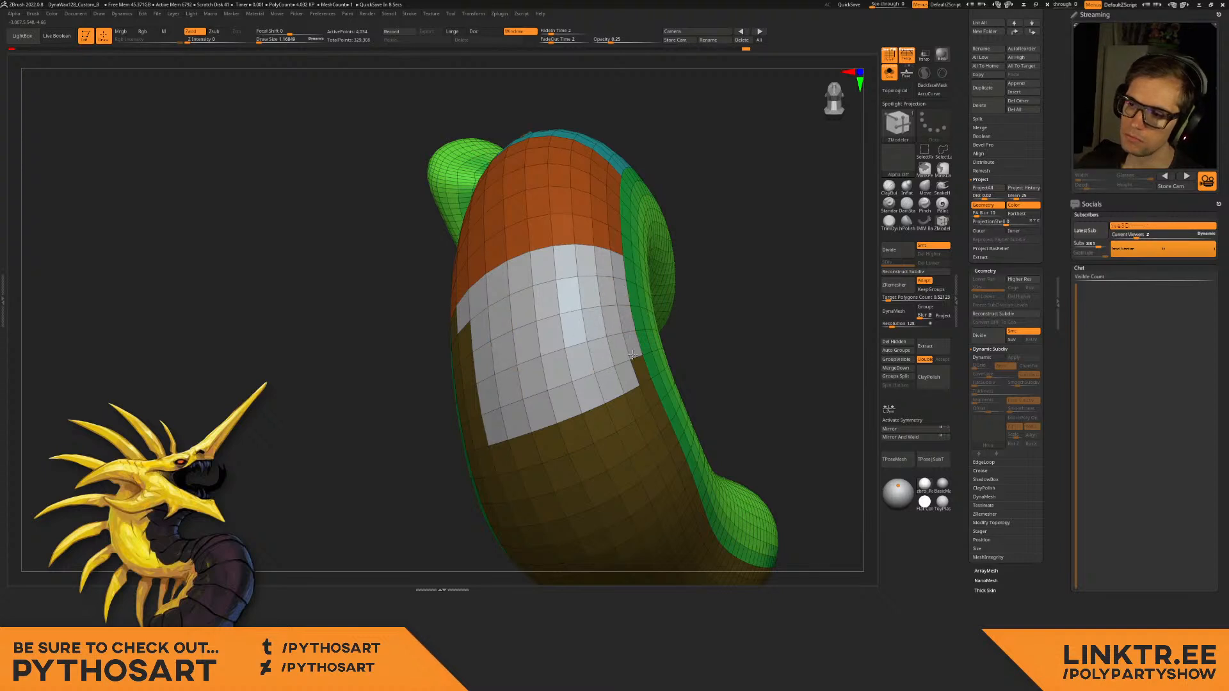
right_click_drag(471, 380, 507, 262)
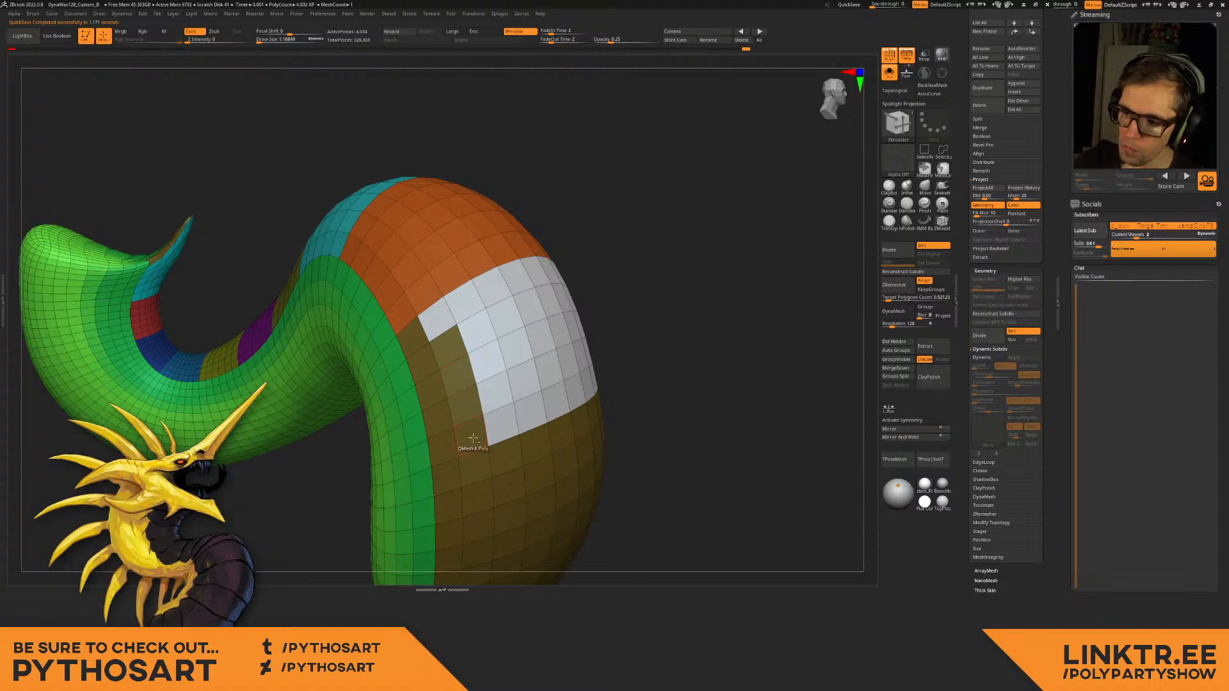
left_click(459, 407)
key("alt")
Outline and fill in the underside band below the magenta one, then assign it a teal polygroup.
right_click_drag(458, 404, 397, 298, "alt")
mouse_move(444, 337)
left_mouse_down("alt")
mouse_move(445, 390)
mouse_move(620, 358)
left_mouse_up("alt")
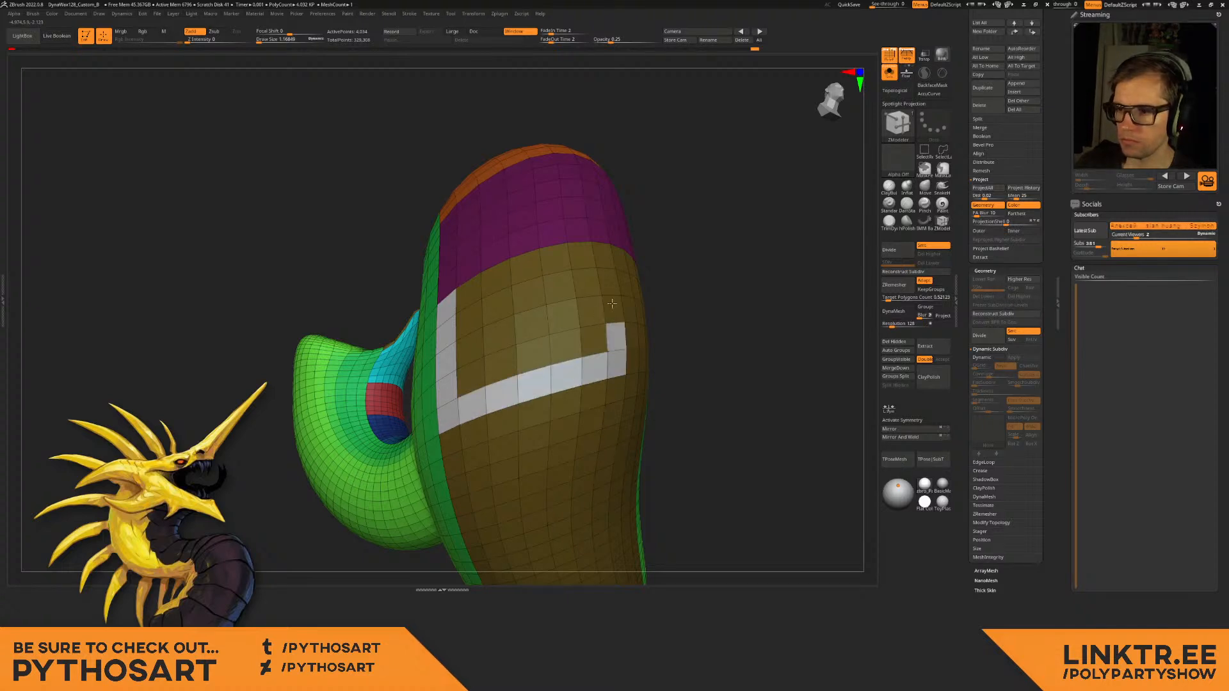
mouse_move(600, 258)
left_mouse_down()
mouse_move(564, 251)
mouse_move(477, 289)
left_mouse_up()
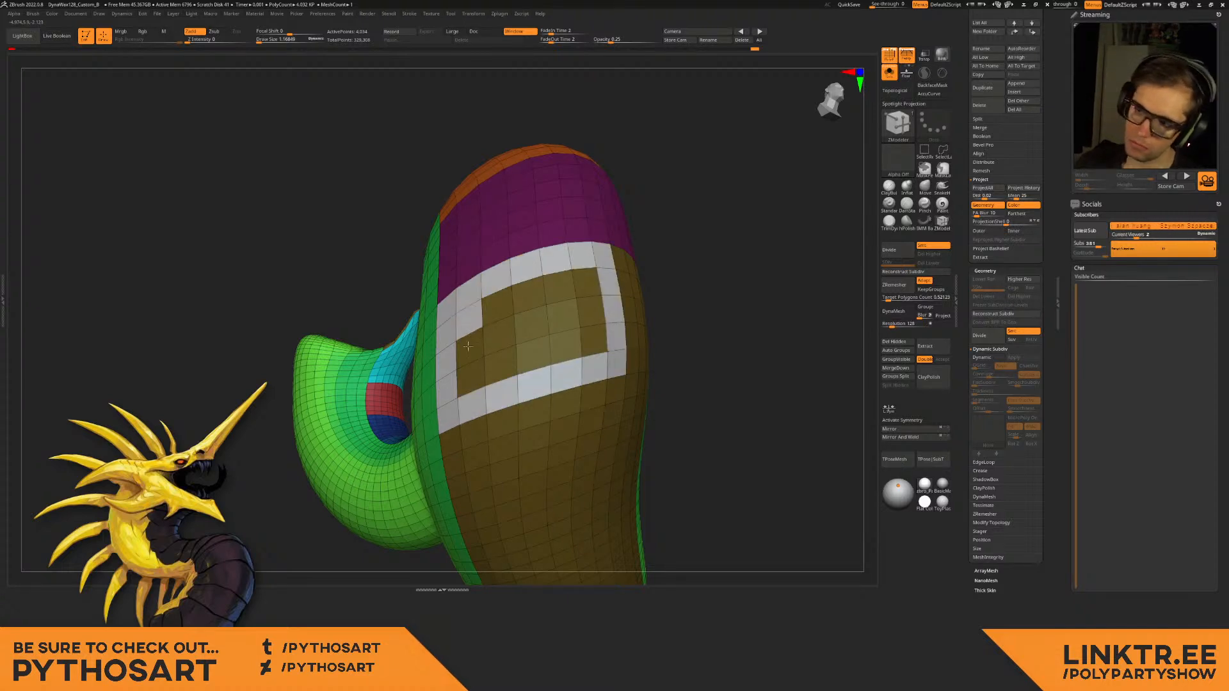
mouse_move(468, 346)
left_mouse_down()
mouse_move(471, 383)
mouse_move(548, 358)
mouse_move(586, 285)
mouse_move(497, 333)
mouse_move(566, 316)
left_mouse_up()
right_click_drag(698, 314, 583, 310)
mouse_move(653, 258)
left_mouse_down("alt")
mouse_move(637, 368)
mouse_move(679, 336)
mouse_move(695, 262)
mouse_move(657, 334)
left_mouse_up("alt")
Outline the lower boundary of the next band below the teal one and mark most of its polygons.
right_click_drag(647, 375, 614, 279)
mouse_move(627, 246)
left_mouse_down("alt")
mouse_move(629, 301)
mouse_move(551, 347)
left_mouse_up("alt")
right_click_drag(522, 369, 618, 359)
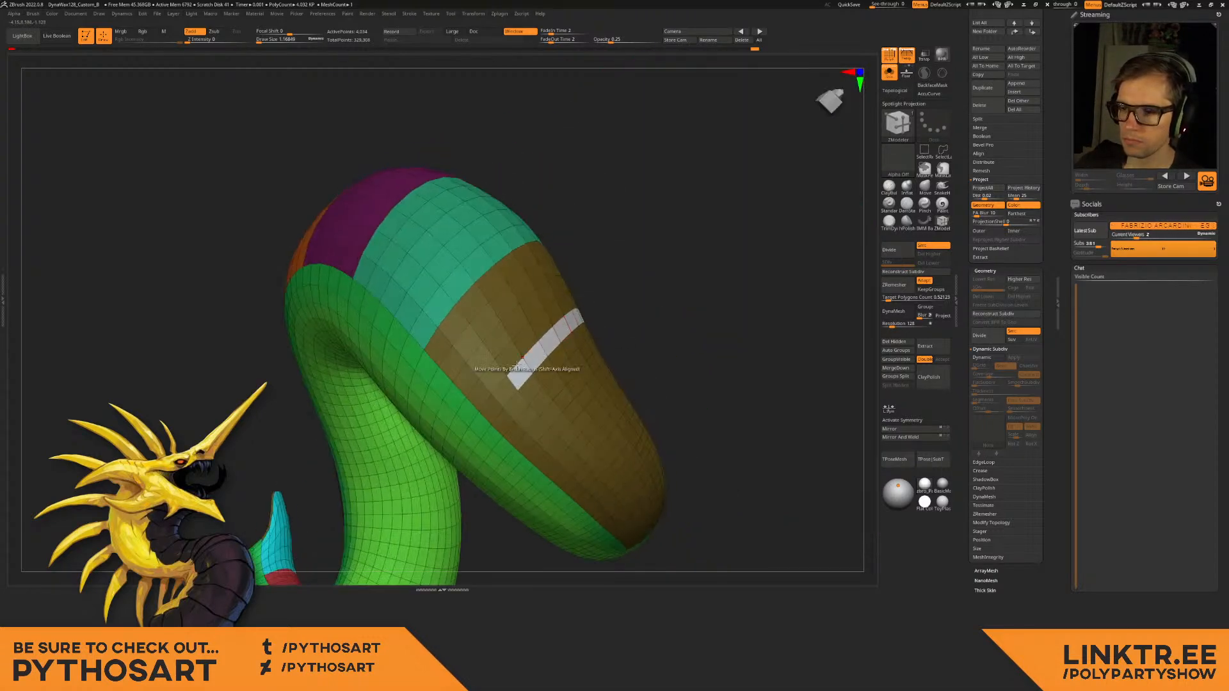
left_click_drag(509, 389, 489, 410, "alt")
mouse_move(444, 348)
left_mouse_down("alt")
mouse_move(512, 273)
mouse_move(477, 367)
left_mouse_up("alt")
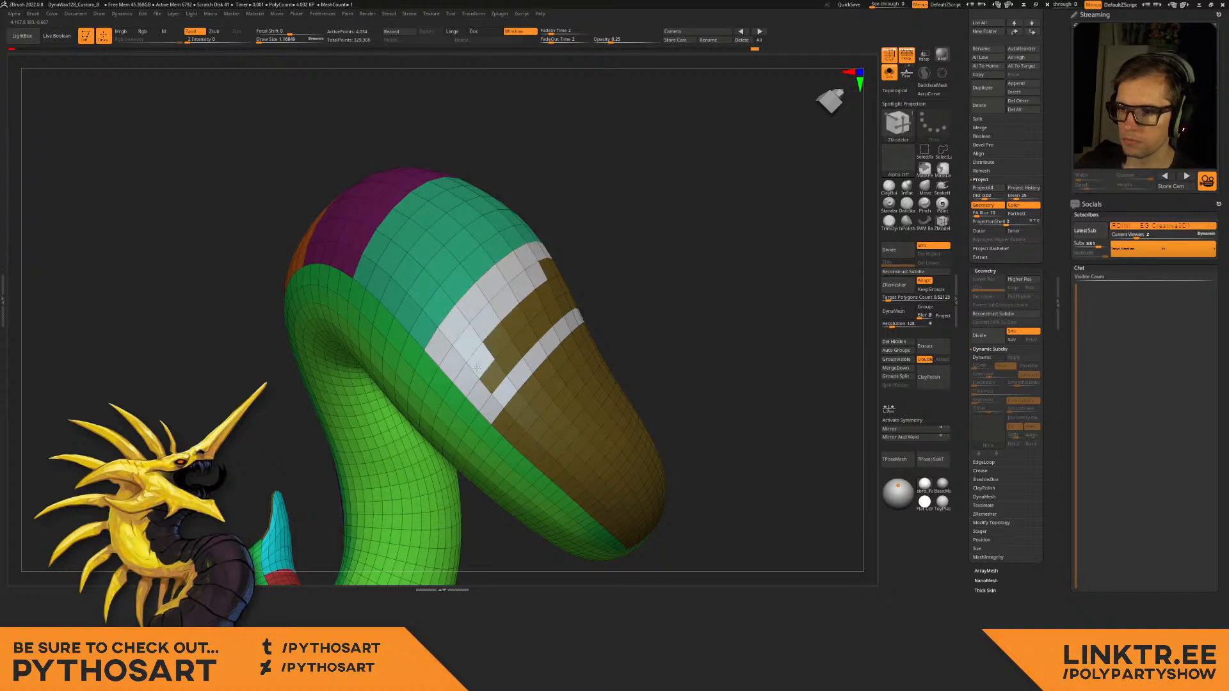
left_click_drag(546, 302, 525, 343, "alt")
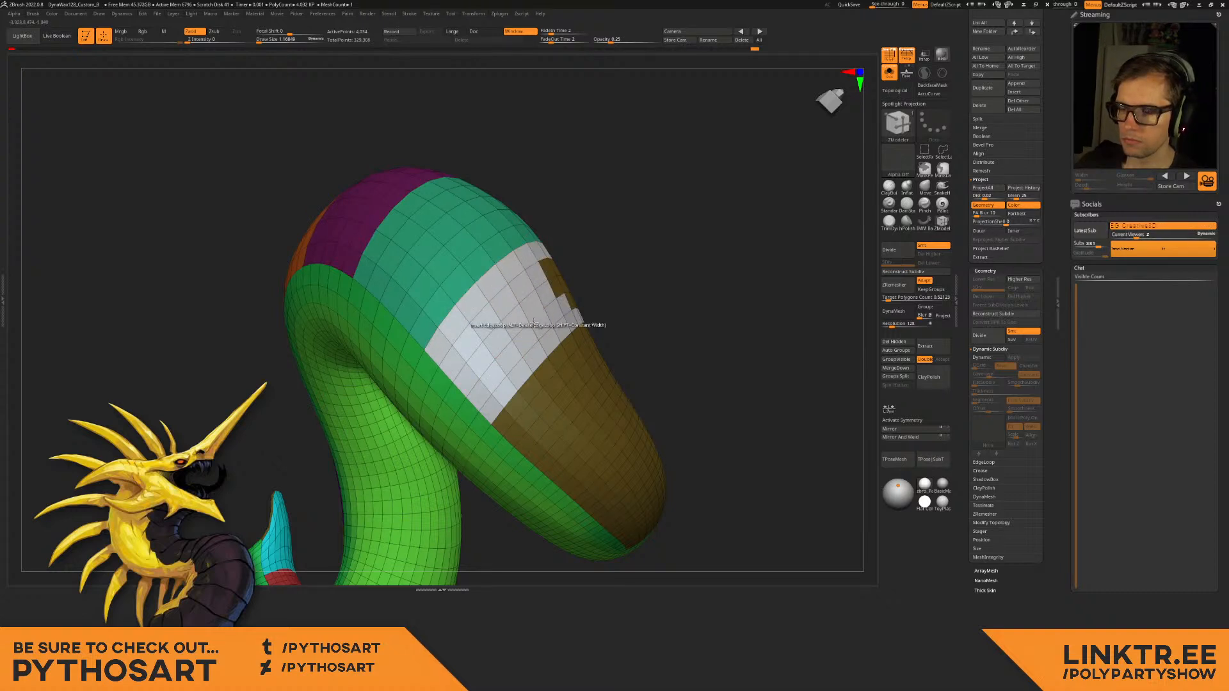
Fill the remaining gaps in the band below the teal one and assign it a blue polygroup.
right_click_drag(533, 322, 592, 294)
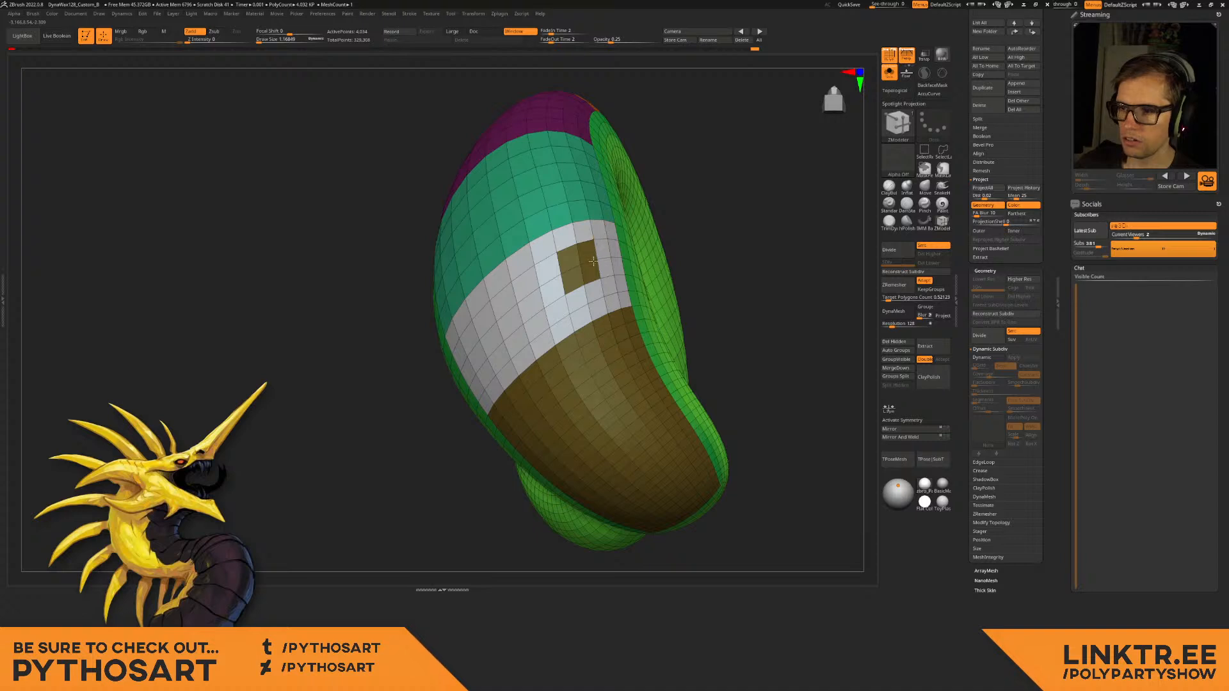
left_click_drag(593, 261, 571, 262, "alt")
key("ctrl+w")
key("ctrl+z")
key("ctrl+w")
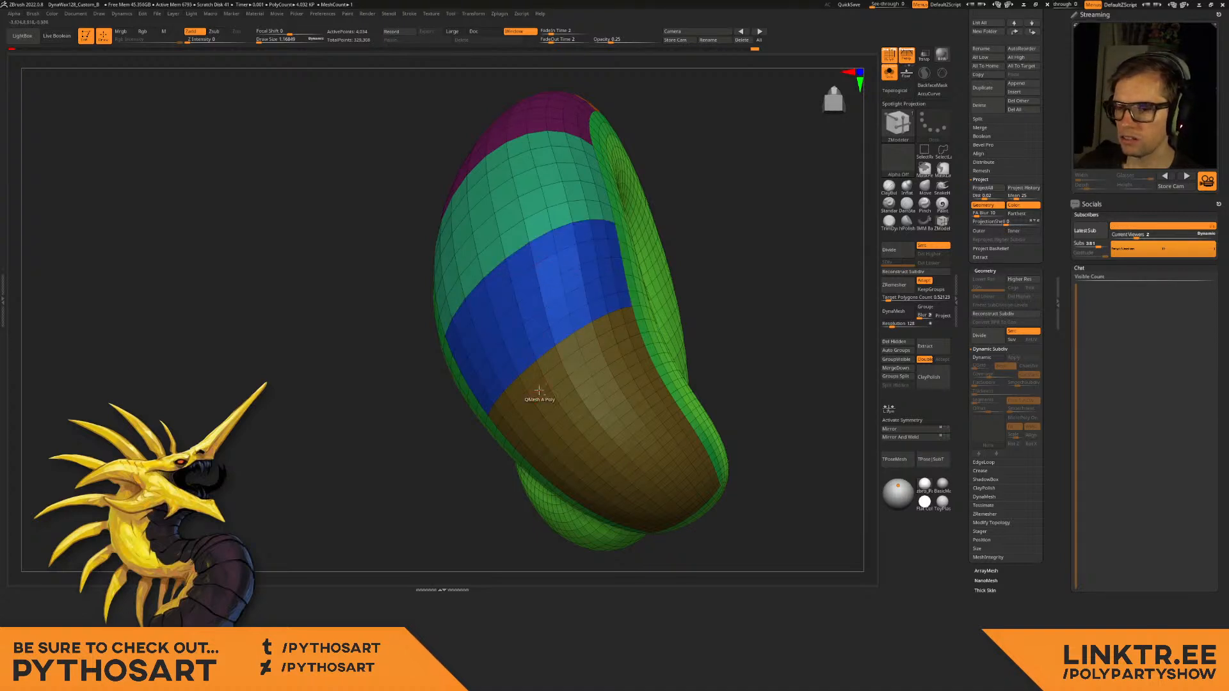
Outline and fill the underside band below the blue one from edge to edge, and assign it its own golden-brown polygroup.
right_click_drag(539, 390, 553, 320, "alt")
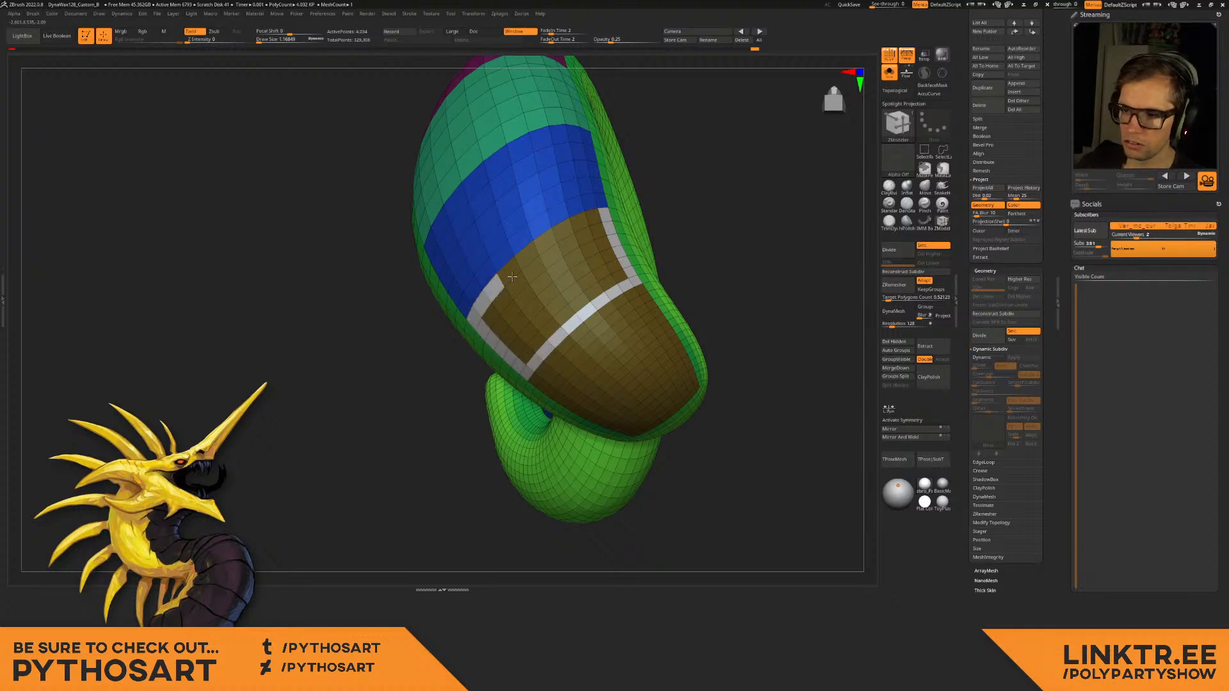
left_click_drag(512, 276, 600, 220)
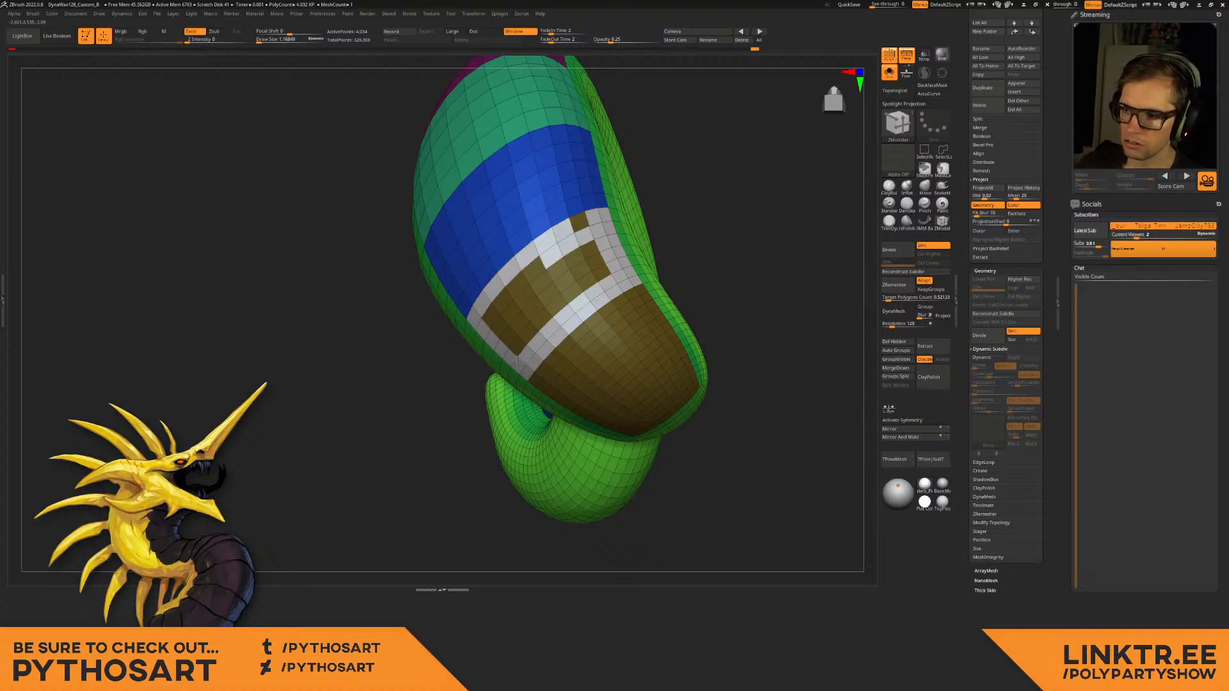
left_click_drag(517, 359, 498, 300)
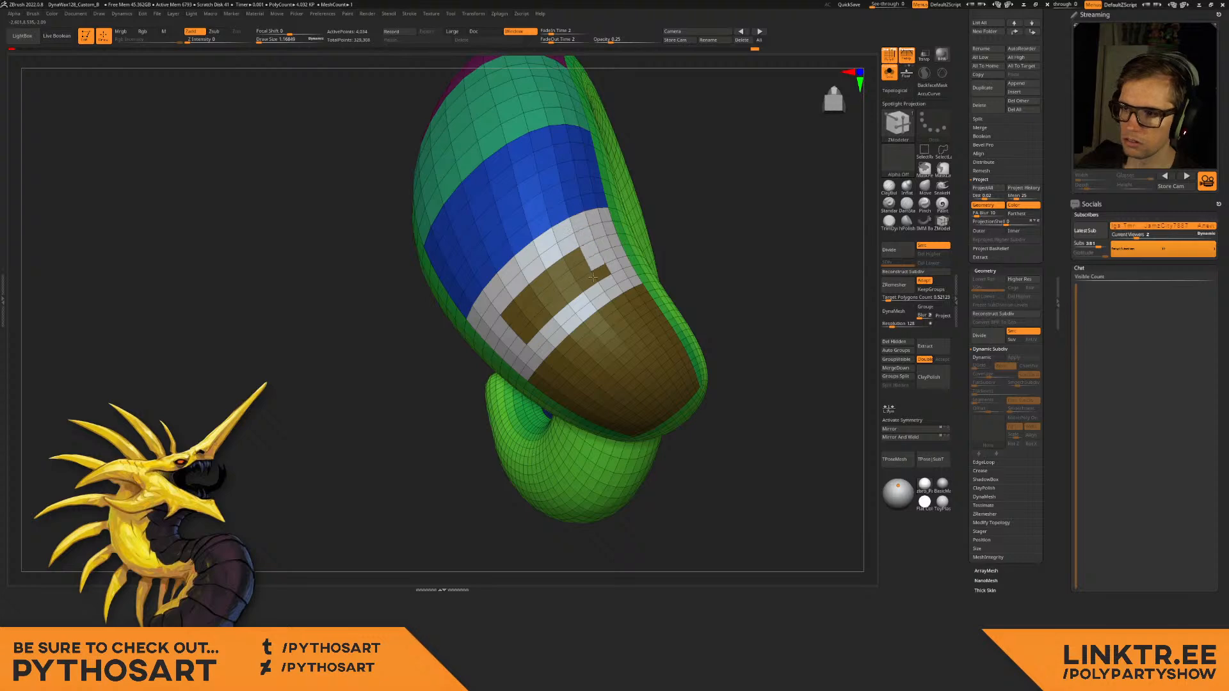
mouse_move(593, 277)
left_mouse_down()
mouse_move(535, 330)
mouse_move(512, 282)
mouse_move(554, 291)
mouse_move(537, 339)
left_mouse_up()
mouse_move(553, 360)
right_mouse_down()
mouse_move(555, 343)
mouse_move(601, 315)
right_mouse_up()
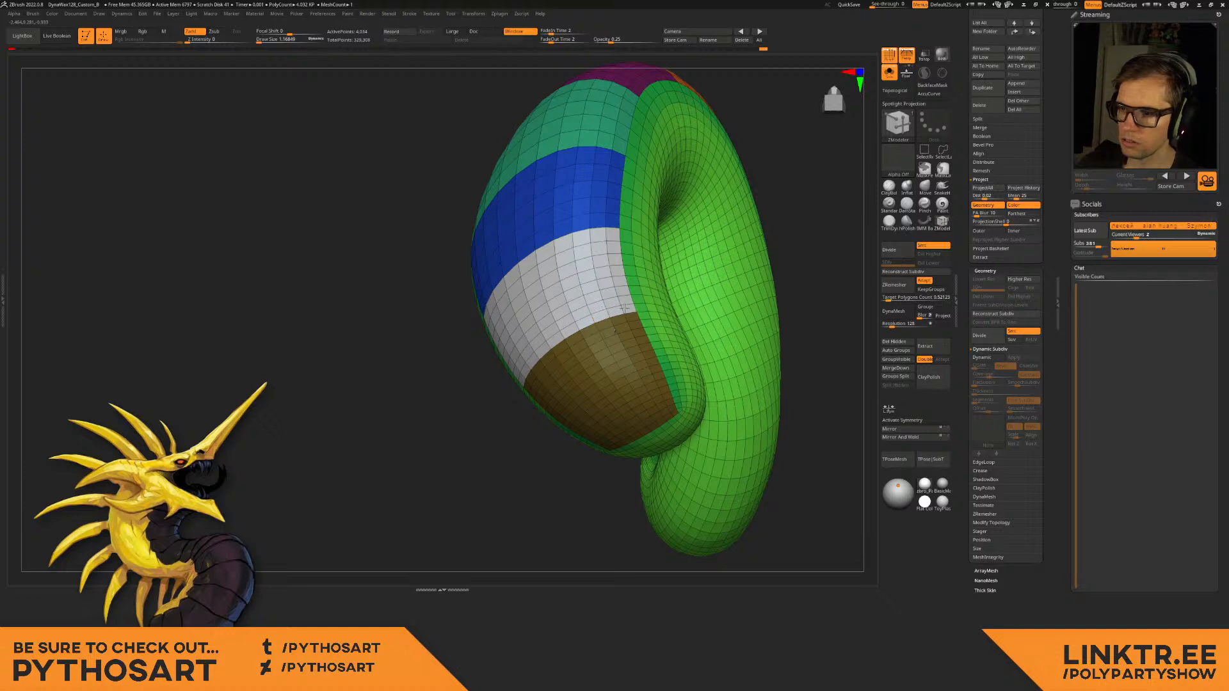
left_click(624, 308)
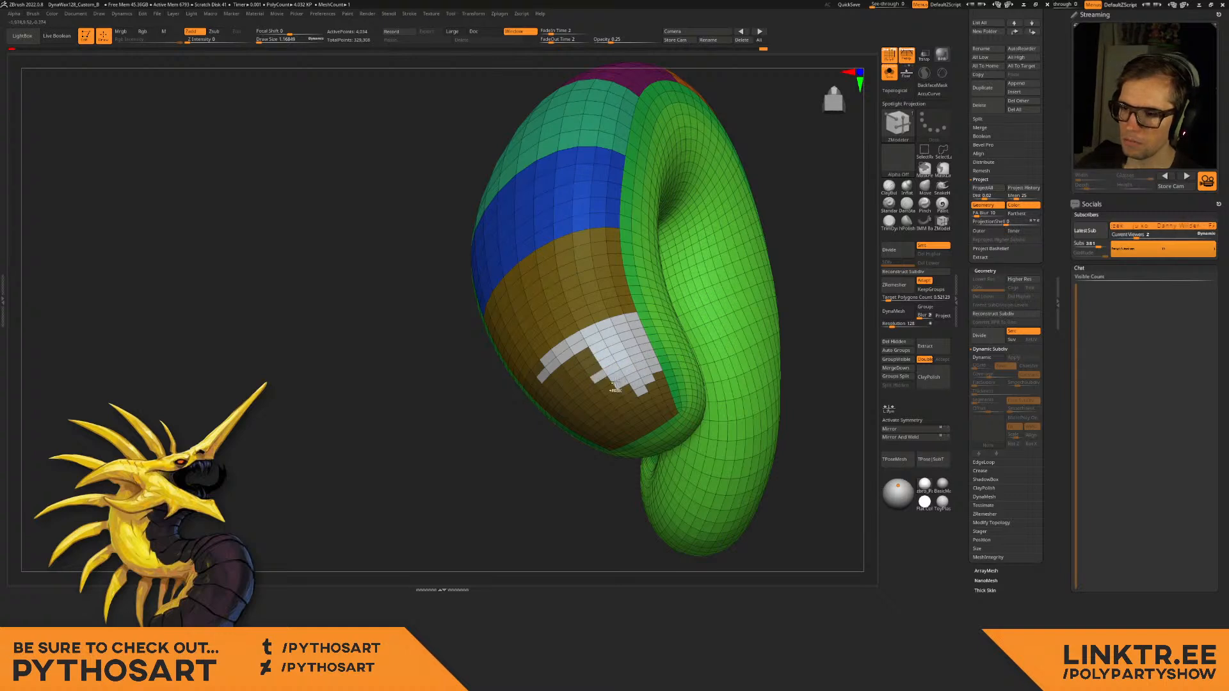
Undo the marking started on the final brown section and turn off the polygroup wireframe display to show the whole neck.
key("ctrl+z")
mouse_move(605, 386)
right_mouse_down()
mouse_move(607, 354)
mouse_move(566, 386)
right_mouse_up()
mouse_move(567, 386)
right_mouse_down()
mouse_move(554, 347)
mouse_move(597, 279)
right_mouse_up()
key("shift+f")
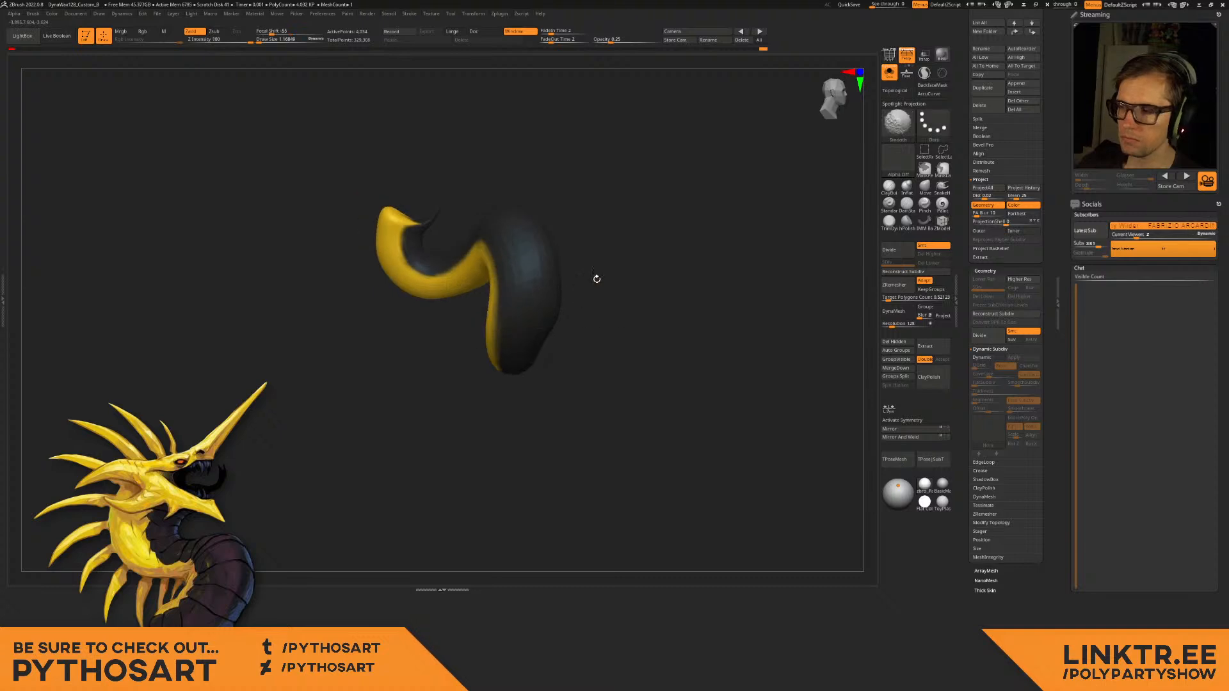
Turn the polygroup wireframe display back on and duplicate the neck subtool.
key("shift+f")
left_click_drag(967, 242, 971, 373)
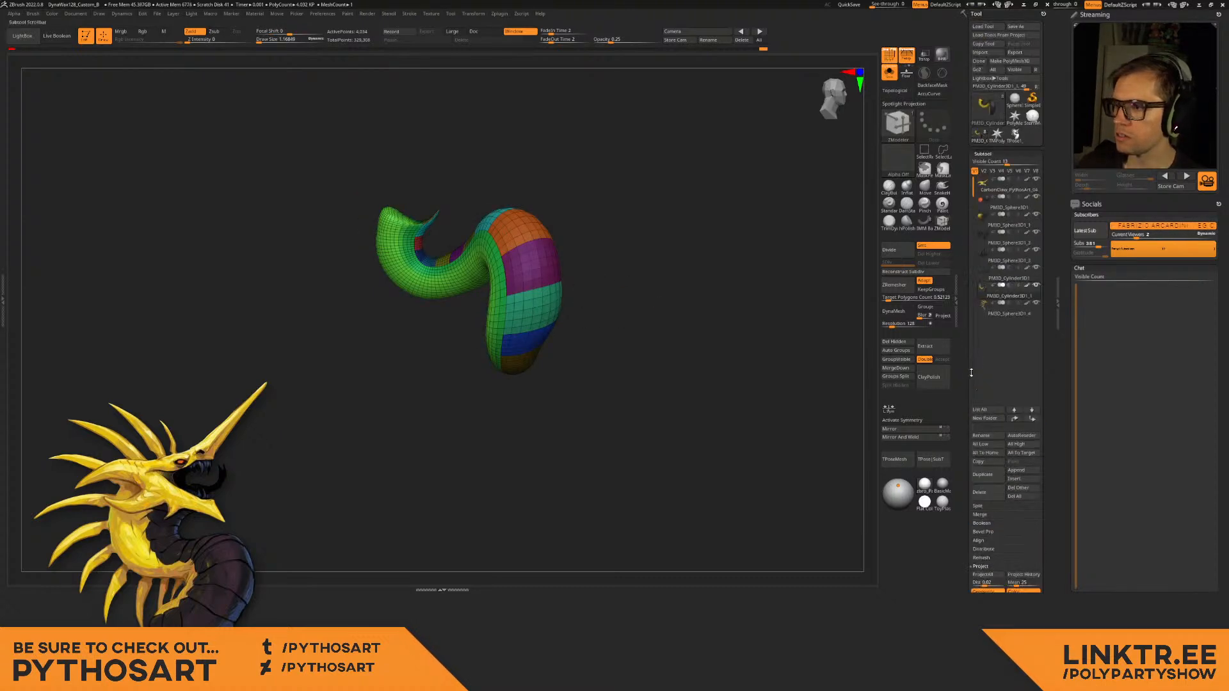
left_click(990, 474)
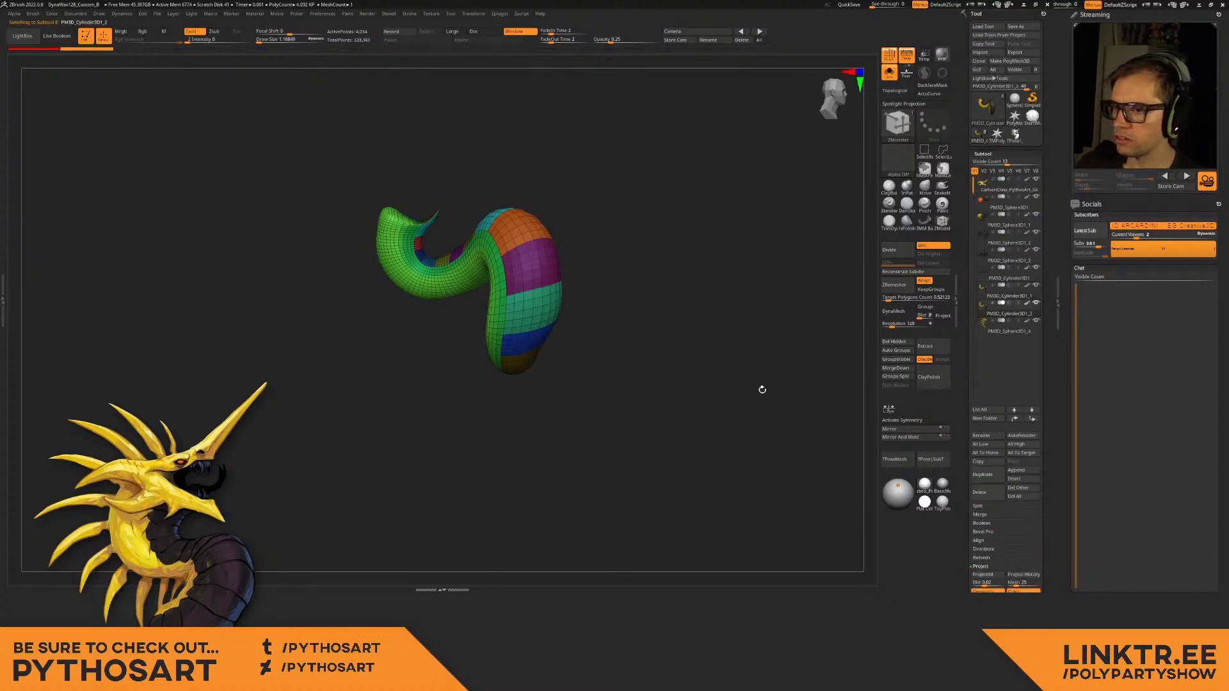
In the duplicate, hide the green body polygroup and the brown end section, and delete the hidden geometry to keep only the underside bands.
right_click_drag(760, 387, 517, 337)
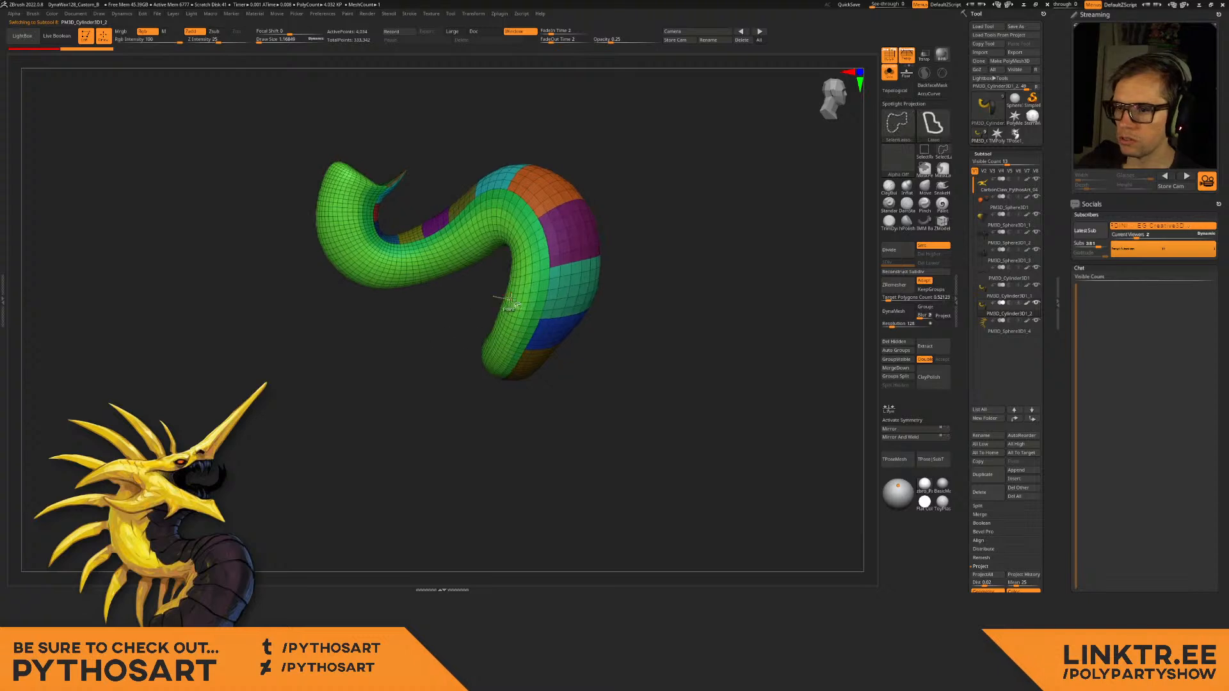
left_click(520, 314, "ctrl+shift")
left_click(648, 327, "ctrl+shift")
mouse_move(648, 326)
right_mouse_down()
mouse_move(653, 294)
mouse_move(655, 325)
right_mouse_up()
right_click_drag(855, 305, 519, 403)
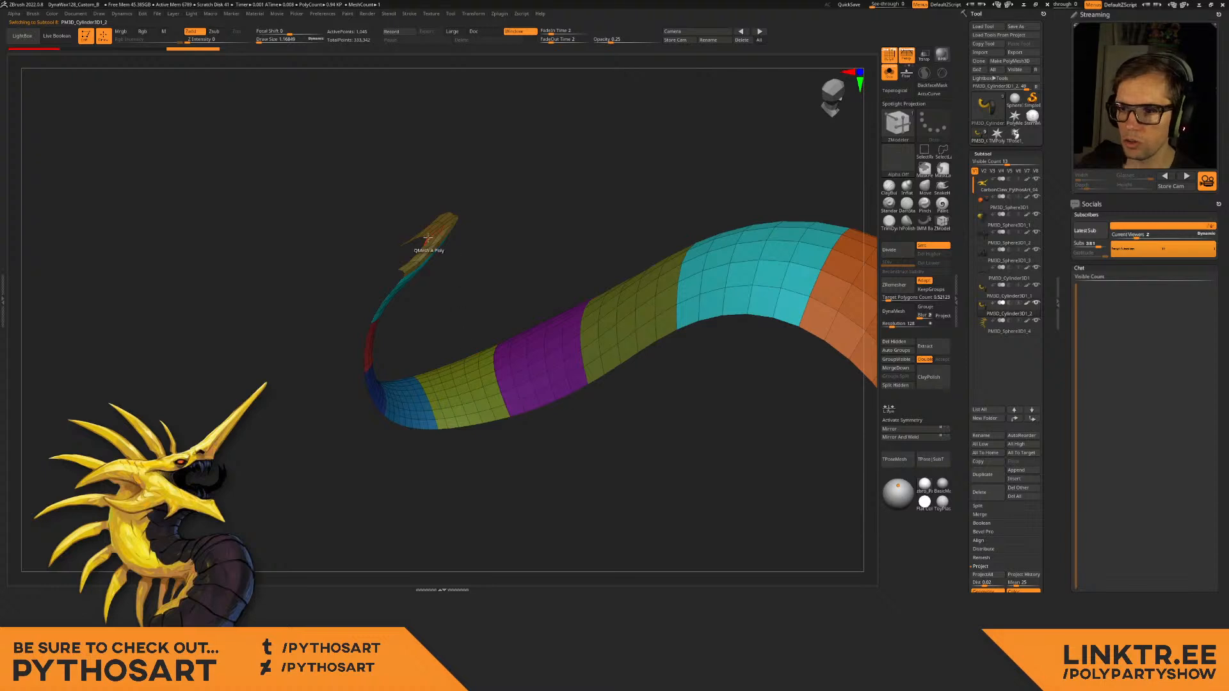
key("ctrl+shift")
left_click(447, 220, "ctrl+shift")
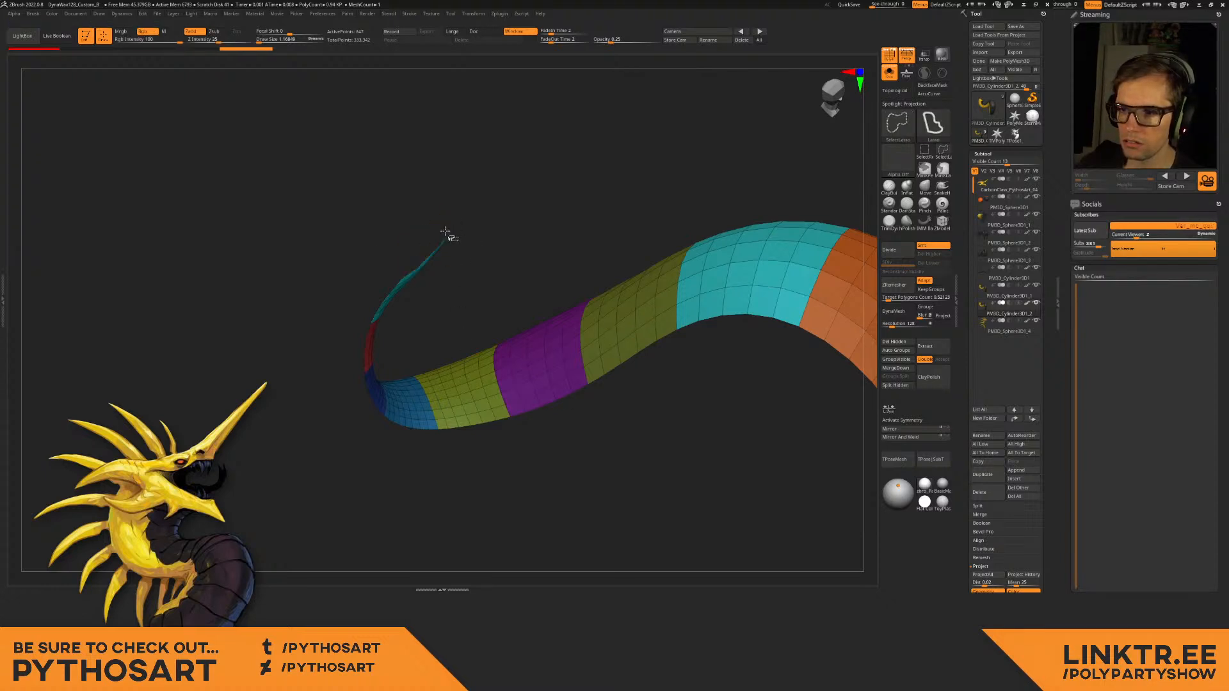
right_click_drag(450, 236, 573, 301)
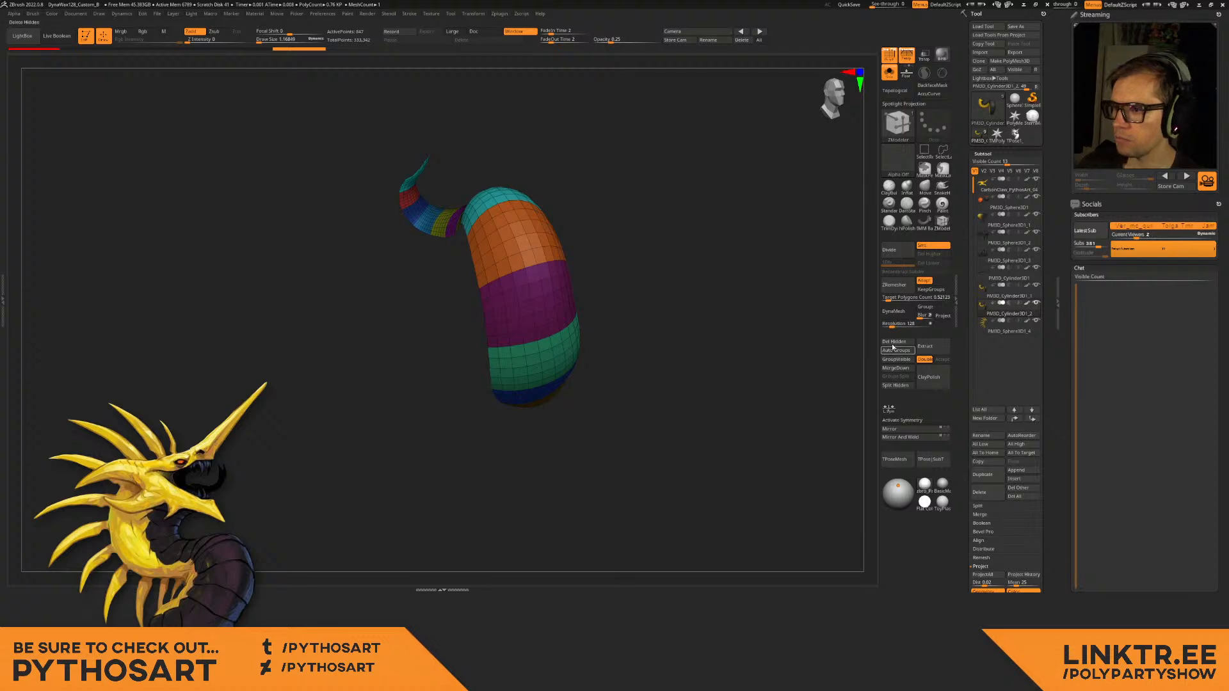
Place the underside-band subtool at the end of the subtool list and split it by polygroups into separate subtools.
left_click_drag(985, 339, 984, 341)
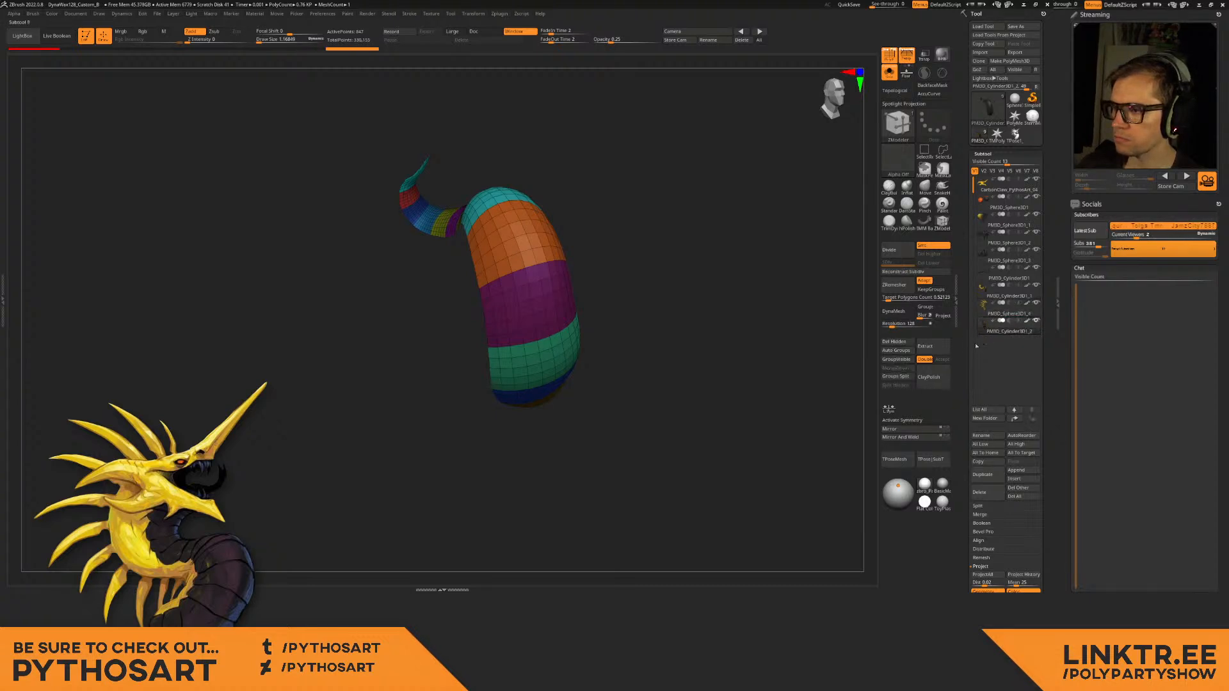
right_click_drag(680, 325, 648, 330)
key("shift+f")
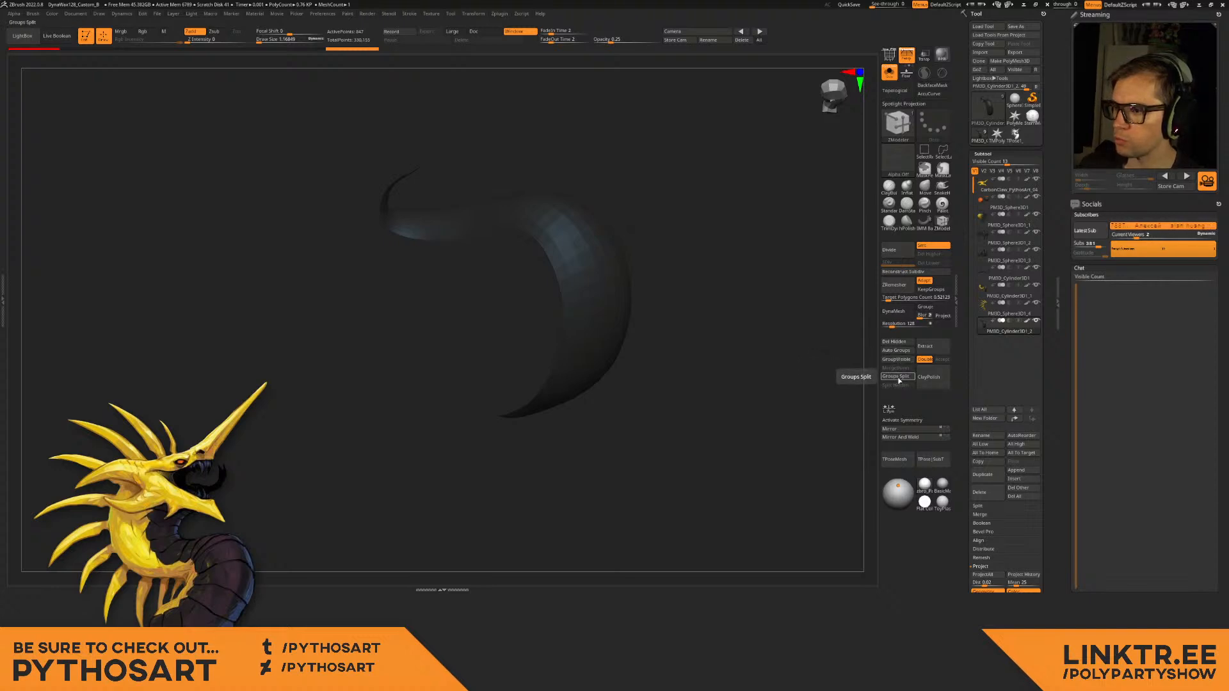
key("shift+f")
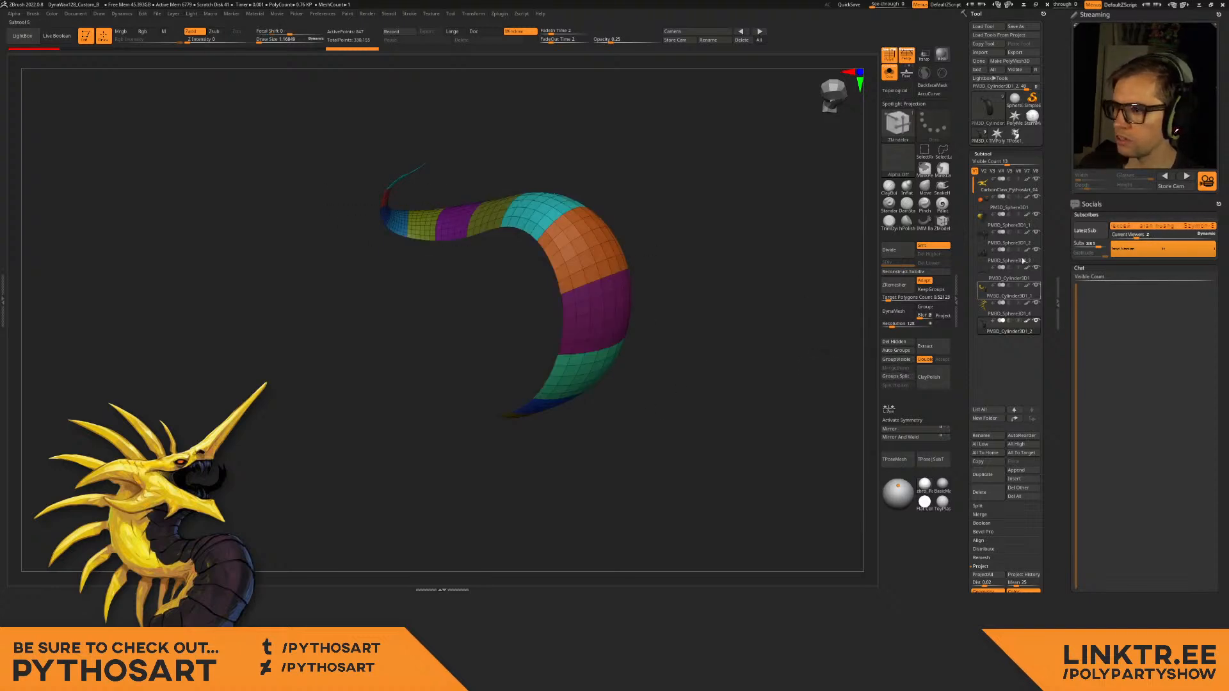
left_click(897, 377)
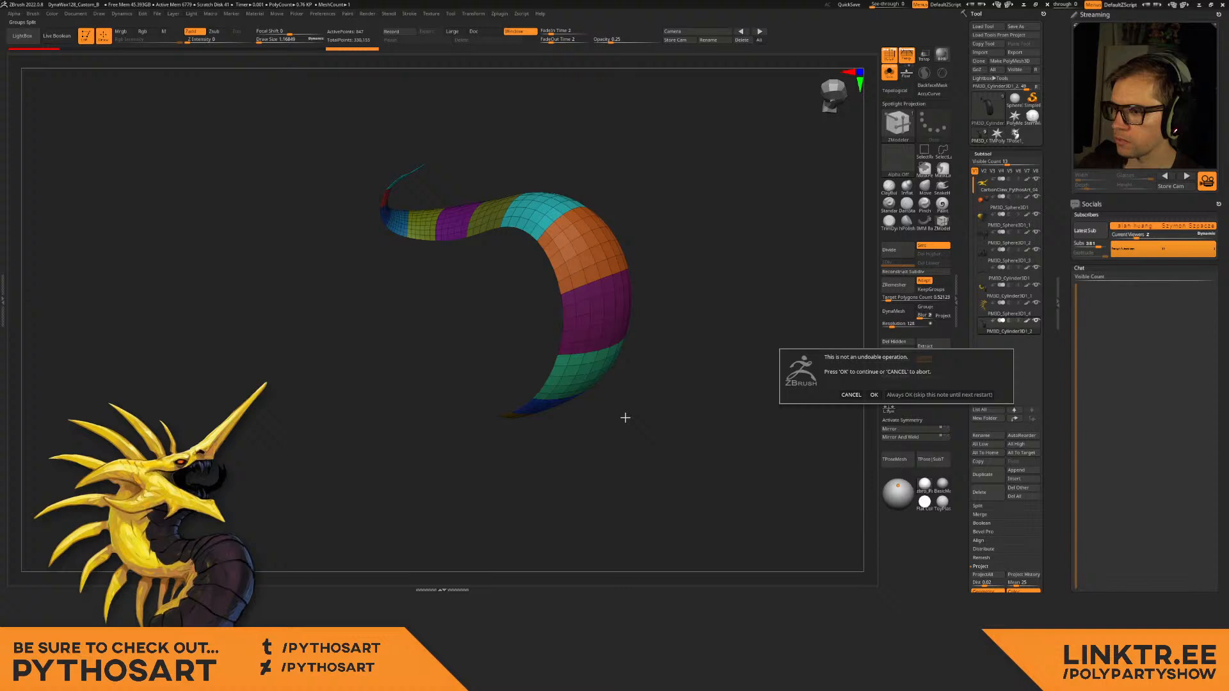
left_click(873, 395)
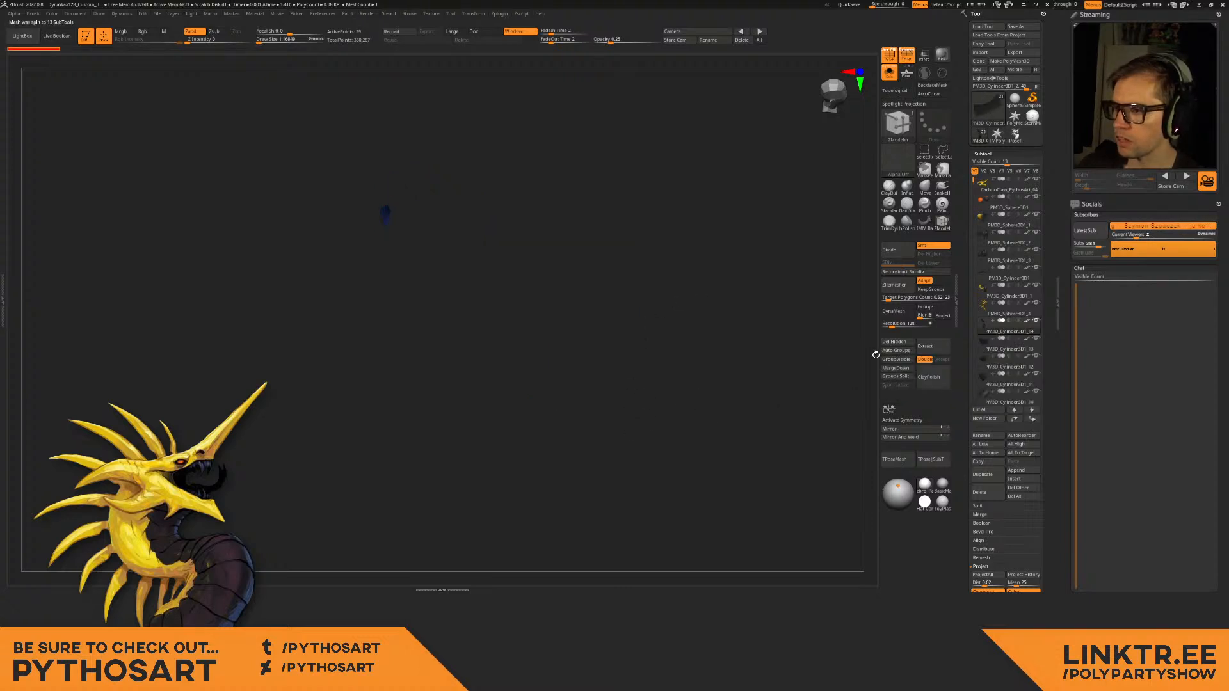
Merge the split band subtools down one after another into a single subtool of unconnected pieces.
left_click(904, 370)
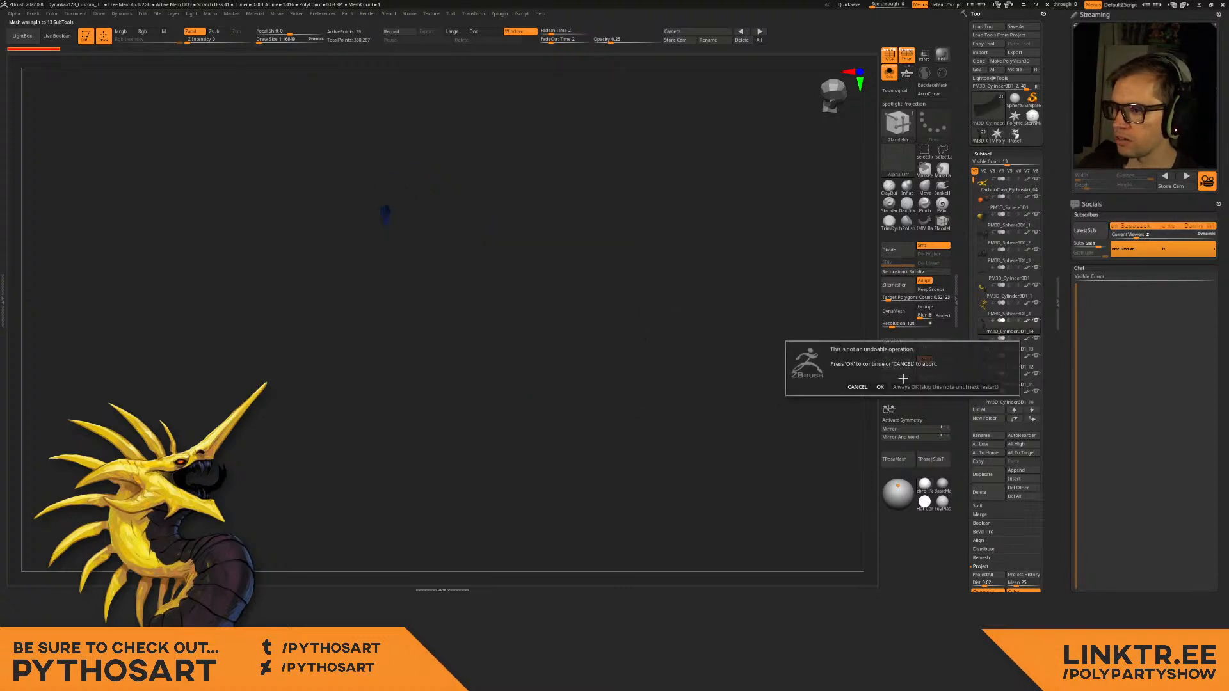
left_click(905, 387)
left_click(905, 368)
left_click(906, 368)
left_click(906, 368)
left_click(905, 368)
left_click(905, 369)
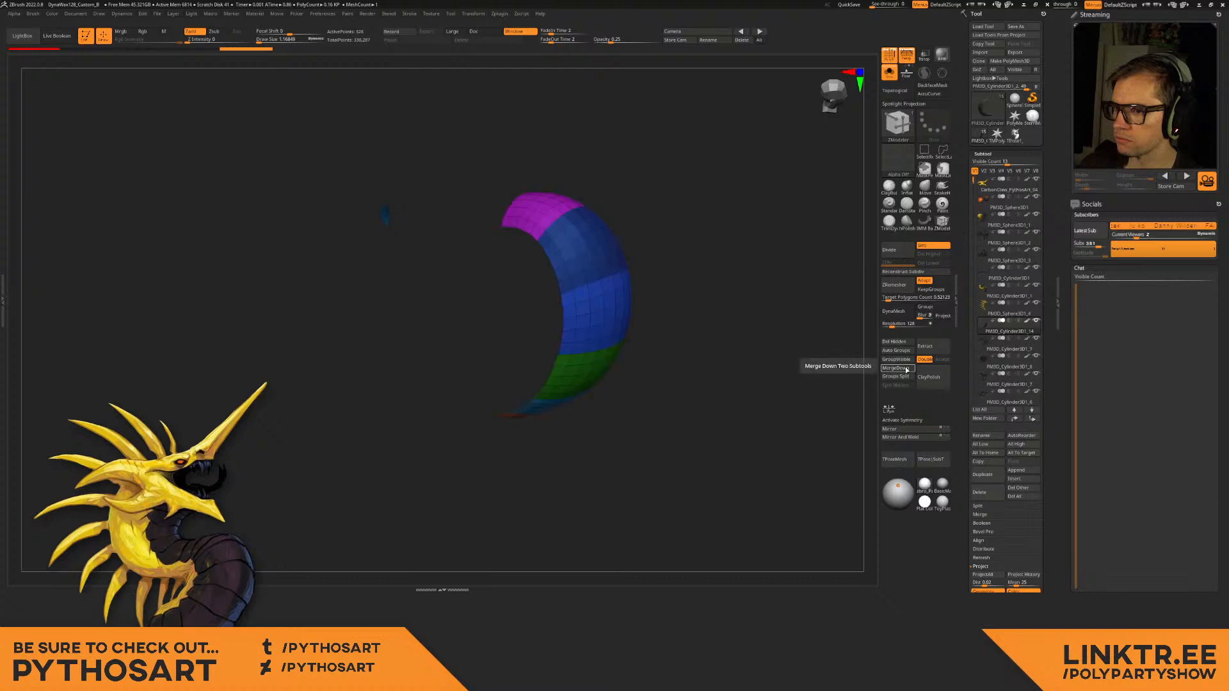
left_click(905, 368)
left_click(905, 369)
left_click(906, 368)
left_click(905, 369)
left_click(905, 368)
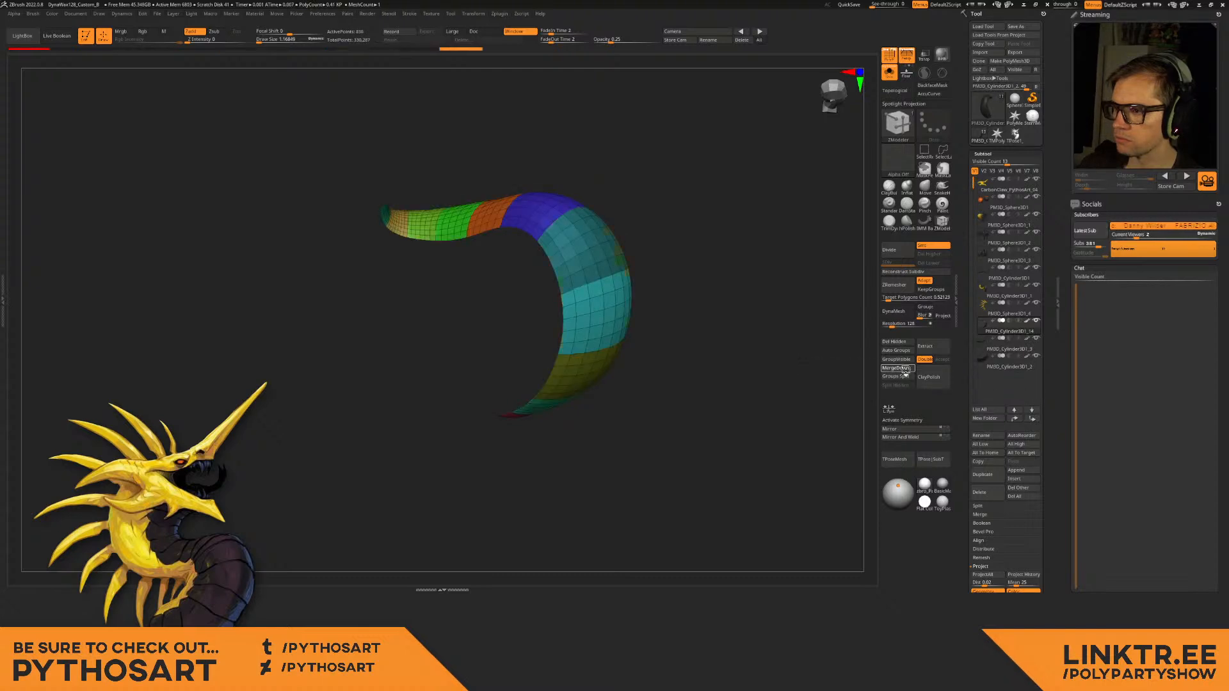
left_click(905, 368)
Try shifting individual bands with the Move brush at different brush sizes, undoing each test.
right_click_drag(608, 309, 506, 302, "alt")
key("shift+f")
key("shift+f")
right_click_drag(506, 303, 650, 354, "alt")
mouse_move(505, 346)
right_mouse_down()
mouse_move(534, 324)
mouse_move(513, 347)
right_mouse_up()
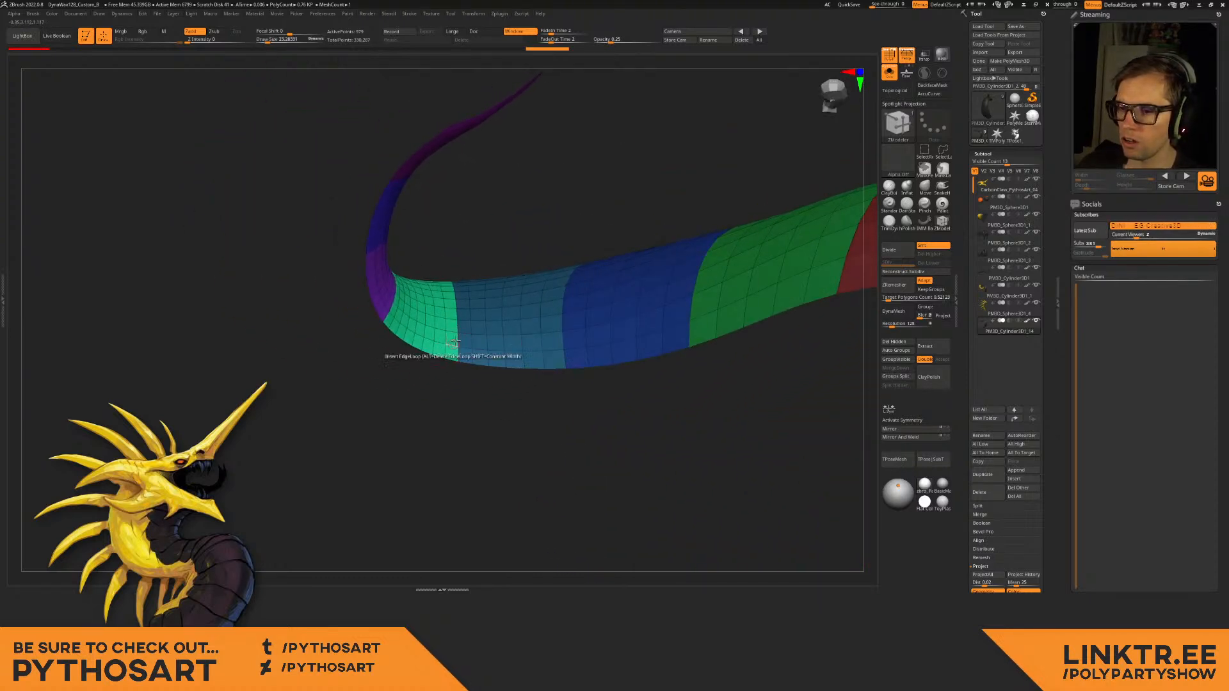
left_click(925, 187)
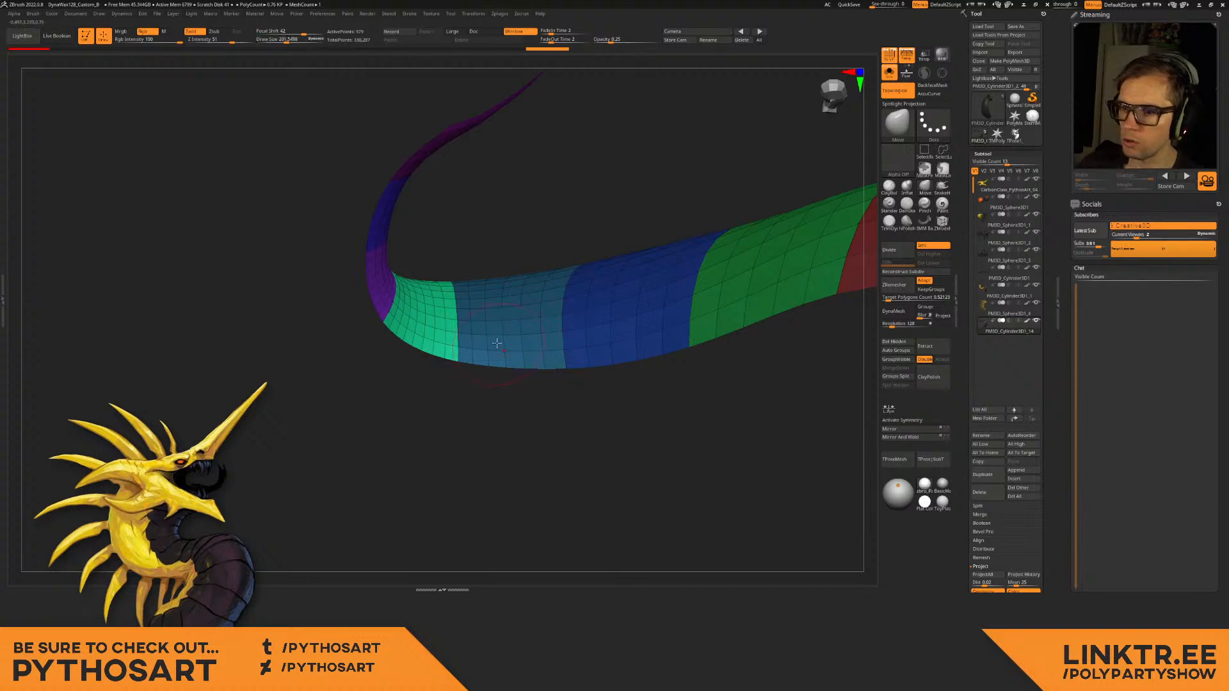
mouse_move(477, 352)
left_mouse_down()
mouse_move(505, 382)
mouse_move(489, 292)
mouse_move(522, 346)
left_mouse_up()
key("ctrl+z")
key("s")
mouse_move(440, 334)
left_mouse_down()
mouse_move(455, 334)
mouse_move(440, 310)
mouse_move(466, 283)
left_mouse_up()
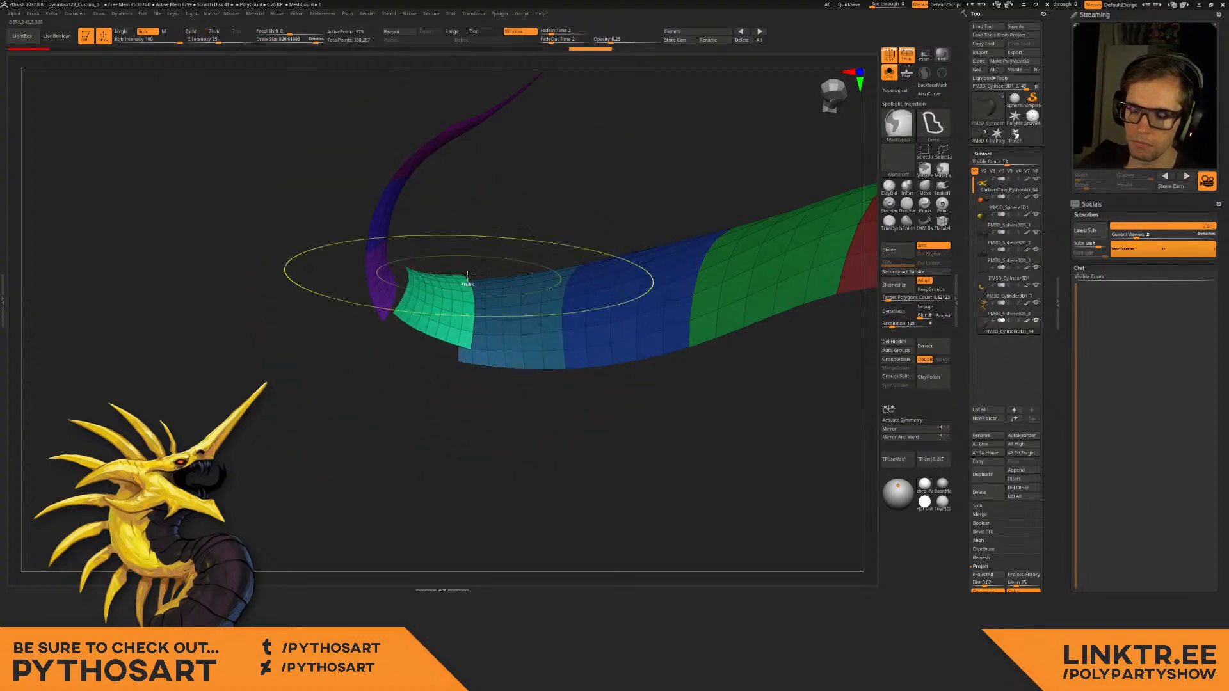
key("ctrl+z")
Set the ZModeler polygon action to Extrude with Polygroup All as its target.
mouse_move(522, 268)
right_mouse_down("ctrl")
mouse_move(573, 247)
mouse_move(570, 314)
mouse_move(548, 298)
mouse_move(532, 365)
mouse_move(547, 330)
right_mouse_up("ctrl")
key("shift+f")
key("shift+f")
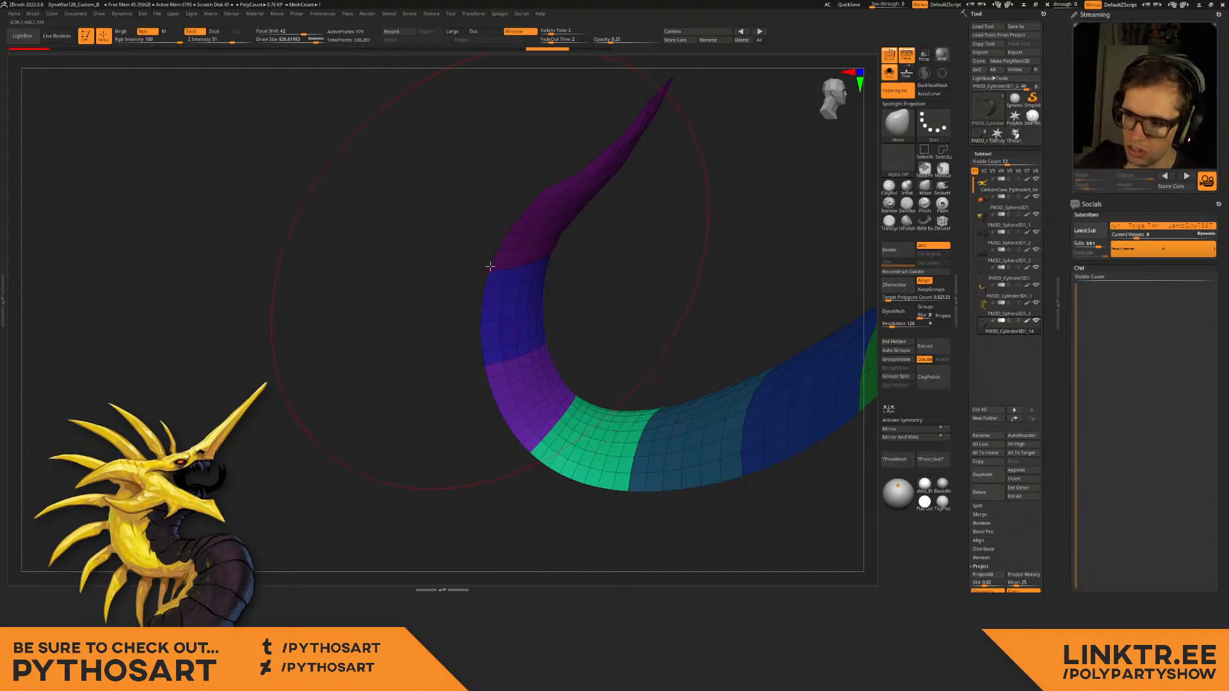
right_click_drag(441, 306, 558, 282)
right_click_drag(646, 462, 717, 220)
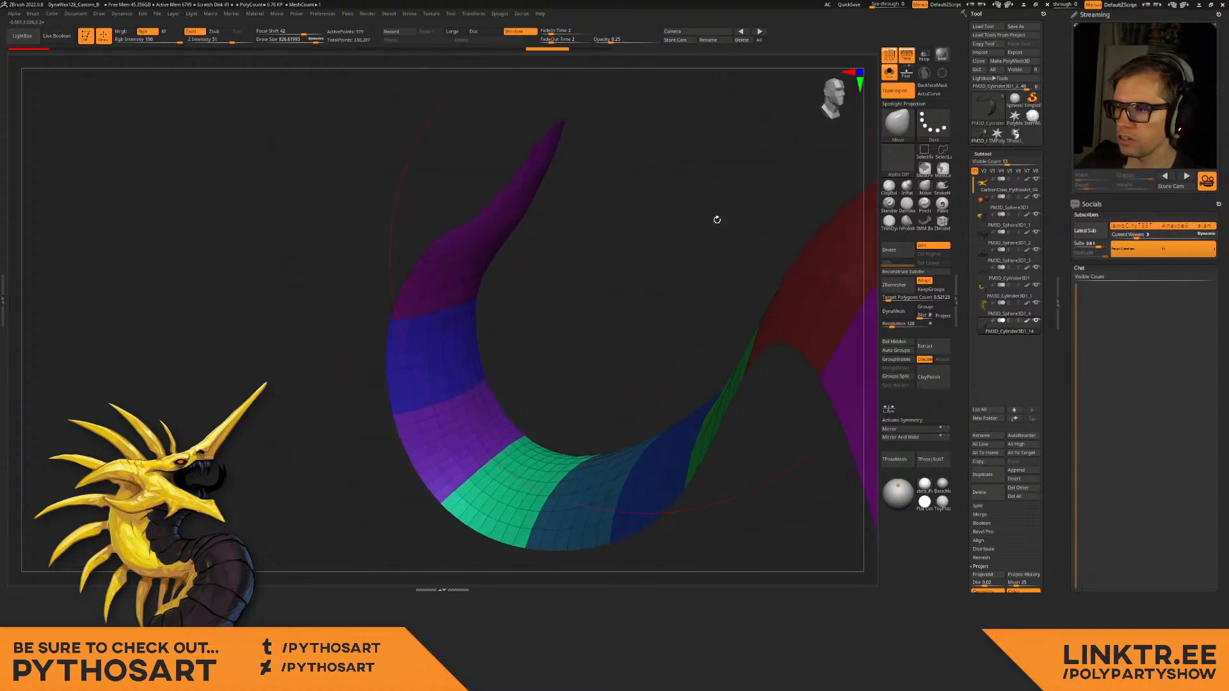
left_click(942, 221)
key("space")
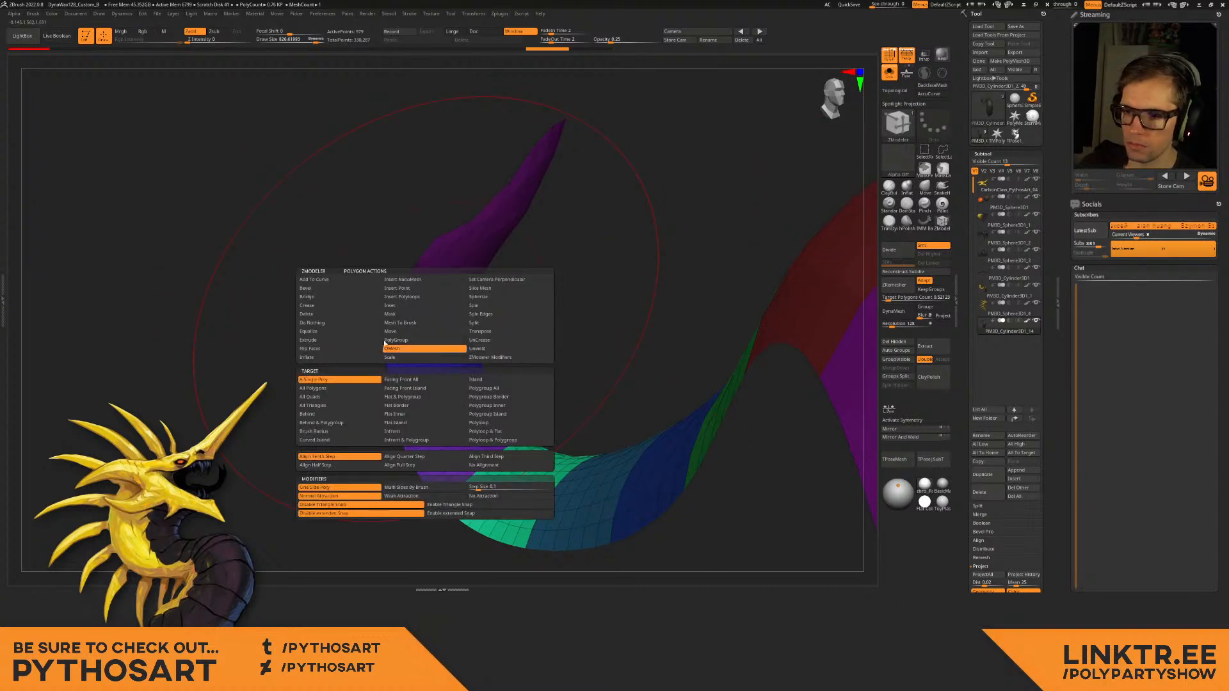
left_click(321, 341)
left_click(496, 390)
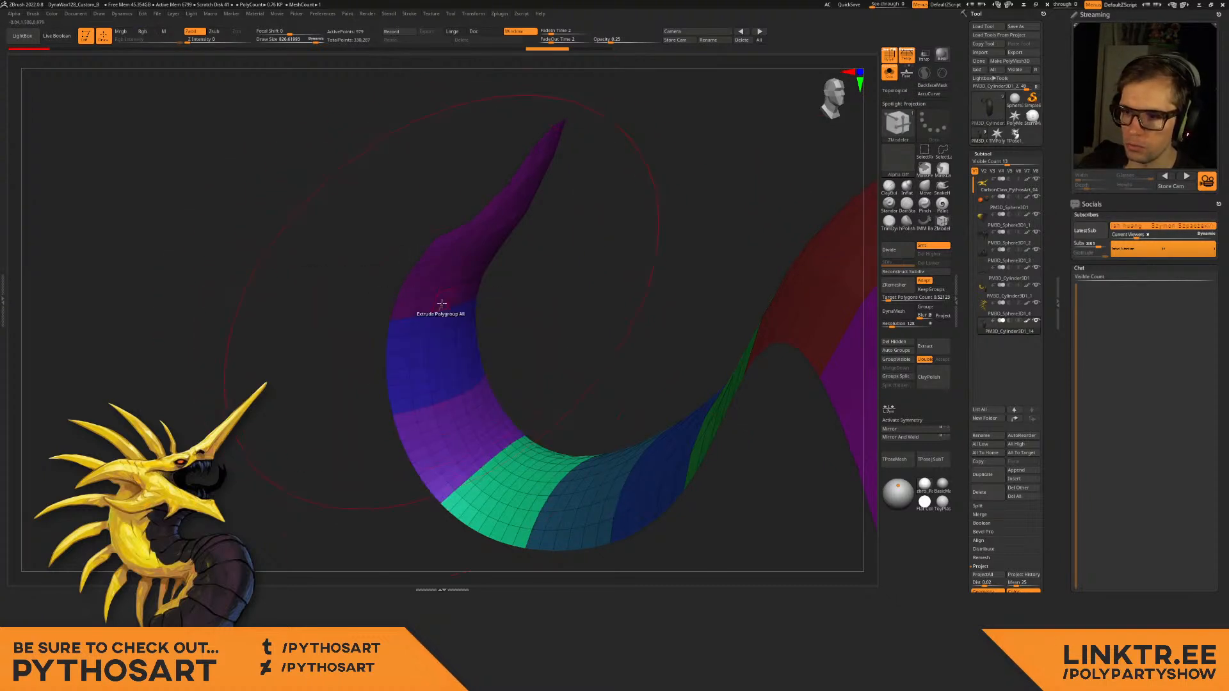
Extrude the purple tip band and the following blue, purple and bright green bands outward, varying their new polygroups.
left_click(454, 308)
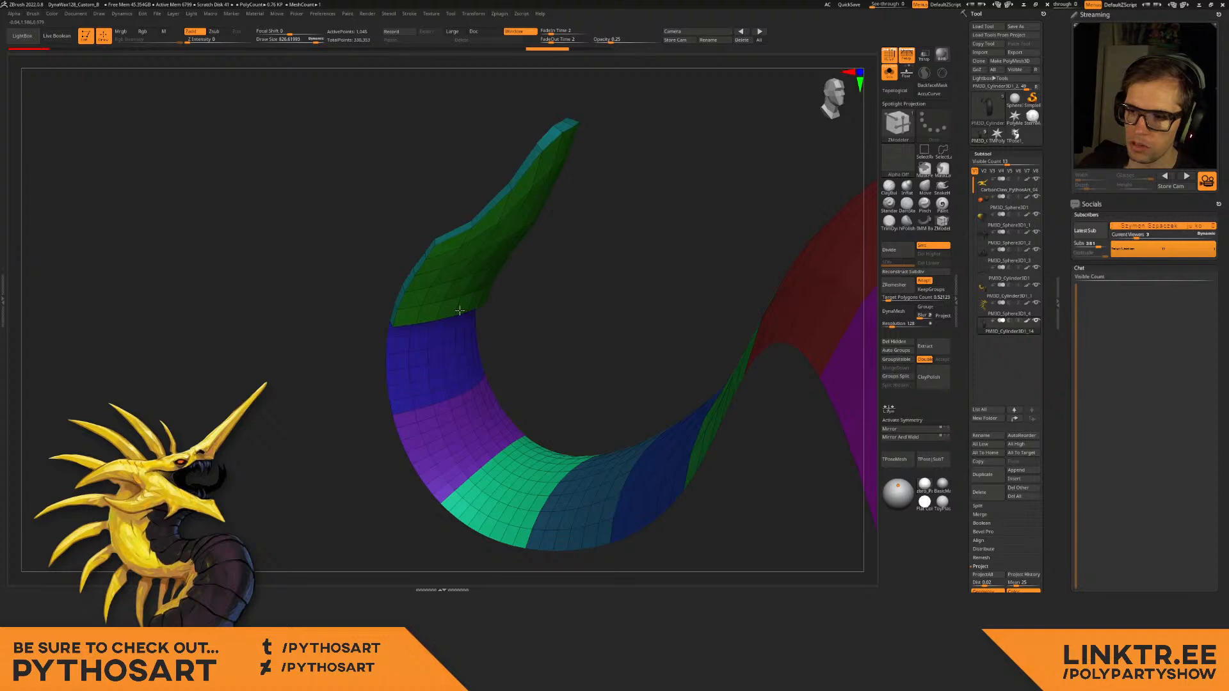
left_click_drag(442, 395, 454, 395)
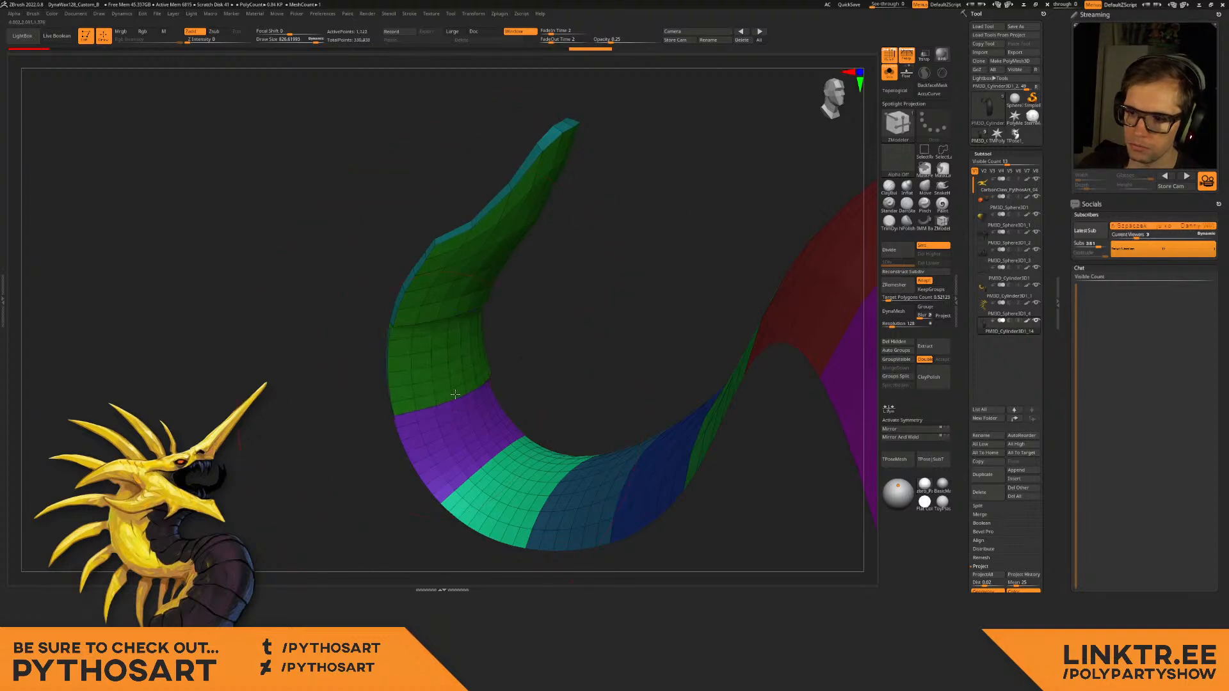
left_click(464, 394)
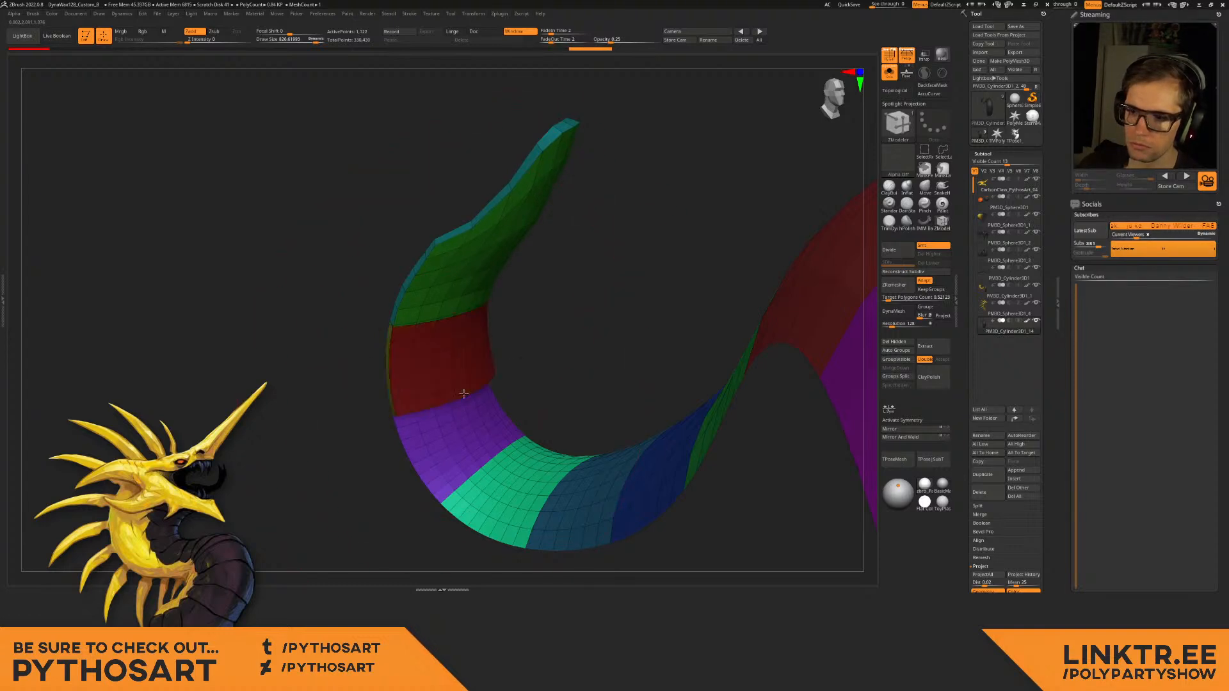
left_click(466, 462)
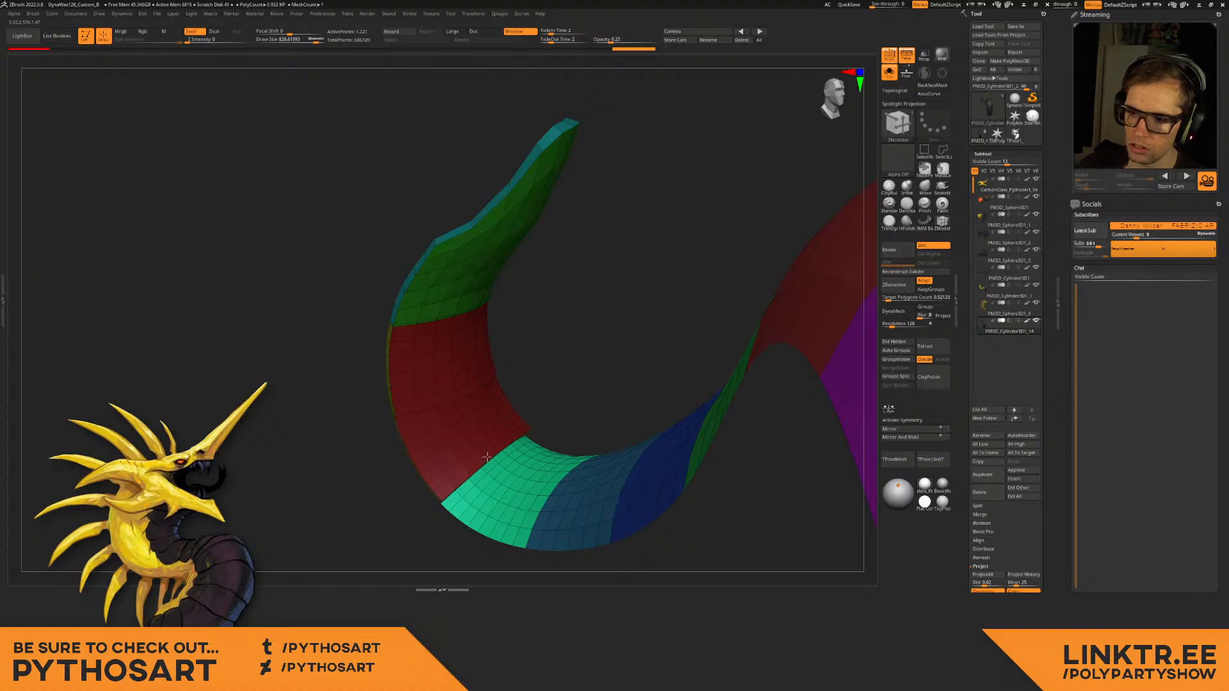
key("alt")
left_click_drag(534, 429, 500, 395)
left_click(498, 393)
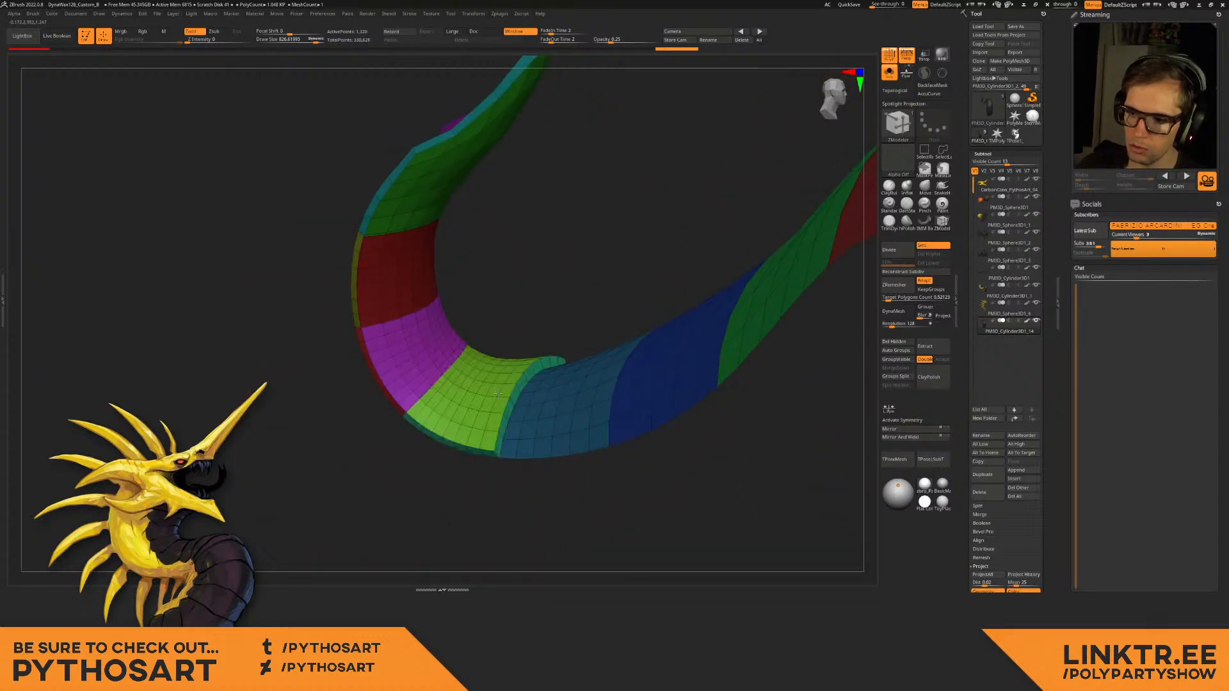
Extrude the three bands between the yellow-green band and the red one to the same thickness.
left_click(566, 407)
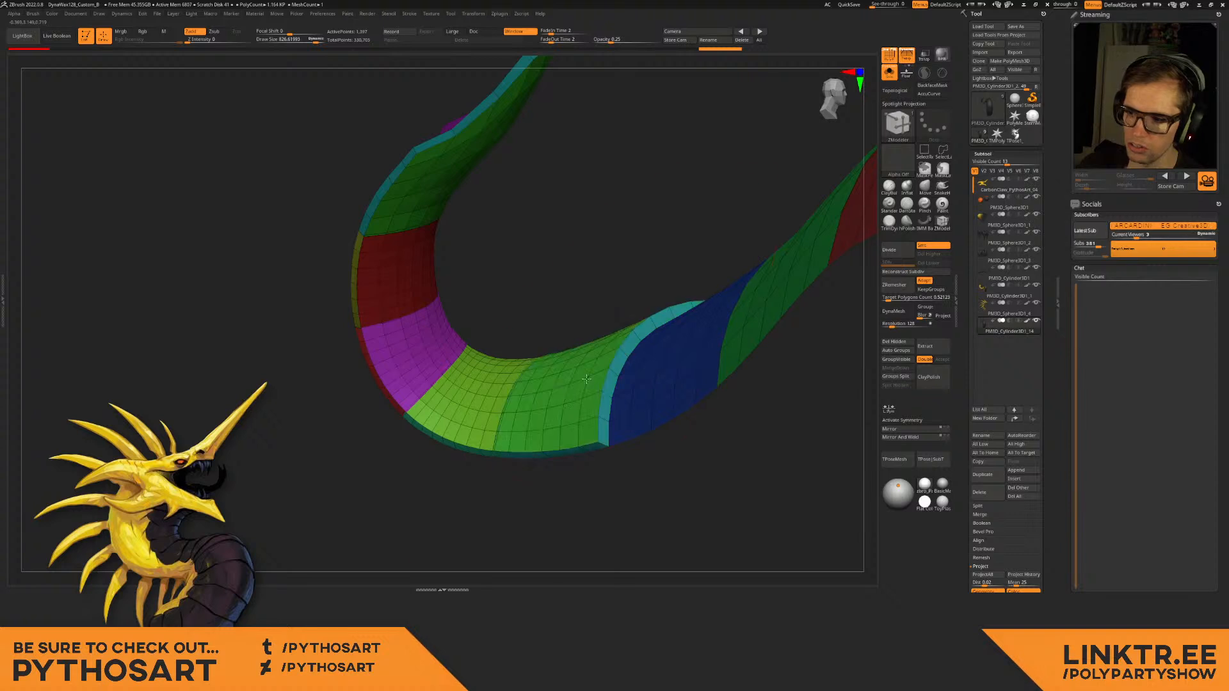
left_click(661, 380)
right_click_drag(660, 377, 505, 359)
left_click(467, 337)
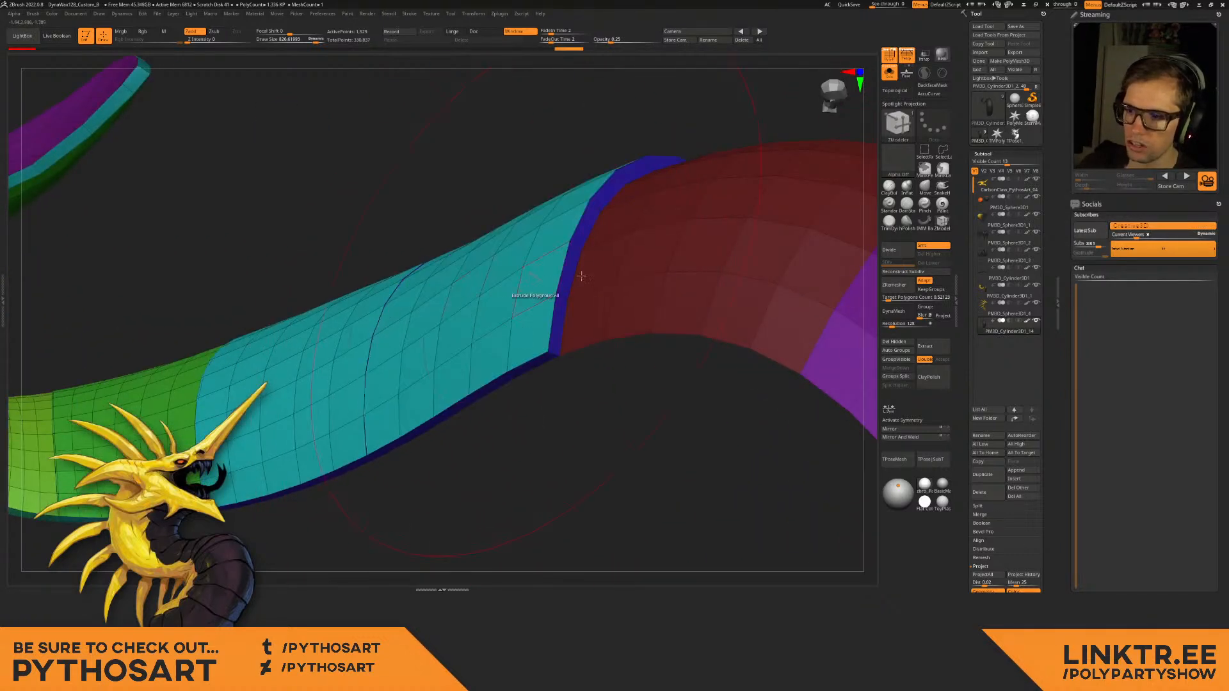
Undo the latest extrusions, then extrude the band before the red one and the red band again.
left_click(700, 256)
key("ctrl+z")
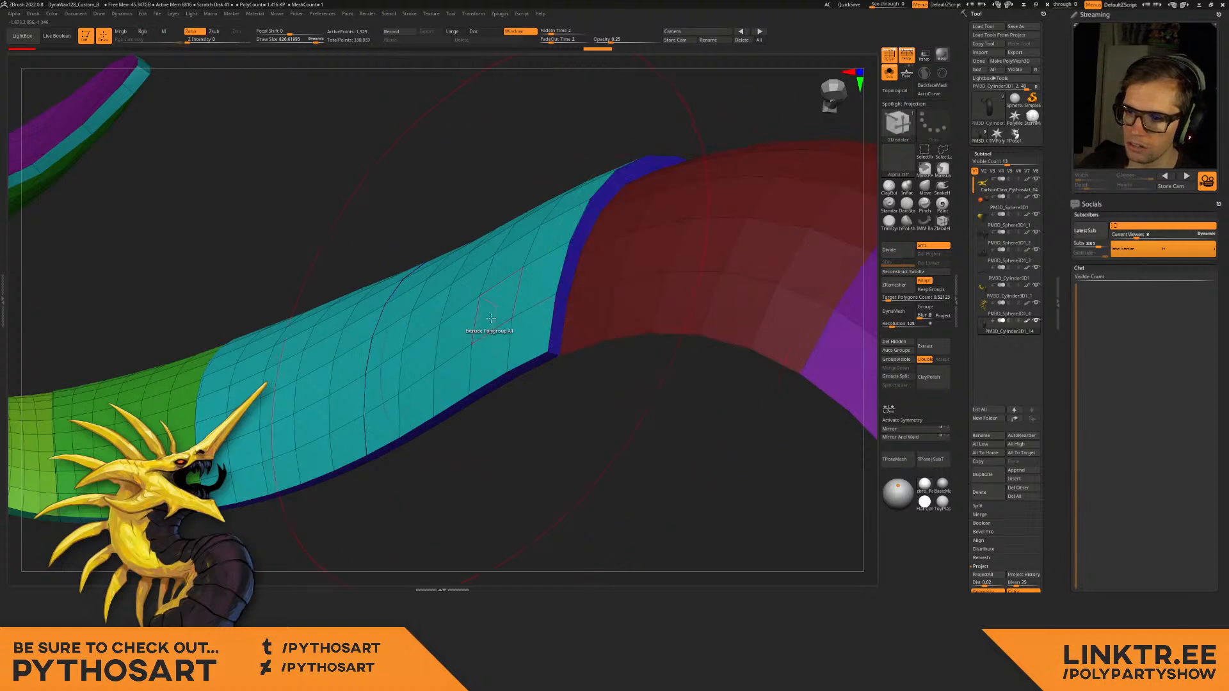
key("ctrl+z")
left_click(503, 315)
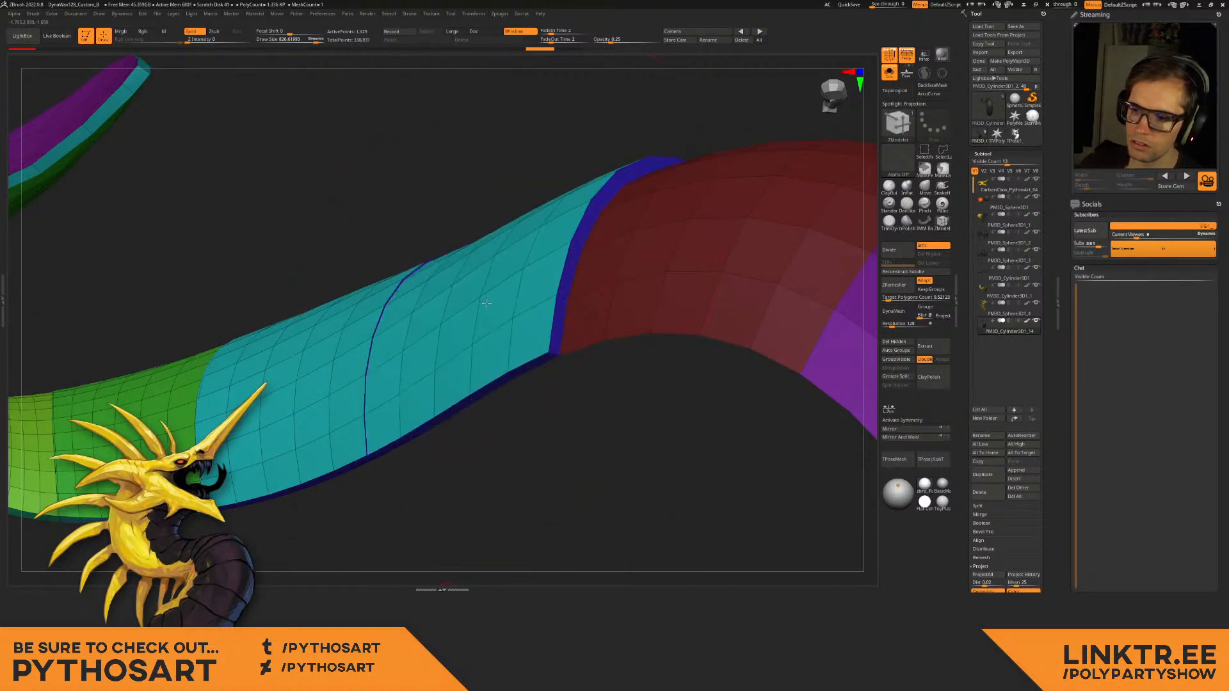
left_click(681, 240)
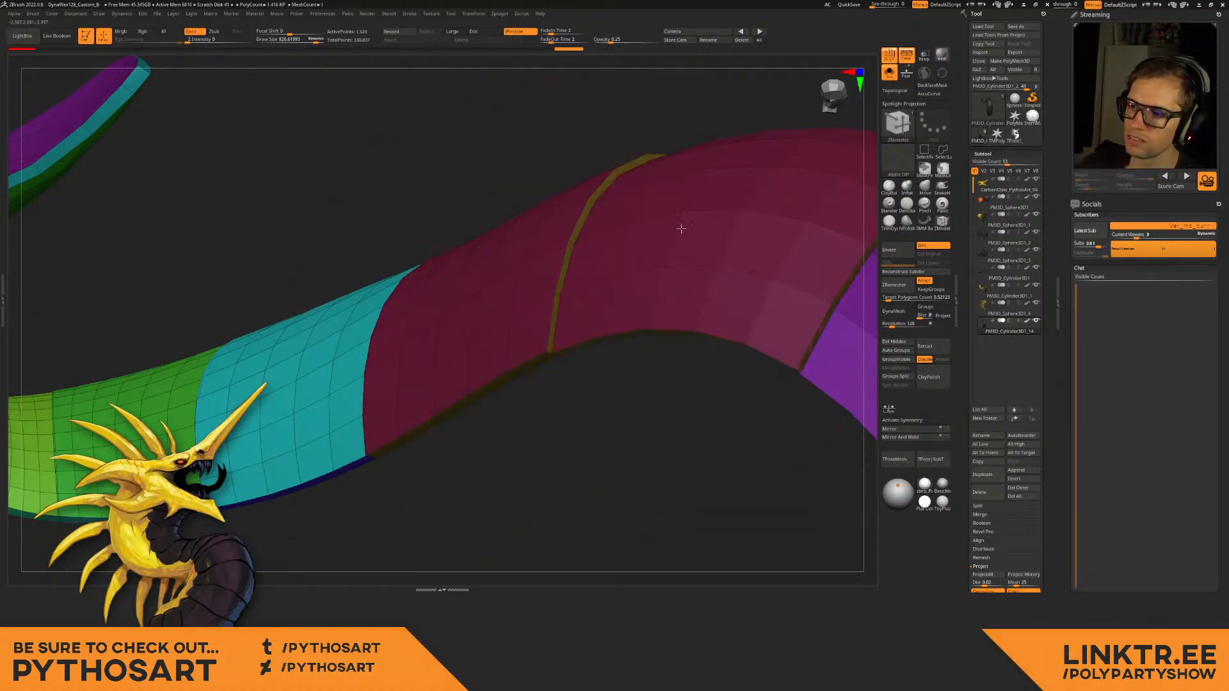
Extrude the band following the former red one at the neck's upper bend and give the bands there a blue polygroup.
right_click_drag(718, 274, 599, 309, "alt")
left_click(651, 314)
left_click_drag(663, 294, 666, 296)
key("alt")
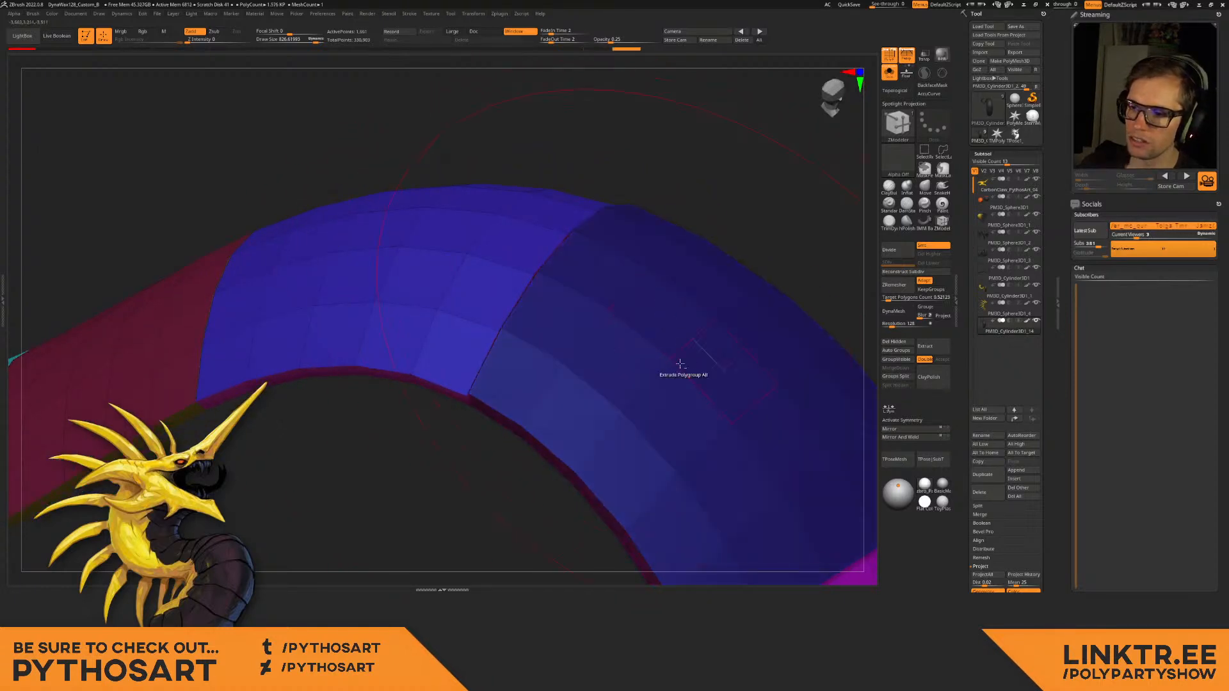
Redo the extrusion of the band just above the teal one with a golden polygroup, and extrude the teal band as well.
right_click_drag(681, 368, 598, 329, "ctrl")
left_click(600, 328)
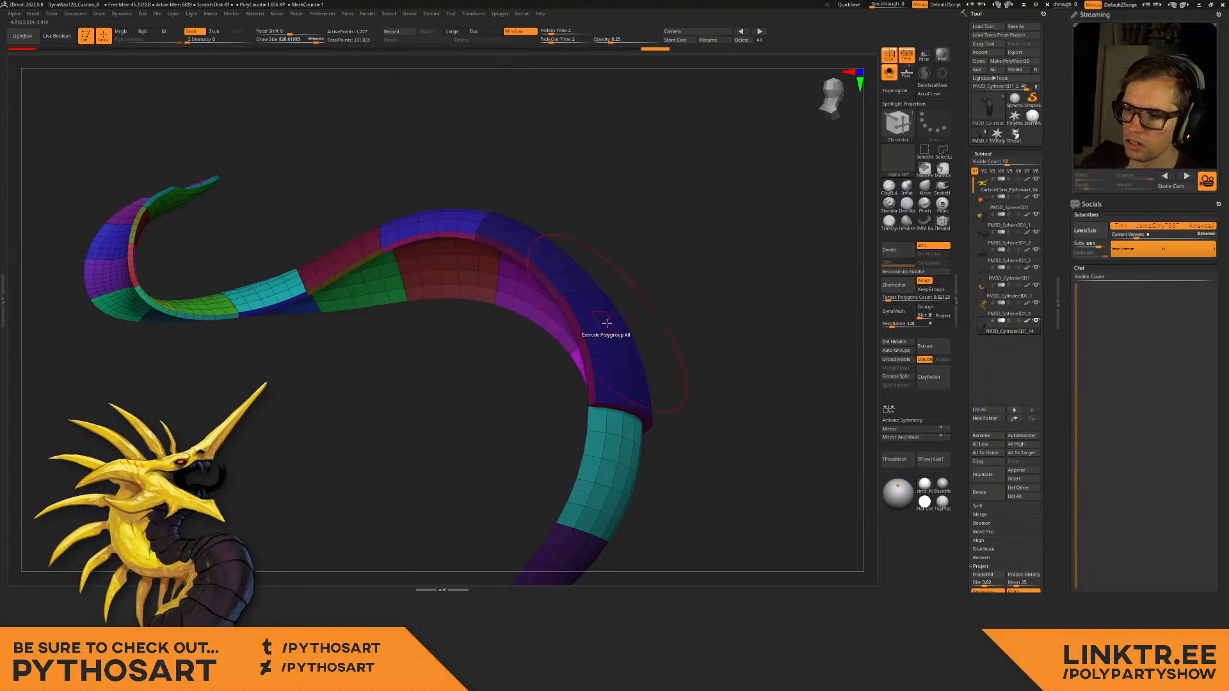
key("ctrl+z")
left_click_drag(599, 330, 607, 320)
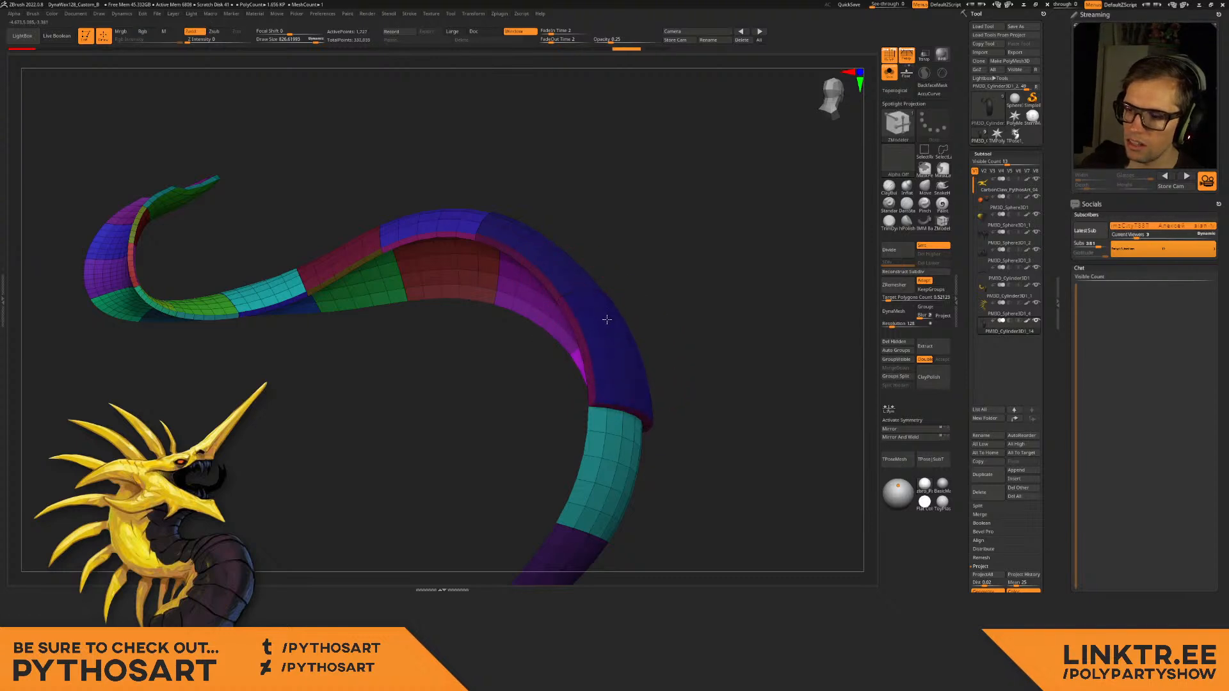
left_click(607, 320)
left_click_drag(615, 453, 628, 447)
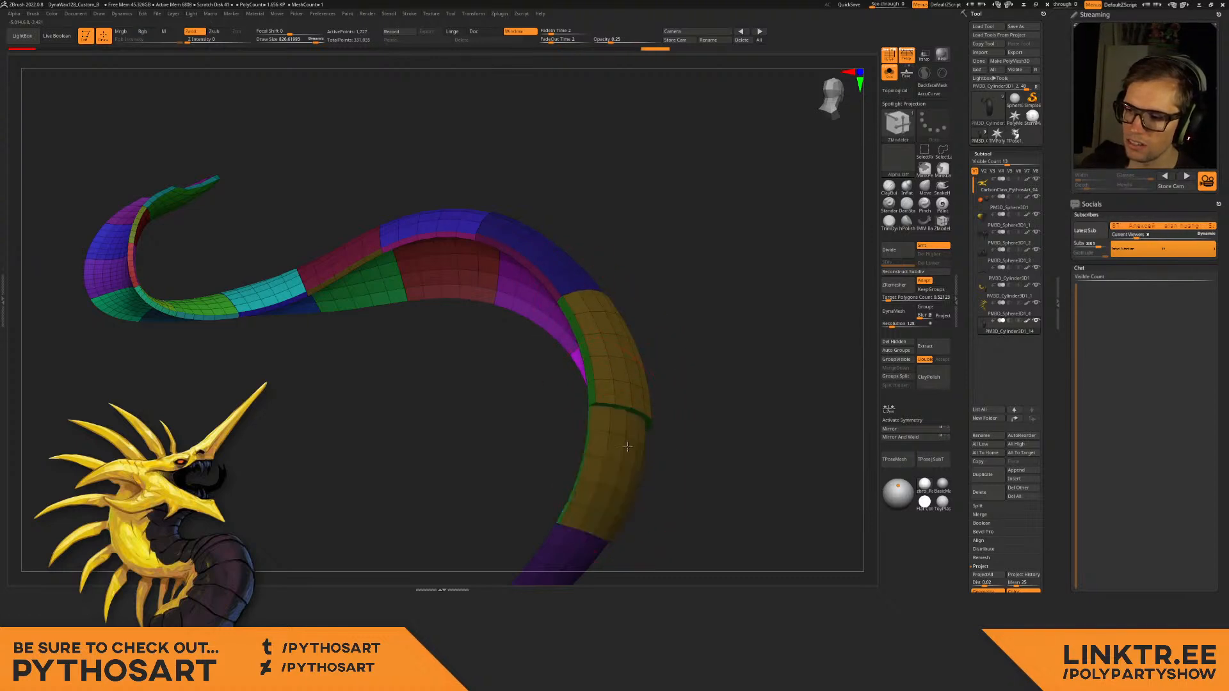
Extrude the purple band and the green end band at the neck's lower end to the same thickness.
right_click_drag(609, 475, 601, 237, "alt")
right_click_drag(535, 345, 555, 338)
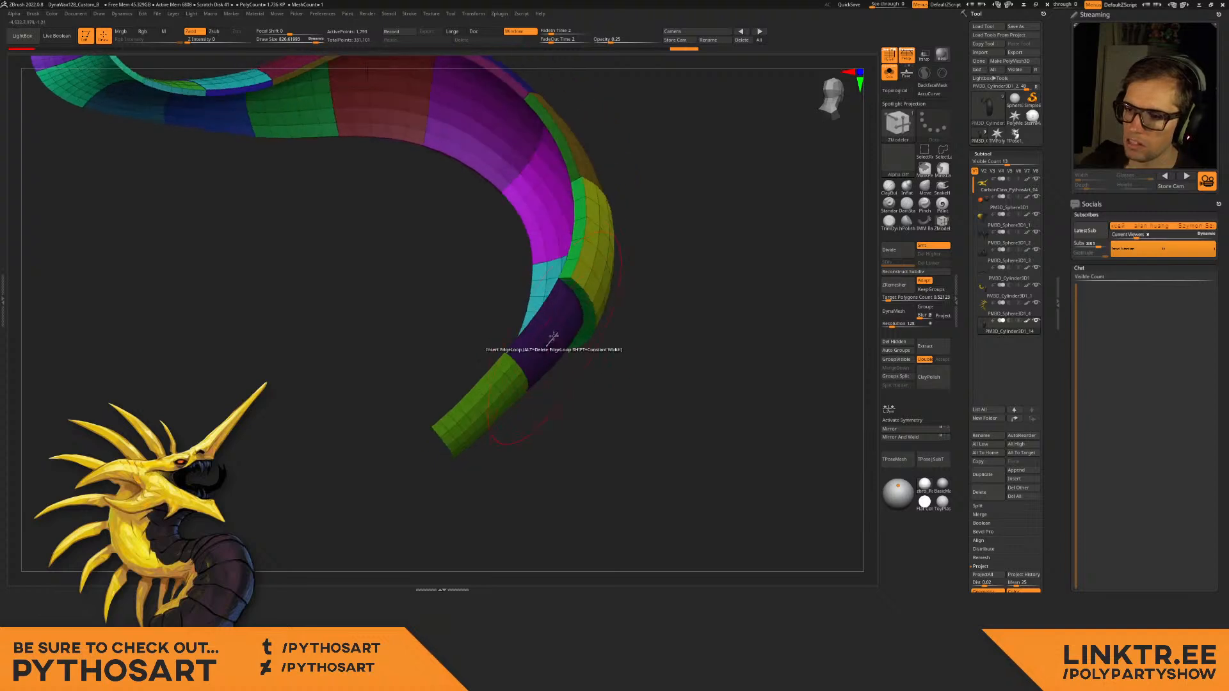
left_click_drag(558, 324, 572, 318)
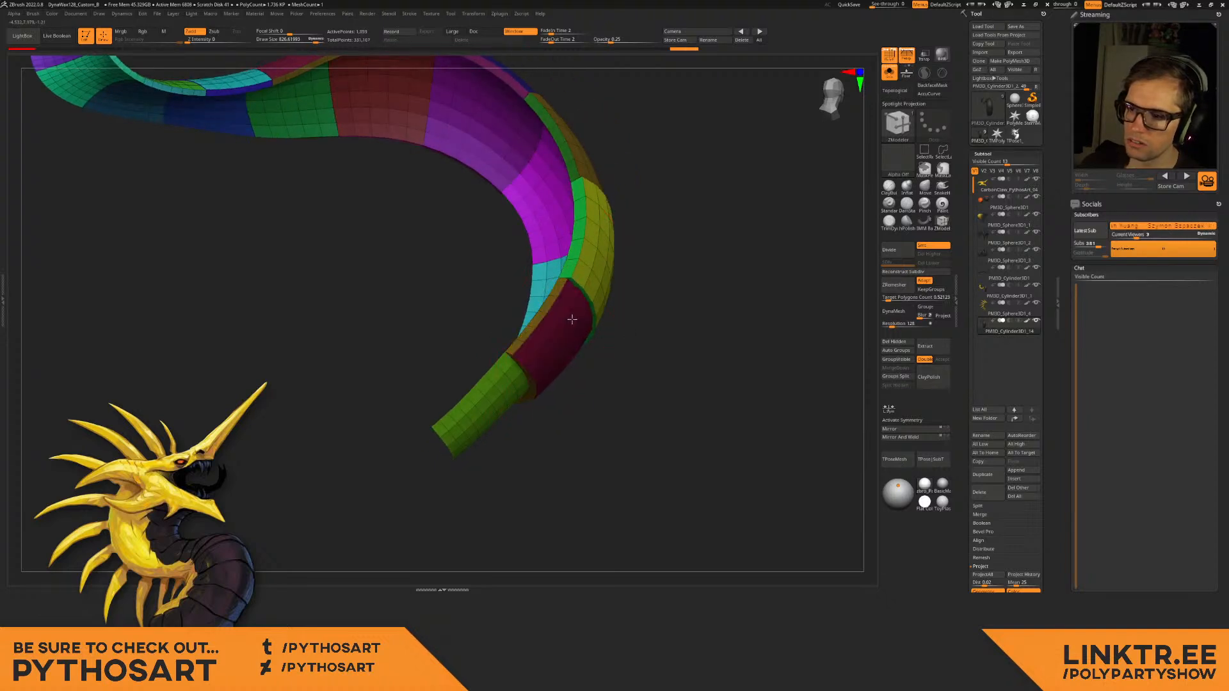
left_click_drag(505, 384, 520, 384)
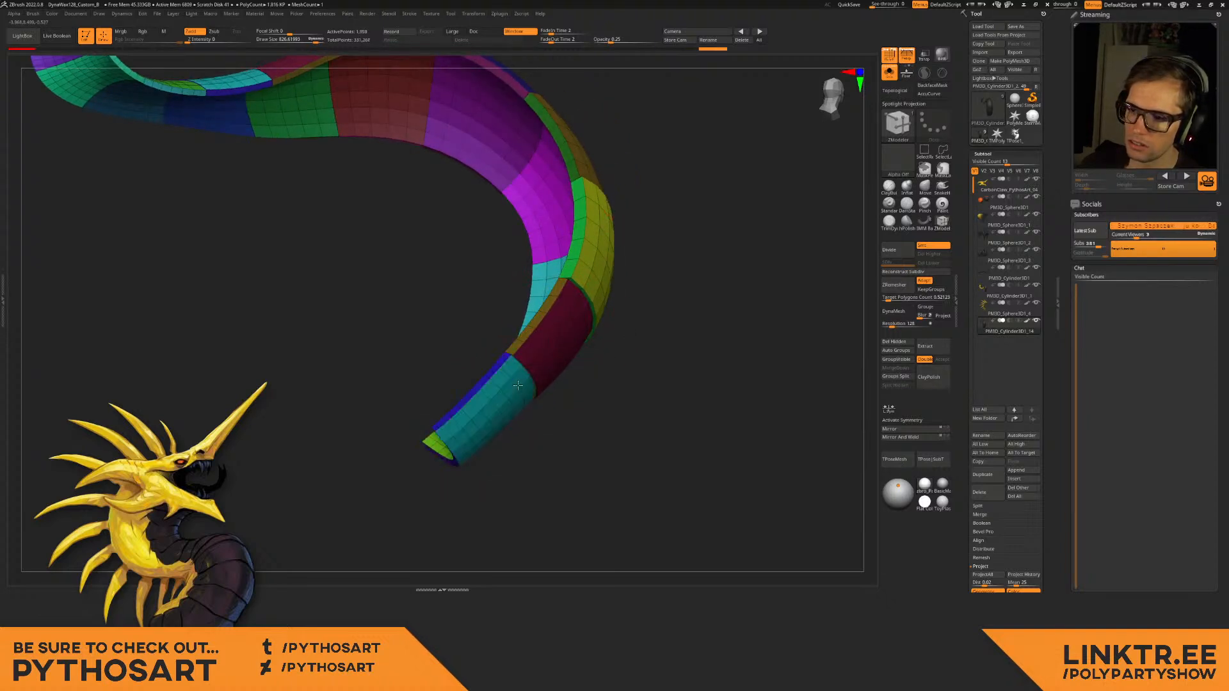
Assign automatic polygroups to the extruded belly segments and hide the polyframe display.
right_click_drag(521, 384, 772, 303)
key("shift+f")
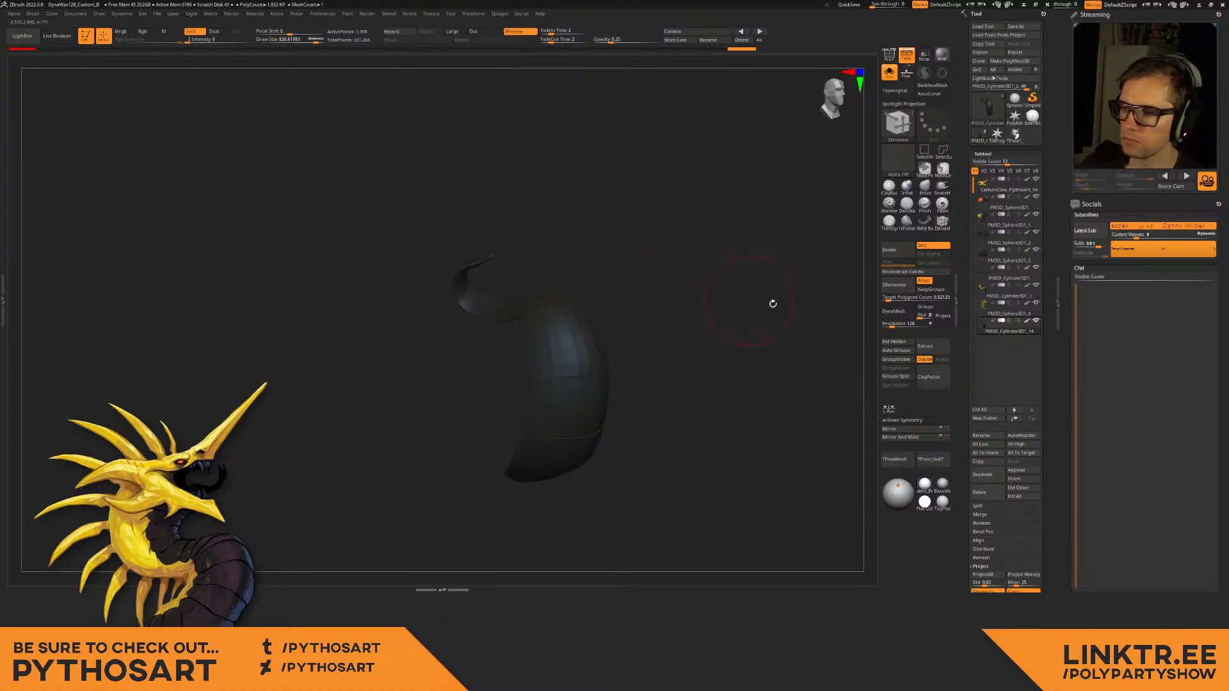
key("shift+f")
left_click(897, 351)
mouse_move(560, 341)
right_mouse_down()
mouse_move(538, 312)
mouse_move(554, 337)
right_mouse_up()
key("shift+f")
right_click_drag(554, 338, 601, 394, "alt")
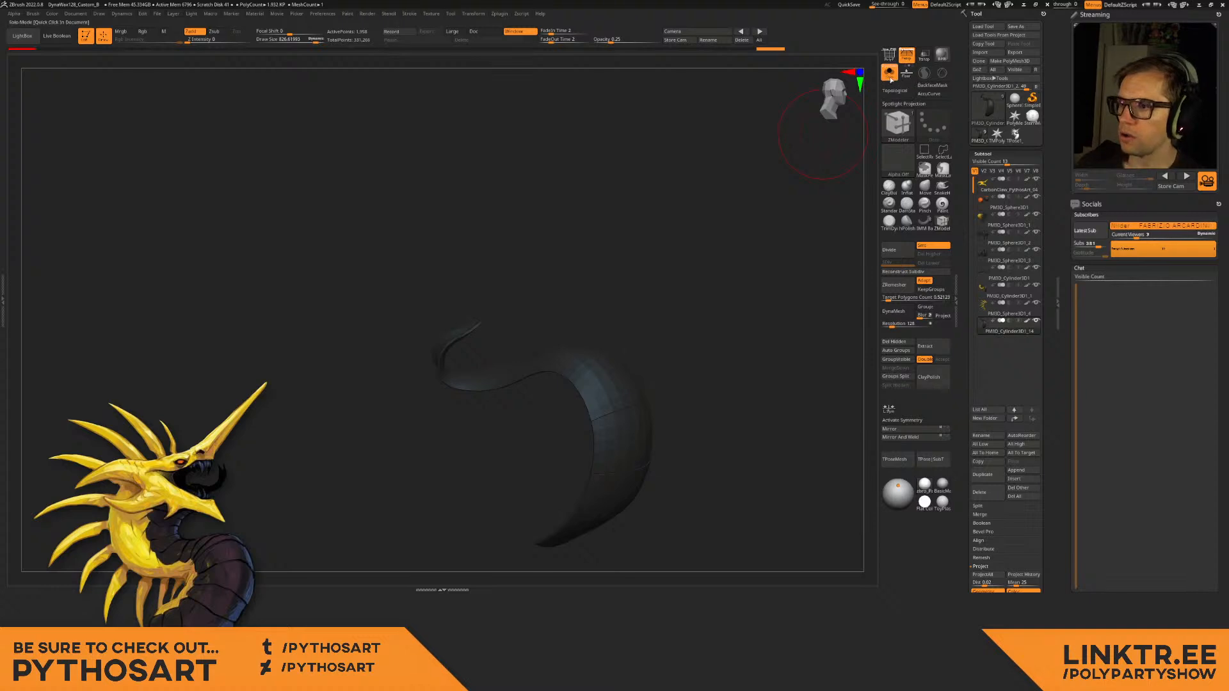
Bring back the rest of the creature, select the neck body and fill it entirely with yellow.
left_click(889, 73)
right_click_drag(658, 238, 575, 343)
left_click(574, 345, "alt")
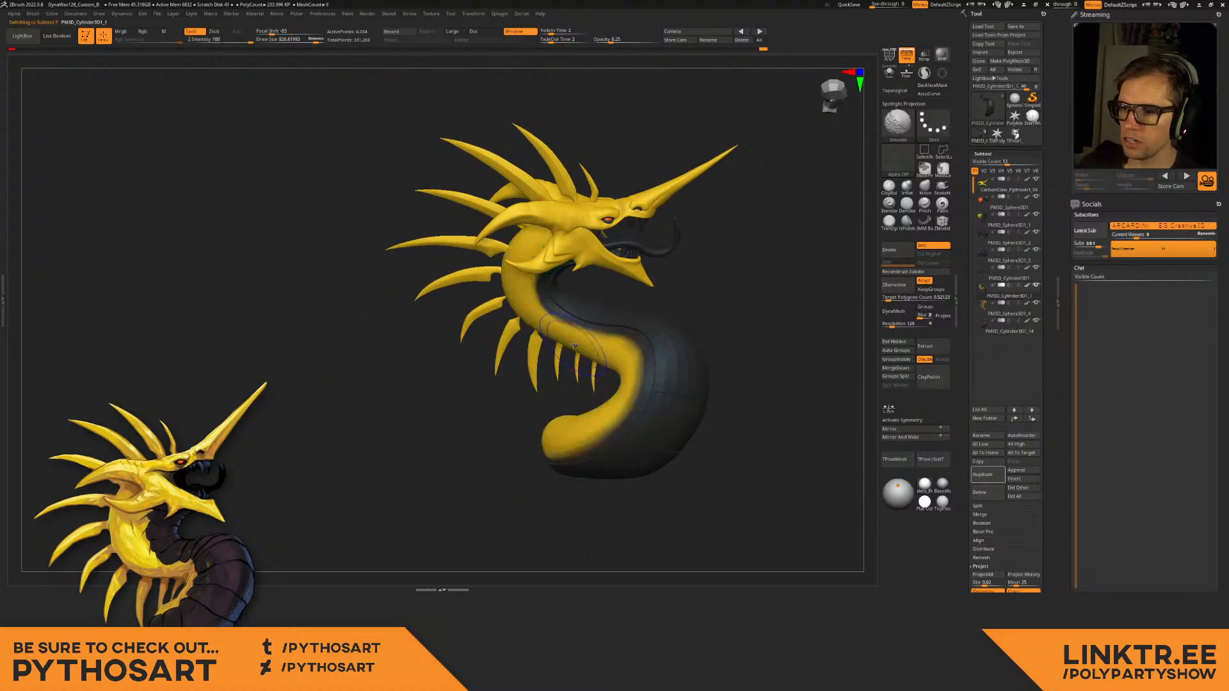
key("shift+c")
left_click(639, 396)
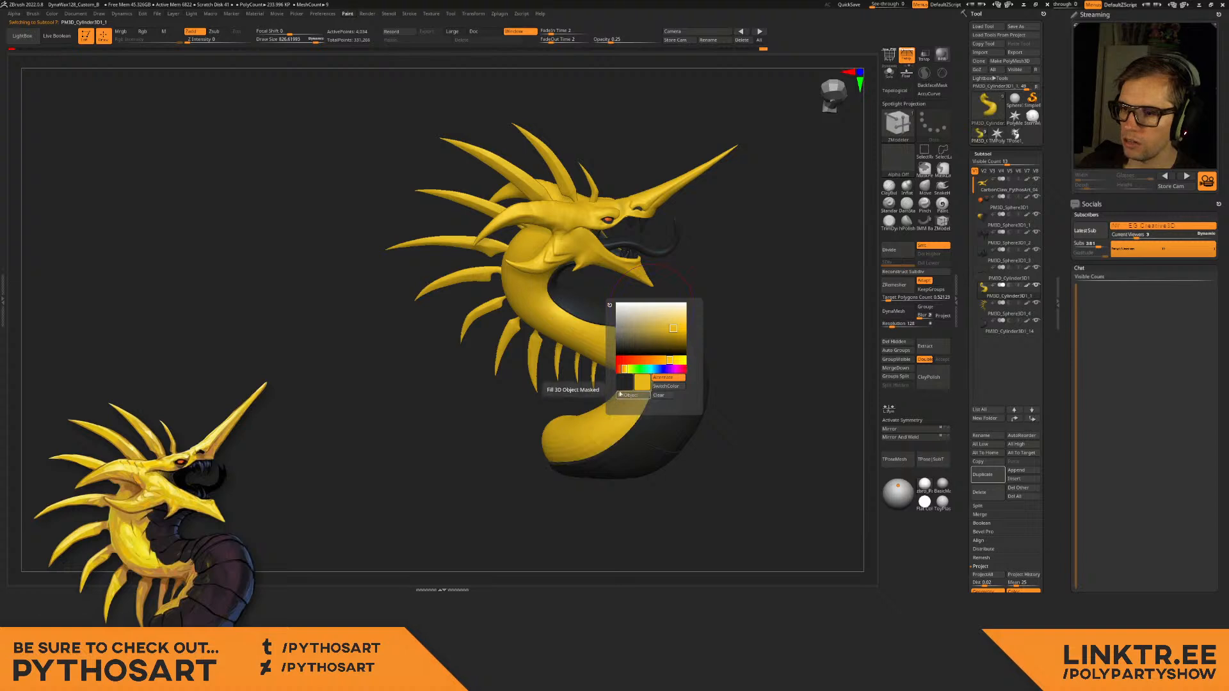
Select the dark belly segments and turn on Dynamic Subdiv for them, always accepting auto-activation.
right_click_drag(647, 416, 607, 342)
left_click(639, 349, "alt")
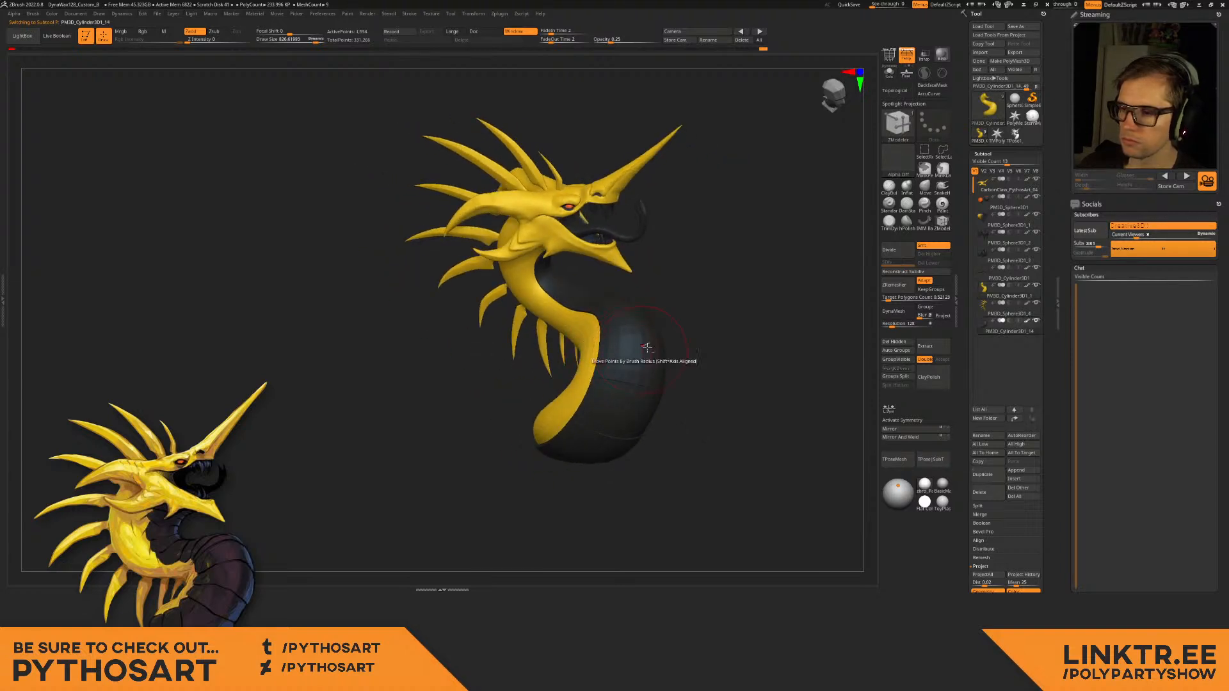
key("shift+f")
key("shift+f")
key("d")
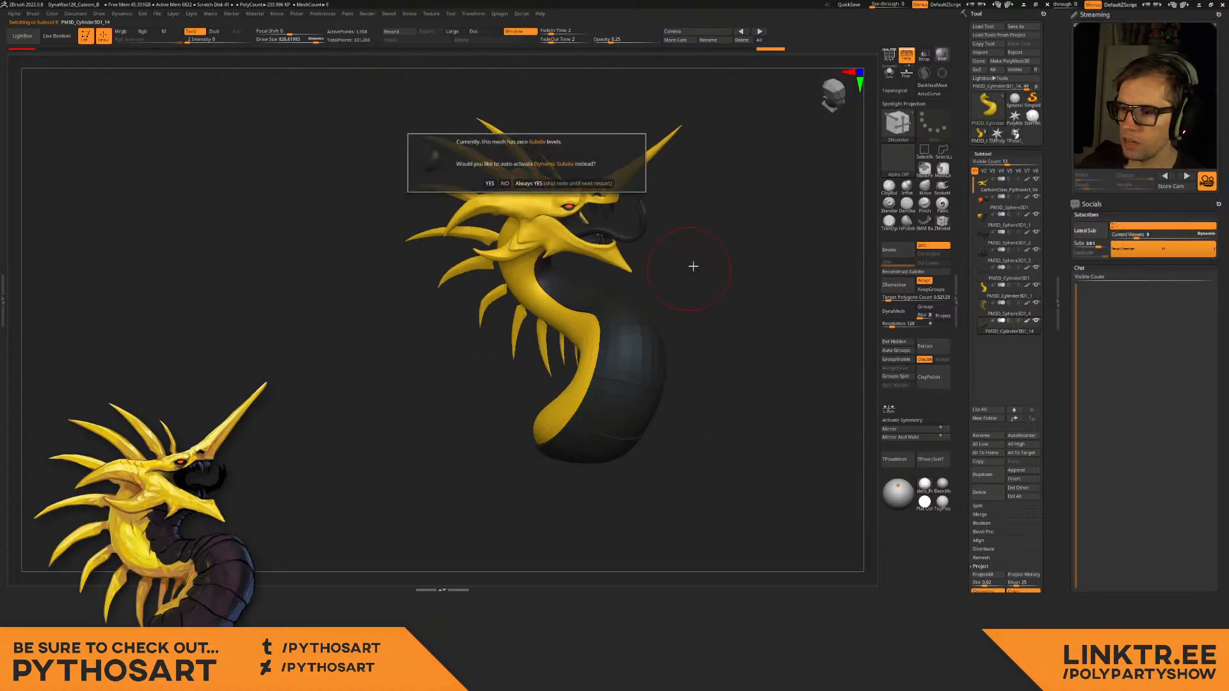
left_click(586, 184)
right_click_drag(616, 286, 592, 329)
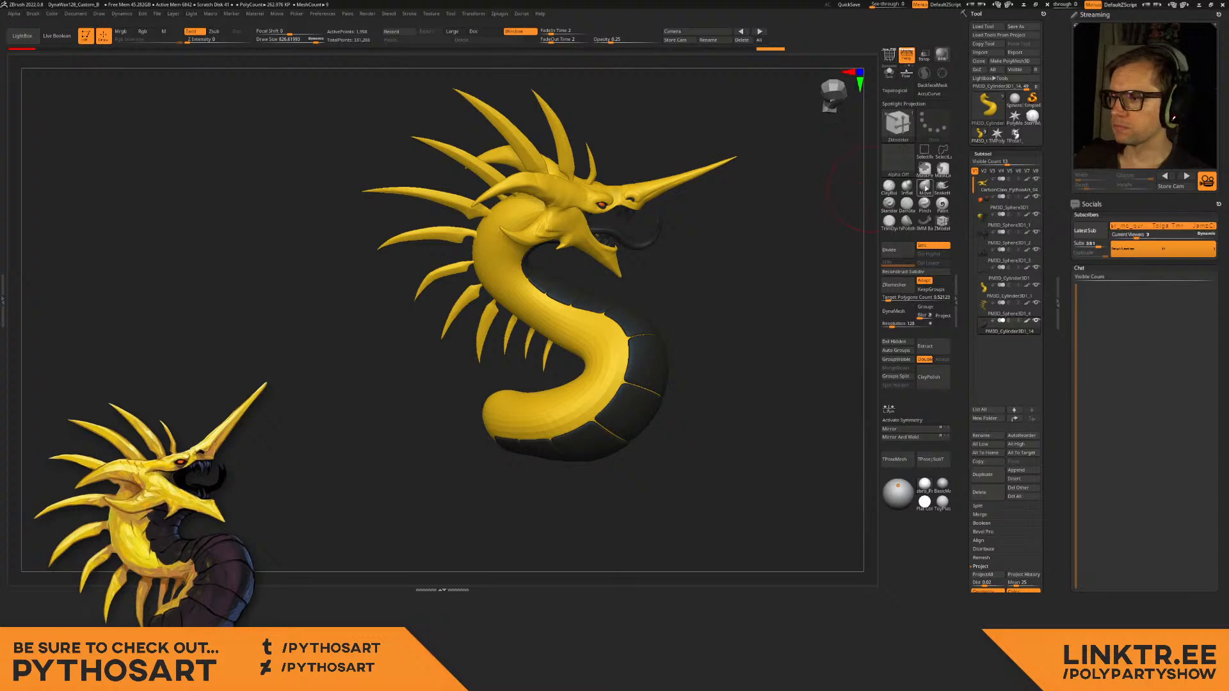
Switch to the Move brush with a draw size of 1000 and try to shift the segments under the jaw.
left_click(925, 187)
mouse_move(544, 259)
right_mouse_down()
mouse_move(509, 335)
mouse_move(512, 227)
mouse_move(596, 323)
mouse_move(578, 287)
right_mouse_up()
key("s")
left_click(603, 288)
mouse_move(677, 264)
left_mouse_down()
mouse_move(650, 236)
mouse_move(680, 269)
mouse_move(695, 262)
left_mouse_up()
key("shift+d")
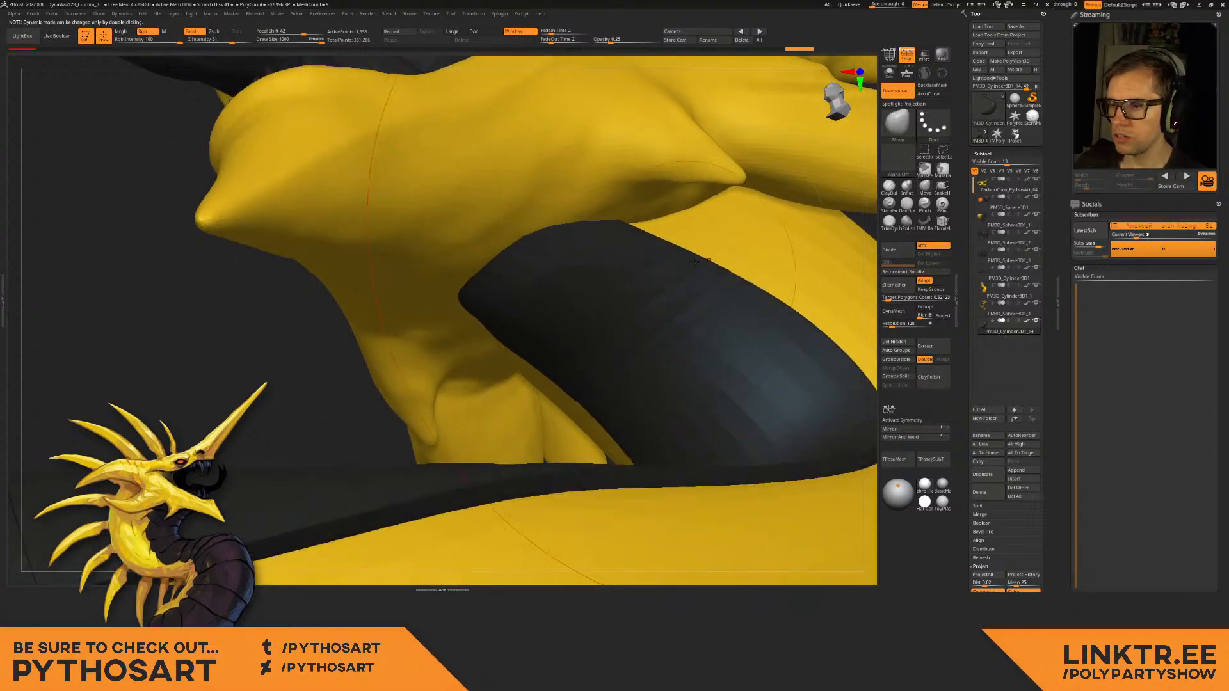
right_click_drag(695, 262, 653, 272)
key("ctrl+z")
key("d")
Draw the tip of the topmost belly segment back toward the neck beneath the jaw using a smaller Move brush.
left_click_drag(626, 275, 603, 267)
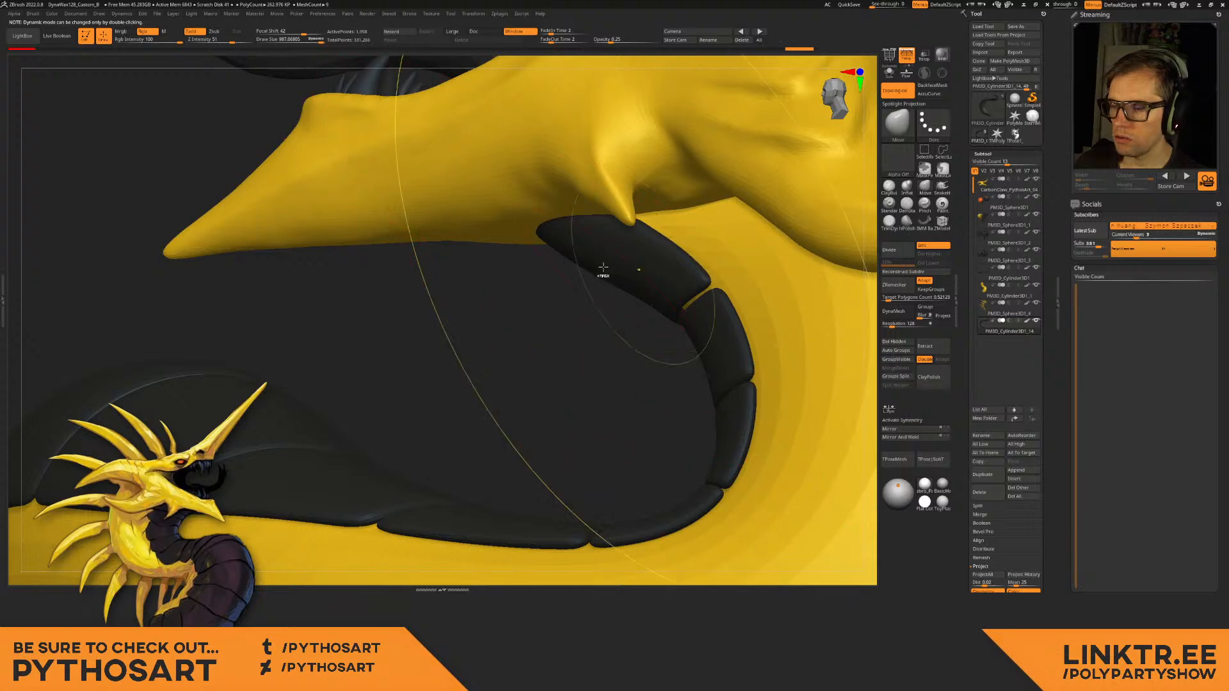
key("shift+d")
key("s")
left_click(592, 266)
key("ctrl+z")
key("d")
key("s")
left_click(596, 263)
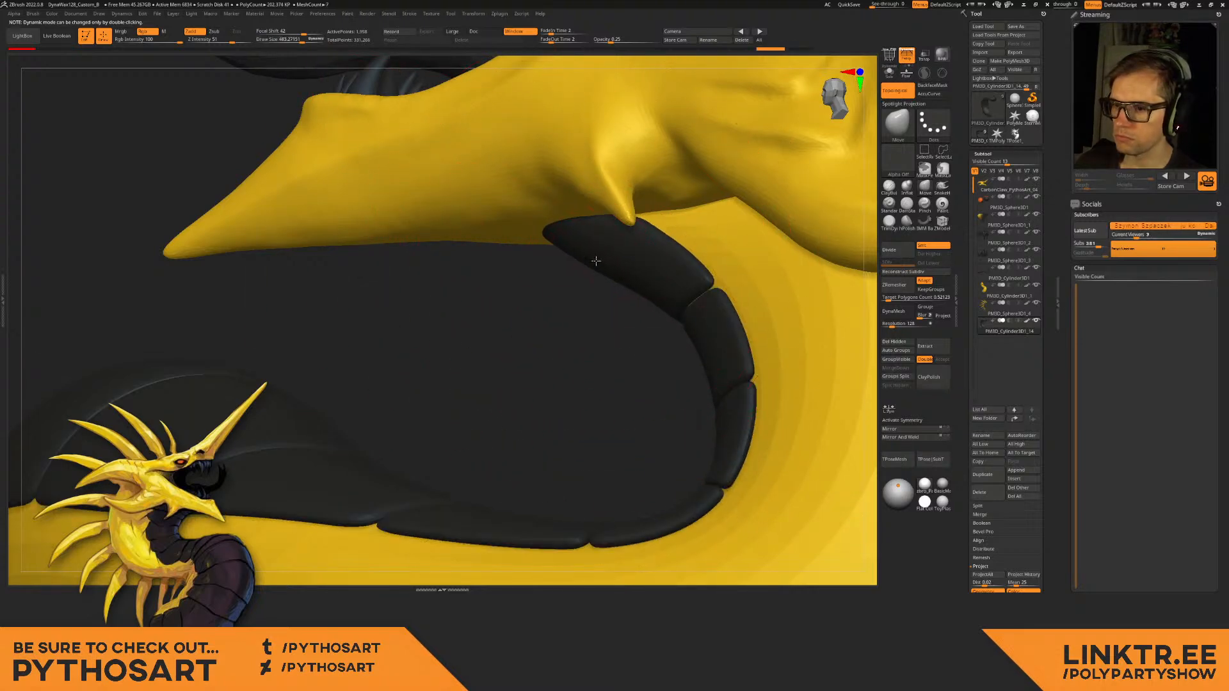
left_click_drag(613, 244, 633, 232)
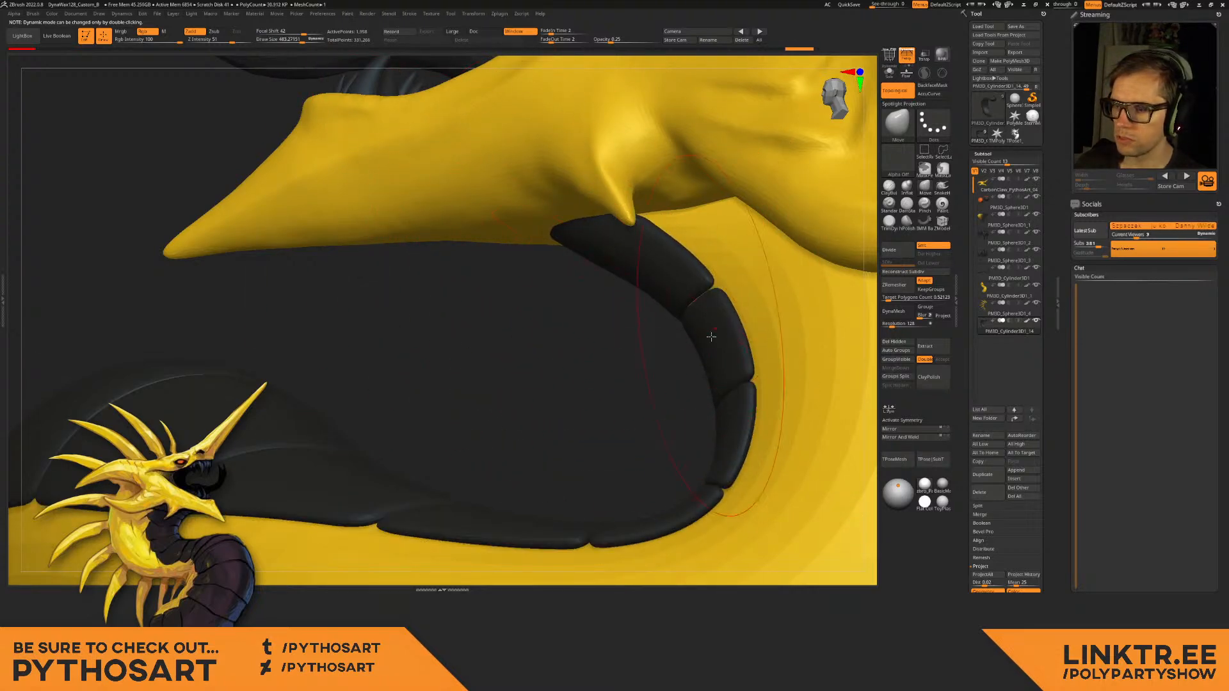
Widen the second belly segment below the jaw by pulling its side edge outward over the yellow neck.
mouse_move(711, 337)
right_mouse_down()
mouse_move(716, 356)
mouse_move(631, 307)
mouse_move(716, 302)
mouse_move(618, 298)
right_mouse_up()
key("s")
left_click_drag(618, 298, 544, 288)
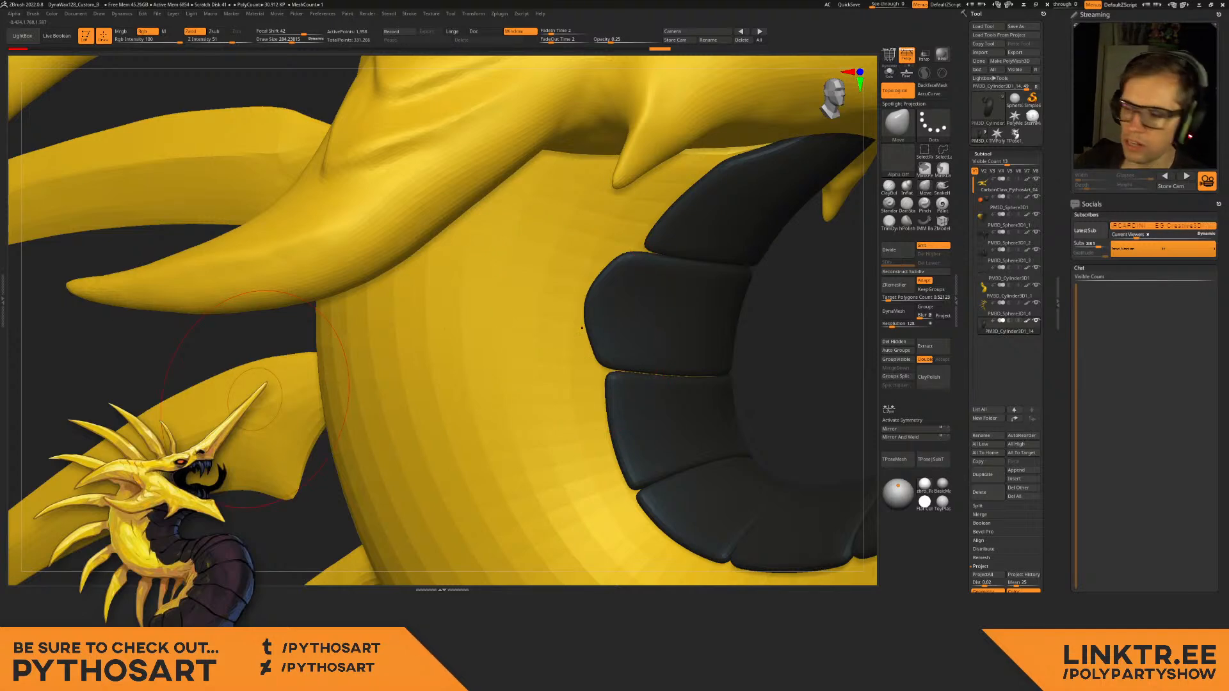
right_click_drag(647, 350, 641, 260)
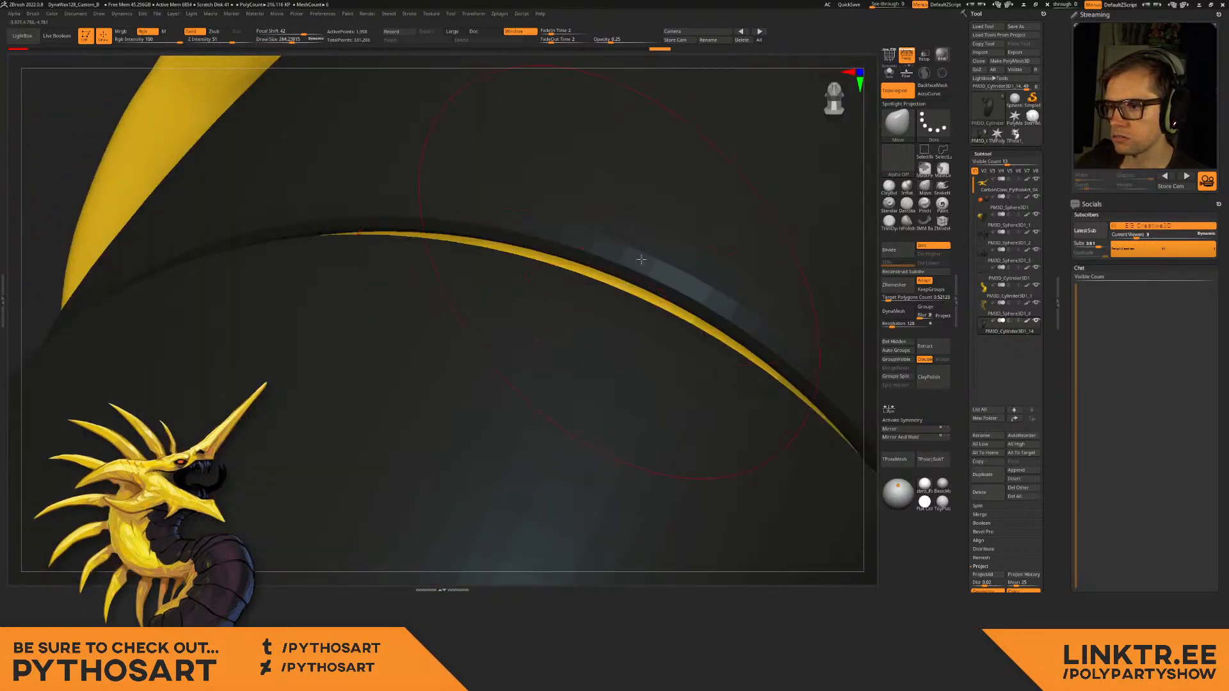
mouse_move(553, 382)
right_mouse_down("ctrl")
mouse_move(544, 288)
mouse_move(512, 371)
mouse_move(478, 318)
mouse_move(480, 414)
mouse_move(466, 260)
mouse_move(480, 235)
right_mouse_up("ctrl")
key("s")
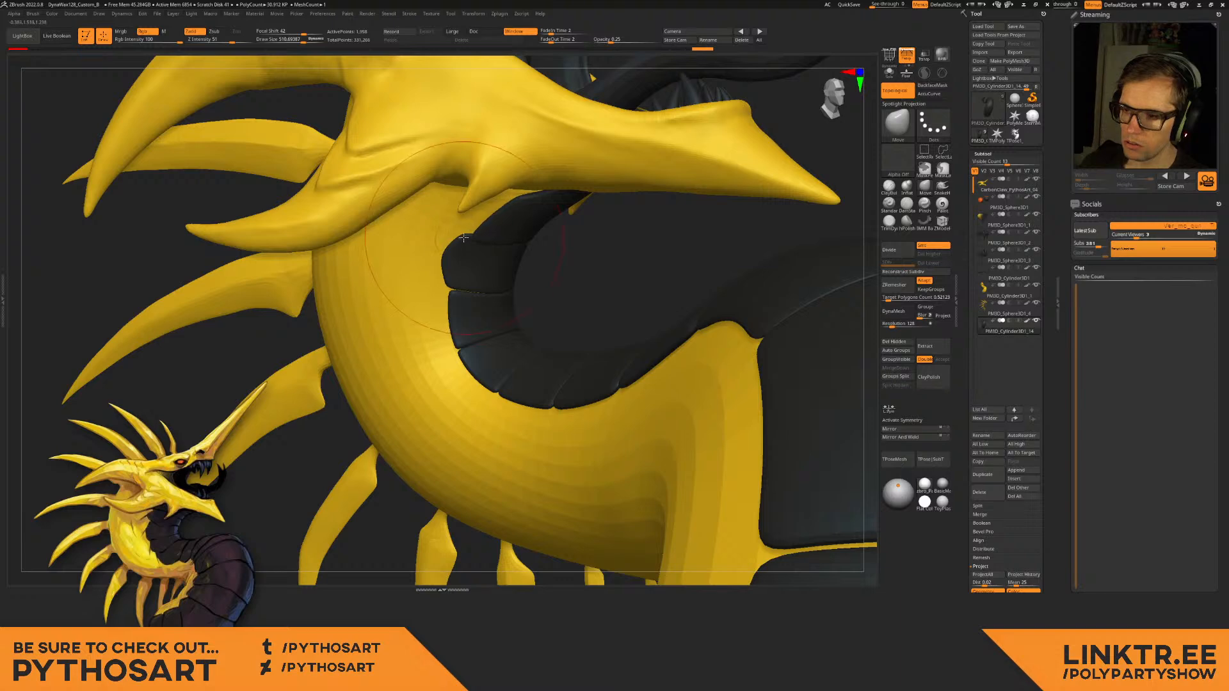
Reshape the adjoining edges of the upper three belly segments with the Move brush so they sit closer together.
right_click_drag(526, 251, 445, 222)
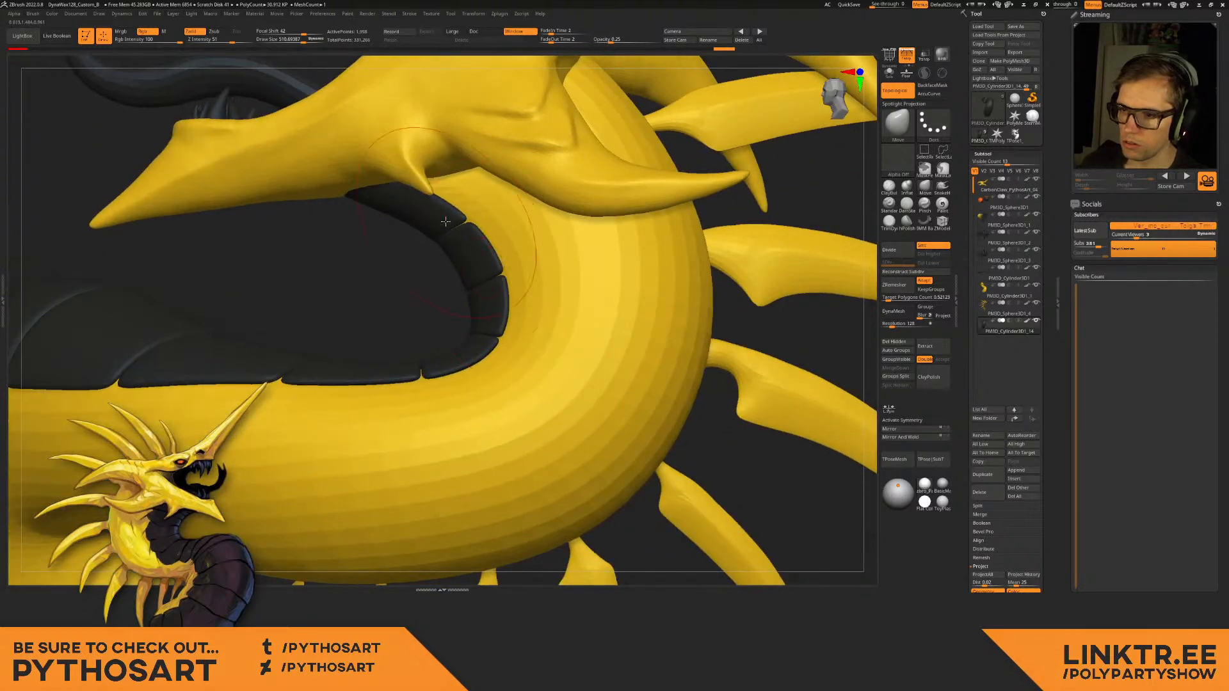
key("s")
left_click_drag(453, 227, 471, 228)
mouse_move(454, 227)
left_mouse_down()
mouse_move(451, 216)
mouse_move(457, 224)
left_mouse_up()
key("s")
key("s")
mouse_move(466, 287)
left_mouse_down()
mouse_move(500, 267)
mouse_move(488, 262)
left_mouse_up()
key("s")
key("s")
right_click_drag(488, 262, 576, 274)
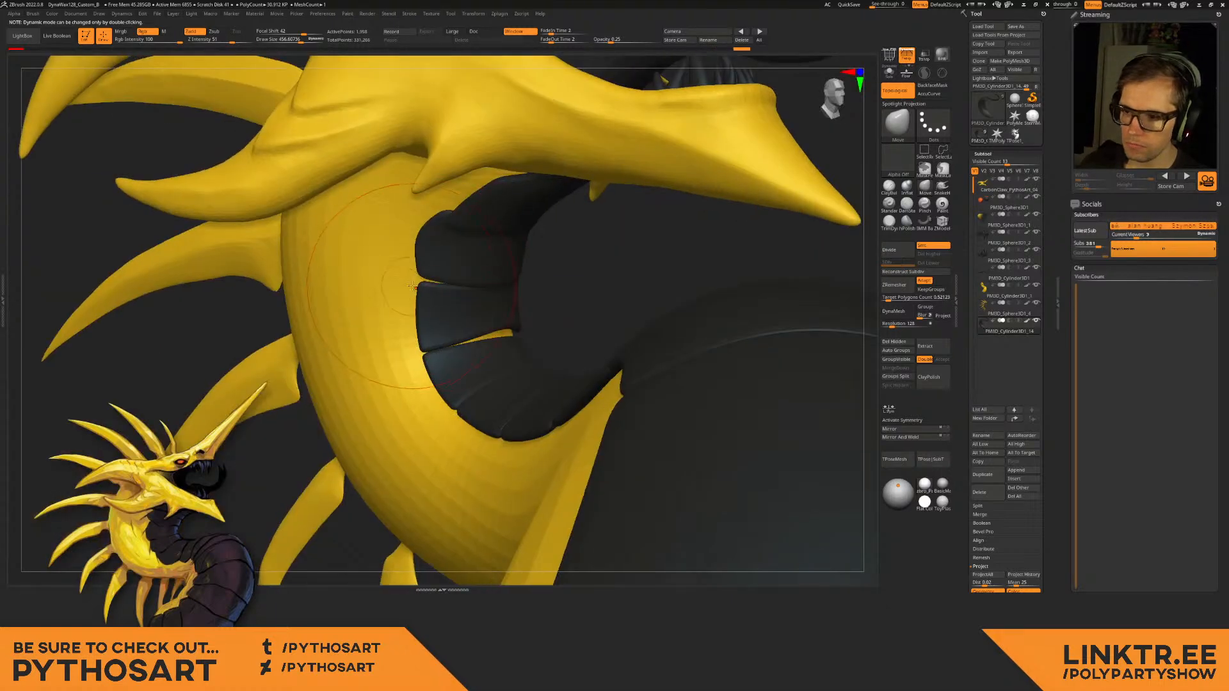
Pull the side edge and corners of the third belly segment outward and up against the second one.
right_click_drag(394, 288, 420, 287)
key("s")
mouse_move(420, 287)
left_mouse_down()
mouse_move(420, 268)
mouse_move(414, 308)
left_mouse_up()
key("s")
key("s")
right_click_drag(415, 312, 401, 311)
key("s")
left_click_drag(403, 311, 401, 310)
key("s")
left_click_drag(410, 310, 408, 335)
key("s")
left_click_drag(417, 299, 412, 296)
right_click_drag(493, 320, 468, 276)
mouse_move(396, 507)
right_mouse_down()
mouse_move(414, 384)
mouse_move(371, 397)
mouse_move(372, 445)
right_mouse_up()
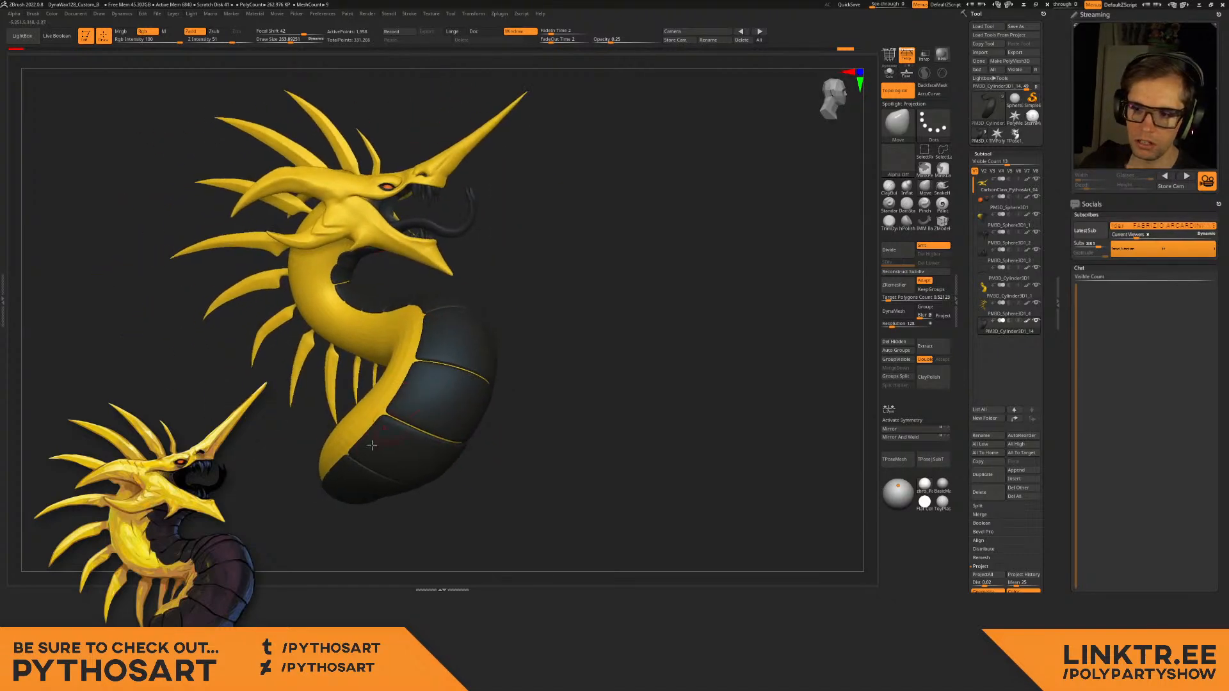
Round out the side edges of the second and third belly segments so they bulge over the yellow neck.
right_click_drag(401, 256, 486, 390, "alt")
mouse_move(614, 333)
right_mouse_down()
mouse_move(573, 329)
mouse_move(570, 304)
mouse_move(544, 307)
mouse_move(596, 346)
mouse_move(615, 385)
mouse_move(619, 335)
right_mouse_up()
key("s")
left_click_drag(618, 336, 651, 367)
key("s")
left_click(651, 363)
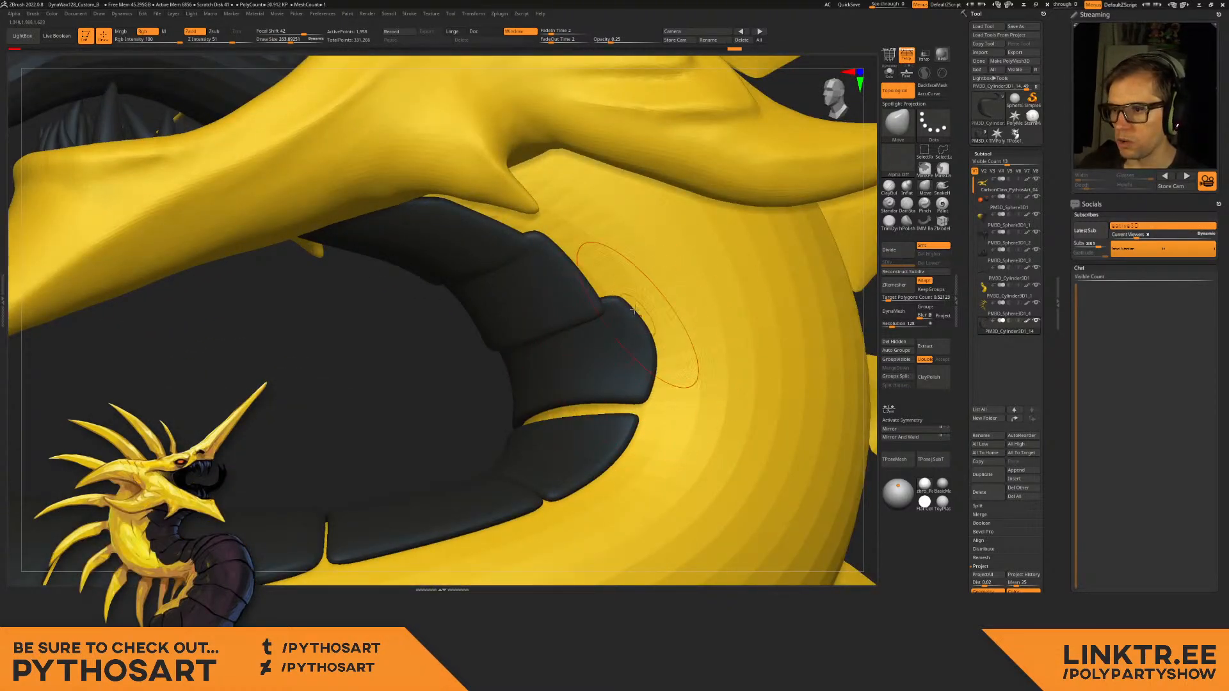
key("s")
left_click(574, 256)
left_click_drag(581, 254, 589, 247)
mouse_move(596, 341)
right_mouse_down("ctrl")
mouse_move(584, 282)
mouse_move(551, 284)
mouse_move(605, 257)
mouse_move(600, 345)
right_mouse_up("ctrl")
scroll(459, 296, "up", 10)
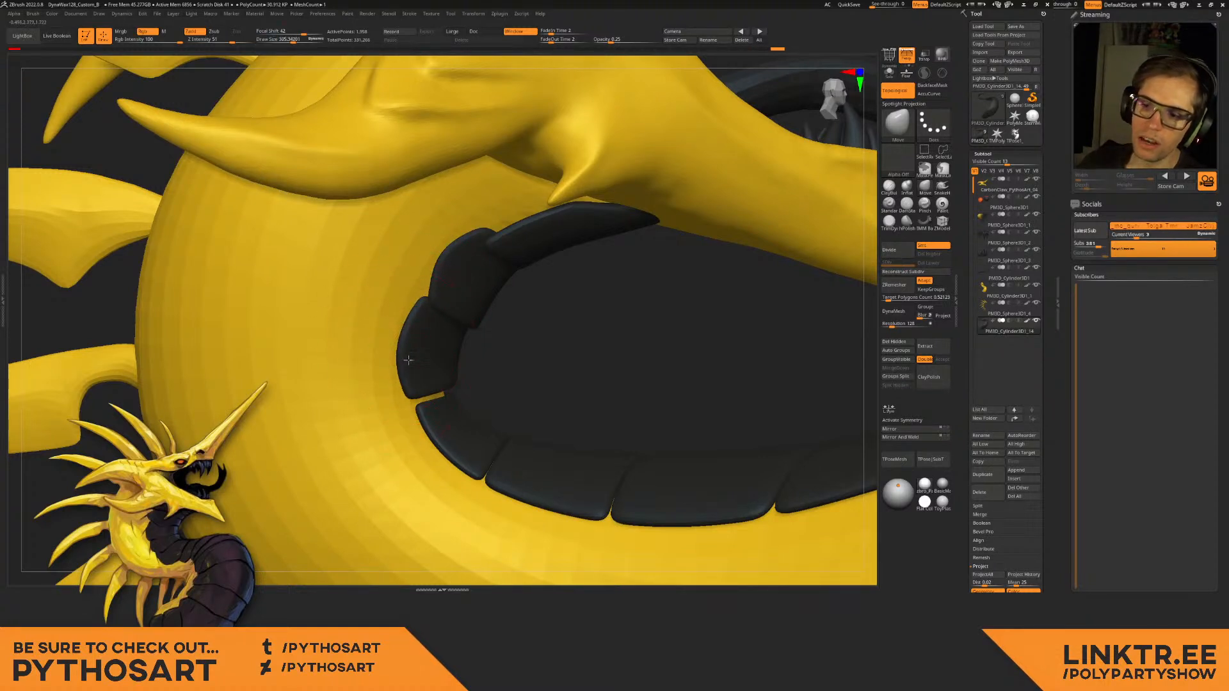
Show the polygroups and move the third segment's upper corner up behind the second segment.
key("s")
left_click_drag(426, 314, 433, 321)
key("s")
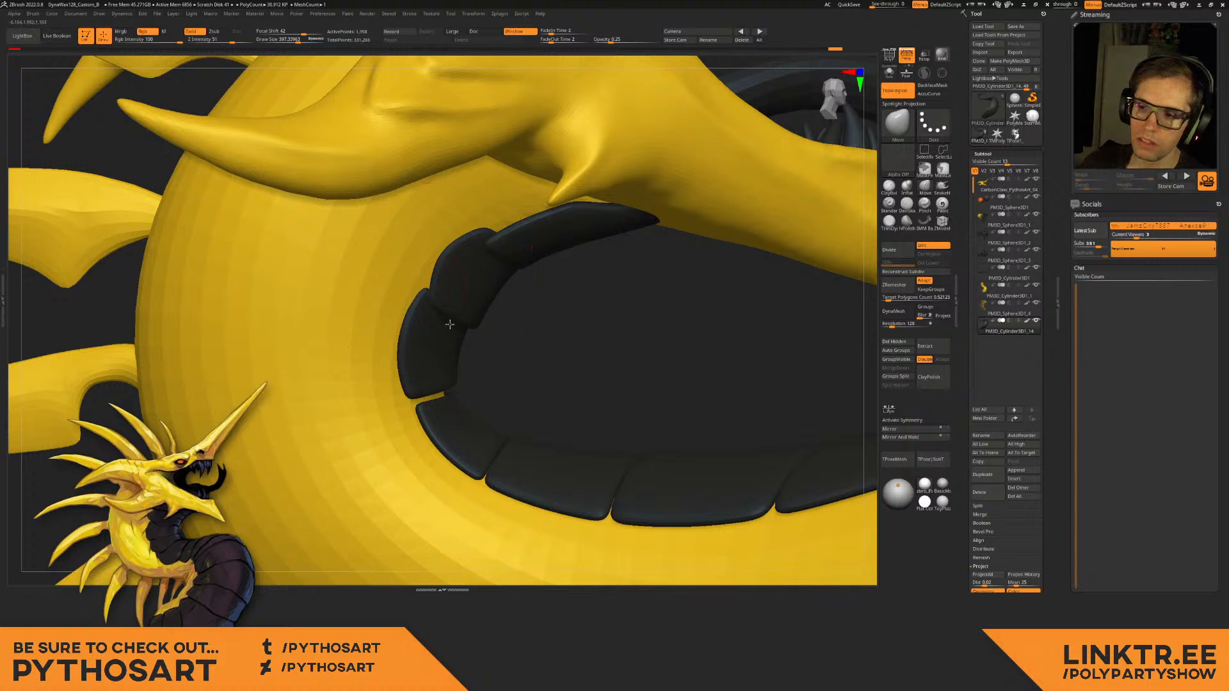
key("shift+f")
key("s")
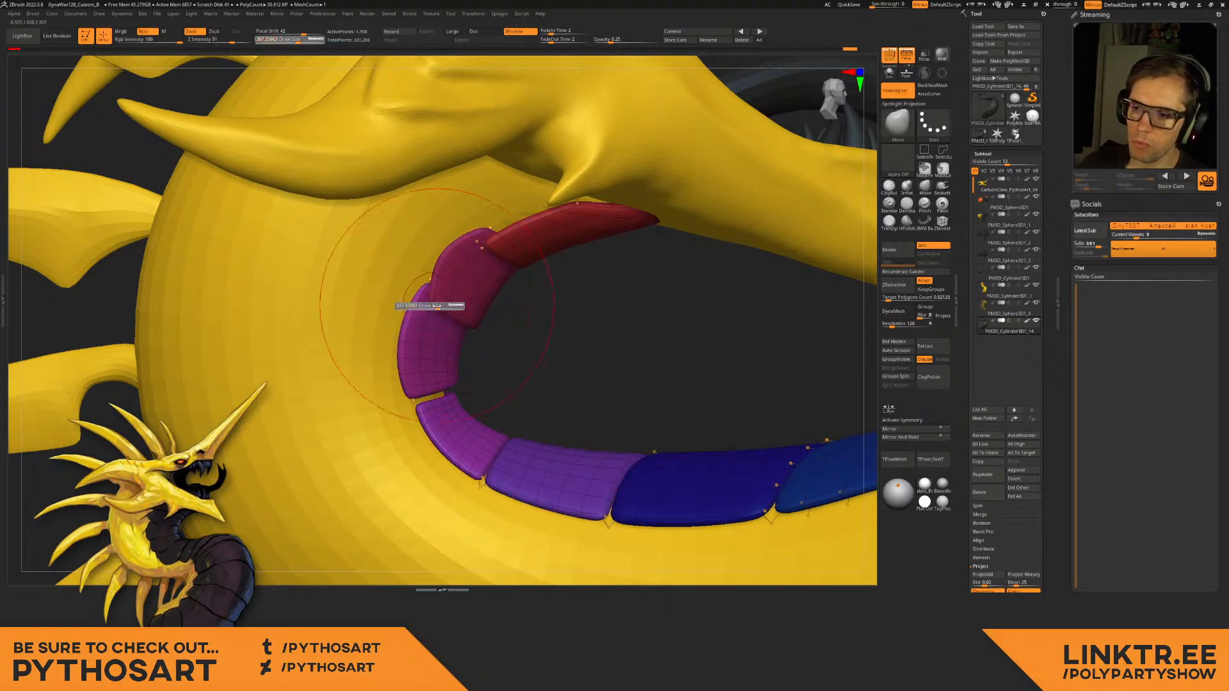
left_click_drag(448, 307, 436, 318)
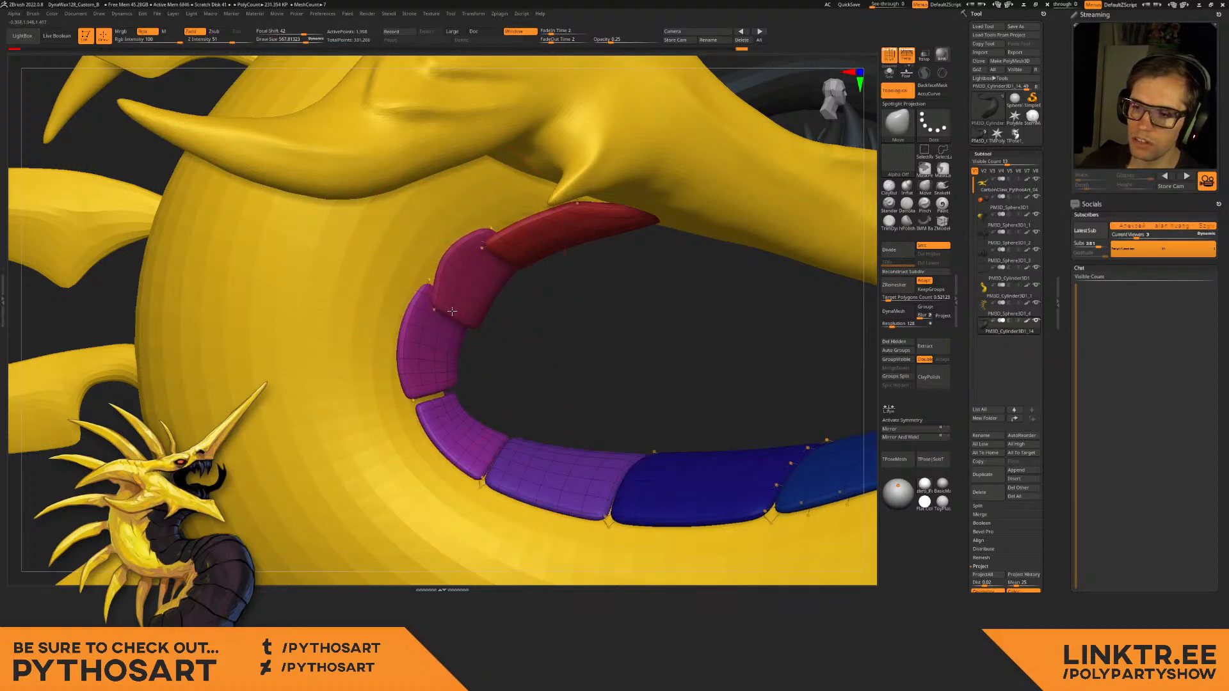
Stretch the third segment and the violet one below it toward each other to close the gap between them.
mouse_move(440, 389)
right_mouse_down("alt")
mouse_move(438, 306)
mouse_move(420, 311)
right_mouse_up("alt")
key("s")
left_click_drag(419, 311, 407, 310)
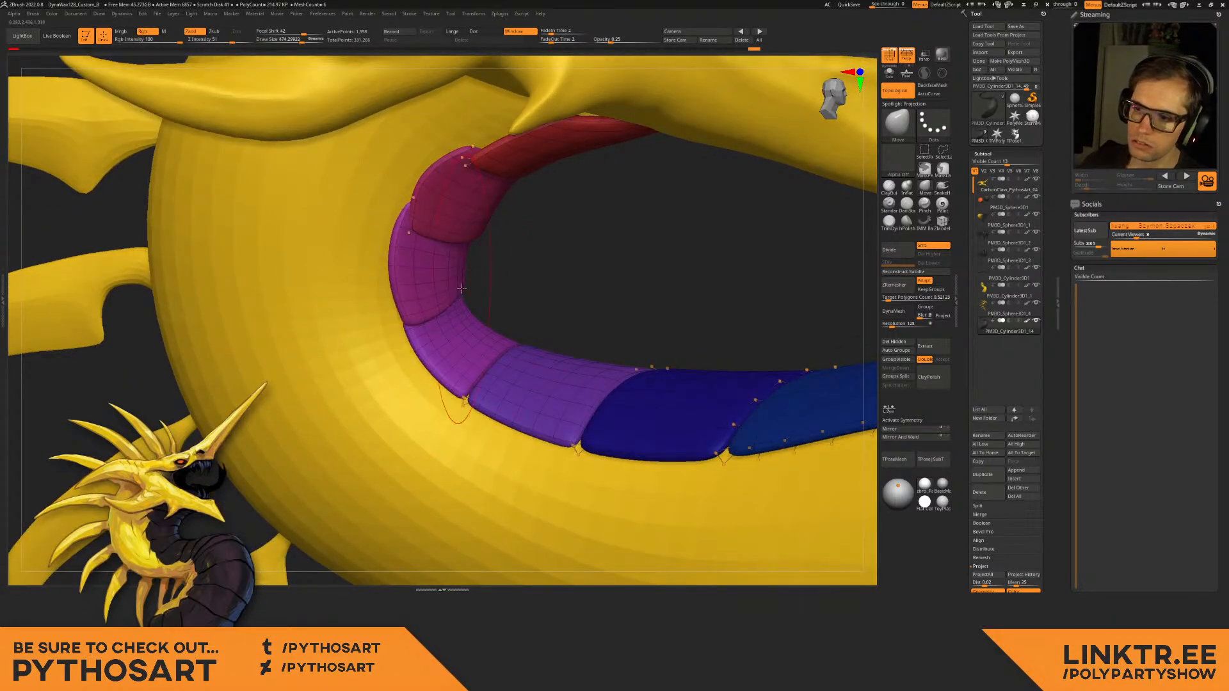
right_click_drag(471, 303, 490, 293)
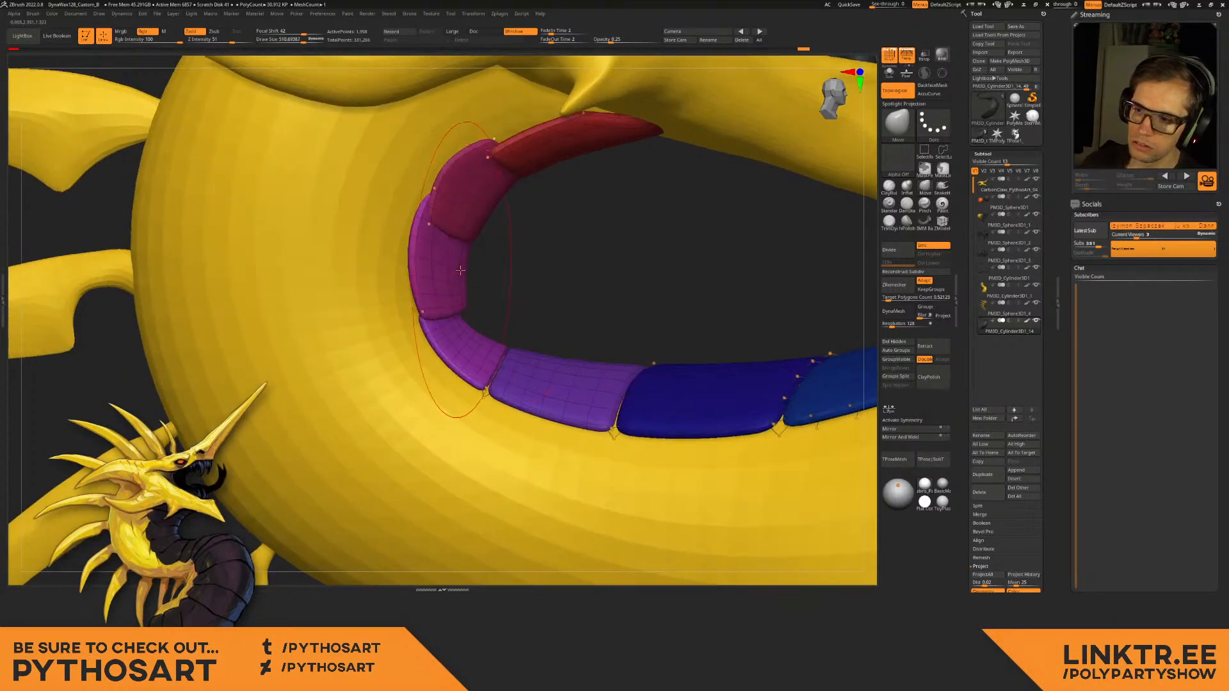
key("s")
left_click_drag(435, 329, 412, 317)
Adjust the side corners of the fourth belly segment with the Move brush, giving it a rounded outer edge.
right_click_drag(499, 377, 438, 349)
key("s")
left_click_drag(438, 349, 435, 344)
left_click_drag(443, 350, 466, 389)
key("s")
left_click_drag(469, 389, 462, 388)
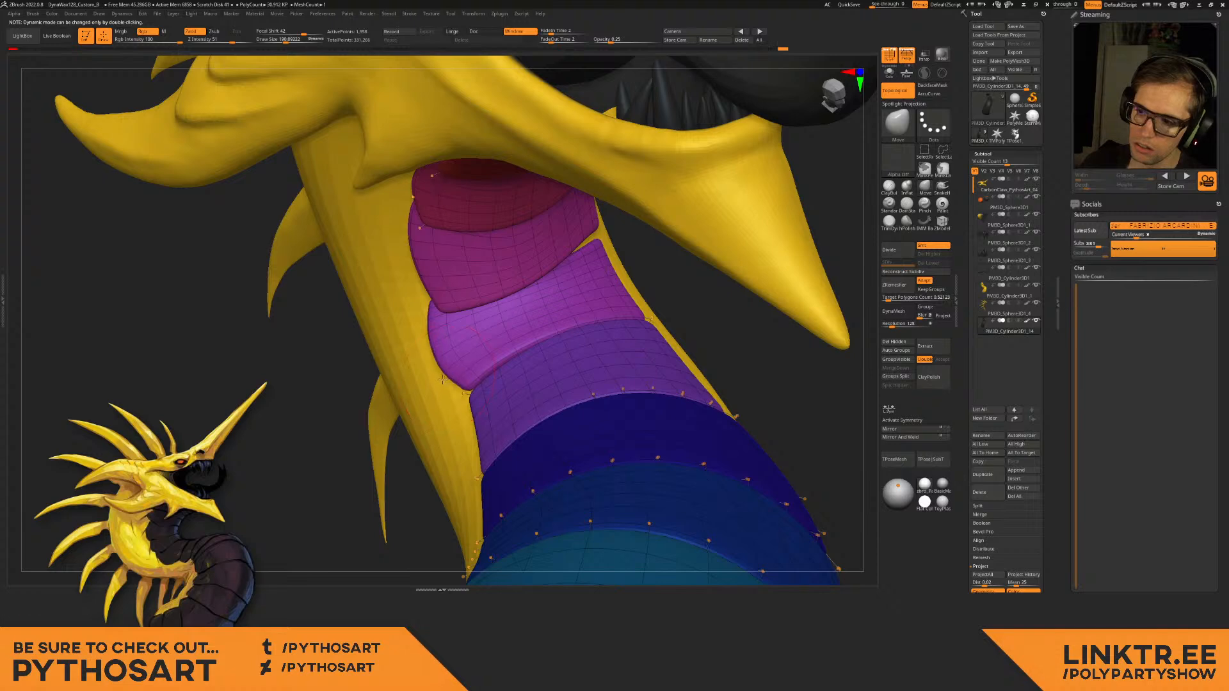
Pull the fourth segment's side edge outward so that it widens over the yellow neck.
right_click_drag(588, 318, 448, 314)
key("s")
left_click_drag(590, 307, 605, 307)
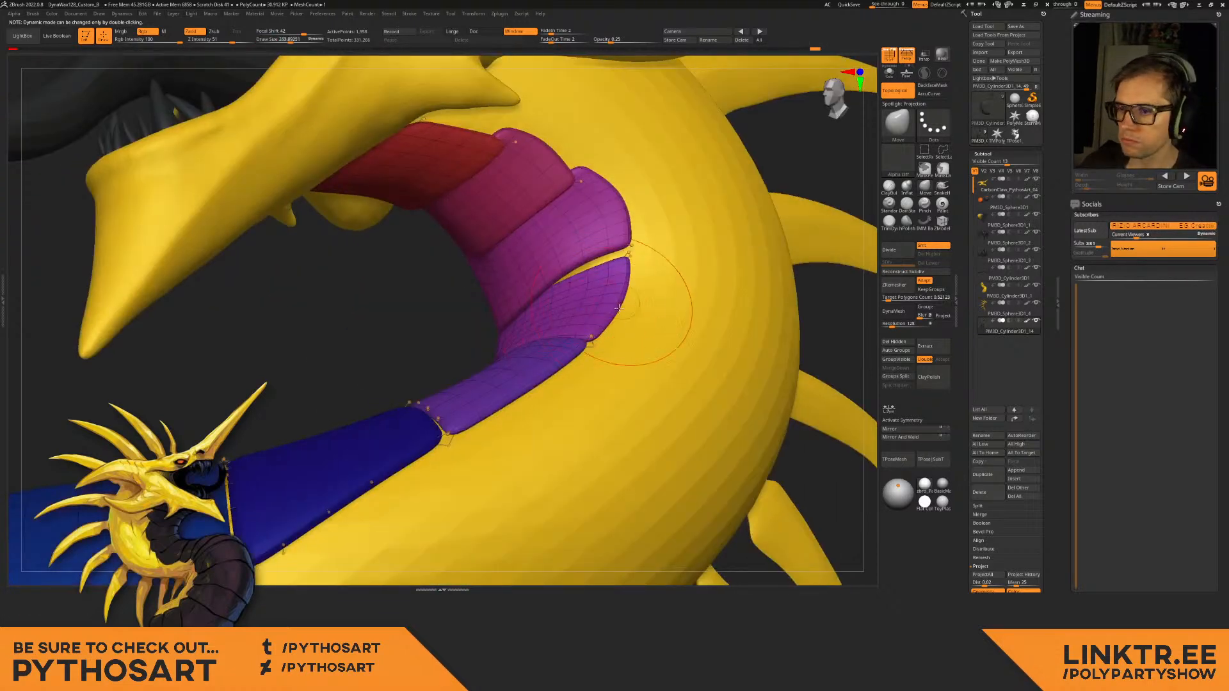
right_click_drag(639, 307, 679, 313)
key("s")
mouse_move(615, 310)
left_mouse_down()
mouse_move(625, 319)
mouse_move(629, 300)
left_mouse_up()
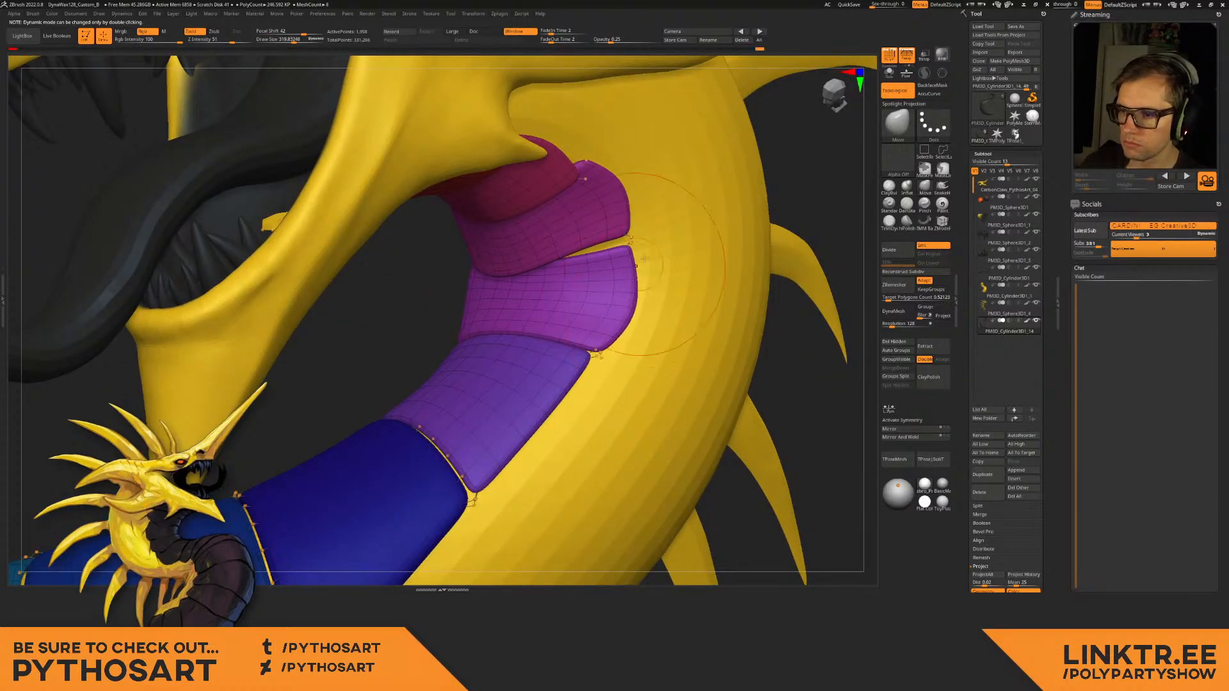
Close the remaining side gap between the third and fourth segments with the Move brush.
right_click_drag(647, 255, 605, 258)
key("s")
left_click_drag(621, 262, 628, 217)
right_click_drag(569, 296, 632, 309)
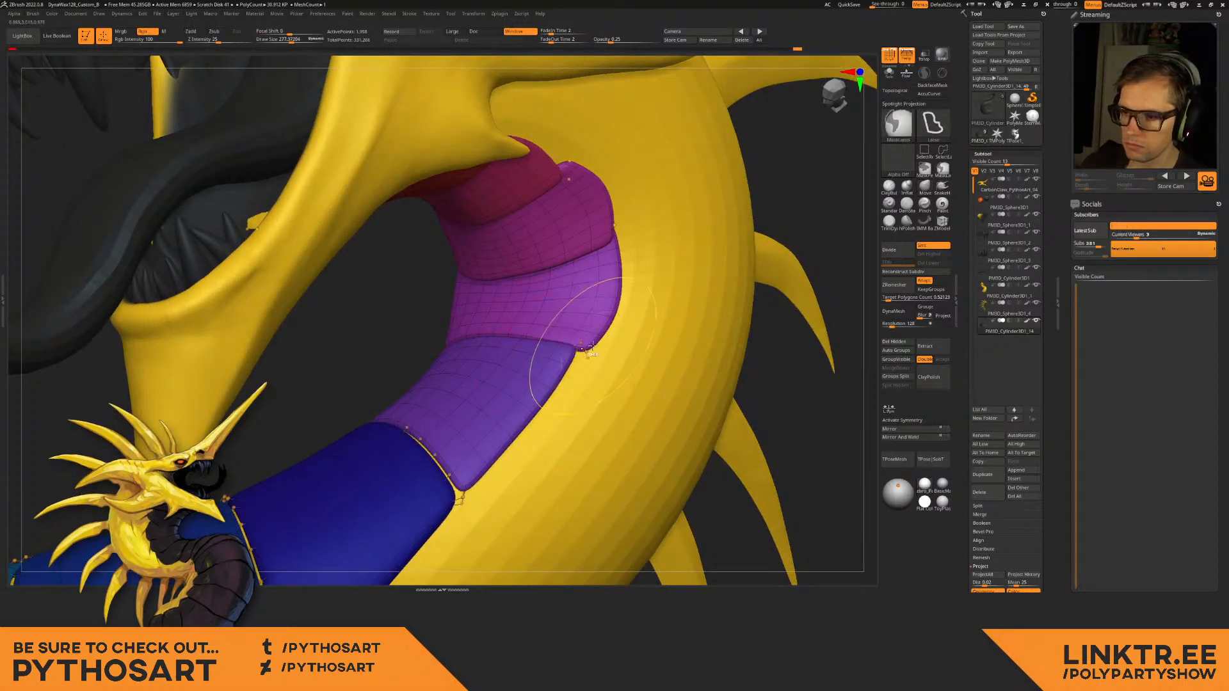
Smooth the adjoining side corners of the purple and violet belly segments, and shape the purple edge with the Move brush to meet the violet one.
right_click_drag(583, 342, 587, 349)
key("shift")
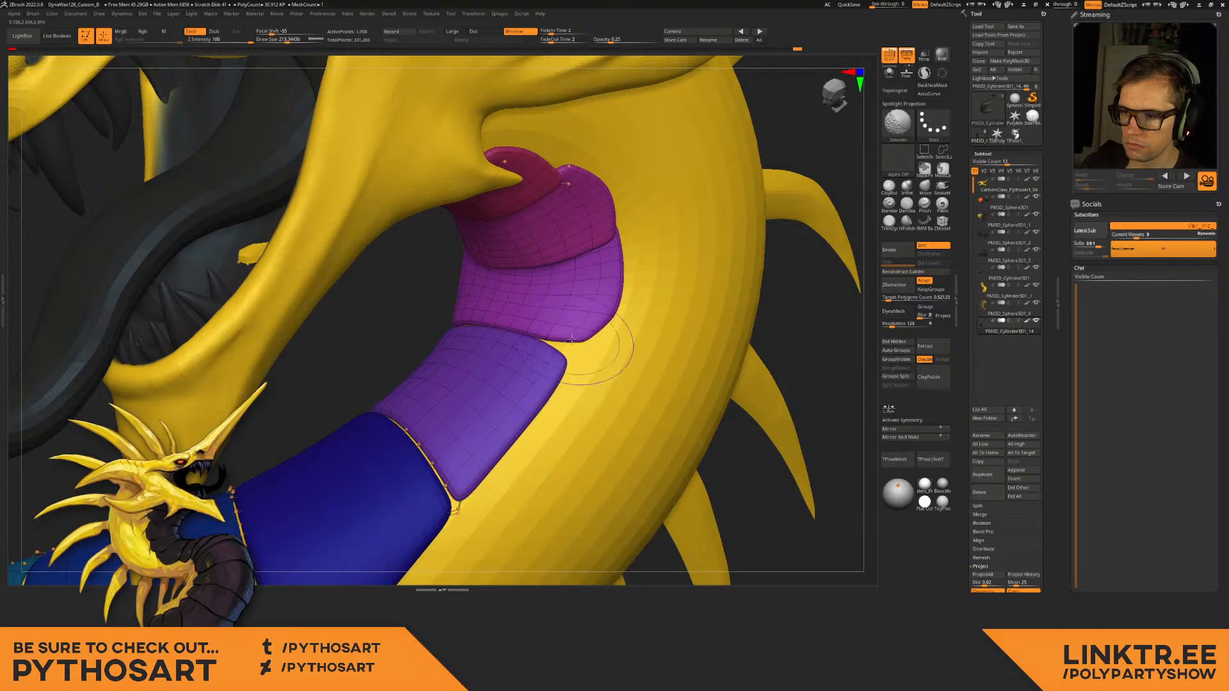
key("s")
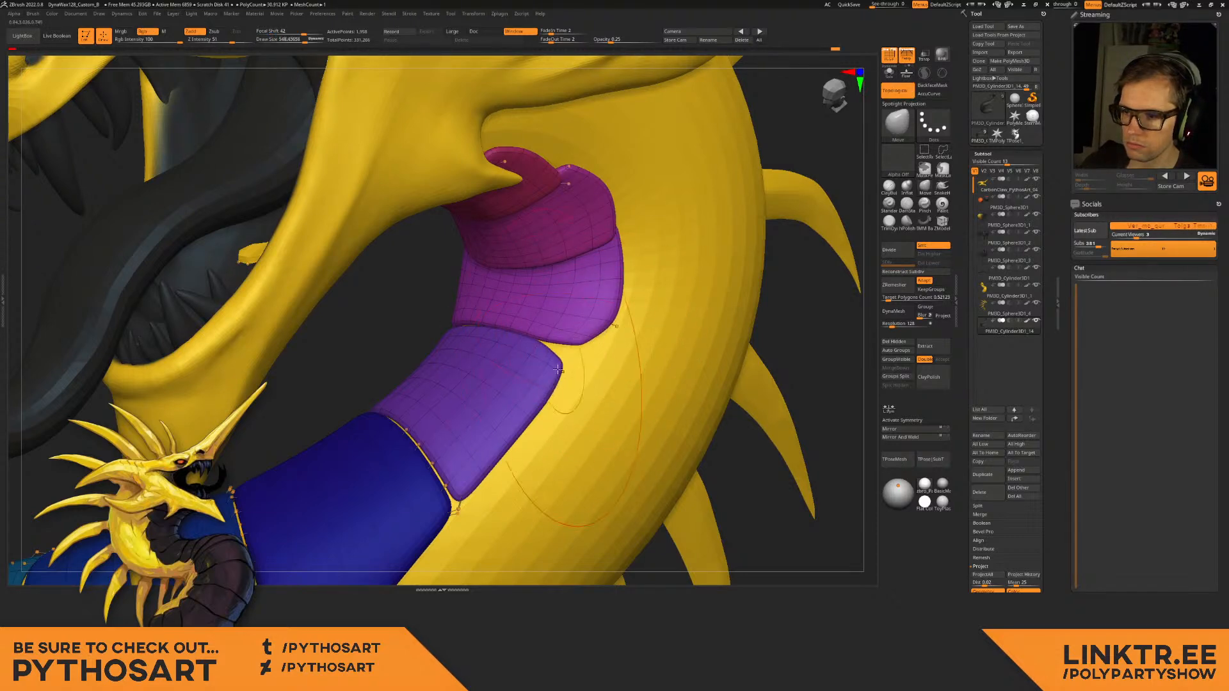
right_click_drag(592, 356, 573, 348)
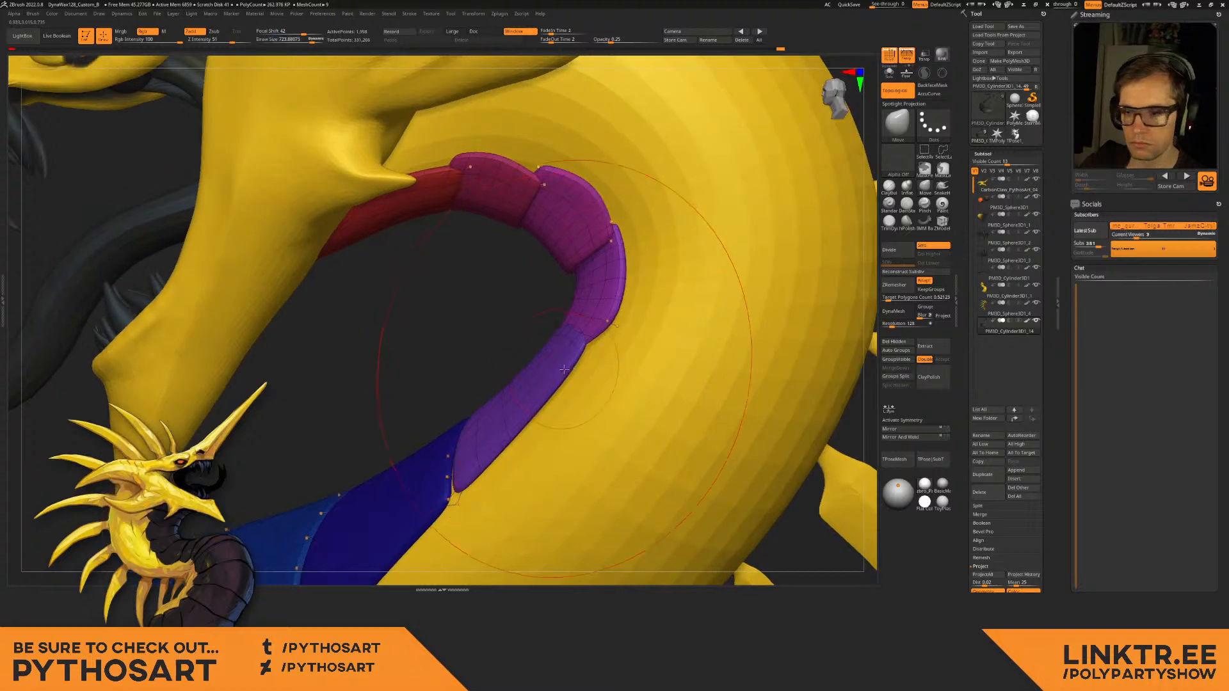
left_click_drag(571, 346, 575, 355)
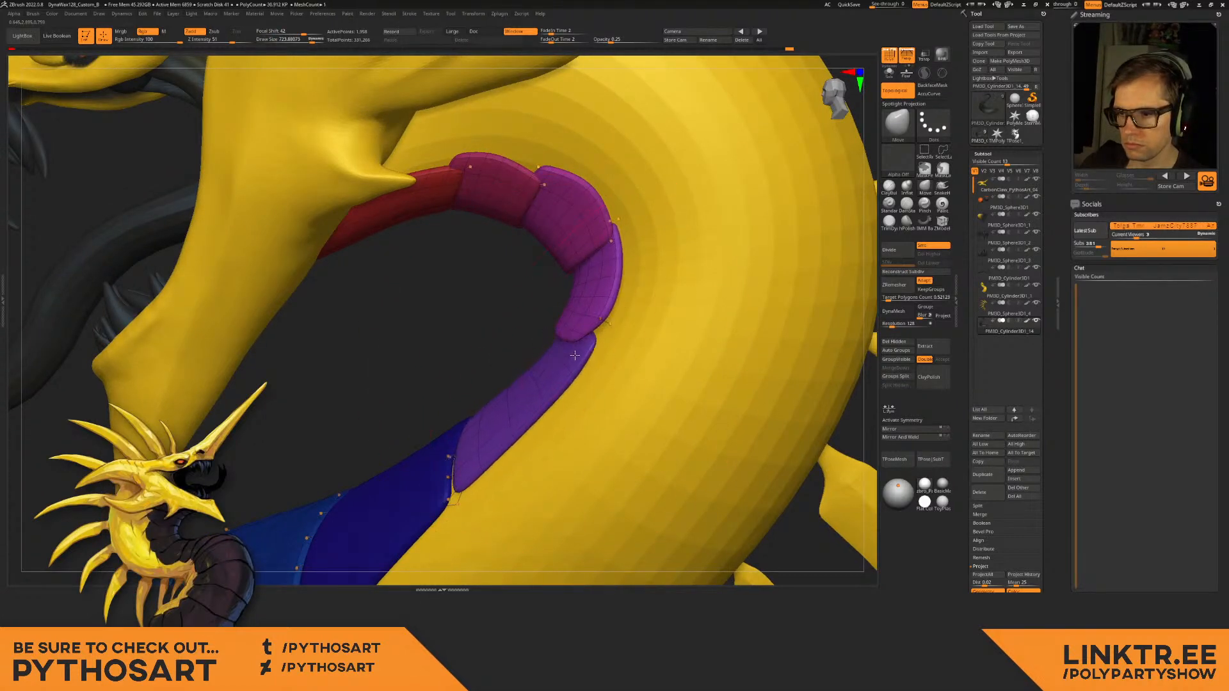
right_click_drag(572, 341, 544, 346)
mouse_move(442, 368)
right_mouse_down()
mouse_move(480, 377)
mouse_move(516, 316)
mouse_move(497, 361)
mouse_move(506, 378)
mouse_move(489, 350)
mouse_move(425, 352)
mouse_move(500, 335)
mouse_move(425, 389)
mouse_move(465, 402)
right_mouse_up()
Pull the violet segment's side edge outward over the yellow neck and round its lower corner with the Move brush.
key("s")
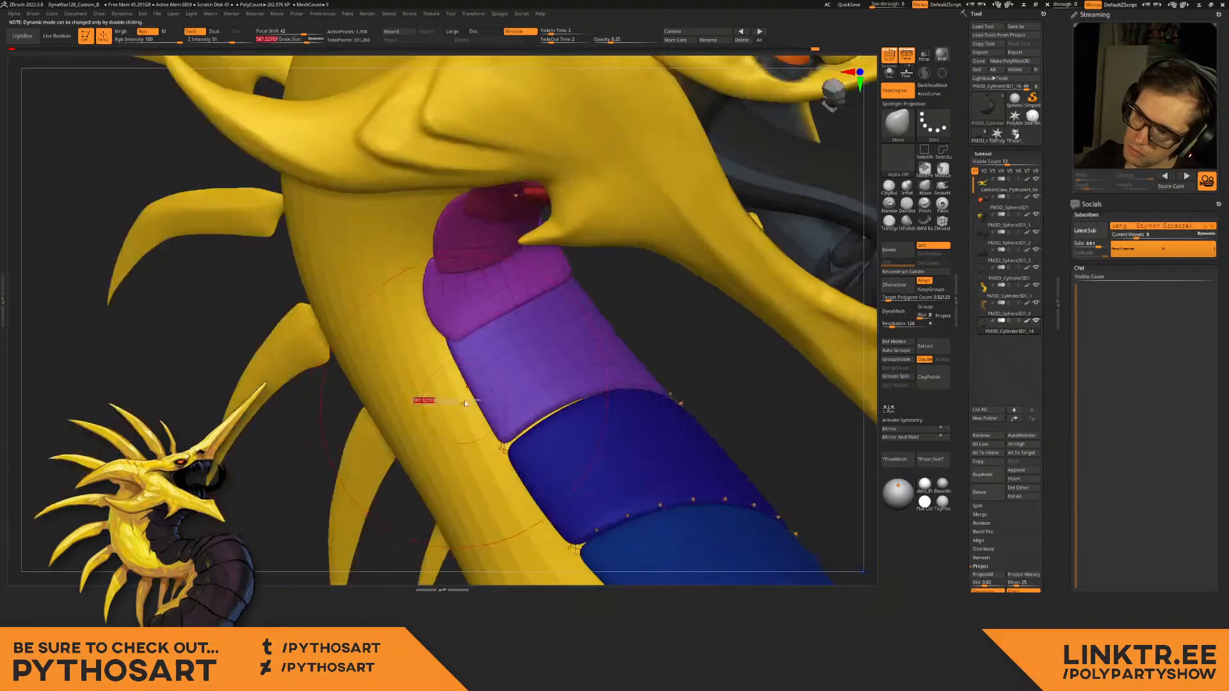
left_click_drag(466, 391, 433, 414)
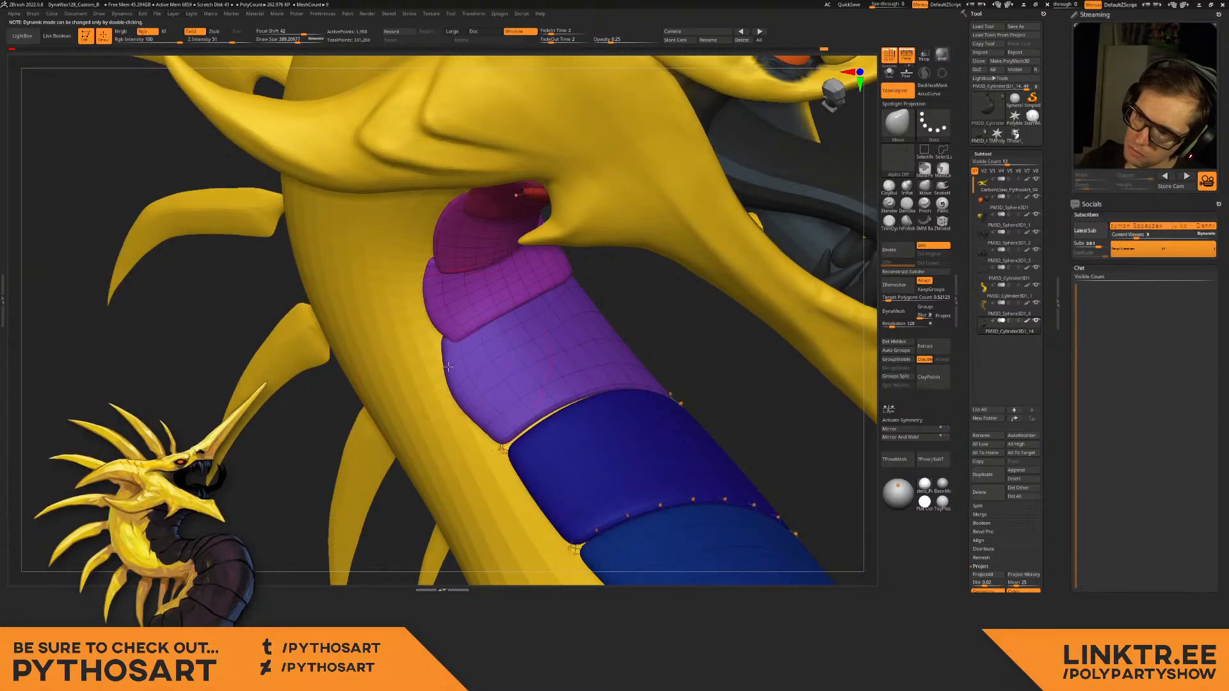
key("s")
left_click_drag(504, 440, 498, 441)
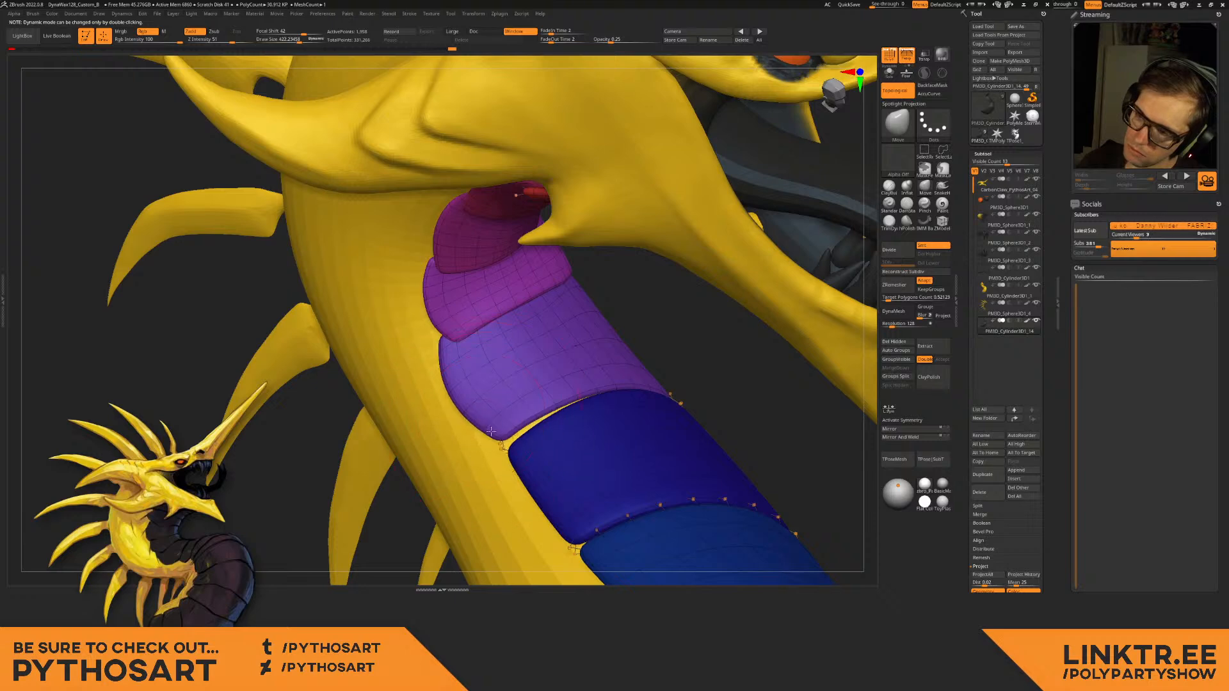
right_click_drag(490, 432, 502, 357)
key("s")
left_click_drag(447, 382, 476, 349)
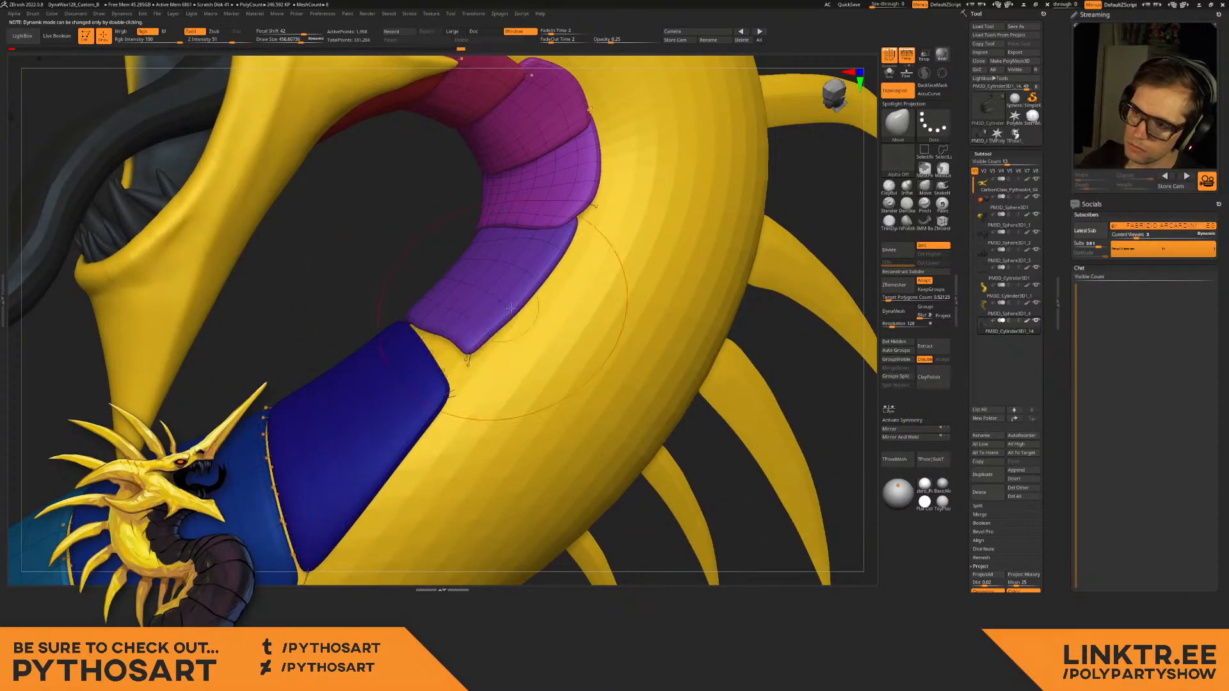
Shape the violet segment's outer edge from its side down to the lower corner into a full rounded curve.
key("s")
right_click_drag(510, 309, 522, 324)
mouse_move(502, 316)
left_mouse_down()
mouse_move(515, 324)
mouse_move(552, 297)
left_mouse_up()
key("s")
left_click_drag(479, 351, 452, 348)
key("s")
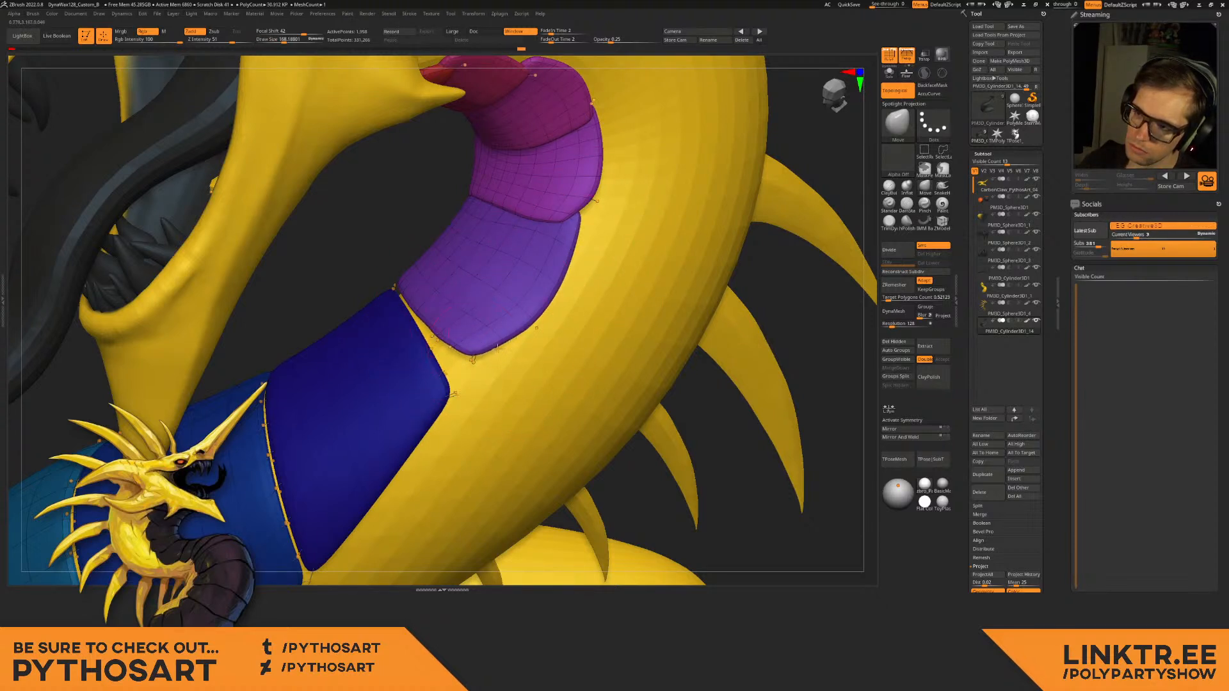
key("s")
left_click_drag(549, 266, 557, 266)
key("s")
left_click_drag(516, 310, 522, 309)
Stretch the dark blue segment's upper side corner up beneath the violet segment to close the gap between them.
mouse_move(493, 338)
right_mouse_down()
mouse_move(458, 314)
mouse_move(430, 330)
right_mouse_up()
key("s")
left_click_drag(419, 337, 425, 337)
left_click_drag(452, 383, 533, 306)
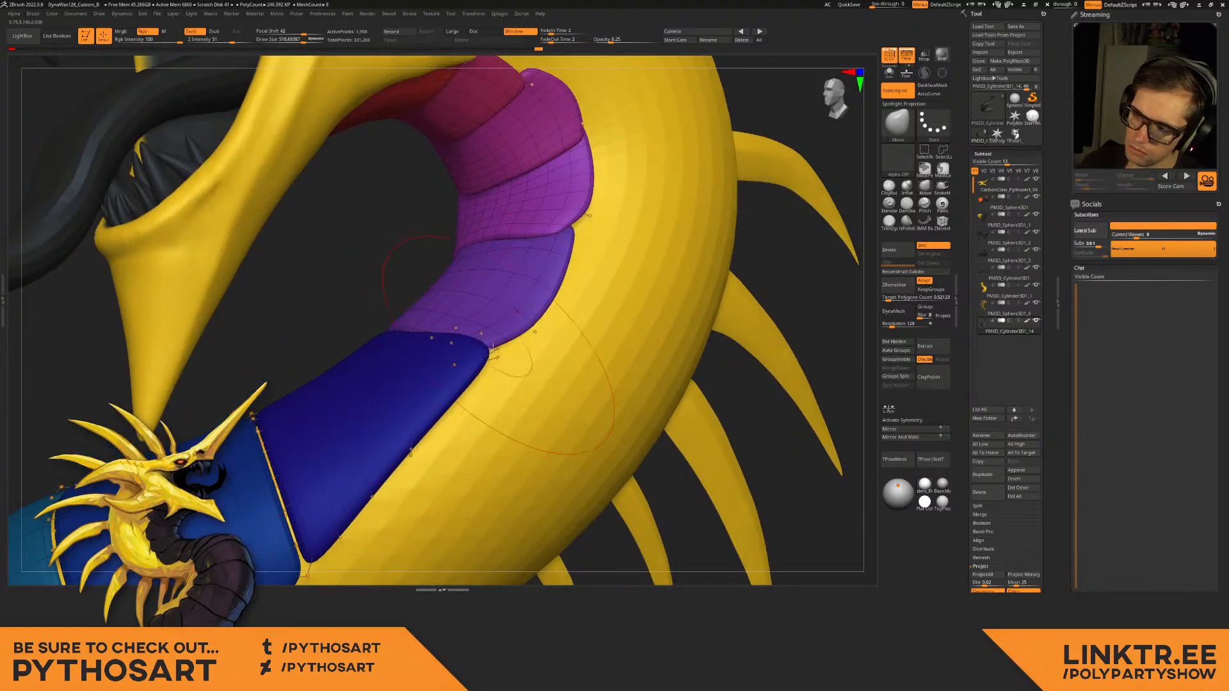
right_click_drag(493, 349, 470, 357)
left_click_drag(490, 359, 509, 355)
right_click_drag(505, 351, 599, 361)
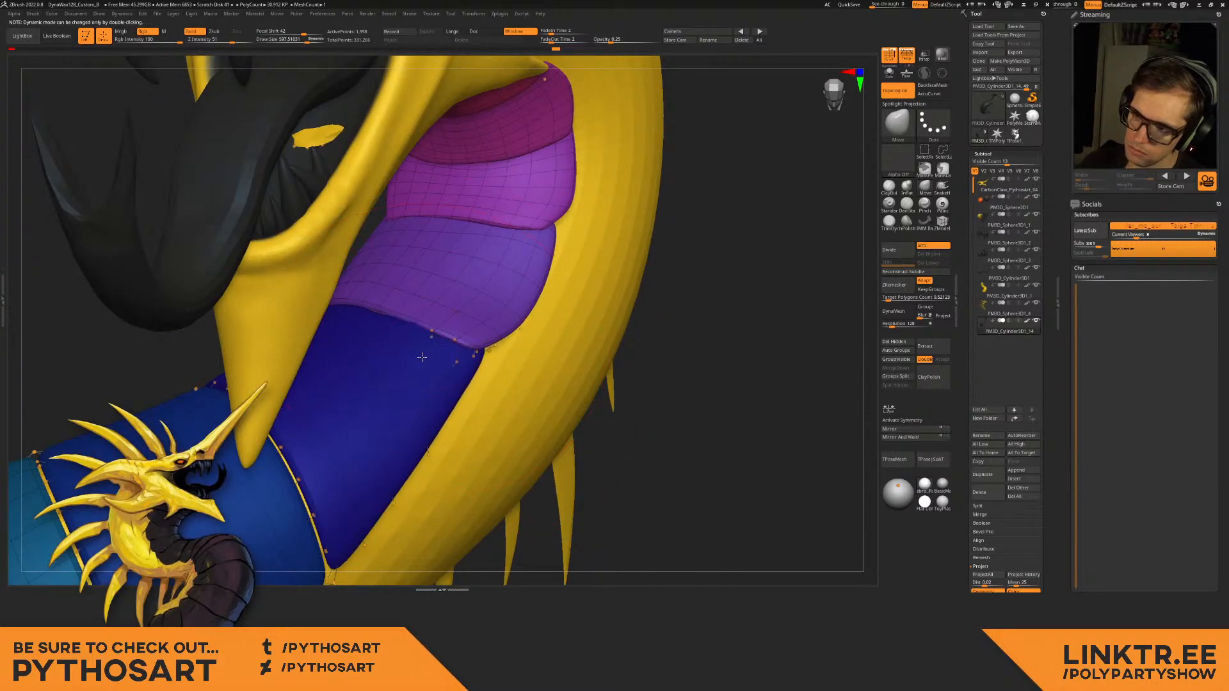
Refine the seam between the violet and dark blue segments with small Move strokes, and hide the polyframe display.
right_click_drag(358, 329, 382, 298)
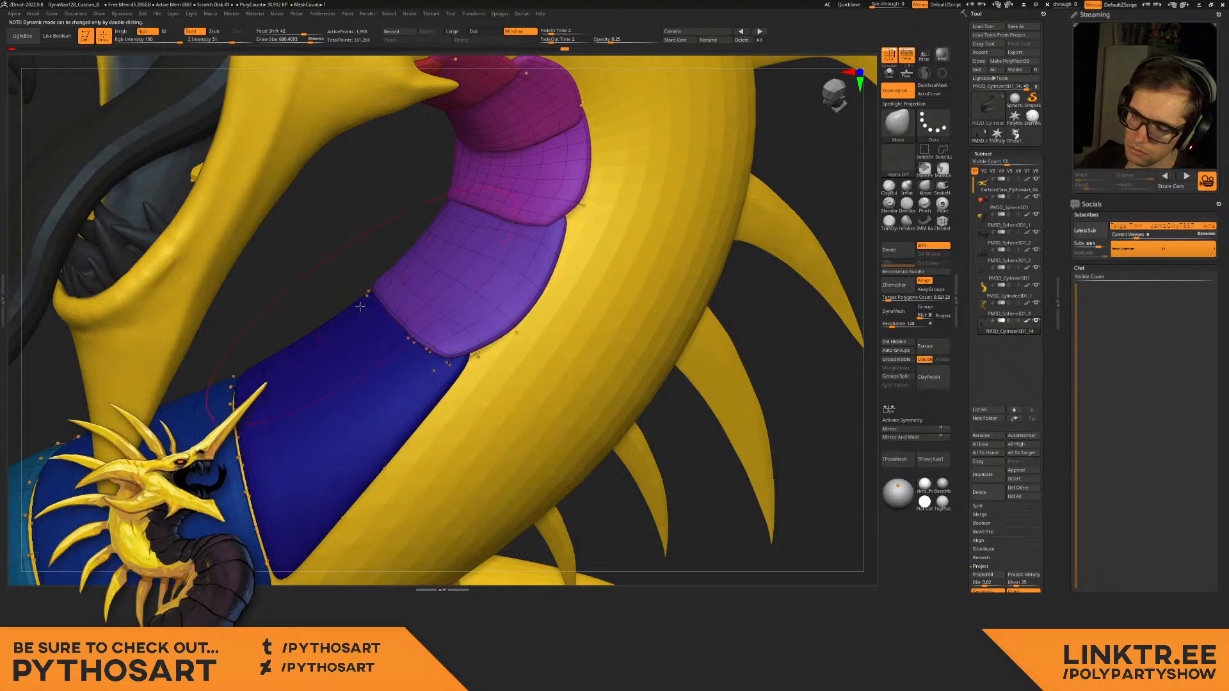
left_click_drag(385, 331, 383, 331)
left_click_drag(386, 331, 390, 327)
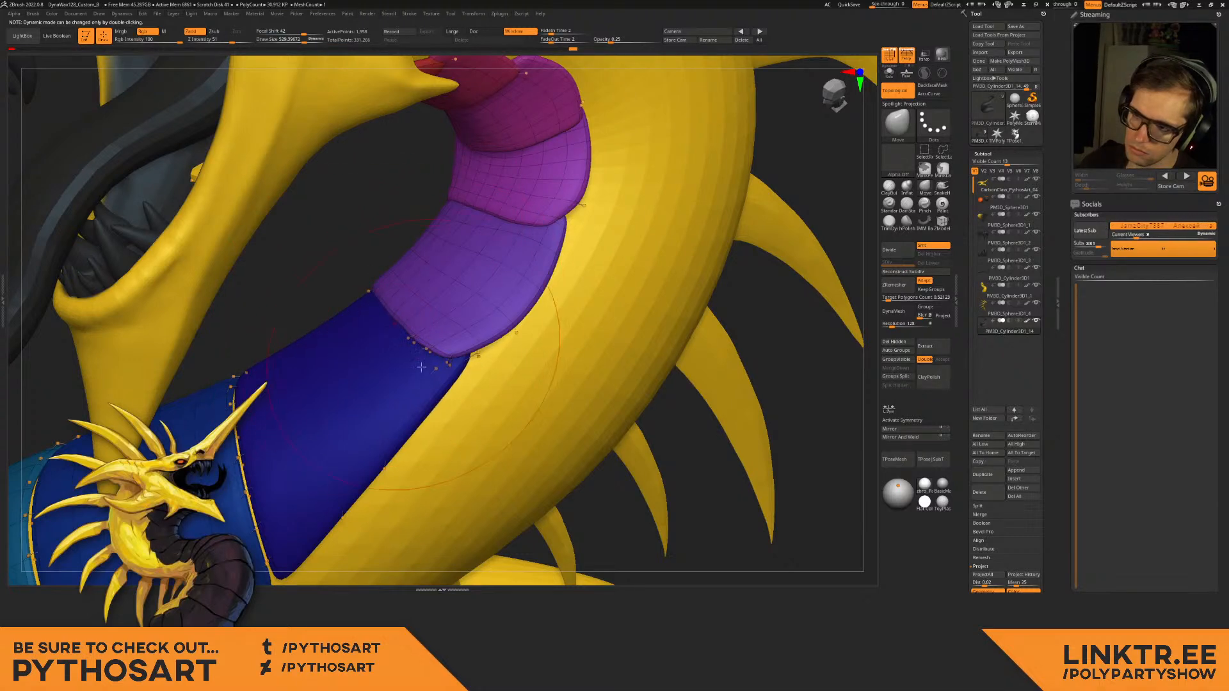
left_click_drag(455, 377, 456, 375)
mouse_move(368, 250)
right_mouse_down()
mouse_move(257, 350)
mouse_move(440, 310)
mouse_move(429, 359)
mouse_move(388, 328)
mouse_move(393, 339)
right_mouse_up()
key("shift+f")
key("s")
mouse_move(404, 360)
left_mouse_down()
mouse_move(384, 370)
mouse_move(425, 377)
left_mouse_up()
key("s")
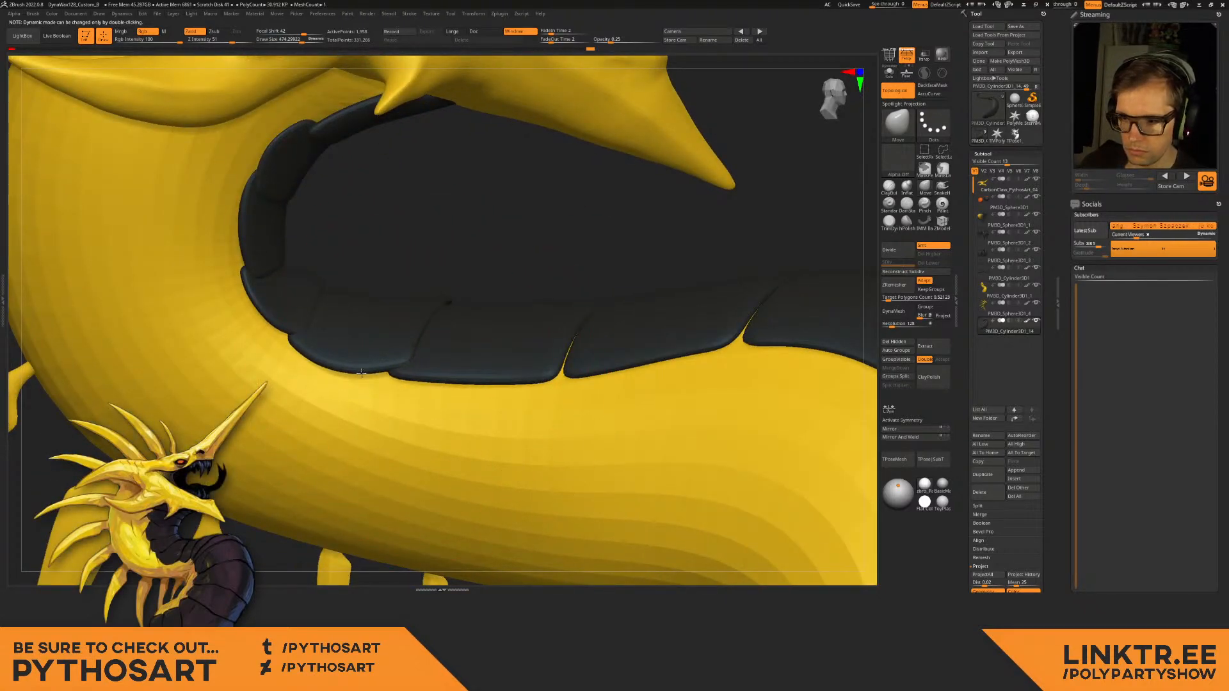
Nudge the dark blue segment's lower edge beside the blue segment with the Move brush, and turn off the subdivision preview.
right_click_drag(369, 377, 418, 372)
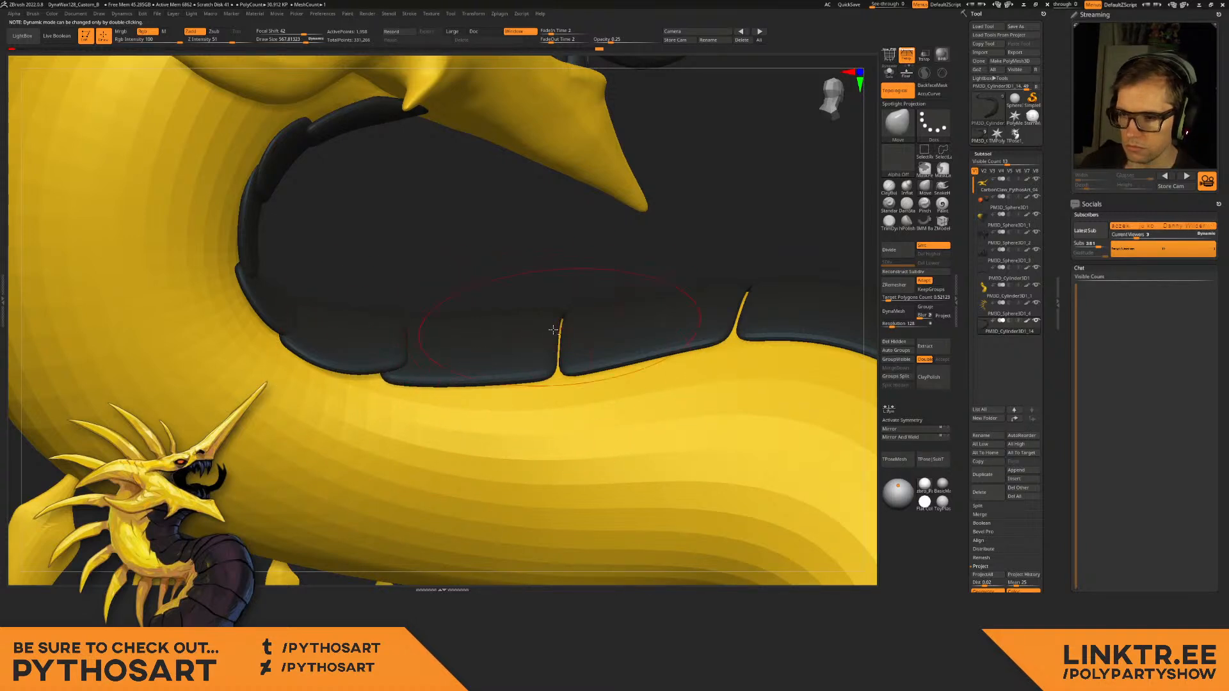
right_click_drag(554, 330, 528, 328)
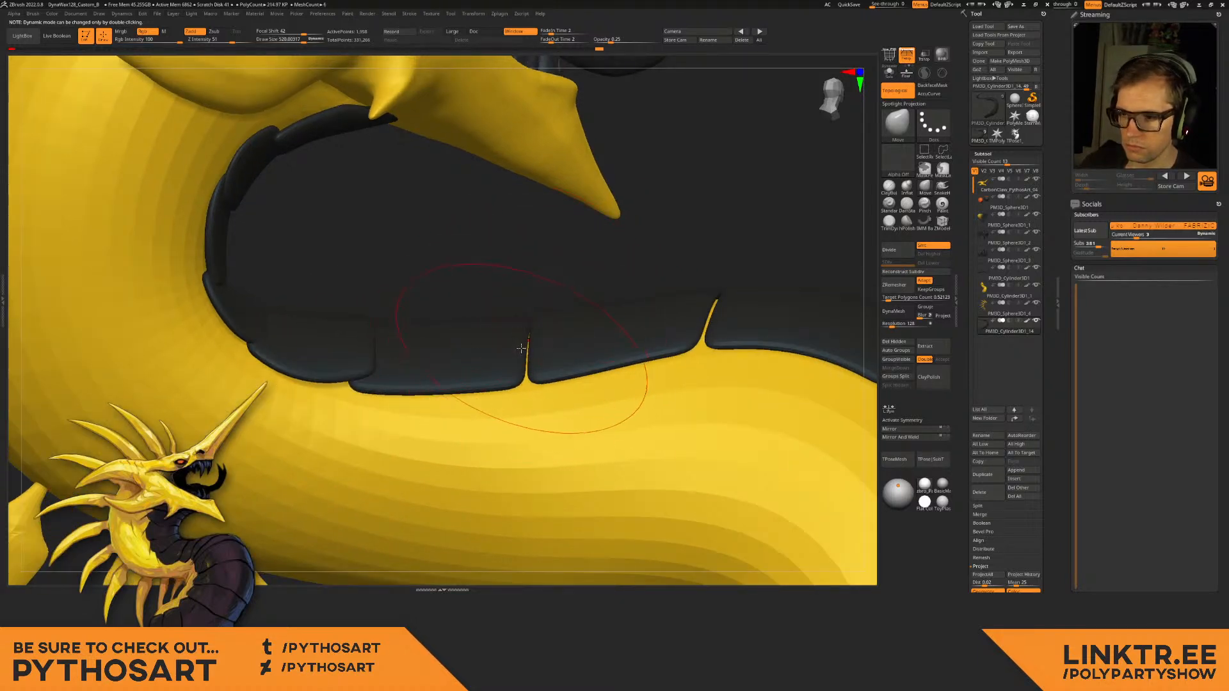
left_click_drag(521, 348, 516, 338)
key("shift+f")
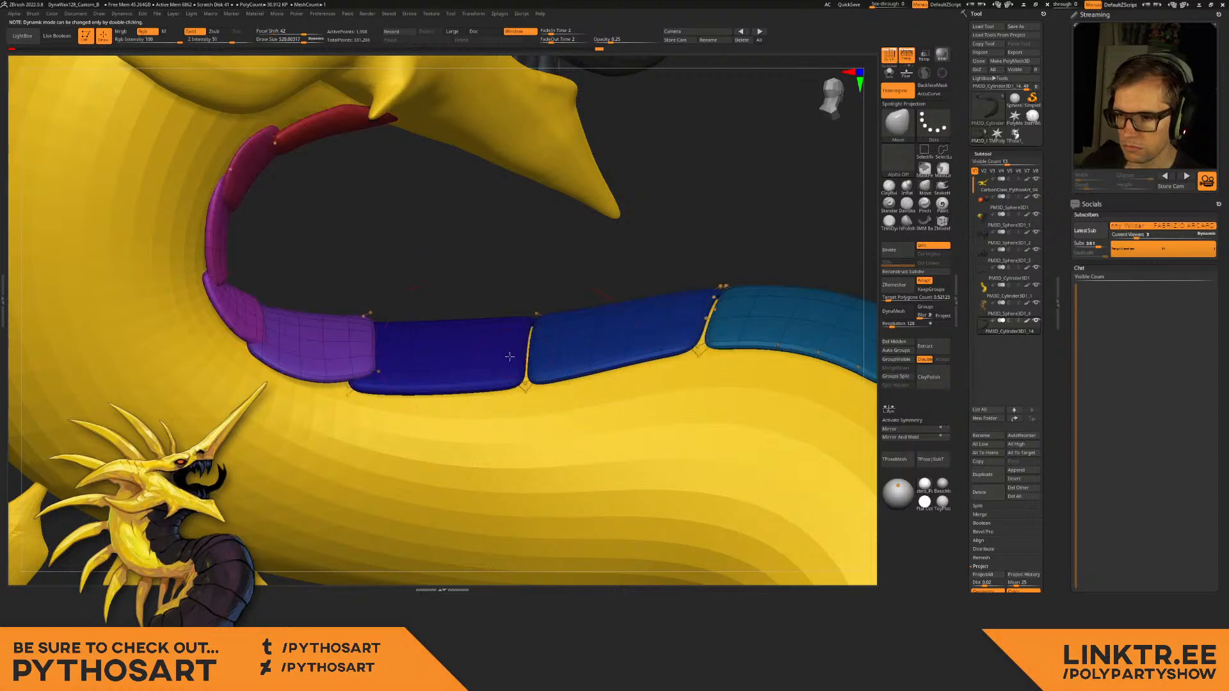
key("shift+f")
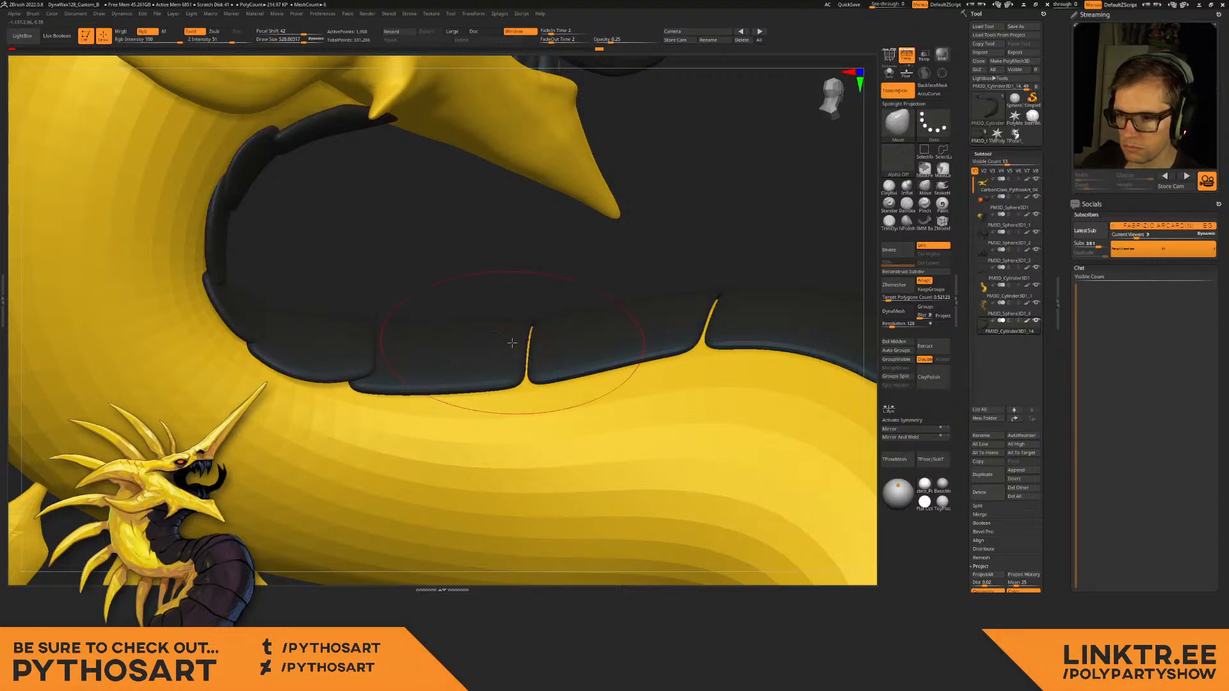
key("shift+d")
mouse_move(512, 345)
left_mouse_down()
mouse_move(505, 332)
mouse_move(505, 358)
left_mouse_up()
right_click_drag(552, 354, 628, 282)
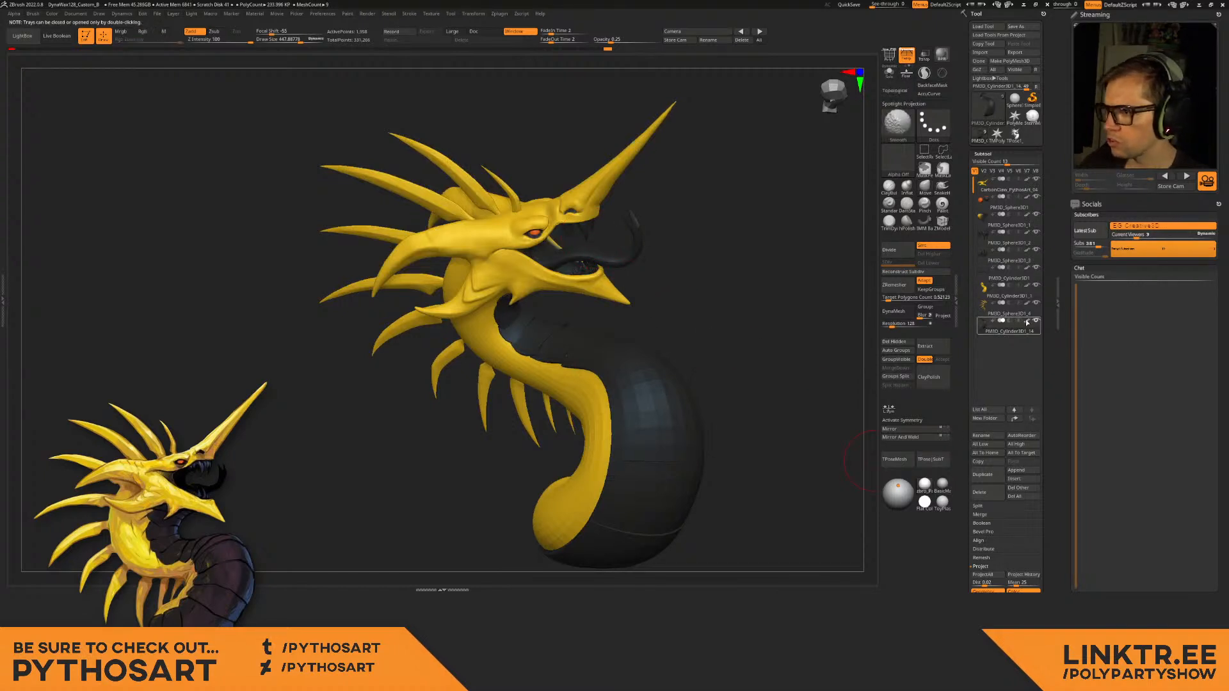
Turn off the polypaint display for all subtools and switch the model to a different plain material.
left_click(1027, 321, "shift")
mouse_move(720, 329)
right_mouse_down()
mouse_move(555, 333)
mouse_move(547, 403)
mouse_move(522, 390)
mouse_move(526, 375)
mouse_move(530, 419)
right_mouse_up()
left_click(943, 484)
Lift the lower edge of the plate just below the neck's tight bend so that it rises over the next plate.
key("s")
left_click_drag(452, 334, 457, 323)
right_click_drag(418, 354, 396, 398)
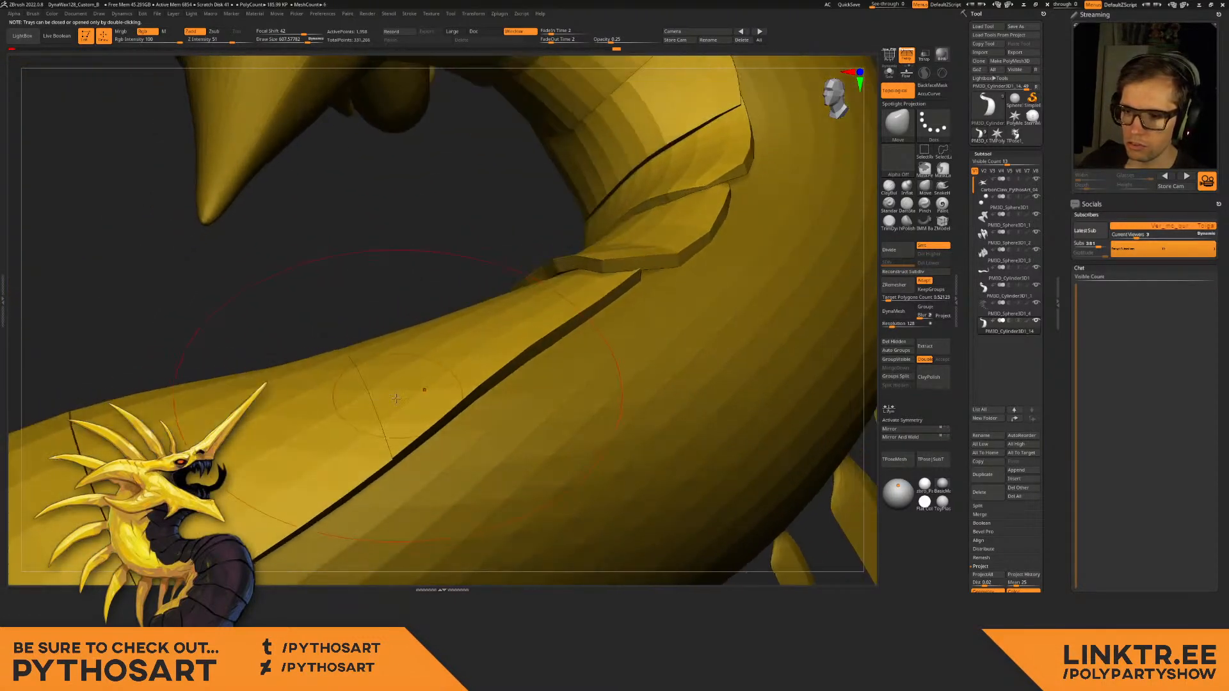
left_click_drag(381, 436, 383, 426)
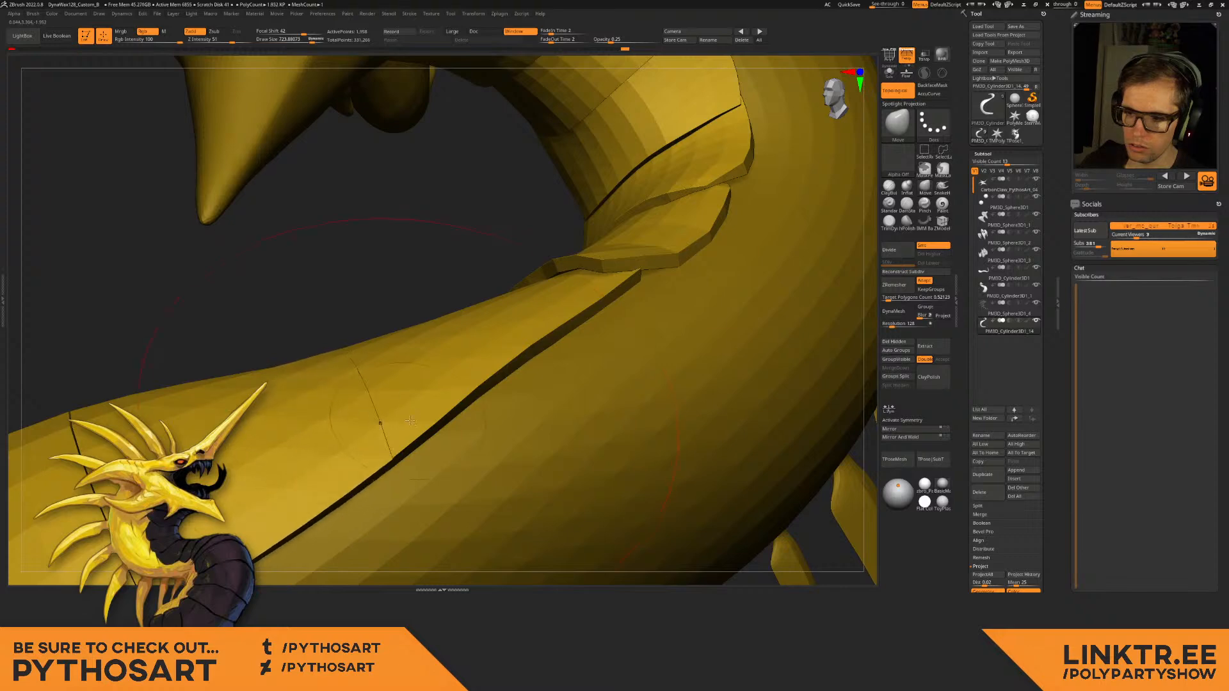
left_click_drag(428, 383, 437, 364)
right_click_drag(437, 364, 516, 318)
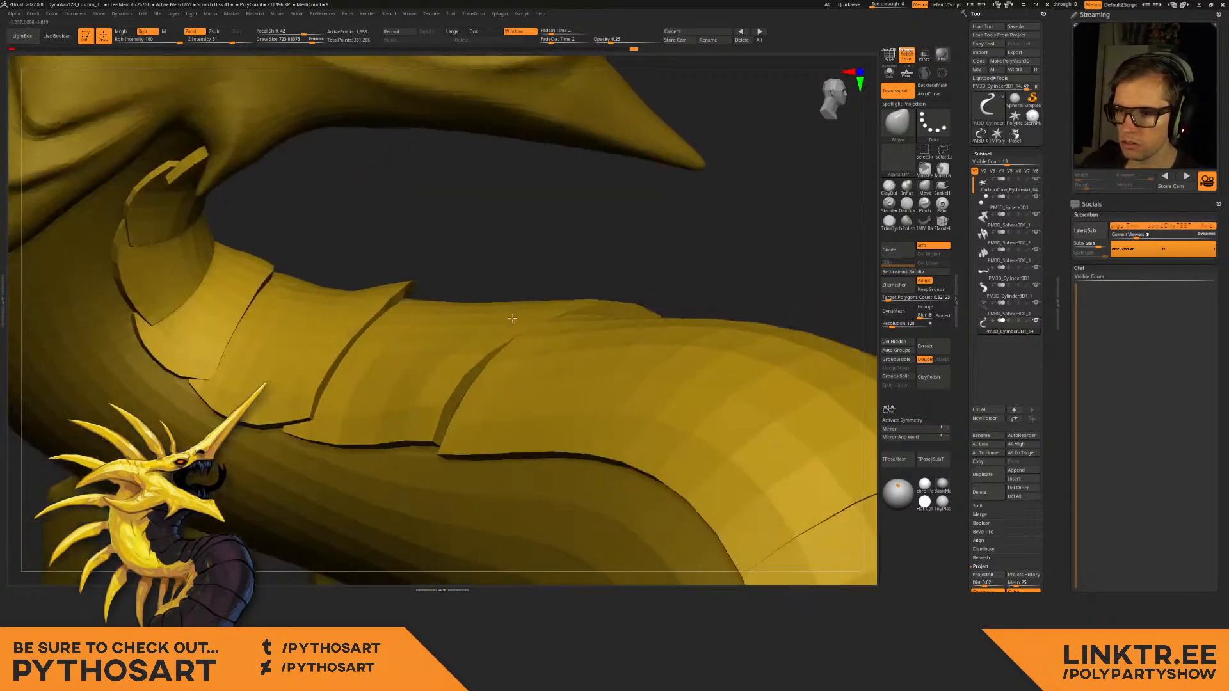
Extend the overlap between the plates below the neck's tight bend with a larger Move brush, and turn the subdivision preview back on.
left_click_drag(510, 371, 523, 361)
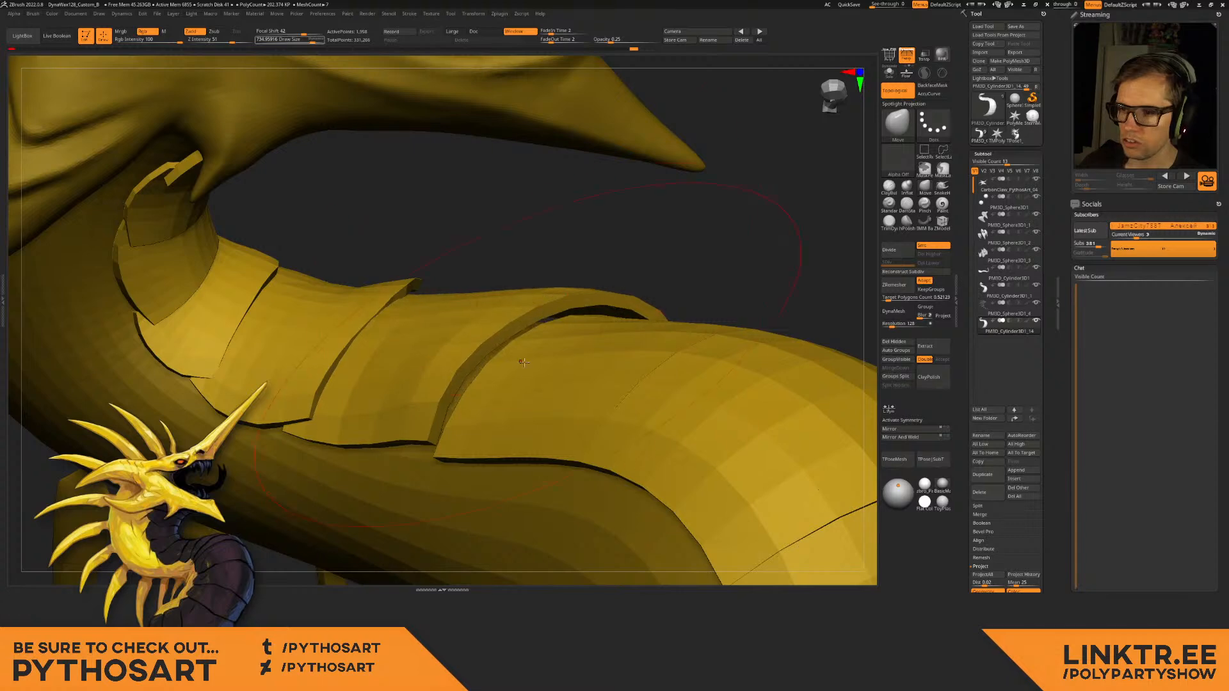
right_click_drag(524, 361, 518, 360)
key("]")
left_click_drag(527, 395, 506, 393)
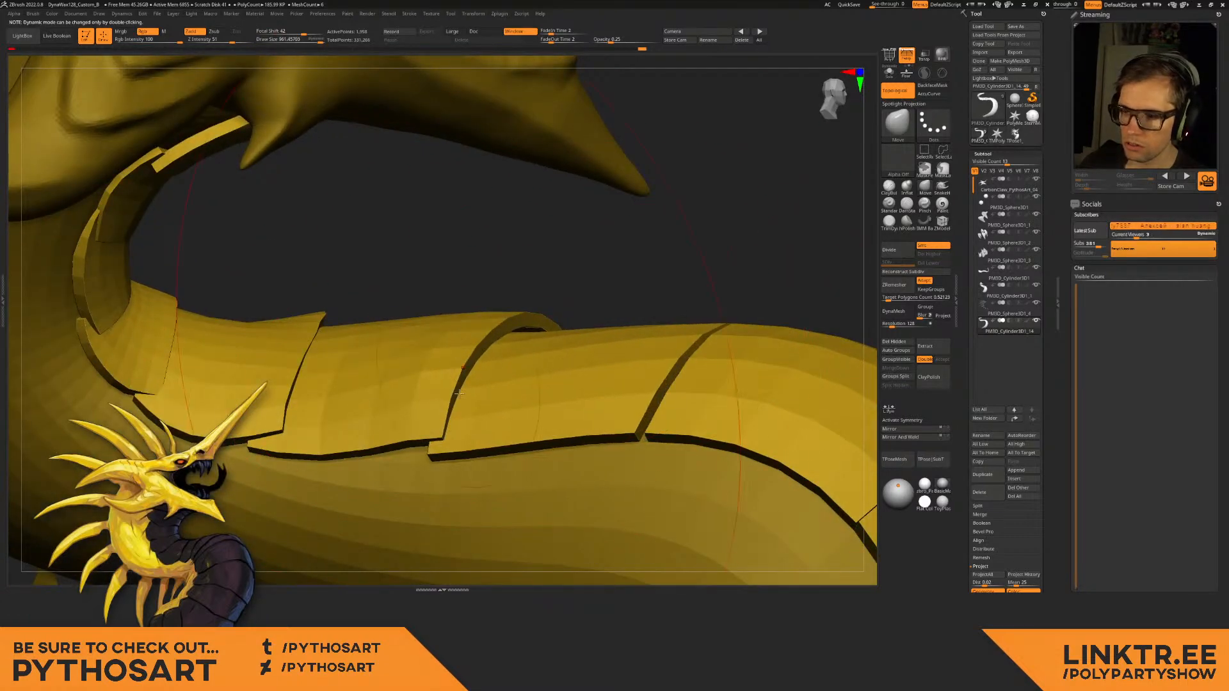
right_click_drag(506, 392, 461, 395)
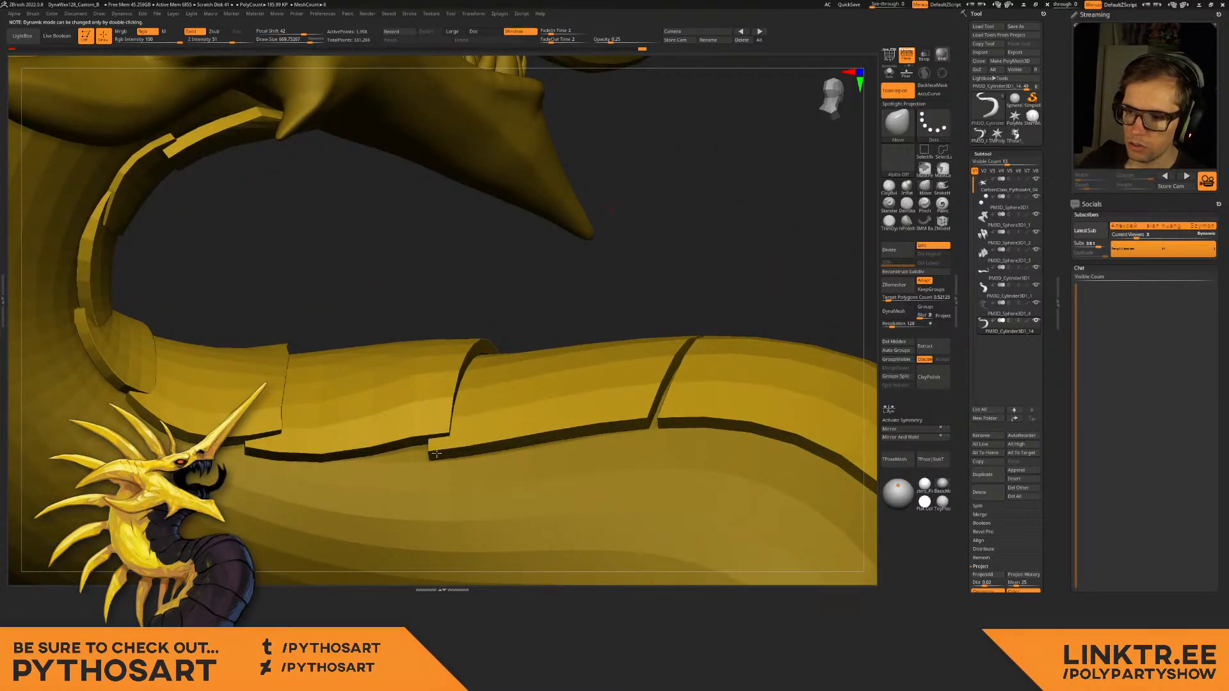
left_click_drag(437, 427, 427, 408)
key("d")
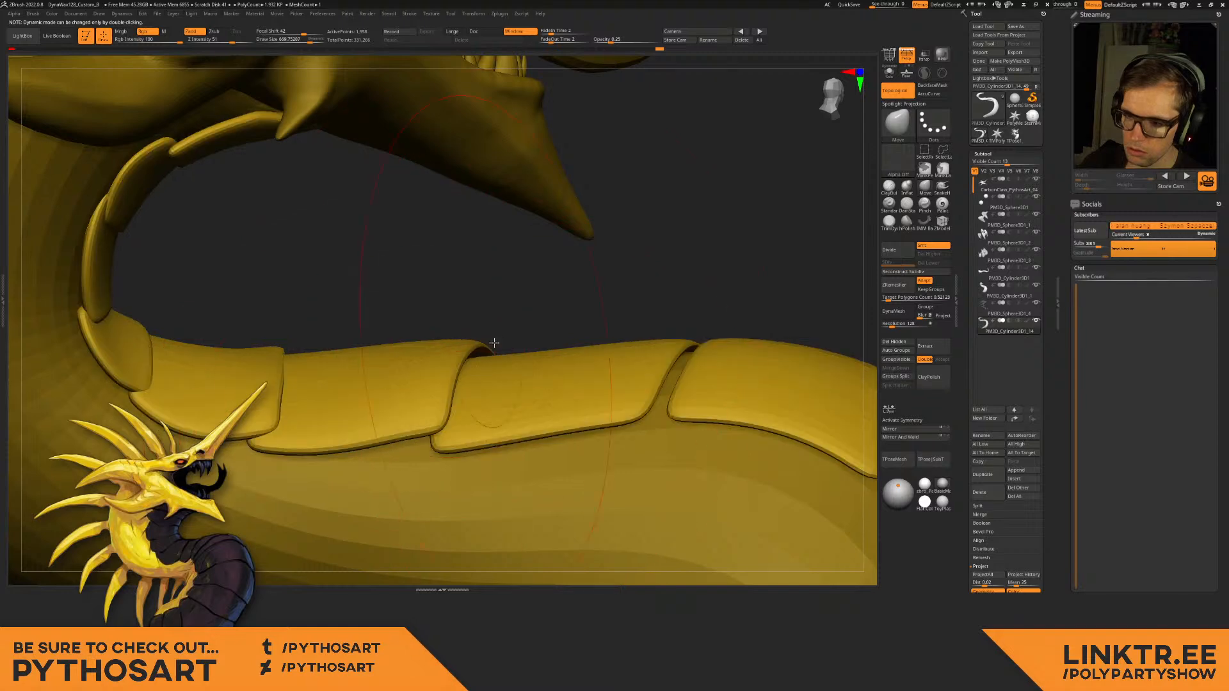
Pull the upper side corner of the second plate below the tight bend outward under the plate above it.
right_click_drag(485, 355, 450, 384)
mouse_move(450, 384)
right_mouse_down("ctrl")
mouse_move(451, 403)
mouse_move(390, 398)
right_mouse_up("ctrl")
key("s")
left_click(609, 395)
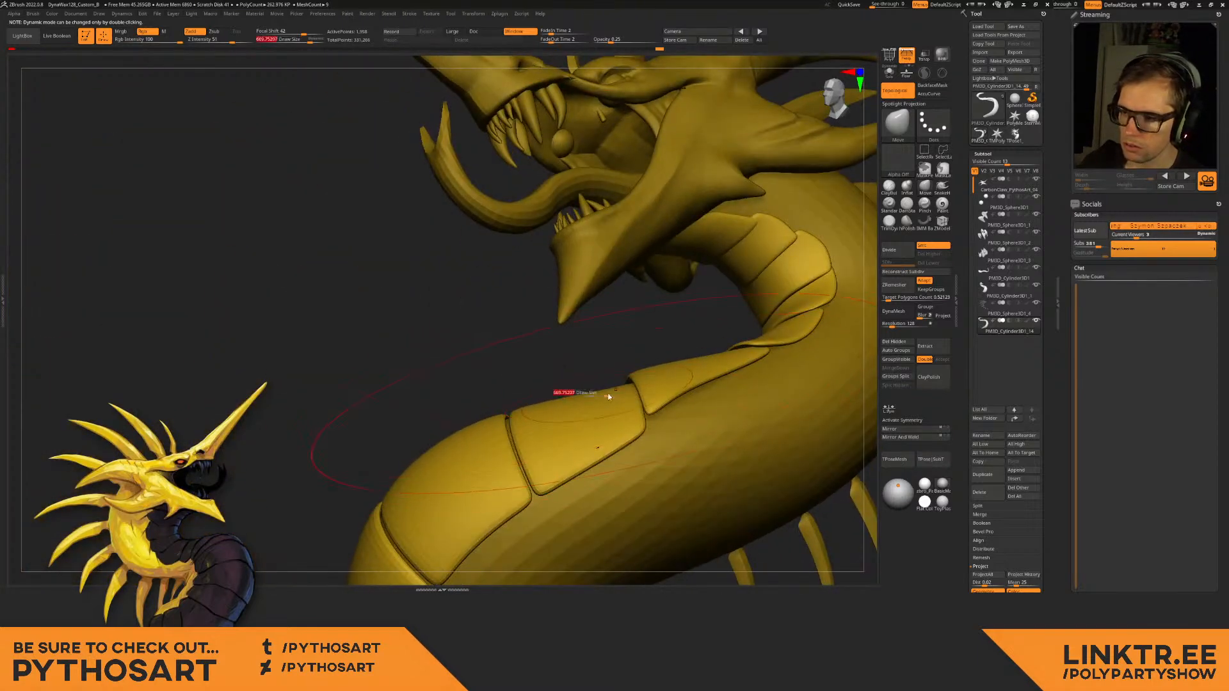
key("s")
left_click(635, 426)
left_click_drag(641, 424, 655, 423)
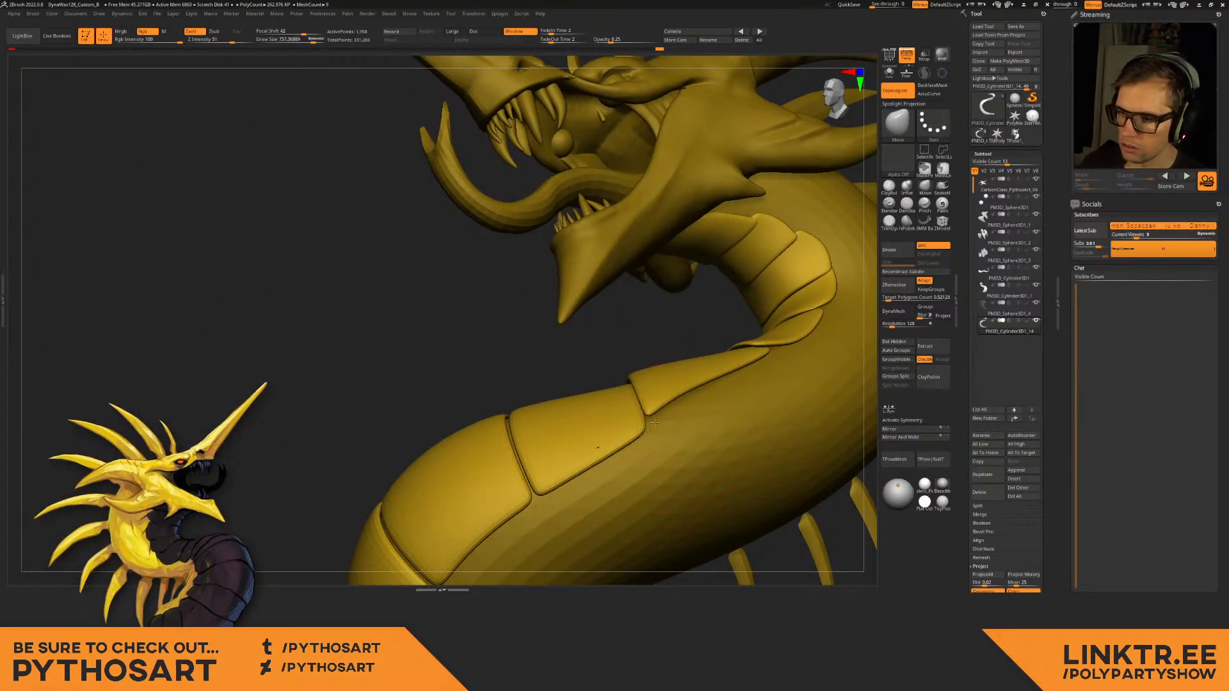
Adjust the seam between the second and third plates below the tight bend with a larger Move brush.
mouse_move(572, 452)
right_mouse_down("alt")
mouse_move(571, 381)
mouse_move(515, 359)
right_mouse_up("alt")
key("s")
left_click(545, 358)
left_click_drag(546, 367, 541, 357)
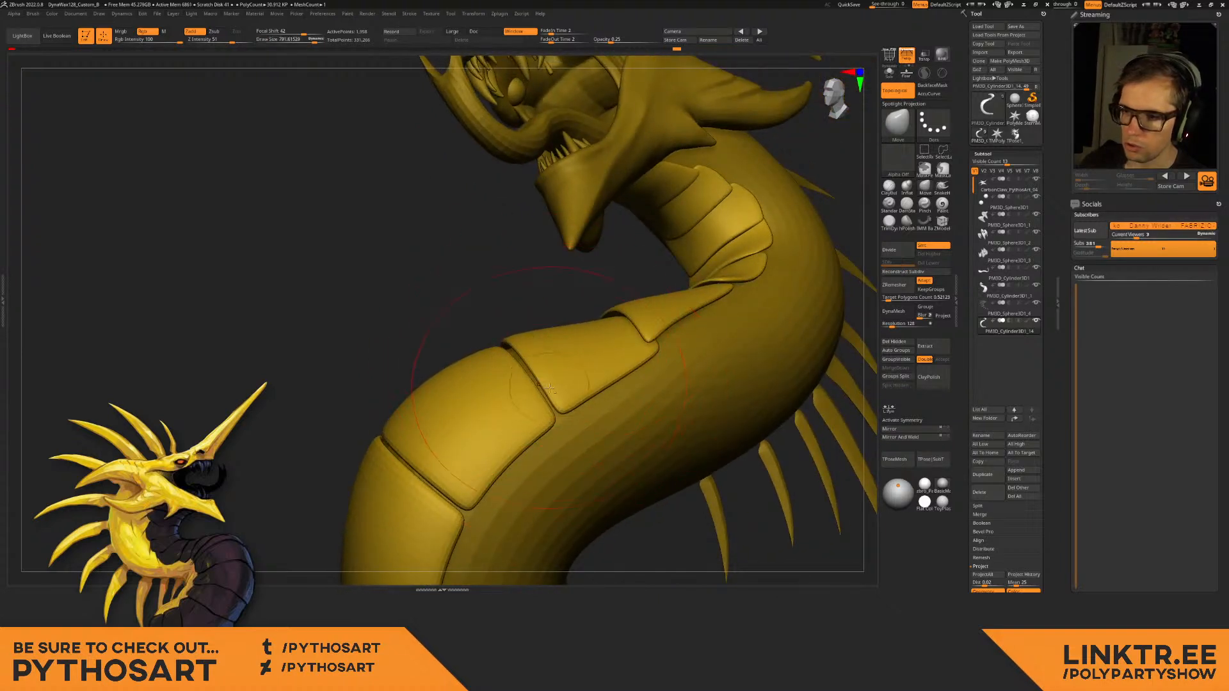
key("s")
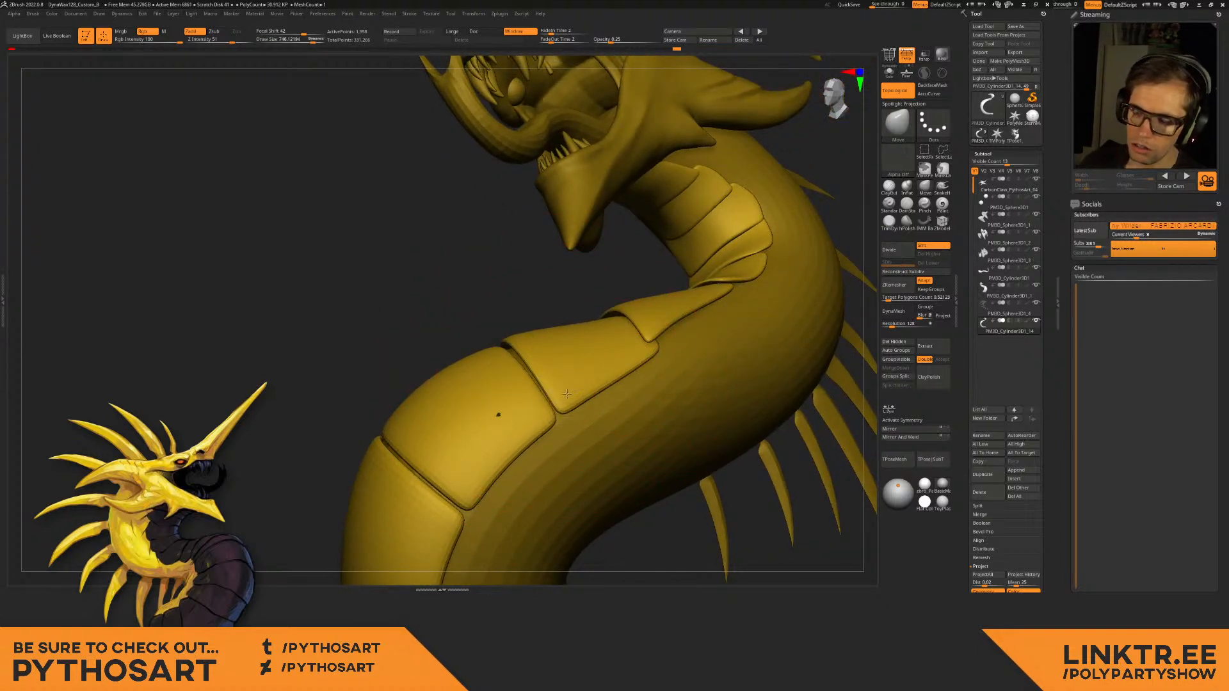
key("s")
Widen the third plate's upper side corner so that it tucks under the second plate and closes the side gap.
right_click_drag(448, 435, 527, 387)
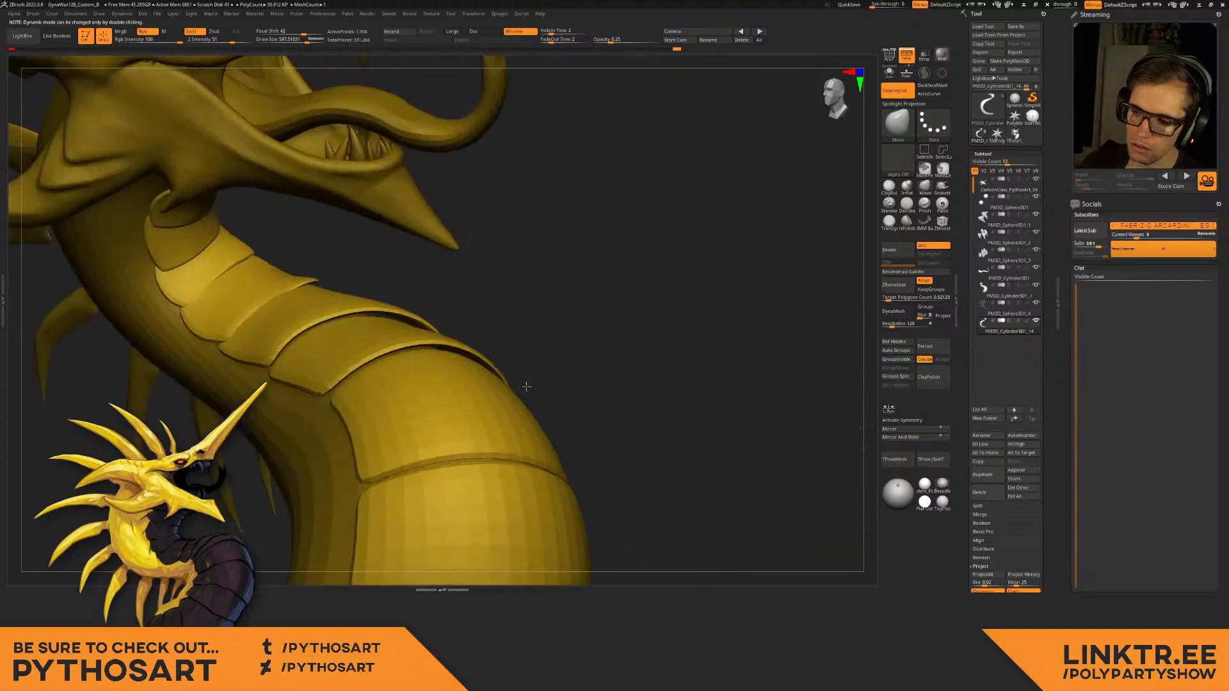
key("s")
left_click(334, 373)
key("s")
mouse_move(373, 379)
right_mouse_down()
mouse_move(327, 376)
mouse_move(487, 378)
right_mouse_up()
left_click(371, 385)
key("s")
left_click(355, 375)
key("s")
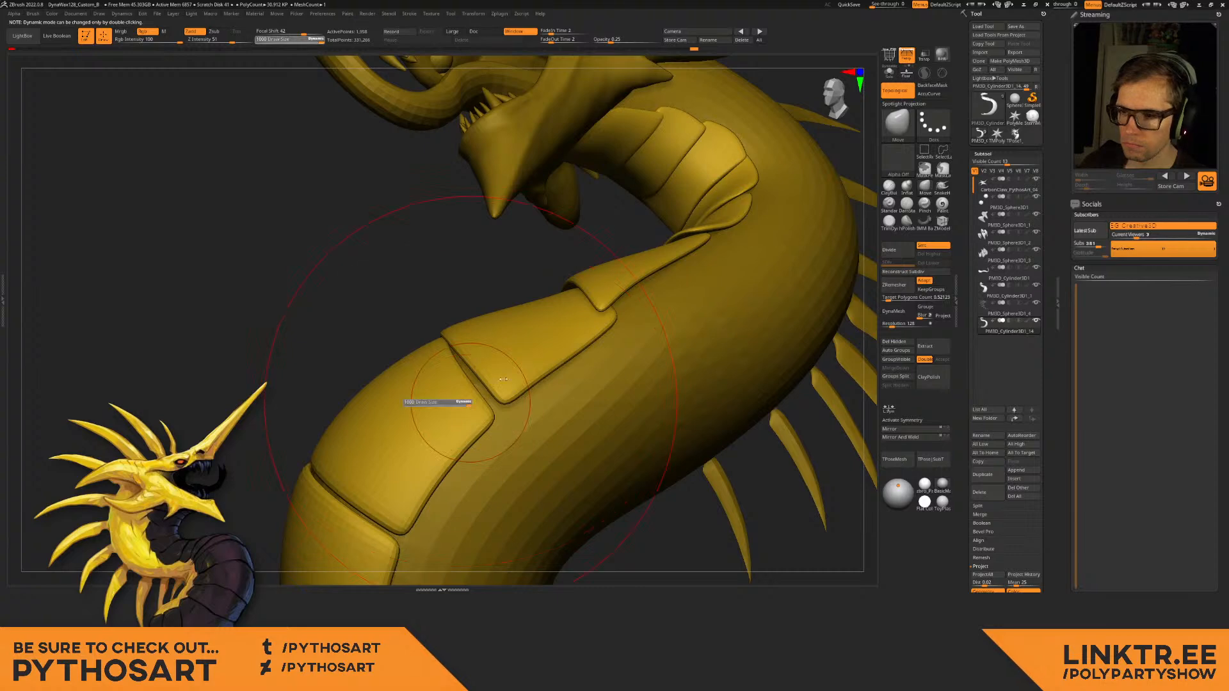
left_click_drag(504, 379, 516, 372)
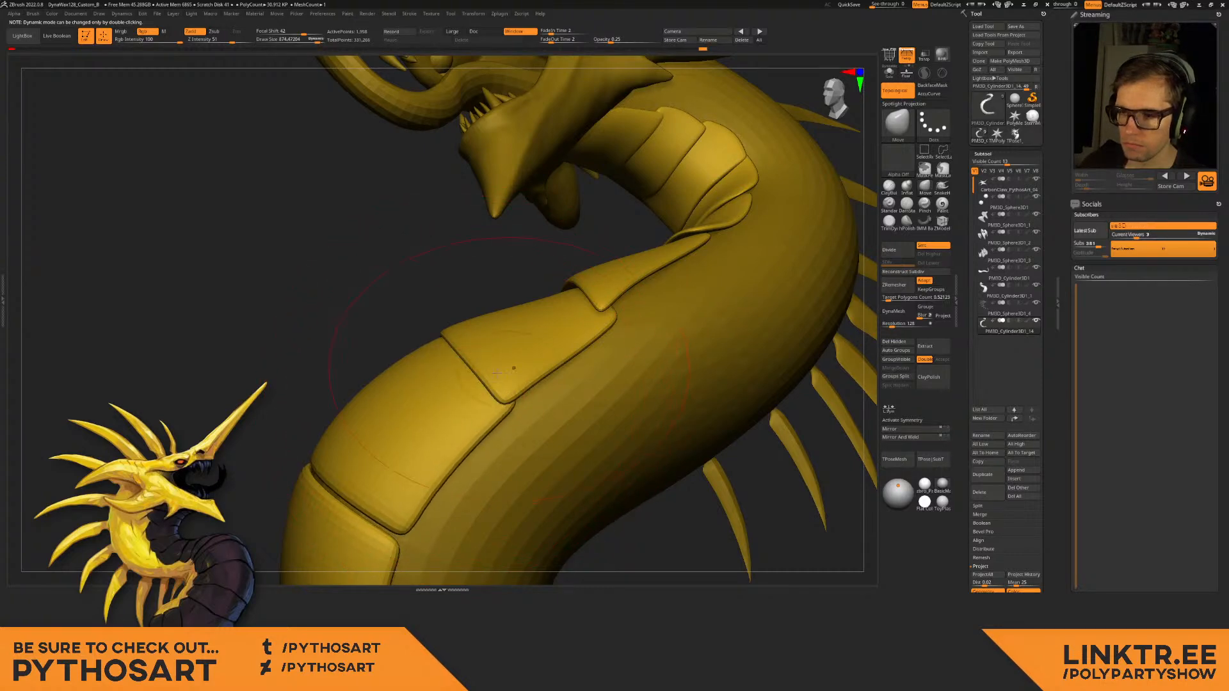
Adjust the seam between the third and fourth plates at the neck's front bulge with the Move brush.
right_click_drag(514, 369, 362, 344)
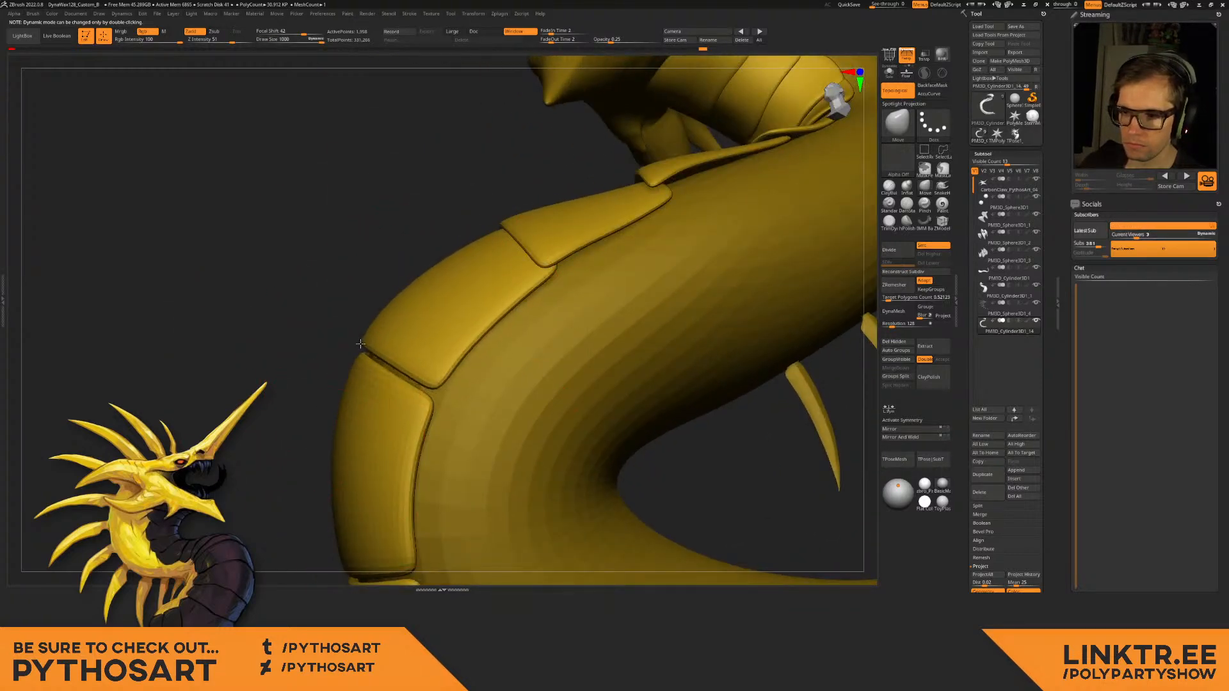
key("s")
left_click(413, 377)
left_click_drag(448, 378, 419, 363)
right_click_drag(307, 358, 407, 357)
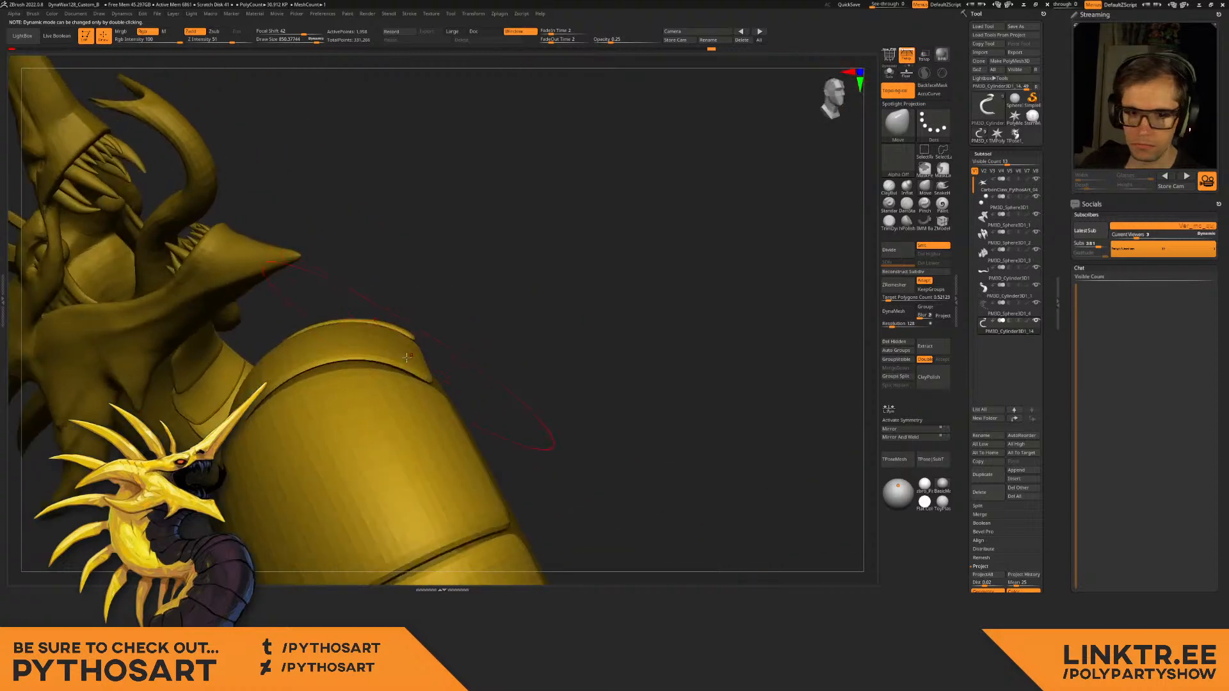
Pull the third plate's lower edge over the fourth plate at the neck's front bulge and even out their seam with the Move brush.
key("s")
left_click(403, 357)
left_click_drag(393, 368, 385, 383)
mouse_move(386, 382)
right_mouse_down()
mouse_move(435, 371)
mouse_move(363, 388)
mouse_move(324, 422)
right_mouse_up()
key("s")
left_click(325, 422)
left_click_drag(326, 422, 340, 424)
right_click_drag(340, 424, 432, 373)
key("s")
left_click(429, 376)
left_click_drag(425, 378, 409, 376)
mouse_move(345, 404)
left_mouse_down()
mouse_move(374, 412)
mouse_move(337, 400)
mouse_move(384, 402)
left_mouse_up()
Extend the third plate's lower side corner outward and down over the fourth plate at the front bulge.
mouse_move(387, 401)
right_mouse_down()
mouse_move(474, 371)
mouse_move(451, 363)
mouse_move(538, 386)
right_mouse_up()
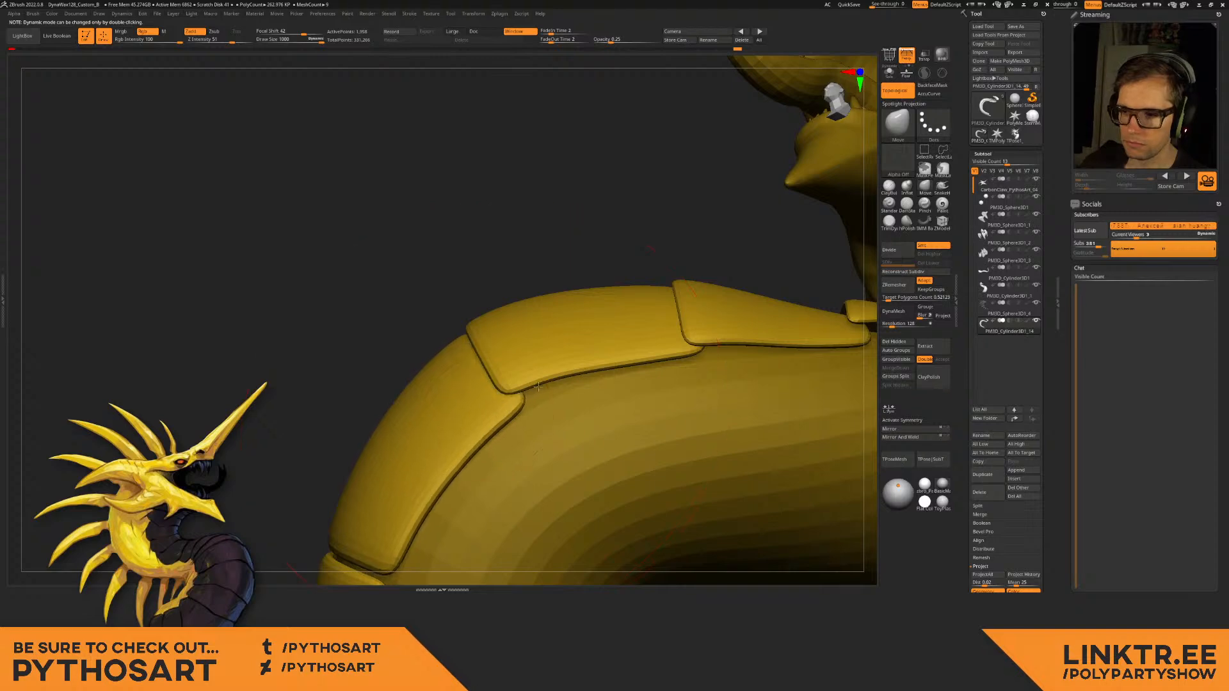
mouse_move(462, 334)
left_mouse_down()
mouse_move(446, 336)
mouse_move(453, 344)
mouse_move(459, 324)
left_mouse_up()
left_click_drag(503, 379, 497, 379)
left_click_drag(497, 388, 474, 403)
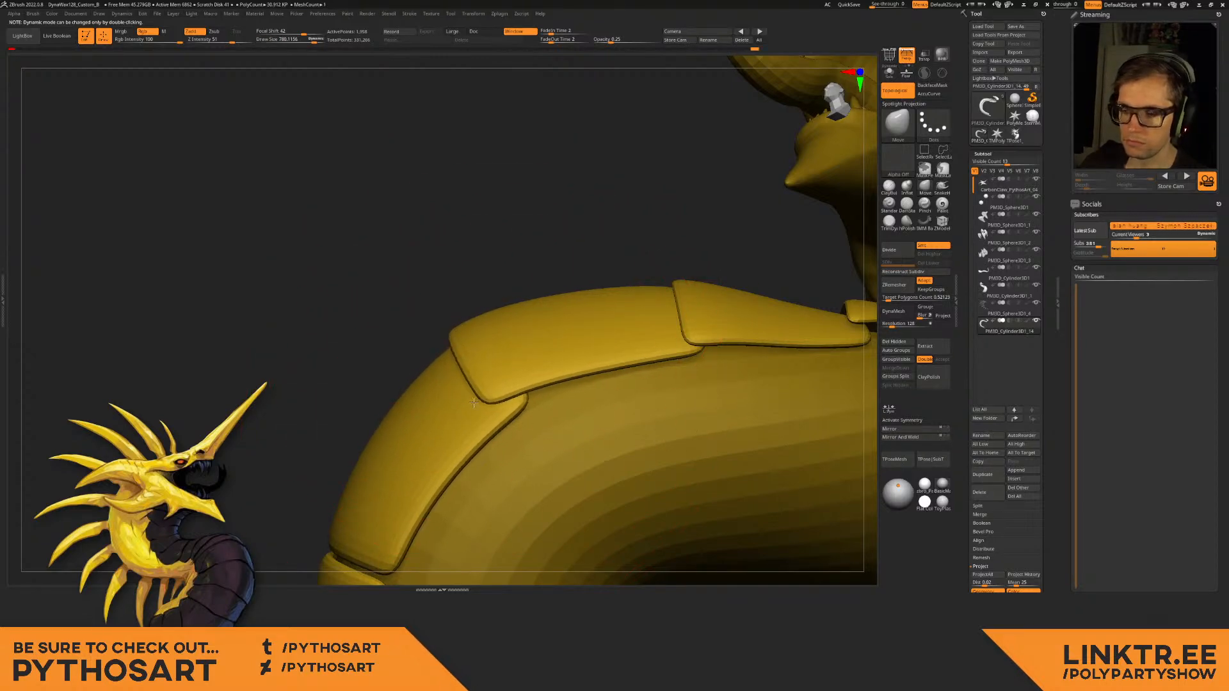
mouse_move(421, 394)
right_mouse_down("ctrl")
mouse_move(452, 278)
mouse_move(479, 357)
mouse_move(544, 363)
mouse_move(450, 359)
right_mouse_up("ctrl")
right_click_drag(450, 358, 435, 392, "ctrl")
key("s")
mouse_move(430, 383)
left_mouse_down()
mouse_move(456, 354)
mouse_move(443, 368)
left_mouse_up()
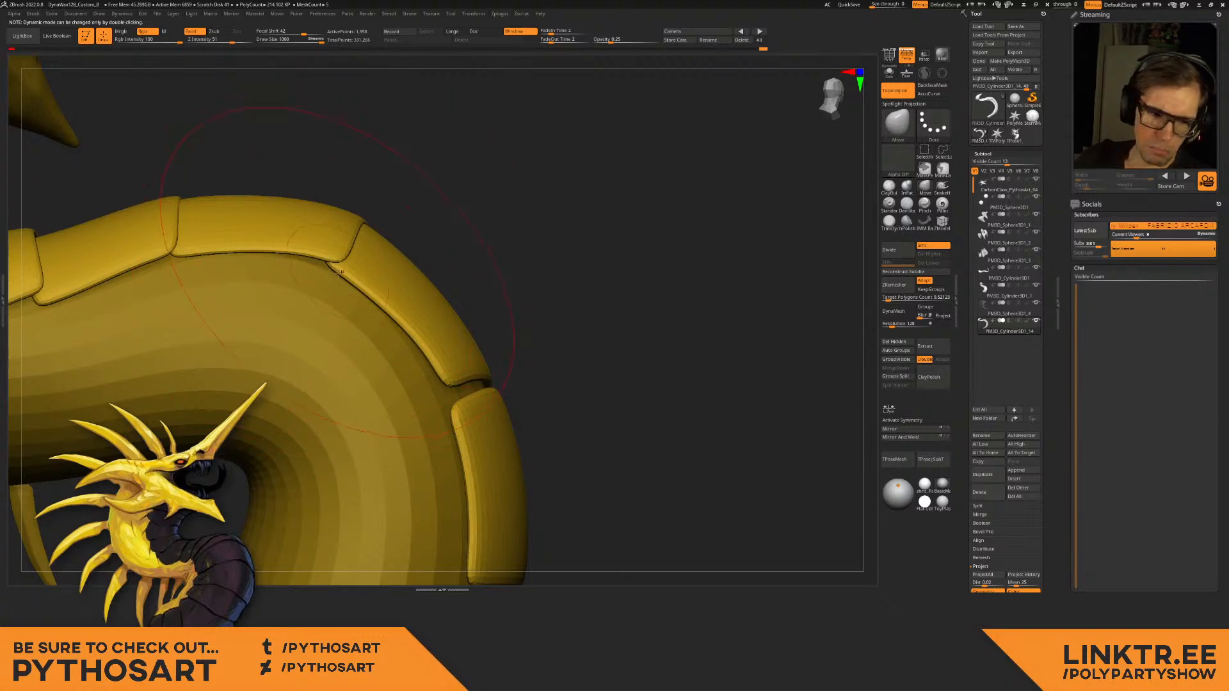
Shift the middle of the third plate's lower edge down over the fourth plate with a large Move brush.
right_click_drag(331, 265, 288, 278)
mouse_move(384, 301)
right_mouse_down("ctrl")
mouse_move(381, 260)
mouse_move(394, 250)
mouse_move(374, 285)
right_mouse_up("ctrl")
key("s")
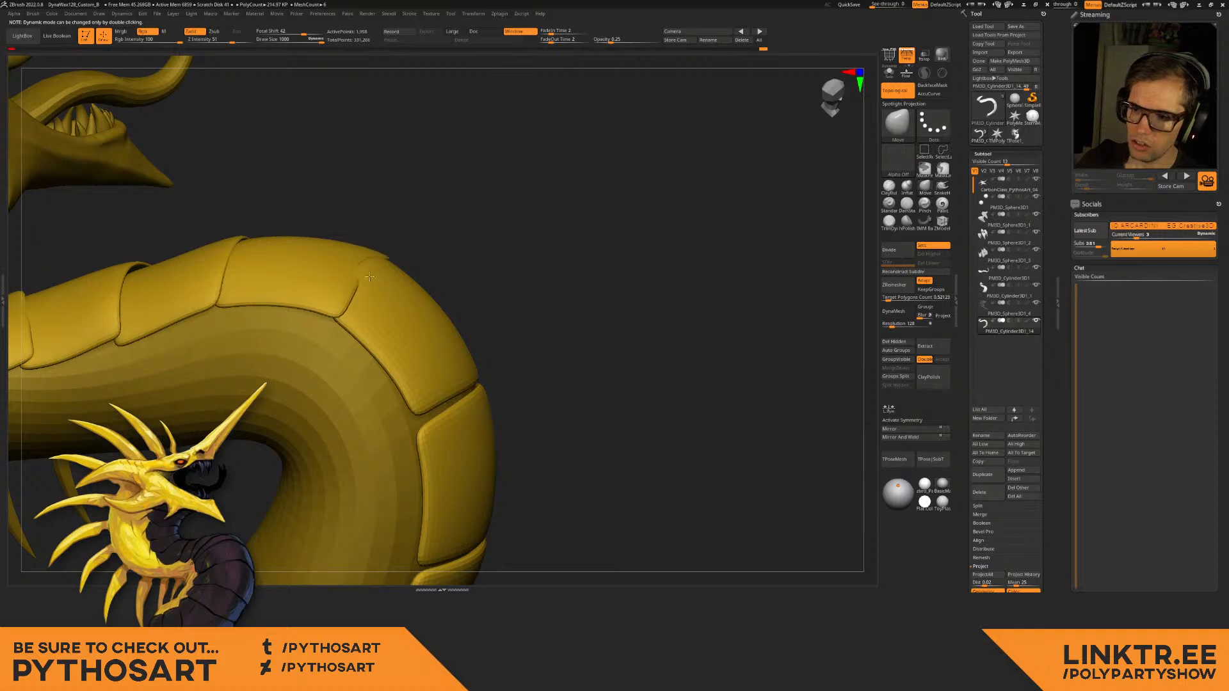
mouse_move(369, 277)
left_mouse_down()
mouse_move(379, 268)
mouse_move(357, 299)
left_mouse_up()
Close the gap between the fourth and fifth plates and pull the fourth plate's lower side corner outward over the fifth.
mouse_move(428, 358)
right_mouse_down()
mouse_move(576, 344)
mouse_move(564, 336)
right_mouse_up()
key("s")
mouse_move(431, 335)
left_mouse_down()
mouse_move(422, 320)
mouse_move(408, 338)
left_mouse_up()
key("s")
left_click(417, 342)
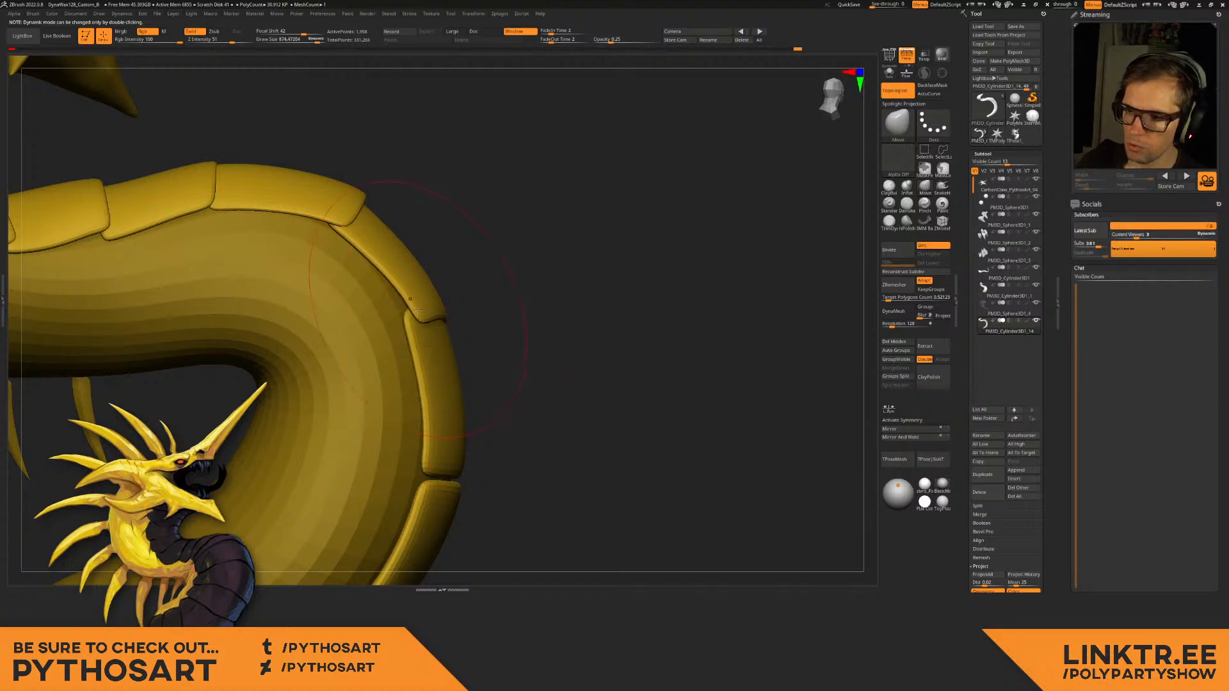
right_click_drag(418, 325, 333, 343)
left_click_drag(394, 331, 379, 338)
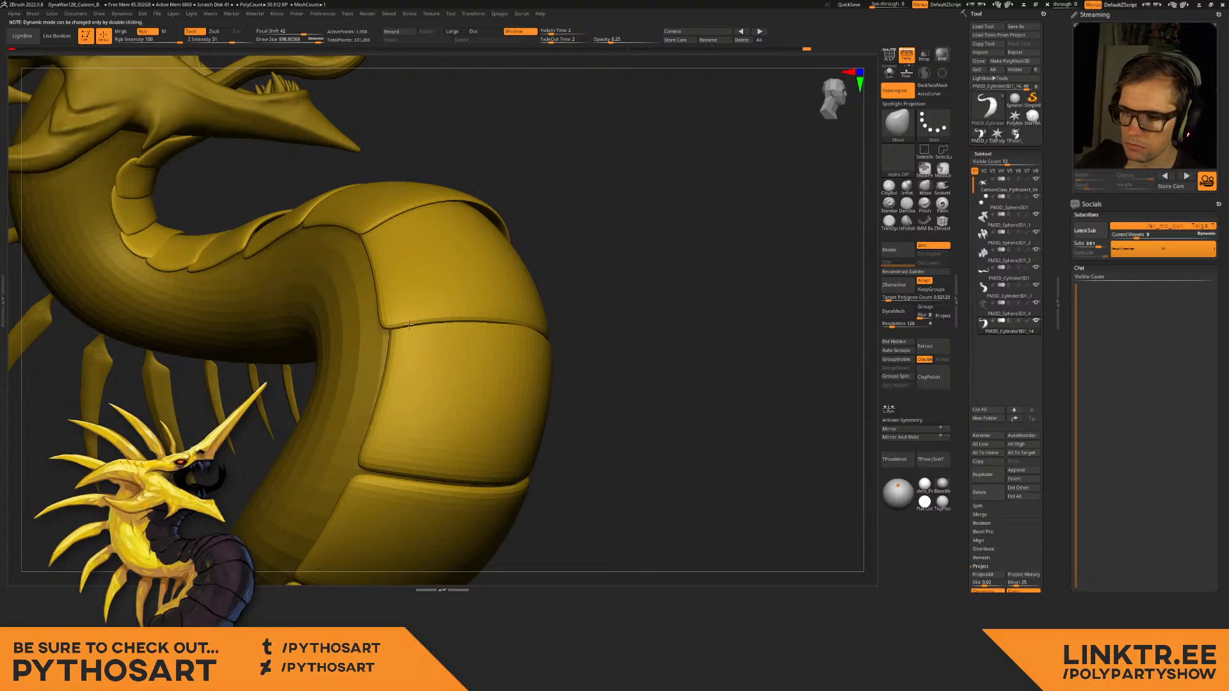
Resize the Move brush and pull the fifth plate's lower edge outward and down over the sixth plate.
left_click_drag(647, 359, 571, 368)
key("s")
mouse_move(571, 369)
left_mouse_down()
mouse_move(589, 369)
mouse_move(585, 346)
mouse_move(570, 357)
mouse_move(544, 356)
mouse_move(569, 339)
mouse_move(540, 347)
mouse_move(564, 344)
left_mouse_up()
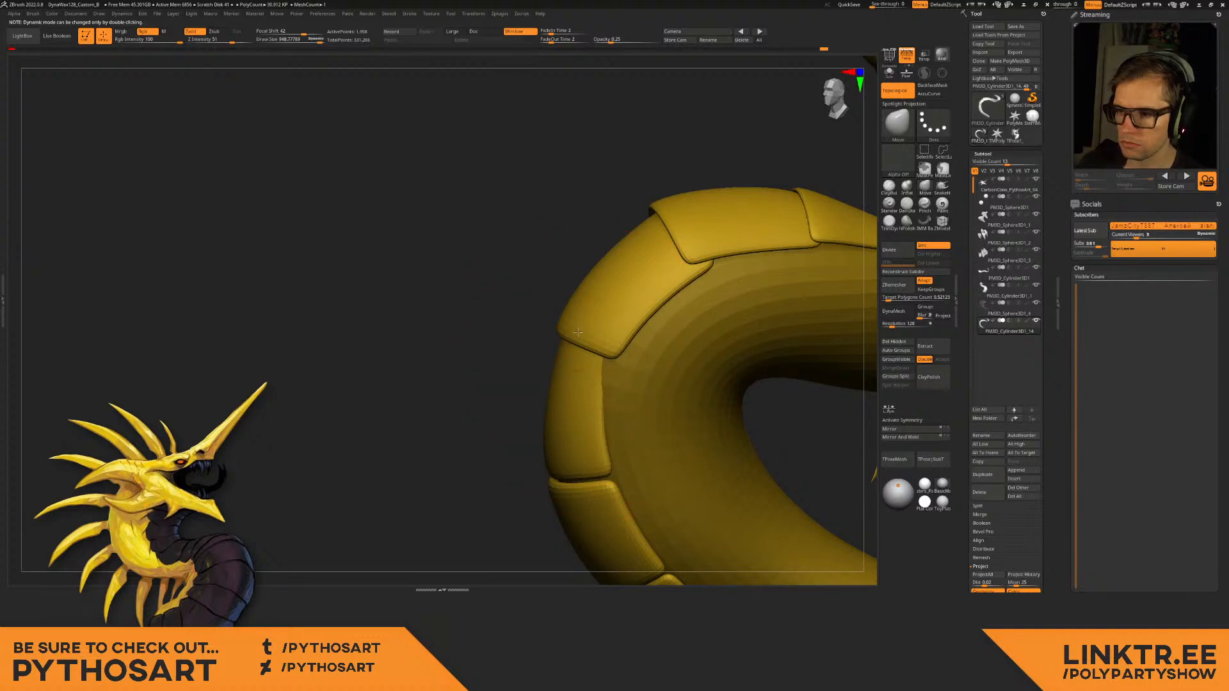
left_click_drag(534, 415, 492, 265, "alt")
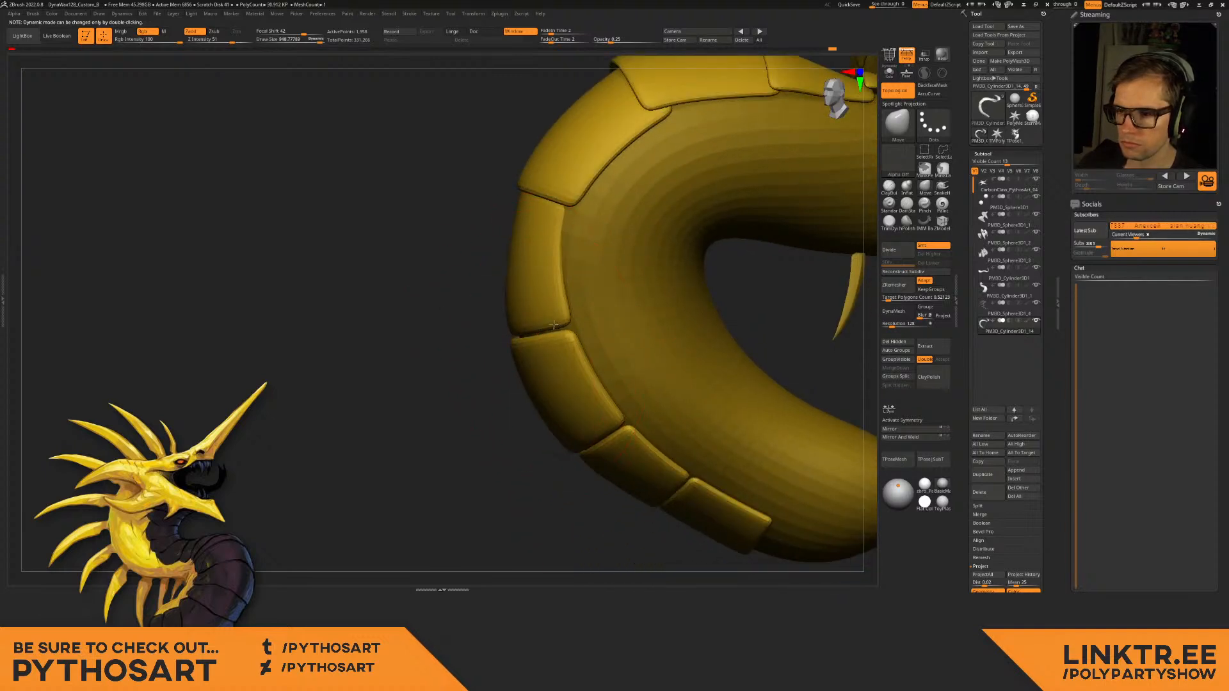
left_click_drag(530, 323, 520, 339)
Tuck the sixth plate's upper end up underneath the fifth plate's lower edge with the Move brush.
left_click_drag(428, 333, 589, 335)
key("s")
left_click_drag(442, 324, 459, 324)
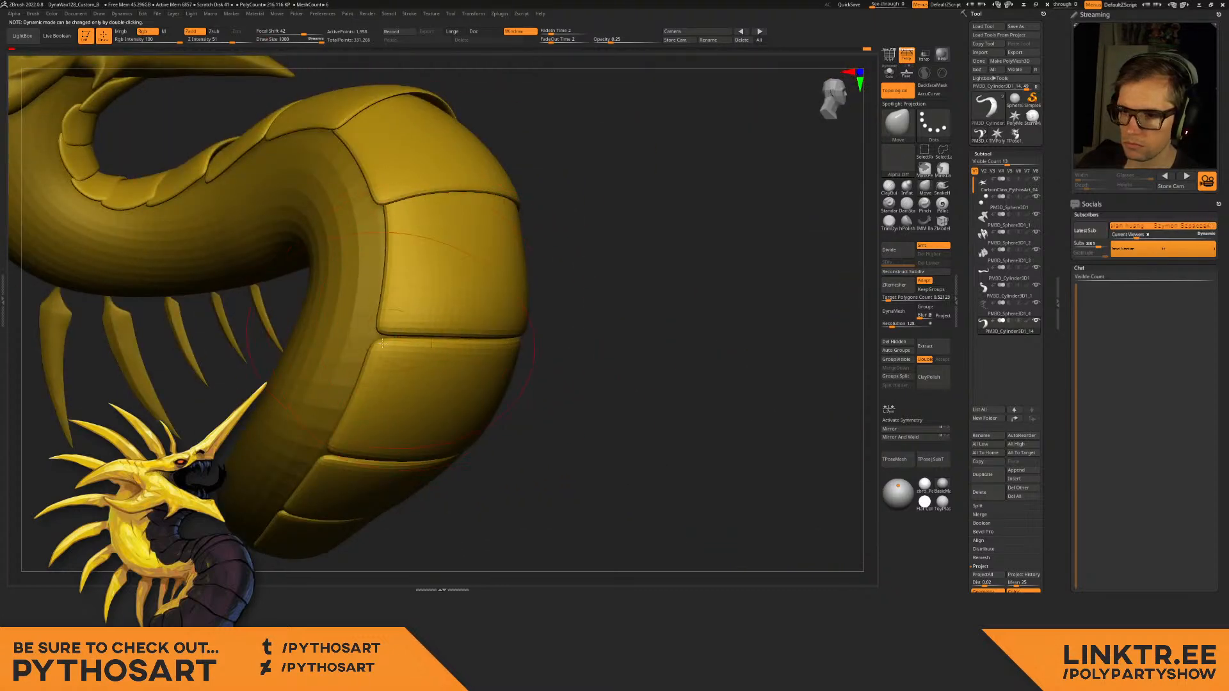
right_click_drag(383, 344, 398, 356)
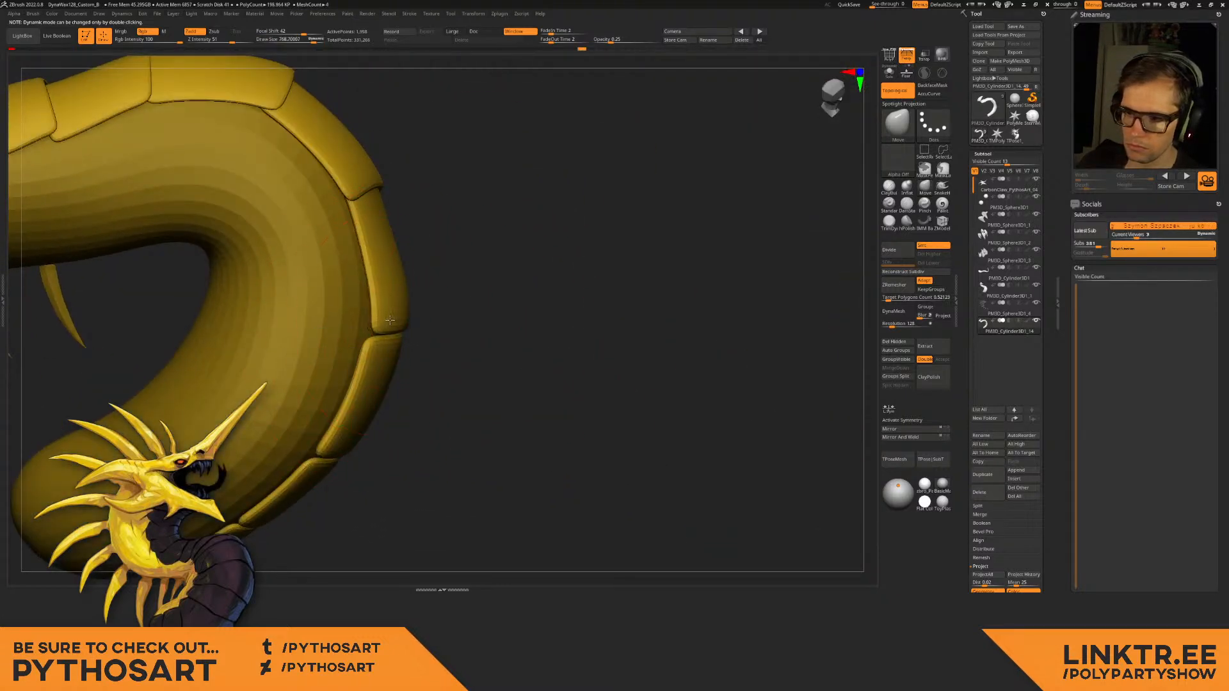
key("s")
left_click_drag(379, 339, 388, 284)
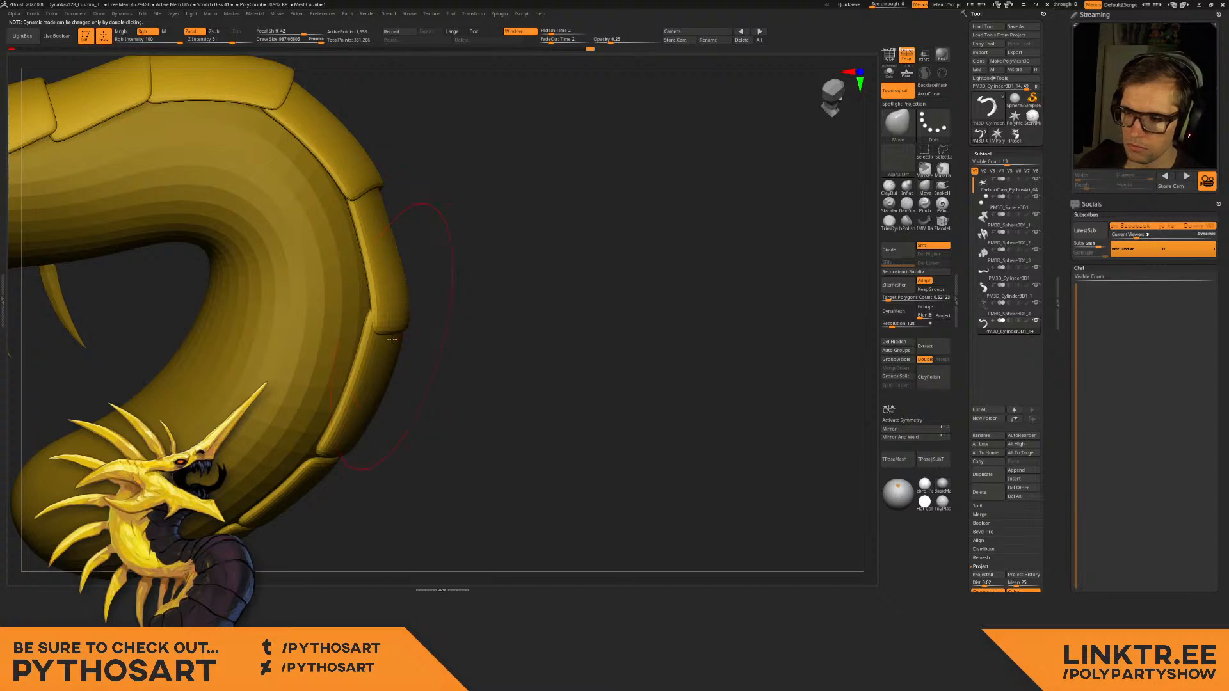
Refine the overlap of the fifth plate over the sixth along their shared seam, adjusting the Move brush size.
right_click_drag(392, 340, 328, 347)
key("s")
left_click_drag(328, 347, 338, 347)
right_click_drag(462, 348, 436, 352)
key("s")
mouse_move(438, 352)
left_mouse_down()
mouse_move(455, 351)
mouse_move(453, 317)
left_mouse_up()
Adjust the outer curve of the fifth plate below the front bulge with a larger Move brush.
right_click_drag(454, 317, 502, 343)
key("s")
mouse_move(502, 343)
left_mouse_down()
mouse_move(530, 343)
mouse_move(549, 324)
mouse_move(533, 342)
mouse_move(561, 341)
mouse_move(551, 313)
mouse_move(532, 332)
left_mouse_up()
key("s")
key("s")
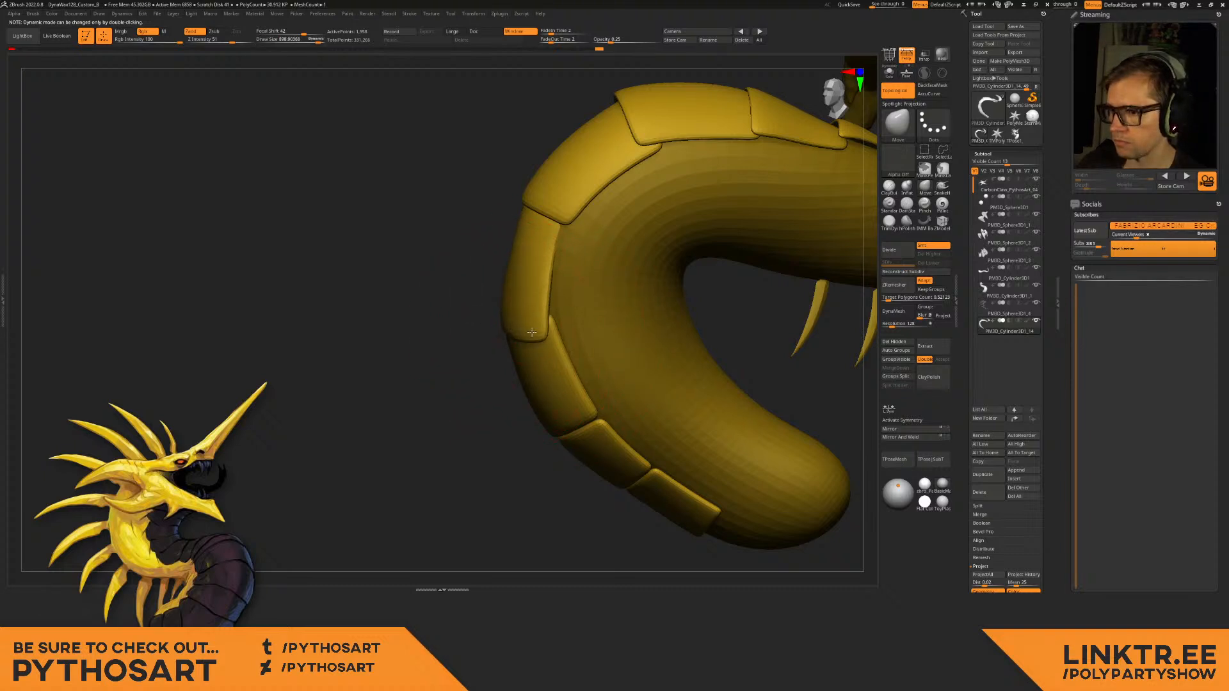
right_click_drag(536, 335, 507, 295, "alt")
key("s")
mouse_move(504, 254)
left_mouse_down()
mouse_move(484, 254)
mouse_move(477, 226)
mouse_move(476, 250)
mouse_move(503, 216)
left_mouse_up()
key("s")
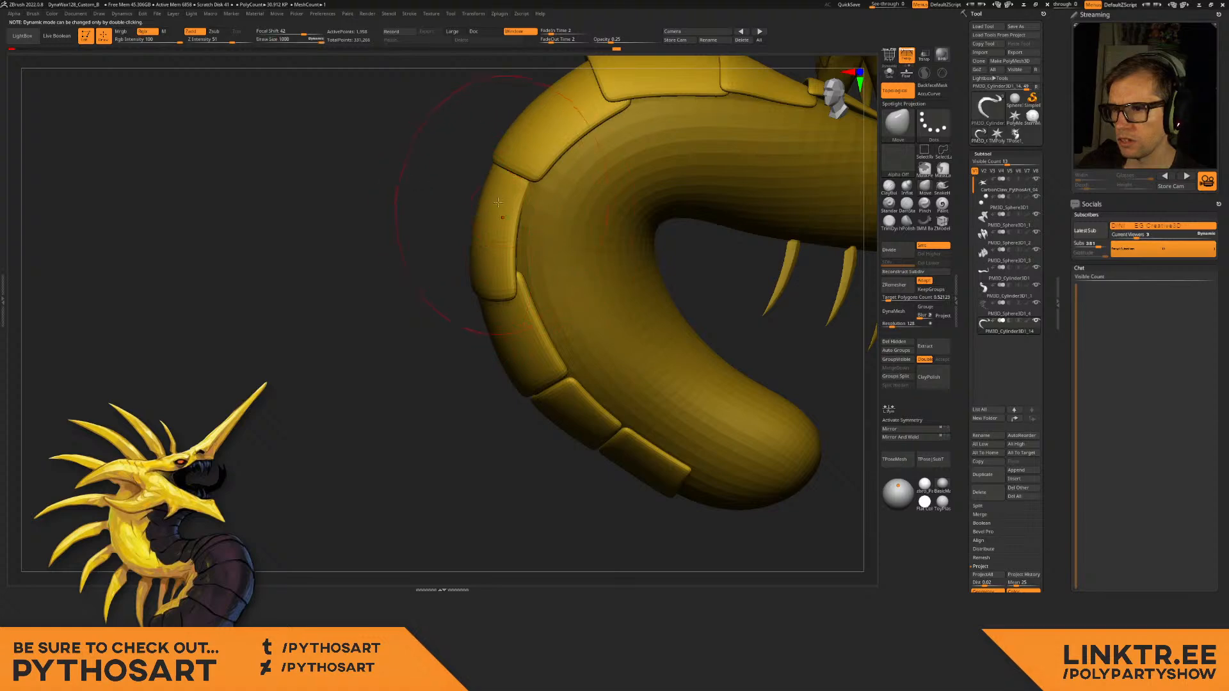
Pull the fifth plate's lower side corner slightly outward over the sixth plate.
right_click_drag(522, 359, 501, 325, "alt")
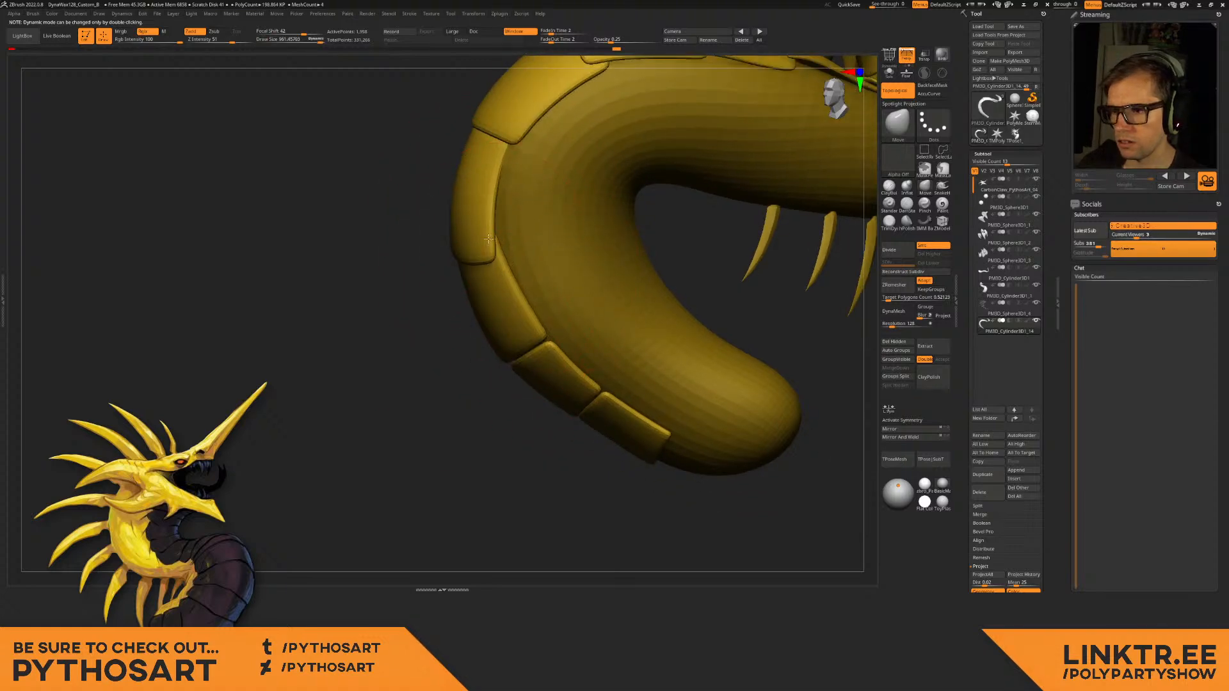
right_click_drag(459, 287, 557, 287)
right_click_drag(384, 282, 344, 269)
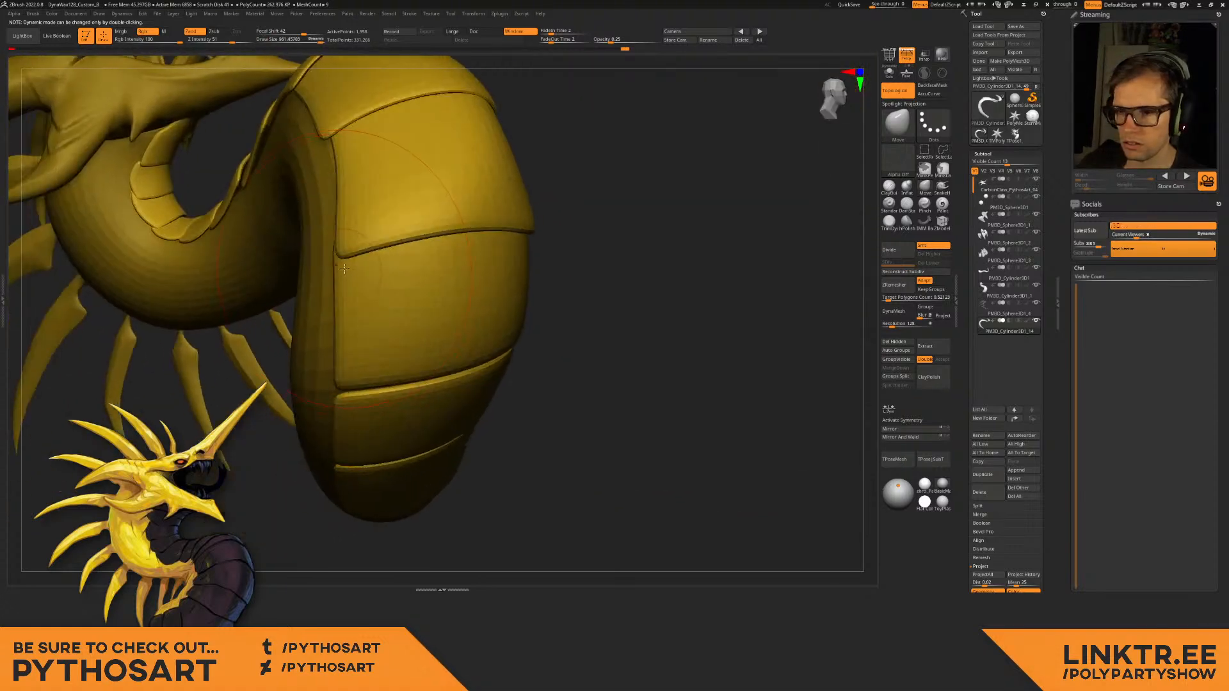
left_click_drag(338, 264, 334, 268)
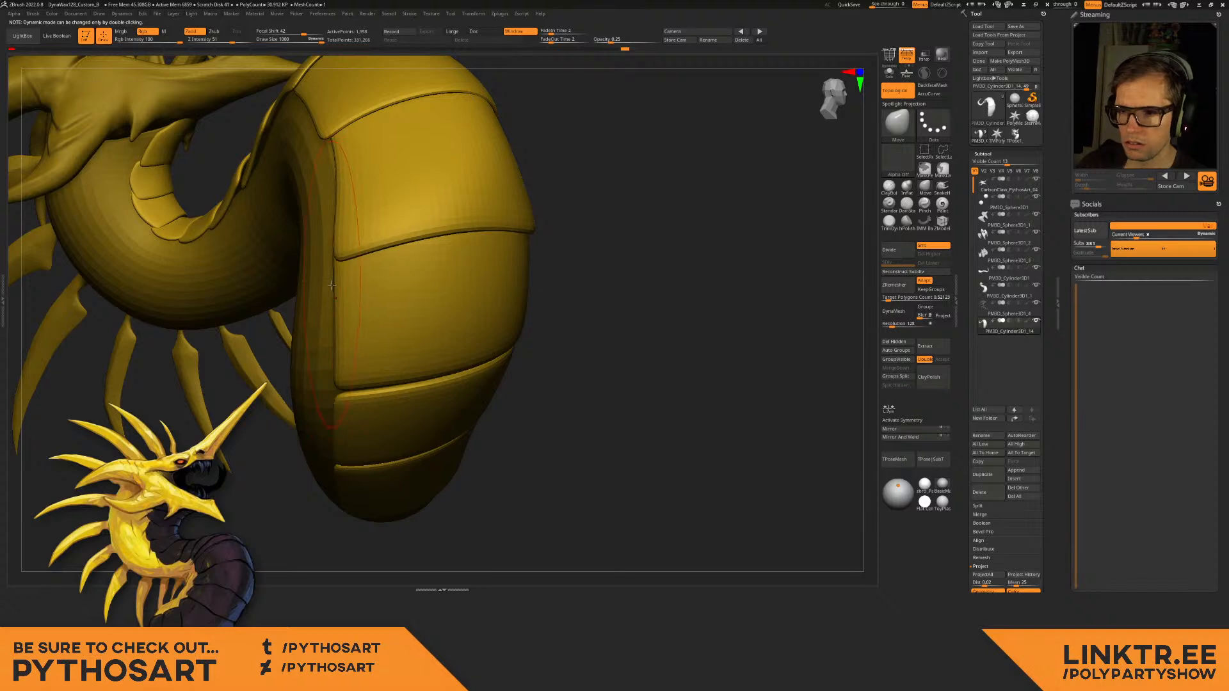
Bulge the sixth plate outward and tuck the second-to-last plate's upper end up underneath it.
right_click_drag(379, 313, 410, 263)
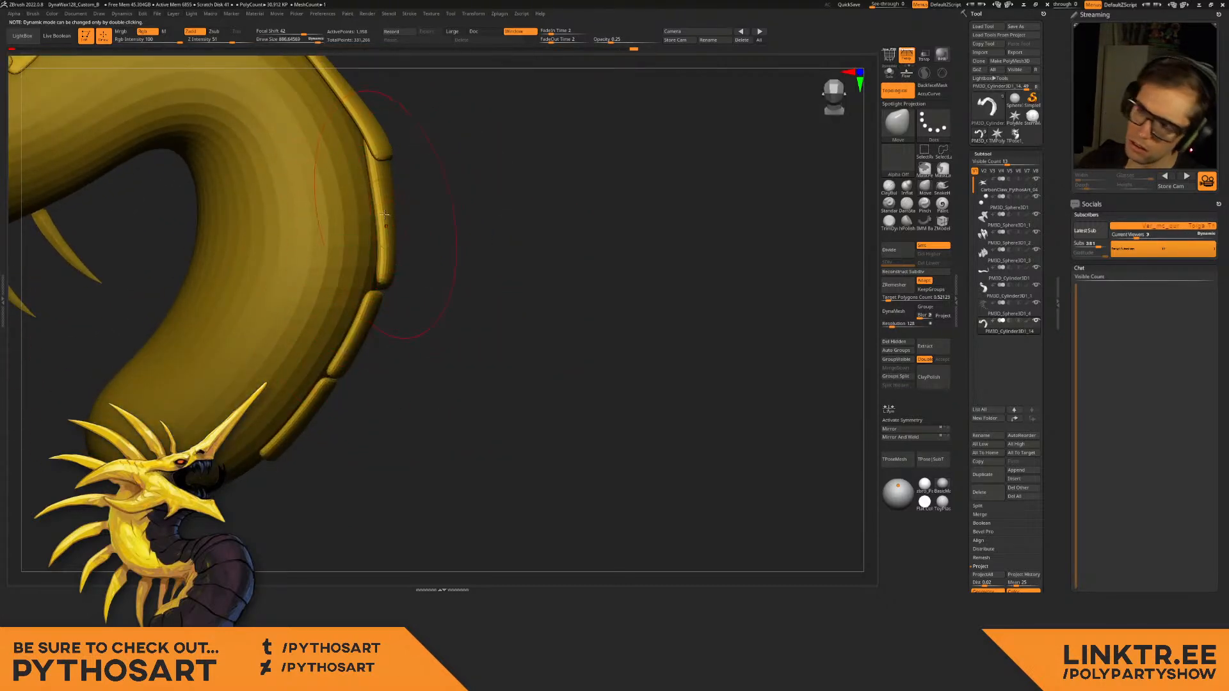
left_click_drag(385, 214, 390, 195)
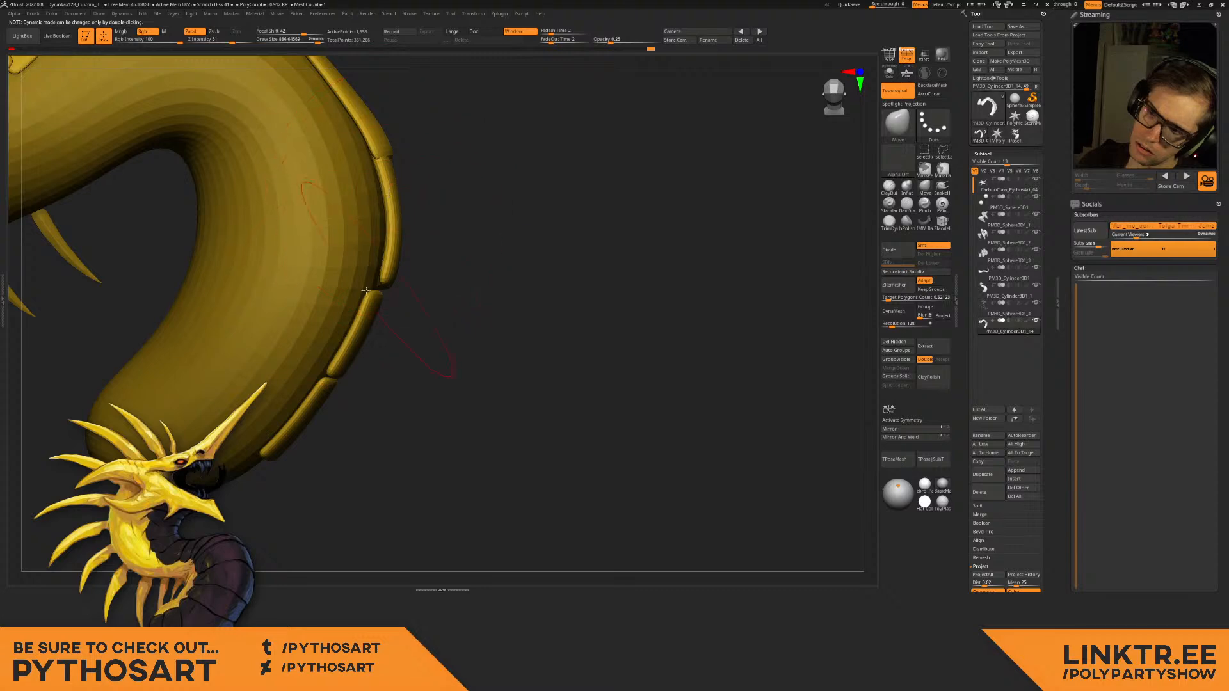
key("s")
mouse_move(366, 294)
left_mouse_down()
mouse_move(379, 295)
mouse_move(385, 206)
left_mouse_up()
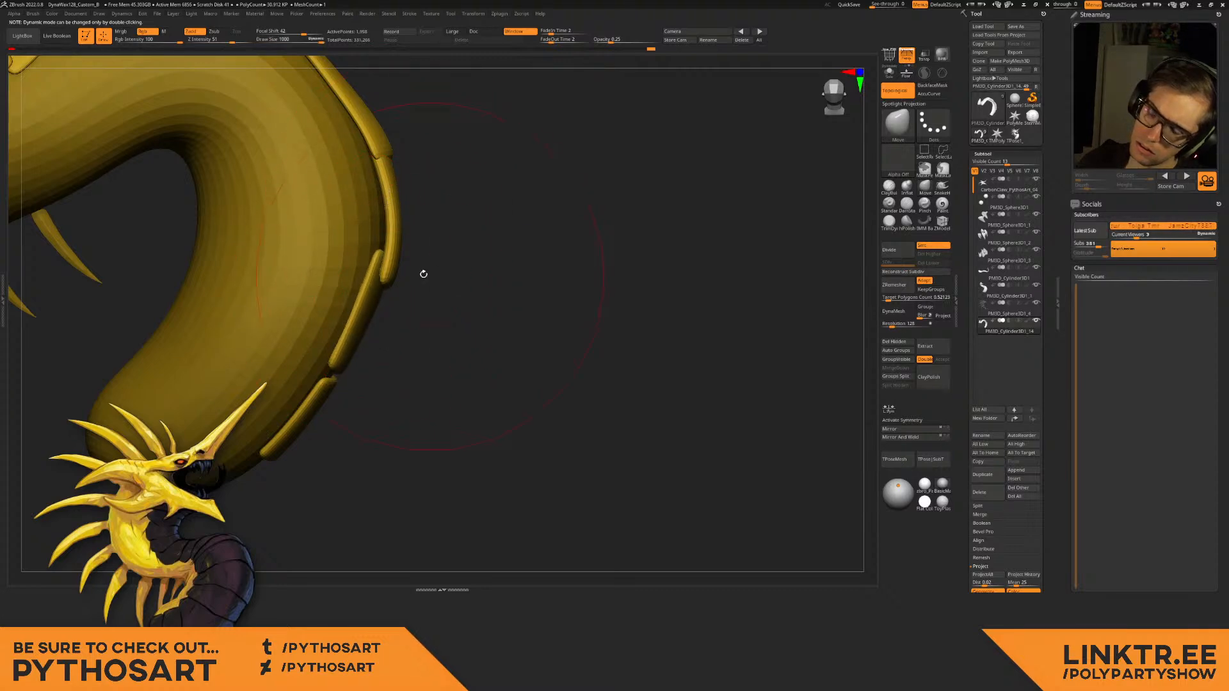
Push the second-to-last plate's upper edge inward and adjust the sixth plate's lower edge over it.
right_click_drag(423, 274, 516, 322)
key("s")
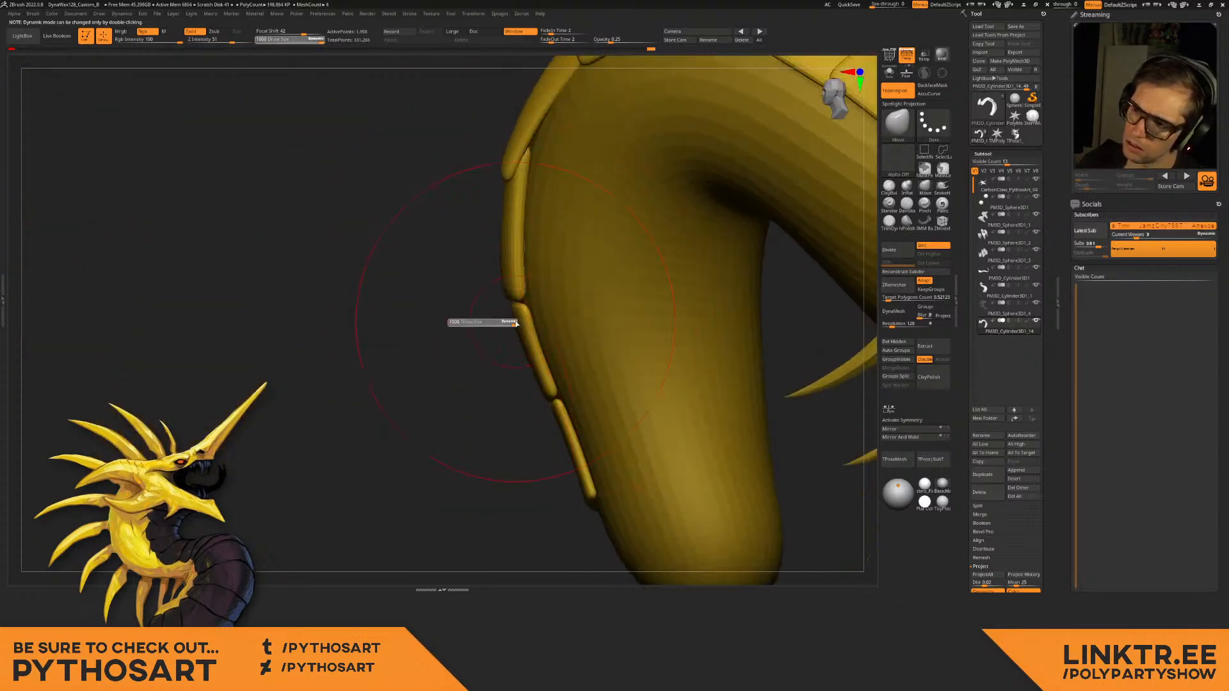
left_click_drag(523, 327, 539, 325)
mouse_move(502, 327)
right_mouse_down()
mouse_move(436, 346)
mouse_move(431, 367)
right_mouse_up()
key("s")
key("s")
left_click_drag(431, 367, 428, 368)
mouse_move(390, 371)
left_mouse_down()
mouse_move(391, 400)
mouse_move(397, 363)
left_mouse_up()
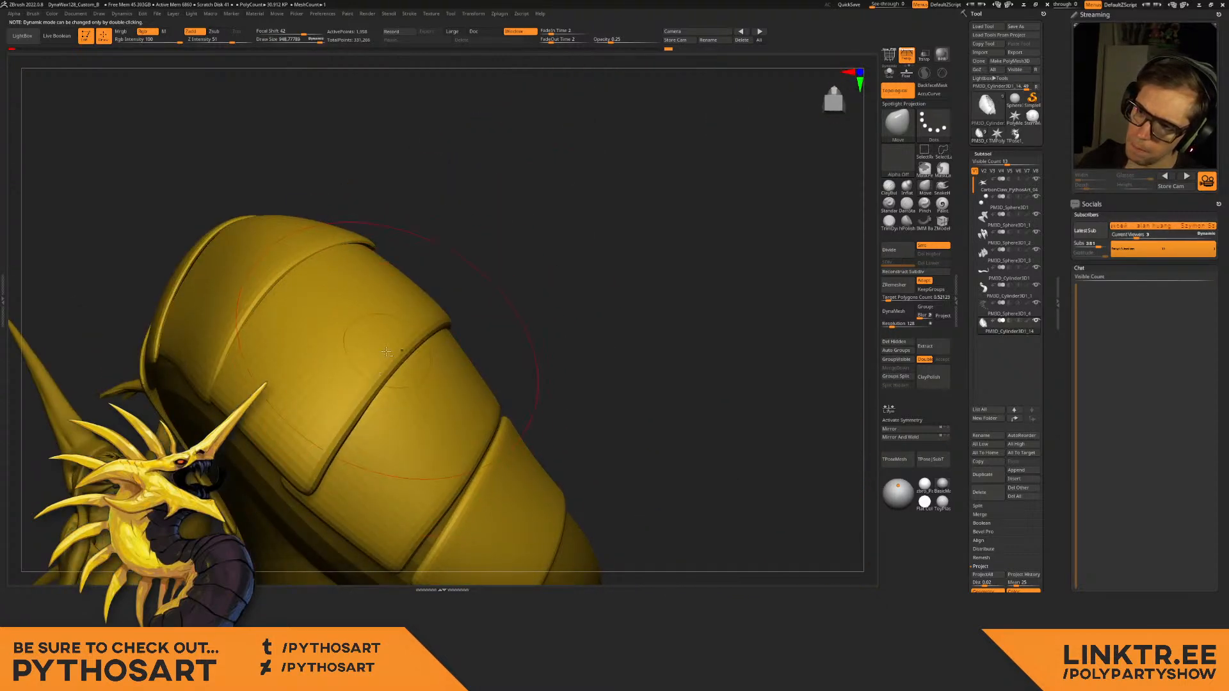
left_click_drag(436, 321, 438, 315)
Reshape the side corners at the sixth plate's lower seam so the second-to-last plate's protruding corner tucks underneath.
right_click_drag(438, 315, 417, 308)
key("s")
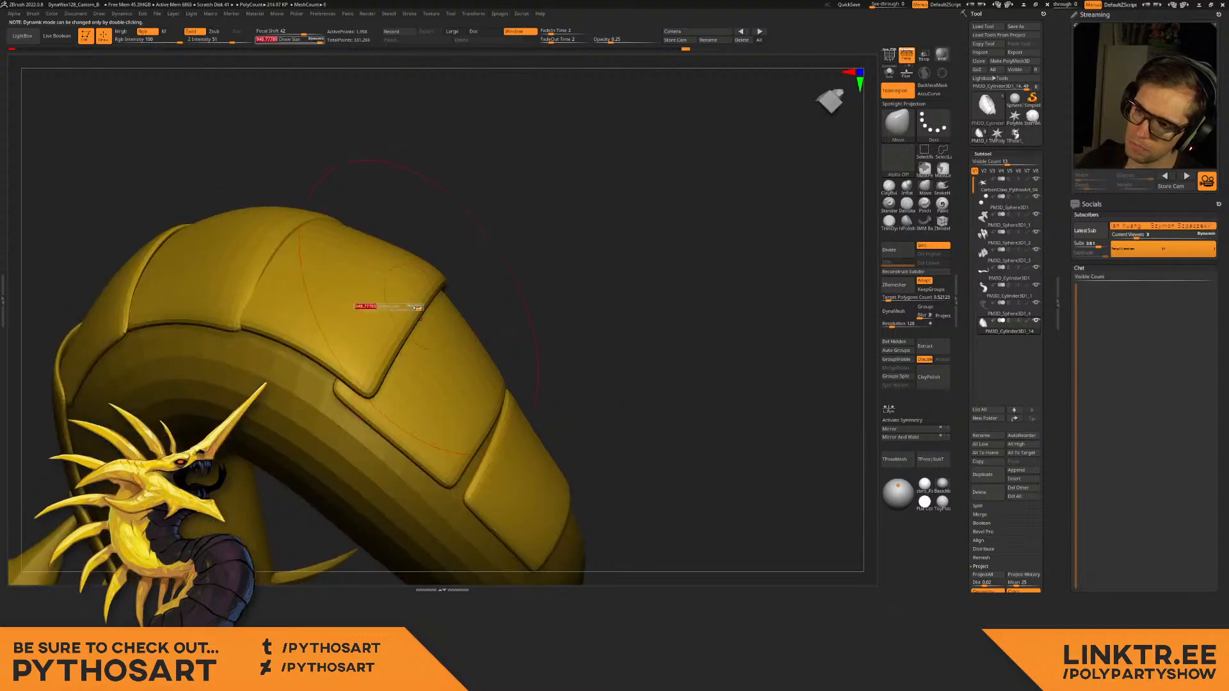
left_click_drag(417, 307, 424, 307)
left_click_drag(422, 310, 384, 366)
mouse_move(385, 367)
right_mouse_down()
mouse_move(356, 281)
mouse_move(349, 198)
mouse_move(380, 328)
right_mouse_up()
left_click_drag(380, 328, 413, 318)
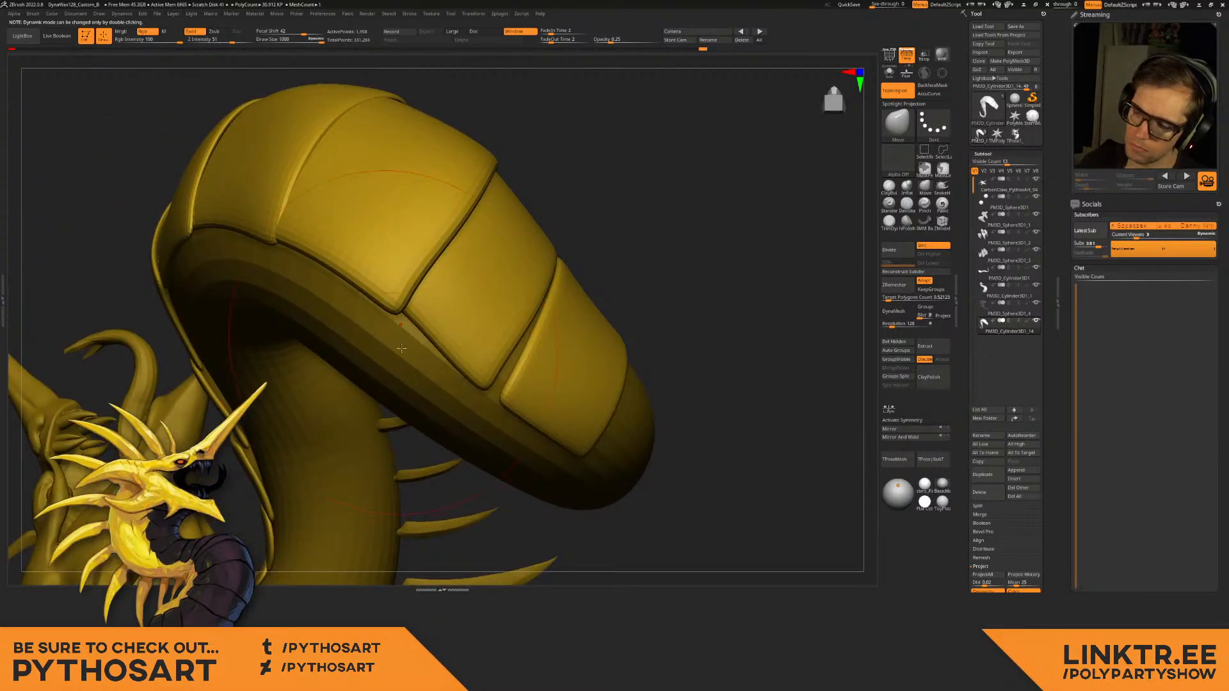
Pull the sixth plate's side edge outward along the neck and adjust the side of the plate below it.
mouse_move(413, 317)
right_mouse_down()
mouse_move(384, 256)
mouse_move(418, 313)
right_mouse_up()
key("s")
left_click_drag(417, 311, 414, 312)
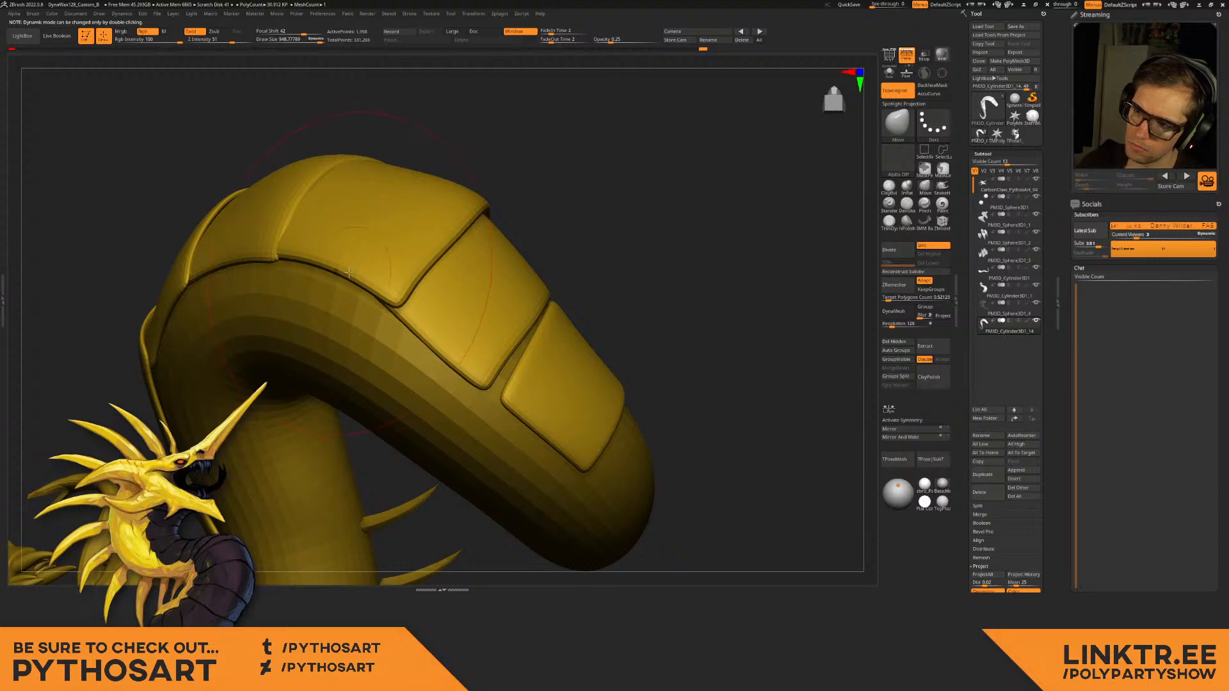
left_click_drag(349, 272, 347, 288)
mouse_move(397, 294)
right_mouse_down()
mouse_move(343, 305)
mouse_move(478, 313)
right_mouse_up()
left_click_drag(475, 311, 456, 295)
Pull the second-to-last plate's lower edge down over the last plate's upper edge.
right_click_drag(456, 295, 435, 301)
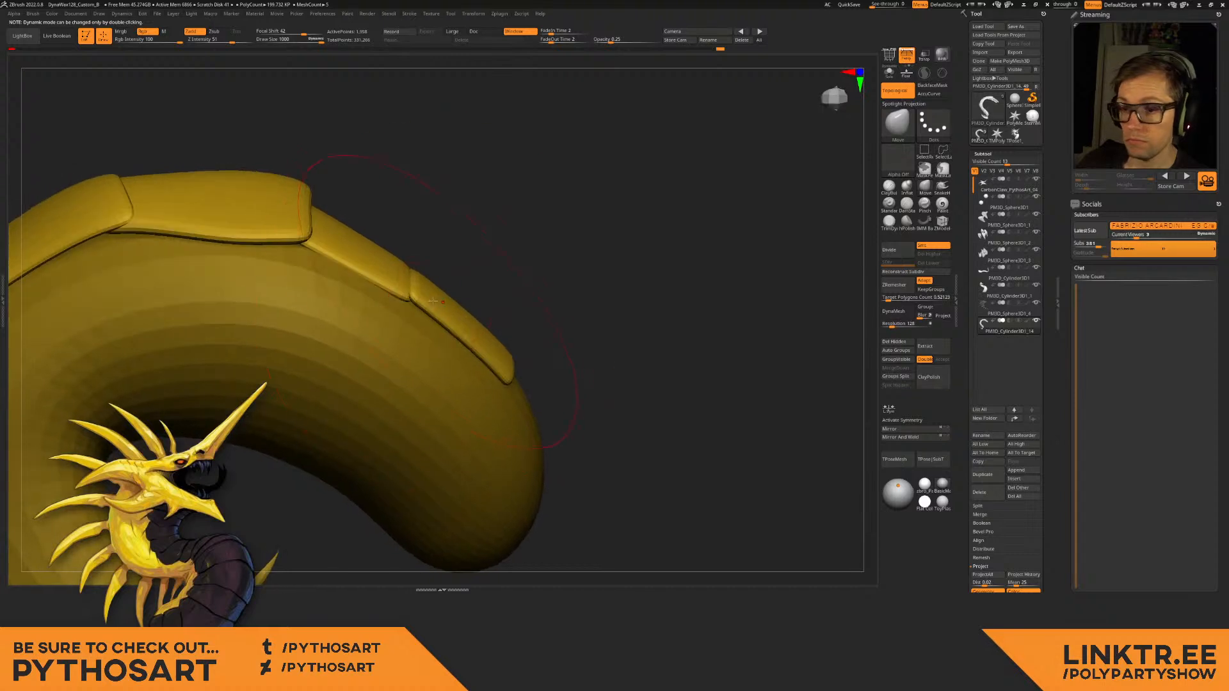
left_click_drag(409, 285, 427, 312)
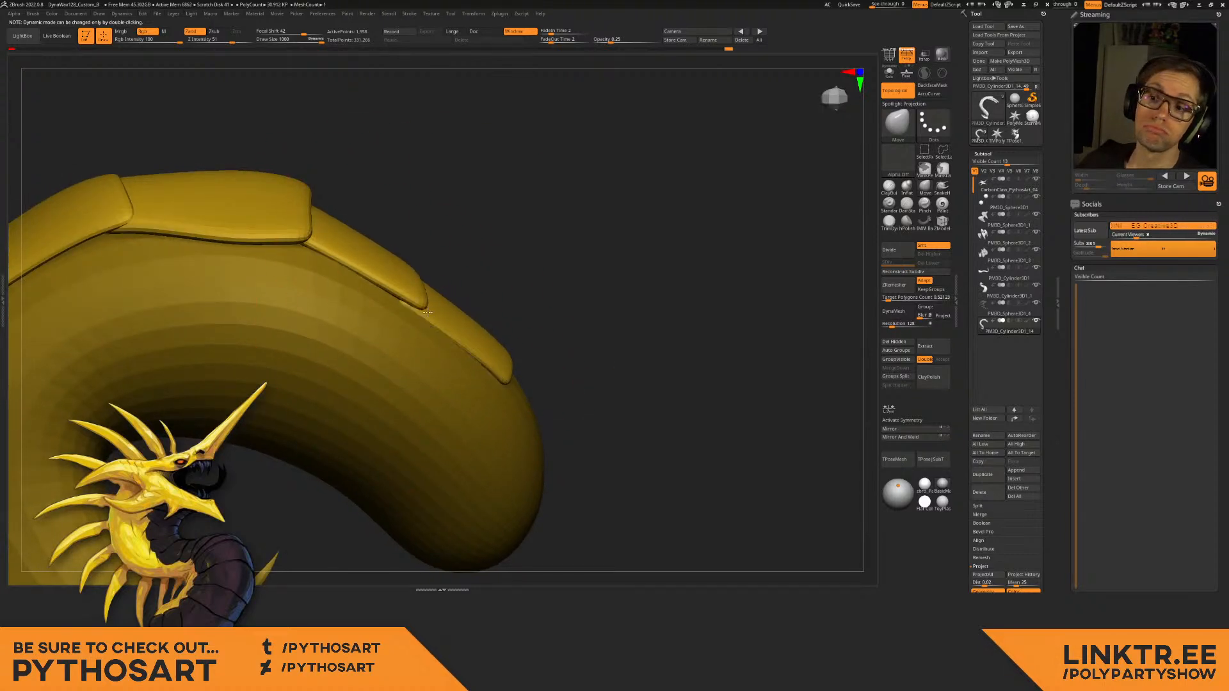
mouse_move(428, 312)
right_mouse_down()
mouse_move(424, 324)
mouse_move(428, 289)
right_mouse_up()
left_click_drag(436, 296, 438, 293)
Round the second-to-last plate's side edge and lower side corner with a progressively smaller Move brush.
mouse_move(420, 294)
right_mouse_down()
mouse_move(369, 284)
mouse_move(391, 272)
right_mouse_up()
left_click_drag(390, 272, 378, 290)
key("s")
left_click_drag(402, 302, 393, 306)
key("s")
key("s")
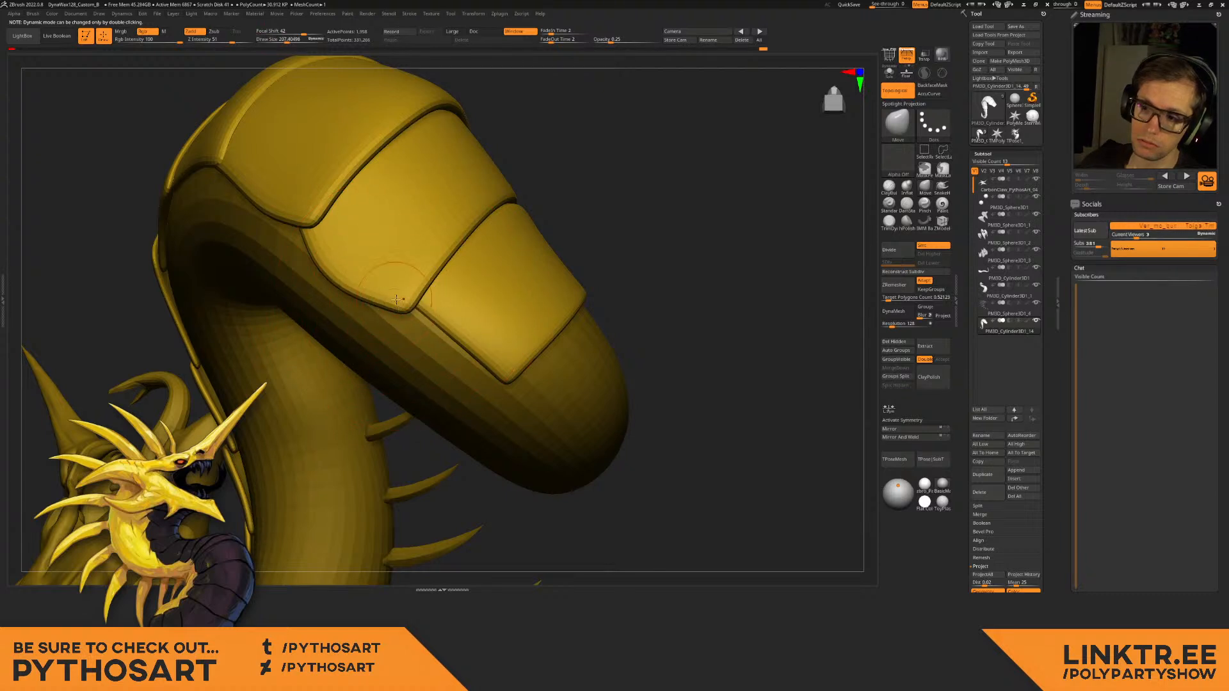
Turn off the dynamic subdivision preview and smooth the lower side corners of the sixth and second-to-last plates.
key("shift+f")
key("shift+f")
key("shift+d")
key("s")
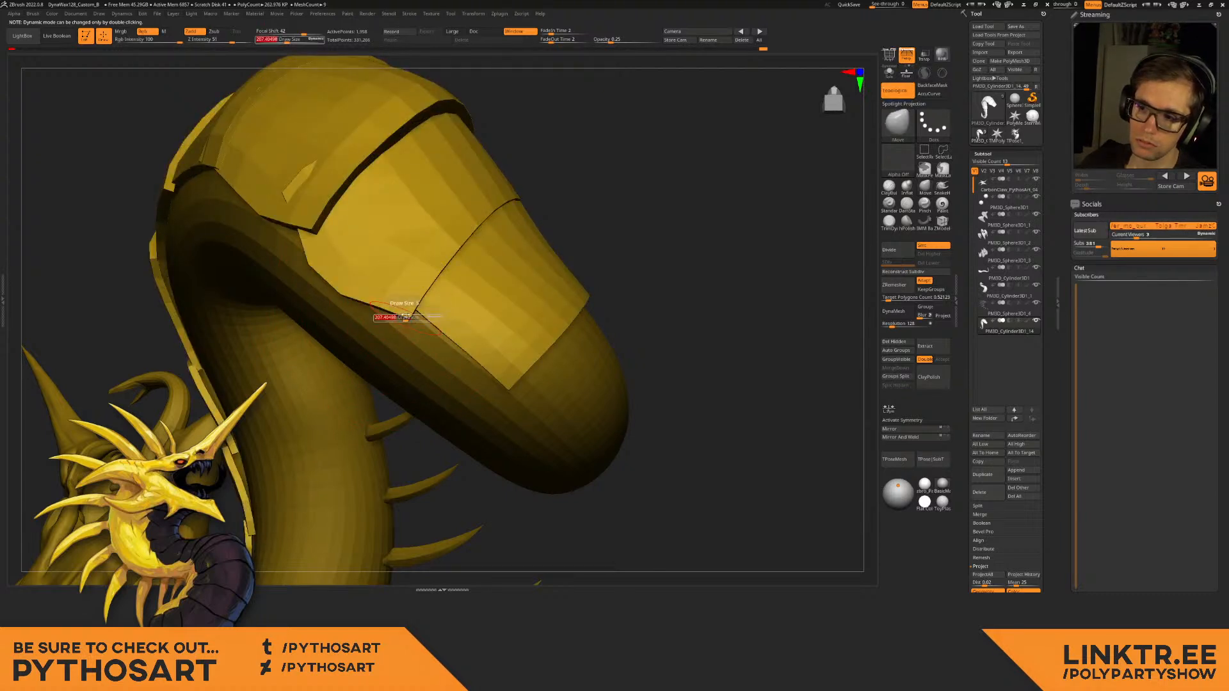
mouse_move(409, 304)
left_mouse_down("shift")
mouse_move(387, 297)
mouse_move(468, 270)
left_mouse_up("shift")
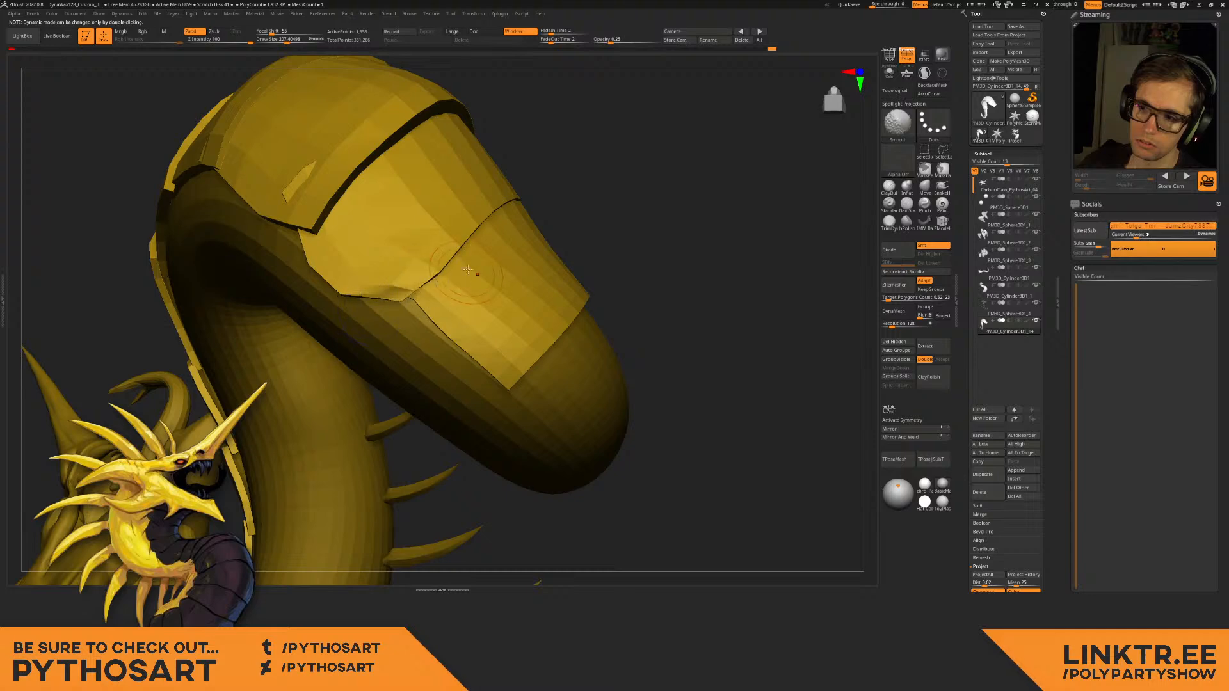
right_click_drag(468, 270, 480, 282)
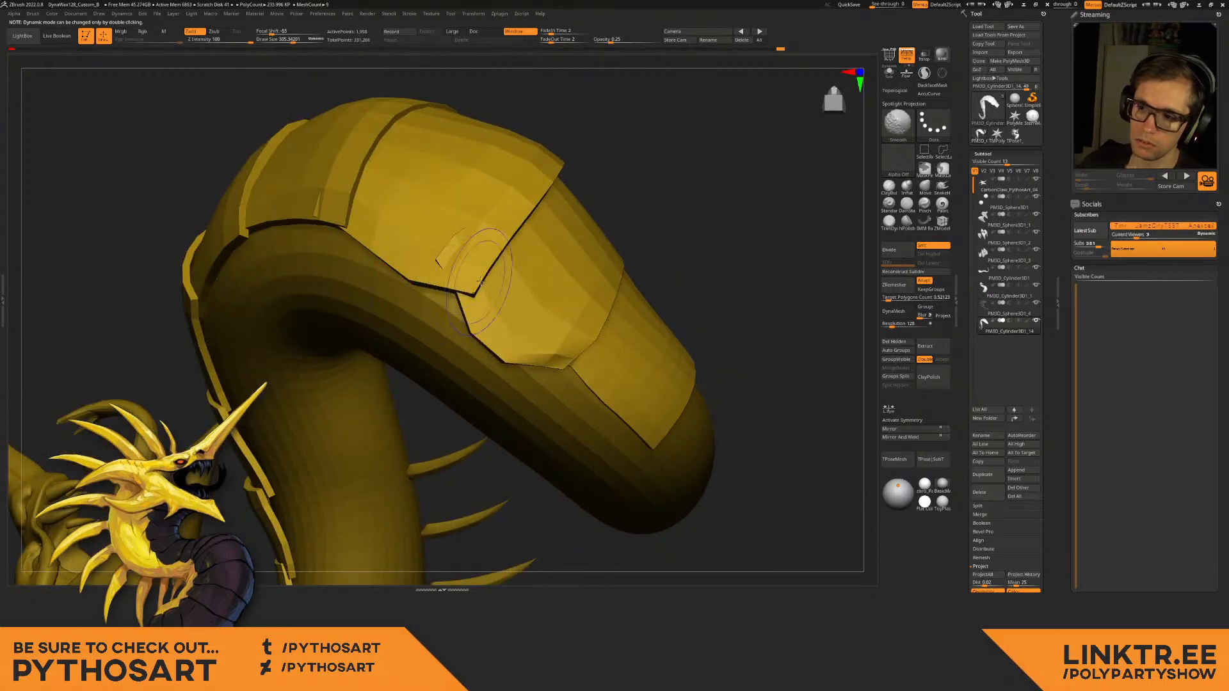
left_click_drag(480, 281, 477, 282, "shift")
Smooth the side corners and edges of the low-poly plates around the tight bend under the creature's jaw.
mouse_move(477, 282)
right_mouse_down()
mouse_move(448, 308)
mouse_move(415, 304)
mouse_move(430, 303)
mouse_move(381, 344)
right_mouse_up()
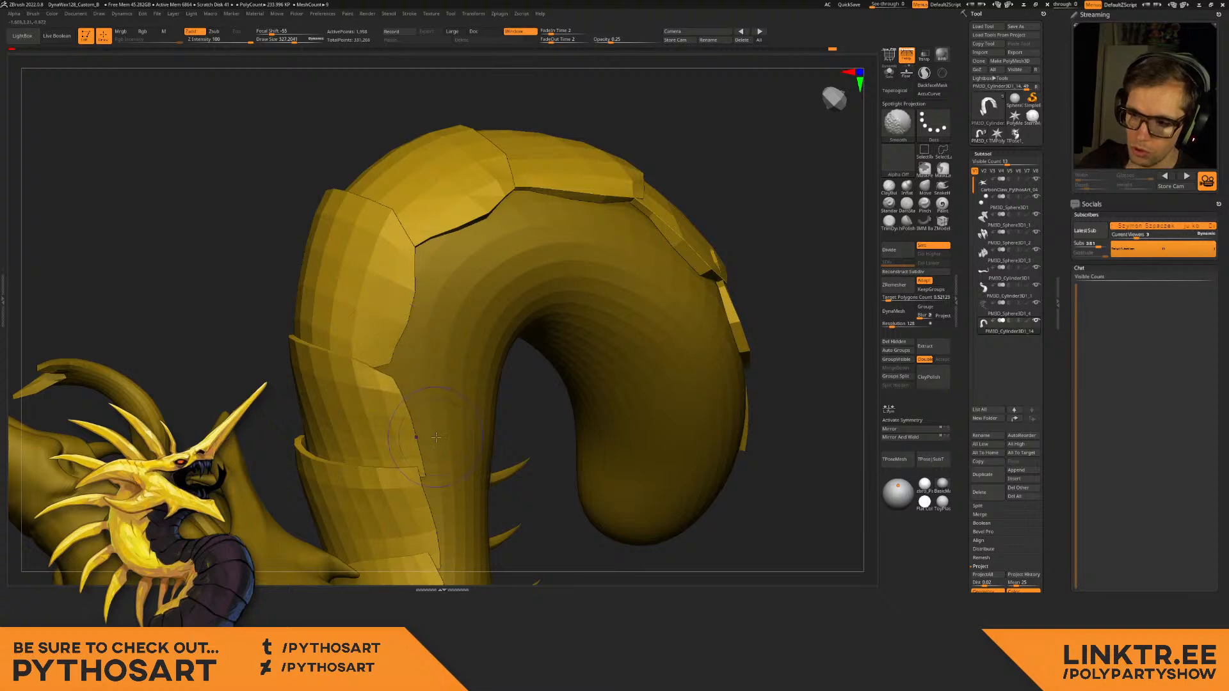
mouse_move(435, 437)
right_mouse_down()
mouse_move(408, 397)
mouse_move(400, 435)
mouse_move(383, 443)
right_mouse_up()
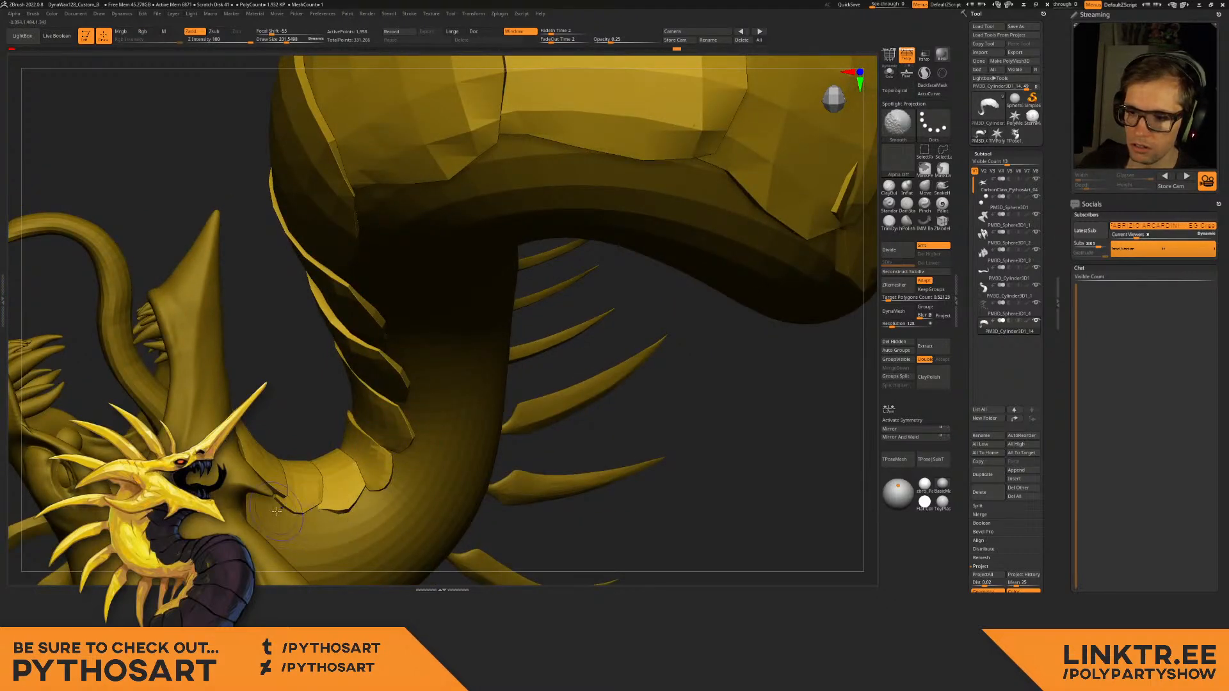
mouse_move(283, 495)
right_mouse_down()
mouse_move(269, 477)
mouse_move(282, 397)
right_mouse_up()
mouse_move(282, 397)
right_mouse_down()
mouse_move(350, 457)
mouse_move(355, 410)
mouse_move(365, 468)
mouse_move(373, 263)
right_mouse_up()
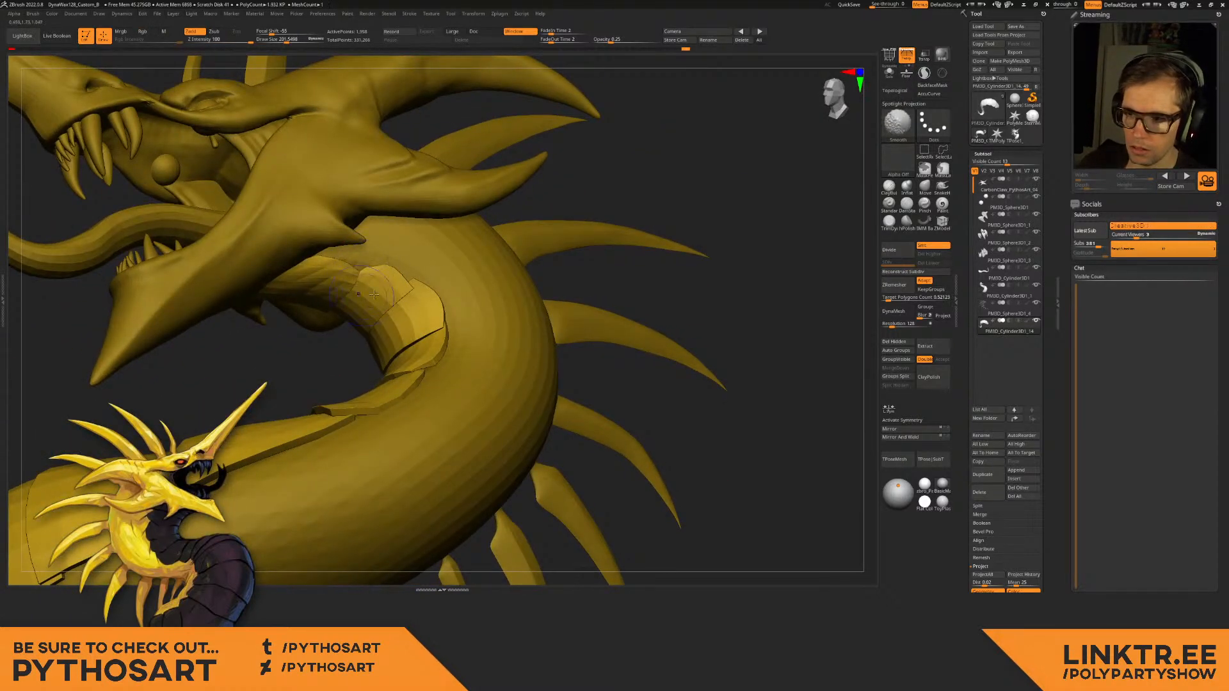
left_click_drag(453, 319, 432, 360, "shift")
right_click_drag(432, 360, 388, 416)
left_click_drag(380, 420, 315, 432, "shift")
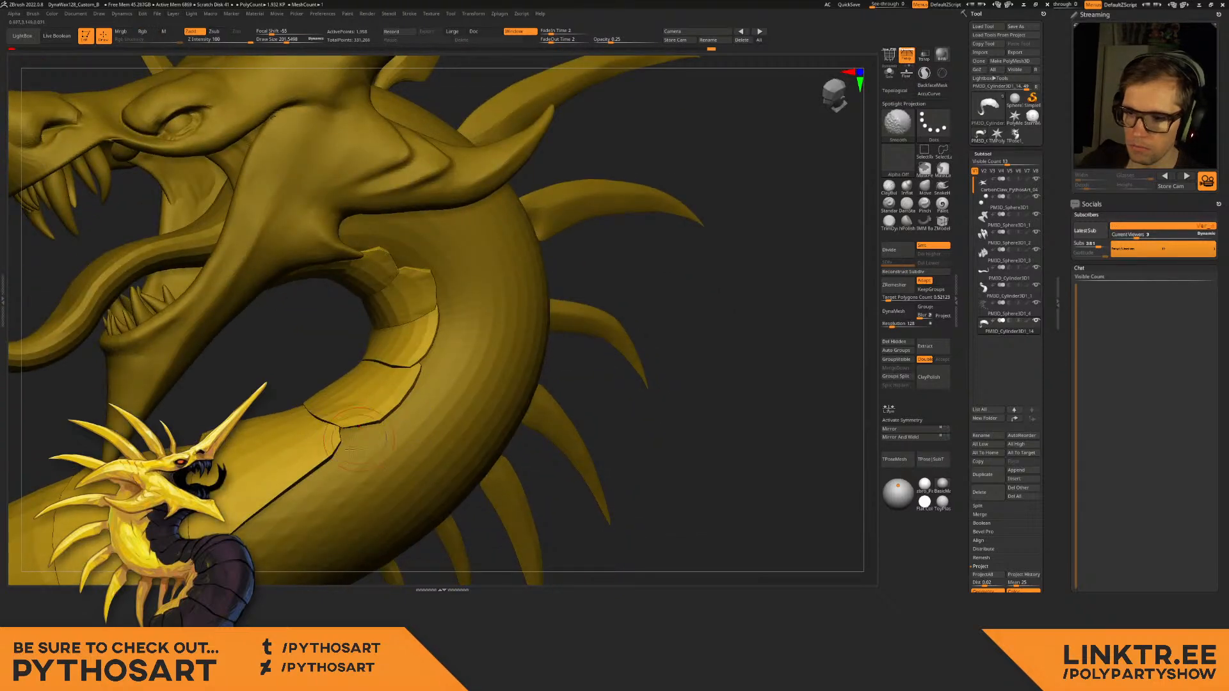
mouse_move(349, 450)
right_mouse_down()
mouse_move(353, 375)
mouse_move(336, 355)
mouse_move(359, 349)
right_mouse_up()
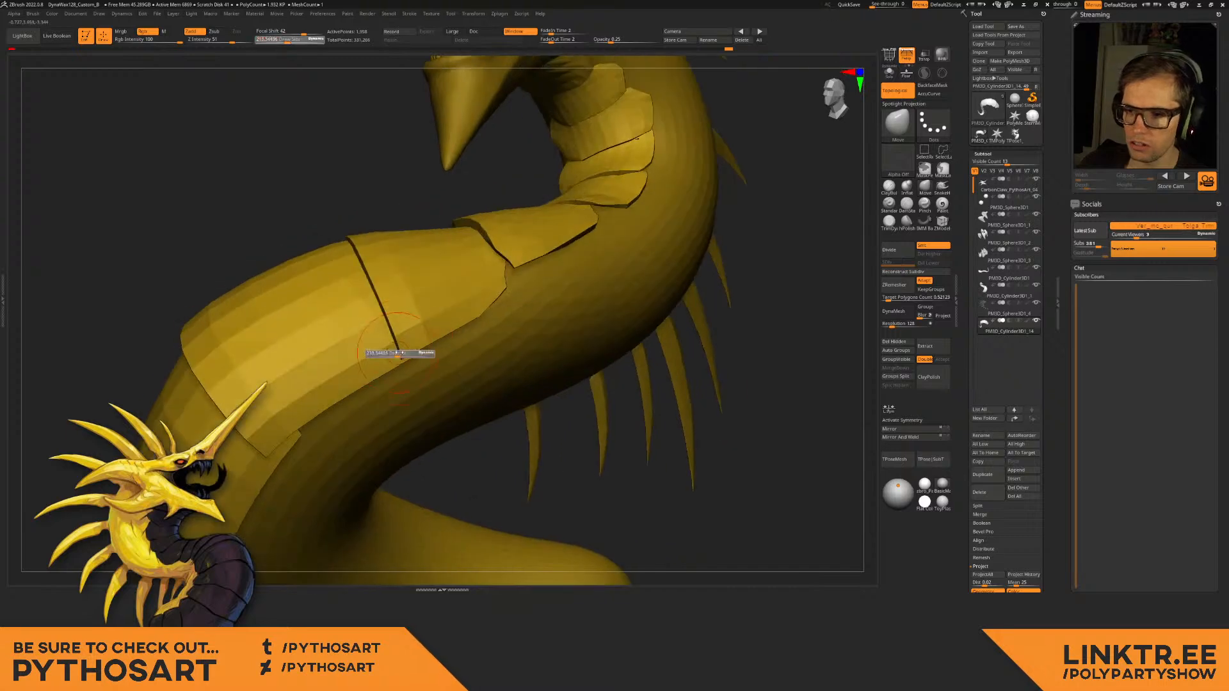
Smooth the square side corners of the lower belly plates around the neck's large bend.
mouse_move(369, 342)
left_mouse_down("shift")
mouse_move(410, 336)
mouse_move(332, 397)
mouse_move(229, 439)
left_mouse_up("shift")
mouse_move(229, 439)
right_mouse_down()
mouse_move(320, 475)
mouse_move(344, 379)
mouse_move(404, 359)
mouse_move(448, 317)
right_mouse_up()
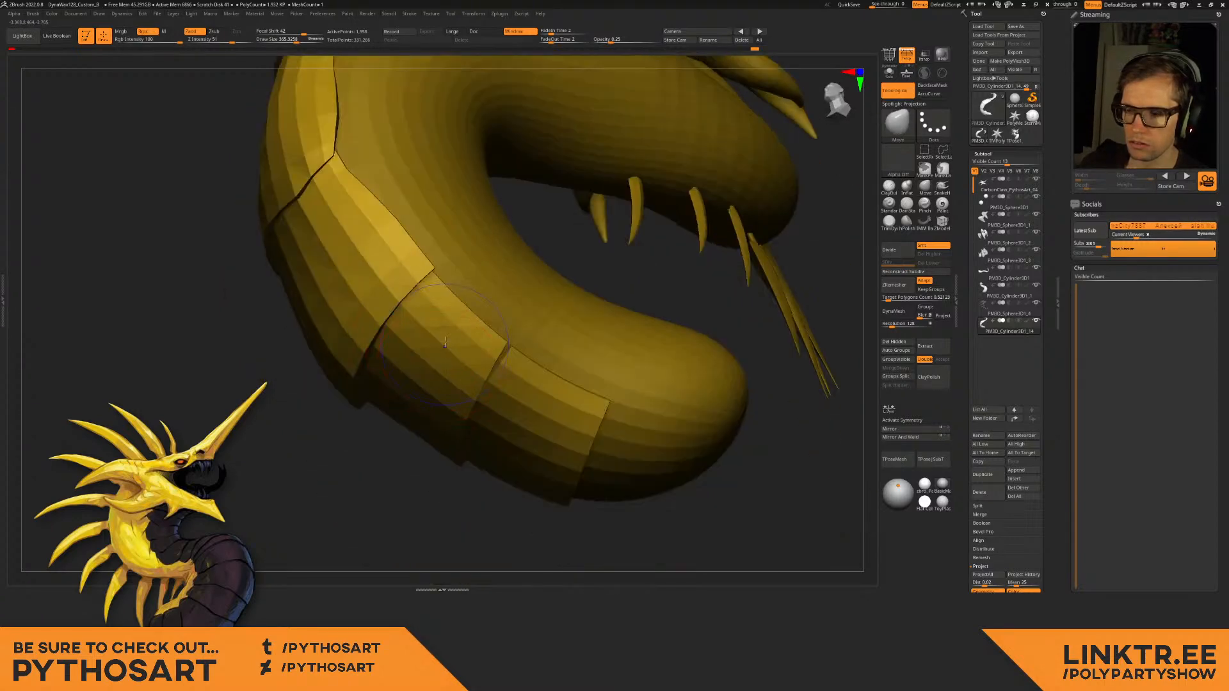
left_click_drag(414, 276, 407, 271, "shift")
left_click_drag(511, 333, 508, 356, "shift")
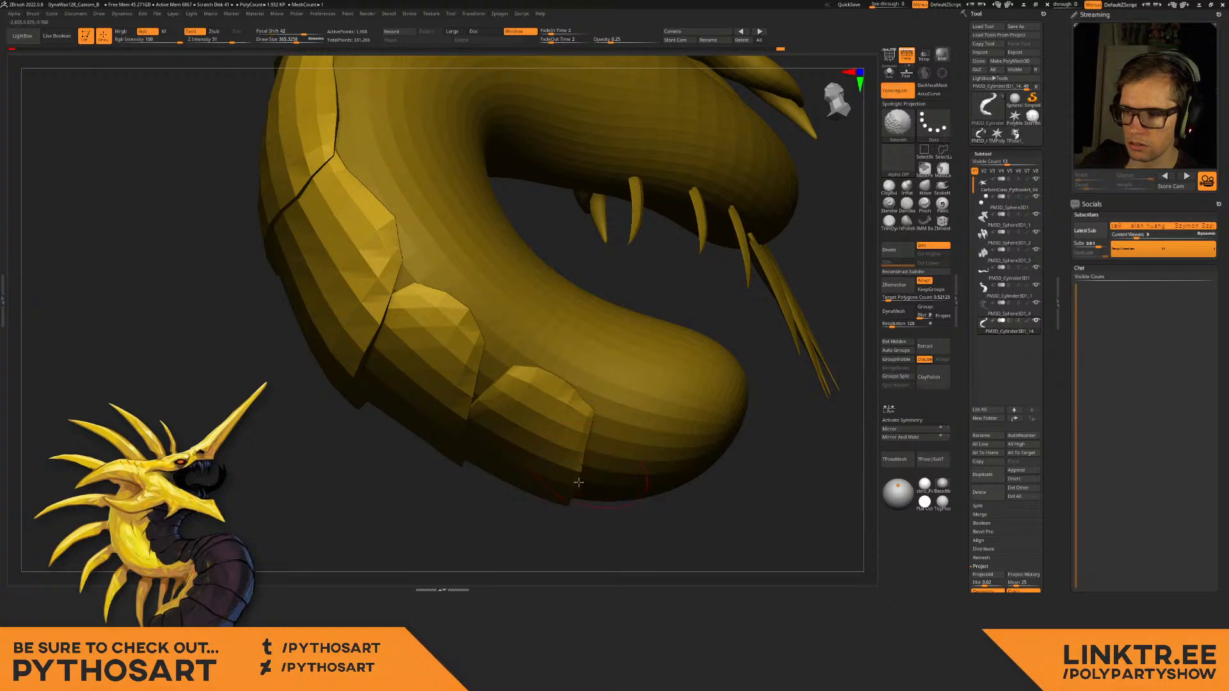
mouse_move(595, 451)
right_mouse_down()
mouse_move(540, 379)
mouse_move(545, 304)
mouse_move(434, 391)
right_mouse_up()
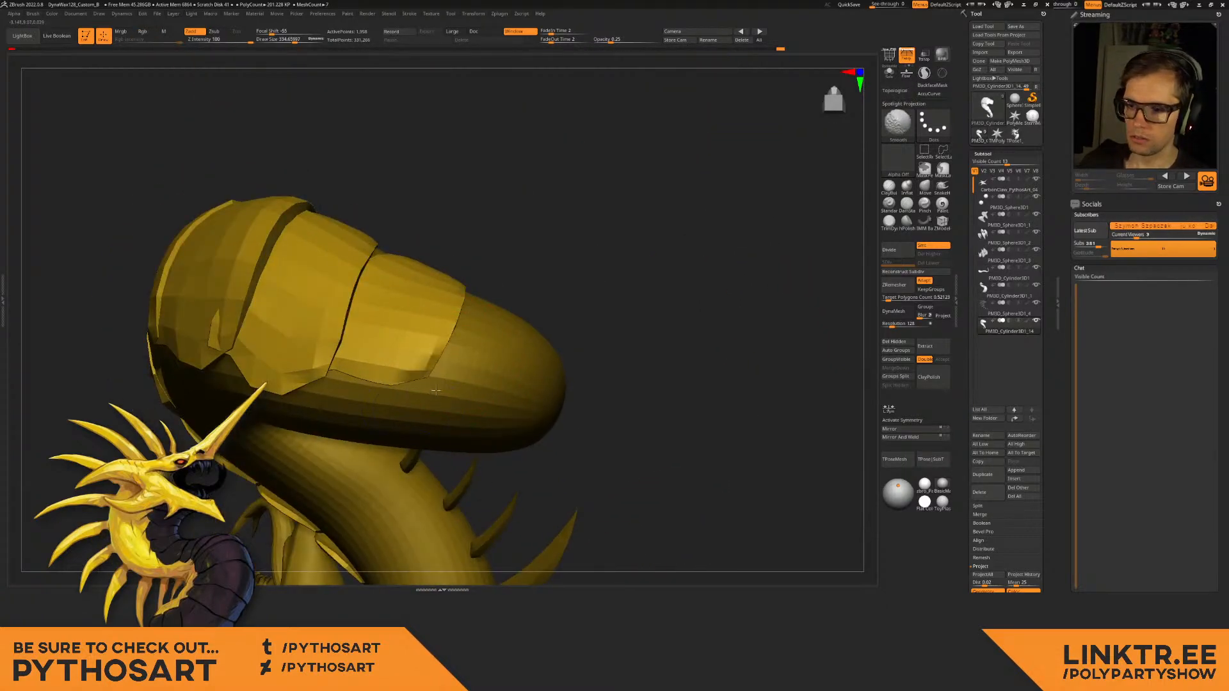
mouse_move(481, 280)
right_mouse_down()
mouse_move(426, 417)
mouse_move(416, 385)
mouse_move(428, 369)
right_mouse_up()
Turn the dynamic subdivision preview back on and puff up the belly plates with a large Inflat brush.
key("shift+f")
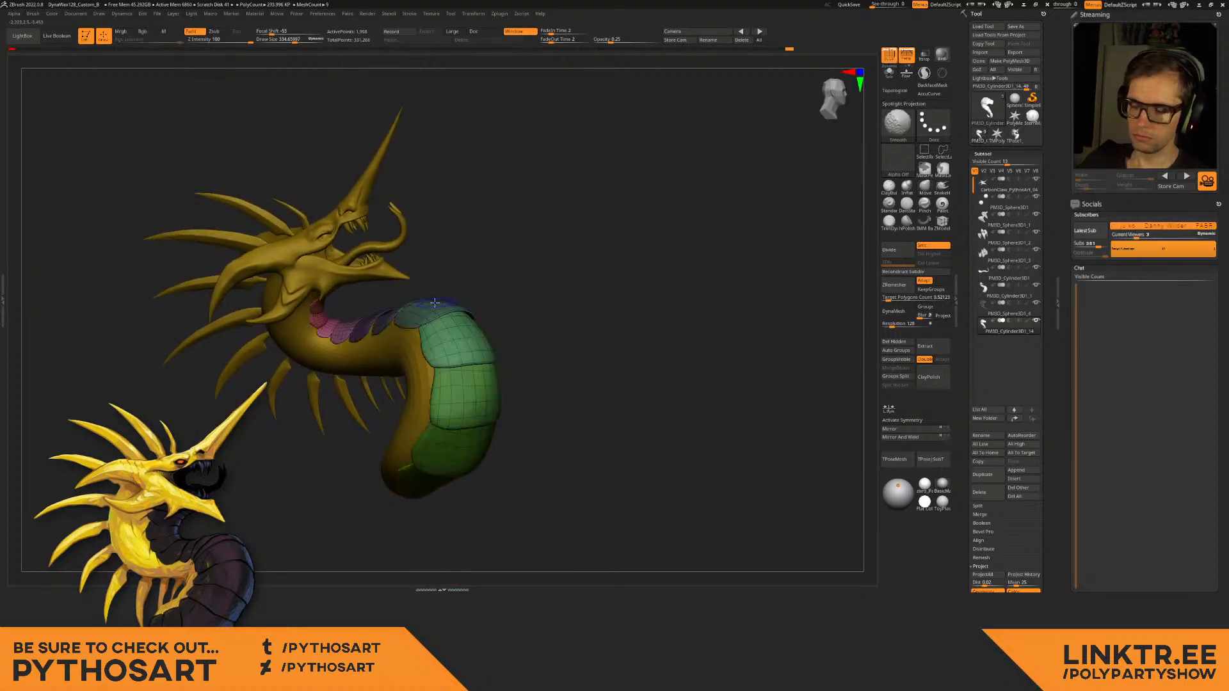
key("shift+f")
mouse_move(428, 272)
right_mouse_down("alt")
mouse_move(506, 270)
mouse_move(442, 314)
mouse_move(384, 328)
mouse_move(403, 343)
right_mouse_up("alt")
left_click(907, 188)
key("s")
key("s")
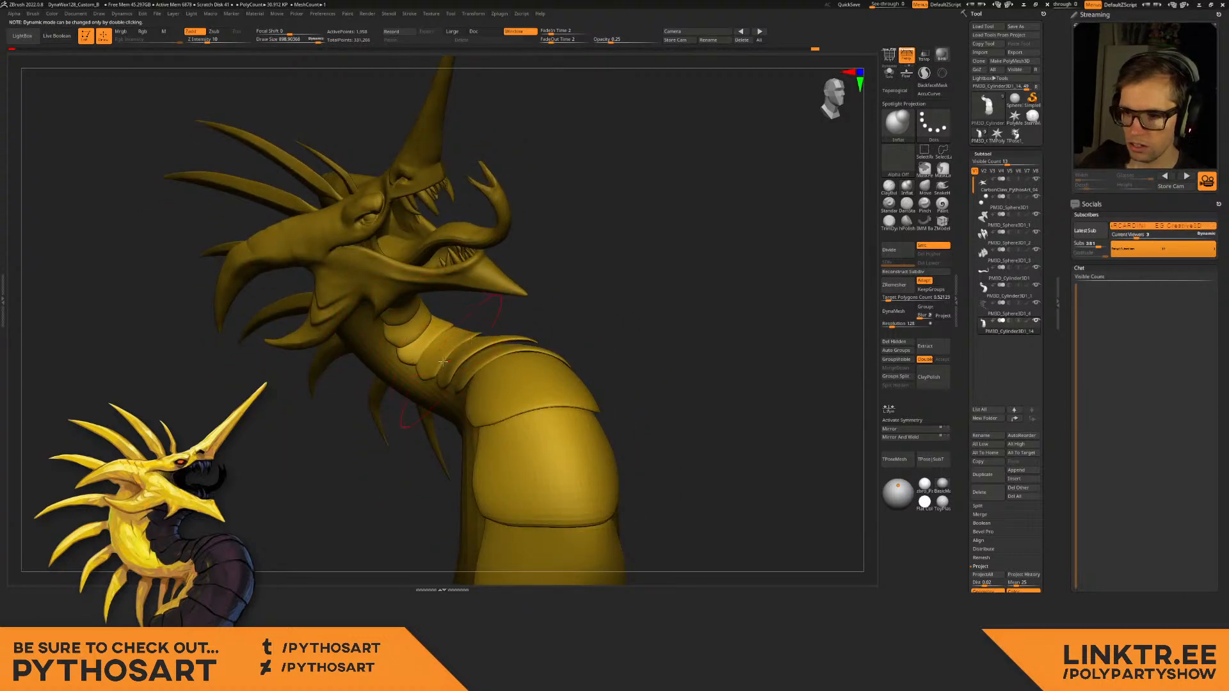
mouse_move(477, 326)
right_mouse_down()
mouse_move(448, 313)
mouse_move(407, 327)
right_mouse_up()
key("s")
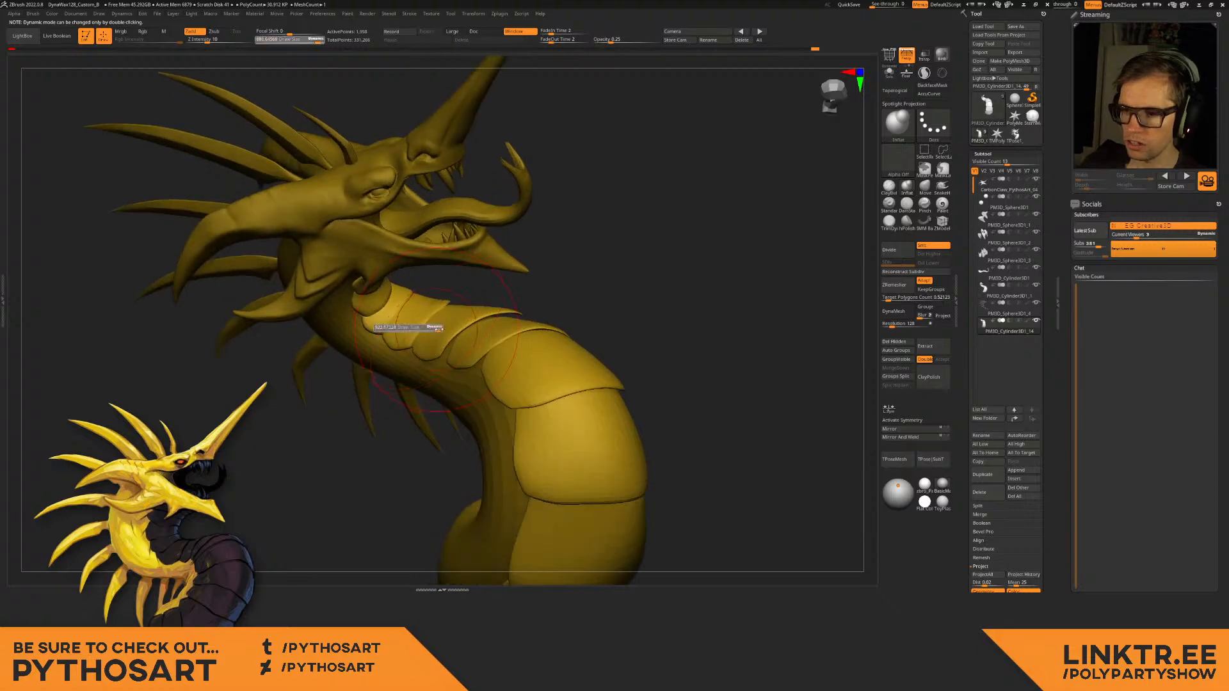
left_click_drag(407, 327, 436, 327)
mouse_move(522, 404)
right_mouse_down()
mouse_move(517, 363)
mouse_move(453, 349)
mouse_move(427, 370)
right_mouse_up()
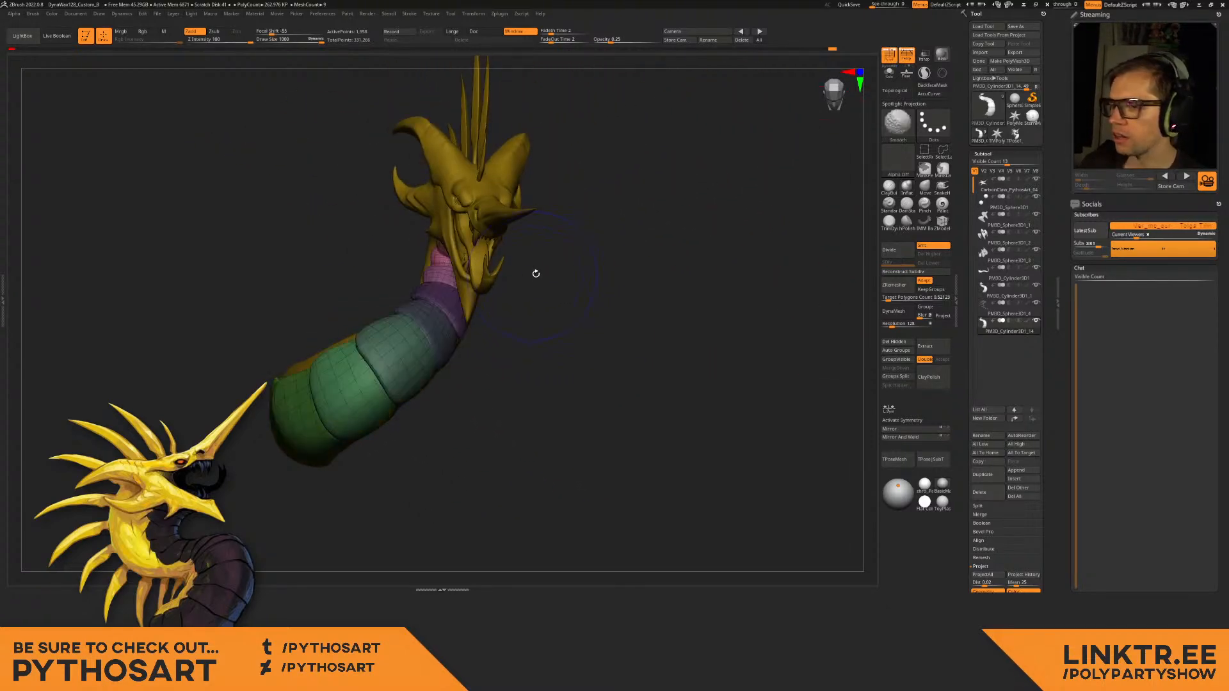
right_click_drag(516, 335, 458, 164)
right_click_drag(562, 256, 820, 263)
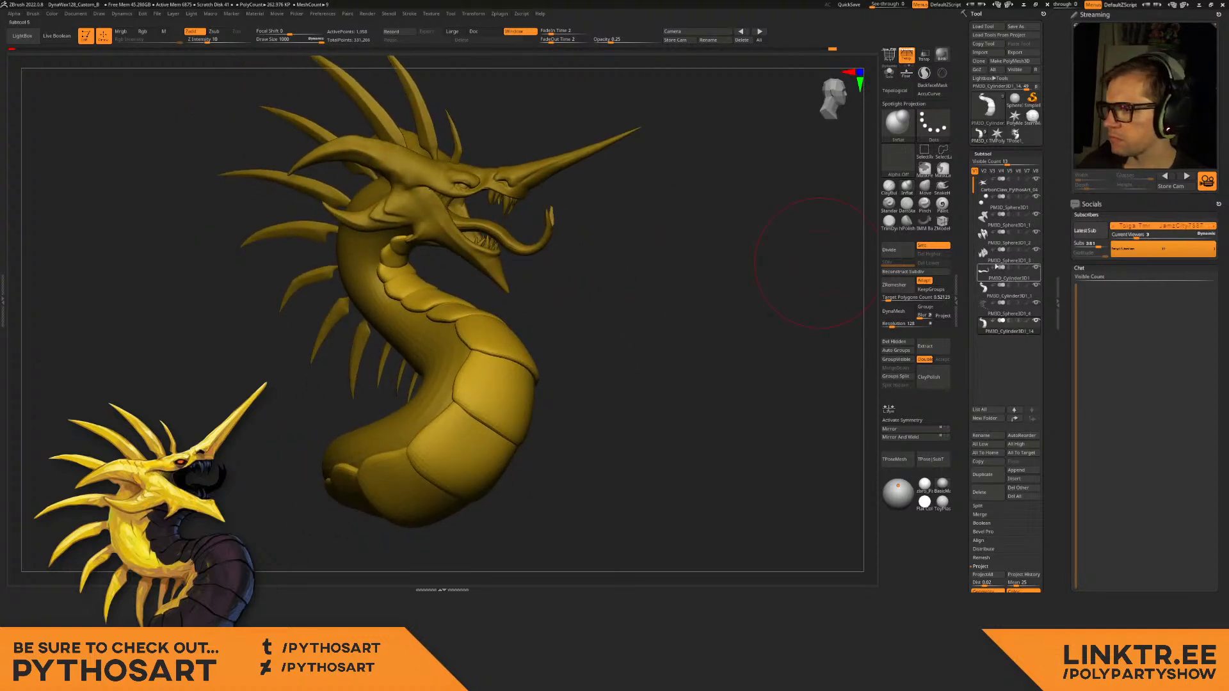
Merge subtool PM3D_Sphere3D1_2 with the one below it and create a new subtool folder named Head.
left_click(987, 239)
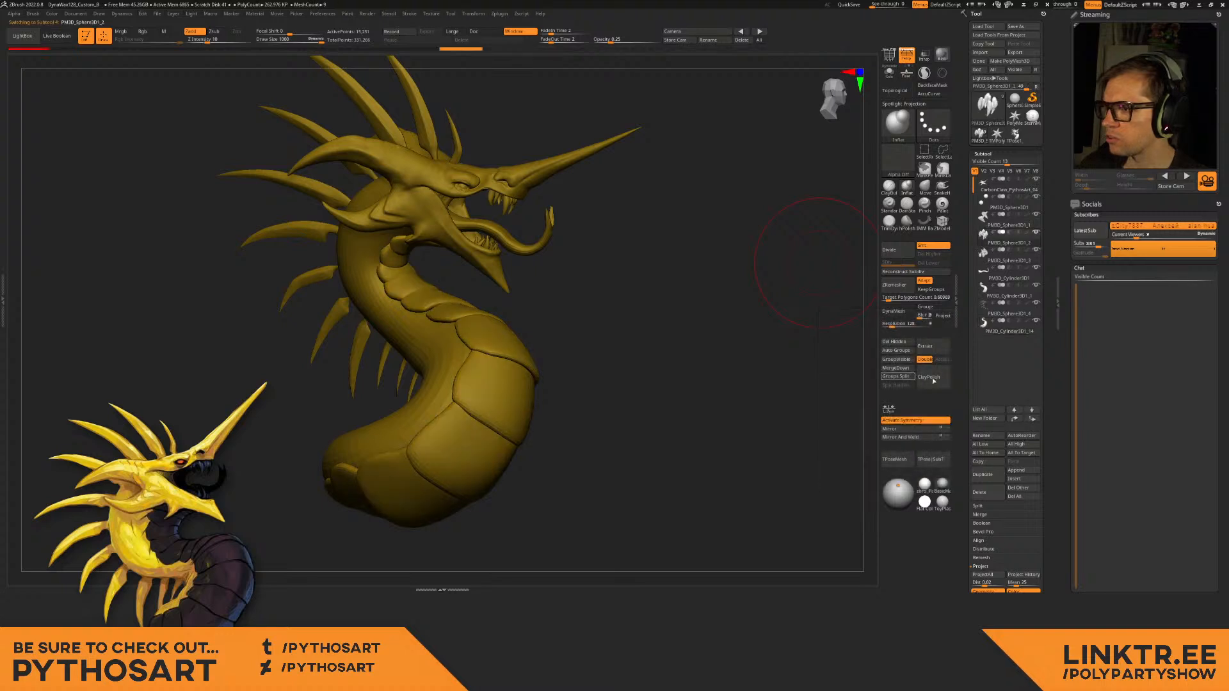
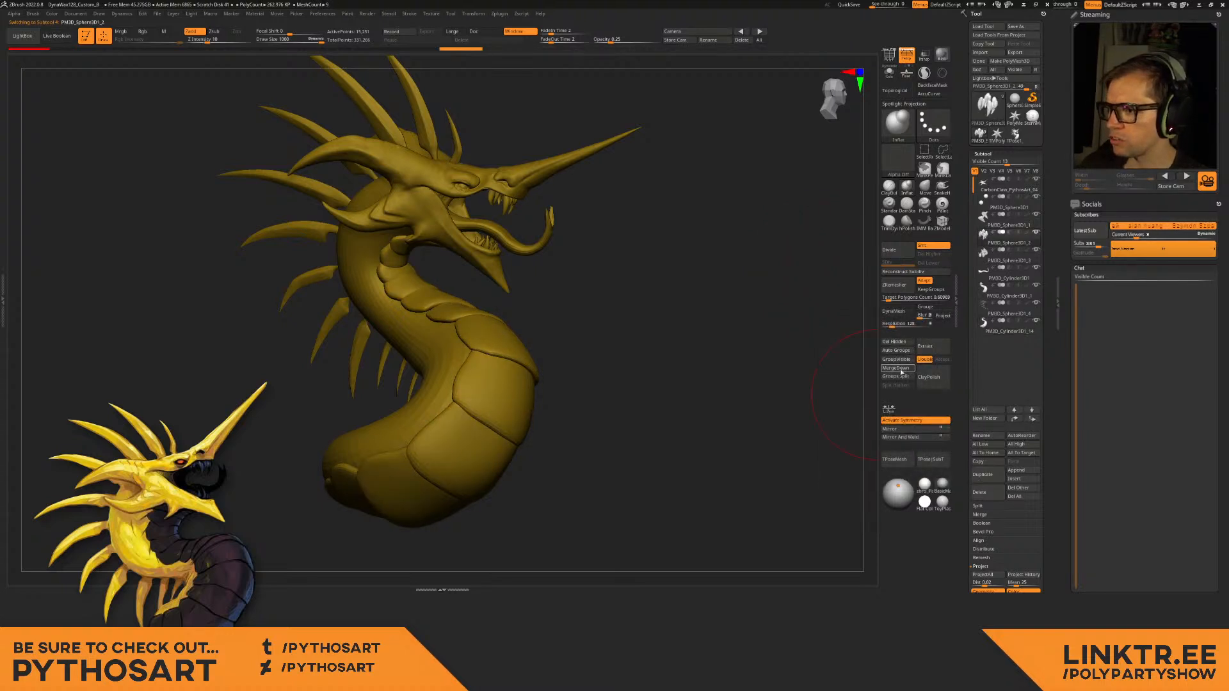
left_click(899, 368)
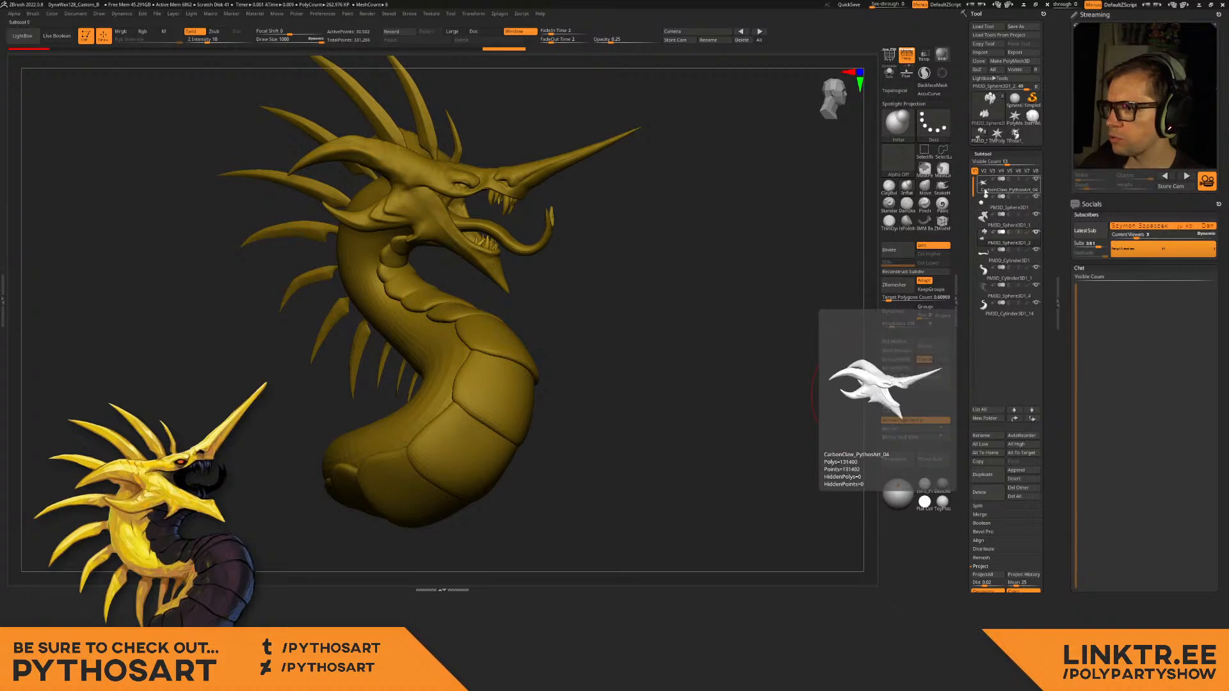
left_click(989, 420)
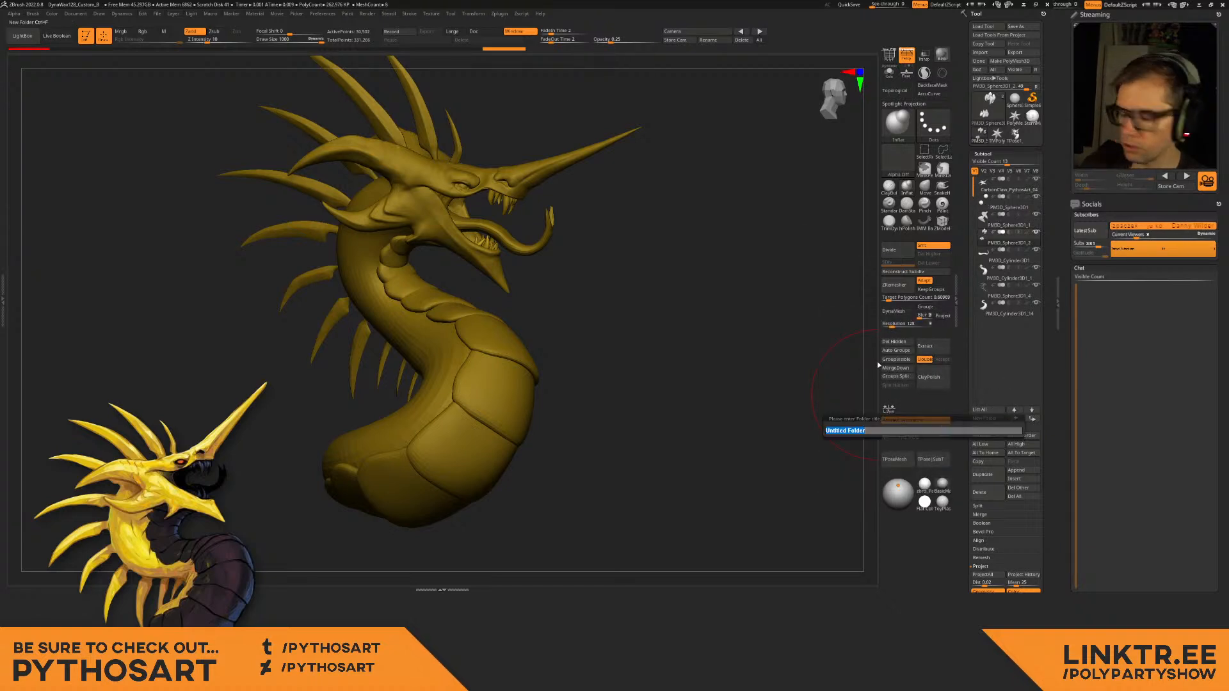
key("Return")
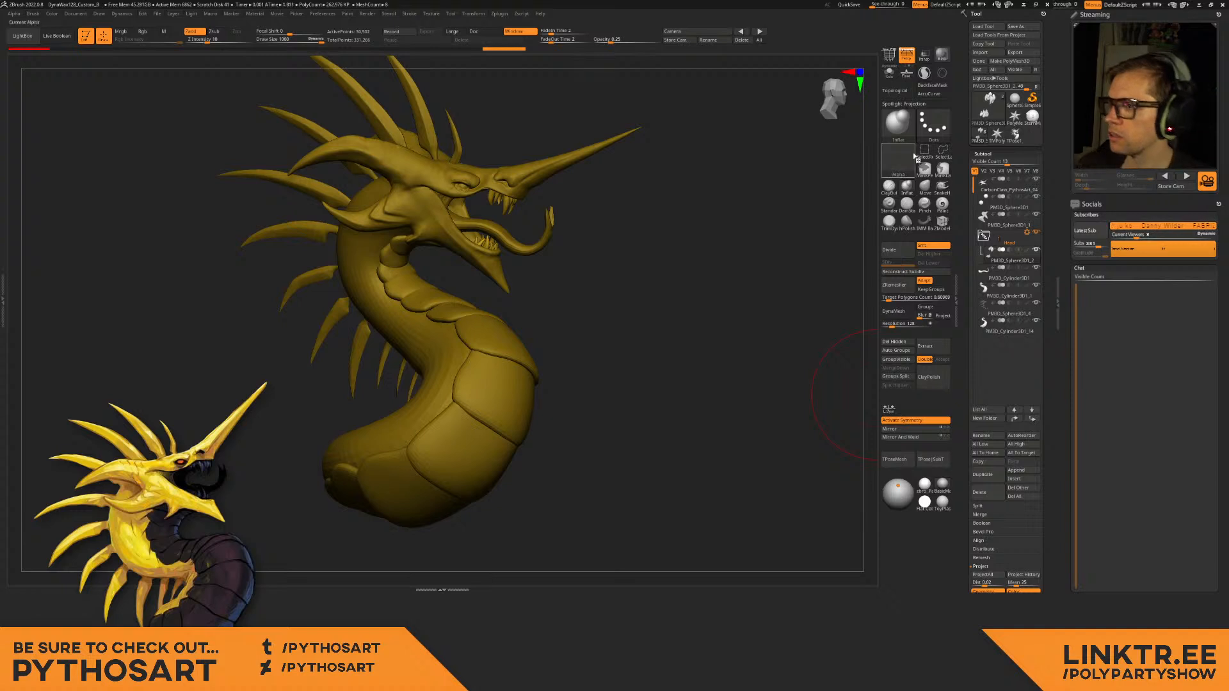
Move the head's subtools into the Head folder, collapse it, and place PM3D_Sphere3D1_4 above the neck body subtool.
left_click_drag(990, 241, 989, 243)
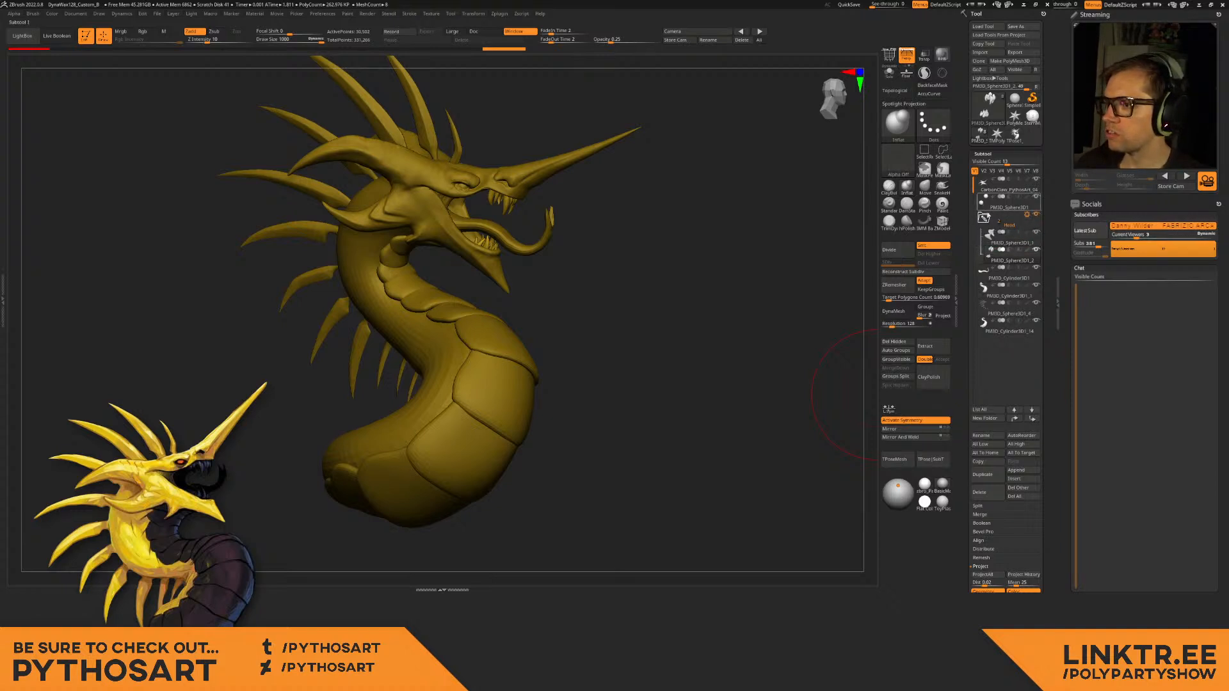
mouse_move(989, 192)
left_mouse_down()
mouse_move(989, 218)
mouse_move(984, 185)
left_mouse_up()
left_click(984, 184)
left_click(987, 222)
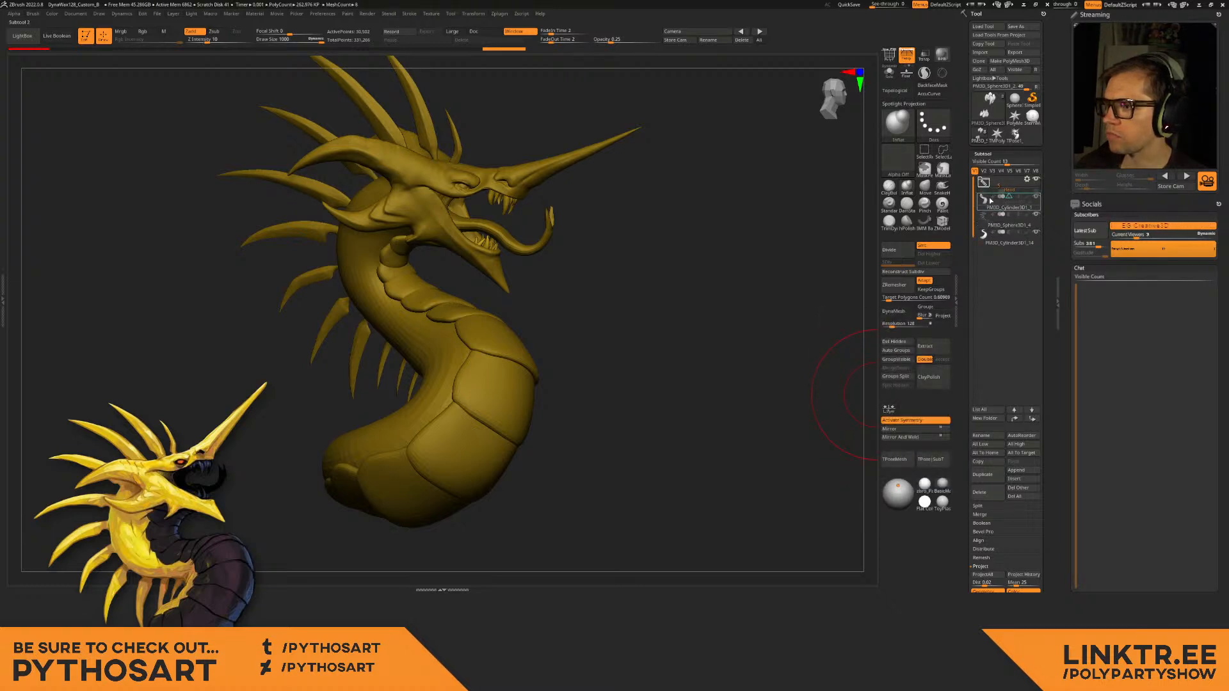
left_click_drag(990, 200, 991, 200)
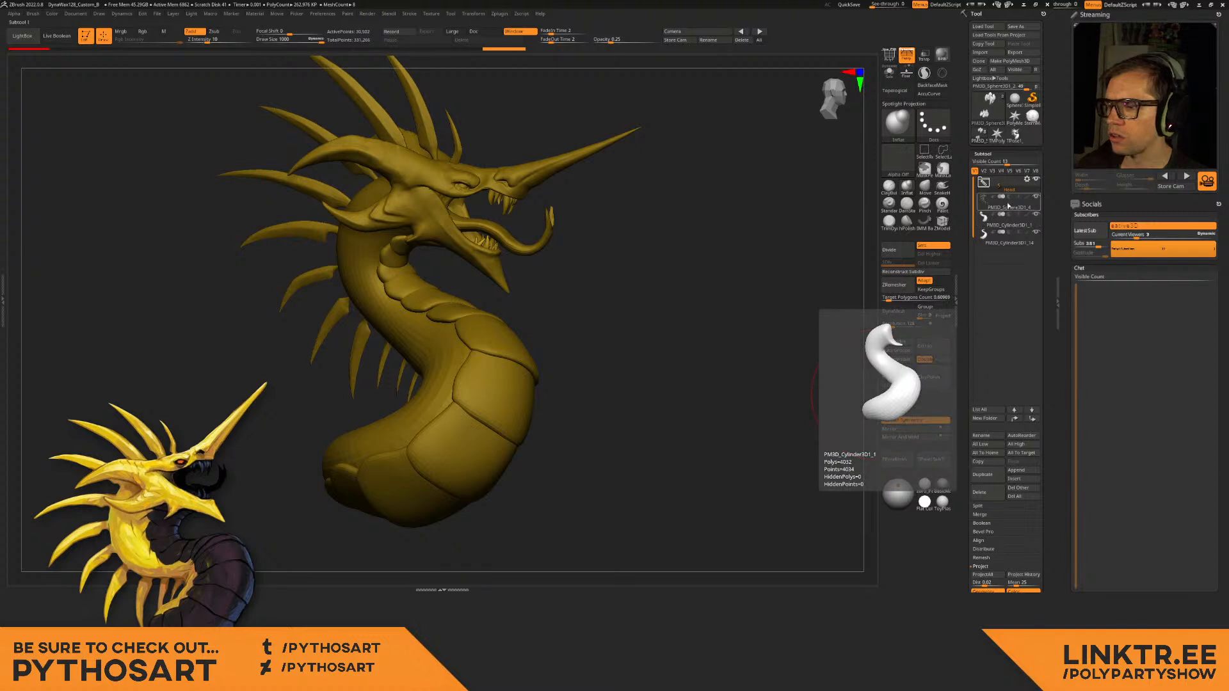
Hide the Head folder and make the belly plate subtool PM3D_Cylinder3D1_14 active.
left_click(1037, 182)
left_click_drag(492, 268, 513, 281, "alt")
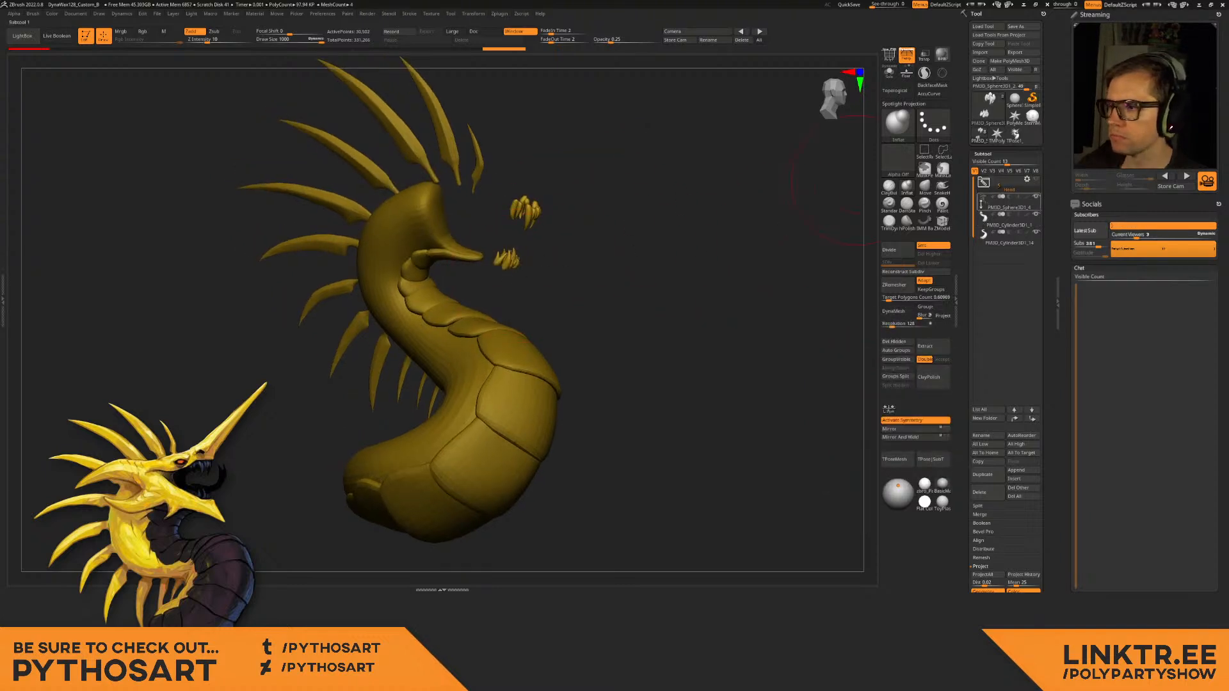
left_click(984, 225)
left_click_drag(590, 263, 721, 226)
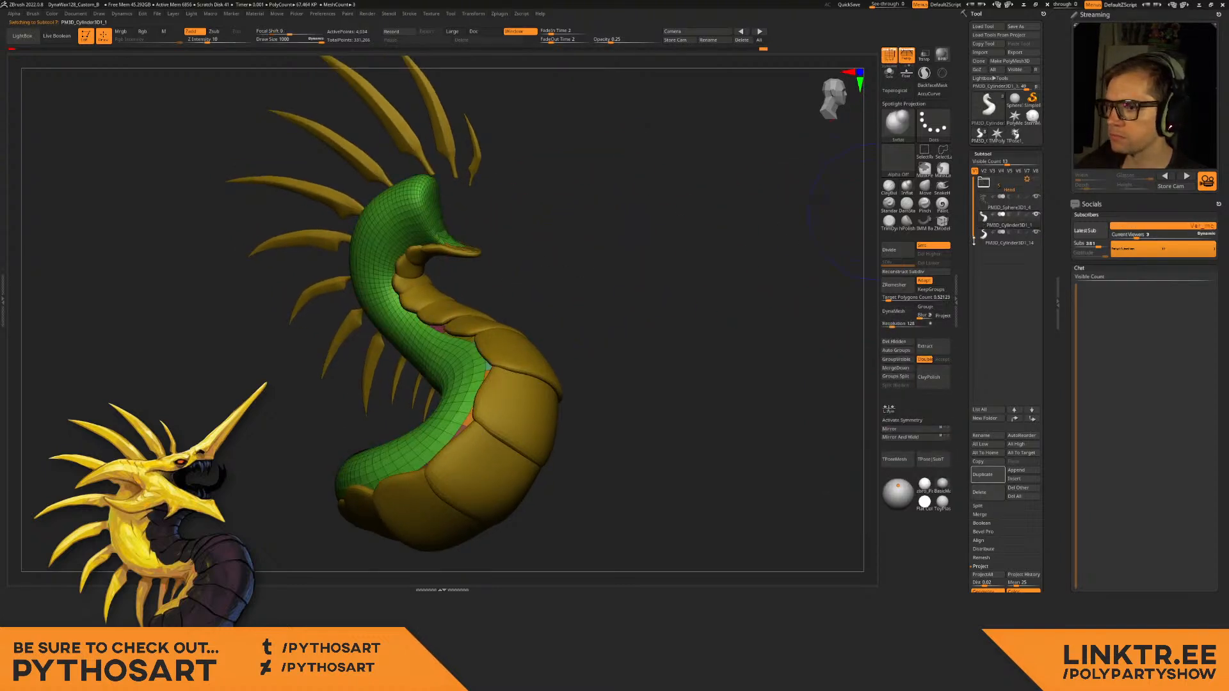
left_click(987, 242)
left_click_drag(512, 310, 642, 307)
key("shift+f")
Smooth the lower side corner of the plate below the tight jaw bend using a reduced brush size.
mouse_move(522, 294)
right_mouse_down("ctrl")
mouse_move(476, 338)
mouse_move(471, 307)
mouse_move(483, 296)
mouse_move(520, 325)
right_mouse_up("ctrl")
key("s")
left_click_drag(520, 328, 511, 326)
mouse_move(511, 327)
right_mouse_down("ctrl")
mouse_move(478, 311)
mouse_move(536, 403)
right_mouse_up("ctrl")
key("s")
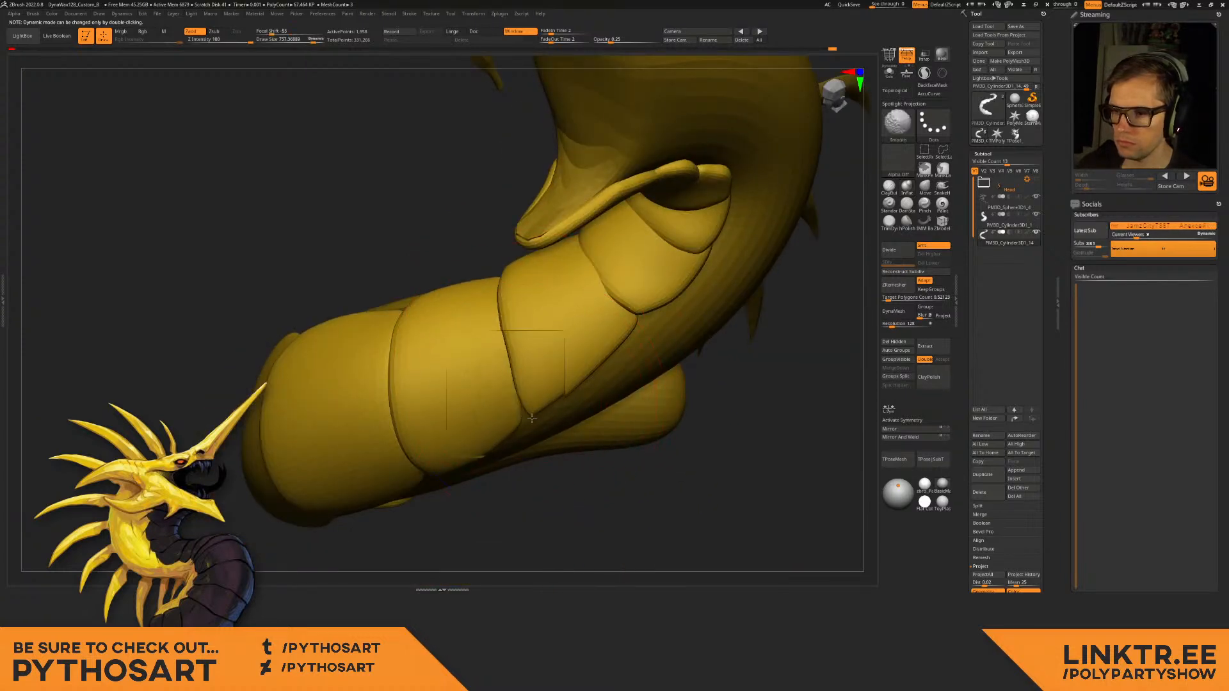
left_click_drag(549, 411, 567, 387, "shift")
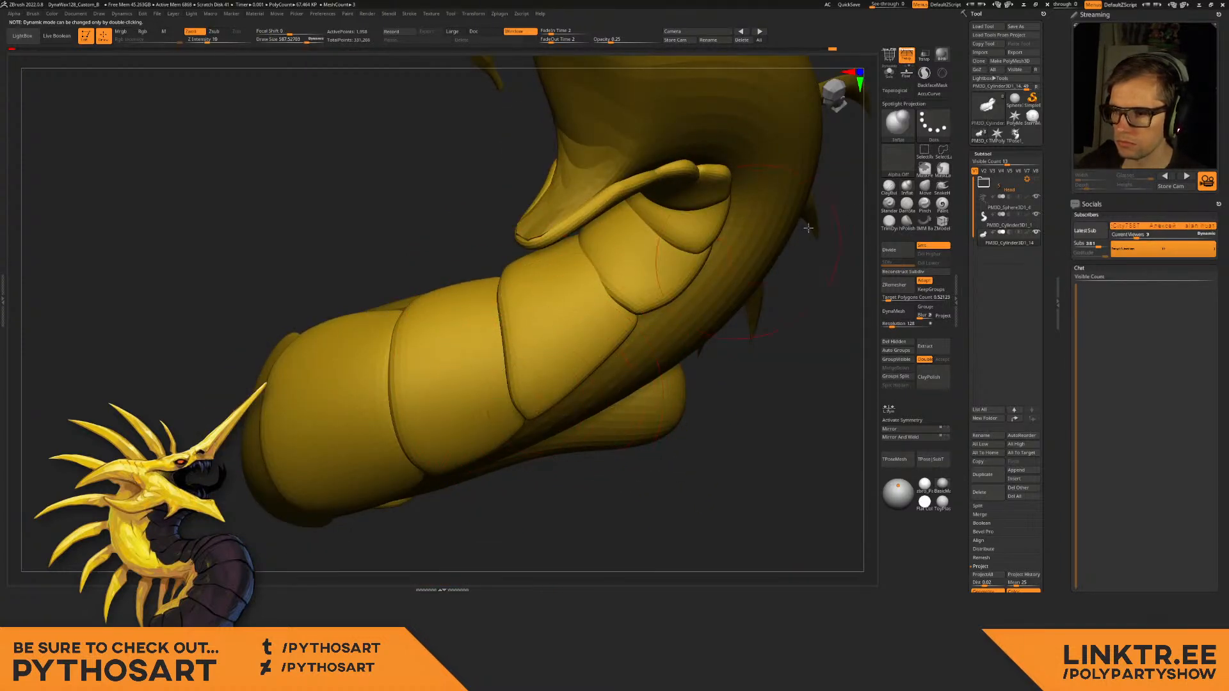
Pull the same plate's lower edge over its neighbour with the Move brush and soften the adjoining side corners.
left_click(925, 186)
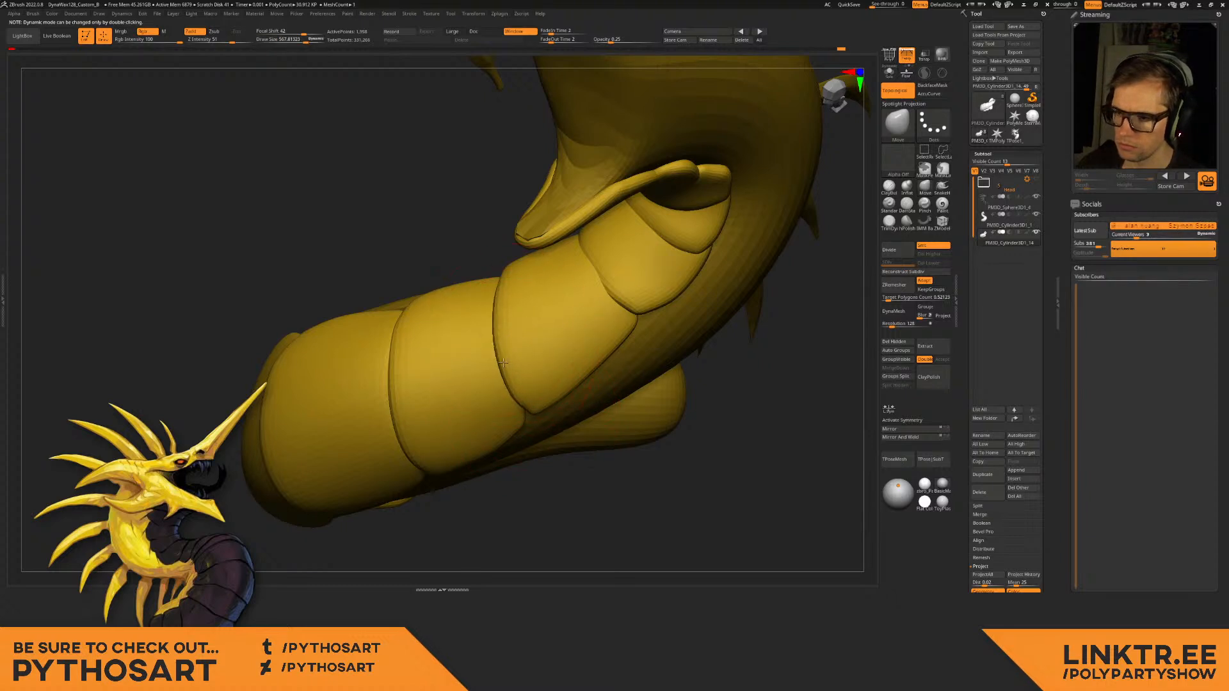
right_click_drag(503, 363, 539, 403)
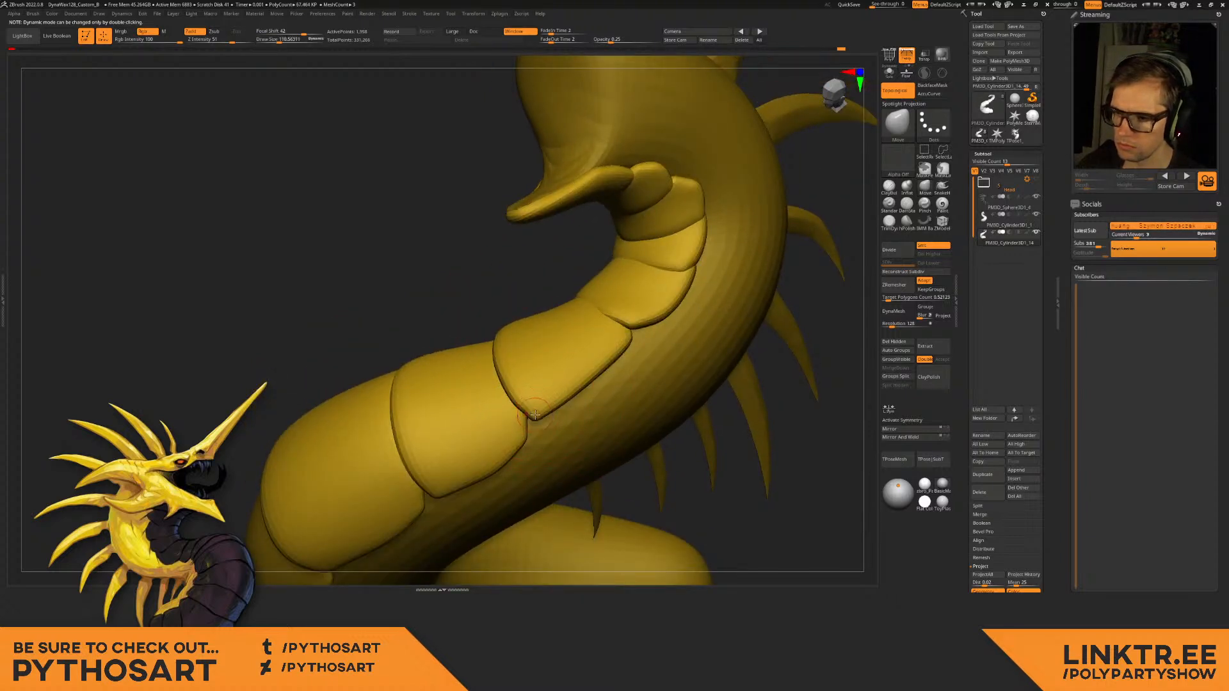
left_click_drag(535, 415, 532, 416, "shift")
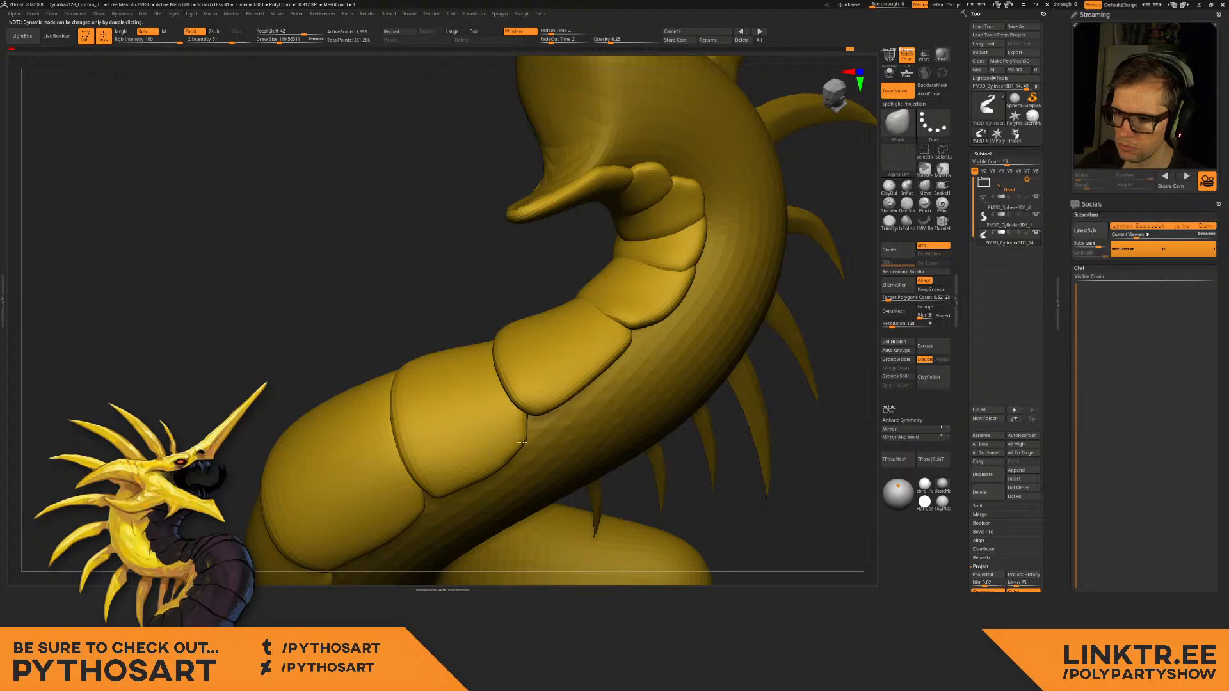
key("shift")
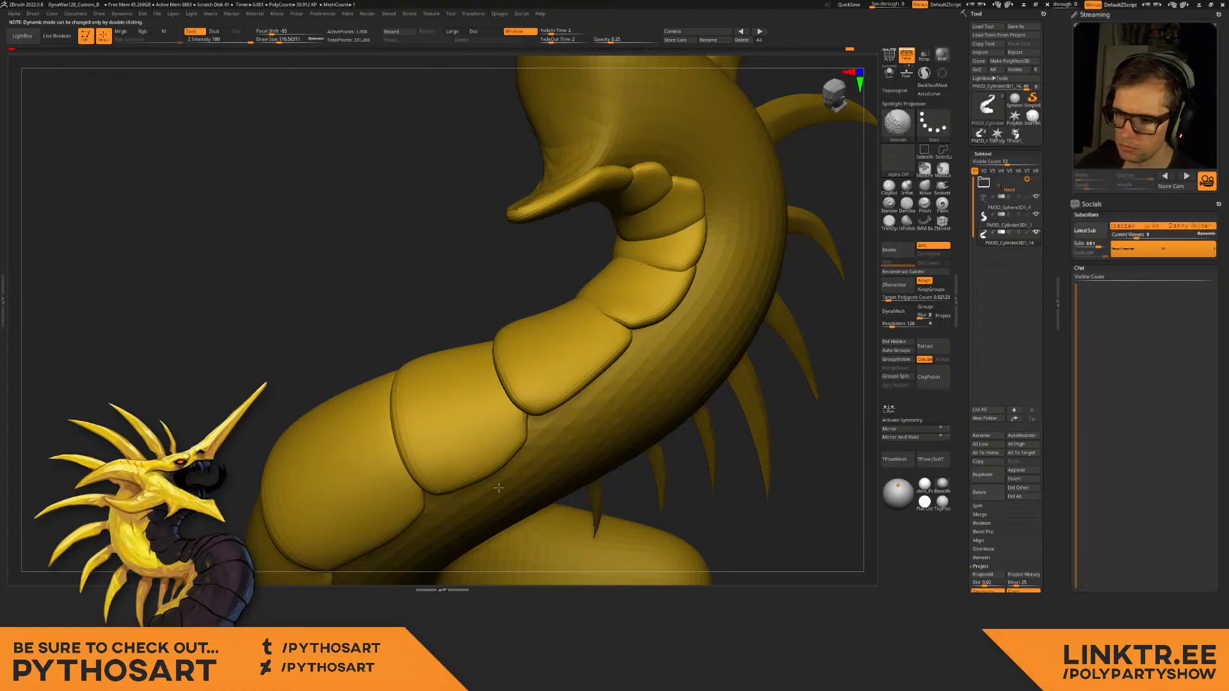
mouse_move(410, 441)
right_mouse_down()
mouse_move(499, 428)
mouse_move(445, 321)
mouse_move(435, 366)
mouse_move(413, 378)
mouse_move(461, 435)
mouse_move(513, 356)
right_mouse_up()
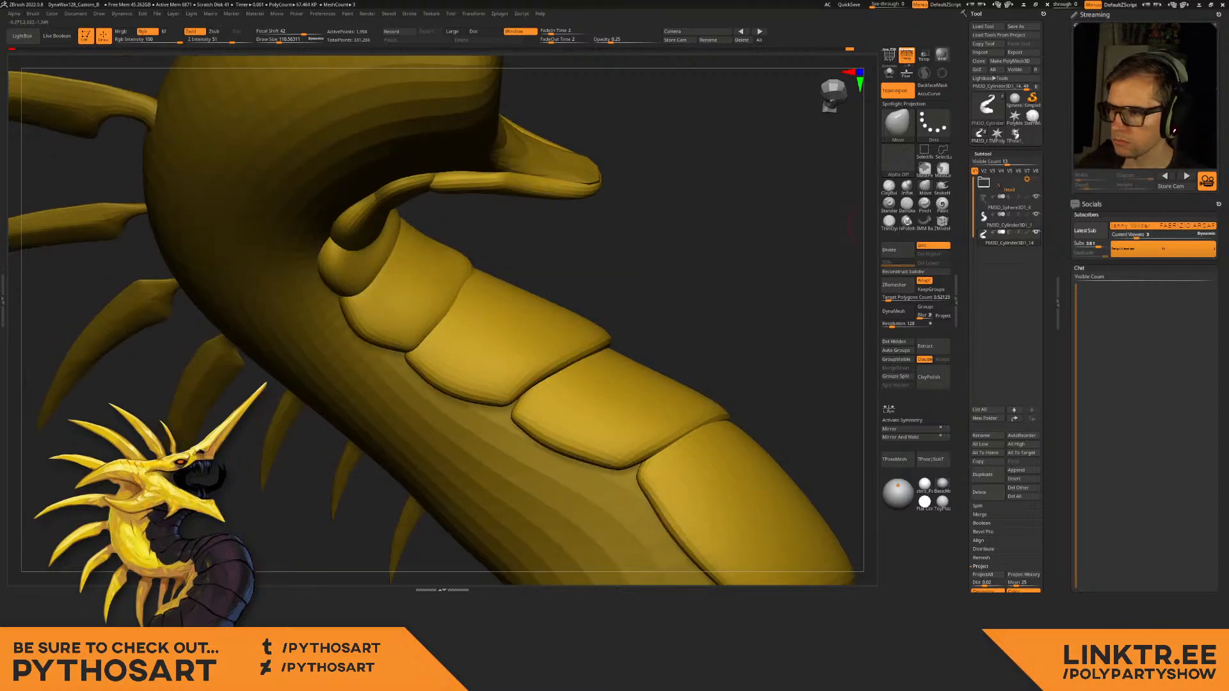
Adjust the lower edges and side corners of the upper neck plates on the opposite side with the Move brush.
left_click(921, 190)
left_click(569, 331)
right_click_drag(581, 406, 504, 381, "alt")
key("s")
left_click_drag(442, 344, 473, 363)
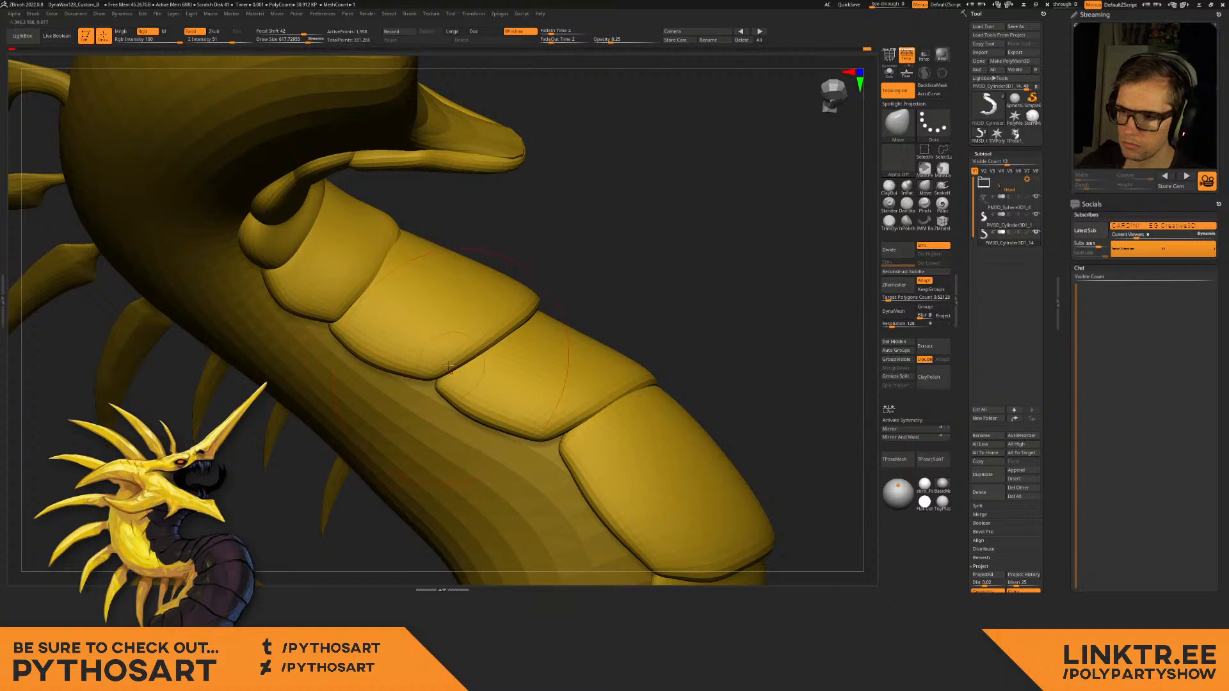
key("s")
left_click(356, 272)
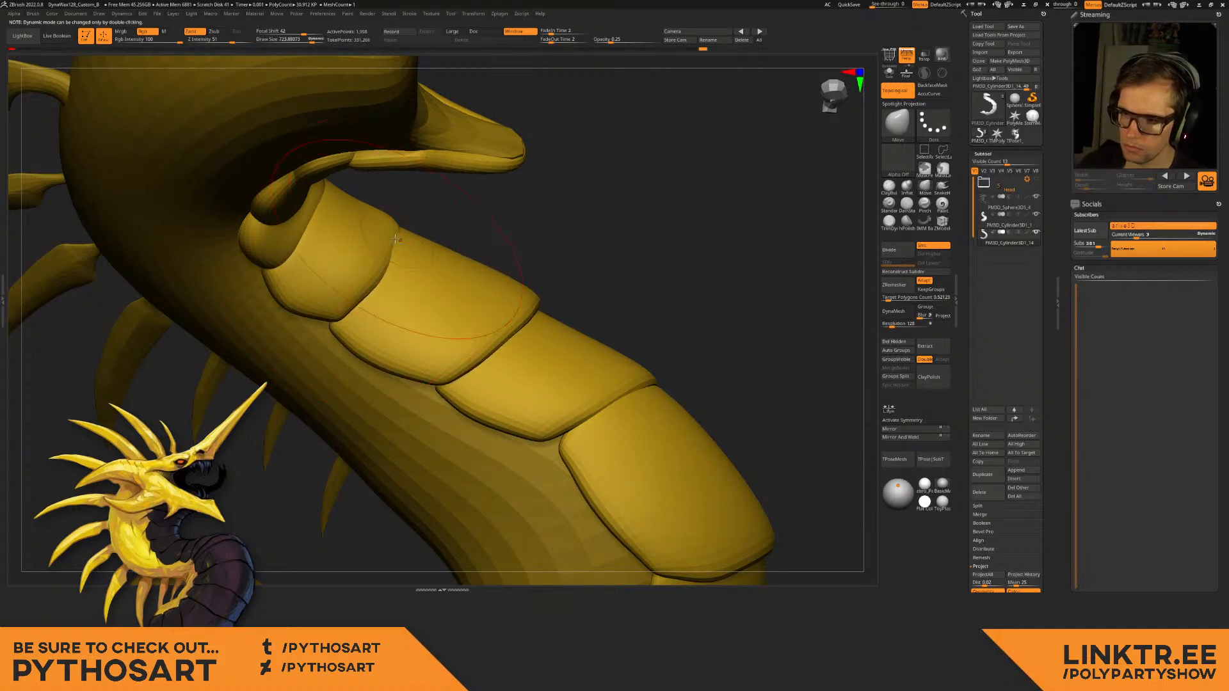
mouse_move(373, 262)
right_mouse_down()
mouse_move(425, 285)
mouse_move(416, 263)
right_mouse_up()
key("s")
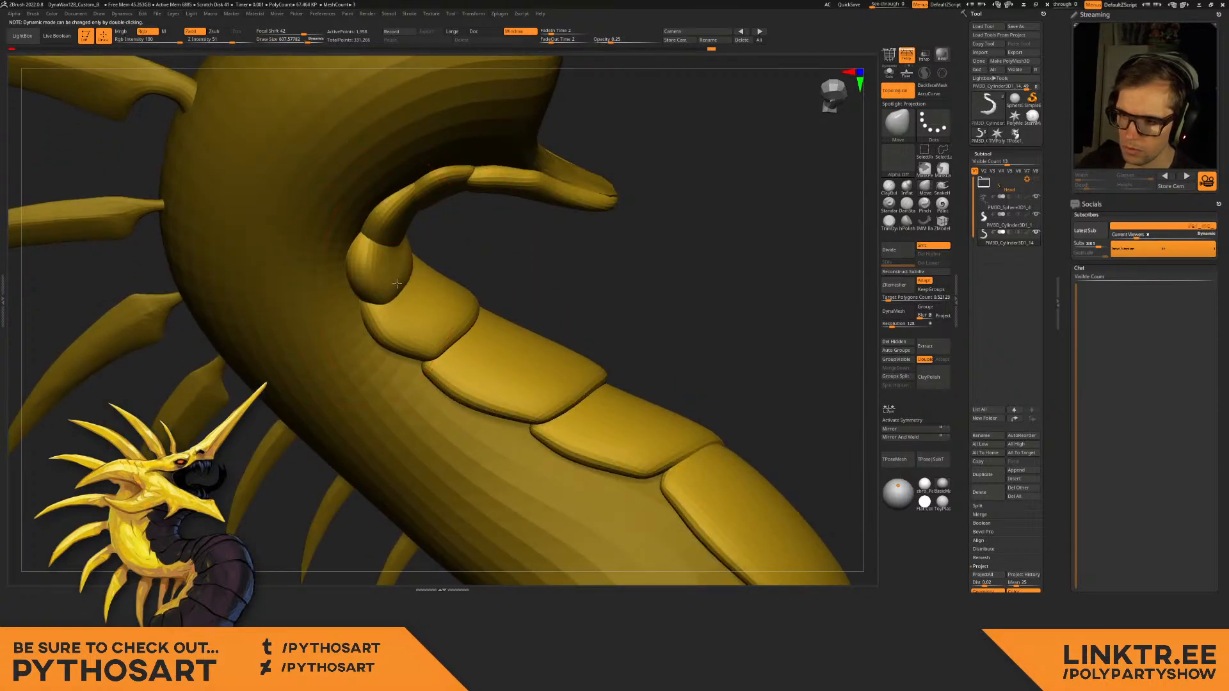
Reshape the small overlapping plates in the tight bend under the jaw with a resized Move brush.
mouse_move(538, 269)
right_mouse_down()
mouse_move(514, 285)
mouse_move(349, 256)
right_mouse_up()
key("s")
left_click(466, 237)
key("s")
left_click(489, 206)
left_click_drag(504, 195, 496, 190)
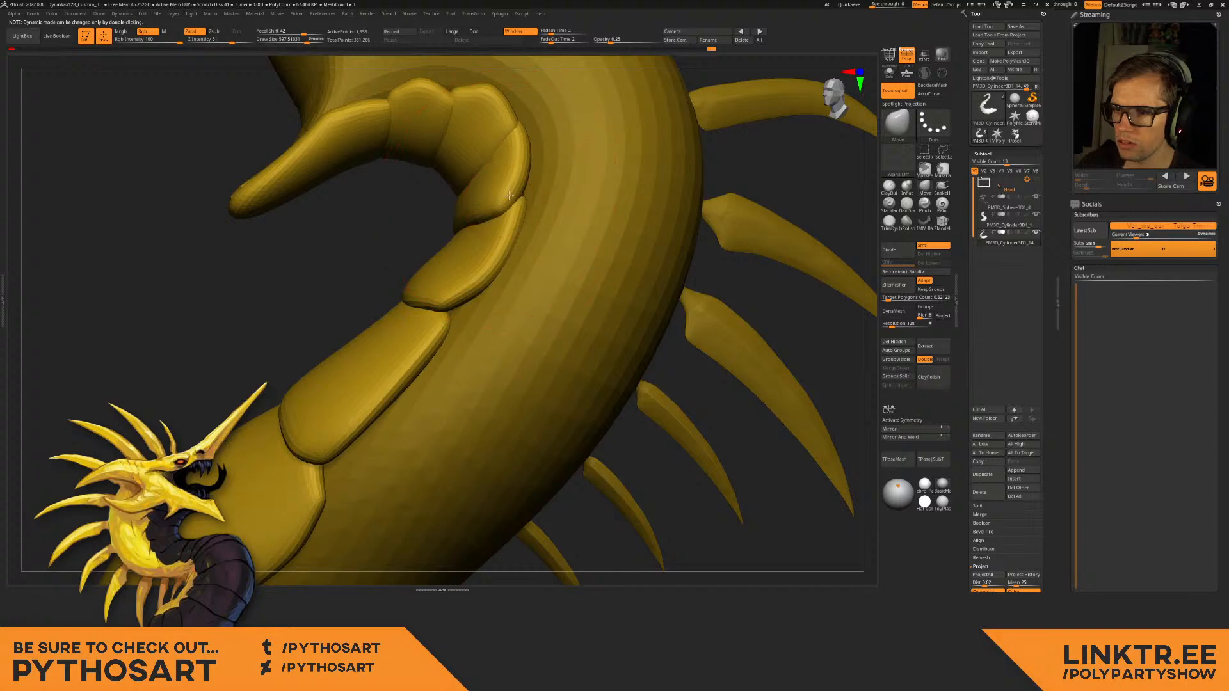
mouse_move(372, 200)
right_mouse_down()
mouse_move(514, 195)
mouse_move(397, 234)
mouse_move(427, 277)
right_mouse_up()
key("s")
key("s")
mouse_move(427, 277)
left_mouse_down()
mouse_move(408, 261)
mouse_move(408, 240)
left_mouse_up()
Adjust the profile of the lowest belly plates along the neck's underside with a large Move brush.
mouse_move(439, 289)
right_mouse_down("ctrl")
mouse_move(465, 268)
mouse_move(489, 342)
mouse_move(423, 358)
mouse_move(422, 436)
mouse_move(410, 413)
right_mouse_up("ctrl")
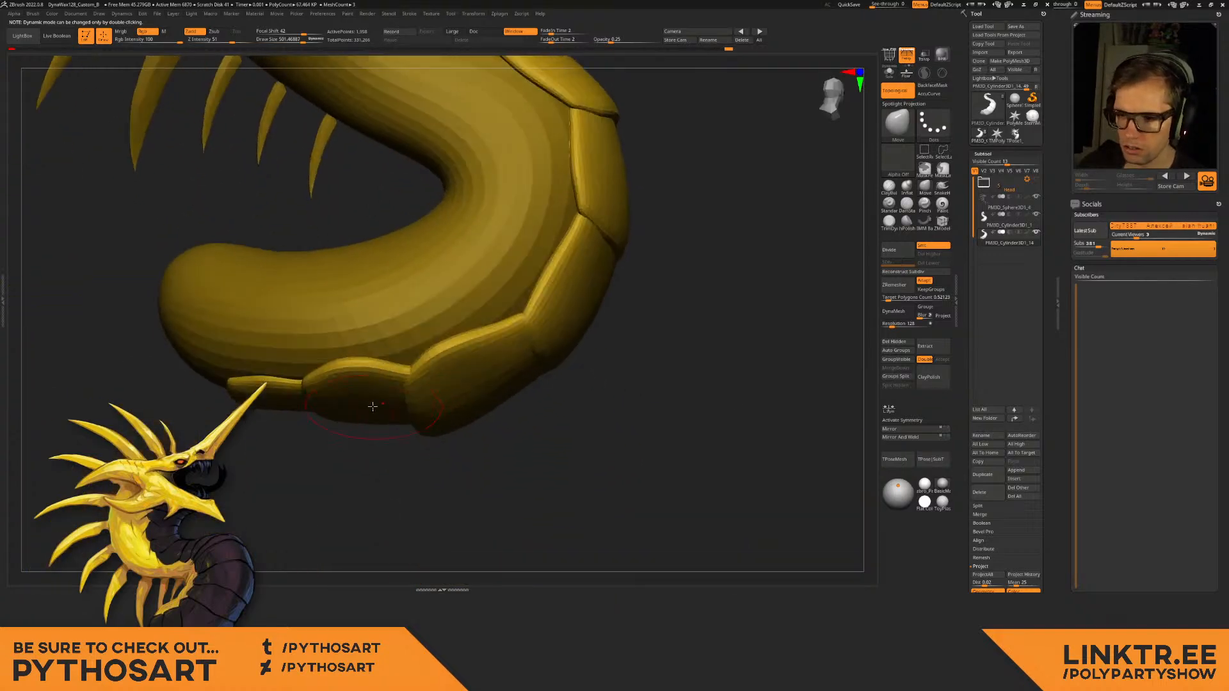
key("s")
left_click_drag(372, 407, 383, 417)
right_click_drag(381, 368, 377, 366)
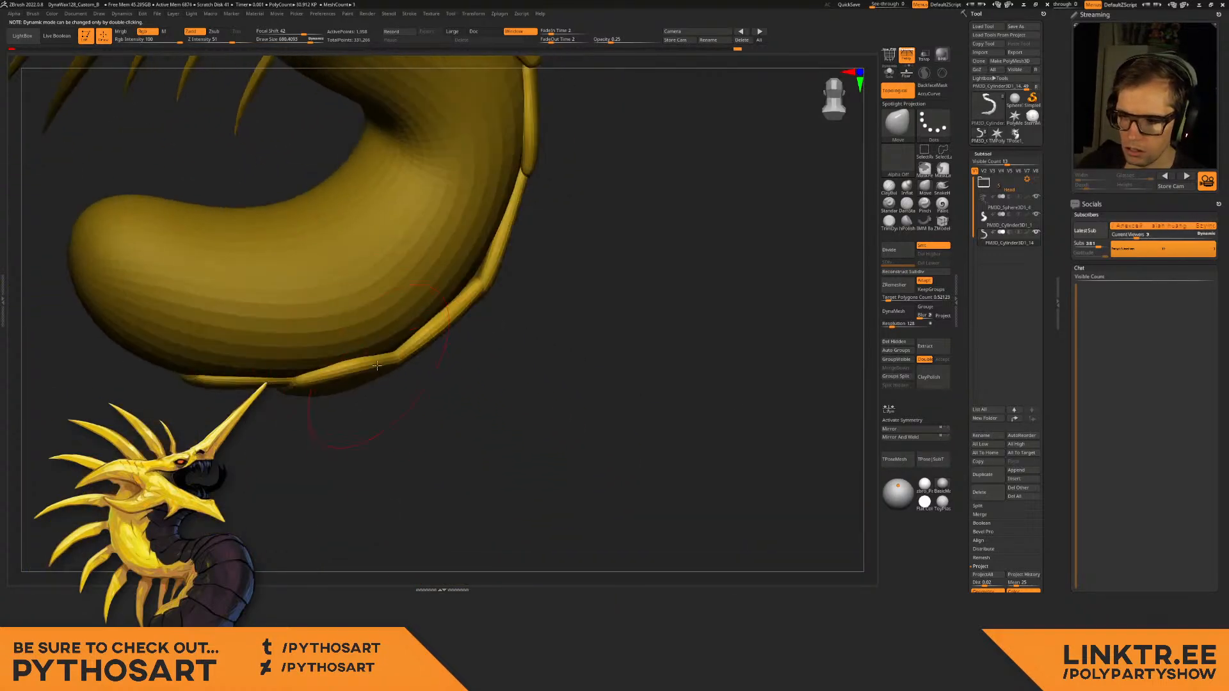
mouse_move(365, 359)
left_mouse_down()
mouse_move(400, 348)
mouse_move(417, 359)
left_mouse_up()
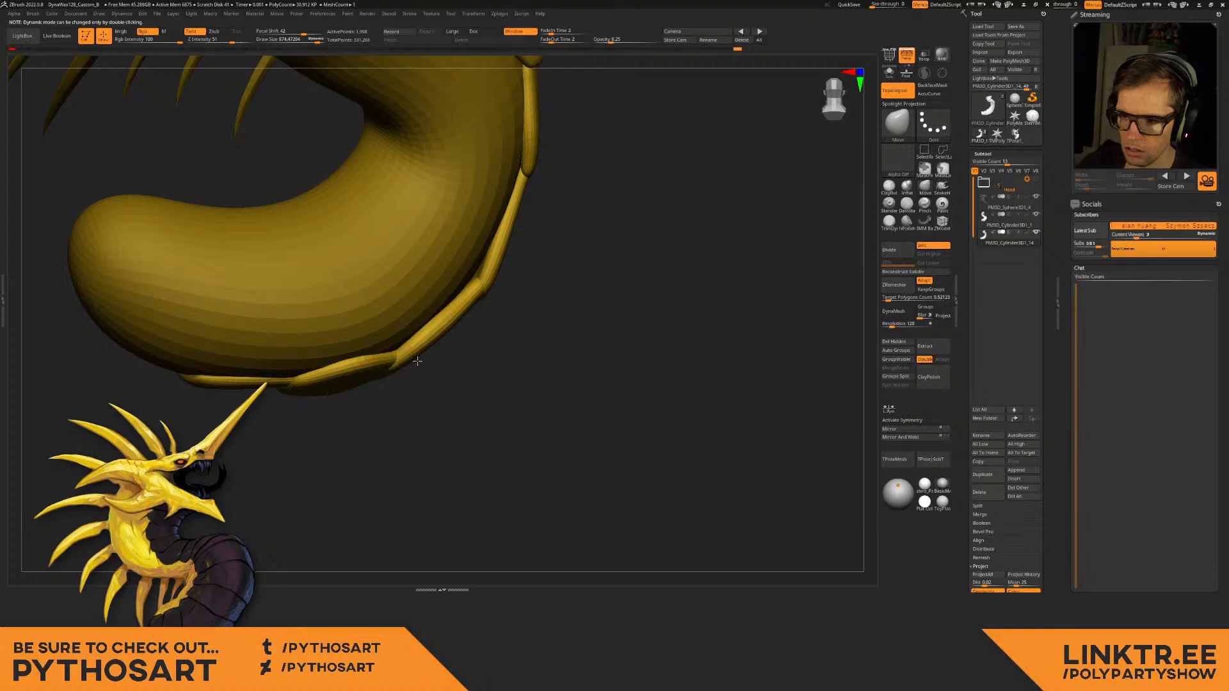
right_click_drag(417, 358, 403, 386)
key("s")
left_click_drag(403, 386, 393, 384)
key("s")
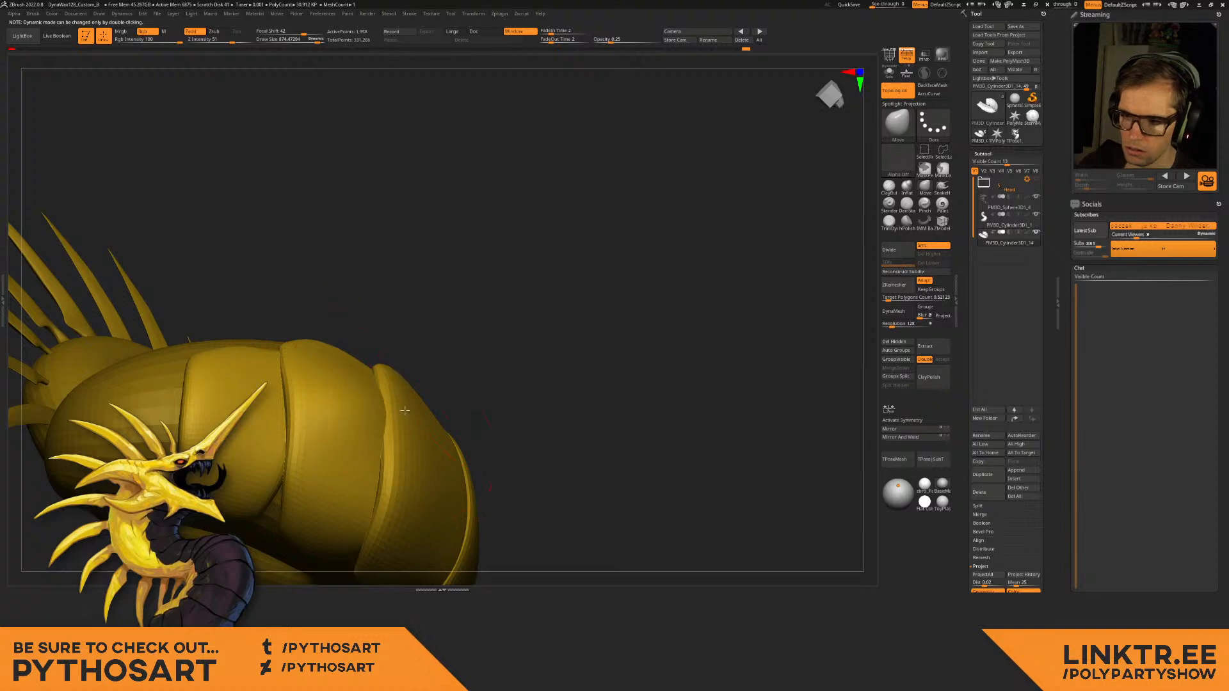
left_click_drag(404, 411, 399, 413)
Refine the overlapping edges of the last plates at the base of the neck with the Move brush.
mouse_move(410, 406)
right_mouse_down()
mouse_move(344, 342)
mouse_move(346, 353)
right_mouse_up()
key("s")
key("s")
left_click_drag(346, 354, 359, 362)
mouse_move(372, 298)
right_mouse_down("alt")
mouse_move(410, 340)
mouse_move(360, 356)
right_mouse_up("alt")
key("s")
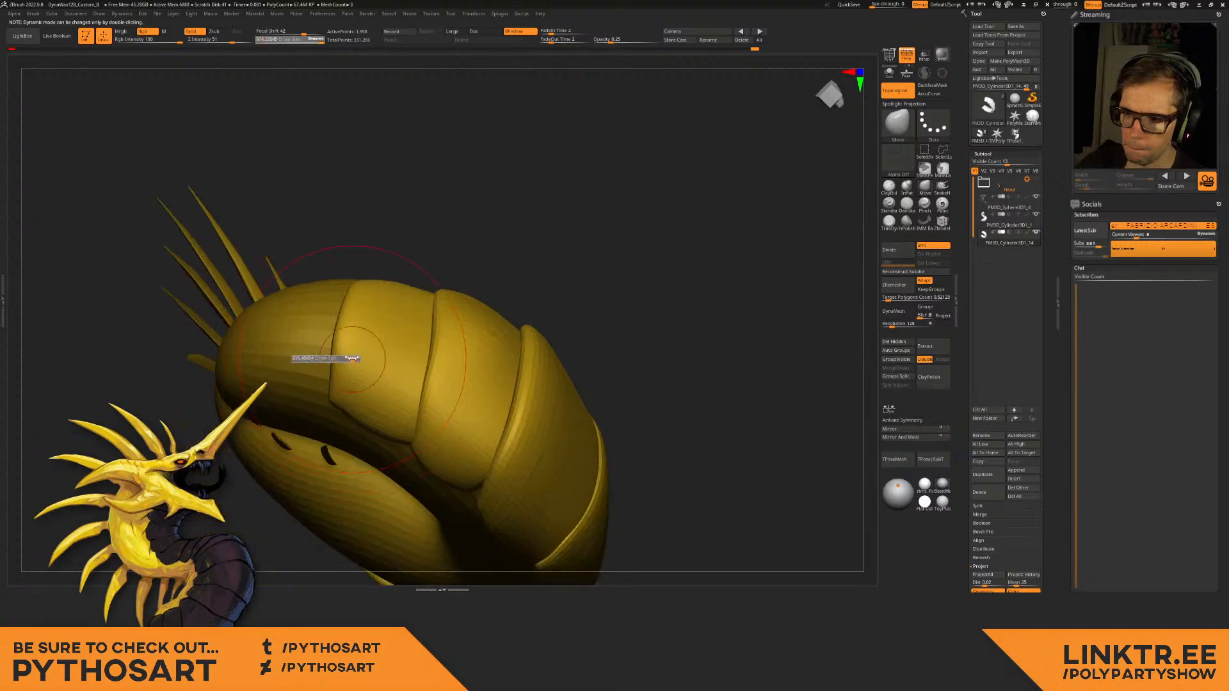
mouse_move(360, 356)
left_mouse_down()
mouse_move(352, 392)
mouse_move(371, 340)
left_mouse_up()
right_click_drag(384, 308, 378, 371)
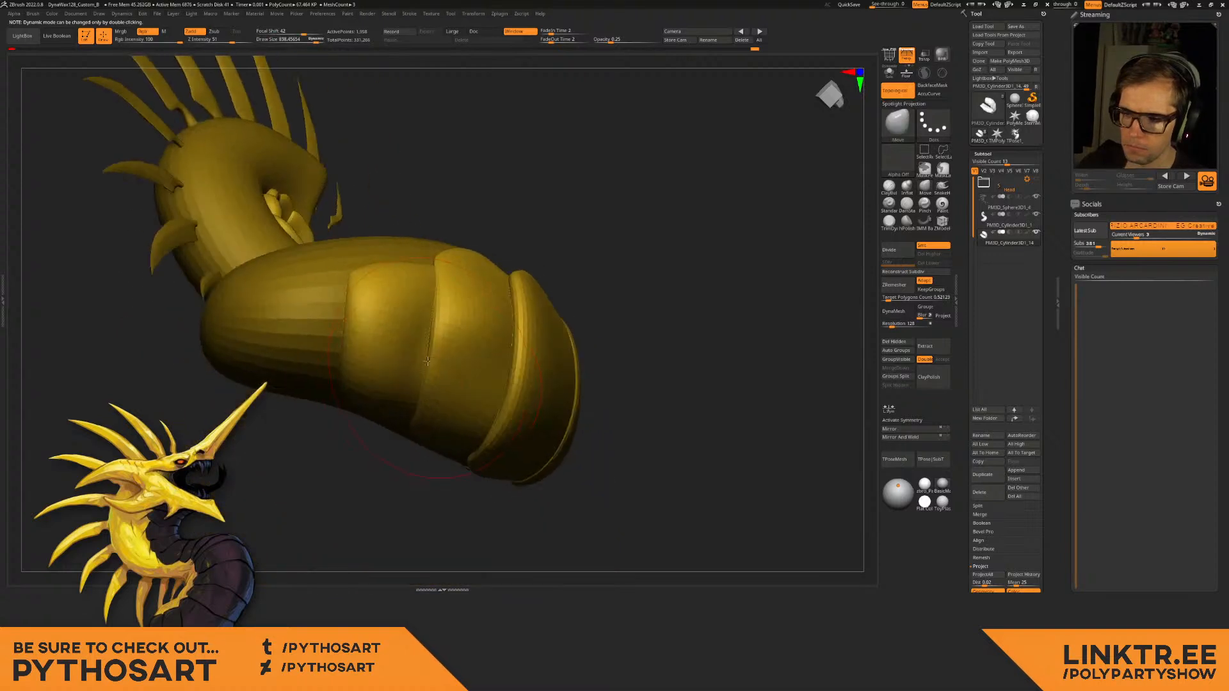
Adjust the overlapping side edges of the end plates at the base of the neck with a large Move brush.
mouse_move(368, 313)
left_mouse_down()
mouse_move(356, 307)
mouse_move(395, 266)
mouse_move(429, 301)
mouse_move(474, 397)
left_mouse_up()
right_click_drag(426, 377, 422, 344)
key("s")
mouse_move(422, 344)
left_mouse_down()
mouse_move(409, 344)
mouse_move(426, 328)
left_mouse_up()
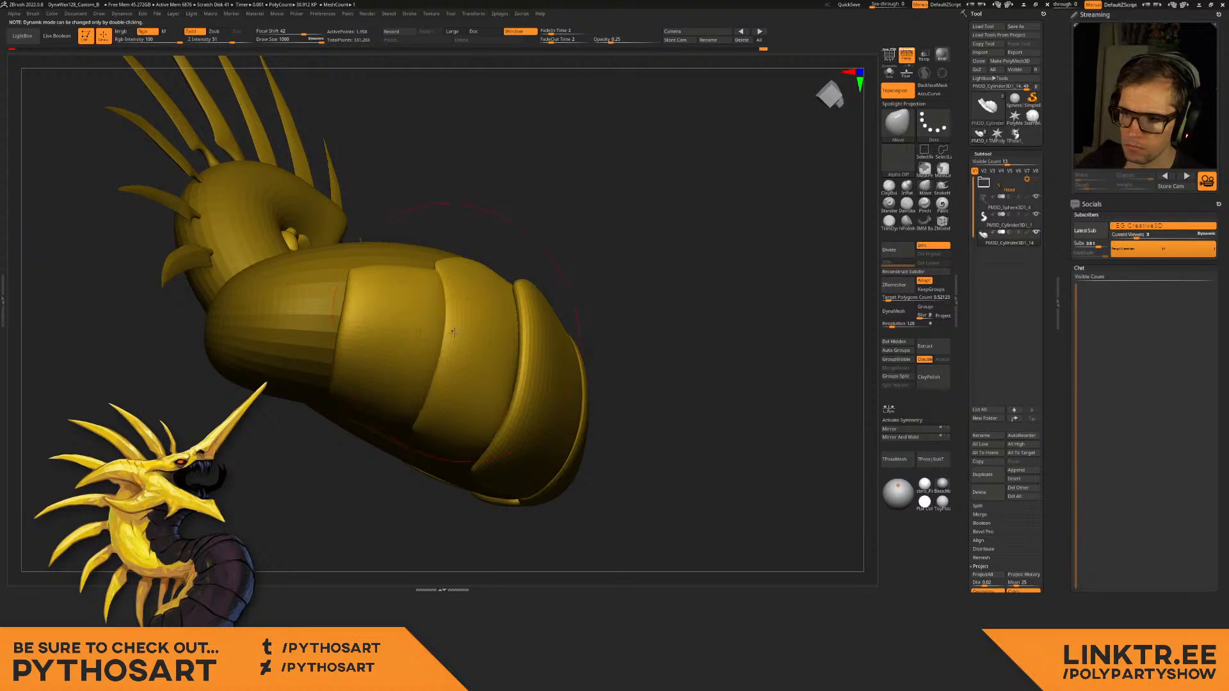
mouse_move(441, 328)
right_mouse_down()
mouse_move(414, 351)
mouse_move(424, 318)
right_mouse_up()
key("s")
left_click_drag(424, 318, 446, 319)
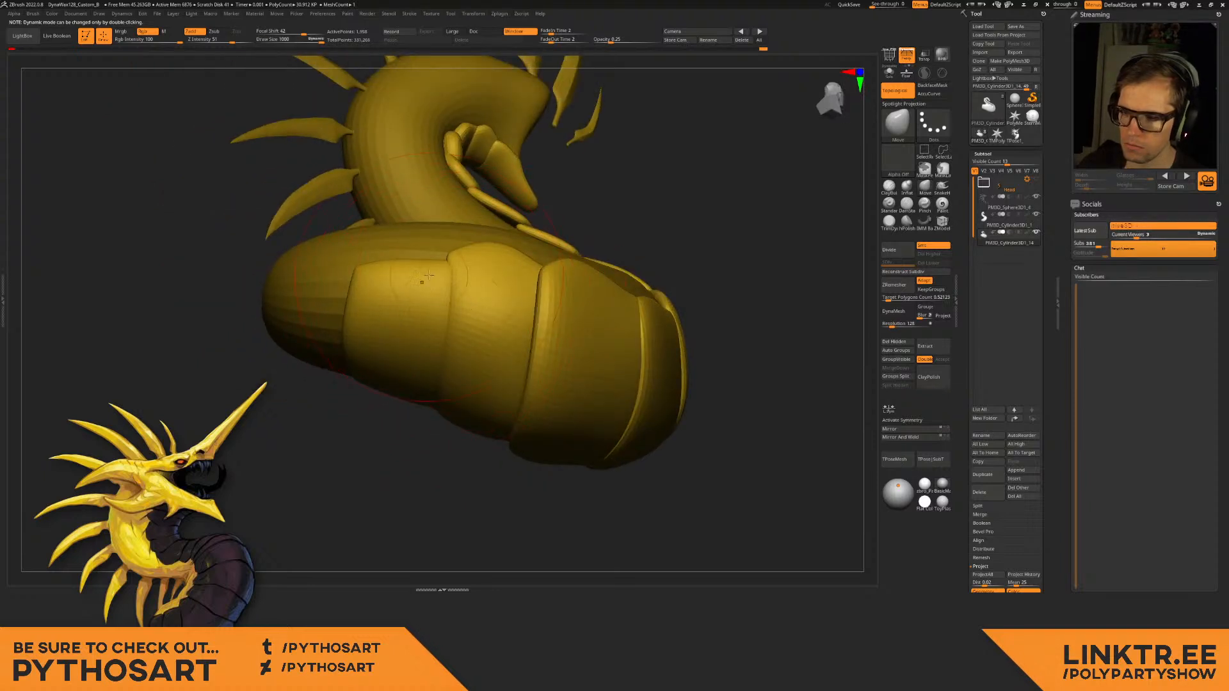
Refine the corners and lower edges of the end plates from both sides, resizing the Move brush as needed.
key("s")
left_click_drag(429, 275, 417, 274)
right_click_drag(386, 257, 404, 294)
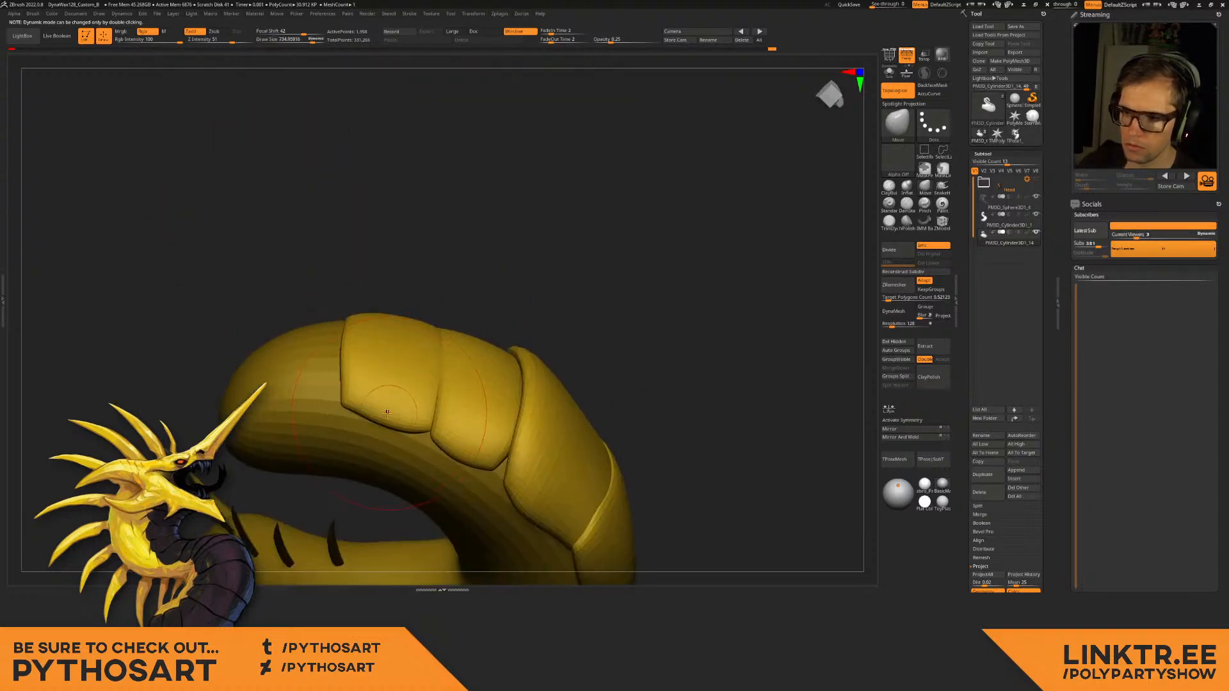
key("s")
left_click_drag(397, 435, 405, 435)
right_click_drag(423, 458, 480, 468)
key("s")
mouse_move(482, 469)
left_mouse_down()
mouse_move(513, 488)
mouse_move(520, 477)
left_mouse_up()
right_click_drag(529, 473, 522, 205, "ctrl")
mouse_move(522, 205)
right_mouse_down()
mouse_move(535, 461)
mouse_move(568, 398)
mouse_move(552, 462)
right_mouse_up()
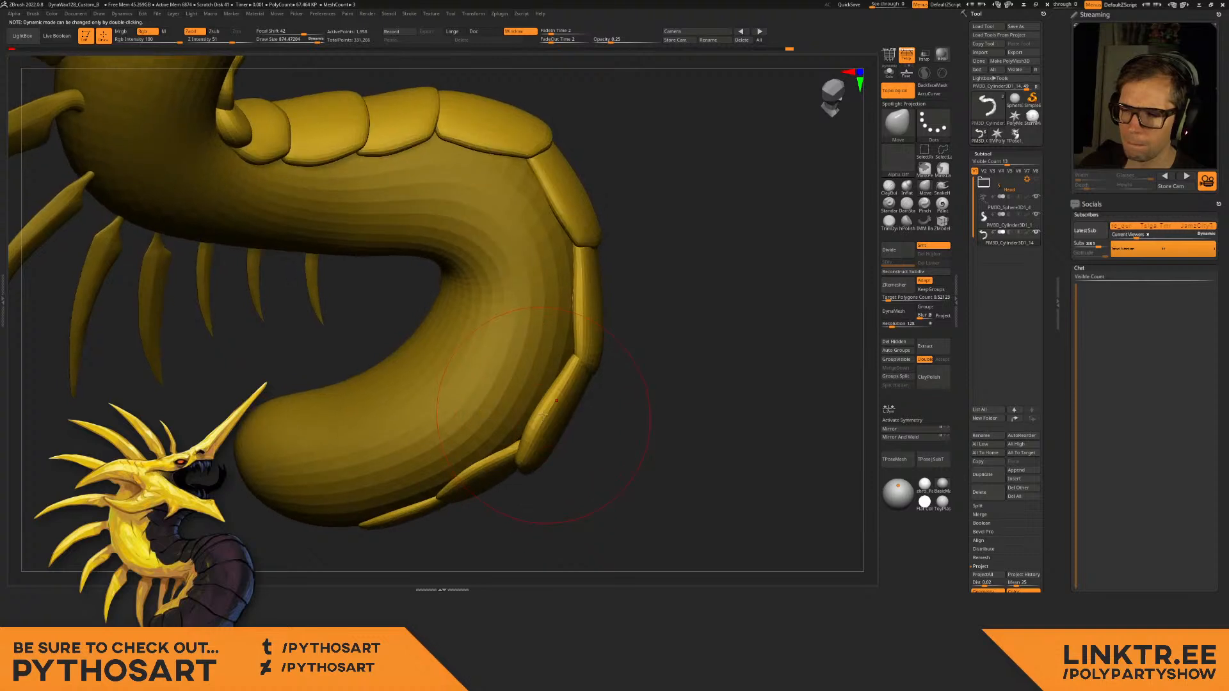
Reshape the profile and overlap of the middle plates along the outer bend of the neck with the Move brush.
right_click_drag(547, 403, 525, 415, "alt")
key("s")
mouse_move(542, 335)
left_mouse_down()
mouse_move(564, 299)
mouse_move(544, 317)
mouse_move(565, 295)
mouse_move(552, 267)
left_mouse_up()
key("s")
key("s")
key("s")
left_click(564, 276)
left_click_drag(554, 364, 549, 363)
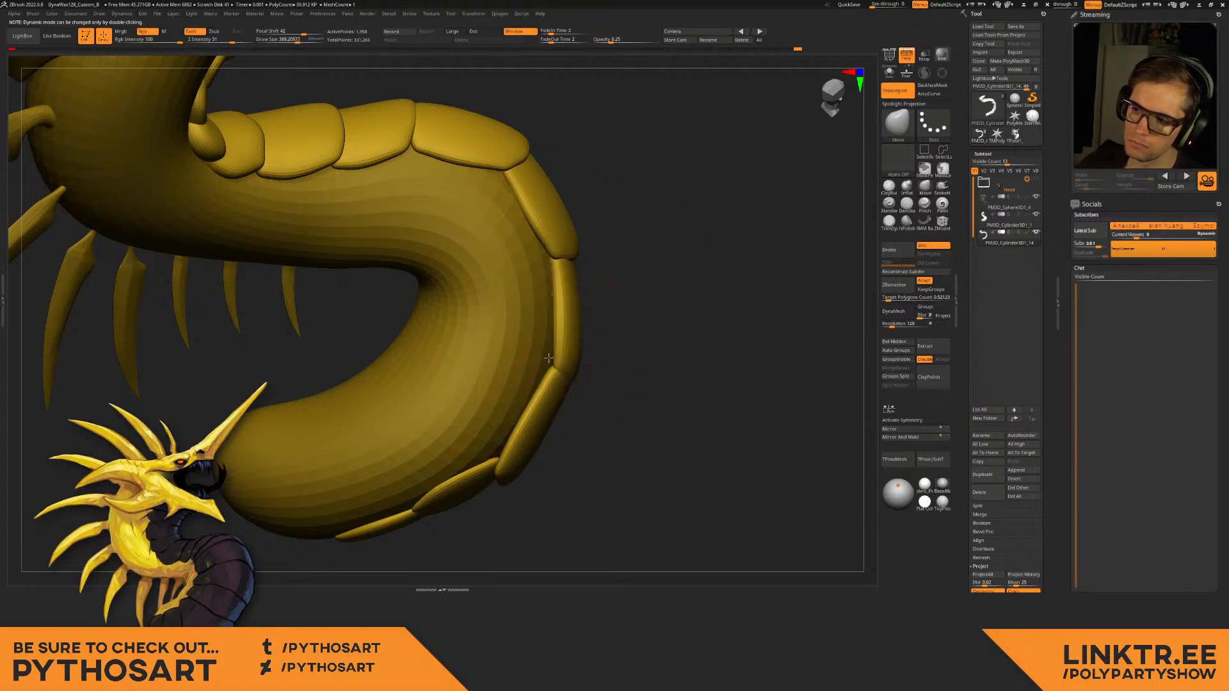
right_click_drag(550, 363, 554, 374)
left_click_drag(556, 374, 538, 356)
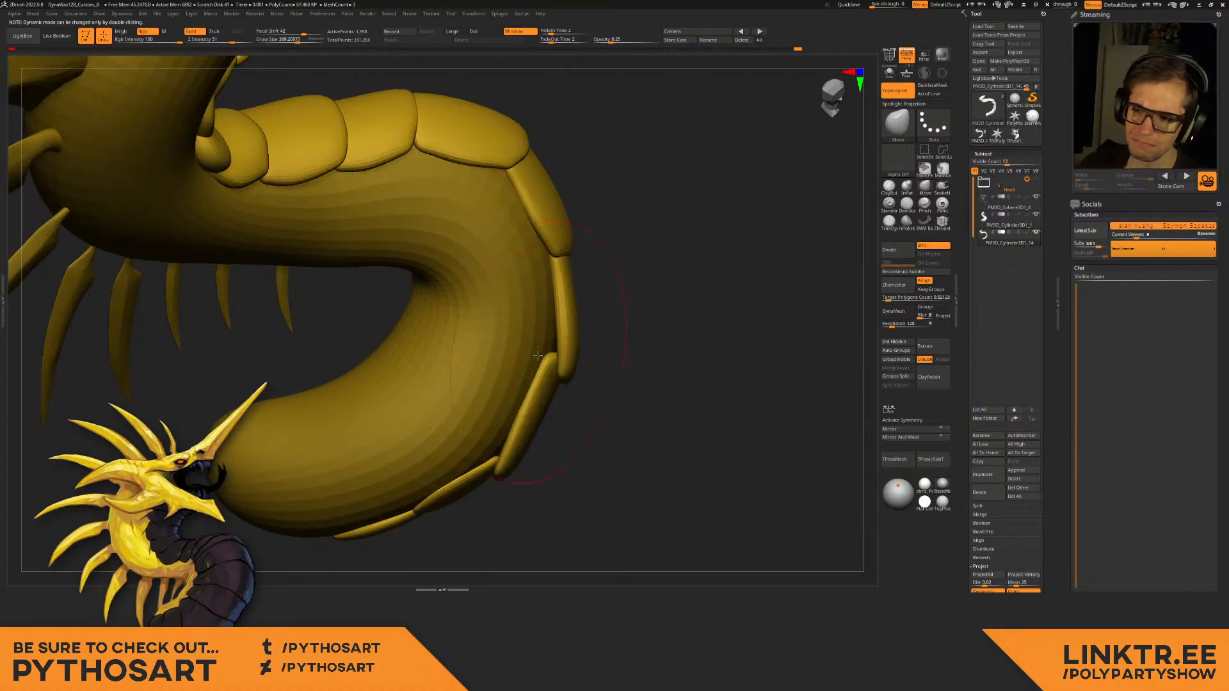
Tuck the overlapping tips of the lower bend plates closer to the body with a resized Move brush.
left_click_drag(534, 408, 542, 412)
key("s")
left_click_drag(517, 459, 512, 459)
left_click_drag(503, 461, 494, 463)
right_click_drag(493, 463, 525, 260, "ctrl")
Toggle the wireframe display on and off, and subdivide the belly plates mesh twice.
right_click_drag(679, 282, 513, 387)
key("shift+f")
key("shift+f")
key("ctrl+d")
key("ctrl+d")
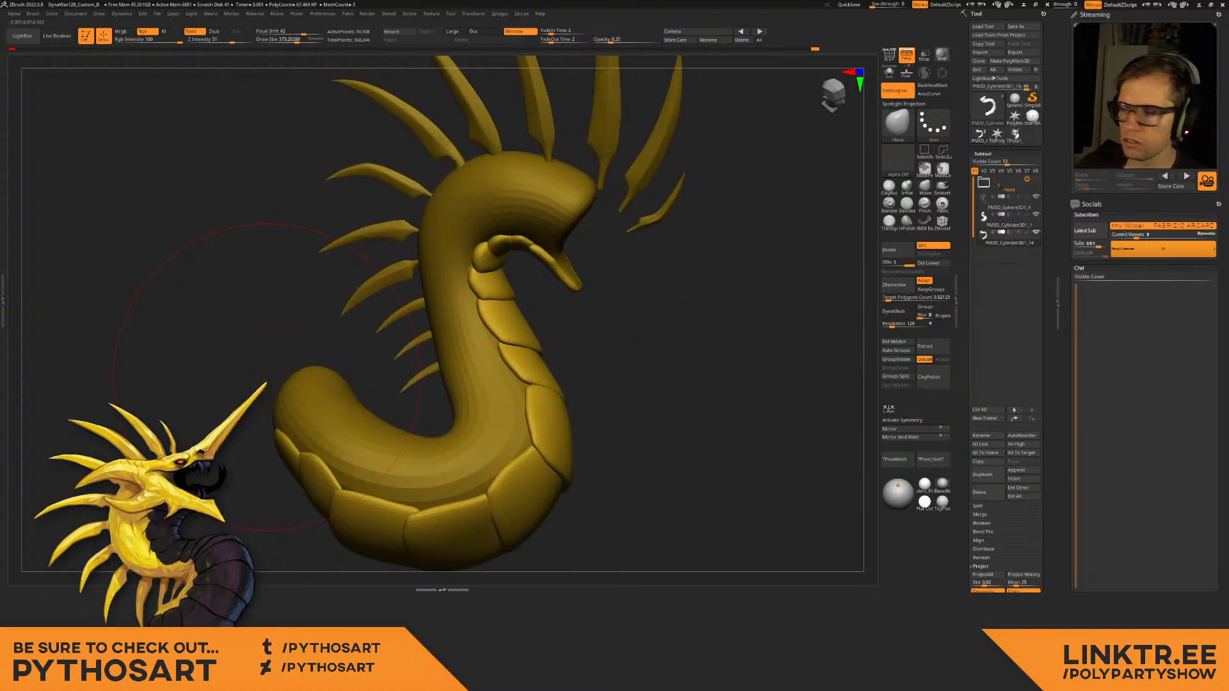
Choose the TrimDynamic brush and isolate one of the small neck plates below the jaw.
left_click(888, 203)
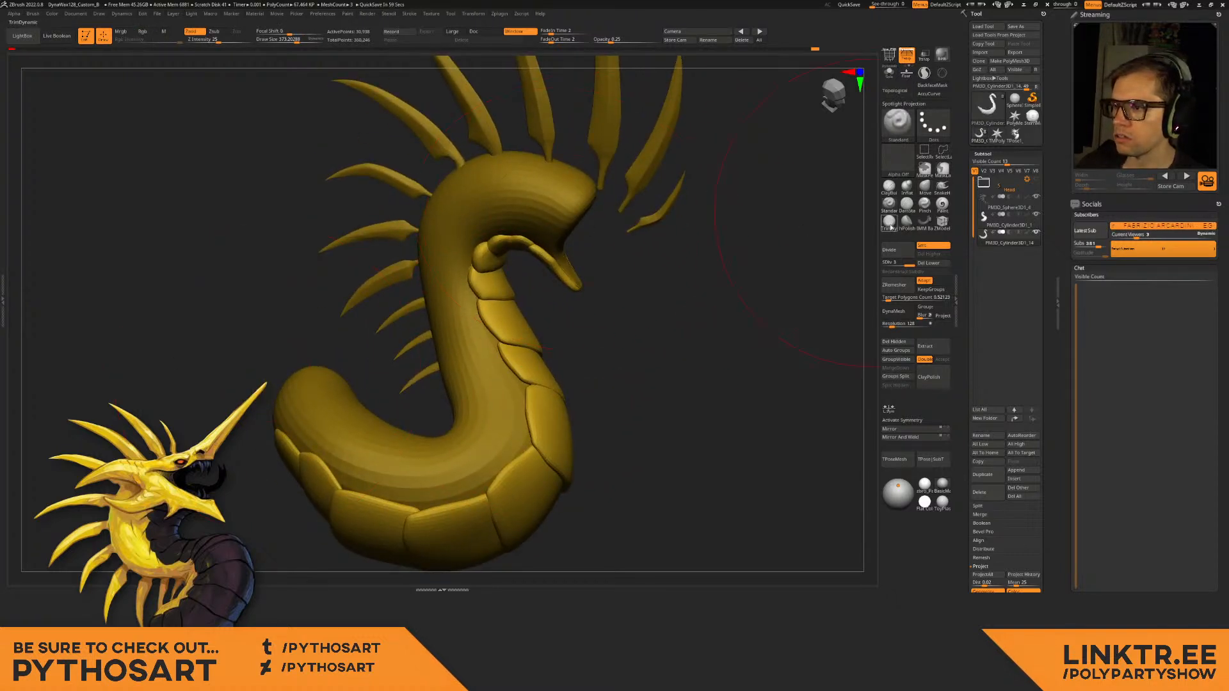
left_click(889, 223)
right_click_drag(827, 216, 755, 221)
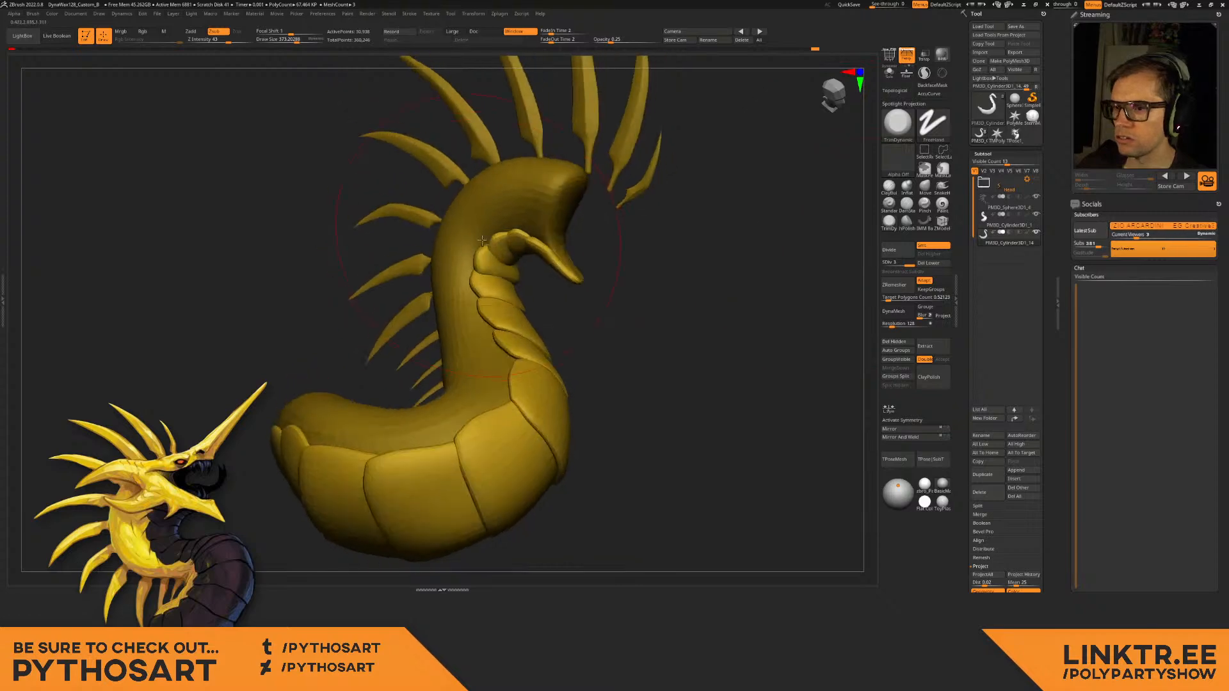
mouse_move(512, 268)
right_mouse_down("ctrl")
mouse_move(512, 321)
mouse_move(460, 318)
right_mouse_up("ctrl")
key("s")
left_click_drag(459, 318, 464, 317)
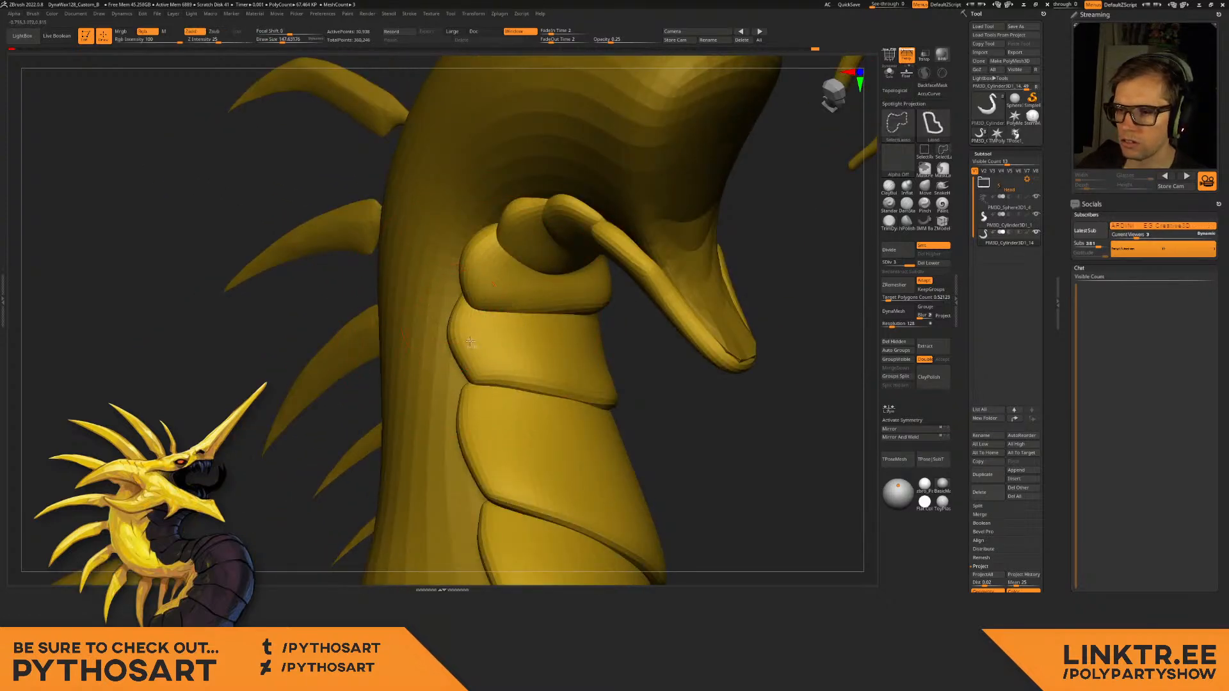
left_click(465, 318, "ctrl+shift")
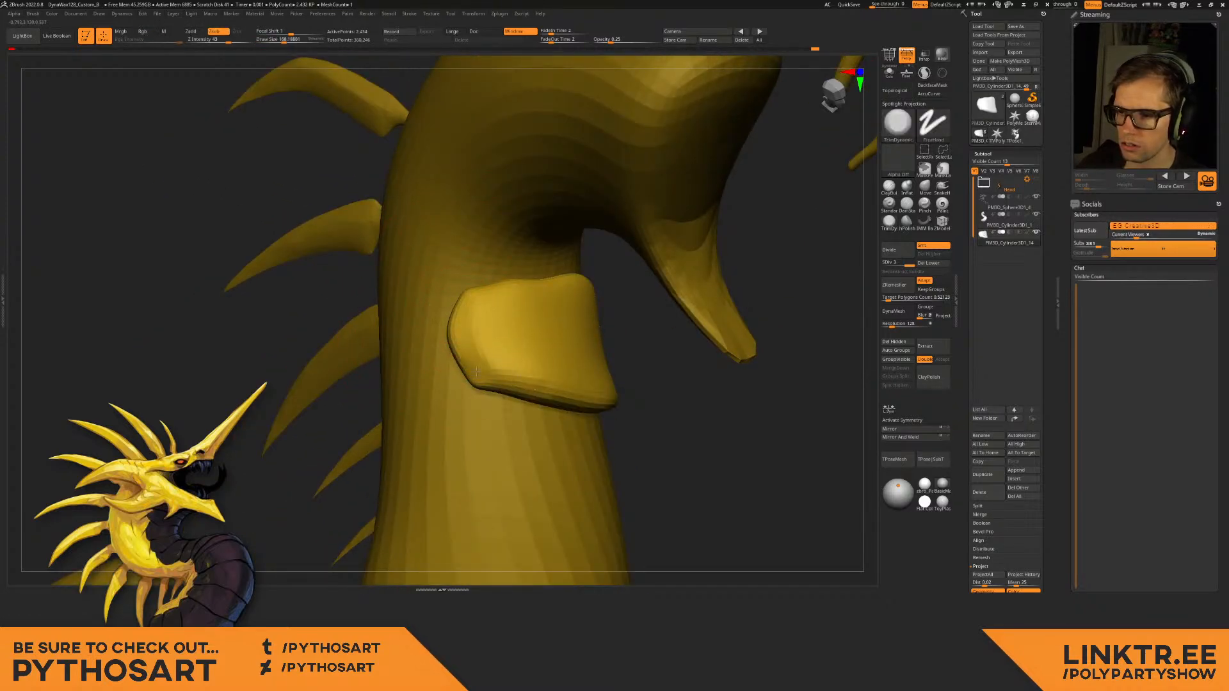
Flatten and bevel the edges and surfaces of the isolated upper neck plates on both sides with the TrimDynamic brush.
mouse_move(492, 387)
left_mouse_down()
mouse_move(576, 395)
mouse_move(501, 360)
left_mouse_up()
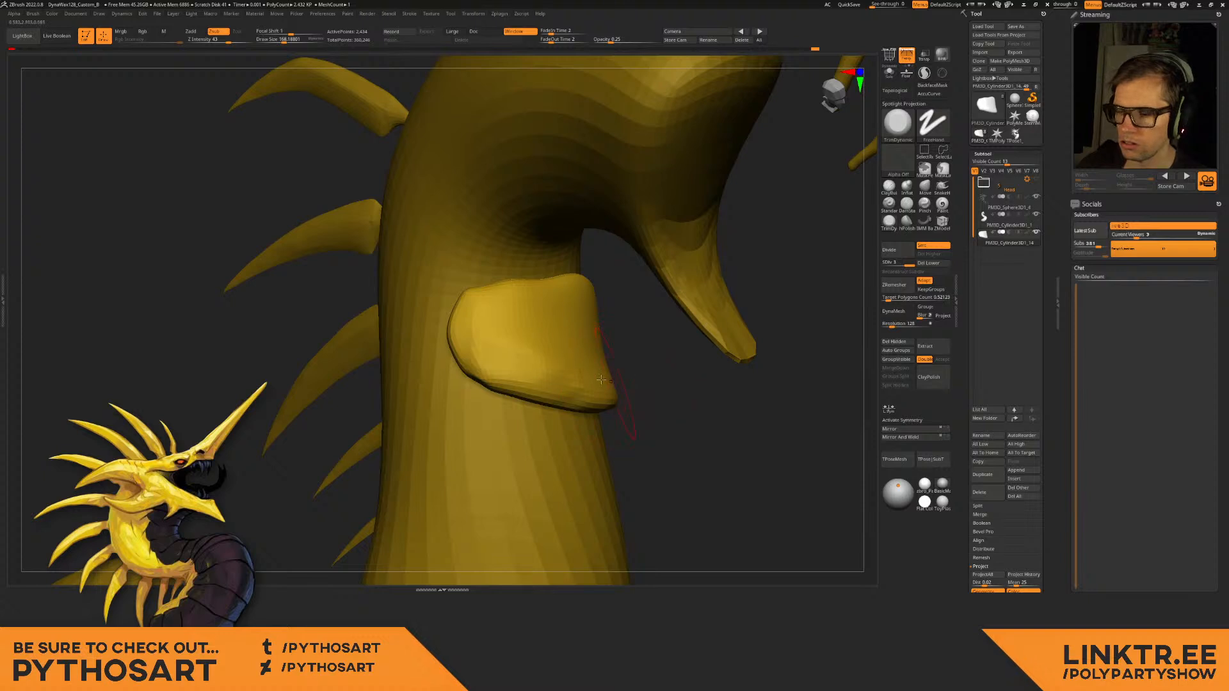
right_click_drag(601, 380, 556, 356)
key("s")
mouse_move(549, 356)
left_mouse_down()
mouse_move(624, 393)
mouse_move(555, 373)
left_mouse_up()
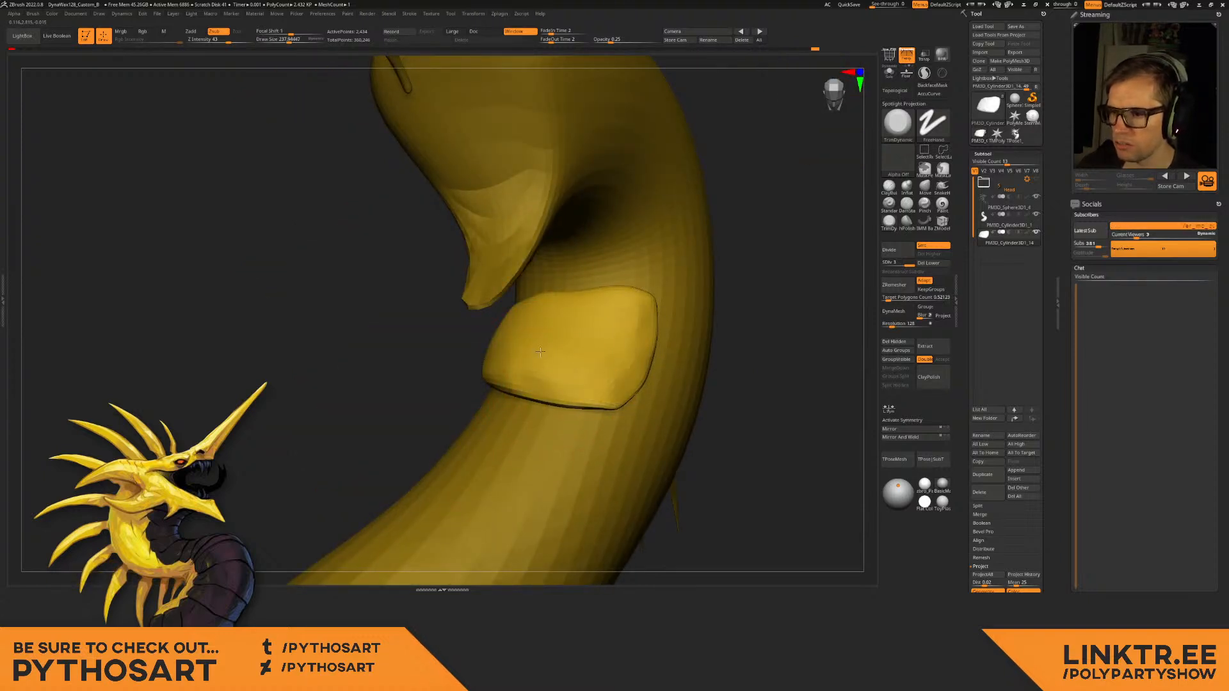
right_click_drag(579, 387, 495, 333)
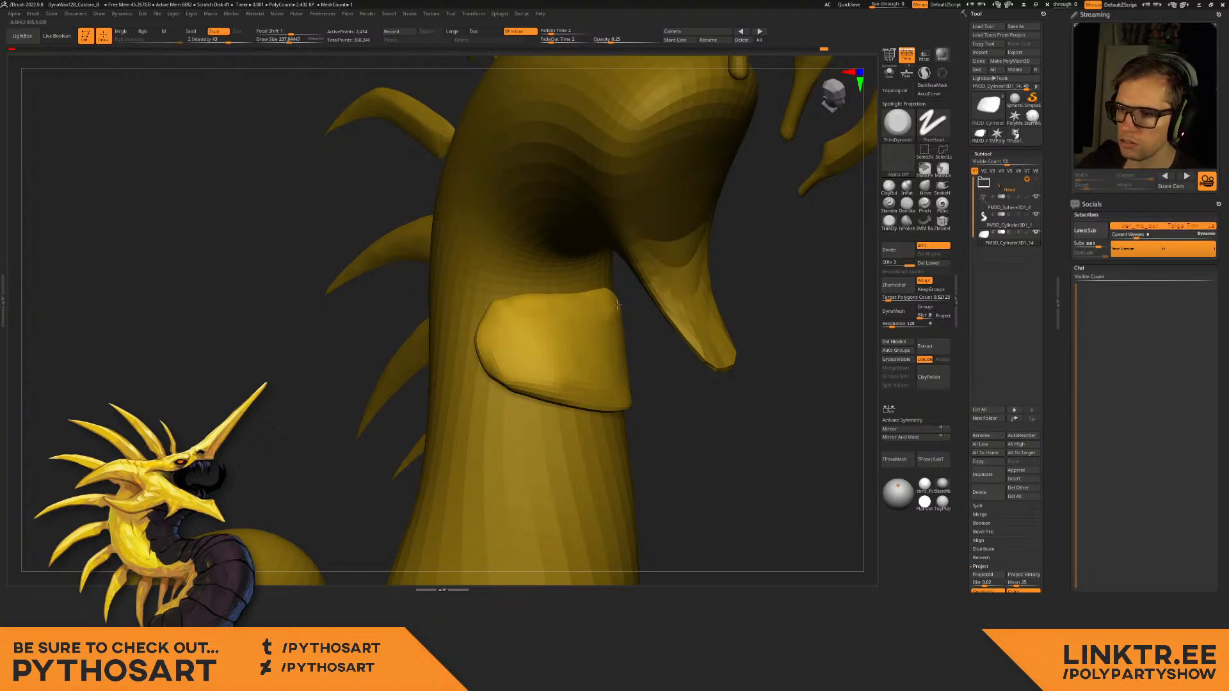
right_click_drag(617, 304, 606, 327)
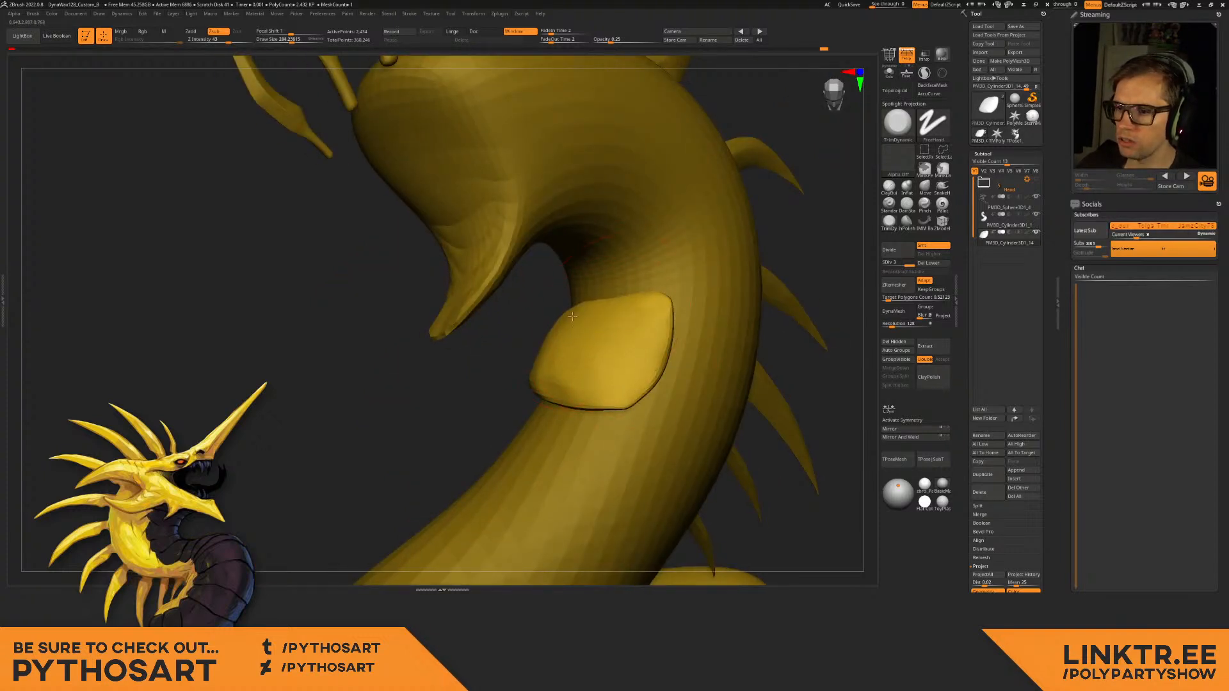
right_click_drag(468, 371, 582, 306)
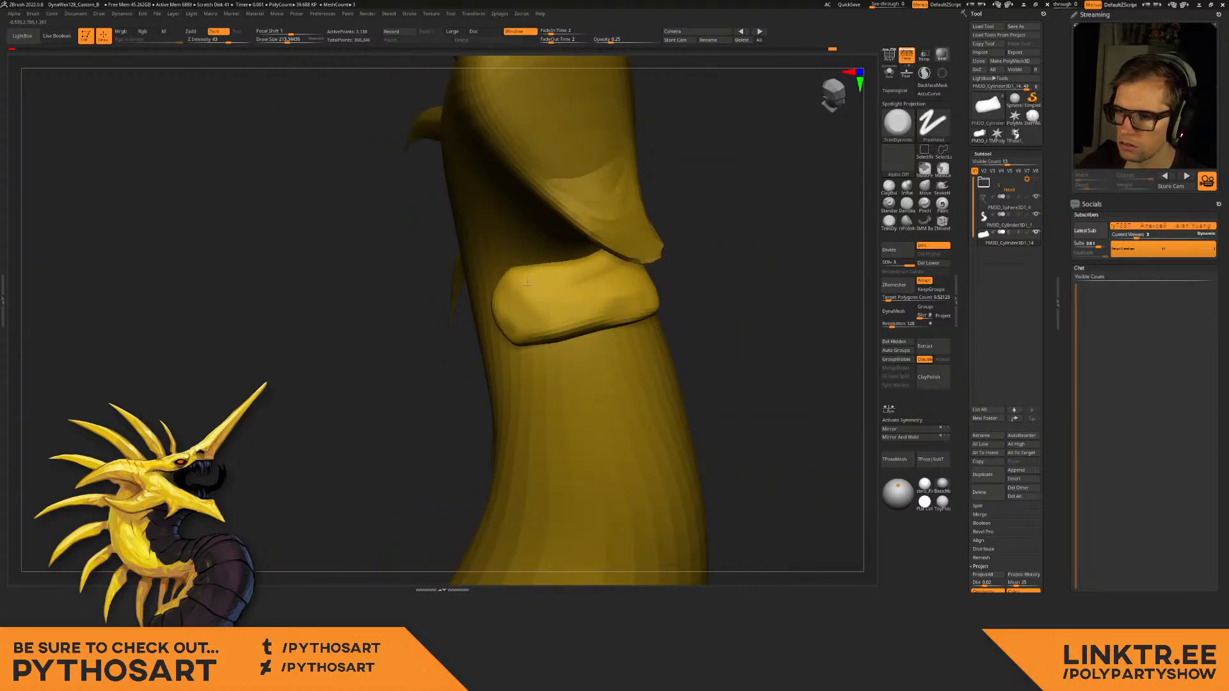
right_click_drag(526, 283, 628, 293)
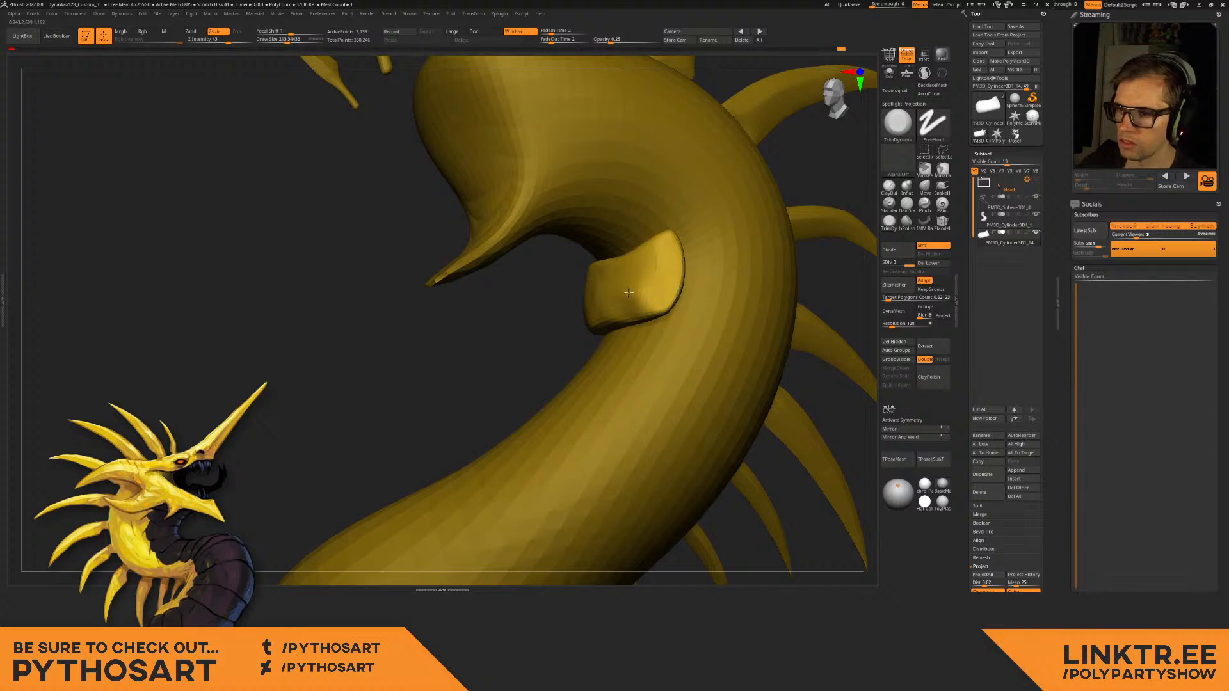
Adjust the lower edge of the isolated neck plate with the Move brush.
left_click(926, 187)
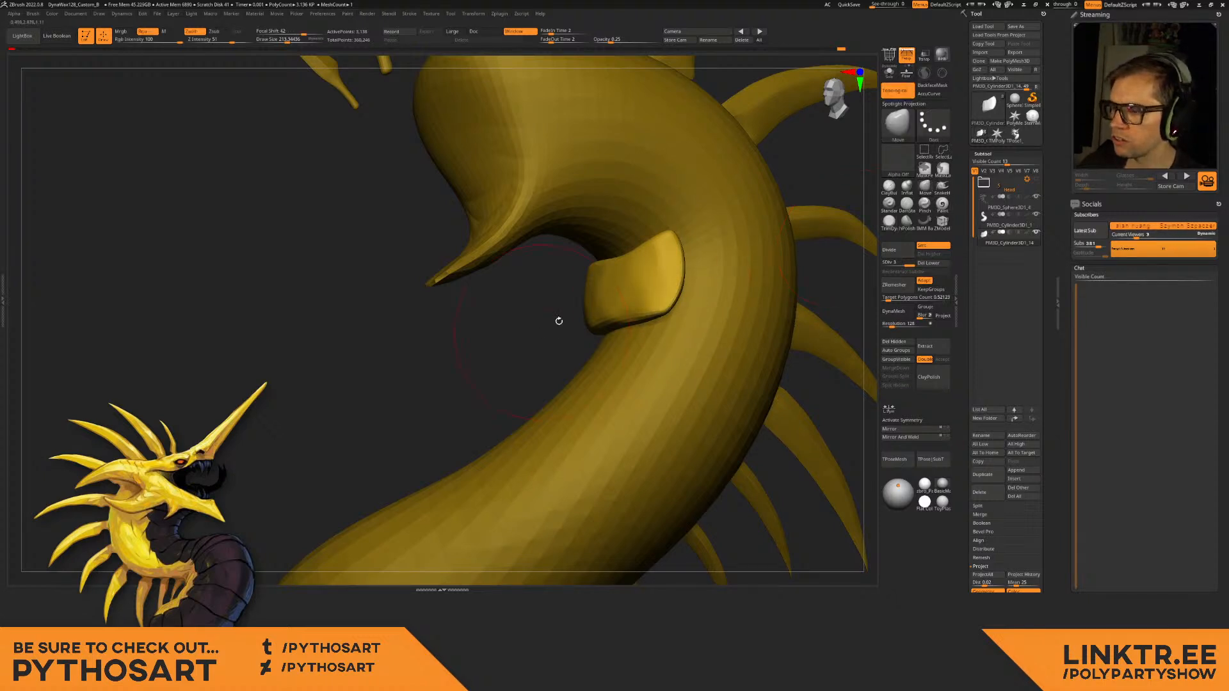
right_click_drag(555, 321, 598, 310)
right_click_drag(503, 341, 488, 318)
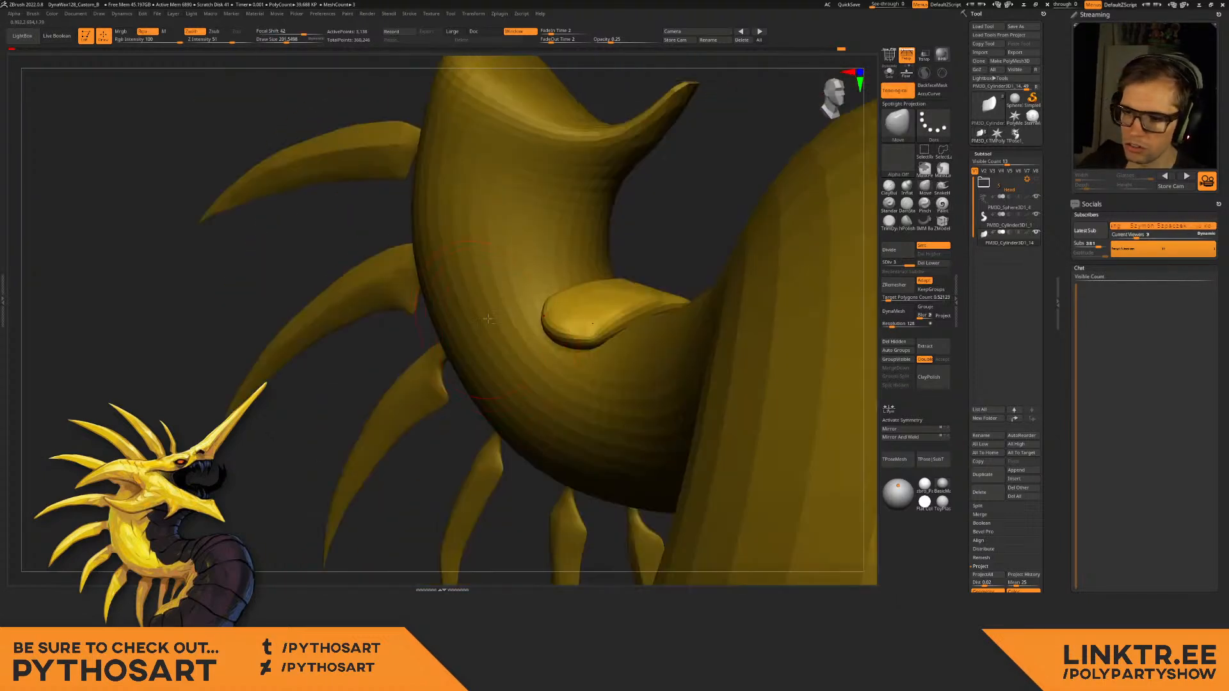
left_click_drag(615, 322, 632, 313)
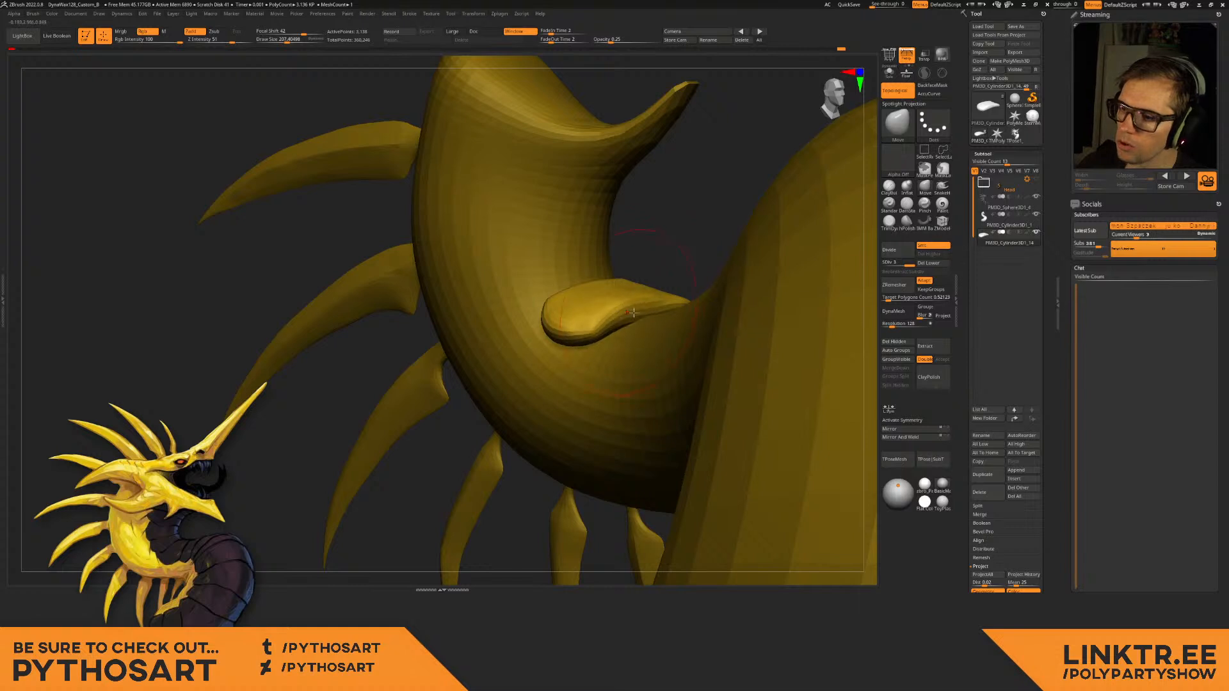
Show all plates again and mask every one except the plate just reshaped.
left_click(693, 248, "ctrl+shift")
left_click(618, 304, "ctrl+shift")
left_click(672, 244, "ctrl")
left_click(674, 242, "ctrl+shift")
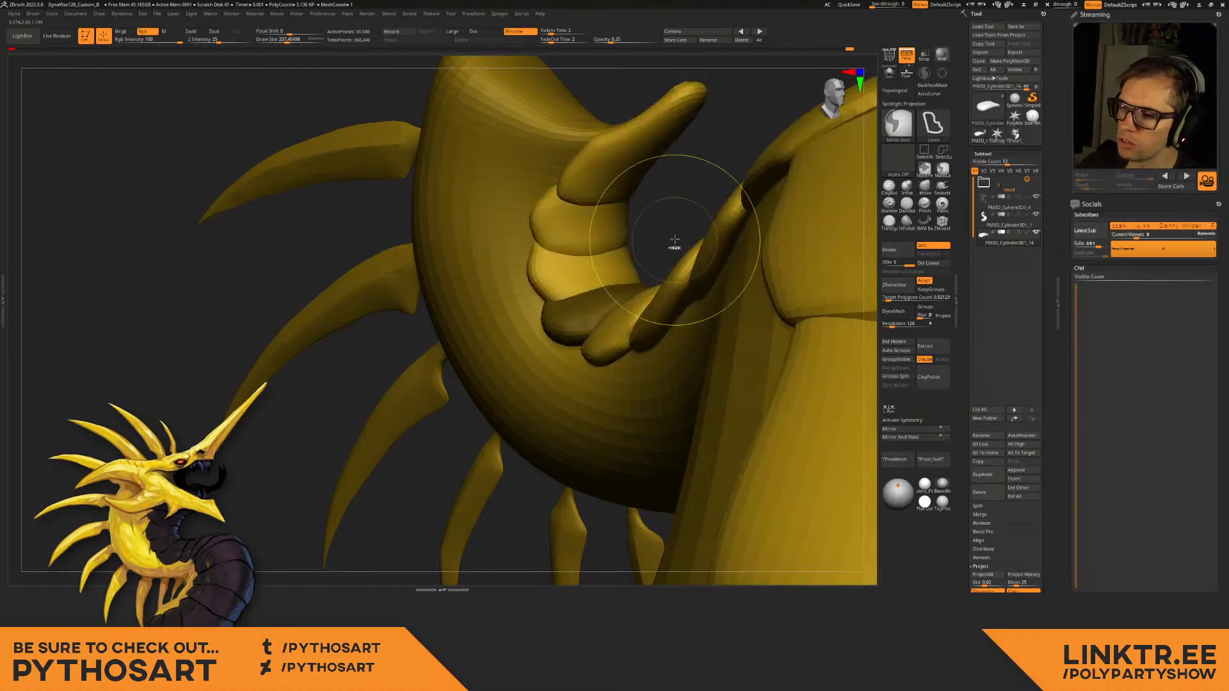
left_click(675, 242, "ctrl")
right_click_drag(628, 331, 800, 161)
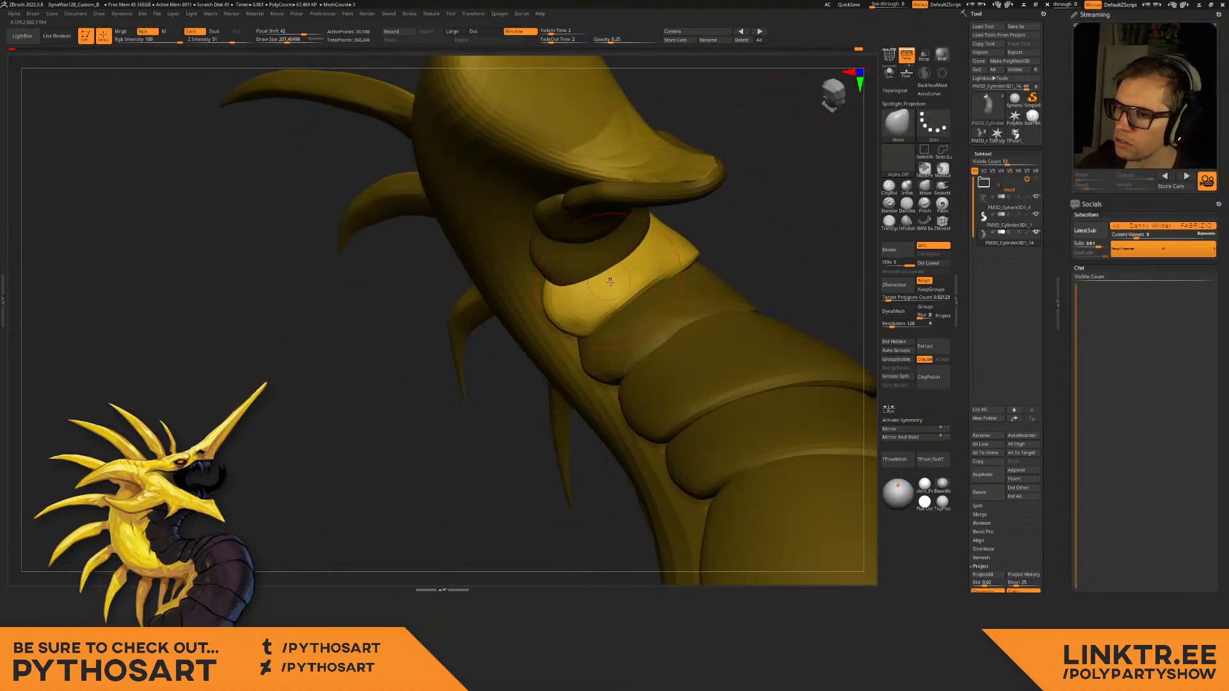
Reshape the side corner and edge of the unmasked neck plate with the Move brush, and clear the mask.
key("s")
left_click(612, 319)
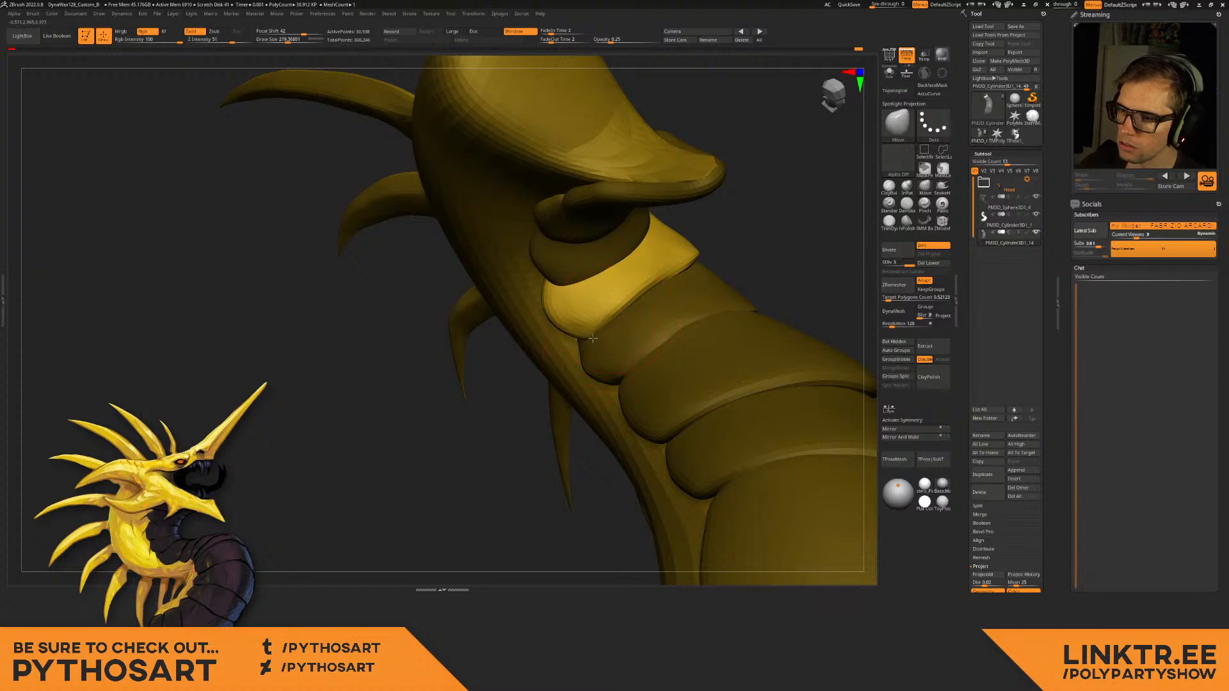
left_click_drag(592, 336, 585, 344)
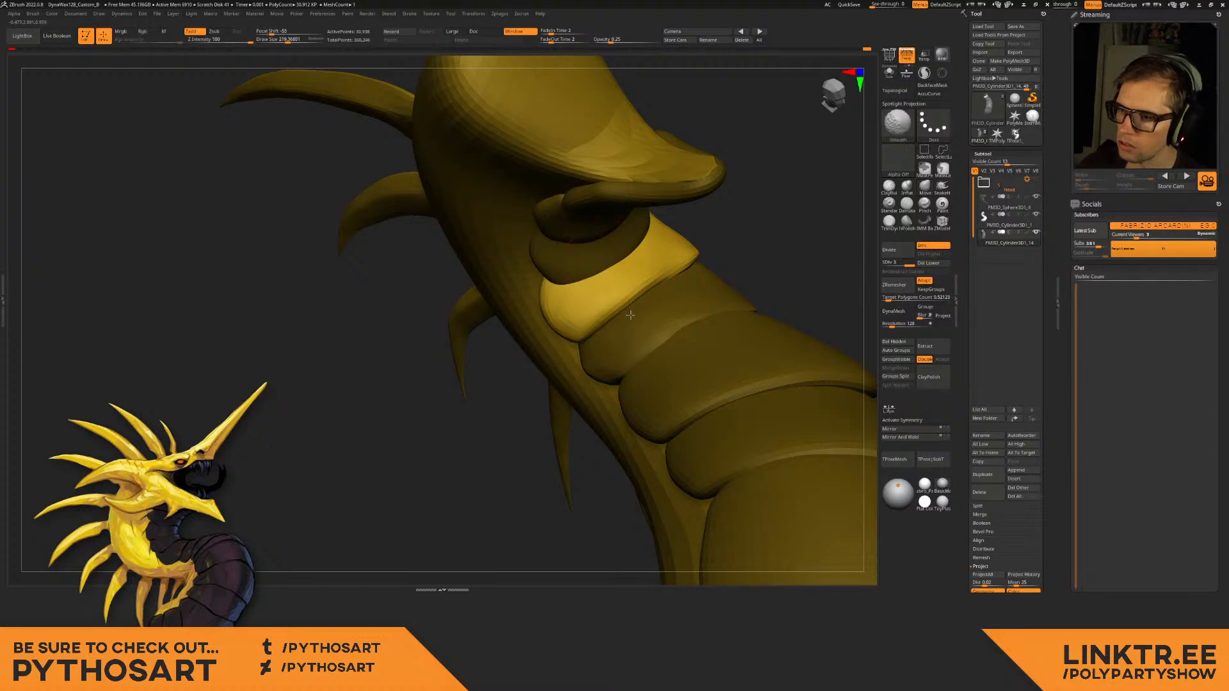
mouse_move(630, 292)
right_mouse_down()
mouse_move(669, 282)
mouse_move(756, 218)
right_mouse_up()
left_click_drag(756, 221, 780, 227)
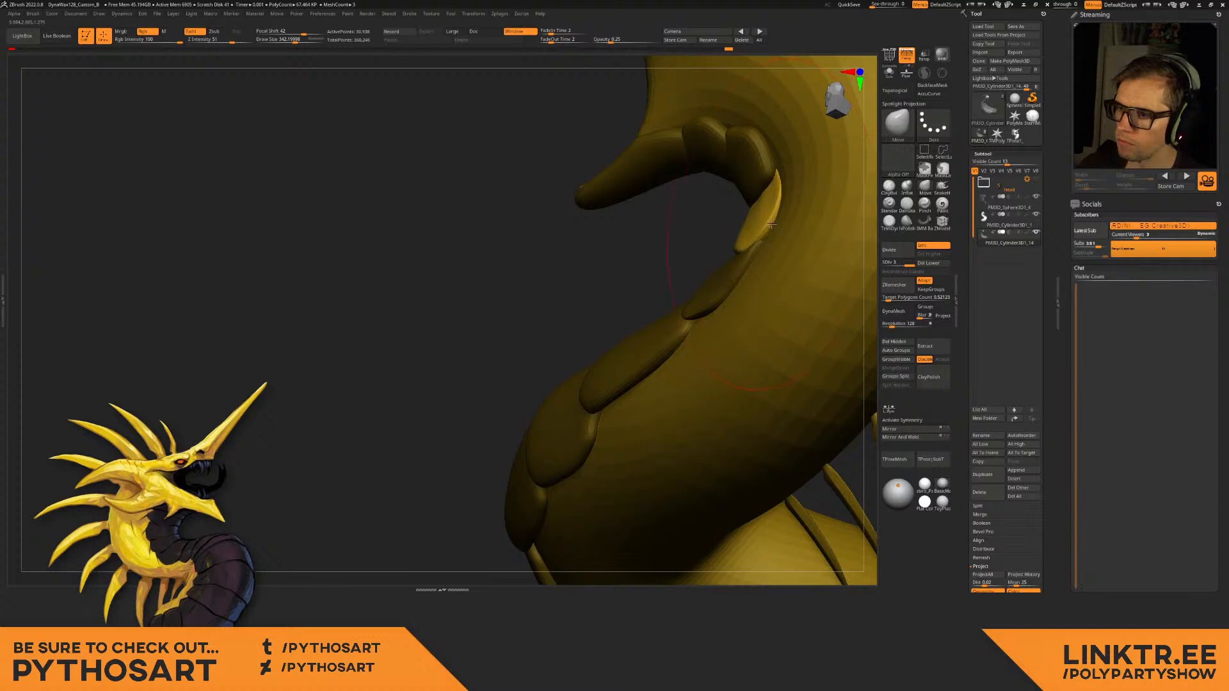
right_click_drag(772, 224, 470, 156)
right_click_drag(503, 352, 573, 327, "alt")
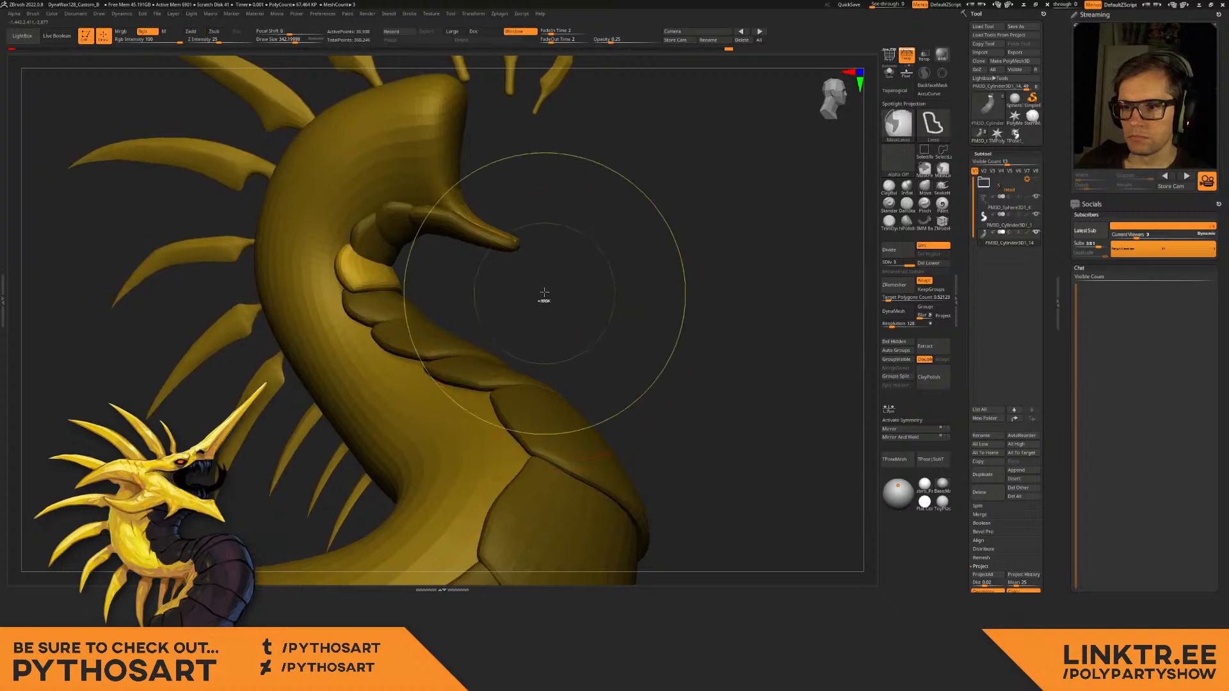
left_click_drag(545, 293, 561, 293, "ctrl")
mouse_move(535, 312)
right_mouse_down("alt")
mouse_move(667, 373)
mouse_move(662, 436)
right_mouse_up("alt")
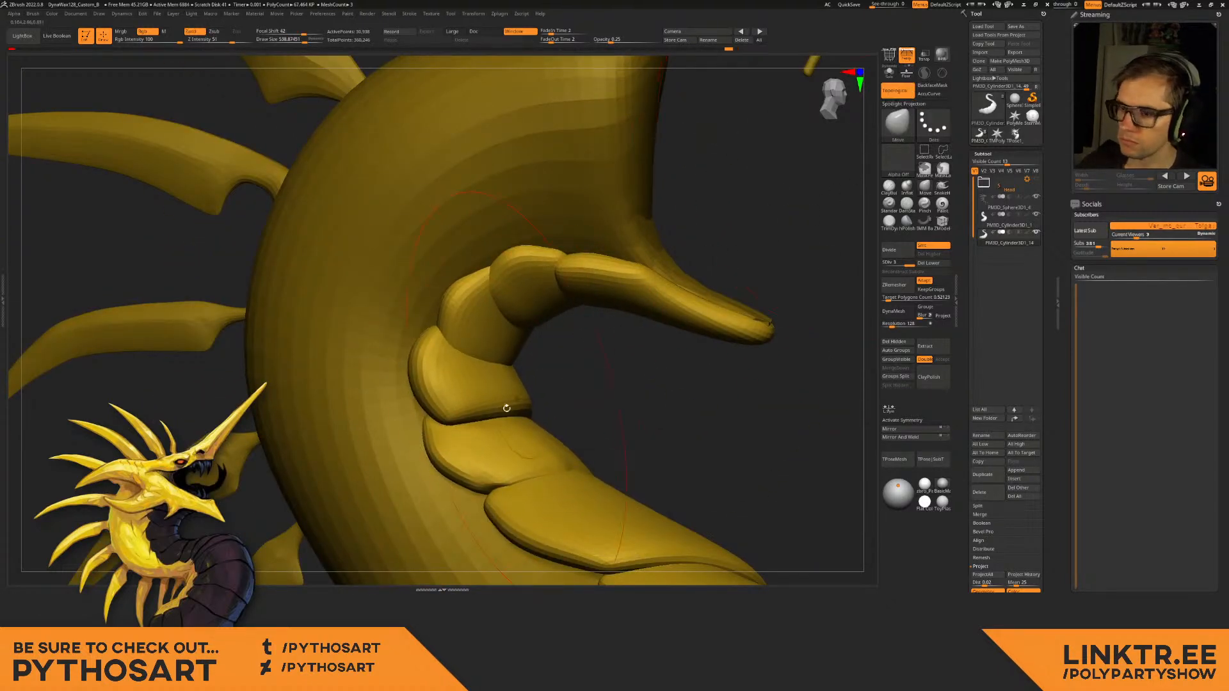
Mask all belly plates except the next plate up, inside the tight bend under the jaw.
key("ctrl+shift")
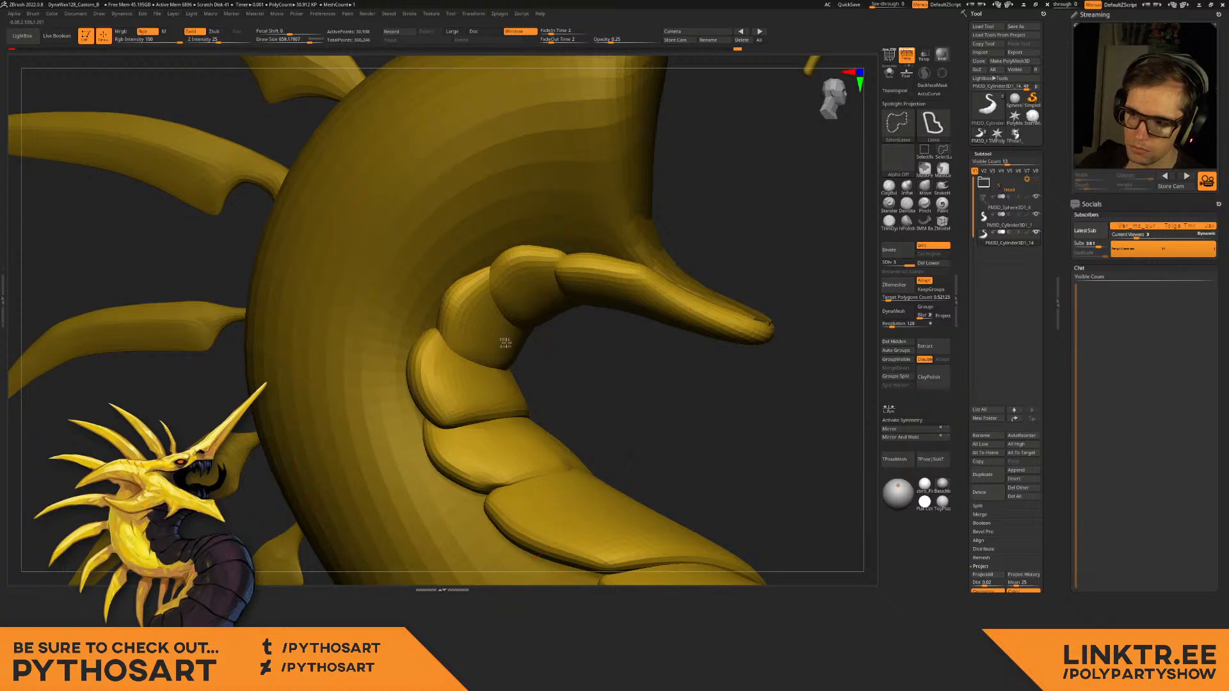
left_click(930, 156, "ctrl+shift")
left_click(471, 334, "ctrl+shift")
left_click(545, 365, "ctrl")
left_click(546, 365, "ctrl+shift")
left_click(544, 366, "ctrl")
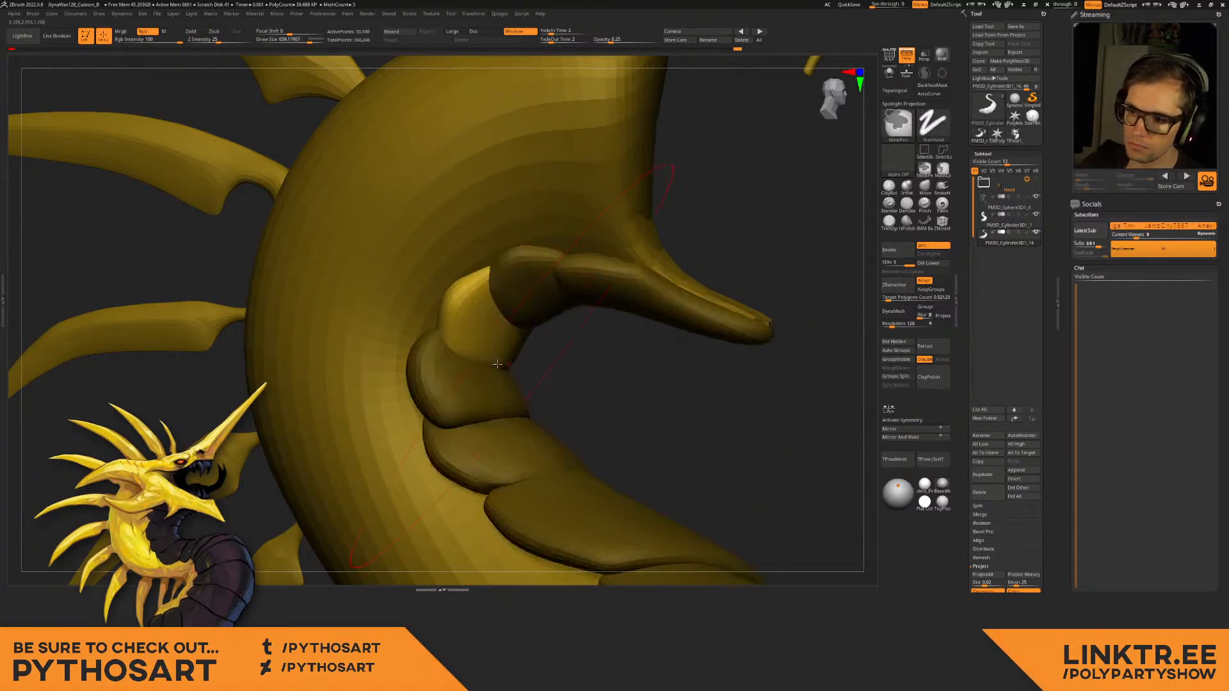
Inspect the plates in Solo mode and reshape the lower edge of the unmasked plate with the Move brush.
left_click(889, 73)
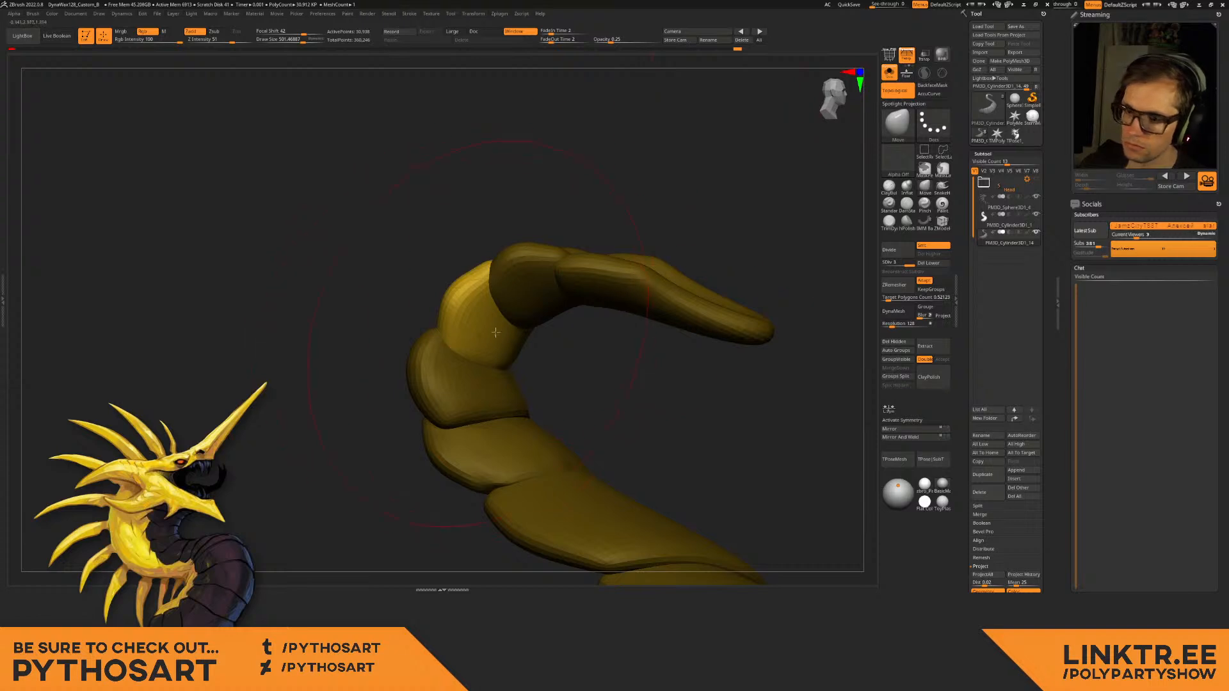
mouse_move(495, 333)
right_mouse_down()
mouse_move(489, 345)
mouse_move(448, 348)
right_mouse_up()
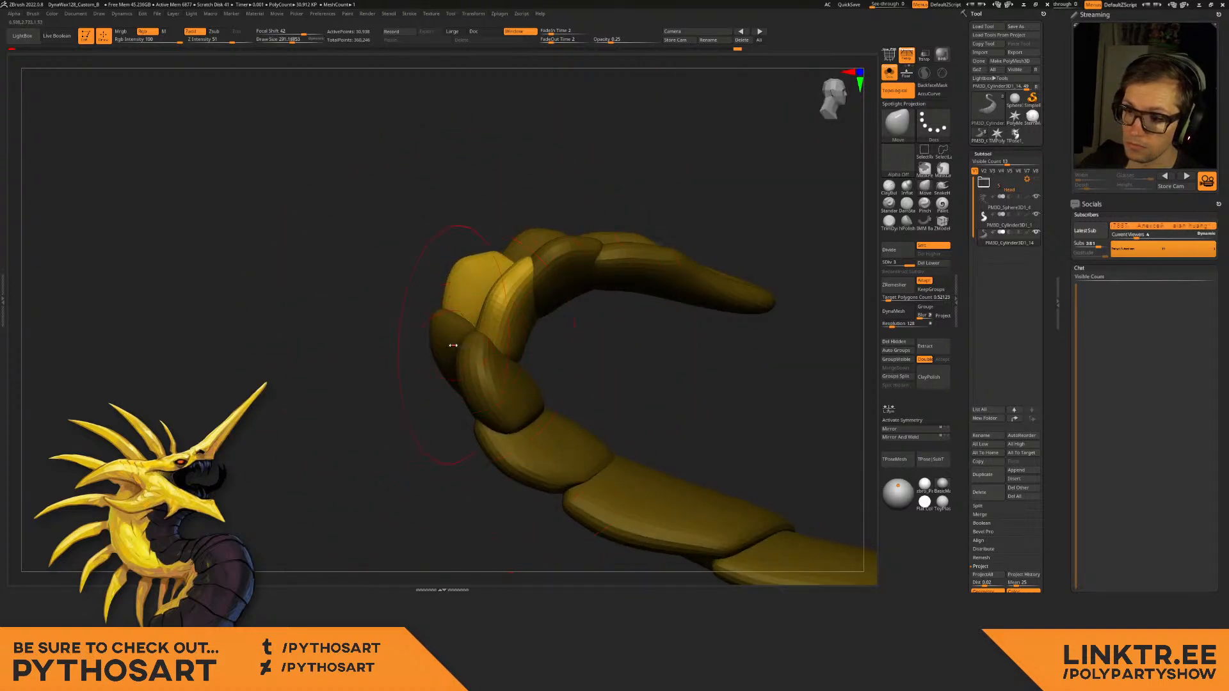
left_click(890, 73)
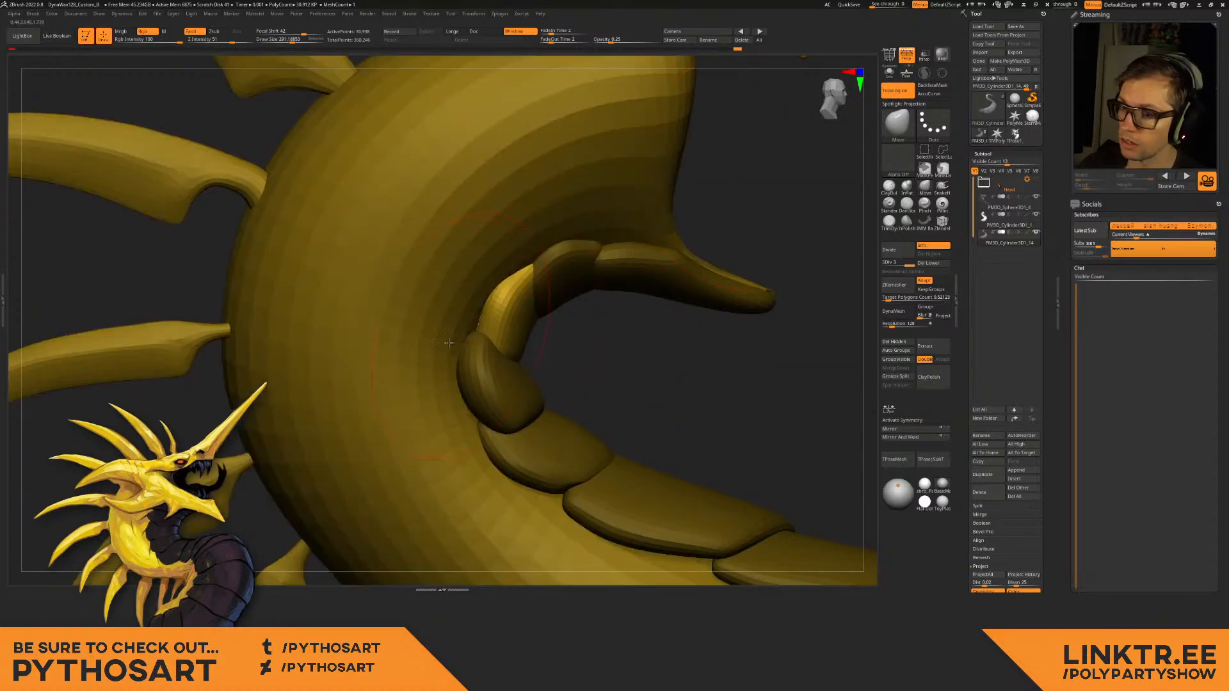
right_click_drag(576, 362, 511, 353)
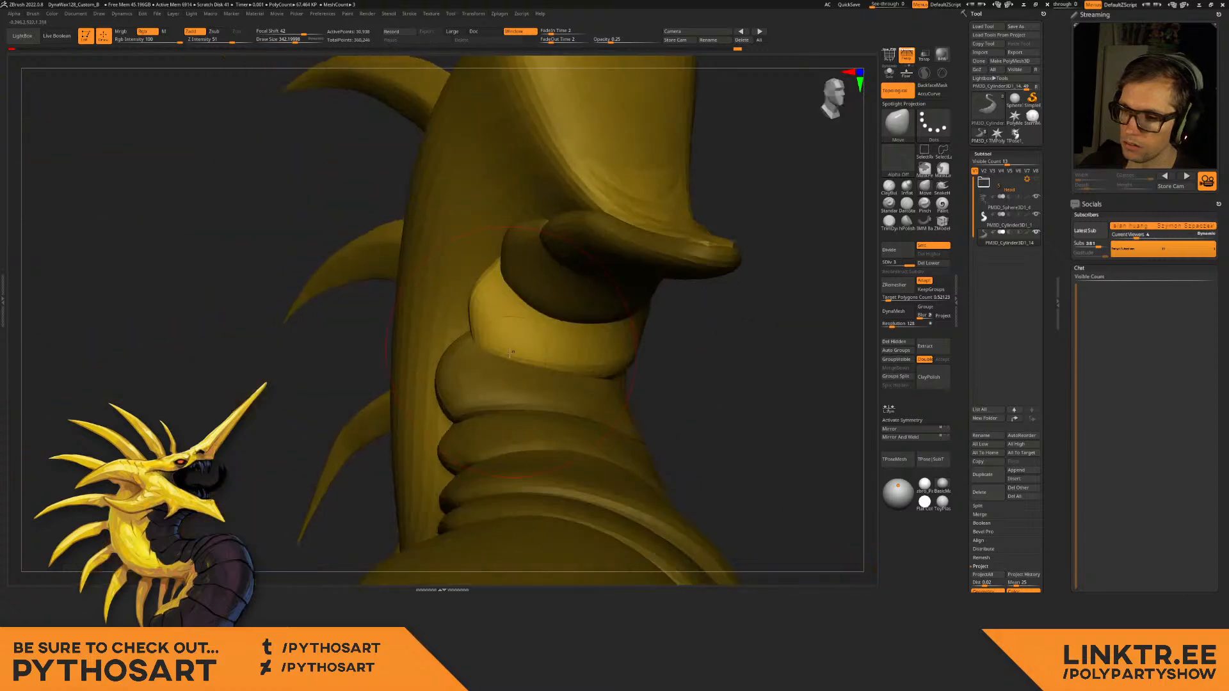
mouse_move(485, 348)
left_mouse_down()
mouse_move(479, 357)
mouse_move(604, 370)
left_mouse_up()
Refine the unmasked plate's lower edge on the opposite side of the neck with a resized Move brush.
right_click_drag(669, 372, 601, 371)
left_click(660, 376, "alt")
left_click(641, 366, "alt")
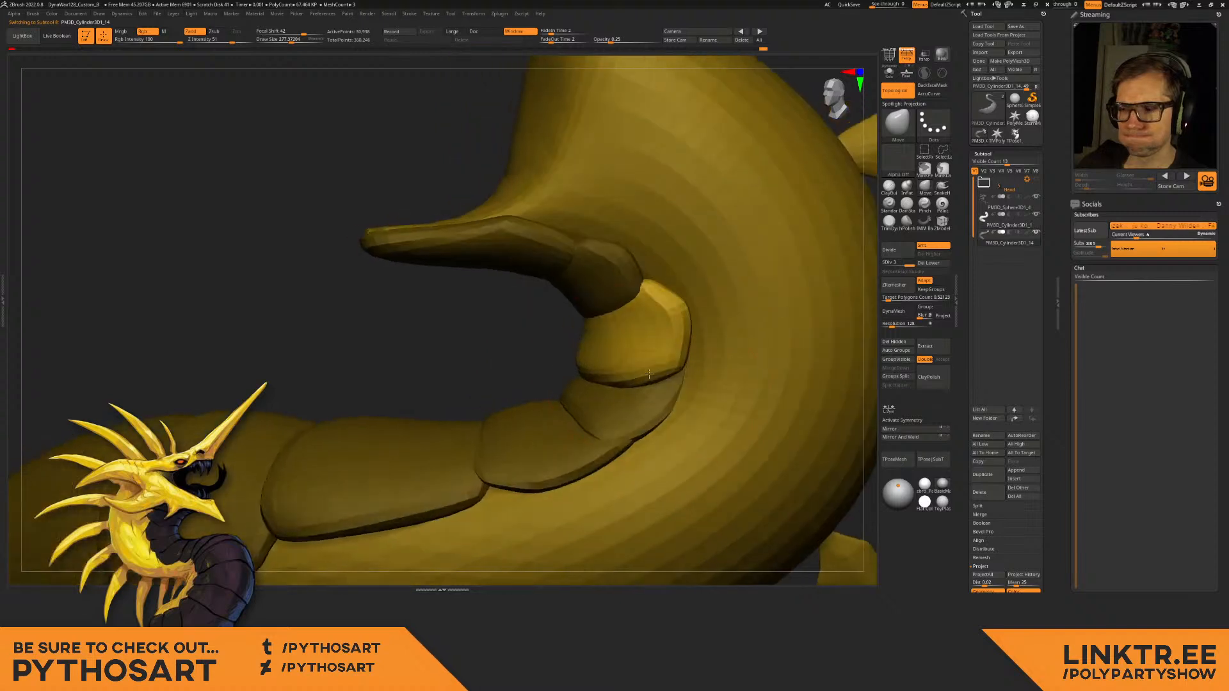
key("s")
left_click_drag(652, 378, 664, 378)
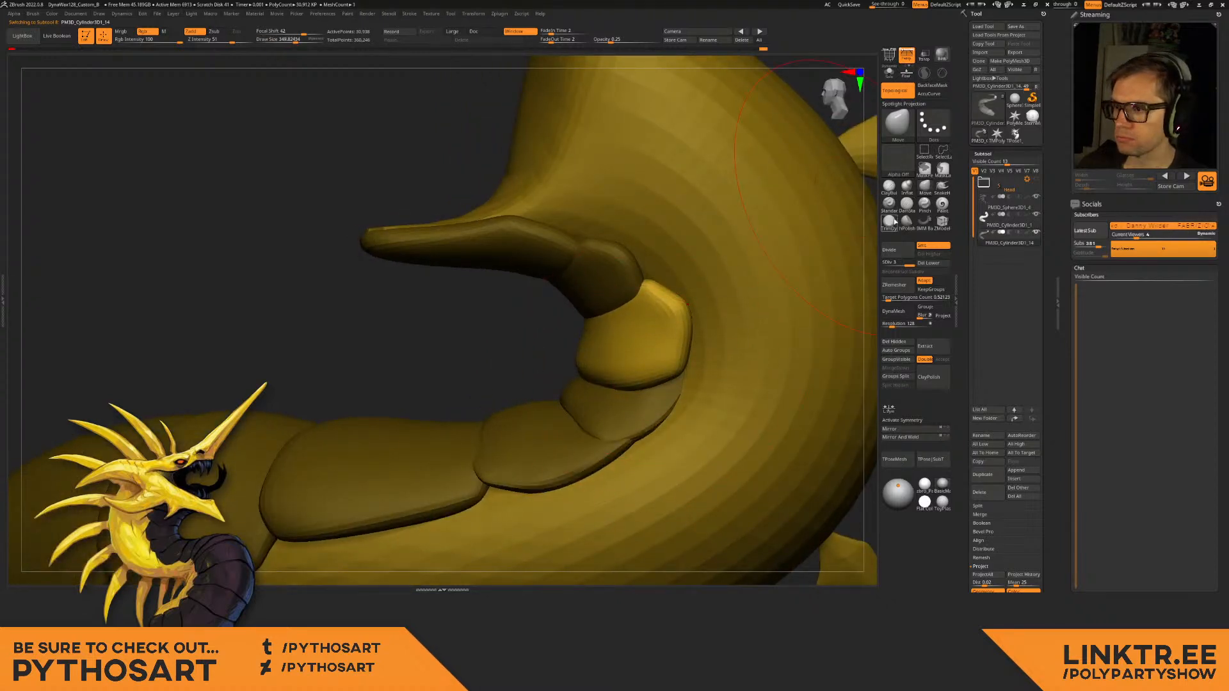
Flatten the lower surface of the unmasked neck plate on both sides of the neck with a resized TrimDynamic brush.
left_click(888, 221)
right_click_drag(602, 365, 621, 369)
key("s")
mouse_move(607, 368)
left_mouse_down()
mouse_move(646, 367)
mouse_move(562, 348)
left_mouse_up()
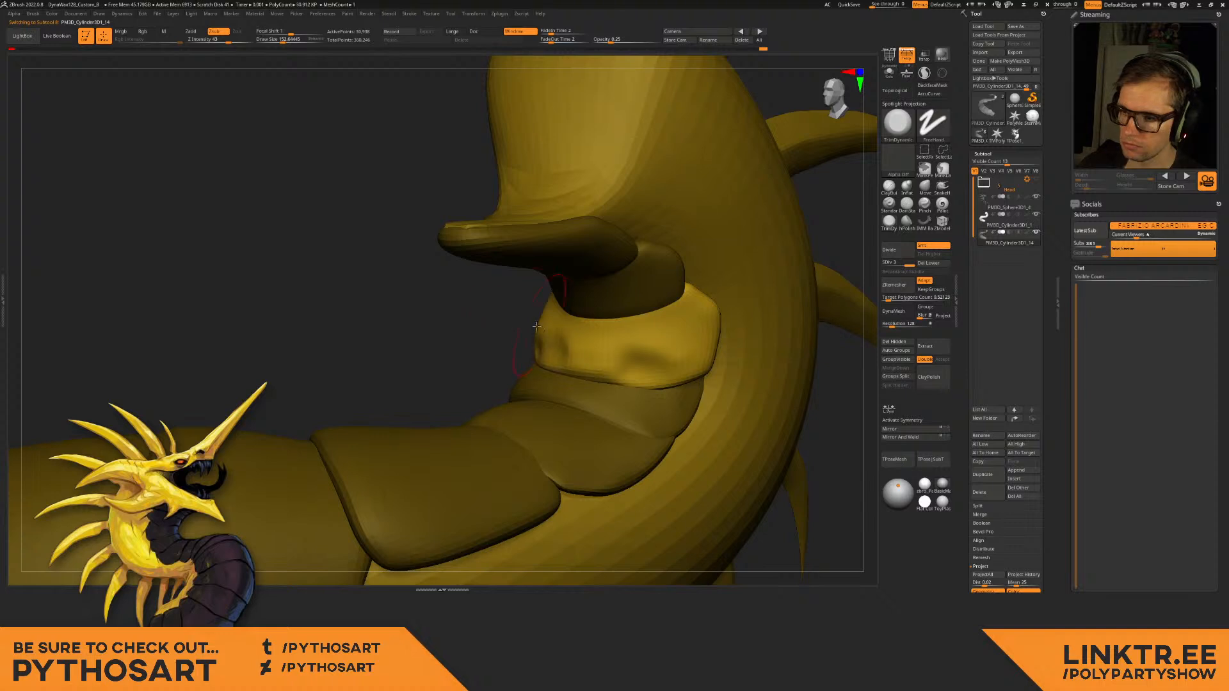
right_click_drag(563, 347, 634, 346)
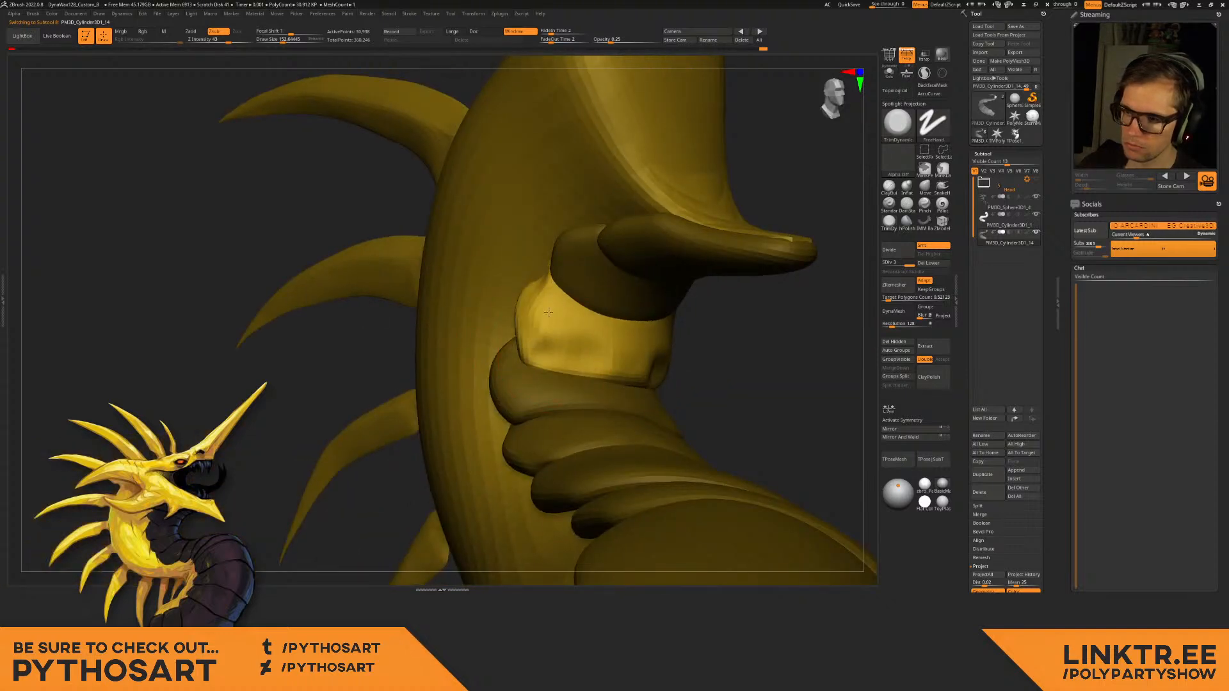
mouse_move(566, 333)
left_mouse_down()
mouse_move(618, 371)
mouse_move(659, 381)
left_mouse_up()
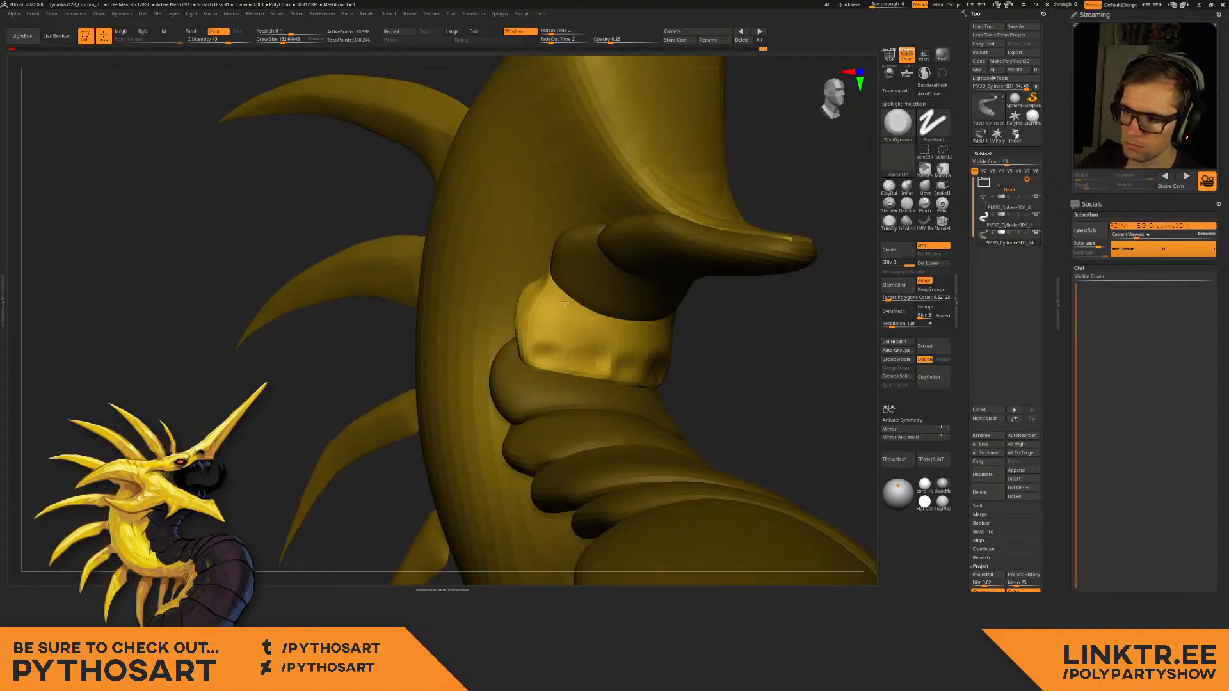
Smooth the trimmed surface of the unmasked plate on both sides, and clear the mask.
key("shift")
right_click_drag(638, 375, 550, 352)
left_click_drag(661, 339, 669, 371, "shift")
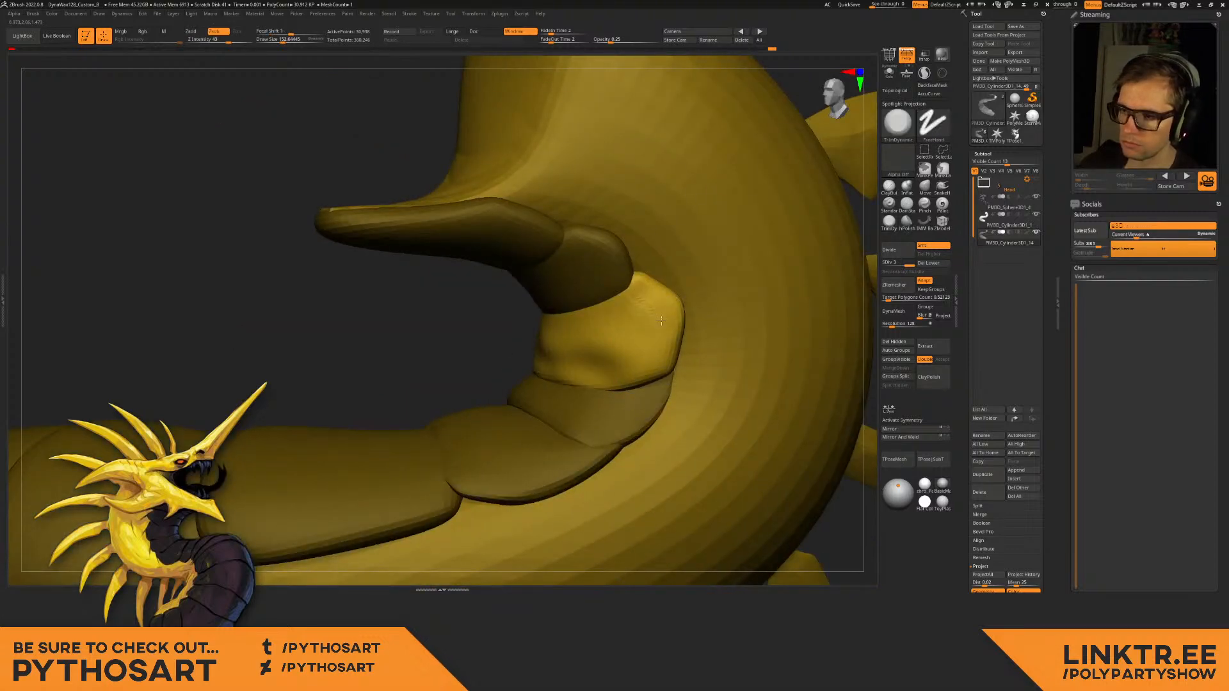
mouse_move(529, 348)
right_mouse_down("ctrl")
mouse_move(533, 307)
mouse_move(663, 332)
mouse_move(600, 324)
mouse_move(602, 359)
mouse_move(640, 330)
right_mouse_up("ctrl")
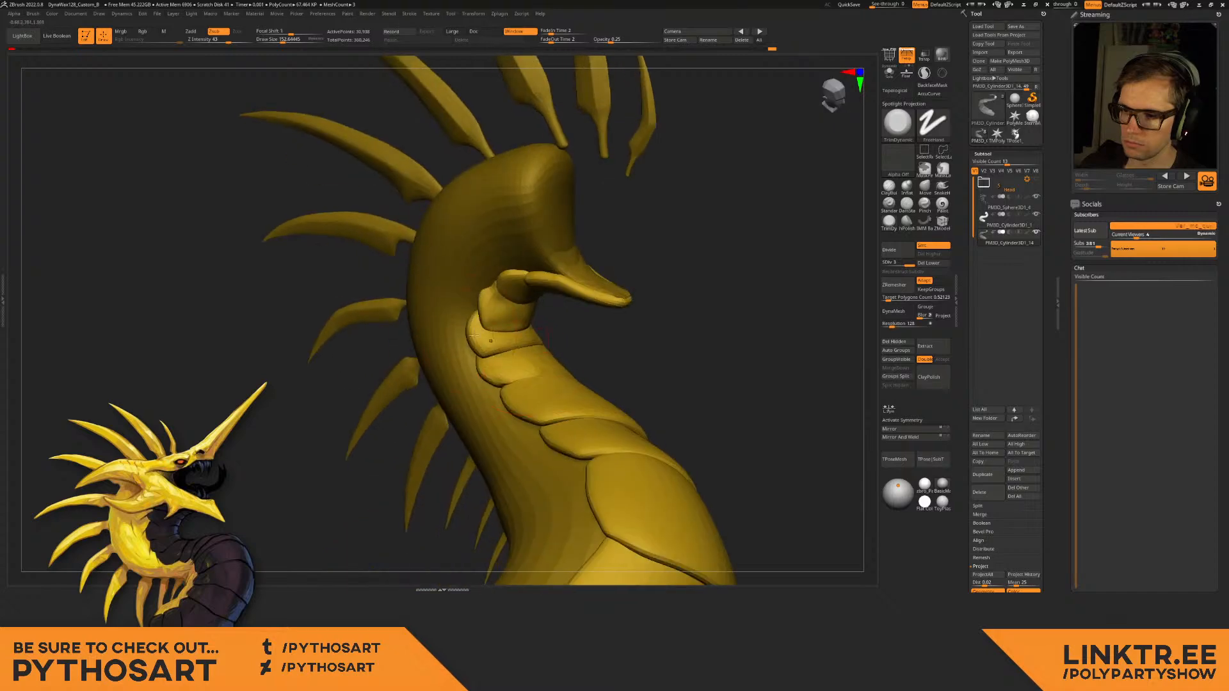
Flatten the surface of the next plate down the neck with a resized TrimDynamic brush.
right_click_drag(512, 308, 513, 340, "ctrl")
key("s")
left_click_drag(475, 336, 458, 335)
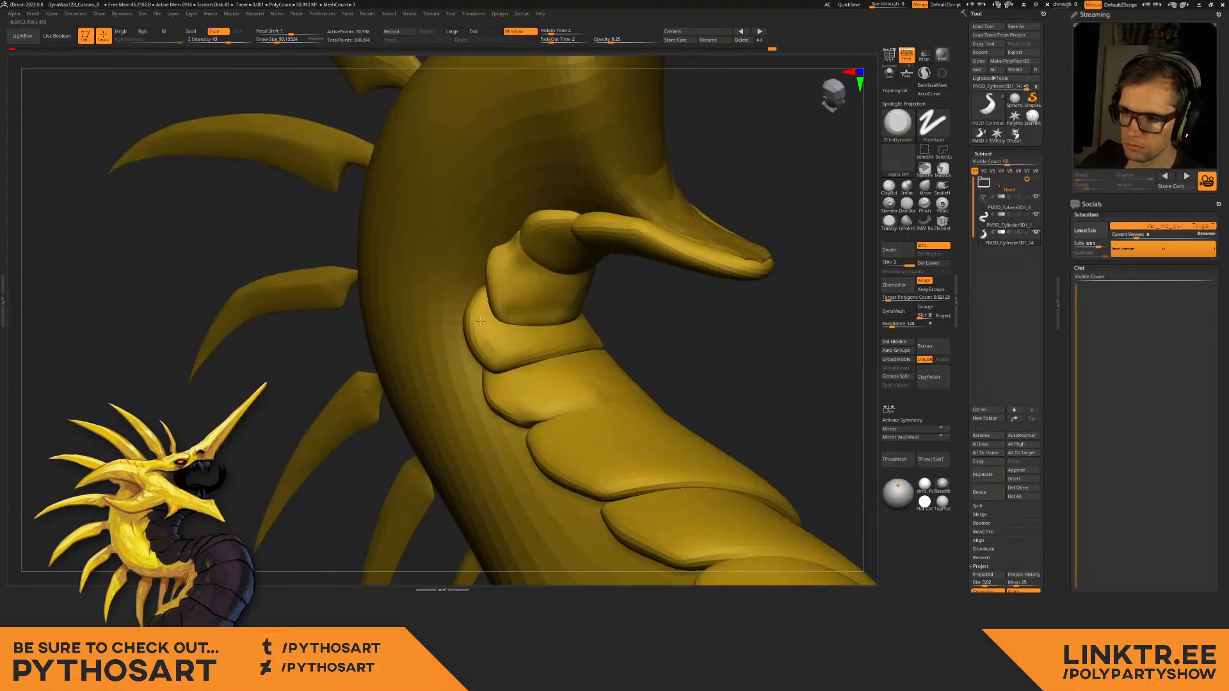
left_click_drag(489, 342, 541, 343)
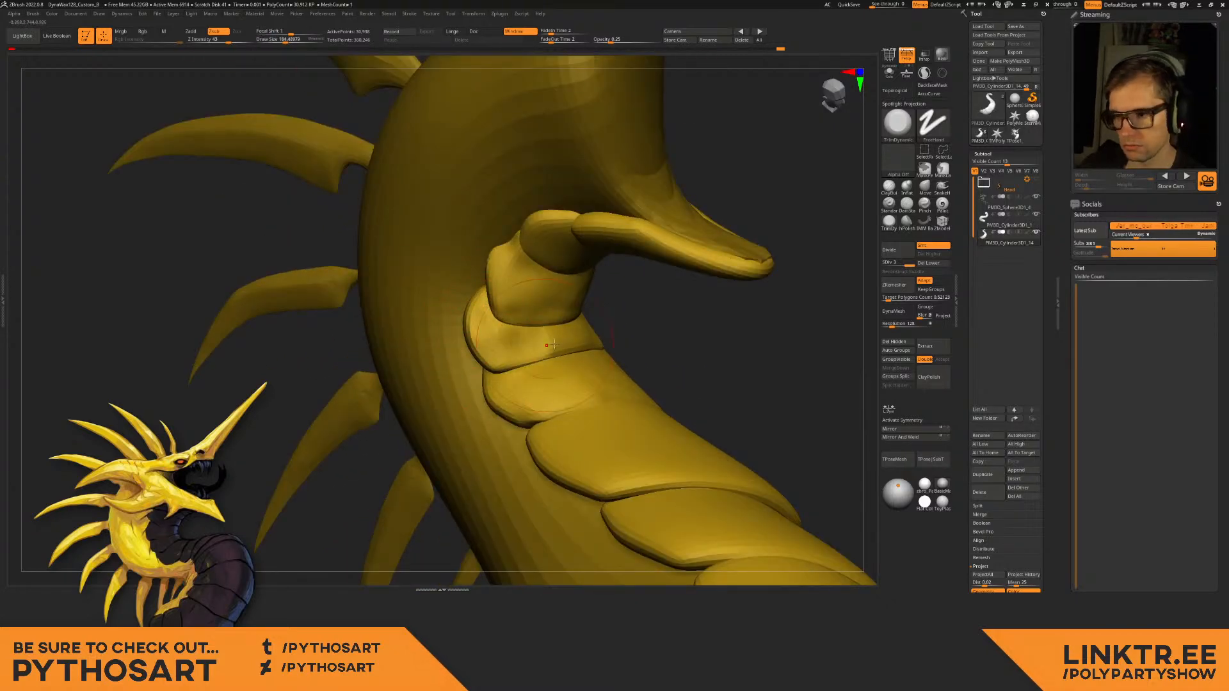
left_click_drag(642, 325, 586, 354)
right_click_drag(587, 354, 575, 359)
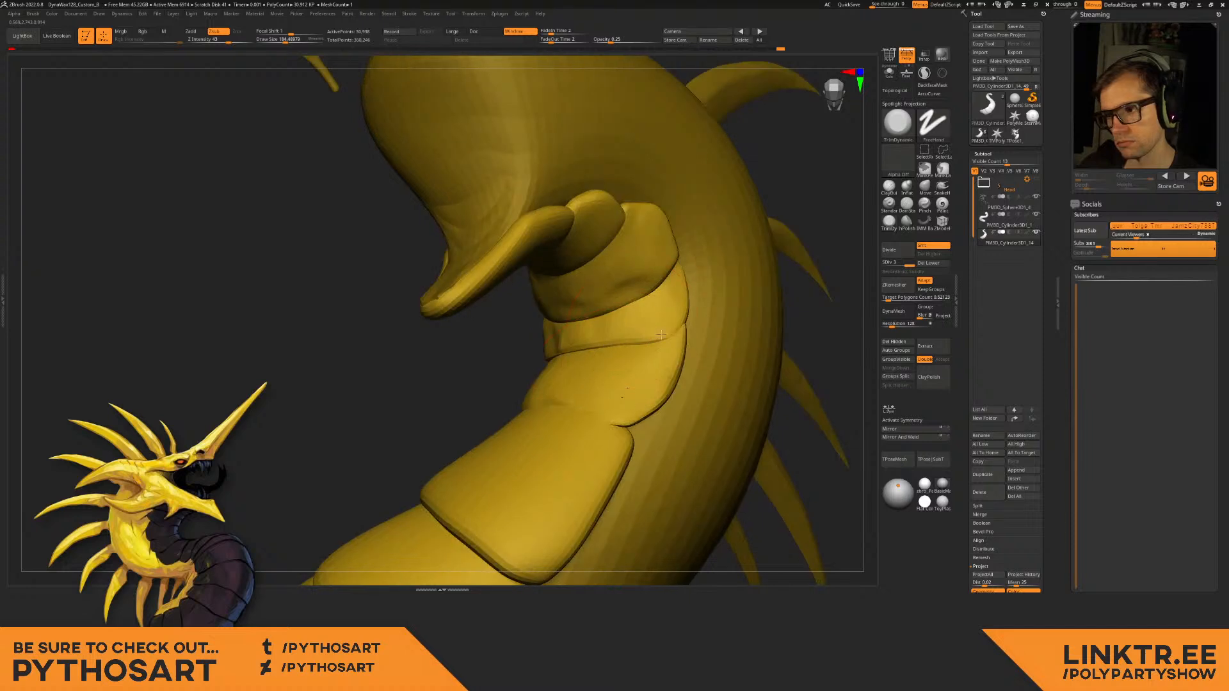
Adjust the profile of the upper neck plates with the Move brush, and frame the whole body.
right_click_drag(611, 448, 573, 335, "alt")
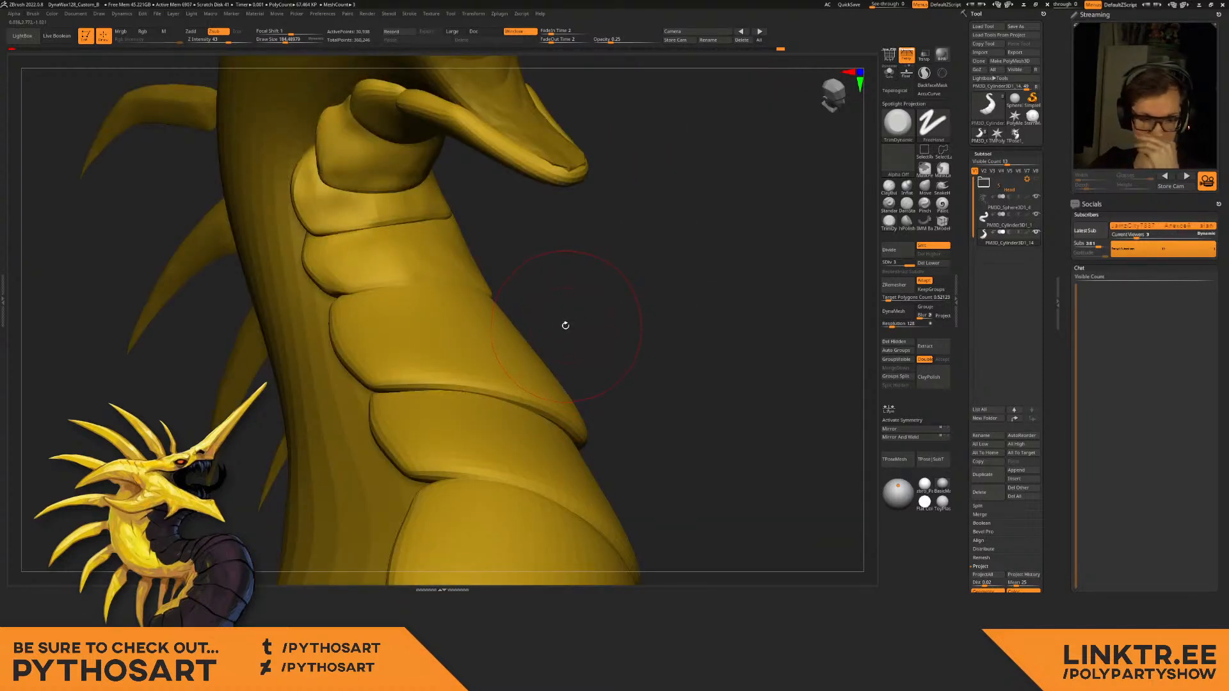
right_click_drag(518, 325, 428, 332)
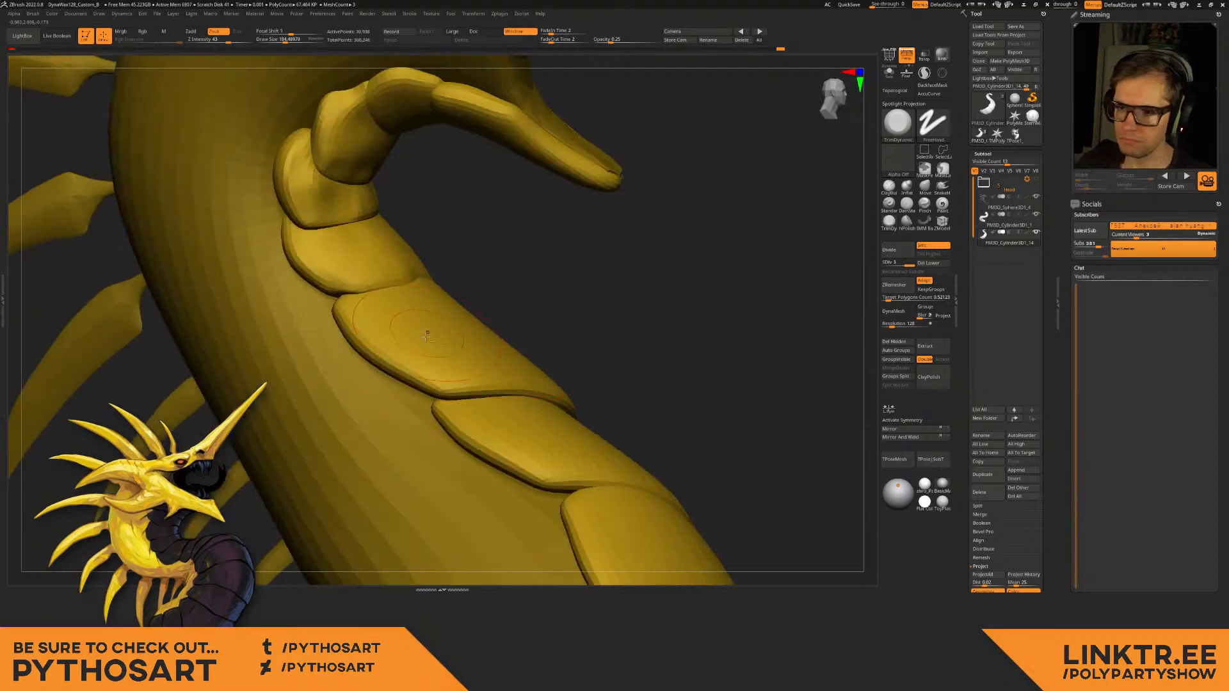
right_click_drag(360, 266, 400, 311, "alt")
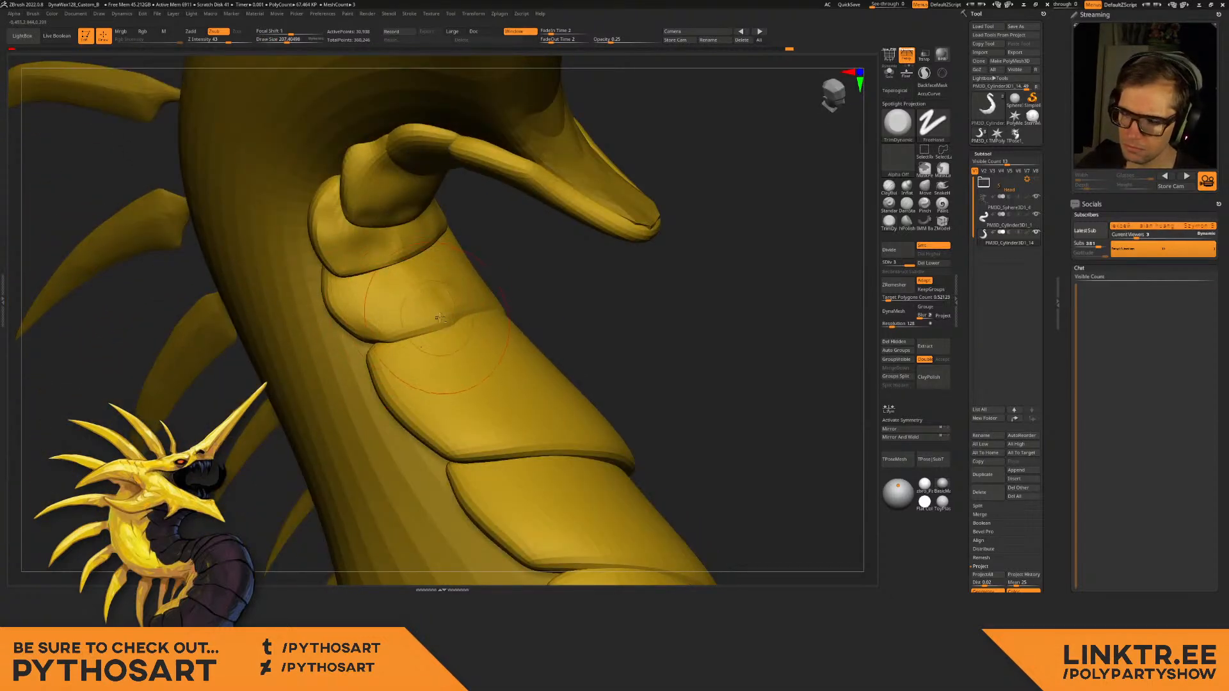
left_click(926, 186)
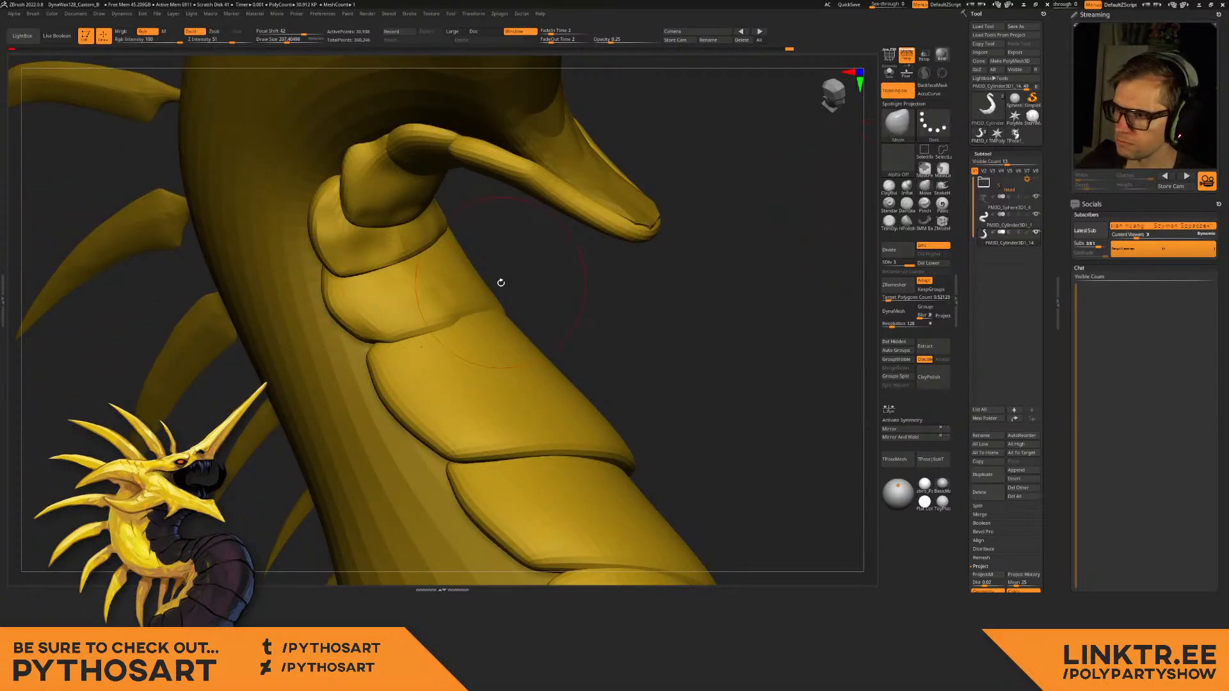
right_click_drag(502, 283, 467, 294)
left_click_drag(500, 293, 461, 317)
key("f")
right_click_drag(462, 318, 487, 314)
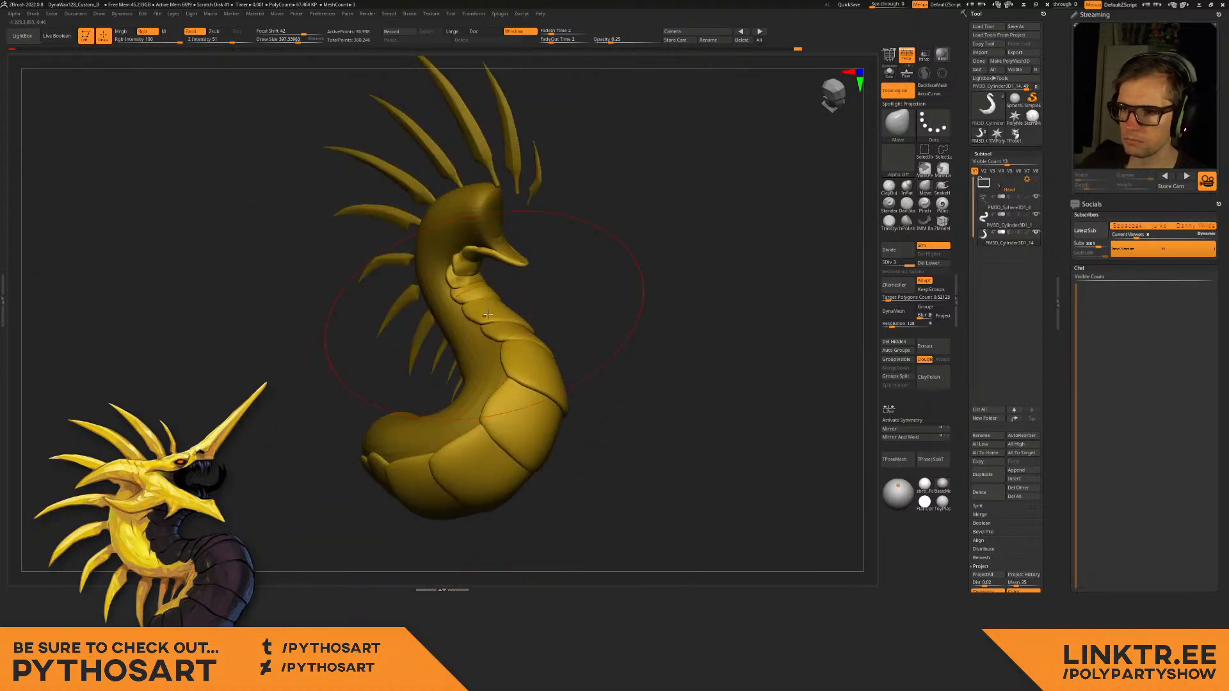
Display the painted colours on the subtools, and apply a different quick-pick material.
left_click(1027, 233, "shift")
right_click_drag(568, 326, 613, 321)
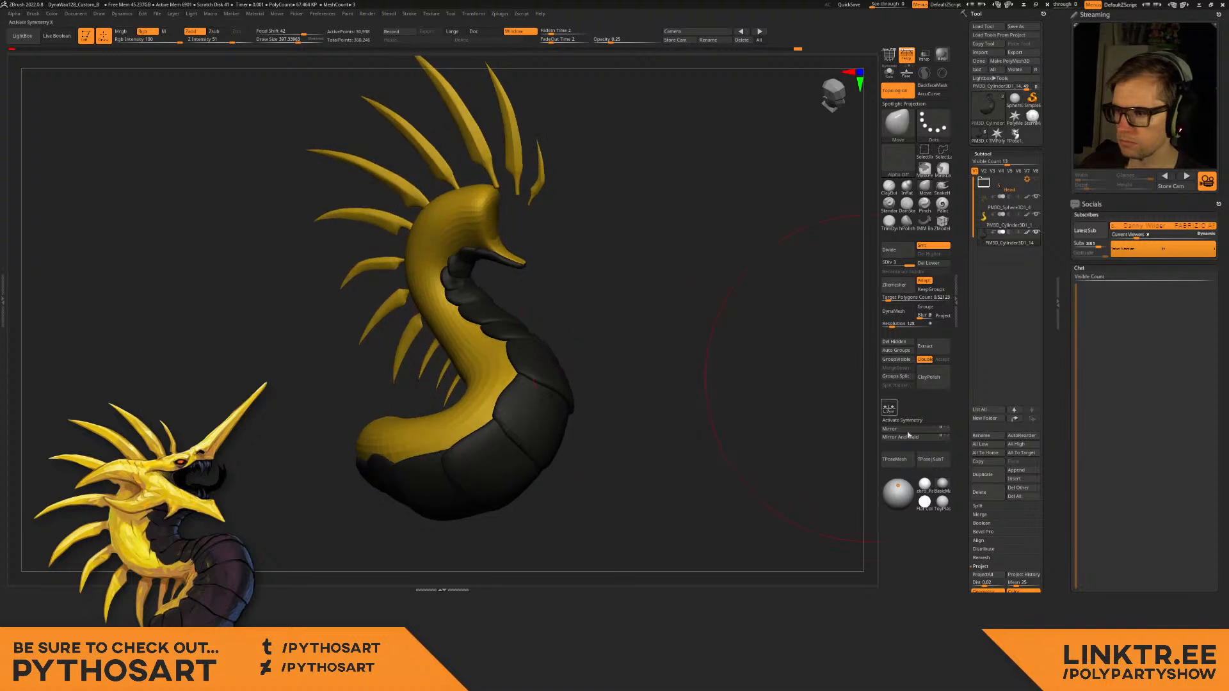
left_click(924, 486)
Trim and smooth the small plates inside the neck bend with a smaller TrimDynamic brush.
right_click_drag(538, 323, 558, 333, "alt")
mouse_move(558, 333)
right_mouse_down()
mouse_move(535, 329)
mouse_move(565, 335)
mouse_move(471, 412)
mouse_move(439, 325)
mouse_move(451, 324)
right_mouse_up()
key("s")
left_click_drag(451, 324, 437, 322)
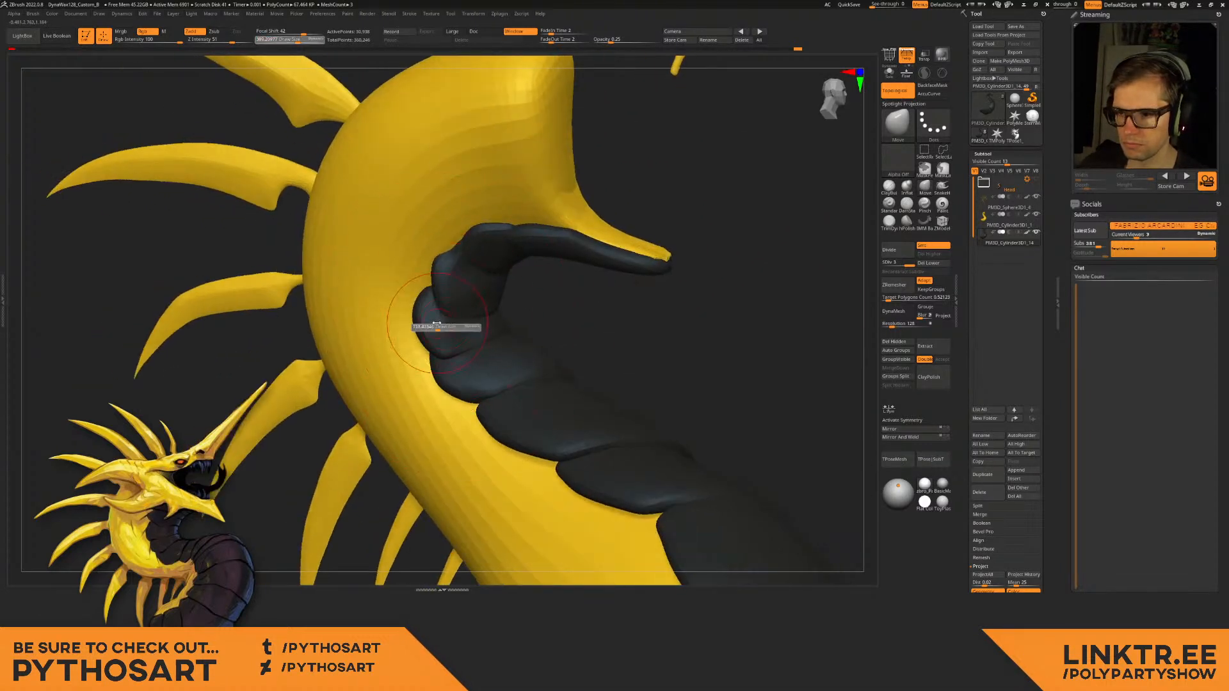
left_click(904, 222)
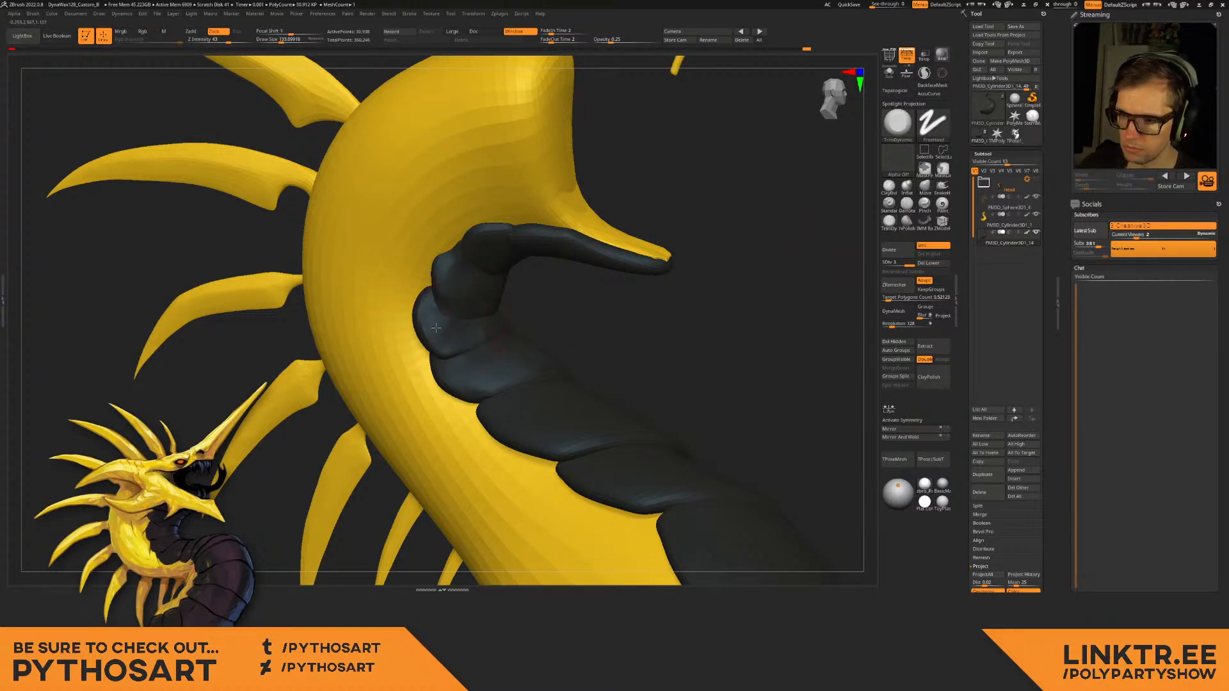
key("shift")
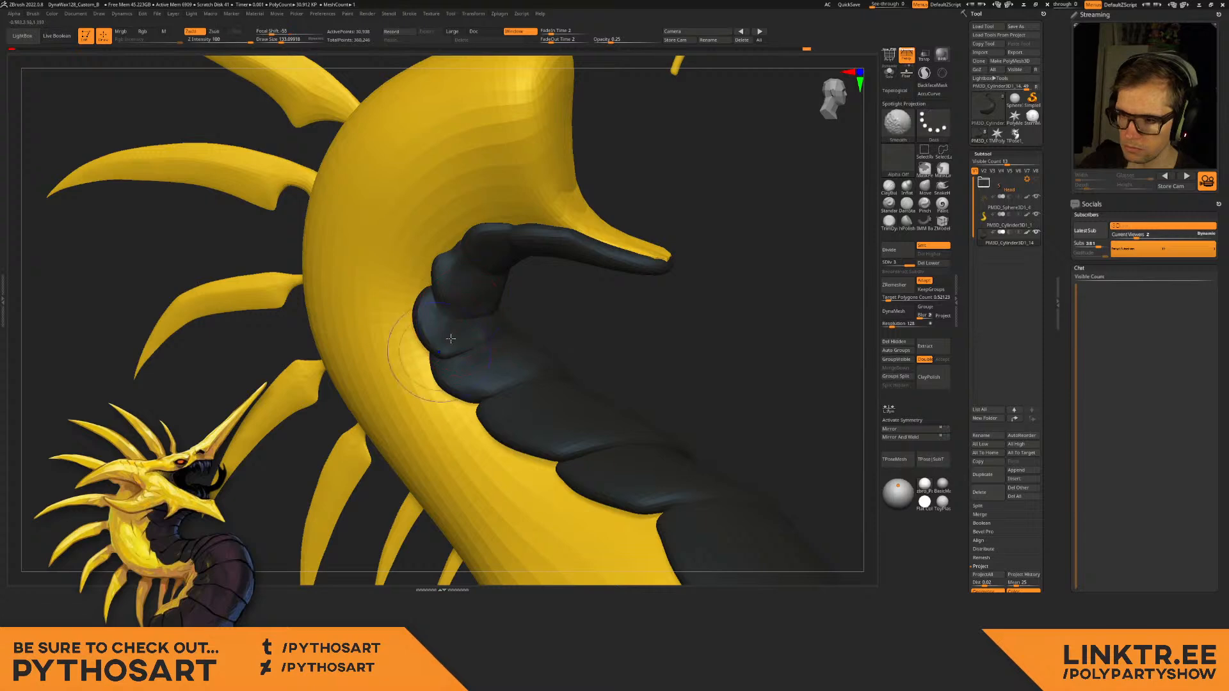
mouse_move(539, 236)
right_mouse_down("ctrl")
mouse_move(522, 283)
mouse_move(571, 322)
mouse_move(550, 276)
mouse_move(459, 319)
mouse_move(487, 282)
right_mouse_up("ctrl")
Show the hidden head, and mask all belly plates except the third one down inside the neck bend.
left_click(1036, 180)
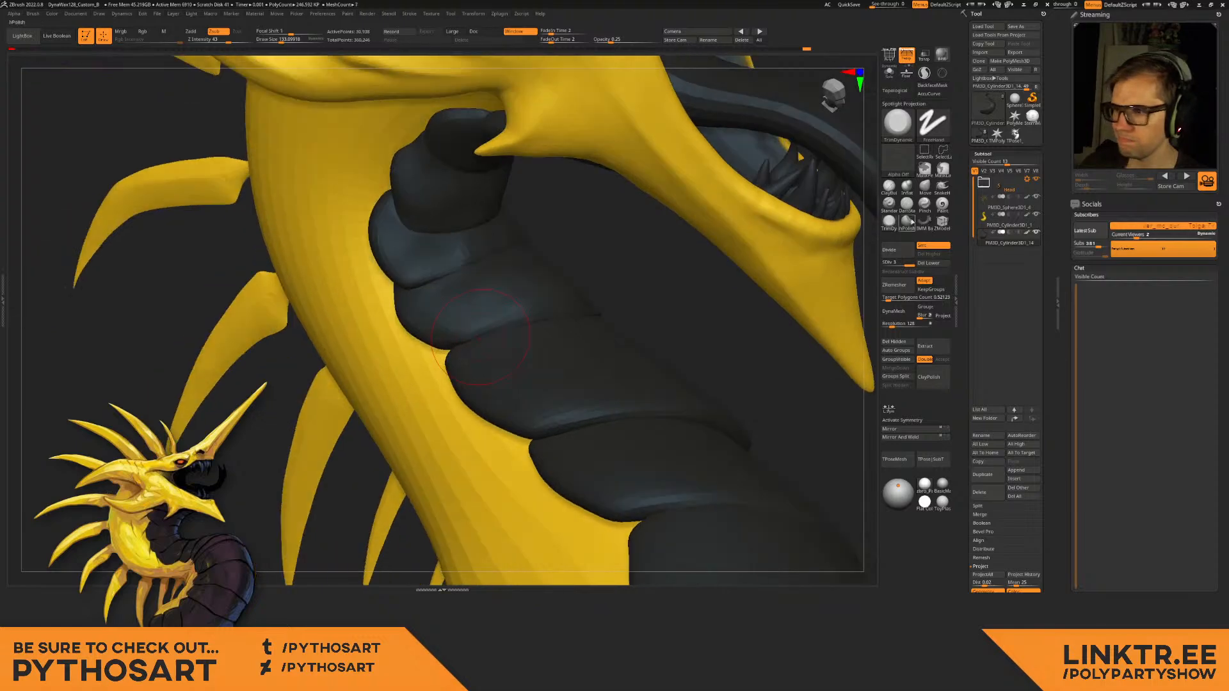
left_click(889, 205)
key("s")
left_click_drag(450, 309, 450, 311)
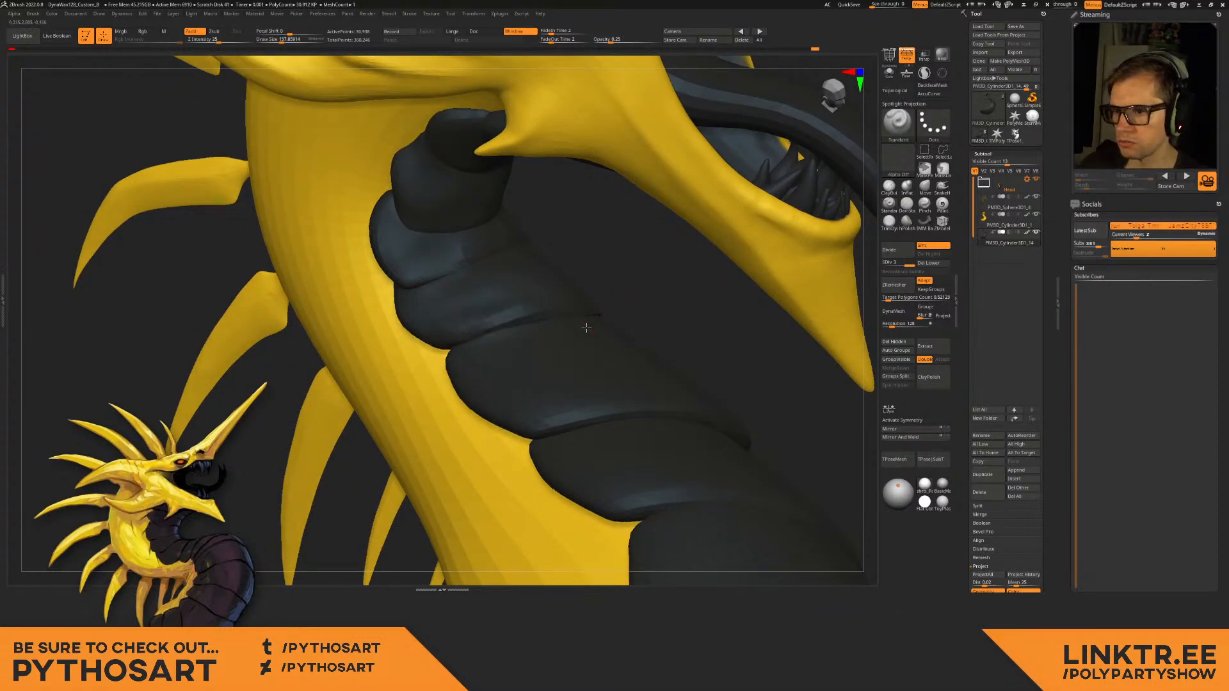
right_click_drag(467, 327, 487, 343)
left_click(521, 309, "ctrl+shift")
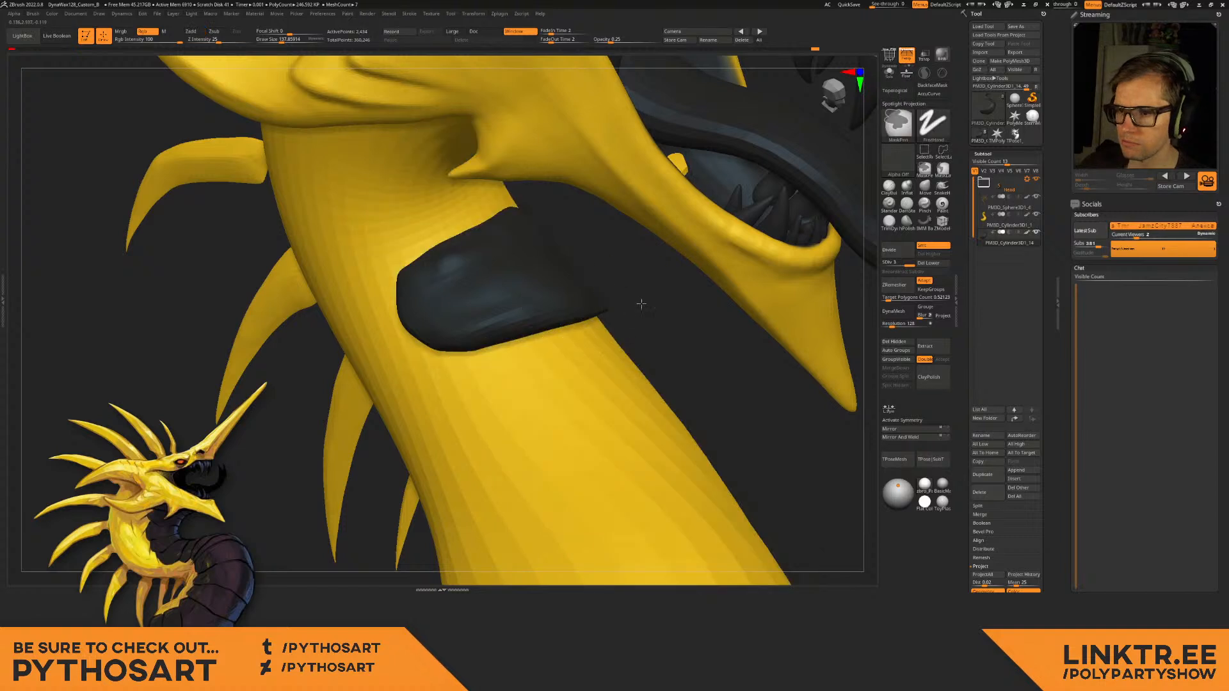
left_click(638, 302, "ctrl")
left_click(639, 304, "ctrl+shift")
left_click(636, 306, "ctrl")
Build up soft raised forms on both sides of the unmasked plate with a smaller Standard brush, and clear the mask.
key("s")
left_click_drag(524, 316, 522, 316)
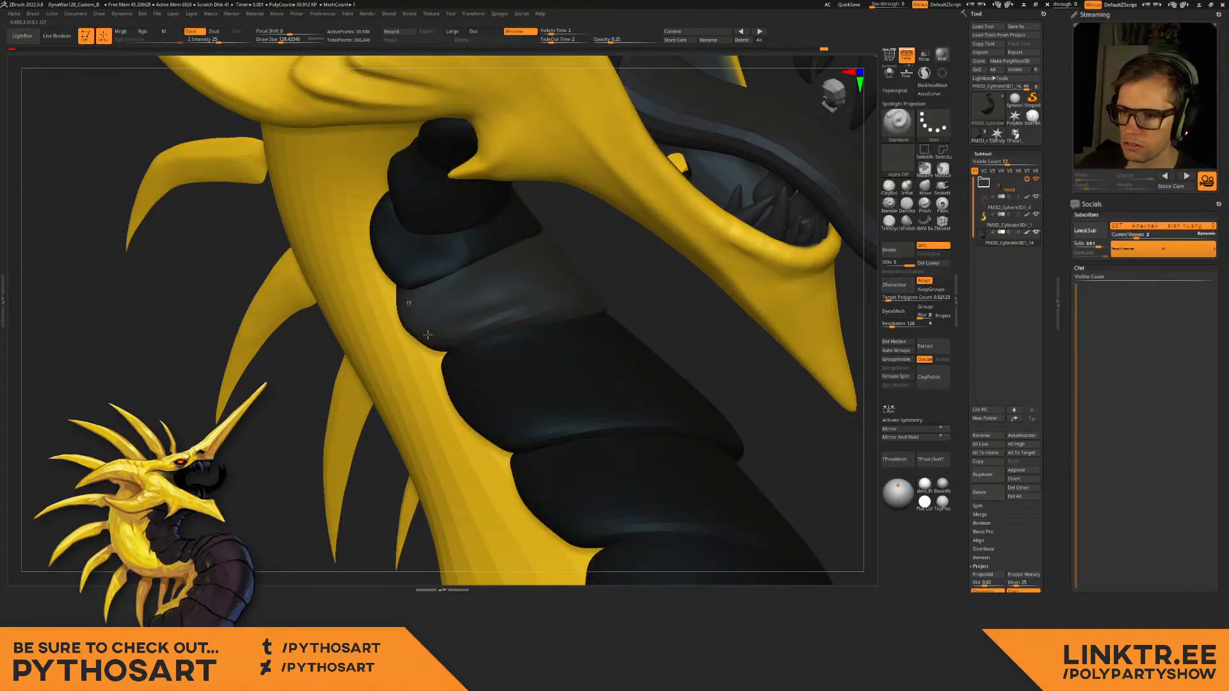
mouse_move(597, 348)
right_mouse_down()
mouse_move(463, 349)
mouse_move(488, 349)
right_mouse_up()
key("s")
left_click_drag(447, 318, 442, 318)
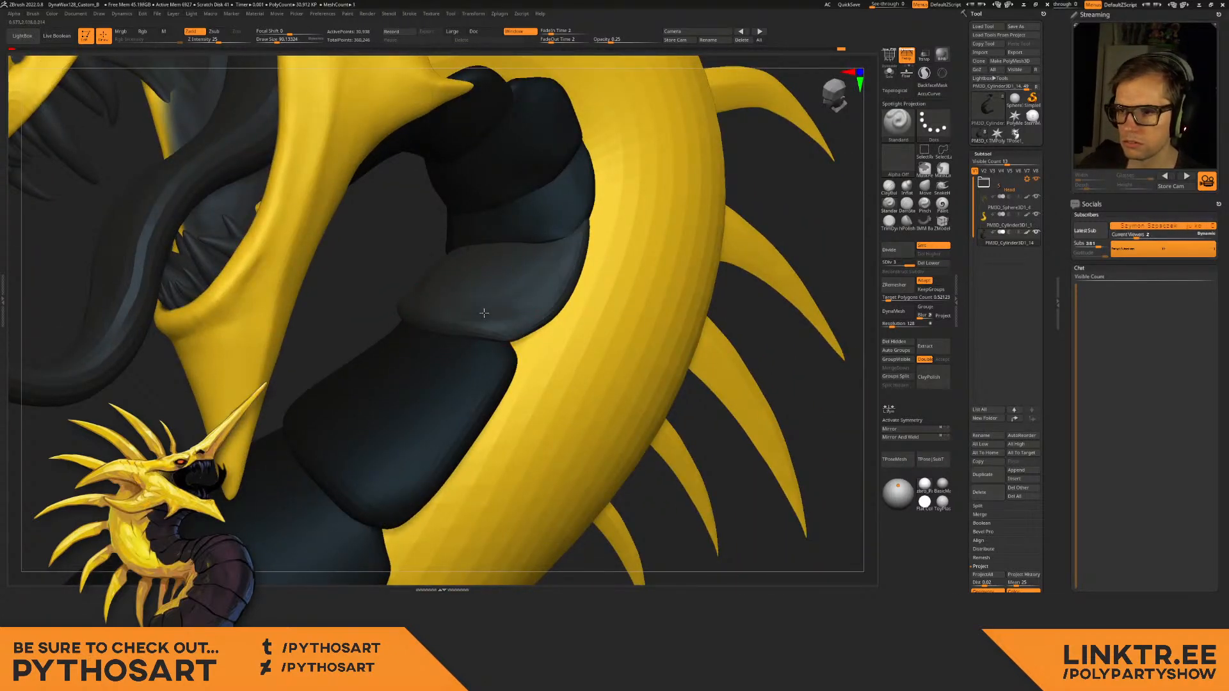
mouse_move(424, 367)
right_mouse_down("ctrl")
mouse_move(414, 288)
mouse_move(563, 308)
mouse_move(613, 275)
right_mouse_up("ctrl")
left_click_drag(613, 274, 512, 283, "ctrl")
Reshape the side edges and overlaps of the plates below the neck bend with a resized Move brush.
right_click_drag(425, 285, 702, 231, "ctrl")
left_click(925, 187)
right_click_drag(453, 291, 410, 345)
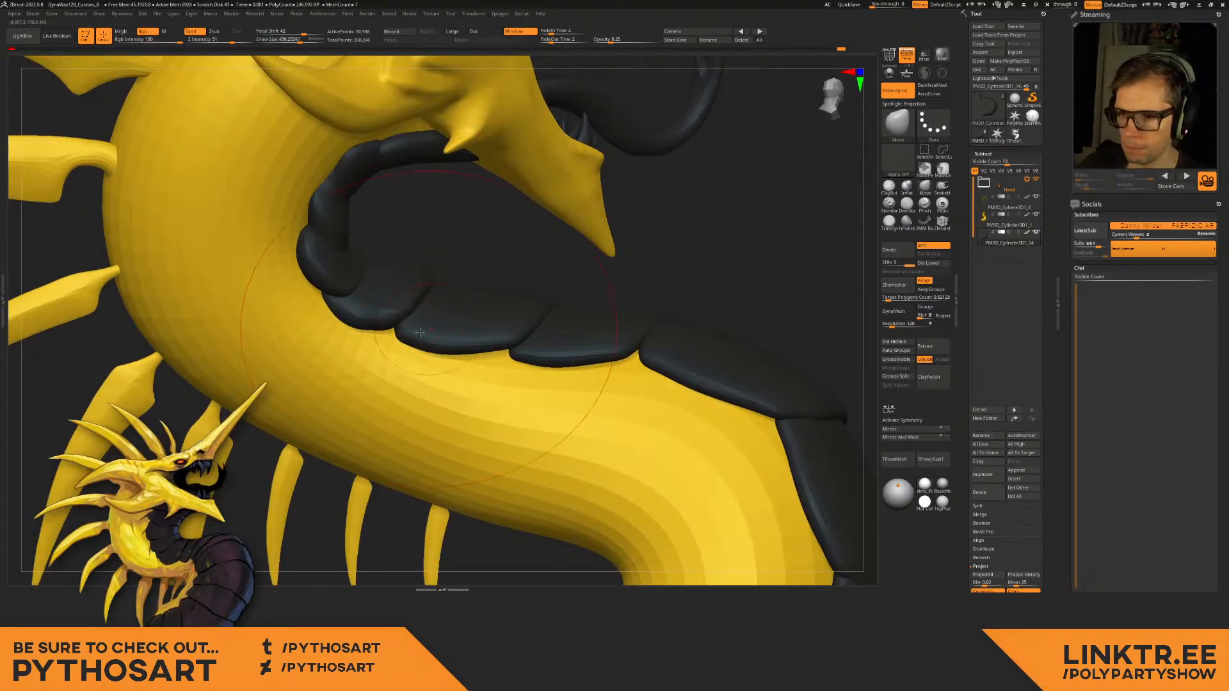
mouse_move(391, 339)
left_mouse_down()
mouse_move(382, 333)
mouse_move(446, 330)
left_mouse_up()
key("s")
mouse_move(469, 340)
left_mouse_down()
mouse_move(473, 357)
mouse_move(455, 301)
mouse_move(410, 286)
left_mouse_up()
key("s")
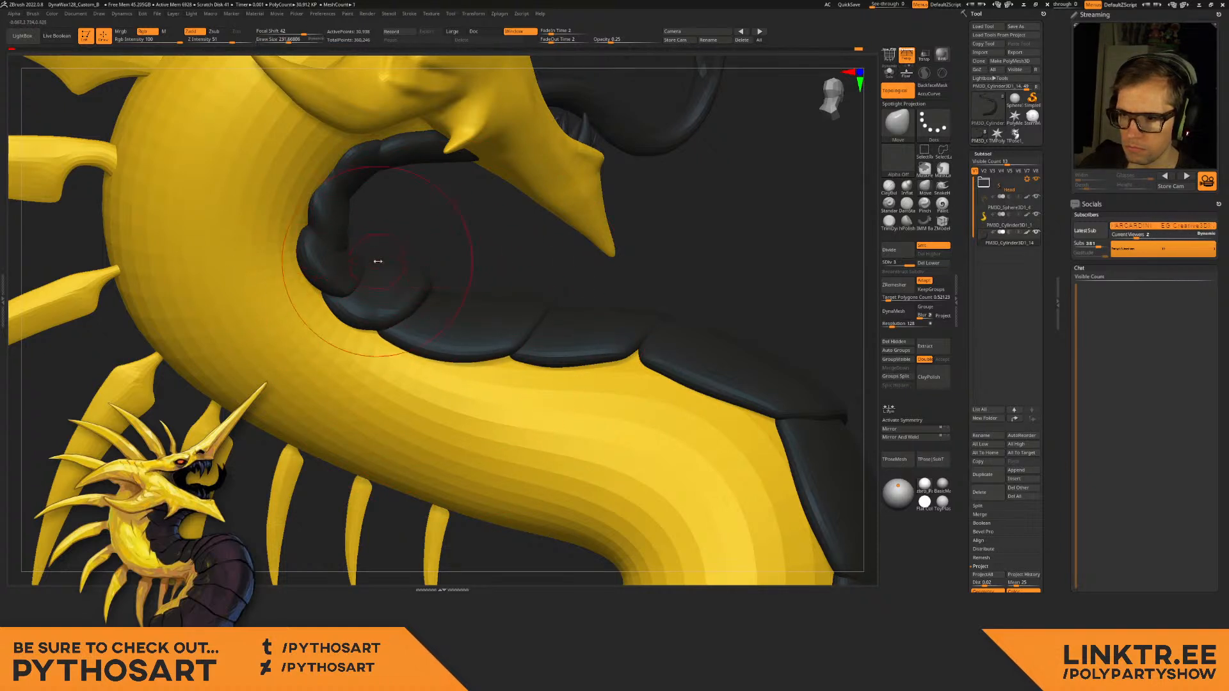
mouse_move(394, 284)
right_mouse_down()
mouse_move(398, 304)
mouse_move(419, 298)
right_mouse_up()
key("s")
left_click_drag(422, 296, 434, 296)
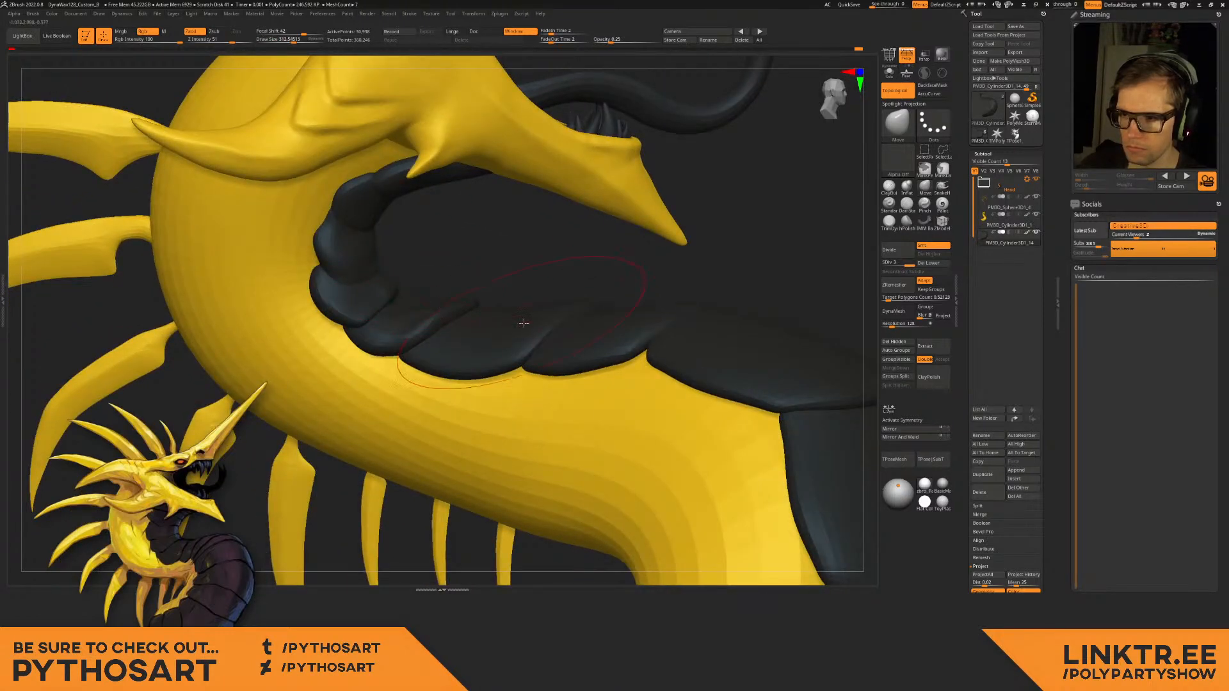
Add subtle volume along the side edges of the plates below the neck bend with a resized Standard brush.
mouse_move(524, 322)
right_mouse_down()
mouse_move(556, 298)
mouse_move(576, 307)
right_mouse_up()
key("b")
key("s")
key("t")
key("s")
mouse_move(366, 340)
left_mouse_down()
mouse_move(356, 339)
mouse_move(429, 338)
mouse_move(394, 337)
left_mouse_up()
key("s")
key("s")
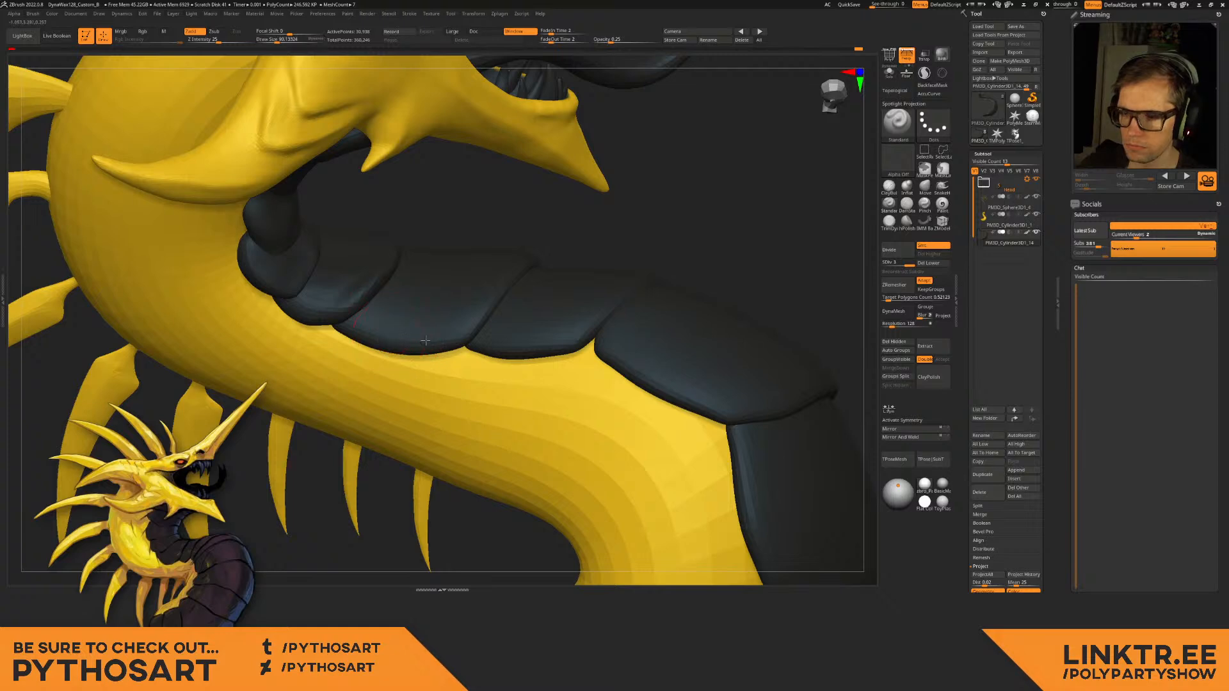
Undo the last two Standard brush strokes on the front neck plate.
mouse_move(559, 226)
right_mouse_down()
mouse_move(486, 321)
mouse_move(574, 225)
right_mouse_up()
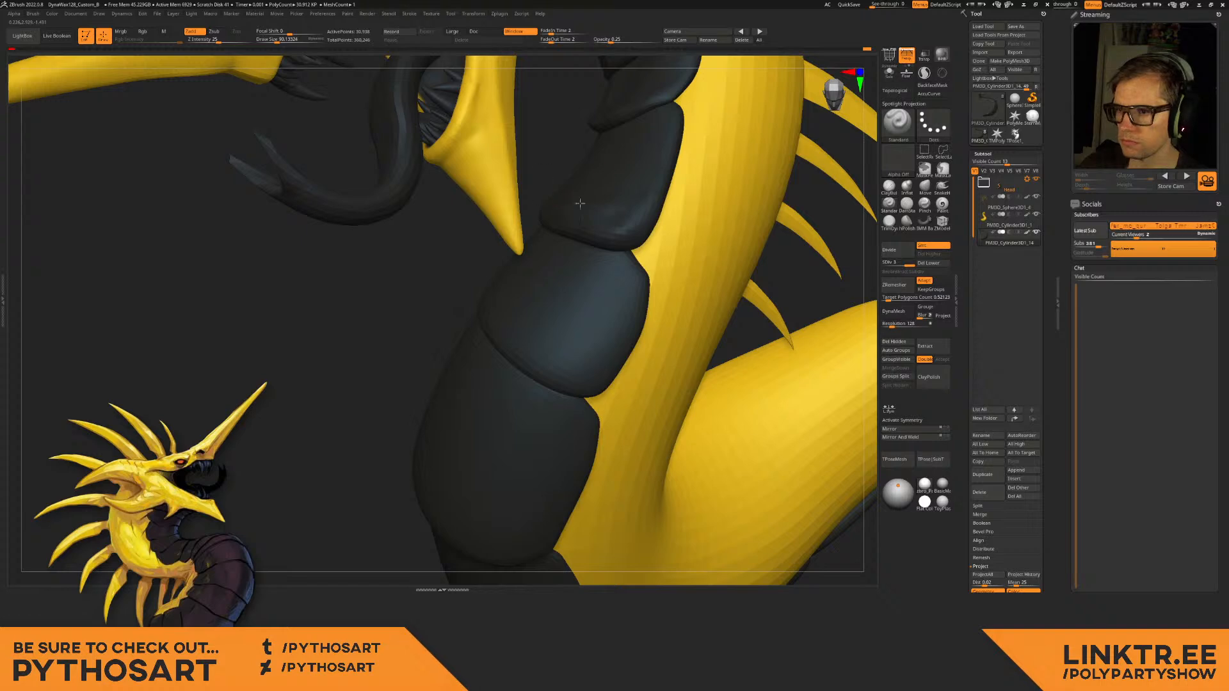
right_click_drag(580, 203, 556, 254)
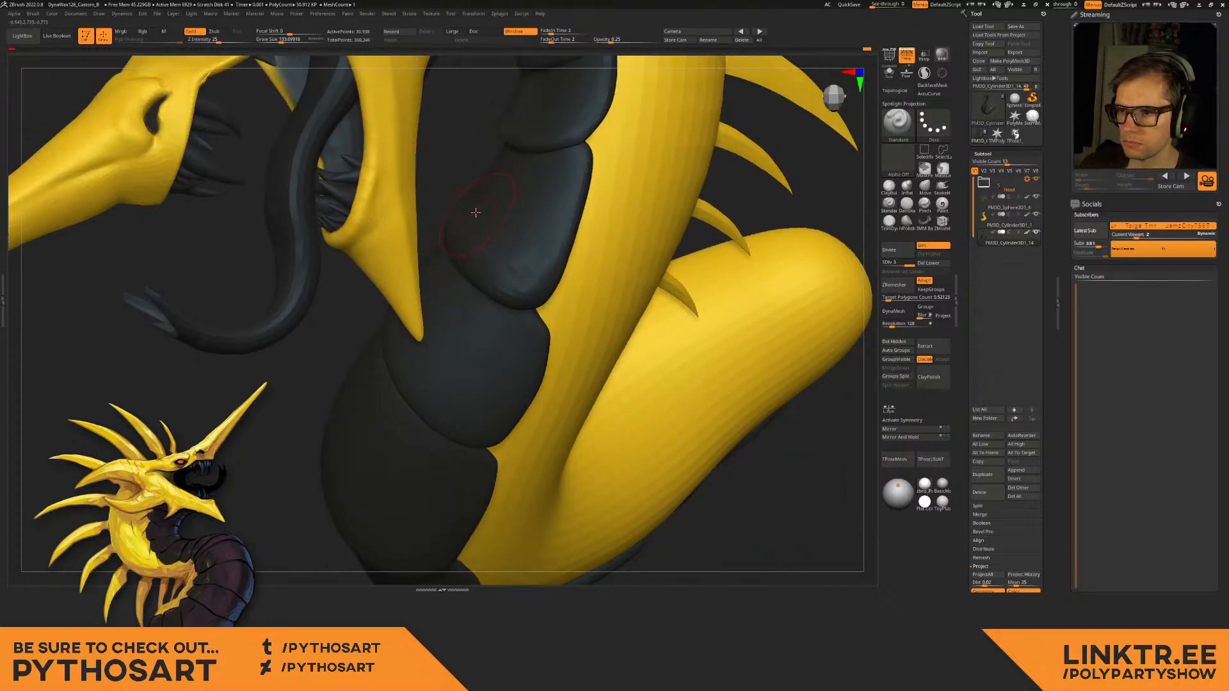
key("ctrl+z")
key("ctrl+z")
right_click_drag(661, 261, 611, 323)
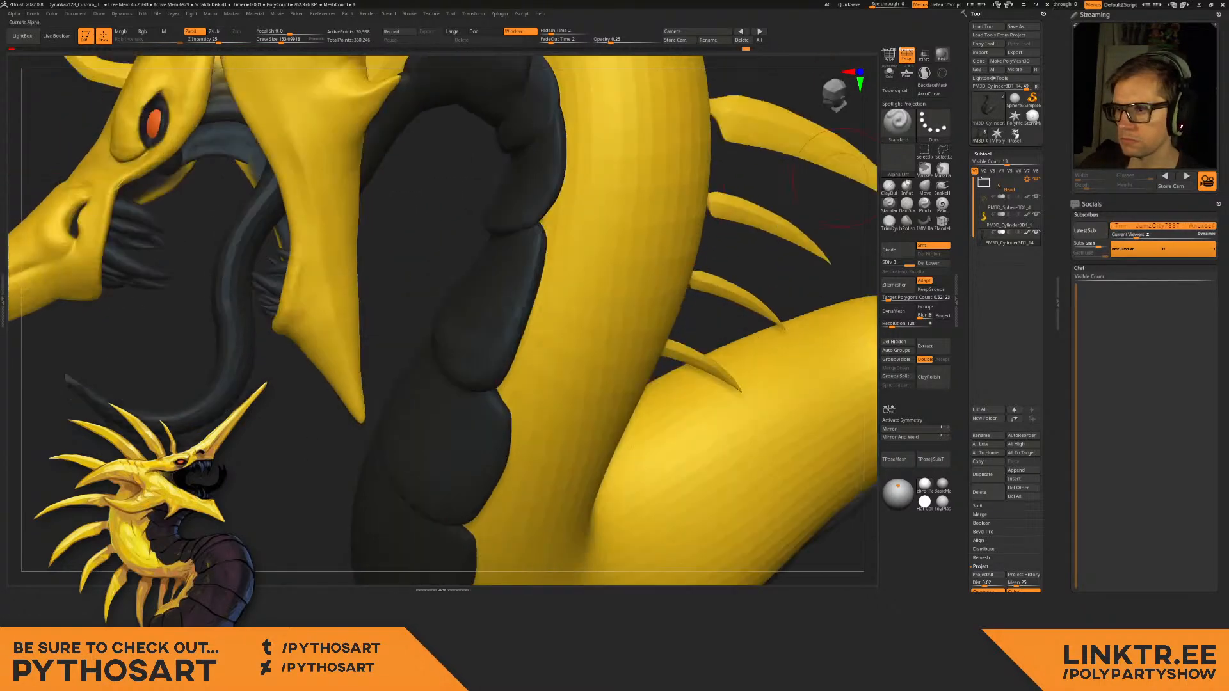
Reshape the front contours and lower edges of the neck plates with a resized Move brush.
left_click(926, 186)
key("bracketright")
key("bracketright")
left_click_drag(529, 241, 548, 225)
mouse_move(552, 224)
right_mouse_down()
mouse_move(514, 239)
mouse_move(572, 232)
mouse_move(608, 256)
mouse_move(525, 301)
mouse_move(553, 341)
mouse_move(826, 170)
mouse_move(554, 312)
mouse_move(557, 302)
right_mouse_up()
key("bracketright")
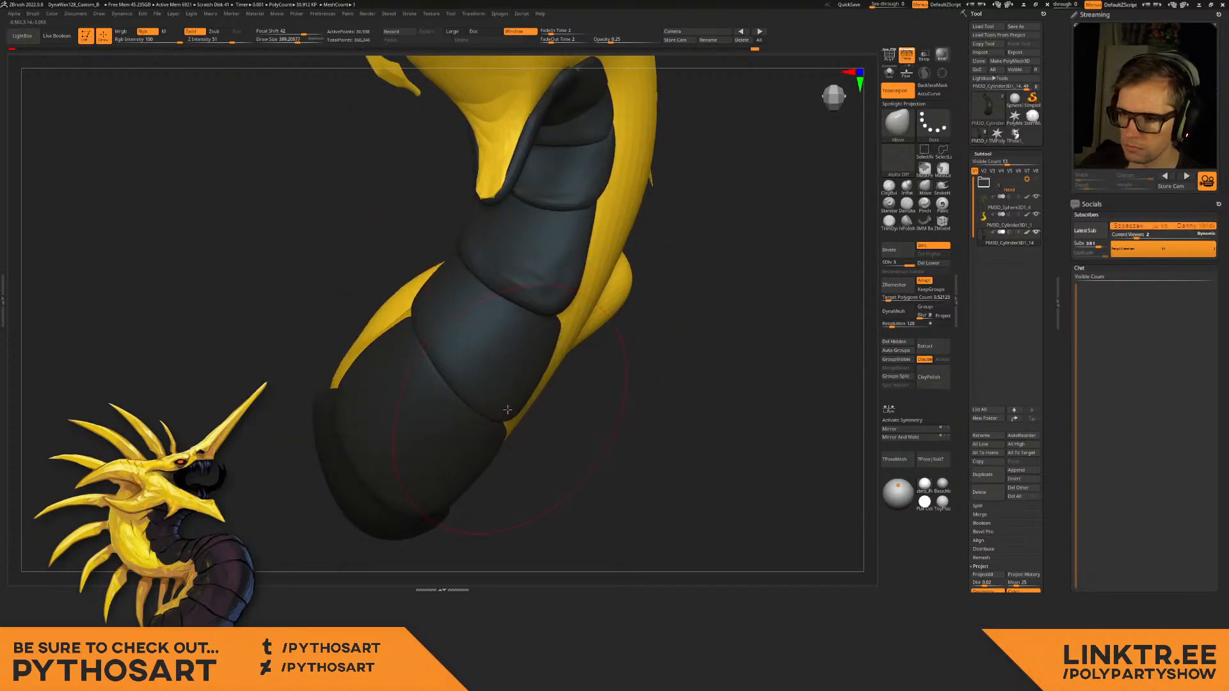
right_click_drag(493, 402, 455, 291)
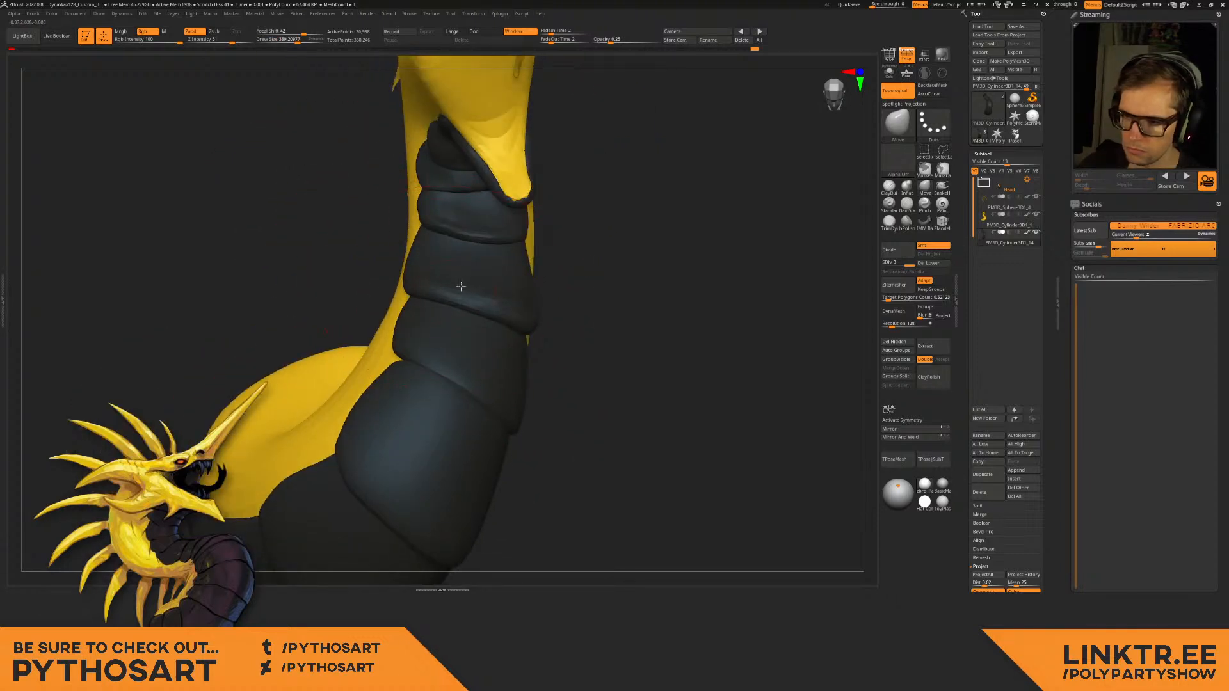
key("s")
mouse_move(455, 288)
left_mouse_down()
mouse_move(419, 273)
mouse_move(478, 278)
left_mouse_up()
key("s")
key("s")
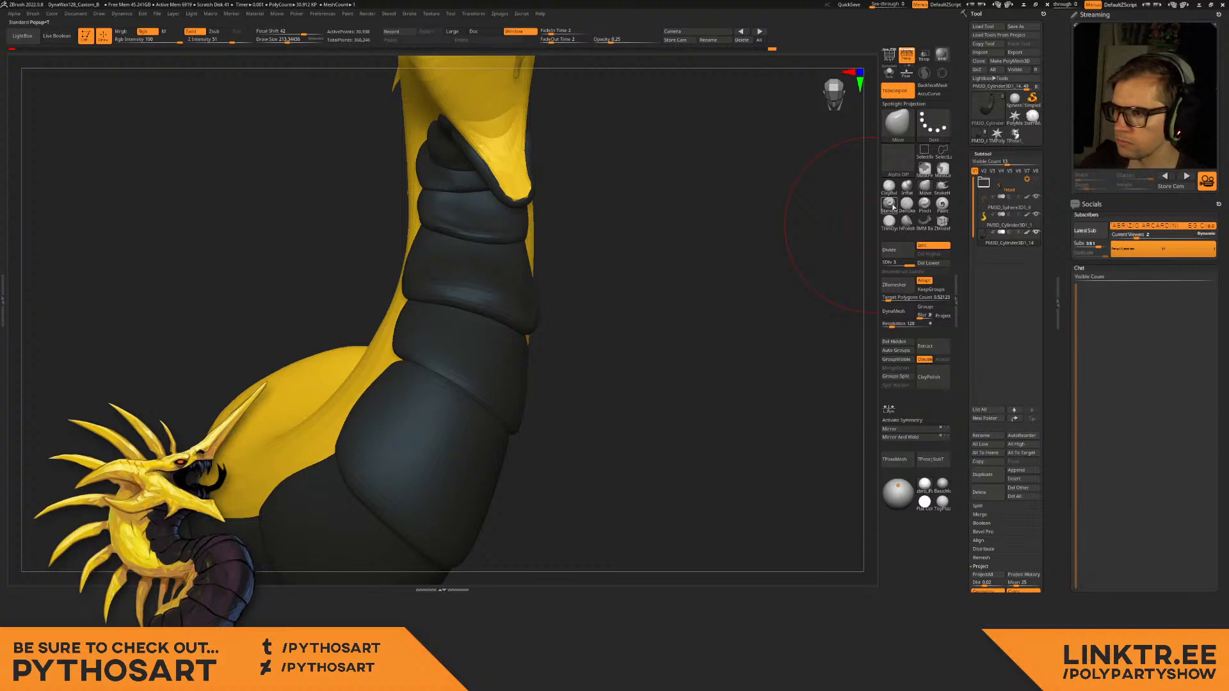
Add subtle folds to the neck plates just below the jaw with a resized Standard brush.
left_click(890, 205)
mouse_move(577, 287)
left_mouse_down()
mouse_move(428, 271)
mouse_move(456, 273)
left_mouse_up()
key("s")
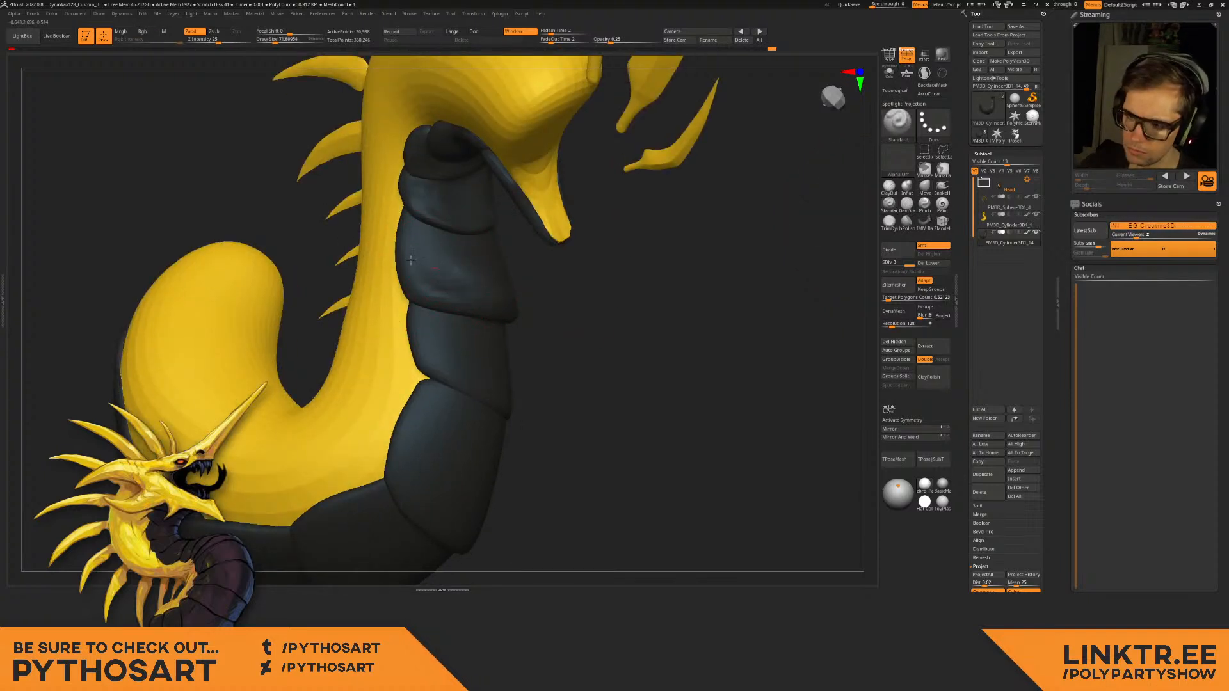
mouse_move(482, 300)
left_mouse_down()
mouse_move(449, 334)
mouse_move(485, 336)
left_mouse_up()
mouse_move(484, 336)
right_mouse_down()
mouse_move(486, 304)
mouse_move(521, 370)
mouse_move(462, 297)
right_mouse_up()
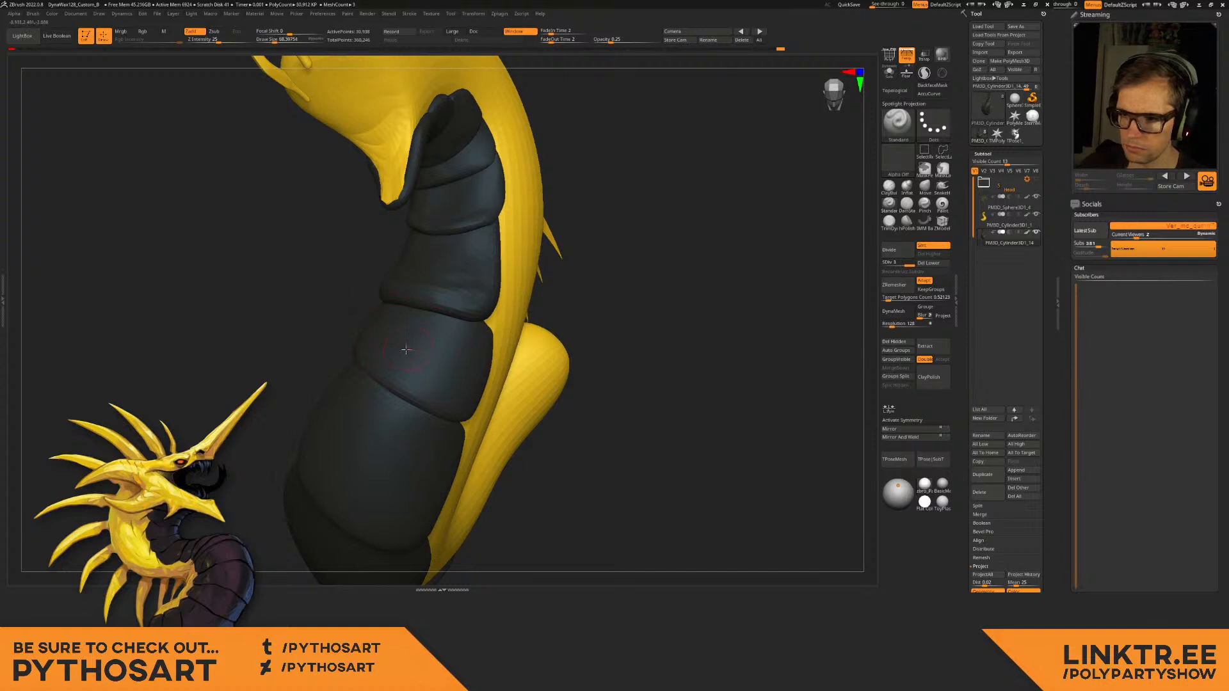
Sculpt soft folds across the plate above the large lower neck plate with the Standard brush.
right_click_drag(359, 363, 357, 340)
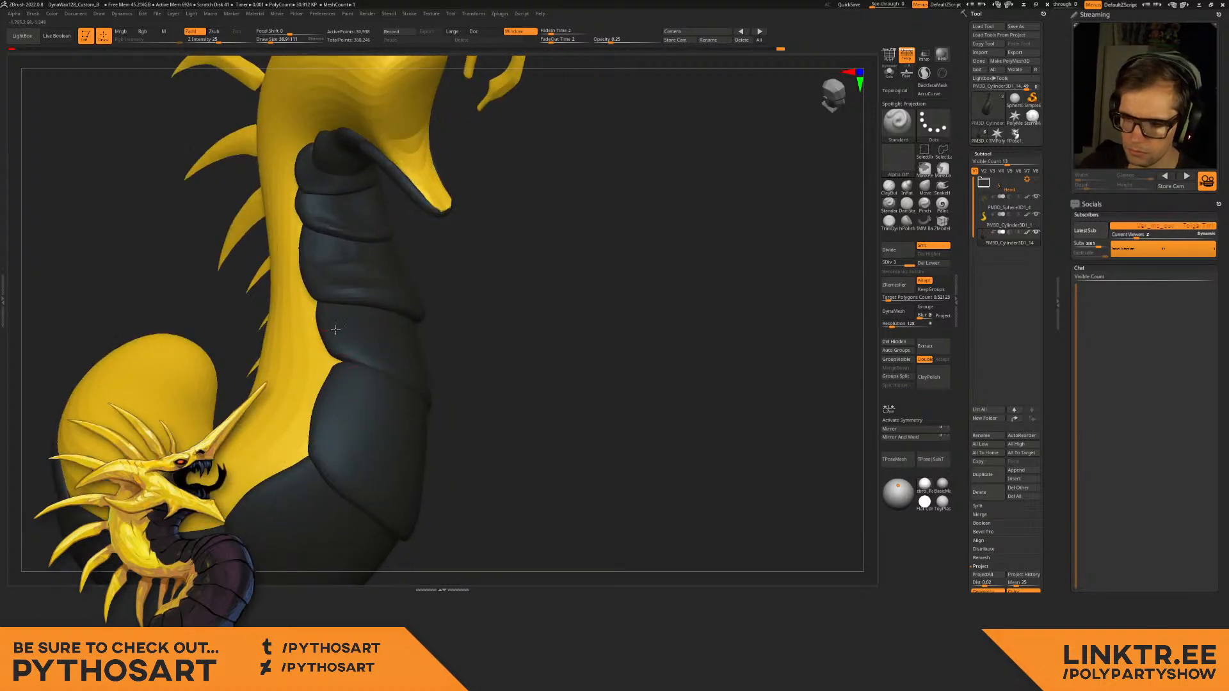
right_click_drag(453, 387, 371, 354)
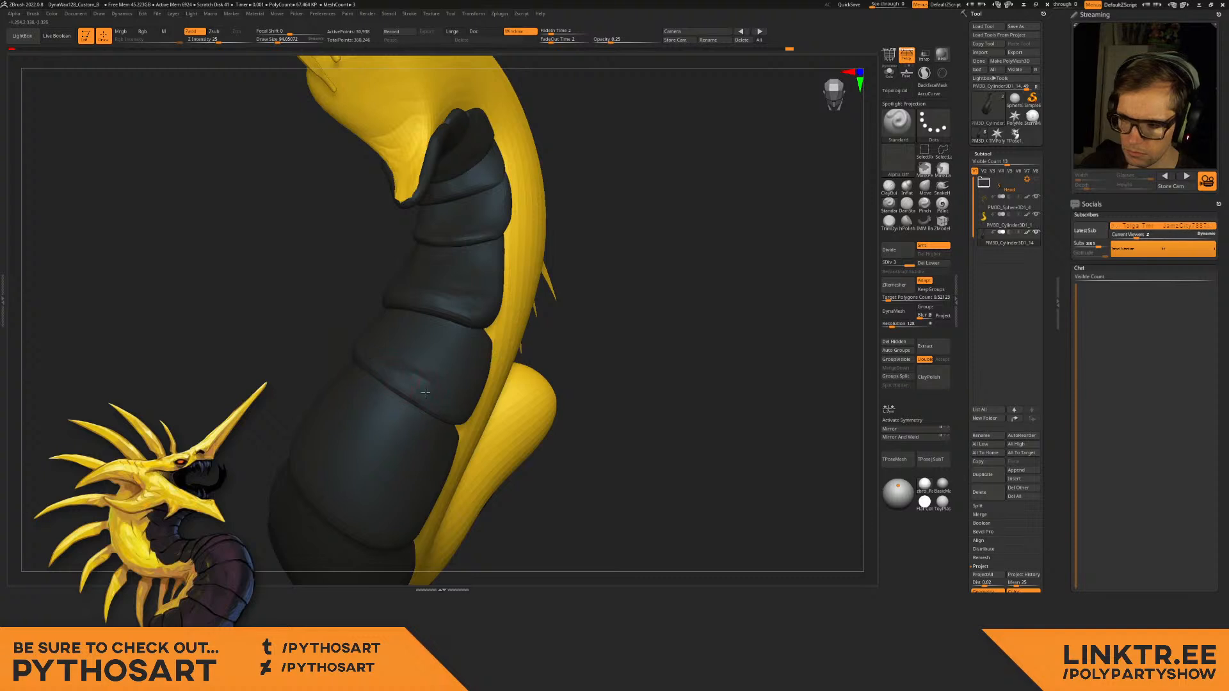
right_click_drag(460, 401, 437, 411)
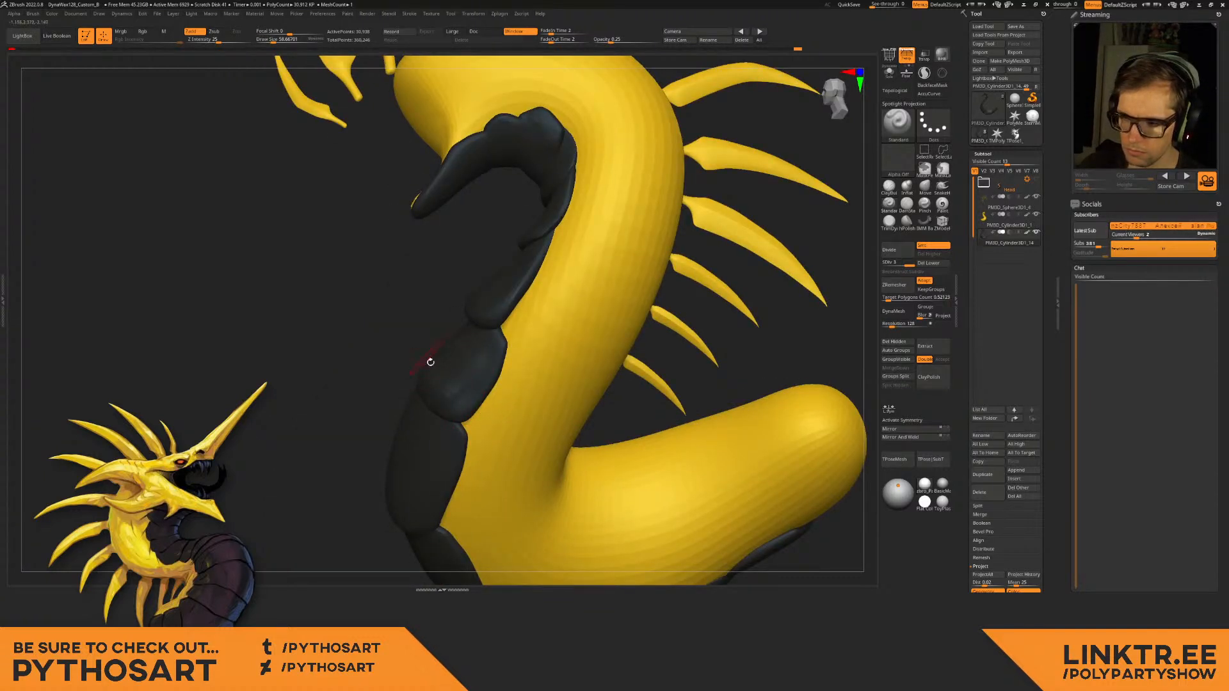
right_click_drag(430, 363, 454, 345)
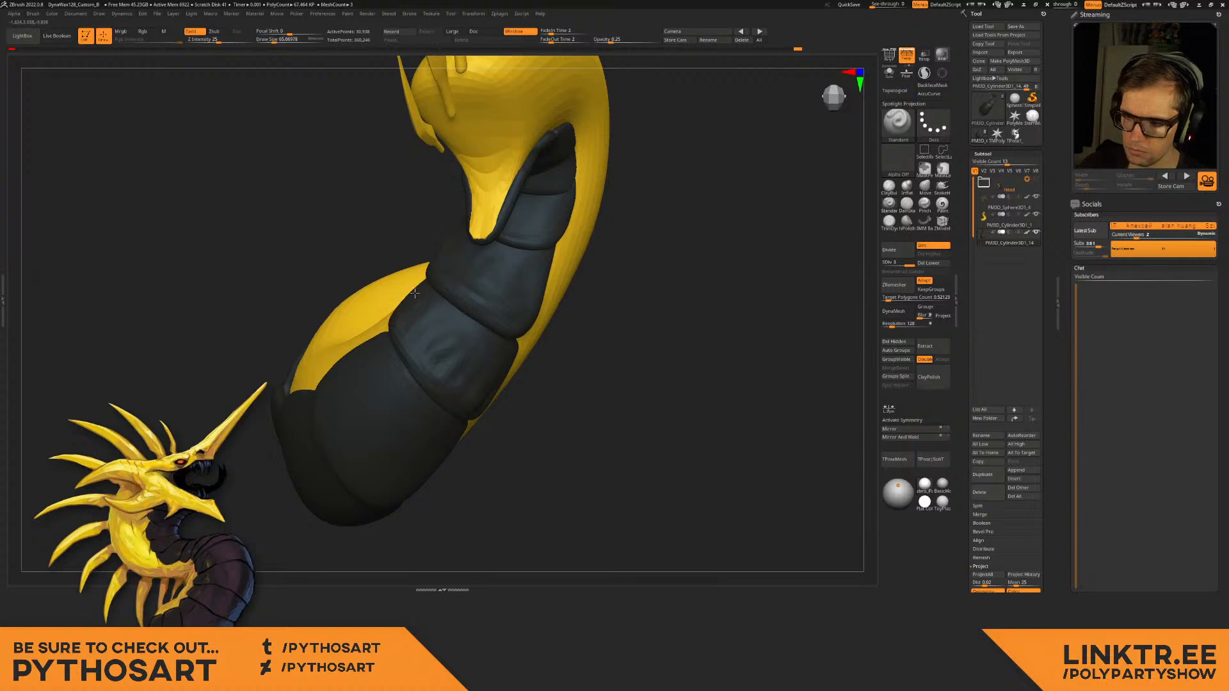
mouse_move(478, 373)
right_mouse_down()
mouse_move(460, 411)
mouse_move(416, 365)
mouse_move(409, 382)
mouse_move(848, 200)
right_mouse_up()
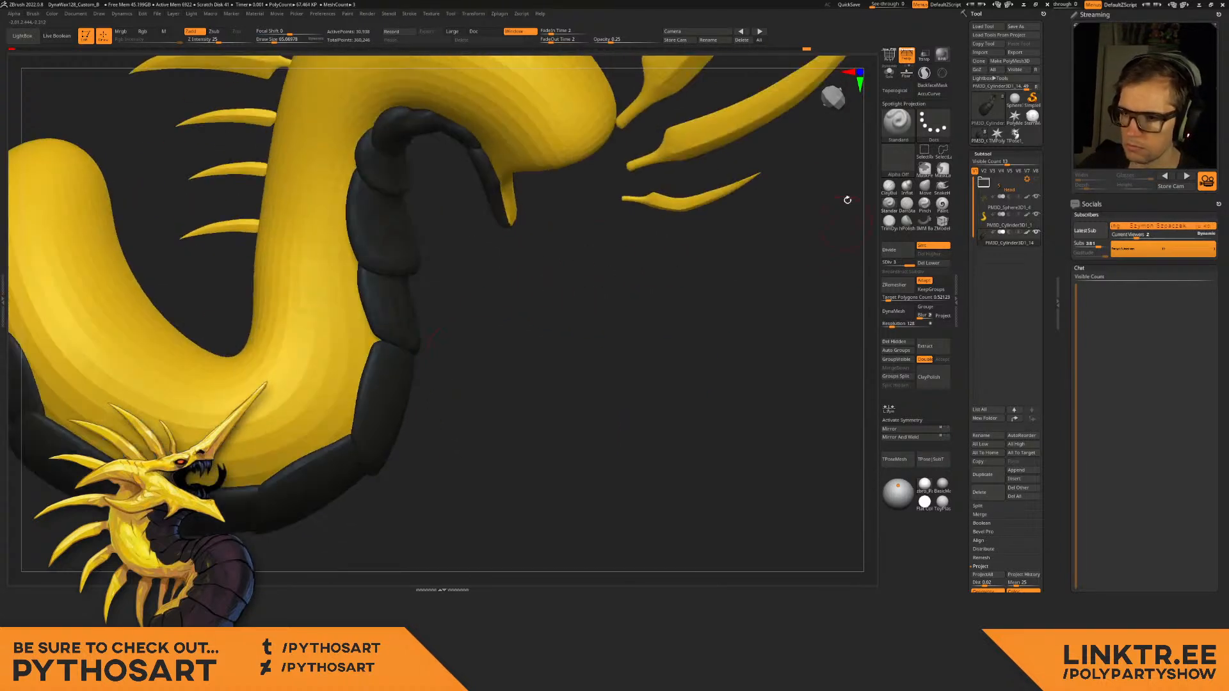
Adjust the side profile of the lower neck plates with a resized Move brush.
left_click(926, 189)
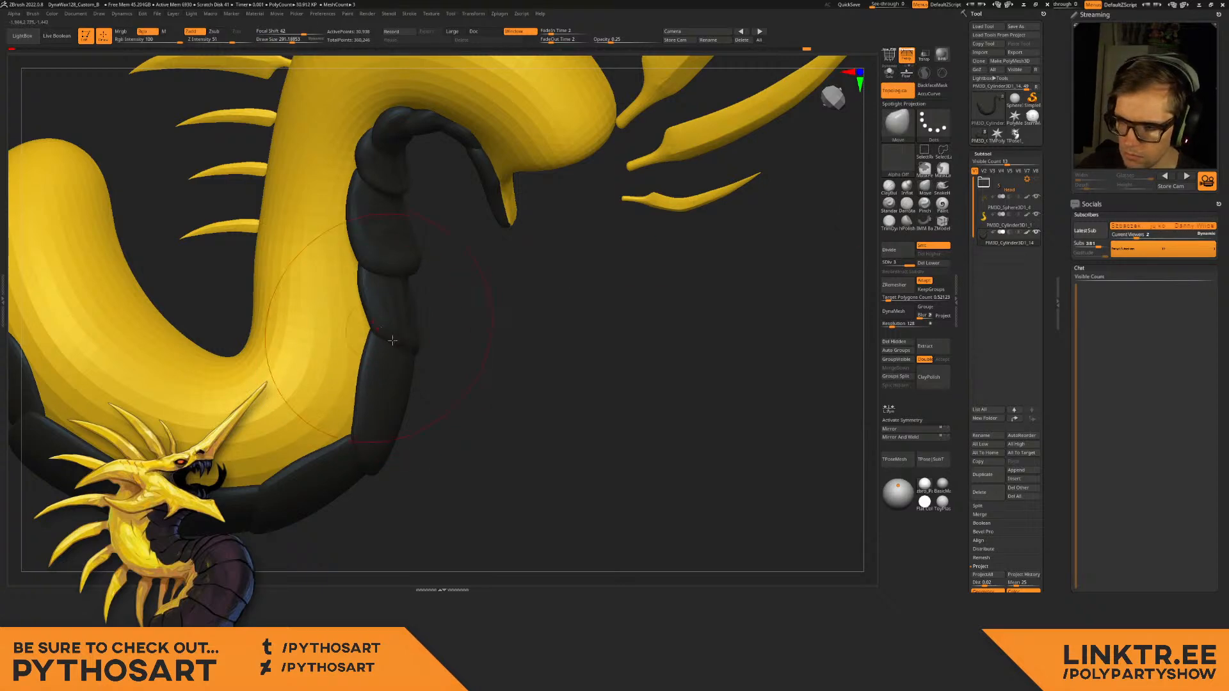
right_click_drag(392, 341, 326, 342)
right_click_drag(520, 376, 398, 395)
key("bracketright")
key("bracketright")
key("bracketright")
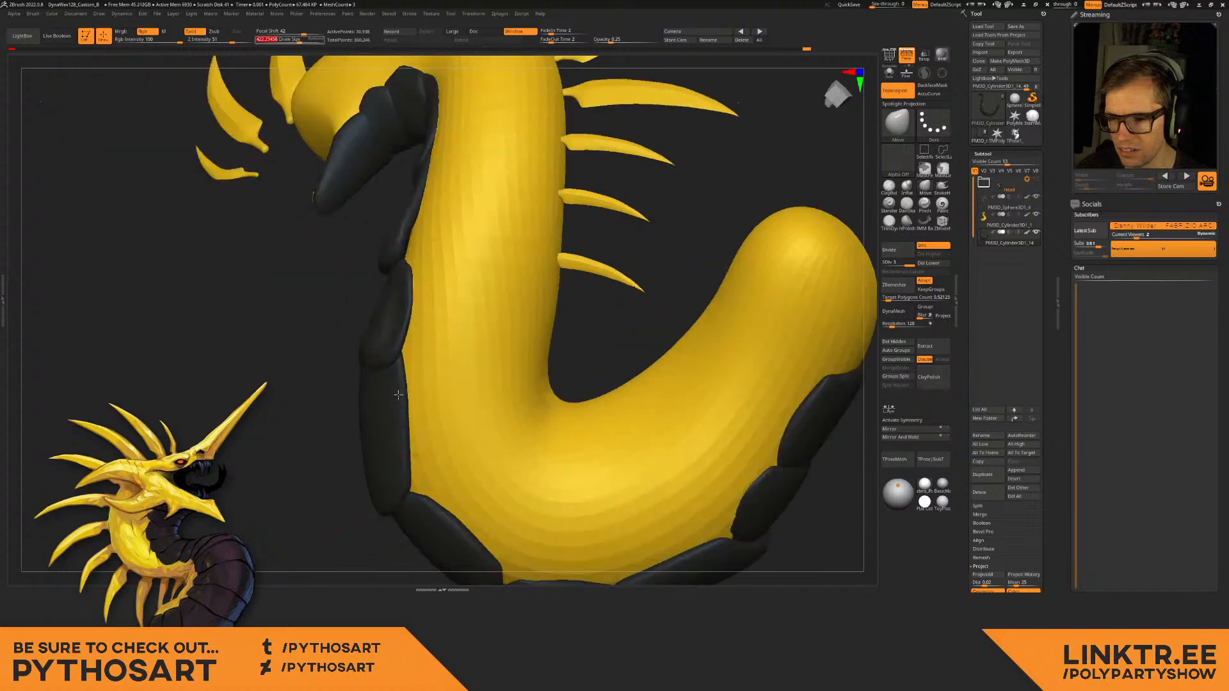
mouse_move(374, 411)
left_mouse_down()
mouse_move(365, 421)
mouse_move(397, 414)
mouse_move(388, 410)
left_mouse_up()
key("bracketleft")
key("s")
left_click(383, 419)
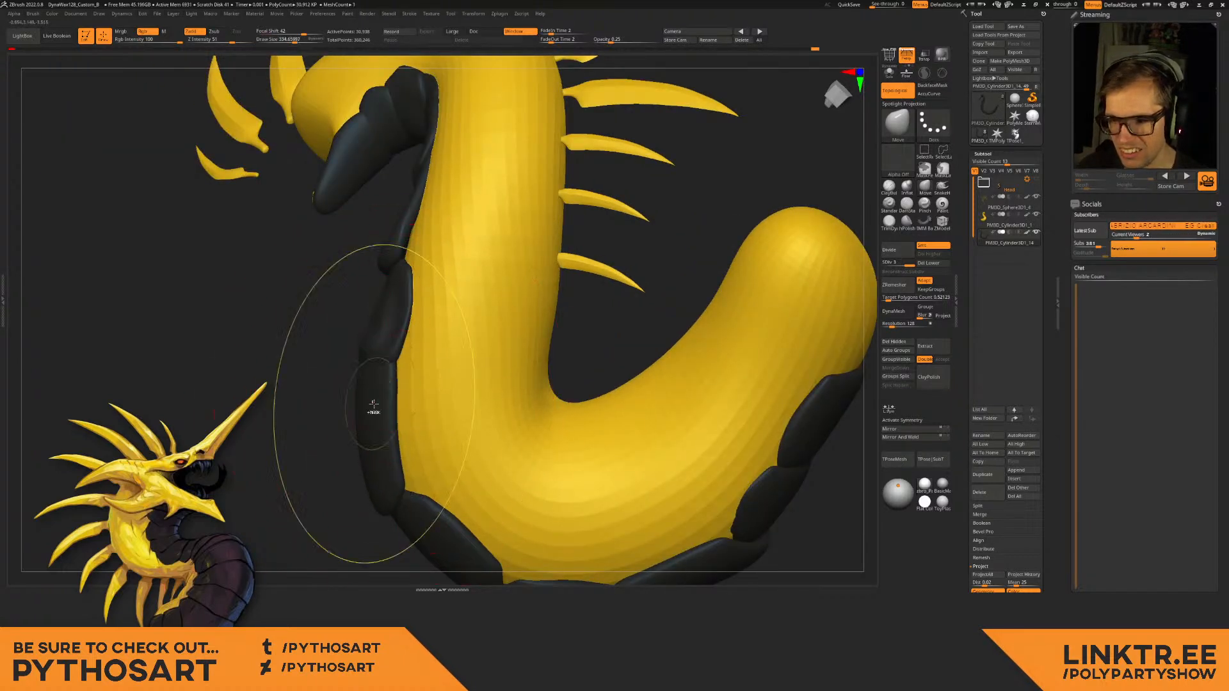
Isolate the large lower neck plate and reshape its upper edge with a resized Move brush.
left_click(375, 402, "ctrl+shift")
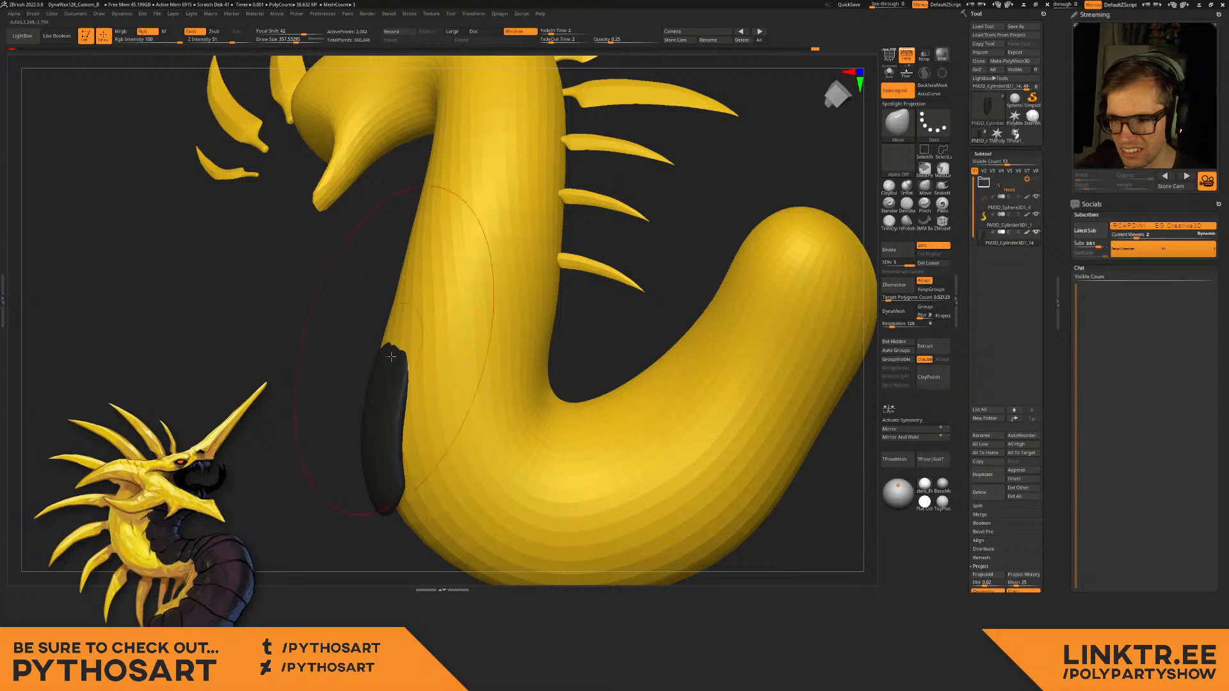
key("s")
left_click(383, 357)
left_click_drag(388, 360, 392, 353)
left_click_drag(257, 362, 335, 368)
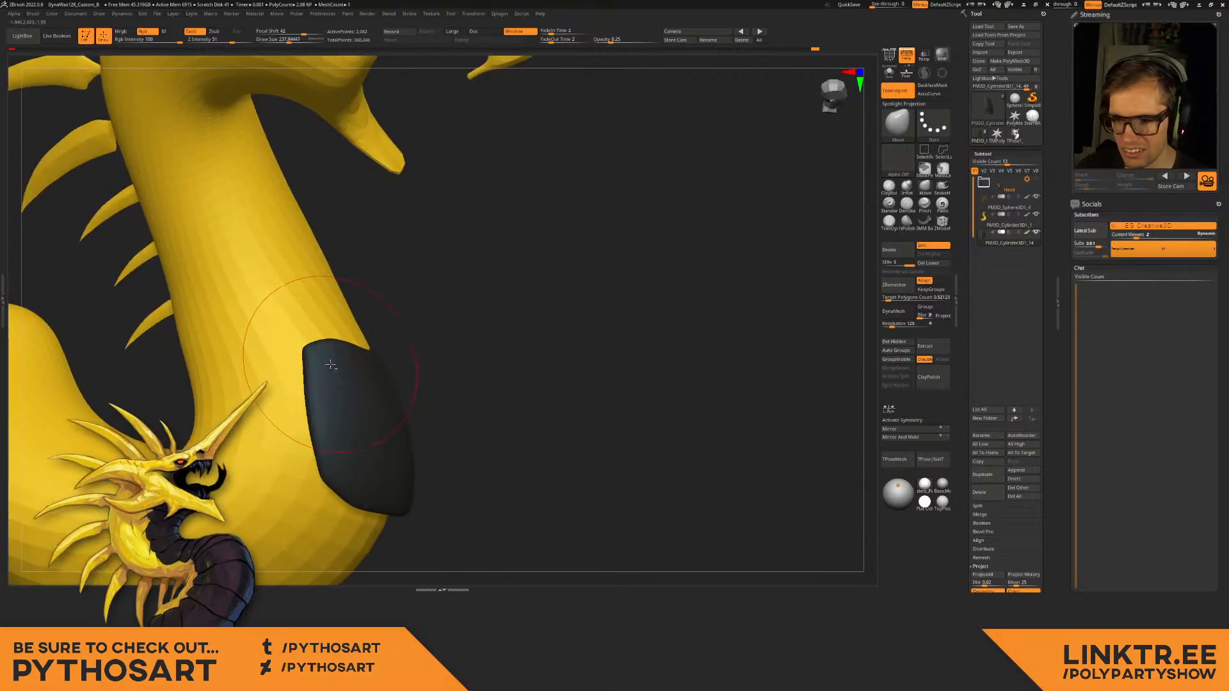
left_click_drag(424, 338, 459, 243, "alt")
Show all the belly plates again and mask everything except the large lower neck plate.
left_click(703, 229, "ctrl+shift")
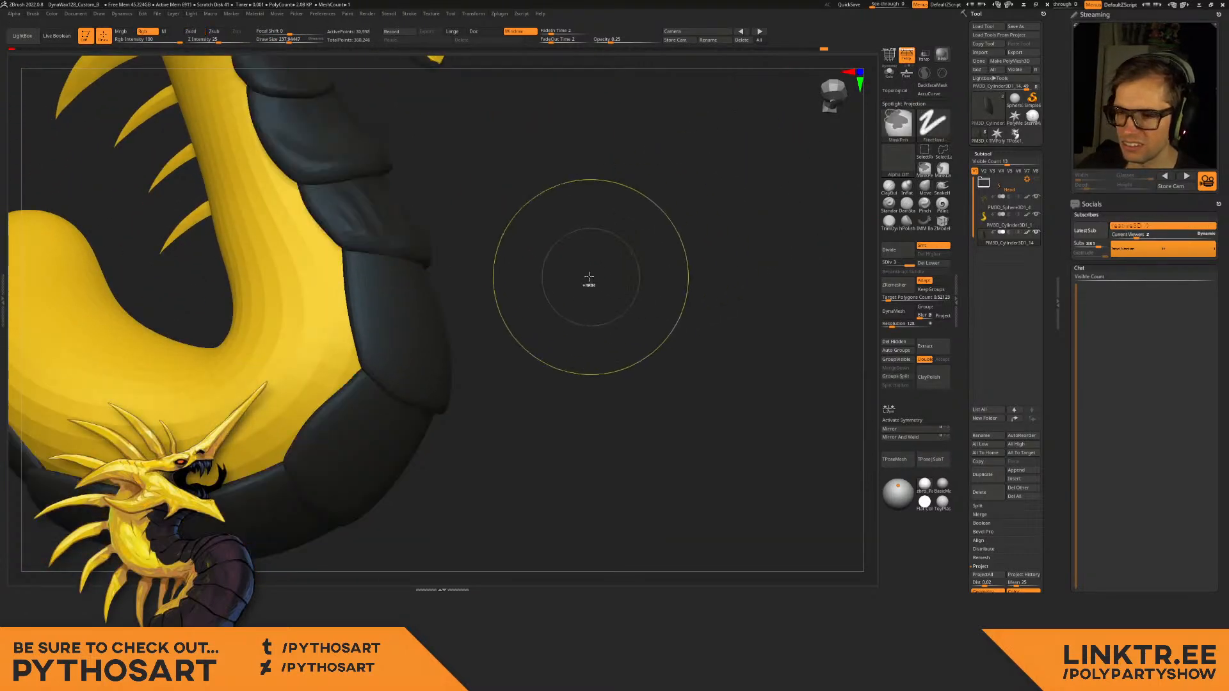
key("ctrl+z")
left_click(592, 278, "ctrl")
left_click(610, 283, "ctrl+shift")
left_click(603, 286, "ctrl")
left_click_drag(493, 321, 406, 388)
Reshape the lower edge and side corners of the unmasked plate with a resized Move brush.
key("s")
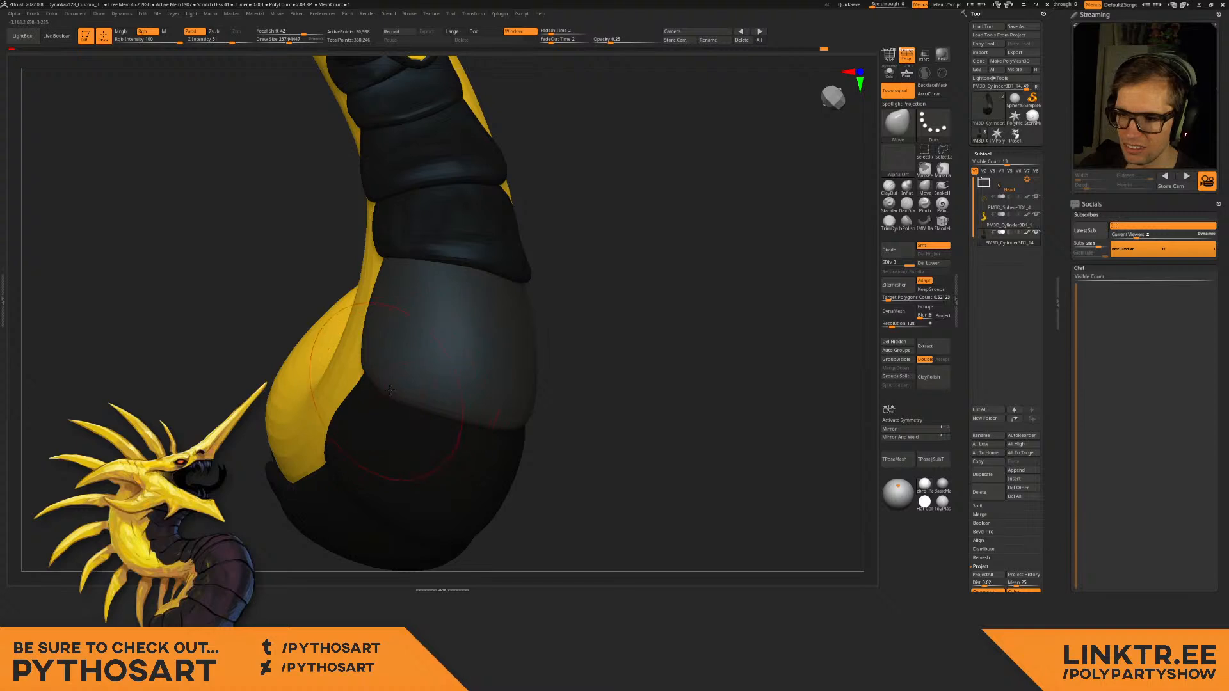
key("shift")
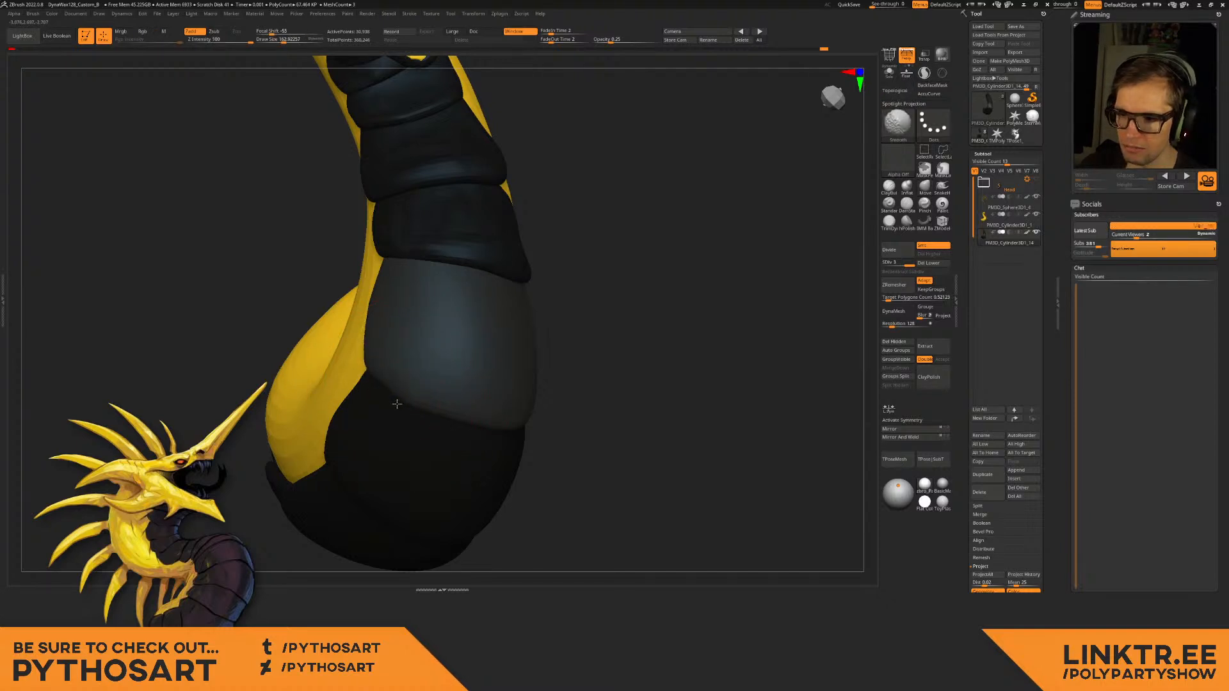
key("s")
left_click_drag(387, 387, 382, 387)
key("s")
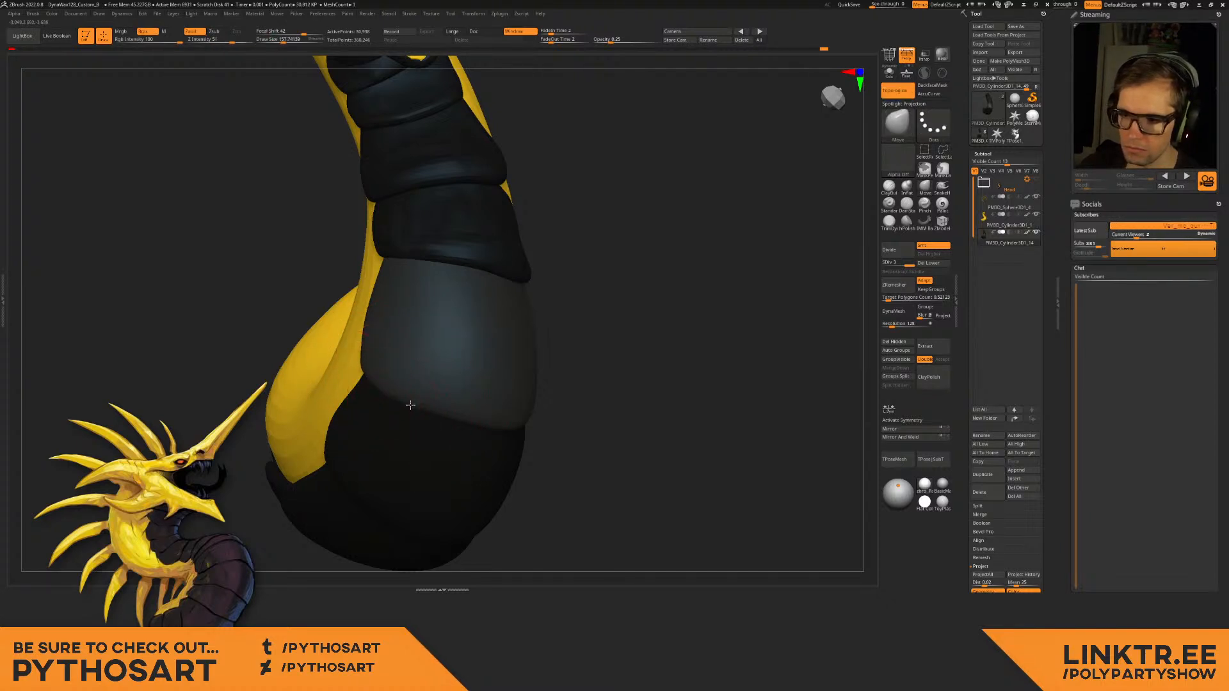
right_click_drag(445, 415, 507, 419)
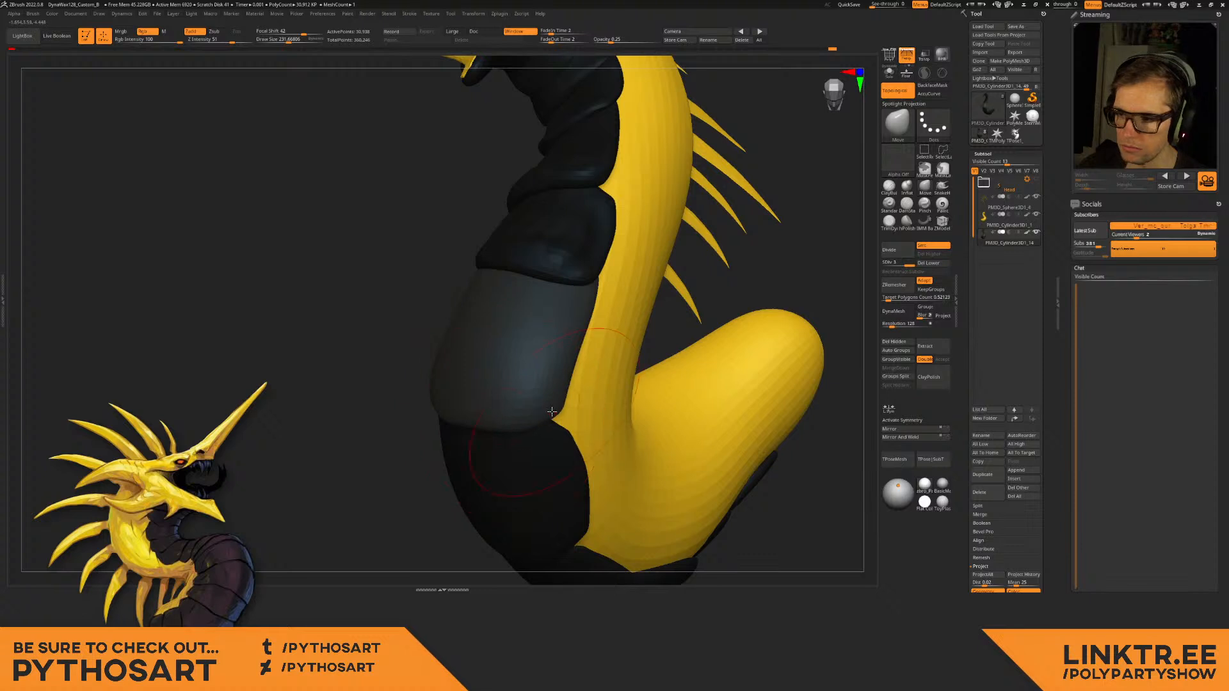
key("s")
left_click_drag(488, 388, 499, 389)
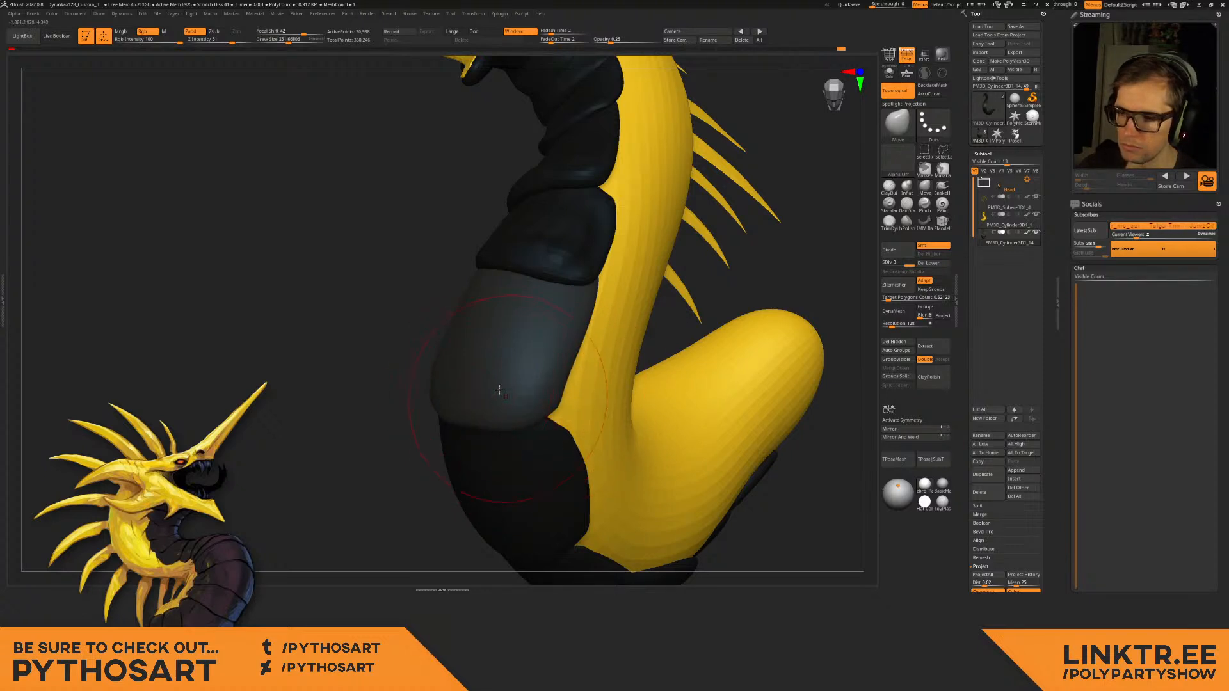
Round out the front contour and overall volume of the unmasked plate with a larger Move brush.
right_click_drag(522, 389, 498, 390)
key("s")
left_click_drag(498, 390, 502, 424)
key("s")
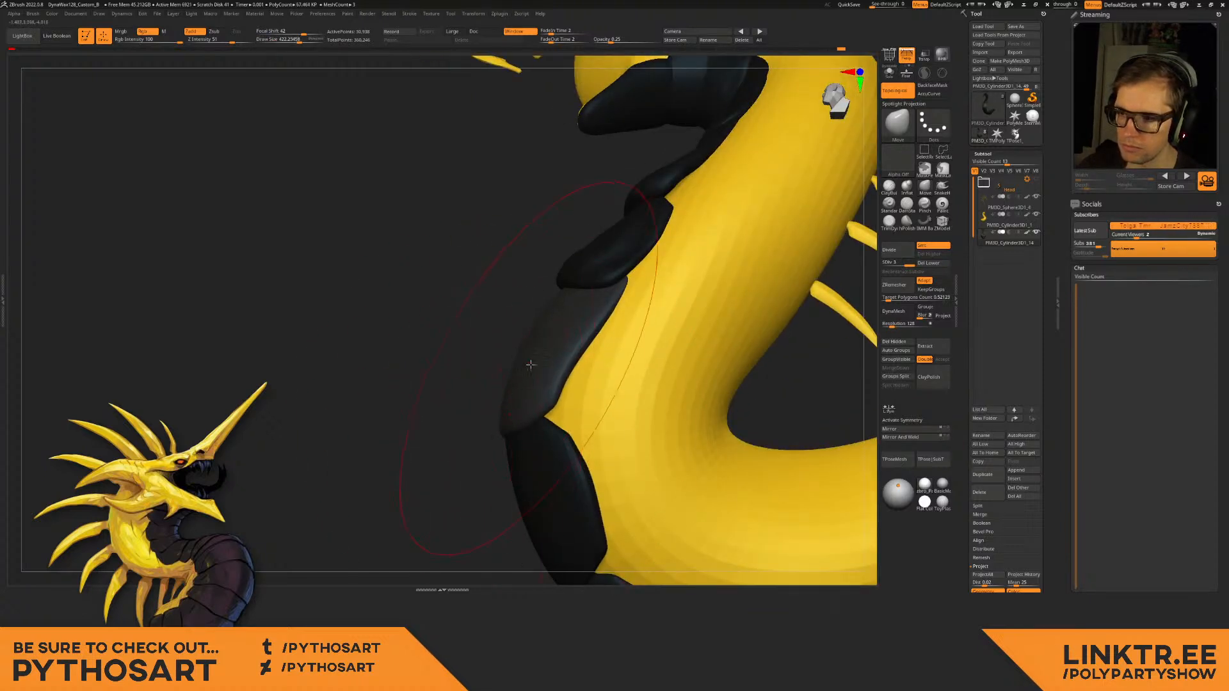
key("s")
mouse_move(530, 363)
left_mouse_down()
mouse_move(519, 364)
mouse_move(549, 350)
left_mouse_up()
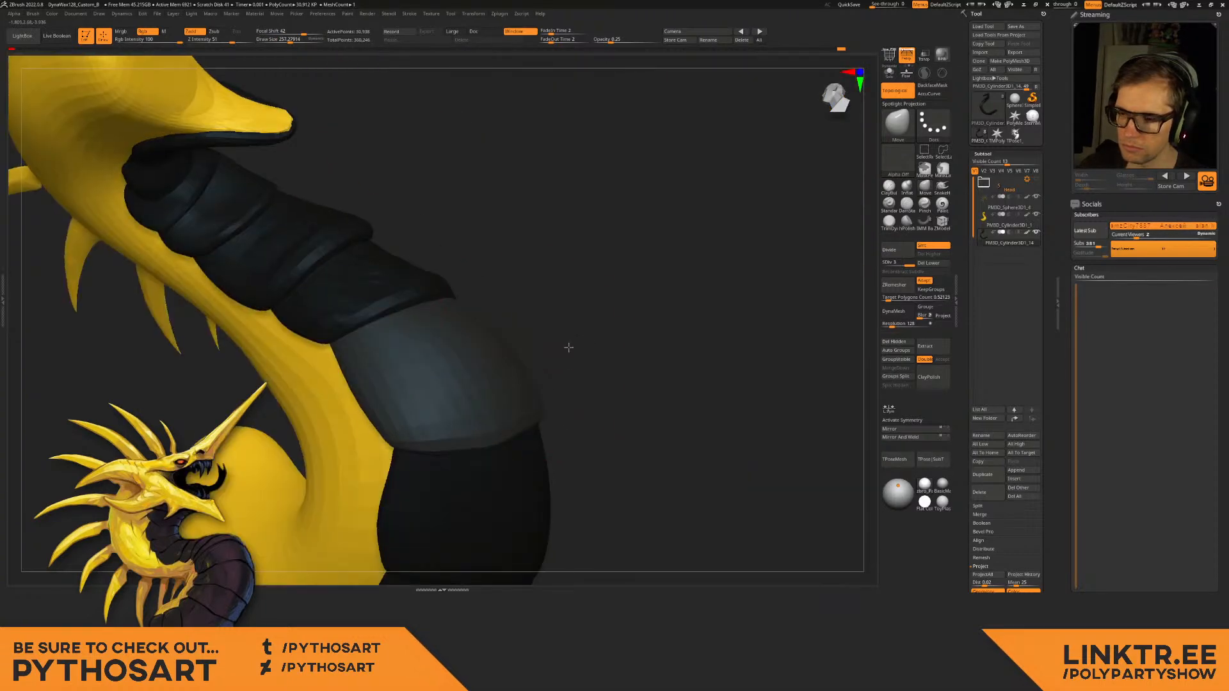
left_click_drag(568, 348, 446, 361)
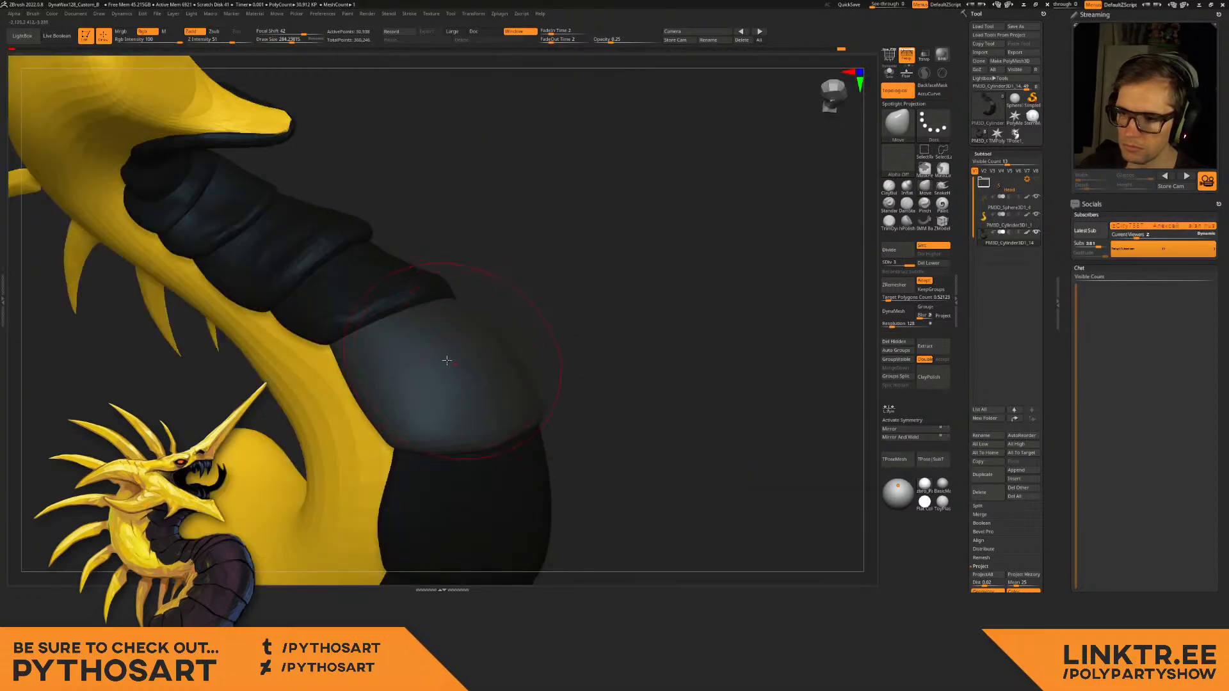
left_click_drag(539, 330, 755, 269)
Sculpt a thicker lower rim and subtle vertical folds on the unmasked plate with the Standard brush.
left_click(889, 203)
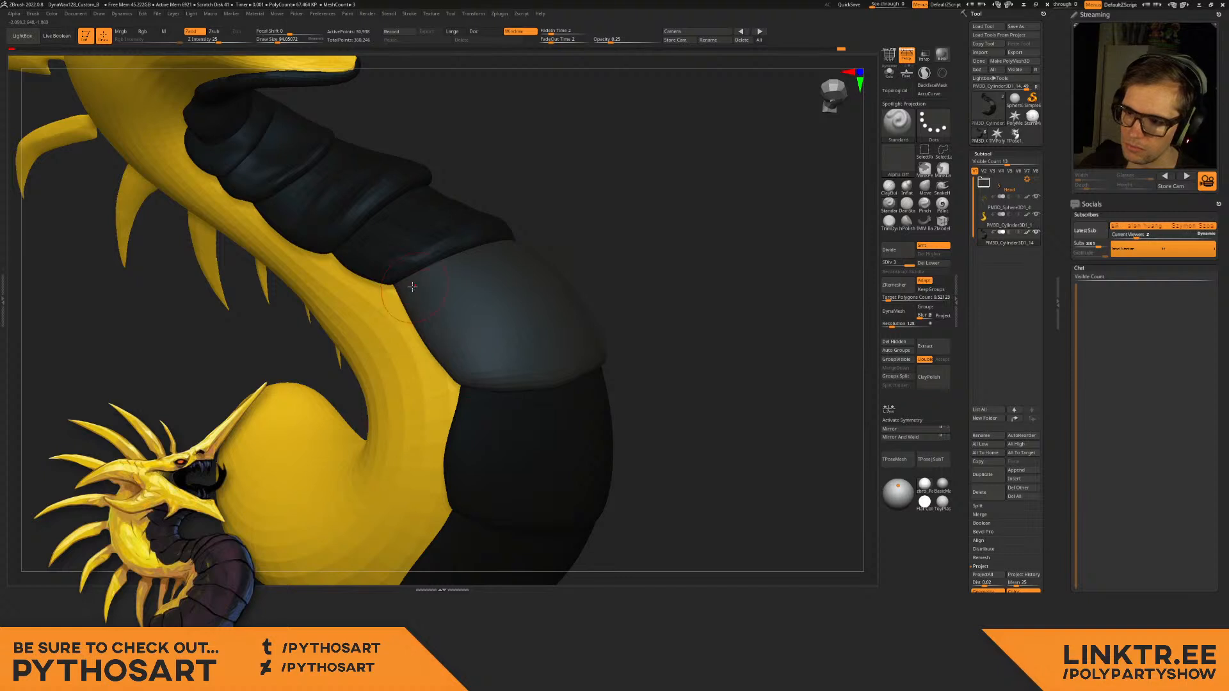
left_click_drag(620, 343, 593, 344)
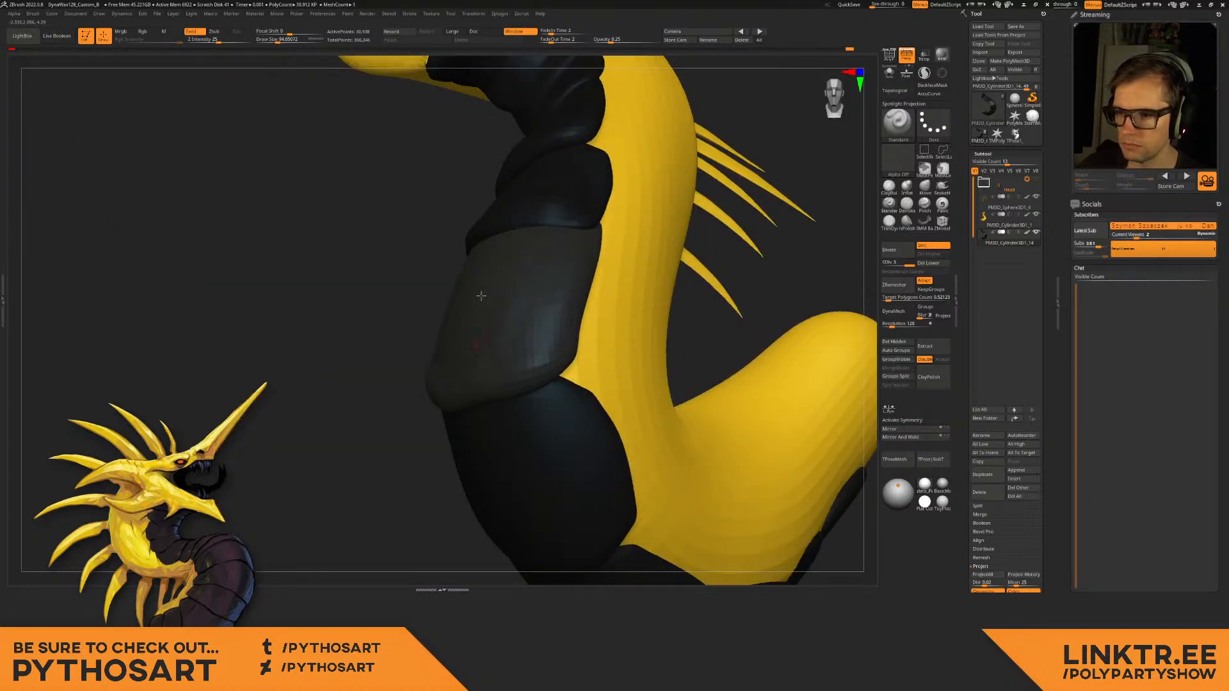
mouse_move(435, 323)
left_mouse_down()
mouse_move(461, 343)
mouse_move(437, 302)
left_mouse_up()
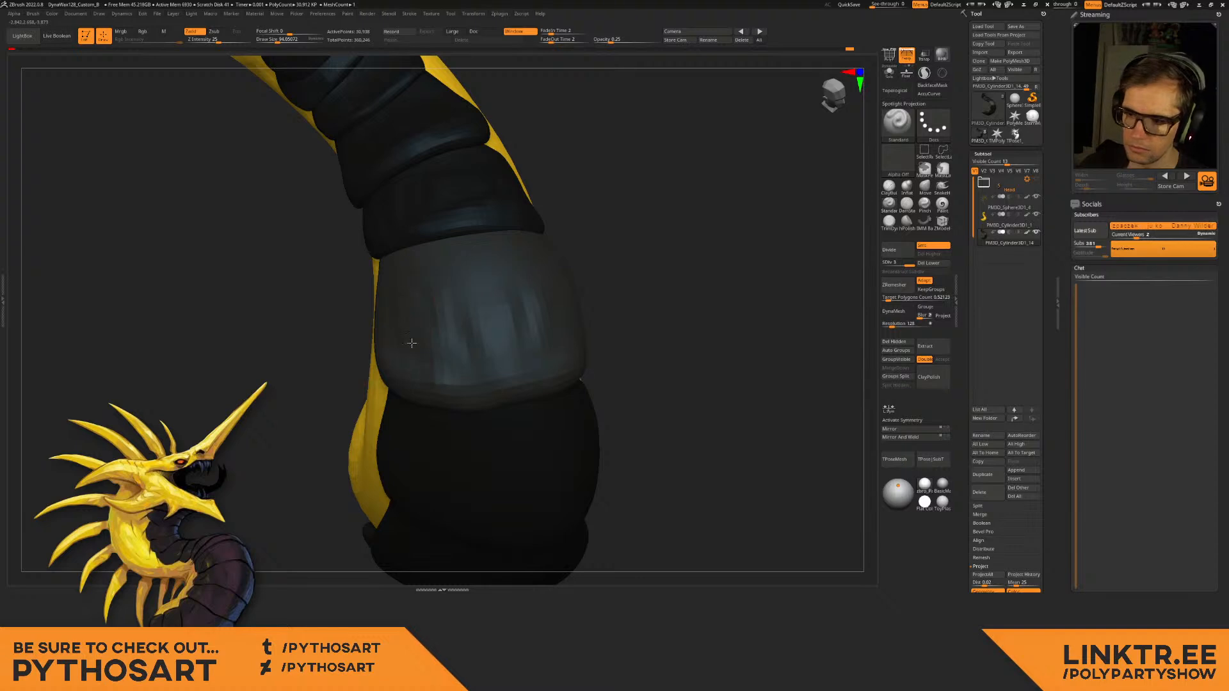
left_click_drag(630, 301, 541, 275)
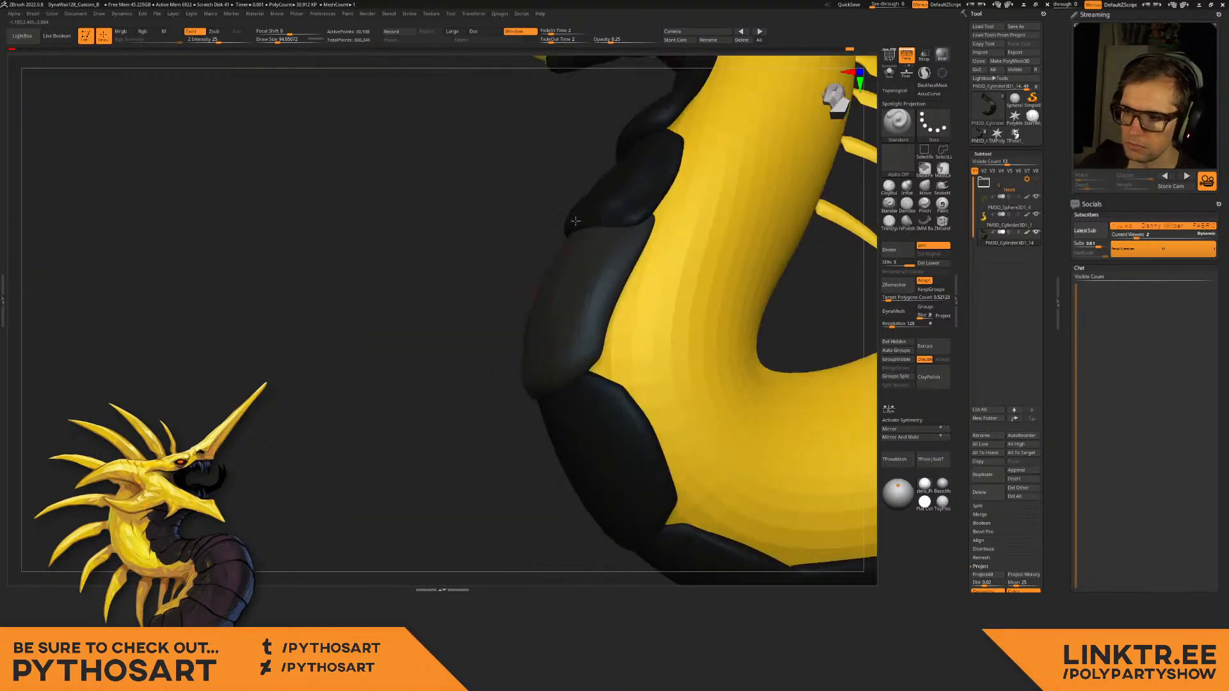
left_click_drag(607, 250, 597, 327)
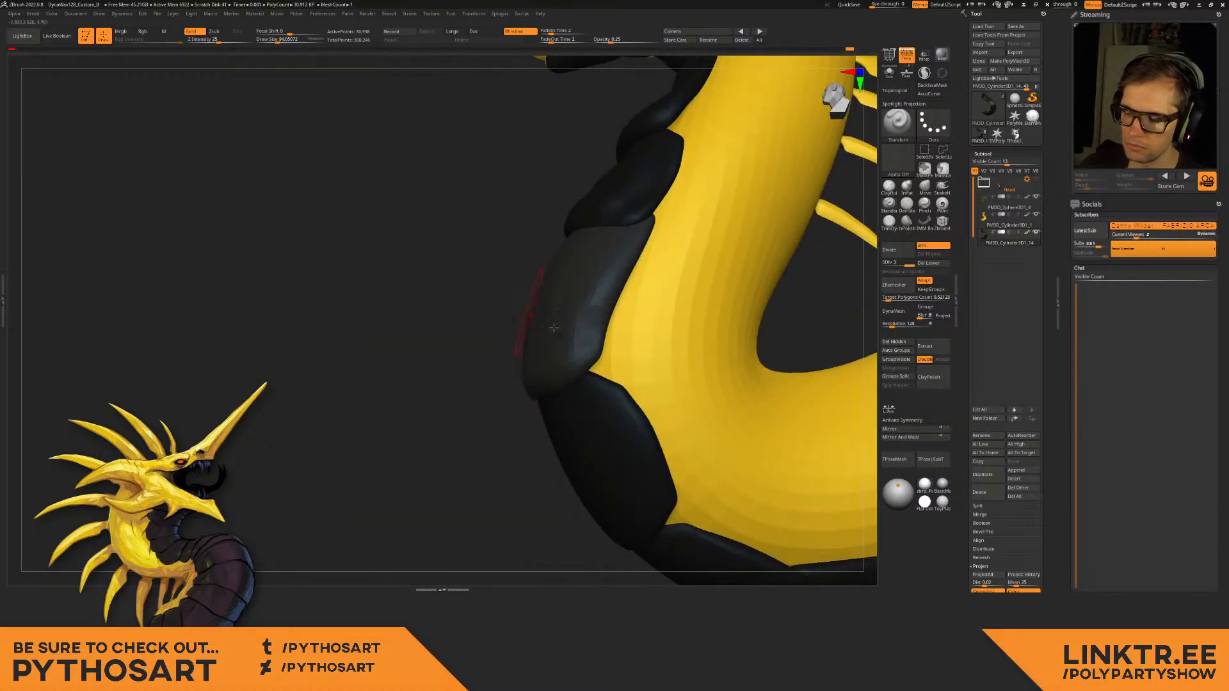
left_click_drag(605, 258, 589, 276)
key("shift")
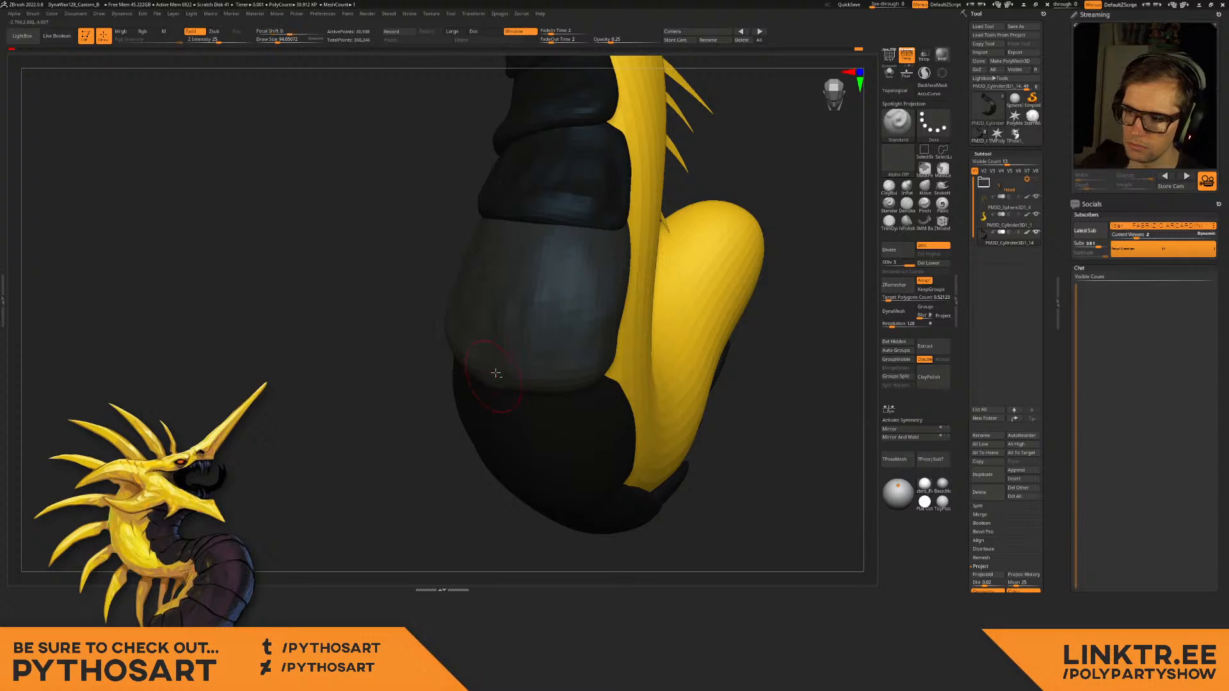
Refine the lower rim and surface of the unmasked plate with a different, resized brush.
mouse_move(497, 371)
right_mouse_down()
mouse_move(546, 250)
mouse_move(532, 305)
mouse_move(884, 234)
right_mouse_up()
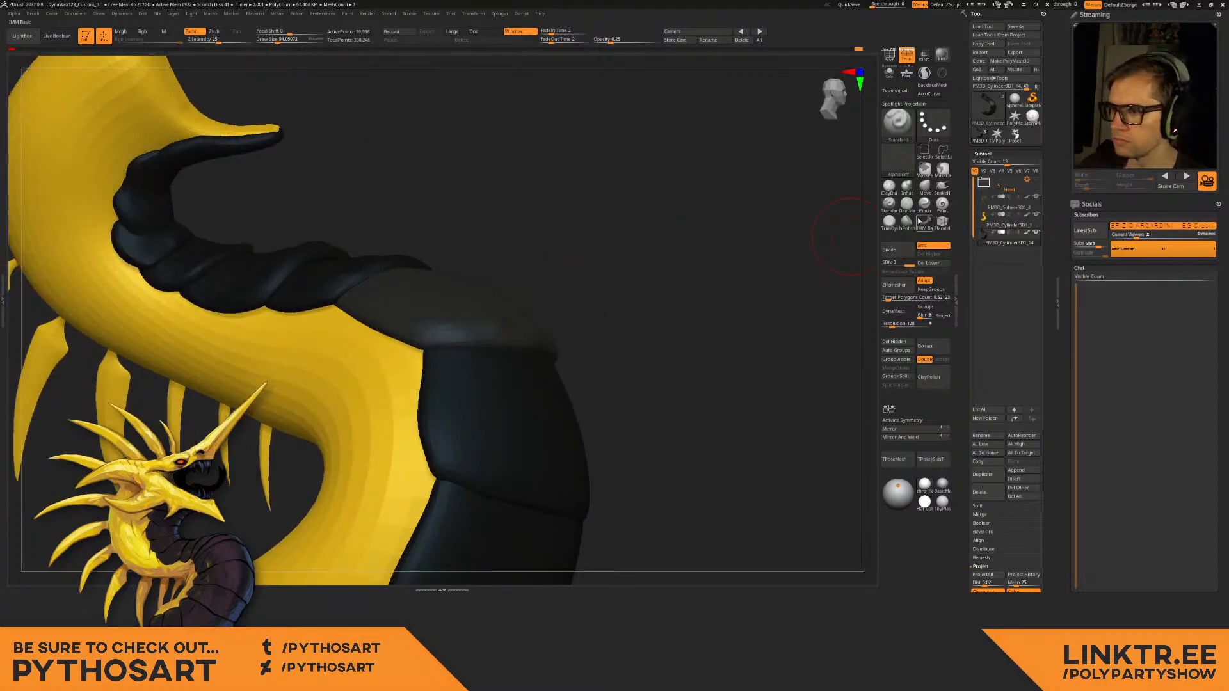
mouse_move(589, 345)
right_mouse_down("alt")
mouse_move(632, 282)
mouse_move(563, 267)
mouse_move(480, 314)
mouse_move(562, 316)
mouse_move(544, 406)
mouse_move(577, 329)
mouse_move(680, 263)
right_mouse_up("alt")
key("shift")
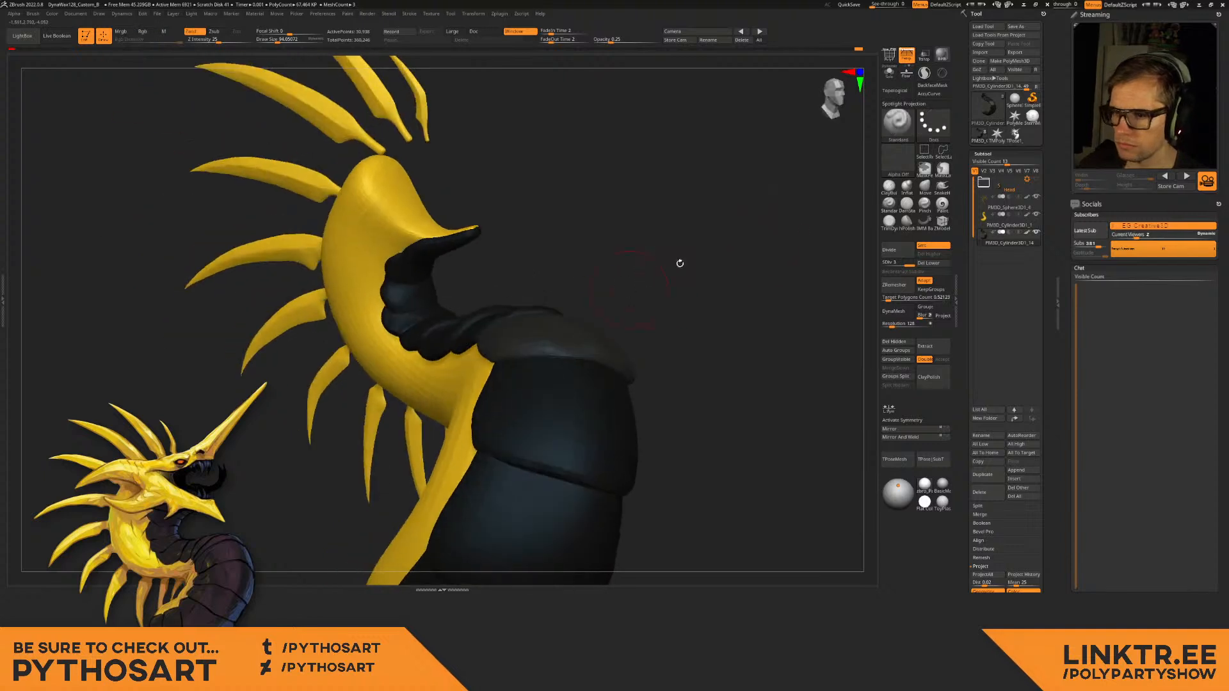
left_click(942, 207)
key("s")
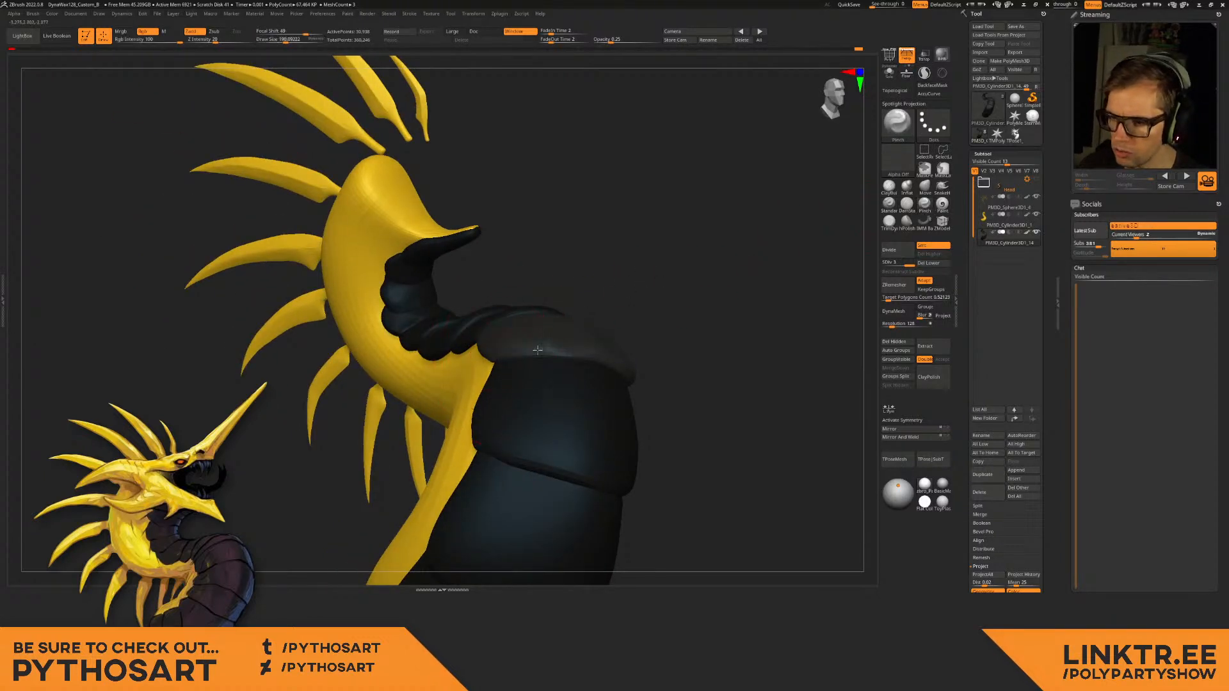
mouse_move(644, 382)
right_mouse_down()
mouse_move(573, 388)
mouse_move(551, 412)
mouse_move(549, 284)
mouse_move(506, 282)
mouse_move(556, 285)
mouse_move(562, 348)
mouse_move(526, 363)
right_mouse_up()
right_click_drag(538, 381, 543, 333)
key("s")
left_click_drag(459, 330, 452, 331)
mouse_move(447, 378)
left_mouse_down()
mouse_move(449, 326)
mouse_move(493, 275)
left_mouse_up()
Smooth the surface and edges of the isolated belly plate.
right_click_drag(557, 403, 522, 298)
left_click_drag(684, 306, 605, 377, "shift")
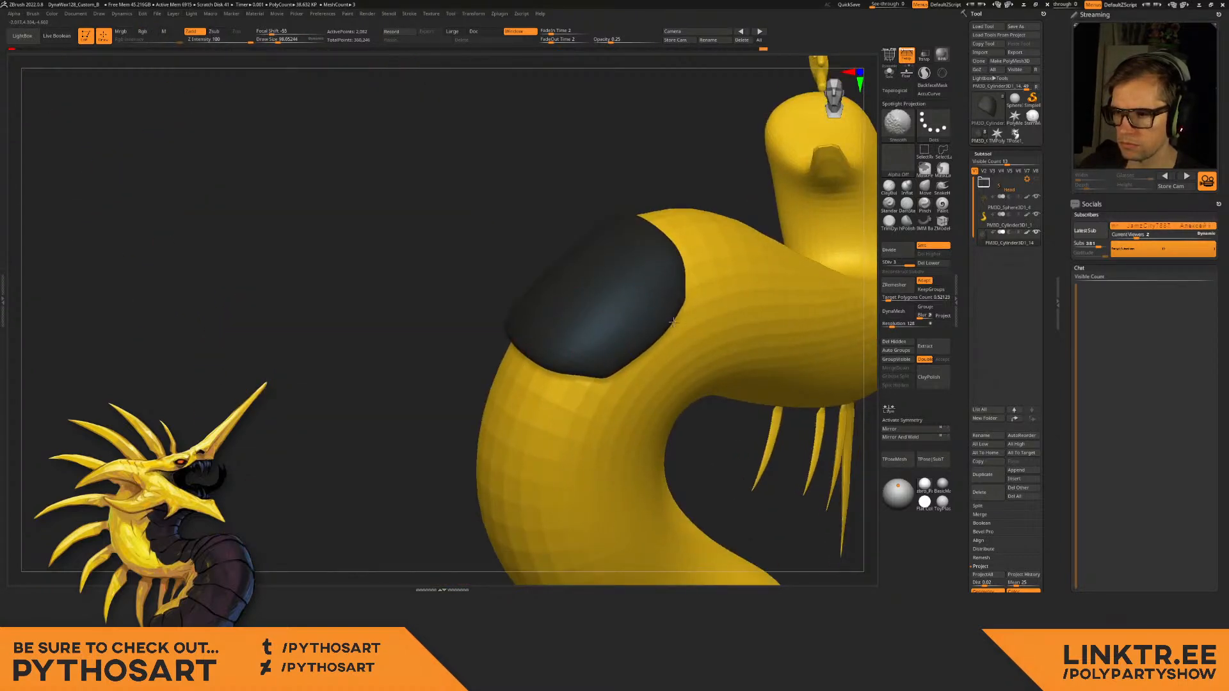
right_click_drag(512, 365, 626, 357)
Build up the lower rim and add subtle surface folds on the isolated plate with a resized Standard brush.
left_click(889, 204)
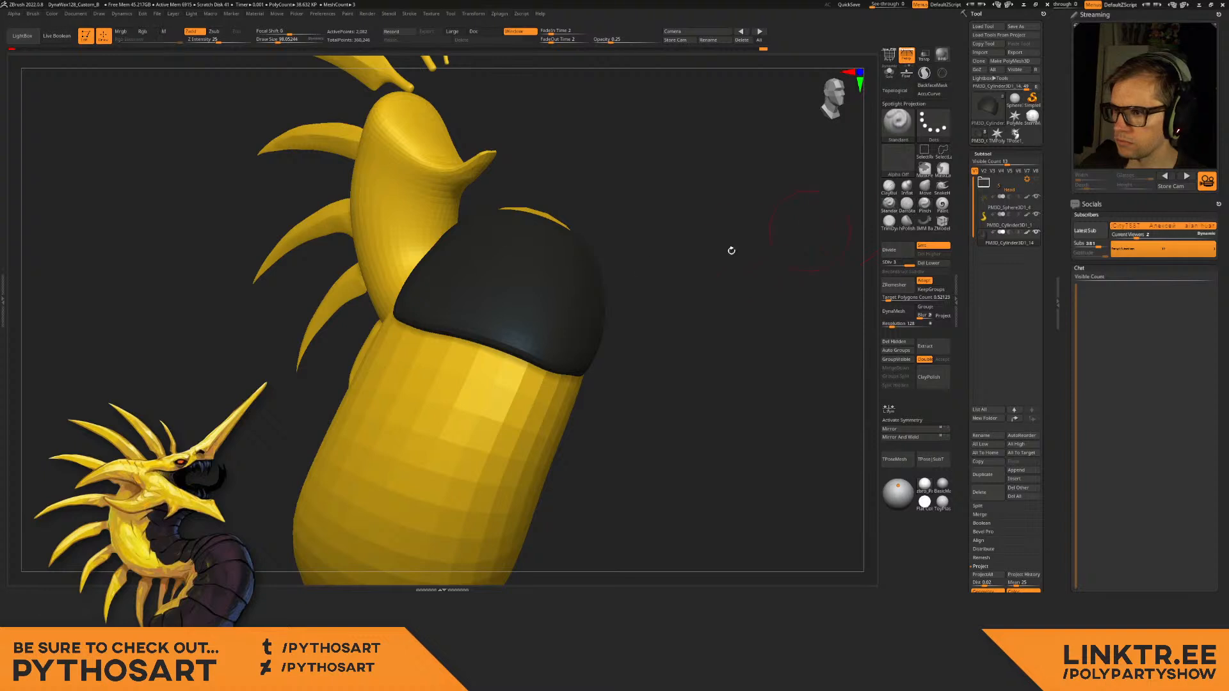
right_click_drag(731, 250, 695, 285)
key("s")
left_click_drag(407, 309, 399, 308)
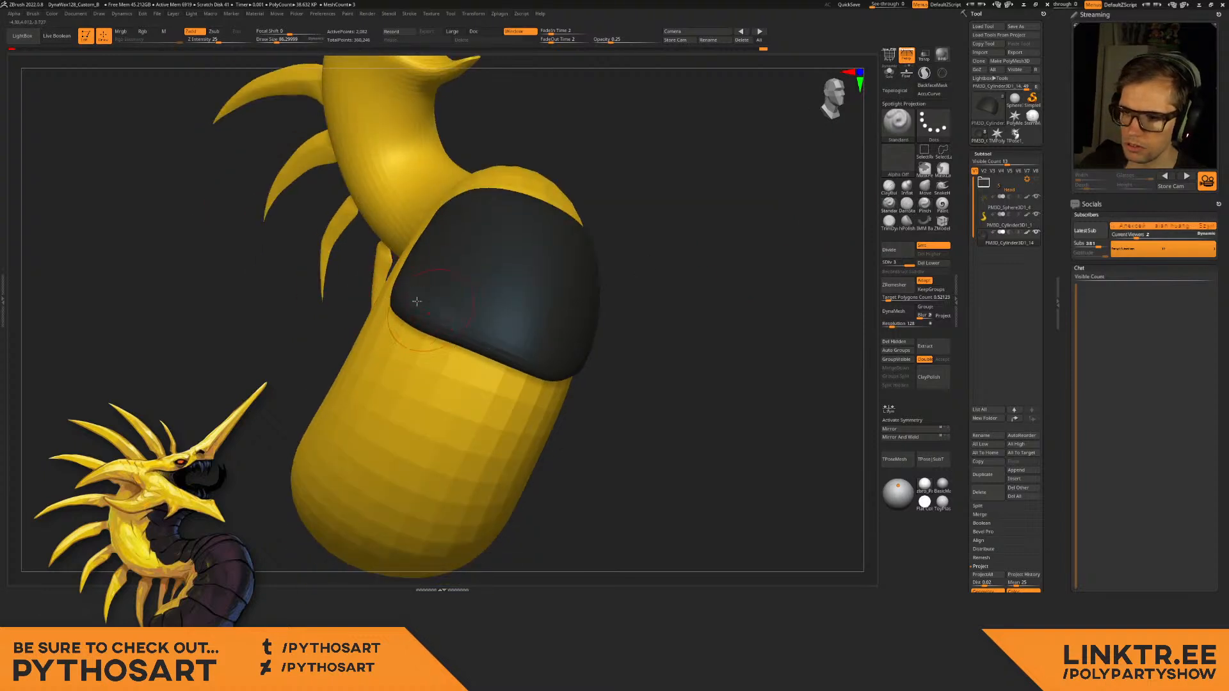
right_click_drag(500, 330, 579, 355)
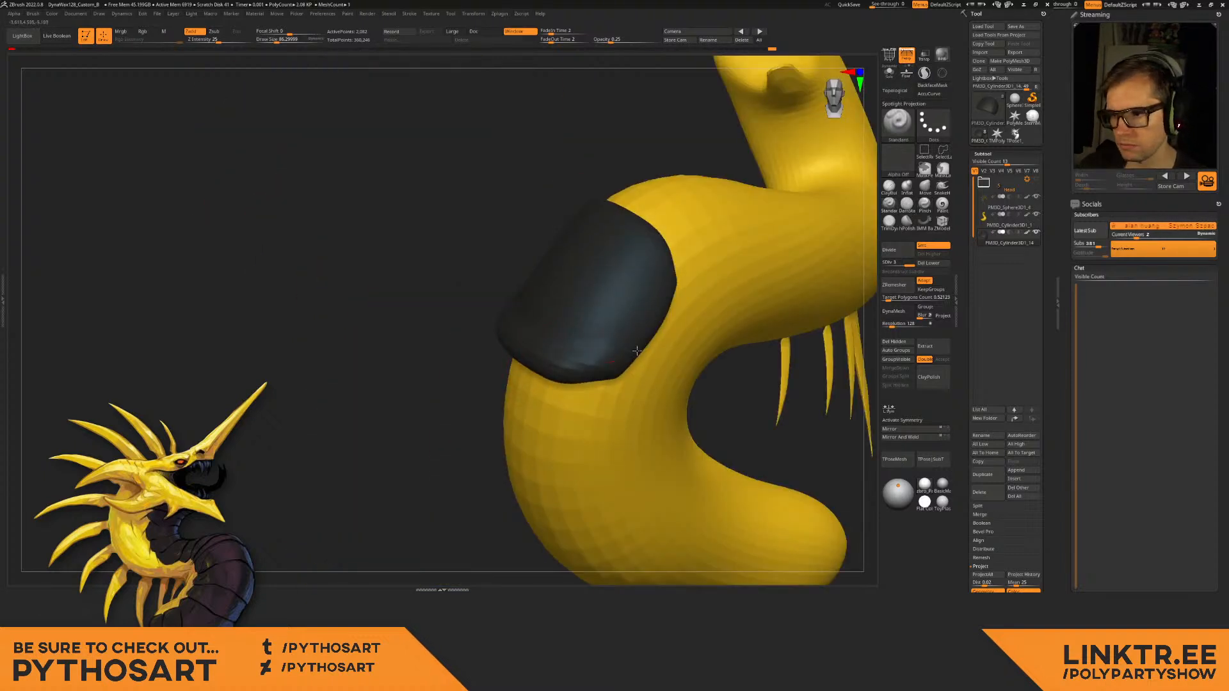
left_click_drag(670, 288, 543, 352)
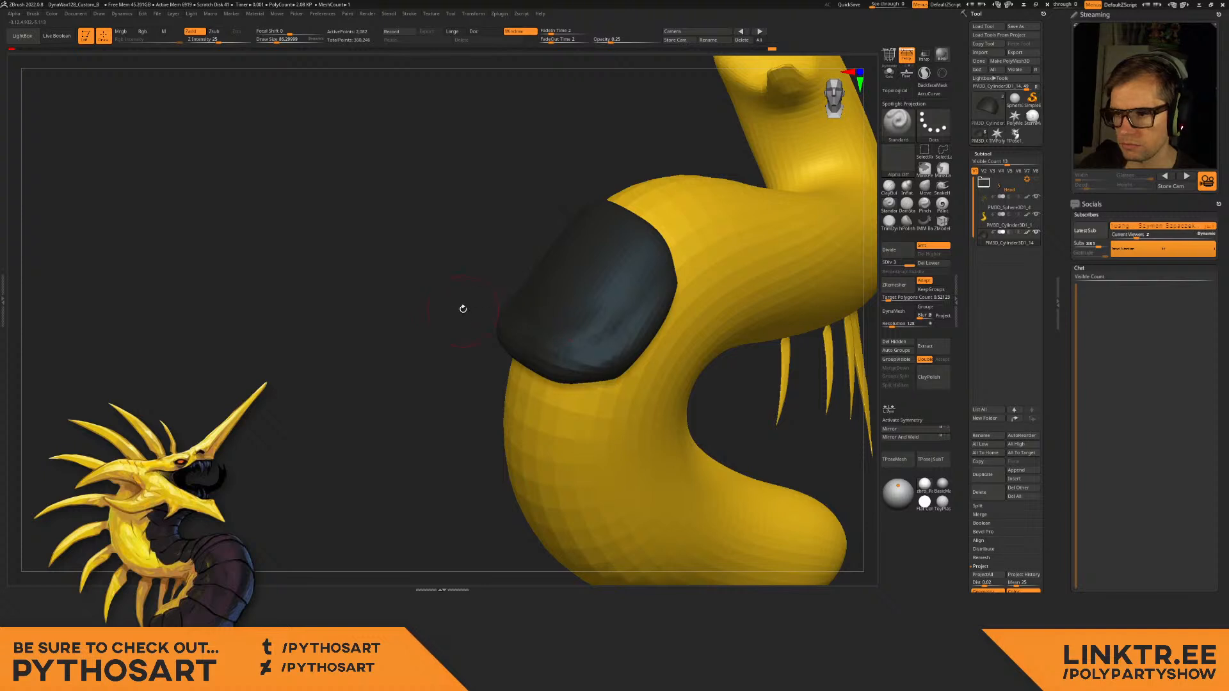
Touch up the side of the isolated plate and unhide the rest of the creature's belly plates.
right_click_drag(463, 309, 515, 304)
mouse_move(484, 280)
left_mouse_down()
mouse_move(544, 272)
mouse_move(608, 329)
left_mouse_up()
left_click(890, 75)
right_click_drag(573, 305, 674, 254)
left_click(890, 74)
left_click(656, 285, "ctrl+shift")
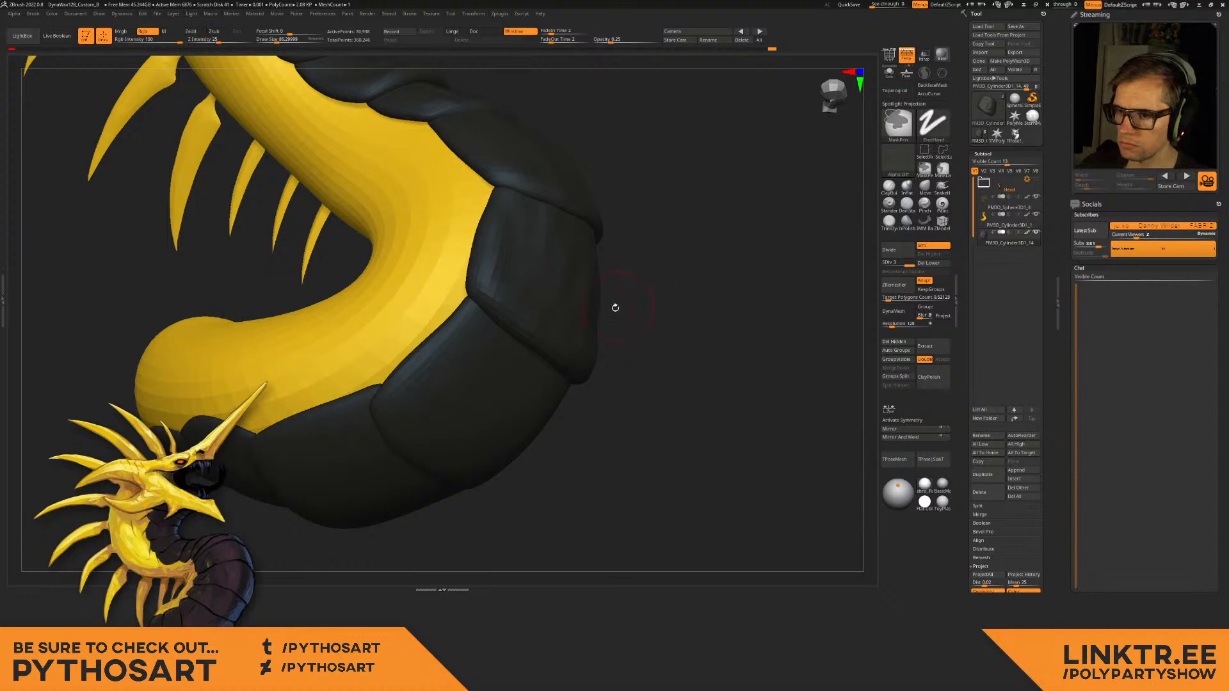
Mask every belly plate except the one being edited and touch up its edges and lower corners with a smaller brush.
right_click_drag(614, 305, 497, 296)
left_click(943, 206)
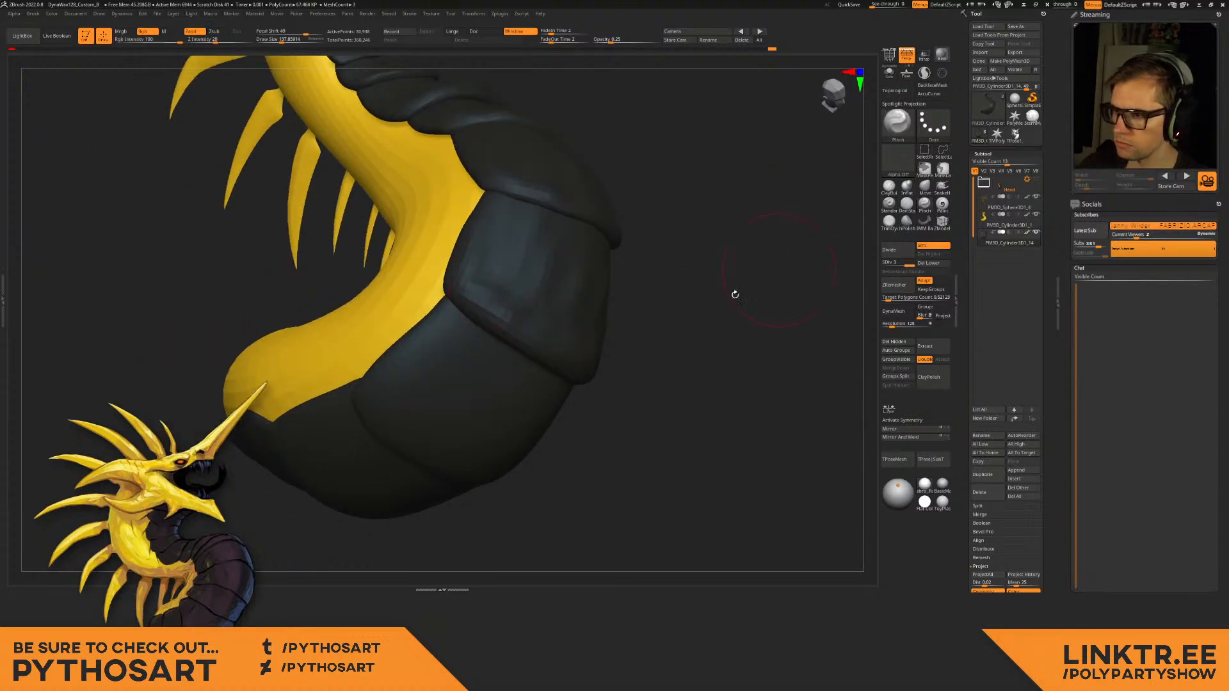
right_click_drag(631, 275, 557, 328)
left_click(553, 331, "ctrl+shift")
left_click(673, 341, "ctrl+shift")
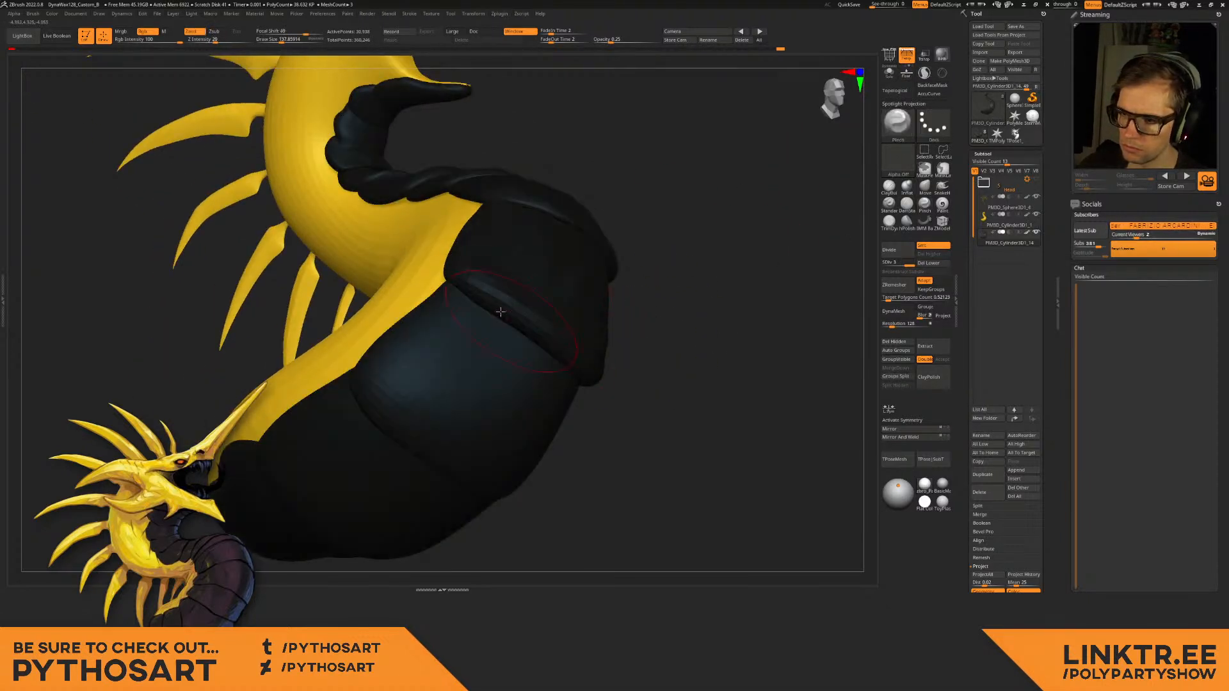
left_click(580, 324, "ctrl+shift")
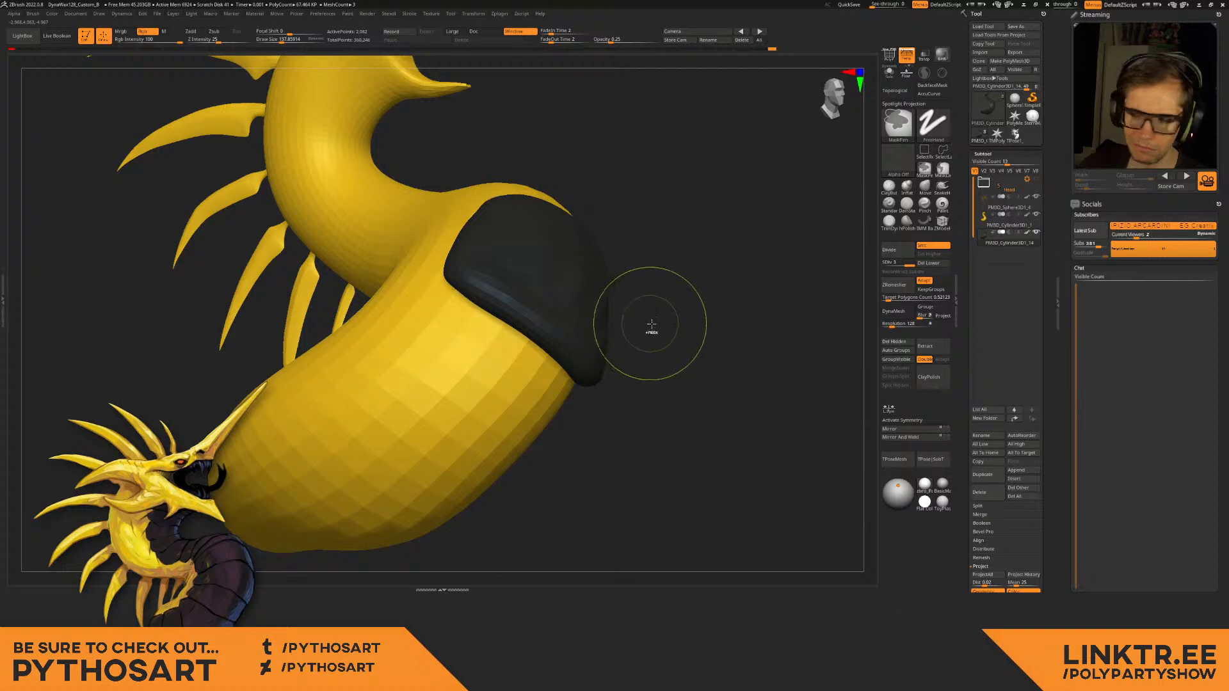
left_click(658, 322, "ctrl+shift")
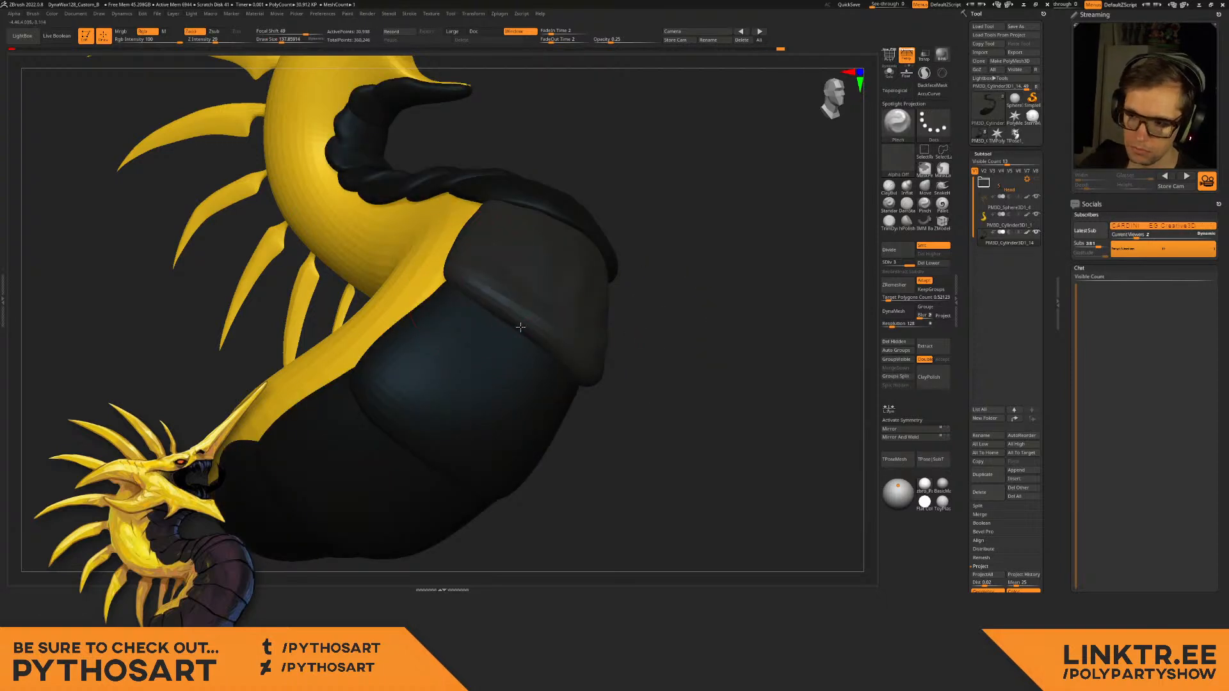
right_click_drag(596, 395, 544, 335)
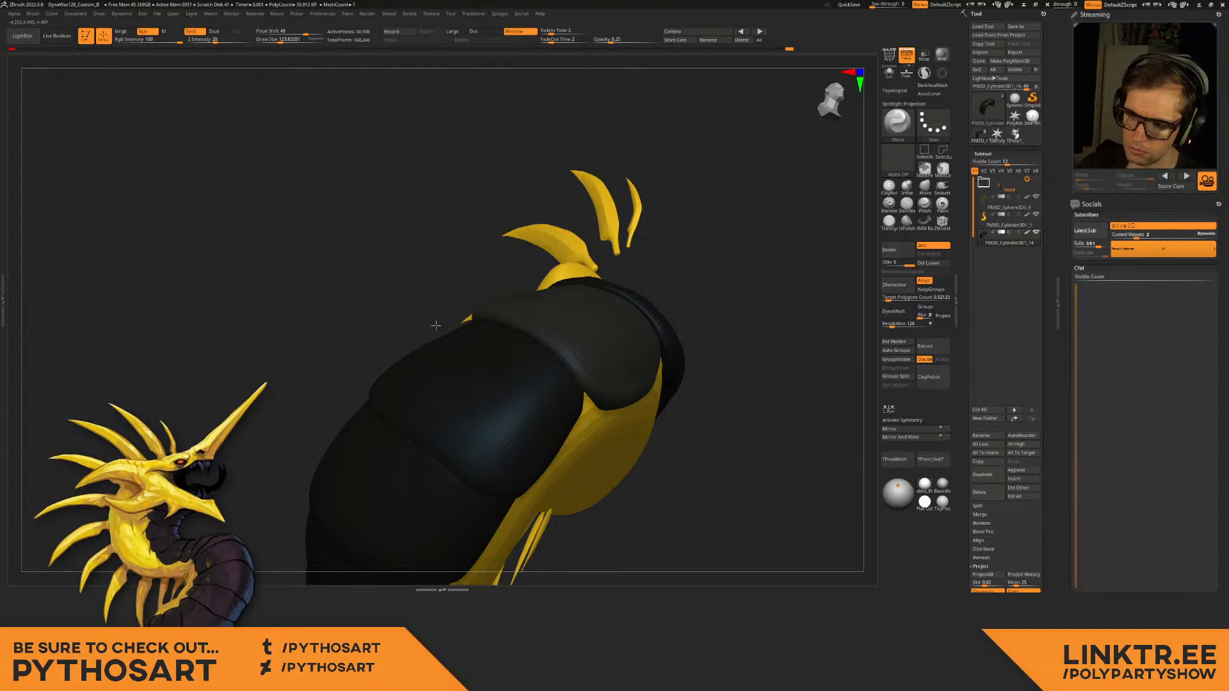
right_click_drag(436, 325, 579, 378)
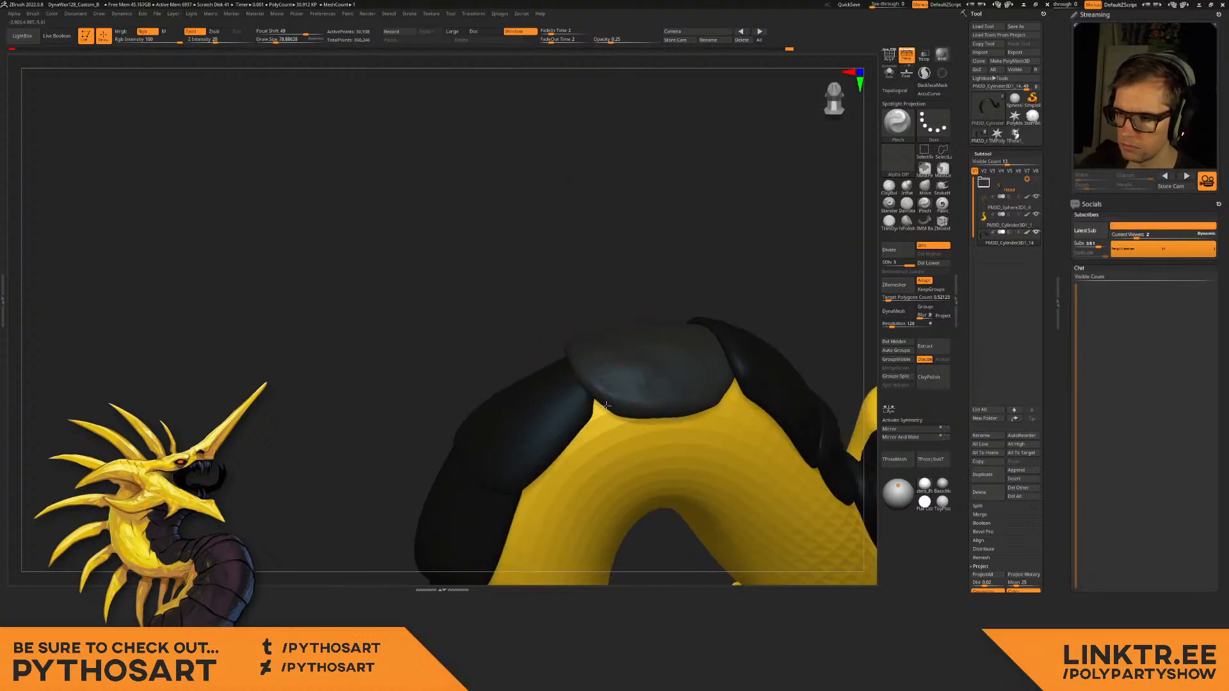
right_click_drag(508, 356, 566, 346)
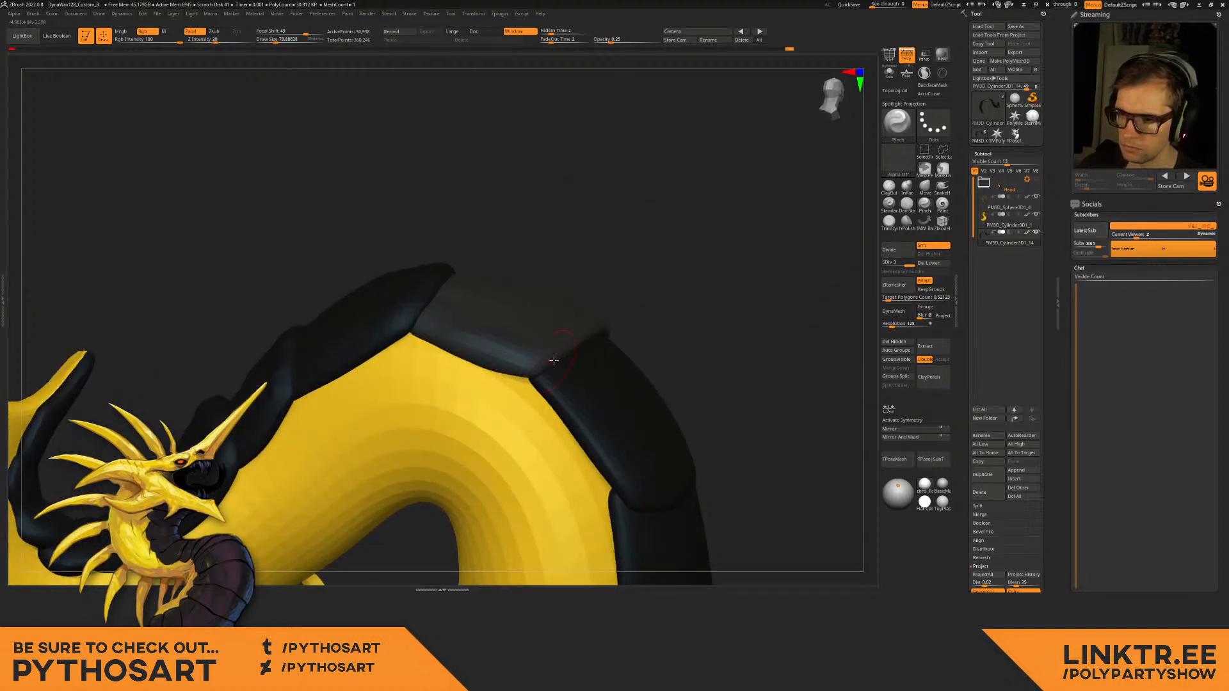
right_click_drag(414, 330, 823, 206)
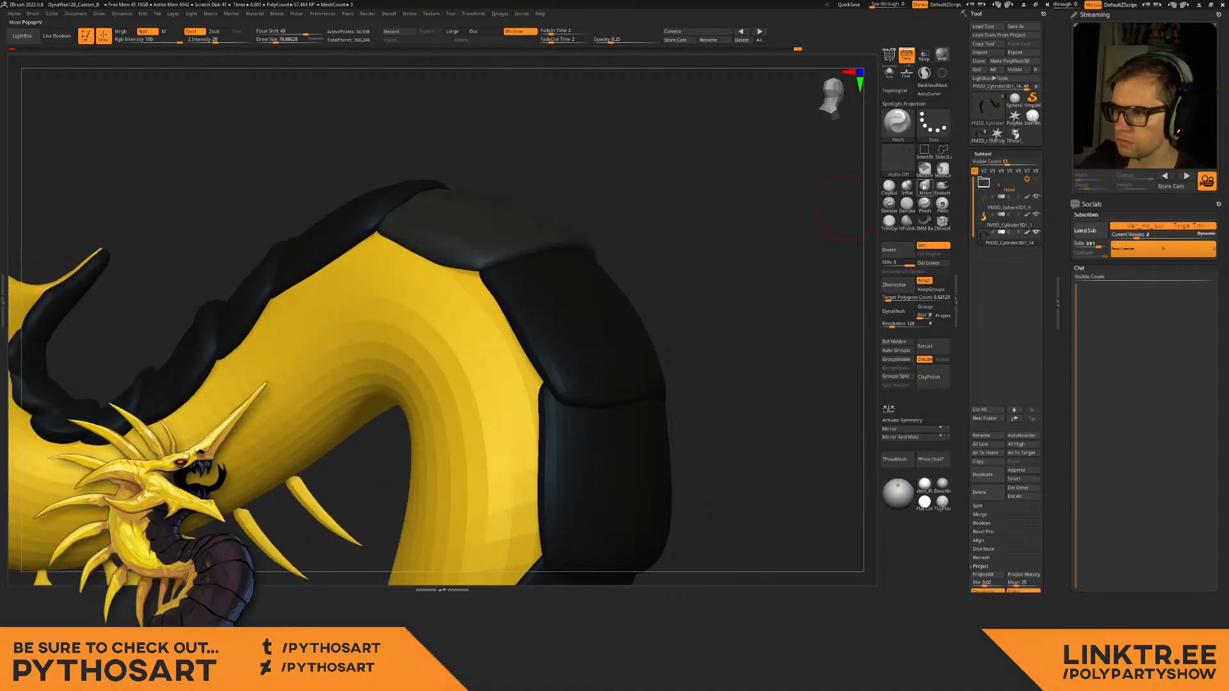
Reshape the unmasked plate's edge in profile with a large Move brush, with topological masking turned off.
left_click(924, 187)
mouse_move(438, 272)
right_mouse_down("ctrl")
mouse_move(433, 314)
mouse_move(419, 279)
mouse_move(353, 213)
mouse_move(371, 221)
right_mouse_up("ctrl")
key("s")
left_click(365, 236)
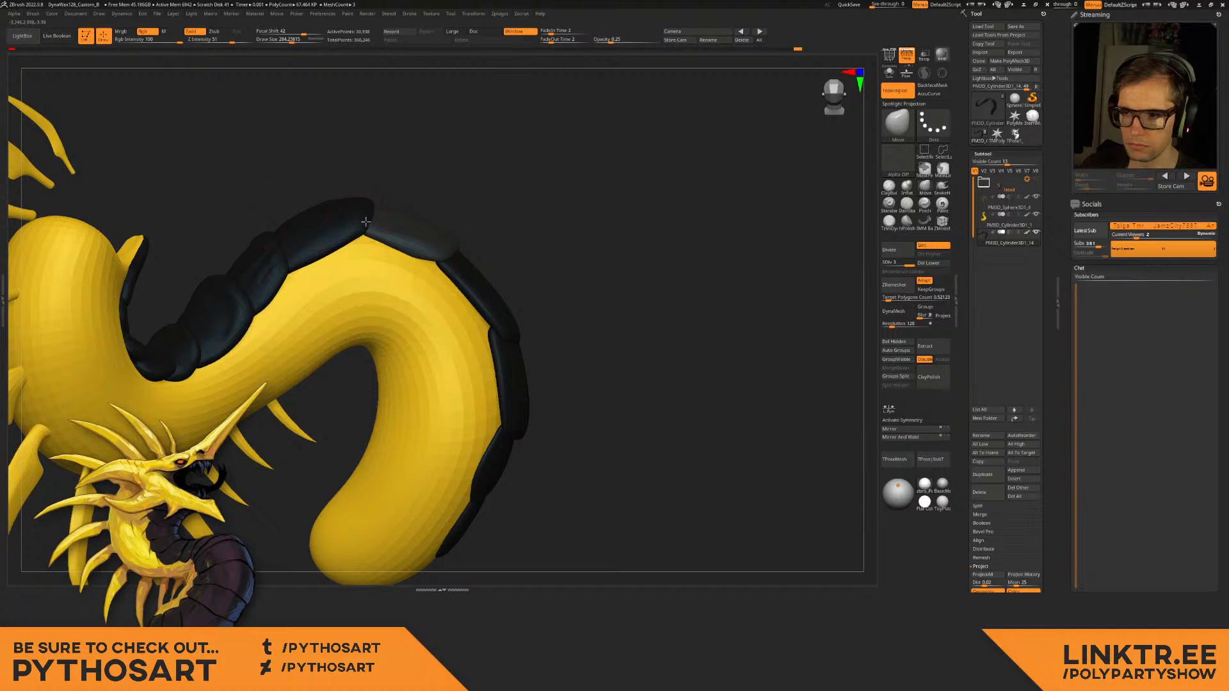
left_click(898, 91)
key("s")
left_click(360, 230)
mouse_move(361, 220)
left_mouse_down()
mouse_move(433, 253)
mouse_move(549, 231)
mouse_move(630, 235)
mouse_move(602, 250)
left_mouse_up()
Fit the unmasked plate's opposite side against its neighbouring plates and the body with a resized Move brush.
key("s")
left_click(391, 221)
key("s")
left_click(388, 220)
key("s")
left_click(549, 232)
key("s")
left_click(616, 206)
key("s")
left_click(606, 233)
right_click_drag(551, 293, 549, 281, "alt")
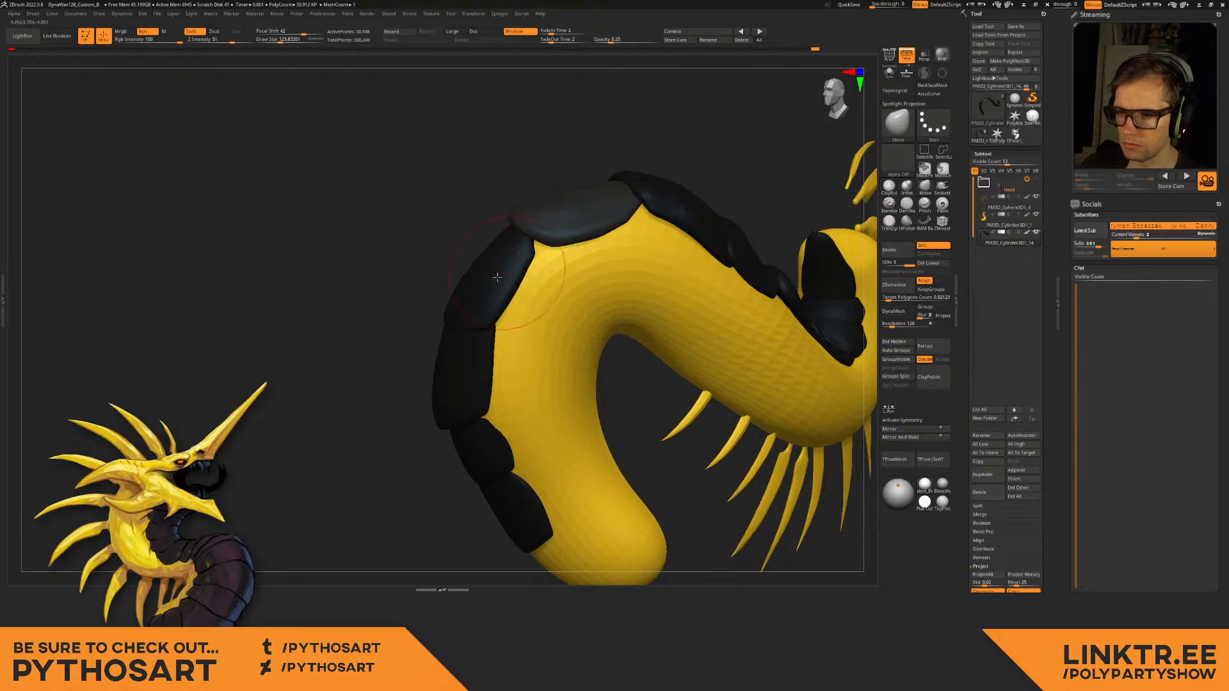
Invert the mask and pull the adjoining plate's side edge against the finished plate with the Move brush.
left_click(442, 251, "ctrl")
key("s")
left_click(512, 253)
left_click_drag(516, 254, 536, 249)
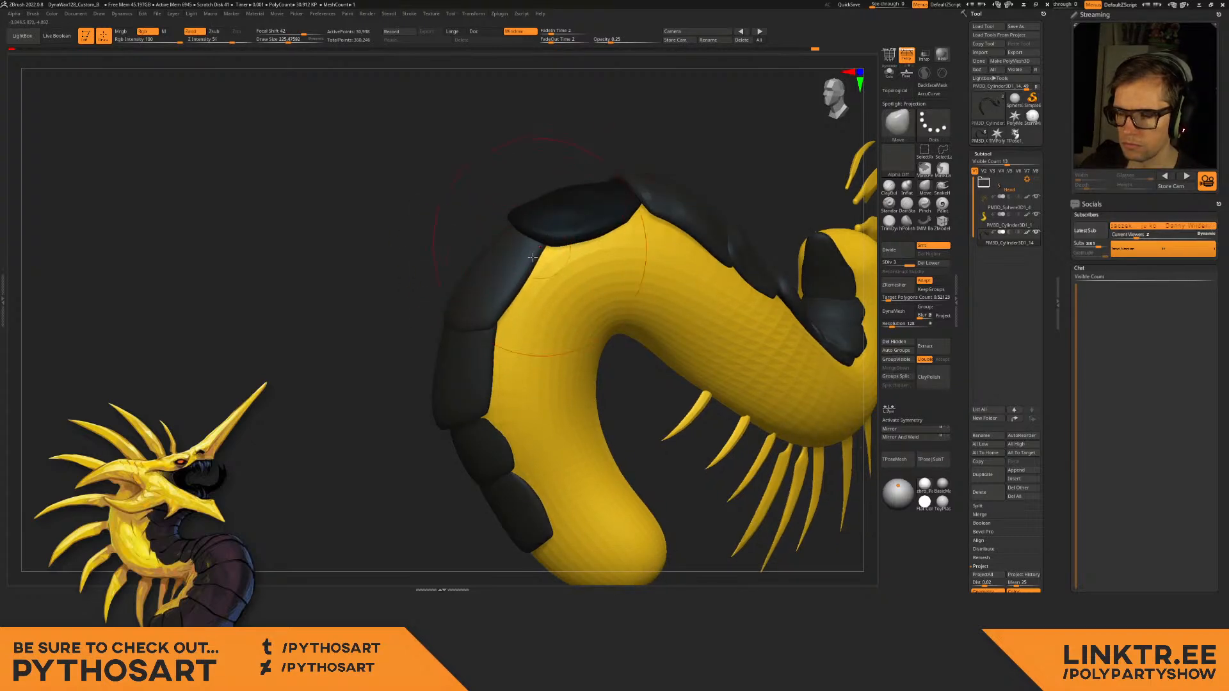
left_click_drag(472, 293, 482, 291)
Push the adjoining plate's outline into shape on the other side of the belly with a larger Move brush.
right_click_drag(483, 291, 470, 272)
key("s")
left_click(463, 251)
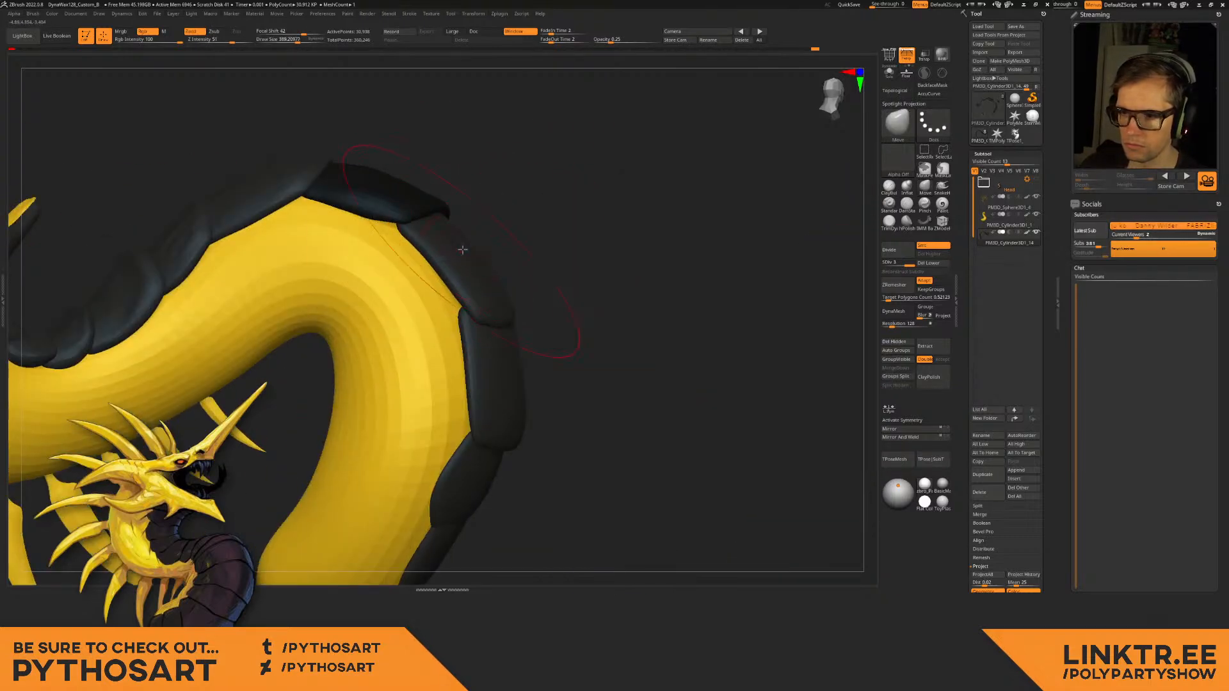
key("s")
left_click(469, 256)
mouse_move(466, 255)
left_mouse_down()
mouse_move(482, 240)
mouse_move(457, 244)
left_mouse_up()
key("s")
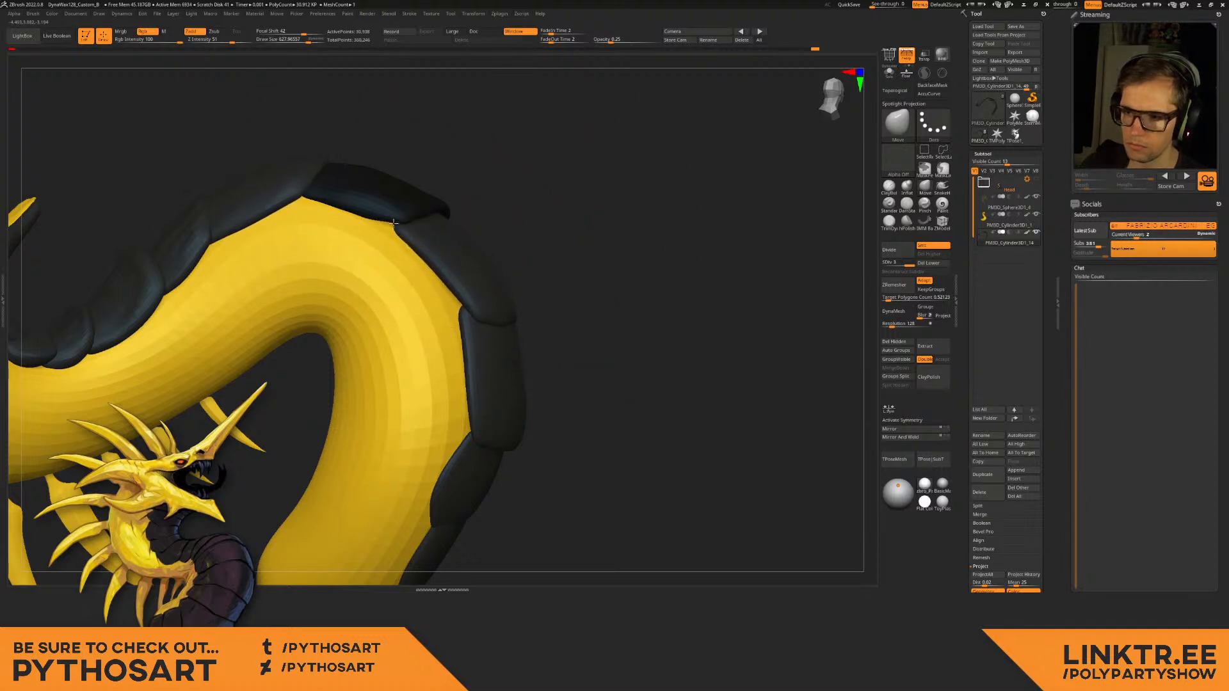
Adjust the side edges of the following lower plates to fit the body's curve with a resized Move brush.
right_click_drag(393, 222, 486, 240)
mouse_move(417, 272)
right_mouse_down()
mouse_move(416, 296)
mouse_move(477, 305)
right_mouse_up()
key("s")
left_click(463, 309)
key("s")
left_click(461, 312)
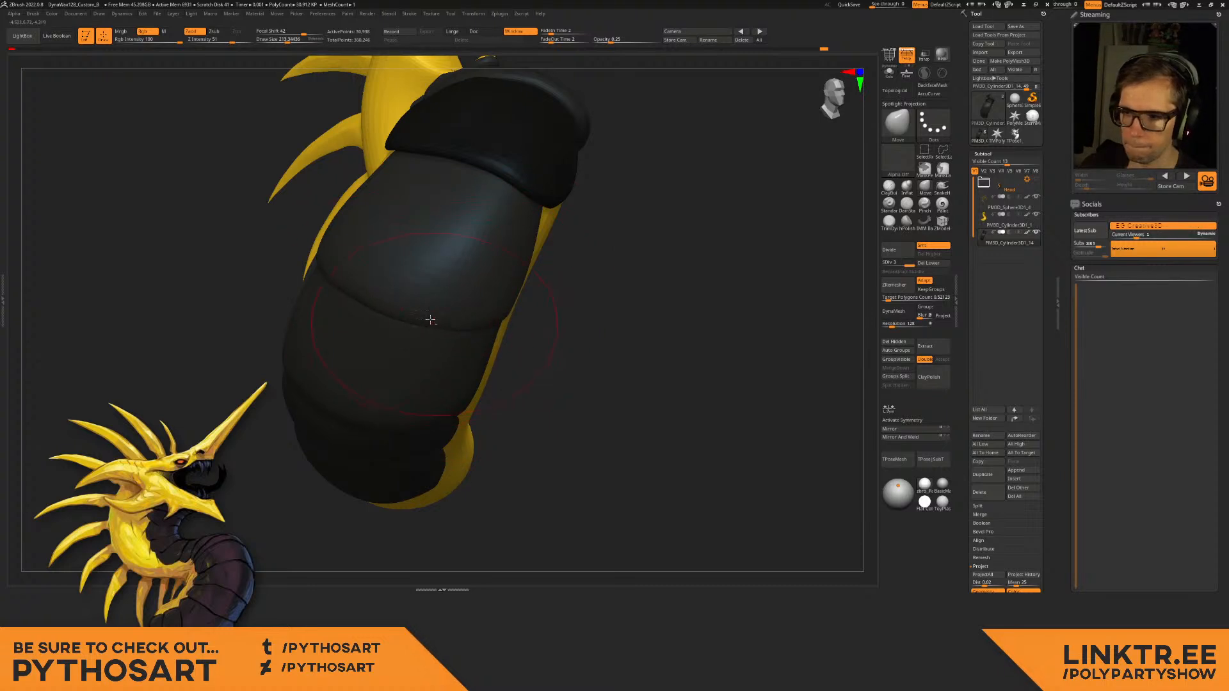
right_click_drag(431, 320, 428, 291, "ctrl")
mouse_move(427, 304)
right_mouse_down()
mouse_move(459, 329)
mouse_move(434, 272)
mouse_move(409, 310)
right_mouse_up()
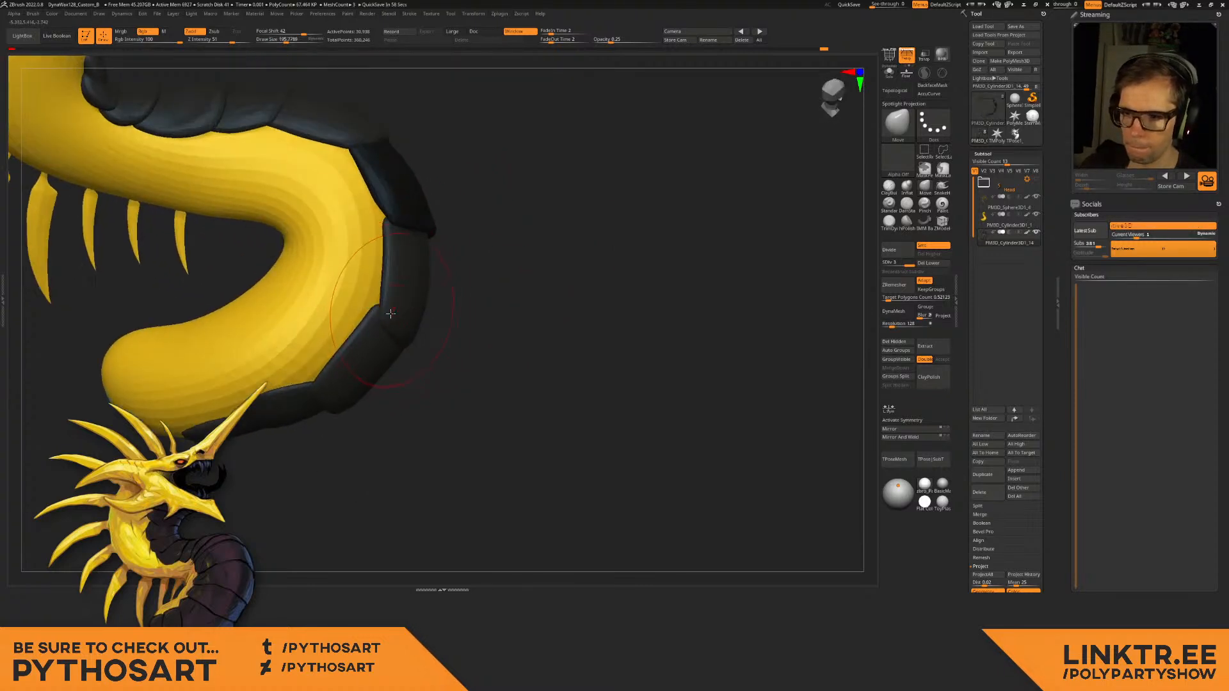
left_click_drag(370, 321, 363, 315)
left_click_drag(383, 266, 394, 271)
right_click_drag(430, 277, 387, 245)
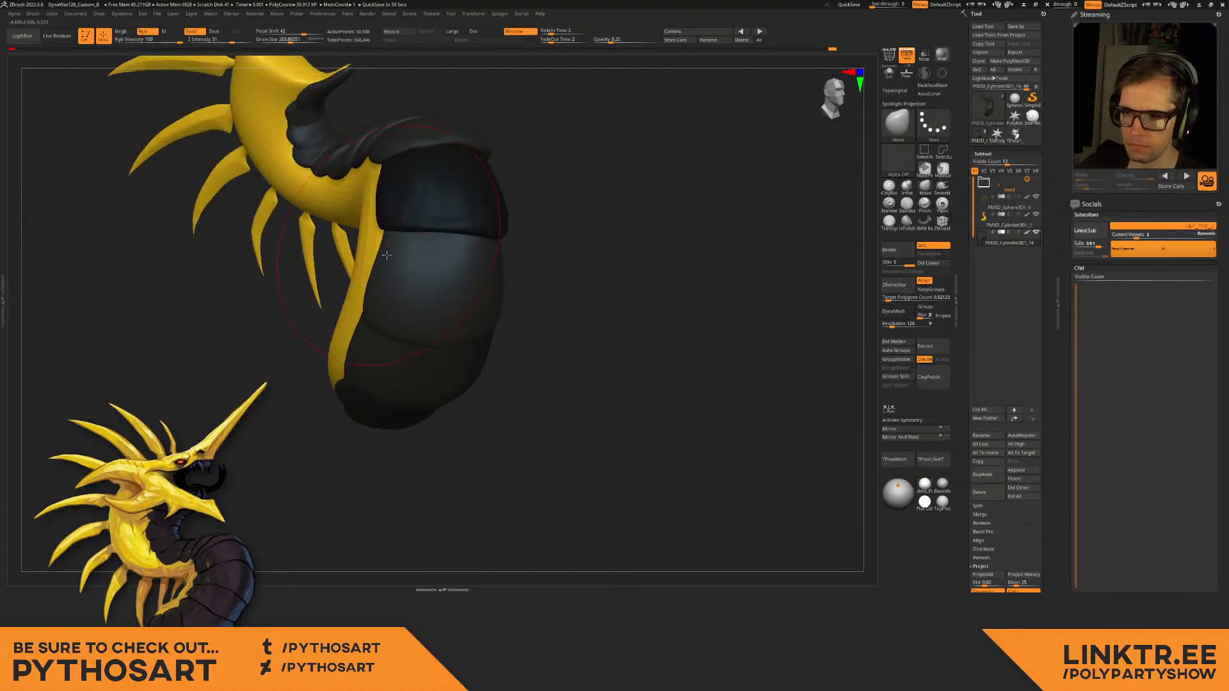
Reshape the side edge of the black armor plates along the yellow neck with the Move brush.
key("bracketleft")
key("bracketleft")
left_click_drag(387, 249, 378, 252)
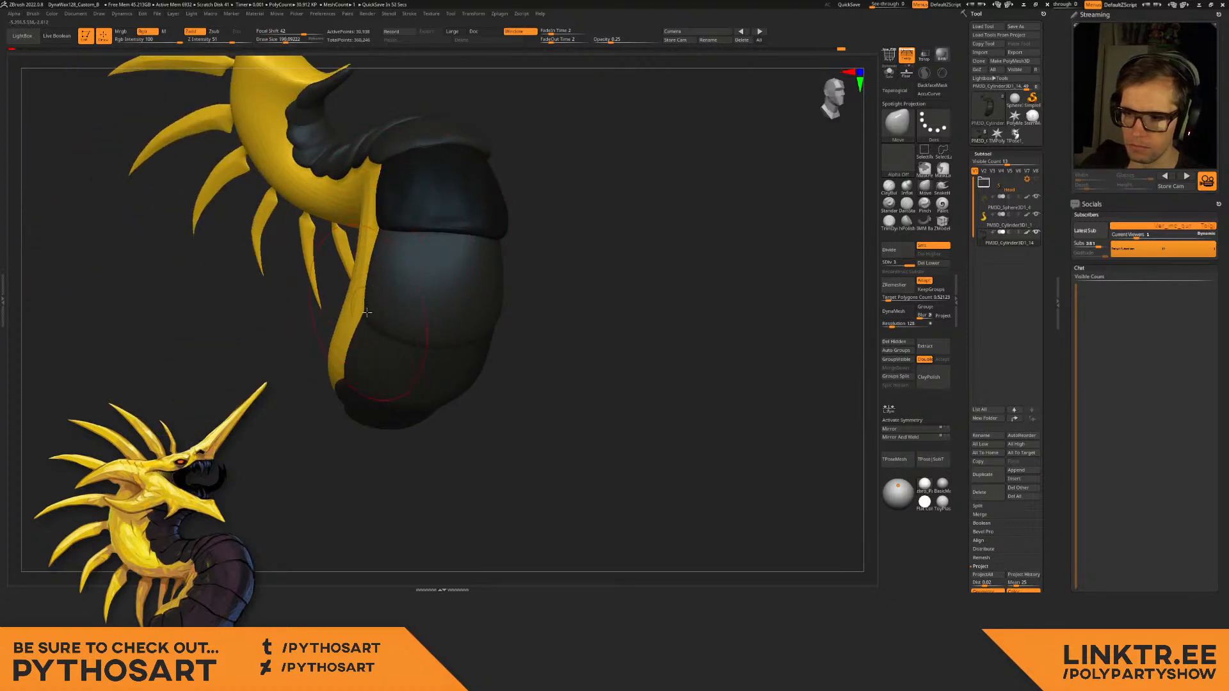
right_click_drag(367, 311, 499, 317)
key("bracketright")
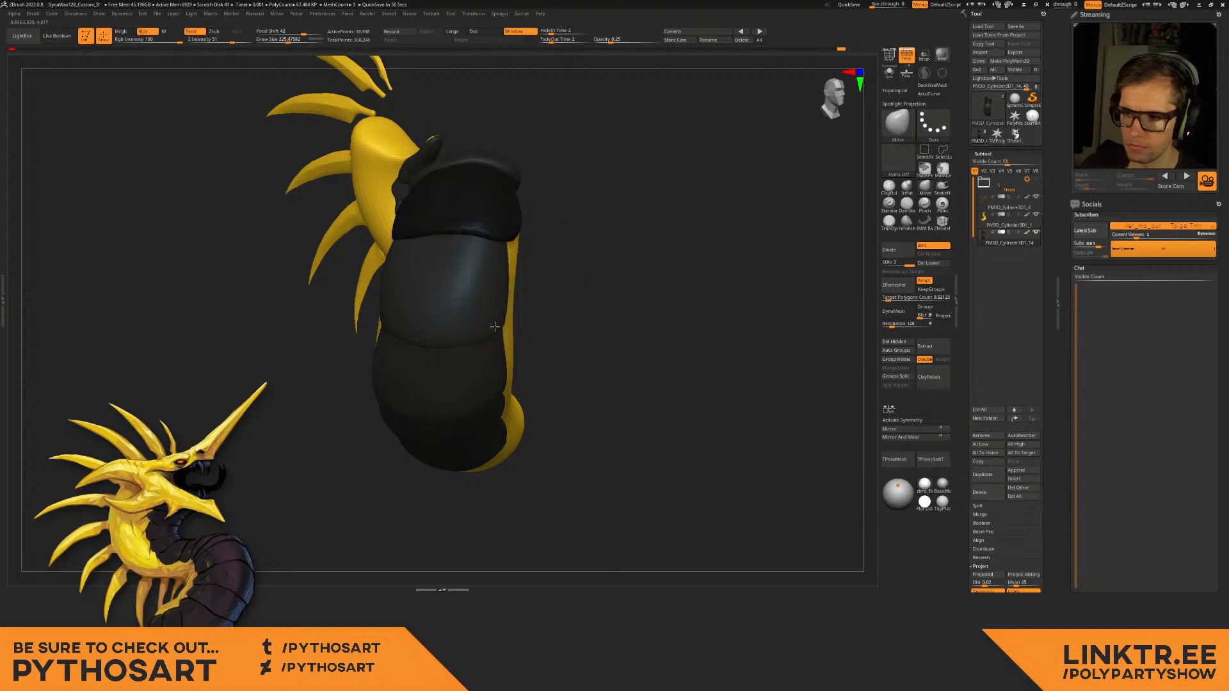
Isolate the second black armor plate by its polygroup and mask everything except that plate.
right_click_drag(500, 256, 463, 312)
left_click(464, 311, "ctrl+shift")
left_click(517, 305, "ctrl")
left_click(535, 302, "ctrl+shift")
left_click(537, 301, "ctrl")
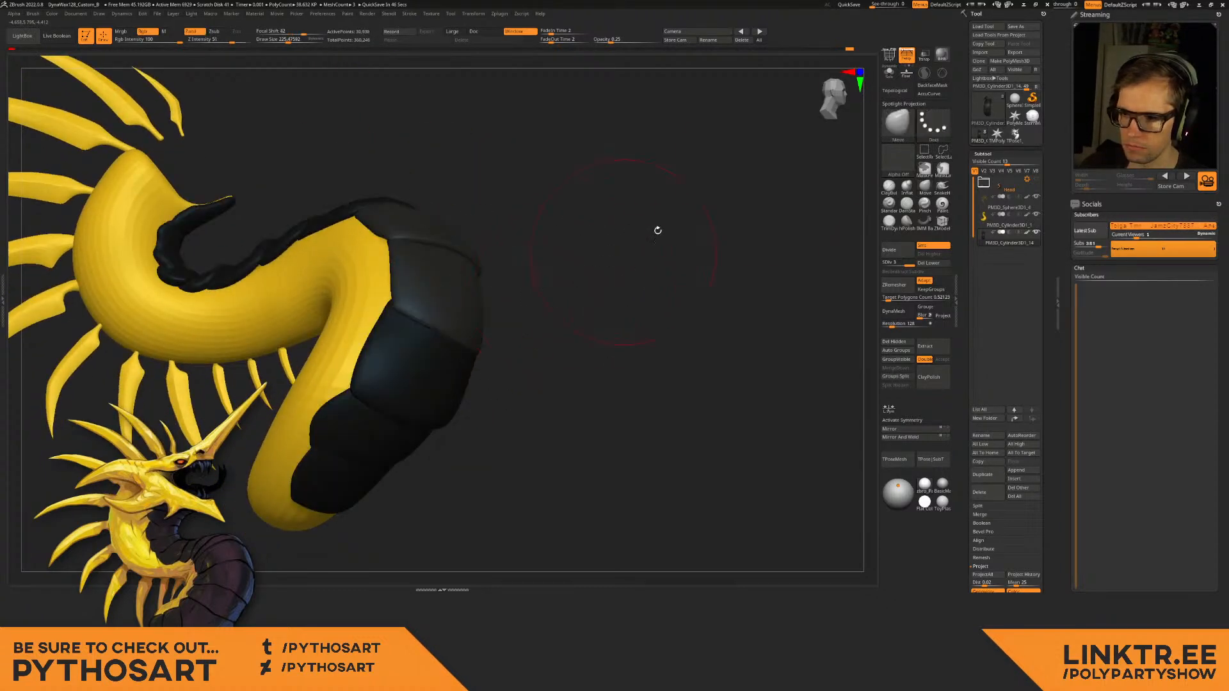
Sculpt definition along the unmasked plate's lower rim and side corners with the Standard brush at small draw sizes.
left_click(890, 205)
right_click_drag(458, 304, 391, 310)
key("s")
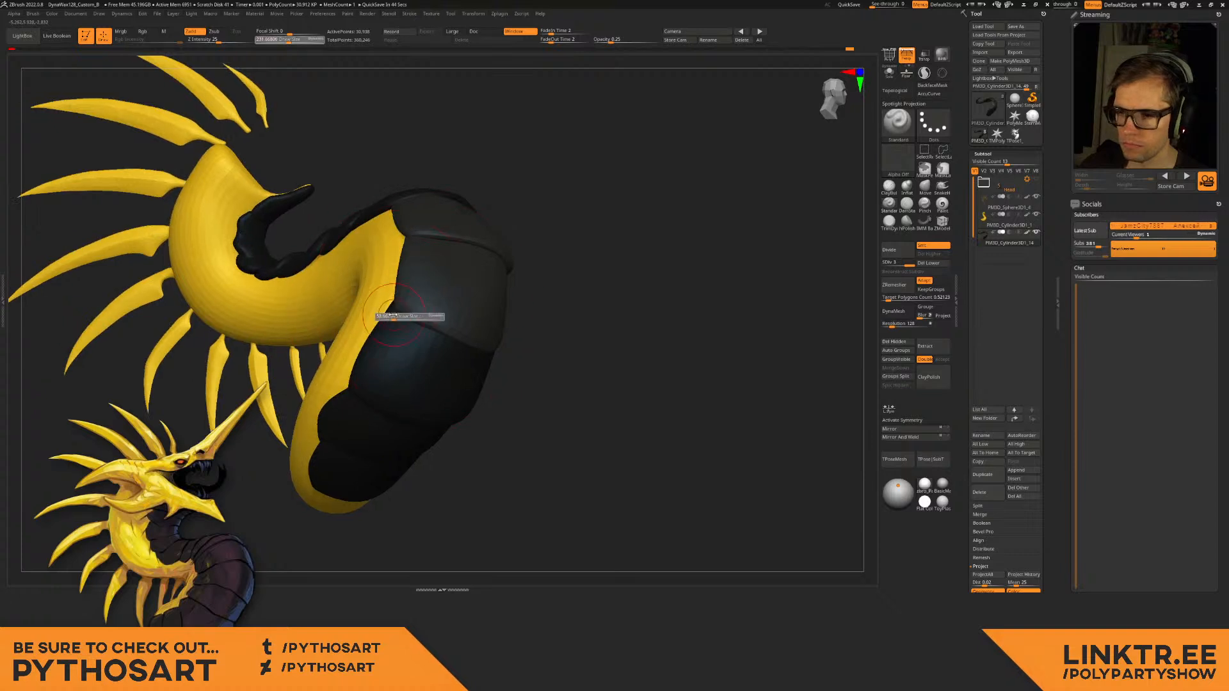
key("s")
left_click_drag(402, 308, 405, 308)
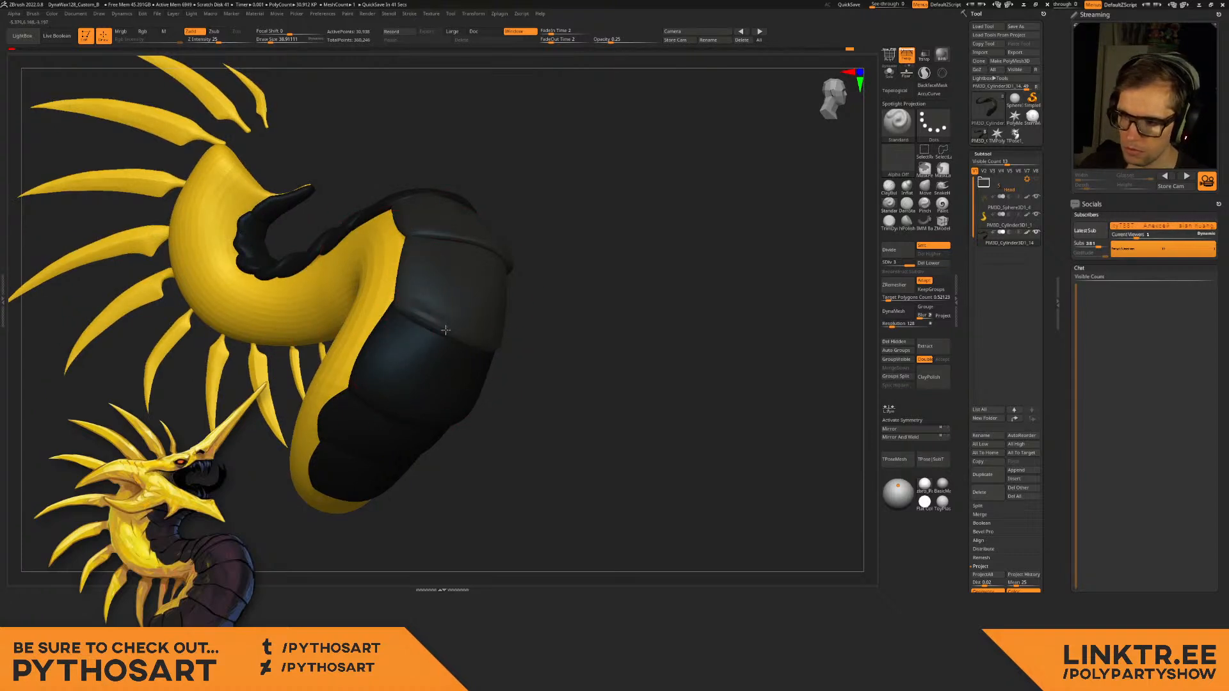
right_click_drag(446, 330, 444, 326)
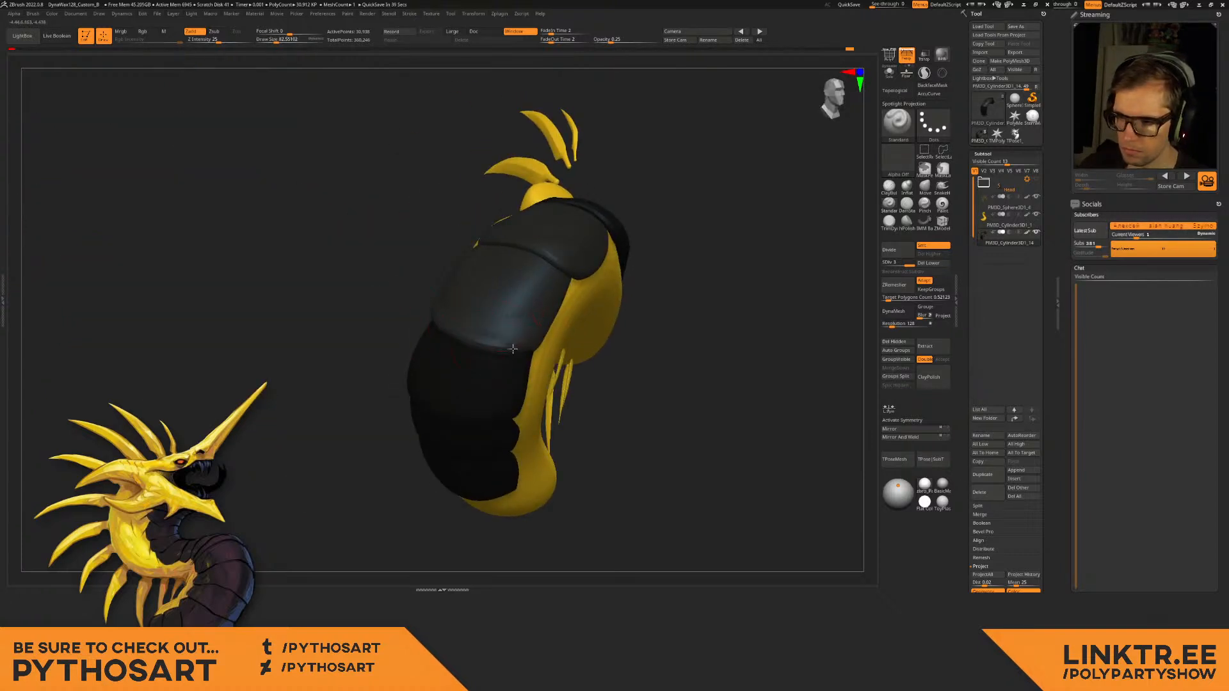
key("s")
left_click(531, 335)
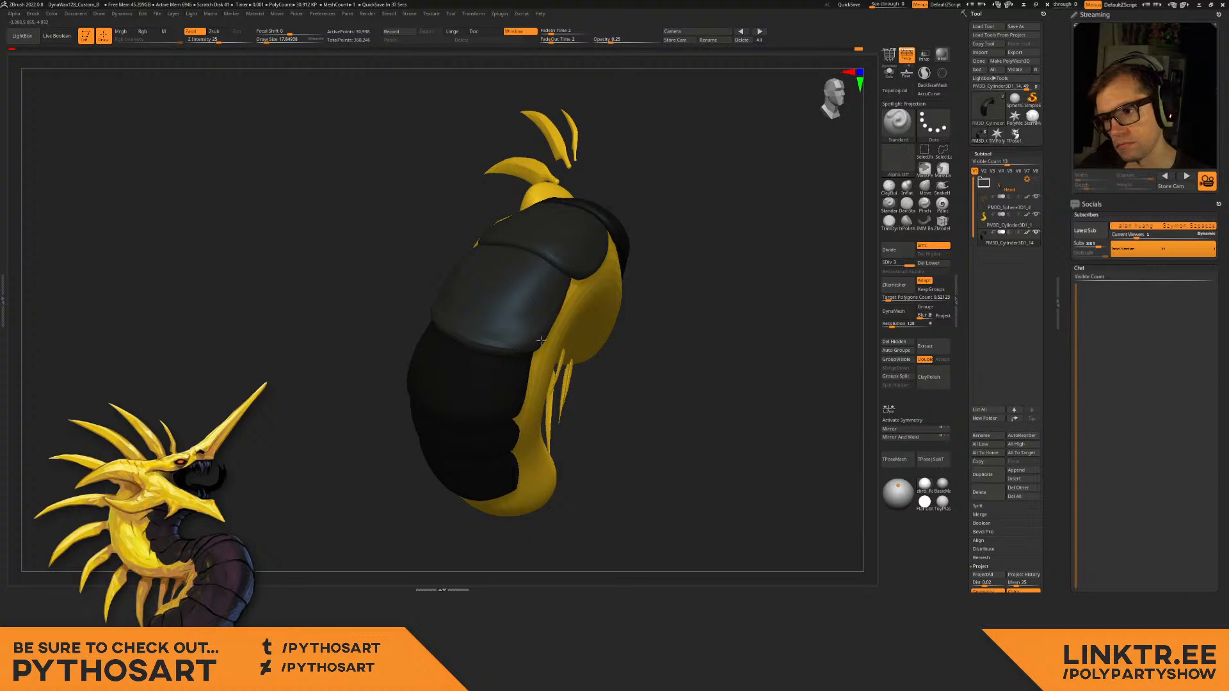
right_click_drag(541, 341, 410, 237)
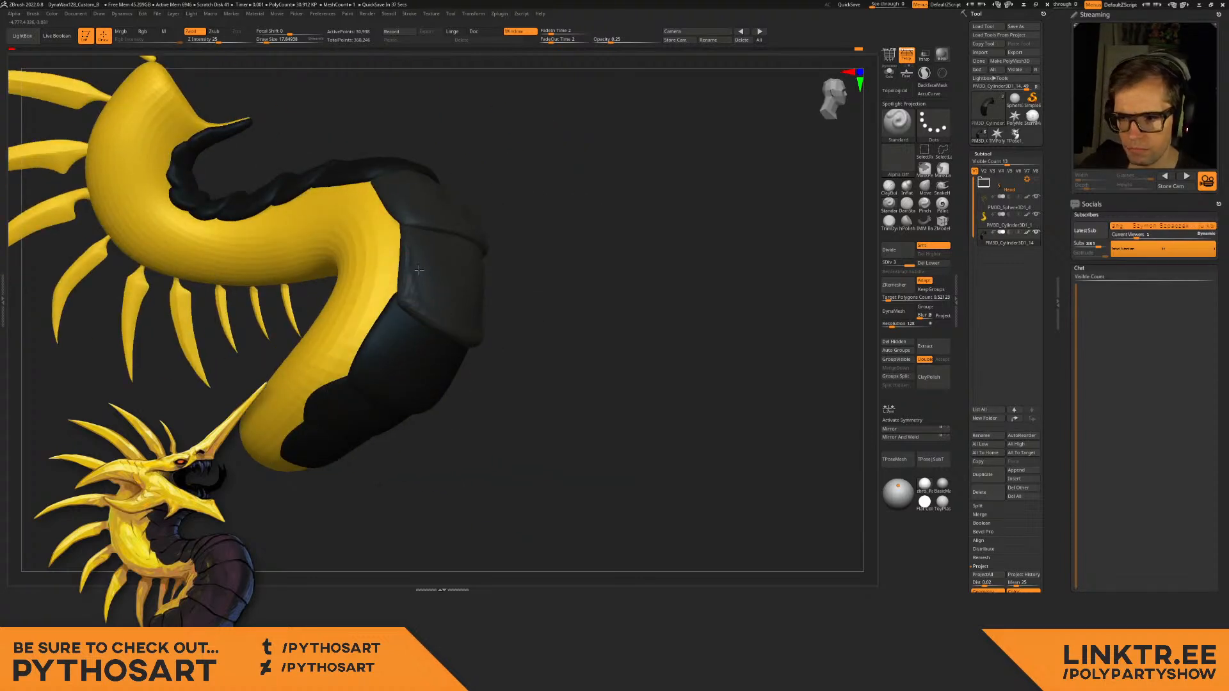
Sculpt lengthwise folds across the unmasked armor plate with the Standard brush and smooth them.
key("shift")
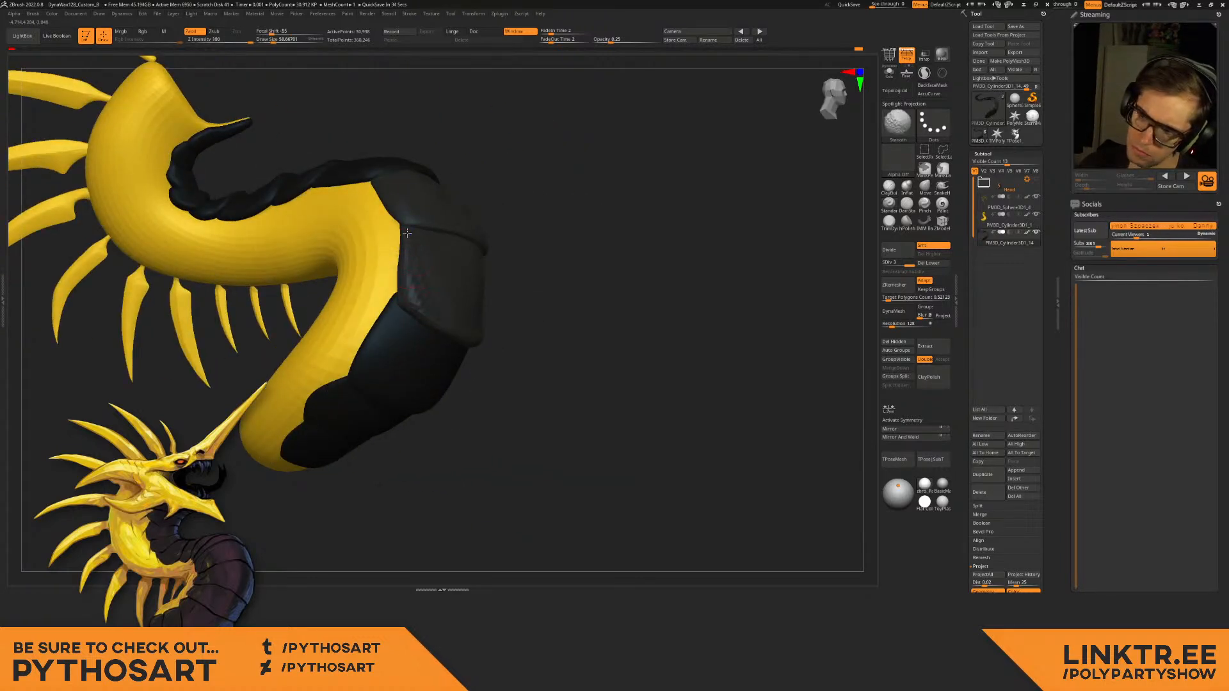
right_click_drag(441, 337, 408, 276)
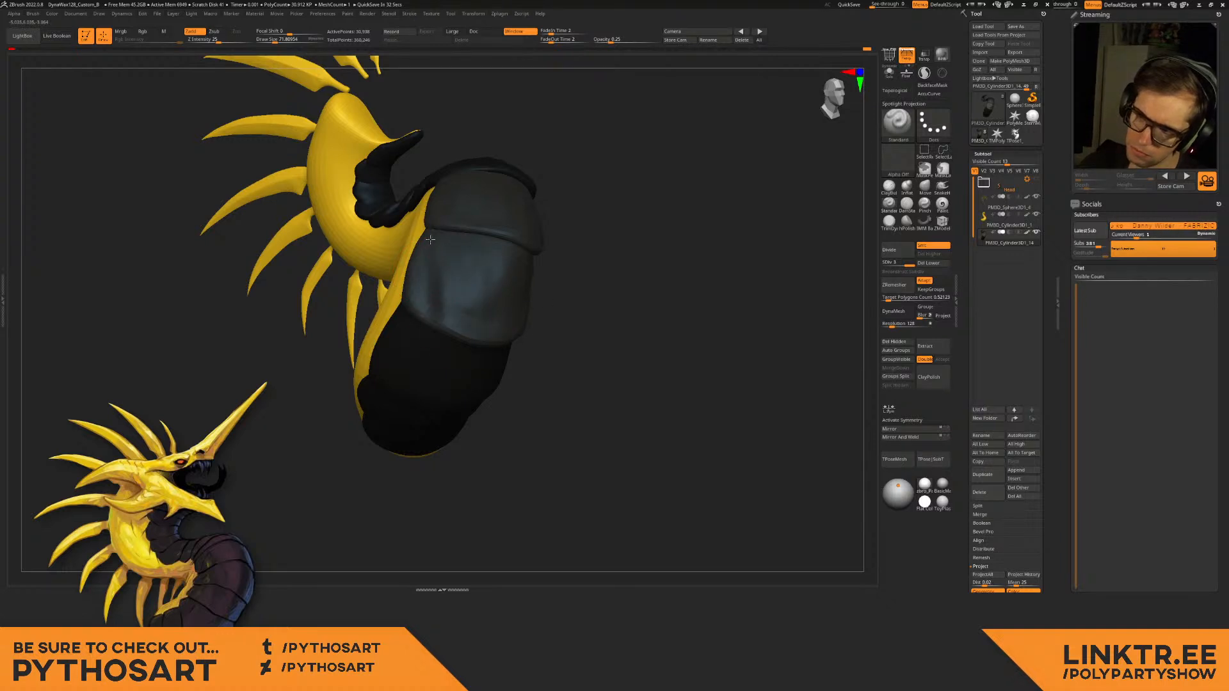
right_click_drag(487, 293, 394, 300)
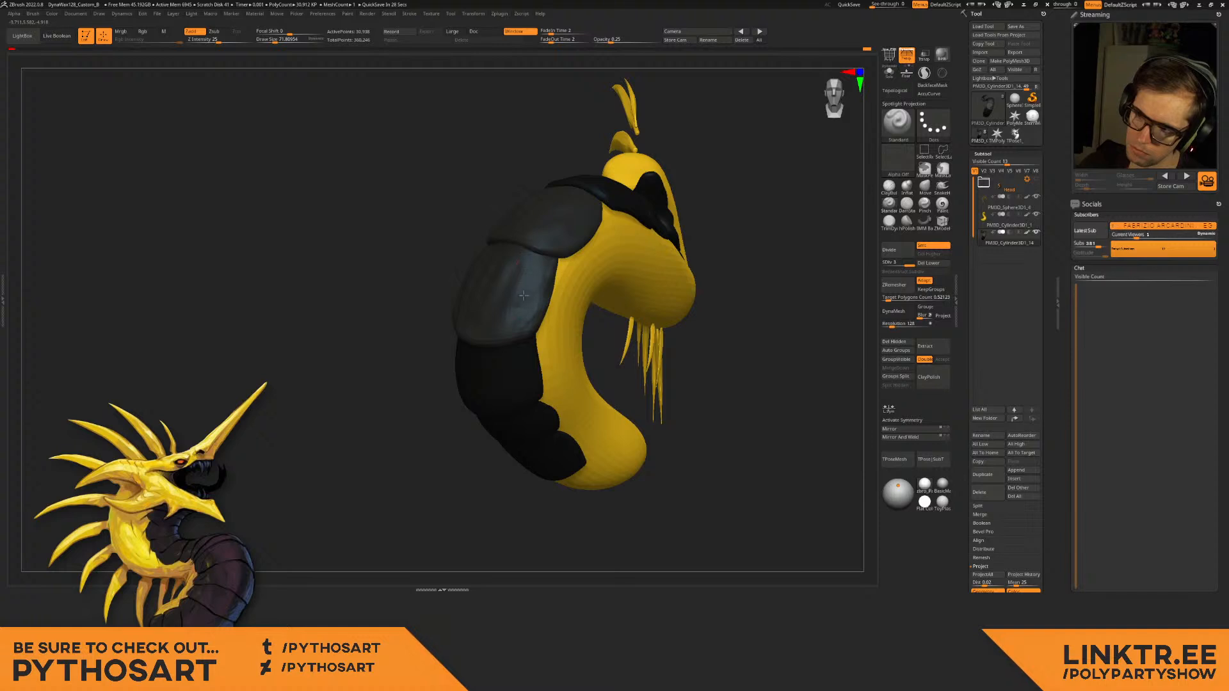
right_click_drag(479, 365, 516, 255)
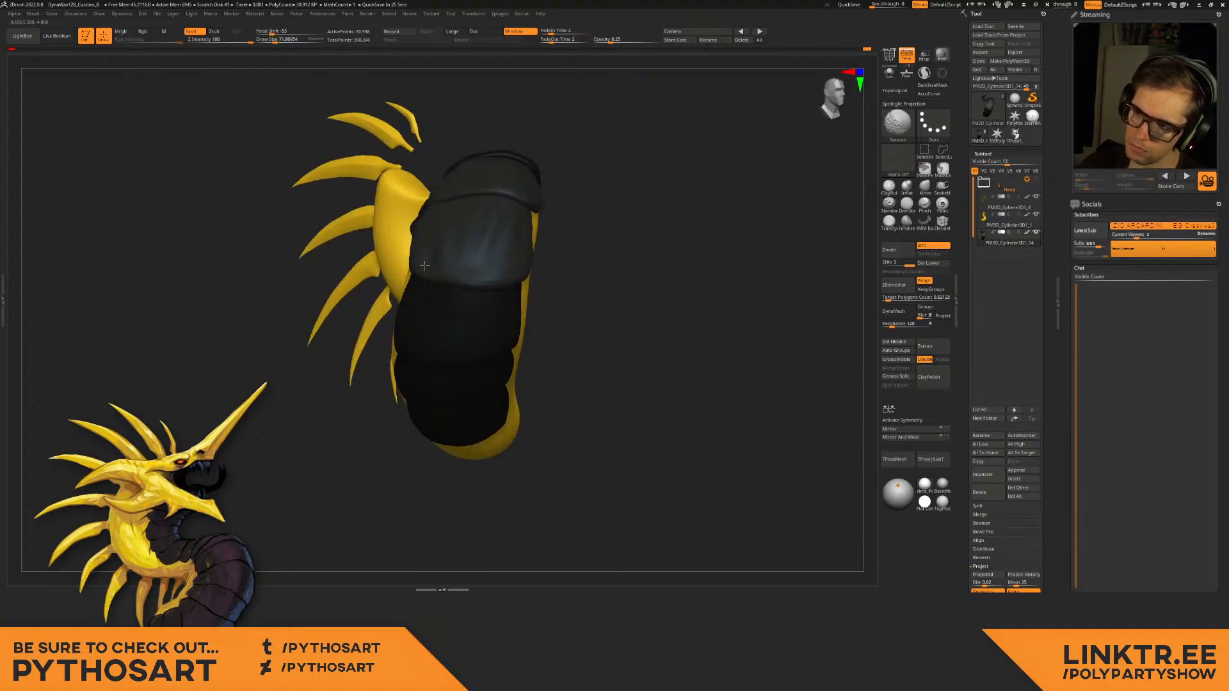
mouse_move(382, 307)
right_mouse_down()
mouse_move(563, 307)
mouse_move(491, 263)
mouse_move(579, 294)
mouse_move(585, 267)
right_mouse_up()
Sharpen the unmasked plate's overlapping rim with the Pinch brush, working around both sides of the neck.
left_click(925, 204)
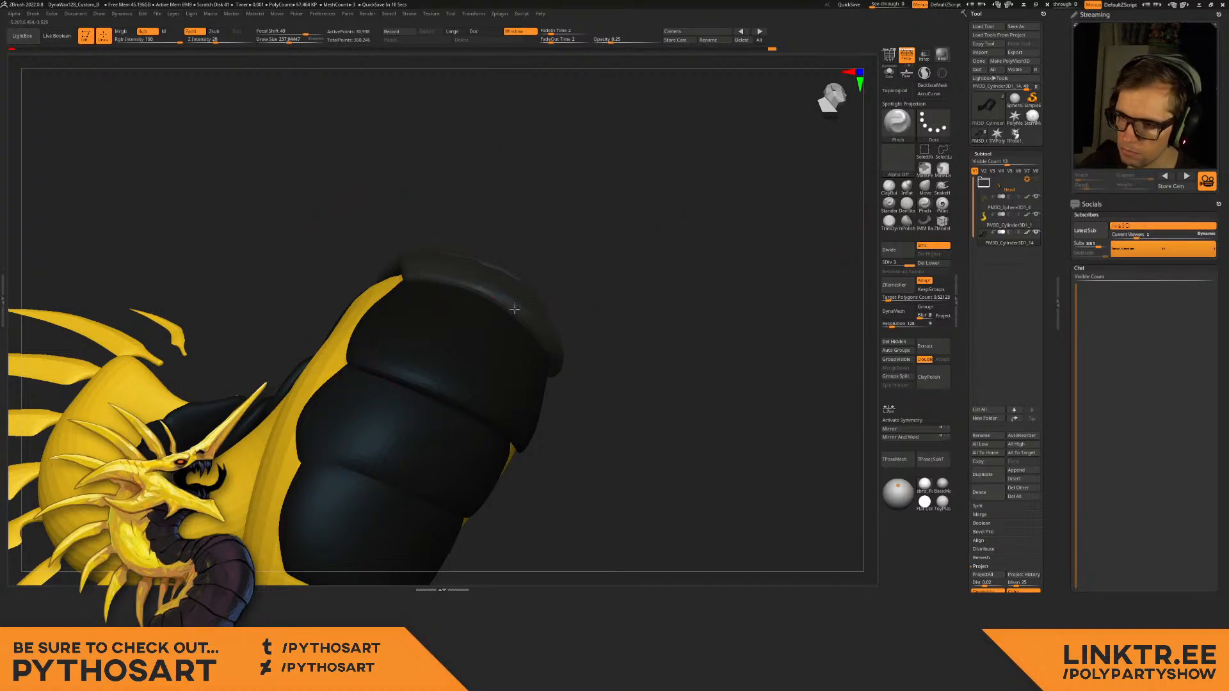
right_click_drag(559, 374, 525, 318)
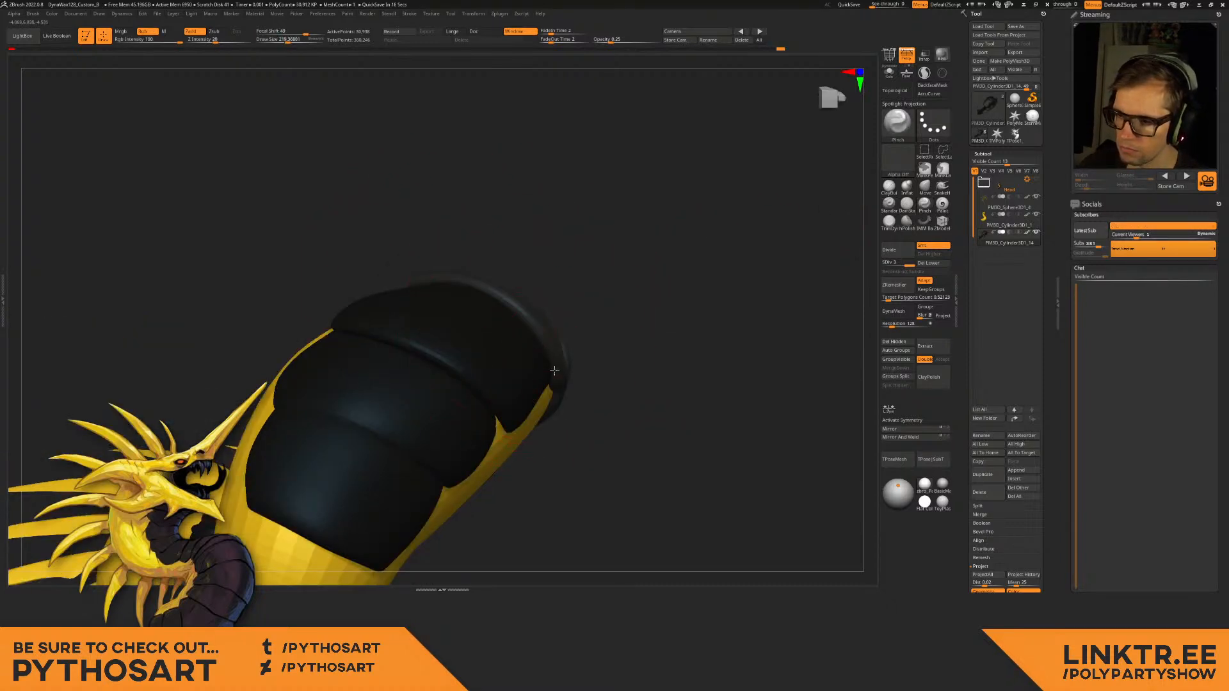
right_click_drag(555, 371, 550, 363)
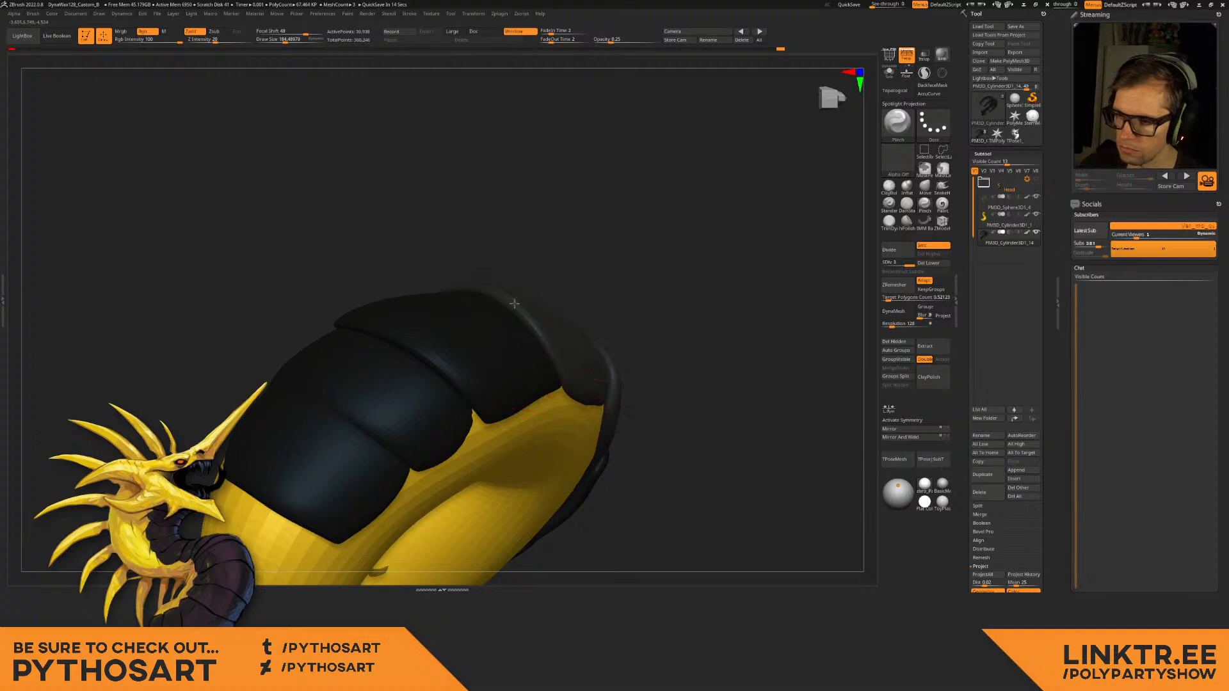
mouse_move(420, 292)
right_mouse_down()
mouse_move(475, 326)
mouse_move(490, 311)
mouse_move(406, 288)
mouse_move(410, 265)
mouse_move(406, 356)
mouse_move(408, 325)
mouse_move(422, 322)
right_mouse_up()
key("s")
left_click(409, 265)
Pull the folded plate's side edge outward over the yellow neck with the Move brush.
left_click(923, 187)
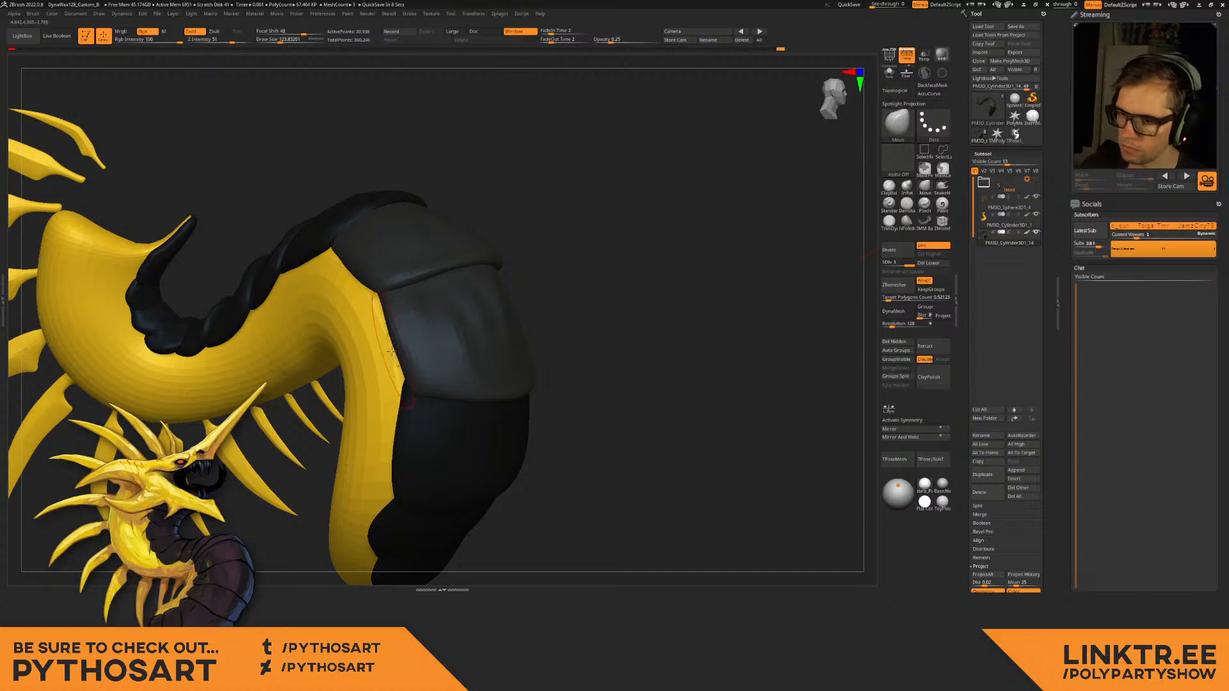
key("s")
left_click(393, 352)
left_click_drag(395, 354, 383, 348)
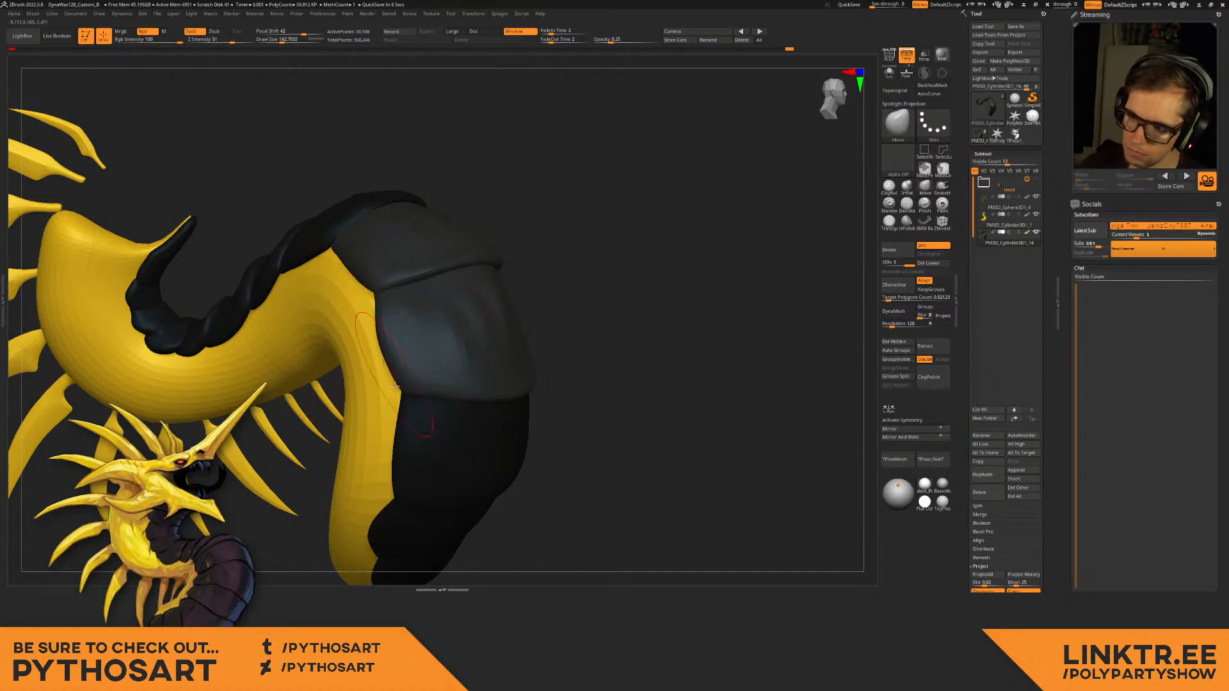
right_click_drag(382, 316, 462, 342)
right_click_drag(588, 228, 628, 203)
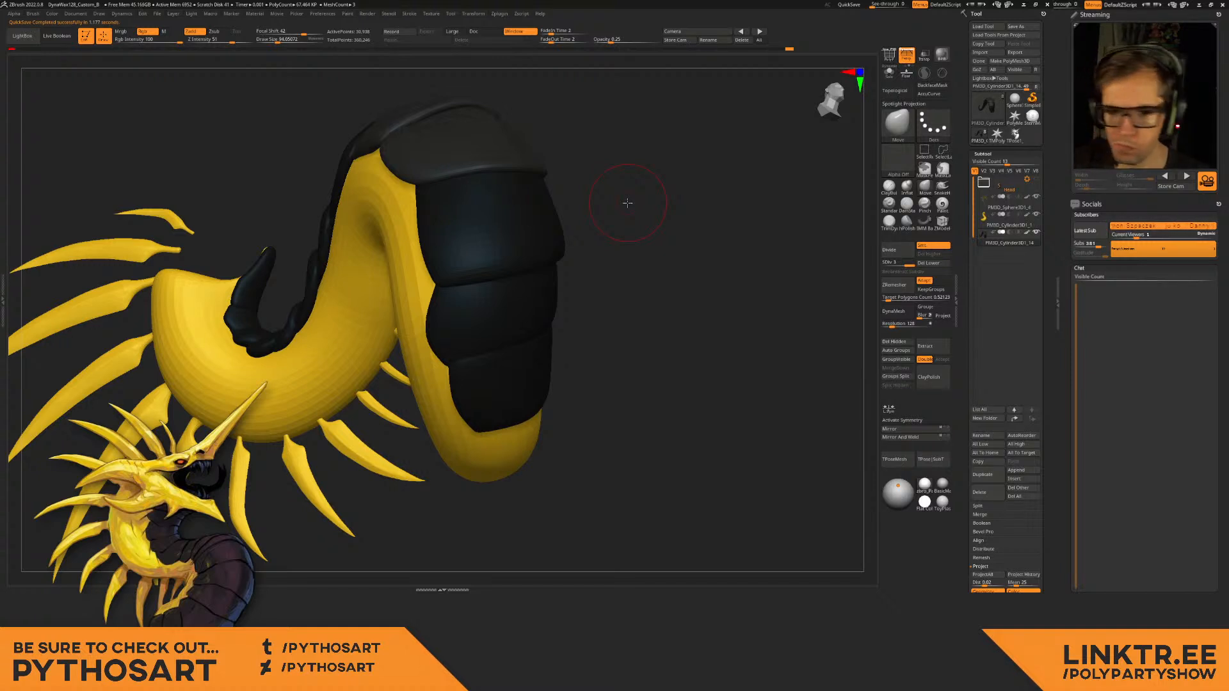
Make the hidden head visible again and review the armored neck together with it.
right_click_drag(469, 285, 449, 211)
right_click_drag(448, 212, 559, 321)
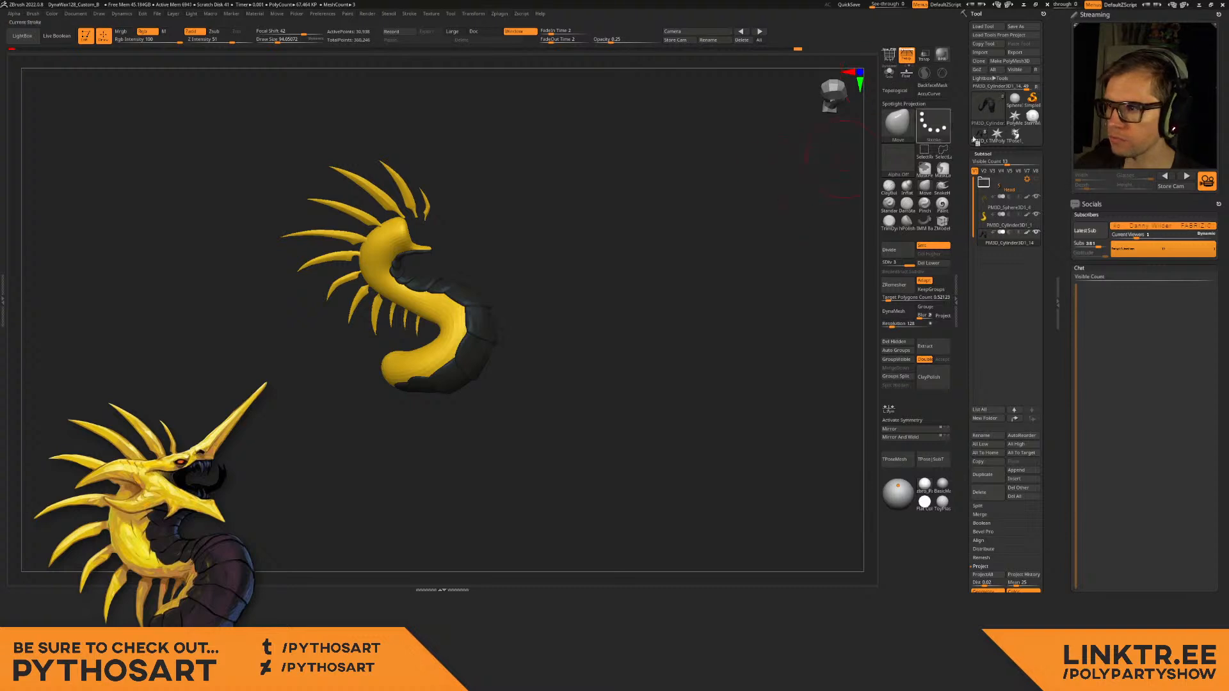
left_click(1033, 187)
right_click_drag(519, 246, 583, 342)
right_click_drag(486, 344, 546, 297, "alt")
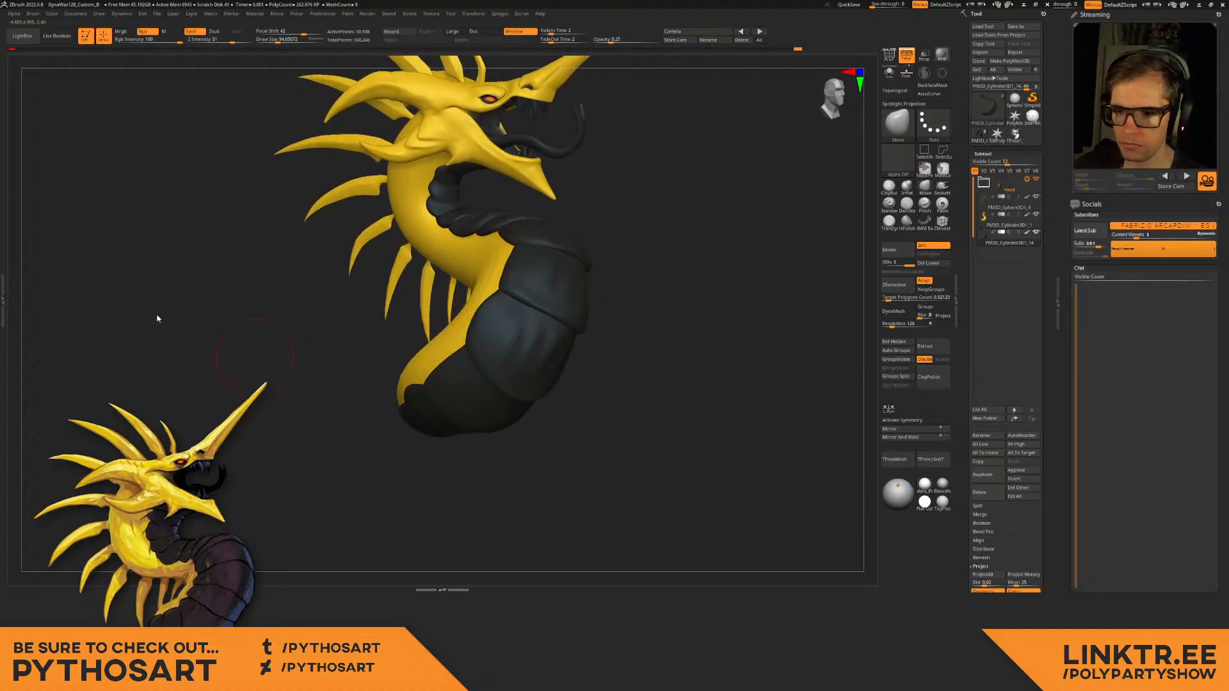
right_click_drag(255, 356, 685, 213)
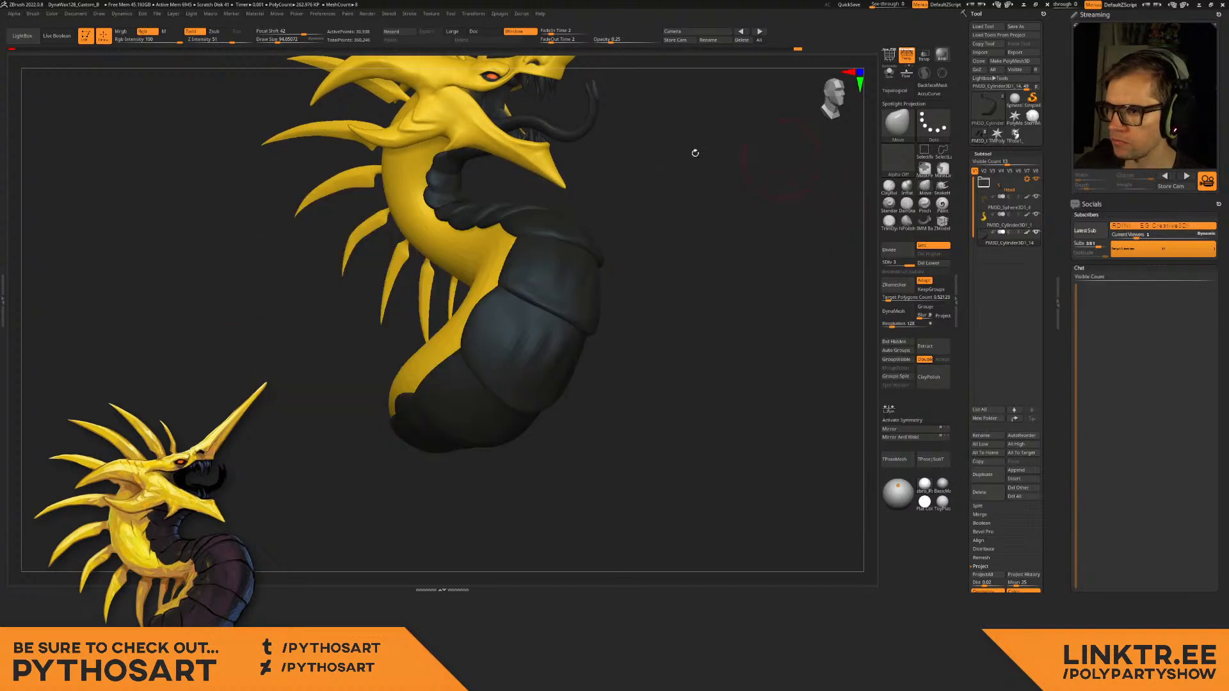
Reshape the upper armor plates' border with the yellow neck using the Move brush at varying draw sizes.
key("s")
left_click_drag(449, 326, 477, 319)
key("s")
key("s")
left_click_drag(482, 318, 517, 243)
key("s")
left_click_drag(509, 238, 514, 234)
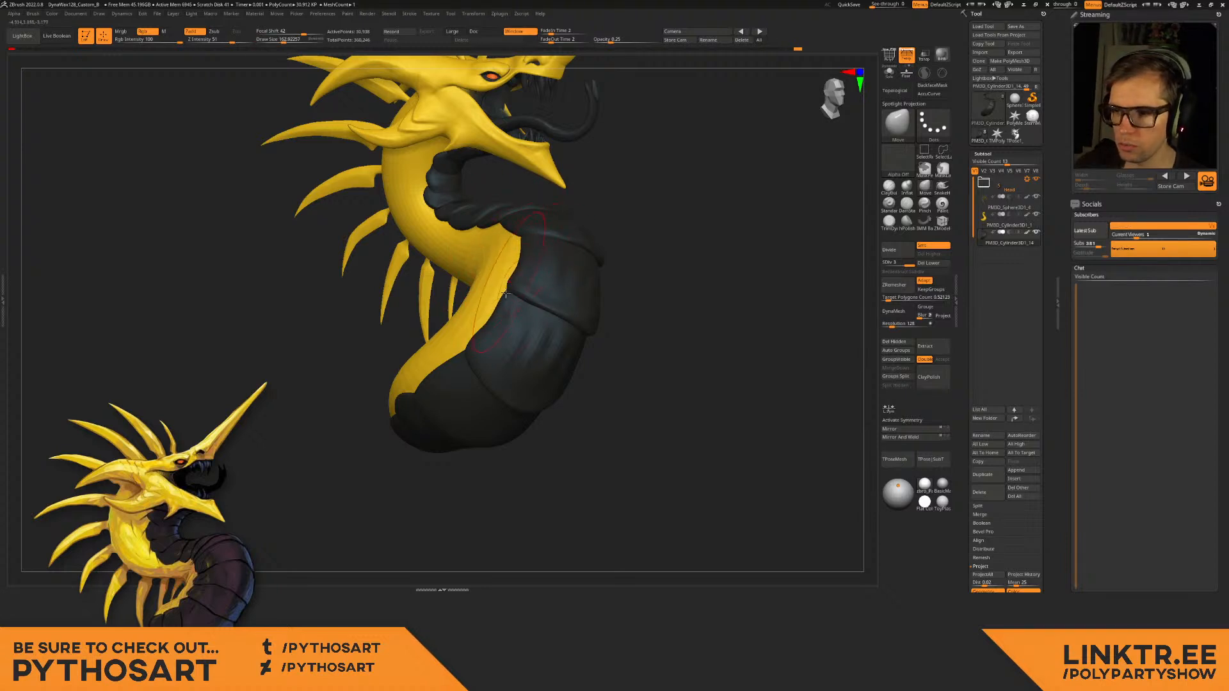
Refine the side edge and corner where the two upper armor plates overlap with the Move brush.
key("s")
left_click_drag(497, 321, 483, 329)
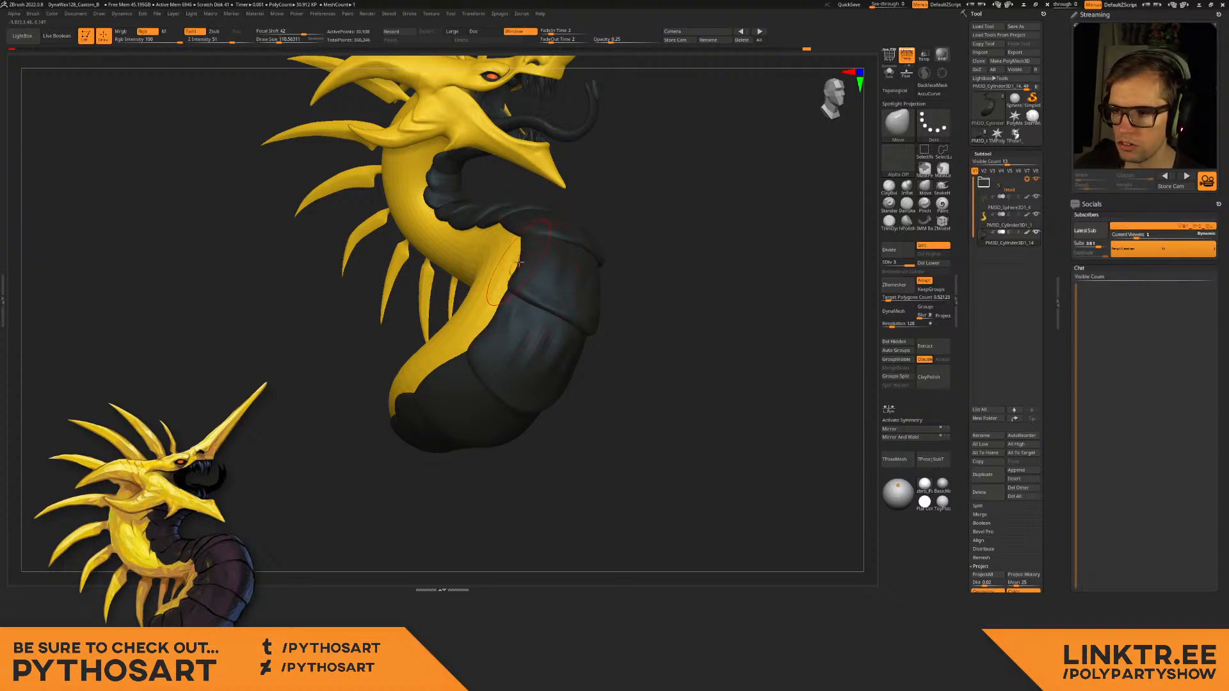
key("s")
left_click_drag(520, 262, 518, 260)
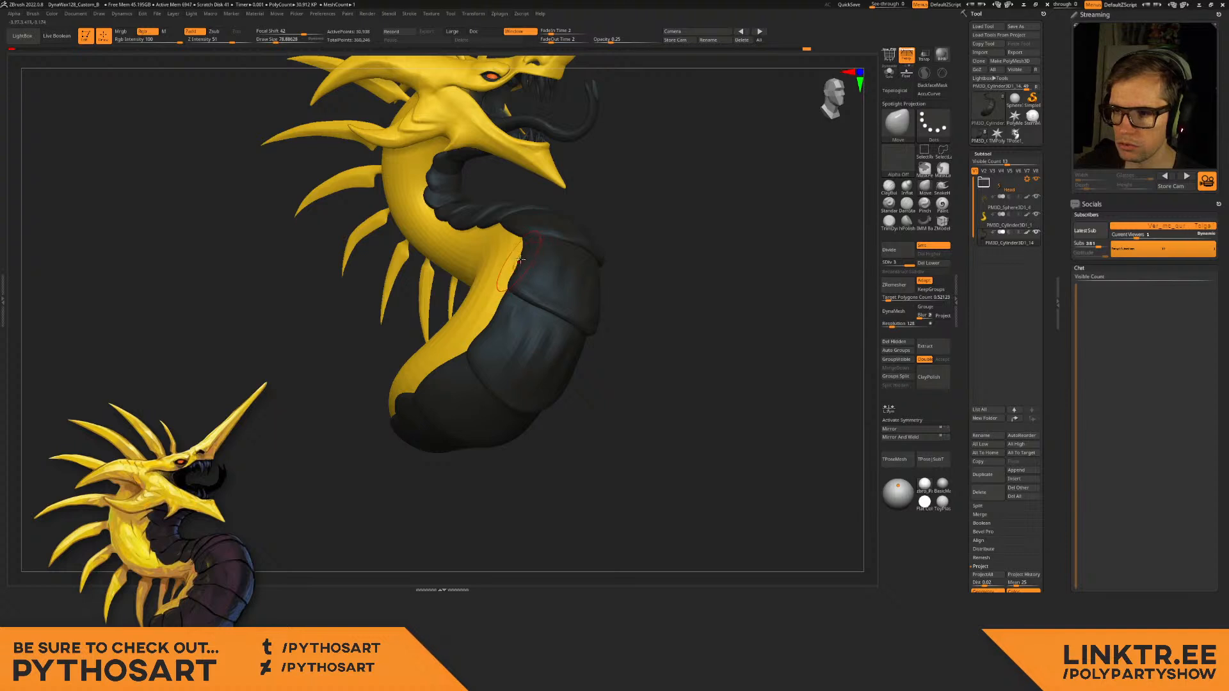
right_click_drag(474, 340, 479, 293, "alt")
key("s")
left_click_drag(497, 276, 501, 275)
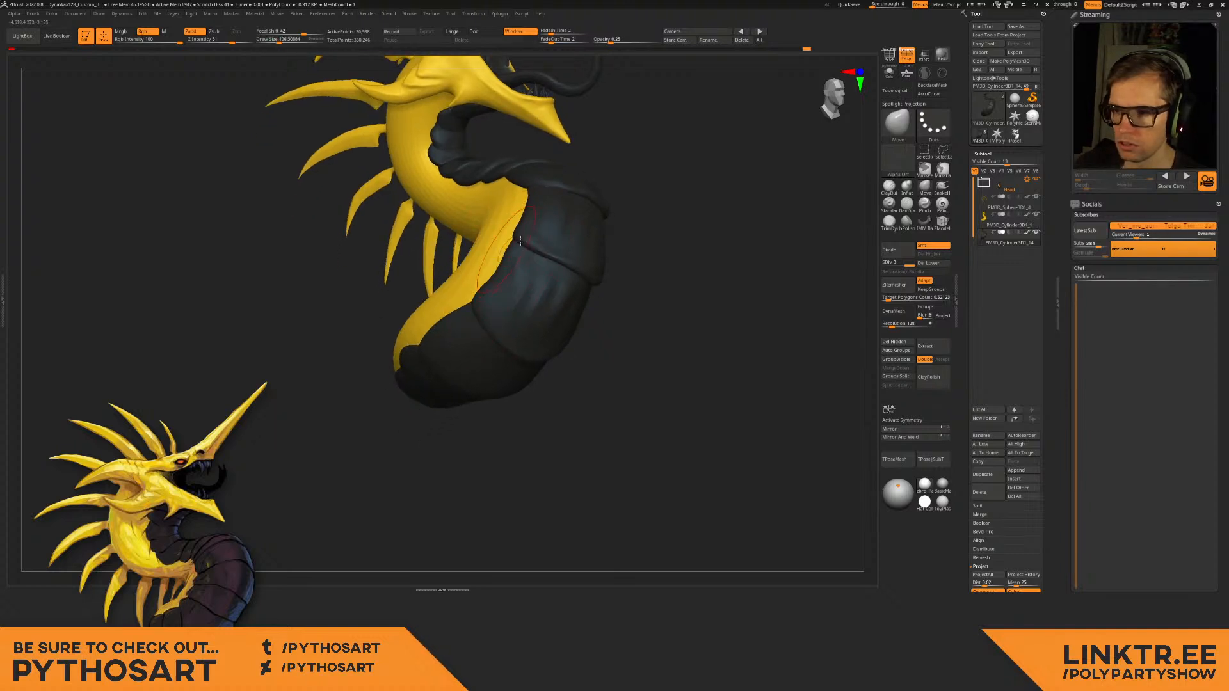
Enable topological masking for the Move brush and reshape the folded plate's side edge and lower corner.
left_click(895, 90)
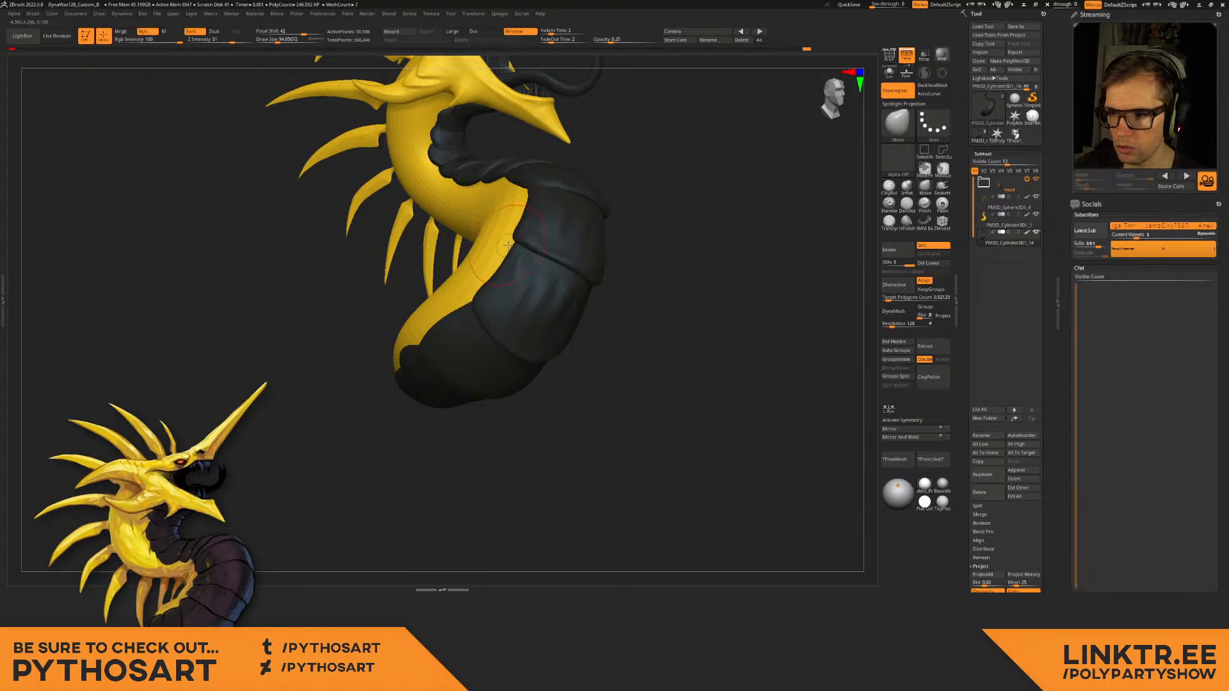
left_click_drag(509, 245, 507, 233)
key("s")
left_click_drag(505, 275, 502, 275)
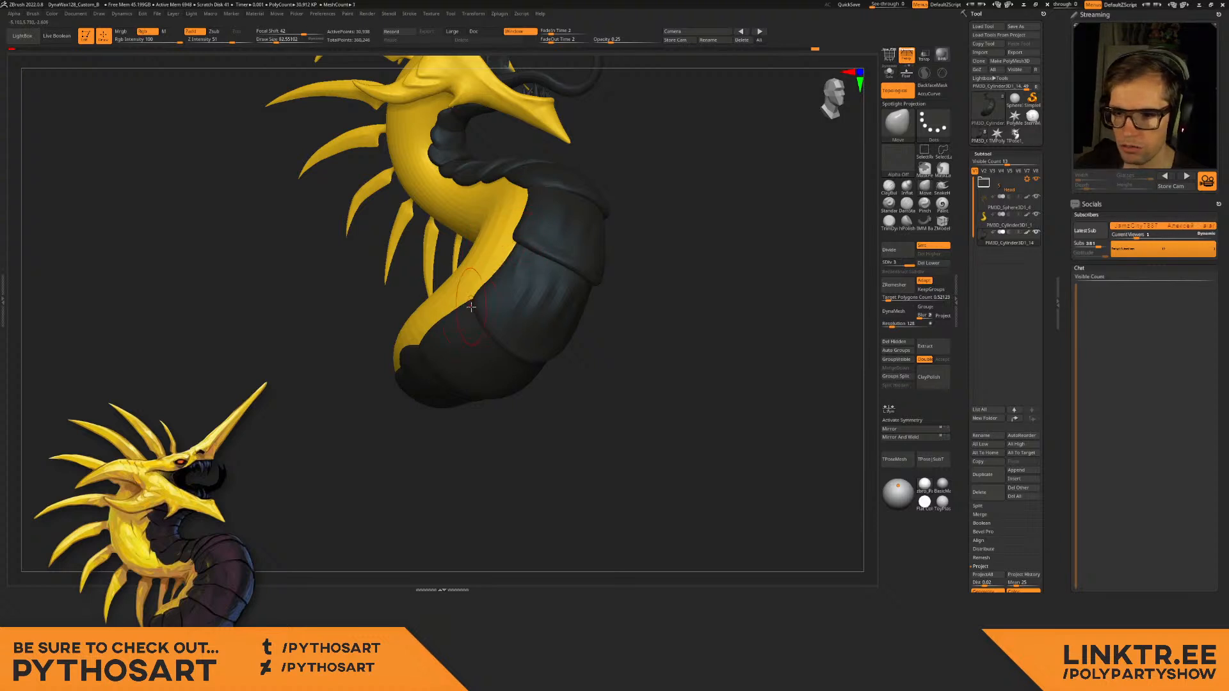
key("s")
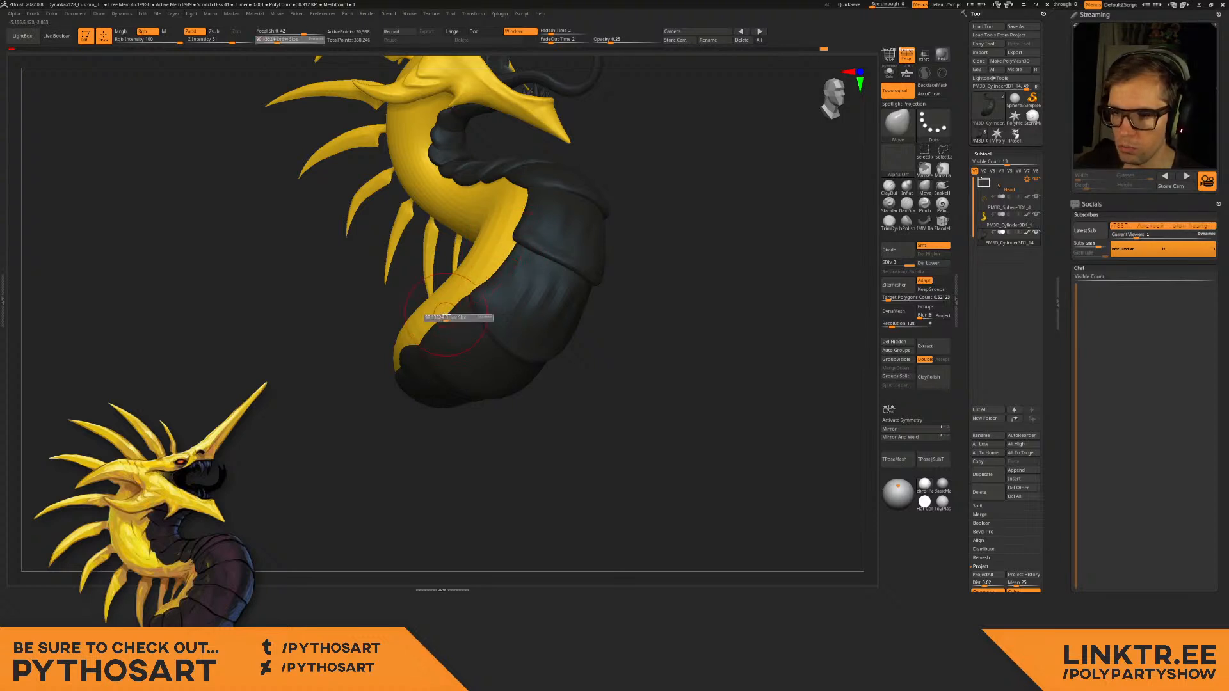
left_click_drag(456, 318, 461, 317)
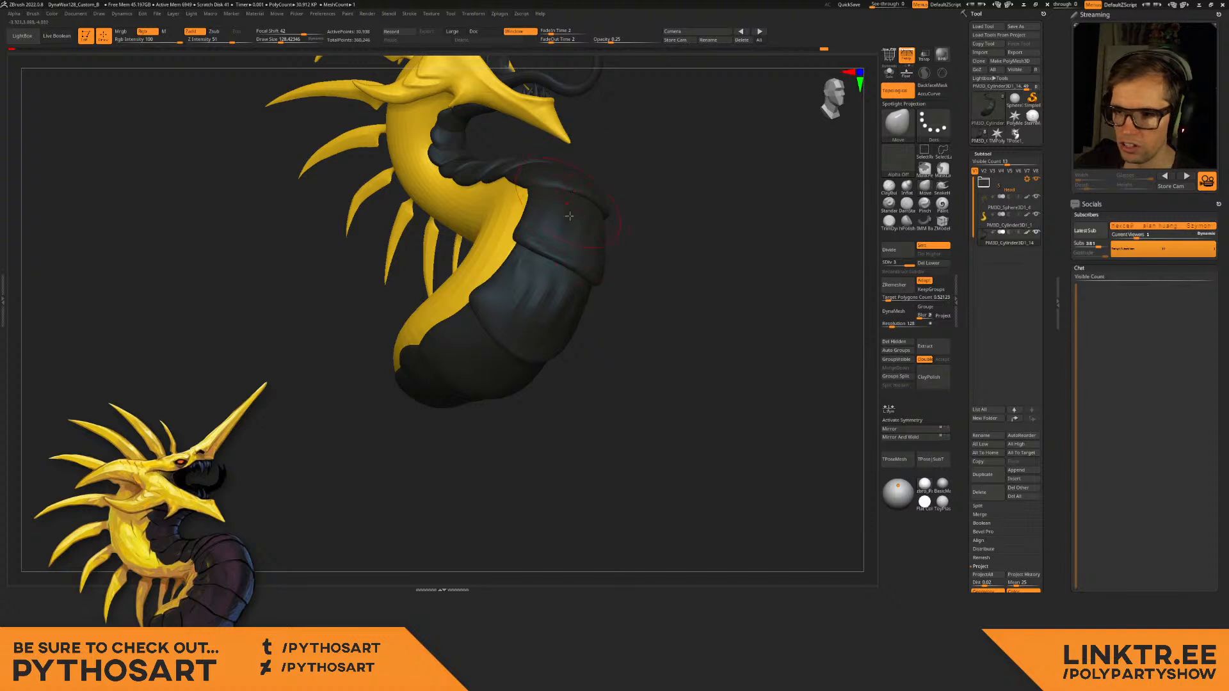
Push the side corner of the plate below the folded one into a clearer overlap with the Move brush.
right_click_drag(444, 370, 451, 310)
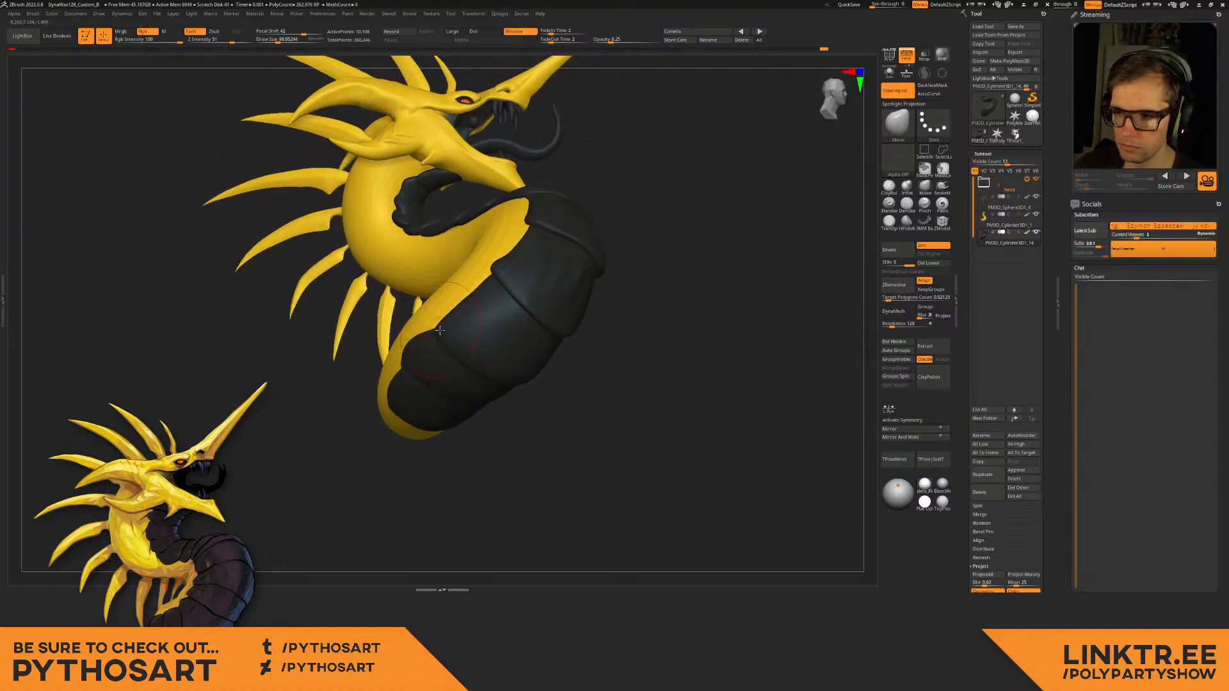
key("s")
left_click_drag(441, 329, 472, 352)
key("s")
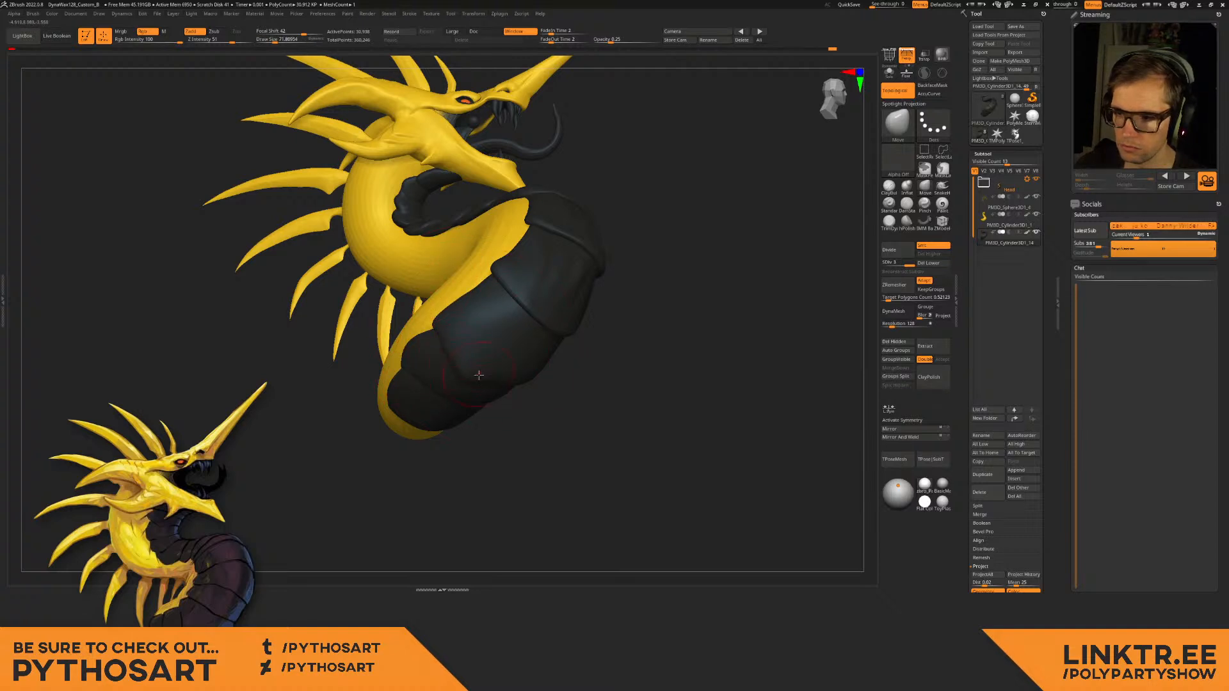
right_click_drag(487, 379, 529, 404)
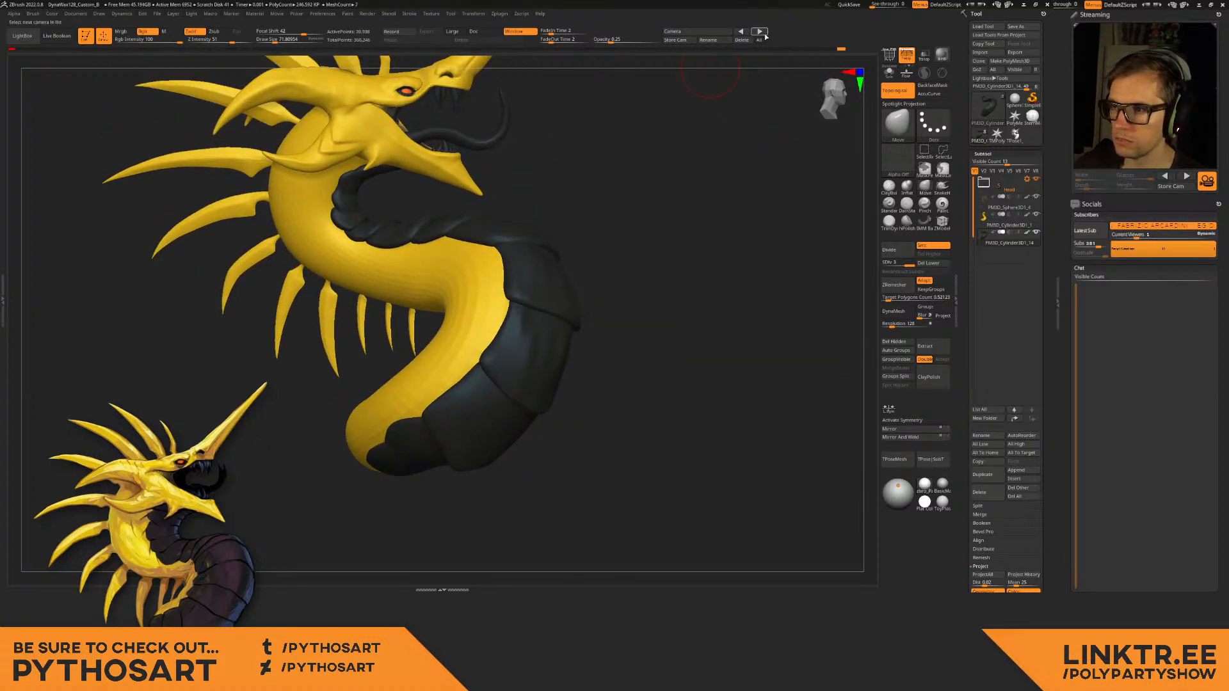
Switch to the stored camera view and bulge the lower armor plate's side edge over the bottom plates.
left_click(764, 34)
mouse_move(456, 392)
right_mouse_down("alt")
mouse_move(453, 291)
mouse_move(465, 345)
right_mouse_up("alt")
key("s")
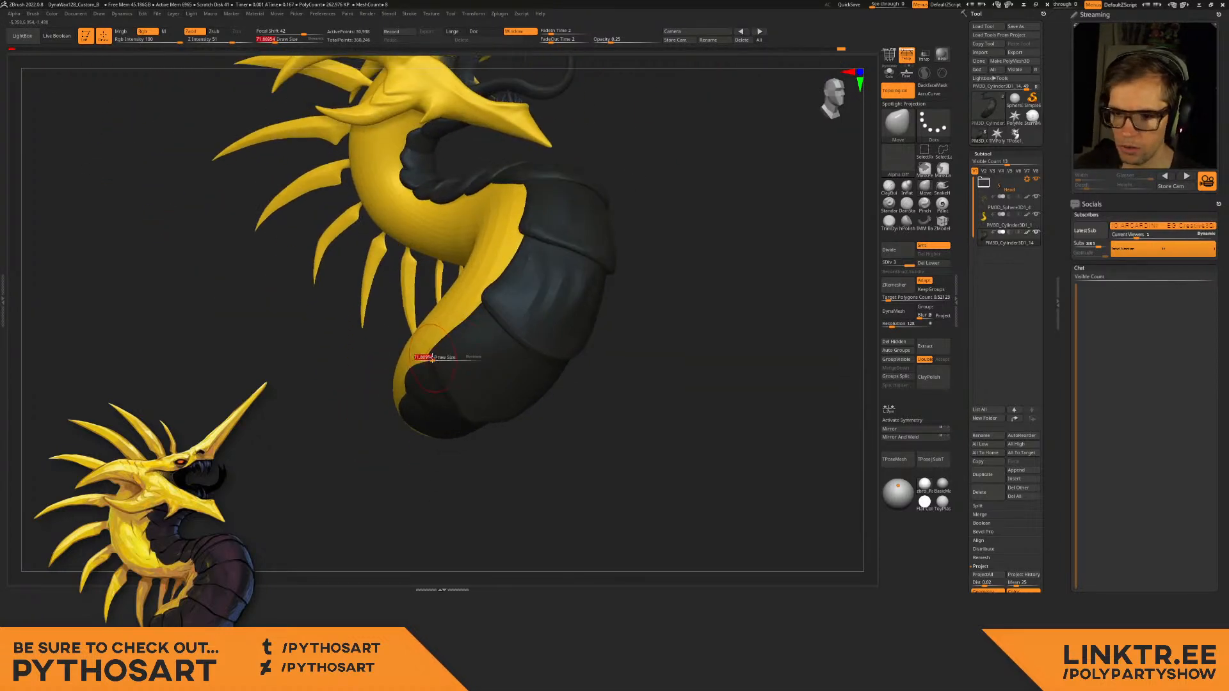
left_click_drag(432, 358, 479, 409)
key("s")
key("s")
key("s")
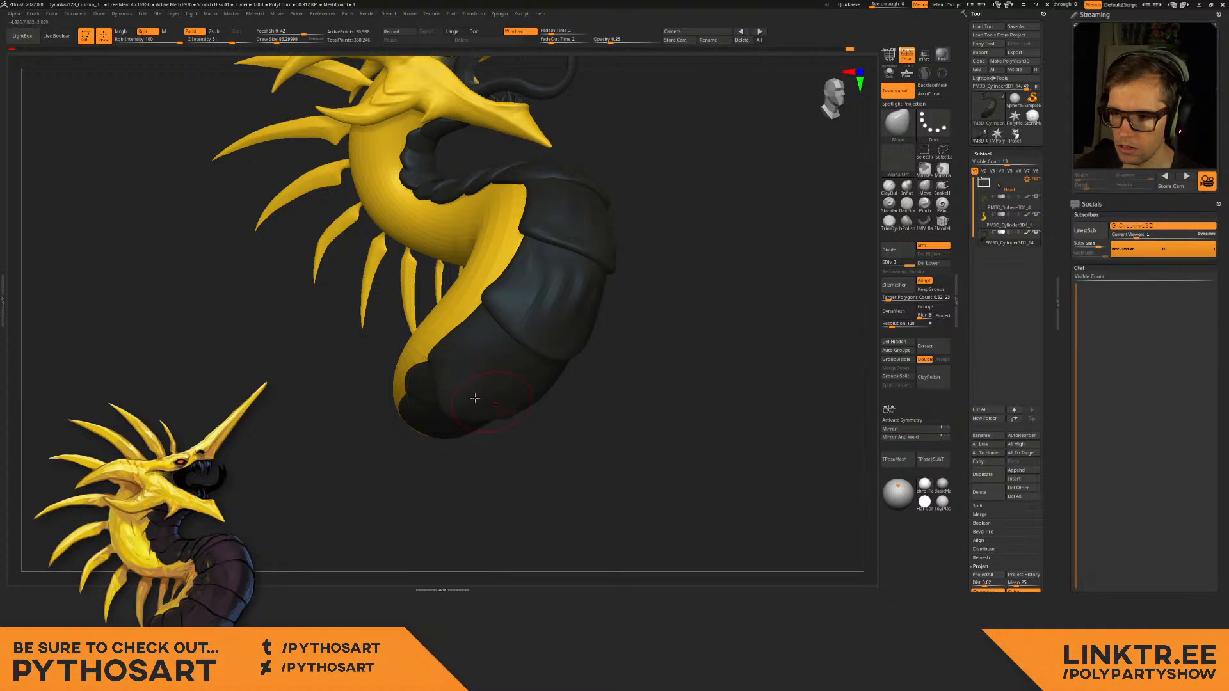
Pull the folded plate's lower rim down over the plate beneath it with the Move brush.
key("s")
left_click_drag(512, 332, 540, 347)
key("s")
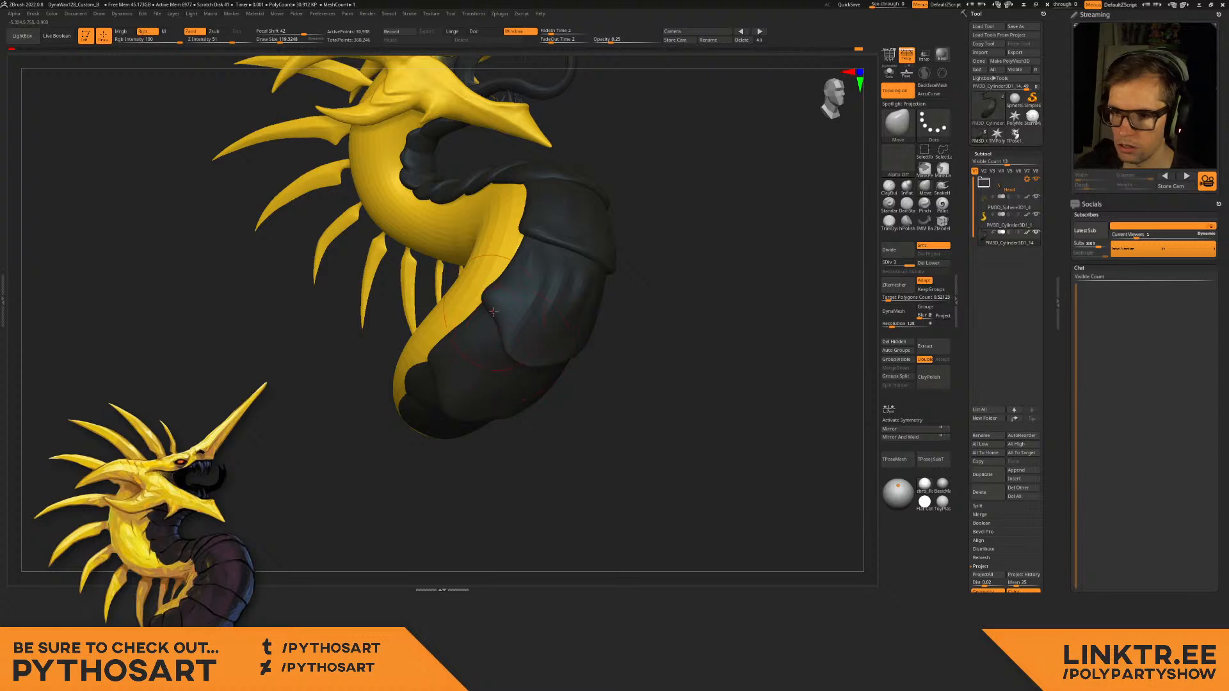
Reshape the folded plate's side corner and lower rim over the plate beneath with the Move brush.
key("s")
mouse_move(493, 312)
left_mouse_down()
mouse_move(482, 305)
mouse_move(505, 287)
mouse_move(493, 273)
mouse_move(482, 290)
mouse_move(500, 319)
left_mouse_up()
key("s")
key("s")
key("s")
key("s")
left_click_drag(432, 357, 434, 356)
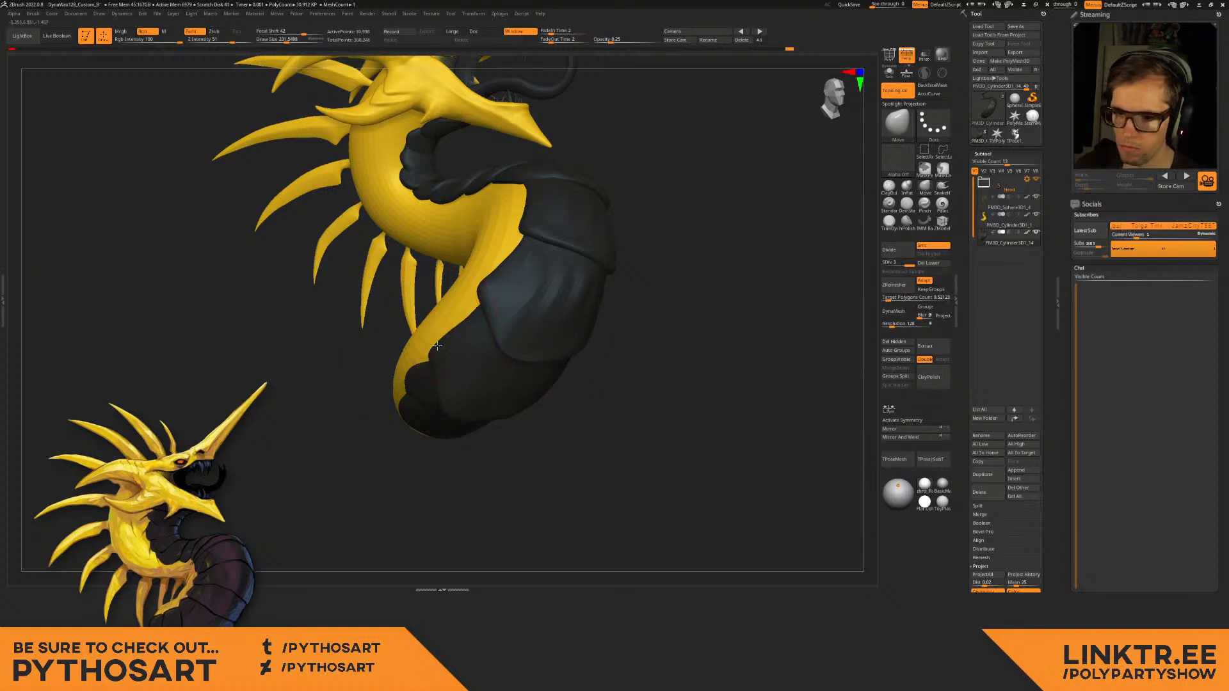
Pull the bottom armor plate down past the end of the neck with the Move brush, working from the stored camera view.
mouse_move(491, 395)
right_mouse_down("alt")
mouse_move(497, 343)
mouse_move(532, 343)
mouse_move(501, 325)
mouse_move(485, 327)
mouse_move(517, 368)
mouse_move(521, 402)
right_mouse_up("alt")
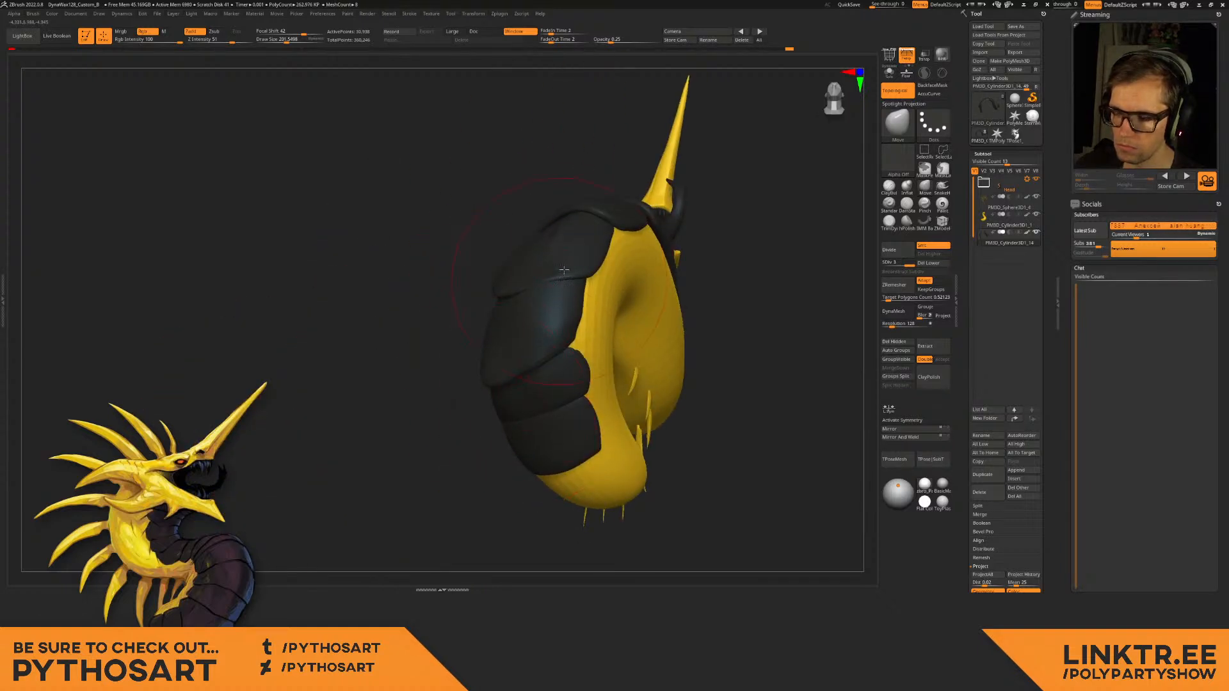
left_click(765, 34)
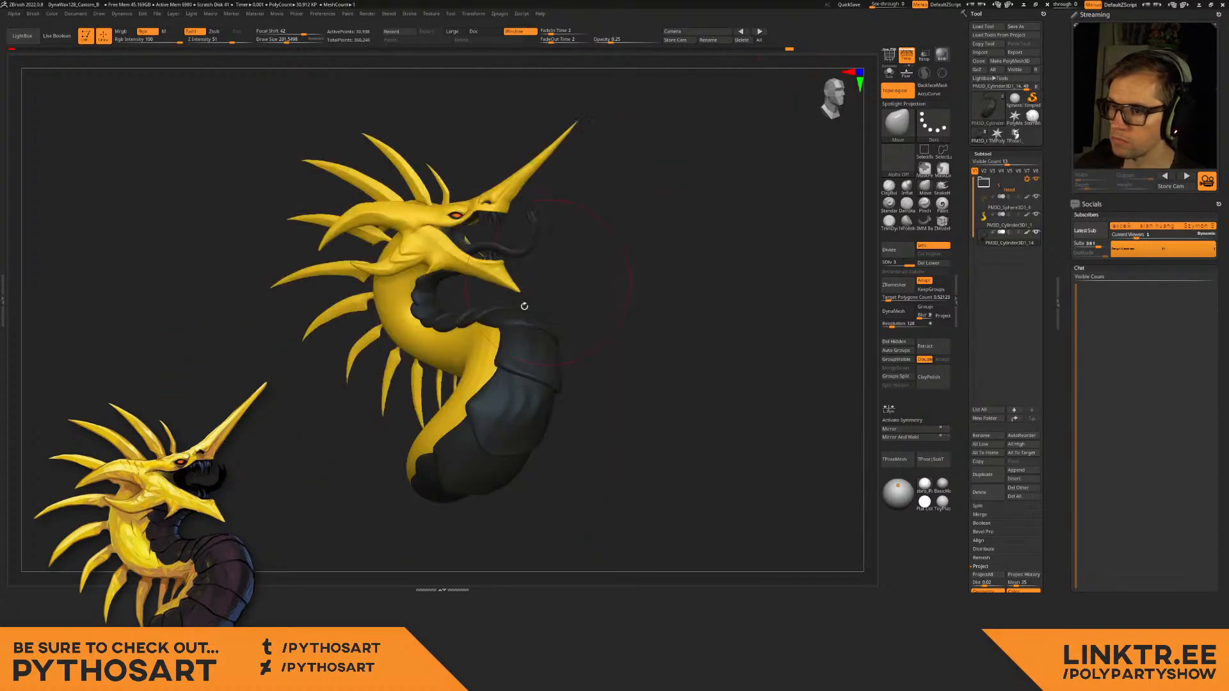
right_click_drag(524, 304, 512, 191, "alt")
right_click_drag(473, 345, 408, 405)
left_click_drag(500, 448, 505, 452)
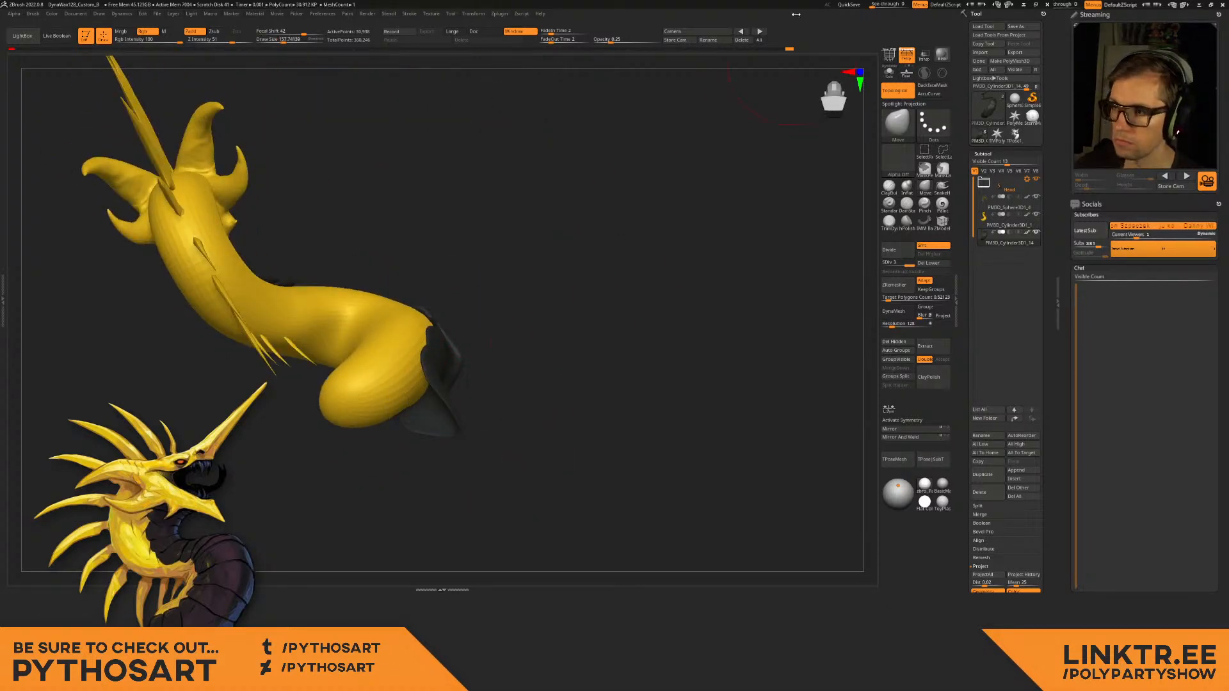
left_click(763, 33)
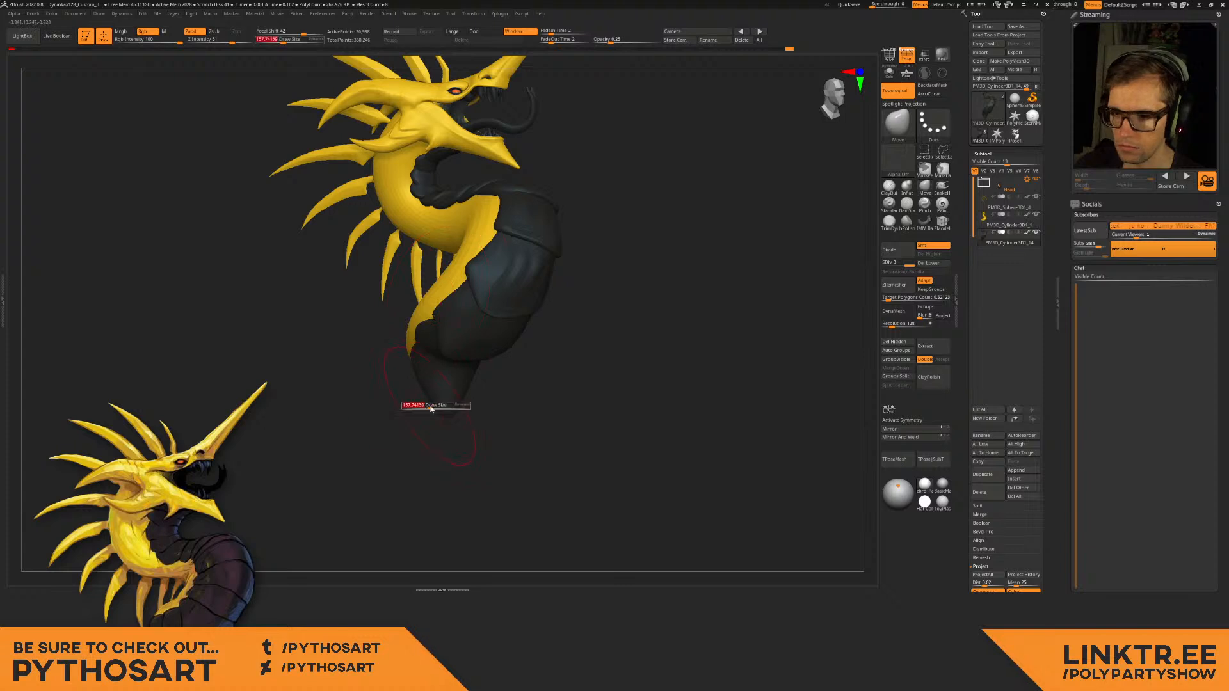
key("s")
left_click_drag(418, 387, 410, 387)
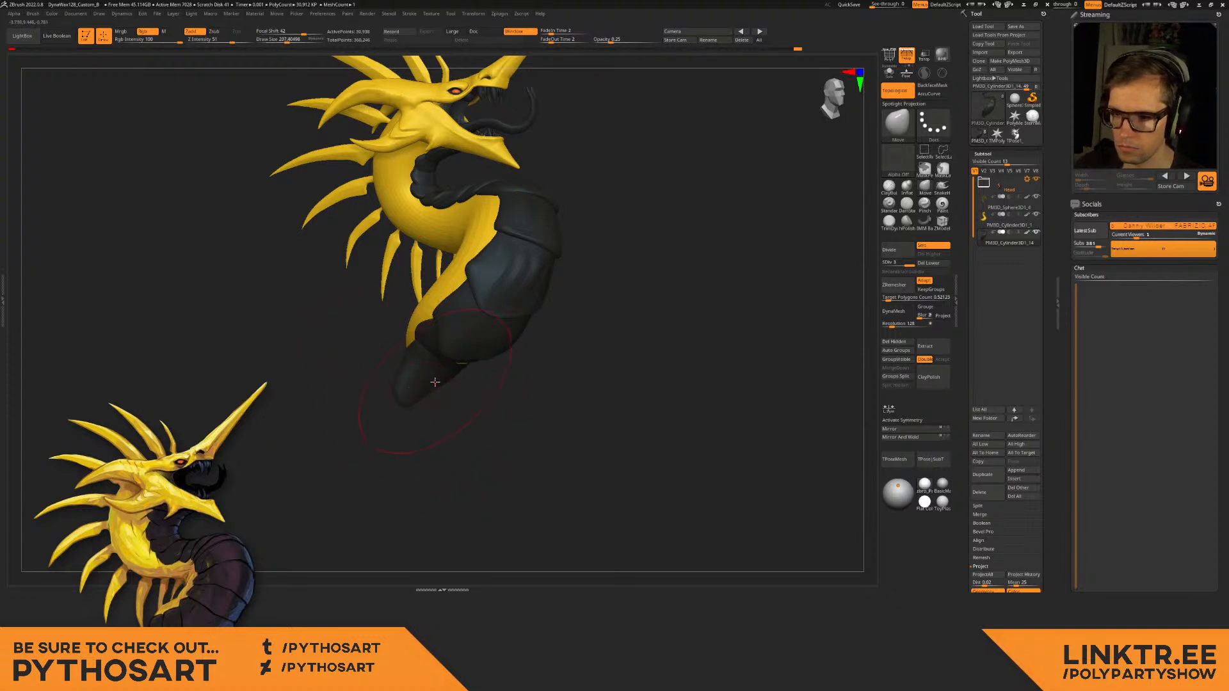
Taper the bottom armor plate into a pointed lower tip, varying the Move brush size.
key("bracketleft")
key("bracketright")
key("bracketright")
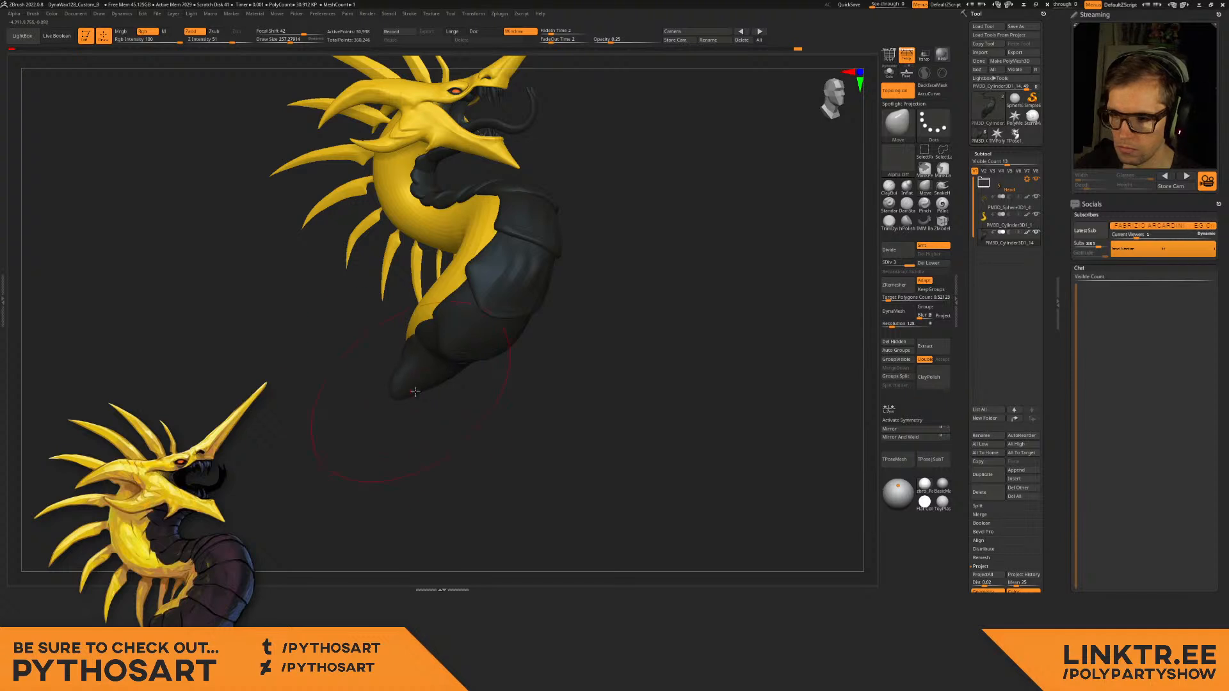
key("bracketleft")
key("bracketleft")
key("bracketleft")
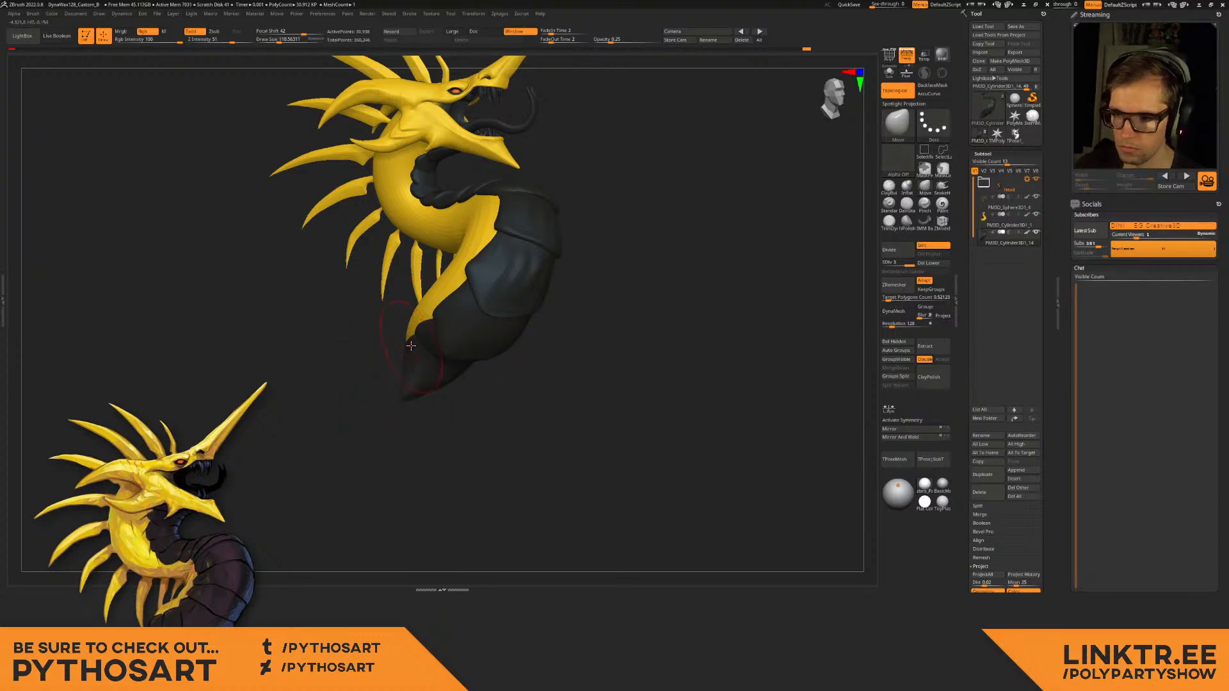
key("bracketright")
Adjust the bottom plate's edge around the neck's underside, checking the silhouette in the stored camera view.
right_click_drag(441, 380, 482, 339)
left_click_drag(481, 340, 482, 318)
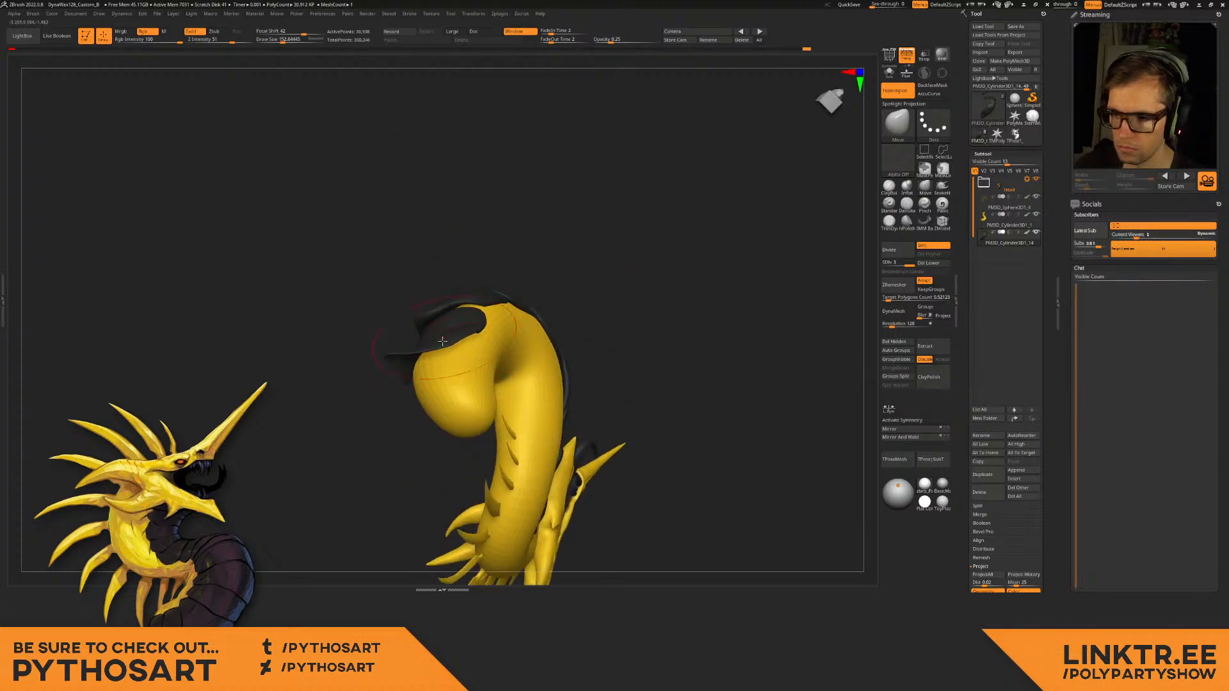
left_click(761, 32)
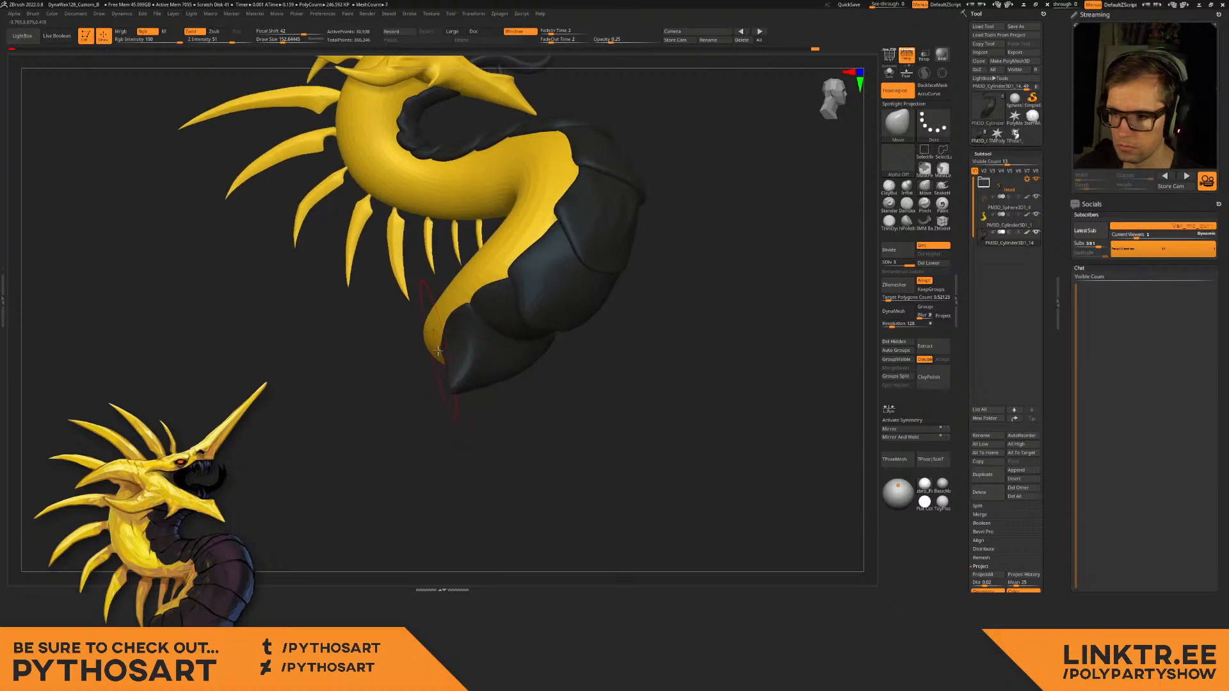
right_click_drag(454, 377, 464, 380)
key("s")
left_click_drag(461, 382, 386, 396)
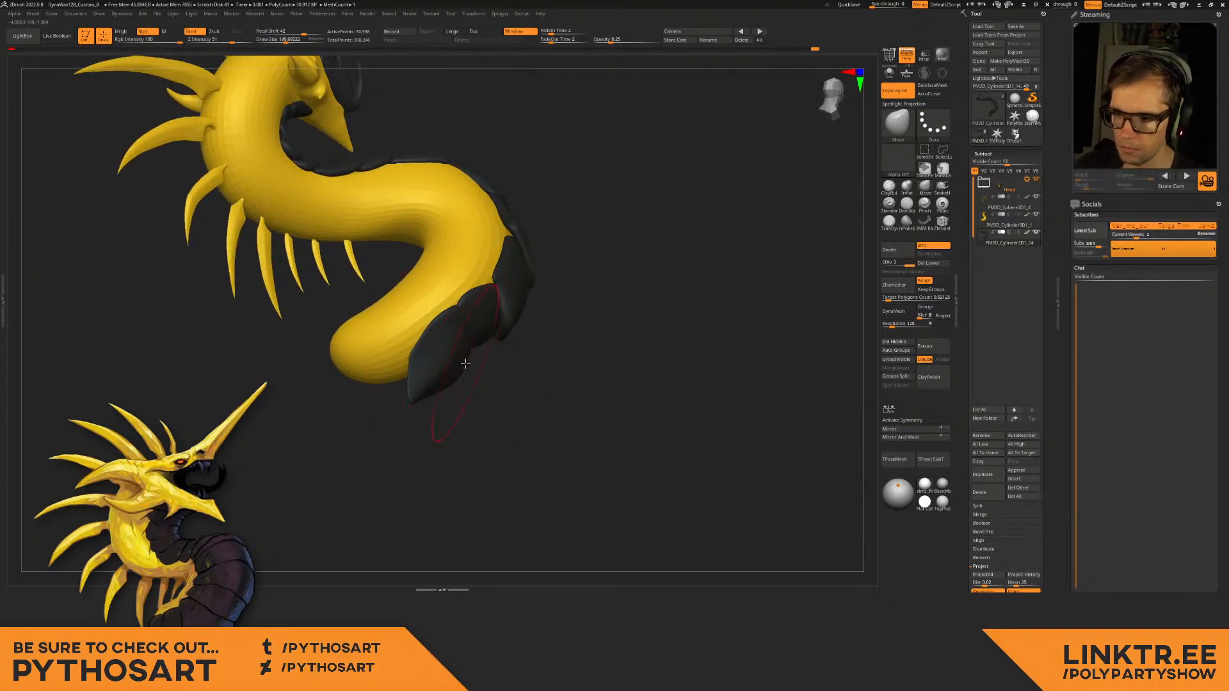
right_click_drag(466, 364, 499, 307)
left_click(760, 32)
Pull out the bottom plate's tip and straighten its lower rim with a larger Move brush.
right_click_drag(442, 505, 435, 342, "alt")
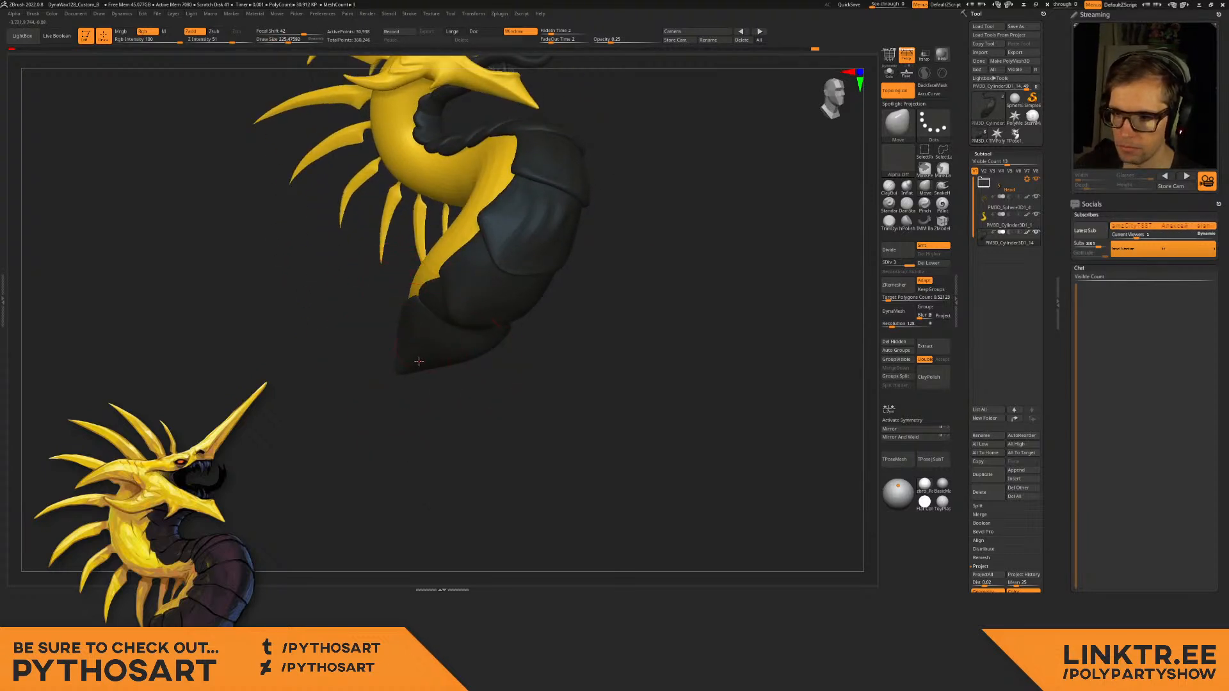
left_click_drag(393, 363, 390, 363)
key("s")
mouse_move(491, 352)
left_mouse_down()
mouse_move(497, 324)
mouse_move(484, 345)
left_mouse_up()
key("s")
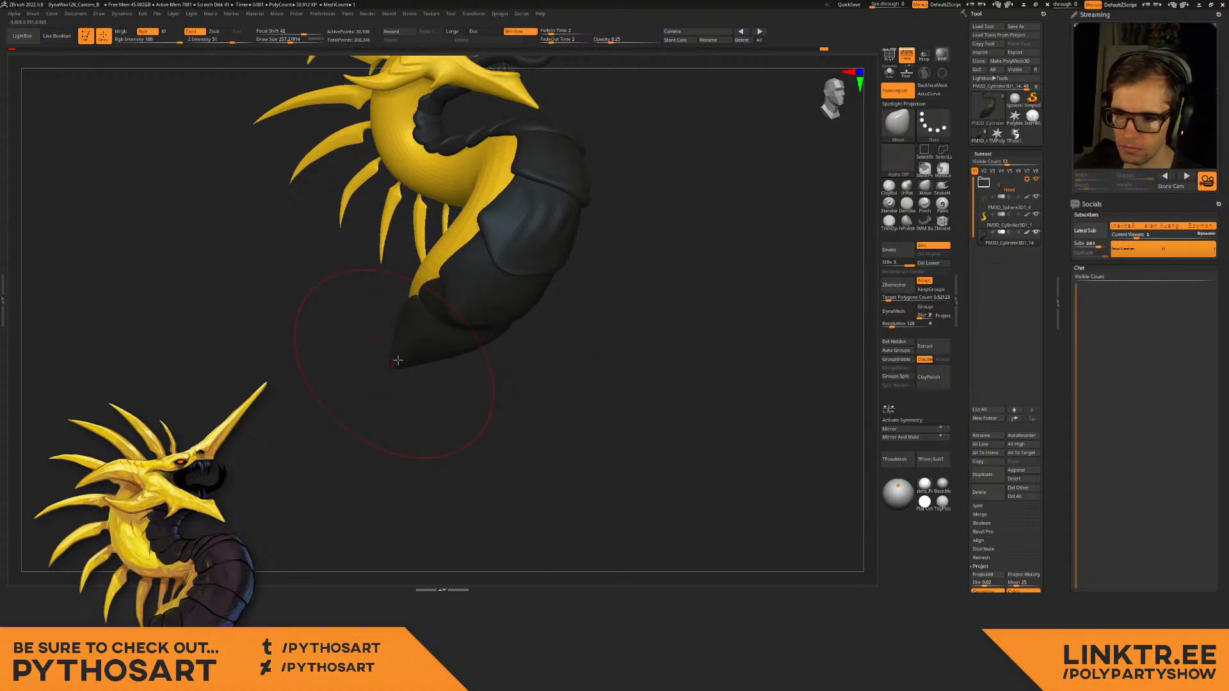
Isolate a plate near the neck's lower end, extend its edge along the neck with the Move brush, and unhide the other plates.
left_click(443, 311, "ctrl+shift")
mouse_move(442, 351)
right_mouse_down()
mouse_move(426, 320)
mouse_move(419, 346)
right_mouse_up()
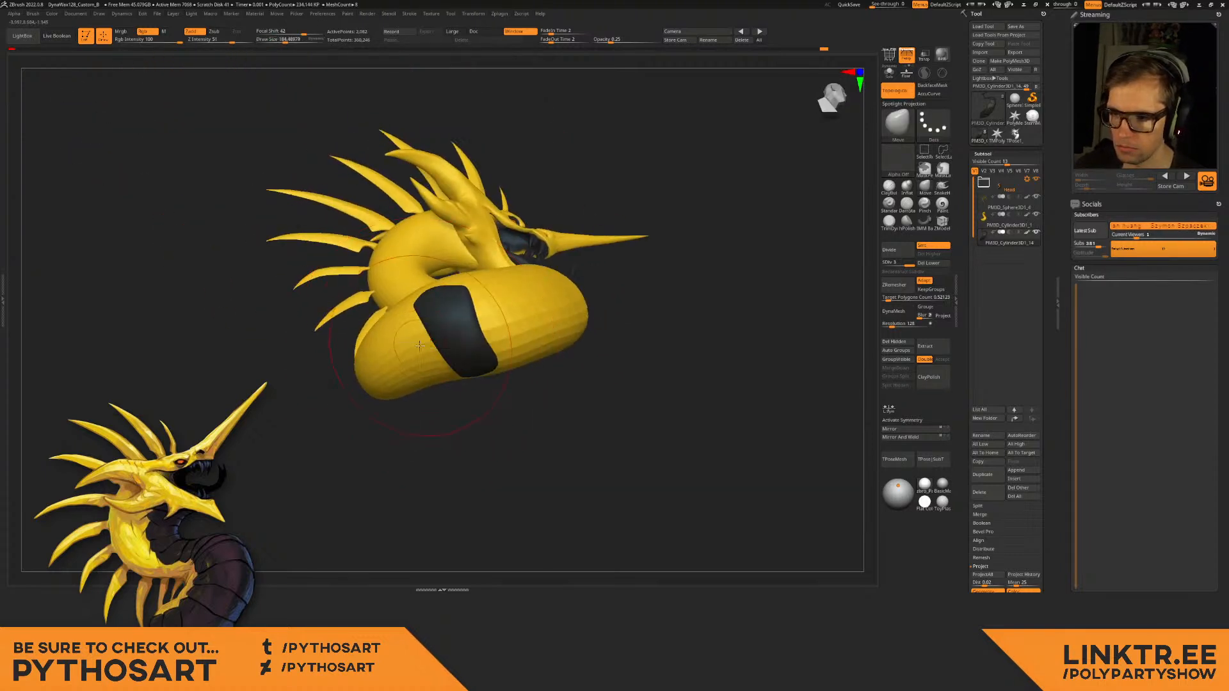
key("s")
mouse_move(420, 346)
left_mouse_down()
mouse_move(331, 416)
mouse_move(383, 355)
left_mouse_up()
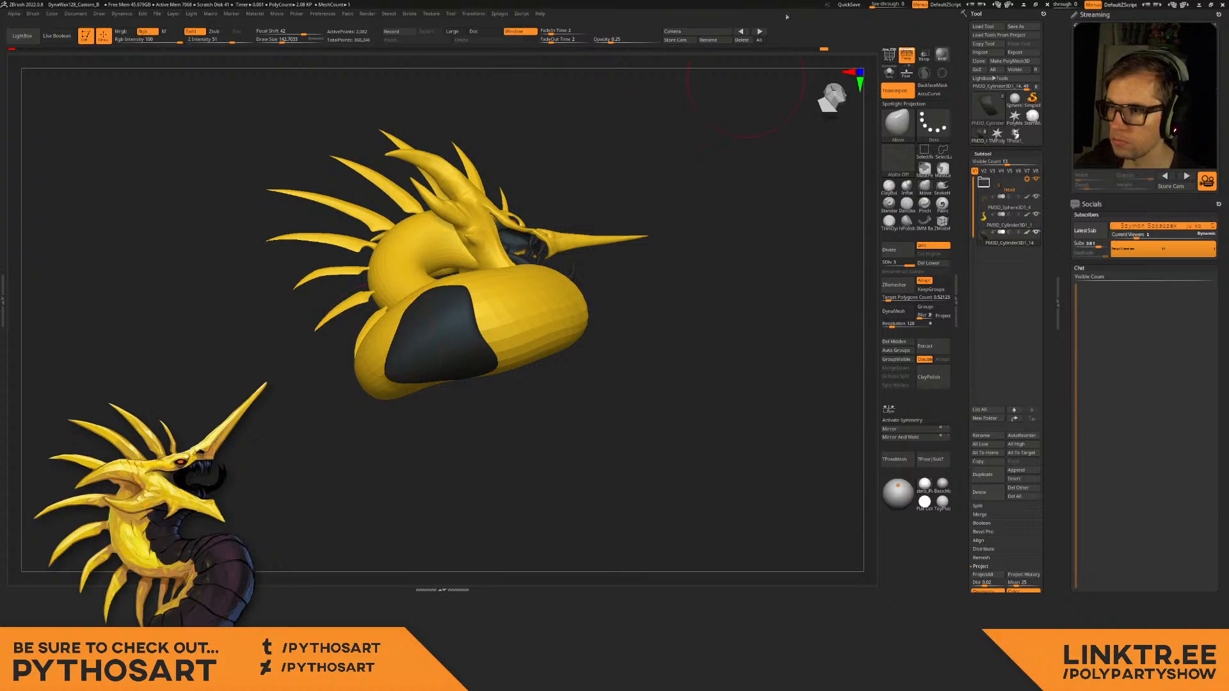
left_click(759, 32)
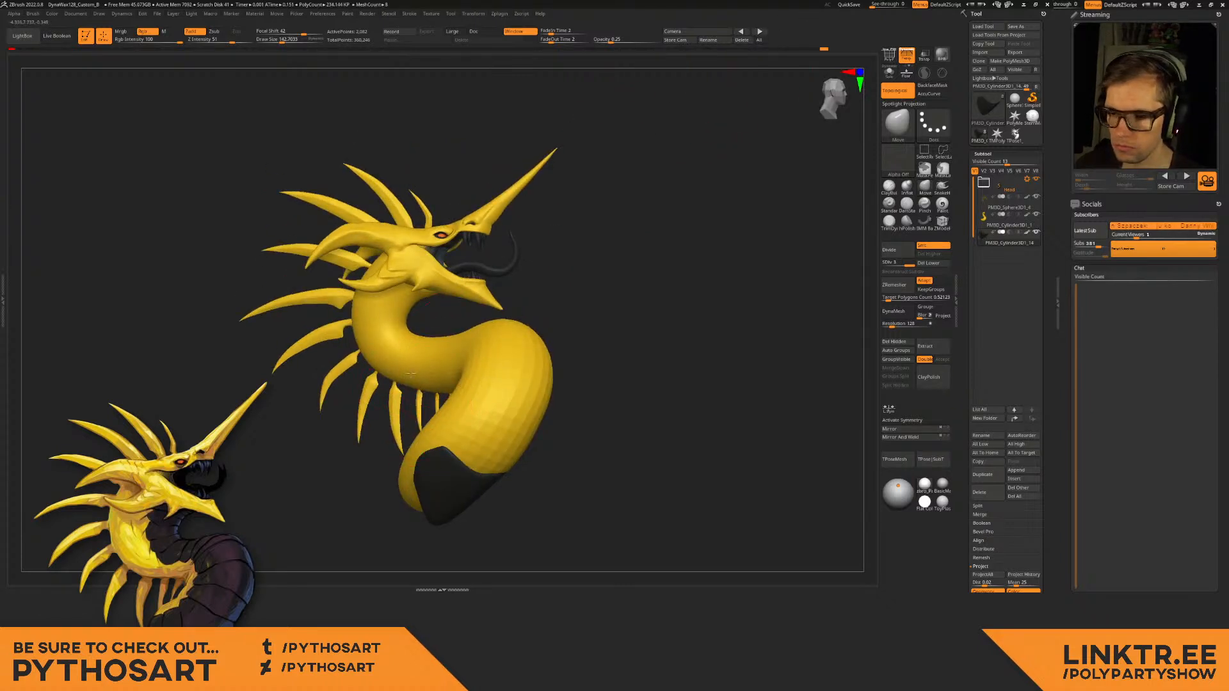
right_click_drag(409, 373, 611, 287)
left_click(650, 282, "ctrl+shift")
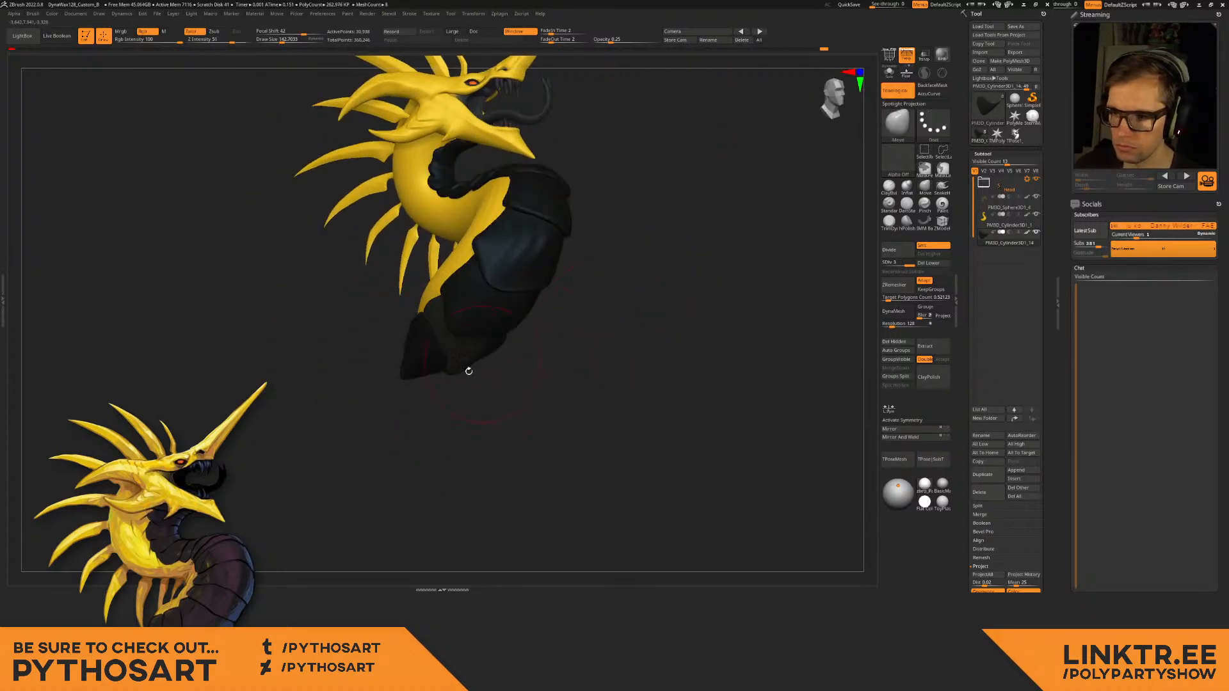
Refine the overlap of the lowest armor plates from the front with the Move brush.
right_click_drag(468, 372, 436, 357)
key("s")
left_click_drag(443, 371, 453, 372)
right_click_drag(453, 404, 462, 372)
key("s")
left_click_drag(463, 372, 466, 347)
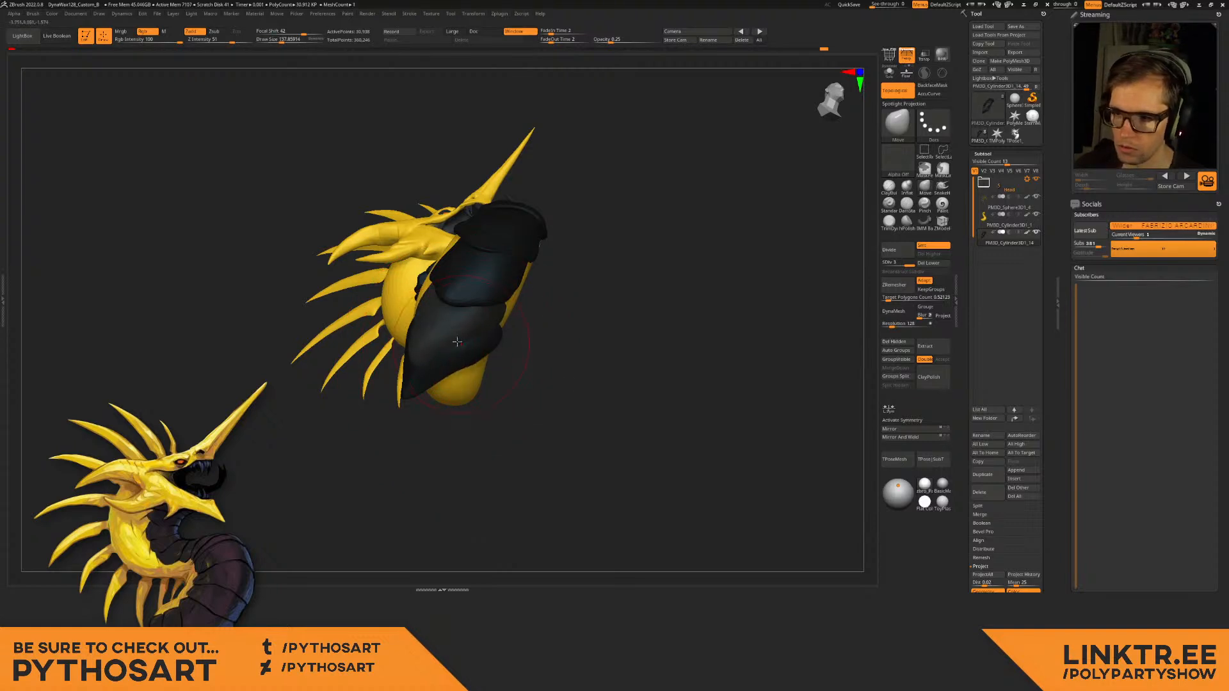
Turn off topological masking and reshape the lowest plates' side edges together with the Move brush.
left_click(898, 89)
right_click_drag(491, 302, 447, 339)
key("s")
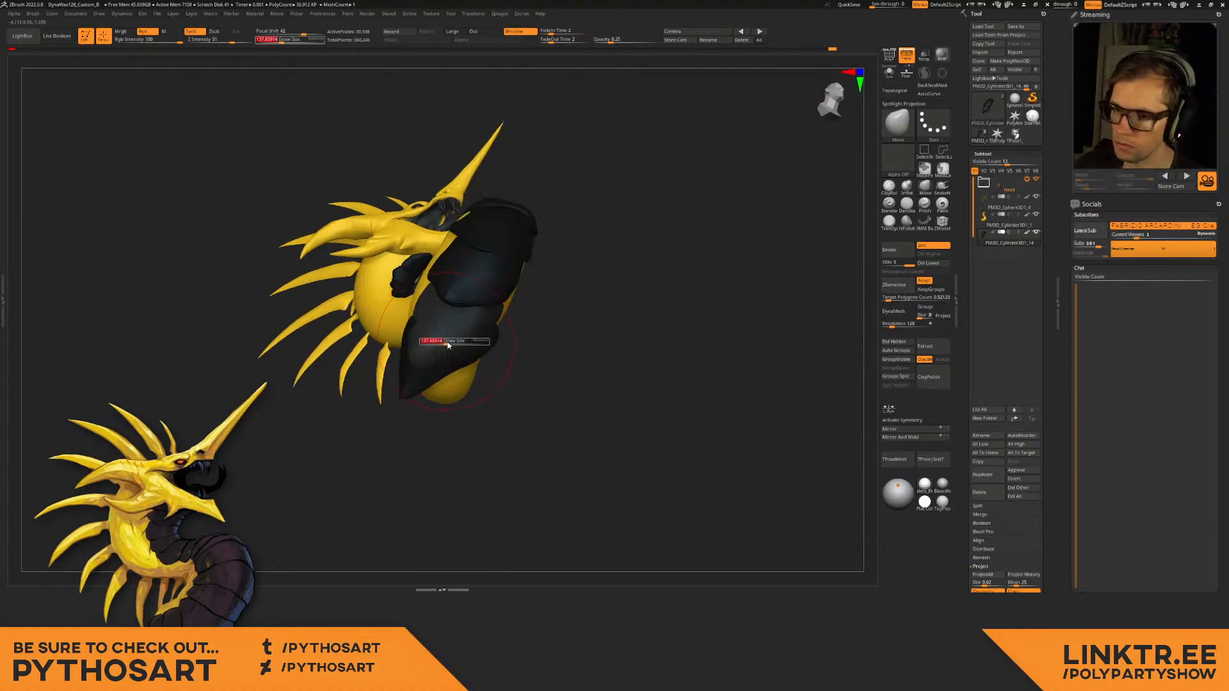
left_click_drag(446, 344, 416, 310)
mouse_move(416, 310)
right_mouse_down()
mouse_move(392, 333)
mouse_move(431, 330)
right_mouse_up()
key("s")
left_click_drag(432, 329, 427, 329)
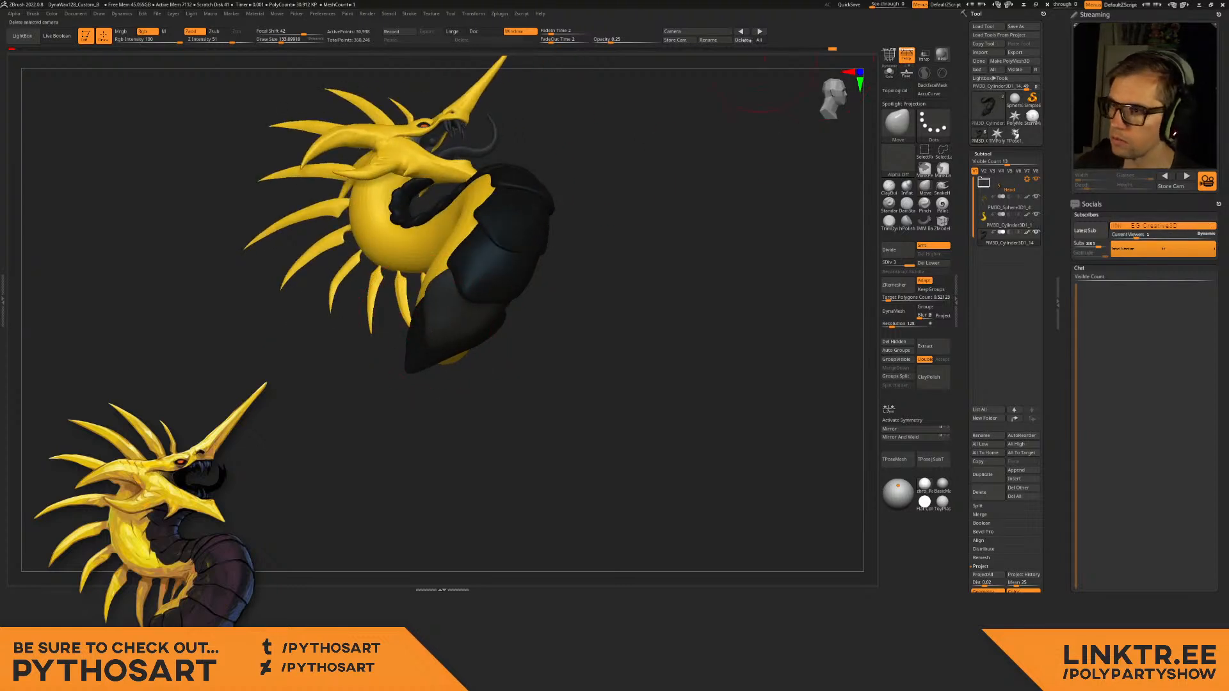
Return to the stored camera view and push the folded plate's side corner slightly inward with the Move brush.
left_click(760, 32)
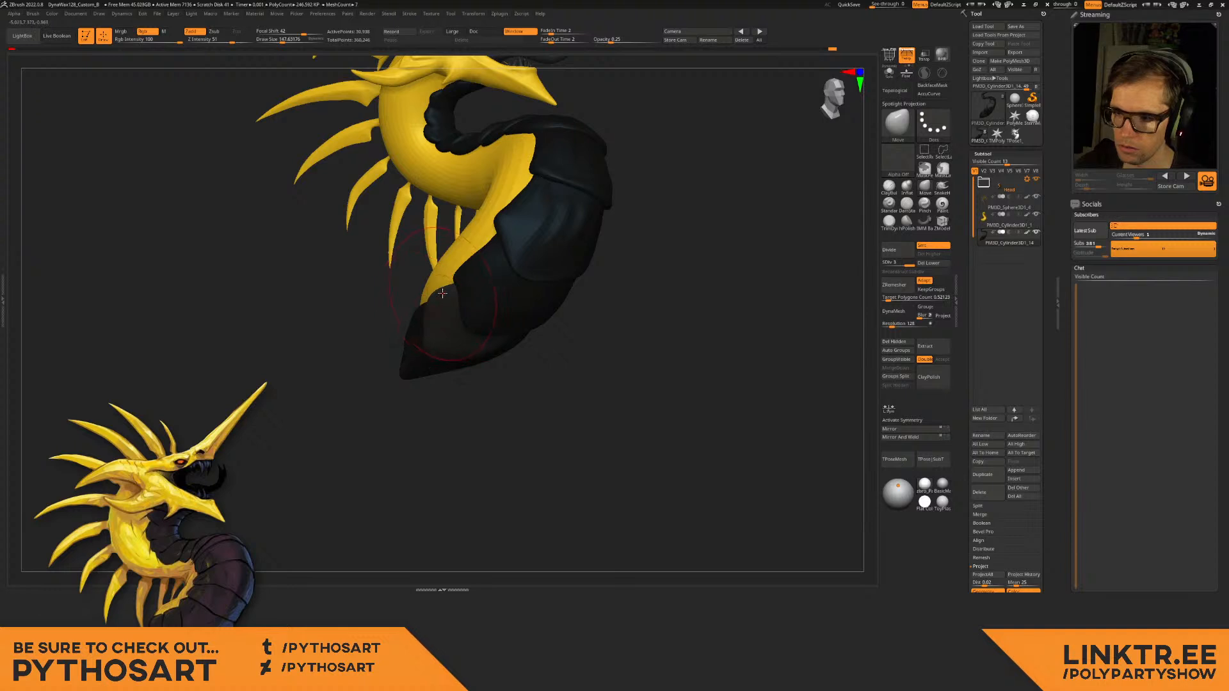
right_click_drag(441, 295, 427, 327, "alt")
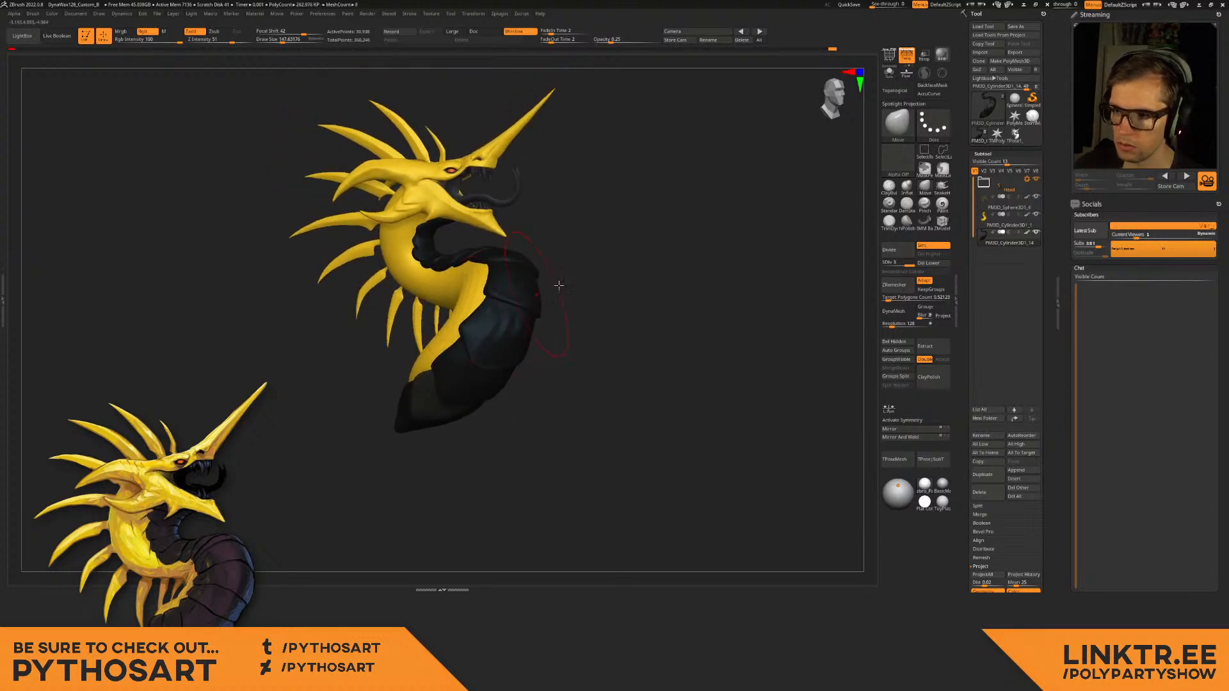
left_click_drag(560, 282, 566, 291, "ctrl")
right_click_drag(565, 291, 593, 280, "alt")
right_click_drag(498, 312, 511, 308, "ctrl")
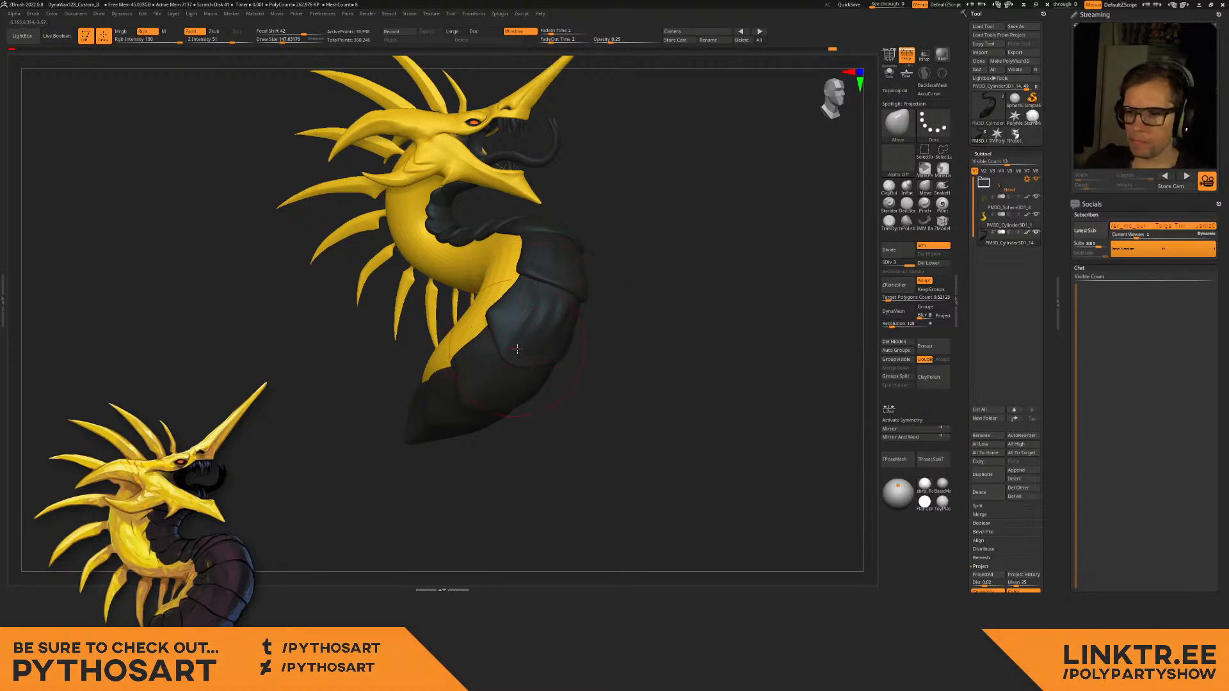
key("s")
left_click(500, 319)
left_click_drag(489, 316, 497, 315)
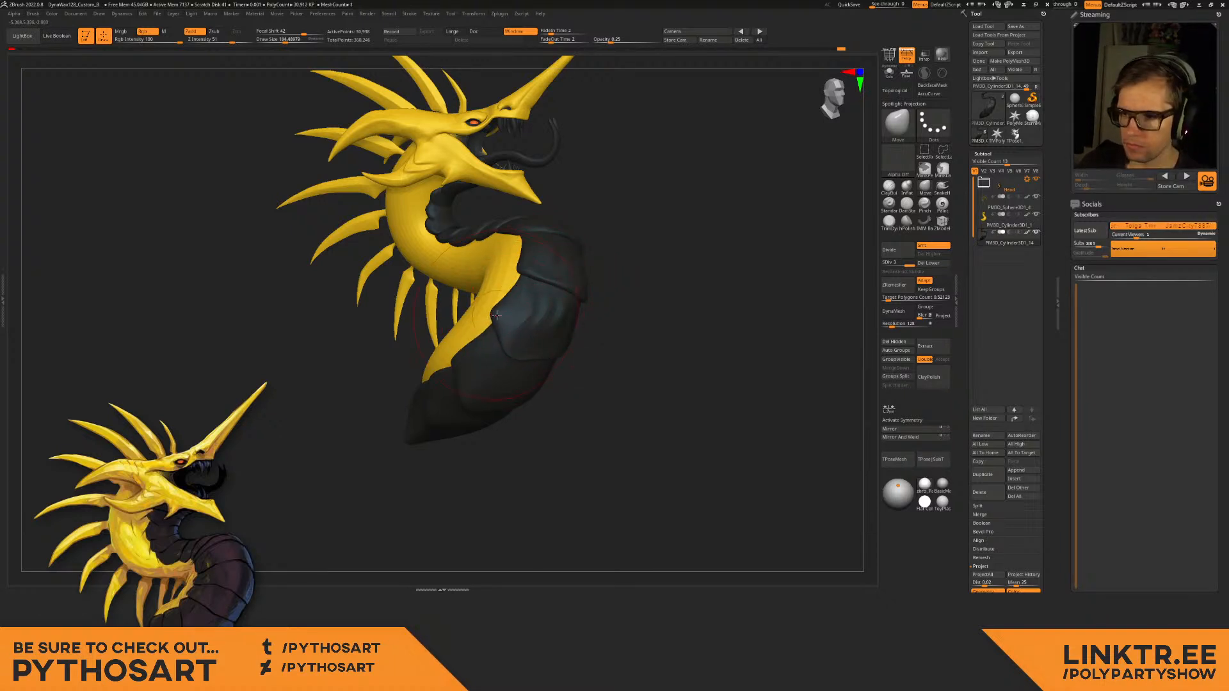
Turn topological masking back on and bend the bottom plate's flared tip downward from the neck's underside.
right_click_drag(548, 312, 569, 314, "alt")
mouse_move(505, 392)
right_mouse_down("alt")
mouse_move(526, 369)
mouse_move(521, 316)
mouse_move(561, 392)
mouse_move(860, 185)
right_mouse_up("alt")
key("s")
left_click(506, 363)
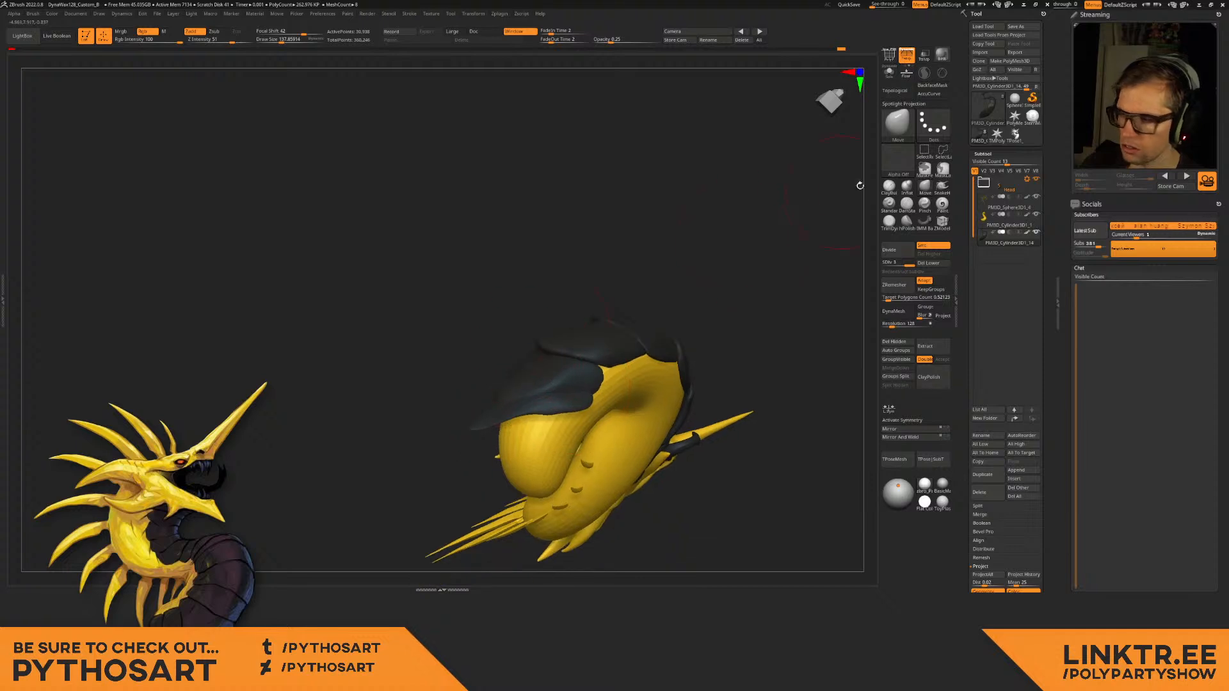
left_click(926, 188)
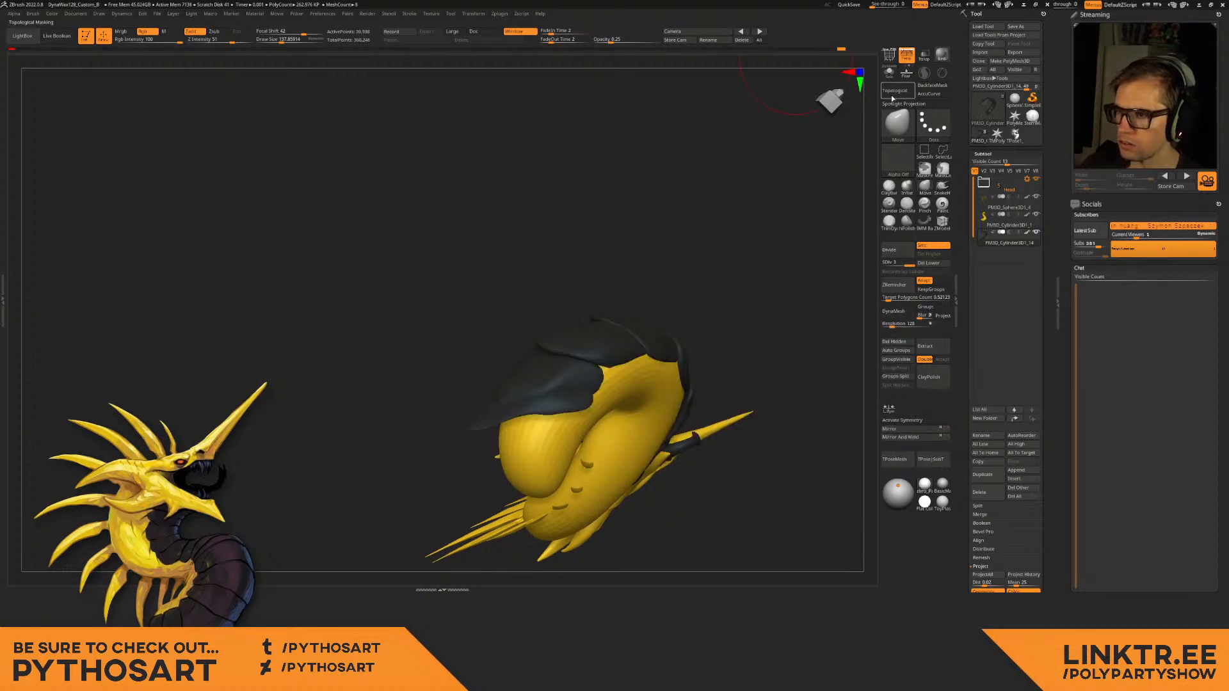
left_click(898, 91)
right_click_drag(518, 415, 493, 415)
key("s")
left_click_drag(491, 416, 498, 436)
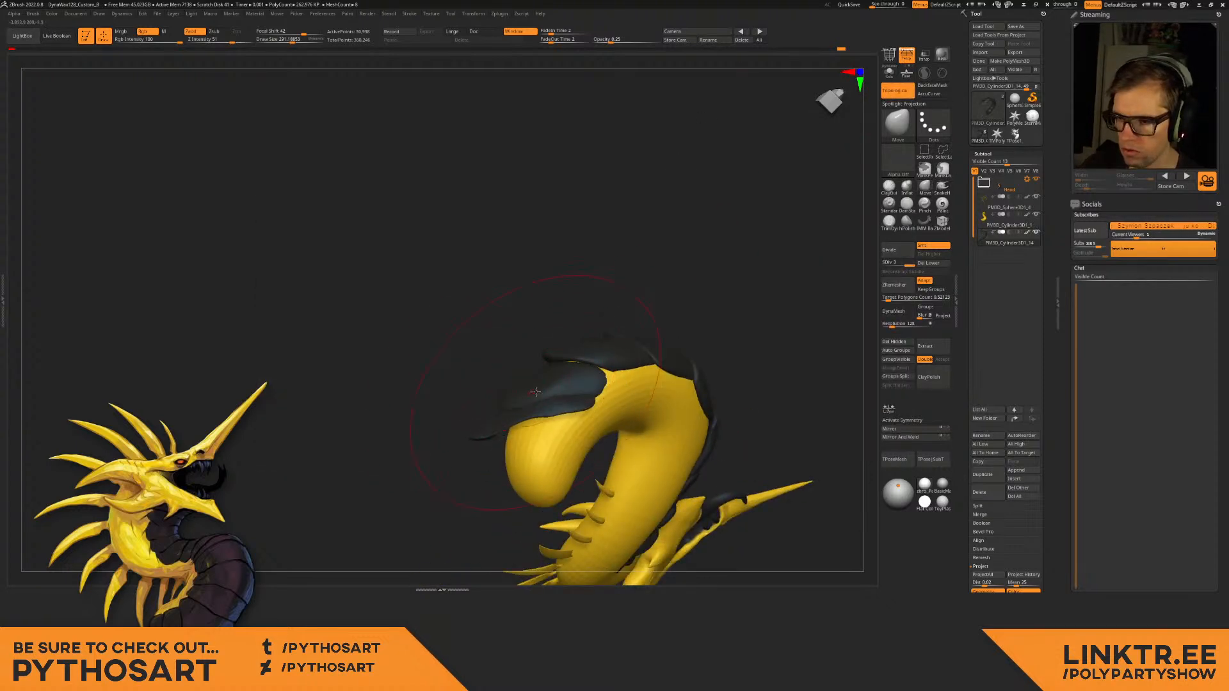
Adjust the lower plates' overlap from the underside with the Move brush and return to the stored camera view.
key("s")
mouse_move(536, 392)
left_mouse_down()
mouse_move(537, 379)
mouse_move(517, 394)
mouse_move(557, 378)
left_mouse_up()
key("s")
key("s")
right_click_drag(576, 371, 762, 178, "ctrl")
left_click(761, 31)
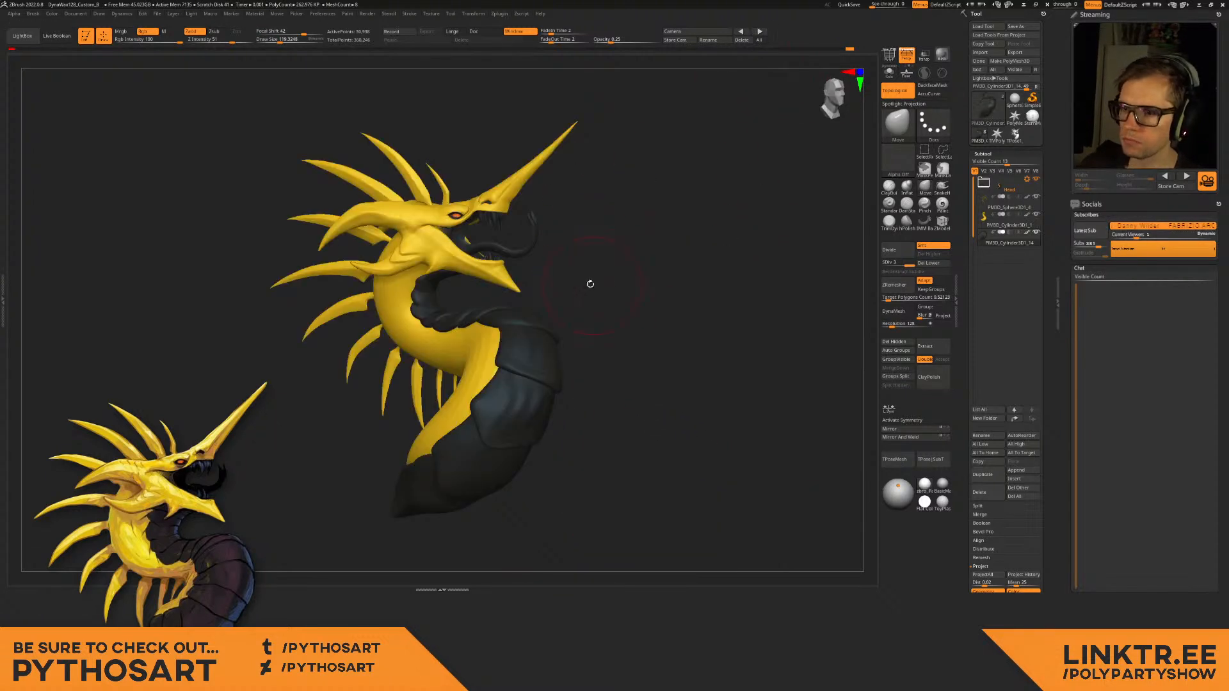
Pull the lowest throat plate's rim back toward the jaw at the neck's bend with the Move brush.
right_click_drag(590, 283, 588, 236, "alt")
mouse_move(588, 236)
right_mouse_down("ctrl")
mouse_move(594, 325)
mouse_move(558, 317)
mouse_move(543, 292)
mouse_move(531, 306)
right_mouse_up("ctrl")
key("s")
mouse_move(530, 306)
left_mouse_down()
mouse_move(546, 306)
mouse_move(522, 282)
left_mouse_up()
key("s")
left_click_drag(514, 272, 519, 272)
left_click_drag(512, 280, 496, 258)
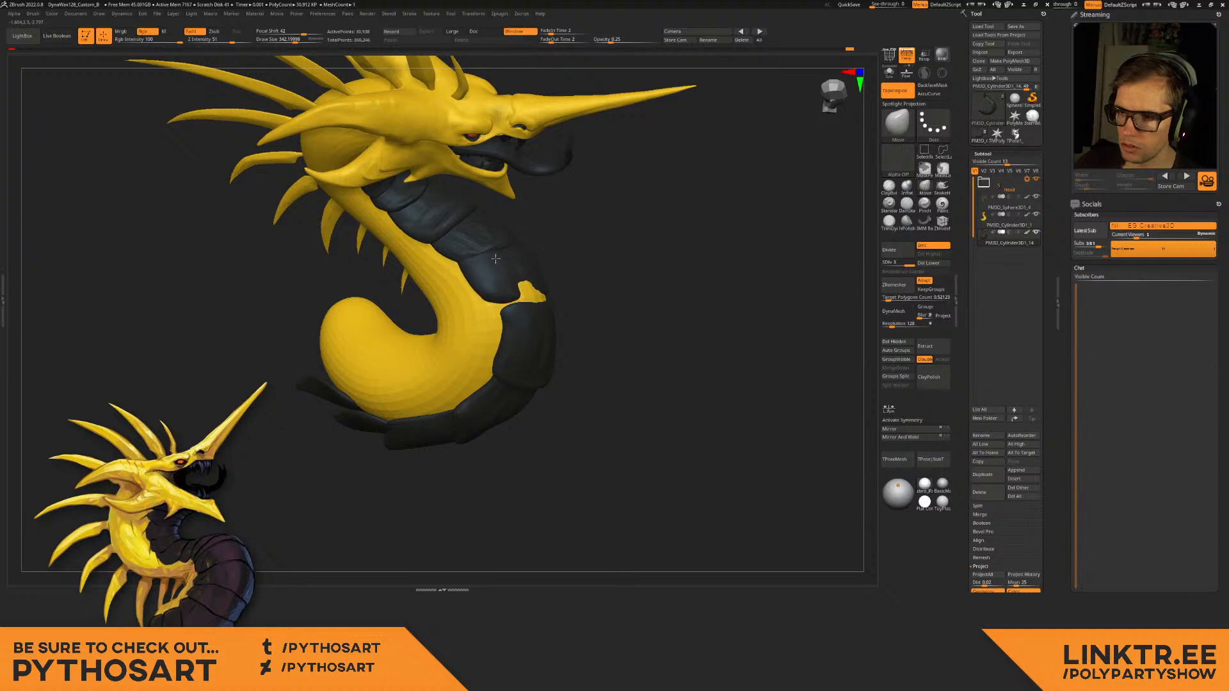
Even out the throat plate's lower rim above the exposed yellow gap using a smaller Move brush.
right_click_drag(566, 281, 536, 288)
key("s")
left_click_drag(535, 290, 520, 290)
left_click_drag(528, 292, 528, 284)
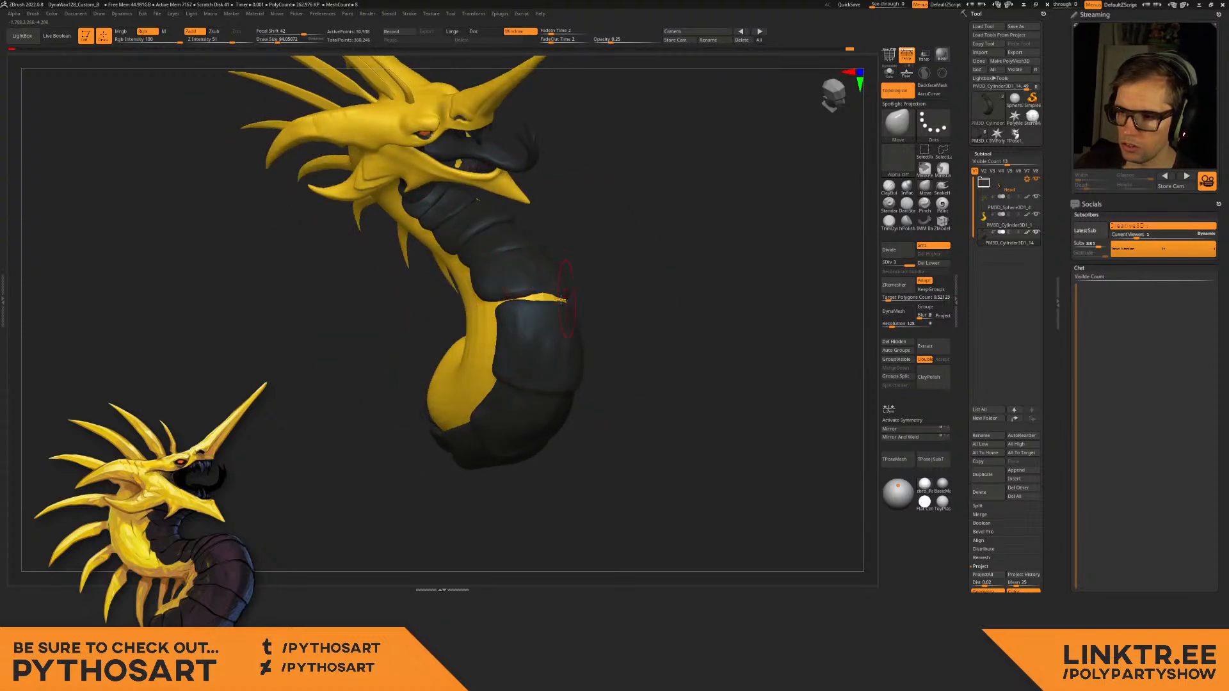
right_click_drag(561, 300, 539, 291)
left_click_drag(531, 292, 531, 297)
Refine the throat plate's side edges and profile against the neck from several angles with the Move brush.
right_click_drag(519, 296, 549, 297)
key("s")
left_click_drag(534, 297, 552, 283)
right_click_drag(559, 273, 499, 288)
key("s")
left_click_drag(487, 282, 454, 271)
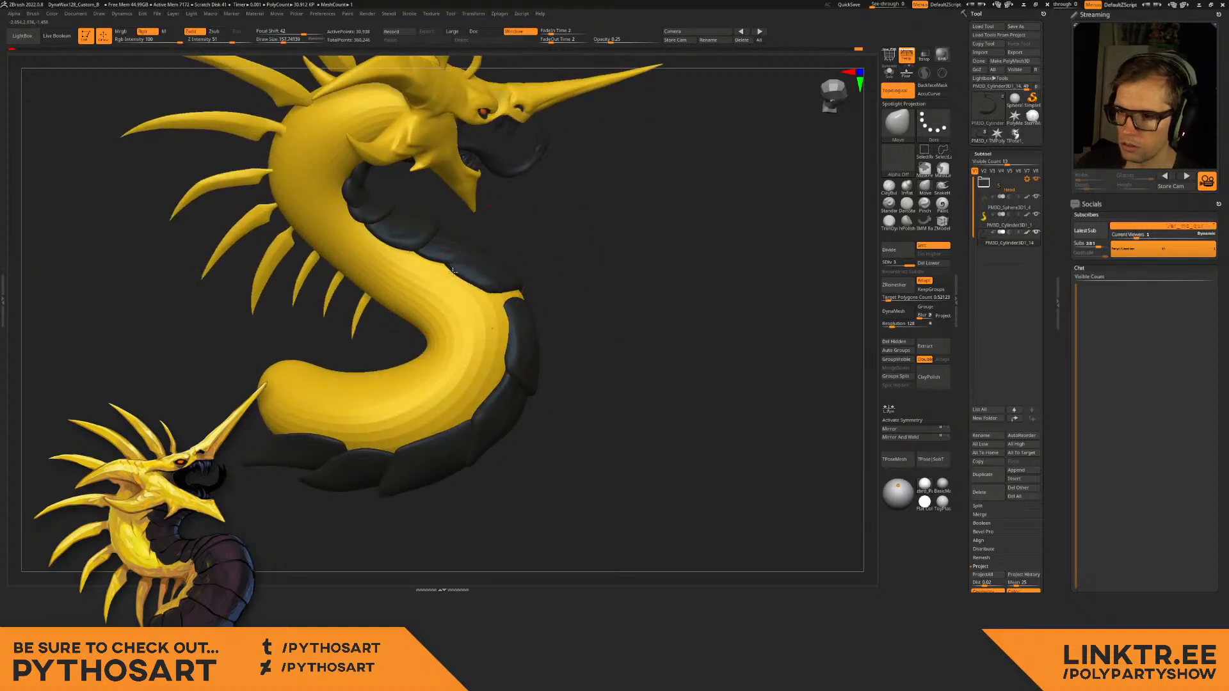
right_click_drag(454, 275, 504, 261)
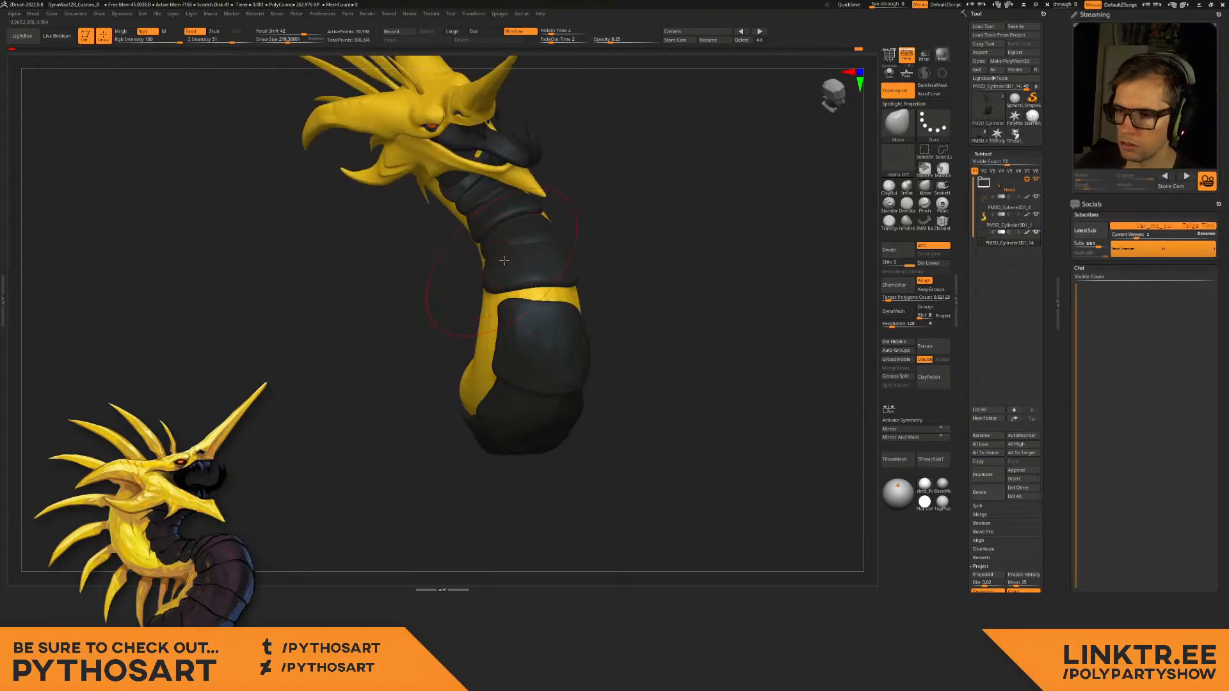
key("bracketleft")
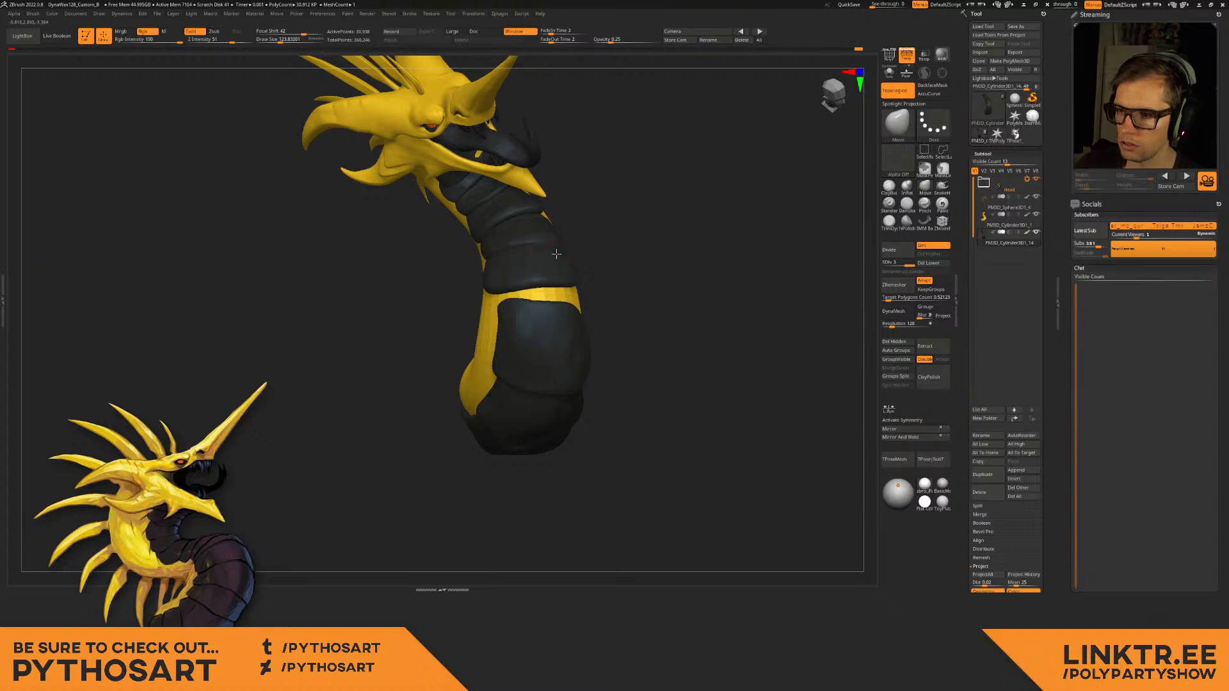
mouse_move(496, 267)
right_mouse_down()
mouse_move(502, 328)
mouse_move(632, 298)
right_mouse_up()
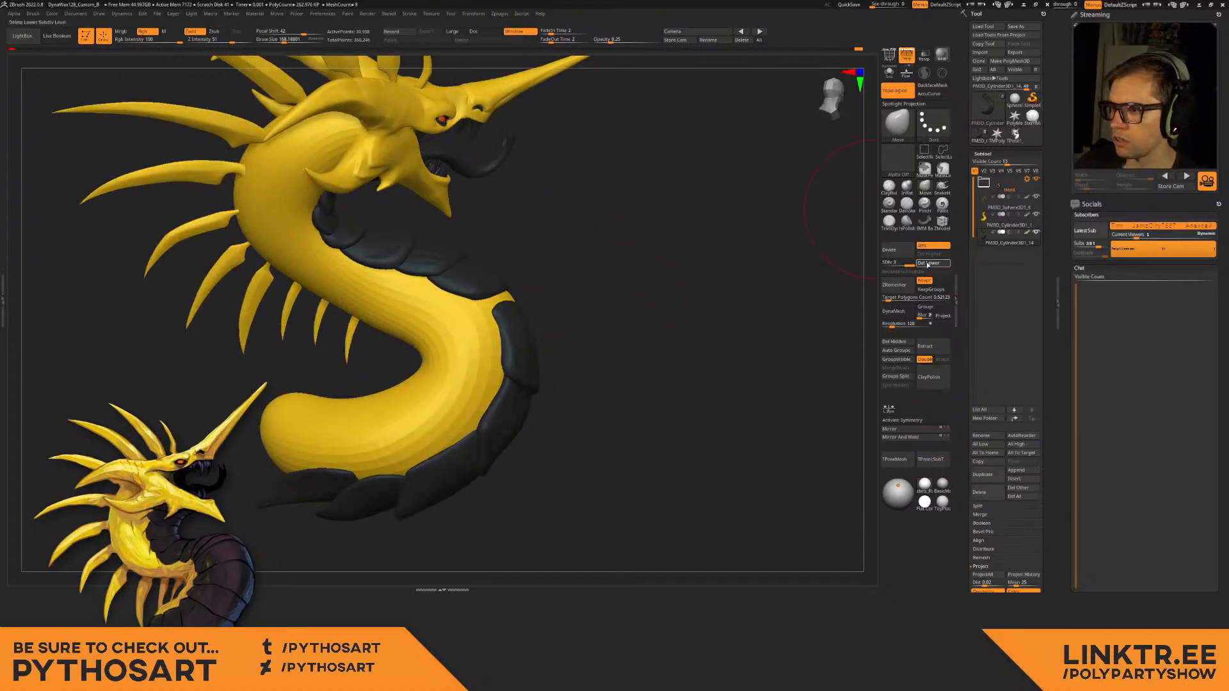
Delete the armor's lower subdivision levels and mask everything except the plate at the neck's bend.
left_click(928, 263)
left_click(475, 283, "ctrl+shift")
left_click(530, 270, "ctrl")
left_click(532, 271, "ctrl+shift")
left_click(535, 270, "ctrl")
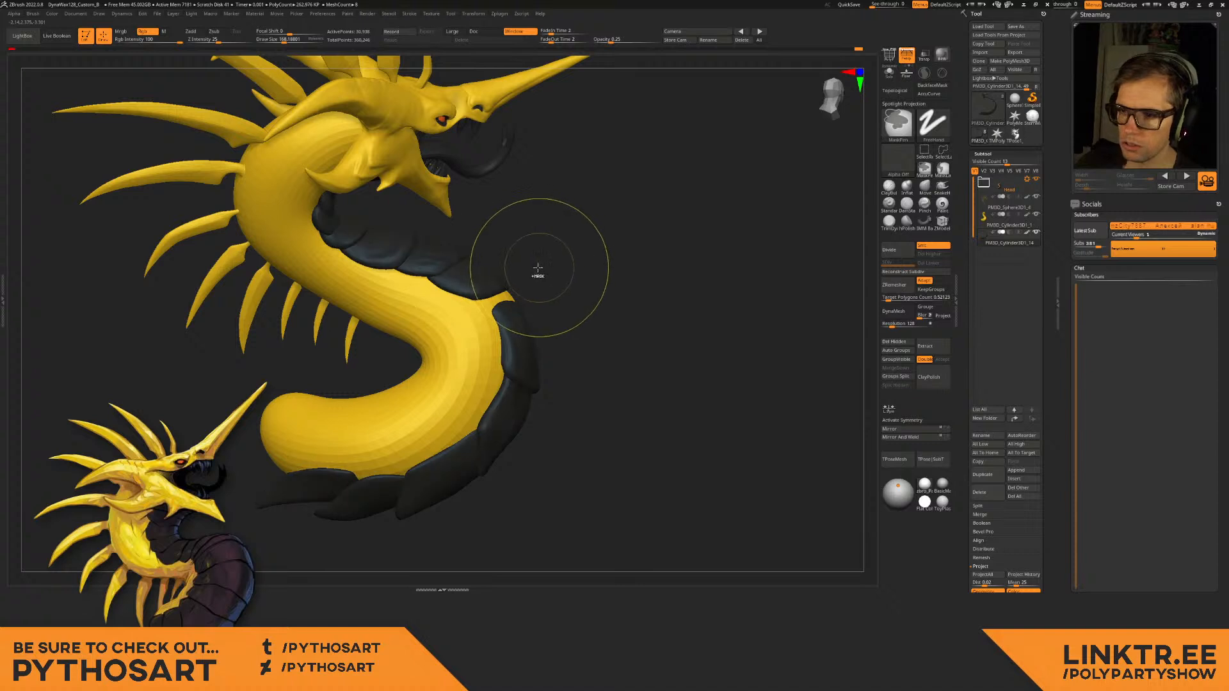
left_click(492, 282, "ctrl+shift")
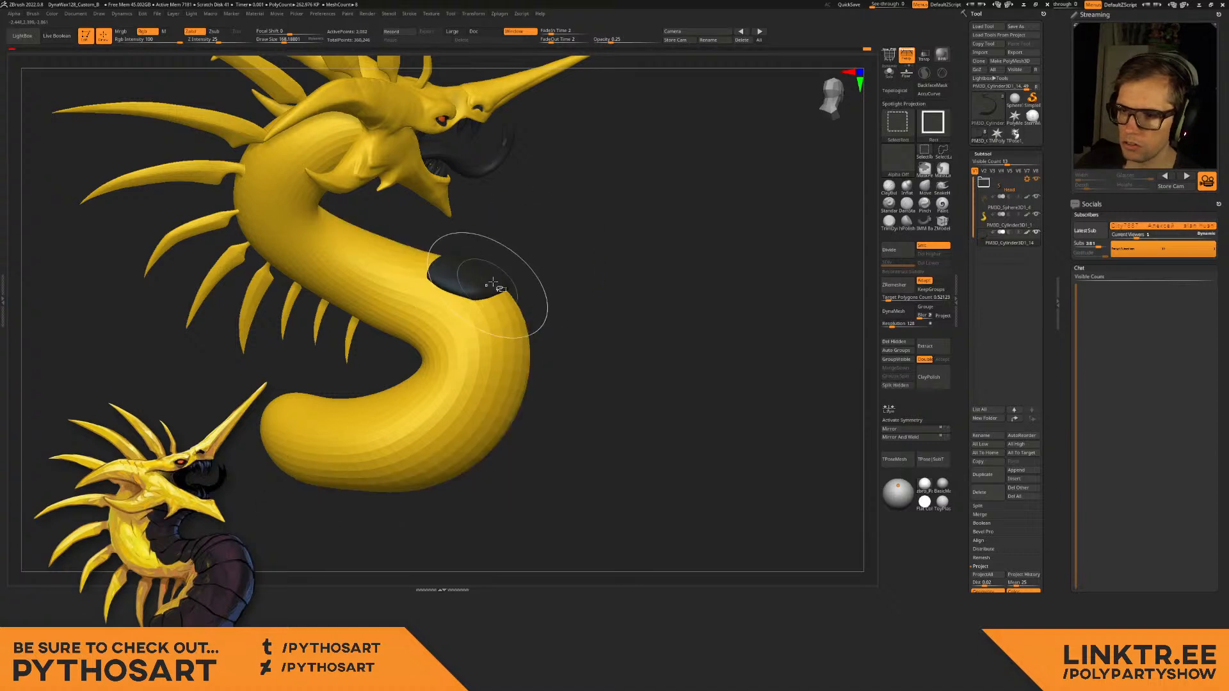
left_click(554, 262, "ctrl")
left_click(557, 262, "ctrl+shift")
left_click(557, 262, "ctrl")
key("w")
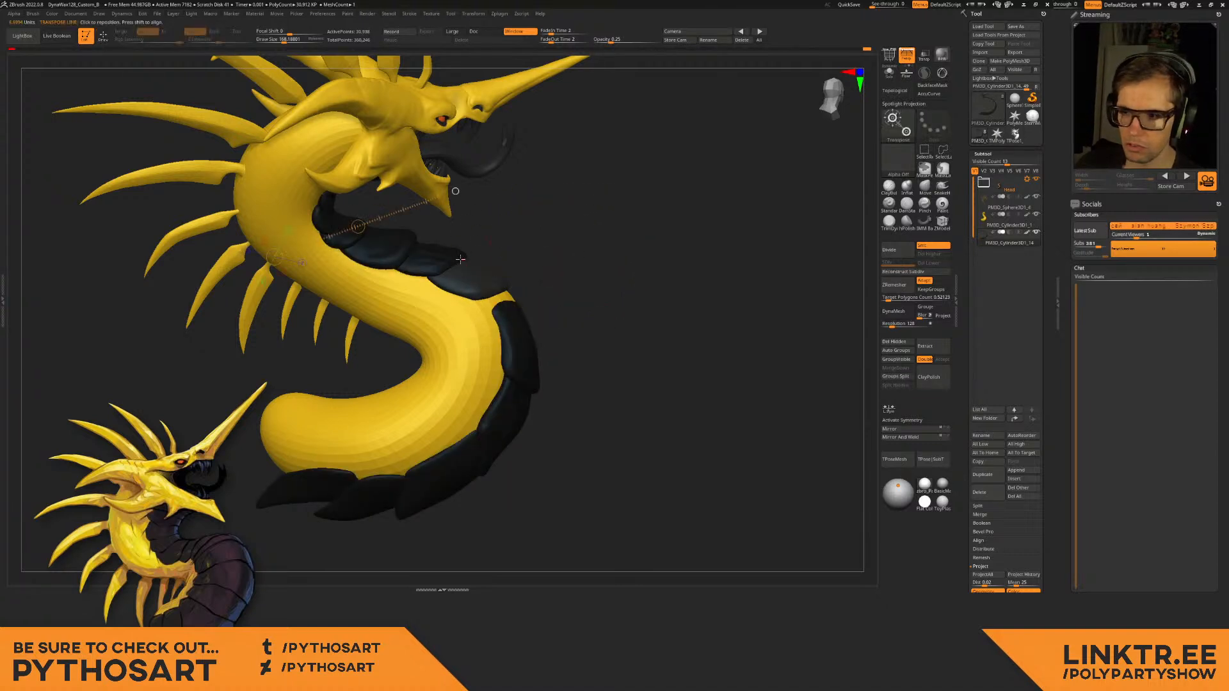
Duplicate the unmasked bend plate with Transpose, place the copy just below it, and turn off topological auto-masking.
mouse_move(454, 263)
left_mouse_down()
mouse_move(565, 302)
mouse_move(525, 290)
mouse_move(555, 322)
mouse_move(505, 272)
mouse_move(472, 302)
mouse_move(534, 270)
left_mouse_up()
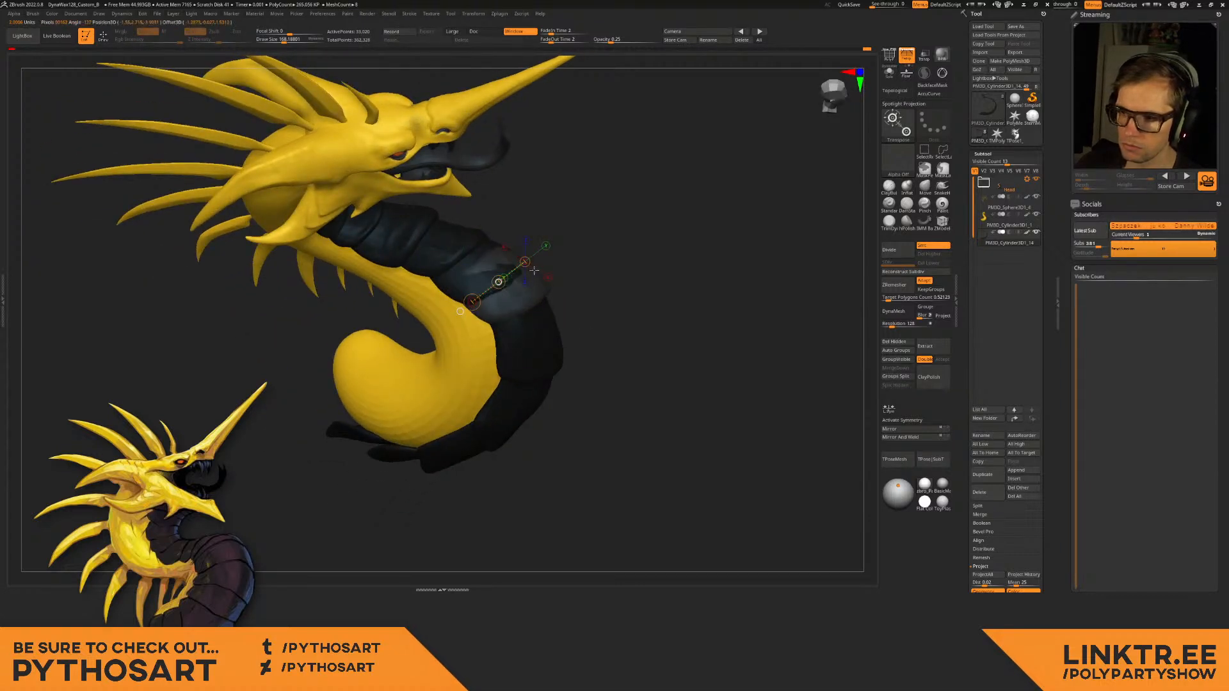
key("q")
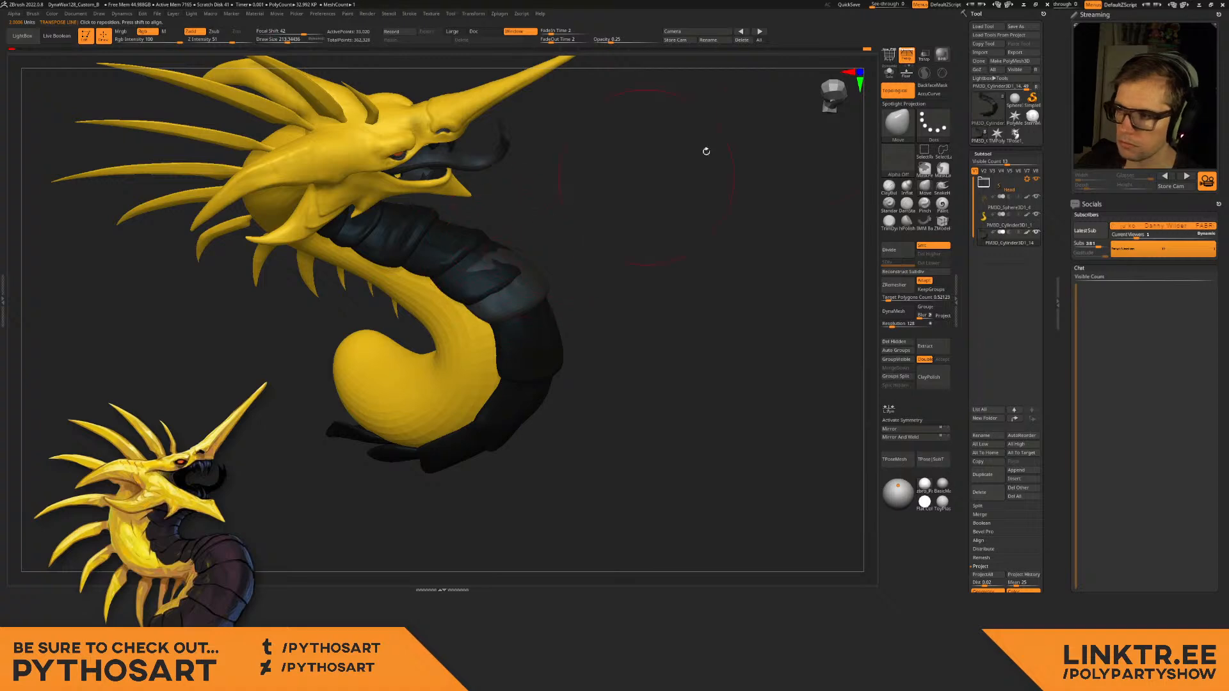
left_click(903, 91)
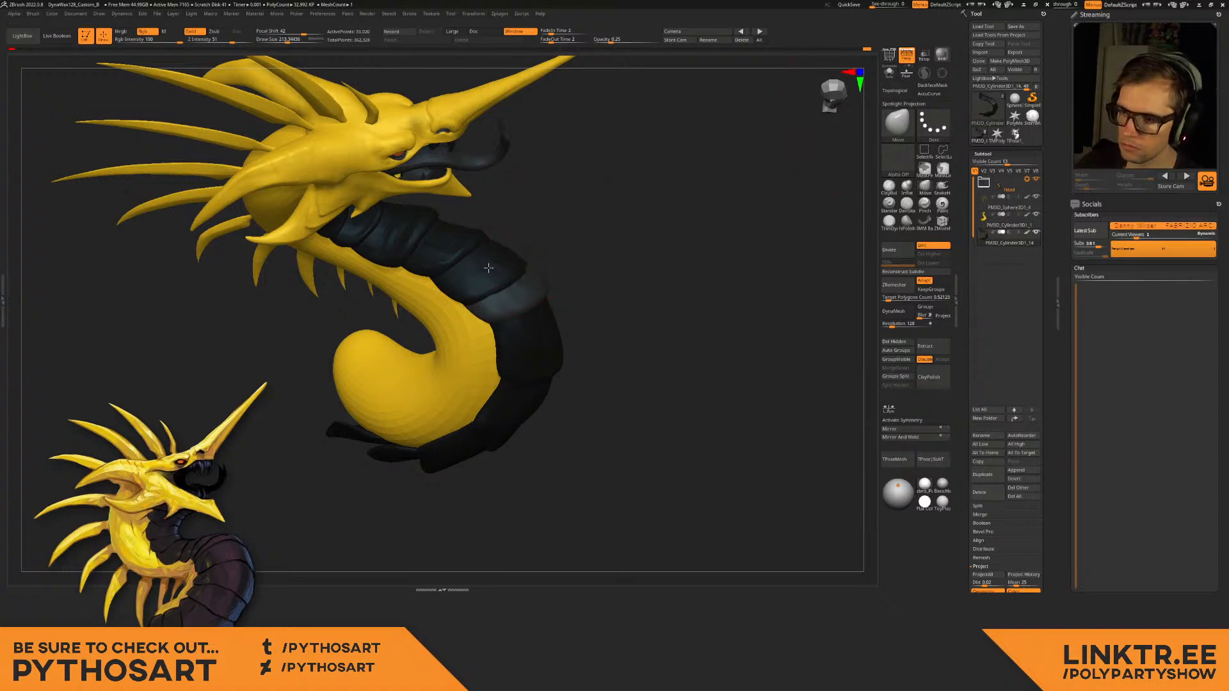
mouse_move(489, 268)
right_mouse_down()
mouse_move(535, 283)
mouse_move(434, 319)
mouse_move(523, 307)
right_mouse_up()
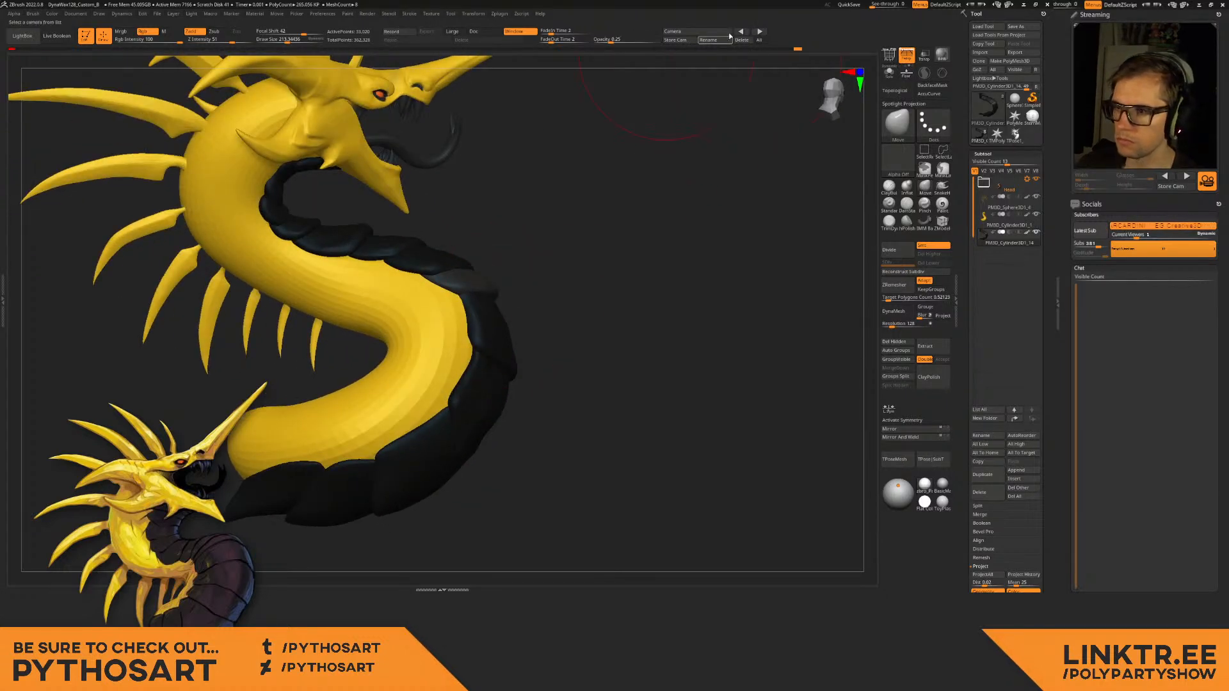
Recall the stored camera view, re-enable topological auto-masking, and shape the new plate's lower rim with the Move brush.
left_click(762, 31)
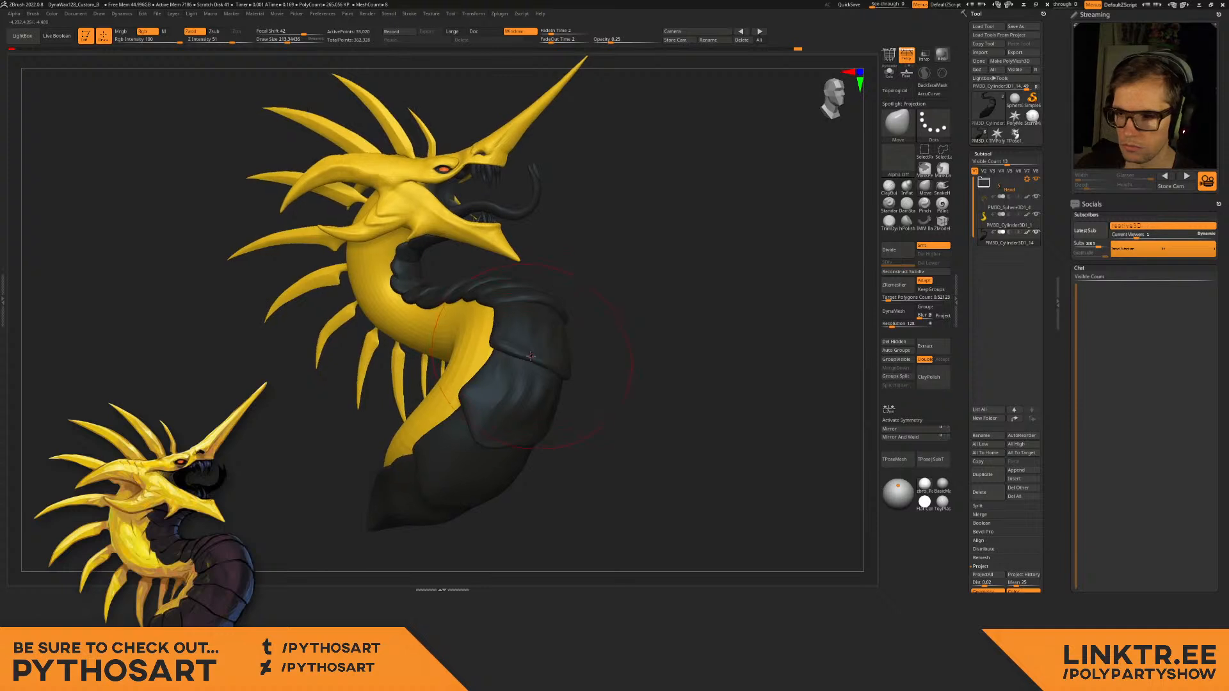
left_click(889, 72)
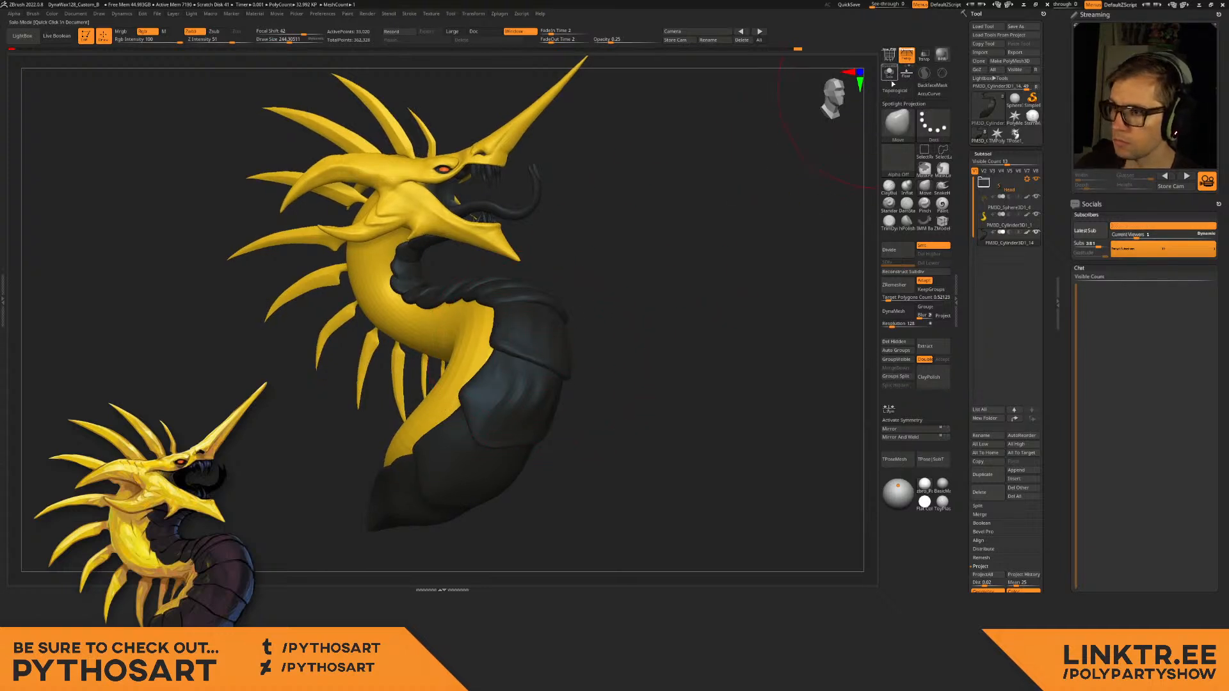
left_click(890, 72)
left_click(895, 91)
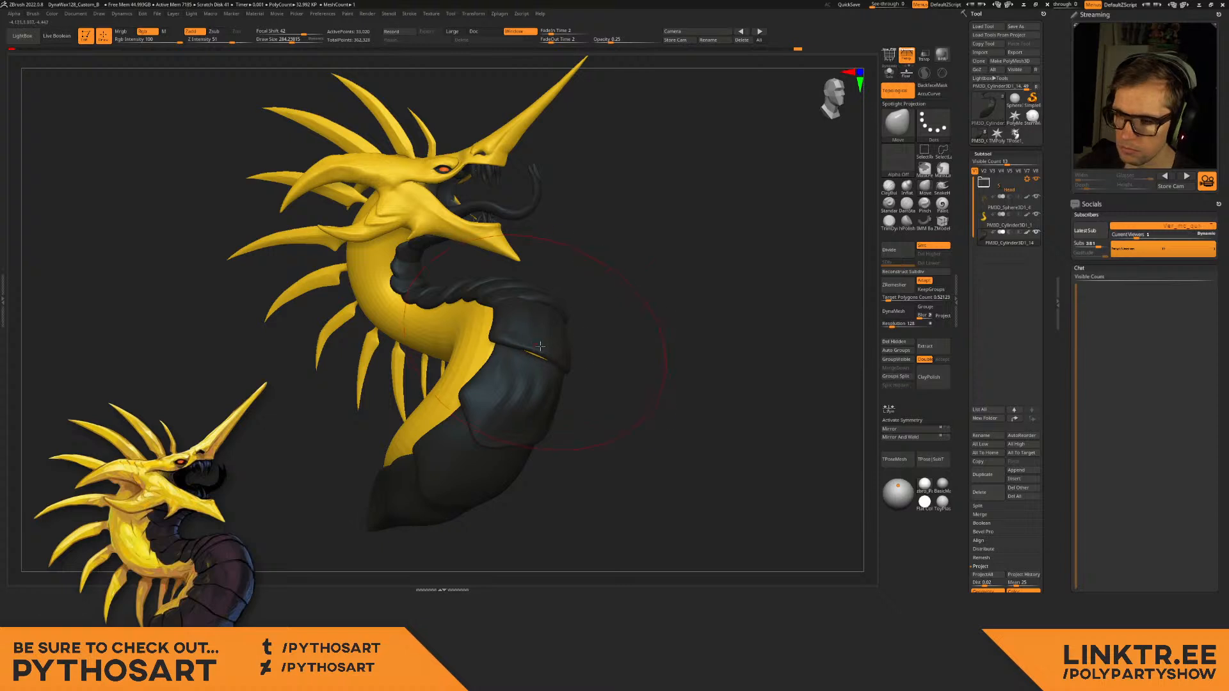
left_click_drag(541, 347, 545, 359)
key("s")
left_click_drag(548, 360, 544, 349)
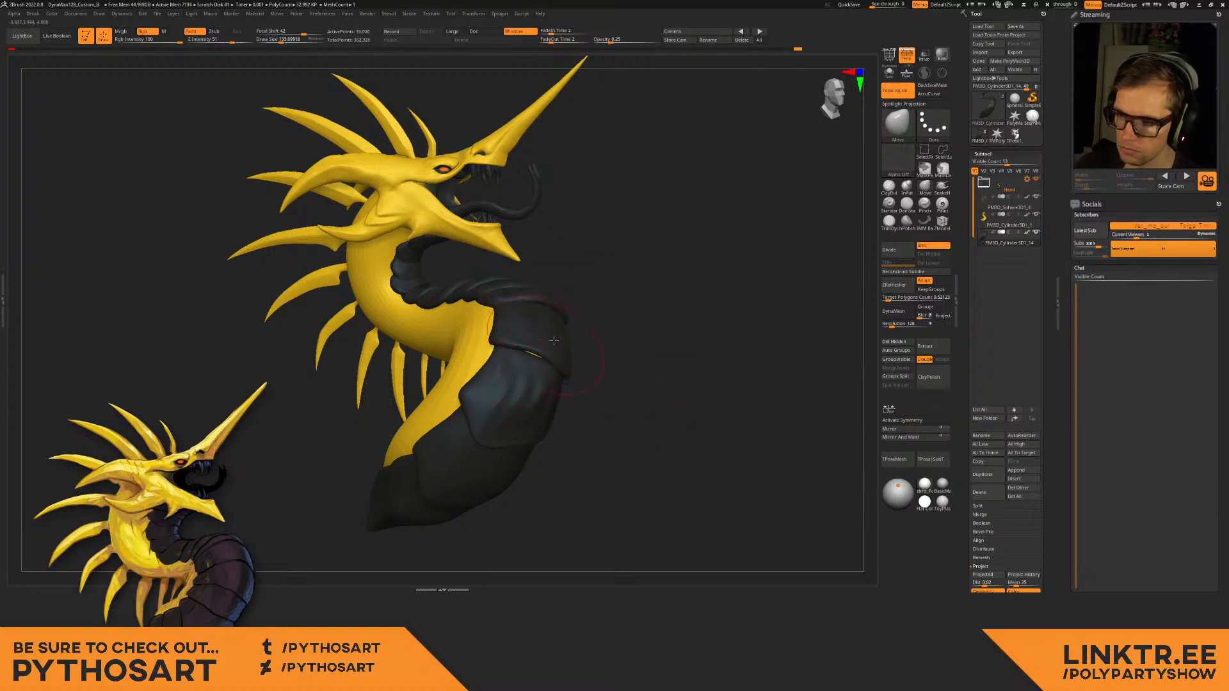
Fit the new plate's side edge and lower corner against the yellow neck with the Move brush at varying sizes.
mouse_move(564, 364)
right_mouse_down()
mouse_move(579, 359)
mouse_move(512, 354)
right_mouse_up()
key("s")
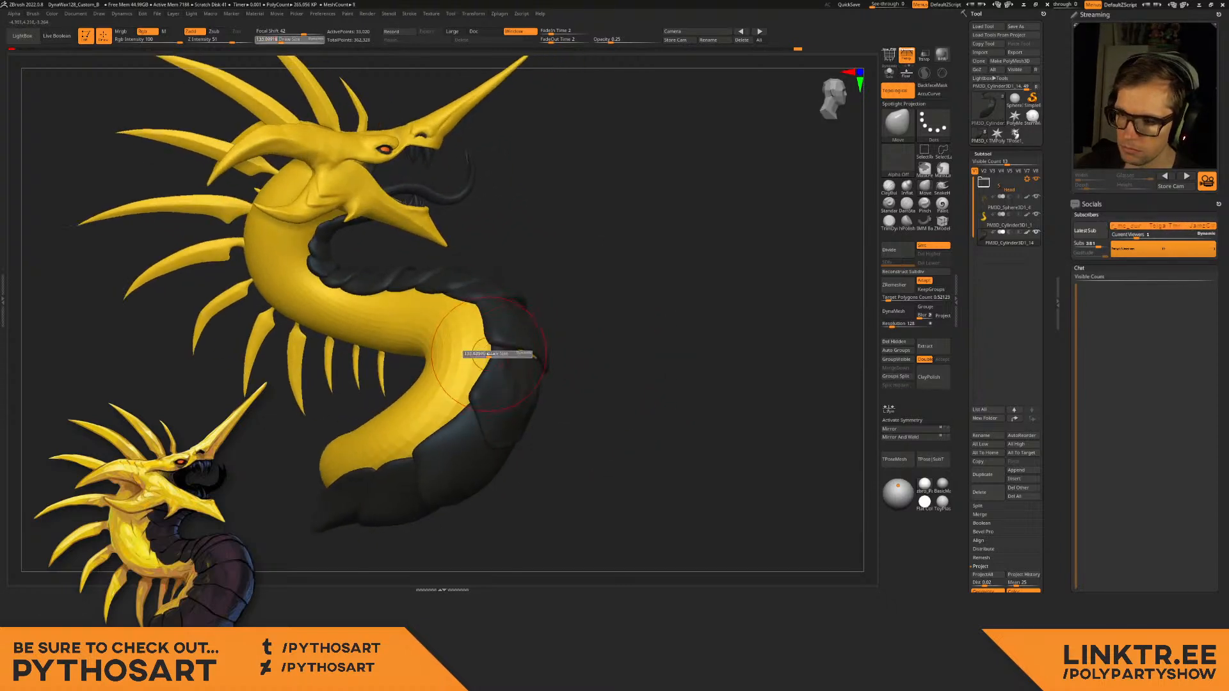
left_click_drag(495, 354, 475, 341)
key("s")
left_click_drag(495, 356, 485, 354)
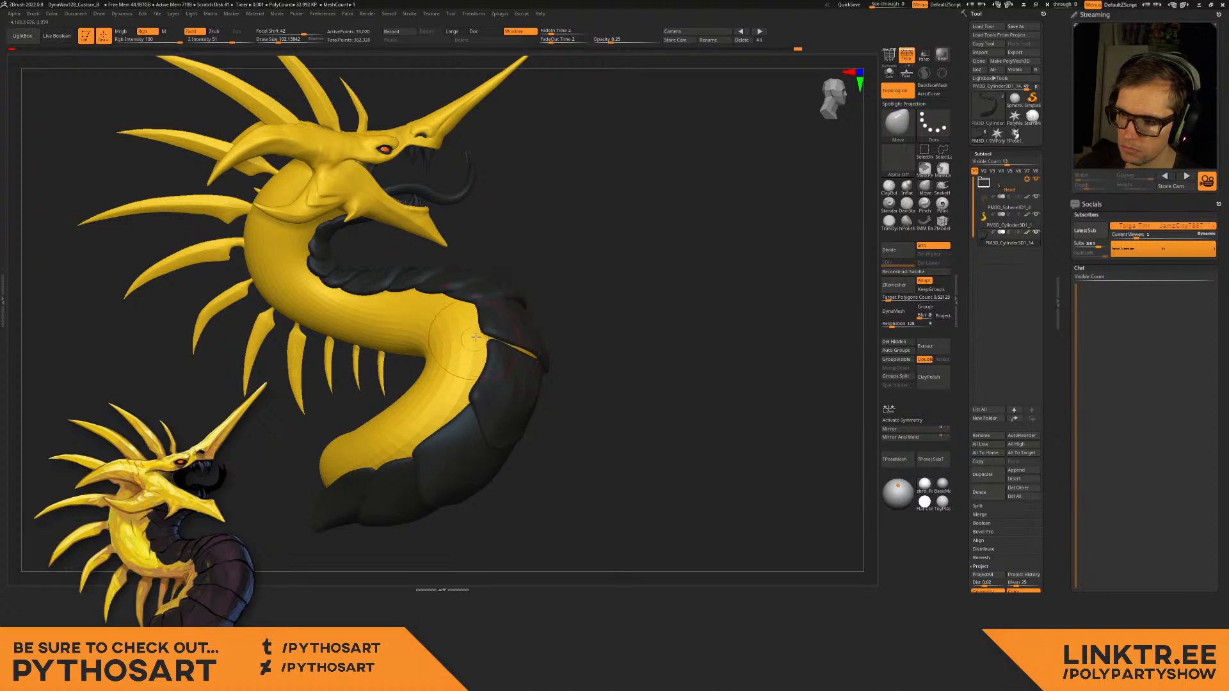
right_click_drag(484, 351, 480, 321)
key("s")
left_click_drag(480, 321, 495, 345)
key("s")
left_click_drag(494, 365, 490, 365)
left_click_drag(495, 357, 492, 355)
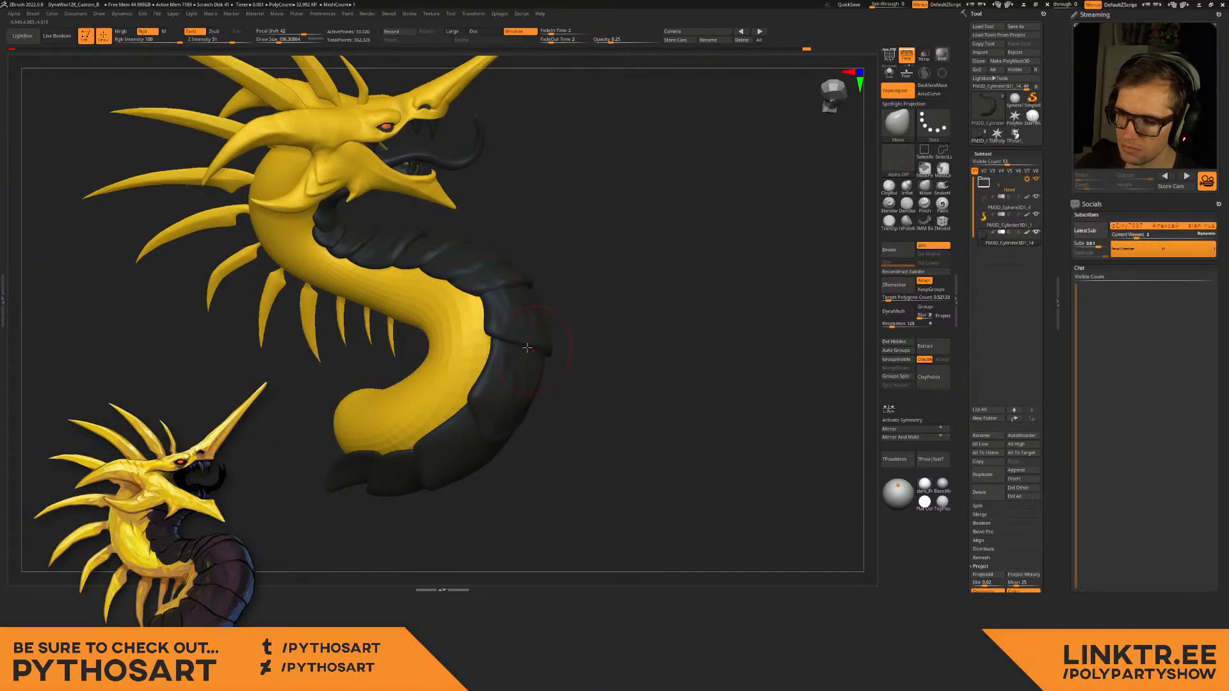
Adjust the plates' edges at the bend on the opposite side of the neck with the Move brush.
right_click_drag(527, 347, 448, 339)
right_click_drag(608, 346, 579, 338)
left_click_drag(595, 329, 589, 320)
key("s")
left_click_drag(595, 315, 597, 316)
right_click_drag(605, 314, 544, 310)
key("s")
left_click_drag(594, 307, 603, 306)
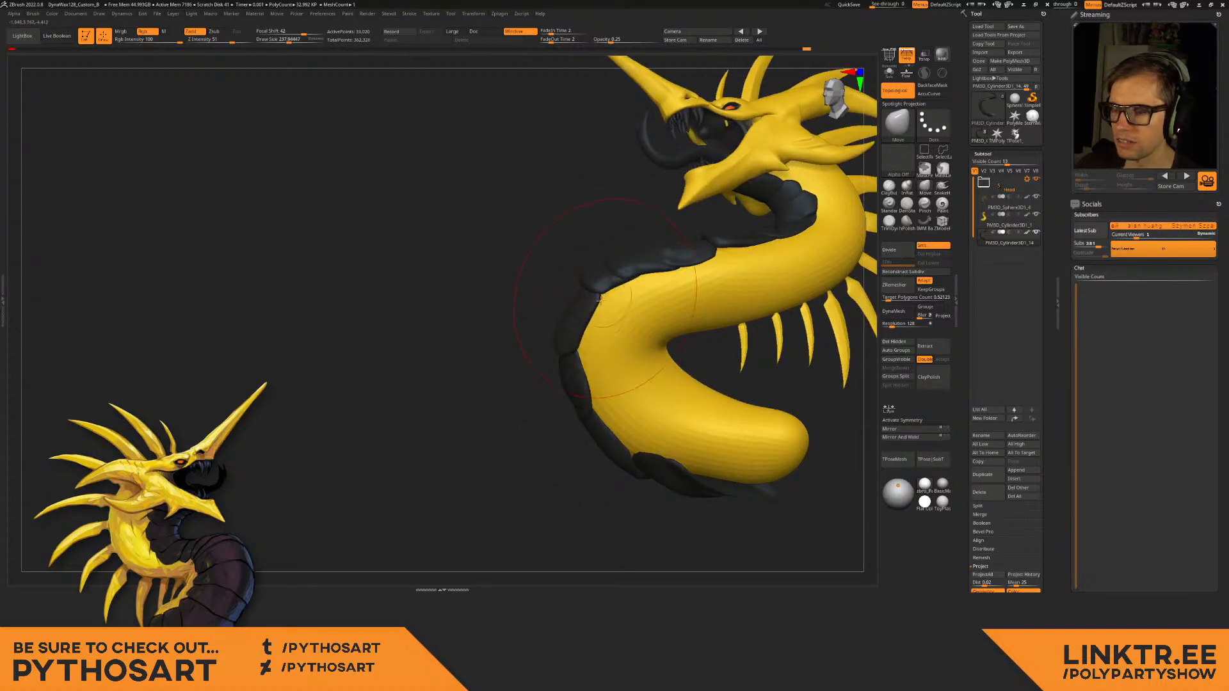
right_click_drag(599, 299, 567, 330)
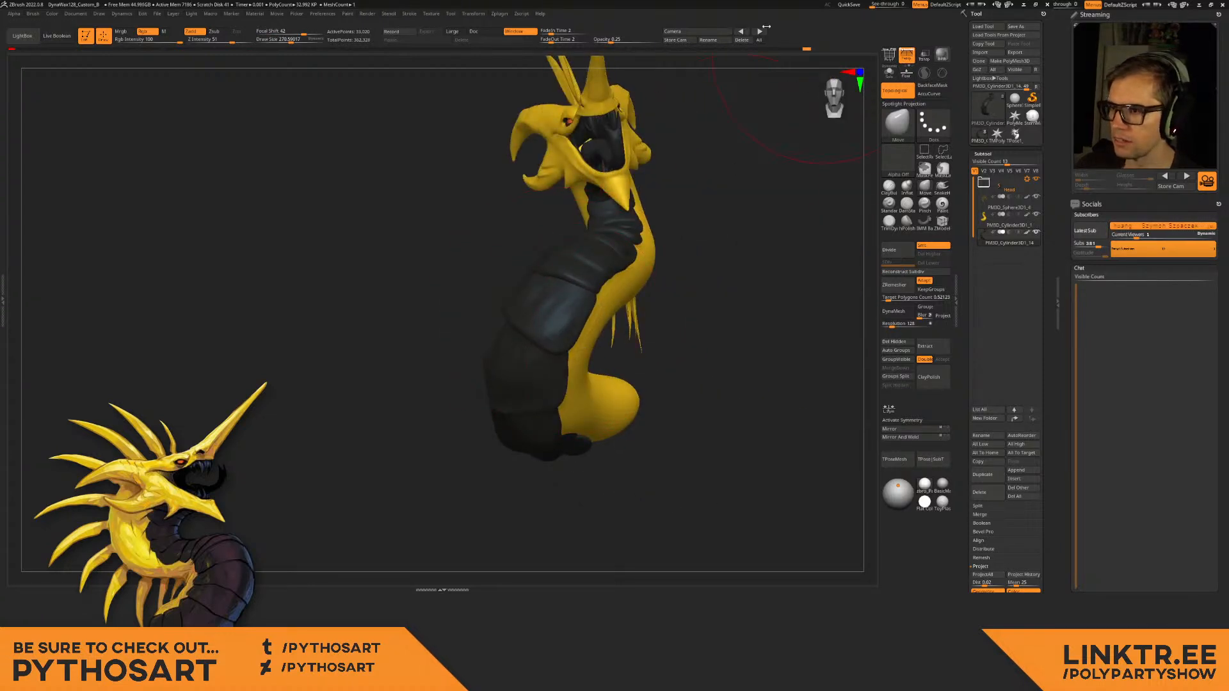
Reshape the bend plate's front surface and rim with a smaller Move brush, then smooth its surface.
right_click_drag(767, 26, 711, 154)
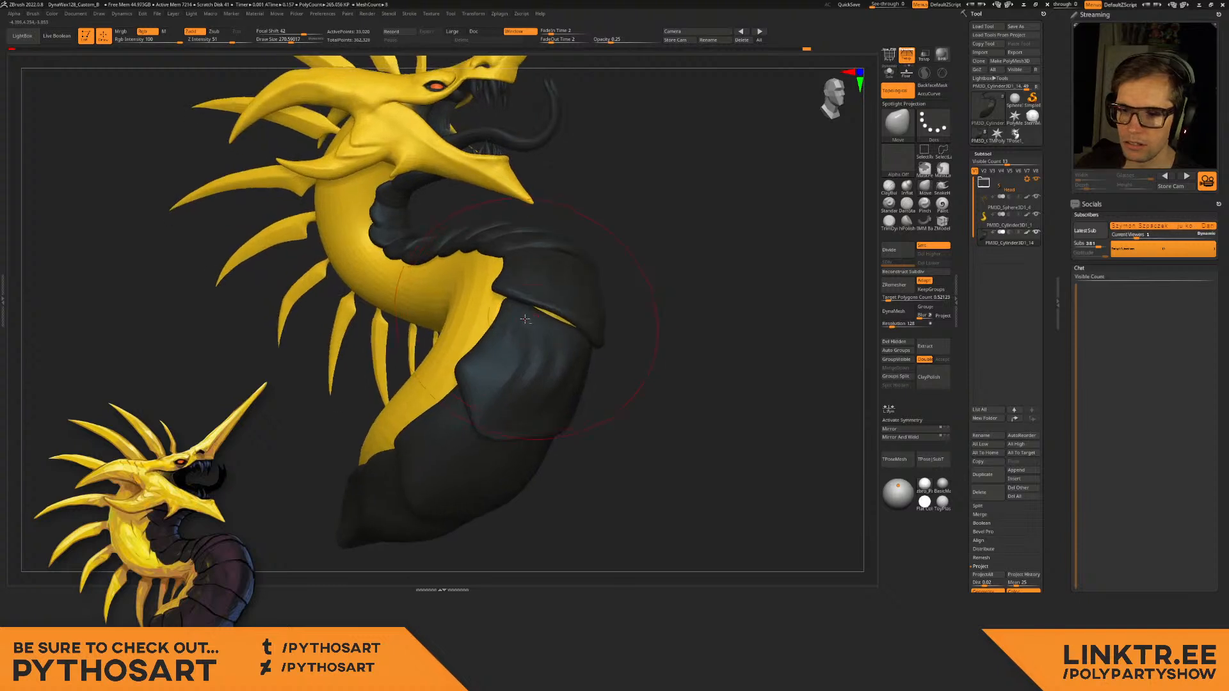
key("s")
left_click_drag(541, 292, 500, 289)
key("s")
left_click_drag(570, 275, 560, 275)
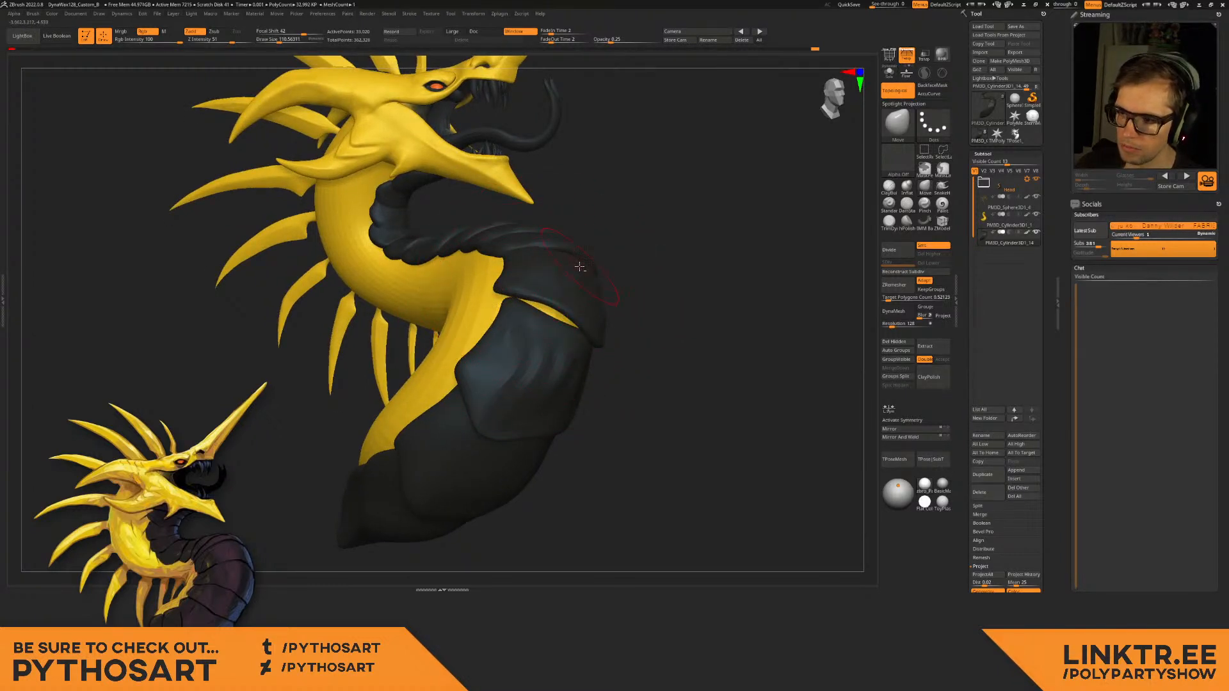
left_click_drag(552, 290, 517, 270, "shift")
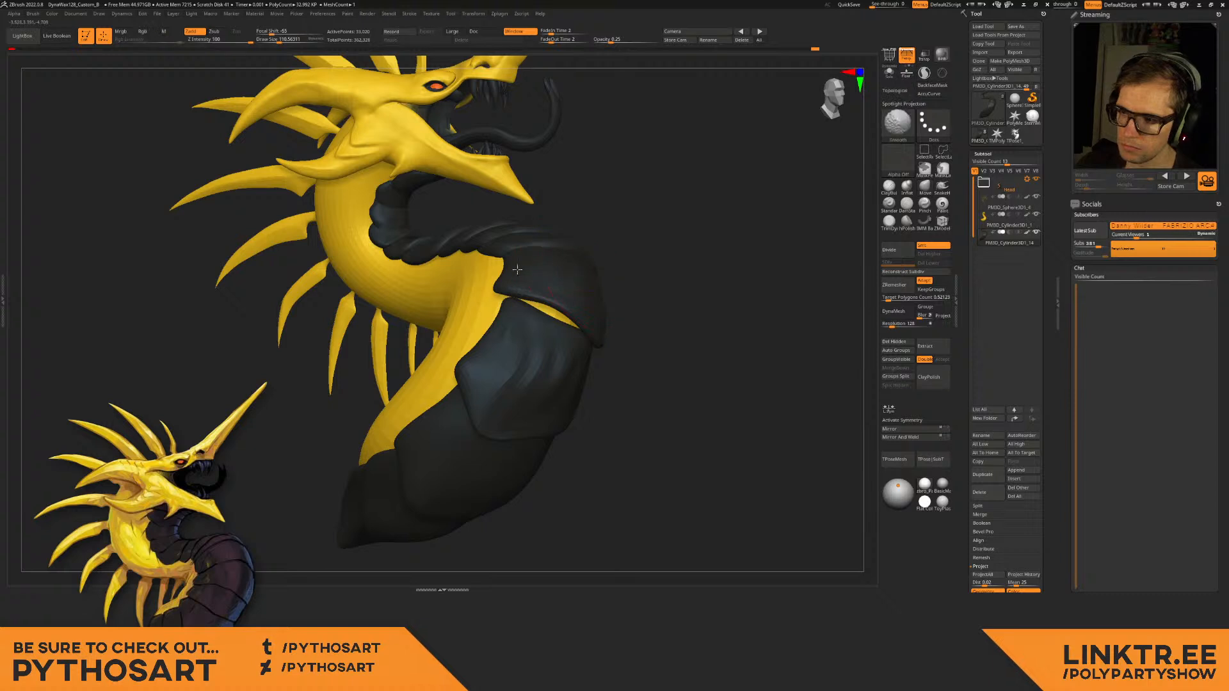
mouse_move(613, 331)
left_mouse_down("alt")
mouse_move(557, 252)
mouse_move(567, 220)
left_mouse_up("alt")
left_click_drag(605, 258, 593, 333, "alt")
left_click_drag(579, 290, 575, 296, "alt")
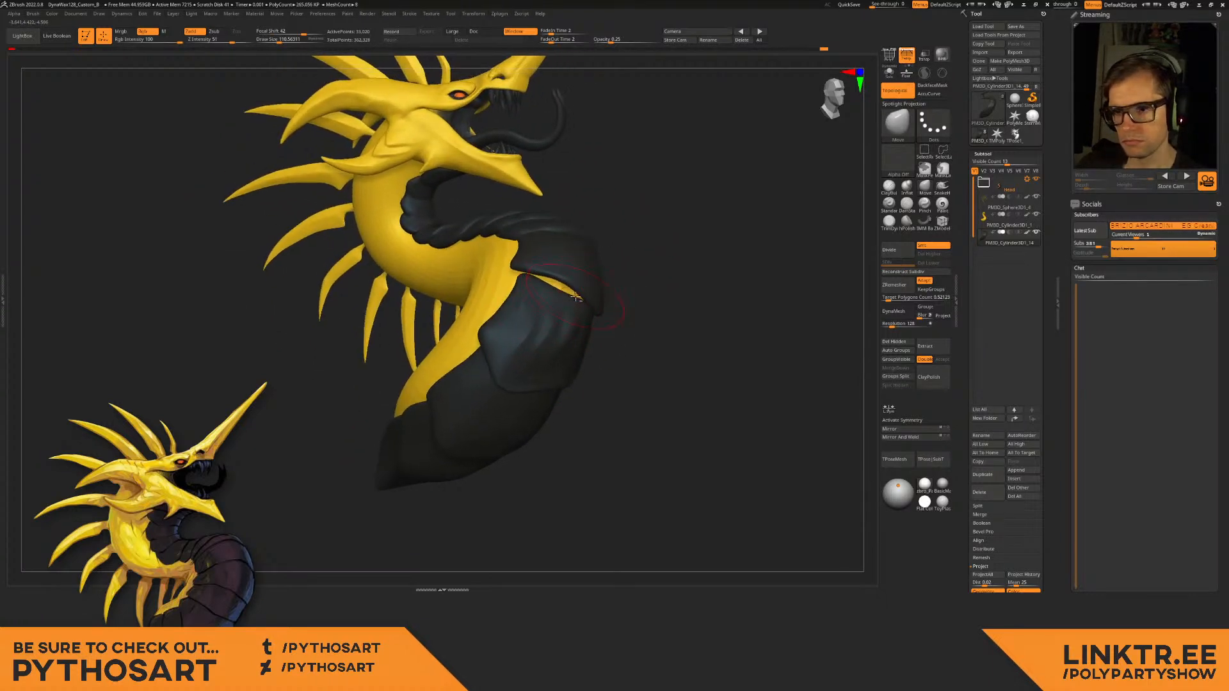
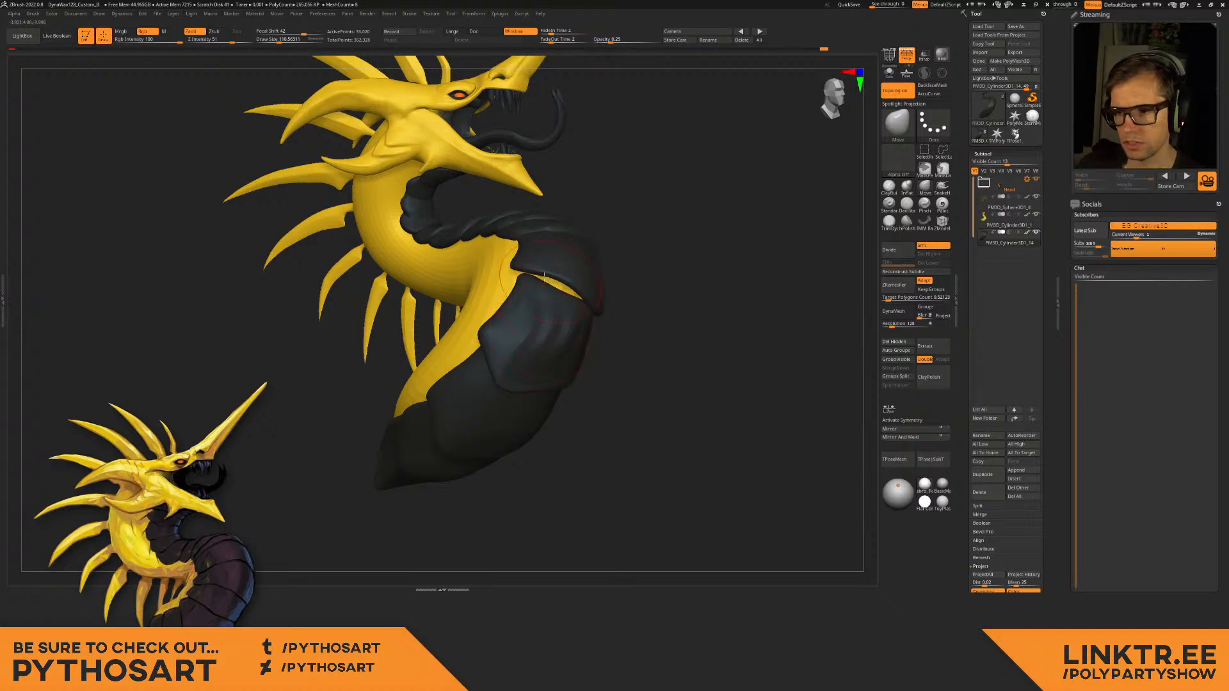
Isolate the bend plate, mask the other plates, and duplicate it farther down the neck with Transpose.
mouse_move(409, 382)
left_mouse_down("alt")
mouse_move(371, 399)
mouse_move(282, 394)
left_mouse_up("alt")
left_click(557, 290, "ctrl+shift")
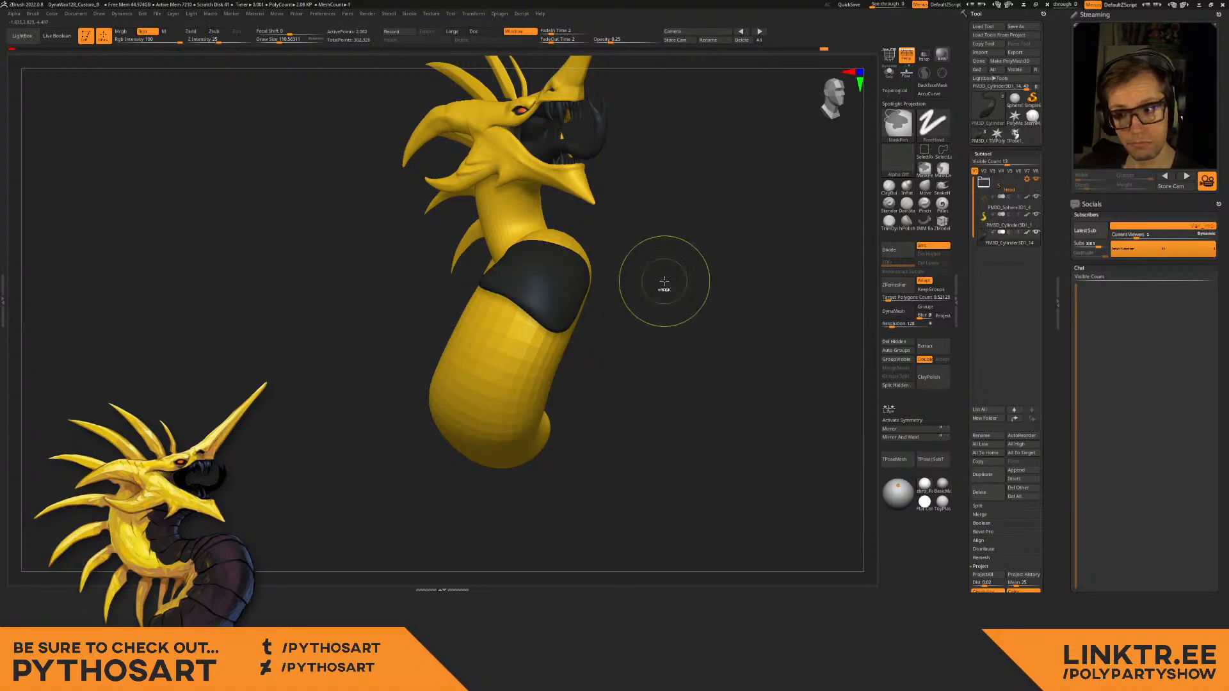
left_click(661, 280, "ctrl+shift")
key("w")
mouse_move(636, 282)
left_mouse_down()
mouse_move(521, 278)
mouse_move(472, 363)
left_mouse_up()
left_click(608, 286, "ctrl")
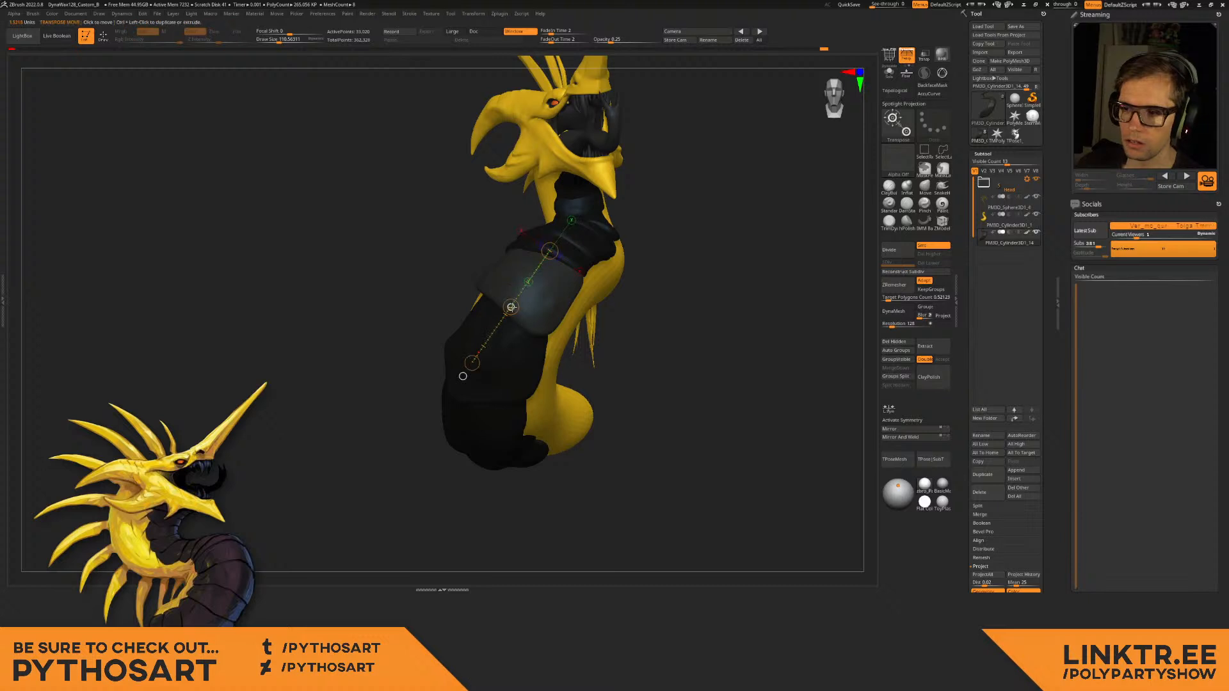
mouse_move(511, 308)
left_mouse_down()
mouse_move(472, 345)
mouse_move(483, 341)
left_mouse_up()
key("q")
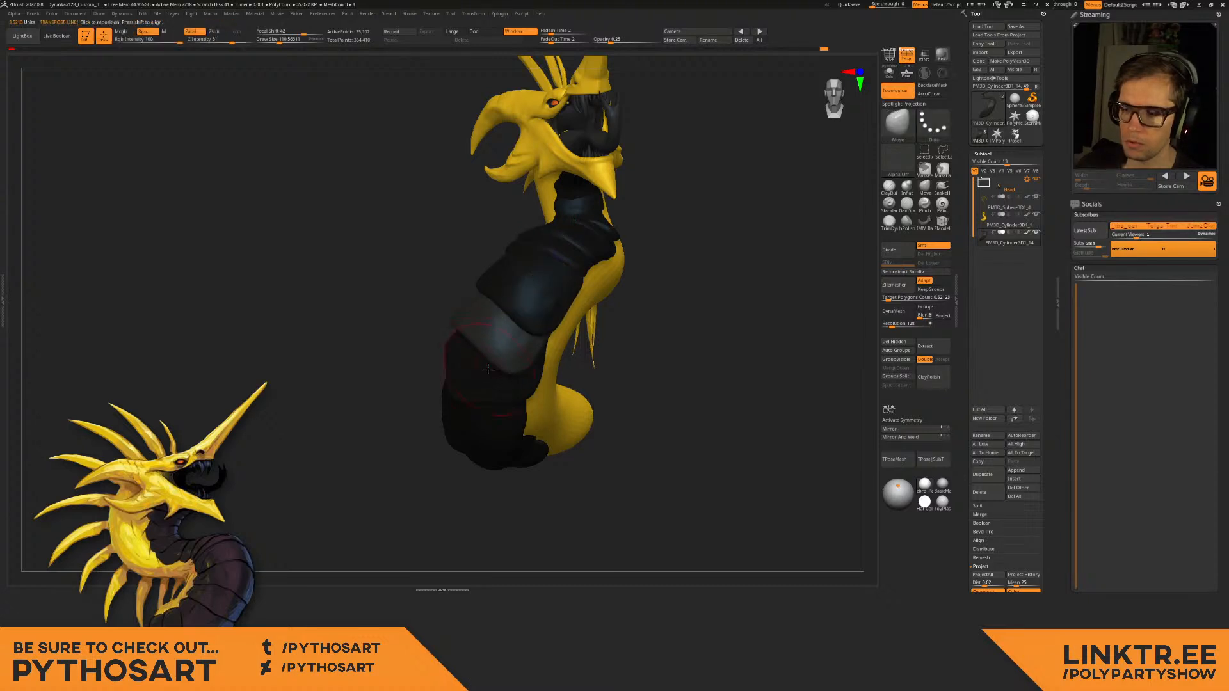
Reposition and angle the duplicated plate with Transpose so it tucks beneath the plate above.
key("w")
mouse_move(428, 307)
left_mouse_down()
mouse_move(494, 305)
mouse_move(540, 334)
left_mouse_up()
left_click_drag(505, 312, 540, 326)
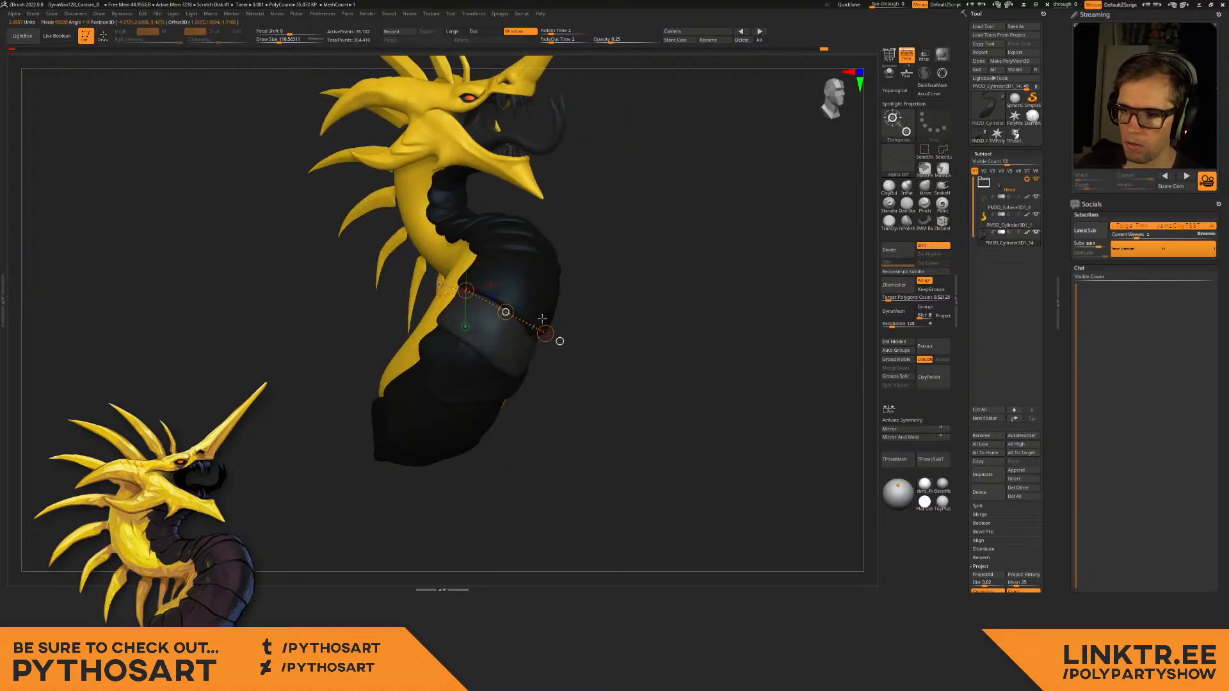
key("q")
Fit the duplicated plate's side edges to the neck from the side and underside with the Move brush.
mouse_move(390, 323)
left_mouse_down()
mouse_move(532, 329)
mouse_move(530, 343)
mouse_move(516, 349)
mouse_move(531, 323)
mouse_move(487, 232)
mouse_move(488, 267)
mouse_move(475, 271)
left_mouse_up()
key("s")
key("s")
mouse_move(580, 306)
left_mouse_down()
mouse_move(520, 321)
mouse_move(509, 297)
left_mouse_up()
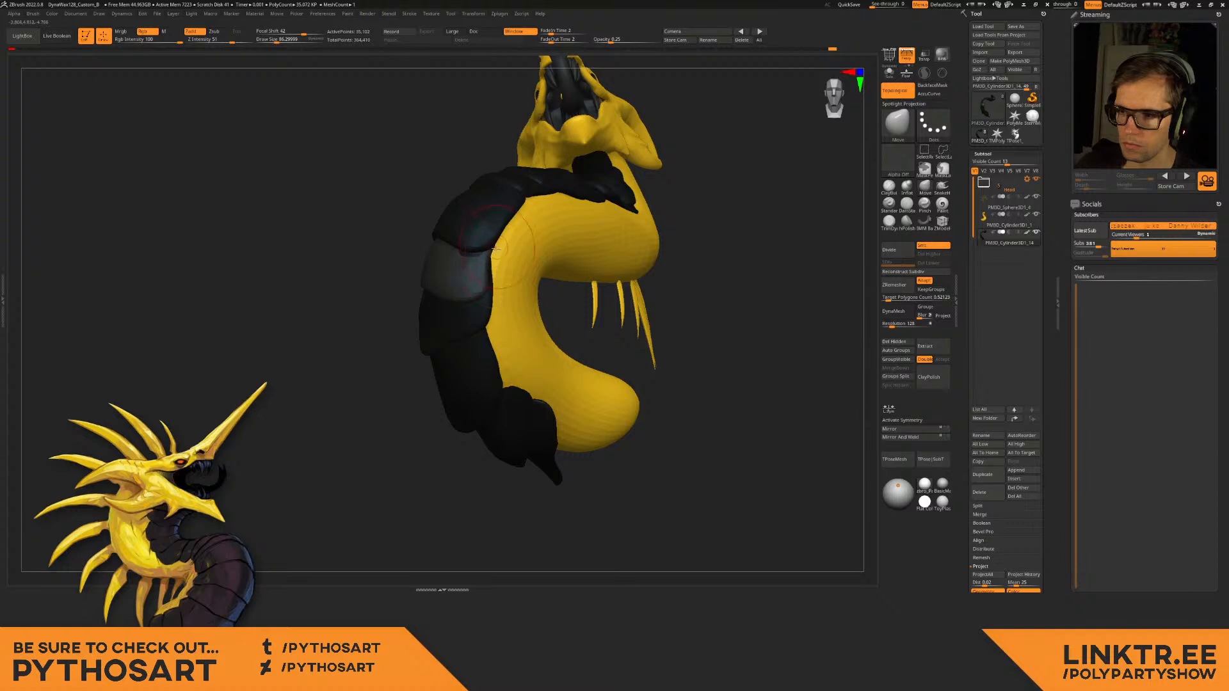
key("s")
left_click_drag(490, 253, 470, 235)
mouse_move(471, 235)
right_mouse_down()
mouse_move(480, 232)
mouse_move(461, 247)
right_mouse_up()
left_click_drag(690, 142, 736, 116)
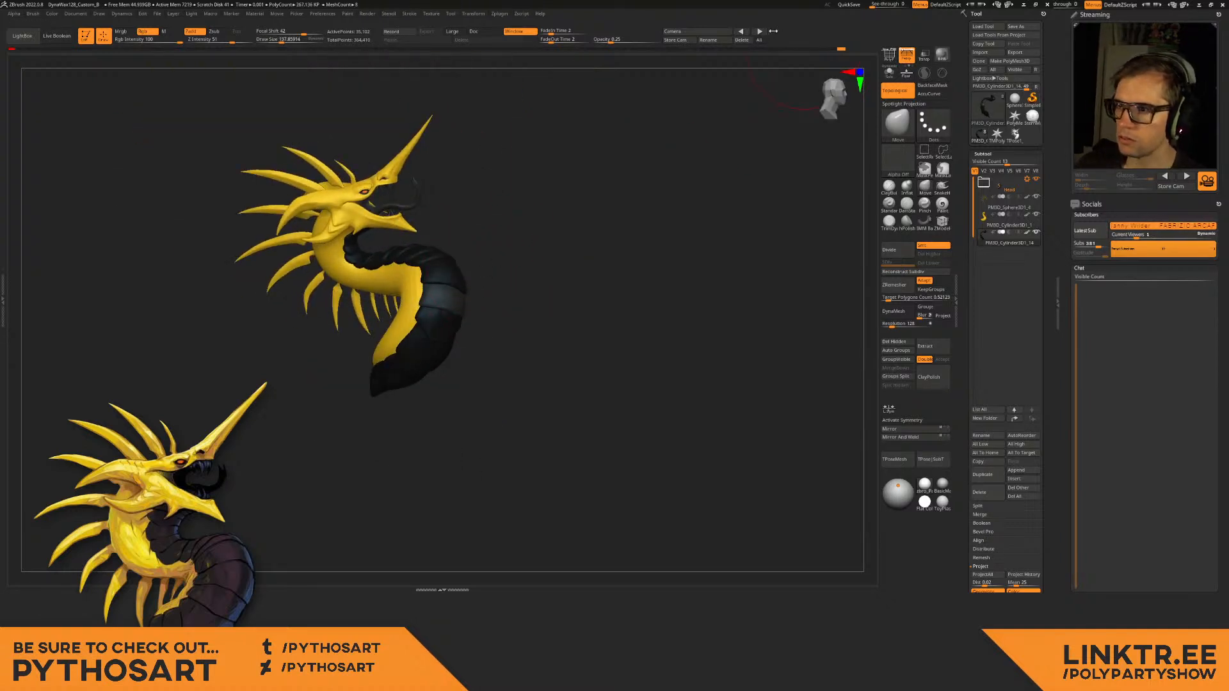
Shape the duplicated plate's front with a larger Move brush and clear the mask from the armor.
left_click_drag(773, 30, 755, 60, "alt")
mouse_move(493, 397)
right_mouse_down("alt")
mouse_move(481, 315)
mouse_move(495, 341)
mouse_move(472, 326)
right_mouse_up("alt")
key("s")
left_click_drag(520, 307, 528, 305)
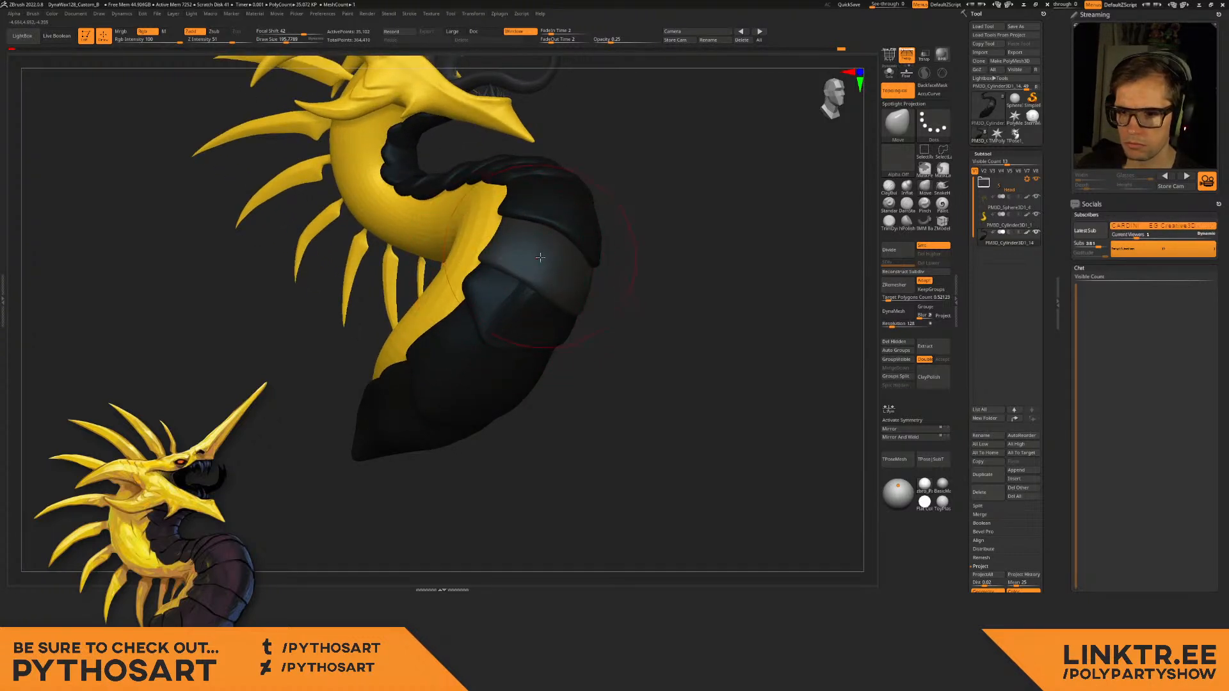
right_click_drag(504, 335, 491, 336)
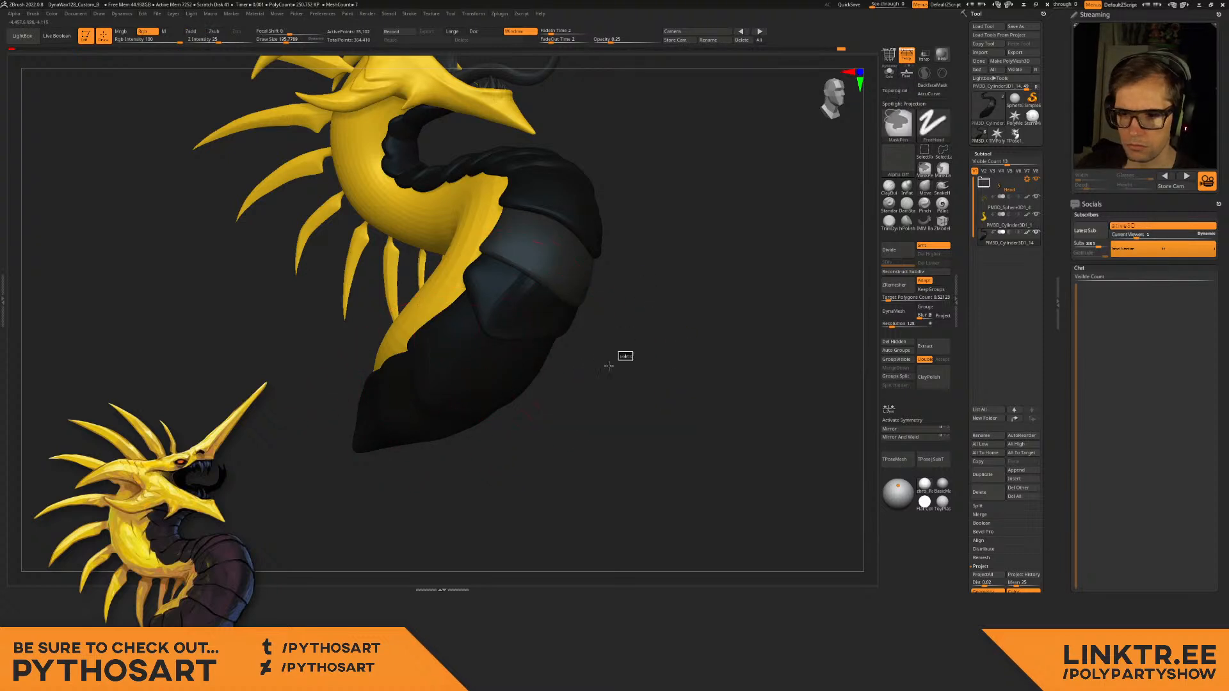
left_click_drag(610, 365, 624, 379, "ctrl")
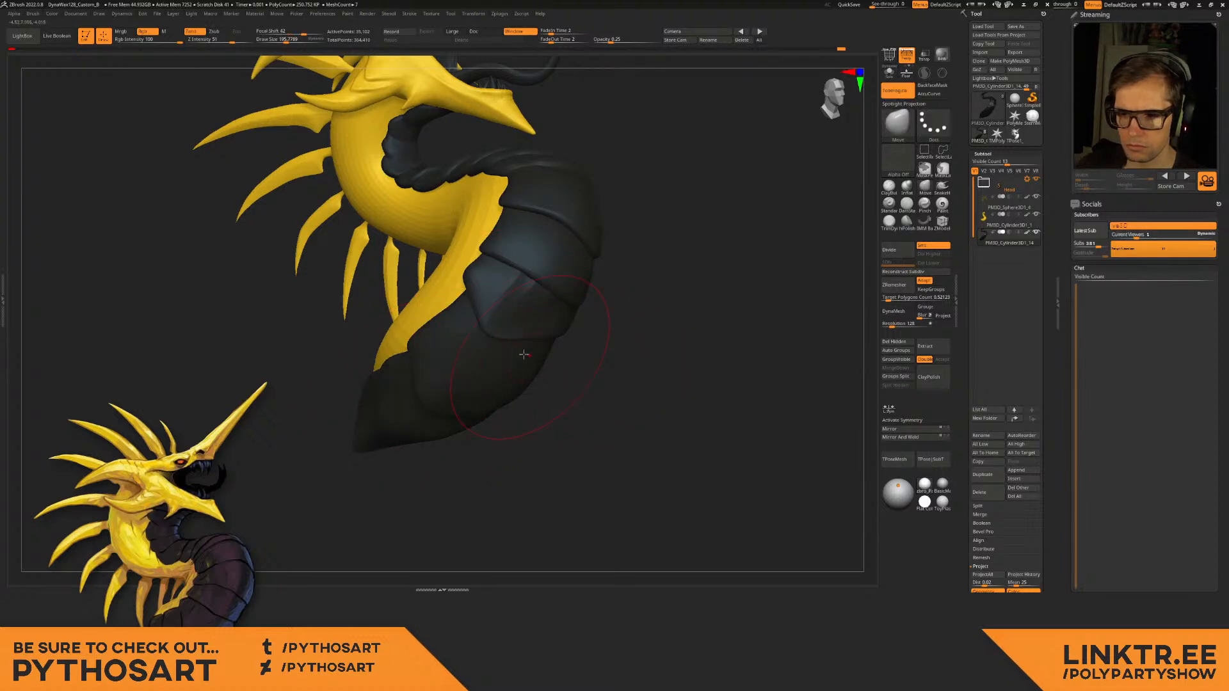
Mask all but the next lower plate, slide and angle it down the neck with Transpose, and clear the mask.
left_click(529, 309, "ctrl+shift")
left_click(625, 331, "ctrl")
left_click(625, 331, "ctrl+shift")
key("w")
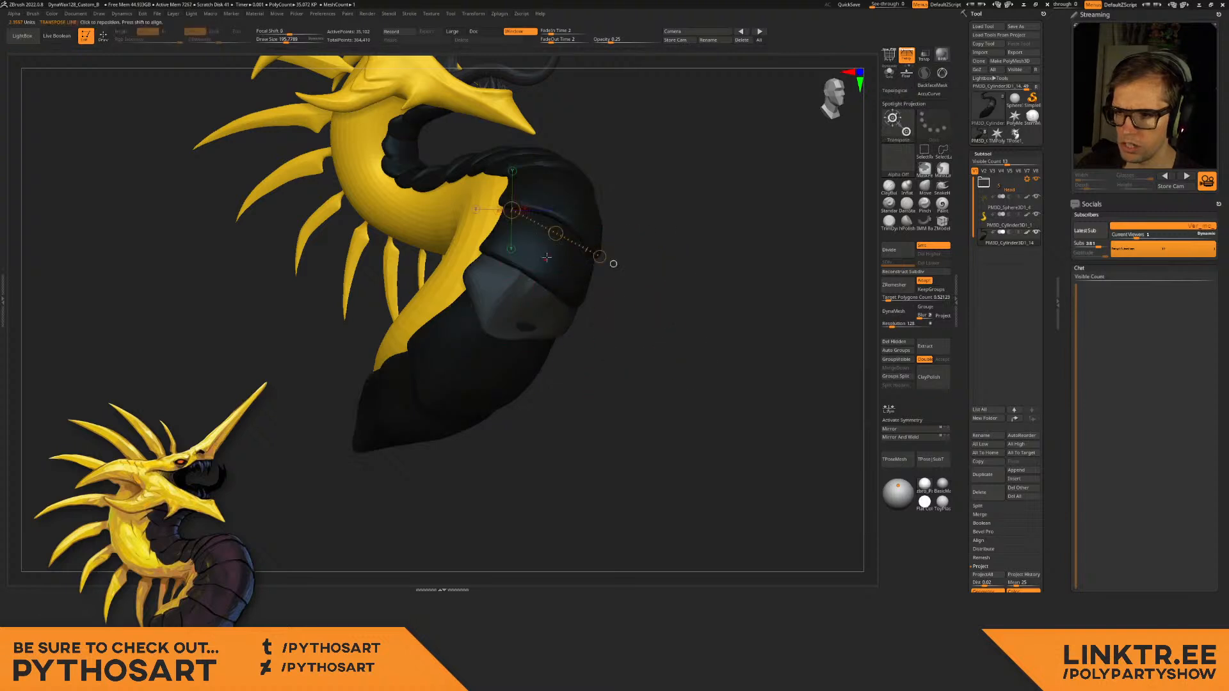
mouse_move(563, 235)
left_mouse_down()
mouse_move(457, 376)
mouse_move(465, 366)
left_mouse_up()
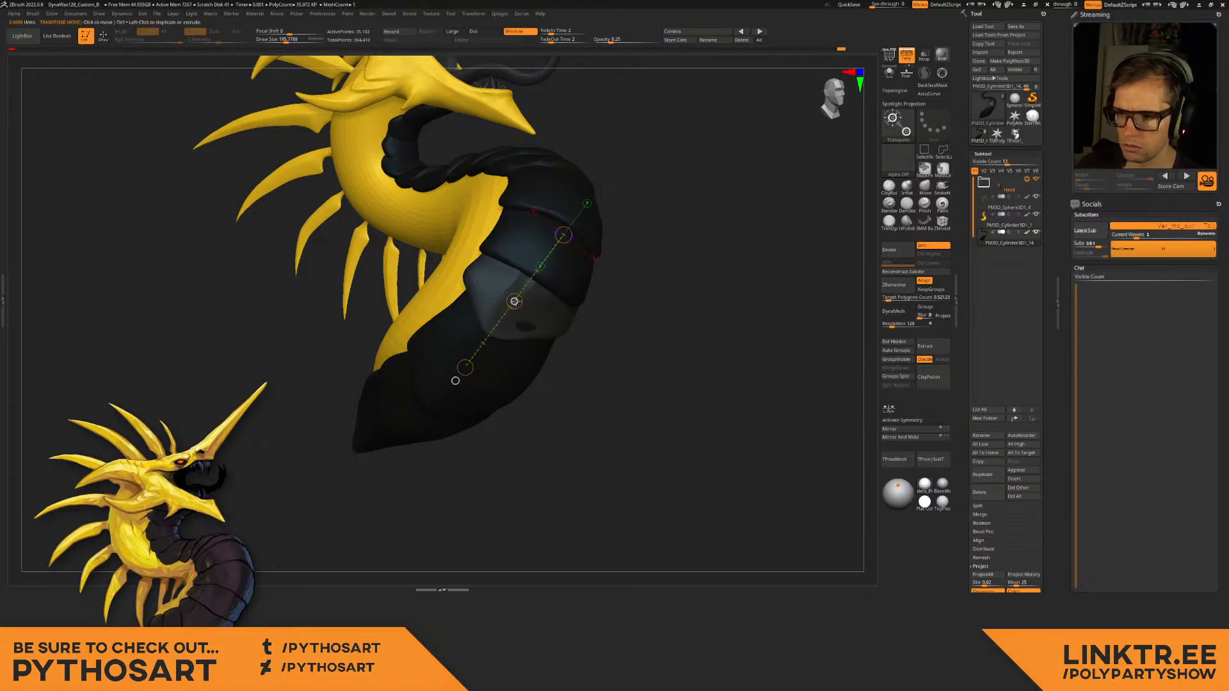
left_click_drag(514, 301, 487, 343)
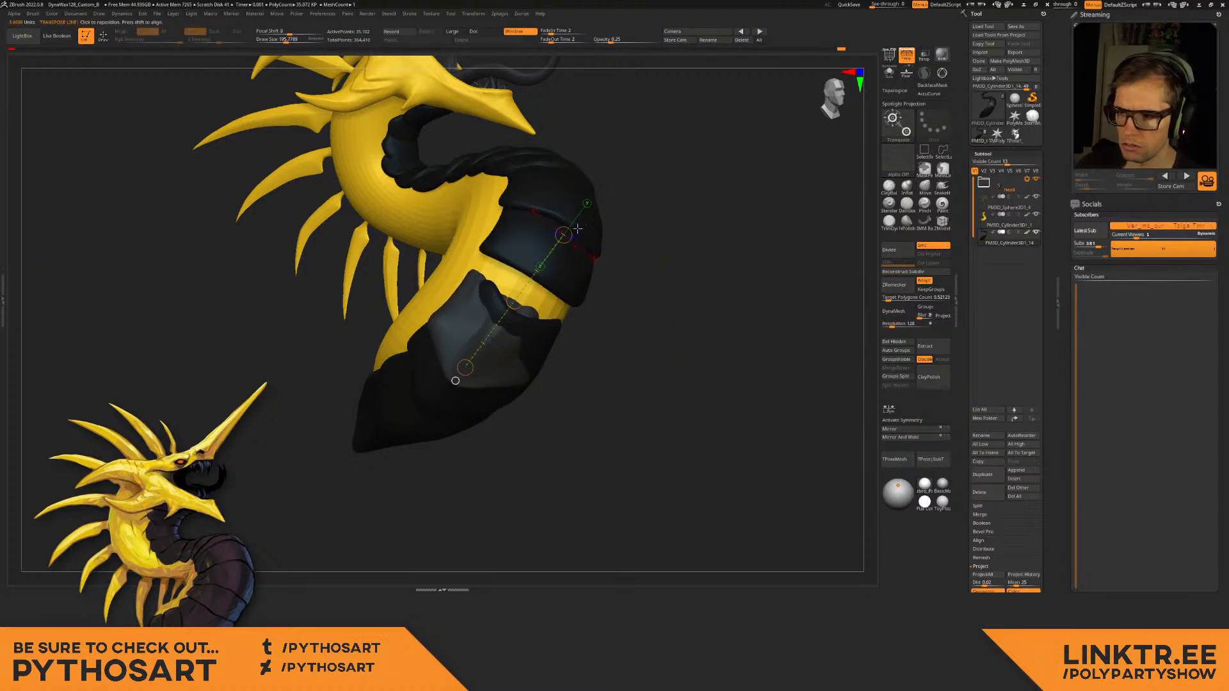
mouse_move(563, 235)
left_mouse_down()
mouse_move(623, 250)
mouse_move(620, 236)
mouse_move(678, 229)
left_mouse_up()
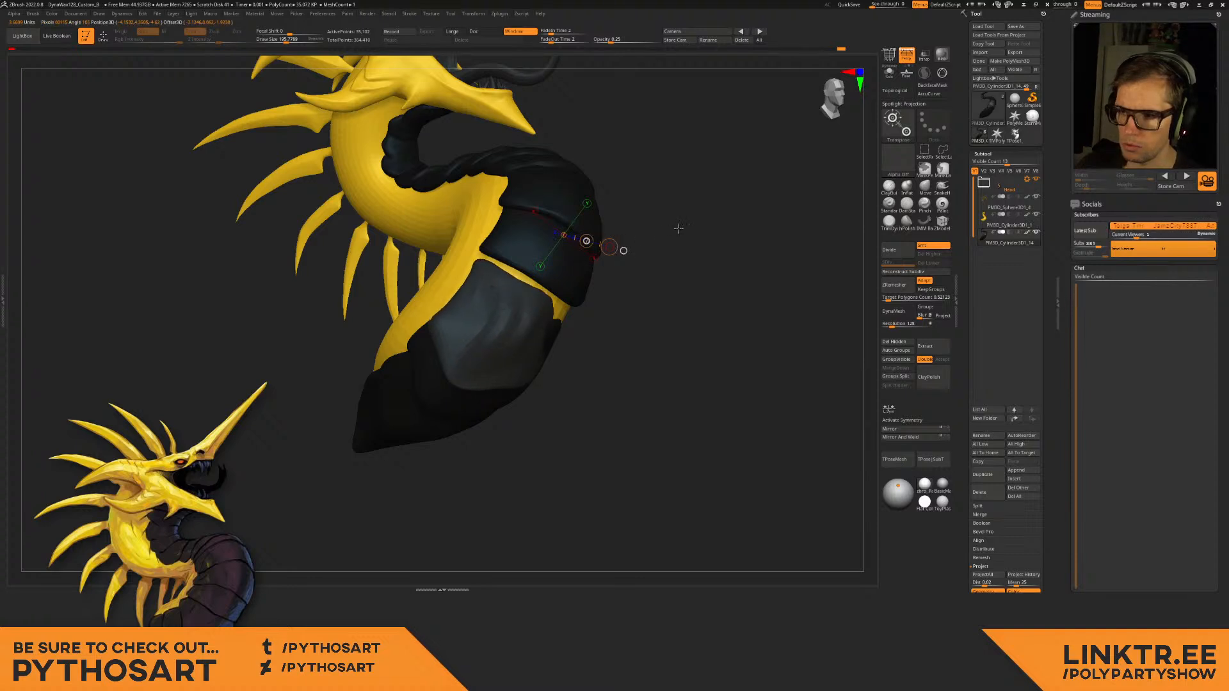
key("q")
left_click_drag(611, 302, 626, 310, "ctrl")
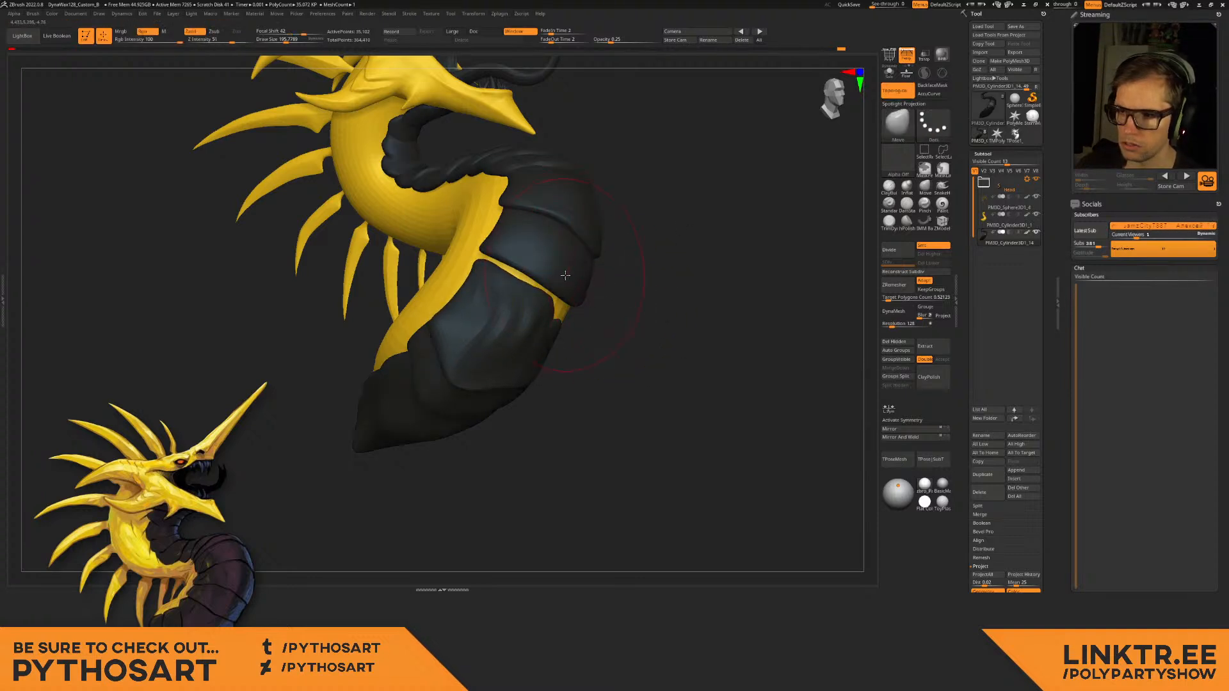
Auto-group the armor, mask all but the large plate at the neck's bend, and duplicate it down the neck with Transpose.
left_click(899, 351)
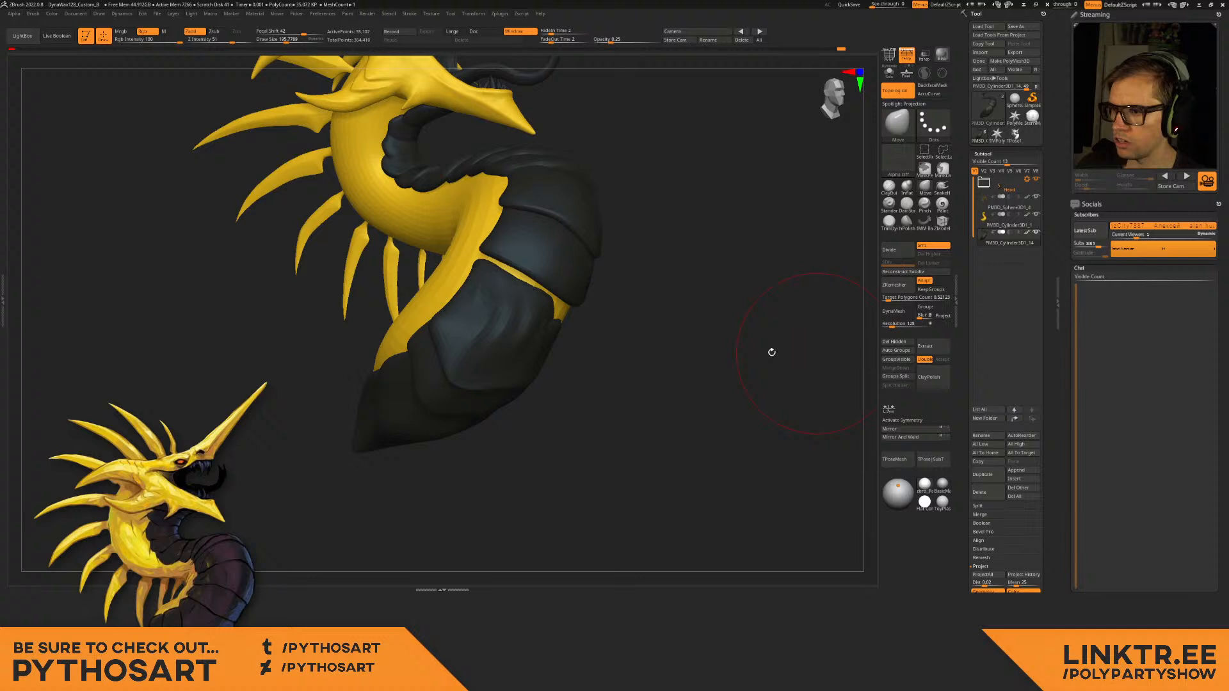
left_click(531, 252, "ctrl+shift")
left_click(639, 258, "ctrl")
left_click(642, 258, "ctrl+shift")
left_click(653, 258, "ctrl")
key("w")
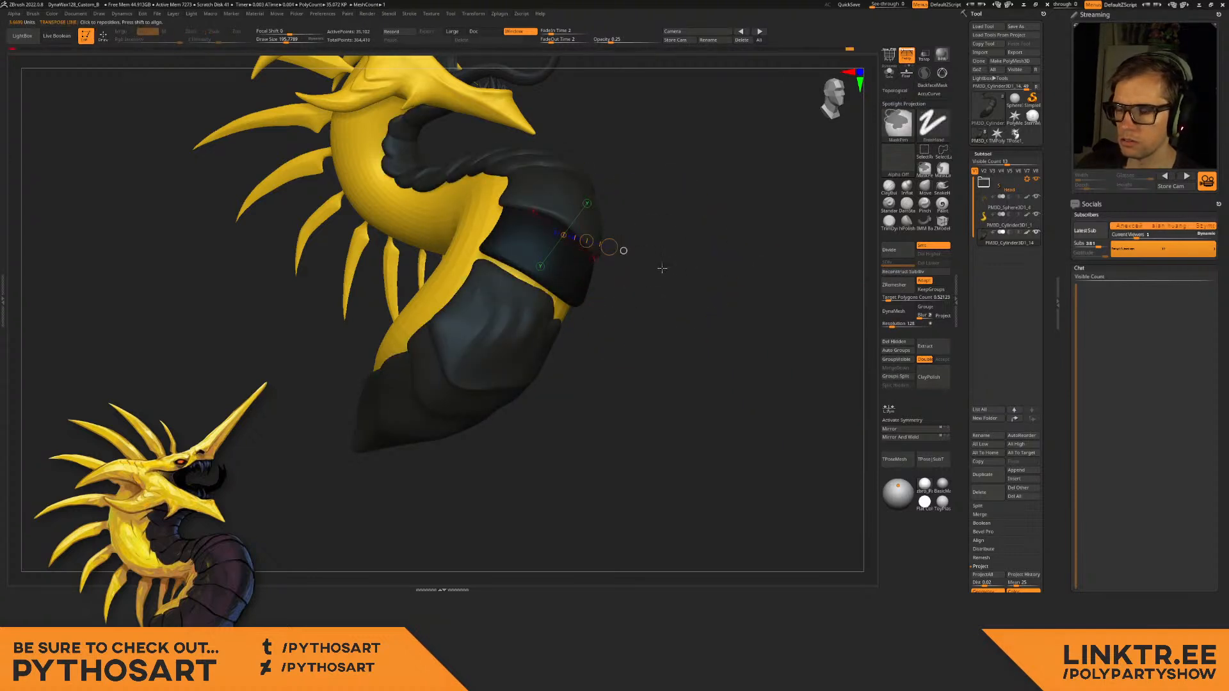
left_click_drag(569, 203, 466, 373)
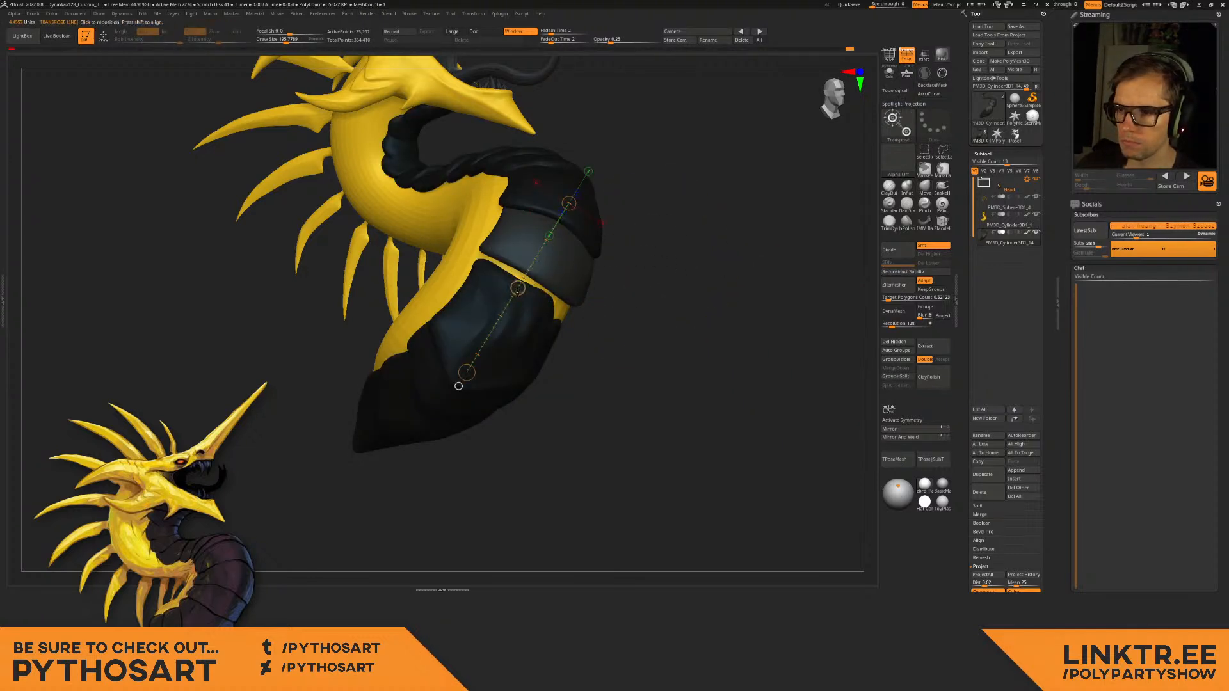
left_click_drag(518, 288, 484, 345, "ctrl")
Try duplicating the plate once more and repositioning and angling the copy over the gap in the neck armor with Transpose.
left_click(578, 193)
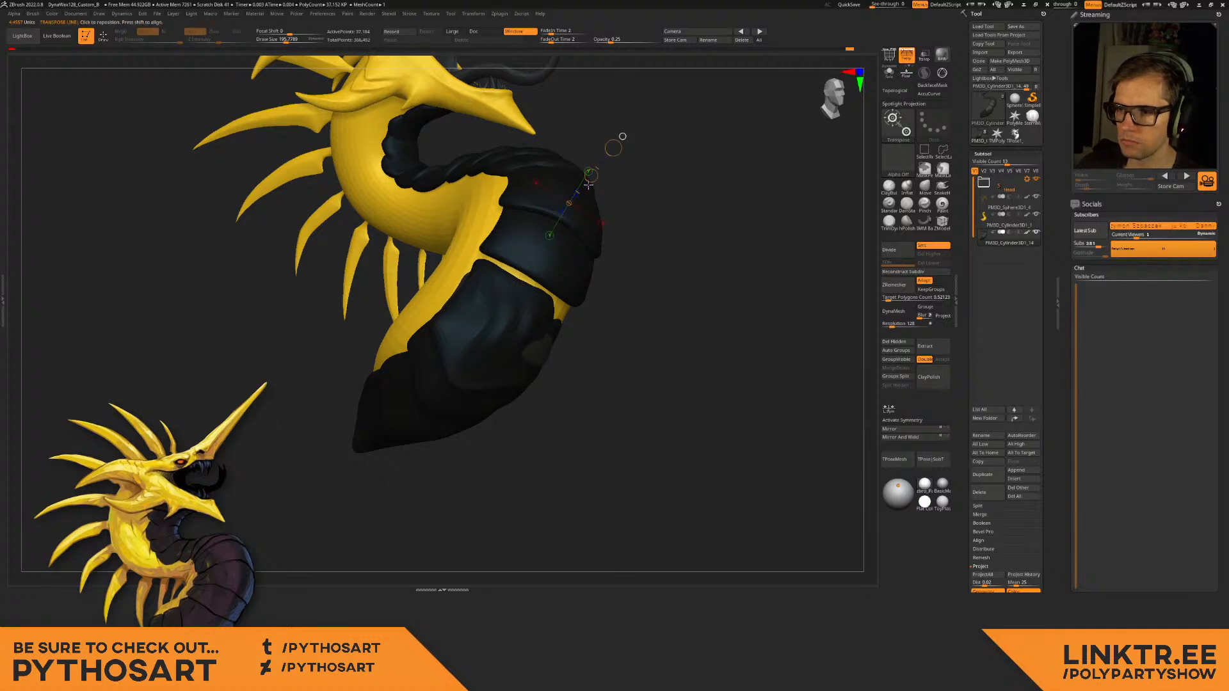
left_click_drag(591, 176, 608, 167, "ctrl")
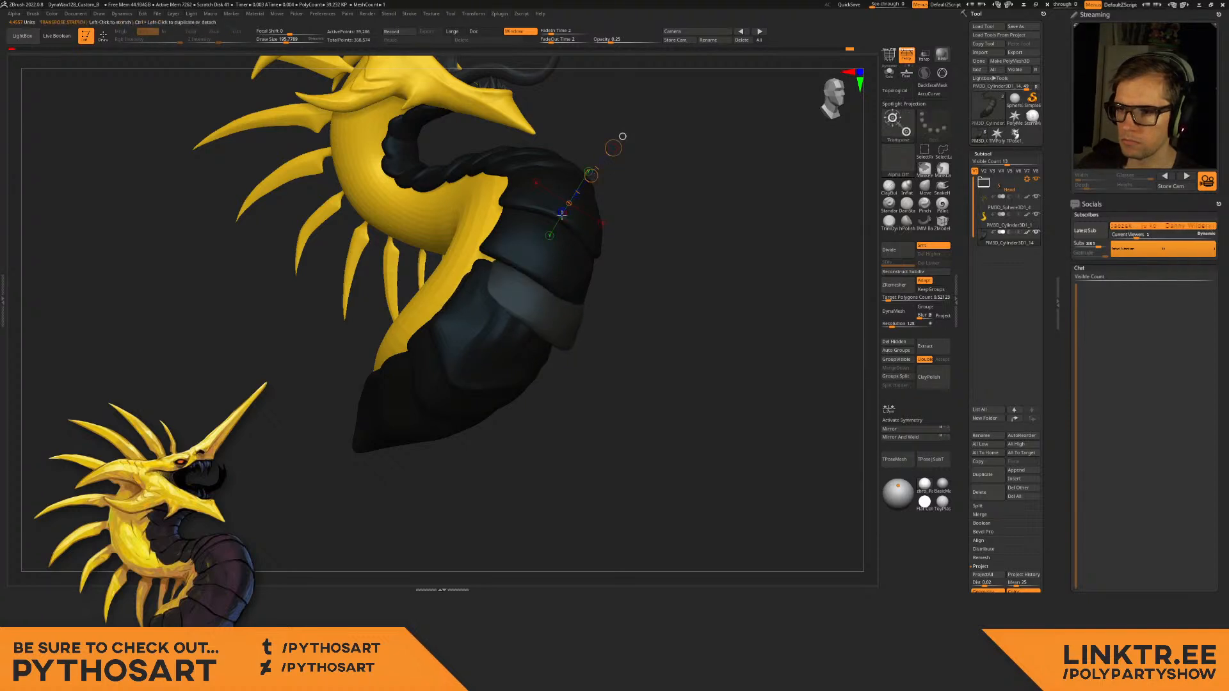
mouse_move(555, 216)
left_mouse_down()
mouse_move(544, 398)
mouse_move(501, 390)
left_mouse_up()
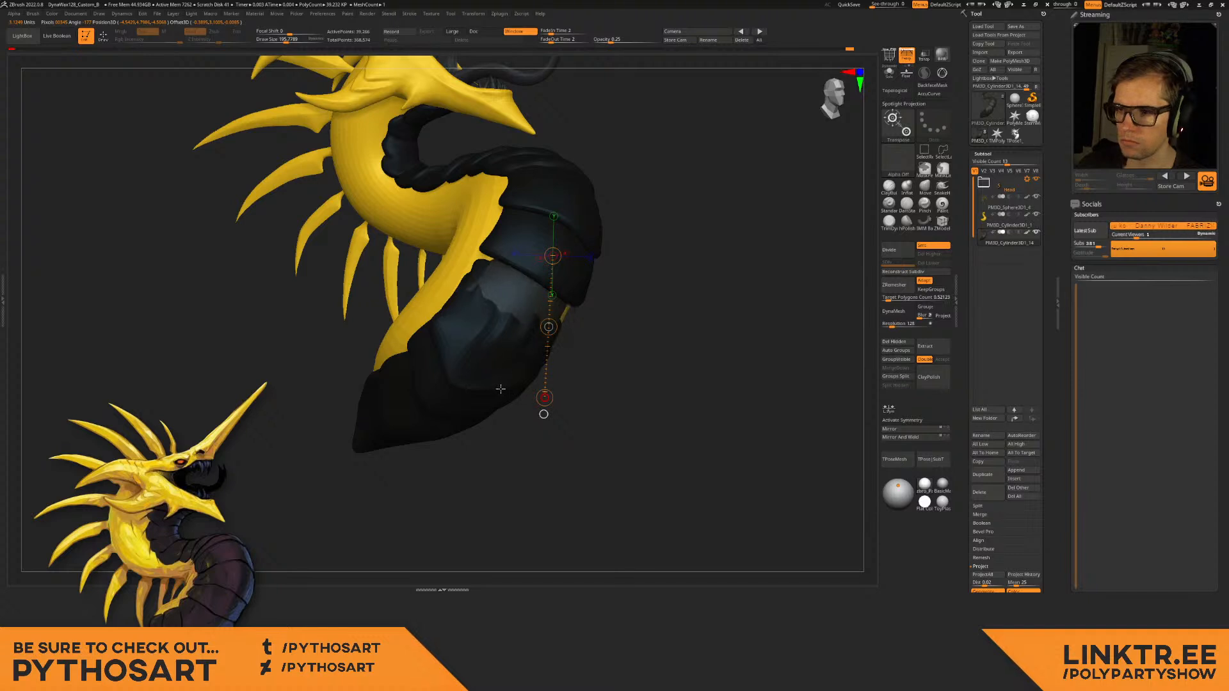
left_click_drag(520, 271, 677, 346)
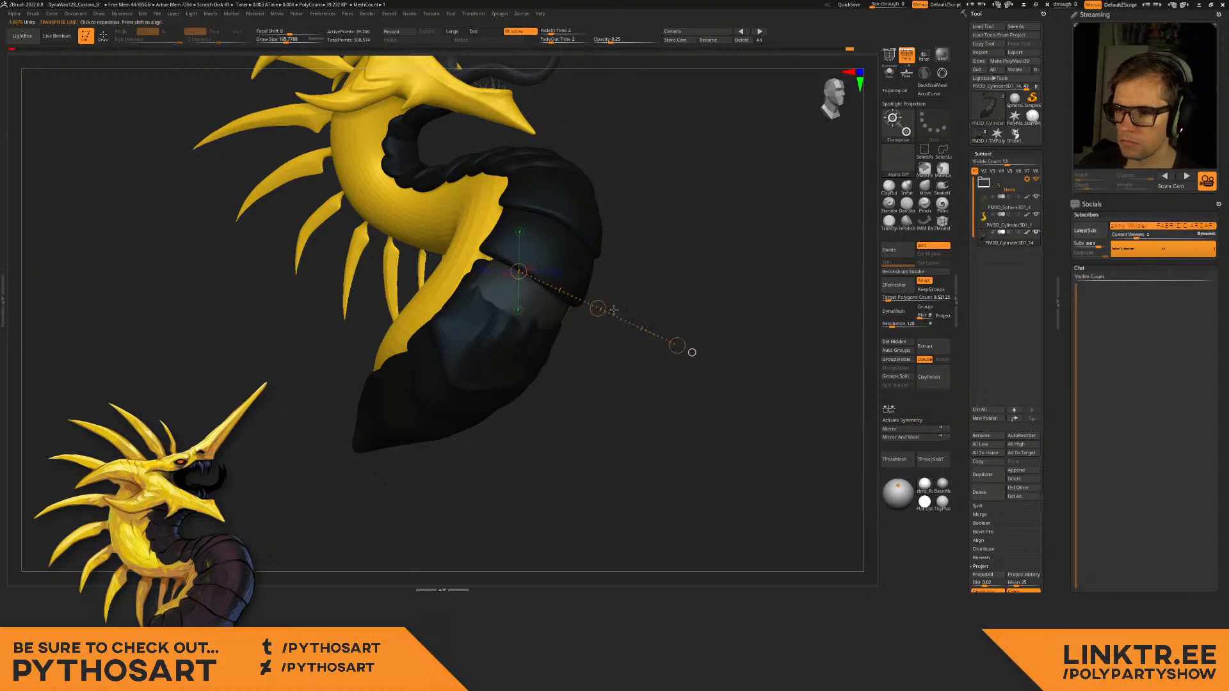
left_click_drag(619, 309, 627, 312)
key("q")
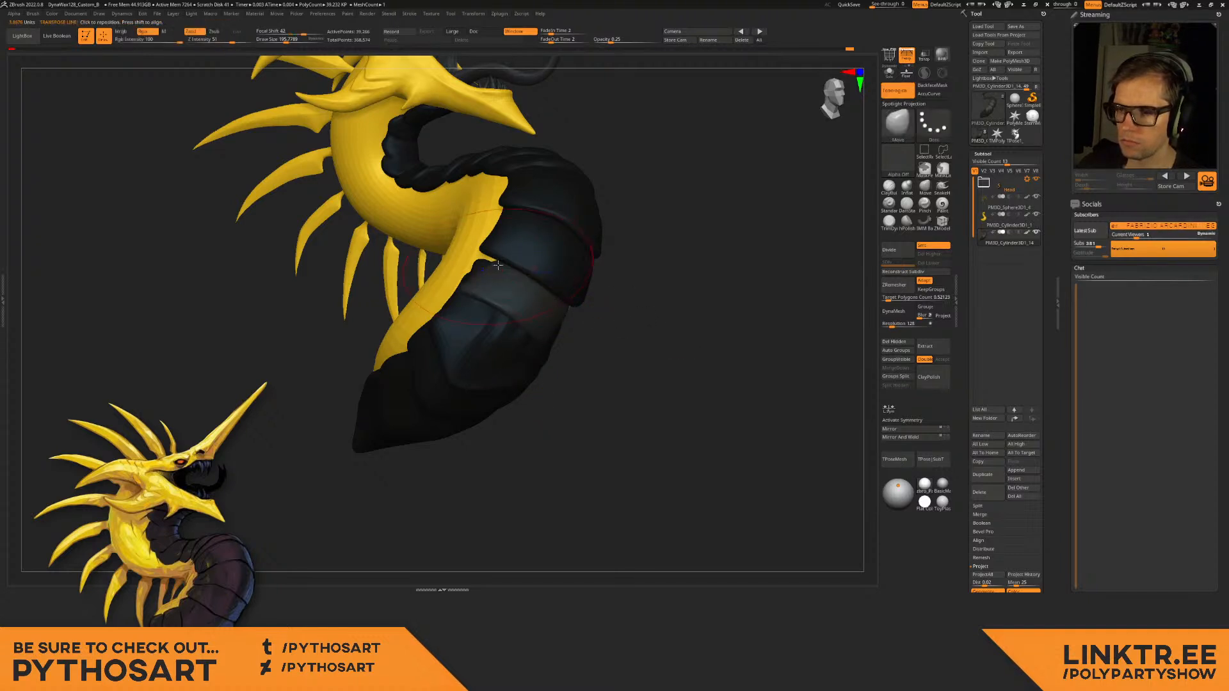
Pull the repositioned plate's side edge onto the neck and extend its front downward with the Move brush.
left_click_drag(492, 261, 482, 249)
right_click_drag(551, 314, 527, 335)
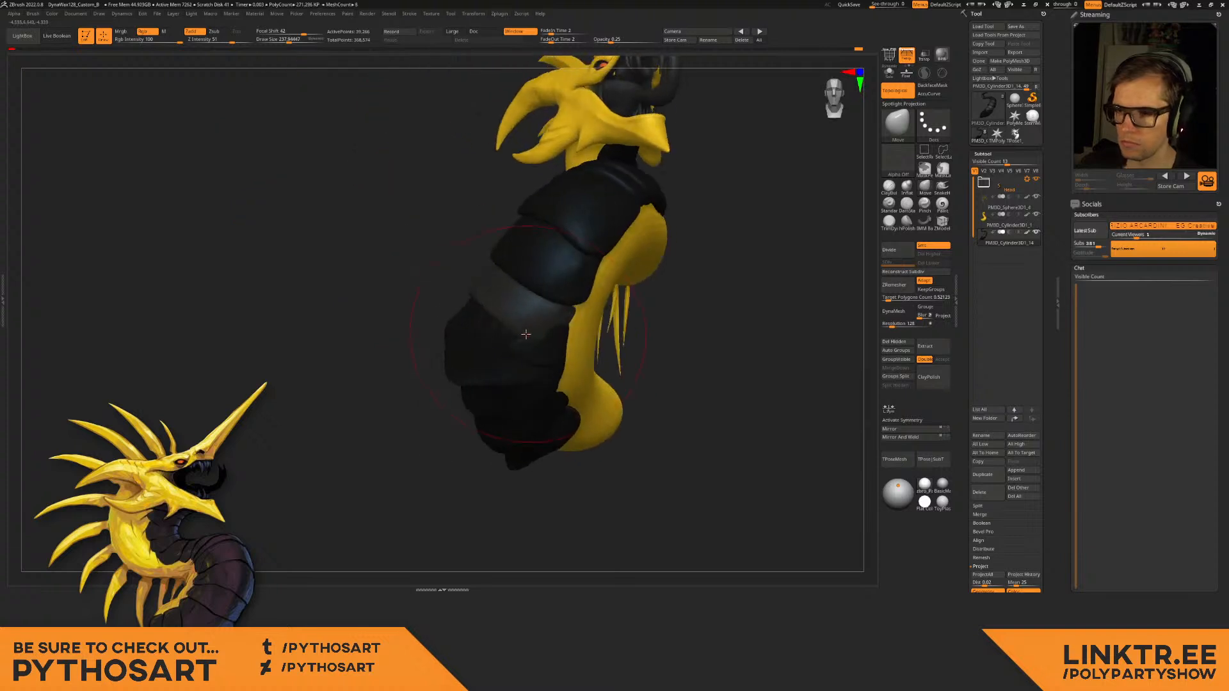
mouse_move(489, 310)
left_mouse_down()
mouse_move(465, 352)
mouse_move(535, 352)
left_mouse_up()
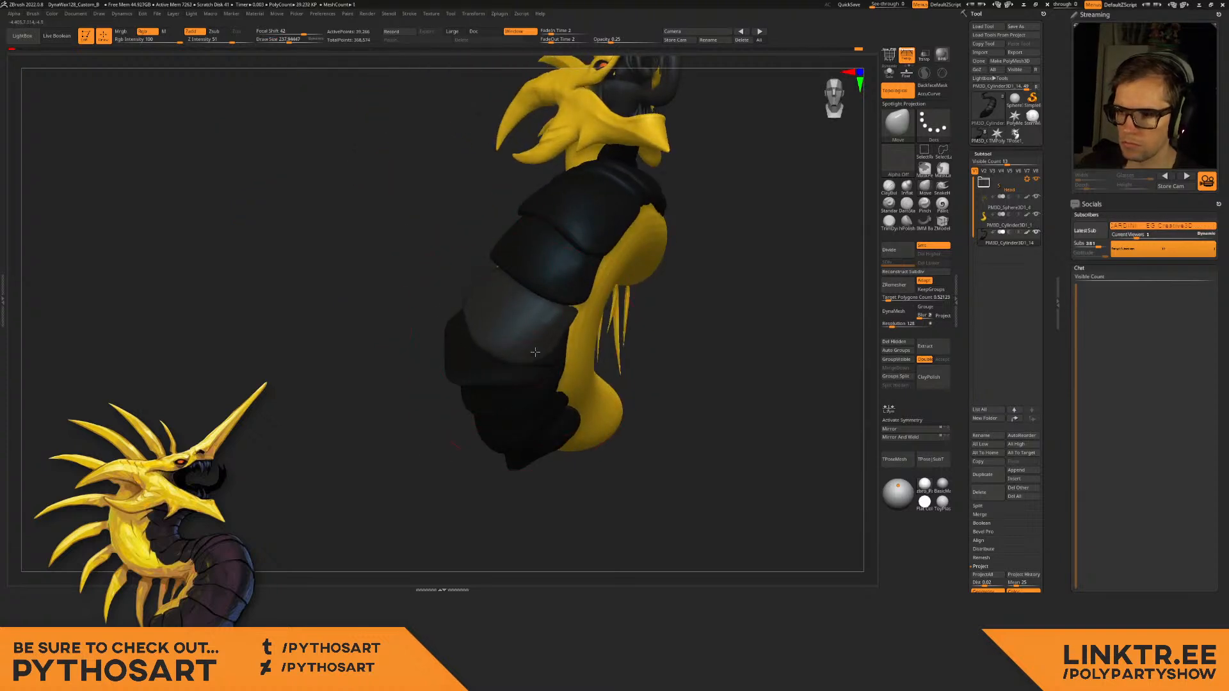
right_click_drag(489, 307, 442, 296)
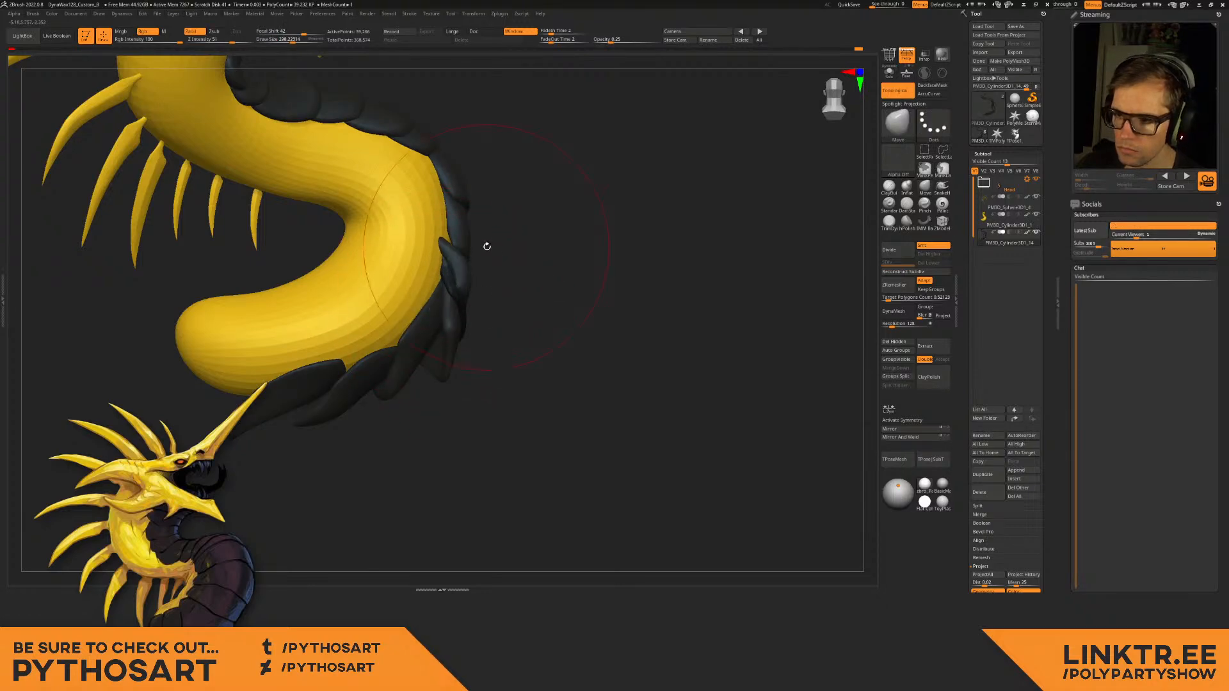
mouse_move(540, 308)
right_mouse_down()
mouse_move(504, 336)
mouse_move(541, 346)
right_mouse_up()
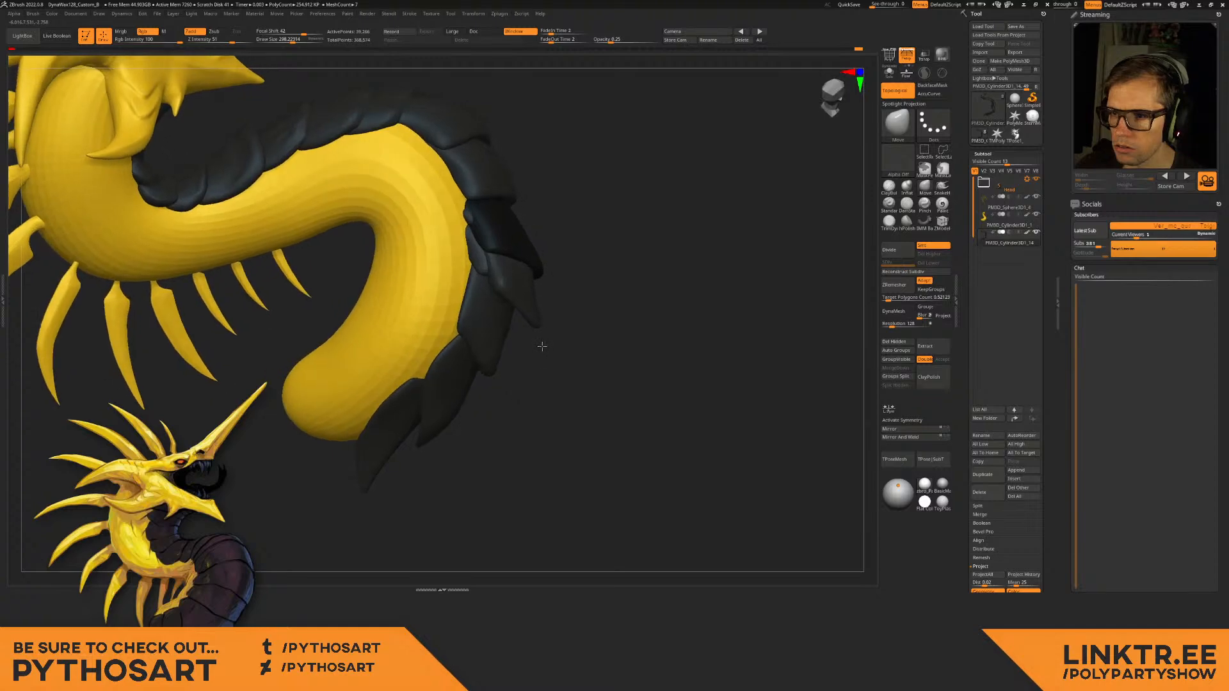
Try adjusting the plate edges along the far side of the neck with a larger Move brush.
key("s")
mouse_move(513, 303)
left_mouse_down()
mouse_move(526, 302)
mouse_move(477, 308)
mouse_move(452, 345)
left_mouse_up()
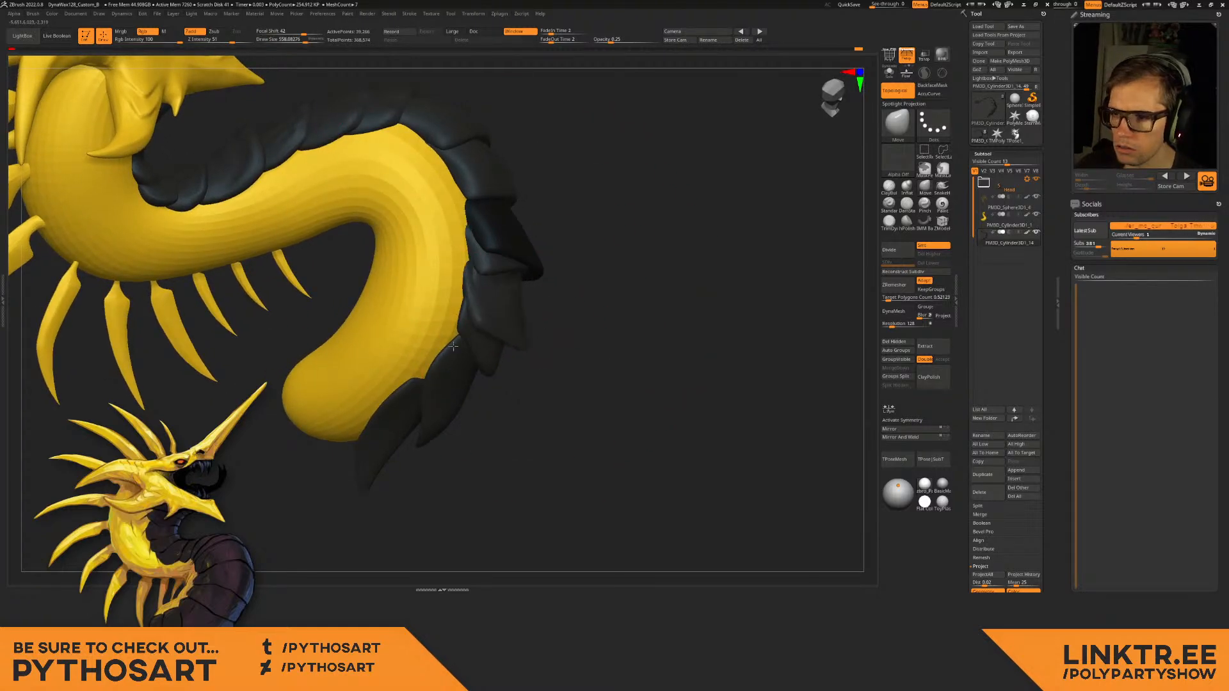
right_click_drag(508, 355, 472, 352)
key("s")
left_click_drag(471, 352, 480, 352)
left_click_drag(509, 348, 515, 388)
mouse_move(515, 387)
right_mouse_down()
mouse_move(558, 388)
mouse_move(595, 358)
mouse_move(679, 339)
right_mouse_up()
Step back through the undo history to the state right after the plate was first duplicated.
mouse_move(866, 50)
left_mouse_down()
mouse_move(814, 50)
mouse_move(851, 52)
left_mouse_up()
mouse_move(743, 173)
right_mouse_down()
mouse_move(774, 166)
mouse_move(746, 140)
right_mouse_up()
key("ctrl")
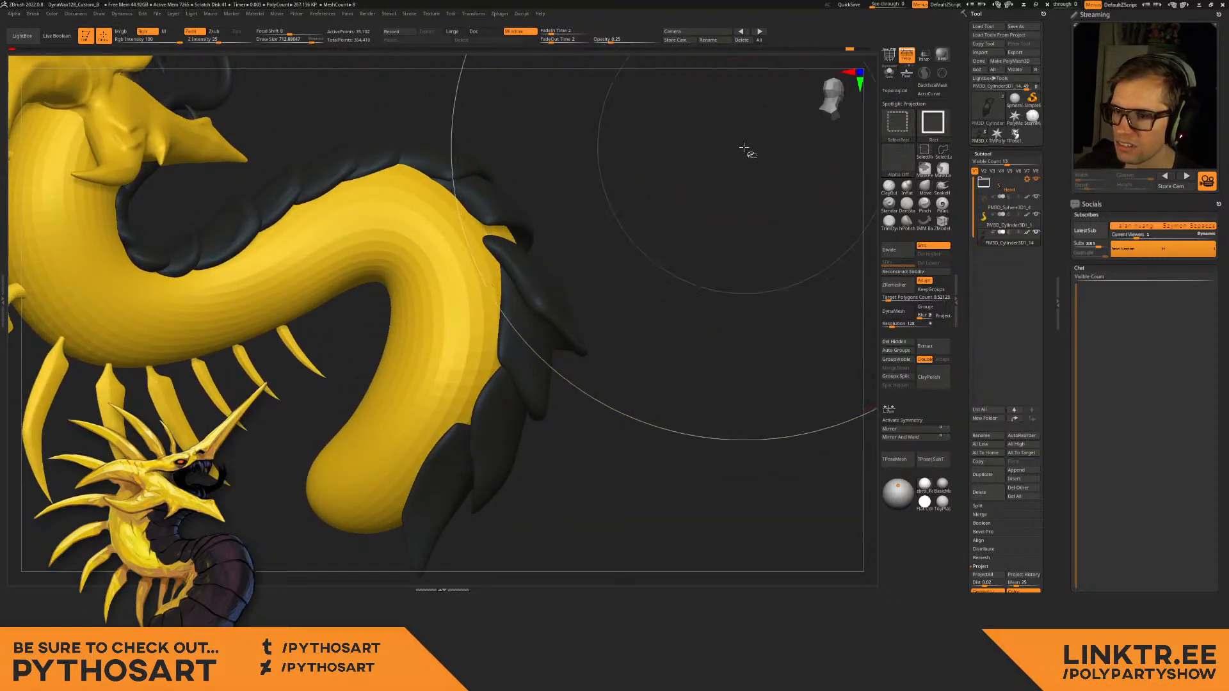
left_click_drag(849, 48, 853, 53)
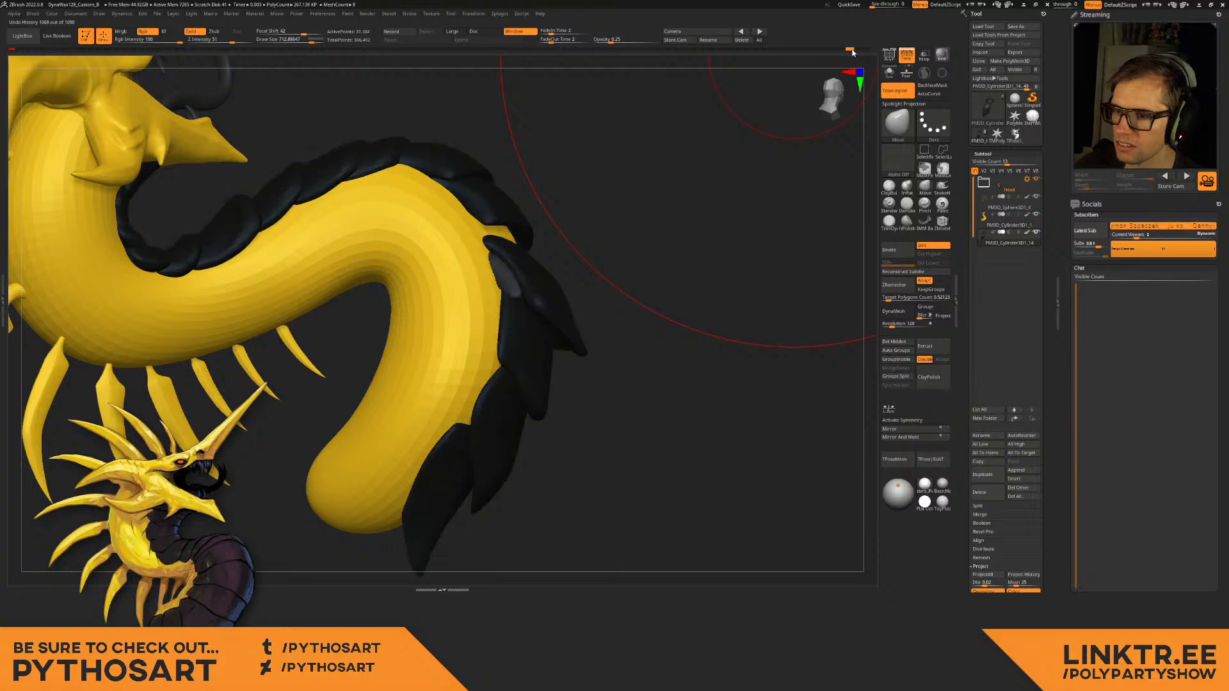
Slide the duplicated plate into the gap beneath the plate above it with Transpose.
key("w")
left_click(628, 187, "ctrl")
mouse_move(599, 193)
left_mouse_down()
mouse_move(632, 195)
mouse_move(615, 223)
mouse_move(615, 212)
left_mouse_up()
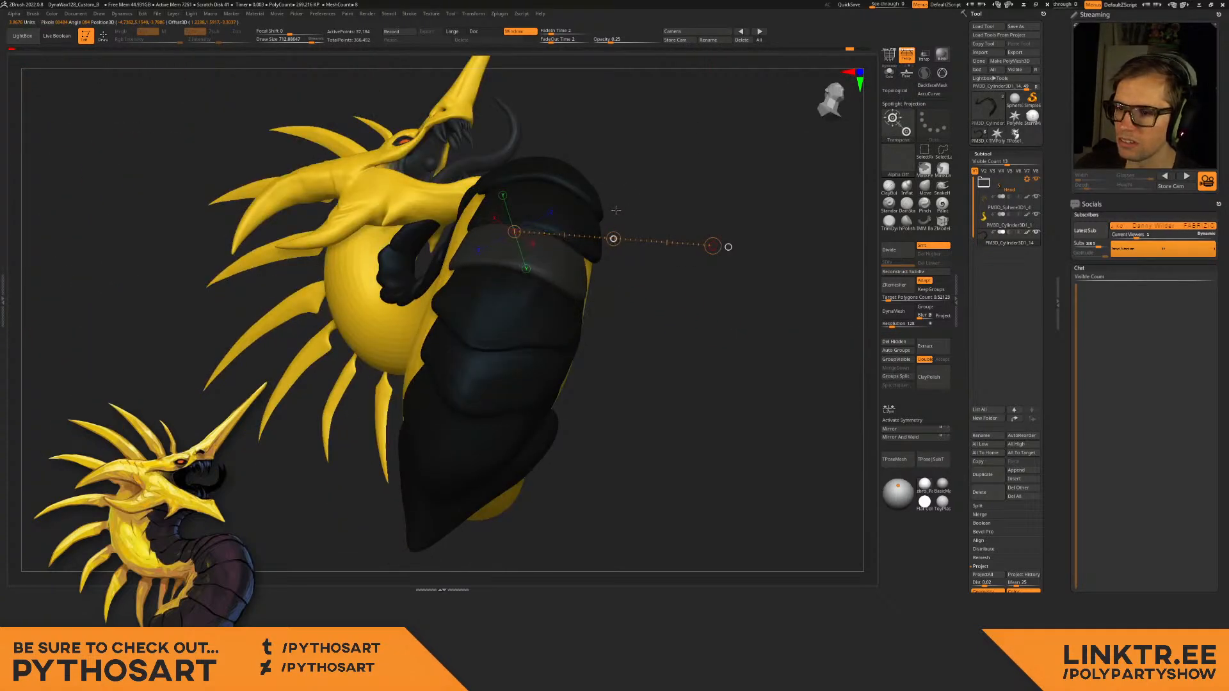
Shape the duplicated plate's front so it overlaps the plate below, resizing the Move brush between strokes.
key("q")
mouse_move(587, 224)
right_mouse_down()
mouse_move(568, 275)
mouse_move(538, 269)
right_mouse_up()
key("s")
mouse_move(486, 283)
left_mouse_down()
mouse_move(472, 283)
mouse_move(494, 282)
mouse_move(492, 304)
mouse_move(534, 310)
left_mouse_up()
key("s")
right_click_drag(602, 277, 564, 260)
key("s")
left_click_drag(571, 262, 571, 261)
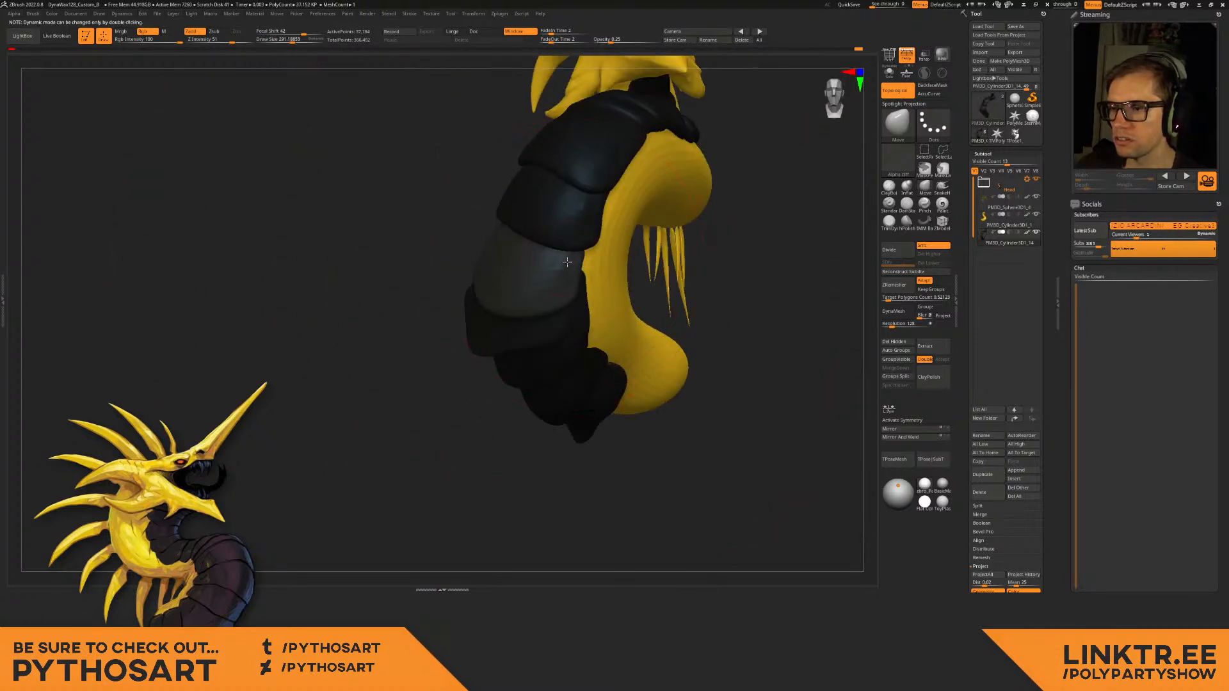
Toggle topological masking and adjust the duplicated plate's edge along the side of the neck with the Move brush.
mouse_move(579, 263)
right_mouse_down()
mouse_move(529, 296)
mouse_move(488, 267)
right_mouse_up()
right_click_drag(446, 226, 443, 211)
left_click(893, 89)
key("s")
left_click_drag(443, 211, 448, 252)
key("s")
mouse_move(452, 256)
right_mouse_down()
mouse_move(496, 322)
mouse_move(499, 250)
mouse_move(532, 299)
mouse_move(528, 335)
right_mouse_up()
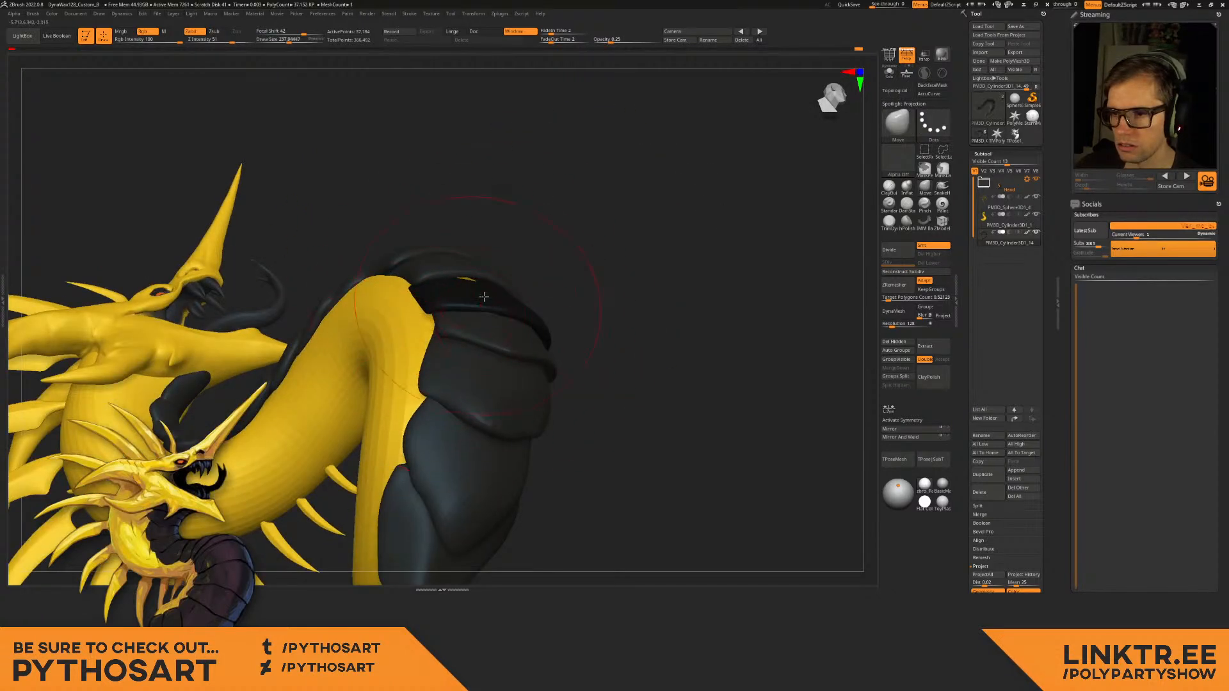
Invert the mask to isolate the duplicated plate, tuck its upper edge under the plate above, and clear the mask.
left_click(563, 270, "ctrl")
key("s")
left_click_drag(482, 289, 472, 287)
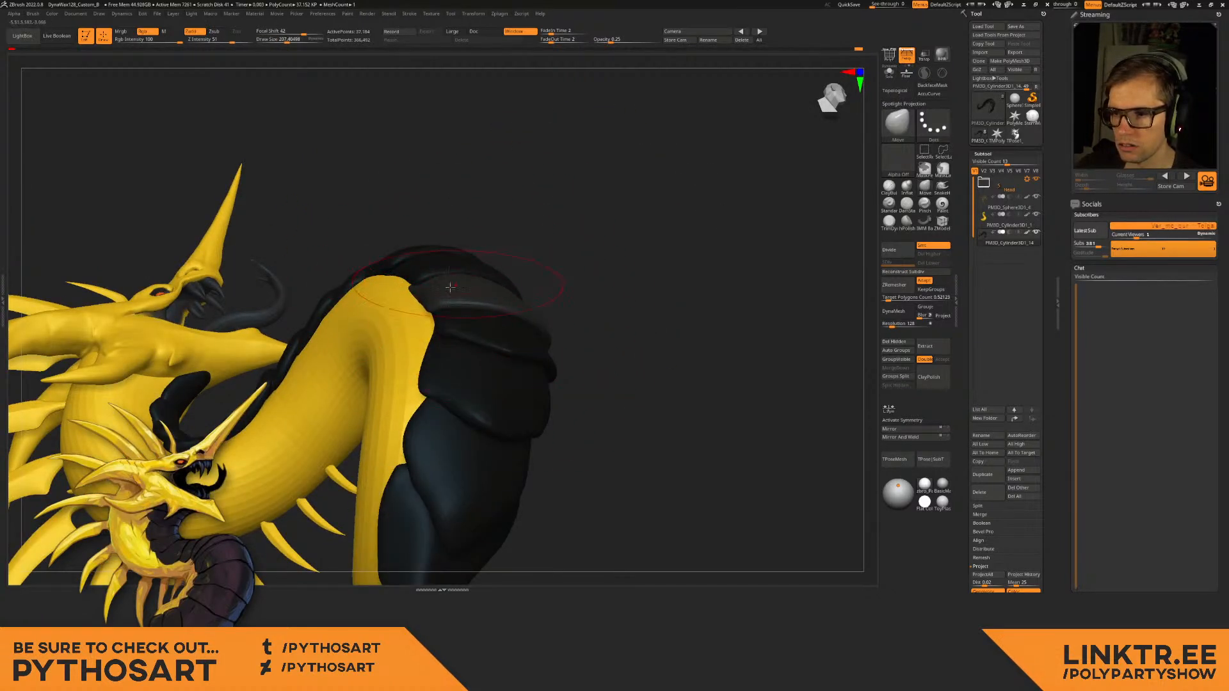
right_click_drag(484, 326, 480, 285, "ctrl")
mouse_move(480, 285)
right_mouse_down()
mouse_move(513, 335)
mouse_move(486, 244)
right_mouse_up()
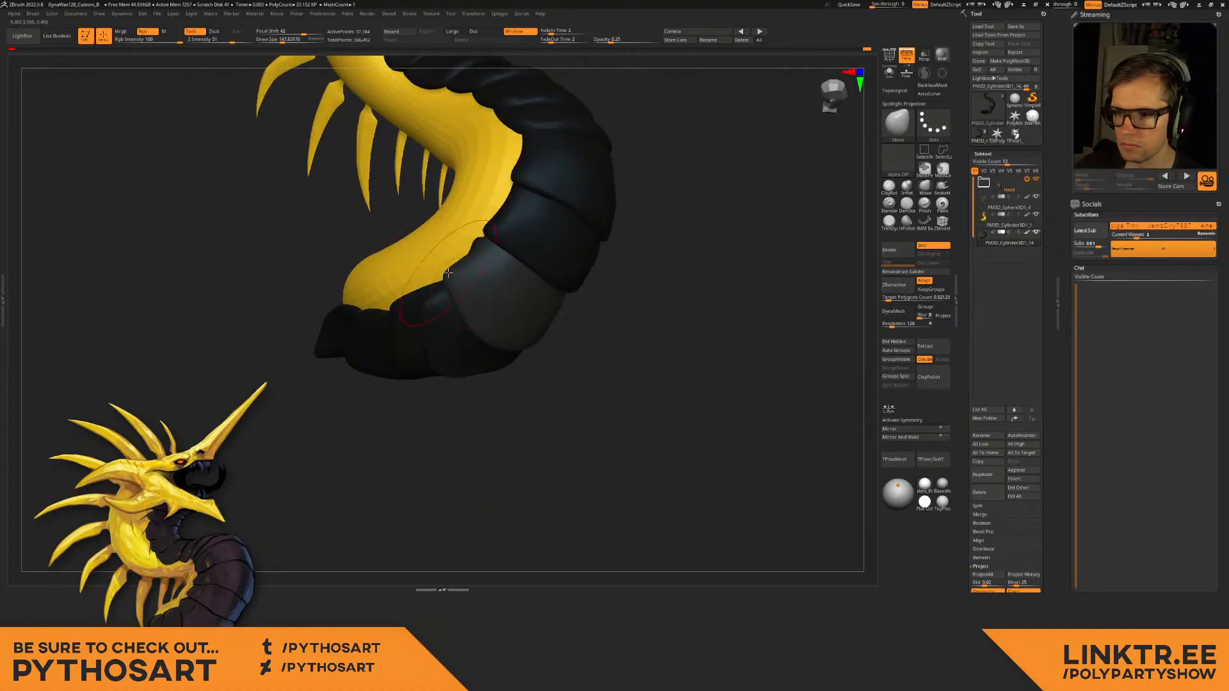
key("ctrl")
left_click_drag(675, 286, 680, 293, "ctrl")
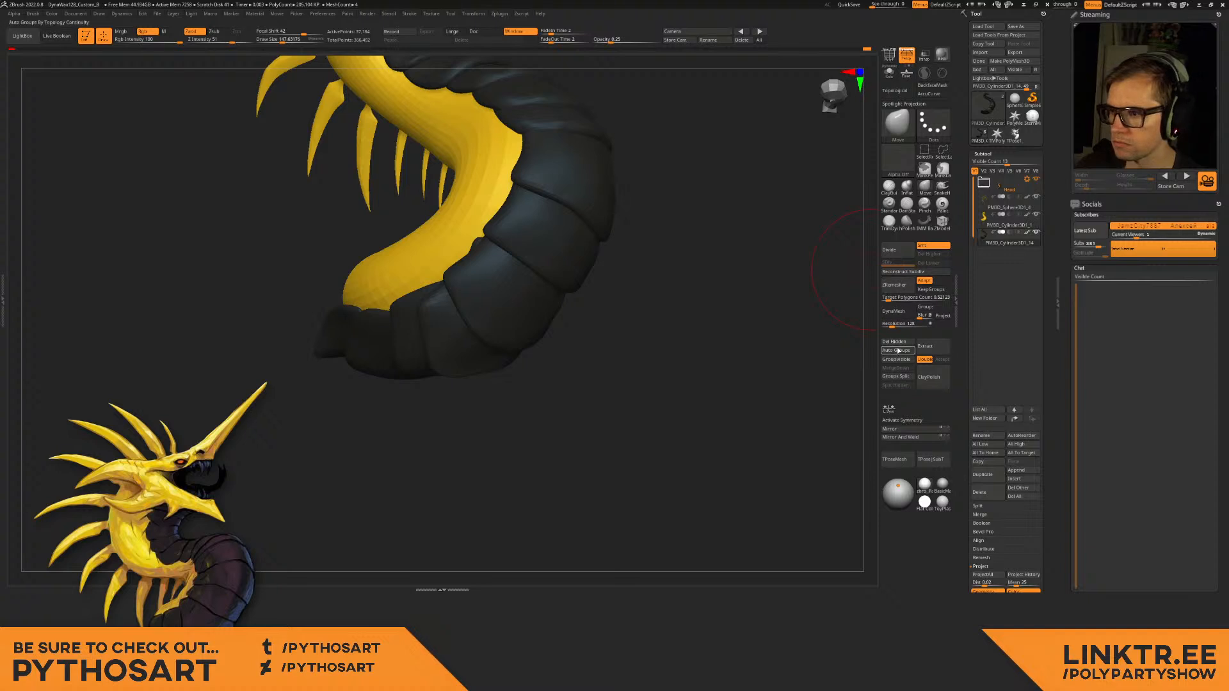
Enable topological masking and refine the overlapping edges of the lower neck plates with a larger Move brush.
left_click(894, 90)
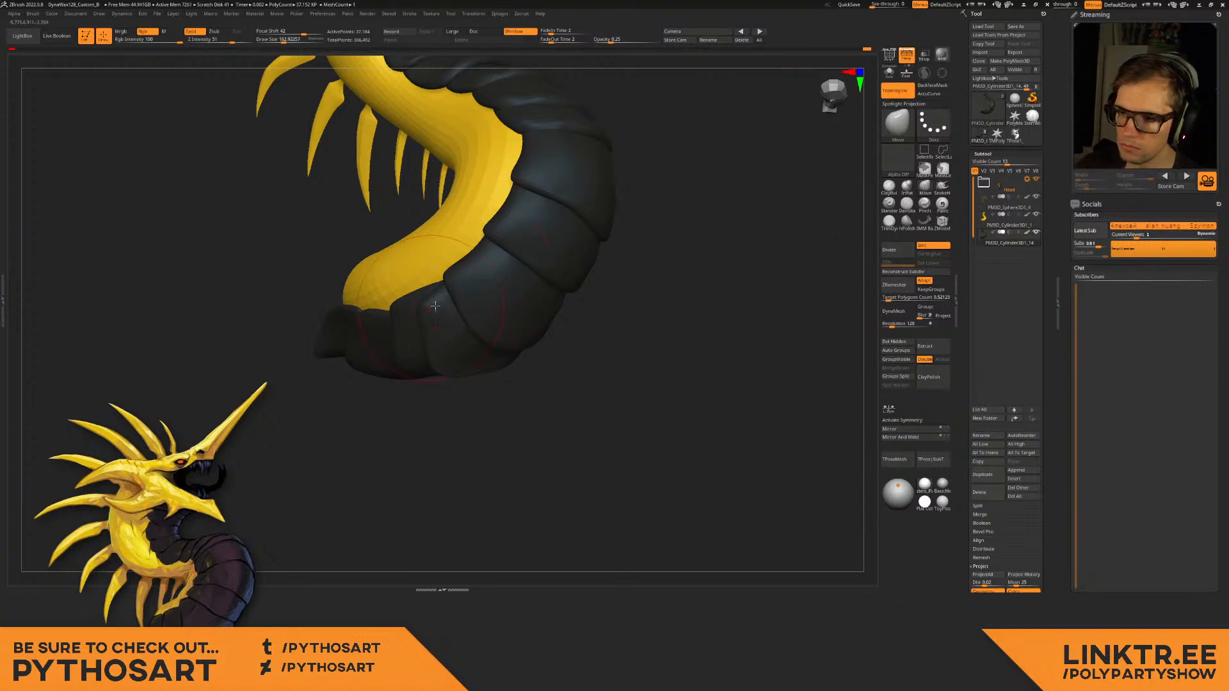
right_click_drag(435, 306, 413, 309)
key("s")
left_click(413, 310)
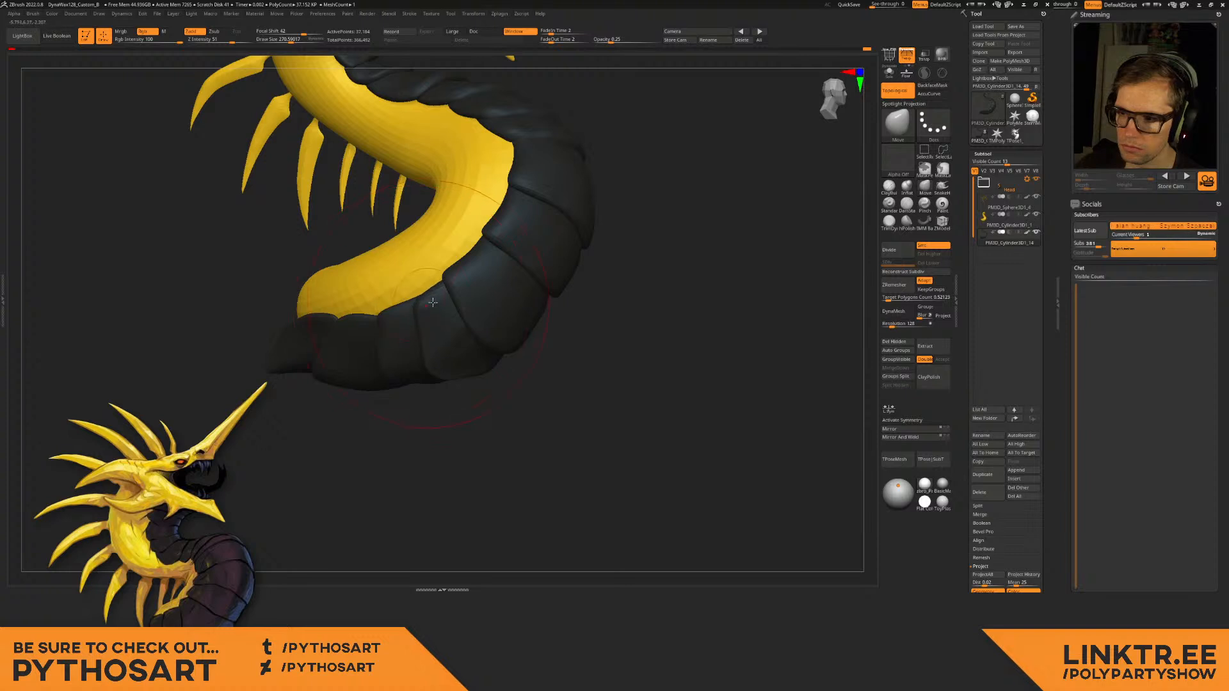
right_click_drag(474, 249, 480, 197)
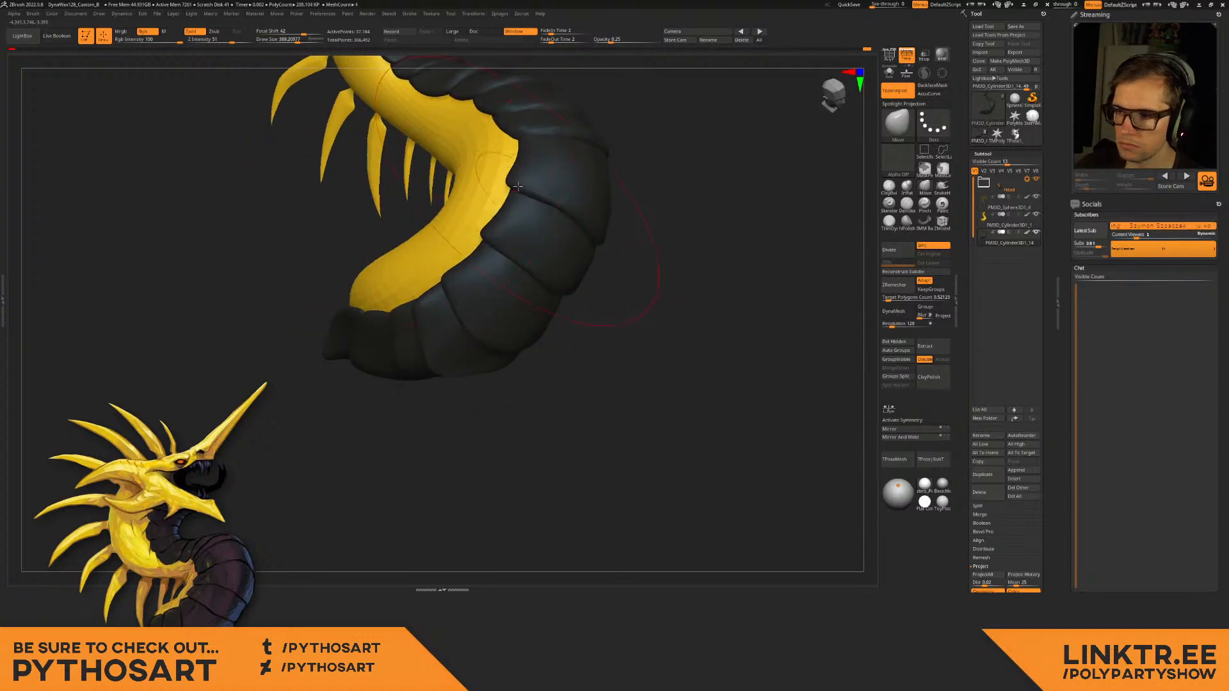
mouse_move(549, 251)
right_mouse_down("ctrl")
mouse_move(555, 231)
mouse_move(548, 254)
right_mouse_up("ctrl")
right_click_drag(548, 255, 624, 226)
Refine the lower plates' outline along the yellow neck from the side, varying the Move brush size.
left_click(762, 34)
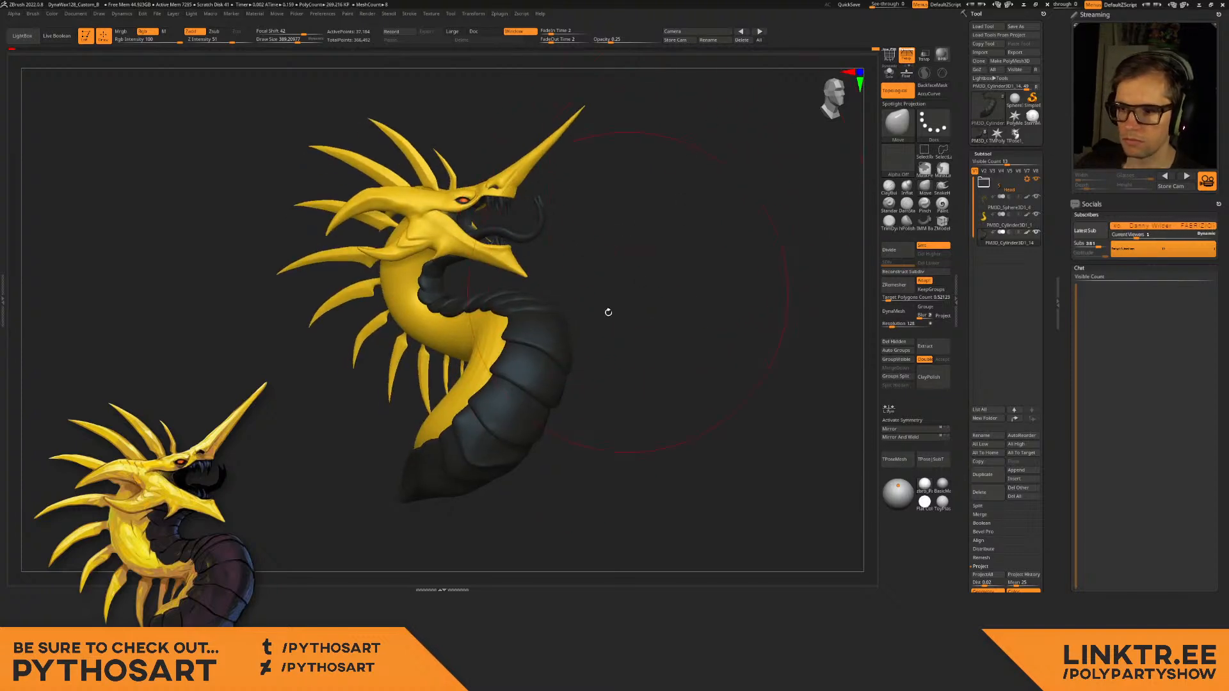
right_click_drag(608, 312, 621, 276, "alt")
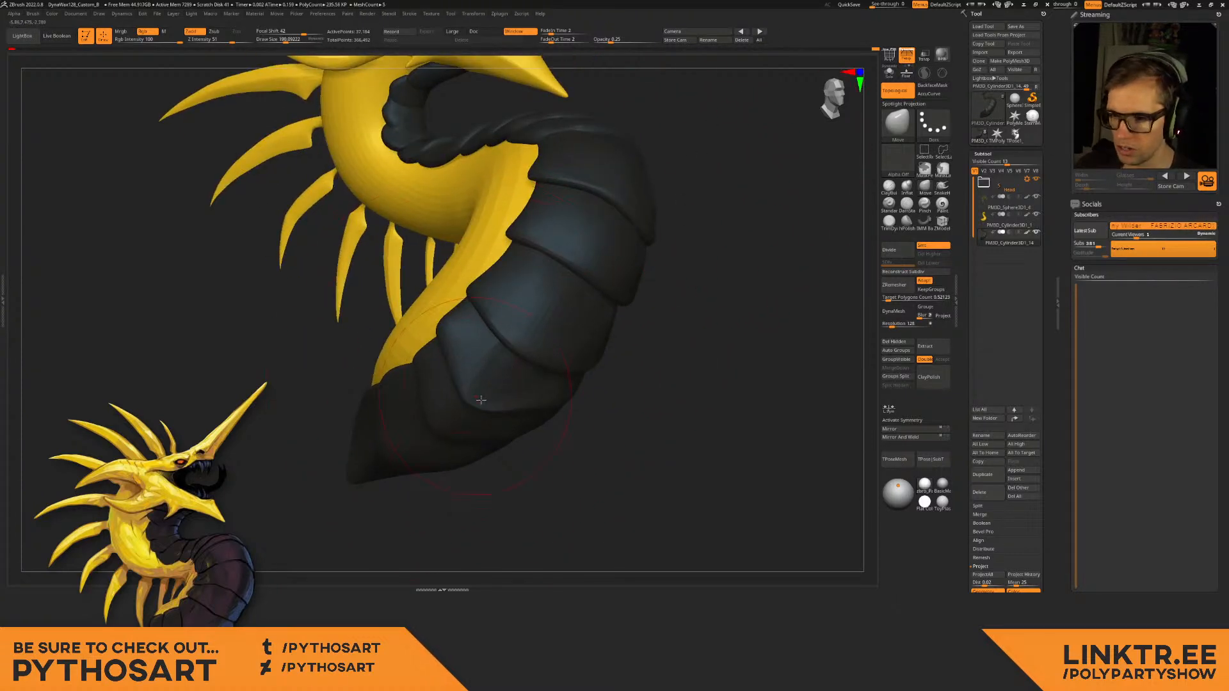
key("[")
key("[")
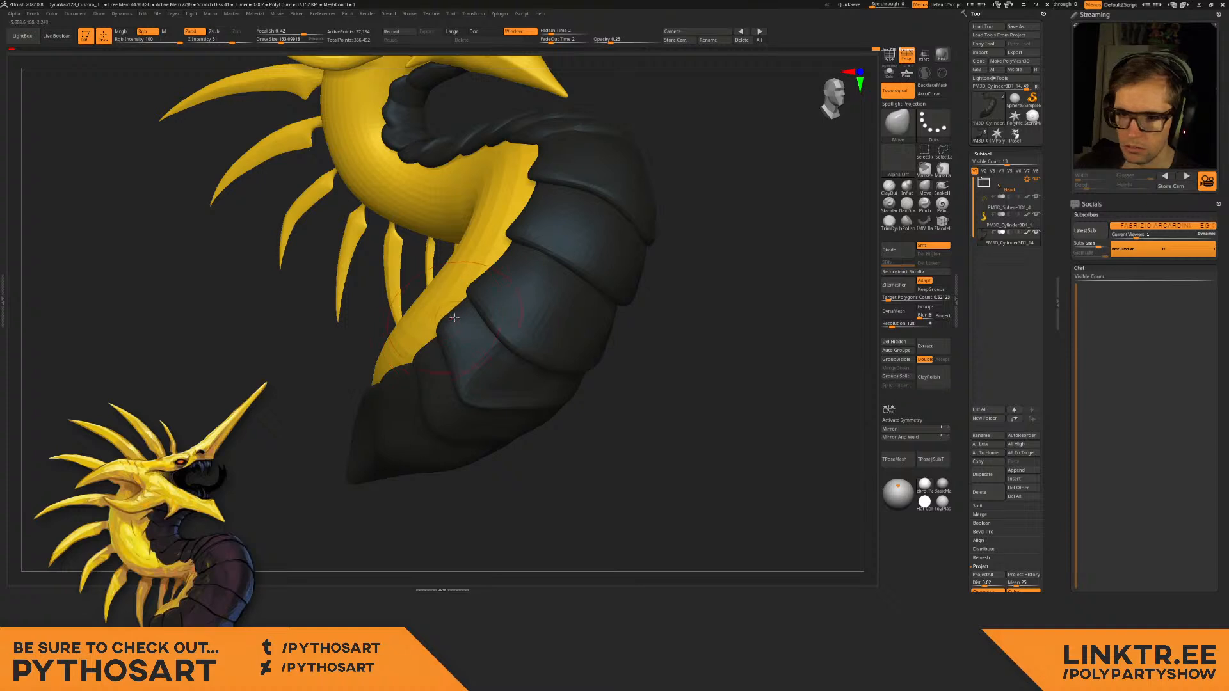
key("]")
key("]")
key("]")
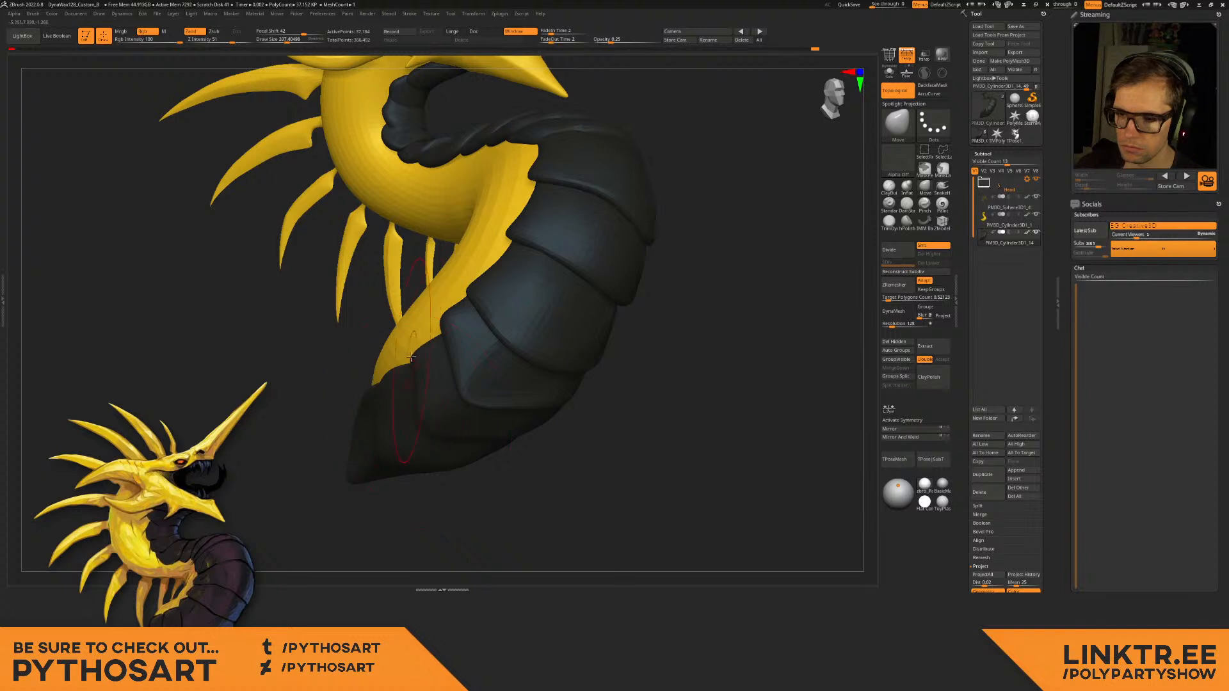
key("]")
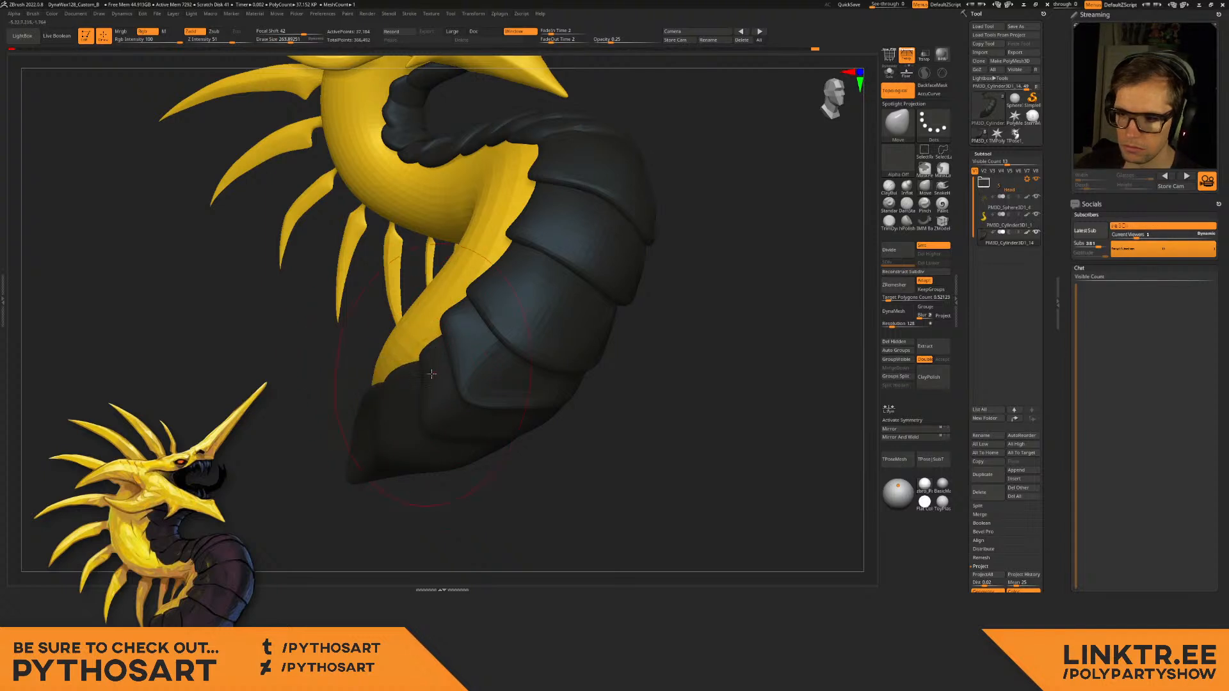
Pull the upper edges of the lowest armor plates snug against the neck with the Move brush.
right_click_drag(400, 382, 423, 345)
key("s")
left_click(423, 345)
mouse_move(411, 345)
left_mouse_down()
mouse_move(396, 353)
mouse_move(402, 344)
left_mouse_up()
key("s")
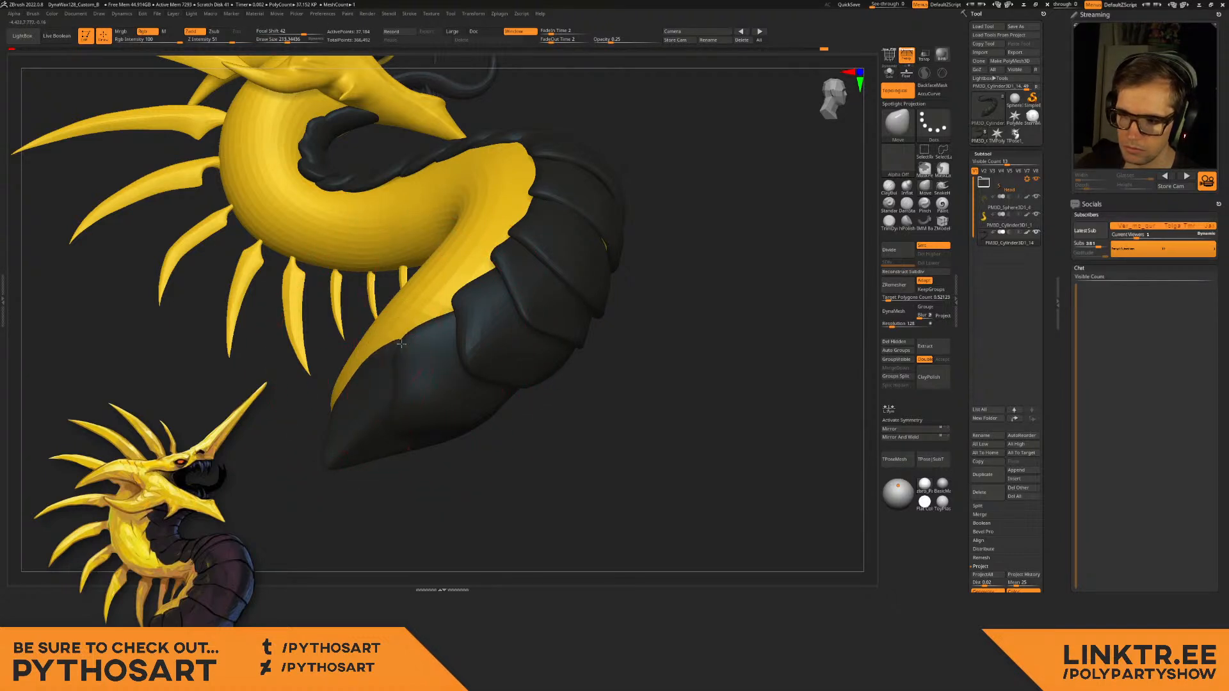
mouse_move(413, 407)
right_mouse_down("ctrl")
mouse_move(444, 403)
mouse_move(444, 321)
mouse_move(447, 349)
mouse_move(497, 371)
mouse_move(499, 399)
right_mouse_up("ctrl")
mouse_move(498, 398)
right_mouse_down("ctrl")
mouse_move(521, 423)
mouse_move(503, 419)
right_mouse_up("ctrl")
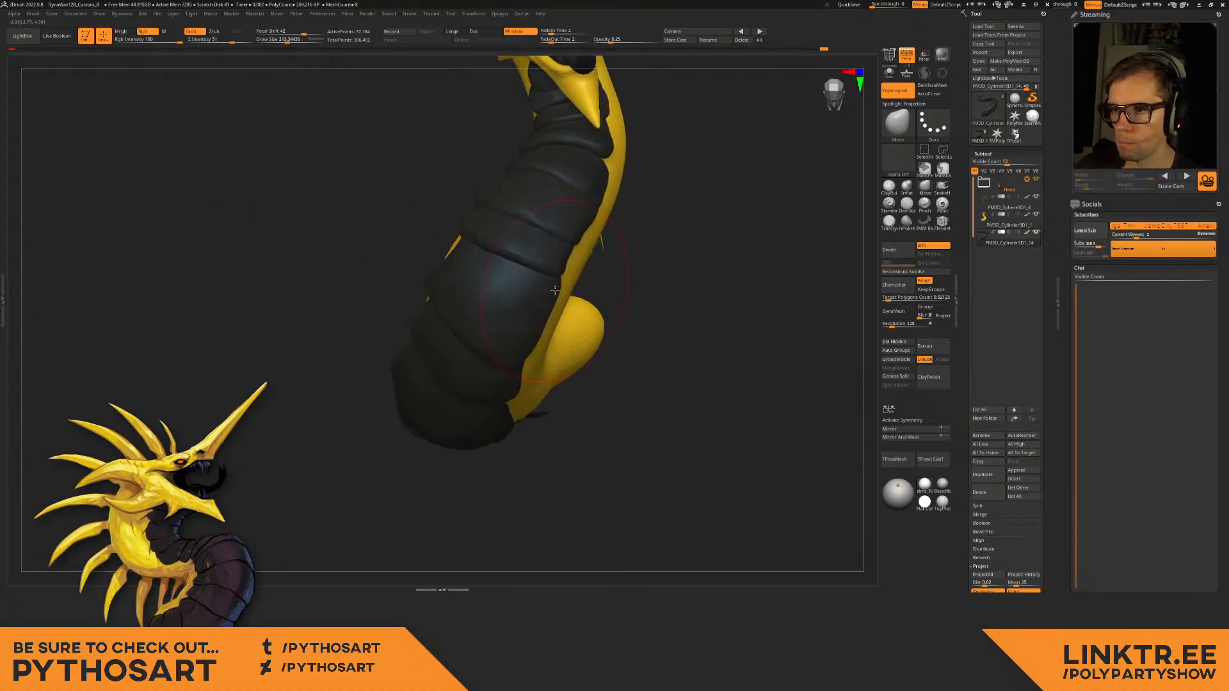
Fit the plates' side edges to the neck from the underside with the Move brush.
key("s")
left_click_drag(552, 288, 561, 287)
right_click_drag(524, 384, 521, 332)
key("s")
left_click_drag(520, 335, 515, 340)
key("s")
right_click_drag(517, 354, 512, 407)
Smooth the line of plate edges along the opposite side of the neck with a resized Move brush.
key("s")
left_click_drag(512, 407, 512, 404)
mouse_move(513, 404)
right_mouse_down()
mouse_move(492, 421)
mouse_move(517, 410)
right_mouse_up()
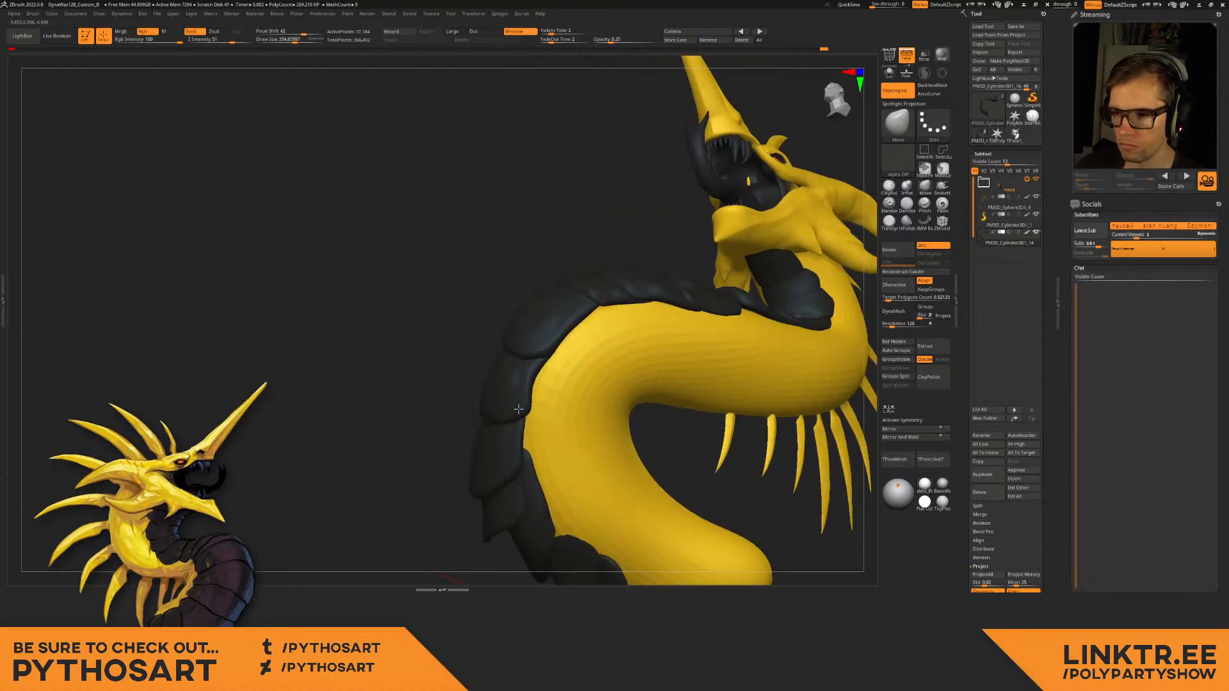
mouse_move(524, 476)
left_mouse_down()
mouse_move(522, 488)
mouse_move(517, 473)
left_mouse_up()
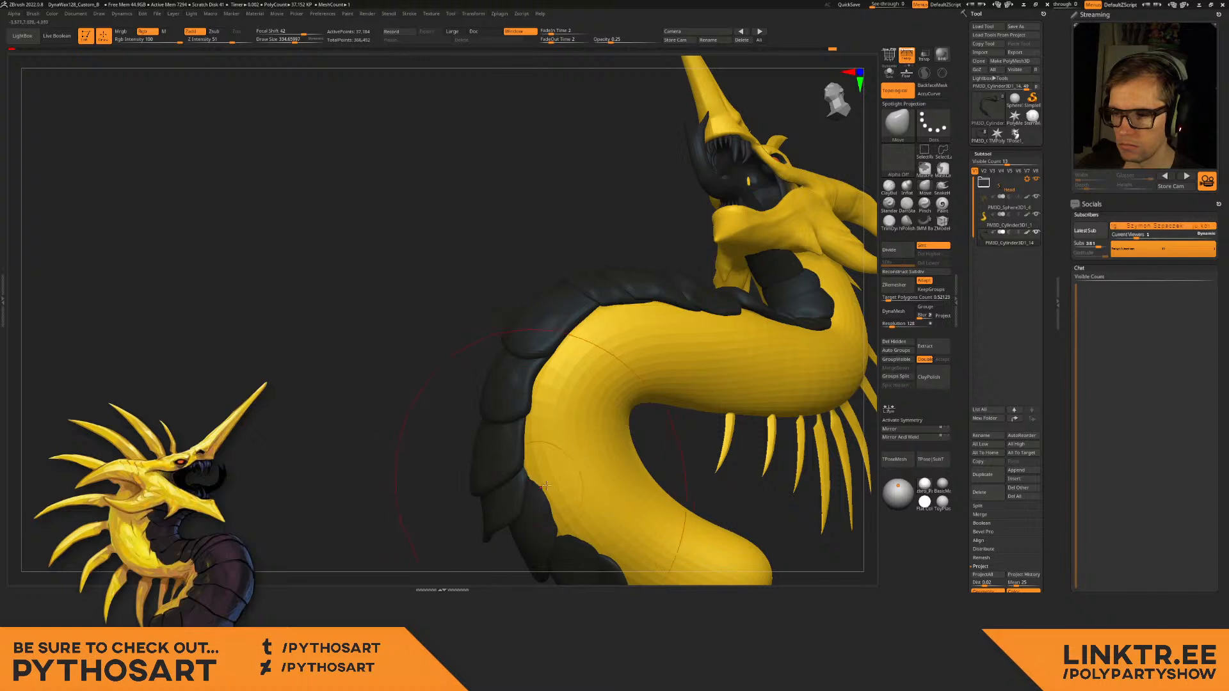
mouse_move(546, 467)
right_mouse_down()
mouse_move(567, 388)
mouse_move(543, 450)
right_mouse_up()
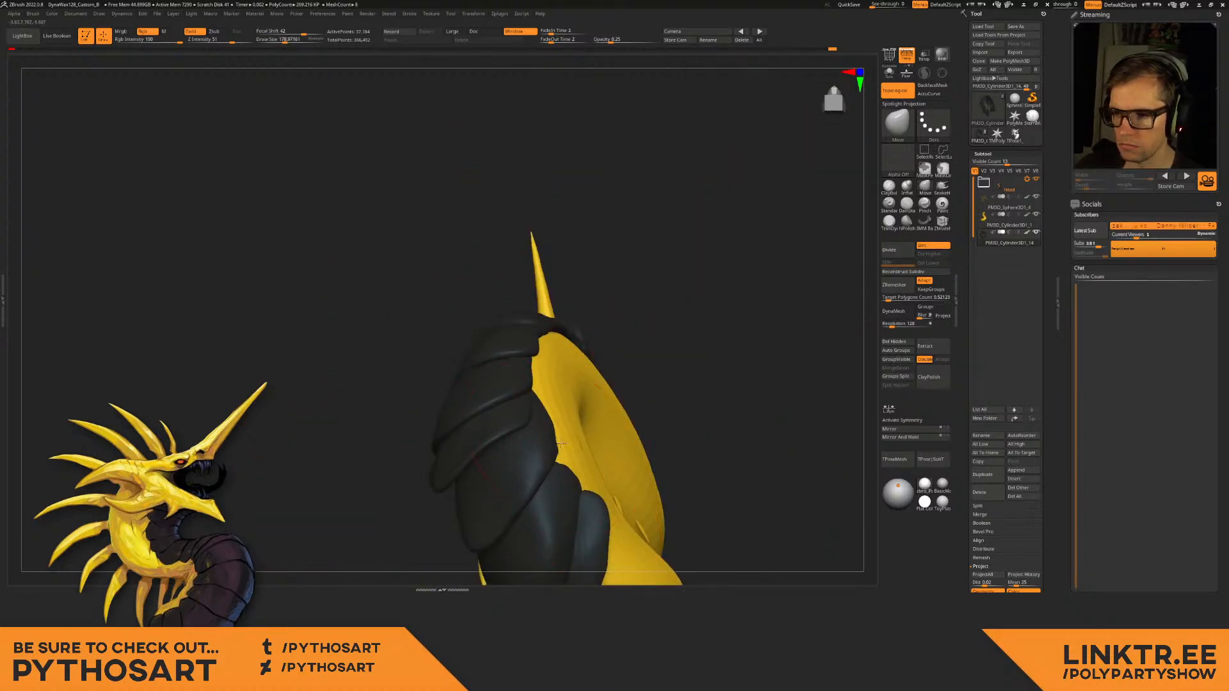
right_click_drag(528, 421, 534, 350)
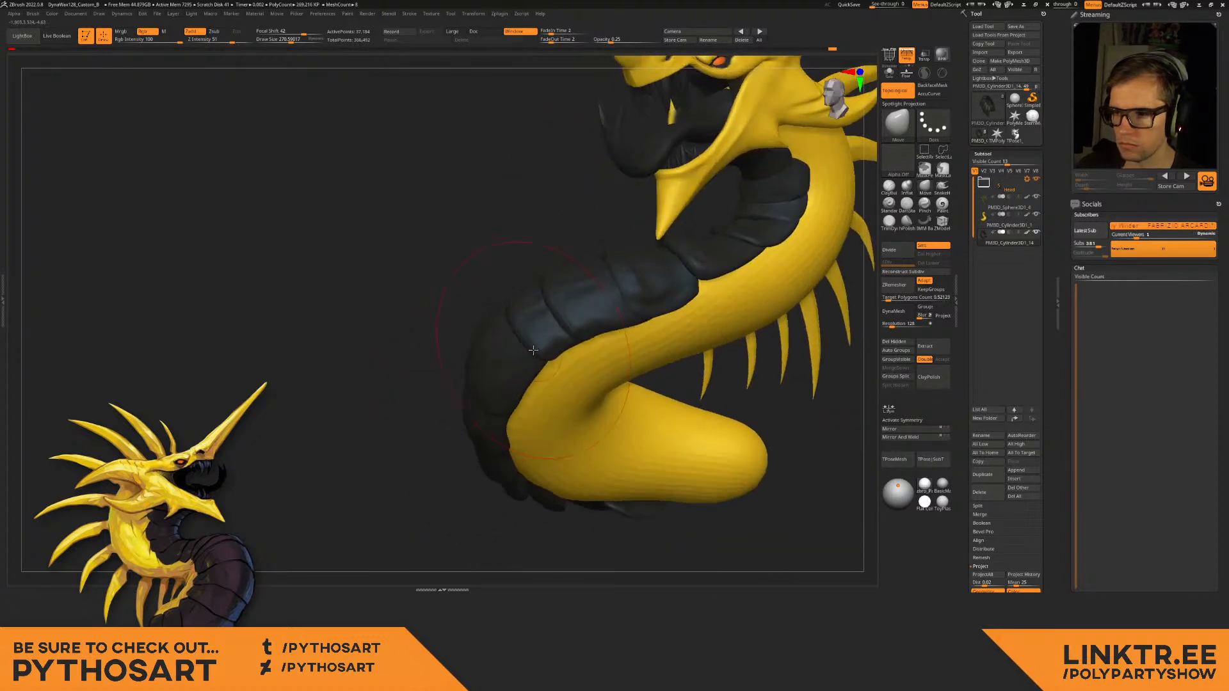
Adjust the lower armor plates' outline along the side of the neck with an enlarged Move brush.
left_click_drag(532, 354, 517, 366)
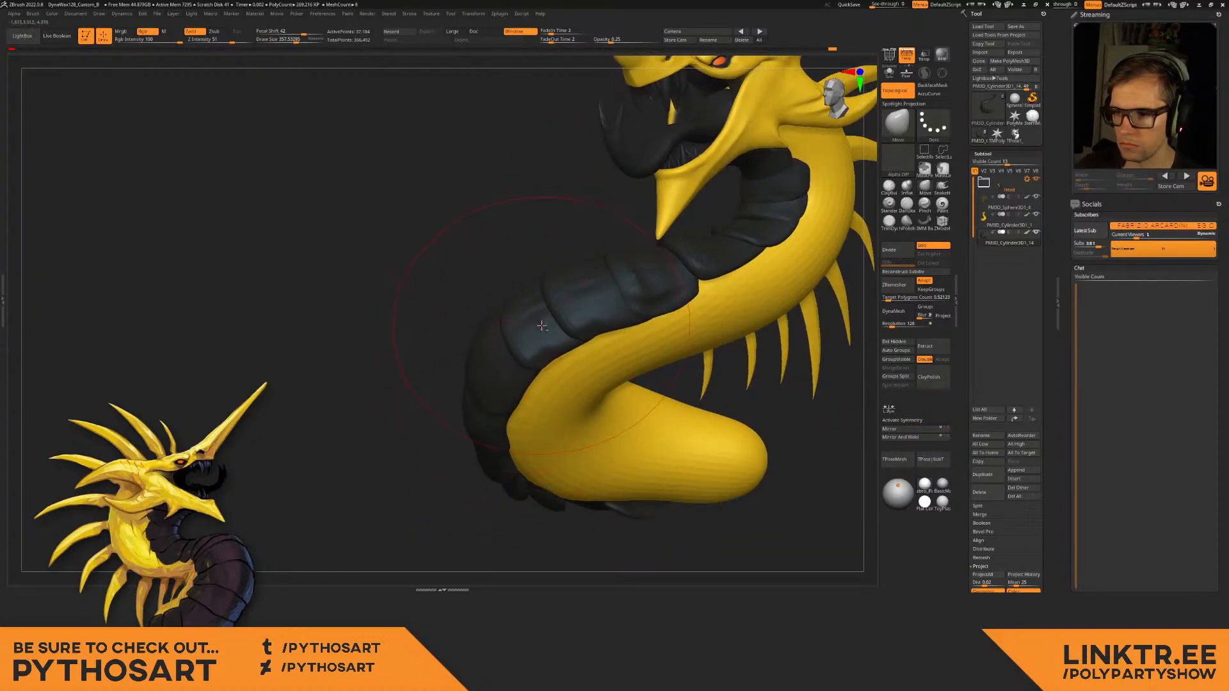
right_click_drag(544, 343, 480, 319)
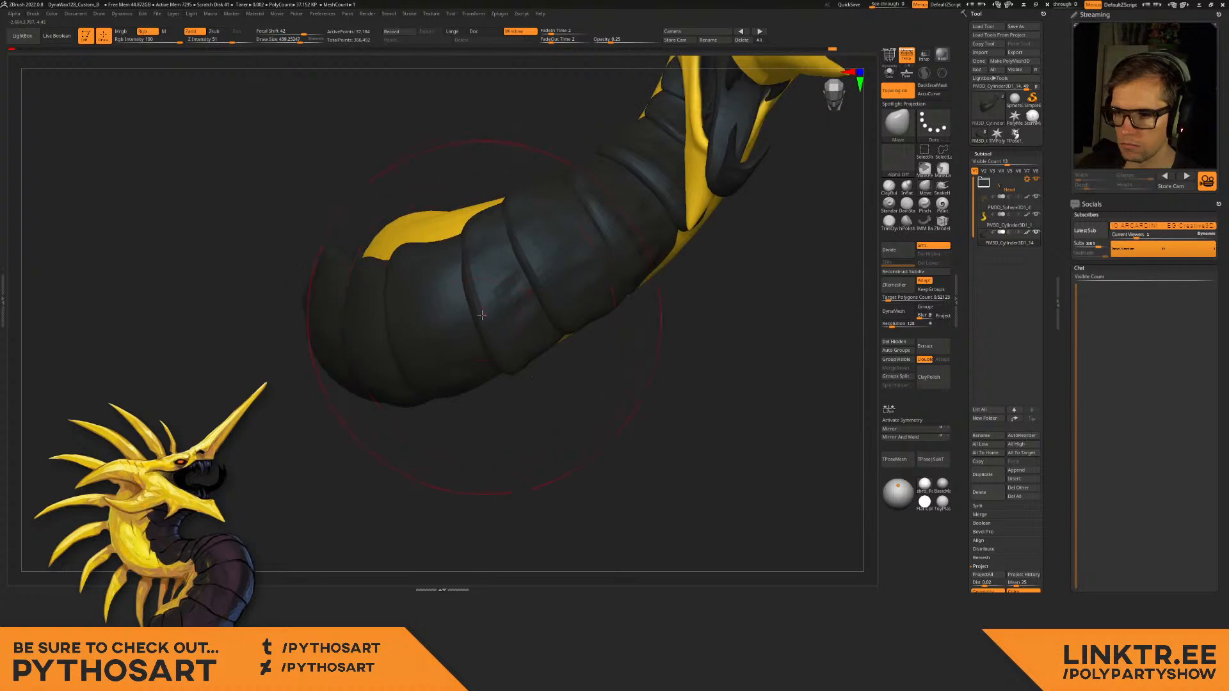
right_click_drag(474, 242, 525, 270)
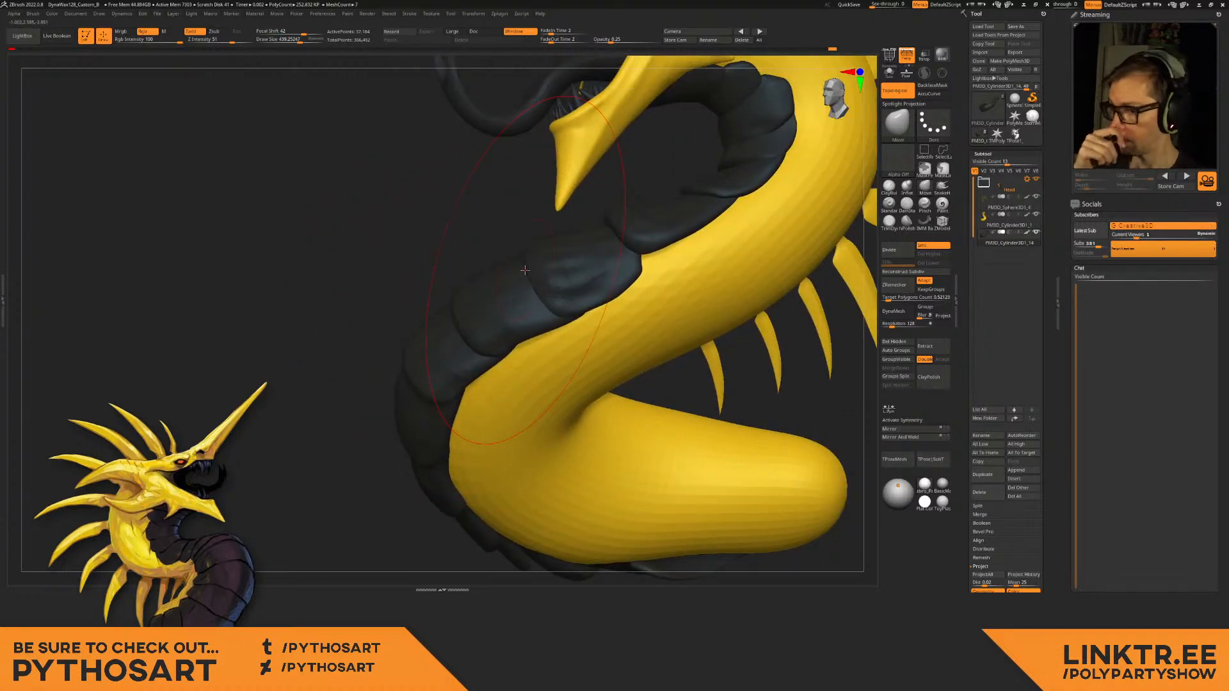
Choose the Standard brush and reconstruct the lower subdivision levels of the armor plates.
left_click(889, 204)
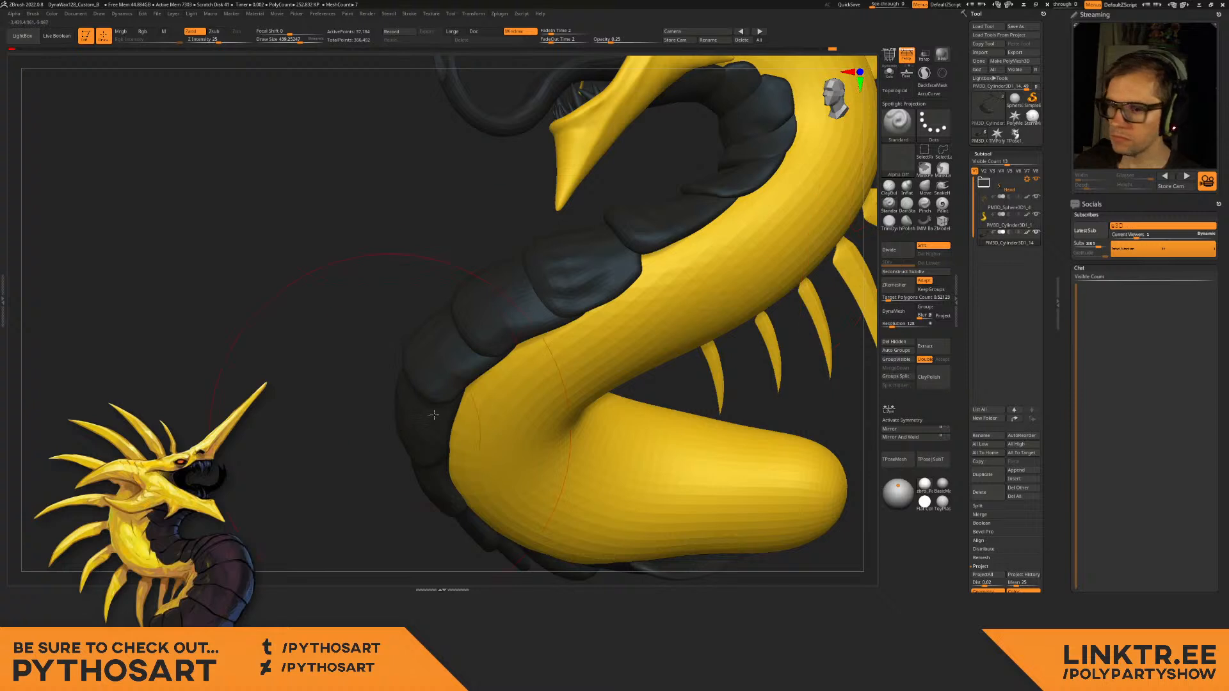
mouse_move(461, 244)
right_mouse_down()
mouse_move(482, 258)
mouse_move(474, 267)
right_mouse_up()
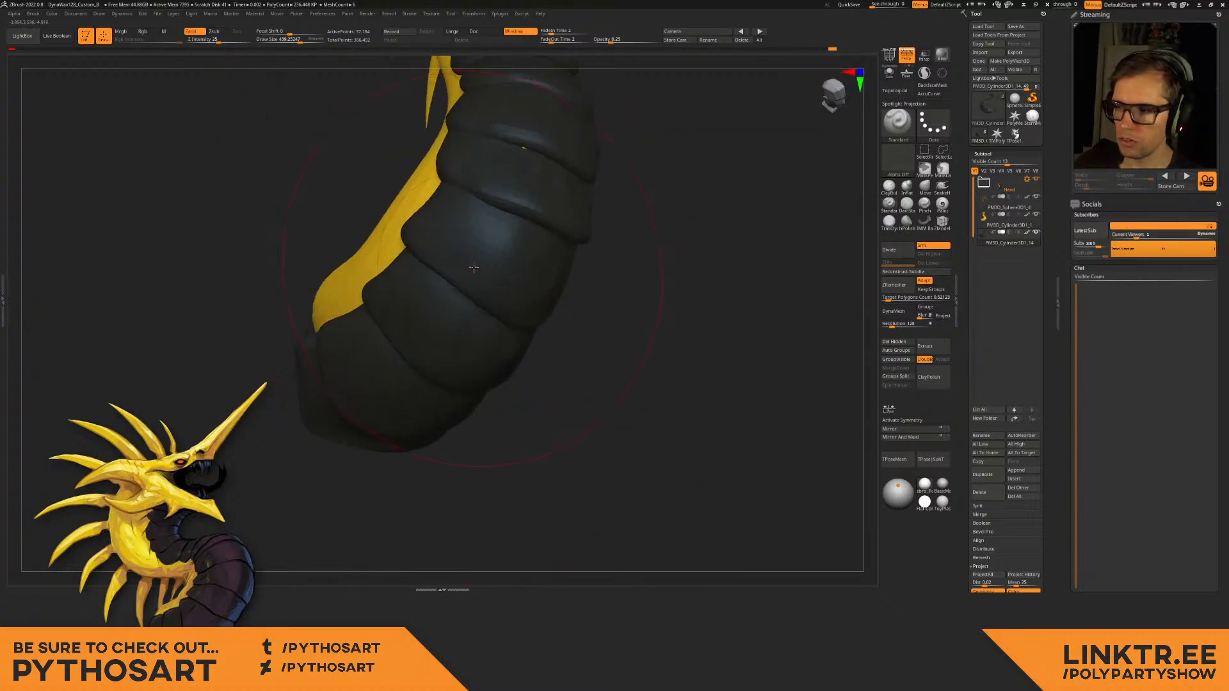
right_click_drag(519, 301, 550, 292)
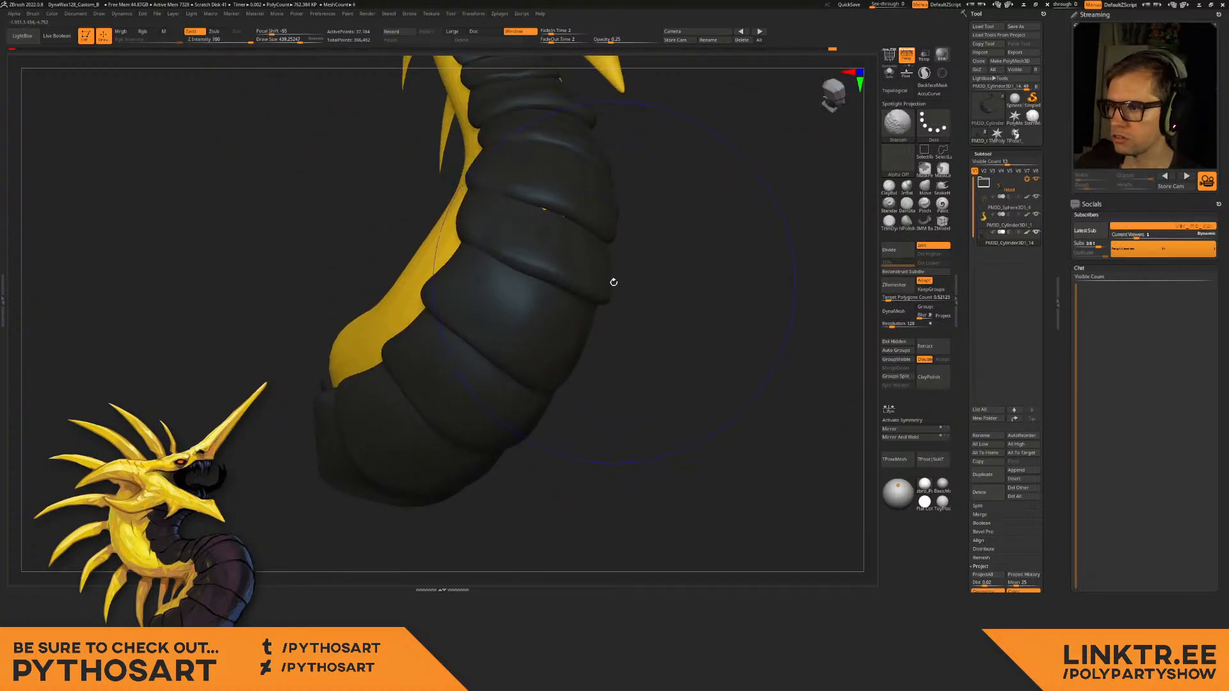
left_click(918, 272)
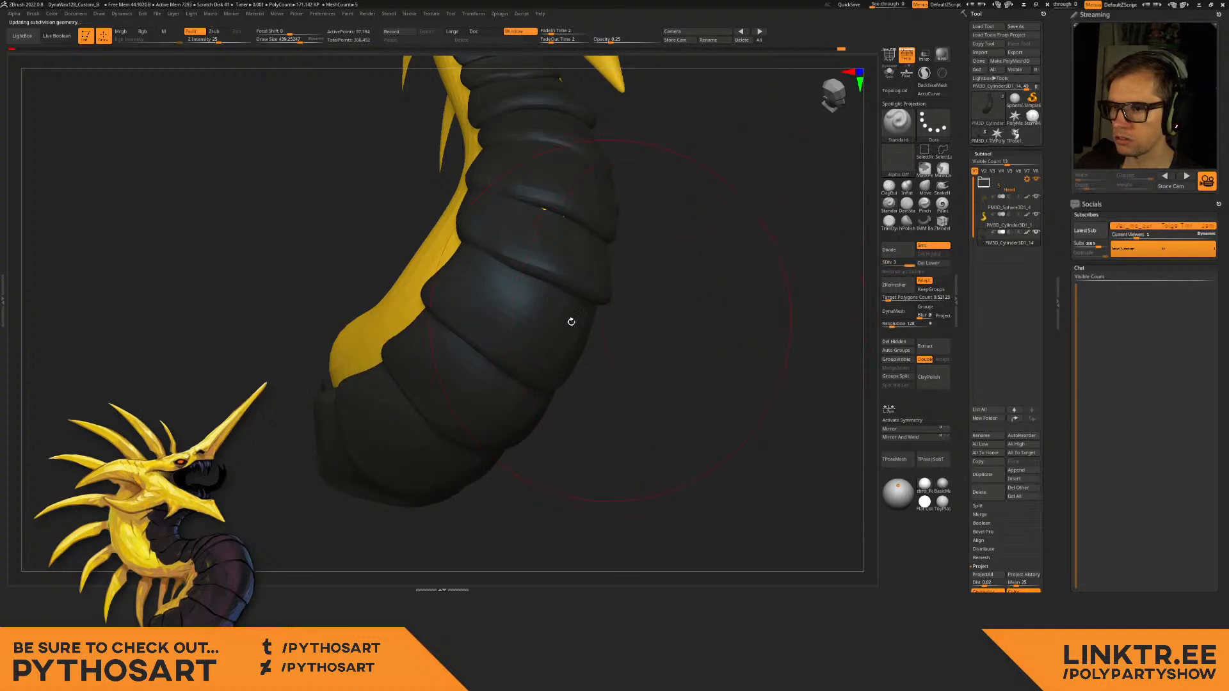
Reduce the Standard brush size and sculpt subtle surface forms across the front of the middle neck plates.
key("s")
mouse_move(448, 293)
left_mouse_down()
mouse_move(435, 293)
mouse_move(458, 272)
left_mouse_up()
key("s")
key("s")
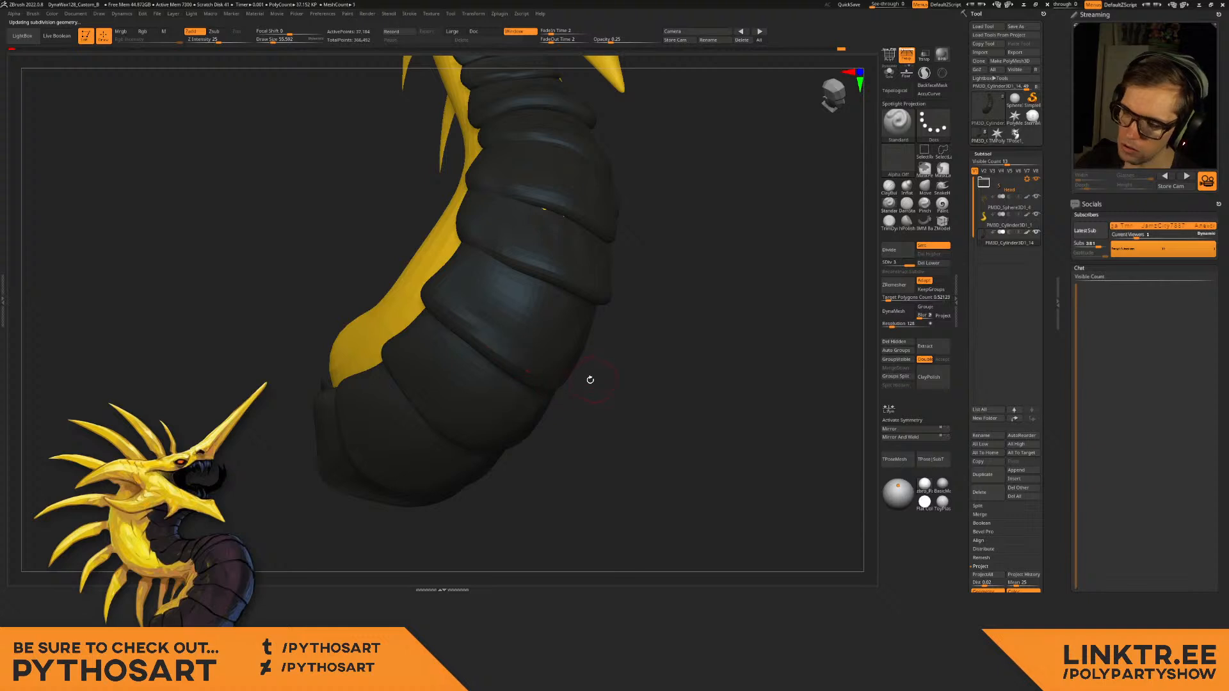
left_click_drag(591, 379, 538, 363)
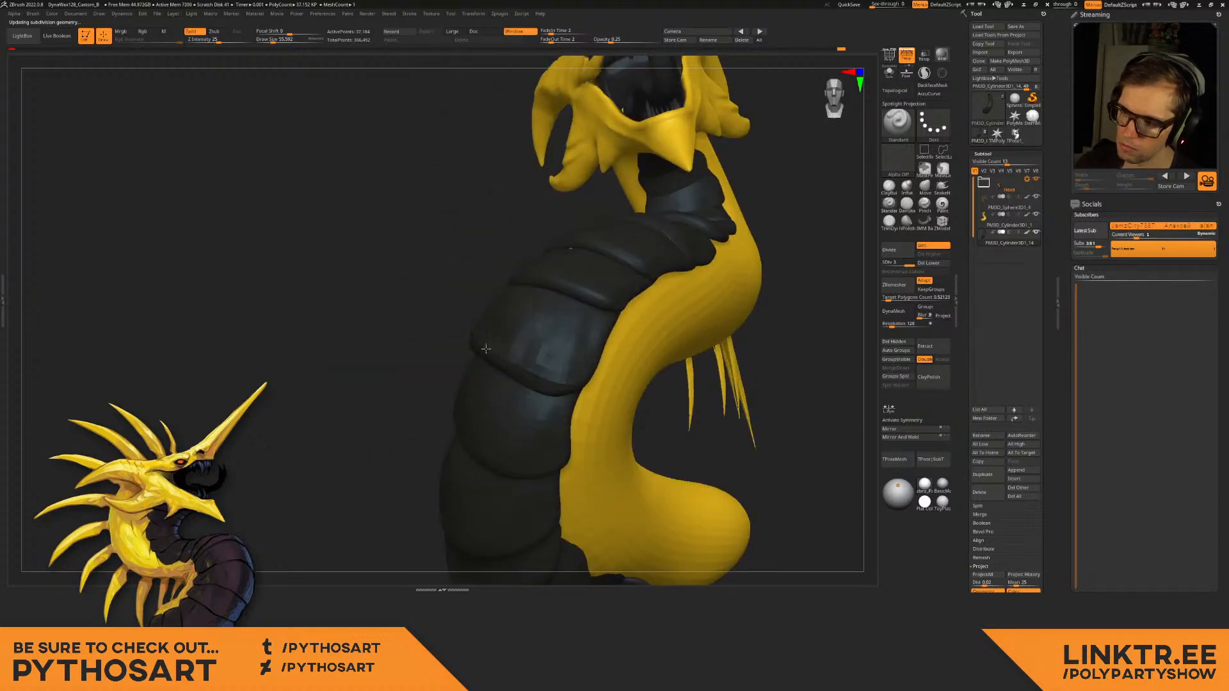
right_click_drag(486, 348, 496, 301)
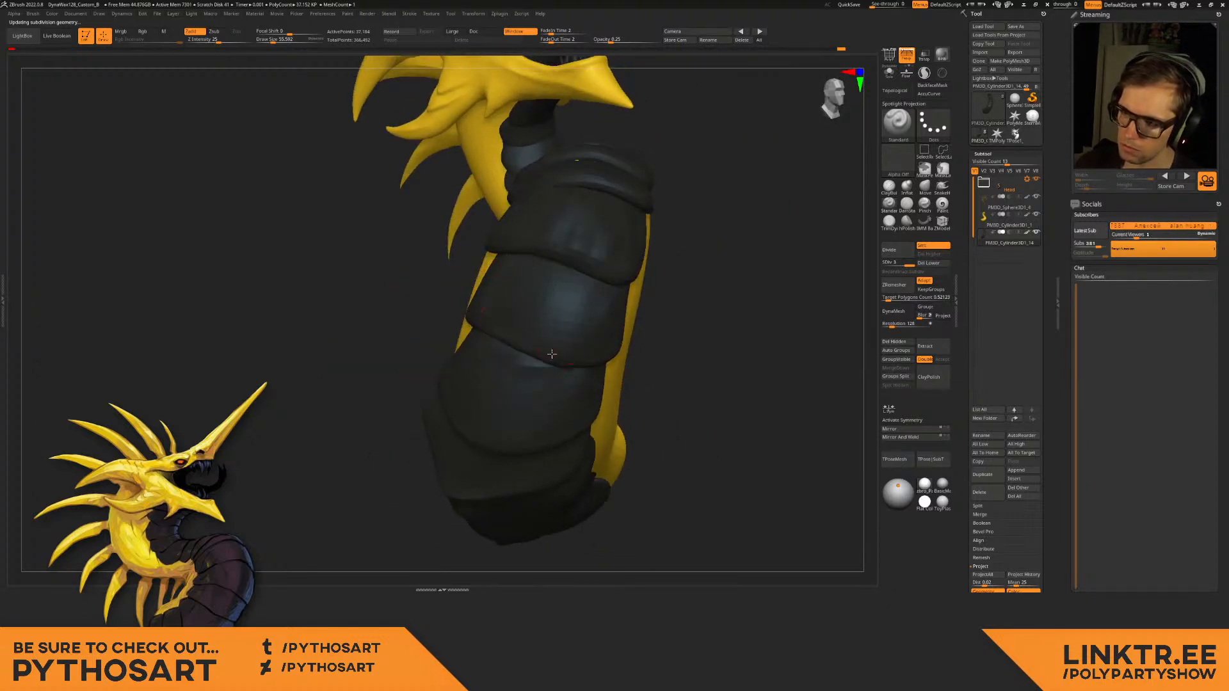
left_click_drag(587, 350, 512, 301)
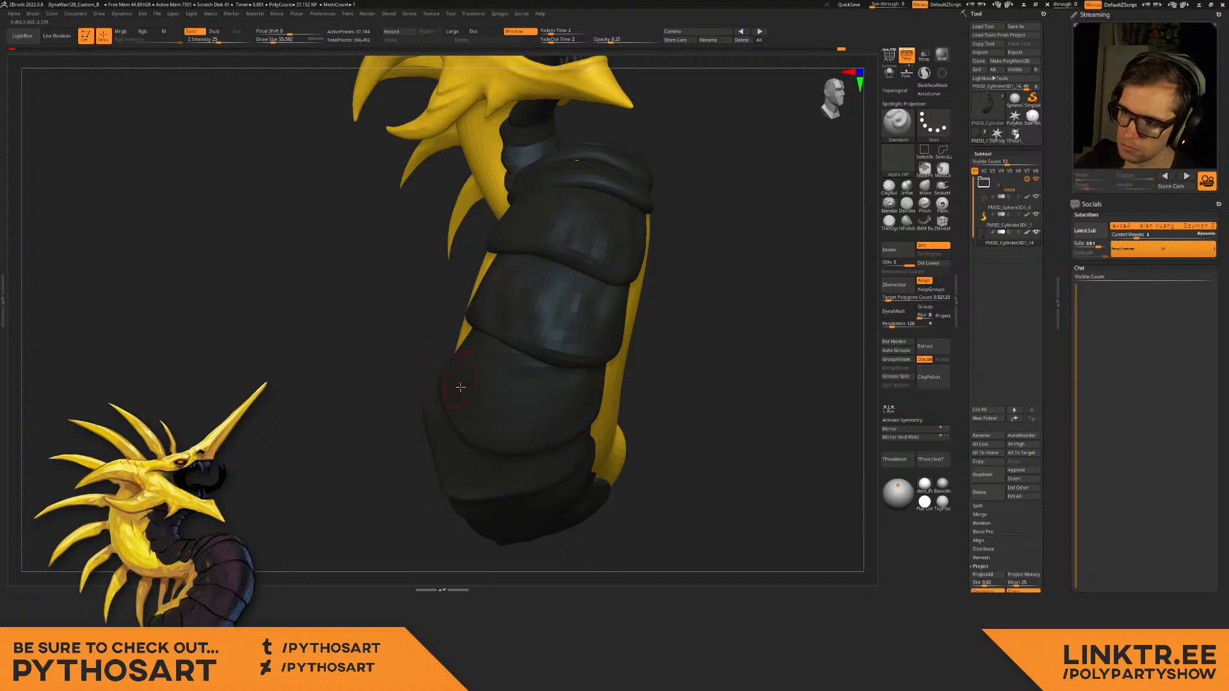
Sculpt surface variation and edge forms into the side faces of the lower plates with the Standard brush.
right_click_drag(461, 388, 483, 315)
mouse_move(484, 307)
left_mouse_down()
mouse_move(467, 333)
mouse_move(570, 388)
left_mouse_up()
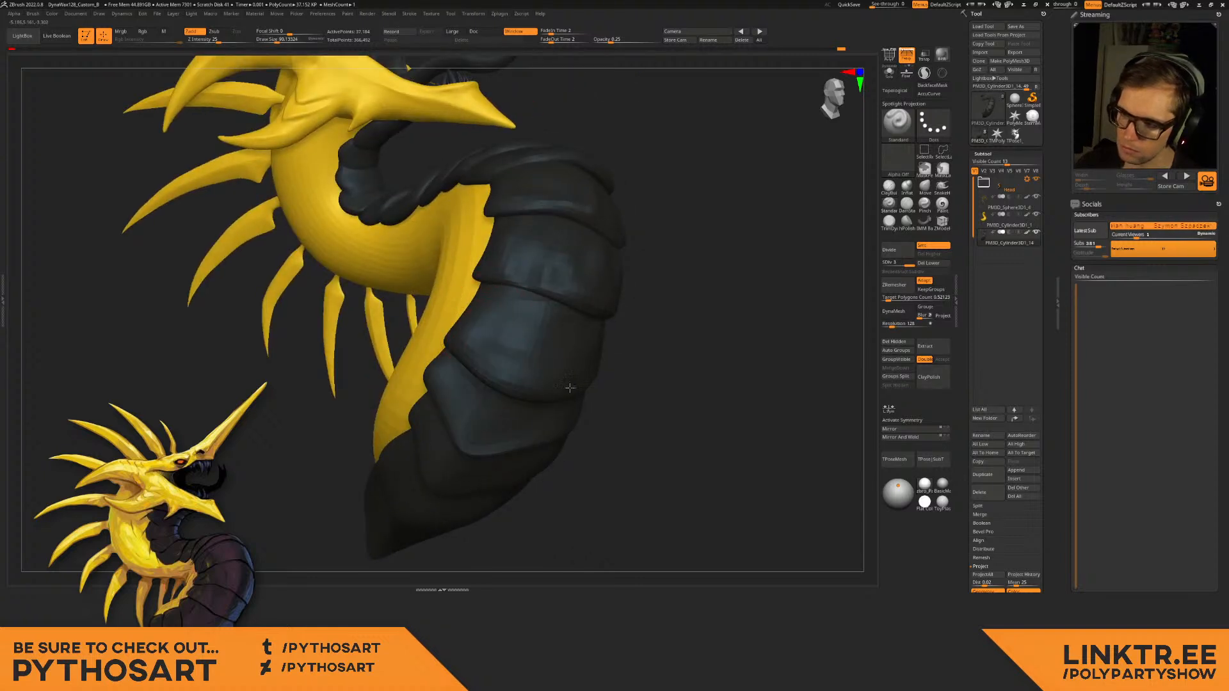
left_click_drag(492, 338, 535, 372)
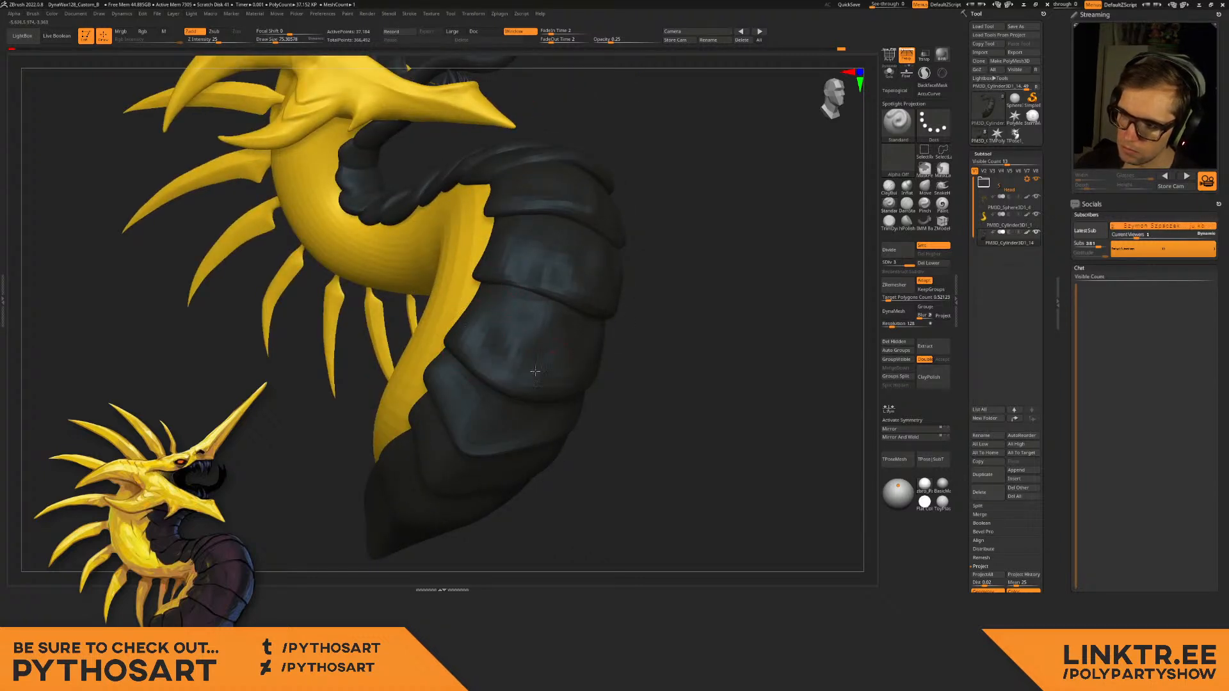
left_click_drag(530, 304, 533, 279)
right_click_drag(532, 281, 506, 320)
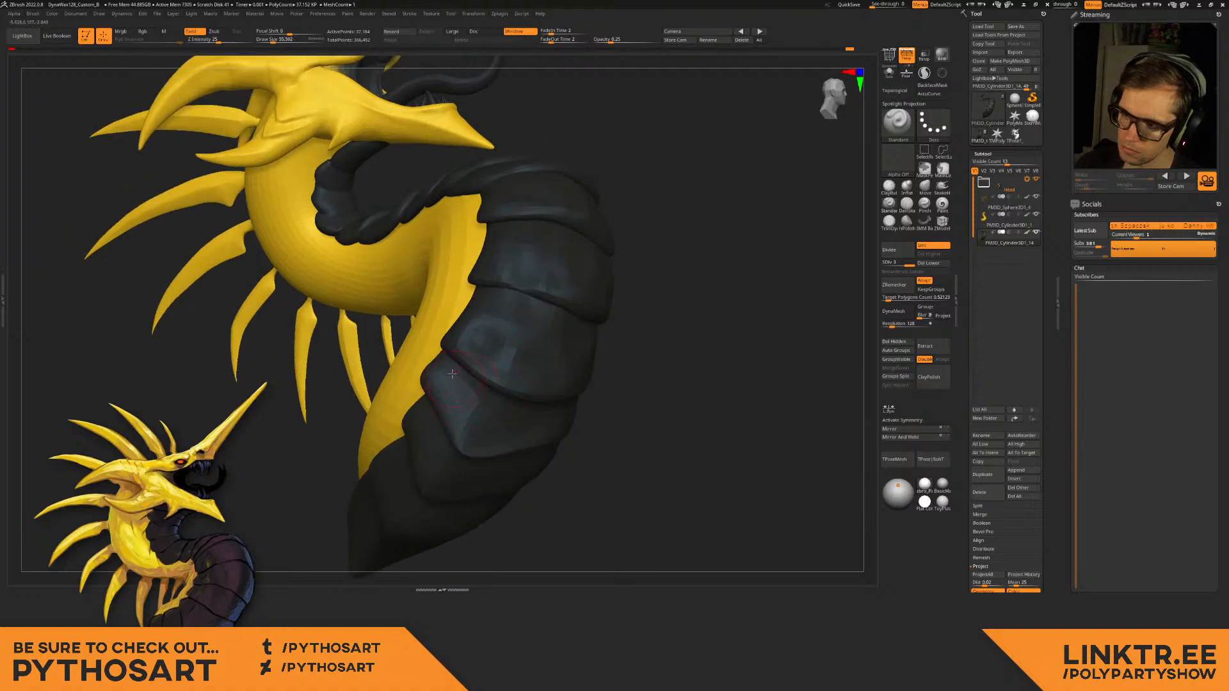
left_click_drag(452, 374, 457, 442)
Examine the armor plates' overall shape and overlaps from below, from the side and close up.
mouse_move(583, 412)
right_mouse_down()
mouse_move(522, 389)
mouse_move(512, 288)
mouse_move(544, 288)
mouse_move(553, 211)
right_mouse_up()
right_click_drag(512, 257, 510, 434, "ctrl")
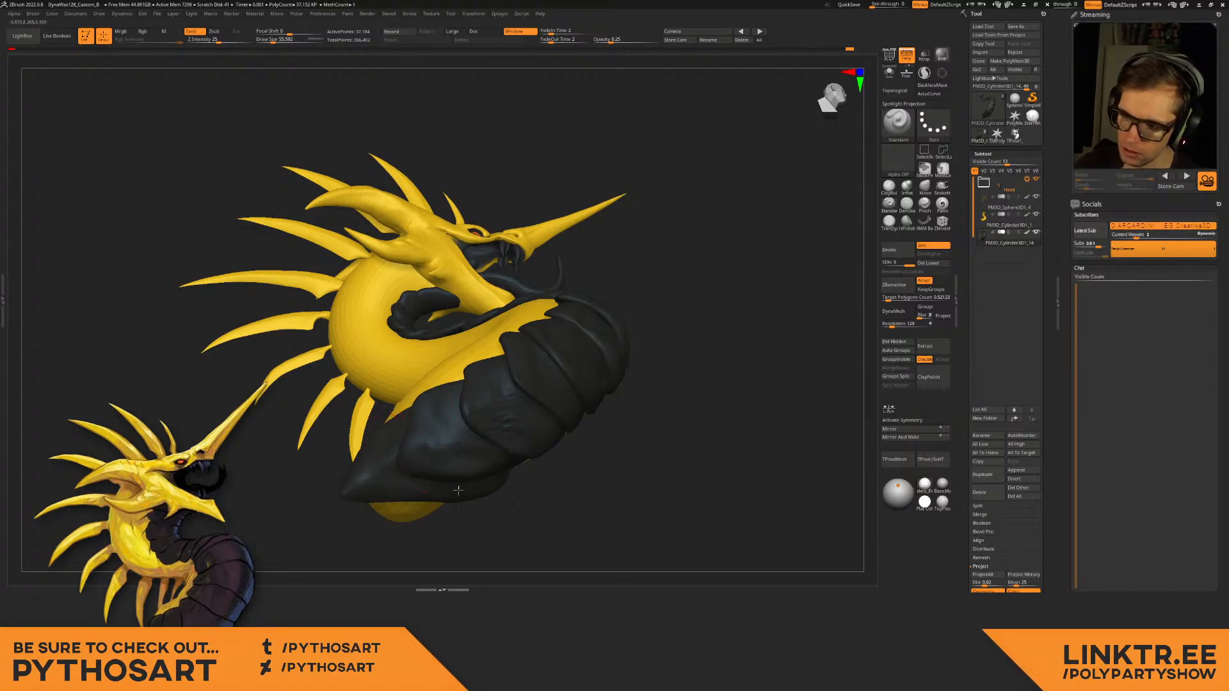
right_click_drag(422, 469, 419, 391, "ctrl")
right_click_drag(420, 390, 471, 475)
right_click_drag(471, 475, 478, 372, "alt")
right_click_drag(478, 373, 443, 336)
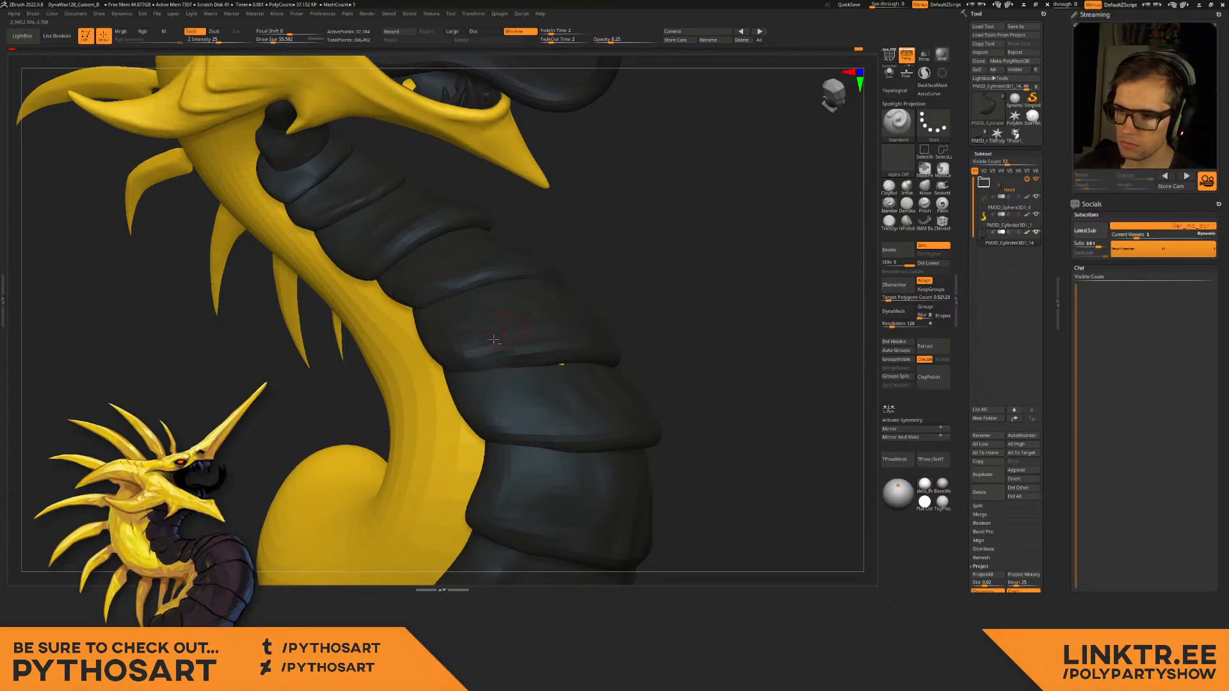
right_click_drag(494, 340, 558, 323, "ctrl")
Isolate one plate on the neck's upper bend and sharpen its lower edge from both sides with the Pinch brush.
left_click(930, 209)
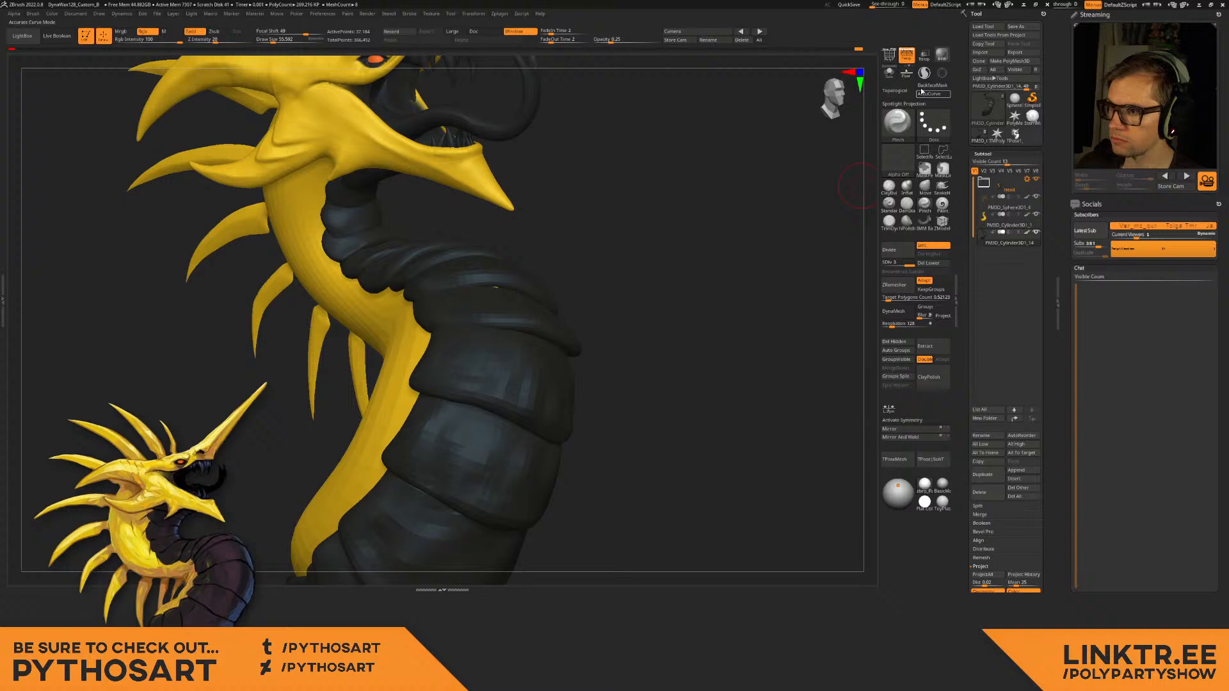
left_click(520, 323, "ctrl+shift")
key("s")
left_click(465, 326)
left_click_drag(461, 324, 477, 322)
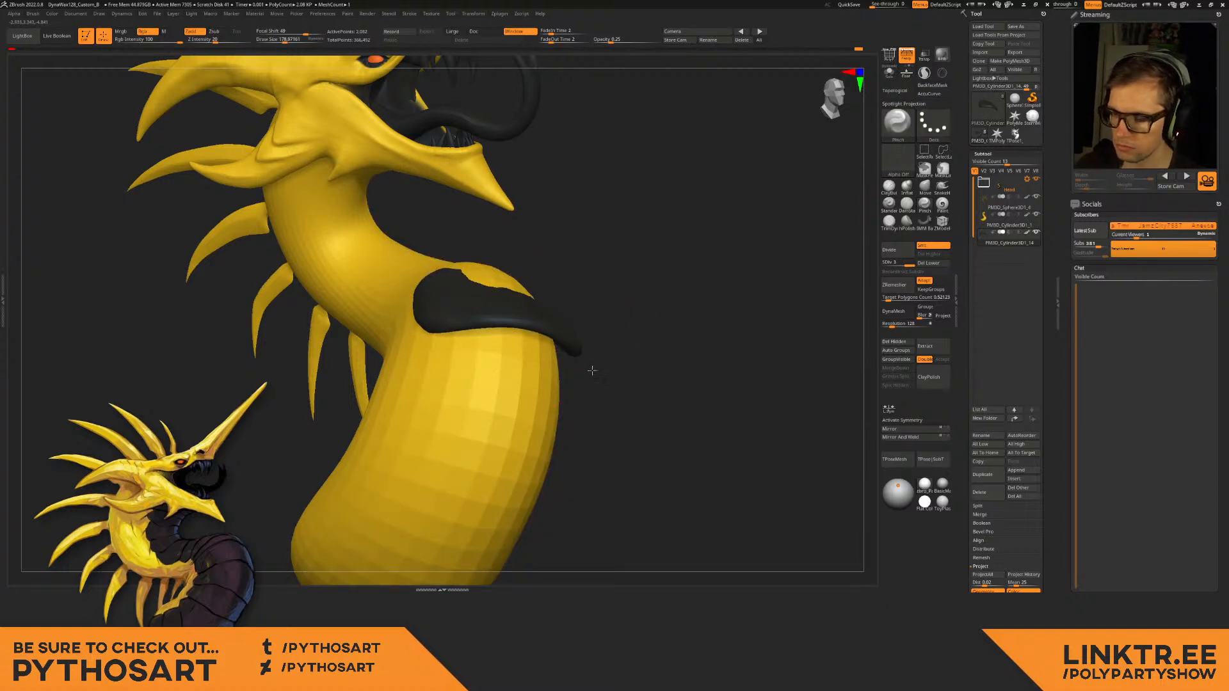
right_click_drag(592, 371, 570, 345)
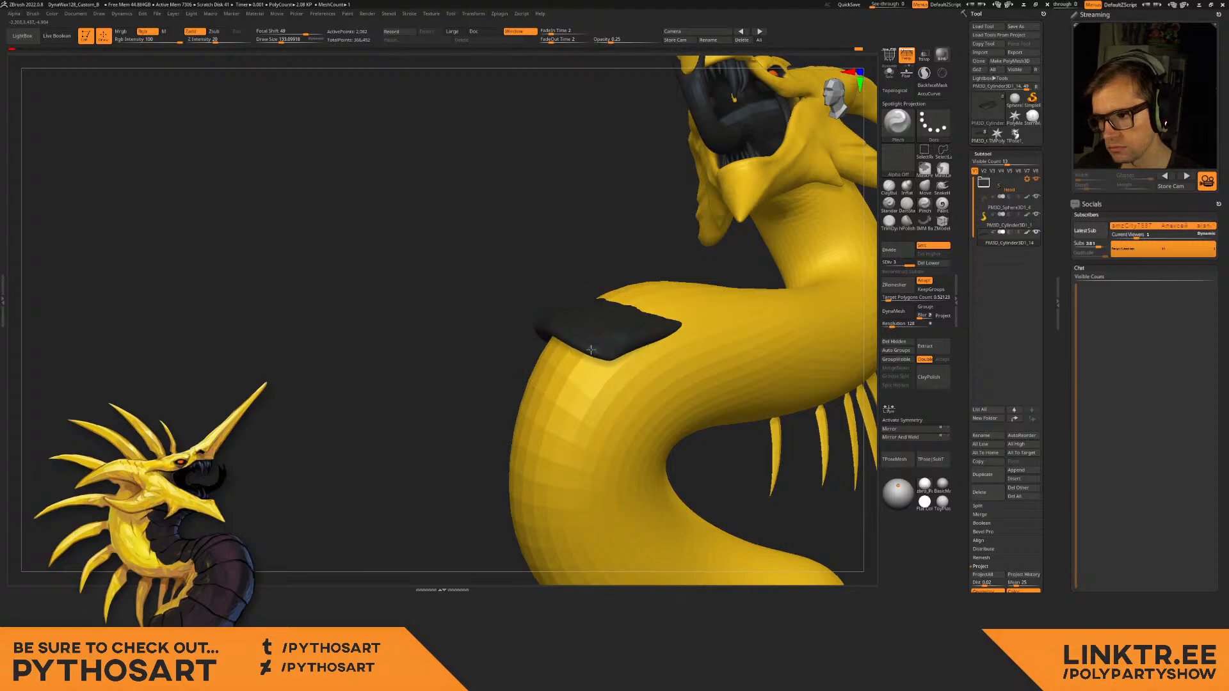
left_click_drag(656, 343, 664, 336)
right_click_drag(610, 351, 458, 351)
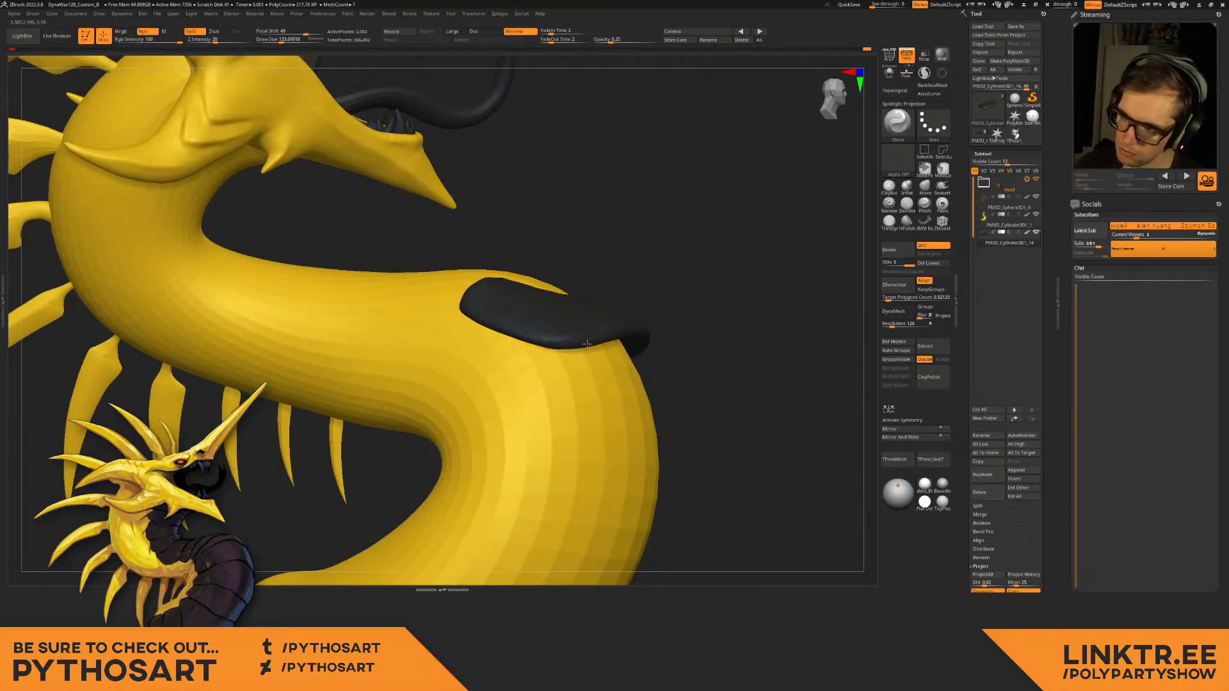
right_click_drag(638, 332, 556, 349)
Show all plates, isolate a neighboring plate on the neck's bend and pinch its lower rim.
left_click(754, 214, "ctrl+shift")
left_click(605, 319, "ctrl+shift")
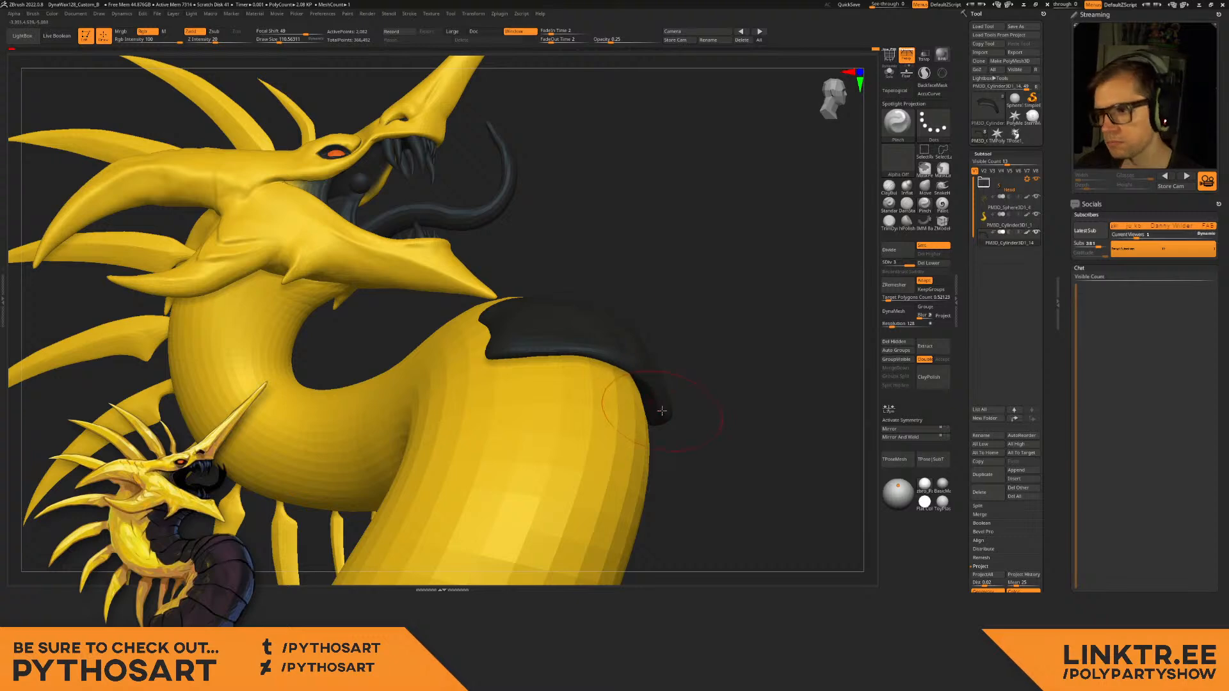
right_click_drag(661, 410, 641, 395)
left_click_drag(643, 395, 638, 391)
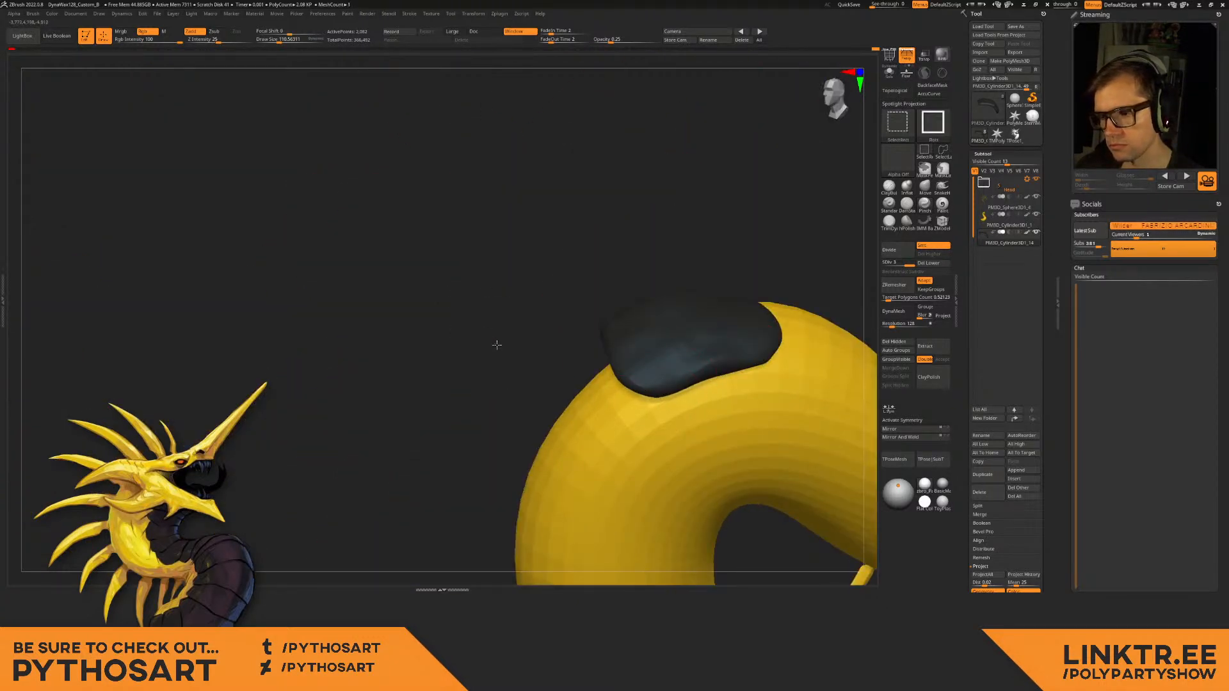
Isolate a further plate along the neck and tighten its lower edge and corners with a resized Pinch brush.
left_click(496, 343, "ctrl+shift")
mouse_move(506, 349)
right_mouse_down()
mouse_move(576, 399)
mouse_move(552, 337)
mouse_move(599, 327)
right_mouse_up()
left_click(576, 398, "ctrl+shift")
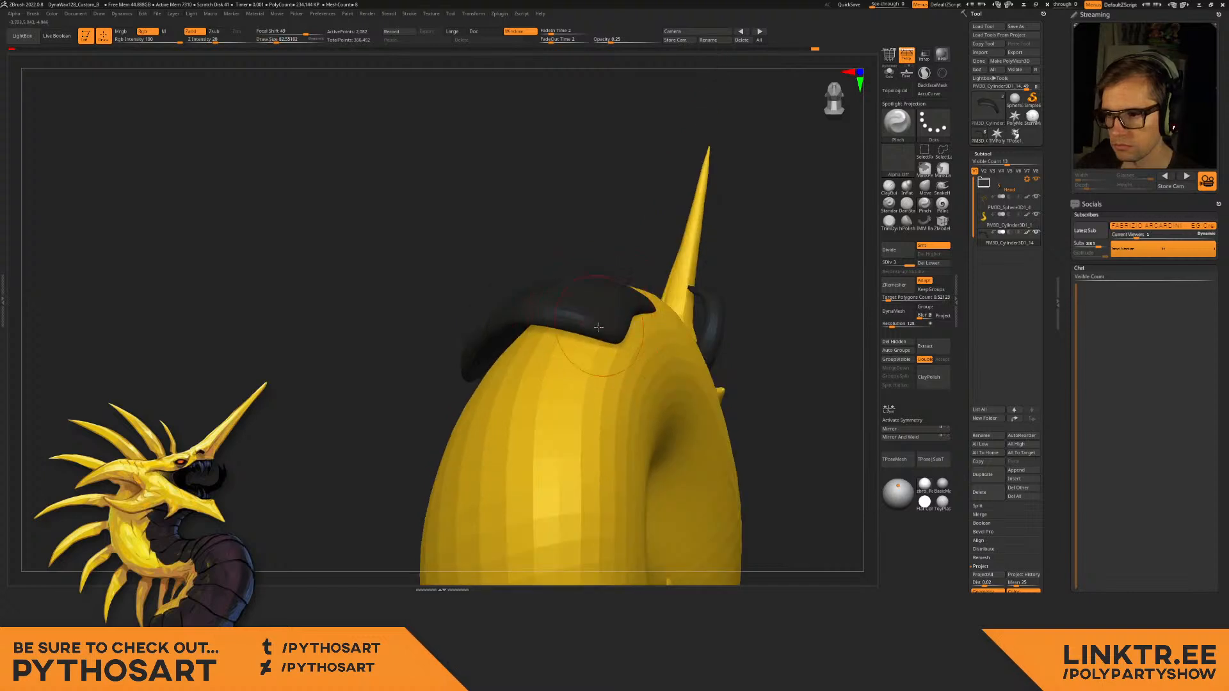
left_click_drag(570, 320, 541, 316)
right_click_drag(460, 370, 503, 326)
right_click_drag(451, 397, 448, 376)
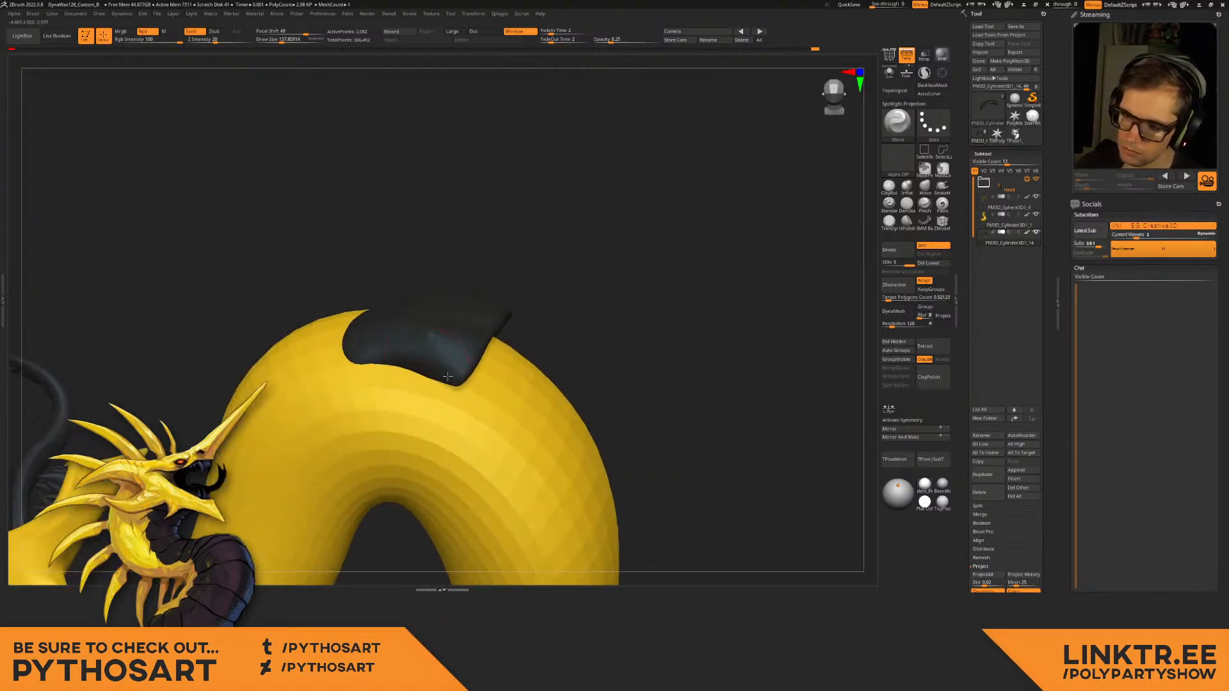
right_click_drag(561, 331, 494, 362)
left_click_drag(557, 370, 613, 353)
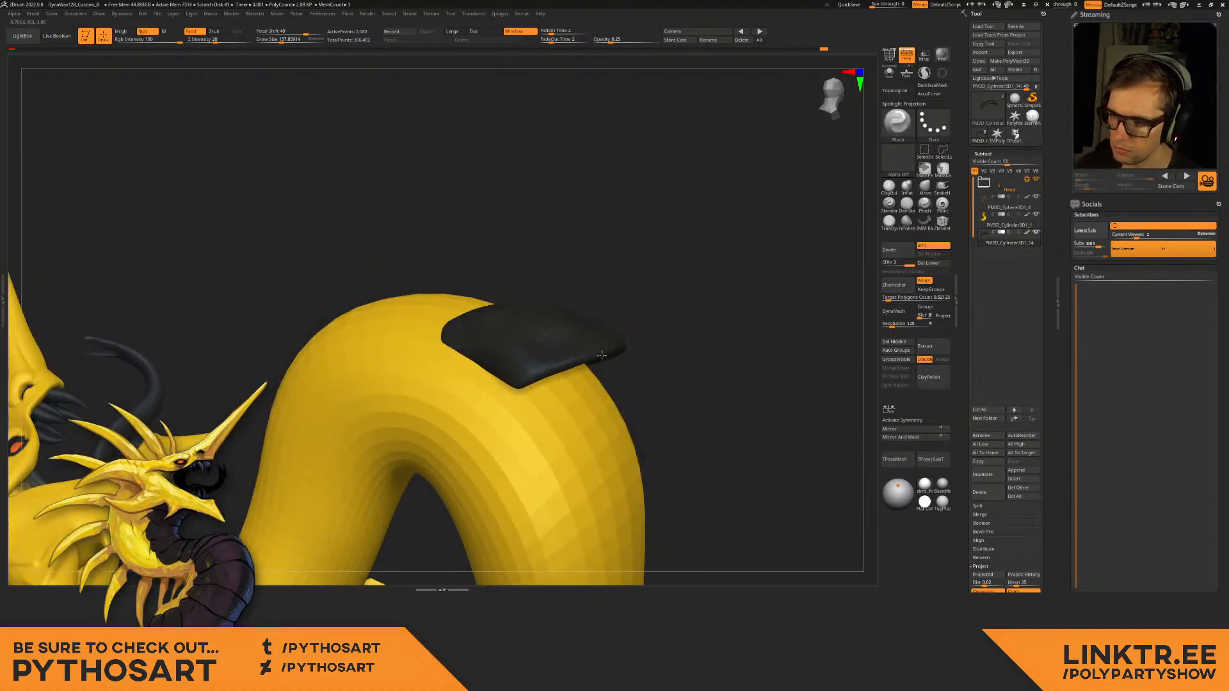
Pinch the remaining lower edge of the isolated plate around both sides of the neck, then show all plates.
right_click_drag(680, 335, 564, 349)
left_click_drag(641, 358, 730, 363)
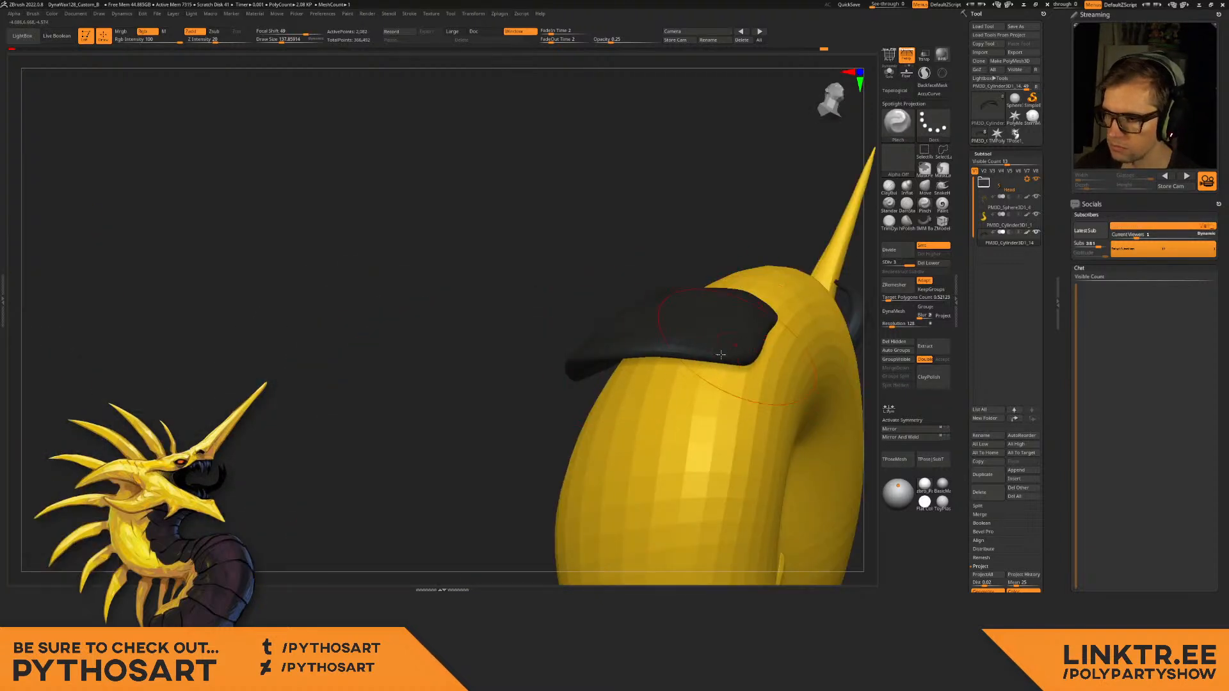
right_click_drag(683, 348, 736, 353)
mouse_move(662, 364)
right_mouse_down()
mouse_move(516, 346)
mouse_move(652, 314)
right_mouse_up()
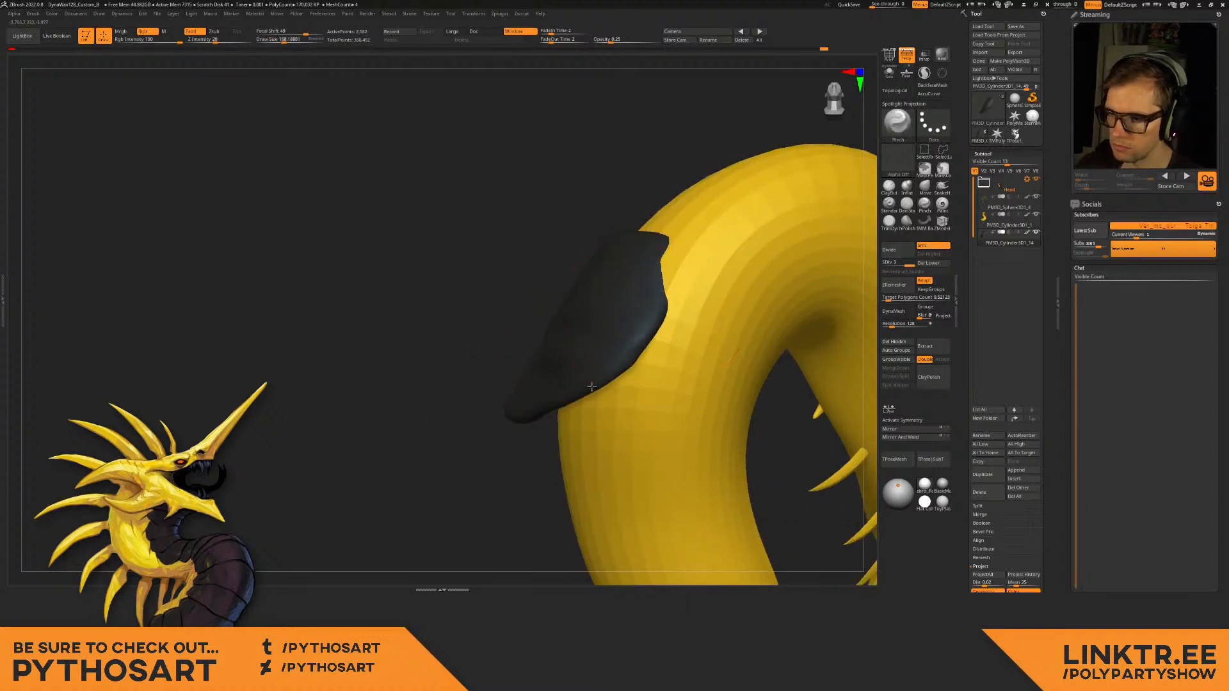
right_click_drag(488, 426, 386, 381)
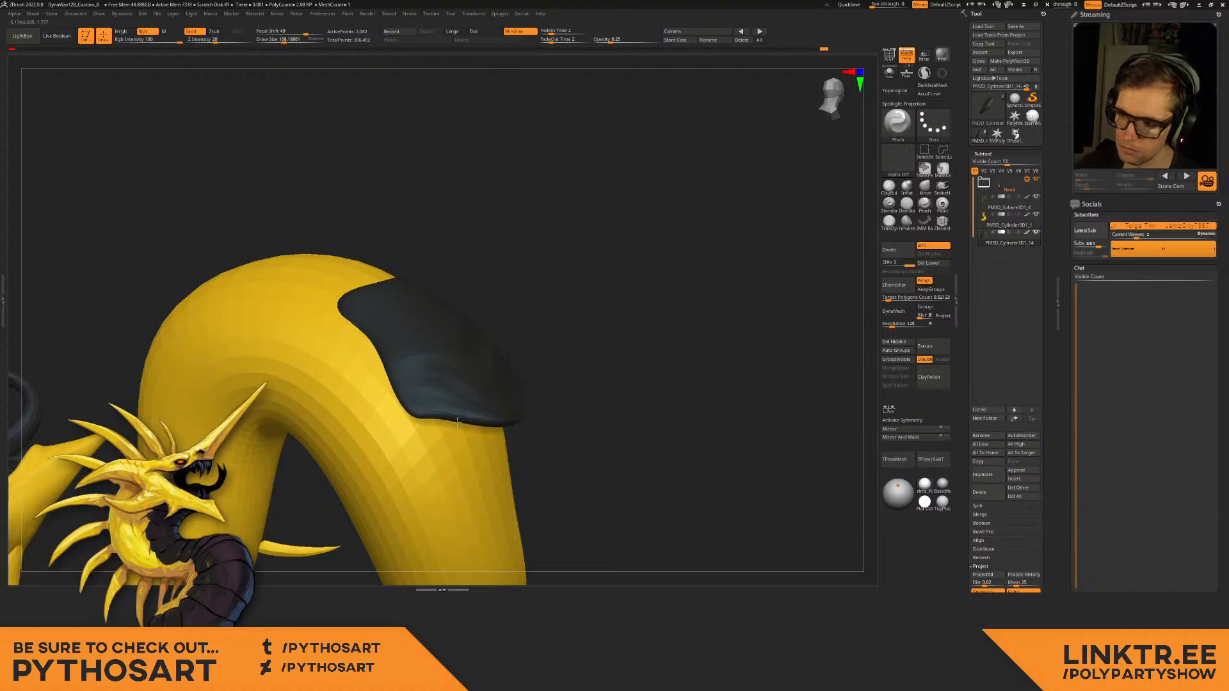
mouse_move(457, 422)
right_mouse_down()
mouse_move(557, 376)
mouse_move(486, 348)
mouse_move(500, 384)
mouse_move(471, 404)
right_mouse_up()
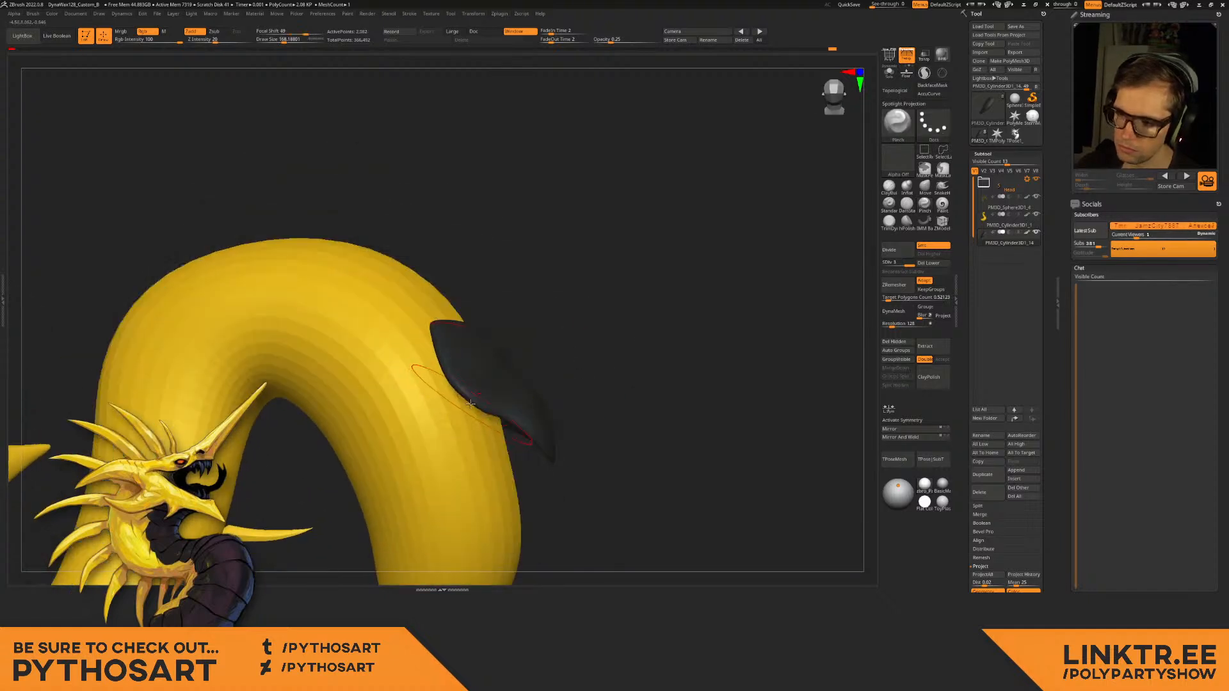
left_click(579, 329, "ctrl+shift")
Nudge the side edge of a plate on the neck's outer curve into place with a resized Move brush.
left_click(926, 187)
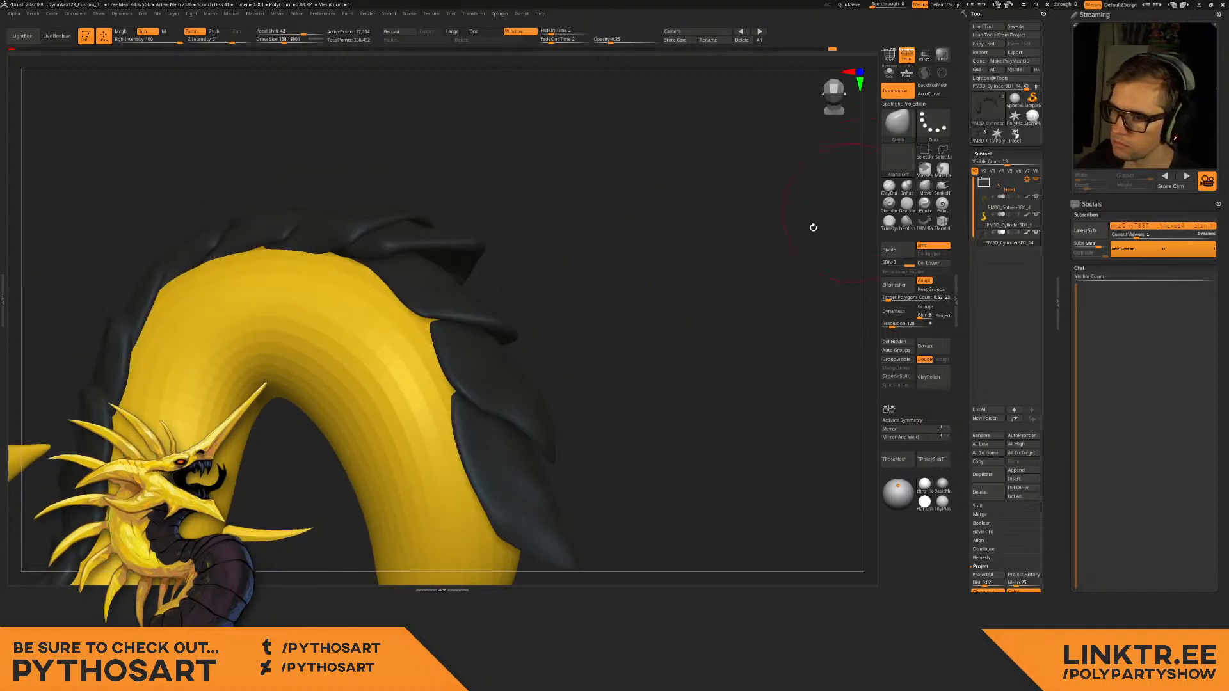
key("s")
left_click_drag(444, 342, 434, 352)
mouse_move(442, 352)
right_mouse_down()
mouse_move(525, 358)
mouse_move(458, 231)
mouse_move(508, 346)
mouse_move(502, 327)
mouse_move(494, 401)
mouse_move(468, 411)
mouse_move(496, 309)
mouse_move(497, 354)
right_mouse_up()
Isolate a plate on the neck's front bend, pinch its lower edge all around, and restore the other plates.
left_click(488, 310, "ctrl+shift")
right_click_drag(496, 353, 505, 293)
left_click(925, 203)
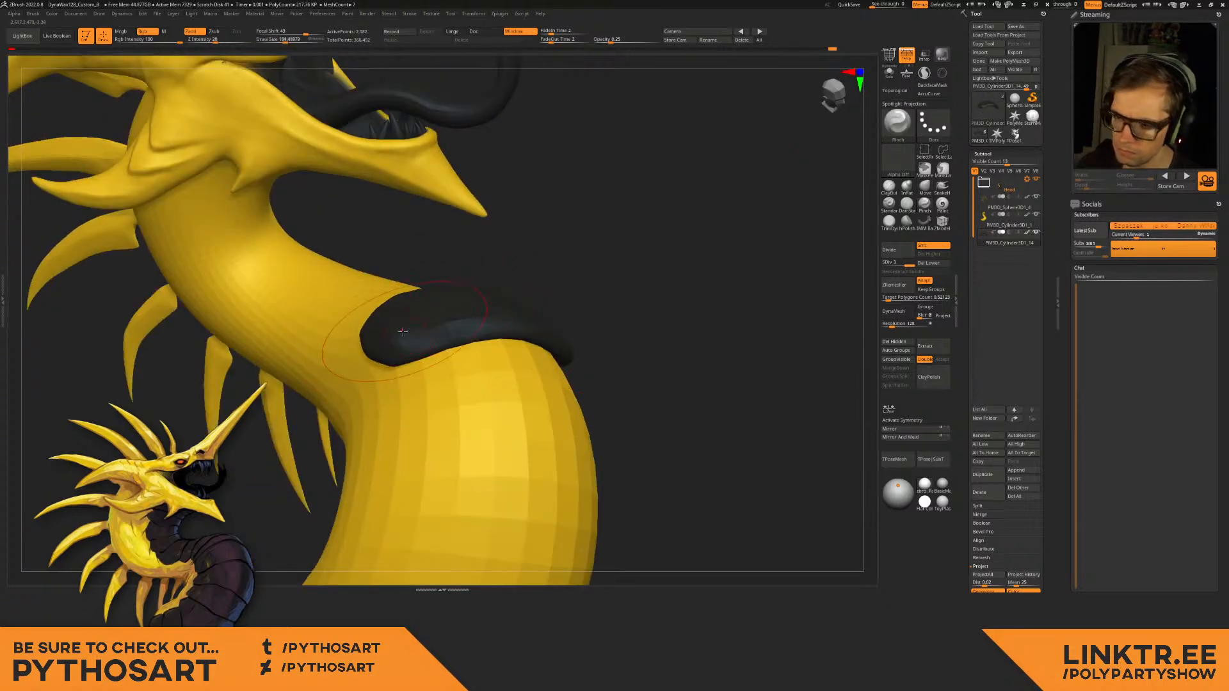
left_click_drag(398, 350, 513, 323)
right_click_drag(530, 325, 475, 319)
mouse_move(518, 317)
left_mouse_down()
mouse_move(597, 345)
mouse_move(558, 337)
left_mouse_up()
right_click_drag(599, 319, 572, 337)
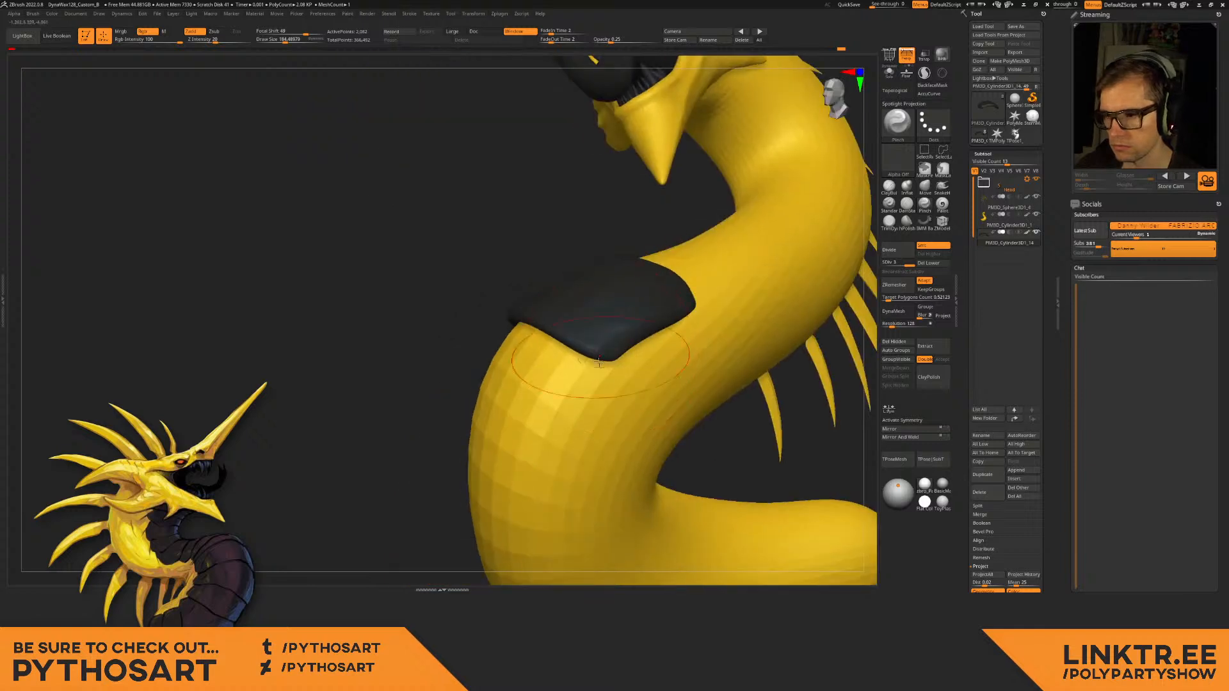
left_click_drag(599, 354, 681, 320)
mouse_move(545, 384)
right_mouse_down("ctrl")
mouse_move(510, 335)
mouse_move(682, 325)
right_mouse_up("ctrl")
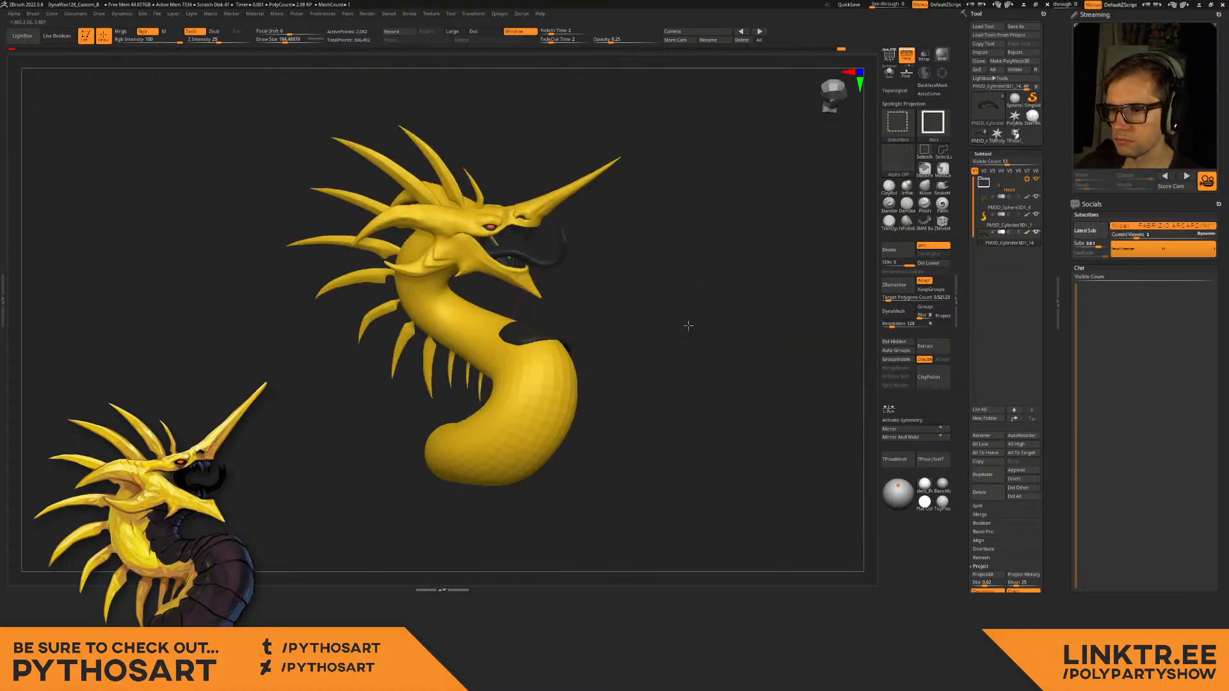
left_click(686, 325, "ctrl+shift")
Close the yellow gap between two plates on the front of the neck using a resized Move brush.
right_click_drag(604, 327, 800, 223, "ctrl")
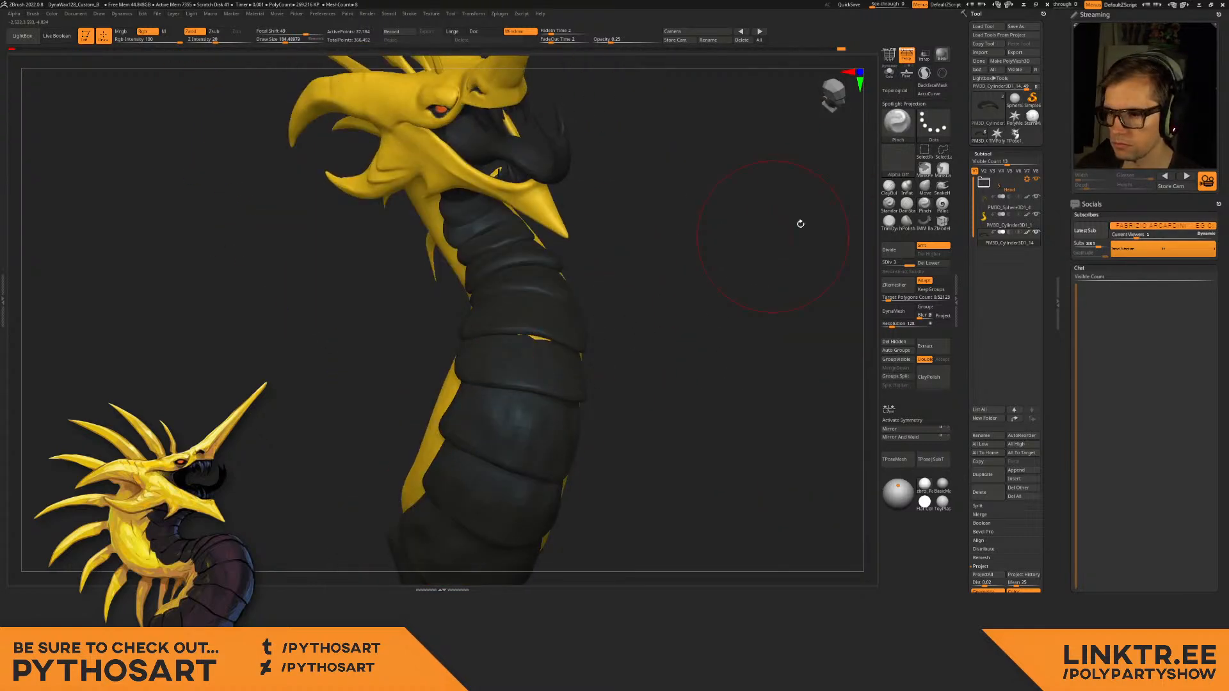
left_click(926, 186)
key("bracketright")
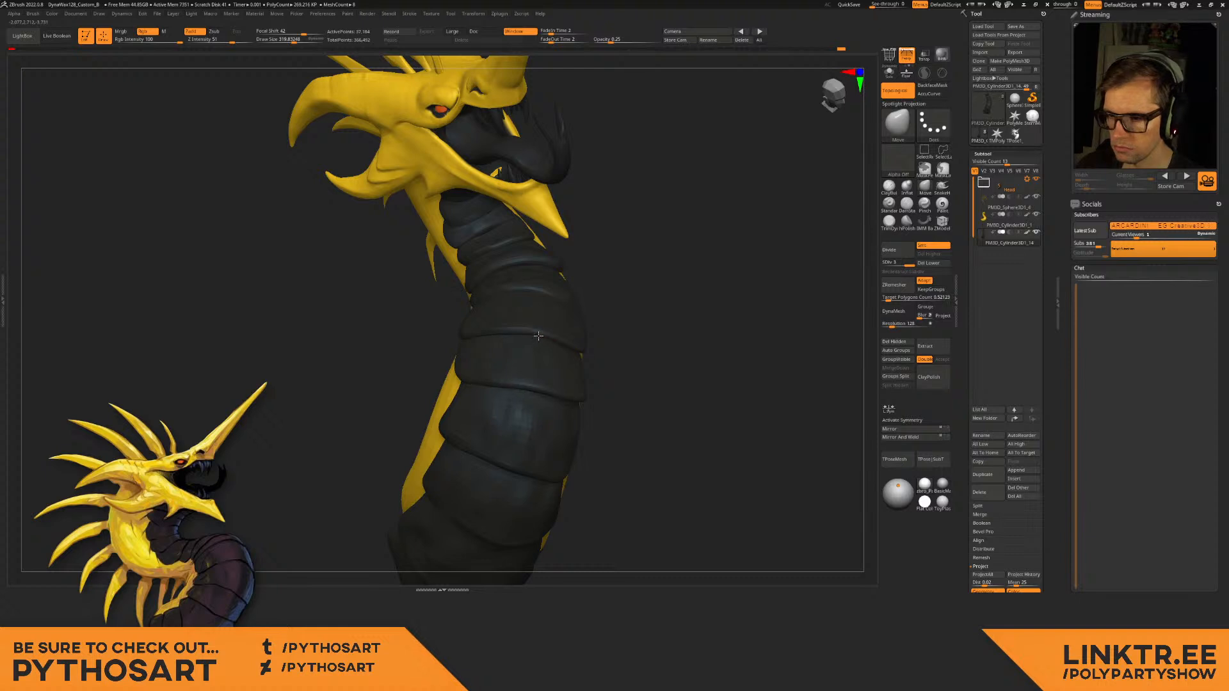
mouse_move(559, 360)
right_mouse_down()
mouse_move(514, 466)
mouse_move(507, 379)
right_mouse_up()
key("bracketleft")
key("s")
left_click(527, 421)
key("s")
left_click(542, 427)
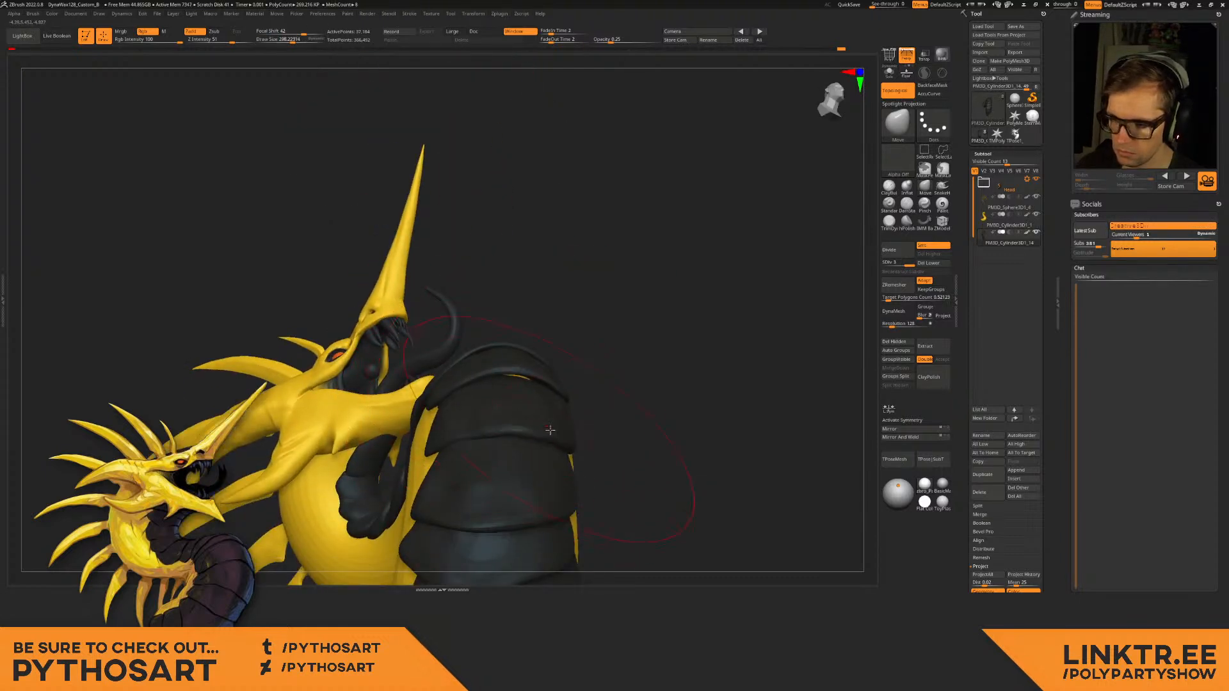
Reshape the overlapping plates at the neck's upper bend with the Move brush and pull one plate's side edge inward.
key("s")
left_click(493, 391)
key("bracketleft")
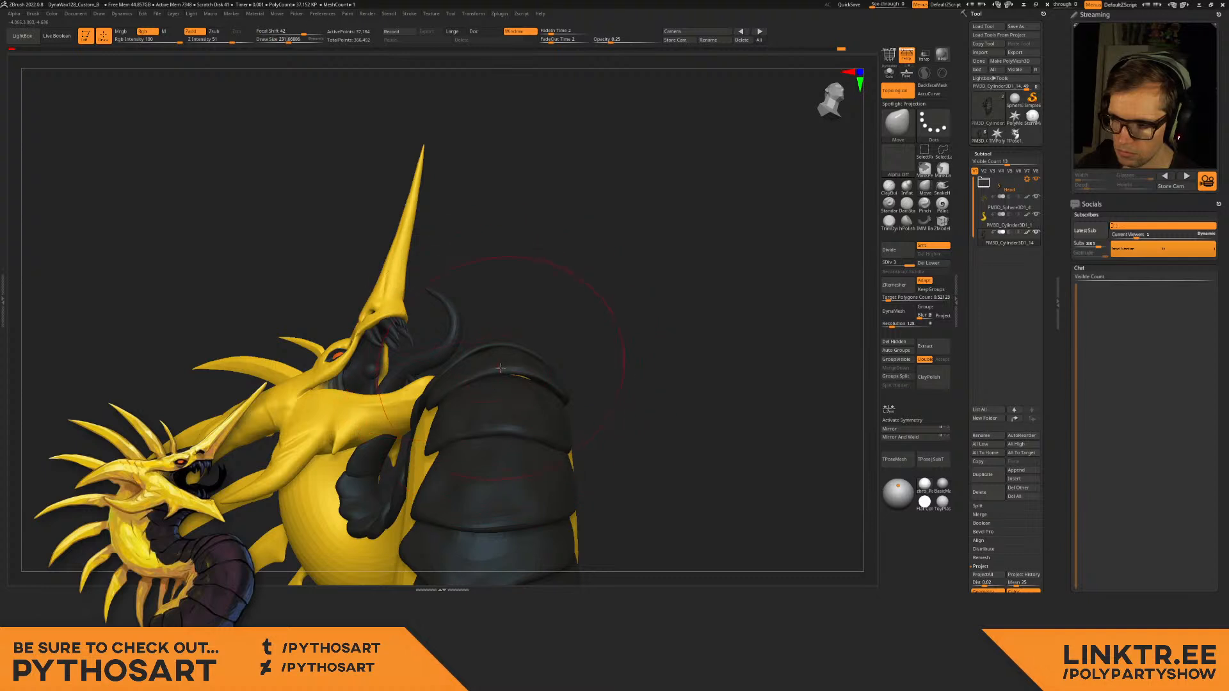
right_click_drag(493, 436, 429, 356)
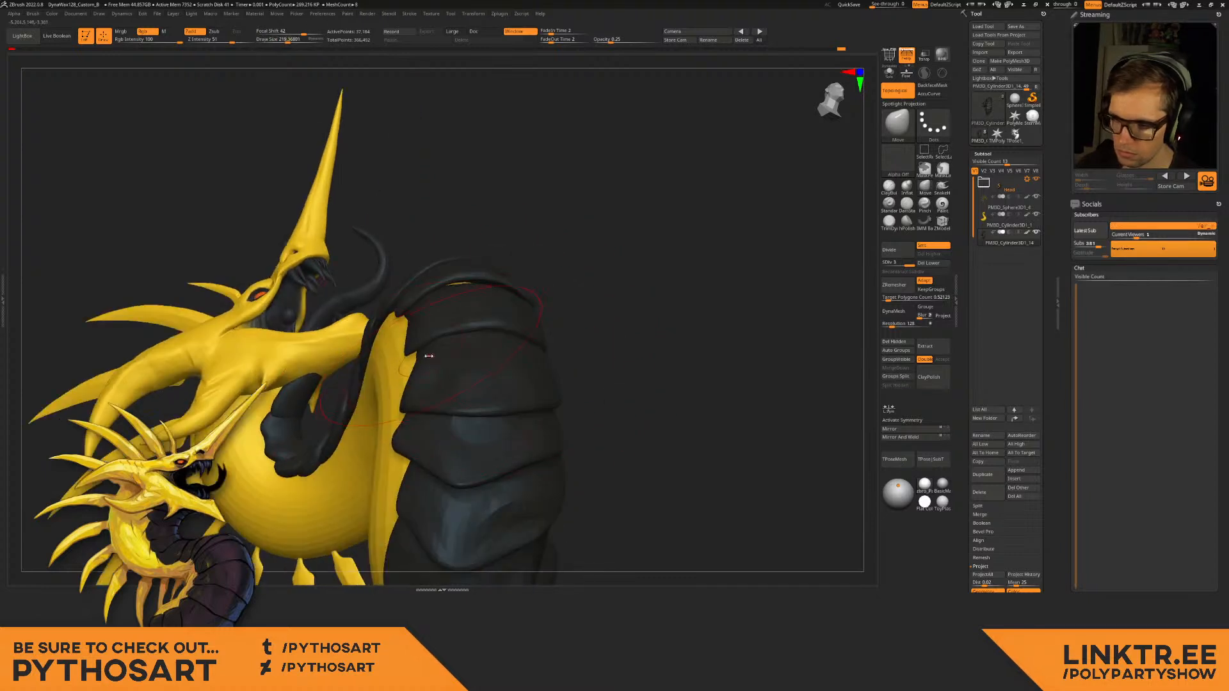
key("bracketleft")
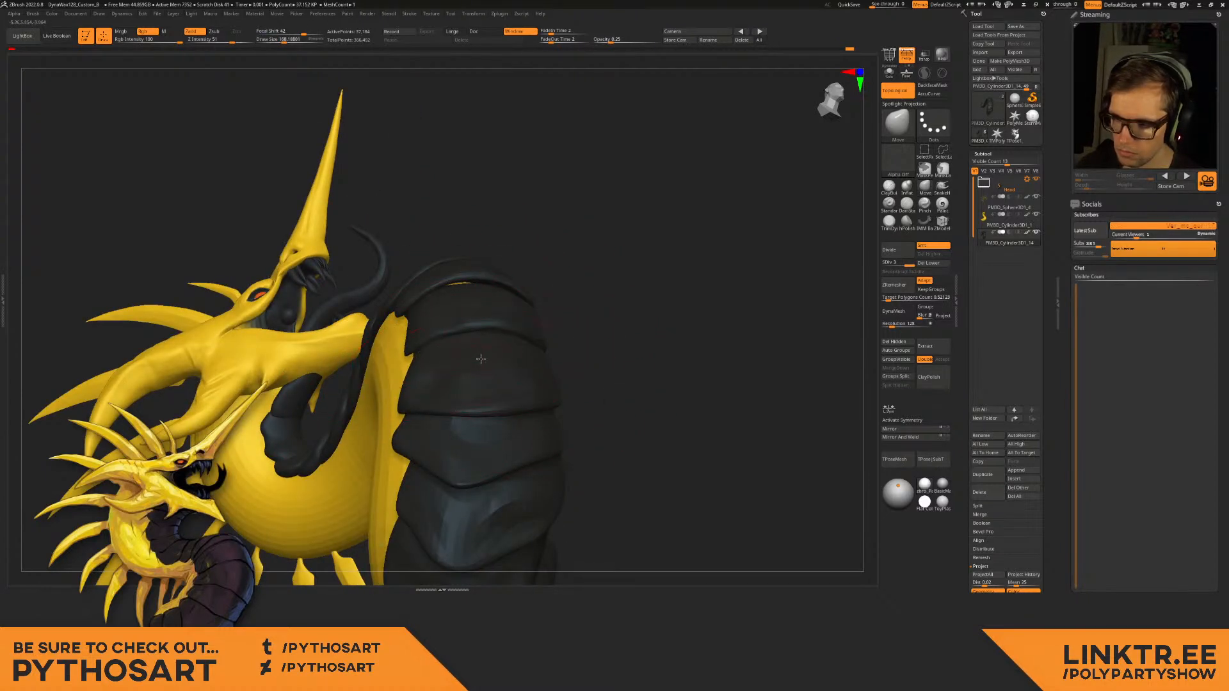
mouse_move(500, 512)
right_mouse_down()
mouse_move(506, 448)
mouse_move(426, 393)
right_mouse_up()
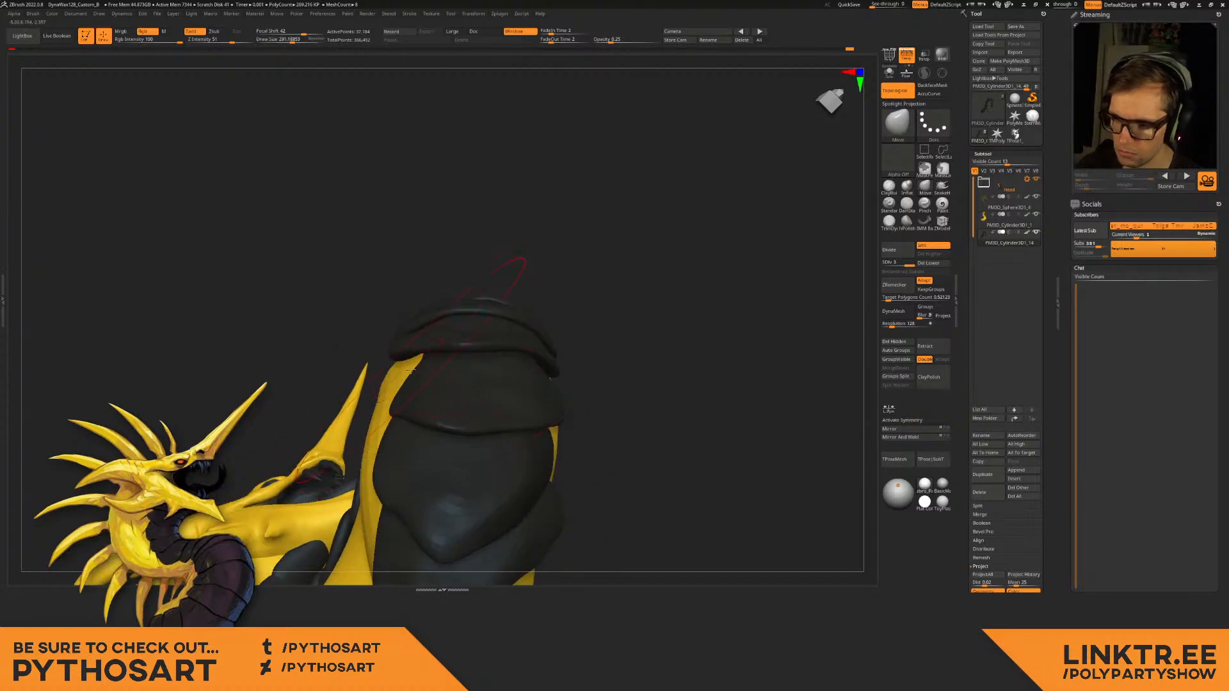
left_click_drag(557, 410, 534, 408)
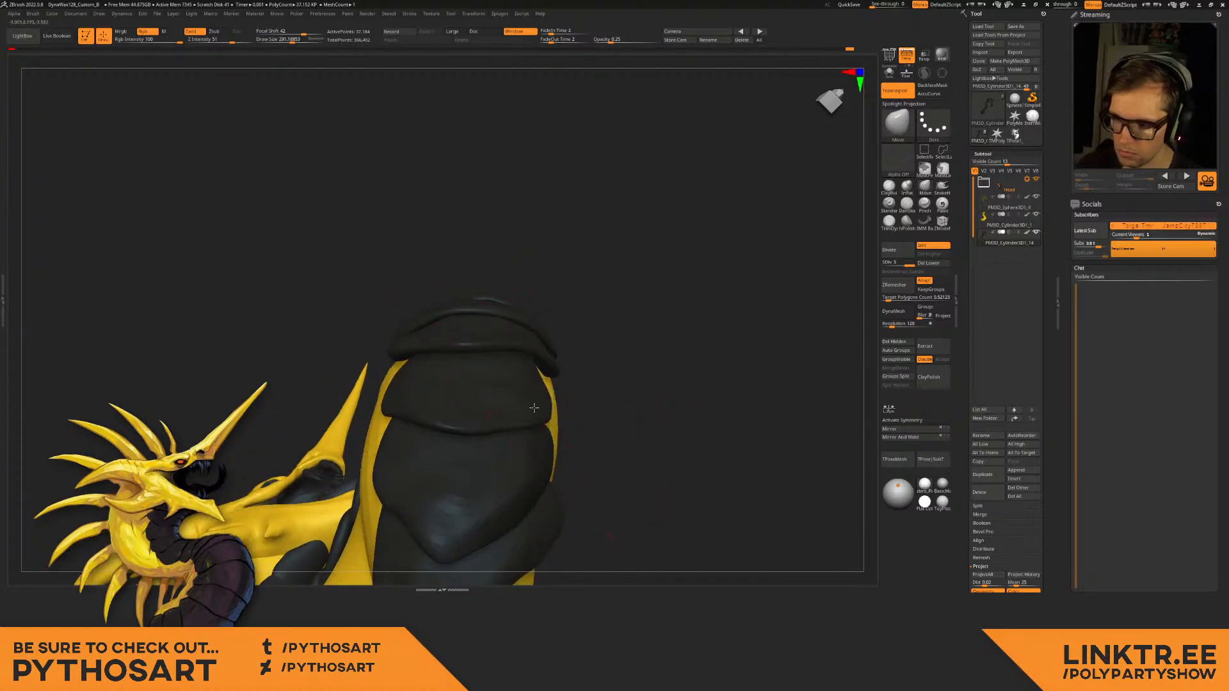
Adjust the side edges of the lower plates on the neck's outer curve with a resized Move brush.
mouse_move(484, 378)
right_mouse_down()
mouse_move(463, 360)
mouse_move(594, 380)
right_mouse_up()
key("s")
left_click_drag(594, 379, 585, 367)
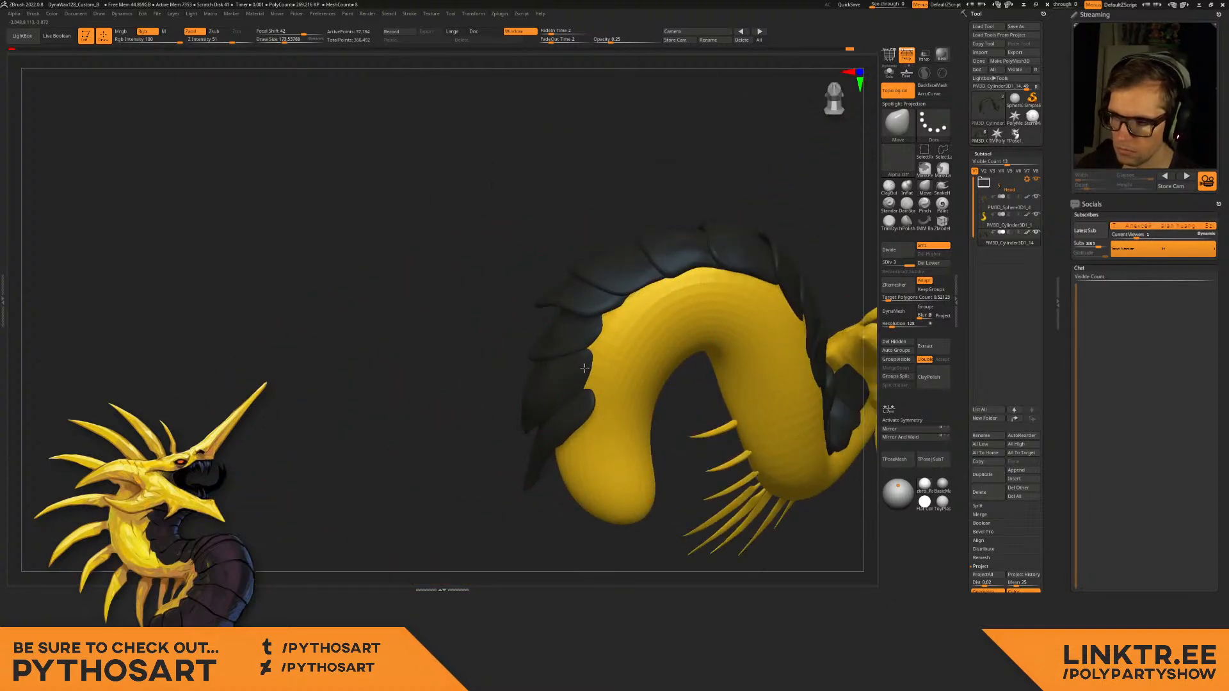
right_click_drag(557, 416, 574, 410)
key("s")
left_click_drag(571, 408, 562, 433)
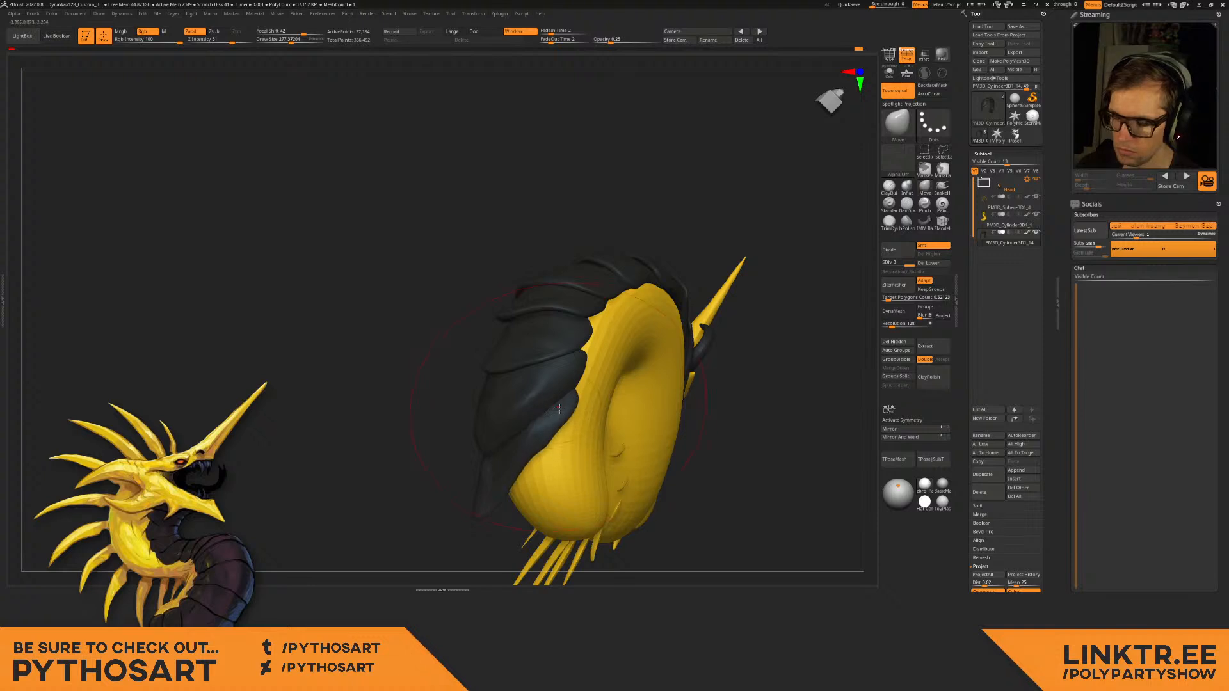
mouse_move(571, 428)
right_mouse_down()
mouse_move(555, 422)
mouse_move(583, 404)
mouse_move(581, 383)
mouse_move(527, 316)
mouse_move(489, 495)
mouse_move(416, 419)
mouse_move(504, 413)
mouse_move(535, 351)
mouse_move(496, 370)
right_mouse_up()
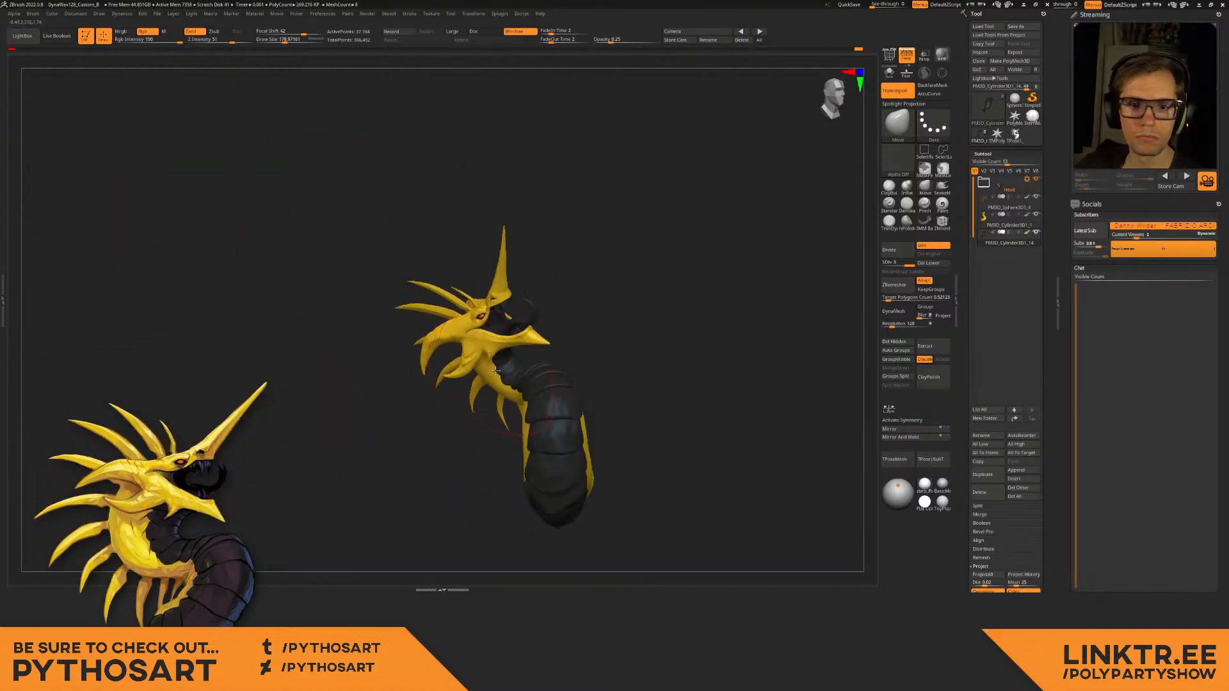
Isolate the plate below the jaw, pinch its lower edge and corners around both sides, and show all plates.
mouse_move(531, 298)
right_mouse_down()
mouse_move(509, 413)
mouse_move(567, 378)
mouse_move(577, 404)
mouse_move(626, 337)
mouse_move(637, 357)
mouse_move(659, 333)
right_mouse_up()
left_click(925, 205)
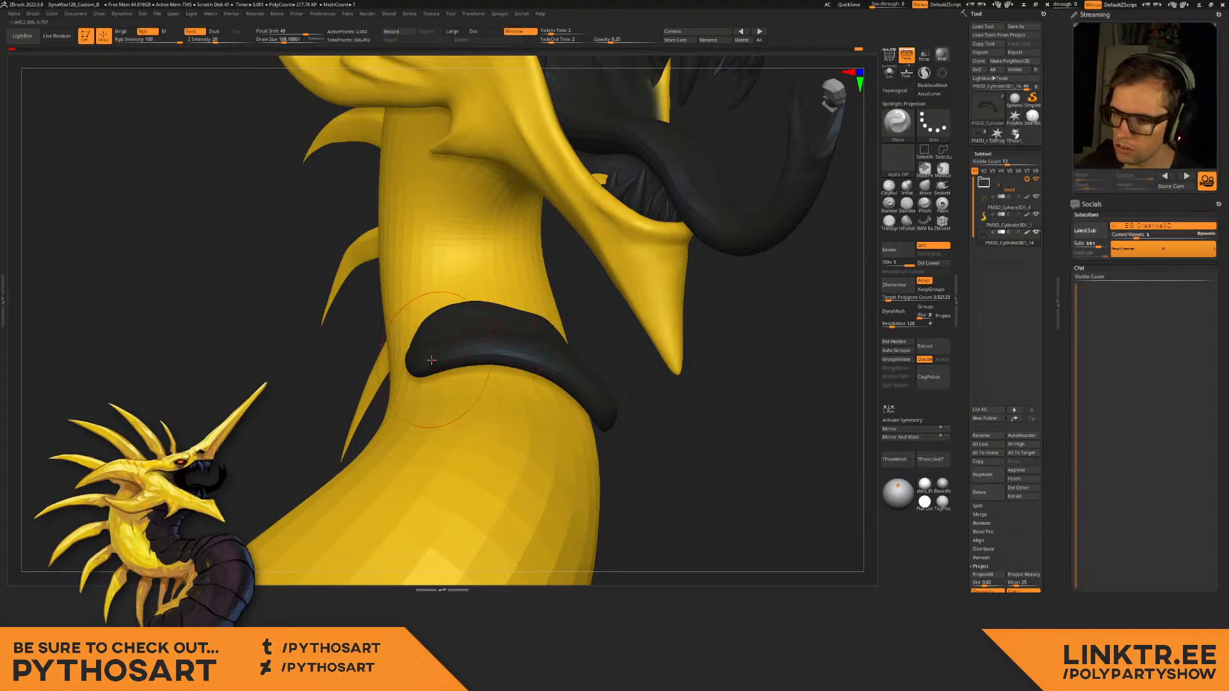
left_click_drag(430, 359, 421, 363)
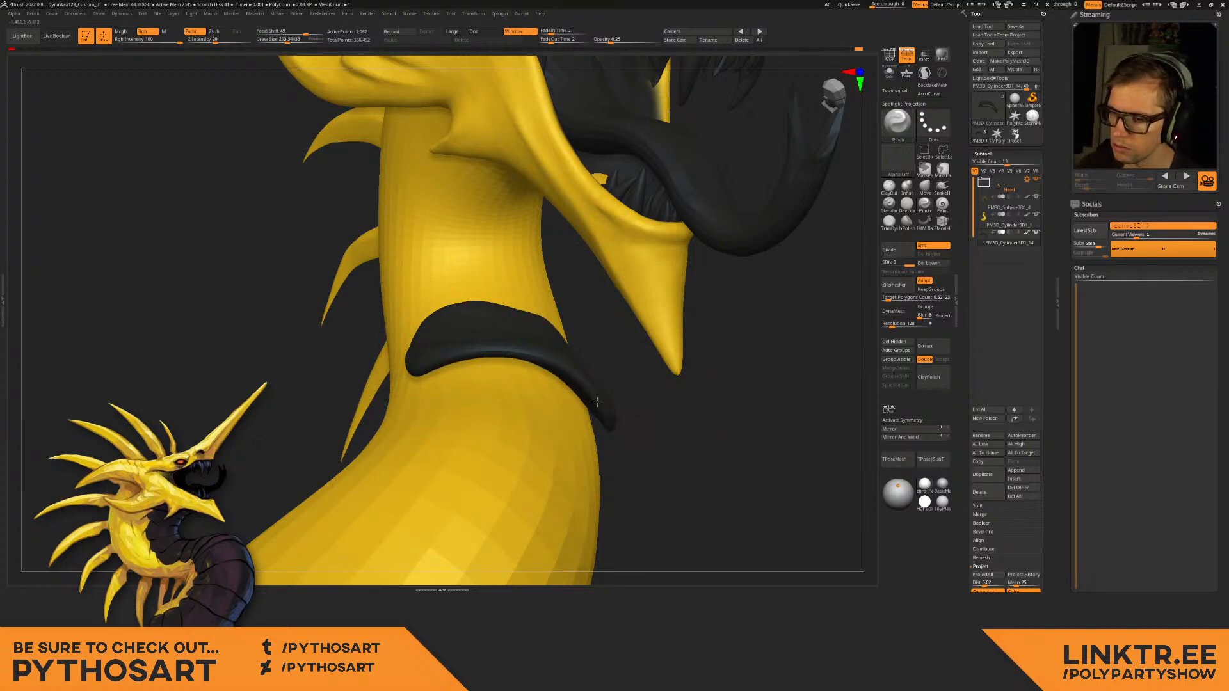
right_click_drag(597, 402, 595, 406)
right_click_drag(431, 352, 321, 390)
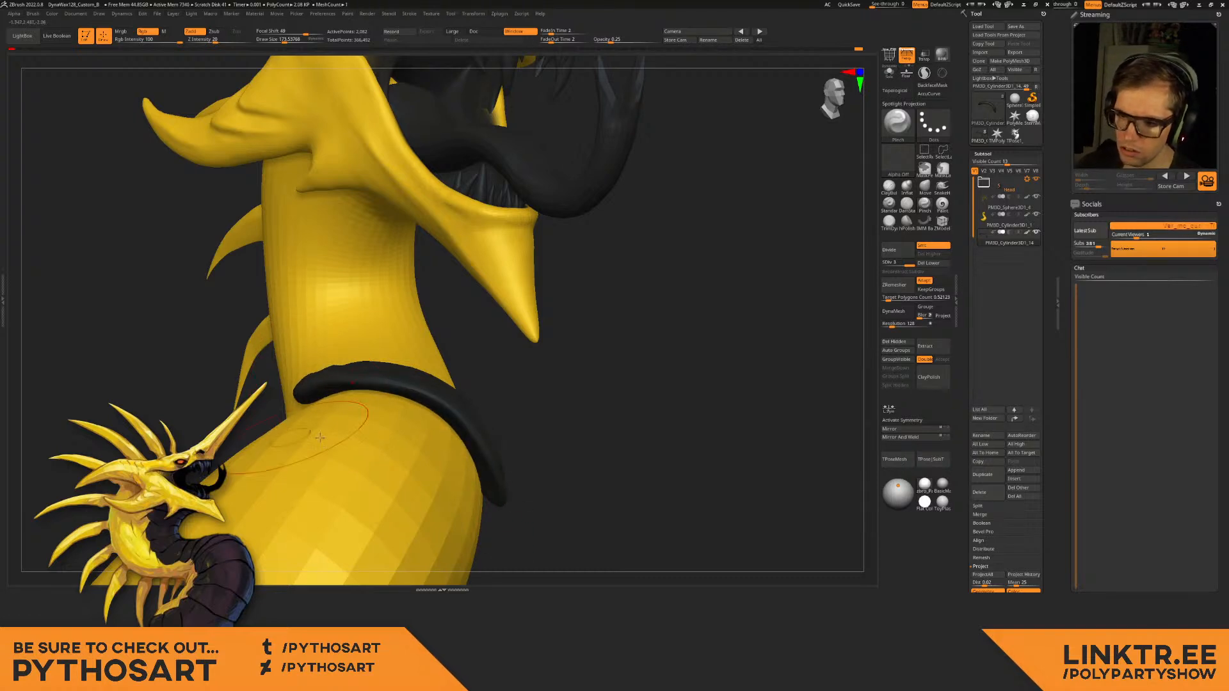
right_click_drag(319, 438, 480, 450)
right_click_drag(525, 506, 333, 488)
left_click(449, 374, "ctrl+shift")
left_click(359, 349, "ctrl+shift")
Shift the side corners of the plates near the neck's lower end into place with a resized Move brush.
mouse_move(404, 427)
right_mouse_down()
mouse_move(437, 397)
mouse_move(419, 441)
mouse_move(444, 362)
mouse_move(434, 332)
right_mouse_up()
left_click(926, 188)
key("s")
left_click_drag(433, 332, 417, 321)
key("s")
left_click_drag(420, 326, 454, 322)
key("s")
right_click_drag(451, 323, 489, 318)
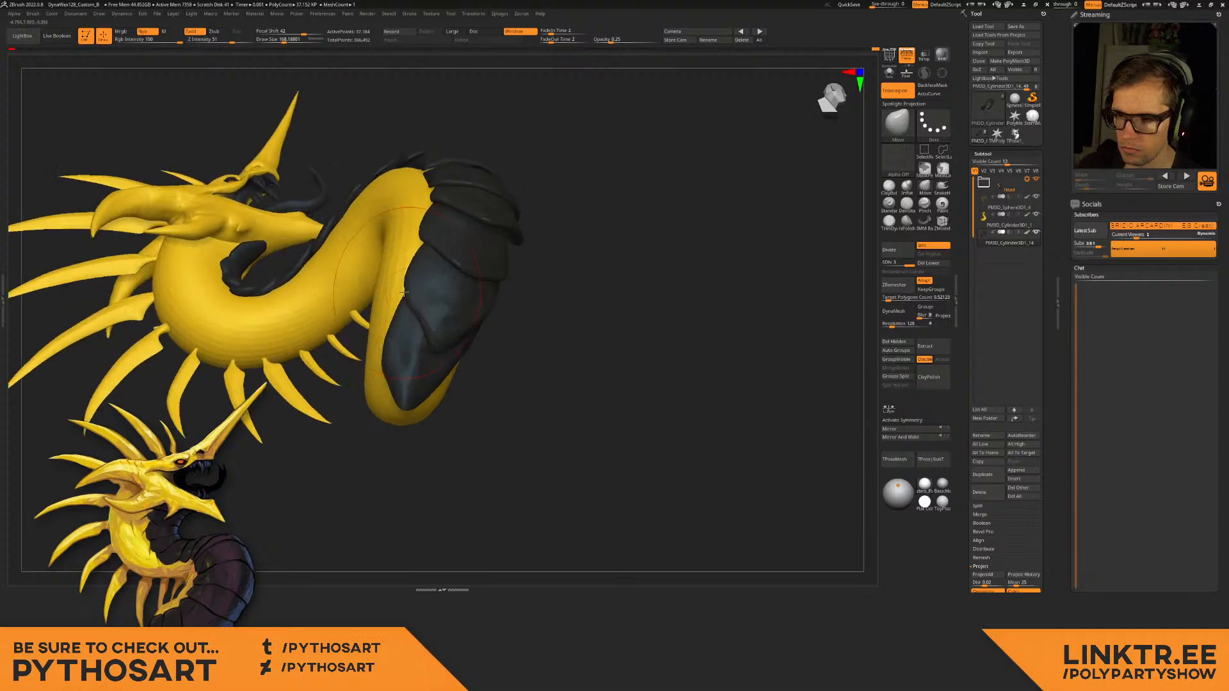
key("s")
left_click_drag(408, 294, 409, 280)
key("s")
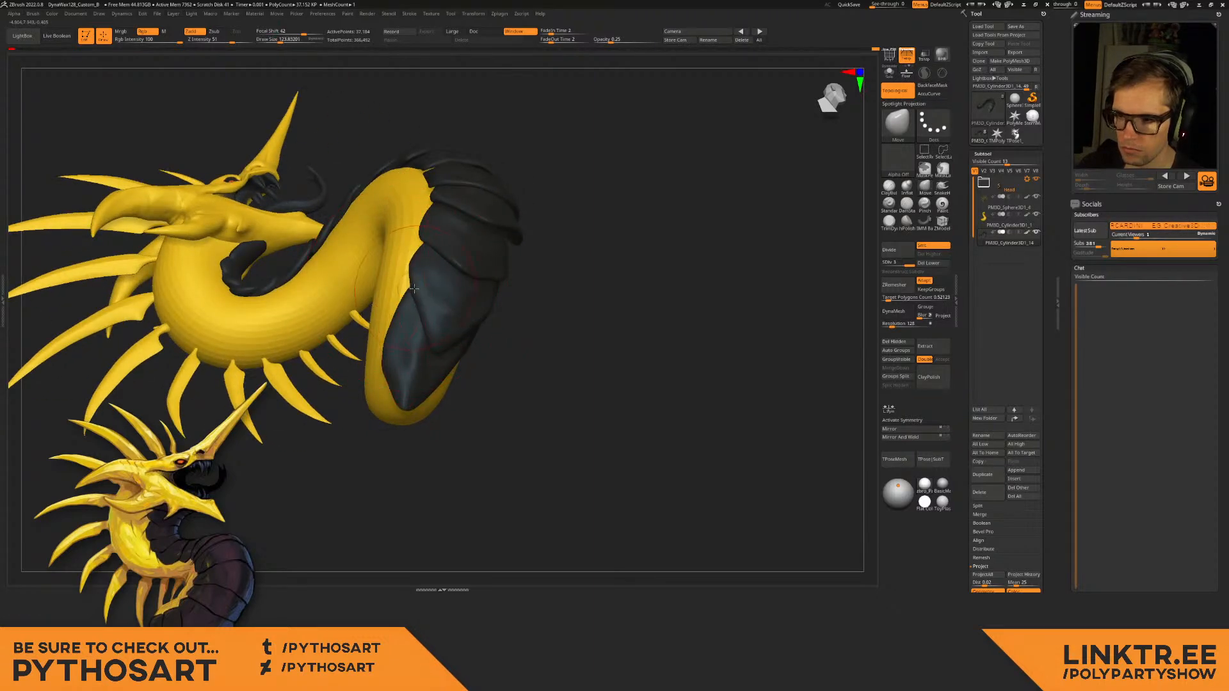
Push the plates on the outer curve snugly against the yellow neck surface with the Move brush.
mouse_move(414, 289)
right_mouse_down()
mouse_move(465, 319)
mouse_move(430, 245)
right_mouse_up()
key("s")
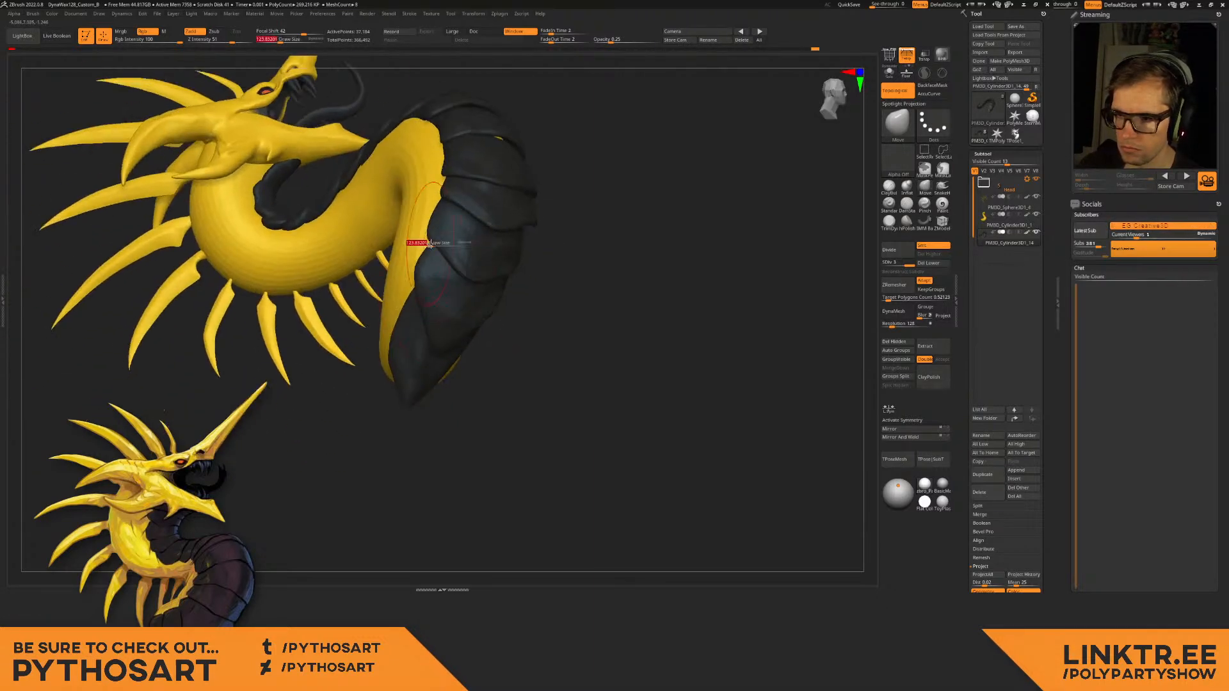
left_click_drag(430, 244, 435, 244)
right_click_drag(392, 259, 432, 272)
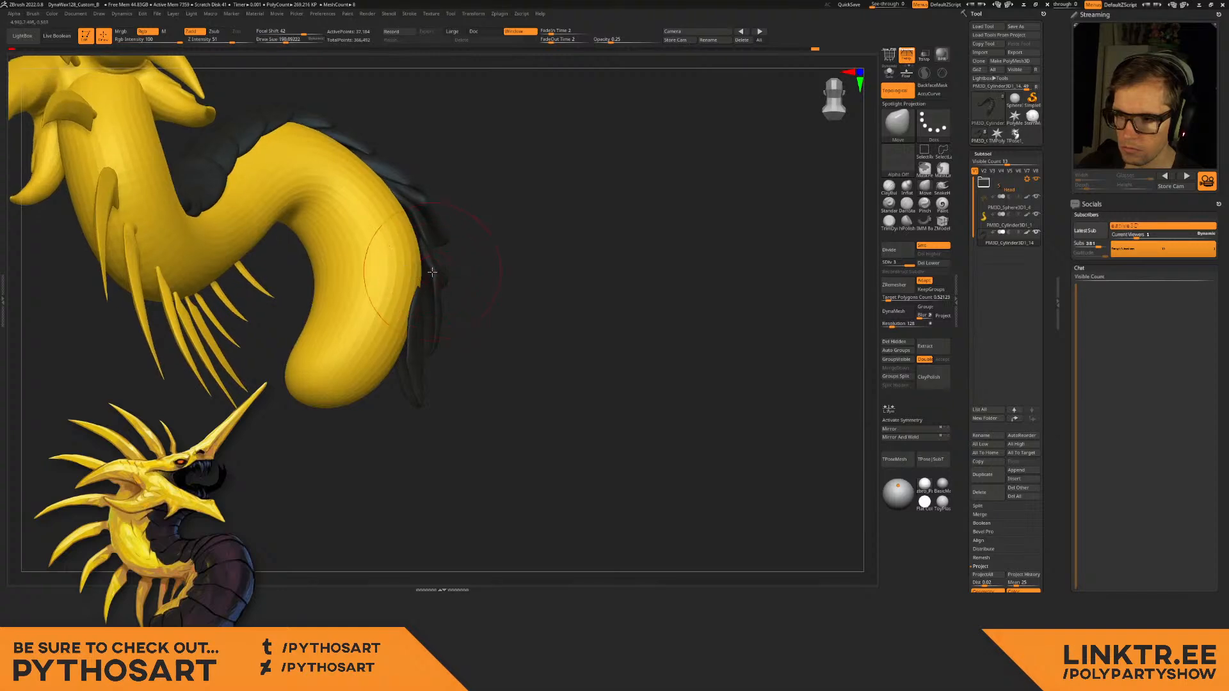
left_click_drag(436, 271, 413, 276)
key("s")
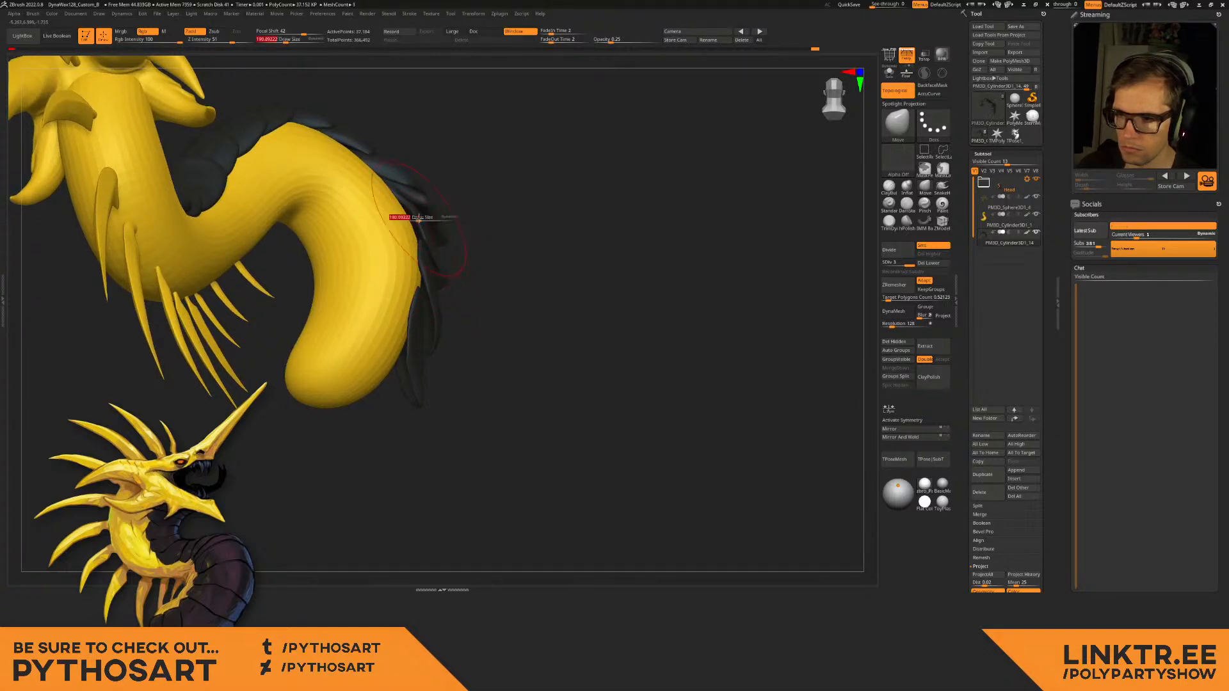
left_click_drag(413, 217, 410, 217)
Reshape the pointed tips and profile of the last plates at the neck's lower end with a resized Move brush.
mouse_move(415, 336)
right_mouse_down()
mouse_move(431, 308)
mouse_move(505, 329)
right_mouse_up()
key("s")
mouse_move(516, 329)
left_mouse_down()
mouse_move(496, 329)
mouse_move(510, 327)
left_mouse_up()
key("s")
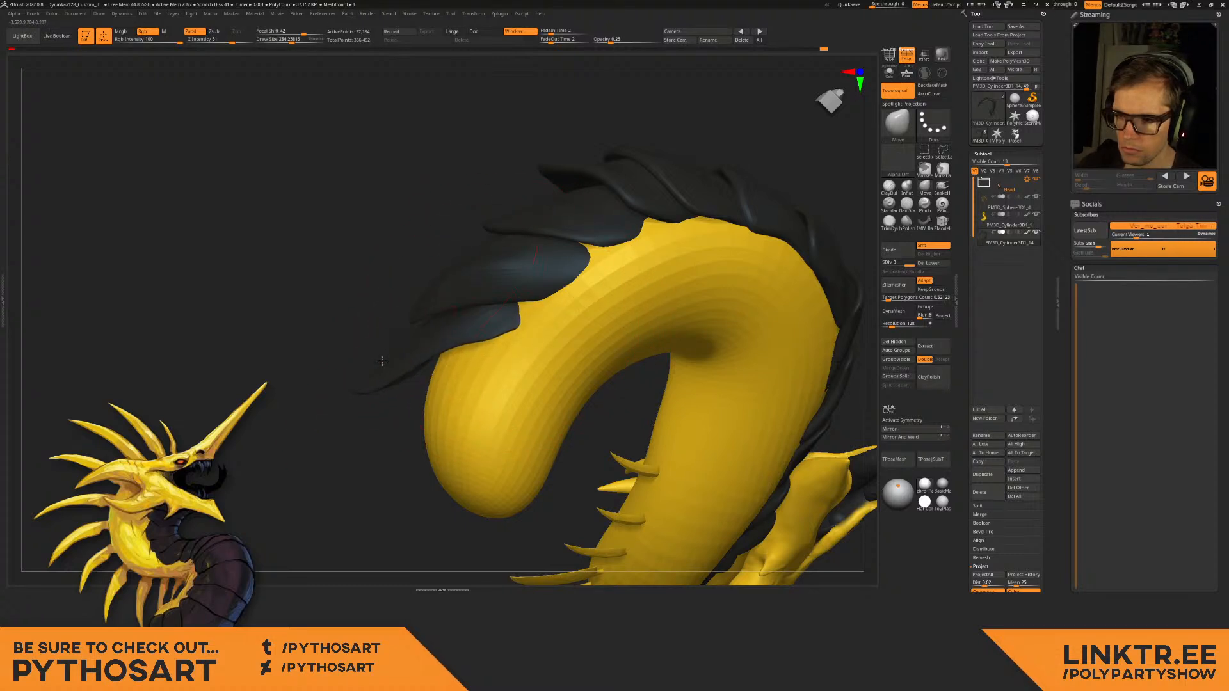
mouse_move(375, 378)
right_mouse_down()
mouse_move(384, 340)
mouse_move(420, 348)
right_mouse_up()
key("s")
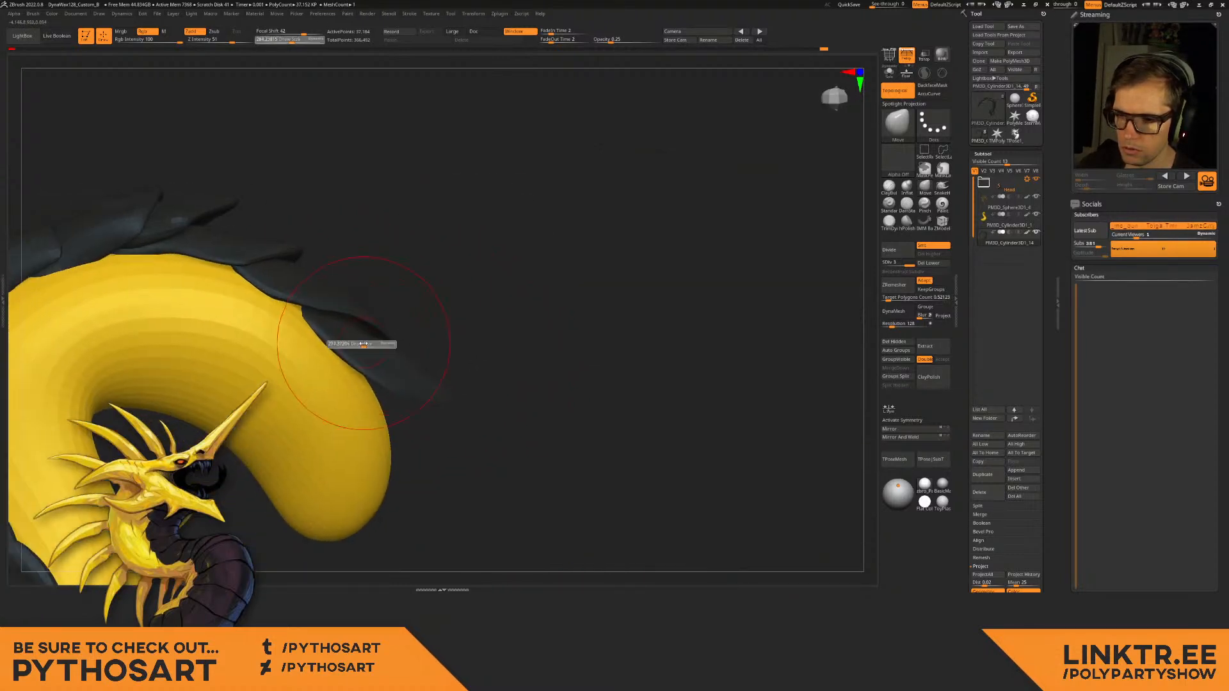
left_click_drag(362, 344, 341, 323)
key("s")
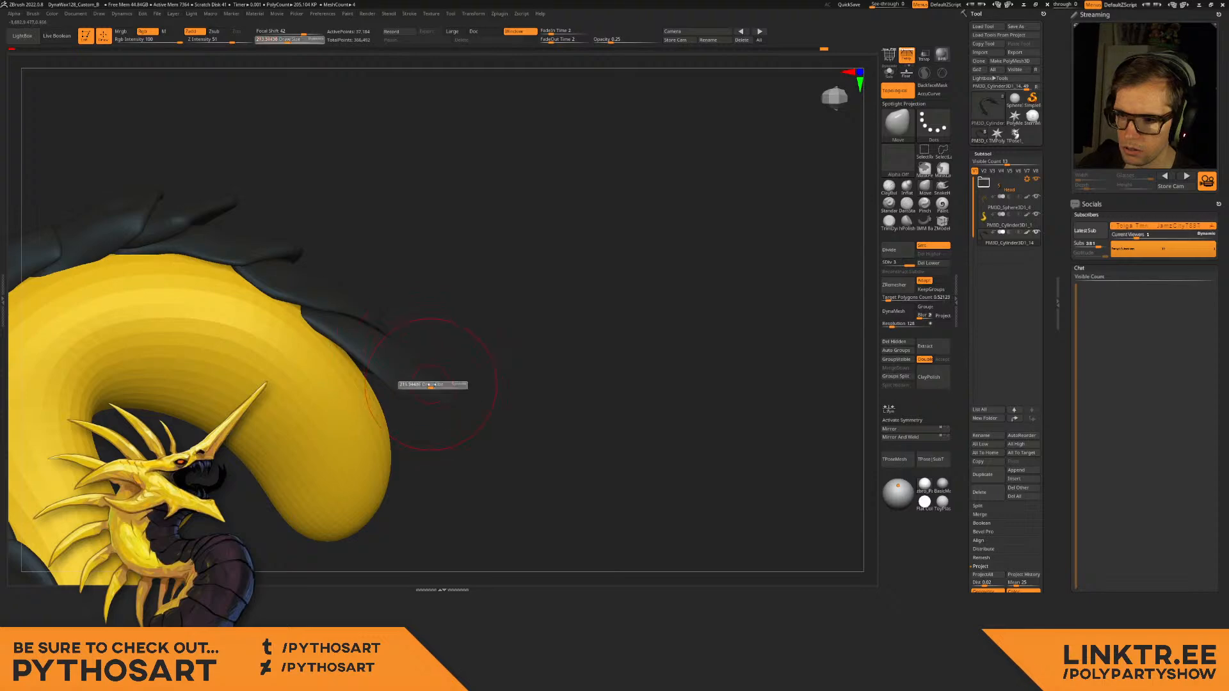
left_click_drag(422, 384, 438, 385)
left_click(452, 400)
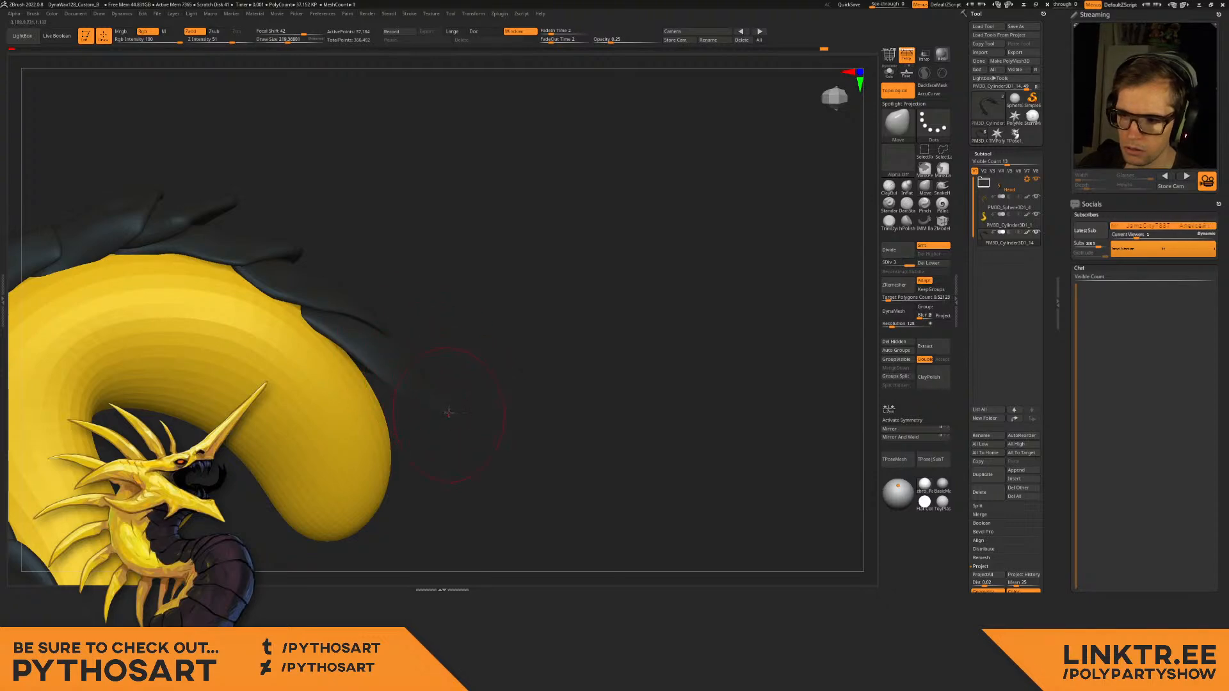
mouse_move(448, 414)
left_mouse_down()
mouse_move(446, 389)
mouse_move(465, 379)
mouse_move(442, 340)
mouse_move(478, 346)
mouse_move(506, 370)
mouse_move(517, 319)
left_mouse_up()
Smooth out the protruding side corner of the lowest plate so its edge tapers evenly, using the Move brush.
key("s")
key("s")
right_click_drag(528, 329, 456, 322)
key("s")
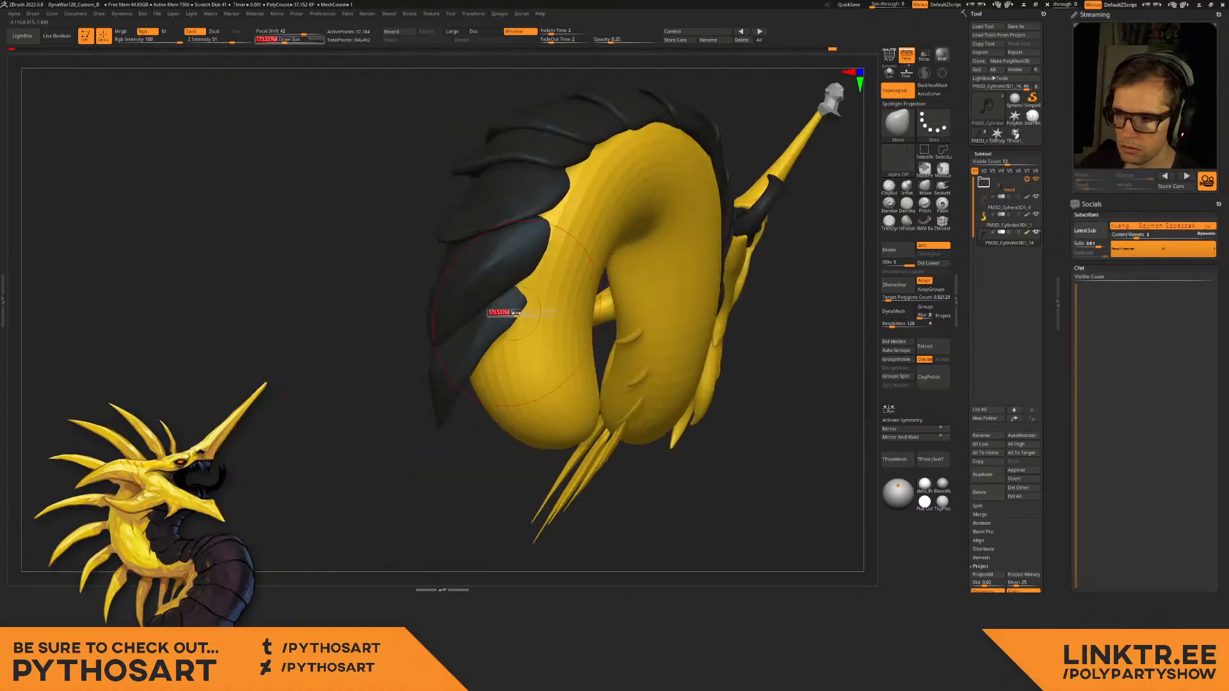
mouse_move(502, 313)
left_mouse_down()
mouse_move(544, 295)
mouse_move(544, 262)
mouse_move(526, 306)
left_mouse_up()
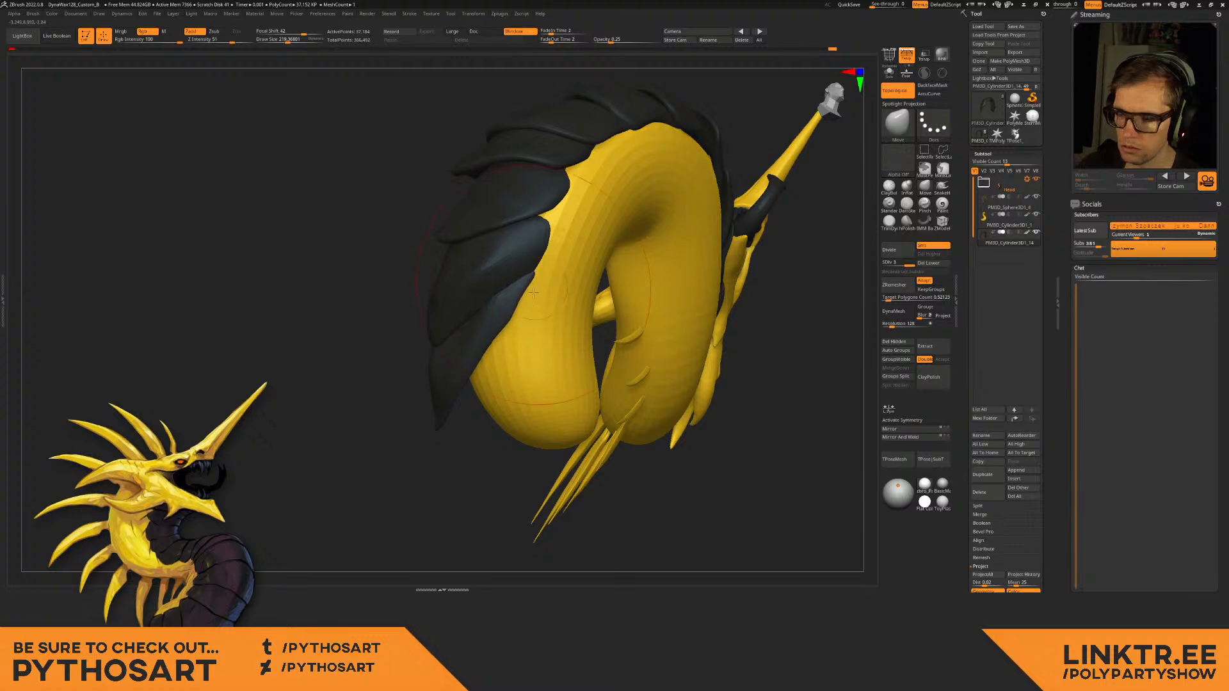
right_click_drag(553, 337, 510, 314)
left_click_drag(504, 299, 514, 295)
mouse_move(479, 359)
right_mouse_down()
mouse_move(523, 360)
mouse_move(479, 371)
right_mouse_up()
mouse_move(389, 320)
left_mouse_down()
mouse_move(395, 347)
mouse_move(384, 352)
mouse_move(405, 385)
mouse_move(381, 304)
left_mouse_up()
key("s")
Smooth the lower plates' surface and move their side edges into a cleaner overlap along the back.
right_click_drag(488, 397, 419, 384)
left_click_drag(492, 326, 505, 285, "shift")
right_click_drag(548, 288, 544, 237, "ctrl")
mouse_move(544, 237)
right_mouse_down()
mouse_move(448, 246)
mouse_move(456, 270)
right_mouse_up()
mouse_move(456, 270)
right_mouse_down("ctrl")
mouse_move(465, 308)
mouse_move(488, 312)
right_mouse_up("ctrl")
key("s")
mouse_move(488, 311)
left_mouse_down()
mouse_move(484, 333)
mouse_move(475, 315)
left_mouse_up()
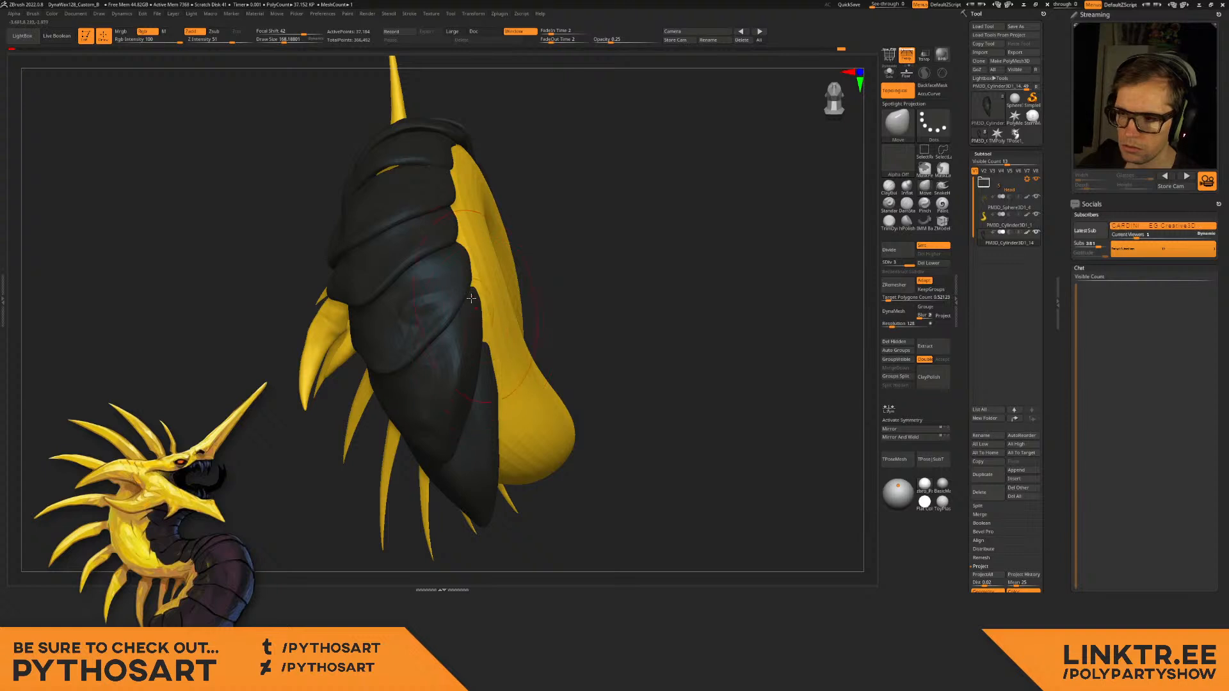
Cover the yellow gap between the upper plates at the top of the neck's bend with the Move brush.
right_click_drag(392, 159, 416, 288, "alt")
key("s")
left_click(411, 303)
left_click_drag(407, 302, 405, 309)
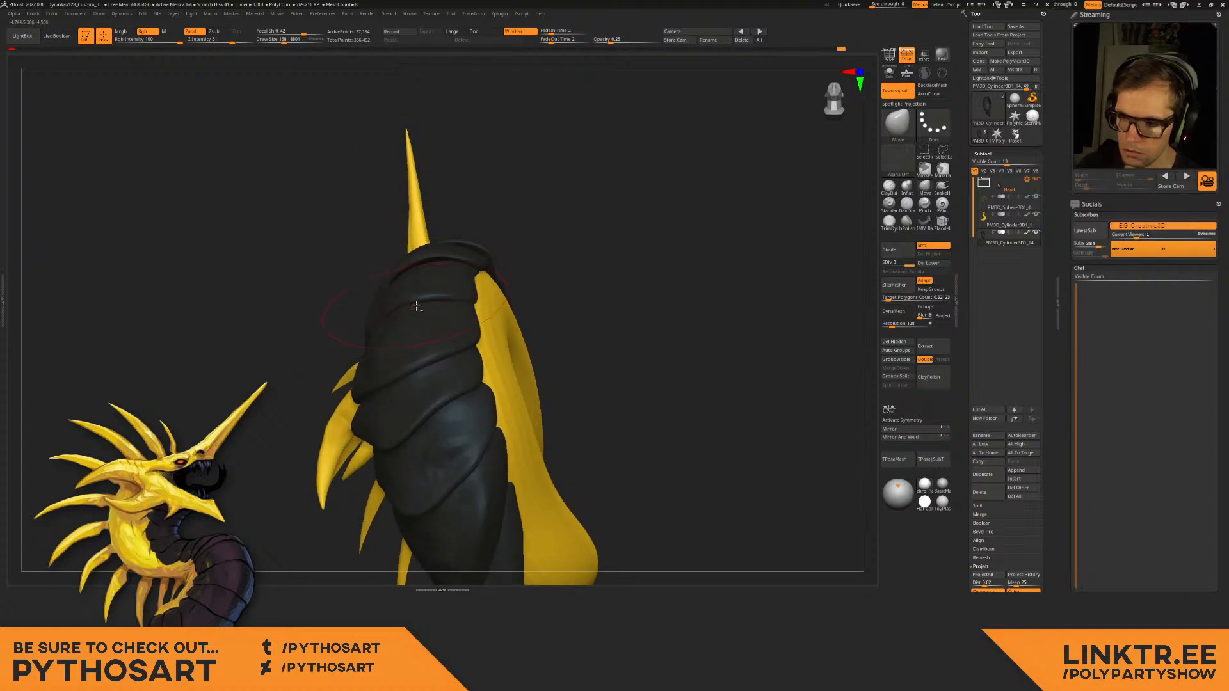
right_click_drag(416, 306, 442, 256, "ctrl")
mouse_move(506, 320)
right_mouse_down()
mouse_move(455, 349)
mouse_move(452, 288)
mouse_move(528, 313)
mouse_move(477, 352)
mouse_move(453, 291)
mouse_move(447, 310)
mouse_move(410, 320)
mouse_move(368, 281)
mouse_move(411, 339)
mouse_move(416, 390)
right_mouse_up()
key("s")
left_click(447, 319)
Isolate a small throat plate on the inner bend, pinch its side edge and corner, and show all plates.
left_click(366, 281, "ctrl+shift")
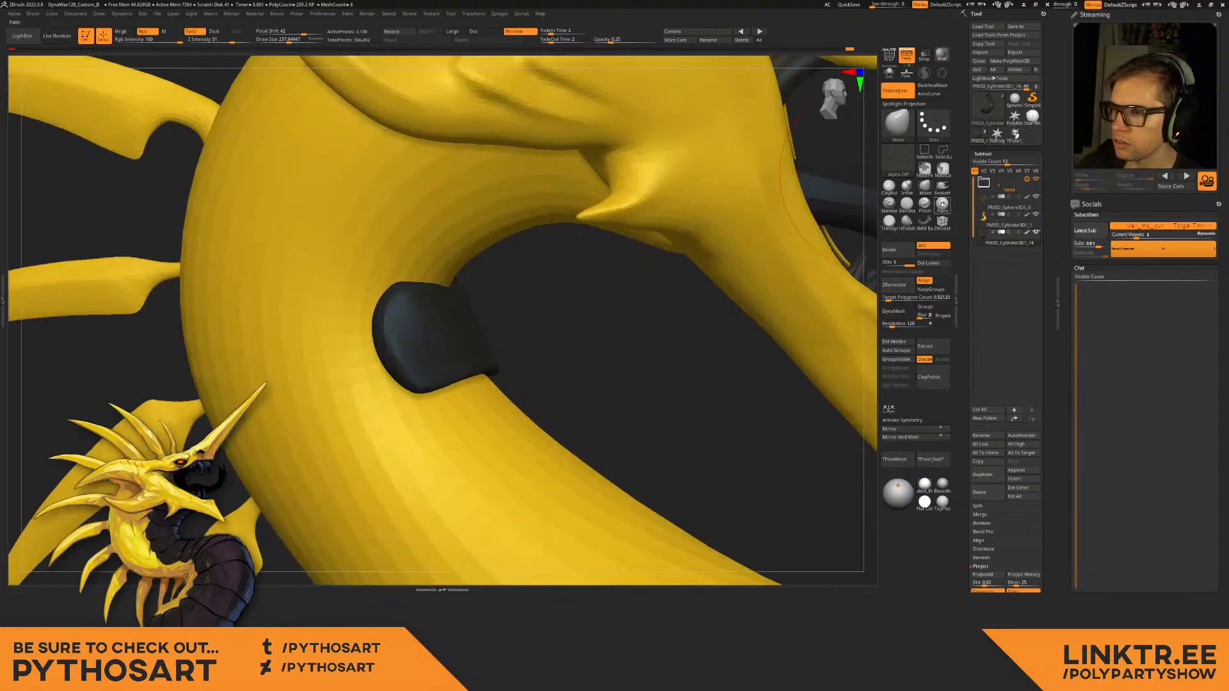
left_click(924, 205)
key("s")
key("s")
left_click_drag(371, 327, 398, 377)
right_click_drag(560, 400, 743, 365)
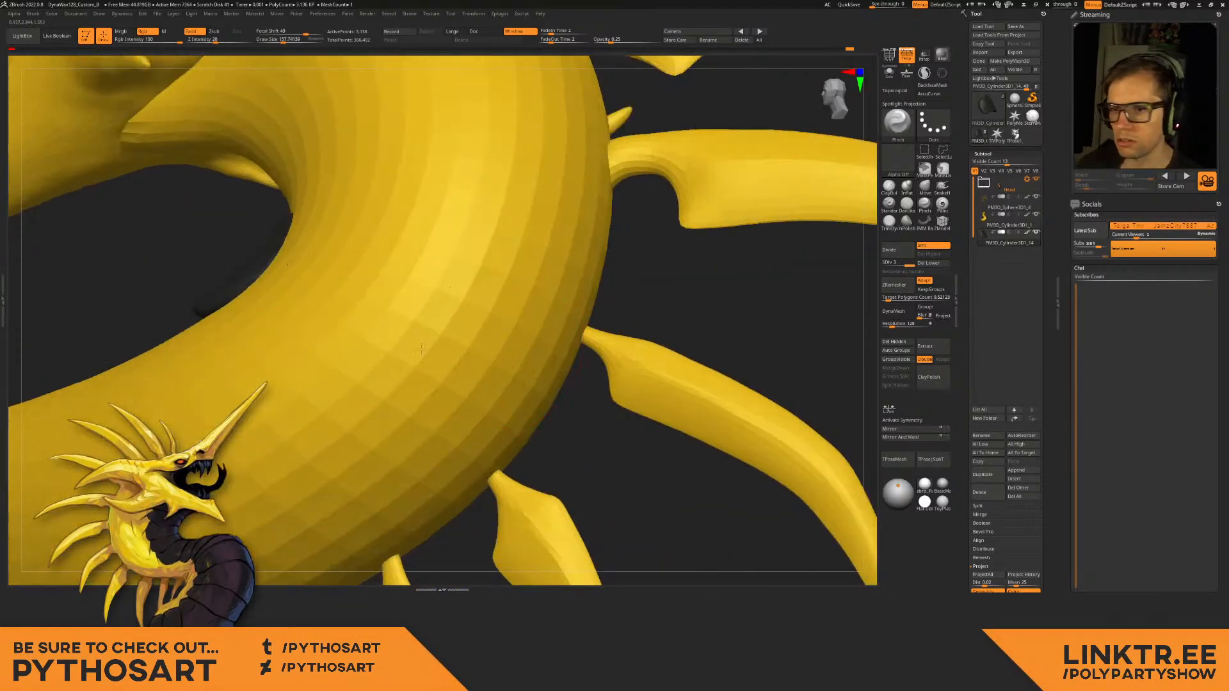
right_click_drag(531, 283, 636, 353)
left_click(618, 352, "ctrl+shift")
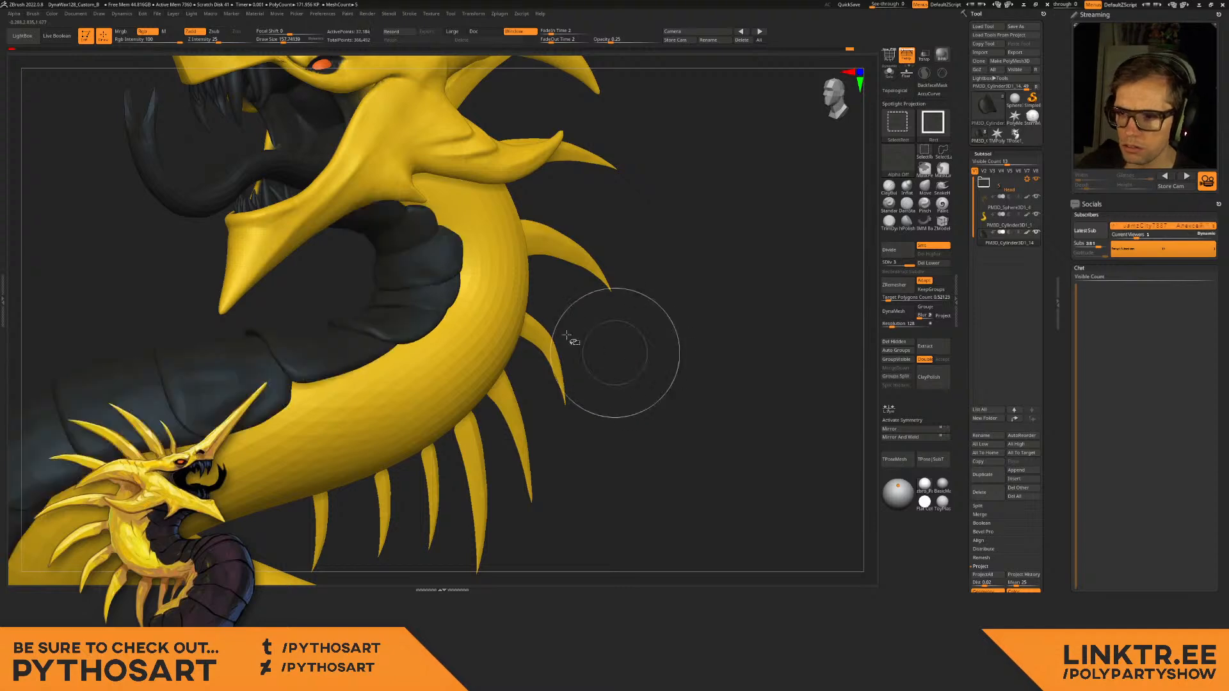
Isolate further throat plates below the jaw in turn, tighten their edges with a resized Pinch brush, and restore all plates.
left_click(420, 259, "ctrl+shift")
mouse_move(420, 259)
right_mouse_down()
mouse_move(440, 260)
mouse_move(422, 257)
right_mouse_up()
left_click_drag(464, 248, 452, 281)
right_click_drag(436, 282, 474, 283)
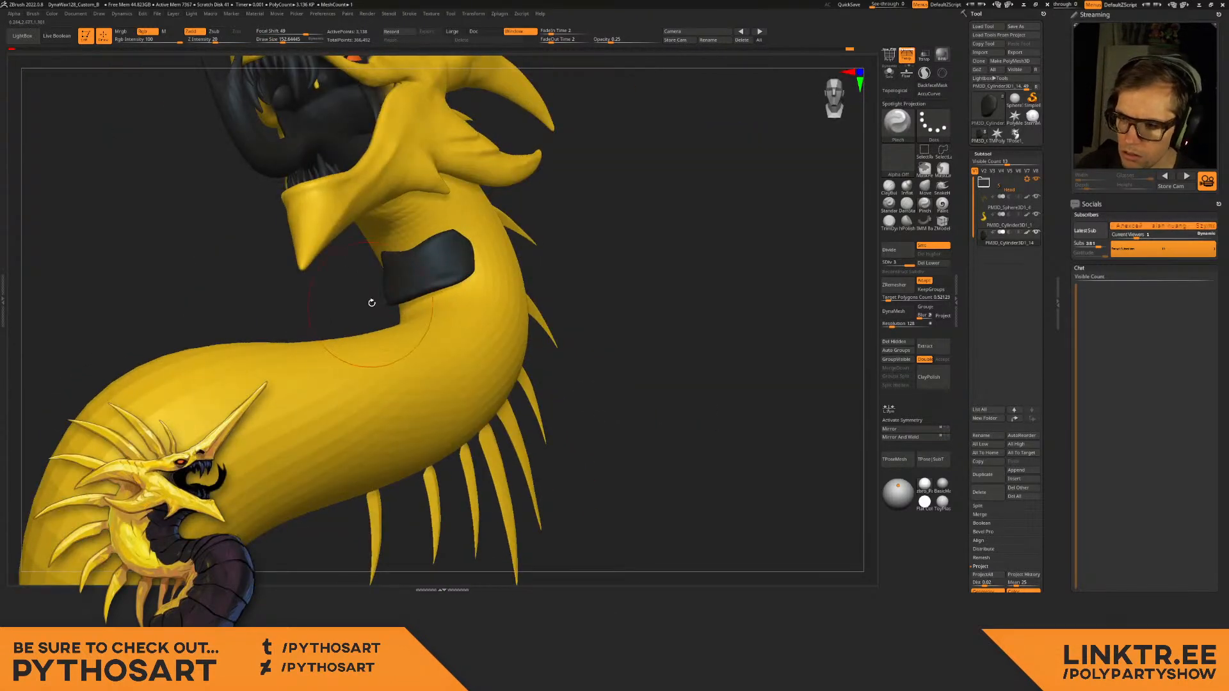
right_click_drag(372, 301, 426, 291)
left_click_drag(426, 291, 416, 280)
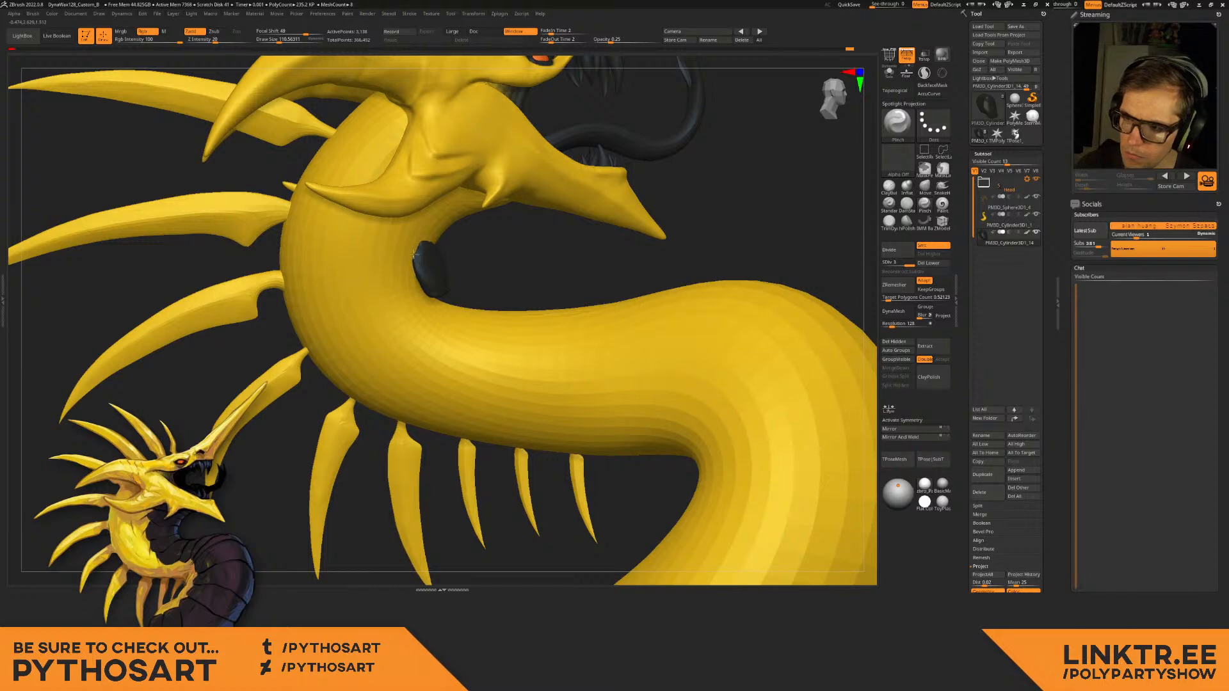
left_click(467, 283, "ctrl+shift")
right_click_drag(467, 282, 506, 257)
left_click(447, 250, "ctrl+shift")
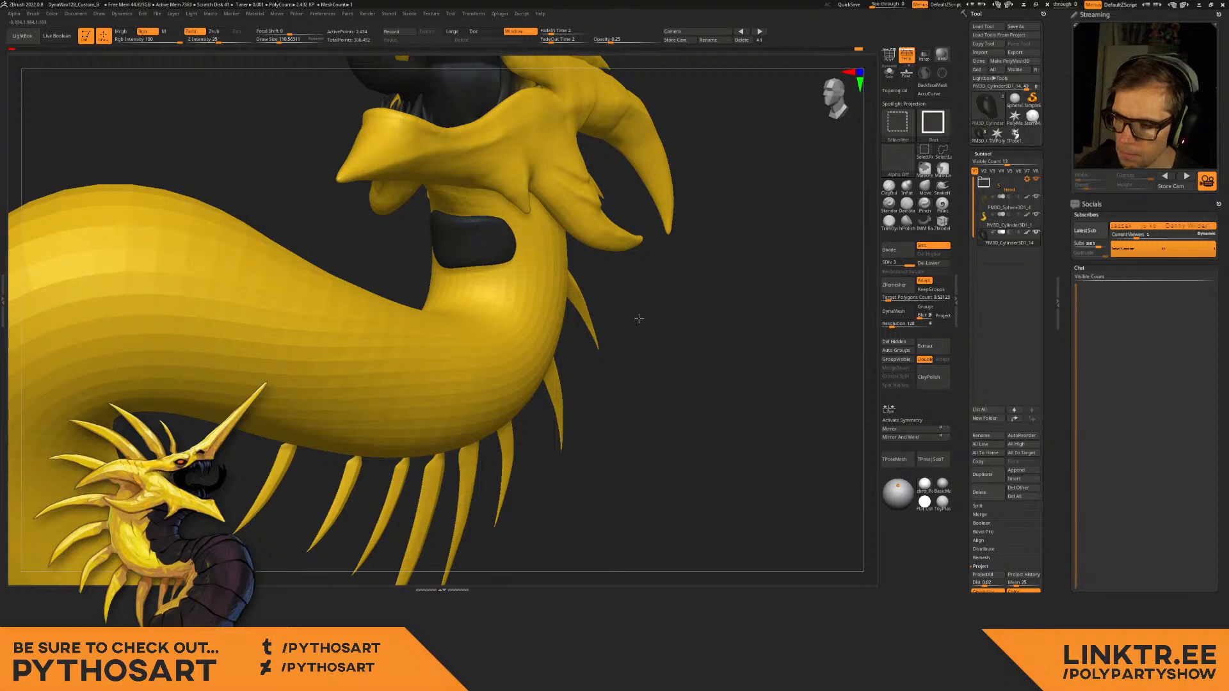
left_click(507, 227, "ctrl+shift")
Isolate the small throat plate beneath the jaw, reshape its end with a resized Move brush, and show all plates.
right_click_drag(507, 228, 480, 212)
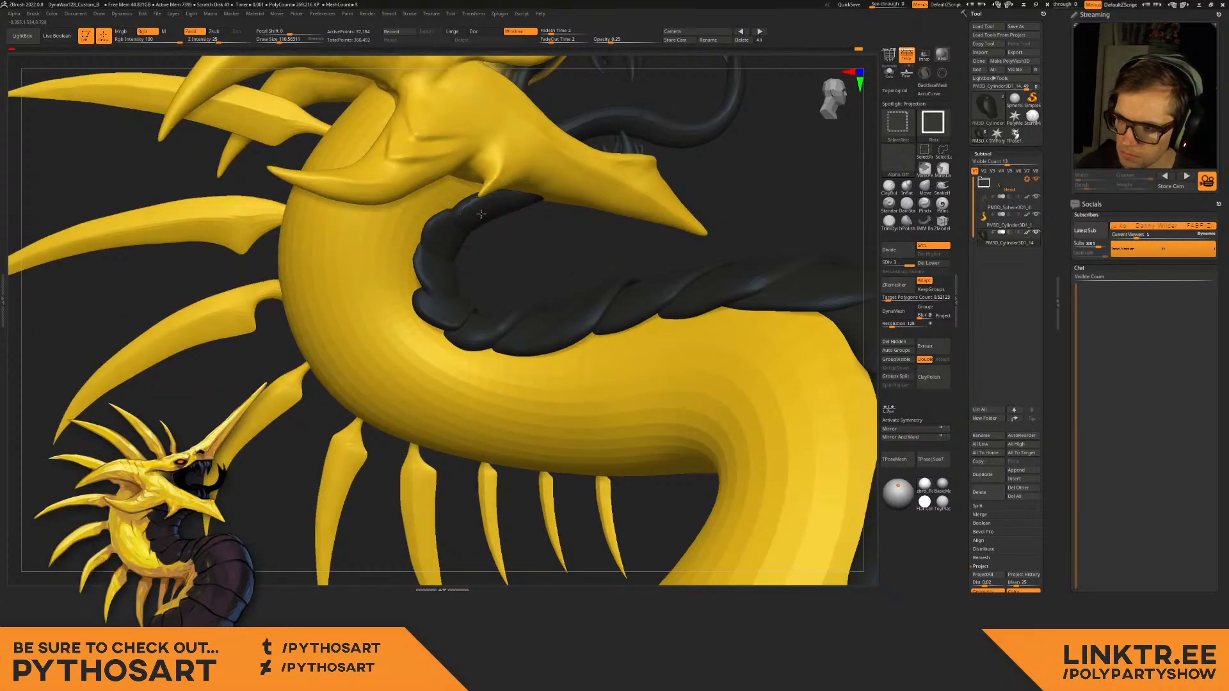
left_click(480, 212, "ctrl+shift")
left_click(925, 187)
key("s")
left_click(452, 239)
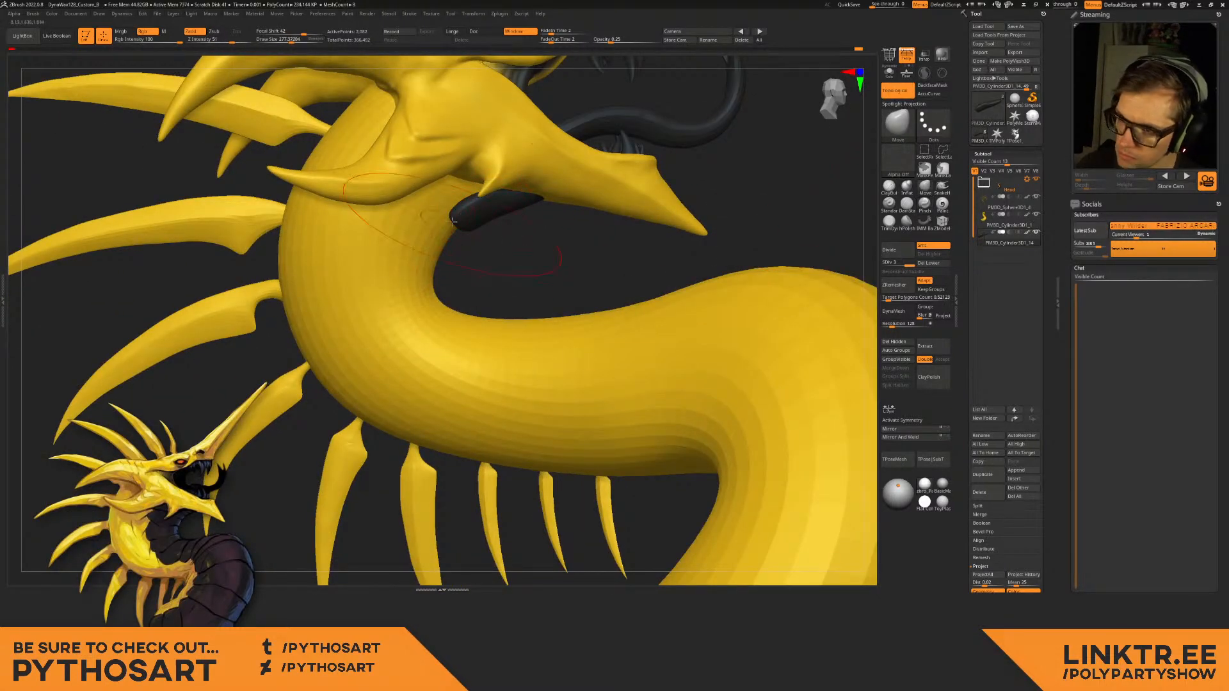
left_click_drag(462, 225, 449, 210)
right_click_drag(514, 253, 389, 263)
key("s")
left_click_drag(465, 224, 451, 234)
left_click(405, 294, "ctrl+shift")
Subdivide the armor plates by one level and enlarge the Move brush to a draw size of about 281.
right_click_drag(405, 294, 480, 332, "ctrl")
right_click_drag(480, 333, 422, 254, "ctrl")
right_click_drag(421, 255, 390, 378, "alt")
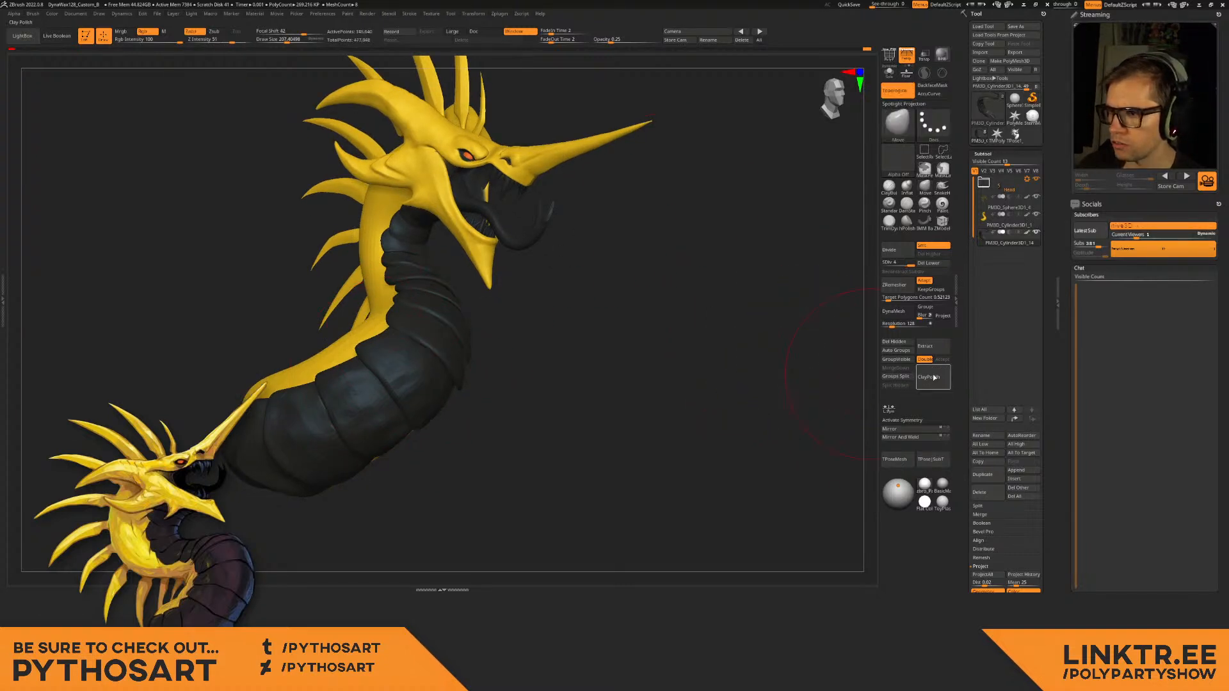
key("ctrl+d")
key("s")
left_click_drag(391, 378, 398, 378)
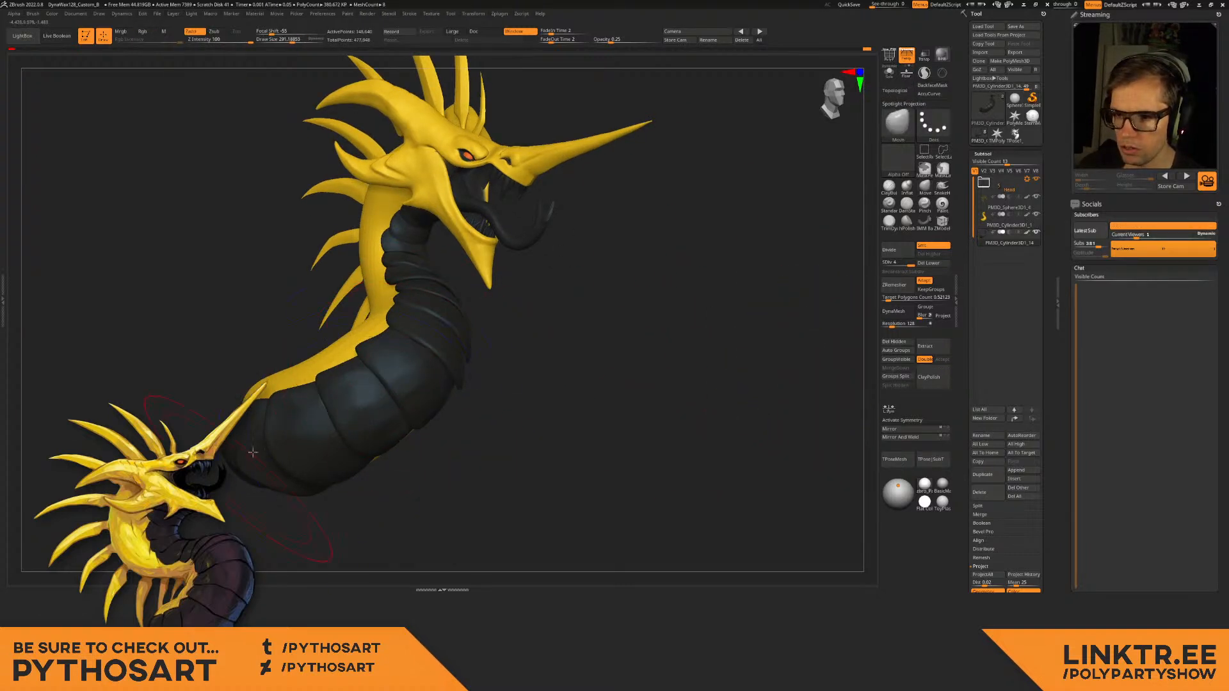
right_click_drag(428, 334, 370, 359, "alt")
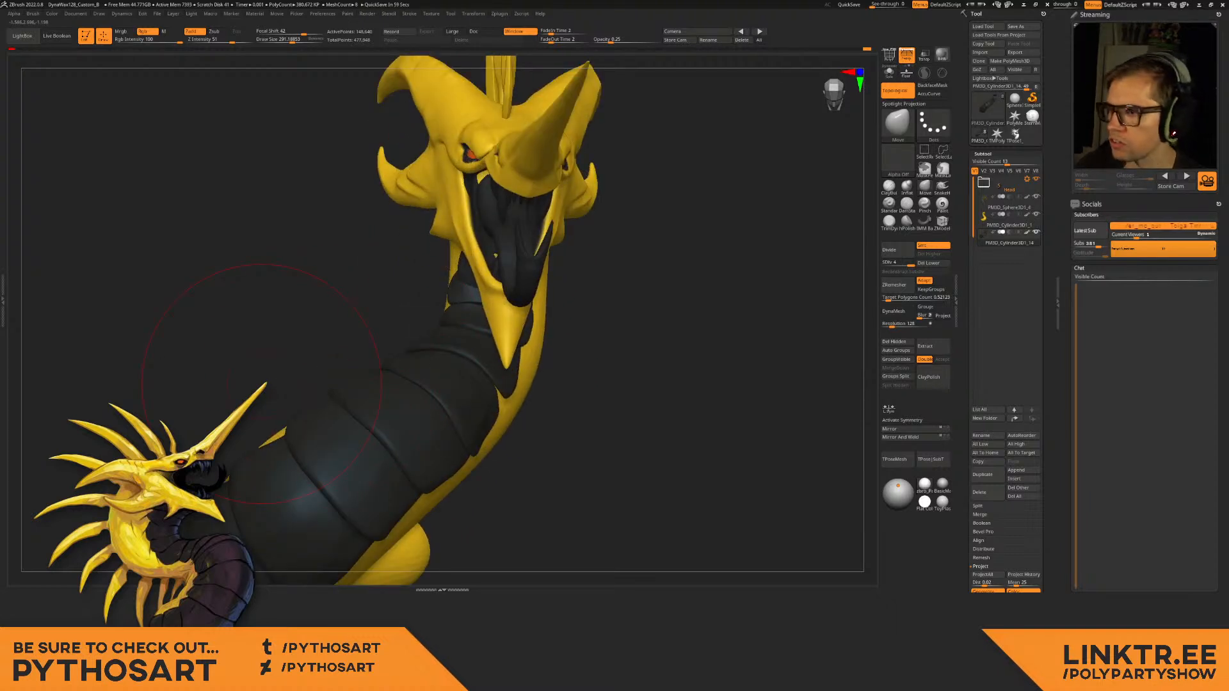
Solo the armor plates and carve a first light crease in an upper neck plate with a small DamStandard brush.
key("b")
key("d")
key("s")
right_click_drag(275, 361, 529, 327)
key("s")
left_click_drag(534, 327, 510, 326)
left_click(890, 74)
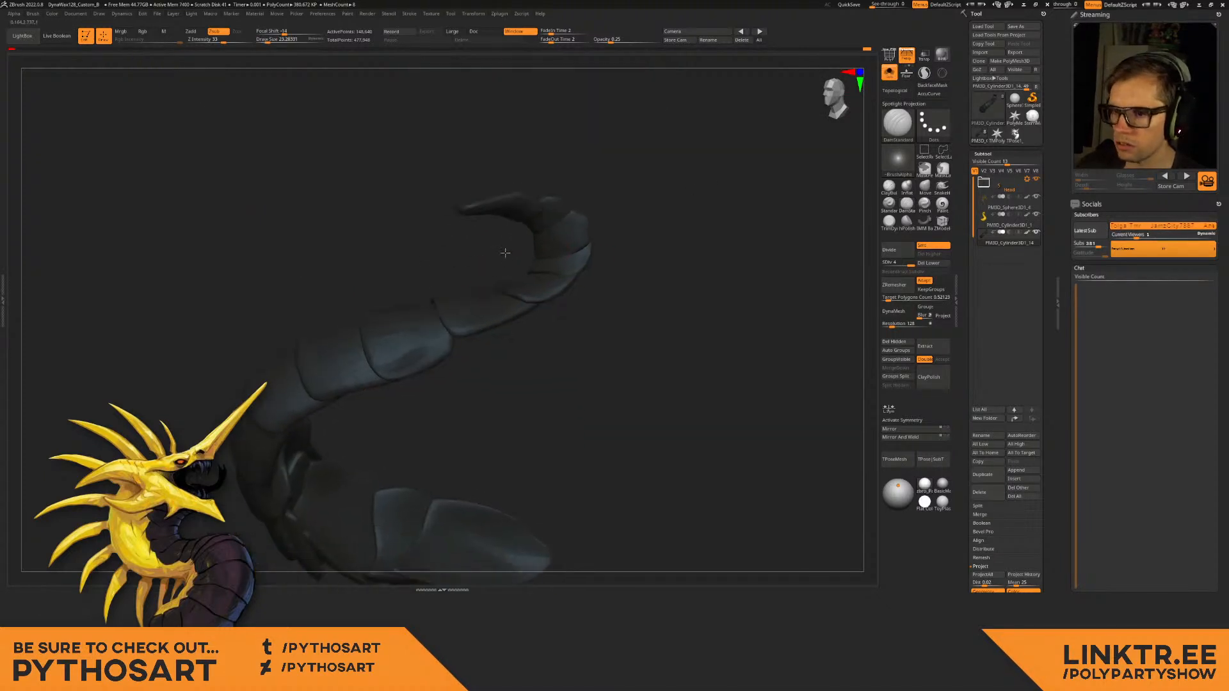
mouse_move(505, 253)
right_mouse_down()
mouse_move(508, 324)
mouse_move(513, 301)
mouse_move(480, 292)
right_mouse_up()
key("s")
left_click_drag(479, 290, 480, 290)
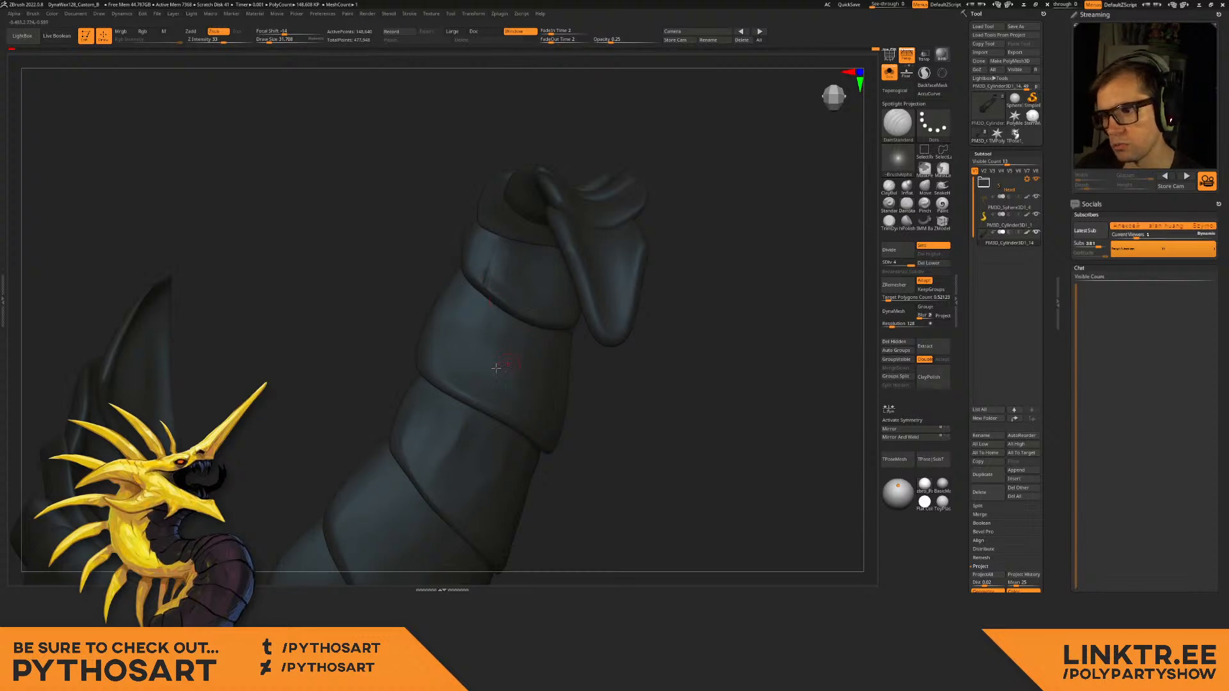
Carve short creases running up from the lower edges of the upper neck plates, varying the DamStandard brush size.
mouse_move(496, 368)
right_mouse_down()
mouse_move(478, 313)
mouse_move(461, 335)
right_mouse_up()
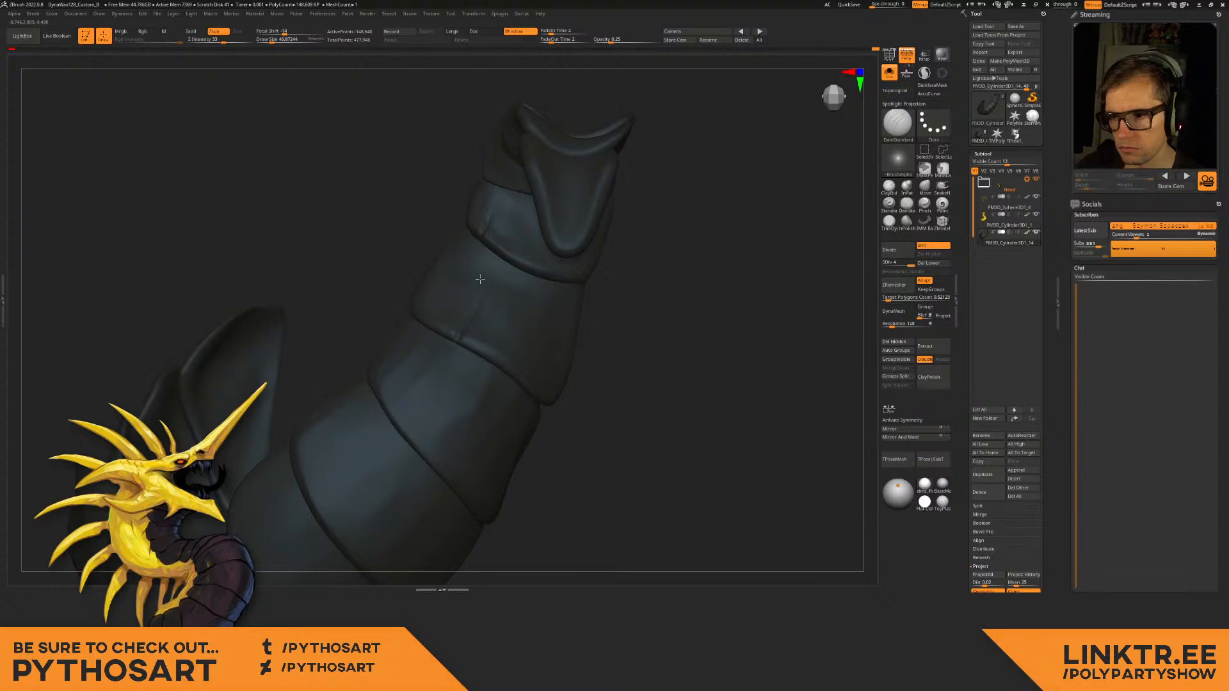
right_click_drag(480, 279, 585, 231)
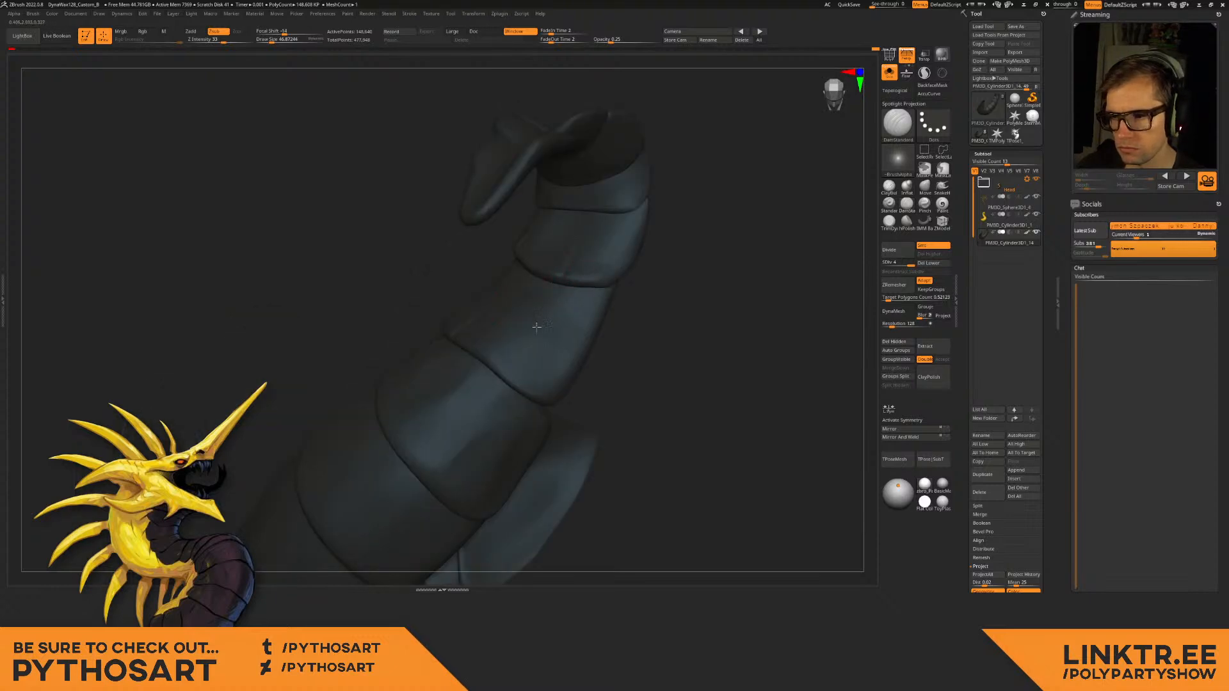
key("s")
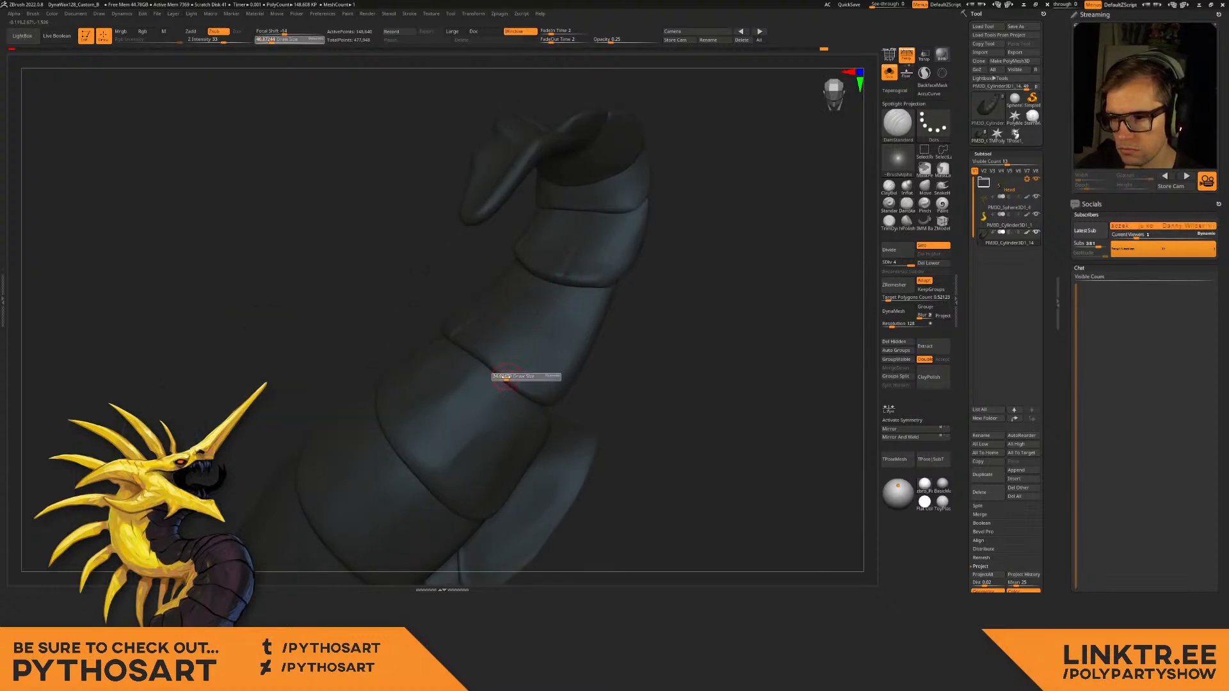
left_click(502, 376)
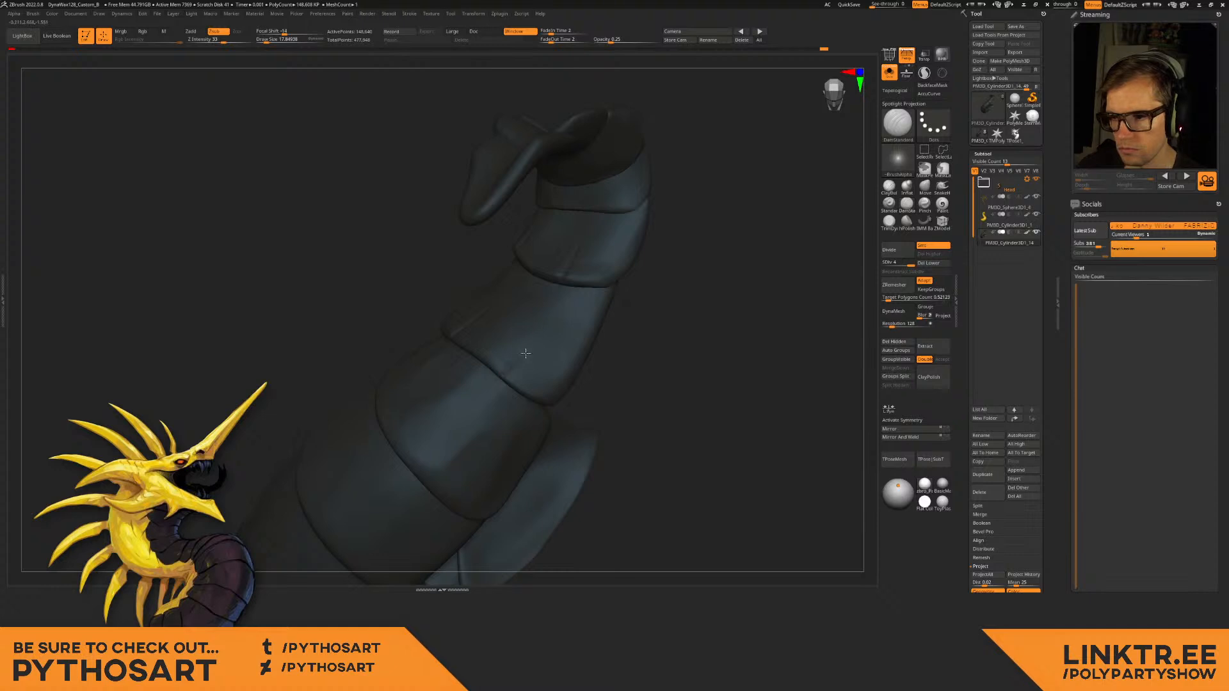
Carve lengthwise creases across the middle neck plates with DamStandard at a draw size of about 30.
right_click_drag(489, 398, 488, 321, "alt")
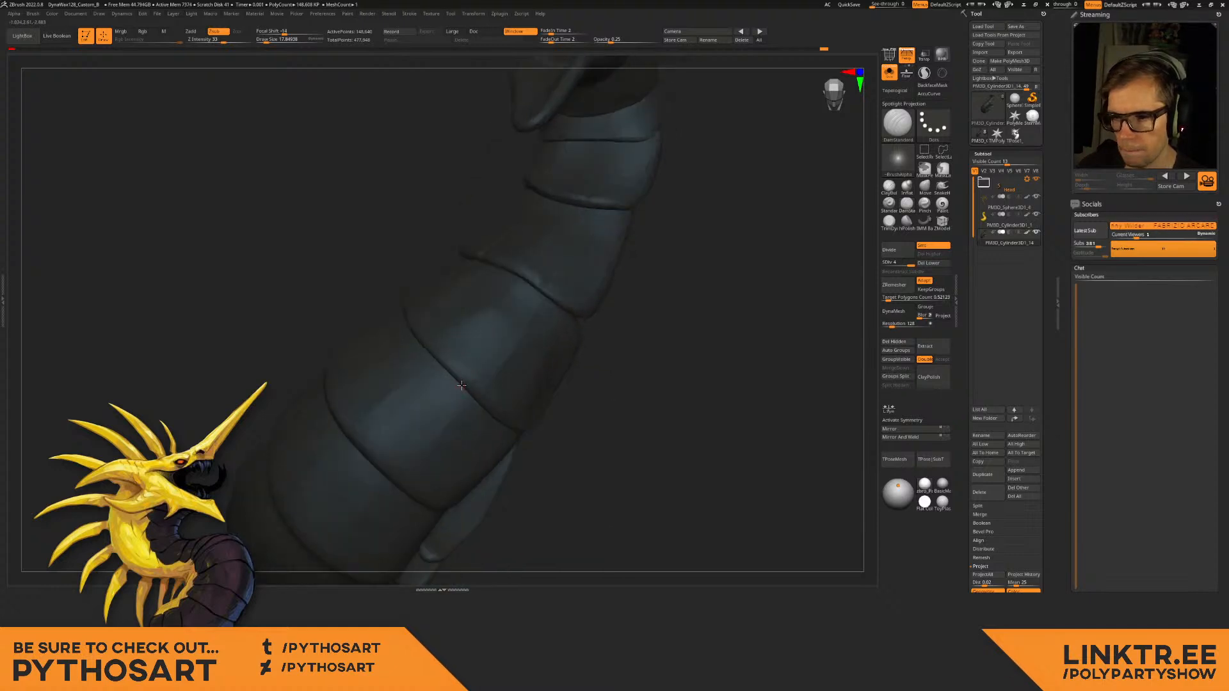
key("s")
left_click(454, 368)
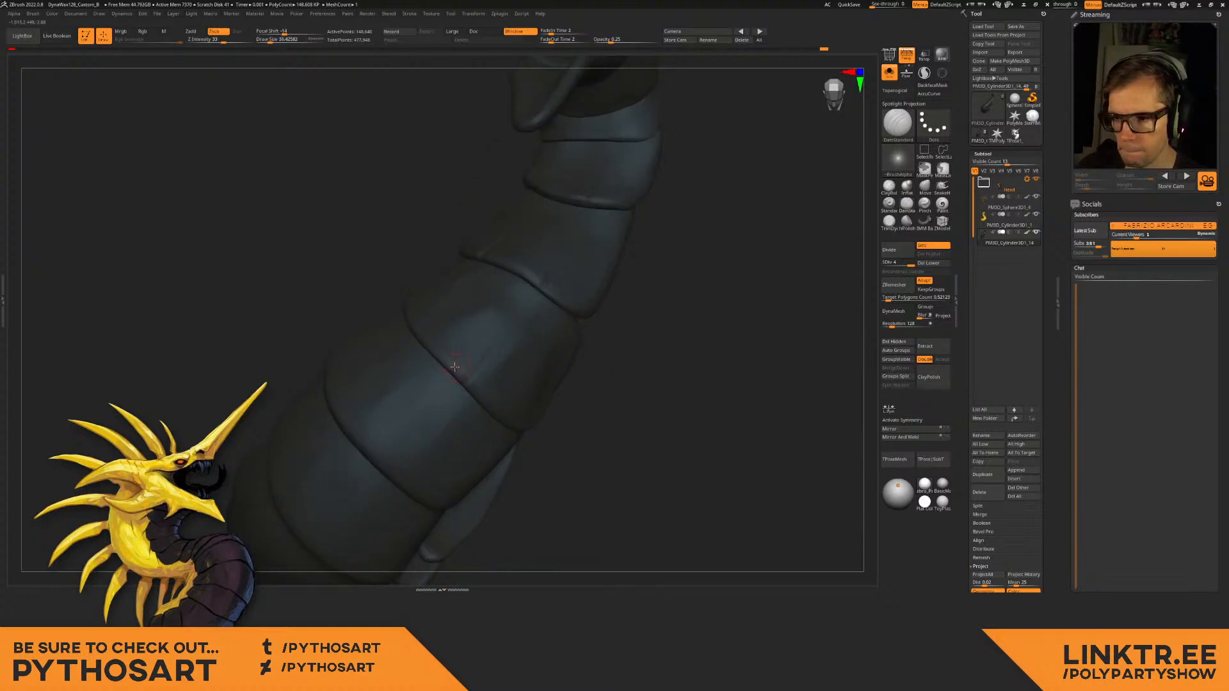
right_click_drag(419, 364, 427, 325)
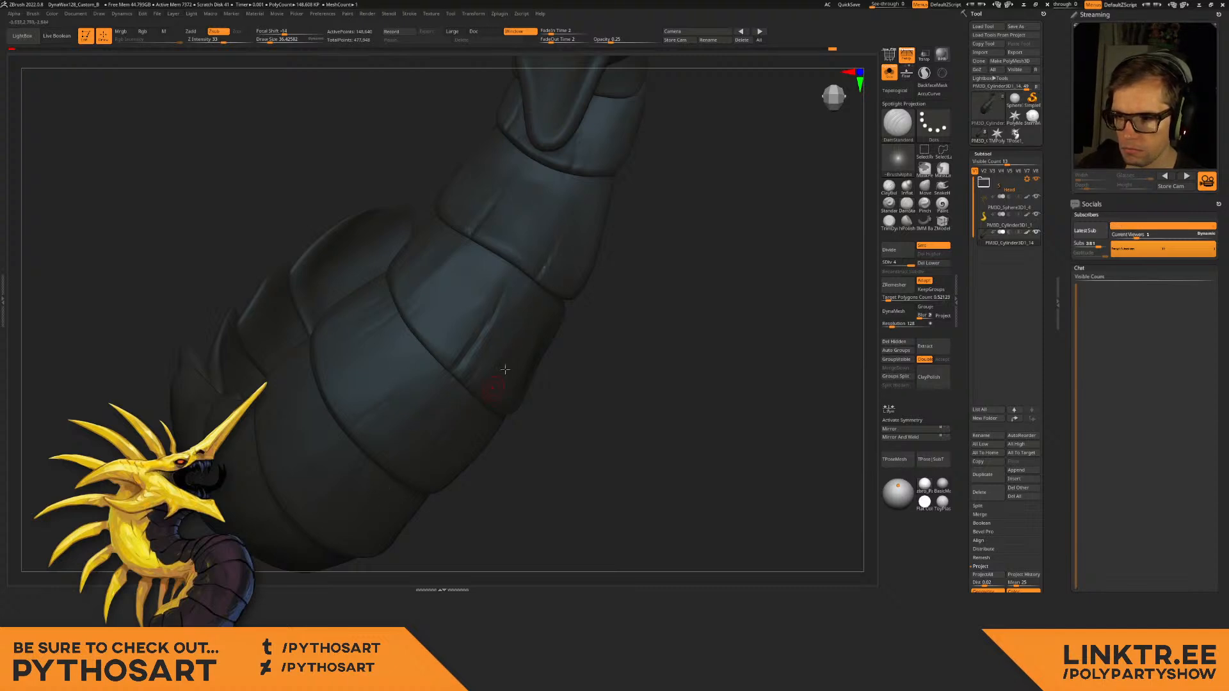
right_click_drag(409, 421, 462, 322)
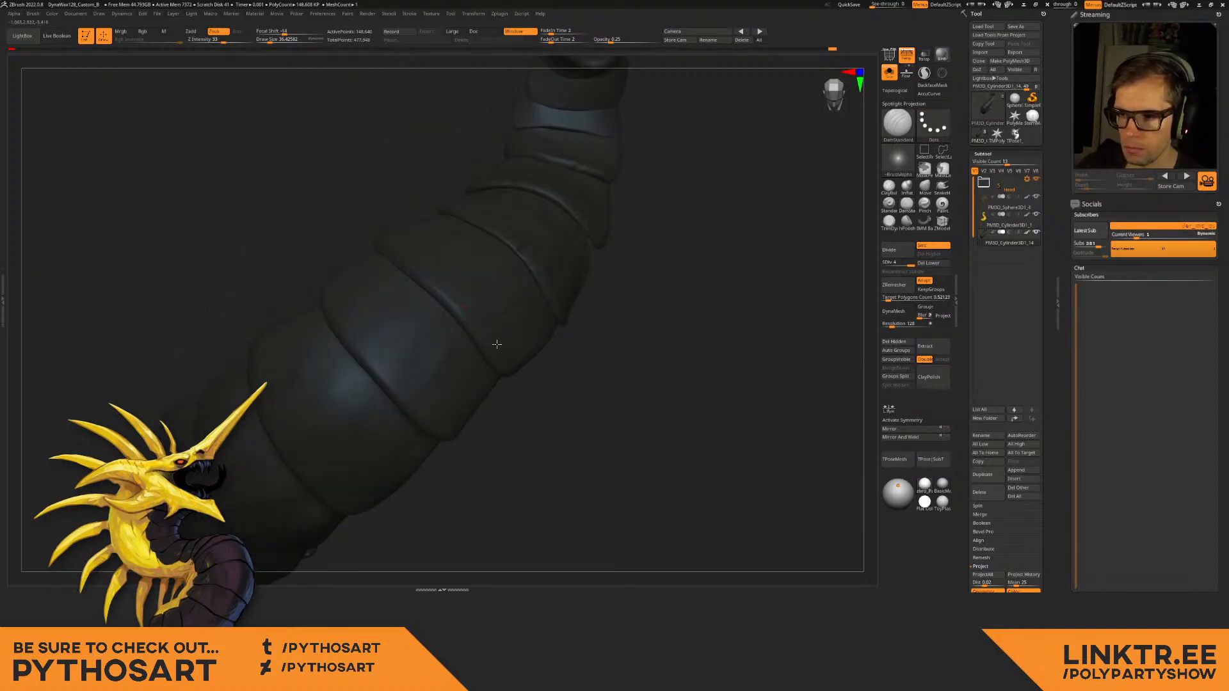
right_click_drag(477, 388, 483, 292)
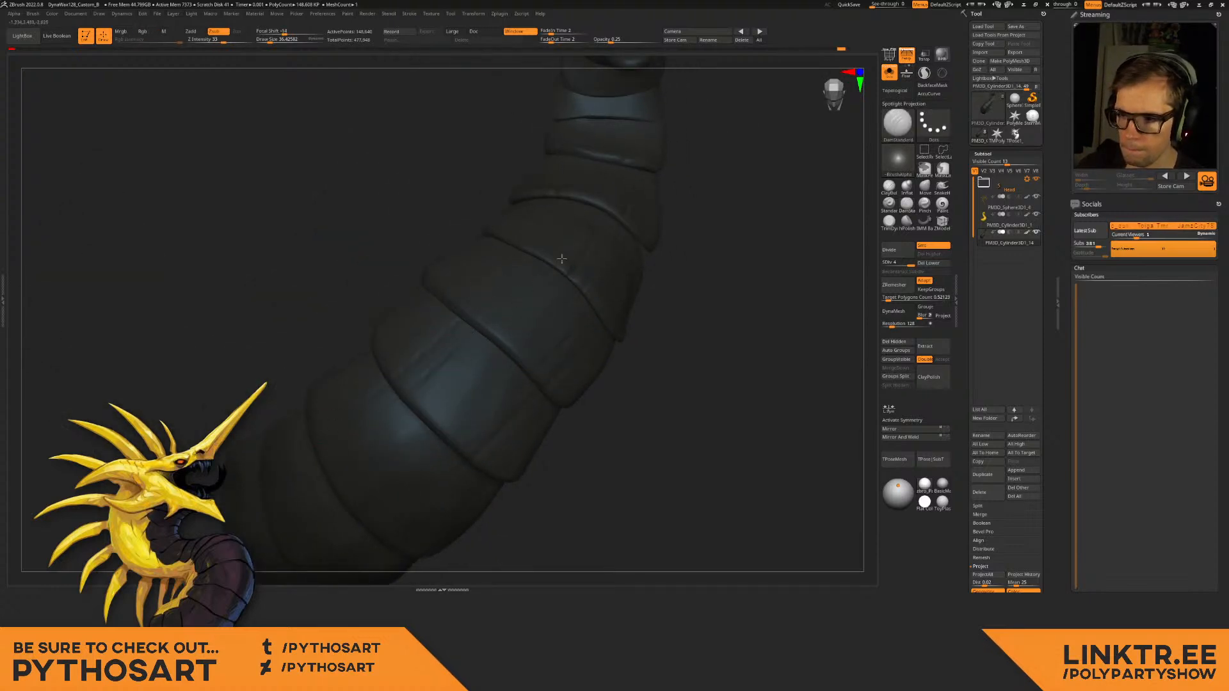
Extend the lengthwise creases over the plates around the neck's lower bend and reduce the brush size to about 18.
right_click_drag(561, 259, 496, 169)
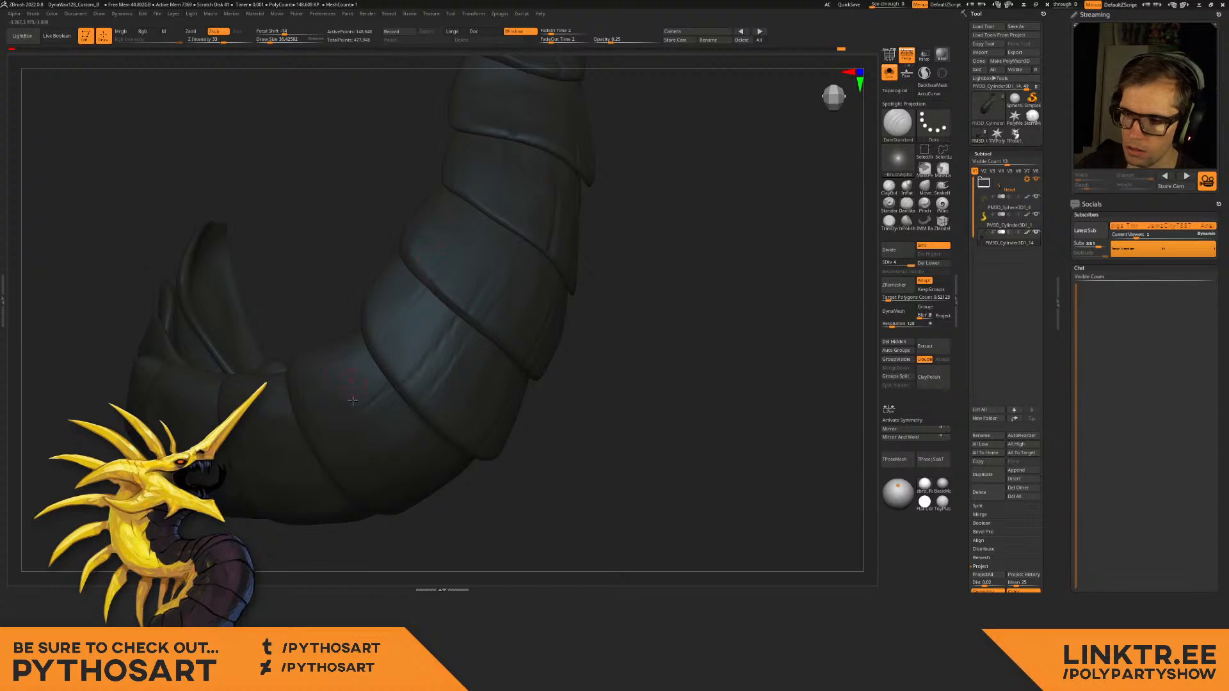
right_click_drag(353, 400, 452, 290)
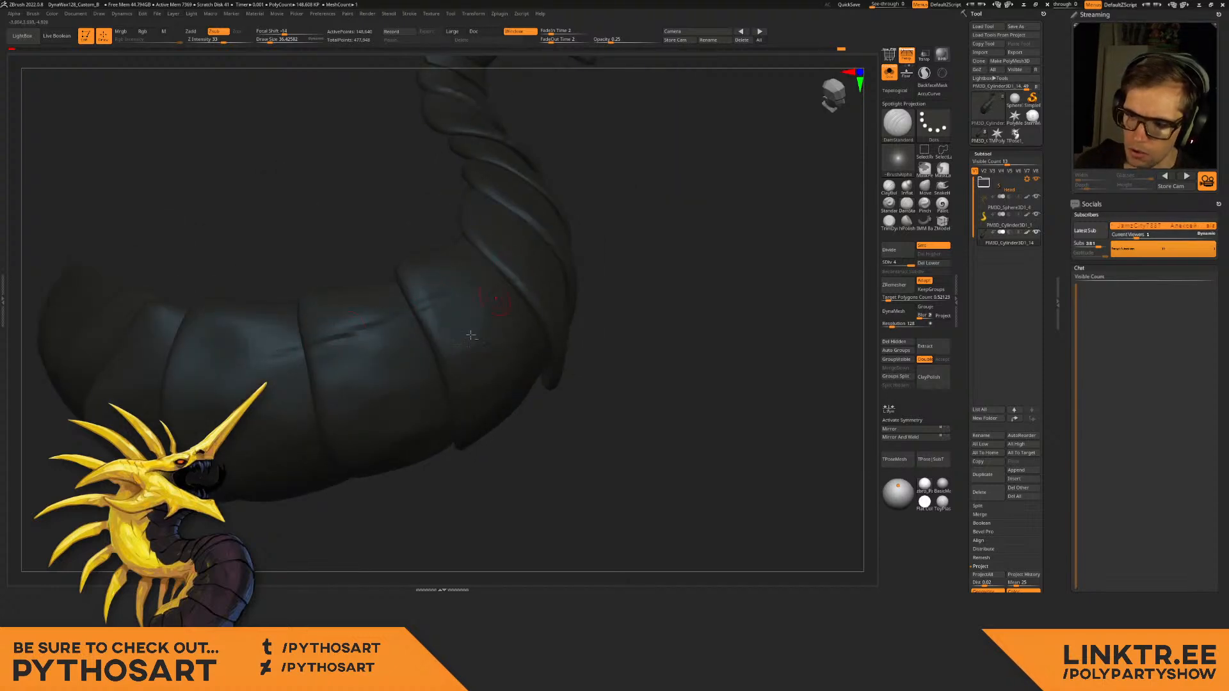
mouse_move(471, 335)
right_mouse_down("ctrl")
mouse_move(460, 367)
mouse_move(469, 225)
mouse_move(442, 308)
mouse_move(466, 249)
right_mouse_up("ctrl")
key("s")
left_click_drag(465, 248, 461, 248)
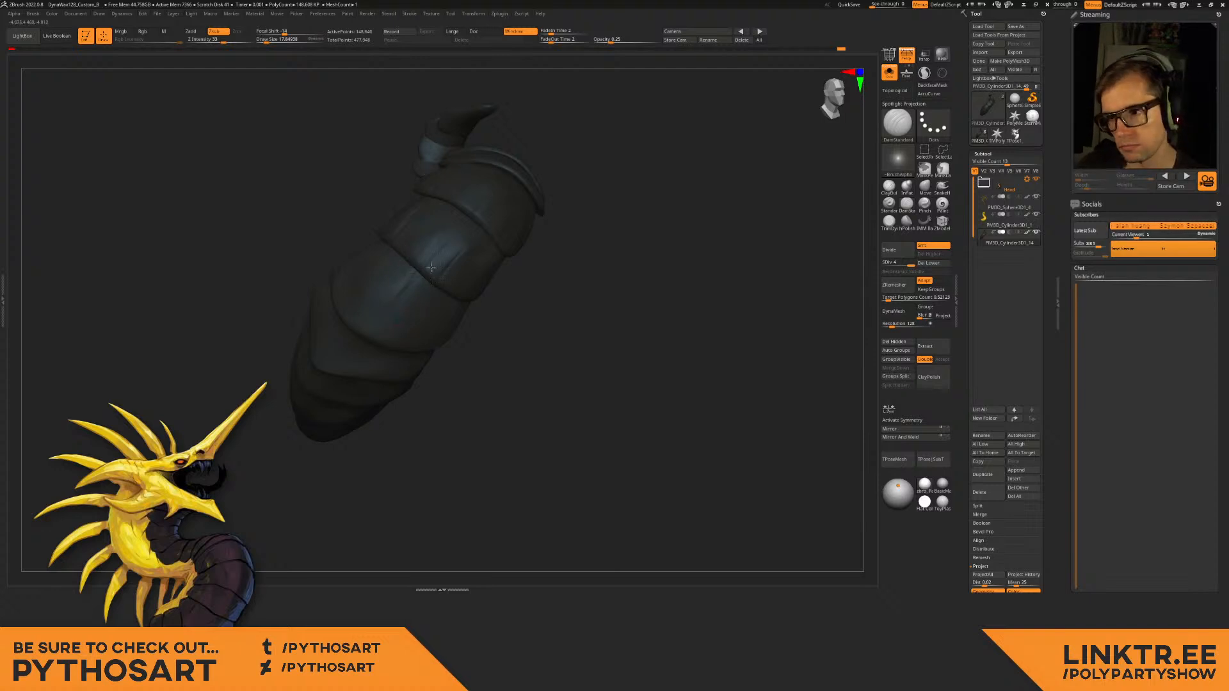
Add fine DamStandard creases to the remaining lower plates down to the tapered end of the armor.
right_click_drag(449, 194, 490, 243)
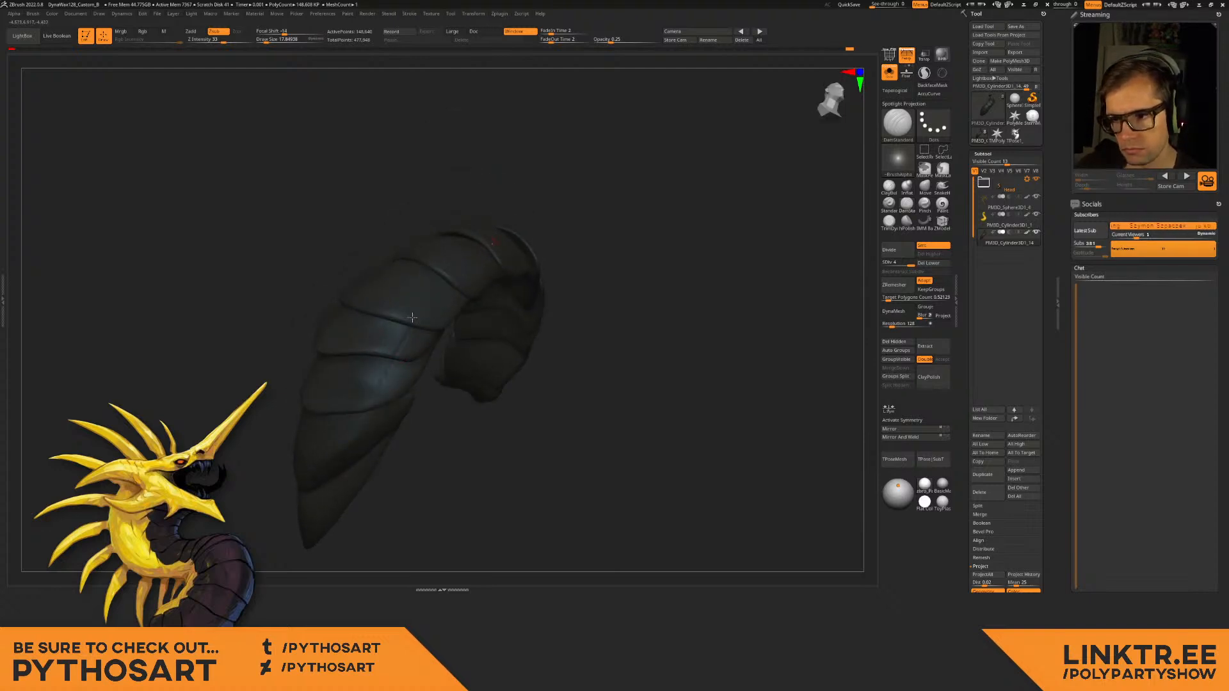
right_click_drag(398, 363, 405, 237)
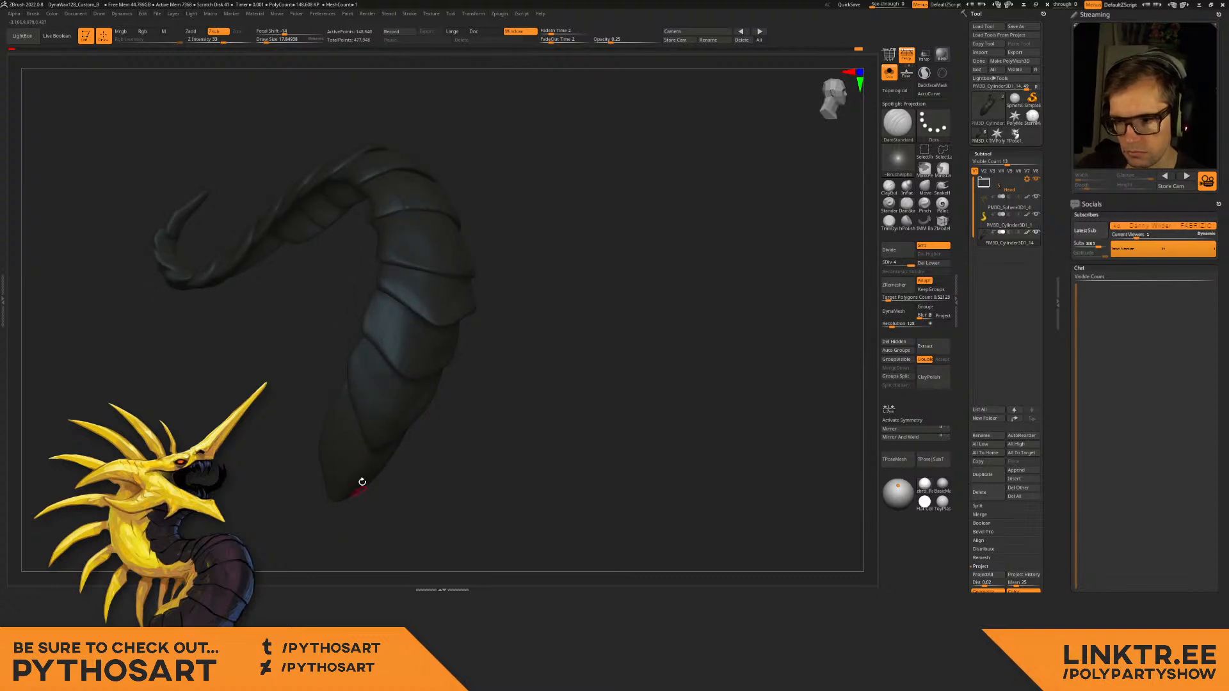
right_click_drag(407, 364, 460, 284)
right_click_drag(458, 338, 602, 244)
Build up lengthwise streaks on the upper and middle plates with ClayBuildup at a draw size of about 47.
left_click(888, 188)
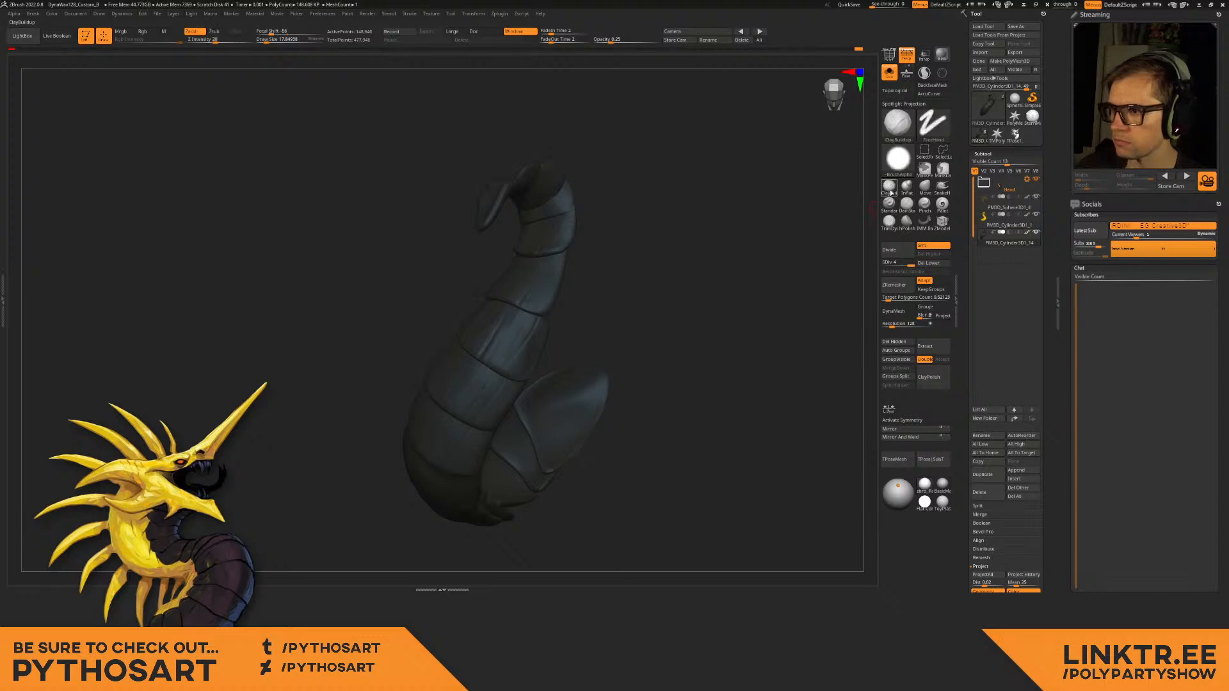
mouse_move(503, 234)
right_mouse_down("alt")
mouse_move(491, 313)
mouse_move(533, 249)
right_mouse_up("alt")
key("s")
left_click_drag(533, 228, 554, 205)
key("s")
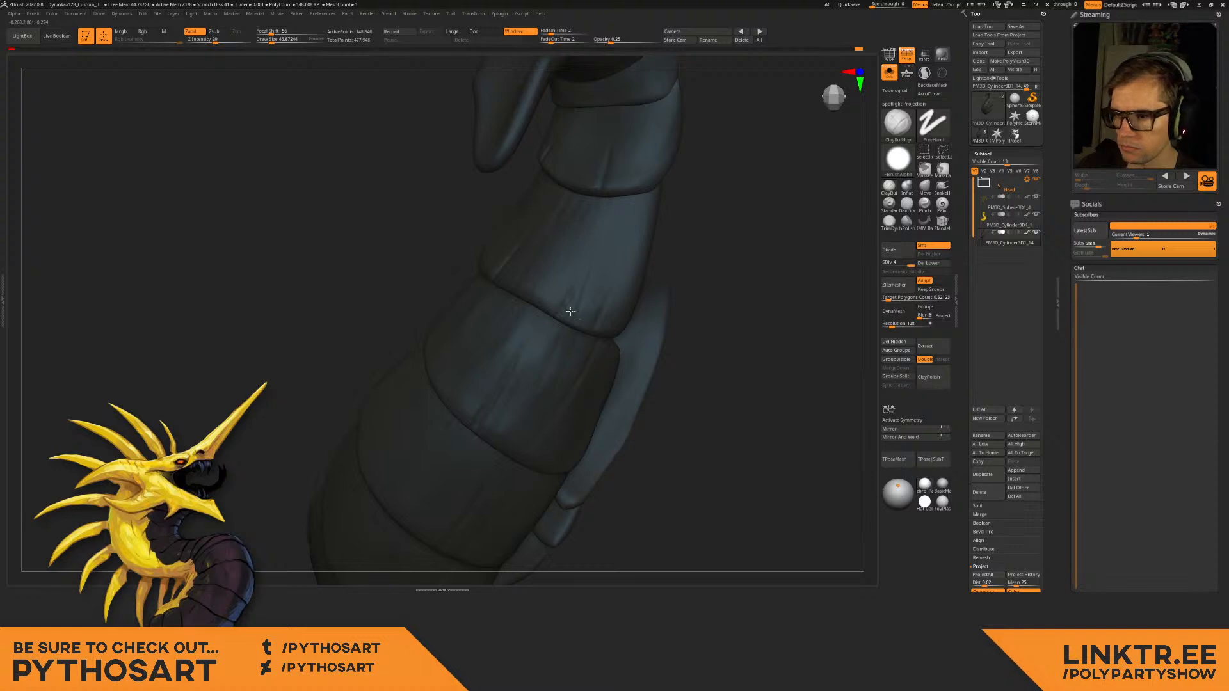
right_click_drag(526, 399, 775, 324, "ctrl")
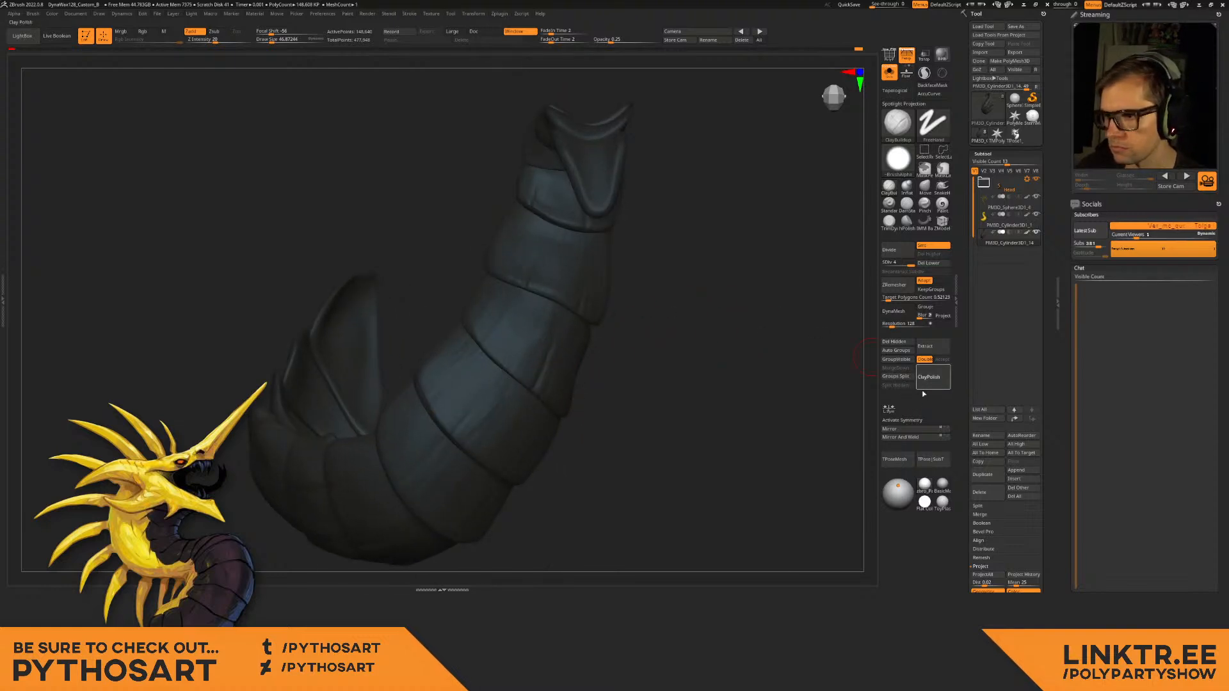
Add a fifth subdivision level to the plates, check the surface, and step back down one level.
key("ctrl+d")
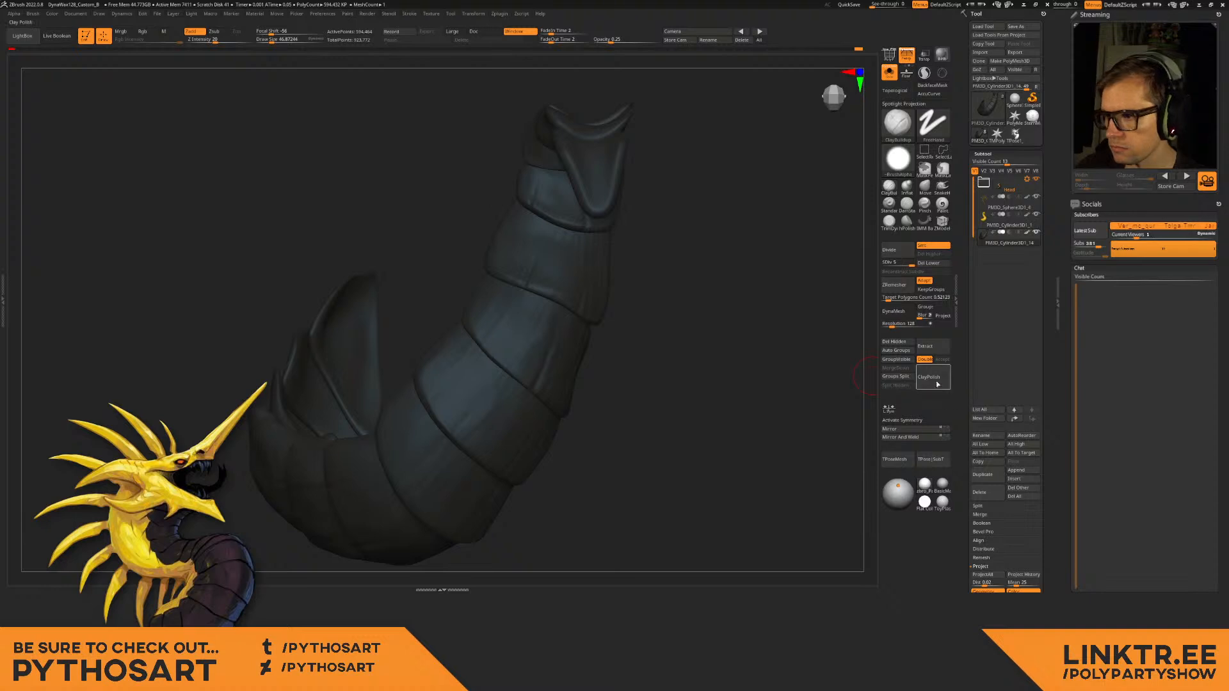
right_click_drag(638, 386, 596, 381)
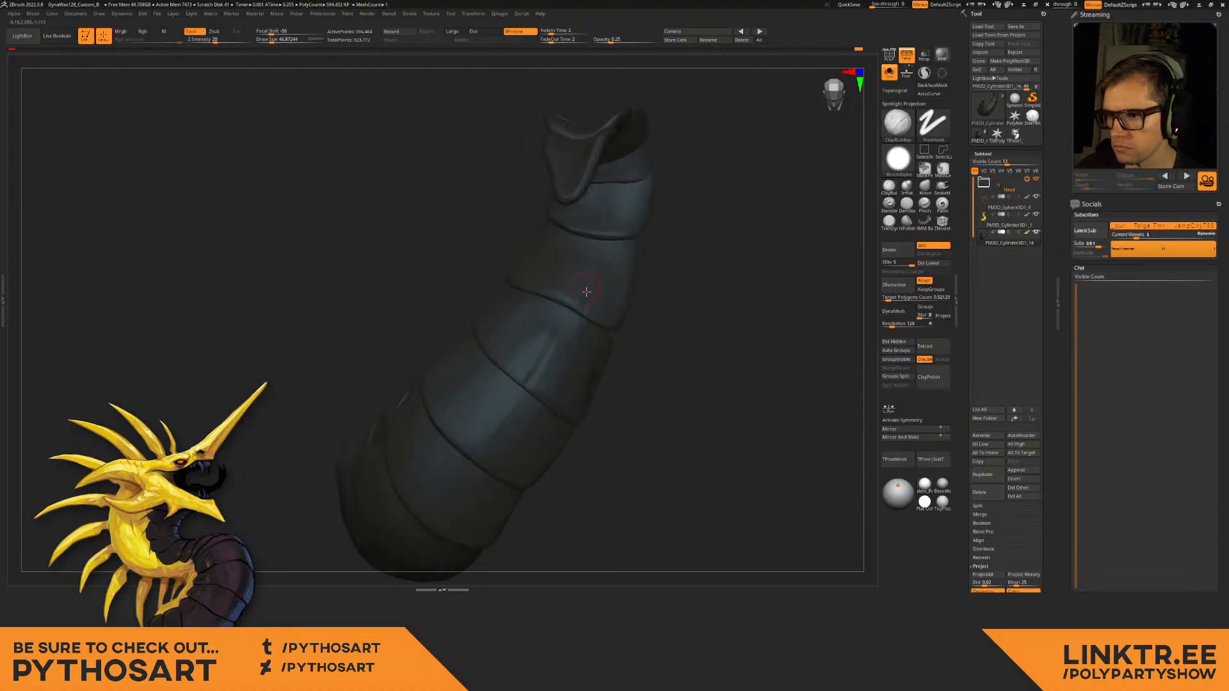
right_click_drag(586, 292, 583, 352)
key("shift+d")
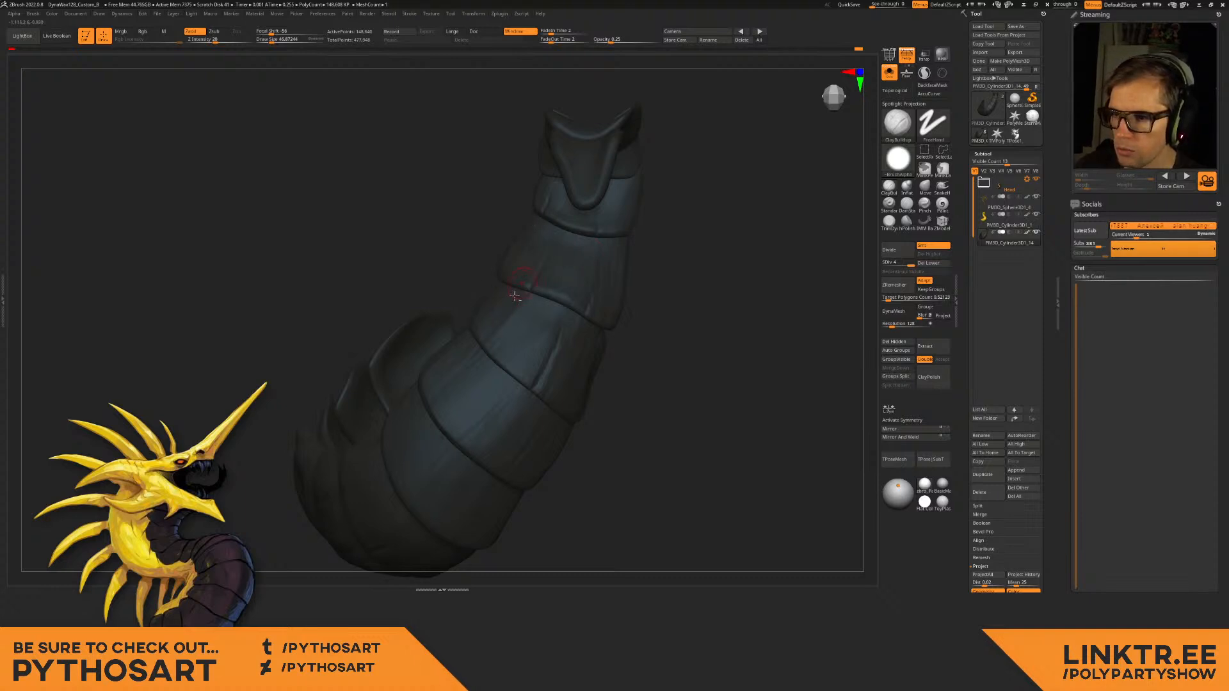
Build up vertical ClayBuildup streaks on the top neck plates and down onto the middle plates with a larger brush.
right_click_drag(515, 296, 464, 291, "alt")
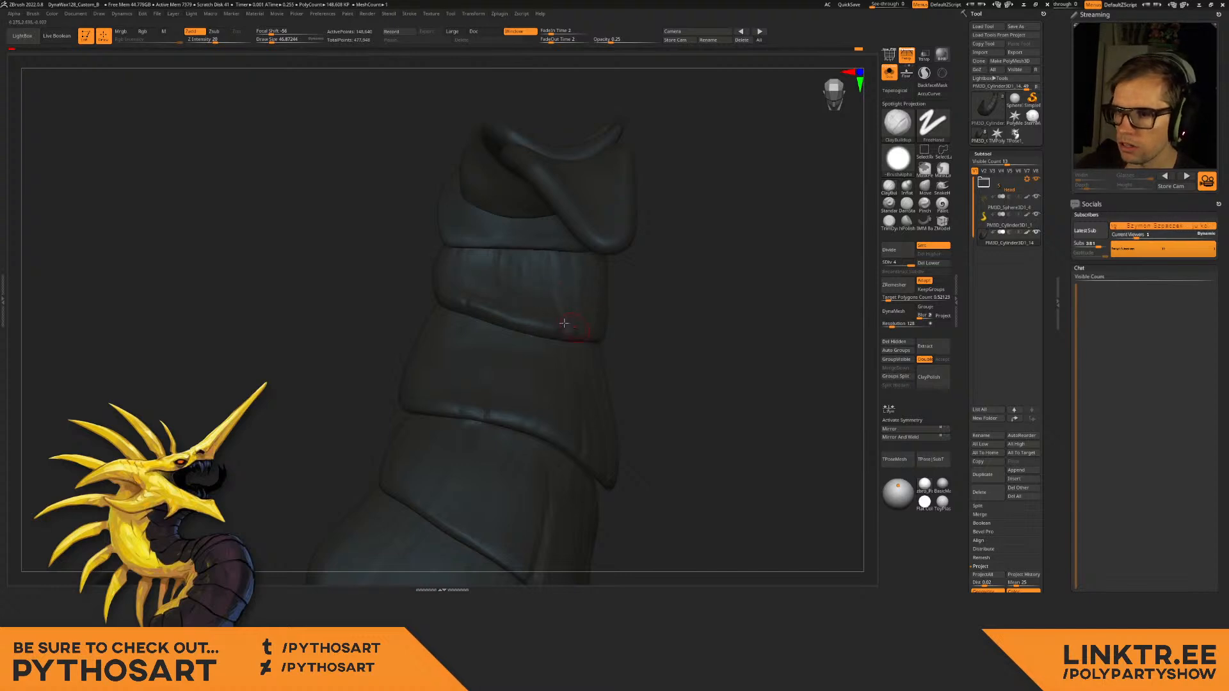
right_click_drag(563, 324, 437, 338)
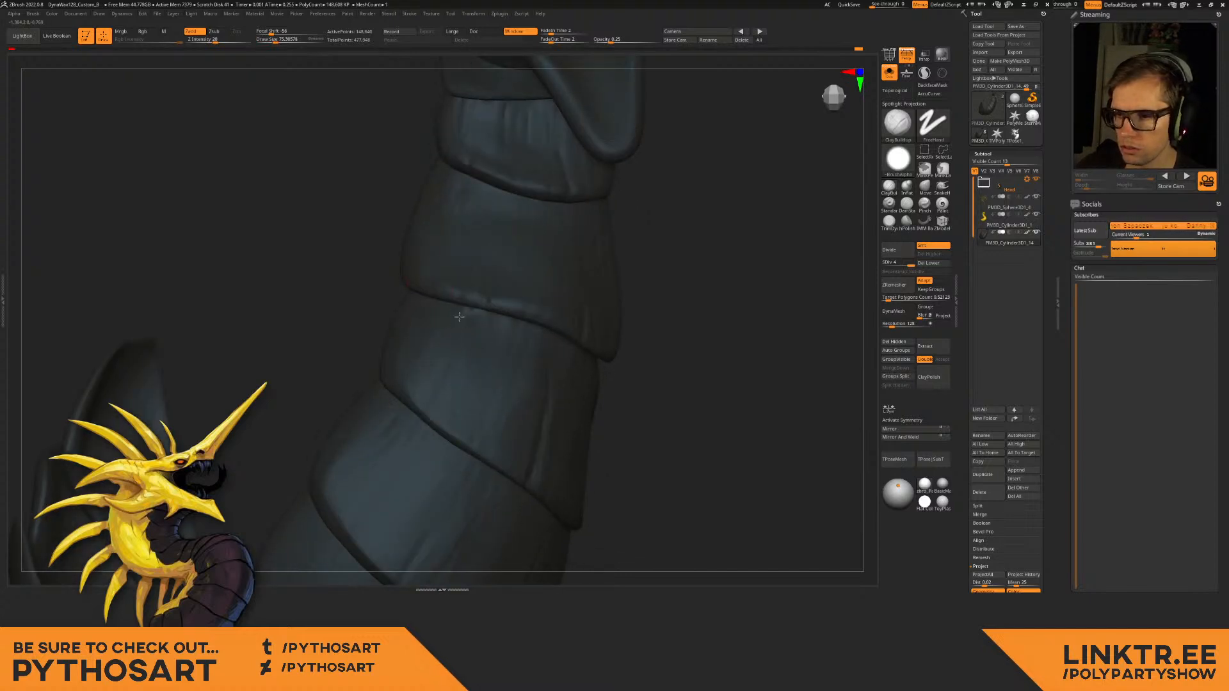
right_click_drag(416, 482, 433, 363, "alt")
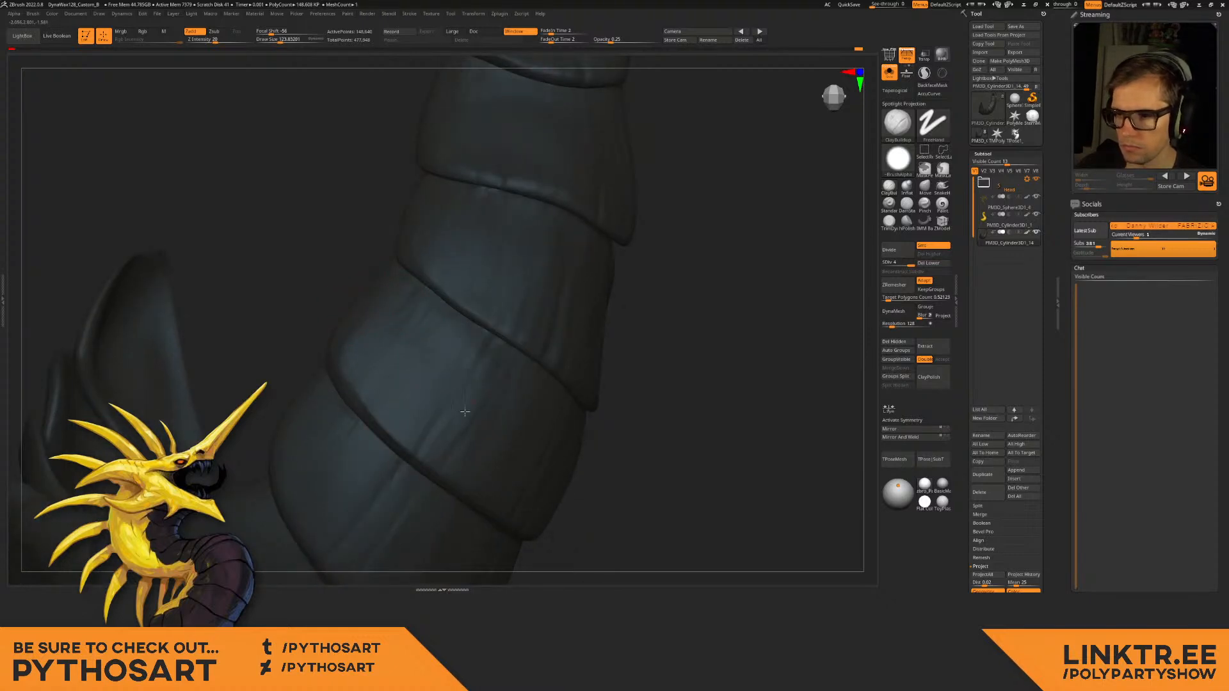
Undo the last ClayBuildup stroke, reduce the draw size to about 68, and add softer streaks to the middle plates.
key("ctrl+z")
key("s")
left_click_drag(399, 347, 386, 344)
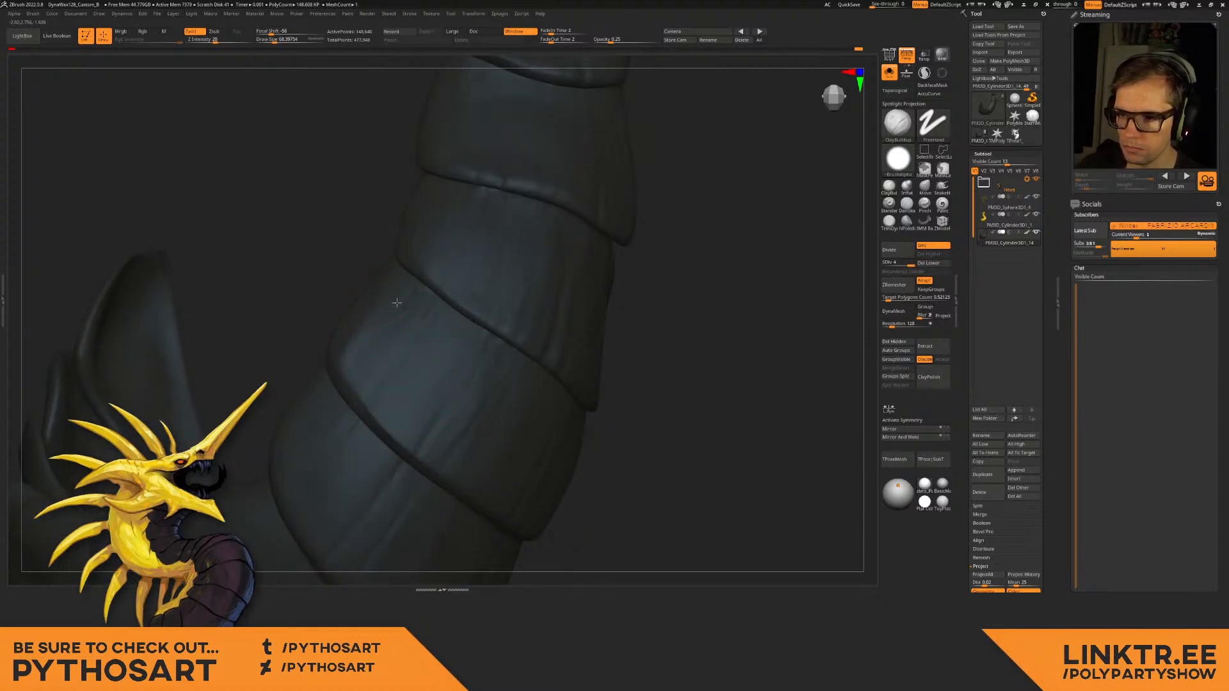
right_click_drag(487, 417, 411, 306)
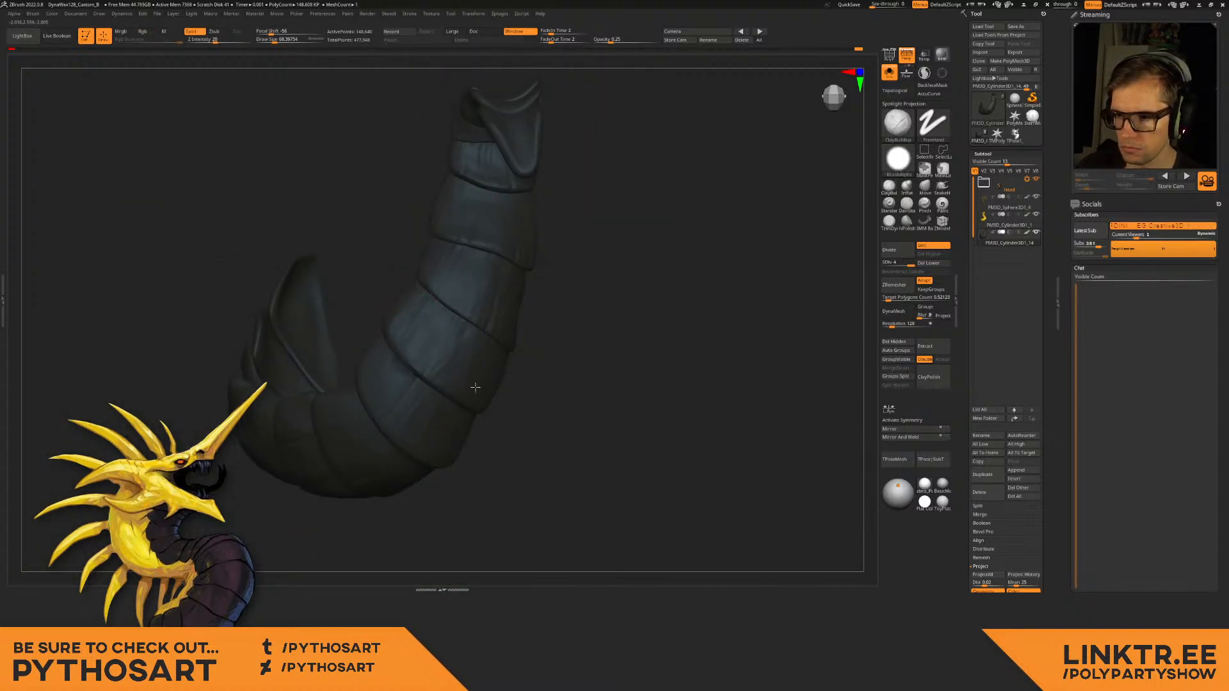
Reduce the ClayBuildup draw size in stages to about 39 and add finer lengthwise streaks to the middle neck plates.
right_click_drag(487, 418, 502, 371)
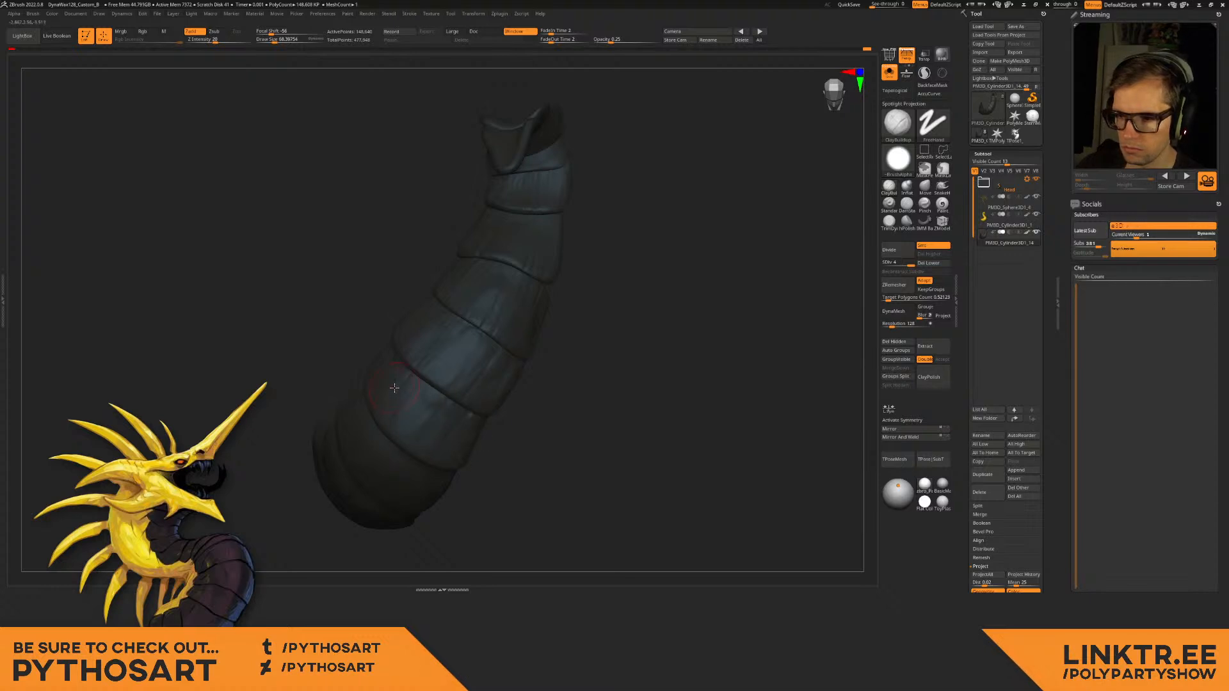
right_click_drag(394, 388, 418, 420)
key("[")
key("[")
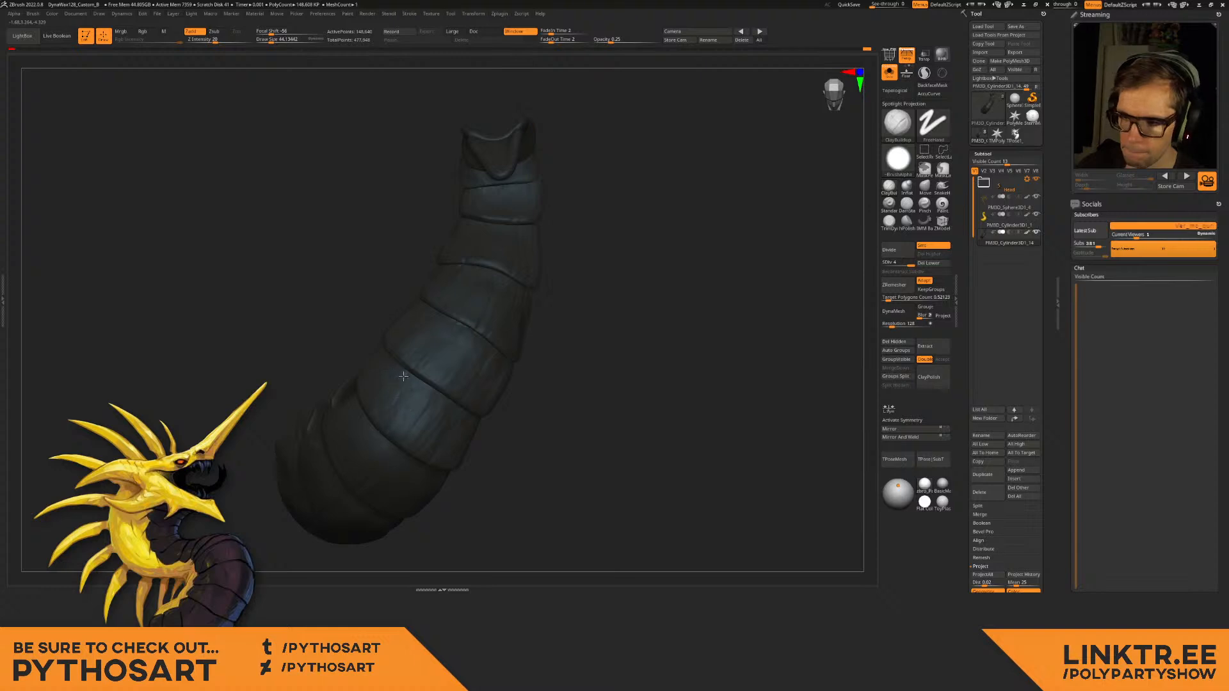
right_click_drag(377, 346, 400, 355)
key("[")
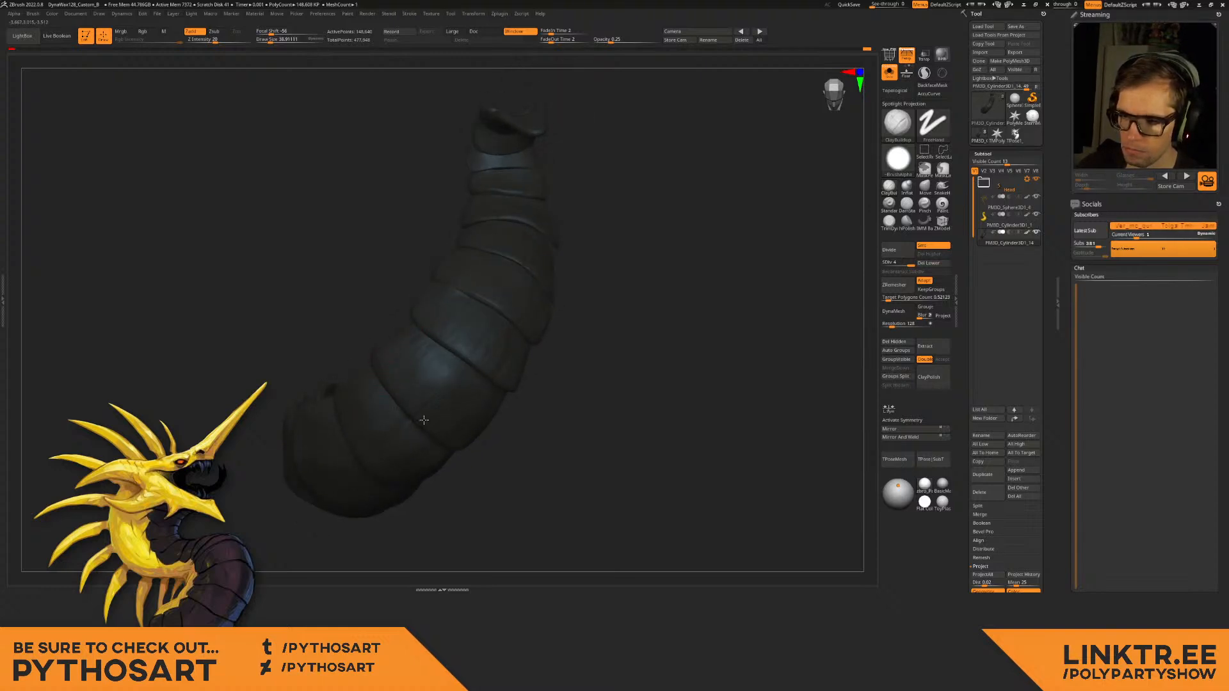
mouse_move(490, 390)
right_mouse_down()
mouse_move(453, 431)
mouse_move(476, 432)
mouse_move(478, 417)
right_mouse_up()
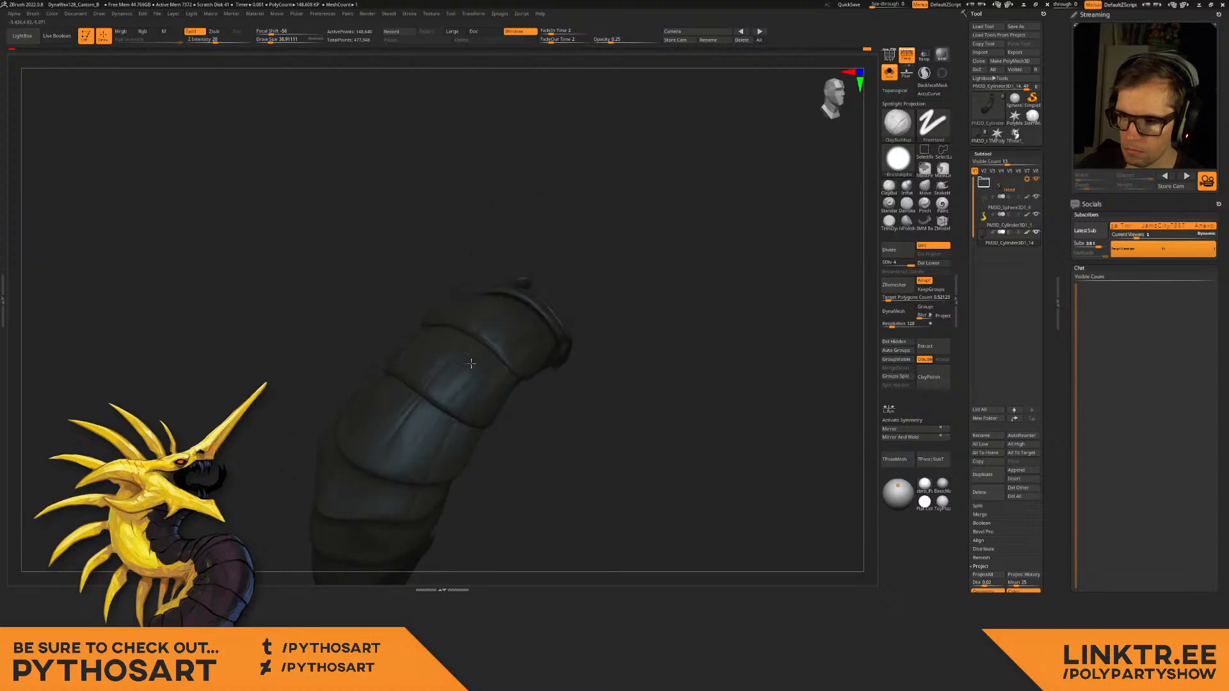
Set the ClayBuildup draw size to about 34 and build up fine streaks around the sides of the middle plates.
right_click_drag(439, 365, 416, 361)
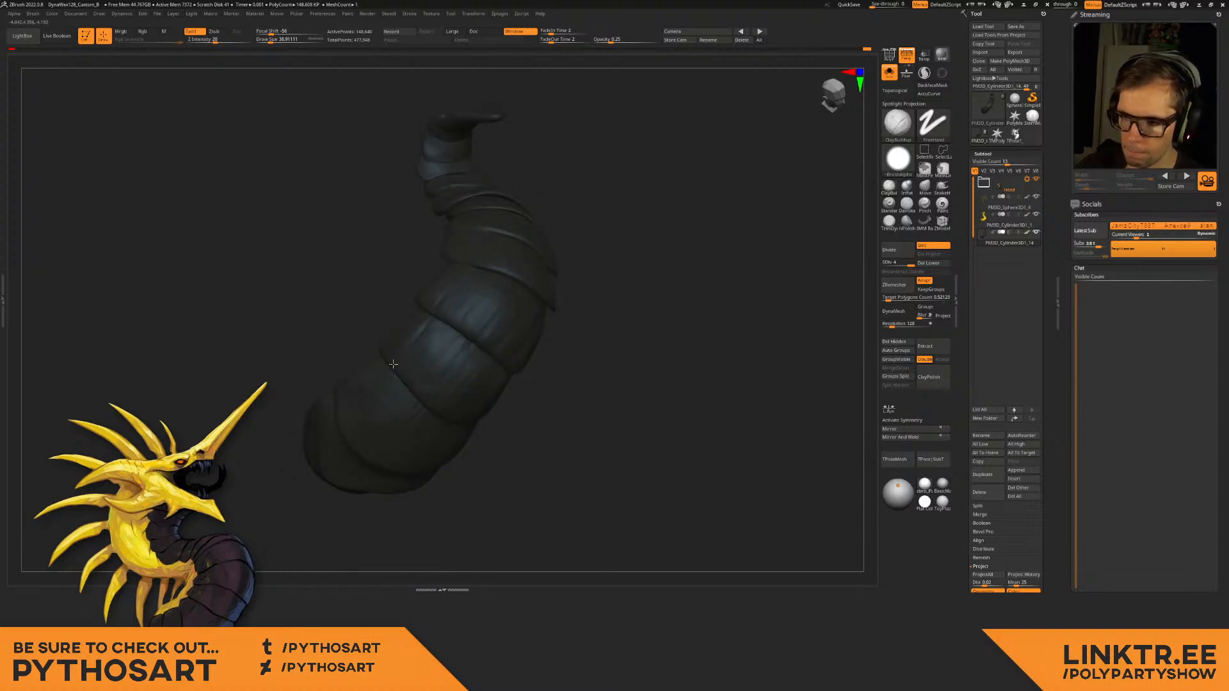
right_click_drag(403, 338, 457, 301)
key("s")
left_click(454, 300)
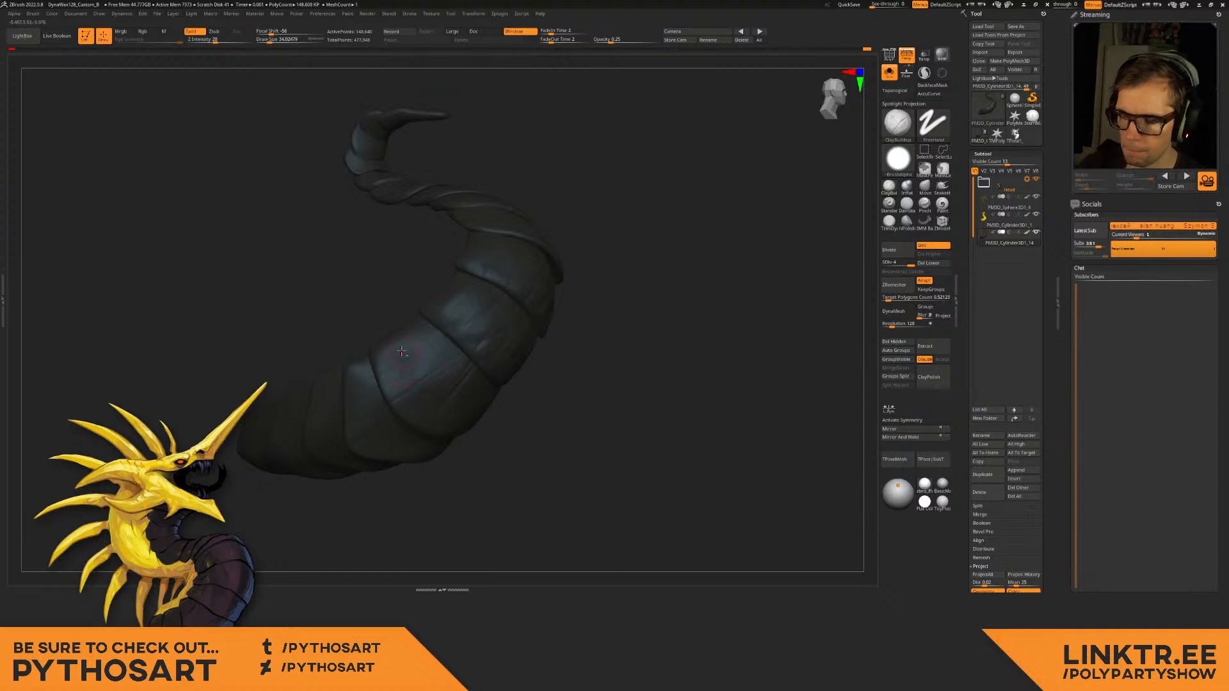
right_click_drag(401, 352, 419, 331, "ctrl")
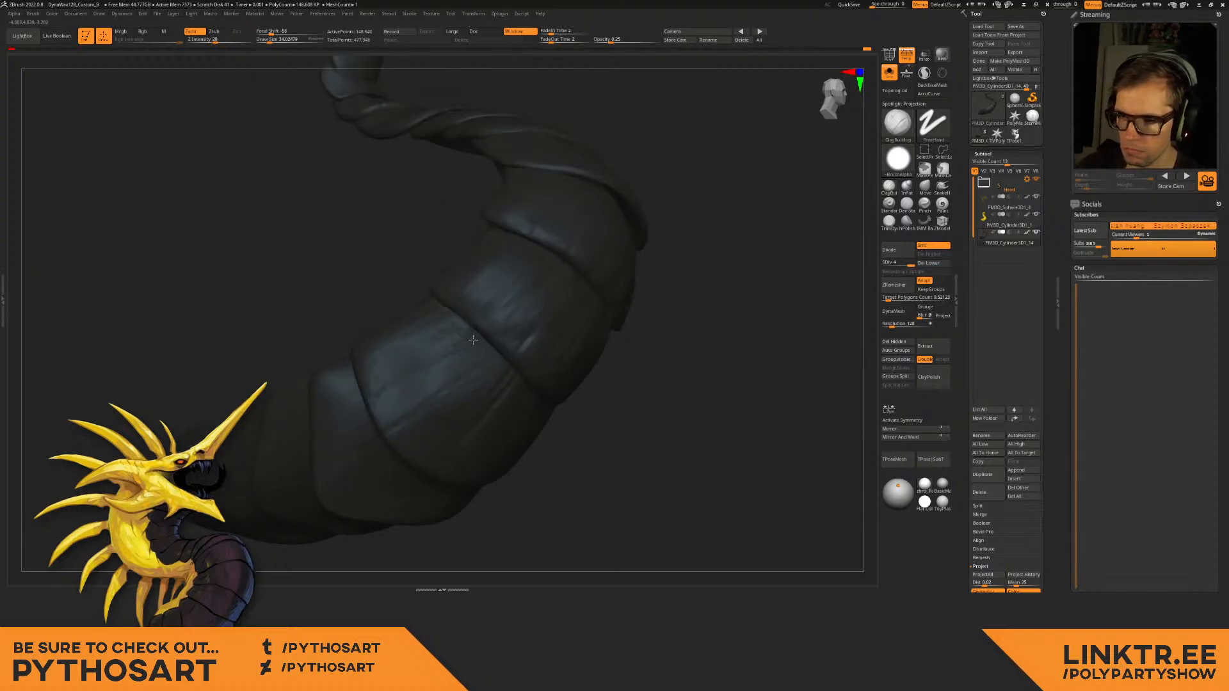
right_click_drag(496, 392, 518, 196)
right_click_drag(550, 343, 496, 341)
right_click_drag(493, 388, 525, 392)
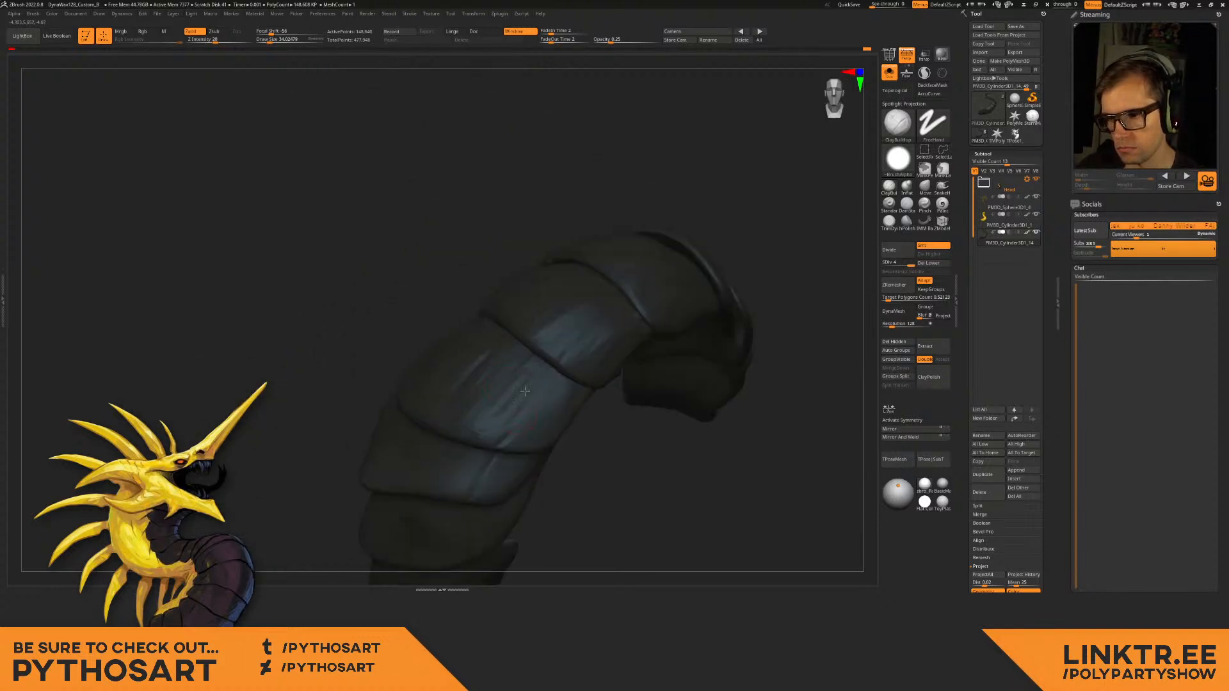
Build up ClayBuildup streaks across the lower neck plates and down the pointed plate above the last one.
right_click_drag(423, 496, 506, 381)
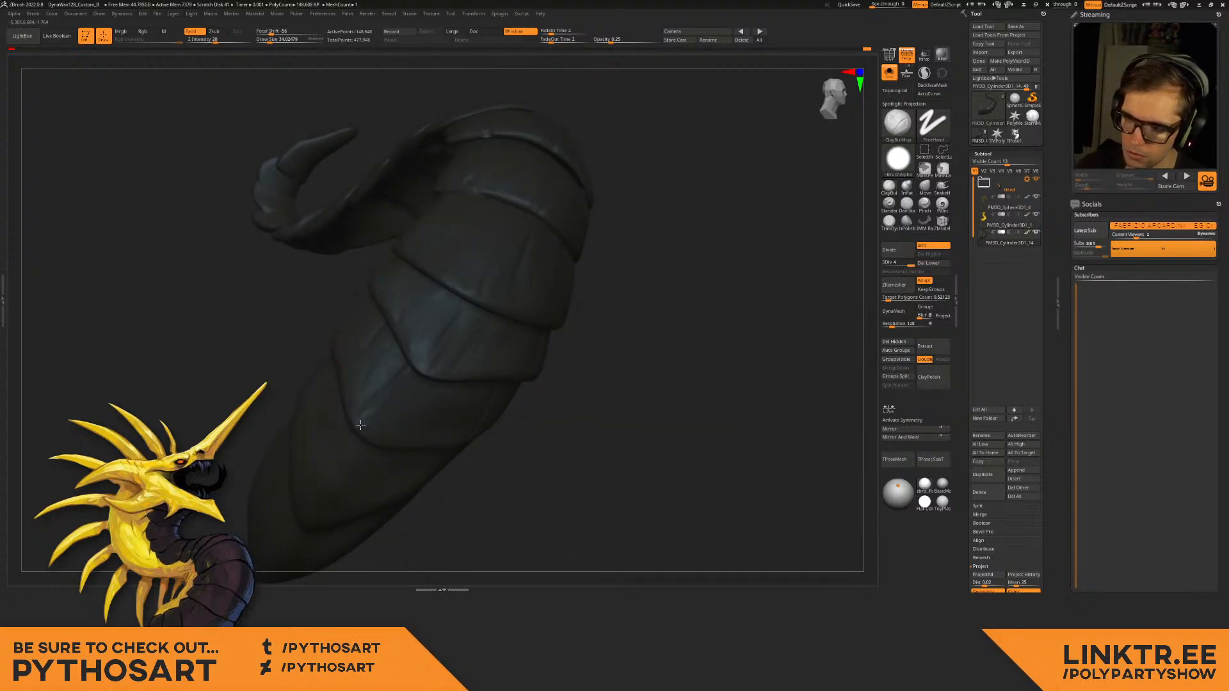
right_click_drag(493, 412, 519, 369)
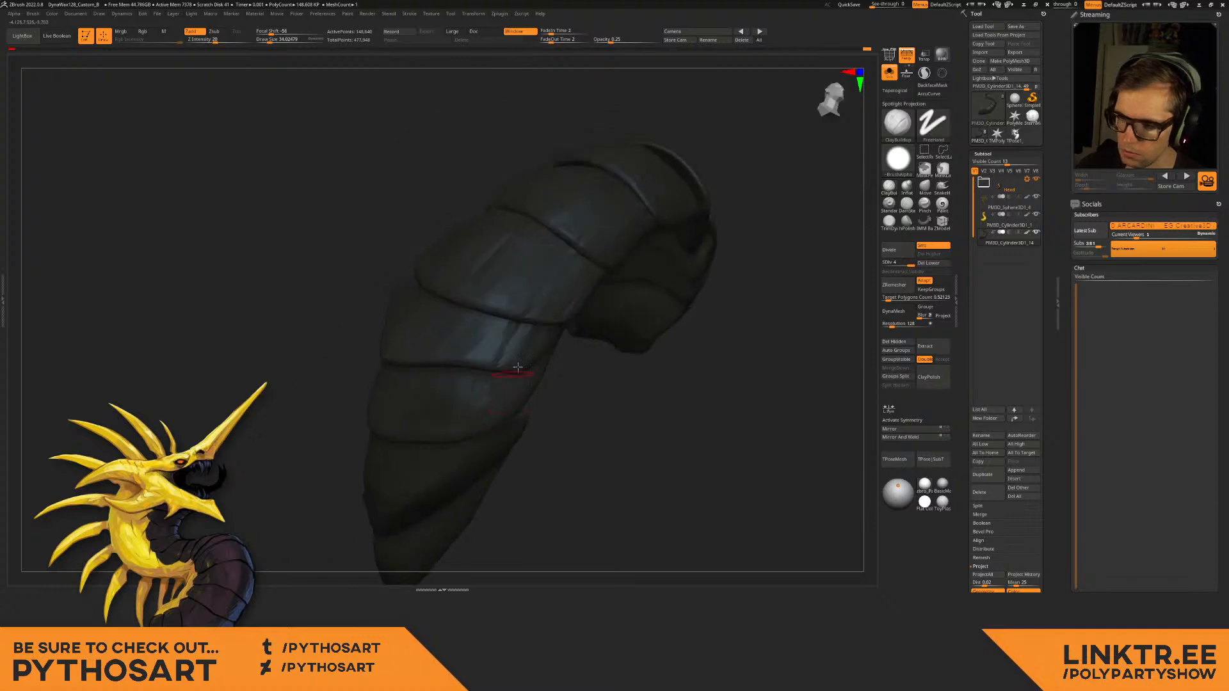
right_click_drag(486, 431, 532, 316)
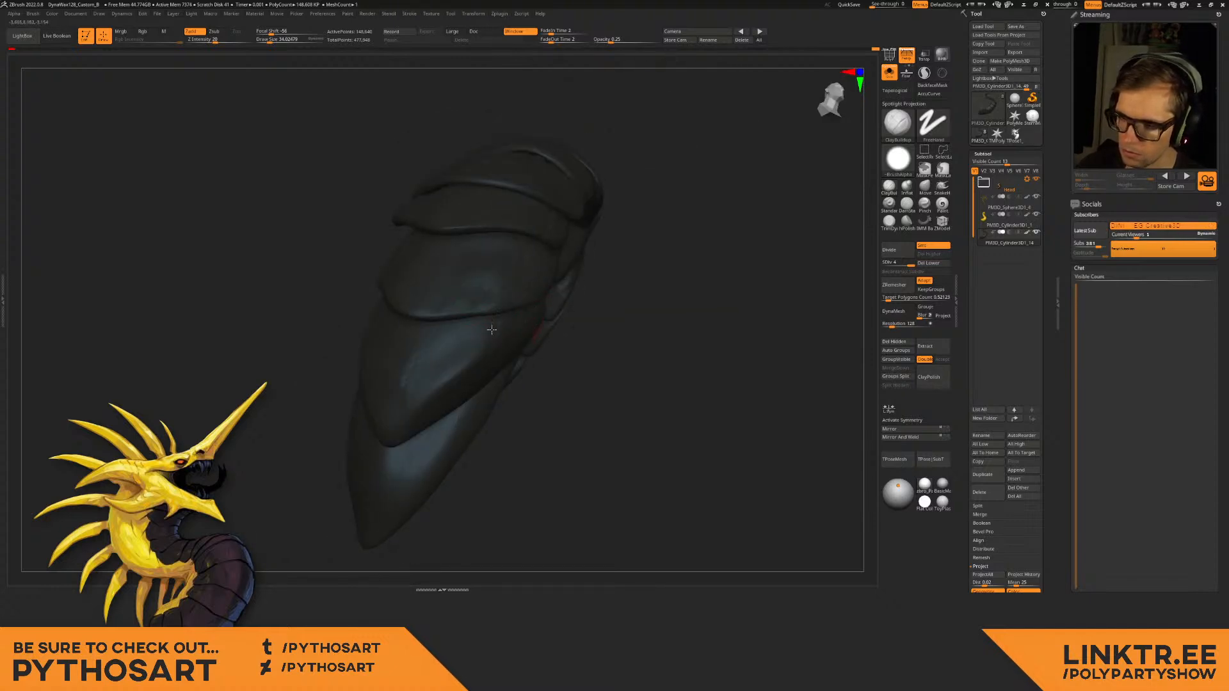
mouse_move(465, 367)
left_mouse_down()
mouse_move(411, 418)
mouse_move(449, 349)
mouse_move(419, 383)
left_mouse_up()
left_click_drag(473, 340, 435, 428)
right_click_drag(379, 376, 429, 368)
left_click_drag(429, 366, 436, 338)
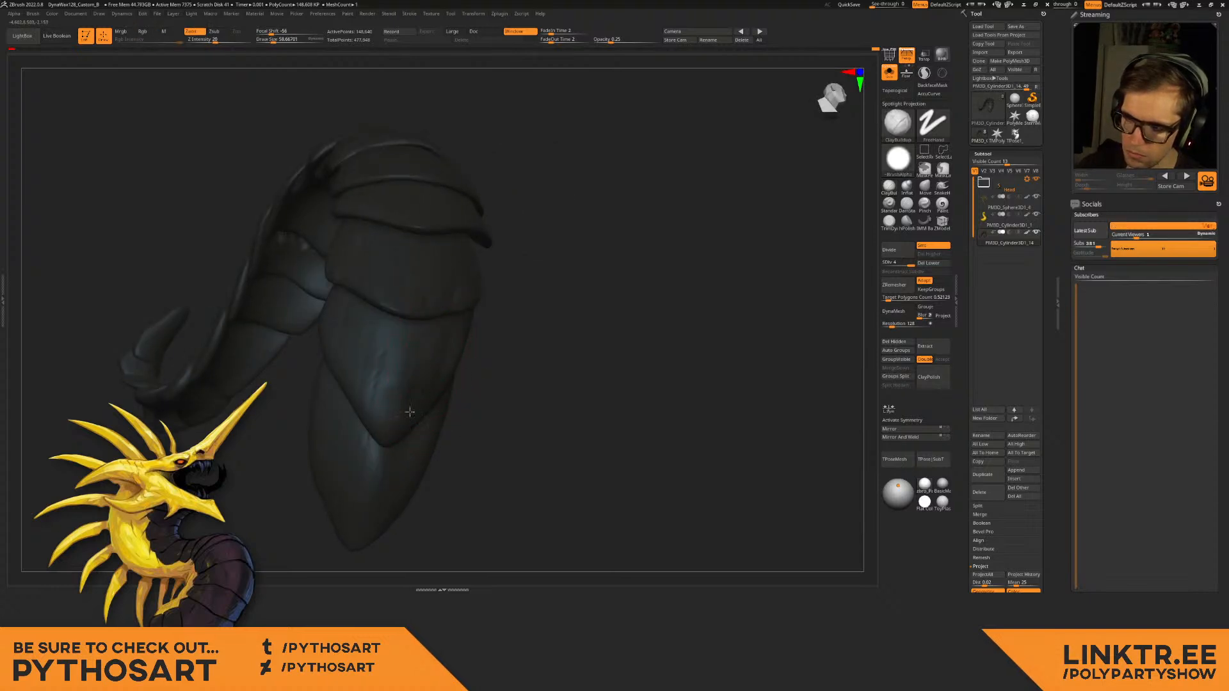
Add lengthwise ClayBuildup streaks to the last pointed plate at the neck's base with a draw size of about 44.
right_click_drag(334, 304, 356, 342)
mouse_move(368, 307)
left_mouse_down()
mouse_move(352, 371)
mouse_move(378, 403)
left_mouse_up()
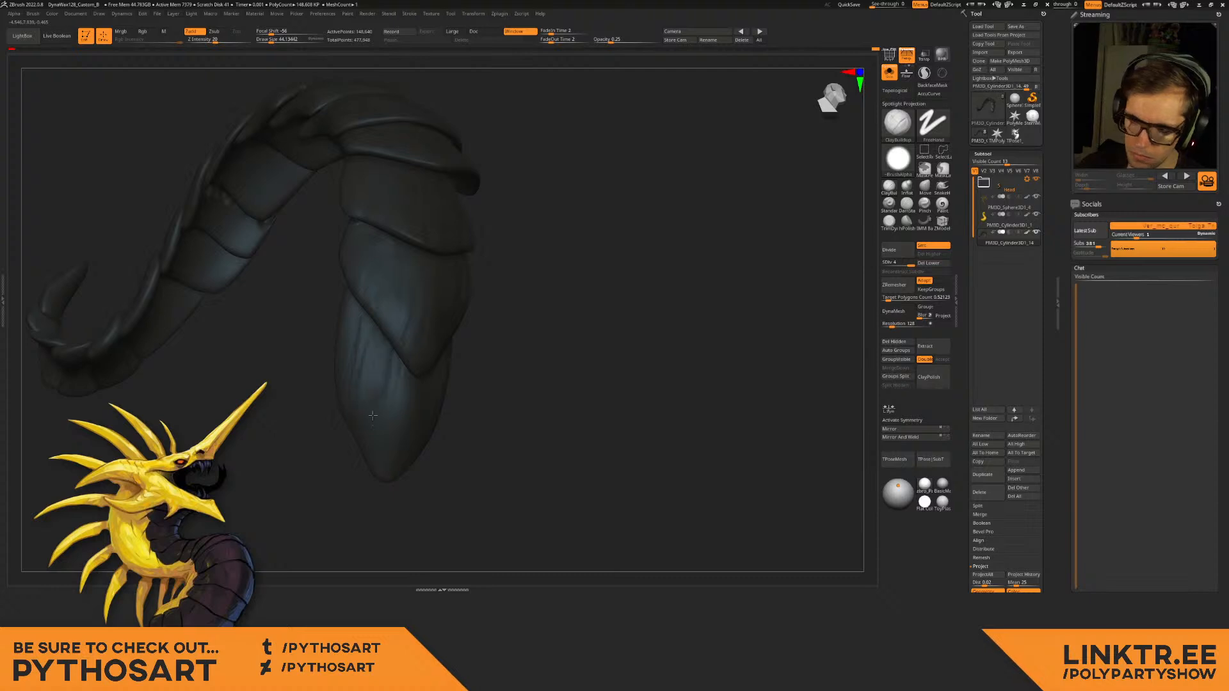
left_click_drag(392, 358, 397, 401)
mouse_move(436, 375)
right_mouse_down()
mouse_move(418, 391)
mouse_move(503, 337)
right_mouse_up()
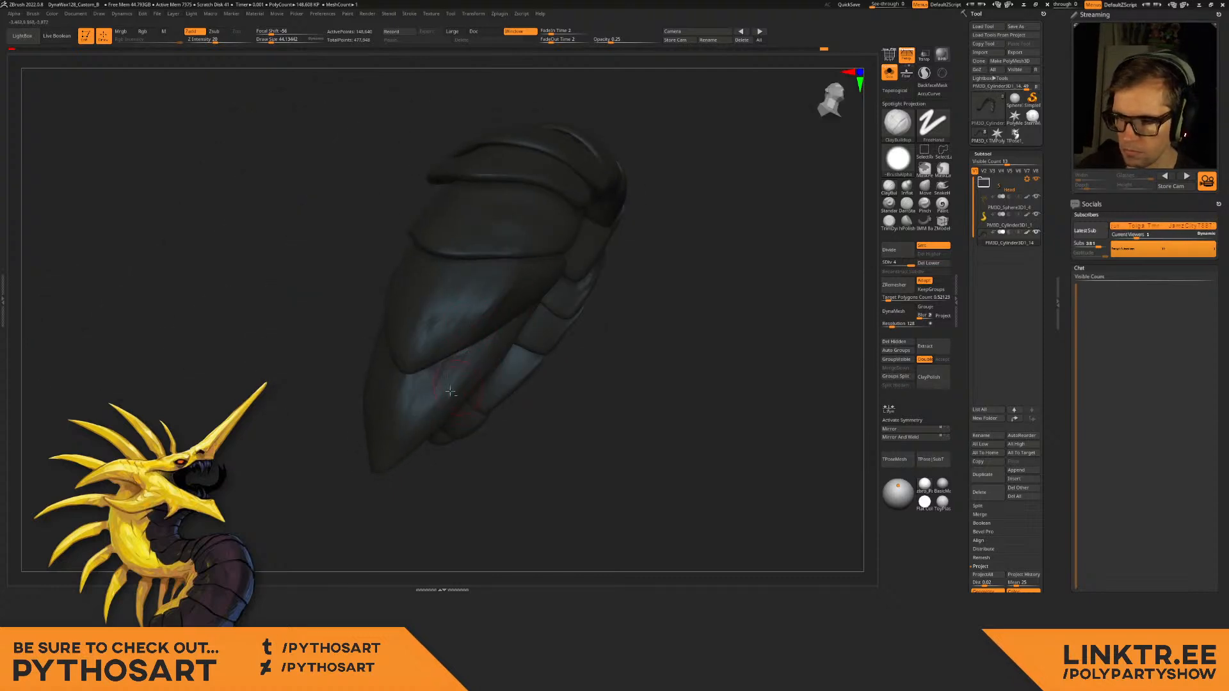
Turn off Solo mode to show the neck armor together with the rest of the creature.
mouse_move(450, 391)
right_mouse_down("ctrl")
mouse_move(478, 360)
mouse_move(502, 371)
mouse_move(473, 346)
right_mouse_up("ctrl")
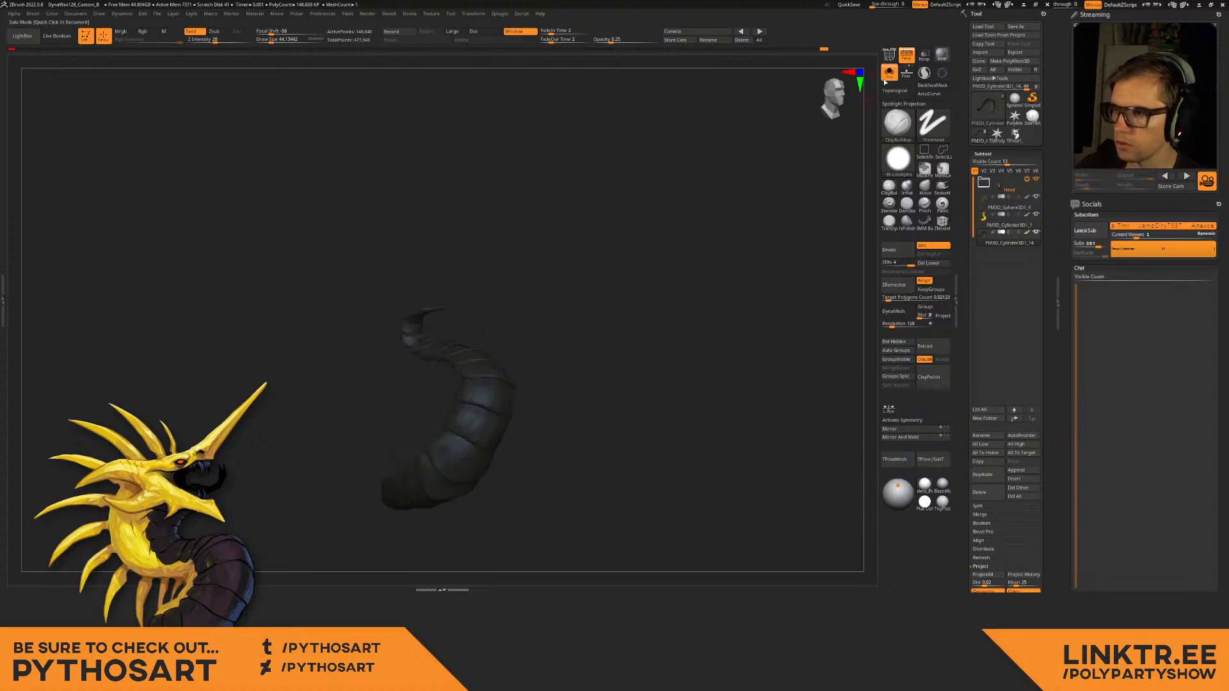
left_click(889, 72)
right_click_drag(590, 247, 455, 371, "ctrl")
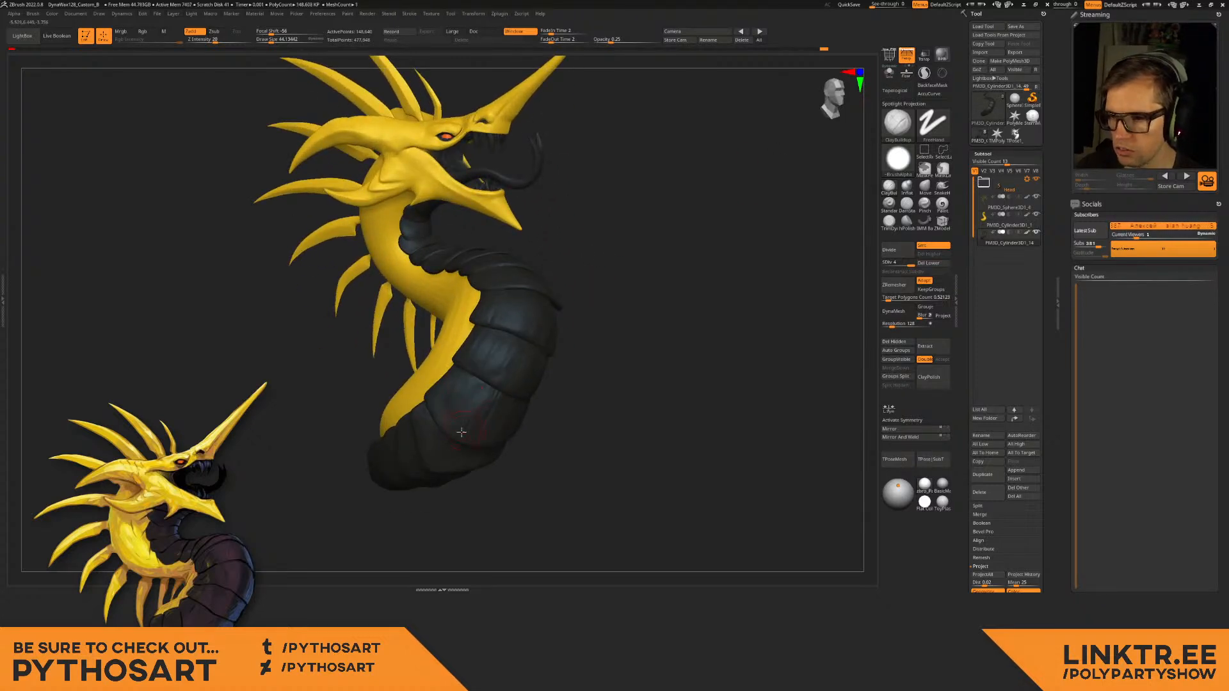
Carve fine lengthwise creases into the middle neck plates with DamStandard at a draw size of about 47.
right_click_drag(461, 432, 490, 384, "ctrl")
left_click(906, 204)
key("s")
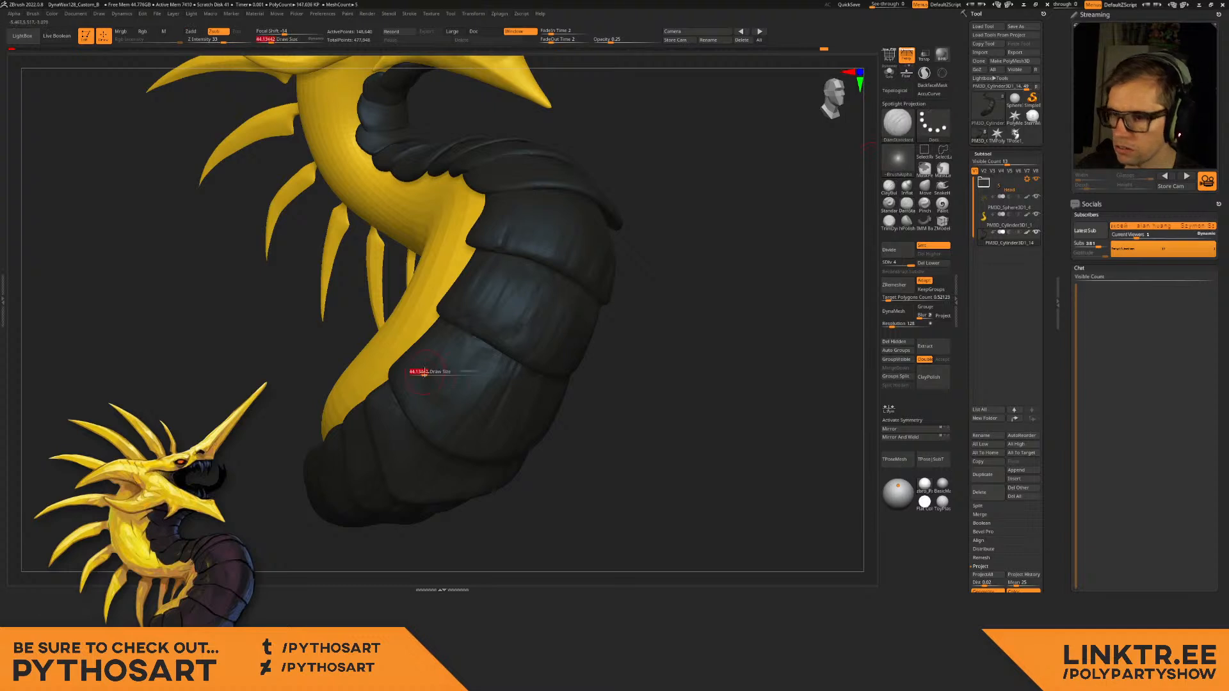
left_click(424, 372)
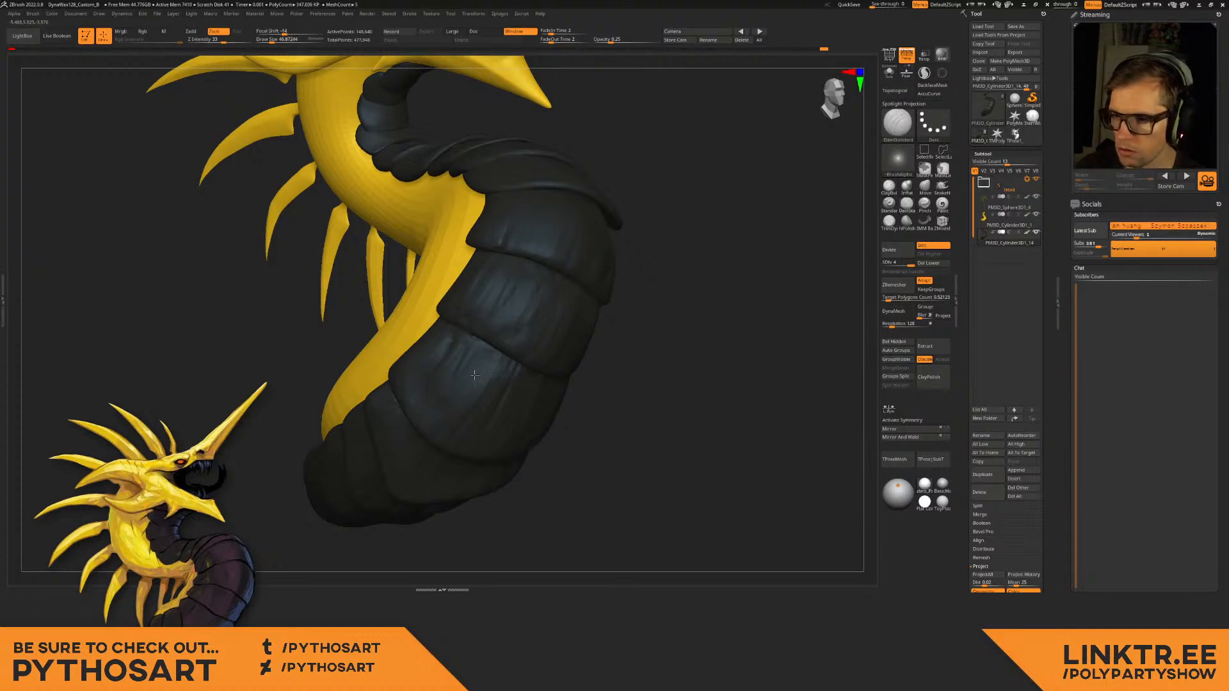
right_click_drag(383, 475, 485, 328)
right_click_drag(384, 421, 540, 210)
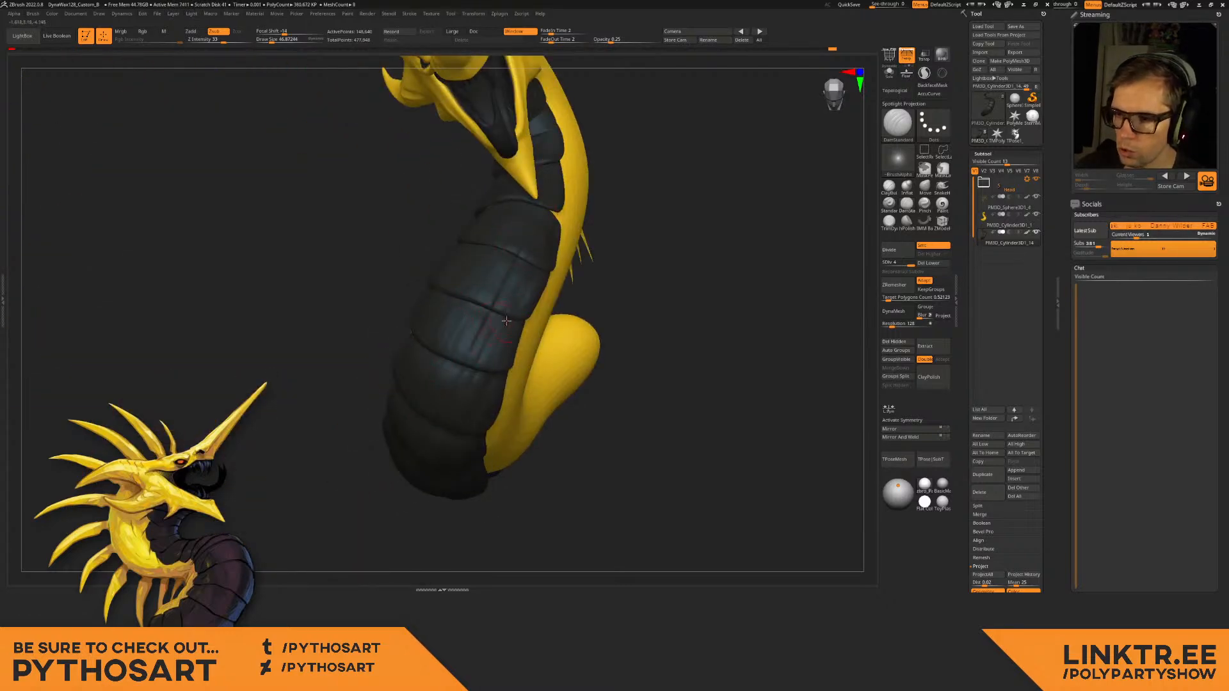
right_click_drag(446, 312, 400, 266)
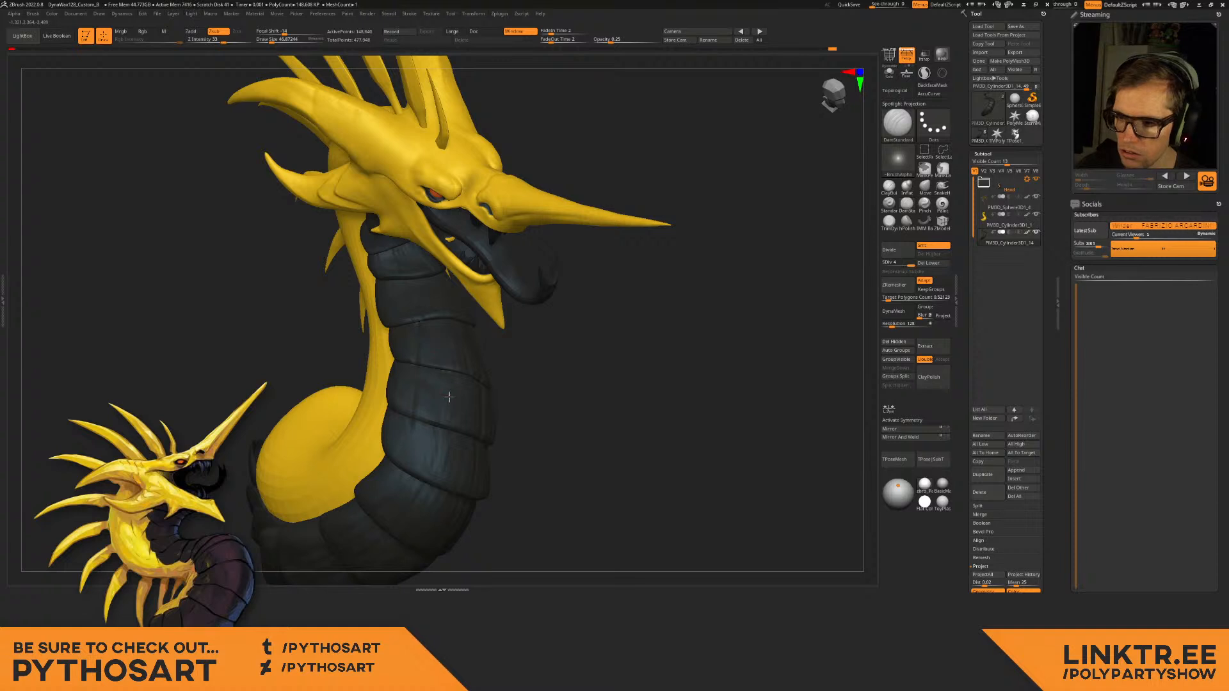
Divide the neck plates to a fifth subdivision level.
right_click_drag(415, 512, 650, 305)
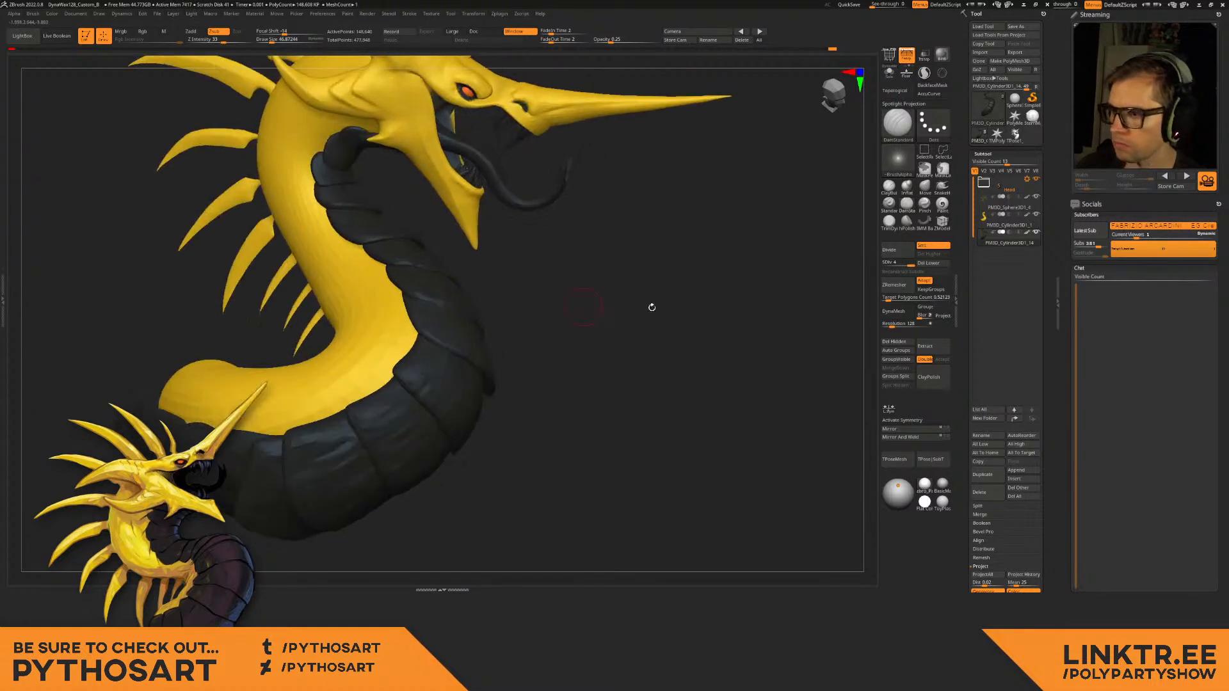
left_click(937, 381)
right_click_drag(577, 352, 620, 341)
key("ctrl+d")
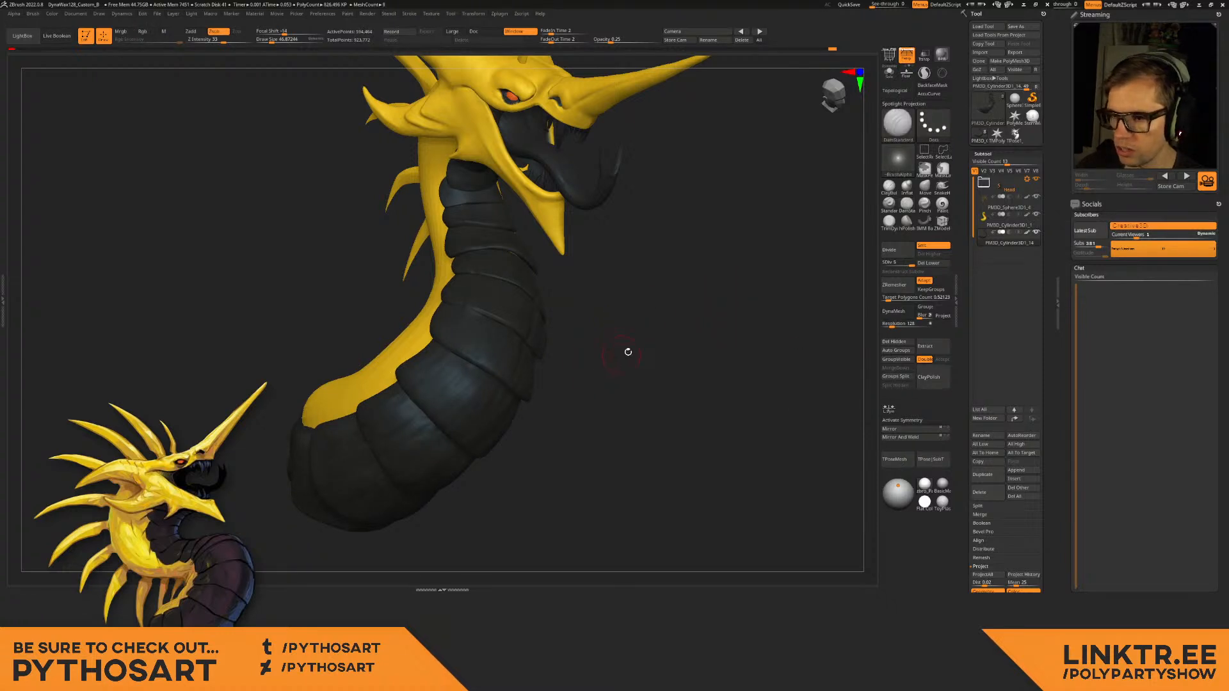
Inspect the subdivided neck armor from several sides and save the project.
mouse_move(541, 420)
right_mouse_down()
mouse_move(497, 403)
mouse_move(547, 378)
right_mouse_up()
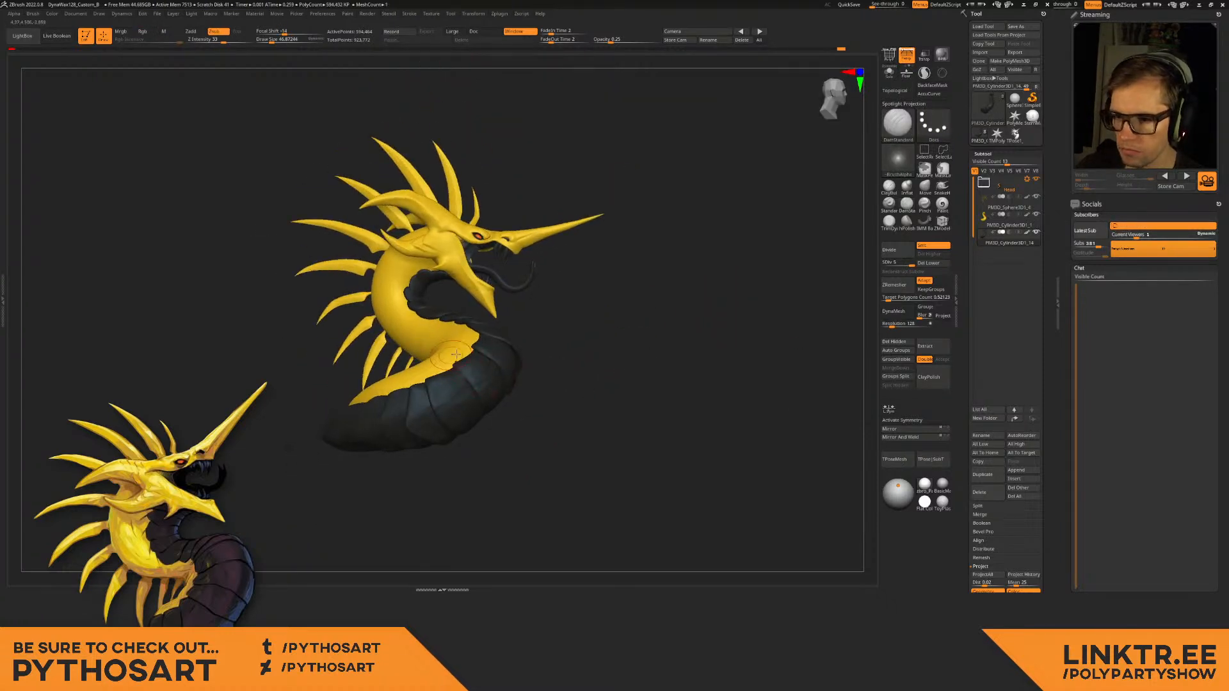
right_click_drag(457, 350, 541, 425)
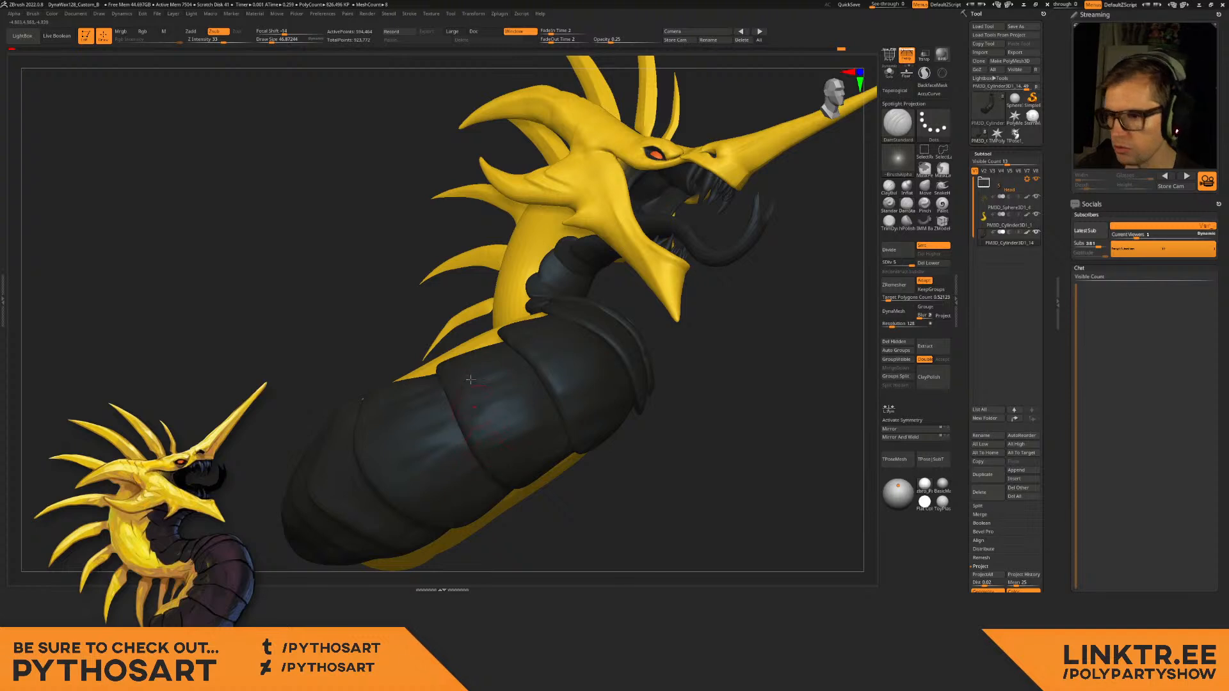
right_click_drag(499, 346, 536, 346)
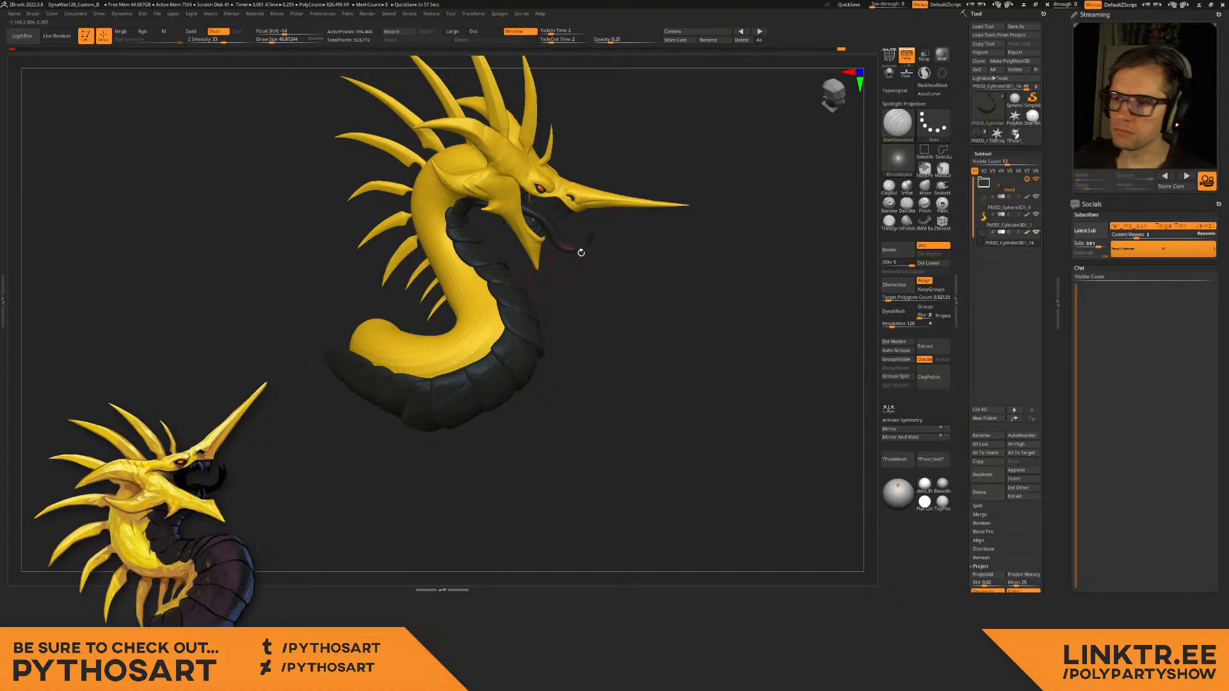
mouse_move(580, 252)
right_mouse_down()
mouse_move(551, 256)
mouse_move(576, 264)
right_mouse_up()
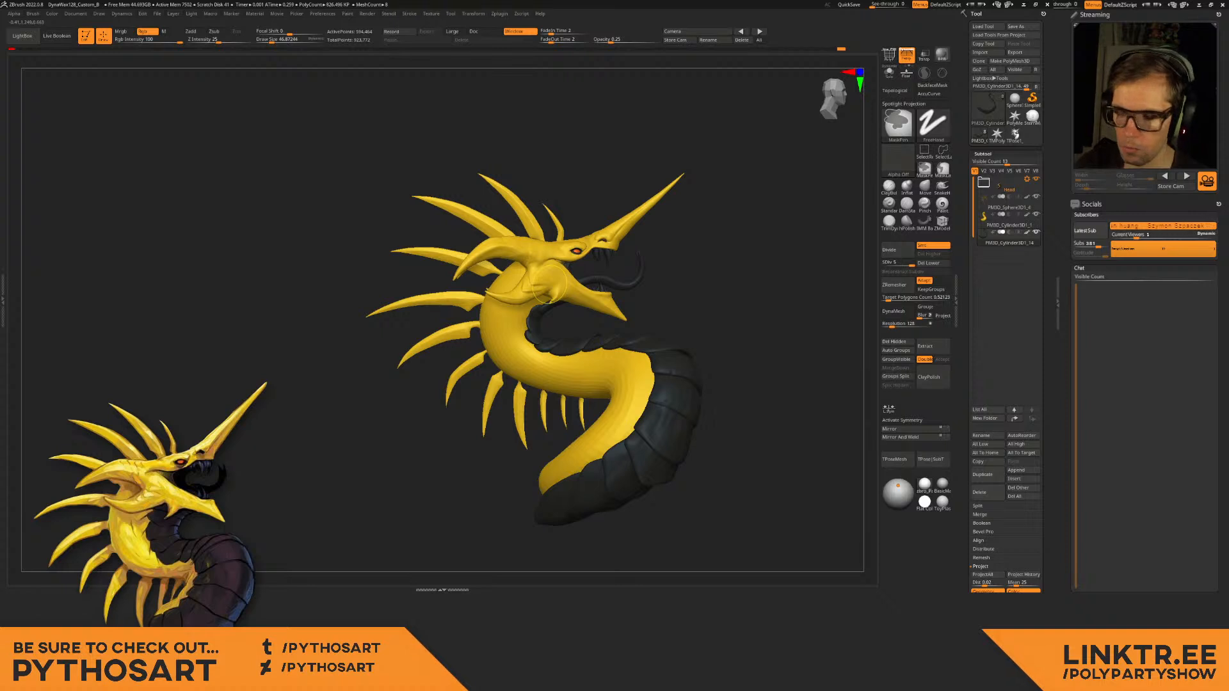
key("ctrl+s")
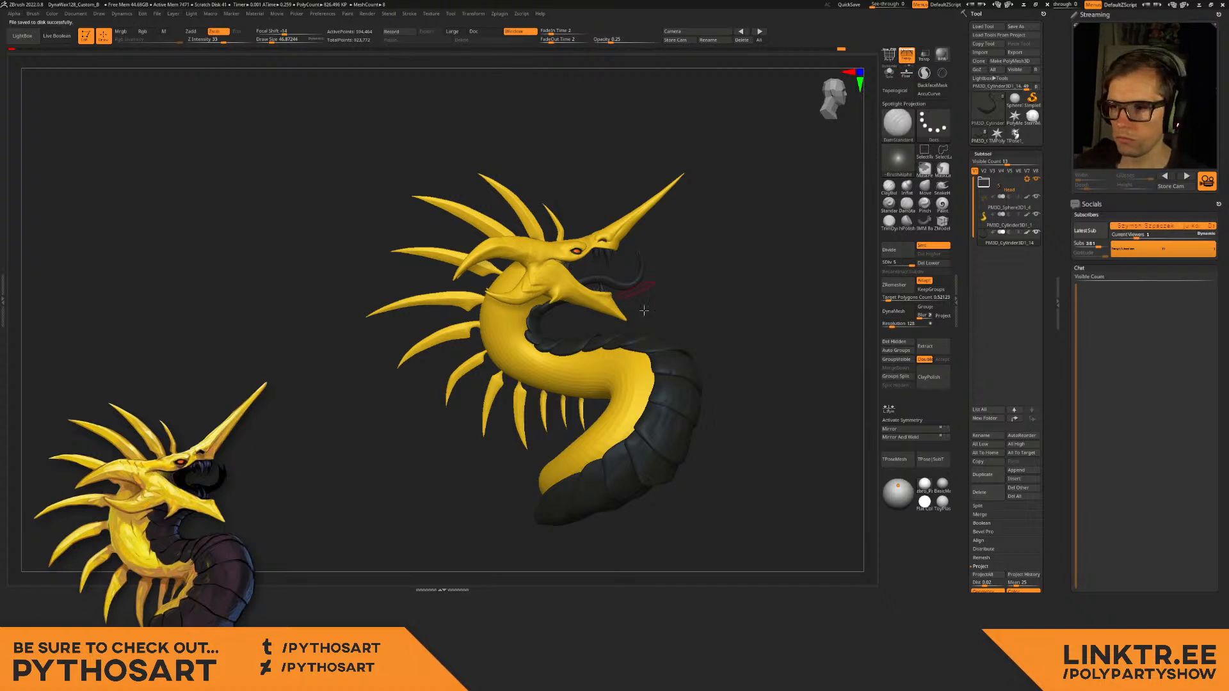
Push in the protruding edge of the upper neck plate with the Move brush at a draw size of about 270.
left_click_drag(644, 309, 617, 357)
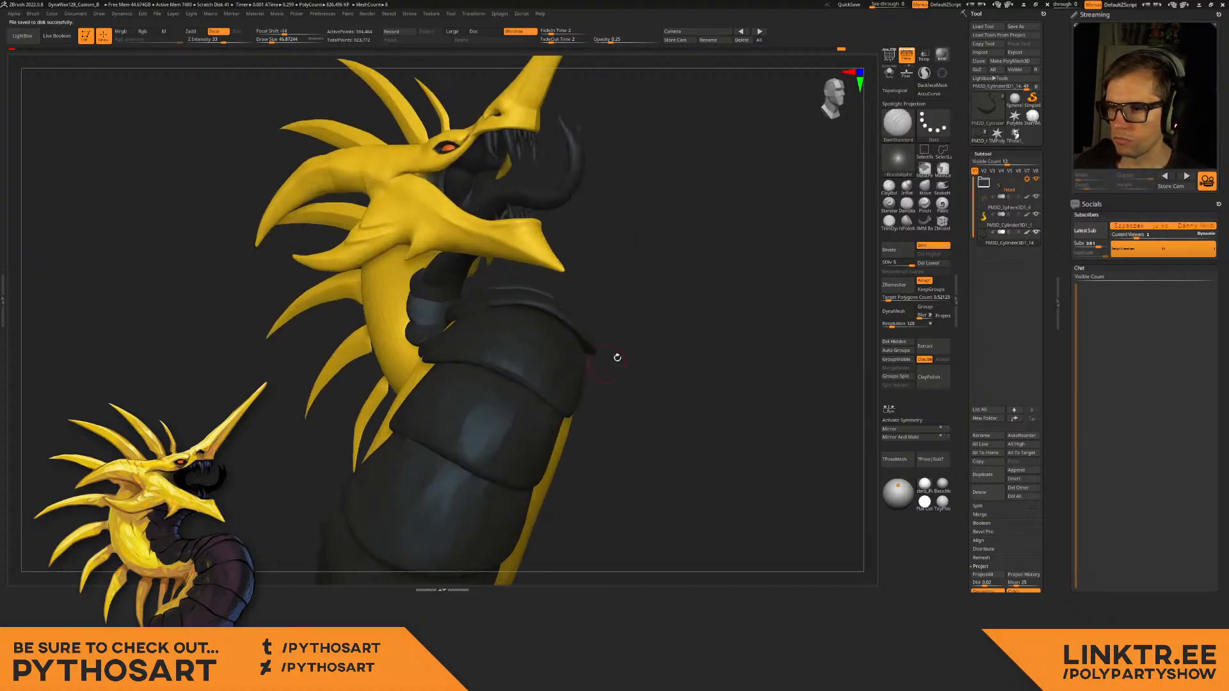
left_click(925, 187)
key("s")
left_click(605, 355)
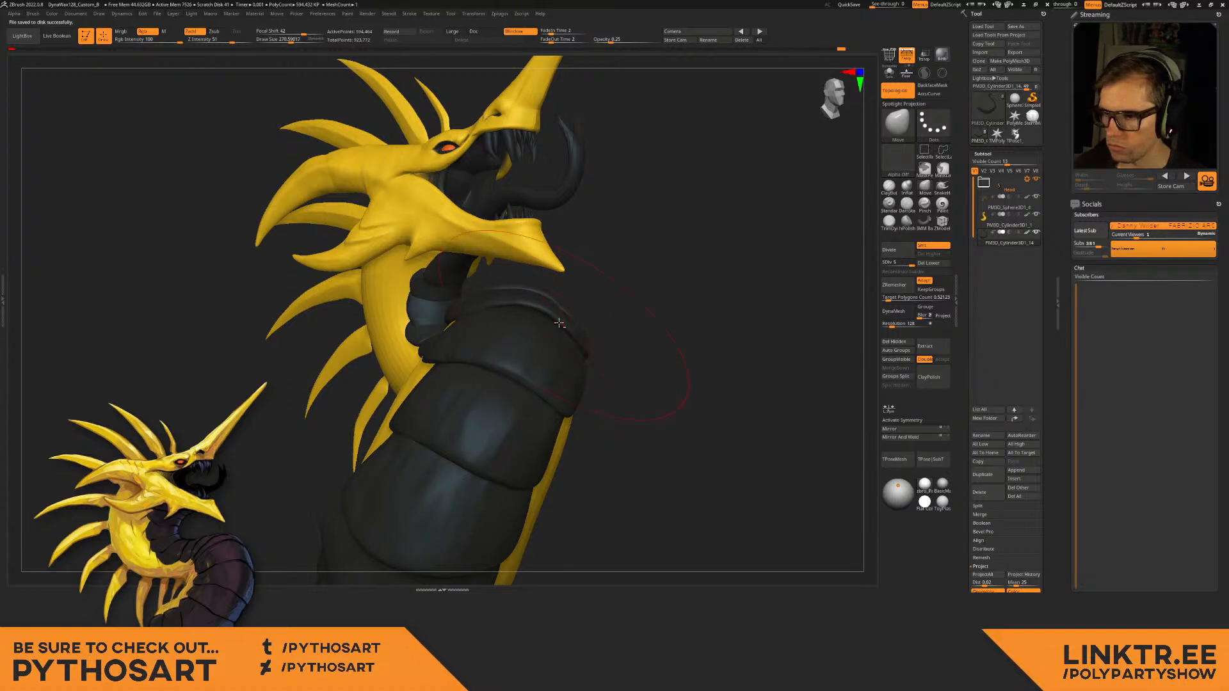
key("f")
left_click_drag(640, 320, 666, 365)
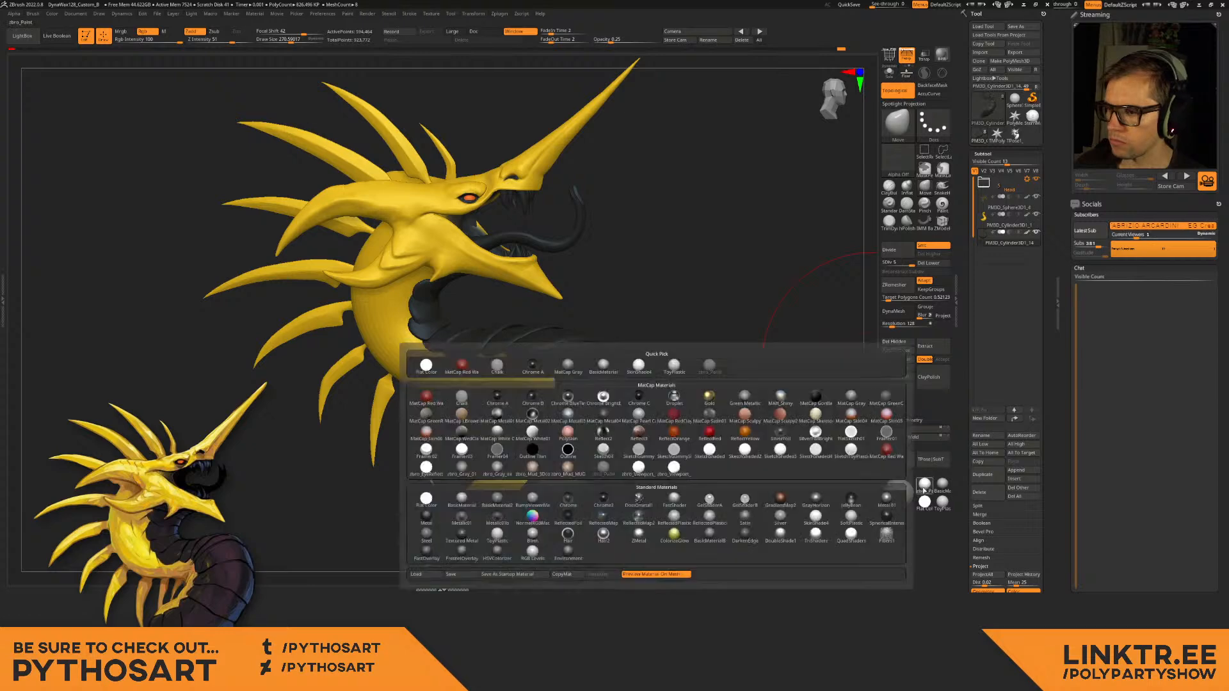
Try the zbro_EyeReflection material on the creature.
key("m")
mouse_move(429, 470)
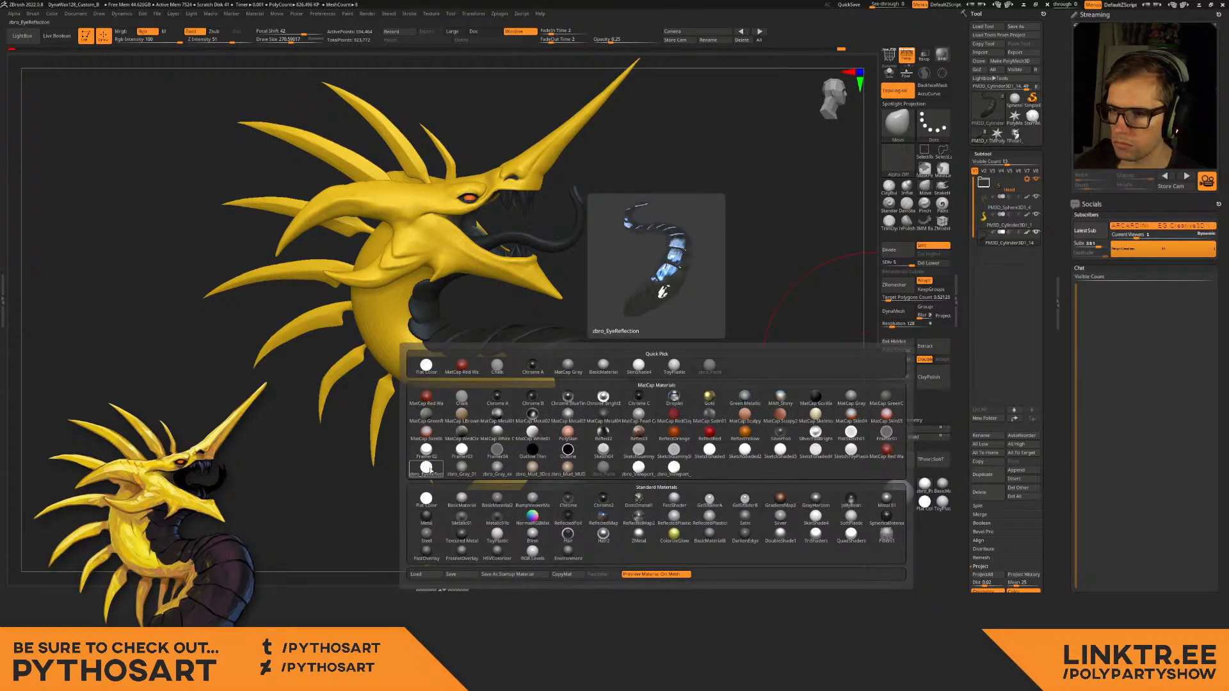
left_click(430, 470)
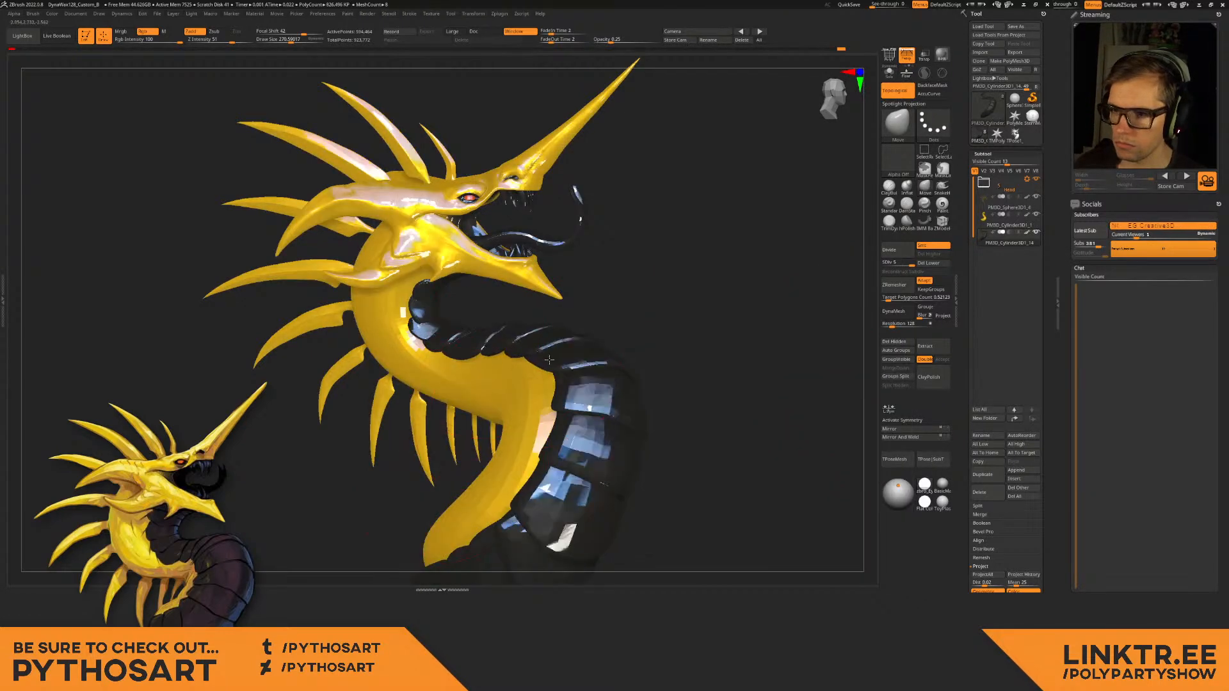
Switch the creature's material to the Droplet MatCap.
right_click_drag(519, 377, 627, 288)
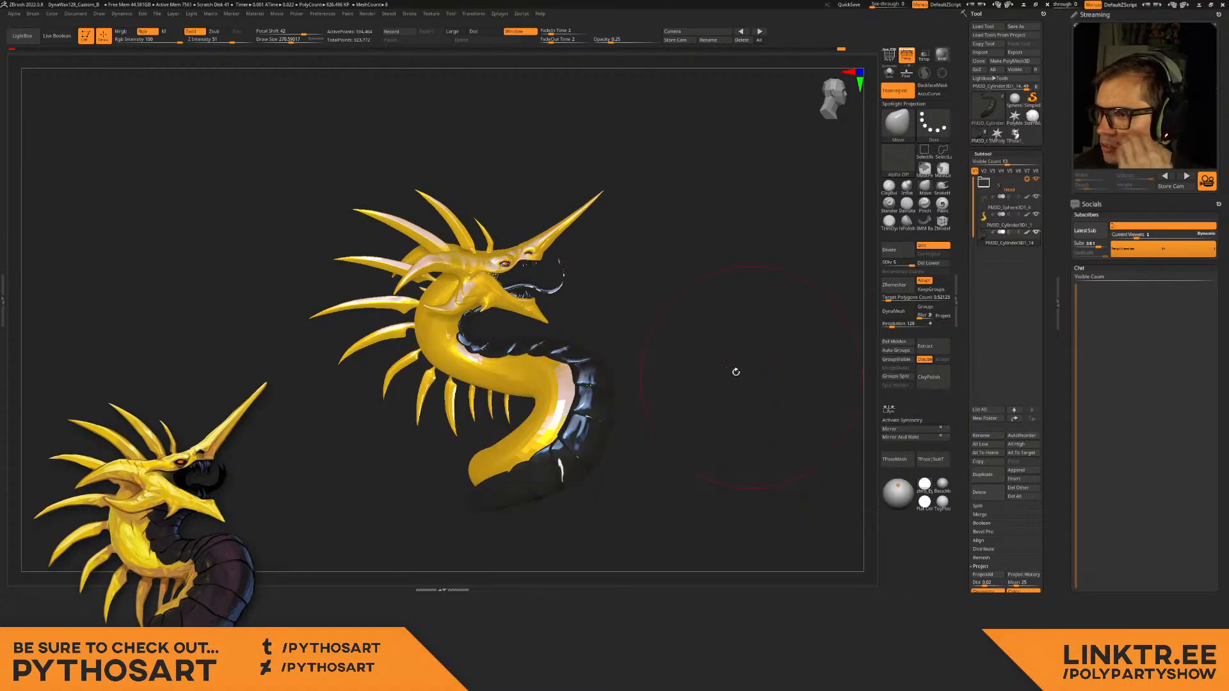
left_click(927, 487)
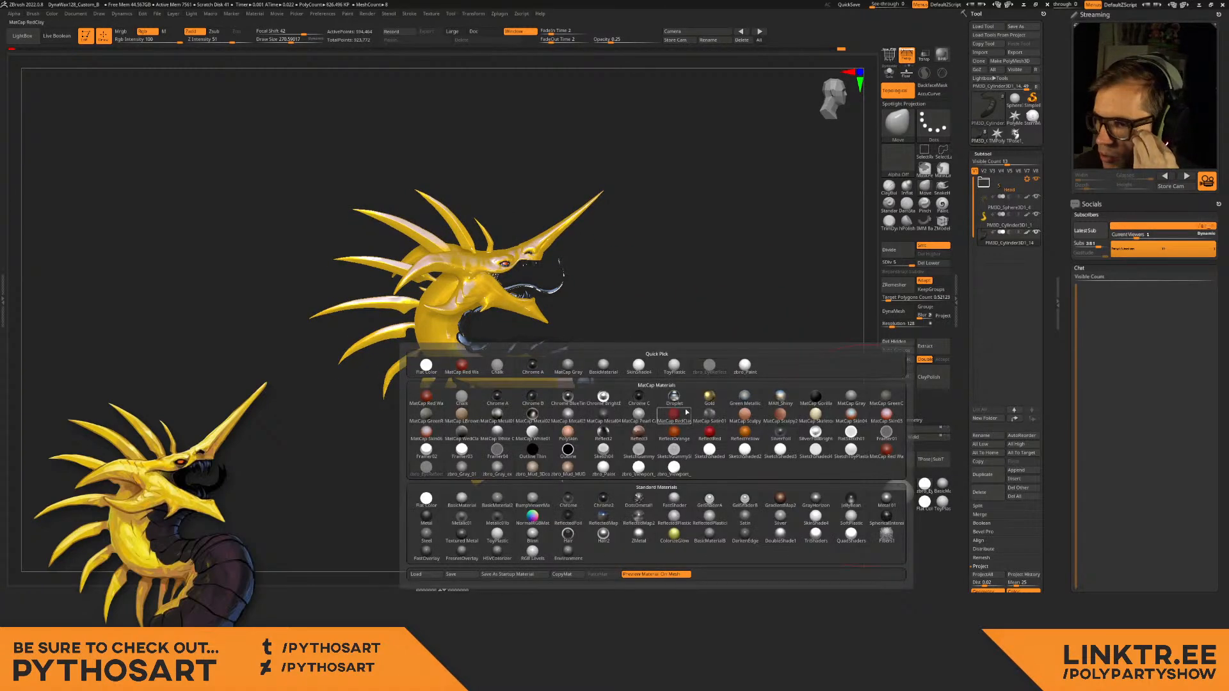
left_click(675, 398)
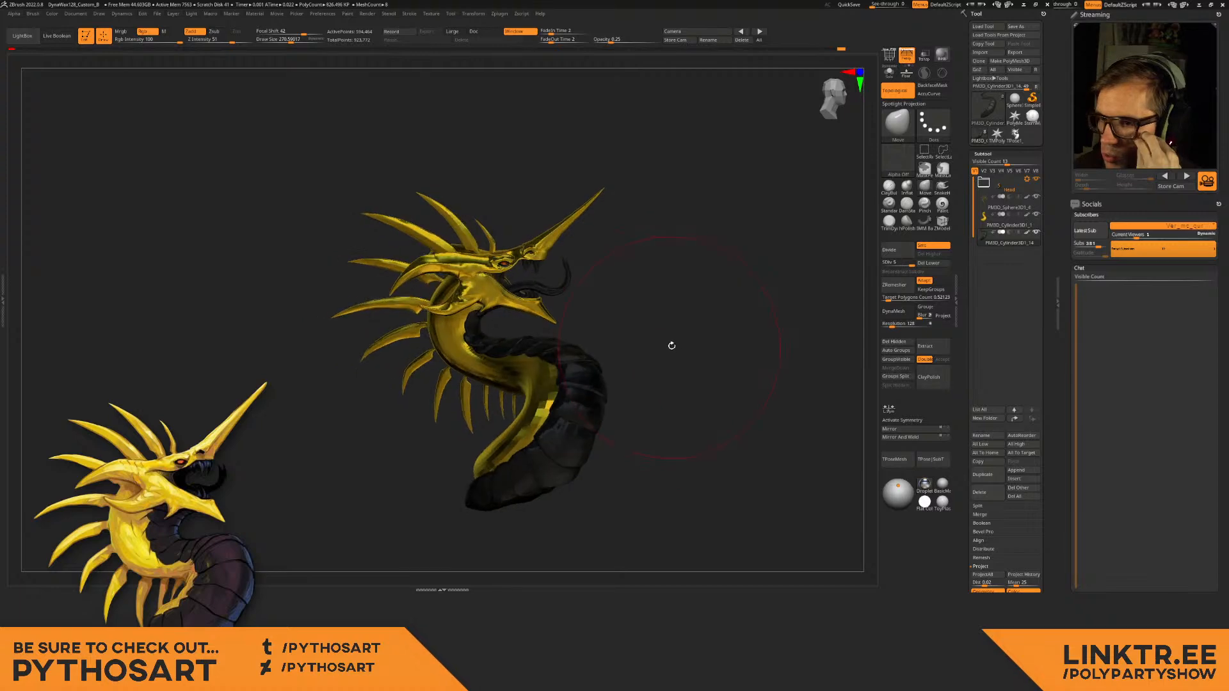
Try the bright chrome material and the MatCap Metal02 material on the creature.
left_click(925, 484)
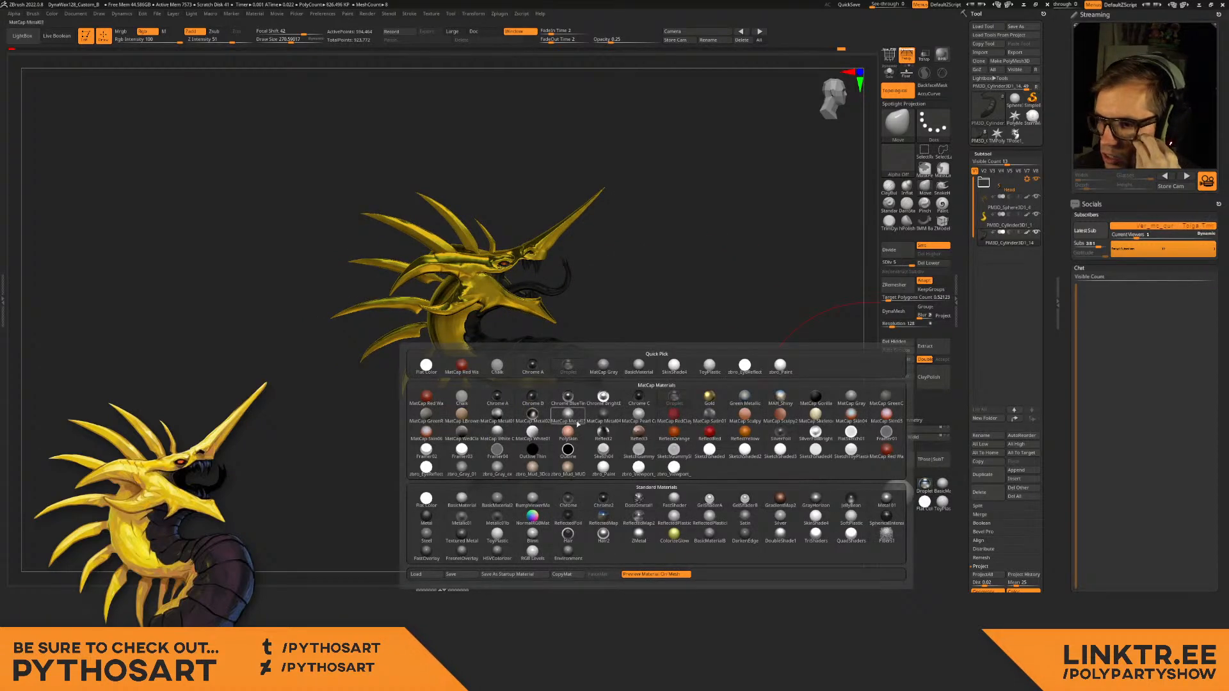
left_click(602, 397)
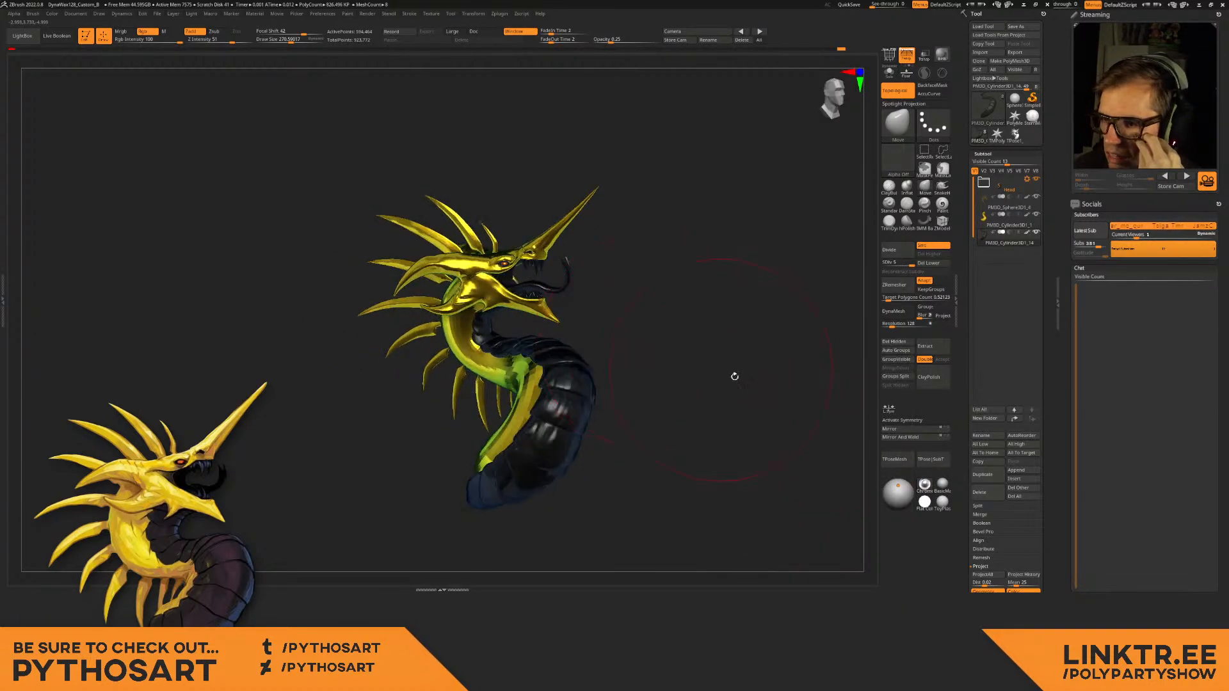
left_click(921, 485)
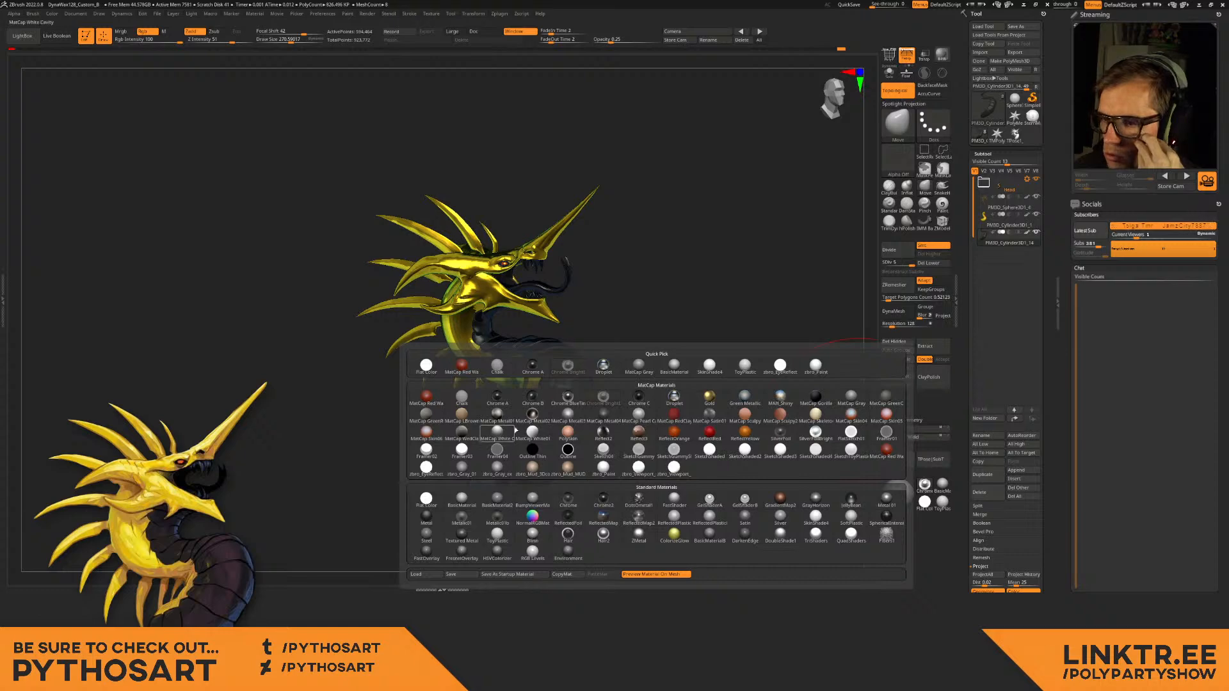
left_click(534, 417)
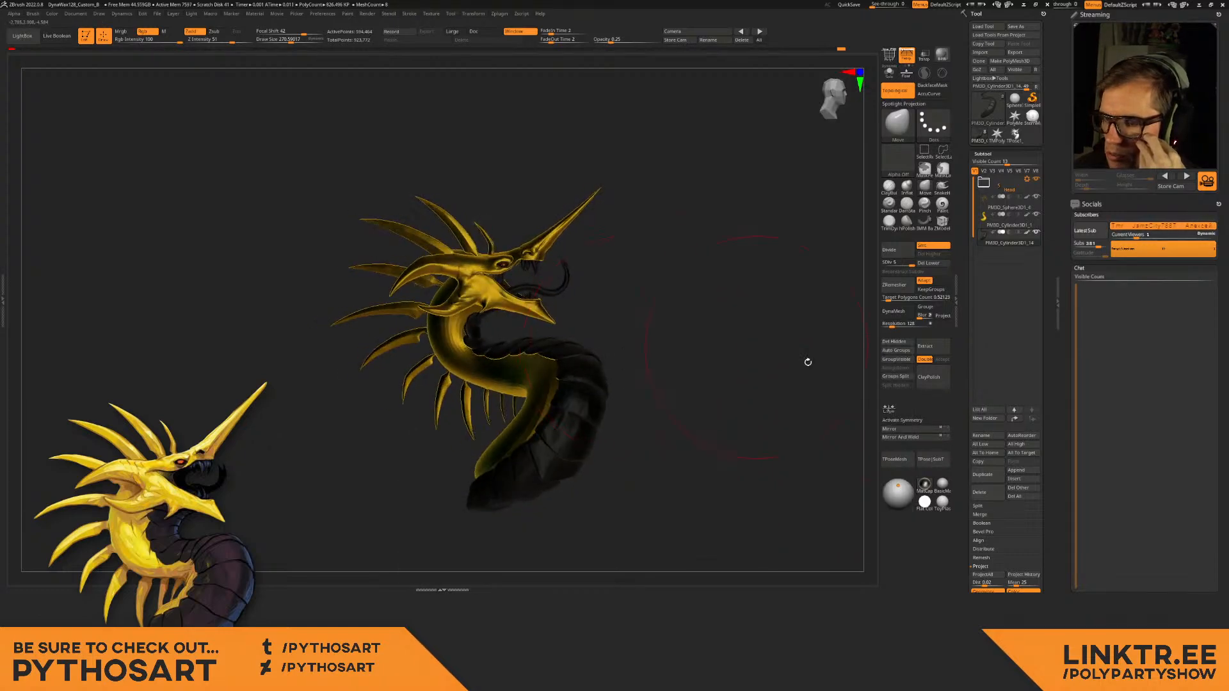
Try the Reflect2 material on the creature and check it from another angle.
left_click(921, 485)
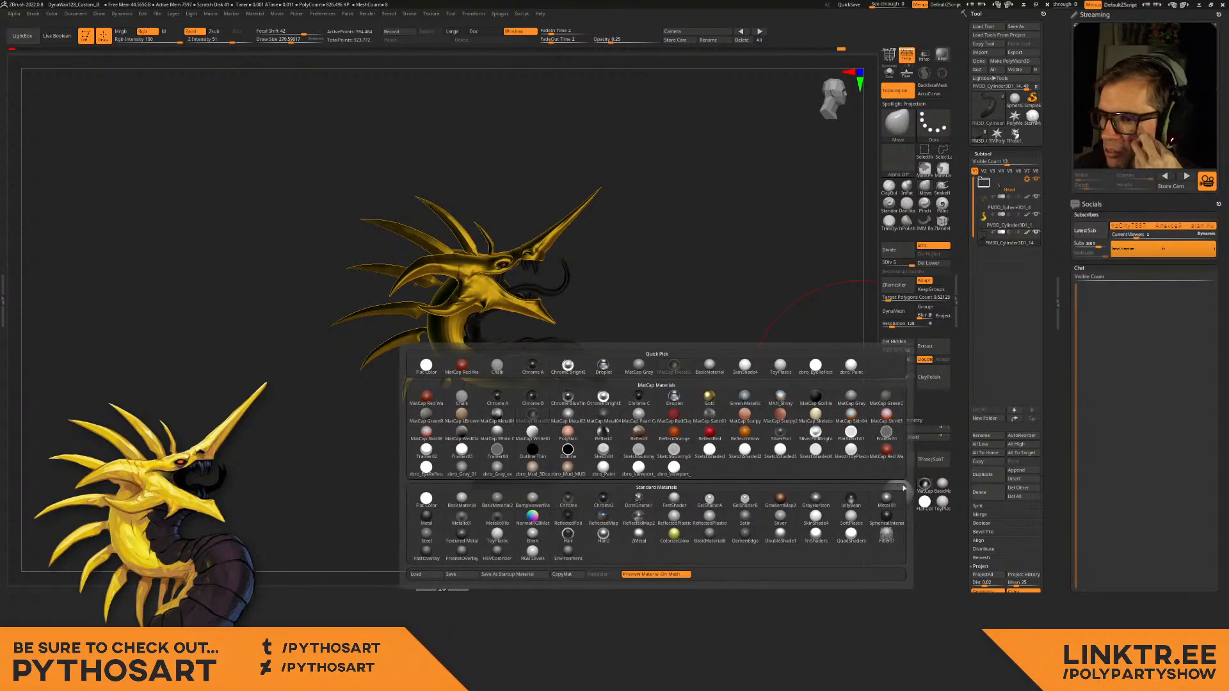
left_click(603, 431)
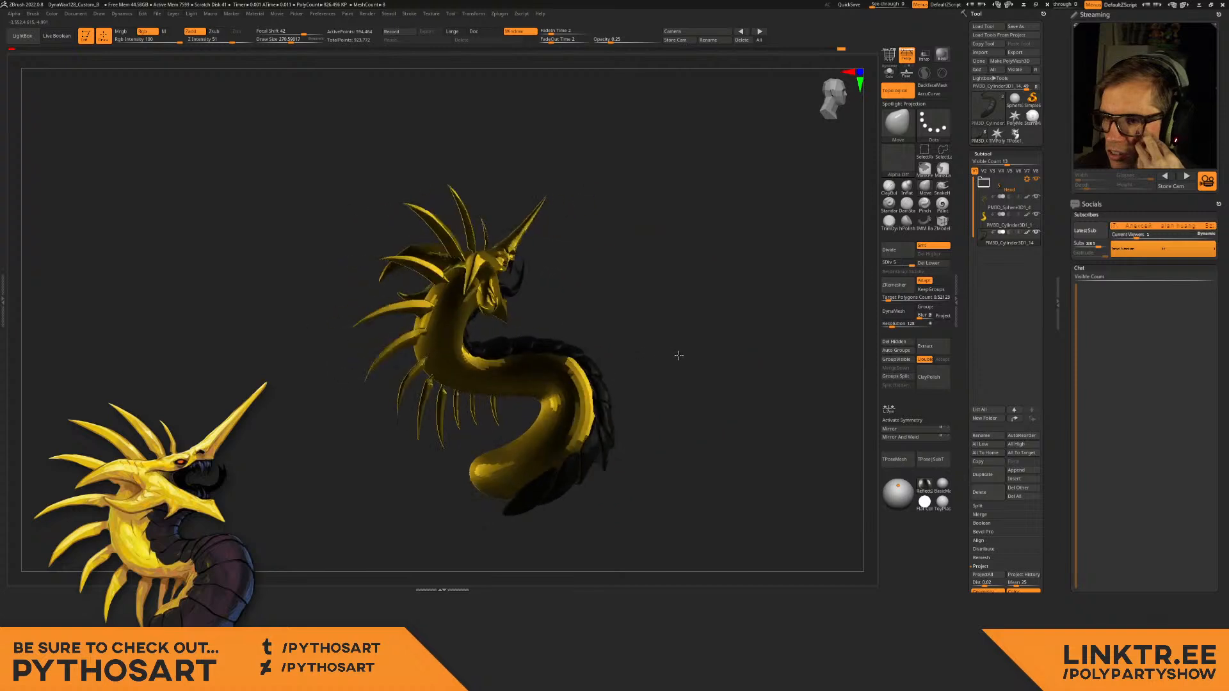
left_click_drag(679, 355, 646, 358)
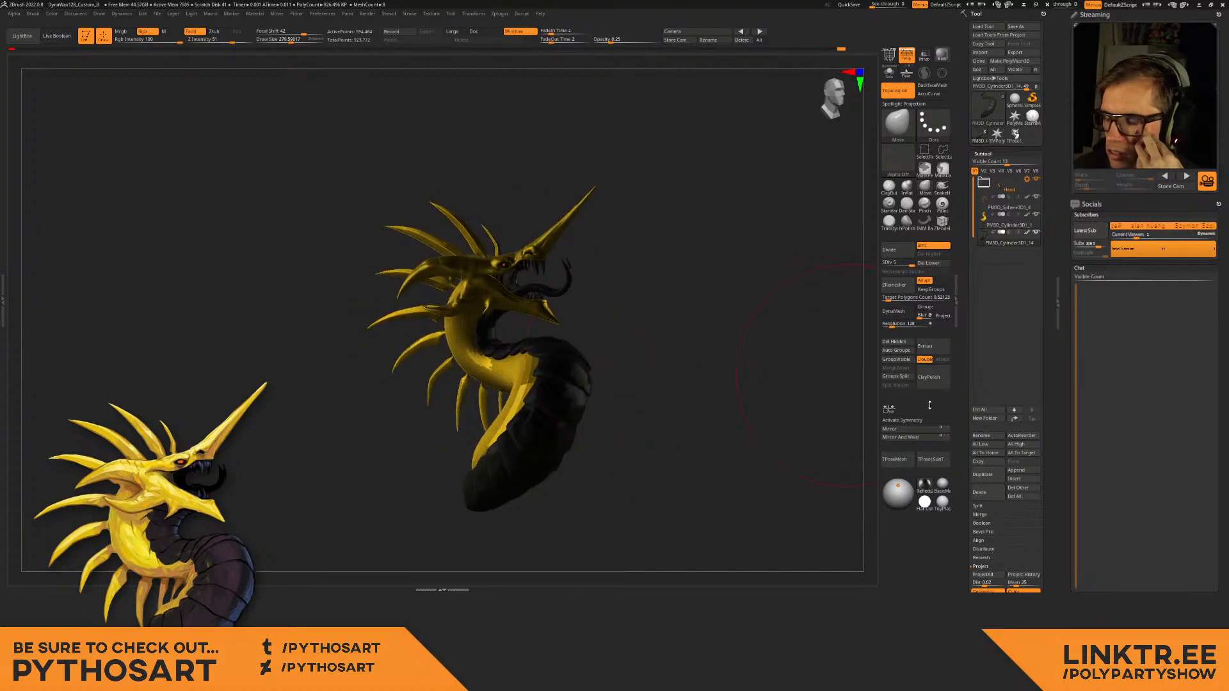
Try a bright silver MatCap and the BasicMaterial on the creature.
left_click(924, 485)
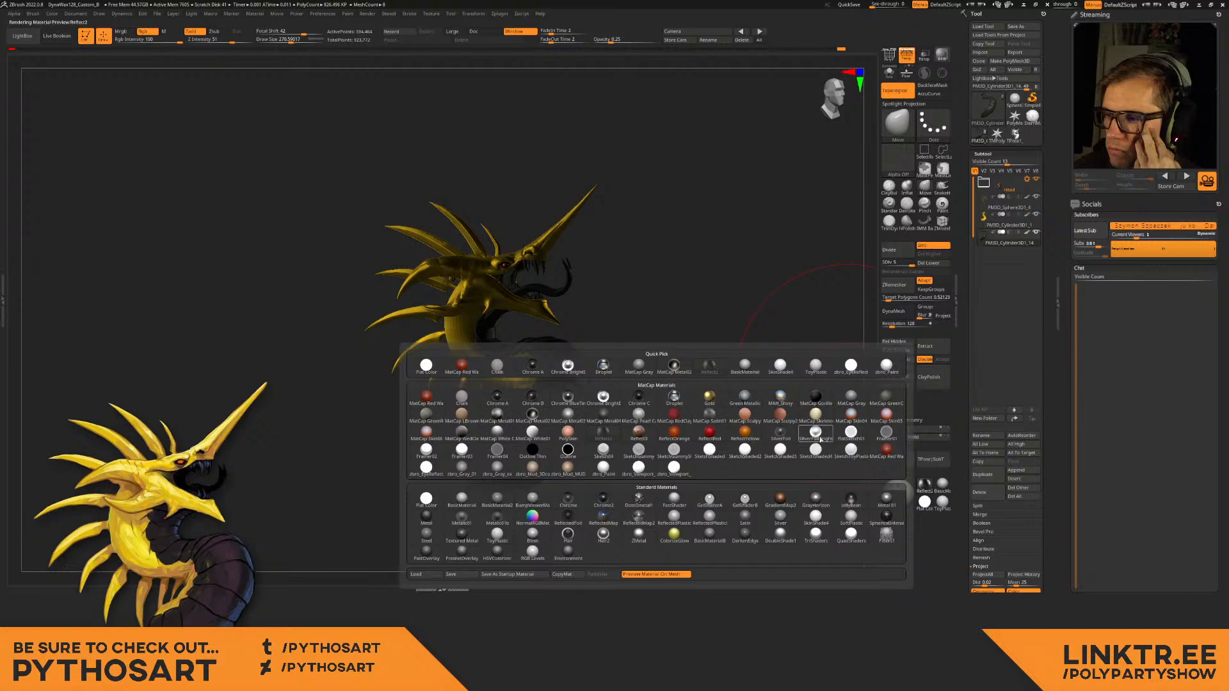
left_click(821, 438)
left_click_drag(666, 381, 608, 357)
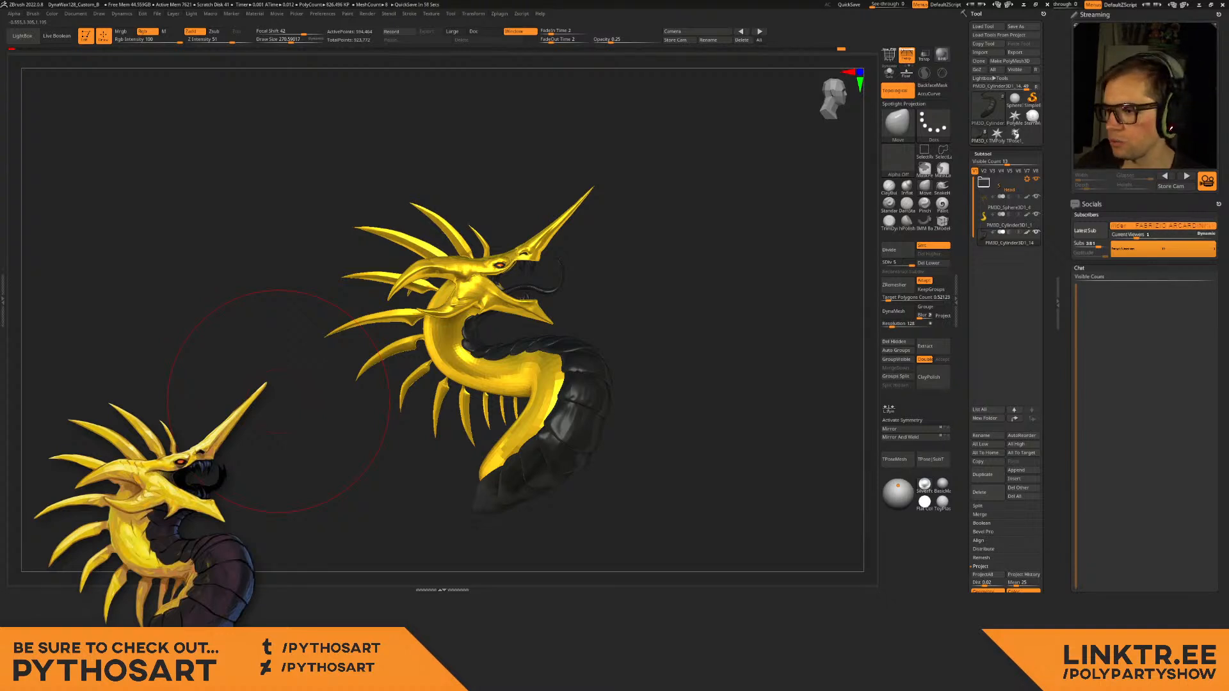
left_click(899, 493)
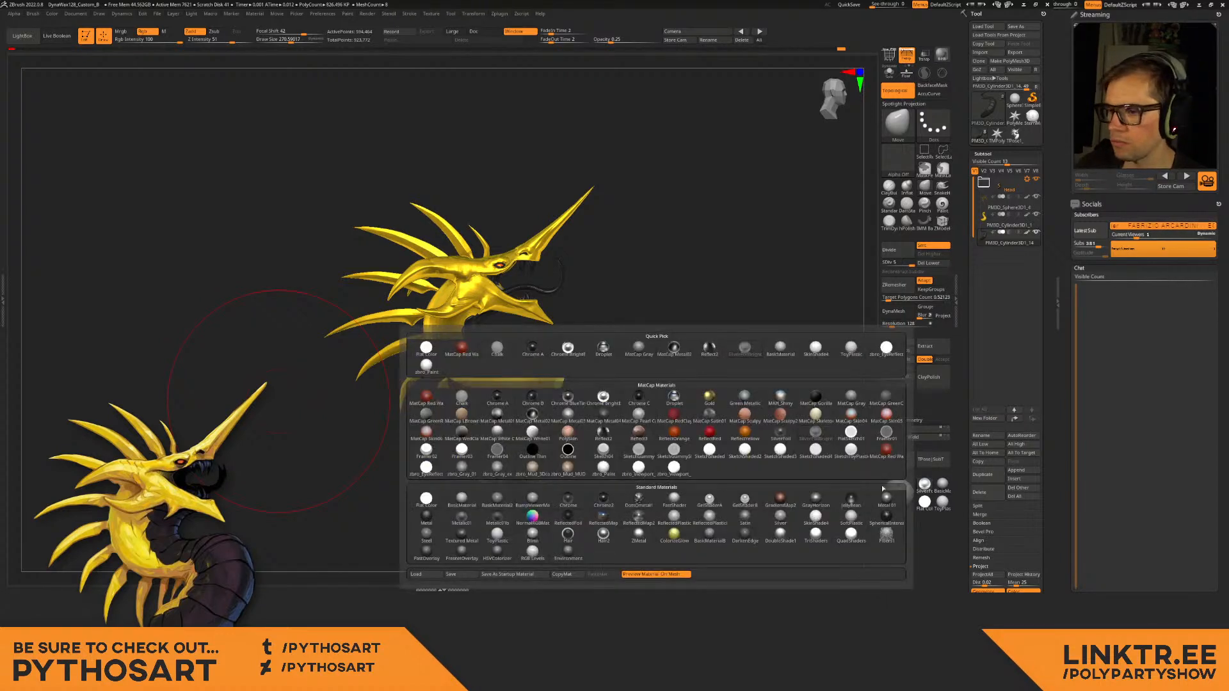
left_click(462, 501)
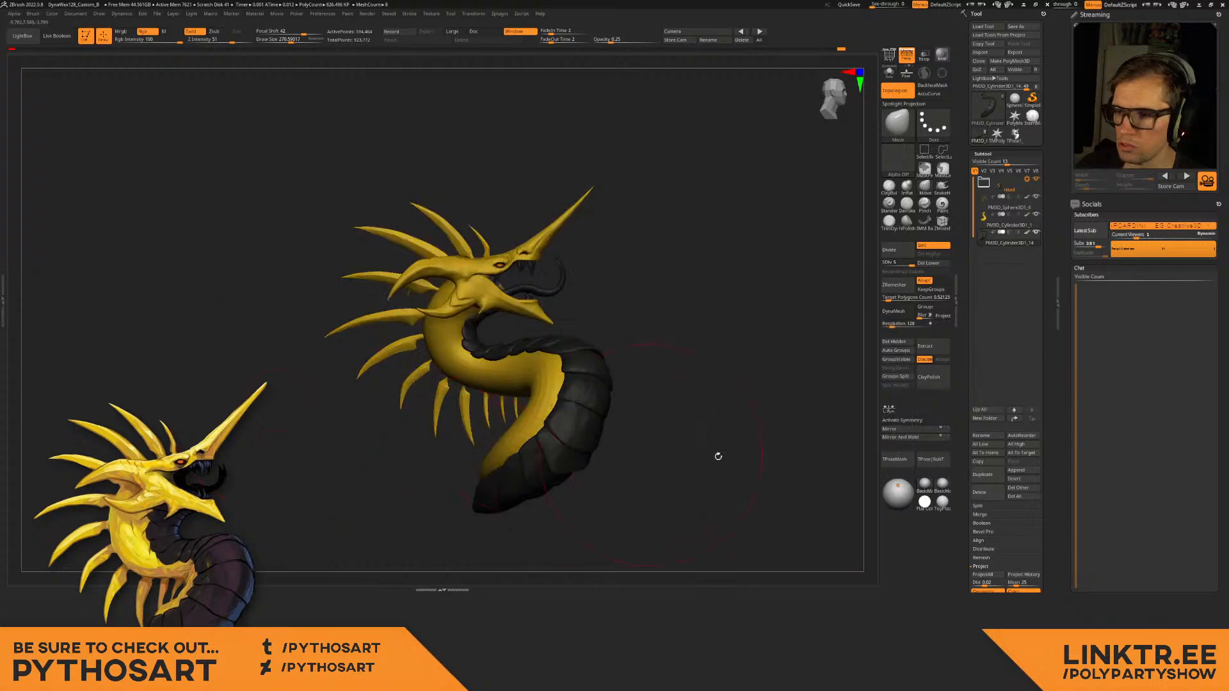
Switch the creature's material to zbro_Paint and compare it with the concept art from the stored camera view.
left_click(924, 487)
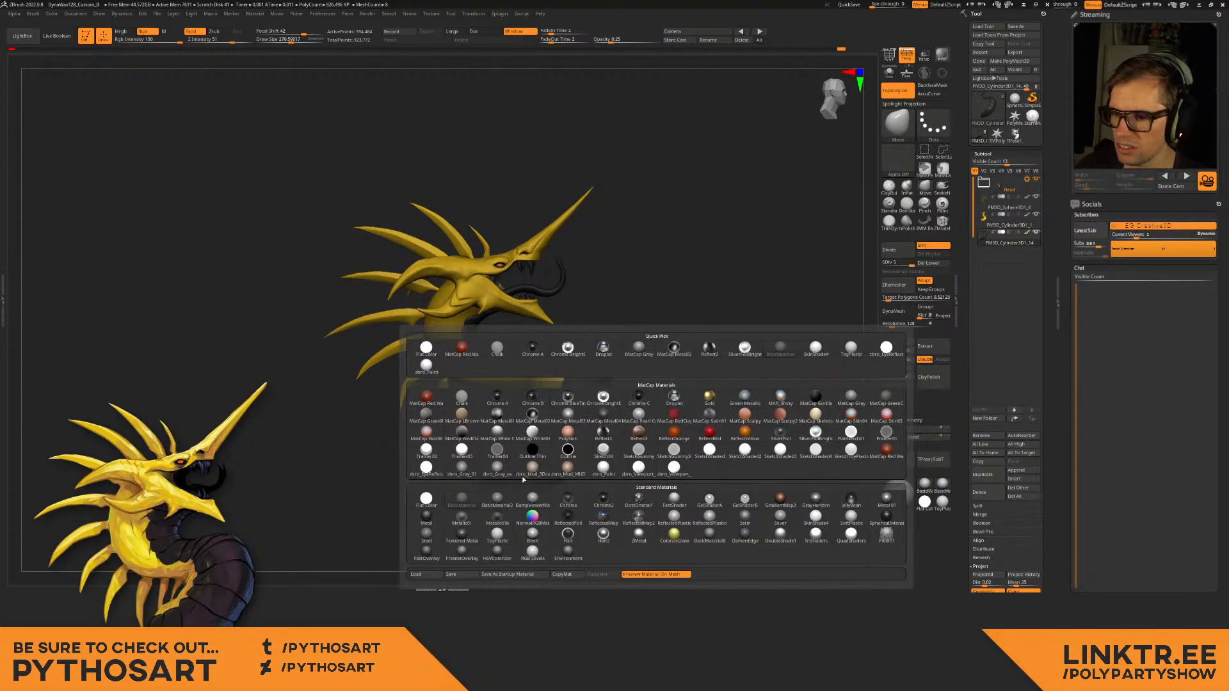
mouse_move(459, 472)
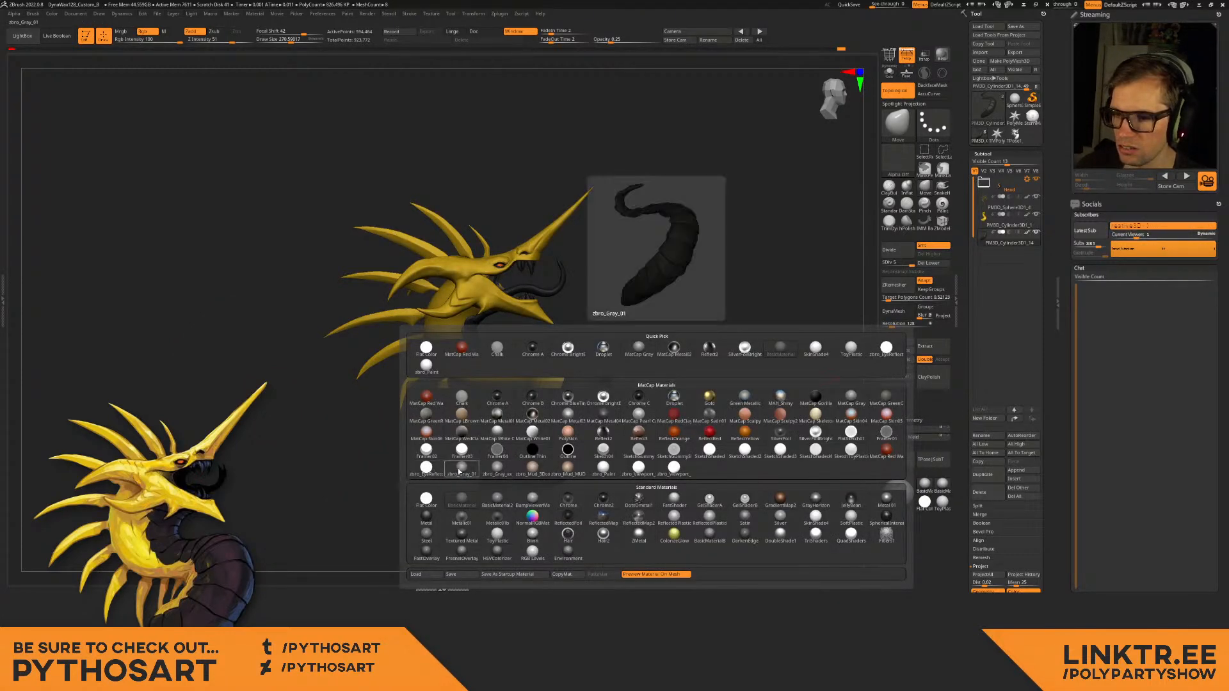
left_click(605, 472)
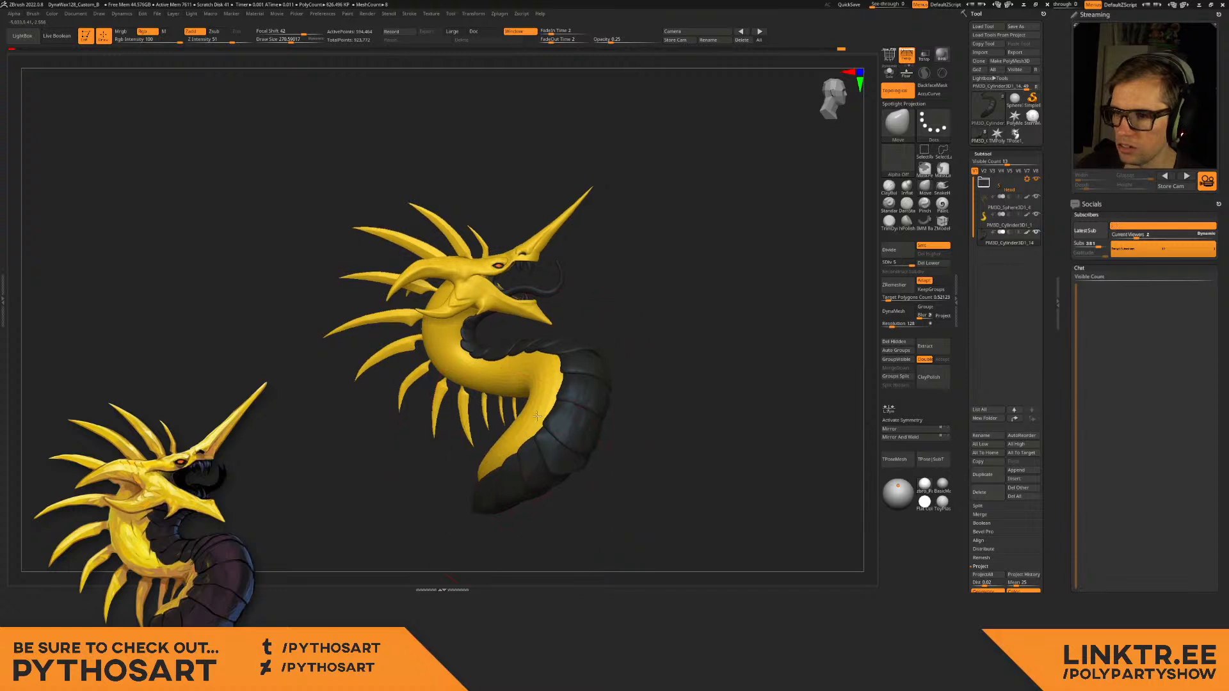
right_click_drag(537, 416, 492, 373, "ctrl")
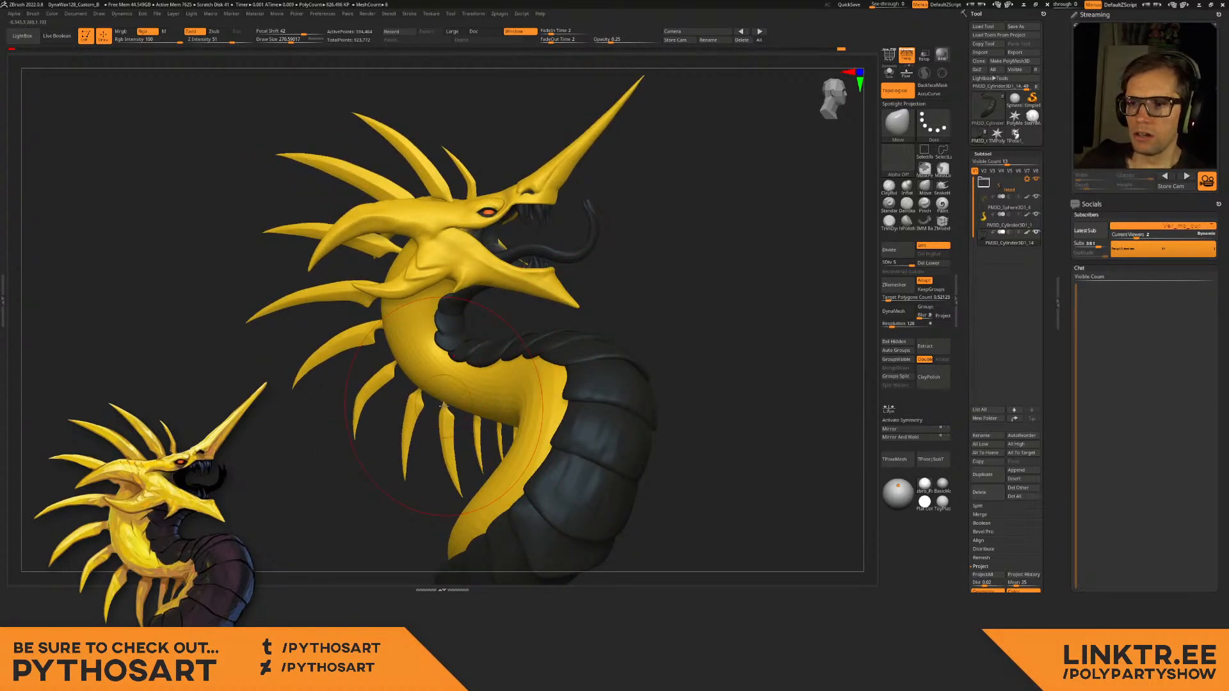
right_click_drag(462, 358, 453, 276, "ctrl")
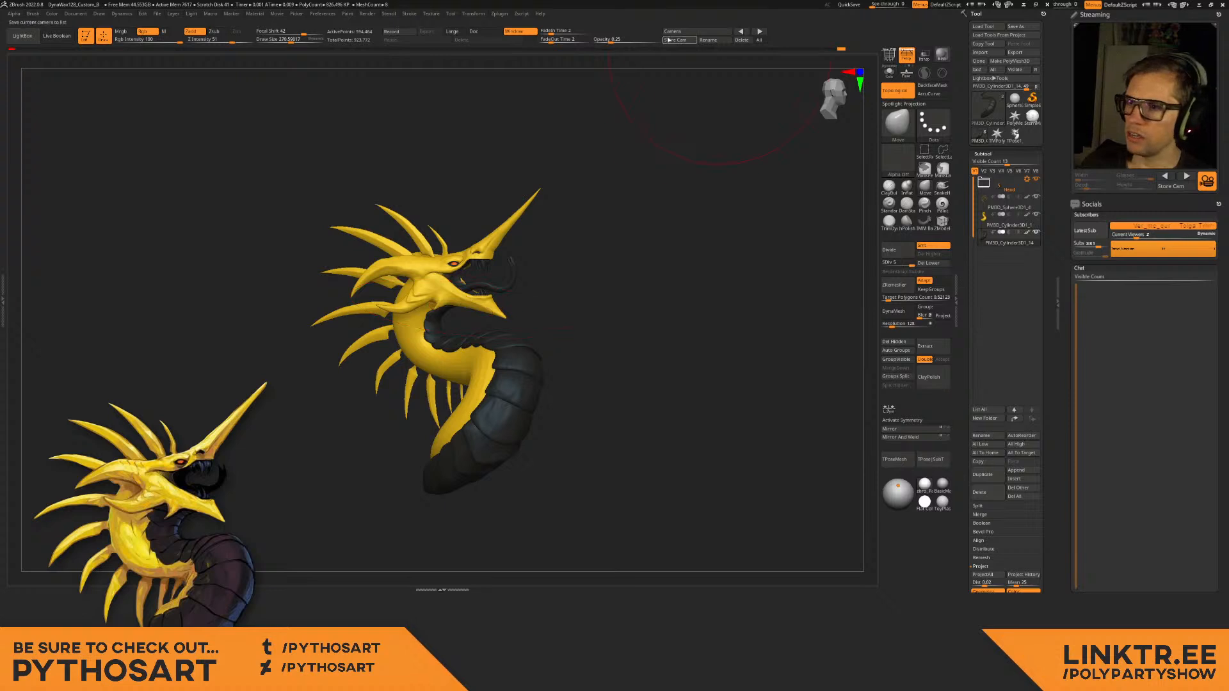
left_click(760, 32)
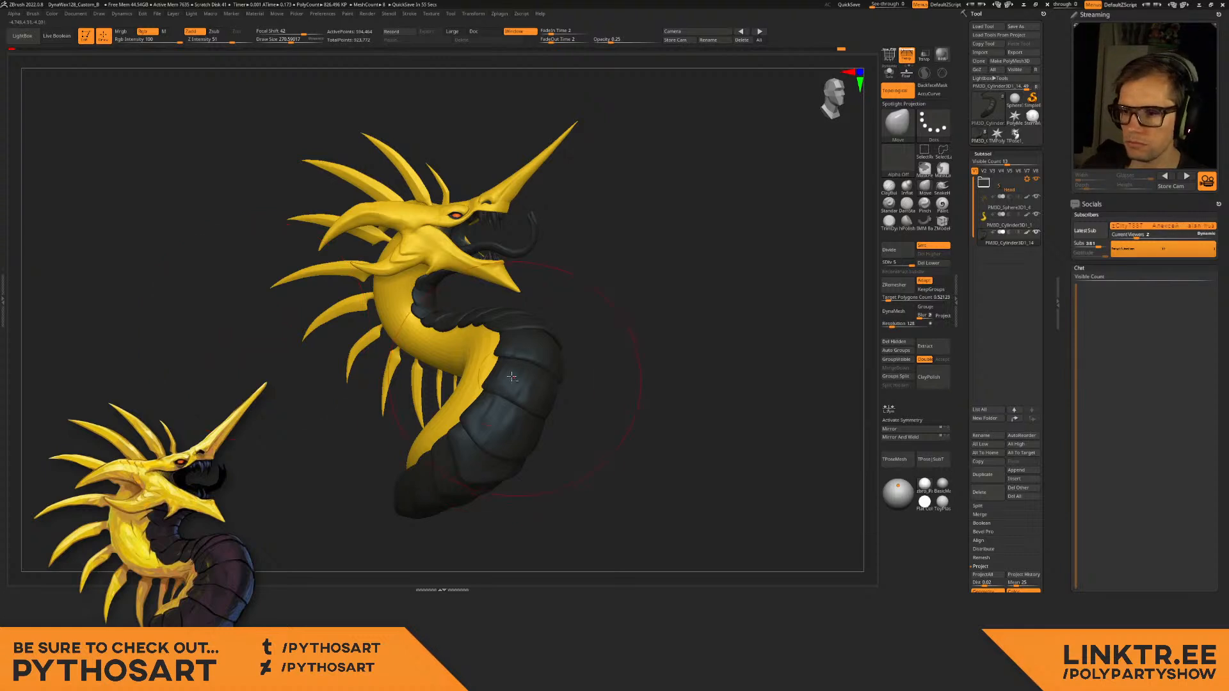
Select the head at its lowest subdivision level and mask everything except the long nose horn with the MaskLasso brush.
right_click_drag(512, 378, 523, 388, "alt")
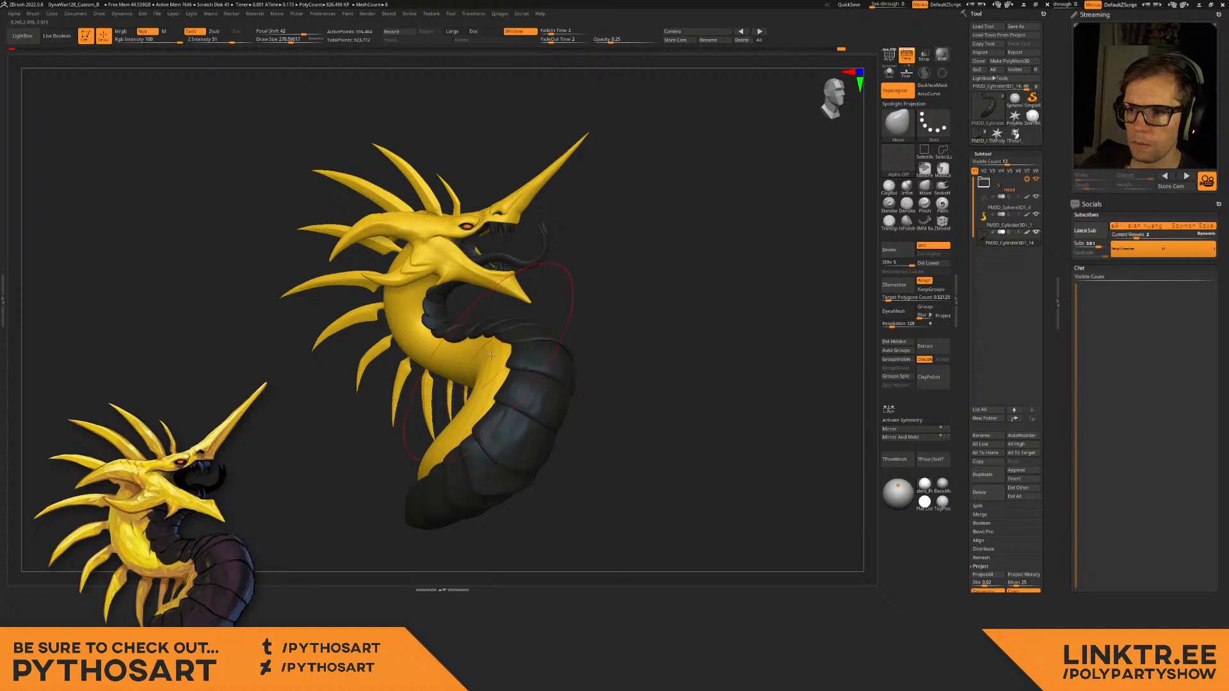
mouse_move(491, 354)
right_mouse_down()
mouse_move(524, 238)
mouse_move(509, 249)
right_mouse_up()
left_click(505, 252, "alt")
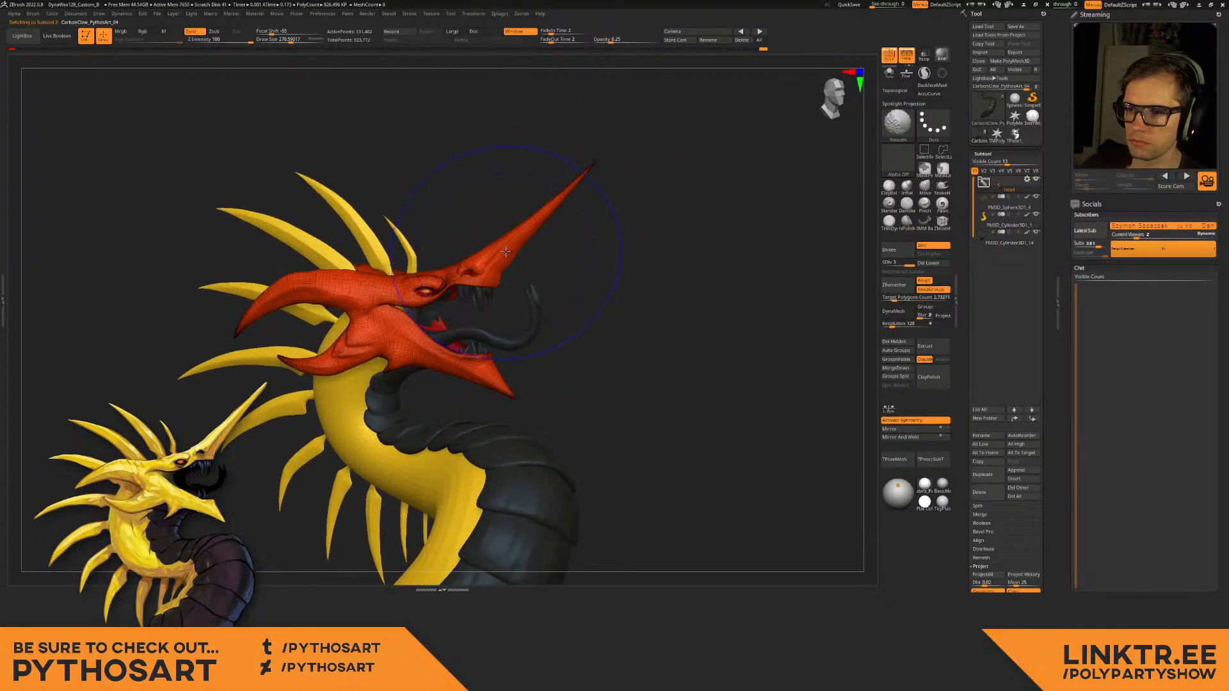
mouse_move(506, 281)
left_mouse_down("ctrl")
mouse_move(446, 227)
mouse_move(711, 86)
left_mouse_up("ctrl")
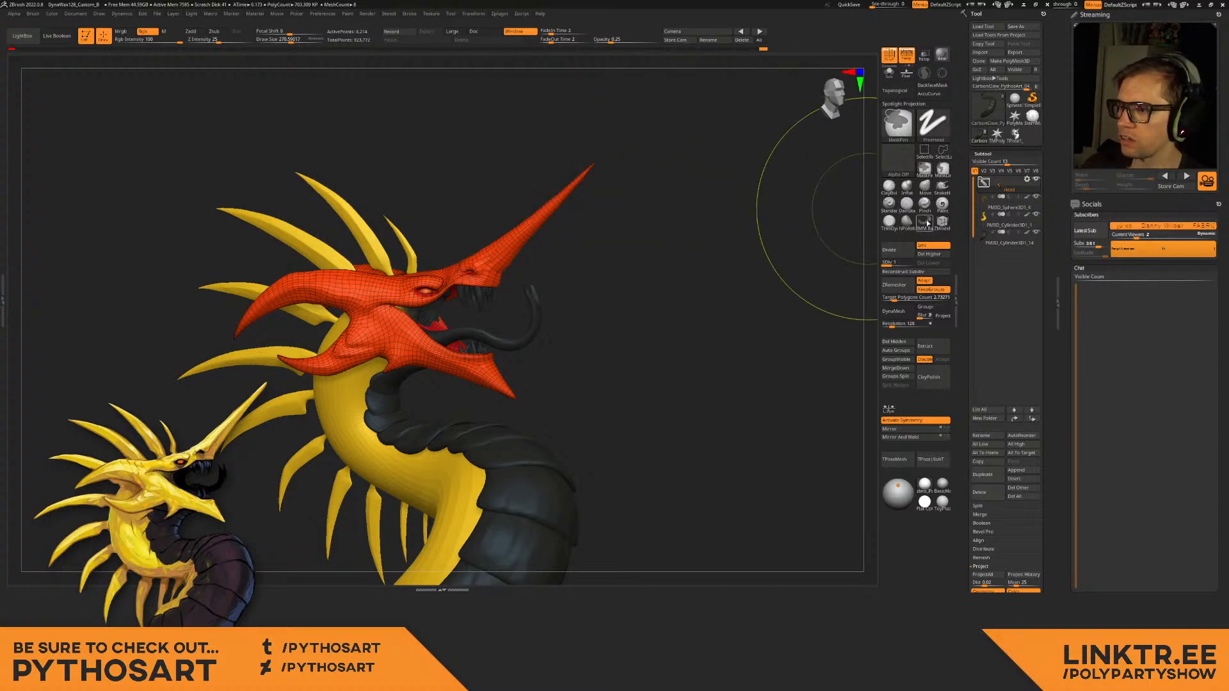
left_click(943, 168)
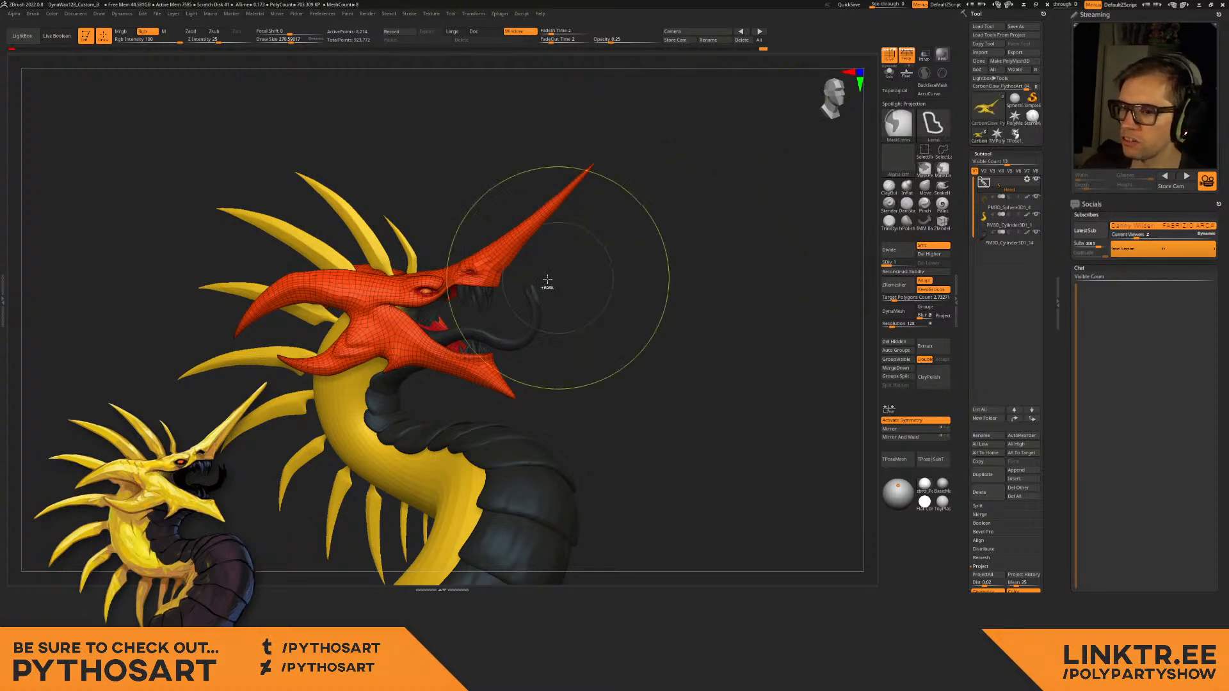
mouse_move(522, 281)
left_mouse_down("ctrl")
mouse_move(454, 250)
mouse_move(595, 154)
left_mouse_up("ctrl")
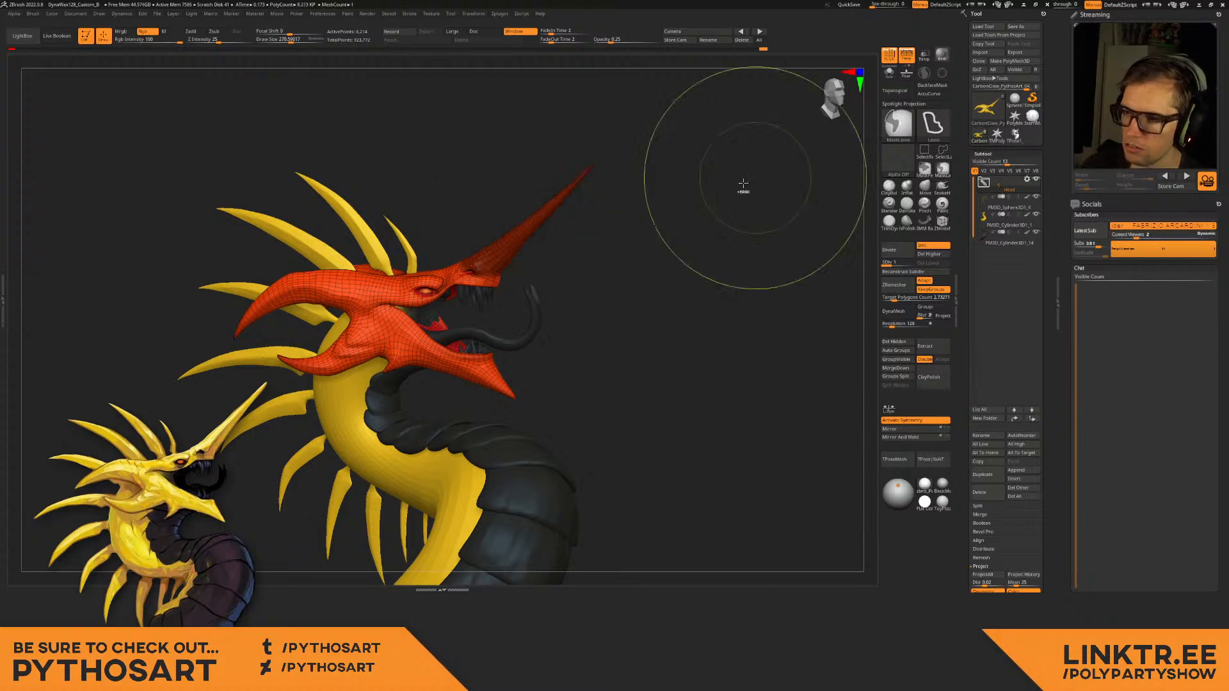
left_click(554, 265, "ctrl")
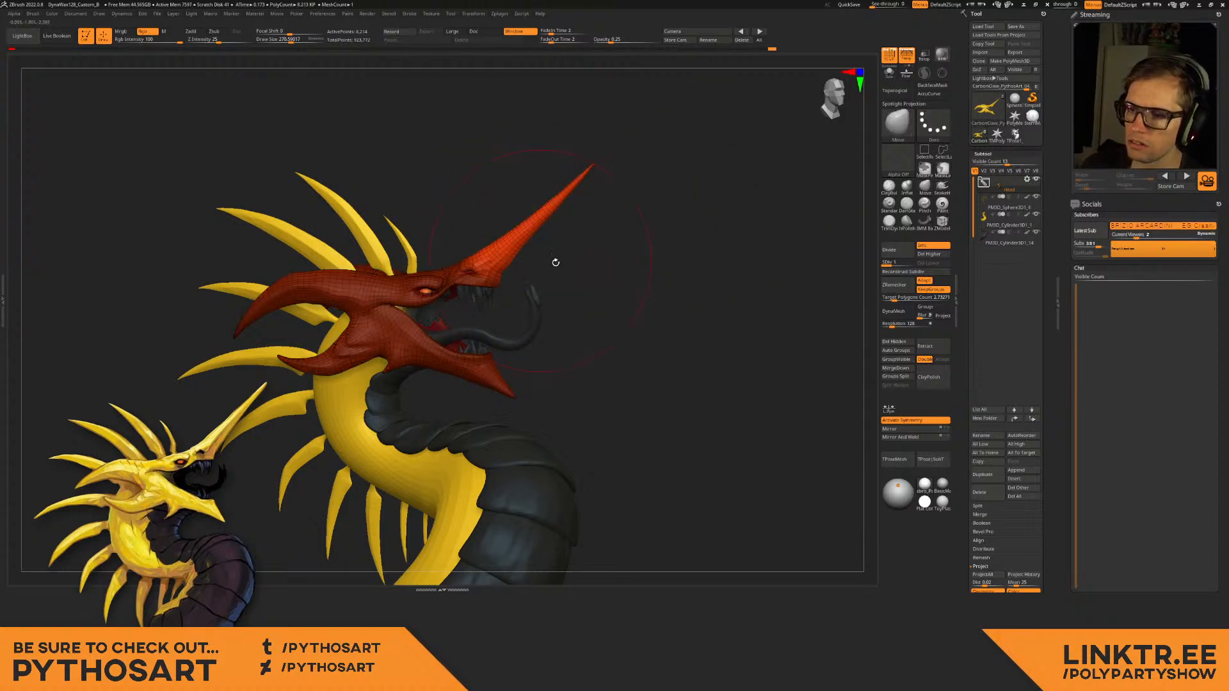
Lengthen the unmasked nose horn slightly with a Transpose line running along it to the tip.
key("w")
left_click_drag(523, 255, 715, 222)
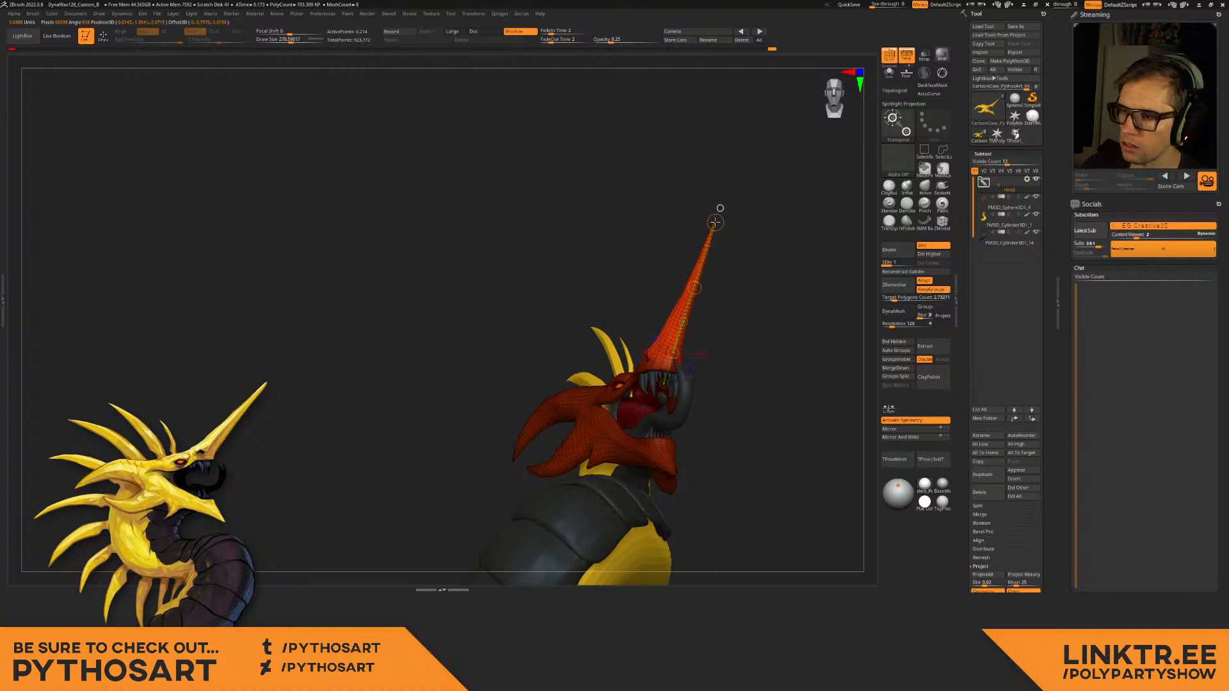
left_click_drag(734, 296, 830, 256)
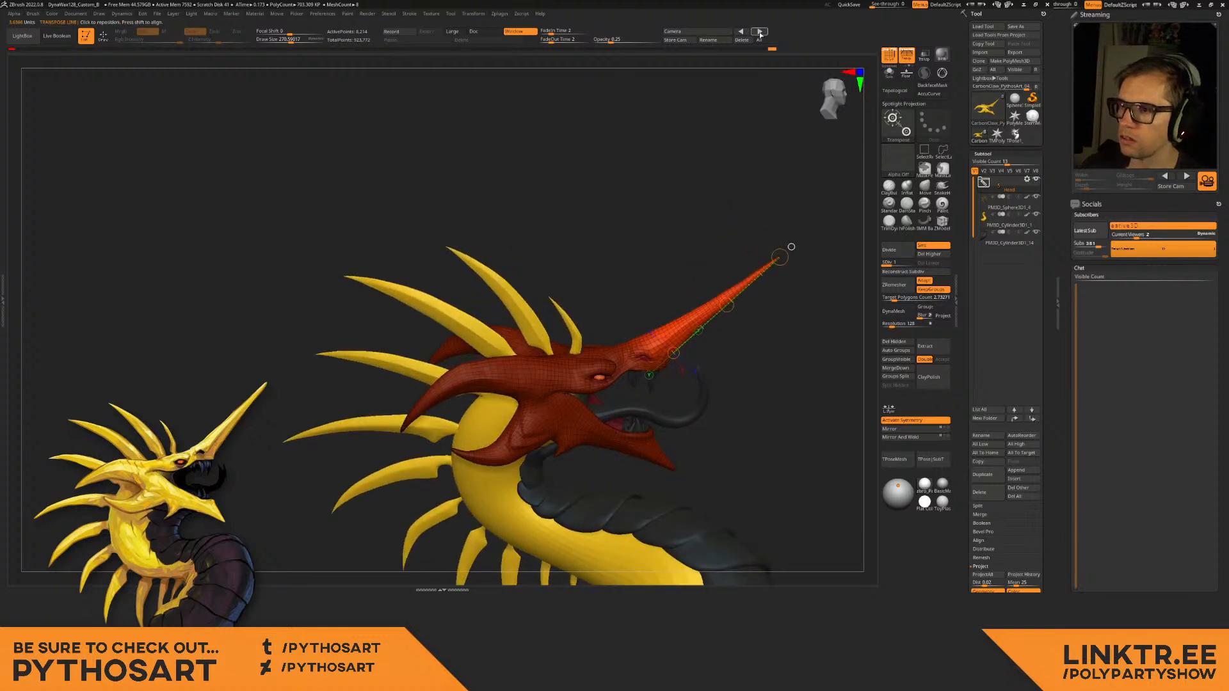
left_click(760, 32)
left_click_drag(666, 228, 690, 145)
key("shift+f")
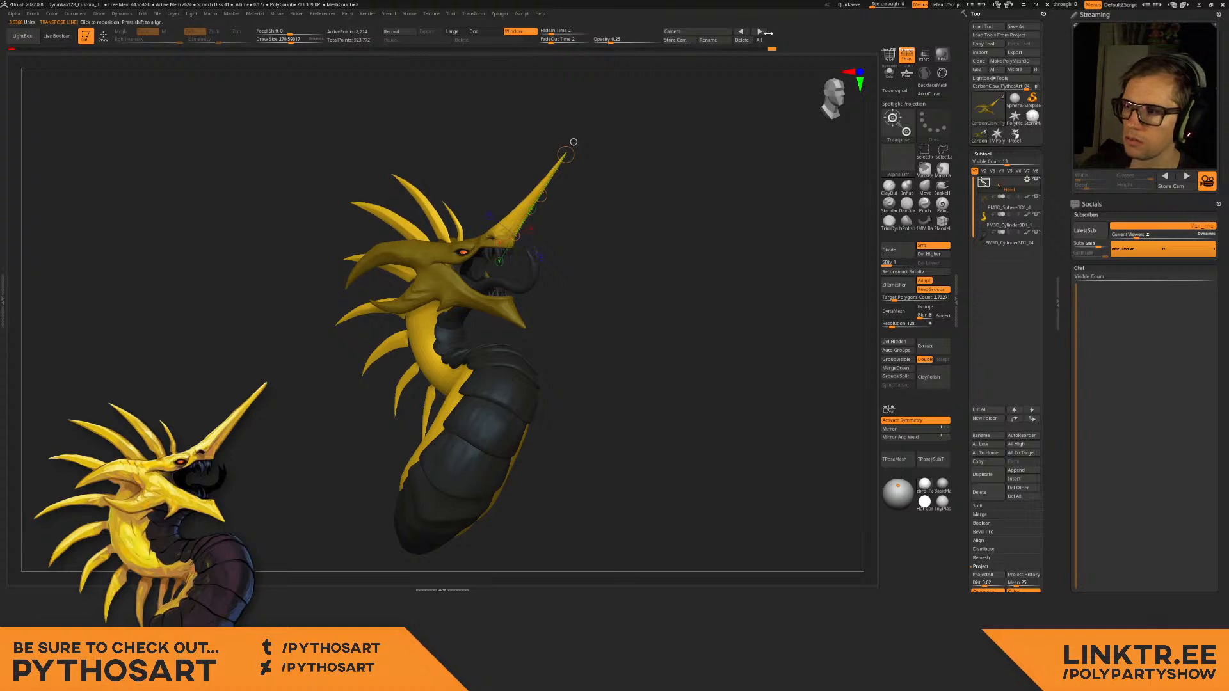
left_click(762, 32)
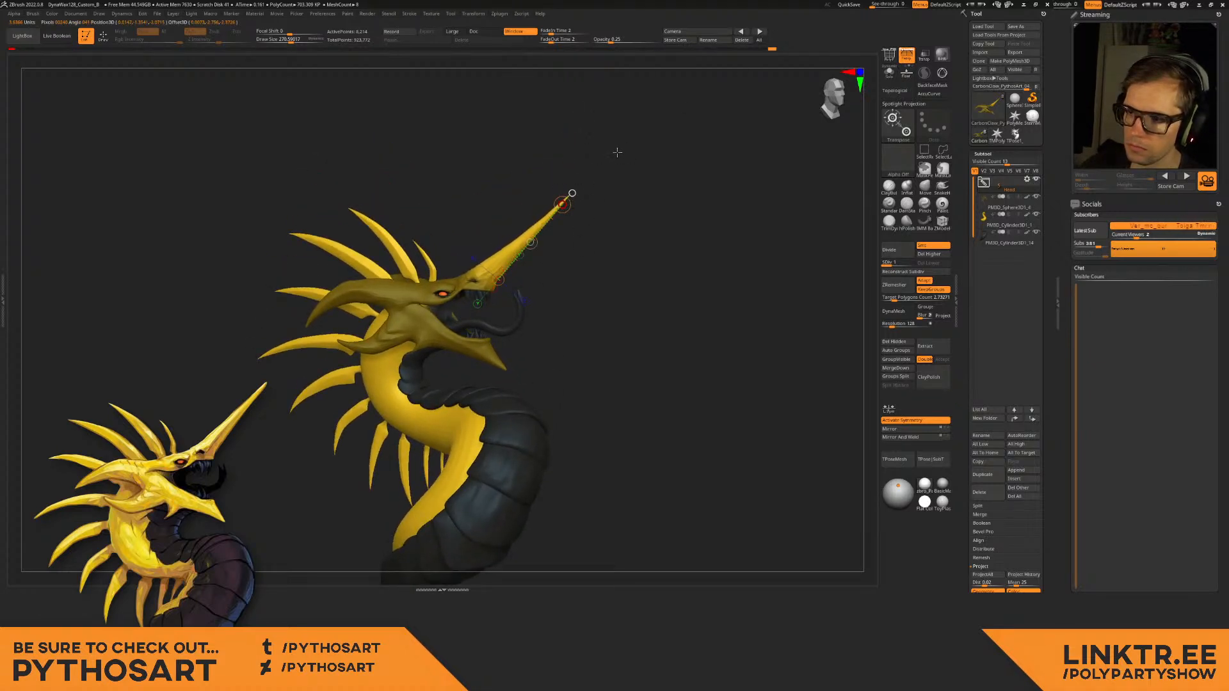
Clear the head's mask, reduce the Move brush's draw size to about 90, and return the head to a high subdivision level.
key("q")
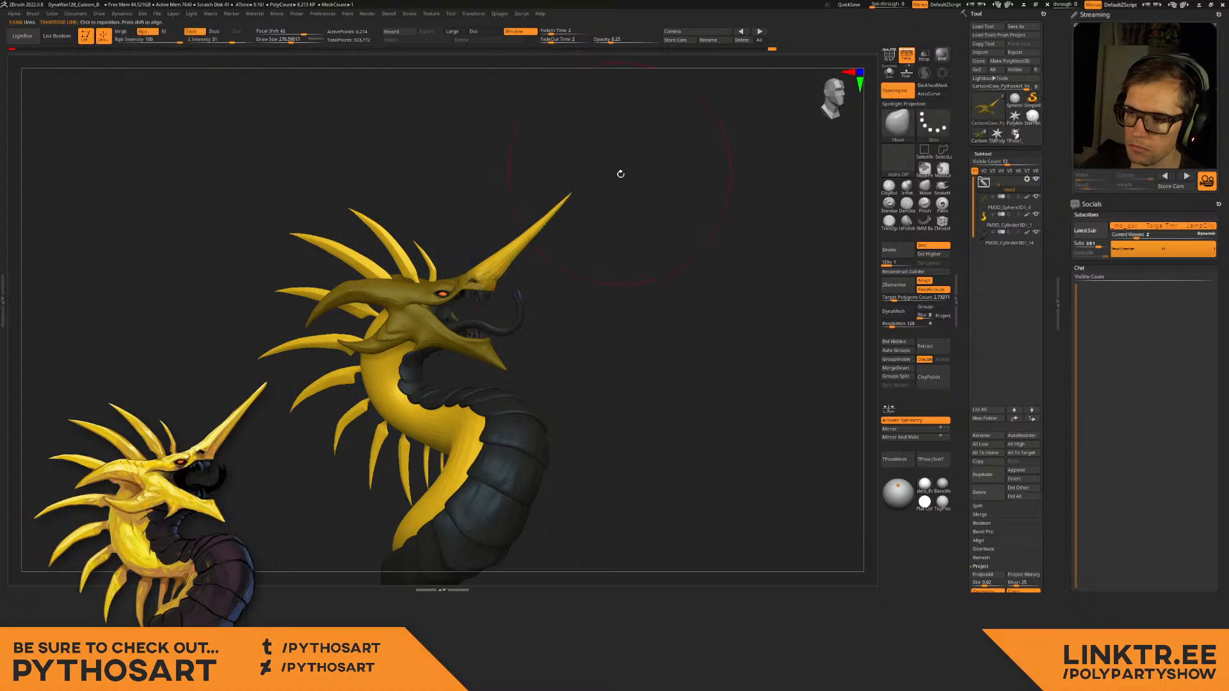
left_click_drag(623, 171, 631, 179, "ctrl")
key("s")
left_click(556, 206)
right_click_drag(555, 221, 570, 214, "ctrl")
left_click_drag(598, 157, 622, 132, "shift")
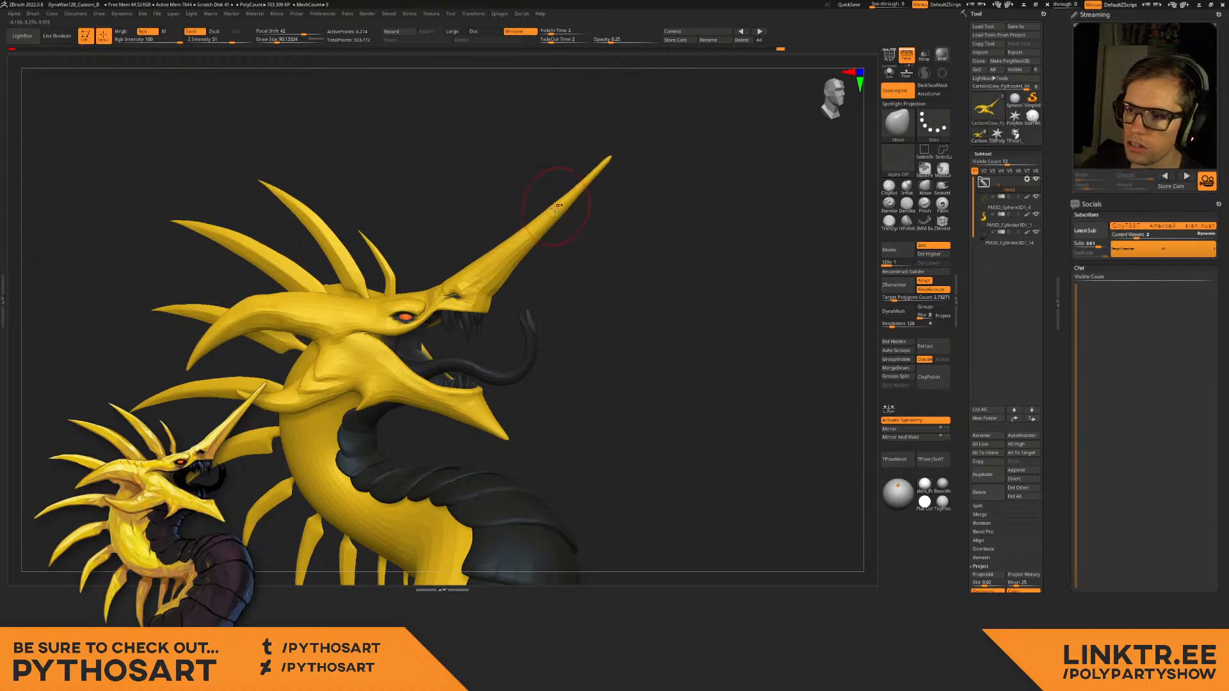
key("d")
key("d")
right_click_drag(549, 209, 550, 256, "ctrl")
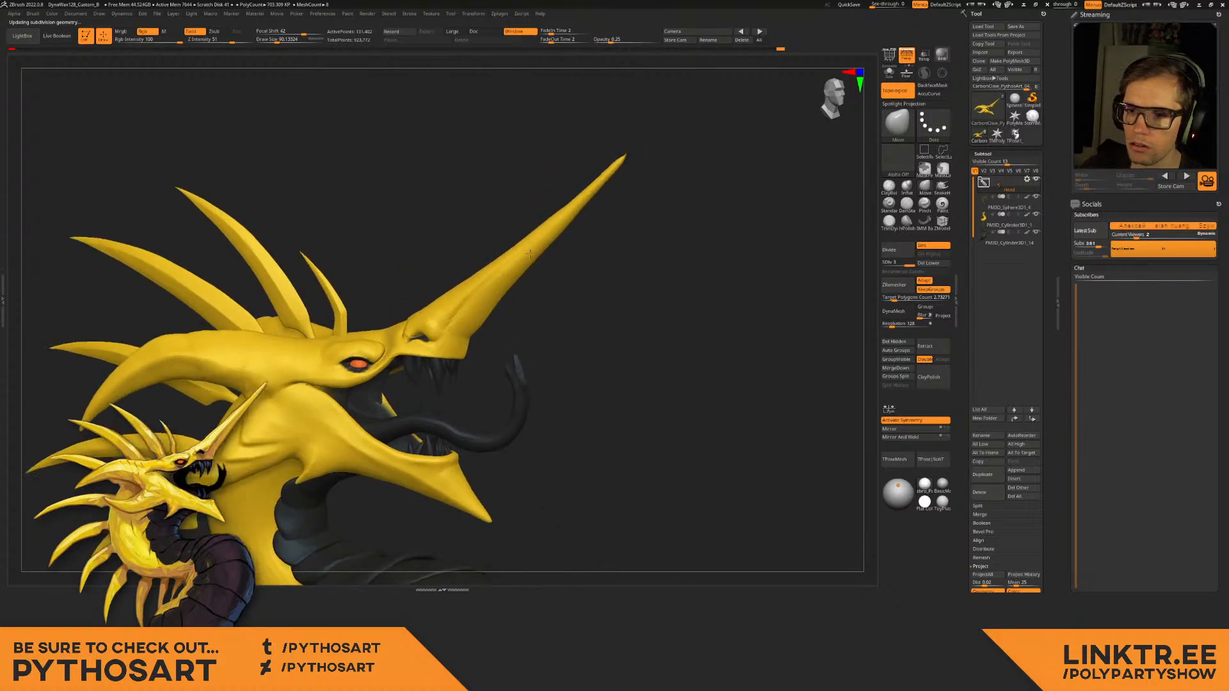
Sculpt fine surface detail along the side of the nose horn's base with the Standard brush at a draw size of about 27.
left_click(902, 209)
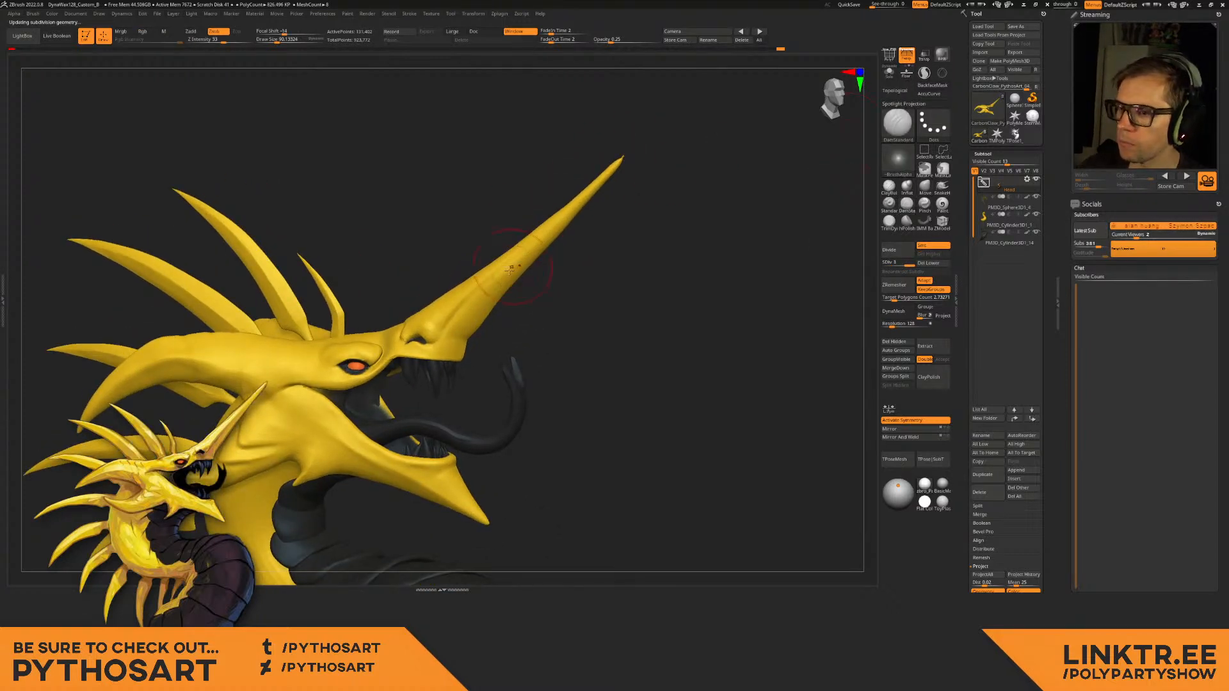
key("bracketright")
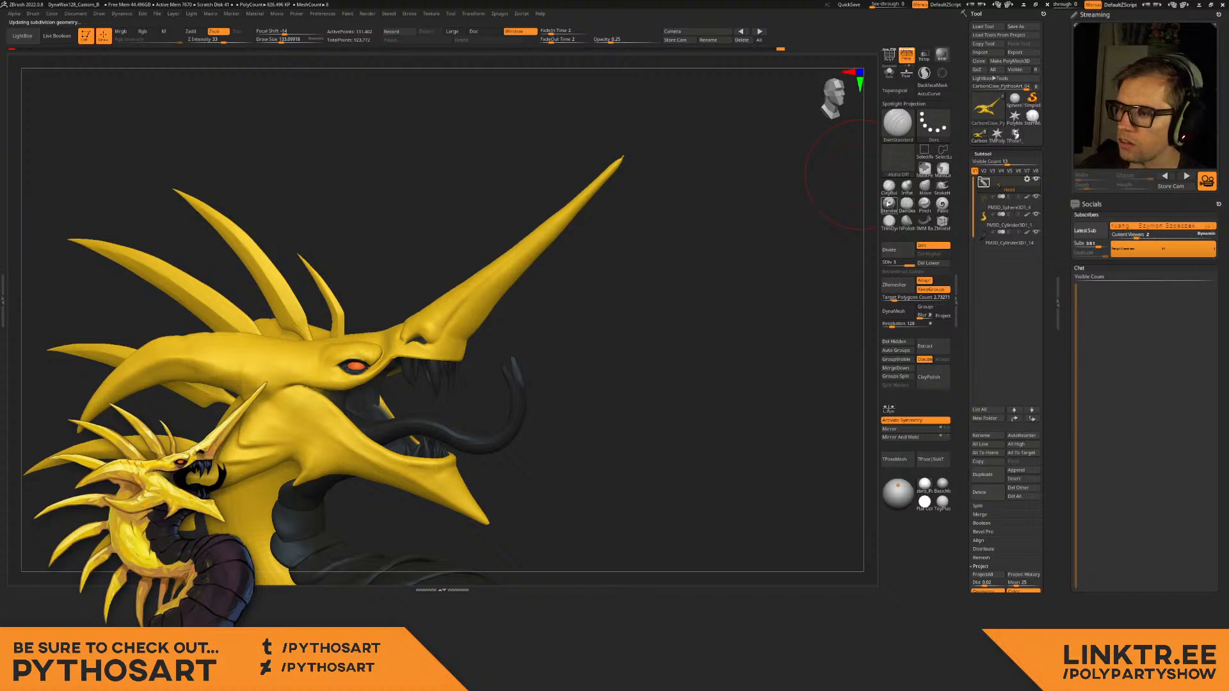
left_click(889, 203)
left_click_drag(455, 314, 436, 334)
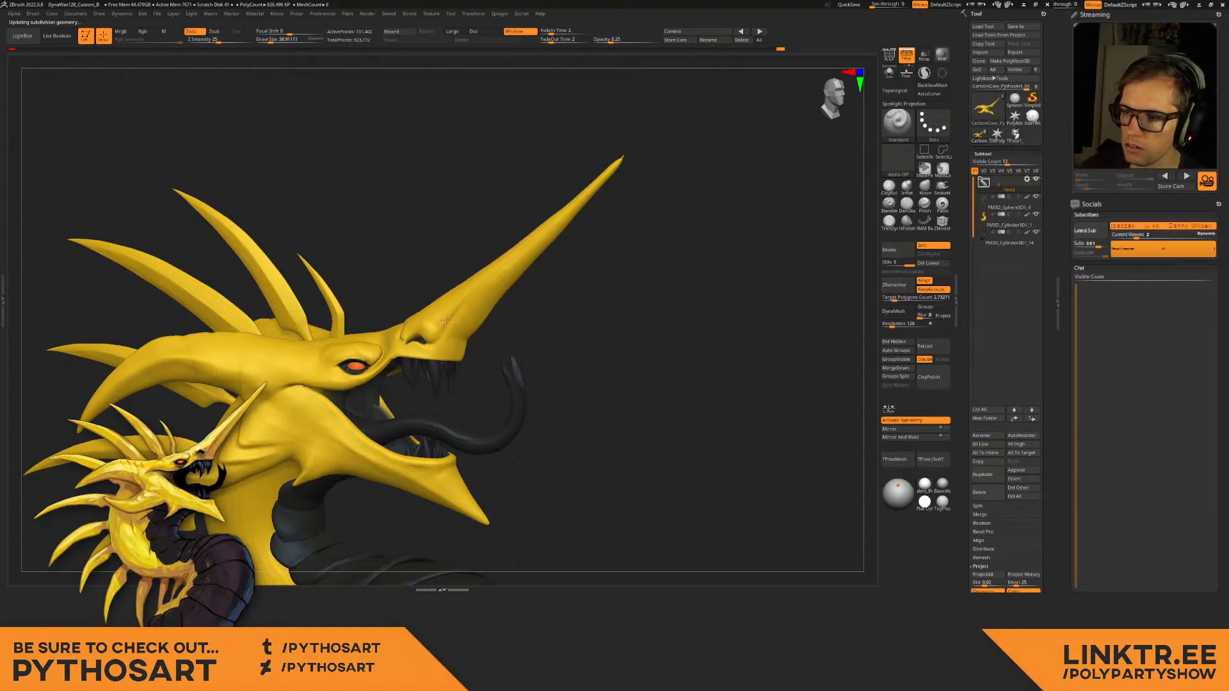
key("s")
left_click_drag(506, 269, 467, 311)
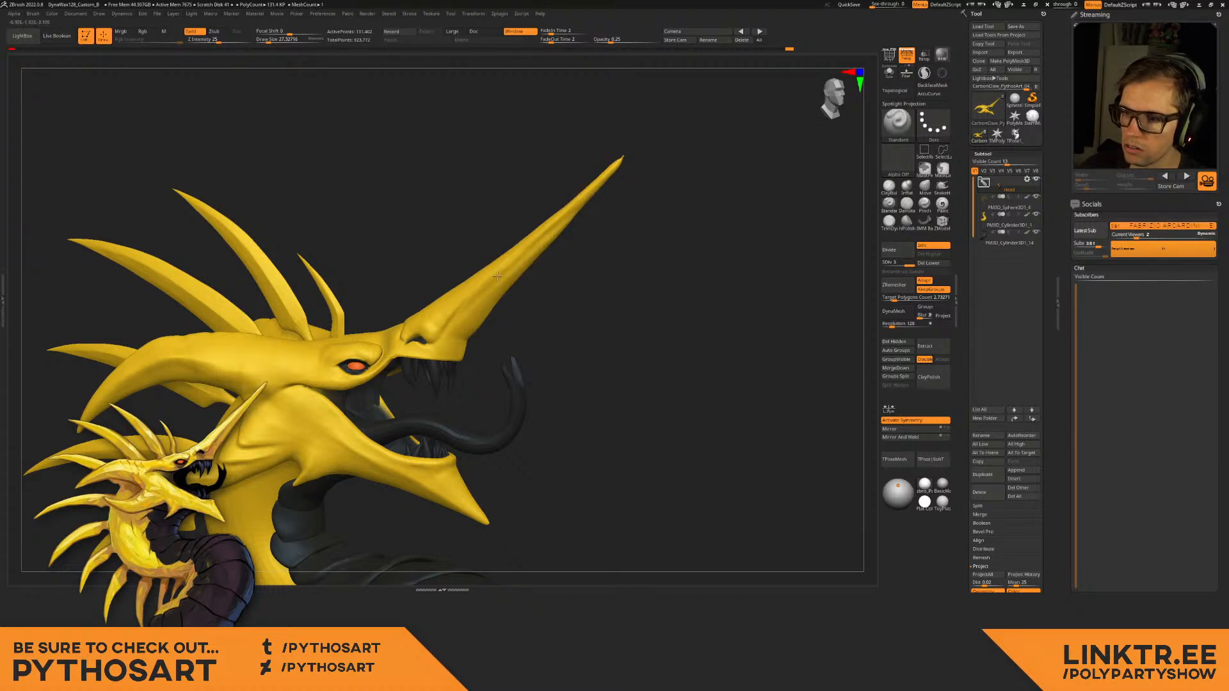
left_click_drag(466, 308, 469, 303)
right_click_drag(468, 312, 492, 282, "alt")
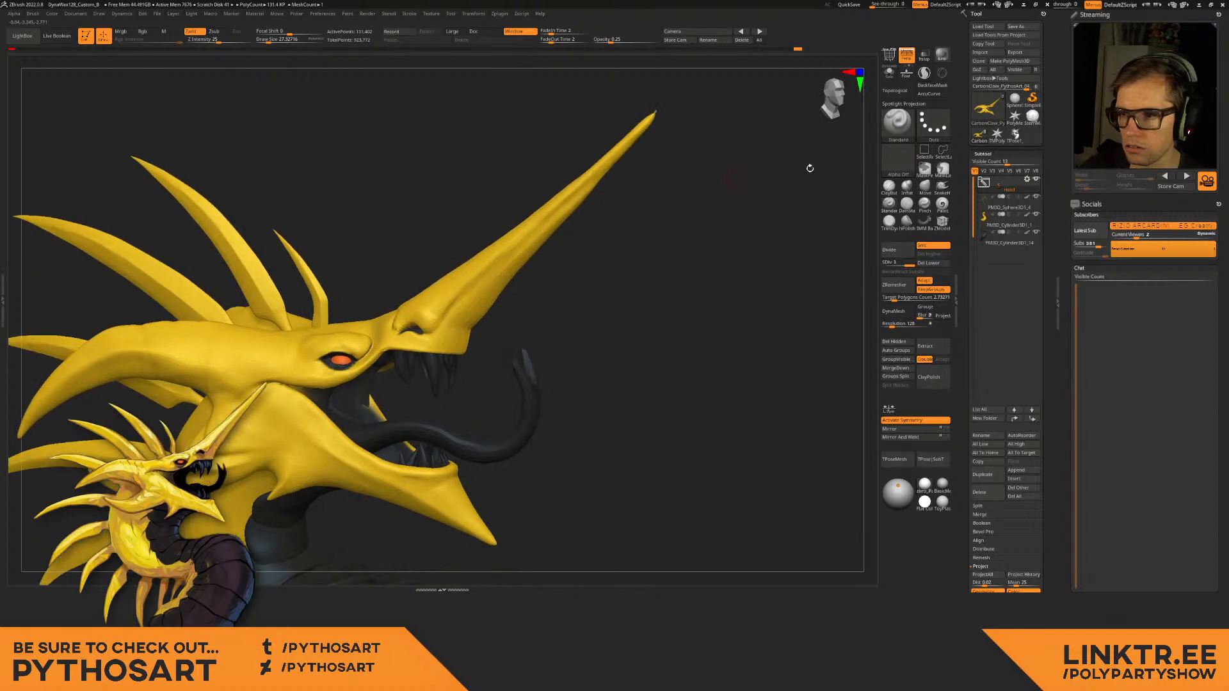
Smooth the long nose horn and drop the head to its lowest subdivision level for reshaping with the Move brush.
left_click(924, 187)
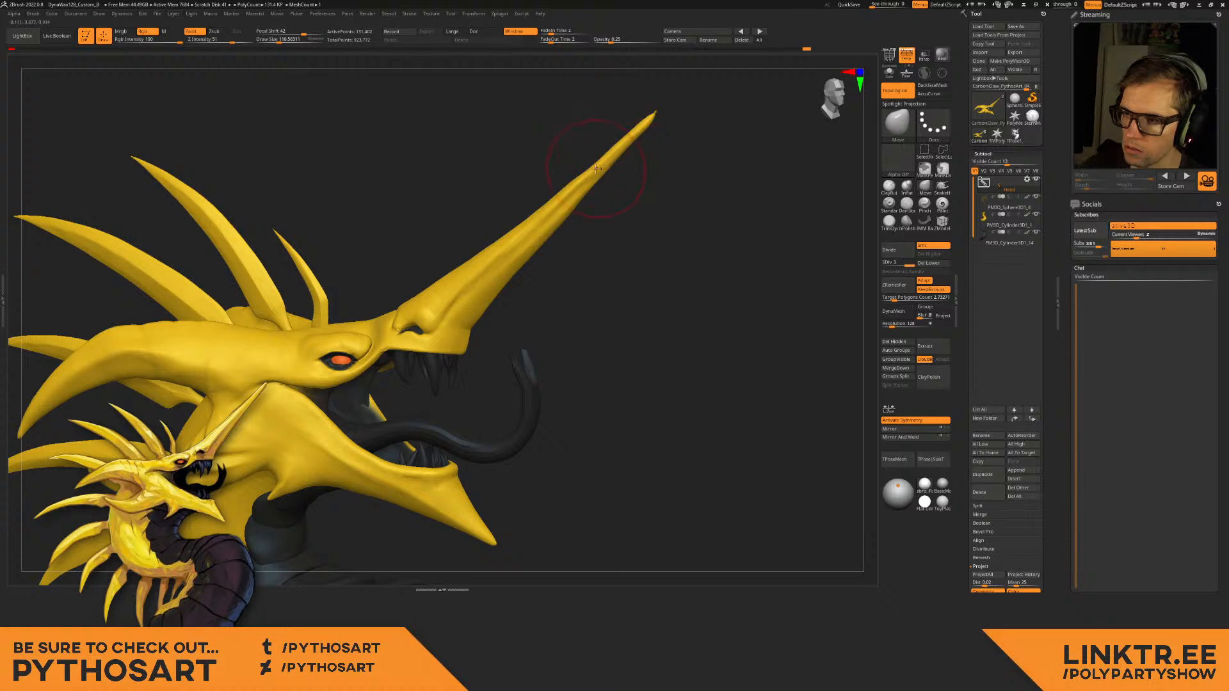
key("shift")
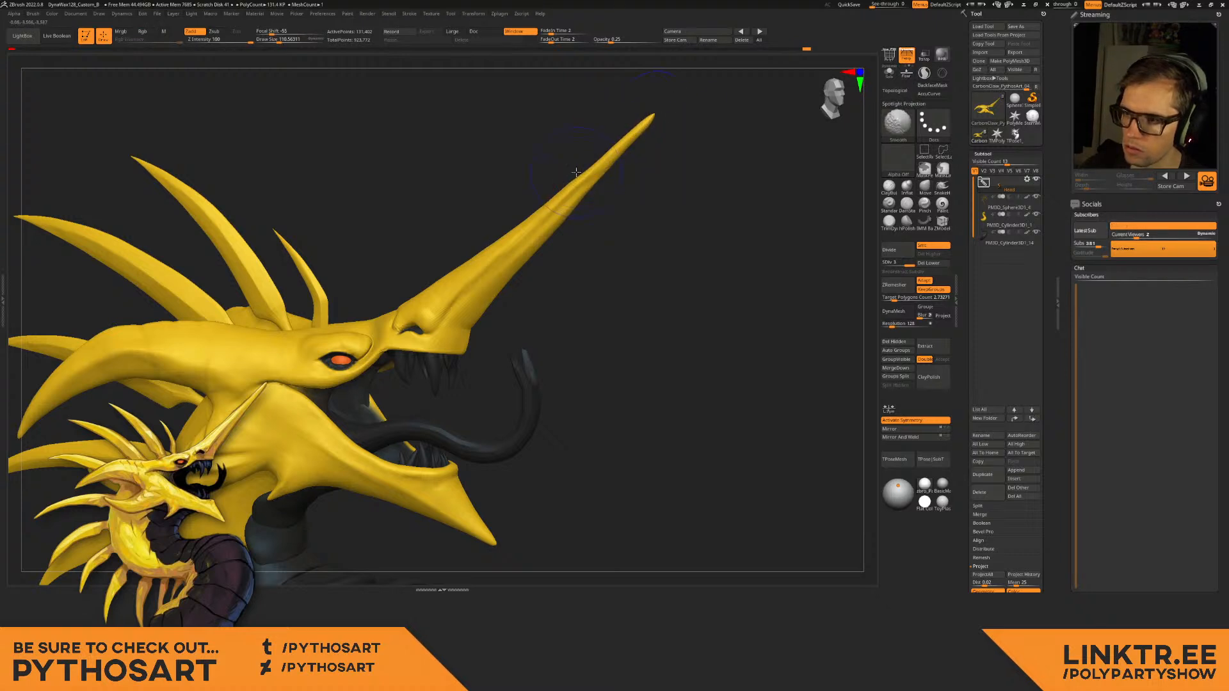
key("shift+d")
key("shift+d")
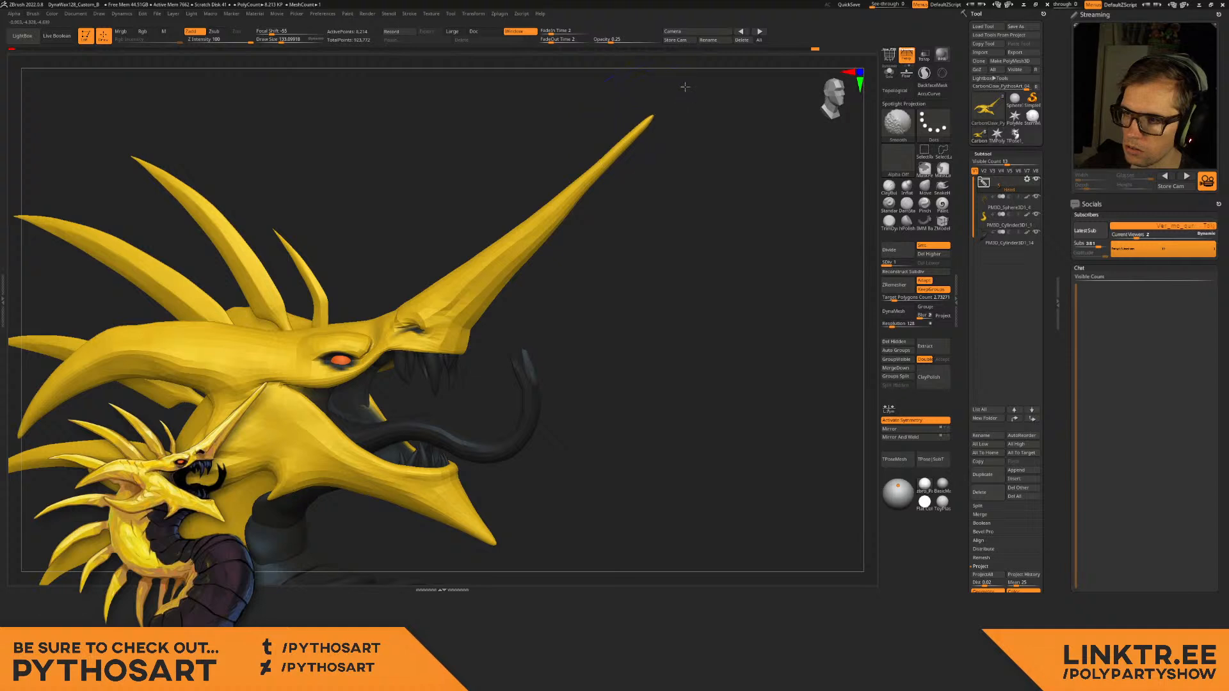
left_click_drag(658, 108, 696, 77)
key("s")
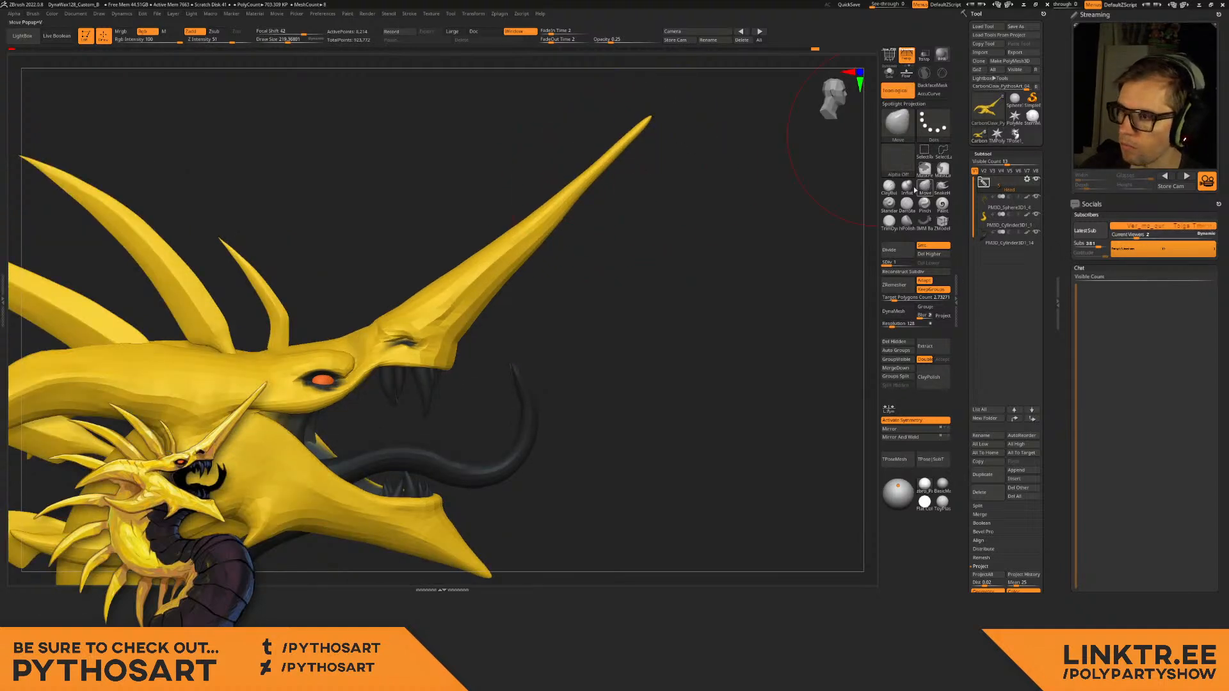
Adjust the thickness along the nose horn's middle with the Inflate brush at a large draw size.
left_click(906, 186)
key("s")
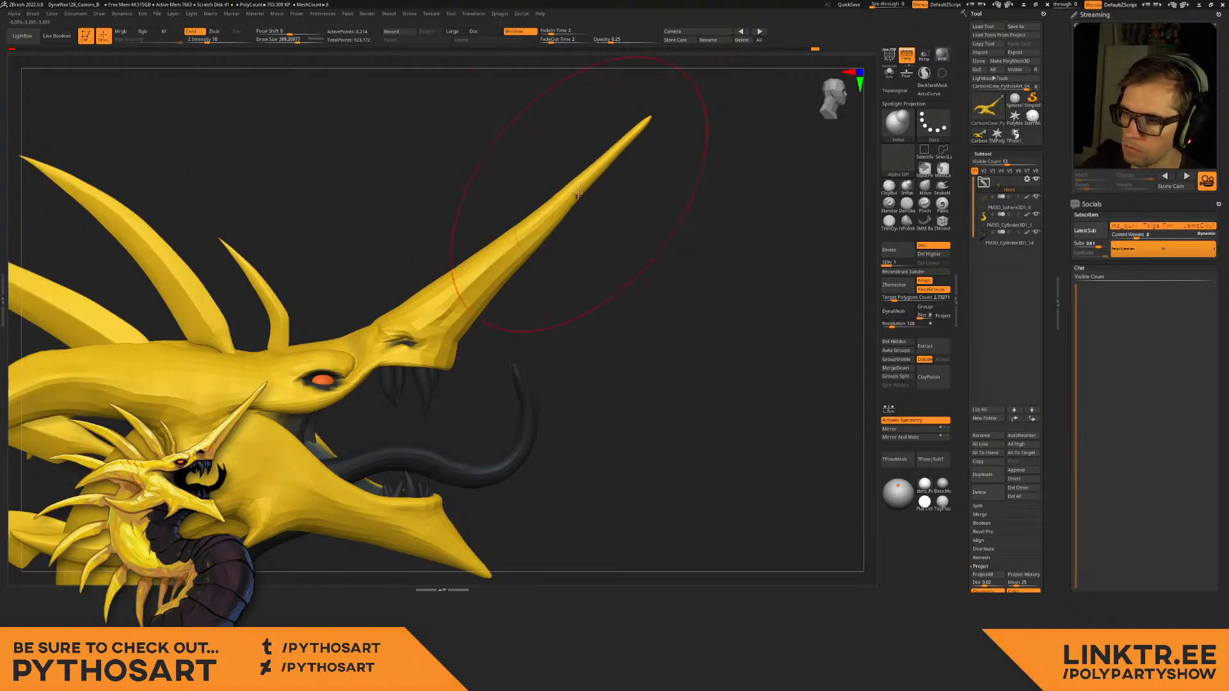
key("s")
left_click_drag(601, 201, 543, 214)
Refine the nose horn's outline and tip with the Move brush, and return the head to a high subdivision level.
left_click(925, 186)
key("s")
key("s")
left_click_drag(606, 176, 600, 167)
left_click_drag(637, 130, 641, 126)
key("s")
mouse_move(573, 180)
left_mouse_down()
mouse_move(521, 164)
mouse_move(520, 137)
left_mouse_up()
key("d")
key("d")
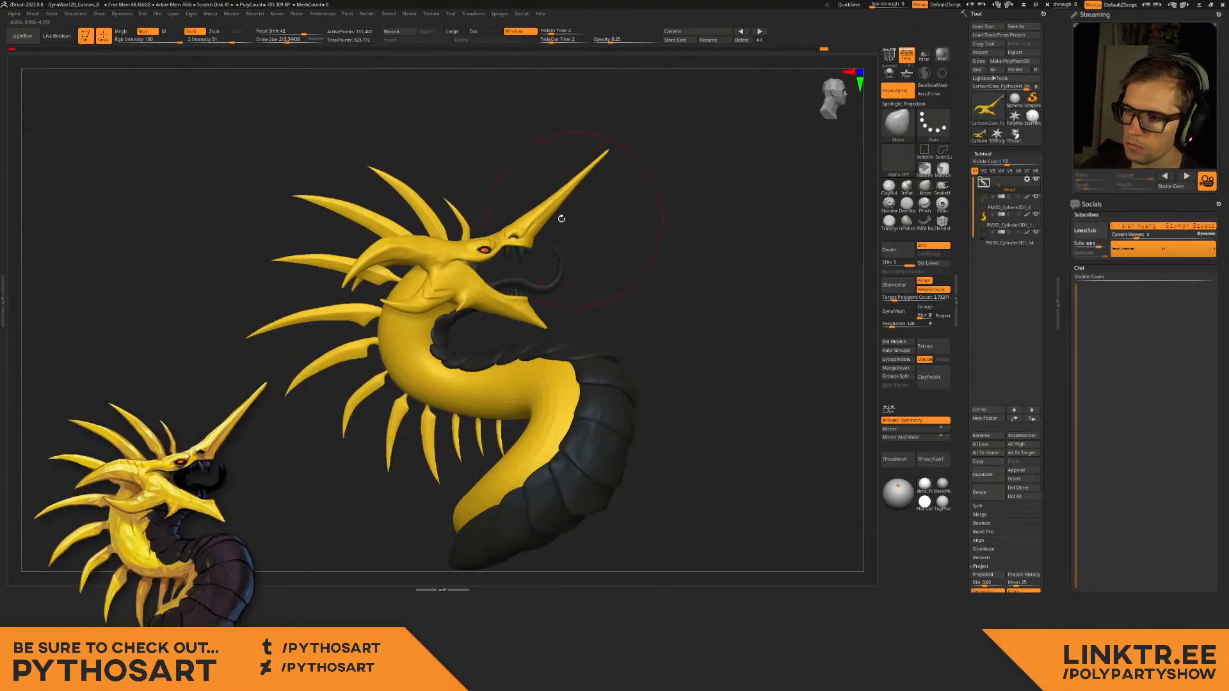
Select the tongue, turn off symmetry, and bend it sideways out of the mouth with the Move brush.
mouse_move(562, 218)
left_mouse_down("alt")
mouse_move(580, 229)
mouse_move(584, 259)
mouse_move(583, 230)
mouse_move(555, 242)
left_mouse_up("alt")
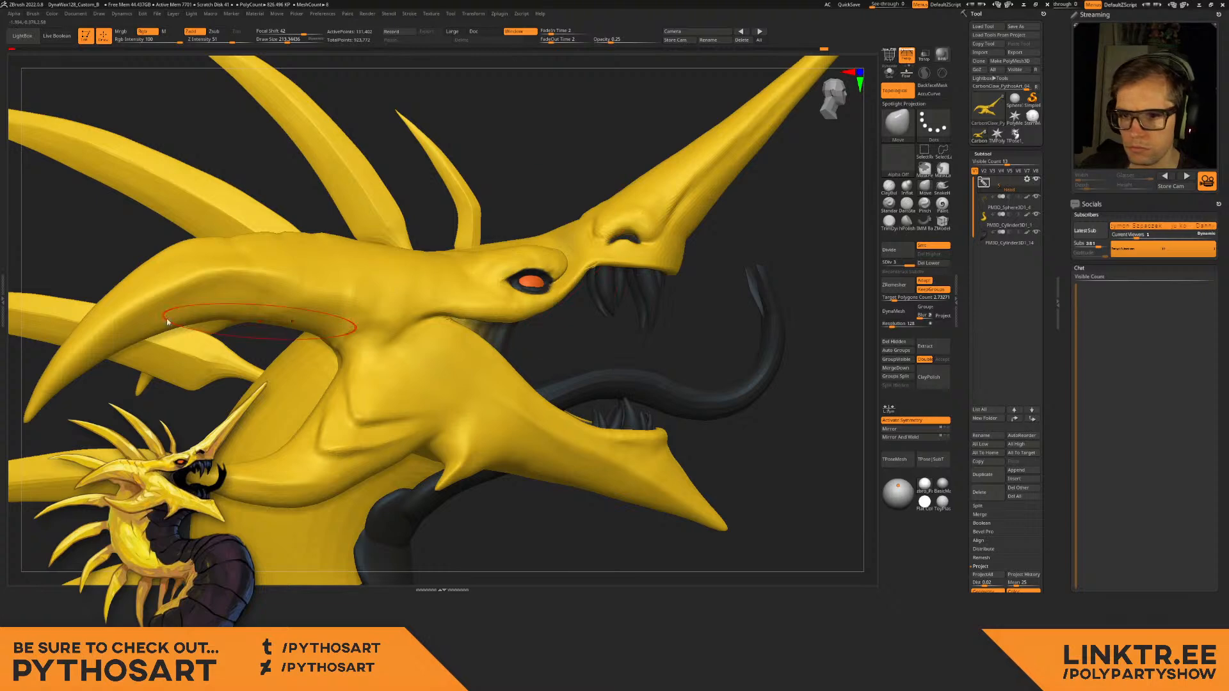
left_click_drag(749, 333, 520, 359)
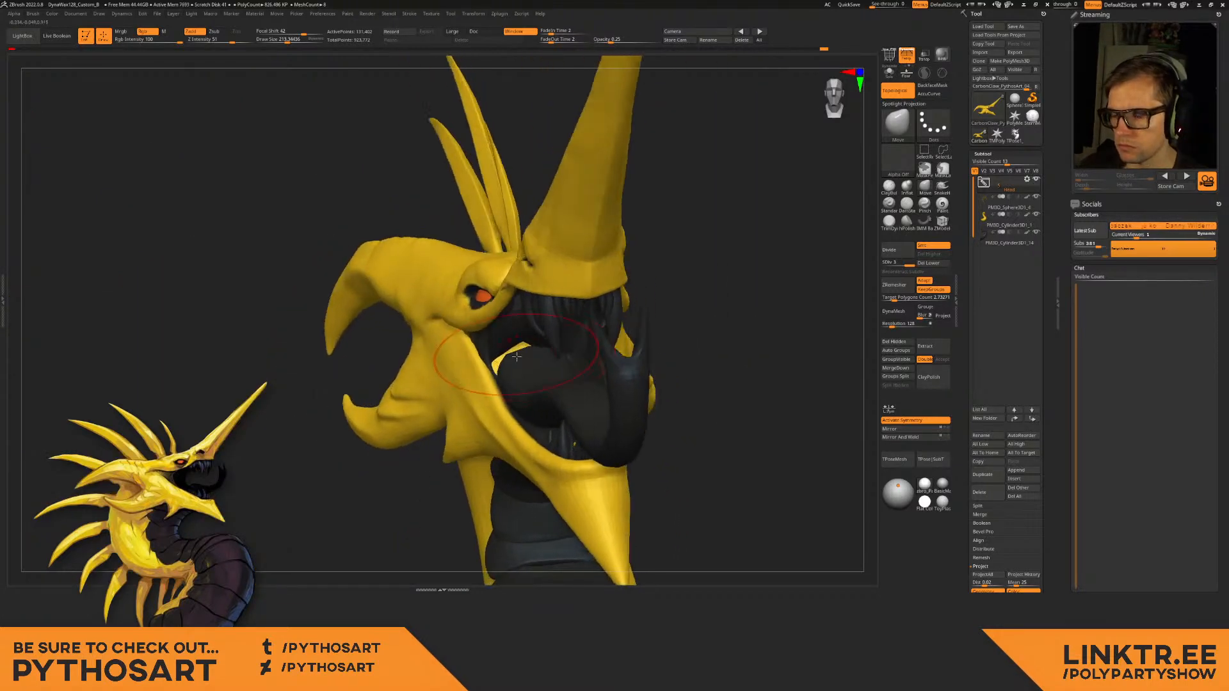
left_click(520, 359, "alt")
mouse_move(520, 358)
right_mouse_down()
mouse_move(550, 341)
mouse_move(564, 265)
mouse_move(614, 256)
mouse_move(580, 291)
mouse_move(564, 286)
right_mouse_up()
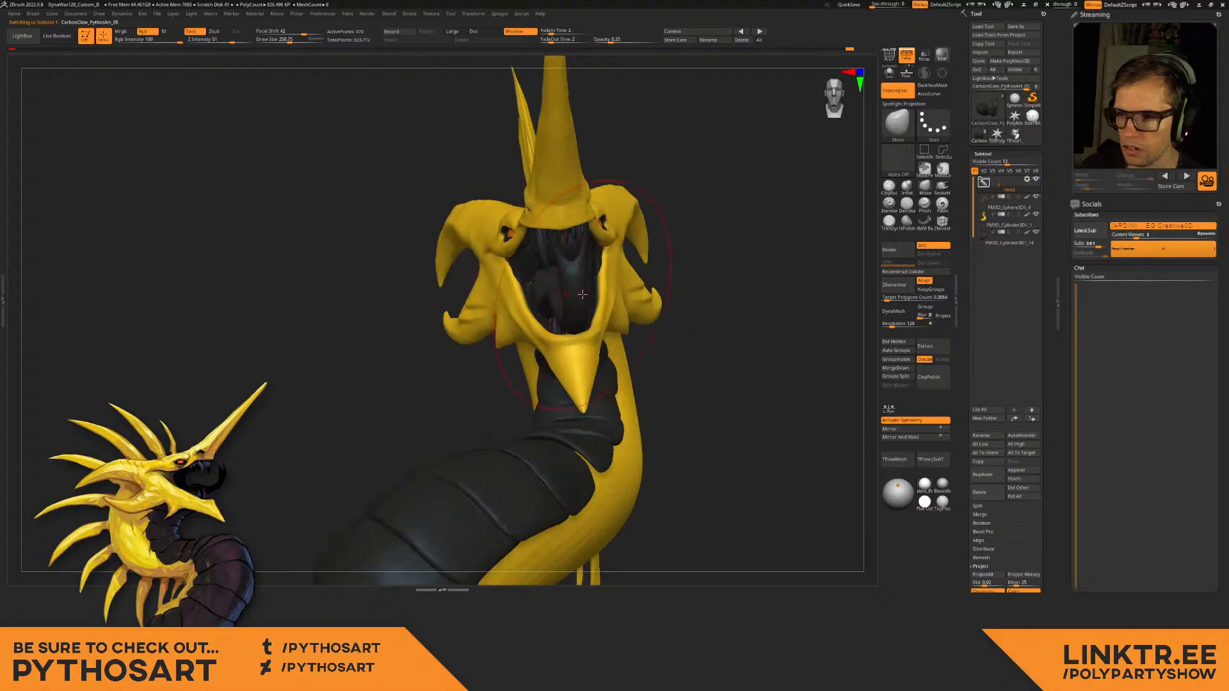
key("x")
left_click_drag(565, 286, 628, 302)
mouse_move(628, 302)
right_mouse_down()
mouse_move(584, 332)
mouse_move(599, 346)
right_mouse_up()
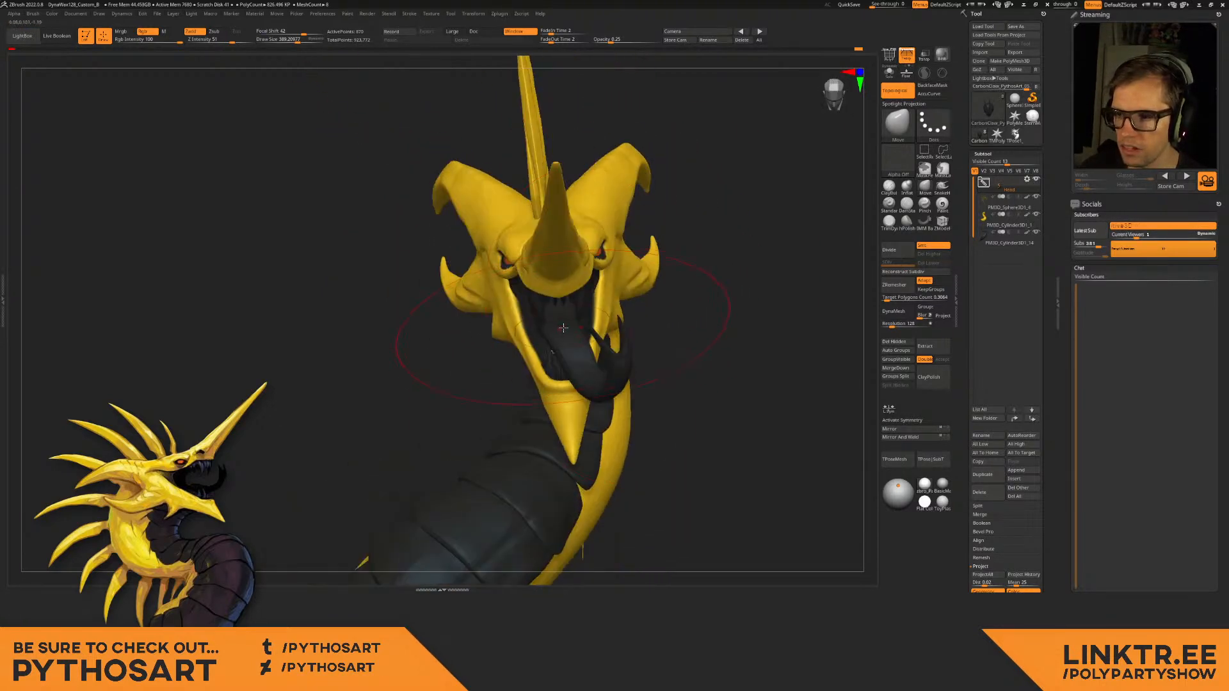
left_click_drag(576, 336, 561, 336)
mouse_move(592, 358)
right_mouse_down()
mouse_move(601, 334)
mouse_move(683, 332)
mouse_move(634, 346)
mouse_move(624, 335)
mouse_move(653, 324)
mouse_move(696, 271)
mouse_move(621, 296)
right_mouse_up()
right_click_drag(621, 295, 586, 502, "ctrl")
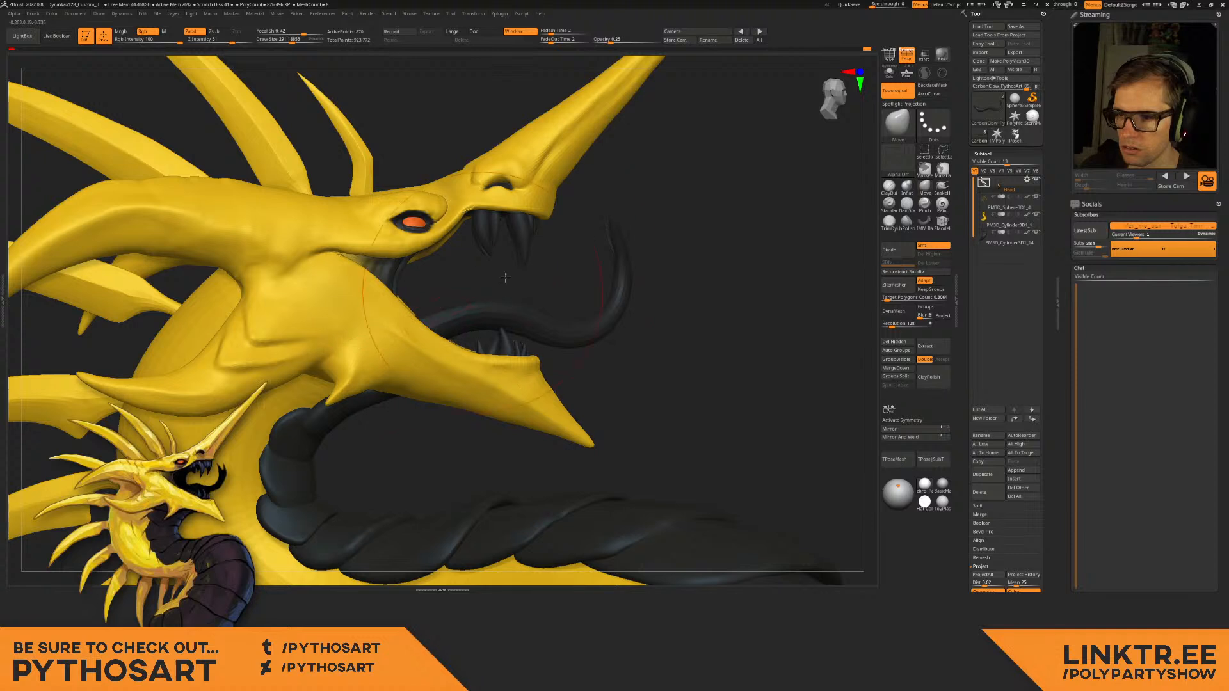
Switch to the DamStandard brush, check the tongue in isolation, and subdivide its mesh once.
left_click(889, 73)
mouse_move(464, 357)
right_mouse_down()
mouse_move(466, 335)
mouse_move(798, 233)
right_mouse_up()
left_click(906, 205)
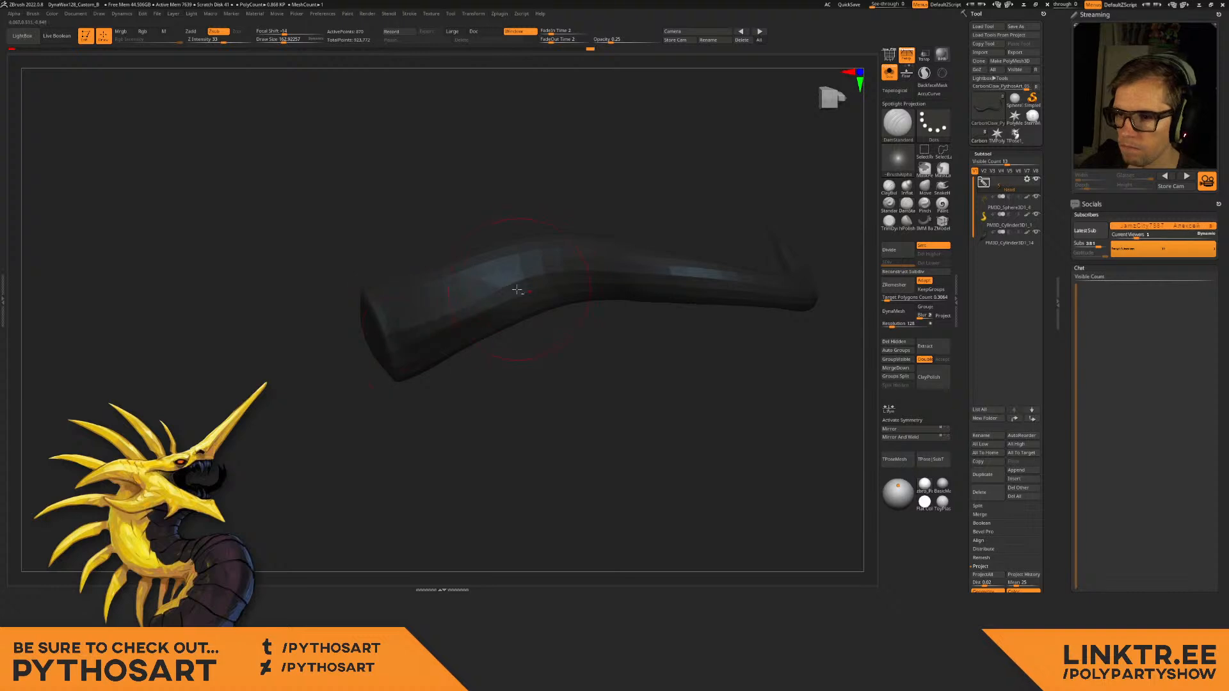
right_click_drag(441, 317, 433, 327)
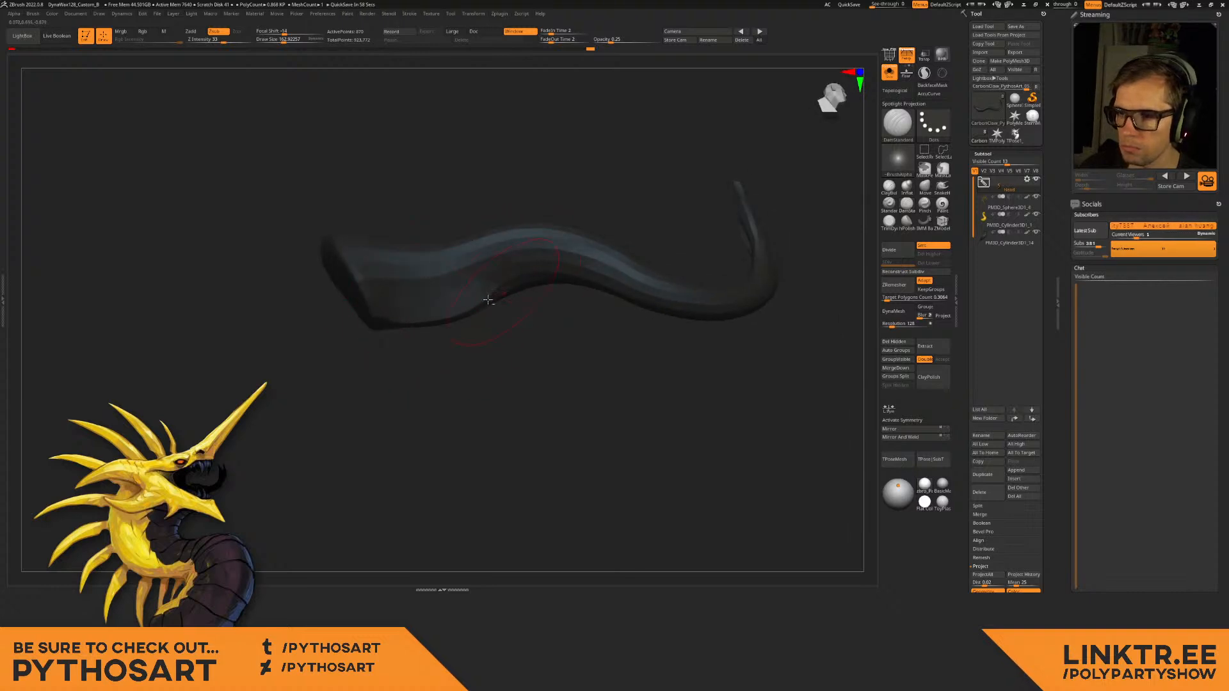
right_click_drag(495, 295, 522, 293)
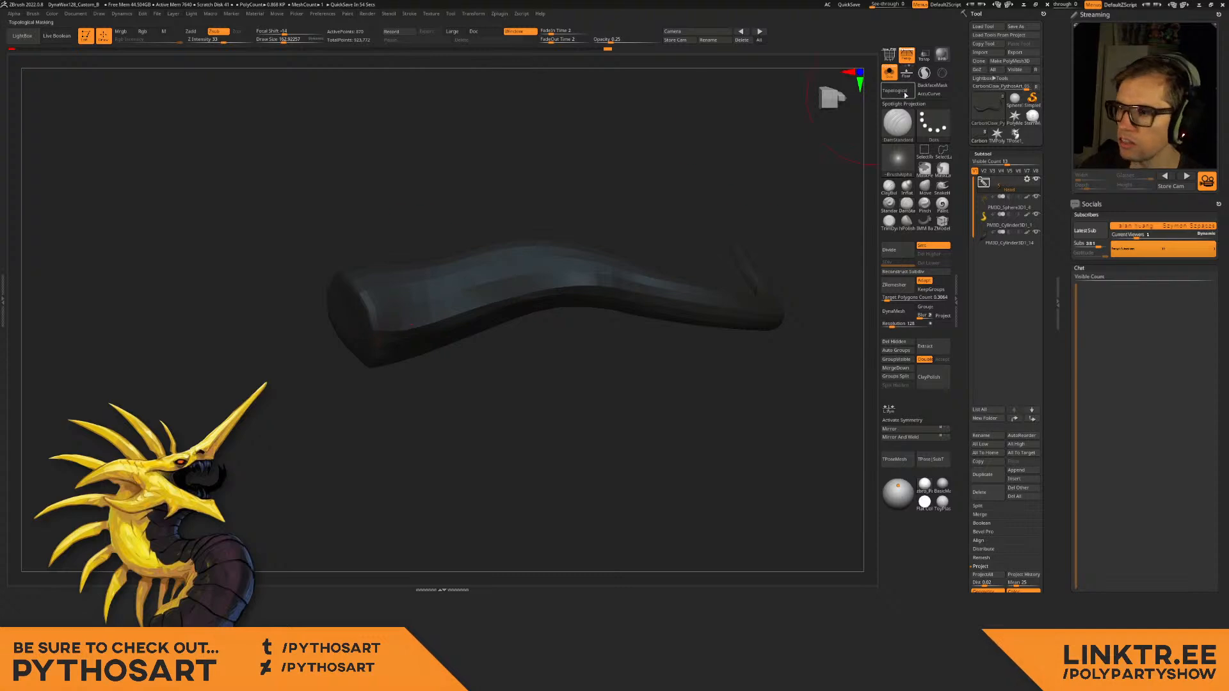
left_click(890, 73)
right_click_drag(396, 367, 392, 243, "ctrl")
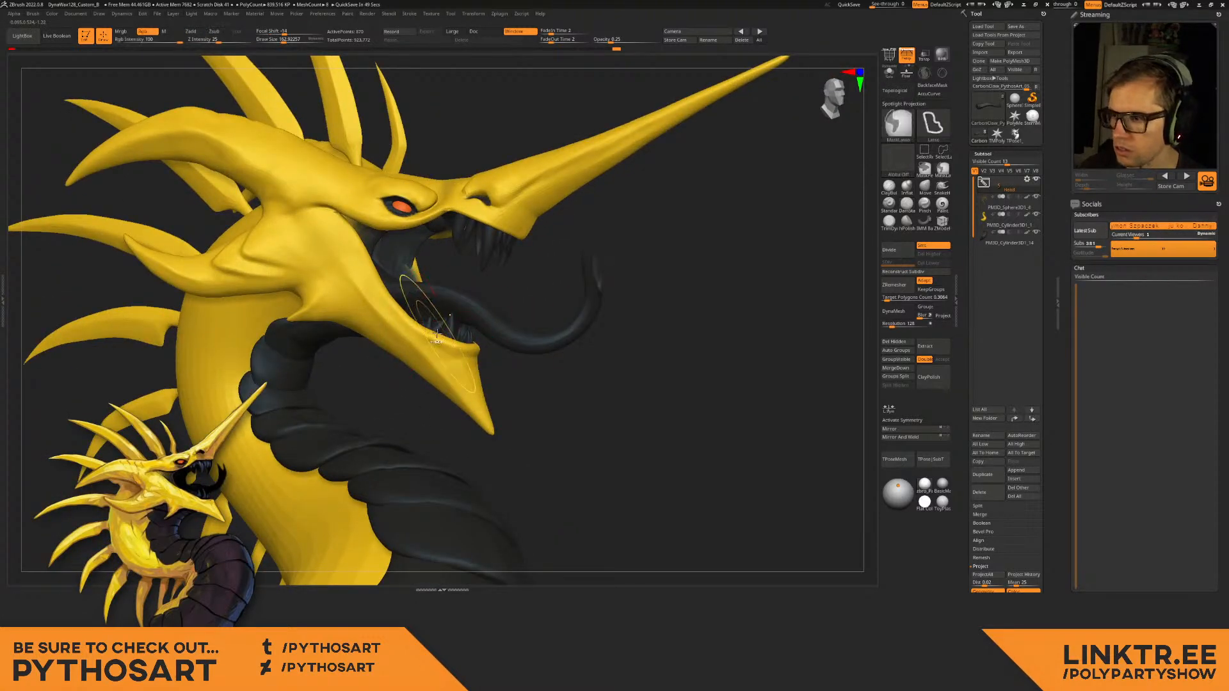
key("ctrl+d")
right_click_drag(438, 332, 410, 375)
key("f")
right_click_drag(444, 308, 414, 311)
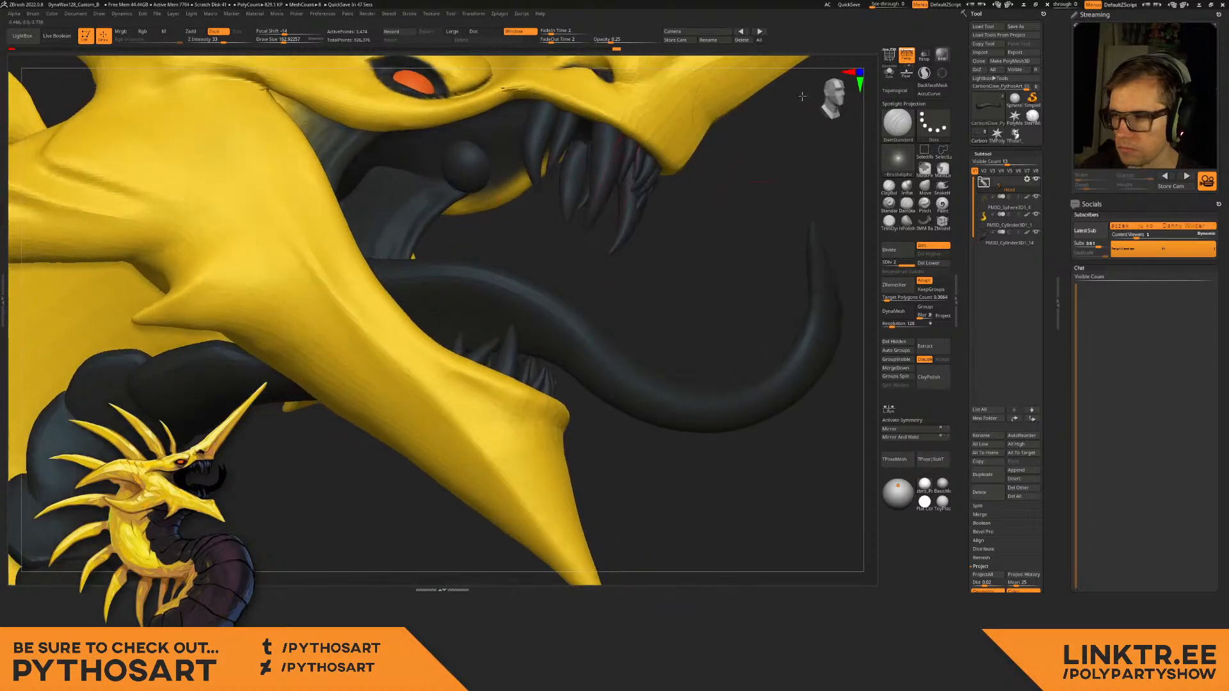
Isolate the tongue and carve lengthwise grooves along it with the DamStandard brush, reducing the draw size to about 62.
left_click(890, 73)
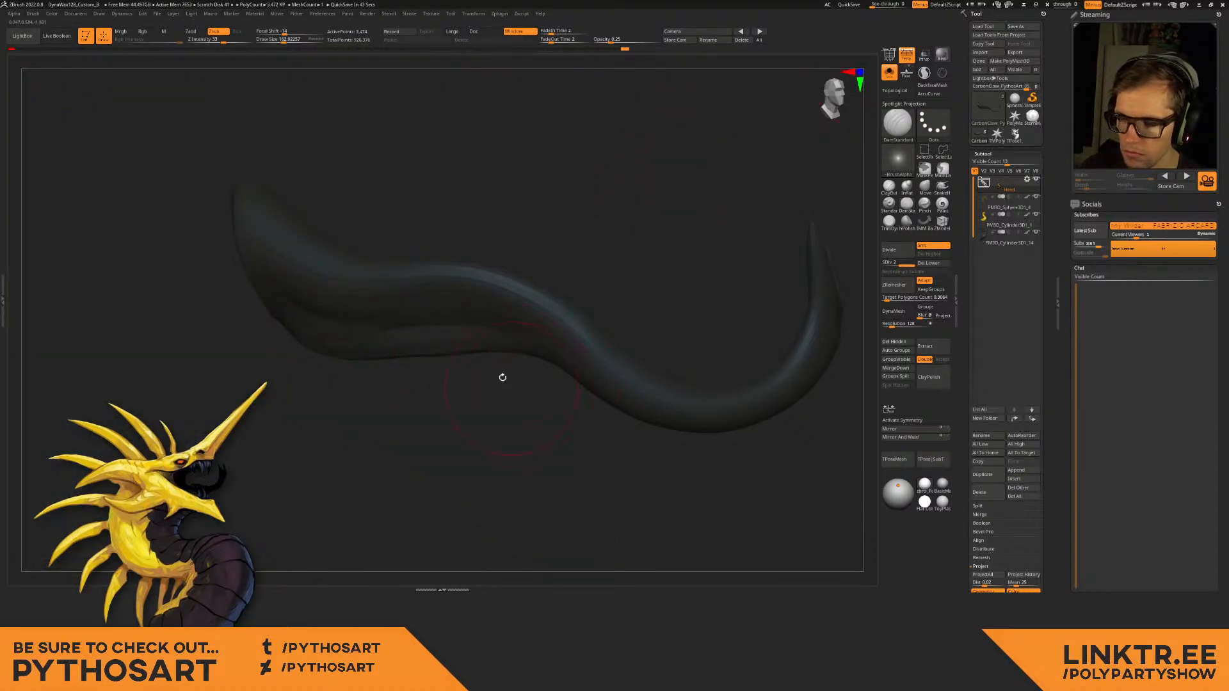
right_click_drag(502, 378, 396, 368)
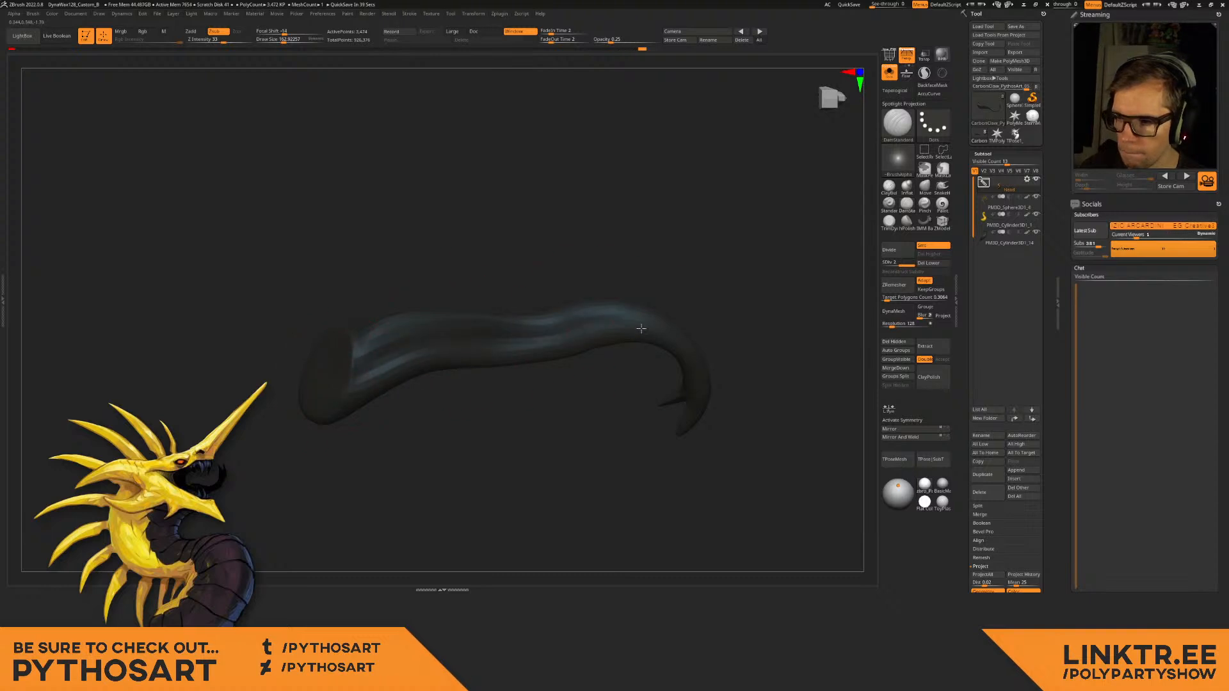
mouse_move(524, 305)
right_mouse_down()
mouse_move(535, 296)
mouse_move(553, 310)
right_mouse_up()
key("s")
left_click_drag(554, 310, 541, 311)
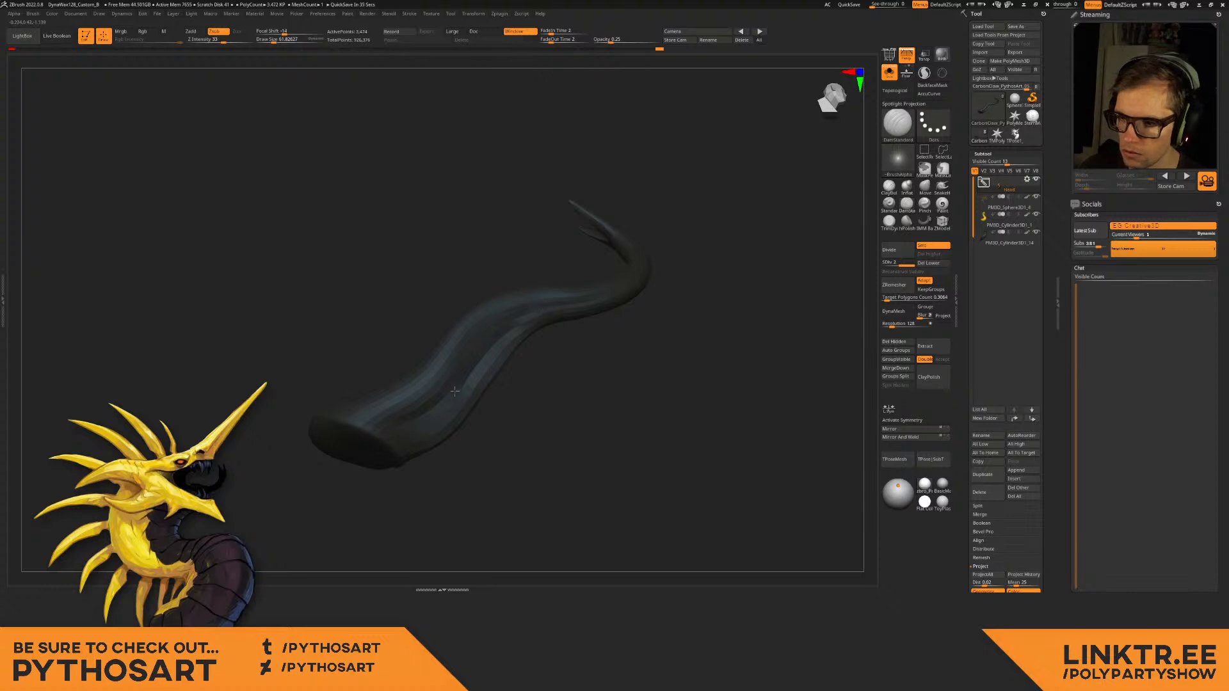
left_click(890, 73)
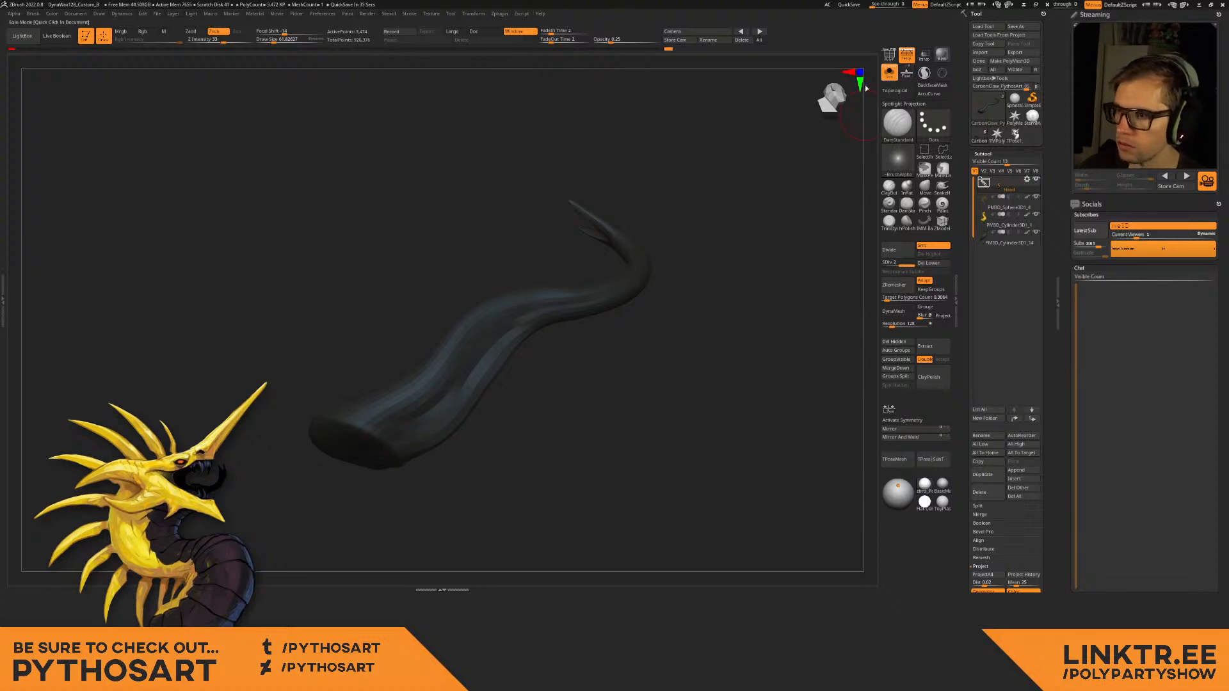
right_click_drag(540, 159, 526, 282, "ctrl")
right_click_drag(526, 282, 636, 198)
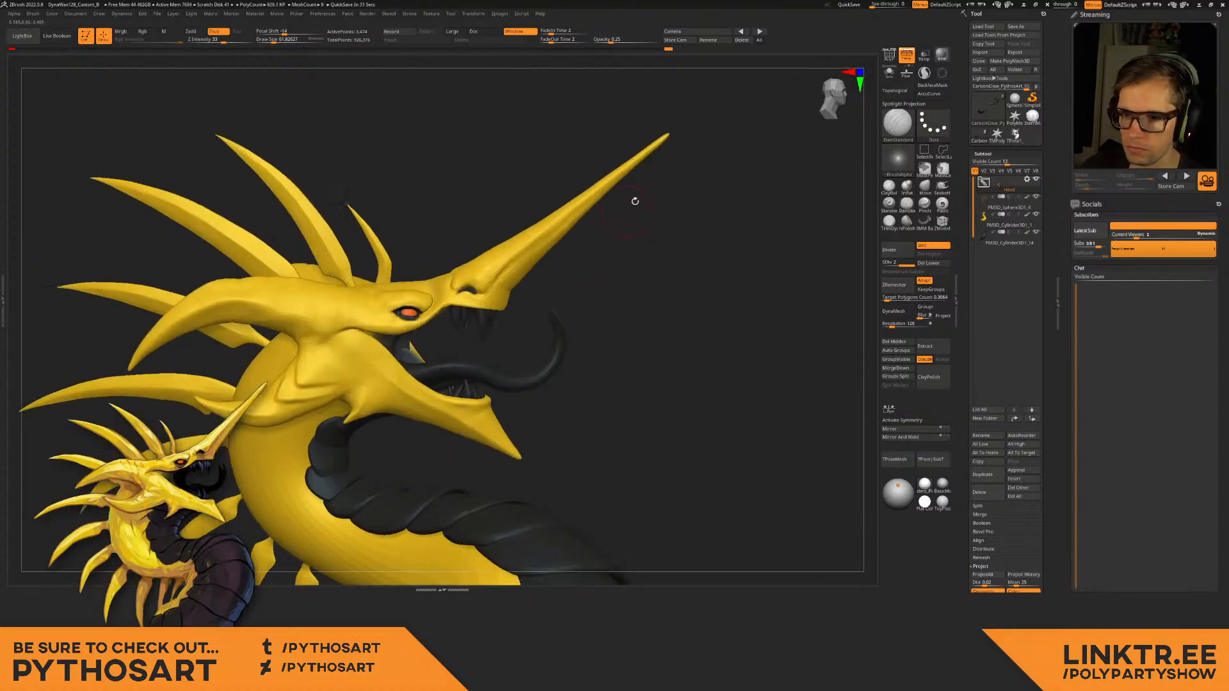
Isolate the tongue again and deepen the lengthwise grooves on its upper surface with DamStandard at a draw size of about 106.
left_click(890, 73)
mouse_move(430, 328)
right_mouse_down()
mouse_move(450, 390)
mouse_move(419, 320)
right_mouse_up()
right_click_drag(420, 320, 473, 359, "ctrl")
key("s")
left_click_drag(368, 416, 392, 415)
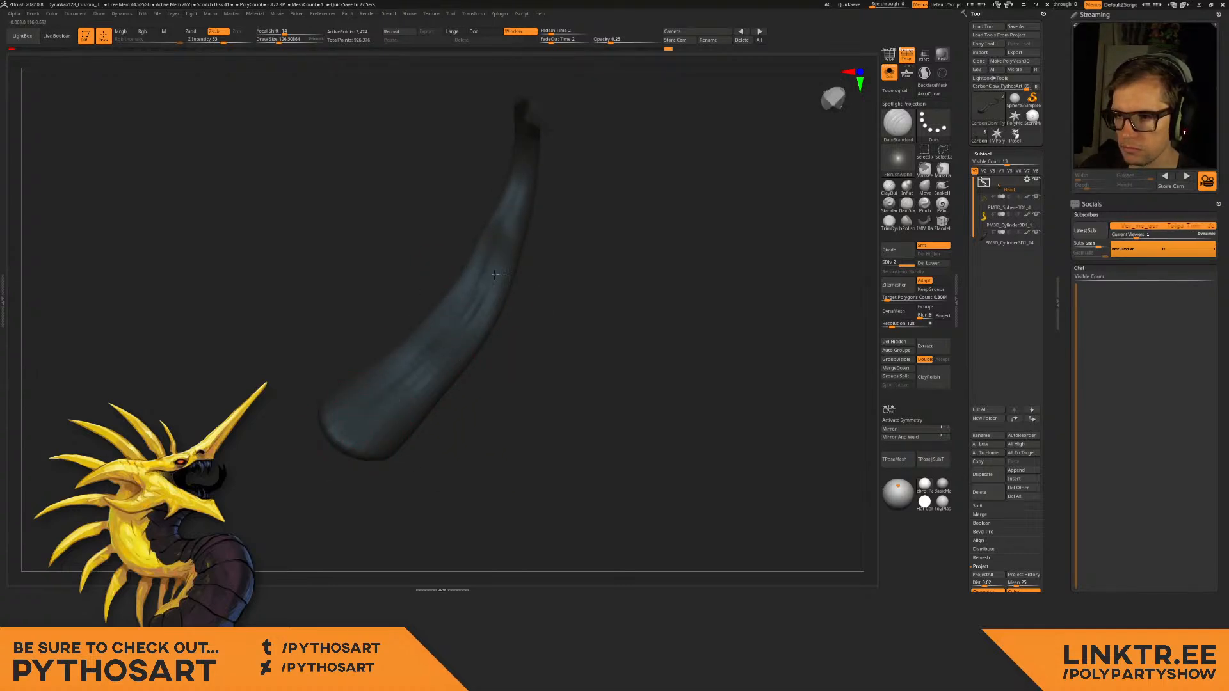
right_click_drag(495, 275, 425, 390)
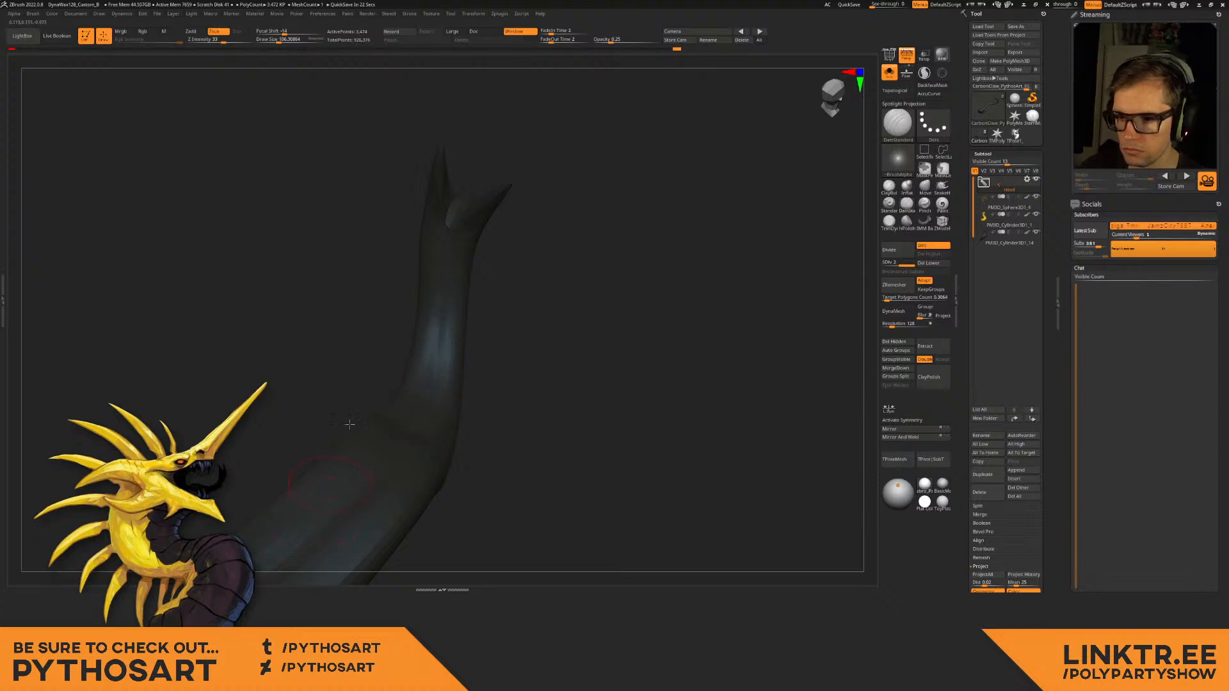
right_click_drag(350, 425, 435, 315)
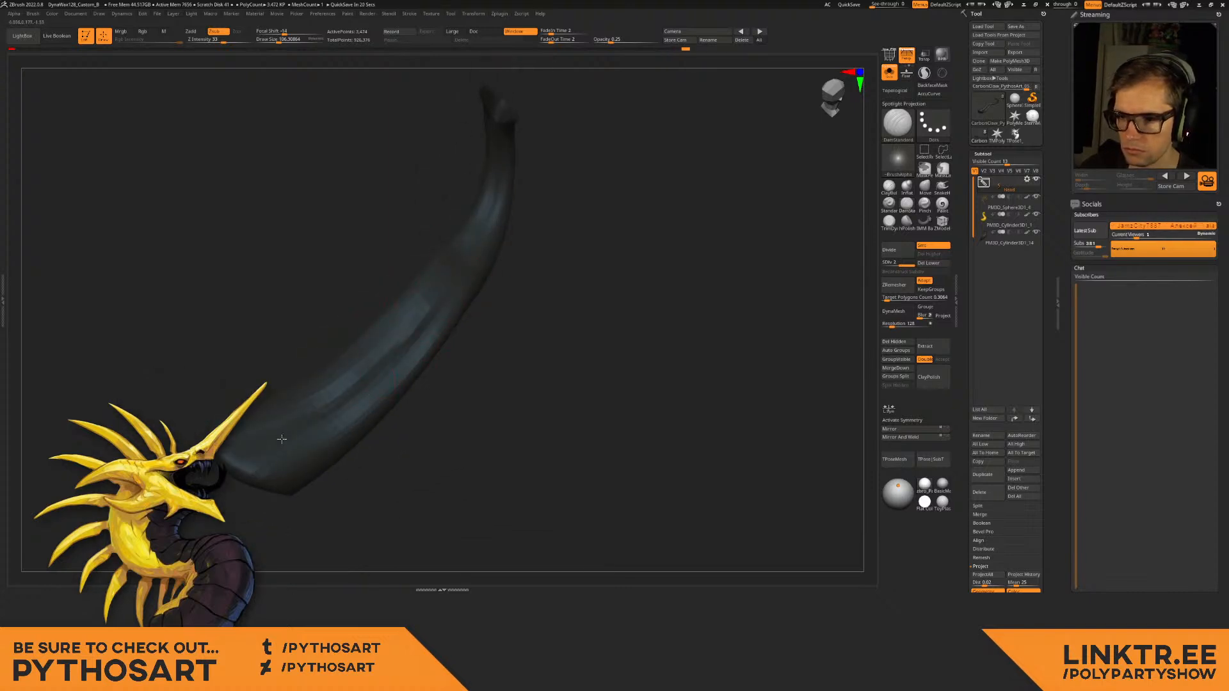
right_click_drag(506, 281, 570, 268)
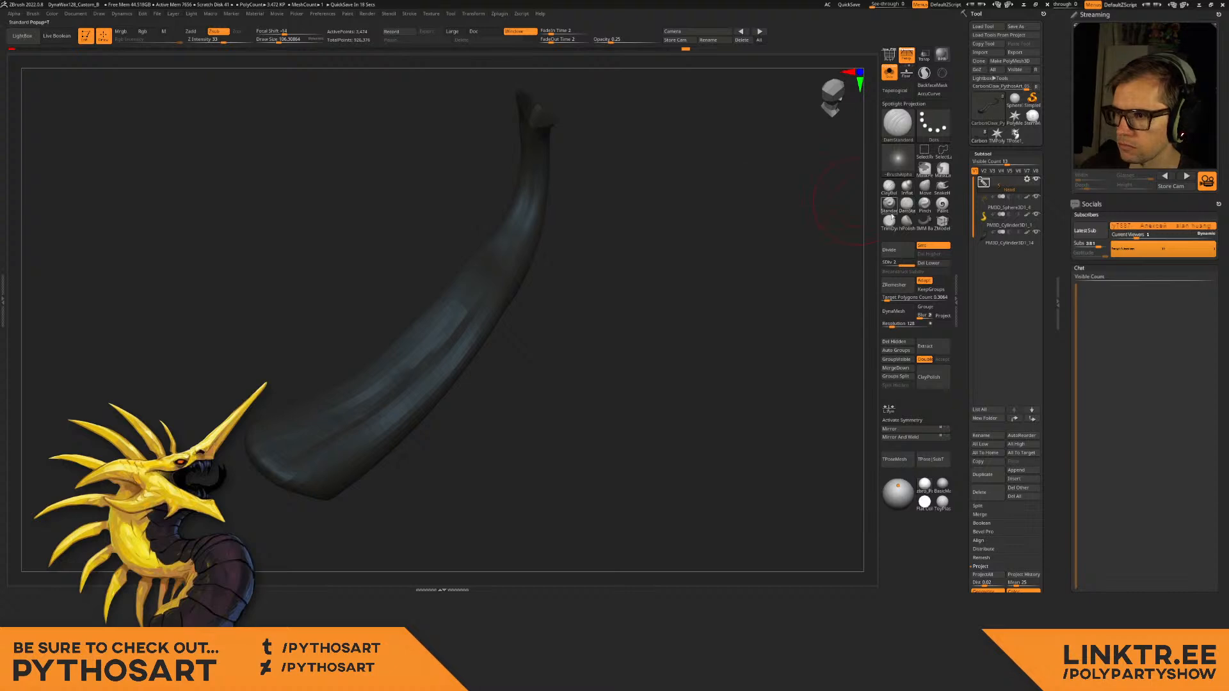
Build up volume along the tongue's upper surface toward its forked tip with the ClayBuildup brush, and show the whole creature again.
left_click(890, 186)
key("s")
left_click_drag(340, 407, 345, 408)
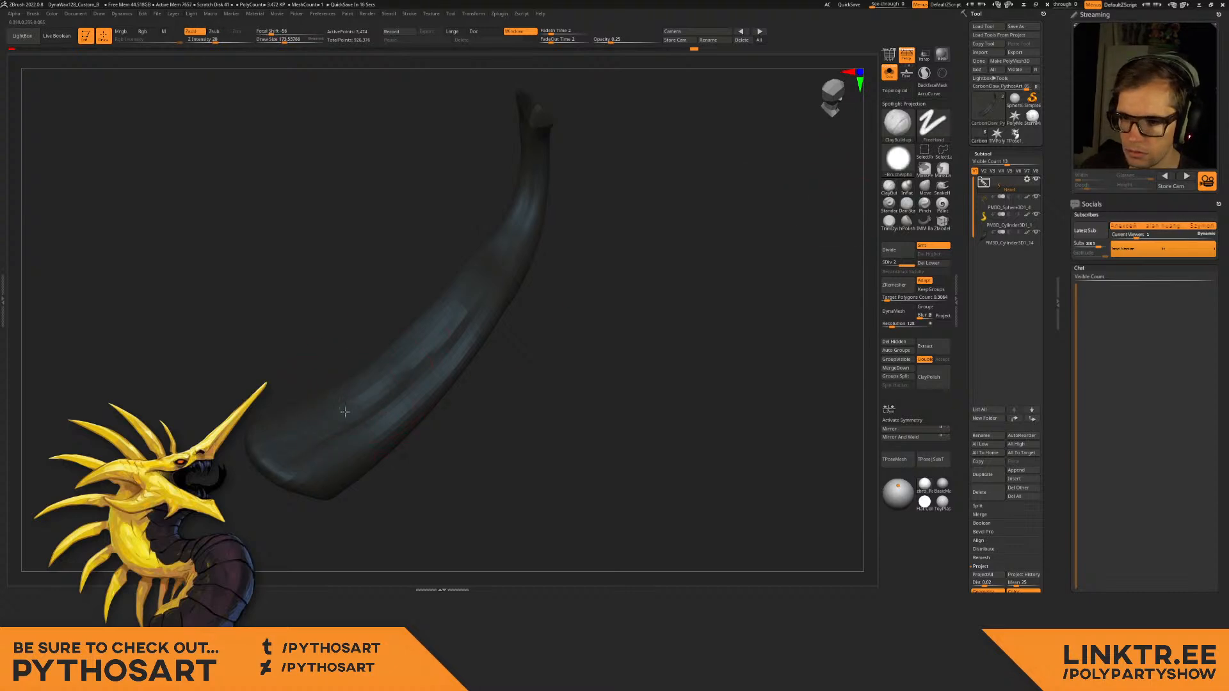
mouse_move(328, 449)
left_mouse_down()
mouse_move(401, 409)
mouse_move(450, 358)
left_mouse_up()
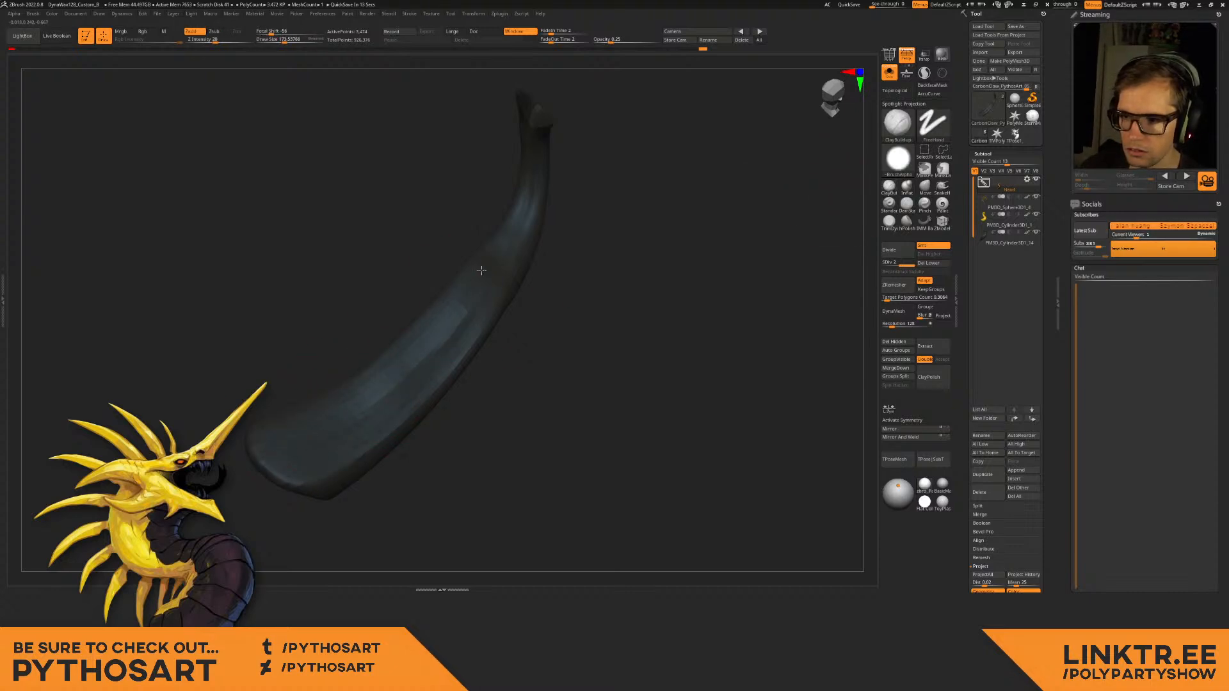
right_click_drag(528, 195, 430, 271)
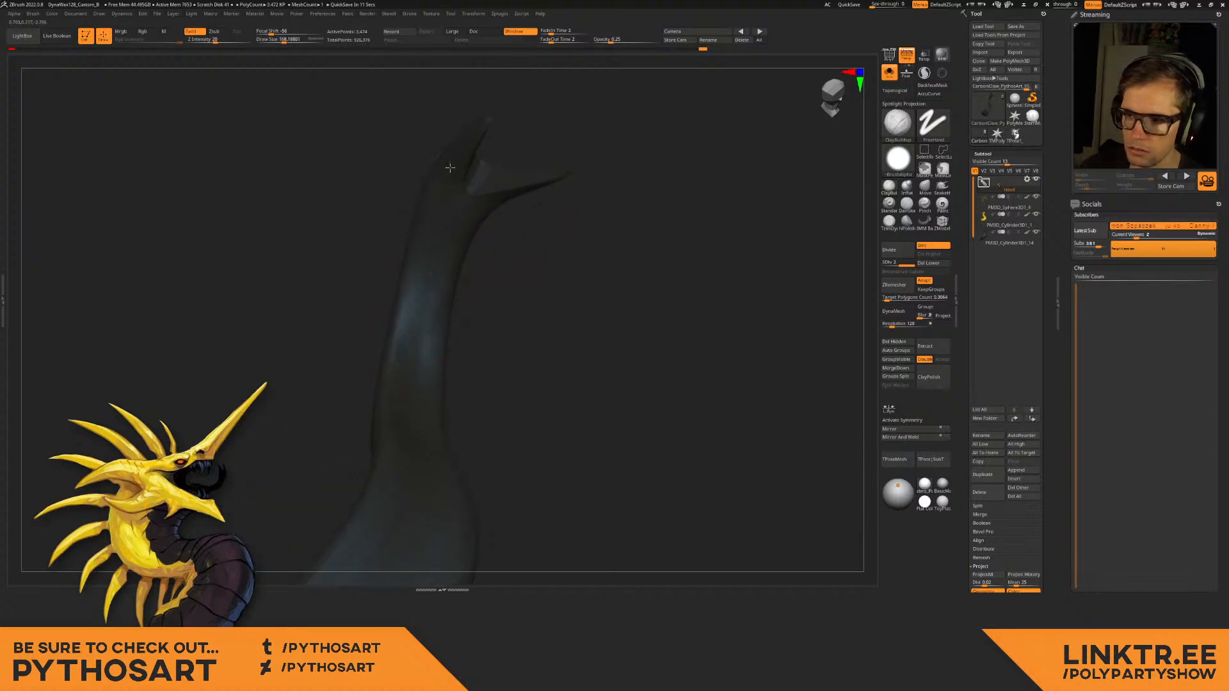
left_click_drag(472, 190, 416, 414)
left_click_drag(413, 258, 406, 352)
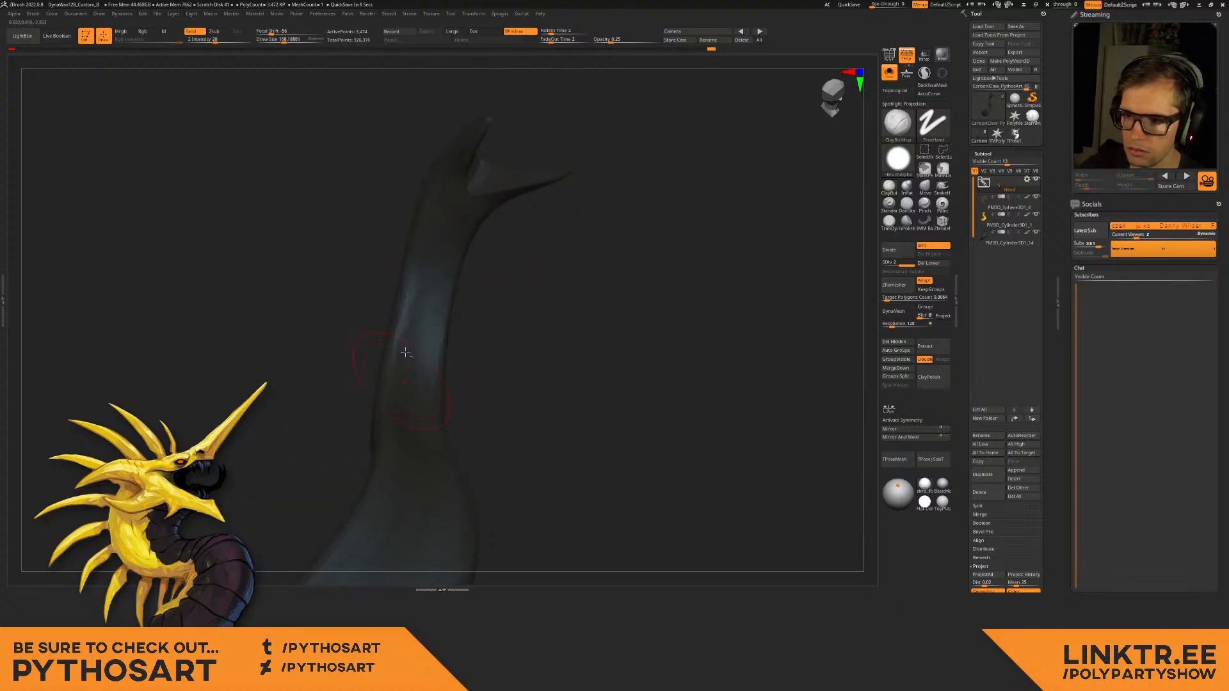
mouse_move(410, 458)
right_mouse_down("ctrl")
mouse_move(423, 282)
mouse_move(431, 391)
right_mouse_up("ctrl")
key("s")
left_click_drag(431, 391, 427, 386)
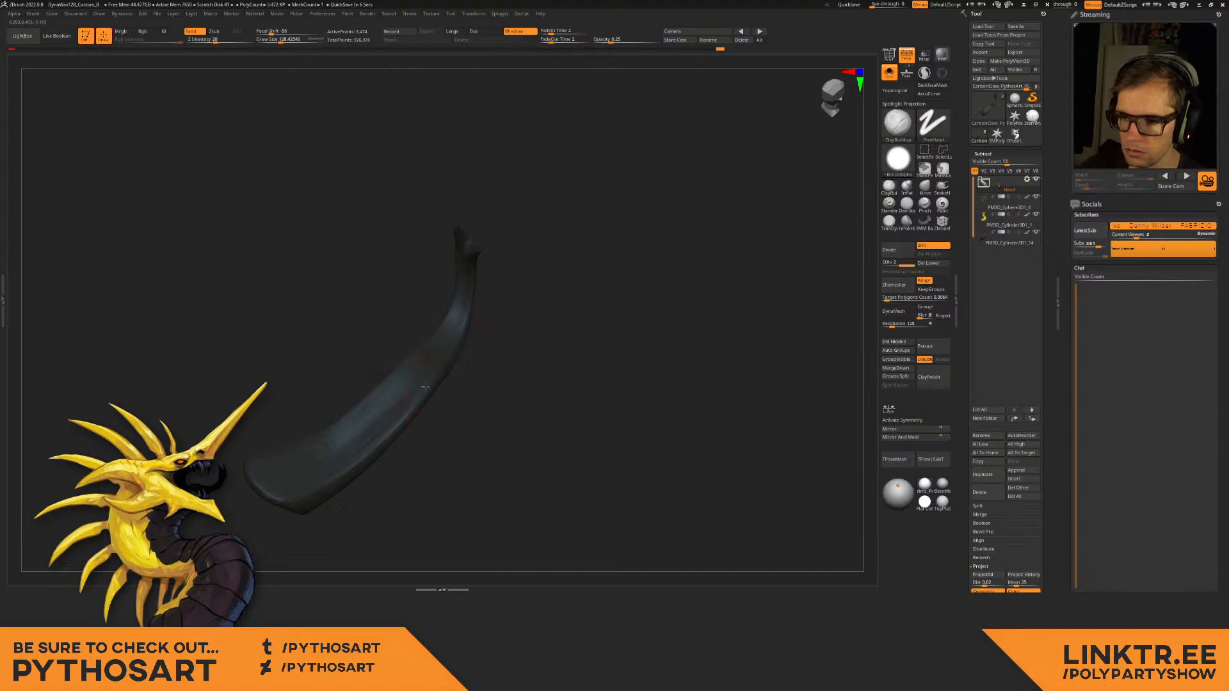
left_click(890, 73)
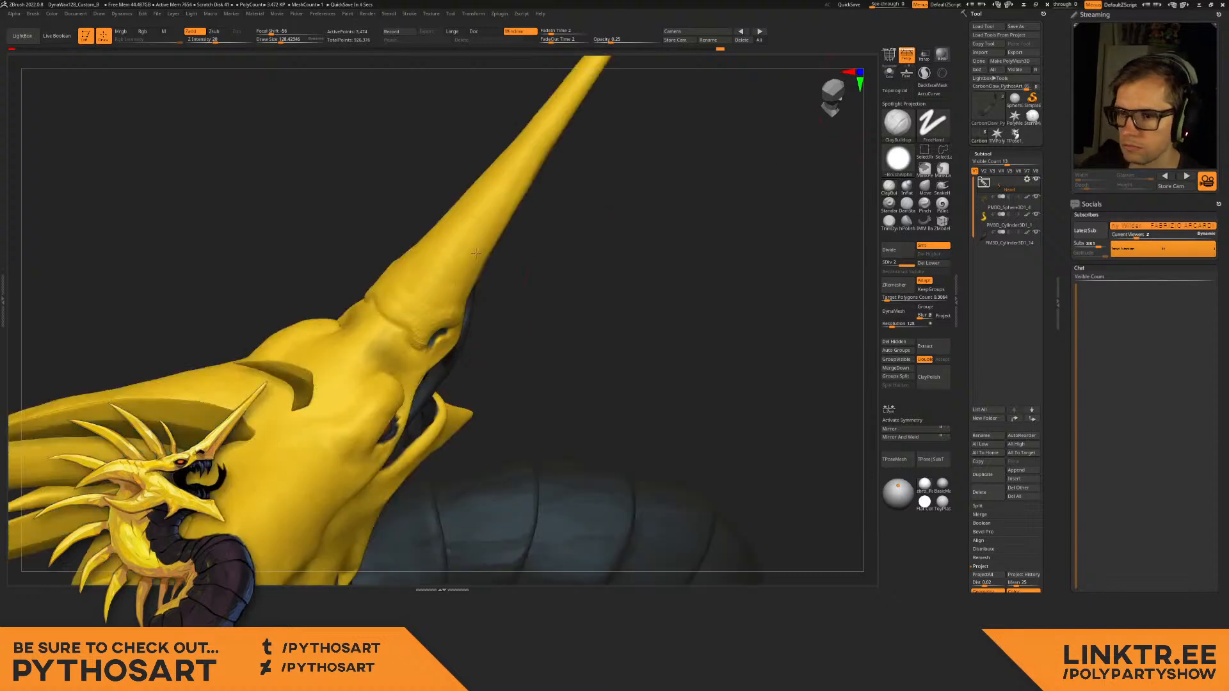
Review the head and full silhouette against the concept art, and select the dark segmented body.
right_click_drag(499, 435, 523, 278, "ctrl")
right_click_drag(524, 278, 448, 361)
right_click_drag(448, 362, 463, 234, "alt")
right_click_drag(462, 235, 430, 576, "ctrl")
right_click_drag(552, 231, 553, 230, "ctrl")
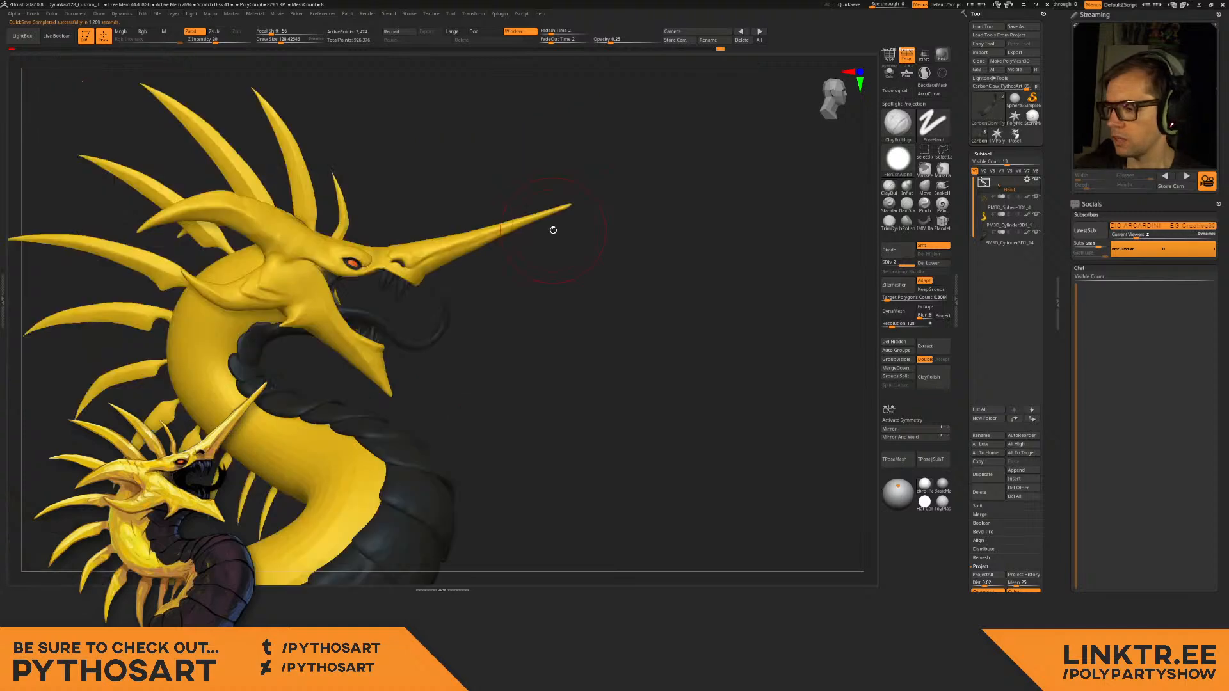
mouse_move(513, 320)
right_mouse_down("ctrl")
mouse_move(530, 253)
mouse_move(578, 288)
mouse_move(497, 315)
mouse_move(552, 311)
mouse_move(565, 353)
mouse_move(544, 315)
mouse_move(579, 317)
mouse_move(568, 278)
right_mouse_up("ctrl")
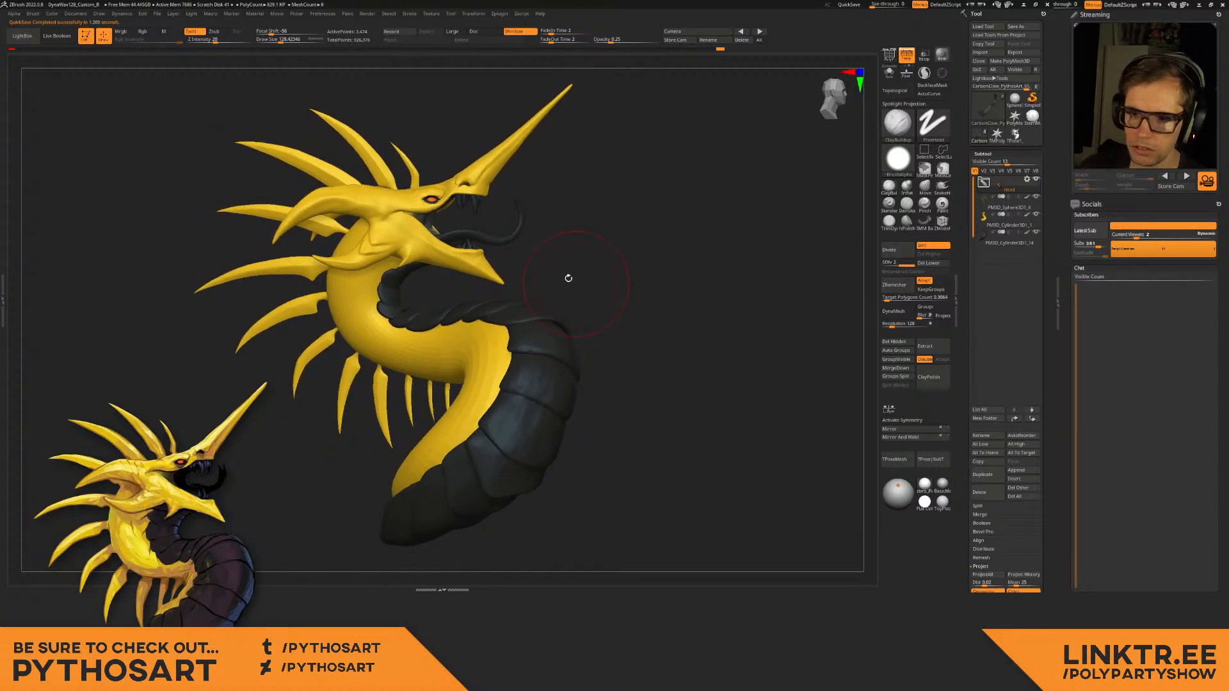
left_click(544, 308, "alt")
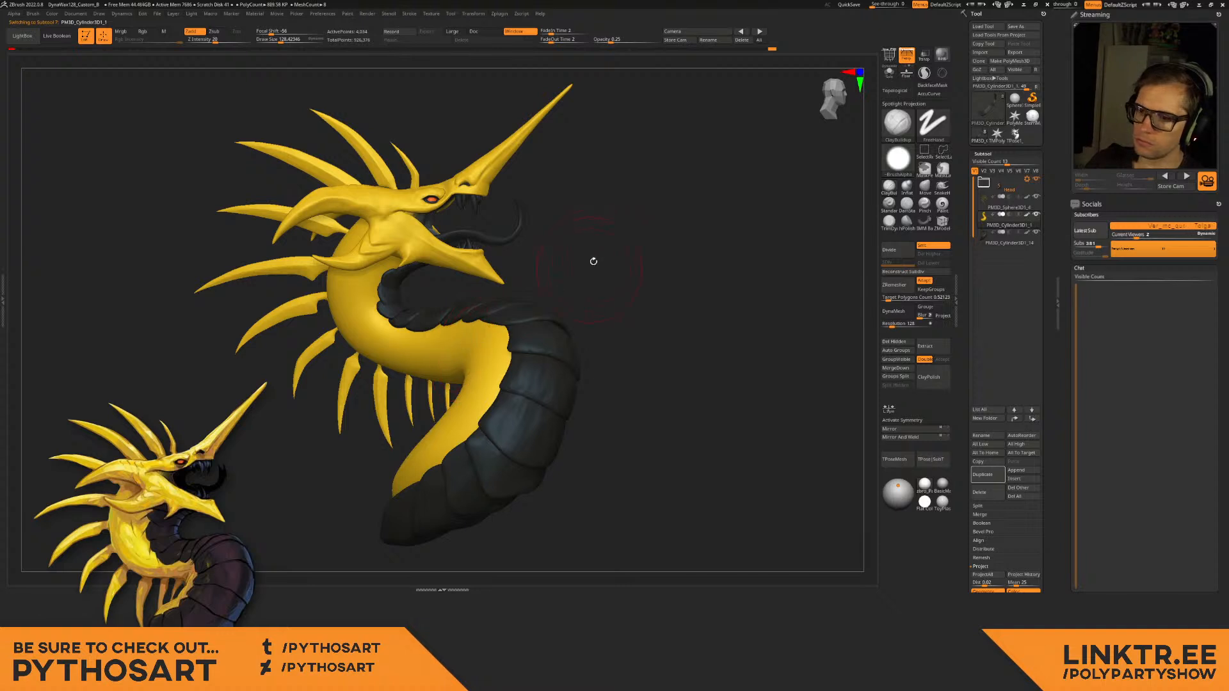
right_click_drag(594, 261, 584, 292)
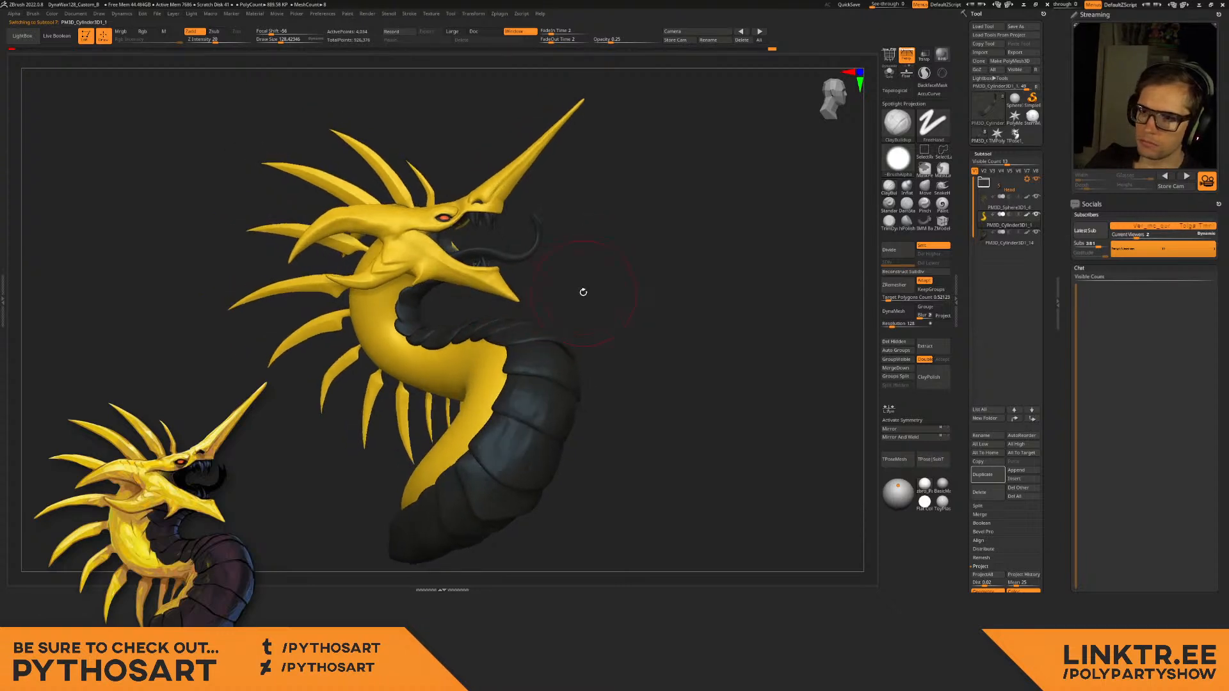
Append a Sphere3D as a new subtool and enable the Gizmo for positioning it.
left_click(760, 32)
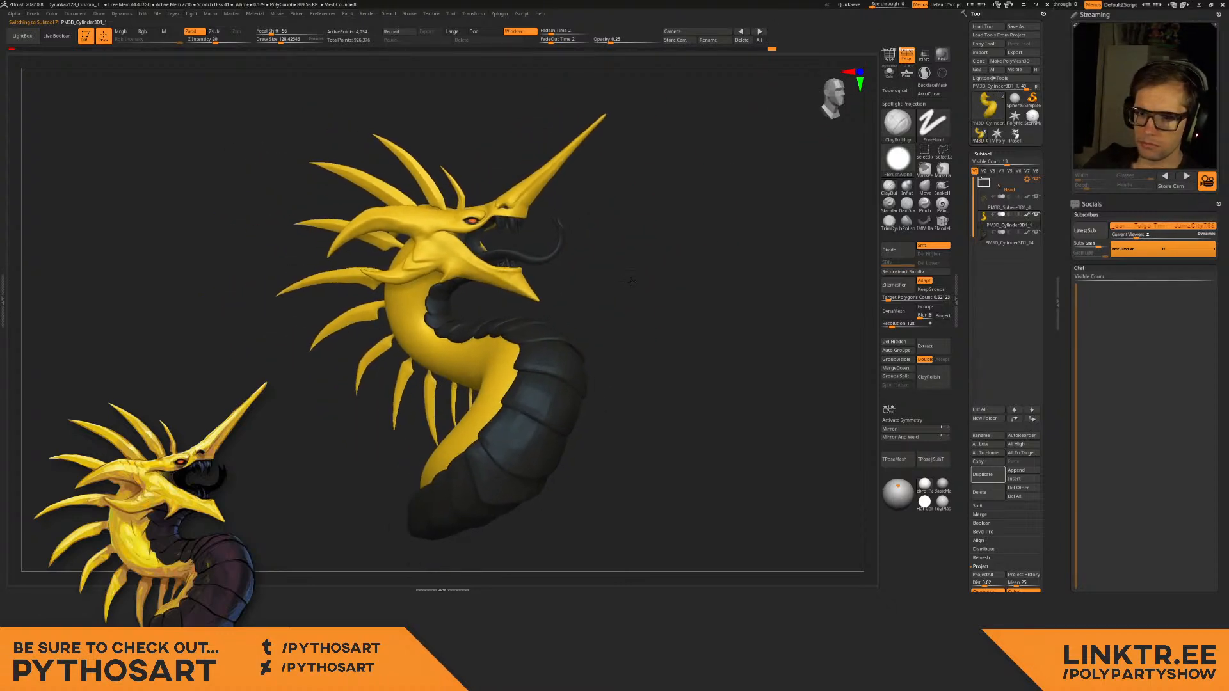
left_click_drag(636, 276, 645, 279, "alt")
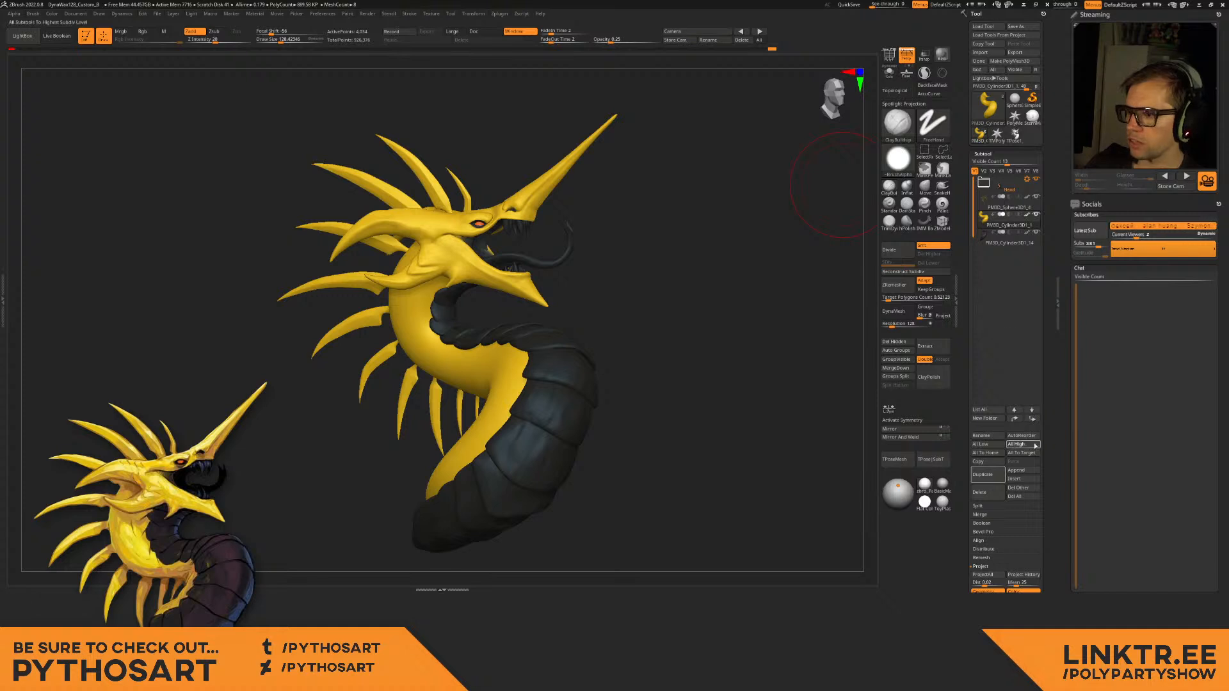
left_click(1018, 469)
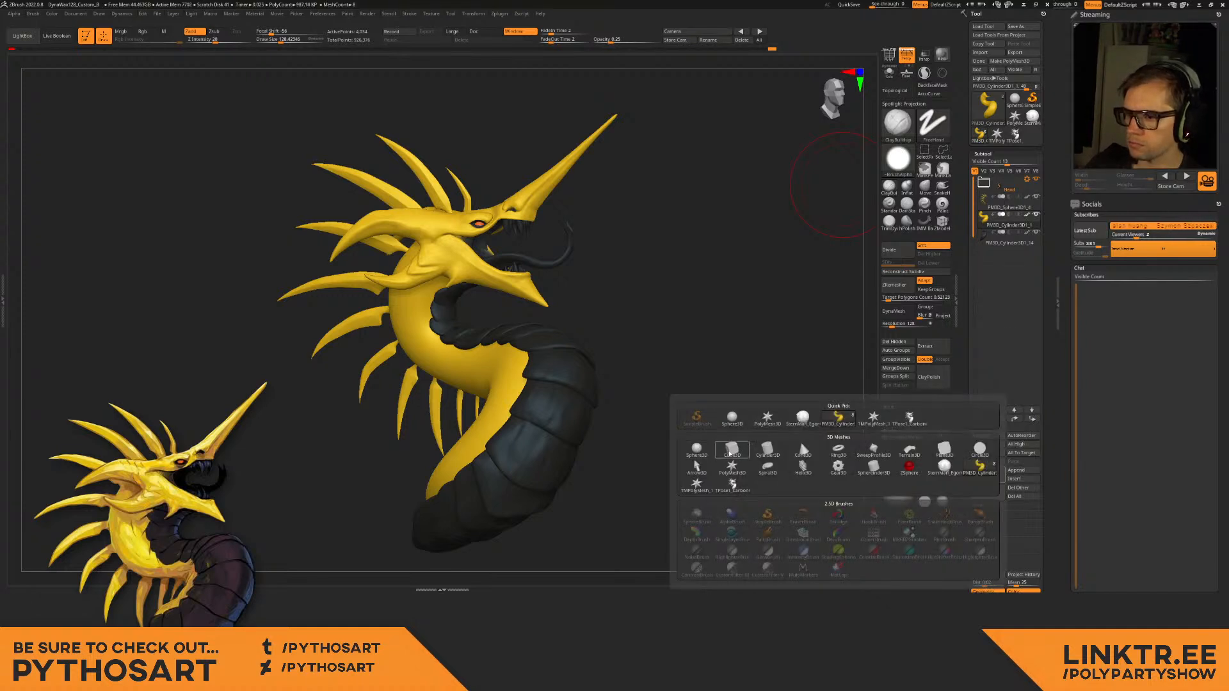
left_click(697, 454)
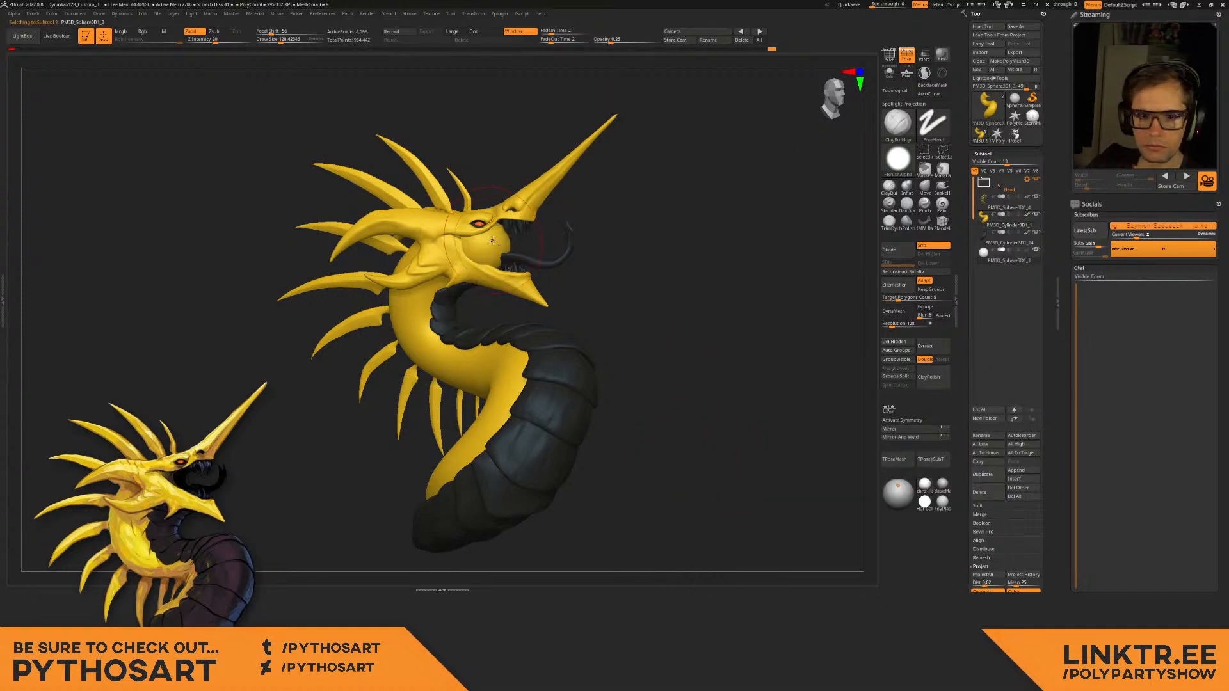
key("w")
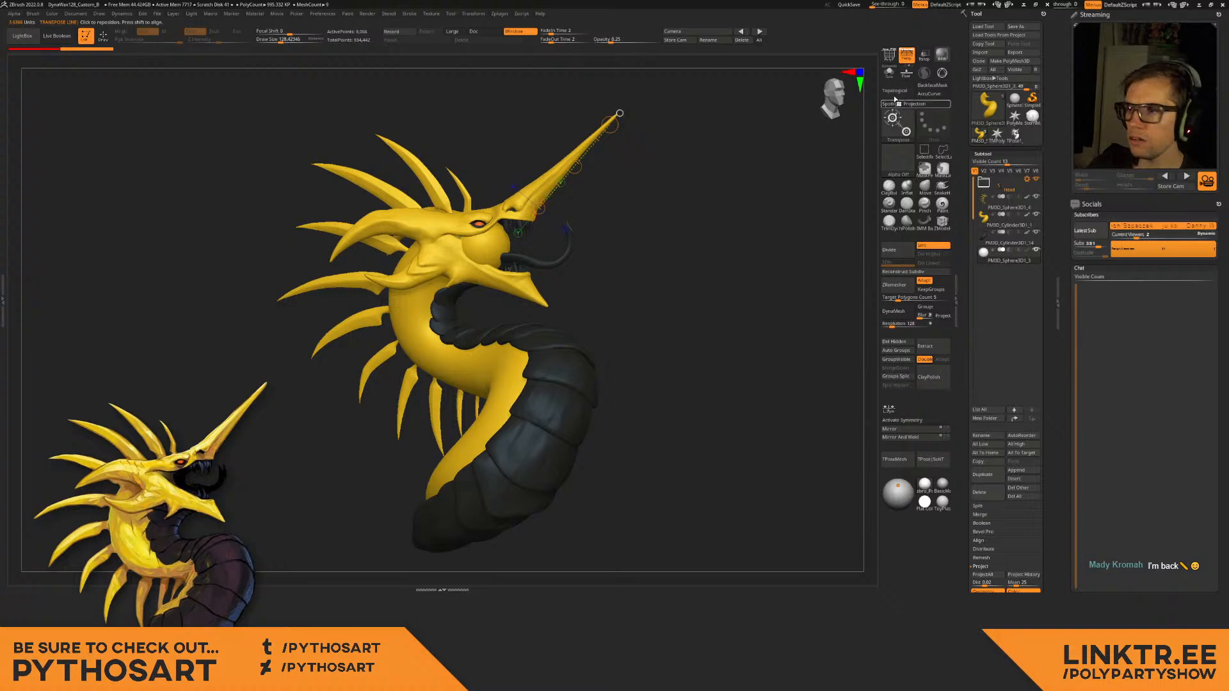
left_click(942, 73)
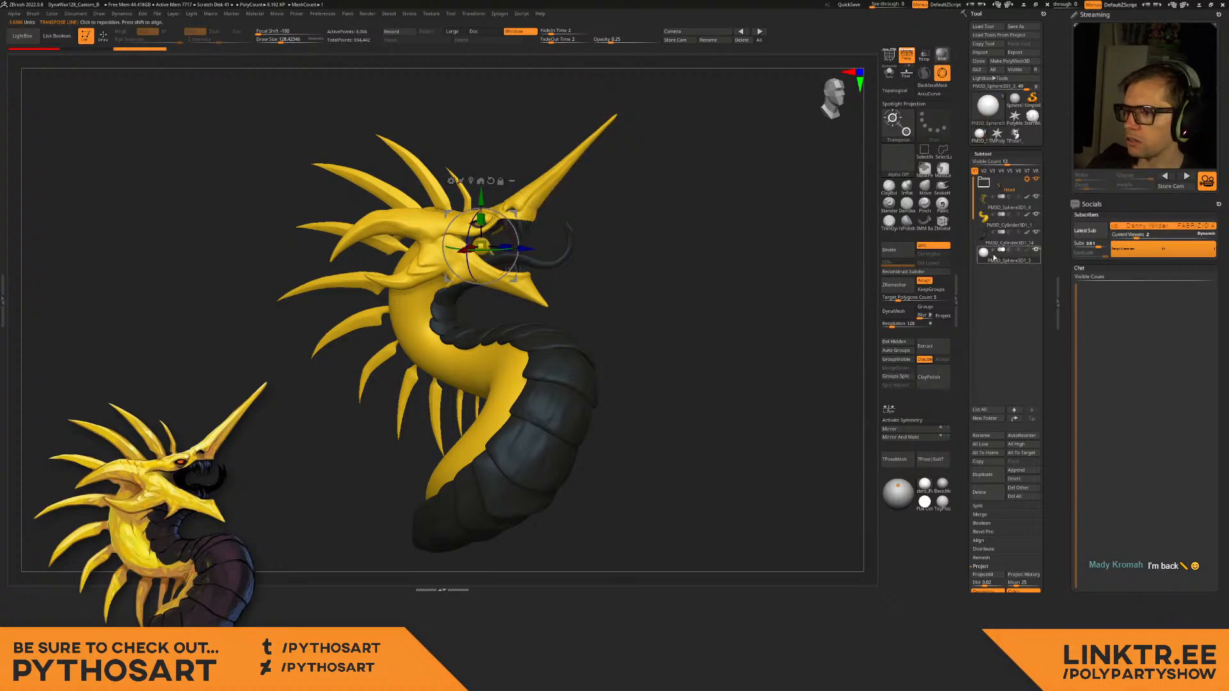
Reselect the body subtool PM3D_Cylinder3D1_1, return to Draw mode and reduce the draw size to about 75.
left_click(982, 219)
key("q")
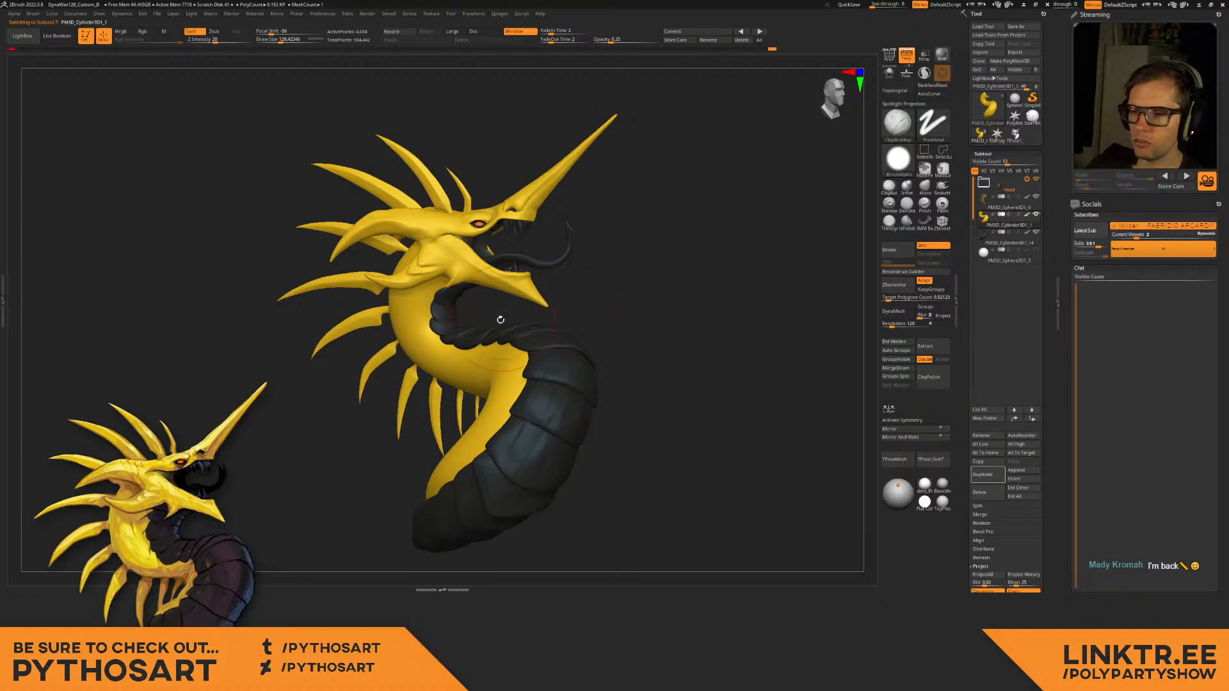
left_click_drag(501, 319, 487, 318, "alt")
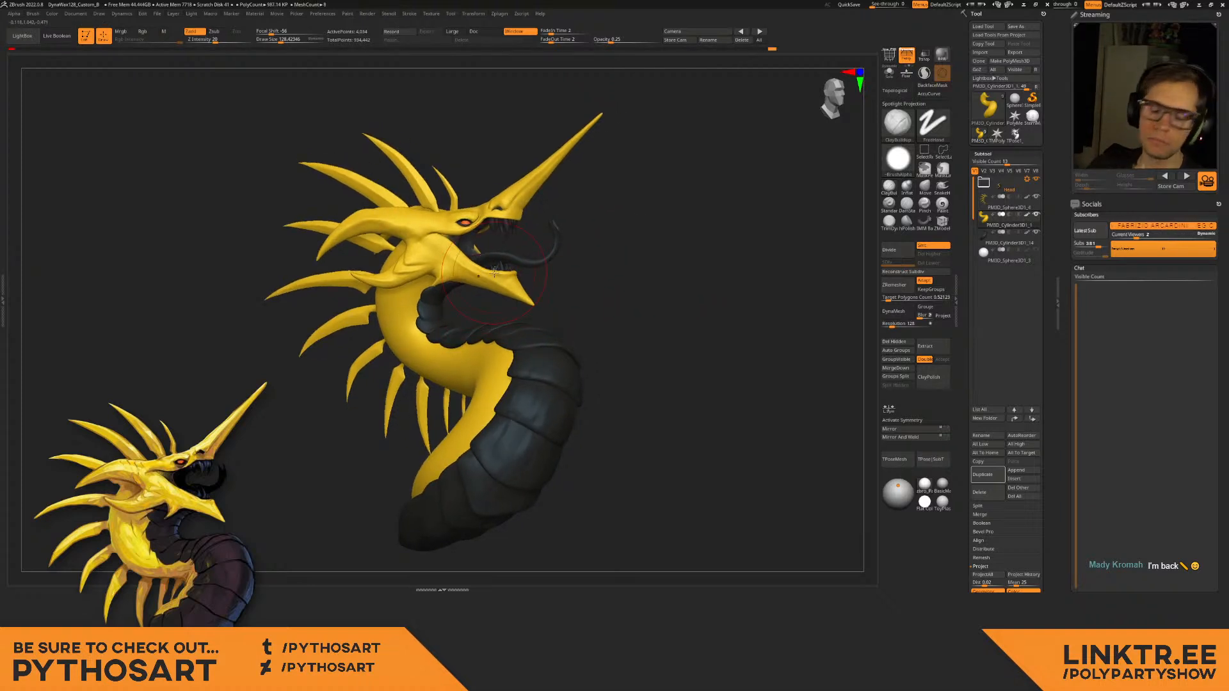
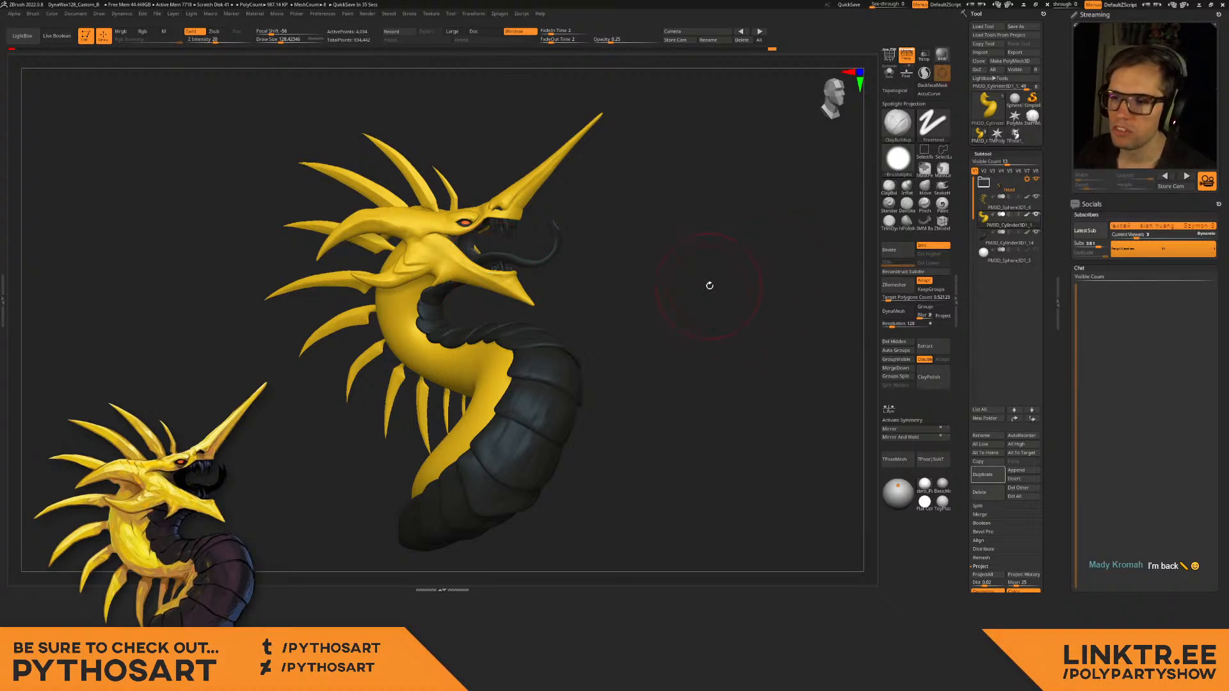
key("s")
left_click(694, 285)
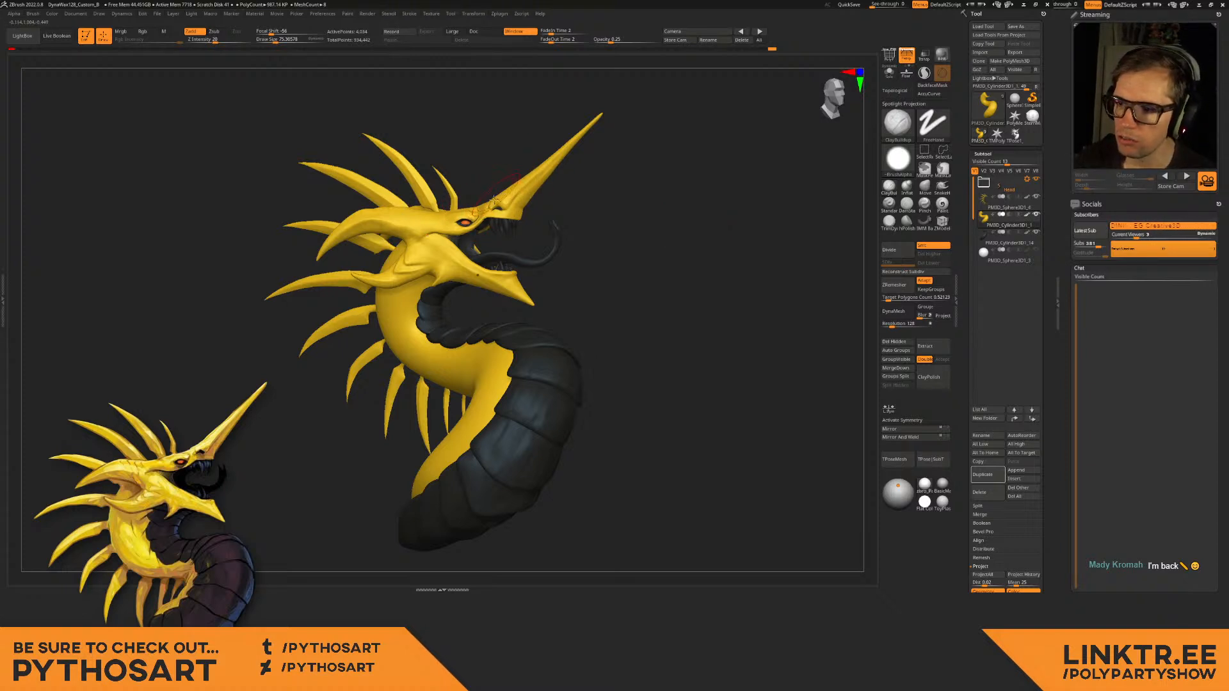
Select the head, activate symmetry and reshape the upper base of the nose horn with the Move brush at a draw size of about 143.
left_click_drag(502, 177, 486, 409, "alt")
left_click_drag(706, 141, 708, 167, "alt")
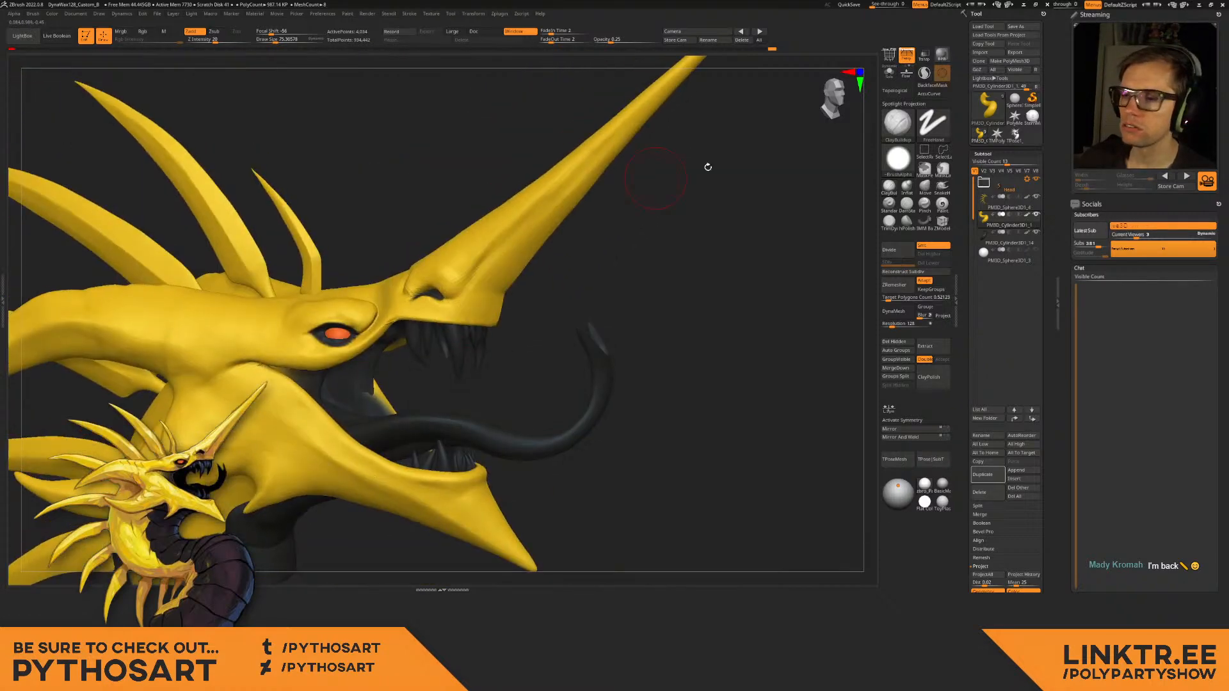
left_click(926, 187)
left_click(449, 249, "alt")
key("x")
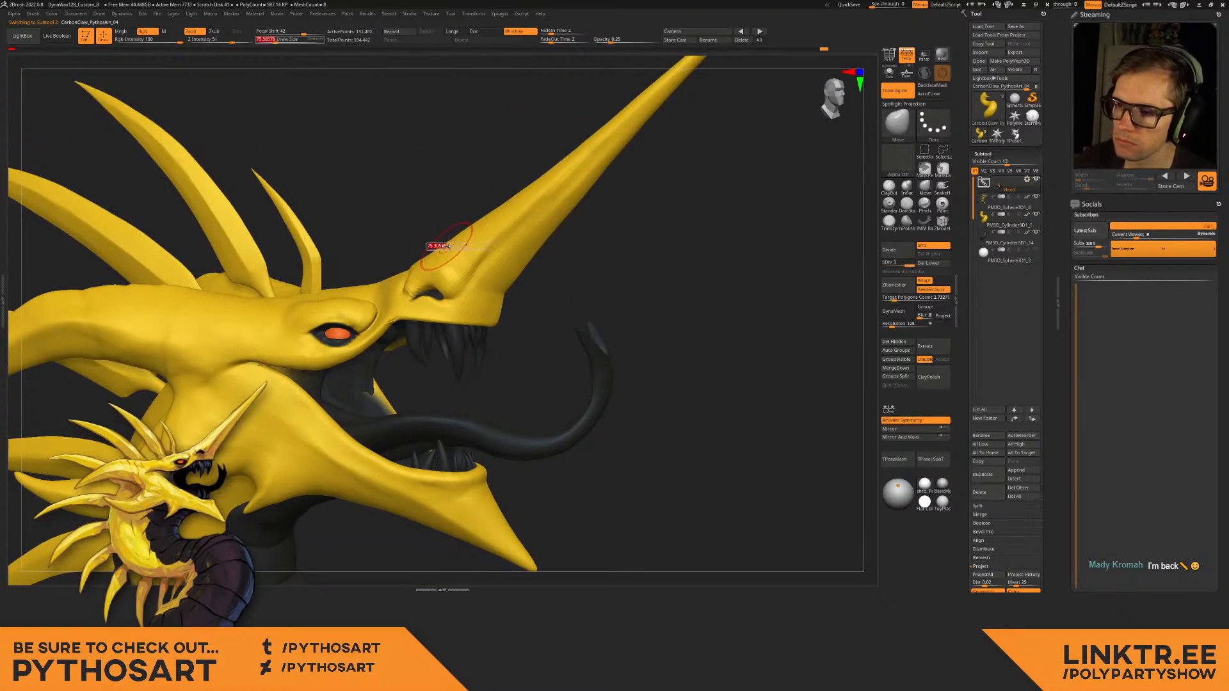
key("]")
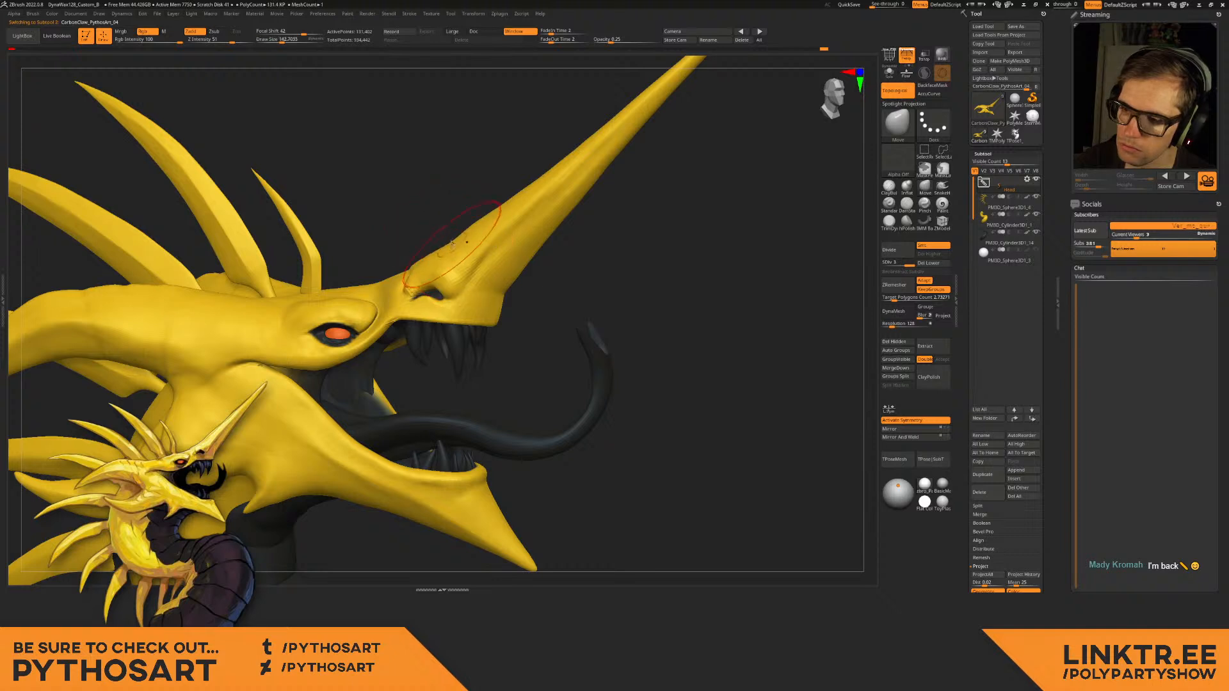
left_click_drag(451, 242, 455, 248)
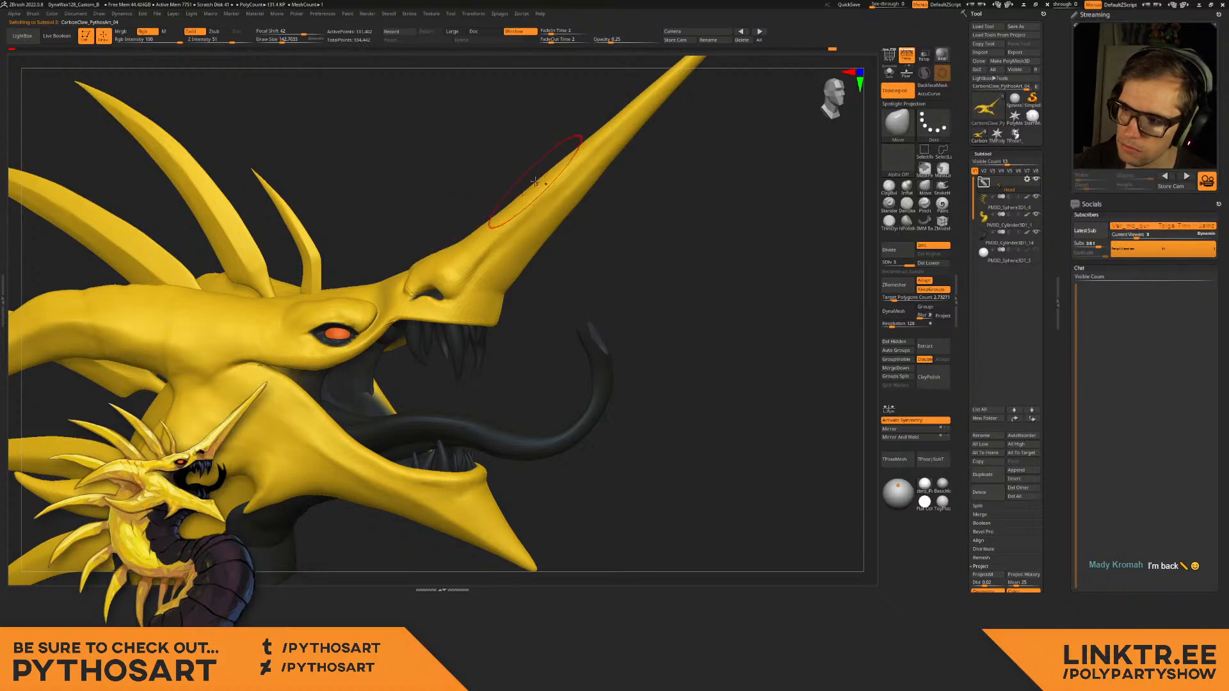
Enlarge the Move brush and nudge the upper lip edge below the eye toward the snout.
key("f")
left_click_drag(594, 191, 572, 235)
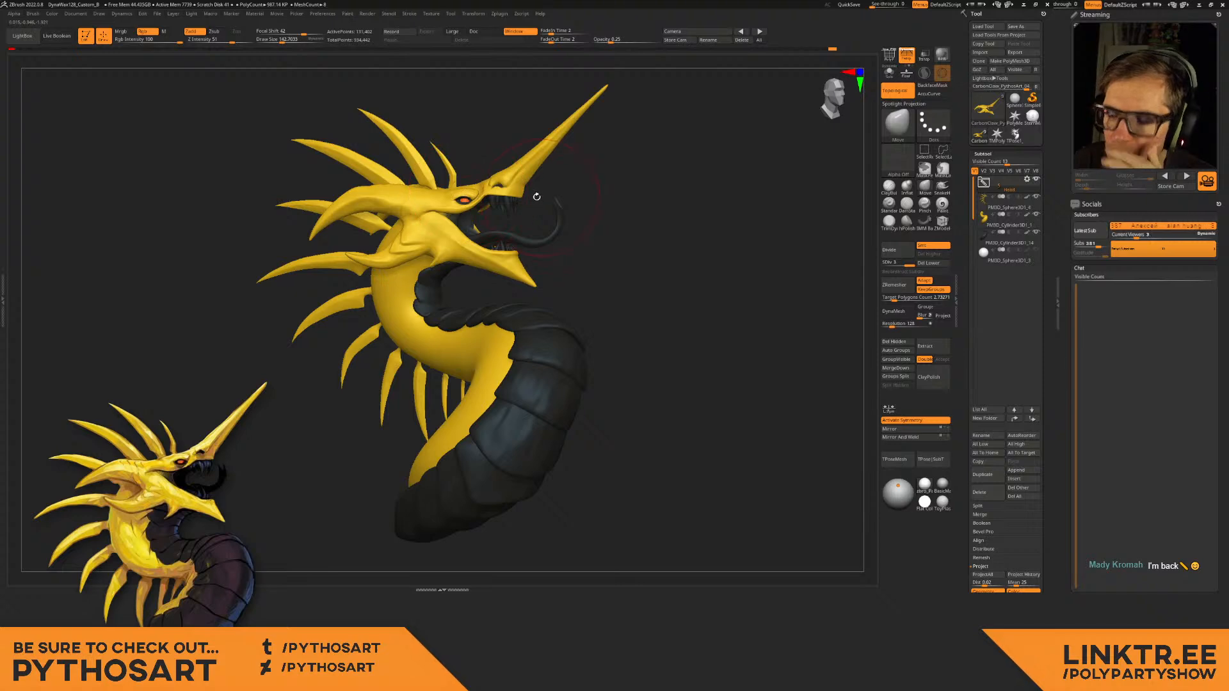
right_click_drag(517, 174, 442, 224, "ctrl")
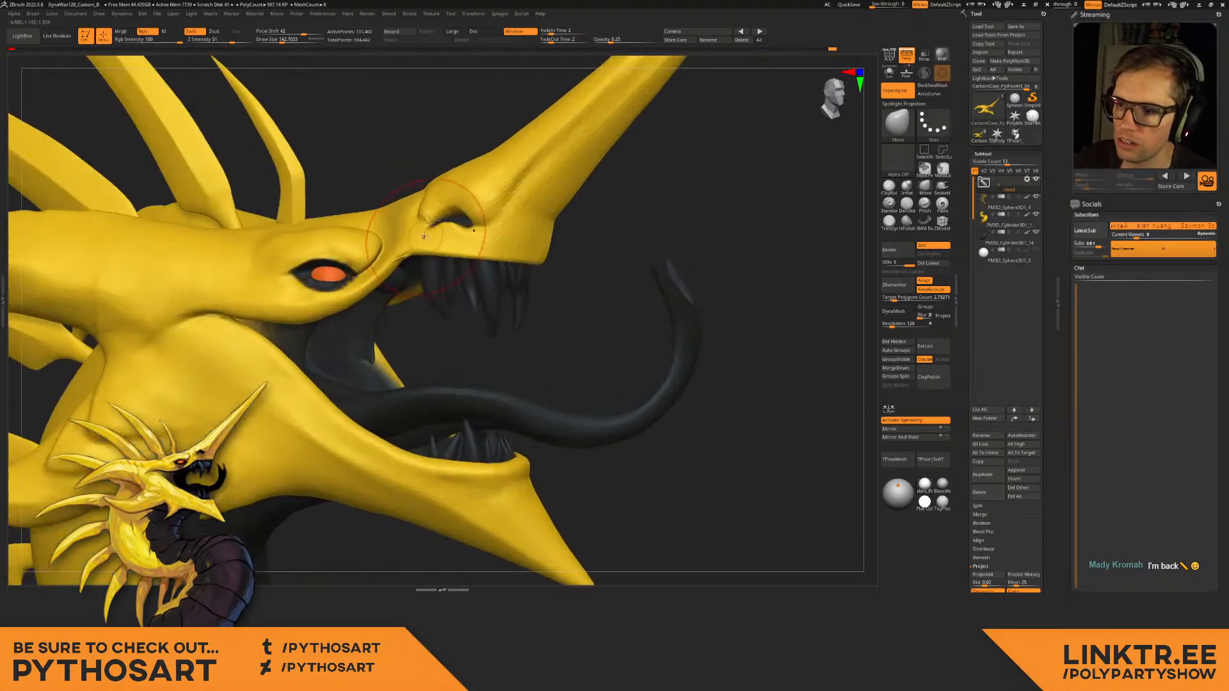
key("s")
left_click_drag(389, 248, 452, 249)
key("s")
key("s")
left_click_drag(350, 298, 371, 298)
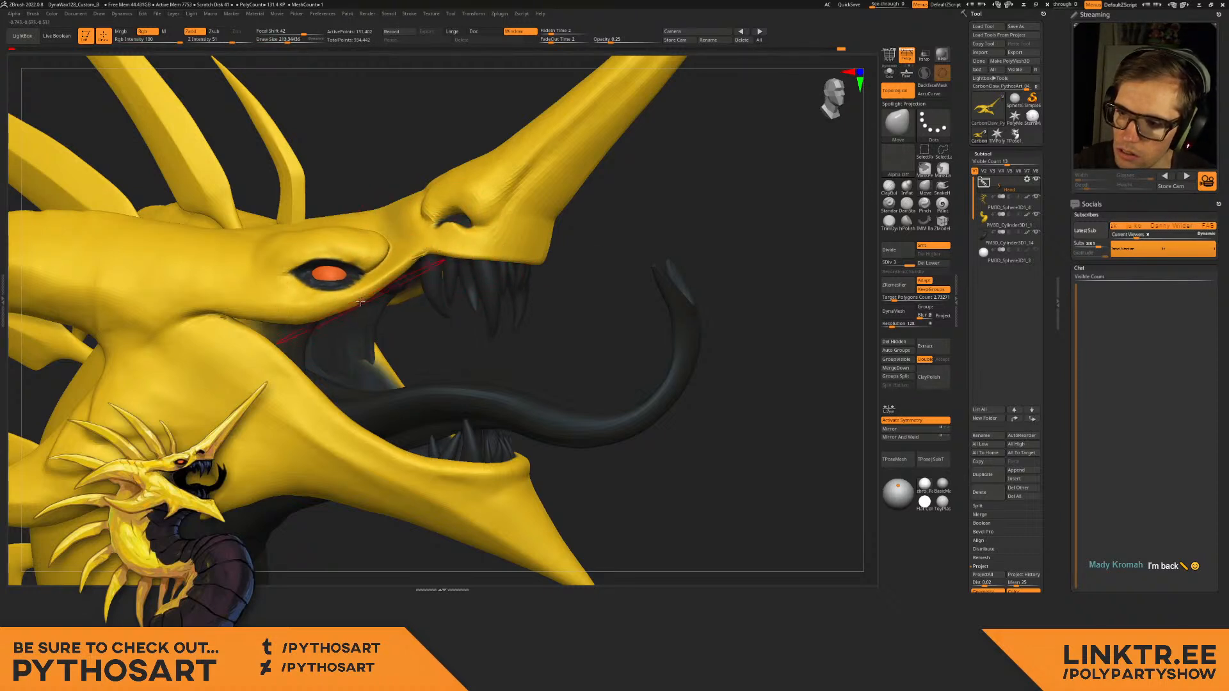
Shift the brow, eye socket and cheek of the head slightly forward with a larger Move brush.
right_click_drag(313, 265, 372, 265, "alt")
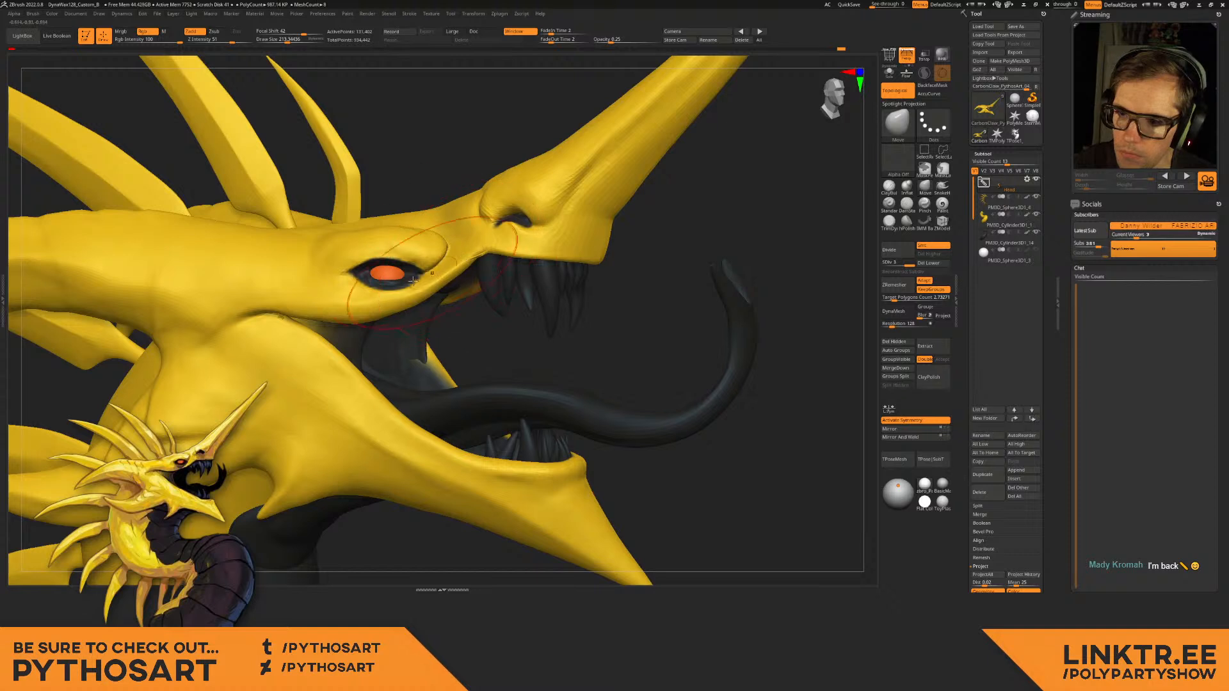
key("s")
left_click_drag(406, 281, 416, 300)
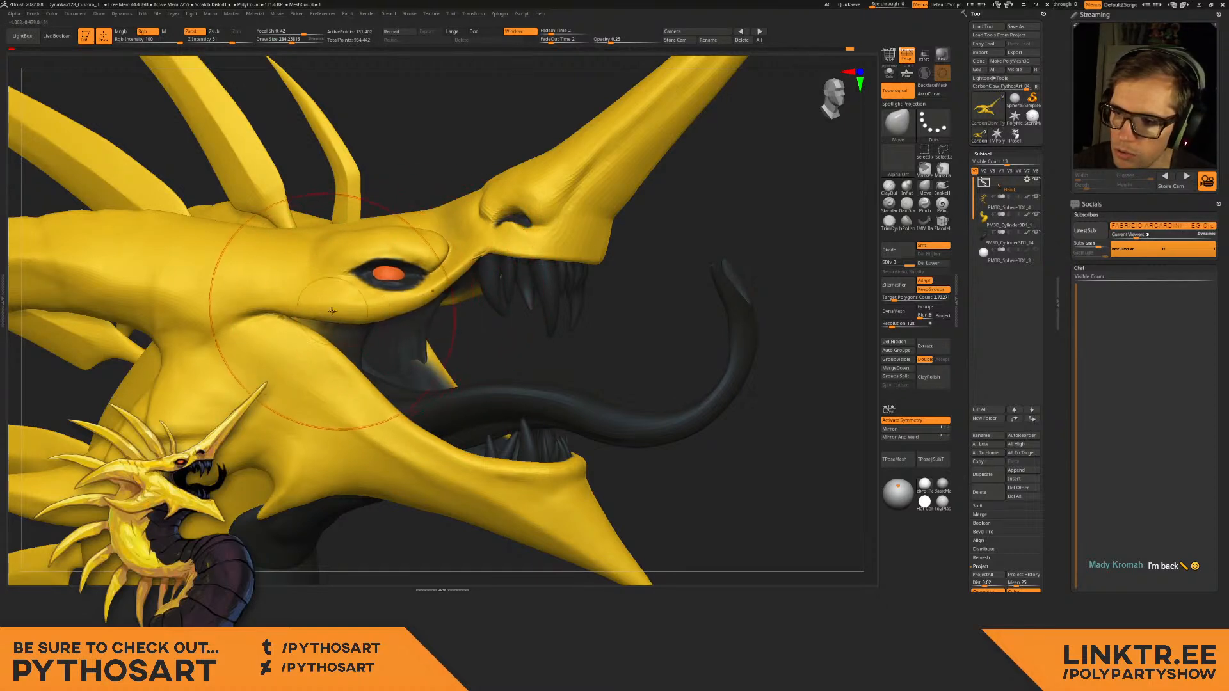
key("s")
left_click_drag(342, 268, 345, 267)
left_click_drag(347, 275, 358, 276)
key("s")
left_click_drag(397, 234, 368, 234)
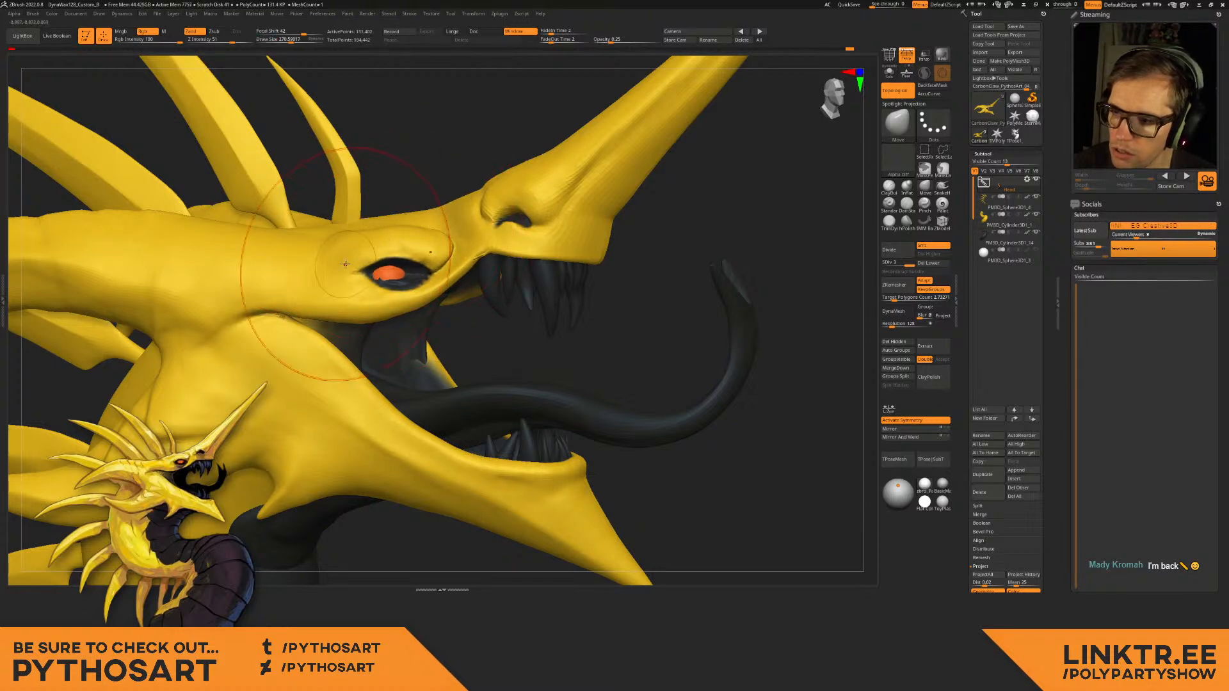
Select the orange eyeball and move it forward to fit the reshaped eye socket.
left_click(384, 276, "alt")
key("w")
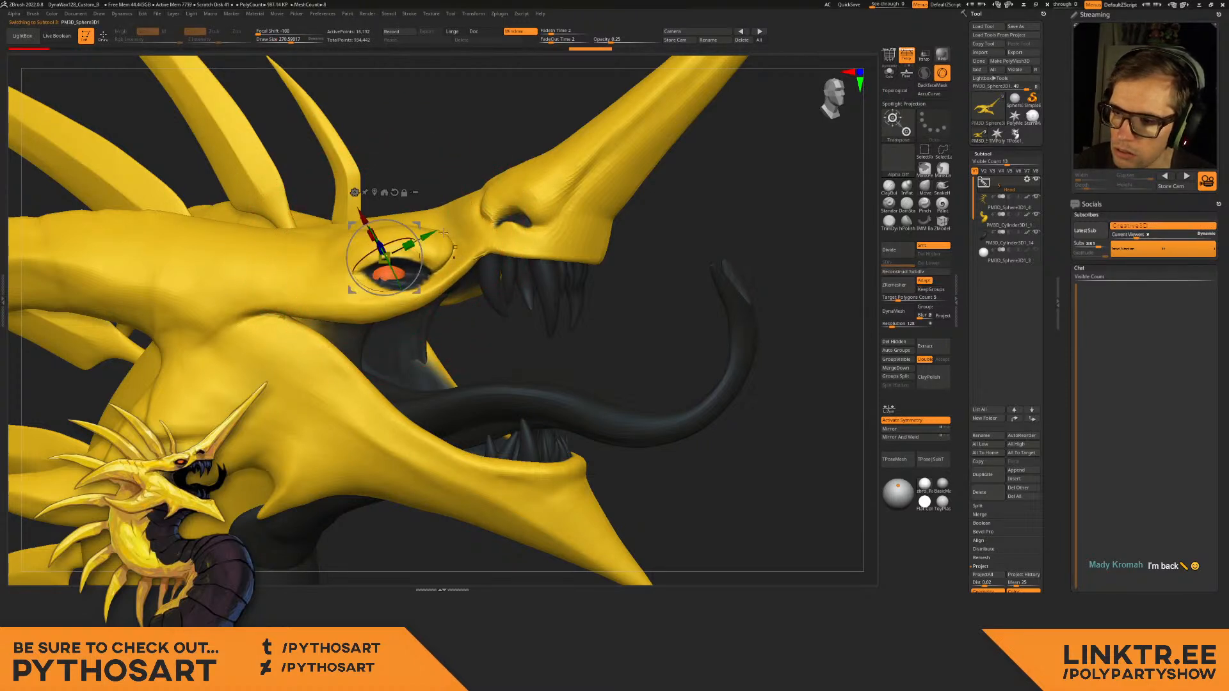
left_click_drag(431, 235, 445, 229)
key("q")
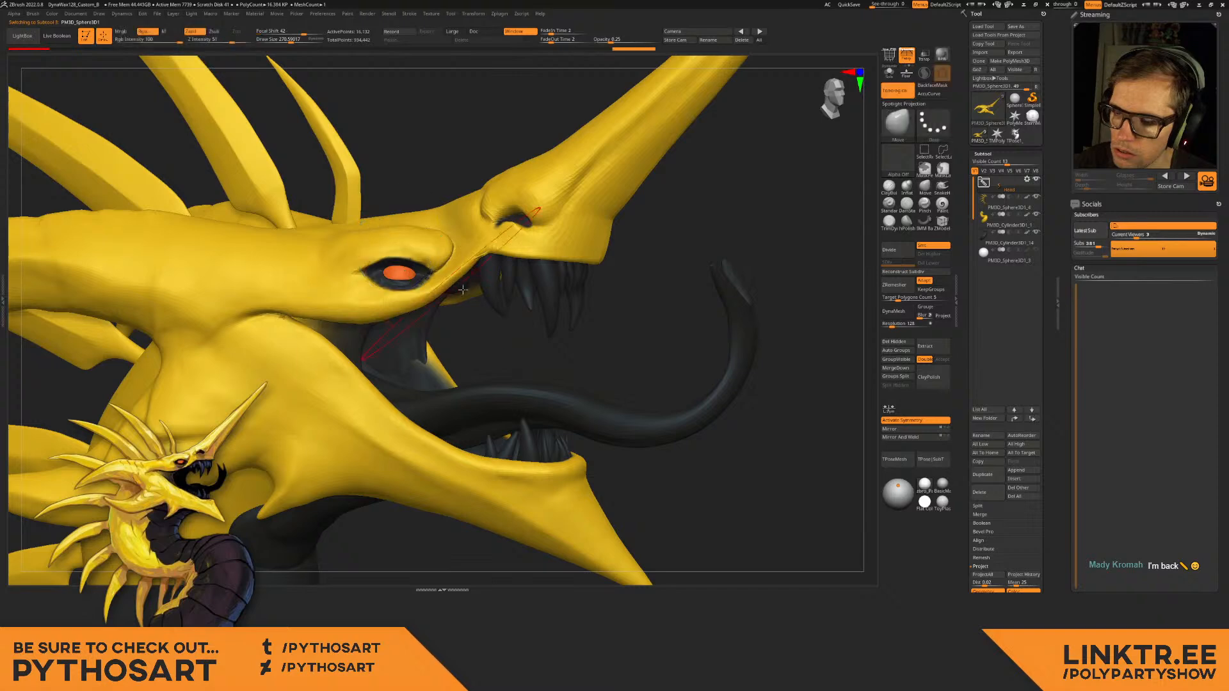
right_click_drag(459, 290, 439, 239, "ctrl")
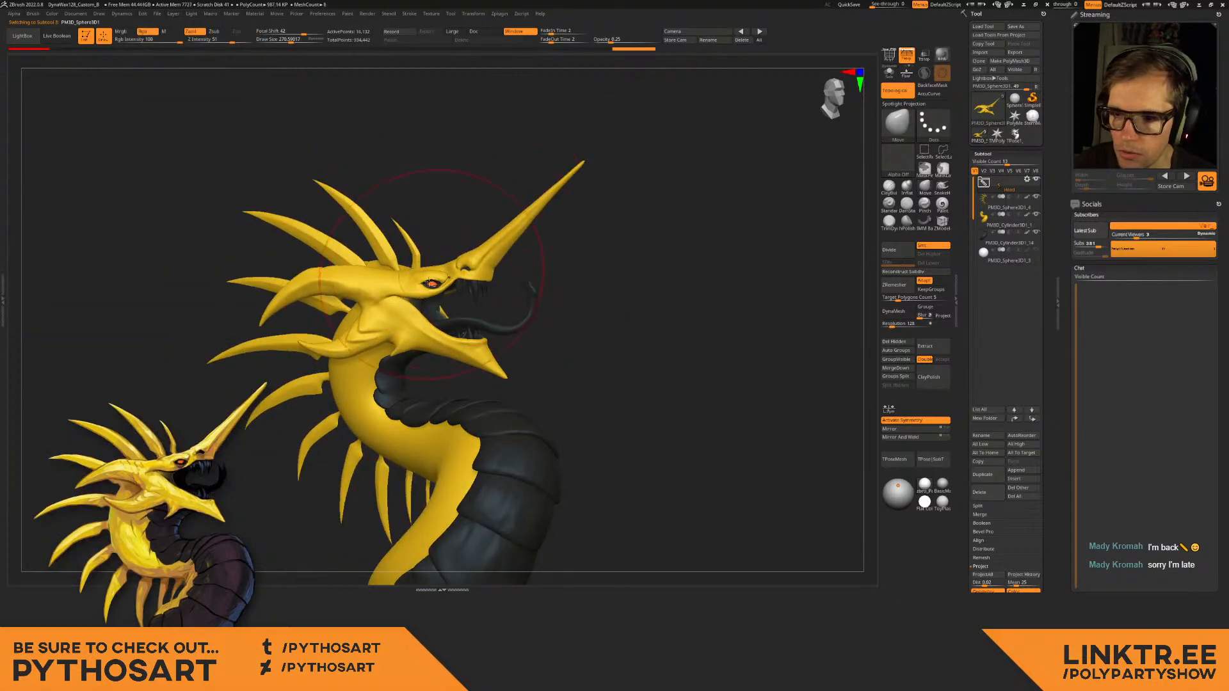
right_click_drag(442, 282, 370, 254, "ctrl")
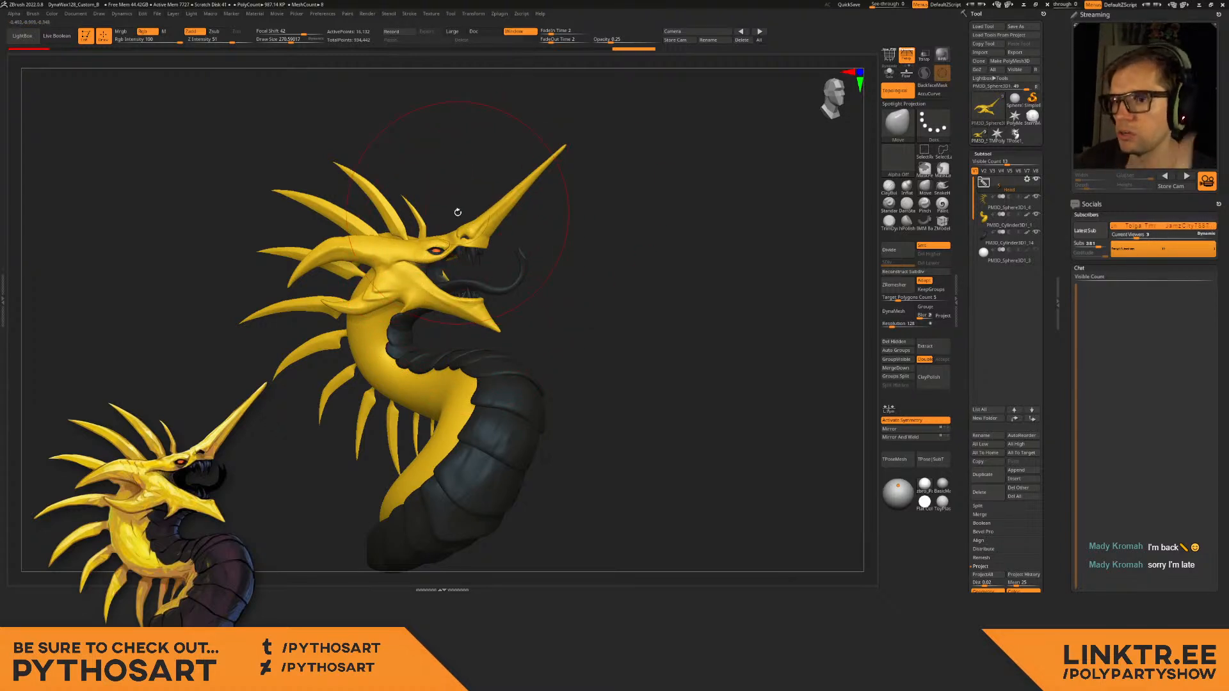
Create a Transpose Master mesh (TPoseMesh) from all the creature's subtools.
key("Down")
key("Down")
key("Down")
key("Down")
key("Down")
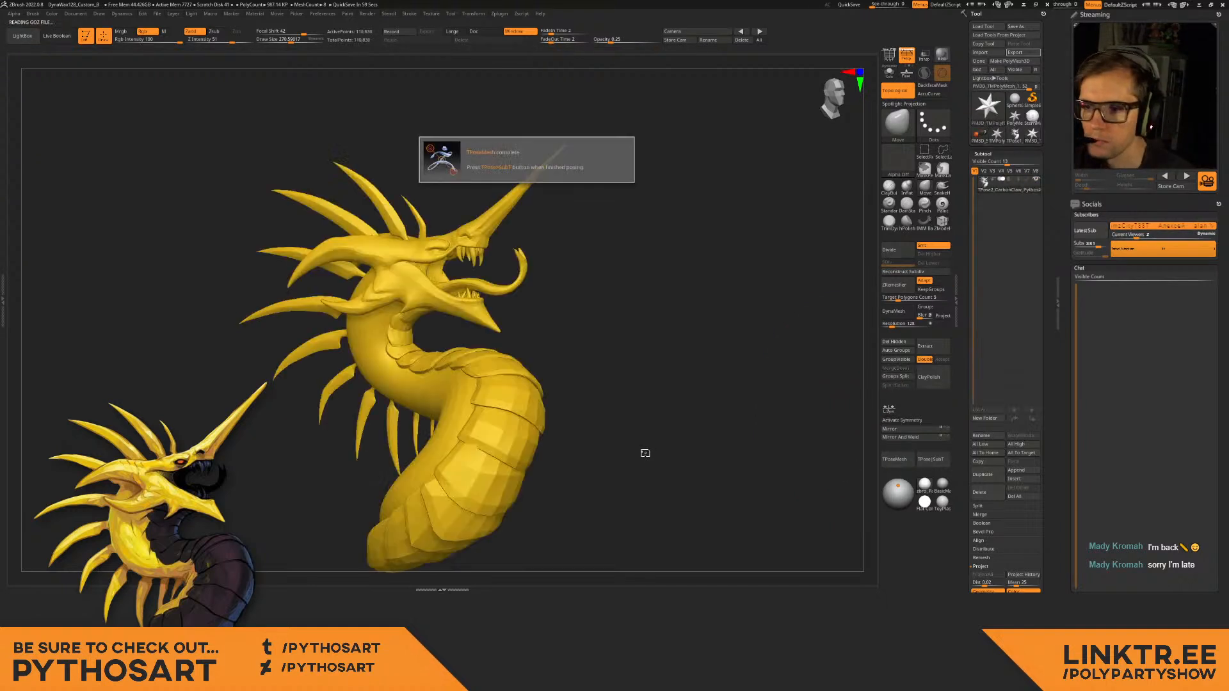
Isolate the head by hiding the armour plates, neck and spikes, and mask everything except the head.
left_click(505, 375, "ctrl+shift")
left_click(506, 375, "ctrl+shift")
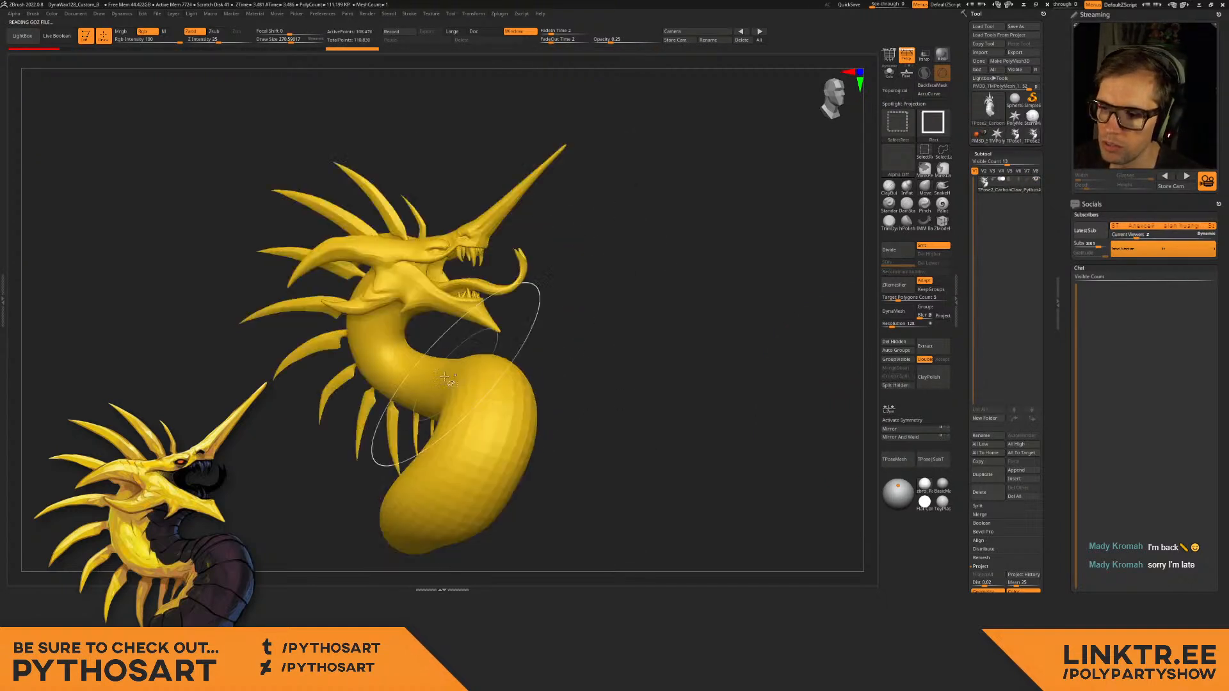
left_click(365, 380, "ctrl+shift")
left_click(362, 379, "ctrl+shift")
key("ctrl+z")
left_click(351, 374, "ctrl+shift")
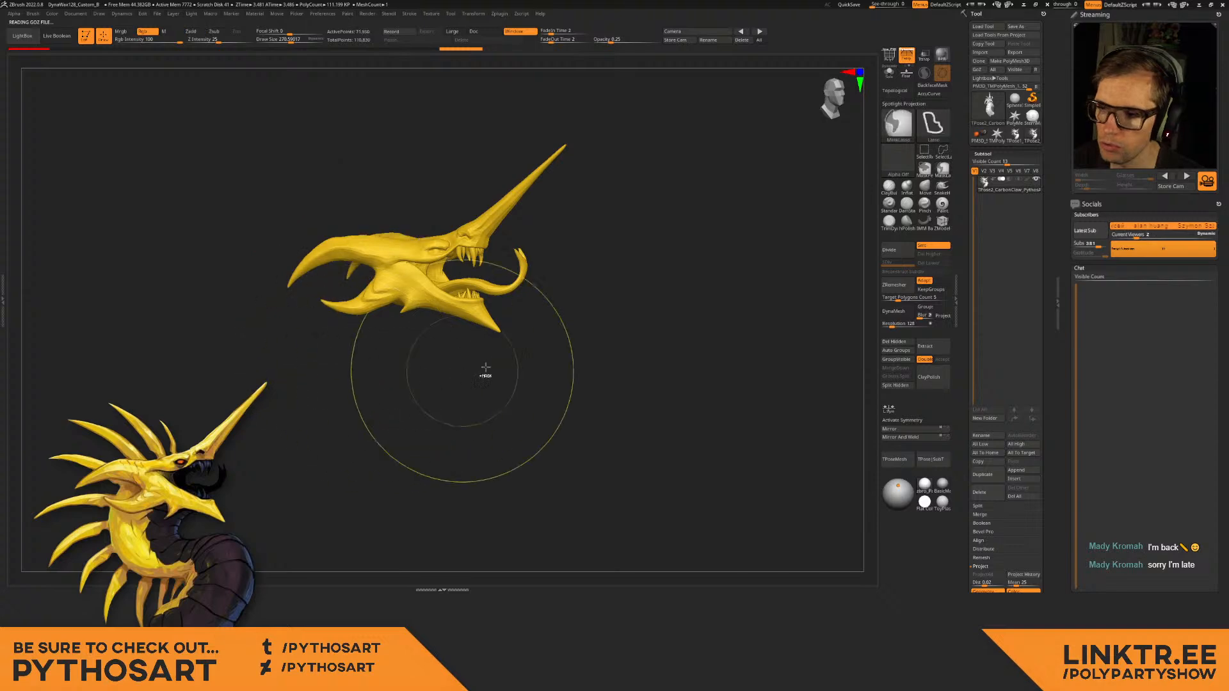
left_click(596, 341, "ctrl")
left_click(606, 334, "ctrl+shift")
left_click(608, 331, "ctrl")
Rotate and reposition the unmasked head on the neck with the transform gizmo.
key("w")
left_click_drag(578, 247, 597, 274)
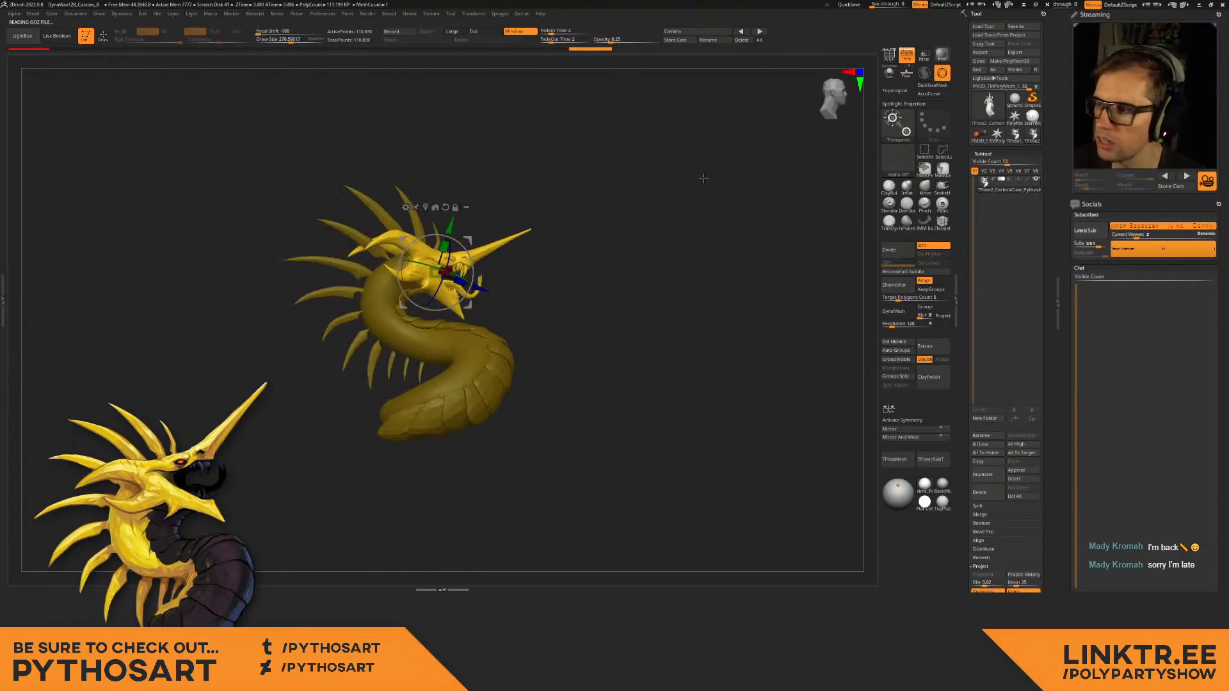
left_click(762, 32)
left_click_drag(573, 218, 564, 229, "alt")
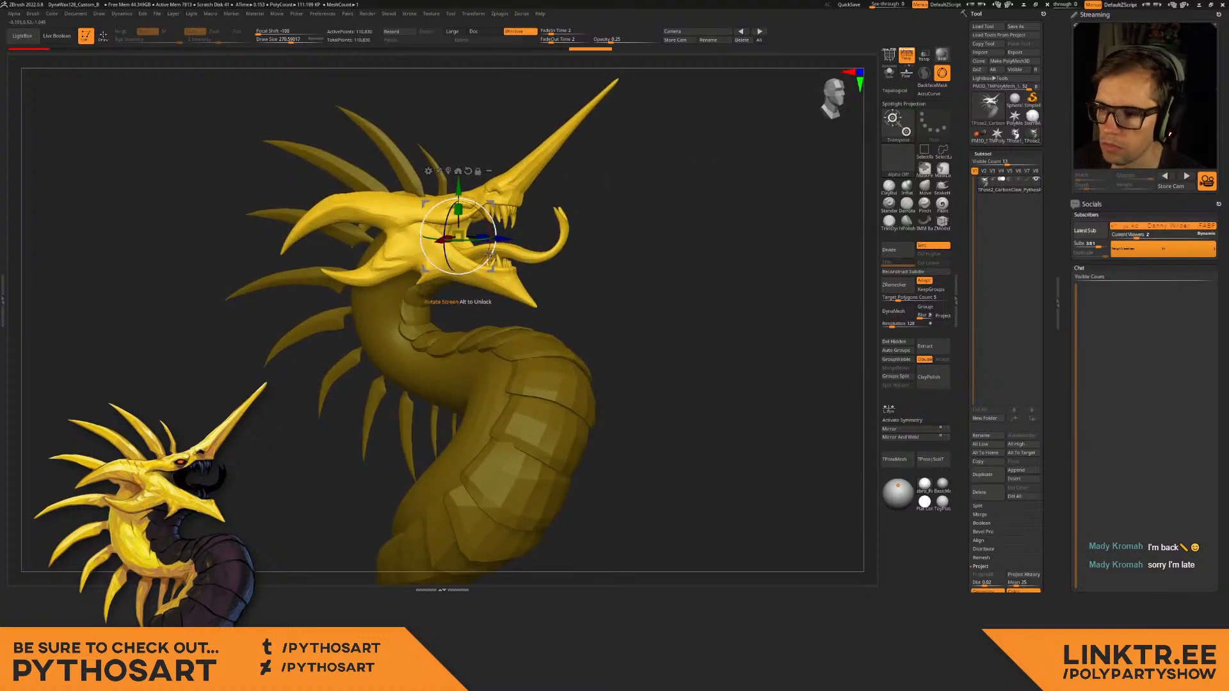
left_click_drag(488, 249, 486, 307)
mouse_move(499, 206)
left_mouse_down("alt")
mouse_move(464, 224)
mouse_move(463, 241)
mouse_move(434, 208)
left_mouse_up("alt")
left_click(760, 32)
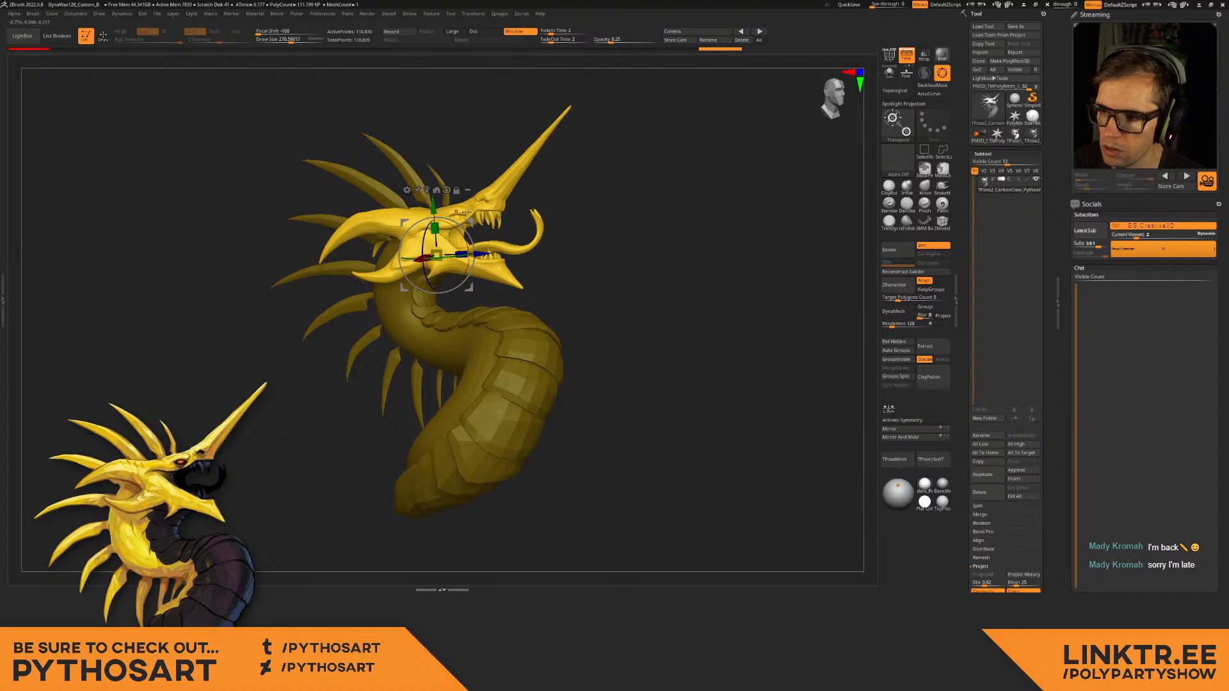
Transfer the new head pose from the Transpose Master mesh back to the original subtools.
key("q")
left_click_drag(561, 249, 557, 257, "alt")
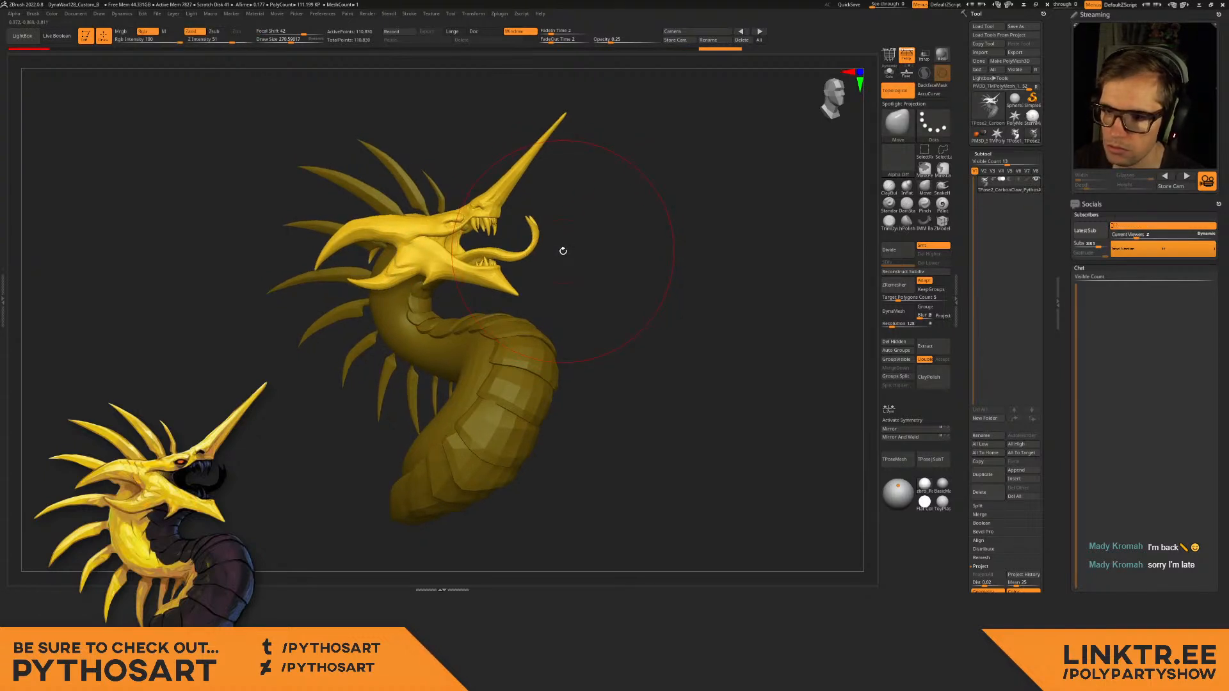
left_click(932, 459)
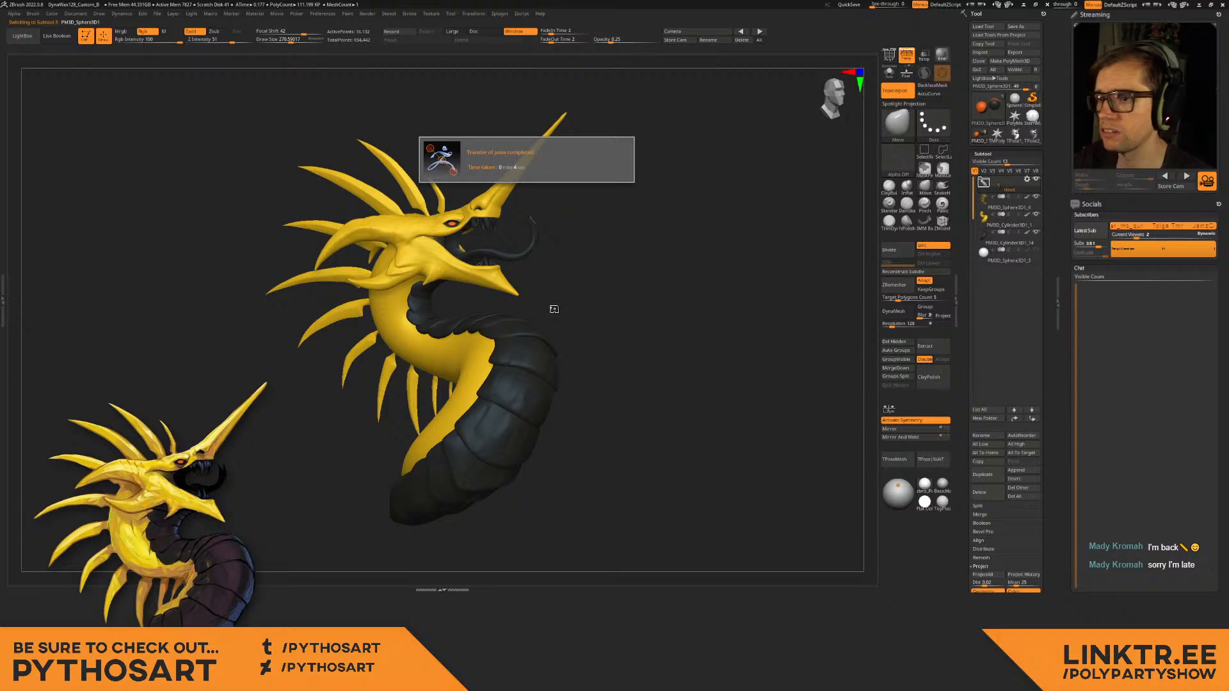
Select the spikes subtool and shift the spikes to follow the reposed head, using the Move brush at draw size 1000.
mouse_move(551, 209)
left_mouse_down("alt")
mouse_move(562, 375)
mouse_move(410, 379)
mouse_move(563, 333)
left_mouse_up("alt")
key("s")
left_click(425, 264)
left_click(425, 265, "alt")
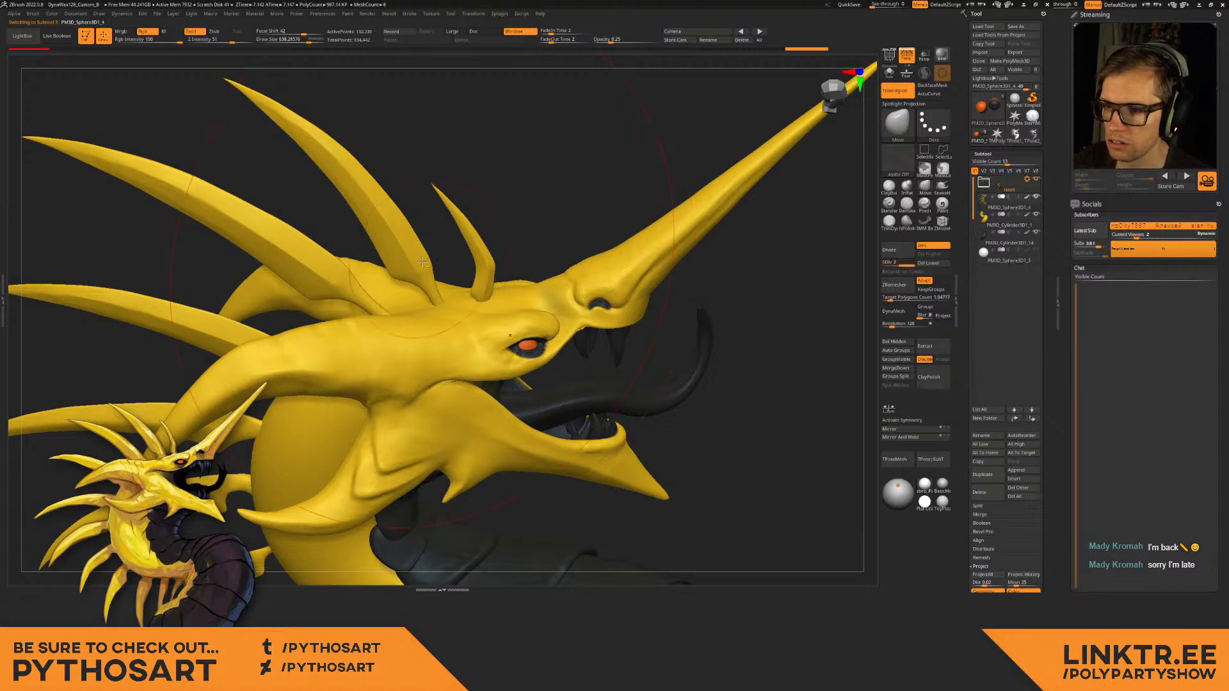
left_click_drag(425, 265, 486, 257)
mouse_move(373, 284)
right_mouse_down()
mouse_move(423, 288)
mouse_move(384, 289)
right_mouse_up()
key("s")
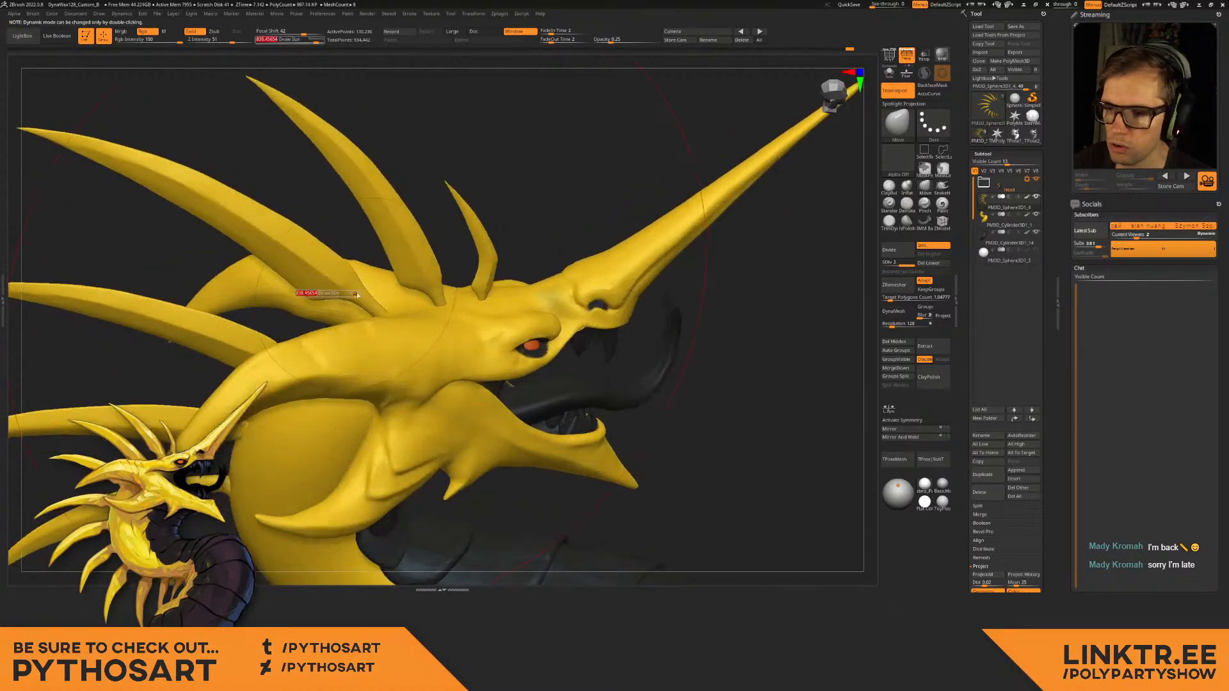
left_click(356, 291)
left_click_drag(372, 295, 372, 310)
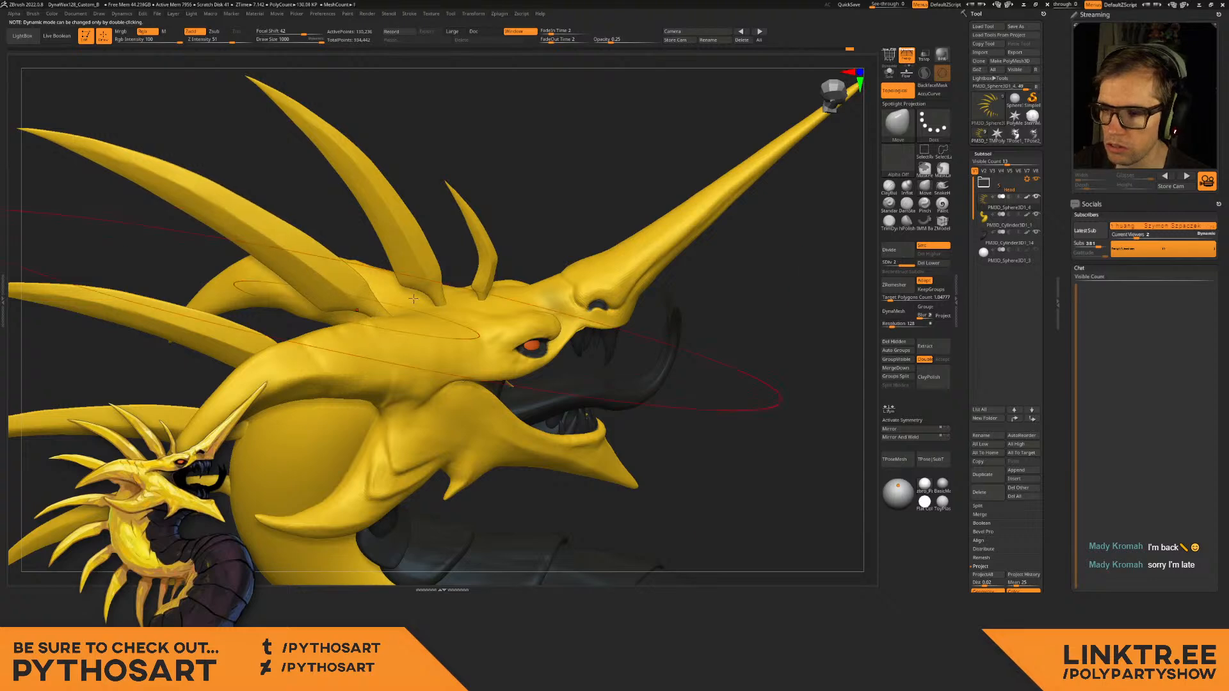
mouse_move(263, 346)
right_mouse_down("alt")
mouse_move(376, 324)
mouse_move(448, 327)
right_mouse_up("alt")
left_click_drag(391, 325, 390, 320)
mouse_move(389, 320)
right_mouse_down()
mouse_move(461, 326)
mouse_move(422, 282)
mouse_move(459, 310)
mouse_move(452, 280)
mouse_move(431, 303)
mouse_move(464, 293)
mouse_move(470, 340)
mouse_move(470, 304)
mouse_move(500, 277)
right_mouse_up()
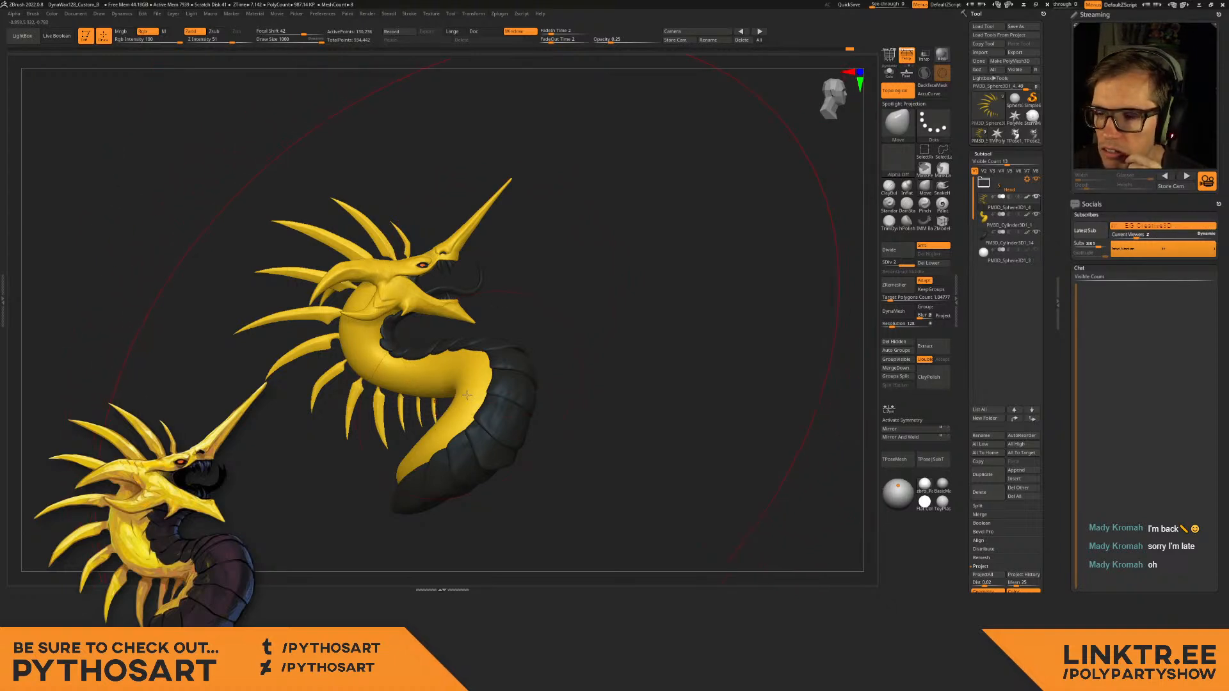
Choose the ClayBuildup brush, select the yellow neck body subtool, subdivide it twice and reduce the brush size.
left_click(889, 187)
left_click(356, 337, "alt")
scroll(371, 327, "up", 5)
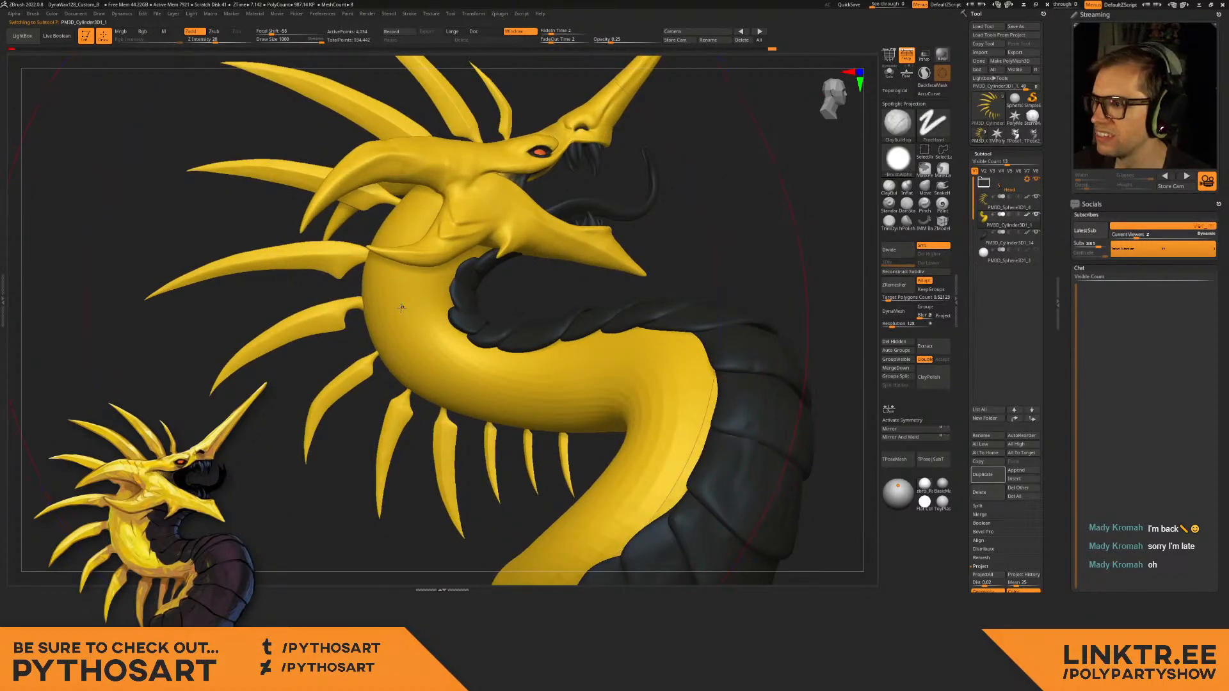
key("ctrl")
key("ctrl+d")
key("ctrl+d")
key("s")
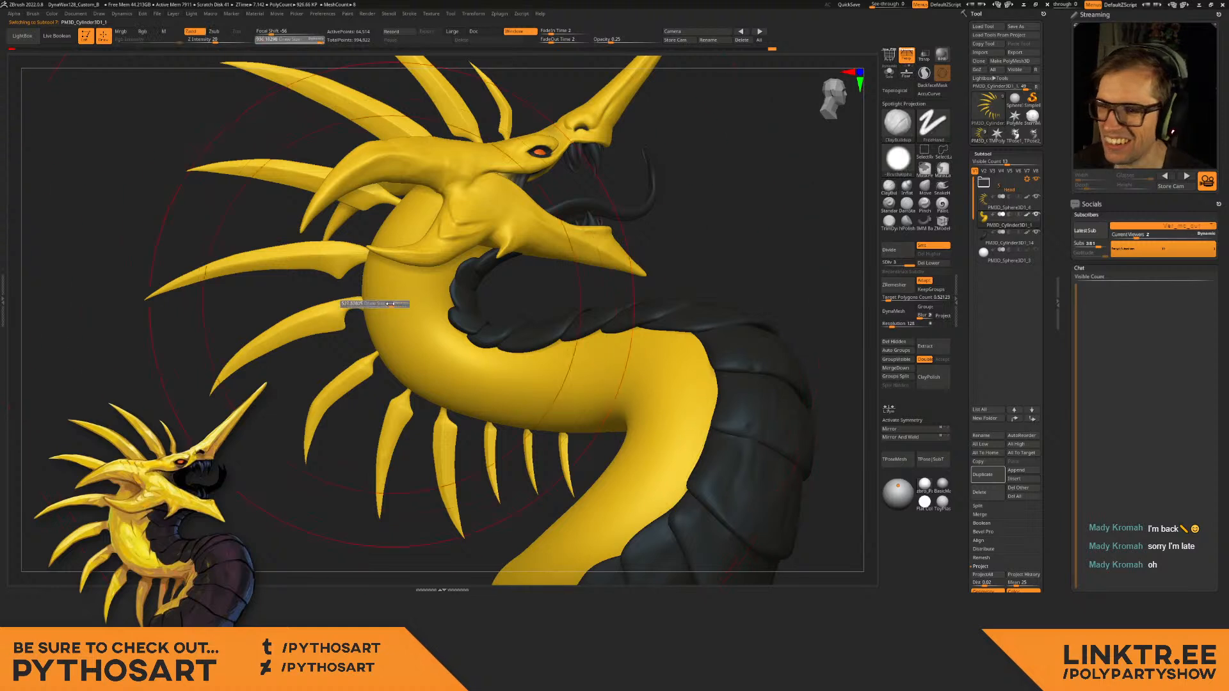
left_click_drag(404, 306, 379, 306)
mouse_move(379, 279)
right_mouse_down("alt")
mouse_move(385, 311)
mouse_move(430, 254)
right_mouse_up("alt")
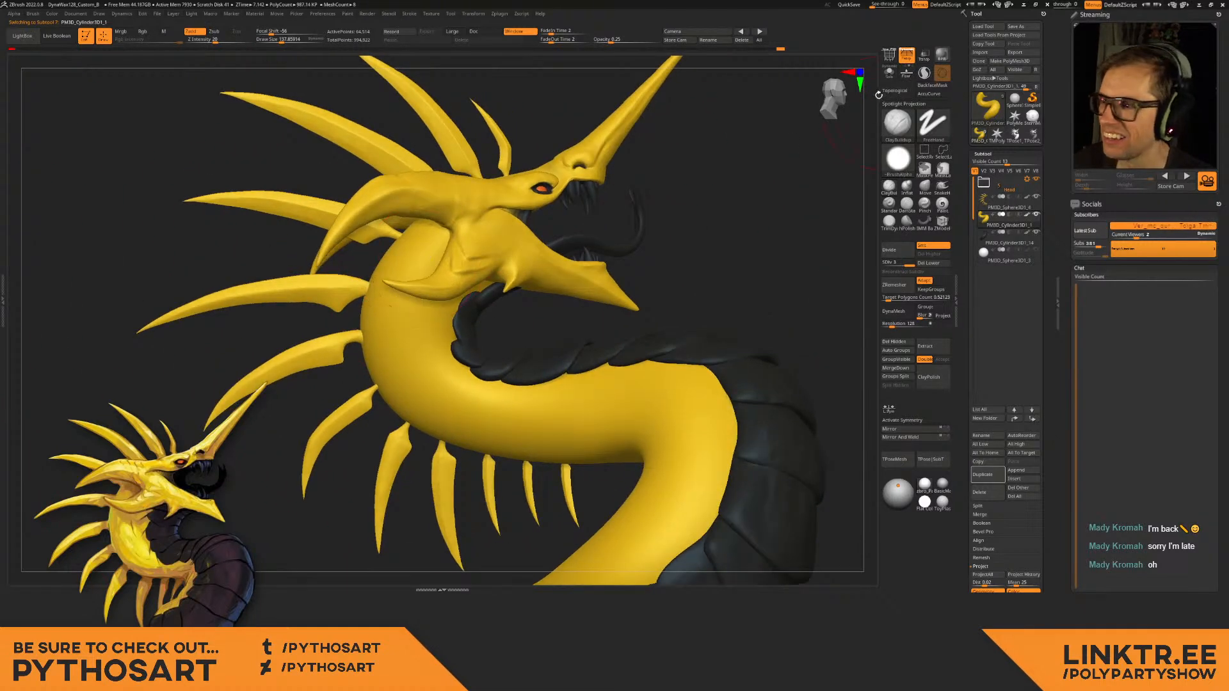
Isolate the neck body and build up long clay strokes along its upper neck and first bend.
left_click(889, 72)
key("s")
left_click_drag(419, 256, 414, 256)
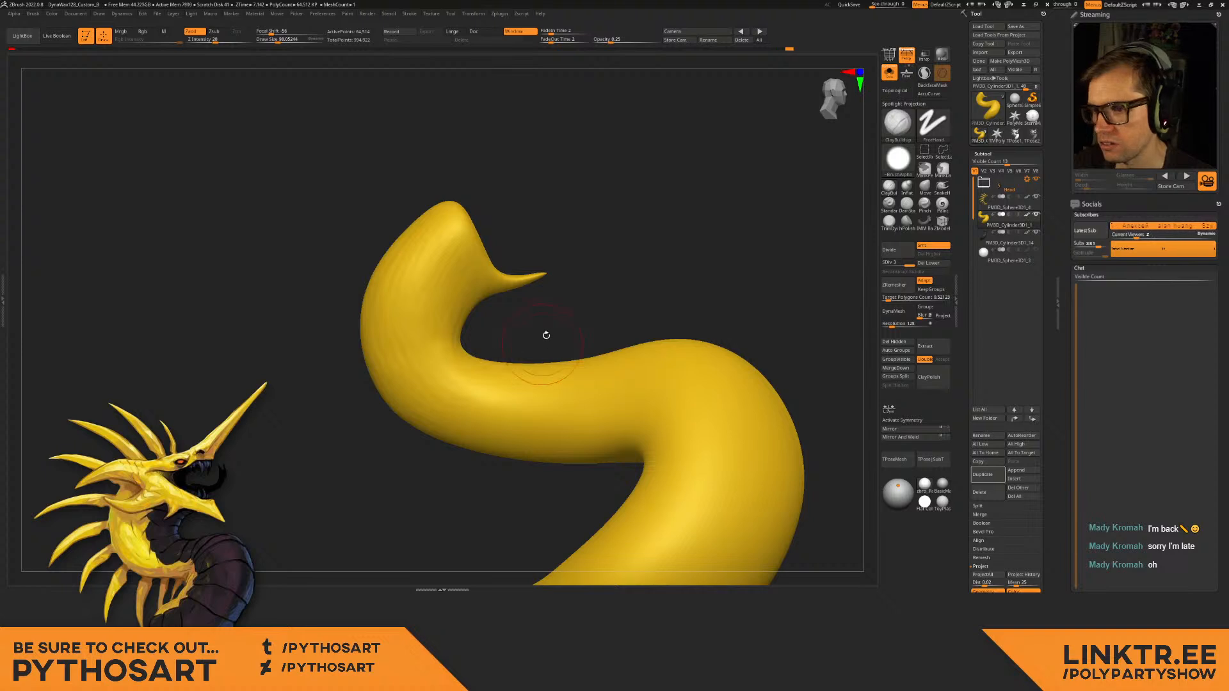
left_click_drag(546, 335, 344, 363)
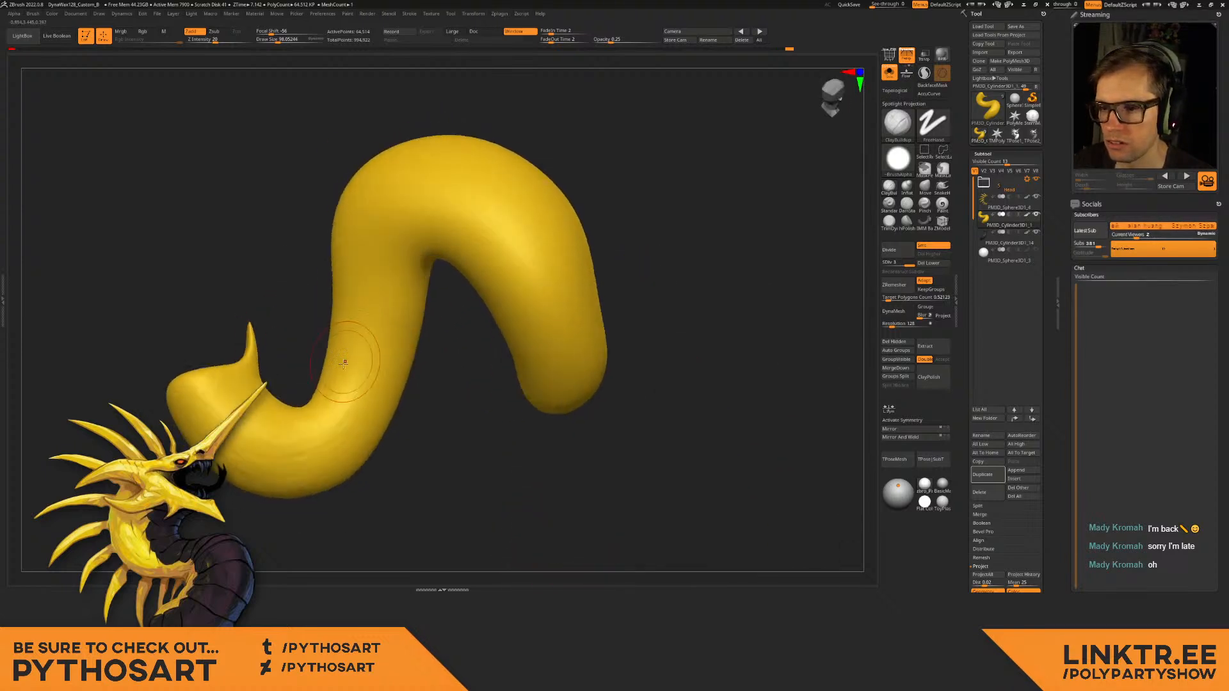
key("bracketright")
left_click_drag(322, 404, 341, 330)
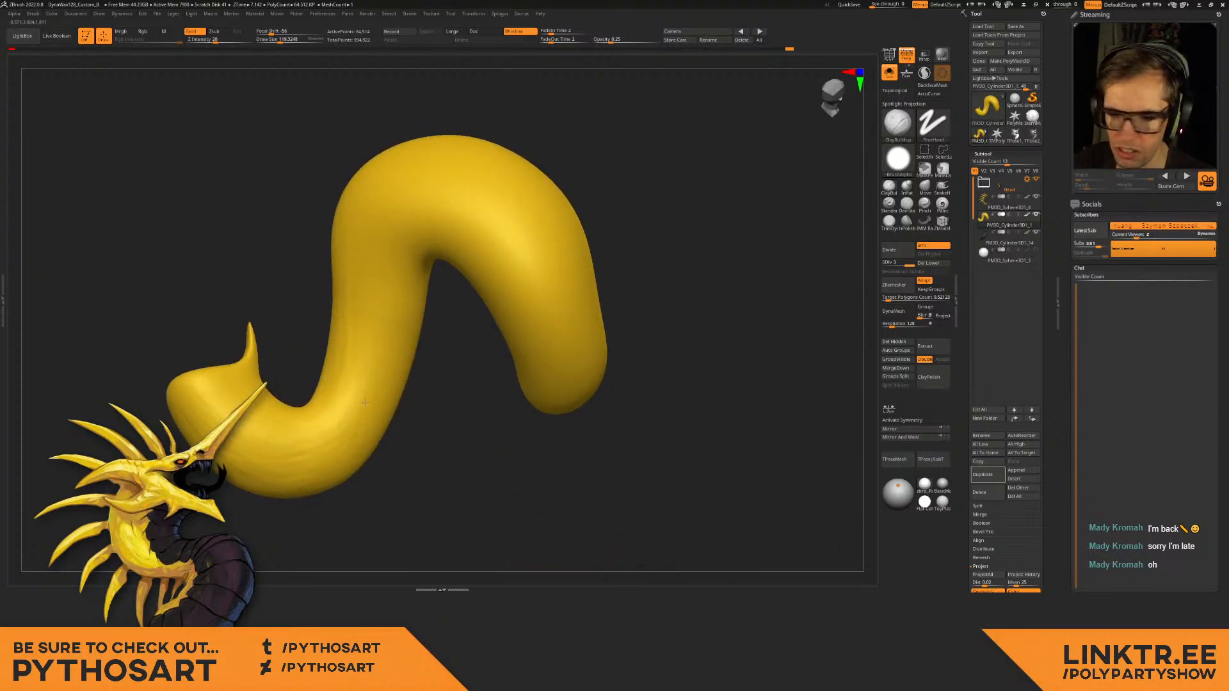
left_click_drag(365, 402, 352, 434)
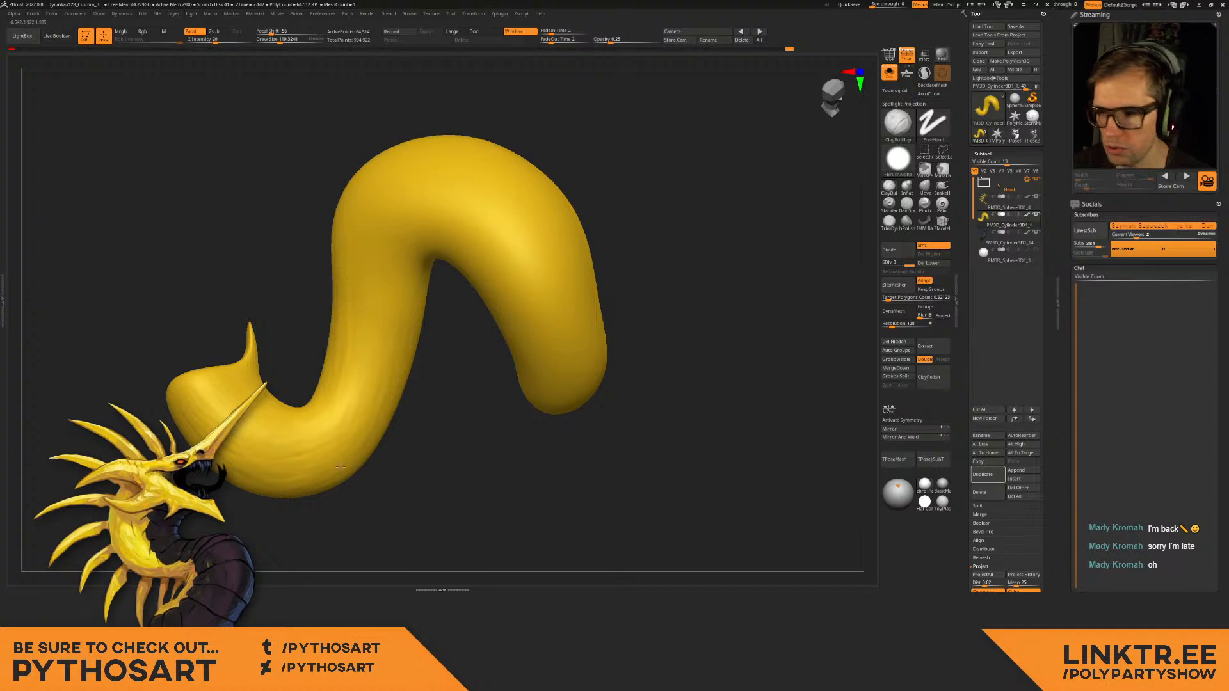
left_click_drag(371, 329, 385, 275)
mouse_move(386, 269)
right_mouse_down("alt")
mouse_move(402, 308)
mouse_move(357, 350)
right_mouse_up("alt")
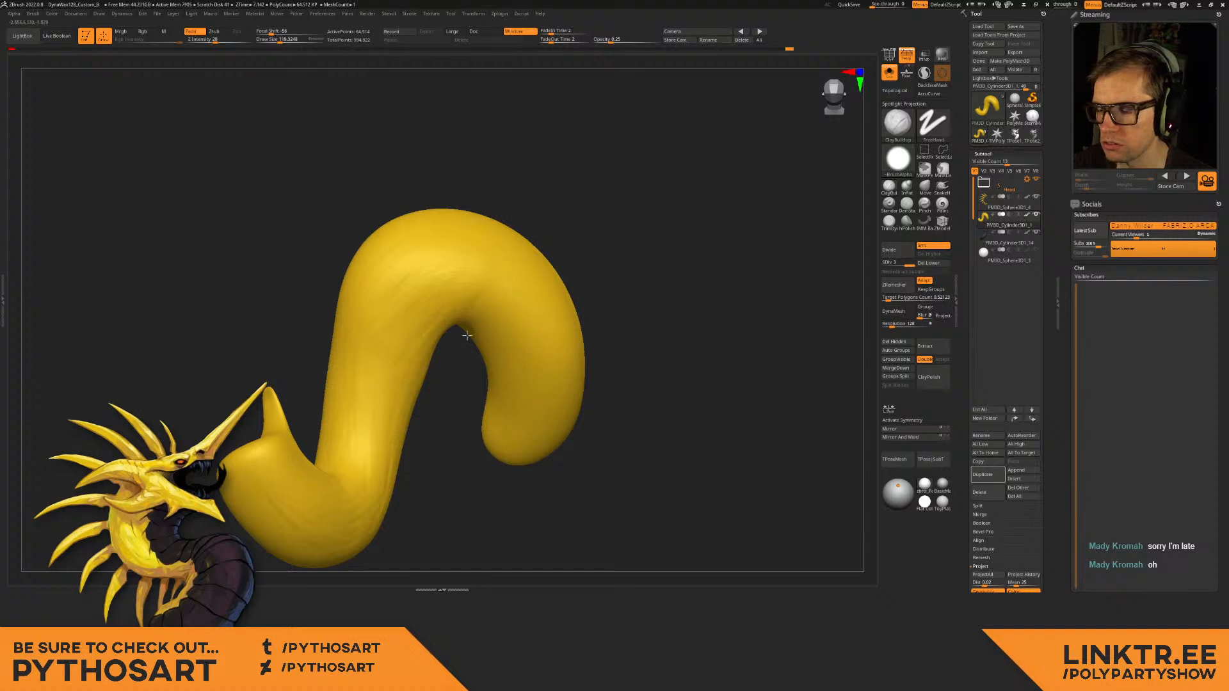
Build up clay forms around the second bend and lower end of the neck body, and show all subtools again.
mouse_move(467, 335)
right_mouse_down()
mouse_move(478, 290)
mouse_move(507, 297)
right_mouse_up()
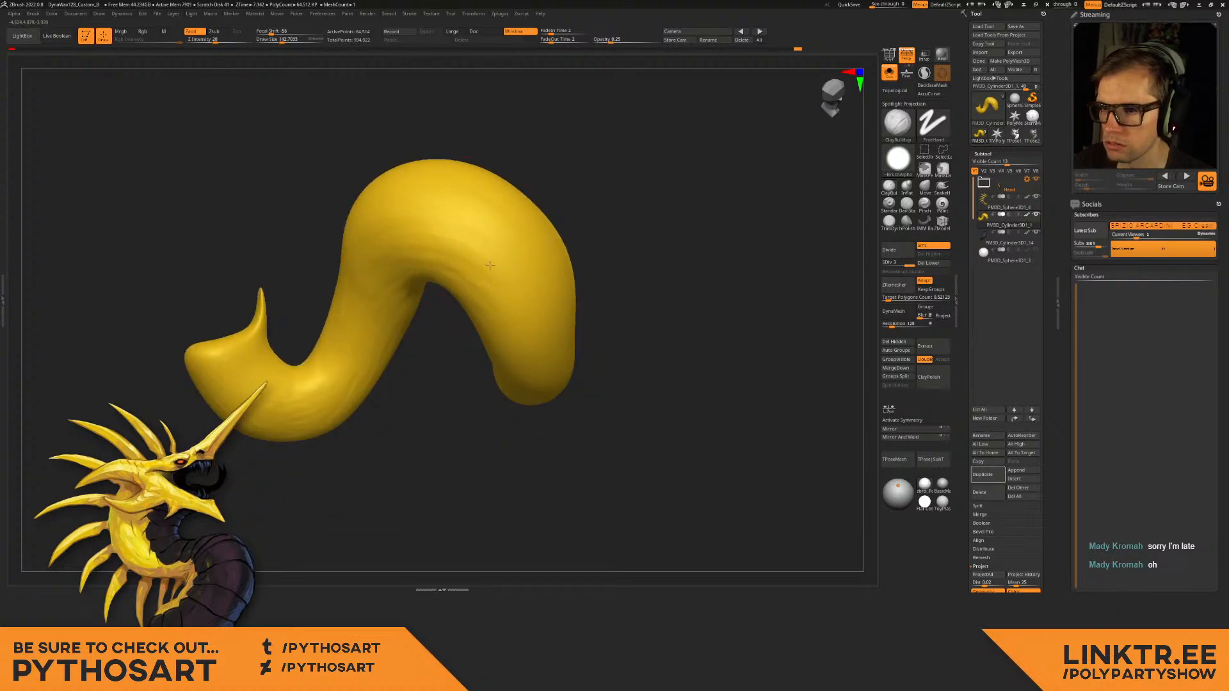
right_click_drag(516, 302, 461, 301)
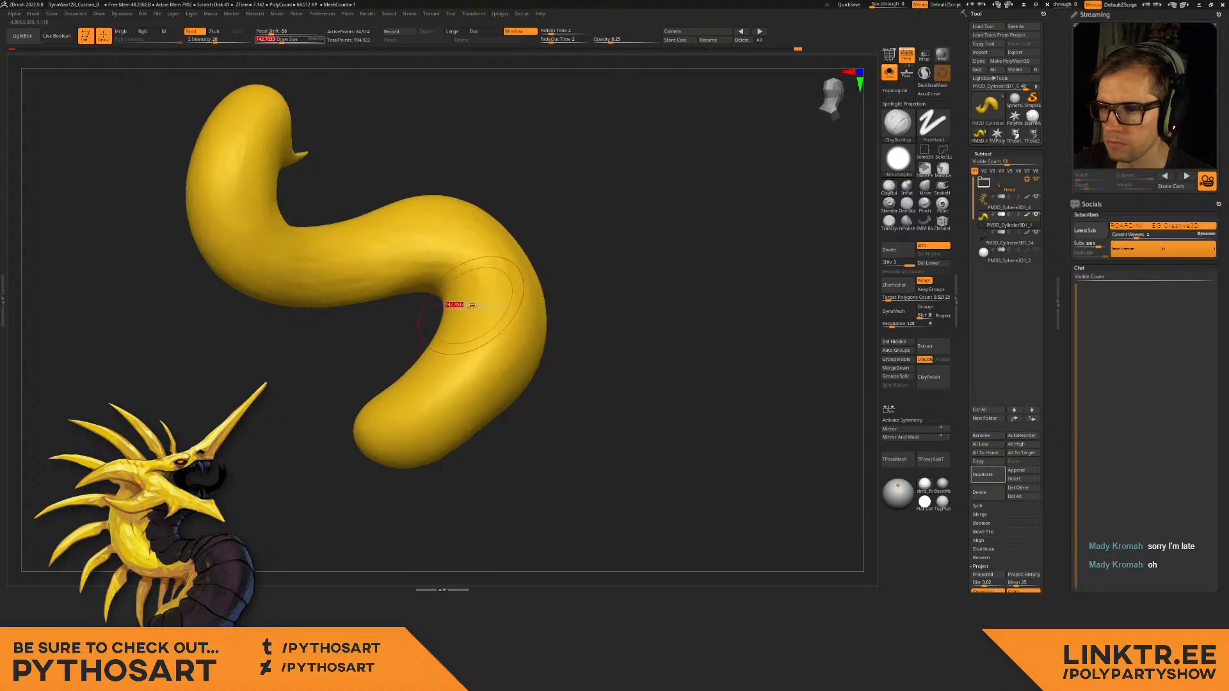
mouse_move(406, 351)
right_mouse_down()
mouse_move(420, 362)
mouse_move(426, 335)
right_mouse_up()
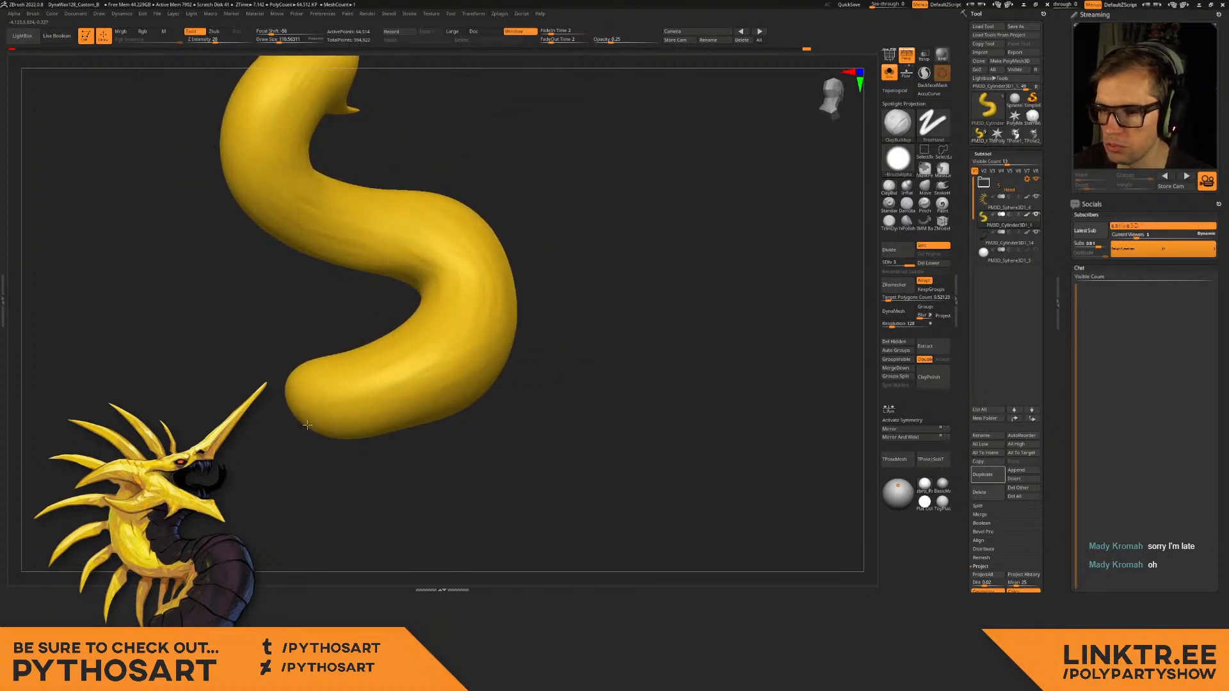
left_click(741, 32)
left_click(890, 73)
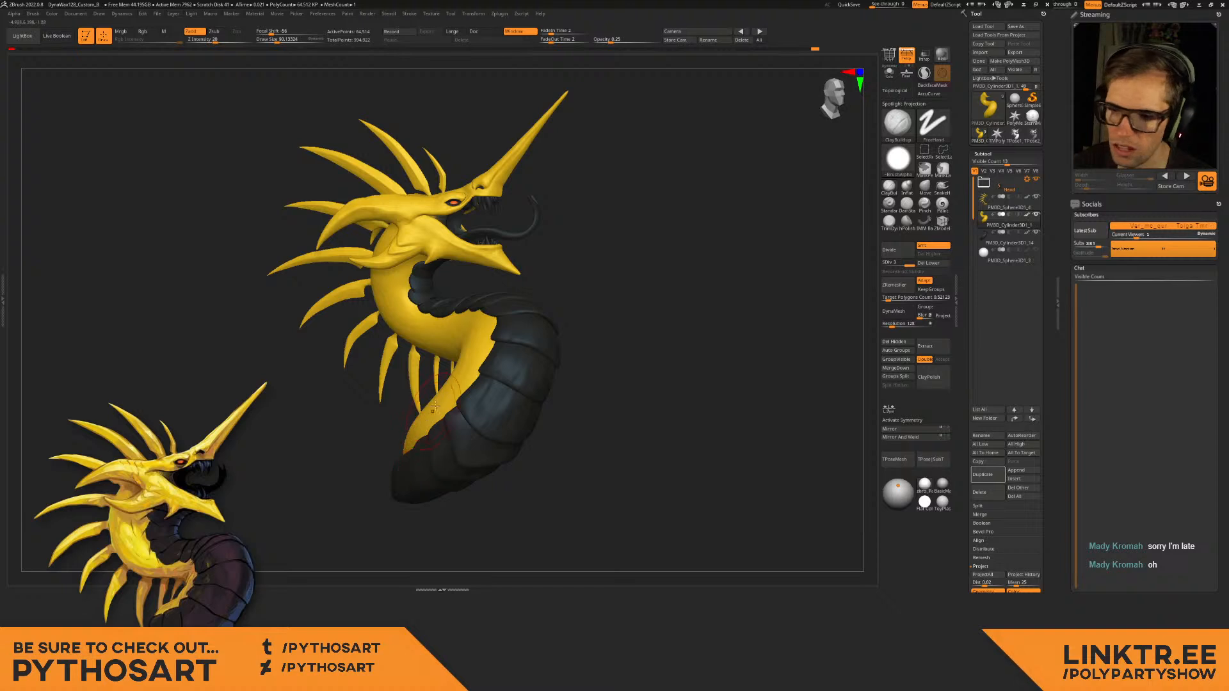
mouse_move(435, 406)
right_mouse_down("alt")
mouse_move(440, 380)
mouse_move(424, 425)
right_mouse_up("alt")
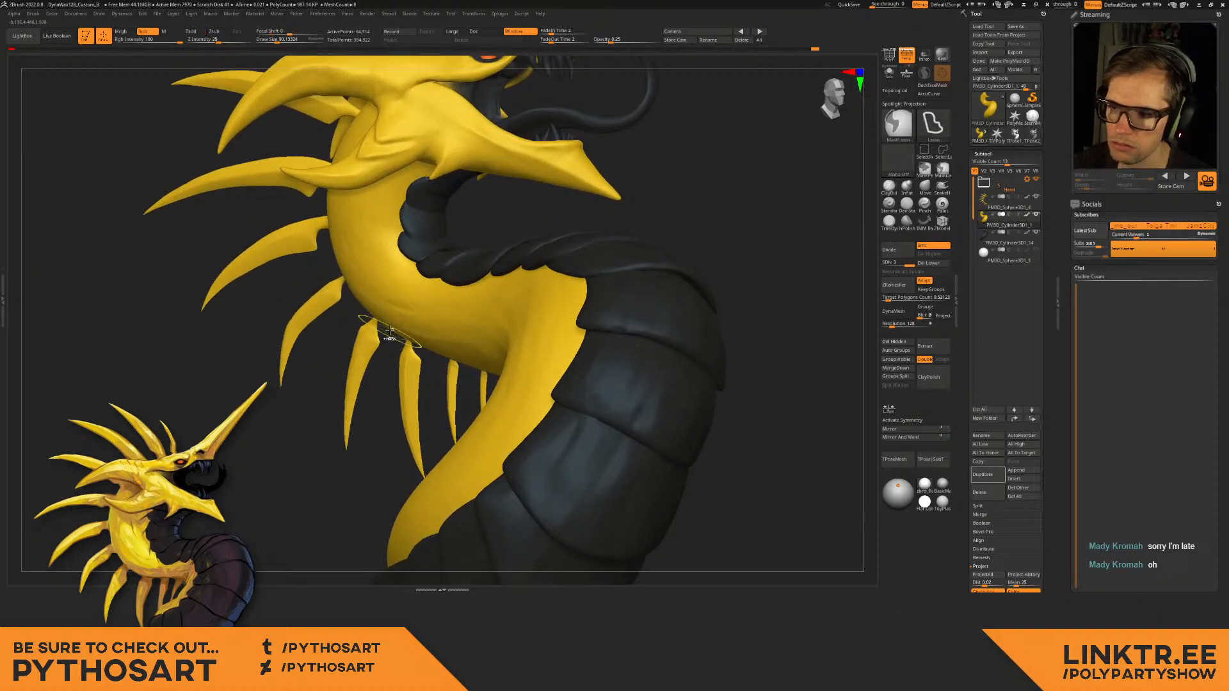
Isolate the yellow neck body and carve fine creases along its upper neck and first bend with the DamStandard brush.
right_click_drag(379, 328, 405, 347, "alt")
left_click(906, 204)
key("s")
left_click_drag(382, 210, 410, 210)
left_click(890, 73)
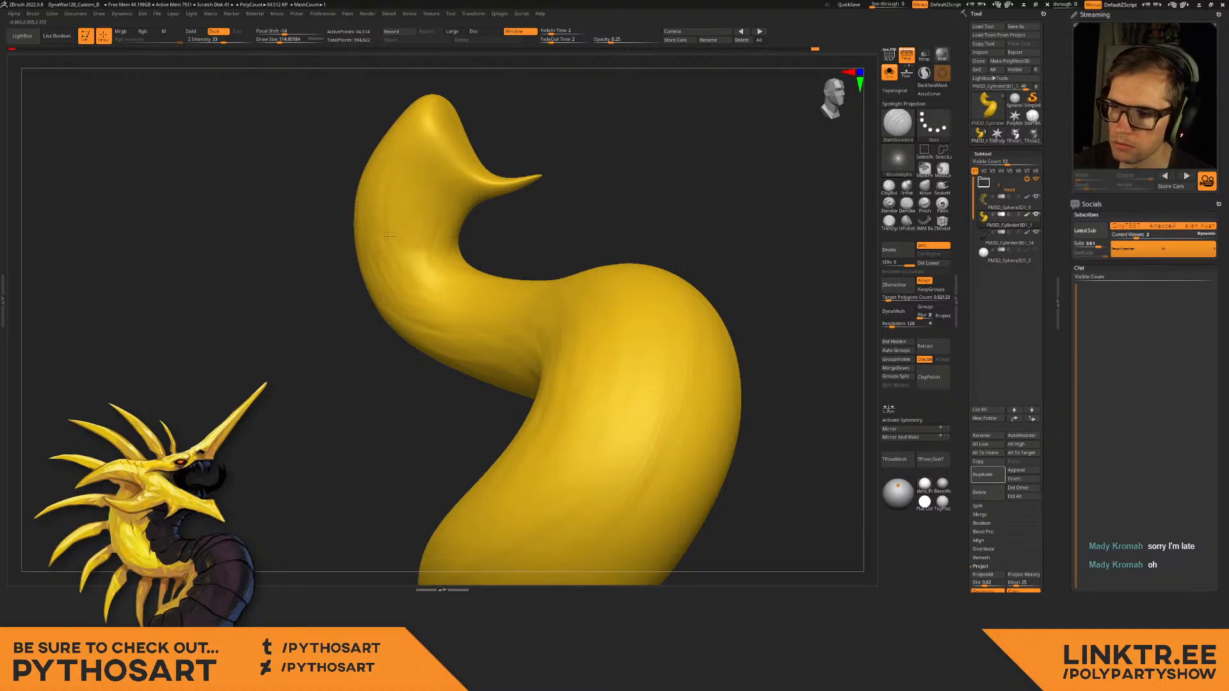
key("bracketleft")
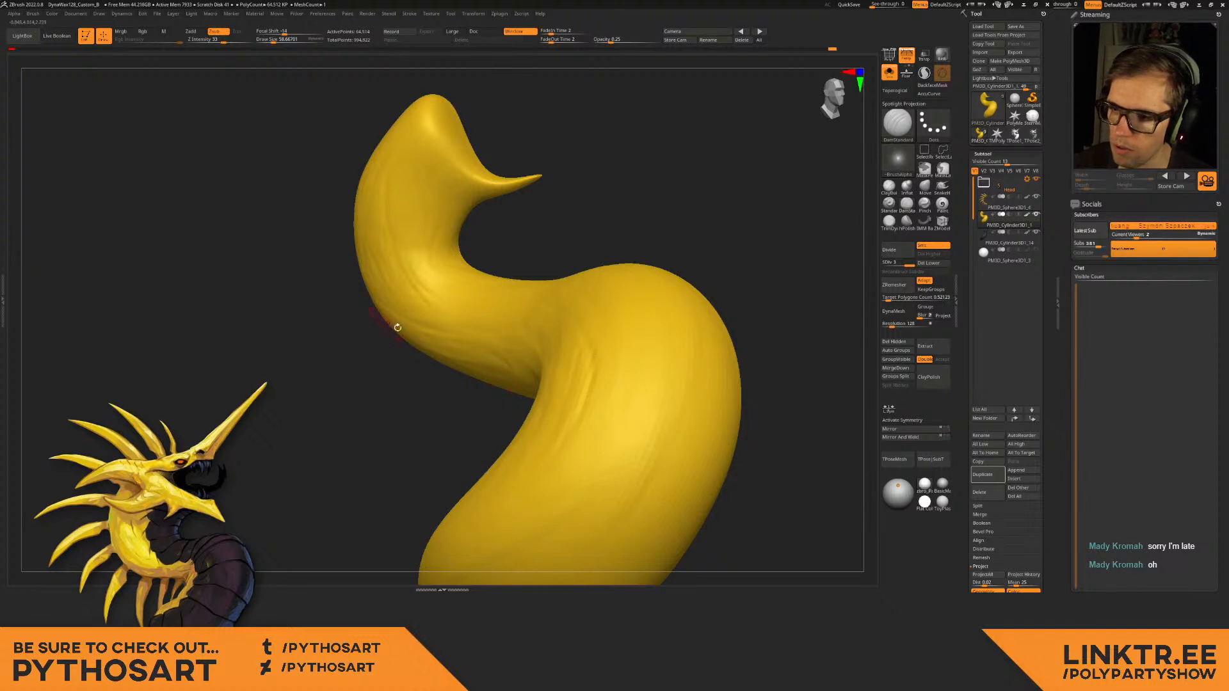
key("bracketright")
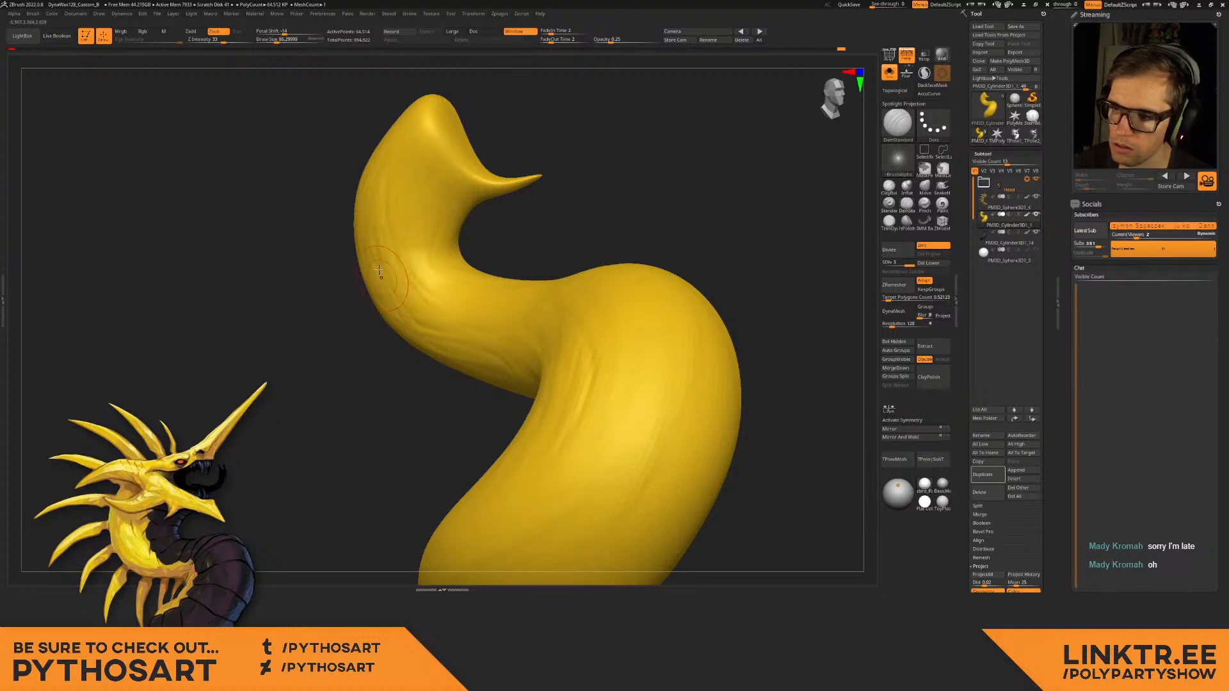
left_click_drag(375, 251, 405, 324)
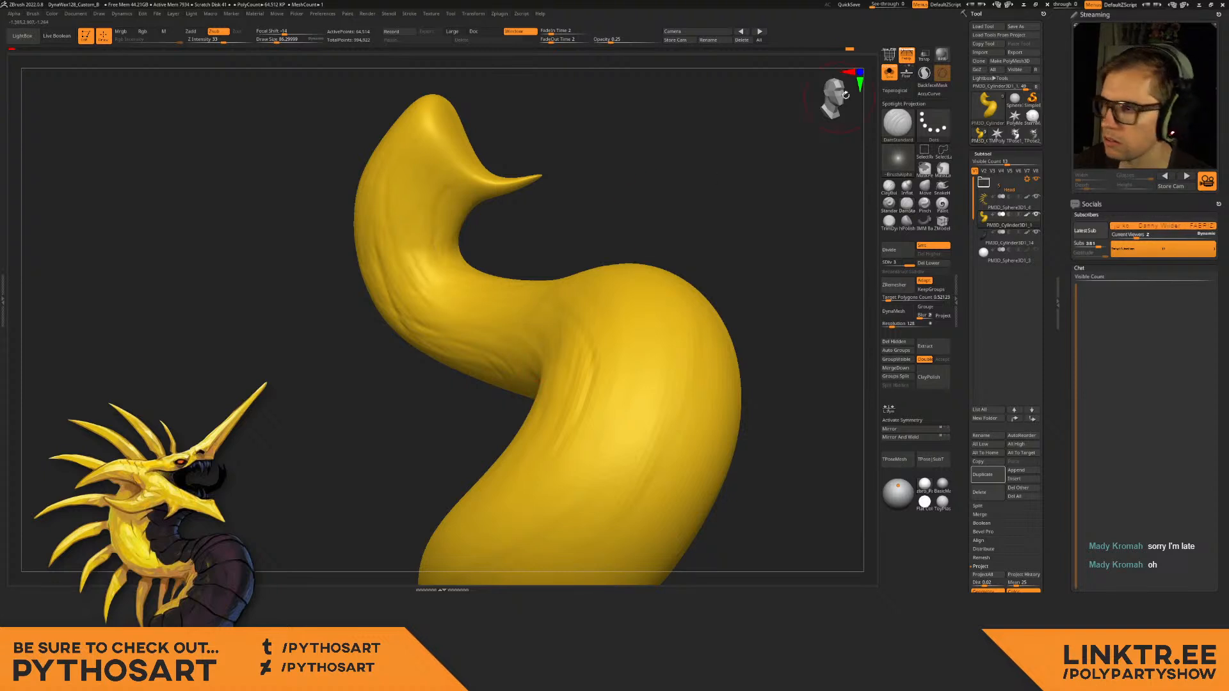
Show all subtools again and make the head the active subtool.
key("f")
left_click(889, 73)
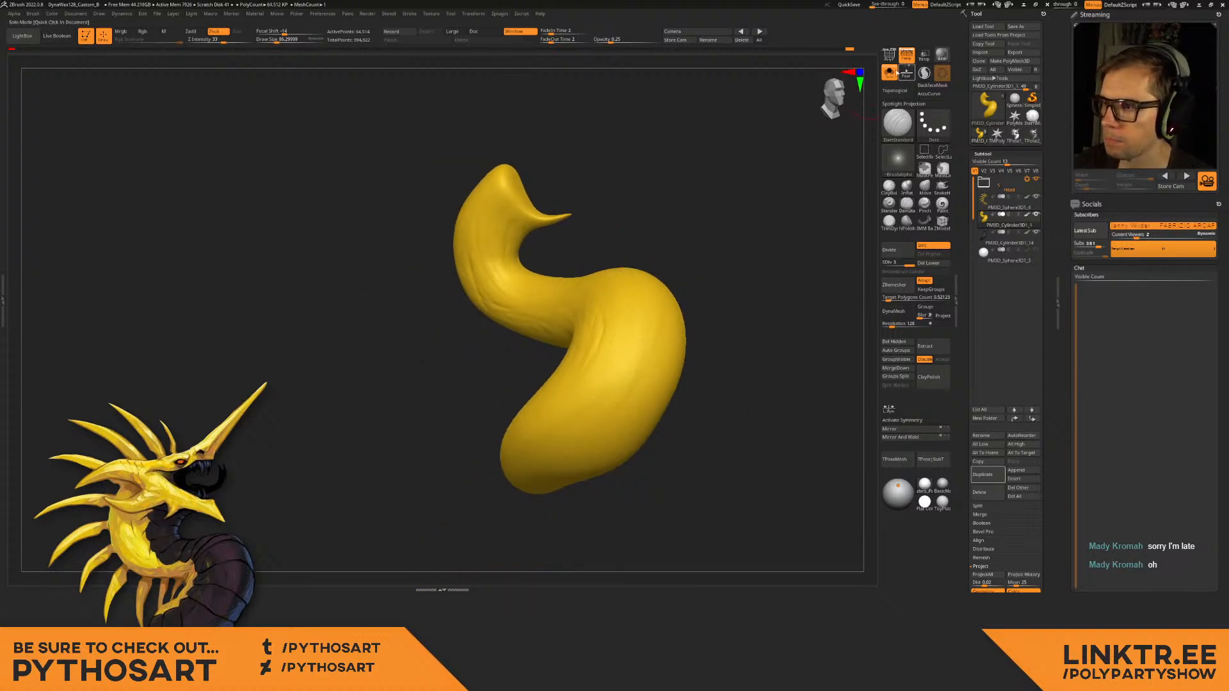
mouse_move(735, 310)
left_mouse_down()
mouse_move(710, 348)
mouse_move(636, 294)
mouse_move(670, 240)
left_mouse_up()
left_click_drag(571, 311, 580, 314)
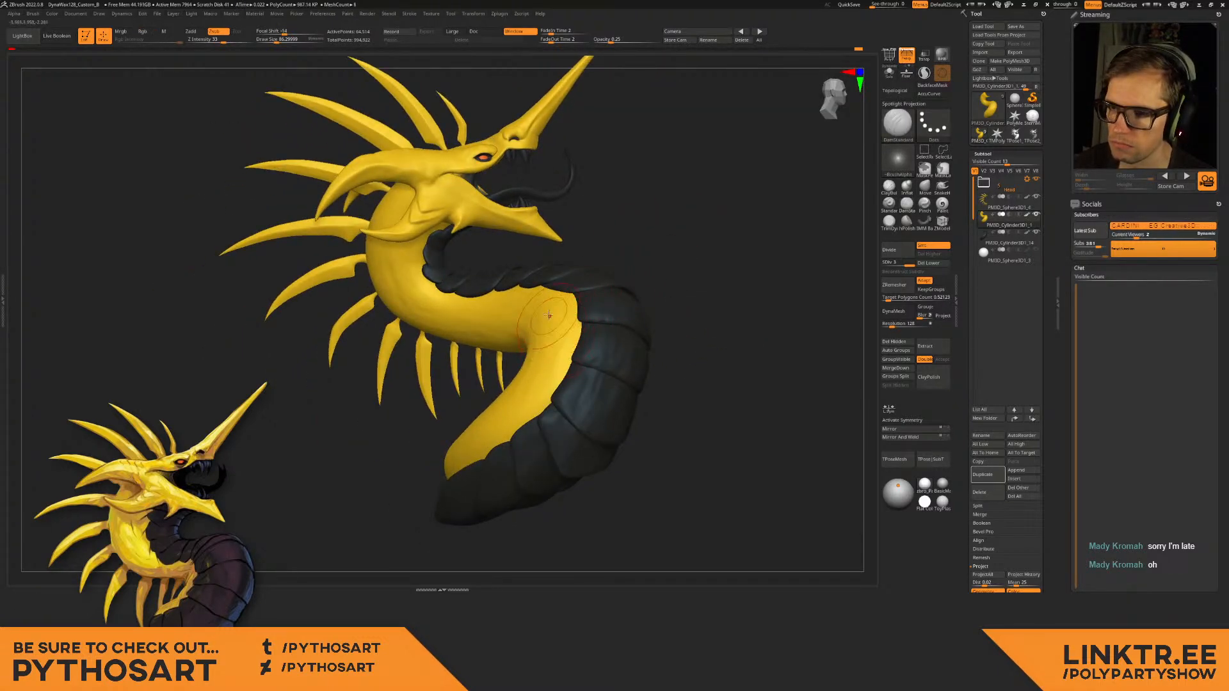
left_click_drag(528, 253, 550, 423, "alt")
left_click(471, 303, "alt")
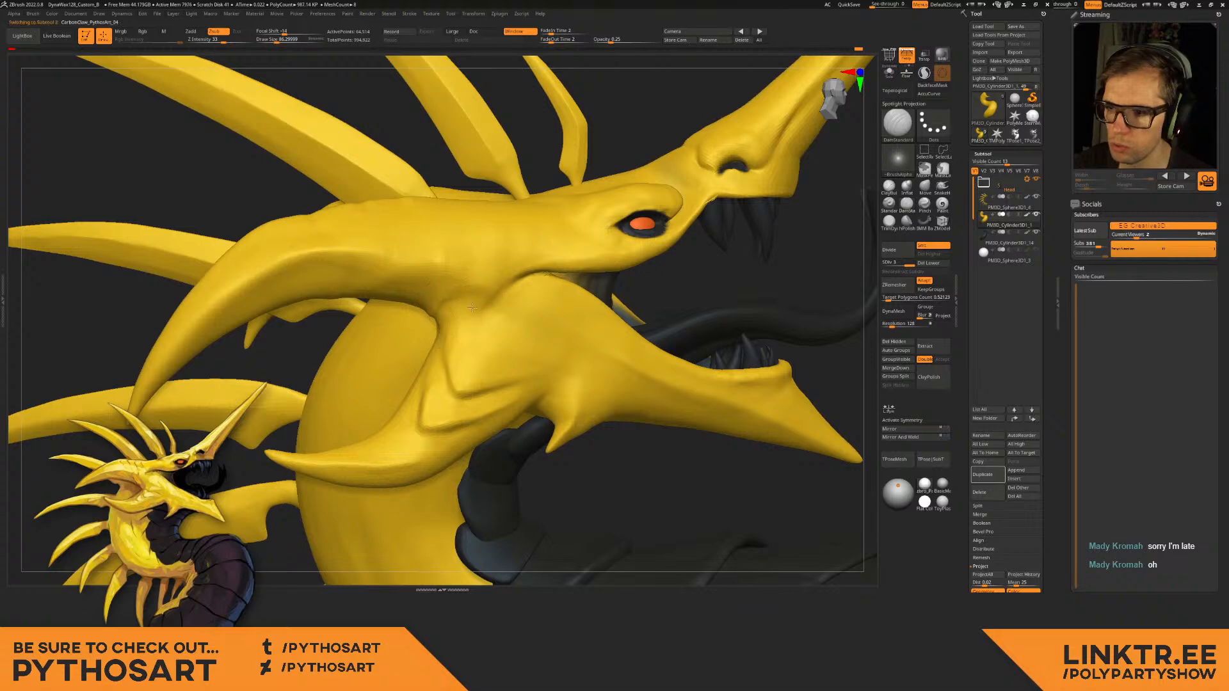
mouse_move(487, 292)
right_mouse_down("alt")
mouse_move(538, 307)
mouse_move(536, 253)
right_mouse_up("alt")
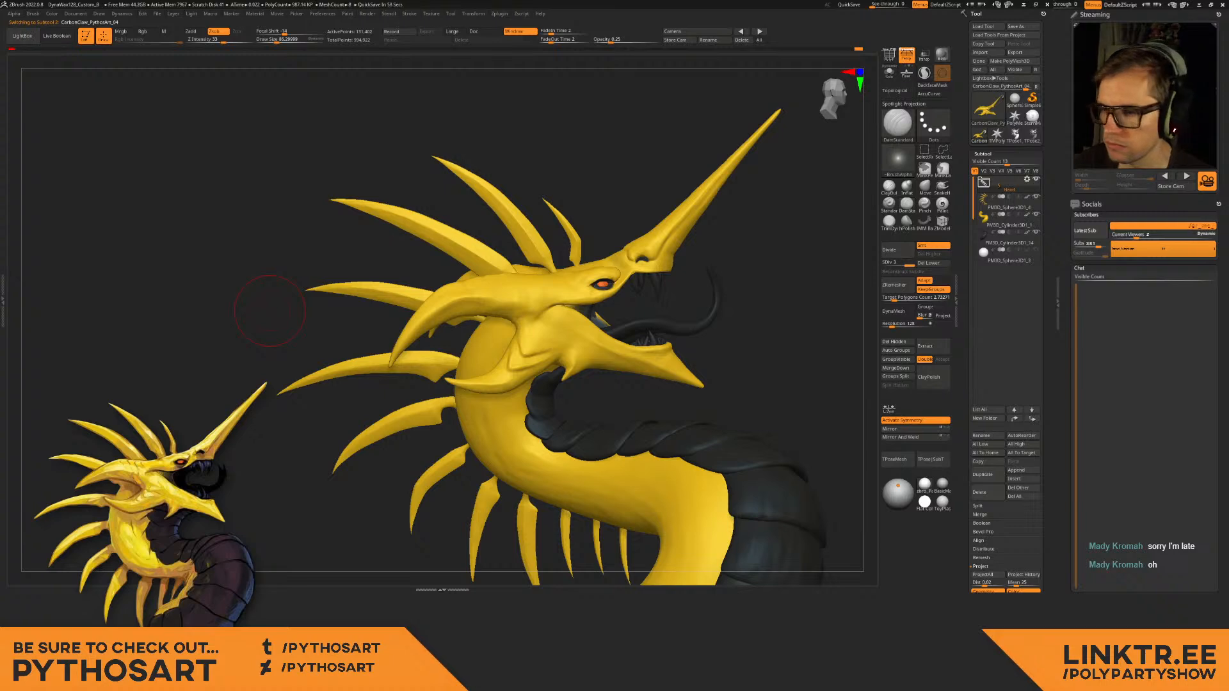
mouse_move(535, 284)
right_mouse_down()
mouse_move(496, 290)
mouse_move(527, 275)
mouse_move(538, 315)
mouse_move(500, 302)
right_mouse_up()
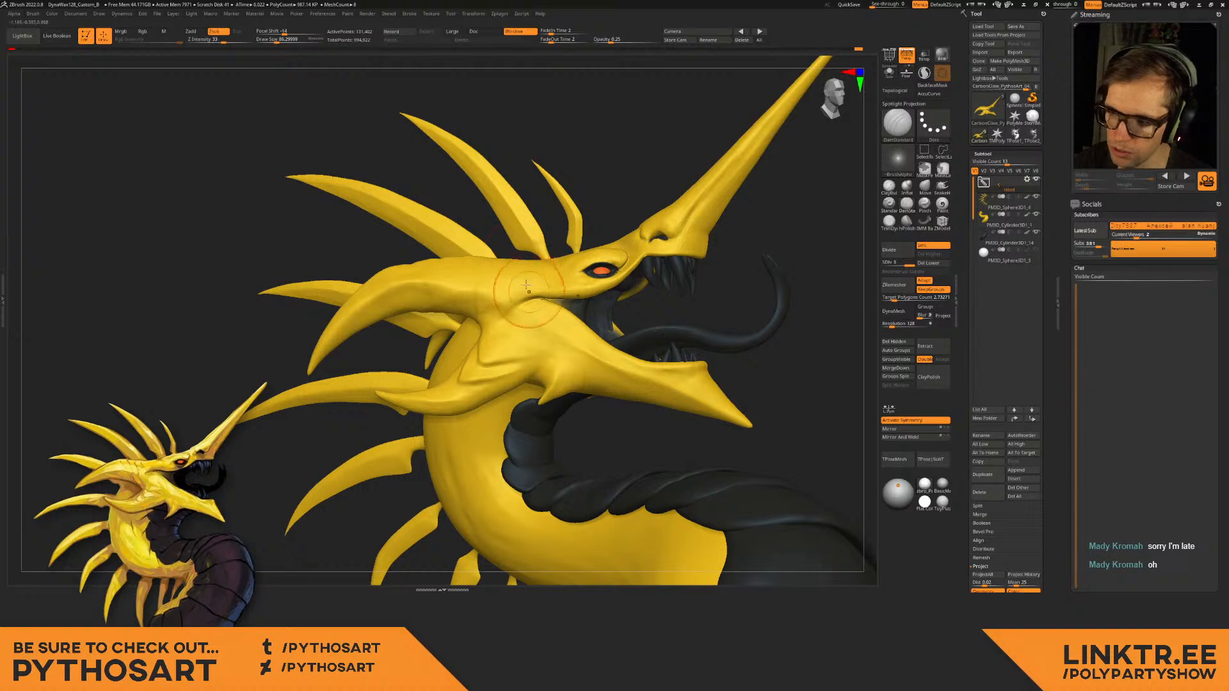
left_click(944, 74)
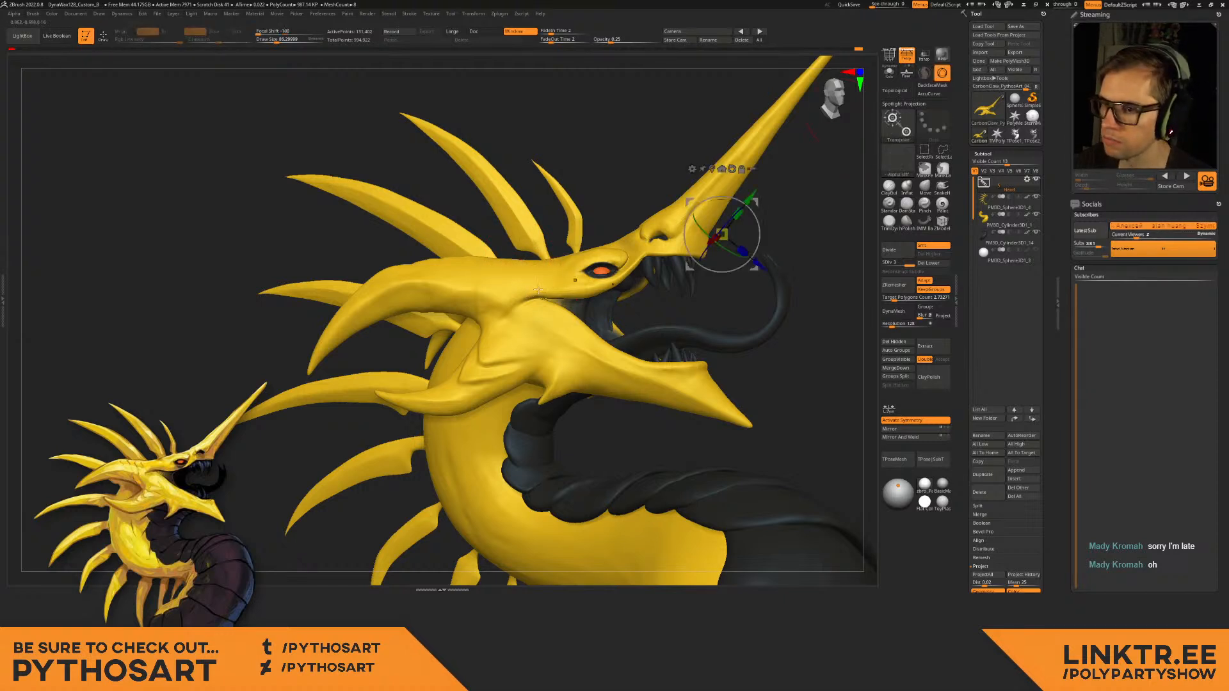
key("y")
left_click_drag(528, 316, 524, 255)
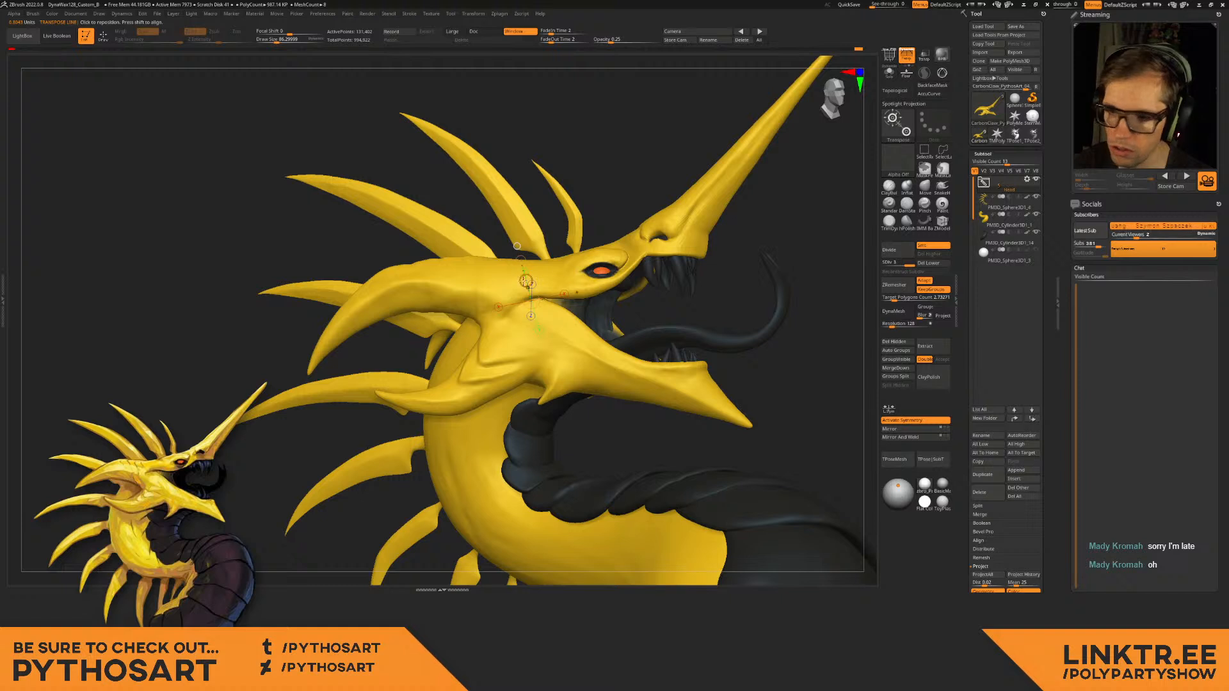
key("q")
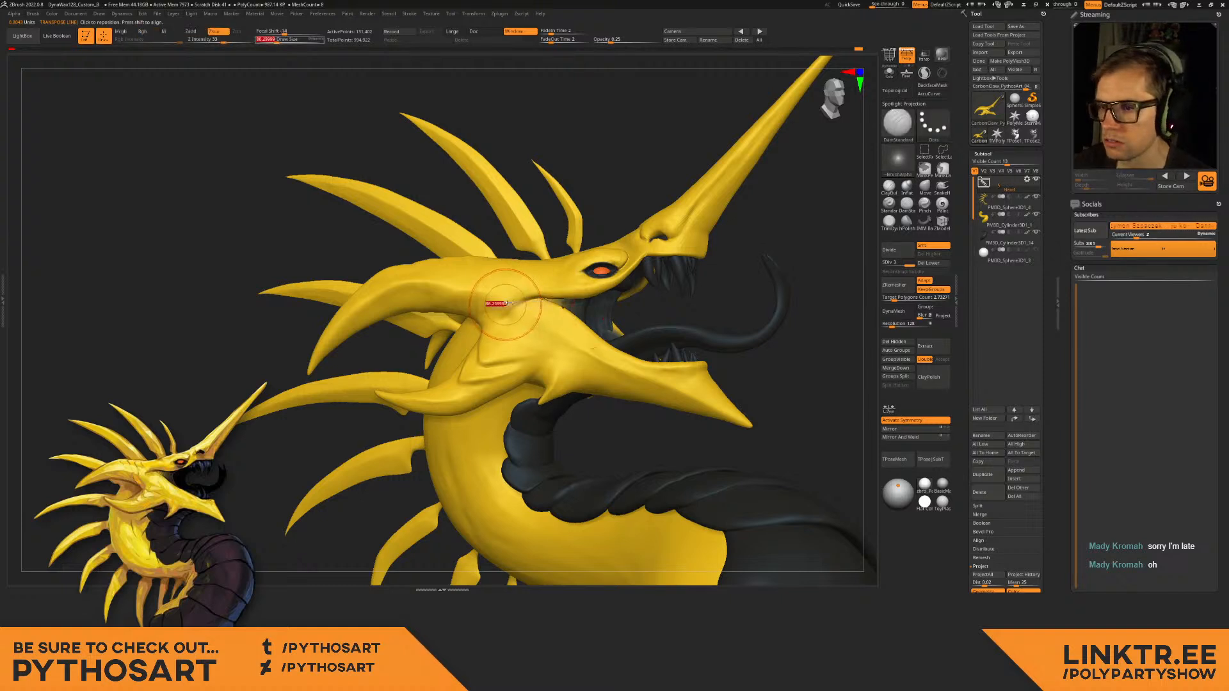
Lower the head to its lowest subdivision level and reshape the cheek behind the jaw hinge with the Move brush.
left_click(924, 187)
key("x")
key("x")
key("s")
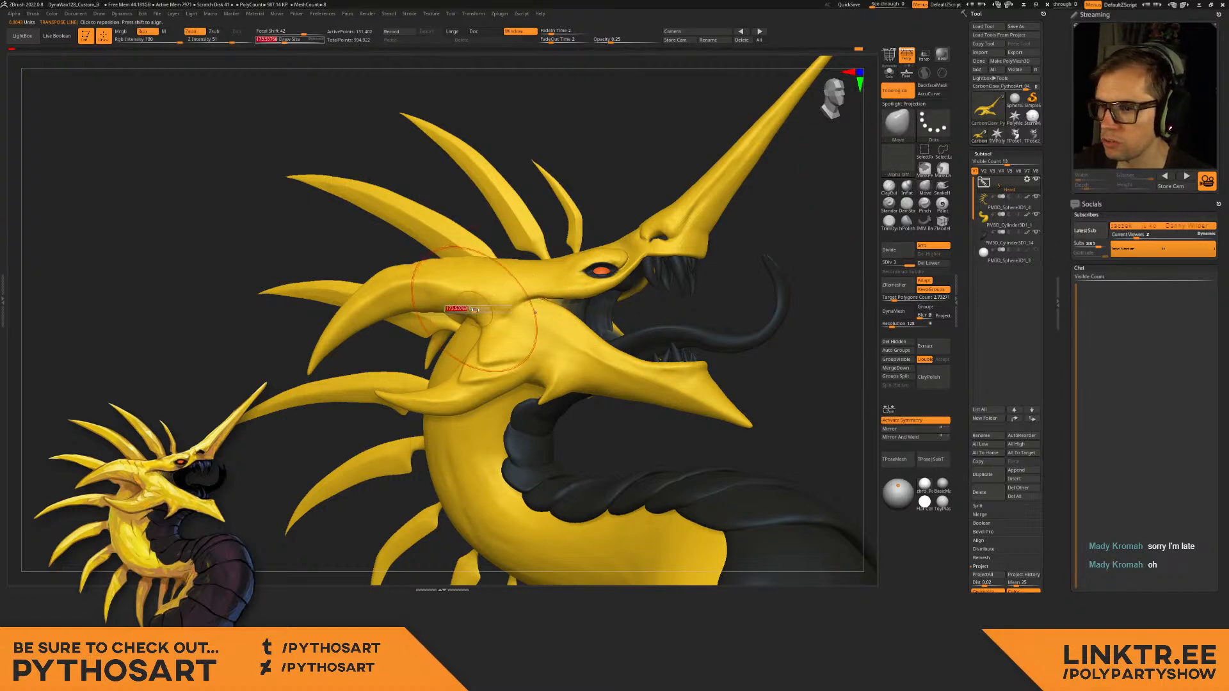
key("shift+d")
key("shift+d")
key("s")
mouse_move(494, 308)
left_mouse_down()
mouse_move(475, 309)
mouse_move(519, 291)
left_mouse_up()
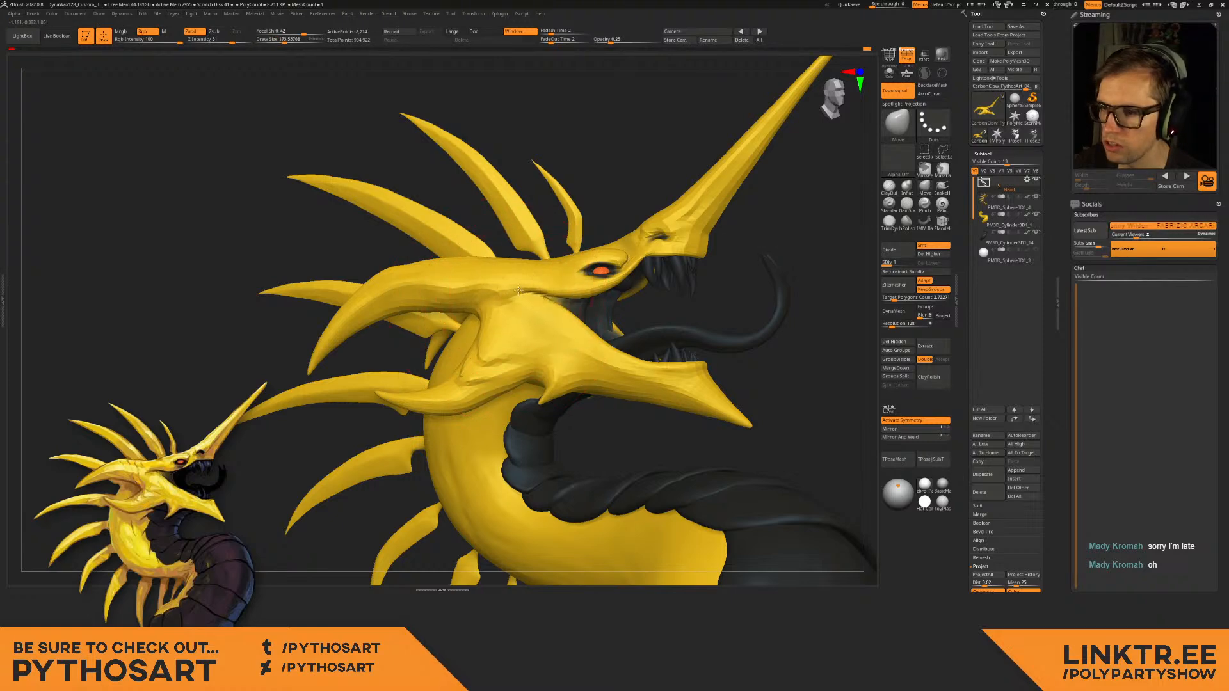
Adjust the rear crest and the hollow above the cheek from rear and side views, varying the Move brush size.
right_click_drag(512, 290, 580, 308)
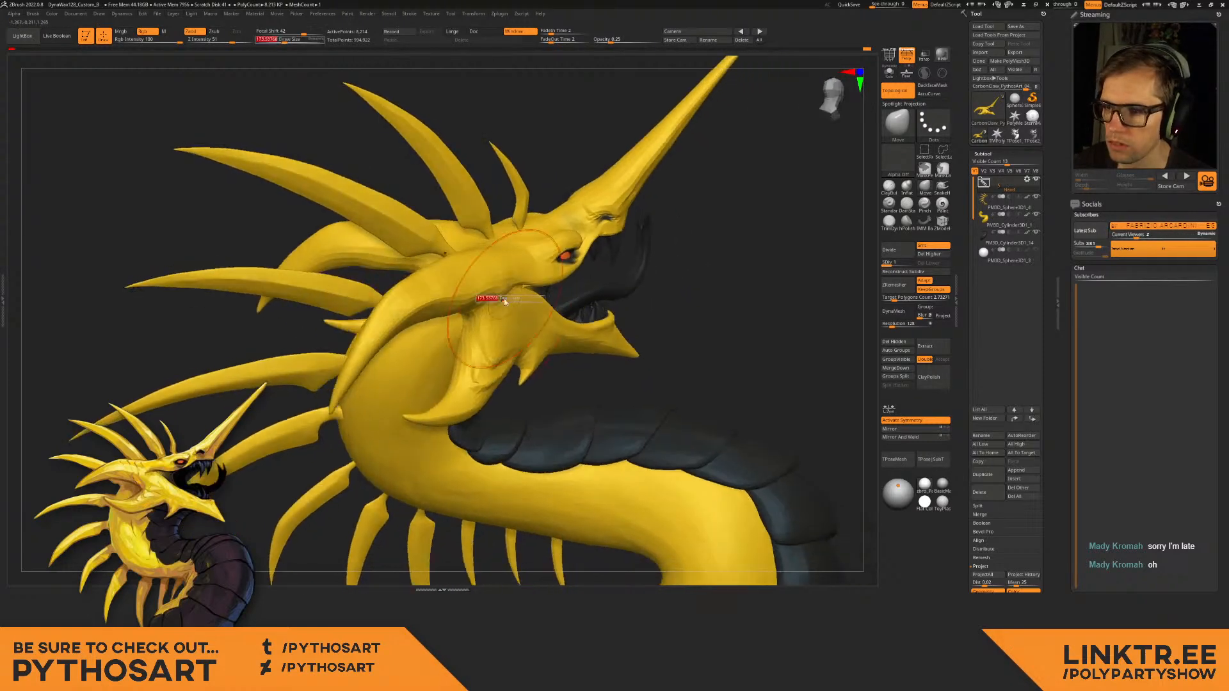
left_click_drag(502, 300, 501, 295)
key("s")
right_click_drag(564, 295, 500, 292)
key("s")
left_click_drag(499, 292, 484, 292)
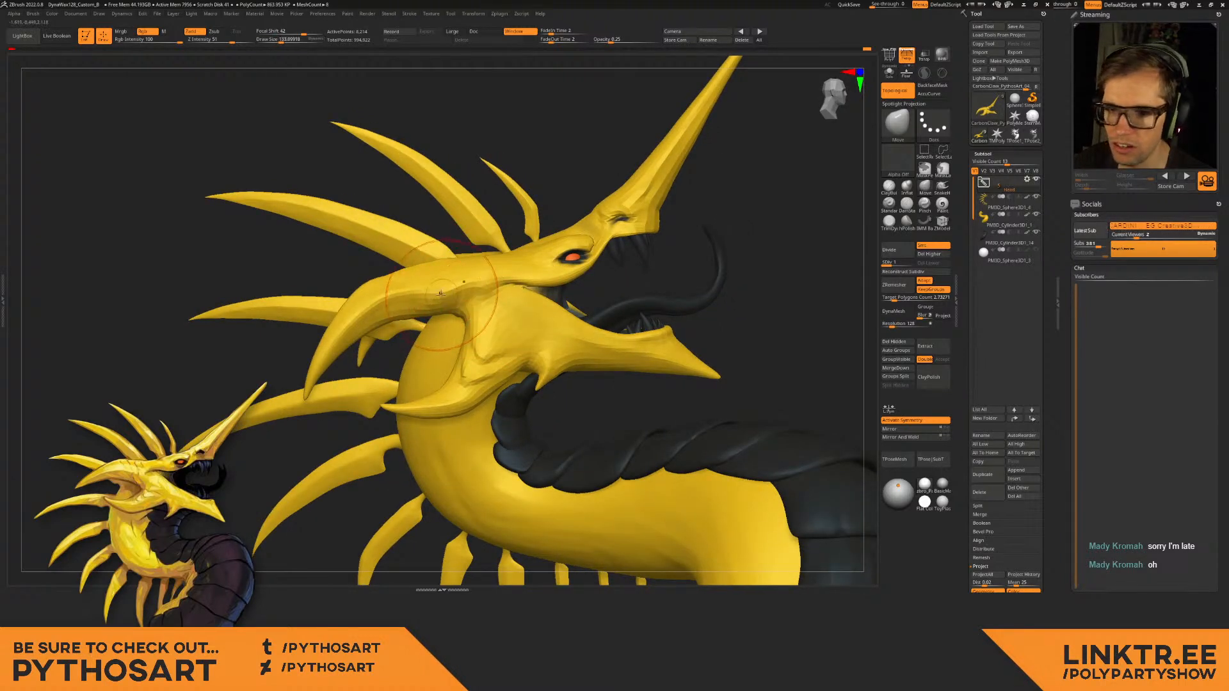
key("s")
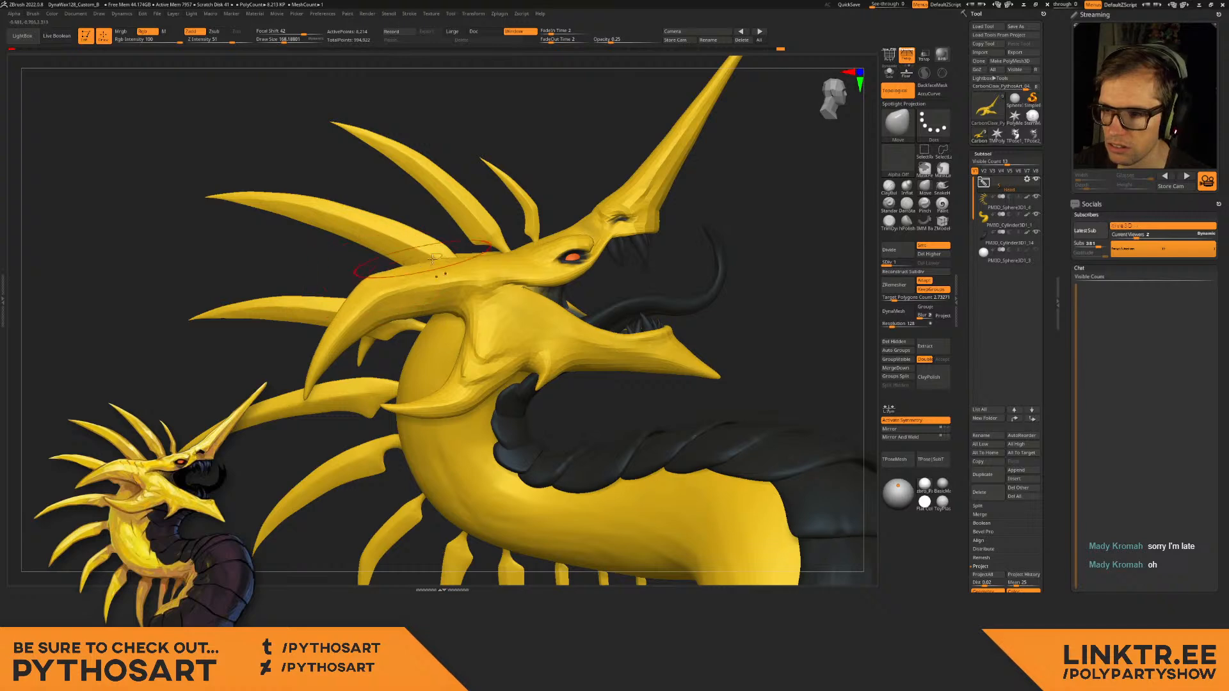
right_click_drag(392, 288, 448, 205, "ctrl")
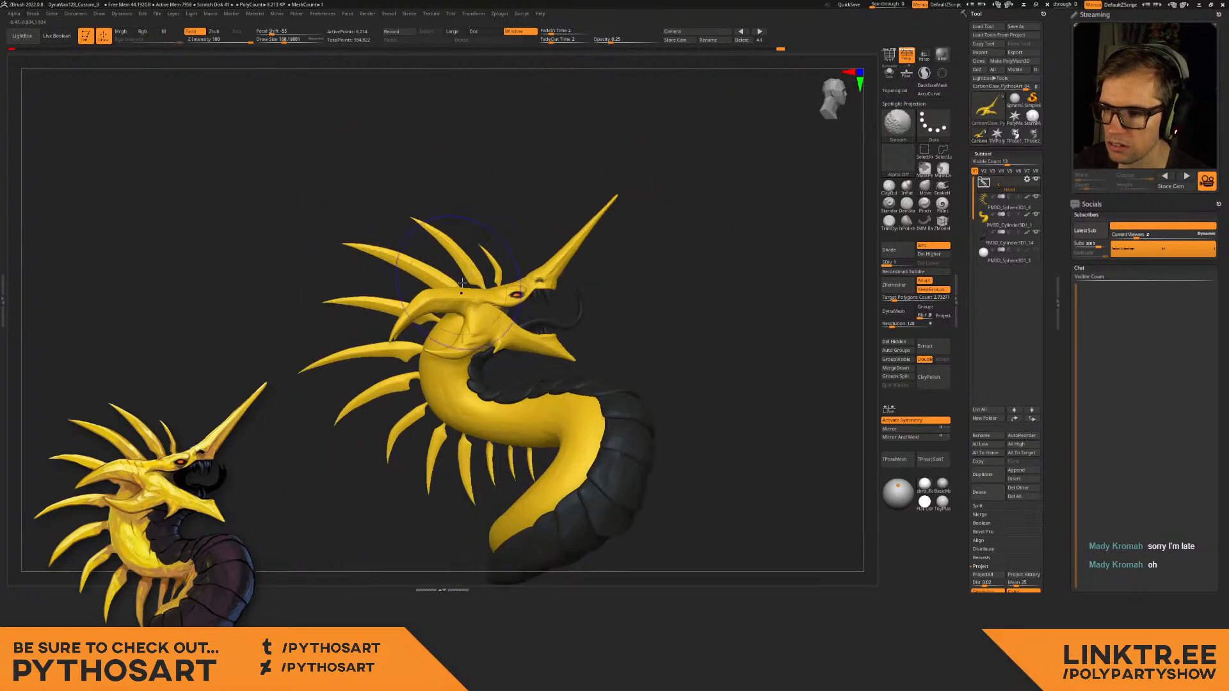
left_click(764, 35)
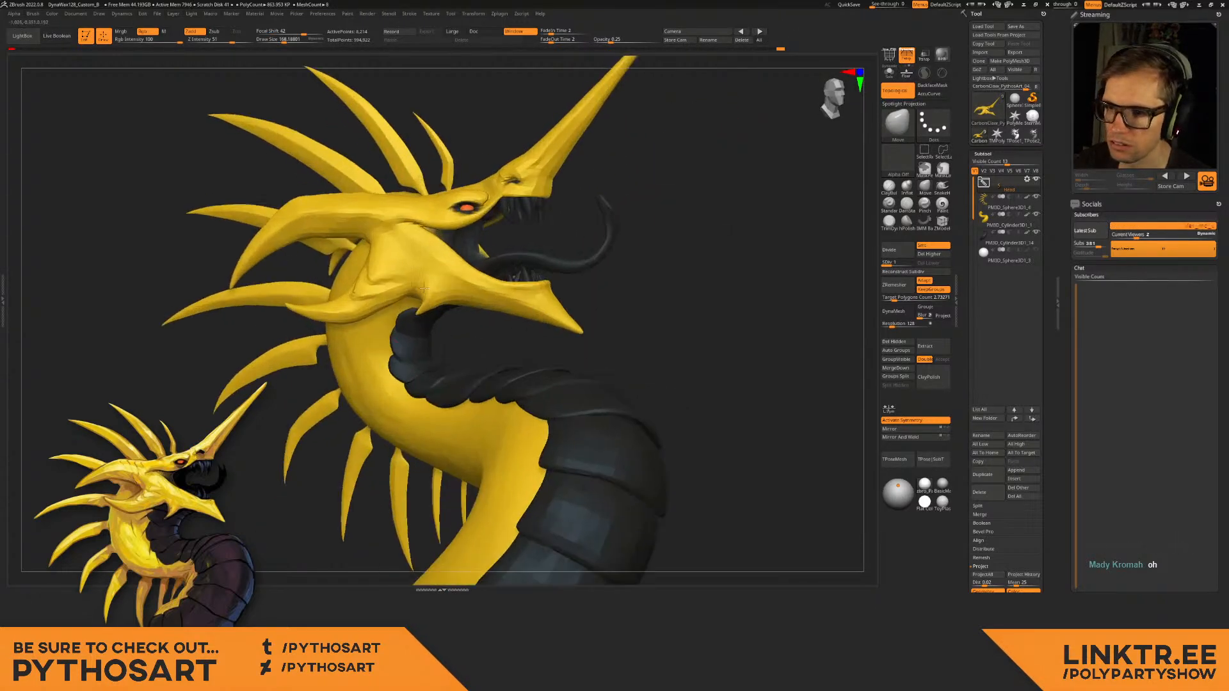
Nudge the cheek with a smaller Move brush and raise the head back to subdivision level 3.
key("s")
left_click_drag(417, 275, 403, 276)
key("d")
key("d")
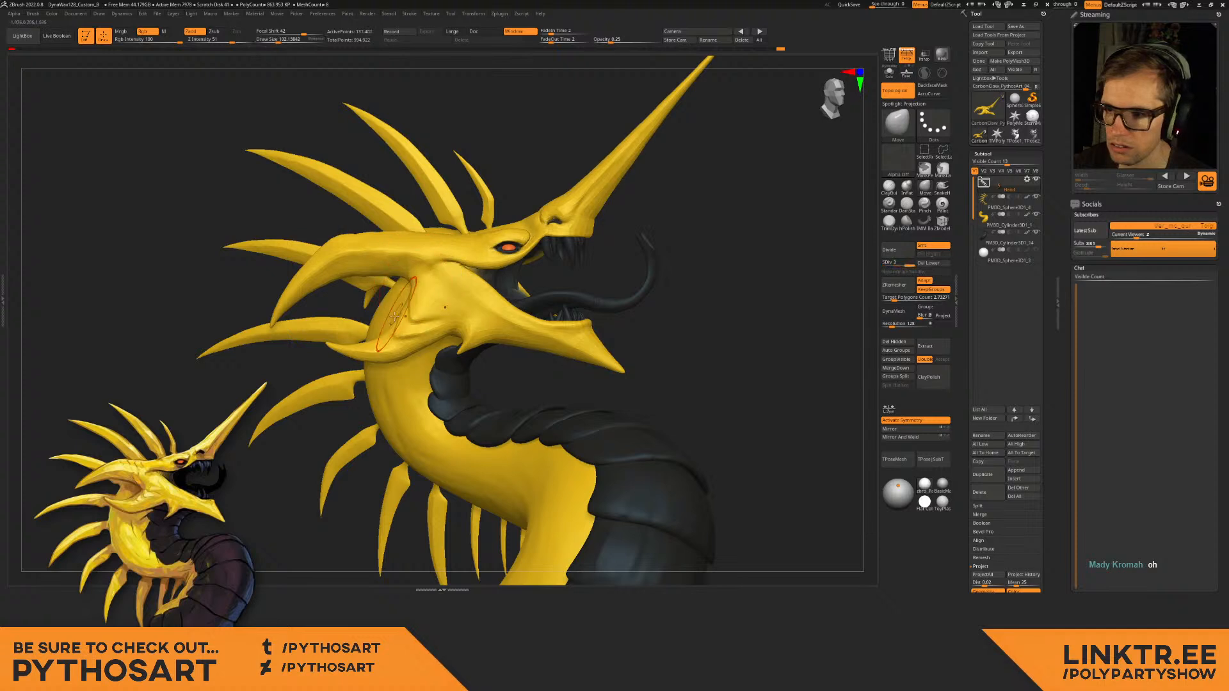
right_click_drag(388, 306, 473, 297, "alt")
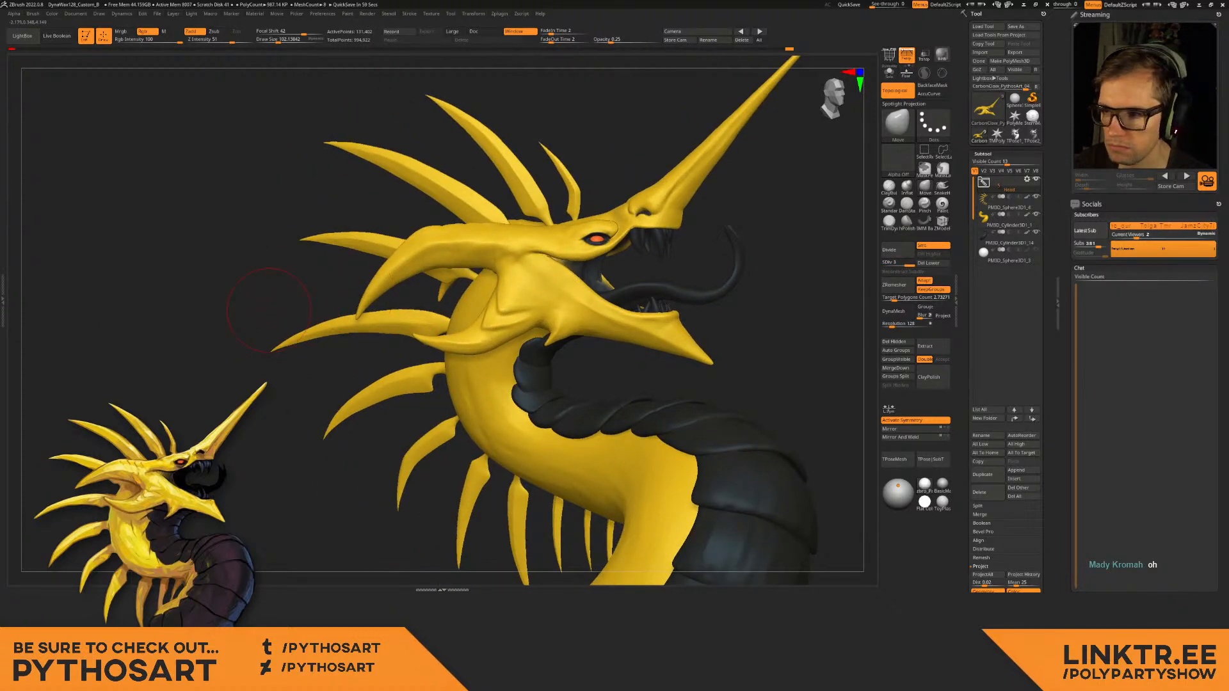
Drop the head to subdivision level 1 and pull the back of the cheek into shape with a larger Move brush.
right_click_drag(512, 252, 503, 276, "ctrl")
key("s")
left_click_drag(502, 278, 515, 283)
key("shift+d")
key("shift+d")
key("s")
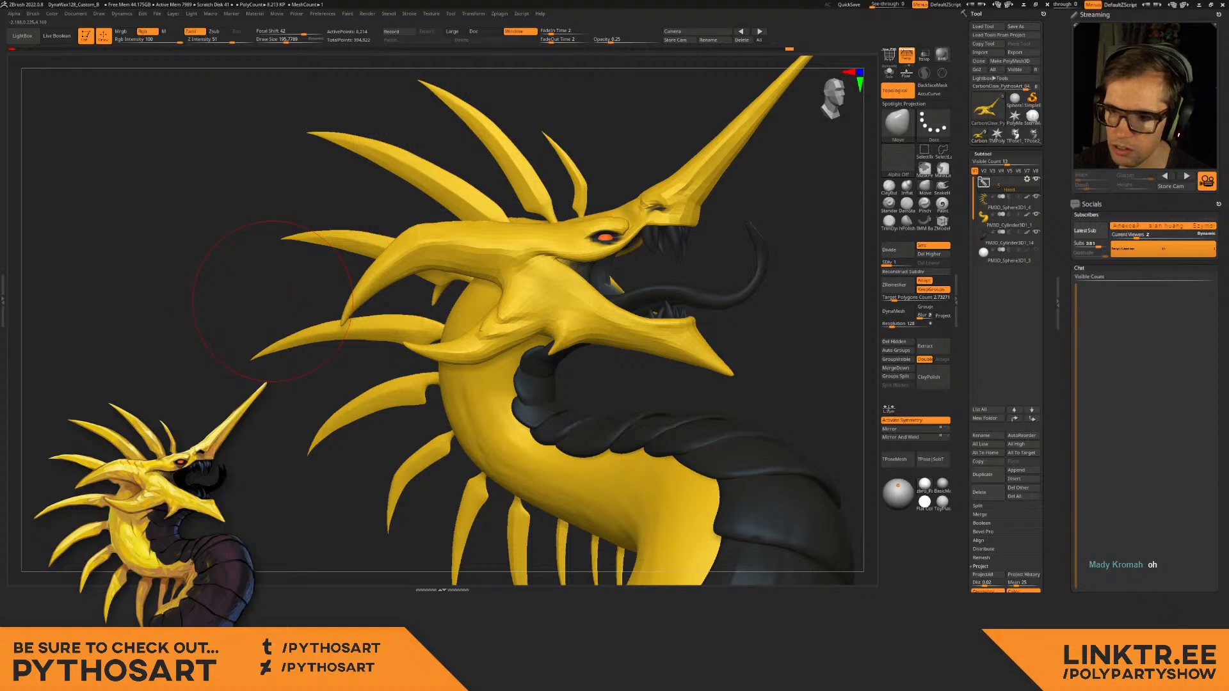
key("s")
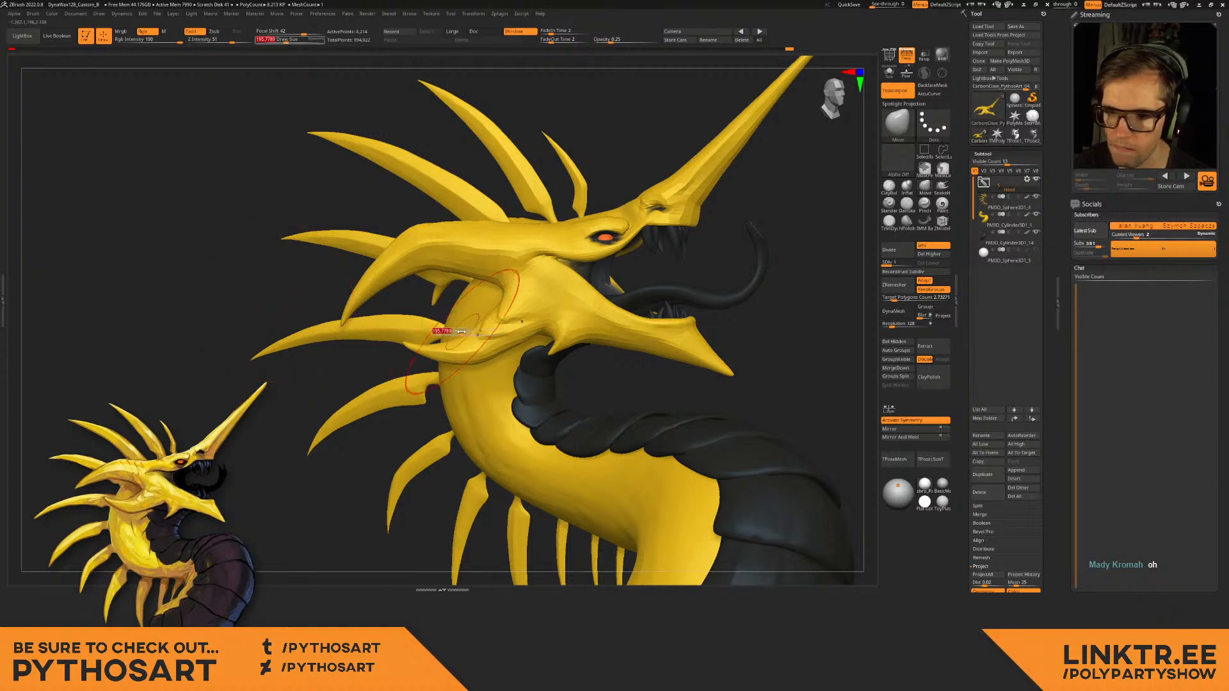
left_click_drag(483, 326, 481, 301)
Reshape the rear edge of the cheek and the base of its spike from behind with the Move brush.
right_click_drag(485, 299, 557, 308)
key("s")
left_click_drag(506, 299, 495, 299)
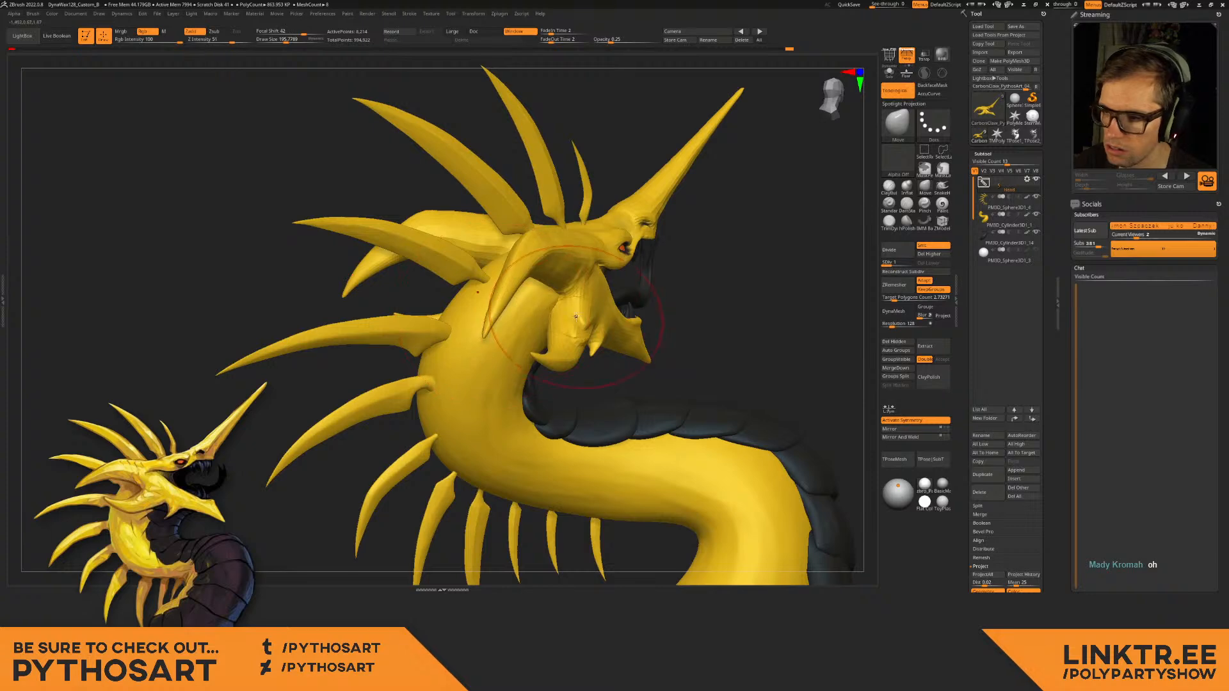
right_click_drag(626, 310, 545, 319)
left_click_drag(548, 319, 564, 322)
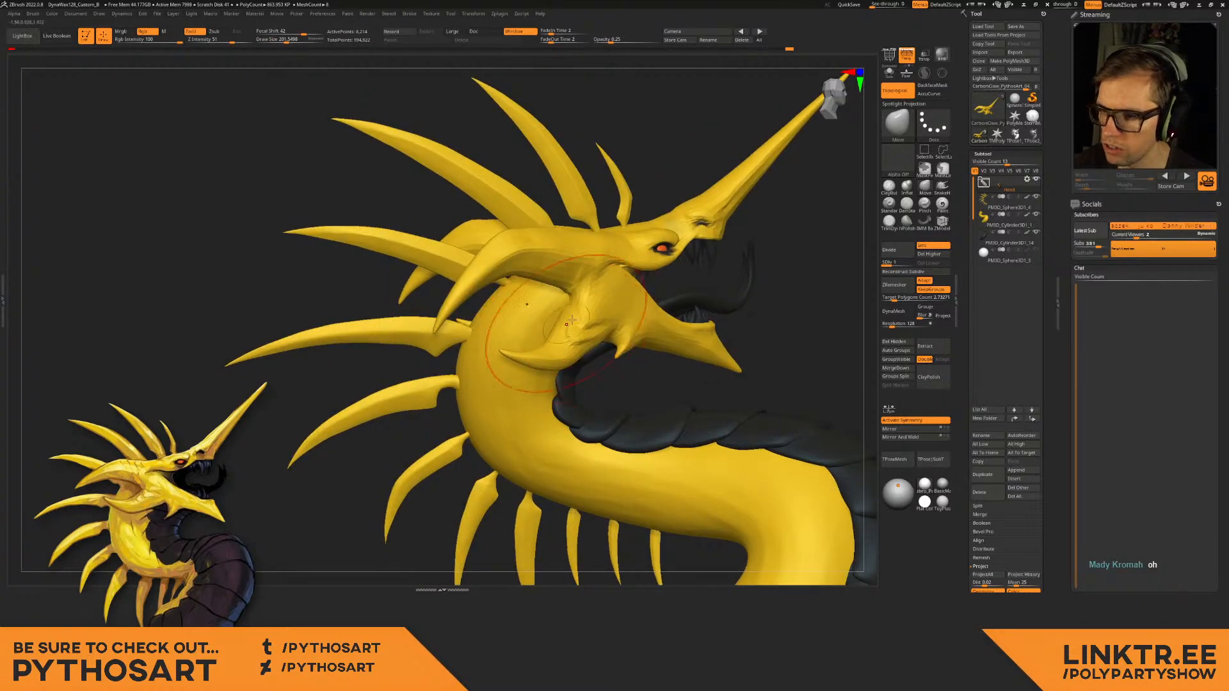
Lasso-mask the backward-pointing cheek spike, soften the mask and invert it so only the spike stays editable.
right_click_drag(593, 314, 550, 317)
key("w")
left_click_drag(569, 293, 592, 338, "ctrl")
key("q")
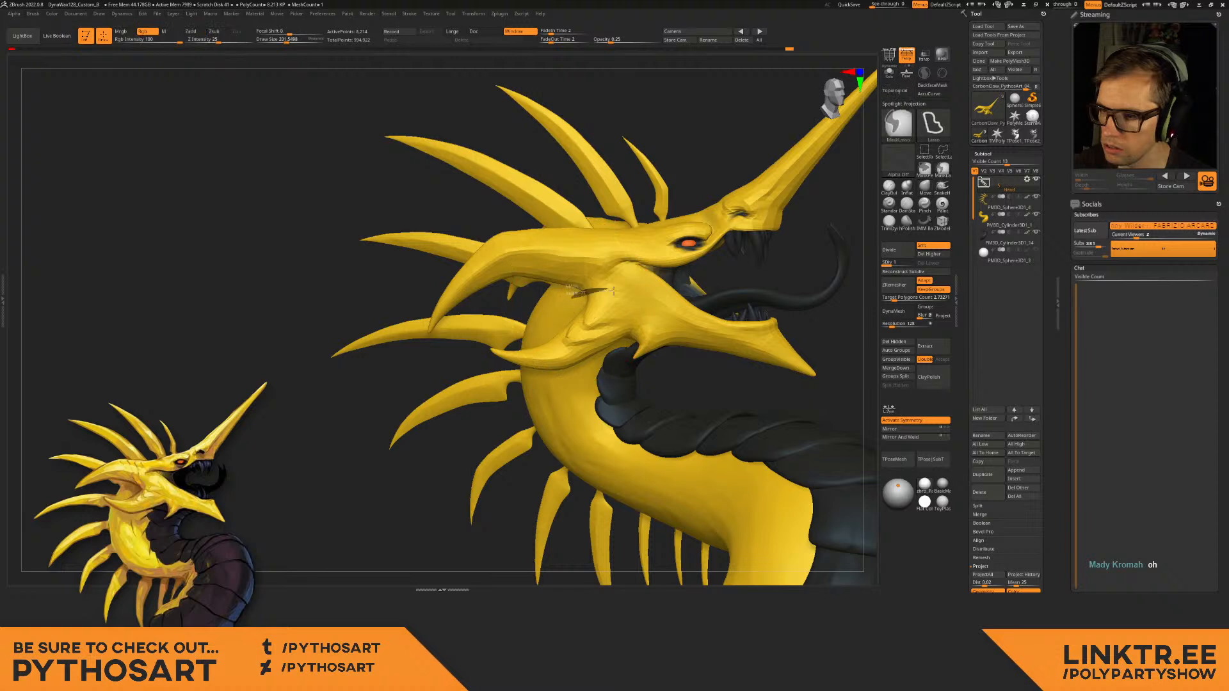
mouse_move(581, 290)
left_mouse_down("ctrl")
mouse_move(589, 341)
mouse_move(525, 359)
mouse_move(483, 346)
left_mouse_up("ctrl")
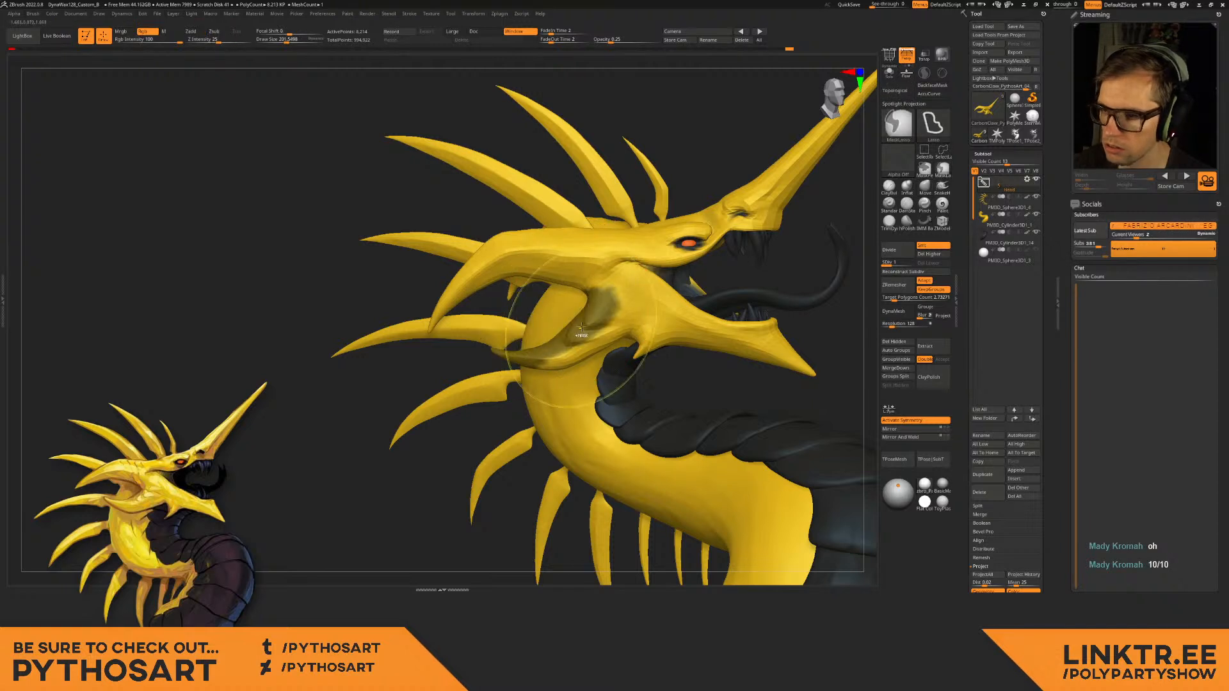
left_click(581, 327, "ctrl")
left_click(774, 258, "ctrl")
Rotate the unmasked cheek spike upward with the transpose line and refine its form with the Move brush.
key("w")
right_click_drag(602, 327, 552, 336, "alt")
left_click_drag(553, 336, 464, 293)
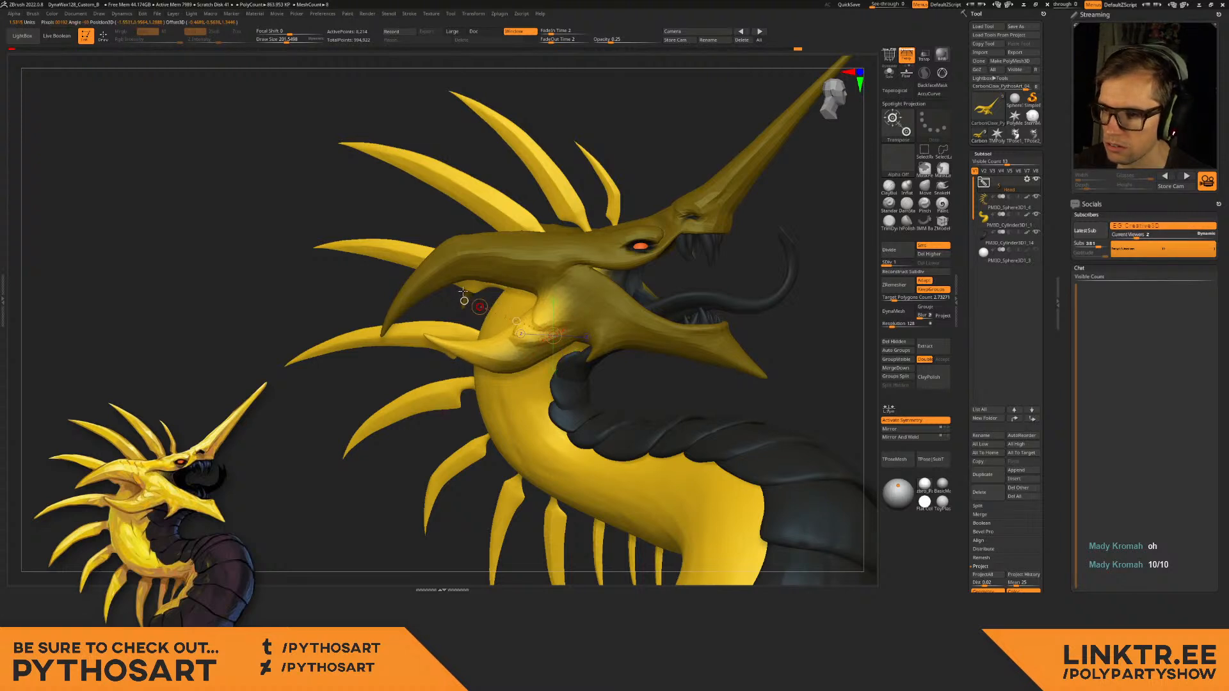
key("q")
key("s")
left_click_drag(519, 313, 525, 306)
key("s")
left_click_drag(448, 336, 450, 348)
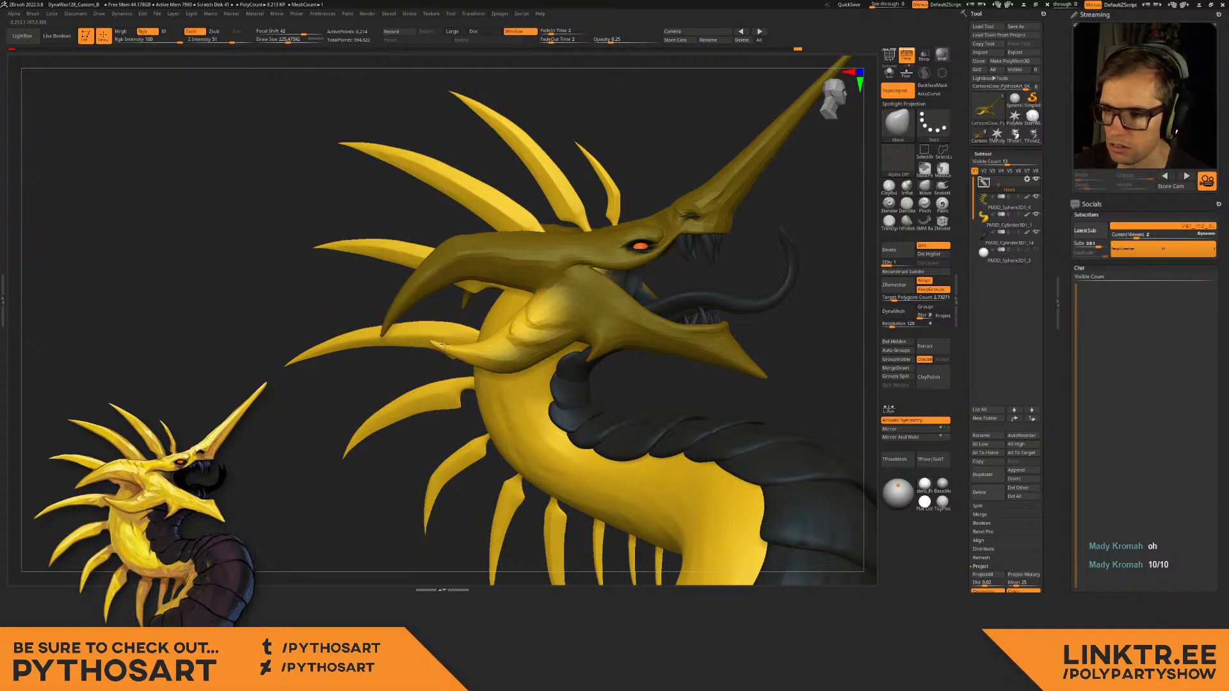
key("s")
Compare the overall pose with the reference artwork and clear the mask from the head.
right_click_drag(522, 349, 863, 122, "ctrl")
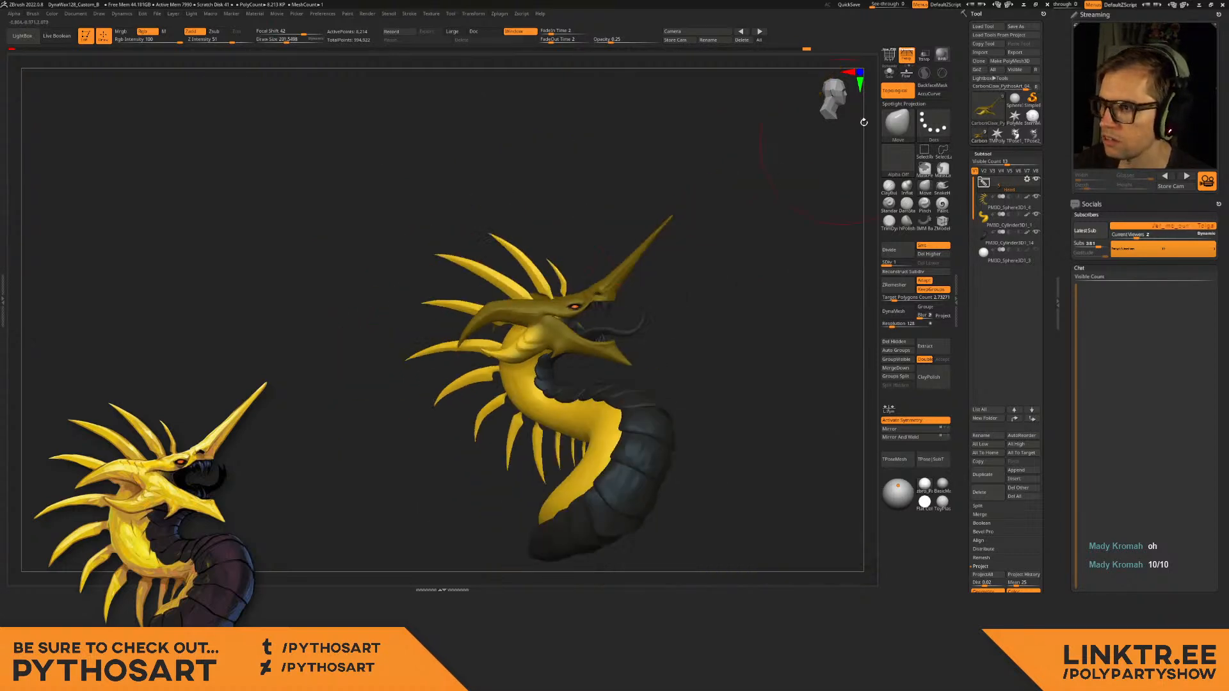
left_click(759, 32)
right_click_drag(516, 237, 551, 276, "ctrl")
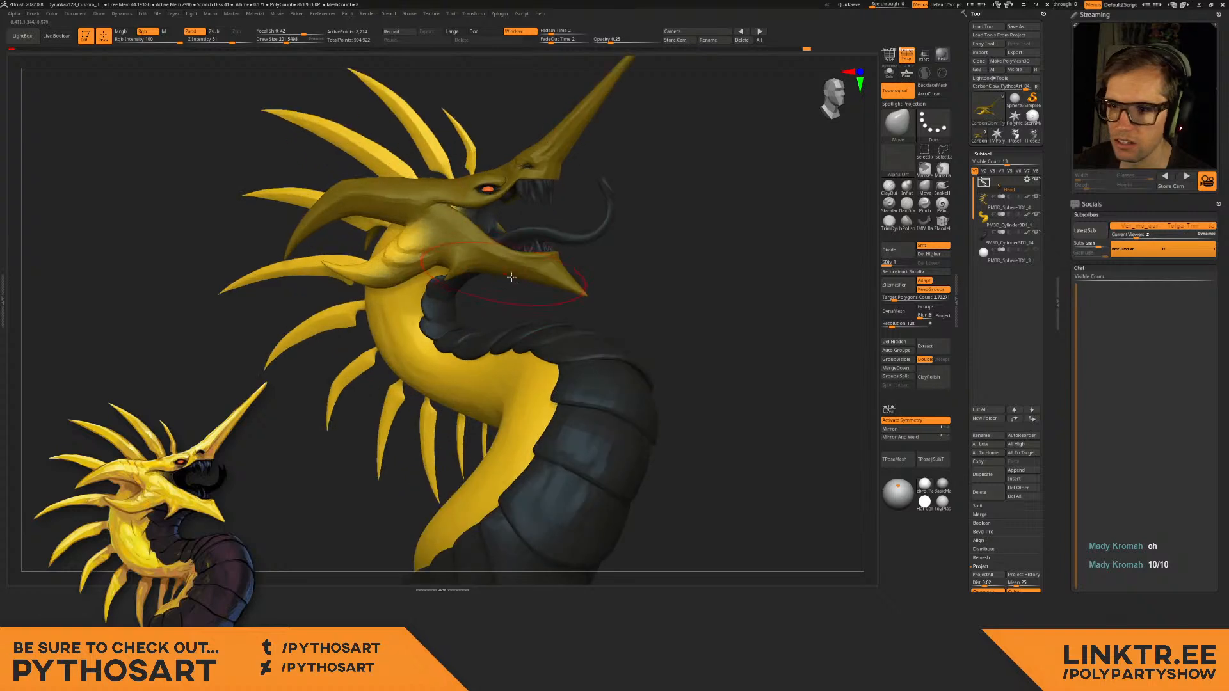
right_click_drag(574, 224, 644, 252, "alt")
left_click_drag(718, 224, 678, 237, "ctrl")
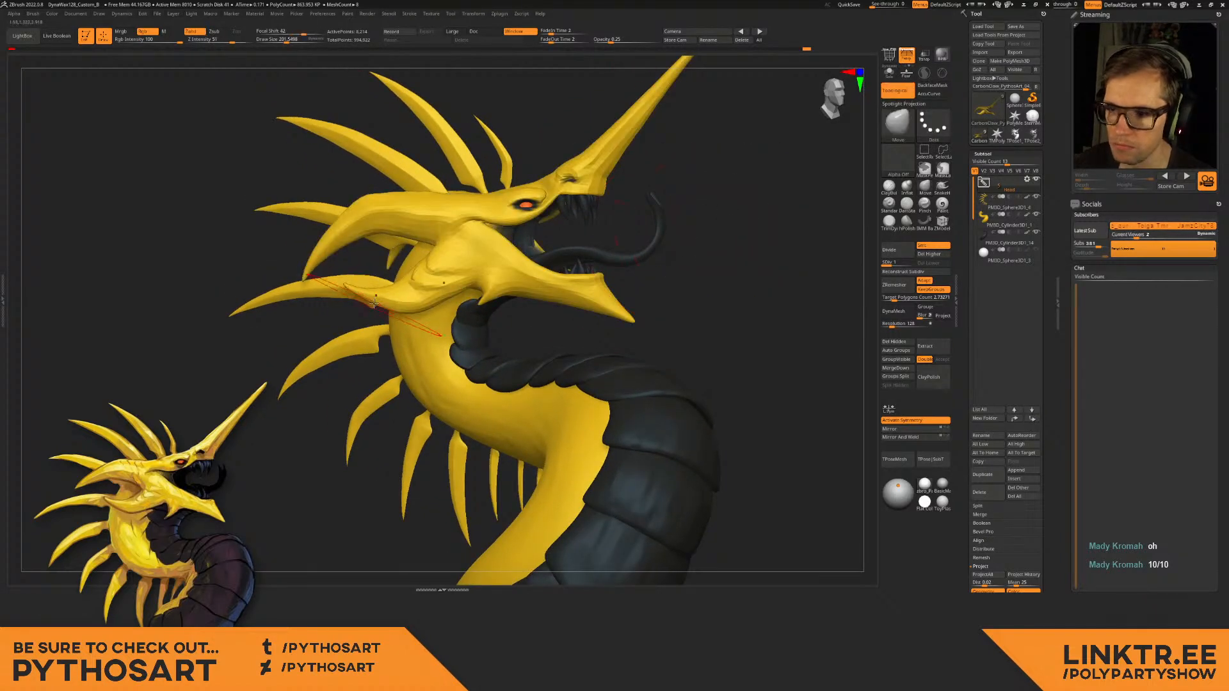
Refine the cheek spike's curve and its transition into the jaw with progressively adjusted Move brush sizes.
key("bracketright")
key("bracketright")
key("bracketright")
left_click_drag(360, 291, 381, 295)
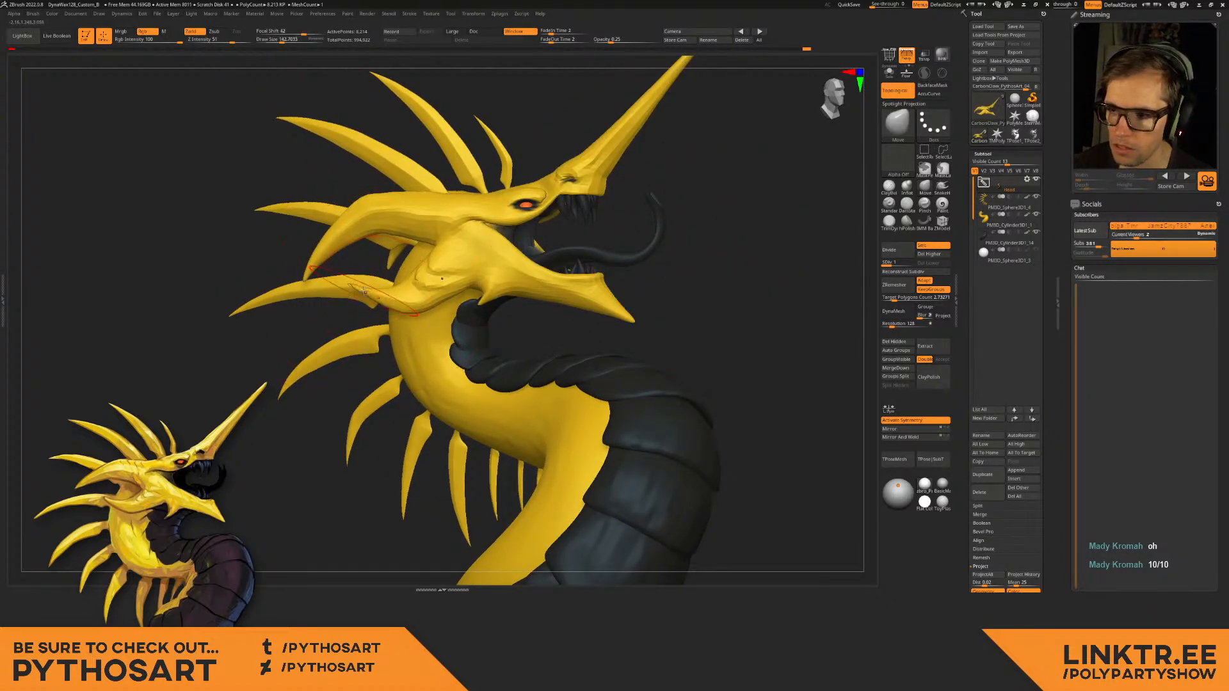
key("s")
left_click_drag(448, 263, 420, 263)
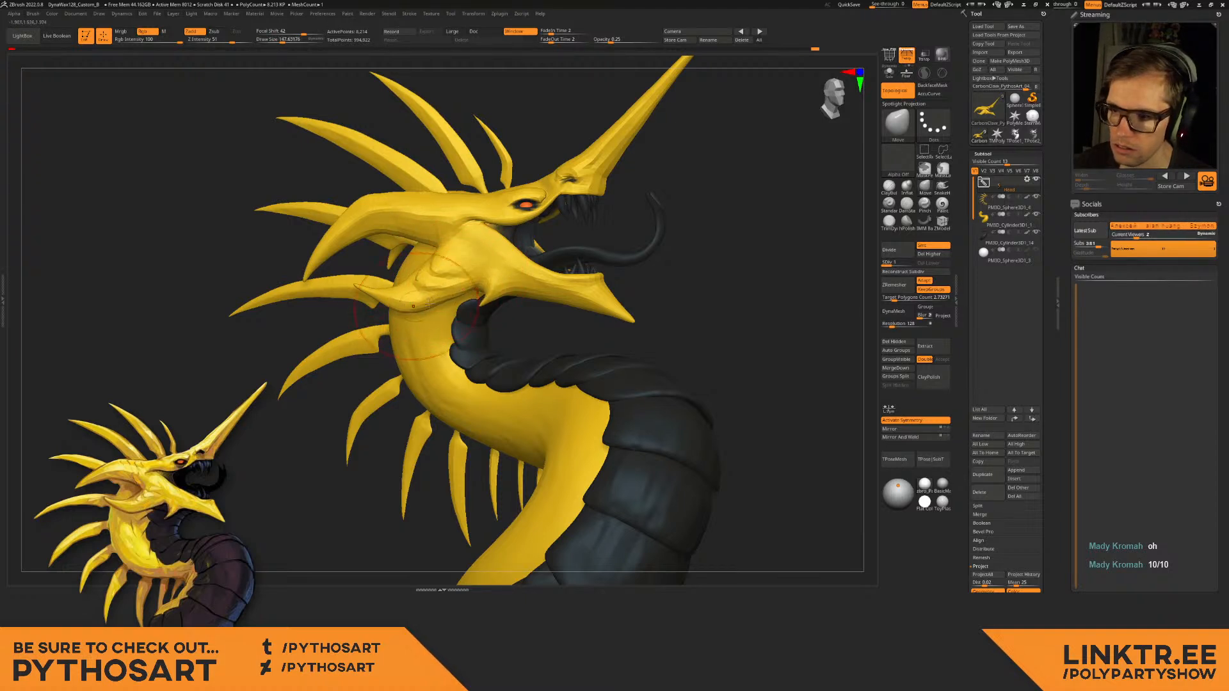
key("s")
left_click_drag(419, 310, 422, 309)
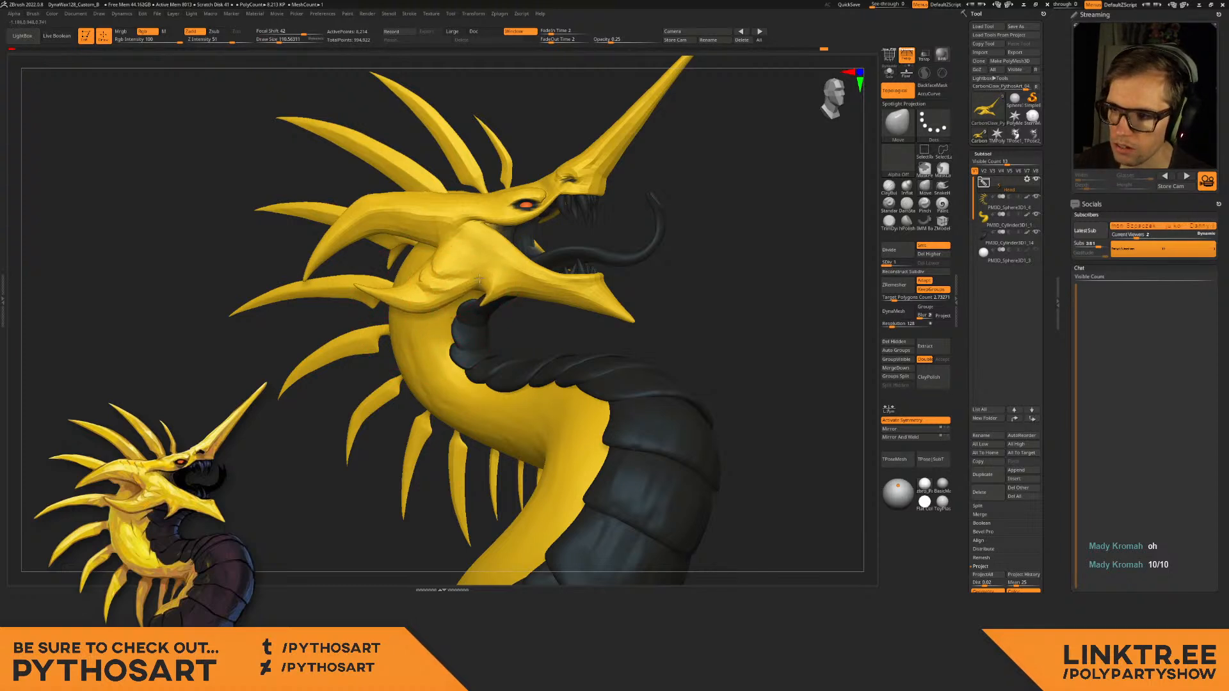
Adjust the cheek form behind the jaw with the Move brush, progressively reducing the brush size.
right_click_drag(465, 292, 514, 300, "alt")
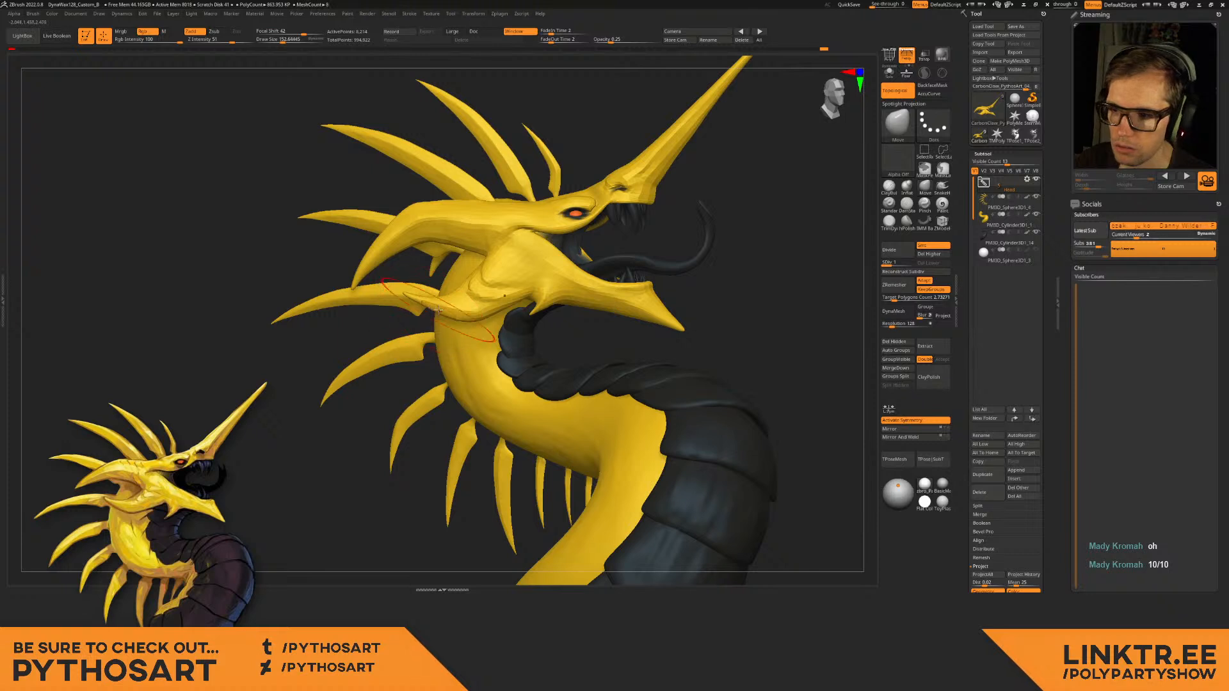
key("s")
left_click(461, 285)
key("bracketleft")
key("bracketleft")
key("bracketleft")
key("bracketleft")
key("bracketleft")
key("bracketleft")
key("bracketleft")
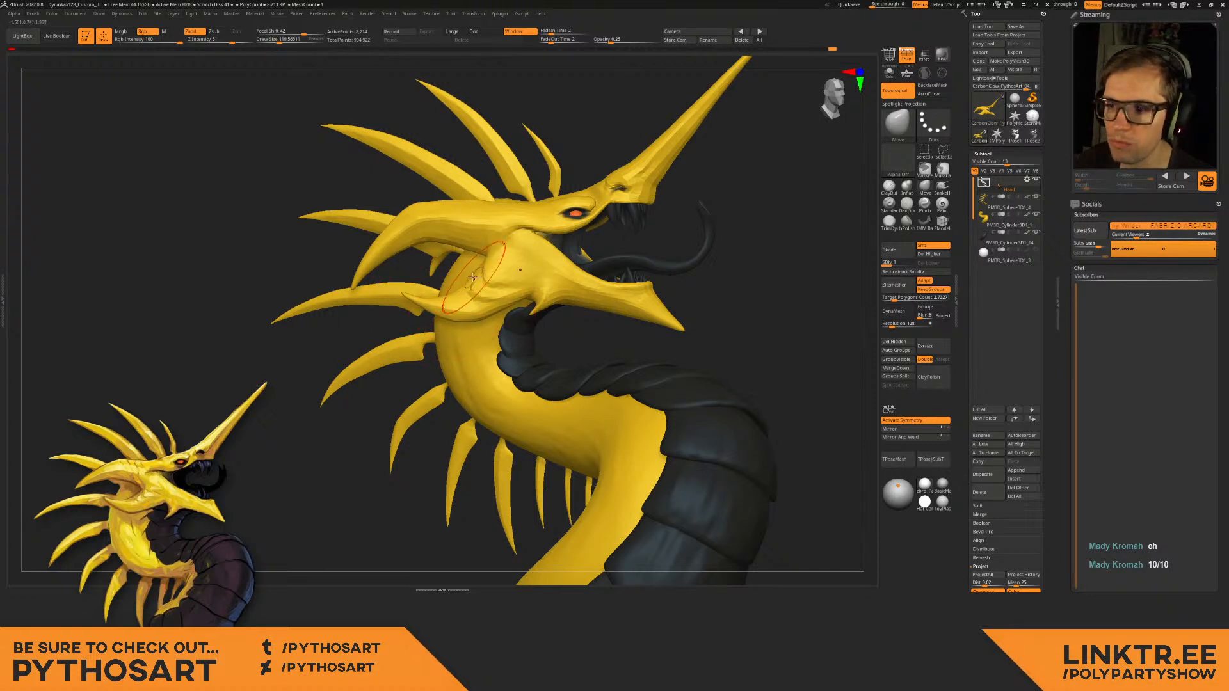
Reshape the tip and curve of the swept-back crest spike behind the eye with the Move brush.
right_click_drag(456, 242, 490, 245, "alt")
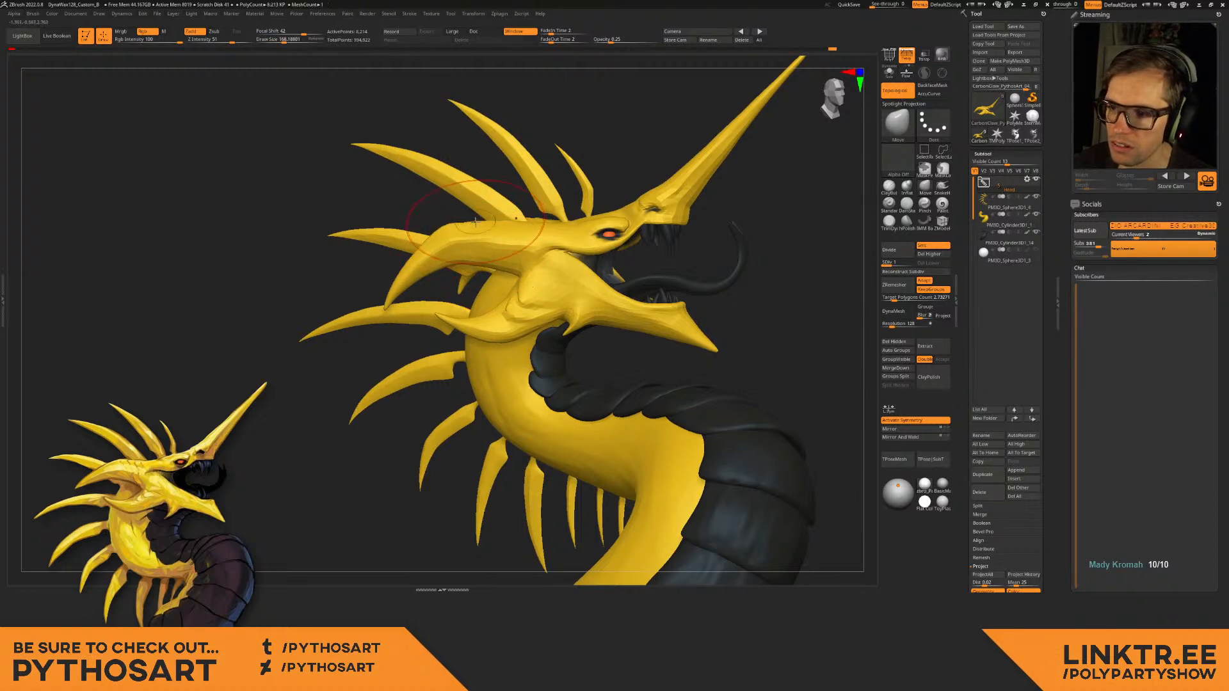
right_click_drag(443, 255, 259, 320)
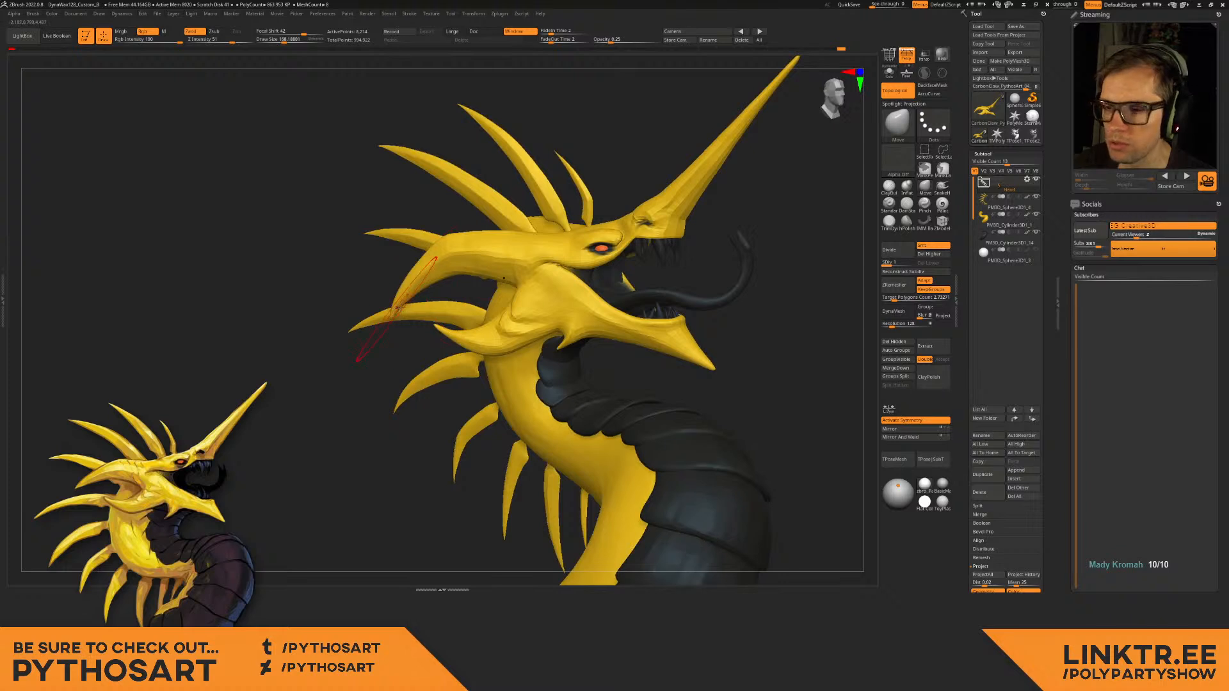
right_click_drag(366, 346, 394, 311)
key("s")
left_click_drag(394, 312, 388, 317)
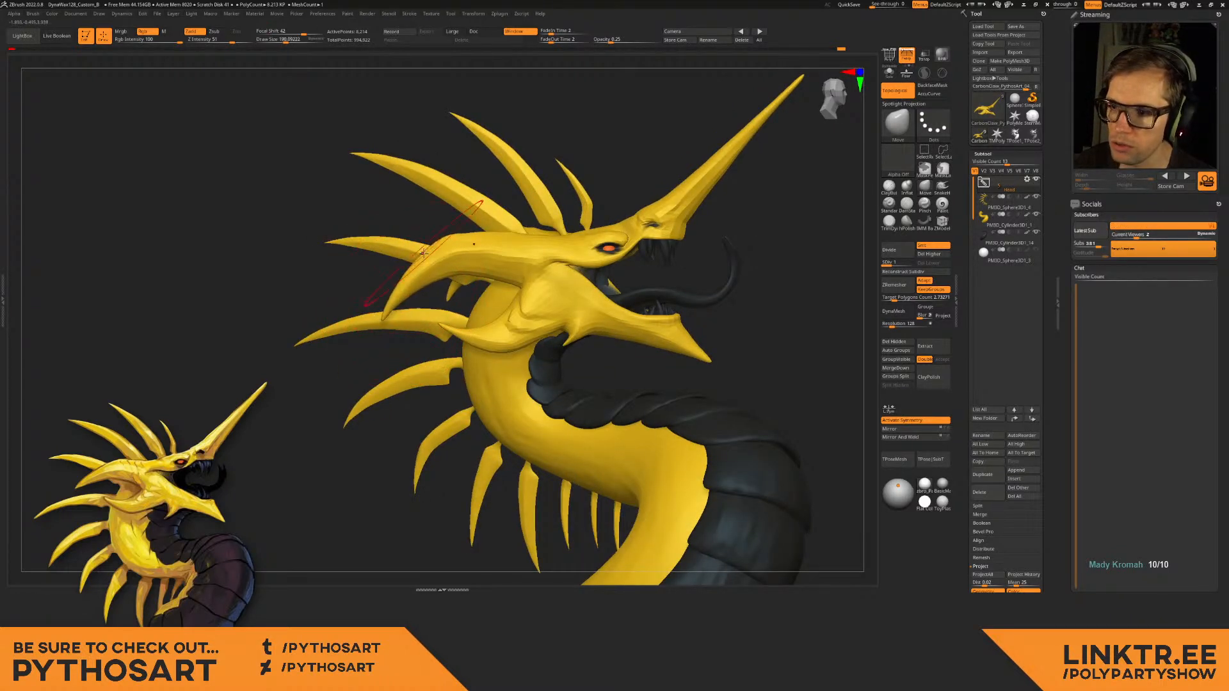
right_click_drag(424, 287, 492, 300)
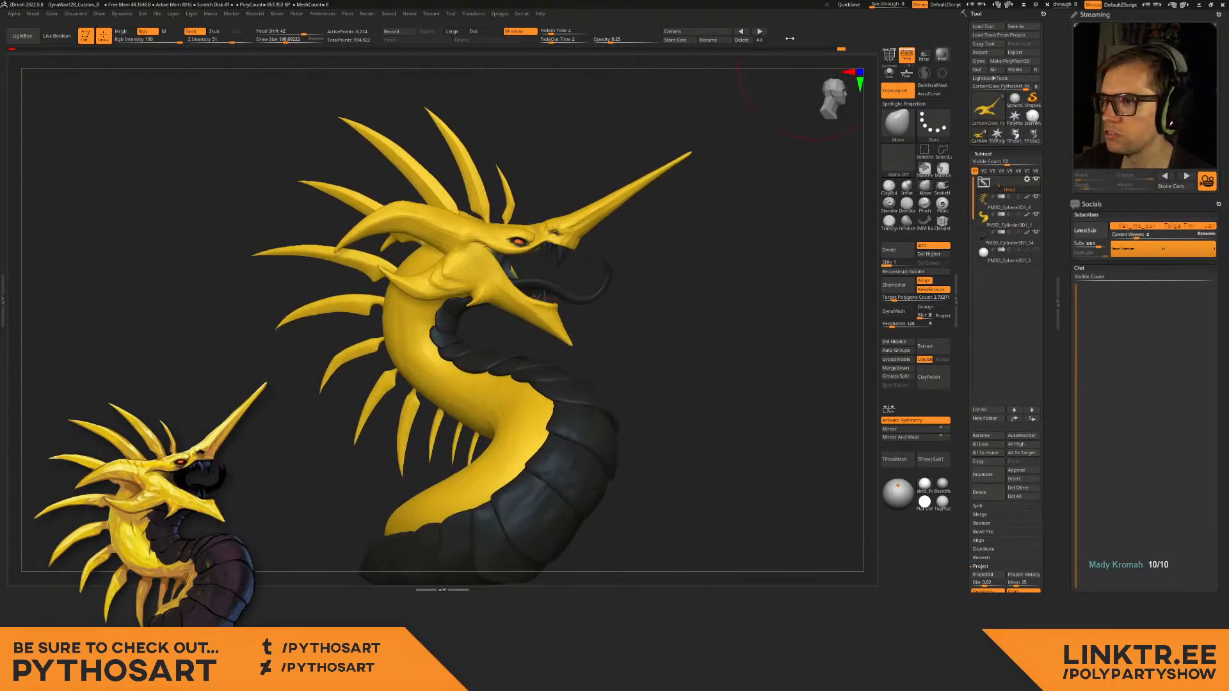
left_click(765, 34)
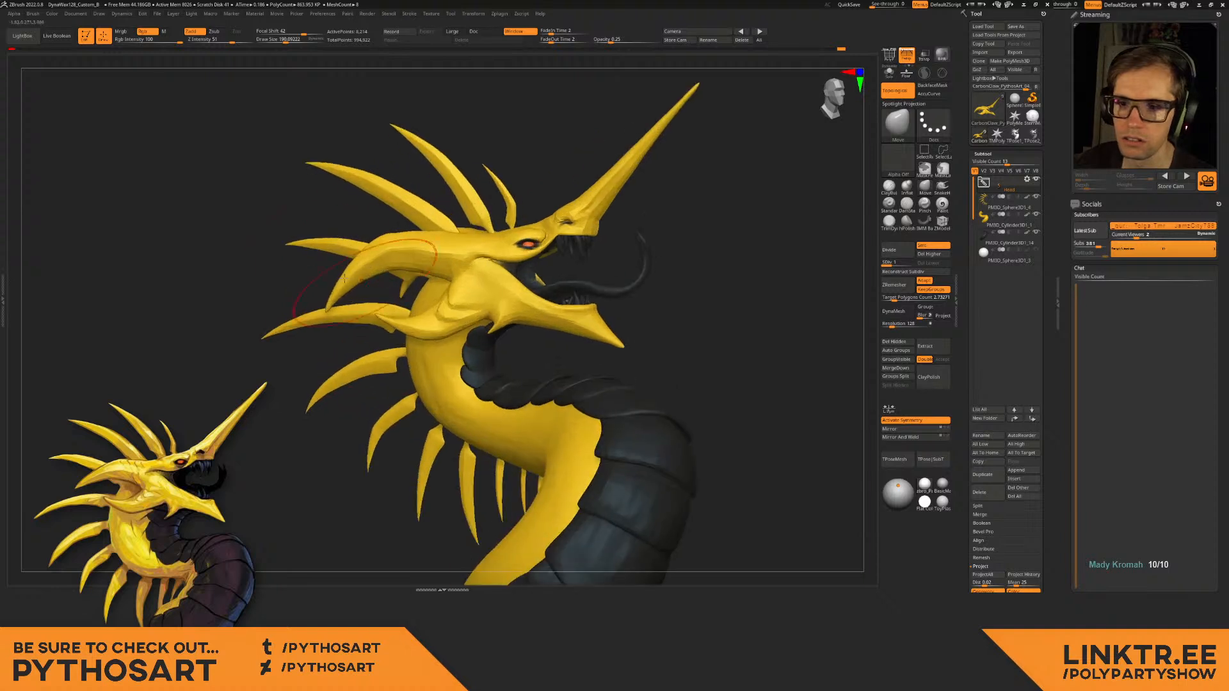
key("s")
left_click_drag(318, 293, 327, 307)
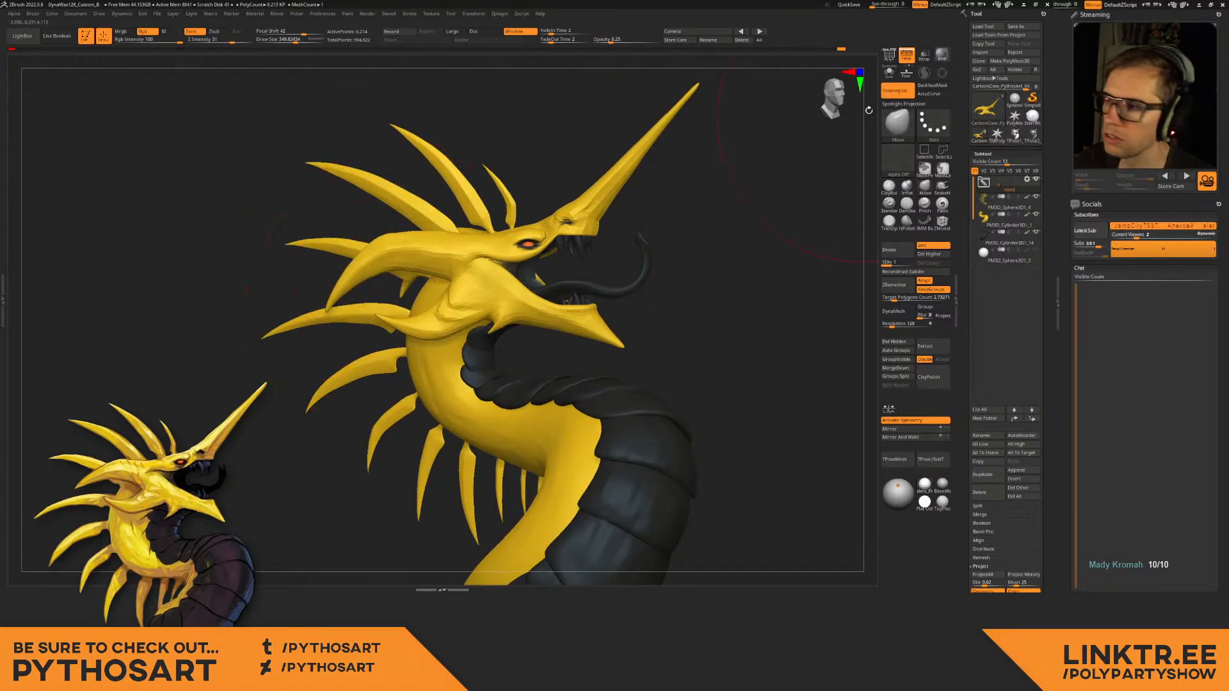
Mask the face and jaw, reposition the unmasked swept-back crest spike with a large Move brush, and clear the mask.
mouse_move(355, 307)
left_mouse_down("ctrl")
mouse_move(378, 365)
mouse_move(661, 257)
mouse_move(403, 268)
mouse_move(800, 64)
mouse_move(768, 307)
left_mouse_up("ctrl")
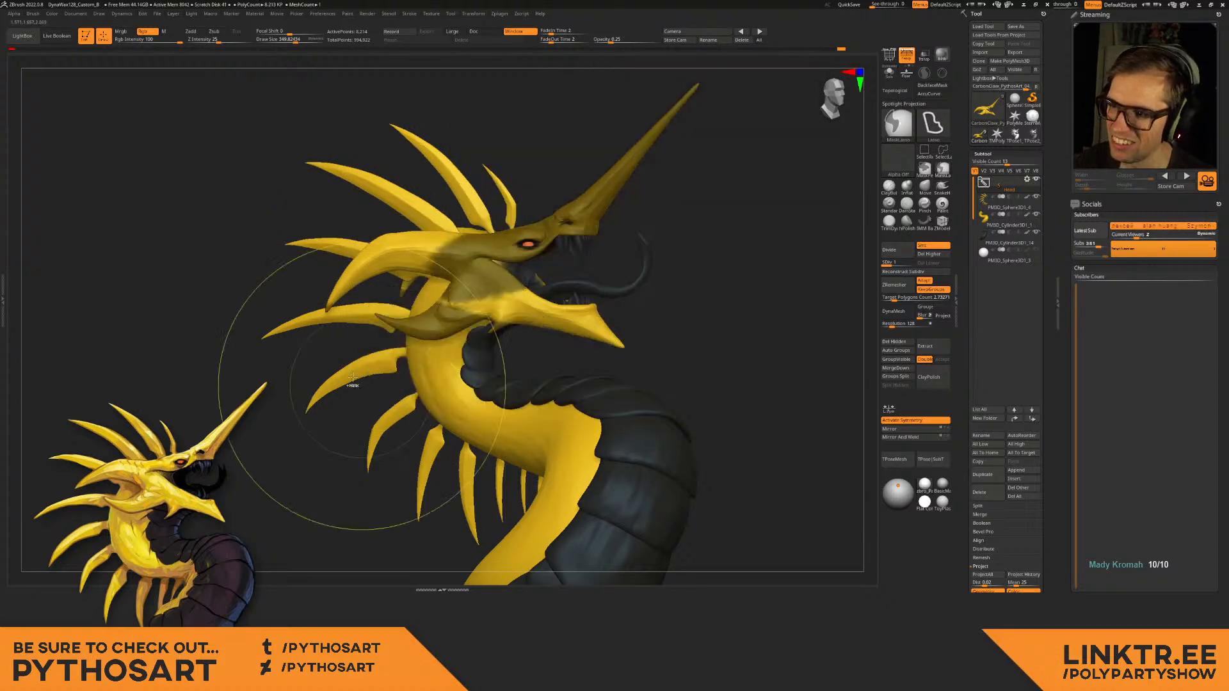
mouse_move(539, 269)
left_mouse_down("ctrl")
mouse_move(390, 356)
mouse_move(679, 275)
left_mouse_up("ctrl")
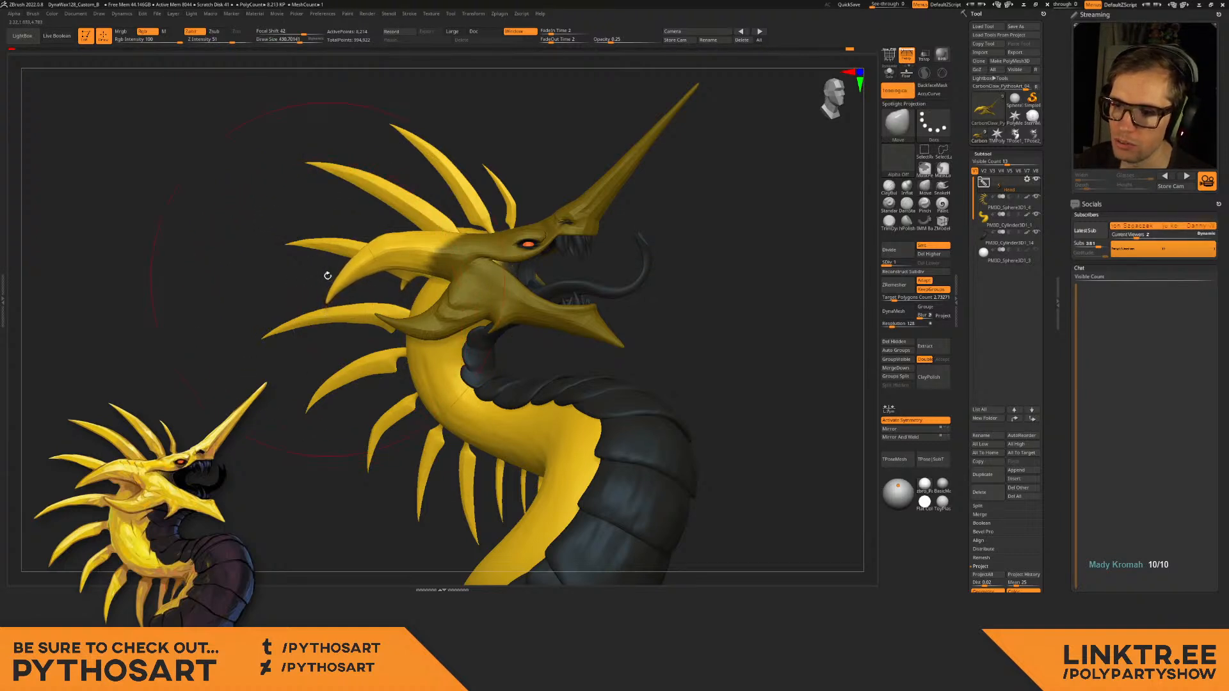
key("s")
left_click_drag(333, 300, 365, 254)
key("s")
key("bracketright")
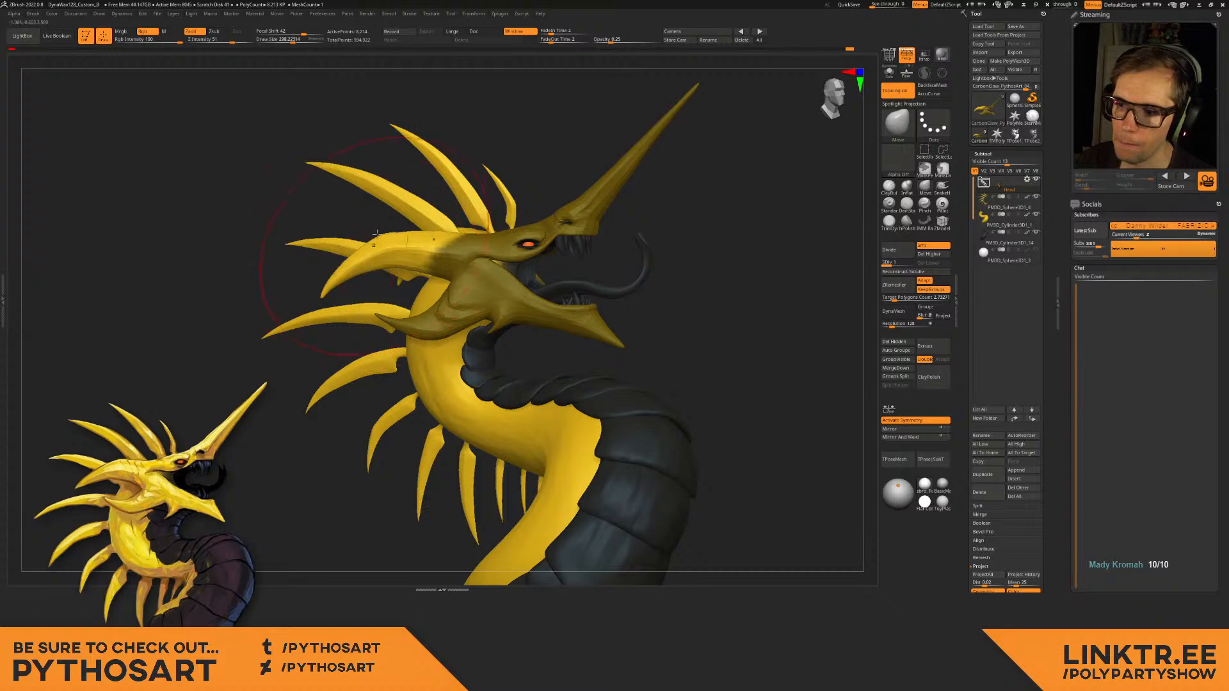
left_click_drag(346, 204, 354, 209, "ctrl")
Compare the full silhouette with the reference artwork and nudge the crest spike's tip with the Move brush.
key("f")
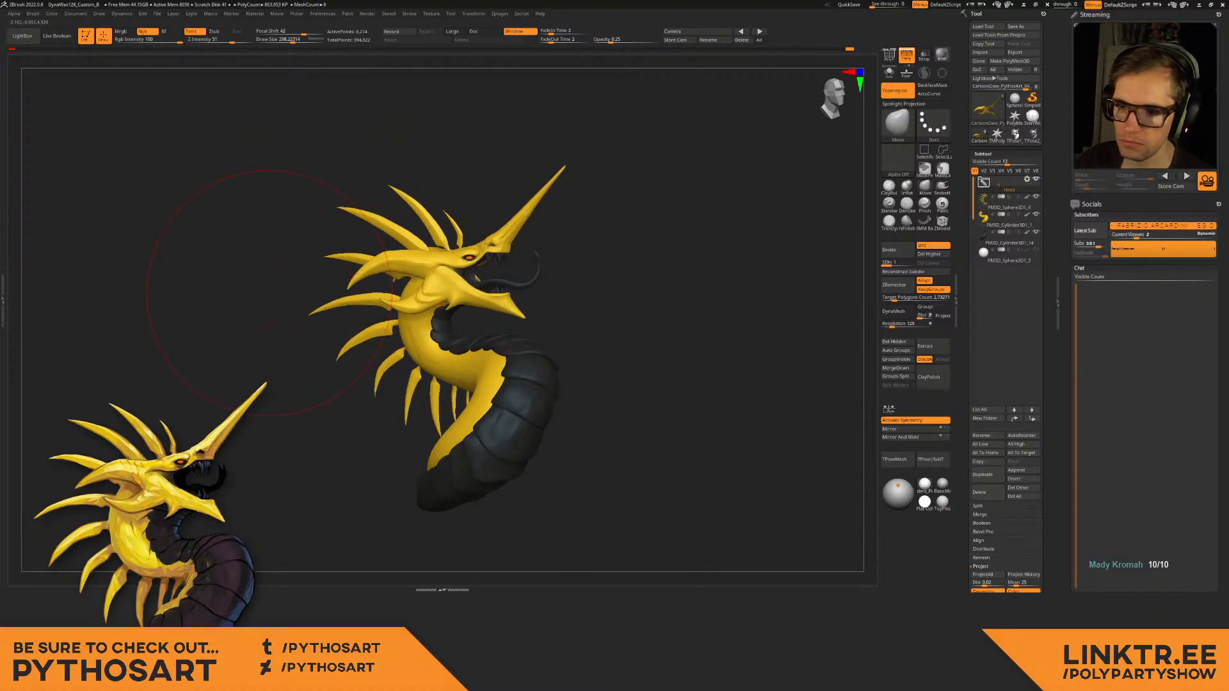
mouse_move(272, 291)
left_mouse_down()
mouse_move(403, 275)
mouse_move(414, 261)
left_mouse_up()
key("ctrl")
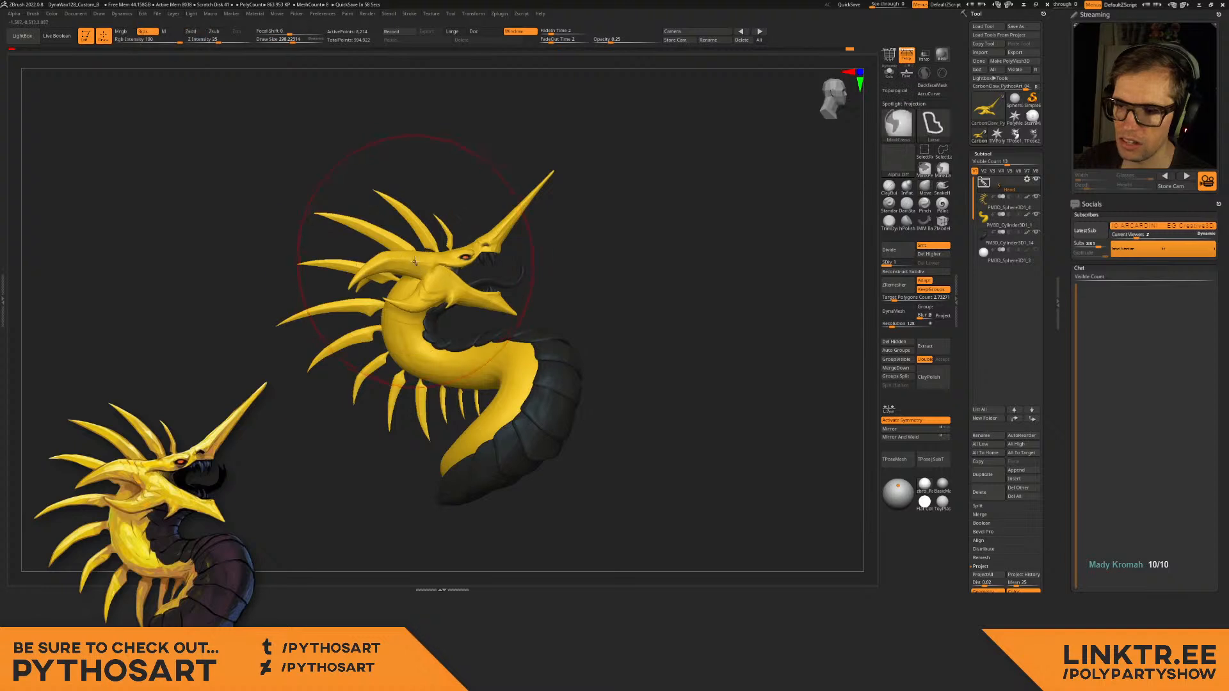
mouse_move(433, 272)
right_mouse_down("ctrl")
mouse_move(422, 261)
mouse_move(494, 270)
mouse_move(466, 251)
right_mouse_up("ctrl")
left_click(761, 31)
key("[")
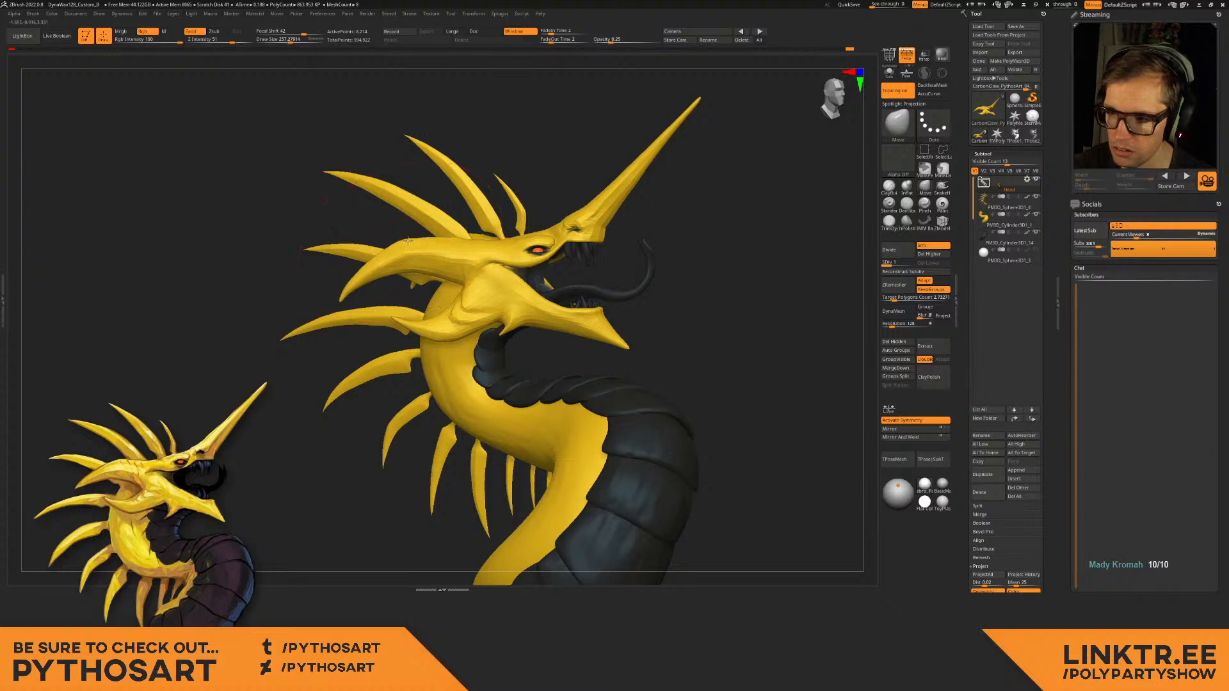
key("s")
left_click_drag(365, 273, 358, 281)
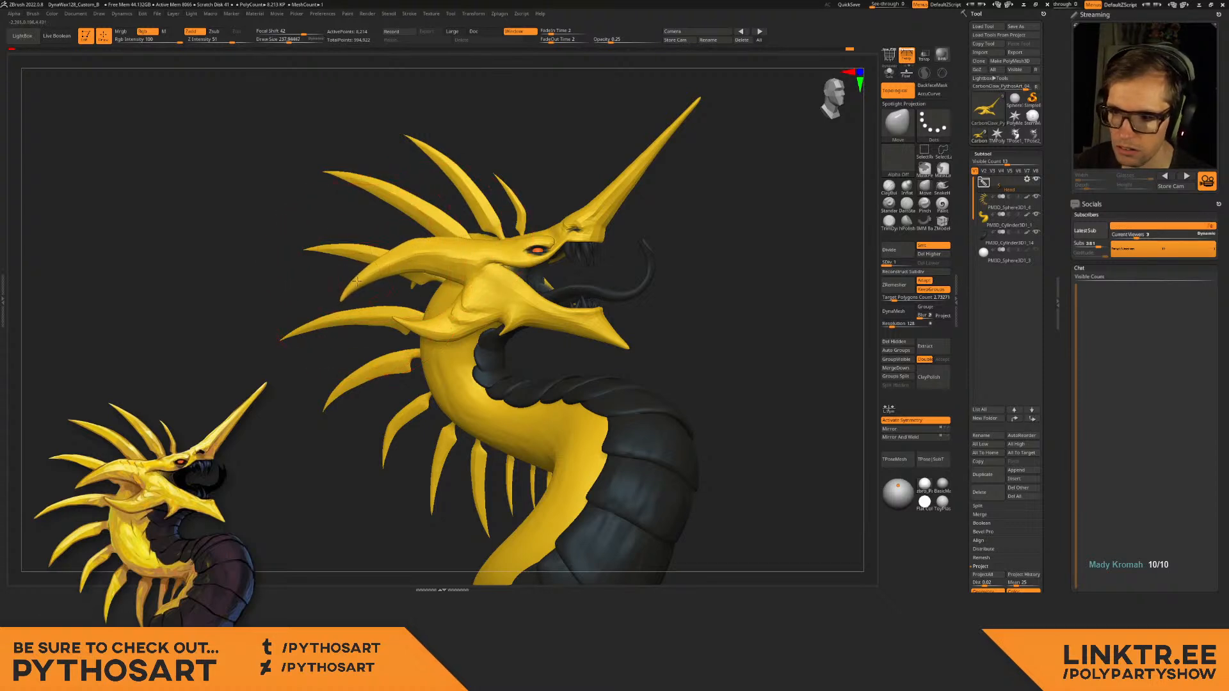
Refine the crest spike with a smaller Move brush and smooth its surface where it joins the head.
key("[")
key("[")
key("[")
key("[")
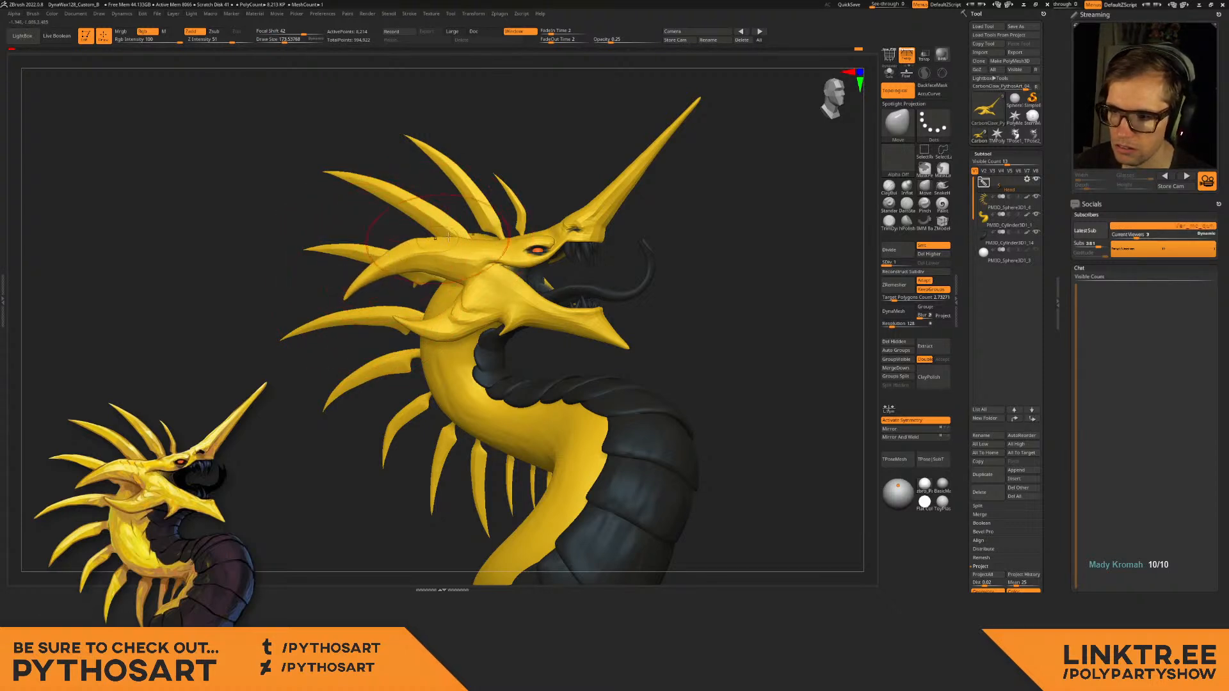
key("[")
key("[")
key("shift")
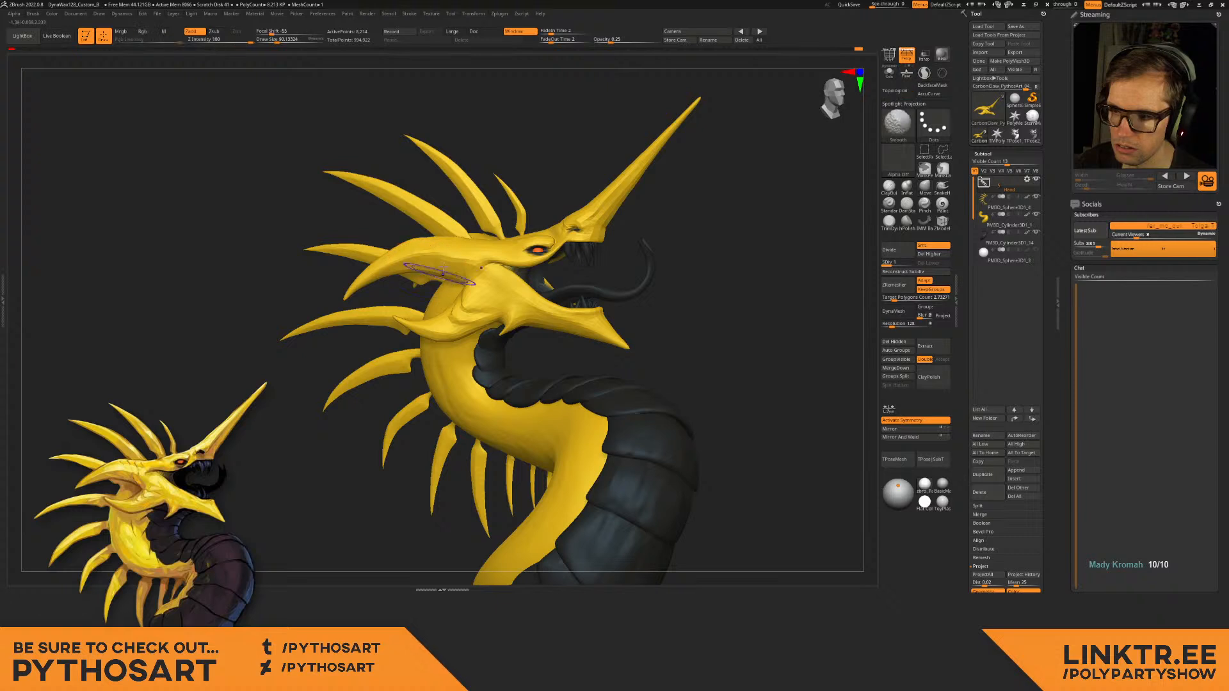
left_click_drag(440, 238, 476, 269, "shift")
Enlarge the Move brush and pull the crest spike's tip further down and back.
mouse_move(384, 409)
left_mouse_down("alt")
mouse_move(383, 352)
mouse_move(364, 328)
left_mouse_up("alt")
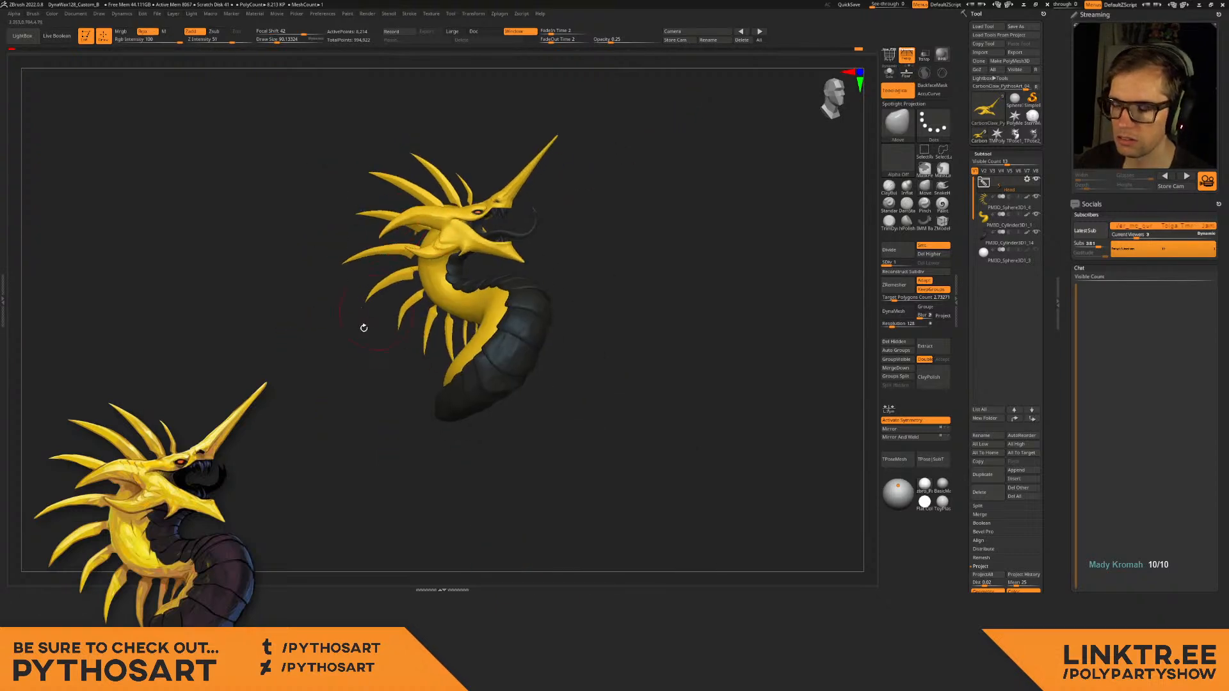
left_click_drag(362, 220, 386, 248, "alt")
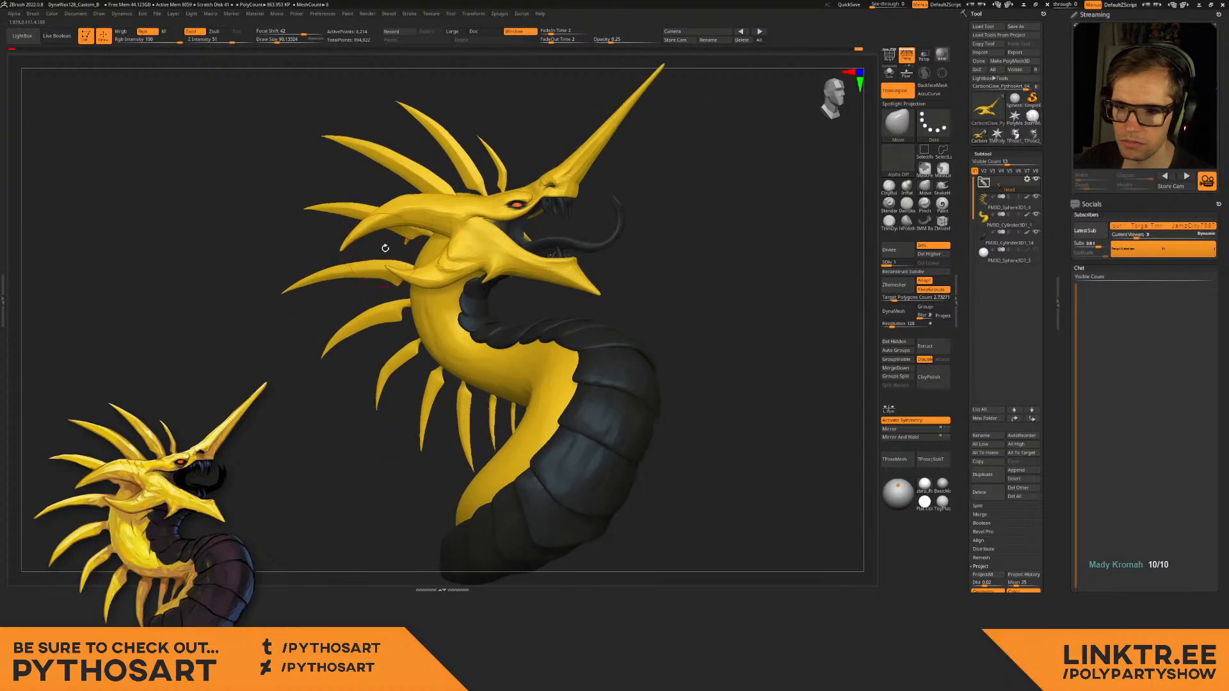
key("]")
key("]")
key("]")
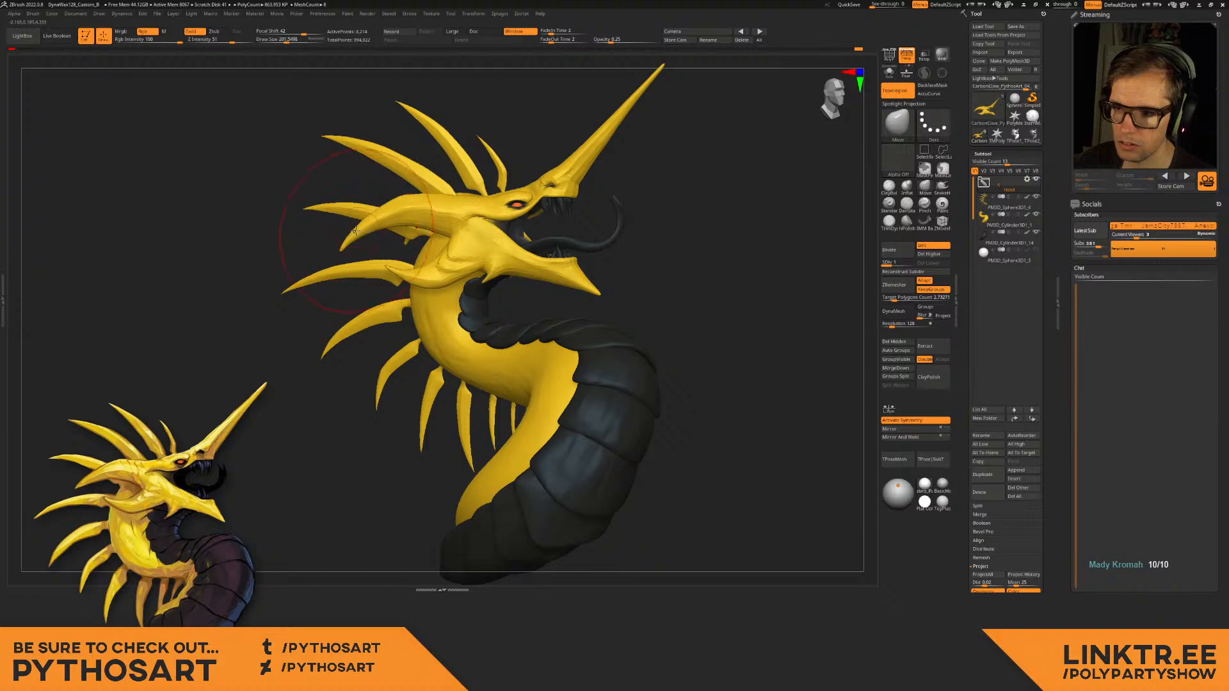
key("s")
left_click_drag(349, 247, 342, 256)
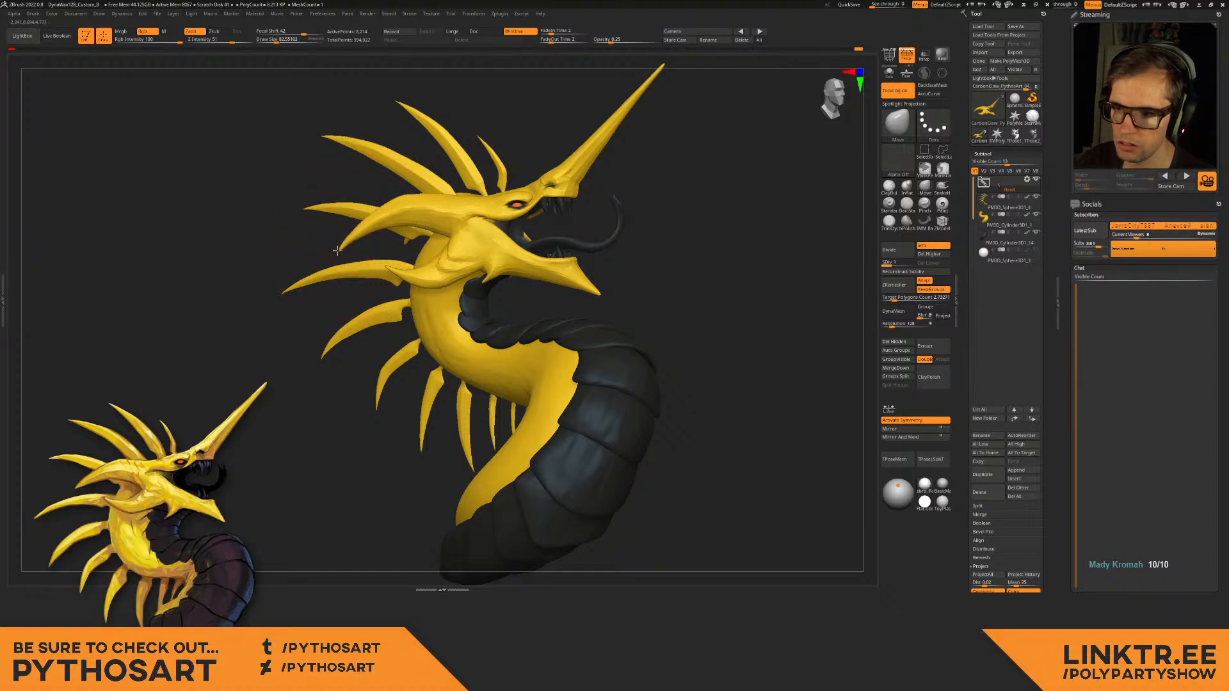
Smooth the crest spike from its tip along to its base above the cheek.
key("shift")
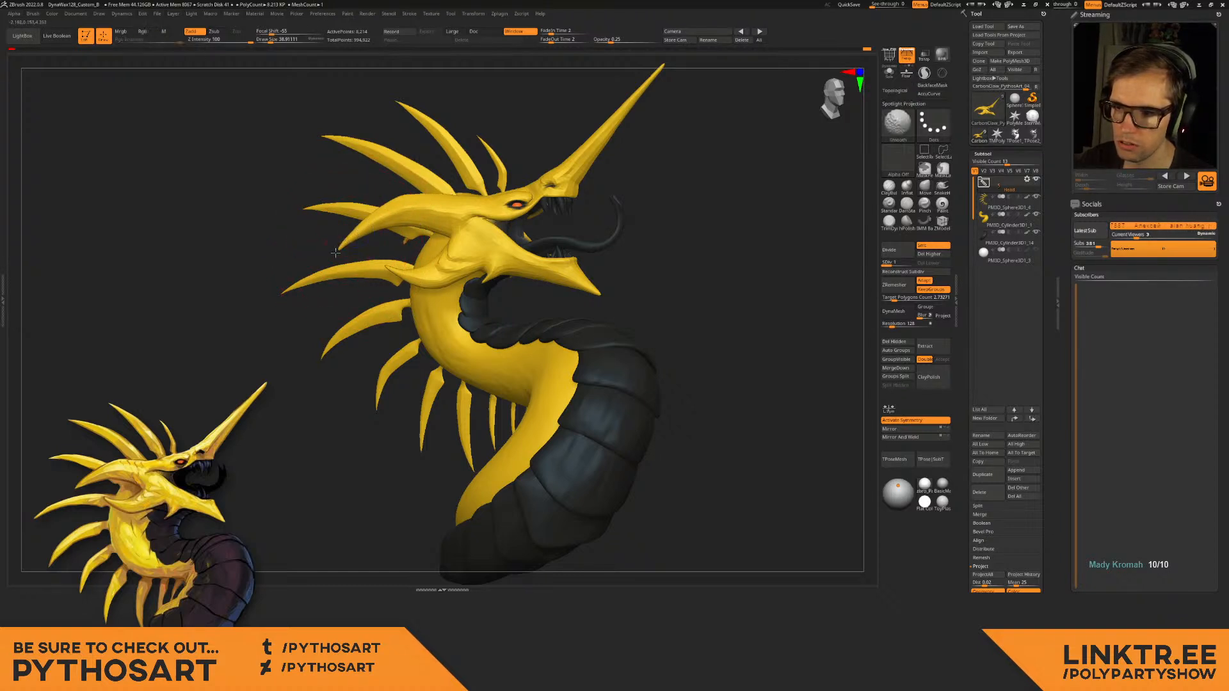
left_click_drag(363, 224, 441, 213, "shift")
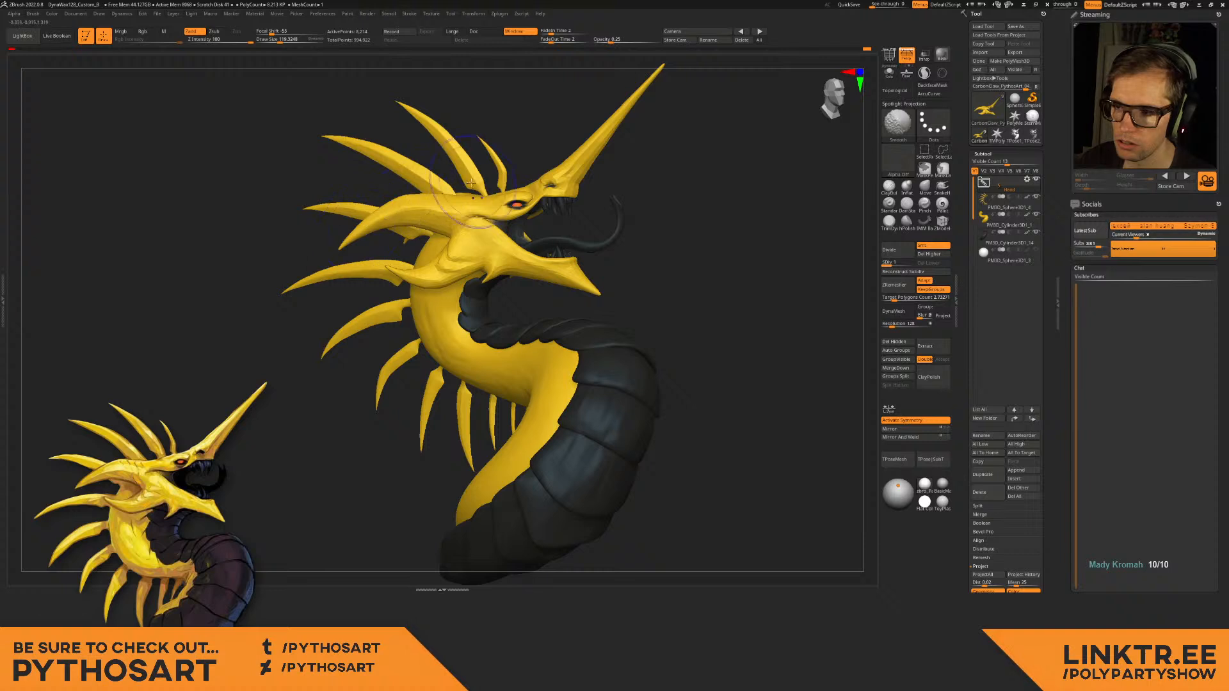
mouse_move(395, 253)
left_mouse_down("alt")
mouse_move(389, 240)
mouse_move(369, 286)
left_mouse_up("alt")
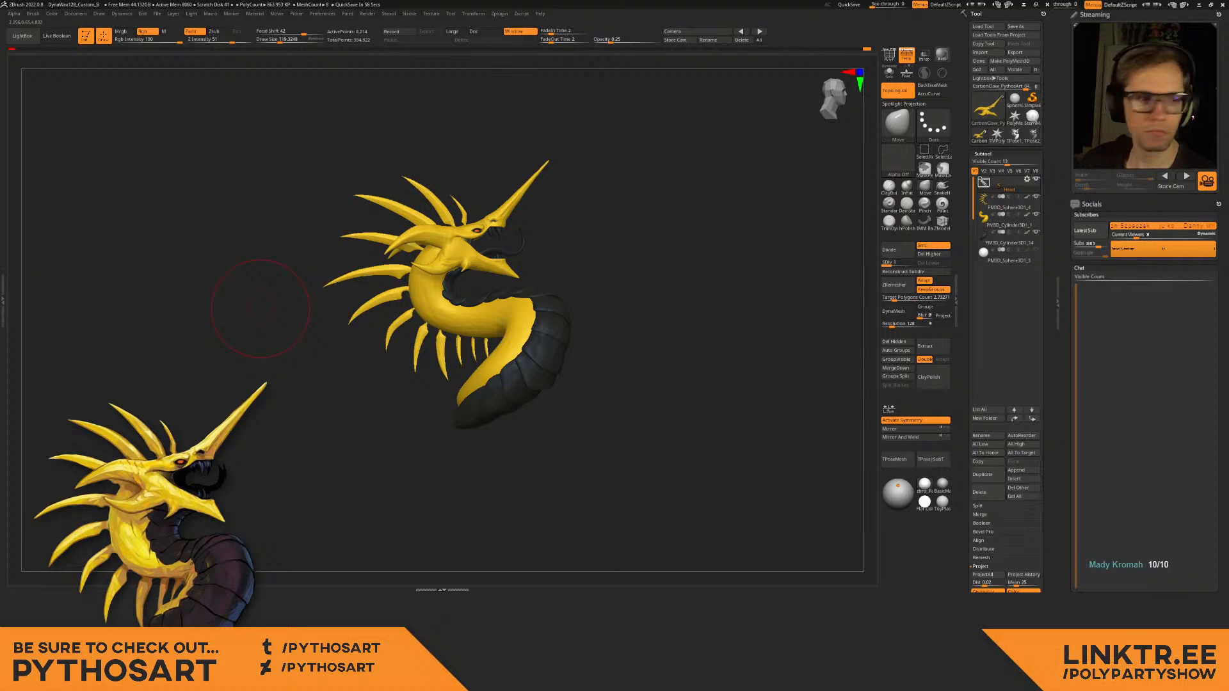
left_click_drag(525, 257, 652, 222)
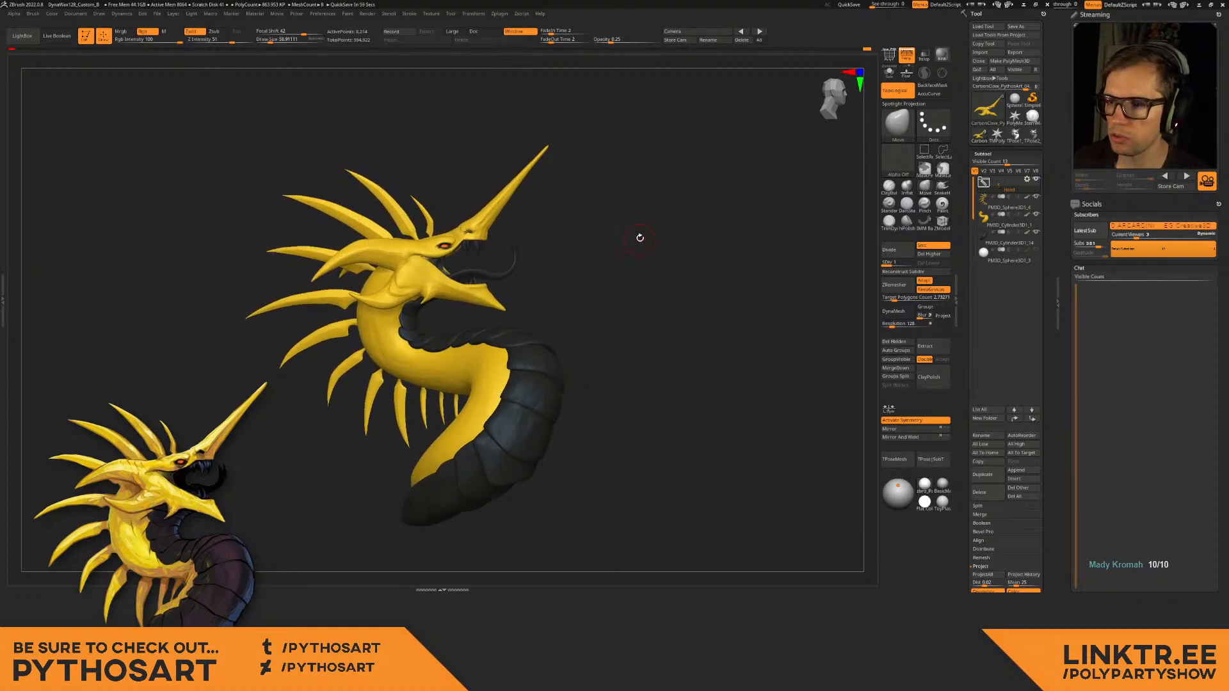
Render a shaded preview of the creature and inspect the body and dark belly plates from several angles.
left_click(942, 56)
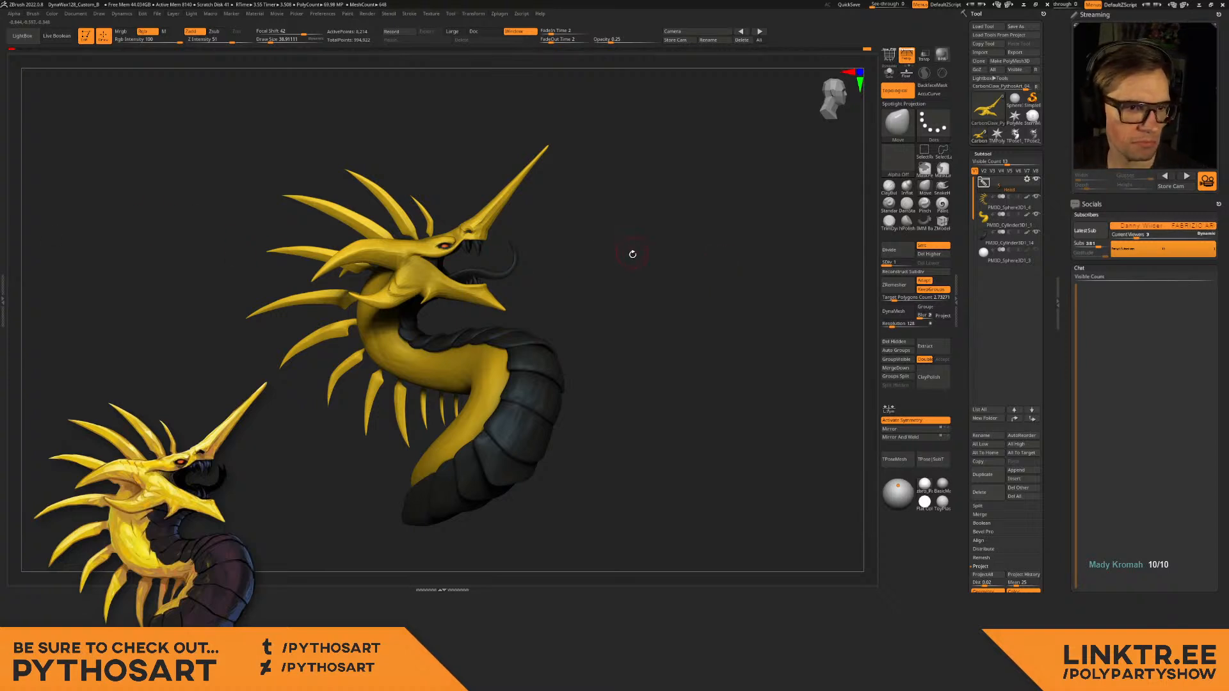
left_click_drag(633, 257, 567, 272)
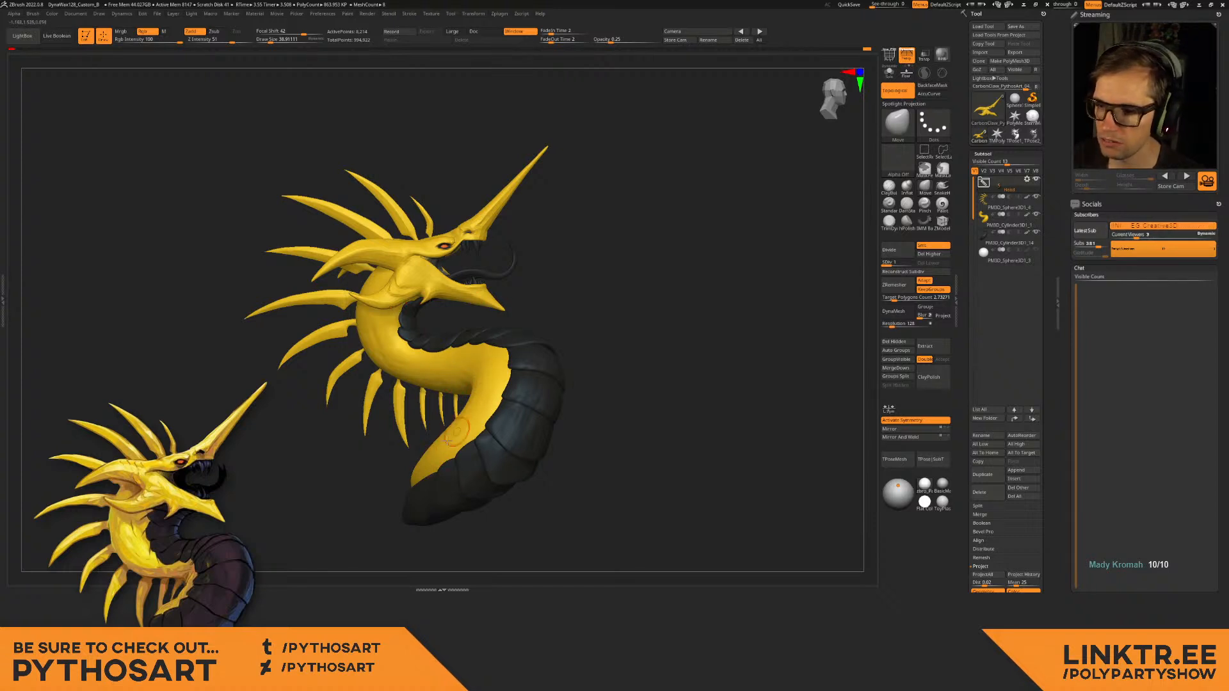
left_click_drag(413, 427, 448, 373)
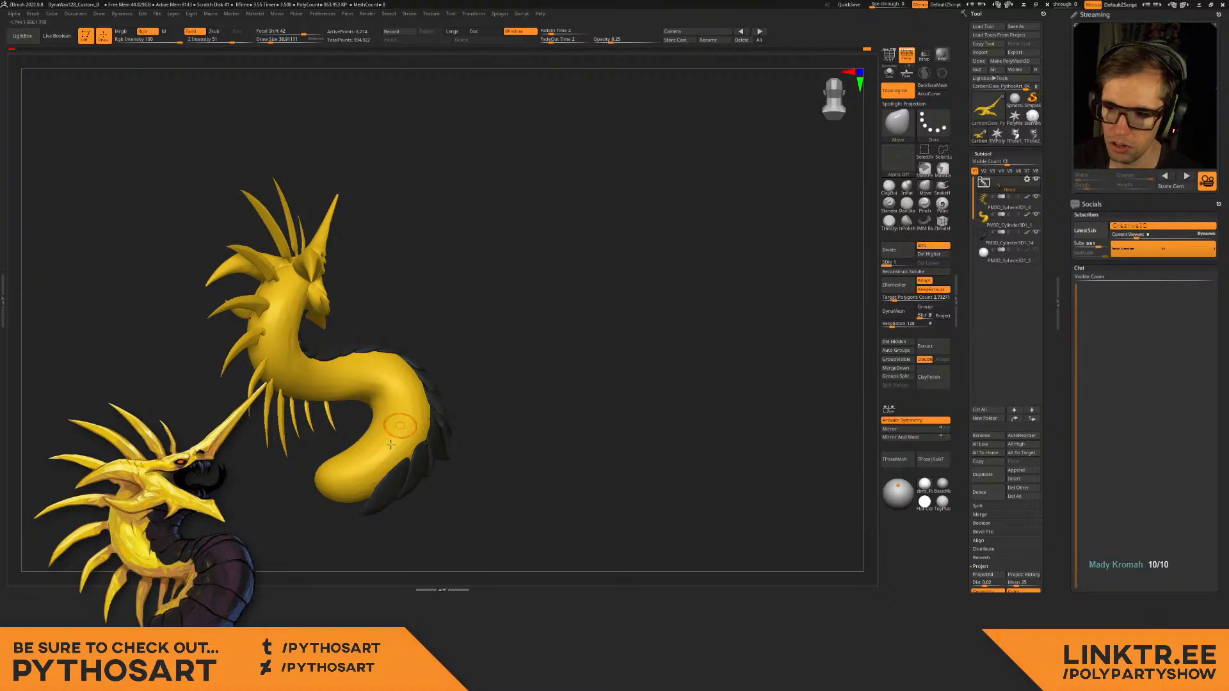
left_click_drag(448, 423, 387, 363)
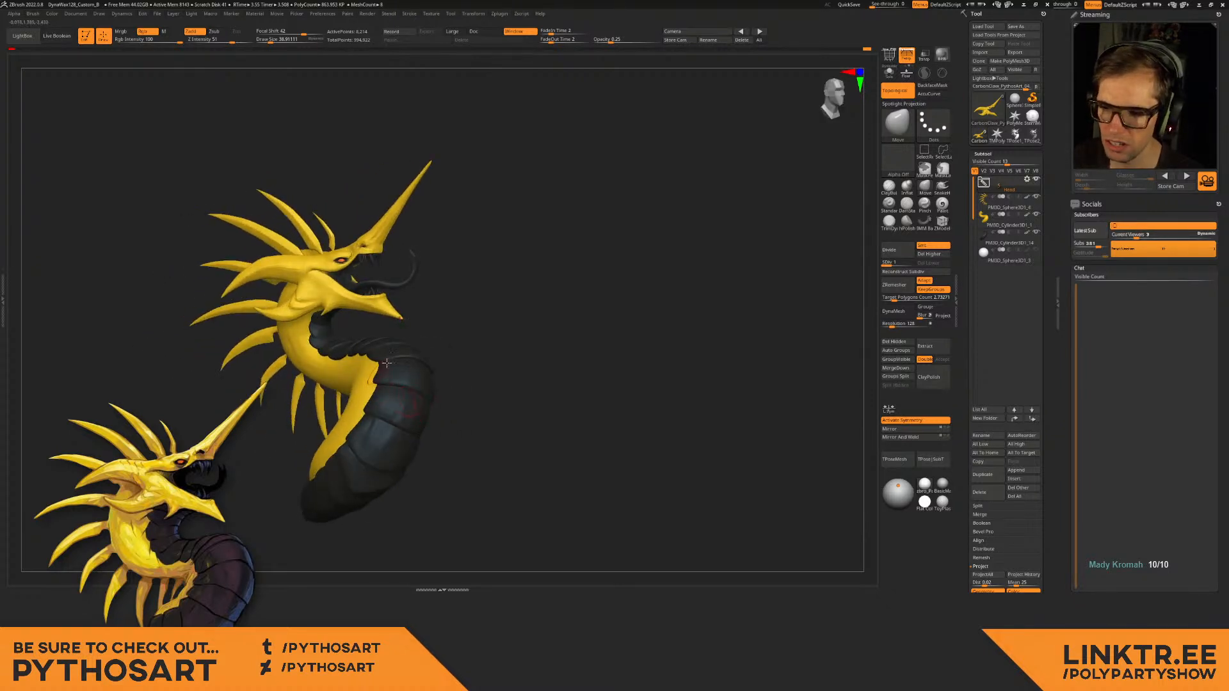
right_click_drag(366, 419, 516, 304, "alt")
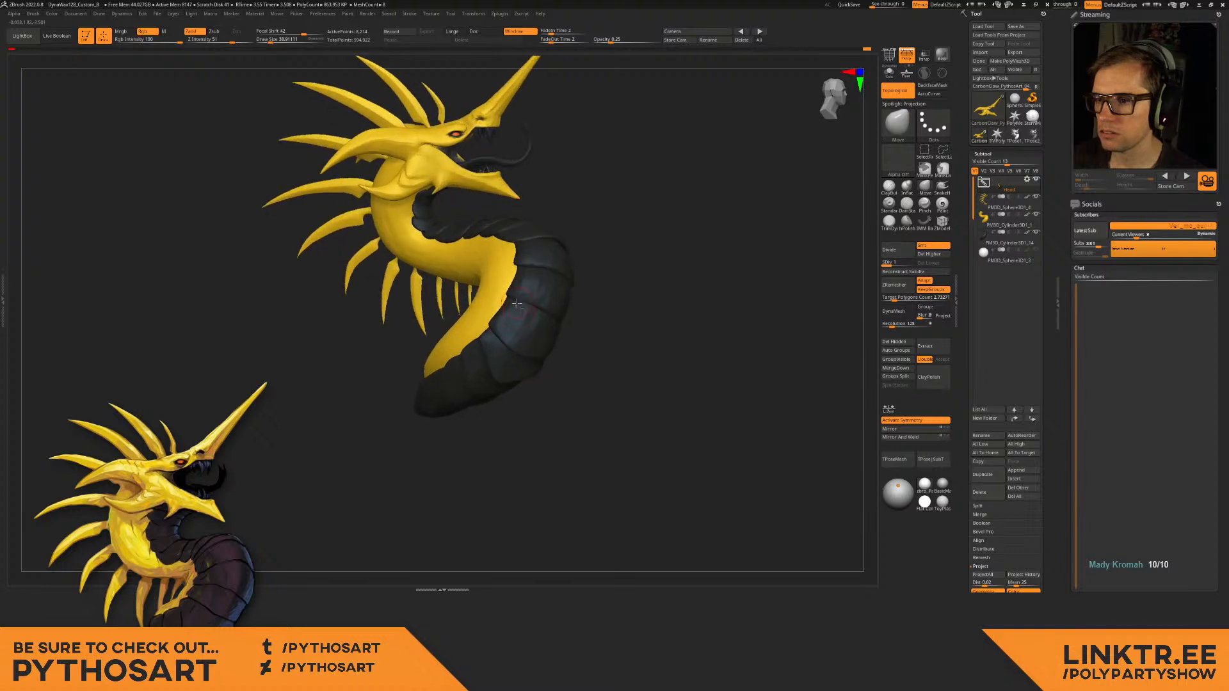
Select the dark belly plates at a lower subdivision level and pull their side edges over the yellow body with the Move brush.
left_click(526, 306, "alt")
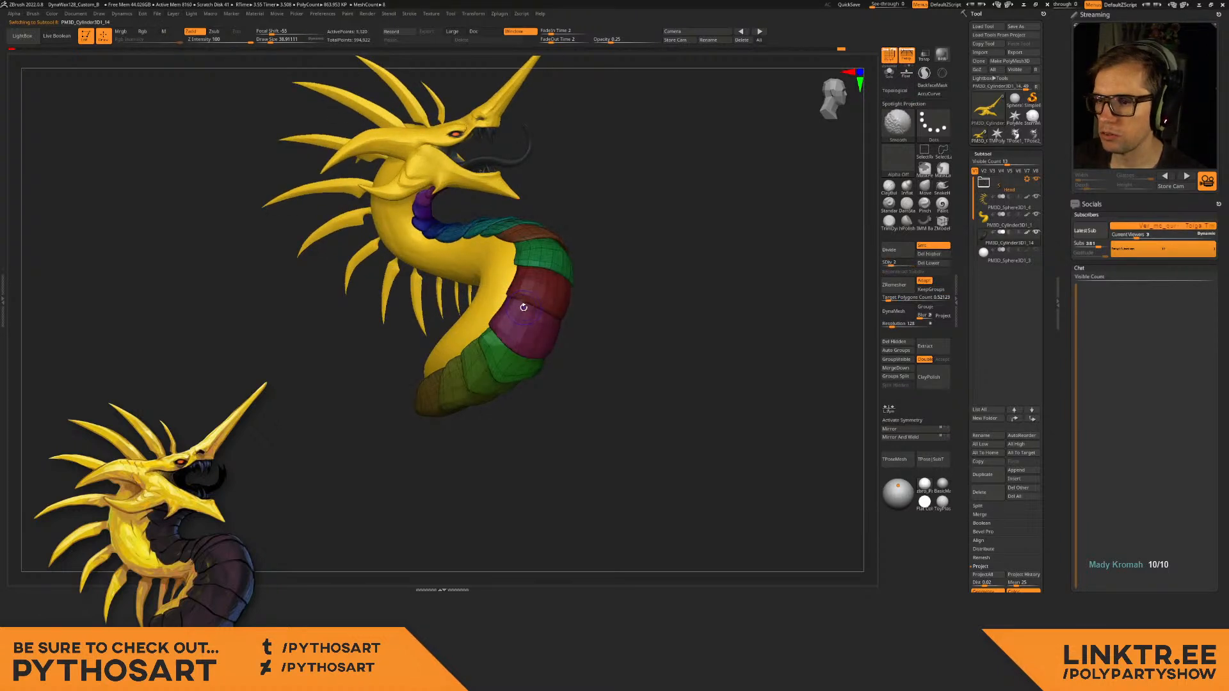
left_click_drag(779, 188, 819, 181)
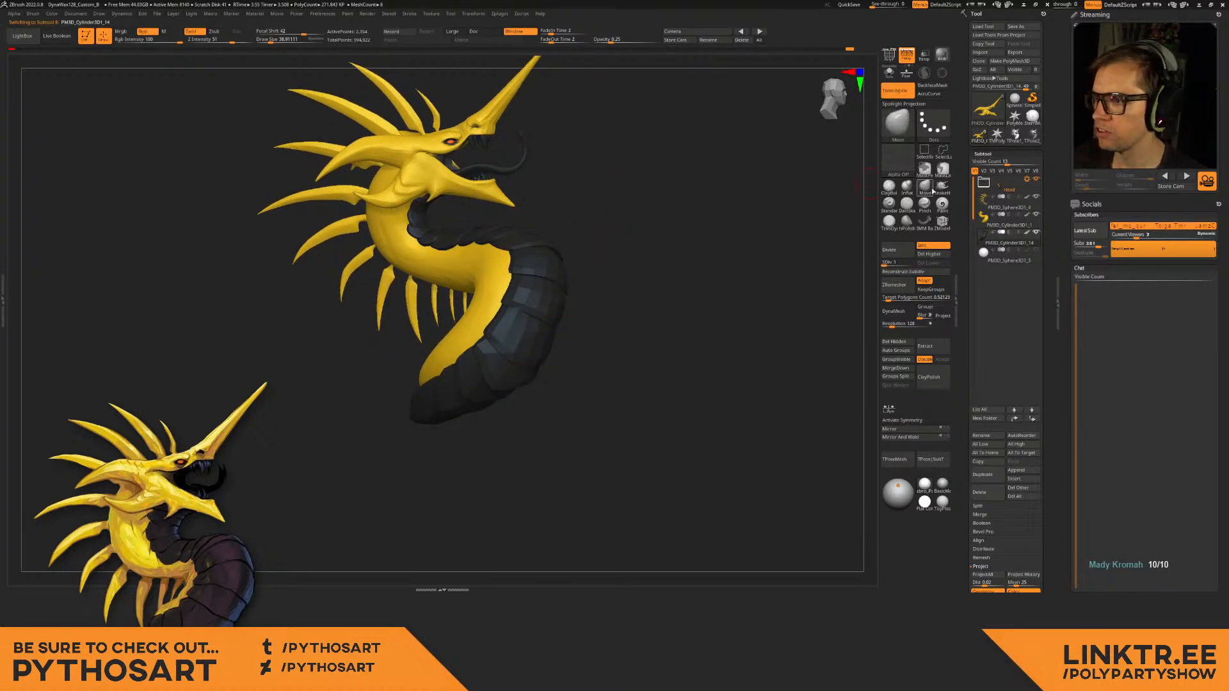
key("s")
mouse_move(493, 301)
left_mouse_down()
mouse_move(511, 301)
mouse_move(479, 315)
mouse_move(498, 308)
mouse_move(488, 294)
left_mouse_up()
left_click(893, 90)
key("s")
key("s")
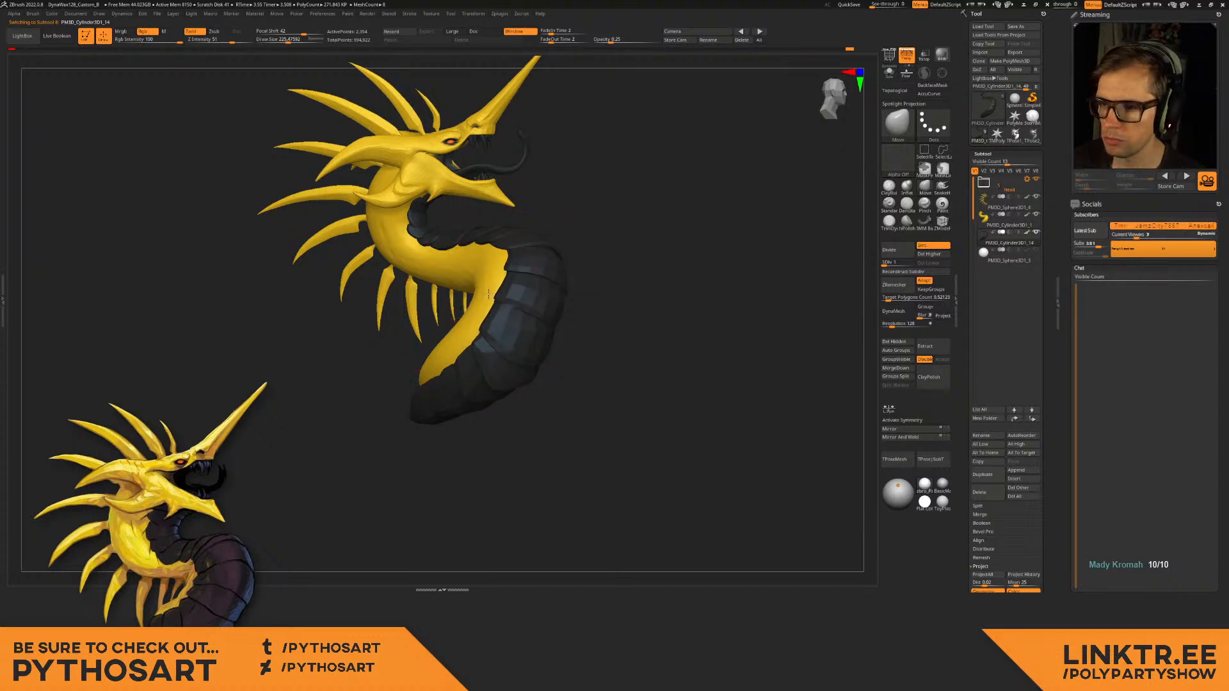
left_click_drag(473, 345, 465, 343)
mouse_move(390, 375)
left_mouse_down()
mouse_move(457, 368)
mouse_move(443, 352)
mouse_move(413, 376)
left_mouse_up()
left_click_drag(485, 324, 475, 320)
mouse_move(502, 298)
right_mouse_down()
mouse_move(485, 301)
mouse_move(477, 333)
mouse_move(540, 357)
right_mouse_up()
mouse_move(571, 377)
left_mouse_down()
mouse_move(569, 349)
mouse_move(579, 402)
mouse_move(566, 384)
mouse_move(575, 377)
mouse_move(586, 400)
left_mouse_up()
Resize the Move brush and adjust the dark belly plates' side edge, comparing the result from the saved camera view.
mouse_move(586, 425)
right_mouse_down()
mouse_move(480, 416)
mouse_move(538, 309)
mouse_move(505, 335)
mouse_move(471, 310)
mouse_move(474, 320)
mouse_move(490, 288)
mouse_move(525, 295)
mouse_move(539, 275)
mouse_move(514, 296)
mouse_move(566, 275)
right_mouse_up()
key("s")
key("s")
left_click(460, 302)
key("s")
left_click(475, 308)
left_click(759, 32)
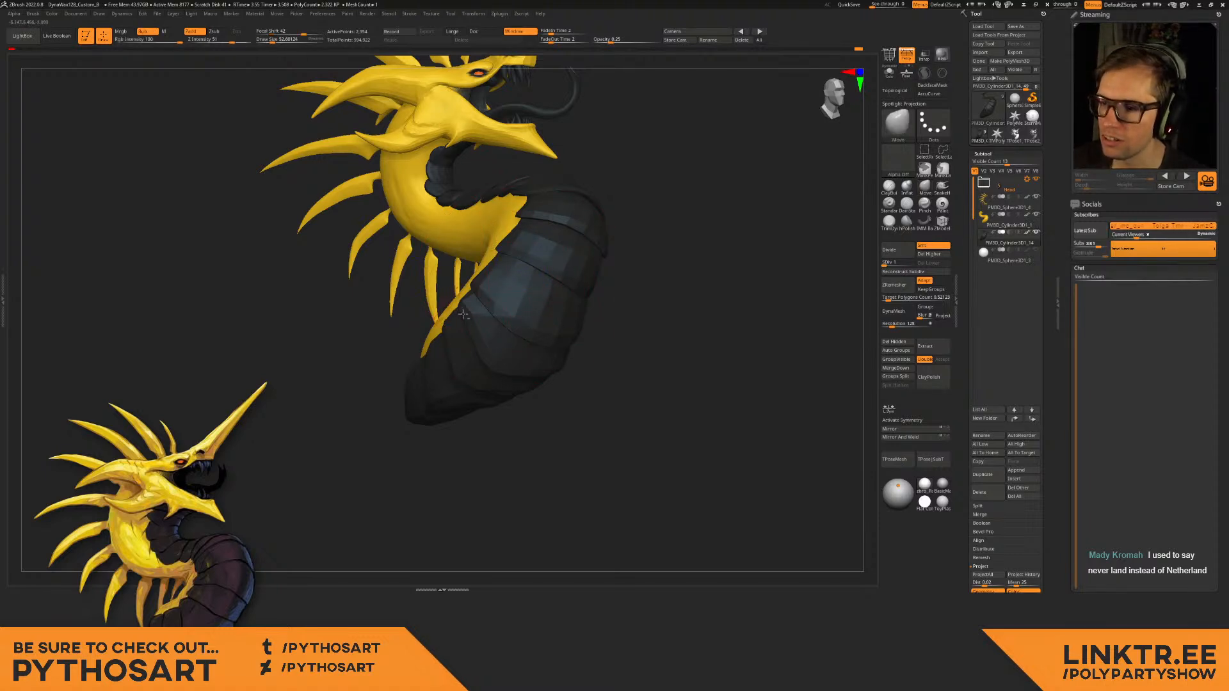
Nudge the lower dark plates outward from the yellow body in side view and check them from the saved camera view.
right_click_drag(462, 315, 457, 268, "alt")
mouse_move(425, 330)
right_mouse_down()
mouse_move(430, 352)
mouse_move(450, 349)
right_mouse_up()
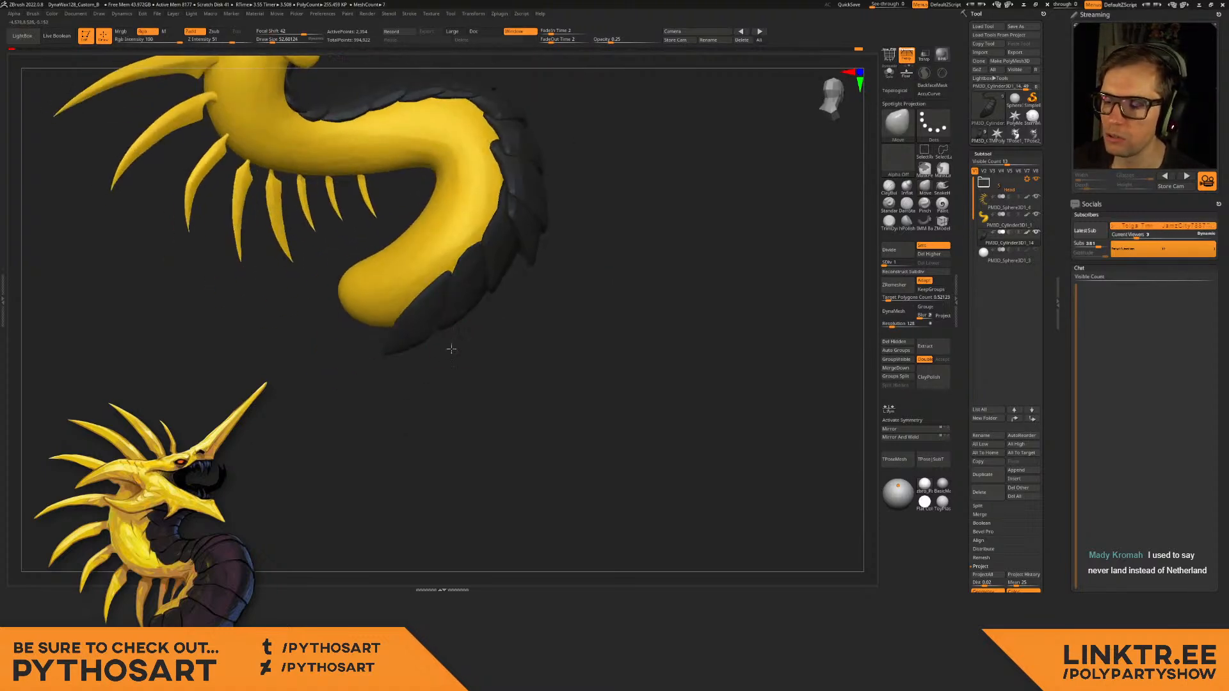
key("bracketright")
key("s")
left_click_drag(433, 298, 457, 301)
right_click_drag(469, 296, 728, 77, "ctrl")
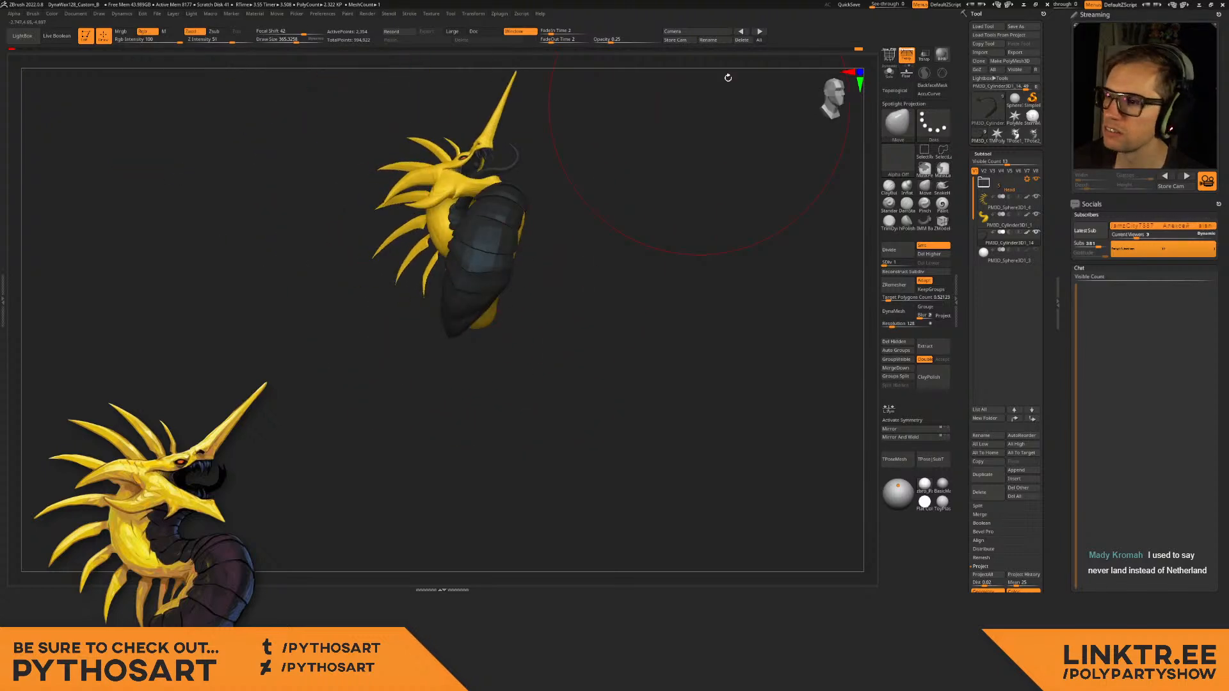
left_click(760, 31)
Reshape the lower dark plates' outline around the tail with short Move strokes at different brush sizes.
right_click_drag(516, 452, 515, 376, "alt")
key("s")
left_click_drag(514, 376, 517, 385)
key("s")
key("s")
mouse_move(452, 346)
left_mouse_down()
mouse_move(484, 308)
mouse_move(466, 311)
left_mouse_up()
key("s")
key("s")
left_click_drag(486, 309, 489, 309)
Pull the middle plates' side edge back over the yellow body, push the tail-end plate inward and recall the saved camera view.
mouse_move(455, 319)
right_mouse_down("alt")
mouse_move(470, 278)
mouse_move(434, 365)
mouse_move(334, 364)
mouse_move(456, 342)
right_mouse_up("alt")
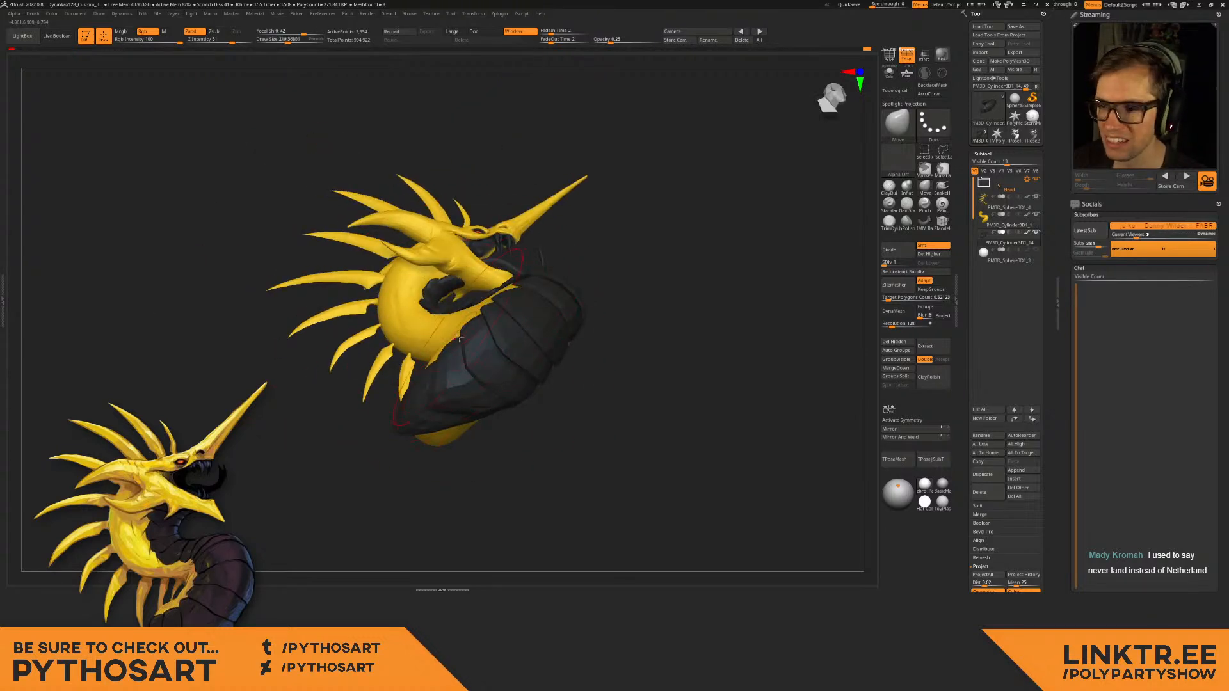
left_click_drag(456, 342, 440, 327)
key("s")
left_click_drag(393, 423, 421, 397)
key("s")
key("s")
right_click_drag(464, 384, 514, 280)
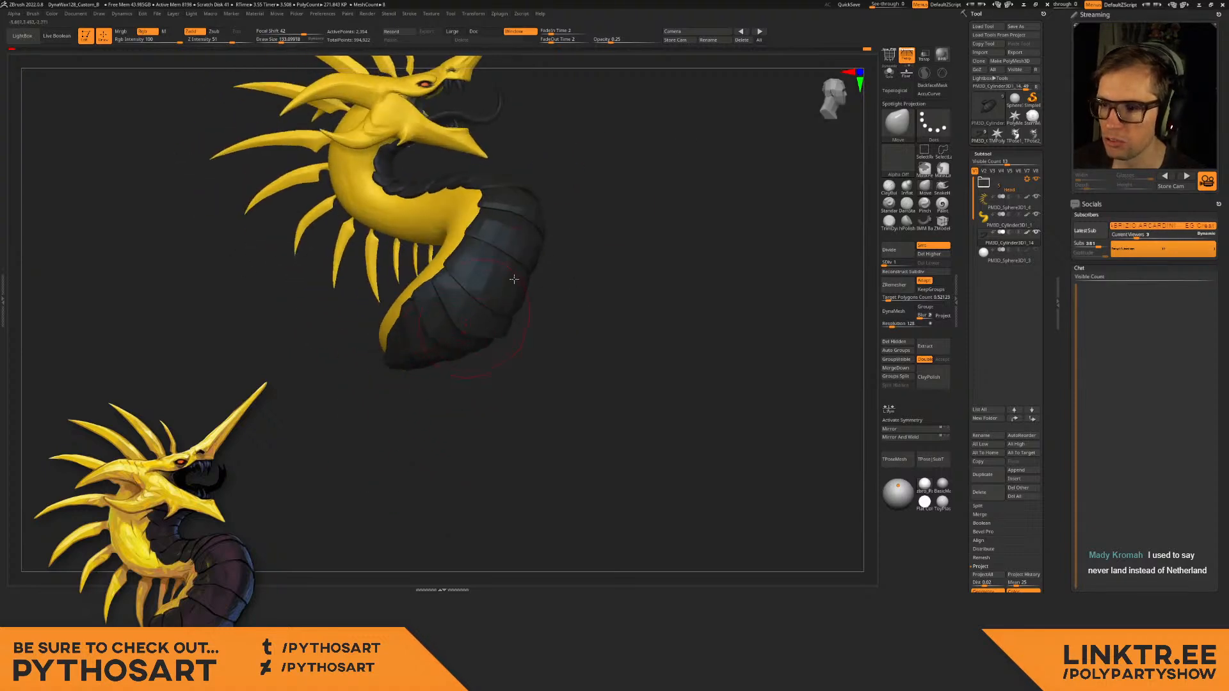
left_click(761, 30)
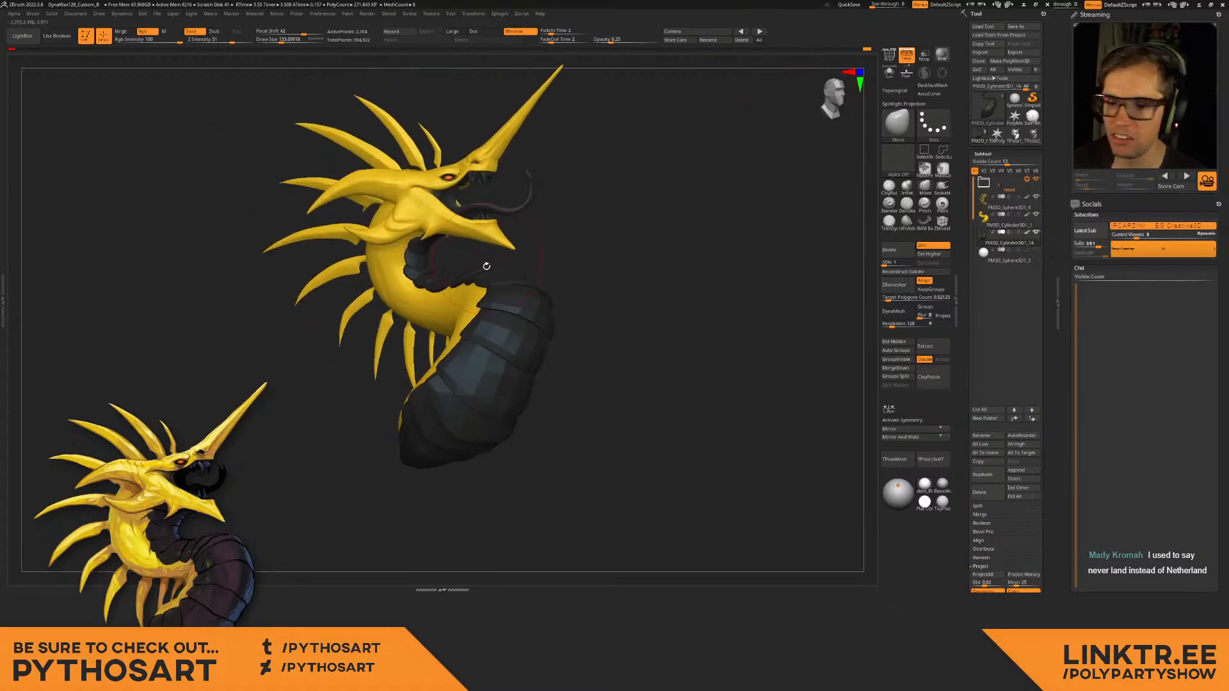
Move the tail-end dark plates' edges from the side and rear so they fit around the yellow tail.
mouse_move(455, 404)
right_mouse_down()
mouse_move(445, 368)
mouse_move(430, 378)
right_mouse_up()
key("s")
left_click_drag(407, 397, 413, 397)
mouse_move(416, 397)
right_mouse_down()
mouse_move(471, 359)
mouse_move(417, 420)
mouse_move(399, 408)
right_mouse_up()
key("s")
left_click_drag(399, 407, 431, 401)
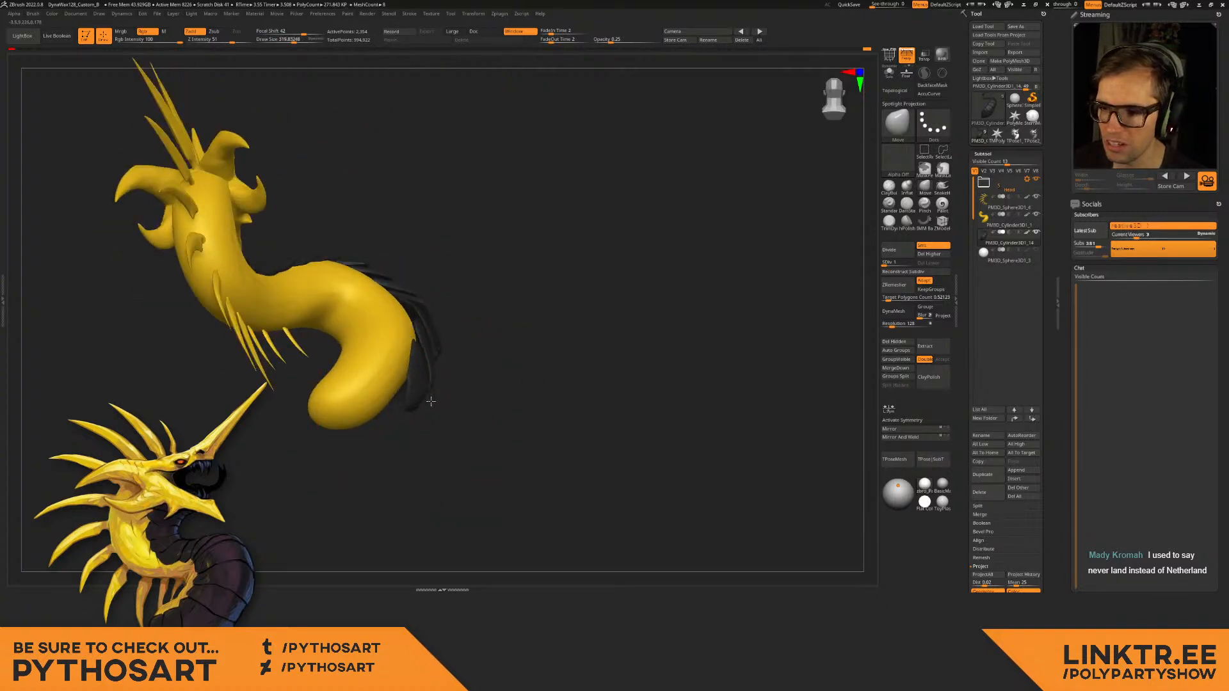
mouse_move(475, 377)
right_mouse_down()
mouse_move(428, 384)
mouse_move(471, 383)
right_mouse_up()
key("s")
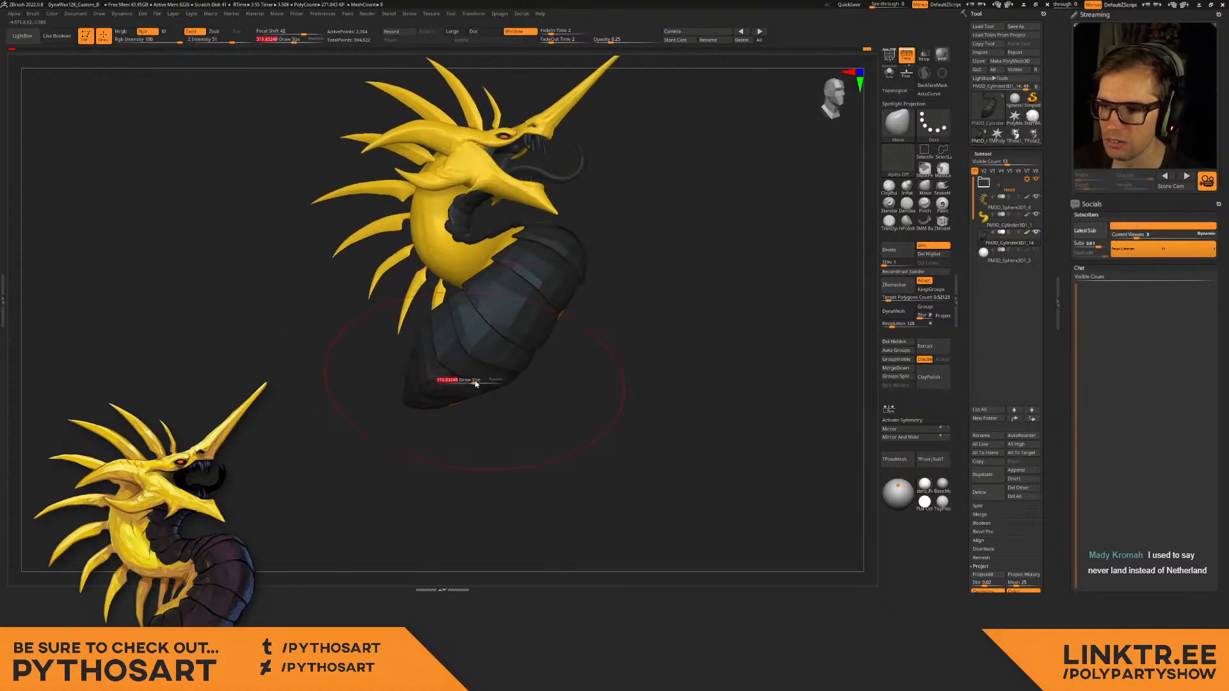
left_click_drag(472, 382, 469, 383)
Pull the lower plates' side edge over the body and extend the tail-end plate down and back, checking the saved camera view.
right_click_drag(469, 383, 440, 359)
mouse_move(433, 346)
left_mouse_down()
mouse_move(452, 345)
mouse_move(424, 334)
left_mouse_up()
key("s")
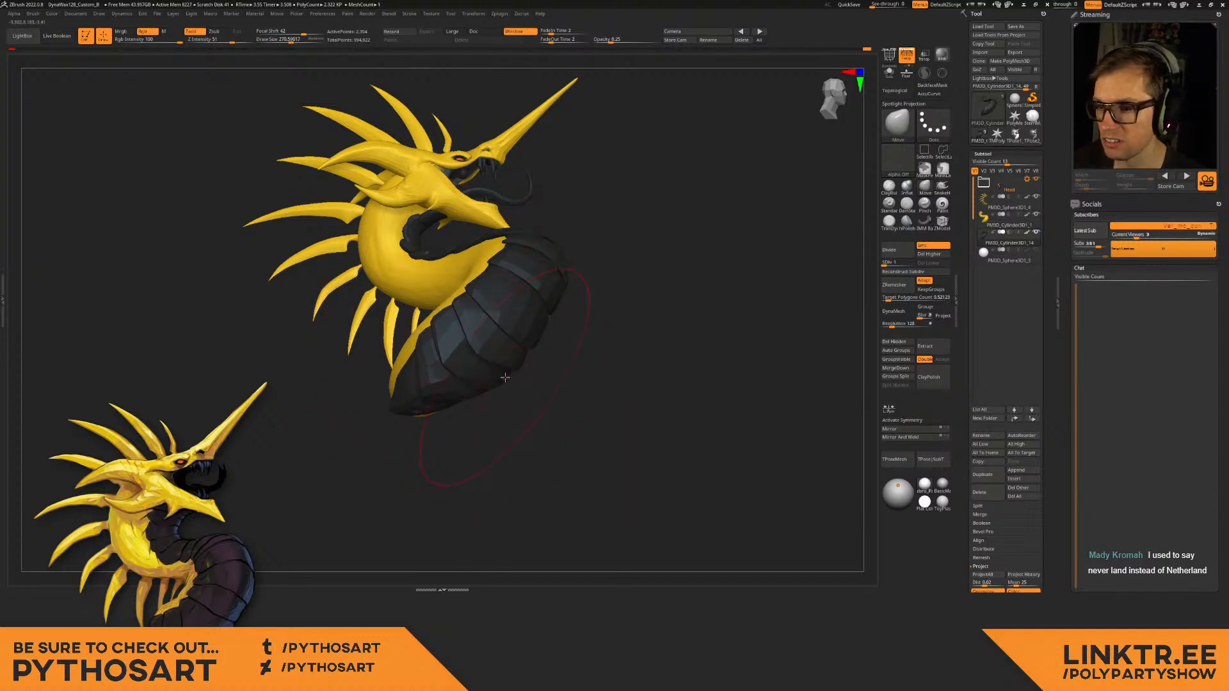
key("s")
left_click_drag(445, 375, 408, 403)
right_click_drag(521, 403, 509, 428, "alt")
right_click_drag(574, 229, 606, 189)
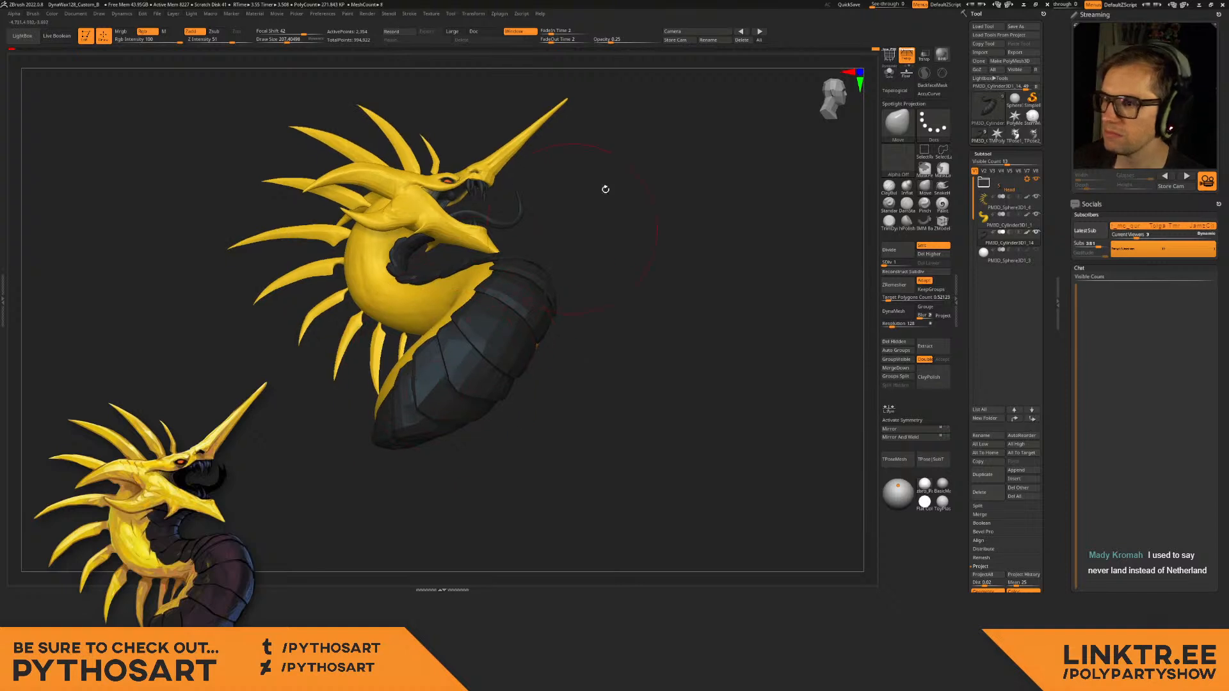
left_click(760, 32)
Shrink the Move brush and refine the dark plates' edge along the body's bend below the jaw.
right_click_drag(466, 397, 462, 283, "ctrl")
key("s")
left_click_drag(461, 287, 469, 250)
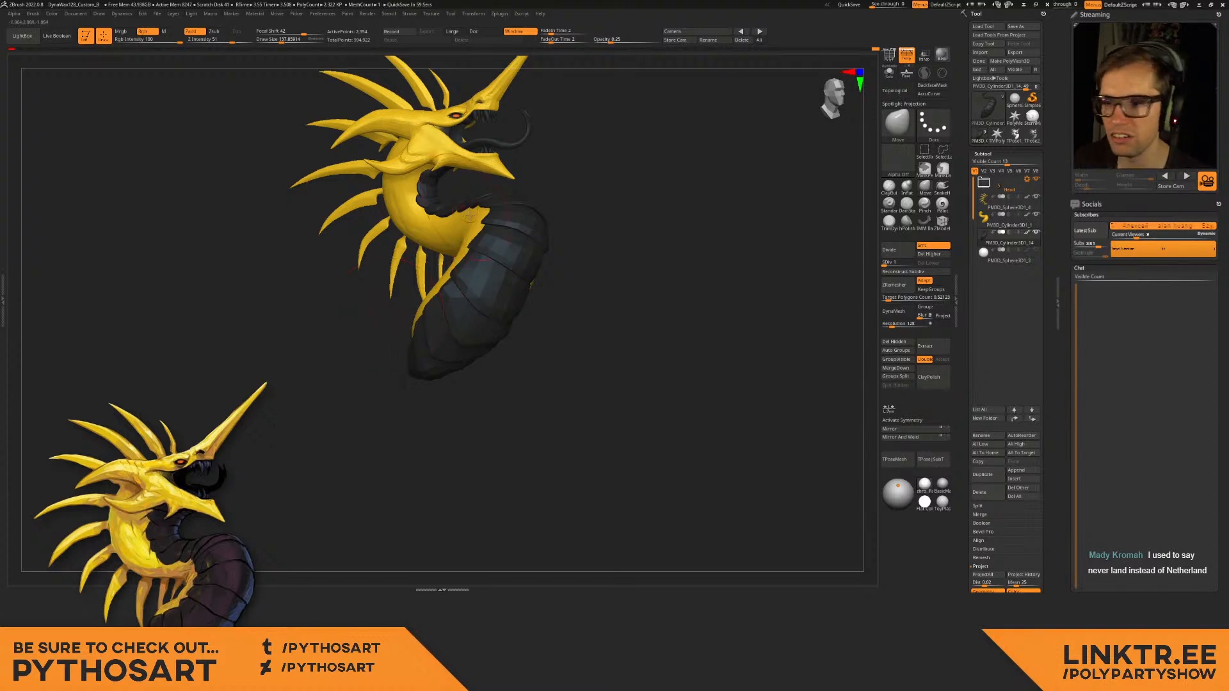
key("s")
key("s")
left_click_drag(480, 308, 490, 311)
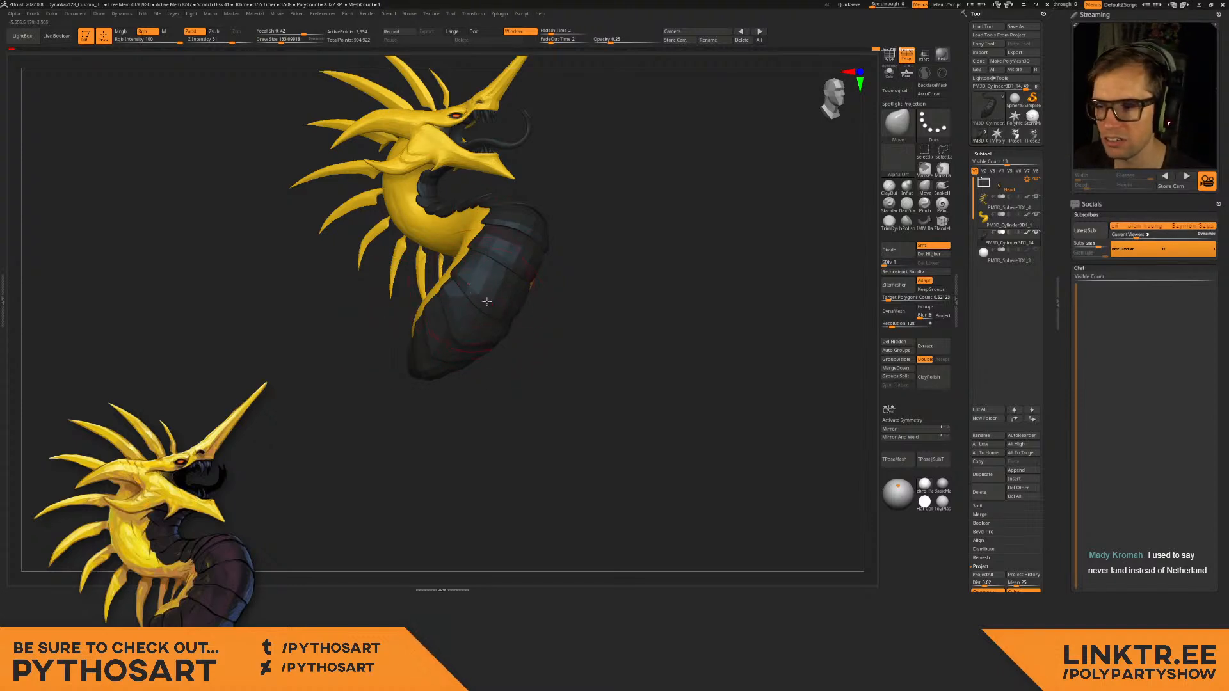
Adjust the side edges of the last dark plates beside the tail with a smaller Move brush.
right_click_drag(481, 298, 494, 277, "alt")
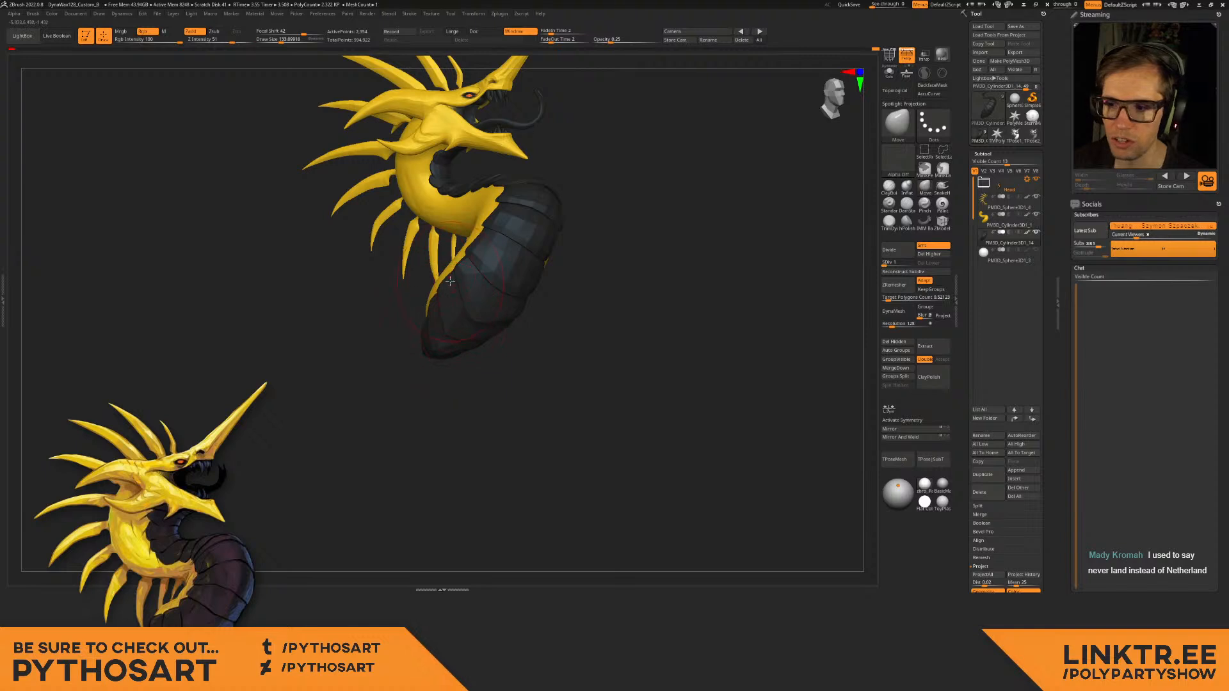
key("s")
left_click_drag(451, 281, 448, 280)
right_click_drag(435, 309, 439, 315)
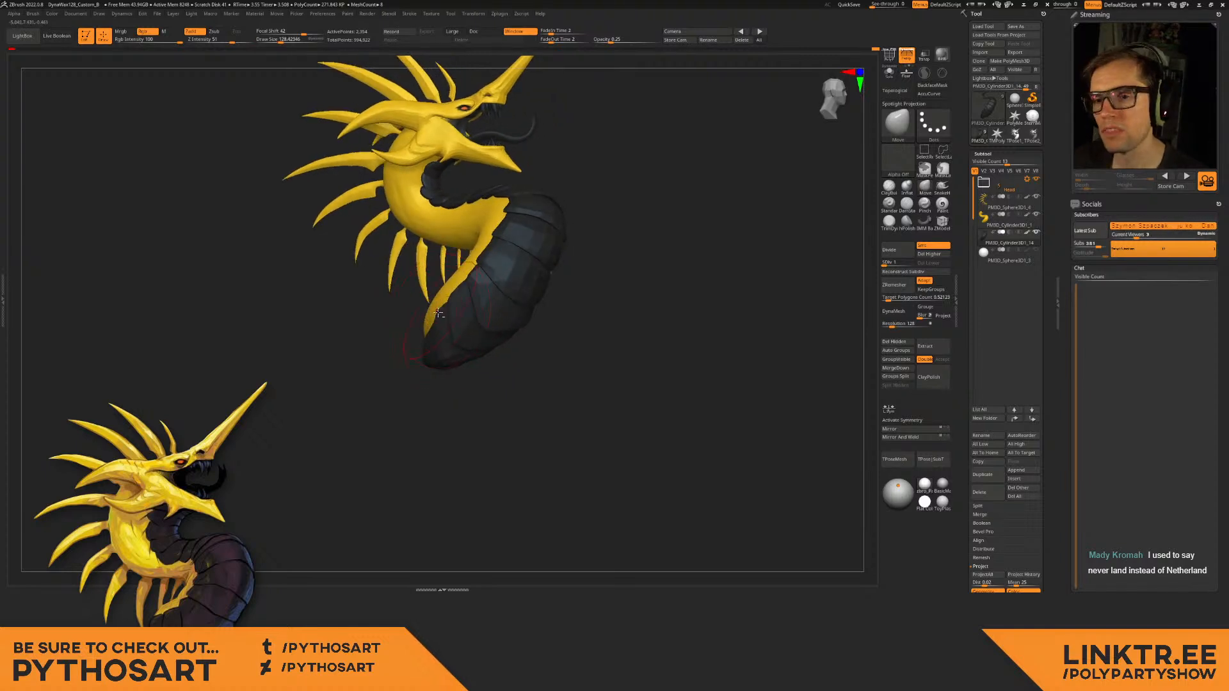
key("s")
mouse_move(423, 338)
left_mouse_down()
mouse_move(432, 318)
mouse_move(418, 294)
mouse_move(472, 287)
left_mouse_up()
key("s")
key("s")
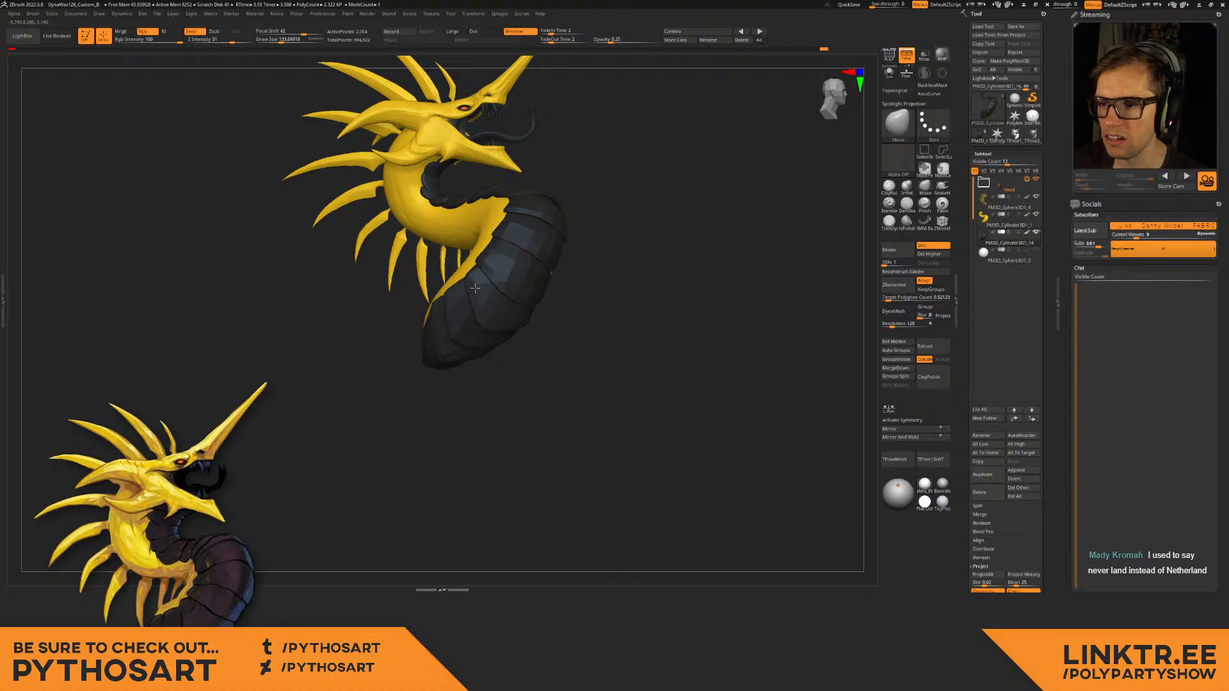
Select the yellow body and move its tail end down and back, adjusting the Move brush size as needed.
mouse_move(475, 288)
right_mouse_down()
mouse_move(479, 310)
mouse_move(447, 325)
right_mouse_up()
left_click(448, 300, "alt")
right_click_drag(464, 282, 439, 312)
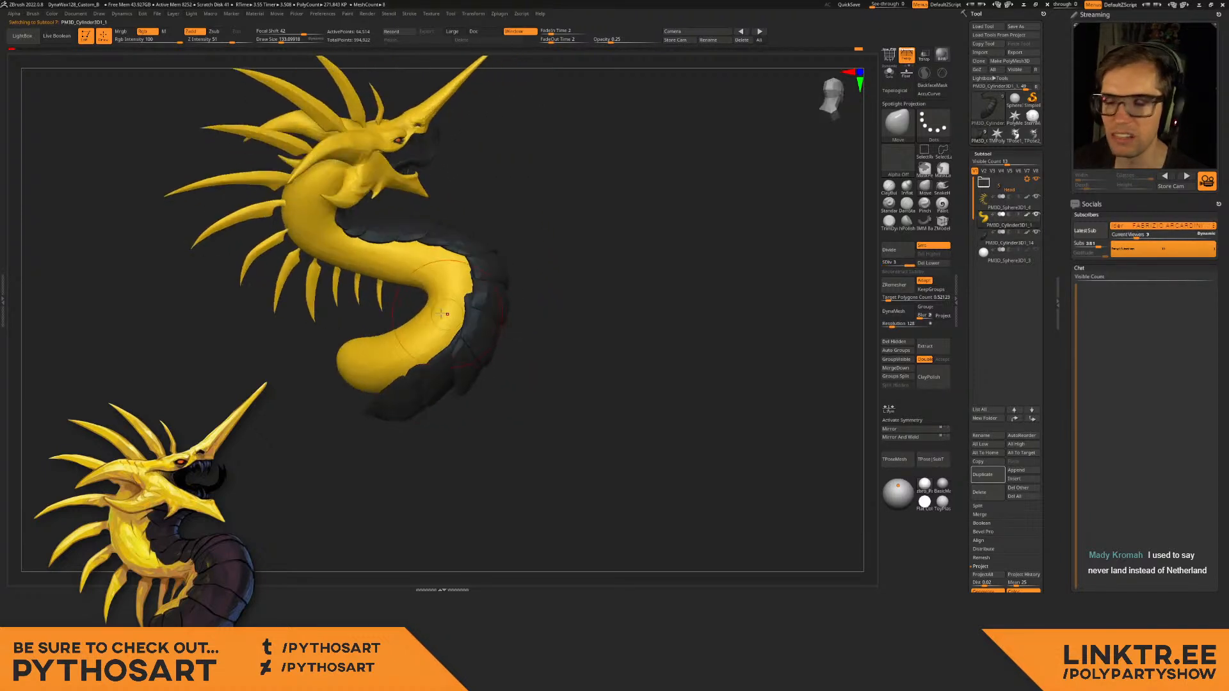
key("s")
mouse_move(433, 313)
left_mouse_down()
mouse_move(391, 336)
mouse_move(392, 358)
left_mouse_up()
key("s")
key("s")
key("s")
key("s")
key("s")
left_click_drag(378, 349, 382, 356)
Refine the inner curve of the yellow body's bend with the Move brush and check it from the saved camera view.
key("s")
left_click_drag(413, 283, 412, 284)
mouse_move(410, 289)
left_mouse_down()
mouse_move(398, 282)
mouse_move(408, 277)
left_mouse_up()
key("s")
right_click_drag(412, 276, 490, 261)
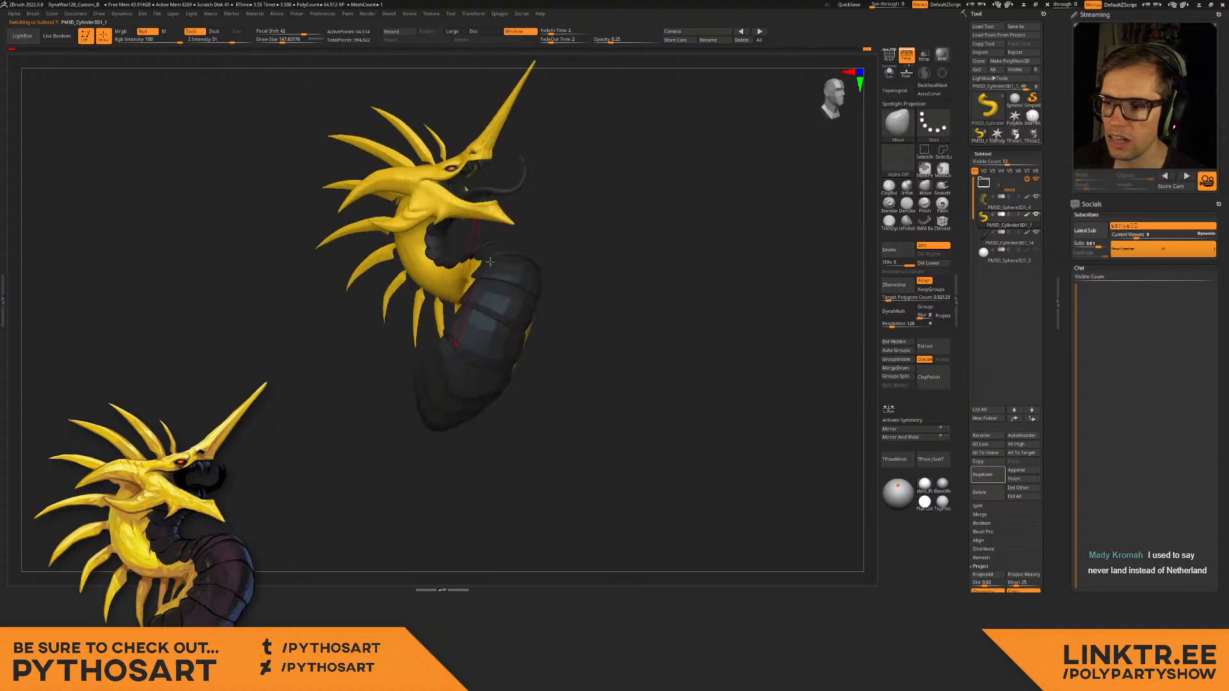
left_click(760, 33)
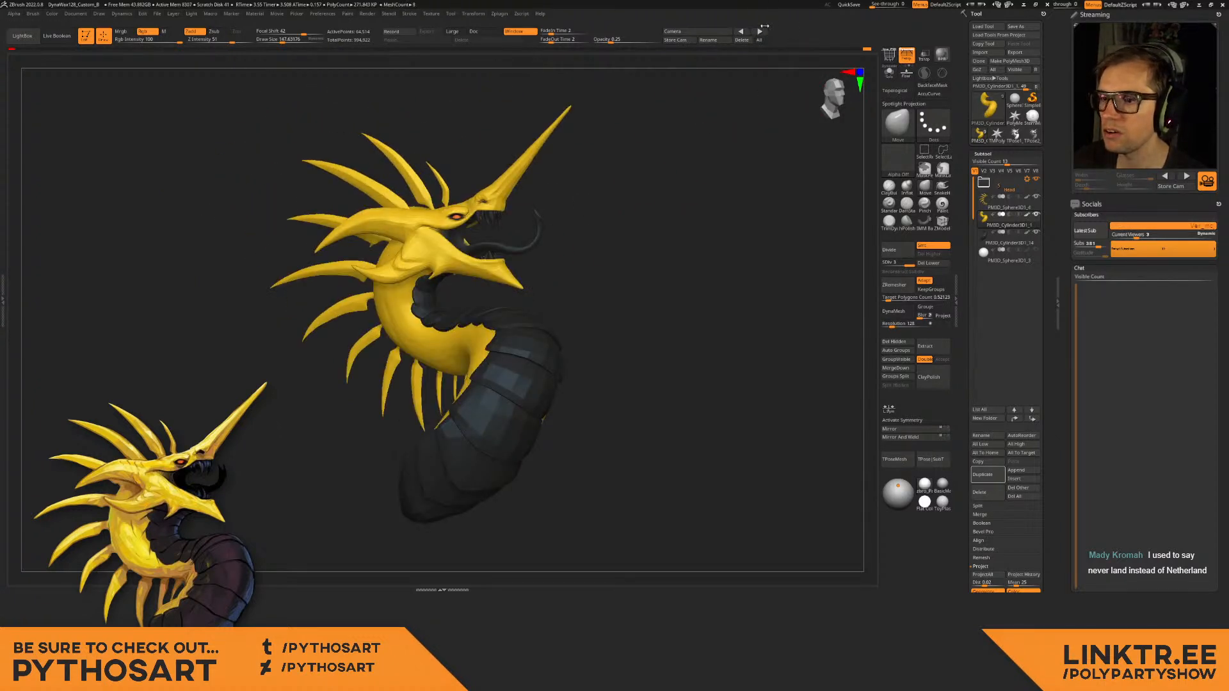
Compare the body with the reference from the saved camera view and reshape the yellow midsection above the tail bend.
right_click_drag(658, 222, 659, 193)
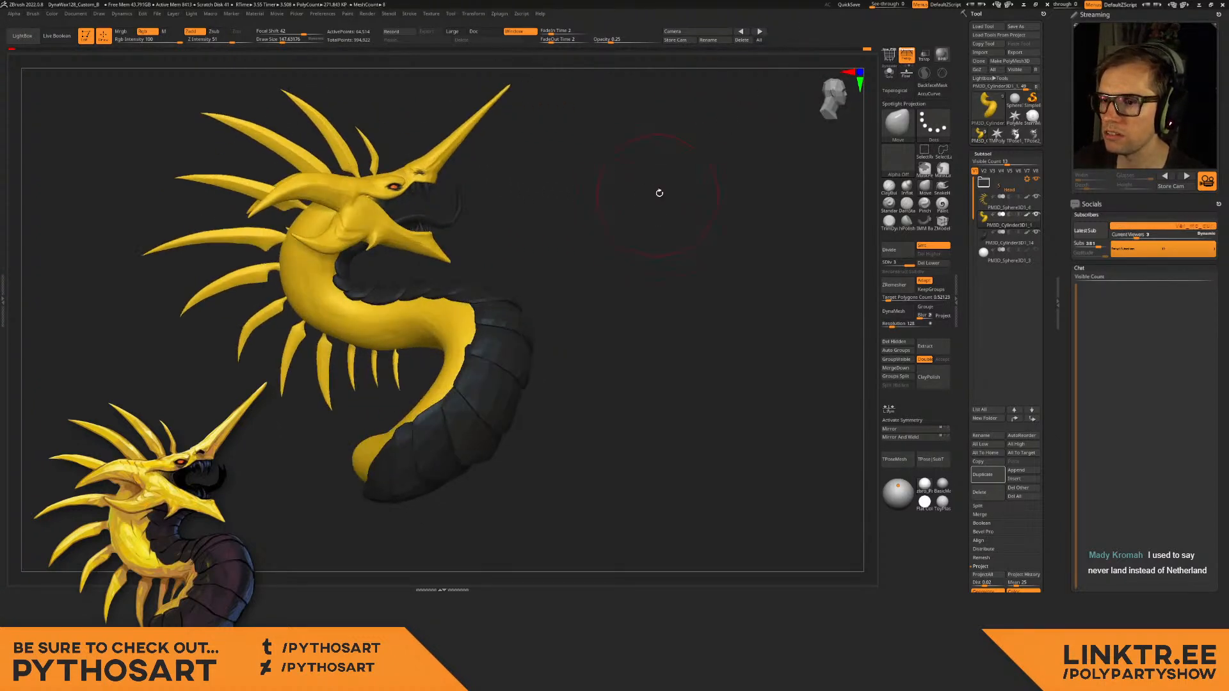
left_click(761, 32)
right_click_drag(568, 281, 545, 261, "alt")
mouse_move(475, 288)
right_mouse_down()
mouse_move(414, 332)
mouse_move(442, 342)
mouse_move(432, 388)
right_mouse_up()
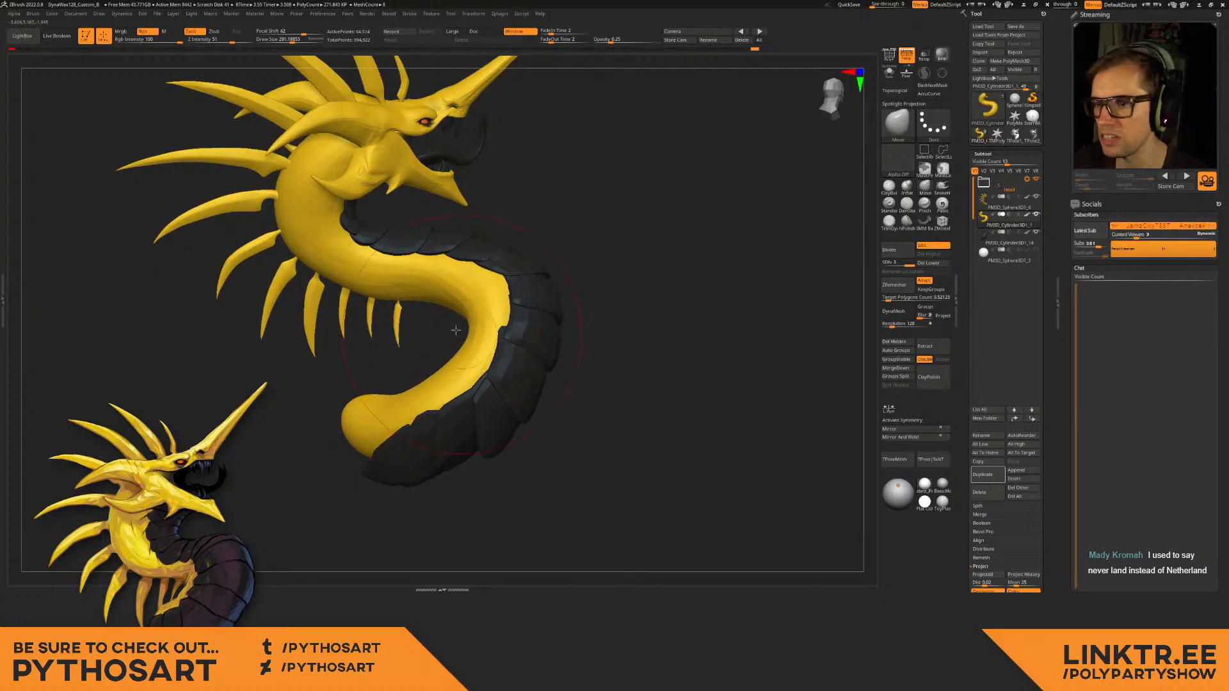
right_click_drag(341, 290, 378, 307)
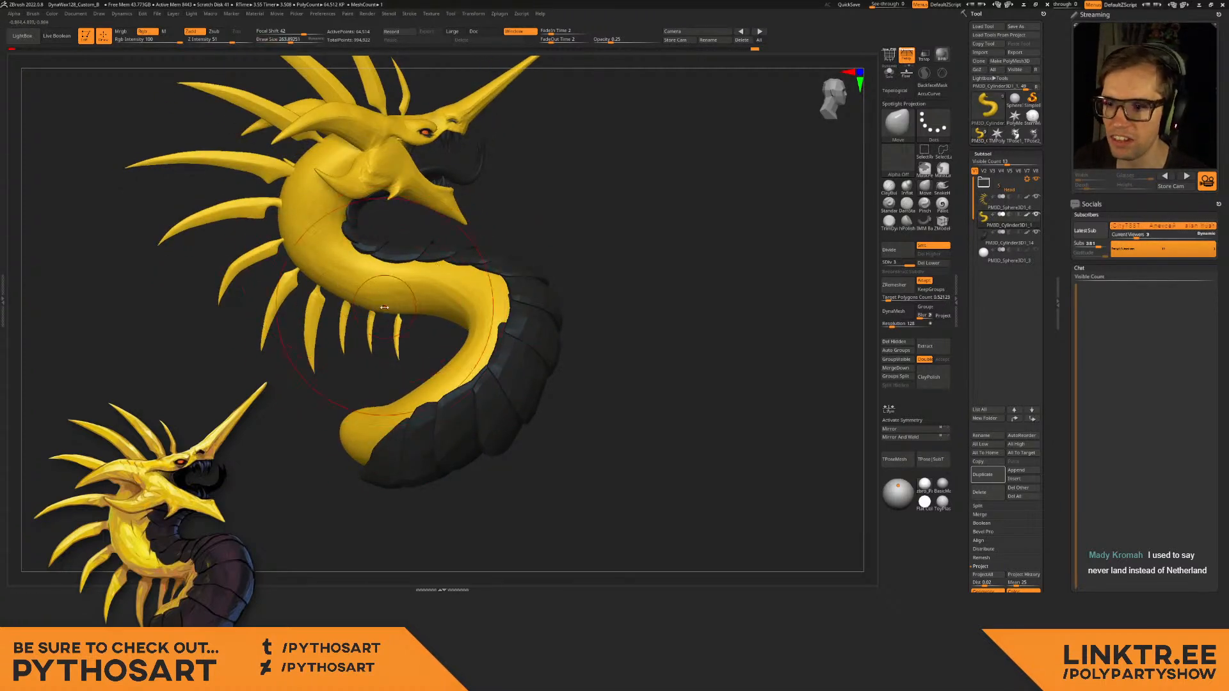
key("s")
left_click_drag(385, 311, 382, 311)
left_click_drag(386, 312, 320, 288)
key("s")
left_click_drag(359, 377, 362, 333, "alt")
Return to the reference angle and nudge the yellow body's lower edge toward the dark plates with a smaller Move brush.
mouse_move(595, 320)
left_mouse_down()
mouse_move(442, 310)
mouse_move(649, 230)
left_mouse_up()
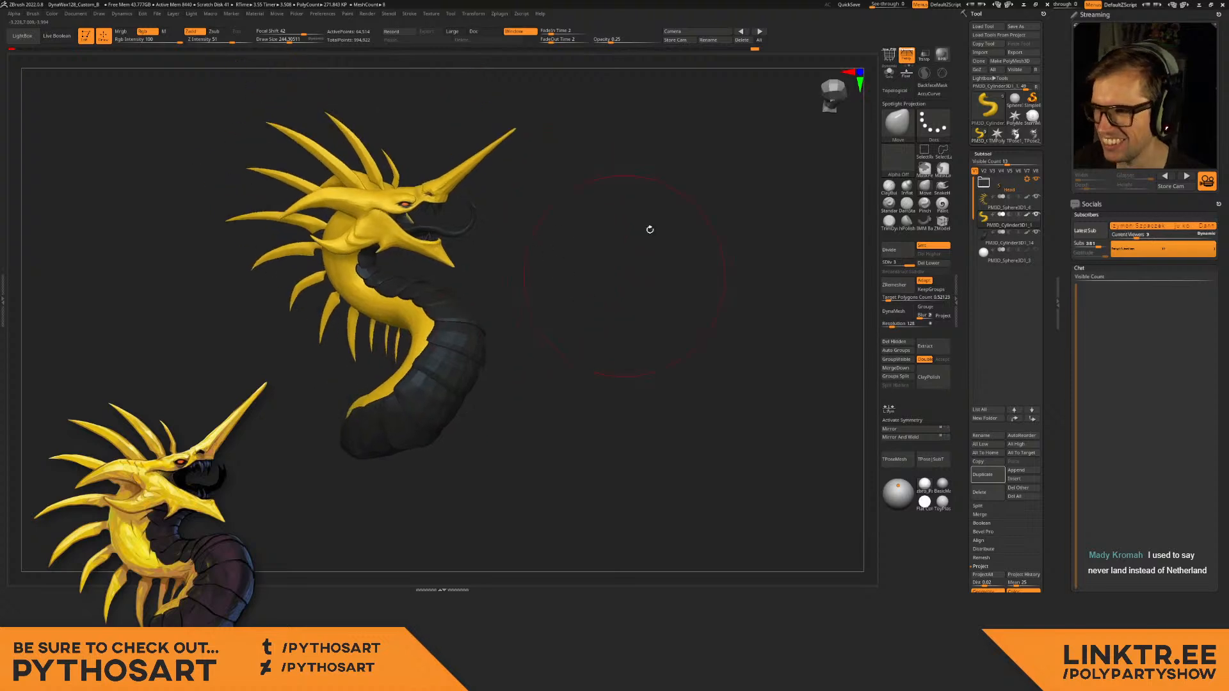
left_click_drag(589, 282, 473, 326)
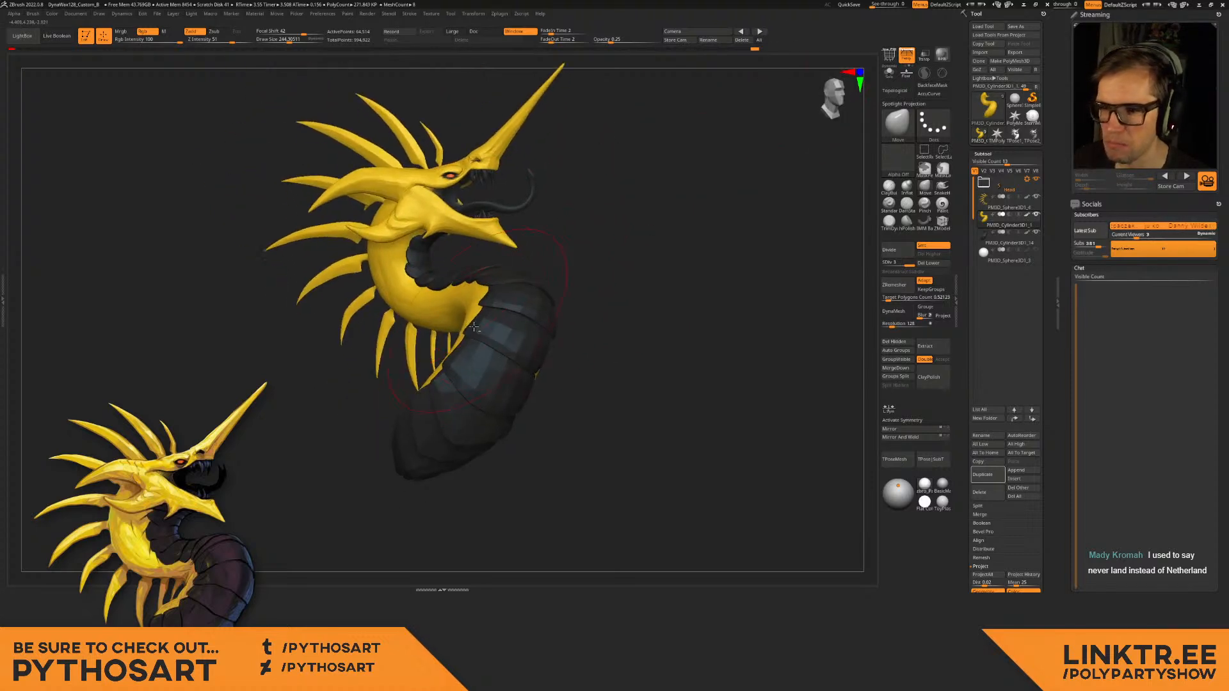
key("s")
left_click_drag(454, 372, 466, 359)
key("s")
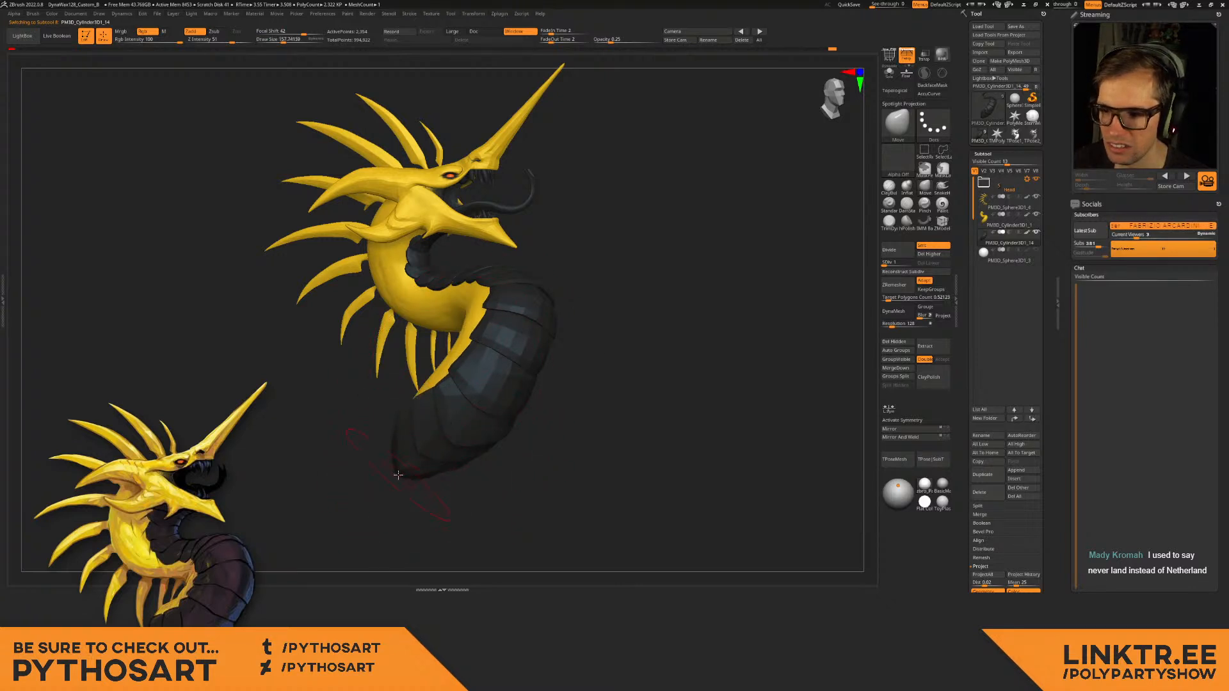
Smooth the dark belly plates near the tail end and raise them to a higher subdivision level.
key("shift")
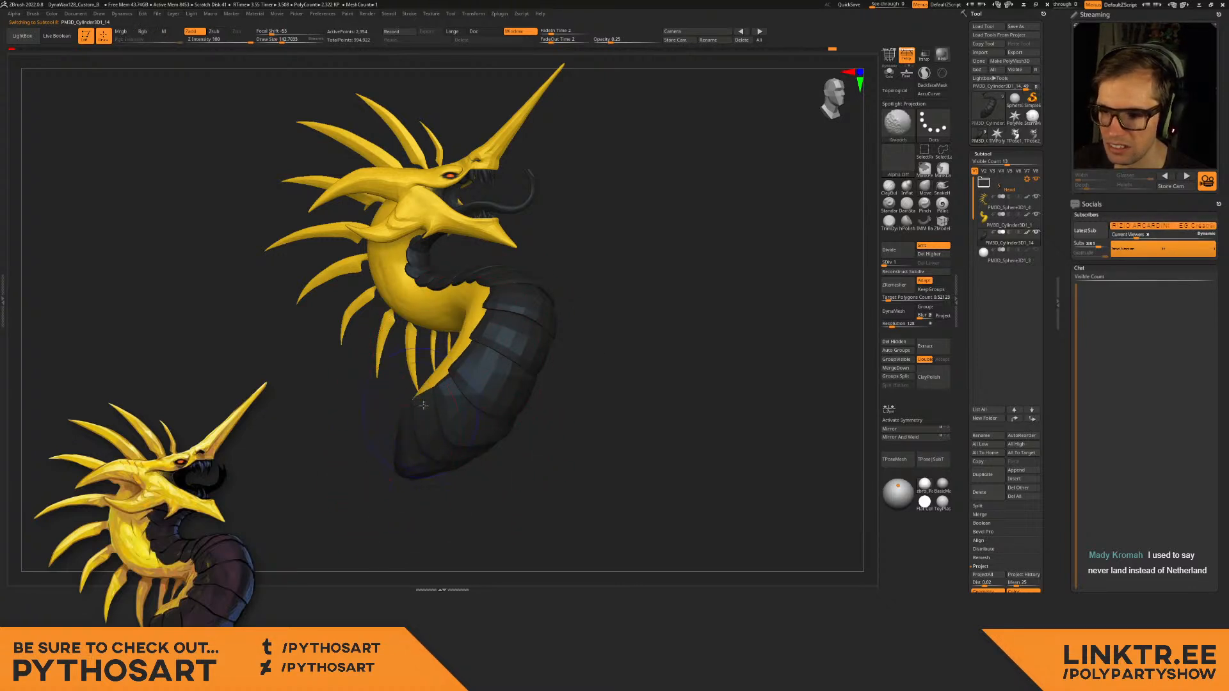
mouse_move(537, 223)
left_mouse_down("alt")
mouse_move(543, 316)
mouse_move(627, 248)
left_mouse_up("alt")
key("d")
key("d")
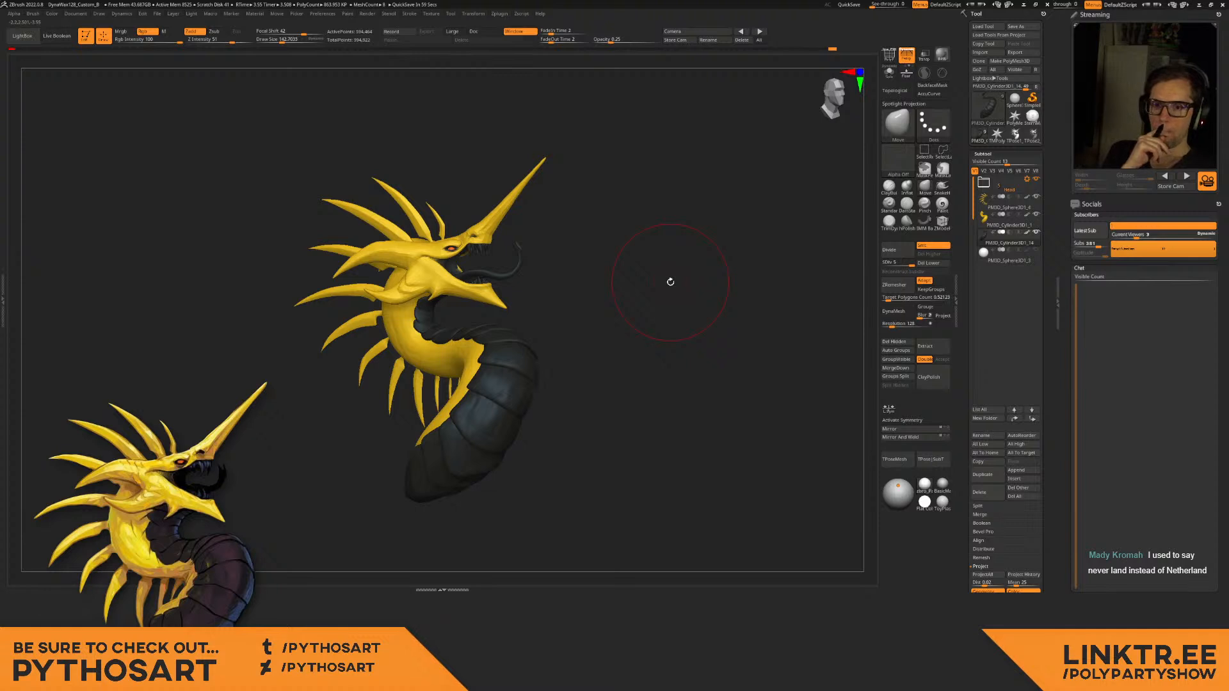
Select the yellow body again and resize the Move brush over the back of the neck.
key("s")
left_click(391, 340)
key("s")
left_click(389, 339)
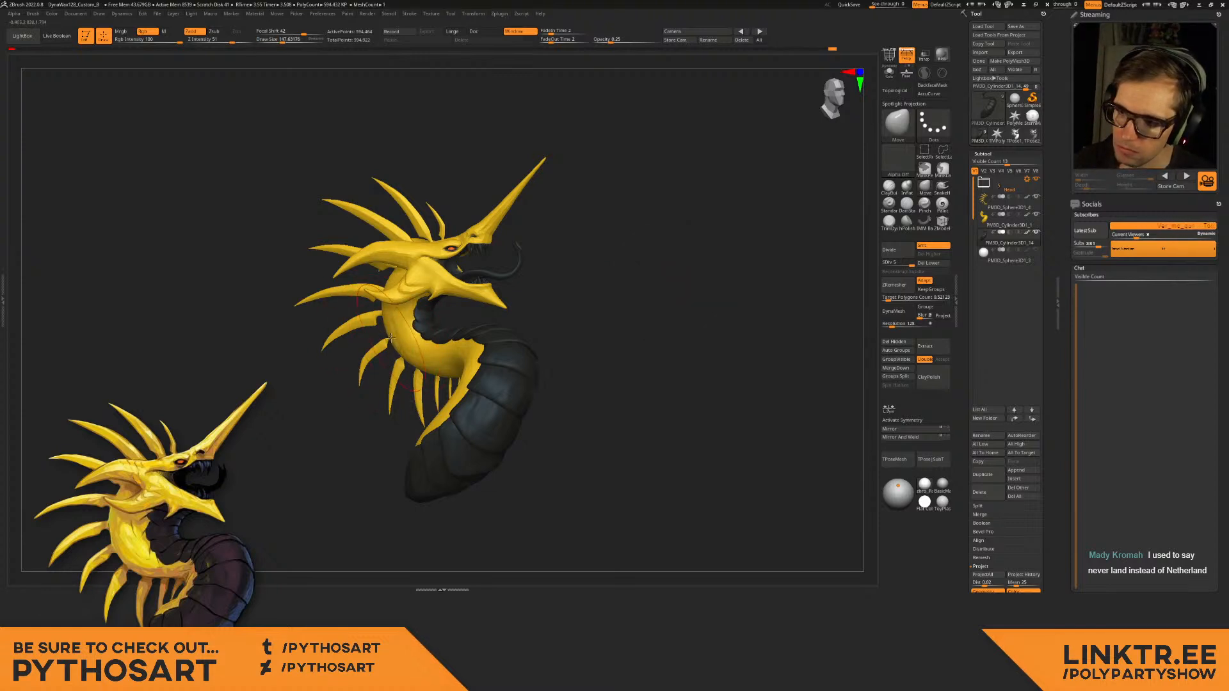
left_click(391, 338, "alt")
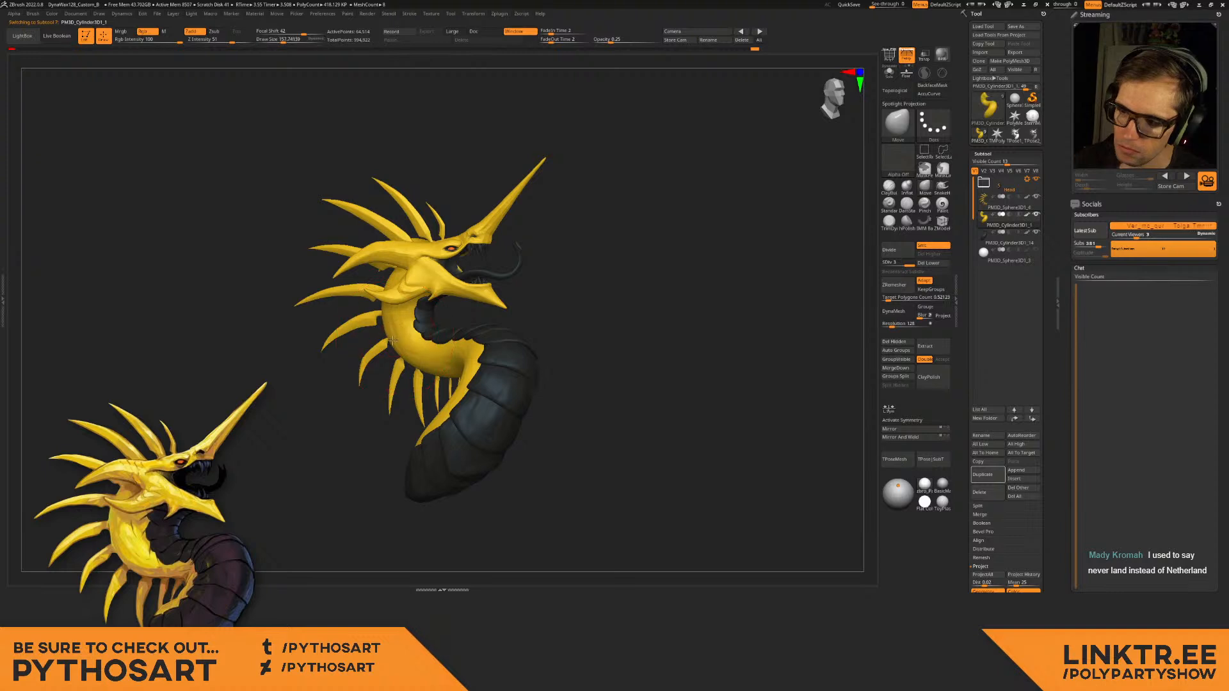
key("s")
left_click(392, 337)
key("s")
left_click(392, 276)
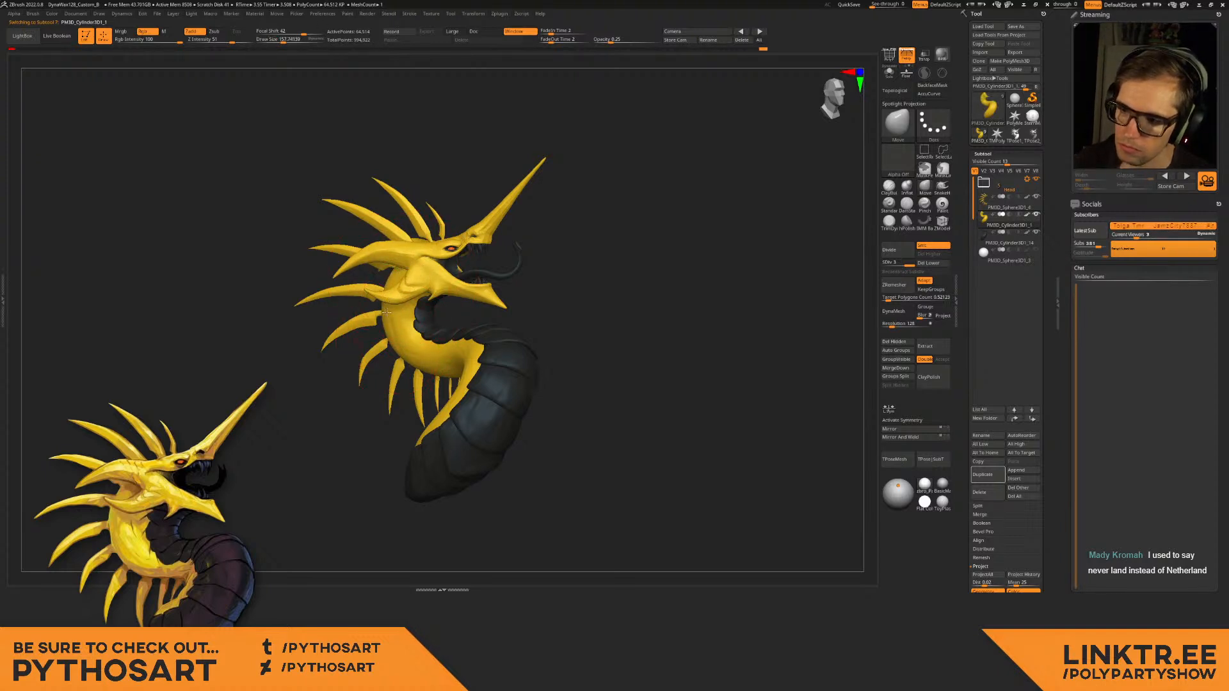
right_click_drag(405, 339, 408, 354, "alt")
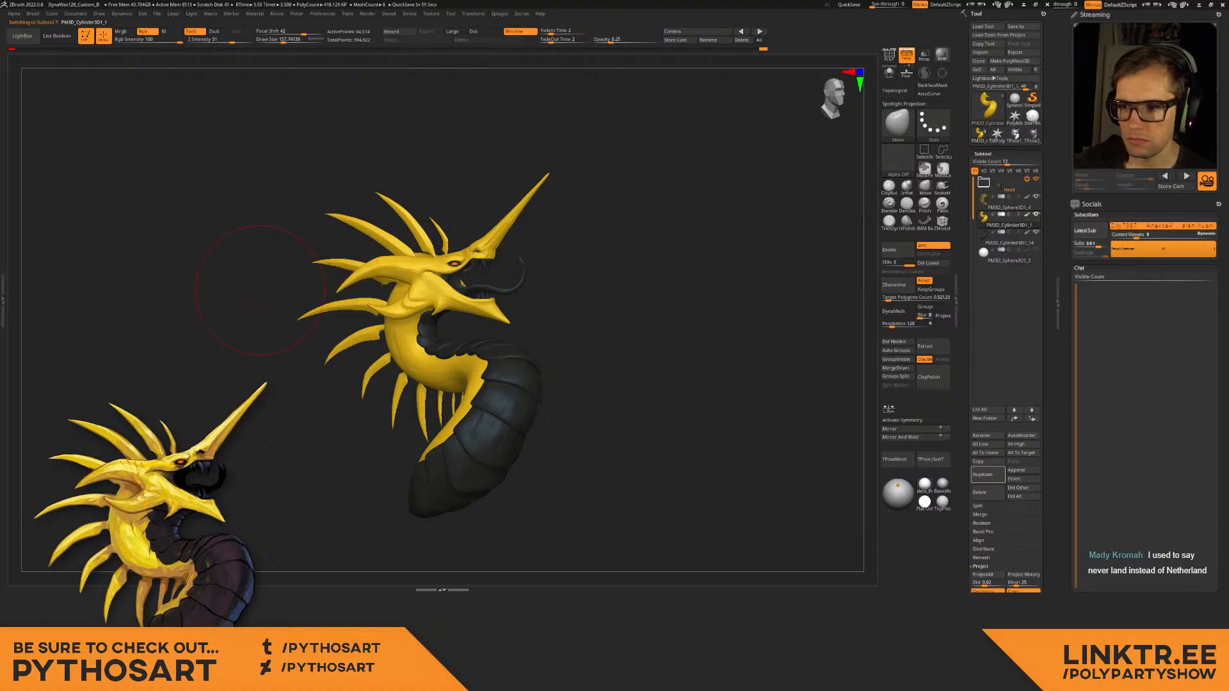
Select the head mesh, raise its subdivision level and zoom in on it.
left_click(496, 312, "alt")
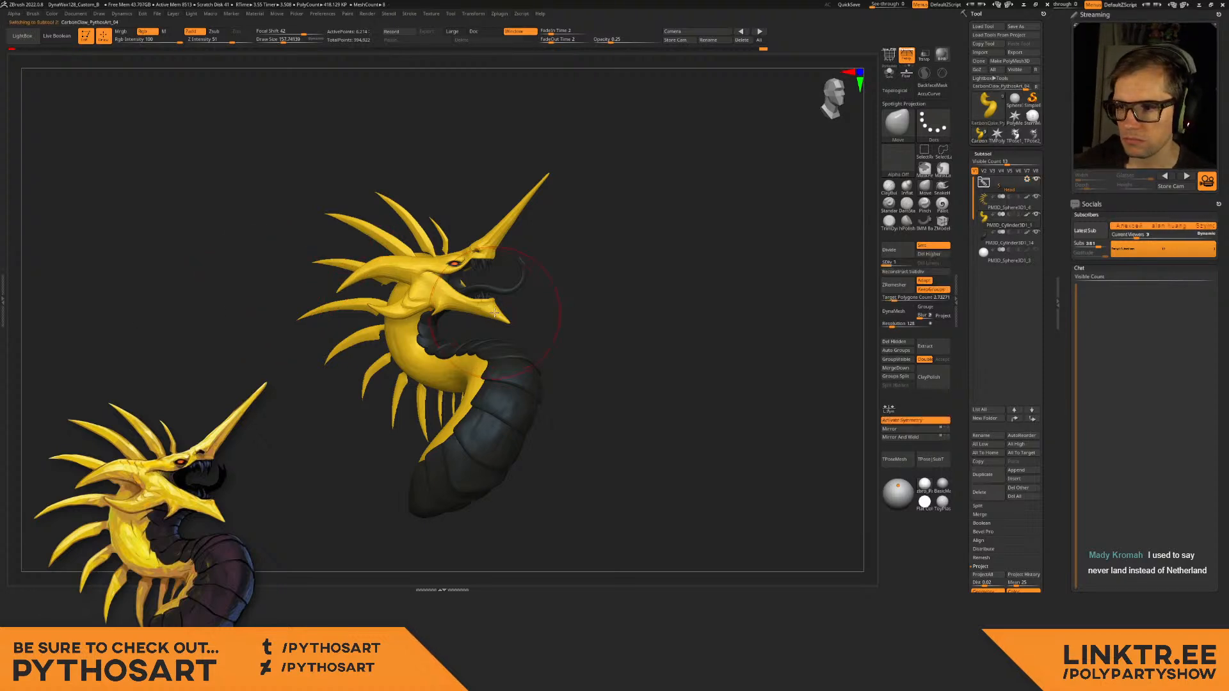
key("d")
key("d")
right_click_drag(416, 303, 474, 274, "alt")
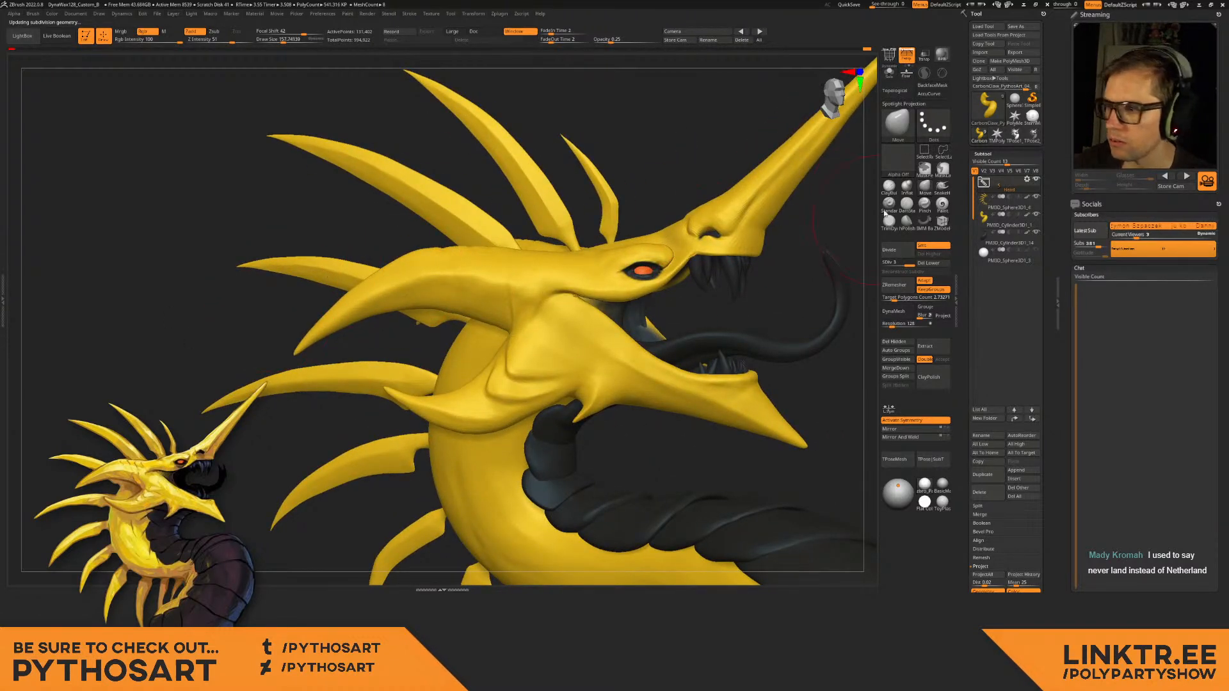
Carve the first grooves across the base of the head's rear side horn with a resized DamStandard brush.
left_click(907, 204)
mouse_move(523, 269)
right_mouse_down("ctrl")
mouse_move(554, 305)
mouse_move(466, 290)
mouse_move(485, 269)
right_mouse_up("ctrl")
key("s")
left_click_drag(487, 253, 470, 236)
key("s")
right_click_drag(472, 236, 480, 252)
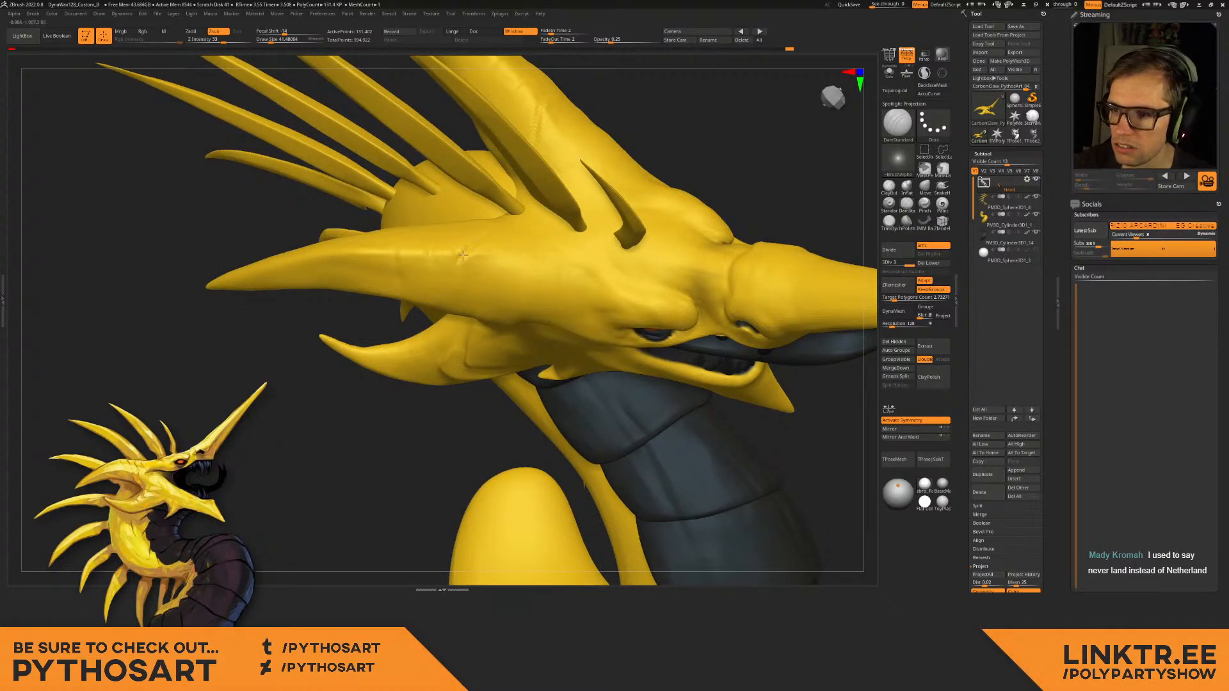
key("s")
left_click_drag(478, 285, 484, 285)
left_click_drag(485, 292, 469, 277)
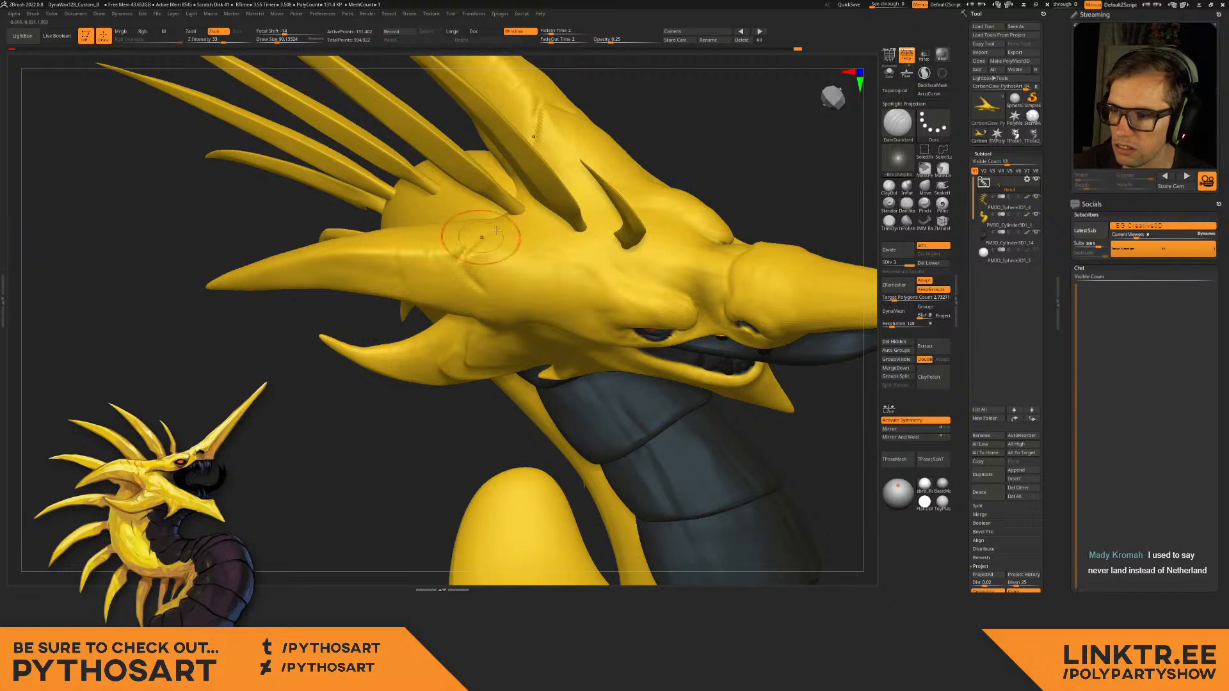
right_click_drag(479, 280, 540, 251)
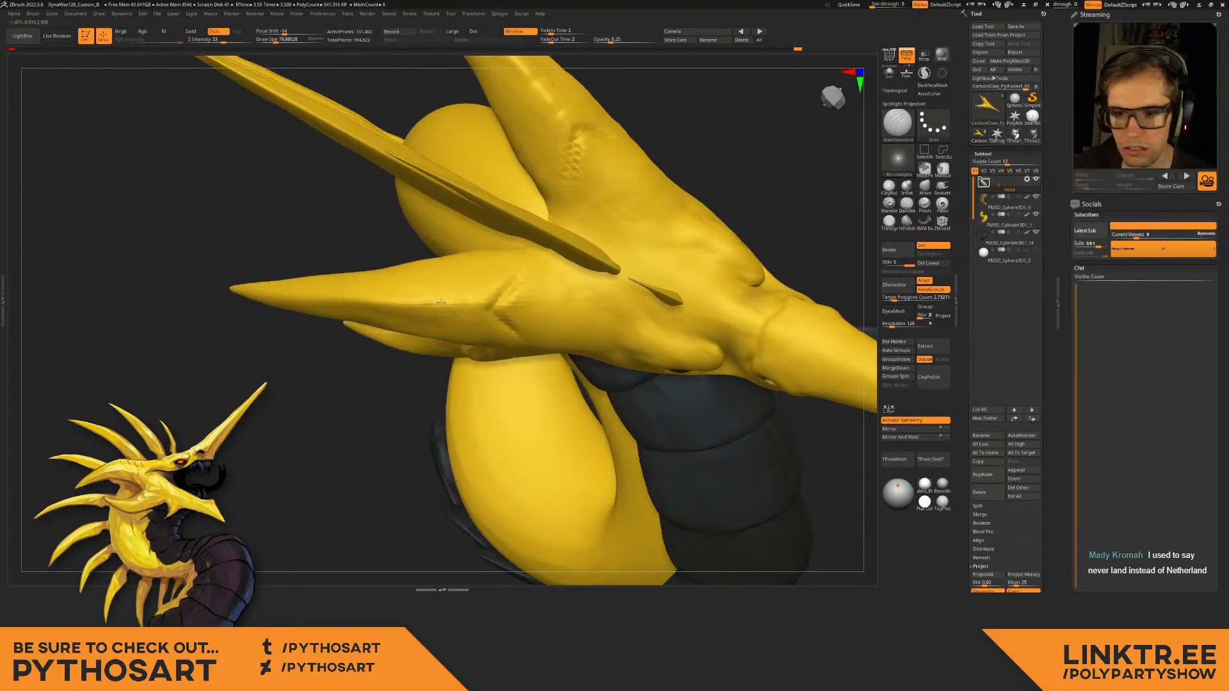
right_click_drag(478, 291, 481, 355)
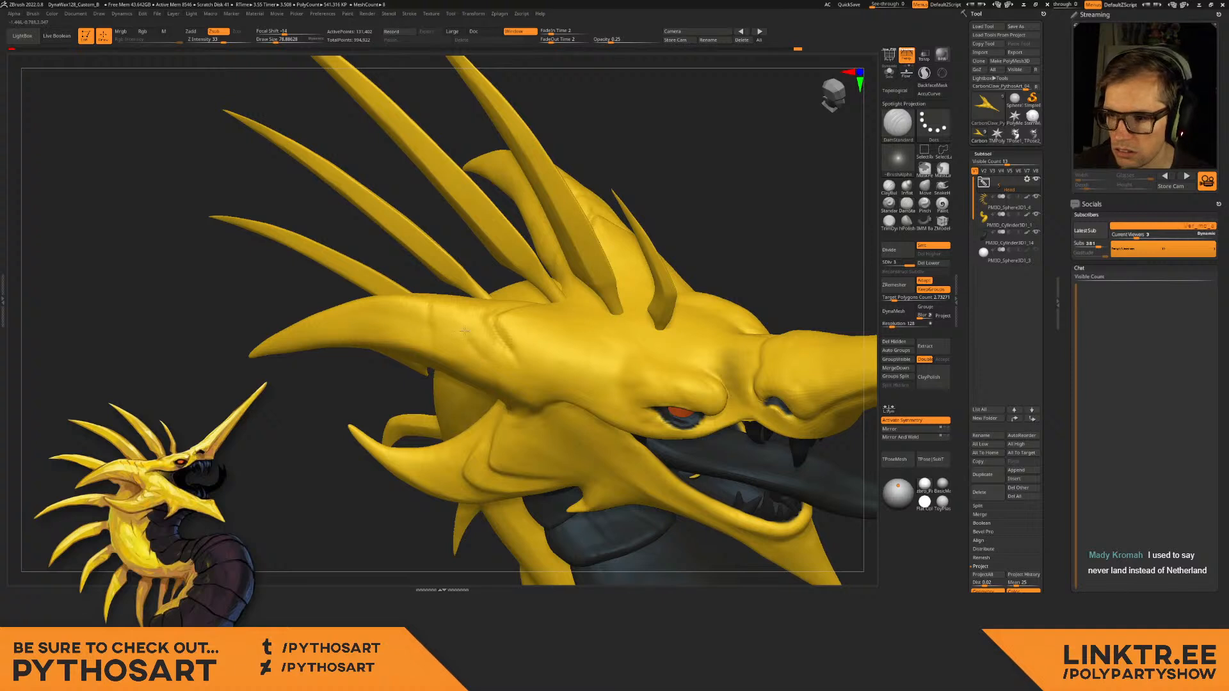
Carve further angled grooves along the upper side of the rear side horn, forming a row of overlapping ridges.
left_click_drag(465, 330, 450, 309)
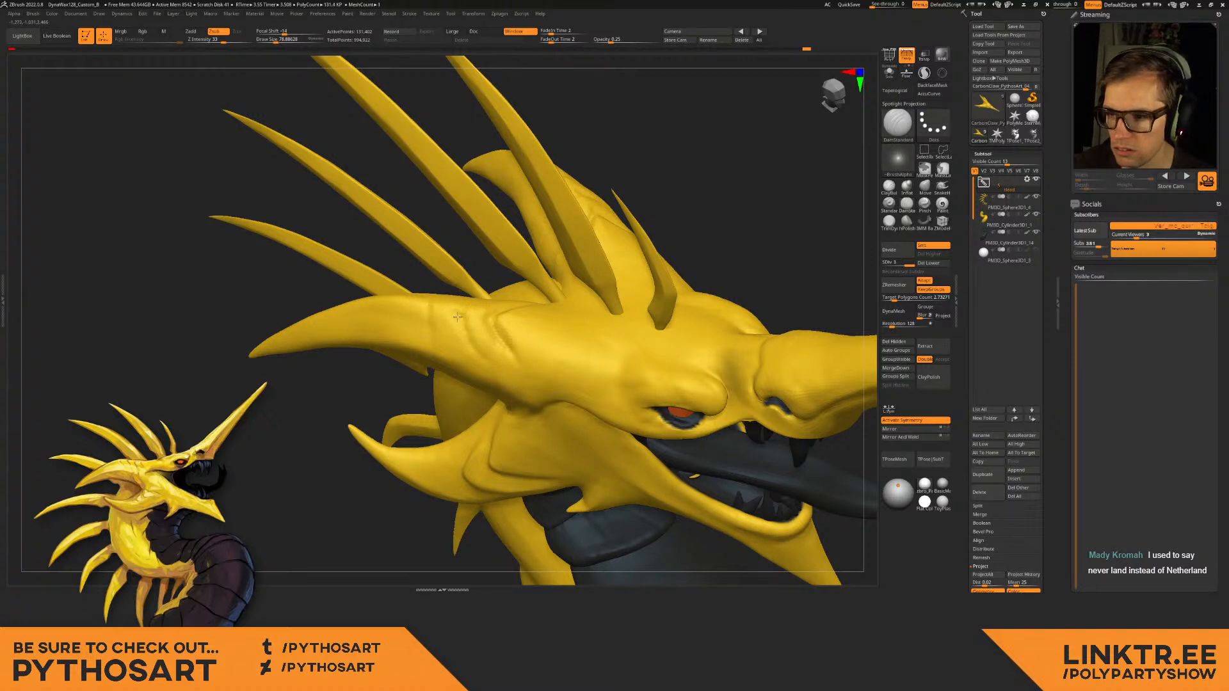
right_click_drag(466, 303, 458, 315)
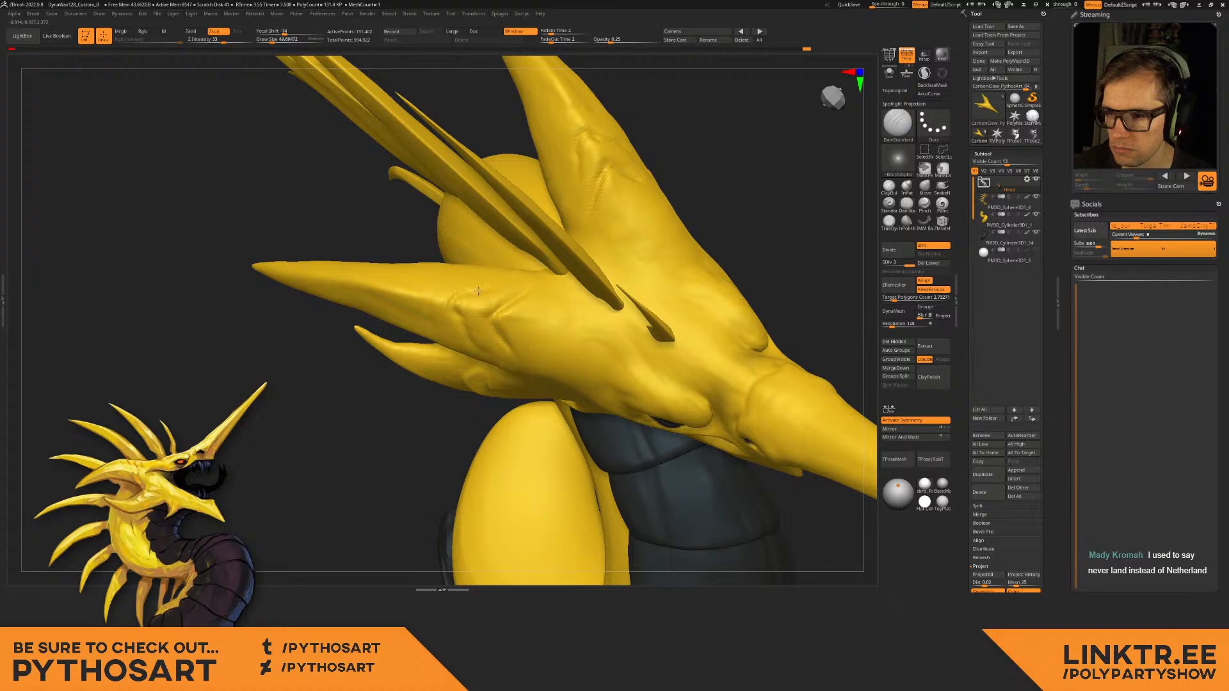
right_click_drag(462, 320, 468, 346)
left_click_drag(470, 347, 477, 343)
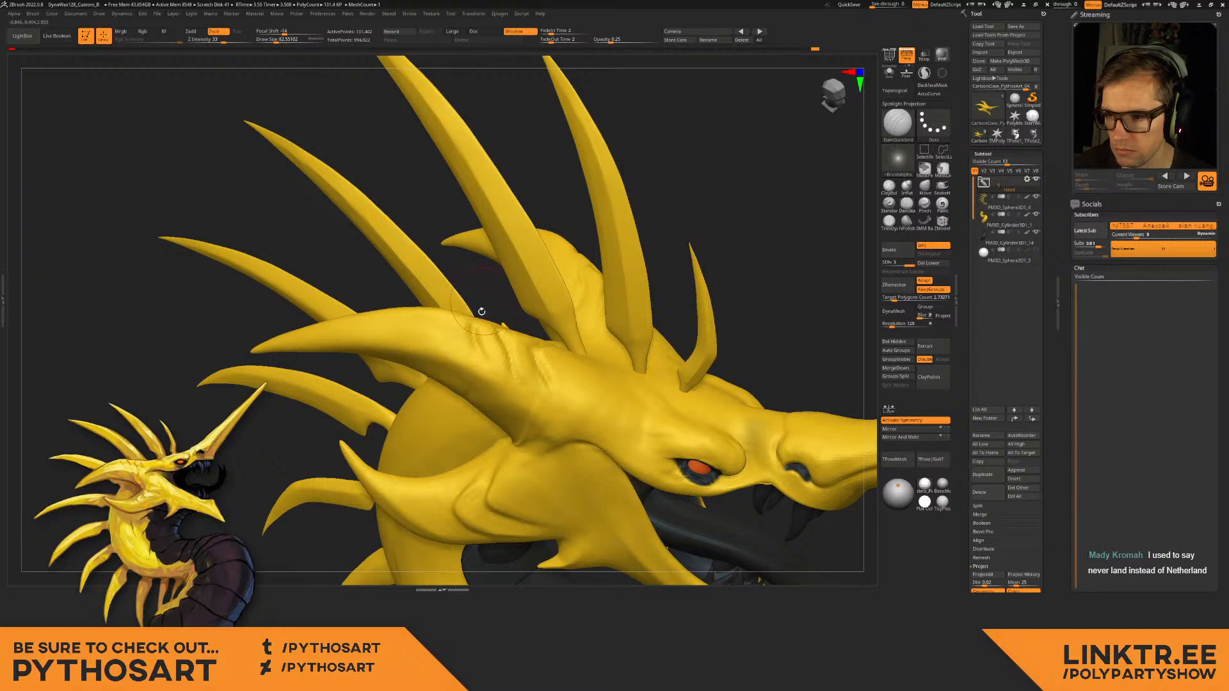
right_click_drag(481, 311, 475, 323)
left_click_drag(495, 313, 515, 300)
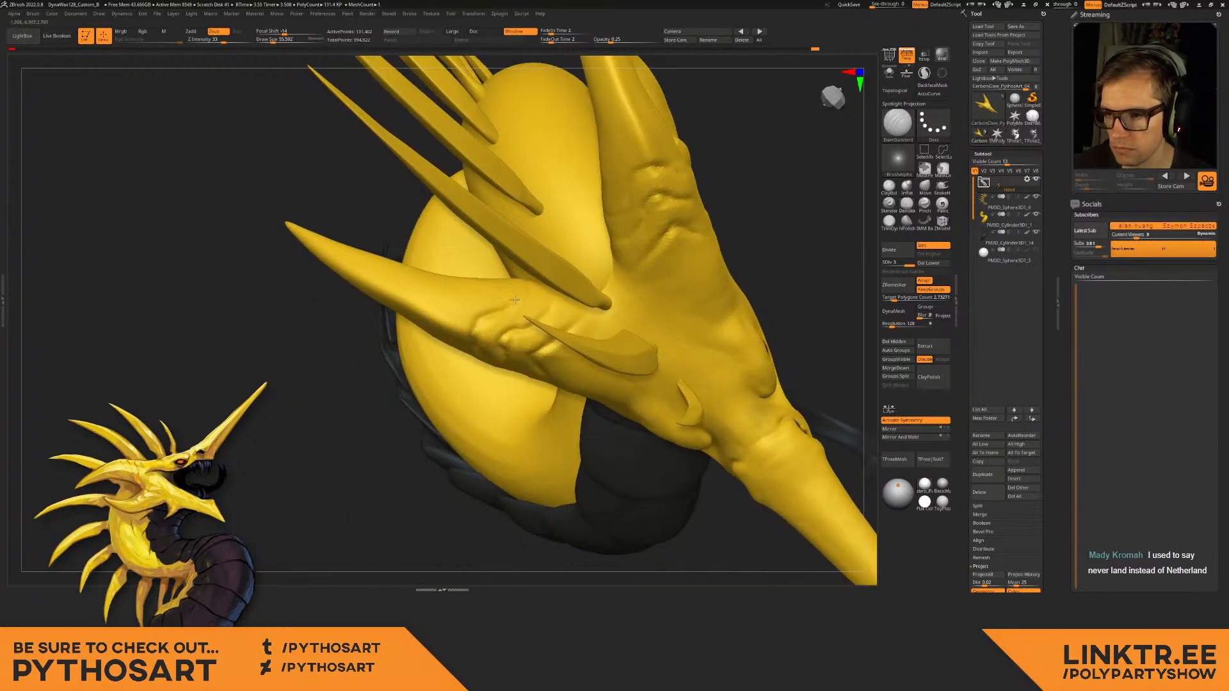
mouse_move(445, 356)
right_mouse_down()
mouse_move(443, 337)
mouse_move(426, 392)
mouse_move(528, 343)
mouse_move(498, 380)
right_mouse_up()
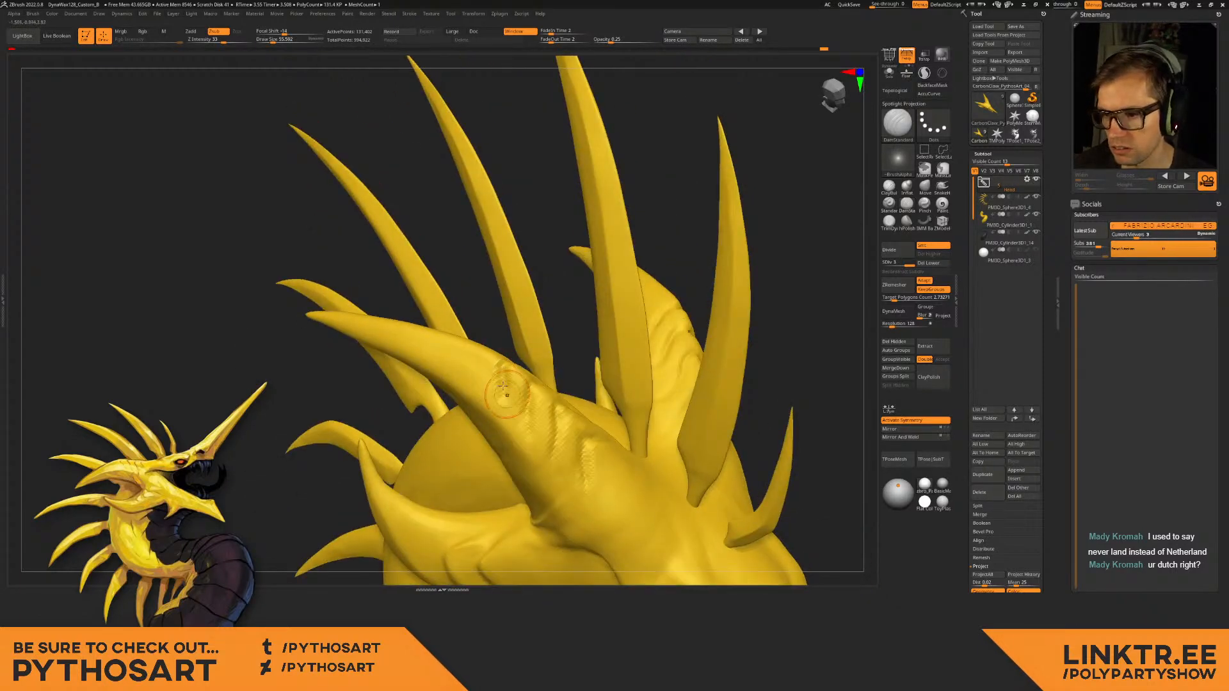
mouse_move(520, 435)
right_mouse_down("ctrl")
mouse_move(520, 348)
mouse_move(544, 340)
mouse_move(489, 352)
right_mouse_up("ctrl")
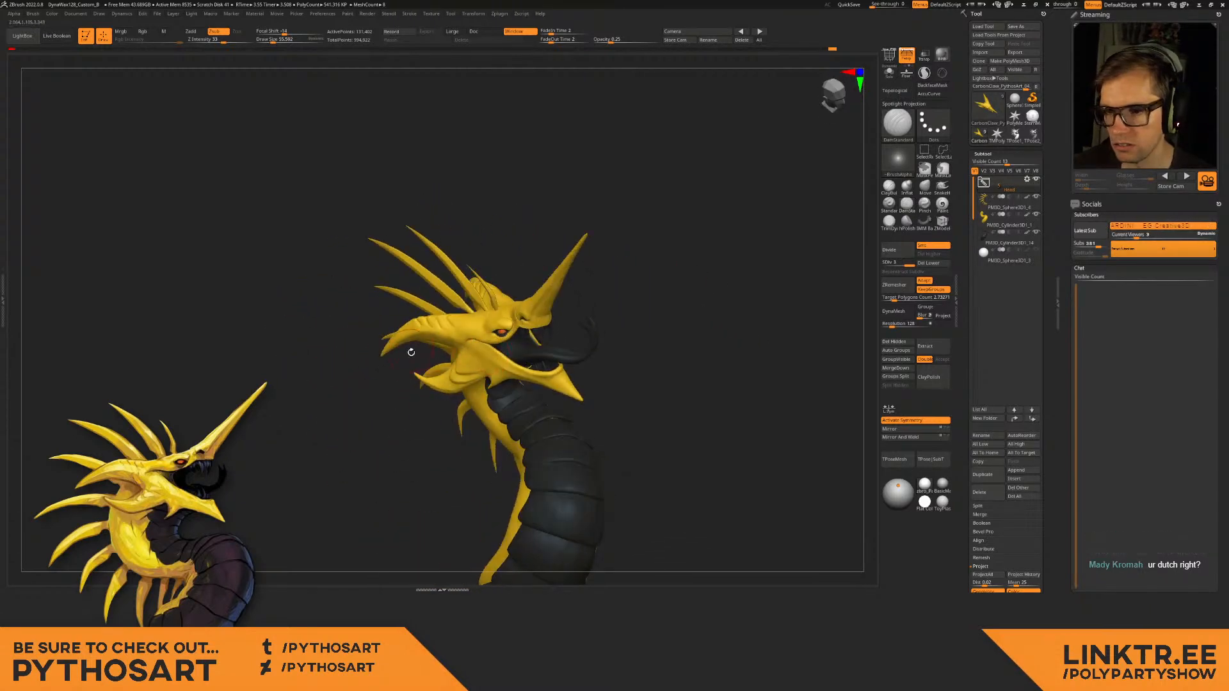
Switch to the Pinch brush at a suitable size and sharpen the ridges along the rear side horn.
mouse_move(411, 352)
right_mouse_down()
mouse_move(488, 345)
mouse_move(506, 400)
mouse_move(550, 359)
mouse_move(550, 304)
right_mouse_up()
key("b")
key("p")
key("i")
key("s")
left_click_drag(433, 336, 430, 337)
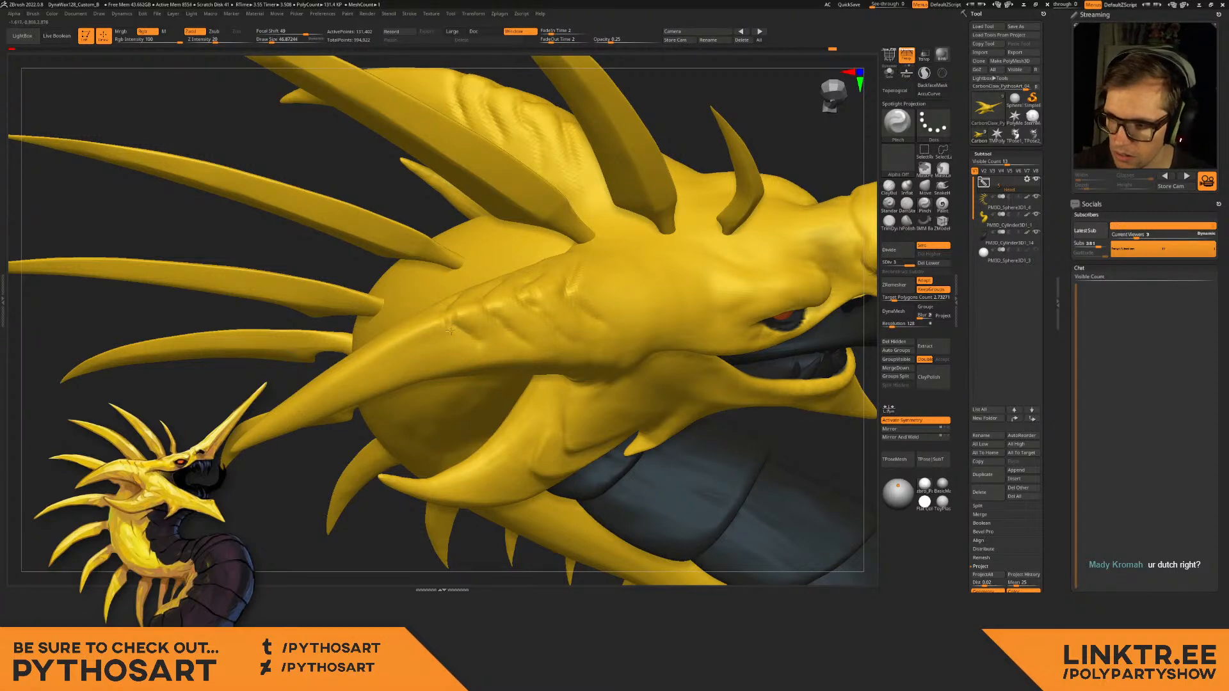
mouse_move(429, 301)
right_mouse_down()
mouse_move(551, 442)
mouse_move(545, 365)
right_mouse_up()
left_click_drag(526, 385, 567, 411)
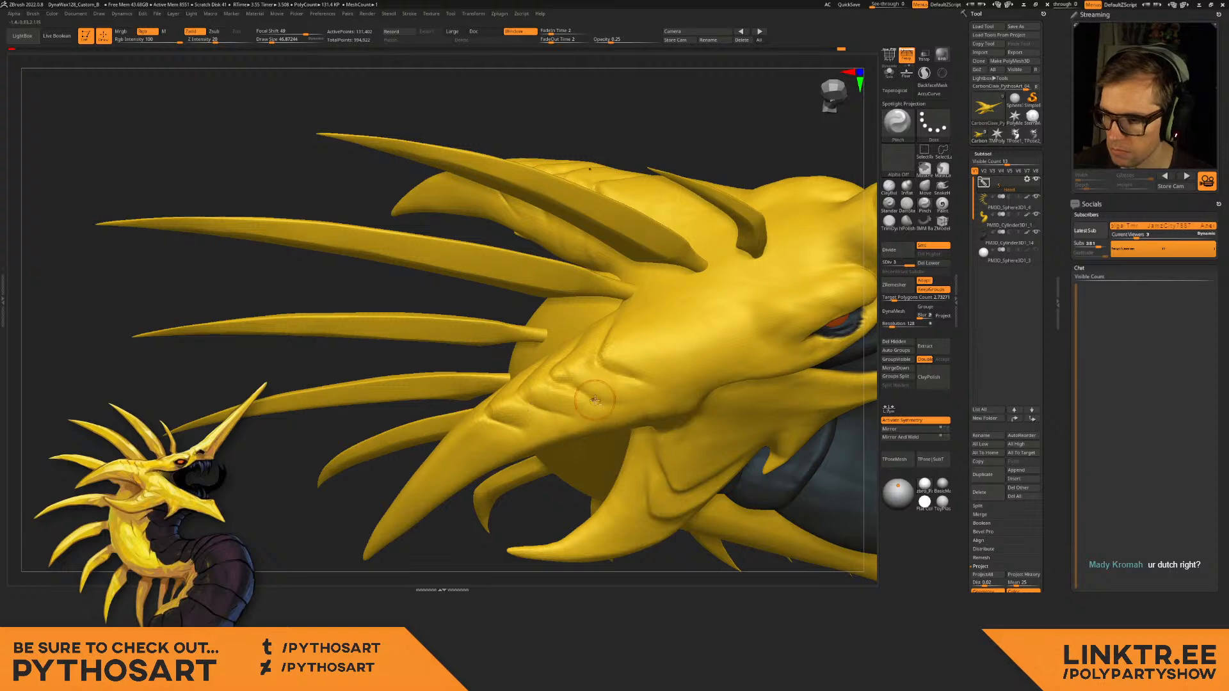
right_click_drag(545, 376, 563, 380)
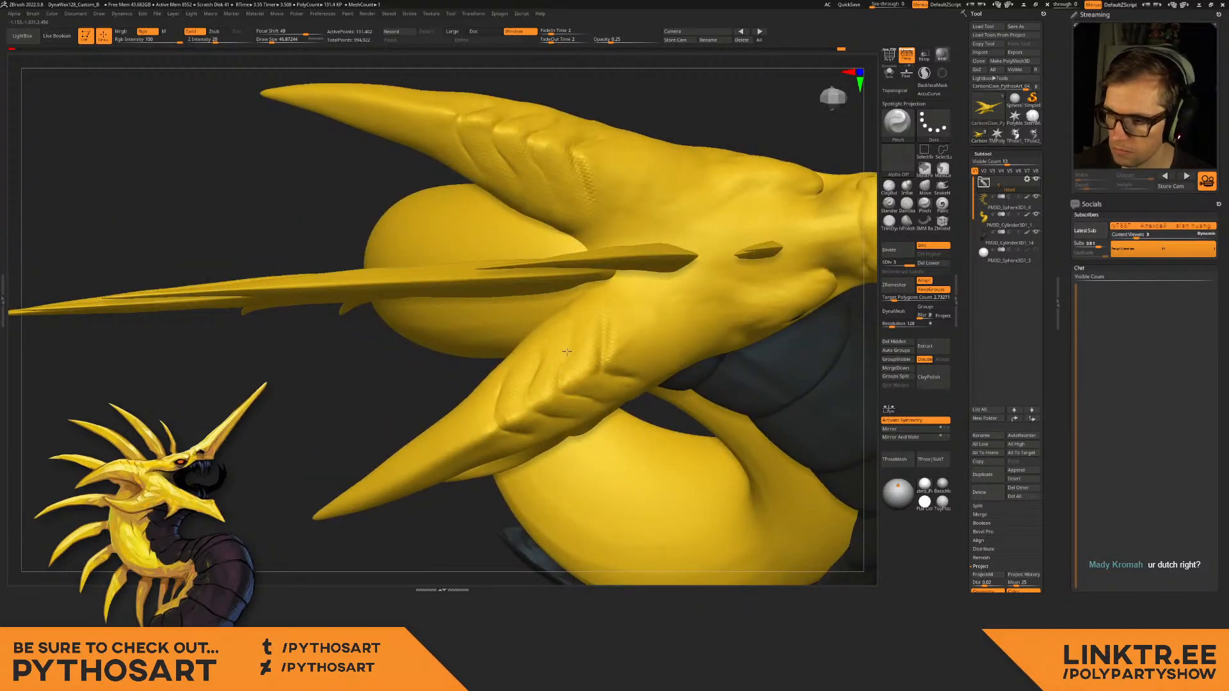
Enlarge the Pinch brush and tighten the ridge nearest the horn's base.
right_click_drag(617, 348, 606, 329)
key("bracketright")
key("bracketright")
mouse_move(612, 320)
left_mouse_down()
mouse_move(603, 357)
mouse_move(609, 308)
left_mouse_up()
mouse_move(592, 363)
right_mouse_down()
mouse_move(583, 374)
mouse_move(711, 269)
mouse_move(870, 205)
right_mouse_up()
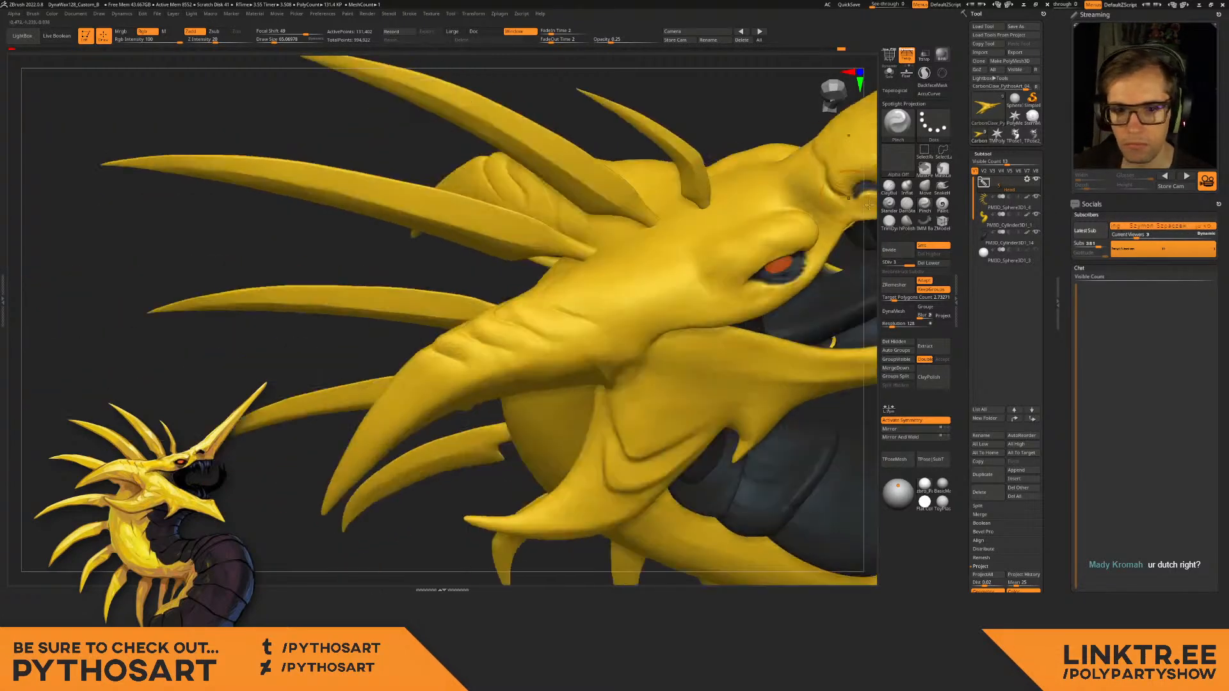
Isolate the head mesh and carve the uppermost V-shaped groove on the rear horn with a larger DamStandard brush.
left_click(907, 205)
mouse_move(444, 285)
right_mouse_down()
mouse_move(453, 271)
mouse_move(782, 163)
right_mouse_up()
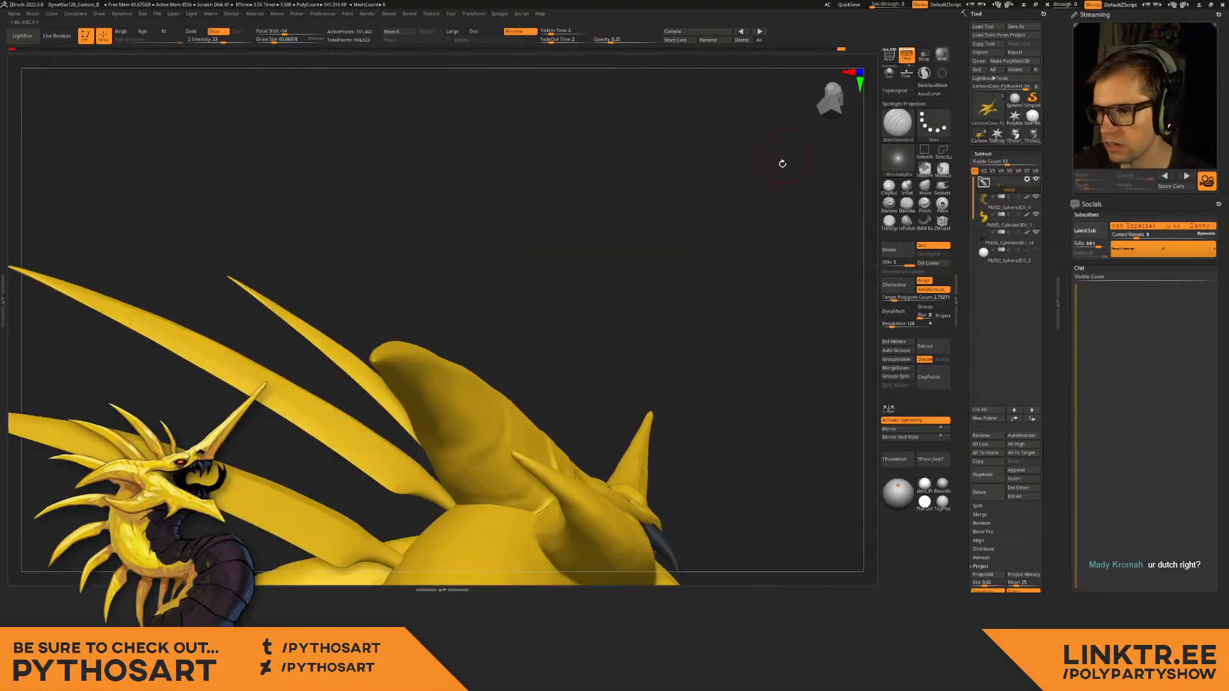
key("f")
right_click_drag(493, 269, 438, 340)
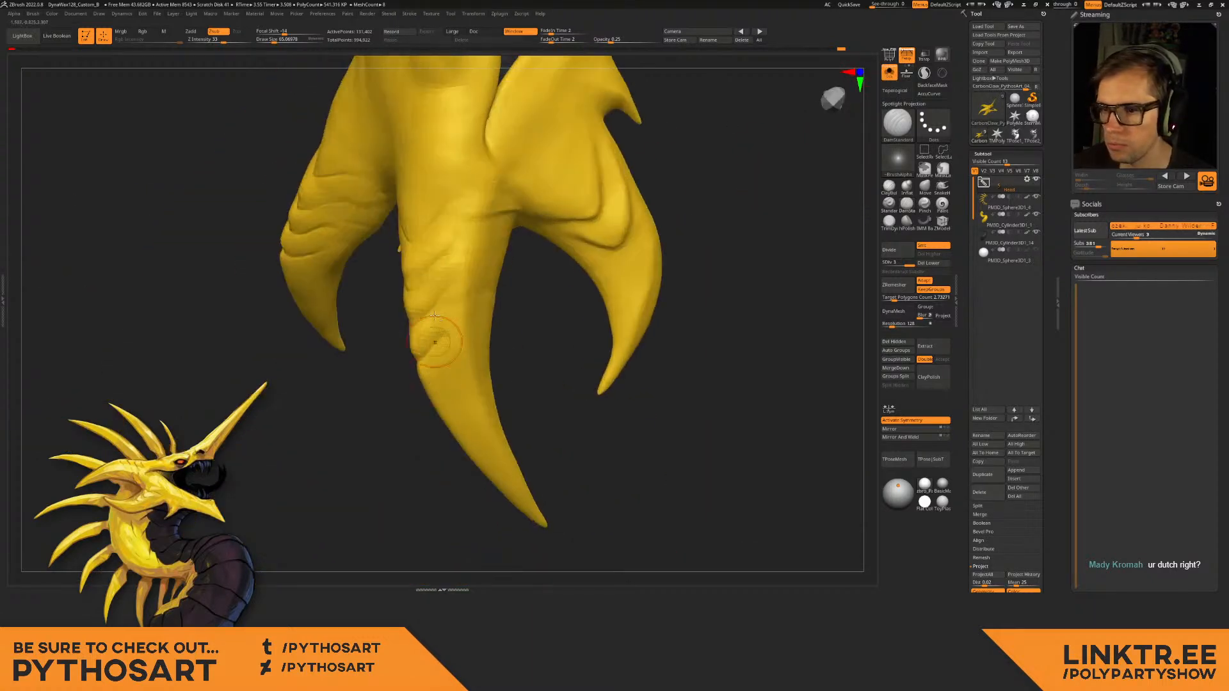
mouse_move(436, 223)
right_mouse_down("ctrl")
mouse_move(420, 241)
mouse_move(424, 330)
mouse_move(388, 306)
right_mouse_up("ctrl")
left_click(278, 39)
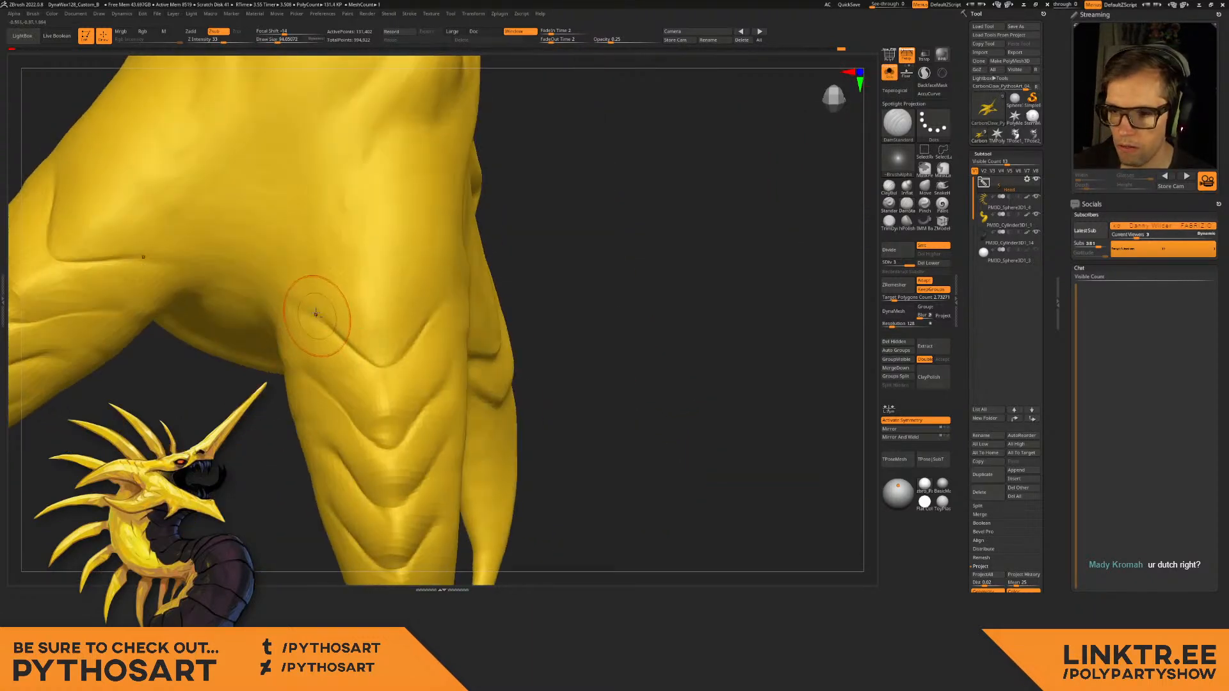
left_click_drag(322, 317, 392, 364)
right_click_drag(405, 327, 371, 340)
key("]")
left_click_drag(384, 360, 442, 301)
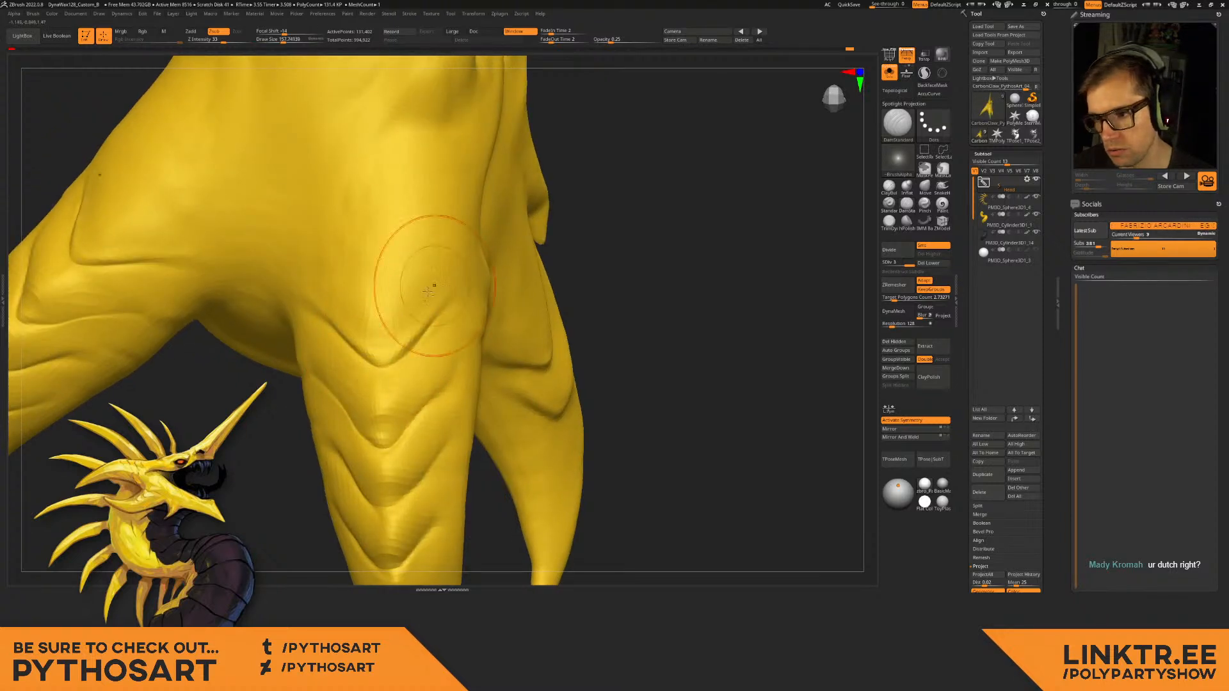
left_click_drag(381, 361, 441, 320)
Deepen both arms of the V-shaped groove just below the uppermost one.
right_click_drag(402, 377, 432, 386)
left_click_drag(449, 375, 388, 438)
right_click_drag(334, 430, 359, 436)
left_click_drag(376, 440, 337, 399)
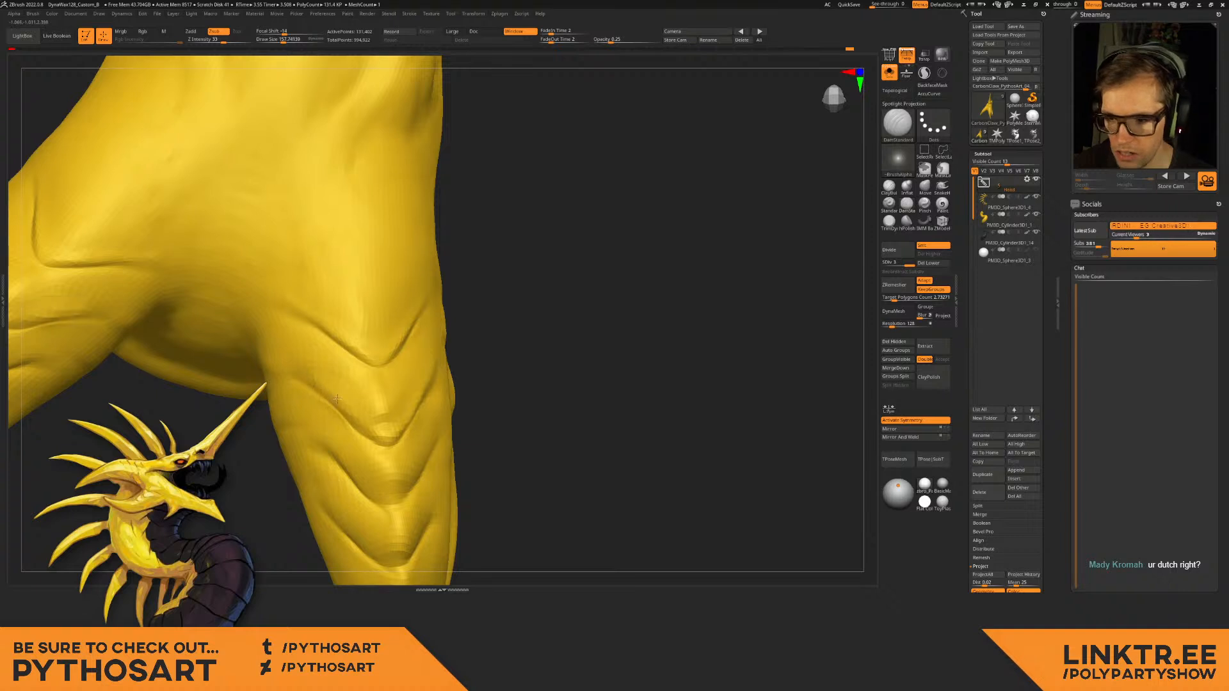
mouse_move(375, 393)
right_mouse_down()
mouse_move(385, 350)
mouse_move(376, 409)
mouse_move(387, 428)
right_mouse_up()
left_click_drag(448, 388, 405, 426)
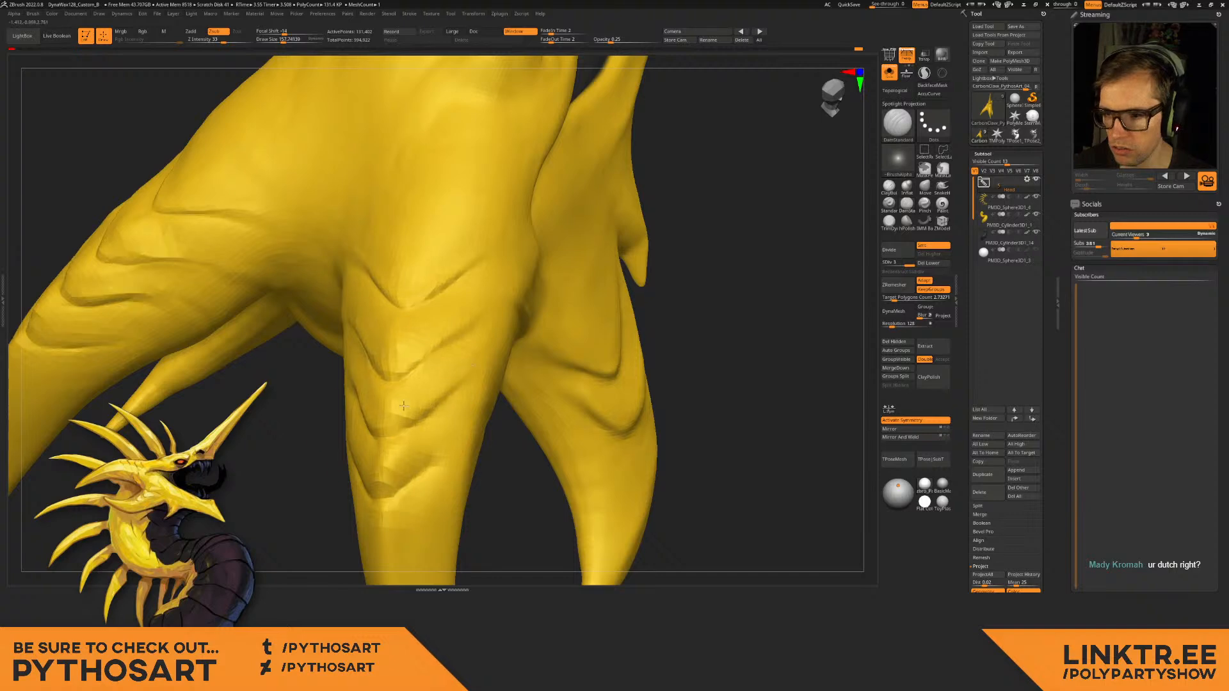
Deepen the lowest V-shaped grooves and extend them around the sides of the rear horn.
right_click_drag(396, 508, 418, 435, "alt")
left_click_drag(458, 383, 406, 420)
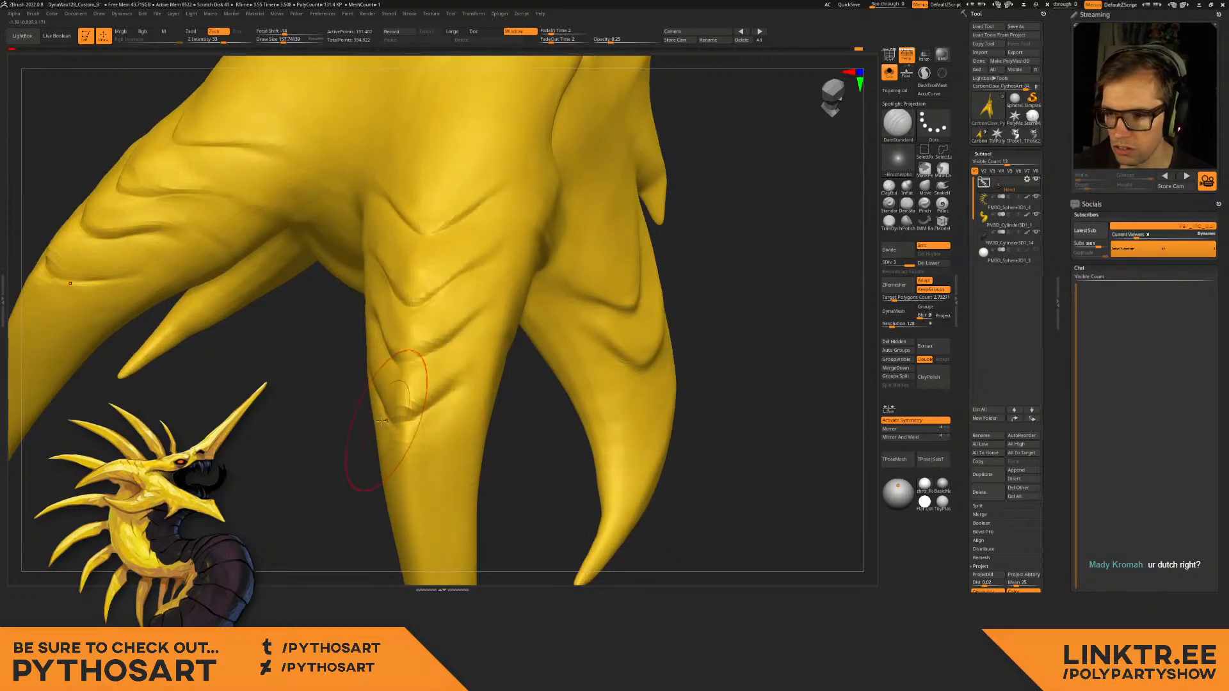
right_click_drag(364, 420, 405, 416)
left_click_drag(405, 416, 458, 417)
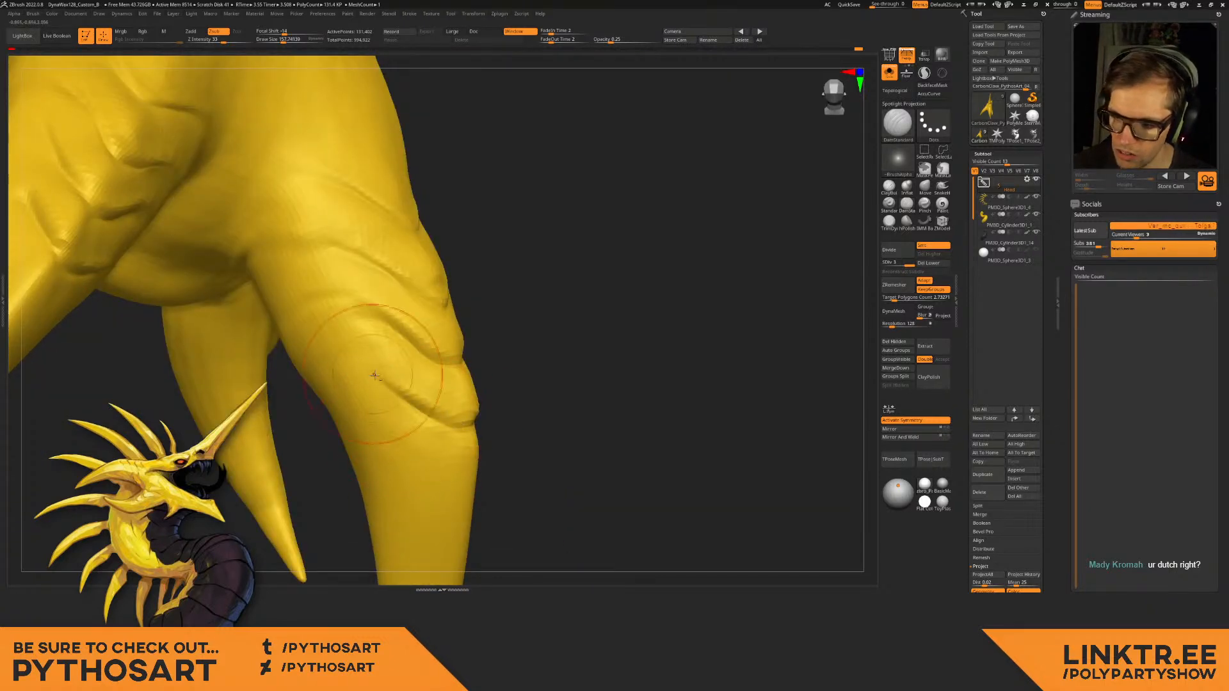
left_click_drag(380, 366, 444, 403)
Lasso-mask the ridged section of the rear horns, leaving the horn tips out, and soften the mask's edge.
mouse_move(505, 372)
right_mouse_down()
mouse_move(461, 349)
mouse_move(426, 357)
mouse_move(412, 425)
right_mouse_up()
left_click_drag(412, 474, 494, 362, "ctrl")
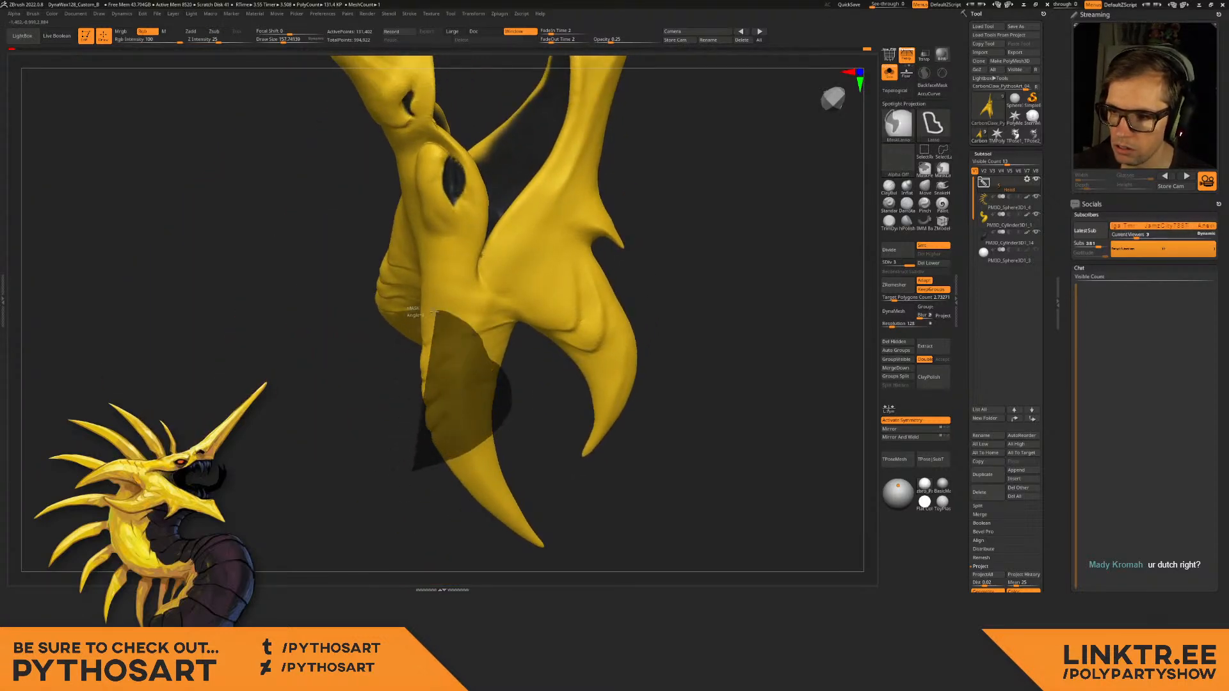
left_click_drag(434, 313, 419, 317, "ctrl")
right_click_drag(406, 480, 441, 391)
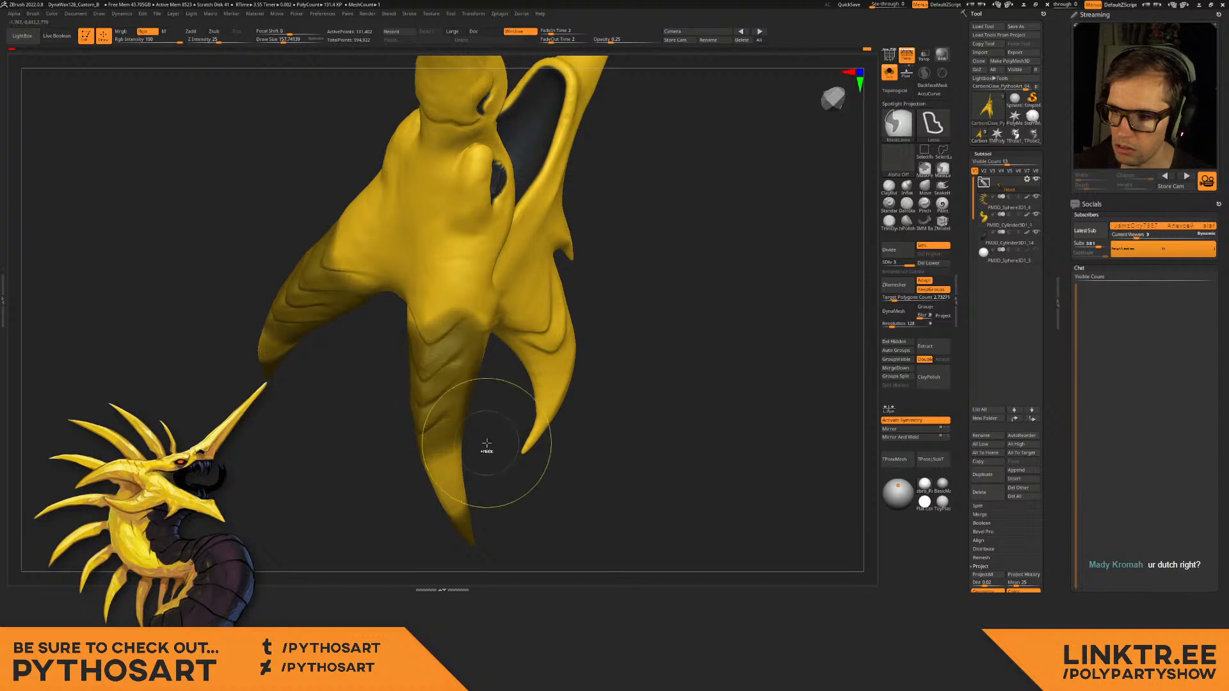
left_click_drag(479, 468, 509, 547, "ctrl+alt")
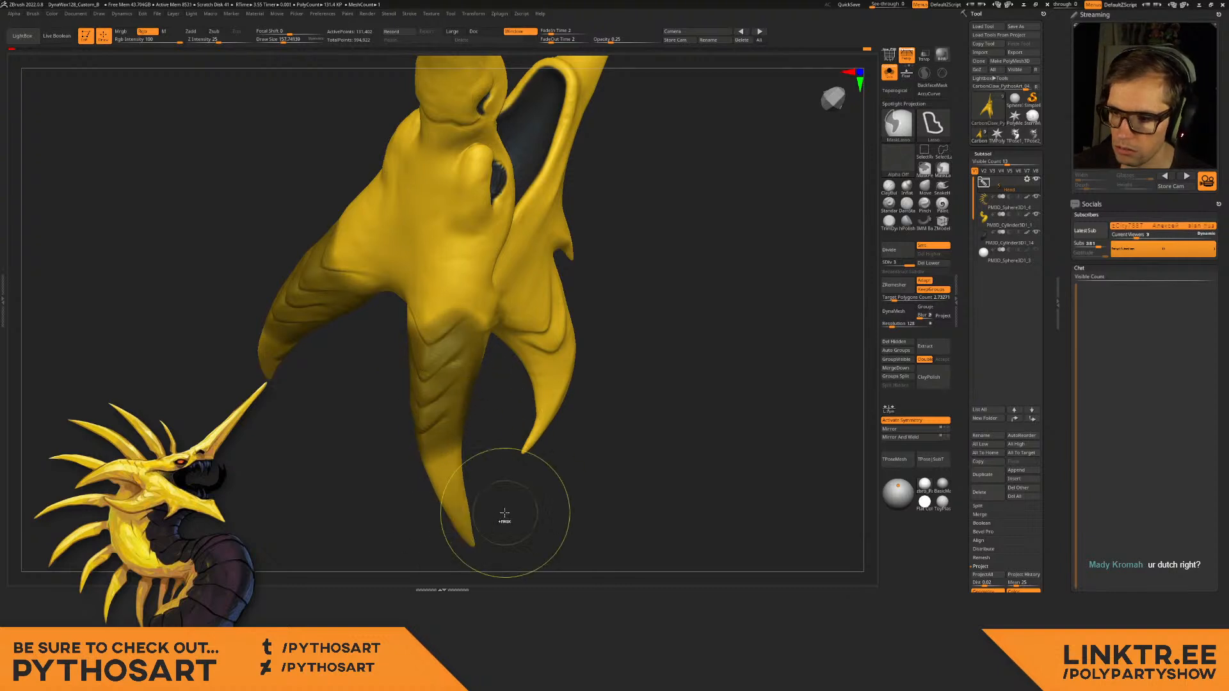
left_click(487, 435, "ctrl")
Apply ClayPolish to only the ridged horn sections and clear the mask.
right_click_drag(488, 433, 486, 406, "alt")
right_click_drag(666, 329, 734, 329)
left_click(934, 380)
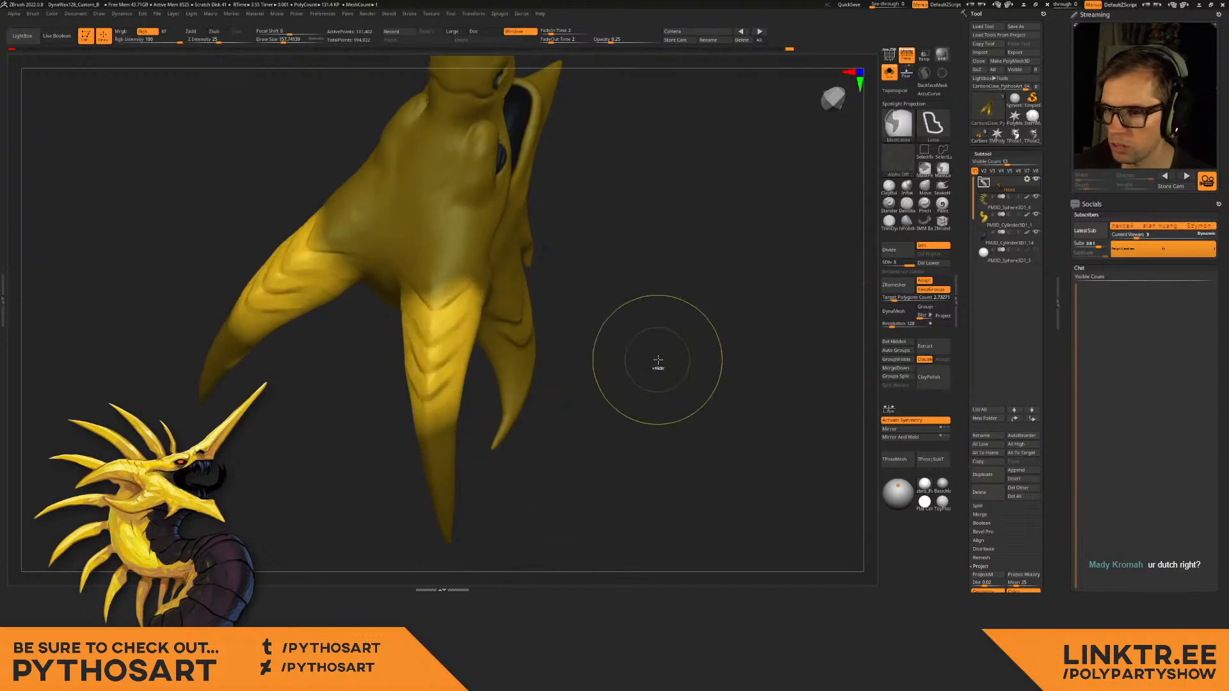
left_click_drag(658, 360, 634, 377, "ctrl")
Try to recut the uppermost horn groove with a smaller DamStandard brush, and undo the changes.
mouse_move(631, 358)
right_mouse_down()
mouse_move(552, 340)
mouse_move(527, 363)
mouse_move(522, 397)
mouse_move(402, 260)
mouse_move(419, 336)
mouse_move(444, 360)
right_mouse_up()
key("s")
left_click_drag(388, 326, 369, 327)
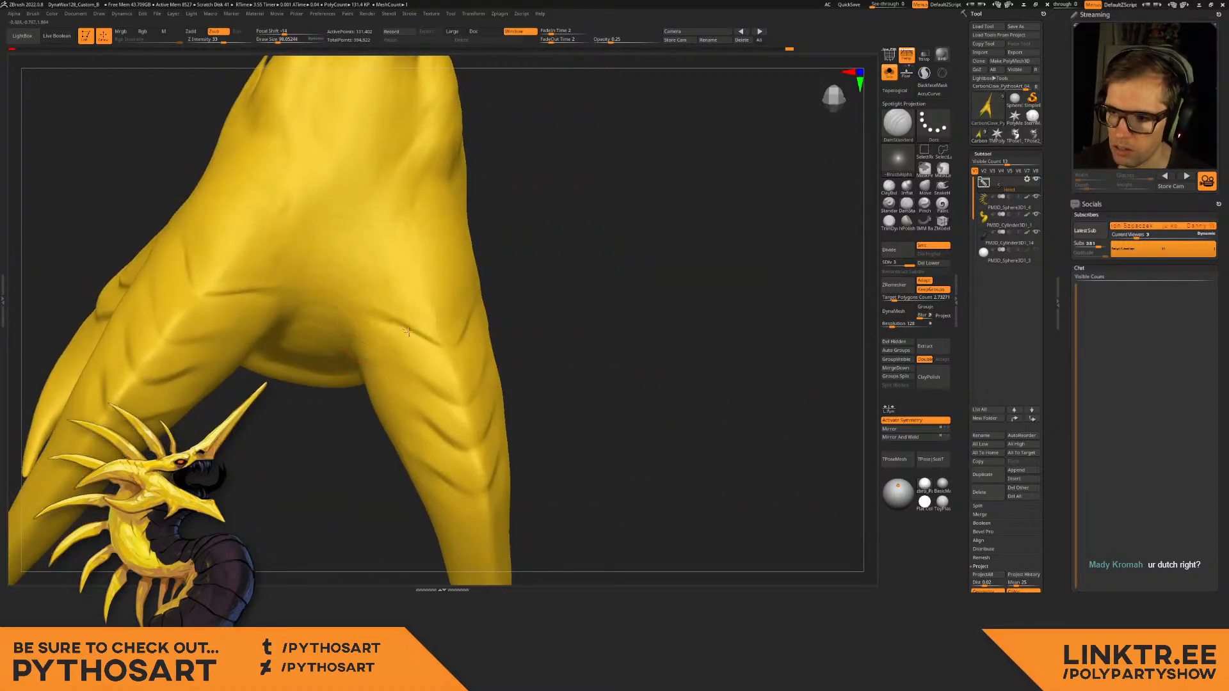
left_click_drag(437, 346, 444, 349)
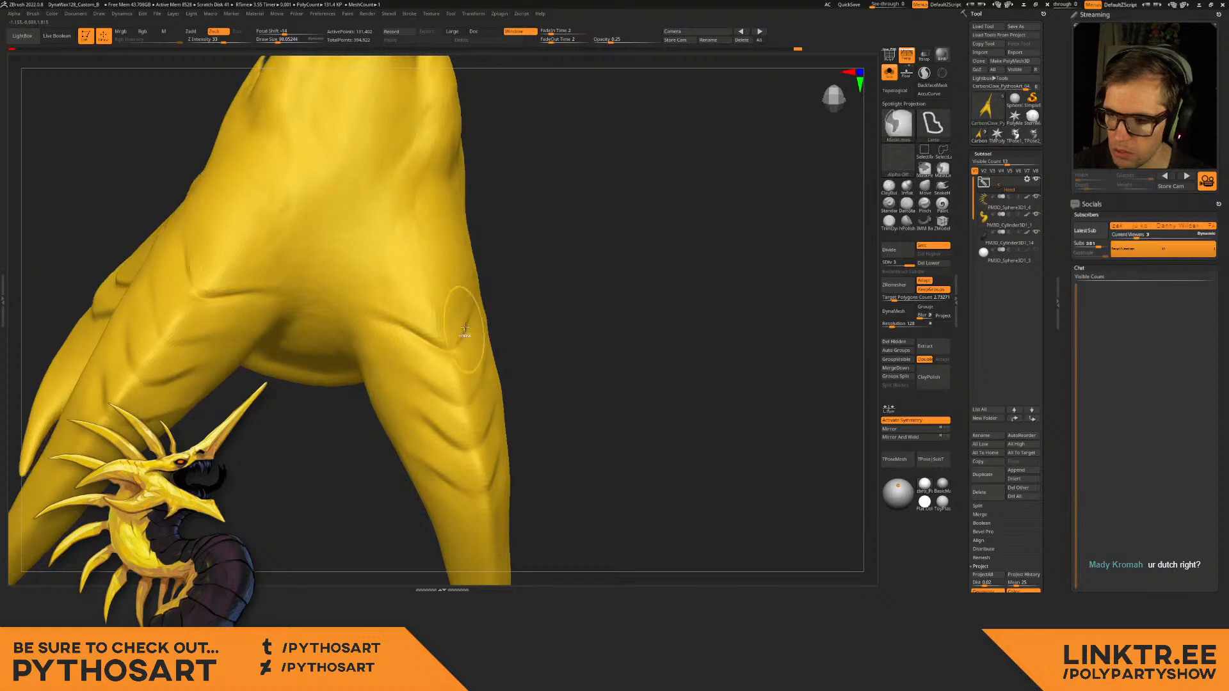
key("ctrl+z")
key("ctrl+z")
key("ctrl+z")
Clear the mask and recut the uppermost V-shaped groove at the horn's base with a larger DamStandard brush.
key("s")
left_click_drag(389, 316, 395, 315)
left_click_drag(512, 317, 544, 332, "ctrl")
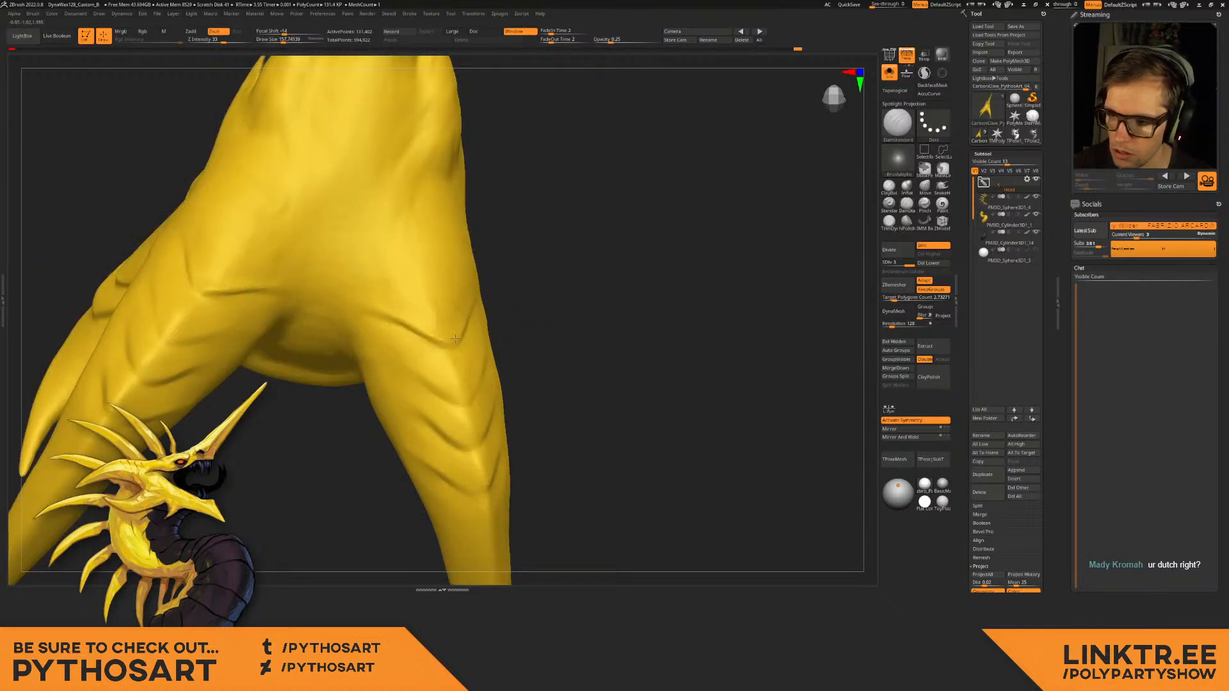
right_click_drag(405, 321, 470, 310)
key("s")
left_click_drag(440, 325, 447, 325)
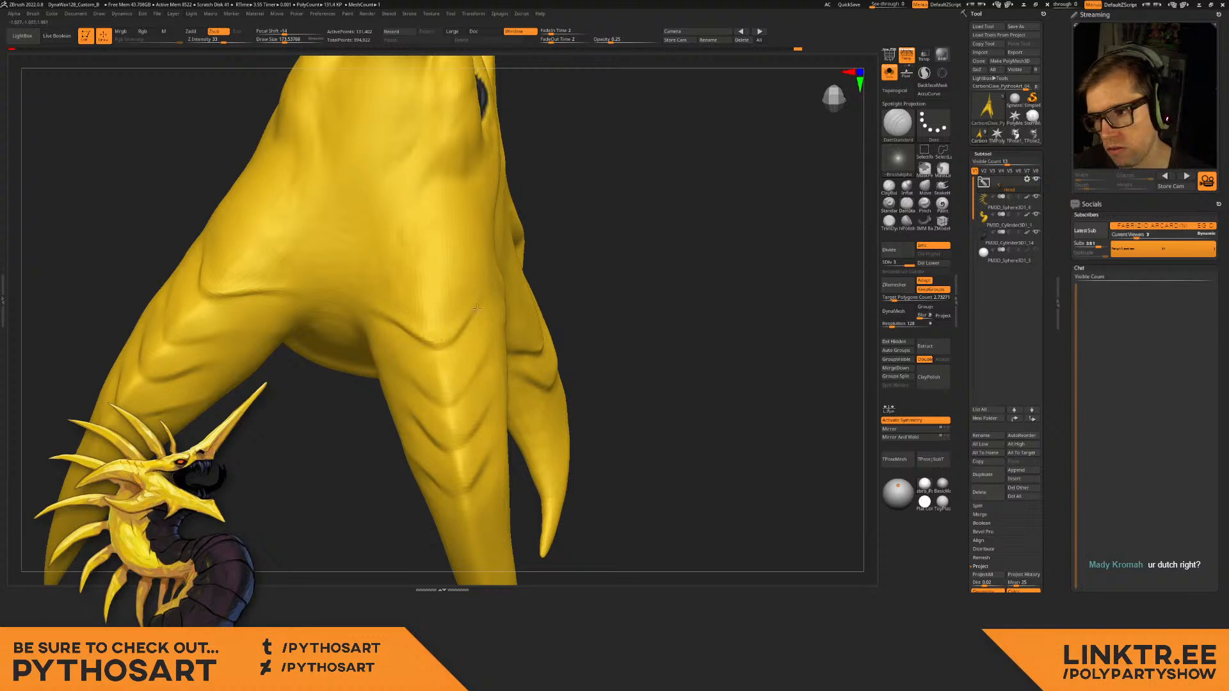
right_click_drag(463, 333, 442, 388)
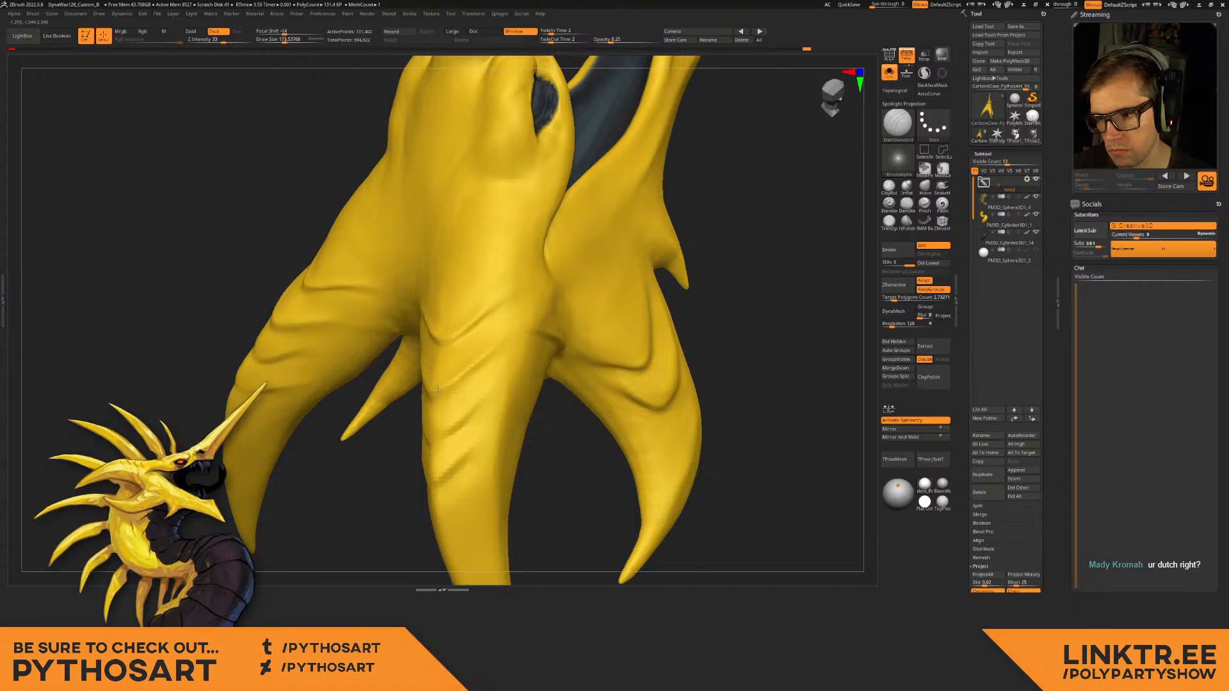
left_click_drag(512, 310, 441, 344)
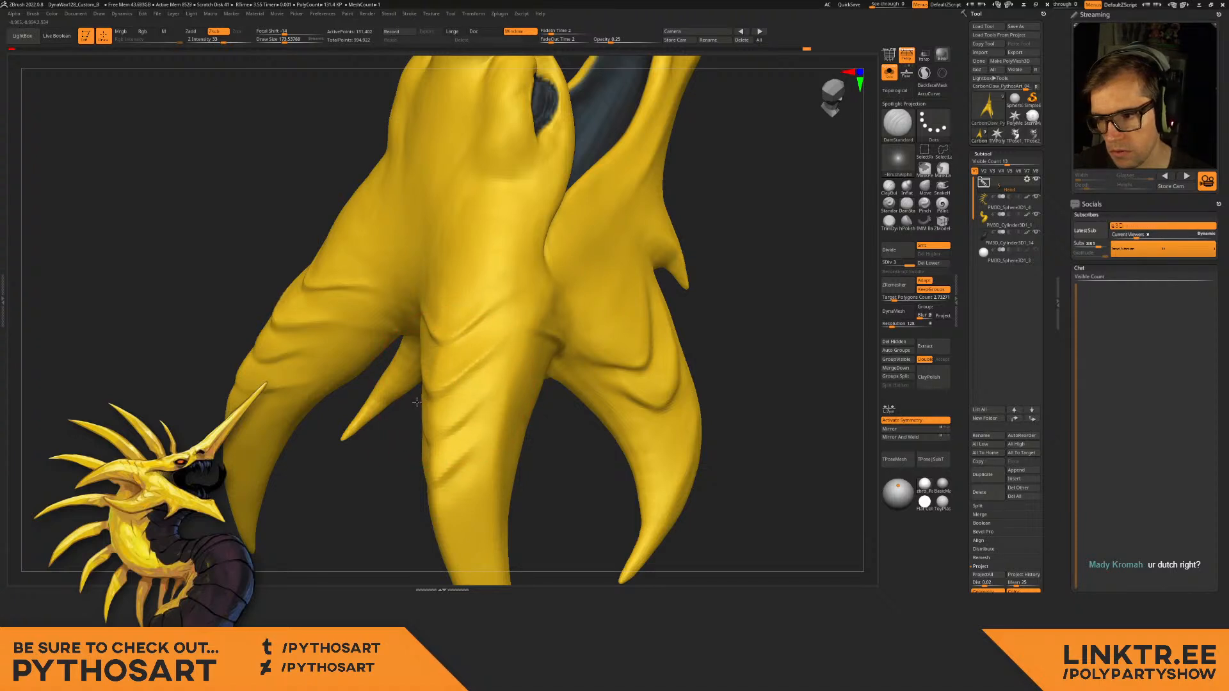
Deepen the stacked V-shaped grooves down the rear horns with the large DamStandard brush.
right_click_drag(455, 345, 468, 355)
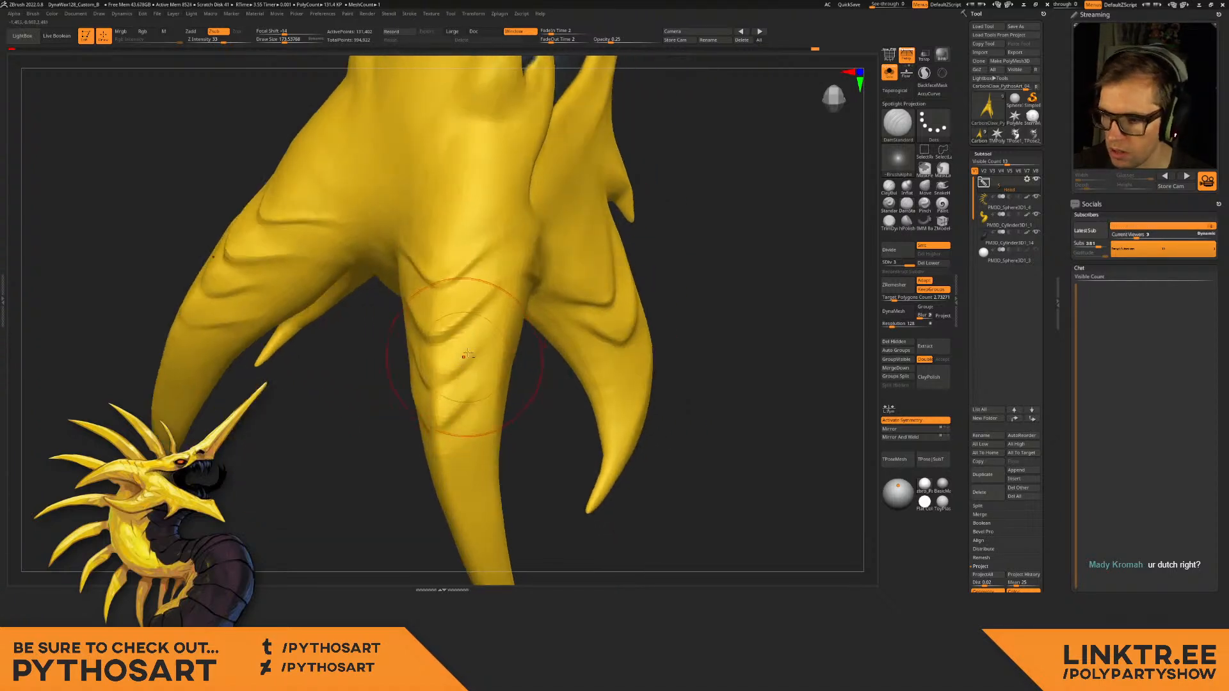
right_click_drag(415, 388, 448, 384)
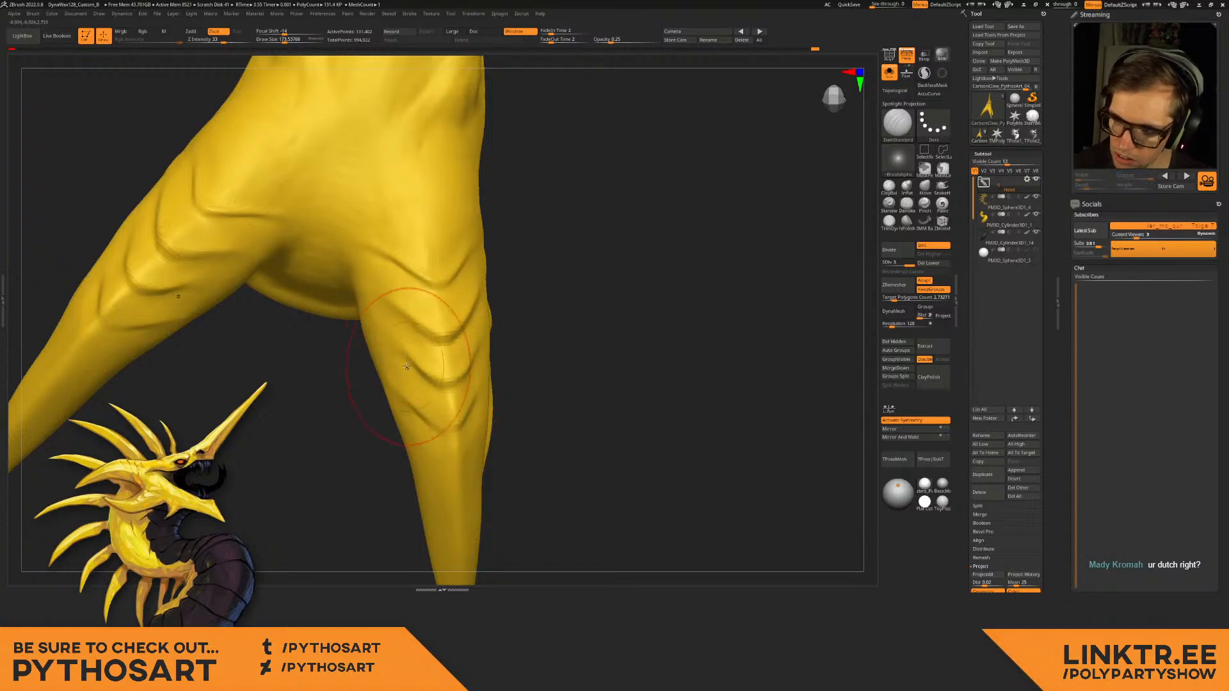
mouse_move(450, 384)
right_mouse_down()
mouse_move(468, 365)
mouse_move(470, 383)
right_mouse_up()
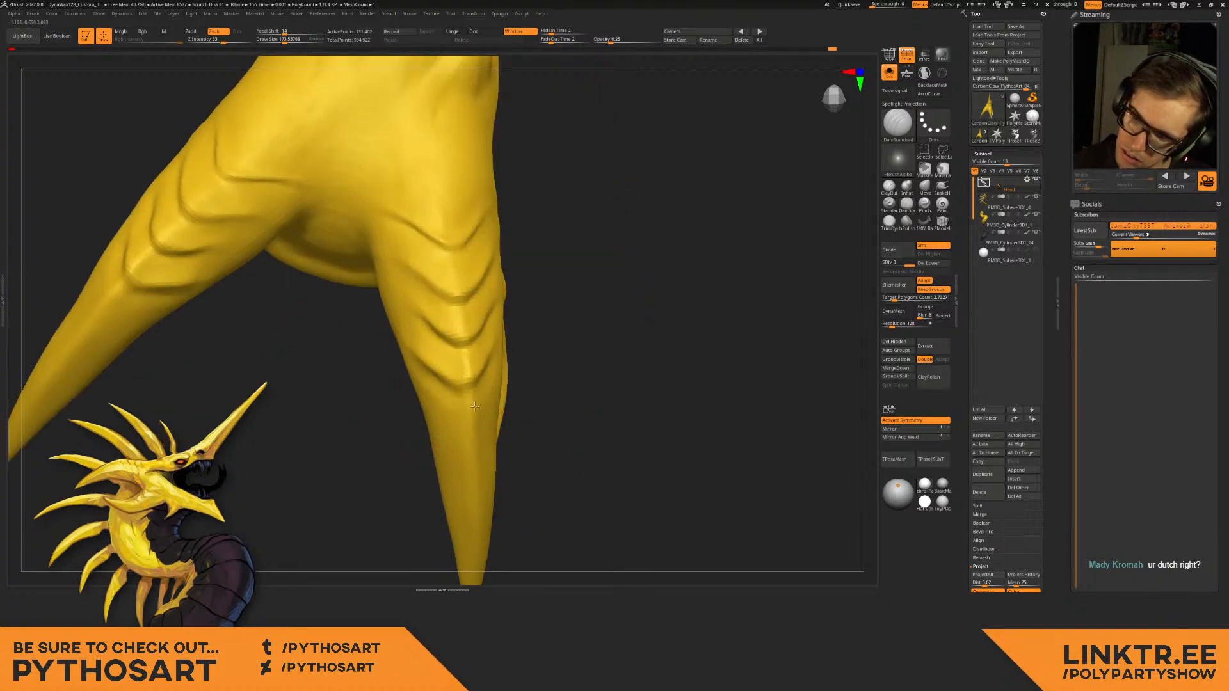
mouse_move(488, 376)
right_mouse_down()
mouse_move(460, 401)
mouse_move(486, 376)
mouse_move(453, 362)
right_mouse_up()
mouse_move(443, 389)
right_mouse_down("alt")
mouse_move(449, 327)
mouse_move(450, 379)
mouse_move(452, 337)
mouse_move(521, 268)
right_mouse_up("alt")
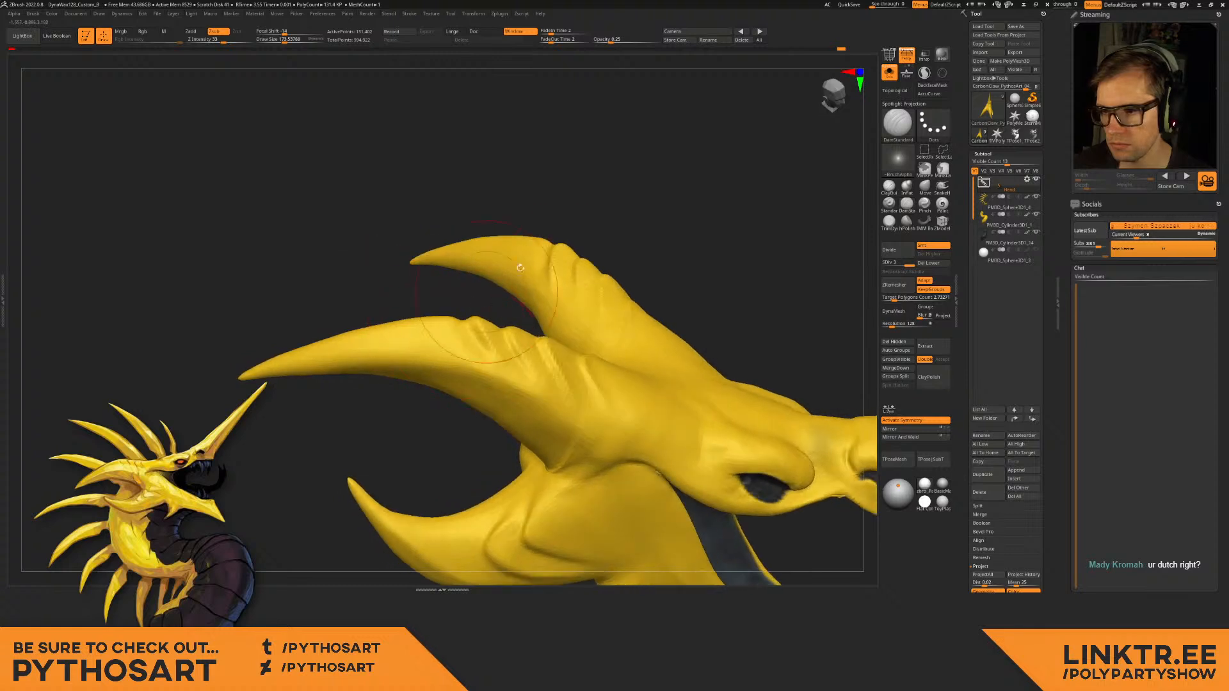
left_click(760, 32)
right_click_drag(416, 281, 473, 378, "alt")
right_click_drag(430, 274, 451, 317)
mouse_move(451, 317)
right_mouse_down()
mouse_move(469, 301)
mouse_move(428, 304)
mouse_move(491, 313)
right_mouse_up()
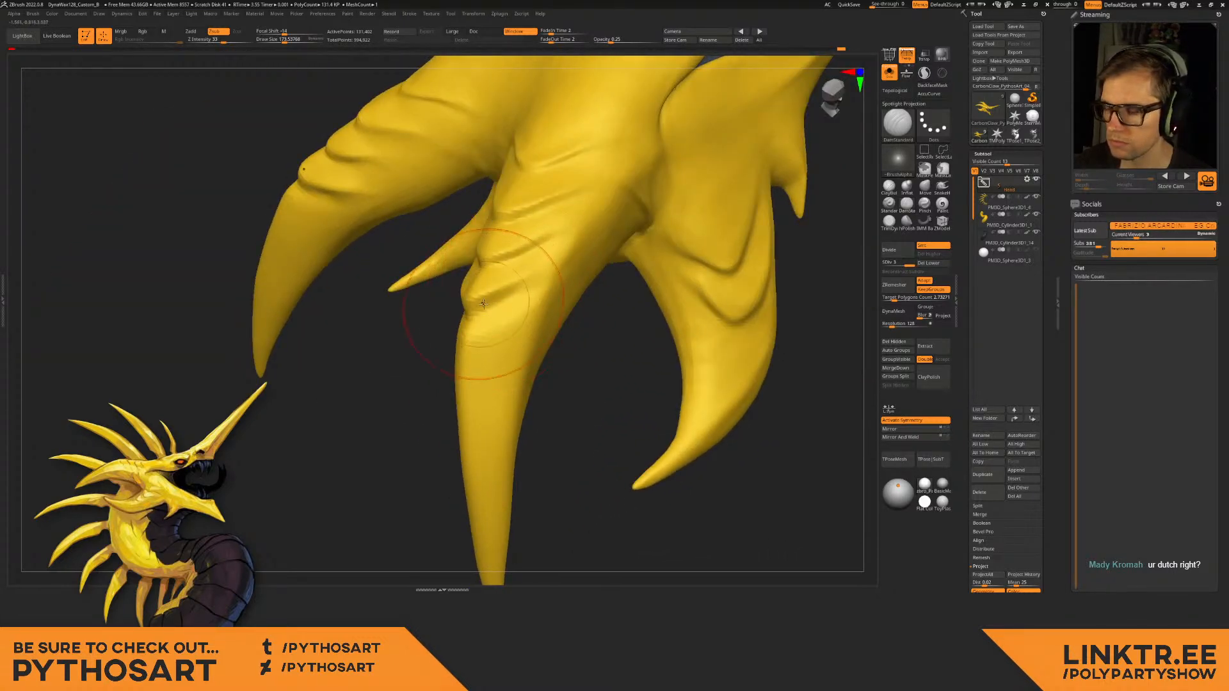
Recut the side ends of the rear horns' ridge grooves with a smaller DamStandard brush.
key("s")
left_click_drag(493, 303, 476, 303)
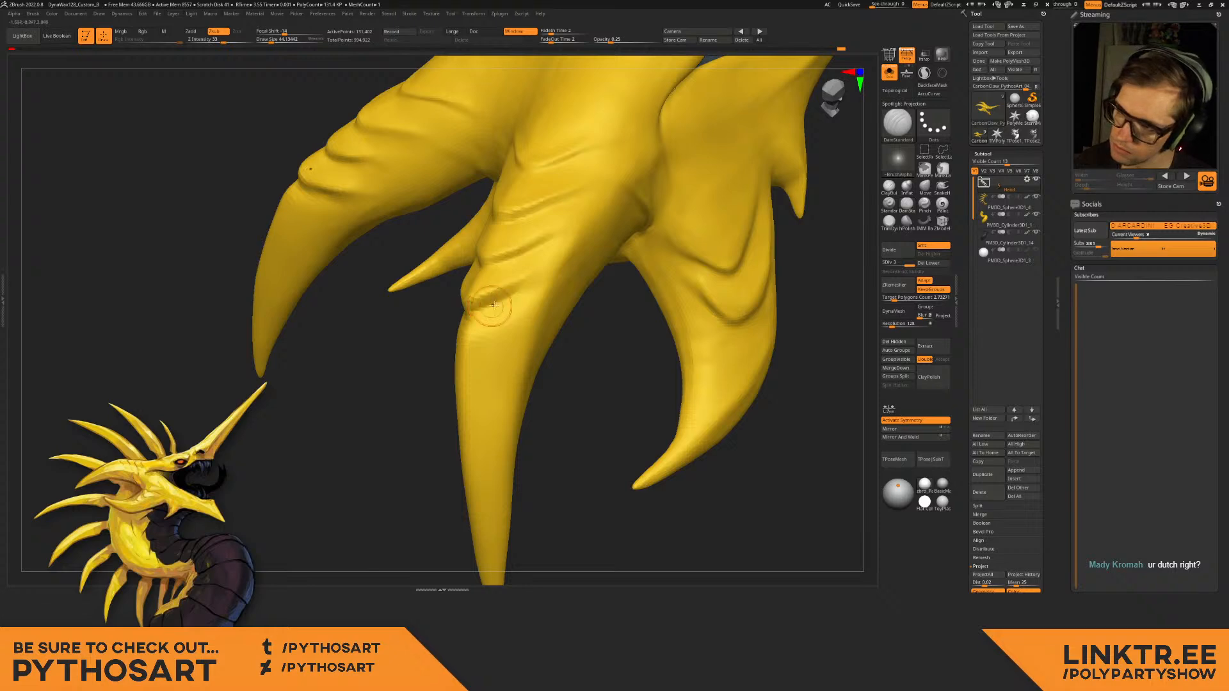
mouse_move(485, 319)
right_mouse_down()
mouse_move(473, 293)
mouse_move(451, 324)
right_mouse_up()
key("s")
left_click_drag(448, 325, 455, 326)
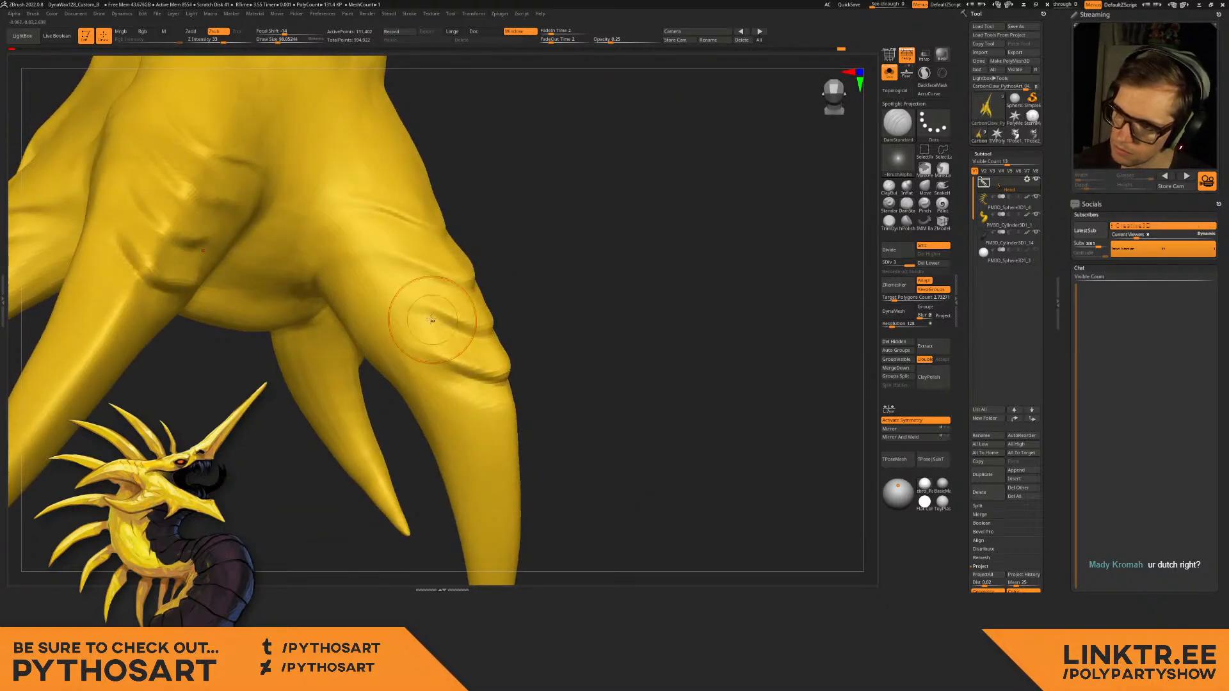
right_click_drag(519, 333, 496, 330)
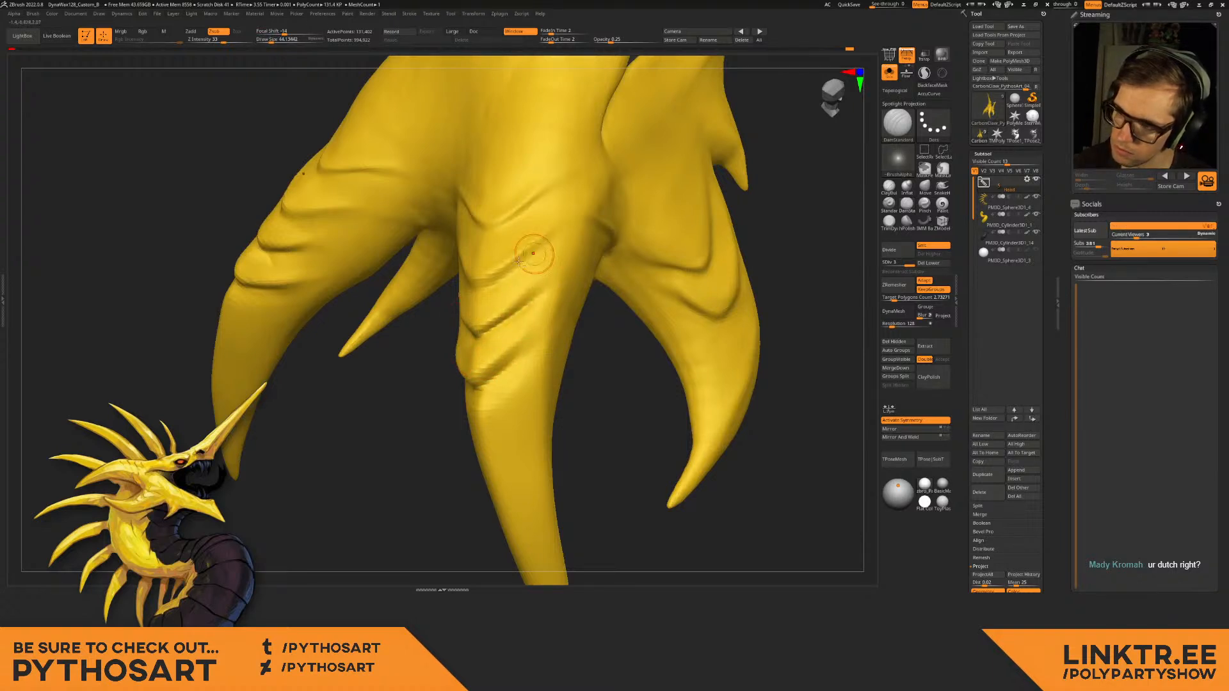
right_click_drag(478, 286, 503, 286)
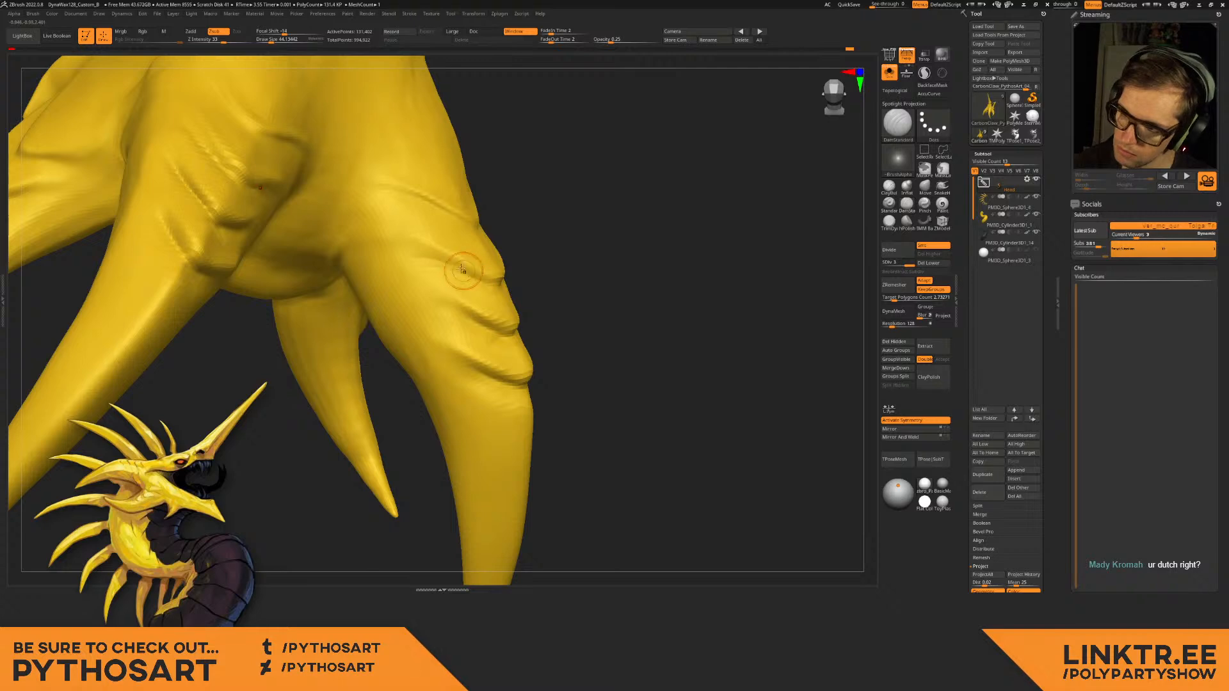
right_click_drag(505, 290, 483, 281)
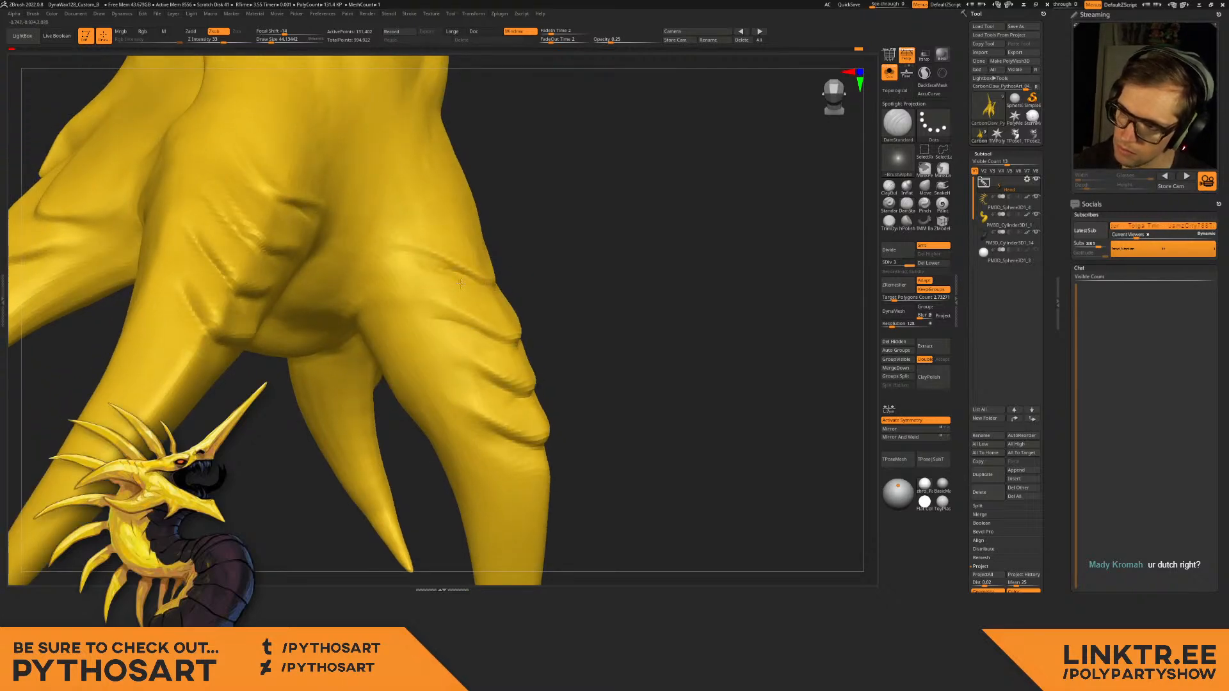
mouse_move(460, 283)
right_mouse_down()
mouse_move(422, 288)
mouse_move(454, 298)
right_mouse_up()
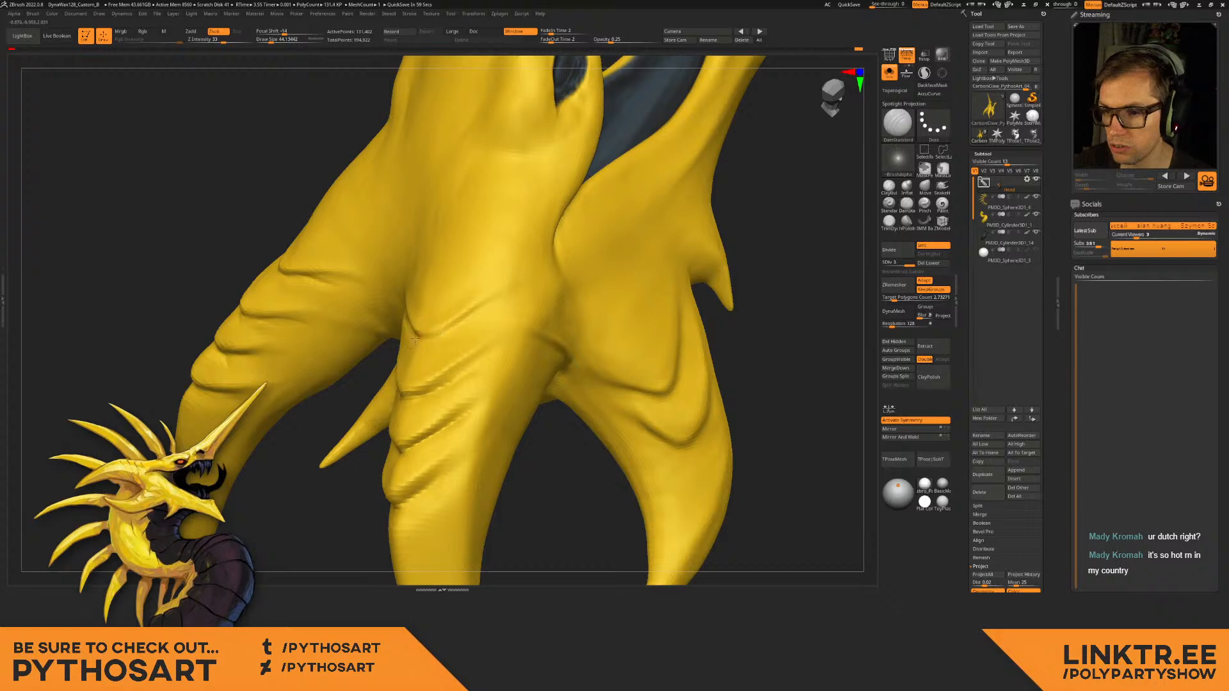
left_click_drag(415, 340, 479, 318)
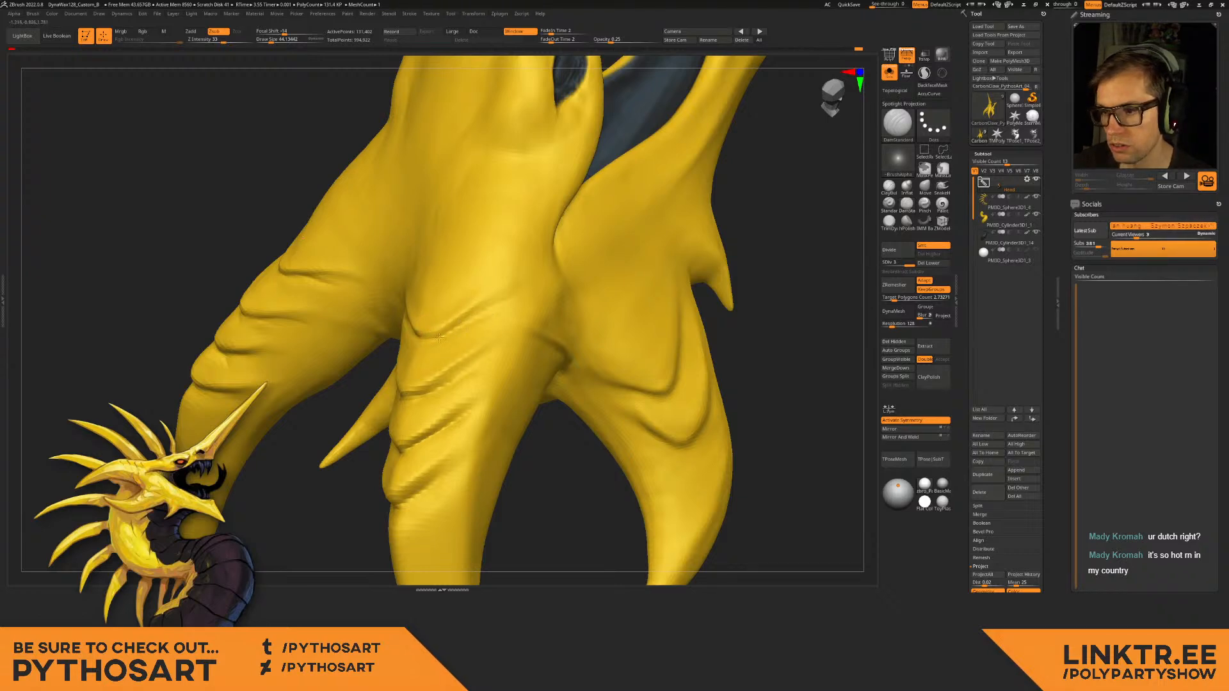
mouse_move(436, 386)
right_mouse_down("ctrl")
mouse_move(430, 320)
mouse_move(513, 321)
mouse_move(508, 248)
mouse_move(480, 302)
right_mouse_up("ctrl")
Fill out the rear horns' surface just below the lowest ridge with a large ClayBuildup brush.
left_click(889, 186)
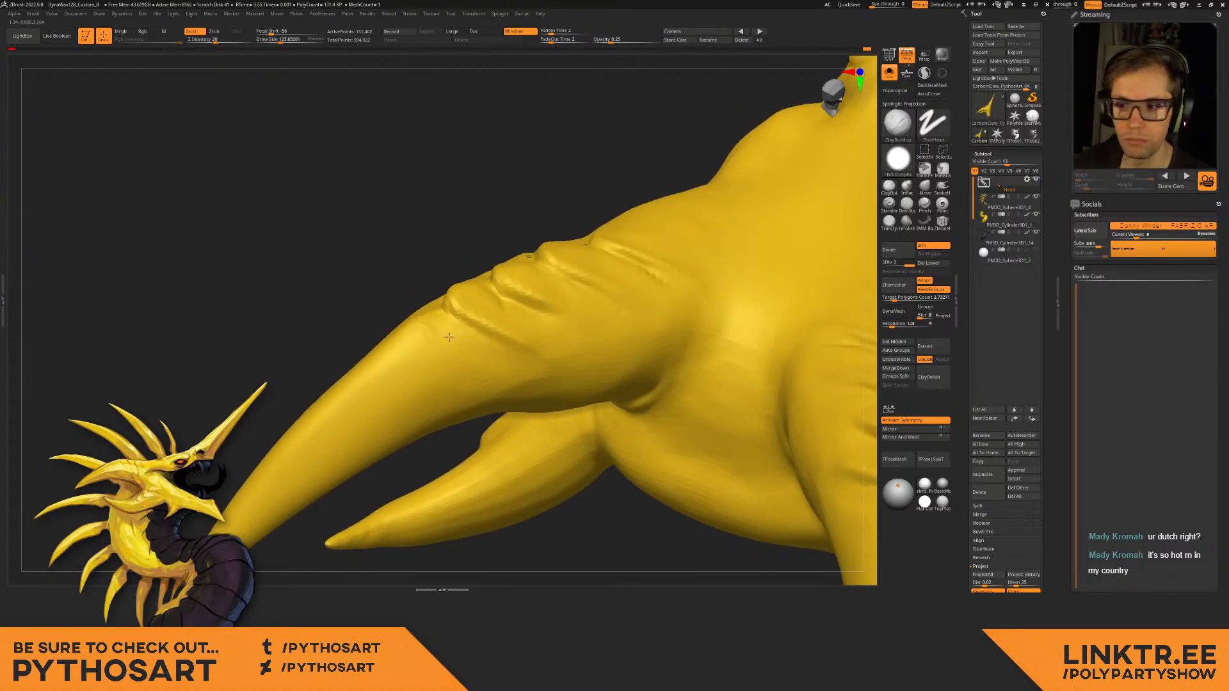
left_click_drag(472, 338, 419, 329)
right_click_drag(419, 329, 417, 310)
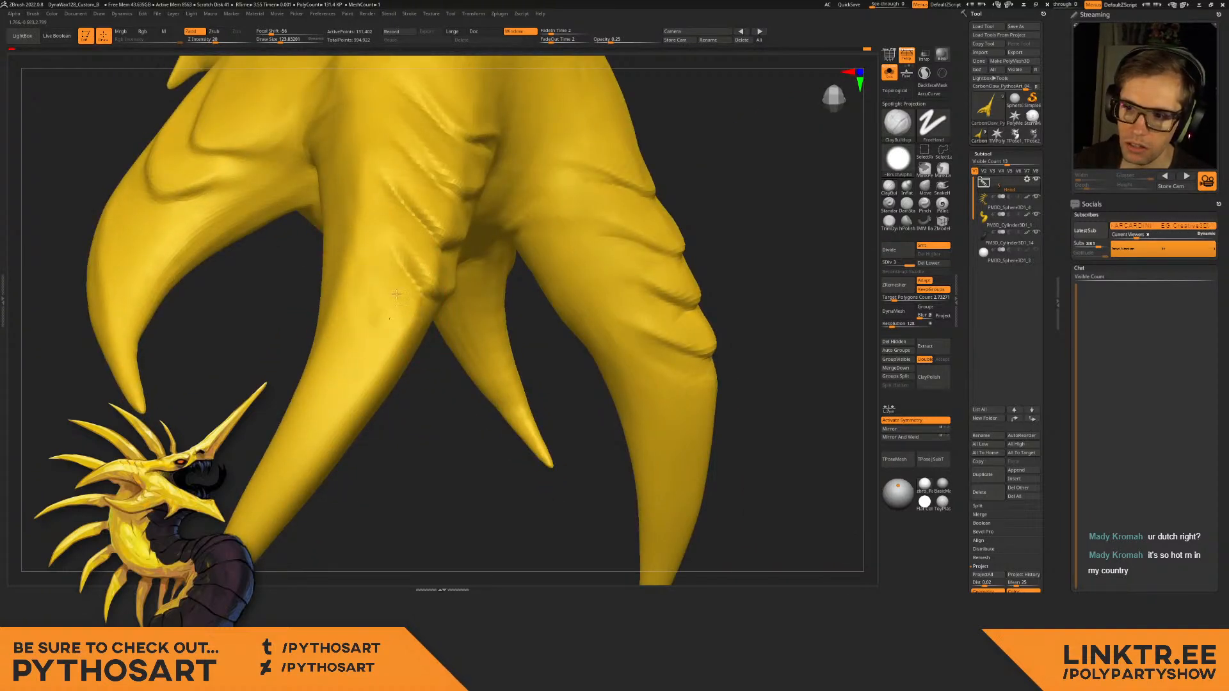
key("bracketright")
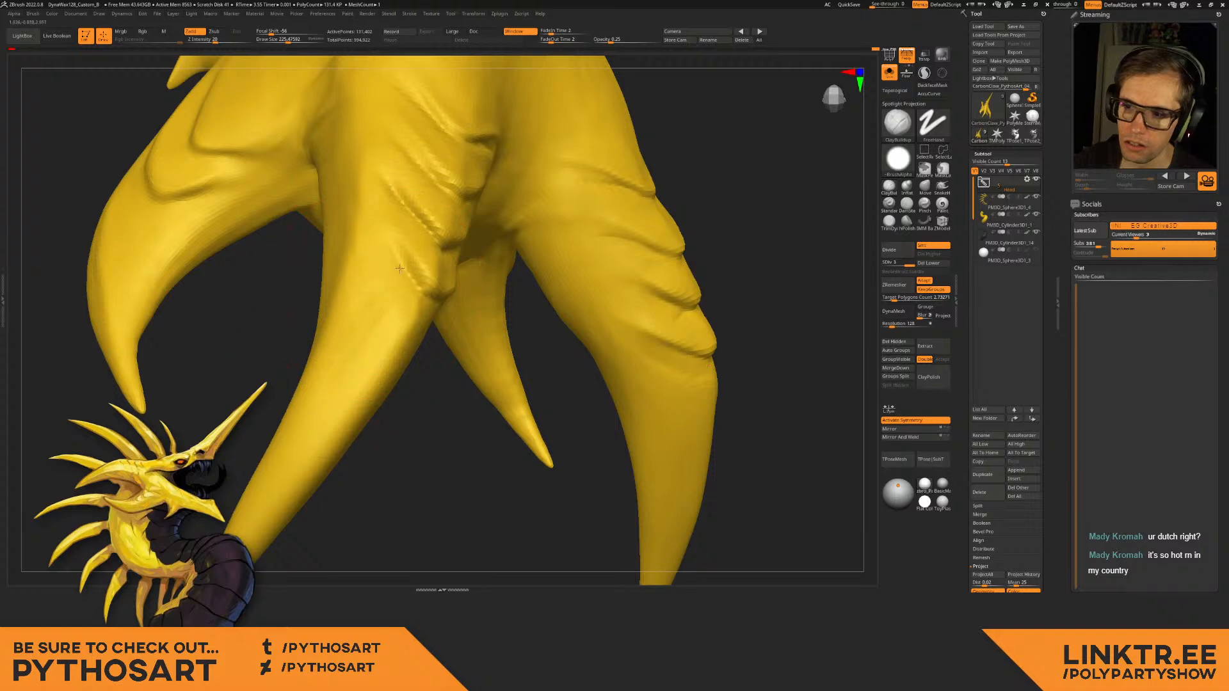
left_click_drag(410, 379, 359, 322)
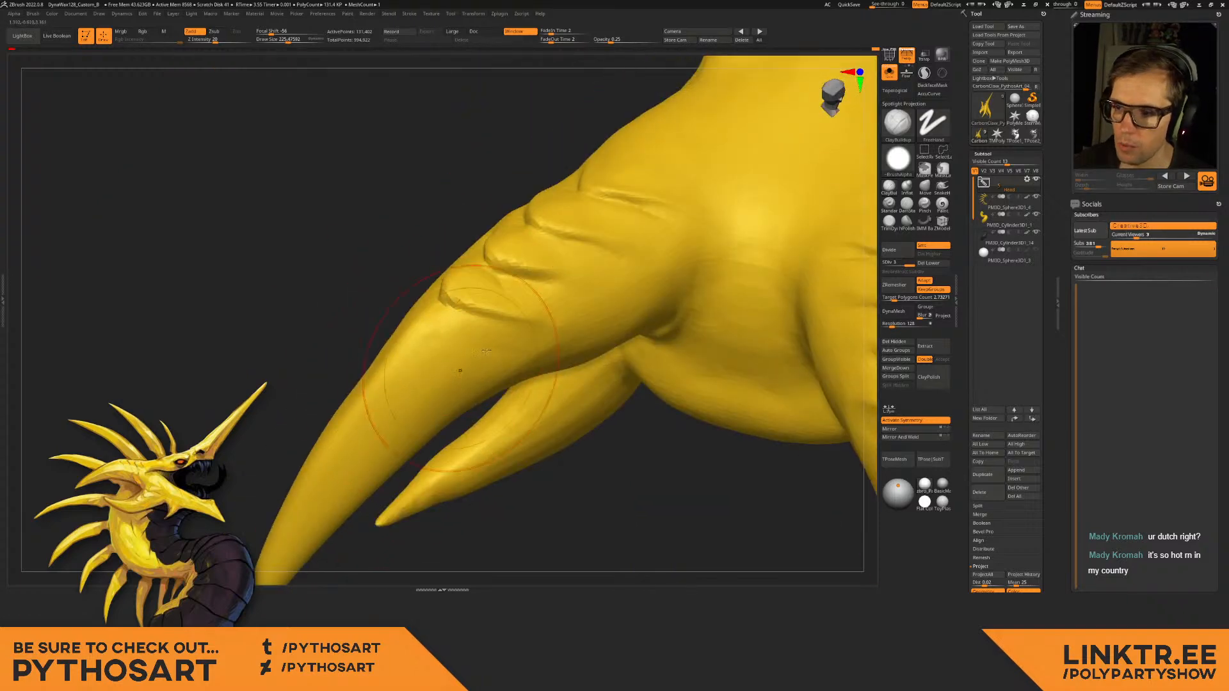
mouse_move(520, 357)
right_mouse_down("ctrl")
mouse_move(527, 304)
mouse_move(481, 343)
mouse_move(467, 377)
mouse_move(461, 351)
right_mouse_up("ctrl")
key("bracketleft")
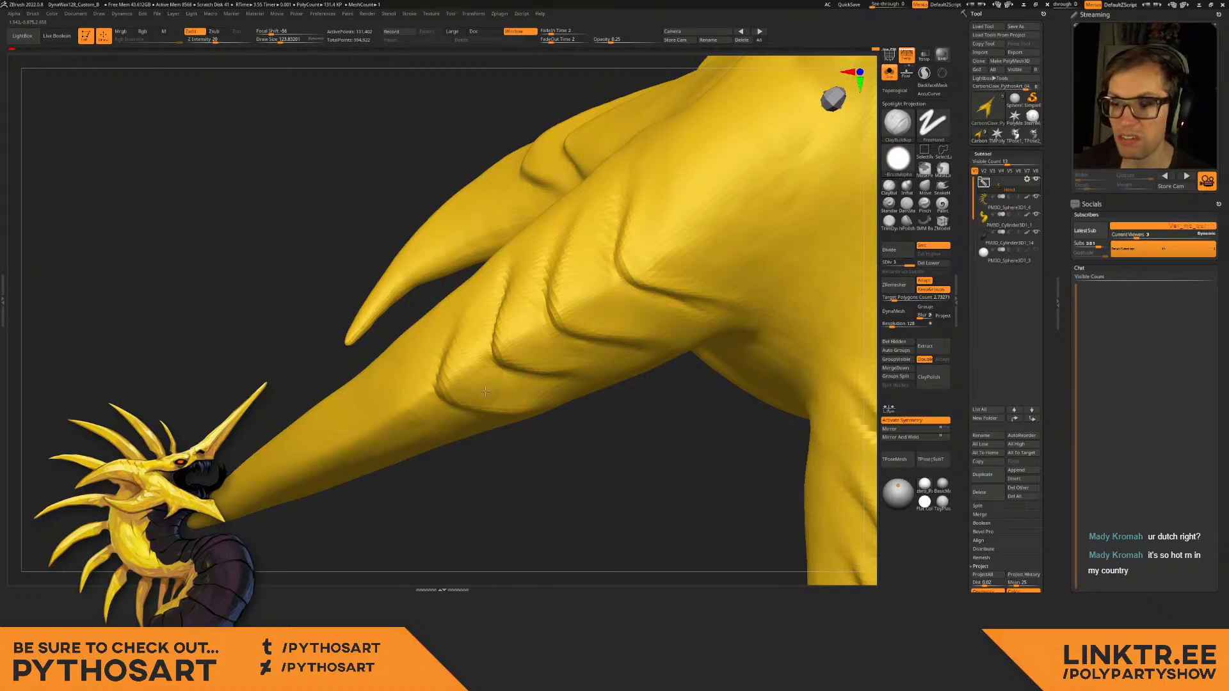
Build up the faces of the overlapping ridges on the rear horns with a smaller ClayBuildup brush.
mouse_move(496, 358)
right_mouse_down()
mouse_move(469, 333)
mouse_move(485, 322)
right_mouse_up()
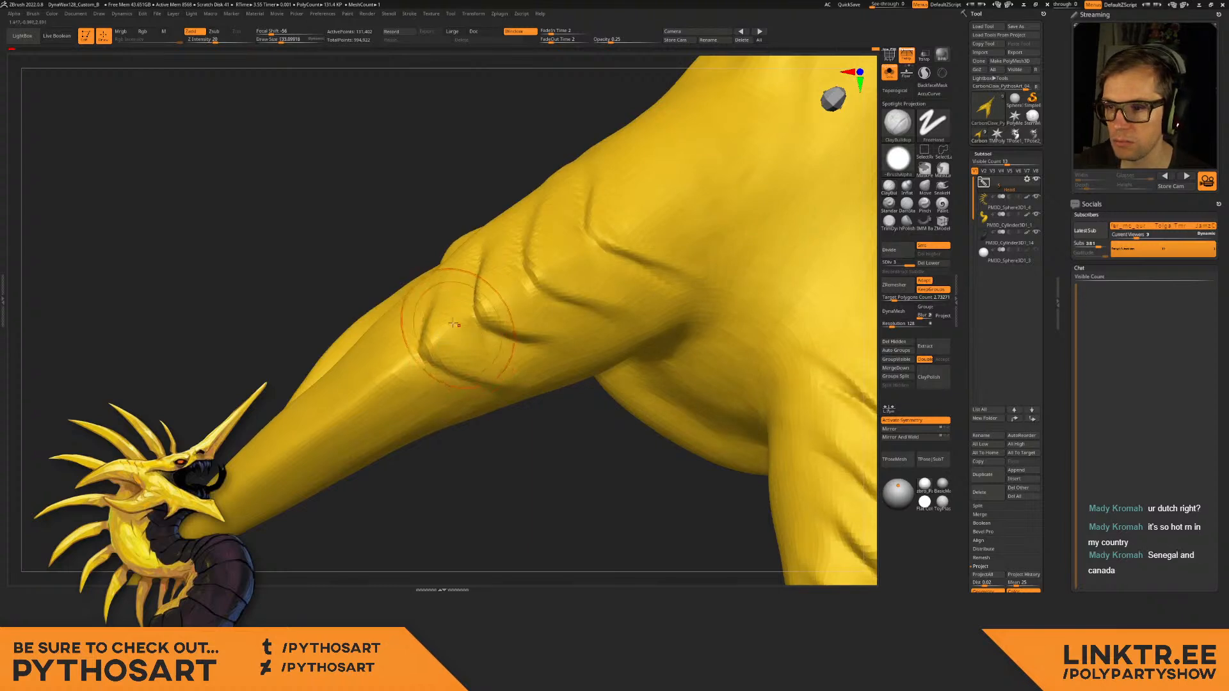
left_click_drag(463, 274, 460, 288)
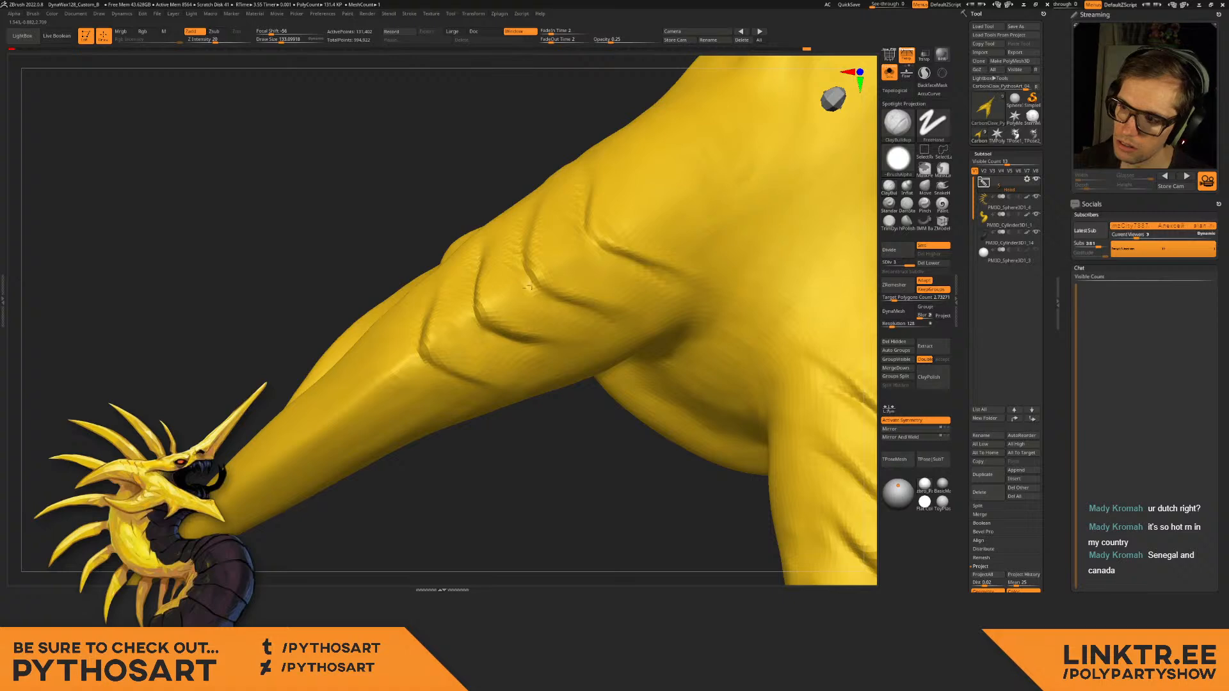
right_click_drag(501, 231, 498, 306)
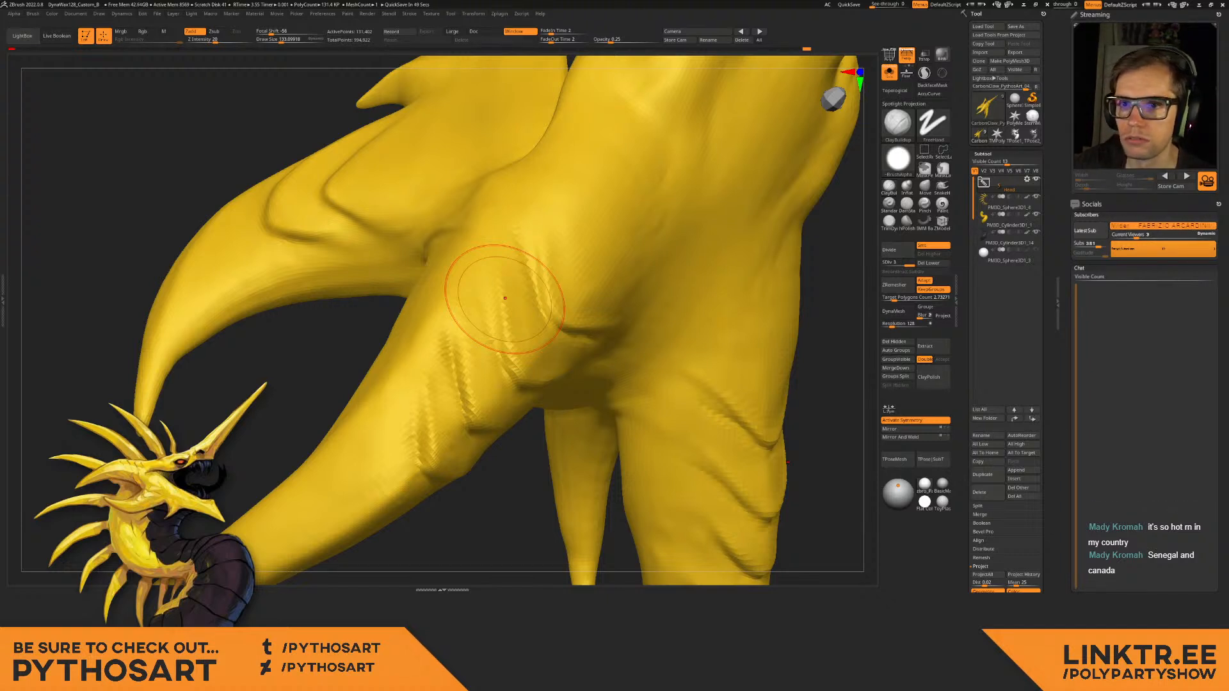
mouse_move(508, 359)
right_mouse_down()
mouse_move(466, 373)
mouse_move(471, 275)
mouse_move(466, 293)
mouse_move(448, 297)
mouse_move(447, 351)
mouse_move(435, 327)
right_mouse_up()
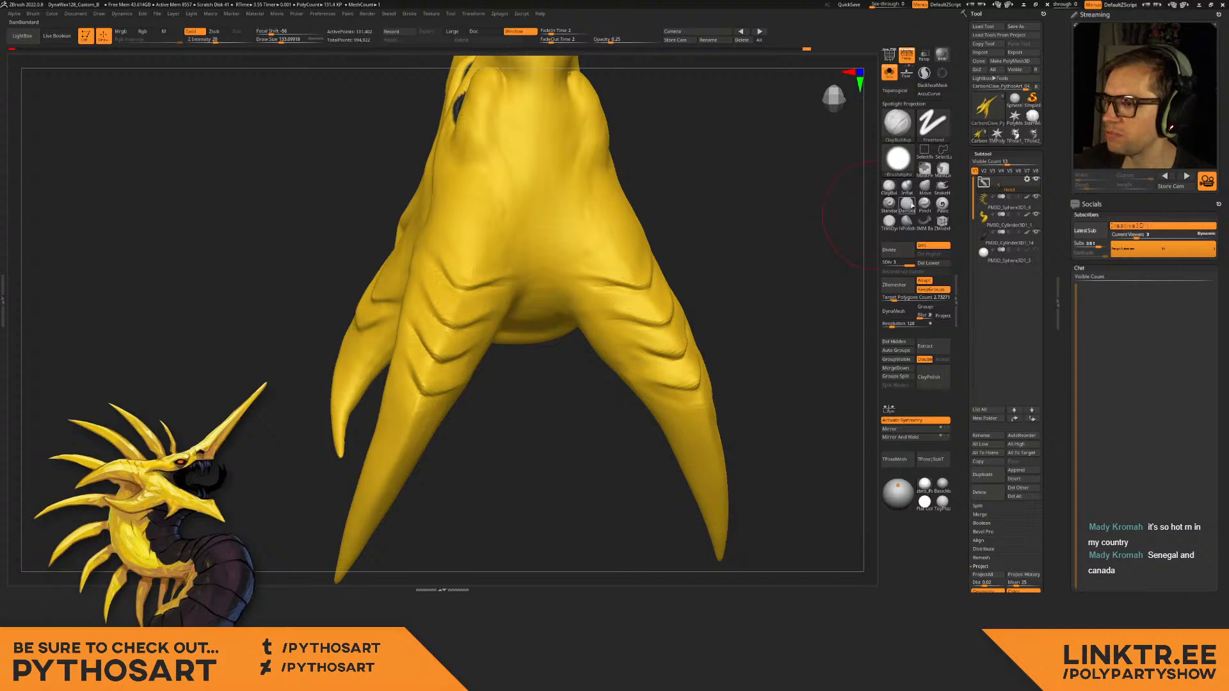
Build up the inner side of the uppermost horn ridge with a reduced ClayBuildup brush.
left_click(906, 203)
mouse_move(475, 275)
right_mouse_down("ctrl")
mouse_move(422, 236)
mouse_move(425, 252)
mouse_move(436, 221)
right_mouse_up("ctrl")
key("s")
left_click_drag(434, 220, 422, 218)
left_click(890, 186)
right_click_drag(468, 266, 390, 277)
key("s")
left_click_drag(486, 282, 479, 283)
left_click_drag(478, 306, 564, 245)
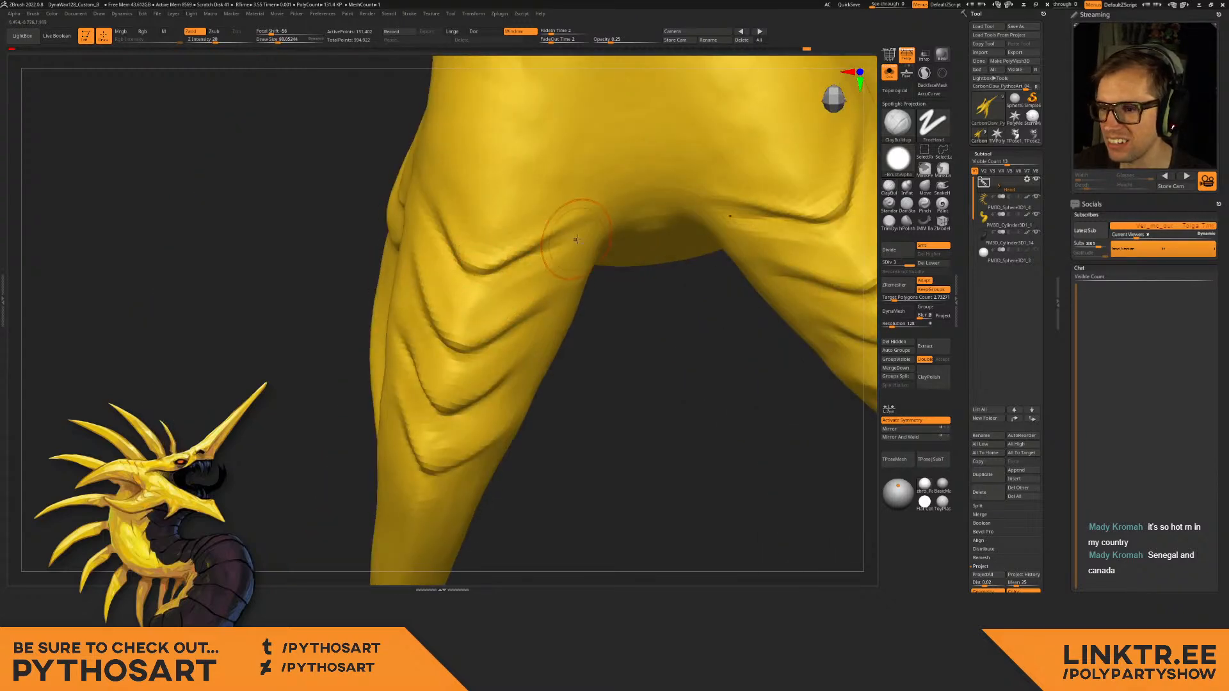
Add clay along the outer and inner sides of the rear horns' ridges to thicken each overlapping plate.
right_click_drag(451, 277, 512, 274)
mouse_move(411, 208)
left_mouse_down()
mouse_move(470, 272)
mouse_move(414, 202)
left_mouse_up()
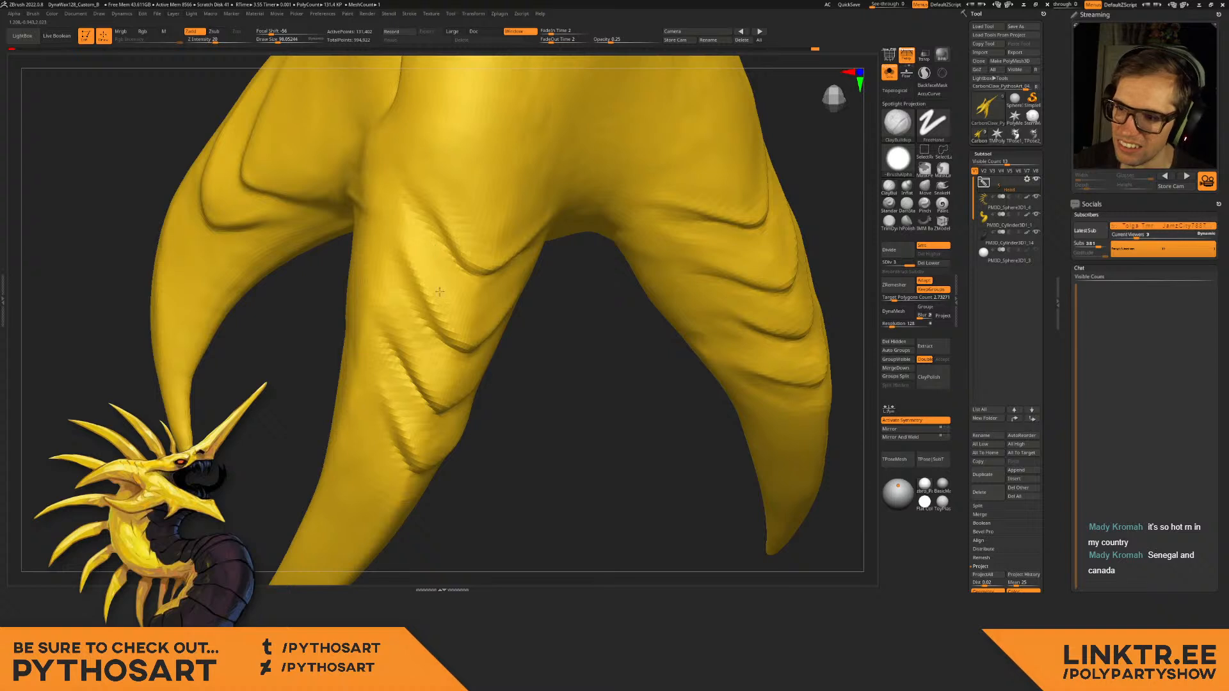
left_click_drag(411, 309, 429, 384)
right_click_drag(447, 276, 389, 276)
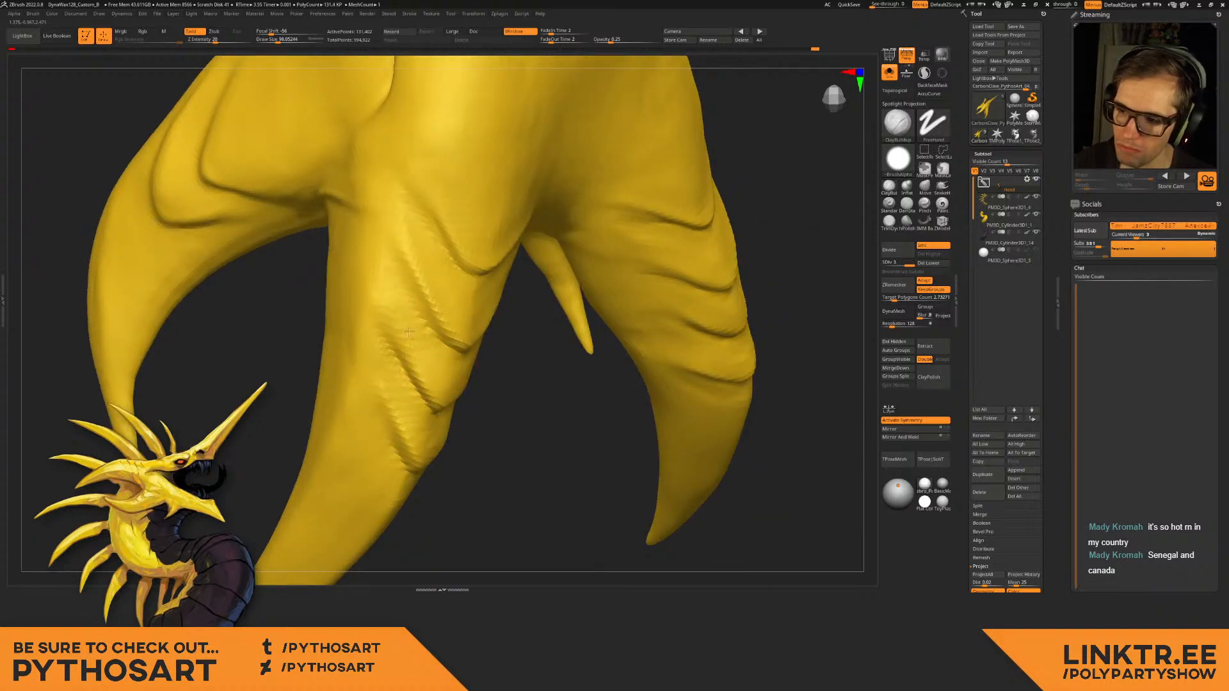
mouse_move(419, 352)
left_mouse_down()
mouse_move(395, 392)
mouse_move(402, 420)
left_mouse_up()
right_click_drag(471, 362, 390, 349)
left_click_drag(453, 336, 494, 308)
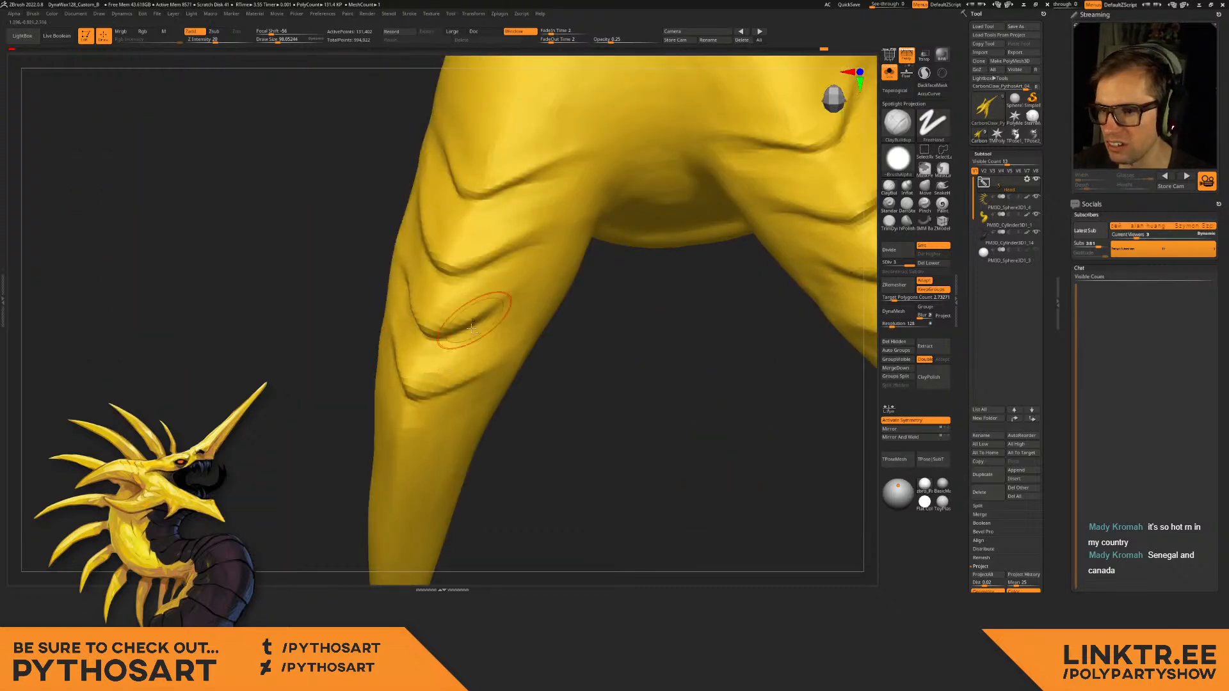
right_click_drag(486, 310, 443, 367)
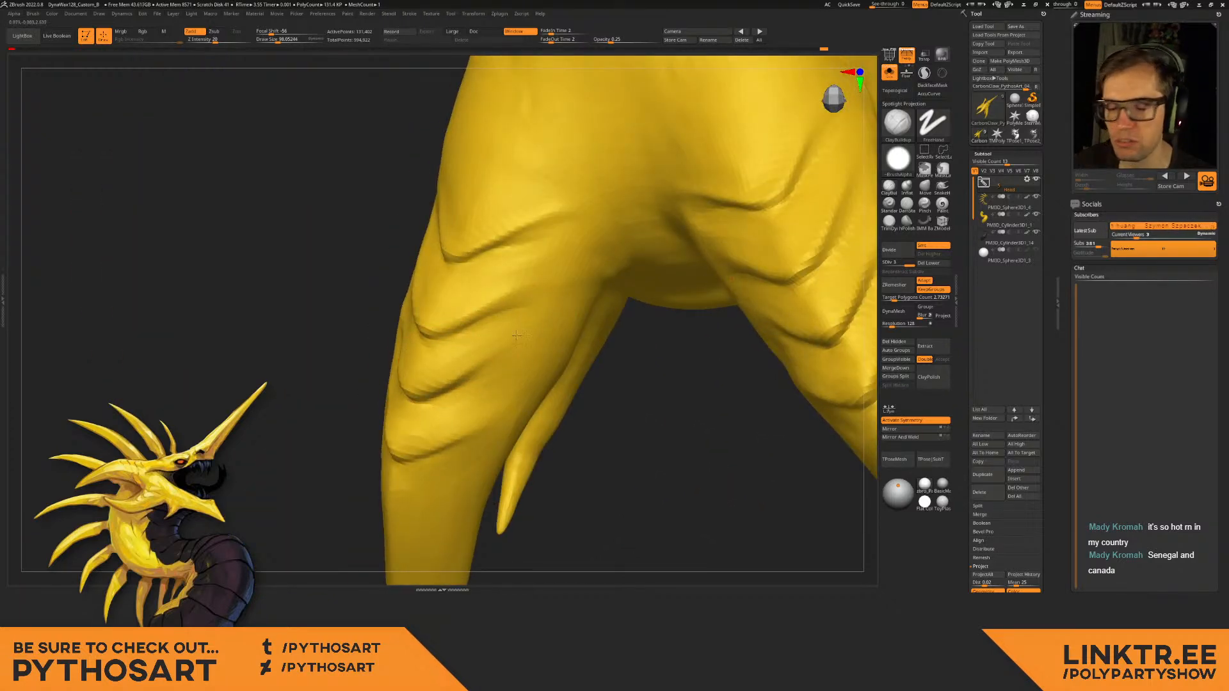
right_click_drag(516, 335, 425, 351)
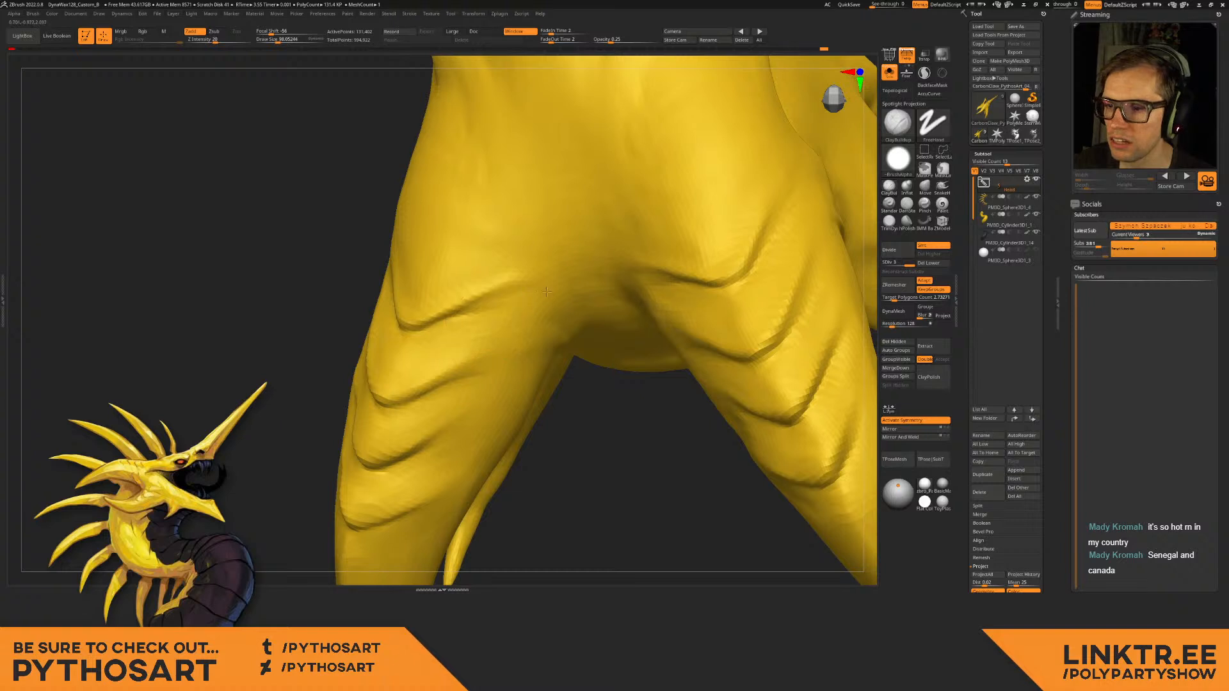
right_click_drag(423, 274, 433, 312)
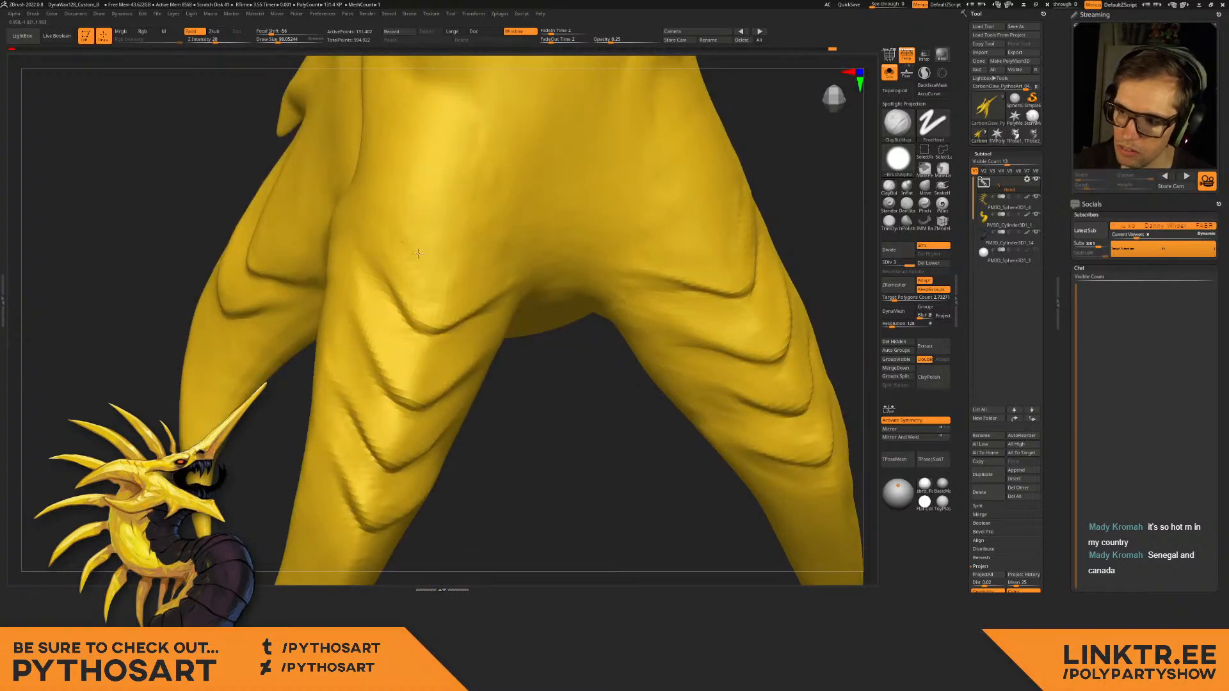
right_click_drag(491, 308, 376, 380)
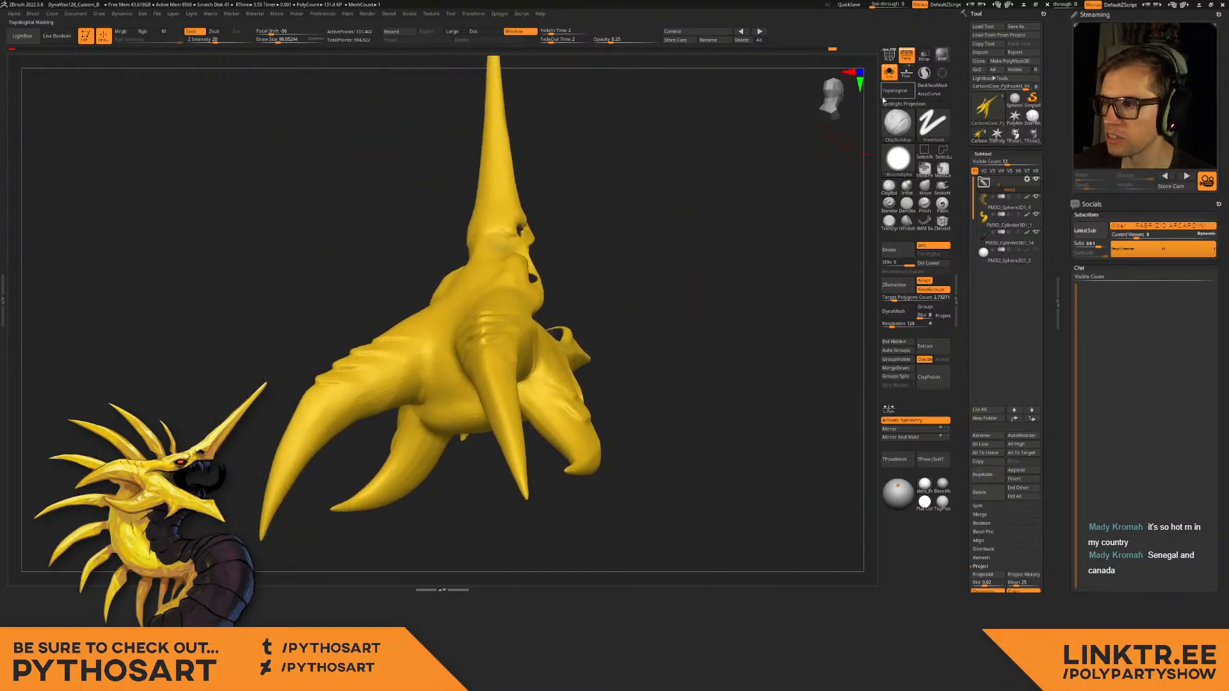
Show all the subtools again and sharpen the curved cheek grooves behind the jaw with the DamStandard brush.
left_click(890, 78)
right_click_drag(531, 416, 487, 346, "ctrl")
mouse_move(487, 346)
right_mouse_down()
mouse_move(466, 325)
mouse_move(410, 345)
mouse_move(413, 324)
mouse_move(437, 403)
mouse_move(425, 427)
mouse_move(435, 326)
mouse_move(448, 352)
mouse_move(436, 384)
mouse_move(426, 333)
mouse_move(442, 282)
mouse_move(402, 272)
right_mouse_up()
left_click(908, 203)
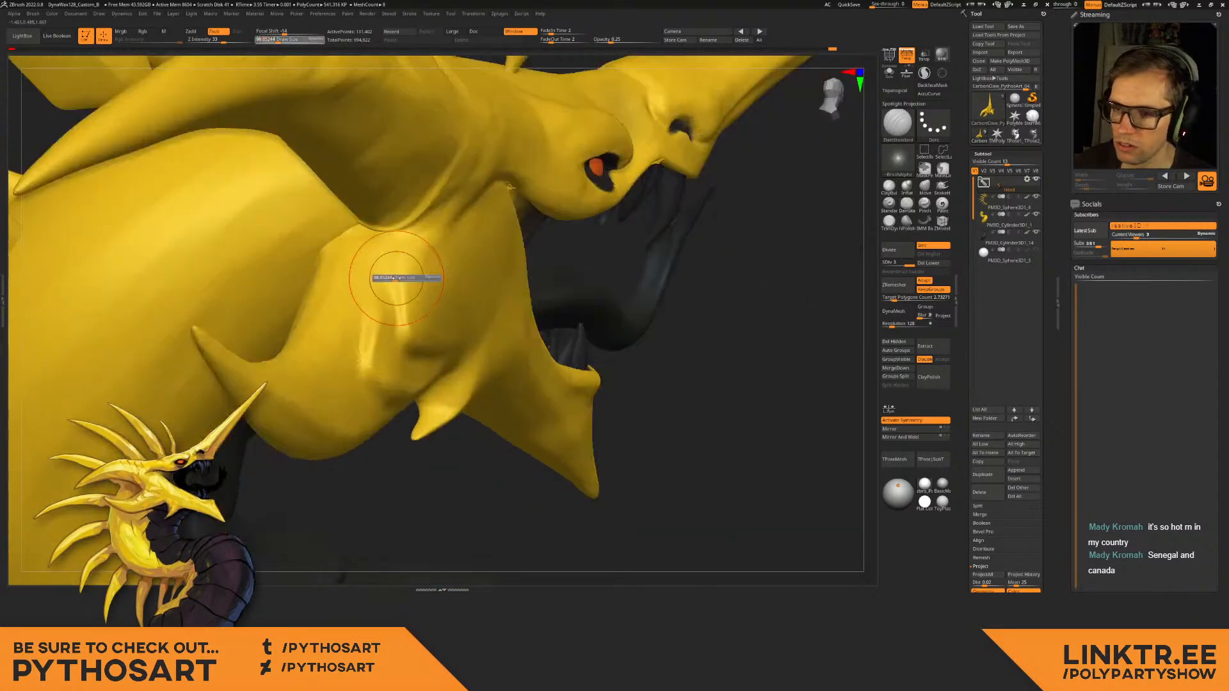
right_click_drag(412, 362, 401, 350)
key("s")
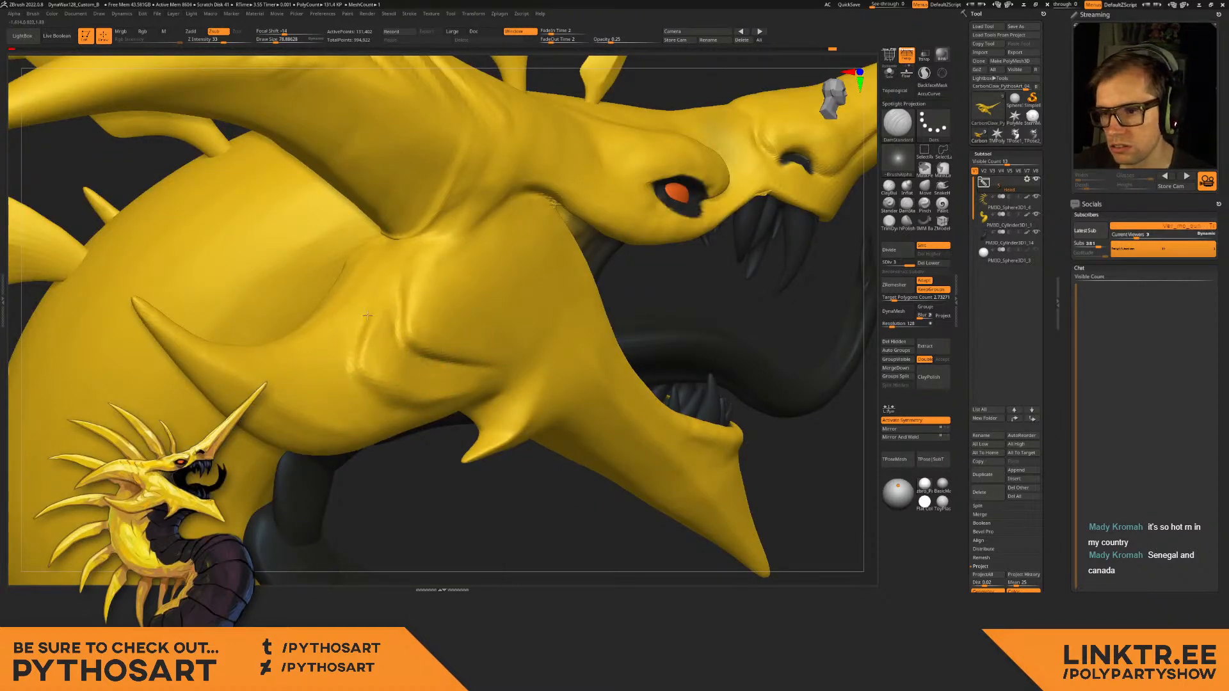
right_click_drag(379, 408, 359, 383)
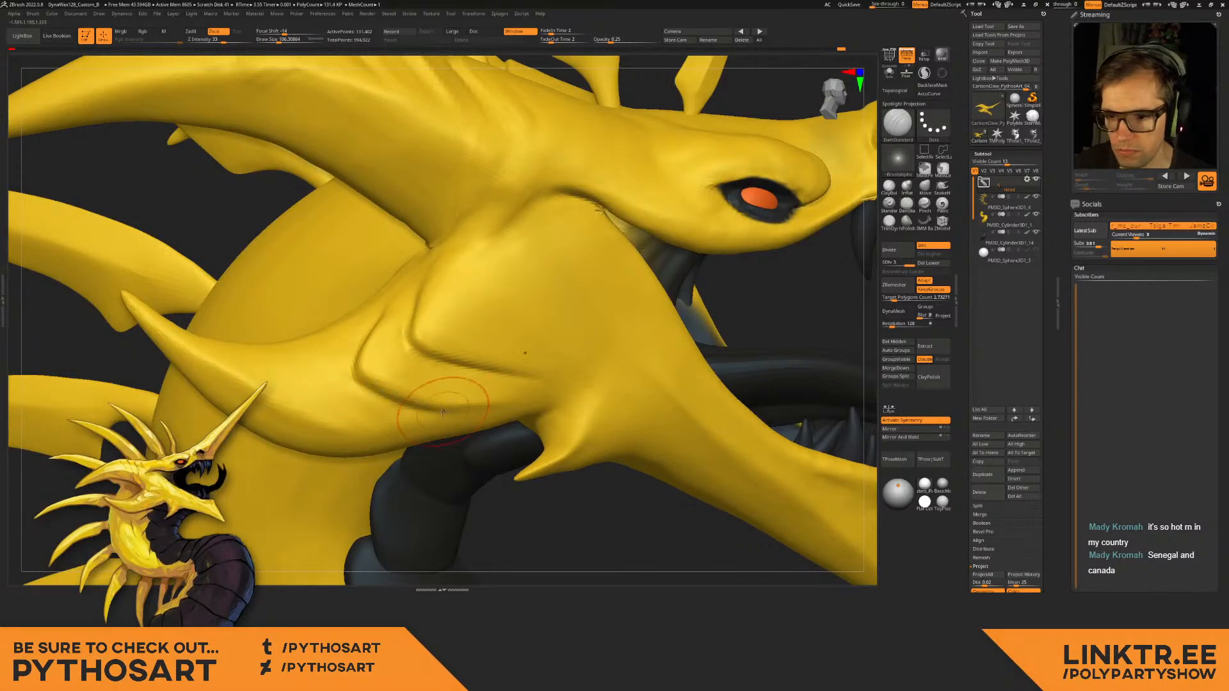
right_click_drag(448, 390, 406, 362)
Deepen the two nested cheek grooves along their curved rear edges with a larger DamStandard brush.
left_click_drag(384, 323, 360, 360)
mouse_move(379, 327)
left_mouse_down()
mouse_move(360, 373)
mouse_move(410, 393)
left_mouse_up()
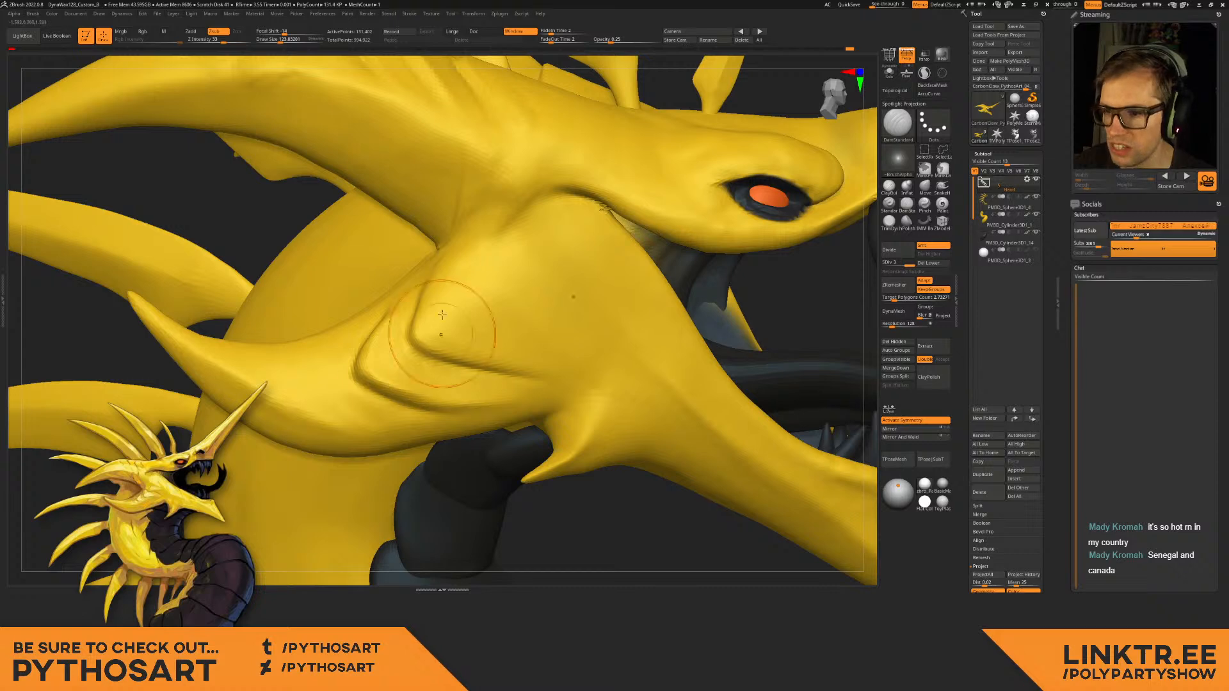
mouse_move(441, 274)
left_mouse_down()
mouse_move(414, 325)
mouse_move(448, 359)
mouse_move(535, 377)
left_mouse_up()
left_click_drag(435, 345, 423, 328)
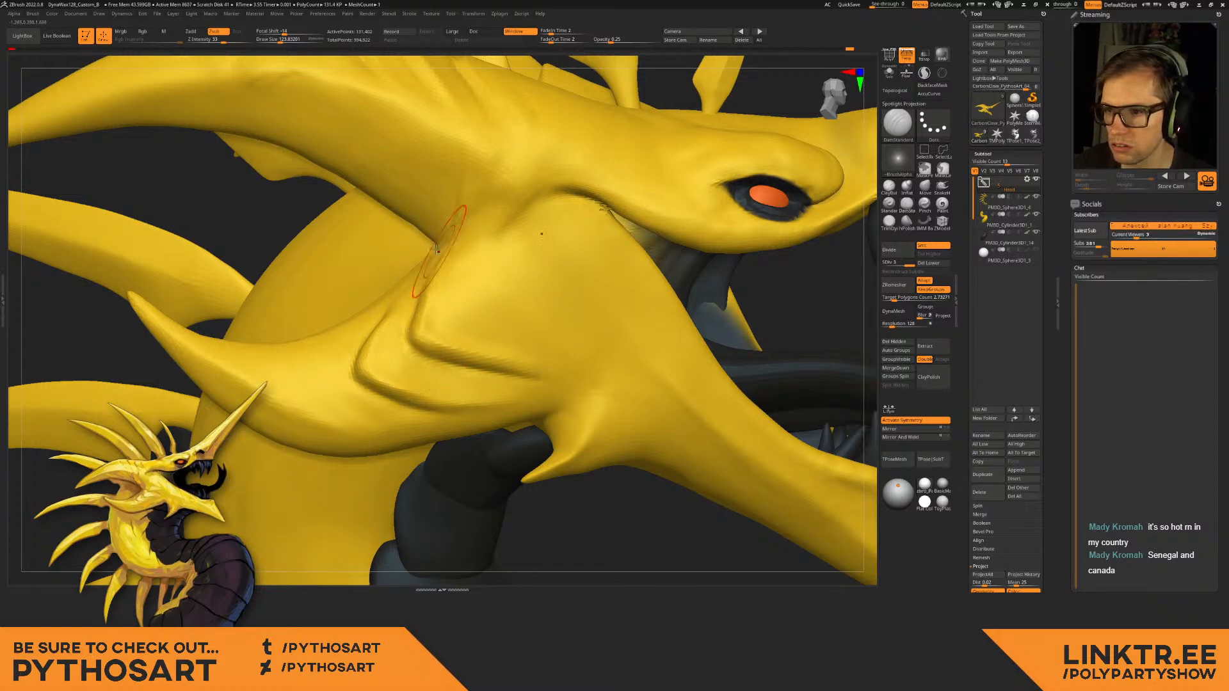
mouse_move(437, 249)
right_mouse_down("alt")
mouse_move(448, 413)
mouse_move(427, 461)
right_mouse_up("alt")
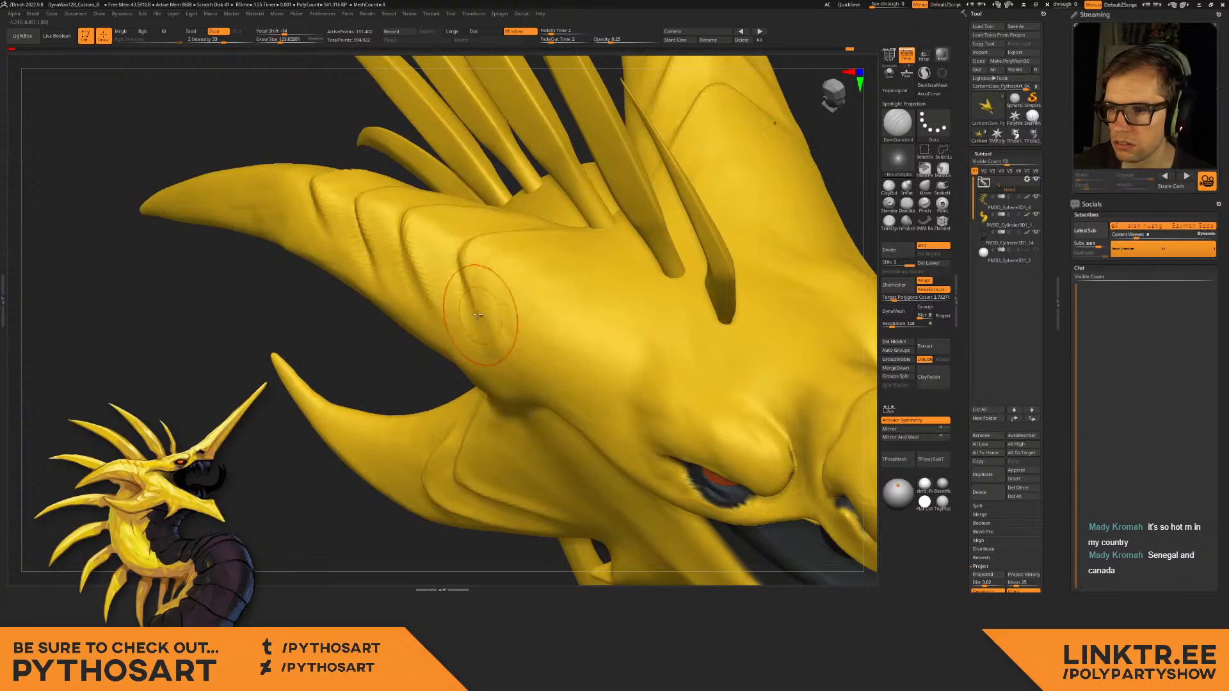
Sharpen the grooves between the overlapping rear horn ridges with the DamStandard brush, working from the base toward the tip.
right_click_drag(478, 315, 484, 305)
key("s")
left_click_drag(497, 333, 494, 333)
left_click_drag(495, 339, 462, 250)
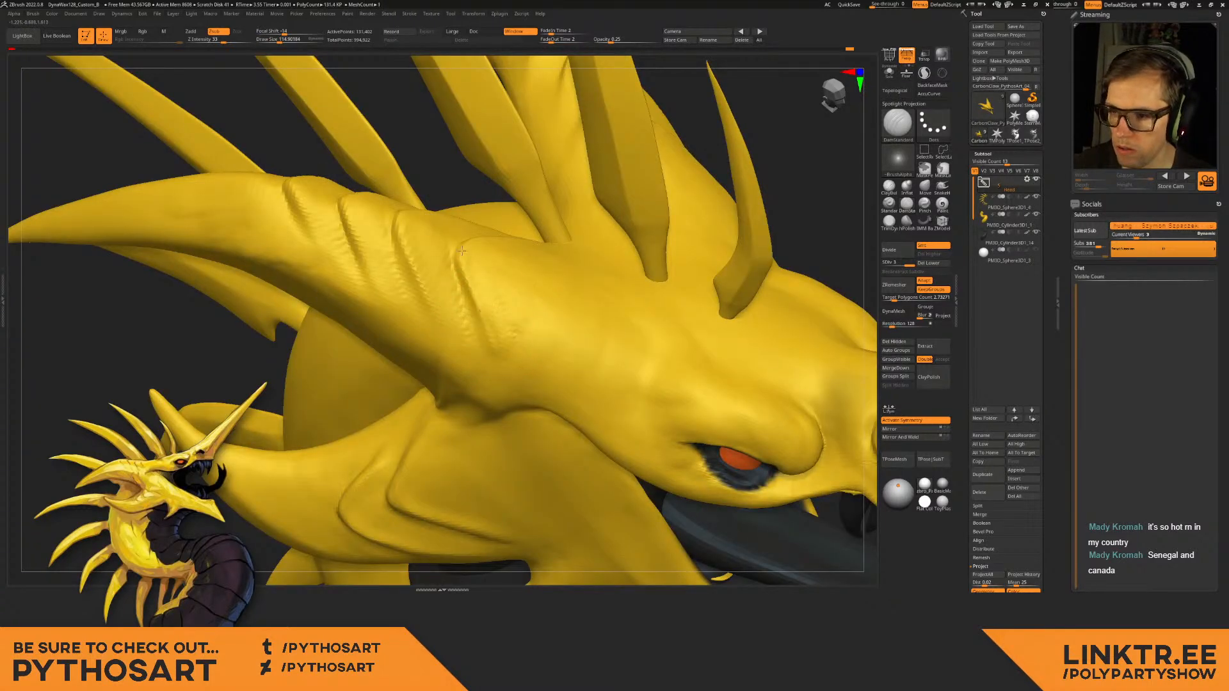
right_click_drag(462, 251, 487, 243)
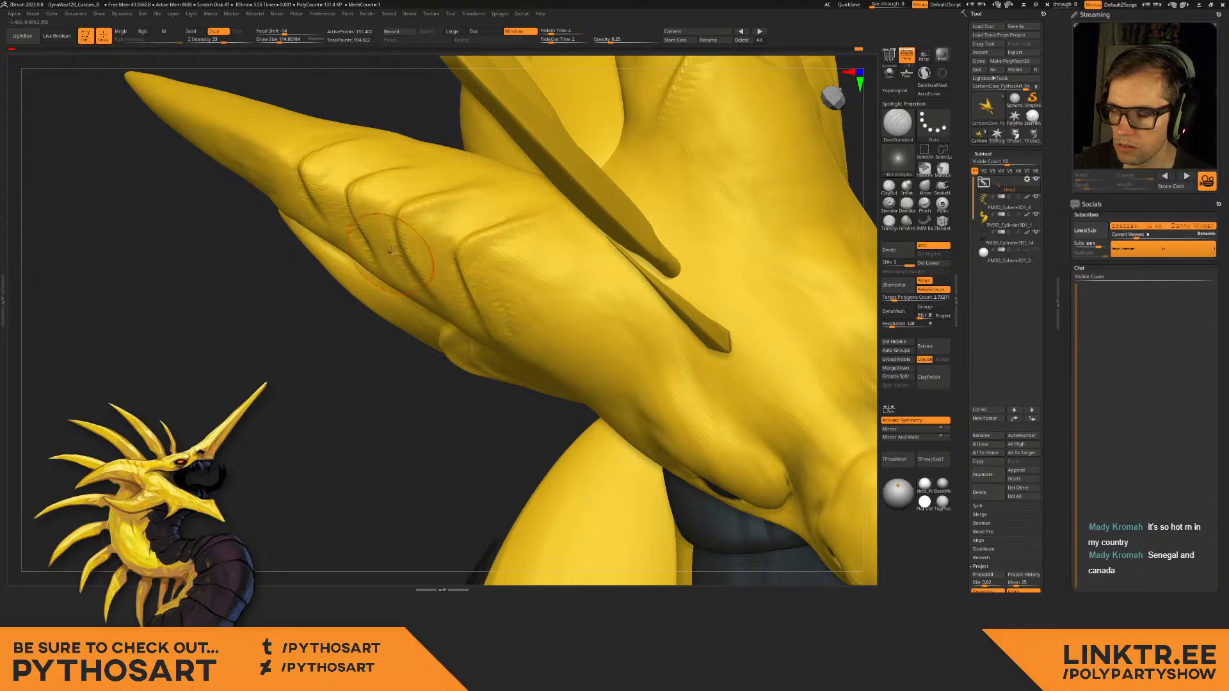
right_click_drag(391, 250, 415, 242)
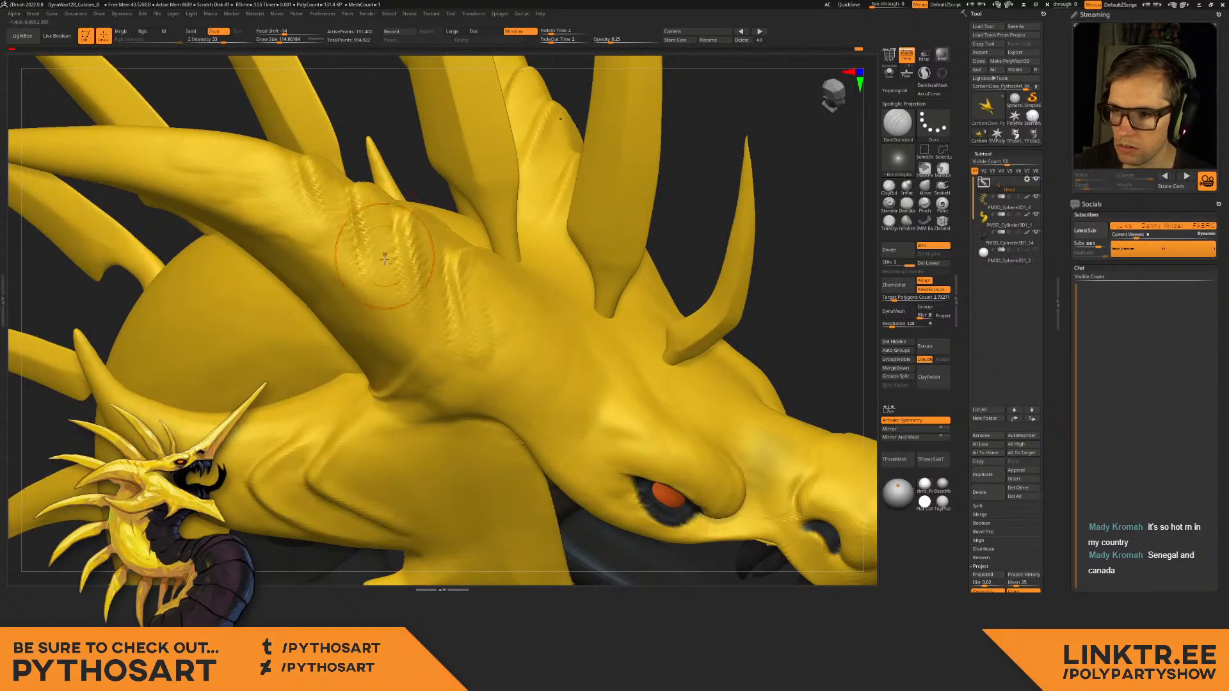
right_click_drag(377, 183, 353, 192)
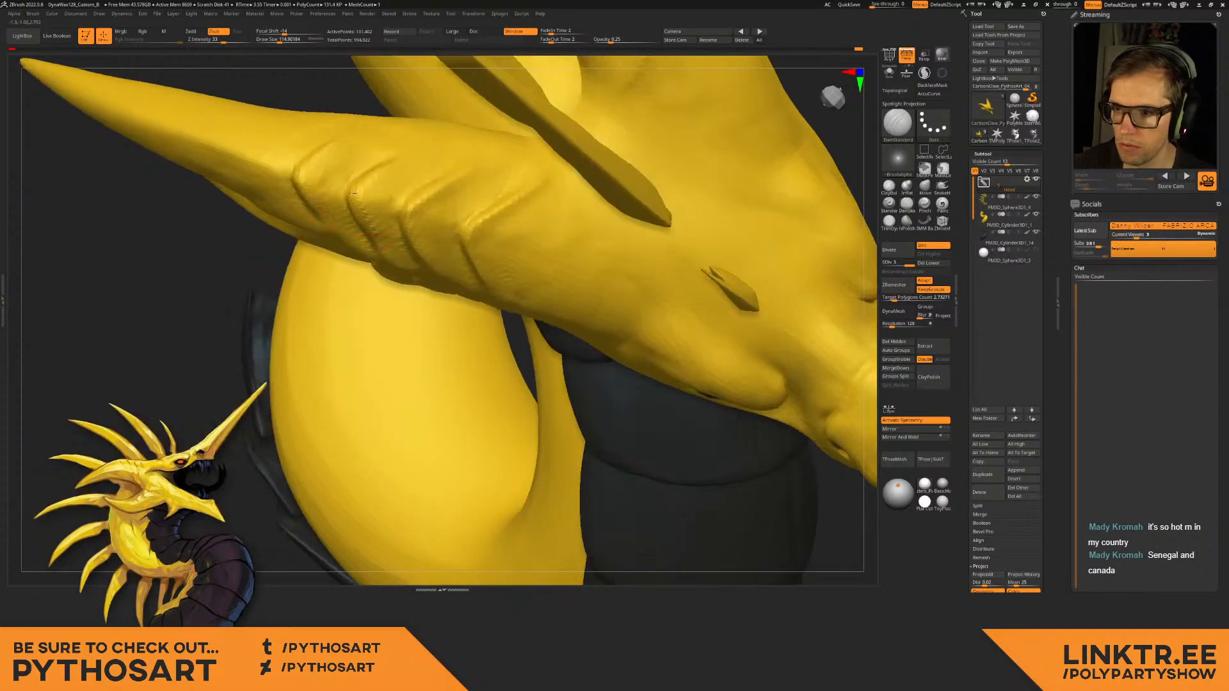
left_click_drag(343, 158, 295, 165)
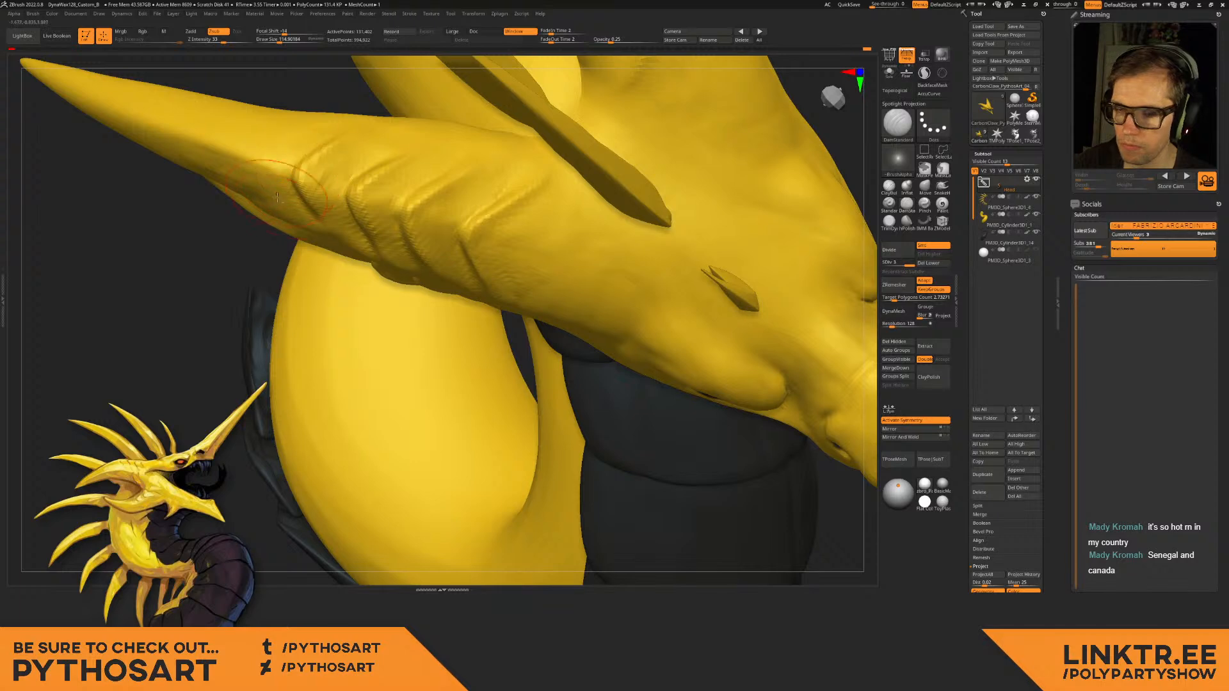
mouse_move(297, 178)
right_mouse_down()
mouse_move(303, 163)
mouse_move(300, 205)
mouse_move(339, 163)
right_mouse_up()
mouse_move(345, 333)
right_mouse_down()
mouse_move(368, 285)
mouse_move(383, 300)
mouse_move(400, 282)
mouse_move(424, 301)
mouse_move(433, 292)
mouse_move(449, 330)
mouse_move(410, 298)
right_mouse_up()
Isolate the head, mask everything except the ridged parts of the rear horns, apply ClayPolish, and clear the mask.
left_click(890, 74)
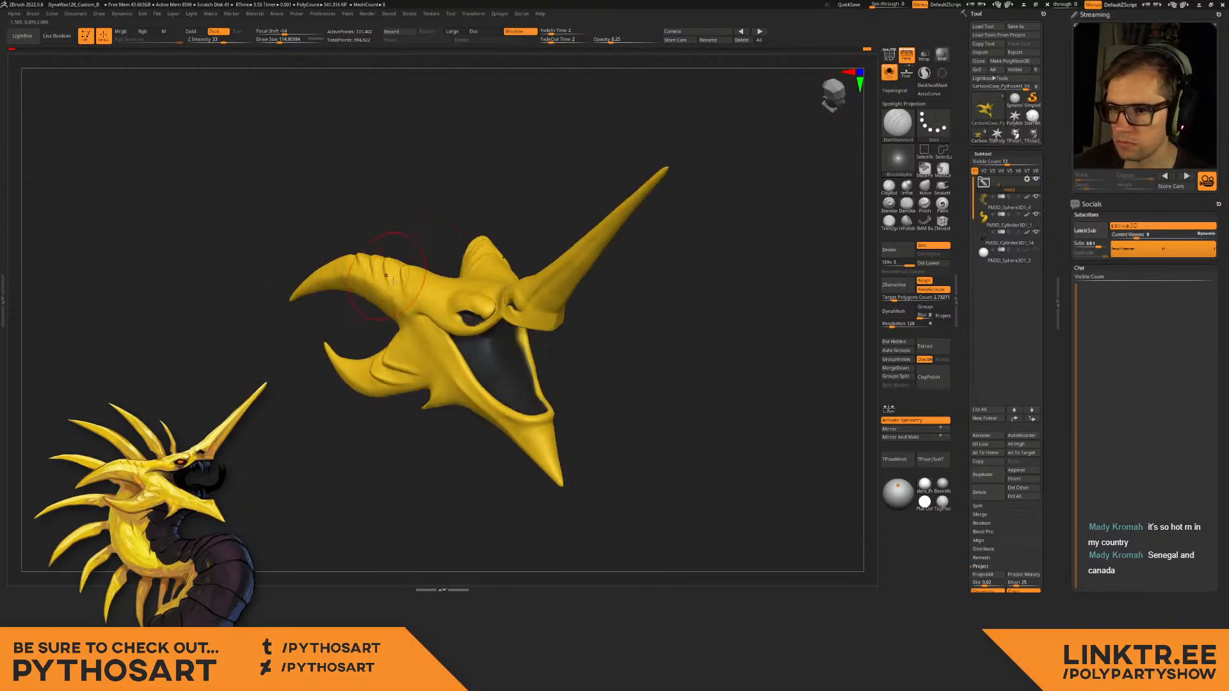
mouse_move(415, 301)
left_mouse_down("ctrl")
mouse_move(343, 272)
mouse_move(368, 221)
left_mouse_up("ctrl")
left_click(403, 229, "ctrl")
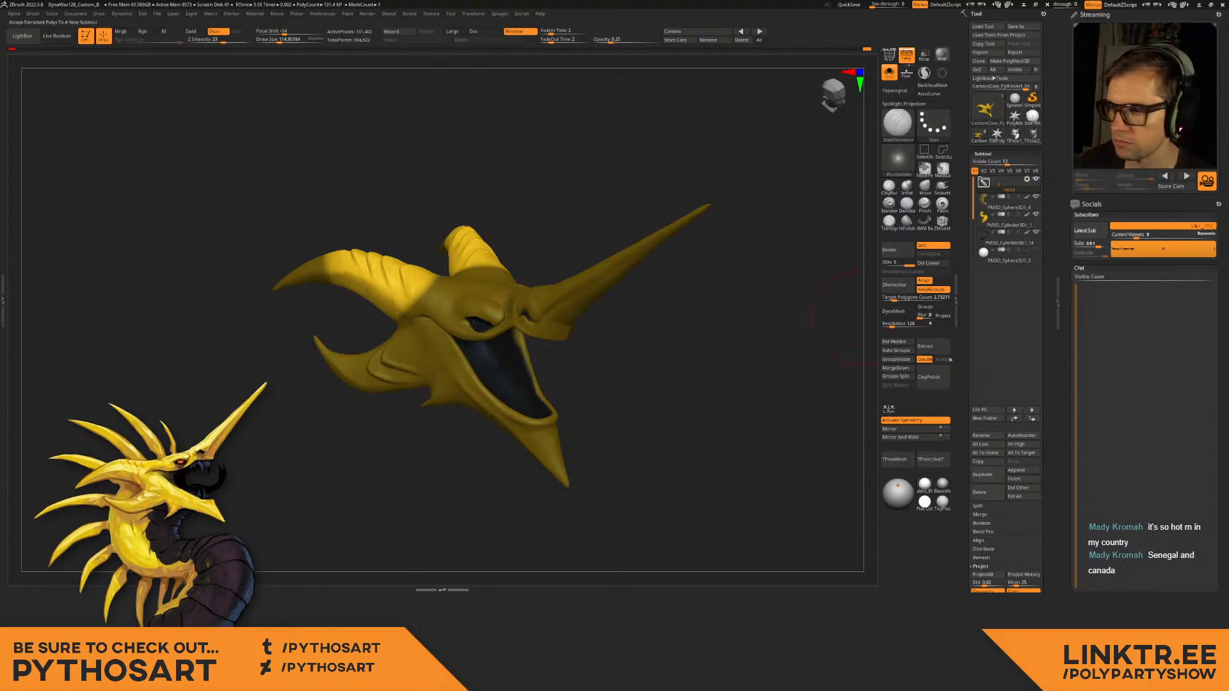
left_click(938, 384)
left_click_drag(686, 338, 704, 362, "ctrl")
right_click_drag(697, 333, 768, 276)
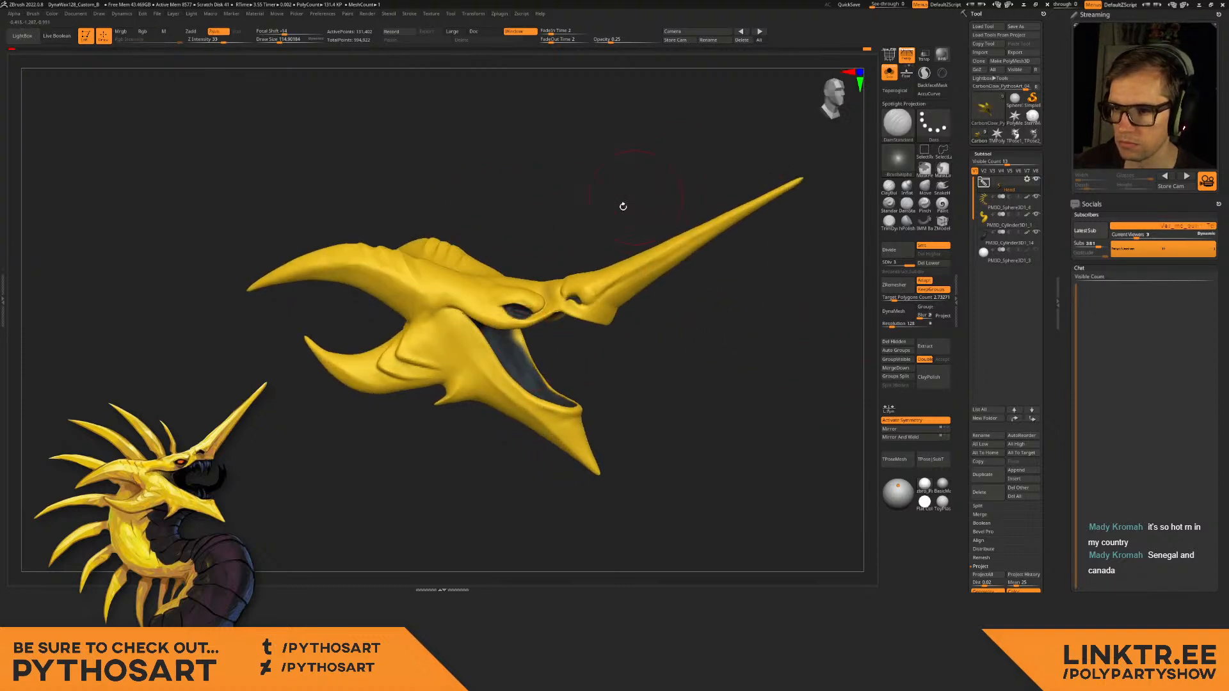
Mask everything except the grooved cheek plates with MaskLasso, polish the exposed area, and clear the mask.
mouse_move(453, 315)
right_mouse_down()
mouse_move(487, 359)
mouse_move(405, 399)
mouse_move(420, 417)
right_mouse_up()
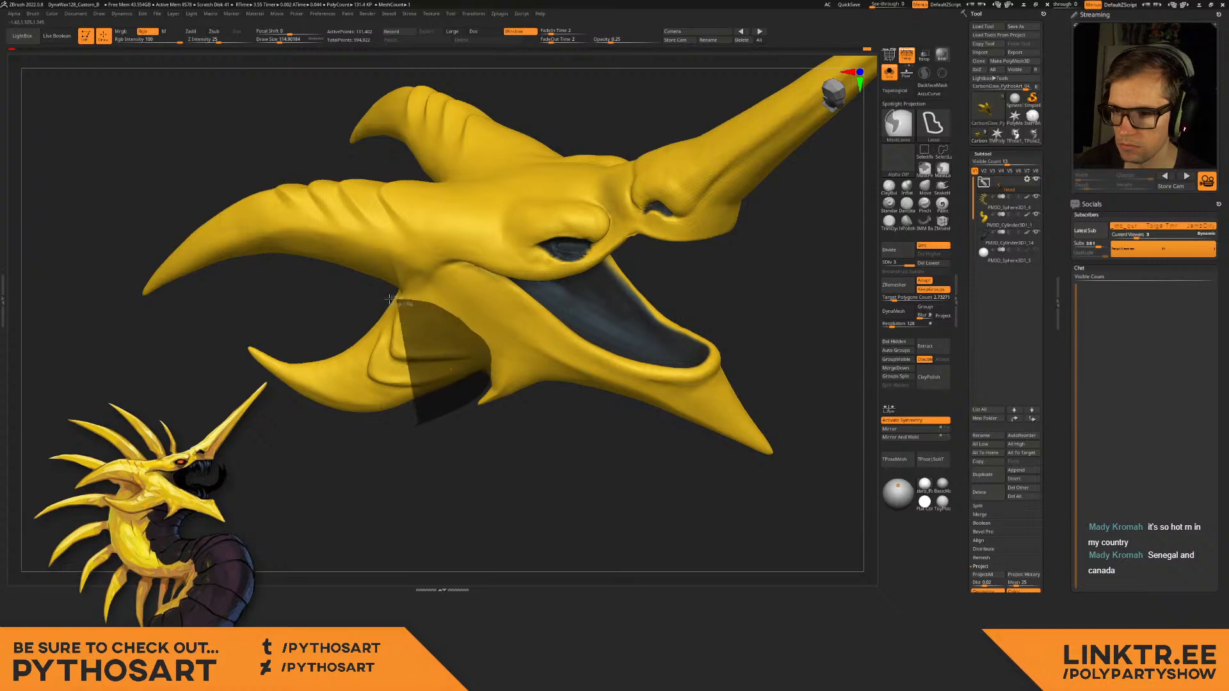
mouse_move(381, 437)
left_mouse_down("ctrl")
mouse_move(412, 352)
mouse_move(439, 412)
left_mouse_up("ctrl")
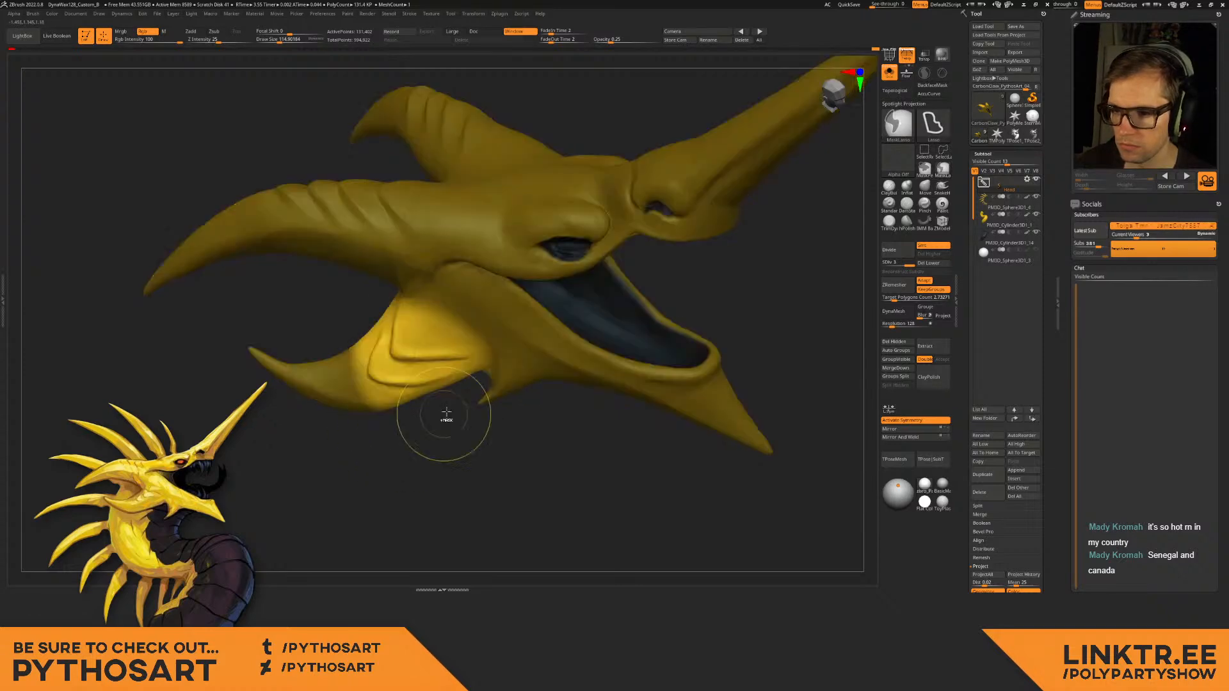
left_click(430, 472, "ctrl")
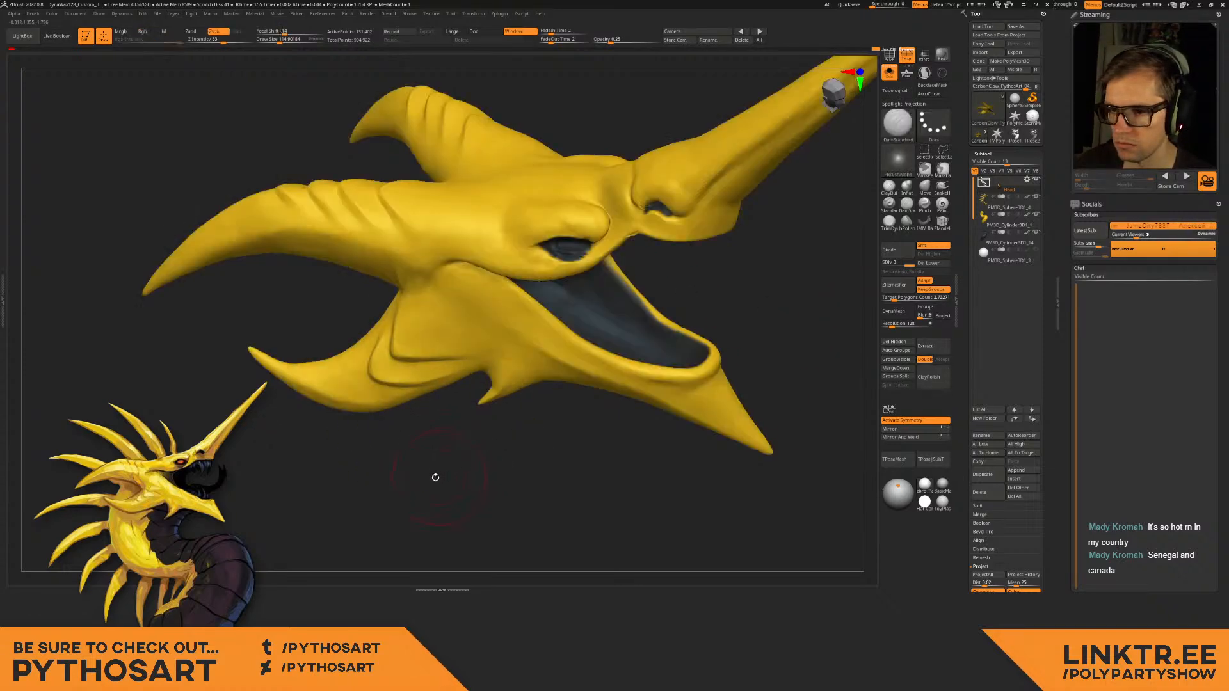
right_click_drag(431, 471, 397, 470, "ctrl")
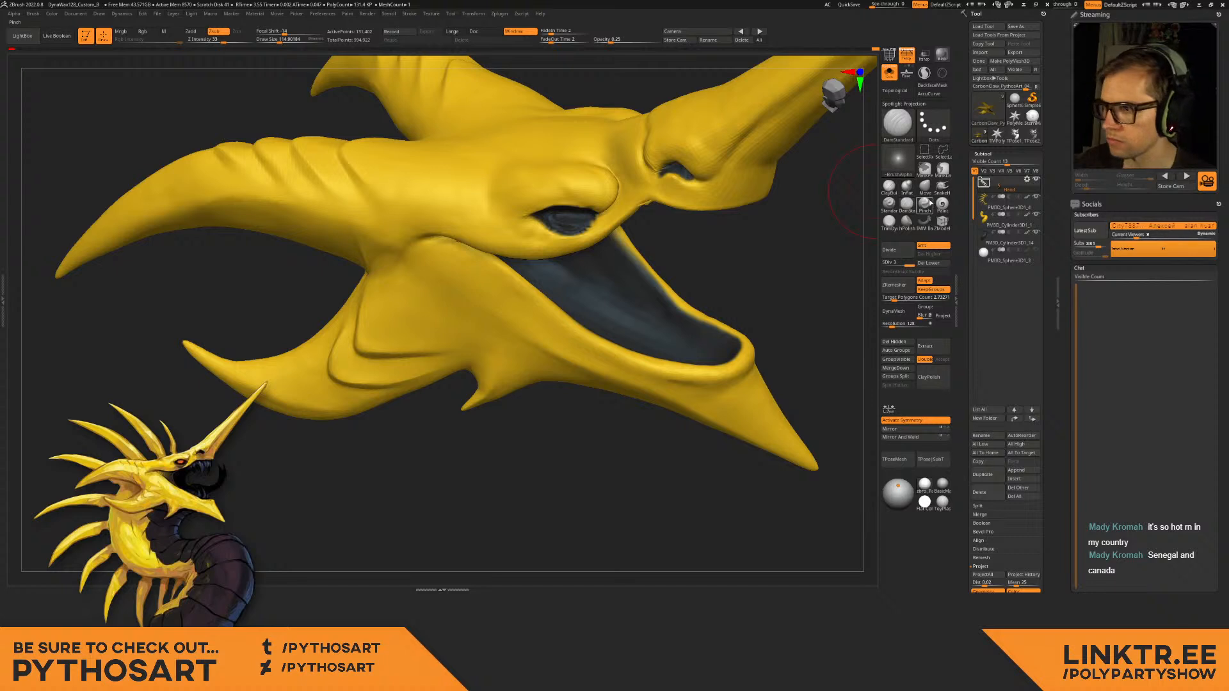
Reshape the rear and lower edges of the two nested cheek plates with the Move brush at varying sizes.
left_click(926, 187)
right_click_drag(345, 378, 357, 378)
key("s")
left_click(346, 377)
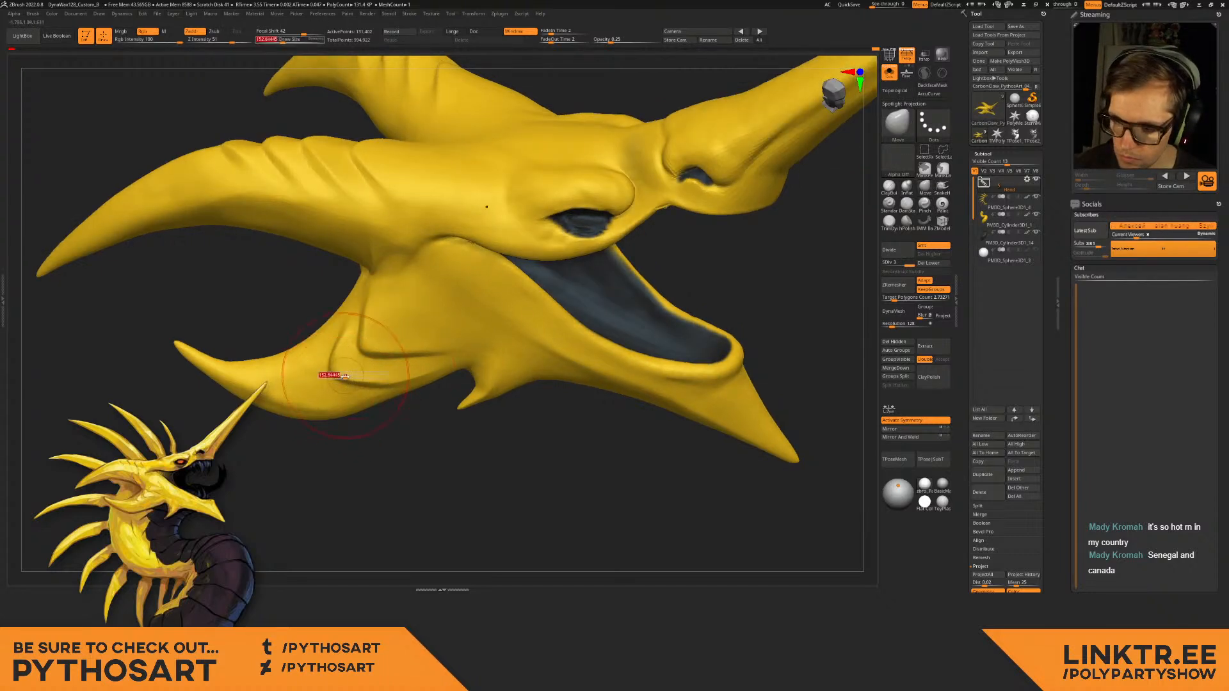
left_click_drag(346, 376, 328, 354)
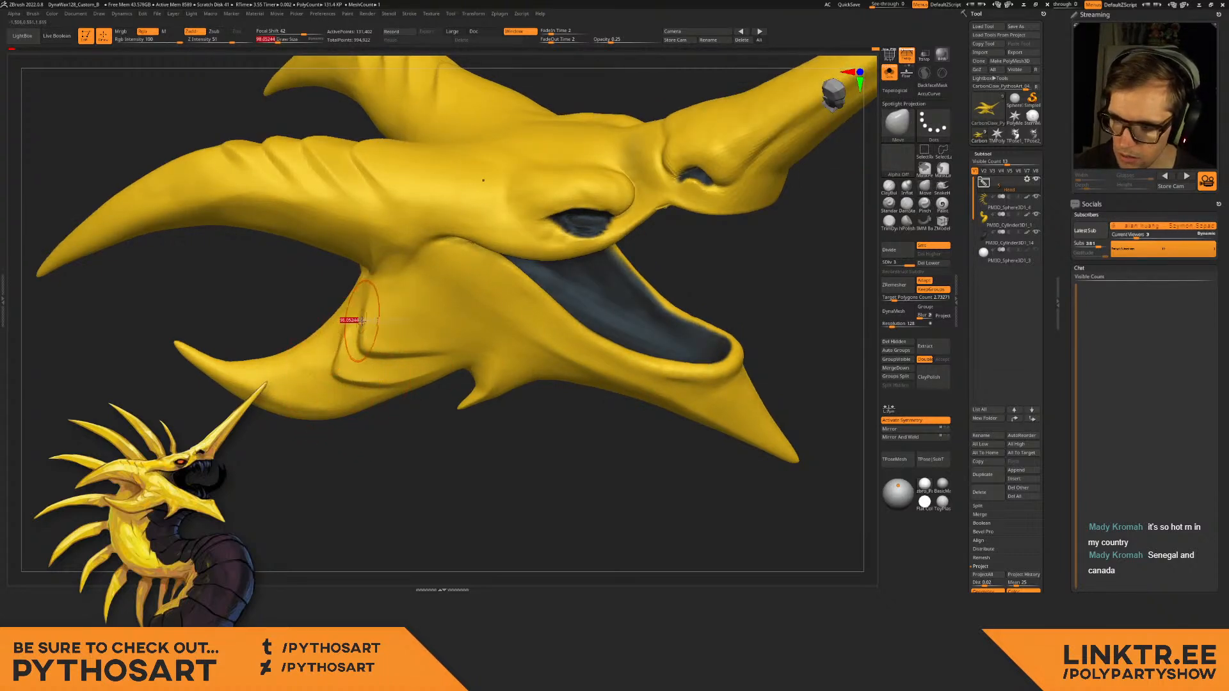
key("[")
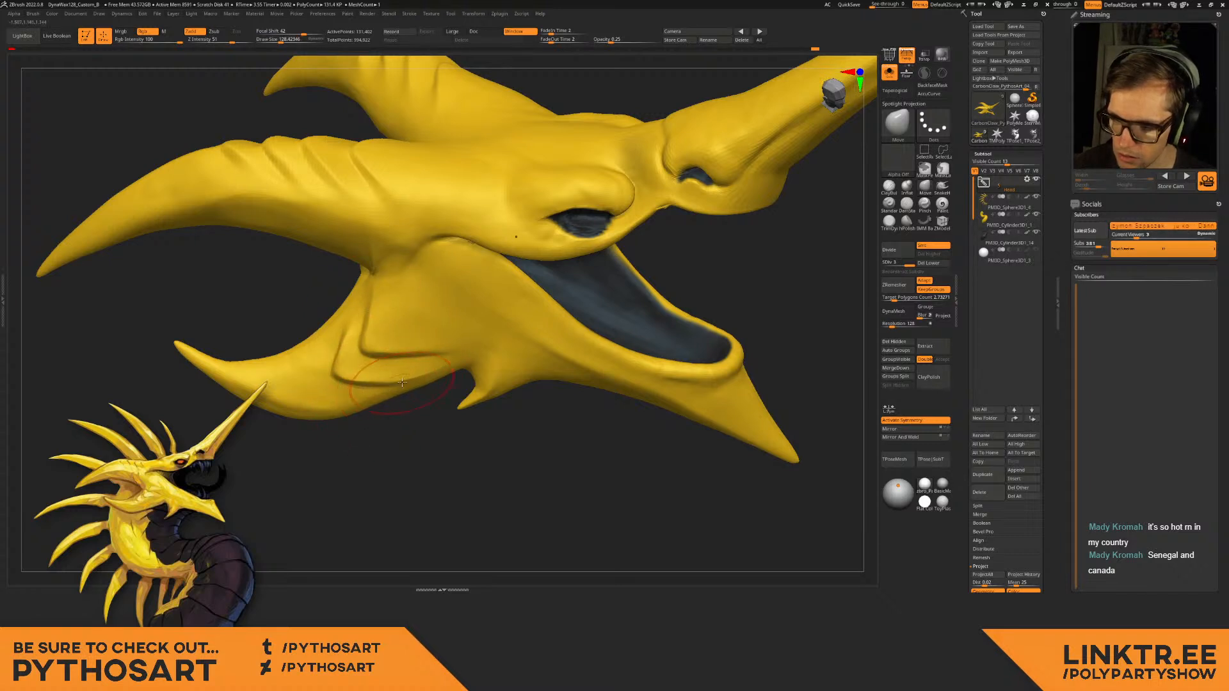
key("f")
right_click_drag(618, 291, 558, 338)
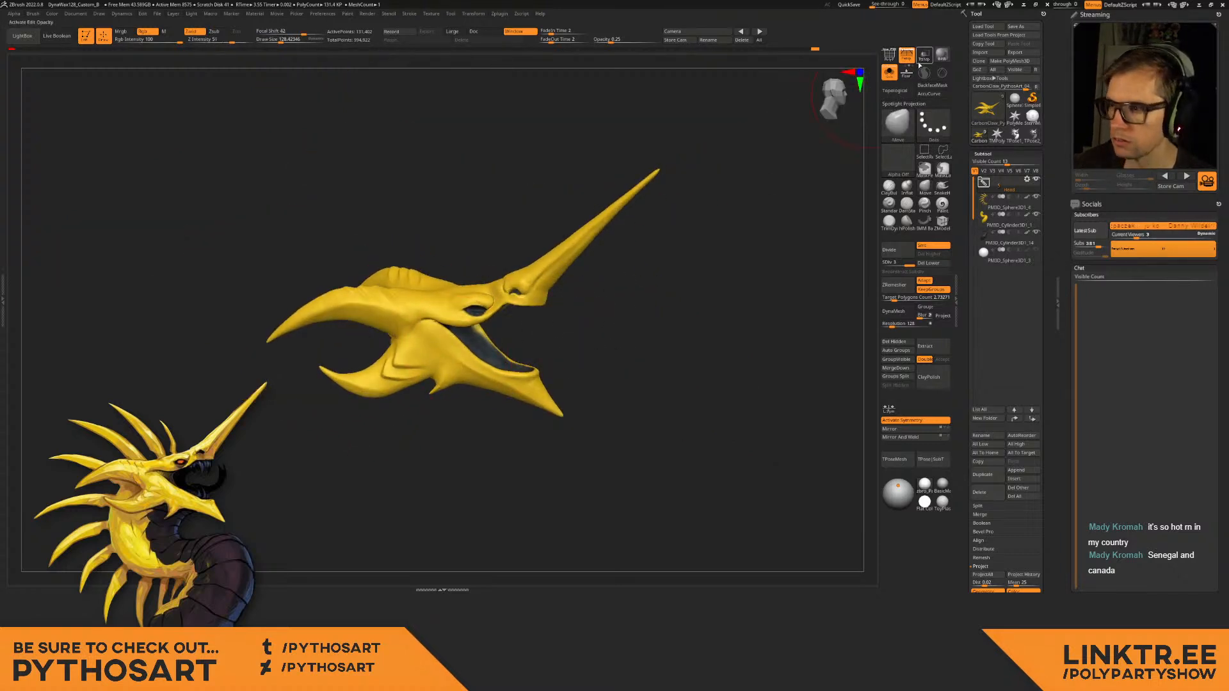
Show all the subtools again and adjust the cheek plates' lower edge and the base of the cheek spike with the Move brush.
left_click(896, 76)
right_click_drag(474, 358, 413, 455, "ctrl")
key("s")
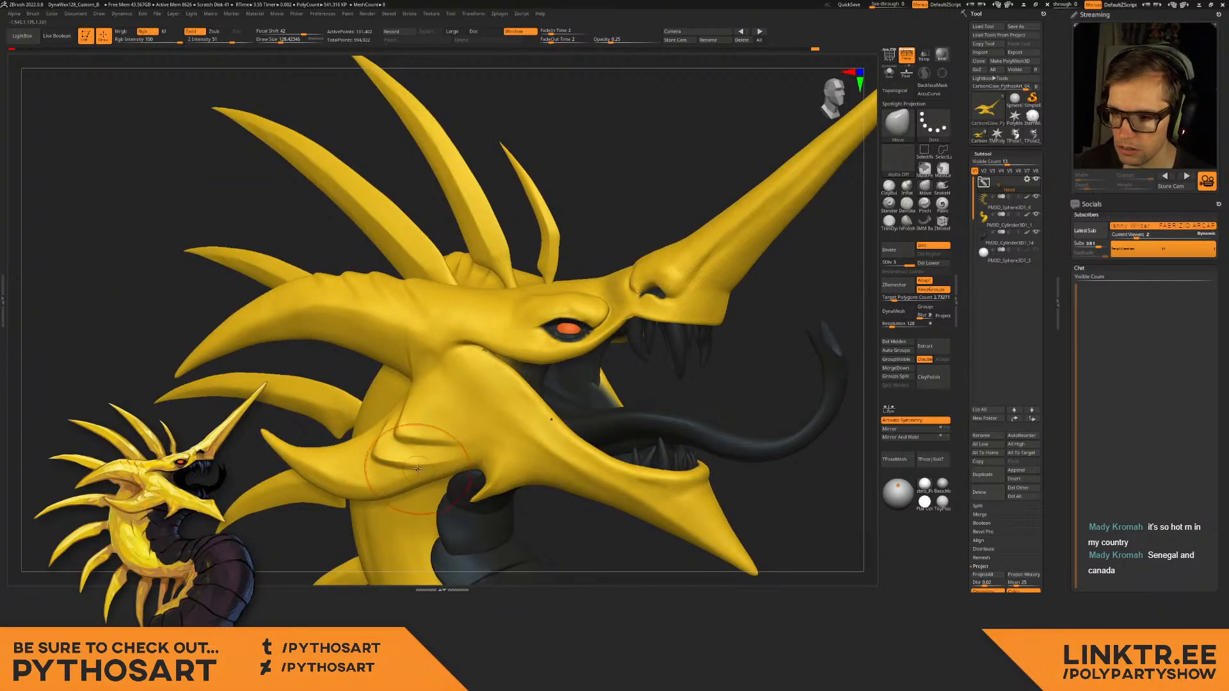
key("s")
left_click_drag(413, 485, 420, 488)
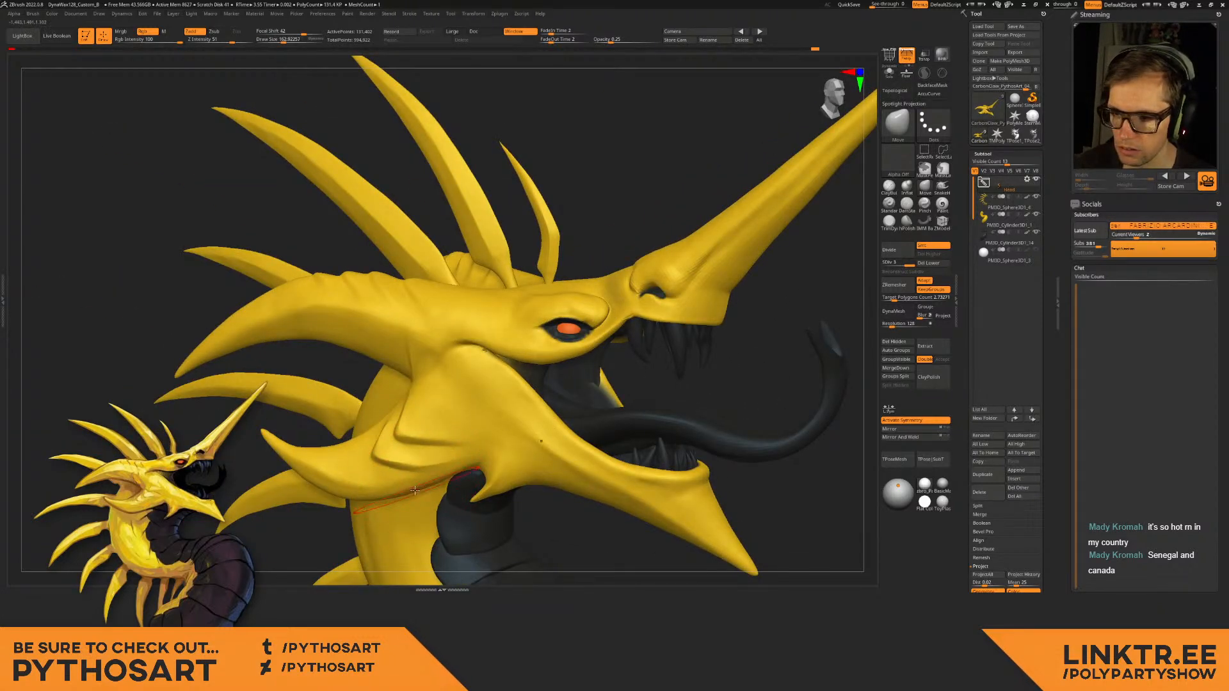
key("s")
left_click_drag(364, 440, 353, 440)
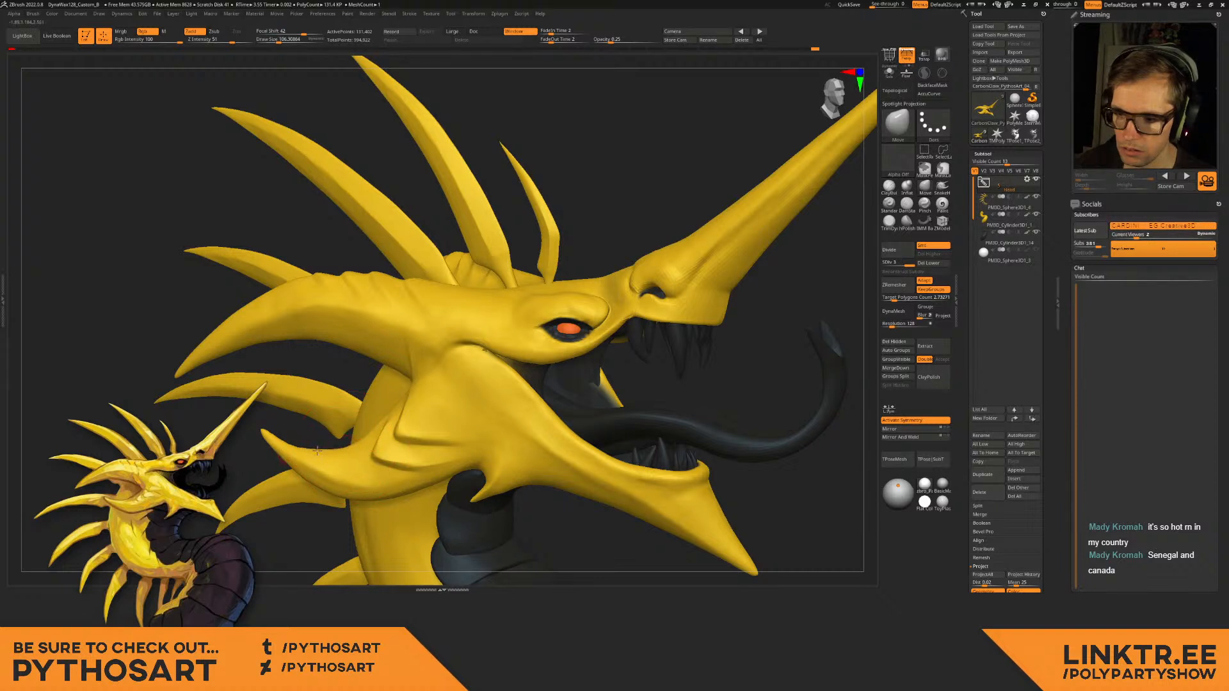
key("shift")
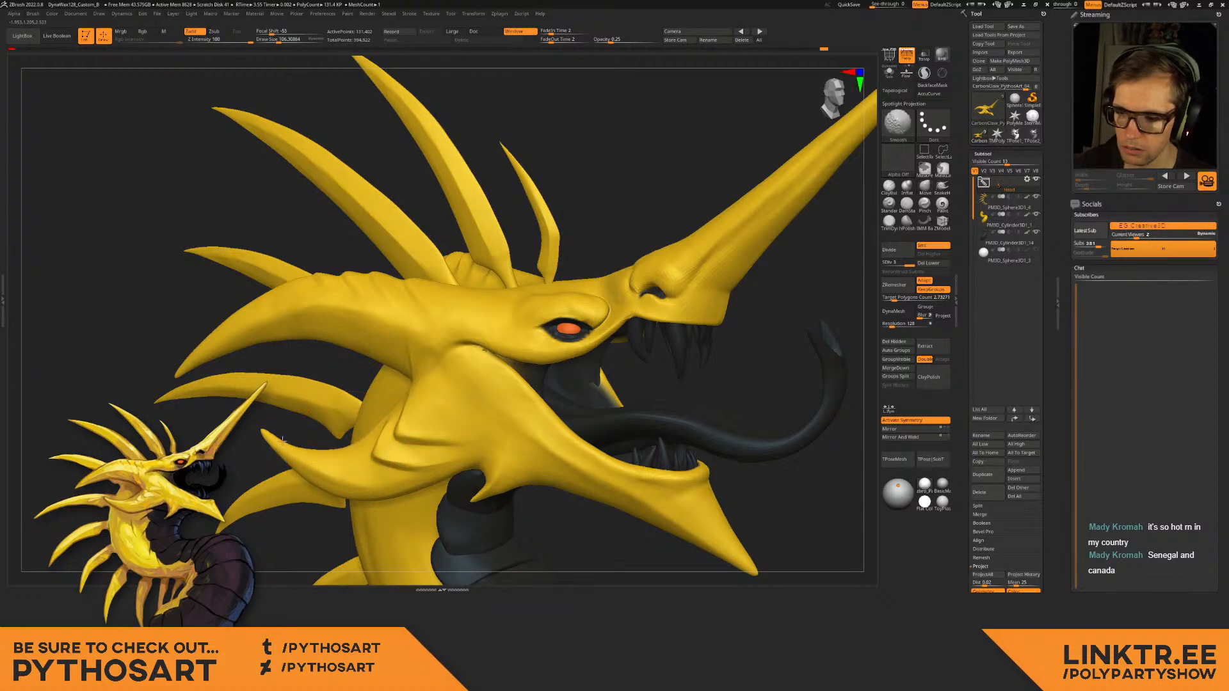
Refine the curve and underside of the backward-pointing cheek spike with a larger Move brush.
mouse_move(283, 440)
right_mouse_down("alt")
mouse_move(282, 365)
mouse_move(301, 300)
mouse_move(274, 447)
right_mouse_up("alt")
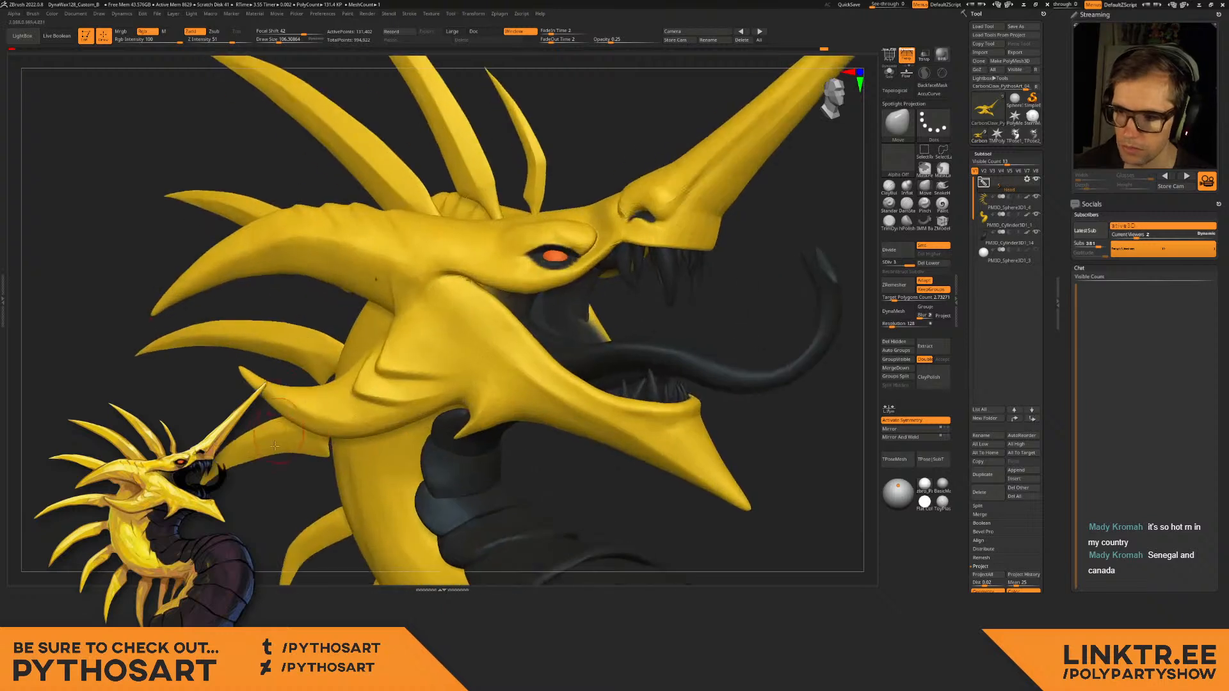
key("]")
key("]")
key("]")
key("]")
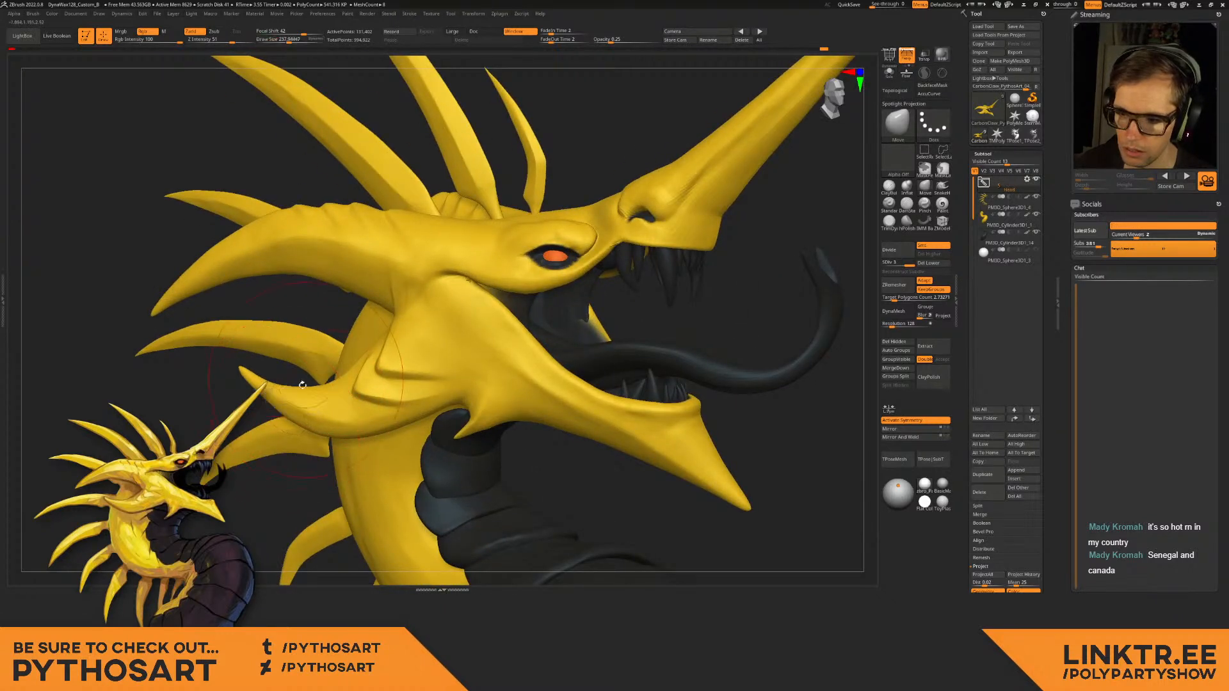
key("s")
left_click_drag(288, 418, 290, 409)
key("s")
left_click_drag(289, 410, 292, 411)
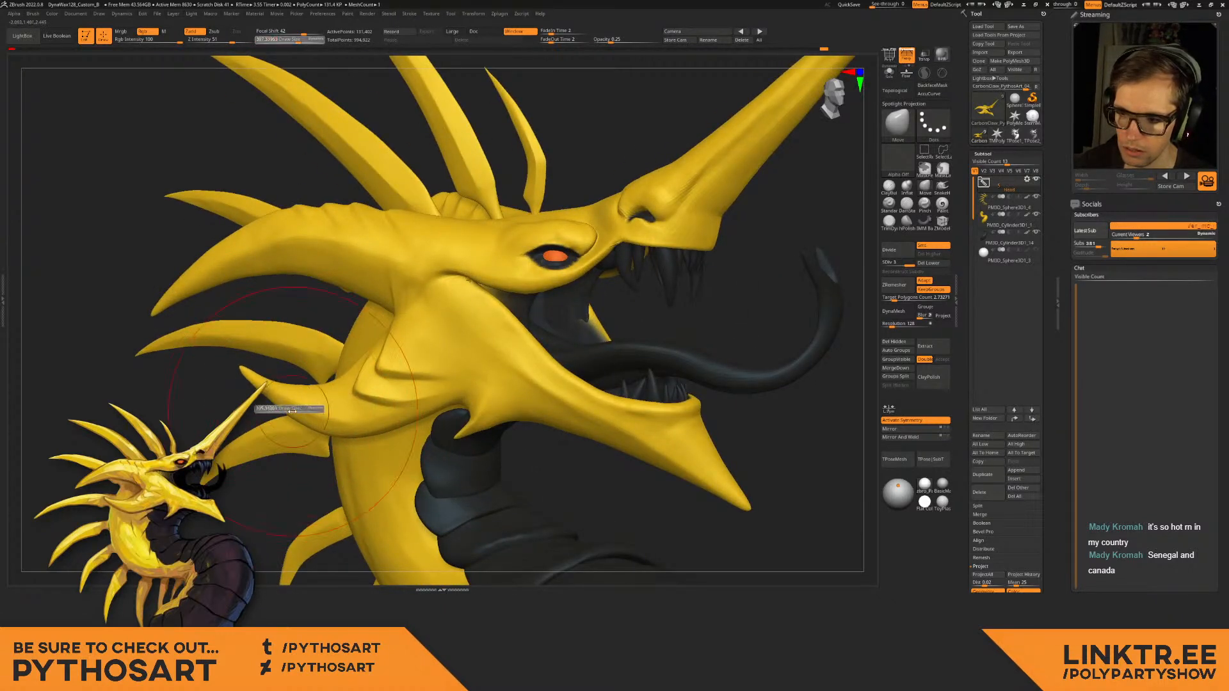
key("s")
left_click_drag(352, 439, 359, 434)
key("s")
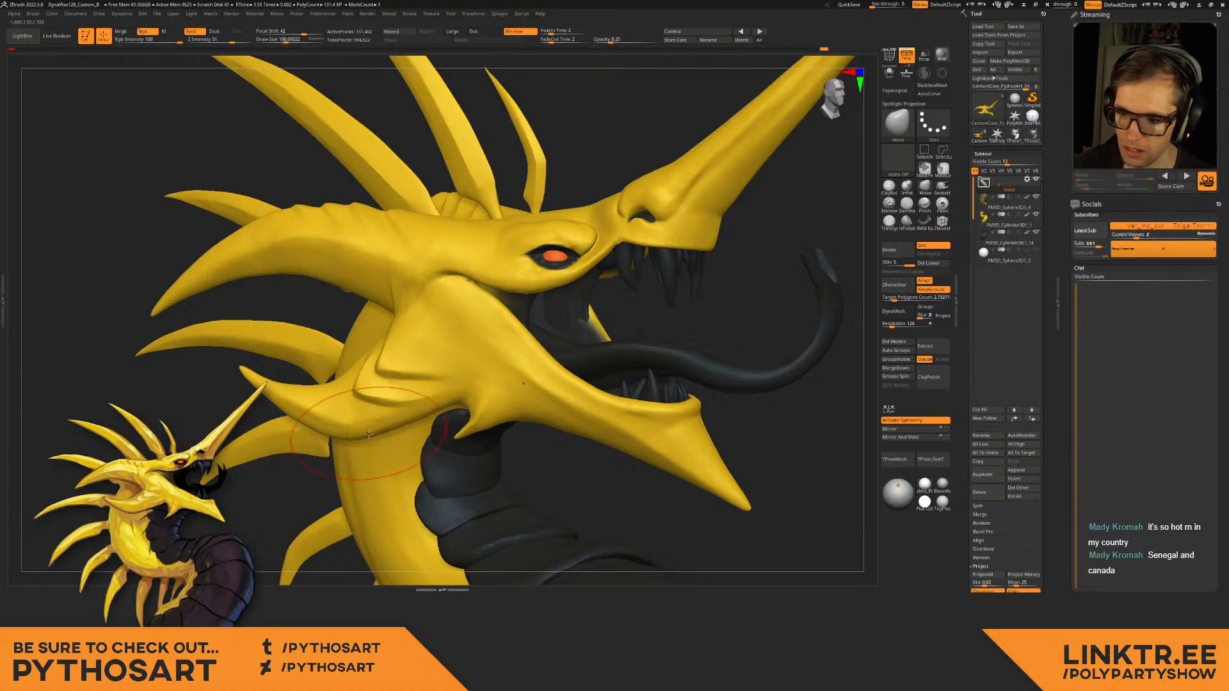
Pull the pointed tips of the rear horn ridges into shape with the Move brush and smooth the horns toward their ends.
mouse_move(342, 436)
right_mouse_down("ctrl")
mouse_move(393, 352)
mouse_move(383, 347)
mouse_move(382, 412)
mouse_move(395, 379)
mouse_move(378, 391)
right_mouse_up("ctrl")
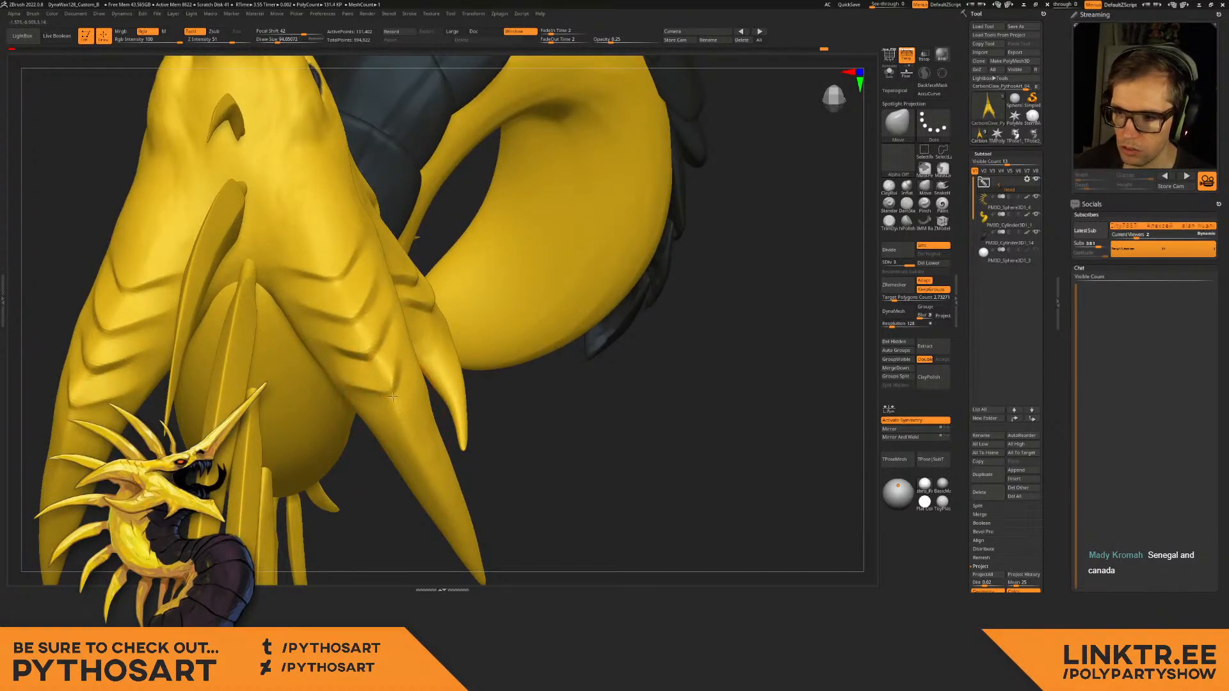
key("shift")
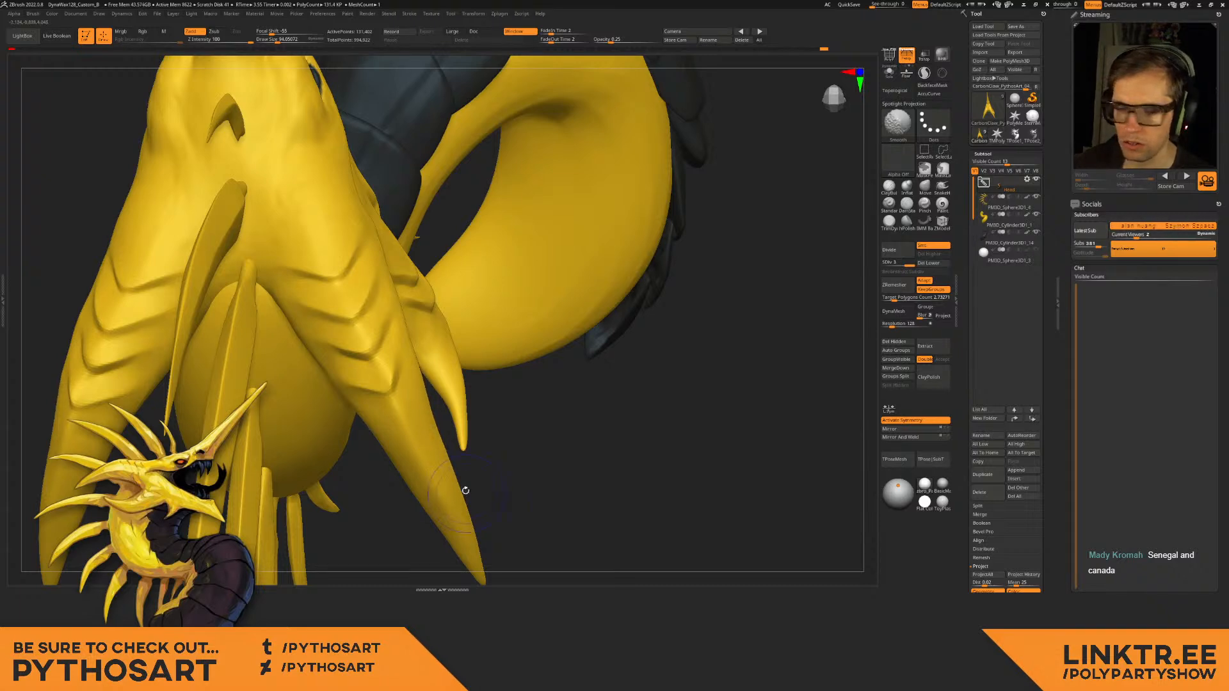
mouse_move(465, 490)
right_mouse_down("ctrl")
mouse_move(480, 377)
mouse_move(429, 298)
mouse_move(390, 333)
right_mouse_up("ctrl")
right_click_drag(256, 349, 340, 332, "alt")
key("s")
left_click_drag(335, 332, 338, 333)
key("shift")
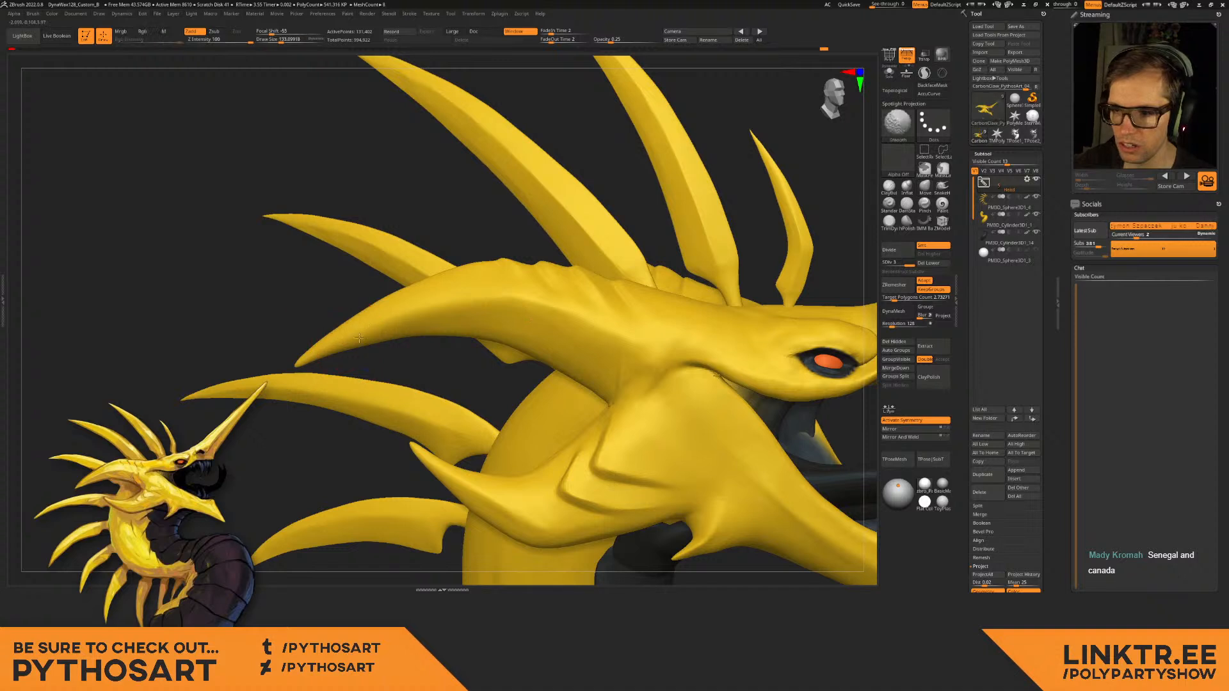
mouse_move(304, 393)
right_mouse_down("ctrl")
mouse_move(442, 285)
mouse_move(481, 284)
right_mouse_up("ctrl")
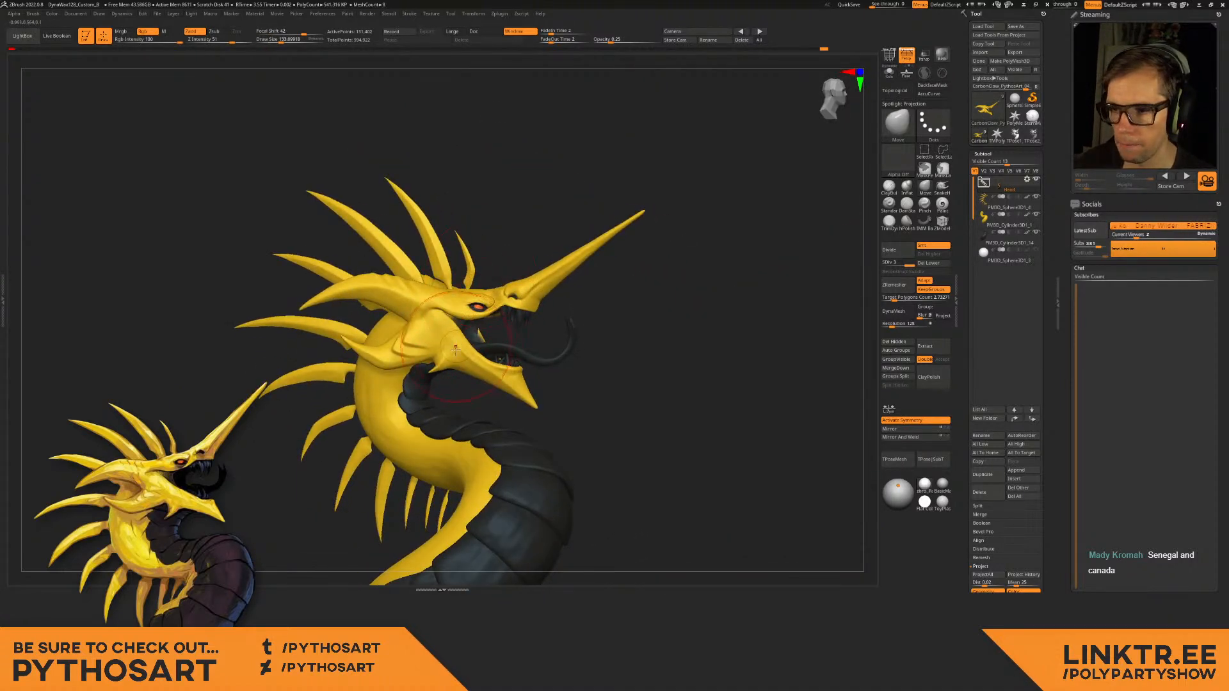
Isolate the head and build up the lip rim along the lower jaw with a reduced Standard brush.
right_click_drag(246, 421, 701, 219)
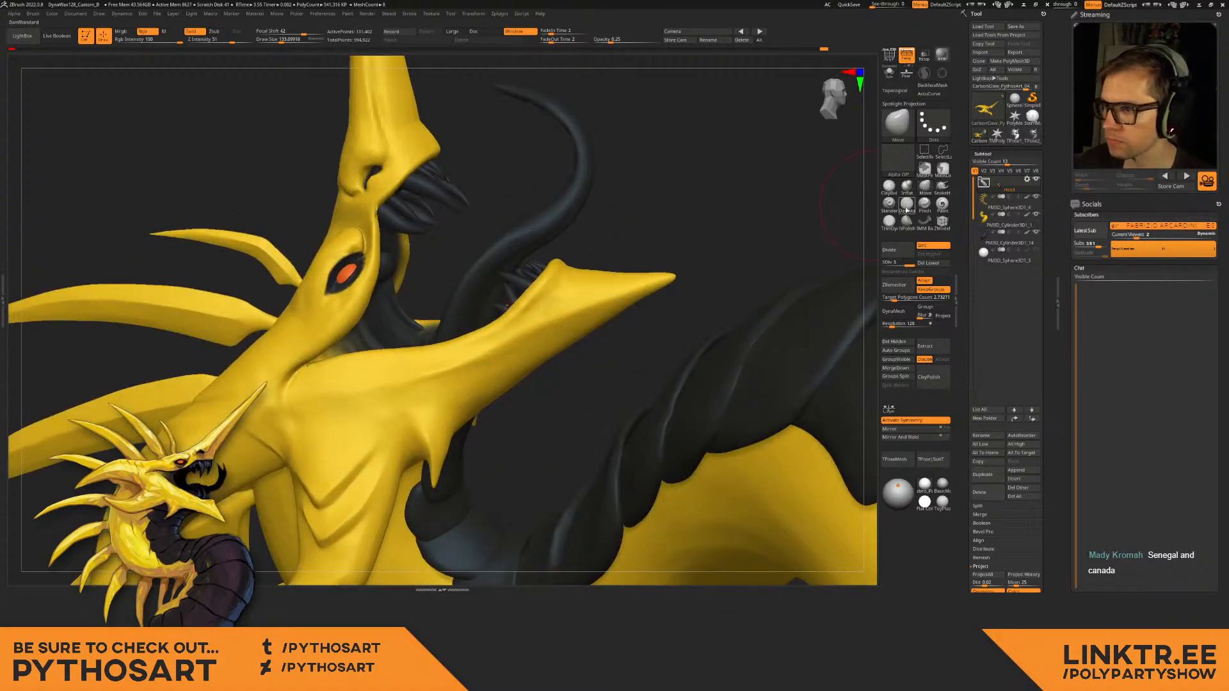
left_click(907, 205)
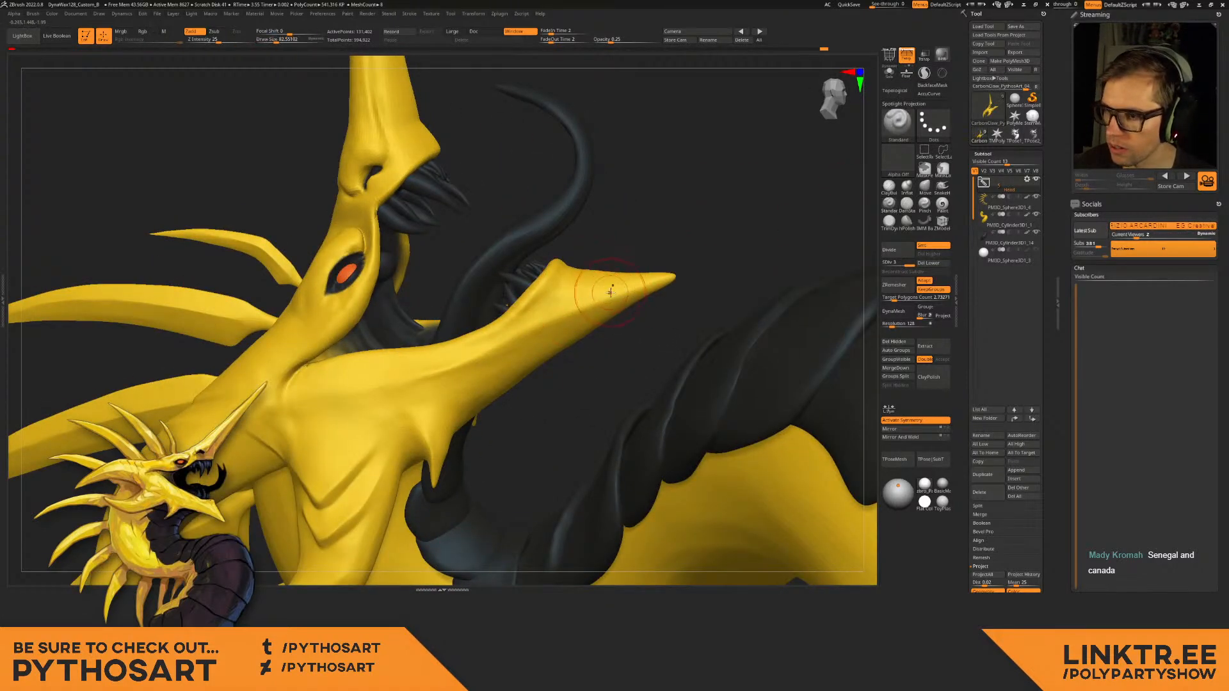
key("bracketleft")
key("bracketleft")
key("bracketleft")
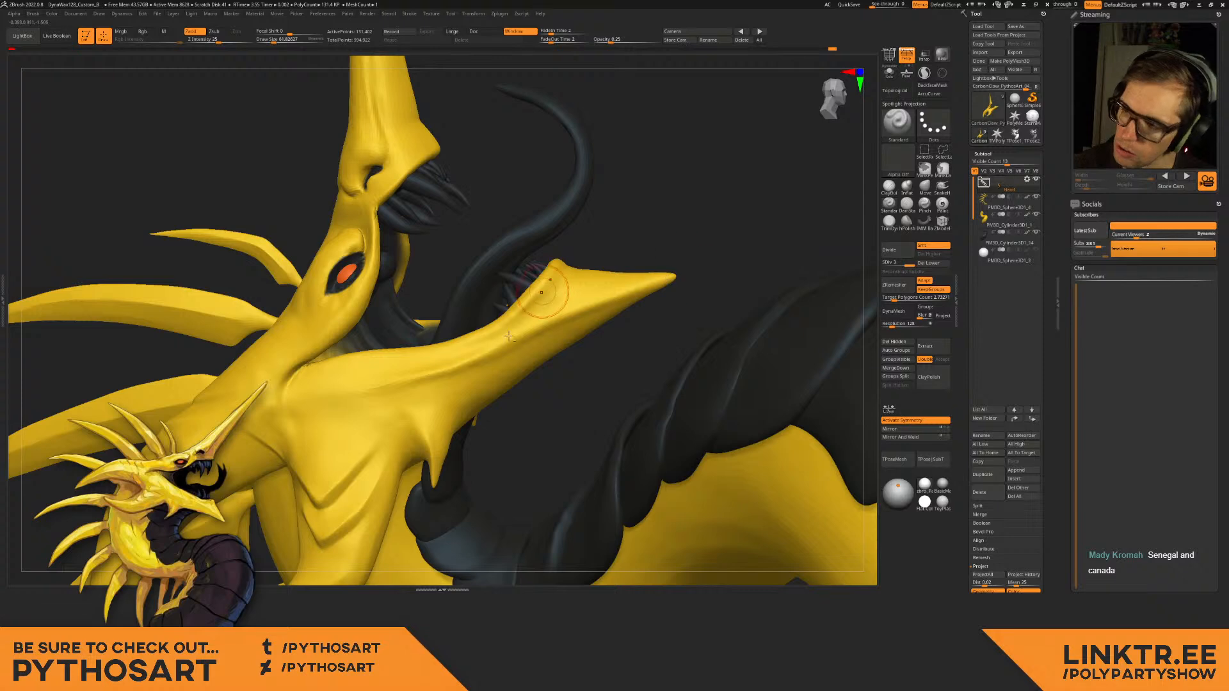
left_click_drag(807, 186, 847, 145)
left_click_drag(876, 78, 448, 358)
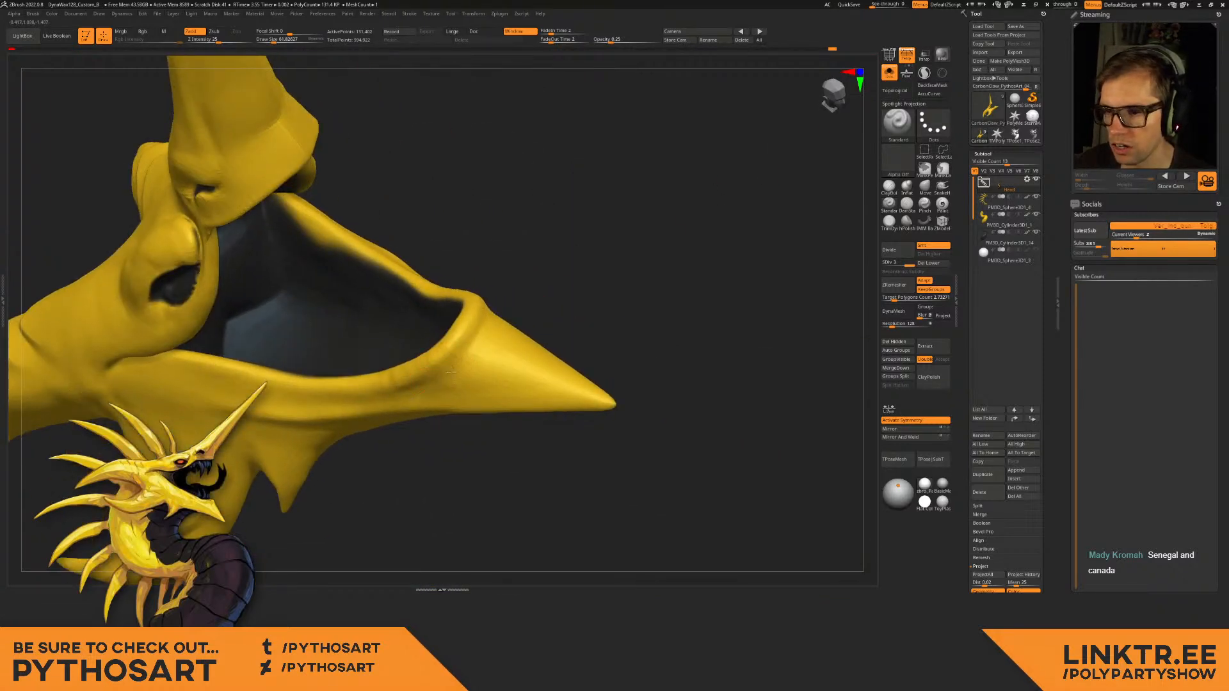
mouse_move(493, 314)
left_mouse_down()
mouse_move(512, 326)
mouse_move(450, 341)
left_mouse_up()
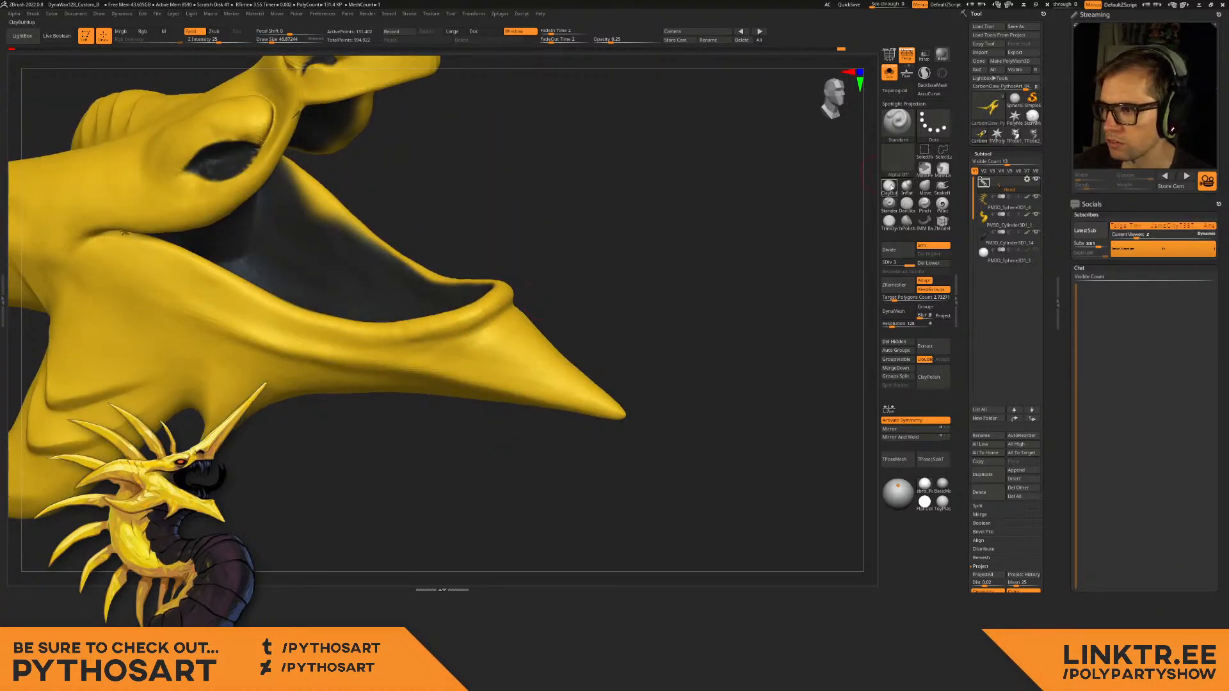
Build up the side of the pointed chin beneath the lip rim with the ClayBuildup brush.
left_click(891, 188)
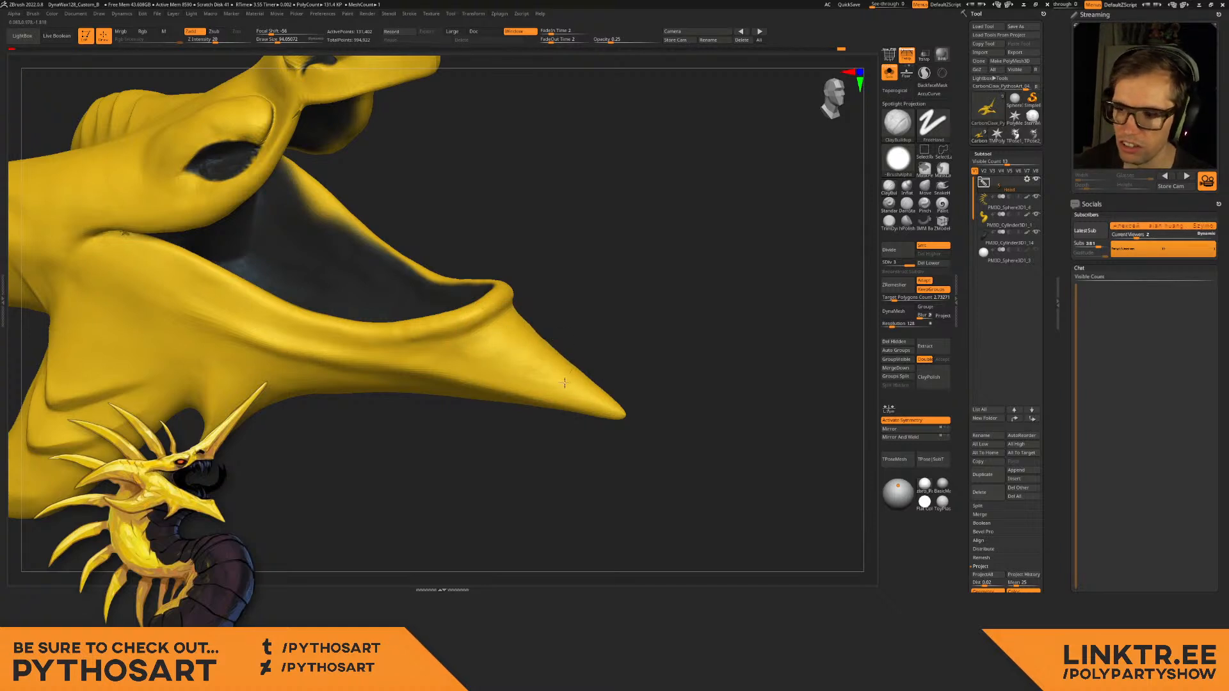
mouse_move(411, 342)
right_mouse_down()
mouse_move(461, 344)
mouse_move(410, 364)
right_mouse_up()
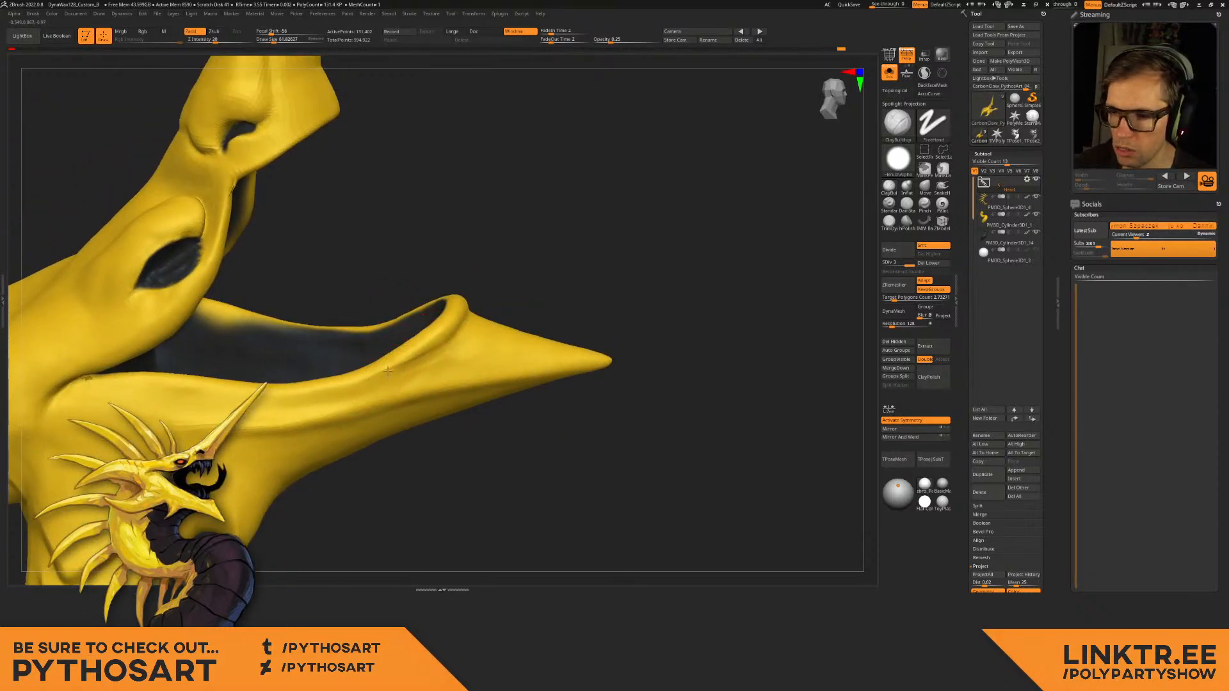
mouse_move(458, 315)
right_mouse_down()
mouse_move(458, 343)
mouse_move(524, 351)
mouse_move(595, 300)
right_mouse_up()
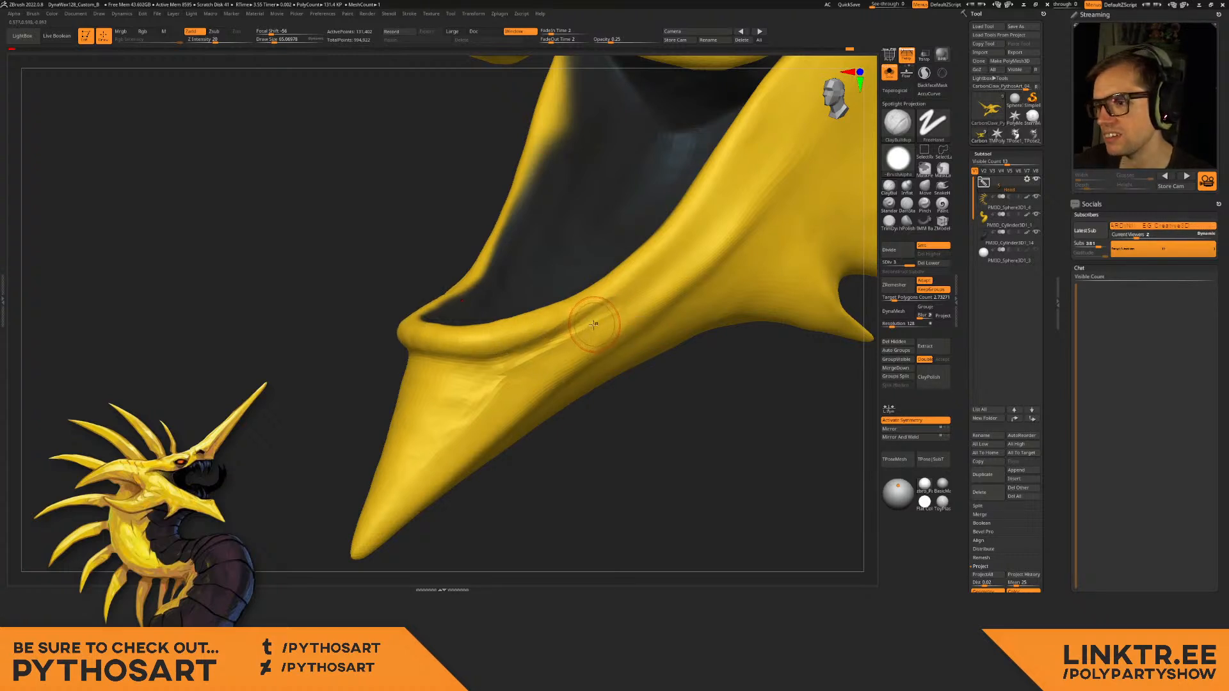
Turn off symmetry and smooth the built-up transition between the lip rim and both sides of the pointed chin.
key("x")
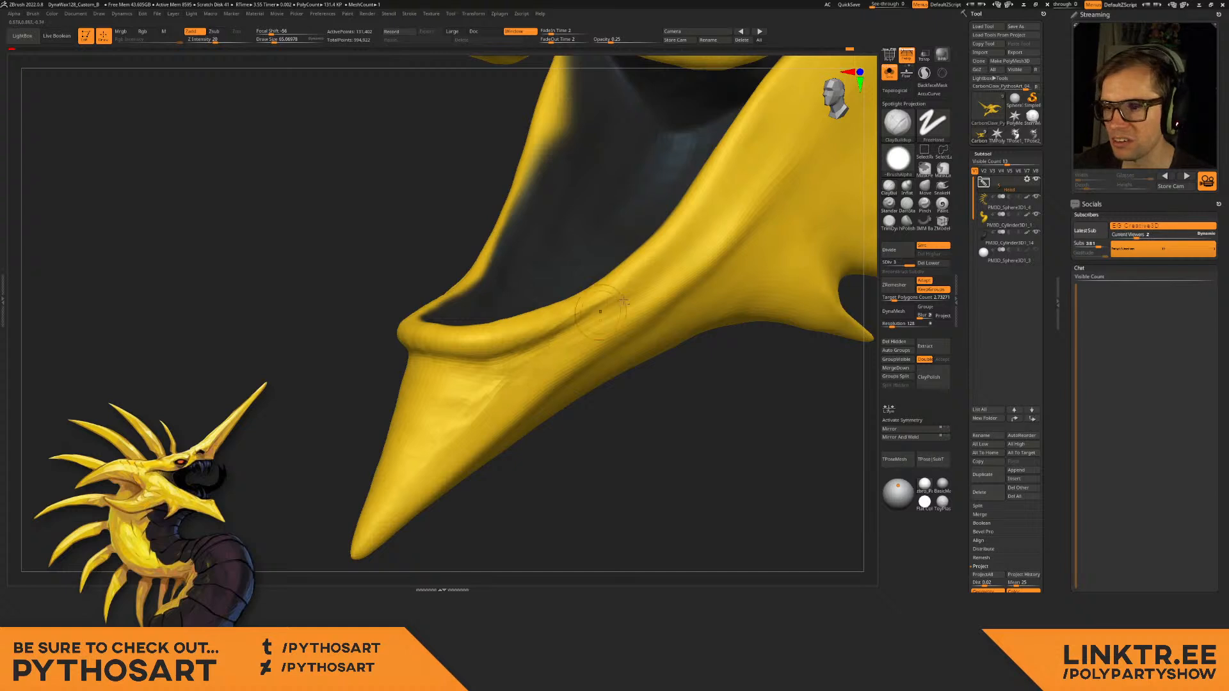
key("shift")
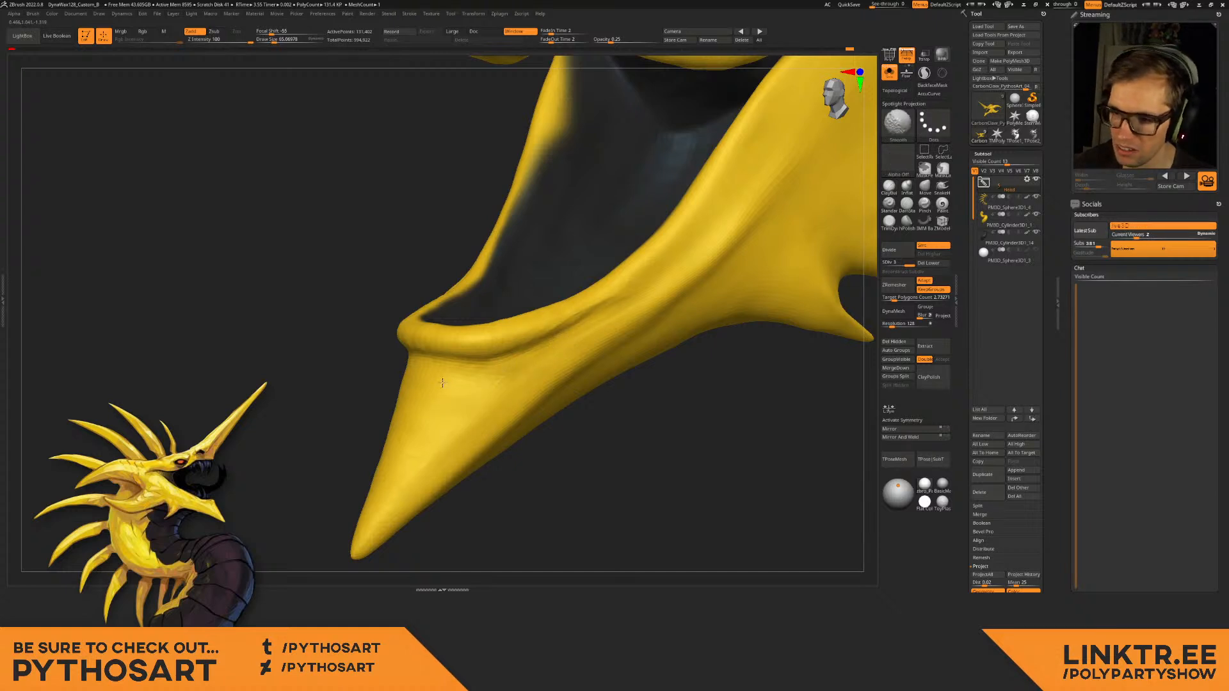
mouse_move(368, 416)
left_mouse_down()
mouse_move(450, 415)
mouse_move(429, 416)
left_mouse_up()
key("shift")
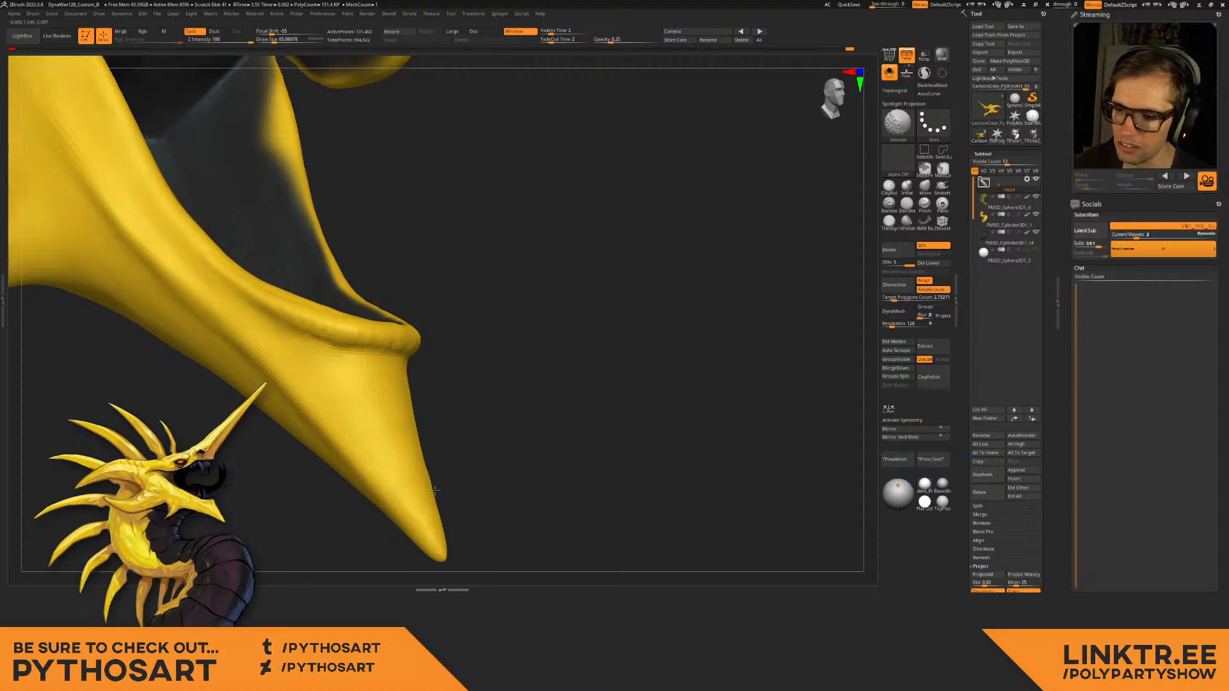
mouse_move(475, 453)
left_mouse_down()
mouse_move(452, 462)
mouse_move(477, 379)
mouse_move(525, 339)
left_mouse_up()
key("shift")
Show all the subtools again and paint over the yellow patch behind the tongue in dark with the Paint brush.
key("f")
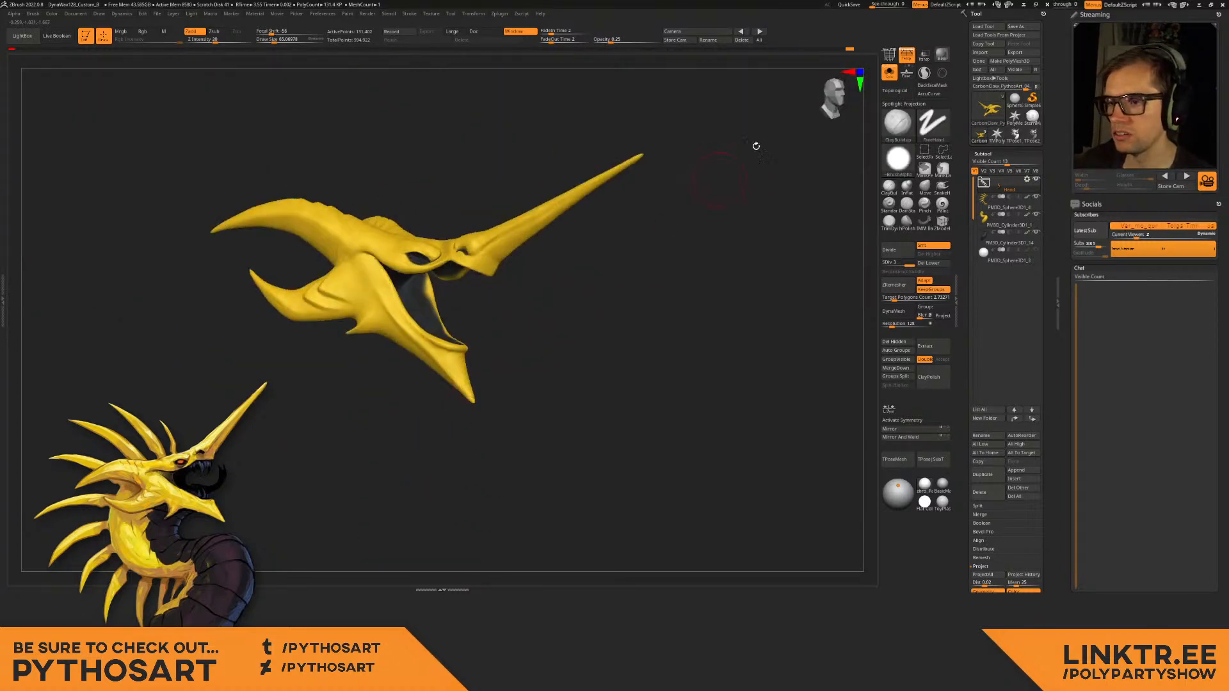
left_click(891, 73)
left_click_drag(563, 410, 544, 333)
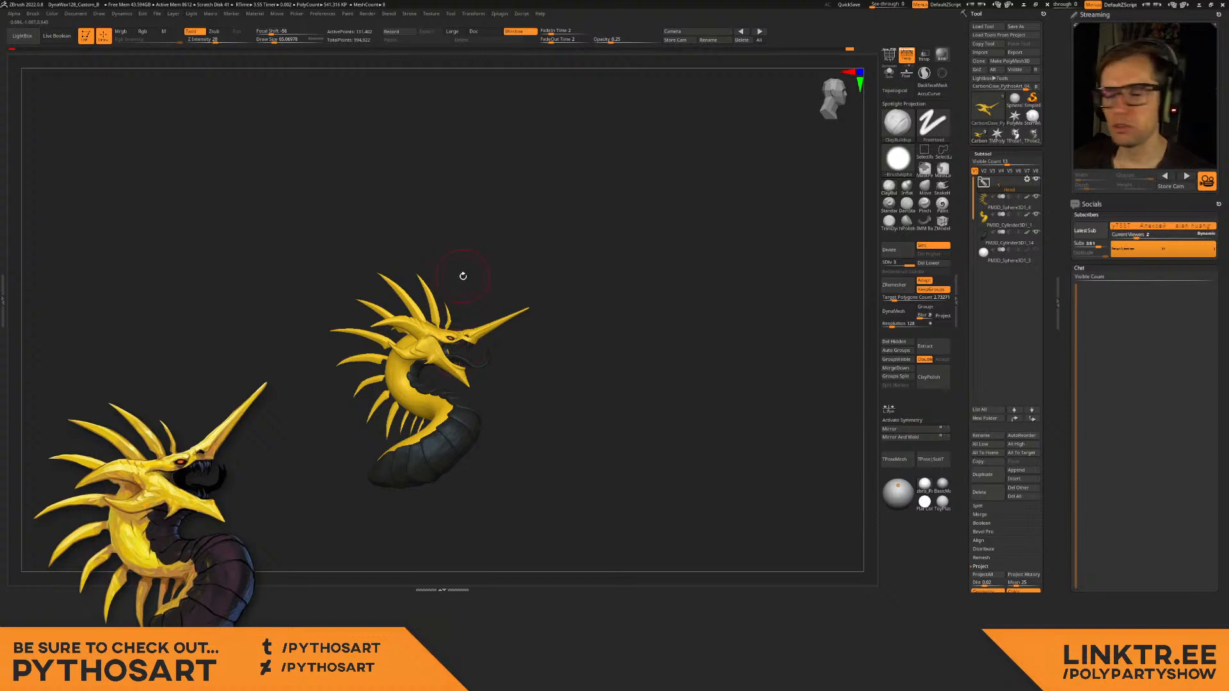
left_click_drag(478, 362, 452, 343)
right_click_drag(452, 343, 477, 354)
left_click(452, 343, "alt")
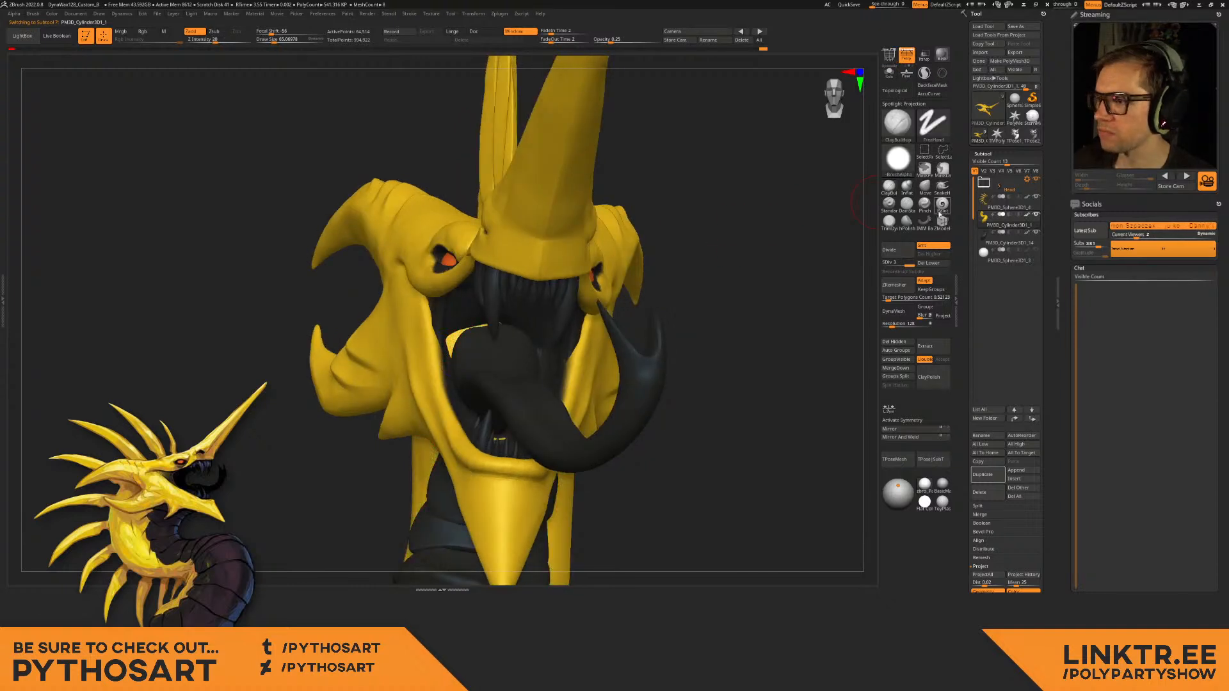
left_click(941, 212)
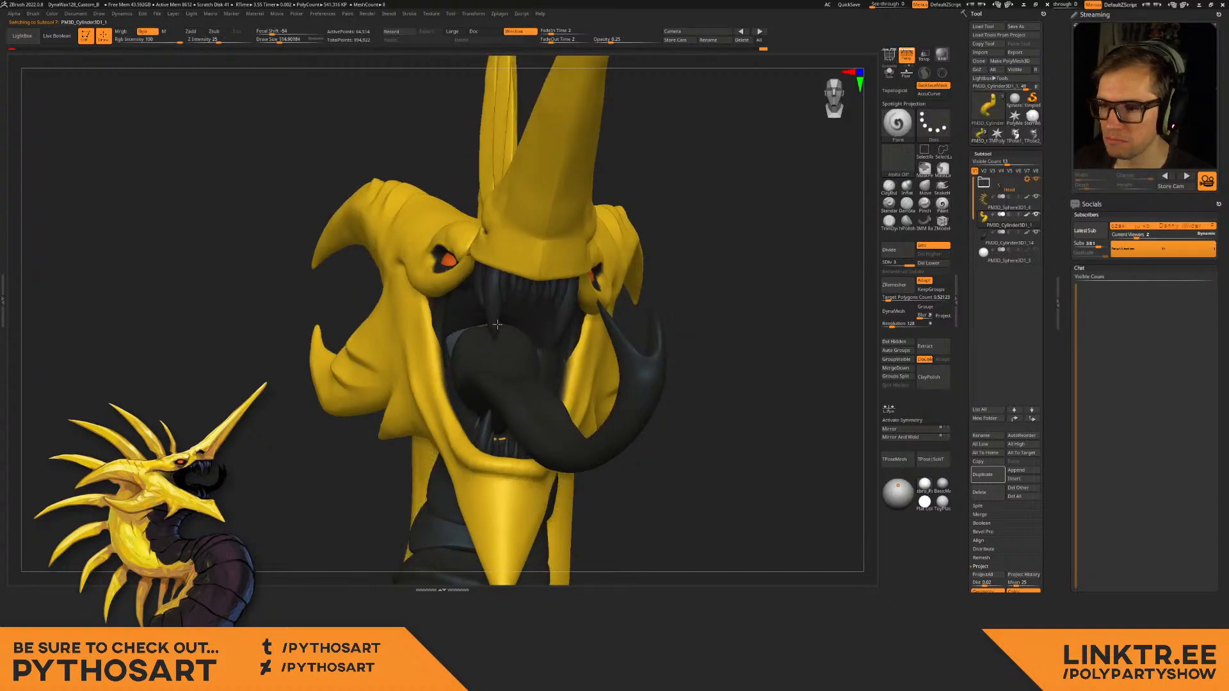
right_click_drag(525, 366, 485, 433)
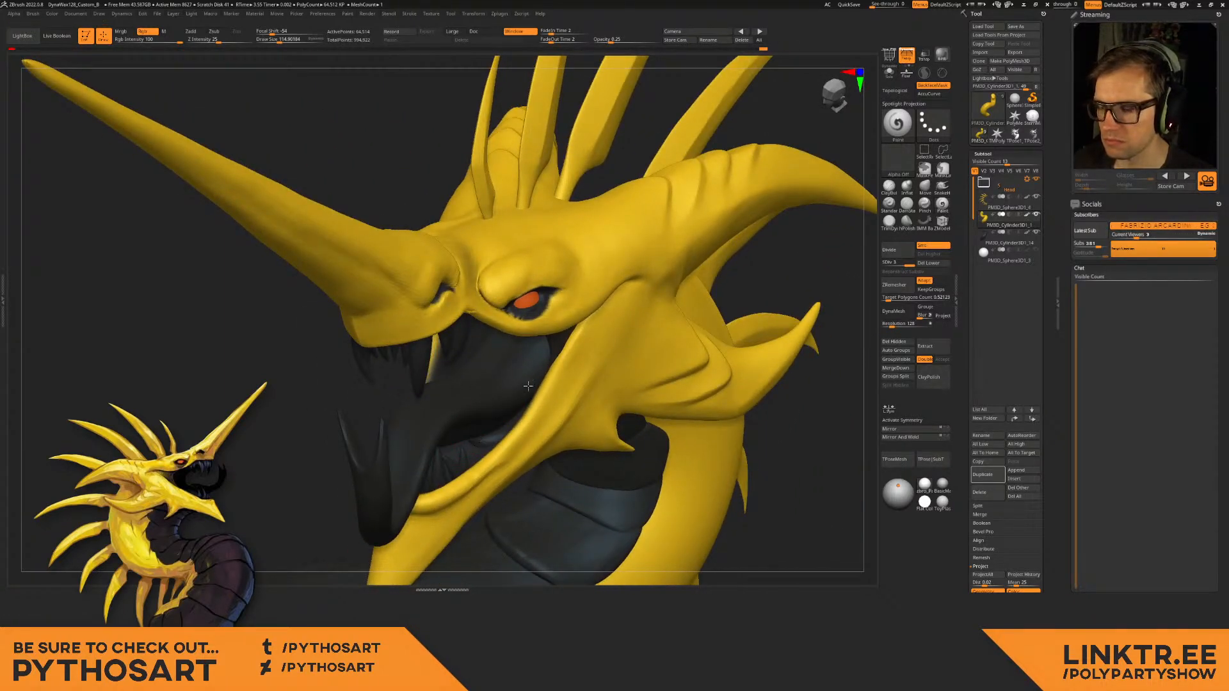
Select the inner-mouth subtool and blend yellow into the dark membrane at the mouth corner with a resized Paint brush.
right_click_drag(528, 386, 449, 362, "ctrl")
right_click_drag(449, 362, 482, 435)
right_click_drag(452, 336, 460, 355)
left_click(521, 333, "alt")
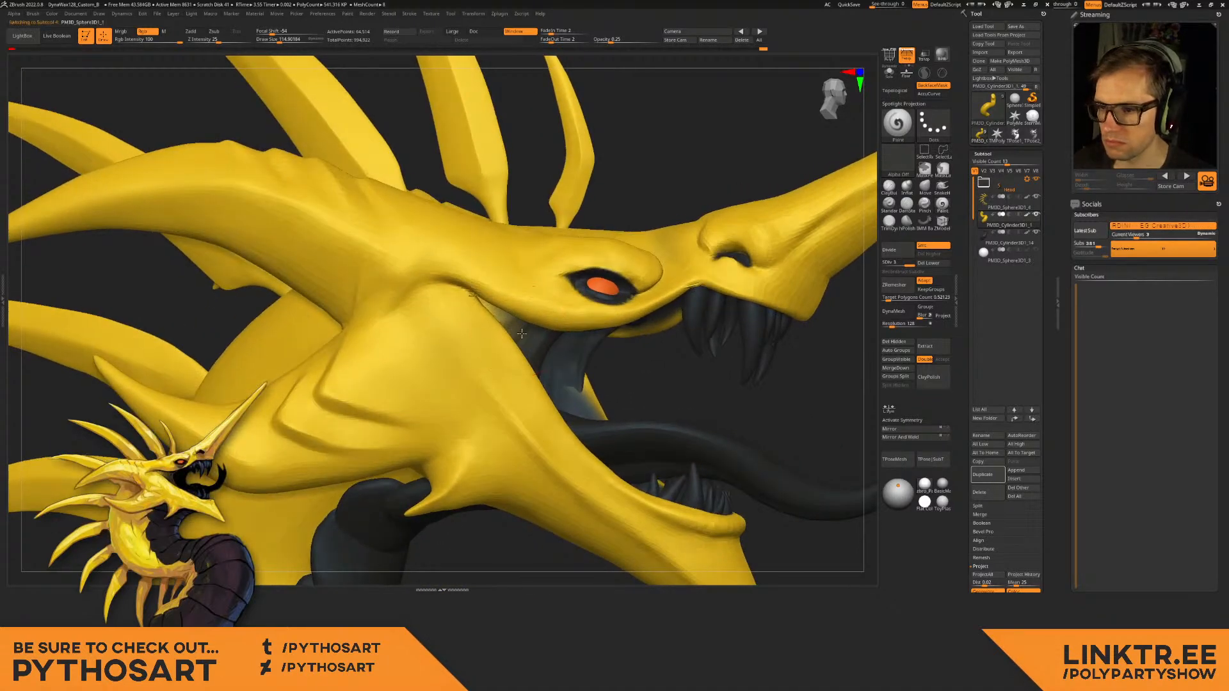
key("b")
key("Escape")
key("s")
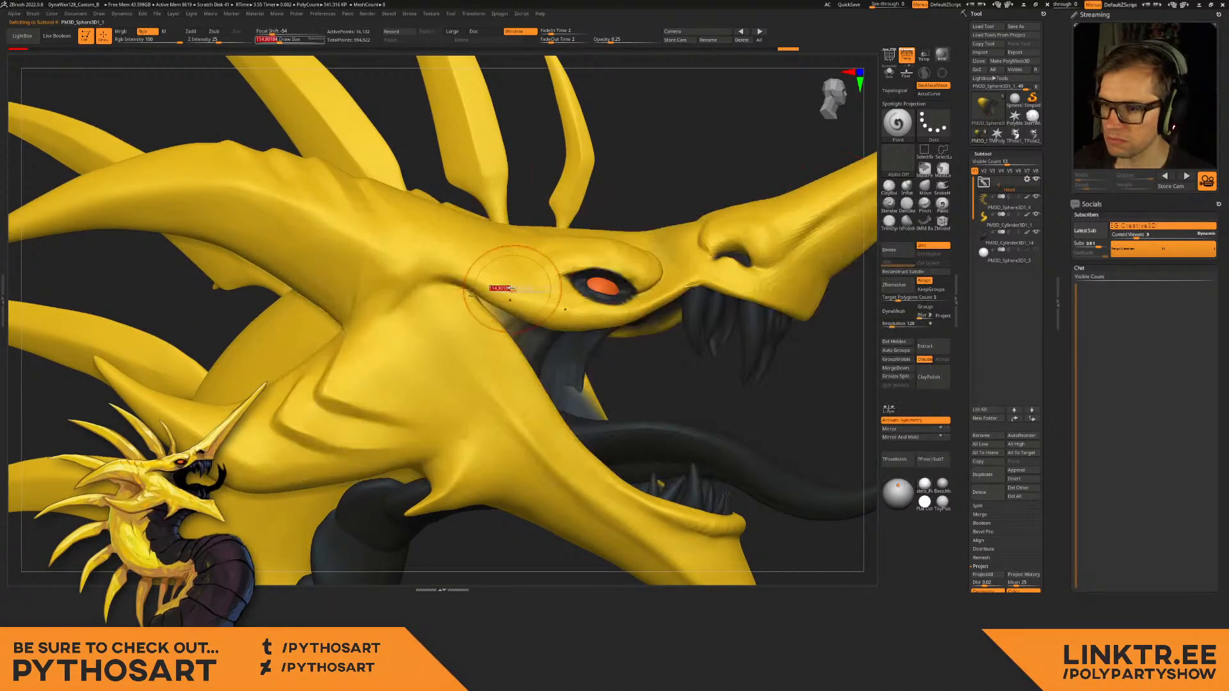
mouse_move(511, 288)
left_mouse_down()
mouse_move(484, 293)
mouse_move(528, 314)
mouse_move(499, 330)
mouse_move(544, 326)
left_mouse_up()
key("s")
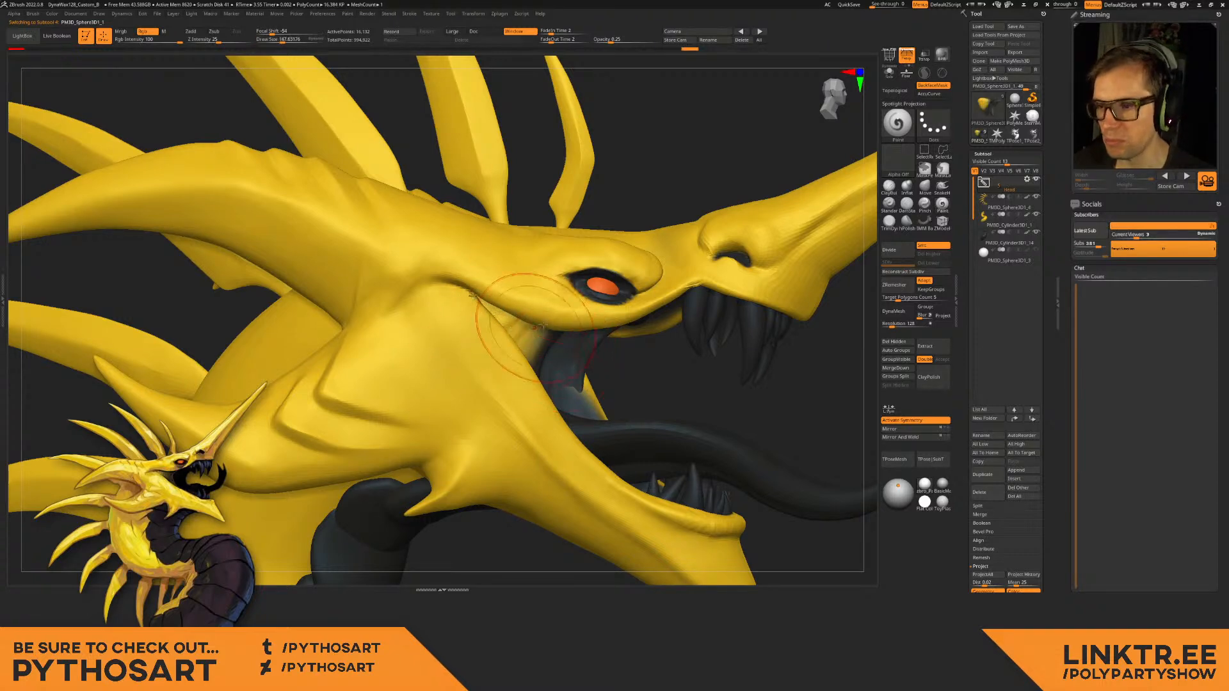
mouse_move(496, 394)
right_mouse_down()
mouse_move(540, 324)
mouse_move(637, 367)
mouse_move(535, 340)
mouse_move(579, 352)
mouse_move(559, 384)
right_mouse_up()
key("s")
left_click_drag(569, 363, 560, 364)
key("shift")
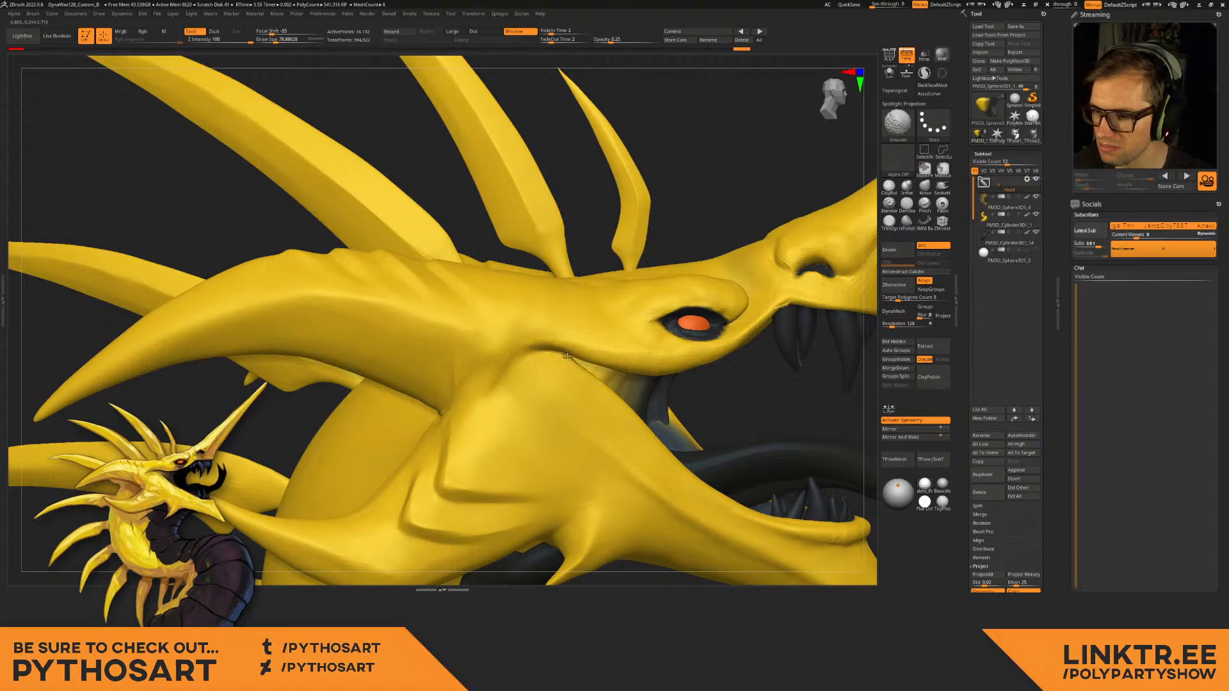
Select the head, smooth the mouth corner and define the crease behind it with the DamStandard brush.
left_click(567, 358, "alt")
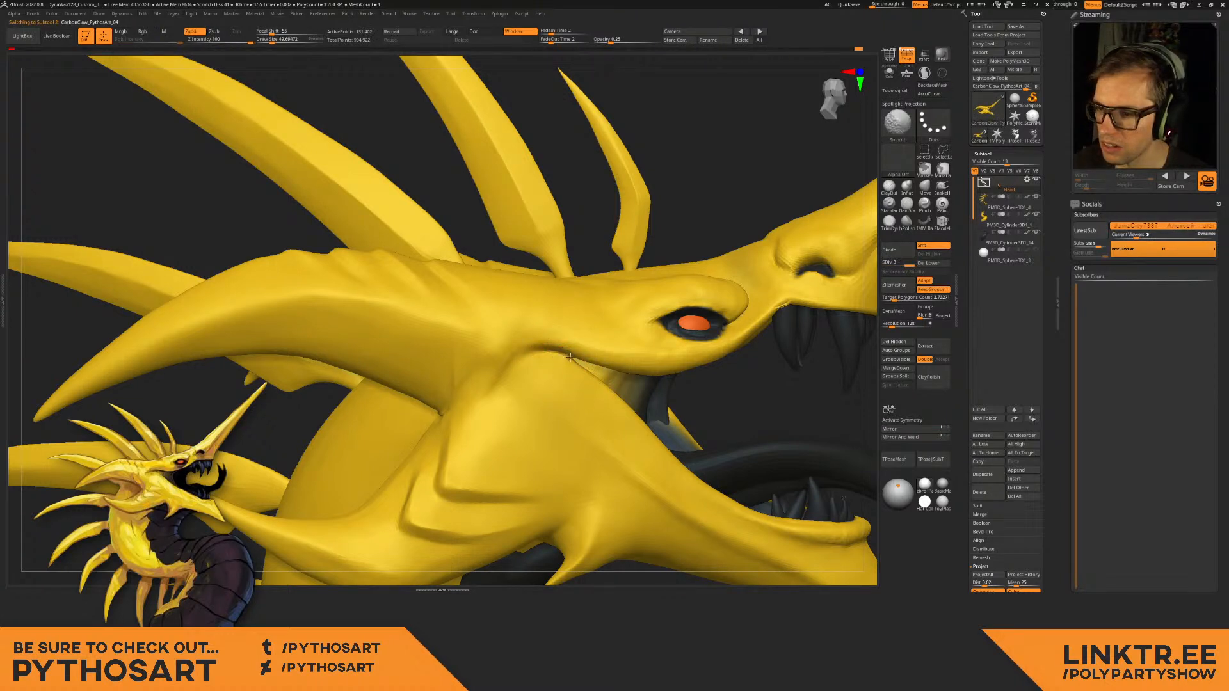
left_click_drag(569, 357, 572, 363, "shift")
left_click(907, 204)
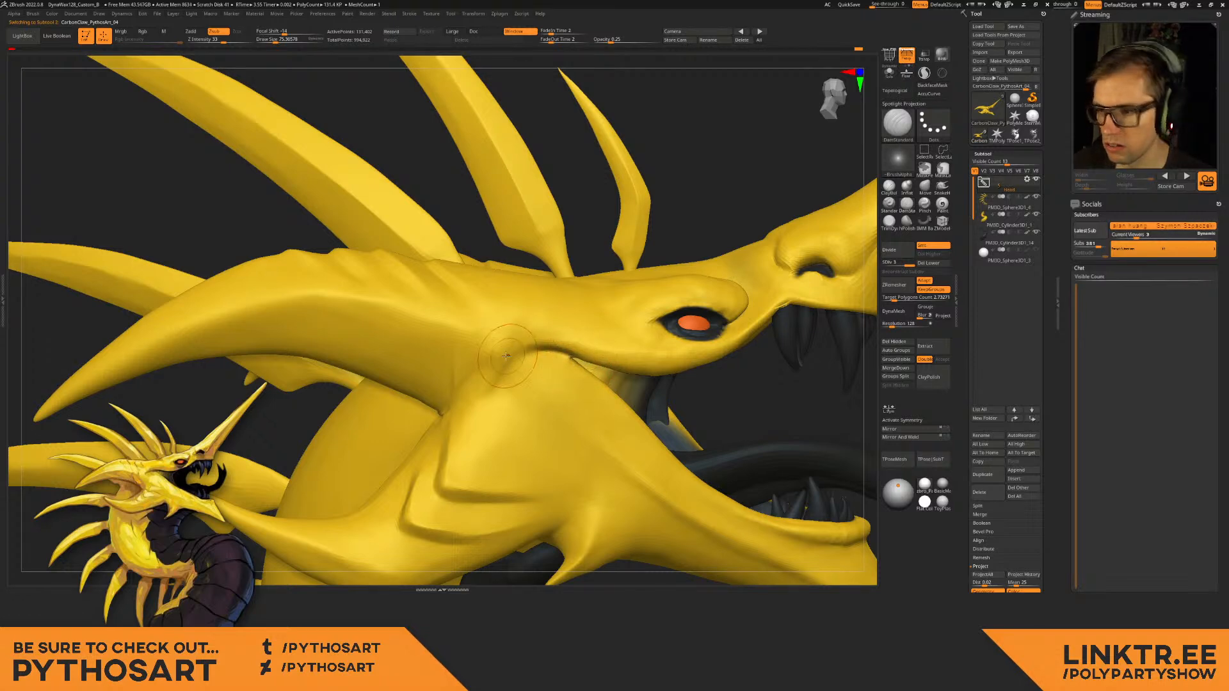
right_click_drag(586, 344, 483, 322, "alt")
Smooth the upper lip edge beneath the nostril and refine the surrounding creases with a smaller DamStandard brush.
key("s")
left_click(705, 272)
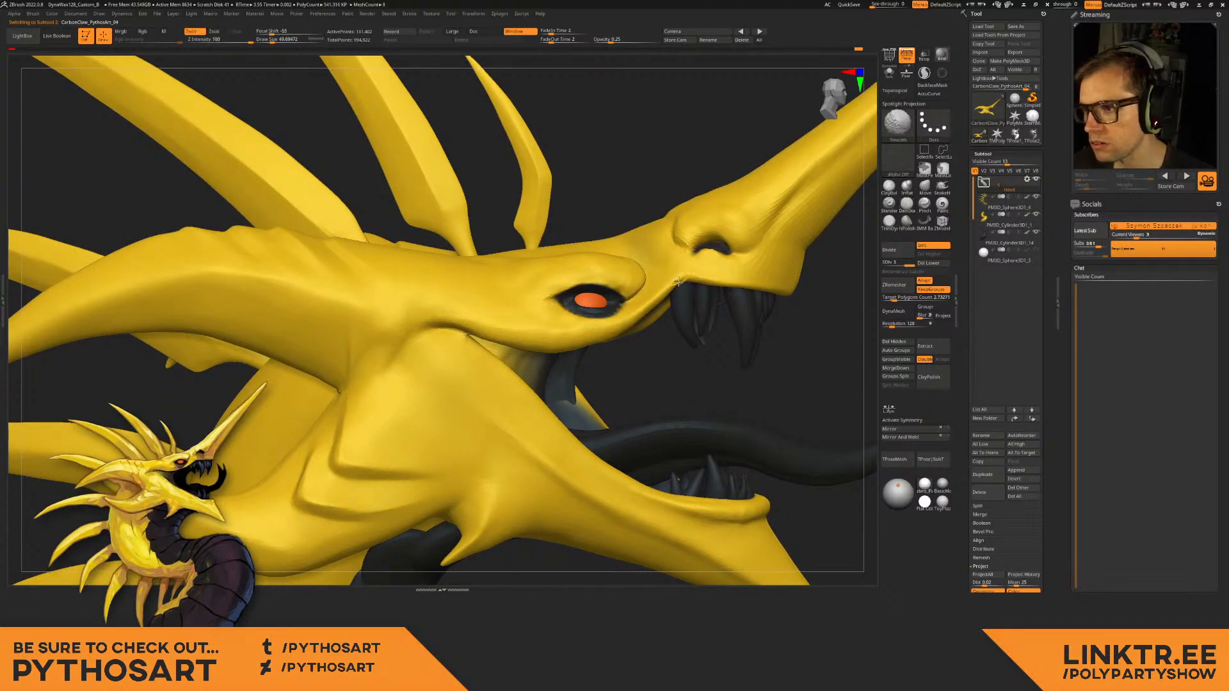
left_click_drag(686, 278, 675, 286, "shift")
right_click_drag(777, 216, 704, 231, "alt")
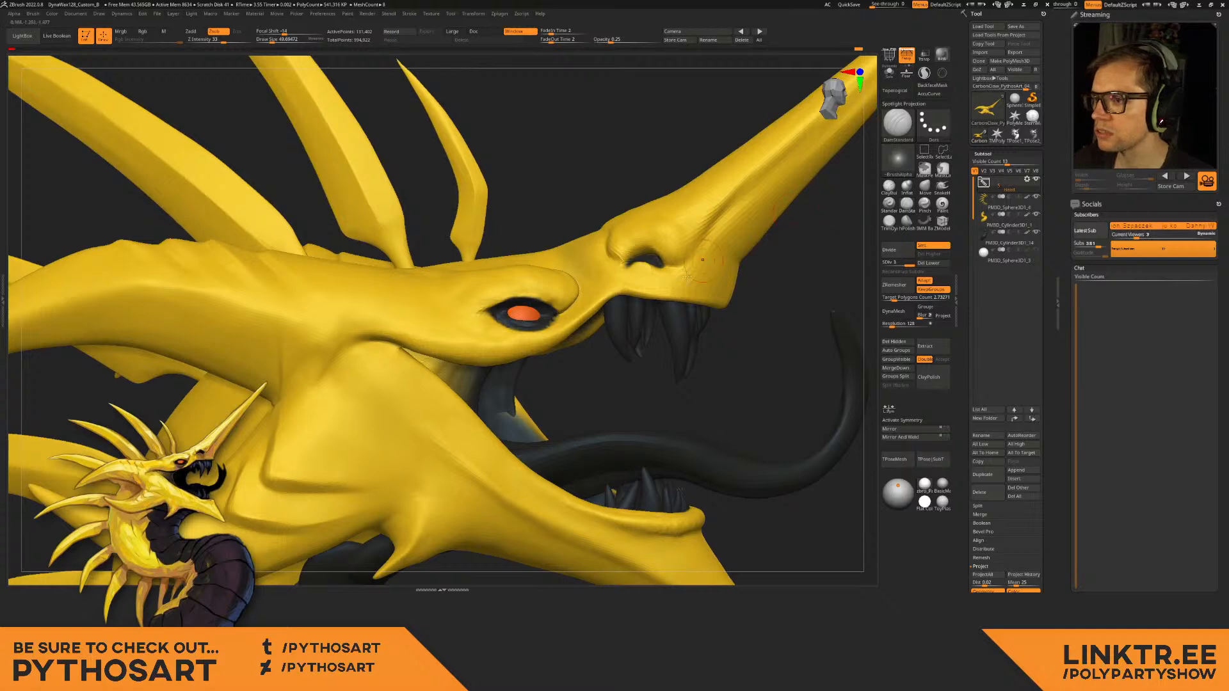
right_click_drag(633, 270, 629, 271)
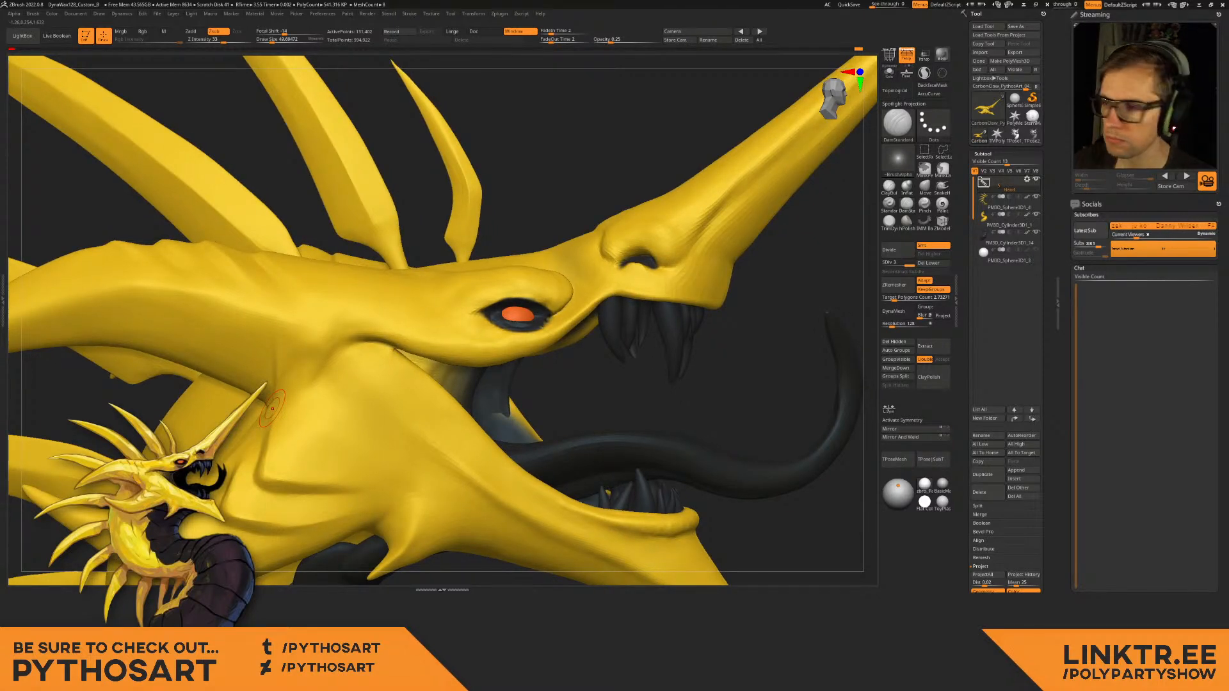
Adjust the front corner of the upper snout above the fangs with a resized Move brush.
mouse_move(768, 288)
right_mouse_down()
mouse_move(669, 274)
mouse_move(709, 284)
right_mouse_up()
left_click(925, 188)
key("s")
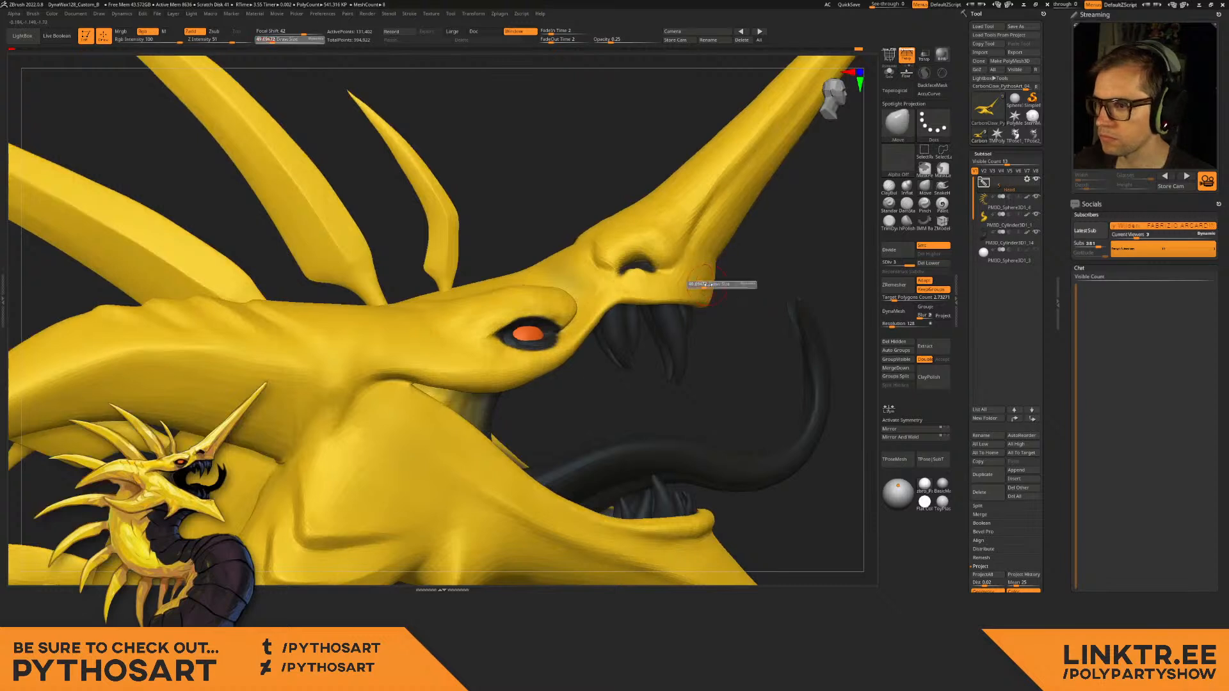
left_click_drag(709, 285, 715, 286)
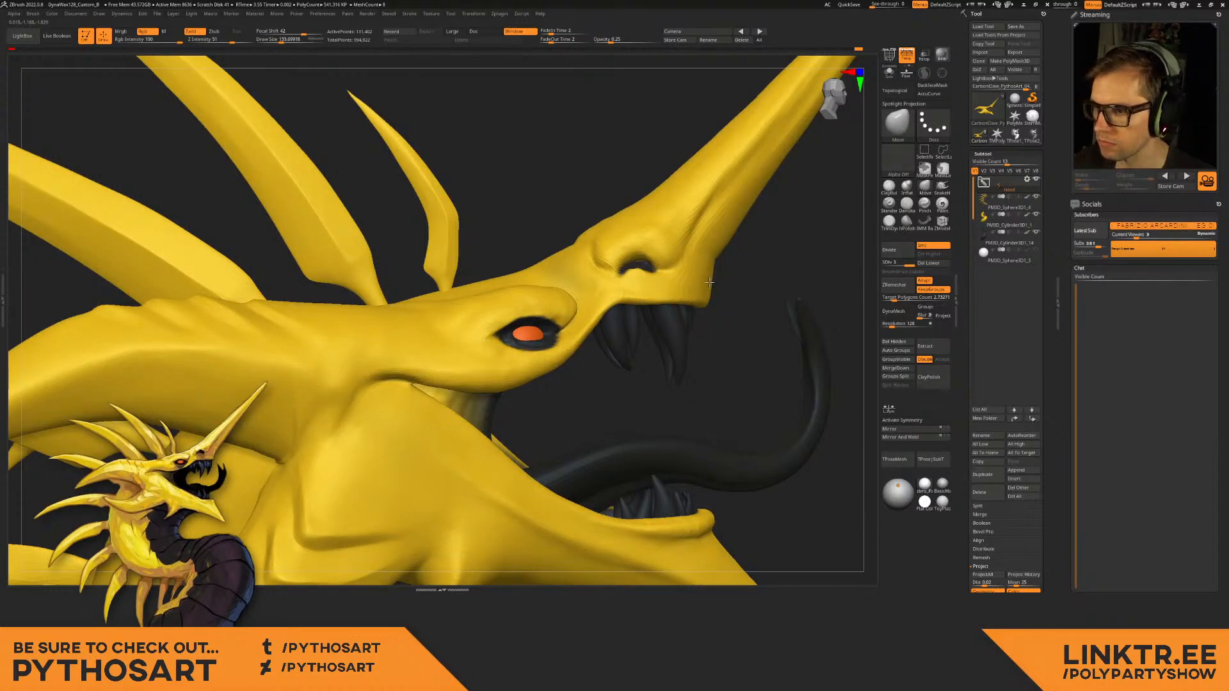
key("bracketleft")
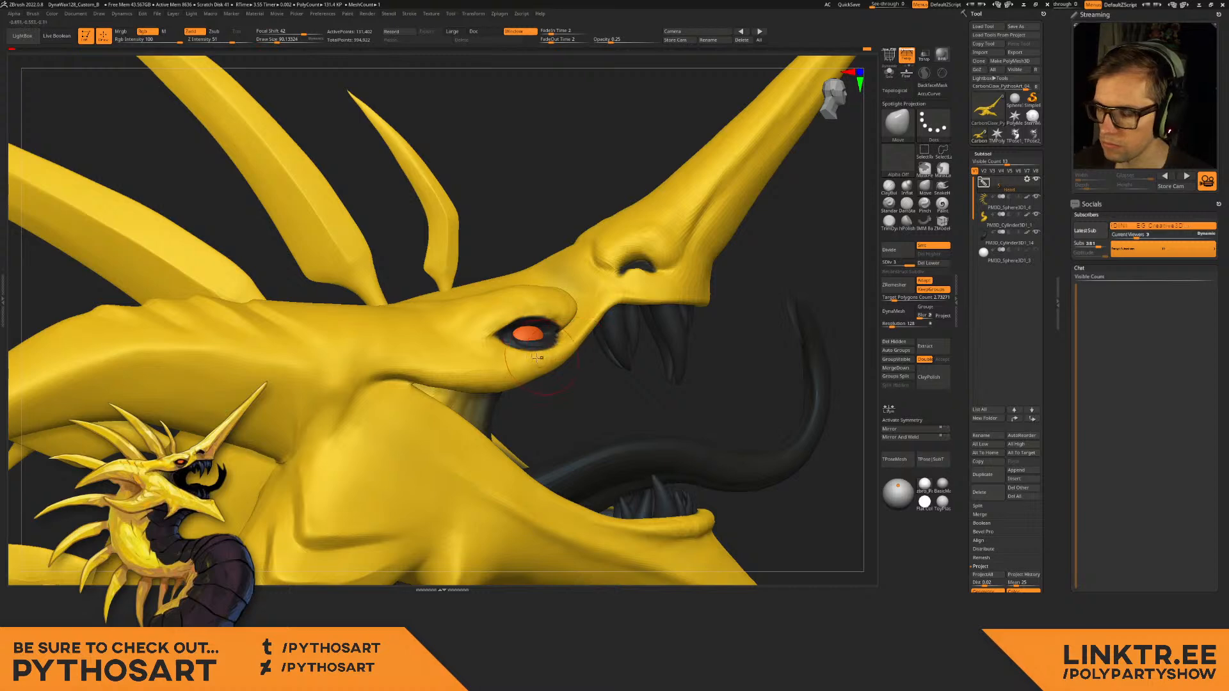
Raise the head to subdivision level 4 and sculpt the eyelid rims to pointed corners with the DamStandard brush.
right_click_drag(512, 304, 524, 557, "ctrl")
right_click_drag(506, 368, 469, 297)
key("shift+f")
key("shift+f")
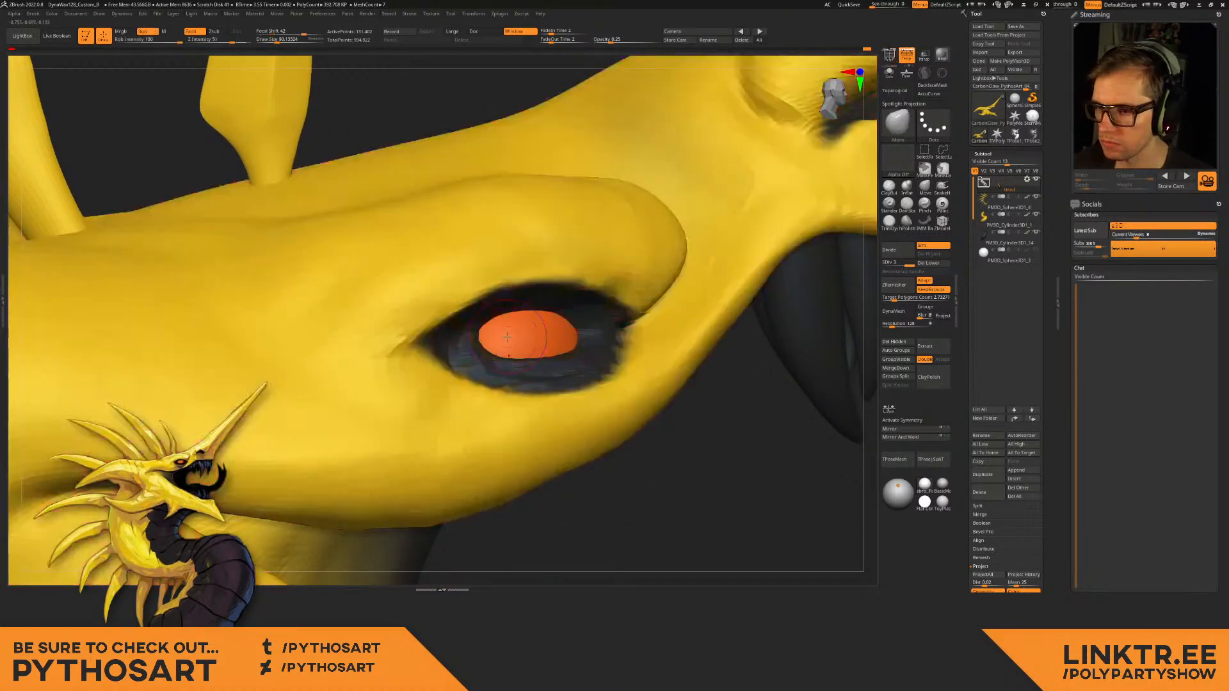
key("d")
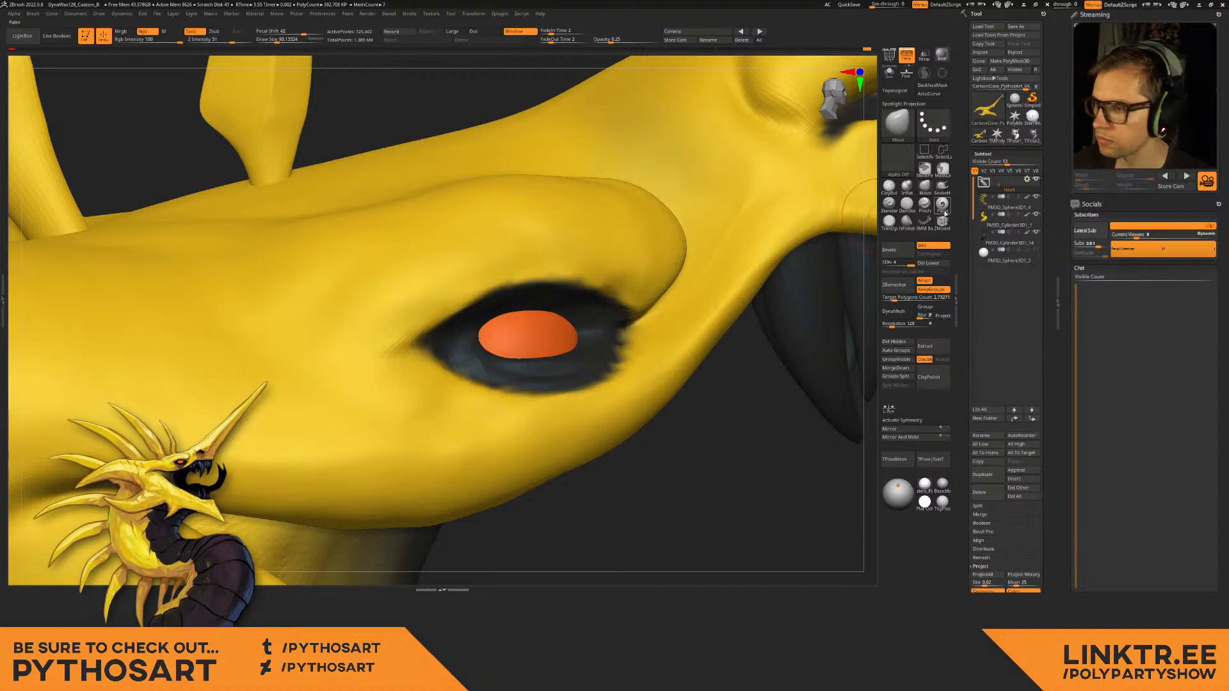
left_click(908, 206)
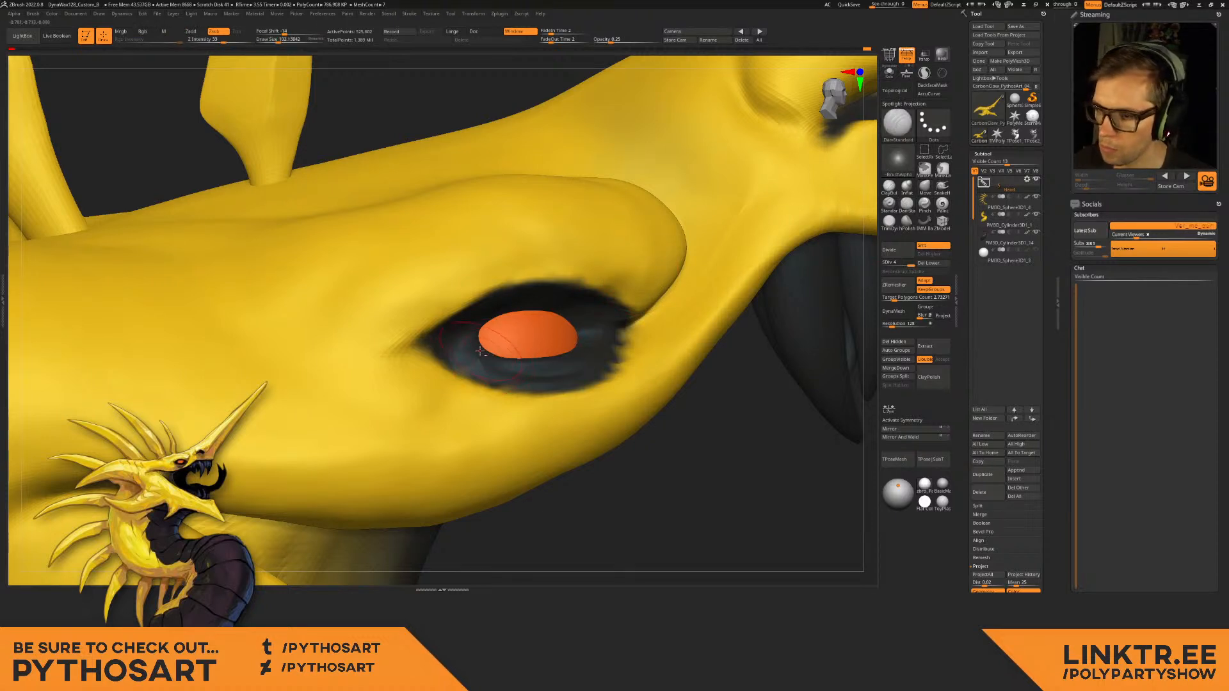
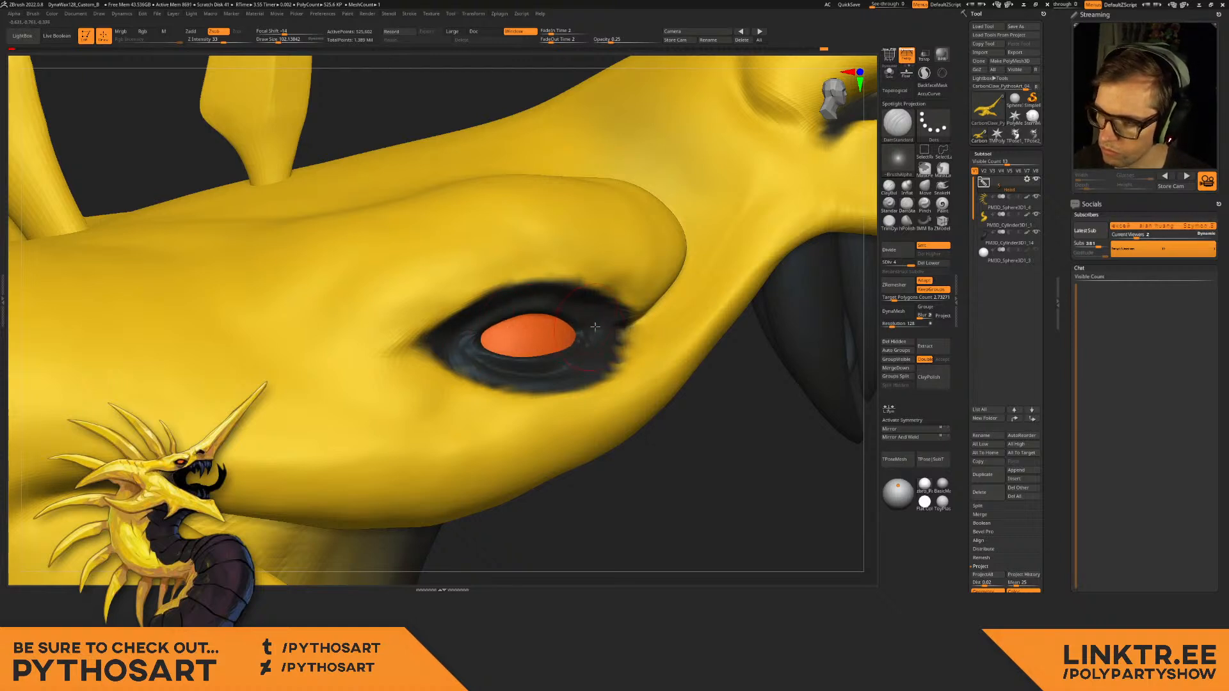
right_click_drag(596, 326, 563, 328)
key("bracketright")
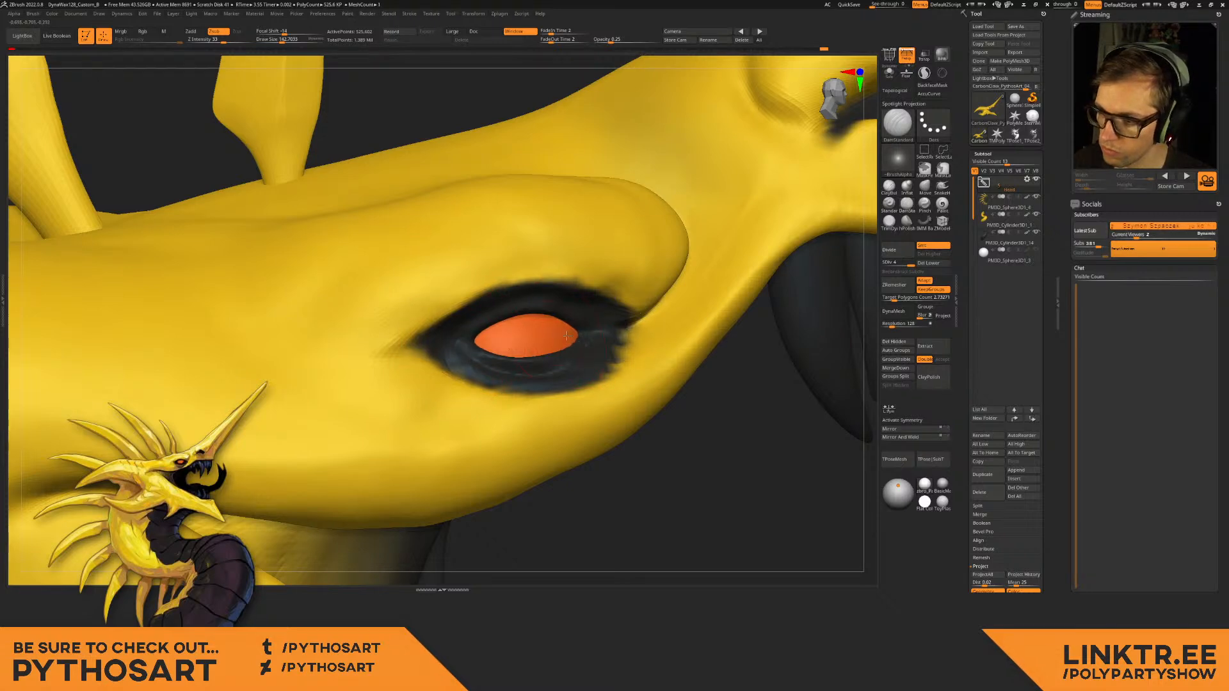
Carve folds into the lower eyelid and define the upper lid's rim with a smaller DamStandard brush.
mouse_move(496, 370)
right_mouse_down("ctrl")
mouse_move(497, 314)
mouse_move(506, 358)
mouse_move(500, 329)
mouse_move(491, 445)
right_mouse_up("ctrl")
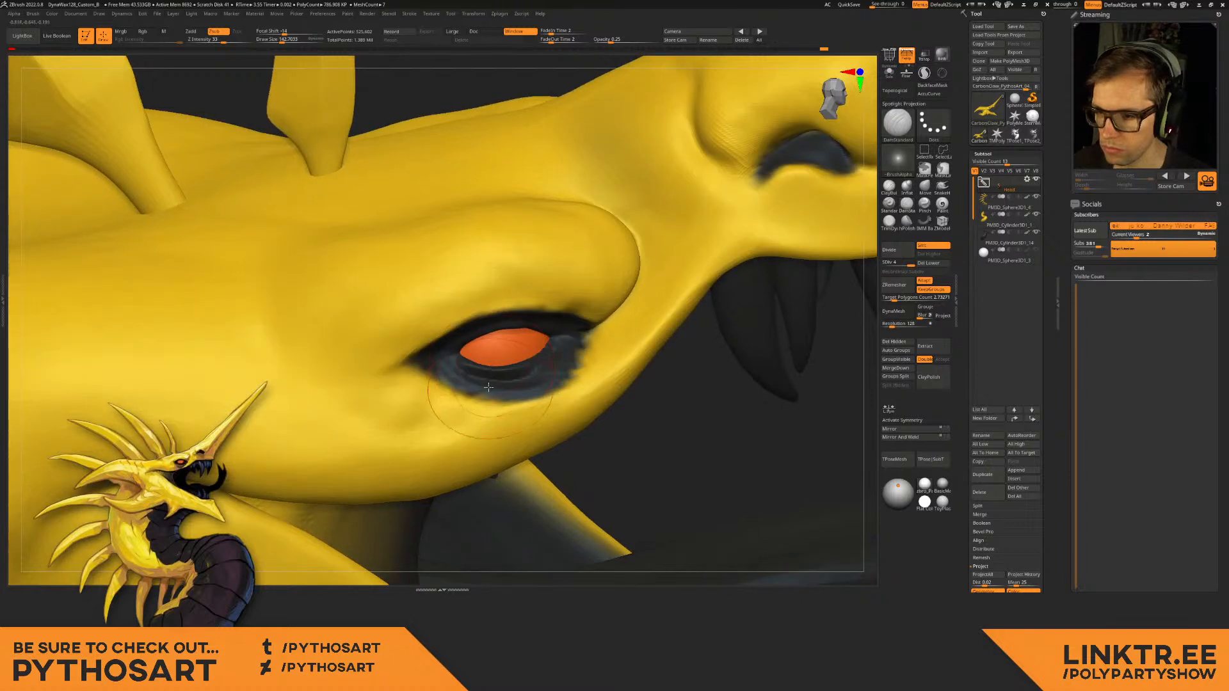
right_click_drag(449, 392, 449, 368)
key("s")
mouse_move(450, 367)
left_mouse_down()
mouse_move(510, 397)
mouse_move(541, 392)
mouse_move(572, 361)
left_mouse_up()
key("s")
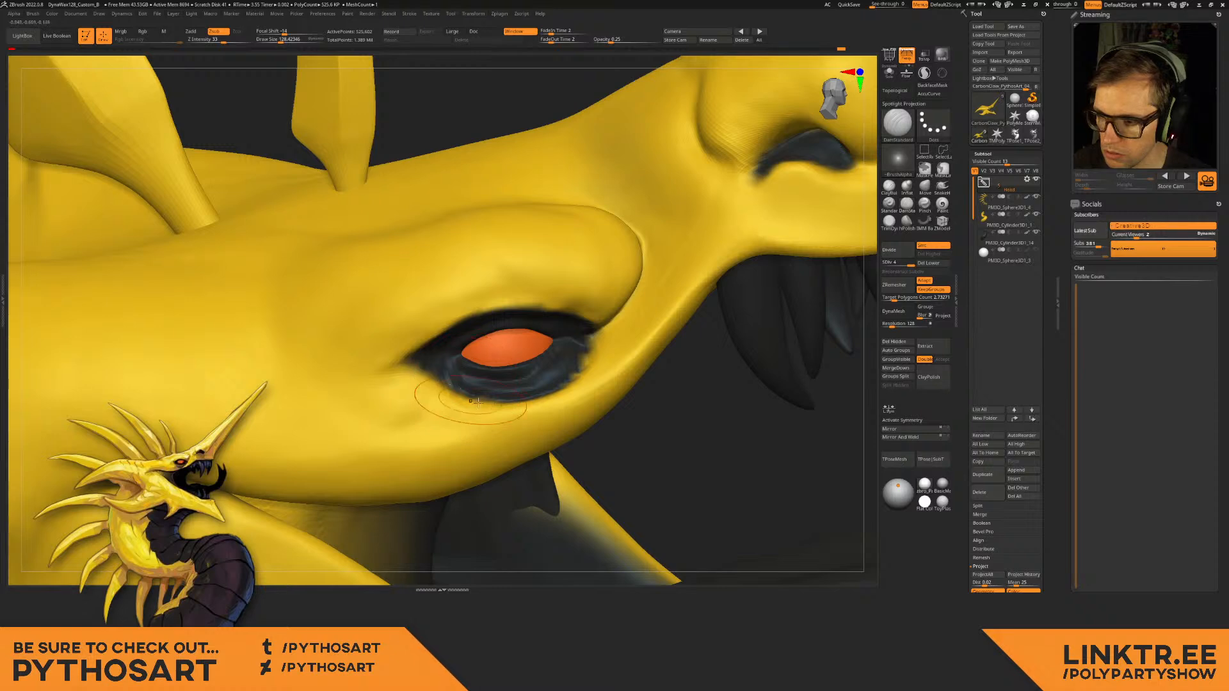
right_click_drag(478, 402, 476, 344)
key("[")
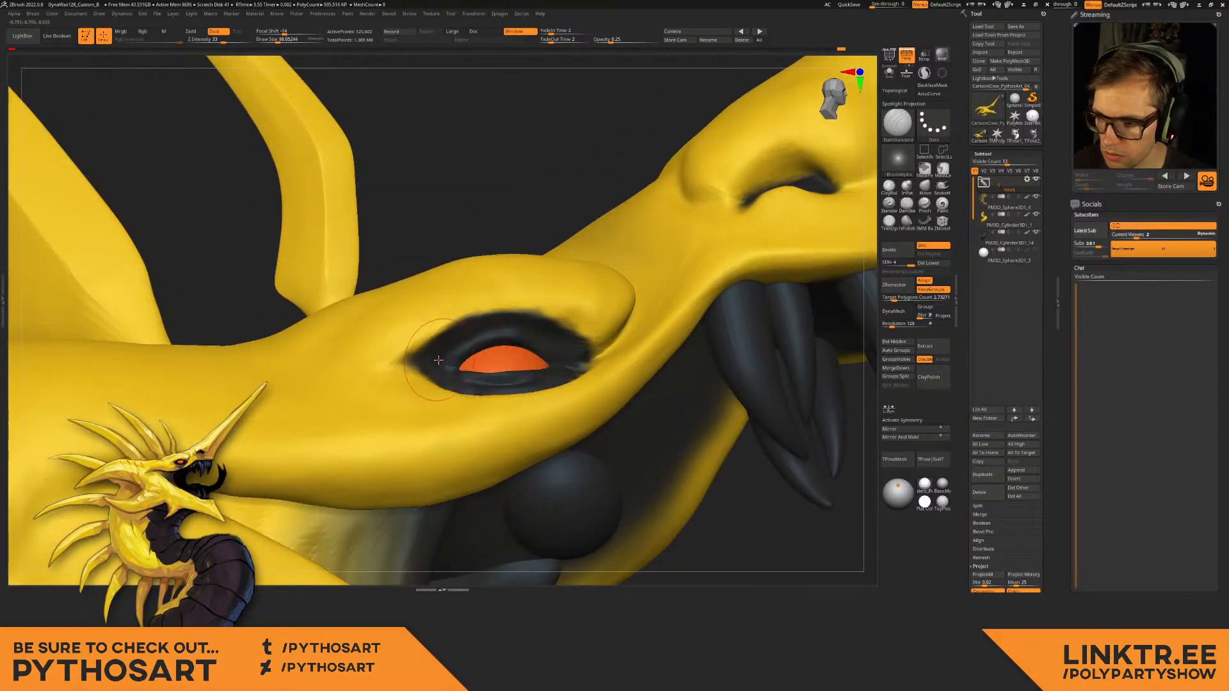
key("]")
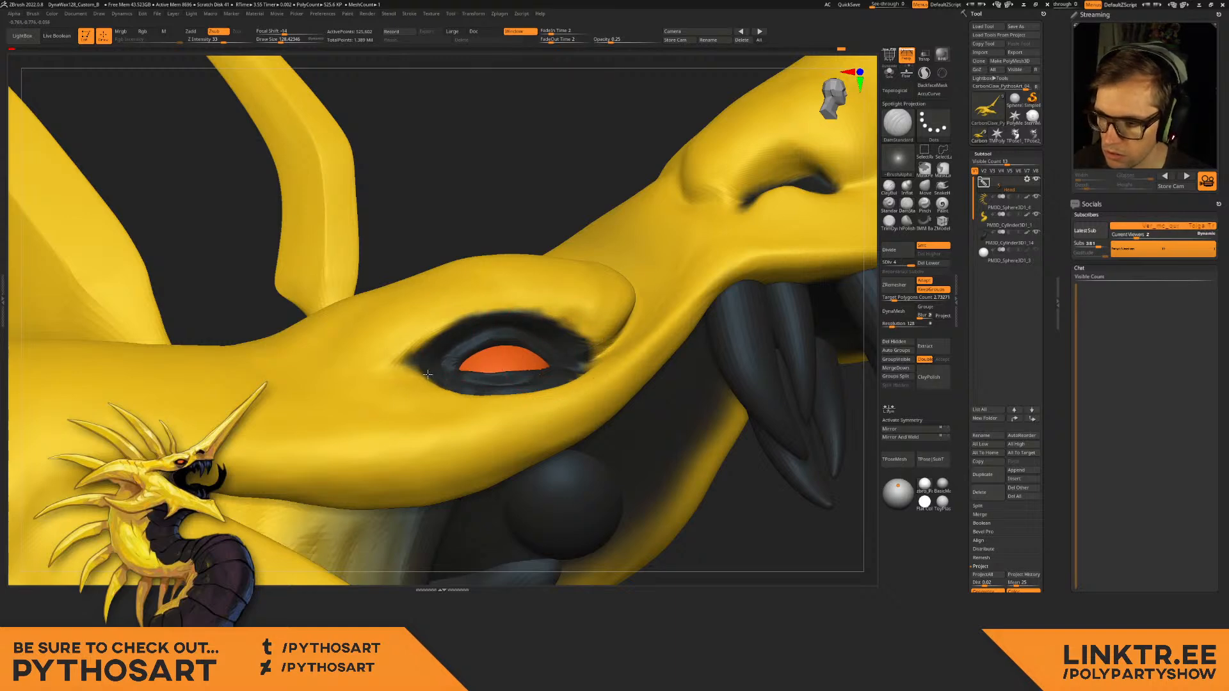
Refine the eye corners and the fine creases under the eye with a further reduced DamStandard brush.
right_click_drag(482, 314, 492, 224)
mouse_move(532, 307)
right_mouse_down()
mouse_move(480, 306)
mouse_move(486, 270)
mouse_move(529, 272)
mouse_move(455, 246)
mouse_move(490, 247)
right_mouse_up()
mouse_move(475, 356)
right_mouse_down("alt")
mouse_move(507, 291)
mouse_move(486, 336)
right_mouse_up("alt")
key("s")
left_click_drag(482, 307, 475, 307)
key("s")
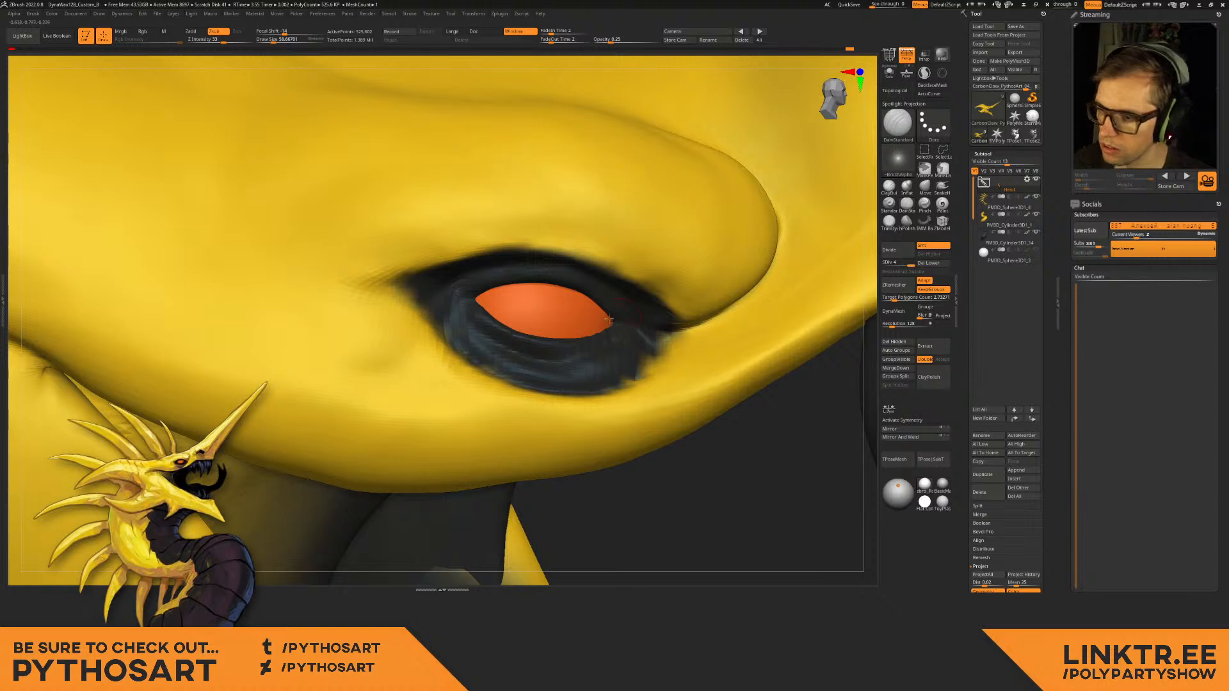
Clean up the edges of the dark paint around the eyelids with a smaller Paint brush.
left_click(942, 203)
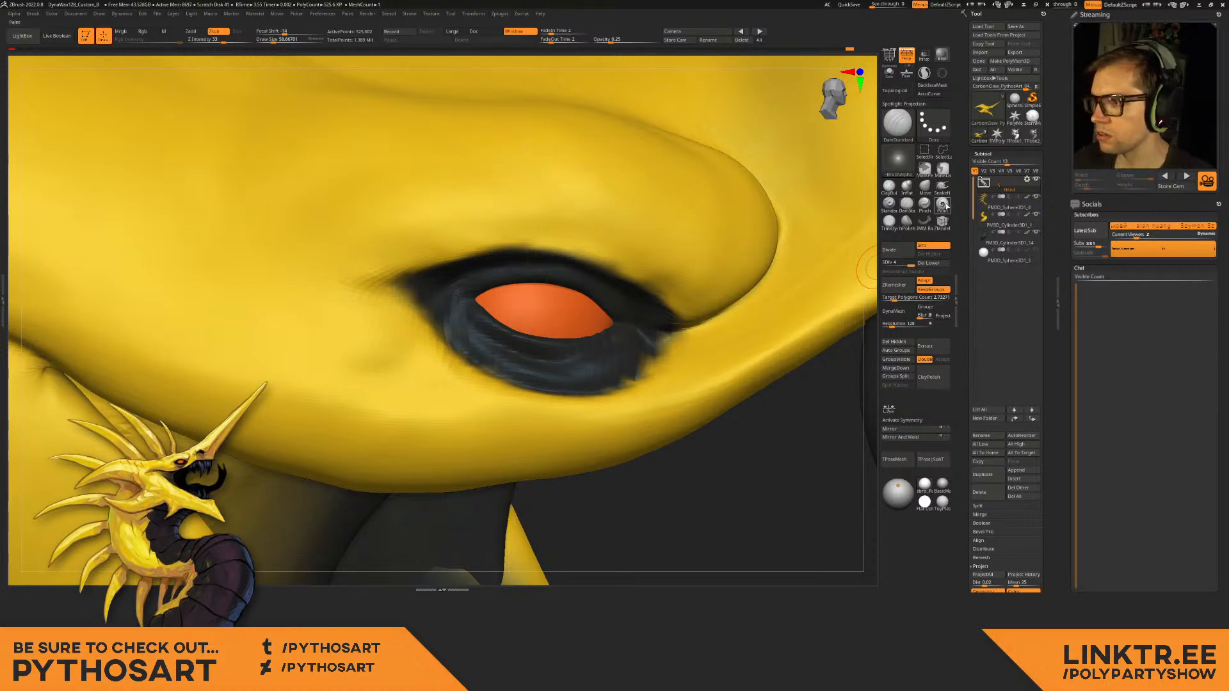
key("s")
left_click_drag(401, 314, 398, 314)
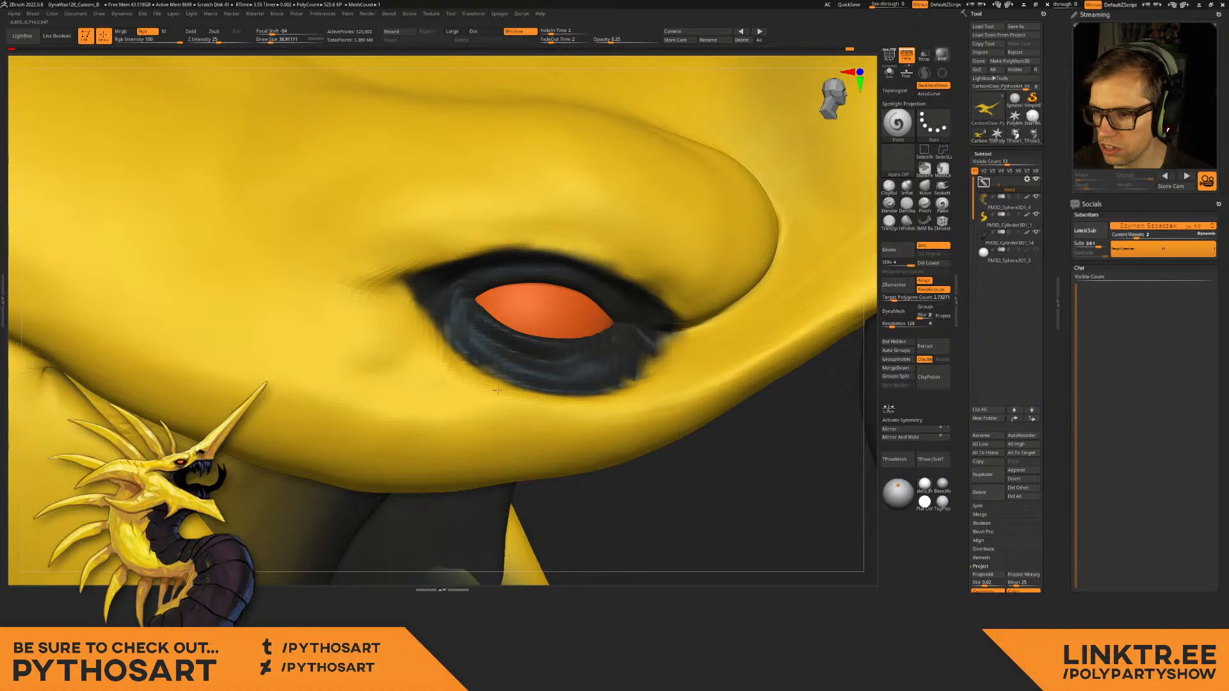
right_click_drag(635, 390, 523, 396)
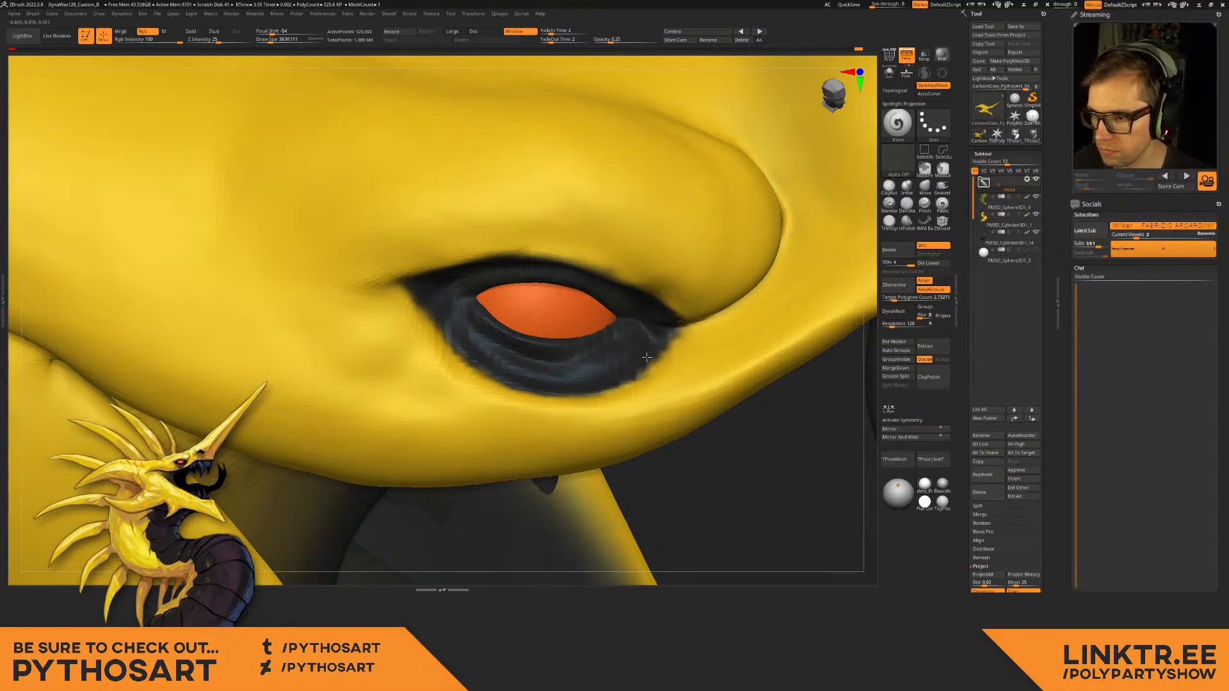
mouse_move(554, 333)
right_mouse_down()
mouse_move(602, 262)
mouse_move(661, 283)
mouse_move(640, 274)
right_mouse_up()
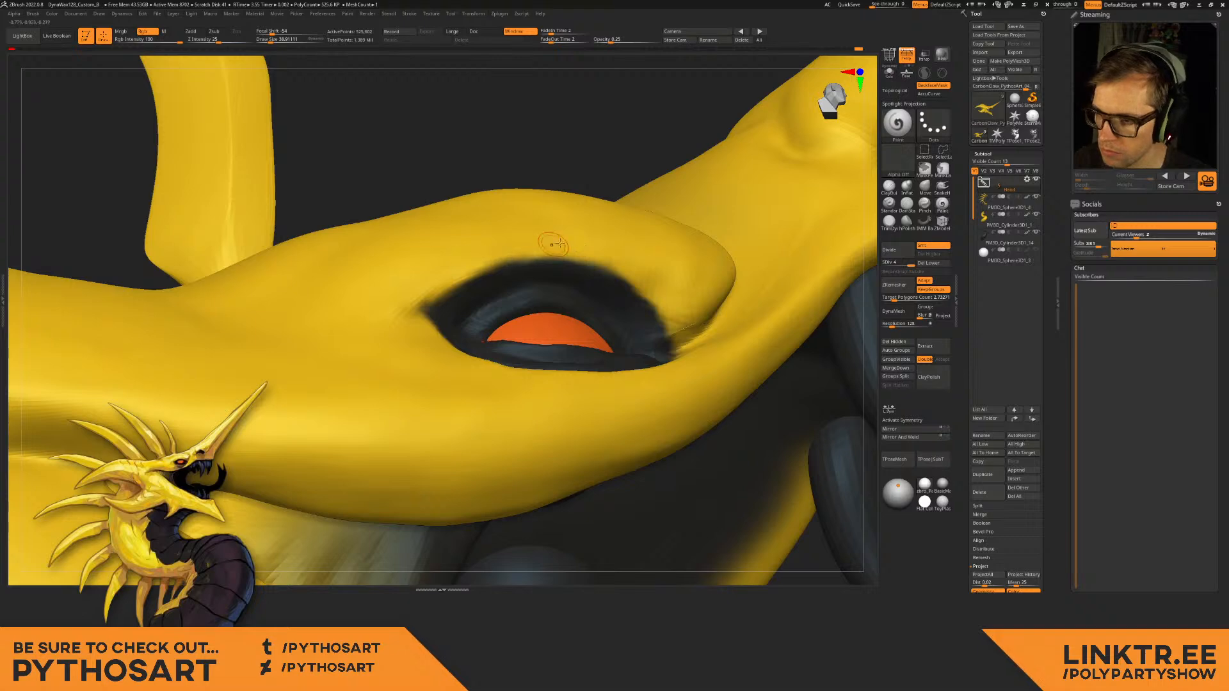
left_click_drag(463, 272, 422, 308)
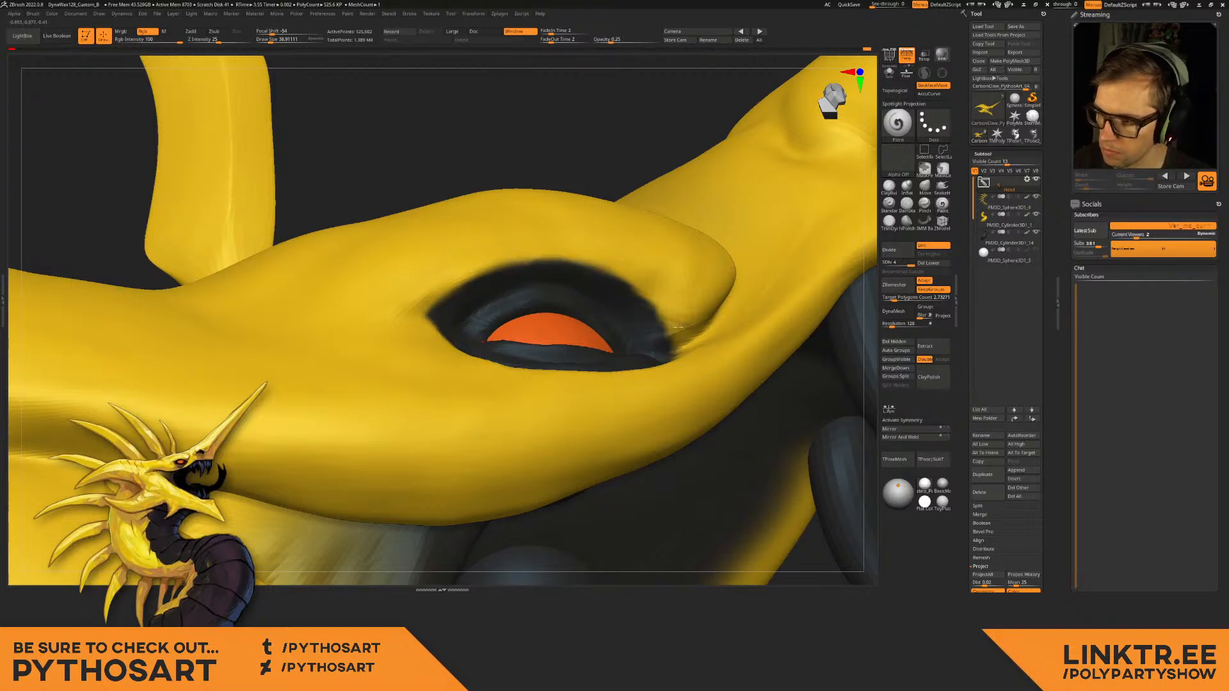
left_click_drag(527, 145, 551, 282, "alt")
right_click_drag(541, 351, 509, 352)
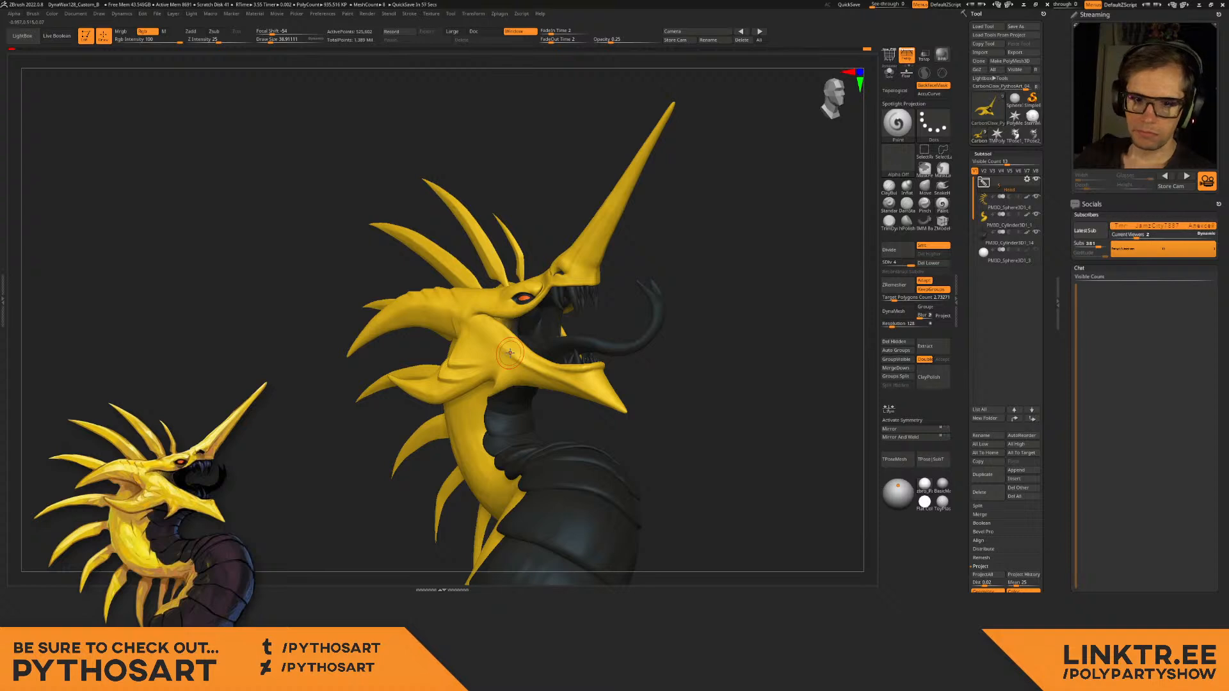
Select the tongue and fill it entirely with black.
mouse_move(559, 293)
right_mouse_down()
mouse_move(645, 298)
mouse_move(692, 351)
mouse_move(676, 326)
right_mouse_up()
key("shift+c")
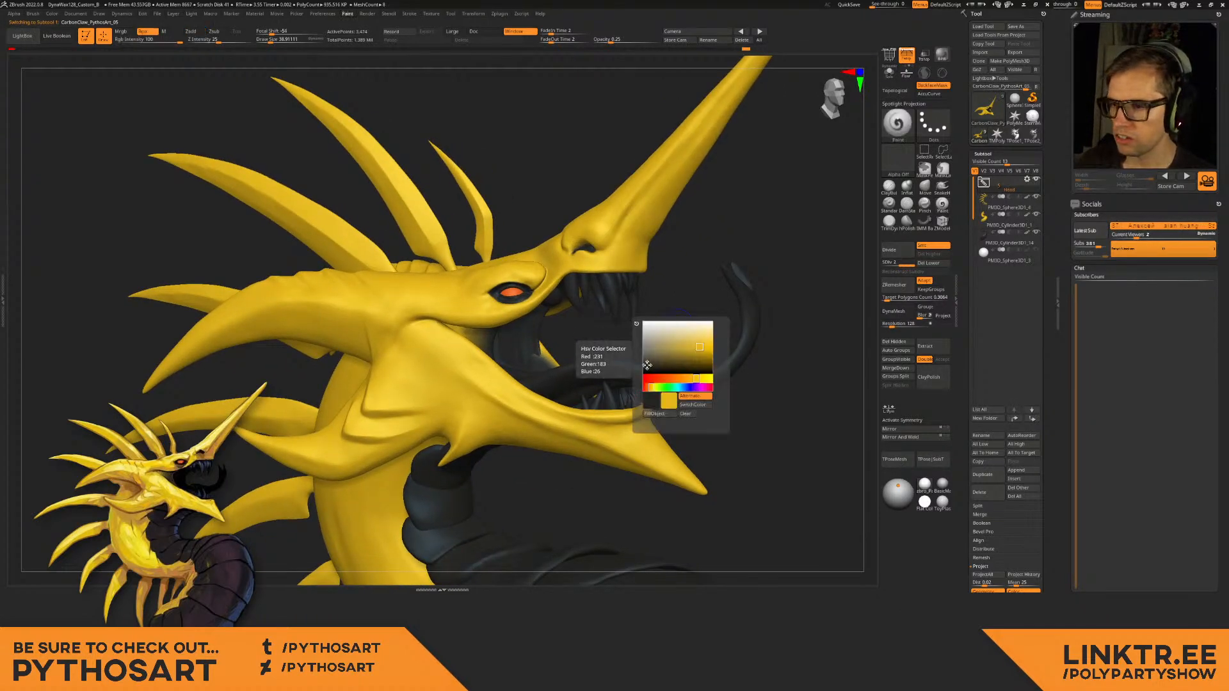
key("Escape")
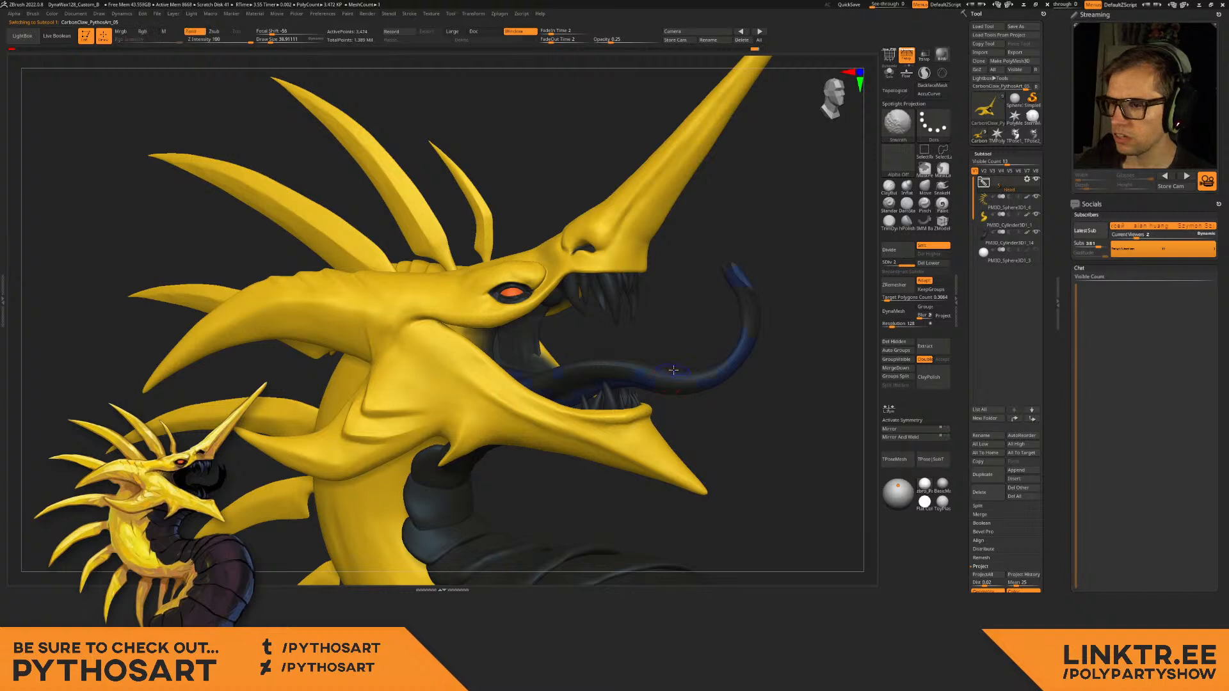
left_click(669, 378, "alt")
key("shift+c")
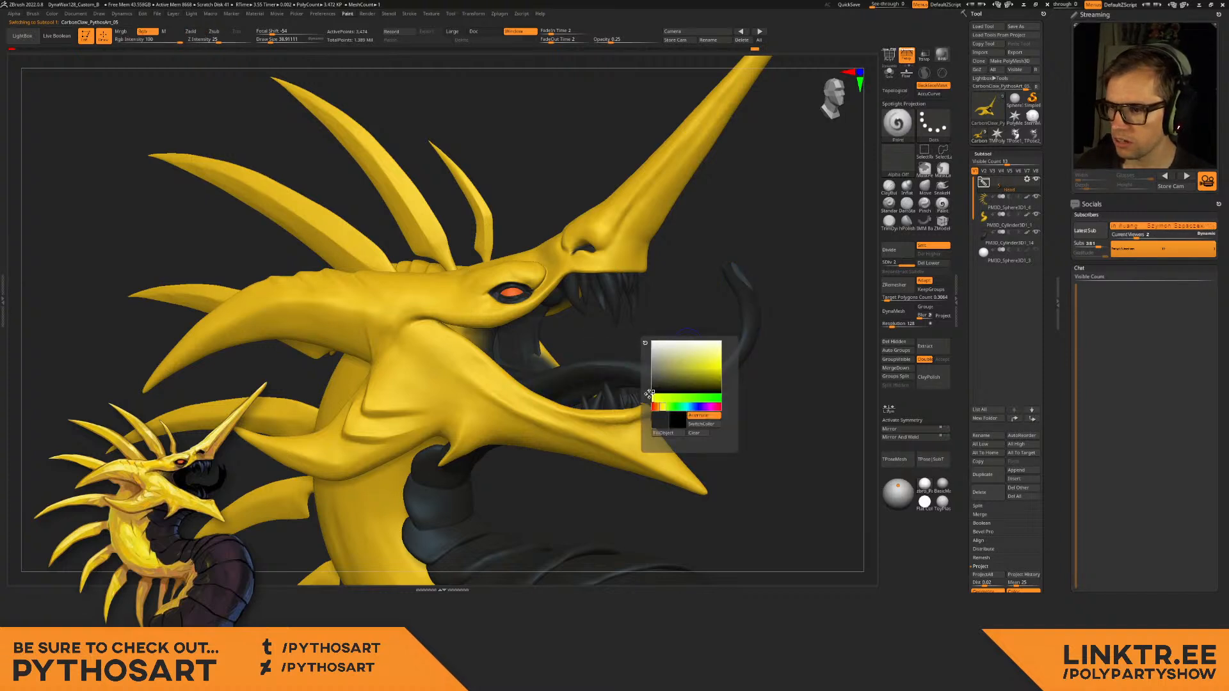
left_click(647, 398)
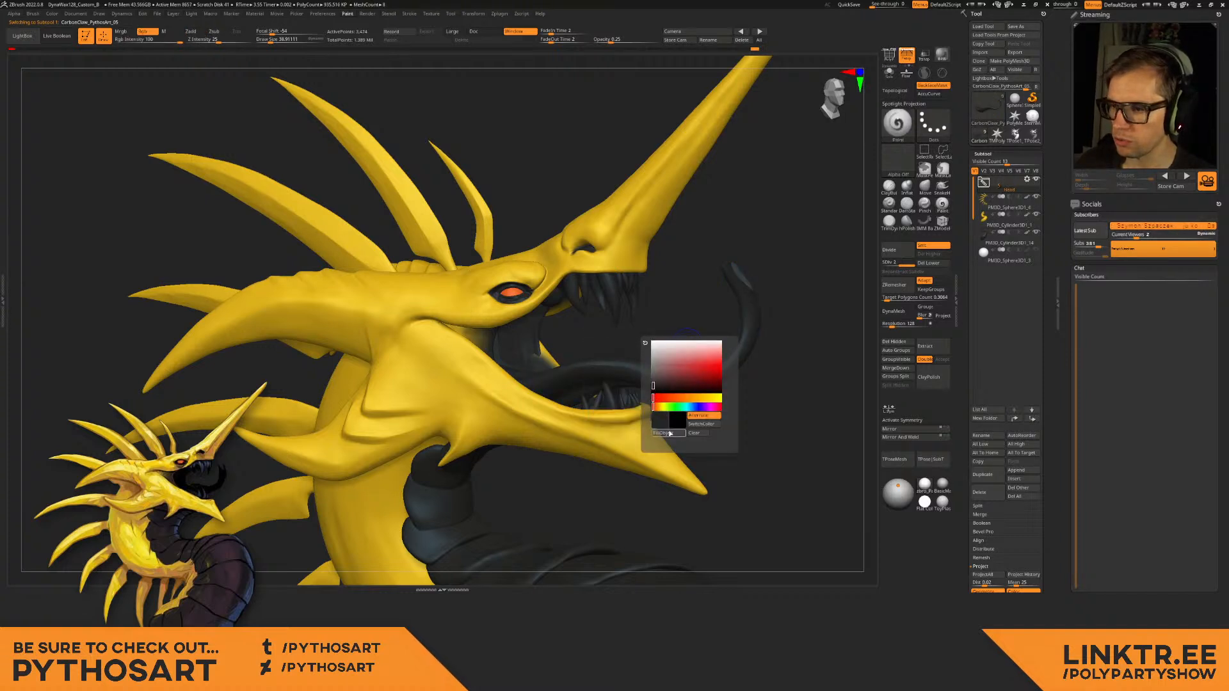
left_click(667, 433)
left_click_drag(584, 346, 570, 339, "alt")
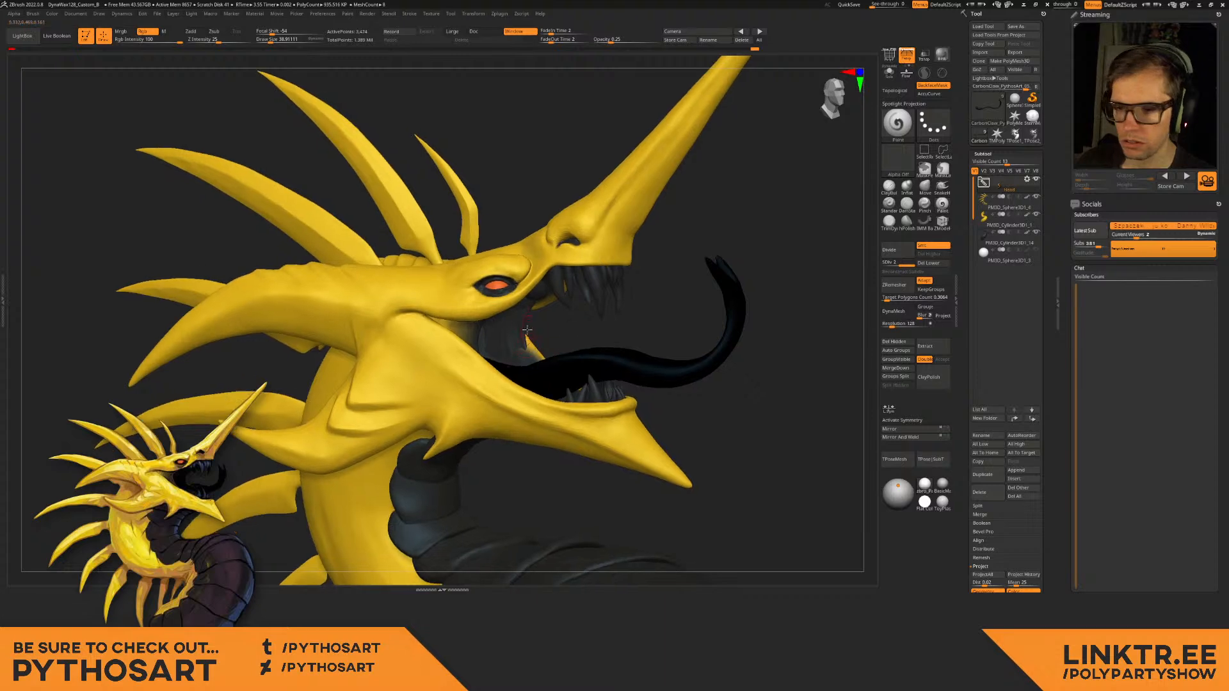
Select the head and paint the inside of the mouth behind the fangs black with an enlarged Paint brush.
right_click_drag(544, 331, 378, 333)
right_click_drag(755, 269, 885, 262, "ctrl")
left_click(940, 204)
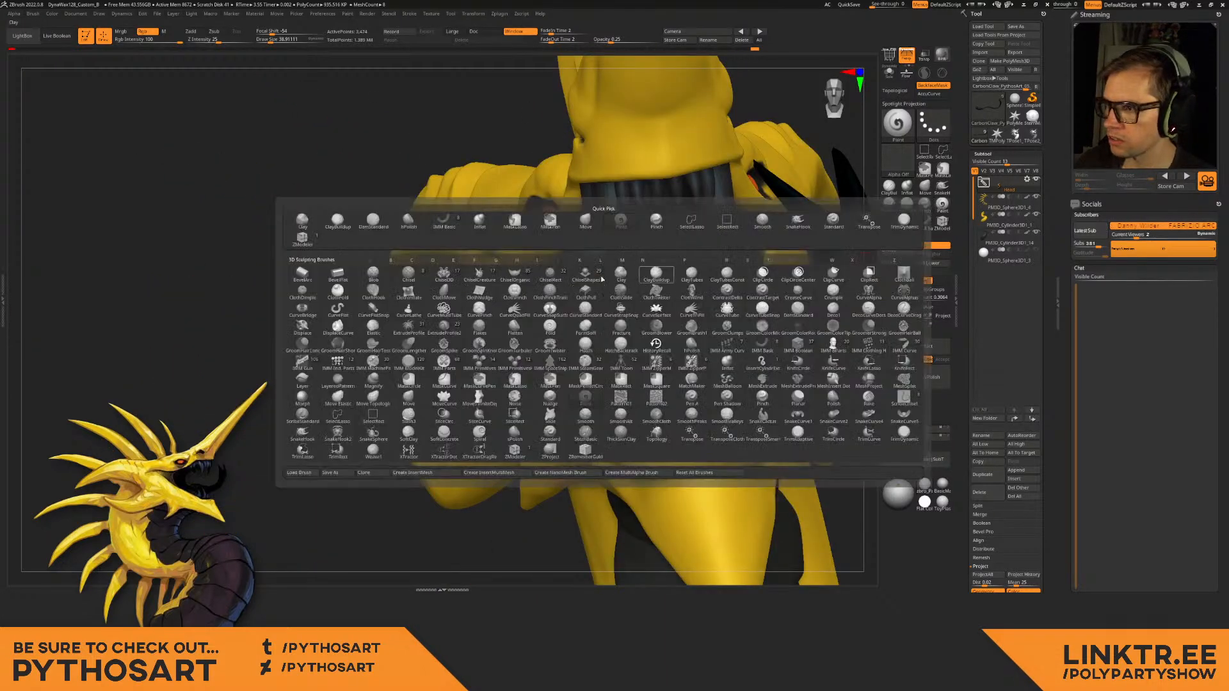
key("s")
mouse_move(621, 305)
left_mouse_down()
mouse_move(653, 287)
mouse_move(659, 250)
mouse_move(646, 283)
mouse_move(642, 256)
left_mouse_up()
left_click(657, 288, "alt")
key("ctrl+z")
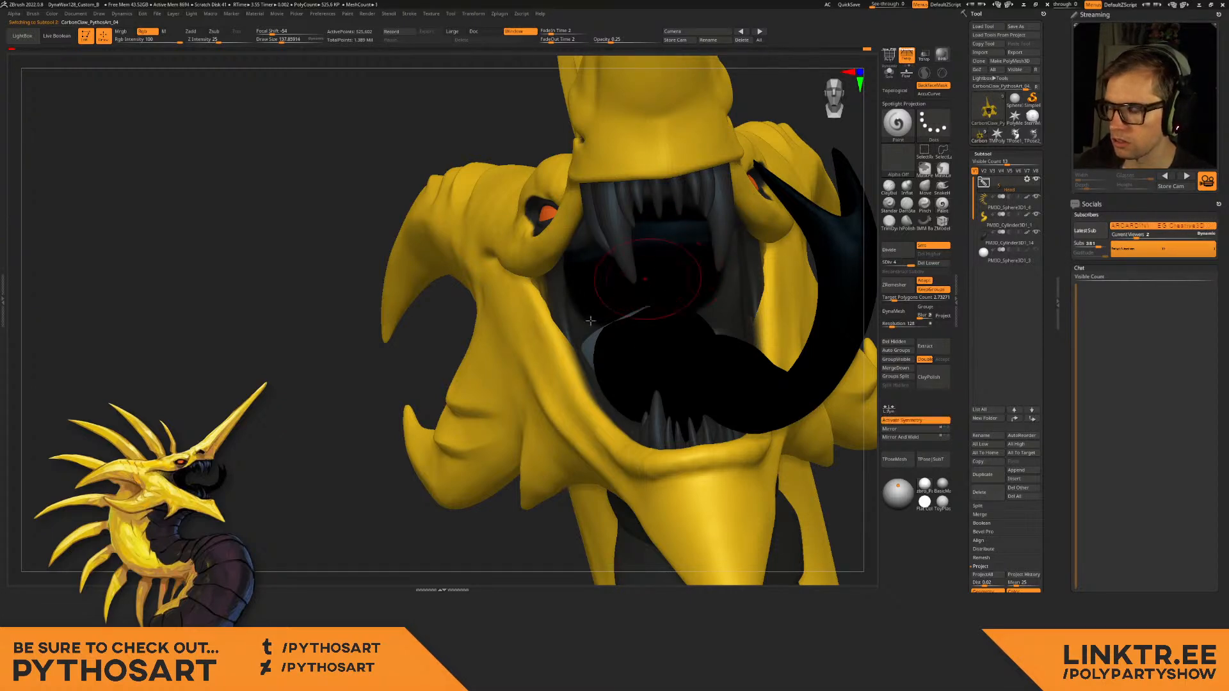
mouse_move(646, 284)
right_mouse_down("alt")
mouse_move(581, 337)
mouse_move(588, 276)
right_mouse_up("alt")
right_click_drag(548, 224, 586, 262)
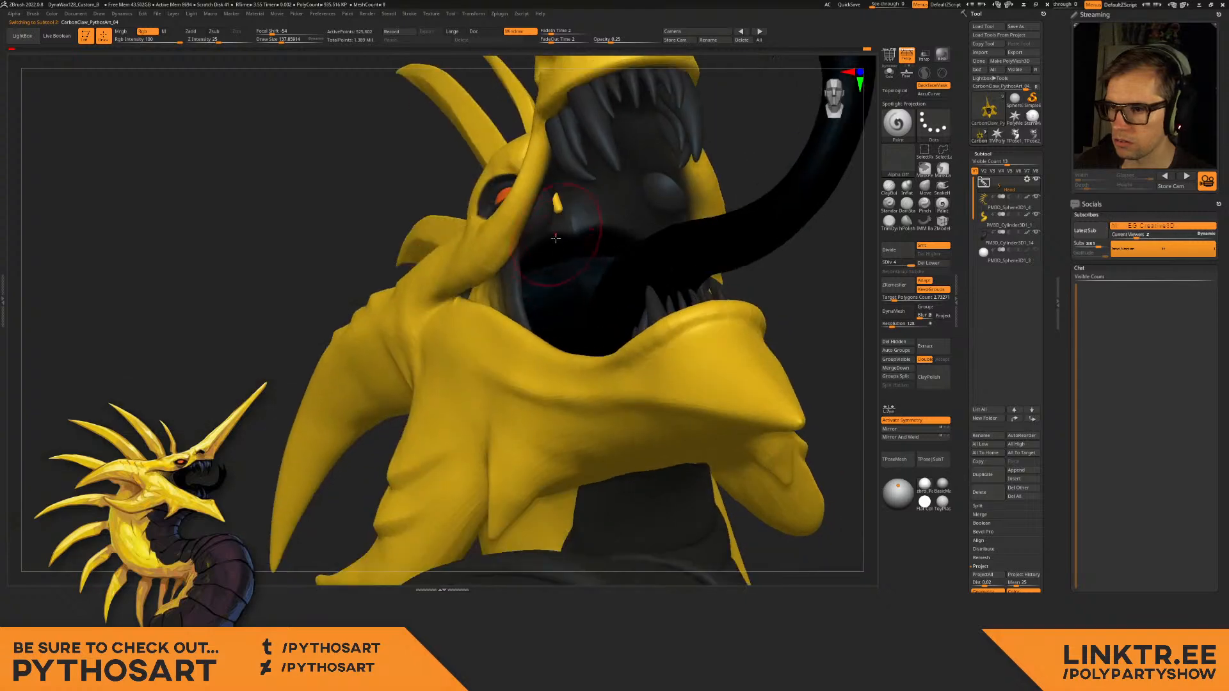
mouse_move(586, 256)
left_mouse_down()
mouse_move(579, 221)
mouse_move(612, 208)
mouse_move(602, 229)
left_mouse_up()
right_click_drag(602, 229, 640, 207)
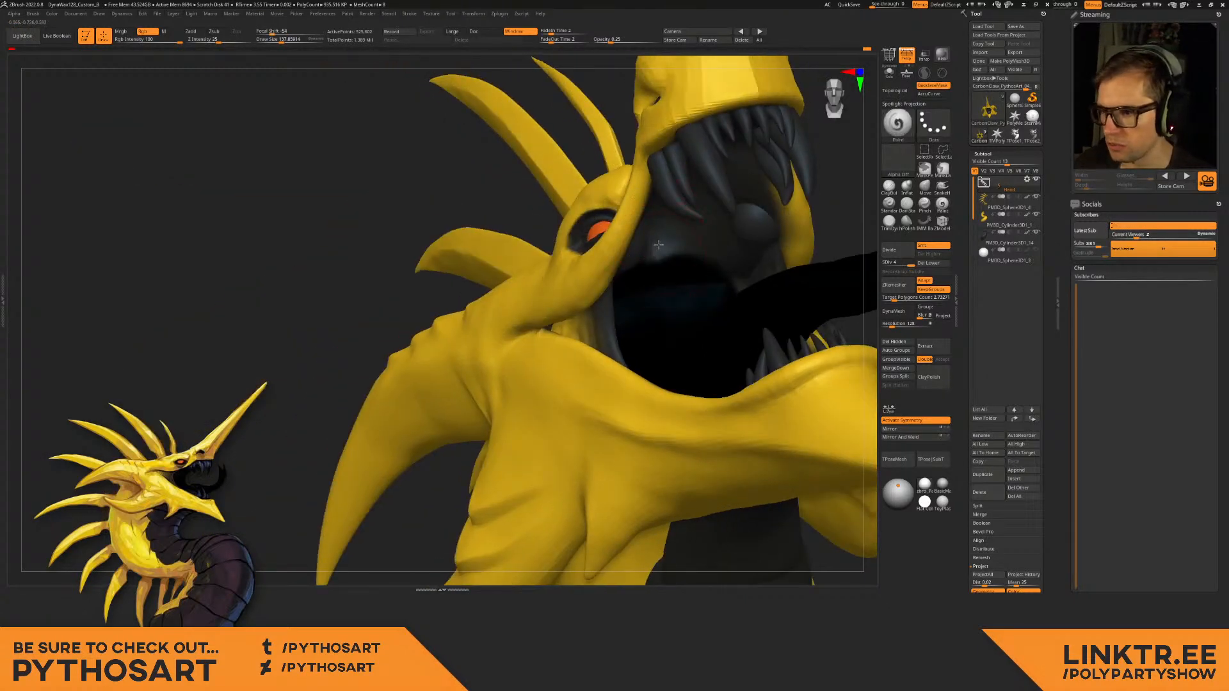
right_click_drag(678, 272, 658, 252)
Isolate the head and paint the palate and inner throat walls black up to the yellow rim.
key("s")
mouse_move(666, 263)
left_mouse_down()
mouse_move(657, 272)
mouse_move(651, 236)
mouse_move(704, 128)
mouse_move(690, 156)
left_mouse_up()
right_click_drag(655, 203, 843, 133)
left_click(889, 75)
right_click_drag(582, 278, 511, 158)
key("s")
left_click_drag(511, 158, 504, 141)
mouse_move(485, 101)
left_mouse_down()
mouse_move(522, 263)
mouse_move(576, 320)
mouse_move(622, 331)
mouse_move(578, 239)
mouse_move(688, 245)
left_mouse_up()
mouse_move(631, 277)
right_mouse_down()
mouse_move(675, 247)
mouse_move(648, 329)
mouse_move(568, 349)
right_mouse_up()
left_click_drag(567, 349, 549, 499)
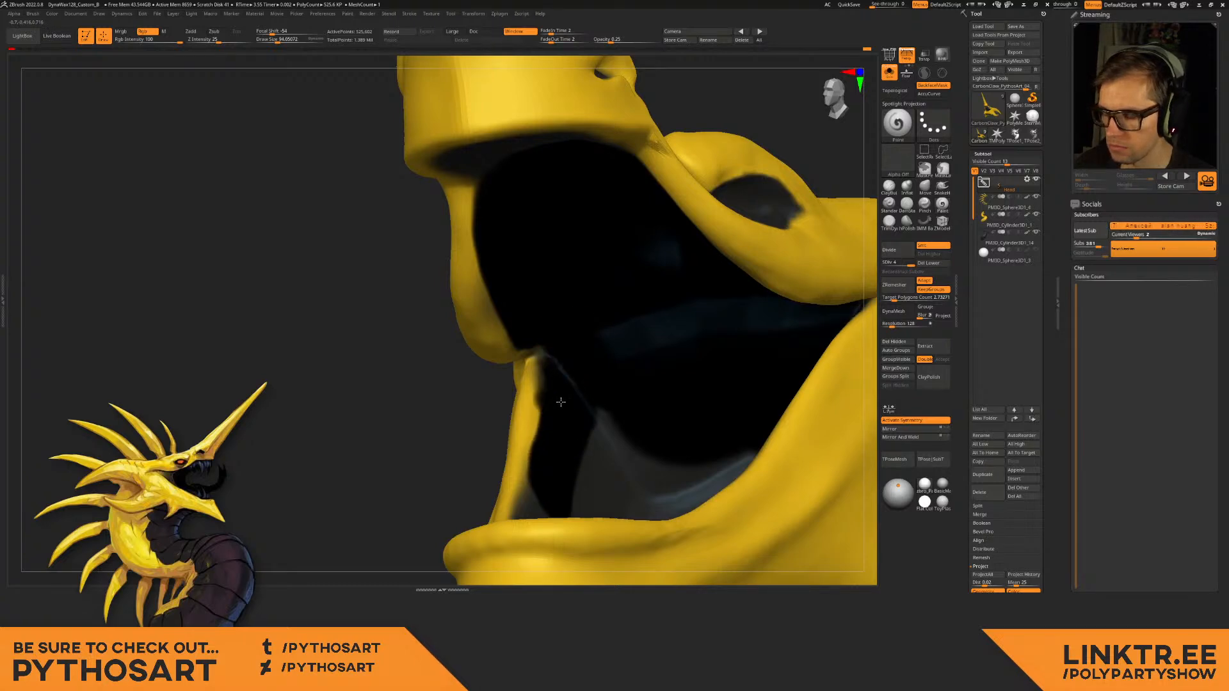
Paint the mouth corners and lower jaw's inner surface black along the lip, adjusting the brush size as needed.
mouse_move(548, 346)
right_mouse_down()
mouse_move(521, 343)
mouse_move(481, 412)
mouse_move(500, 301)
mouse_move(515, 295)
right_mouse_up()
key("s")
left_click_drag(515, 296, 511, 296)
mouse_move(531, 240)
left_mouse_down()
mouse_move(475, 375)
mouse_move(412, 447)
mouse_move(520, 253)
left_mouse_up()
mouse_move(506, 344)
right_mouse_down()
mouse_move(538, 216)
mouse_move(434, 387)
mouse_move(438, 366)
right_mouse_up()
mouse_move(438, 368)
left_mouse_down()
mouse_move(417, 394)
mouse_move(432, 422)
mouse_move(508, 378)
left_mouse_up()
right_click_drag(508, 374, 536, 283)
key("s")
left_click_drag(532, 282, 538, 282)
mouse_move(567, 197)
left_mouse_down()
mouse_move(507, 335)
mouse_move(557, 324)
mouse_move(585, 242)
mouse_move(592, 254)
left_mouse_up()
mouse_move(592, 254)
right_mouse_down()
mouse_move(493, 323)
mouse_move(527, 267)
right_mouse_up()
mouse_move(591, 120)
left_mouse_down()
mouse_move(483, 321)
mouse_move(538, 112)
mouse_move(496, 192)
mouse_move(555, 204)
mouse_move(619, 239)
left_mouse_up()
Paint the remaining inner surface beneath the snout black with a resized brush, then show all the parts again.
key("s")
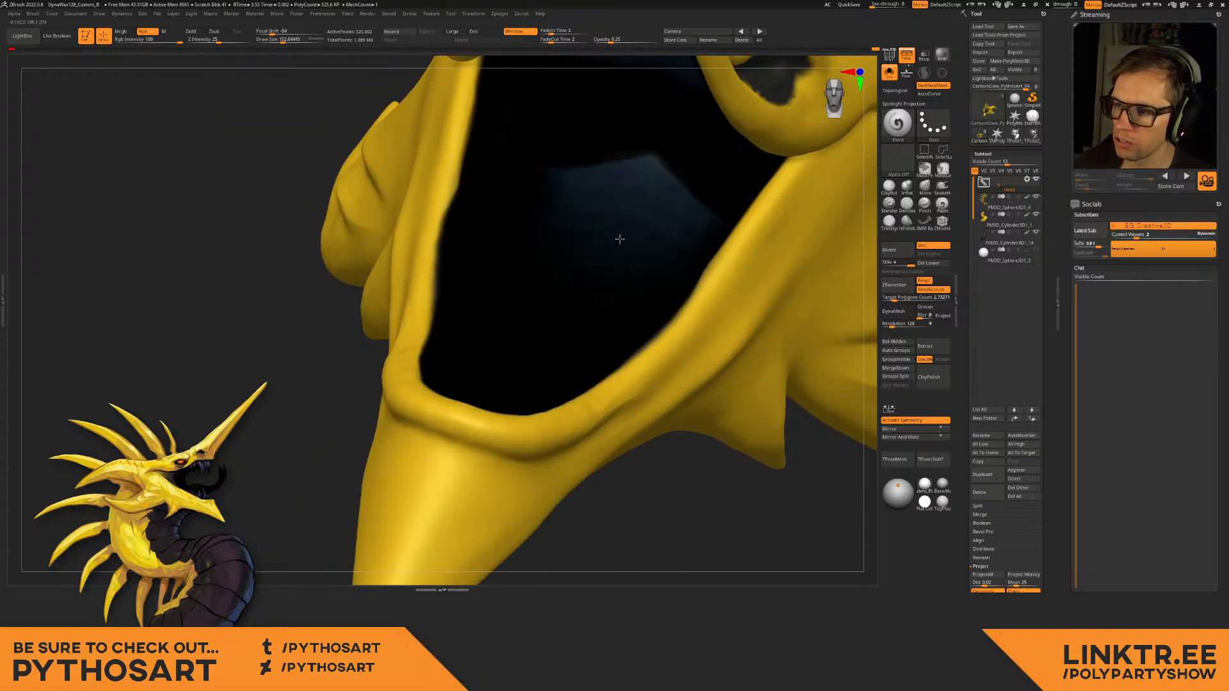
mouse_move(559, 160)
right_mouse_down("ctrl")
mouse_move(511, 310)
mouse_move(533, 209)
mouse_move(567, 179)
mouse_move(428, 464)
right_mouse_up("ctrl")
right_click_drag(521, 335, 517, 328)
key("s")
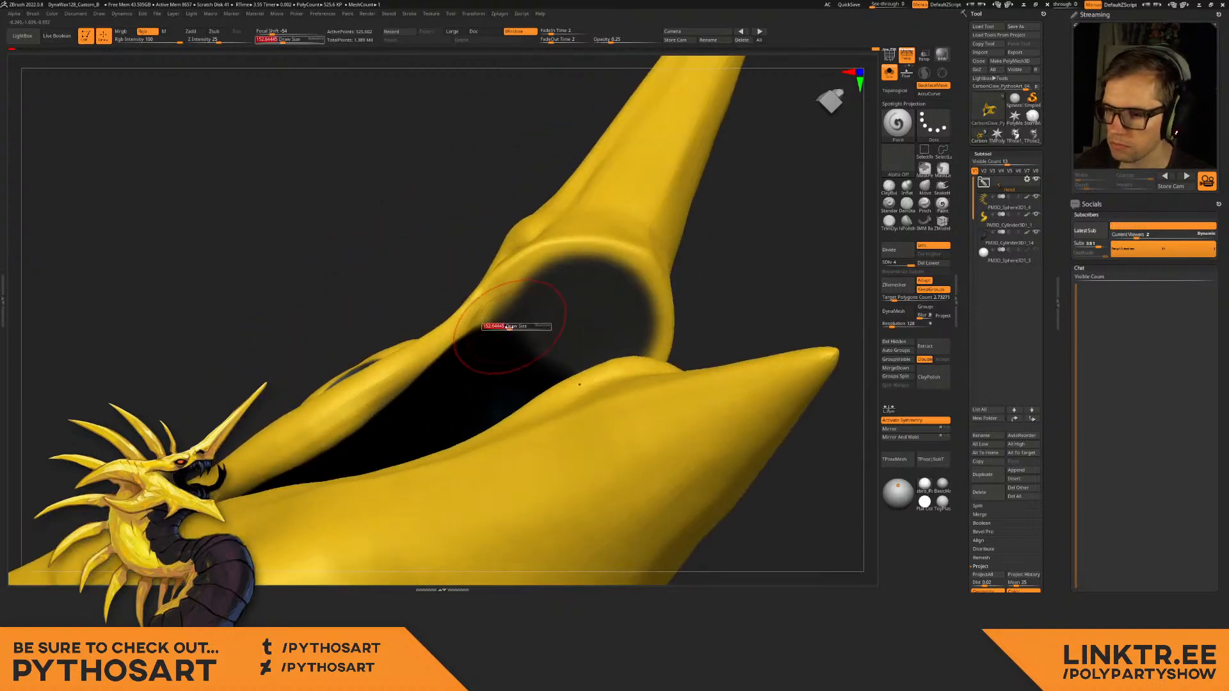
left_click_drag(517, 328, 513, 328)
mouse_move(500, 318)
left_mouse_down()
mouse_move(473, 355)
mouse_move(572, 287)
mouse_move(598, 285)
mouse_move(559, 329)
mouse_move(467, 349)
left_mouse_up()
key("s")
key("s")
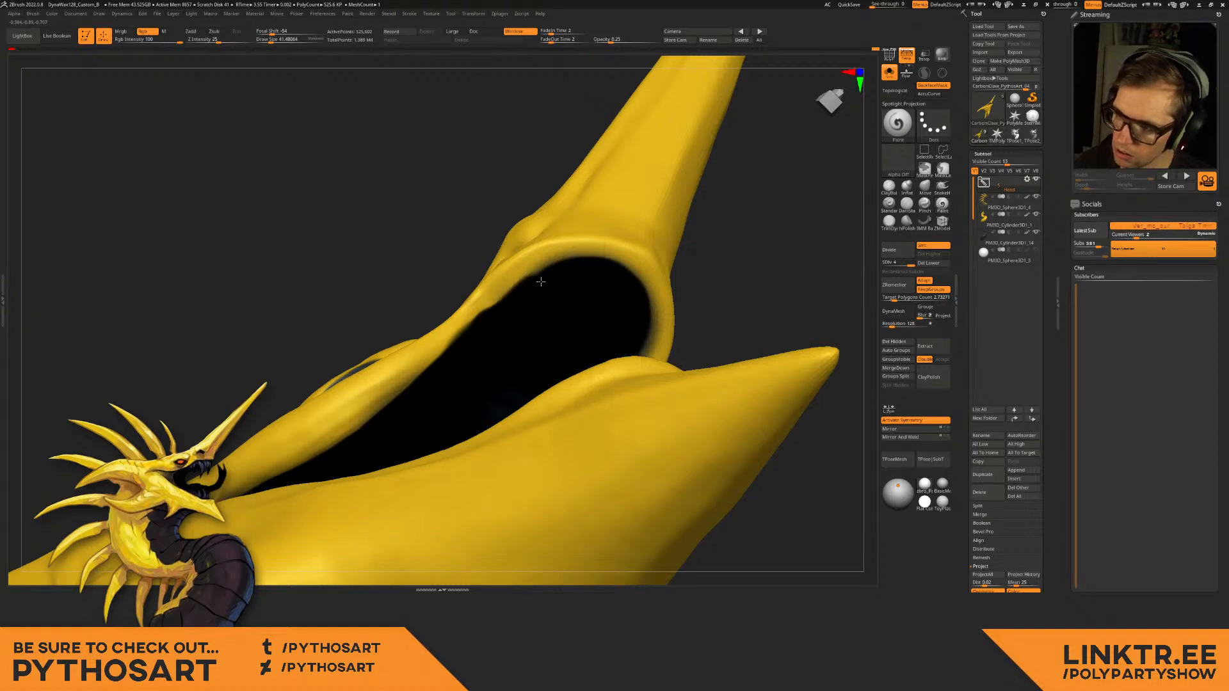
key("f")
mouse_move(570, 356)
right_mouse_down()
mouse_move(556, 413)
mouse_move(558, 318)
mouse_move(589, 302)
mouse_move(498, 342)
mouse_move(469, 381)
mouse_move(425, 369)
right_mouse_up()
left_click(892, 77)
key("f")
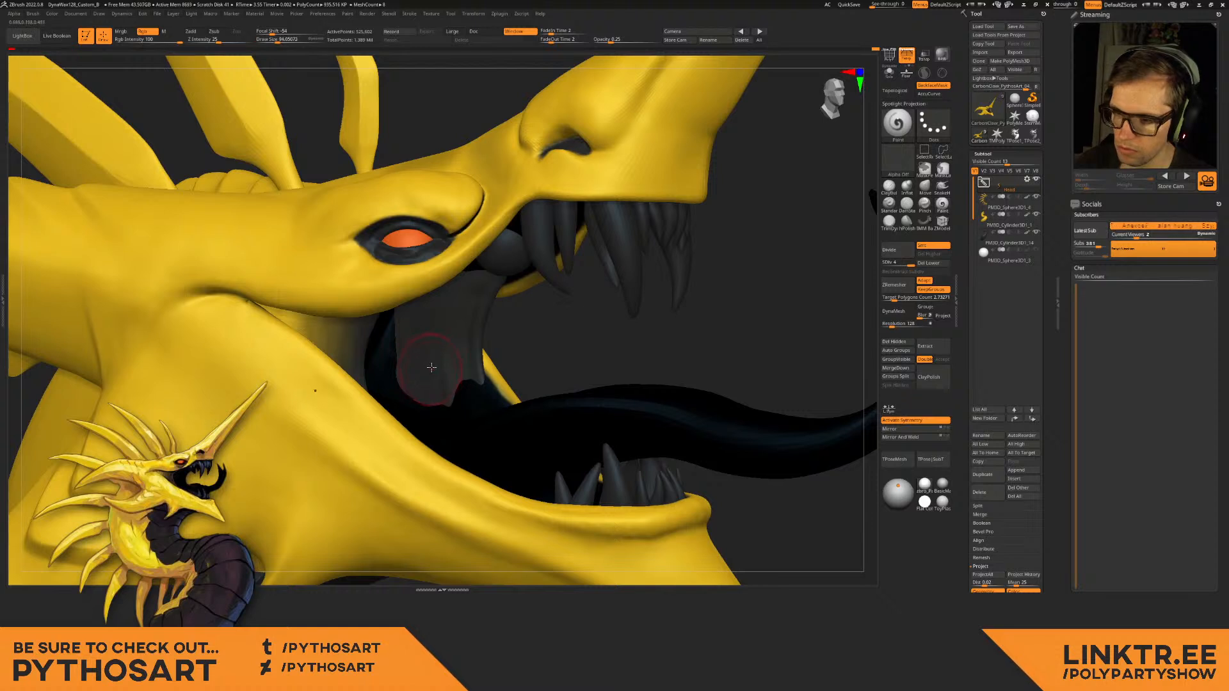
Select the grey membrane at the back of the mouth and paint it black with a larger brush.
left_click(429, 365, "alt")
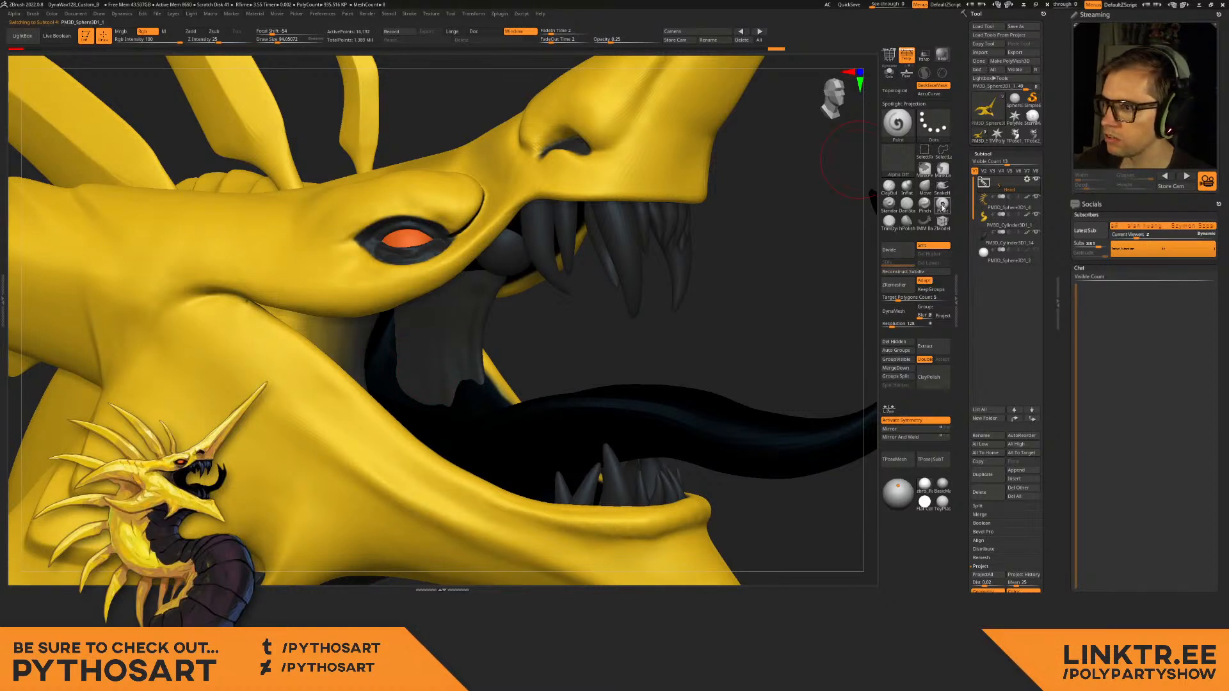
right_click_drag(408, 338, 400, 331)
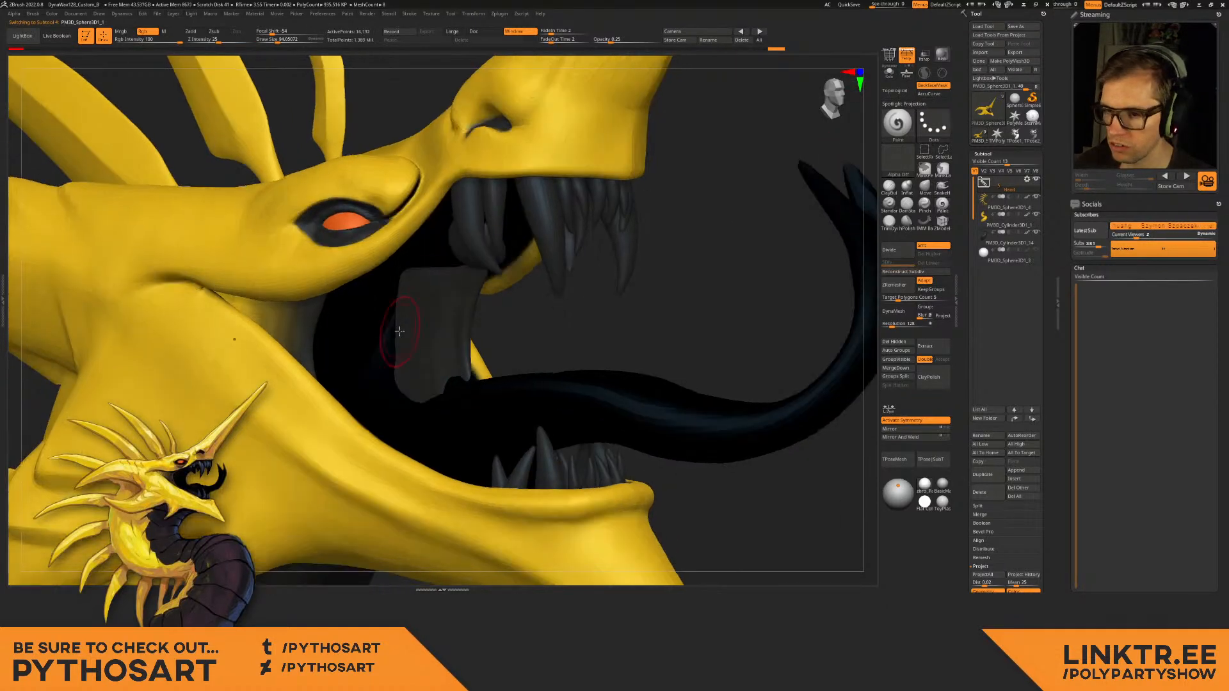
key("]")
mouse_move(405, 286)
left_mouse_down()
mouse_move(401, 353)
mouse_move(446, 288)
mouse_move(428, 397)
left_mouse_up()
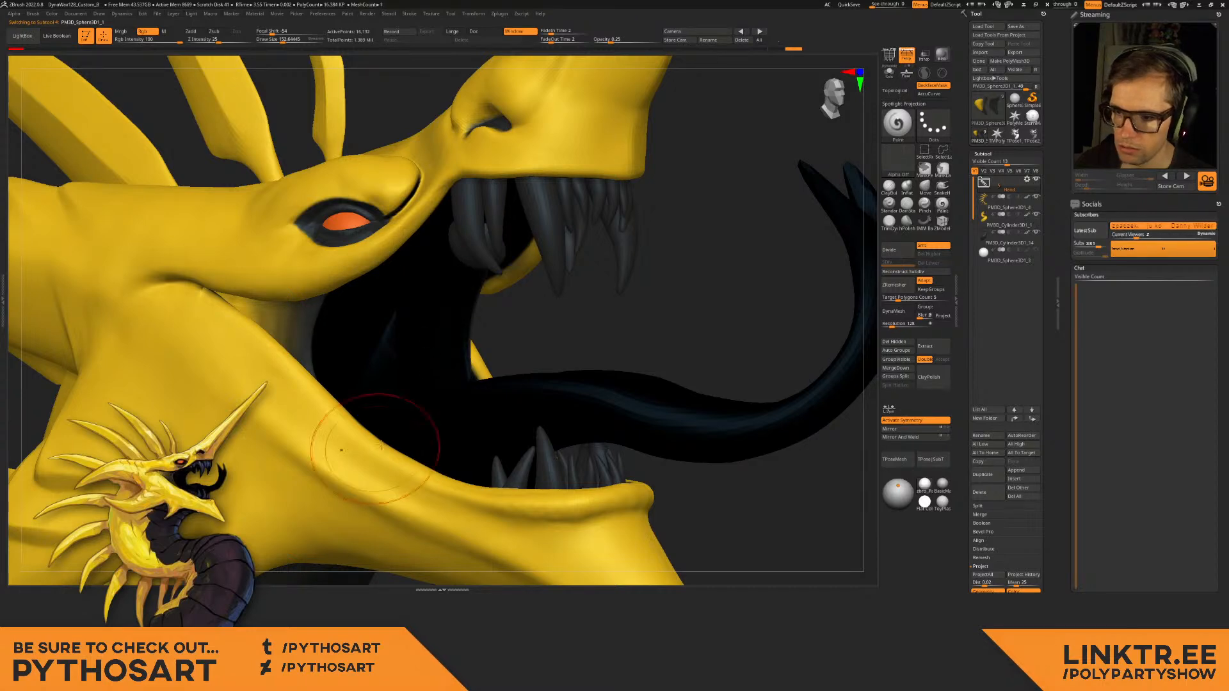
key("f")
right_click_drag(431, 339, 484, 448, "ctrl")
right_click_drag(539, 324, 562, 329, "ctrl")
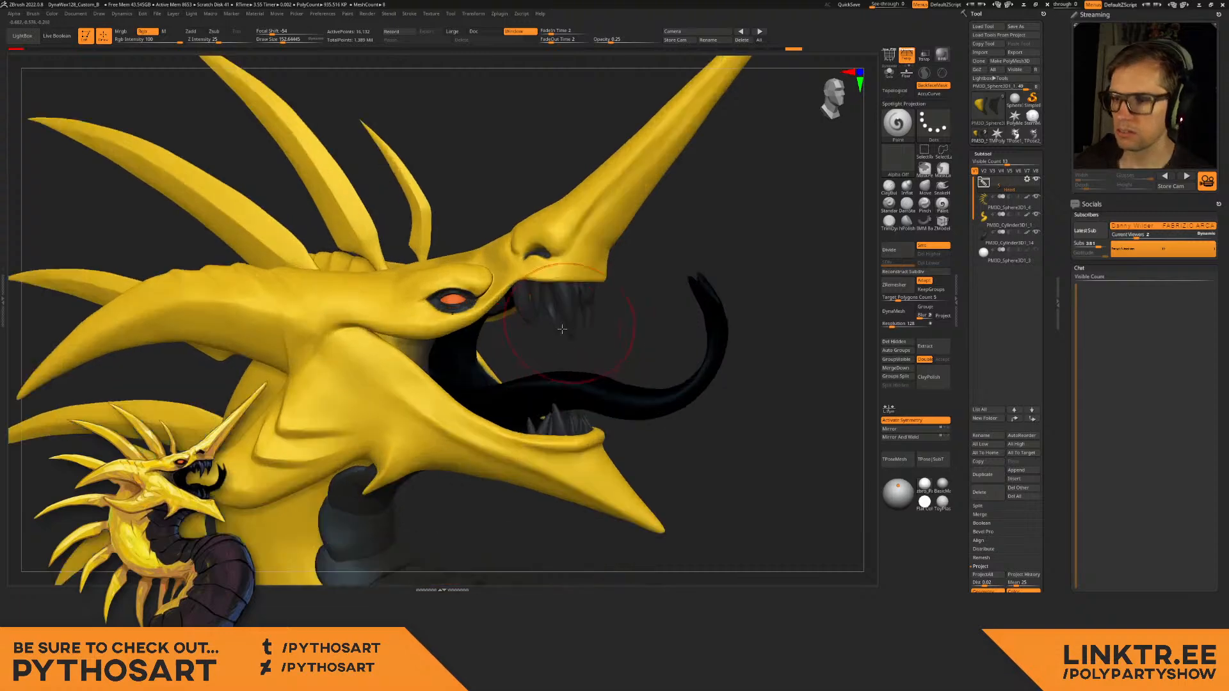
Reposition the rearmost upper fangs on both sides using a large Move brush with Topological mode enabled.
right_click_drag(616, 211, 596, 143)
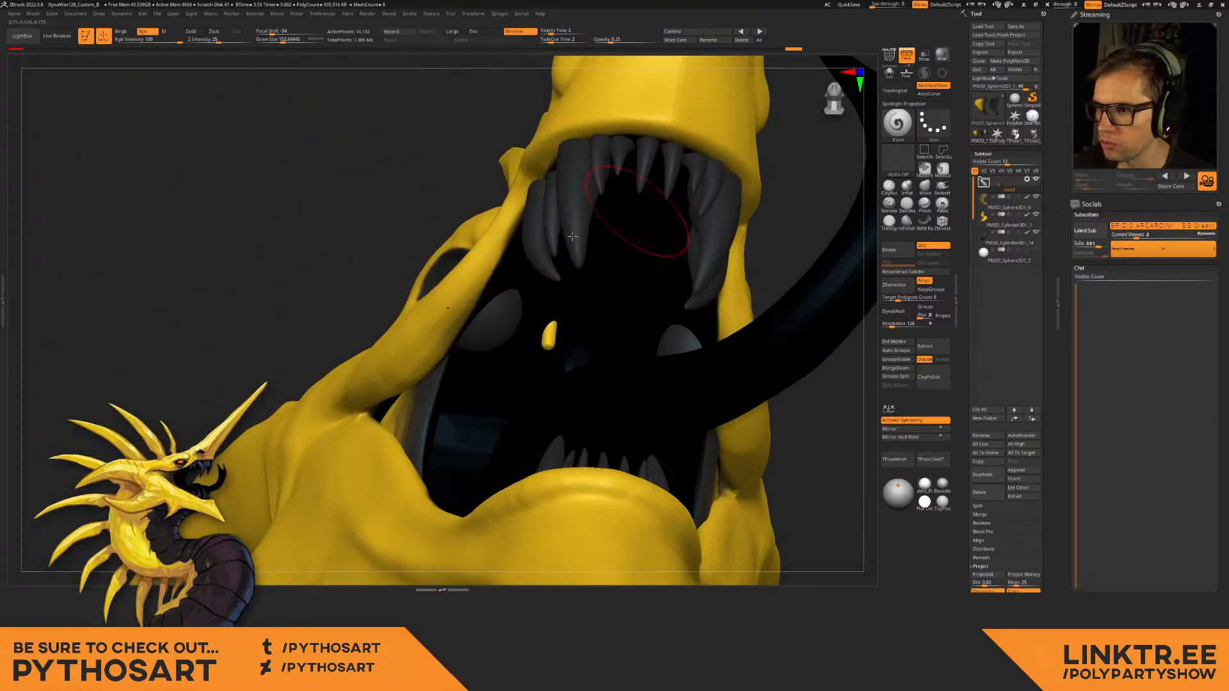
mouse_move(579, 212)
right_mouse_down()
mouse_move(506, 269)
mouse_move(468, 238)
mouse_move(573, 256)
right_mouse_up()
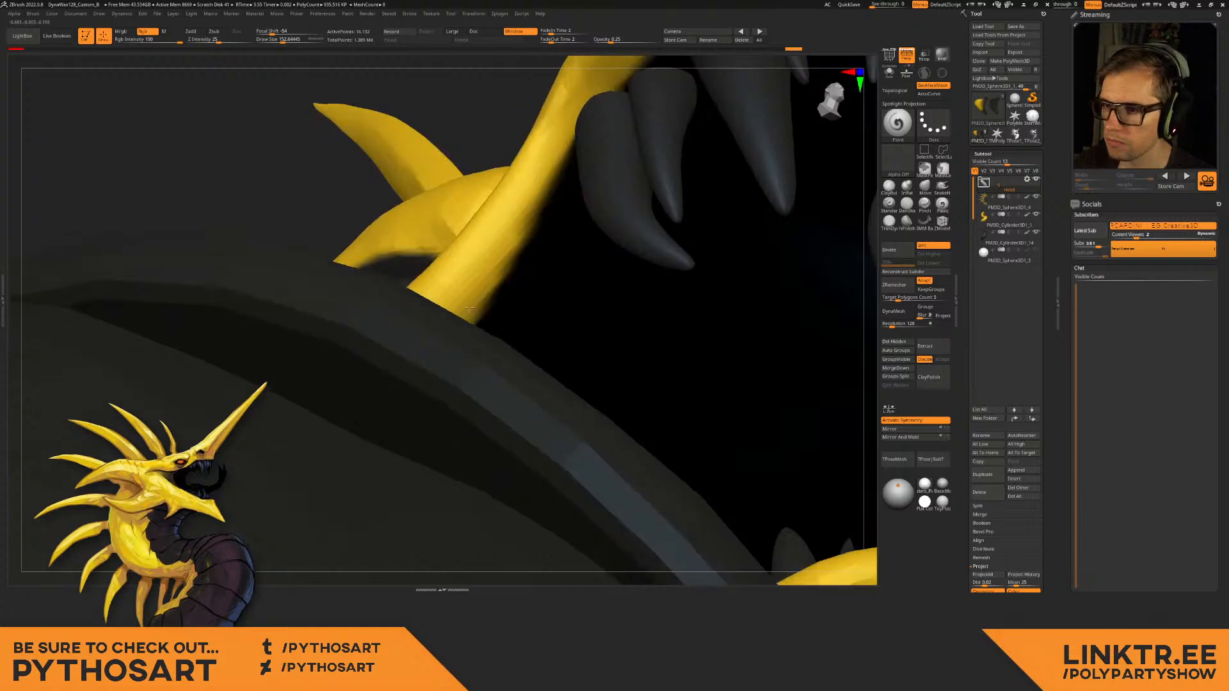
right_click_drag(579, 179, 438, 311, "alt")
left_click(925, 186)
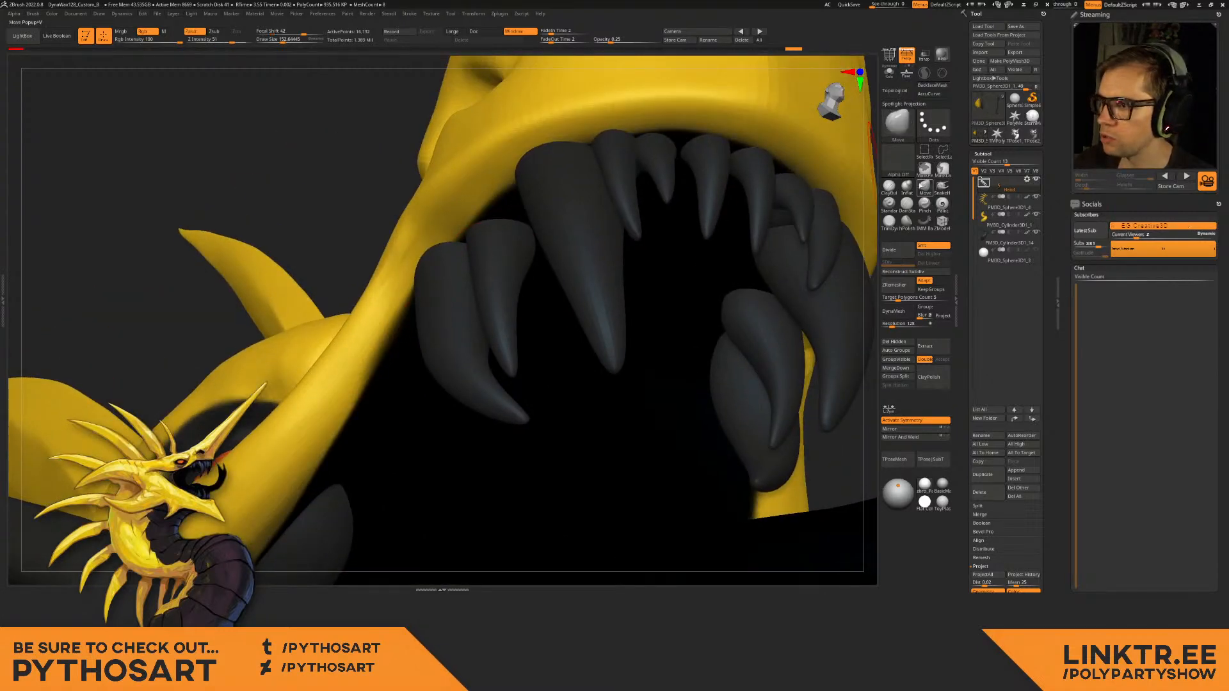
left_click(897, 90)
key("s")
left_click_drag(452, 256, 478, 257)
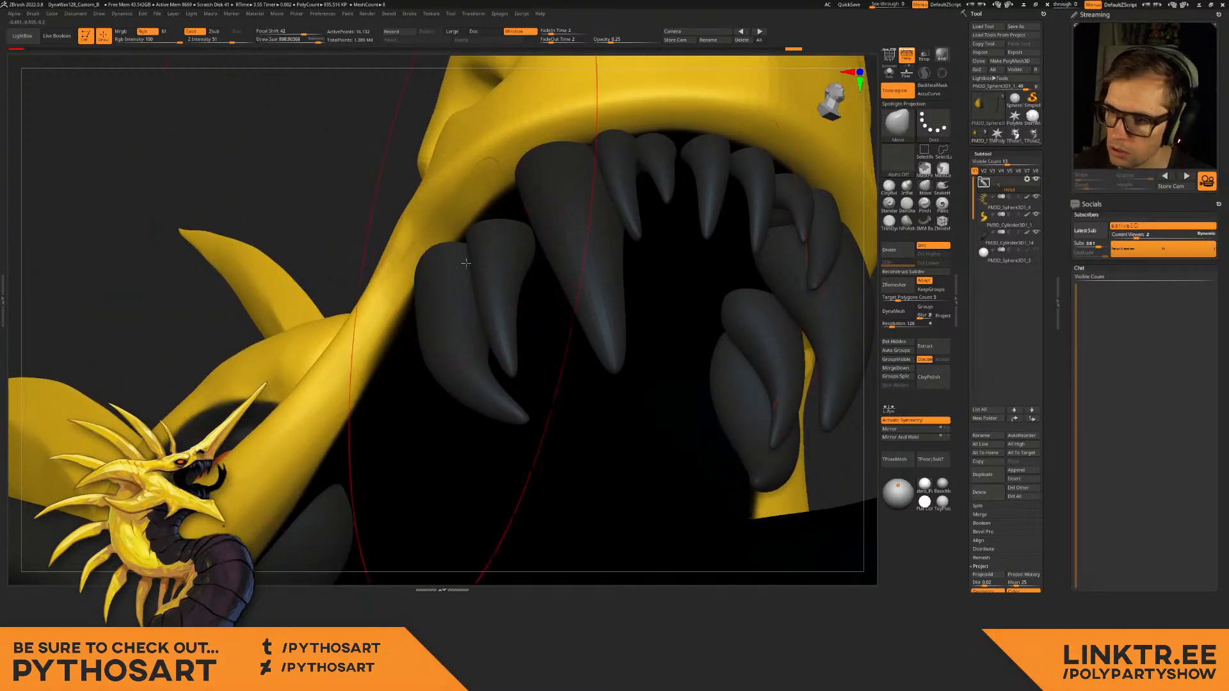
left_click(452, 269, "alt")
key("s")
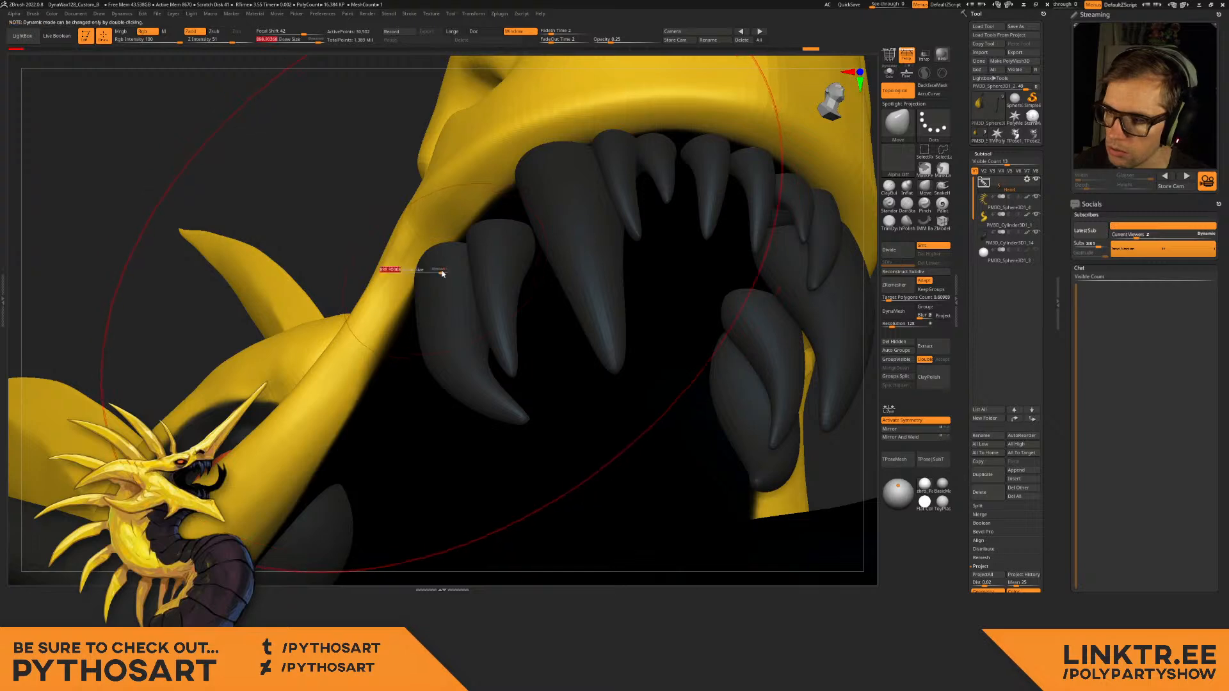
left_click_drag(440, 262, 477, 283)
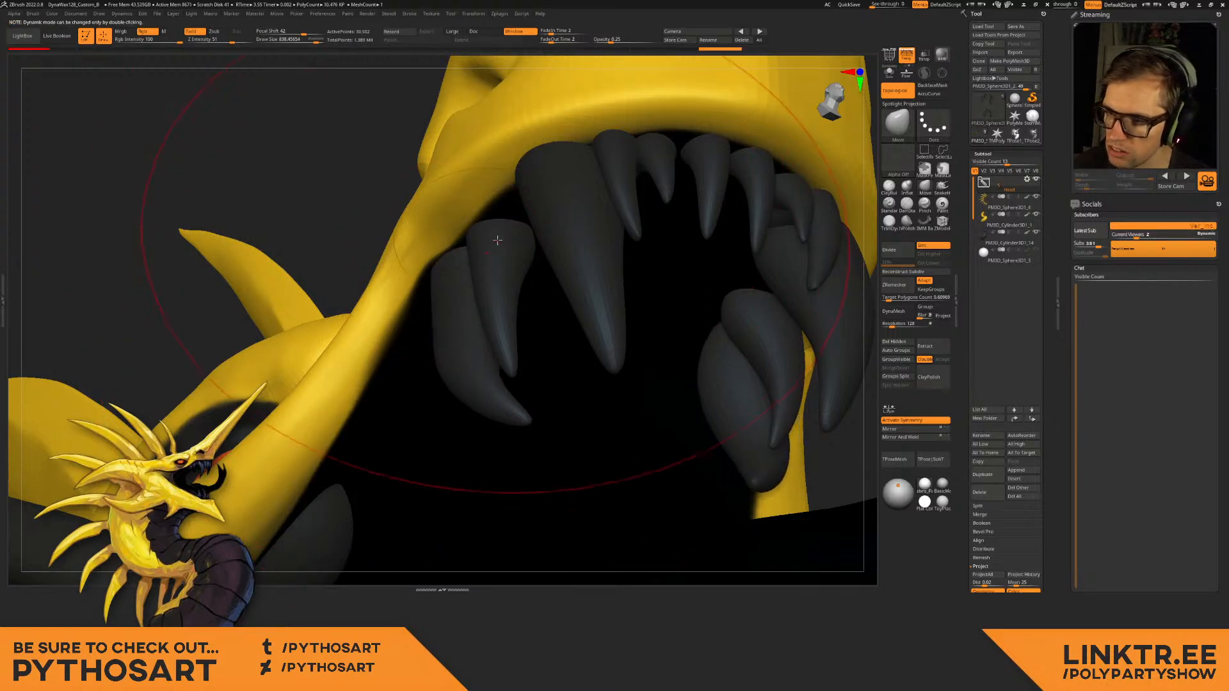
left_click_drag(498, 242, 498, 232)
right_click_drag(504, 224, 537, 83)
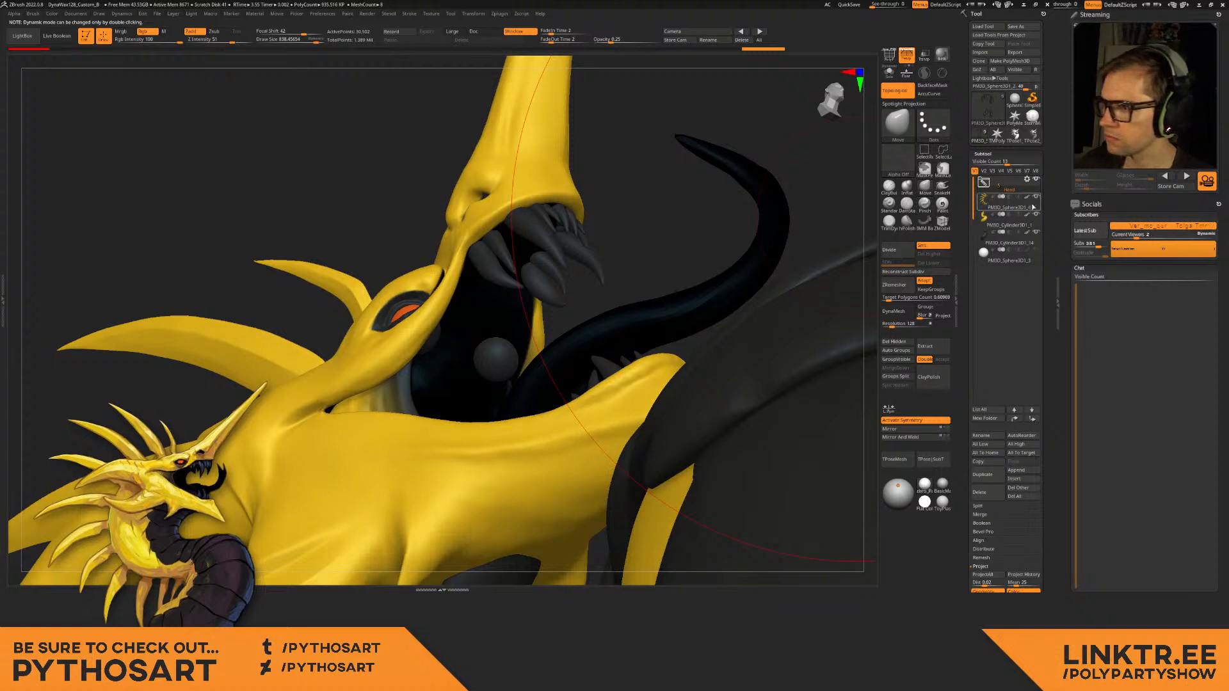
Delete the unused hidden white sphere subtool from the end of the subtool list.
left_click(987, 255)
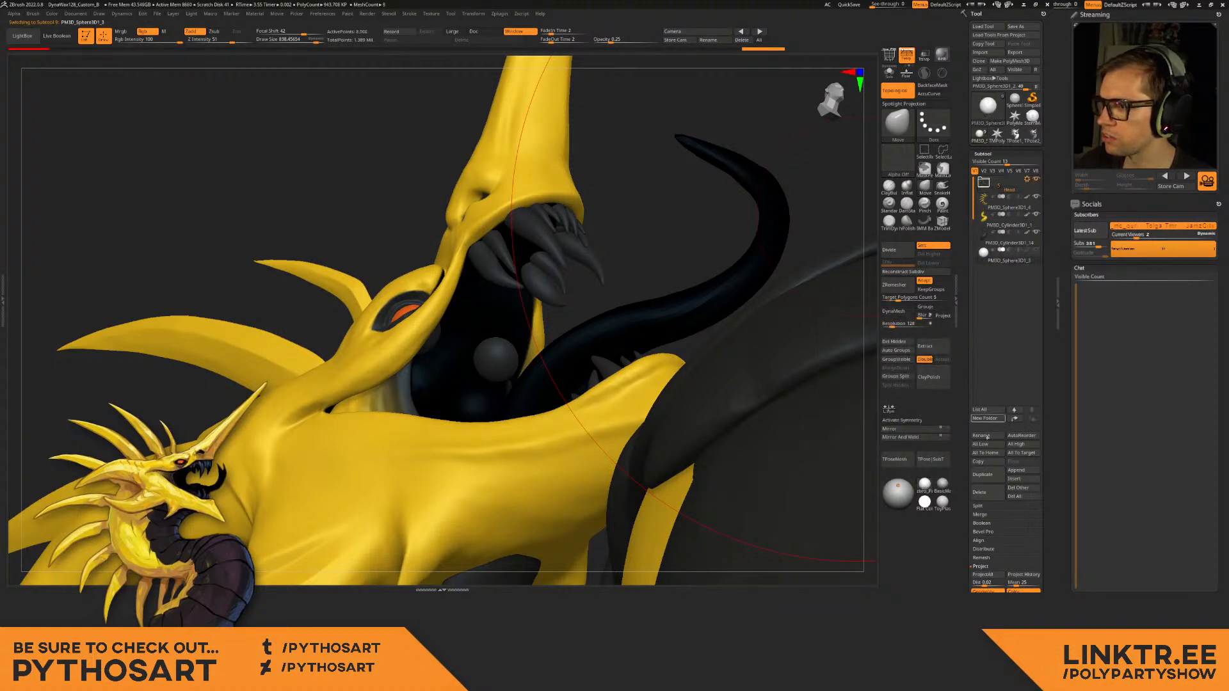
left_click(986, 496)
left_click(912, 511)
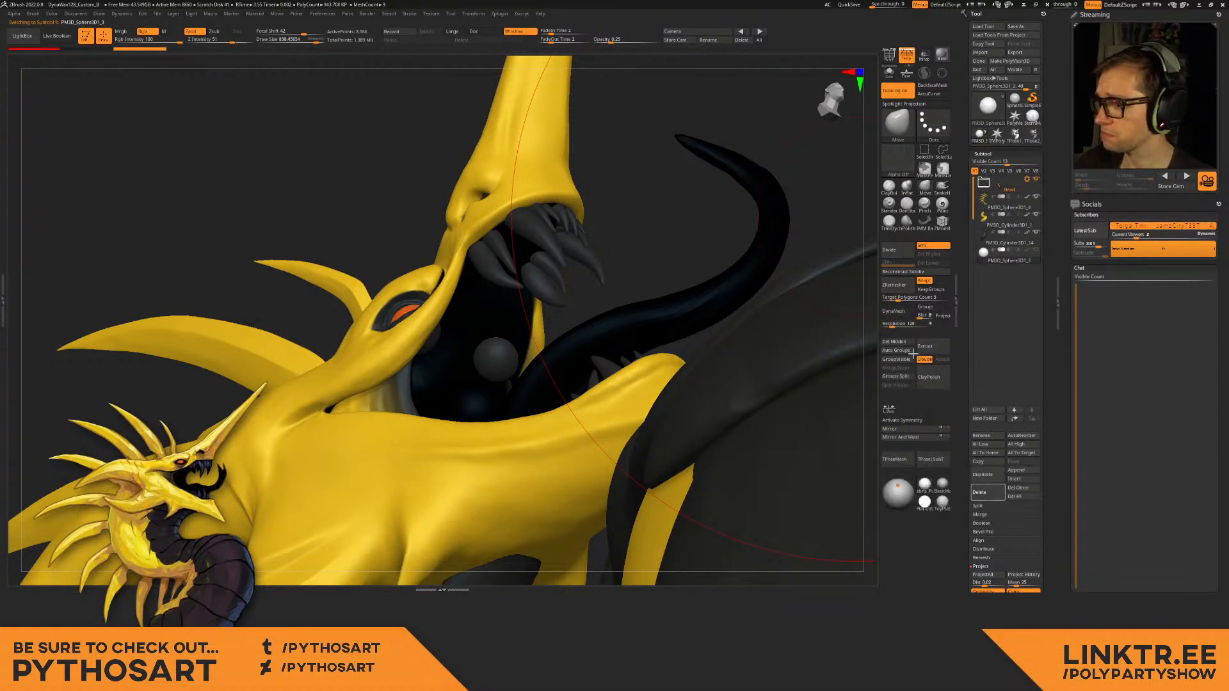
Group the remaining body subtools in a new folder named Body, collapse it and hide it.
left_click(985, 207)
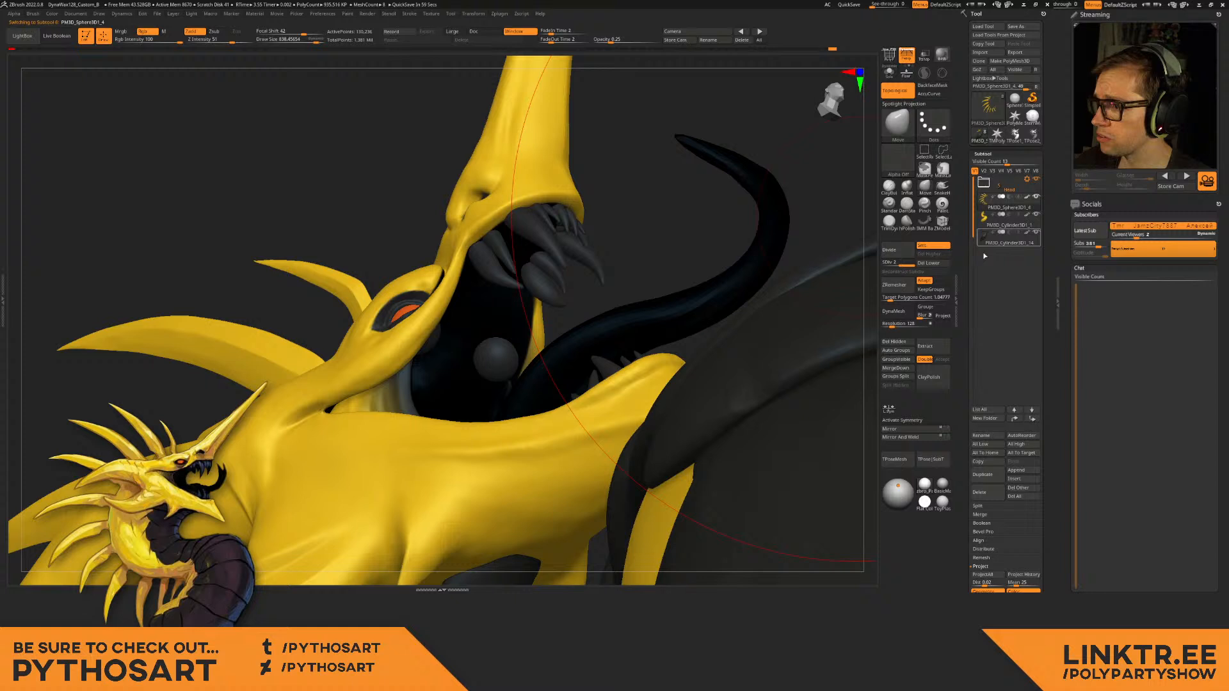
left_click(987, 419)
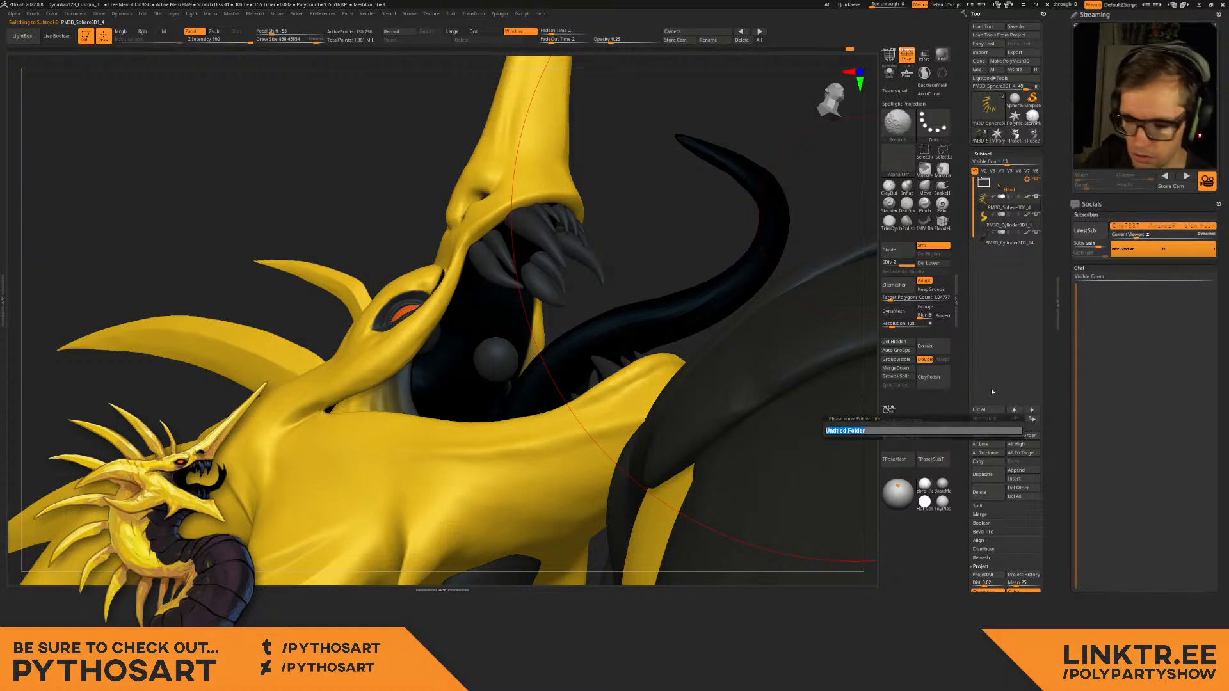
type("Body")
key("Return")
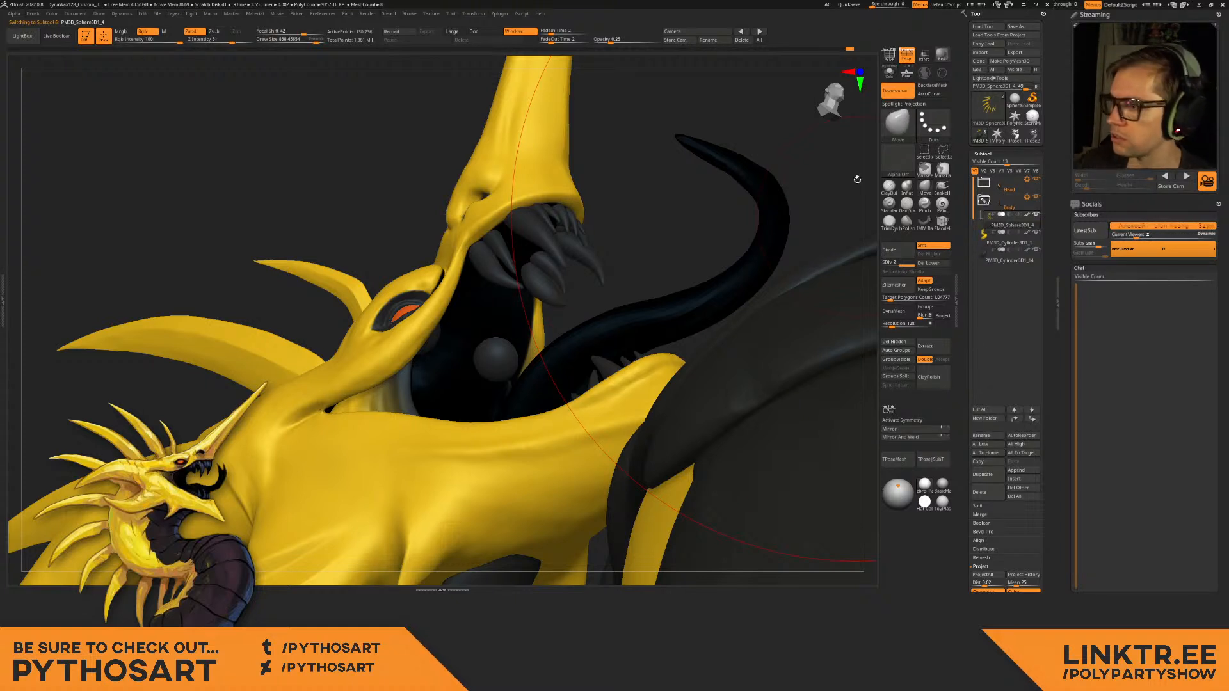
left_click(991, 252)
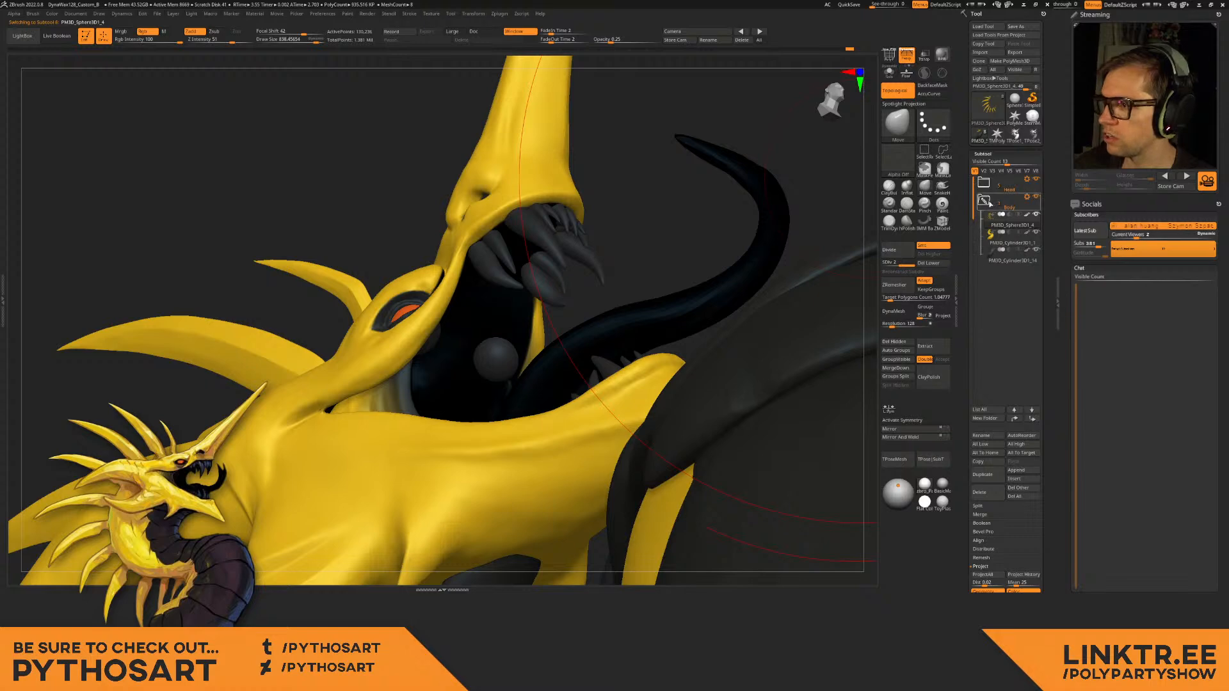
left_click(989, 203)
left_click(1036, 197)
Mask and isolate the real eyeballs, and delete the stray grey spheres inside the mouth from the eye subtool.
right_click_drag(520, 259, 494, 325)
key("shift+f")
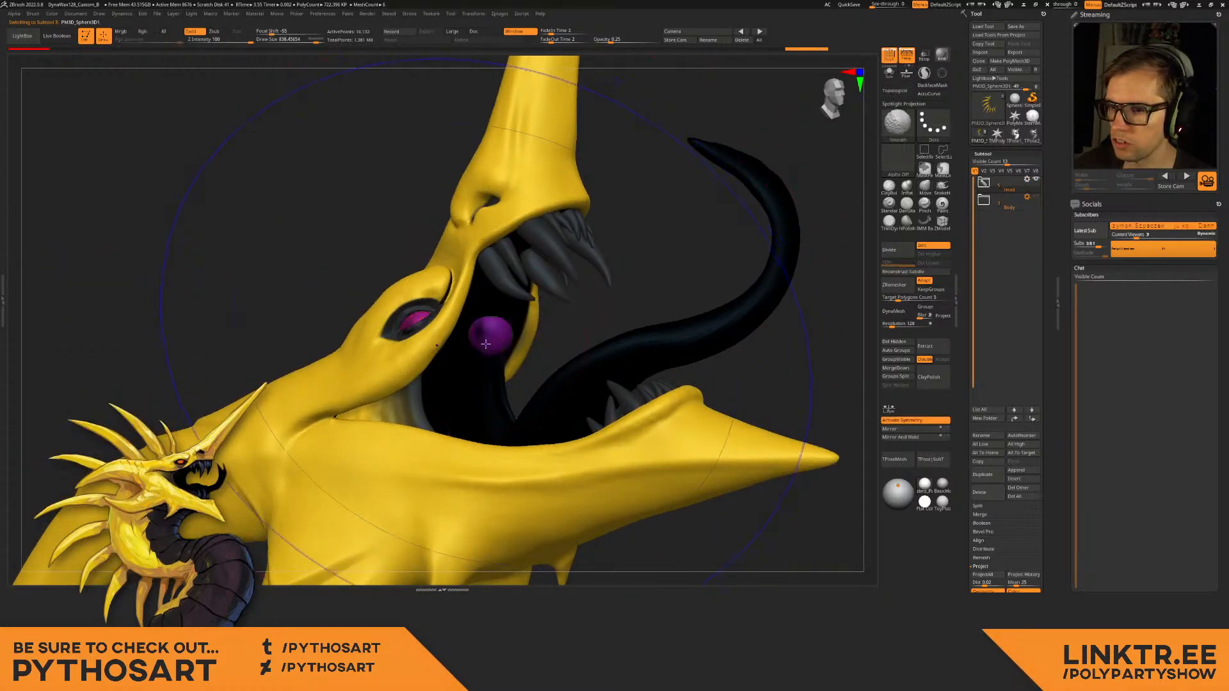
key("shift+f")
mouse_move(492, 338)
right_mouse_down()
mouse_move(483, 369)
mouse_move(535, 348)
right_mouse_up()
left_click(926, 190)
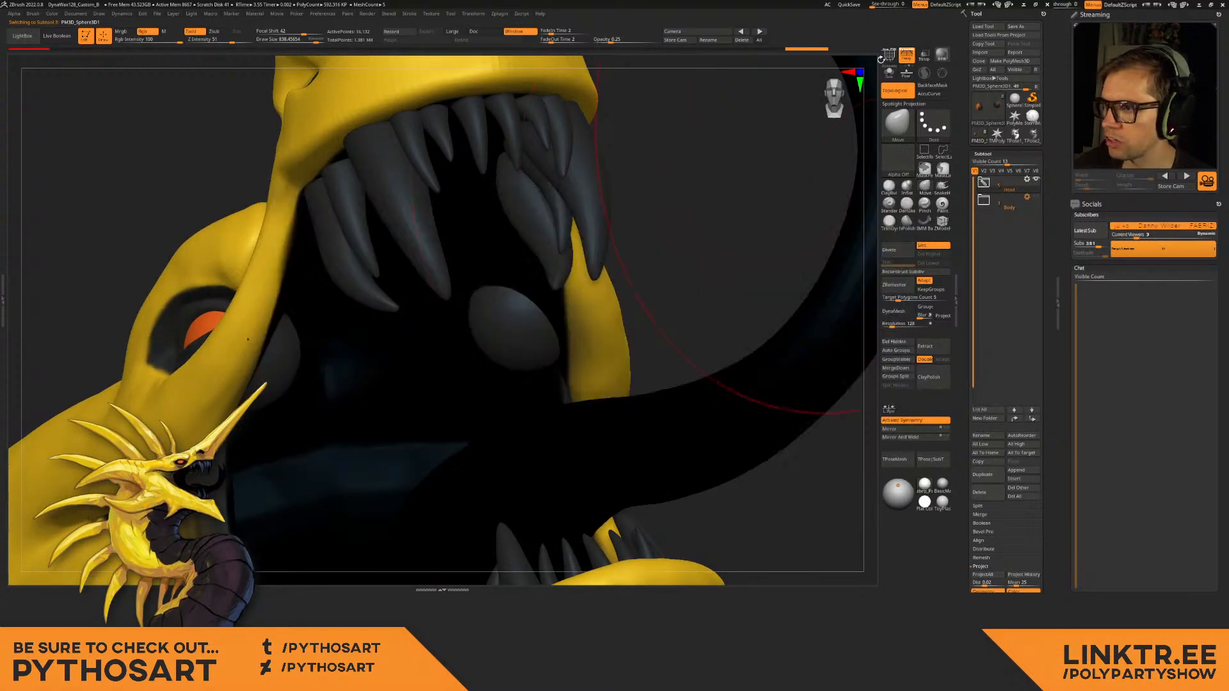
right_click_drag(260, 324, 253, 322, "ctrl")
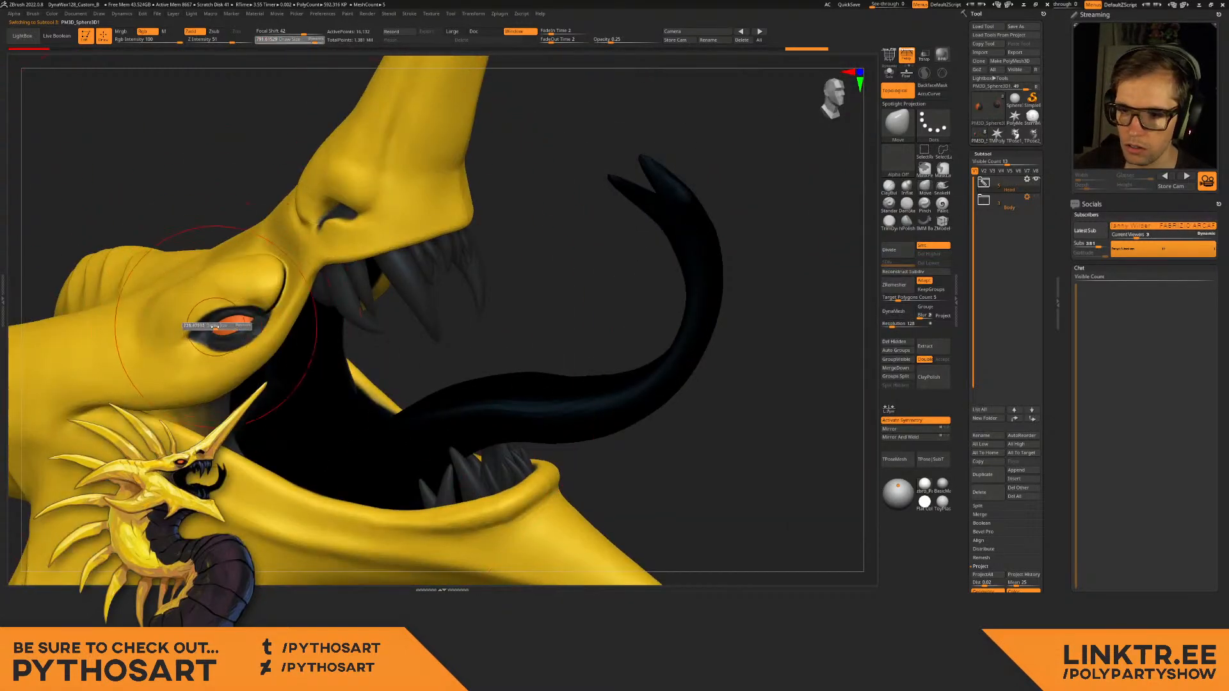
key("ctrl")
left_click_drag(257, 328, 283, 324, "ctrl")
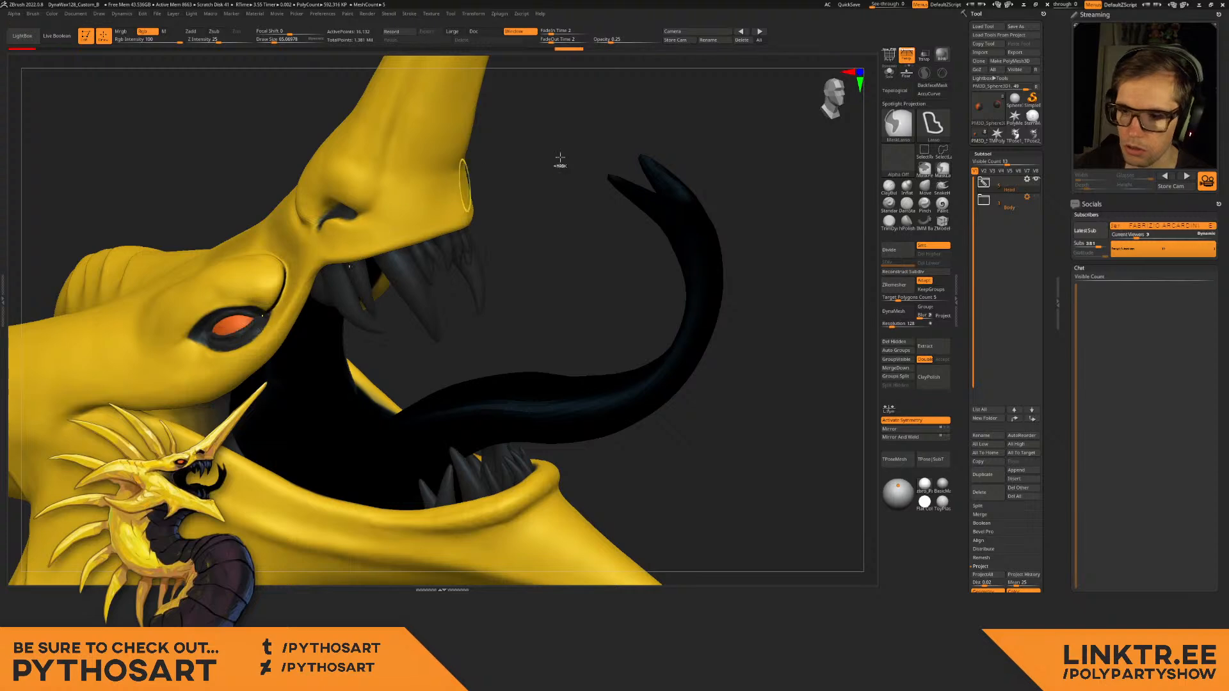
left_click(924, 168, "ctrl")
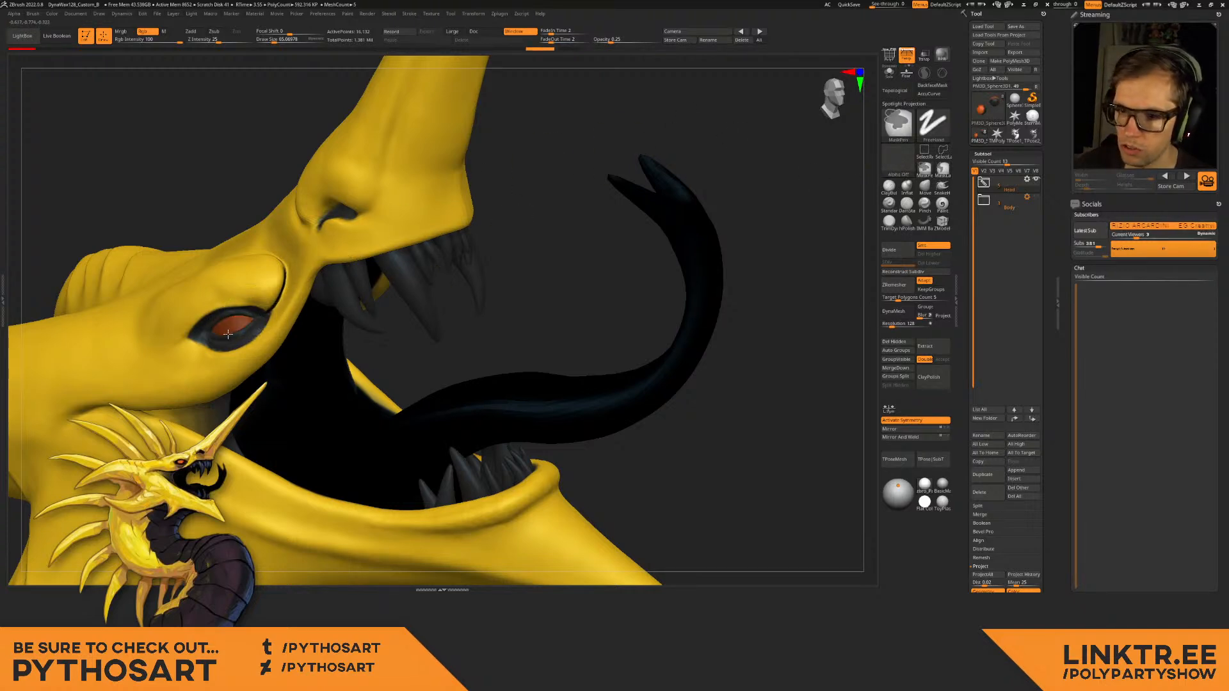
mouse_move(208, 334)
right_mouse_down()
mouse_move(122, 320)
mouse_move(424, 301)
mouse_move(356, 306)
mouse_move(304, 287)
right_mouse_up()
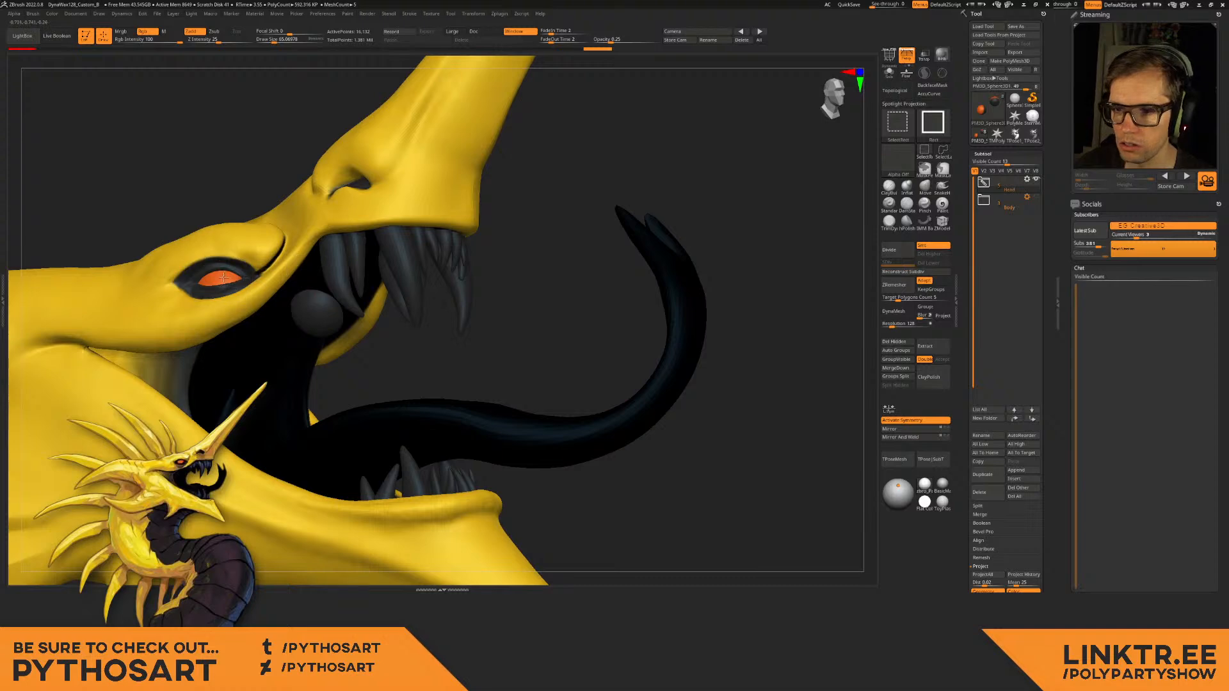
mouse_move(415, 325)
right_mouse_down()
mouse_move(620, 237)
mouse_move(466, 279)
mouse_move(327, 288)
mouse_move(374, 279)
mouse_move(384, 224)
mouse_move(403, 298)
mouse_move(438, 200)
mouse_move(427, 282)
mouse_move(409, 300)
mouse_move(441, 246)
right_mouse_up()
left_click(895, 342)
Isolate the head mesh and turn off polypaint display for the head folder's subtools, swapping the active colour to a light tone.
left_click(412, 294, "alt")
left_click(890, 75)
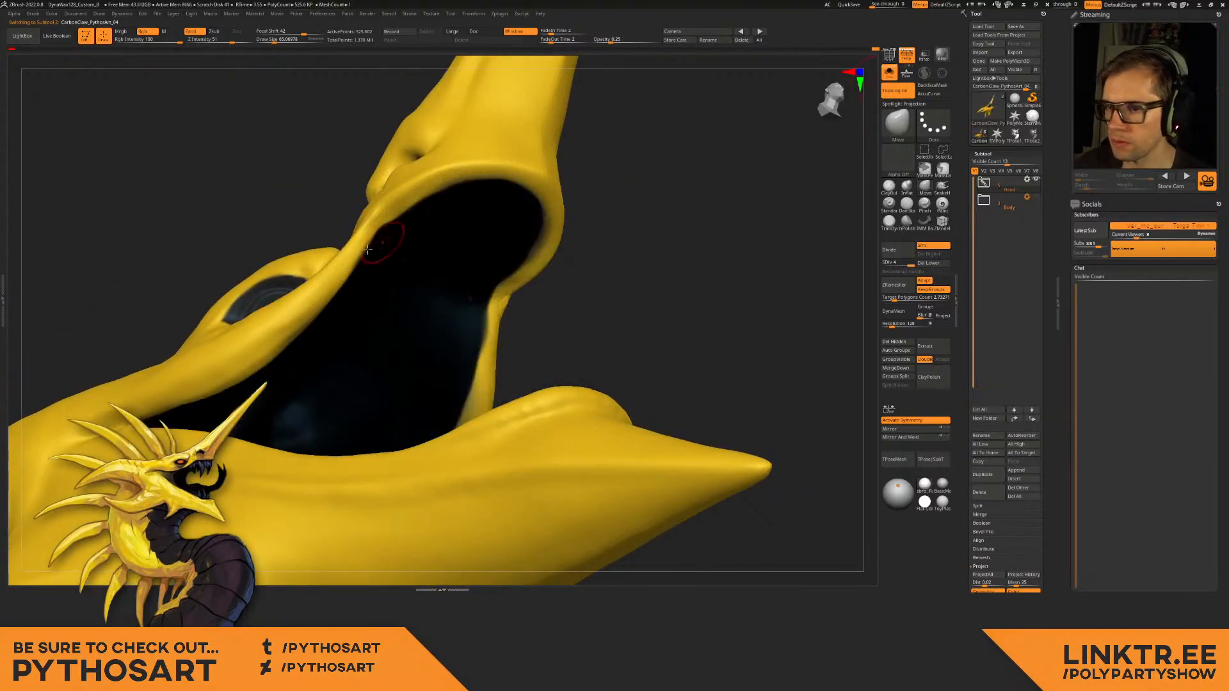
left_click(903, 204)
mouse_move(390, 275)
right_mouse_down()
mouse_move(329, 329)
mouse_move(361, 288)
right_mouse_up()
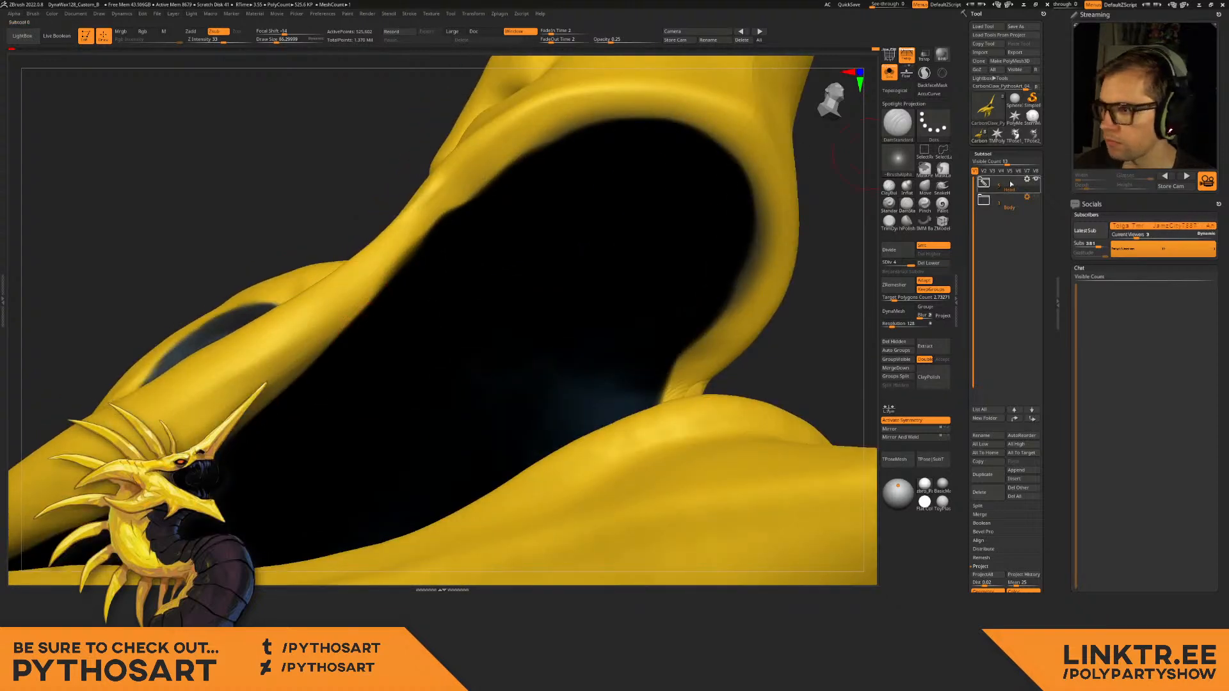
left_click(984, 183)
left_click(1028, 215)
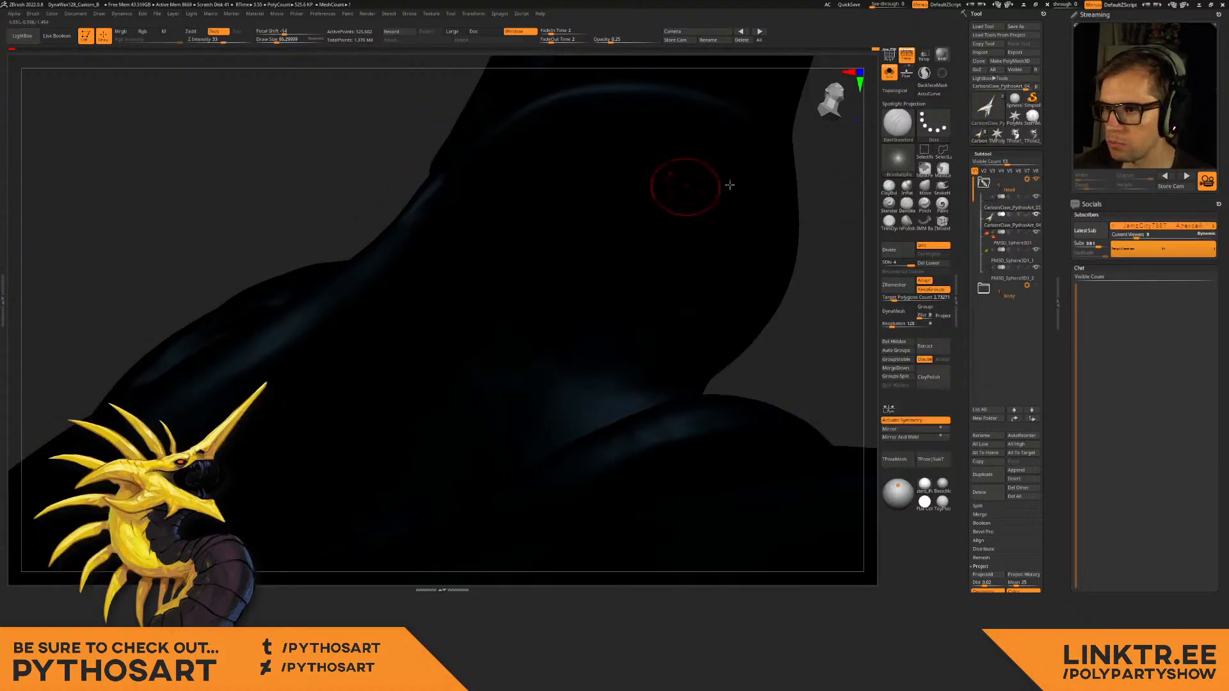
key("shift+c")
key("shift+c")
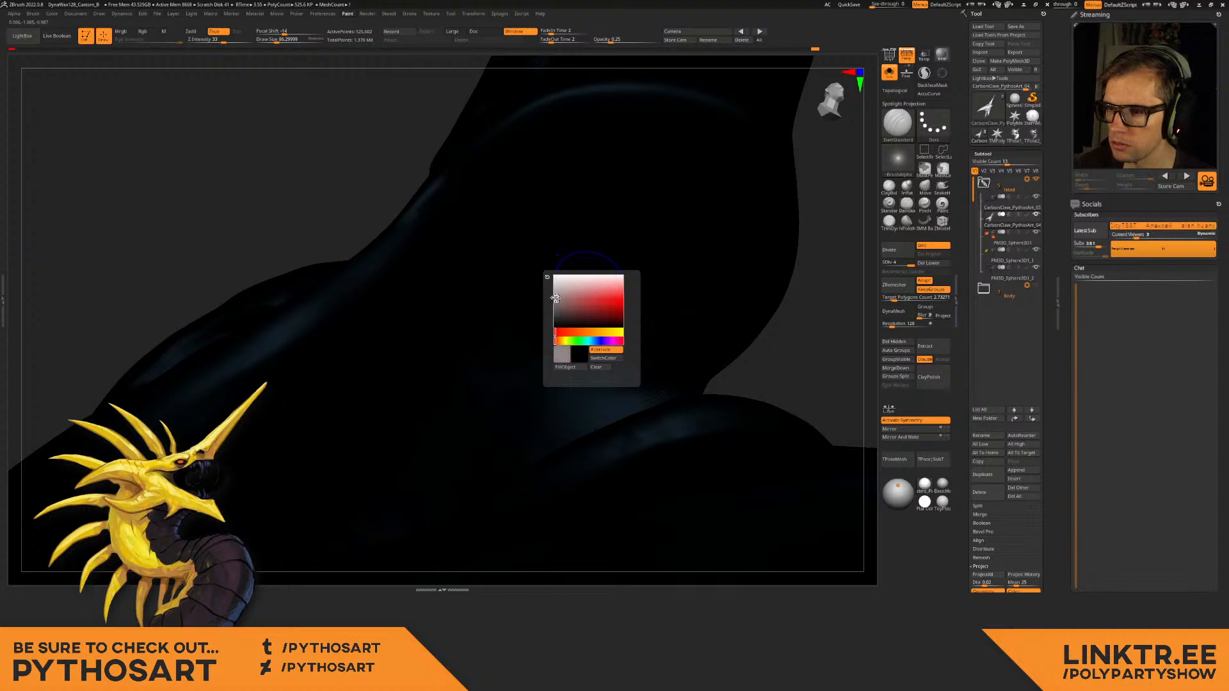
right_click_drag(608, 237, 586, 242, "alt")
key("shift+c")
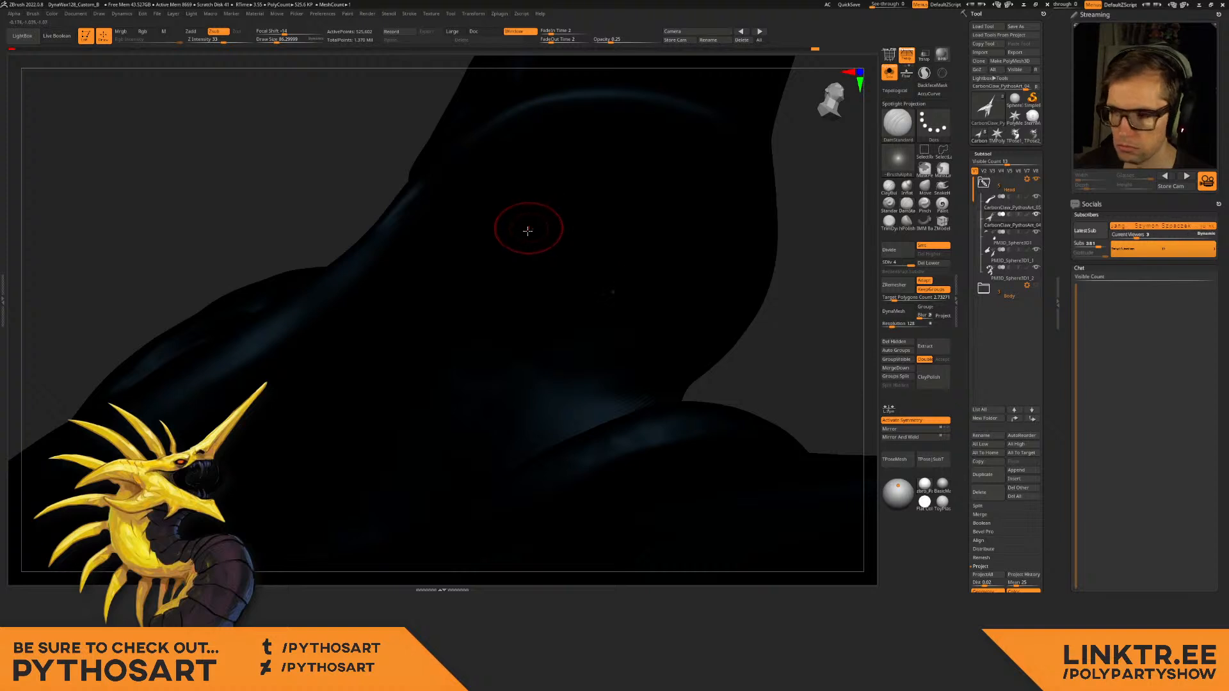
key("v")
Carve along the inner lip behind the upper jaw with an enlarged DamStandard brush, and set the display colour to neutral grey.
key("s")
left_click_drag(375, 341, 382, 341)
left_click_drag(306, 406, 482, 206)
right_click_drag(422, 265, 392, 313, "alt")
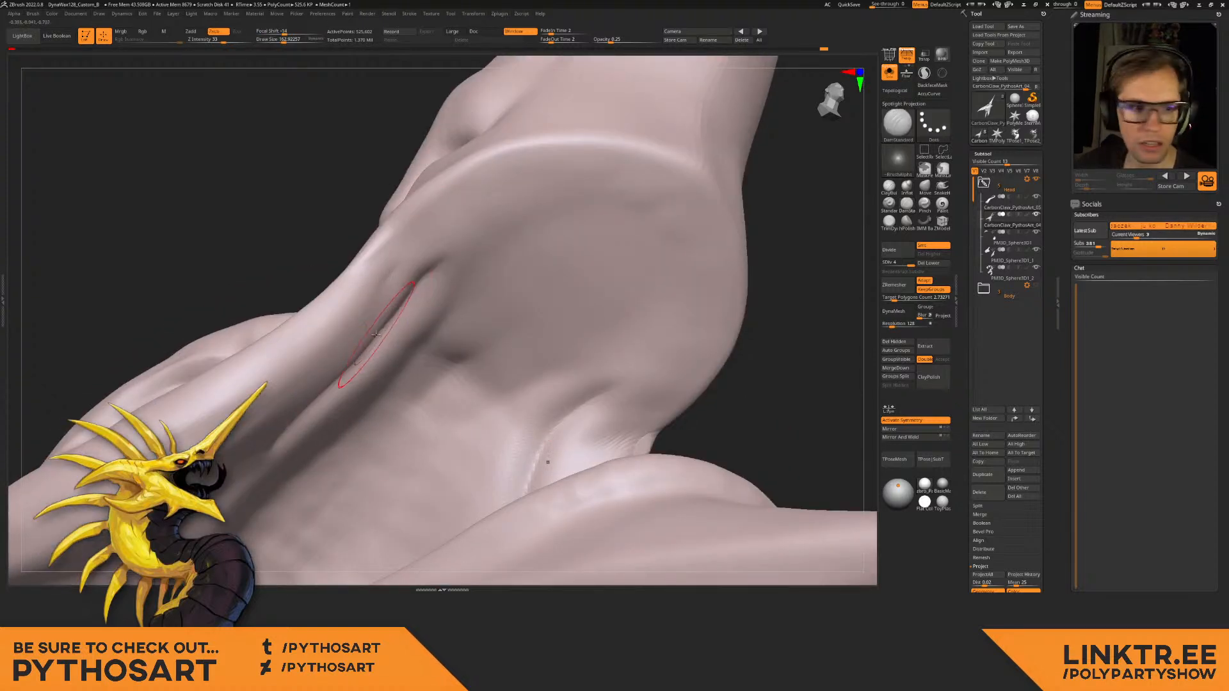
key("s")
key("shift+c")
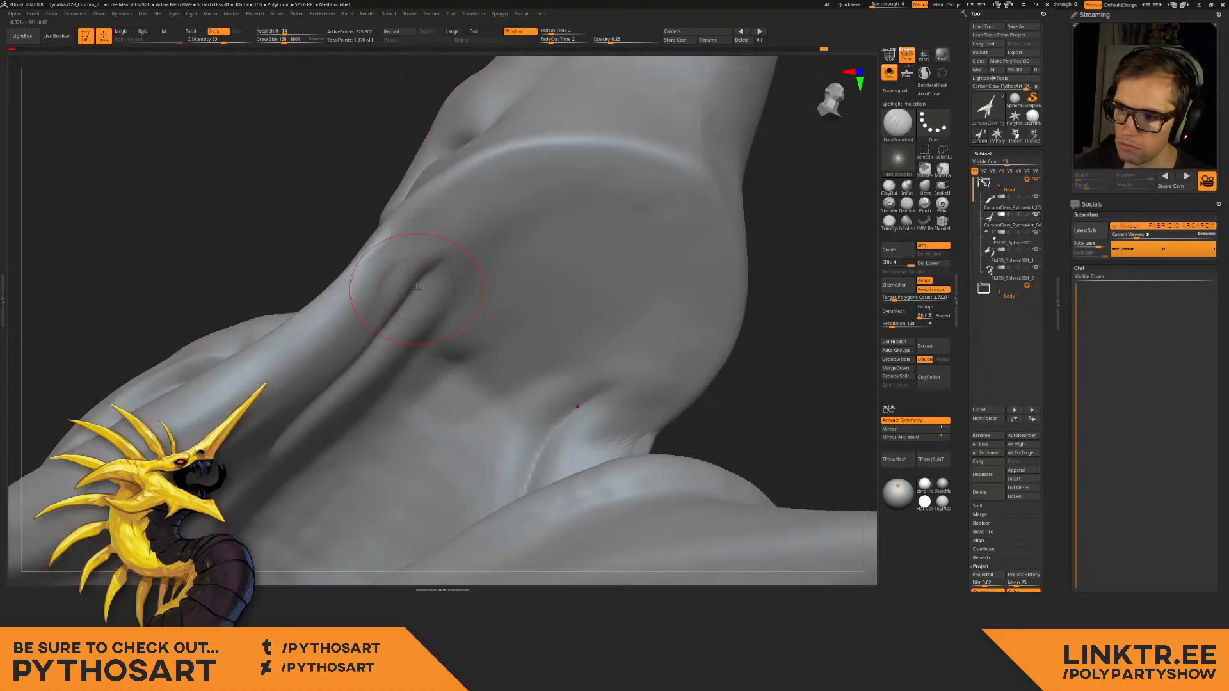
Carve a deep groove around the inside rim of the upper jaw with progressively larger DamStandard strokes.
key("s")
left_click(367, 363)
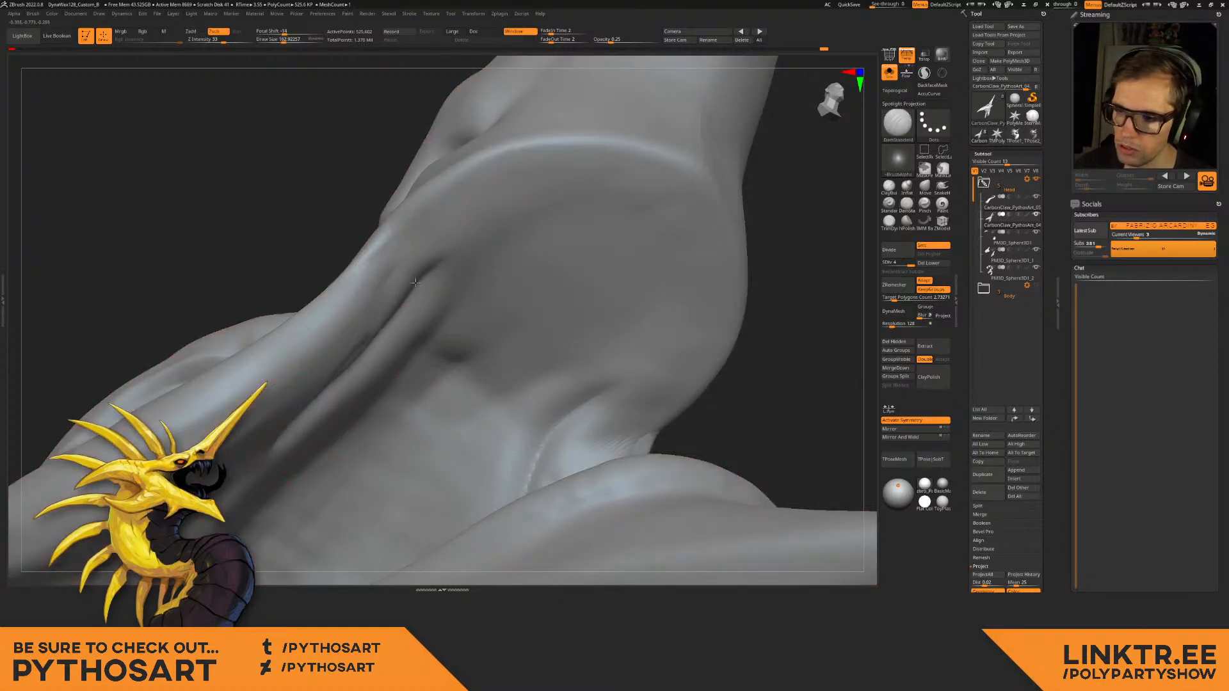
mouse_move(416, 282)
left_mouse_down()
mouse_move(472, 205)
mouse_move(576, 168)
mouse_move(640, 179)
mouse_move(681, 221)
mouse_move(553, 171)
mouse_move(436, 231)
left_mouse_up()
key("s")
left_click(503, 206)
key("s")
left_click(657, 222)
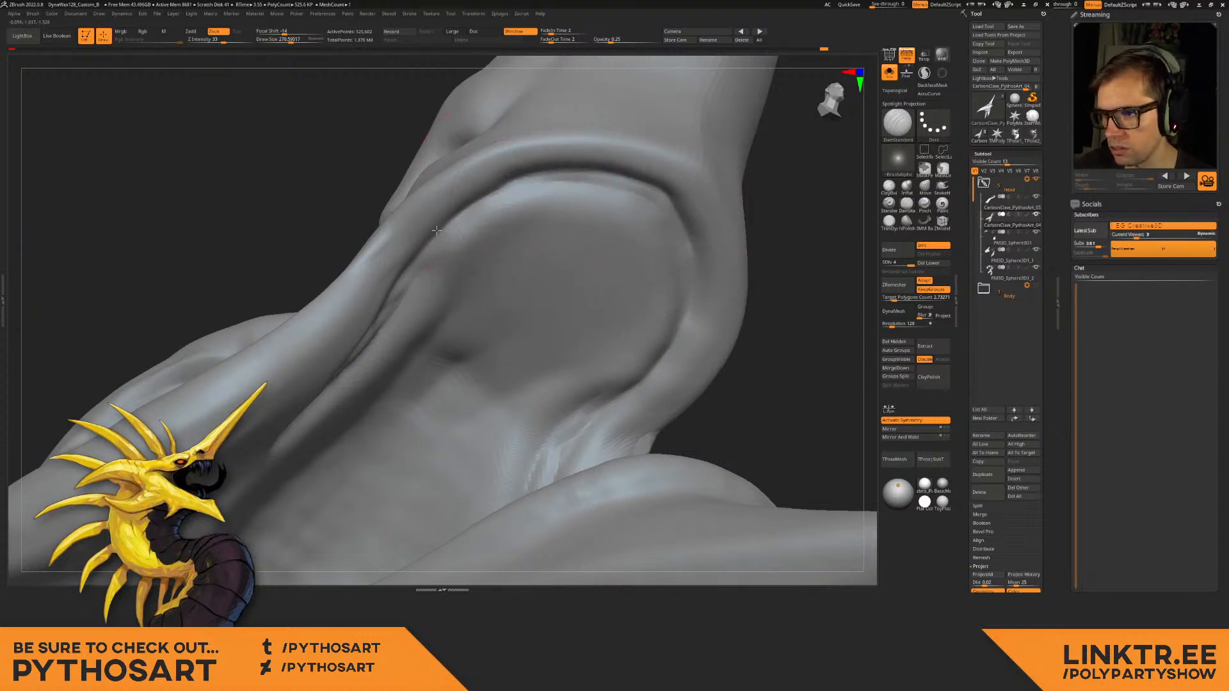
mouse_move(555, 174)
left_mouse_down()
mouse_move(464, 213)
mouse_move(351, 362)
left_mouse_up()
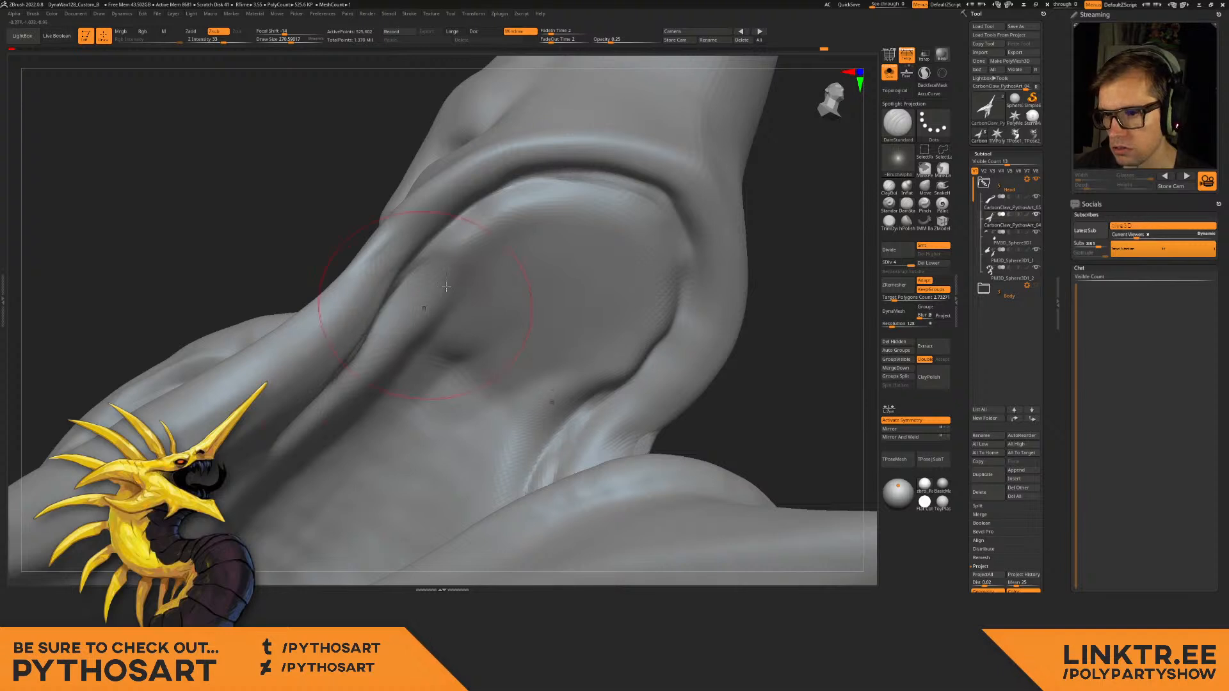
Save the file and deepen the groove along the upper jaw's inner rim, checking it with the teeth and tongue shown.
key("ctrl")
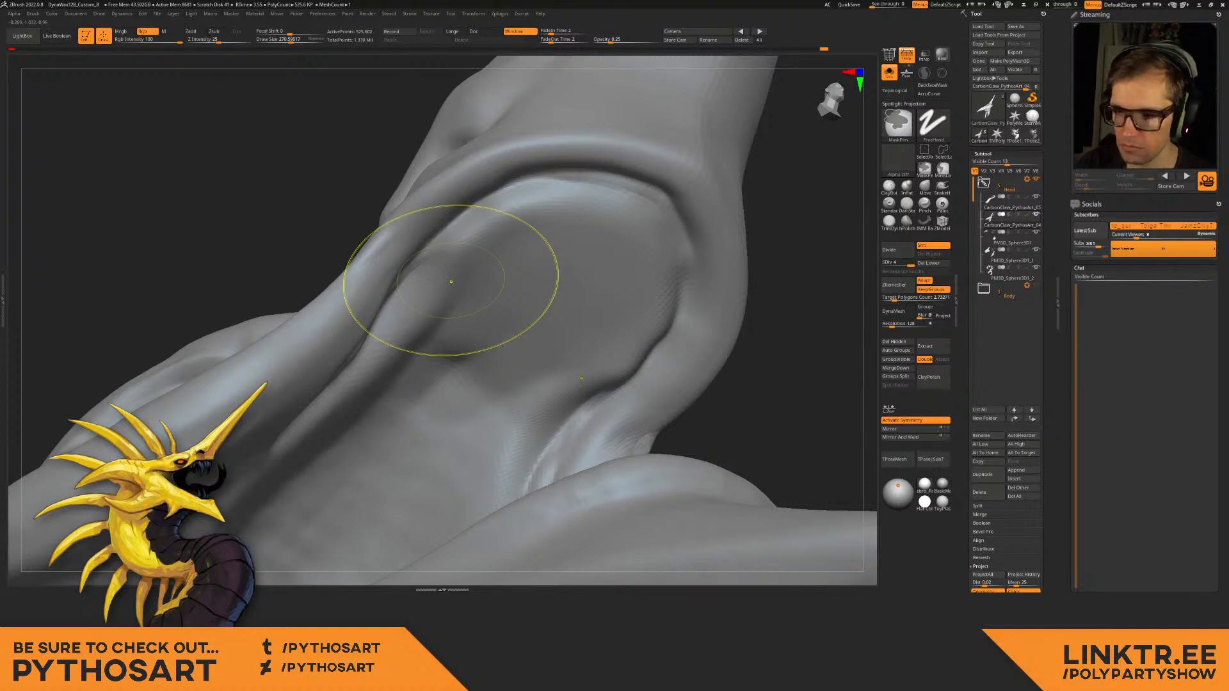
right_click_drag(412, 356, 445, 289, "alt")
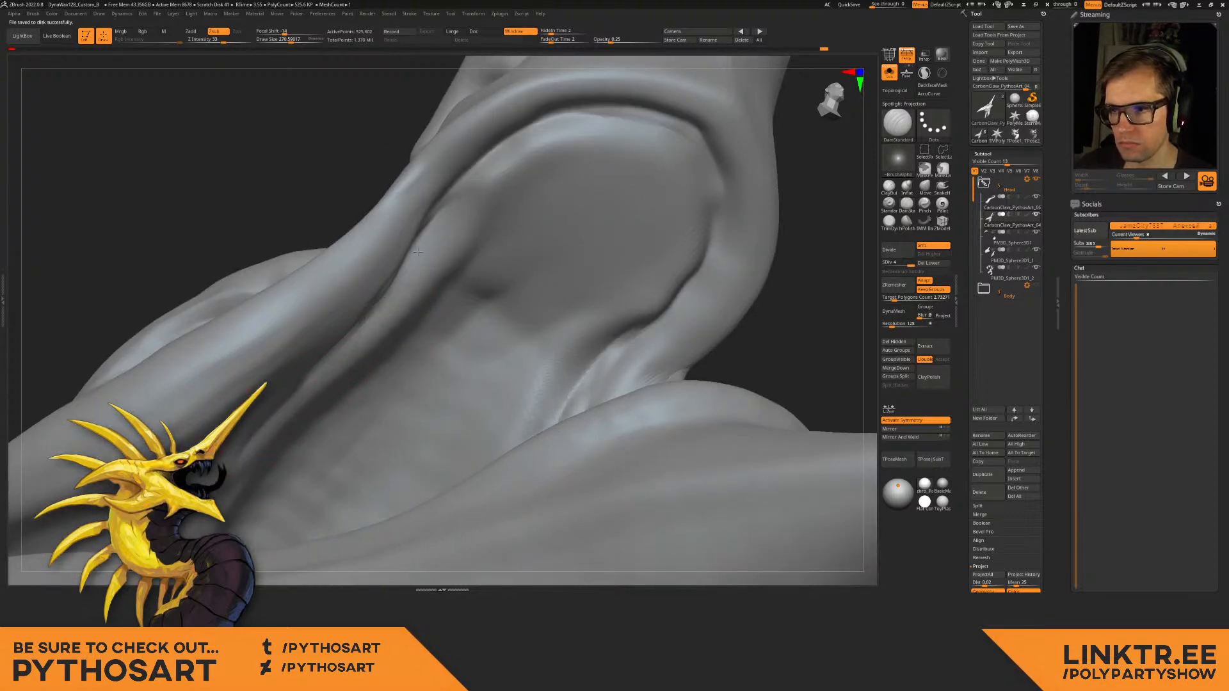
mouse_move(418, 251)
left_mouse_down()
mouse_move(499, 151)
mouse_move(637, 115)
left_mouse_up()
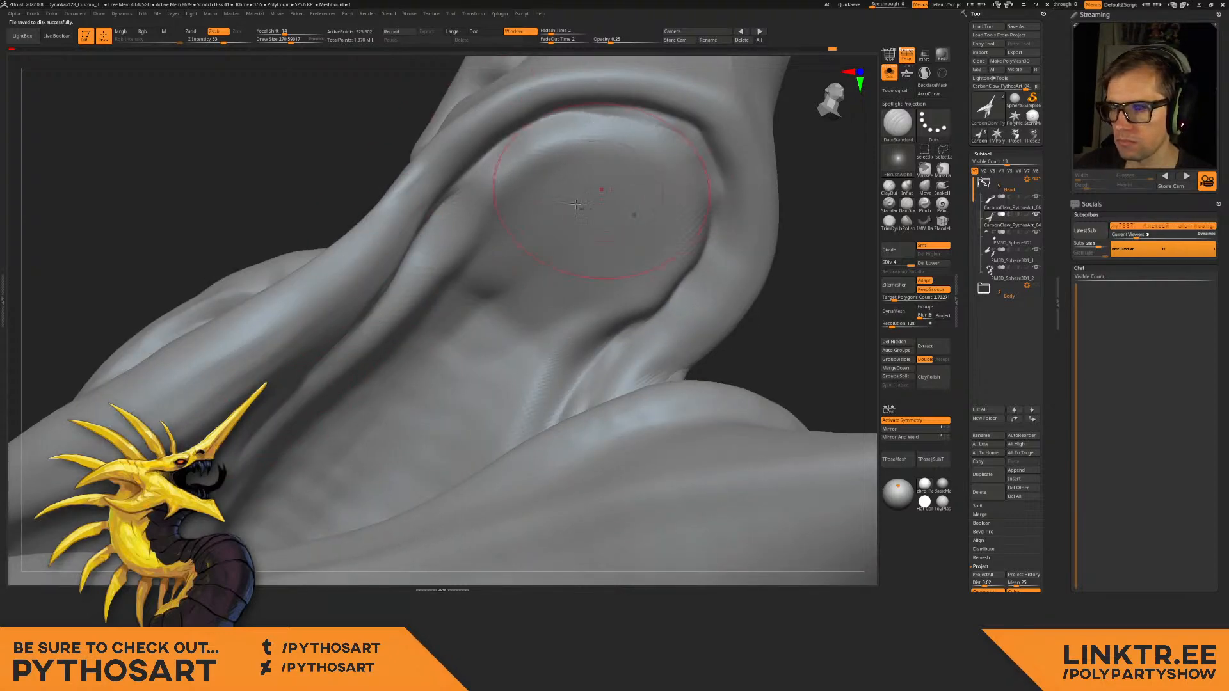
mouse_move(576, 204)
right_mouse_down("ctrl")
mouse_move(560, 160)
mouse_move(538, 230)
mouse_move(647, 199)
right_mouse_up("ctrl")
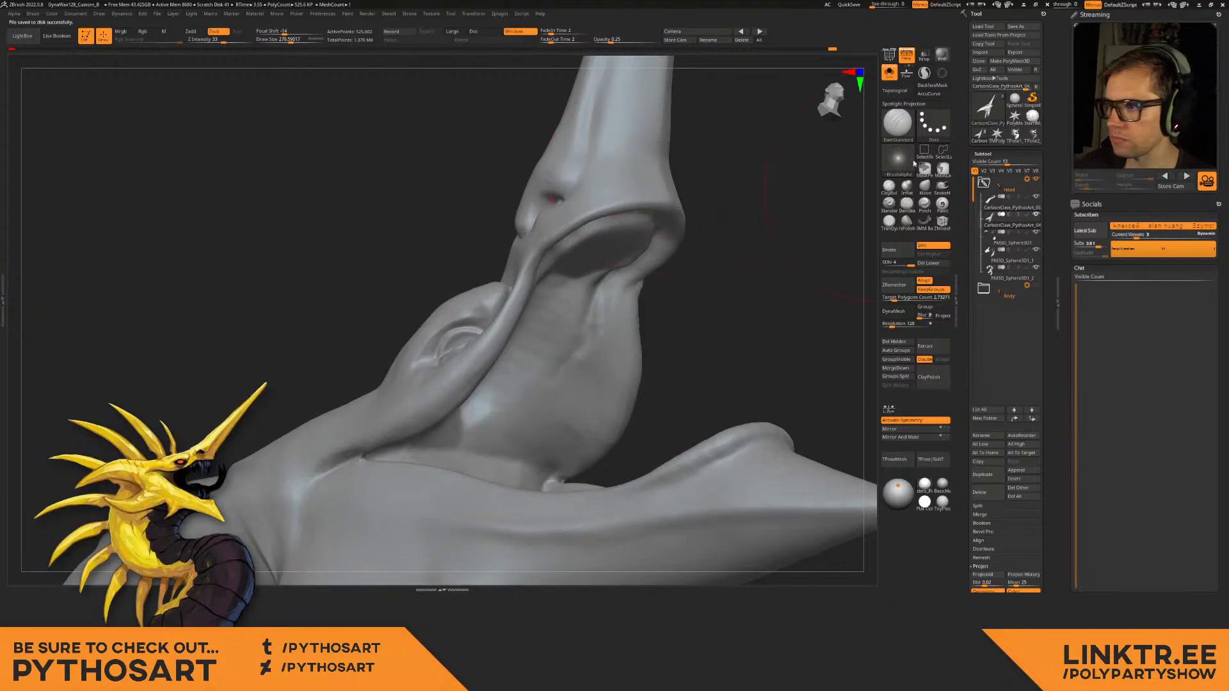
left_click(891, 70)
right_click_drag(710, 173, 650, 234)
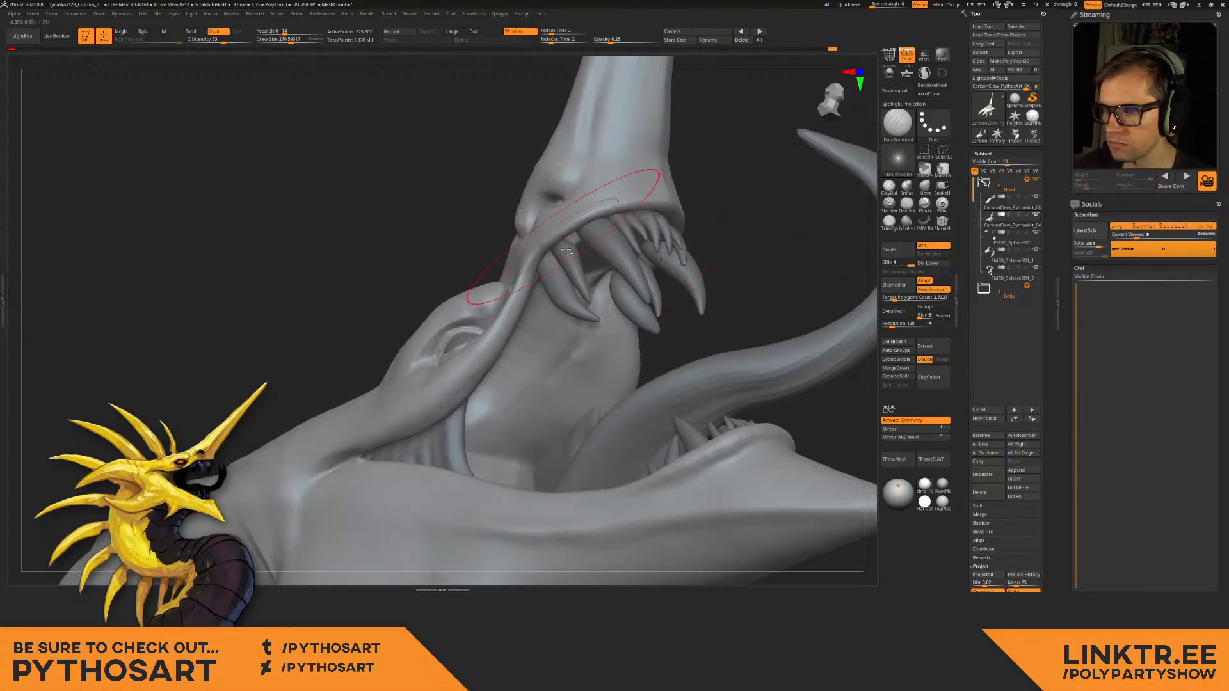
right_click_drag(566, 227, 598, 220, "ctrl")
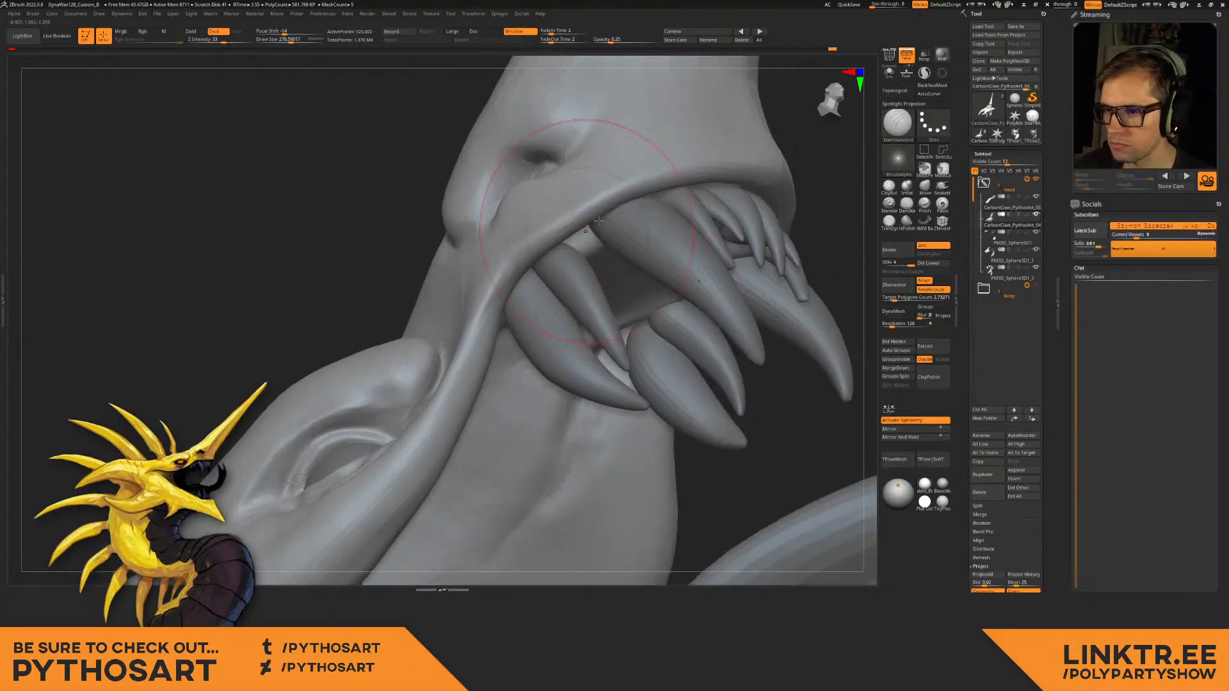
Isolate the head again and raise a gum ridge inside the upper jaw's groove using a smaller Standard brush.
left_click(887, 75)
left_click(889, 186)
right_click_drag(558, 277, 539, 290)
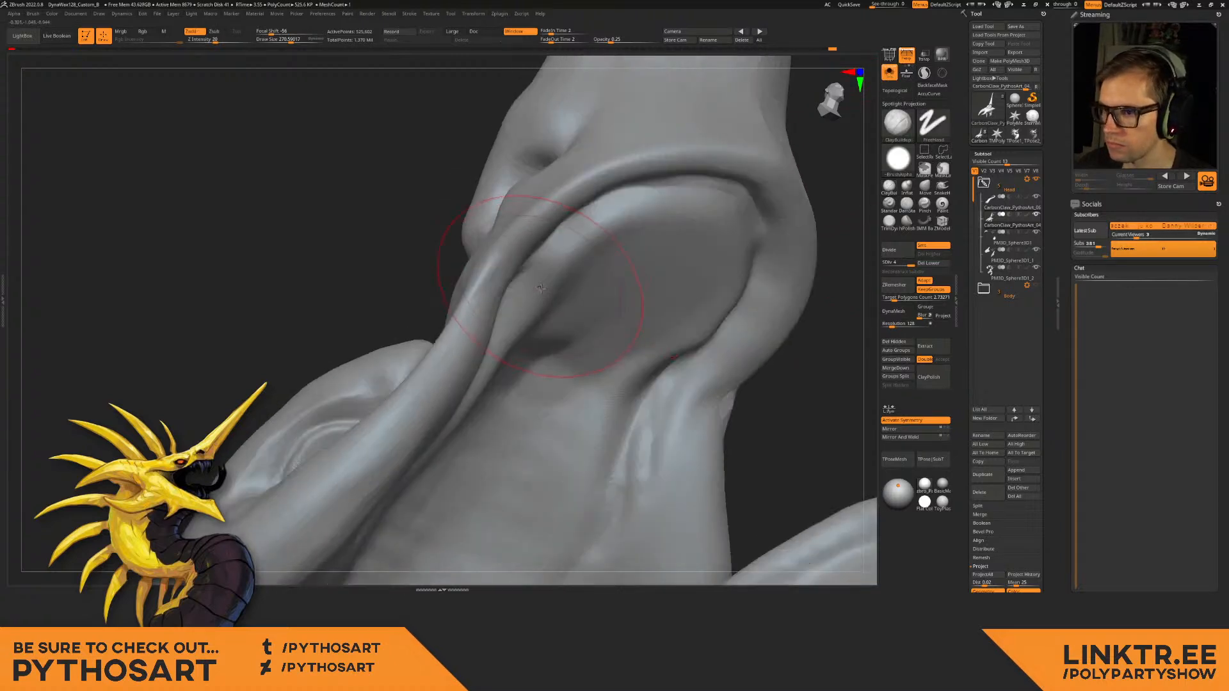
key("s")
left_click_drag(537, 290, 530, 290)
left_click(889, 205)
key("s")
left_click_drag(510, 333, 556, 251)
left_click_drag(522, 298, 616, 212)
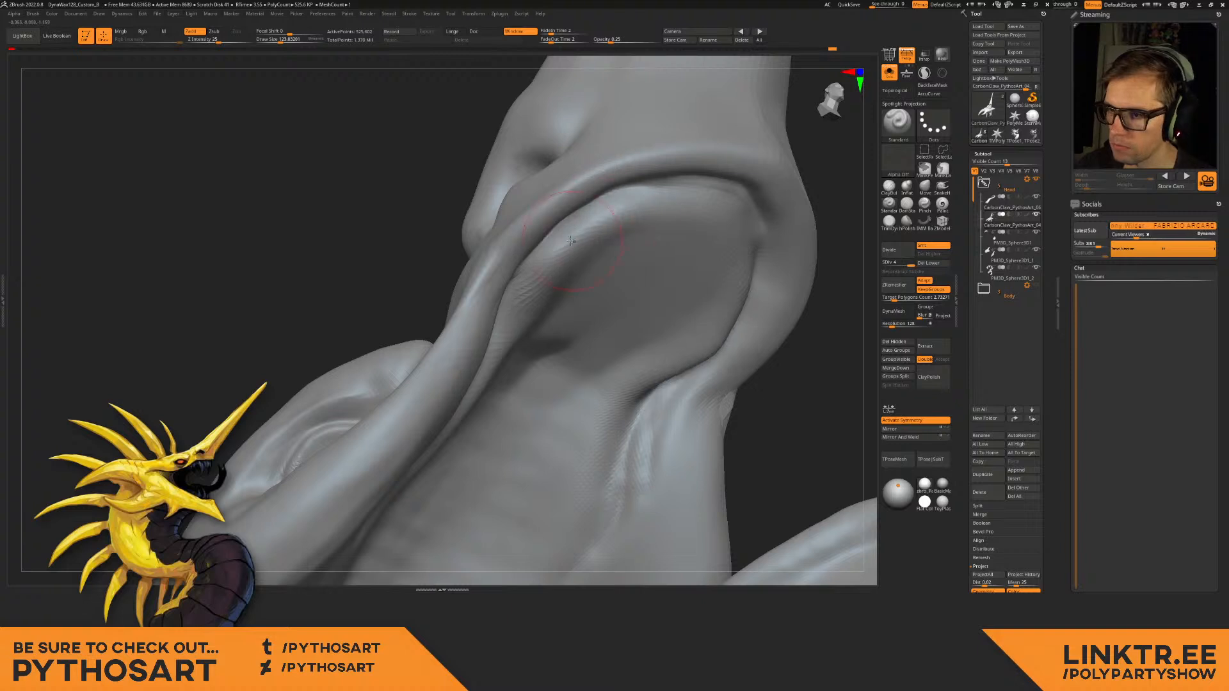
mouse_move(563, 249)
left_mouse_down()
mouse_move(630, 207)
mouse_move(707, 197)
mouse_move(761, 221)
mouse_move(748, 208)
left_mouse_up()
key("s")
mouse_move(756, 215)
left_mouse_down()
mouse_move(629, 188)
mouse_move(568, 254)
left_mouse_up()
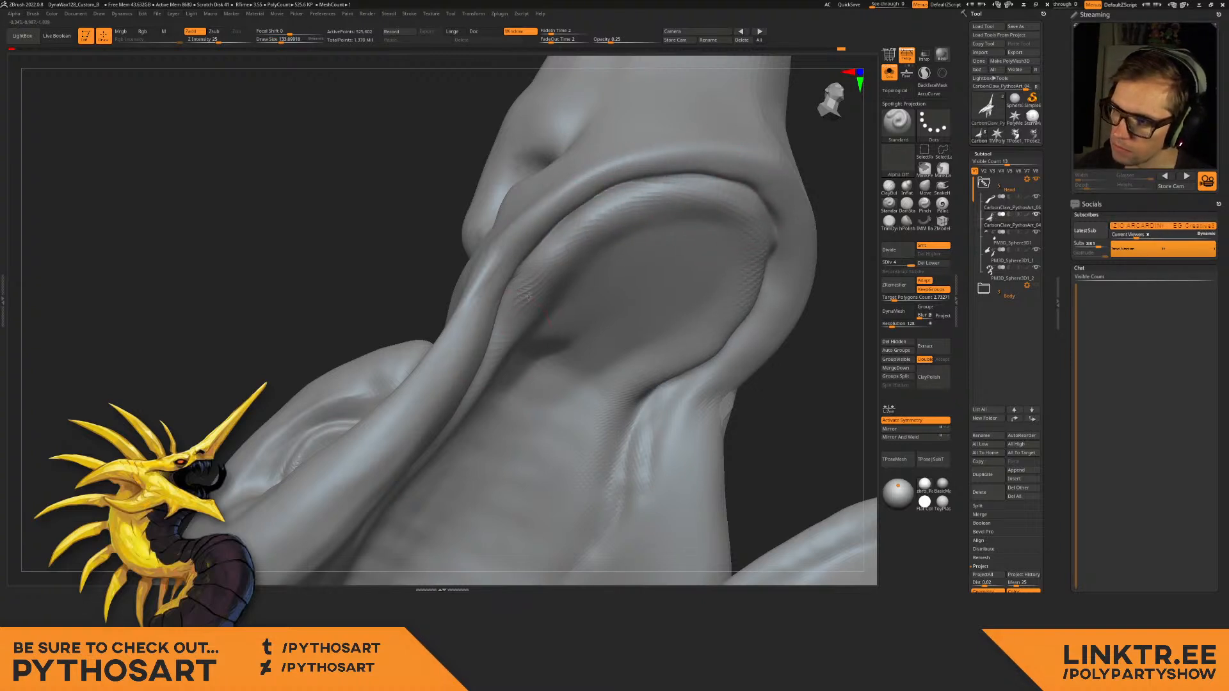
Show all the parts again and build up gum between the large upper fang and the one behind it with ClayBuildup.
left_click(889, 74)
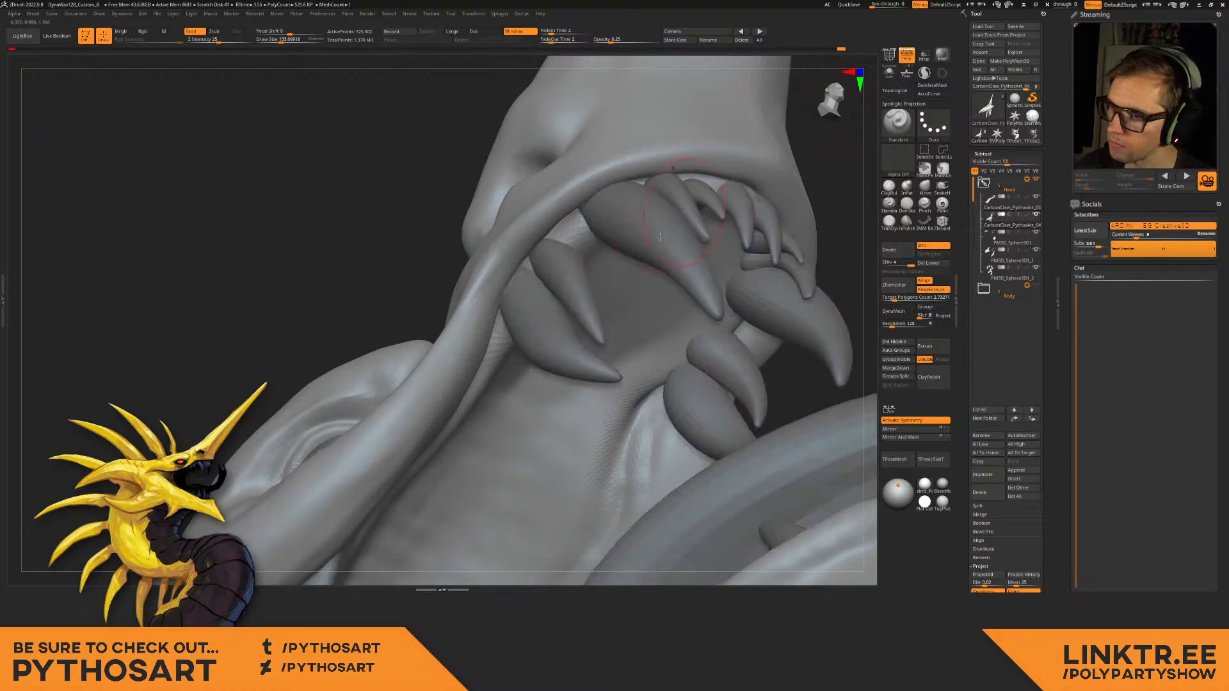
mouse_move(673, 256)
right_mouse_down("ctrl")
mouse_move(570, 211)
mouse_move(576, 288)
mouse_move(535, 295)
mouse_move(533, 283)
mouse_move(525, 294)
mouse_move(523, 266)
right_mouse_up("ctrl")
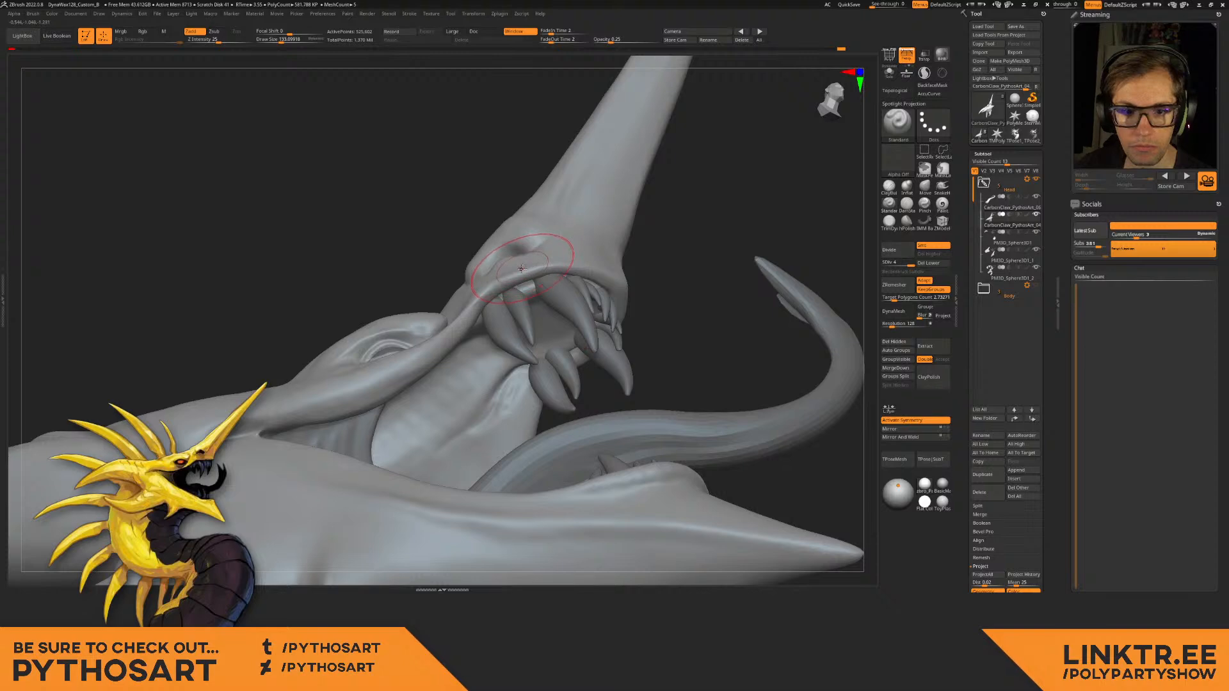
mouse_move(522, 311)
right_mouse_down("ctrl")
mouse_move(529, 277)
mouse_move(453, 296)
mouse_move(446, 346)
mouse_move(431, 272)
mouse_move(461, 339)
mouse_move(465, 398)
right_mouse_up("ctrl")
left_click(888, 187)
key("s")
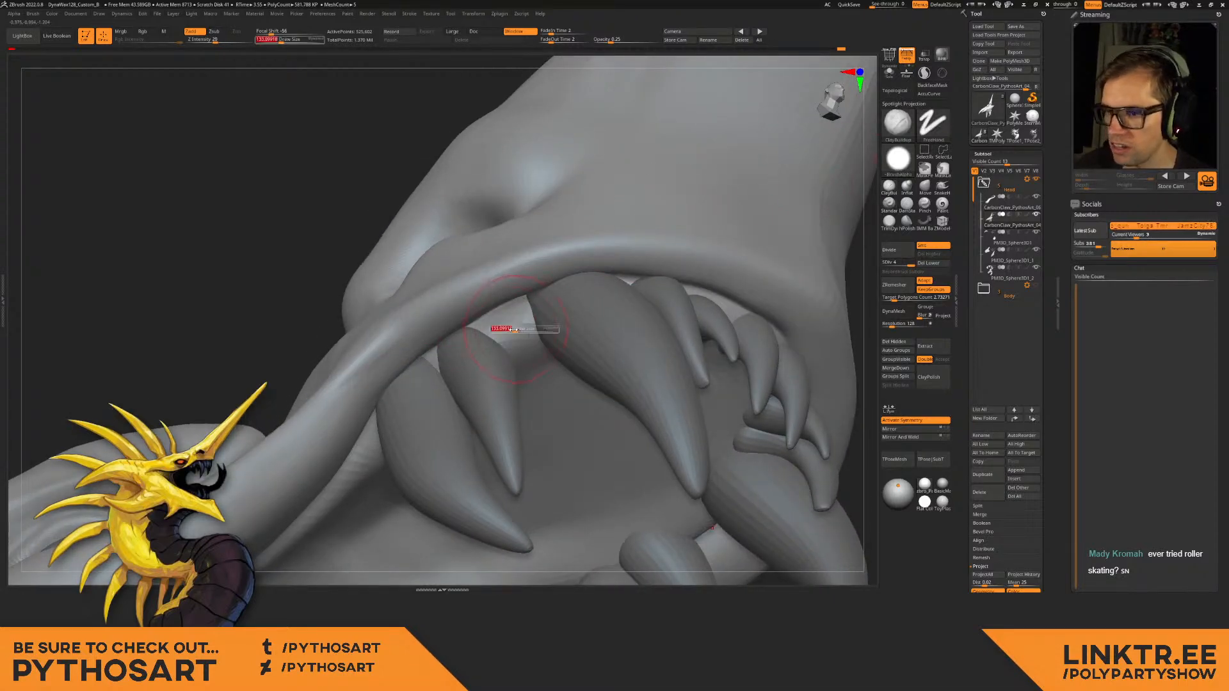
mouse_move(515, 330)
left_mouse_down()
mouse_move(498, 331)
mouse_move(514, 351)
mouse_move(531, 320)
left_mouse_up()
key("s")
right_click_drag(522, 403, 529, 353)
mouse_move(522, 341)
left_mouse_down()
mouse_move(533, 355)
mouse_move(538, 313)
left_mouse_up()
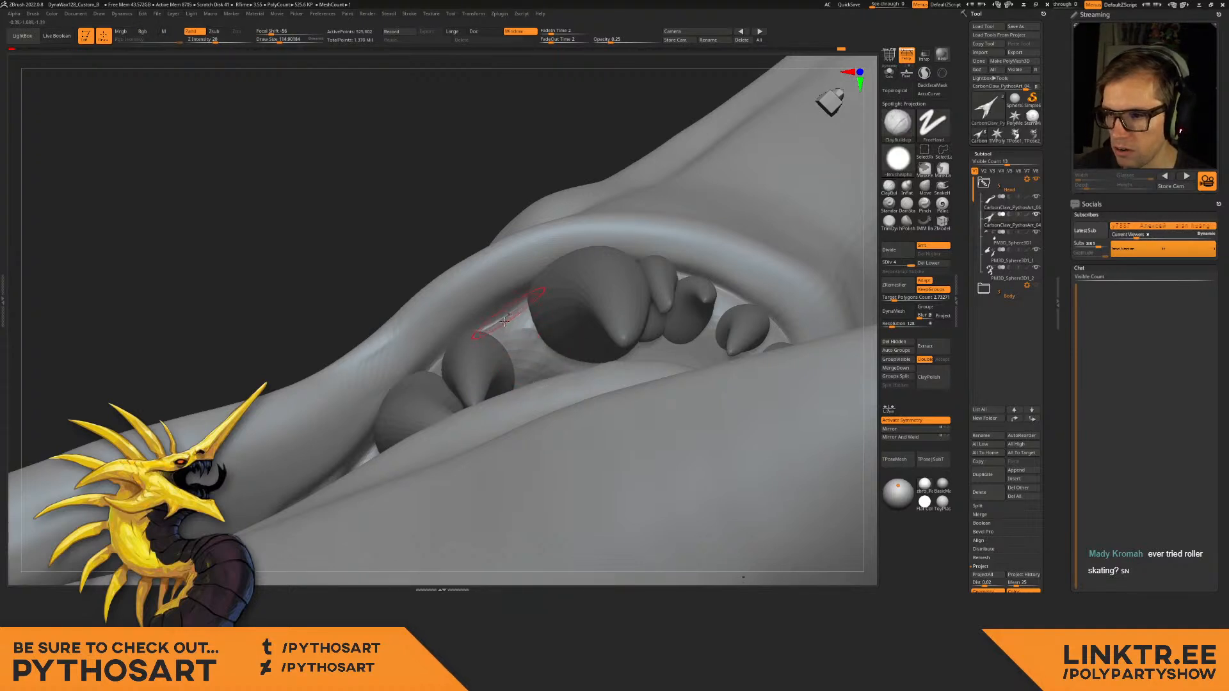
Build up gum around the bases of the rear upper fangs and behind the last one with ClayBuildup.
mouse_move(504, 322)
right_mouse_down()
mouse_move(496, 333)
mouse_move(490, 320)
right_mouse_up()
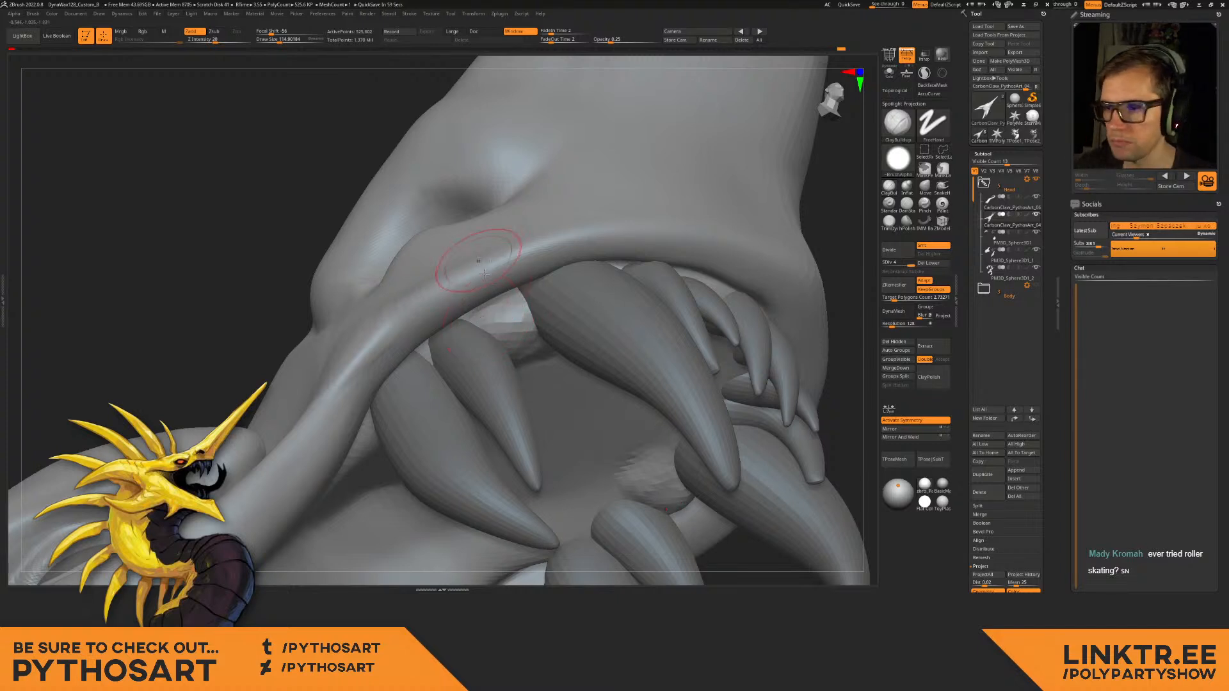
key("s")
left_click(517, 324)
left_click_drag(512, 316, 531, 350)
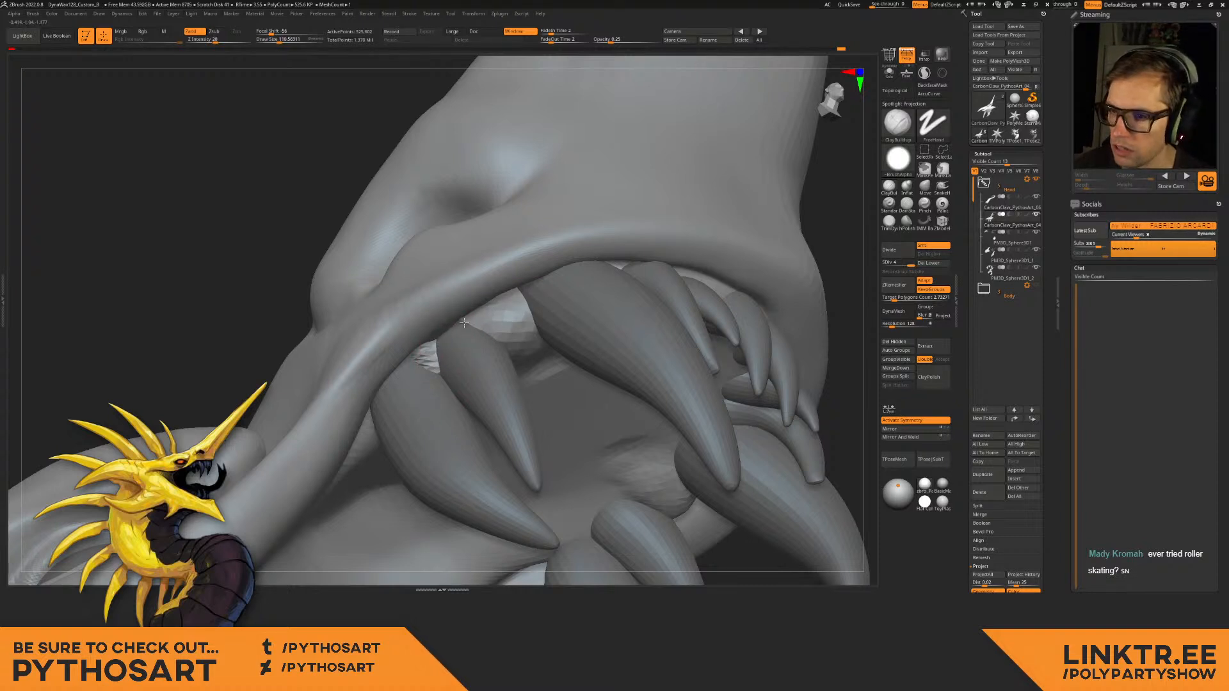
mouse_move(477, 368)
right_mouse_down()
mouse_move(456, 410)
mouse_move(417, 343)
mouse_move(386, 352)
right_mouse_up()
key("s")
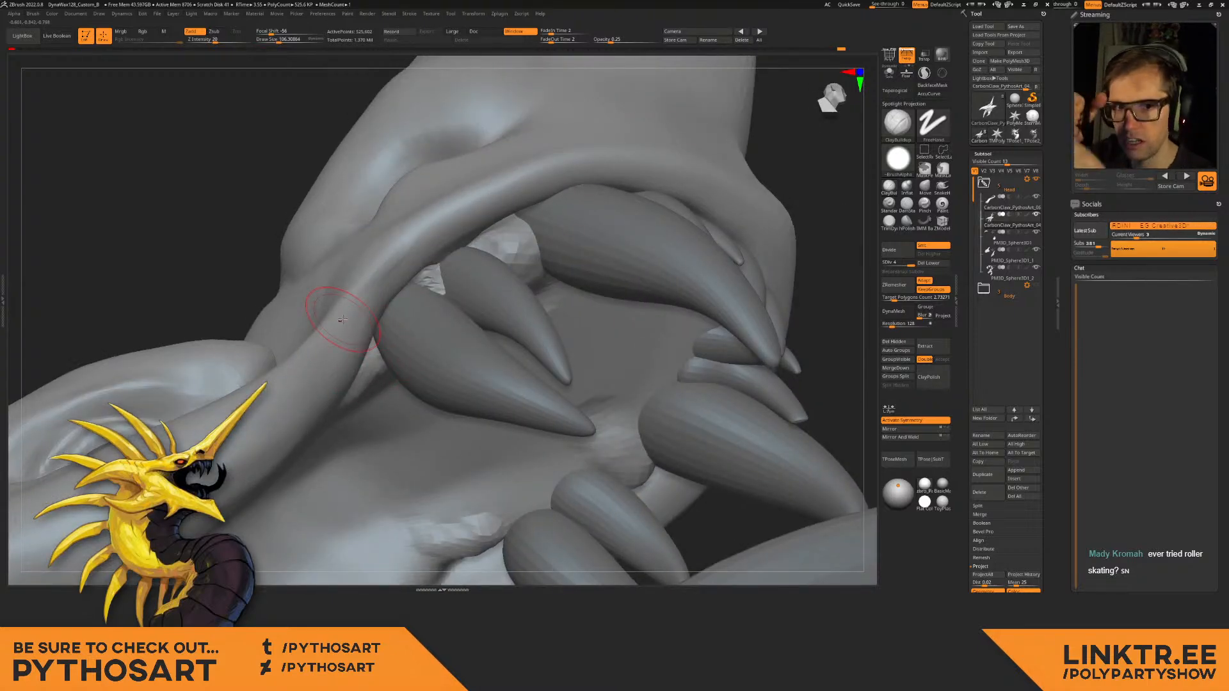
mouse_move(487, 251)
right_mouse_down()
mouse_move(525, 253)
mouse_move(549, 274)
mouse_move(533, 269)
mouse_move(532, 456)
right_mouse_up()
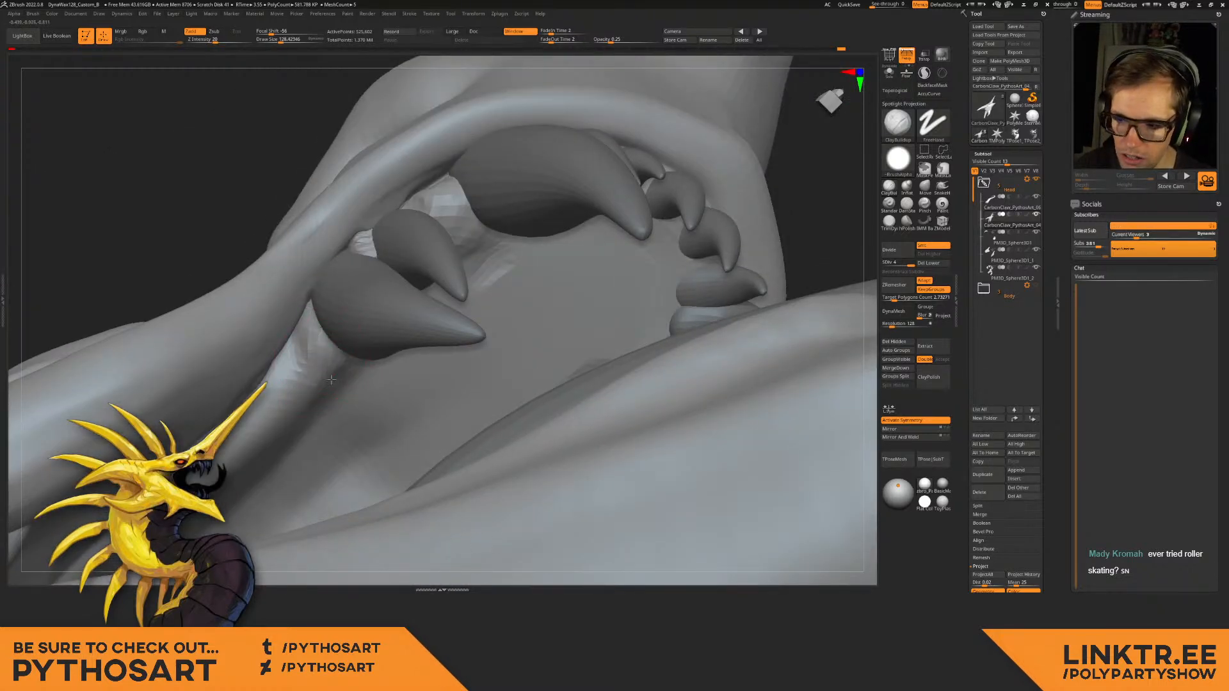
Hide the curved claw subtool that blocks the view into the mouth.
right_click_drag(433, 364, 449, 290)
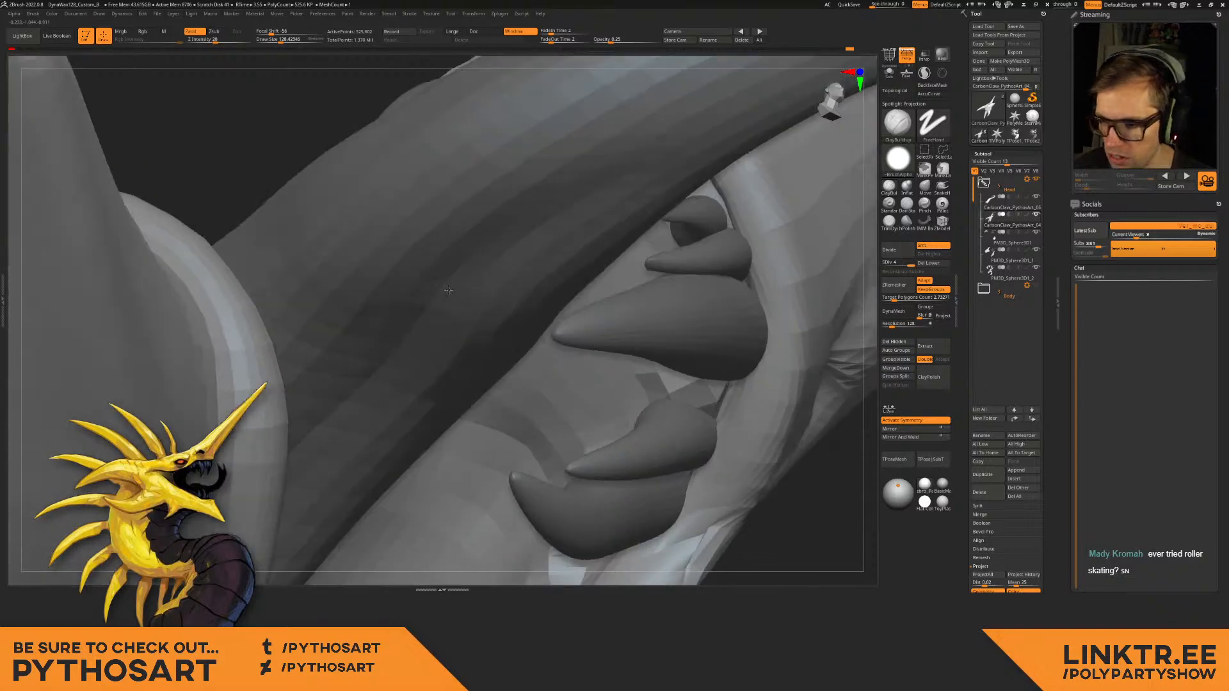
mouse_move(461, 362)
right_mouse_down()
mouse_move(502, 364)
mouse_move(496, 172)
mouse_move(536, 146)
right_mouse_up()
right_click_drag(420, 225, 432, 276)
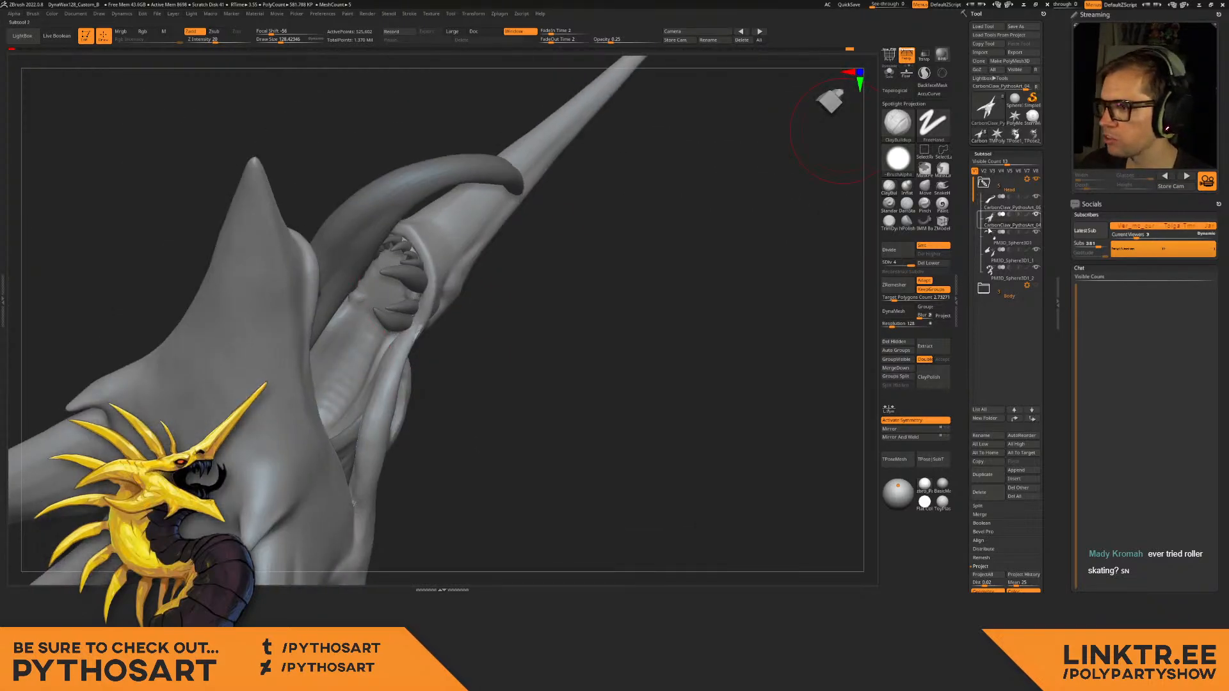
left_click(1003, 200)
left_click(1036, 258)
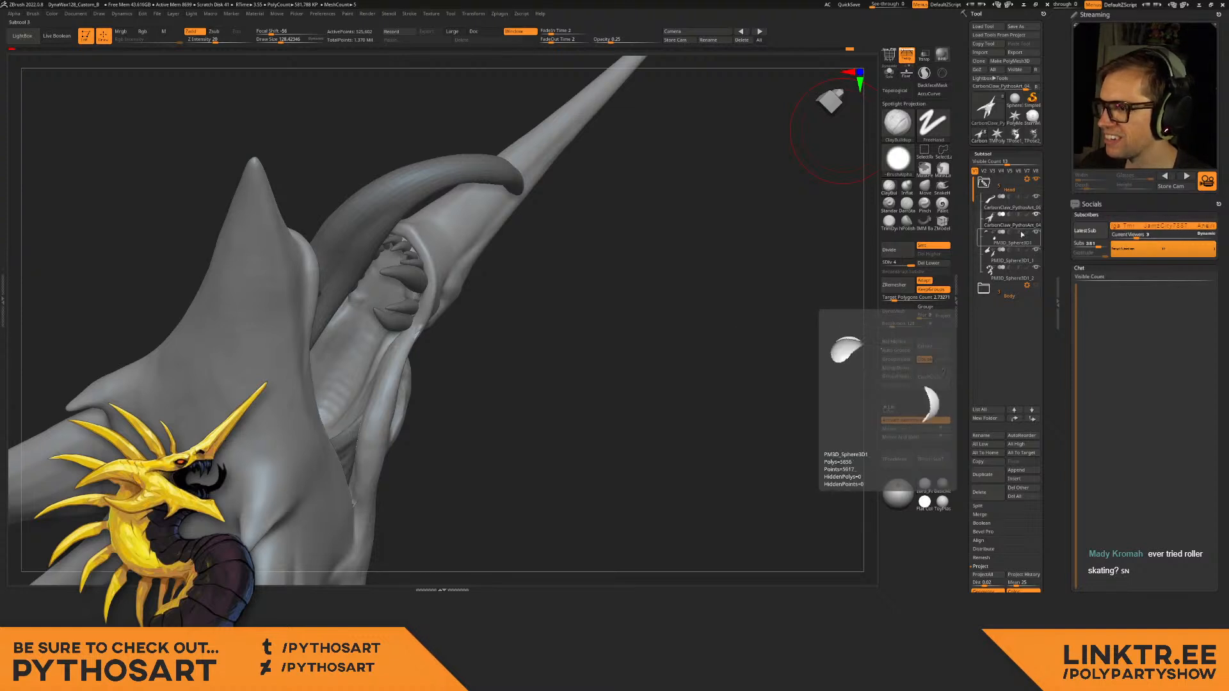
left_click(995, 201)
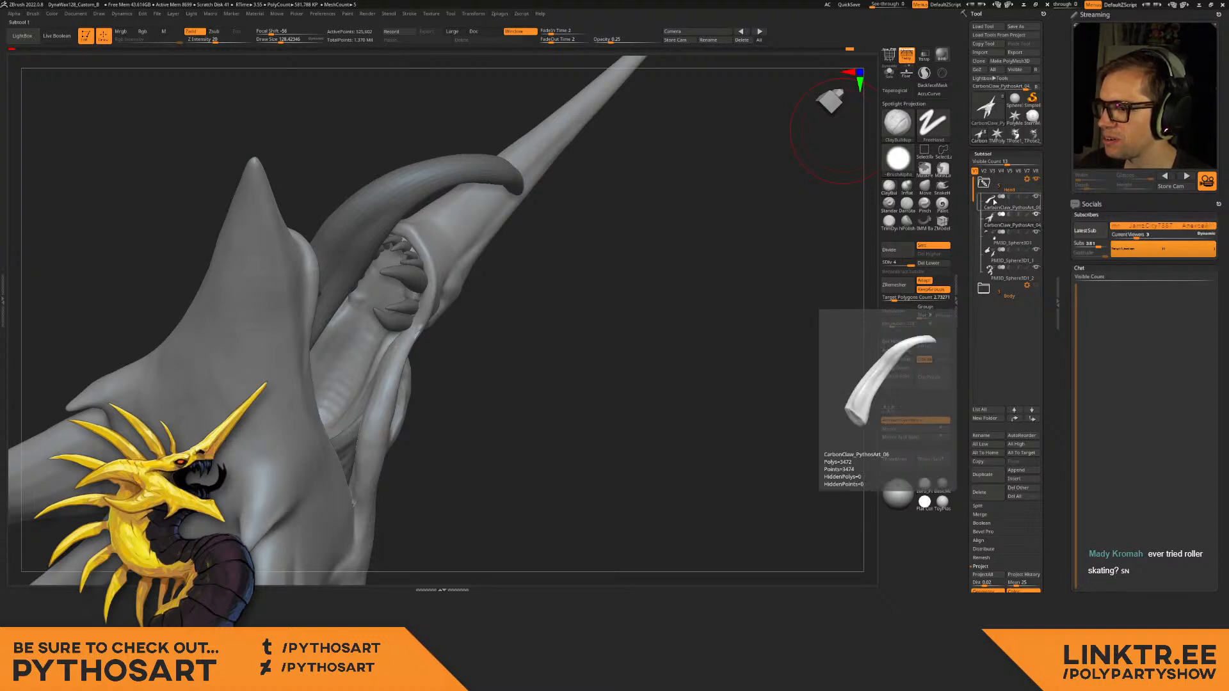
left_click(1037, 198)
Sculpt gum along the inner side of the upper fangs, viewed from inside the mouth.
mouse_move(369, 283)
right_mouse_down("ctrl")
mouse_move(335, 279)
mouse_move(349, 271)
right_mouse_up("ctrl")
key("s")
left_click(354, 220)
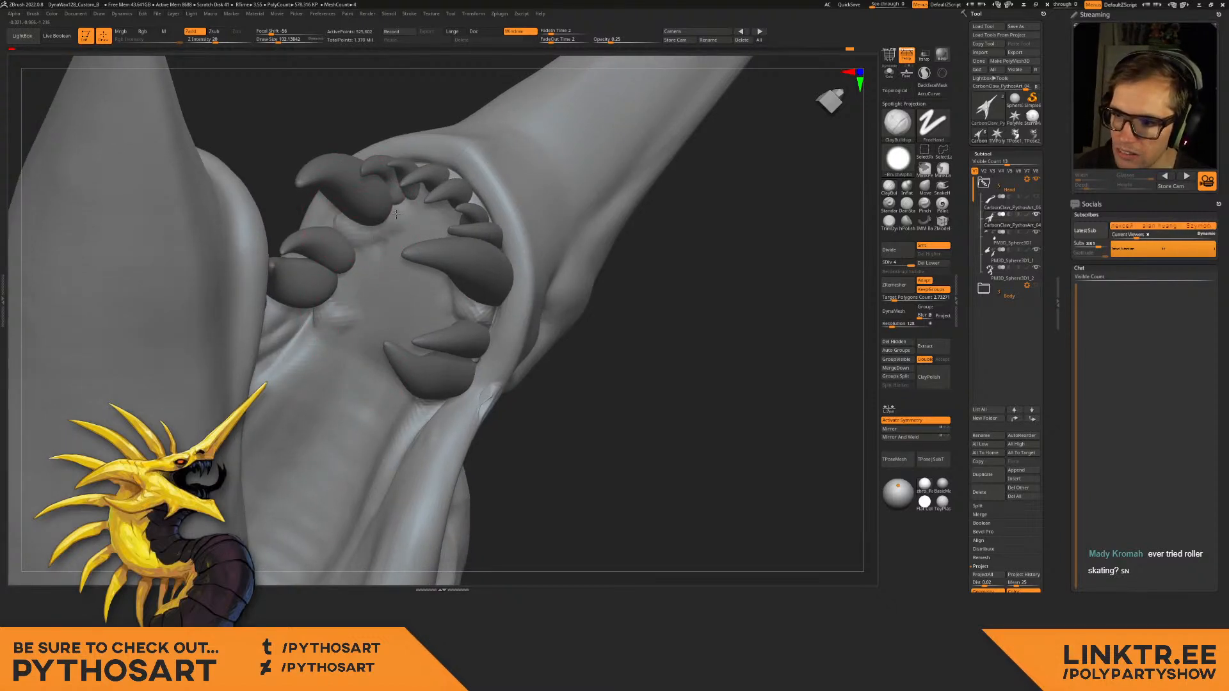
right_click_drag(396, 213, 419, 181)
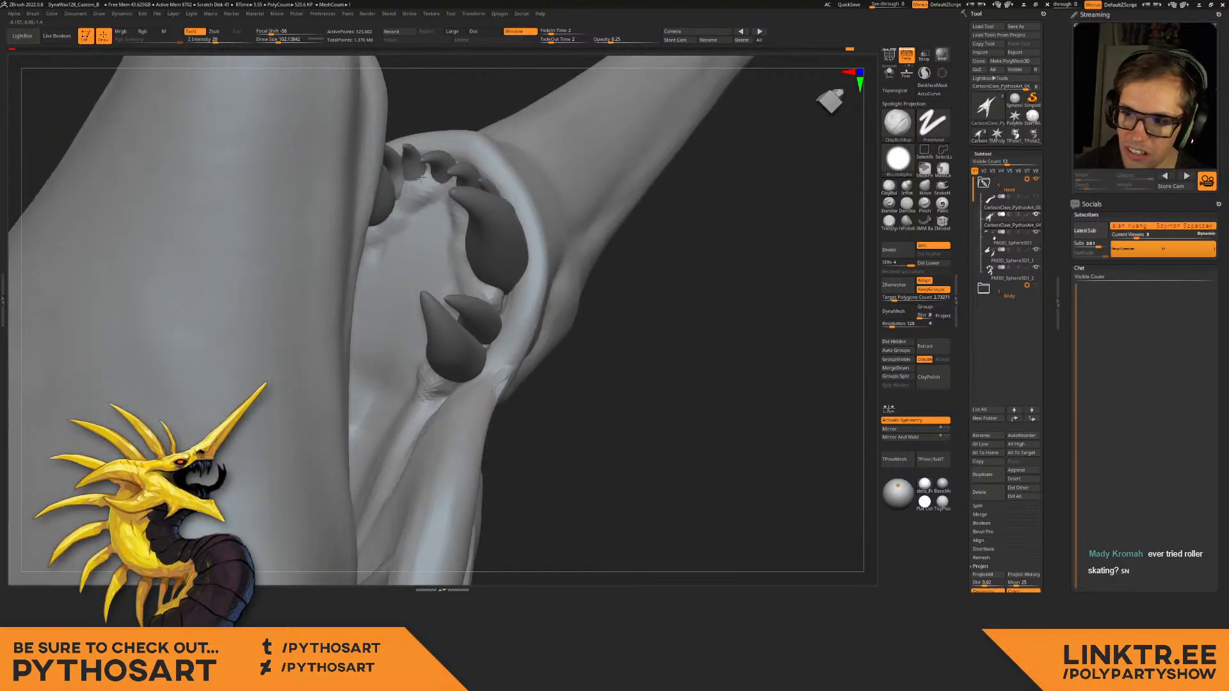
left_click_drag(433, 193, 415, 272)
Build up the palate between the rear upper fangs with larger ClayBuildup strokes.
mouse_move(412, 252)
right_mouse_down("alt")
mouse_move(441, 282)
mouse_move(409, 275)
mouse_move(447, 355)
mouse_move(461, 292)
right_mouse_up("alt")
key("s")
left_click_drag(461, 293, 459, 293)
mouse_move(467, 262)
left_mouse_down()
mouse_move(448, 276)
mouse_move(438, 363)
mouse_move(448, 363)
left_mouse_up()
key("s")
mouse_move(442, 307)
left_mouse_down()
mouse_move(400, 329)
mouse_move(403, 264)
left_mouse_up()
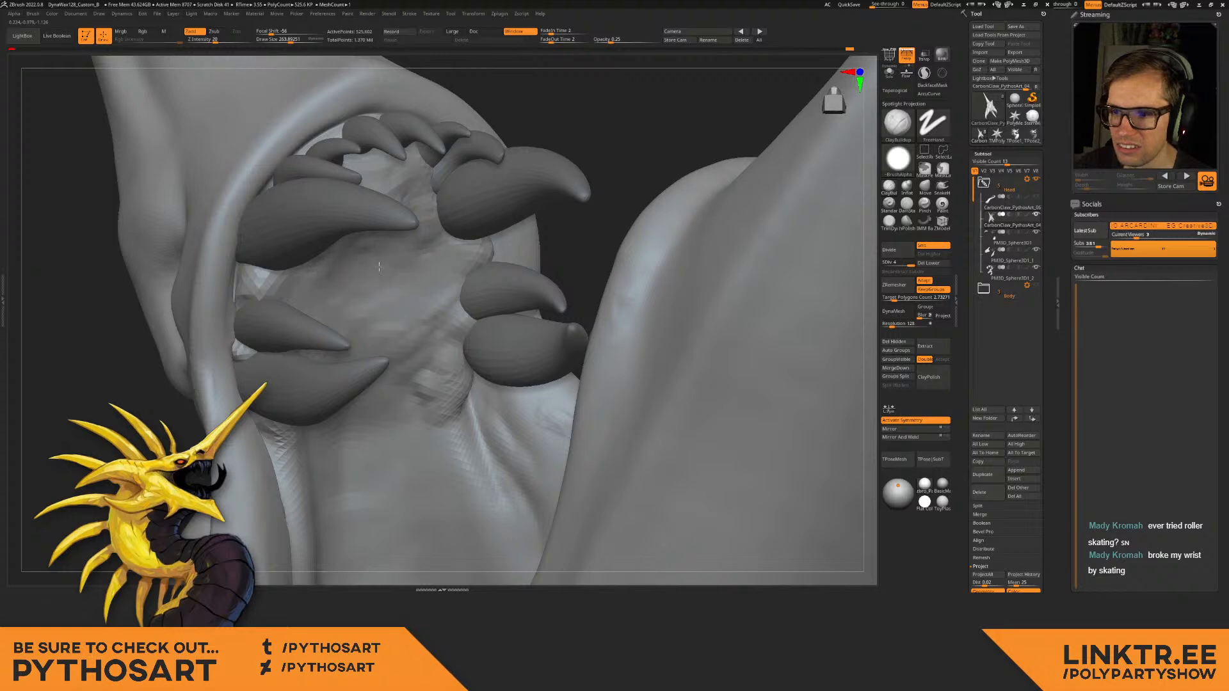
Sculpt the roof of the mouth from behind the front teeth back past the large fangs.
right_click_drag(505, 269, 431, 310)
key("s")
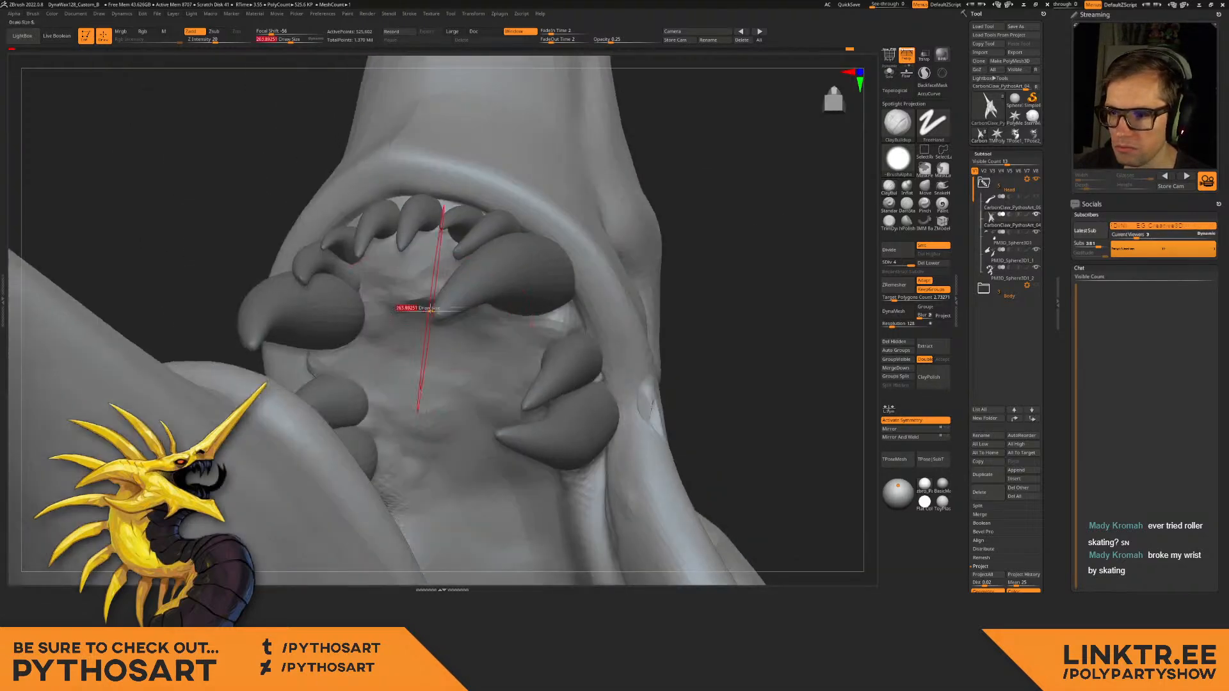
left_click_drag(431, 309, 419, 310)
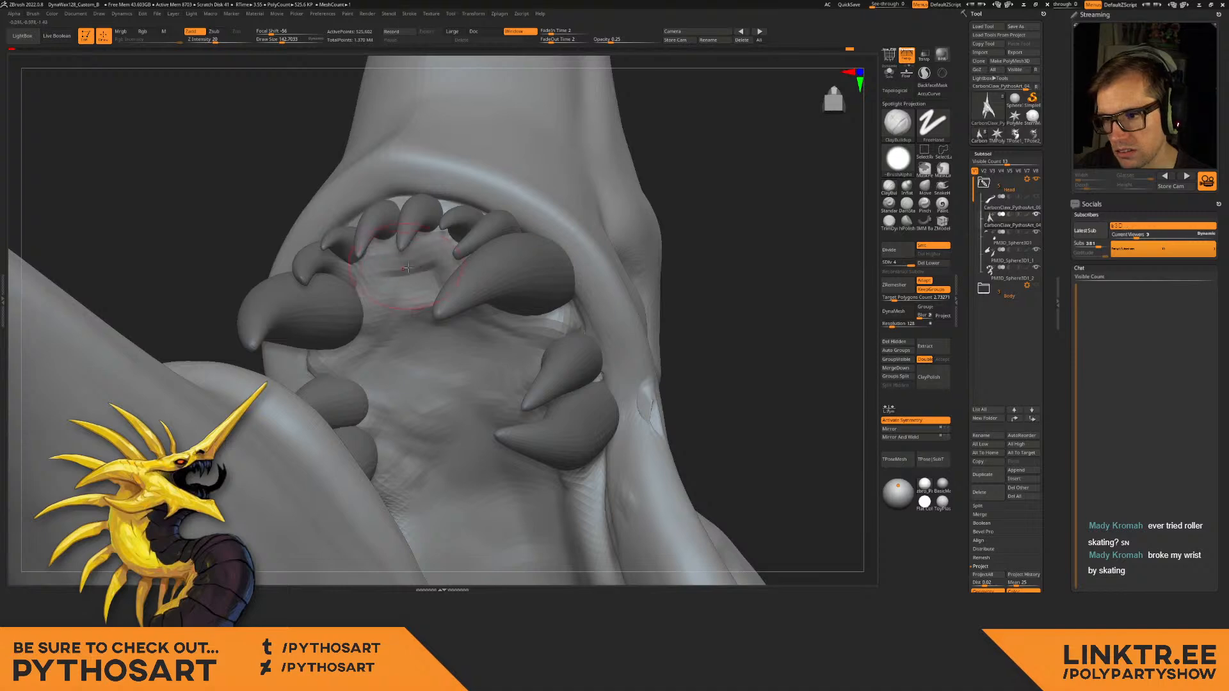
mouse_move(379, 304)
left_mouse_down()
mouse_move(442, 351)
mouse_move(445, 413)
mouse_move(408, 467)
left_mouse_up()
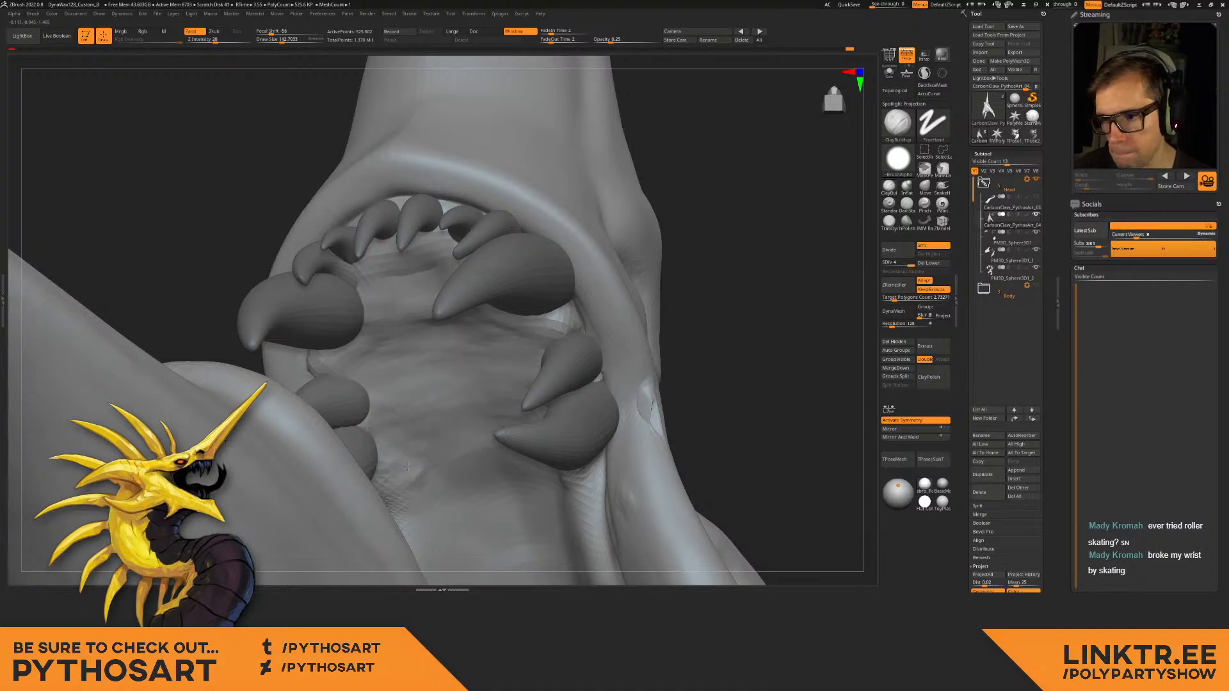
Fill in the gum between and above the small front teeth with a much smaller ClayBuildup brush.
mouse_move(354, 425)
right_mouse_down()
mouse_move(329, 406)
mouse_move(329, 356)
mouse_move(357, 364)
mouse_move(373, 313)
right_mouse_up()
key("s")
left_click_drag(374, 313, 370, 312)
right_click_drag(531, 251, 416, 252)
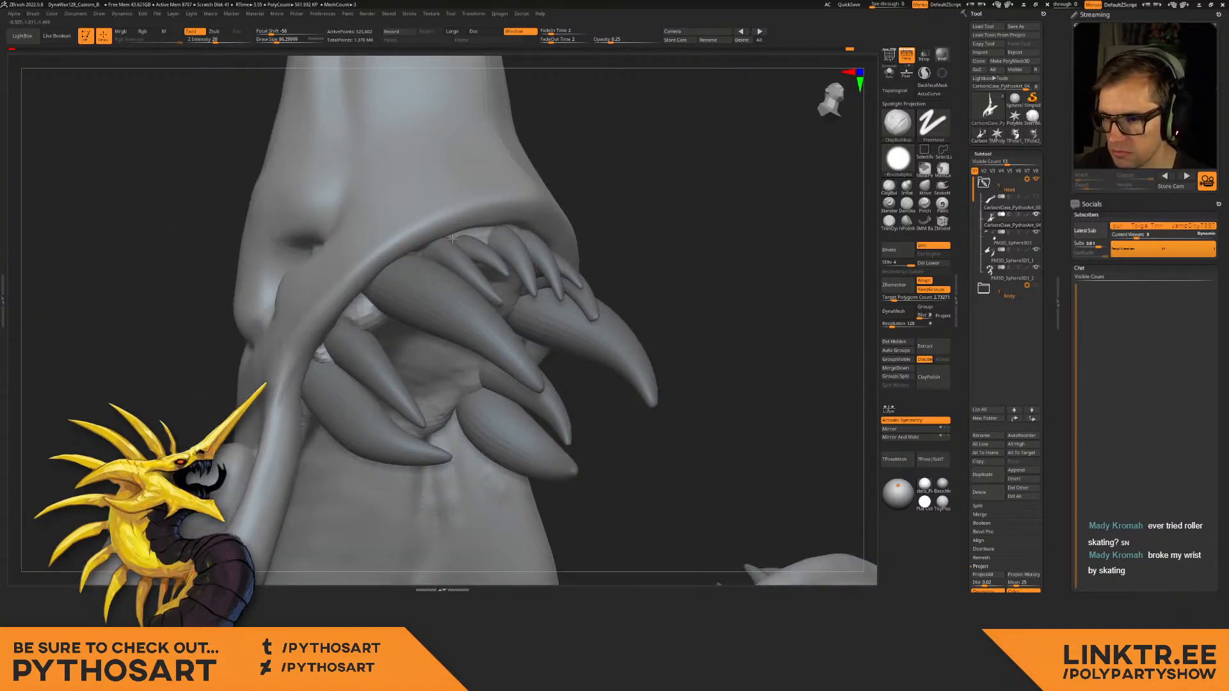
right_click_drag(480, 229, 458, 238)
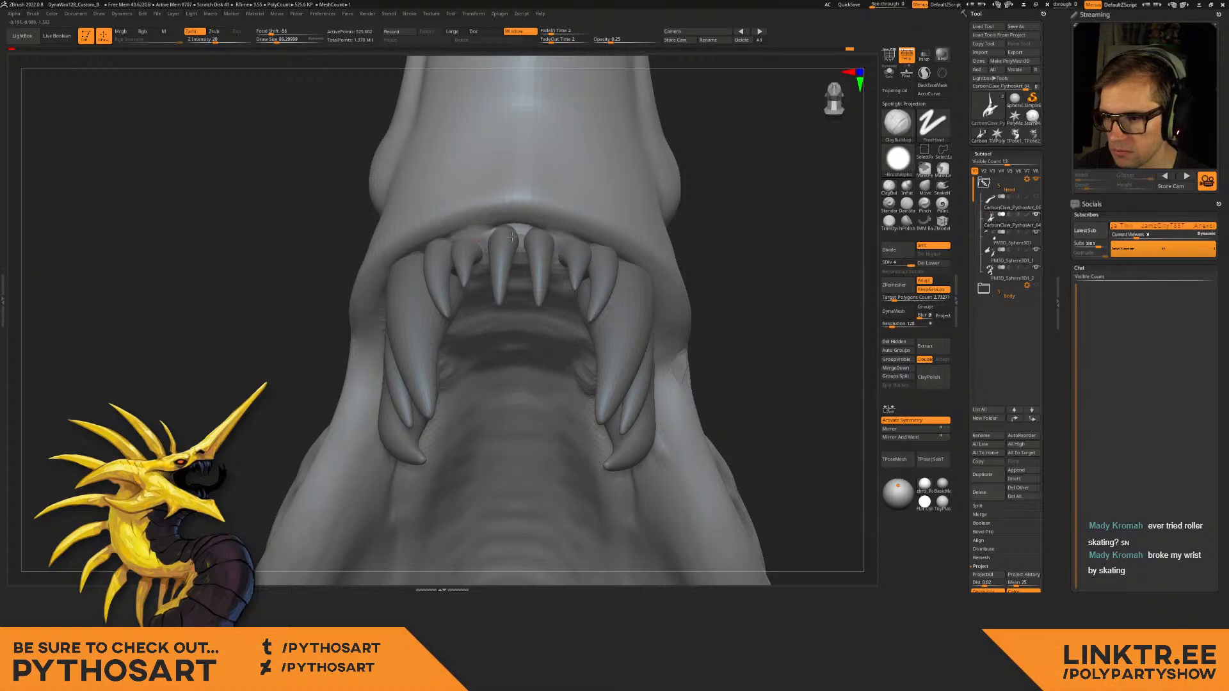
left_click_drag(517, 235, 488, 243, "shift")
key("s")
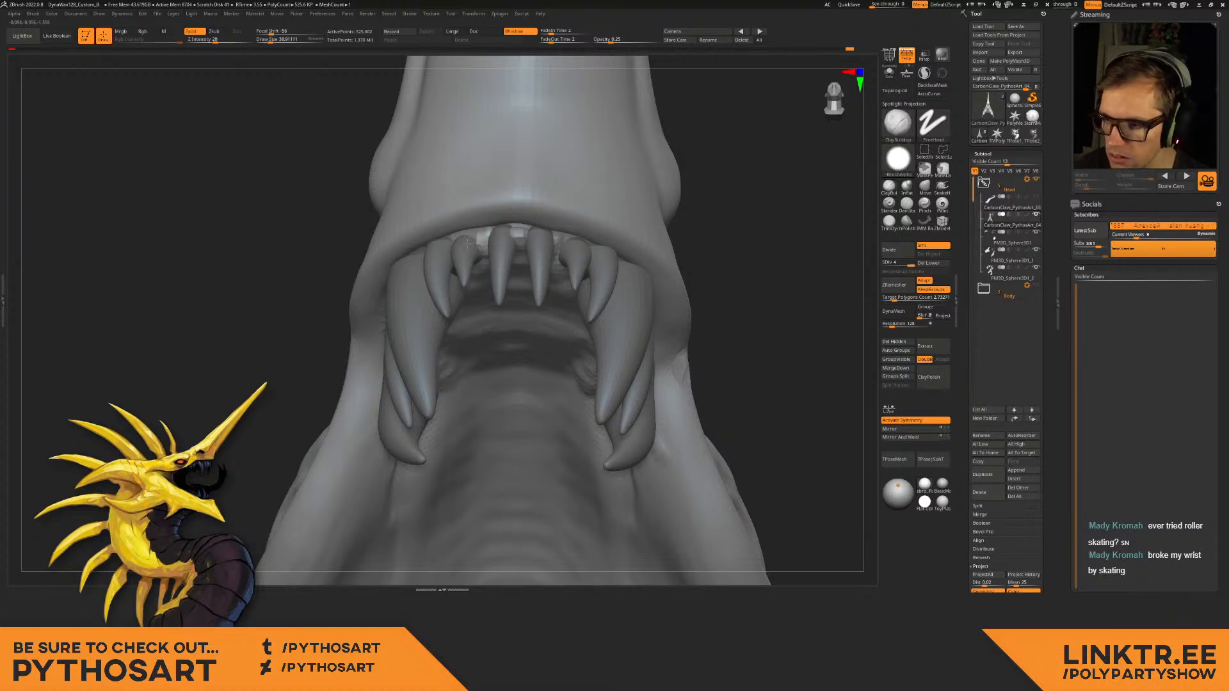
right_click_drag(570, 250, 526, 239)
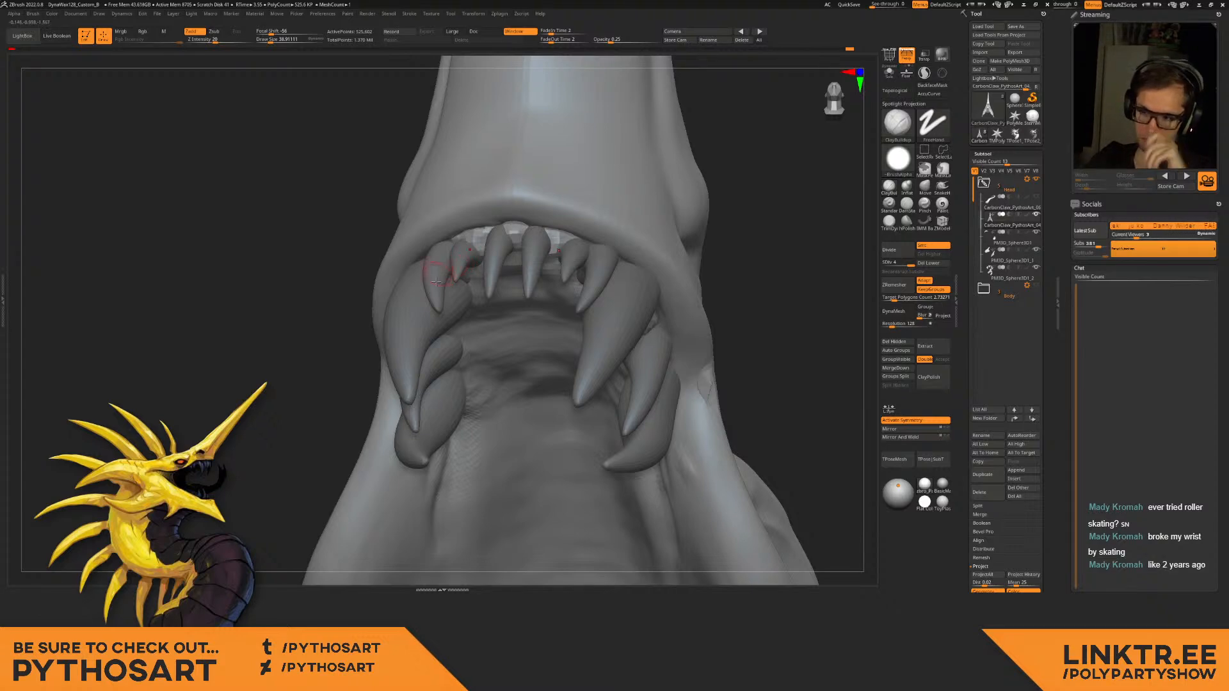
Raise a gum ridge around the inner bases of the side fangs and behind the front teeth with small strokes.
right_click_drag(436, 282, 499, 269)
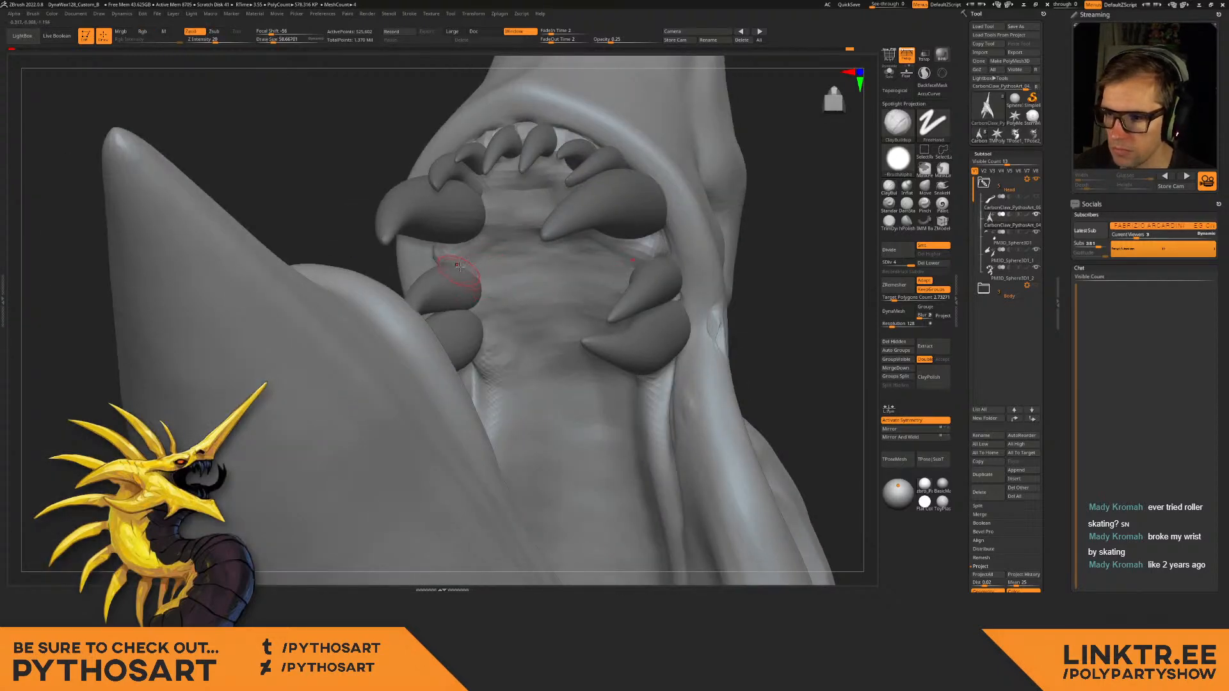
key("[")
left_click_drag(462, 257, 484, 304)
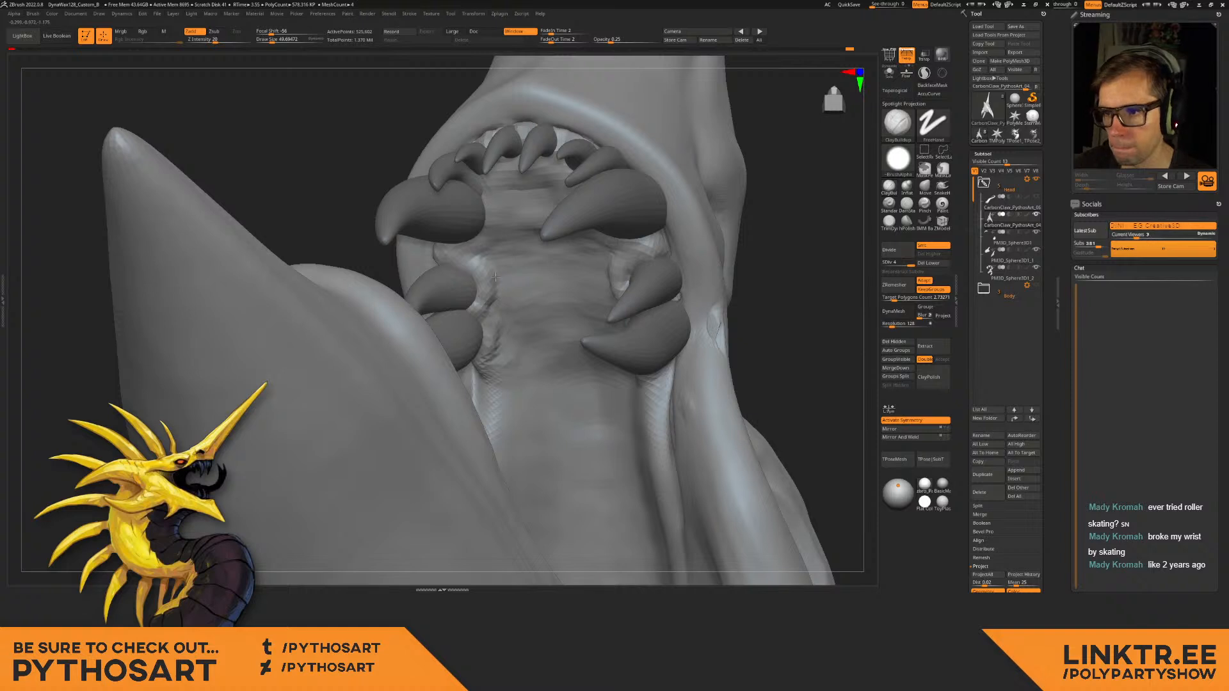
mouse_move(459, 242)
left_mouse_down()
mouse_move(487, 229)
mouse_move(506, 165)
mouse_move(527, 178)
mouse_move(512, 173)
left_mouse_up()
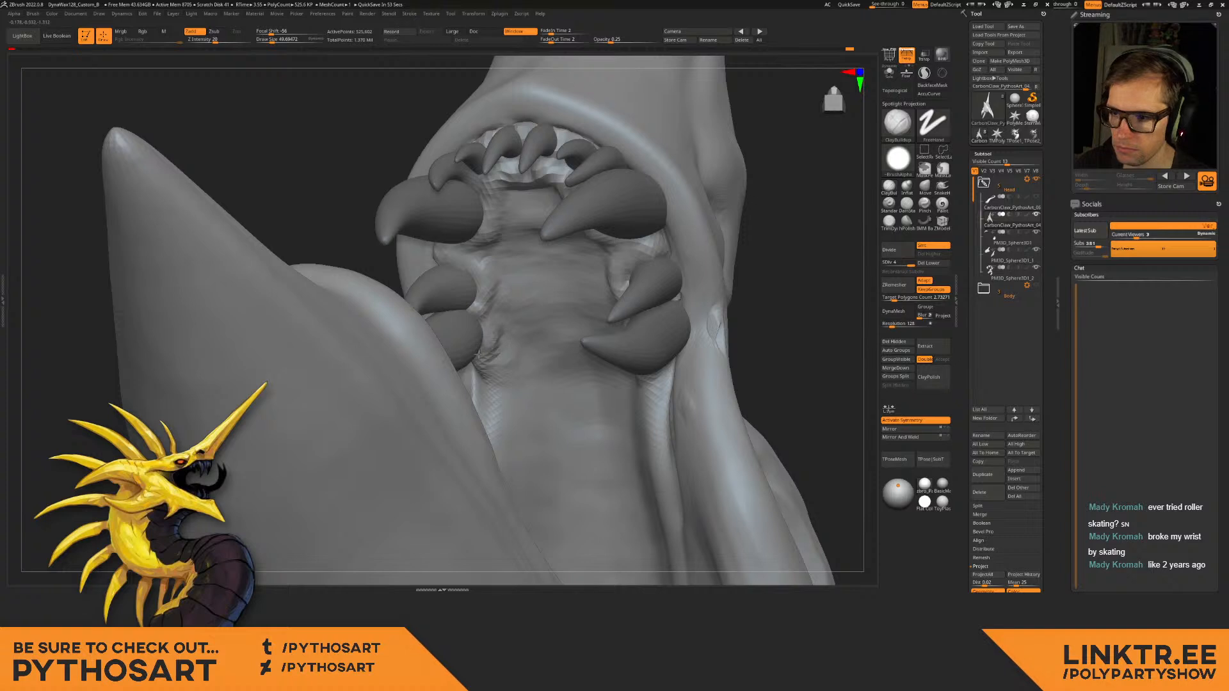
right_click_drag(496, 301, 493, 256)
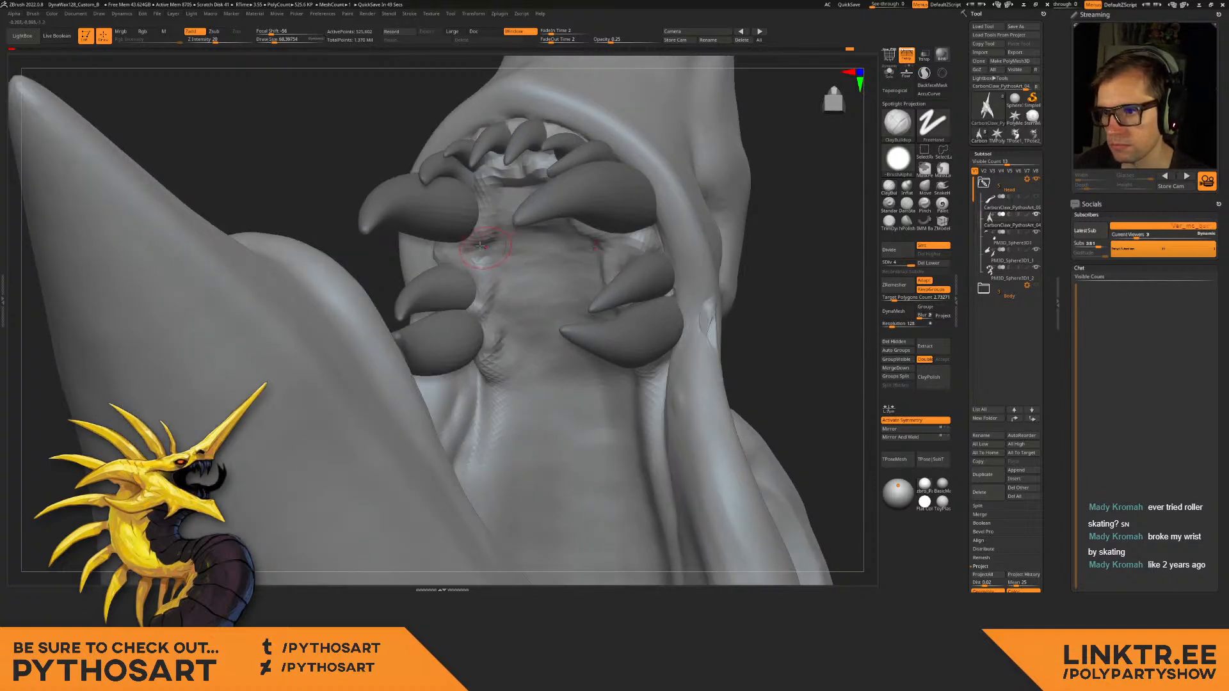
Build up clay on the gum beside the rear upper teeth with the ClayBuildup brush.
mouse_move(508, 186)
left_mouse_down()
mouse_move(518, 189)
mouse_move(480, 262)
mouse_move(500, 282)
mouse_move(486, 314)
mouse_move(522, 373)
mouse_move(475, 371)
left_mouse_up()
left_click_drag(826, 243, 774, 288)
Select the upper teeth subtool and reshape the base of the rear tooth towards the gum with the Move brush.
left_click(474, 349, "alt")
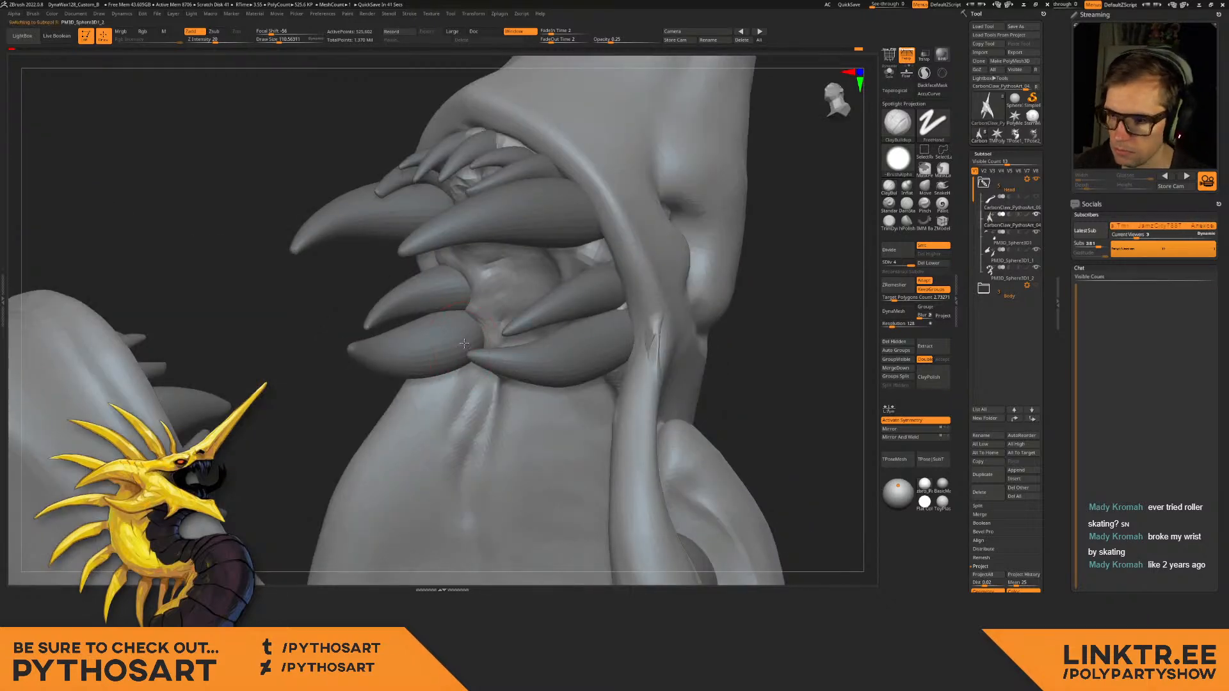
left_click(926, 190)
right_click_drag(473, 306, 483, 338)
key("s")
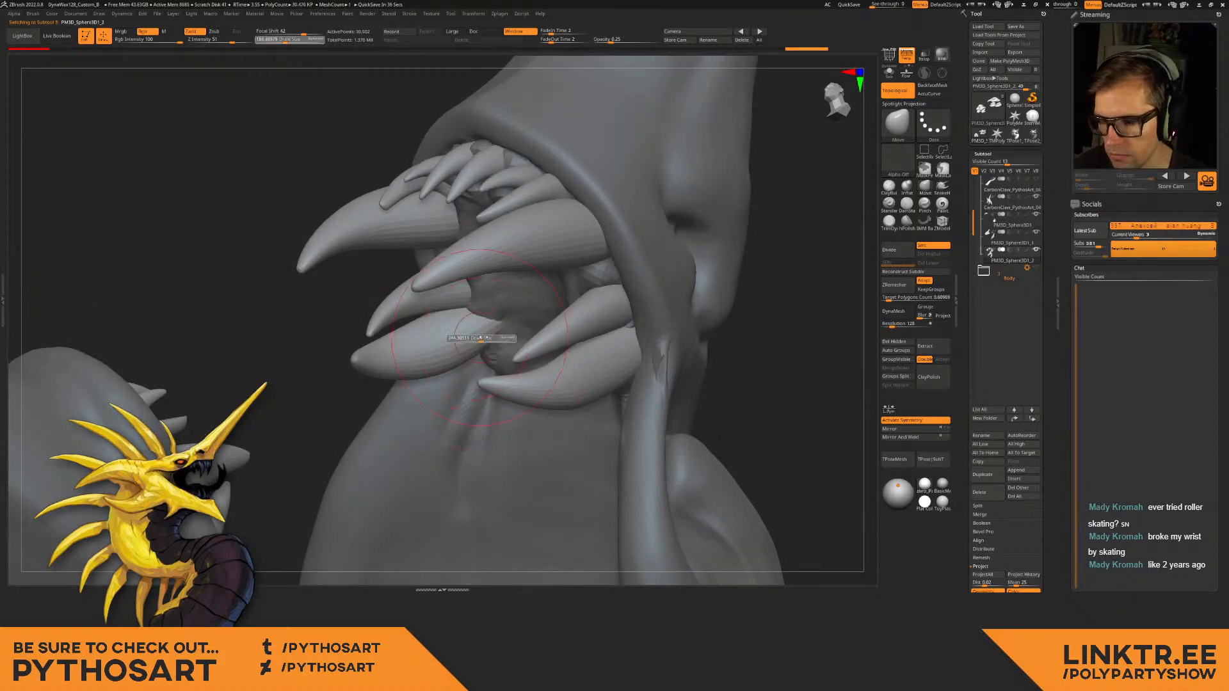
mouse_move(473, 332)
left_mouse_down()
mouse_move(498, 332)
mouse_move(496, 348)
left_mouse_up()
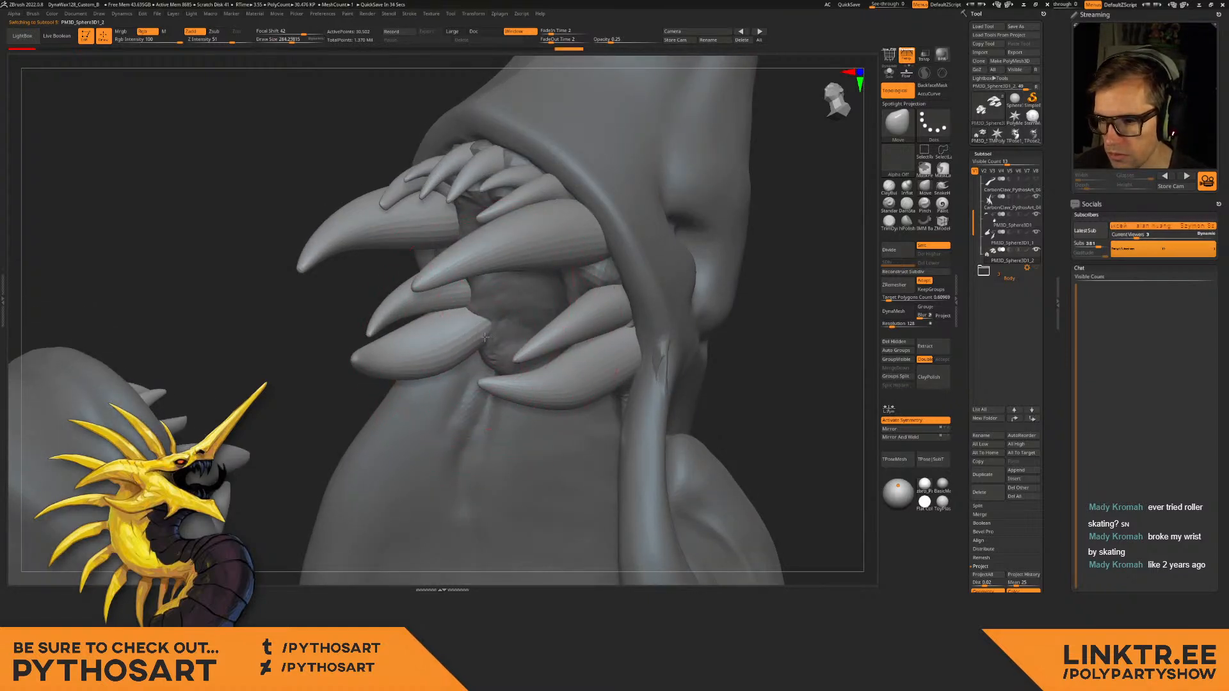
right_click_drag(503, 351, 475, 342)
key("s")
left_click_drag(475, 342, 491, 348)
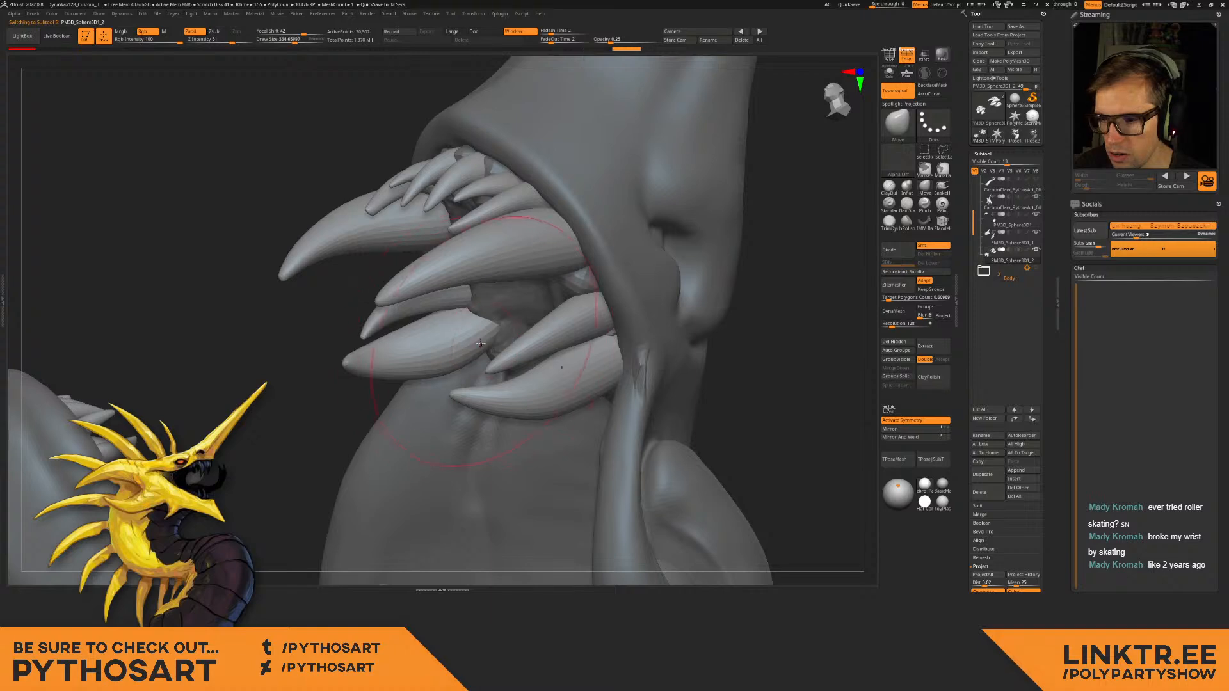
right_click_drag(491, 347, 484, 338)
key("s")
left_click_drag(482, 334, 481, 337)
Select the head subtool and adjust the gum around the rear upper teeth with the Move brush.
left_click(489, 338, "alt")
key("s")
left_click_drag(484, 336, 497, 333)
right_click_drag(482, 334, 460, 306)
key("s")
left_click_drag(469, 275, 438, 262)
Shift the outer edge of the upper gum between the larger fangs with a resized Move brush.
key("s")
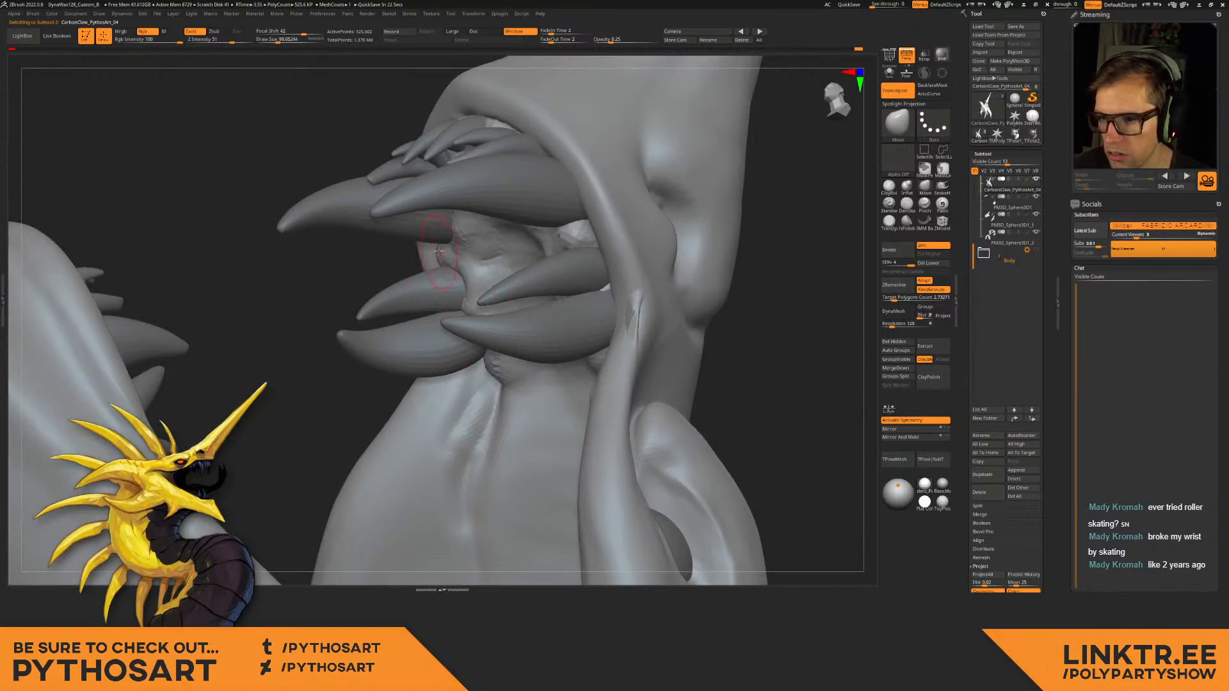
right_click_drag(459, 249, 453, 251)
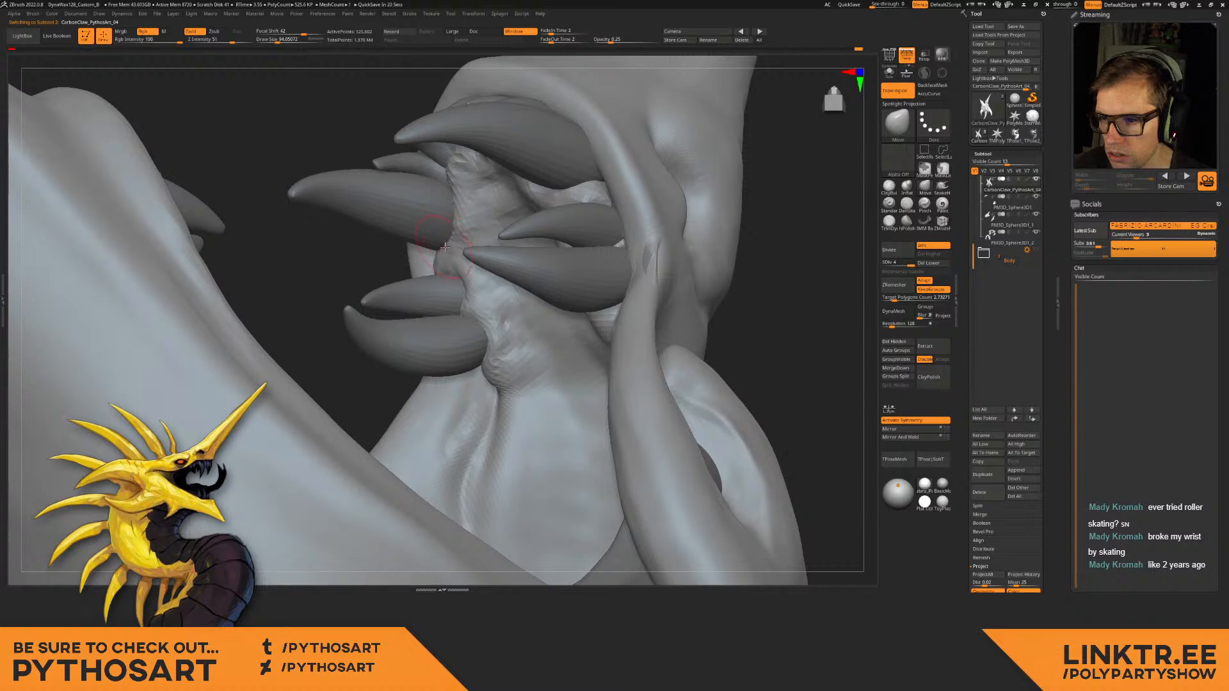
key("s")
left_click_drag(448, 243, 449, 248)
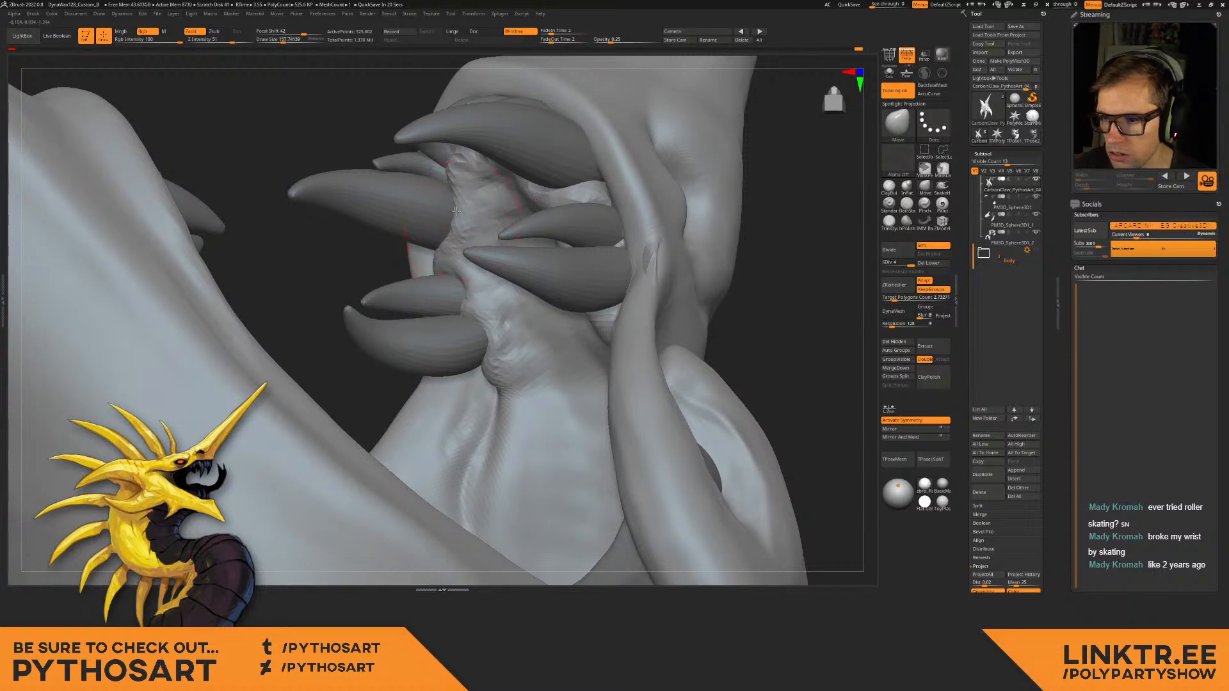
right_click_drag(446, 166, 448, 177)
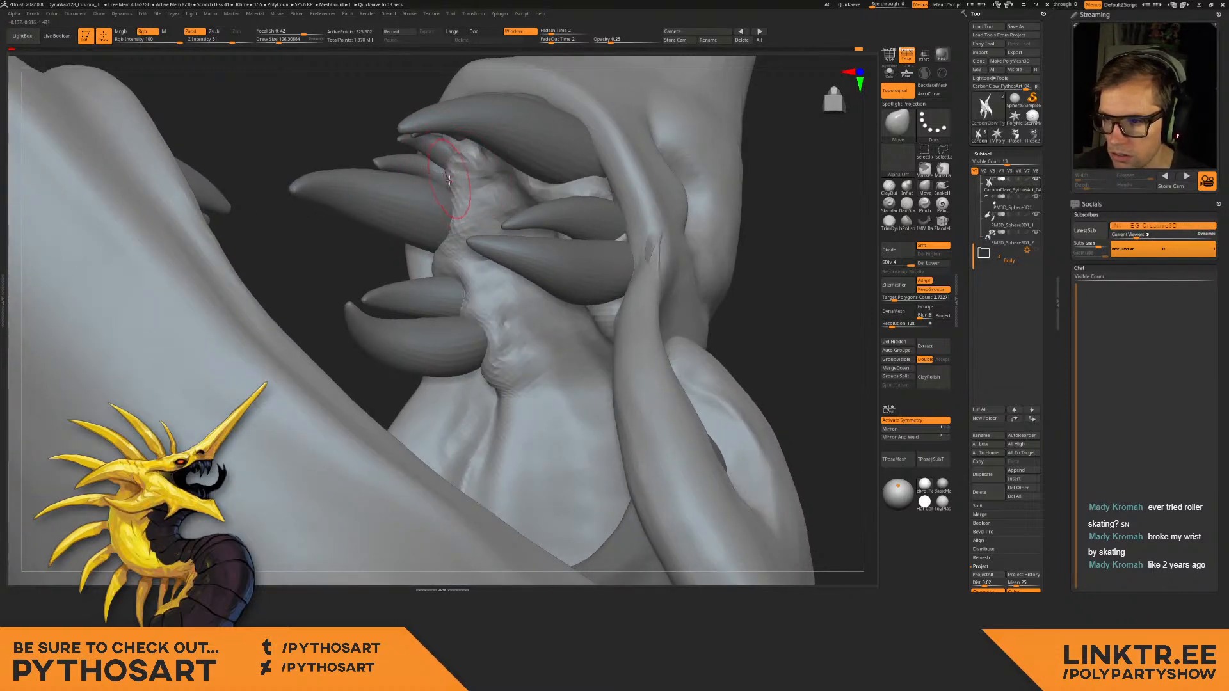
left_click_drag(452, 179, 453, 164)
right_click_drag(473, 222, 477, 297)
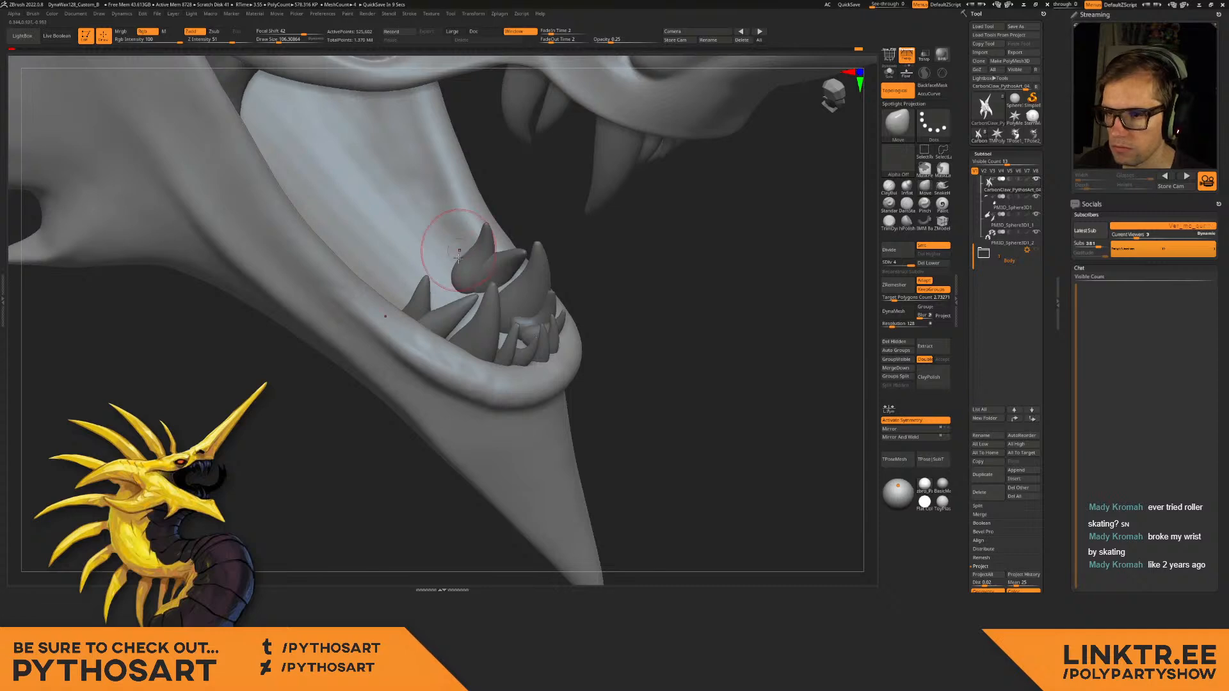
Adjust the lower jaw's gum line beside the rear teeth with the Move brush.
right_click_drag(459, 258, 590, 283)
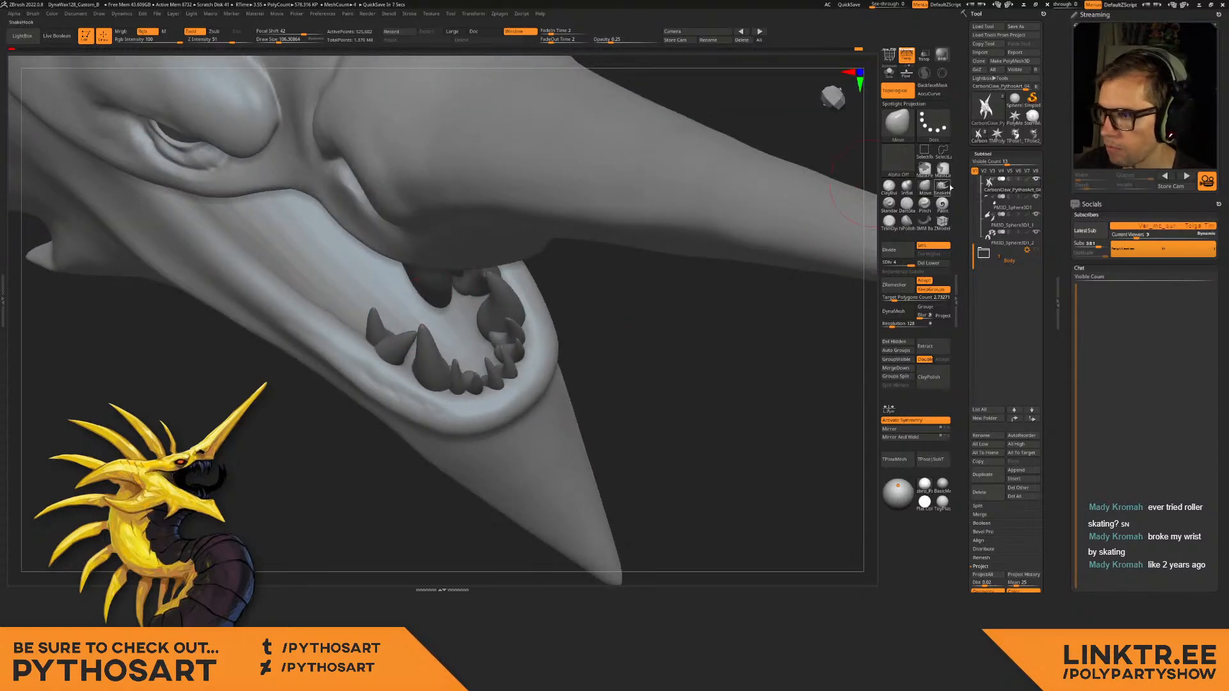
left_click(925, 187)
right_click_drag(393, 300, 386, 345)
key("s")
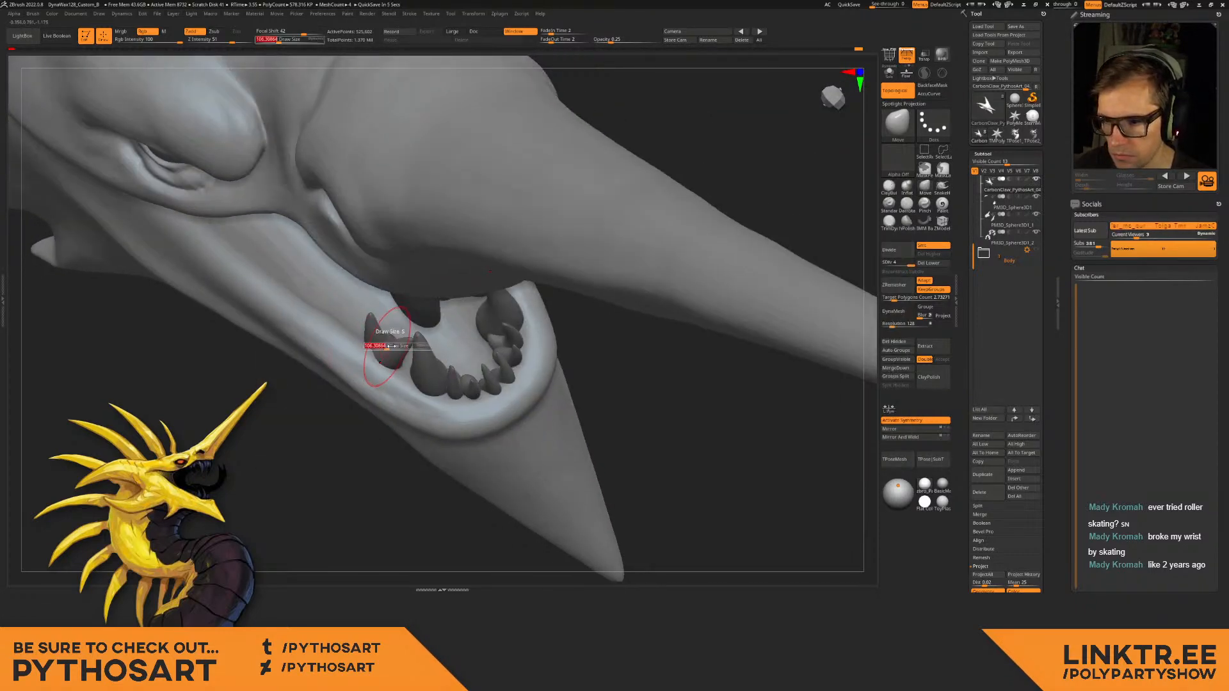
left_click_drag(386, 346, 397, 346)
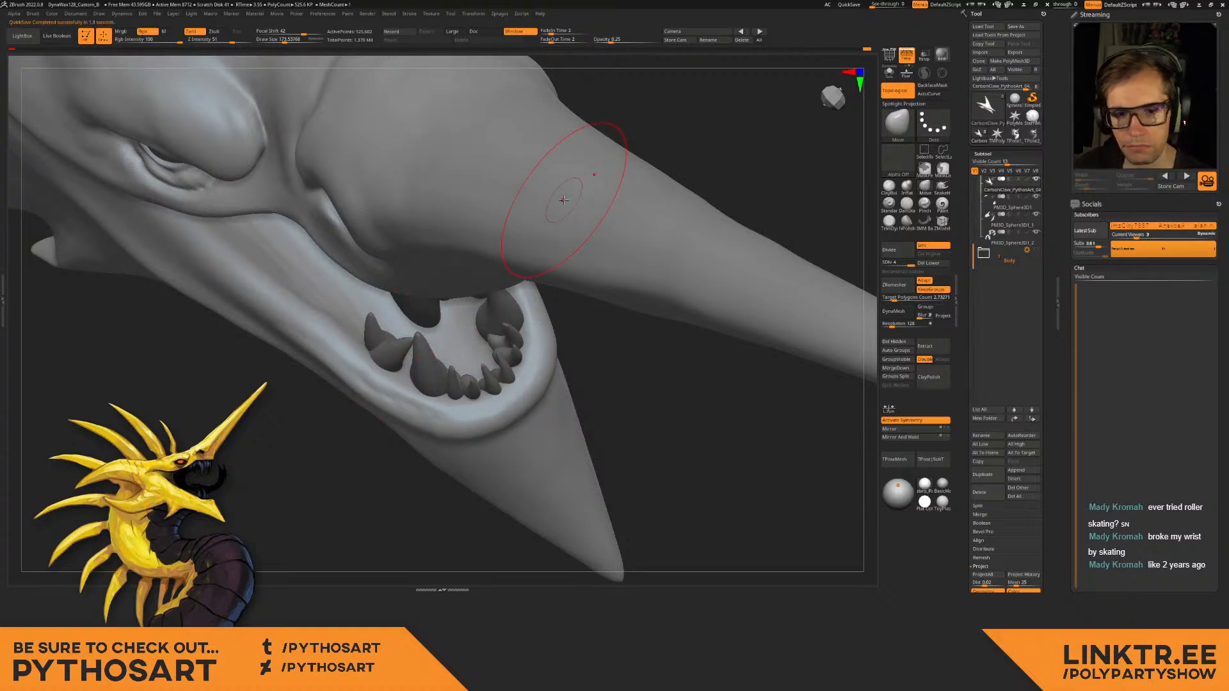
Isolate the head mesh, reshape the inner front of the lower jaw with the Move brush, and show the teeth again.
left_click(890, 74)
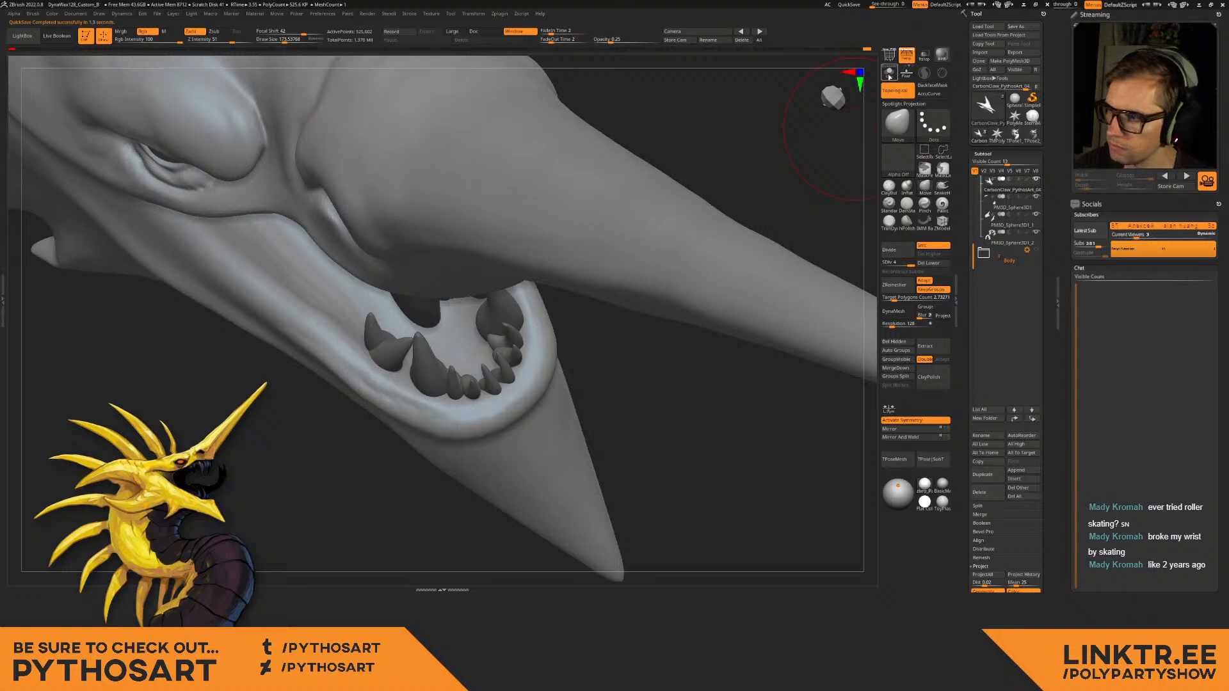
mouse_move(451, 355)
right_mouse_down()
mouse_move(400, 405)
mouse_move(410, 387)
right_mouse_up()
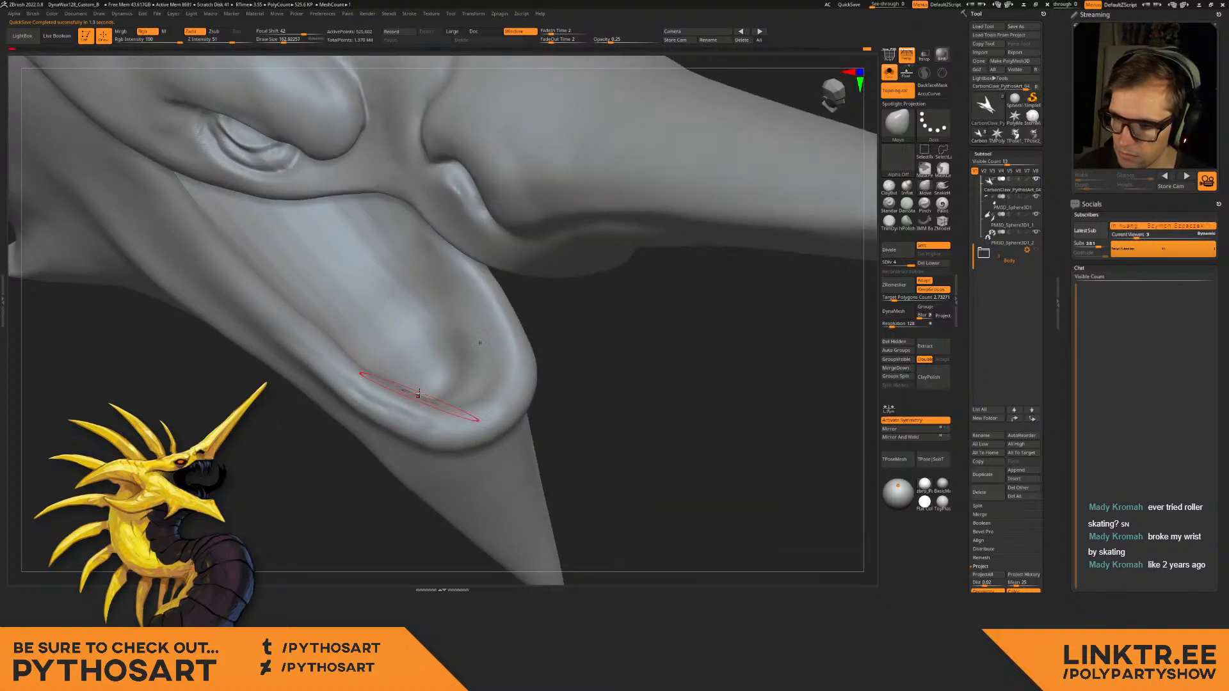
mouse_move(466, 379)
left_mouse_down()
mouse_move(482, 377)
mouse_move(484, 334)
left_mouse_up()
left_click_drag(466, 325, 476, 321)
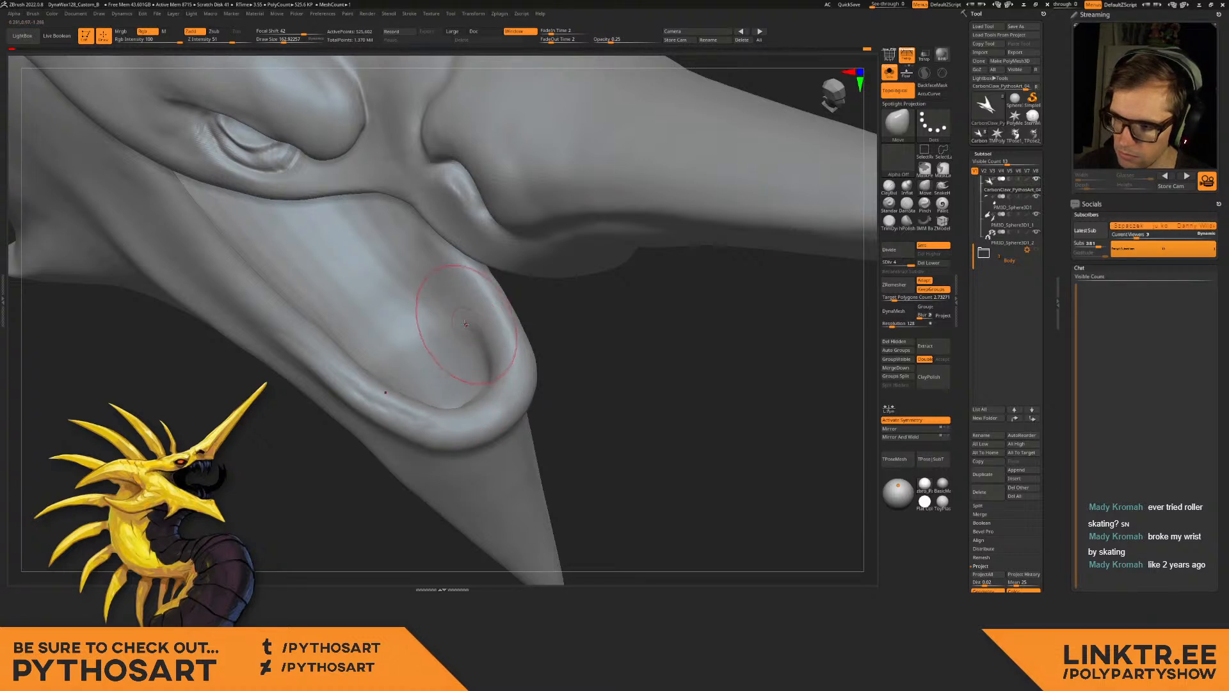
left_click(890, 73)
right_click_drag(470, 350, 478, 353)
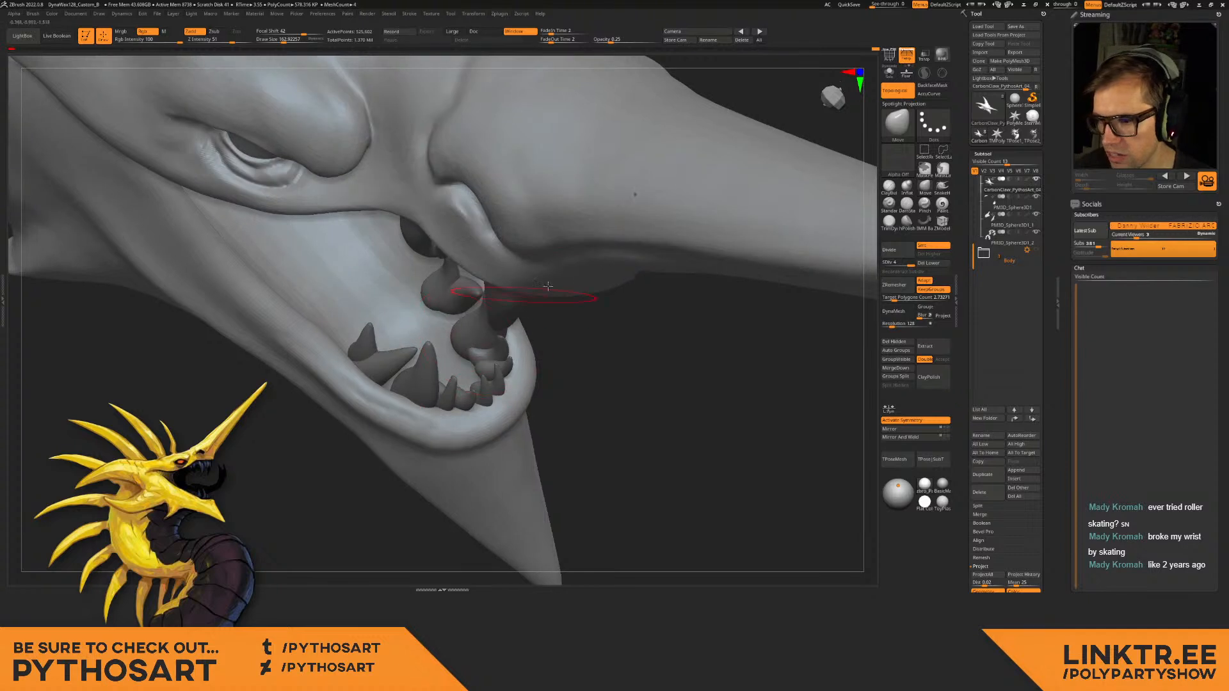
Refine the lower lip and gum line around the front teeth, varying the Move brush size.
right_click_drag(428, 387, 418, 395)
key("bracketright")
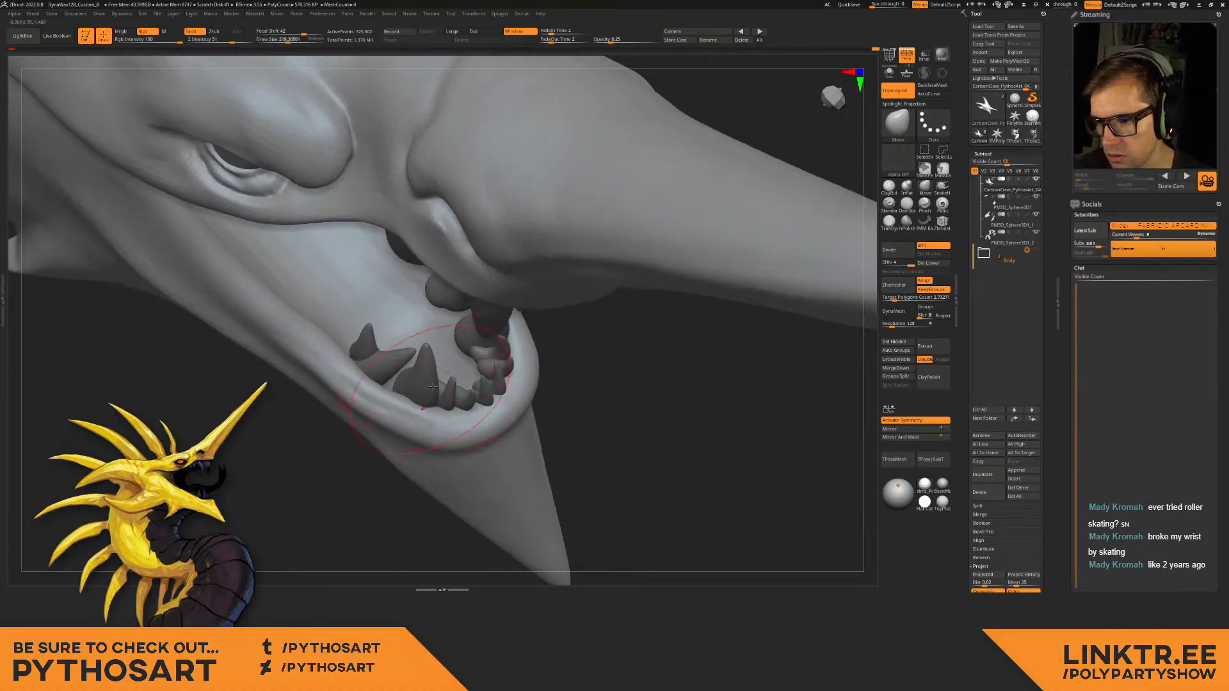
key("bracketleft")
key("bracketleft")
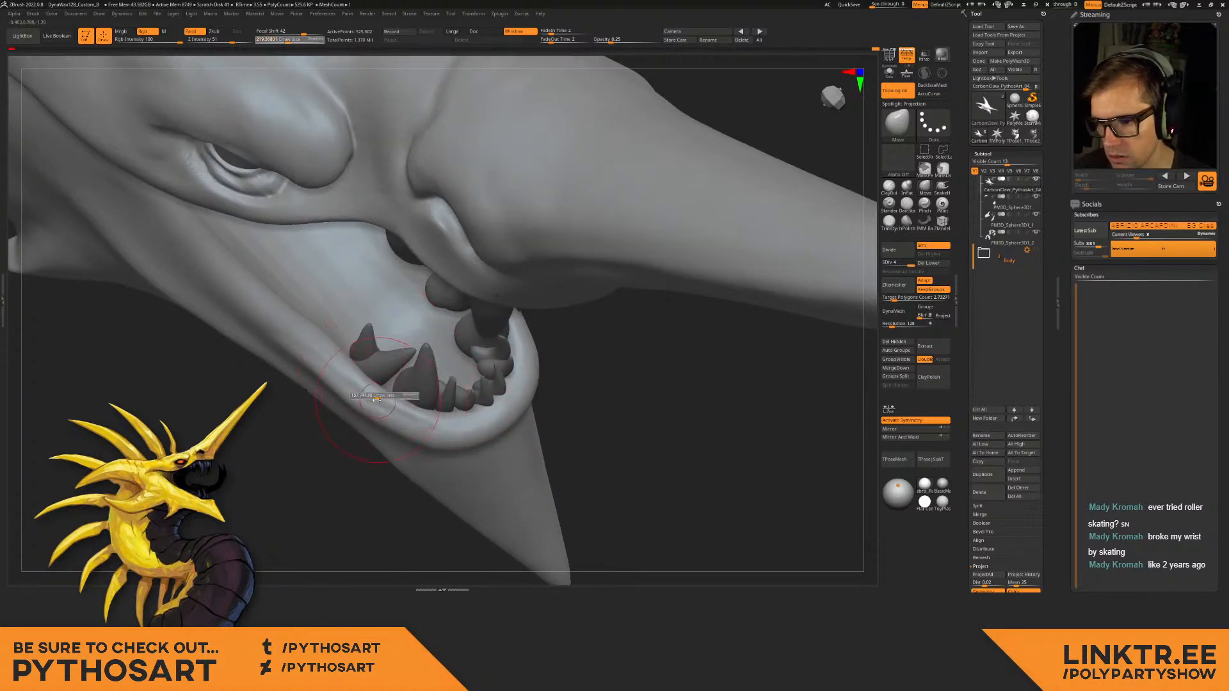
key("bracketright")
key("bracketright")
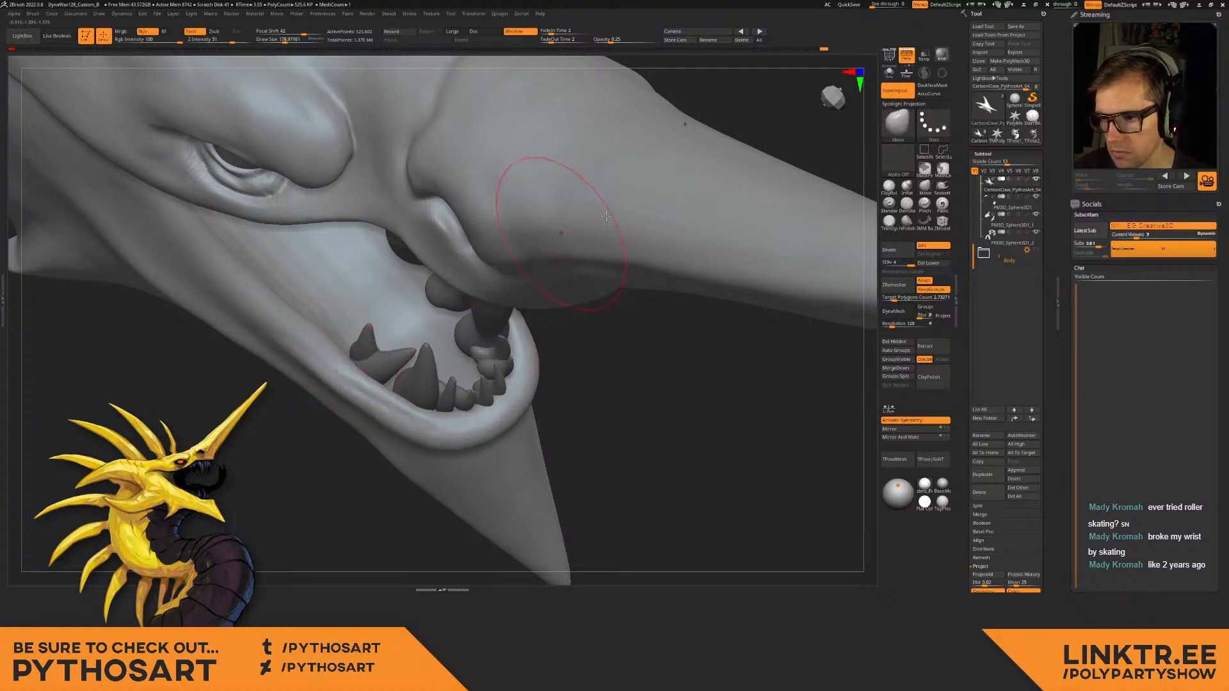
Try to build up gum tissue around the lower front teeth with the ClayBuildup brush.
left_click(889, 186)
left_click_drag(617, 378, 630, 333)
key("s")
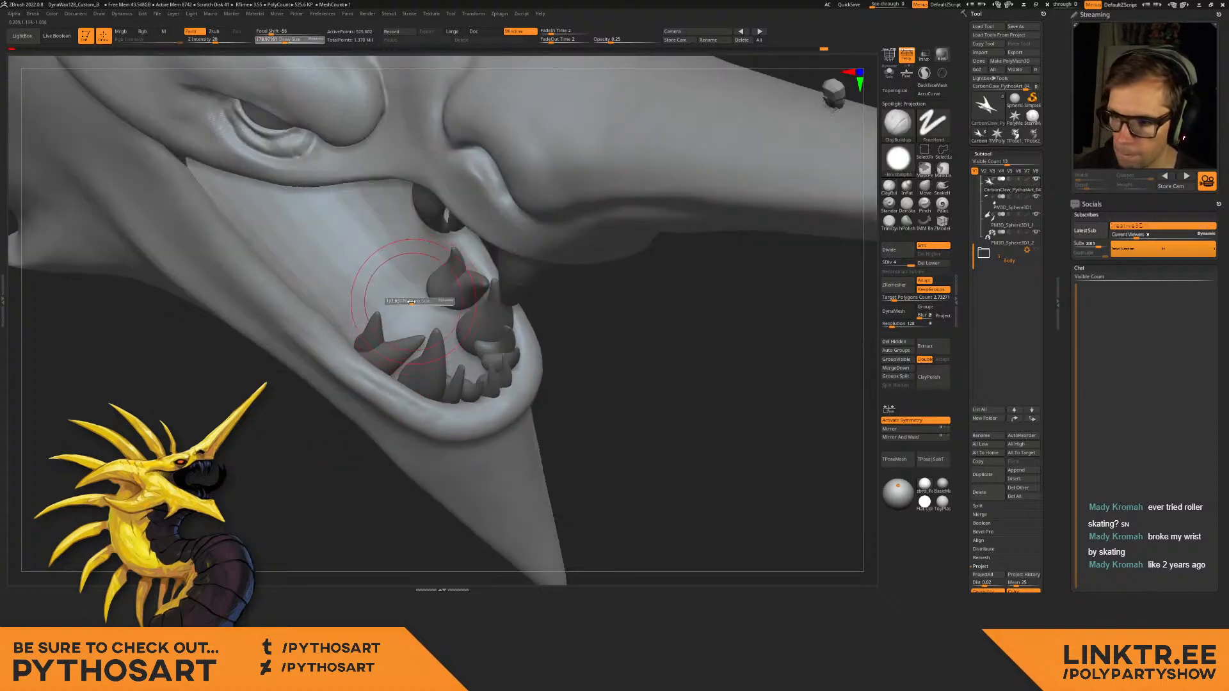
left_click_drag(422, 293, 431, 300)
key("s")
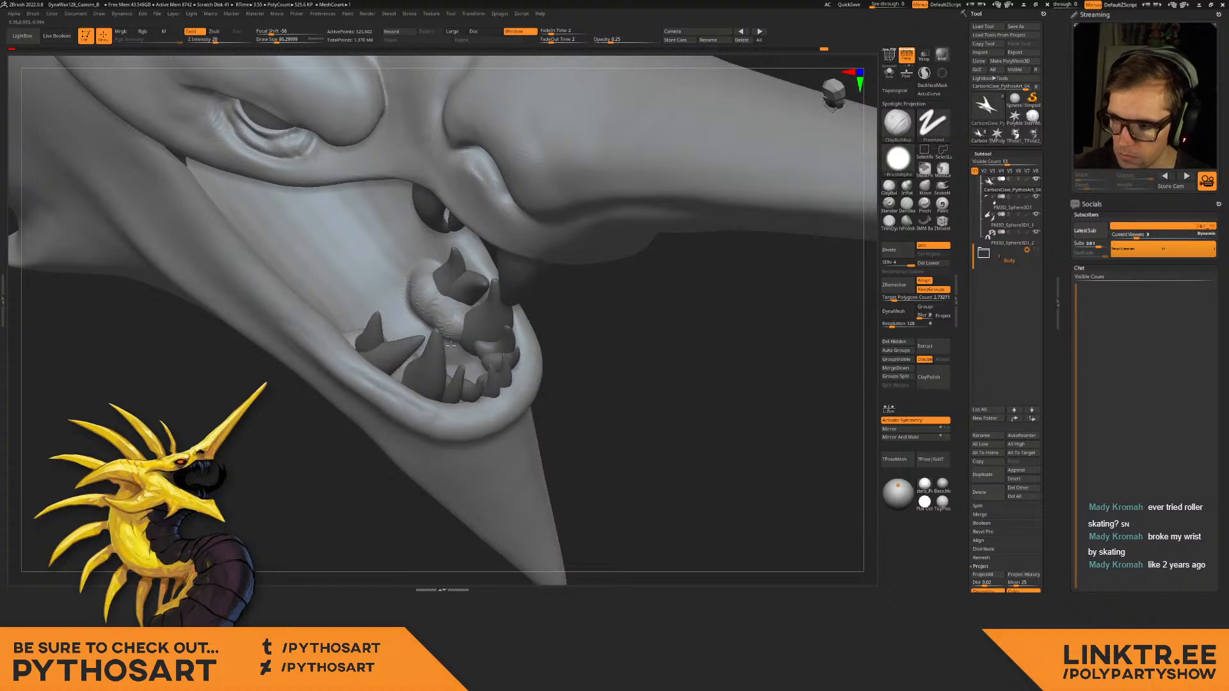
left_click_drag(451, 346, 478, 367)
left_click_drag(579, 359, 608, 413)
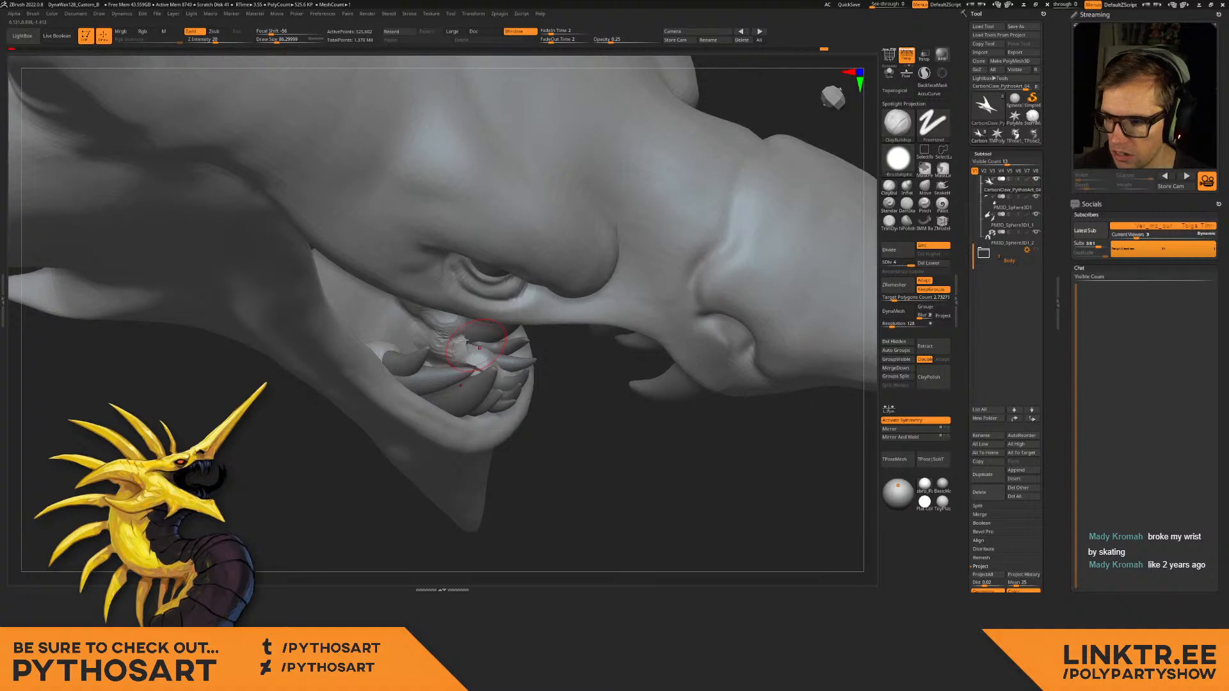
right_click_drag(464, 340, 438, 364)
key("s")
mouse_move(434, 364)
left_mouse_down()
mouse_move(400, 339)
mouse_move(467, 360)
mouse_move(470, 324)
mouse_move(456, 336)
left_mouse_up()
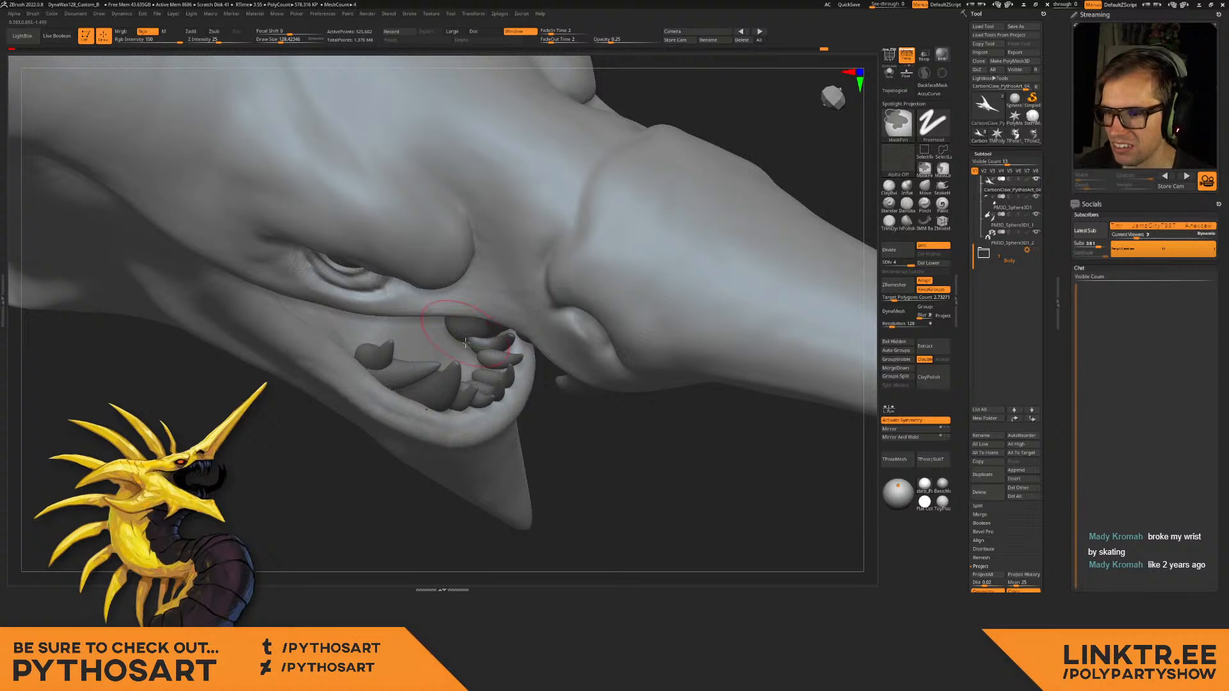
right_click_drag(457, 315, 448, 349)
Swell the gums around the lower teeth and the inner jaw surface behind them with the Inflat brush.
left_click(907, 188)
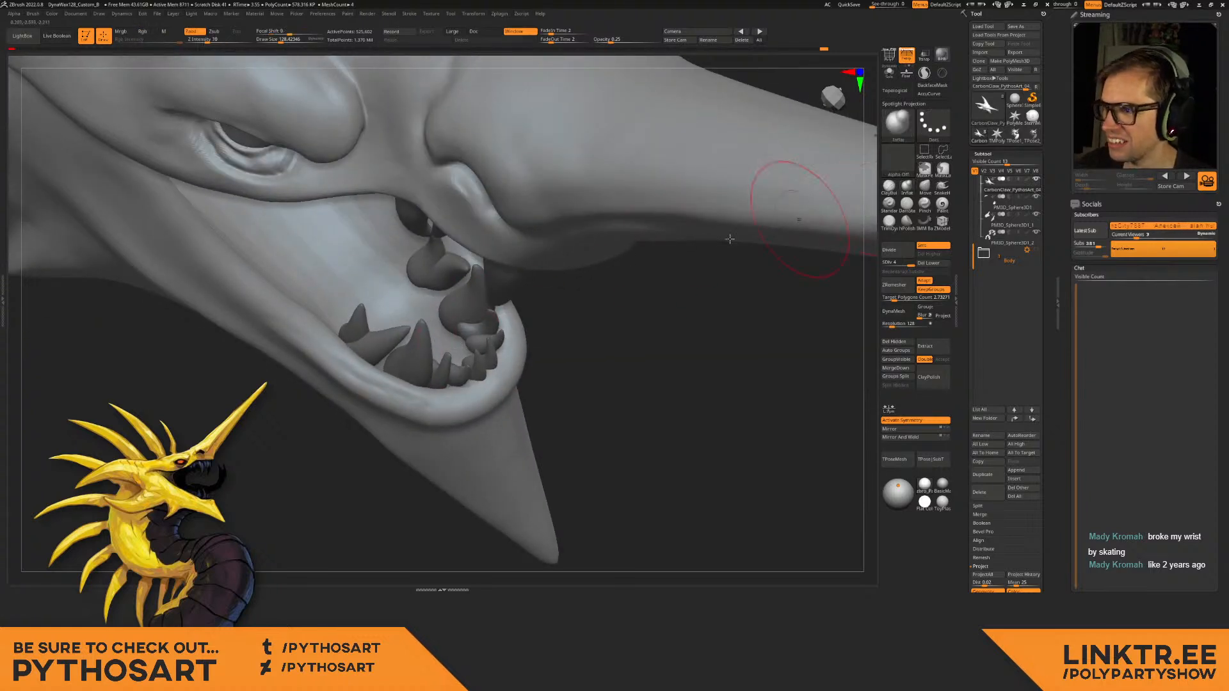
key("s")
left_click_drag(398, 281, 413, 281)
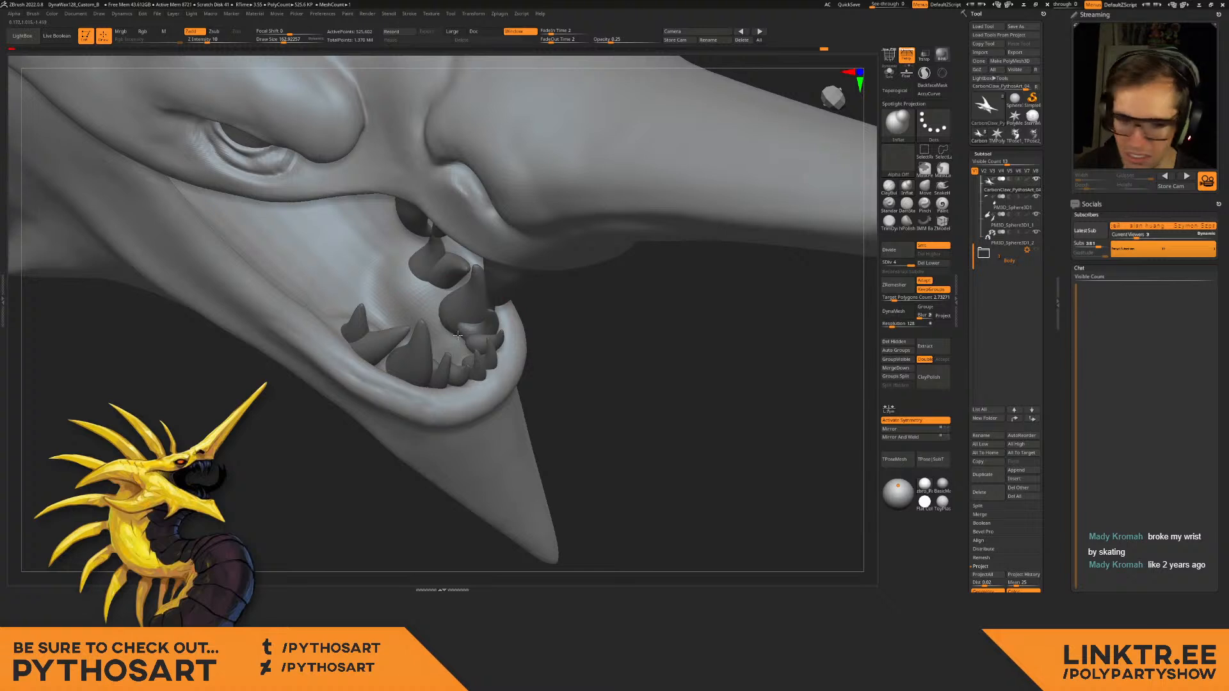
key("bracketleft")
key("bracketleft")
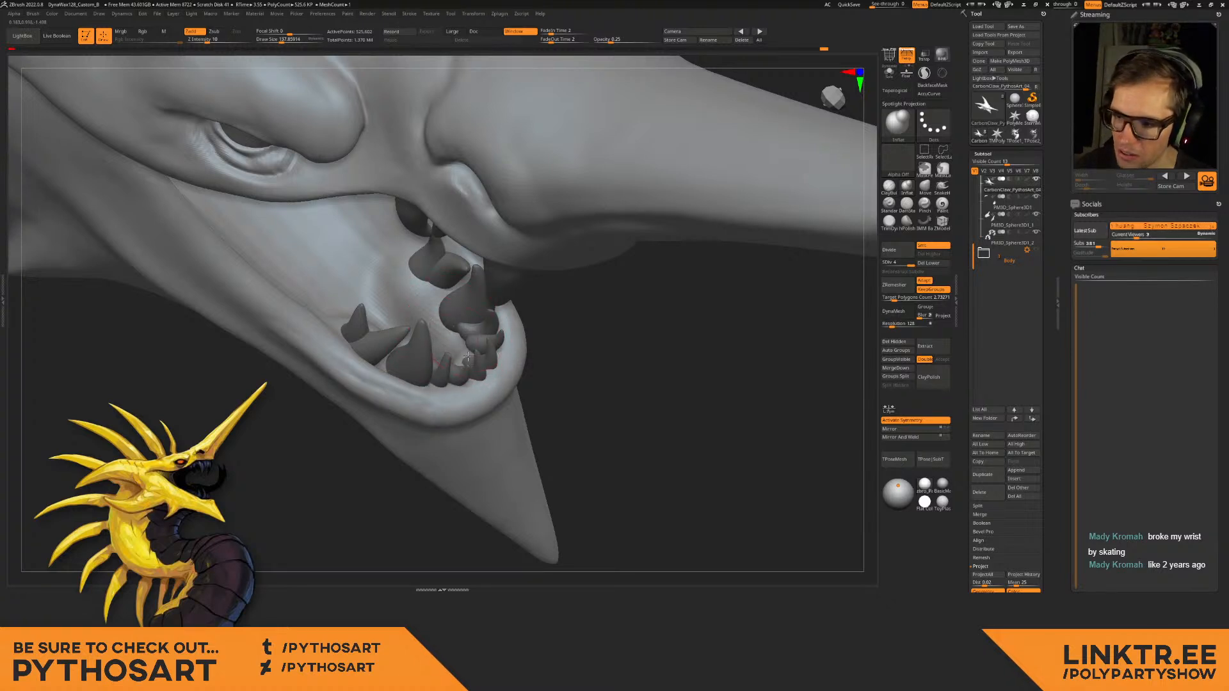
right_click_drag(431, 358, 432, 354)
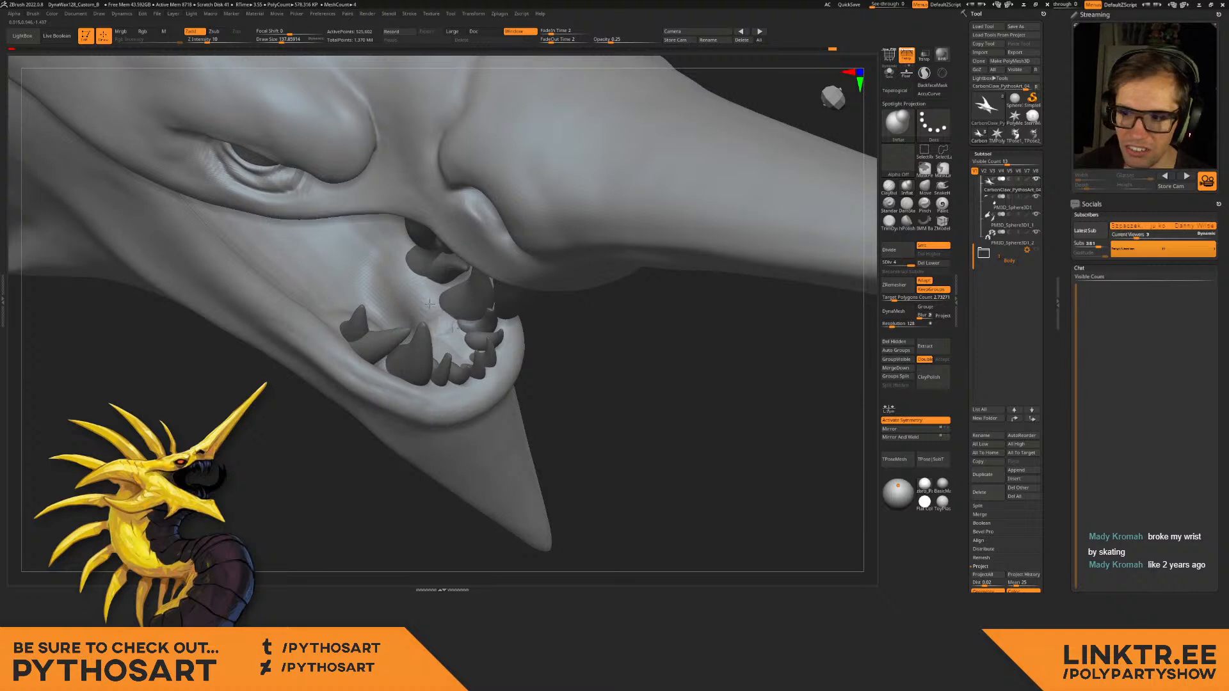
right_click_drag(403, 283, 398, 255)
left_click_drag(398, 256, 386, 235)
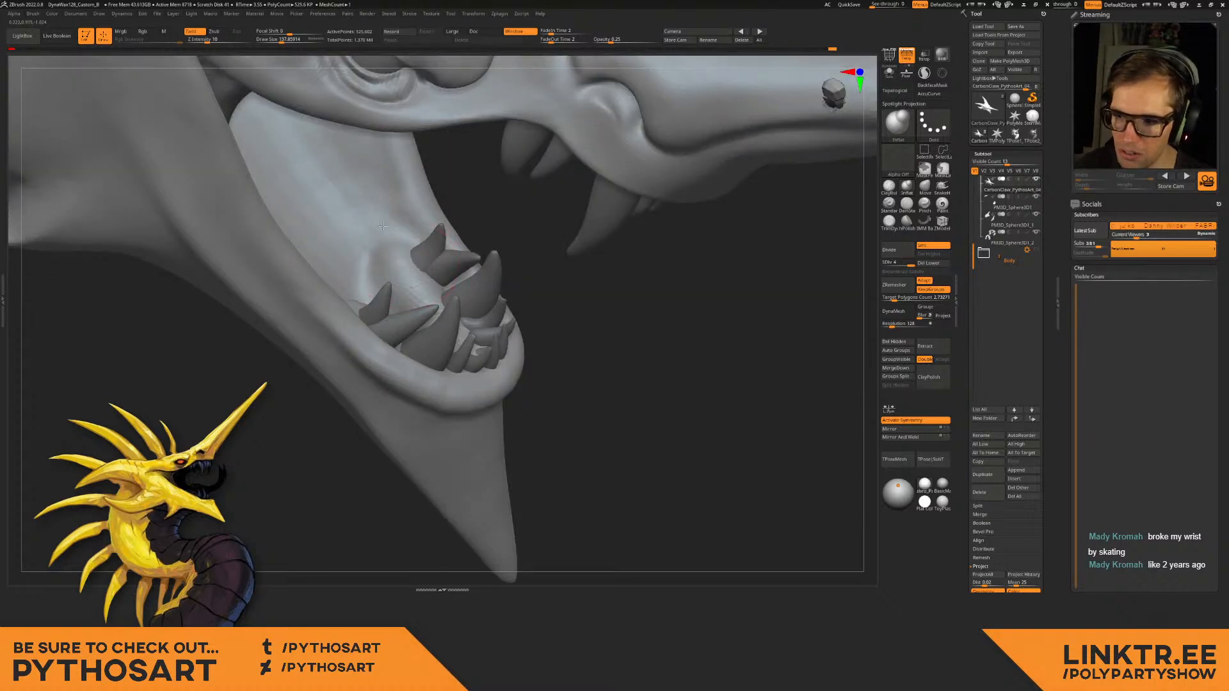
right_click_drag(388, 247, 384, 256)
left_click_drag(383, 238, 372, 208)
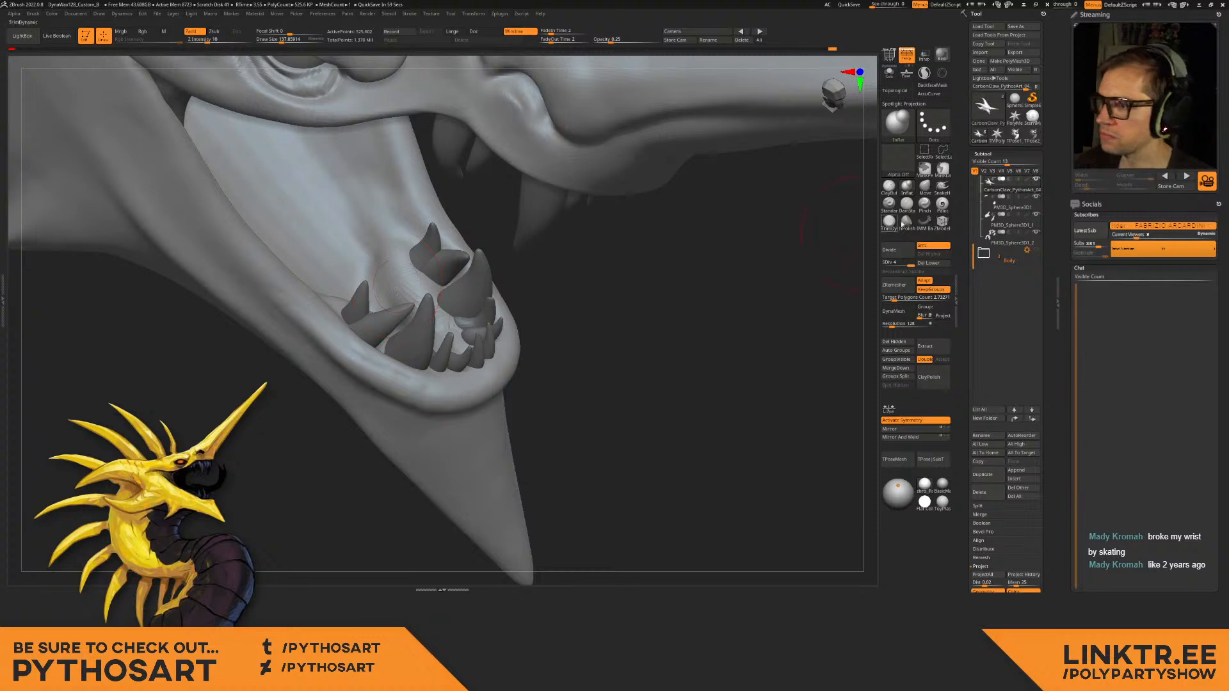
Build up clay on the inner lower jaw behind the teeth with the ClayBuildup brush and smooth it.
left_click(894, 205)
left_click(890, 187)
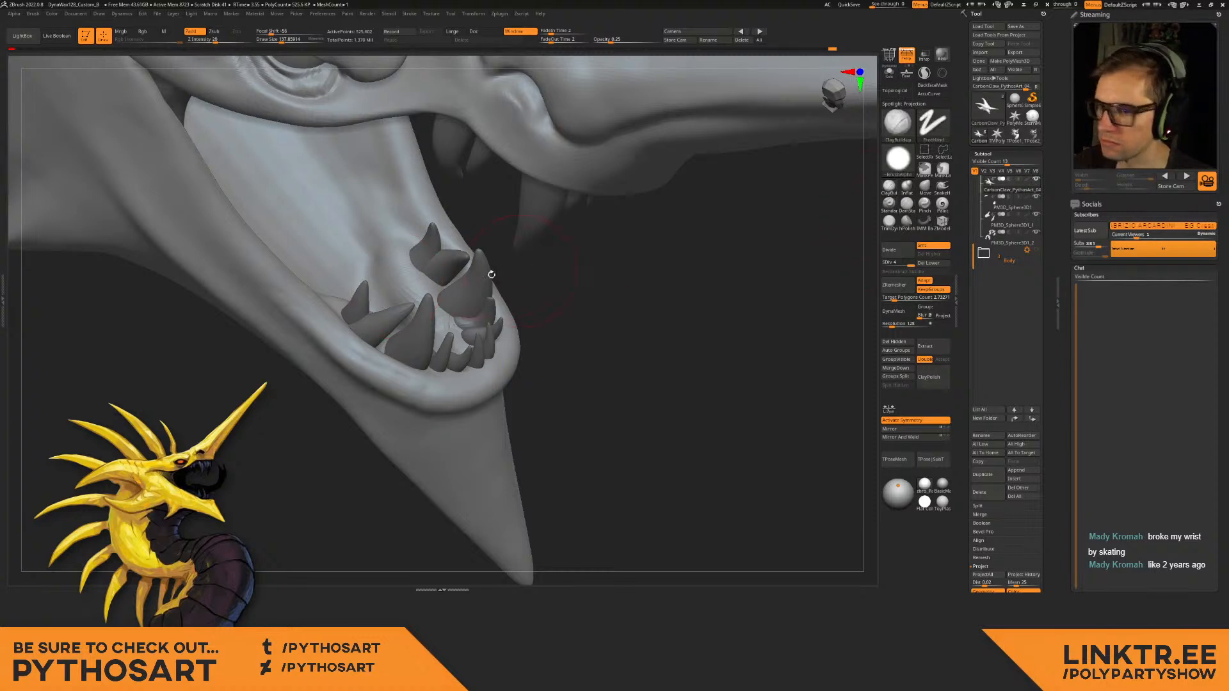
key("s")
left_click_drag(436, 269, 428, 269)
mouse_move(402, 252)
right_mouse_down()
mouse_move(361, 283)
mouse_move(384, 310)
mouse_move(353, 265)
right_mouse_up()
key("s")
mouse_move(338, 256)
left_mouse_down()
mouse_move(320, 262)
mouse_move(402, 284)
left_mouse_up()
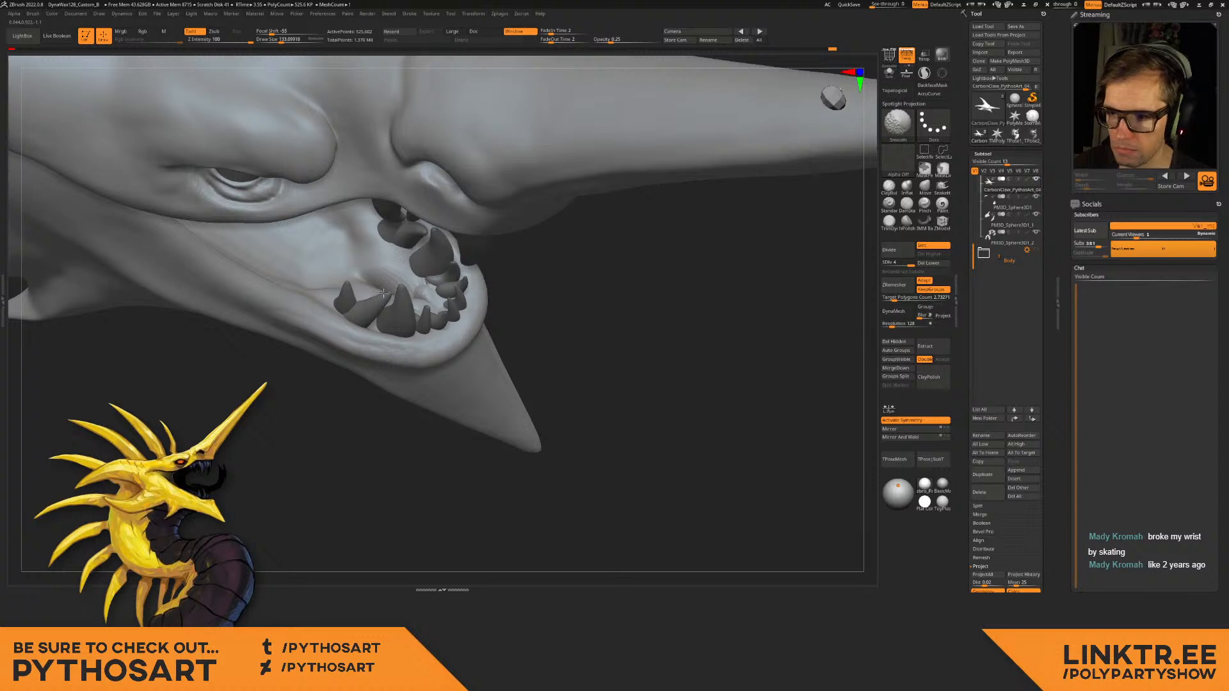
Add finer gum ridges between the lower fangs using a smaller ClayBuildup brush.
key("s")
left_click_drag(375, 219, 358, 218)
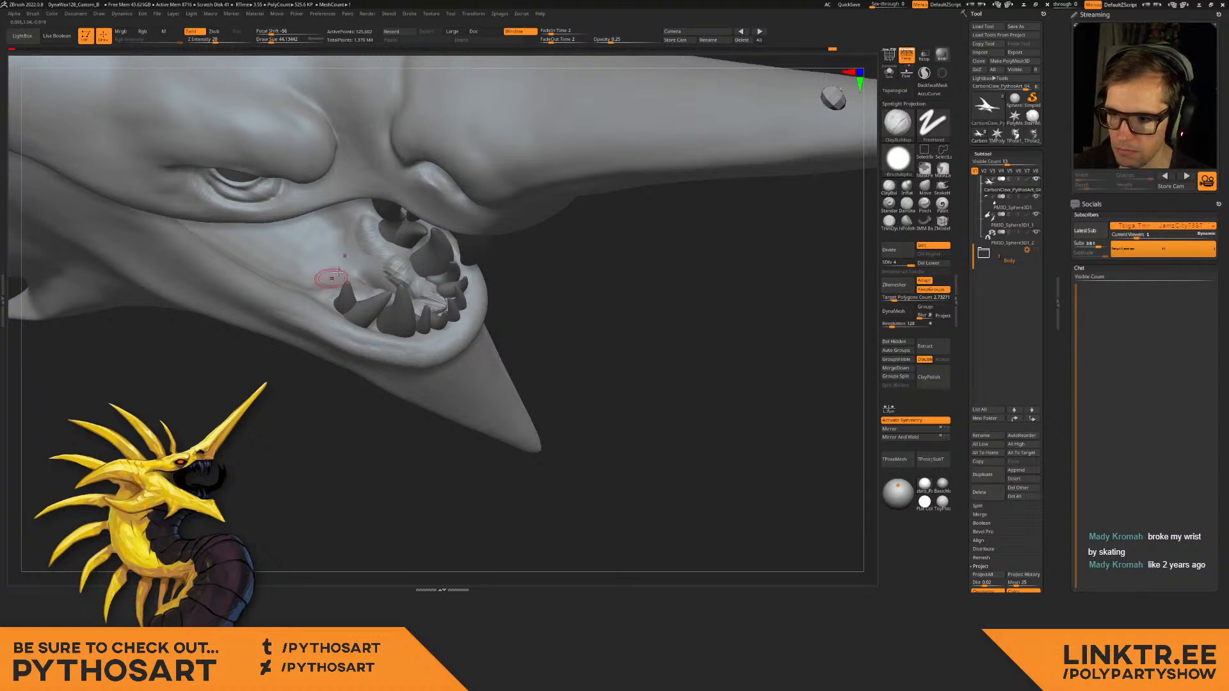
left_click_drag(373, 276, 378, 275)
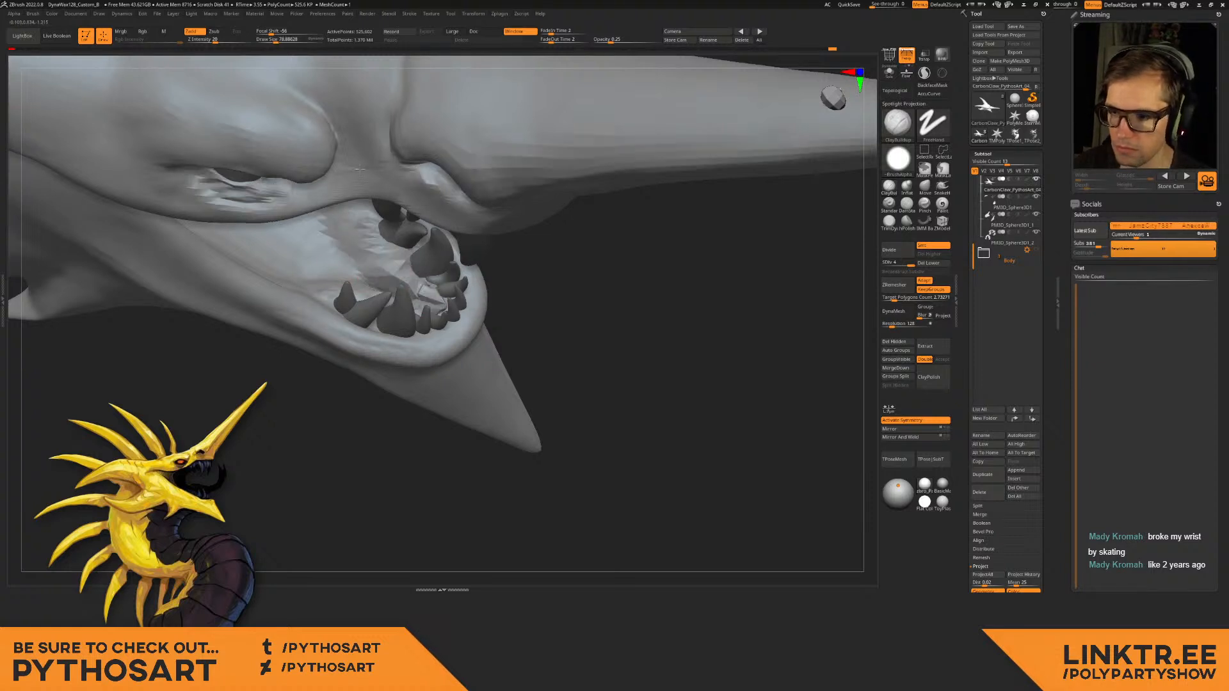
right_click_drag(425, 290, 406, 263, "ctrl")
left_click_drag(406, 263, 425, 274)
Turn on the painted colours for all subtools and view the whole head from the side.
left_click_drag(503, 253, 571, 228, "alt")
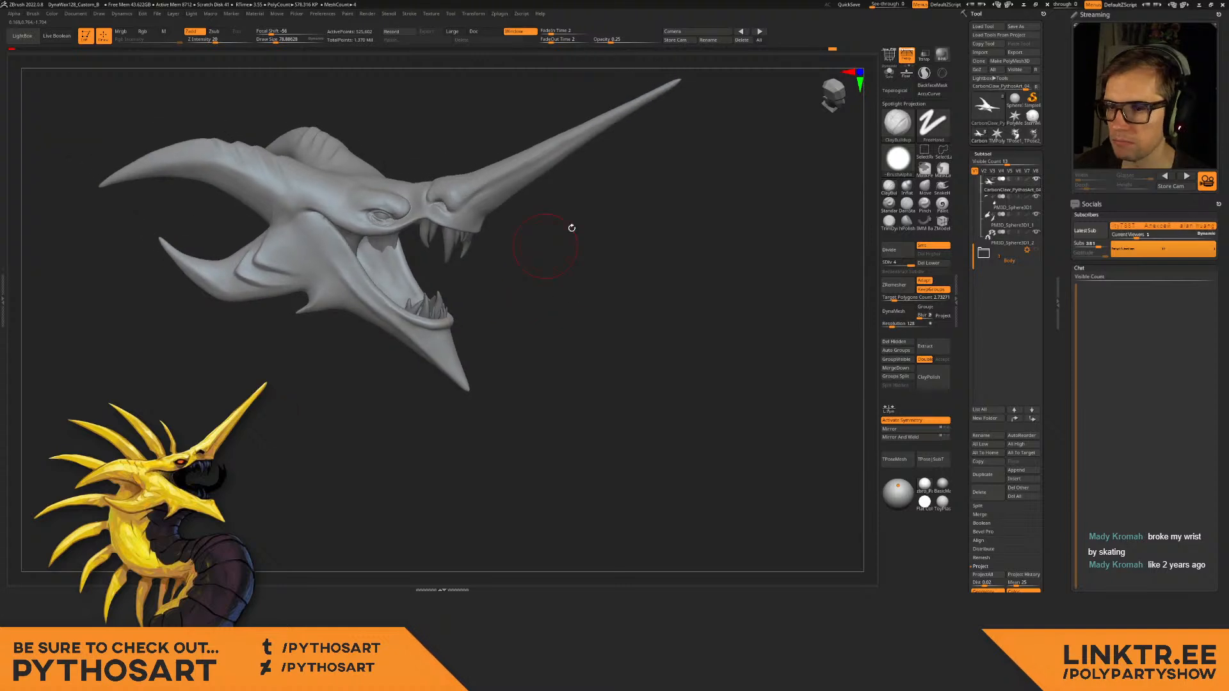
left_click(1027, 182, "shift")
left_click_drag(556, 301, 618, 258)
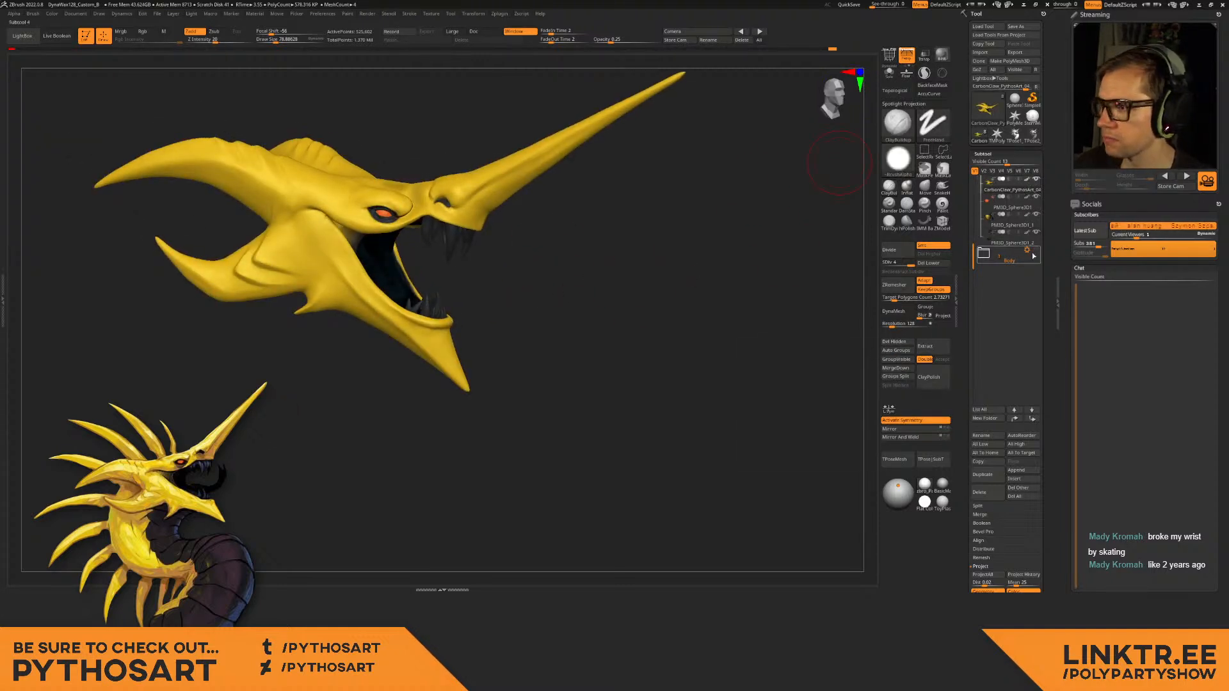
Show the Body folder again and return to the stored camera view of the creature.
left_click(1034, 253)
key("f")
left_click_drag(489, 321, 636, 179, "shift")
left_click(761, 31)
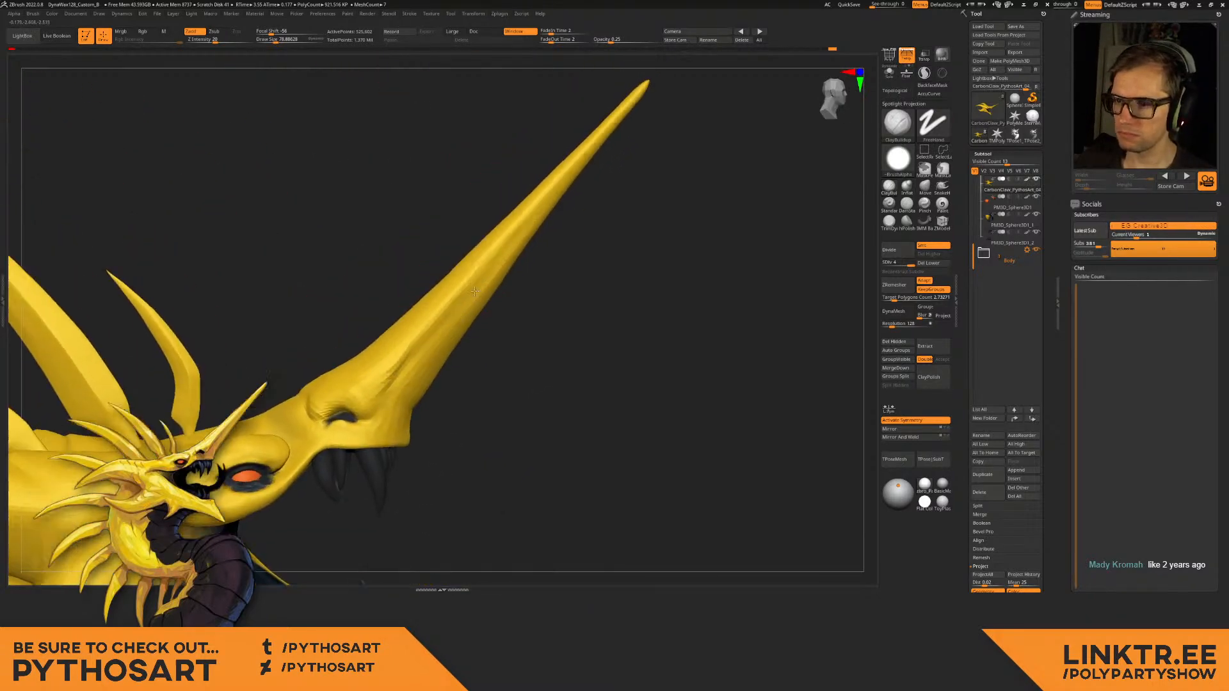
Adjust the silhouette of the long nose horn and its tip with the Move brush, varying the brush size.
left_click(927, 190)
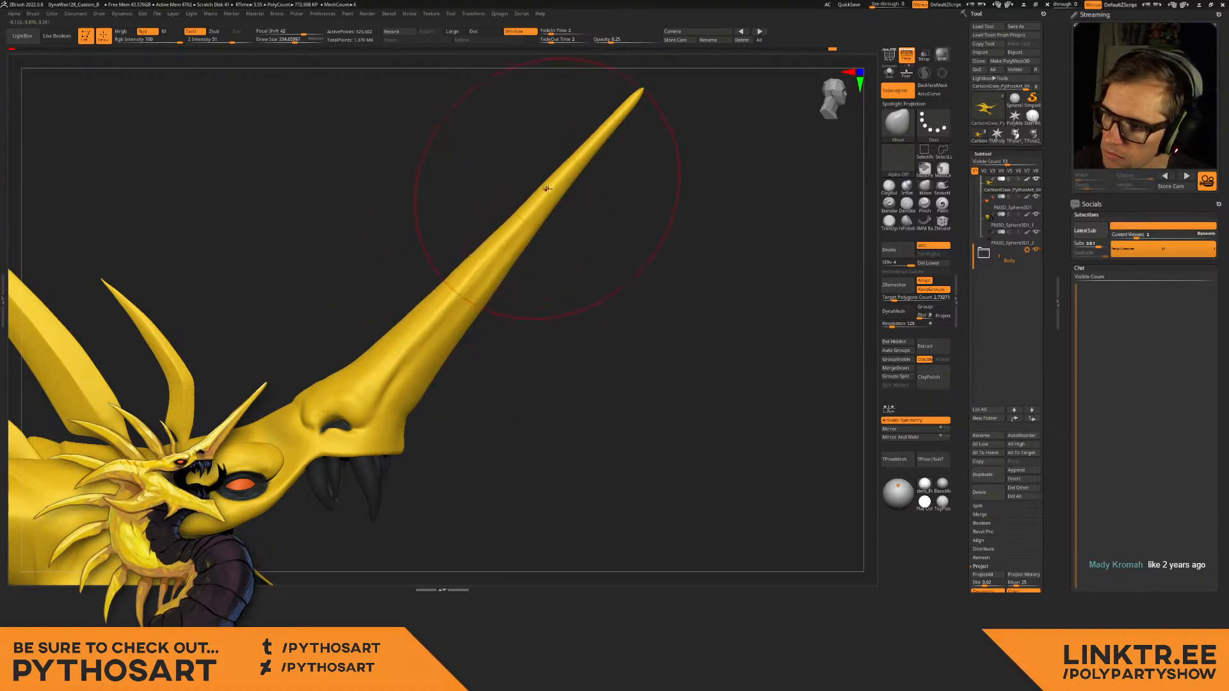
left_click_drag(547, 189, 554, 191)
key("s")
key("s")
key("s")
left_click_drag(645, 96, 641, 96)
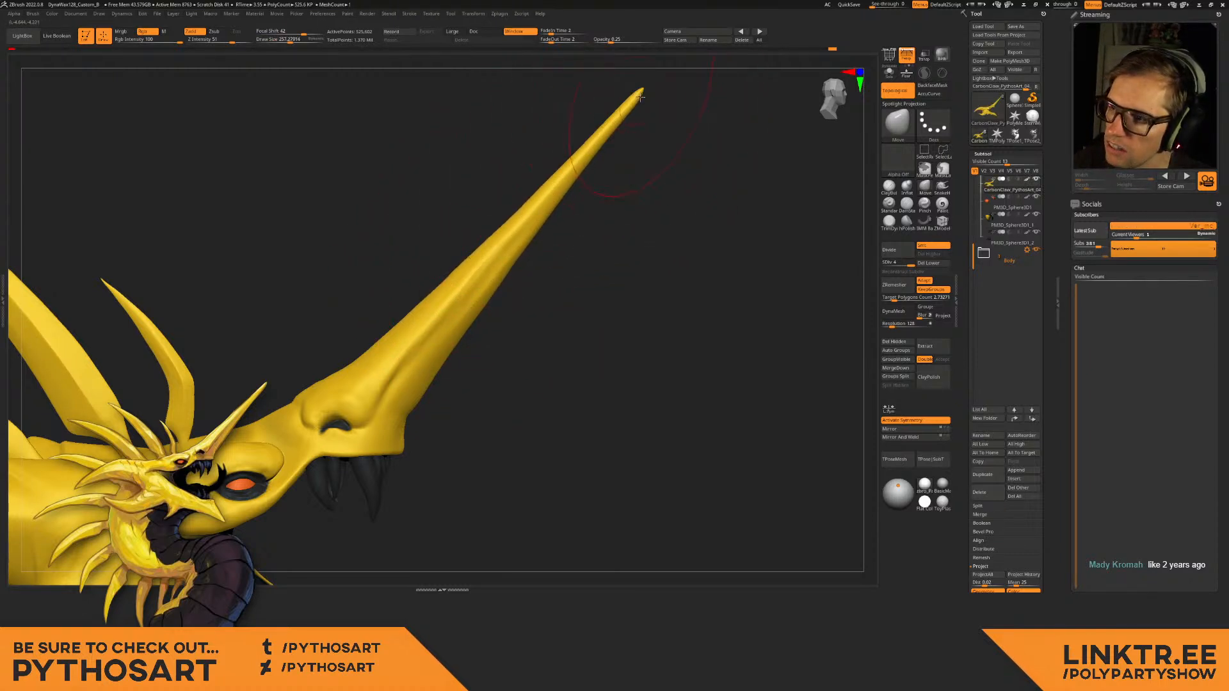
key("s")
left_click_drag(464, 259, 476, 256)
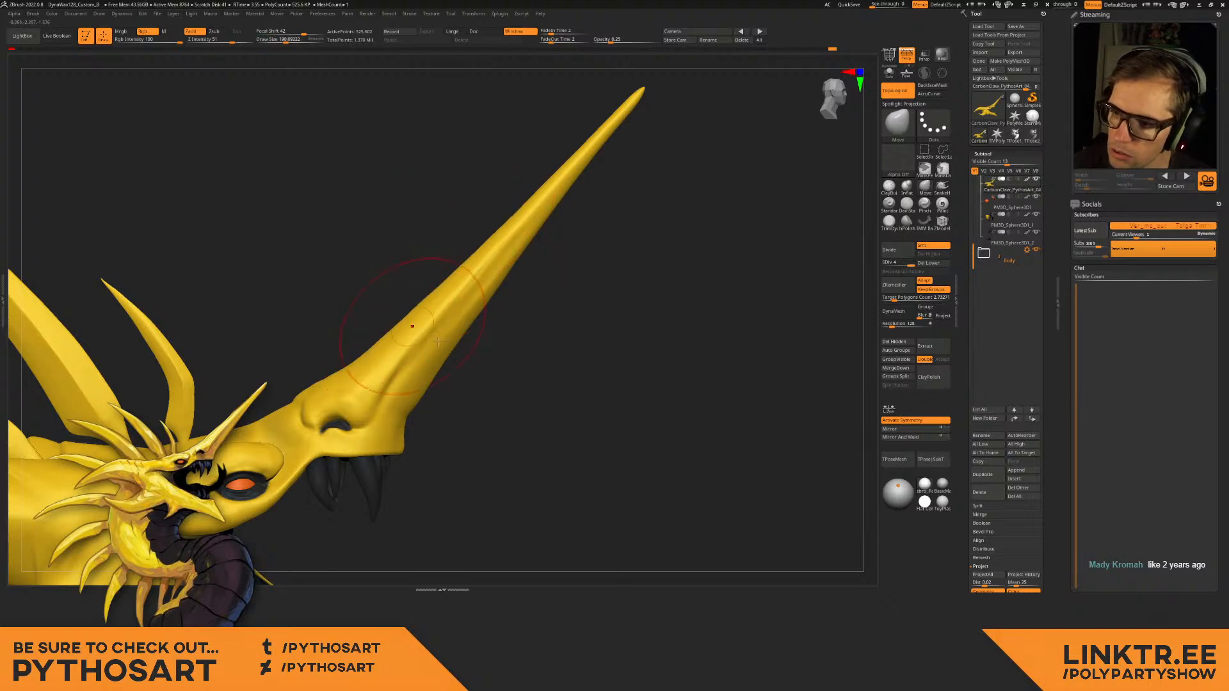
Hide the head's painted colour and sharpen the creases around the nostril with a small DamStandard brush.
mouse_move(412, 324)
right_mouse_down("ctrl")
mouse_move(396, 318)
mouse_move(467, 288)
mouse_move(388, 317)
mouse_move(410, 291)
mouse_move(322, 362)
mouse_move(406, 342)
right_mouse_up("ctrl")
left_click(907, 204)
left_click(1028, 180)
key("s")
left_click_drag(415, 335, 401, 336)
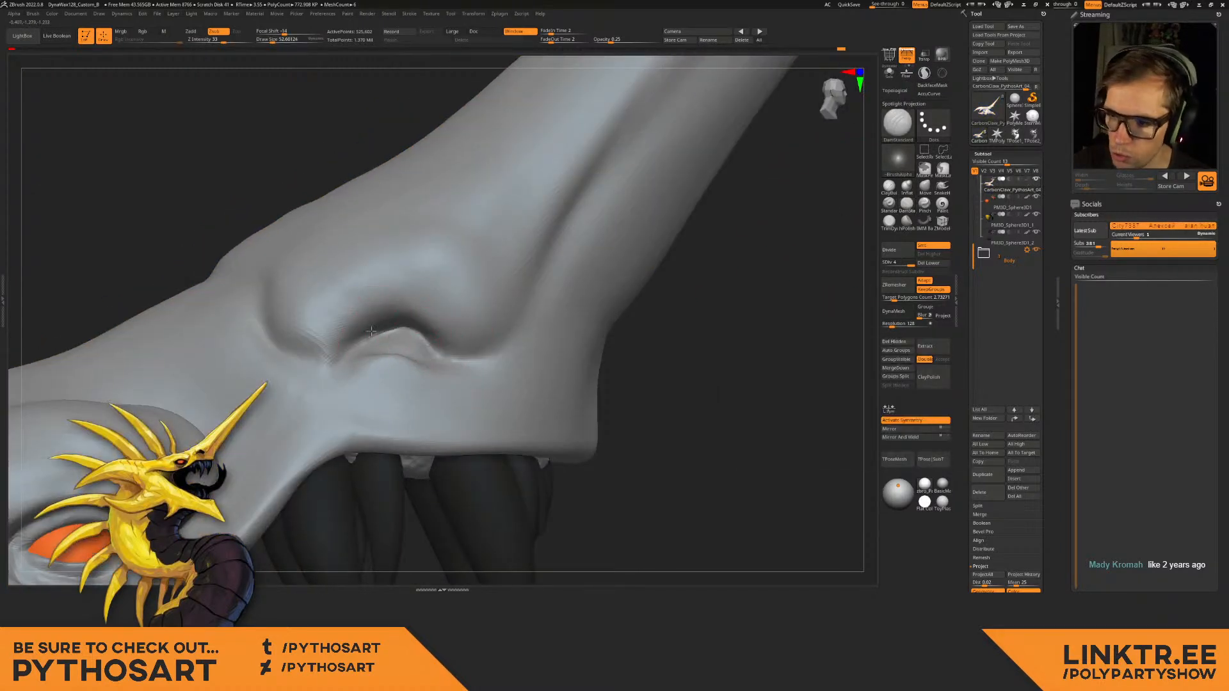
mouse_move(357, 351)
right_mouse_down()
mouse_move(427, 337)
mouse_move(416, 341)
right_mouse_up()
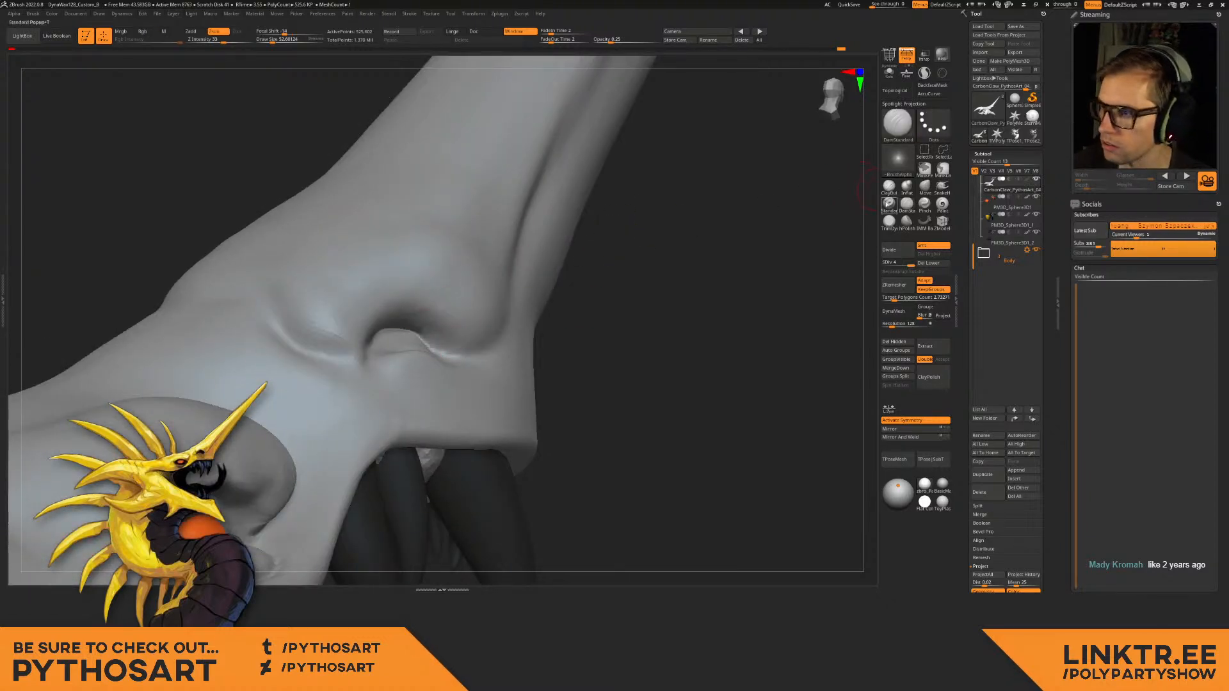
Sculpt the nostril's rim and opening with the Standard brush and smooth the surface inside it.
key("b")
key("s")
key("t")
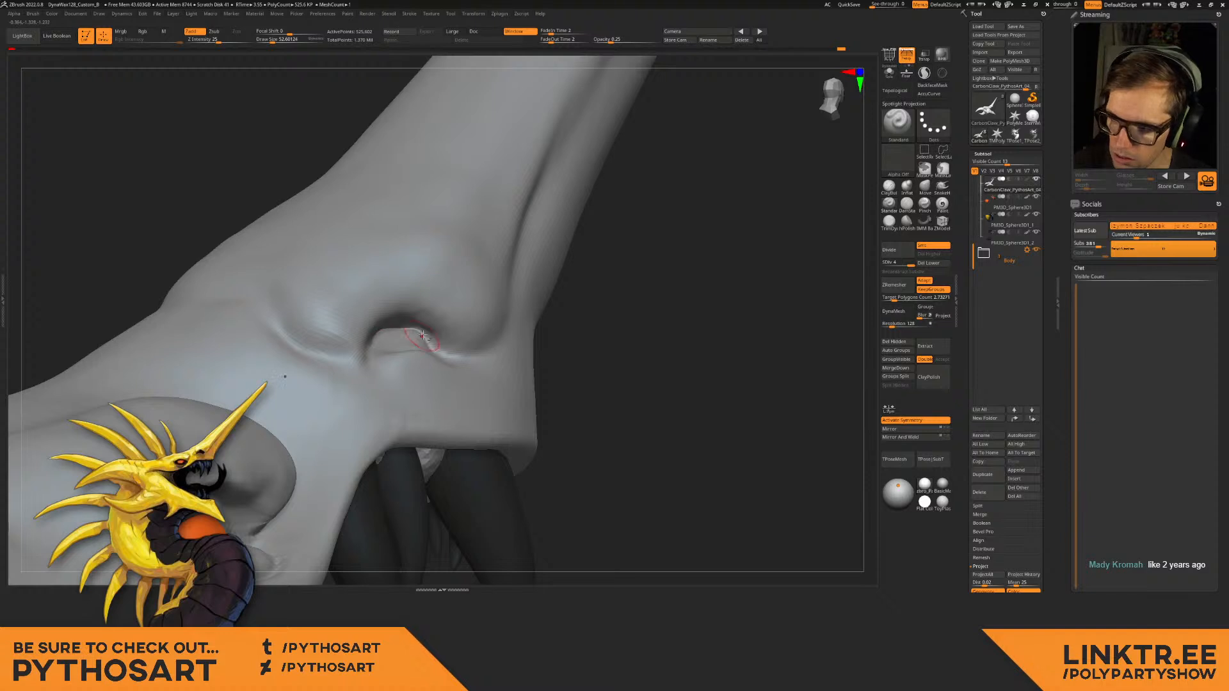
right_click_drag(415, 333, 401, 333)
left_click_drag(340, 349, 411, 325)
right_click_drag(390, 326, 383, 346)
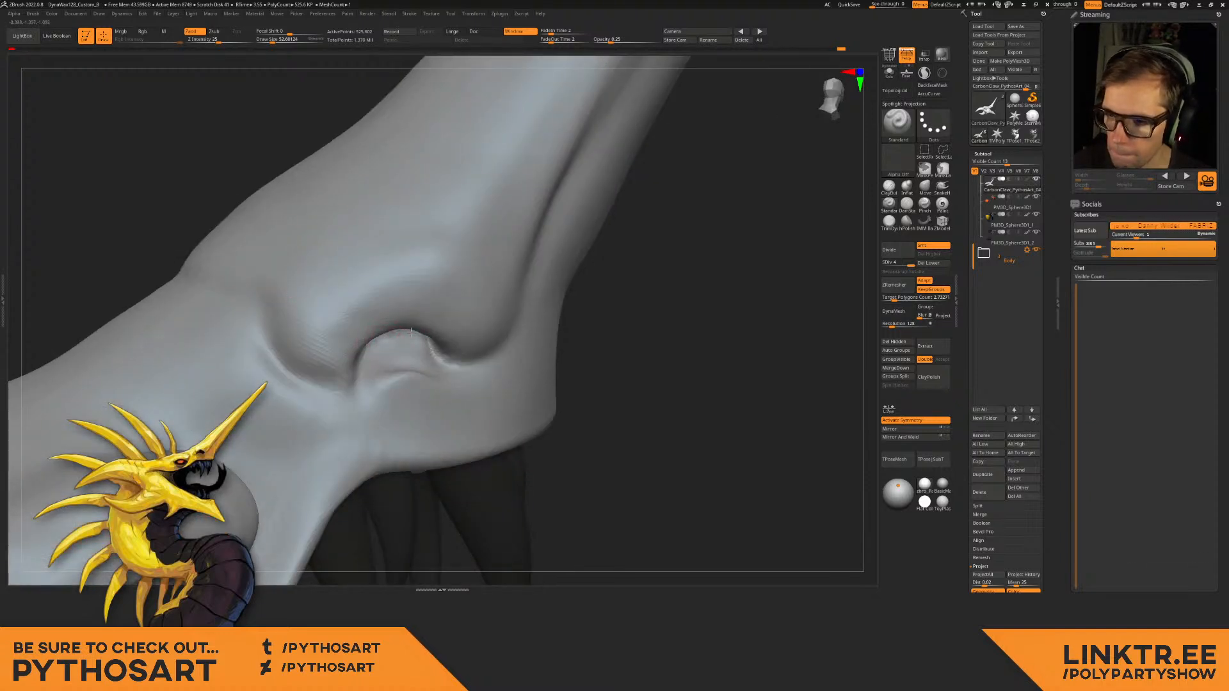
key("shift")
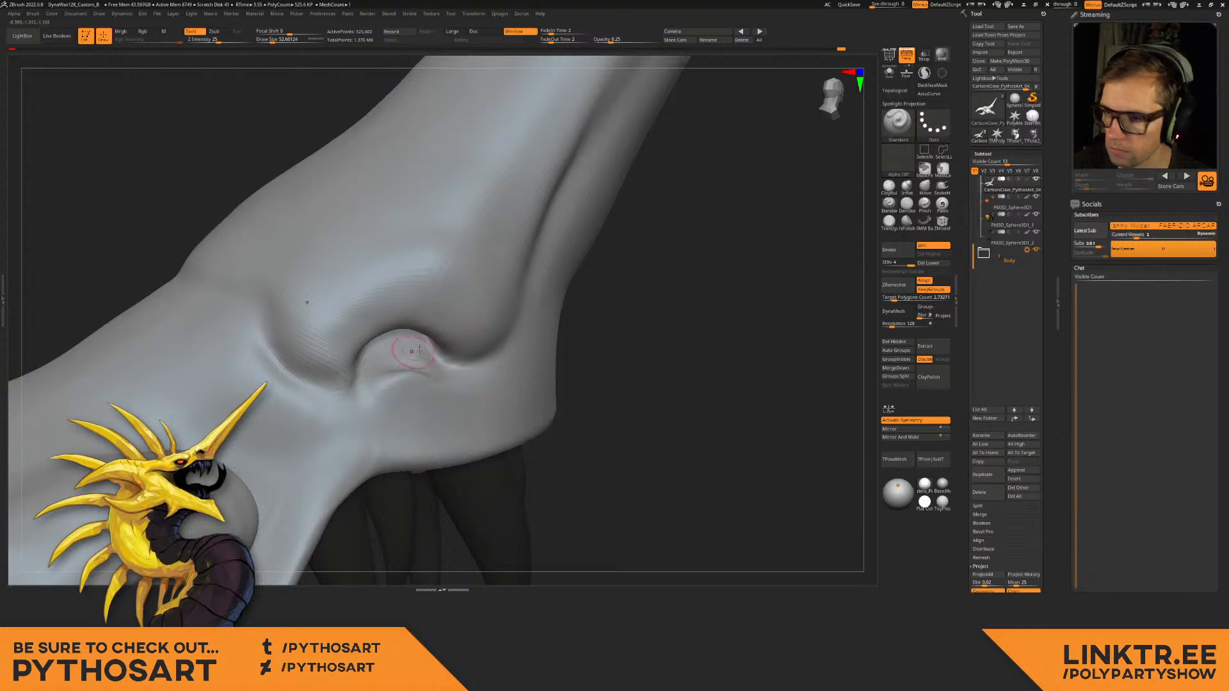
right_click_drag(418, 349, 443, 342)
Turn the head's painted colour back on and set up a larger Paint brush for the nostril.
left_click(1027, 180)
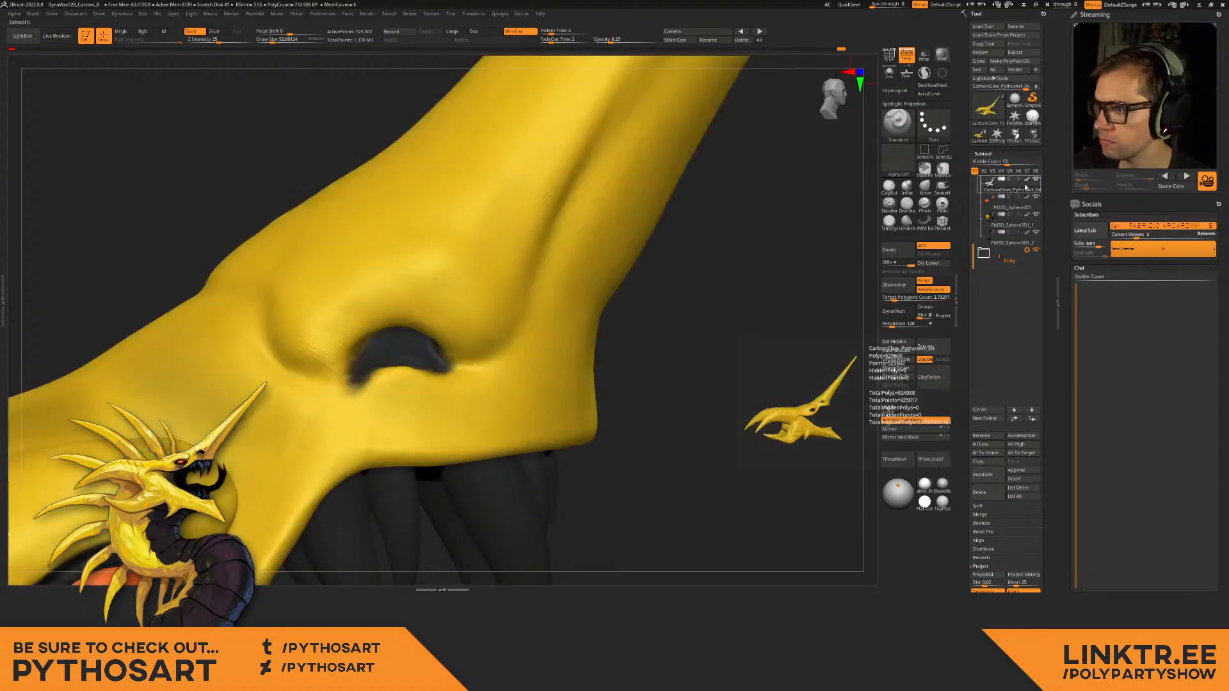
right_click_drag(530, 248, 599, 221, "ctrl")
left_click(943, 204)
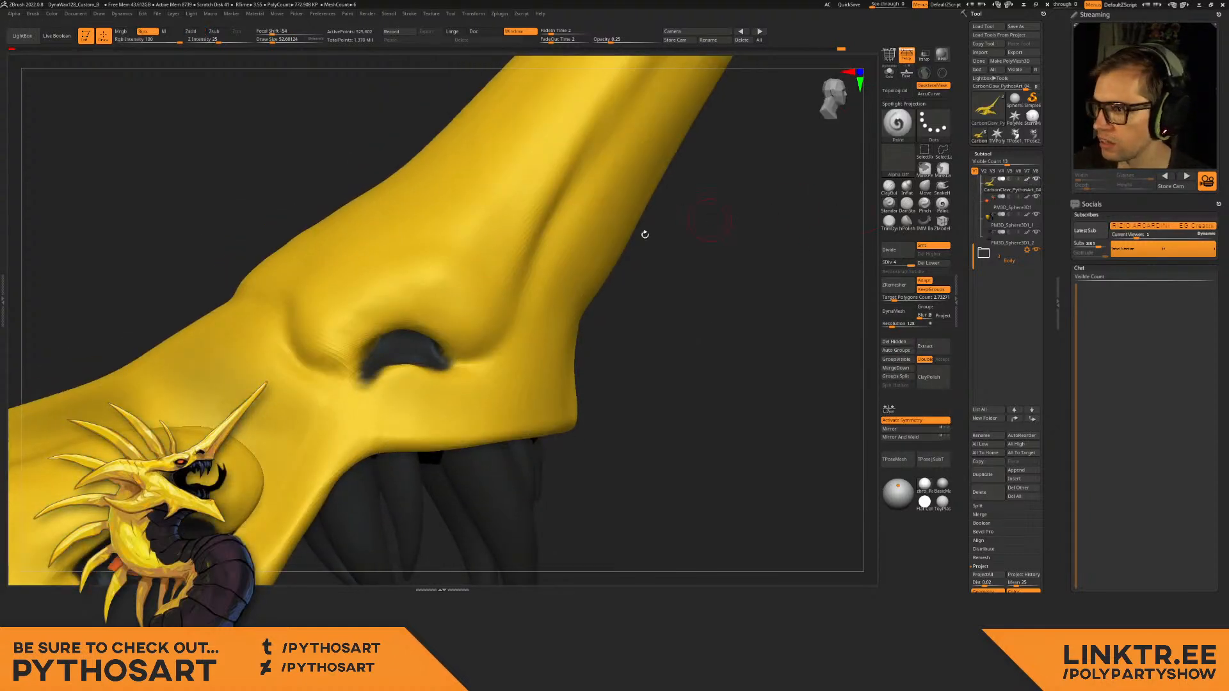
right_click_drag(403, 286, 392, 306)
key("s")
left_click_drag(321, 375, 329, 376)
mouse_move(353, 323)
left_mouse_down()
mouse_move(342, 367)
mouse_move(359, 392)
left_mouse_up()
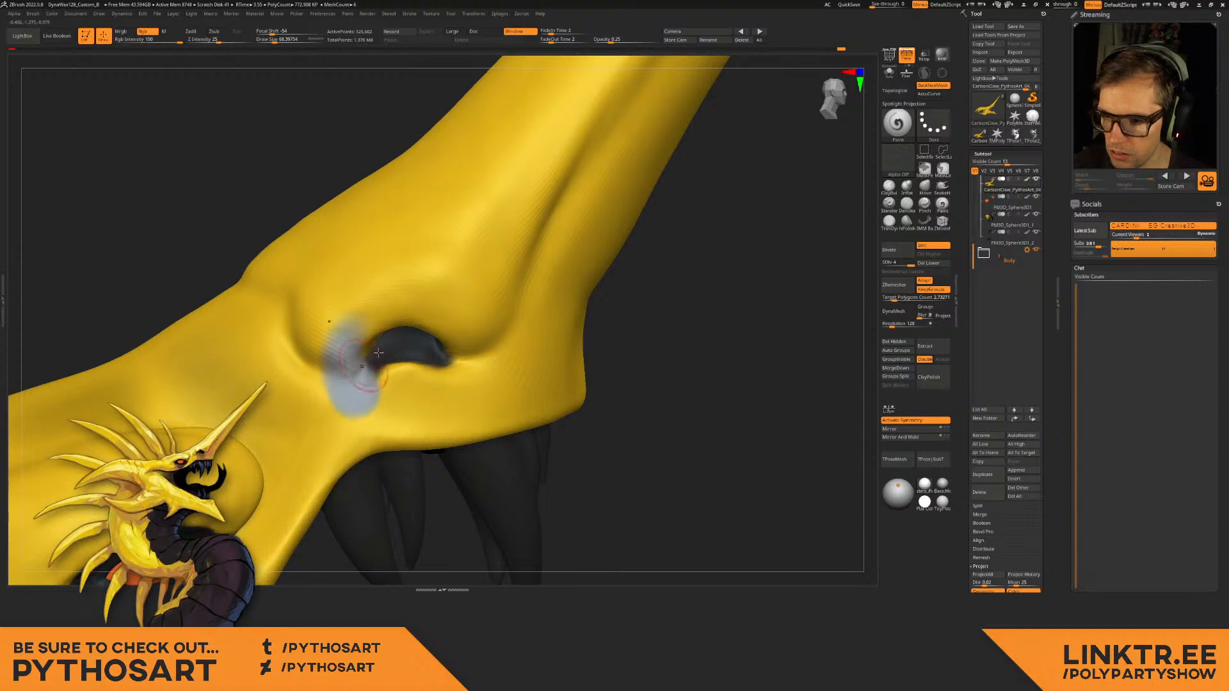
key("ctrl+z")
mouse_move(341, 343)
left_mouse_down()
mouse_move(339, 368)
mouse_move(364, 342)
left_mouse_up()
key("ctrl+z")
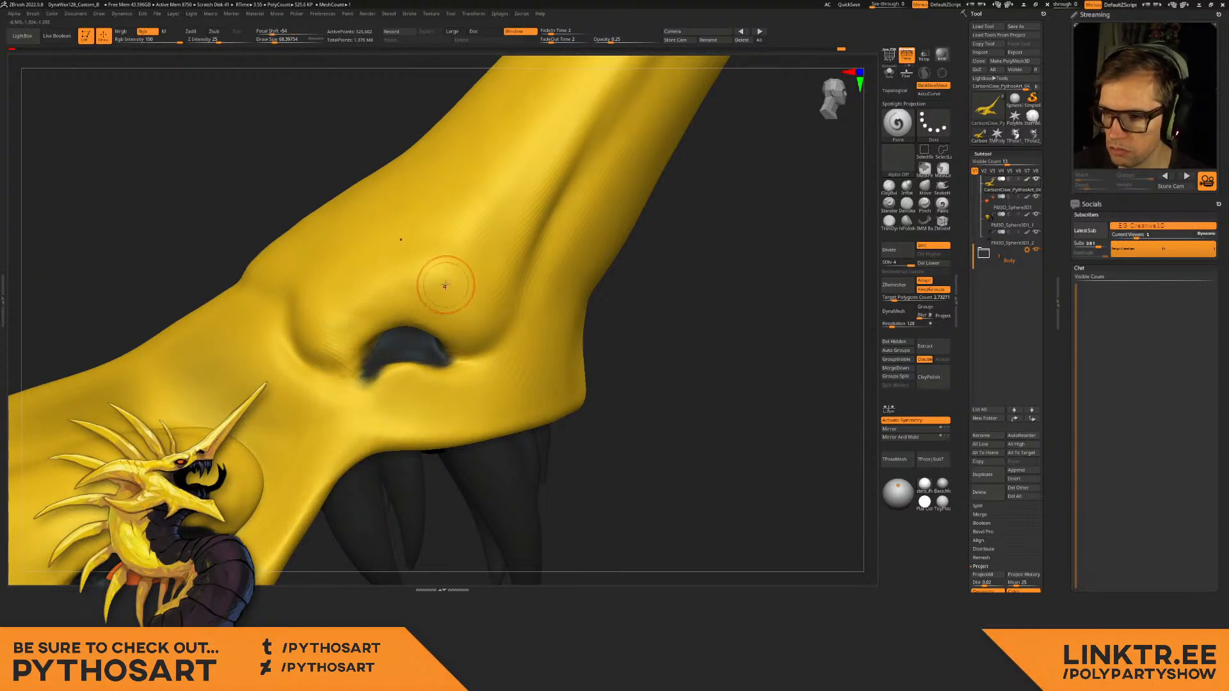
Paint over the dark patch in the nostril with the head's yellow.
mouse_move(363, 388)
left_mouse_down()
mouse_move(393, 342)
mouse_move(410, 359)
left_mouse_up()
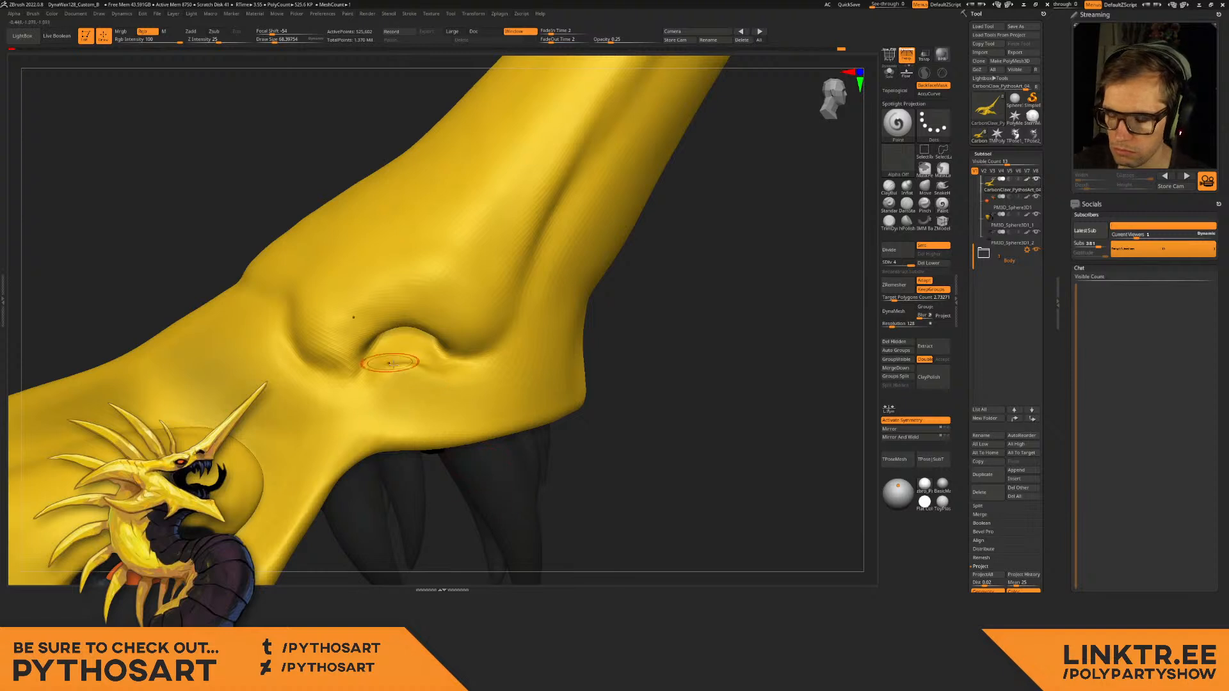
right_click_drag(404, 362, 396, 348)
mouse_move(399, 343)
left_mouse_down()
mouse_move(433, 351)
mouse_move(420, 347)
left_mouse_up()
key("s")
Switch to the dark colour and paint the inside of the nostril opening with a small brush.
key("ctrl+c")
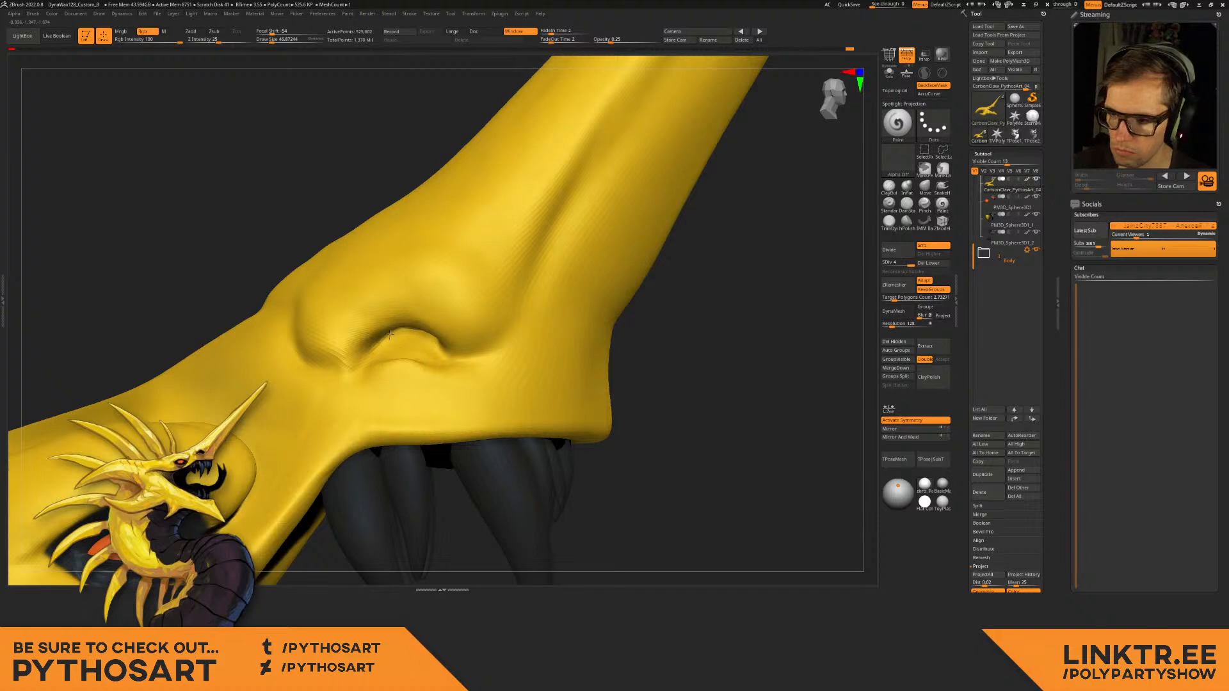
key("shift+c")
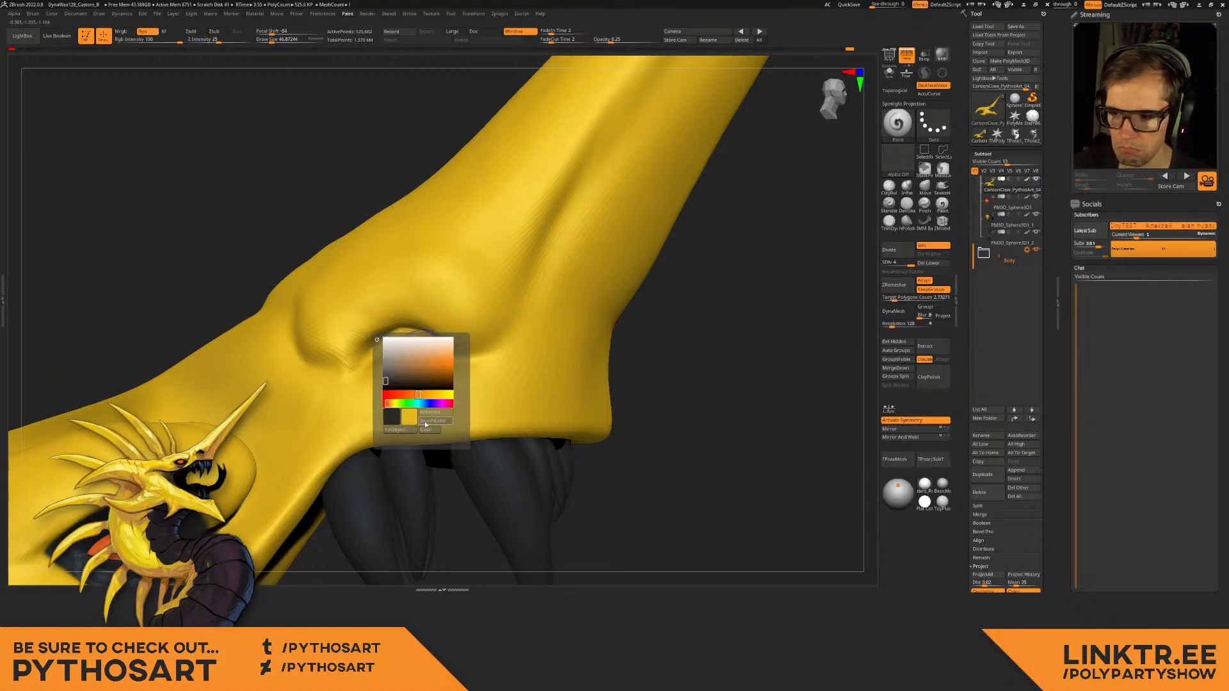
left_click_drag(400, 340, 422, 341)
left_click_drag(328, 407, 343, 392)
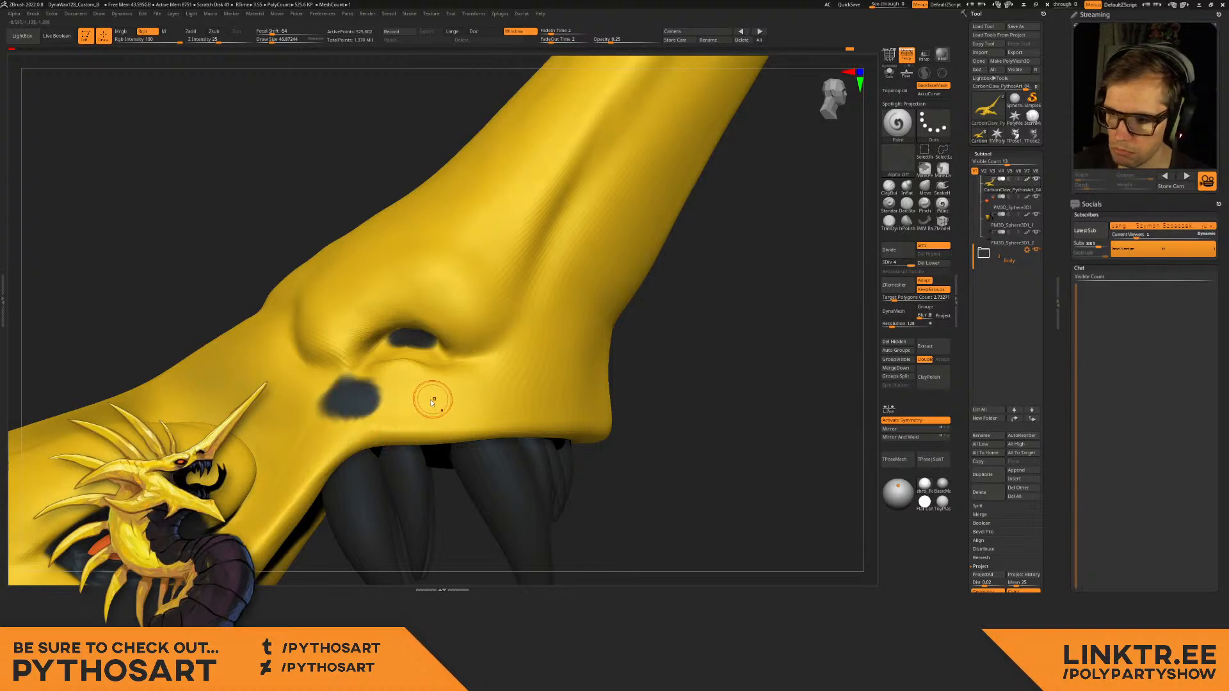
key("ctrl+z")
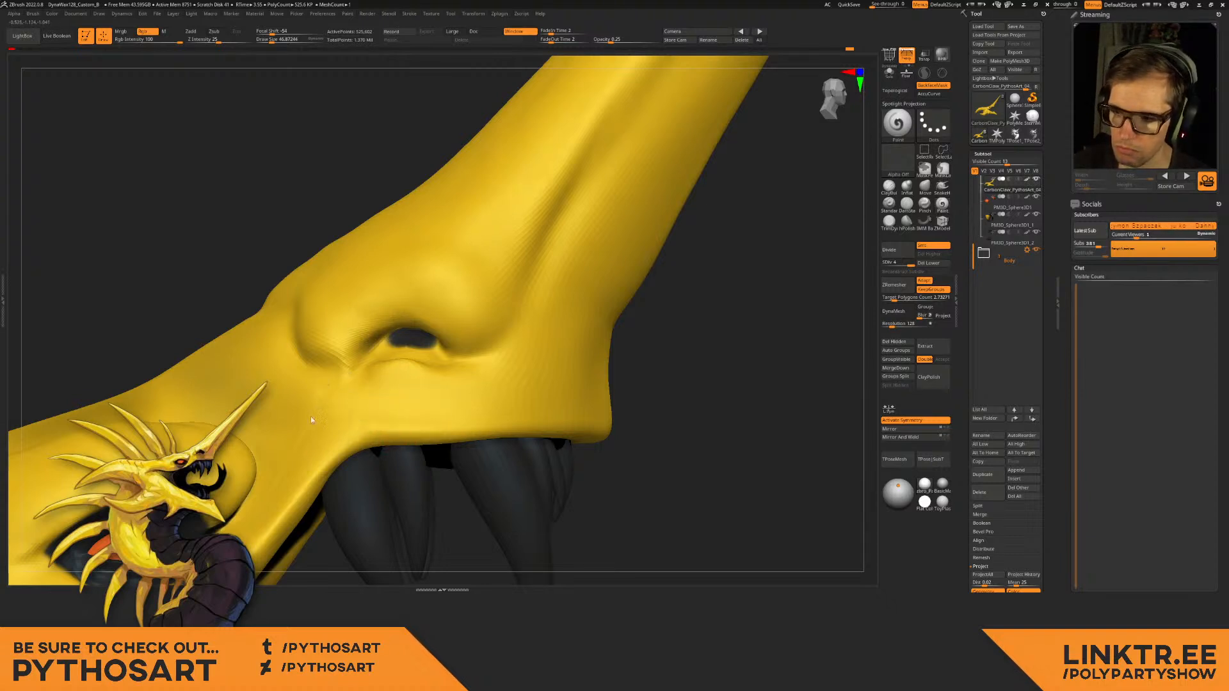
right_click_drag(386, 348, 390, 347)
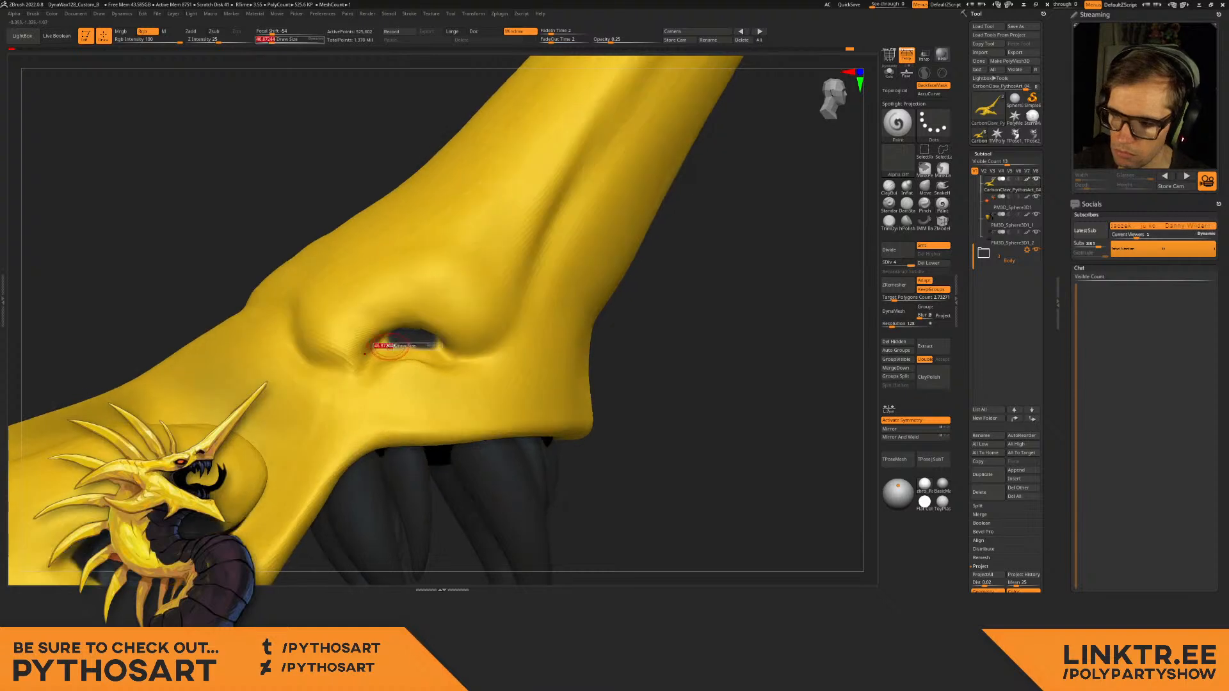
mouse_move(386, 348)
left_mouse_down()
mouse_move(435, 349)
mouse_move(426, 357)
mouse_move(439, 368)
left_mouse_up()
Examine the whole creature and the head from several angles to judge the nostril and horn against the concept art.
right_click_drag(432, 358, 418, 77, "ctrl")
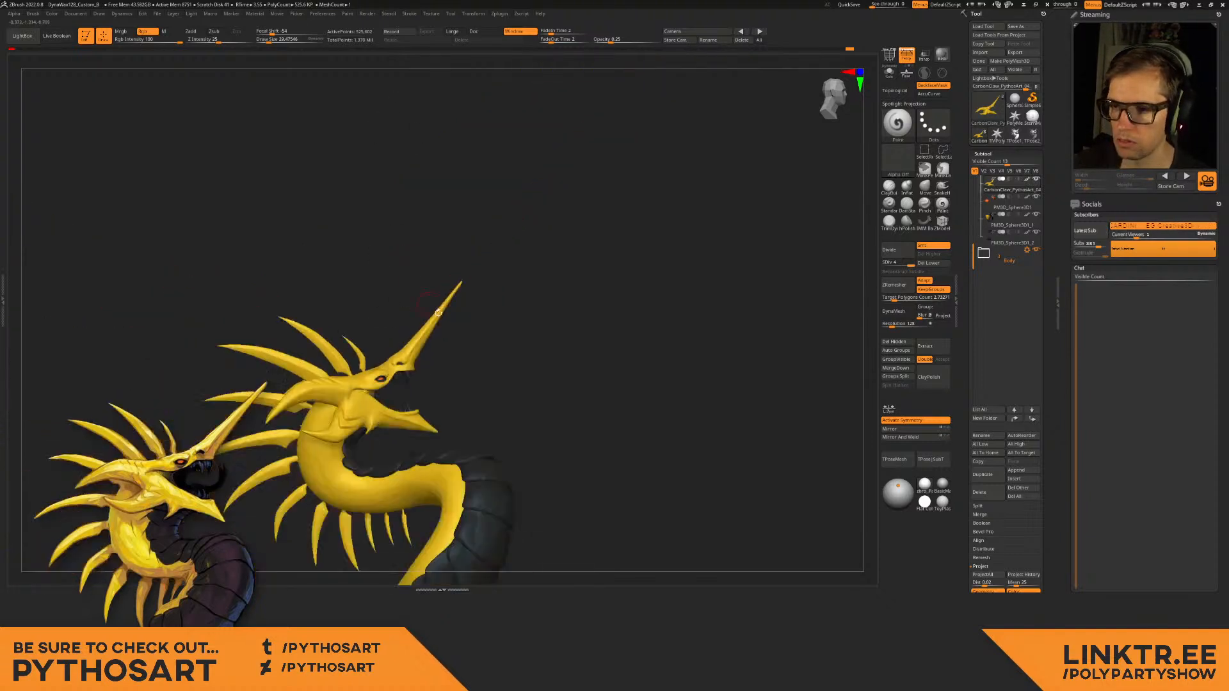
right_click_drag(397, 333, 475, 346)
left_click(759, 33)
right_click_drag(475, 217, 482, 288, "ctrl")
right_click_drag(483, 287, 469, 307, "alt")
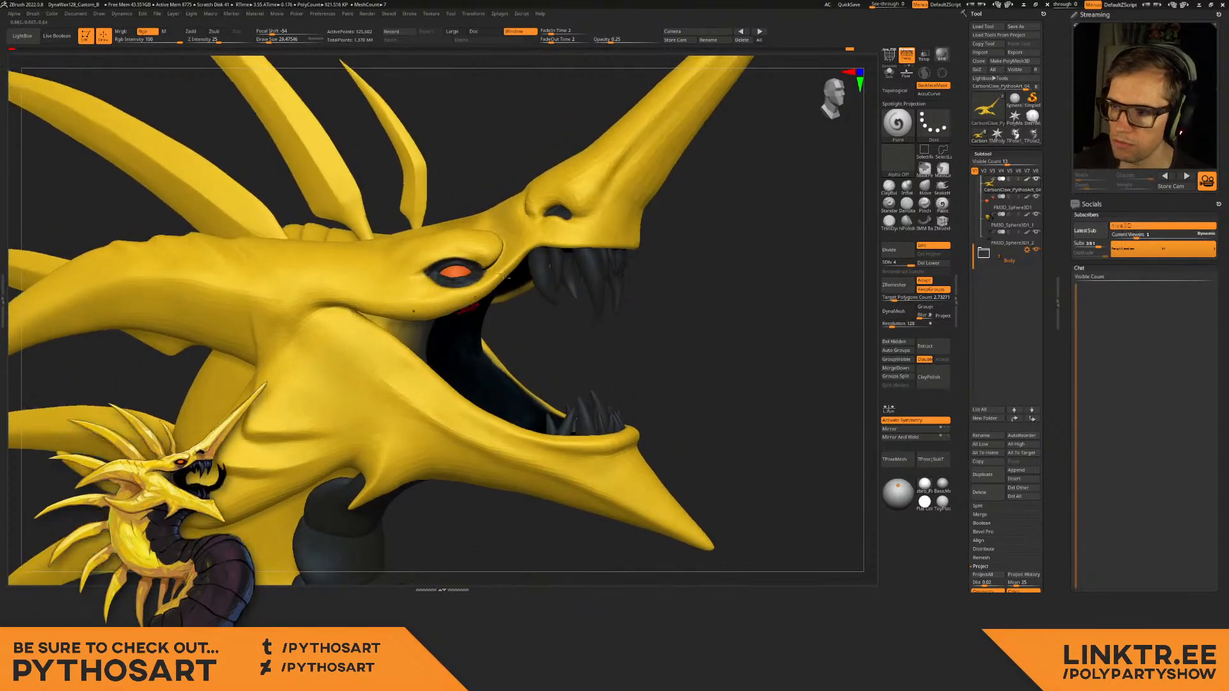
mouse_move(603, 184)
right_mouse_down()
mouse_move(581, 183)
mouse_move(572, 208)
mouse_move(544, 212)
right_mouse_up()
mouse_move(544, 211)
right_mouse_down("alt")
mouse_move(512, 268)
mouse_move(519, 301)
right_mouse_up("alt")
right_click_drag(519, 301, 569, 303)
Lower the head's subdivision level and reshape the nostril's wing and upper rim with the Move brush.
left_click(925, 186)
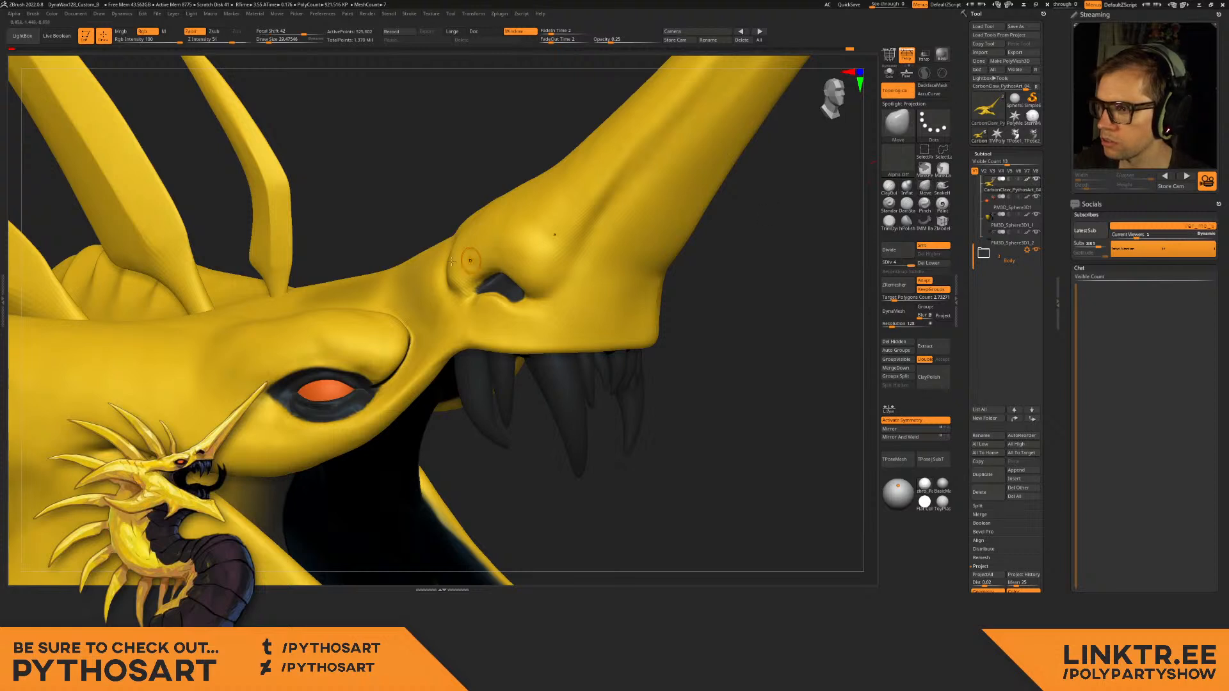
left_click(286, 40)
key("shift+d")
key("s")
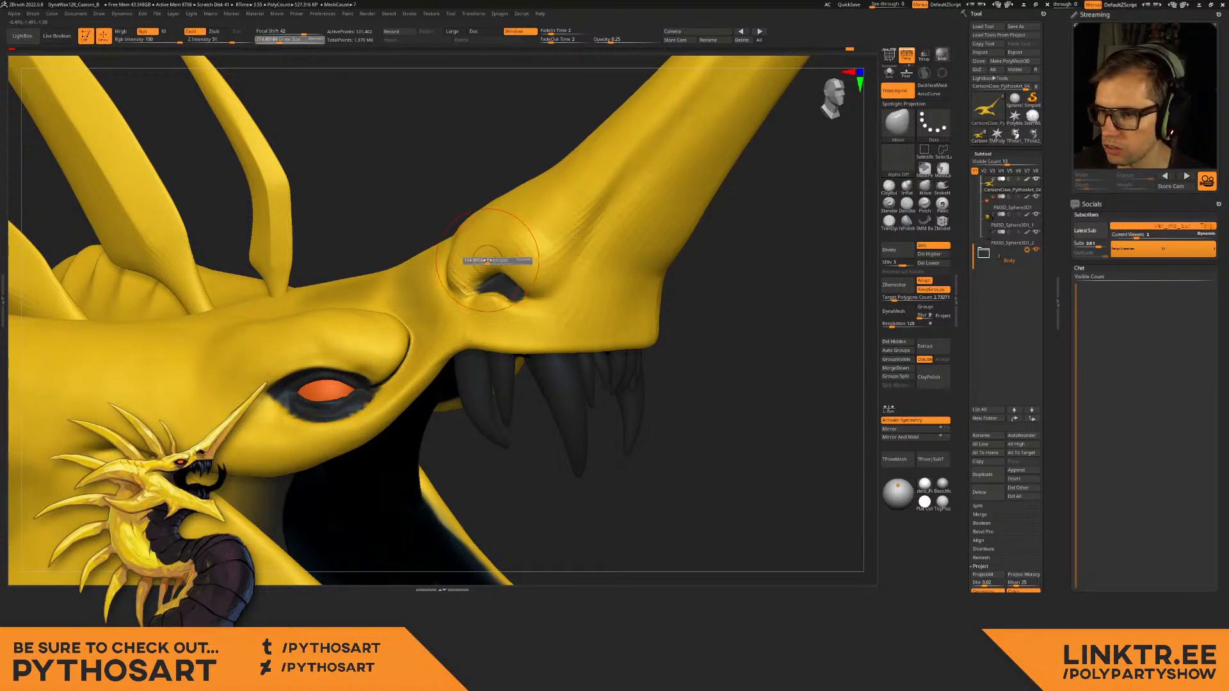
key("s")
left_click_drag(490, 258, 479, 269)
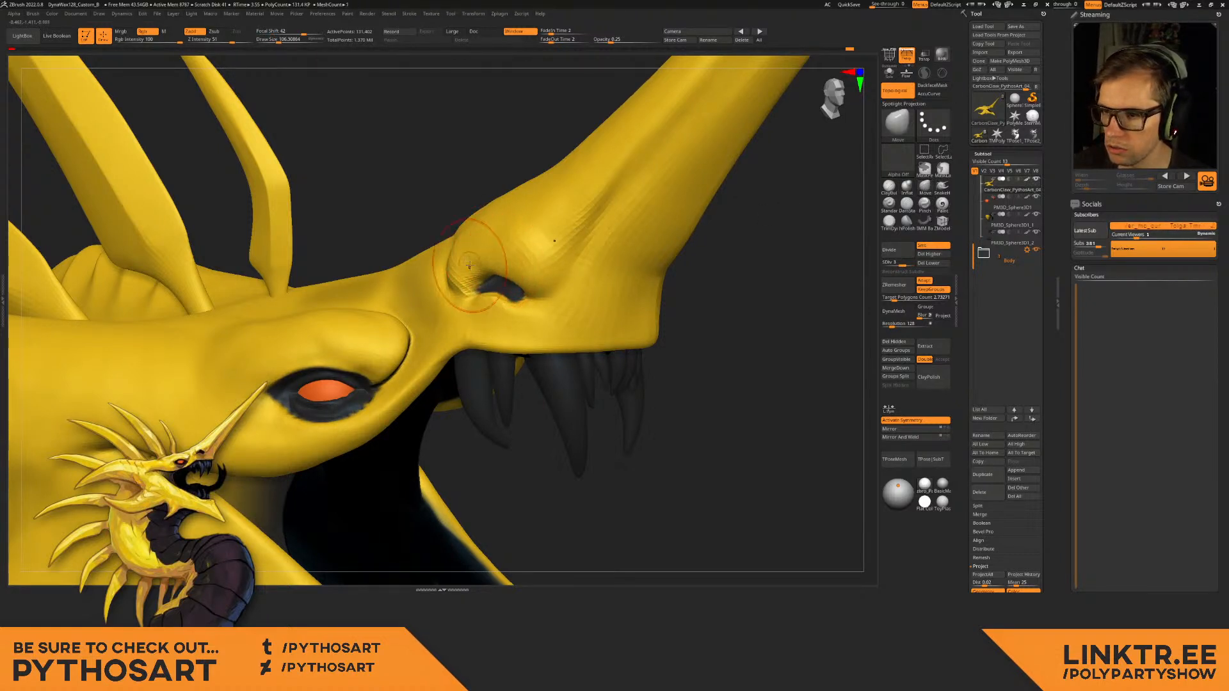
right_click_drag(442, 296, 471, 284)
mouse_move(478, 270)
left_mouse_down()
mouse_move(516, 256)
mouse_move(532, 282)
mouse_move(501, 306)
mouse_move(510, 288)
mouse_move(473, 291)
mouse_move(489, 272)
mouse_move(537, 277)
left_mouse_up()
Refine the front corner and lower edge of the nostril opening with a smaller Move brush.
key("bracketleft")
key("bracketleft")
key("s")
key("s")
key("ctrl+z")
key("s")
key("s")
key("s")
key("s")
key("s")
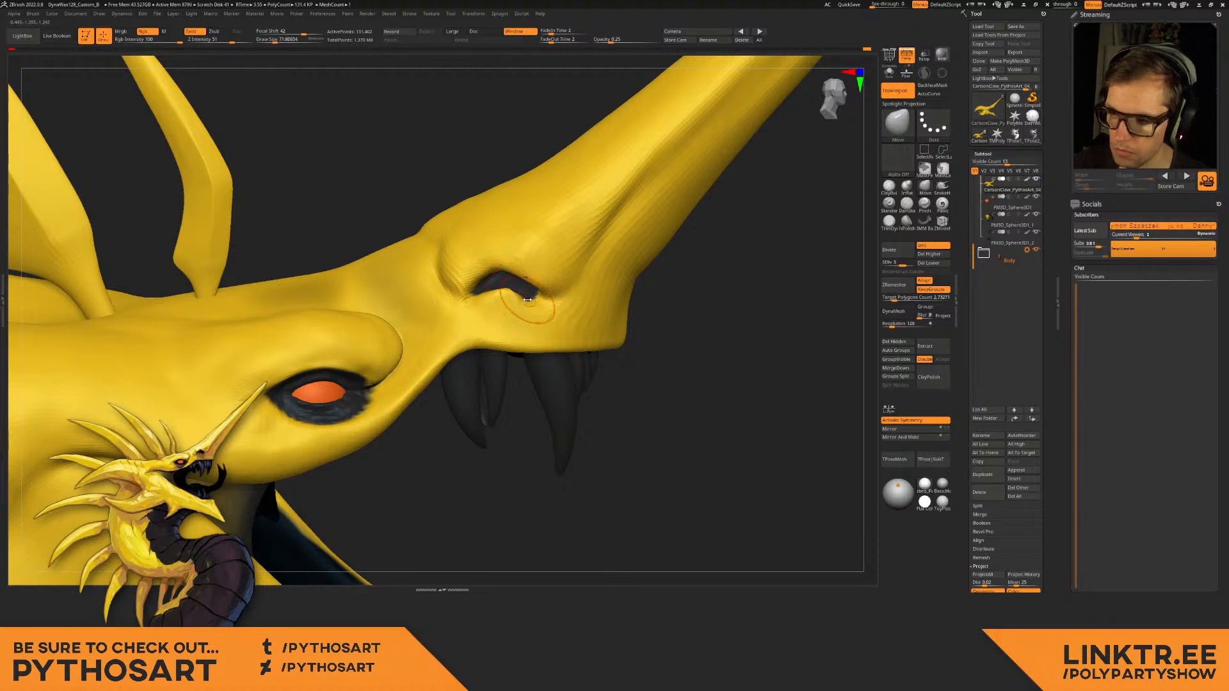
left_click_drag(520, 302, 530, 294)
key("s")
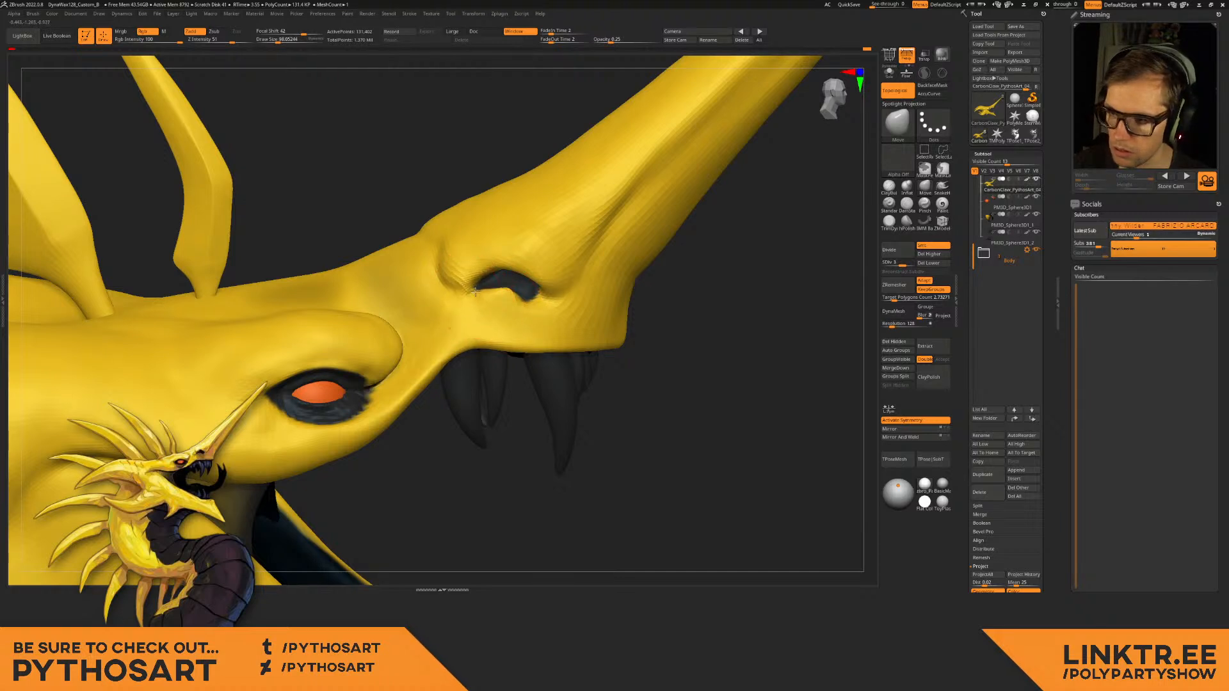
Raise the head's subdivision level and smooth the surface around the nostril.
key("shift")
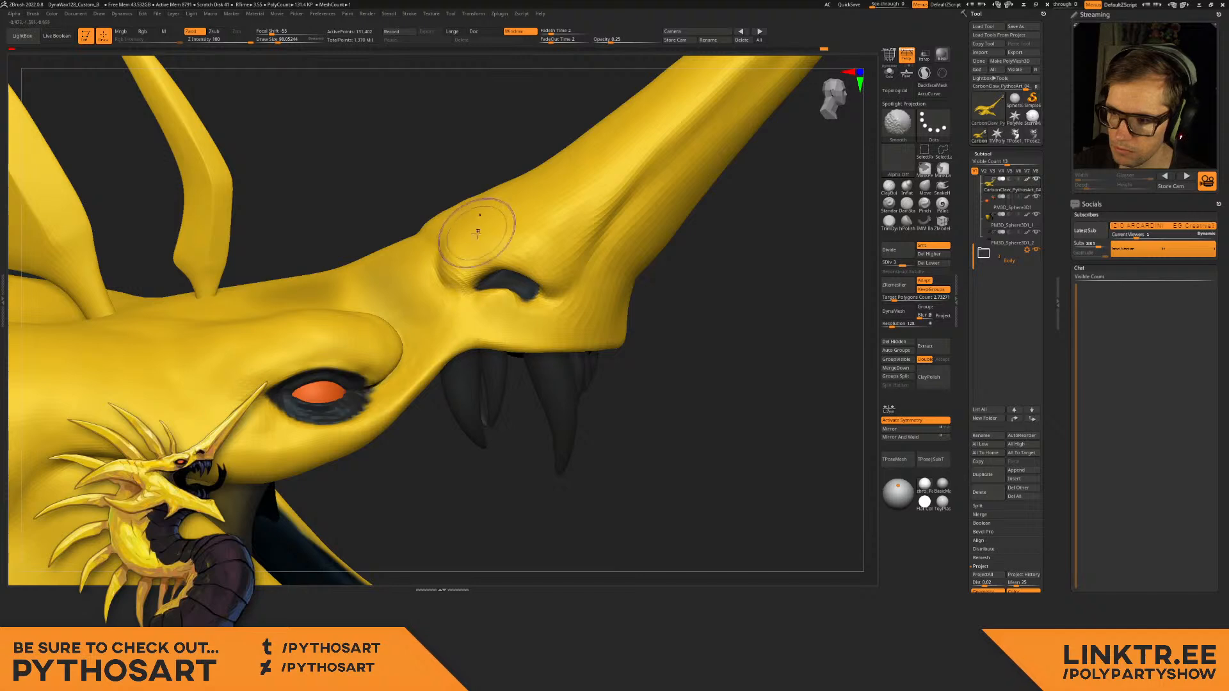
key("d")
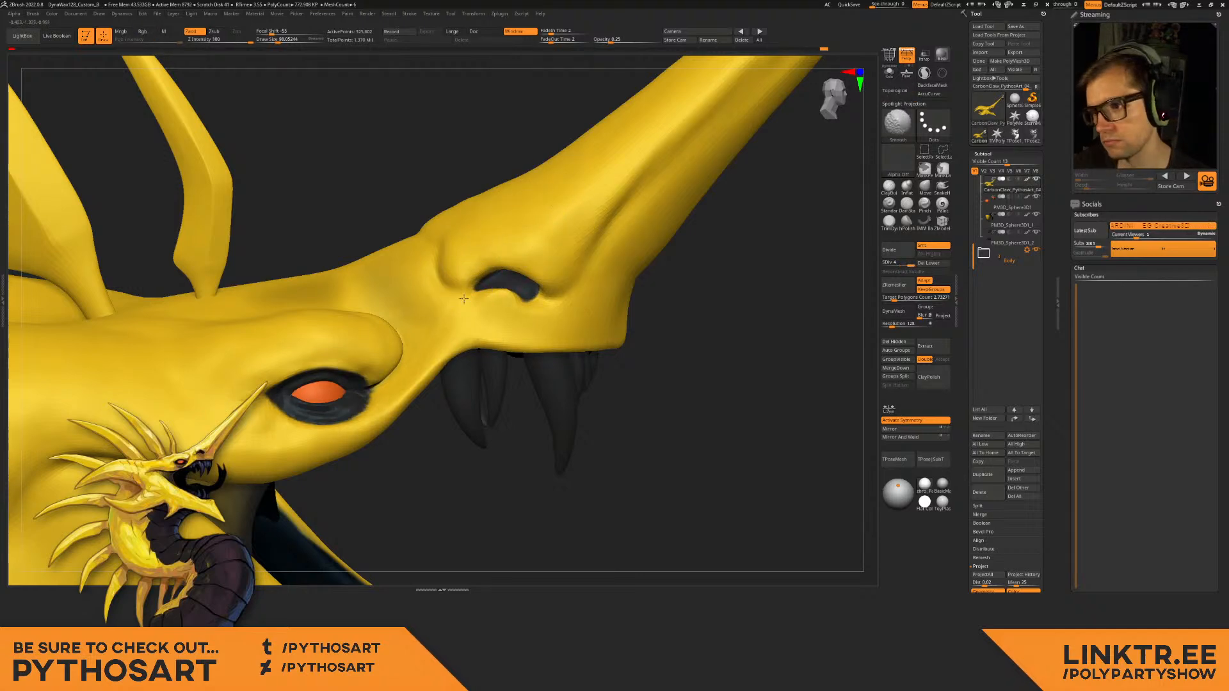
left_click_drag(520, 264, 536, 307, "shift")
mouse_move(494, 329)
right_mouse_down("ctrl")
mouse_move(480, 297)
mouse_move(433, 296)
right_mouse_up("ctrl")
mouse_move(433, 296)
right_mouse_down("ctrl")
mouse_move(449, 343)
mouse_move(470, 339)
right_mouse_up("ctrl")
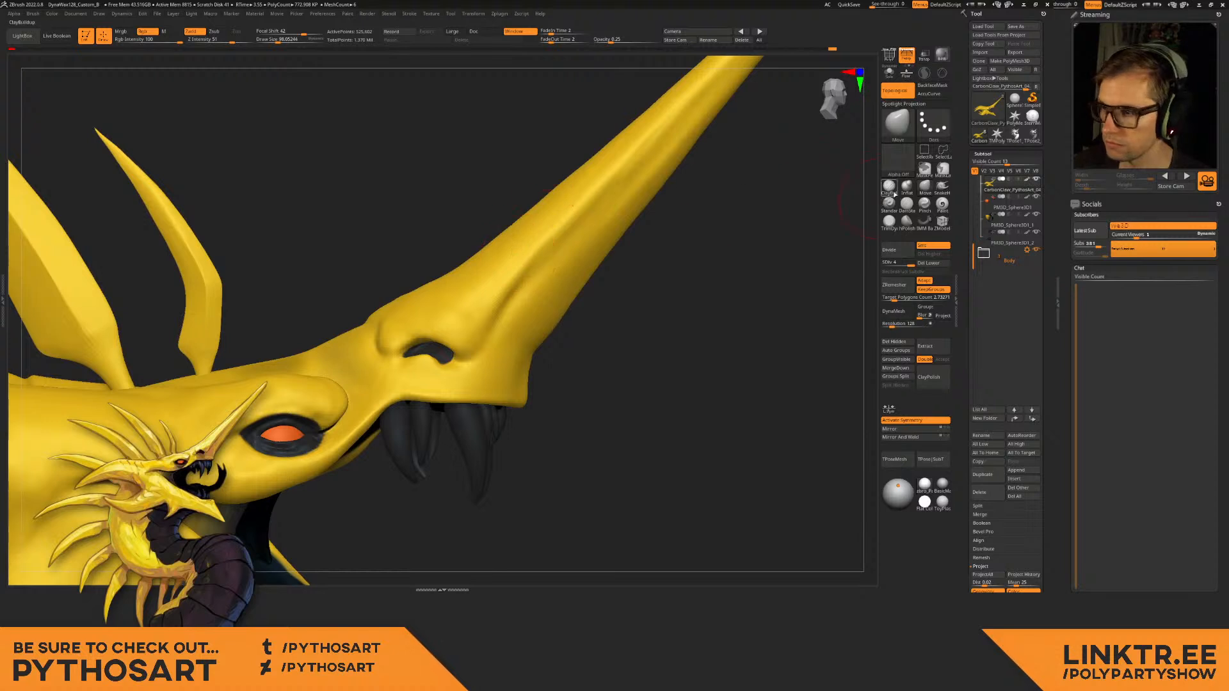
Carve the crease running from the nostril up along the side of the horn with the DamStandard brush.
left_click(908, 207)
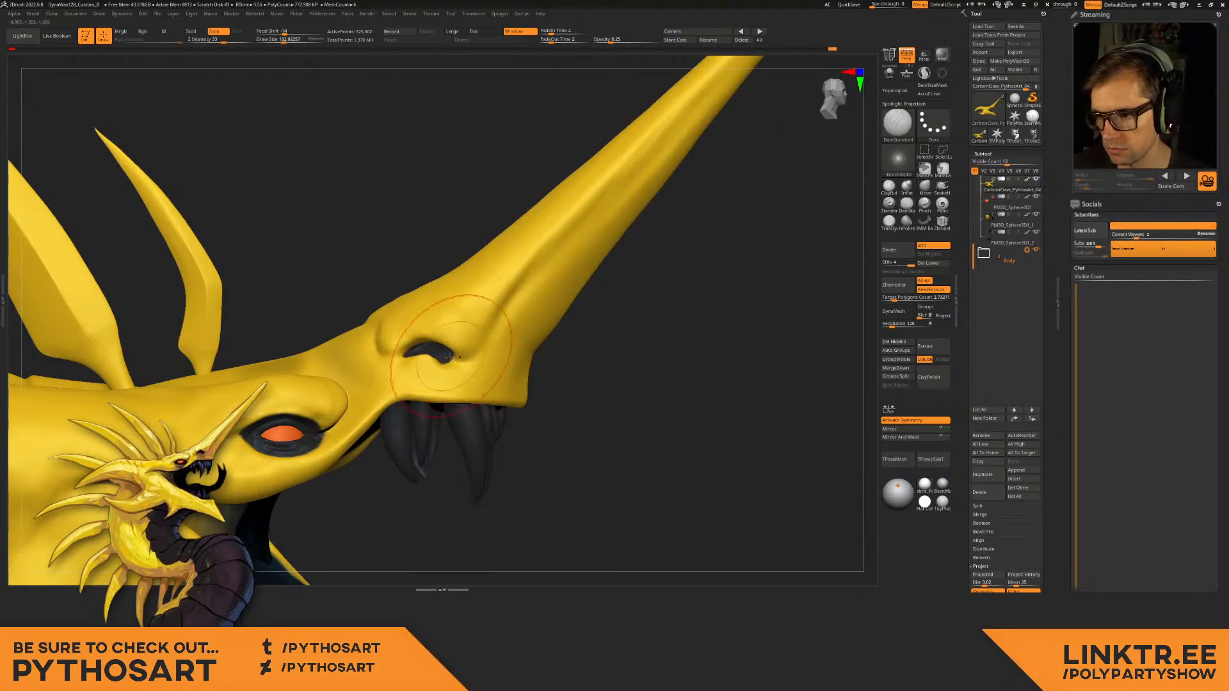
key("s")
left_click_drag(457, 360, 460, 361)
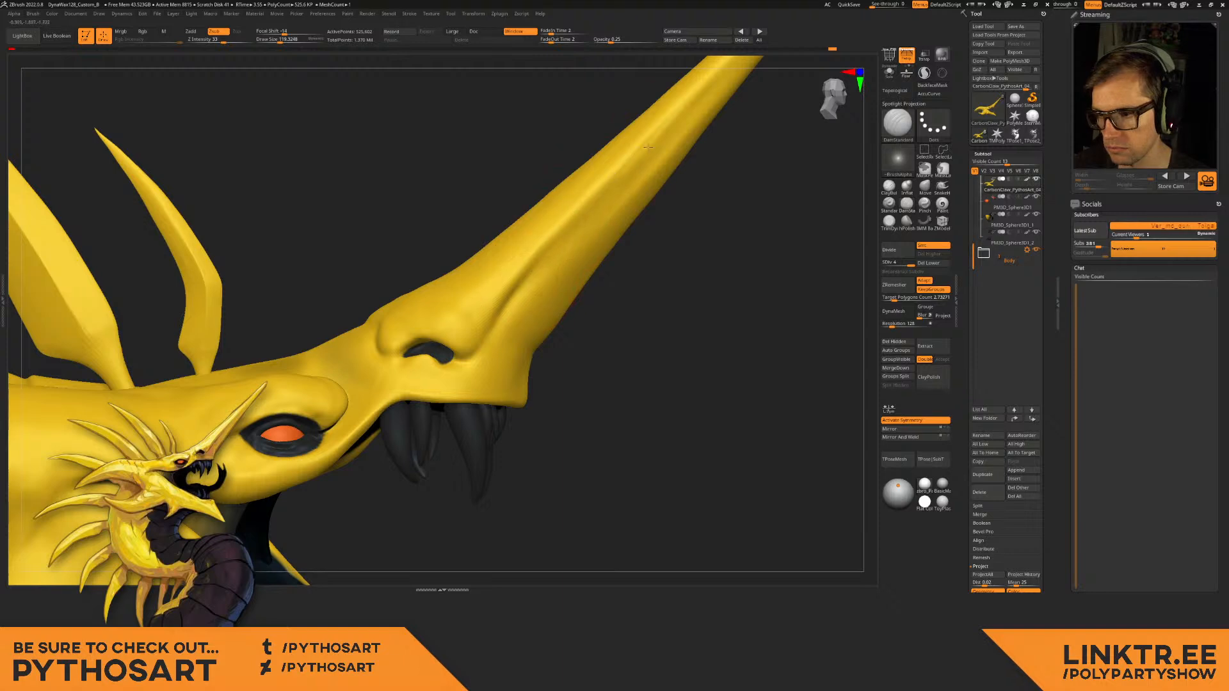
right_click_drag(557, 237, 440, 350, "alt")
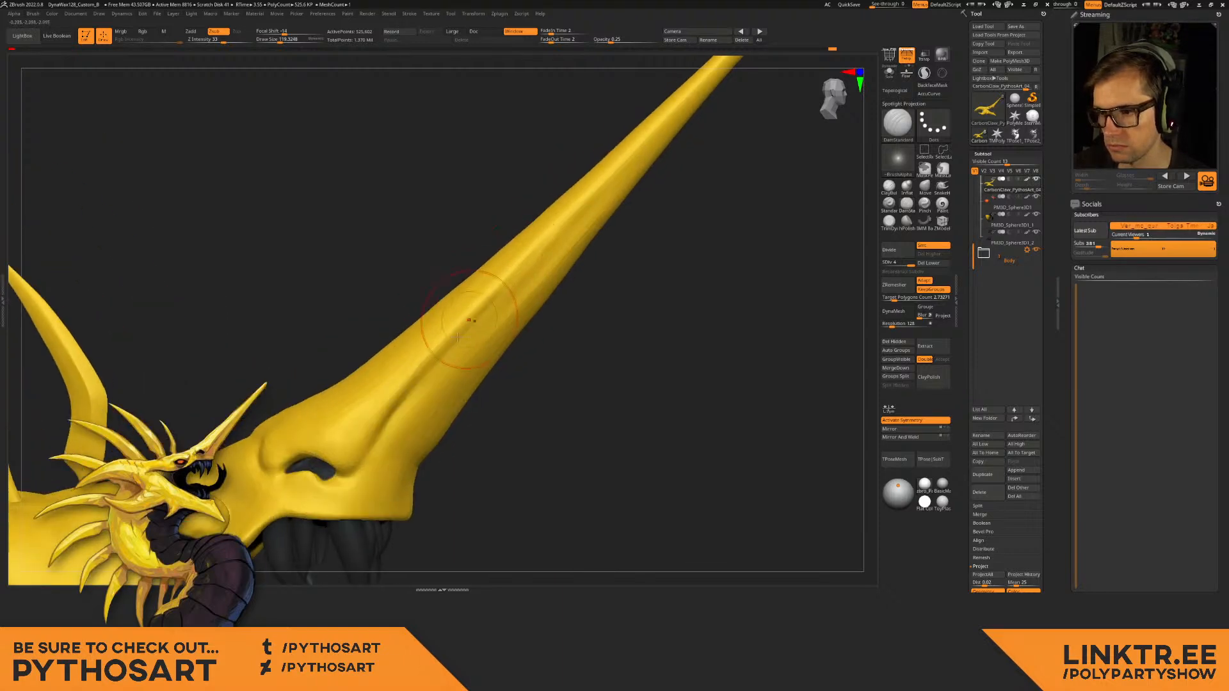
left_click_drag(469, 325, 540, 235)
left_click_drag(489, 301, 382, 453)
Sharpen the creases at the horn's base above the nostril with a resized DamStandard brush.
mouse_move(378, 441)
right_mouse_down("alt")
mouse_move(468, 359)
mouse_move(416, 401)
right_mouse_up("alt")
key("s")
mouse_move(374, 342)
left_mouse_down()
mouse_move(355, 300)
mouse_move(334, 294)
mouse_move(370, 326)
left_mouse_up()
mouse_move(366, 321)
right_mouse_down("alt")
mouse_move(392, 299)
mouse_move(379, 287)
right_mouse_up("alt")
left_click_drag(378, 284, 403, 325)
Select the spikes subtool, isolate it in Solo mode and switch to the ClayBuildup brush.
mouse_move(411, 344)
right_mouse_down()
mouse_move(368, 351)
mouse_move(425, 310)
mouse_move(410, 333)
mouse_move(320, 304)
mouse_move(410, 300)
right_mouse_up()
mouse_move(409, 300)
right_mouse_down()
mouse_move(566, 250)
mouse_move(535, 312)
mouse_move(382, 310)
mouse_move(416, 378)
right_mouse_up()
left_click(407, 311, "alt")
key("shift+f")
key("shift+f")
left_click(891, 192)
left_click(890, 73)
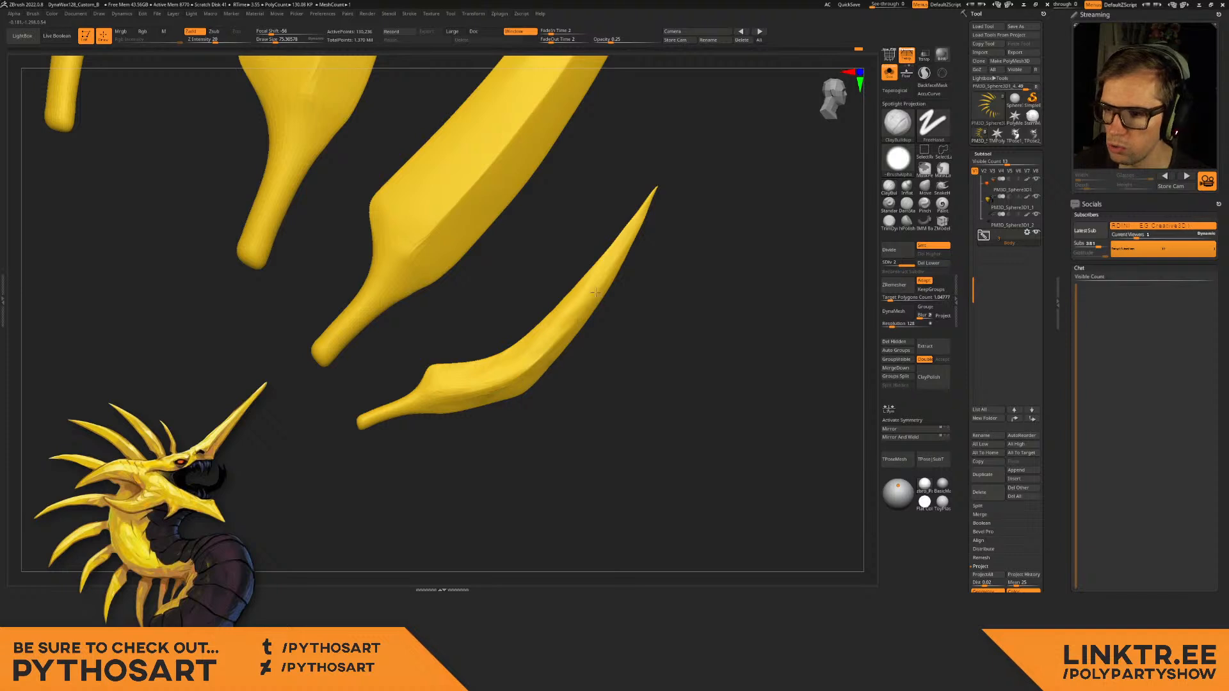
Build up the flat faces and ridges of the isolated spikes with the ClayBuildup brush.
right_click_drag(409, 220, 393, 332, "alt")
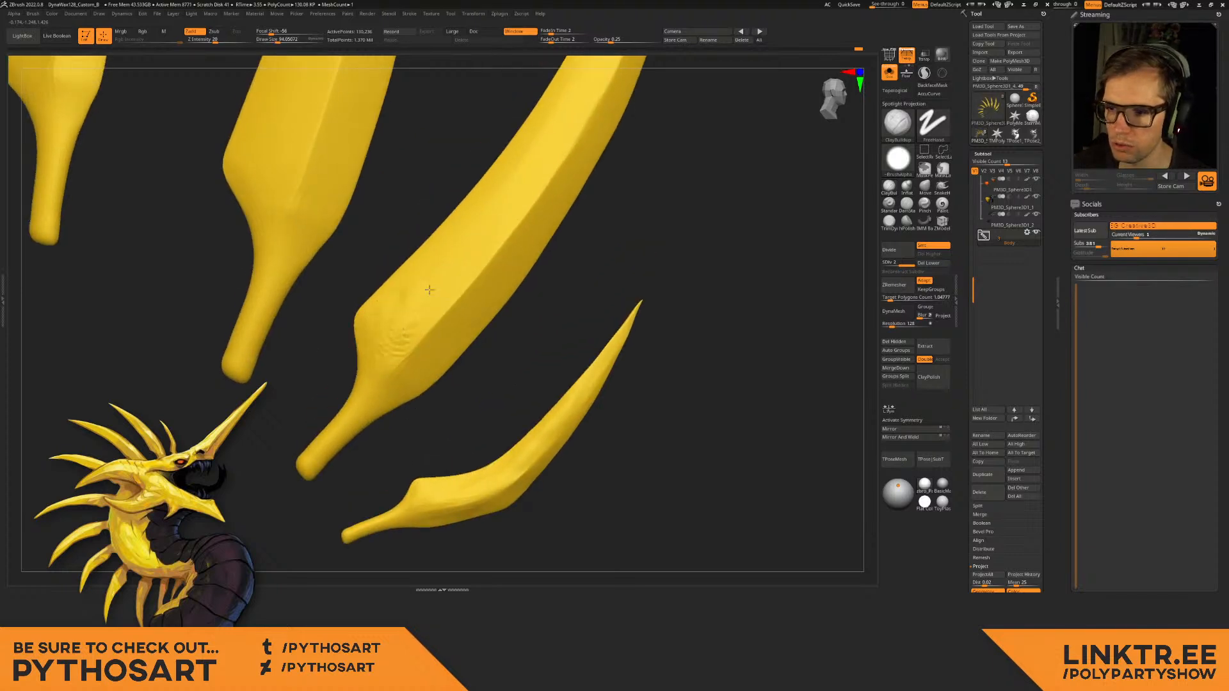
right_click_drag(519, 189, 382, 407)
right_click_drag(439, 269, 479, 258, "ctrl")
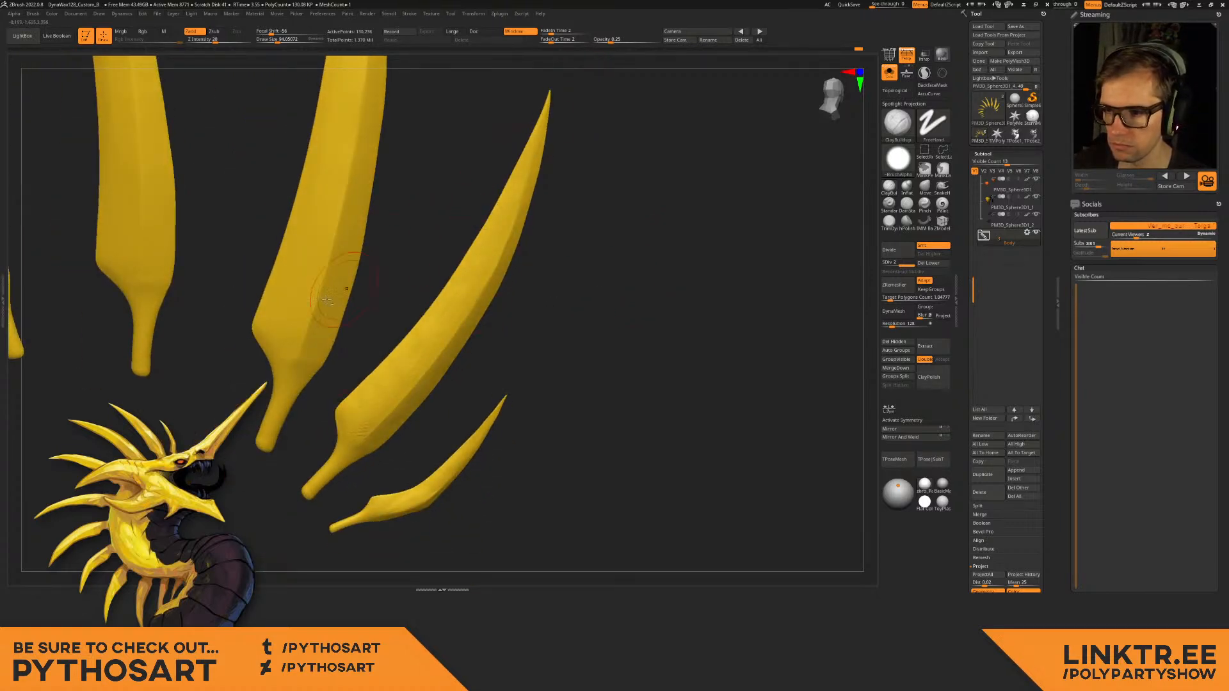
right_click_drag(276, 318, 334, 387, "alt")
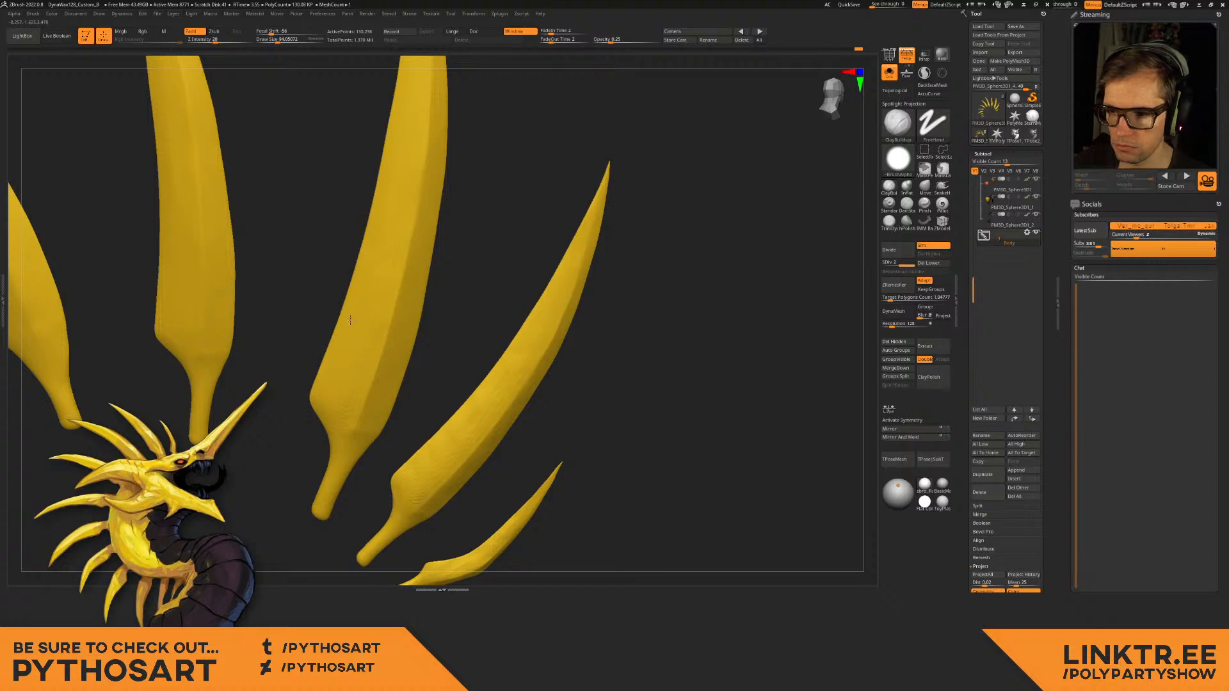
right_click_drag(364, 279, 412, 302)
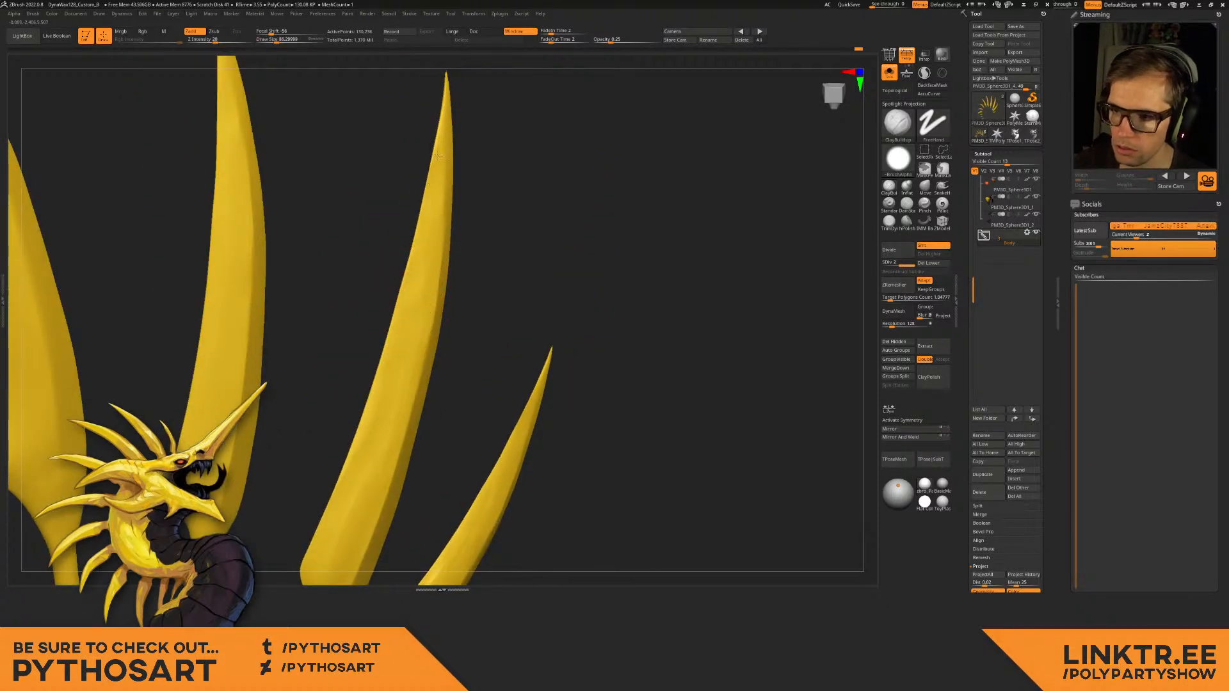
mouse_move(383, 461)
right_mouse_down()
mouse_move(373, 239)
mouse_move(410, 297)
right_mouse_up()
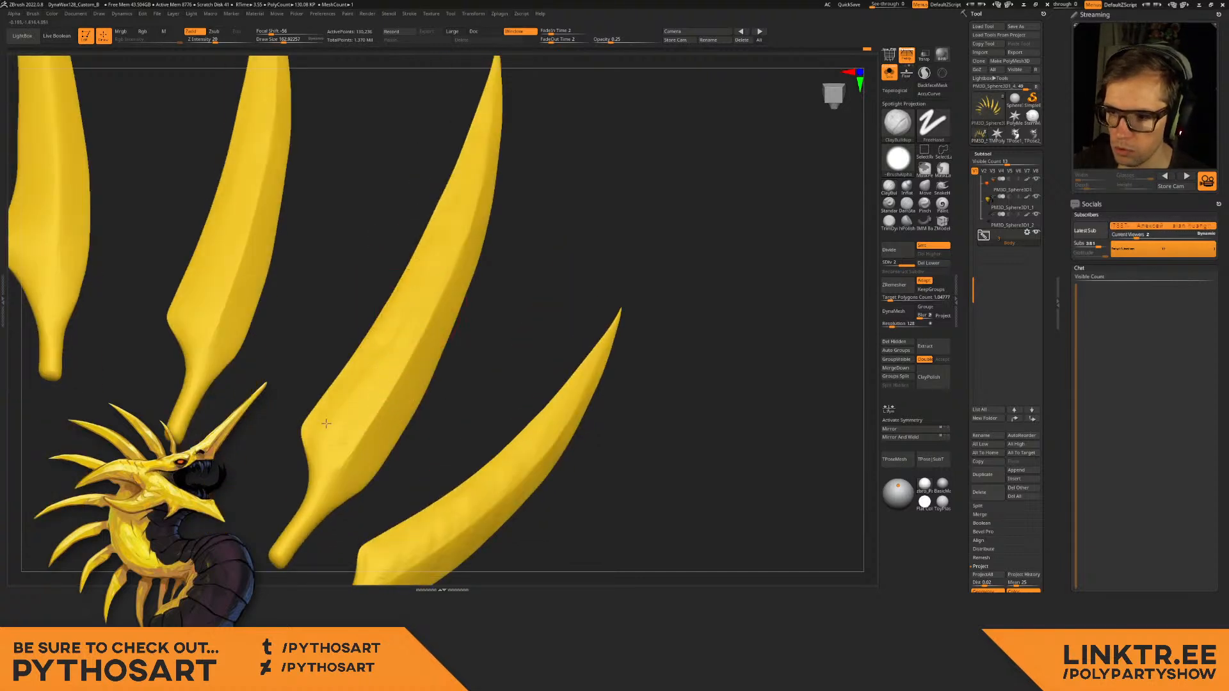
Resize the ClayBuildup brush and refine the wide bases of the middle spikes above their stems.
key("s")
left_click_drag(378, 443, 370, 443)
key("s")
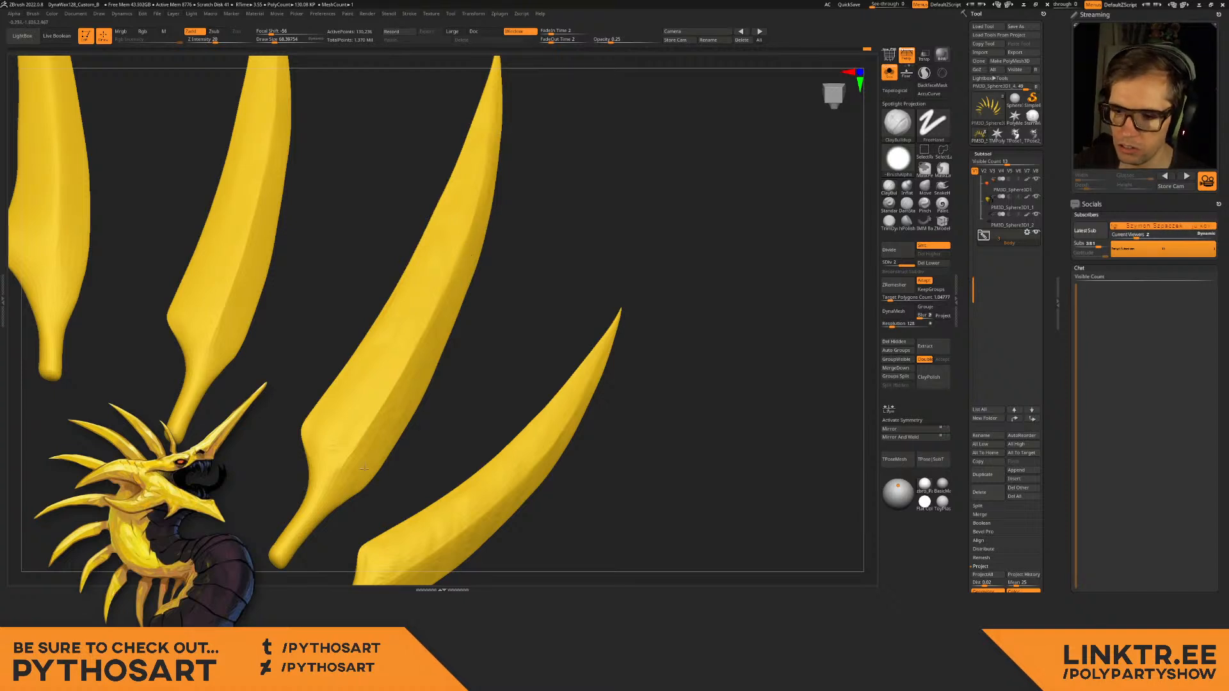
right_click_drag(363, 469, 429, 326)
right_click_drag(353, 341, 333, 374)
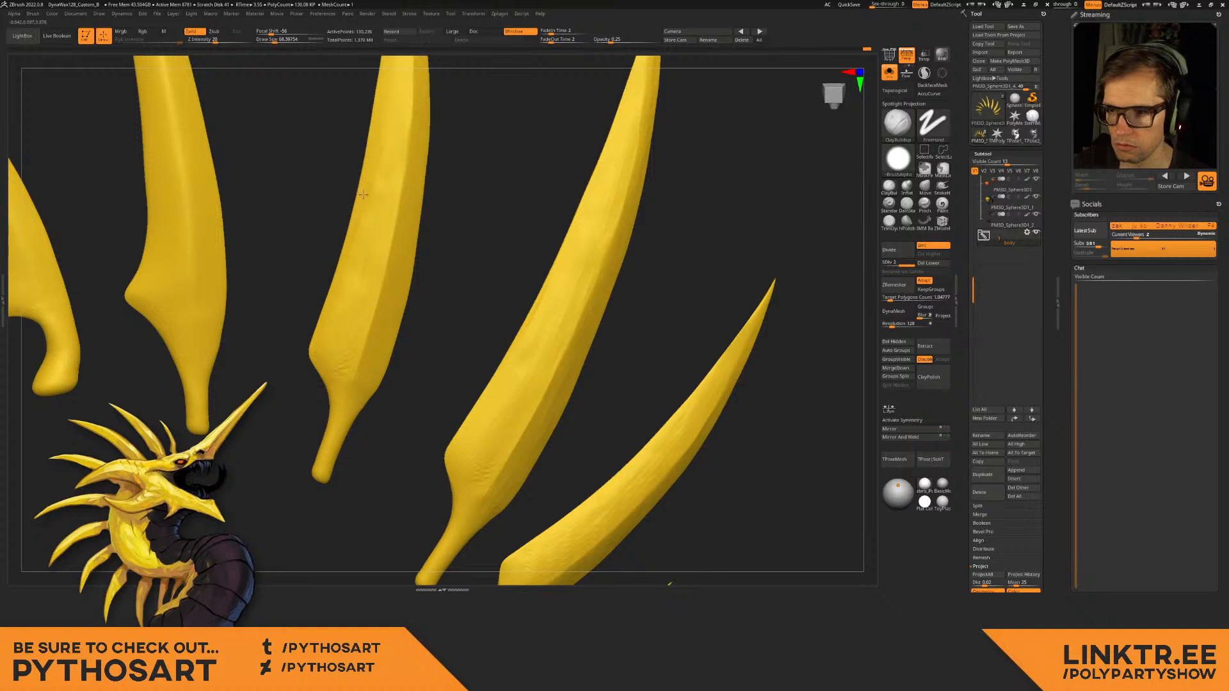
Show the whole creature again from the stored camera view and reduce the ClayBuildup brush size.
key("f")
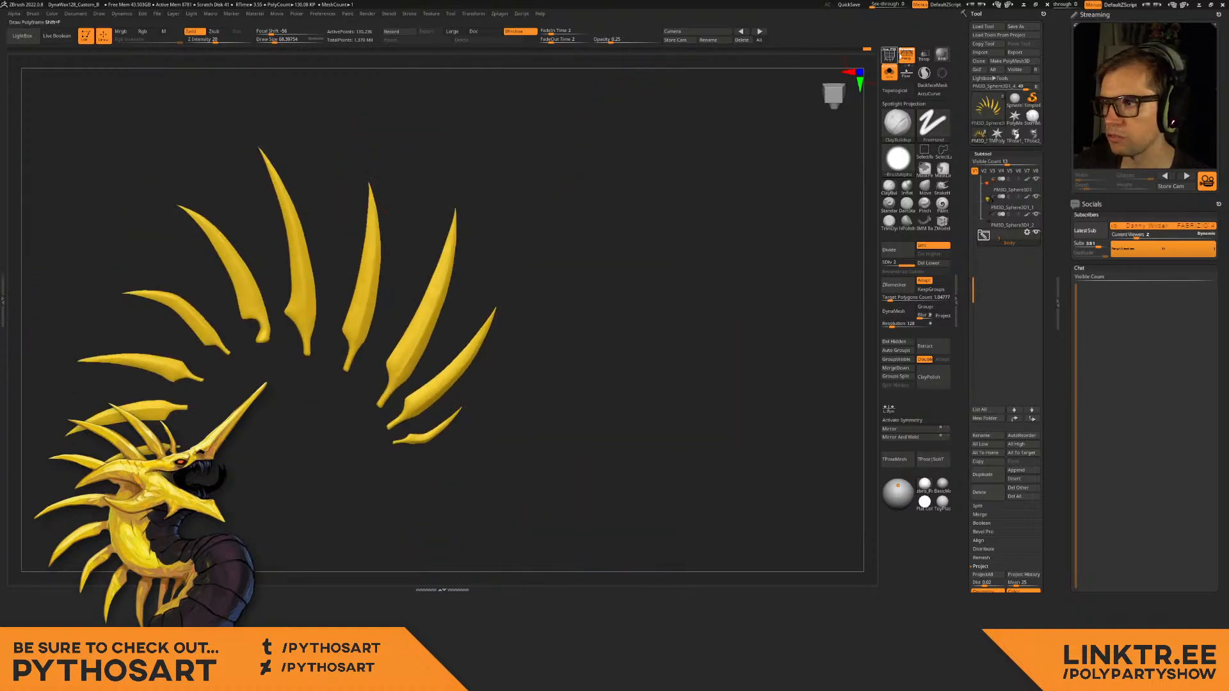
left_click(760, 31)
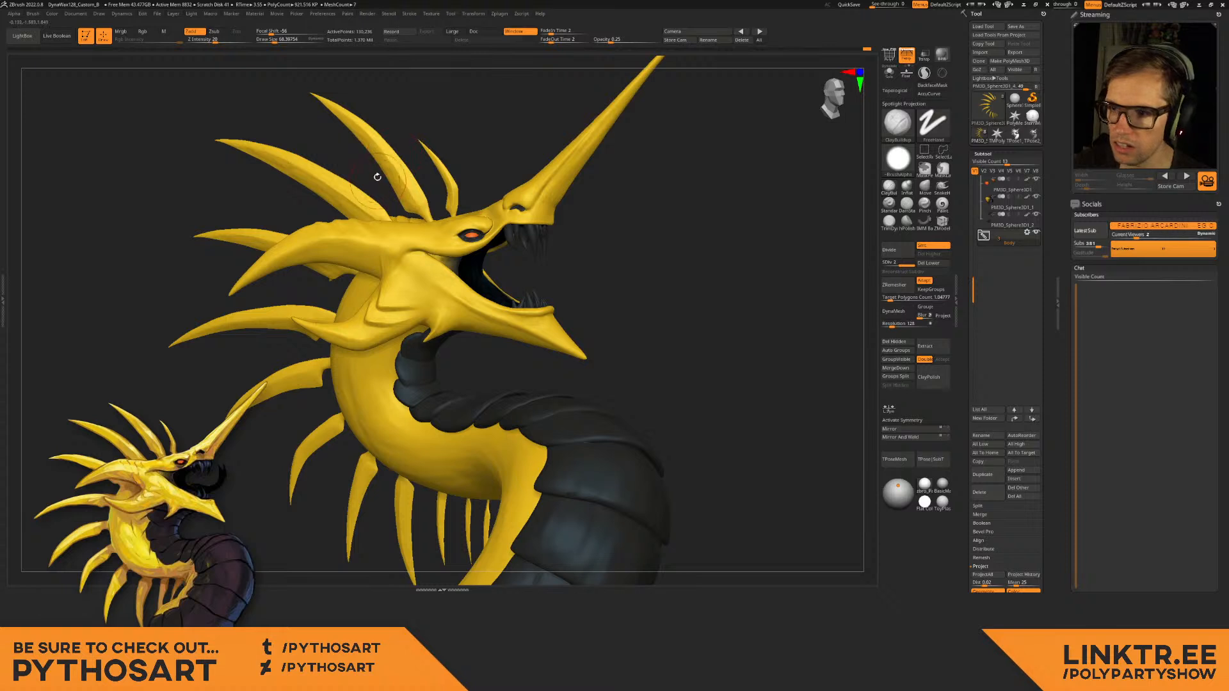
left_click_drag(378, 177, 430, 152, "alt")
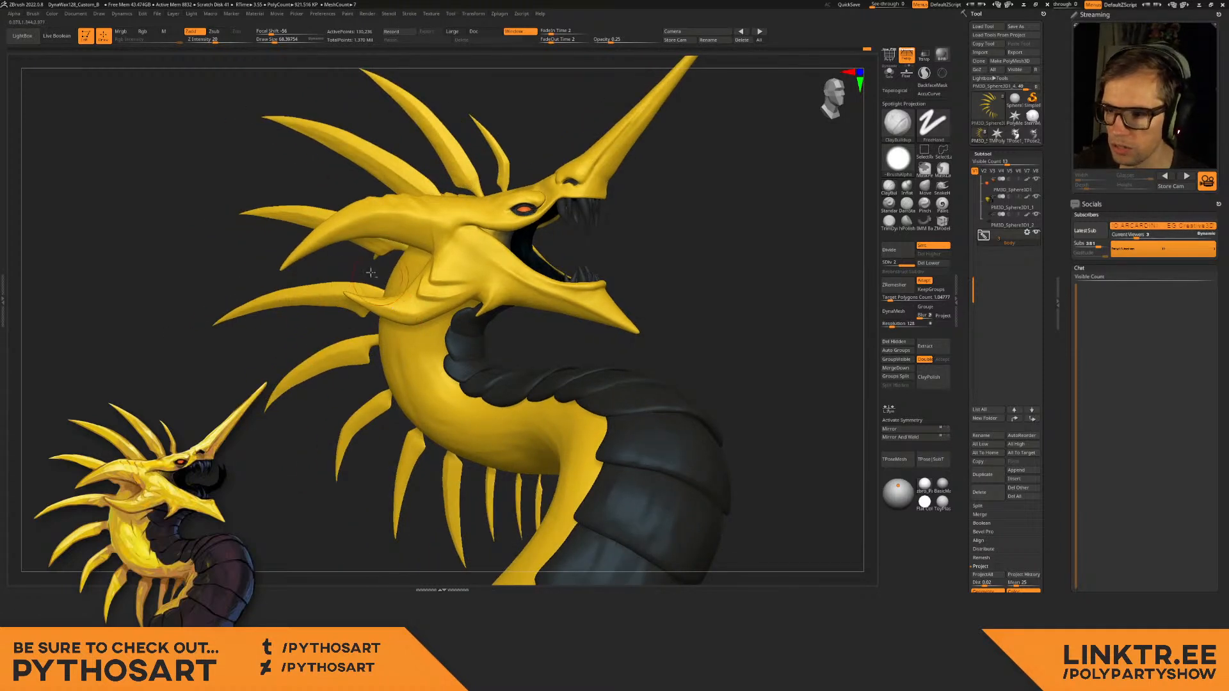
right_click_drag(371, 272, 483, 182)
key("s")
left_click(452, 241)
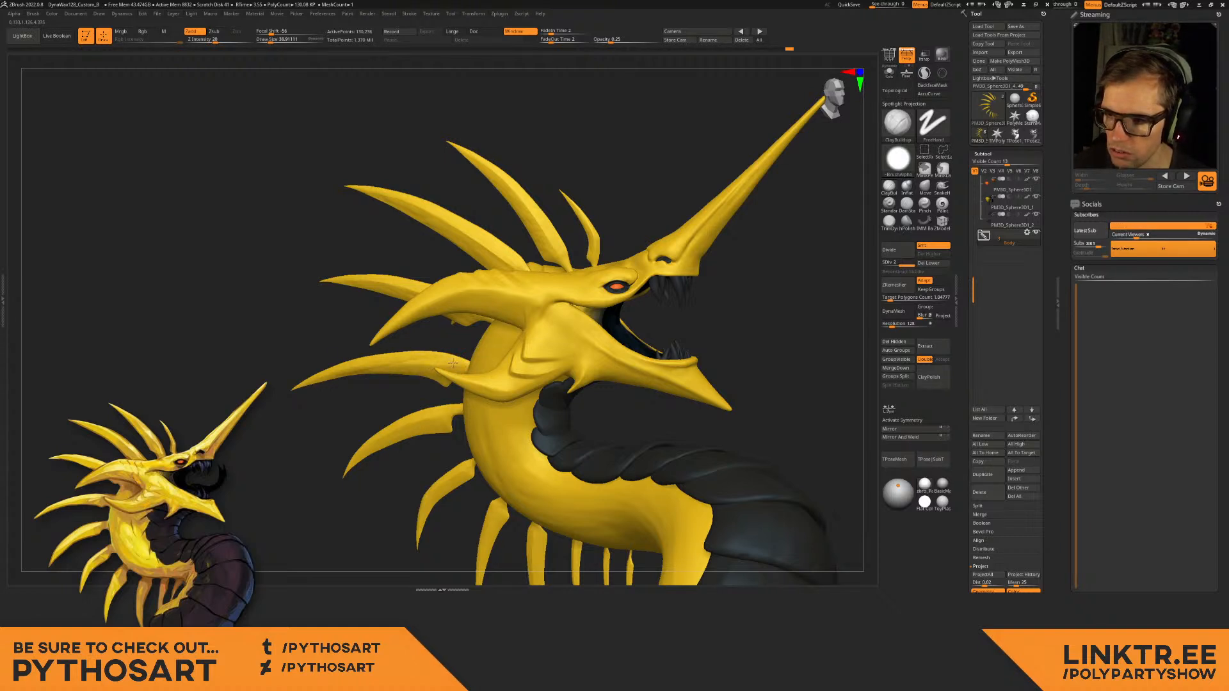
Refine the base of the spike just below the cheek horn with a smaller ClayBuildup brush.
right_click_drag(411, 408, 444, 320, "alt")
key("s")
left_click(442, 335)
key("s")
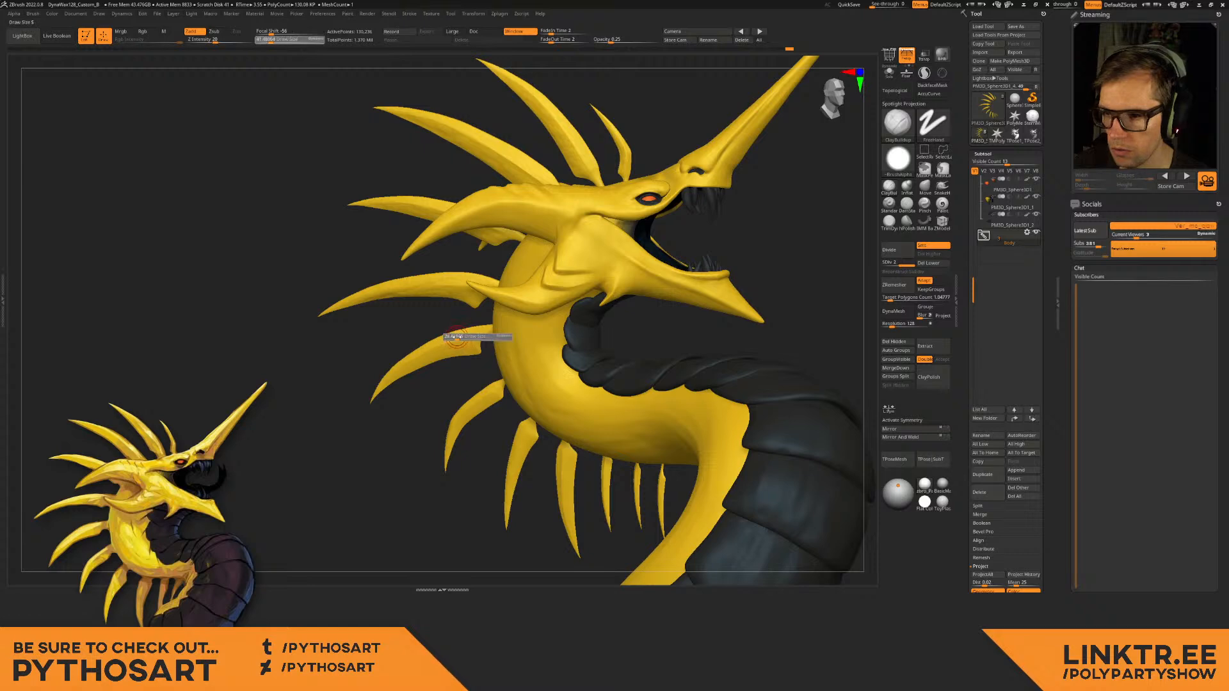
left_click(451, 337)
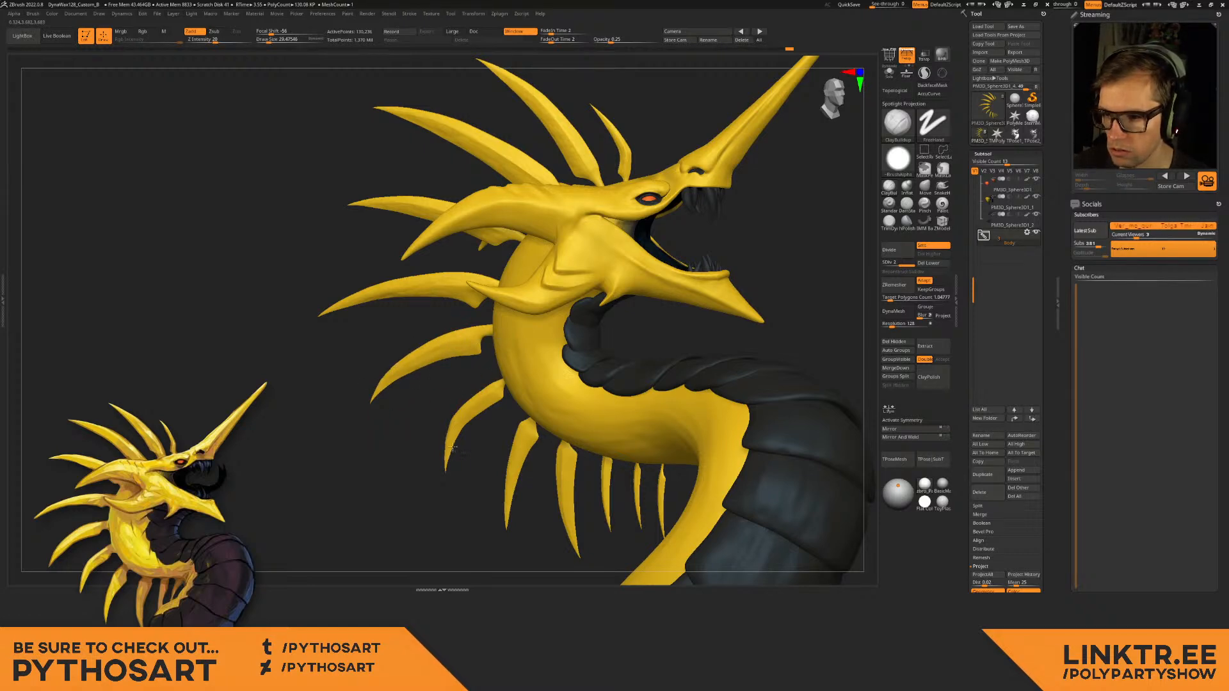
Build up the spikes along the underside of the neck with ClayBuildup, enlarging the brush for the bigger ones.
right_click_drag(530, 394, 411, 318, "alt")
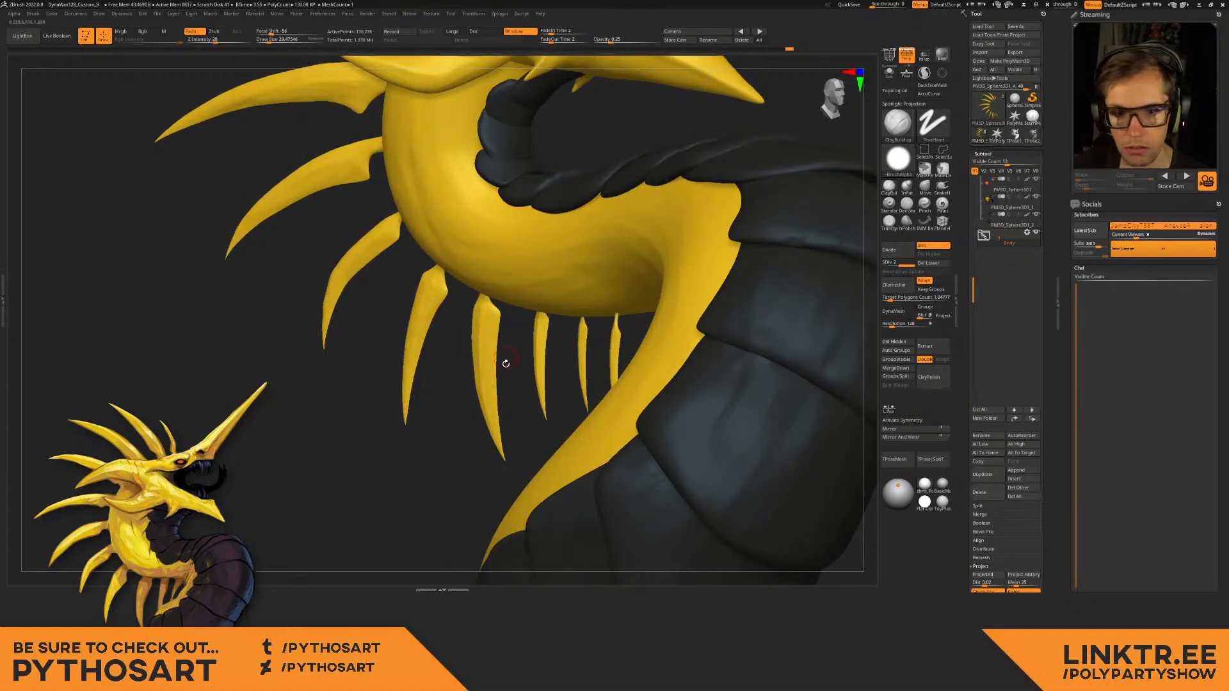
right_click_drag(506, 363, 448, 276)
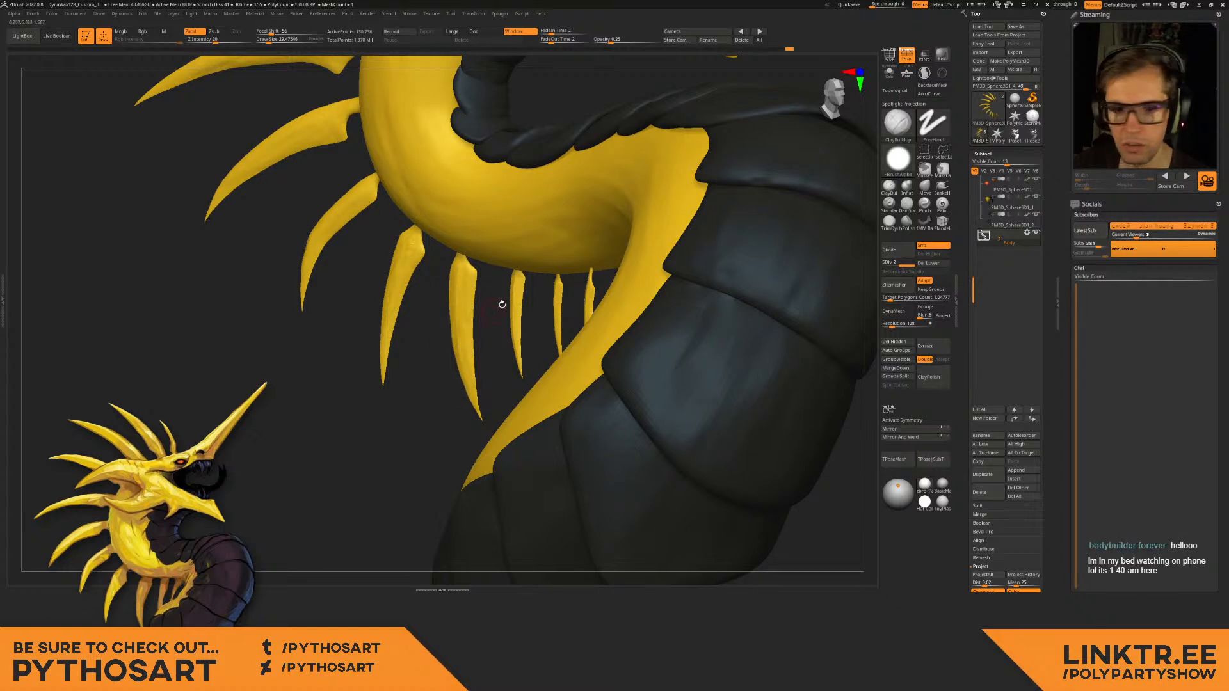
right_click_drag(502, 304, 453, 306)
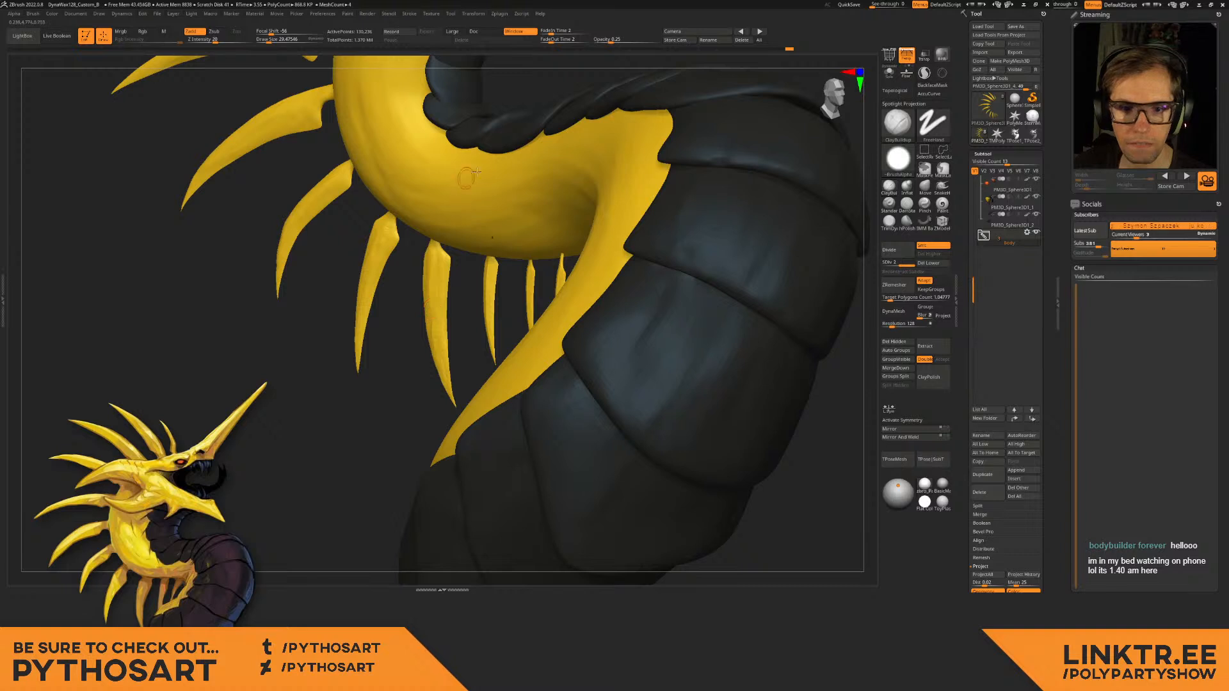
mouse_move(494, 254)
right_mouse_down()
mouse_move(530, 257)
mouse_move(509, 266)
right_mouse_up()
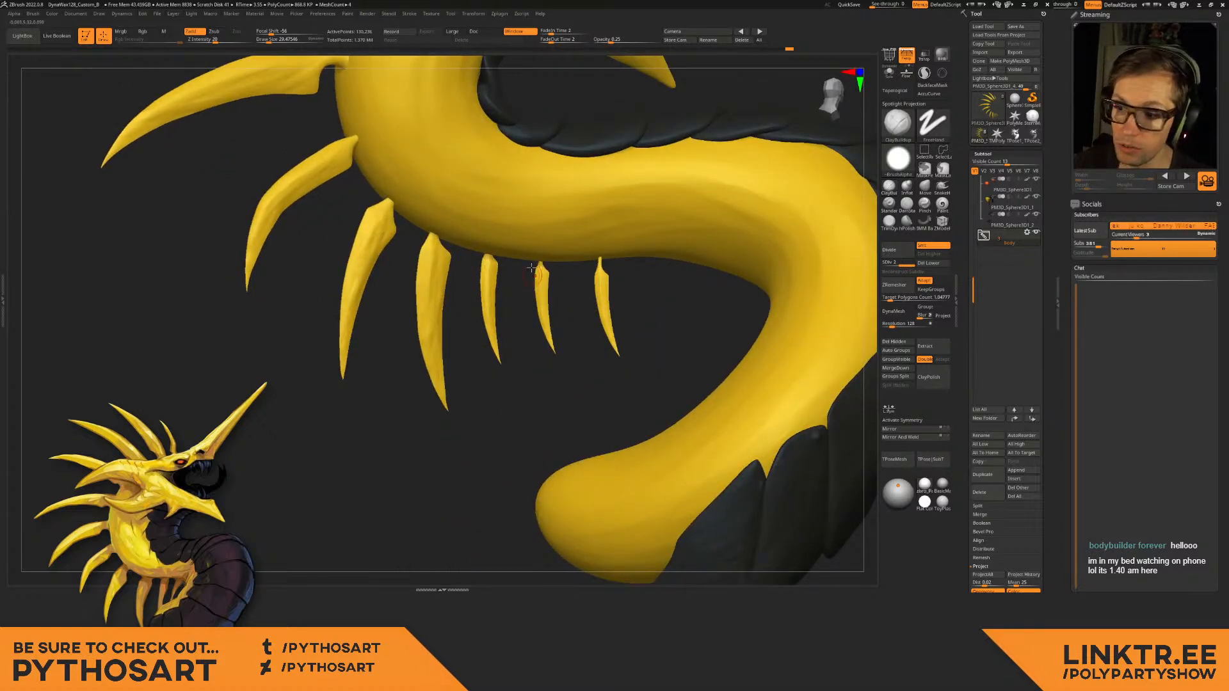
left_click_drag(590, 274, 599, 265)
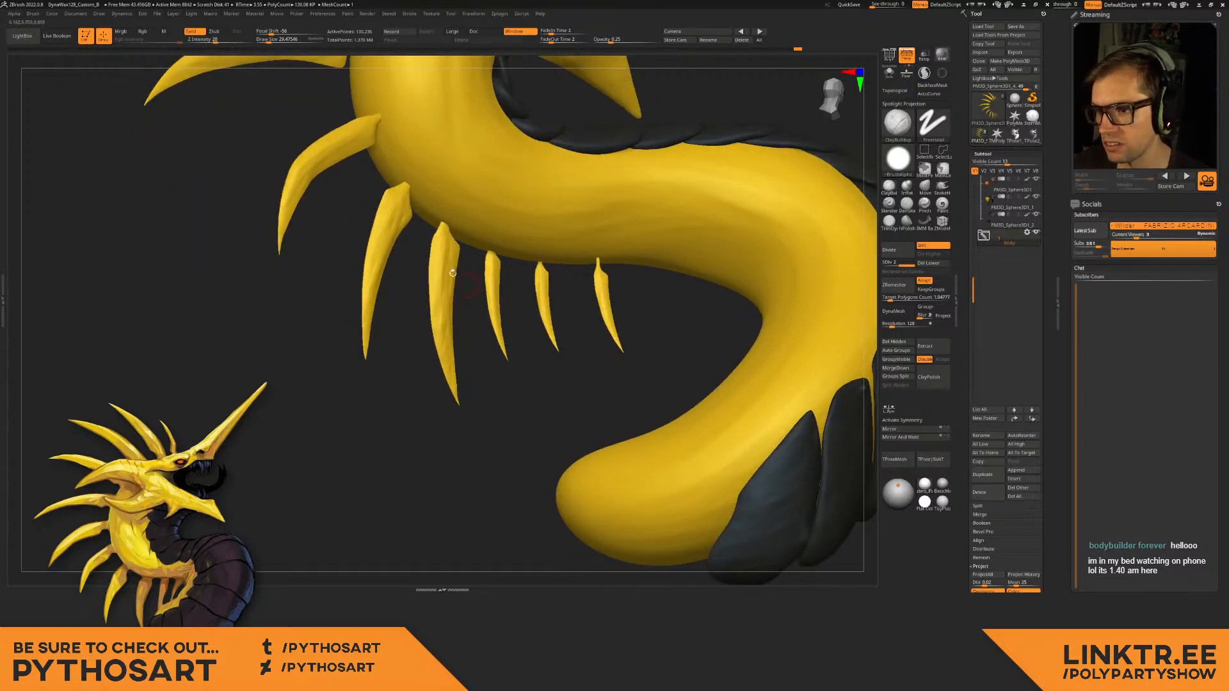
left_click_drag(453, 273, 453, 224)
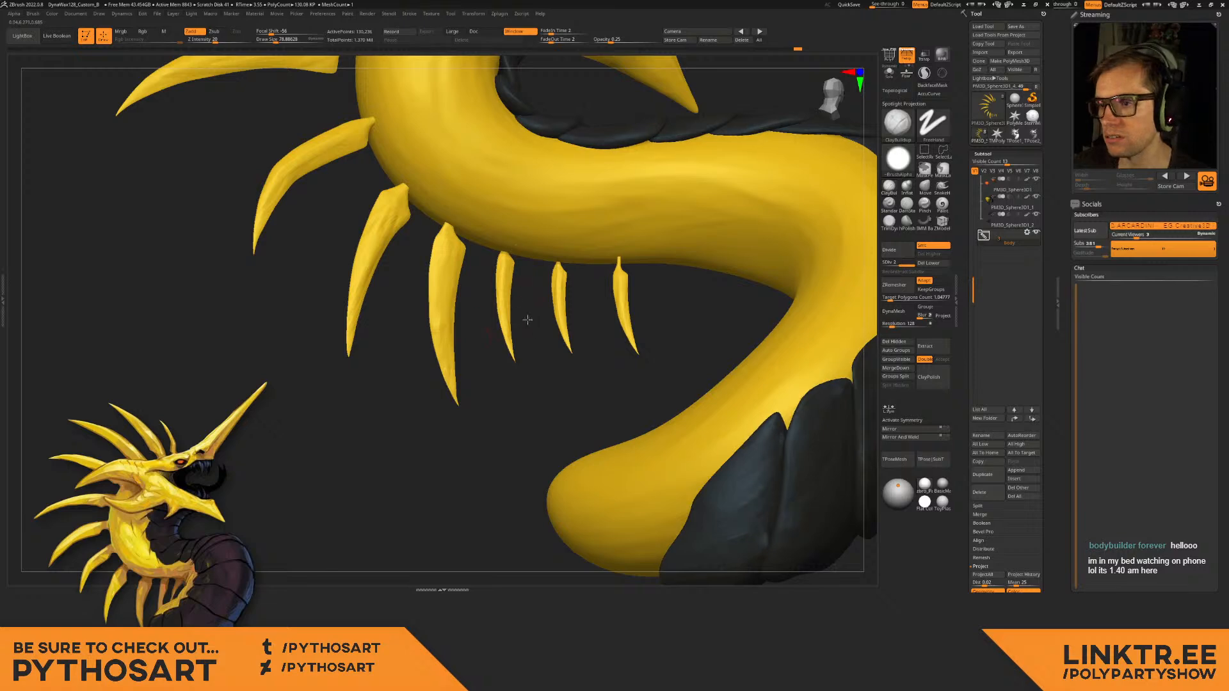
left_click_drag(544, 287, 568, 273, "alt")
key("s")
key("s")
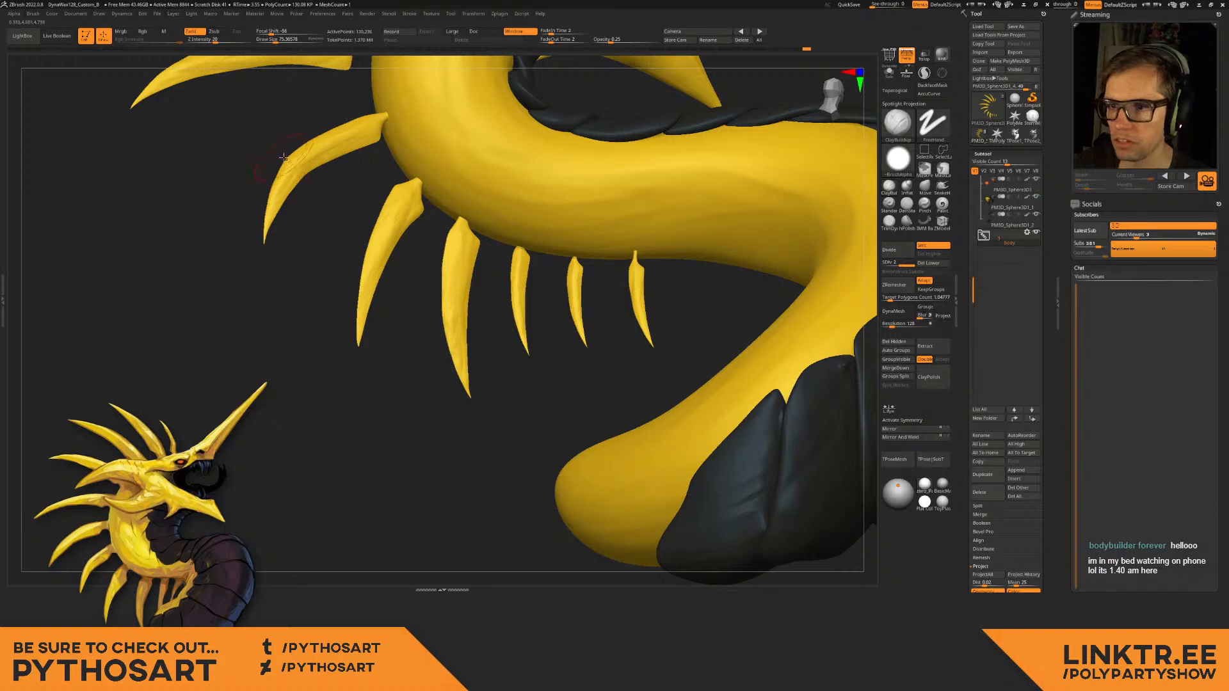
Smooth the spikes at their lowest subdivision level, then return to subdivision level 2.
left_click_drag(321, 282, 468, 352, "alt")
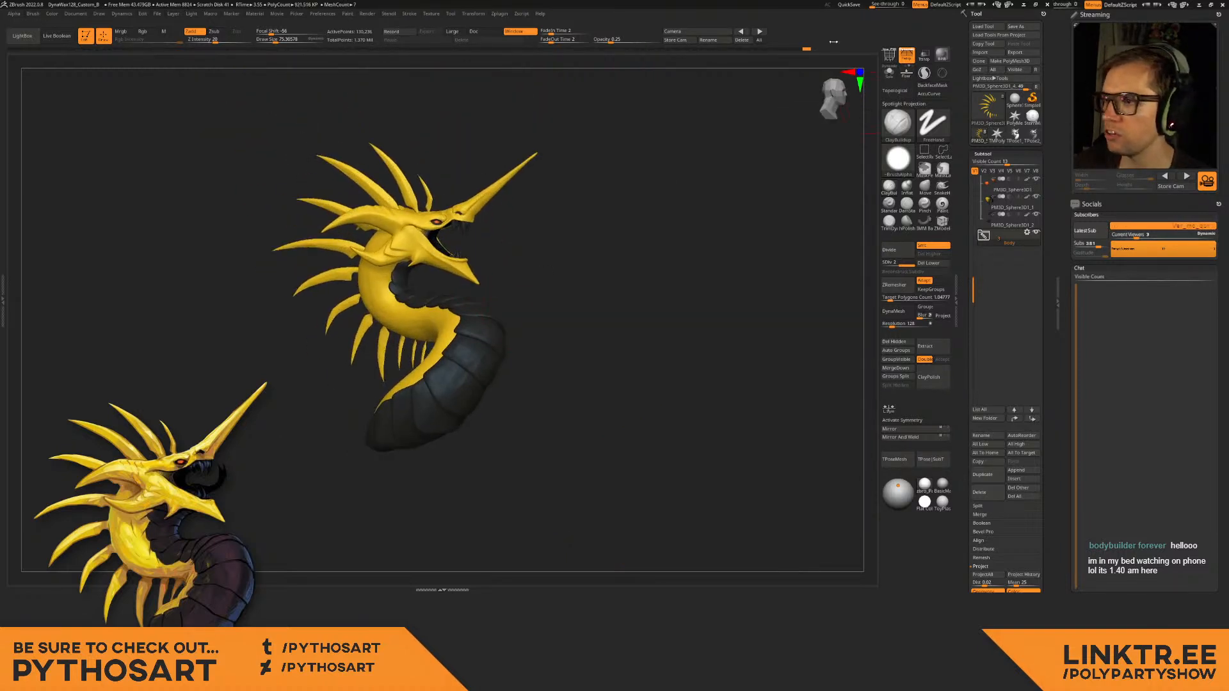
left_click(760, 32)
left_click_drag(620, 222, 636, 252, "alt")
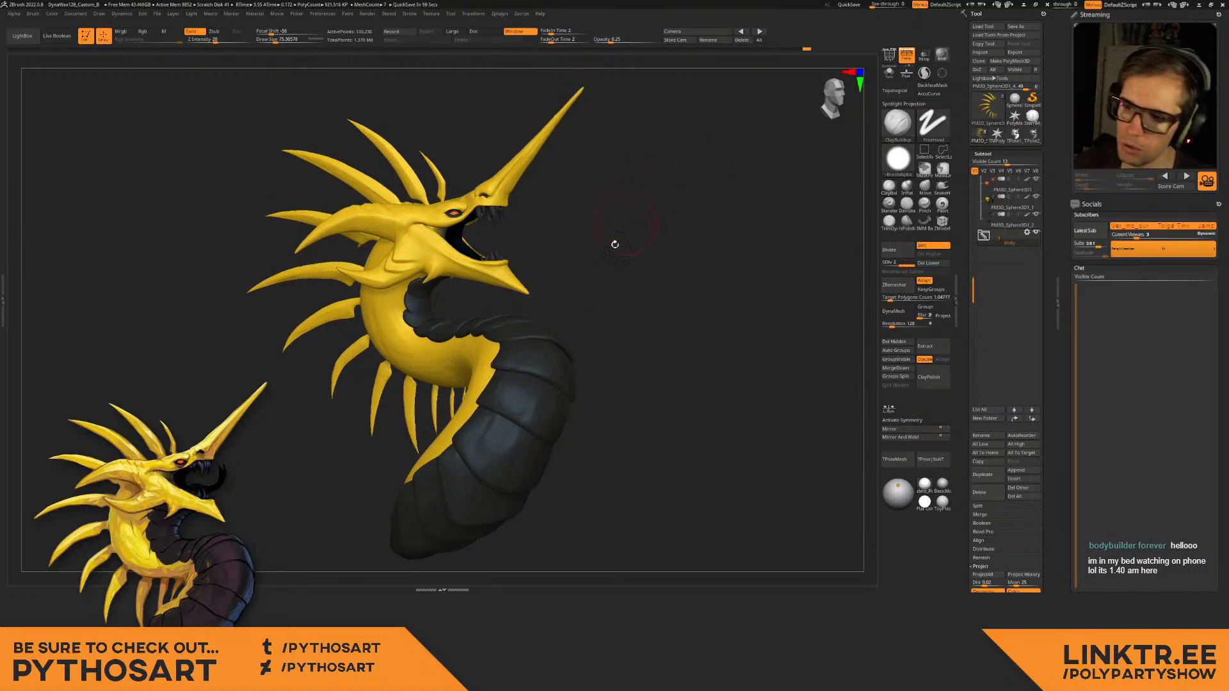
mouse_move(378, 285)
left_mouse_down("alt")
mouse_move(528, 253)
mouse_move(531, 288)
left_mouse_up("alt")
key("shift+d")
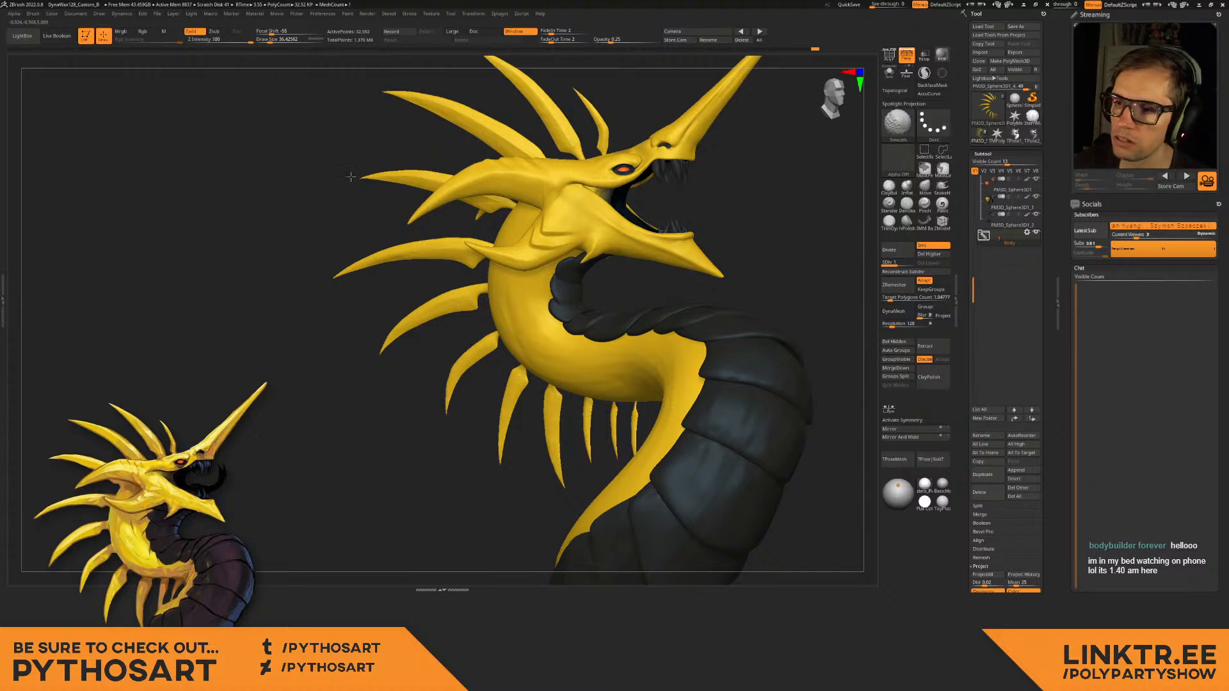
mouse_move(524, 143)
left_mouse_down("shift")
mouse_move(542, 156)
mouse_move(526, 204)
mouse_move(558, 218)
left_mouse_up("shift")
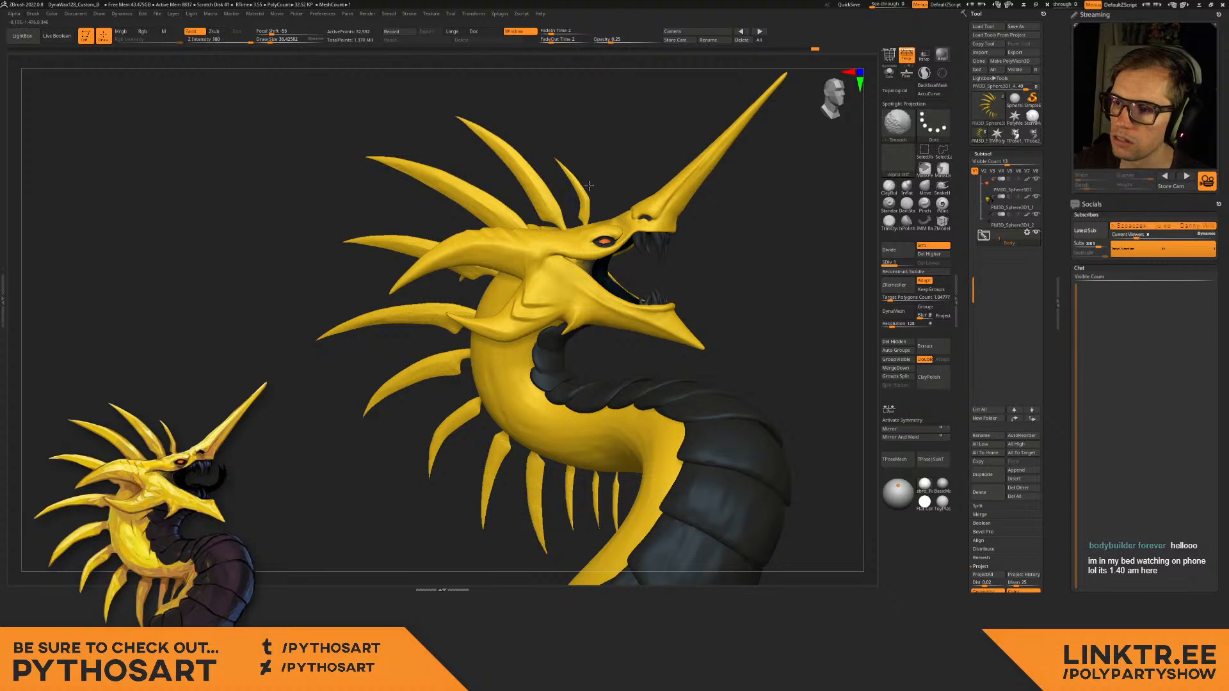
key("d")
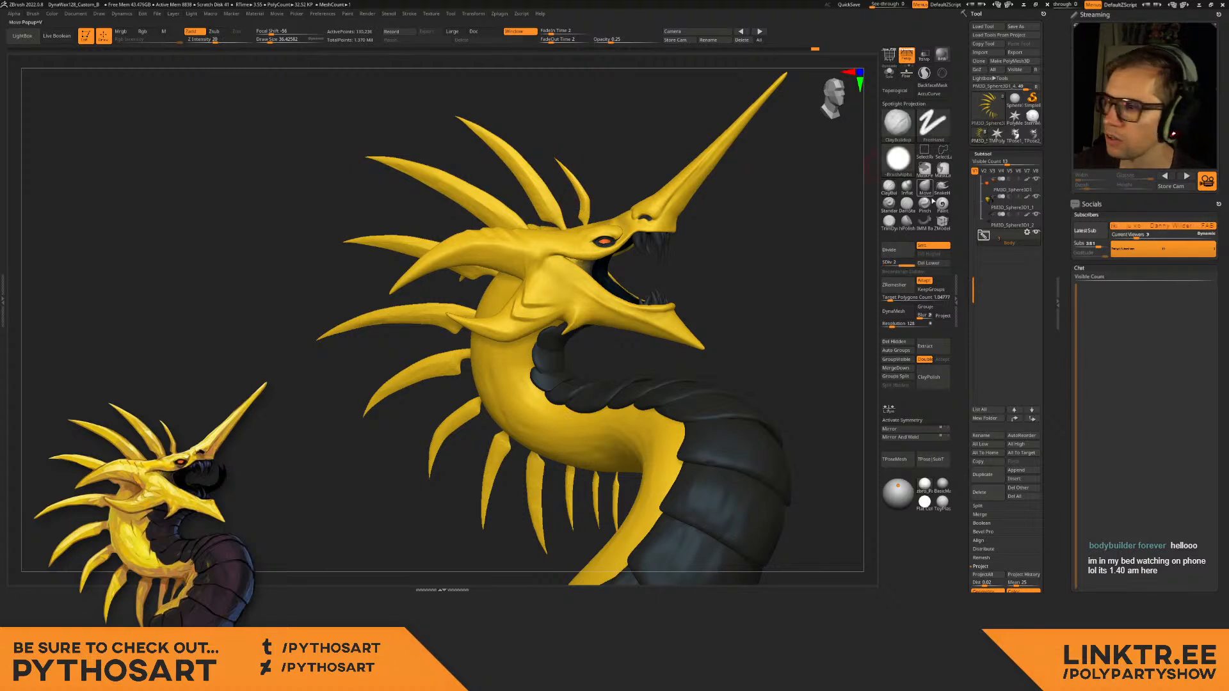
Reshape the spikes on top of and behind the head with the Move brush at varying sizes.
left_click(930, 194)
left_click_drag(452, 229, 465, 194, "alt")
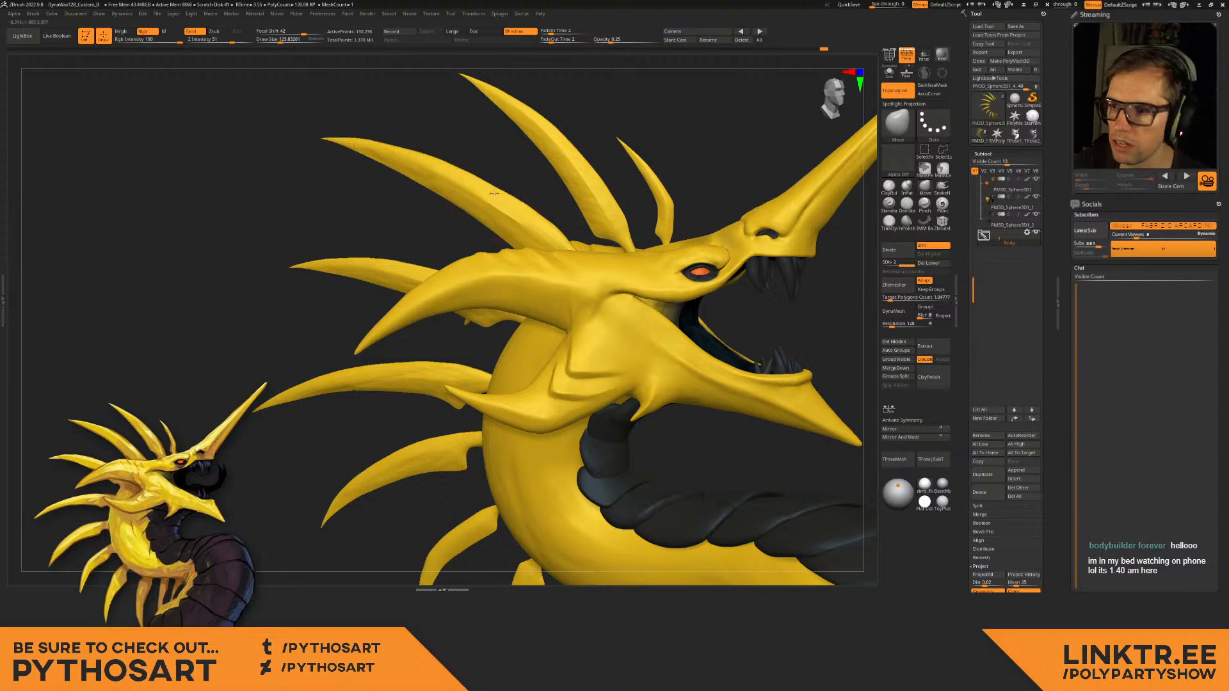
key("s")
left_click_drag(514, 201, 511, 203)
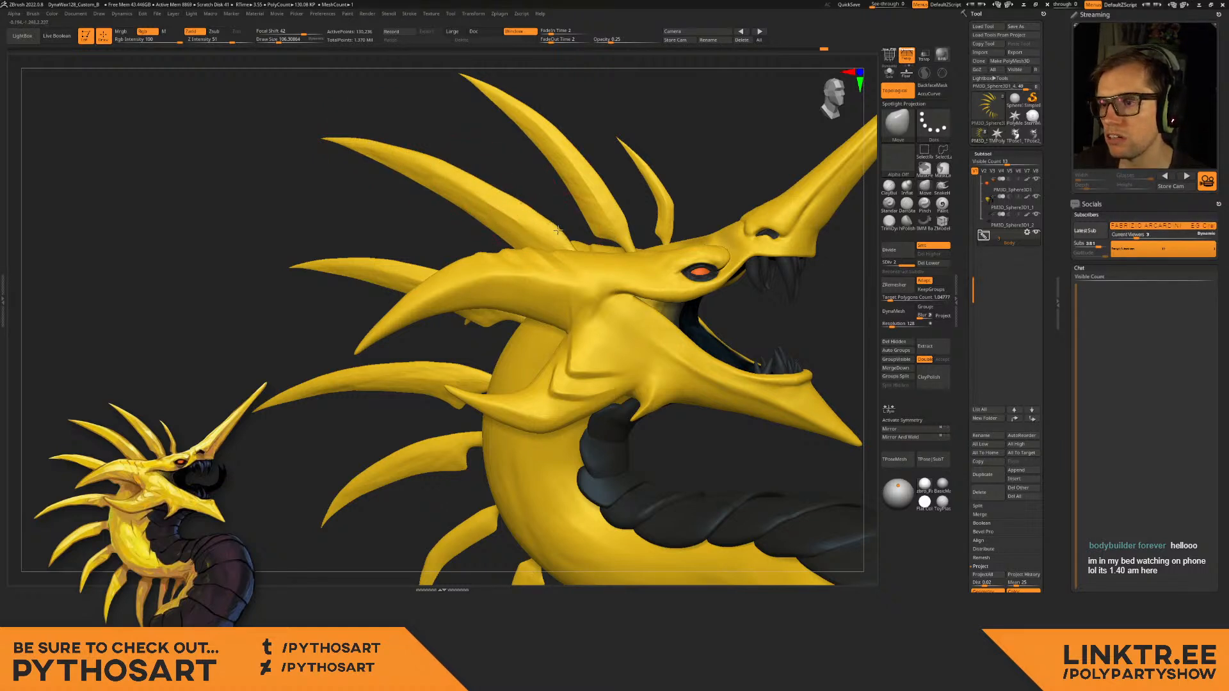
key("s")
left_click_drag(408, 254, 404, 256)
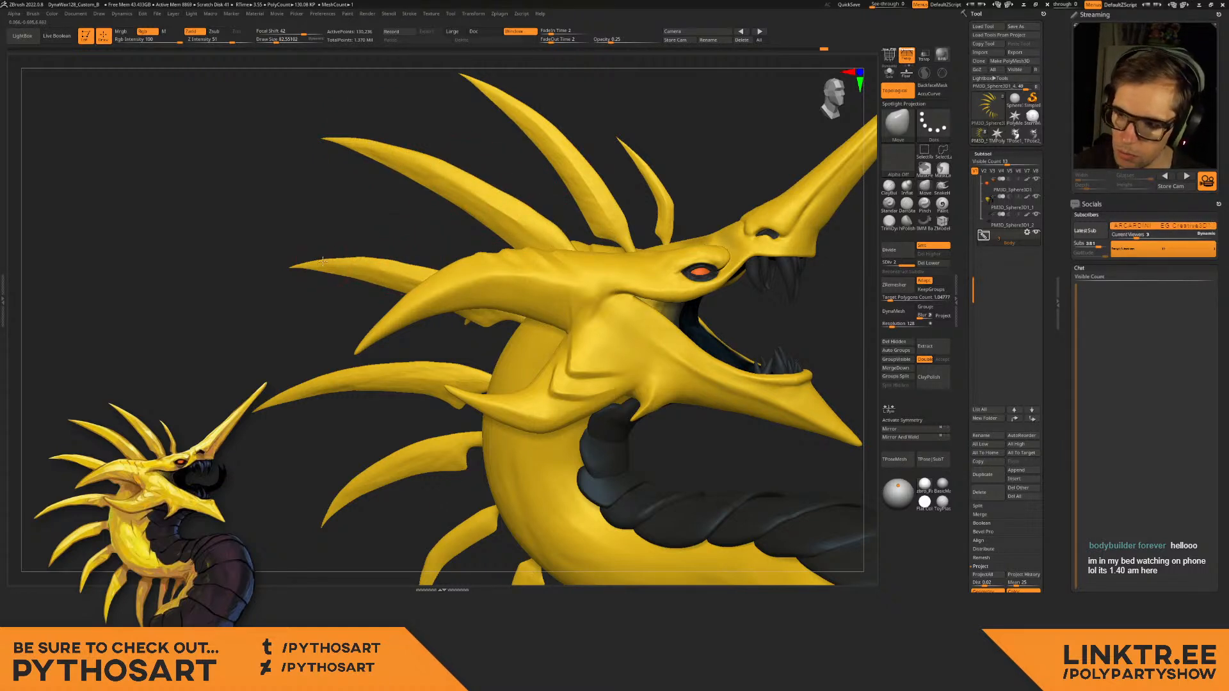
left_click_drag(292, 272, 286, 274)
key("s")
left_click_drag(427, 362, 431, 363)
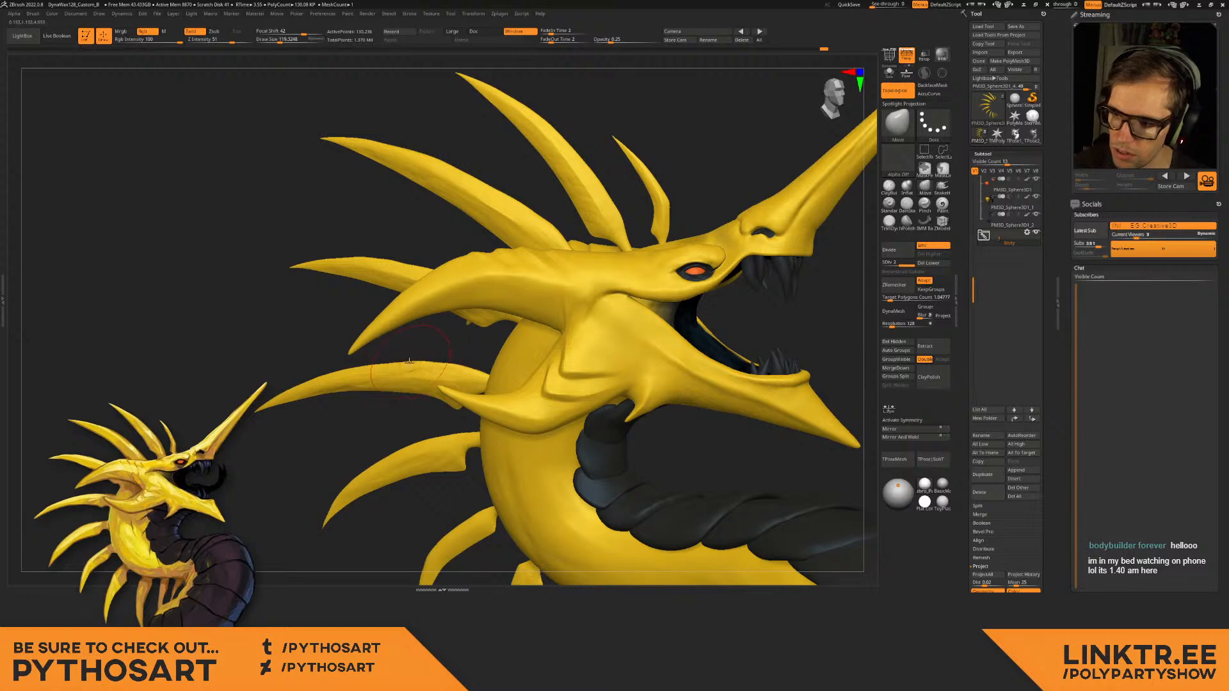
Adjust the curve and thickness of the spikes along the back and underside of the neck with the Move brush.
left_click_drag(342, 362, 411, 263)
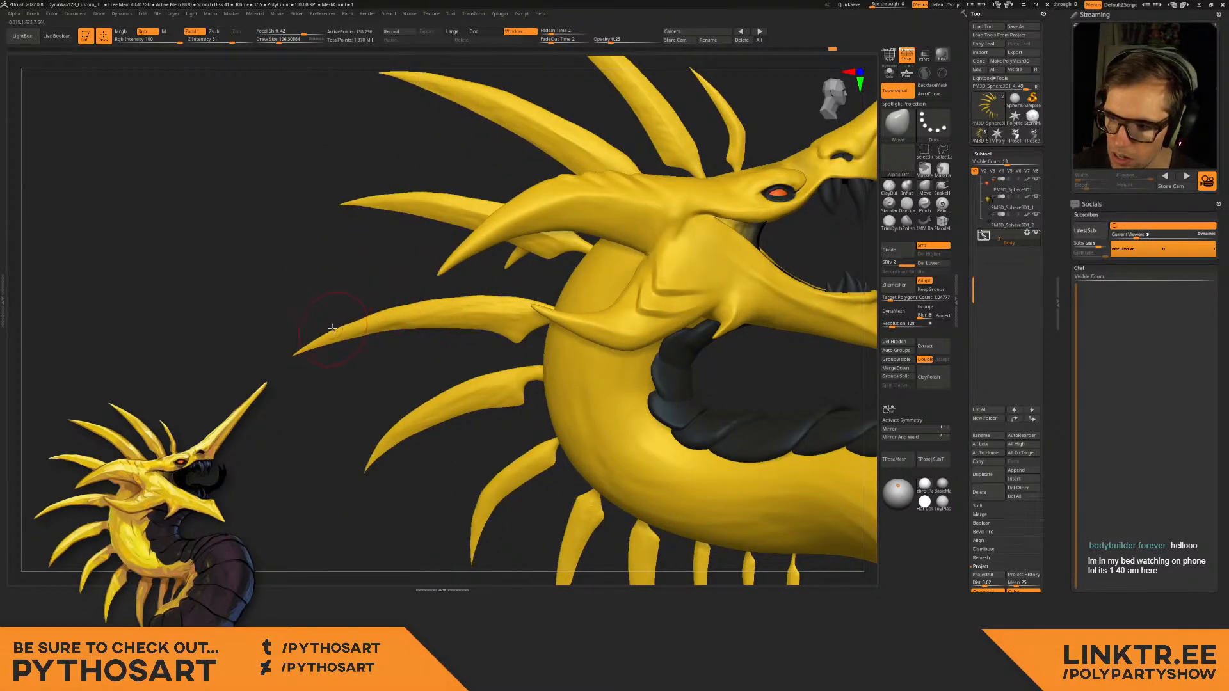
left_click_drag(332, 329, 437, 308)
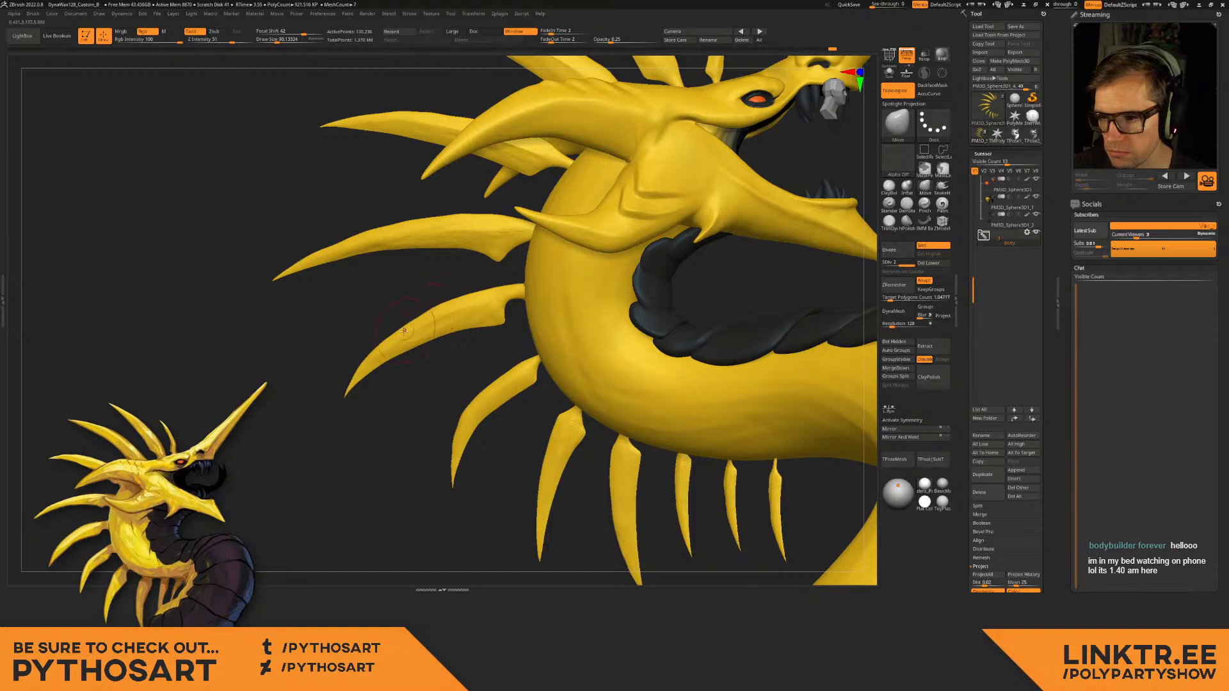
right_click_drag(430, 318, 438, 315)
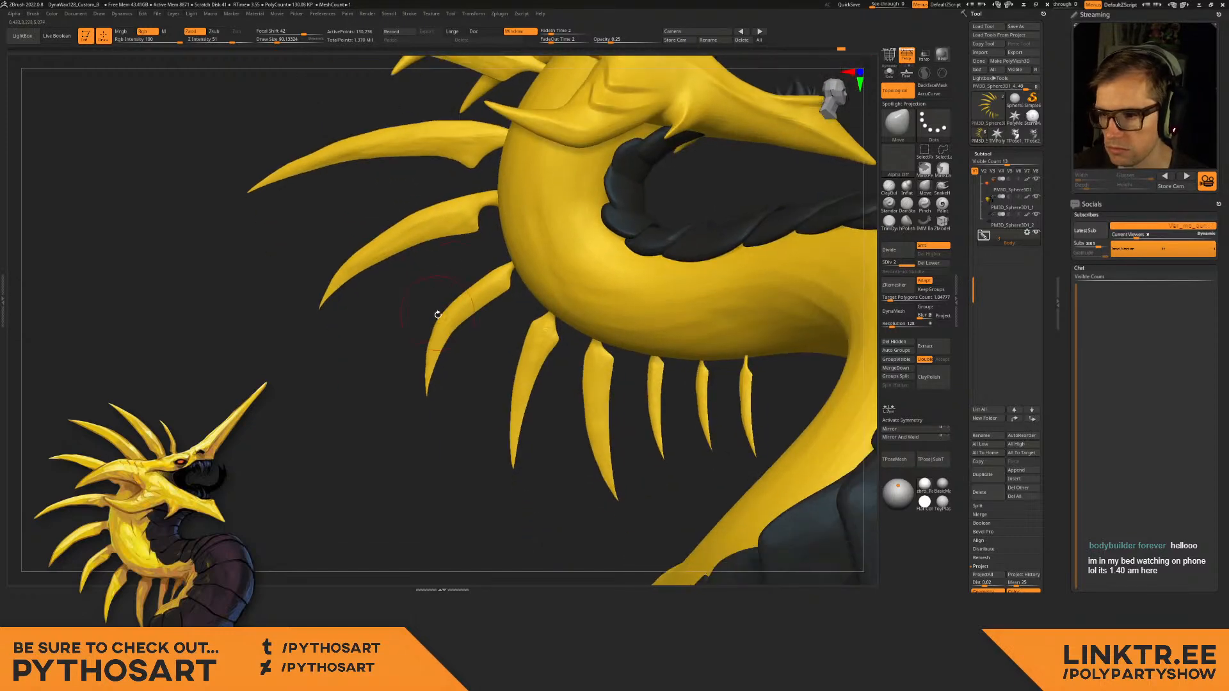
right_click_drag(470, 269, 473, 306, "ctrl")
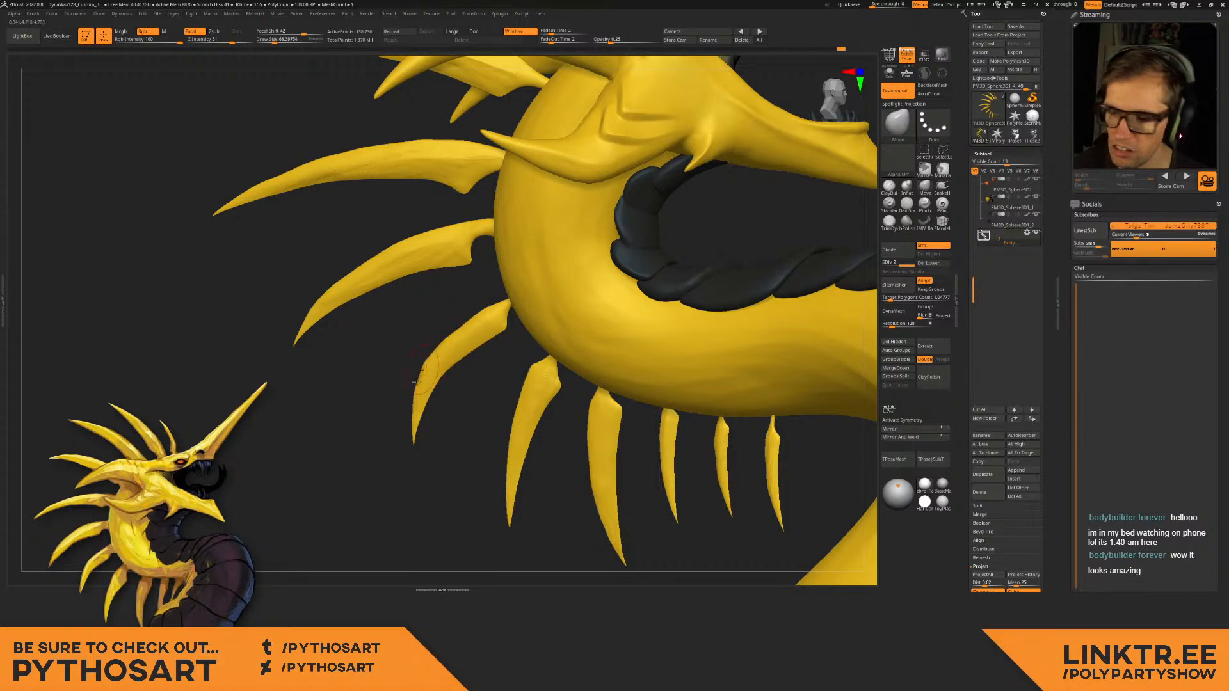
right_click_drag(480, 366, 410, 323)
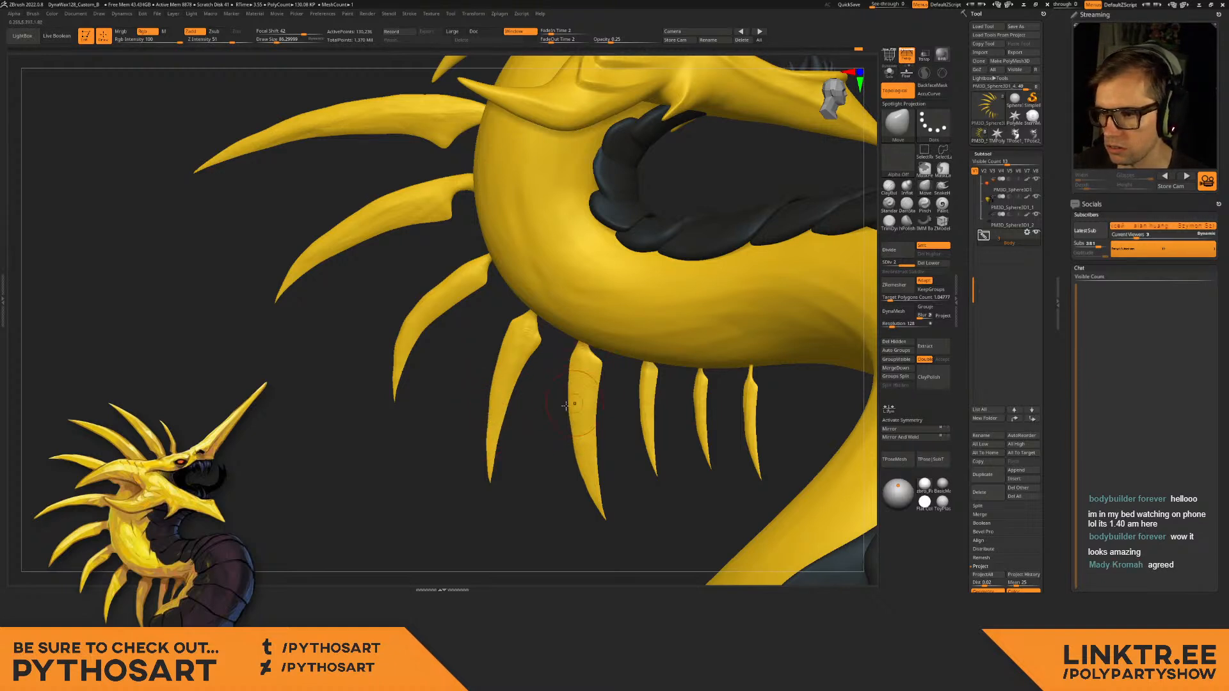
left_click_drag(566, 406, 502, 303, "alt")
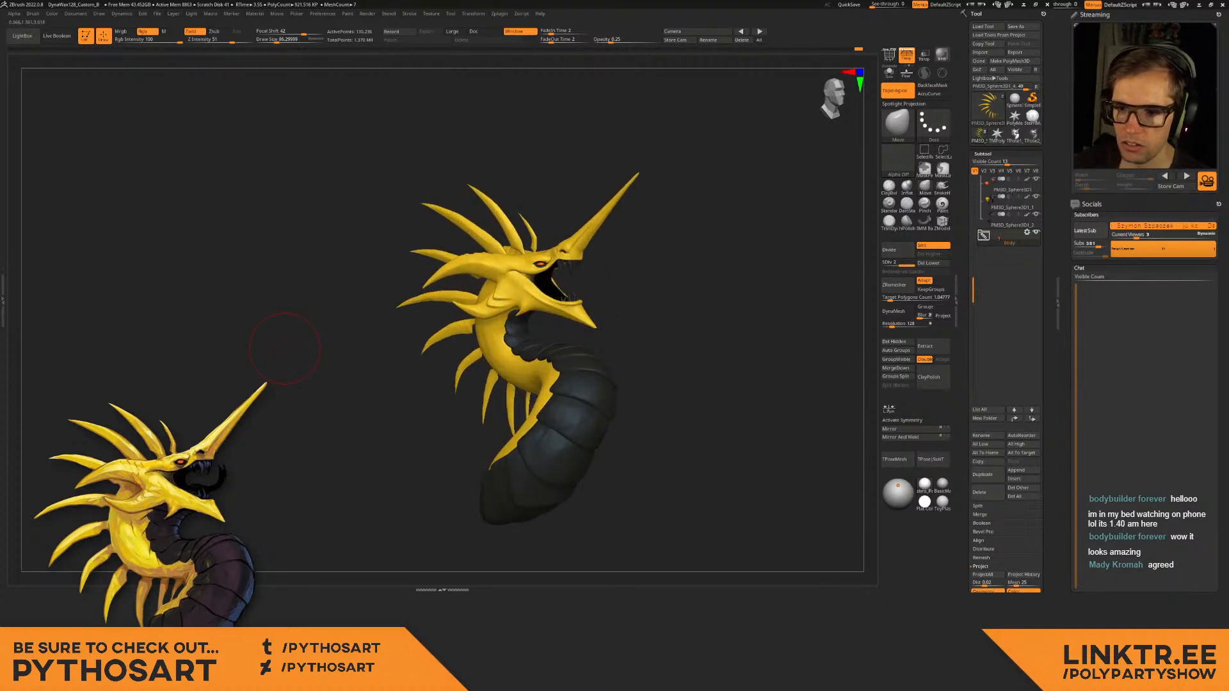
Prepare the Paint brush for tinting the head subtool orange, adjusting its focal shift and lowering RGB intensity to 11.
left_click_drag(285, 349, 574, 269)
left_click(760, 32)
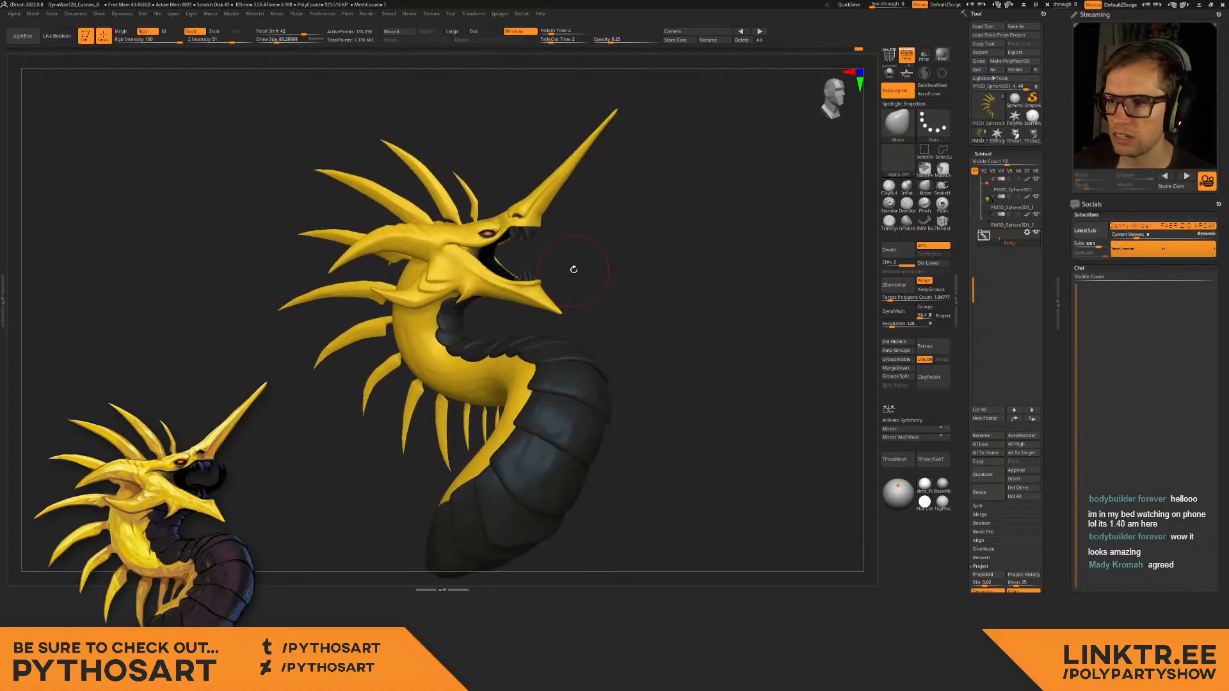
left_click(942, 204)
left_click(456, 275, "alt")
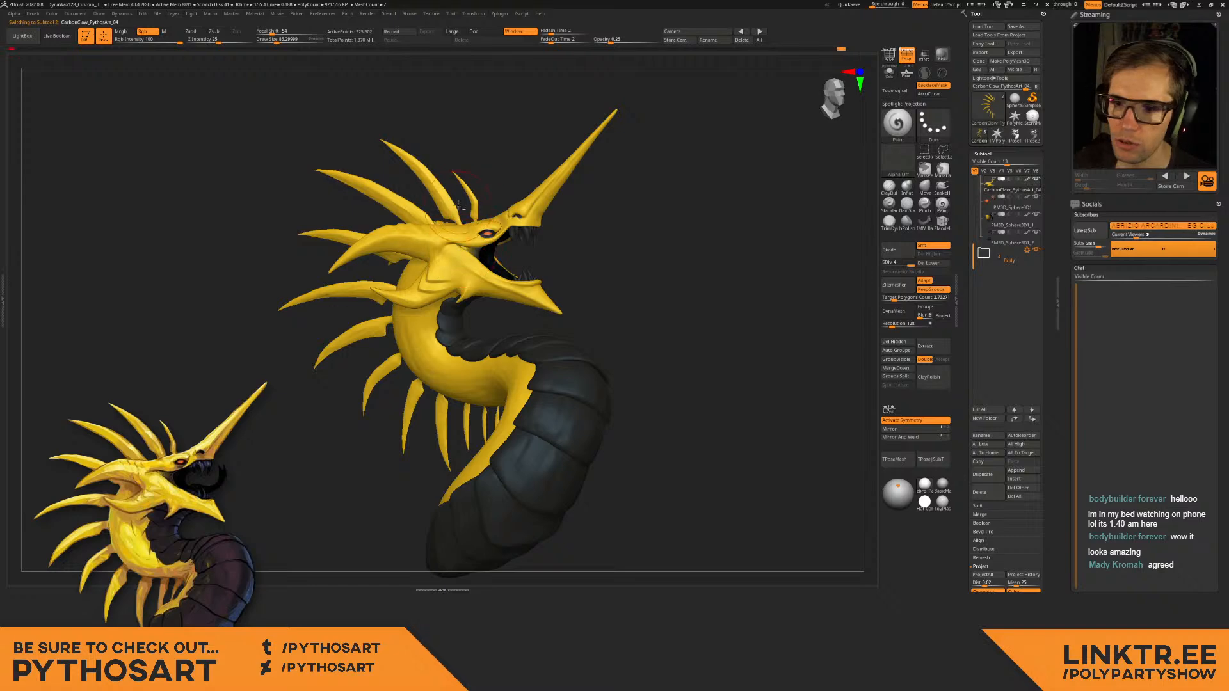
left_click_drag(608, 145, 605, 195, "alt")
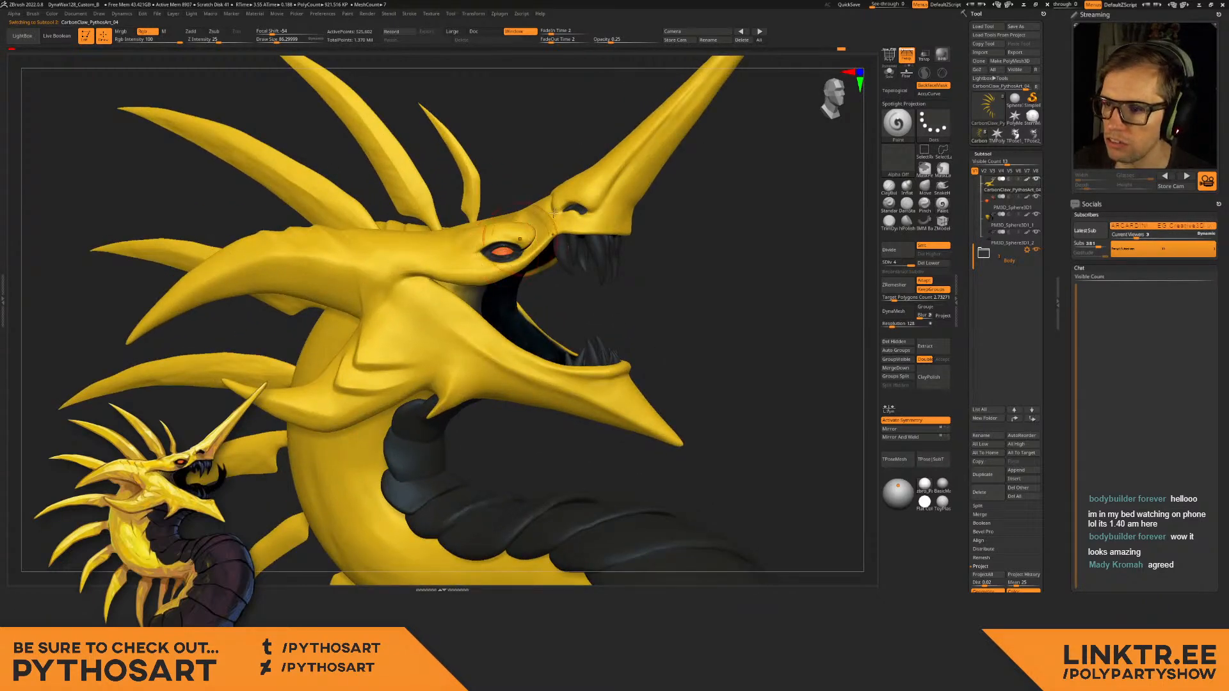
left_click_drag(609, 142, 579, 192, "alt")
left_click_drag(584, 258, 607, 228)
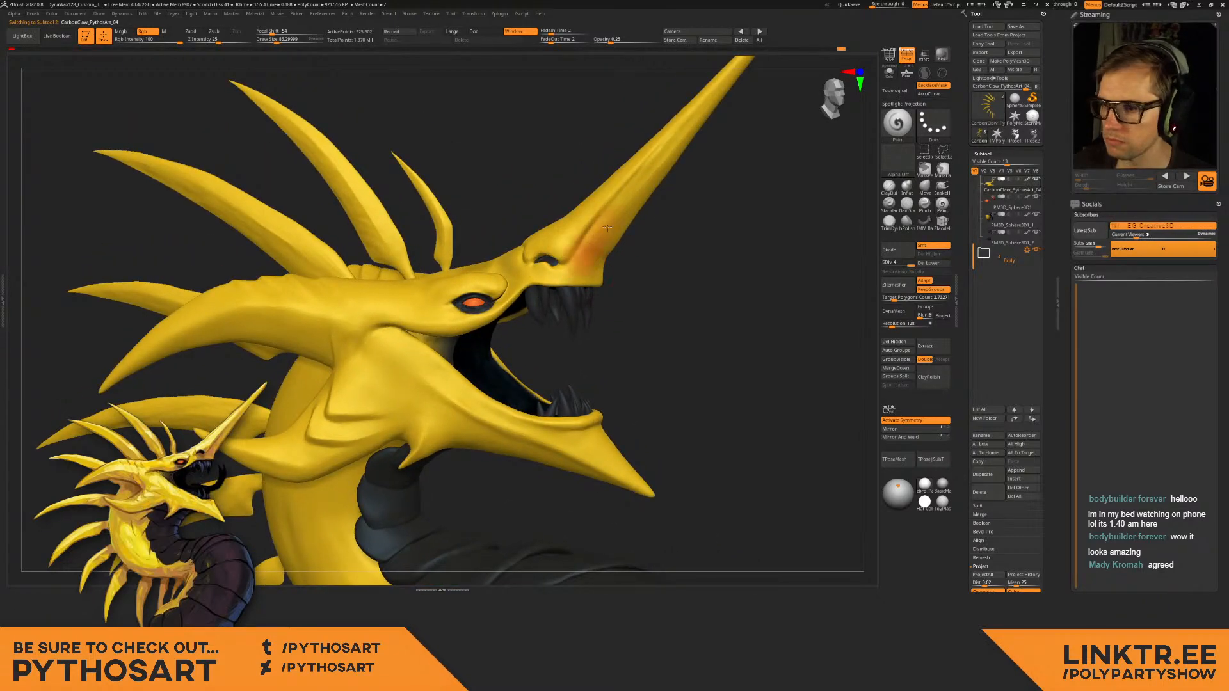
key("ctrl+z")
key("space")
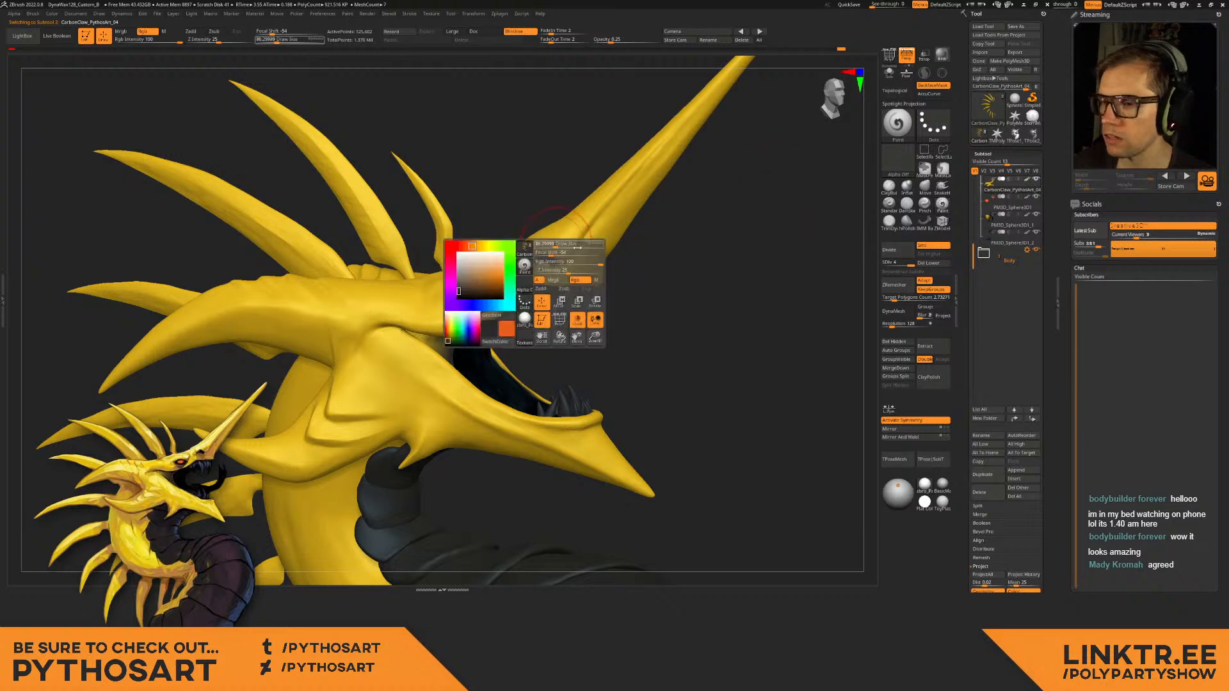
left_click(590, 253)
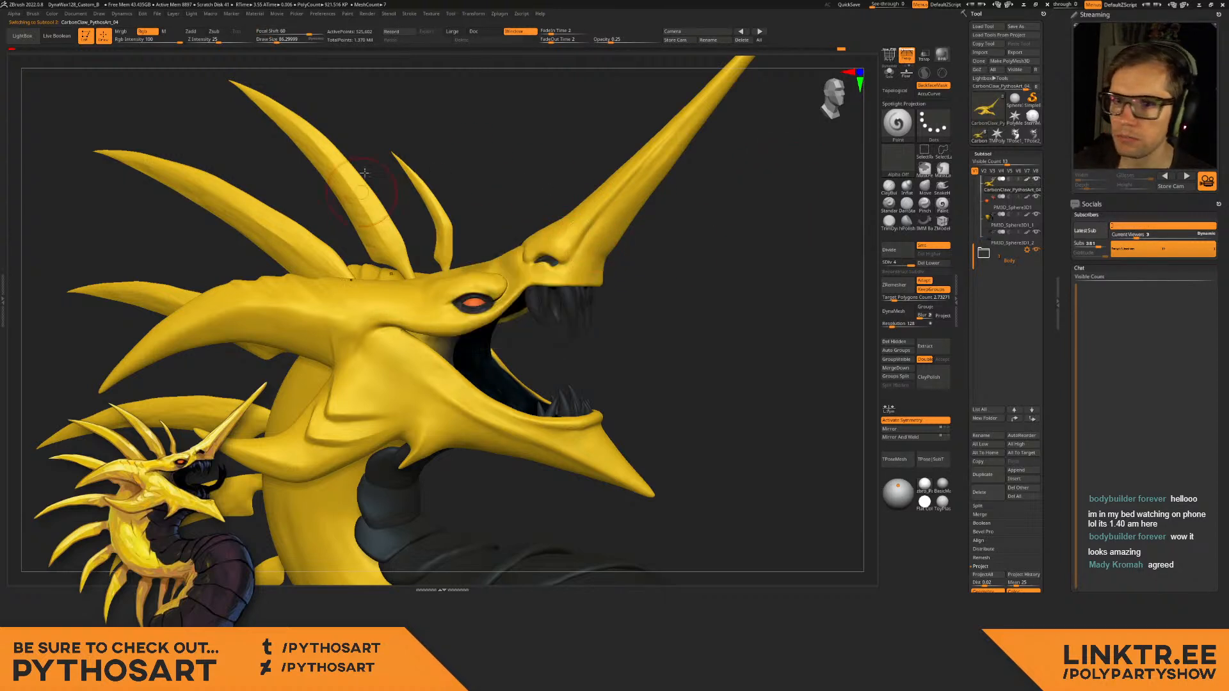
left_click_drag(168, 39, 137, 40)
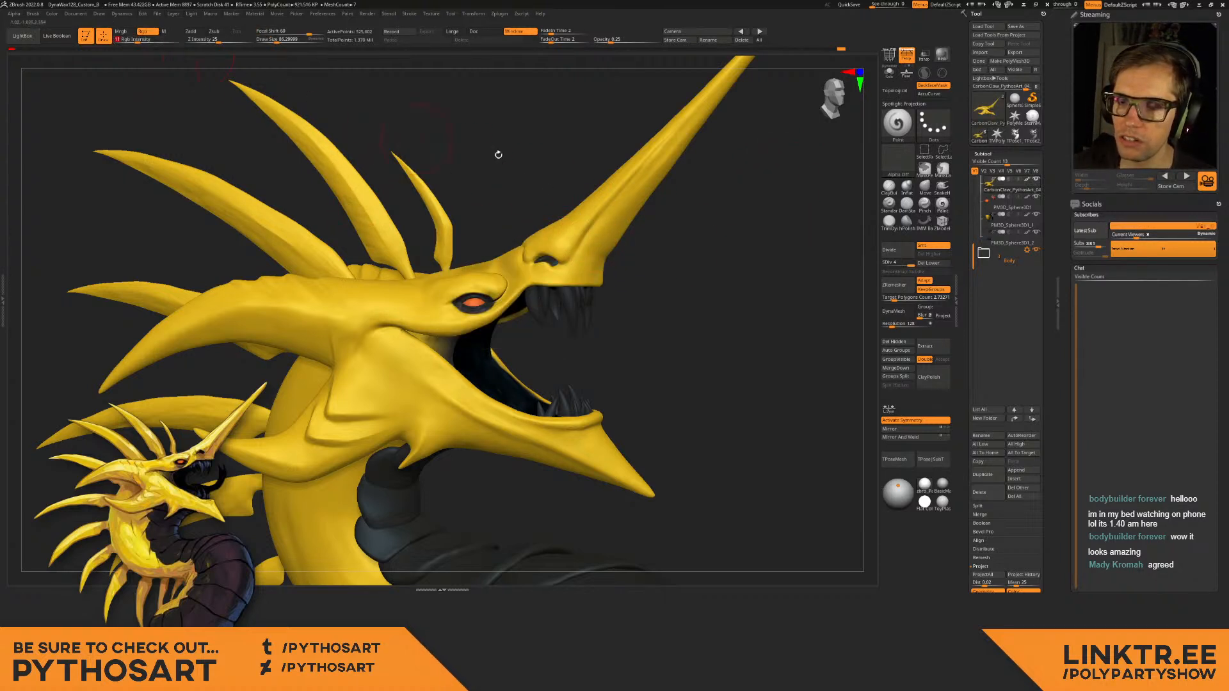
Tint the base and lower length of the nose horn faintly orange with the Paint brush at varying sizes.
key("s")
left_click_drag(585, 241, 597, 241)
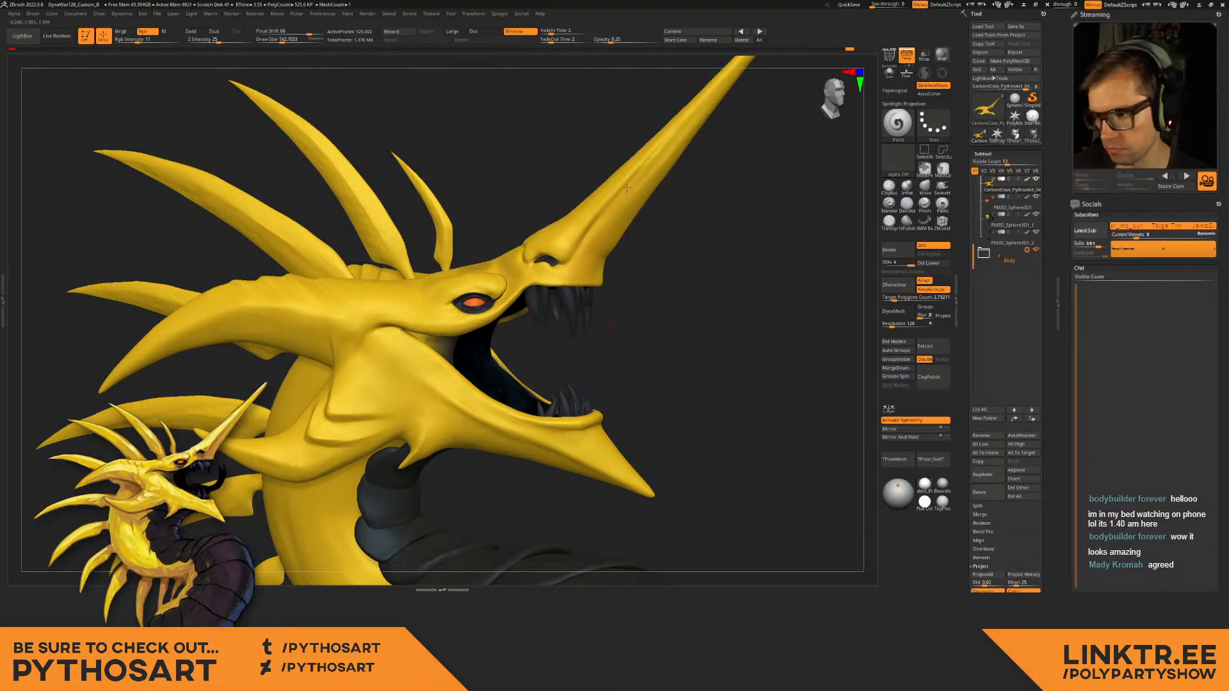
key("s")
left_click_drag(622, 207, 608, 207)
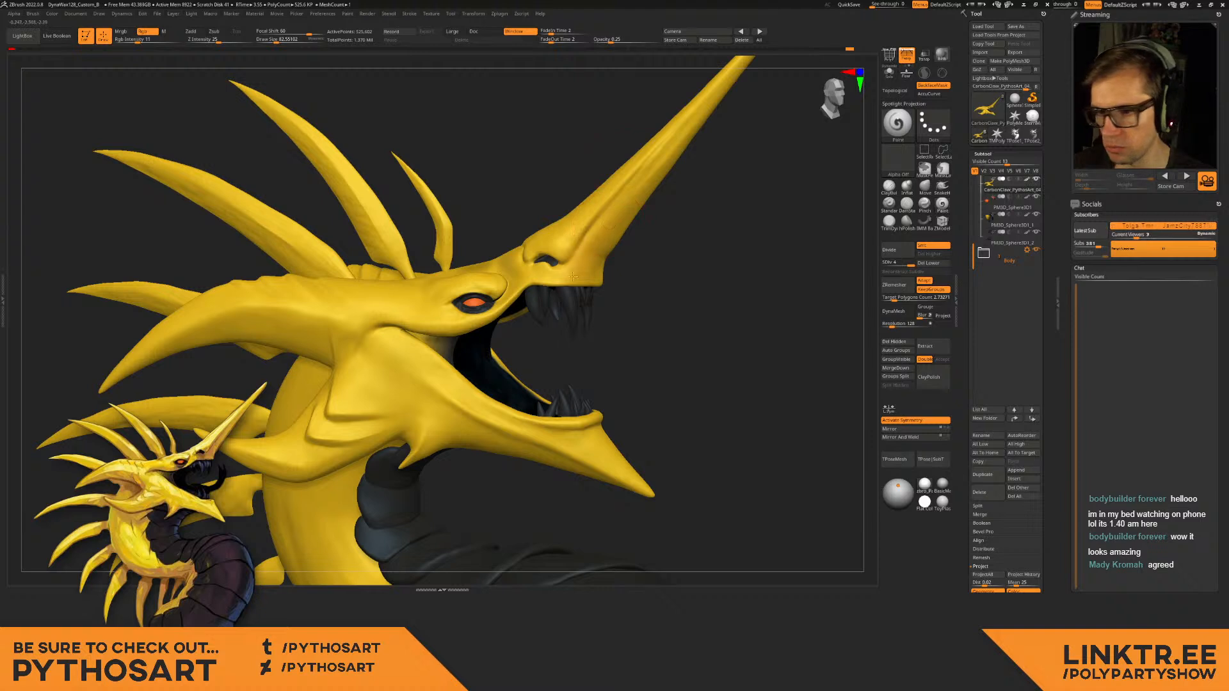
key("s")
mouse_move(645, 160)
left_mouse_down()
mouse_move(572, 242)
mouse_move(585, 214)
left_mouse_up()
Paint soft orange shading on the head behind the eye and around the base of the cheek horn with a larger brush.
right_click_drag(436, 316, 508, 267, "alt")
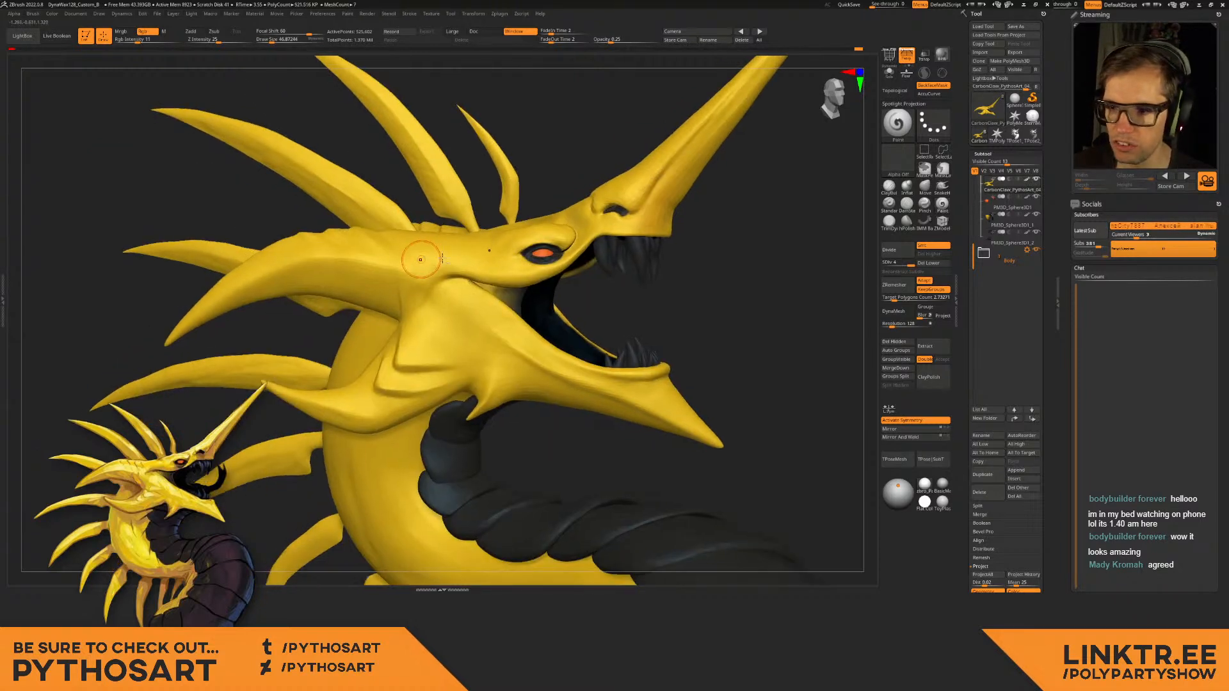
right_click_drag(426, 256, 457, 254, "alt")
key("s")
left_click_drag(403, 286, 425, 297)
key("s")
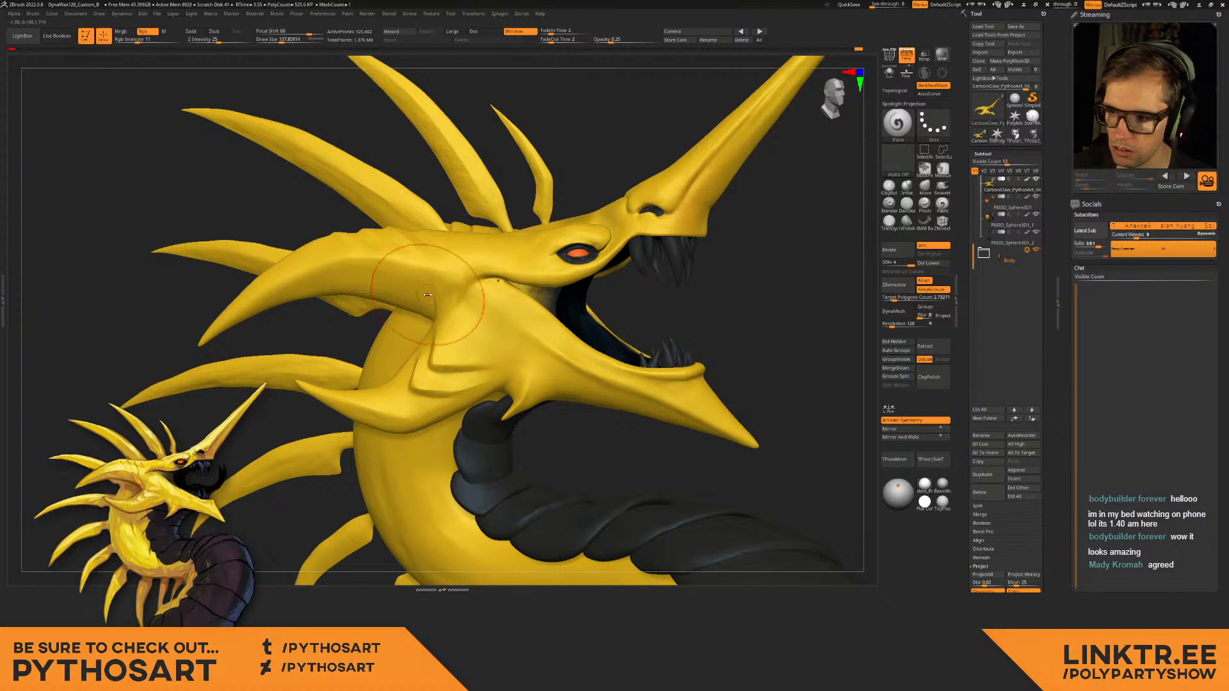
right_click_drag(420, 299, 546, 255, "alt")
mouse_move(551, 278)
left_mouse_down()
mouse_move(565, 263)
mouse_move(538, 246)
left_mouse_up()
mouse_move(483, 250)
left_mouse_down()
mouse_move(438, 255)
mouse_move(592, 260)
left_mouse_up()
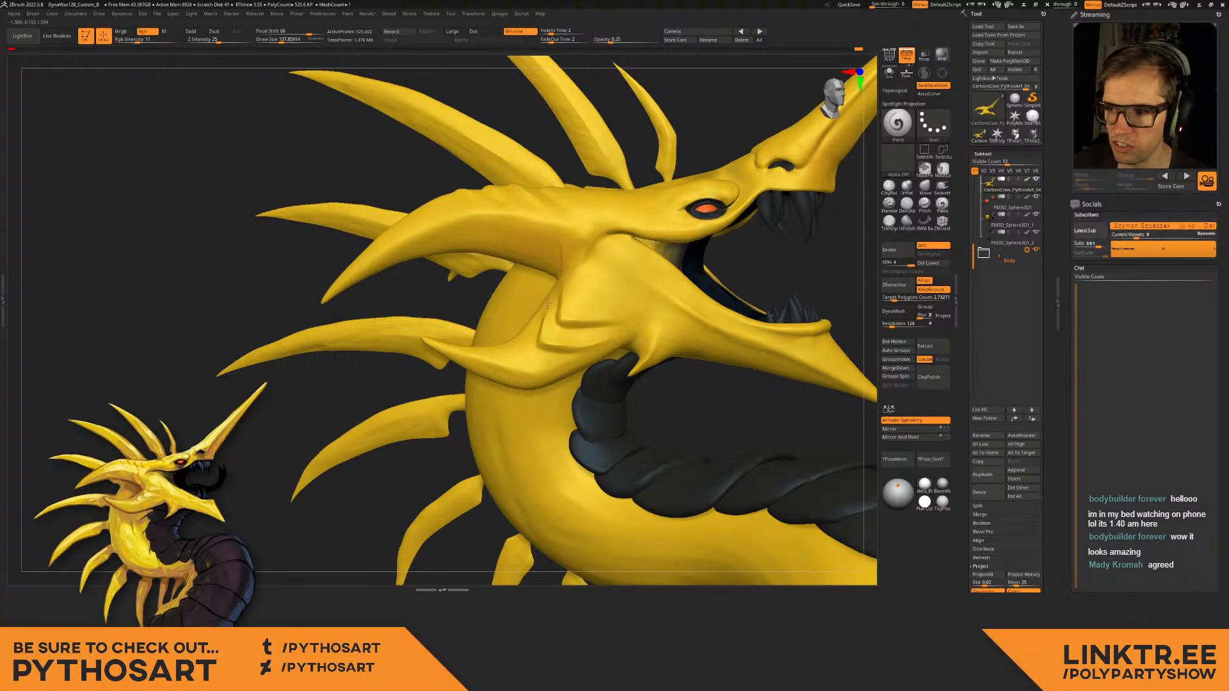
Paint orange along the crease from the top of the jaw to below the eye with a smaller brush.
key("s")
left_click_drag(635, 247, 628, 244)
left_click_drag(632, 244, 651, 242)
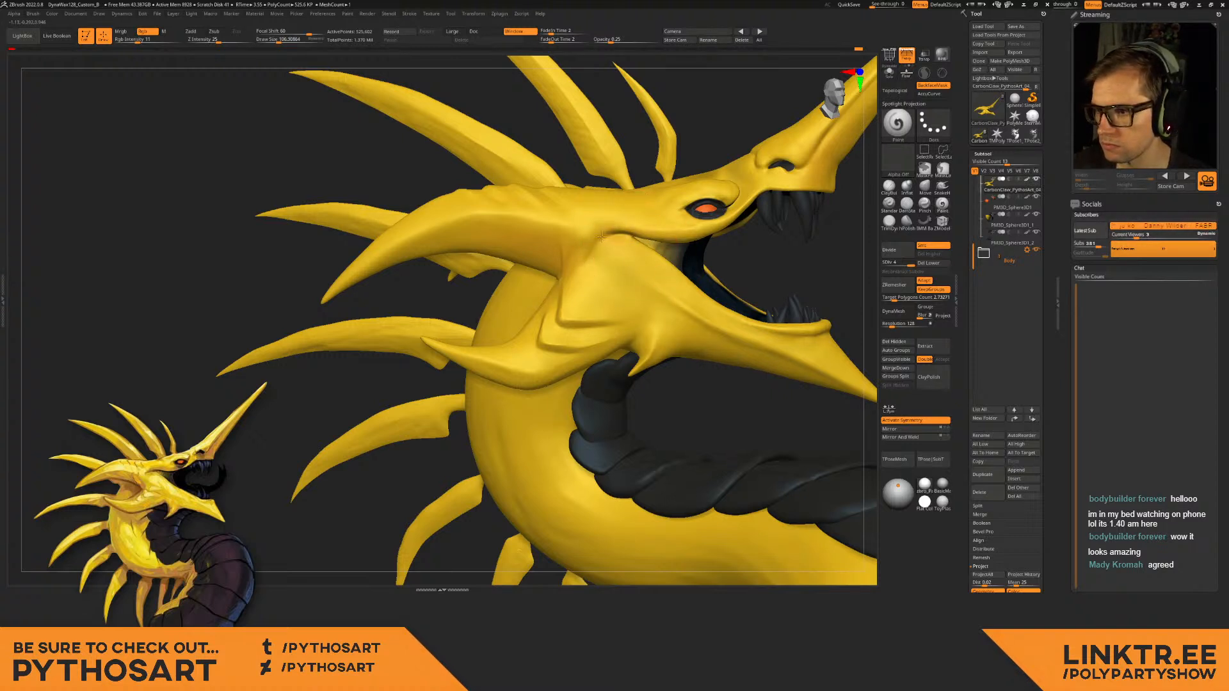
left_click_drag(675, 239, 684, 234)
left_click_drag(729, 210, 747, 202)
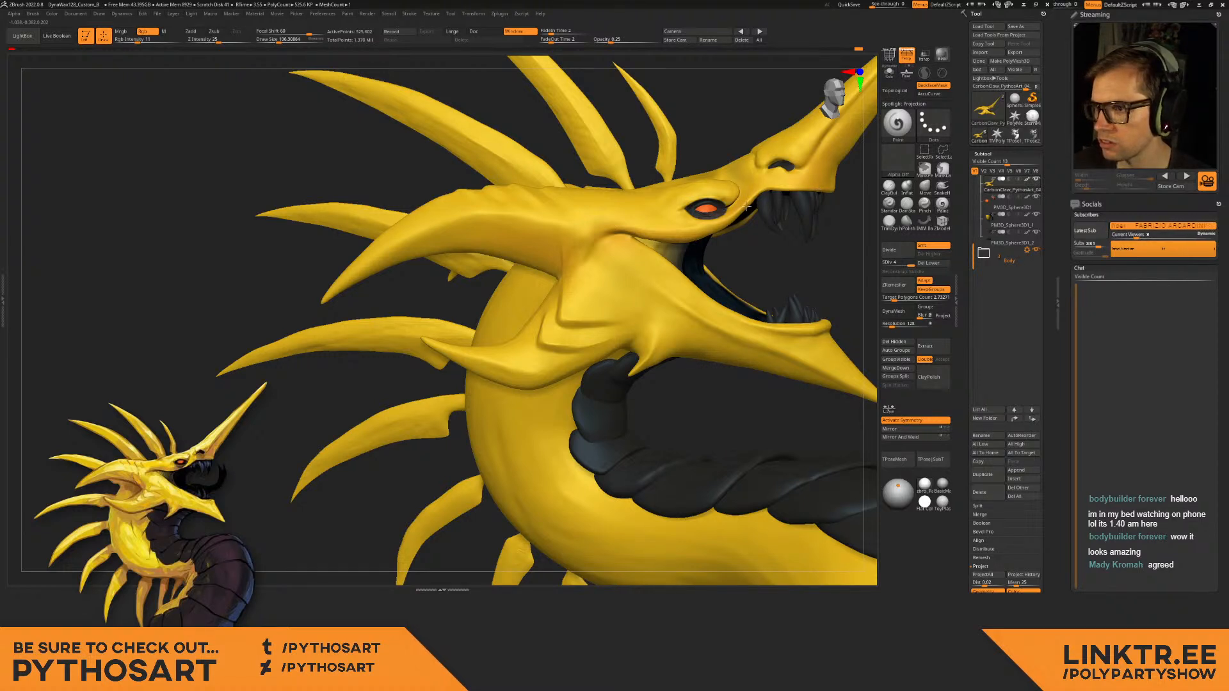
left_click_drag(753, 239, 523, 192, "alt")
Deepen the orange along the crease below the eye with adjusted RGB intensity and brush size.
key("s")
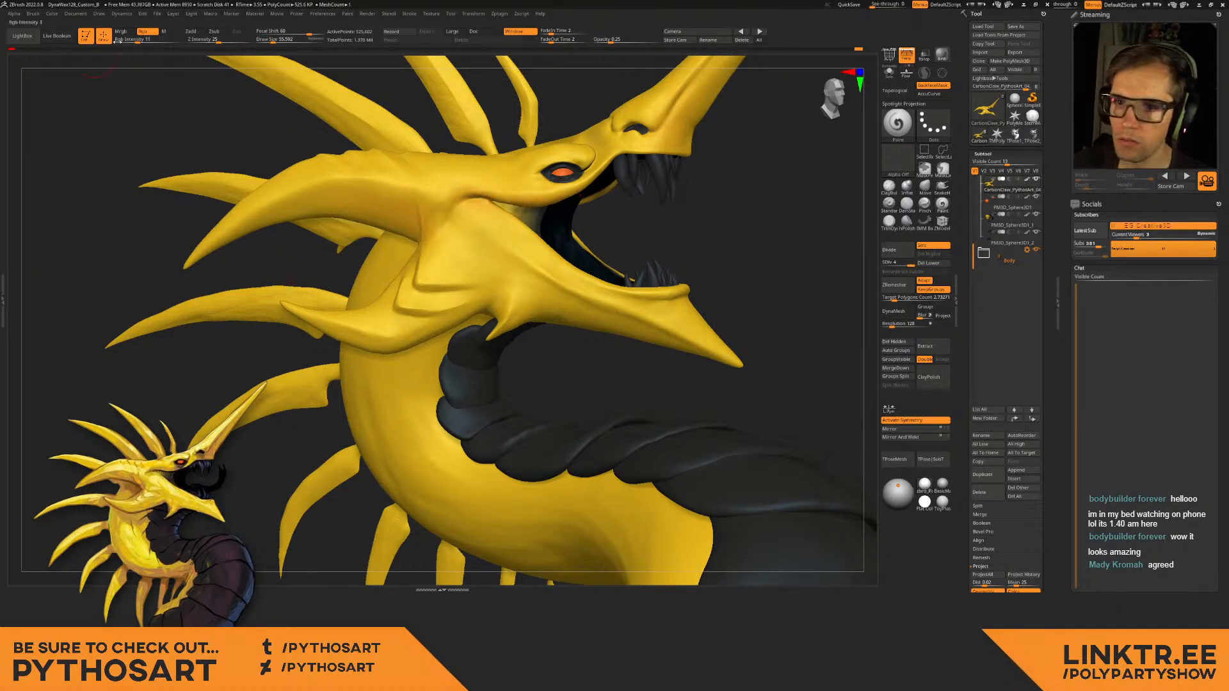
left_click_drag(147, 39, 150, 39)
key("s")
left_click_drag(485, 201, 558, 196)
key("s")
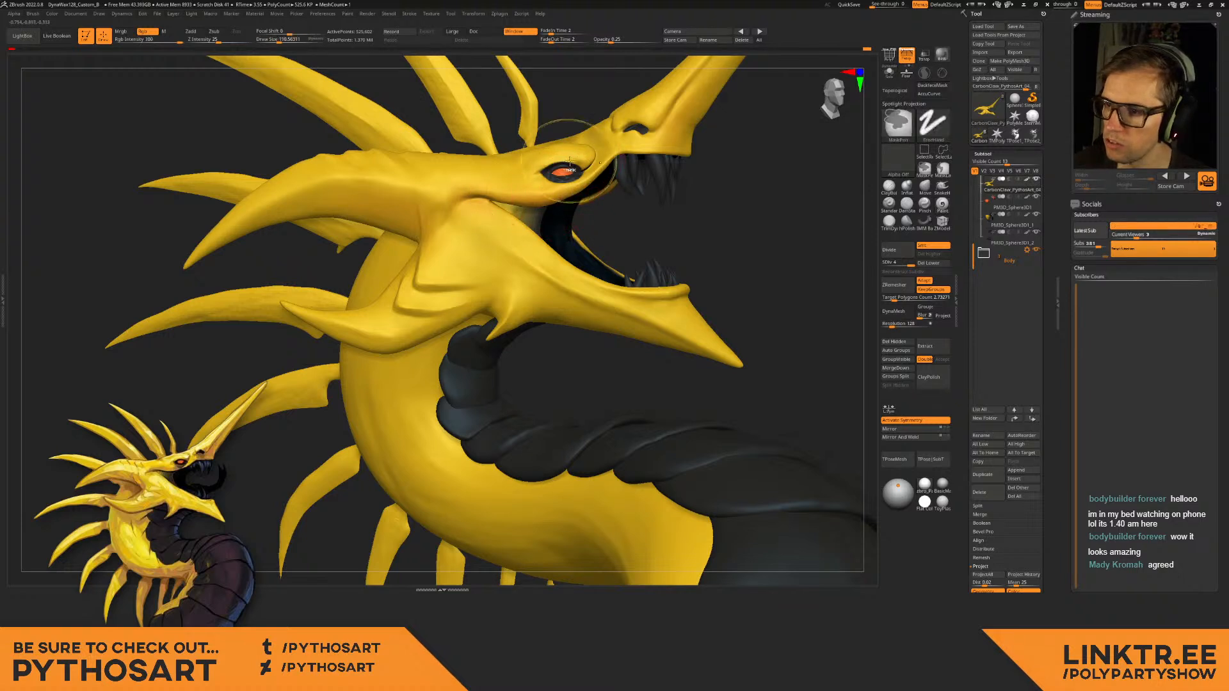
Mask the area around the eye on the head with a resized mask brush and soften the mask.
key("ctrl")
key("s")
mouse_move(562, 171)
left_mouse_down()
mouse_move(552, 165)
mouse_move(577, 174)
mouse_move(564, 180)
mouse_move(604, 172)
left_mouse_up()
left_click(571, 173, "ctrl")
key("s")
key("s")
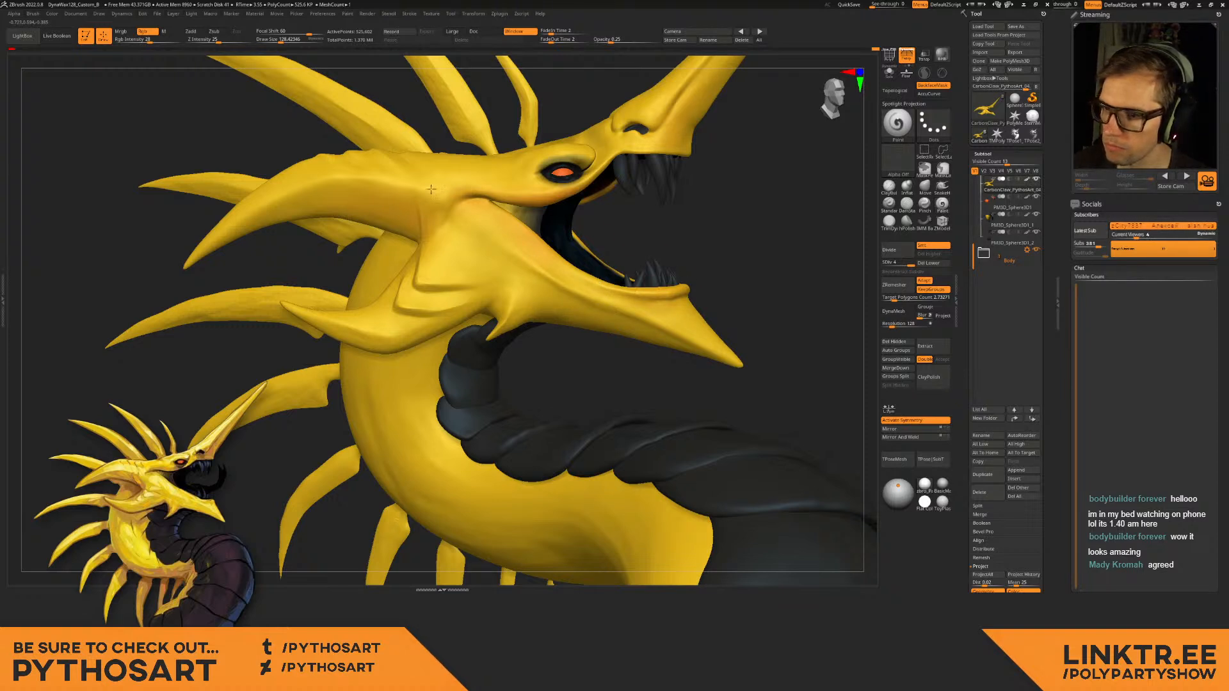
Tint the tips of the cheek horns orange with a large Paint brush, turning off backface masking.
key("s")
mouse_move(329, 314)
left_mouse_down()
mouse_move(340, 315)
mouse_move(304, 311)
left_mouse_up()
left_click_drag(244, 251, 390, 233, "alt")
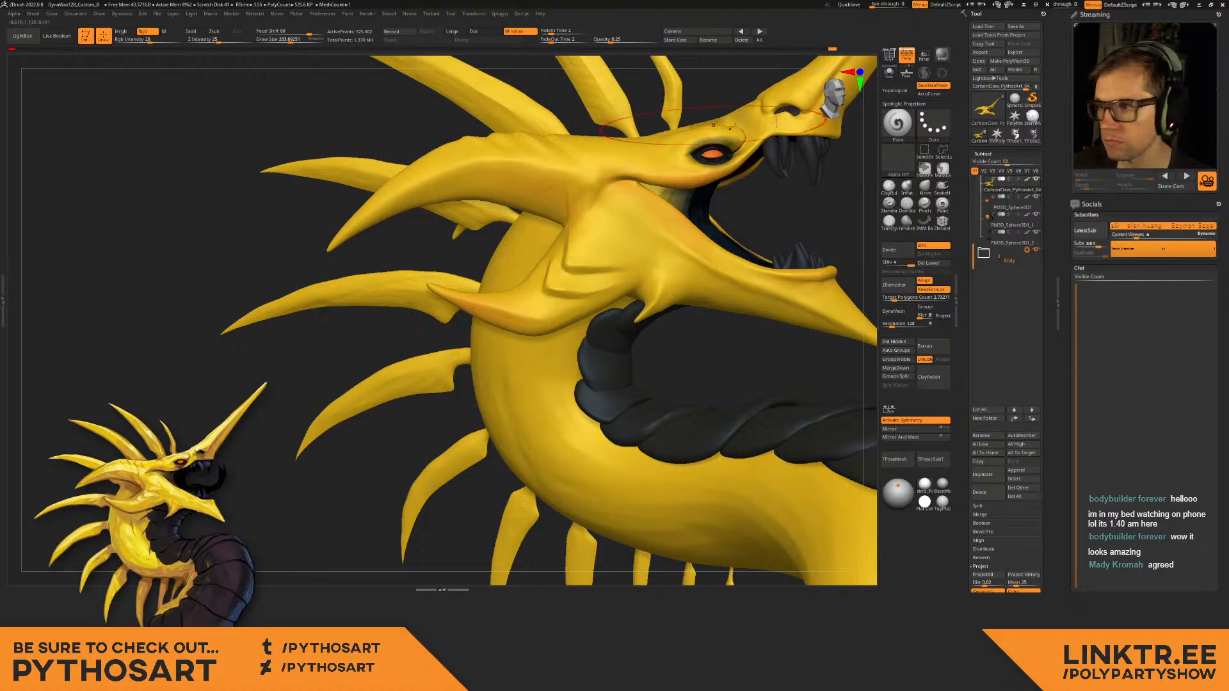
left_click(932, 86)
key("s")
left_click_drag(475, 307, 483, 307)
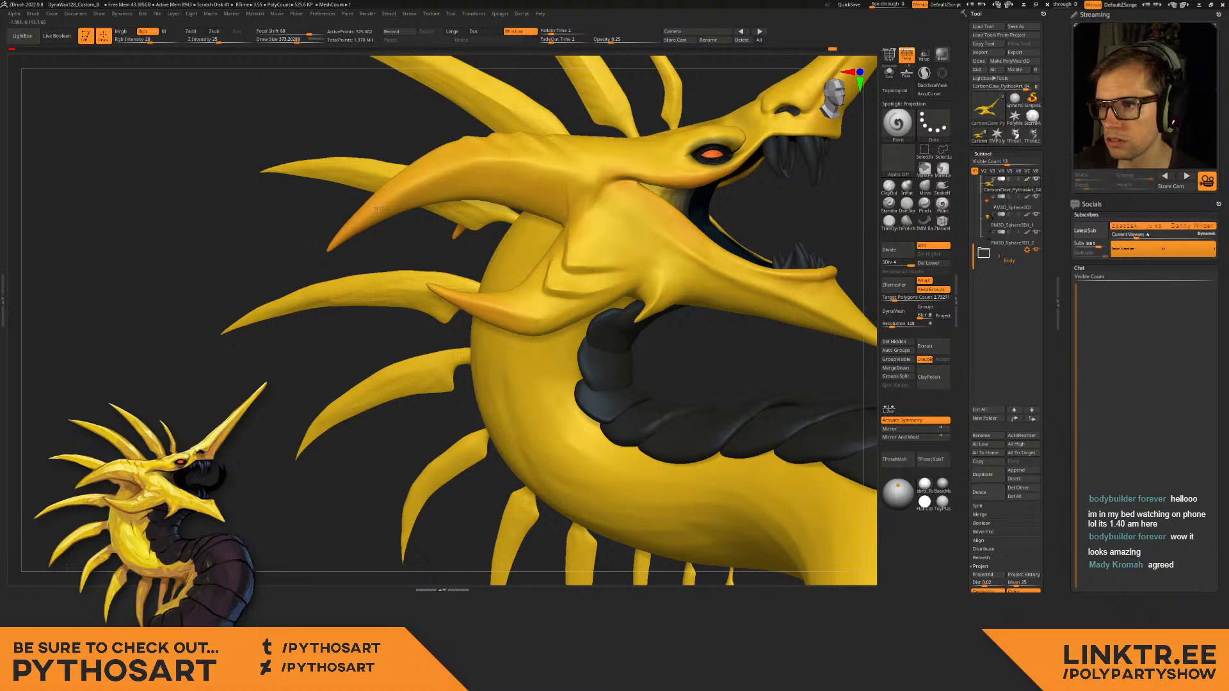
Tint the spur under the jaw and the long nose horn orange, resizing the Paint brush for each.
key("s")
left_click_drag(667, 308, 658, 308)
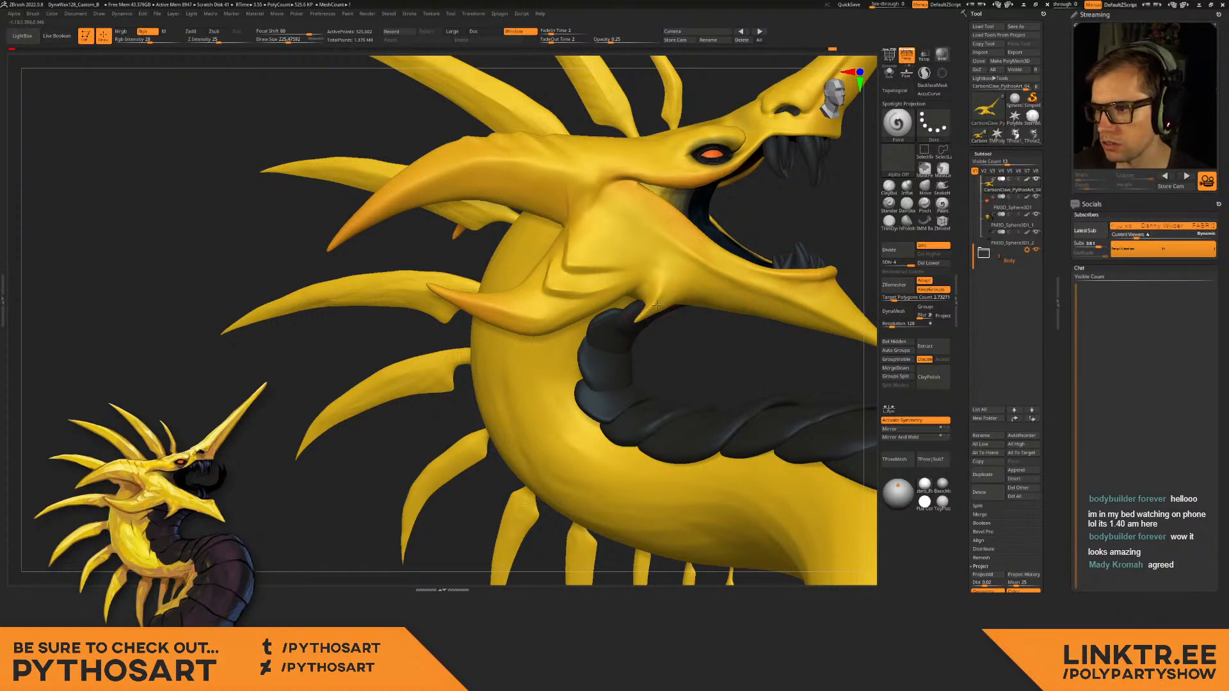
right_click_drag(503, 397, 464, 275, "ctrl")
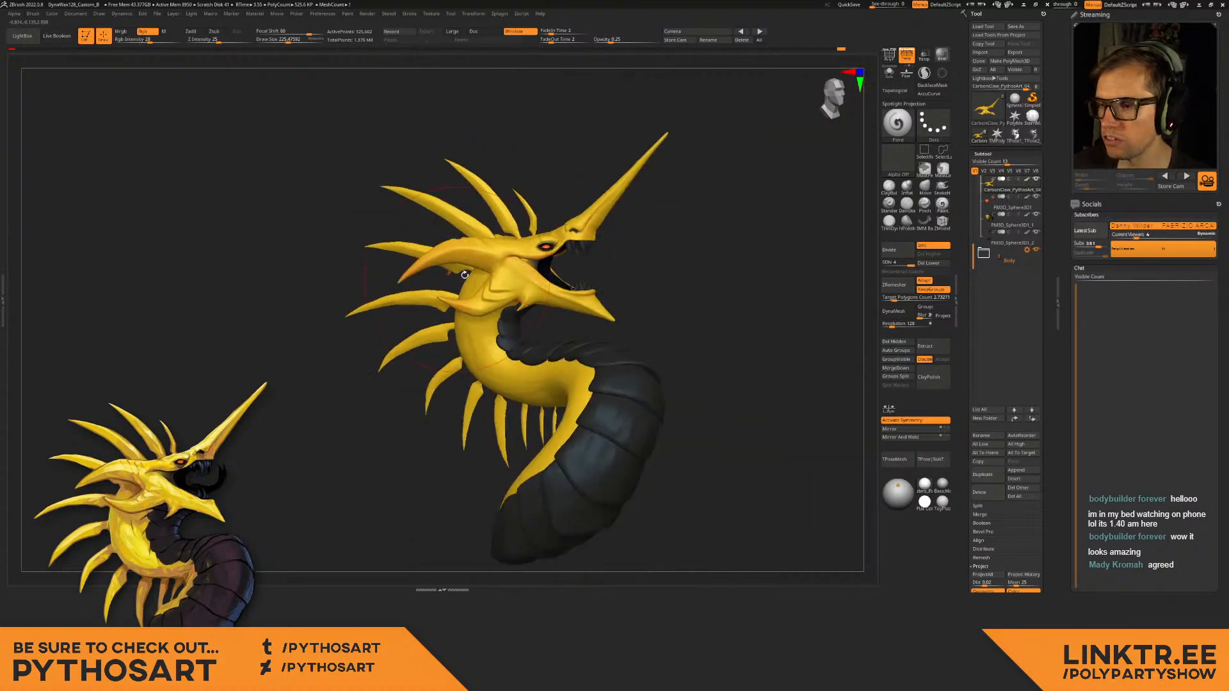
key("s")
left_click_drag(607, 179, 617, 179)
mouse_move(688, 105)
left_mouse_down()
mouse_move(647, 121)
mouse_move(608, 195)
left_mouse_up()
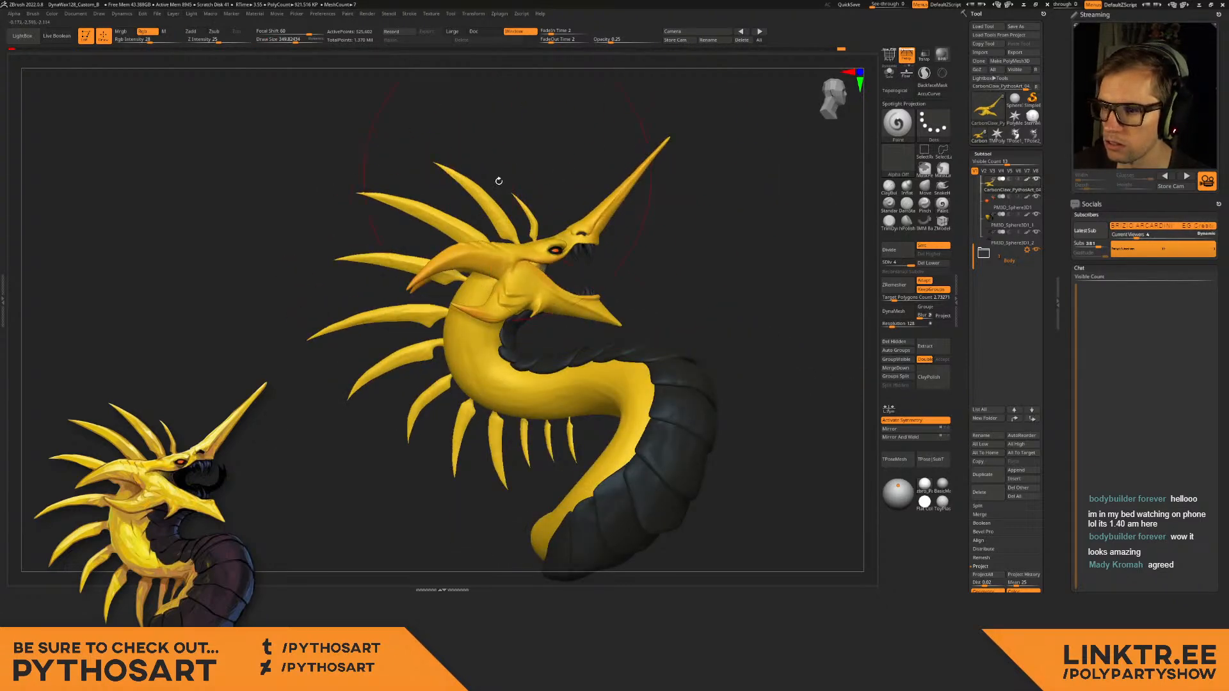
Check the neck subtool's wireframe and polygroups, and make the head the active subtool again.
left_click(563, 393, "alt")
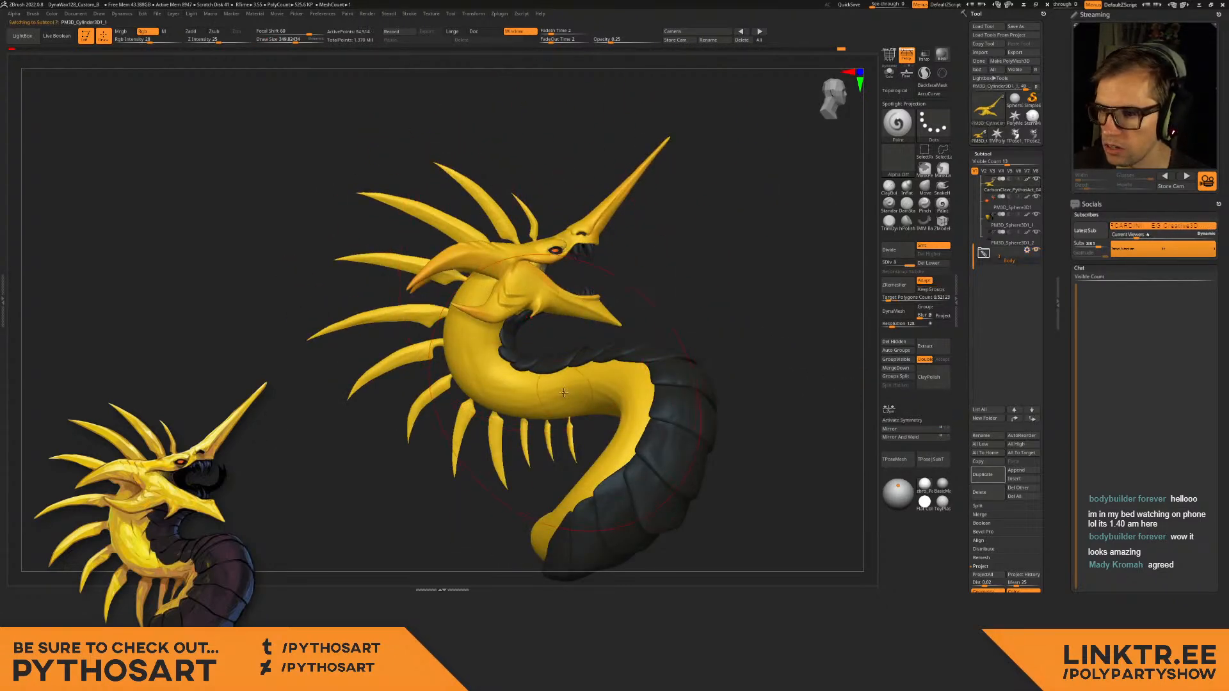
right_click_drag(543, 226, 537, 289, "ctrl")
key("s")
mouse_move(537, 290)
left_mouse_down()
mouse_move(525, 290)
mouse_move(534, 267)
left_mouse_up()
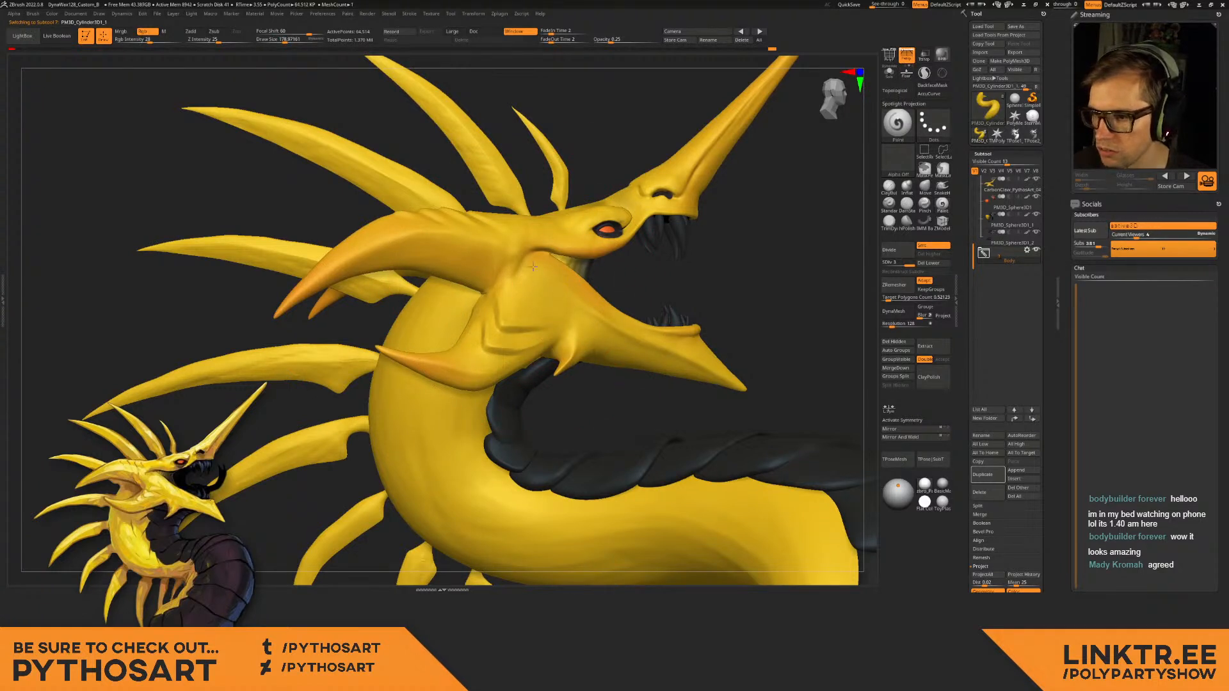
key("shift+f")
key("shift+f")
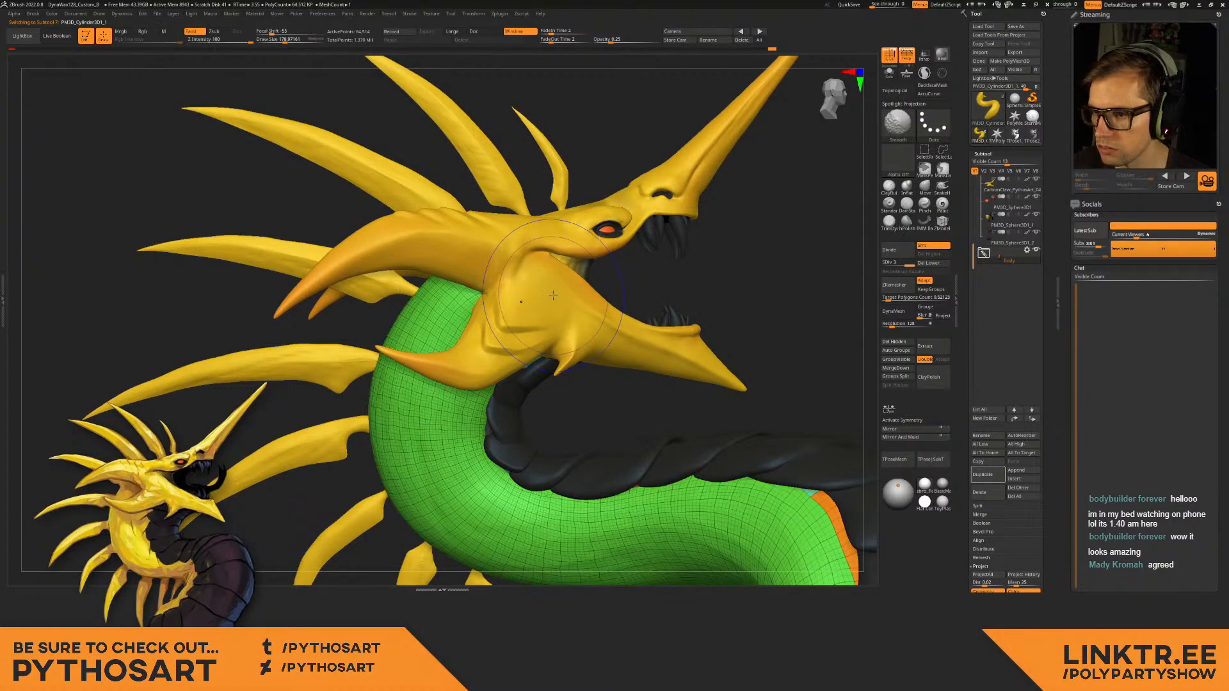
left_click(539, 263, "alt")
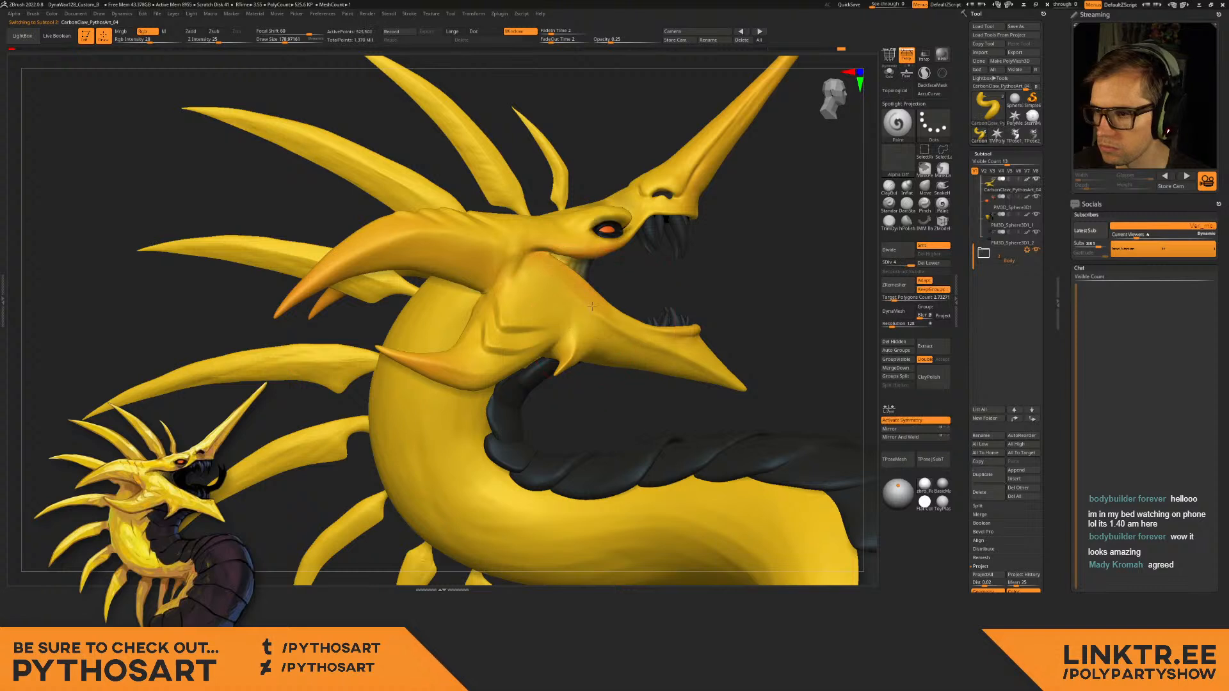
Refine the orange shading around the upper jaw crease and below the eye with the Paint brush at varying sizes.
key("s")
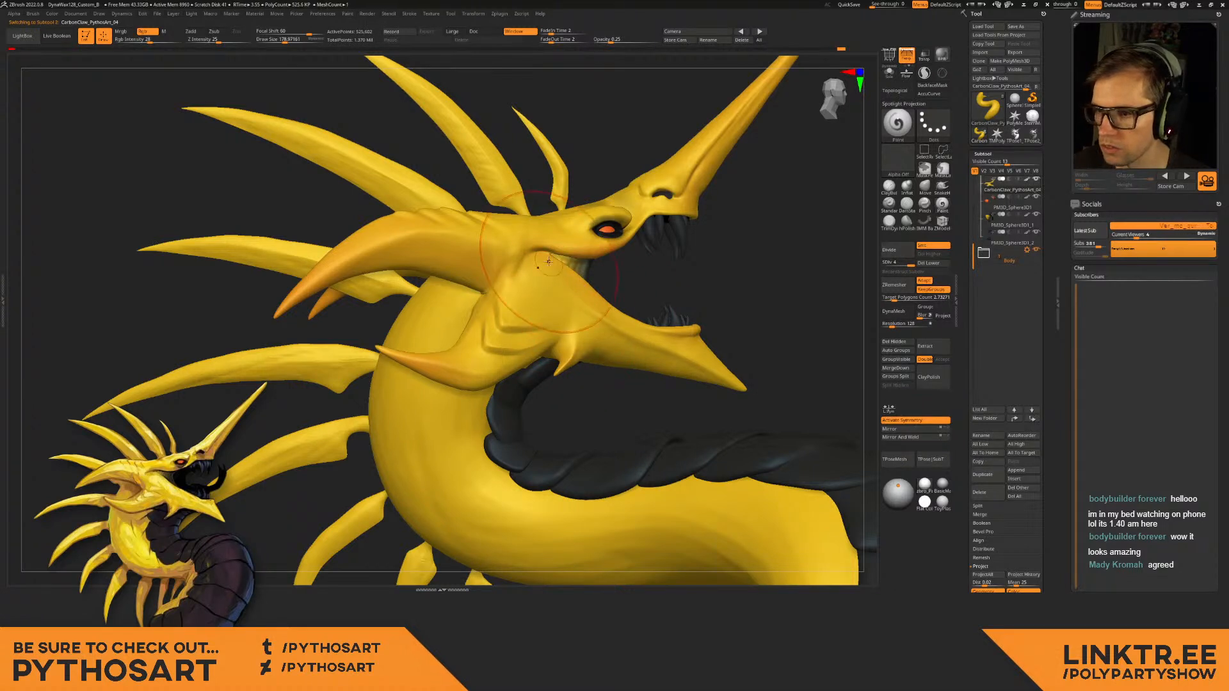
left_click_drag(590, 319, 585, 319)
key("s")
left_click_drag(590, 254, 583, 254)
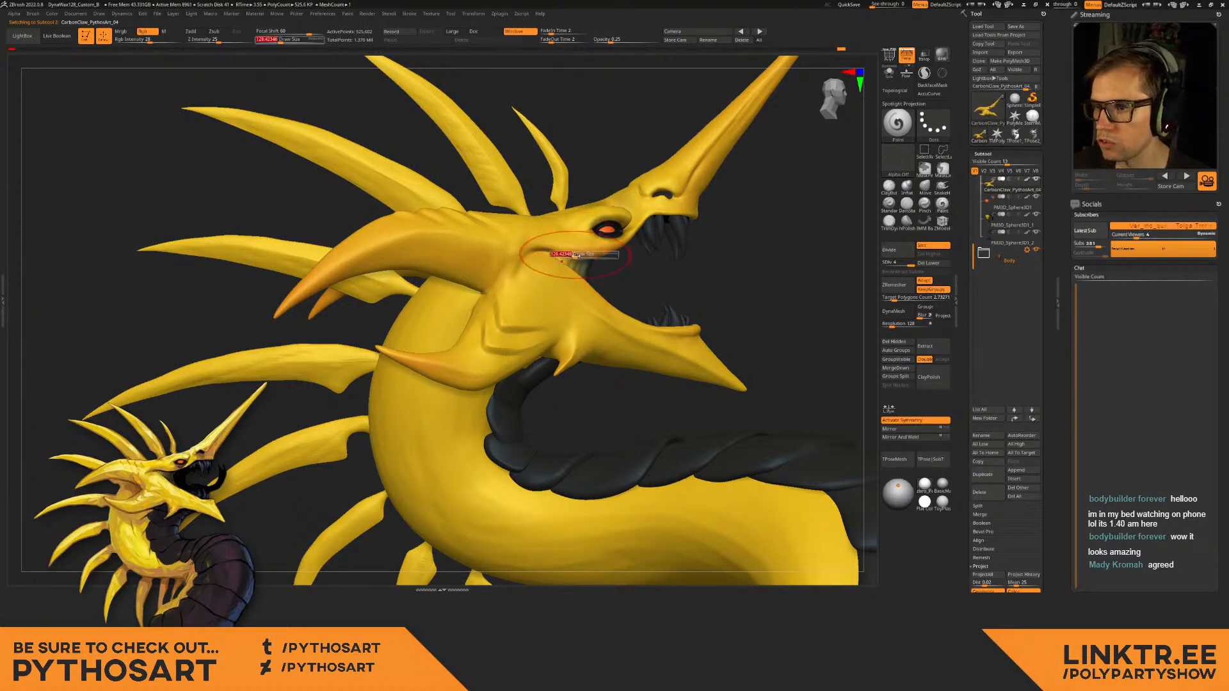
right_click_drag(586, 237, 558, 238)
key("s")
left_click_drag(596, 253, 590, 253)
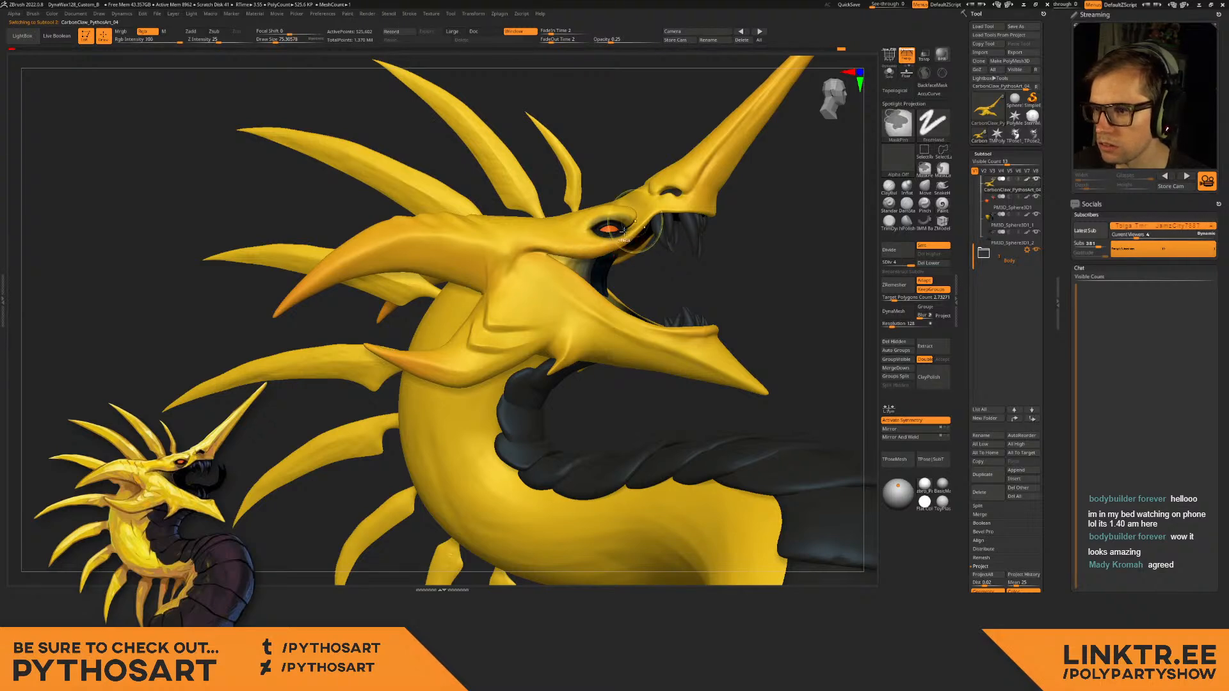
key("s")
left_click_drag(572, 263, 581, 263)
Adjust the yellow piece poking through inside the open mouth with a resized Move brush.
mouse_move(535, 257)
right_mouse_down()
mouse_move(575, 229)
mouse_move(529, 312)
mouse_move(539, 320)
right_mouse_up()
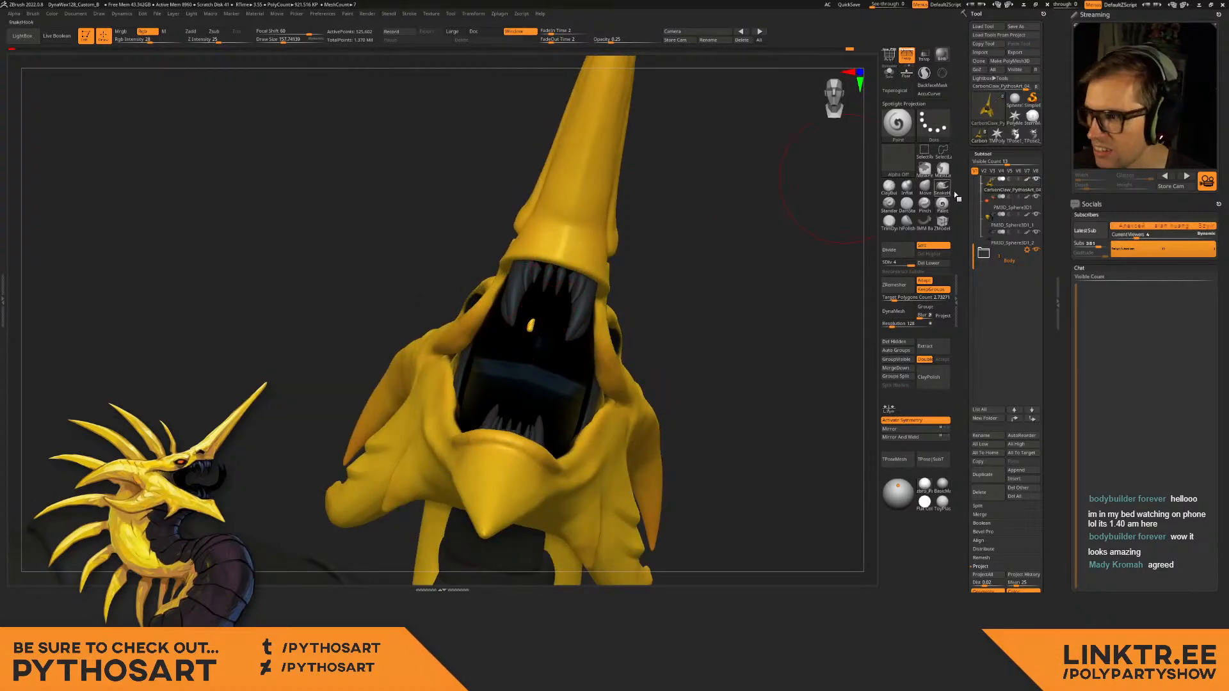
left_click(925, 186)
key("s")
mouse_move(545, 325)
left_mouse_down()
mouse_move(530, 325)
mouse_move(540, 319)
left_mouse_up()
key("s")
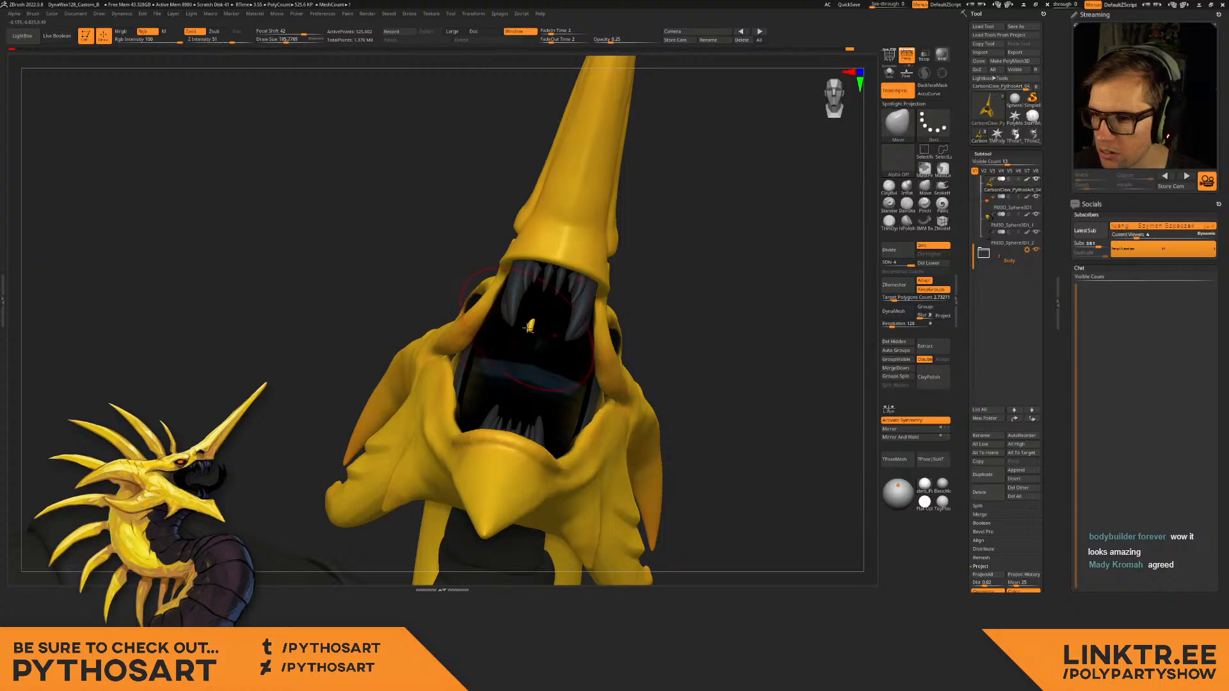
right_click_drag(546, 321, 516, 288)
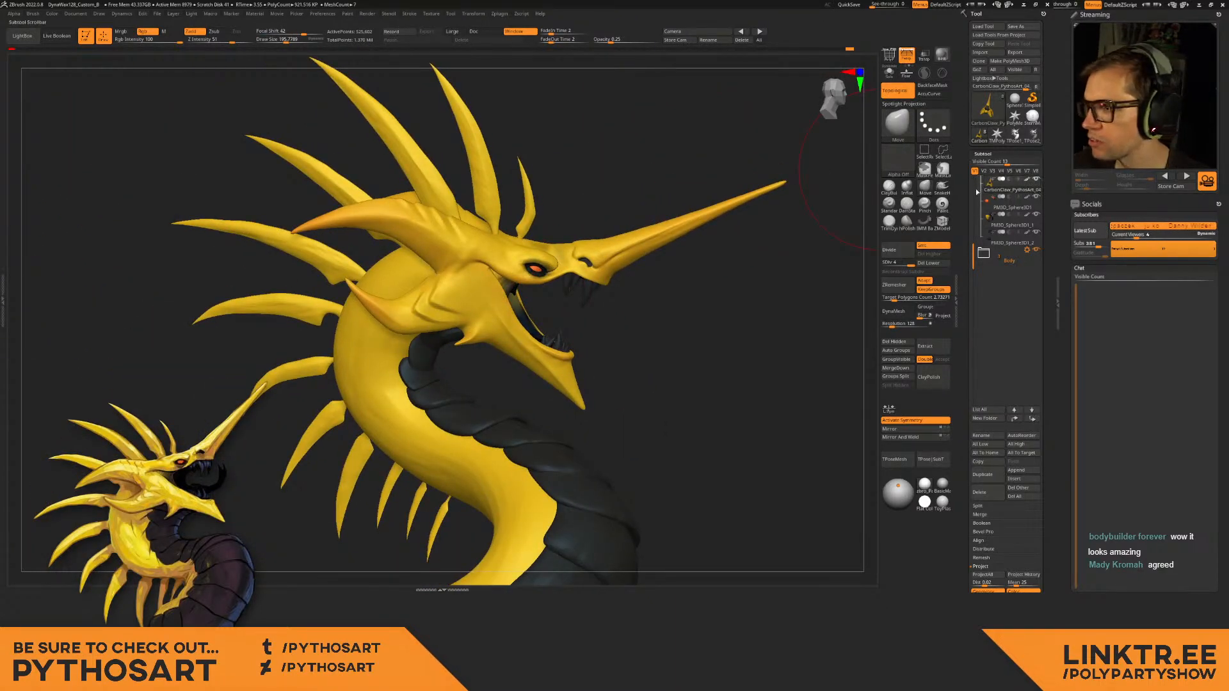
Show the black tongue in the mouth and make the spikes the active subtool.
left_click_drag(974, 256, 975, 187)
left_click(1037, 197)
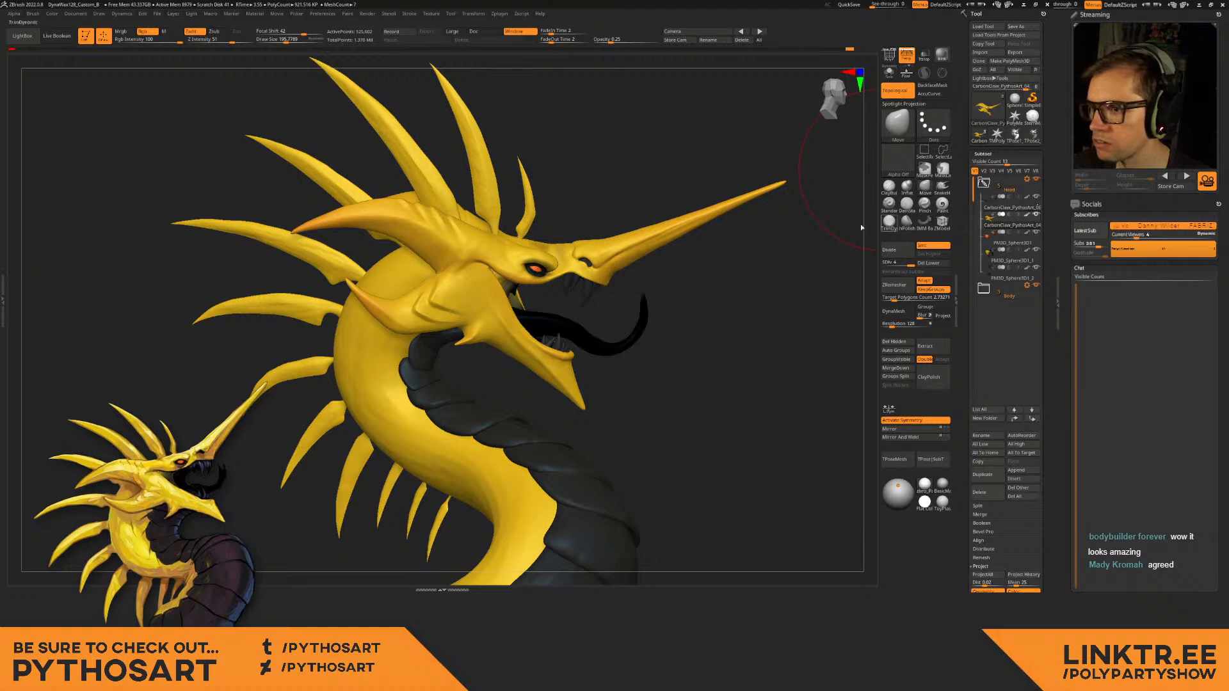
right_click_drag(459, 229, 516, 273)
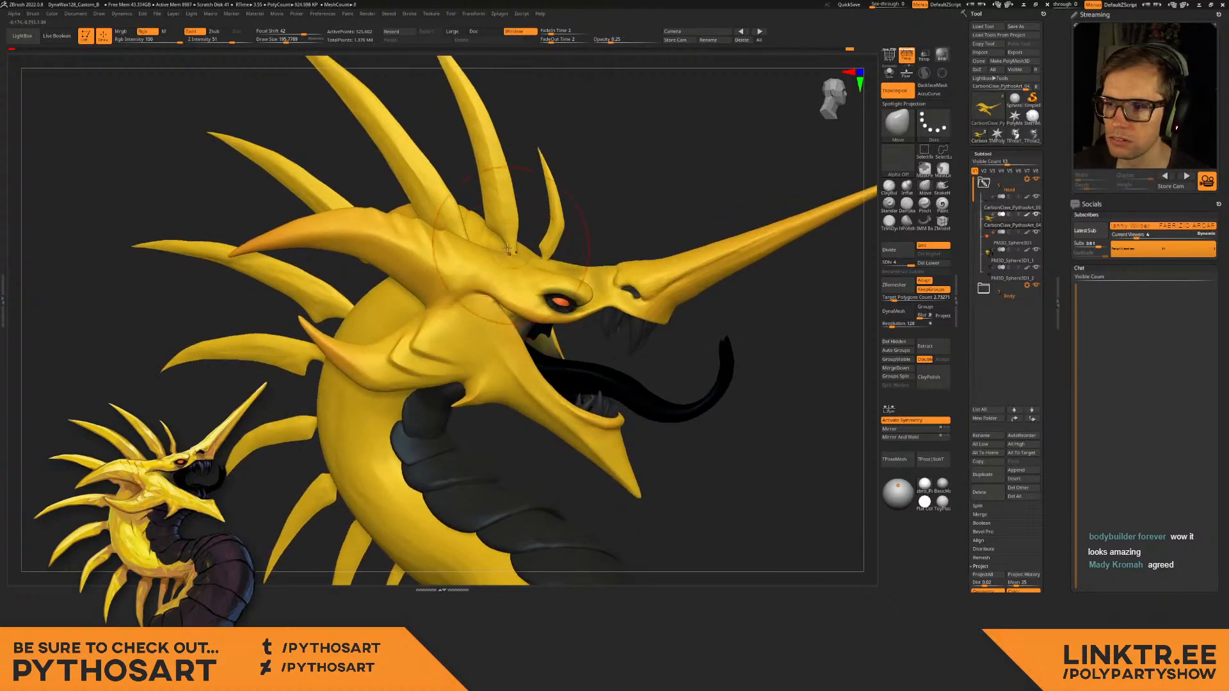
left_click(376, 275, "alt")
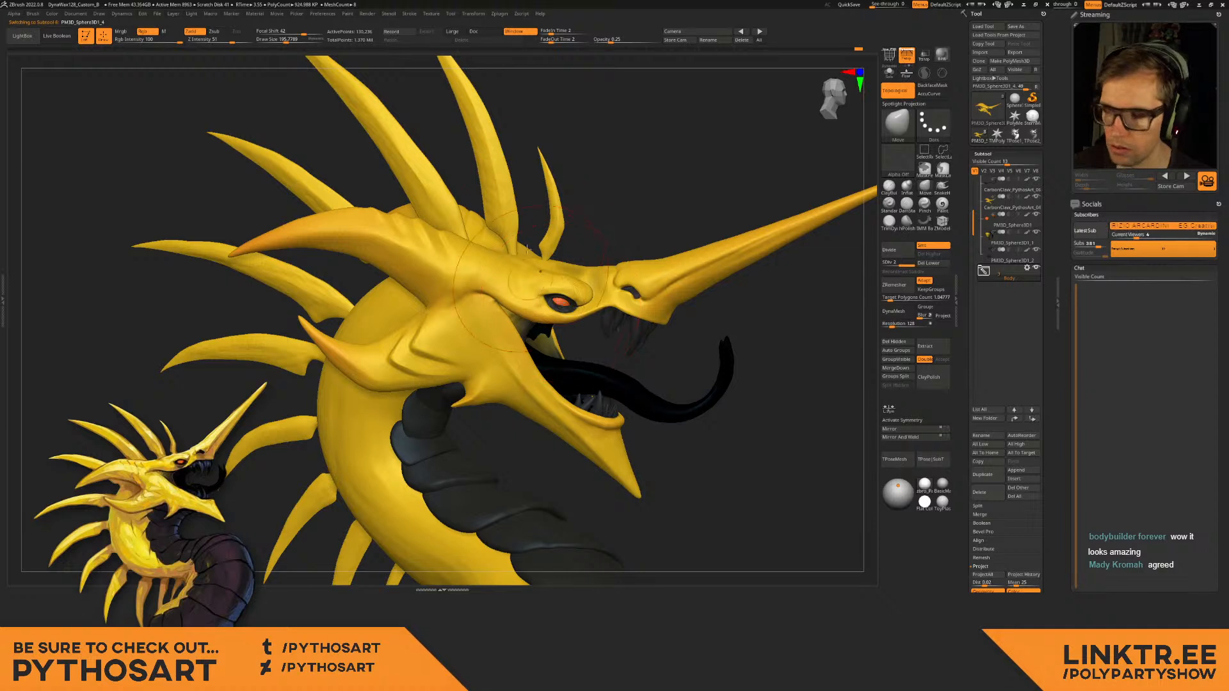
Shade the tips of the spikes behind the head and on the upper neck orange with the Paint brush.
right_click_drag(561, 303, 571, 371, "alt")
key("]")
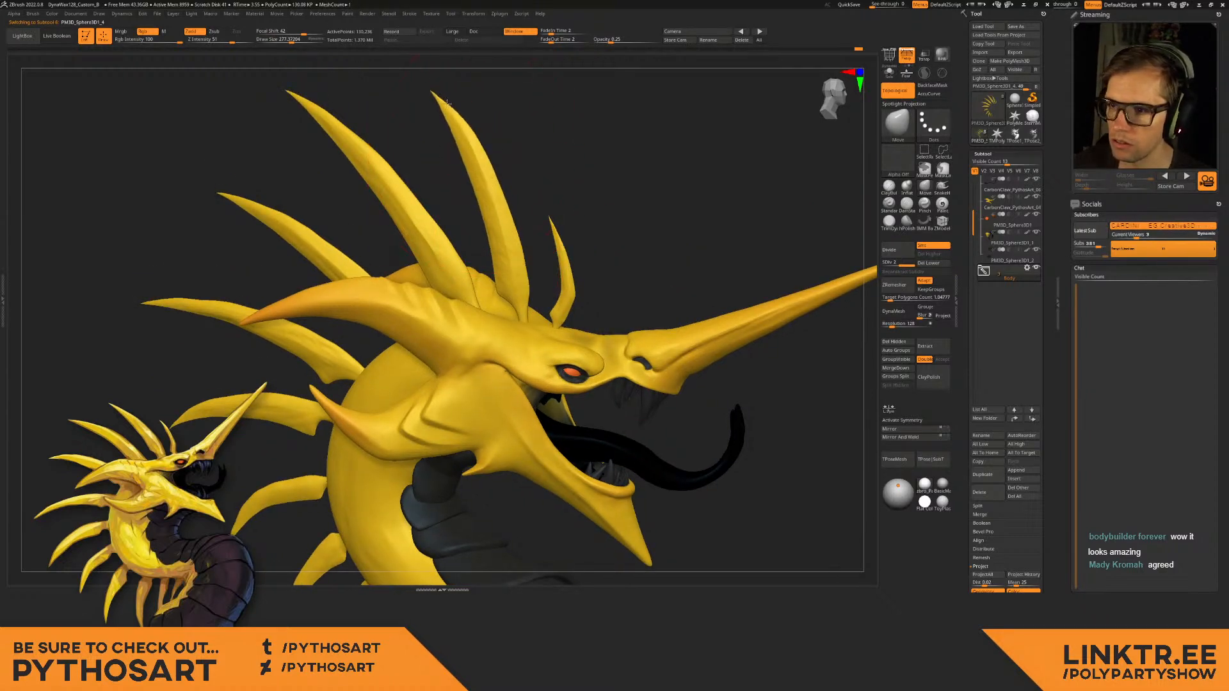
left_click(943, 205)
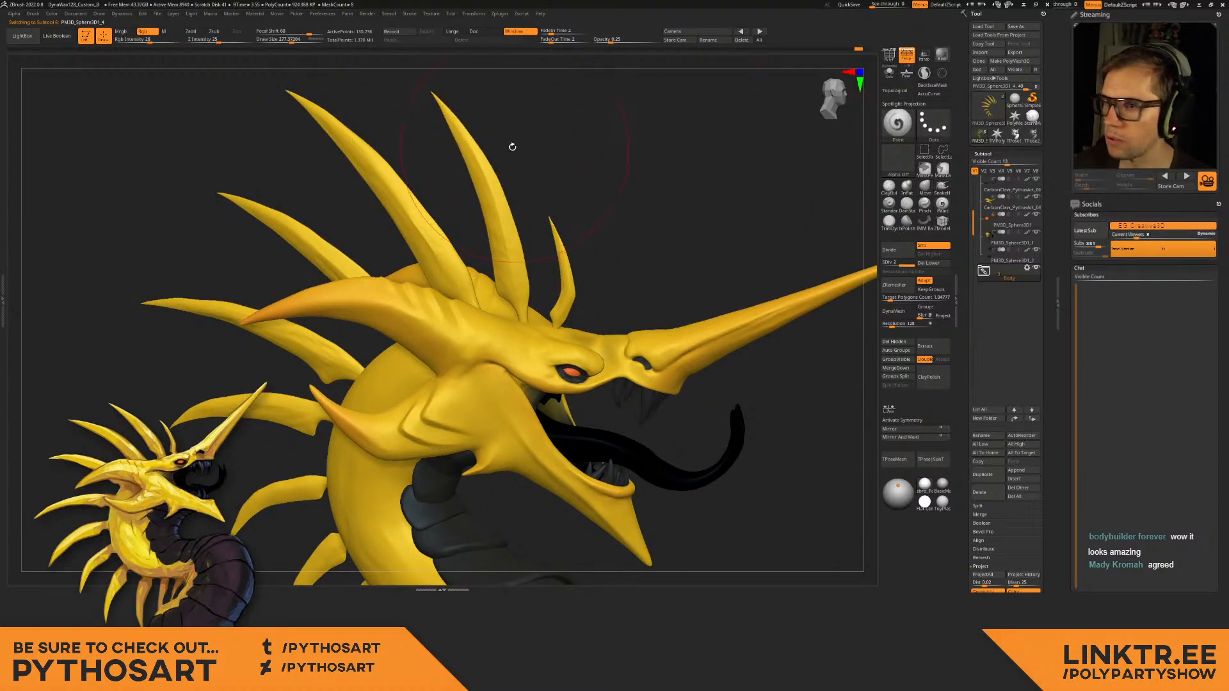
mouse_move(493, 186)
right_mouse_down()
mouse_move(473, 168)
mouse_move(505, 183)
mouse_move(446, 182)
right_mouse_up()
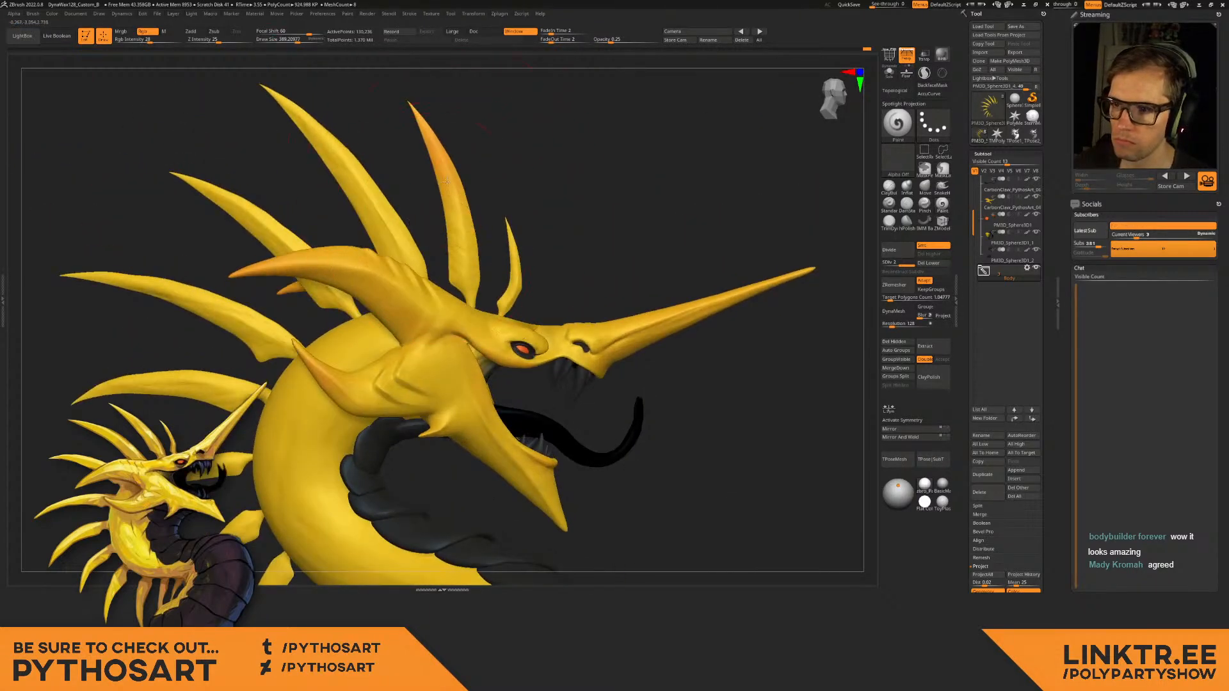
right_click_drag(468, 280, 412, 198)
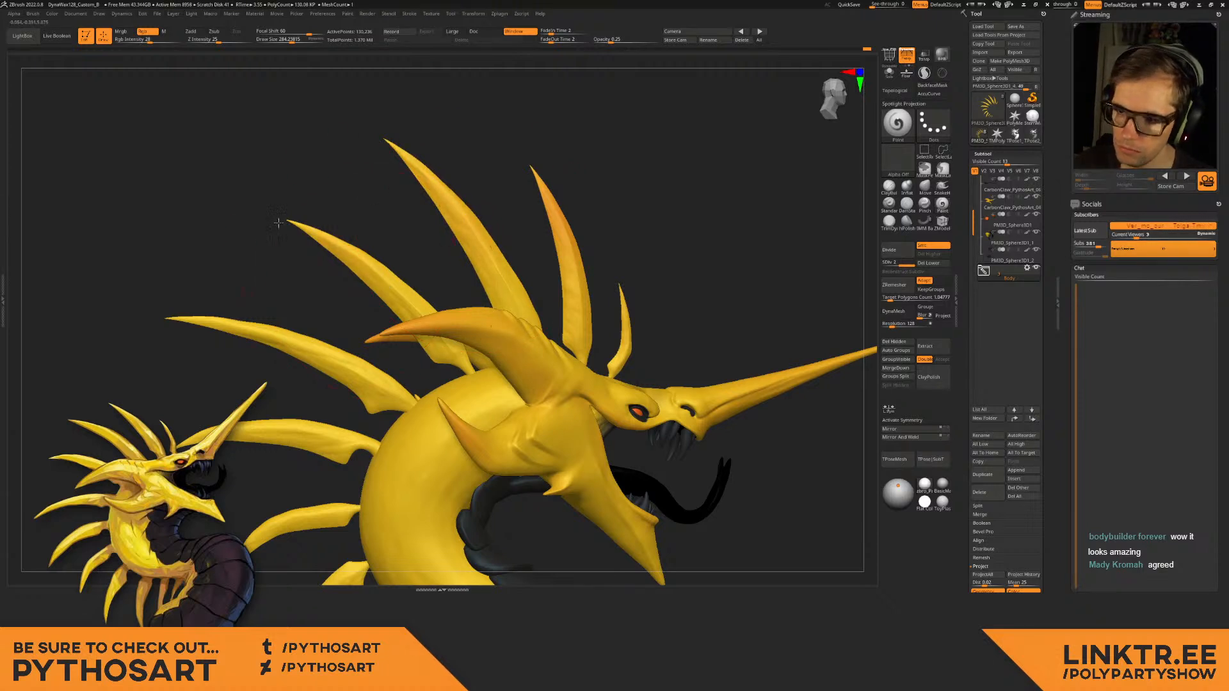
right_click_drag(268, 217, 393, 247)
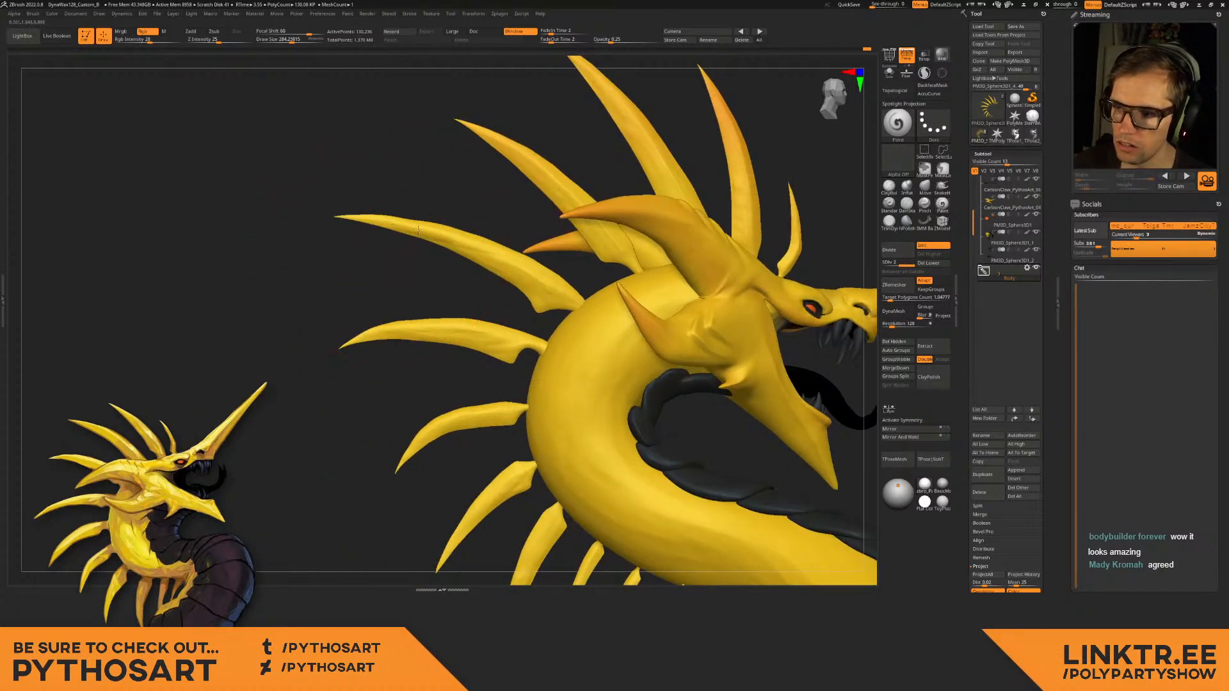
key("s")
left_click_drag(388, 328, 391, 328)
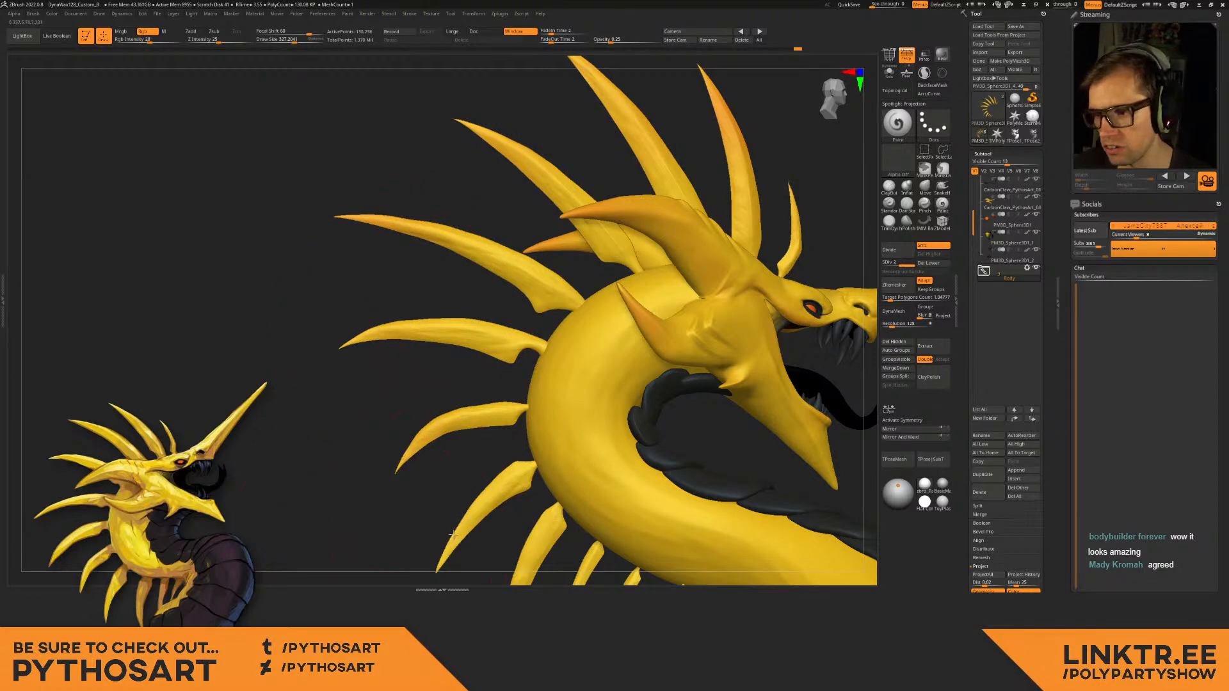
Paint orange shading onto the small spikes along the lower neck, reducing the brush size for the shorter ones.
right_click_drag(449, 546, 431, 286, "alt")
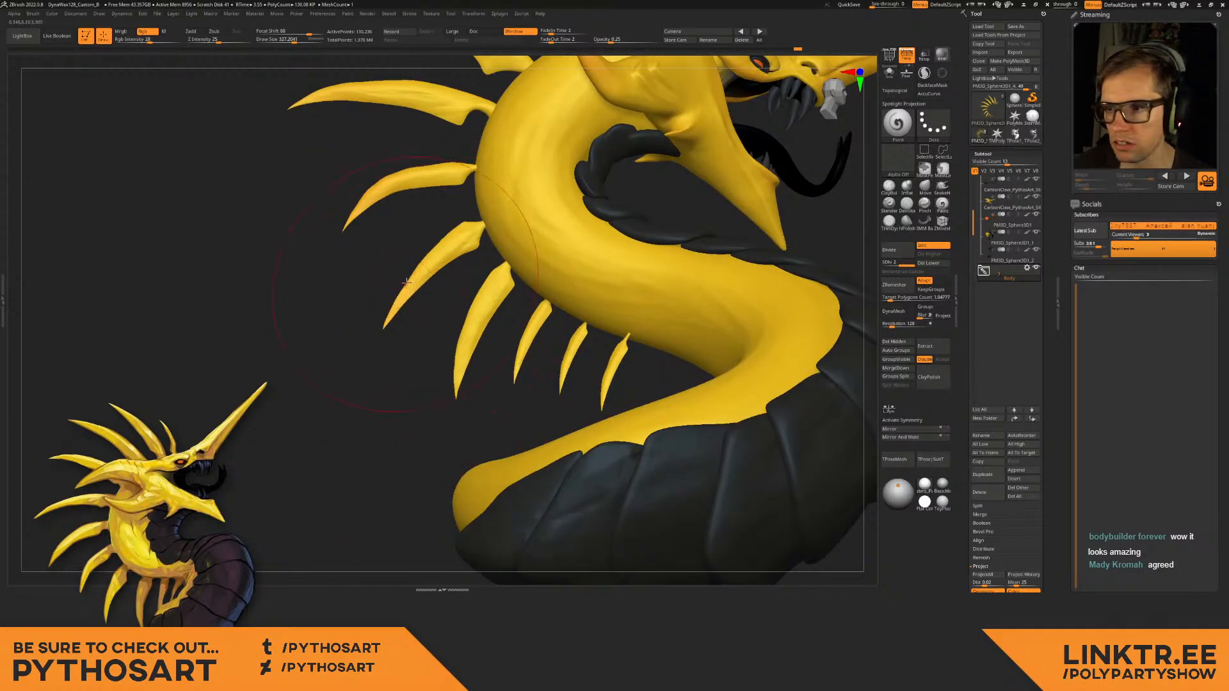
key("s")
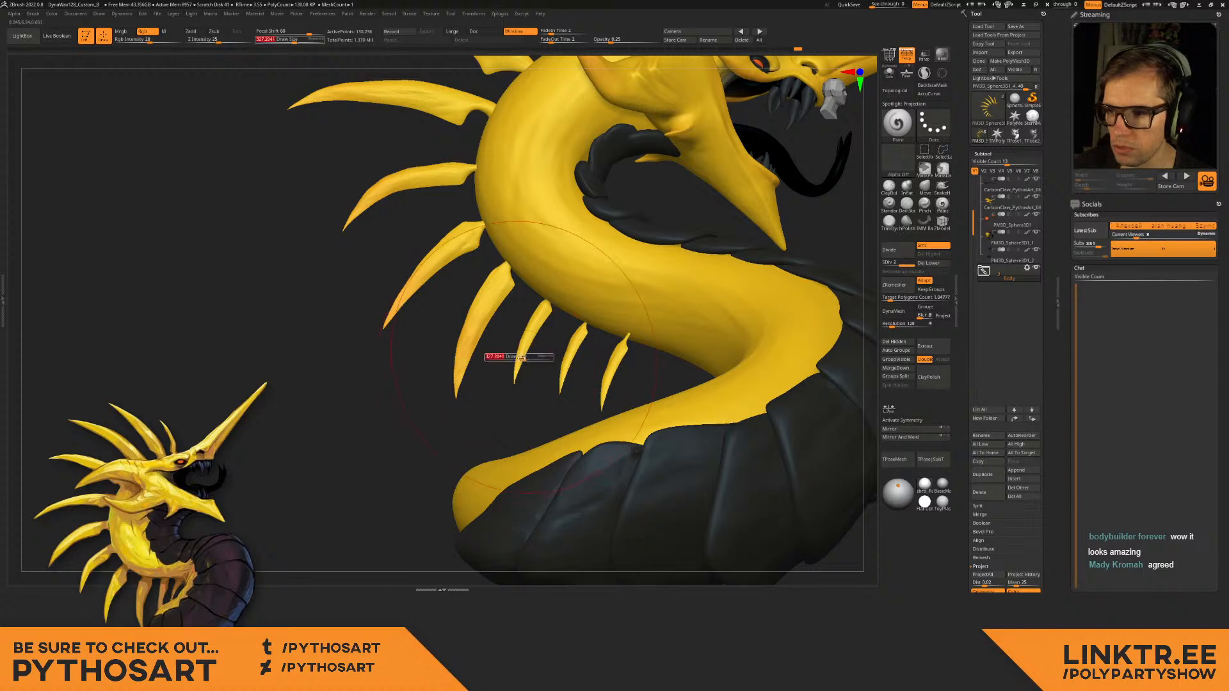
left_click(517, 358)
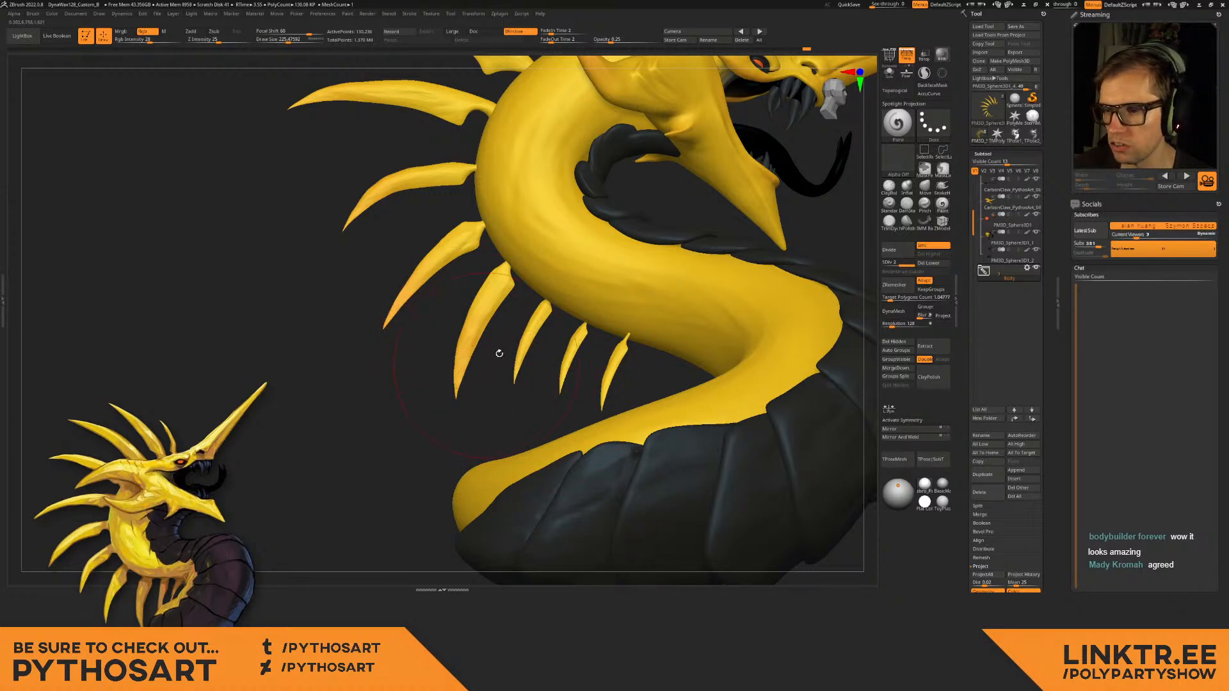
right_click_drag(535, 347, 559, 350)
key("s")
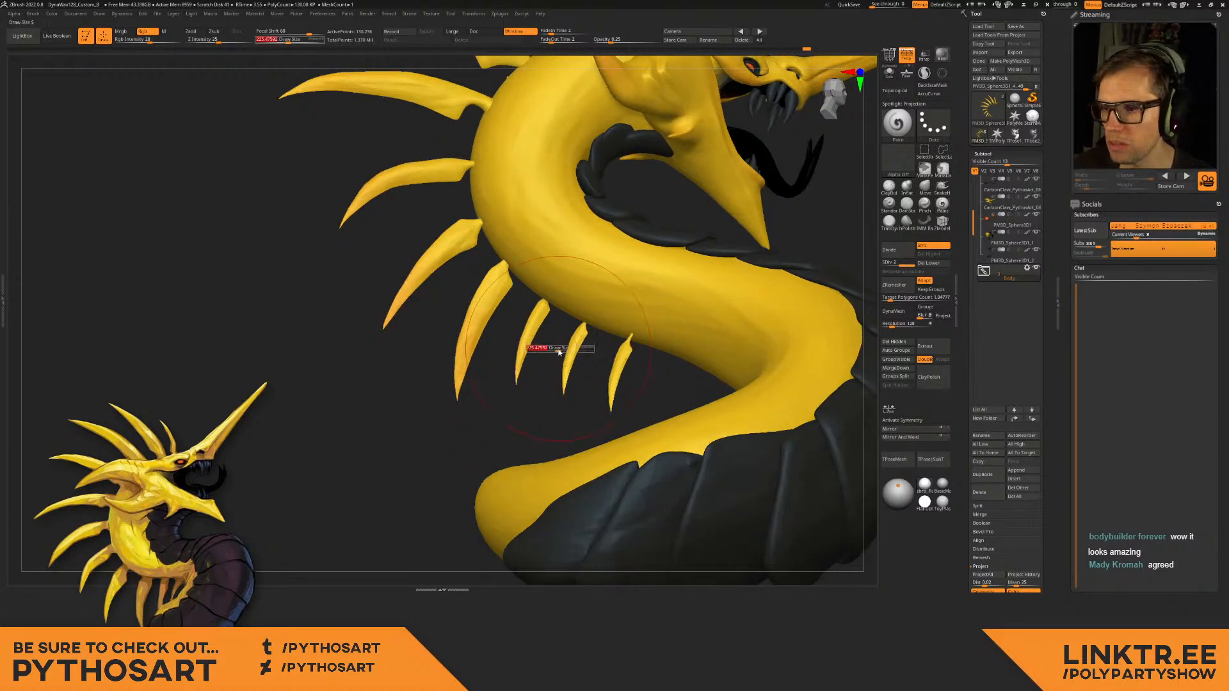
key("s")
left_click_drag(559, 370, 554, 369)
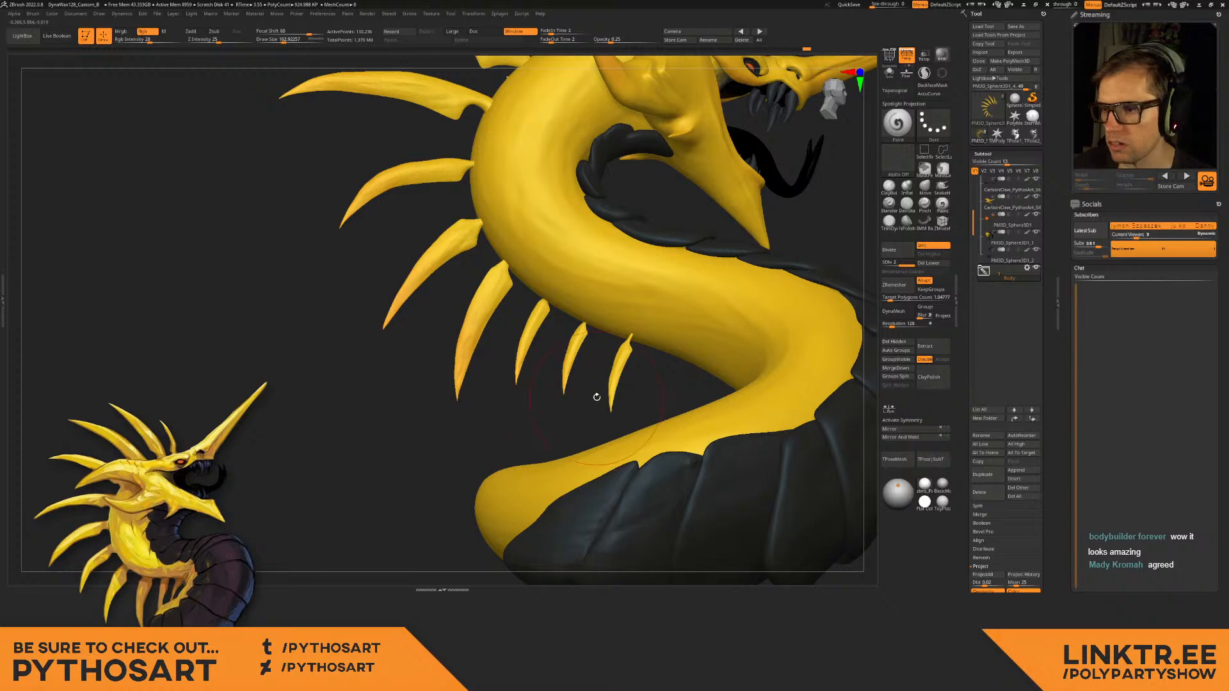
right_click_drag(487, 357, 464, 348)
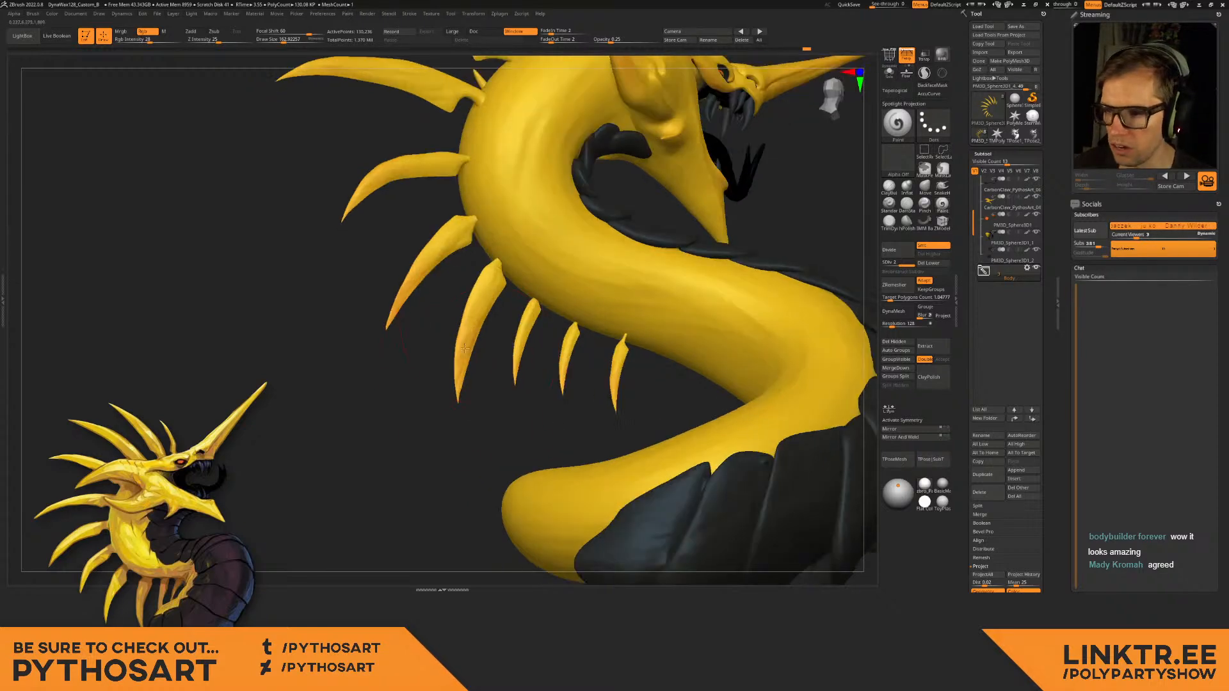
Strengthen the orange gradient on the middle and lower neck spikes from a slightly rotated view.
right_click_drag(531, 248, 493, 364, "alt")
key("s")
left_click(380, 359)
right_click_drag(376, 365, 388, 373)
key("s")
left_click_drag(388, 372, 390, 372)
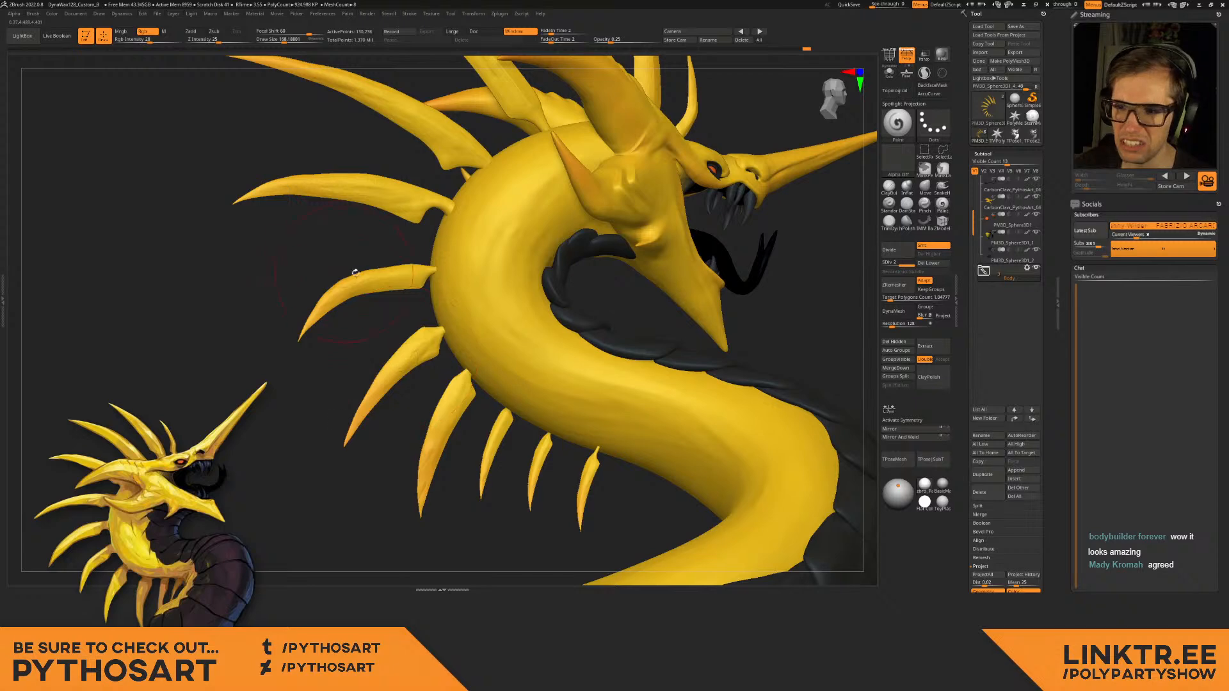
Blend more orange into the long upper neck spikes with a larger Paint brush and check the whole crest.
right_click_drag(329, 225, 429, 292, "alt")
key("s")
left_click_drag(395, 259, 403, 254)
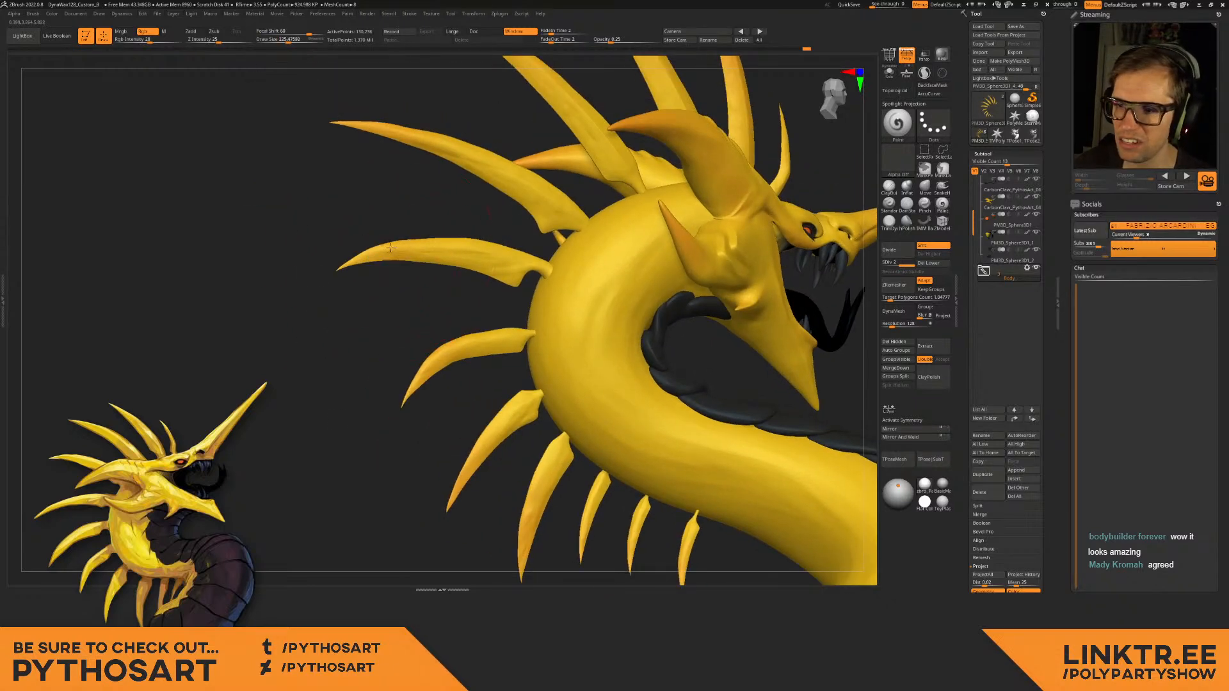
mouse_move(418, 194)
right_mouse_down("alt")
mouse_move(412, 270)
mouse_move(386, 276)
right_mouse_up("alt")
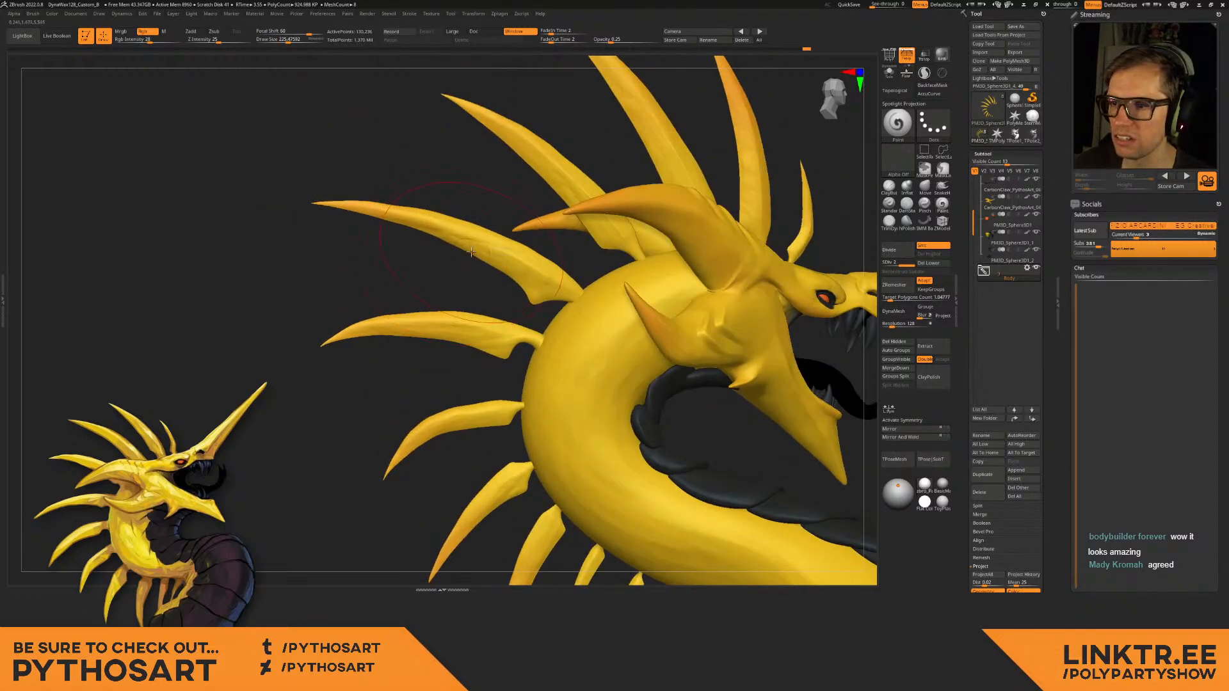
right_click_drag(568, 317, 576, 173, "ctrl")
right_click_drag(688, 250, 634, 404)
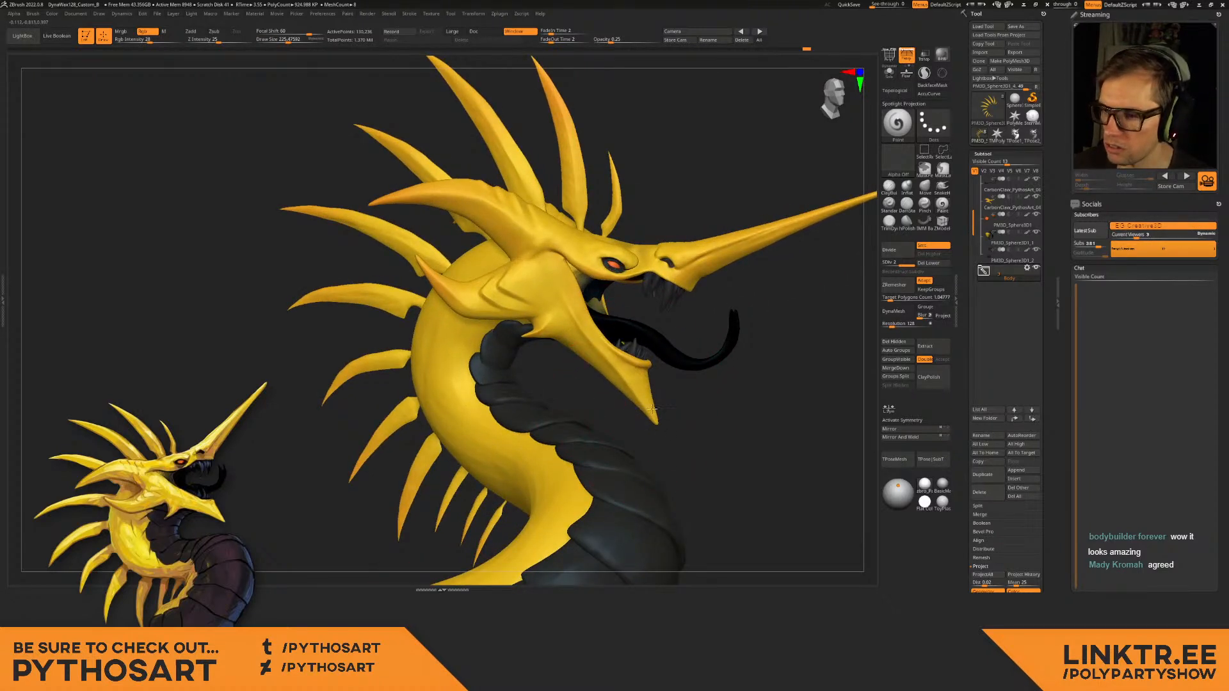
Make the head the active subtool and shade the tip of its lower jaw orange.
left_click(652, 409, "alt")
key("s")
left_click_drag(635, 399, 646, 403)
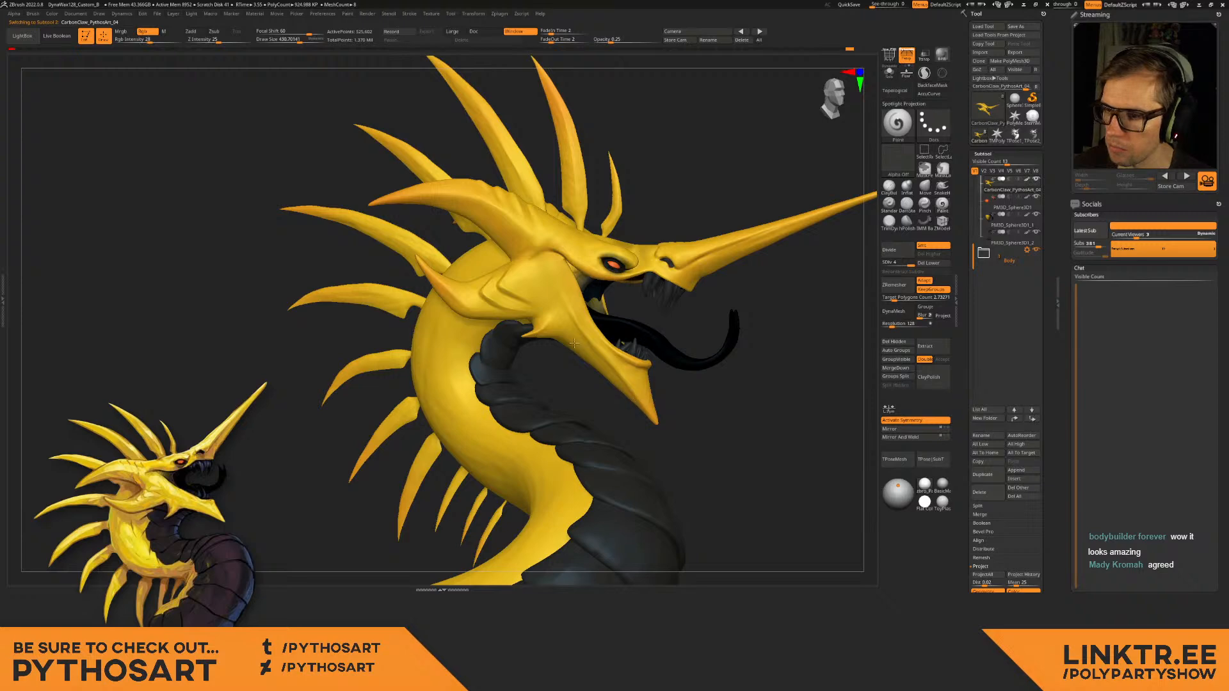
right_click_drag(557, 315, 546, 335)
key("s")
left_click_drag(544, 335, 534, 335)
right_click_drag(580, 312, 558, 194, "ctrl")
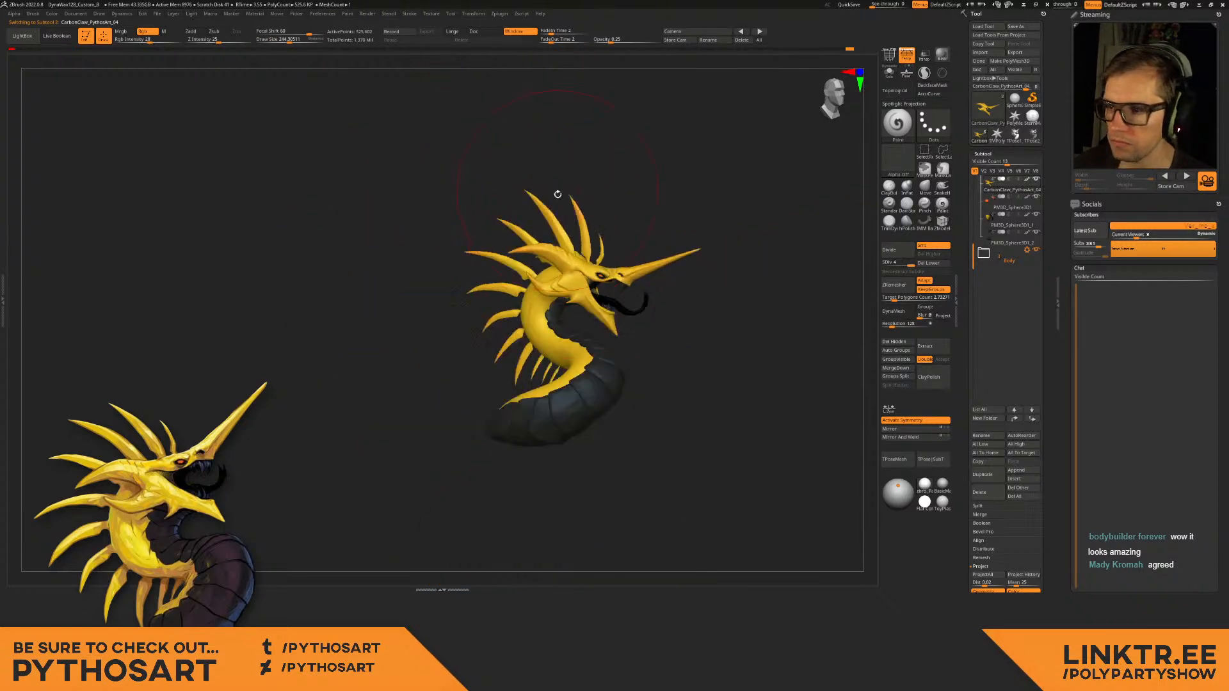
scroll(563, 282, "up", 10)
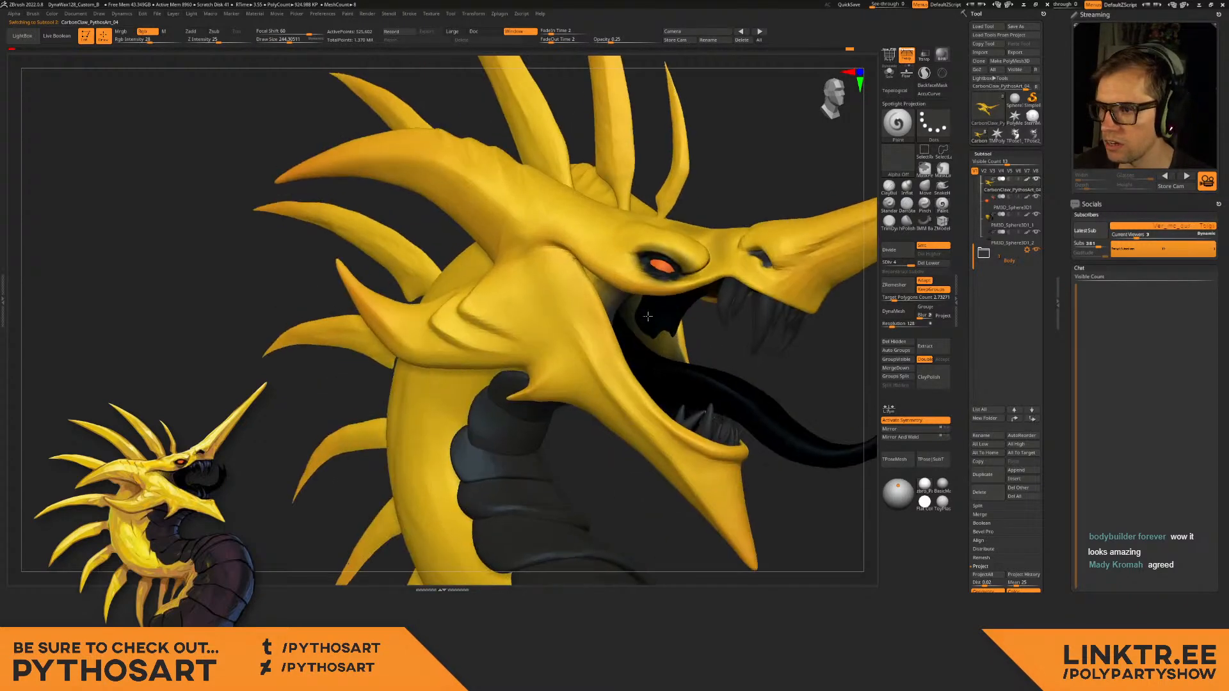
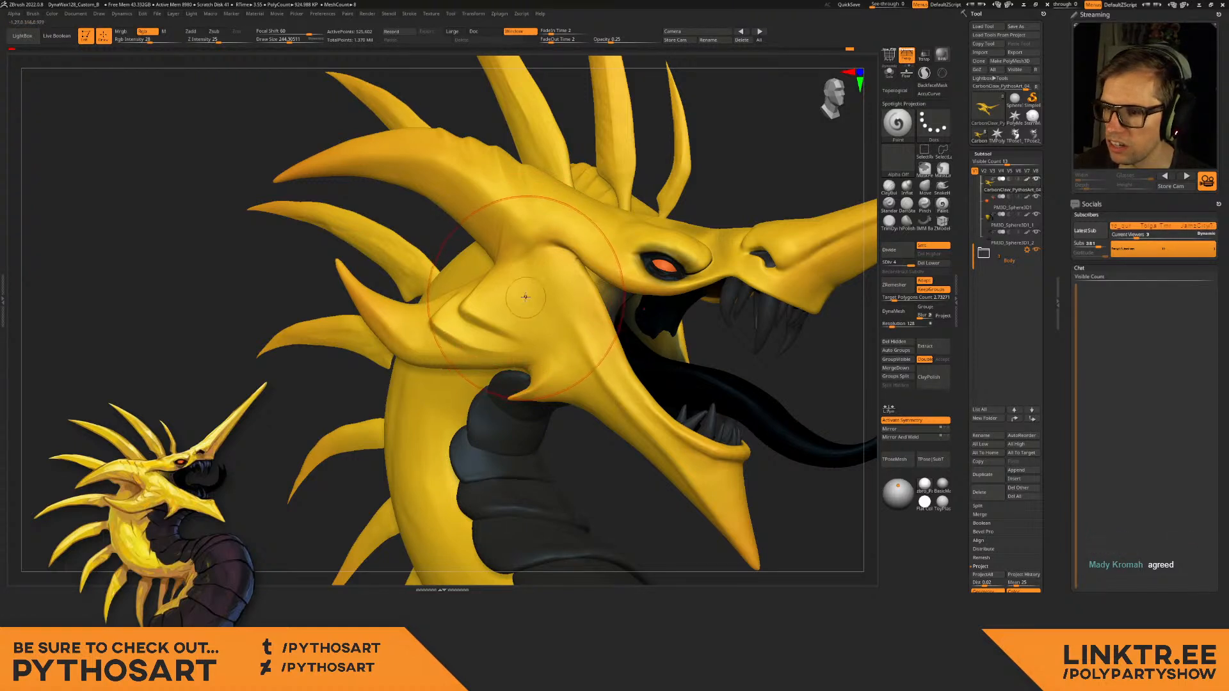
Switch the paint colour to pale yellow and reduce the Paint brush size, undoing the trial stroke on the cheek.
key("shift+c")
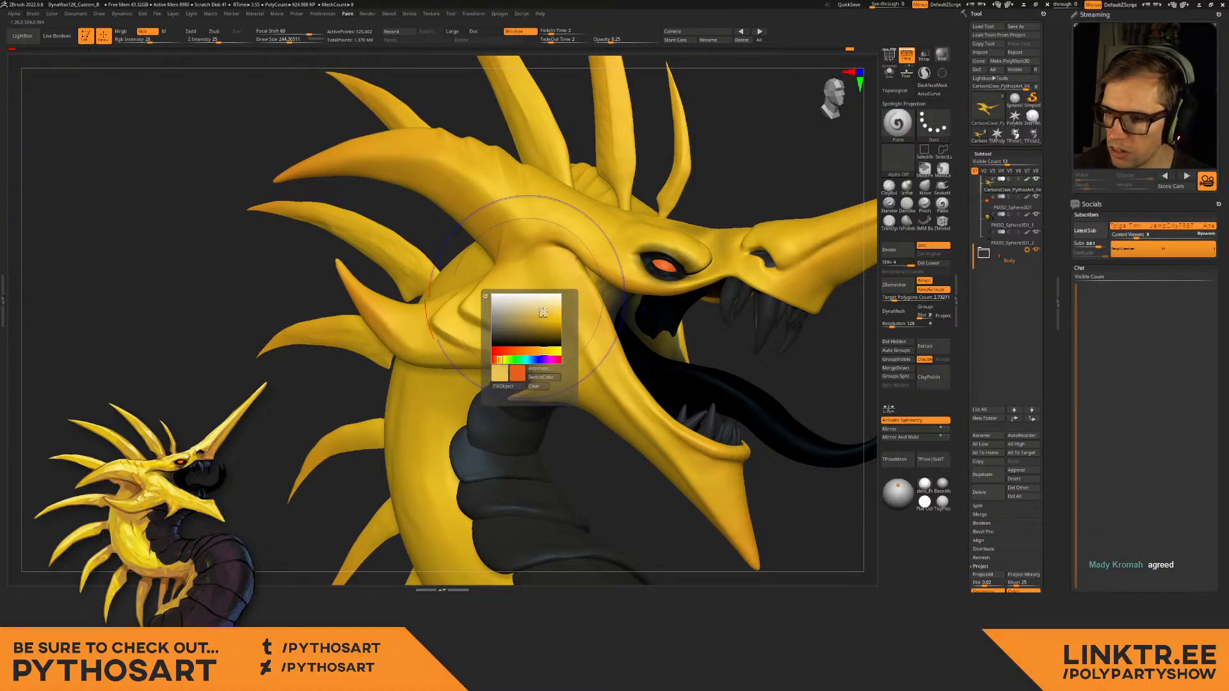
key("s")
mouse_move(552, 297)
left_mouse_down()
mouse_move(542, 329)
mouse_move(567, 311)
left_mouse_up()
key("ctrl+z")
key("s")
key("s")
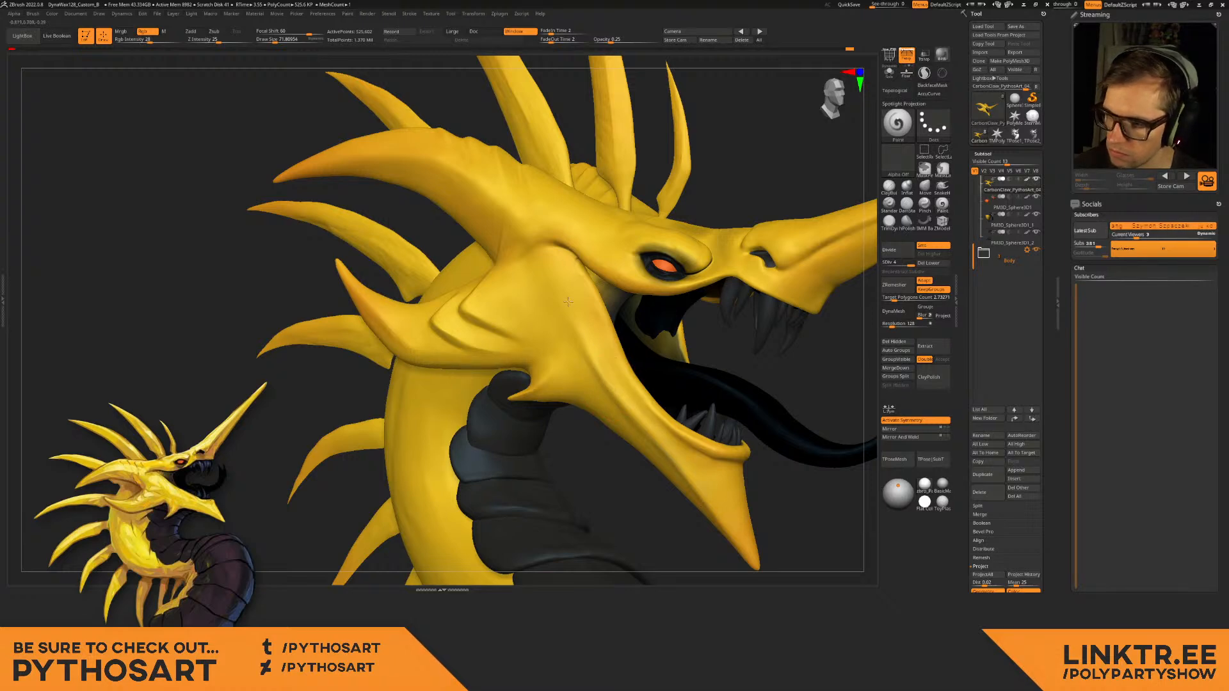
Paint pale yellow highlights along the V-shaped cheek ridges with a smaller Paint brush and a lowered focal shift.
mouse_move(533, 345)
right_mouse_down("ctrl")
mouse_move(537, 282)
mouse_move(532, 318)
mouse_move(508, 310)
mouse_move(485, 387)
mouse_move(471, 395)
right_mouse_up("ctrl")
key("s")
mouse_move(452, 400)
left_mouse_down()
mouse_move(484, 403)
mouse_move(447, 400)
left_mouse_up()
key("s")
key("space")
key("s")
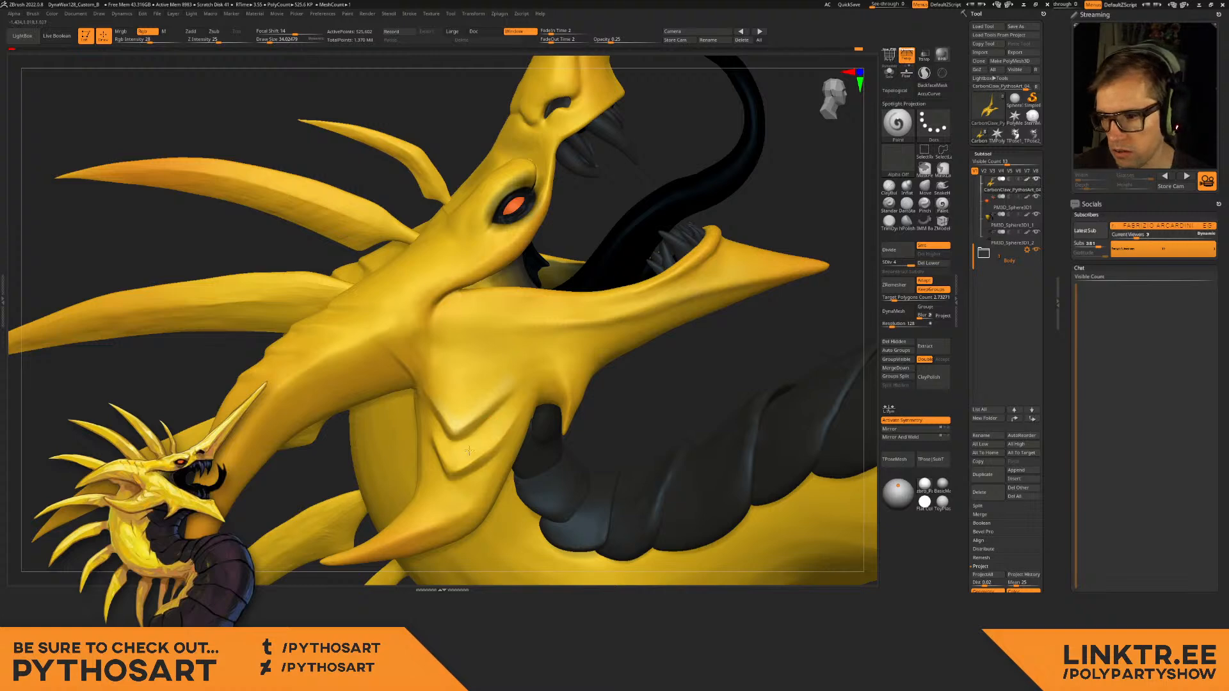
Highlight the edges of the upper V-shaped ridges at the base of the large head horns in pale yellow.
right_click_drag(393, 371, 529, 323)
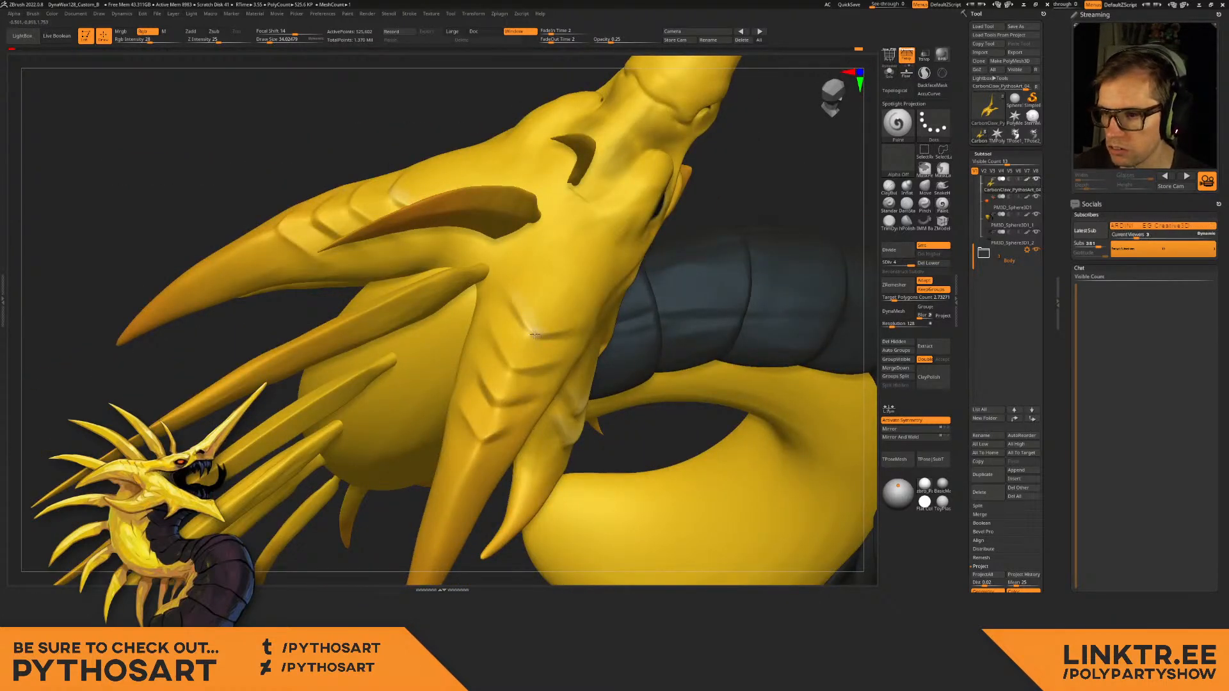
key("s")
left_click_drag(507, 307, 514, 308)
mouse_move(534, 319)
left_mouse_down()
mouse_move(505, 281)
mouse_move(525, 322)
mouse_move(516, 309)
mouse_move(502, 340)
mouse_move(542, 359)
mouse_move(524, 358)
mouse_move(556, 356)
mouse_move(503, 368)
mouse_move(493, 352)
mouse_move(513, 364)
left_mouse_up()
key("s")
key("s")
key("s")
key("s")
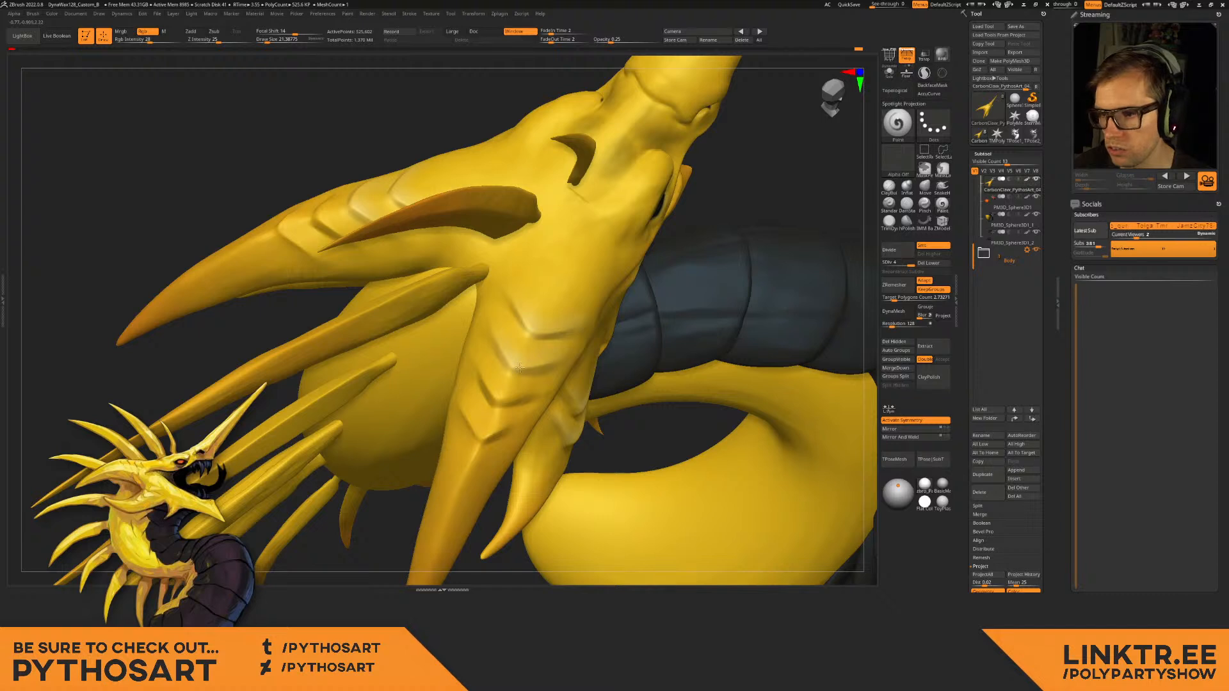
Continue the pale yellow highlights on the remaining ridges toward the horn tips with small brush sizes.
key("s")
mouse_move(479, 382)
left_mouse_down()
mouse_move(489, 377)
mouse_move(479, 382)
left_mouse_up()
key("s")
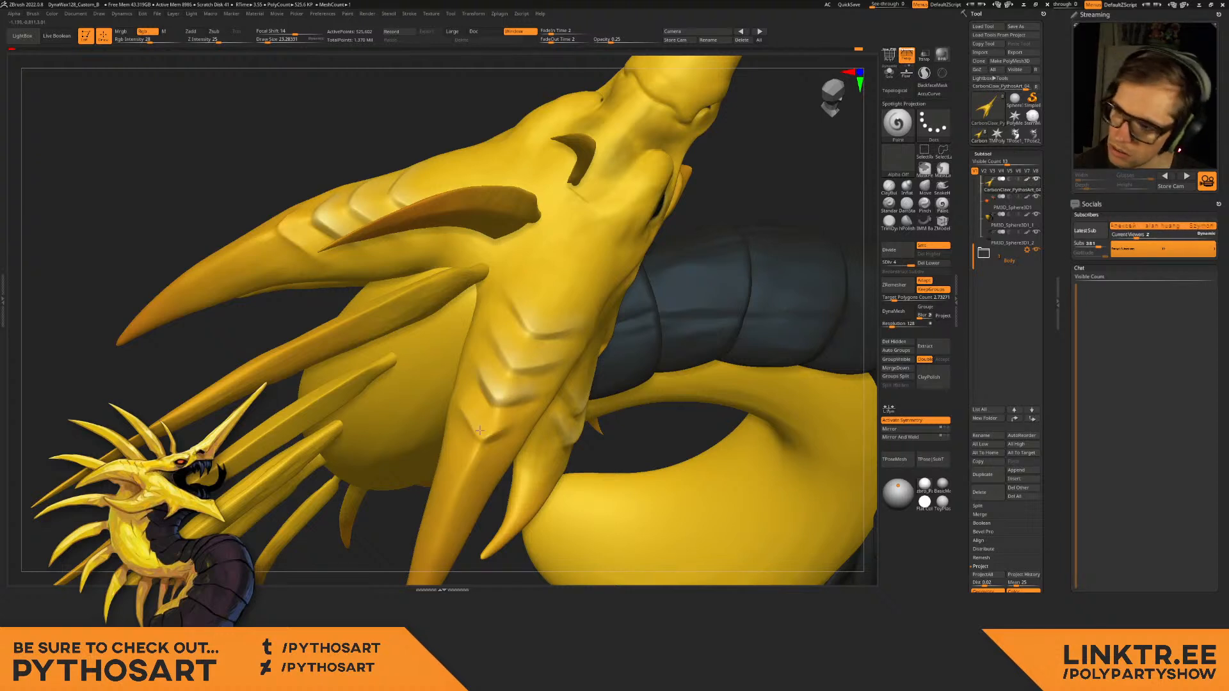
key("s")
mouse_move(481, 425)
left_mouse_down()
mouse_move(477, 435)
mouse_move(484, 427)
left_mouse_up()
key("s")
left_click_drag(489, 428, 477, 434)
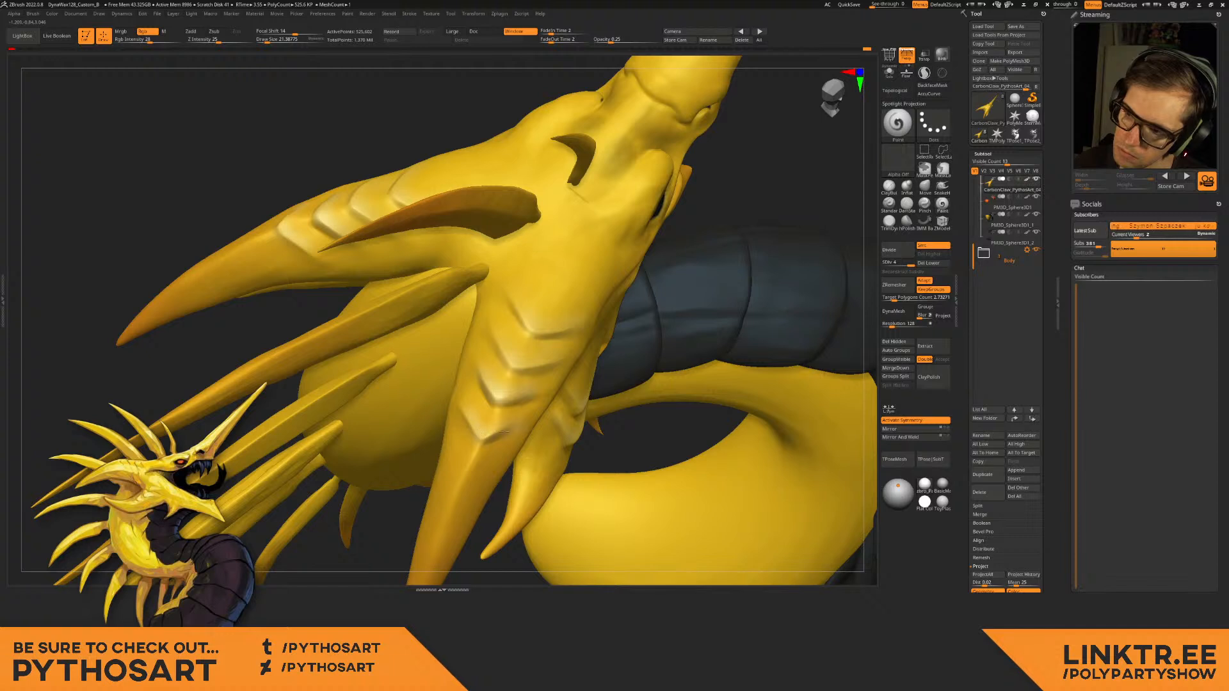
Set the Smooth brush to affect colour only, with Rgb on and Zadd off, and reselect the Paint brush.
key("shift")
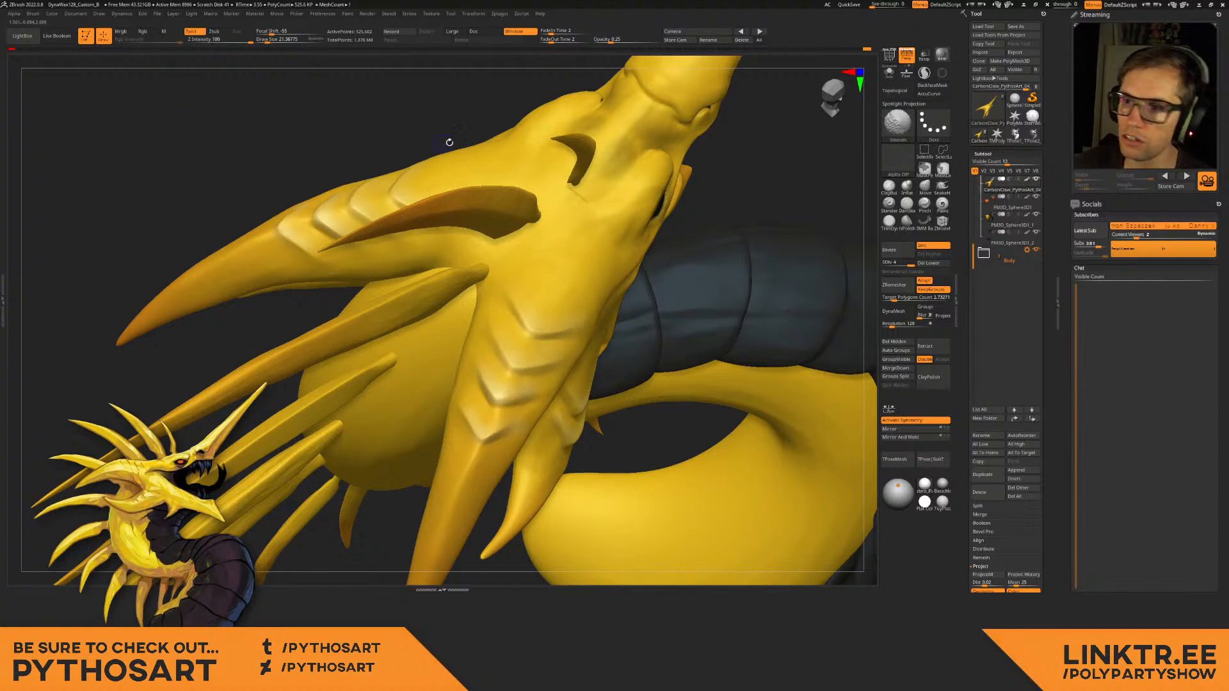
left_click(148, 32)
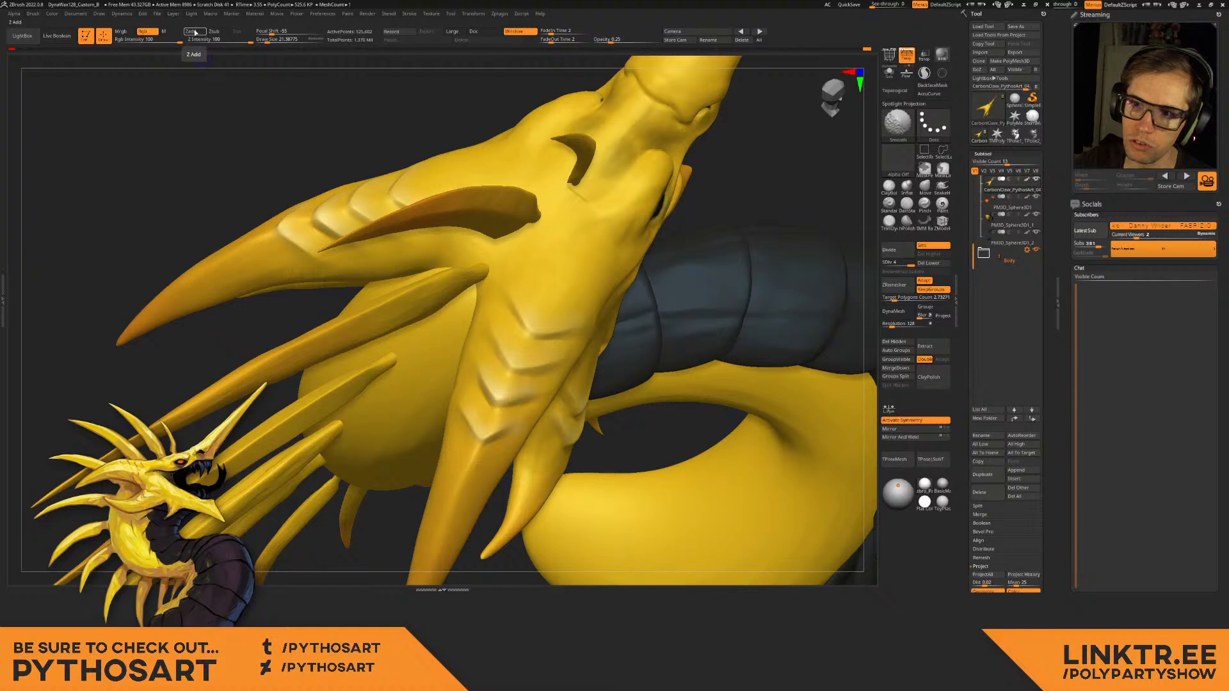
key("b")
key("p")
key("a")
key("s")
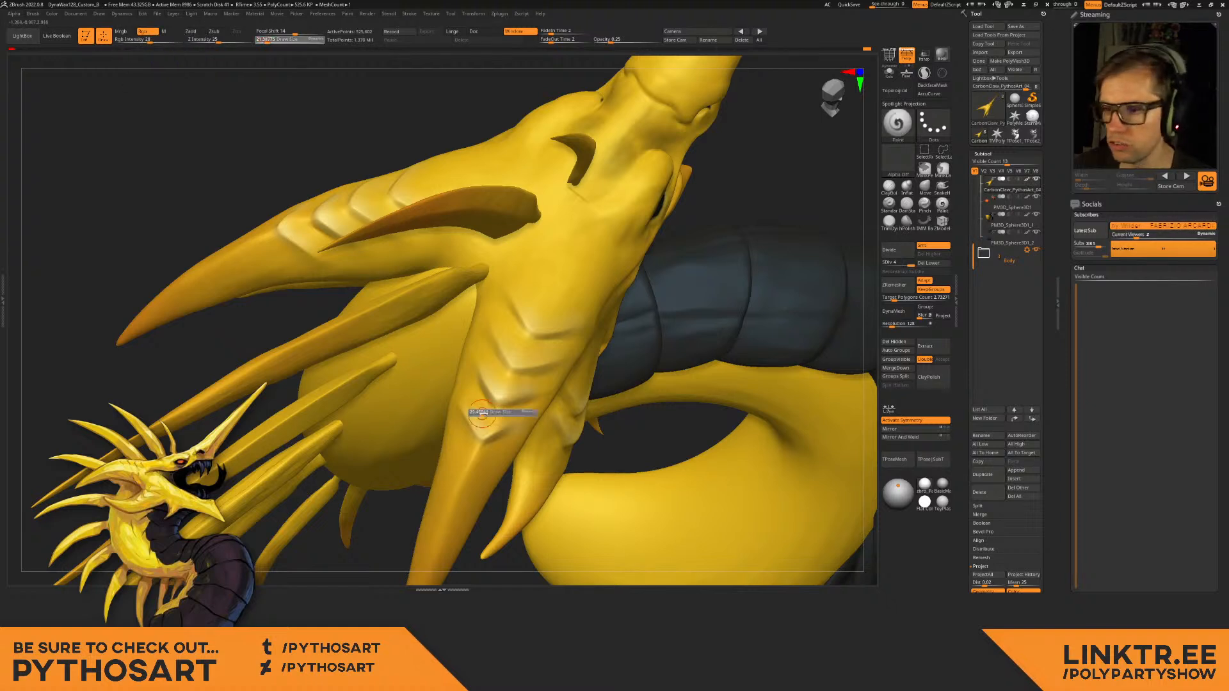
Soften the pale highlights on the horn and cheek ridges by smoothing their colour with a larger brush.
key("shift")
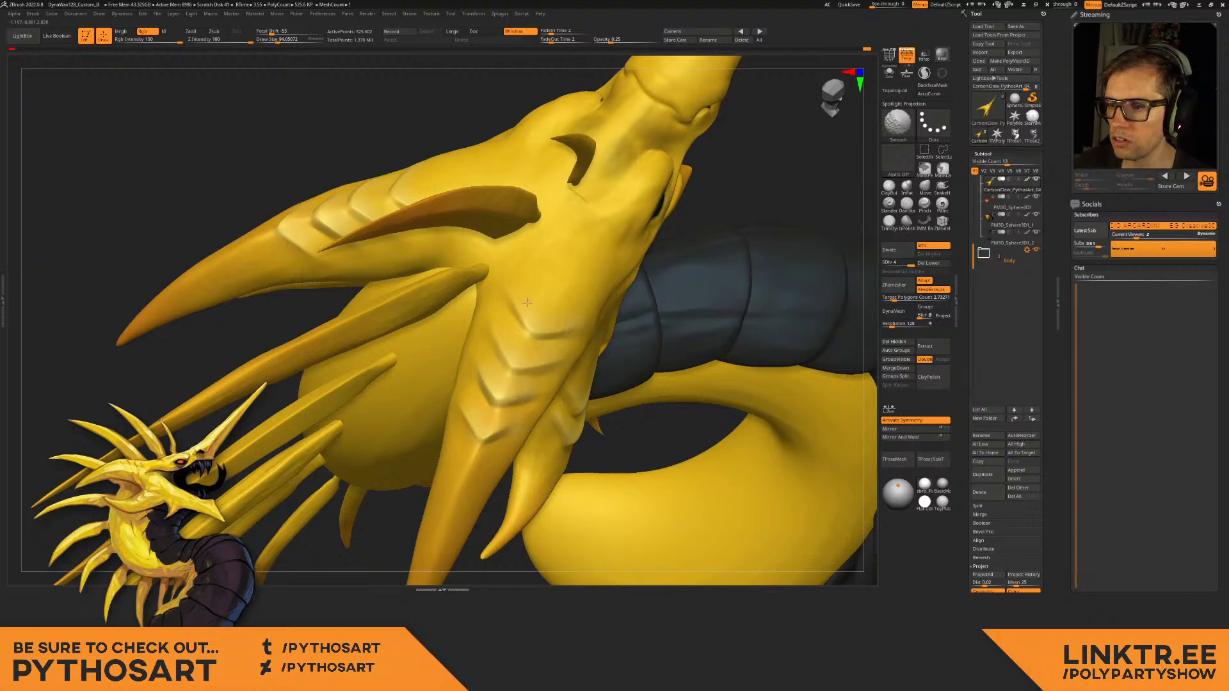
left_click_drag(417, 503, 521, 417)
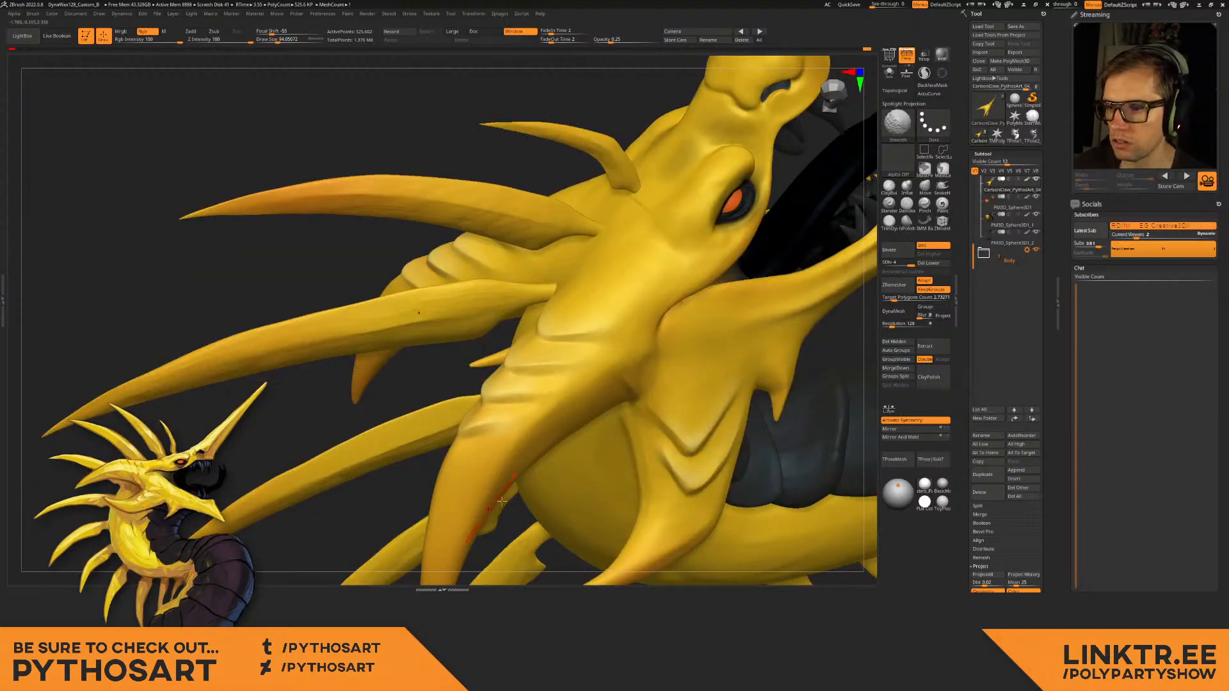
mouse_move(544, 383)
right_mouse_down()
mouse_move(482, 324)
mouse_move(601, 368)
right_mouse_up()
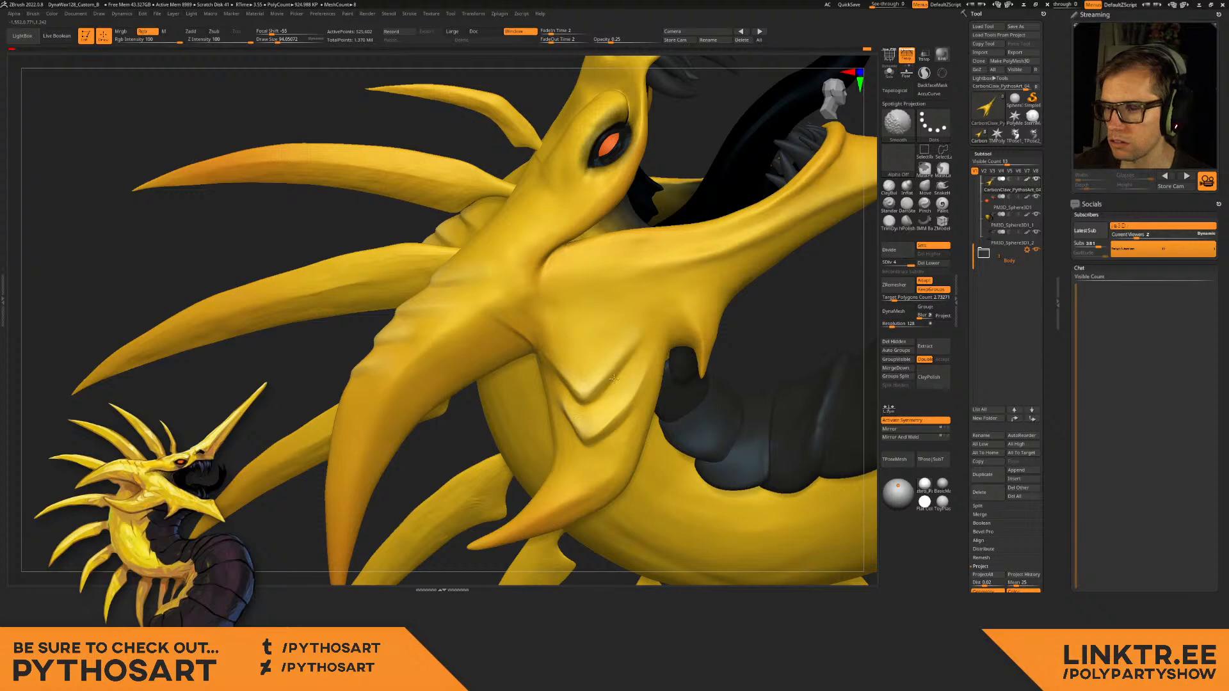
Paint the creases between the brow and the base of the nose horn with a smaller brush.
mouse_move(605, 352)
right_mouse_down("ctrl")
mouse_move(563, 358)
mouse_move(556, 250)
mouse_move(558, 274)
mouse_move(612, 257)
mouse_move(480, 397)
mouse_move(483, 566)
right_mouse_up("ctrl")
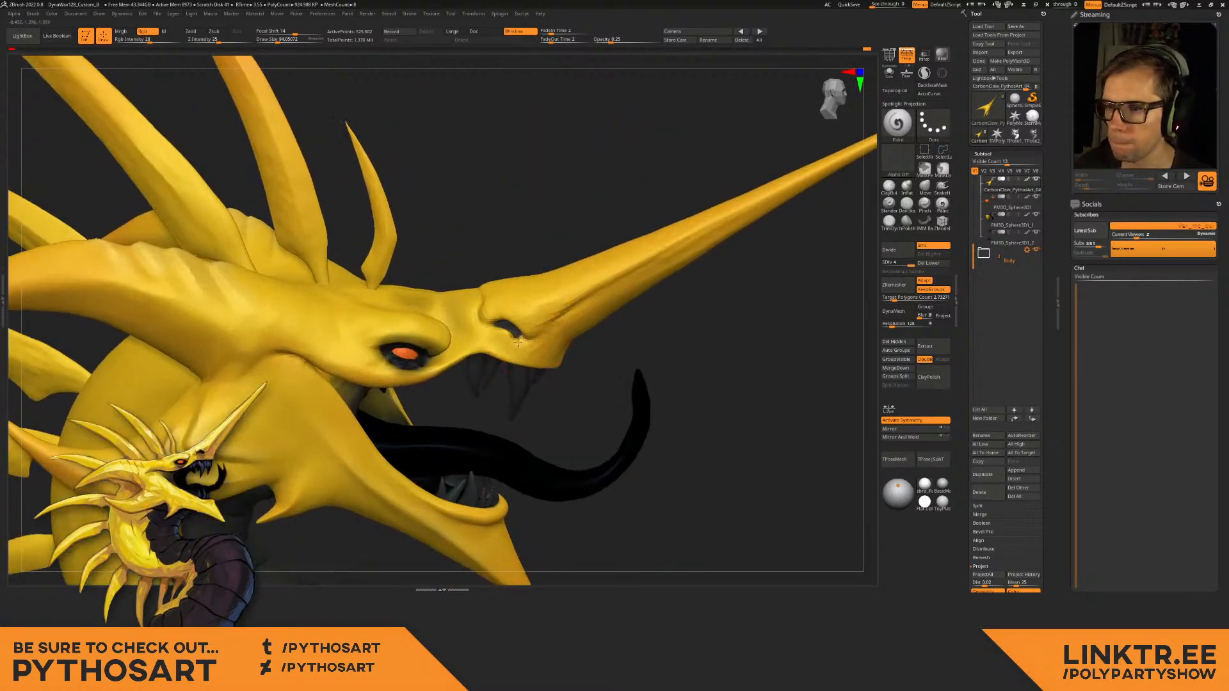
right_click_drag(519, 343, 511, 346, "alt")
key("s")
left_click_drag(487, 320, 480, 320)
right_click_drag(475, 282, 463, 294)
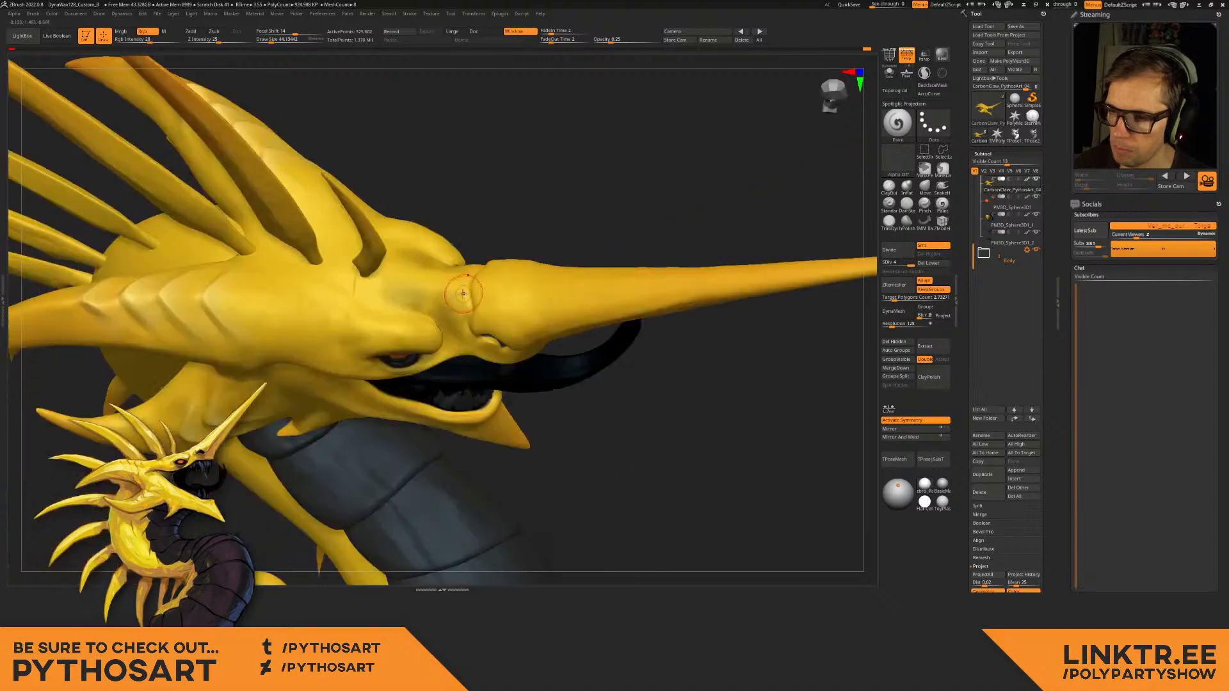
key("s")
left_click_drag(472, 292, 491, 268)
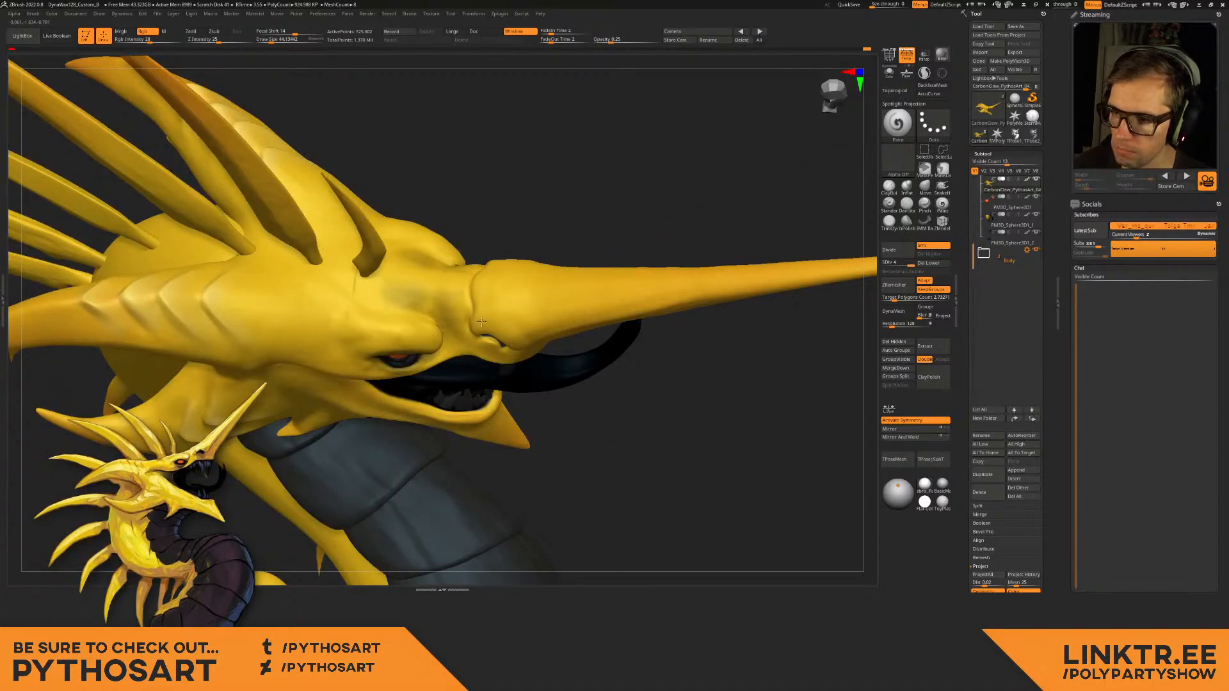
left_click_drag(447, 324, 434, 313)
Paint colour along the side of the nose horn, from its outer length down to the nostril.
right_click_drag(521, 327, 488, 296)
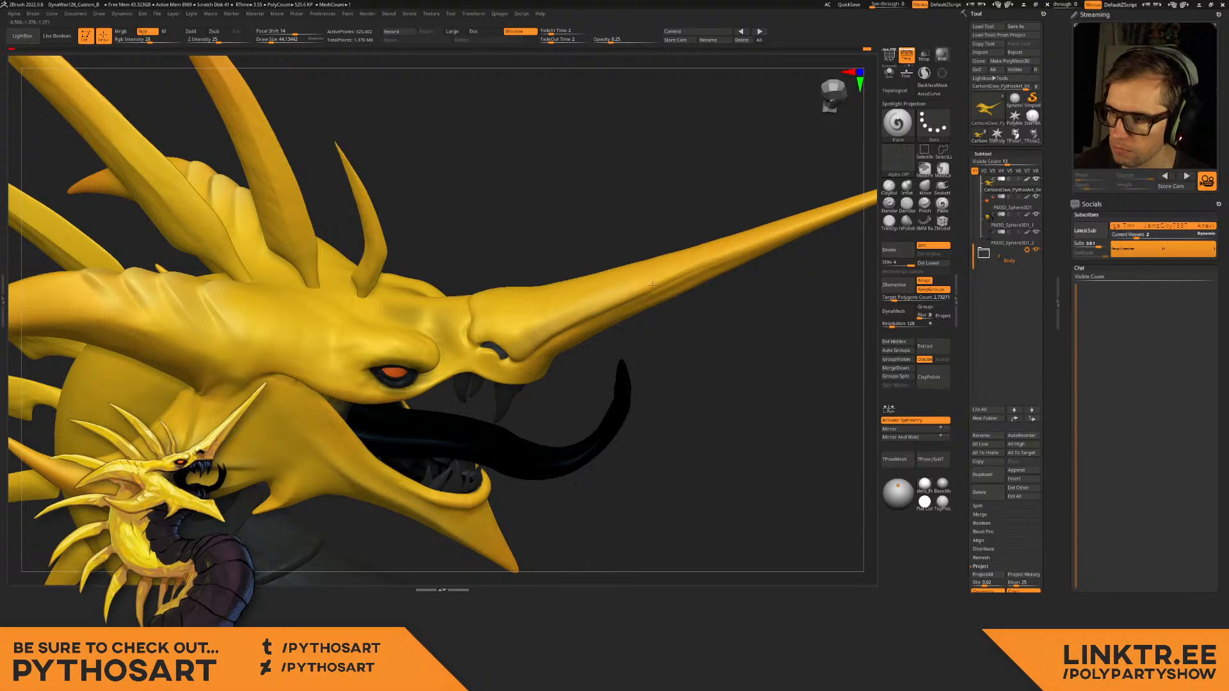
left_click_drag(771, 229, 539, 350)
mouse_move(576, 265)
right_mouse_down()
mouse_move(530, 345)
mouse_move(544, 343)
right_mouse_up()
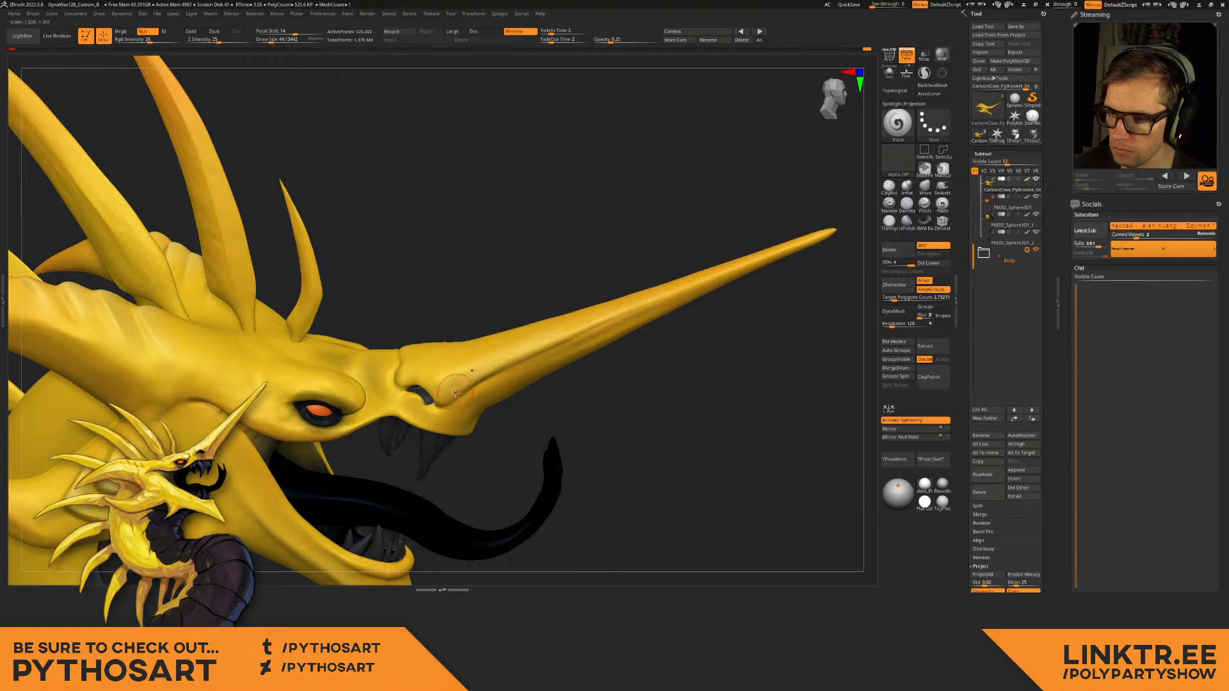
Turn on BackfaceMask and paint the forehead between the brows yellow with a larger brush of about 157.
right_click_drag(305, 415, 310, 351, "alt")
mouse_move(231, 557)
right_mouse_down("alt")
mouse_move(374, 403)
mouse_move(429, 398)
right_mouse_up("alt")
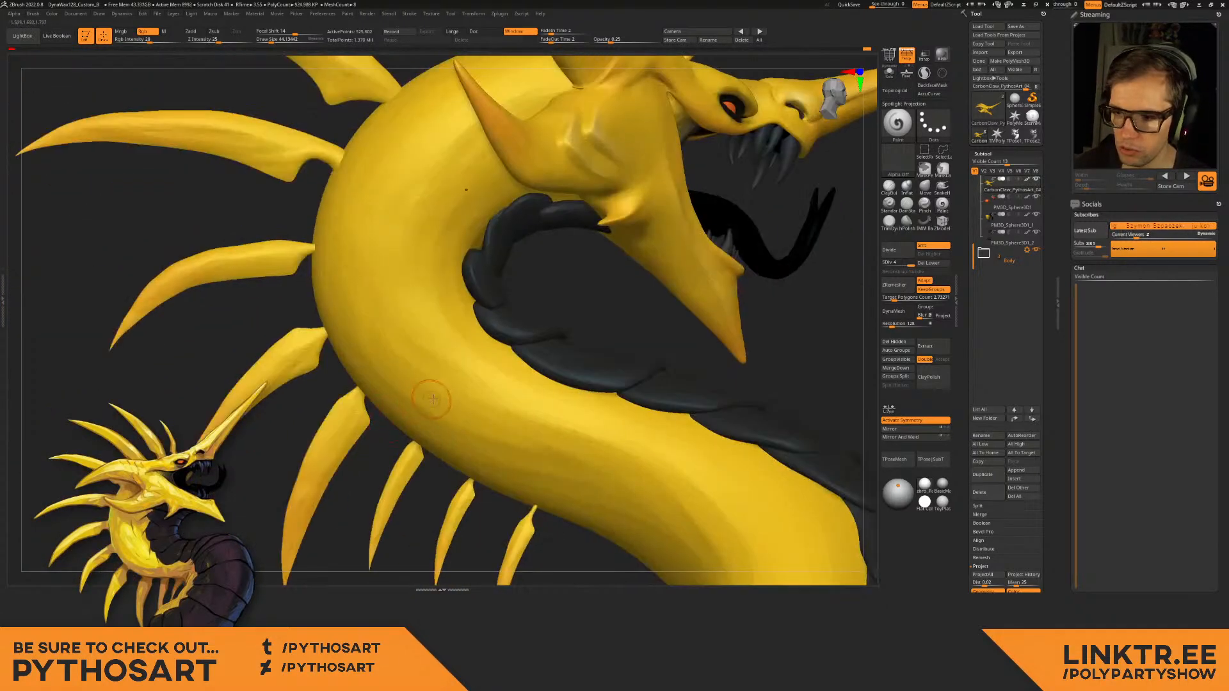
right_click_drag(376, 478, 307, 505)
mouse_move(308, 506)
right_mouse_down("alt")
mouse_move(451, 365)
mouse_move(453, 384)
right_mouse_up("alt")
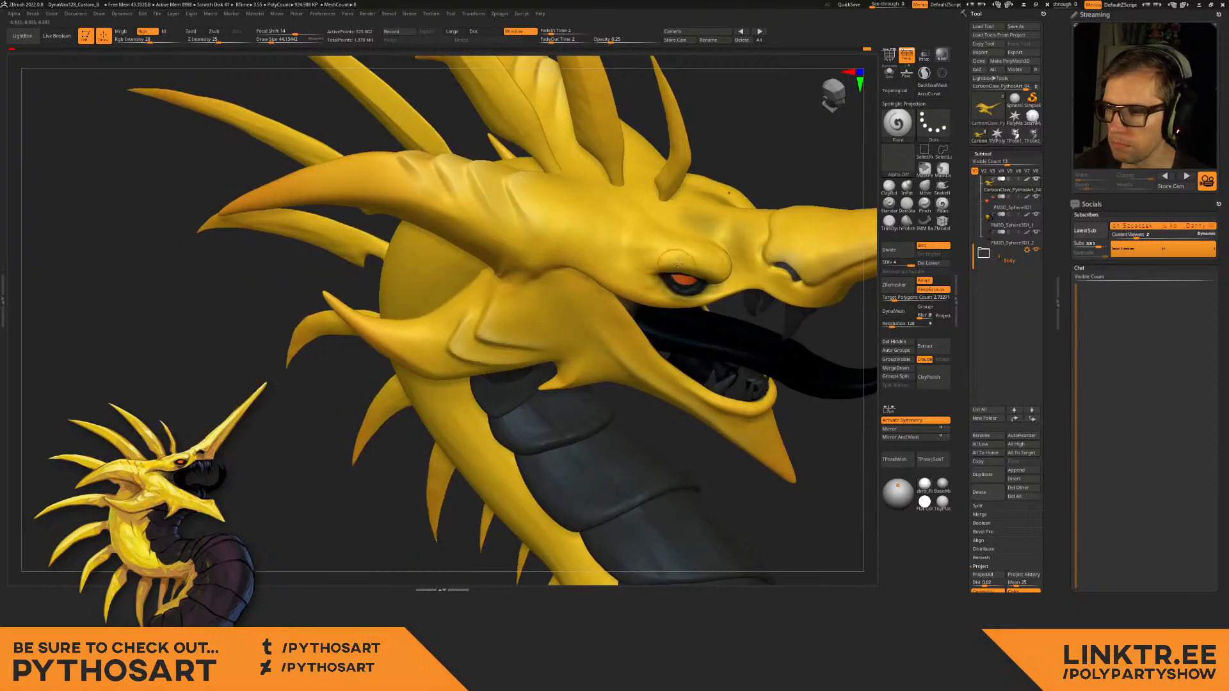
mouse_move(703, 182)
right_mouse_down()
mouse_move(705, 221)
mouse_move(727, 247)
right_mouse_up()
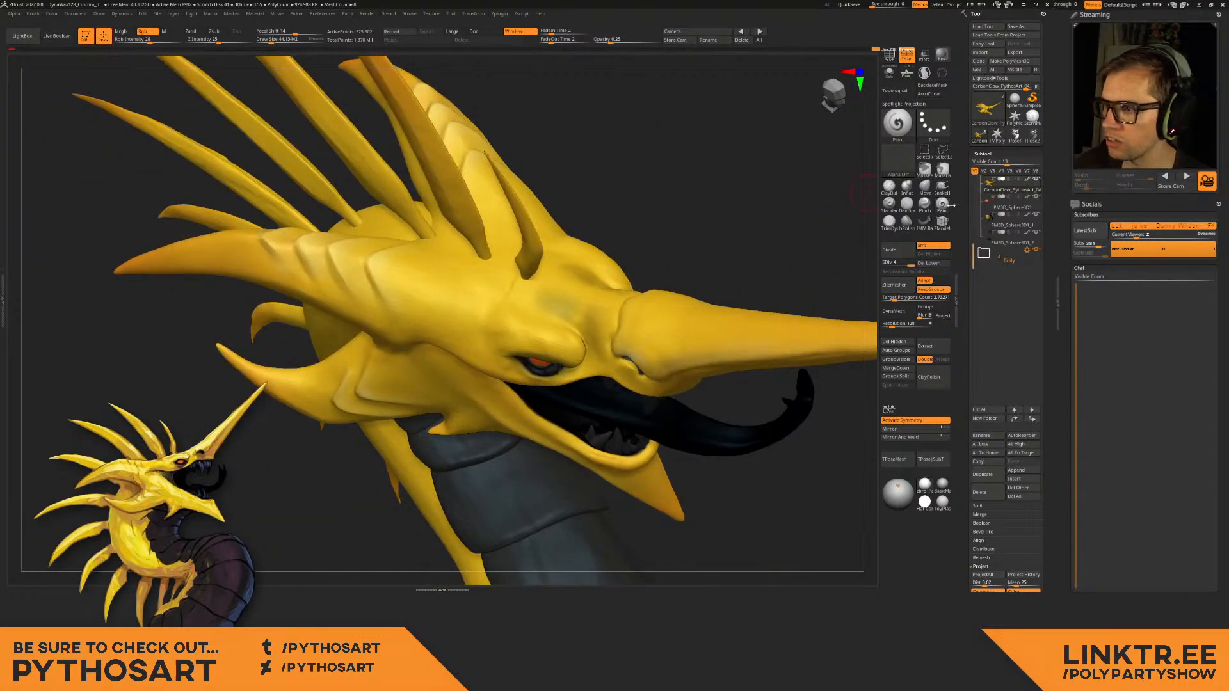
left_click(932, 85)
mouse_move(556, 274)
right_mouse_down()
mouse_move(553, 300)
mouse_move(534, 310)
right_mouse_up()
key("s")
left_click_drag(546, 307, 558, 307)
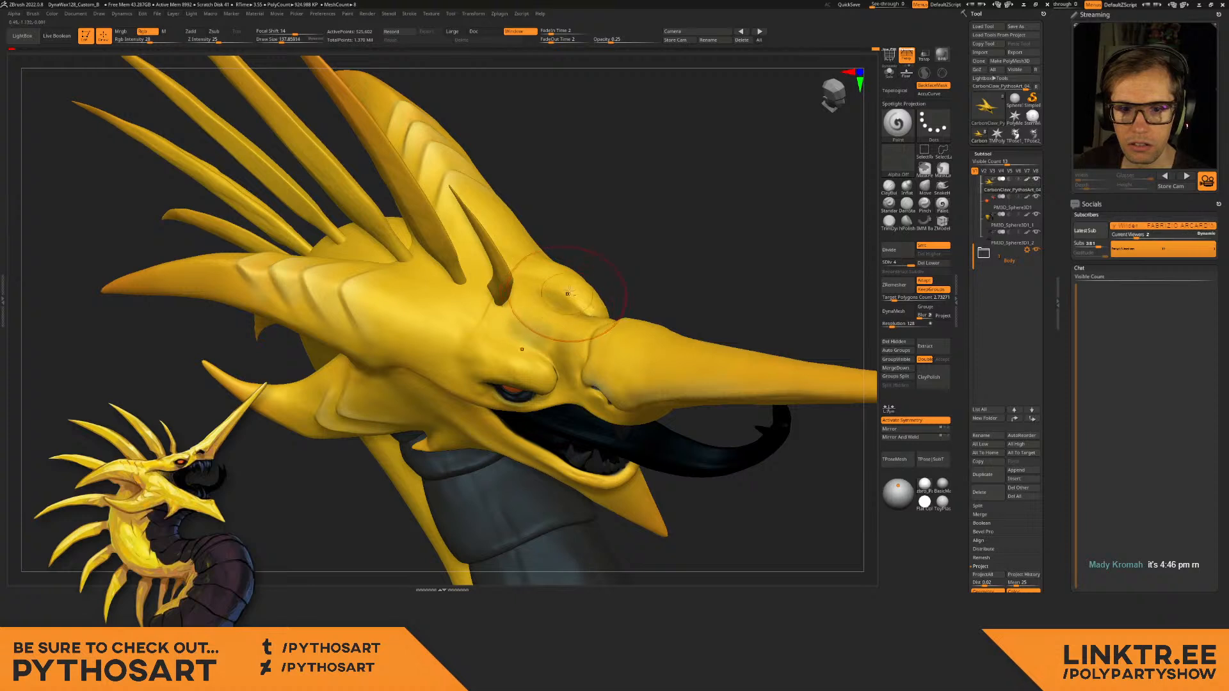
Refine the colour between the brow and the snout with progressively smaller brush sizes.
right_click_drag(539, 309, 475, 329, "alt")
key("s")
mouse_move(473, 322)
left_mouse_down()
mouse_move(445, 344)
mouse_move(479, 352)
left_mouse_up()
key("s")
key("s")
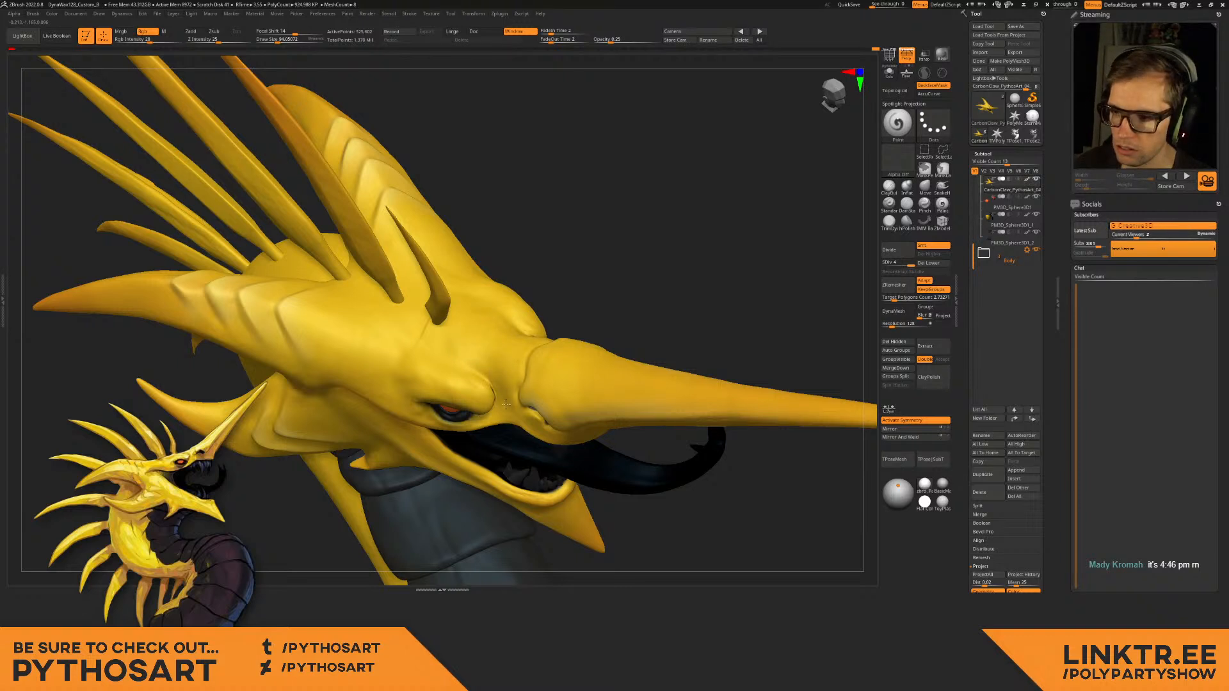
key("s")
left_click_drag(509, 389, 506, 388)
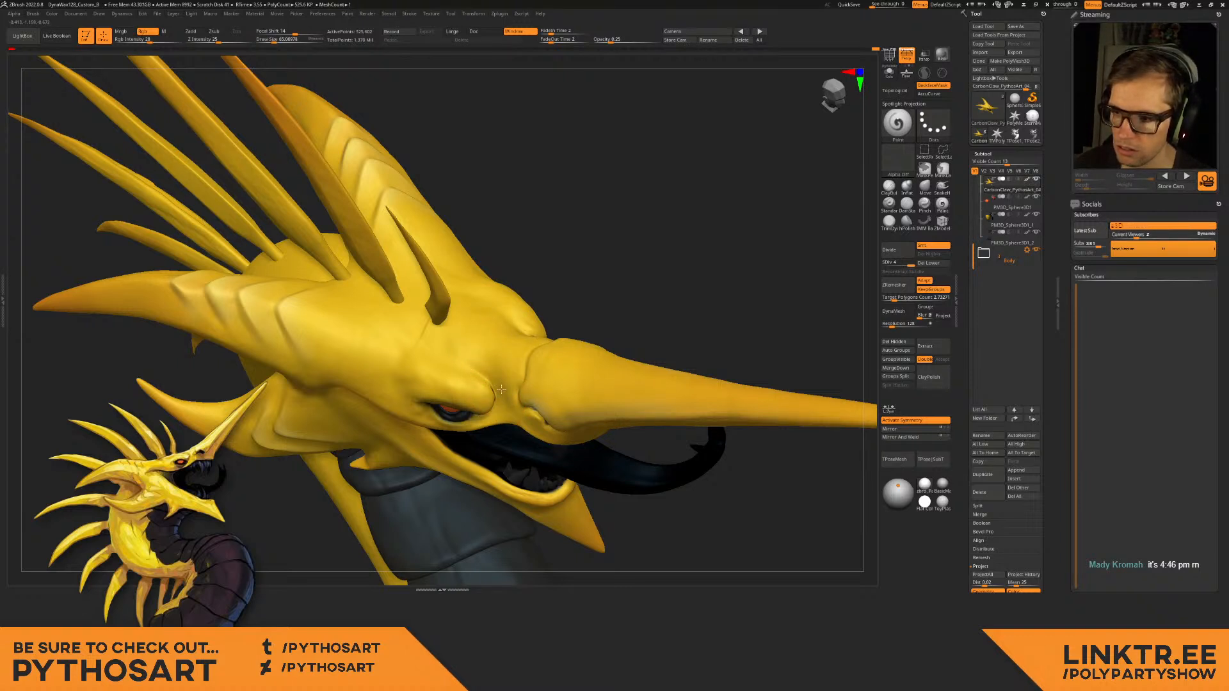
right_click_drag(489, 339, 516, 275)
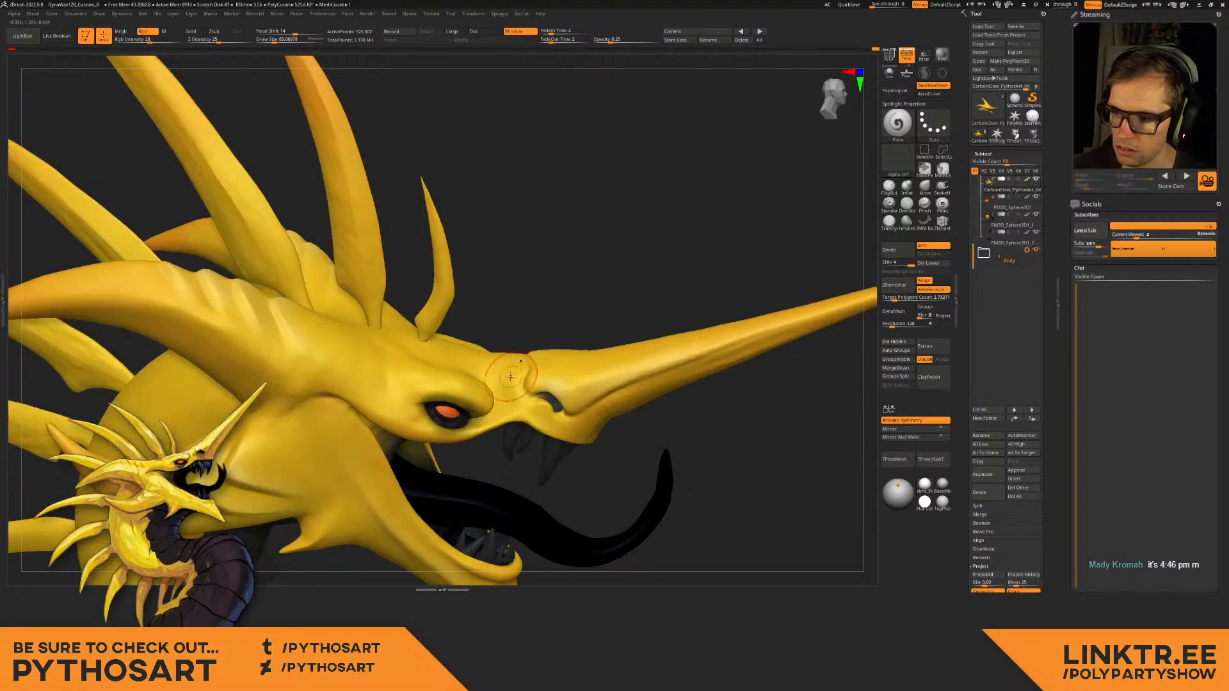
Paint the back of the head behind the large horn and cheek with a brush of about 152.
key("f")
mouse_move(493, 380)
right_mouse_down()
mouse_move(486, 363)
mouse_move(506, 368)
mouse_move(497, 376)
mouse_move(511, 332)
right_mouse_up()
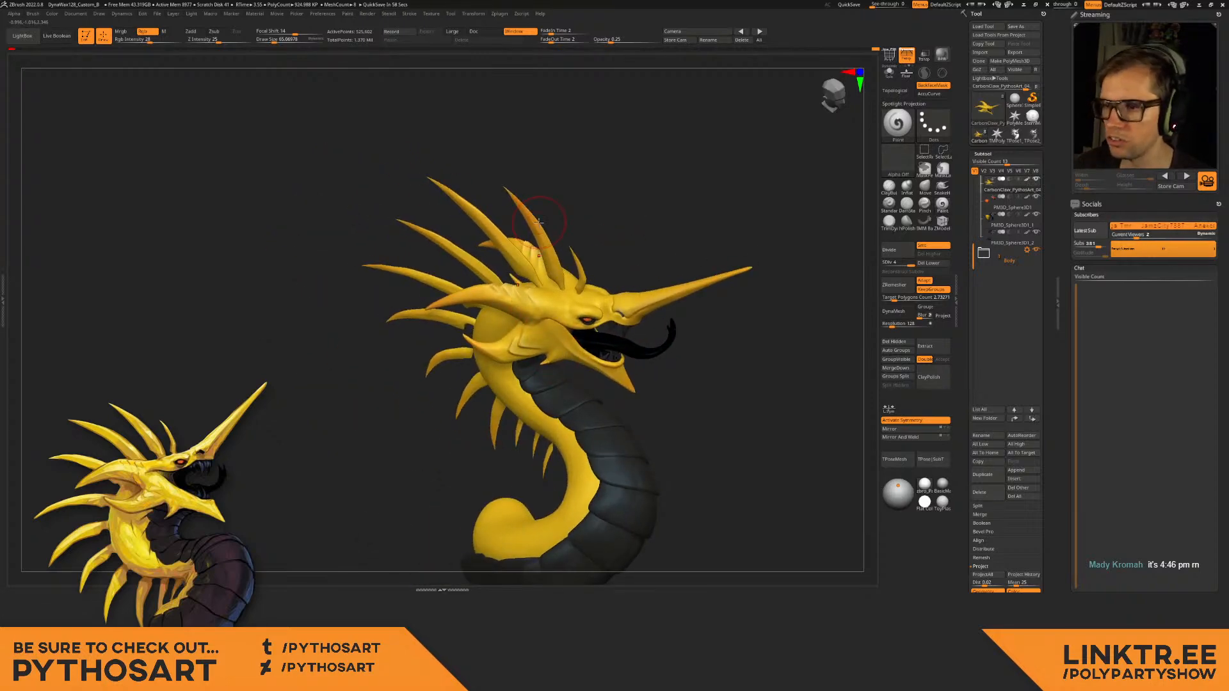
mouse_move(539, 222)
right_mouse_down()
mouse_move(469, 360)
mouse_move(507, 419)
mouse_move(508, 344)
mouse_move(544, 346)
mouse_move(532, 372)
mouse_move(490, 355)
mouse_move(582, 320)
right_mouse_up()
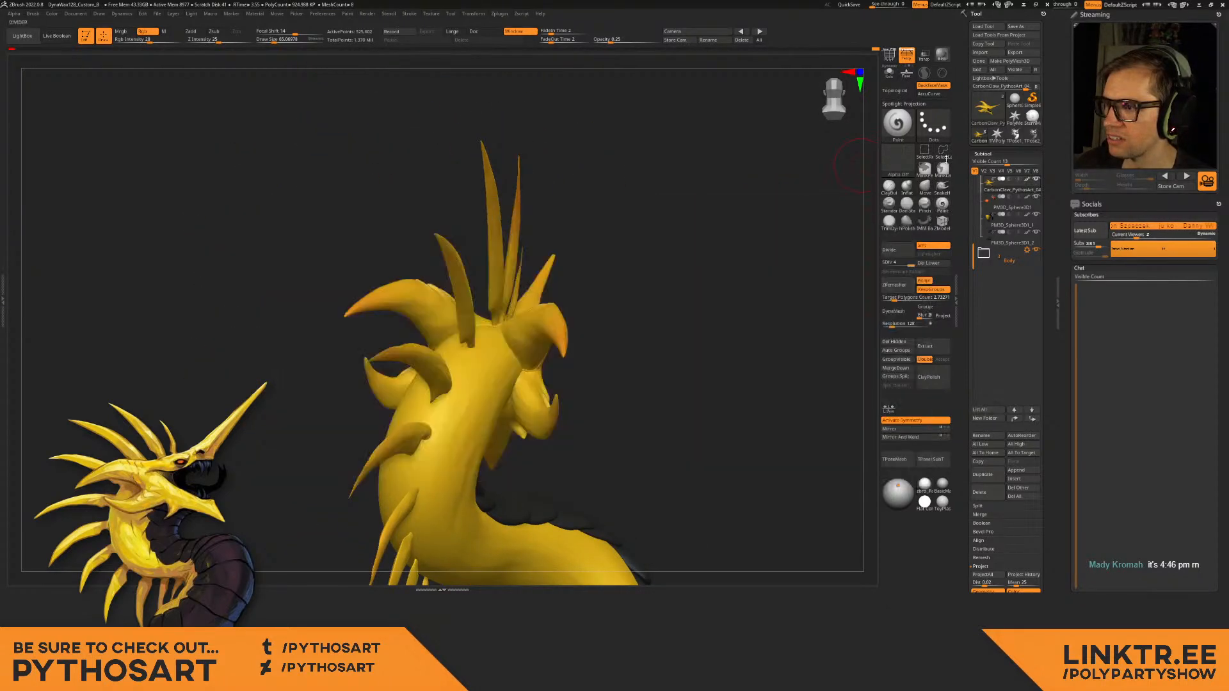
mouse_move(359, 326)
right_mouse_down()
mouse_move(473, 342)
mouse_move(426, 354)
right_mouse_up()
key("s")
key("s")
left_click_drag(423, 354, 439, 341)
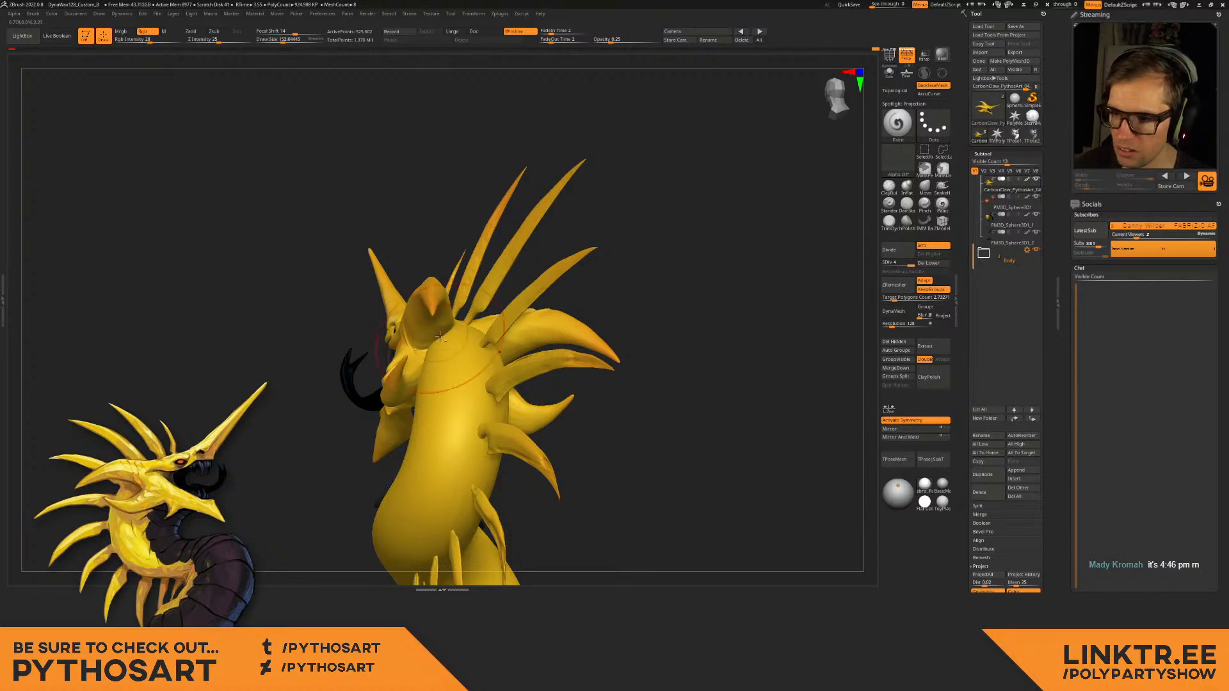
left_click_drag(440, 336, 453, 330)
right_click_drag(415, 401, 464, 384)
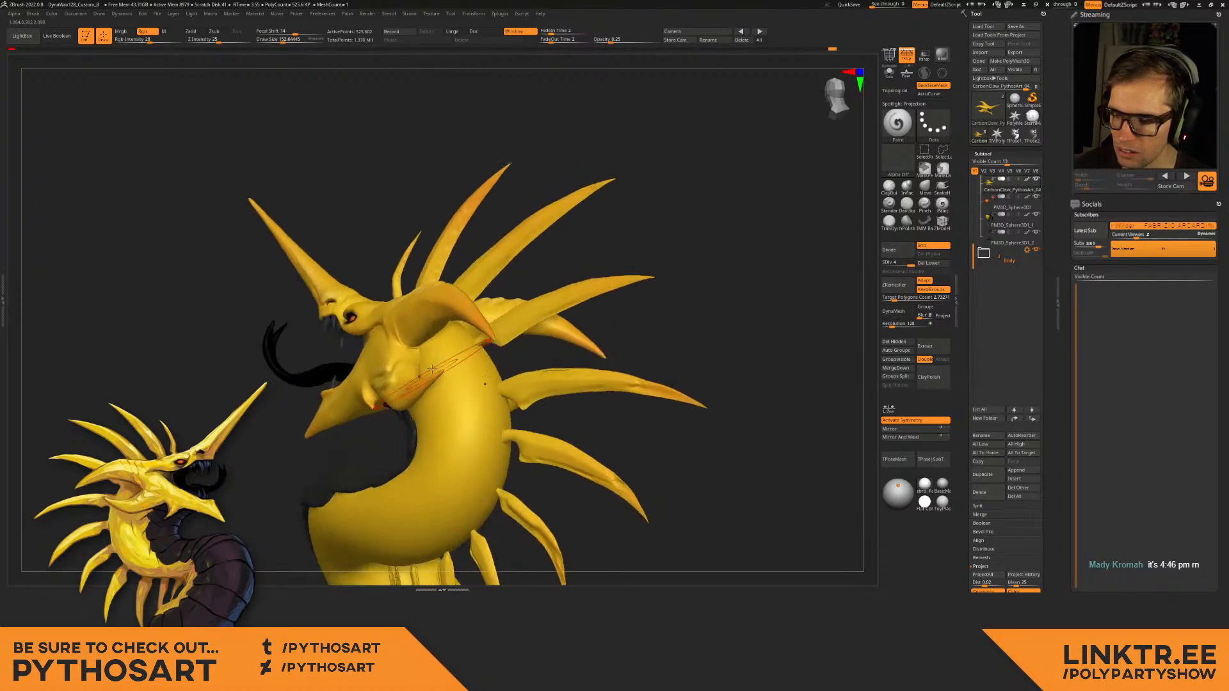
Reduce the brush size to about 114 and make the yellow neck the active subtool.
key("s")
left_click_drag(434, 354, 428, 354)
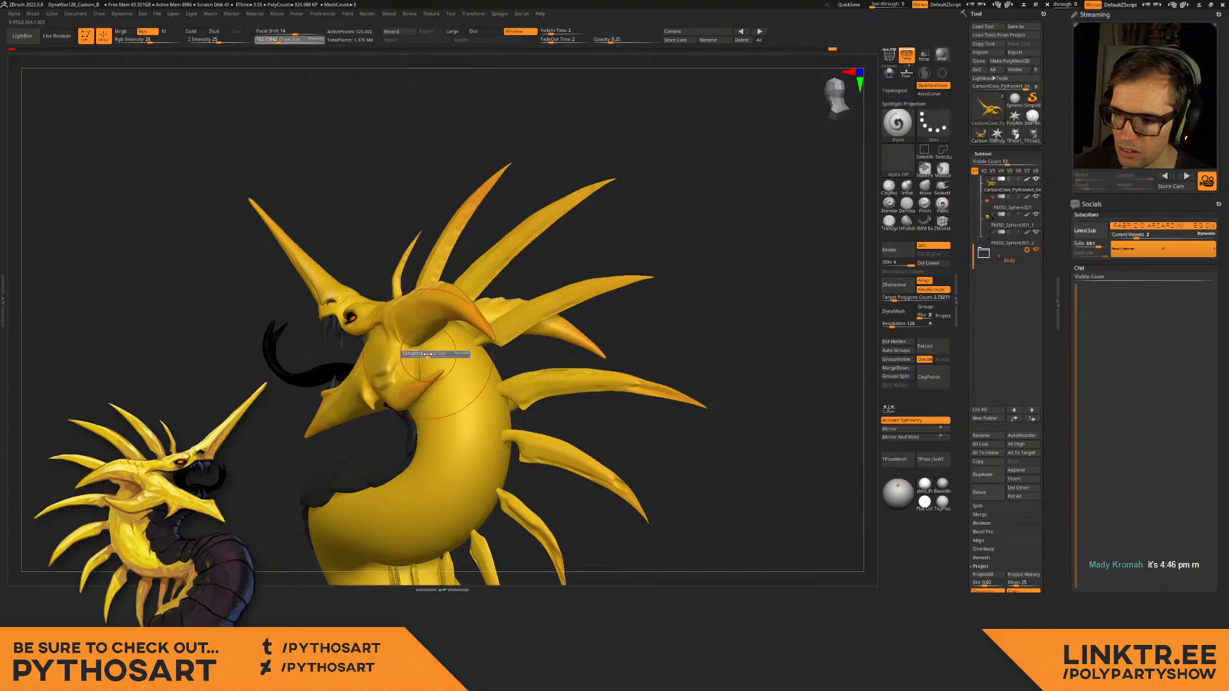
key("shift+f")
key("shift+f")
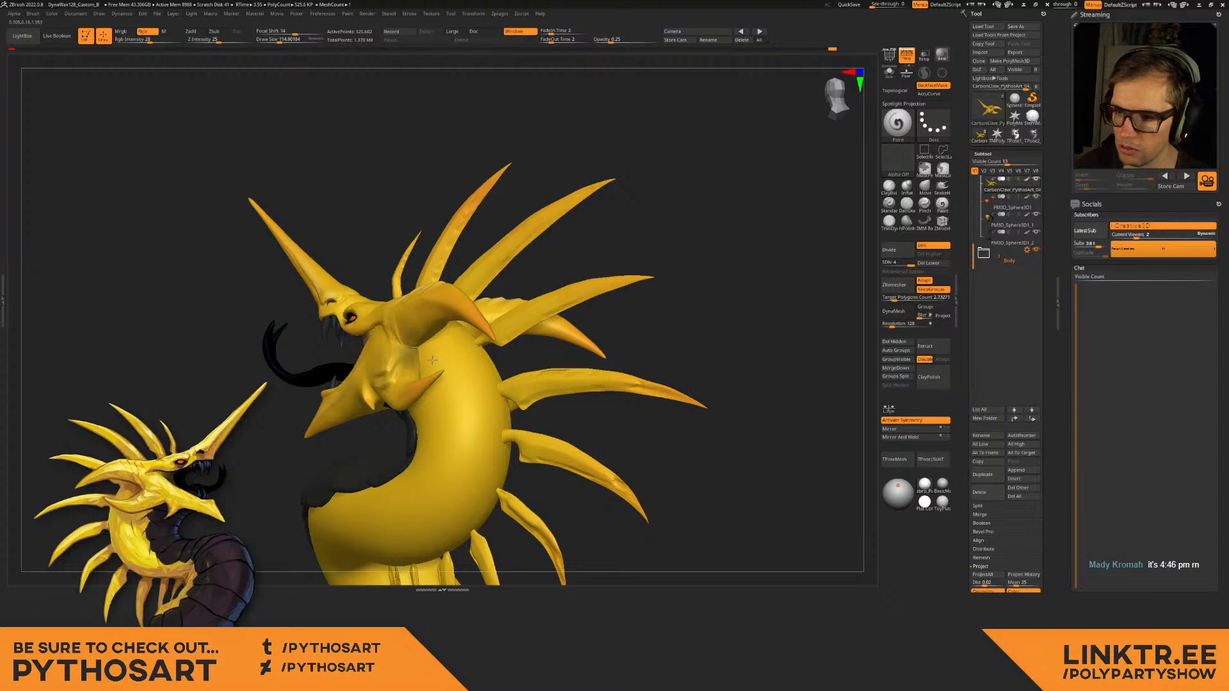
left_click(434, 355, "alt")
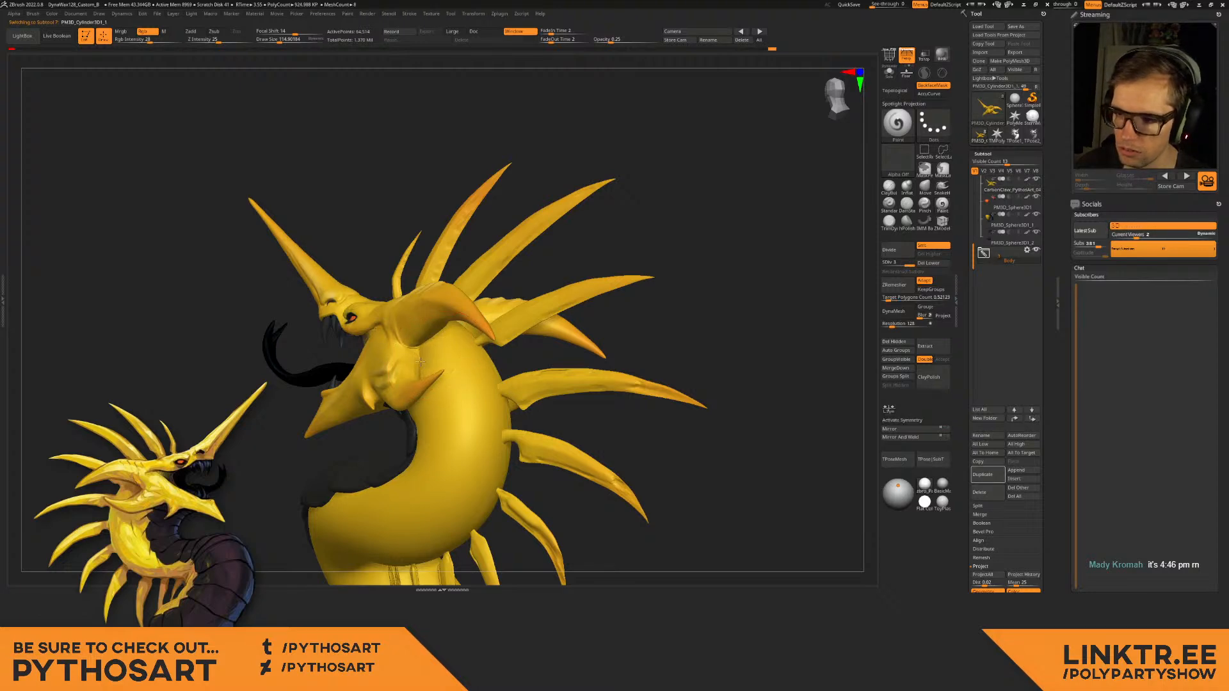
Paint the neck surface behind the head, enlarging the brush up to about 270.
right_click_drag(384, 358, 435, 368)
key("s")
left_click_drag(398, 373, 412, 365)
right_click_drag(413, 365, 358, 323)
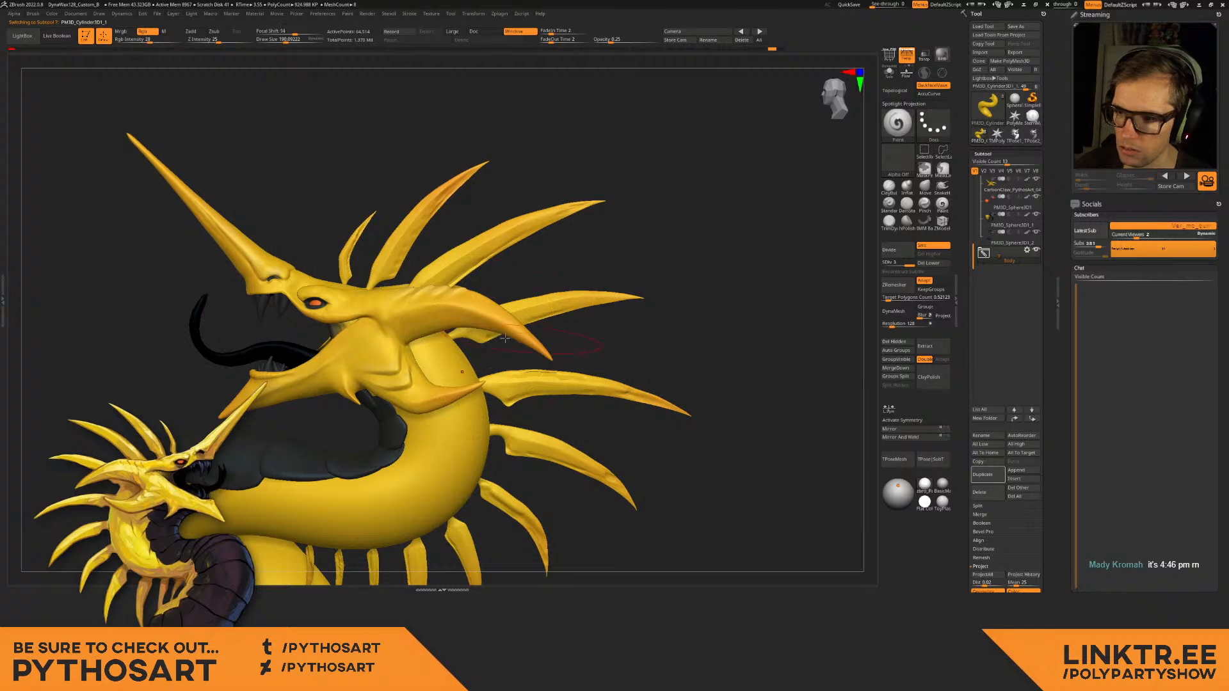
right_click_drag(544, 282, 462, 301)
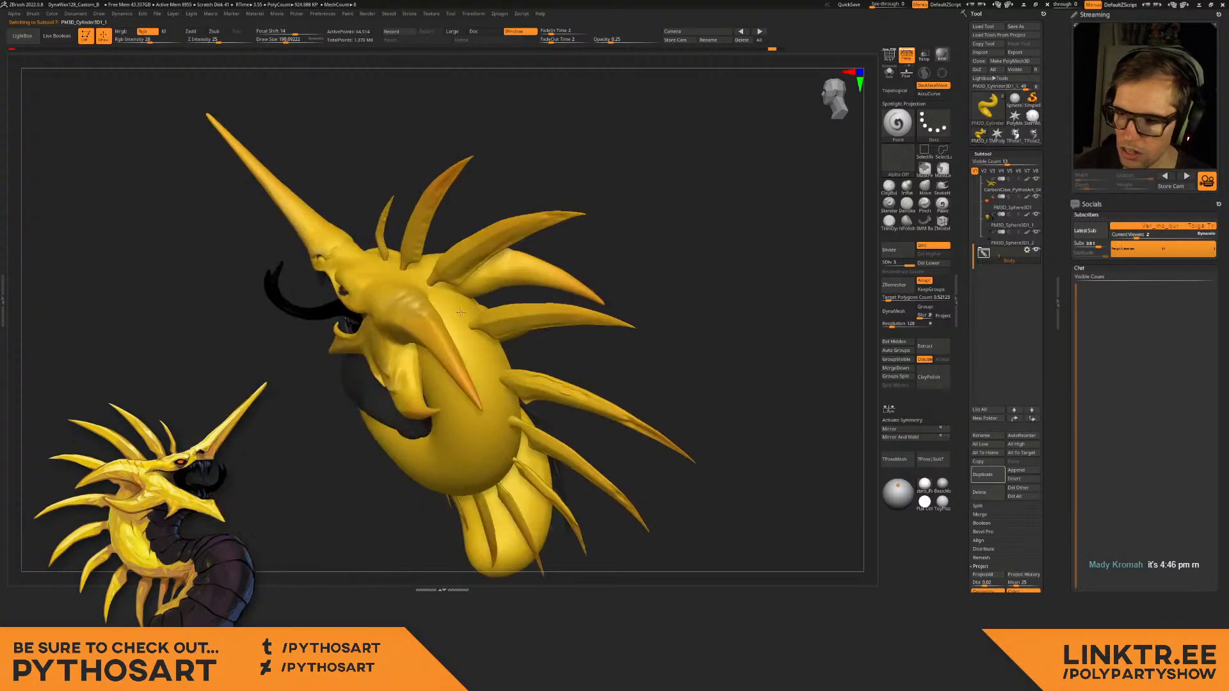
key("s")
left_click_drag(449, 301, 461, 302)
left_click_drag(427, 370, 418, 356)
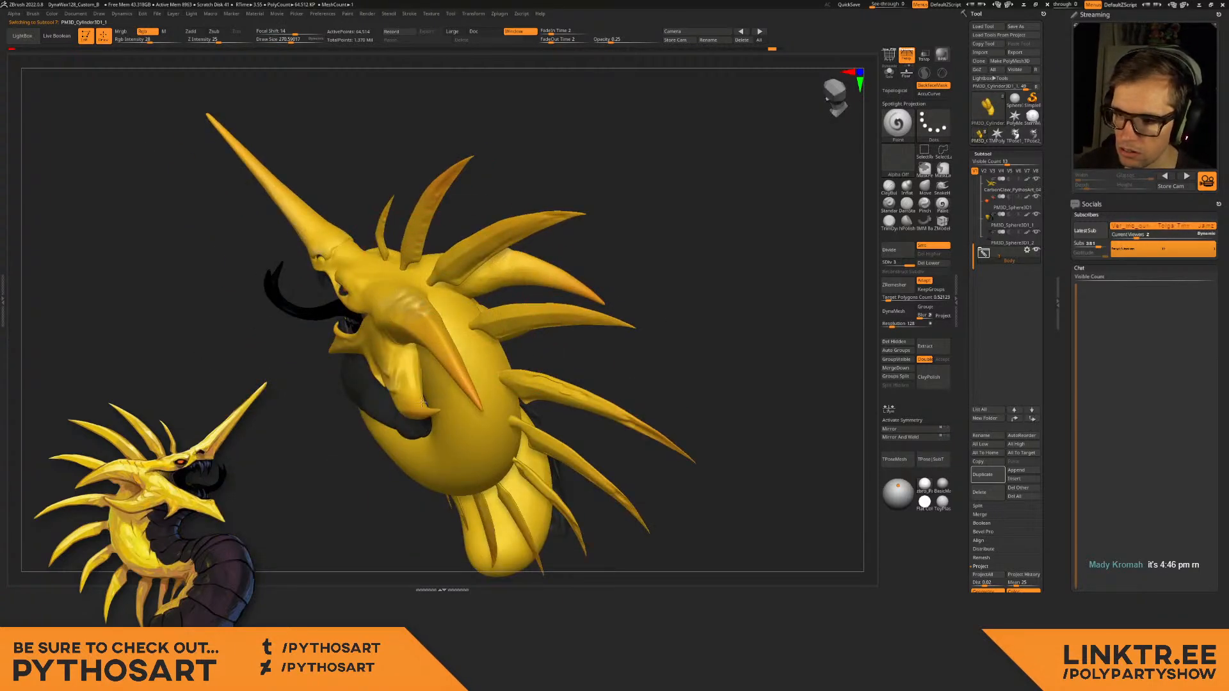
Add orange shading to the top of the neck beneath the large horn and cheek spike.
right_click_drag(422, 403, 428, 366)
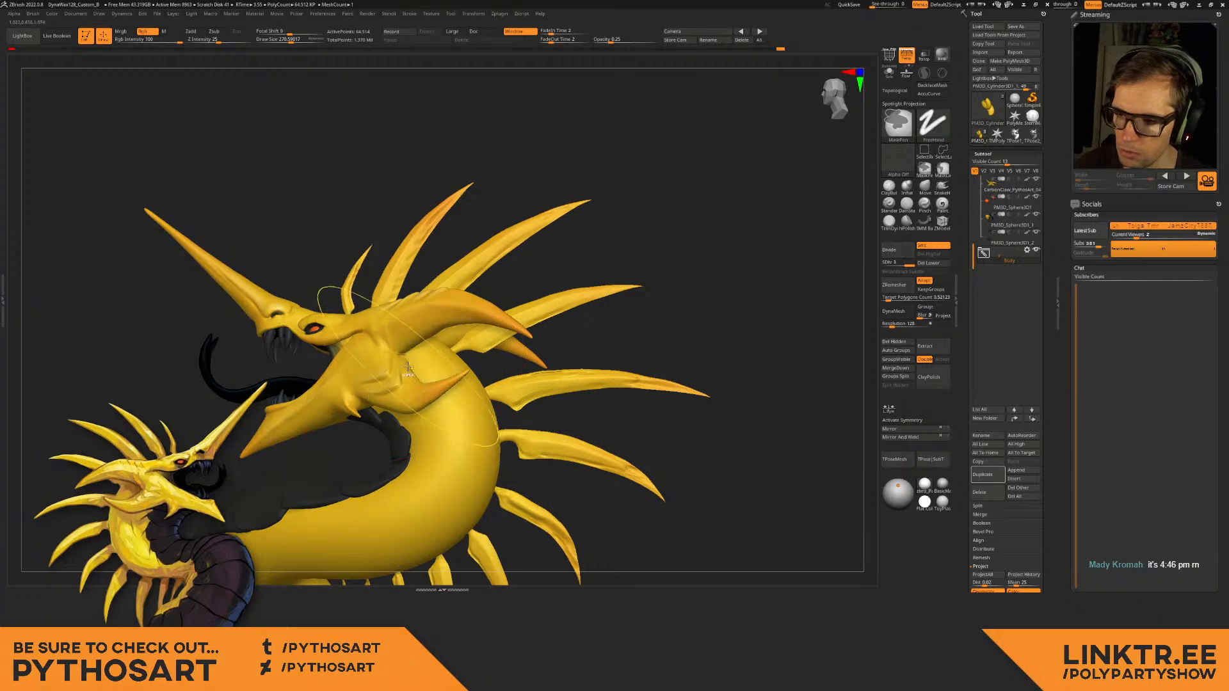
right_click_drag(408, 366, 412, 339)
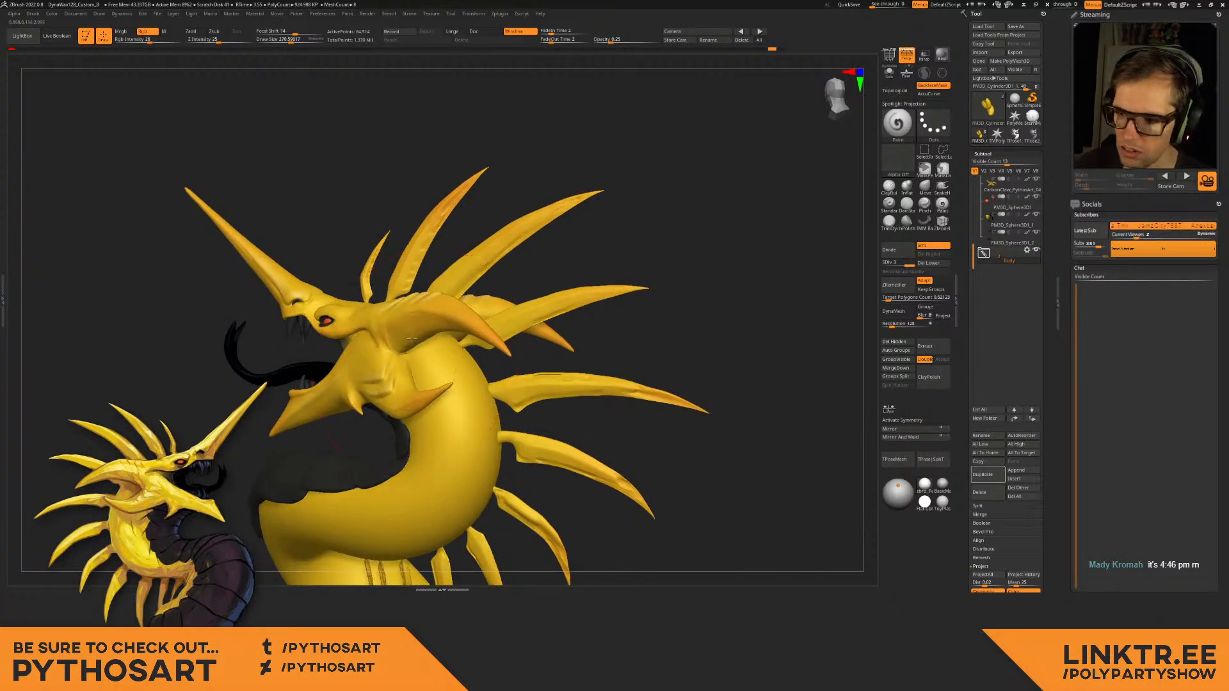
right_click_drag(414, 412, 454, 361)
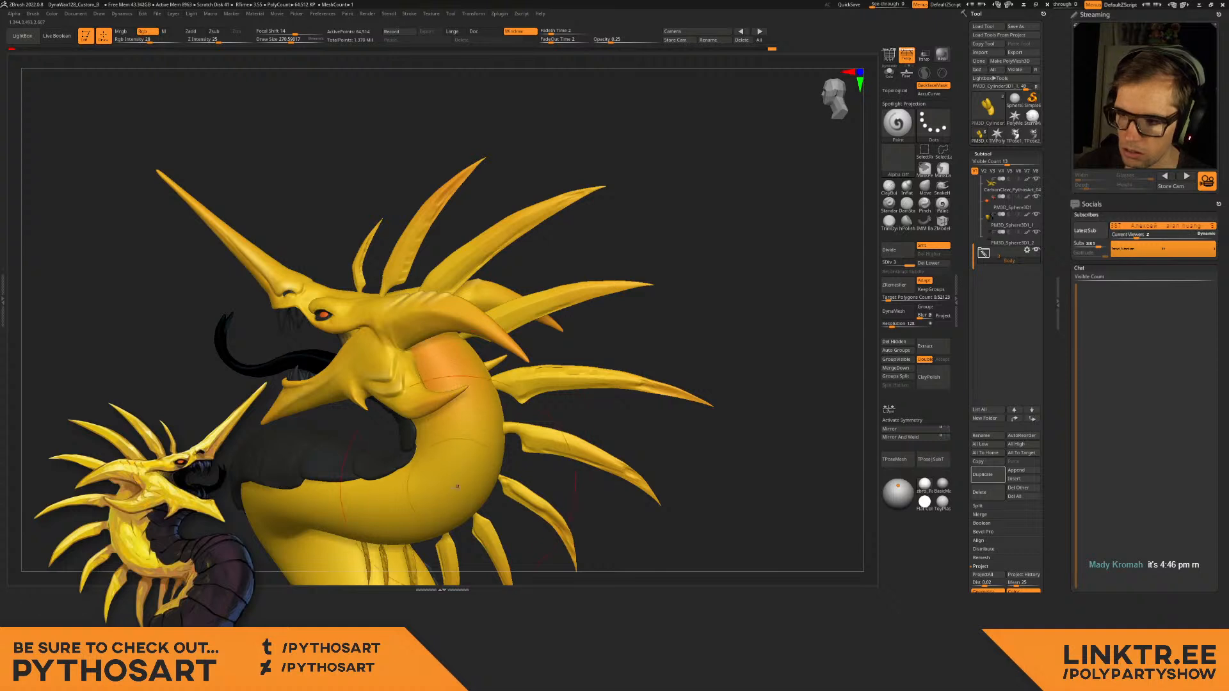
left_click_drag(470, 427, 472, 417)
right_click_drag(473, 417, 413, 390)
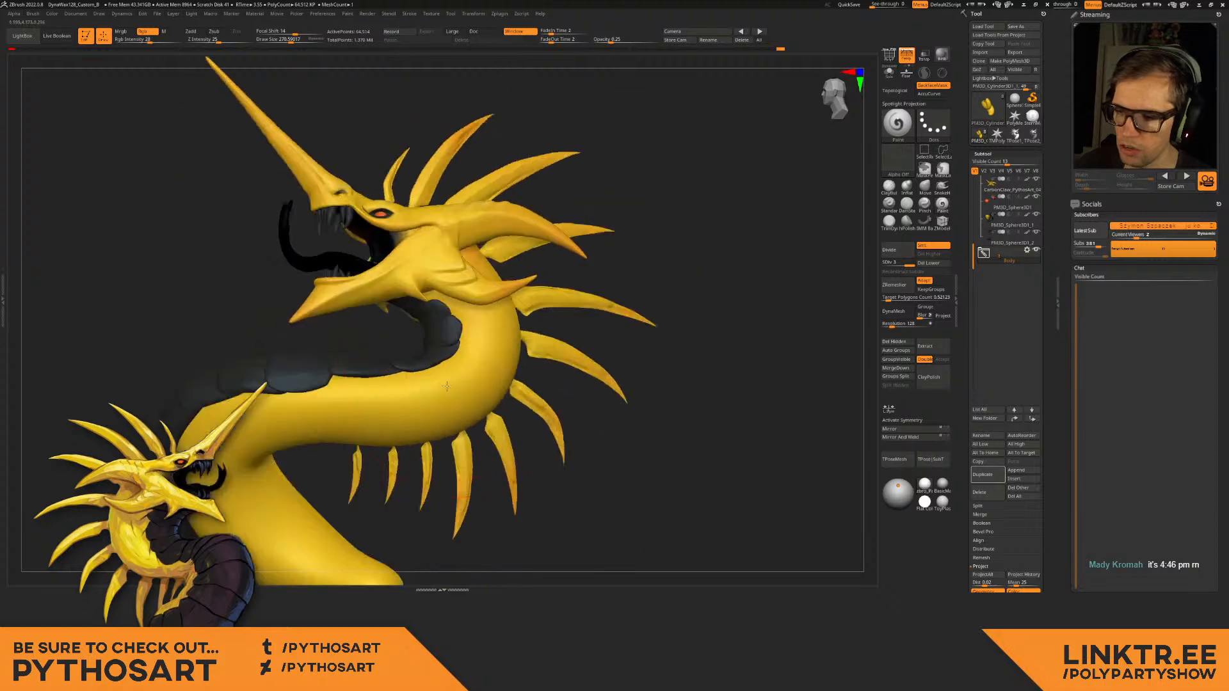
Sample the dark colour of the segmented body plates and shift it to a dark purple.
right_click_drag(410, 441, 388, 324, "ctrl")
right_click_drag(387, 324, 346, 435, "ctrl")
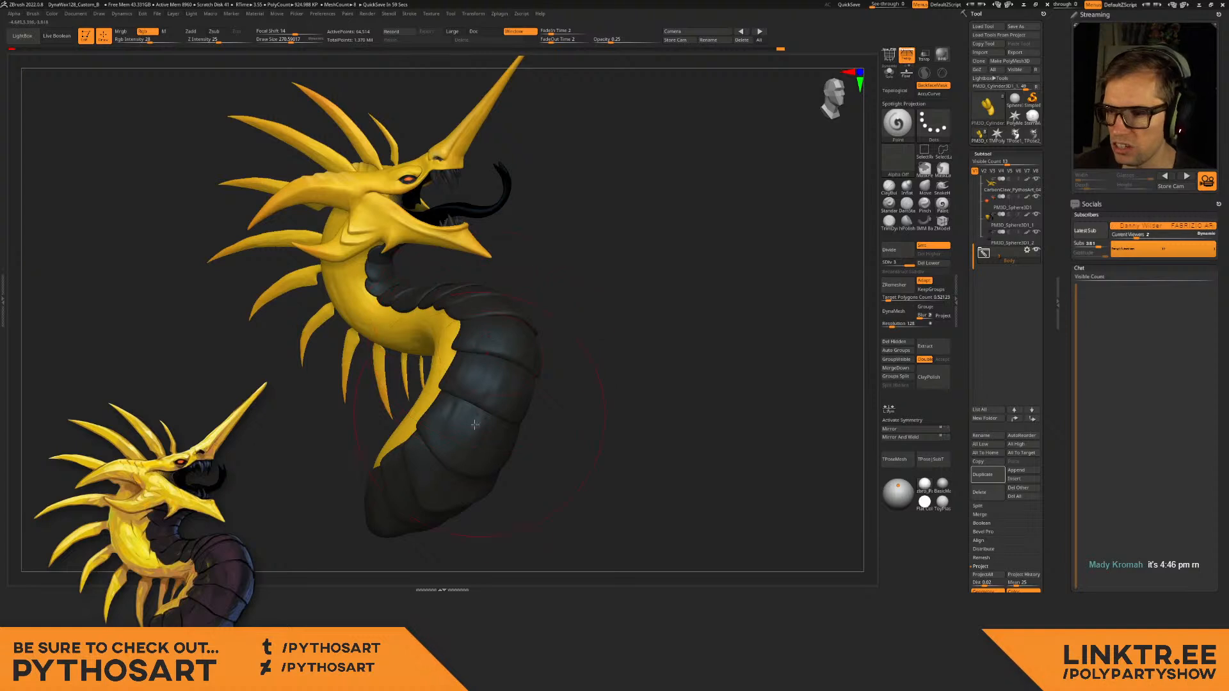
right_click_drag(475, 424, 504, 394)
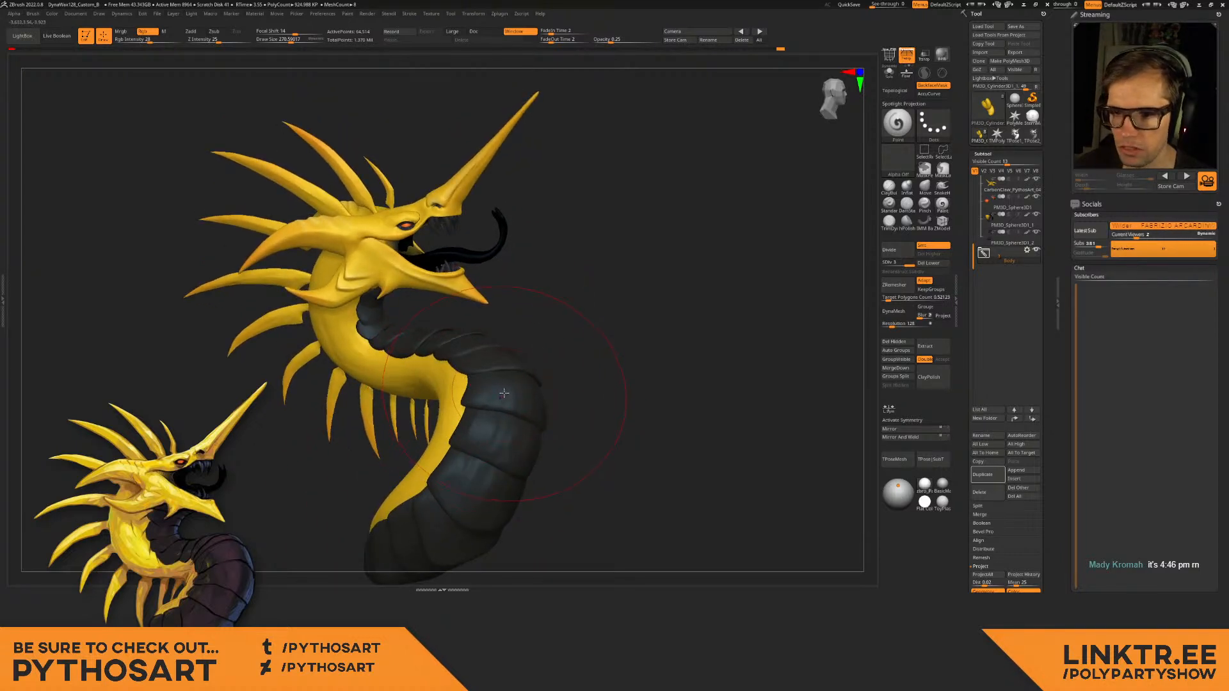
key("c")
key("c")
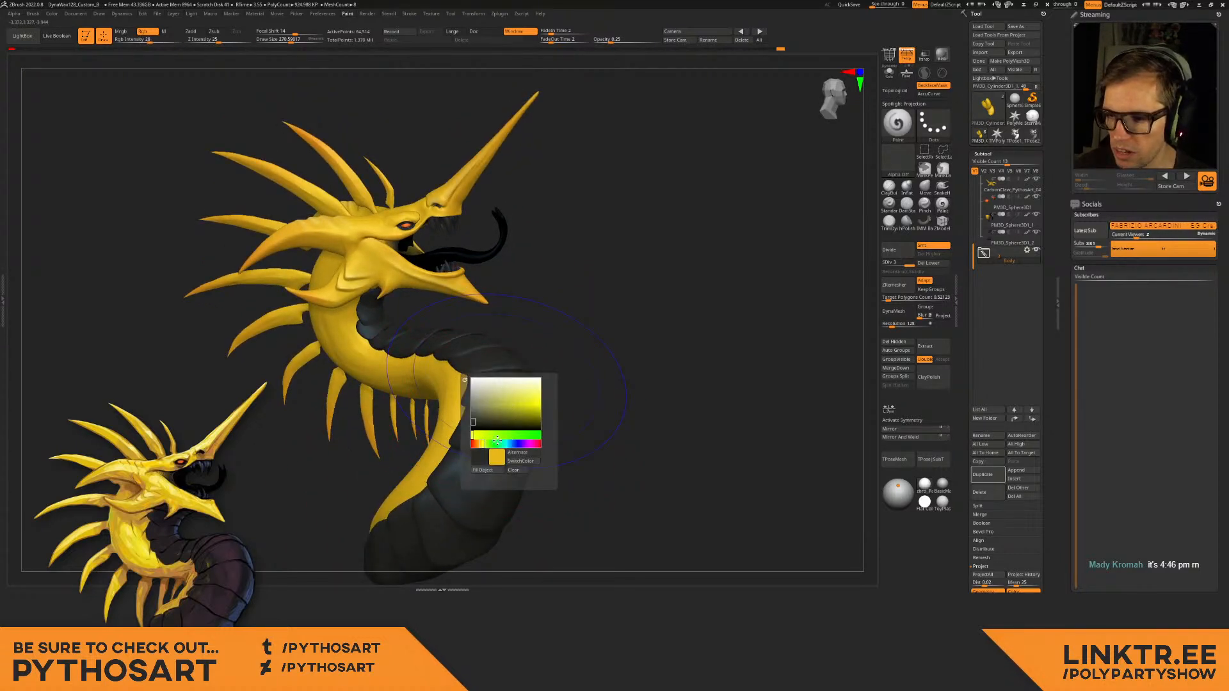
mouse_move(500, 443)
left_mouse_down()
mouse_move(529, 444)
mouse_move(508, 415)
mouse_move(484, 417)
mouse_move(498, 435)
mouse_move(484, 420)
left_mouse_up()
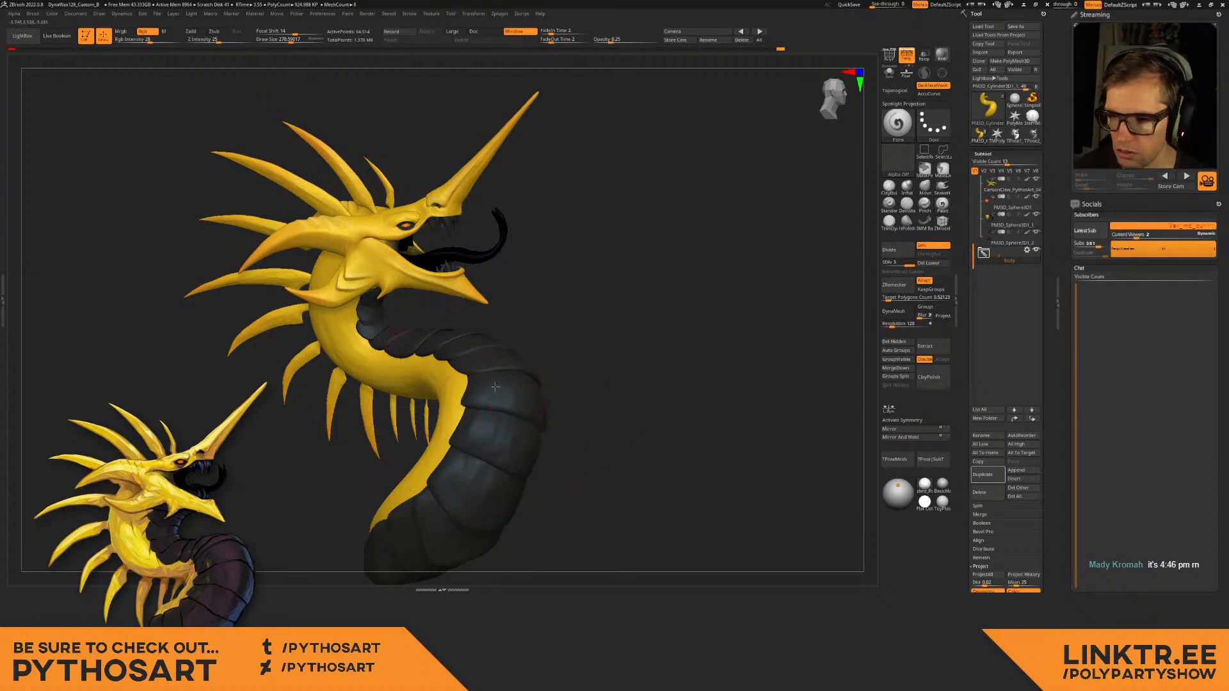
Make the dark segmented body the active subtool and tint its plates purple with a smaller brush.
key("s")
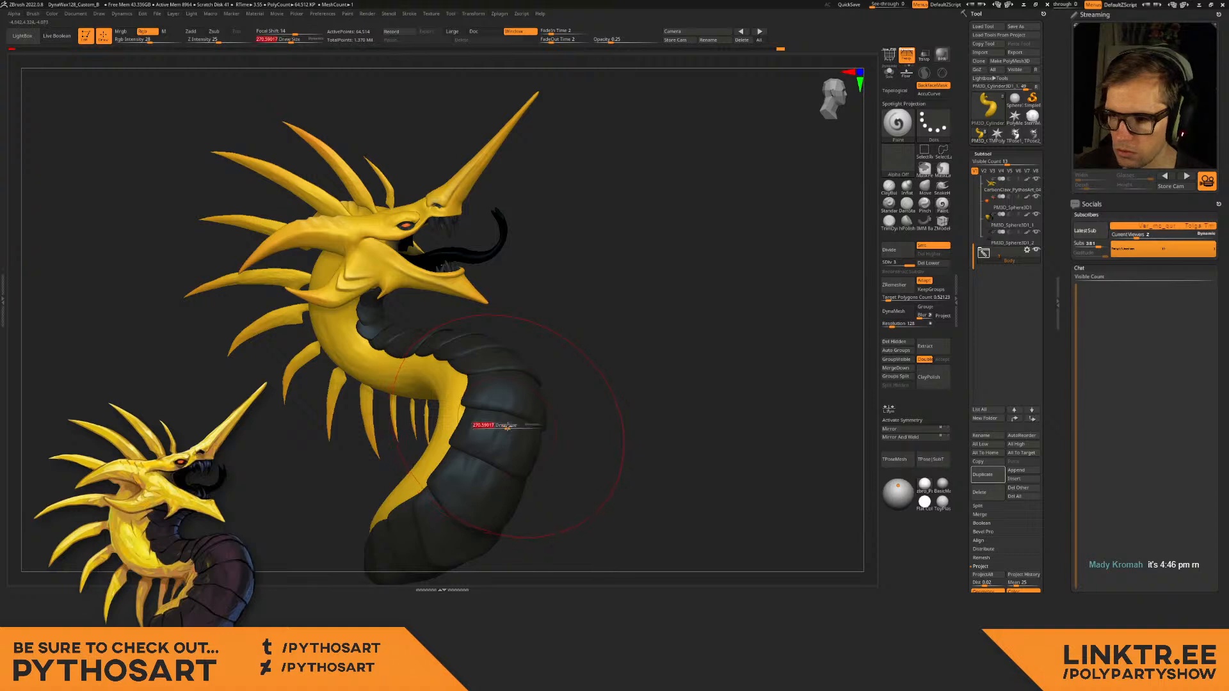
left_click_drag(507, 427, 489, 427)
left_click(505, 387, "alt")
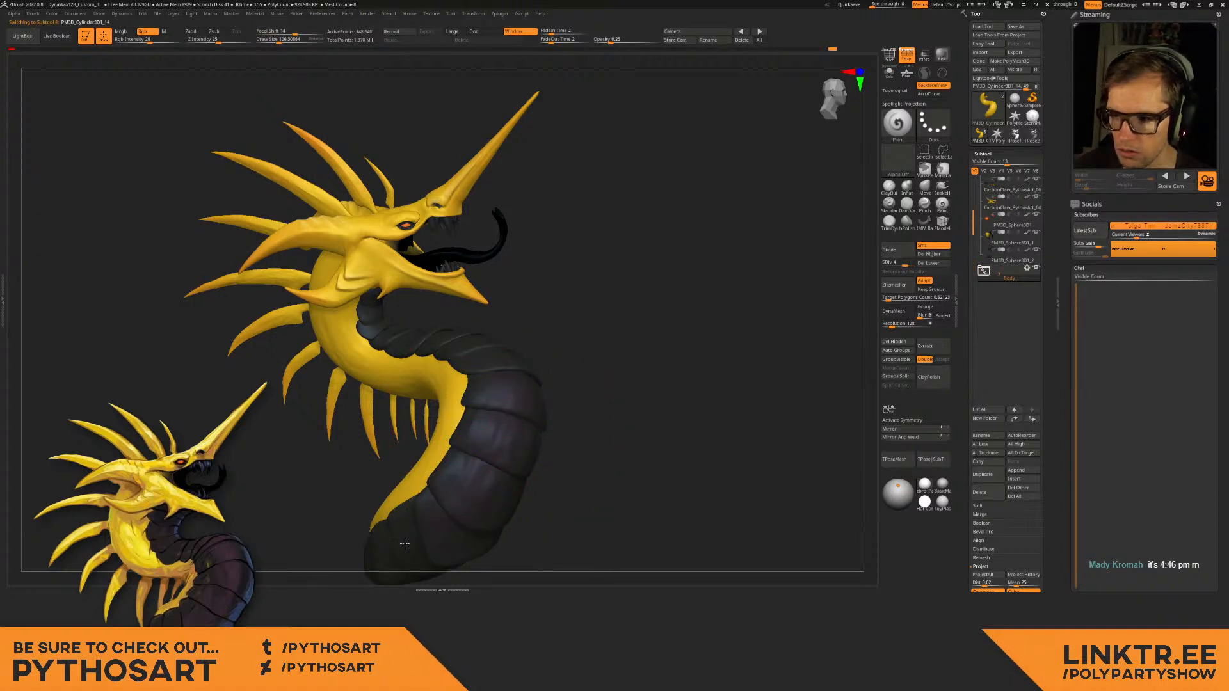
Tint the dark plates on the creature's body purple, reducing the brush to about 75 and then about 38.
key("s")
left_click_drag(441, 526, 427, 526)
right_click_drag(432, 525, 456, 401, "alt")
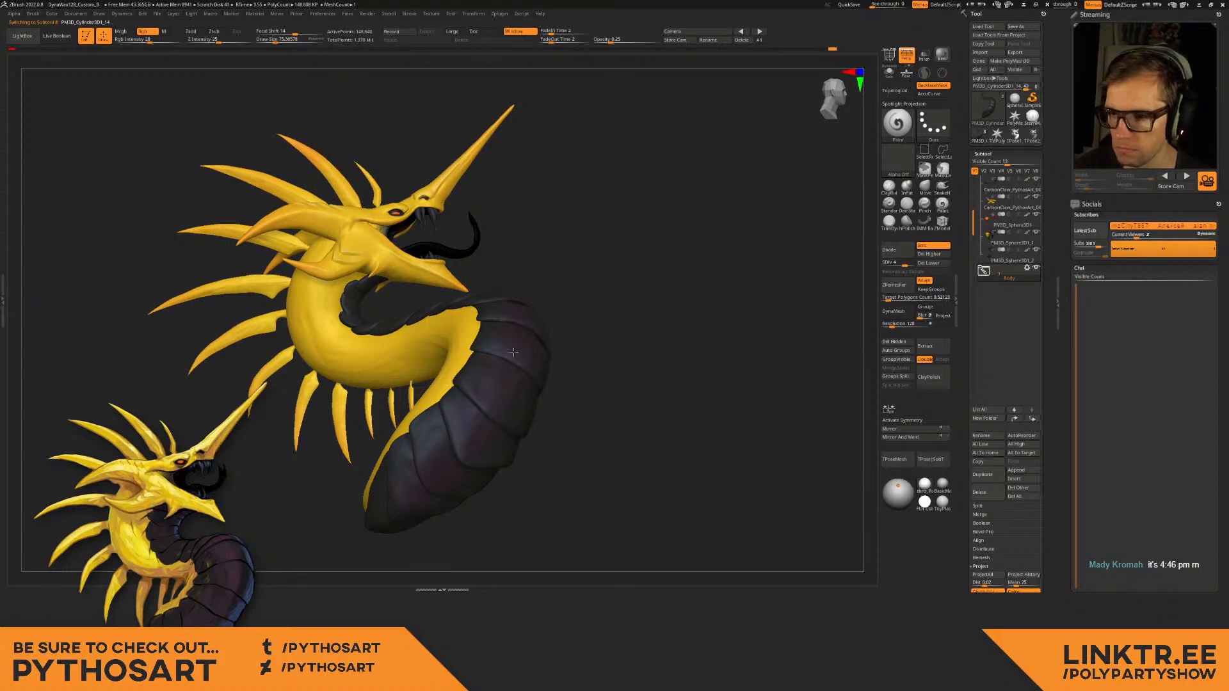
right_click_drag(513, 352, 463, 426)
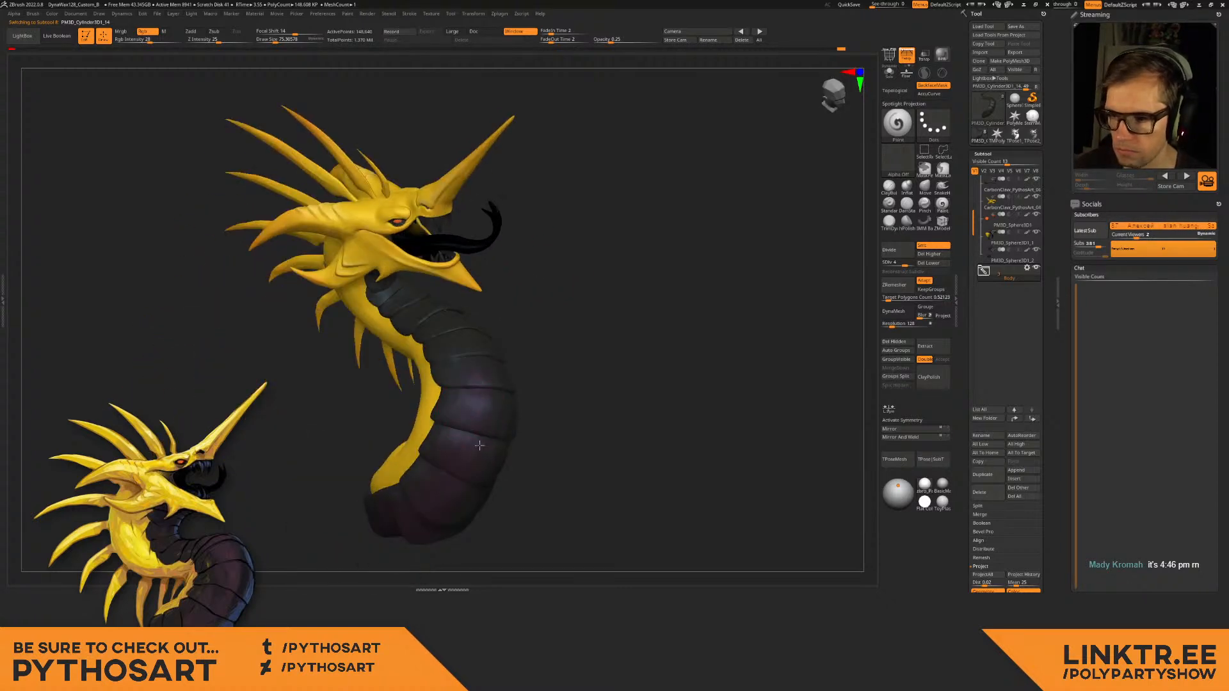
key("s")
left_click_drag(477, 334, 460, 335)
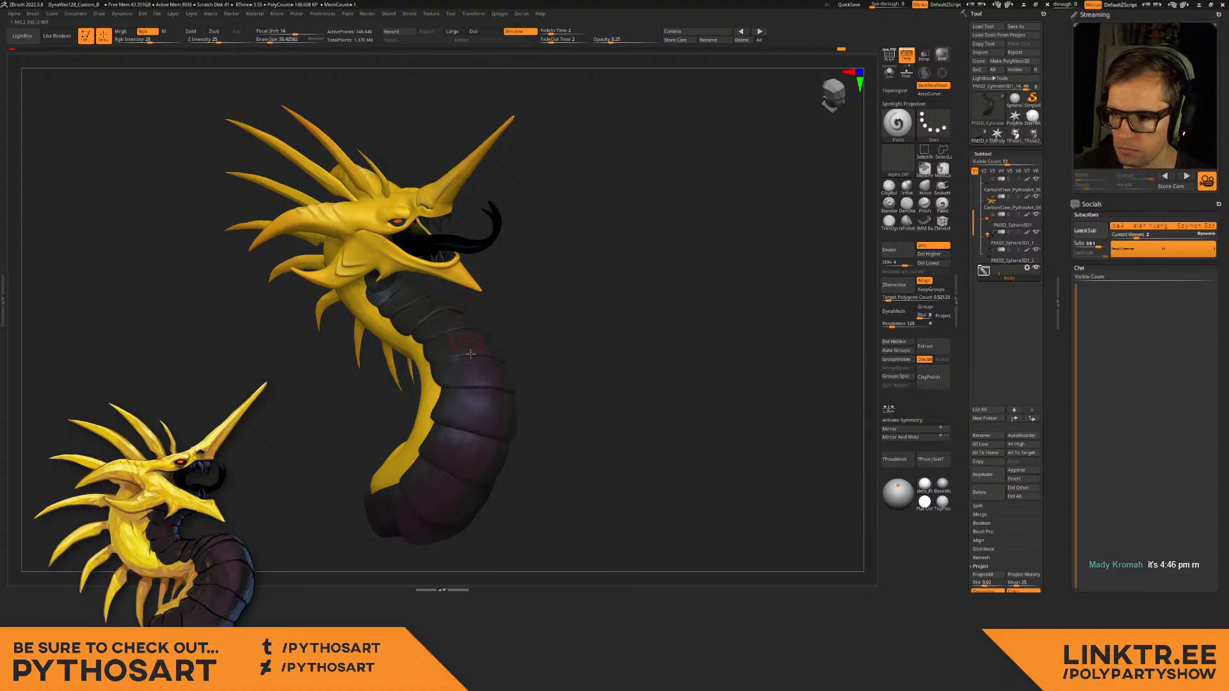
Shade the dark plates along the front of the neck below the jaw, enlarging the brush to about 143.
right_click_drag(465, 427, 372, 462)
key("s")
left_click_drag(372, 461, 379, 461)
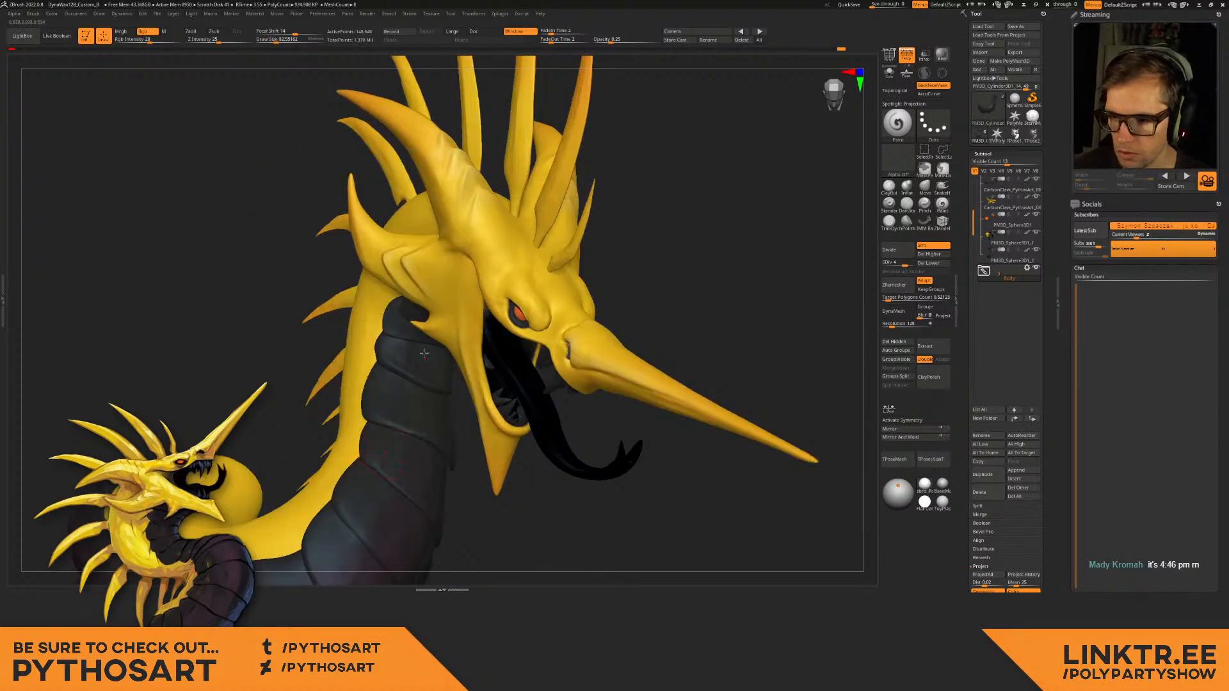
key("s")
left_click_drag(407, 413, 416, 413)
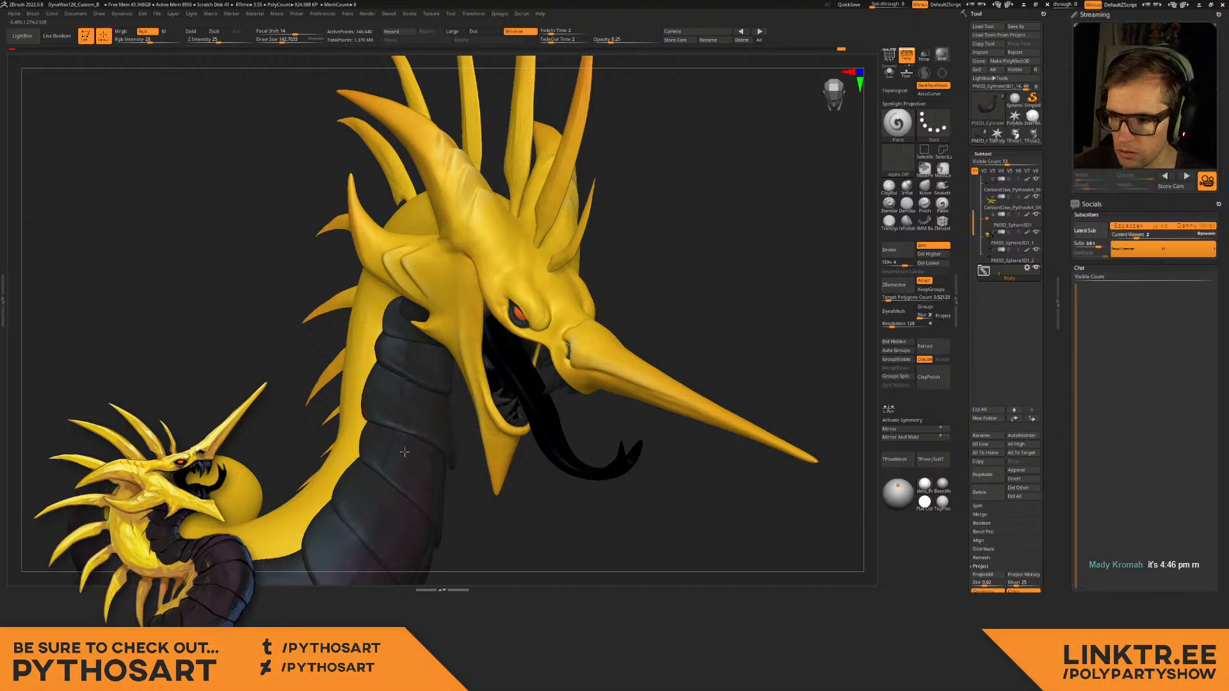
right_click_drag(406, 520, 405, 345, "alt")
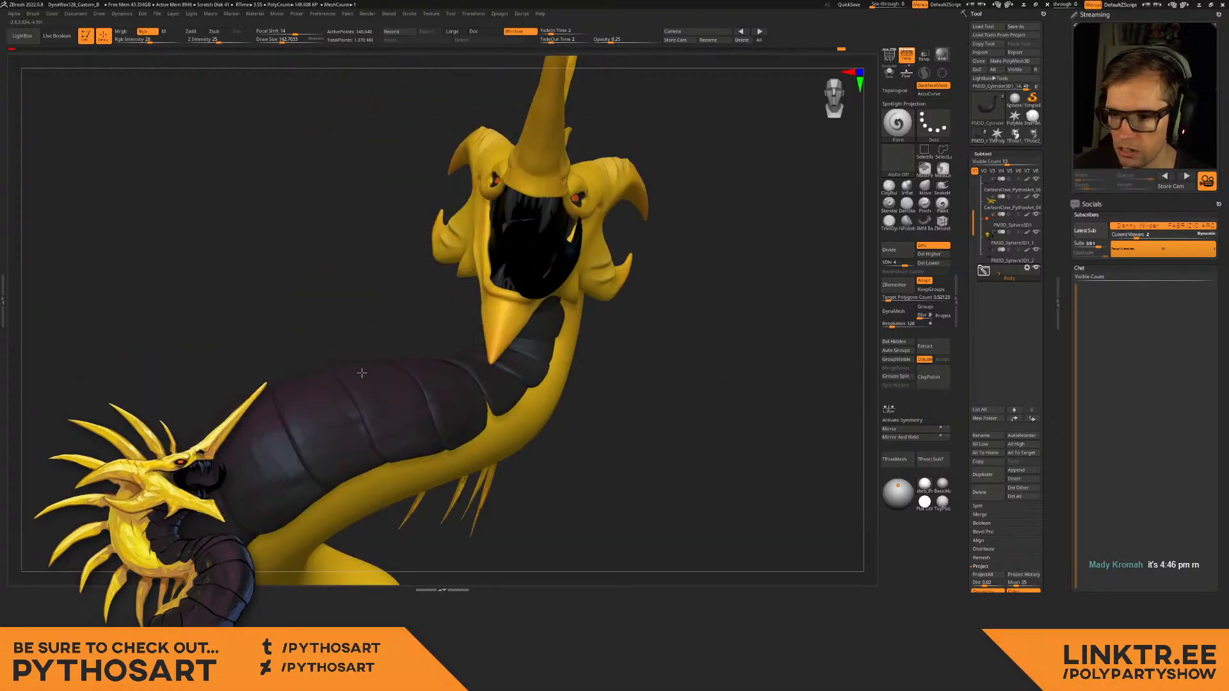
Brush purple over the broad plates on the front of the curved lower body.
left_click_drag(413, 404, 414, 337)
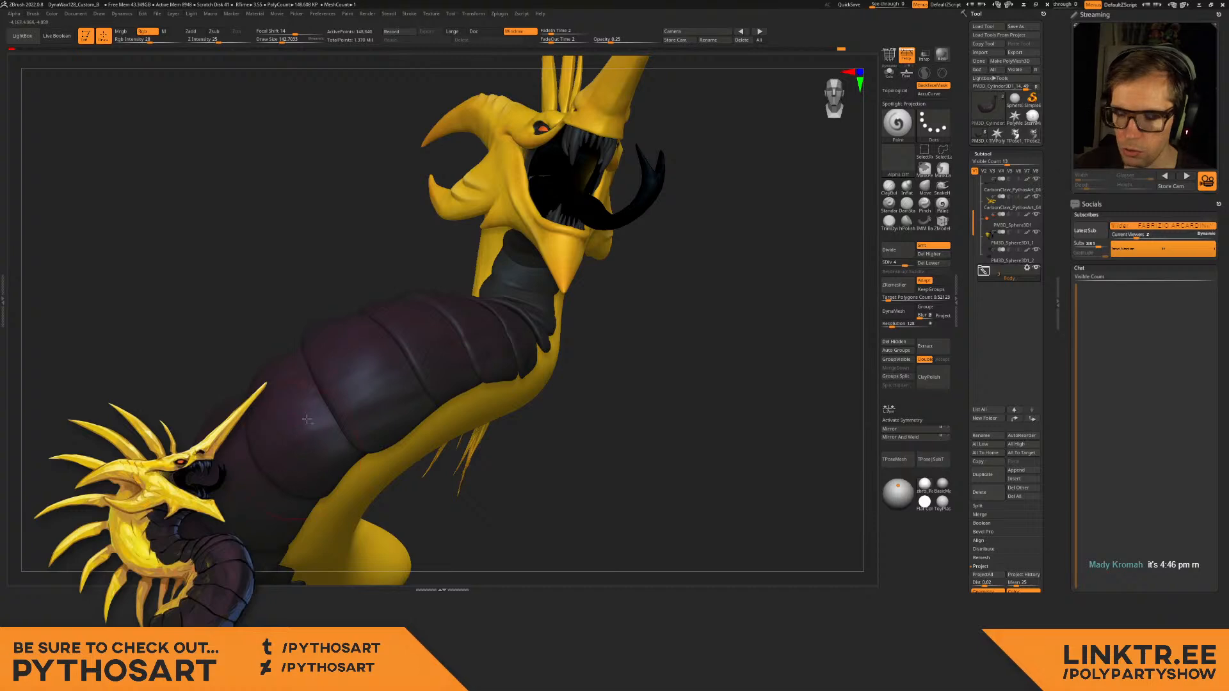
right_click_drag(349, 349, 432, 307)
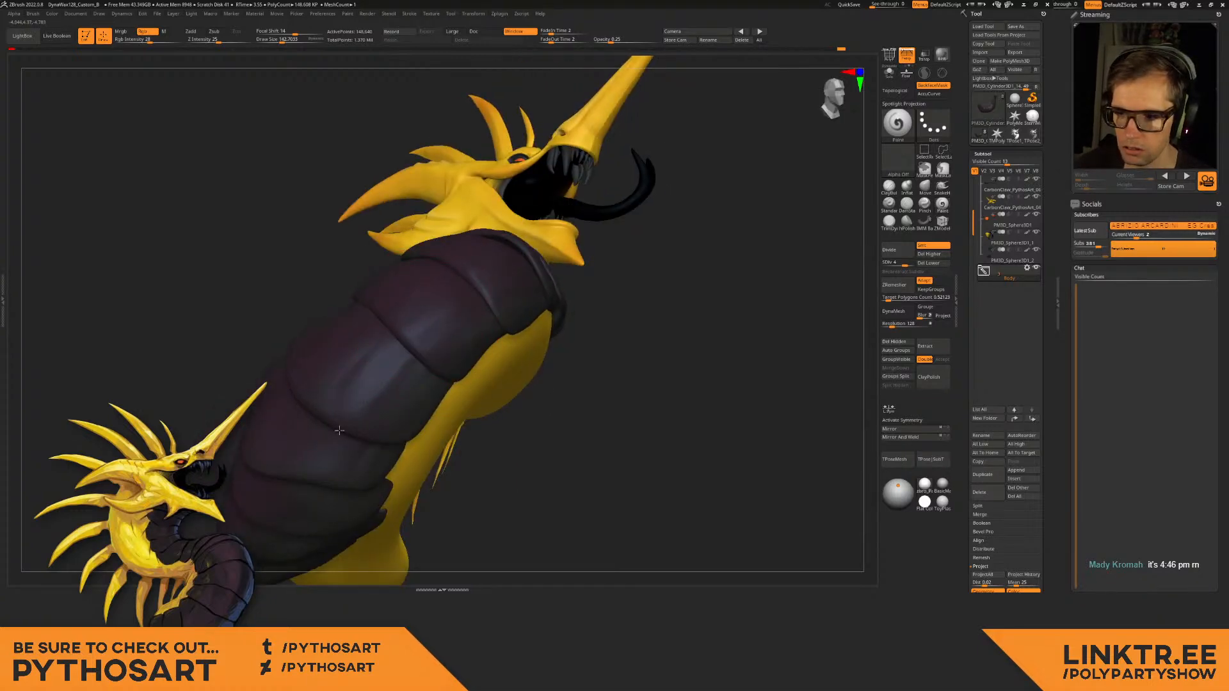
right_click_drag(308, 495, 513, 407, "ctrl")
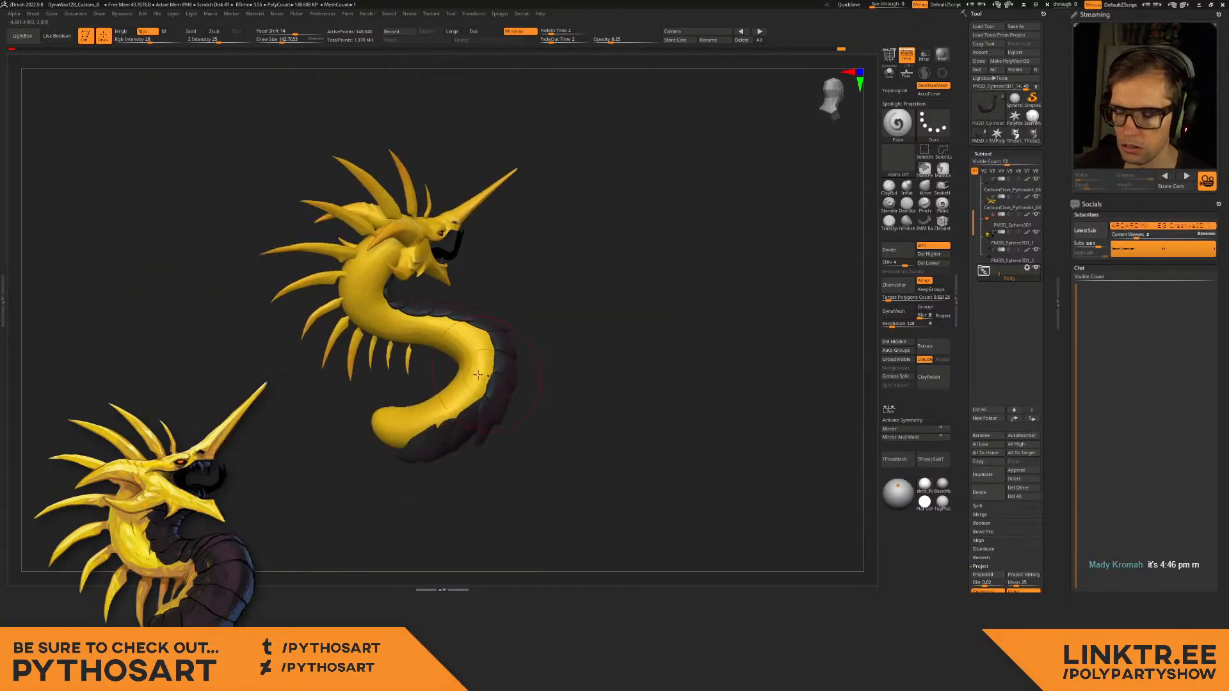
Enlarge the brush to about 200 and blend purple across the side plates of the lower body.
mouse_move(391, 350)
right_mouse_down("ctrl")
mouse_move(425, 424)
mouse_move(365, 445)
mouse_move(420, 408)
right_mouse_up("ctrl")
key("s")
left_click_drag(420, 409, 426, 408)
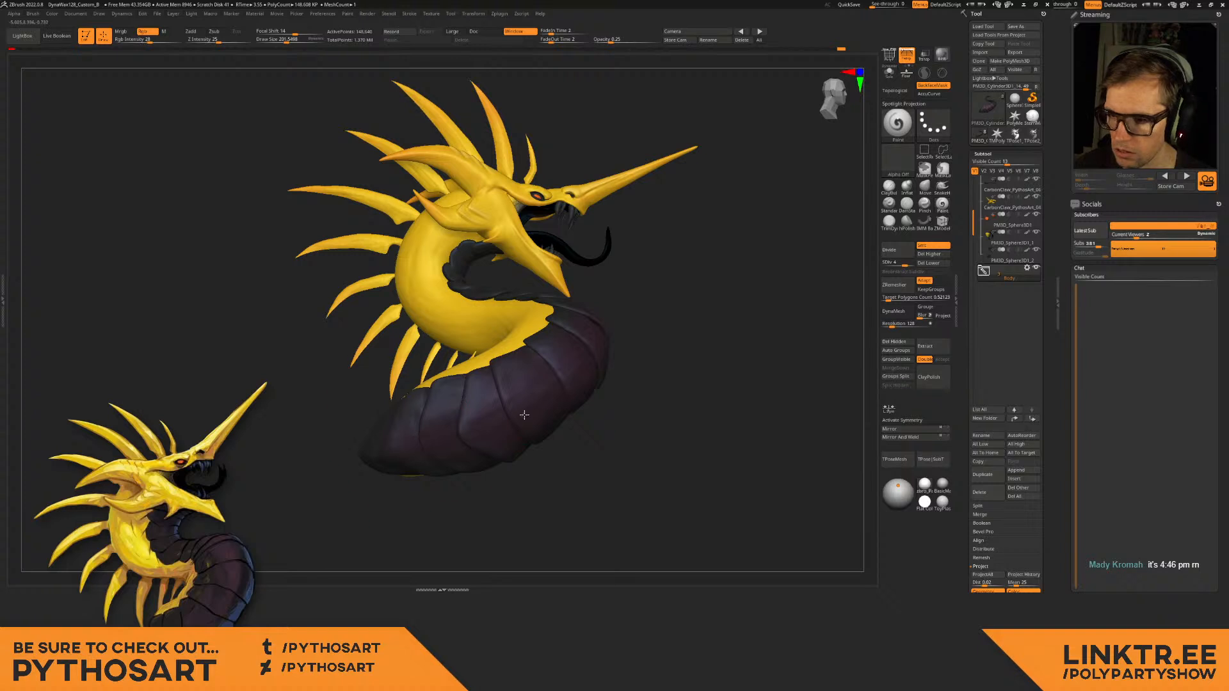
right_click_drag(598, 381, 493, 447)
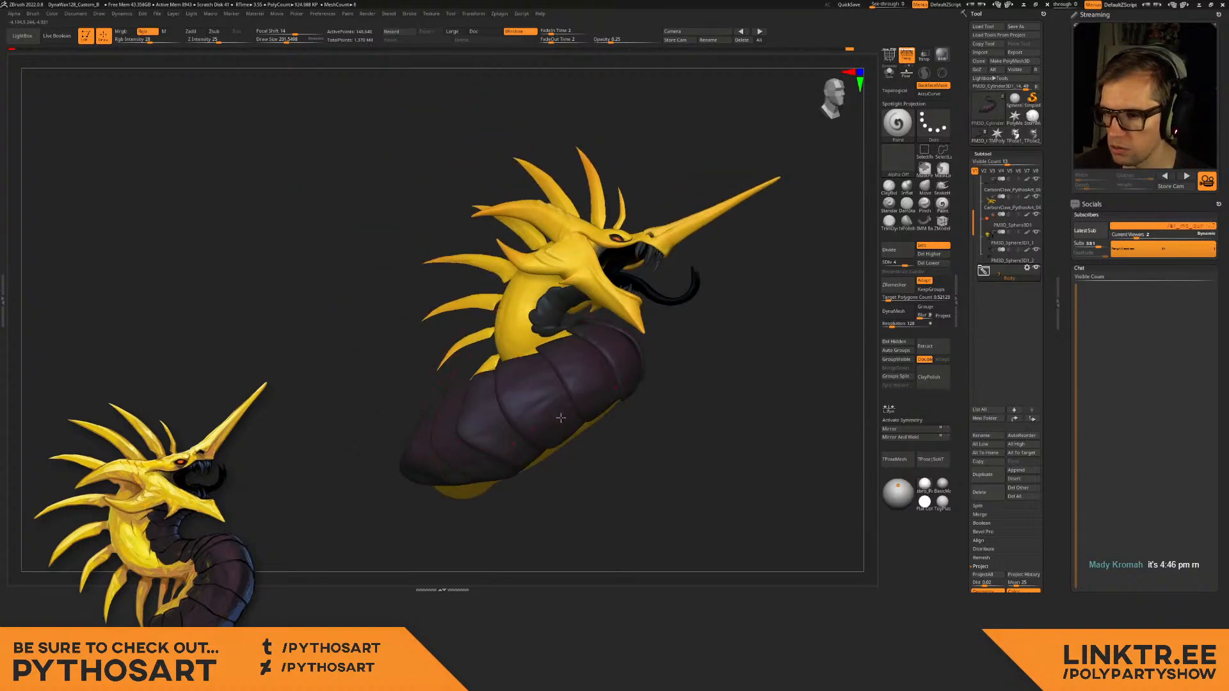
right_click_drag(561, 417, 566, 347)
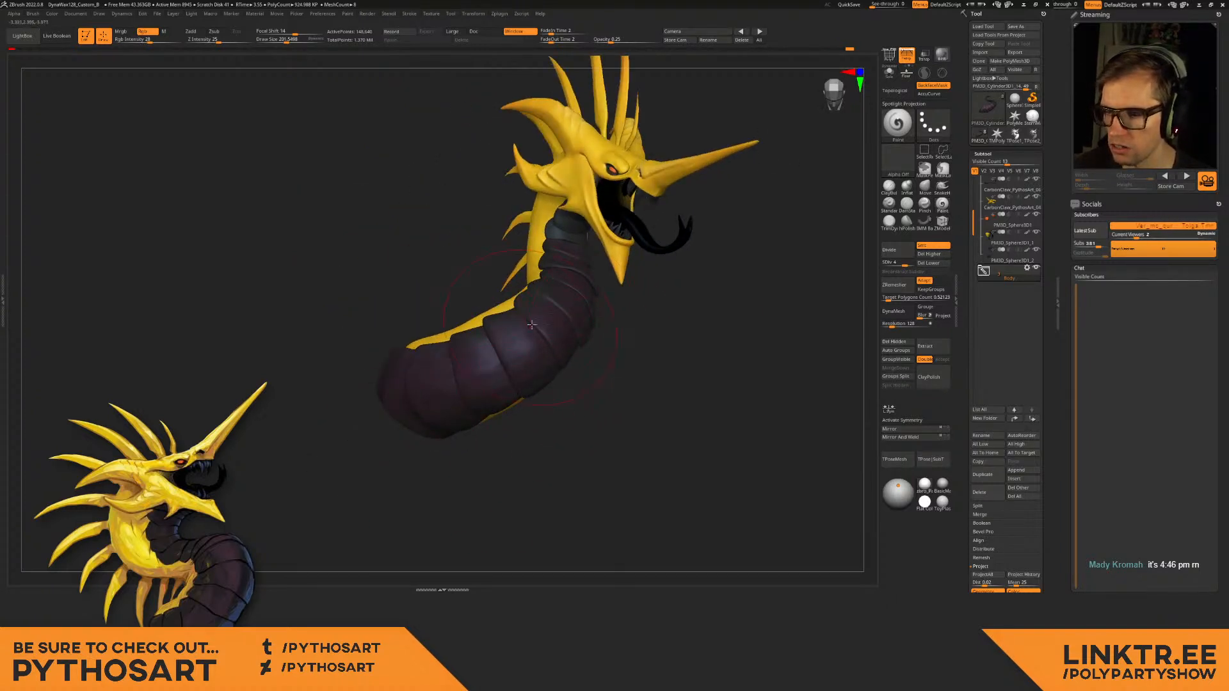
Reduce the brush to about 66 and tint the narrow neck plates and the plates at the tail end.
key("s")
left_click_drag(532, 325, 520, 325)
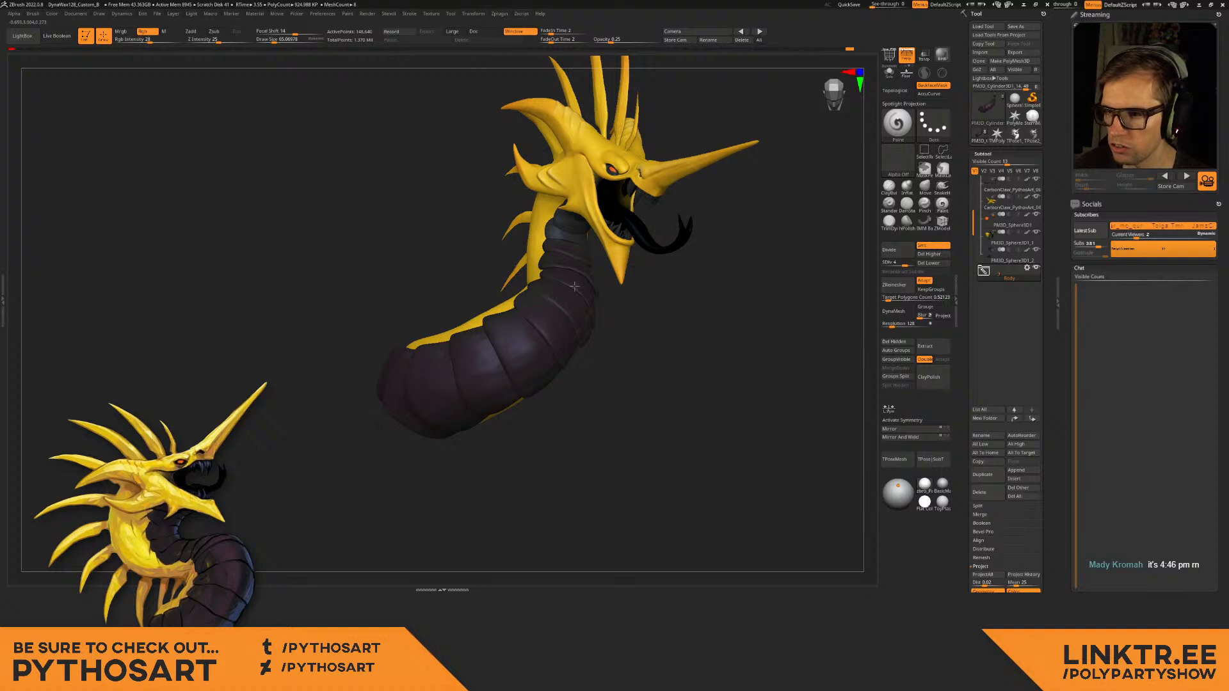
right_click_drag(527, 354, 529, 328)
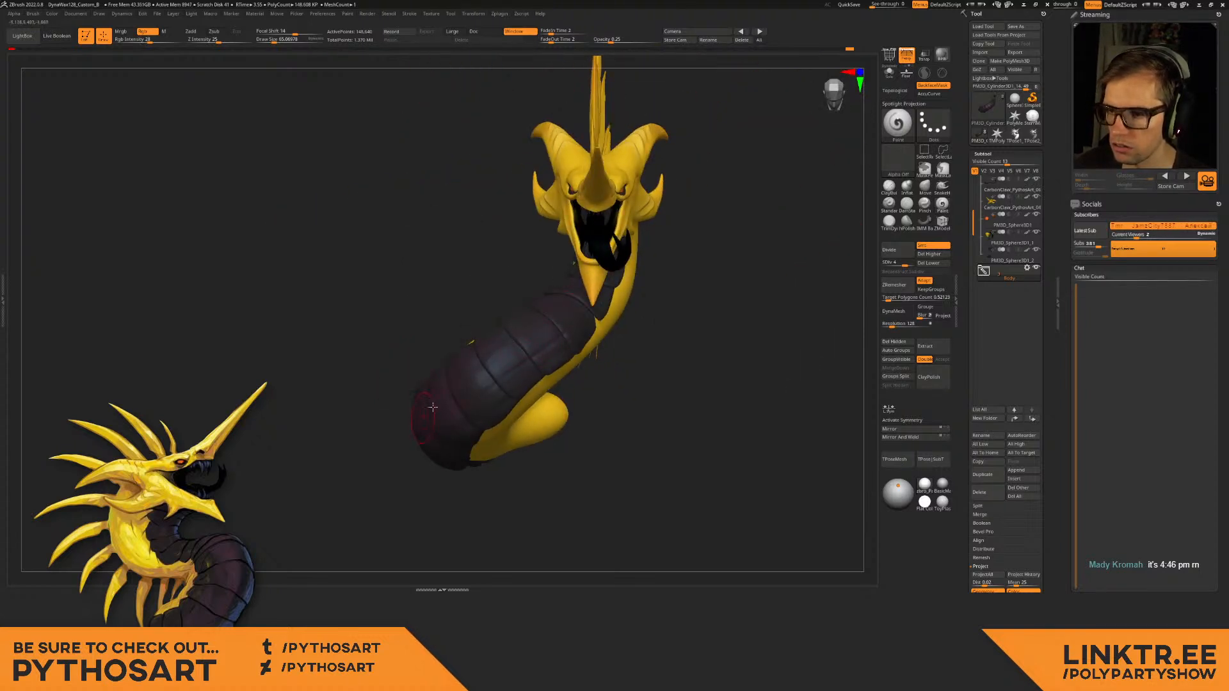
right_click_drag(433, 407, 465, 366)
right_click_drag(340, 459, 433, 310)
mouse_move(417, 404)
right_mouse_down()
mouse_move(407, 368)
mouse_move(387, 425)
mouse_move(410, 375)
right_mouse_up()
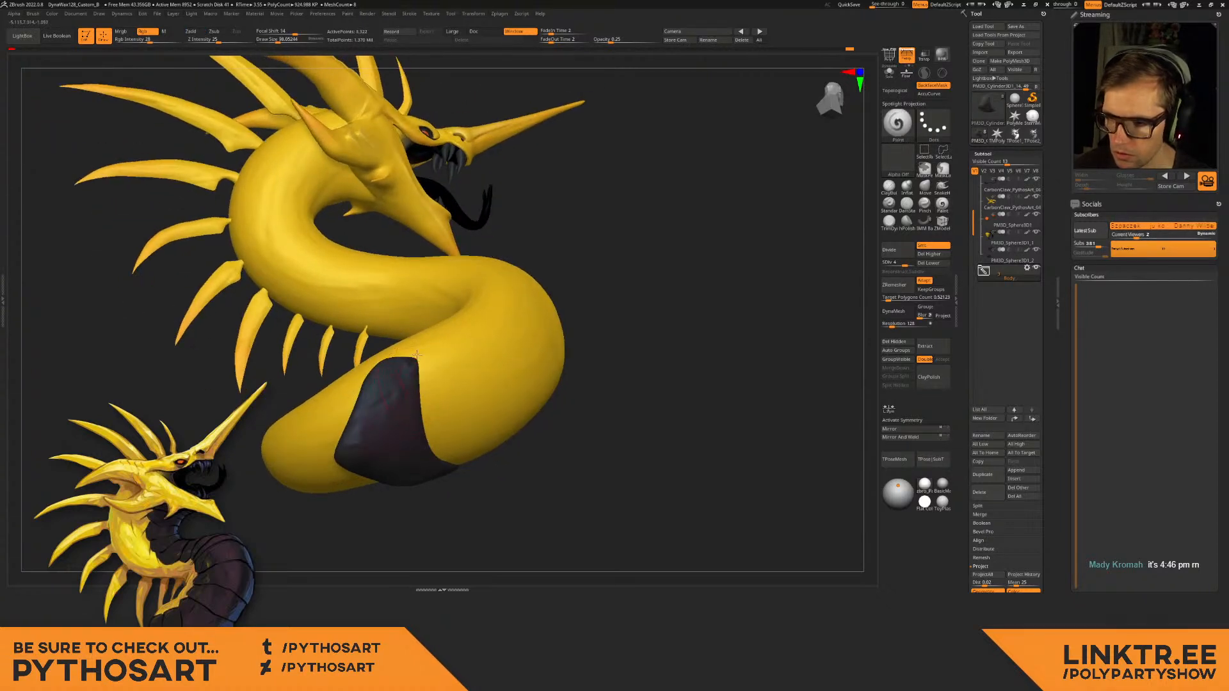
Paint the isolated lower body plate and restore the visibility of all the plates.
left_click_drag(417, 354, 419, 375)
mouse_move(451, 409)
right_mouse_down()
mouse_move(438, 419)
mouse_move(425, 404)
right_mouse_up()
left_click(569, 470, "ctrl+shift")
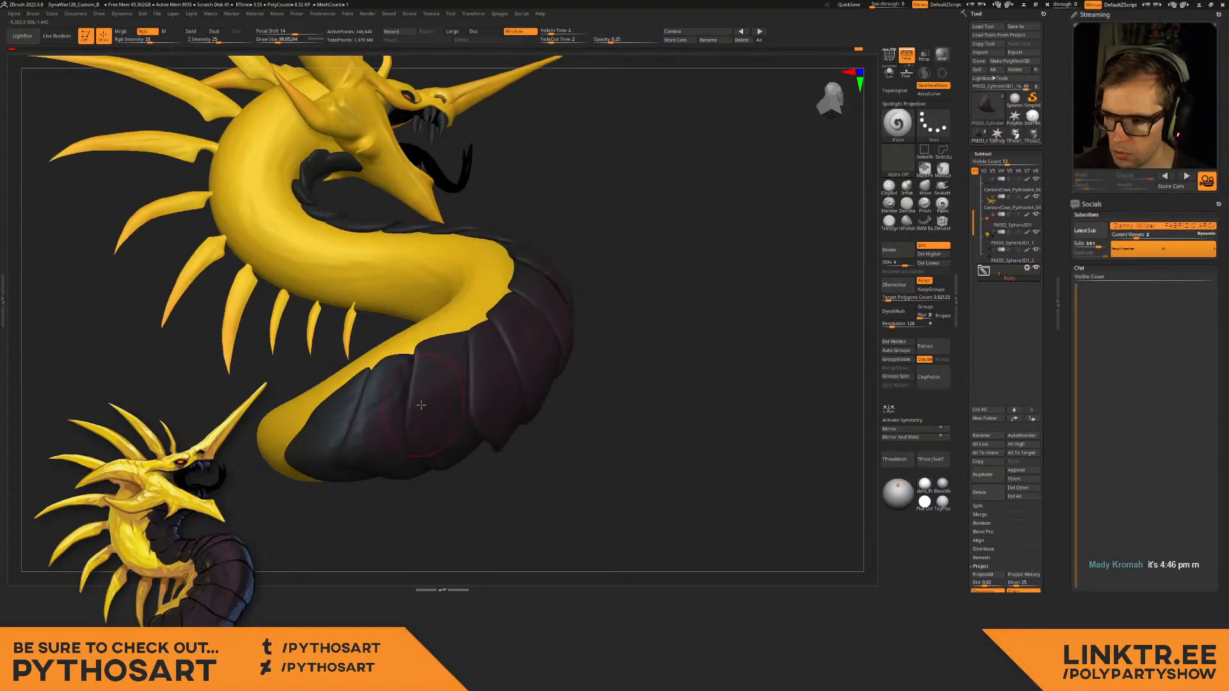
left_click(421, 405, "ctrl+shift")
left_click(535, 356, "ctrl+shift")
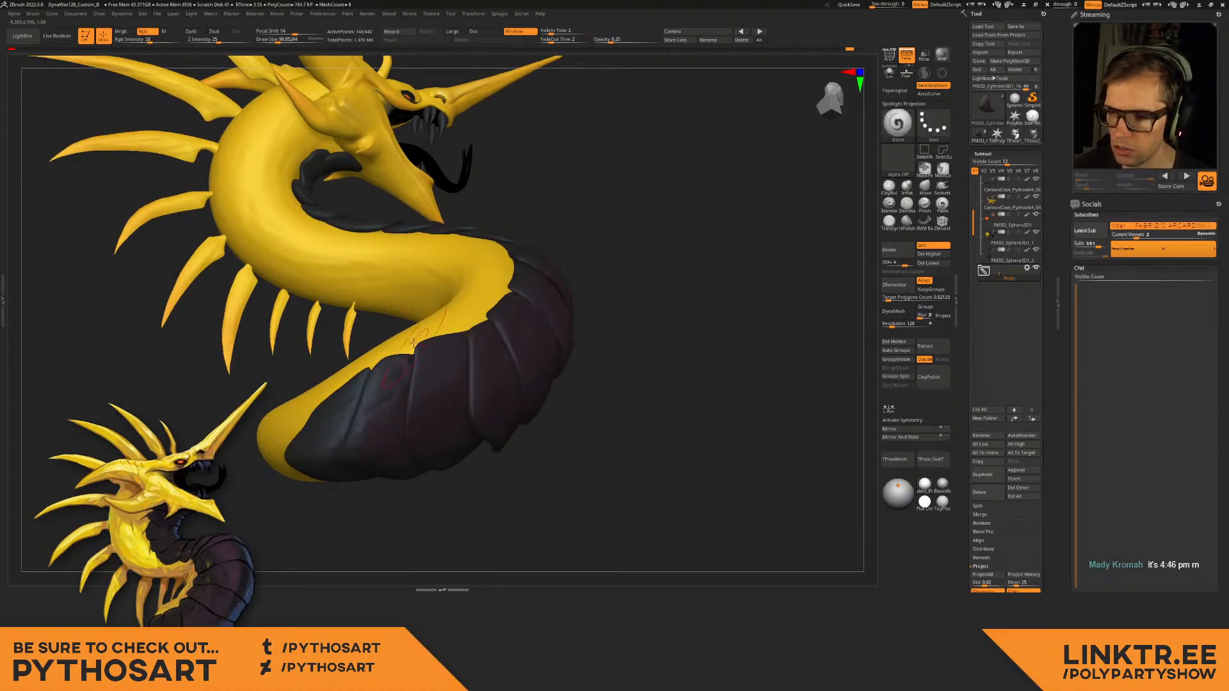
Choose a dark, desaturated purple and paint the lower plates beside the yellow underbody, with the brush at about 47.
right_click_drag(413, 344, 419, 344)
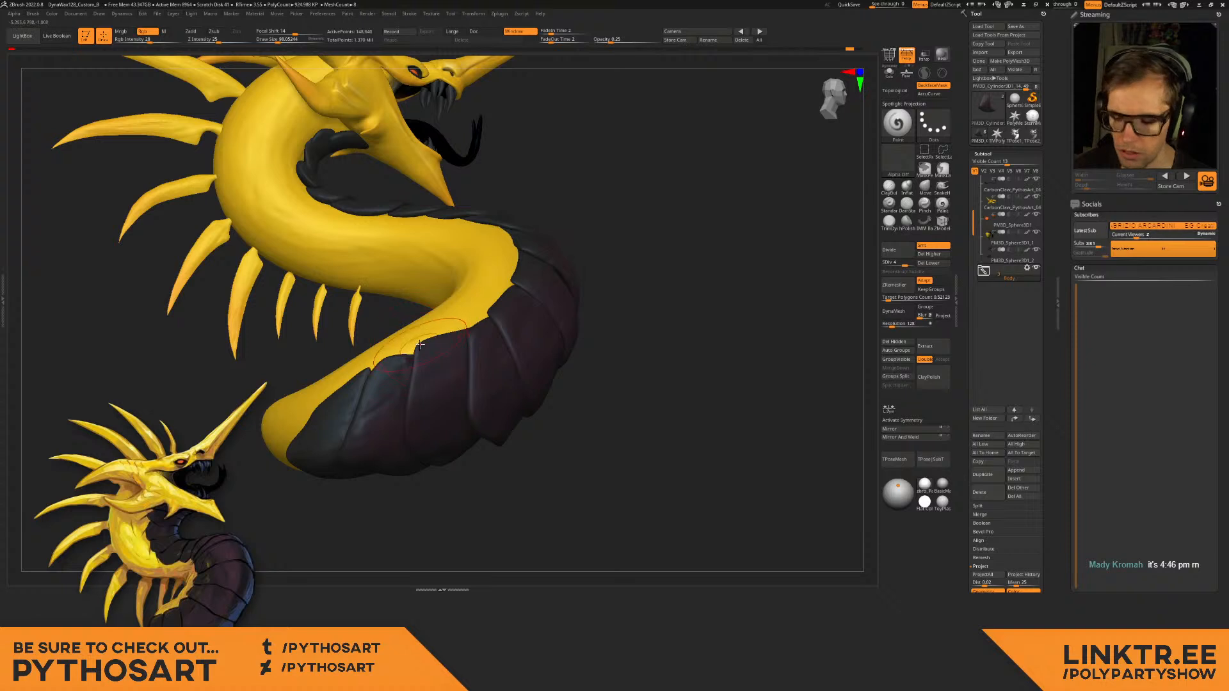
key("c")
left_click(387, 382)
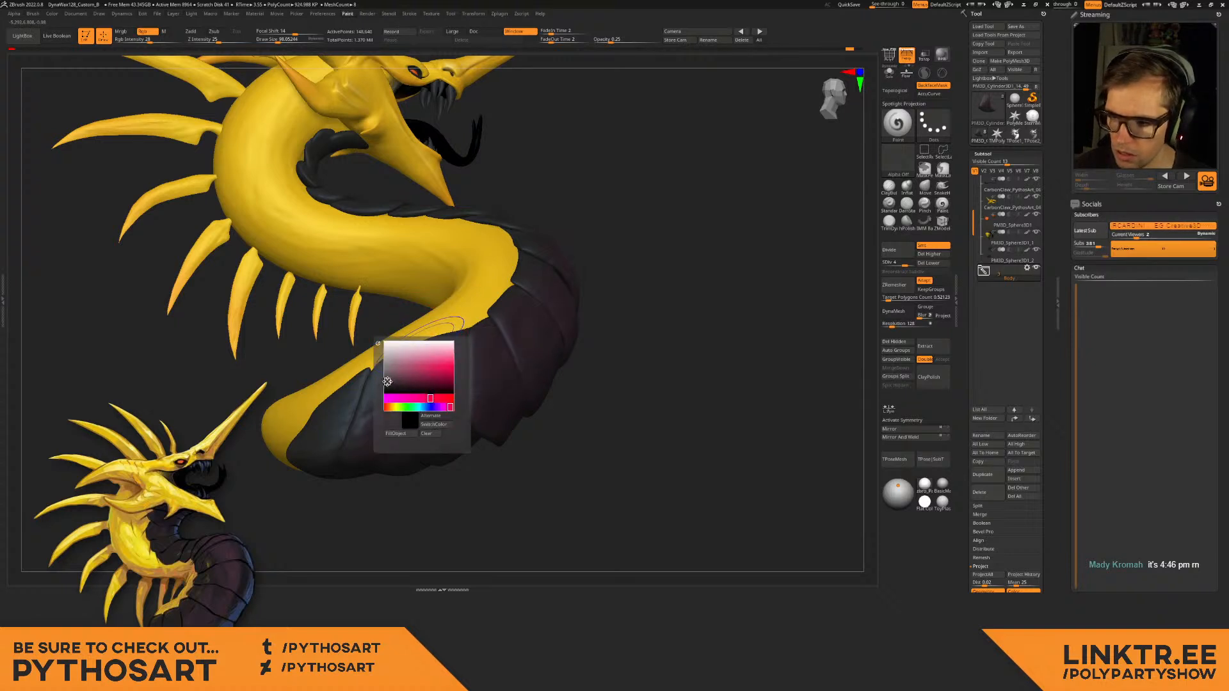
left_click_drag(406, 386, 400, 403)
key("s")
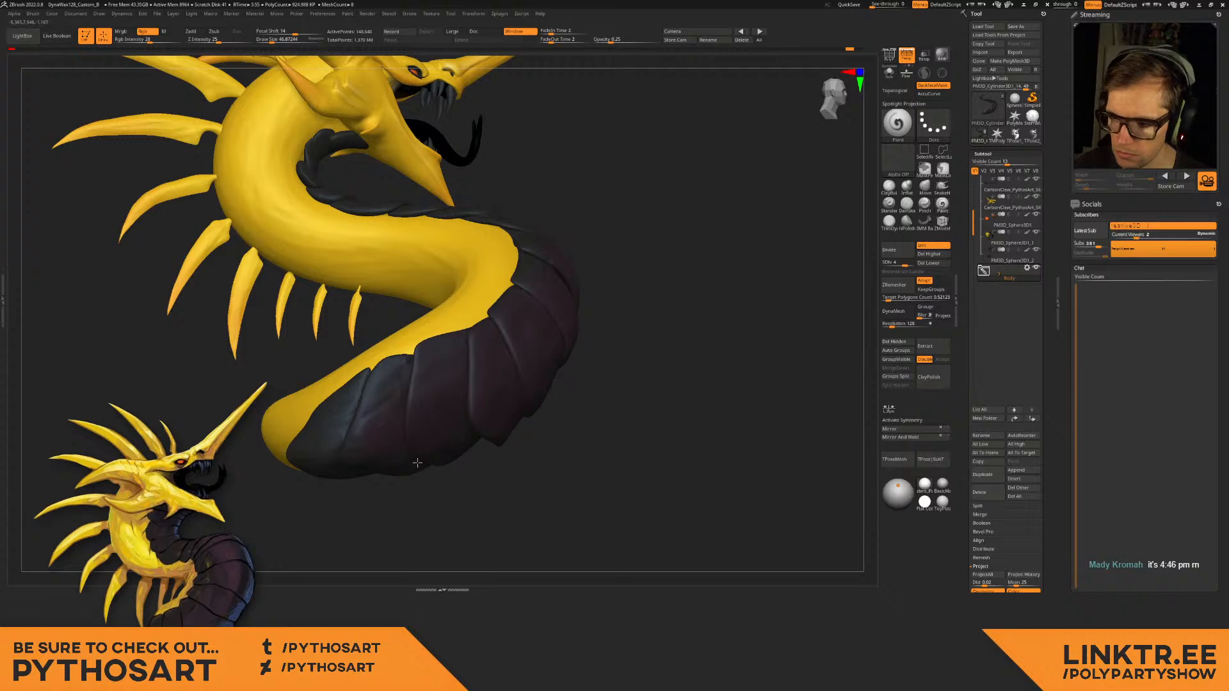
Paint the darker purple over the last plates at the tail end of the body from several sides.
right_click_drag(439, 455, 392, 380)
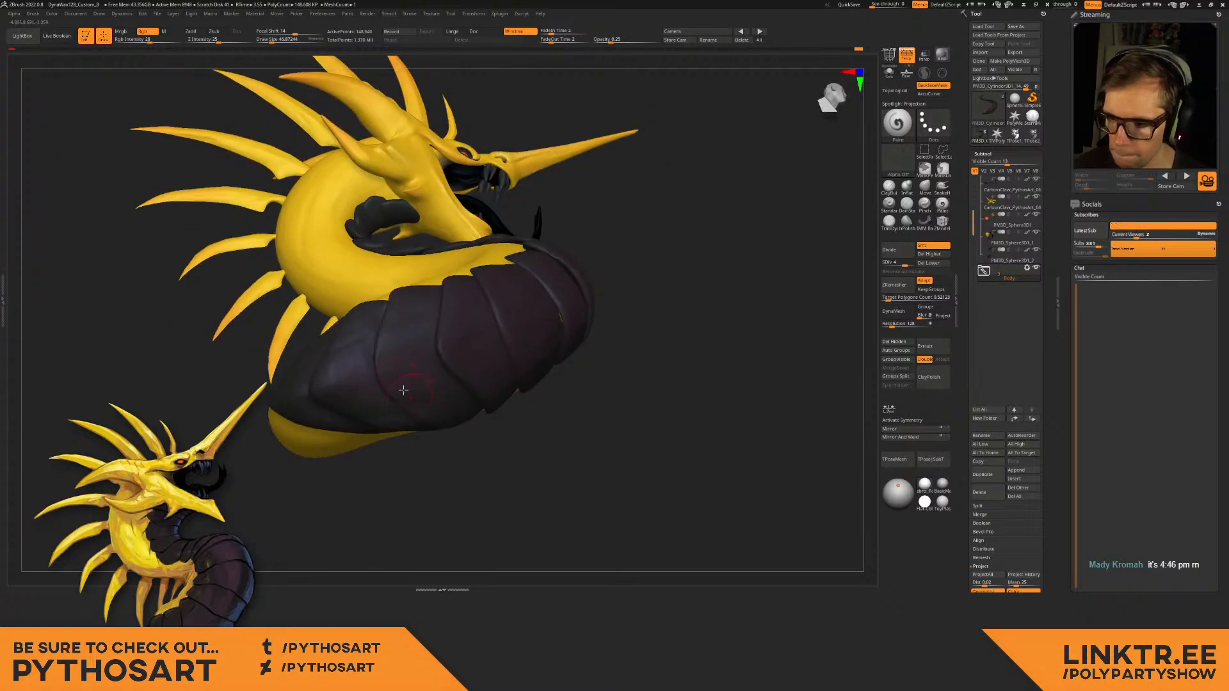
right_click_drag(340, 340, 310, 342)
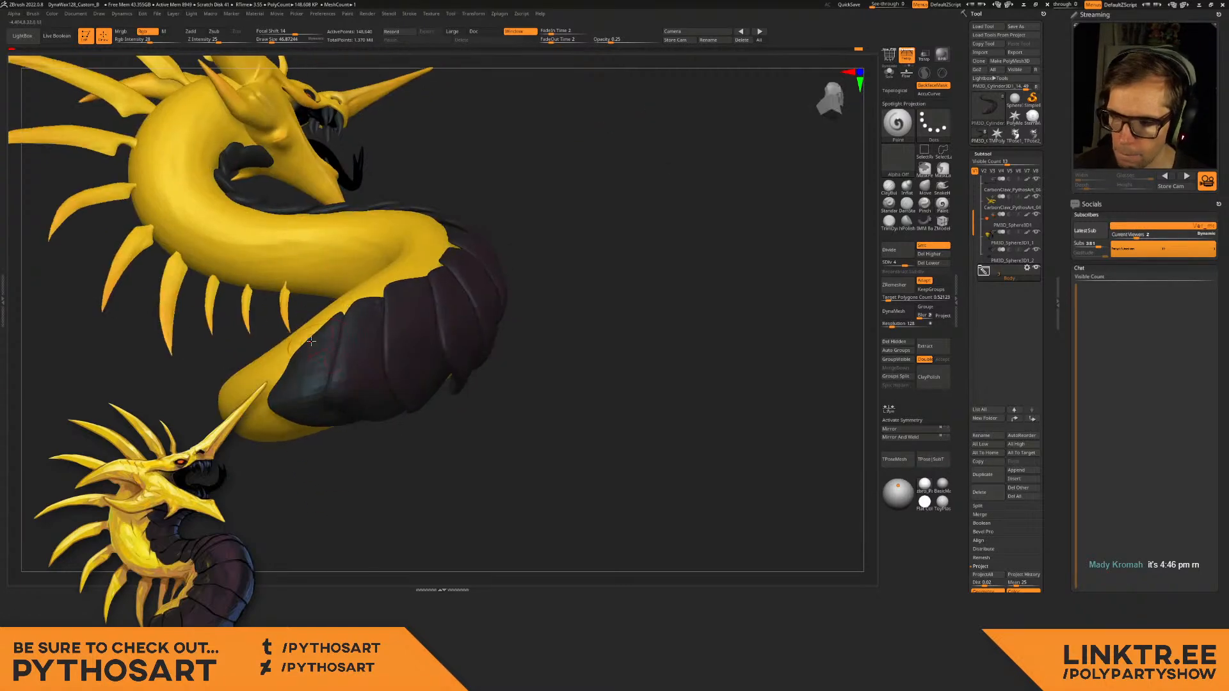
right_click_drag(334, 413, 360, 409)
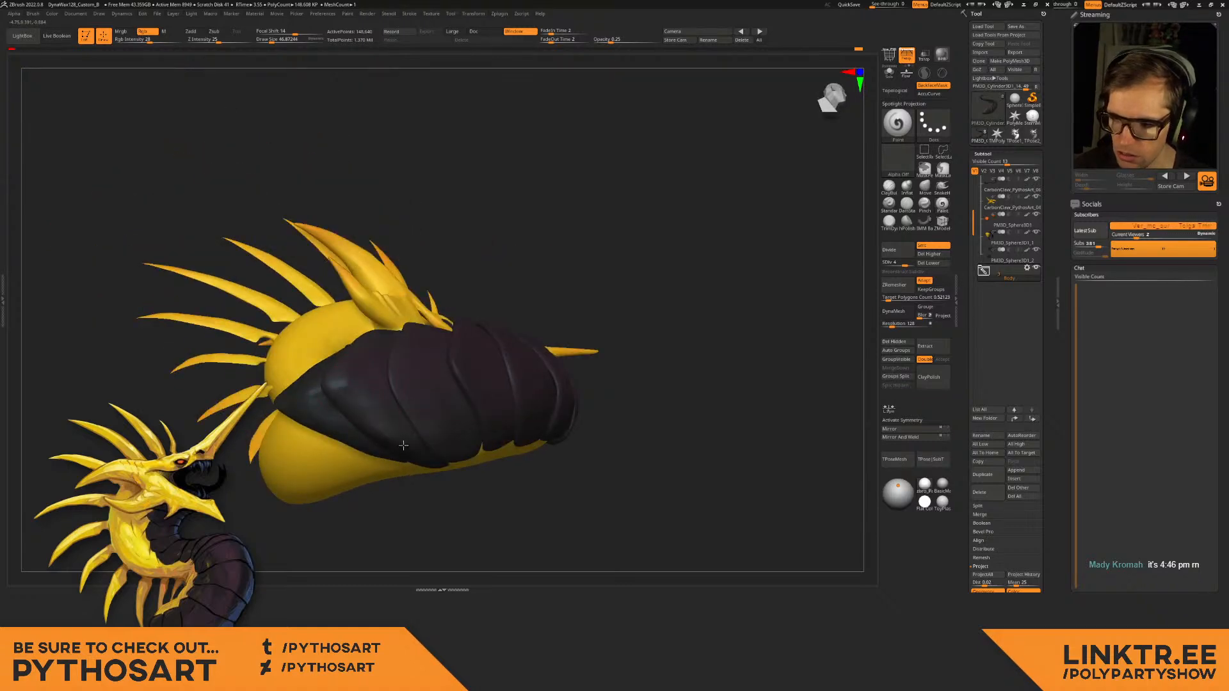
right_click_drag(384, 288, 387, 349, "alt")
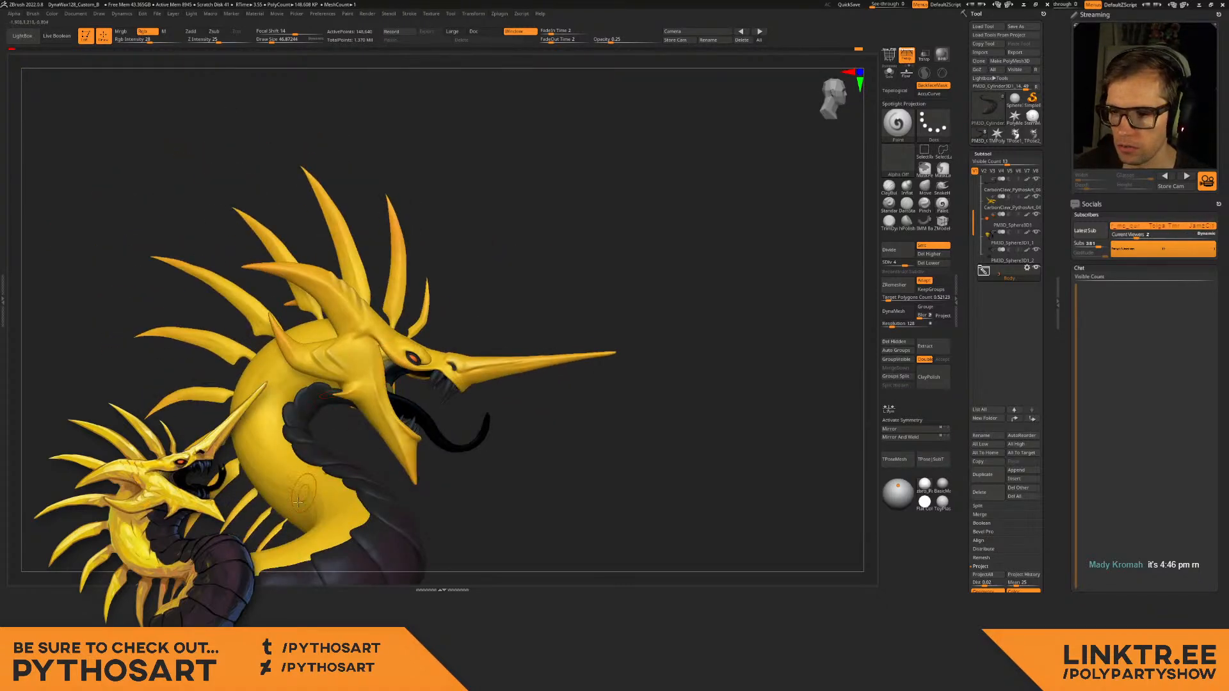
right_click_drag(307, 452, 489, 259, "alt")
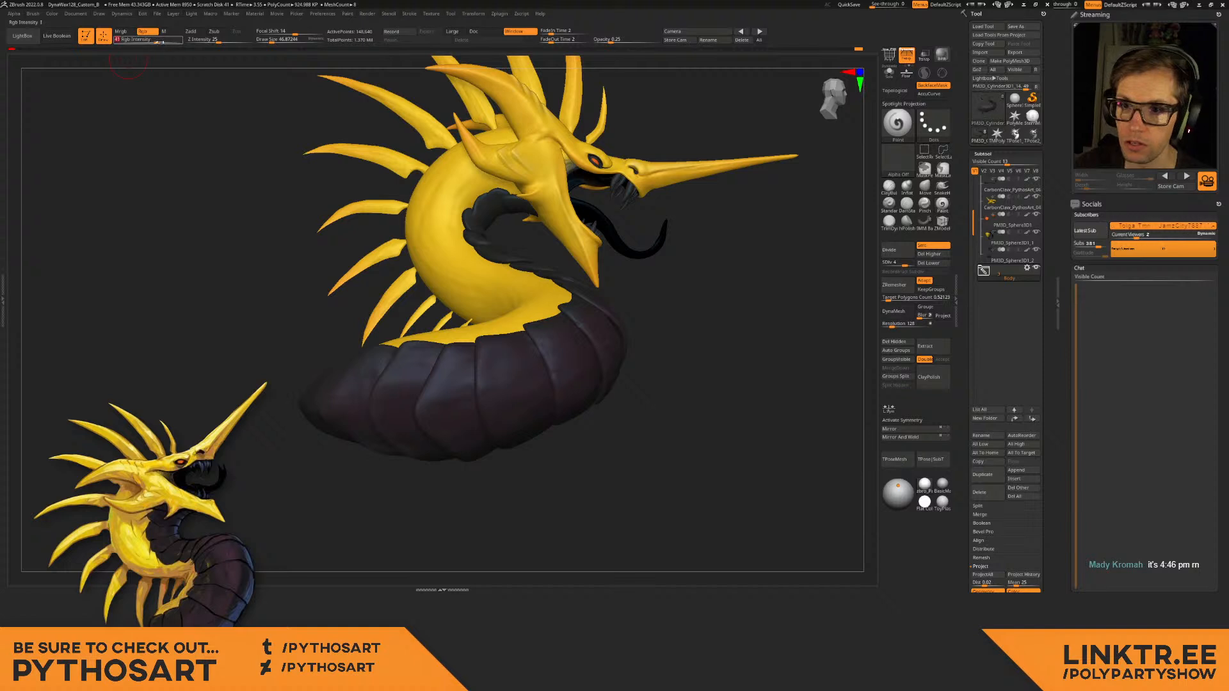
Raise the RGB intensity to 41 and strengthen the purple on the large middle plates of the body.
right_click_drag(434, 433, 480, 402, "ctrl")
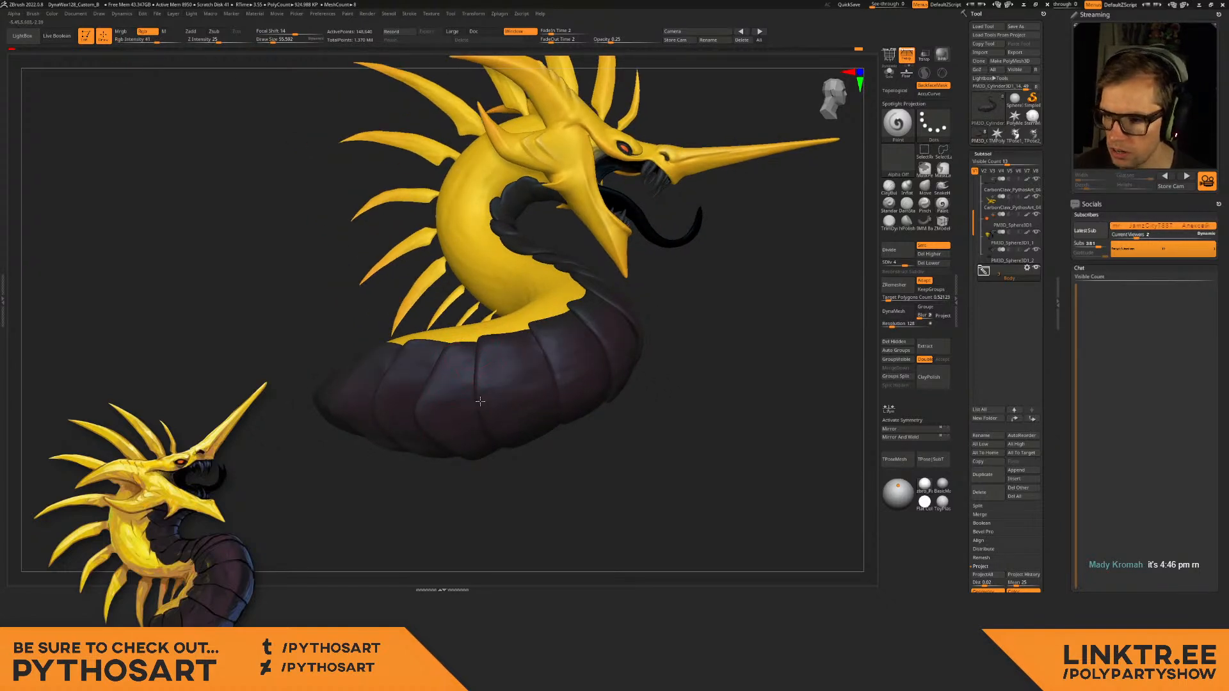
right_click_drag(528, 450, 515, 460)
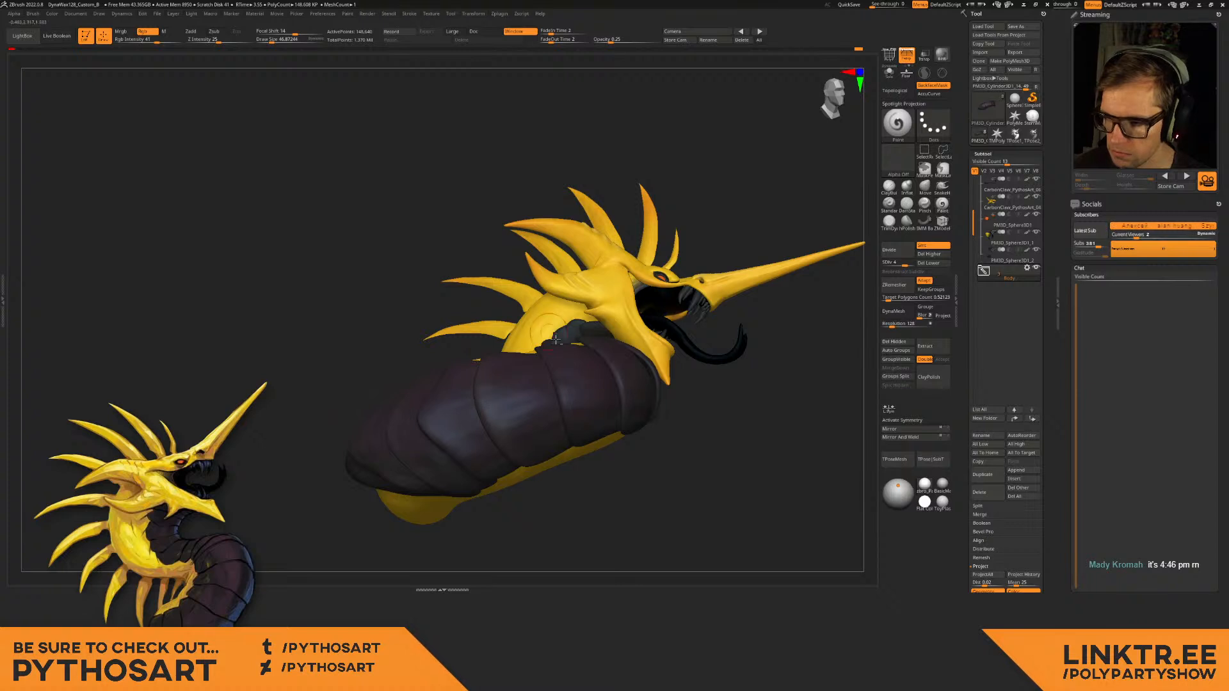
right_click_drag(476, 362, 438, 342)
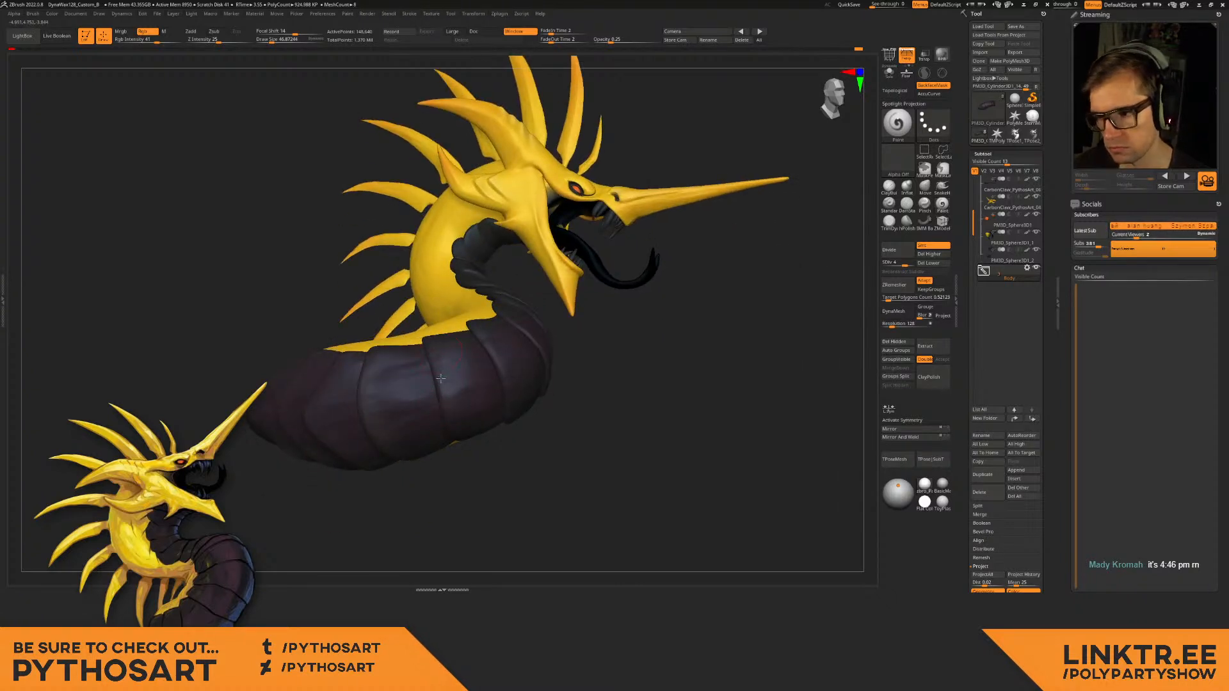
right_click_drag(463, 397, 463, 364)
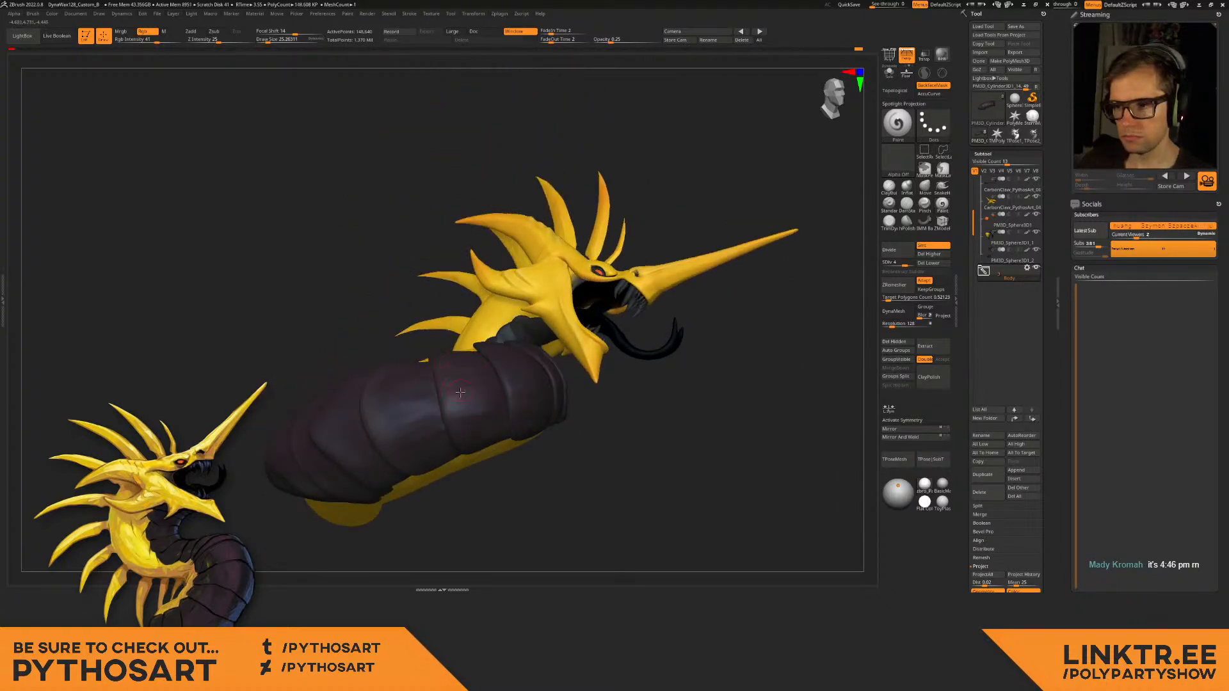
right_click_drag(454, 435, 474, 458)
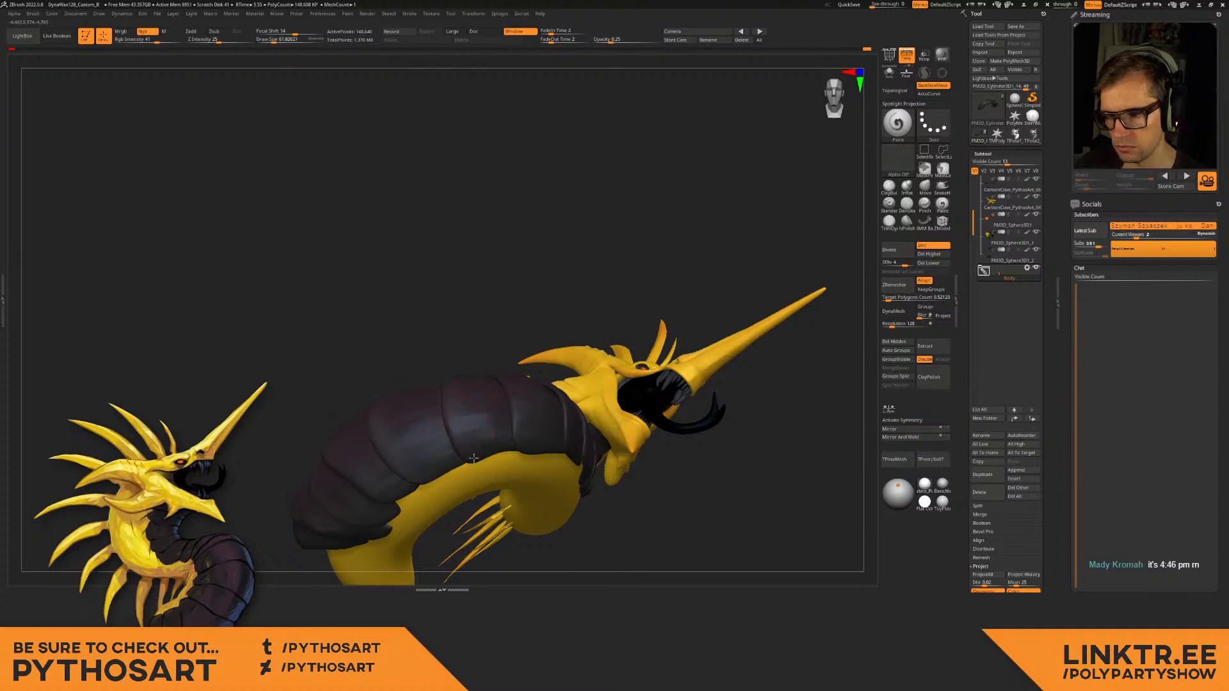
Shade the plates from the lower body up to the neck with smaller brushes, working along their seams and edges.
mouse_move(538, 424)
right_mouse_down()
mouse_move(520, 402)
mouse_move(447, 427)
right_mouse_up()
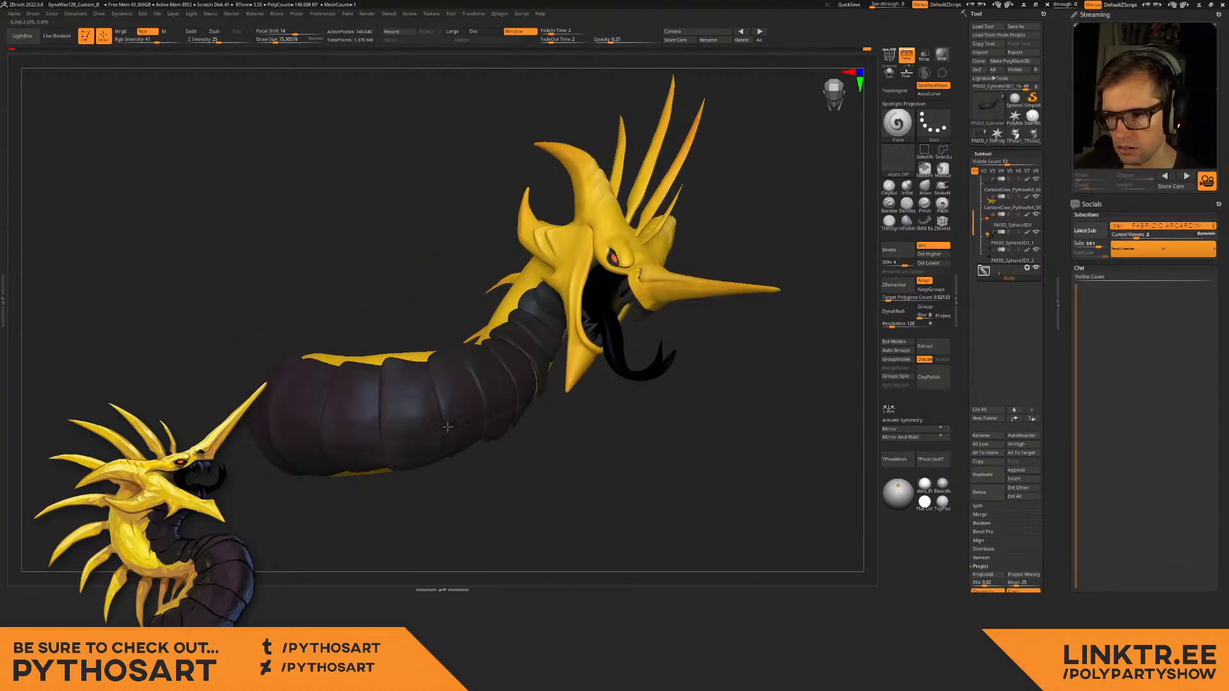
right_click_drag(456, 467, 445, 406)
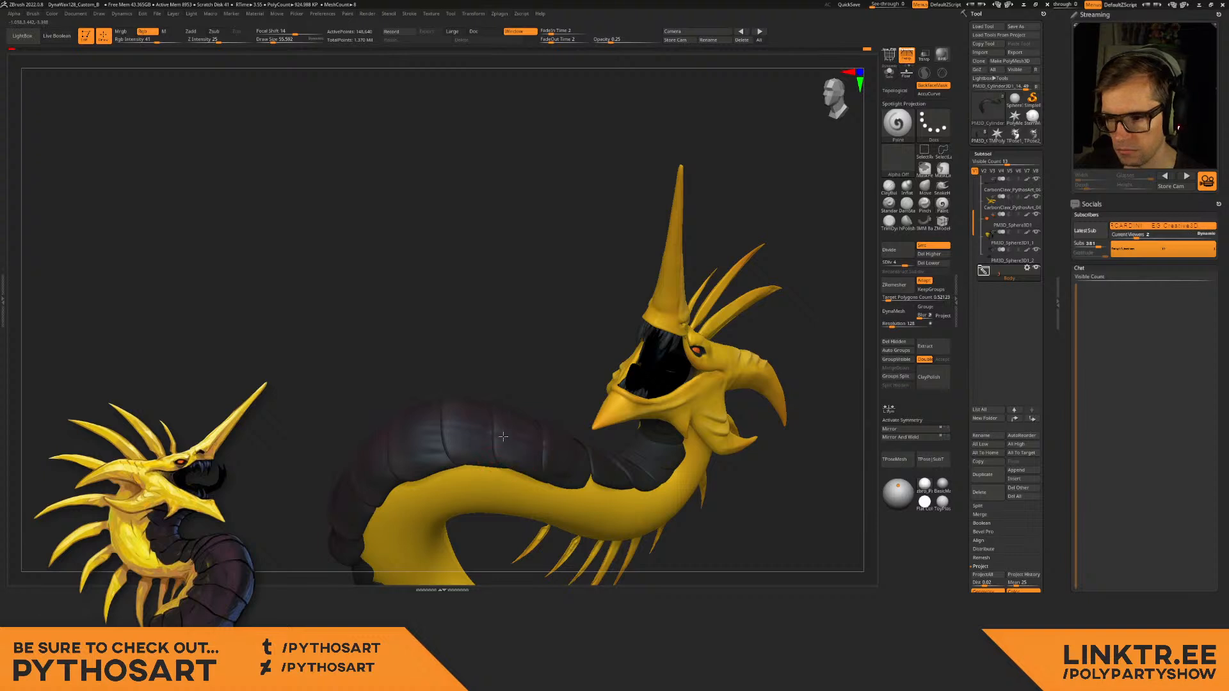
mouse_move(499, 451)
right_mouse_down()
mouse_move(509, 388)
mouse_move(538, 360)
right_mouse_up()
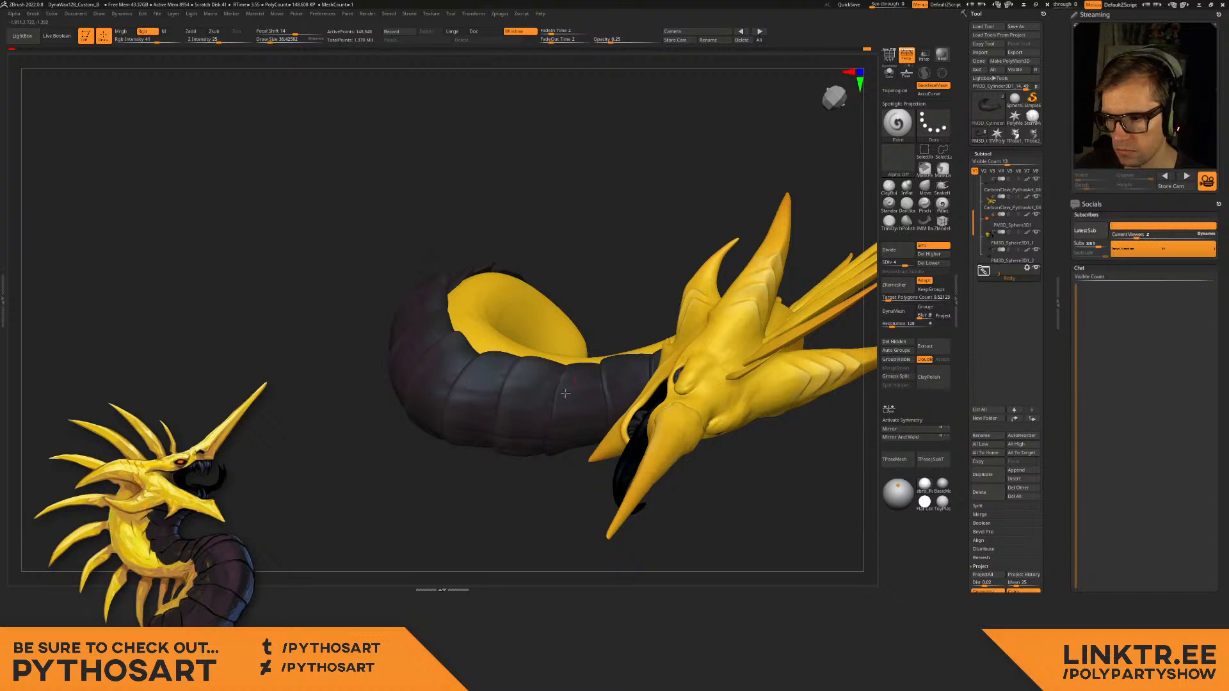
right_click_drag(558, 411, 561, 397)
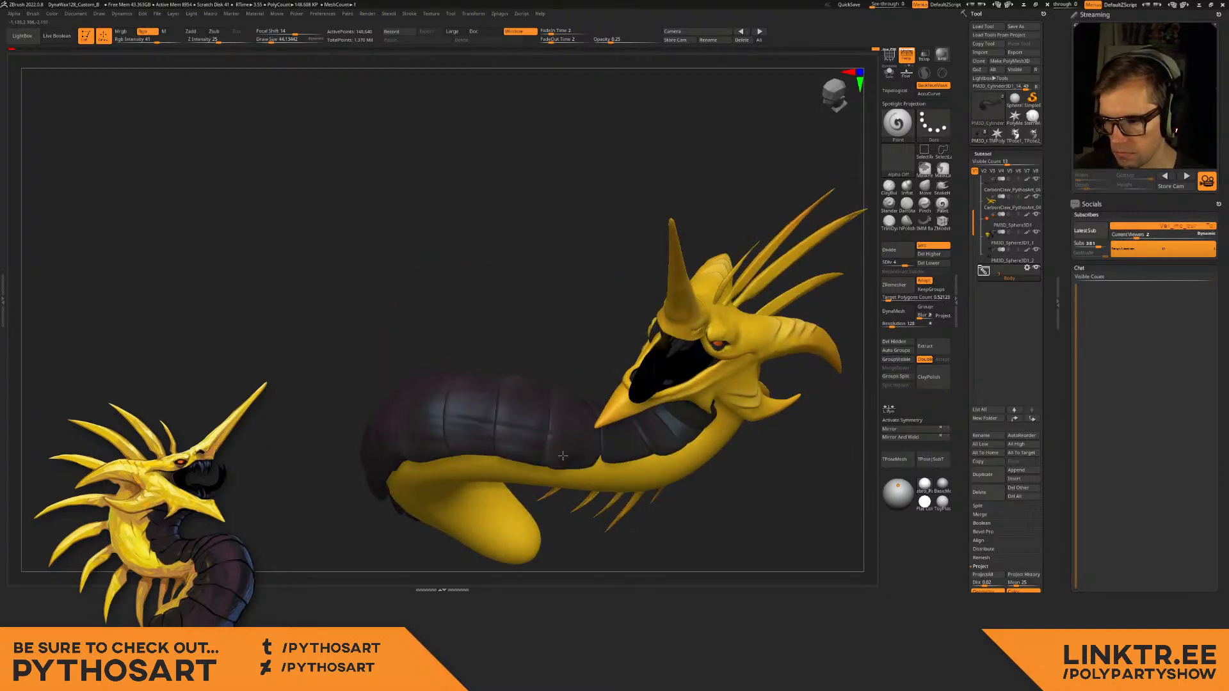
right_click_drag(515, 440, 489, 404)
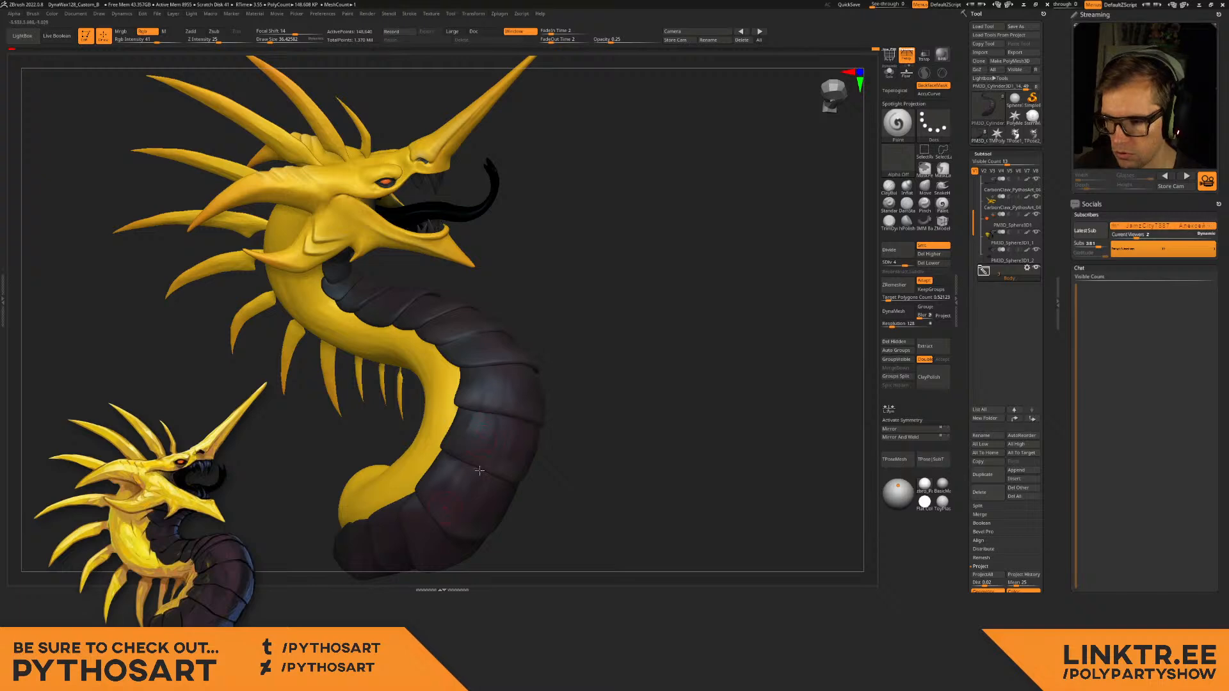
Examine the purple shading on the body plates from the neck to the tail against the concept art.
right_click_drag(441, 541, 488, 484)
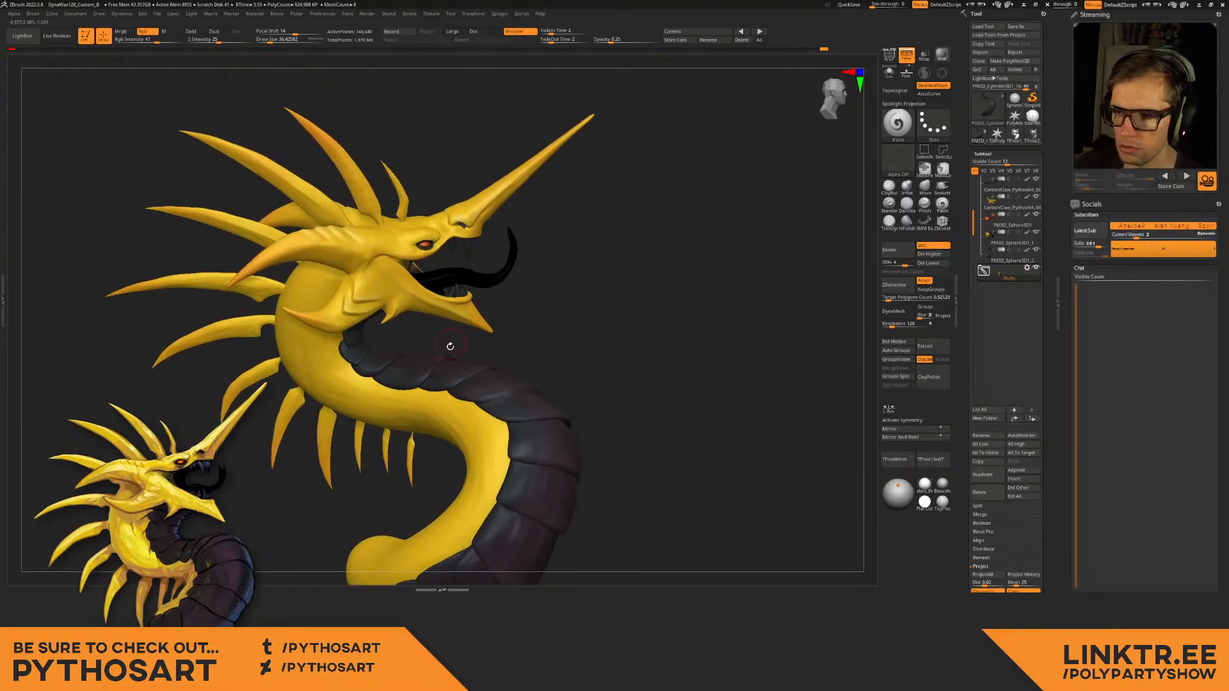
right_click_drag(450, 347, 435, 448, "ctrl")
mouse_move(359, 291)
right_mouse_down("alt")
mouse_move(486, 349)
mouse_move(454, 373)
mouse_move(411, 357)
right_mouse_up("alt")
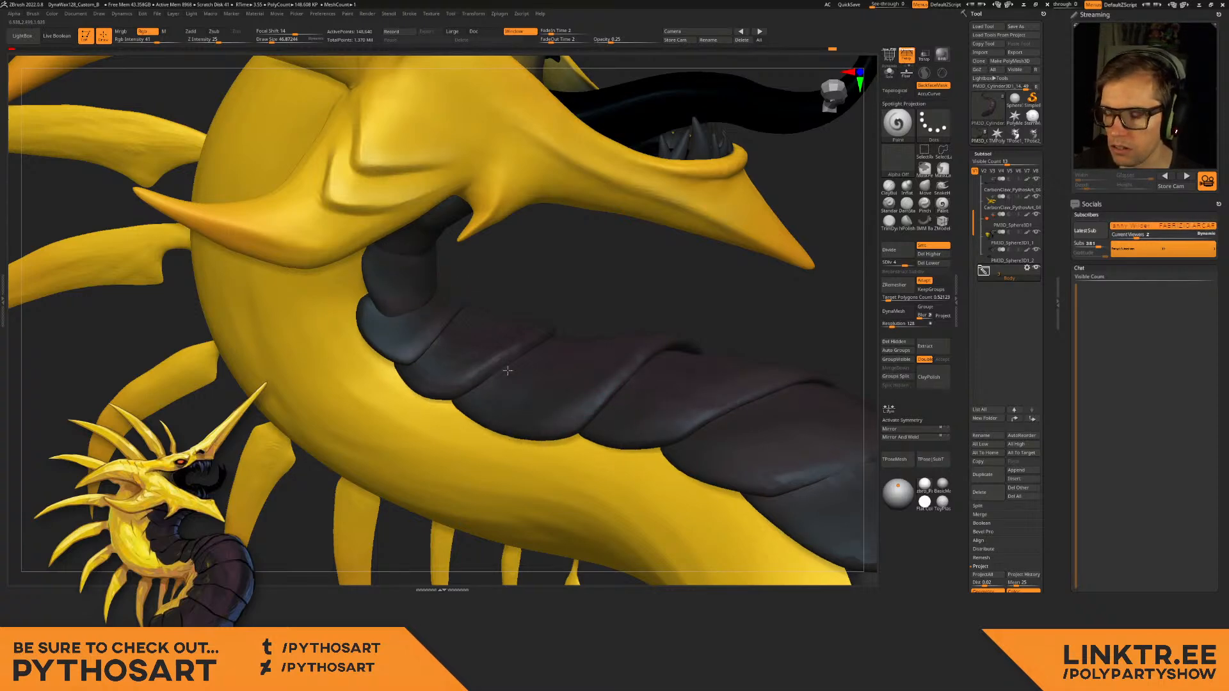
right_click_drag(387, 247, 409, 319)
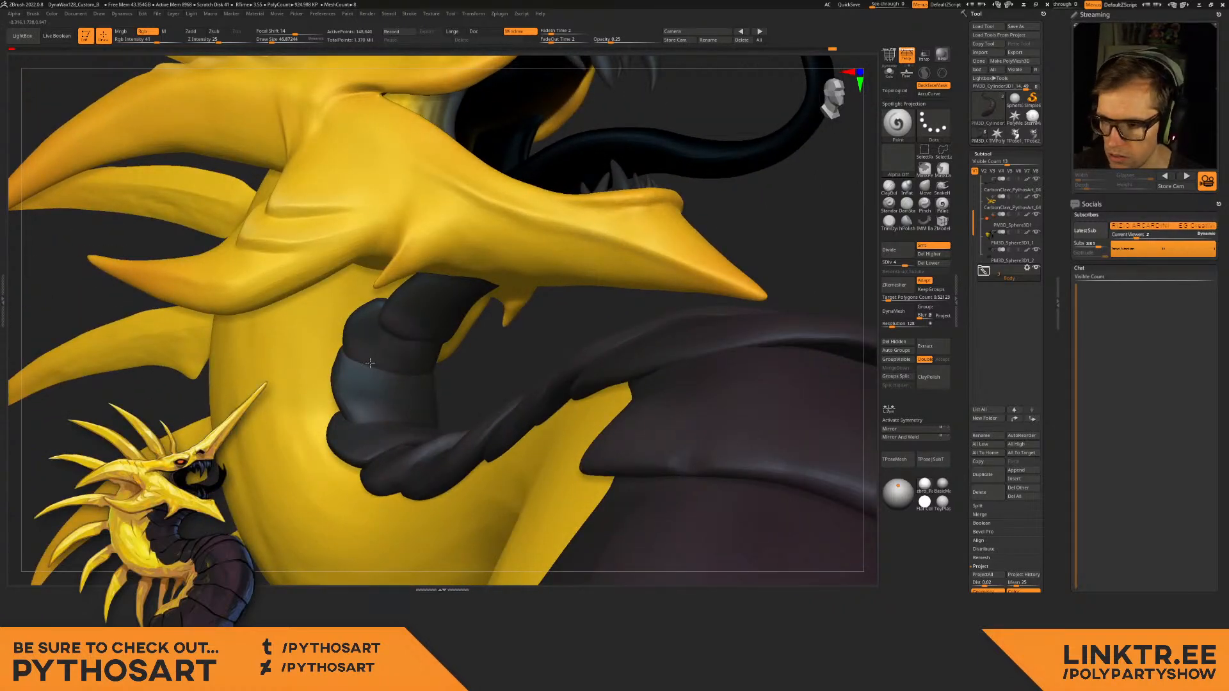
key("f")
right_click_drag(394, 371, 462, 393)
right_click_drag(462, 336, 448, 384, "ctrl")
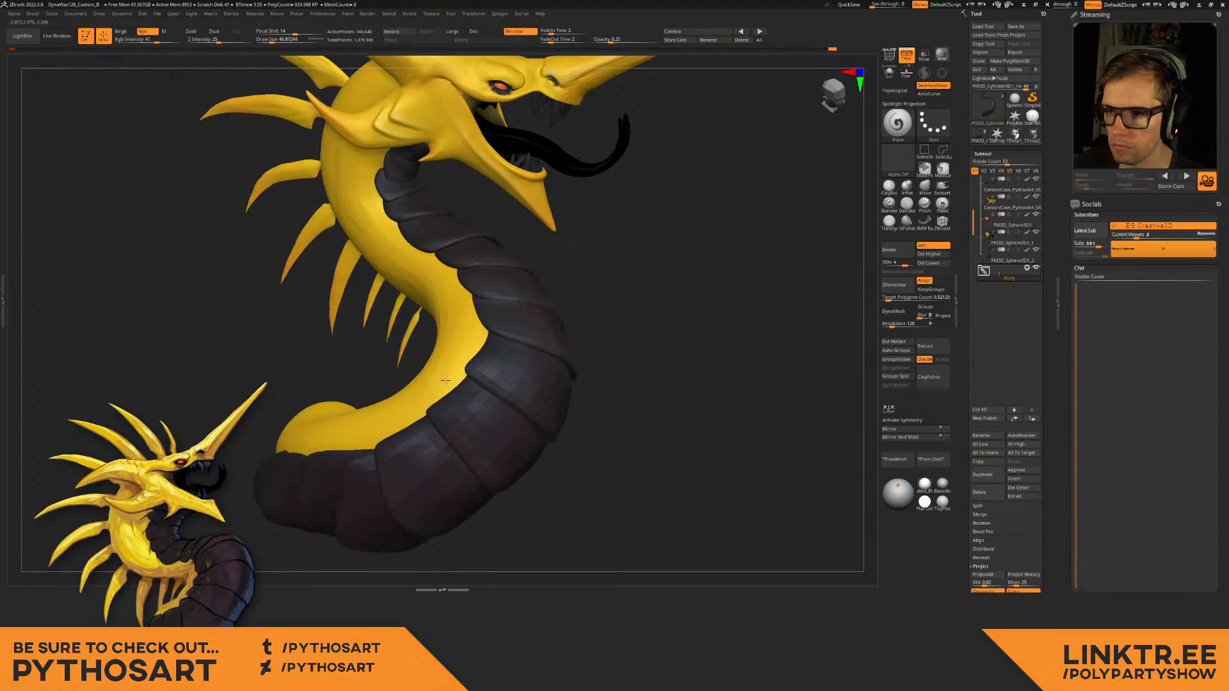
right_click_drag(439, 326, 470, 391)
Make the yellow underbody the active subtool and check its wireframe along the back.
left_click(453, 345, "alt")
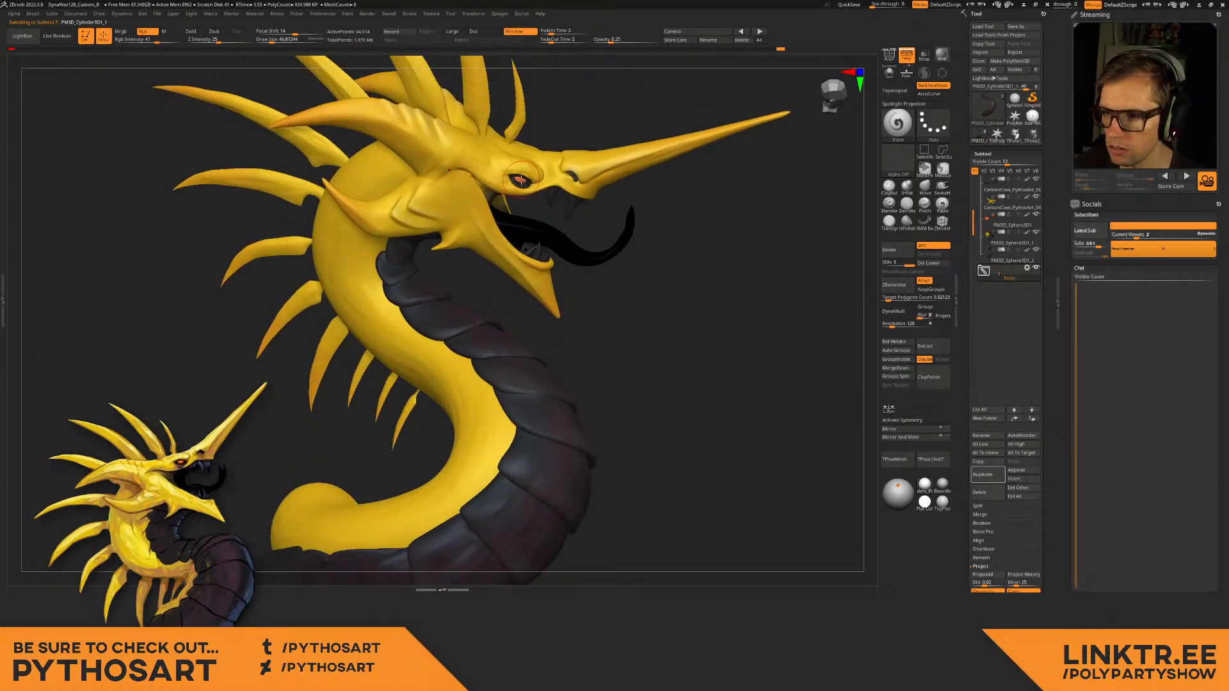
right_click_drag(341, 320, 420, 332)
key("shift+f")
key("shift+f")
mouse_move(296, 264)
right_mouse_down("alt")
mouse_move(380, 335)
mouse_move(470, 247)
right_mouse_up("alt")
Try orange paint strokes on the upper back of the yellow body with different brush sizes.
left_click_drag(452, 247, 402, 328)
key("ctrl+z")
key("s")
left_click_drag(436, 280, 461, 254)
key("ctrl+z")
Lower the RGB intensity to 21 and softly tint the back of the neck orange beside the spines.
left_click(145, 41)
key("s")
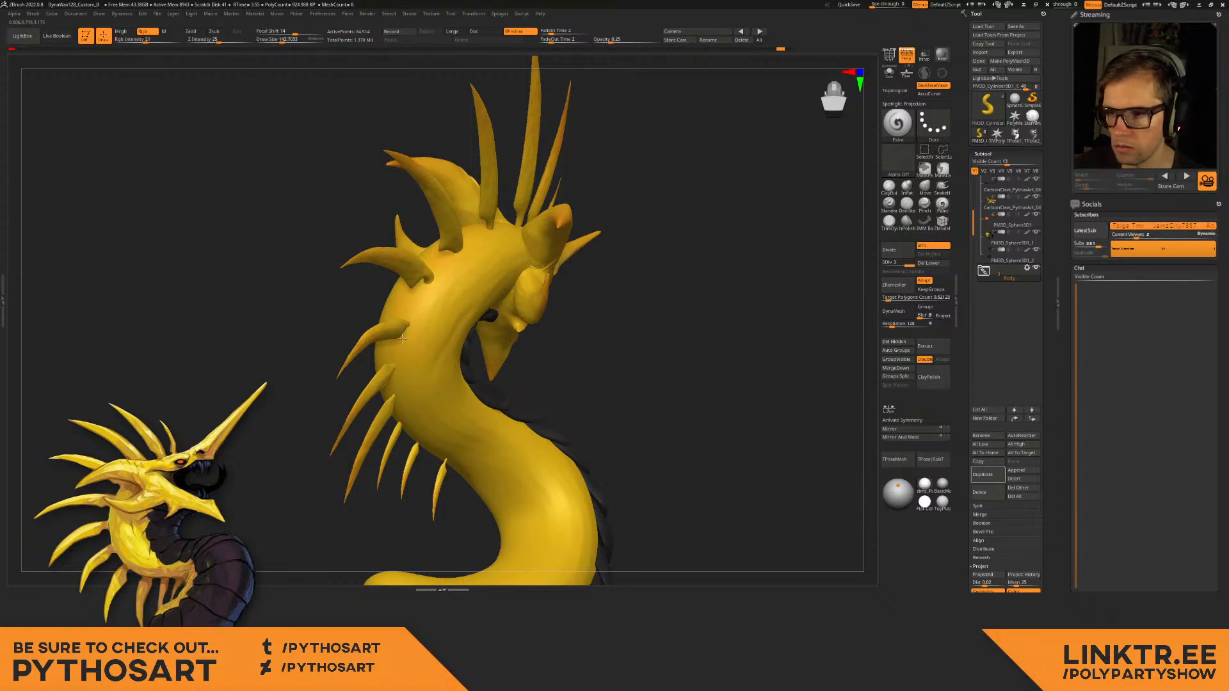
left_click_drag(397, 383, 405, 423)
right_click_drag(406, 423, 404, 395)
key("s")
left_click_drag(404, 395, 398, 395)
left_click_drag(393, 387, 405, 458)
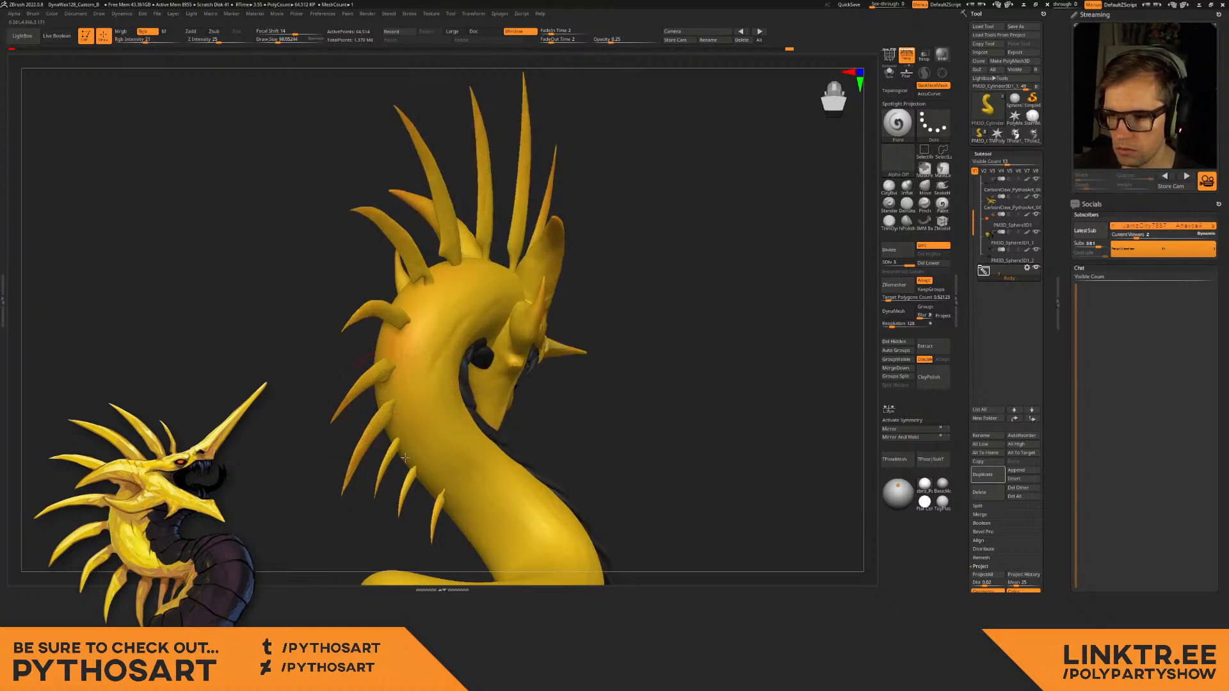
Paint soft orange shading on the inner curve and rounded tail end of the yellow body with a large brush.
right_click_drag(500, 472, 435, 327, "alt")
right_click_drag(384, 332, 402, 336)
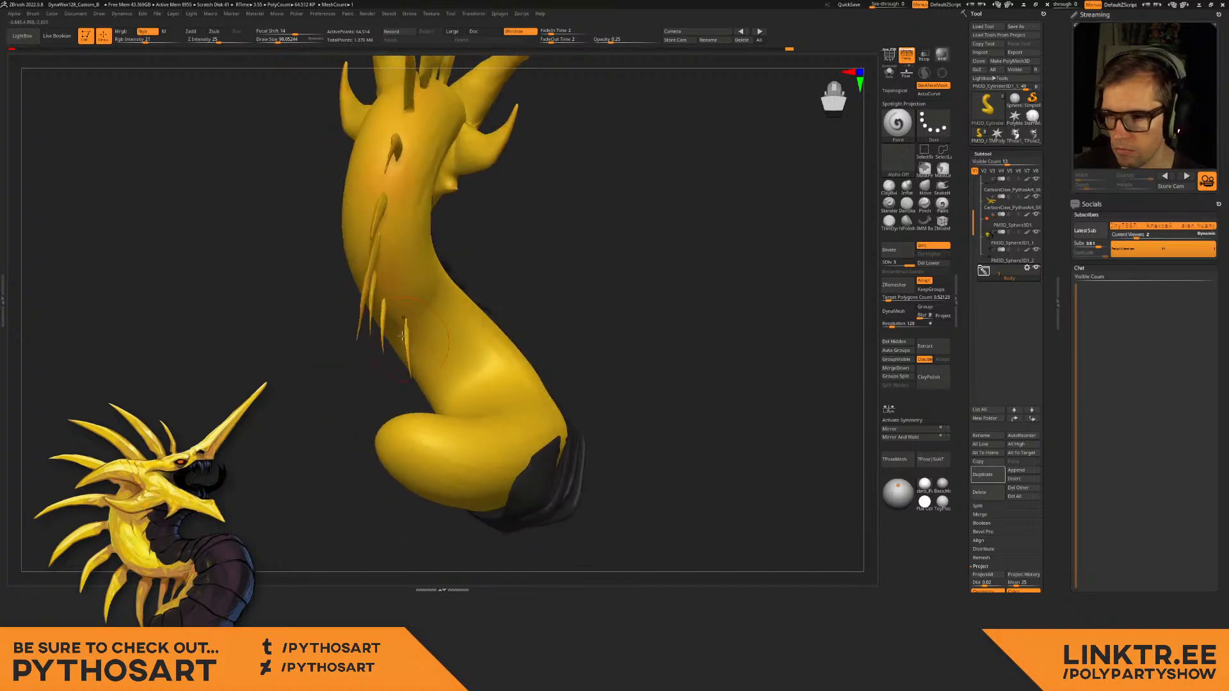
left_click_drag(476, 428, 499, 384)
right_click_drag(495, 377, 481, 416)
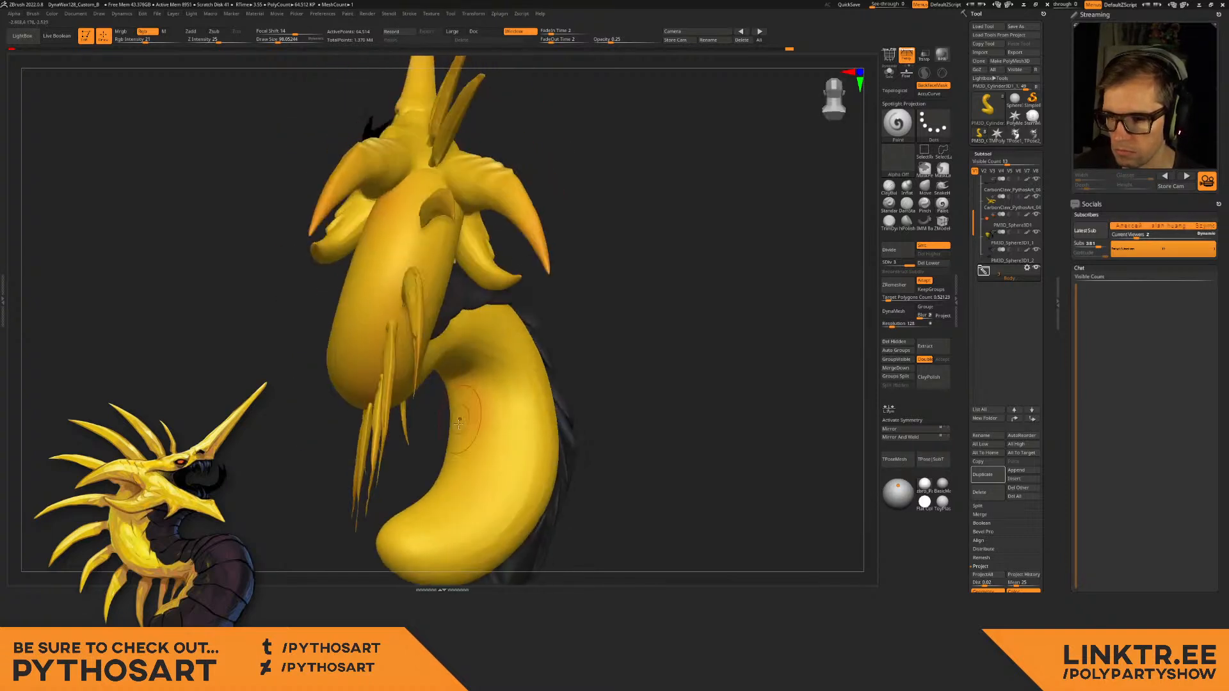
key("s")
mouse_move(470, 409)
left_mouse_down()
mouse_move(483, 409)
mouse_move(443, 490)
mouse_move(474, 462)
left_mouse_up()
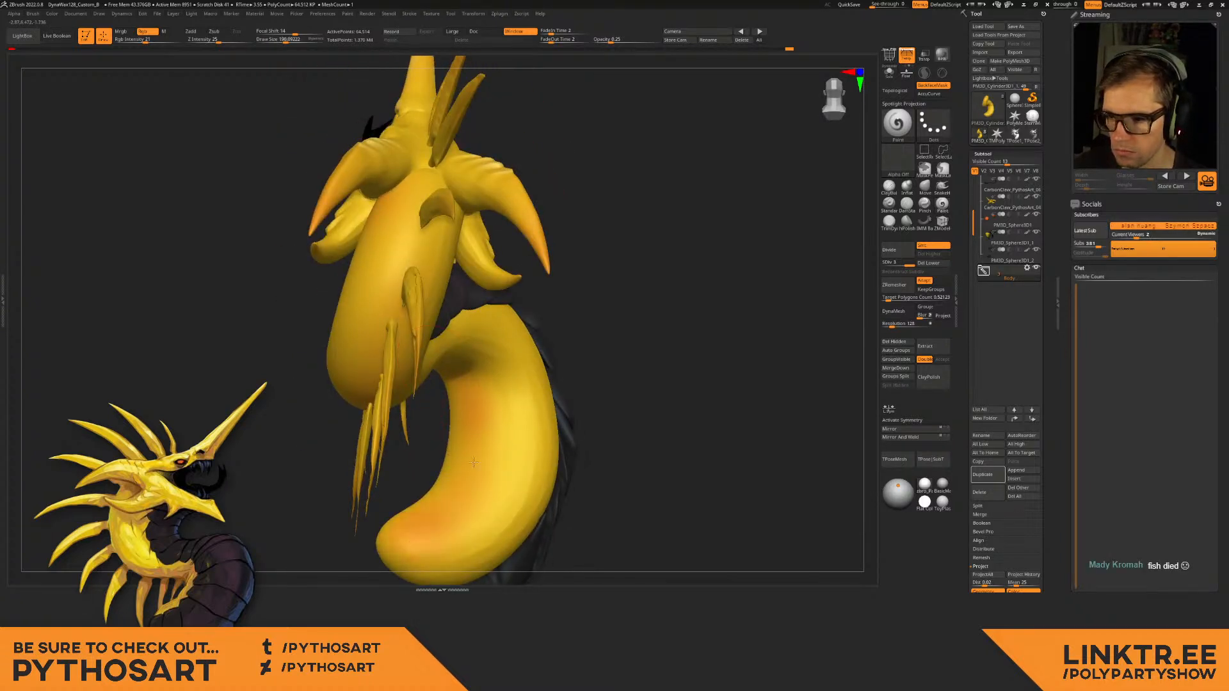
left_click_drag(462, 509, 514, 430)
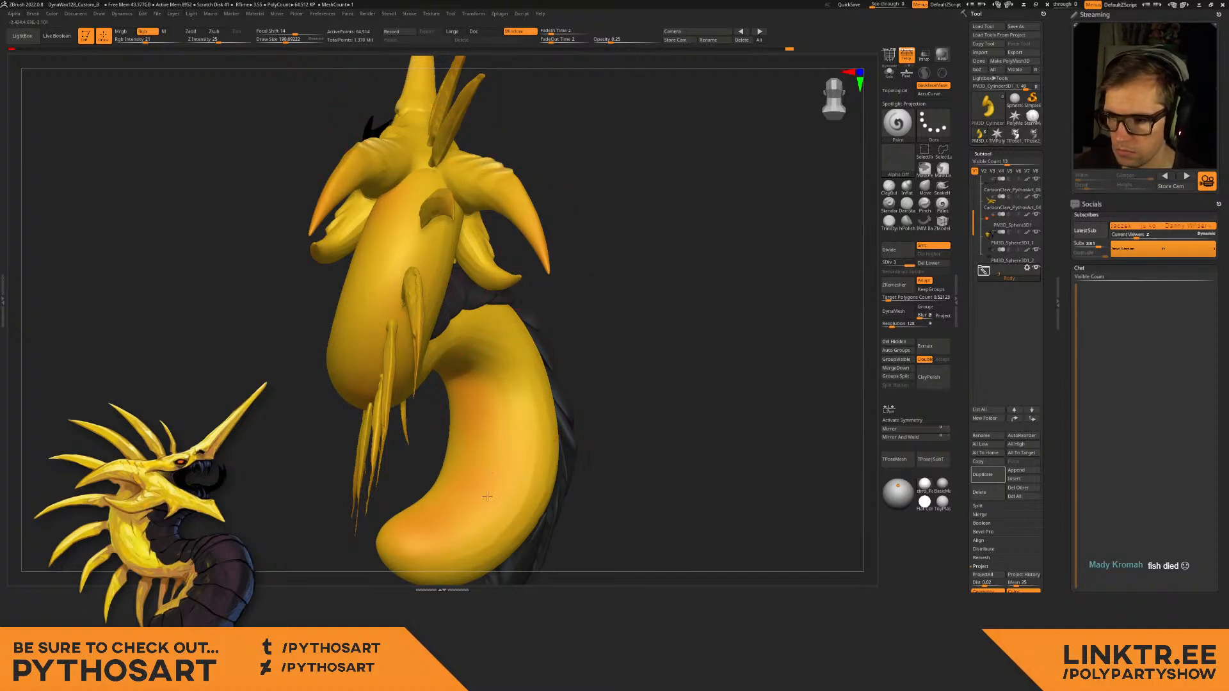
left_click_drag(371, 556, 489, 309, "alt")
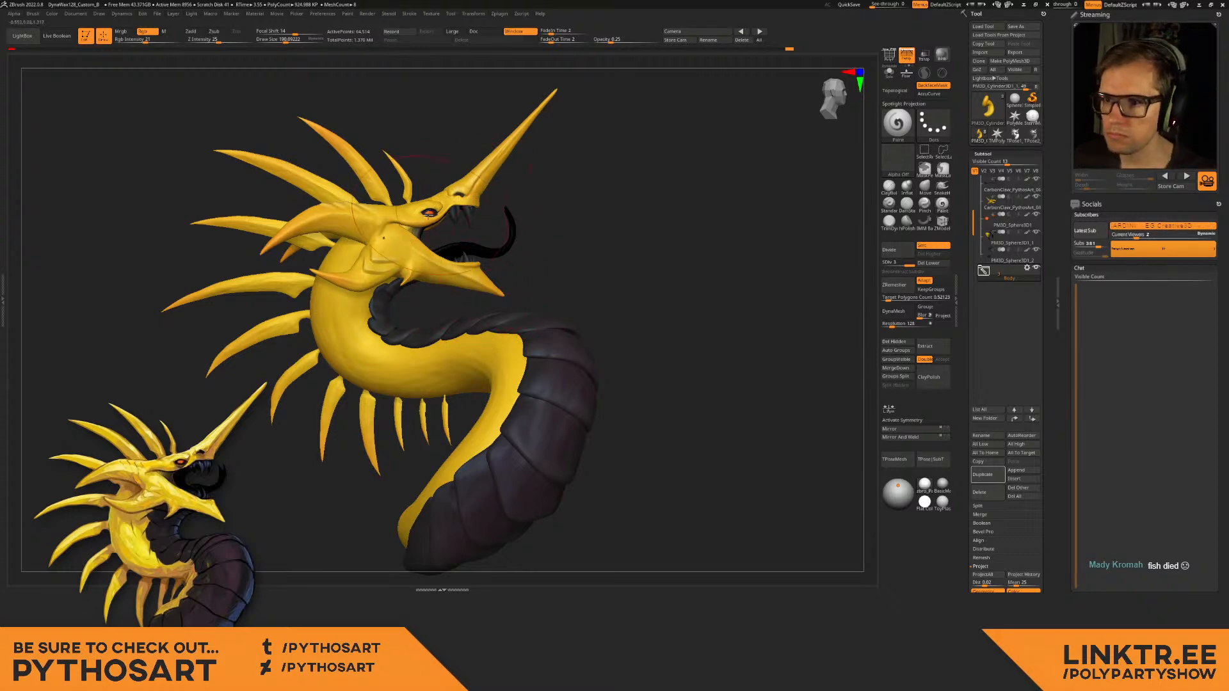
Refine the shading along the yellow underbody from neck to tail with brush sizes of about 52 and 86.
right_click_drag(410, 244, 375, 552, "ctrl")
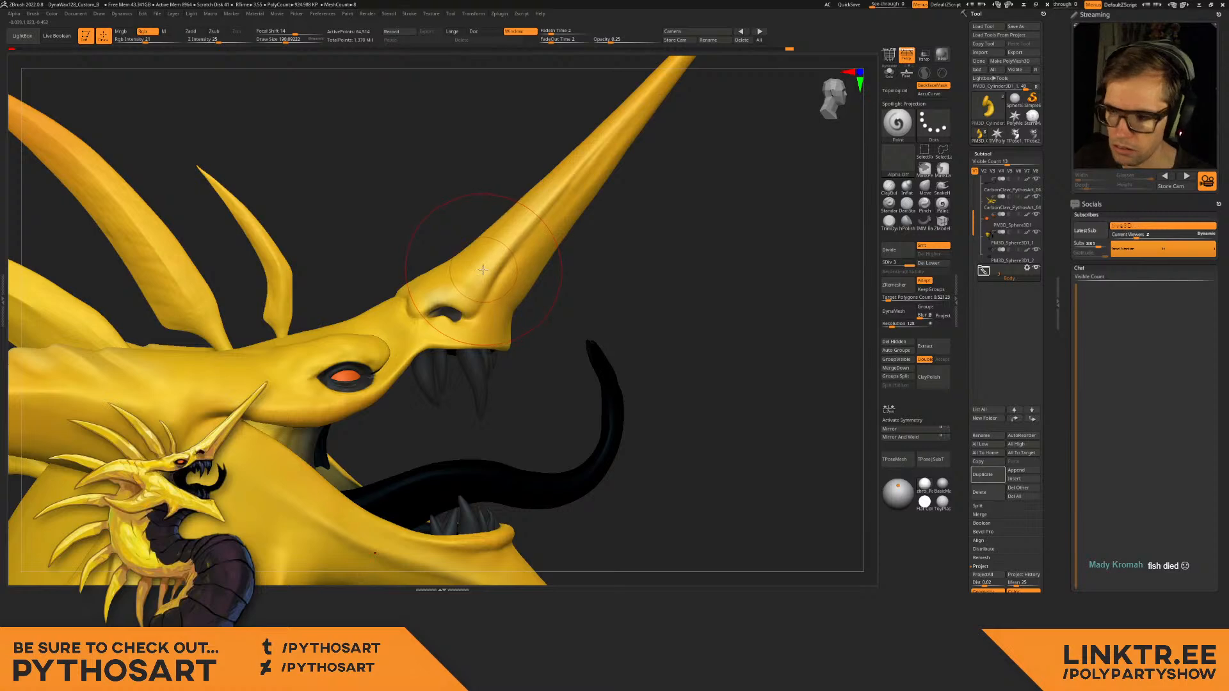
mouse_move(313, 477)
right_mouse_down("ctrl")
mouse_move(261, 527)
mouse_move(402, 306)
mouse_move(378, 297)
right_mouse_up("ctrl")
key("s")
left_click_drag(382, 302, 369, 302)
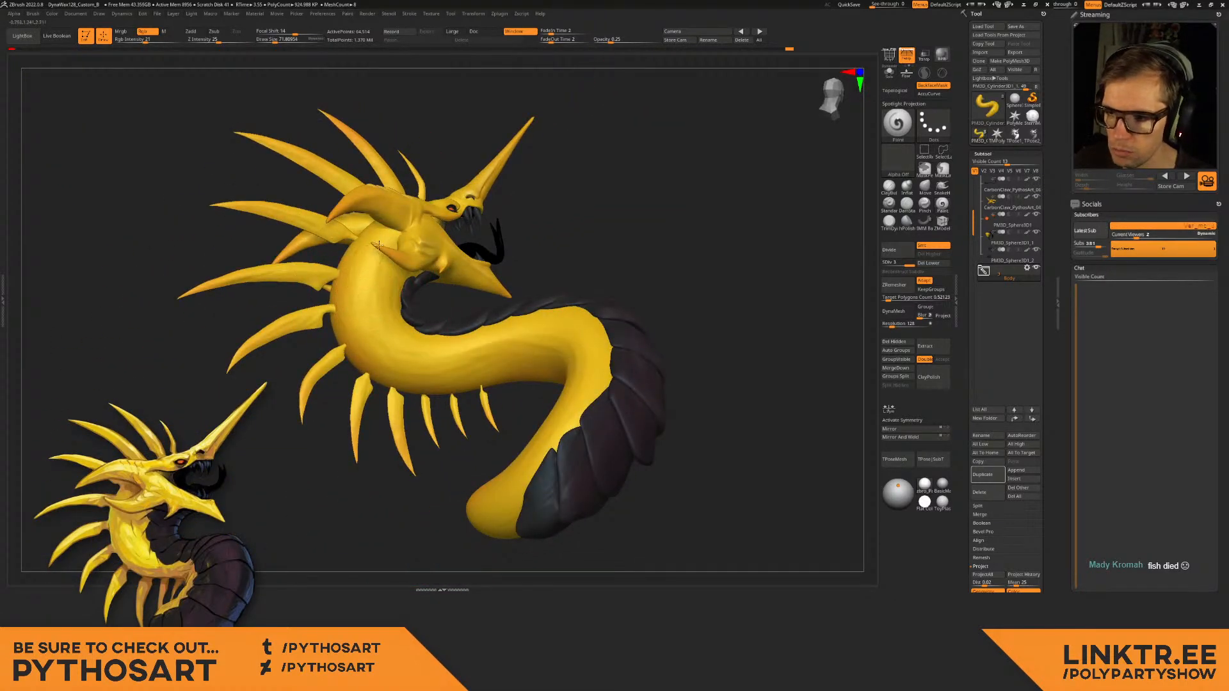
left_click(369, 313, "alt")
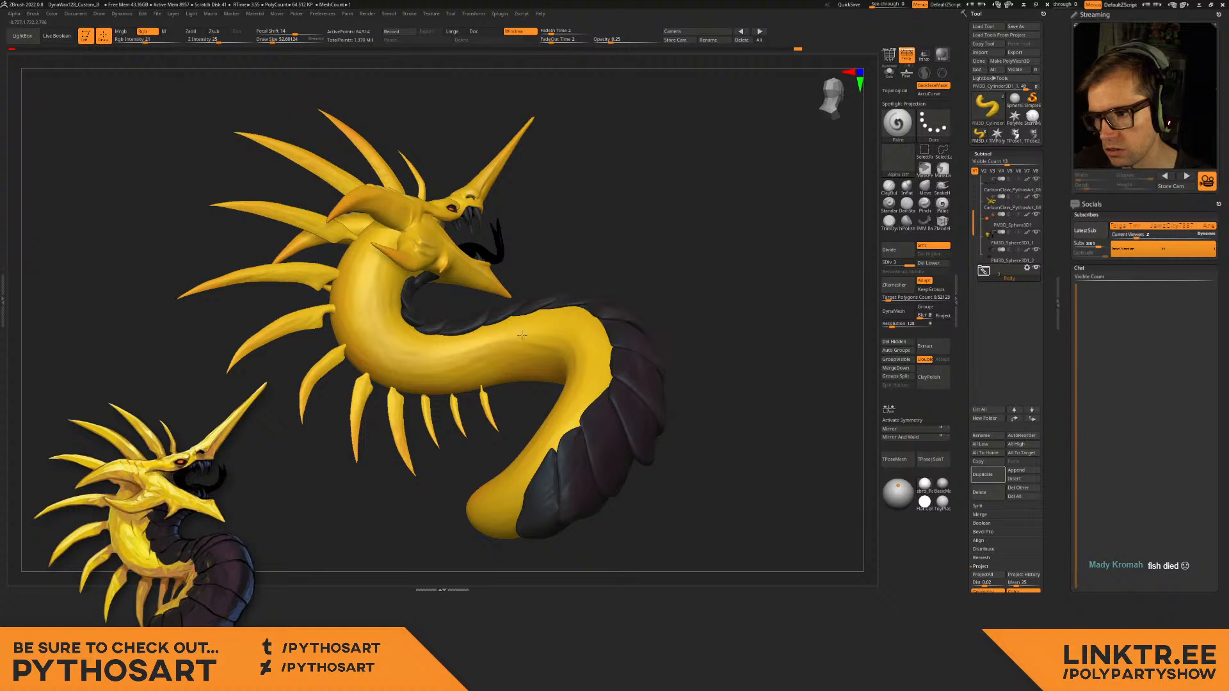
right_click_drag(579, 341, 468, 275, "alt")
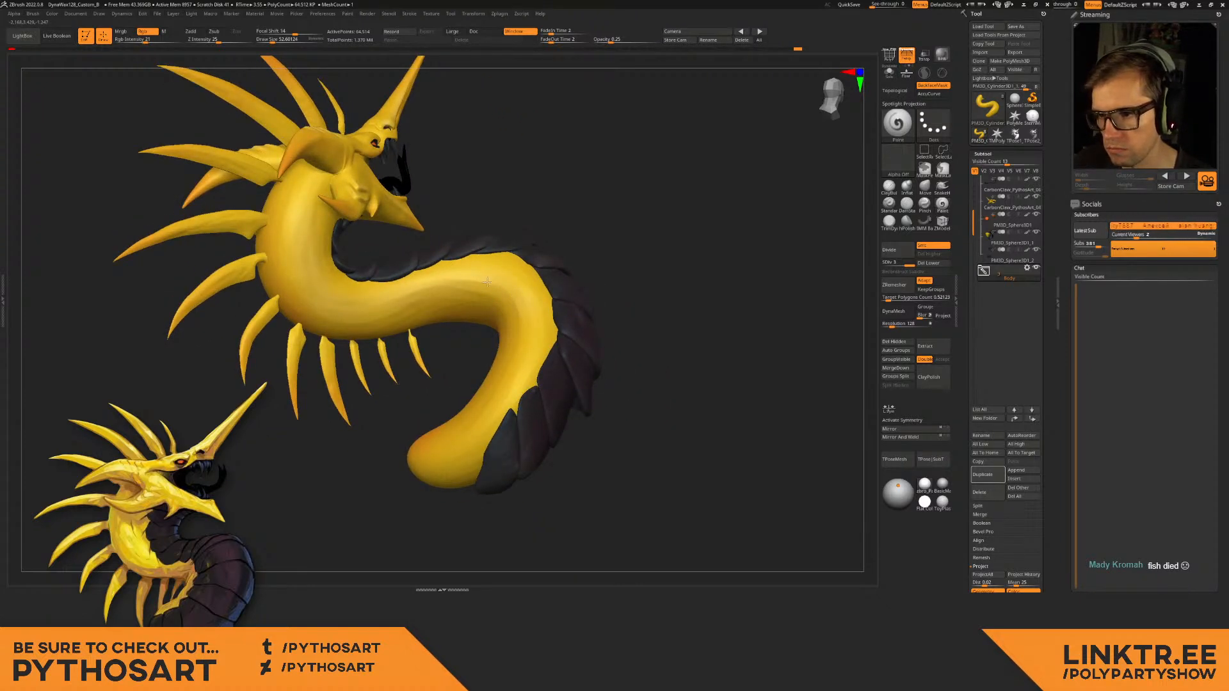
key("s")
left_click_drag(298, 197, 302, 198)
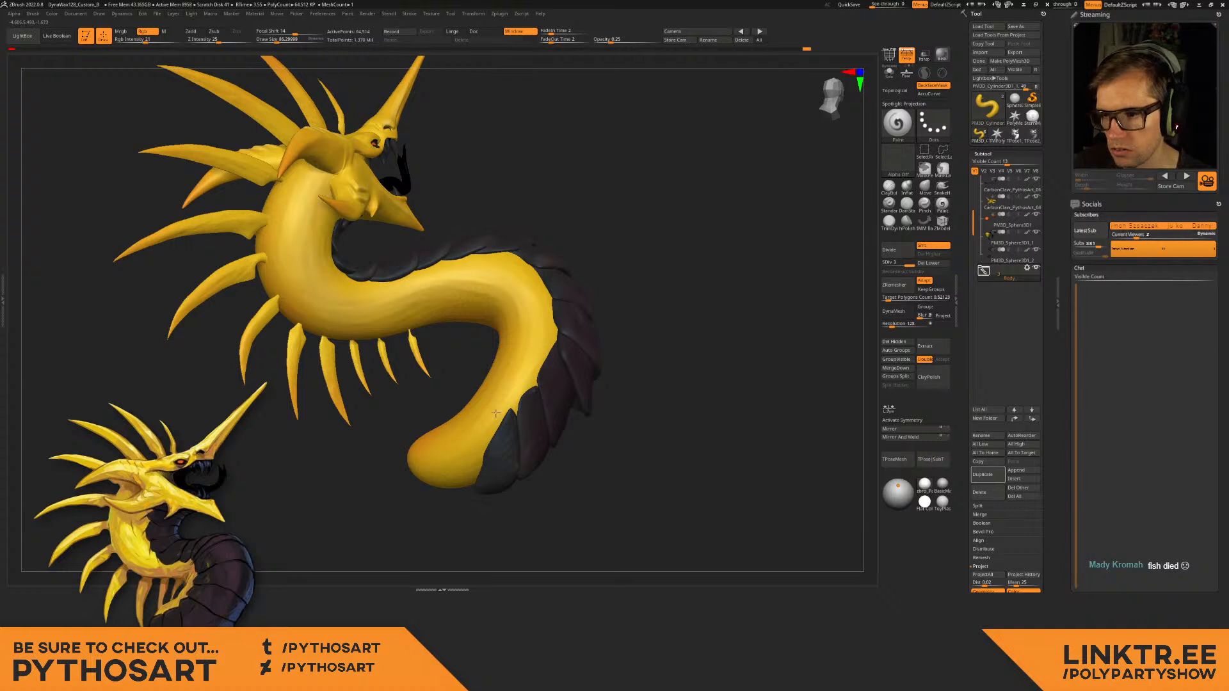
left_click_drag(464, 375, 577, 256, "alt")
left_click_drag(576, 256, 743, 96, "alt")
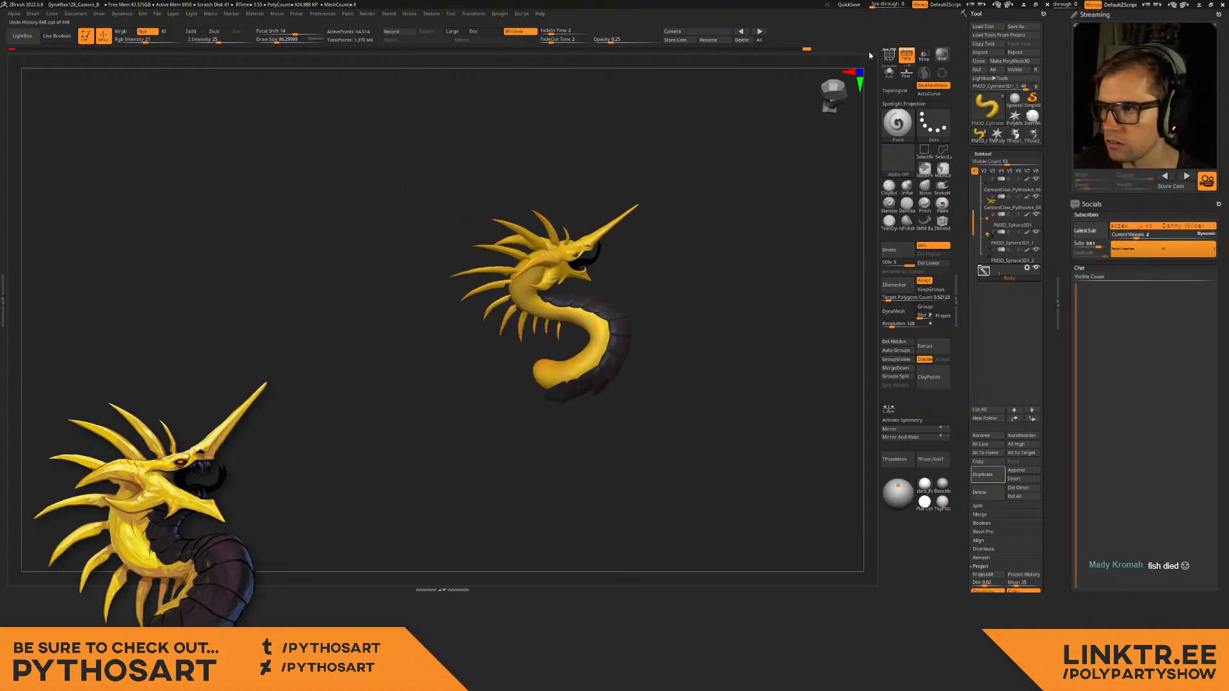
left_click_drag(671, 233, 473, 327)
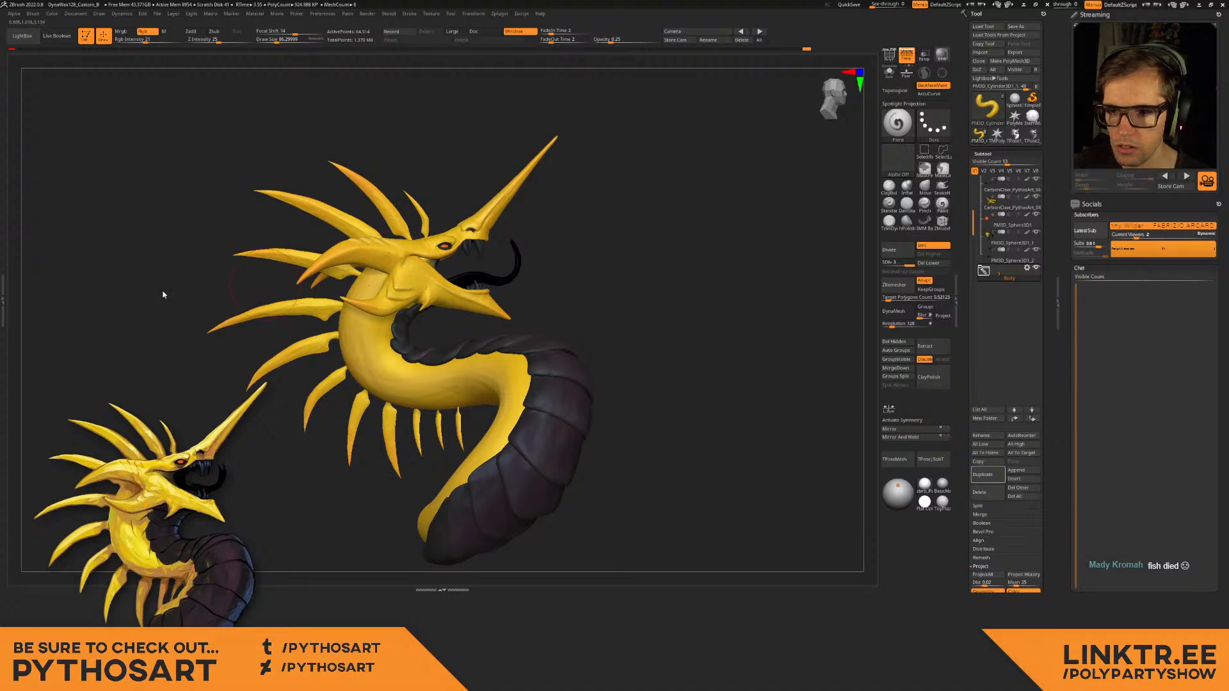
Make the yellow head the active subtool and set the brush size to about 52.
left_click_drag(162, 294, 234, 397)
left_click(404, 304, "alt")
key("s")
left_click_drag(404, 305, 423, 303)
key("s")
mouse_move(406, 306)
left_mouse_down()
mouse_move(396, 291)
mouse_move(461, 286)
left_mouse_up()
key("bracketright")
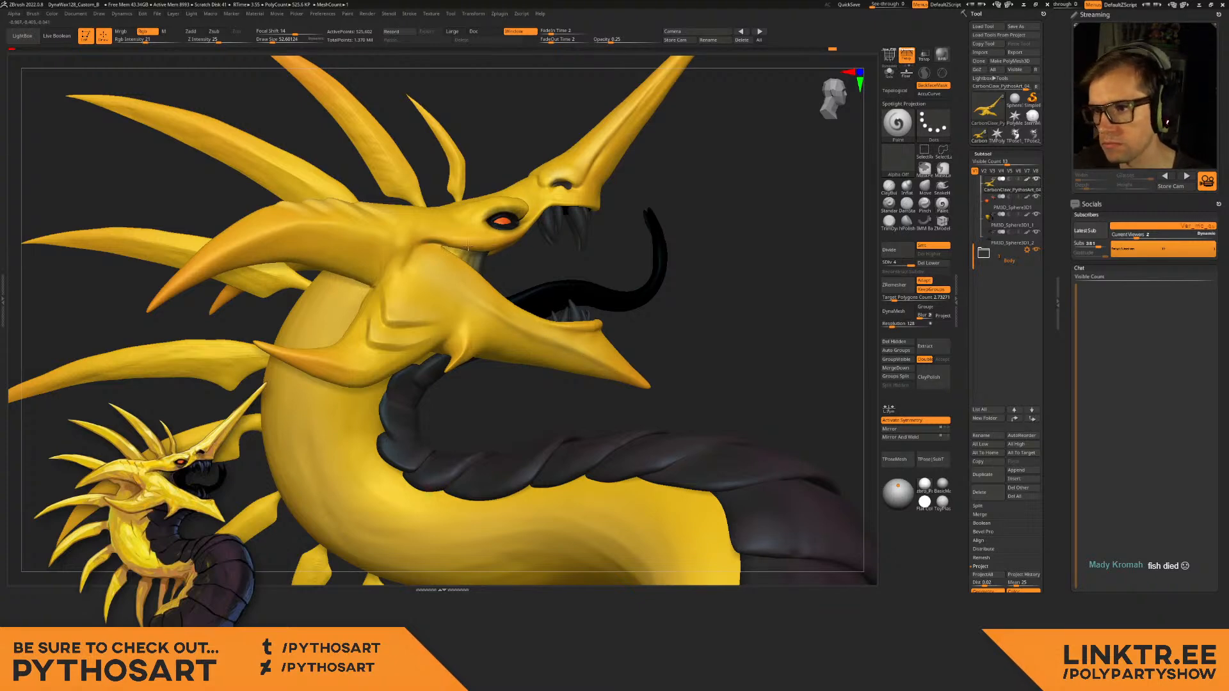
Shade the brow and the top of the head from several angles, enlarging the brush to about 124.
left_click_drag(482, 210, 464, 219)
mouse_move(470, 214)
right_mouse_down("alt")
mouse_move(422, 301)
mouse_move(435, 348)
right_mouse_up("alt")
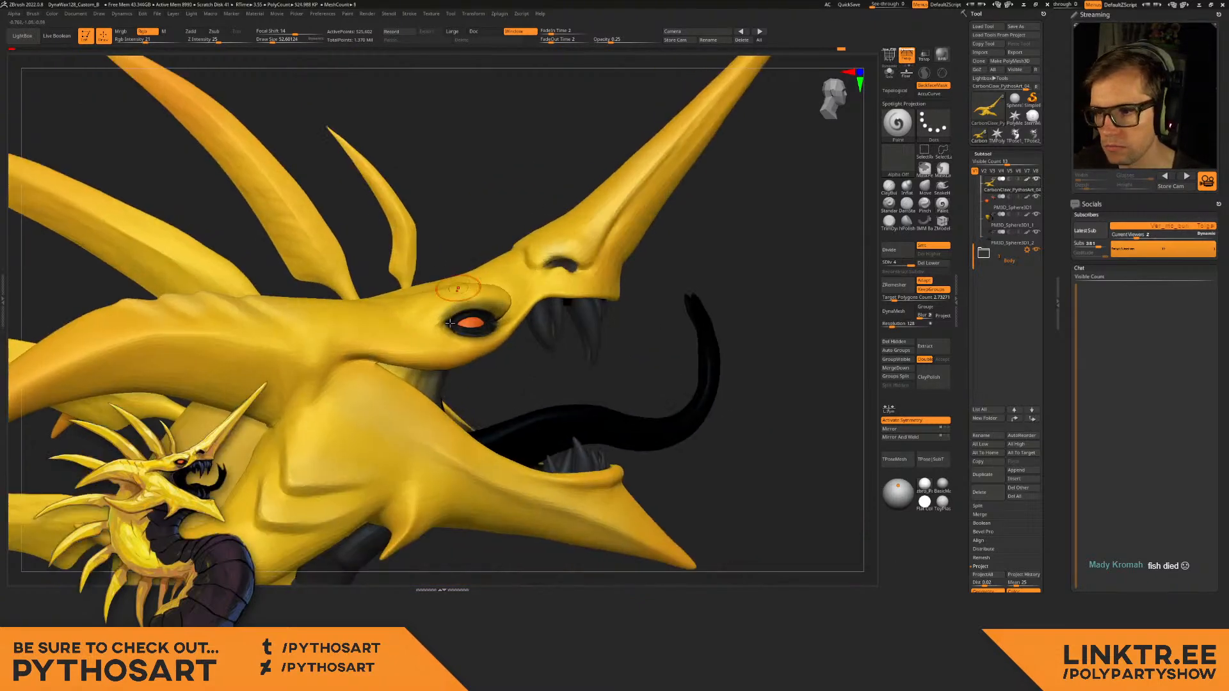
right_click_drag(505, 275, 454, 302)
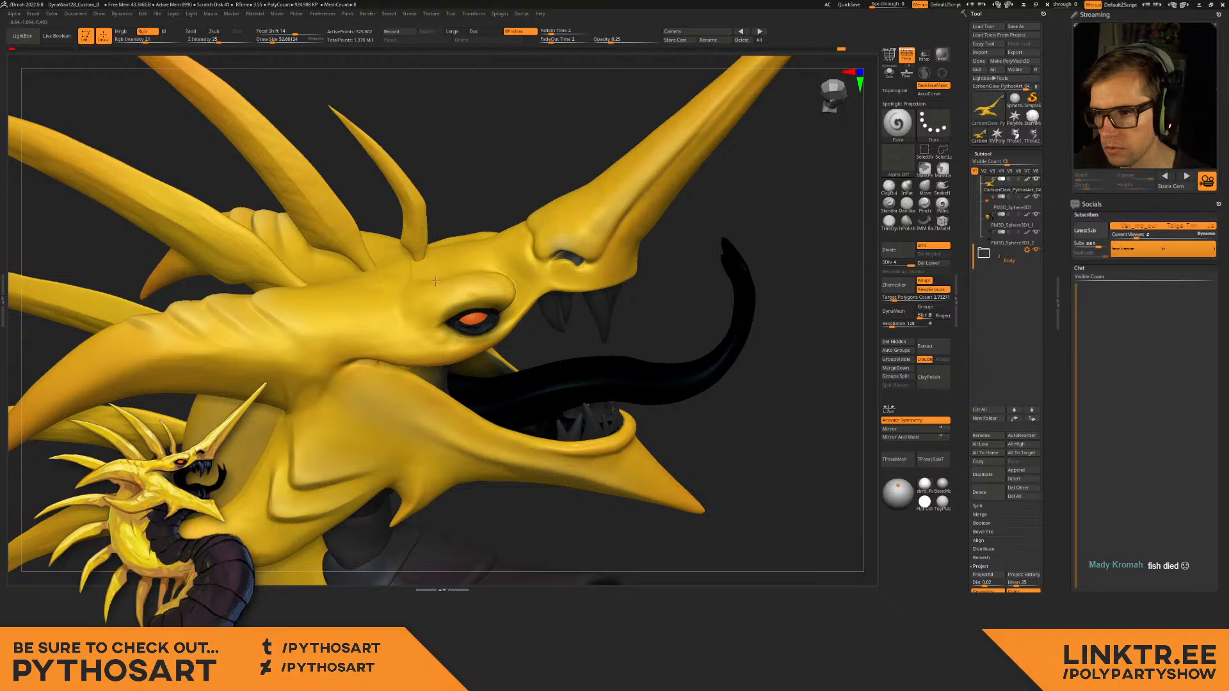
right_click_drag(380, 322, 434, 296)
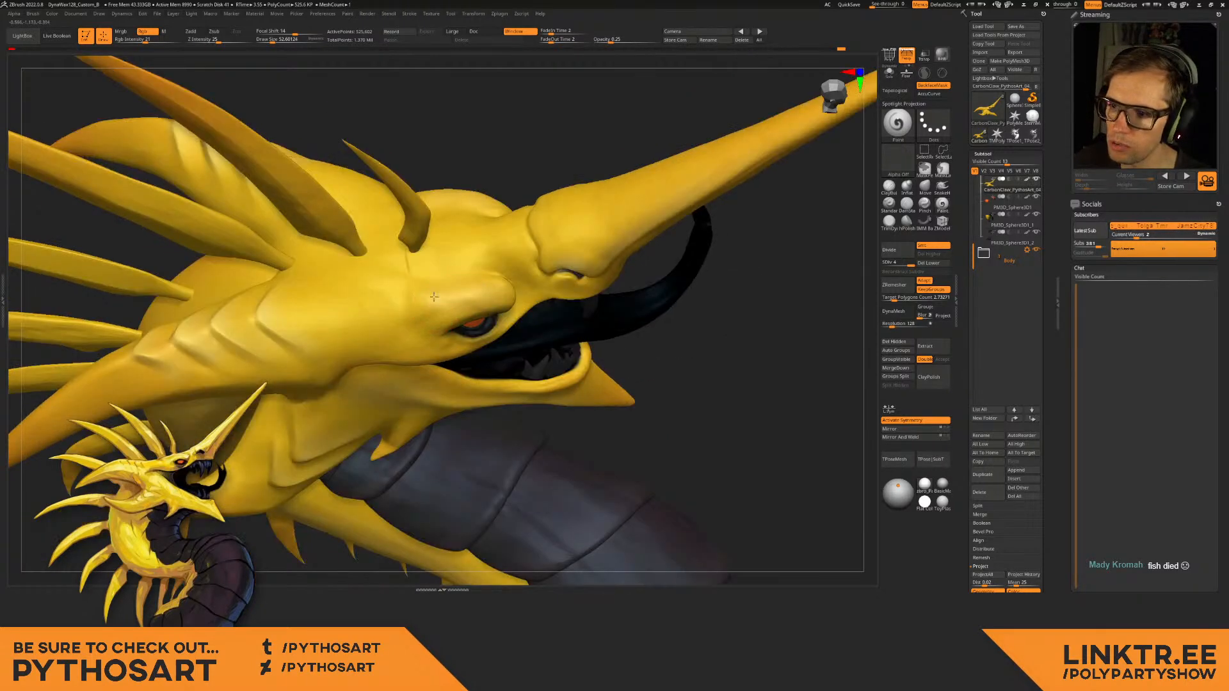
key("s")
left_click_drag(433, 266, 440, 266)
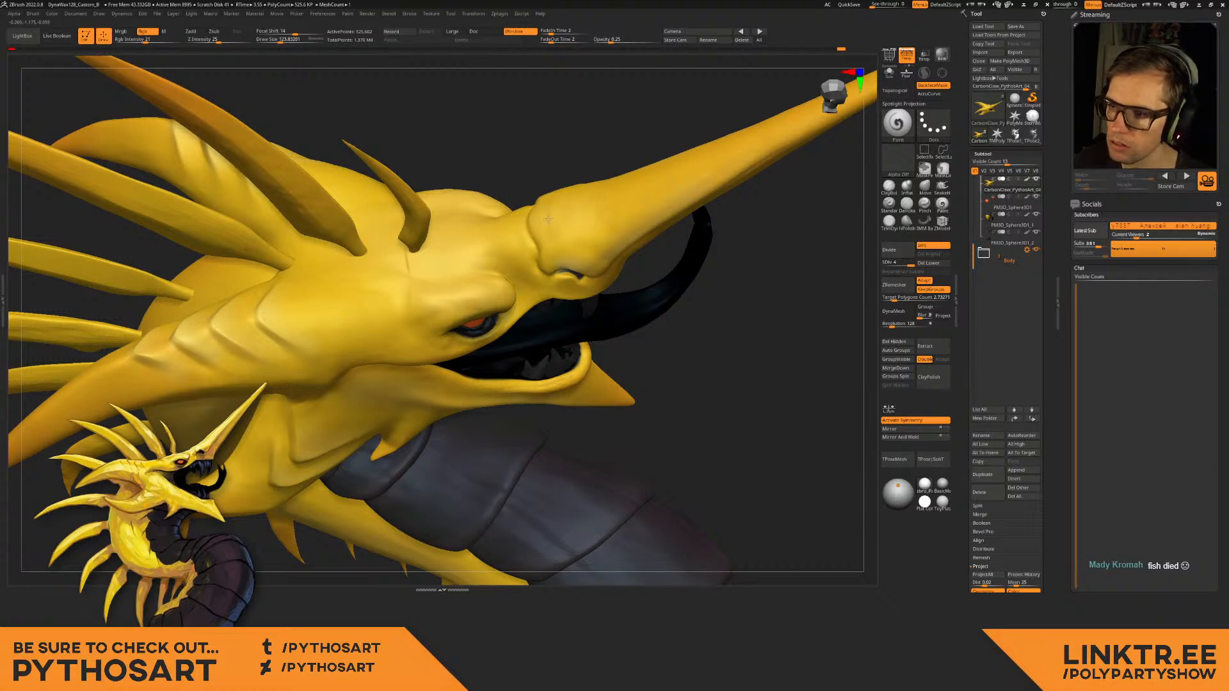
right_click_drag(422, 533, 480, 326, "ctrl")
right_click_drag(481, 326, 482, 189, "alt")
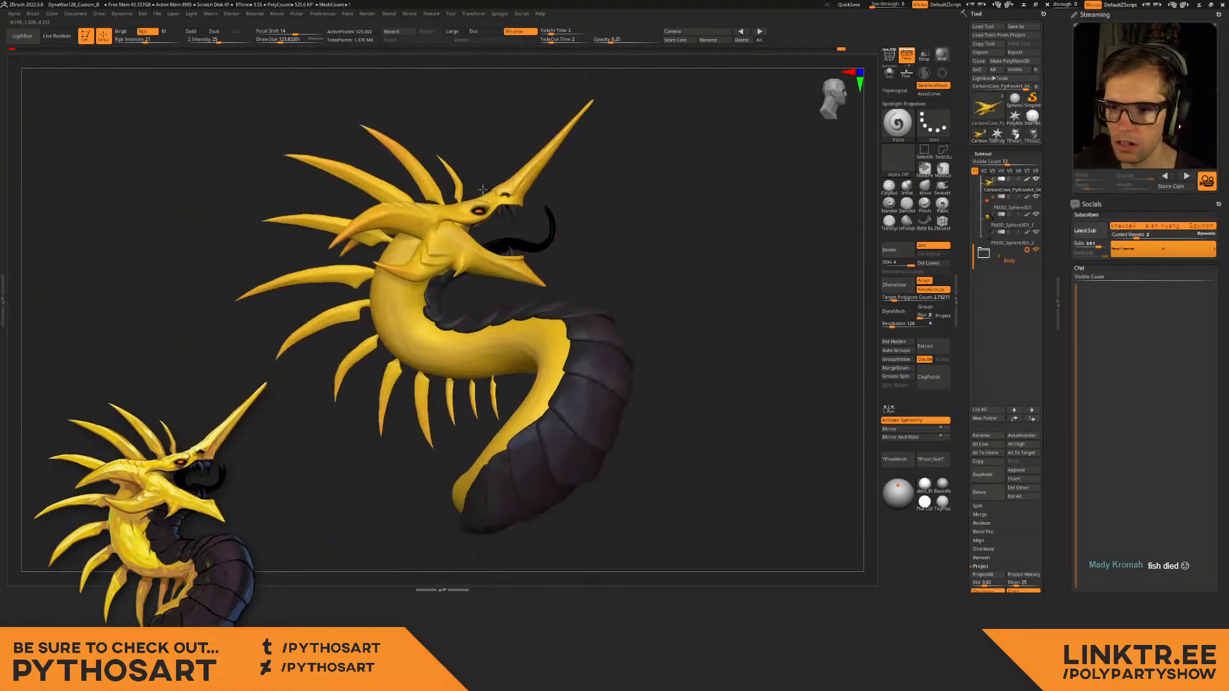
Shade the lower jaw toward its pointed tip with a brush size of about 59.
mouse_move(530, 273)
right_mouse_down("ctrl")
mouse_move(546, 310)
mouse_move(523, 379)
right_mouse_up("ctrl")
key("s")
left_click_drag(524, 384, 517, 385)
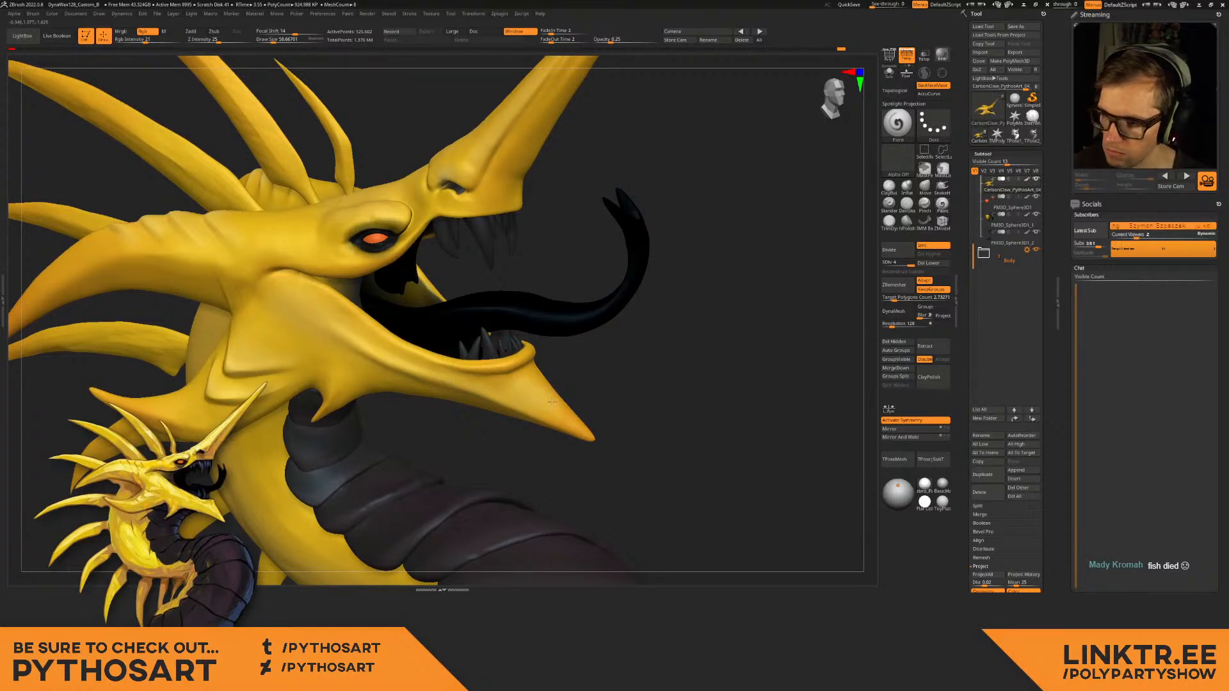
mouse_move(535, 405)
right_mouse_down("ctrl")
mouse_move(448, 300)
mouse_move(469, 329)
right_mouse_up("ctrl")
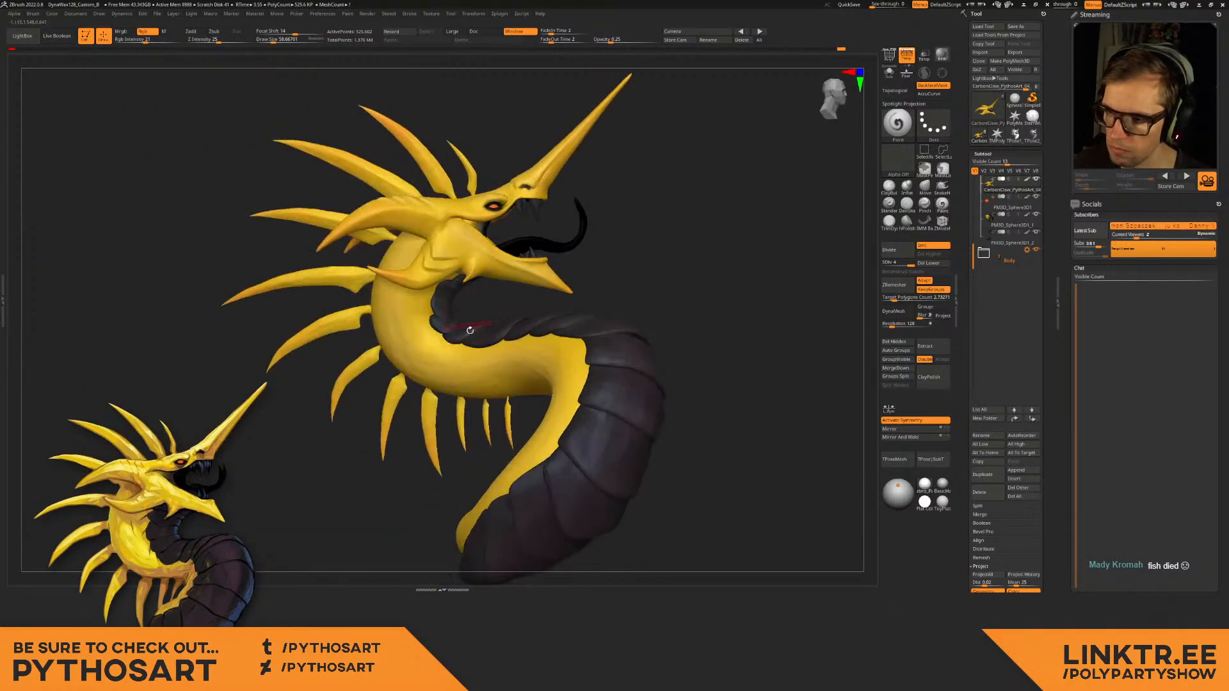
mouse_move(485, 241)
right_mouse_down("ctrl")
mouse_move(472, 286)
mouse_move(456, 269)
right_mouse_up("ctrl")
Choose a lighter, less saturated yellow and reduce the brush size to about 25 for the cheek and jaw highlights.
key("s")
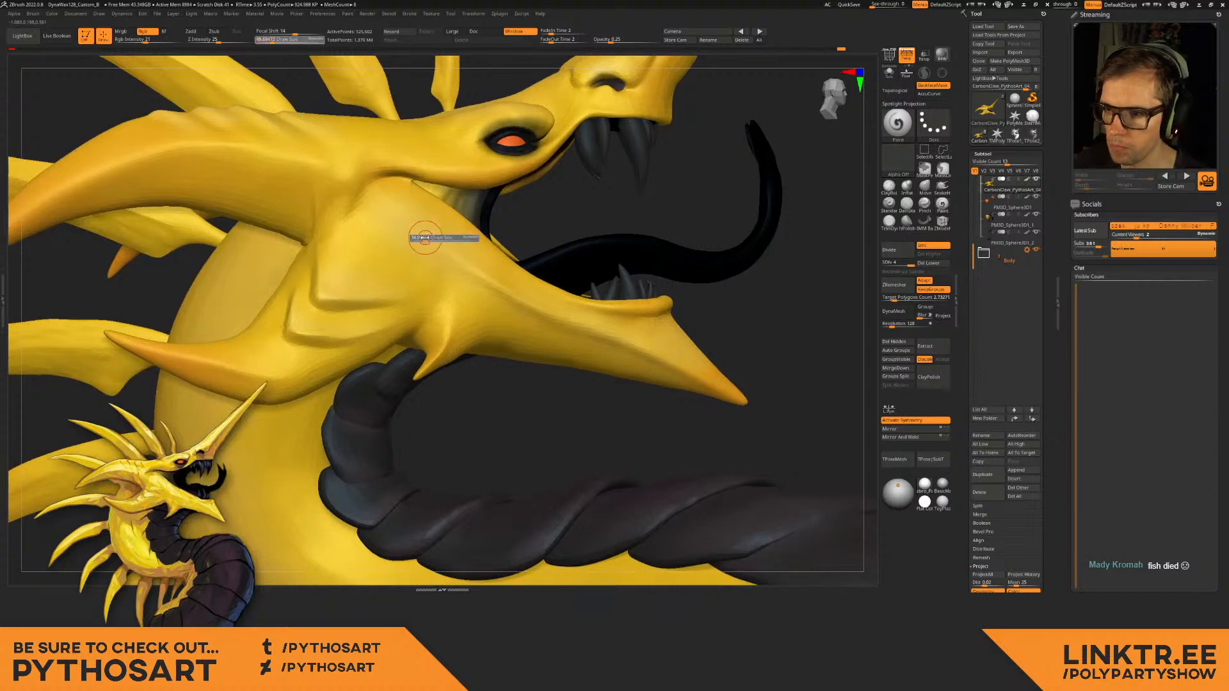
left_click_drag(441, 238, 418, 235)
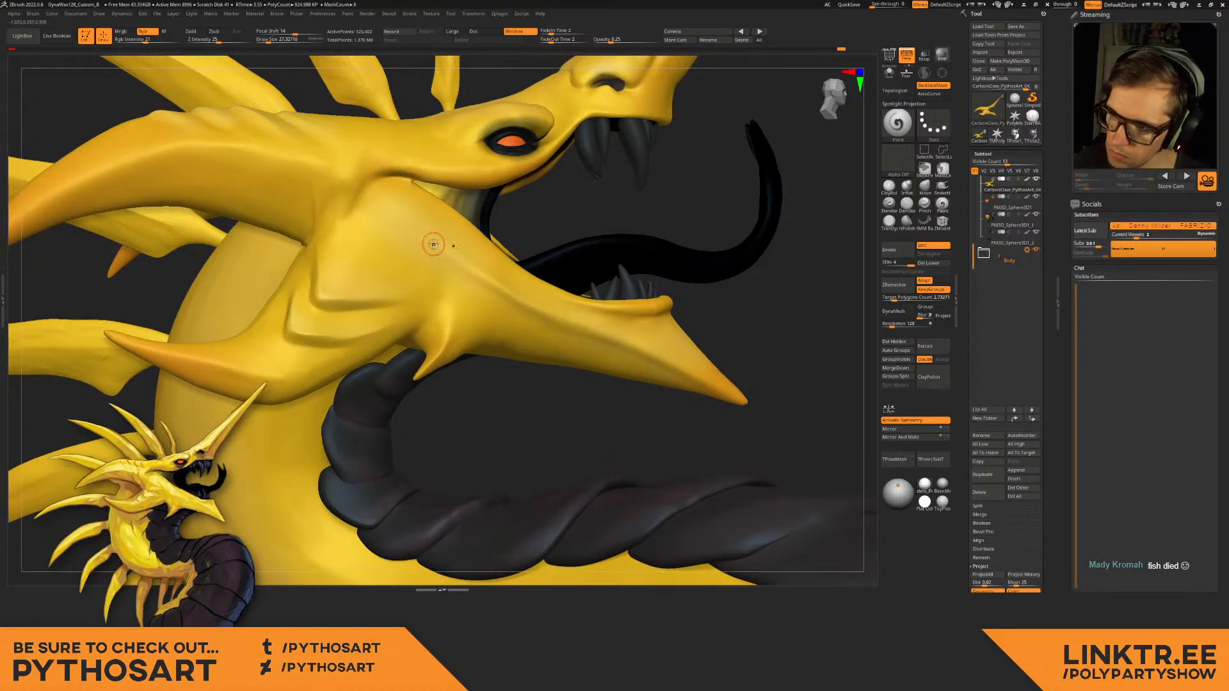
key("c")
left_click_drag(455, 266, 452, 256)
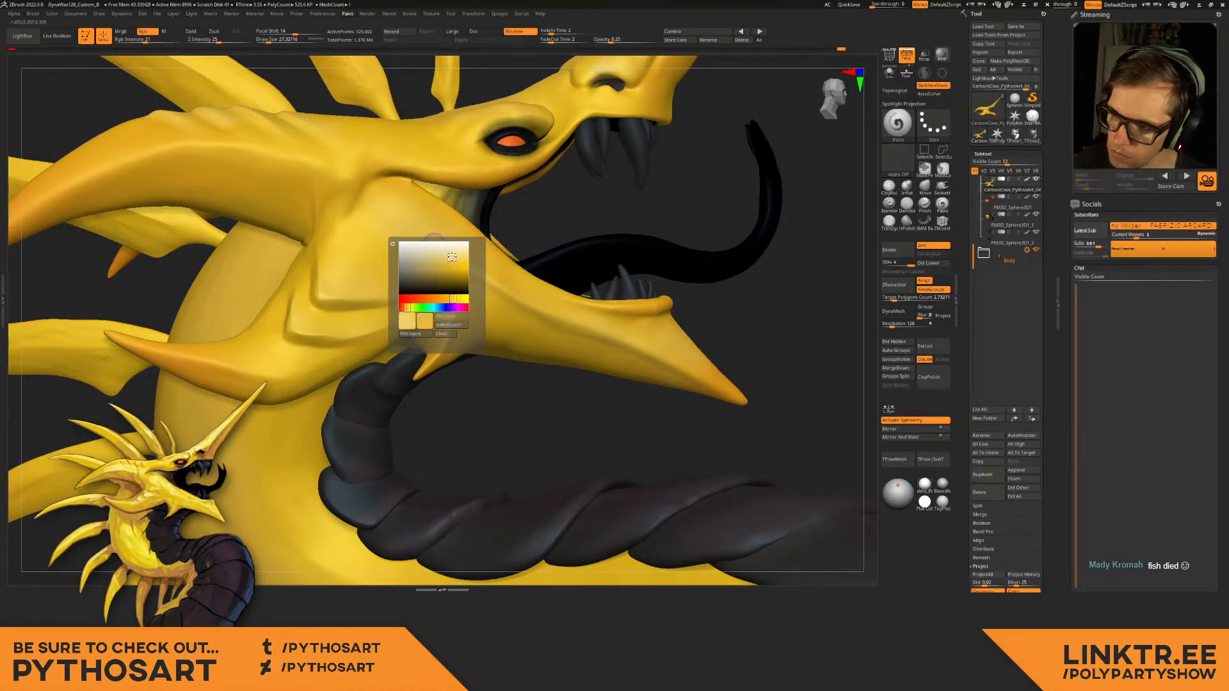
key("v")
key("[")
key("[")
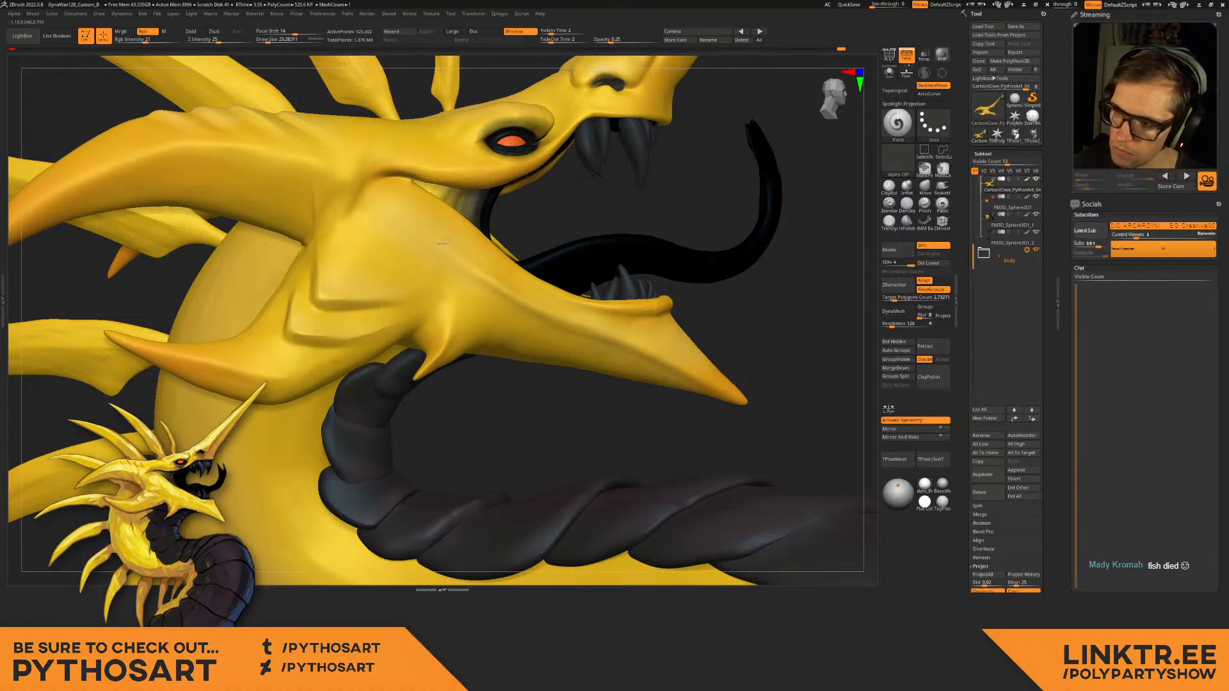
key("c")
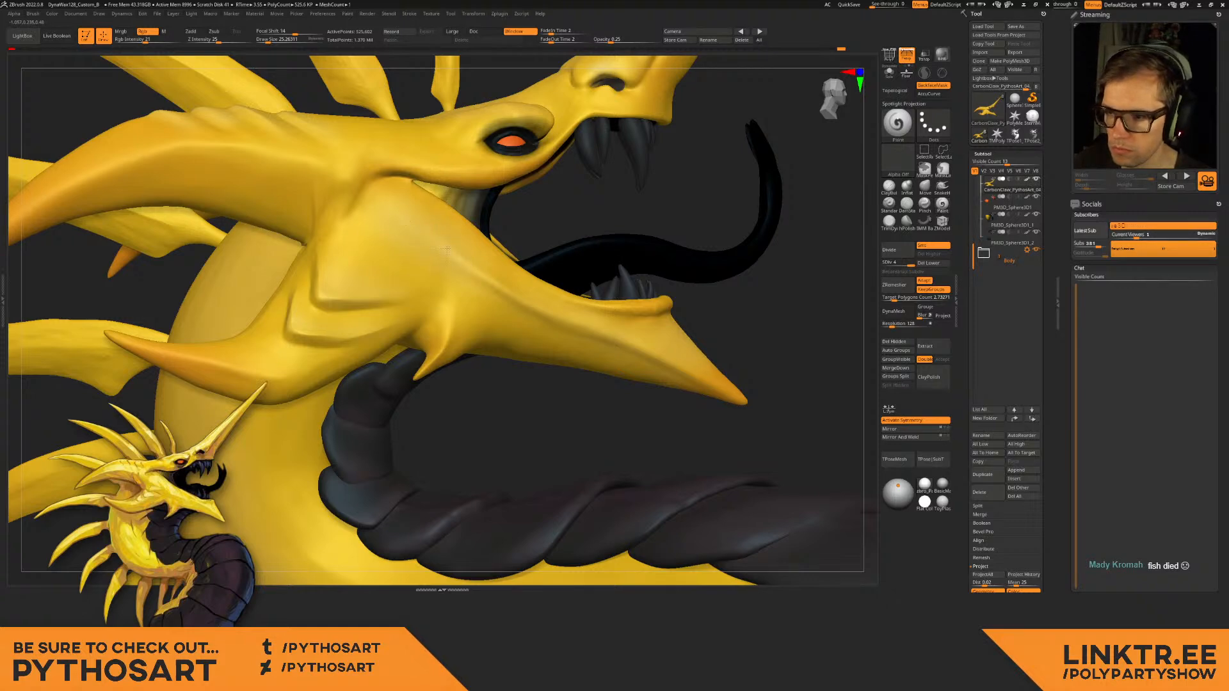
Paint lighter yellow highlights on the base of the nose horn with the brush at about 47.
right_click_drag(458, 225, 487, 247)
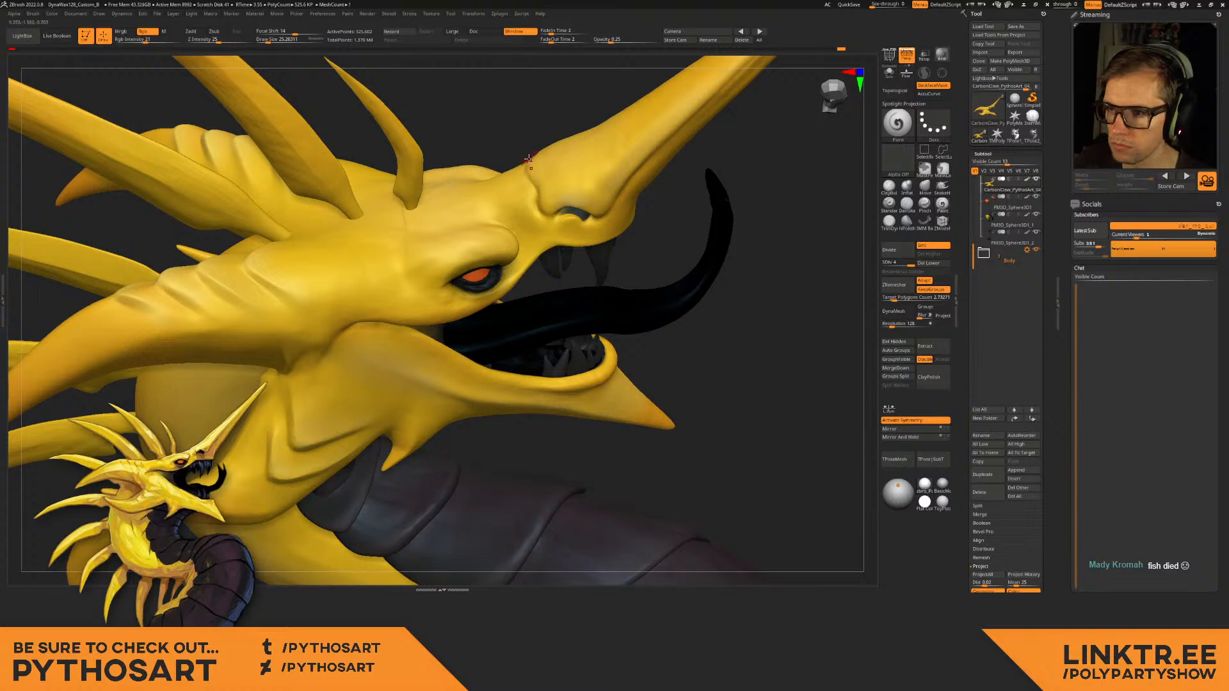
key("s")
left_click_drag(527, 165, 530, 165)
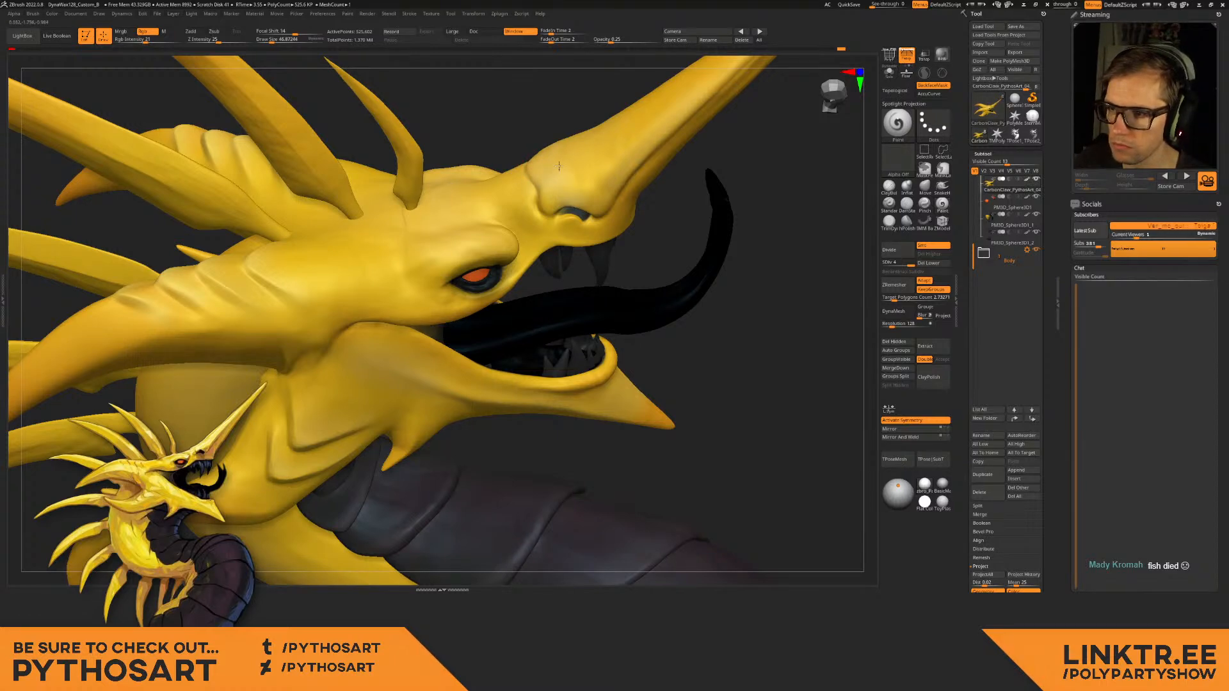
right_click_drag(566, 317, 573, 344)
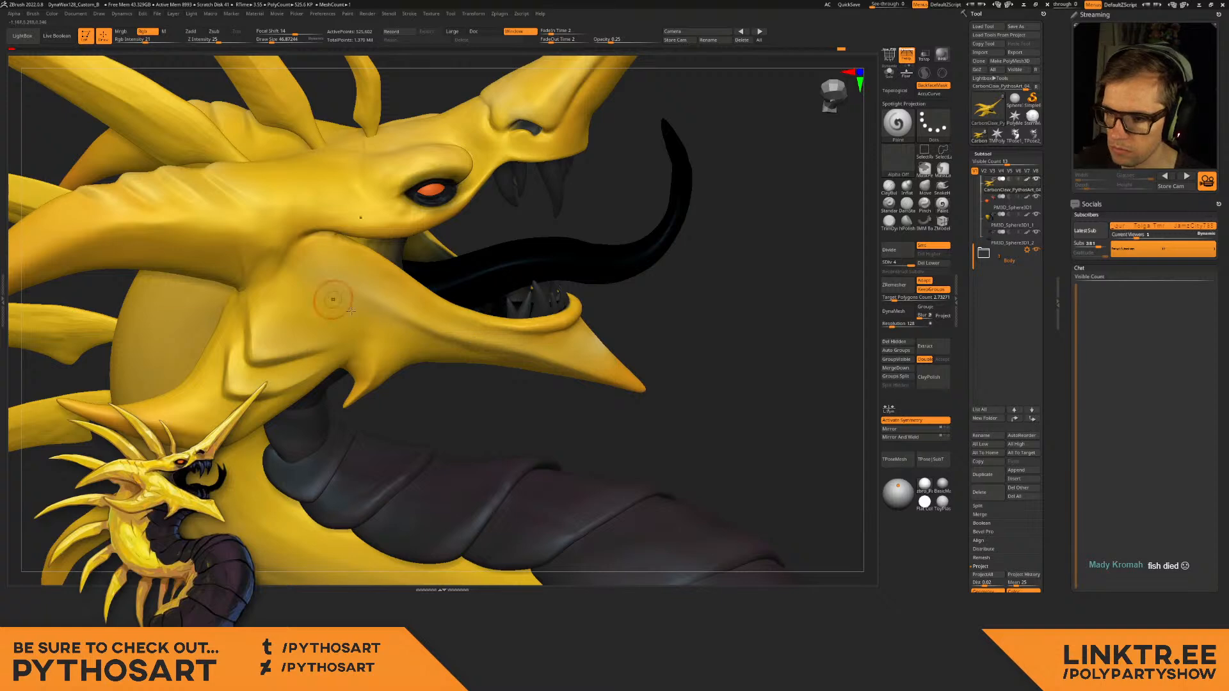
Make the back spikes the active part and set the RGB intensity to 37 for painting their highlights.
right_click_drag(334, 298, 443, 353, "ctrl")
right_click_drag(444, 354, 340, 237, "alt")
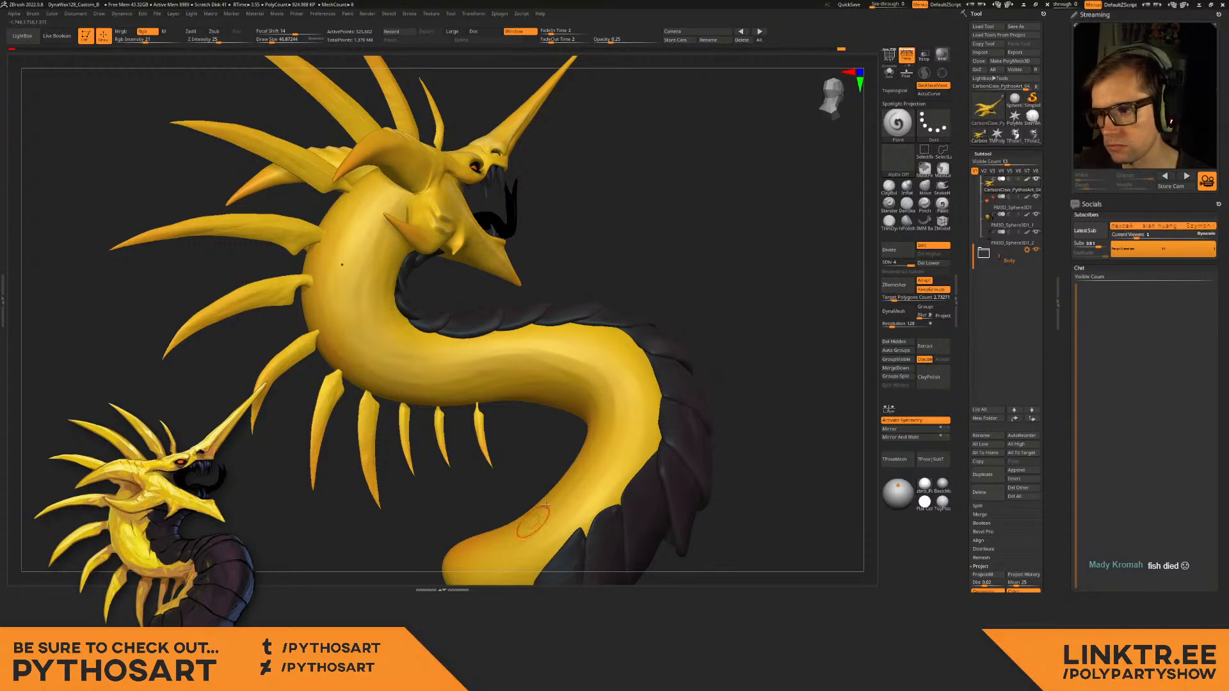
right_click_drag(475, 458, 477, 302, "ctrl")
right_click_drag(379, 255, 413, 506, "alt")
right_click_drag(314, 449, 396, 416)
left_click(449, 330, "alt")
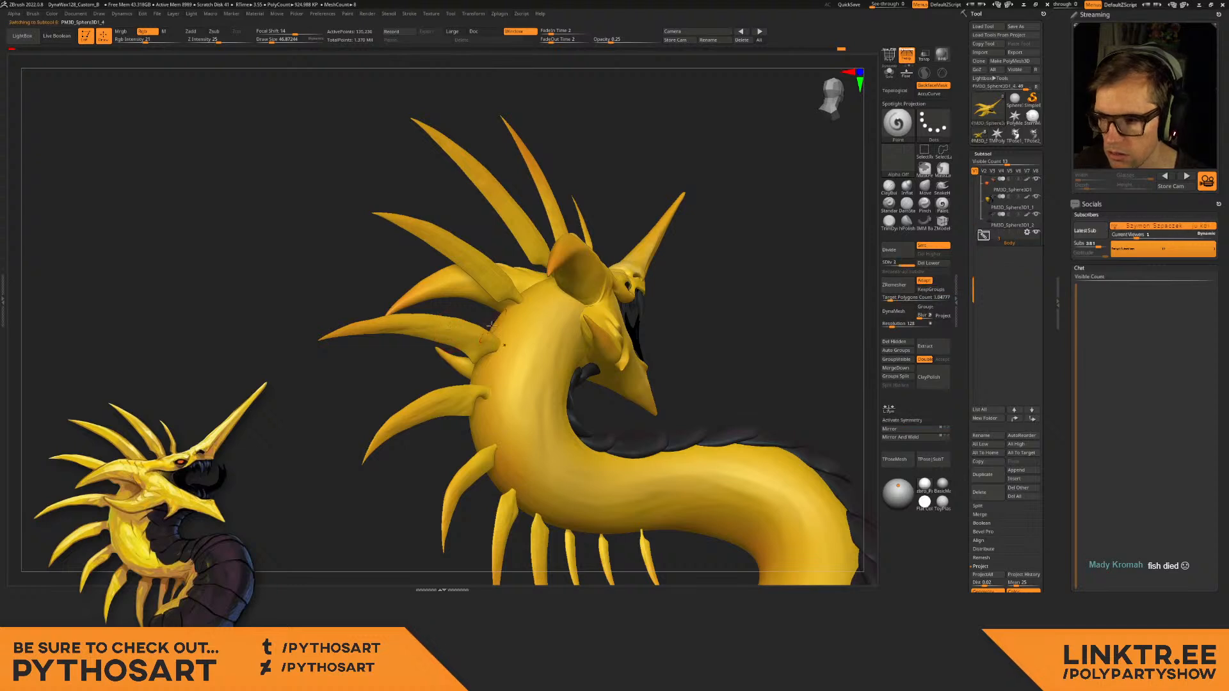
right_click_drag(449, 329, 493, 338)
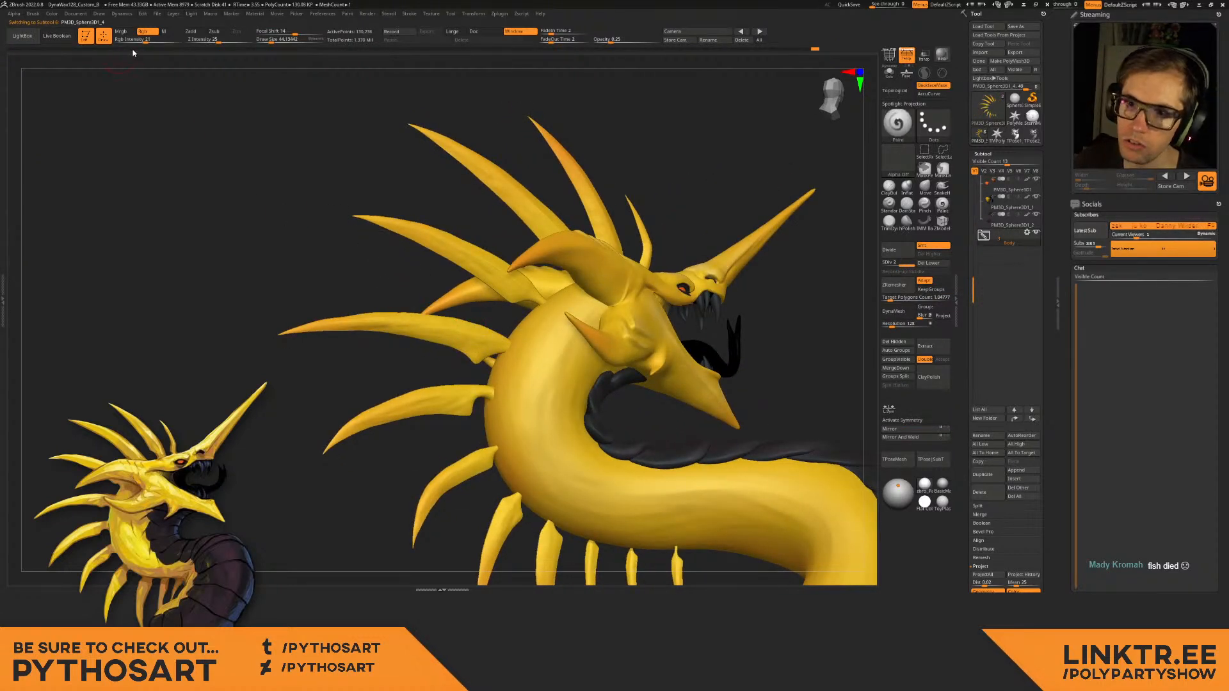
left_click_drag(146, 41, 154, 41)
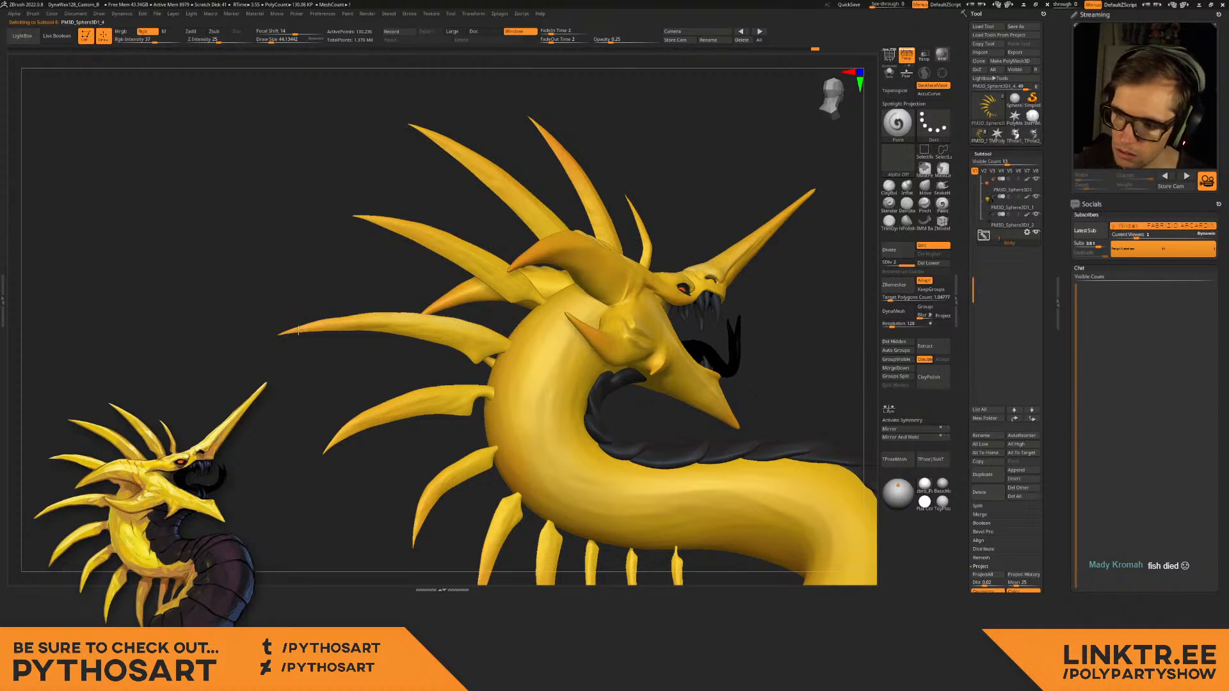
Paint paler yellow highlights along the back spikes from both sides of the creature with the brush at about 44.
right_click_drag(511, 273, 485, 272)
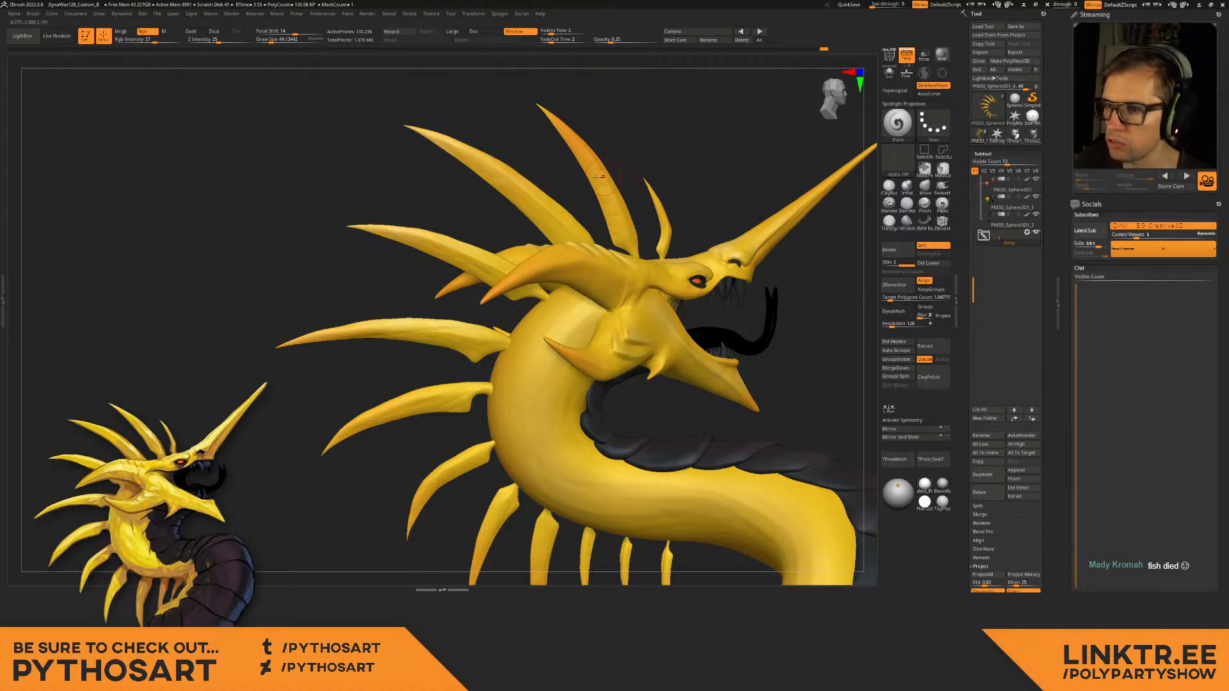
right_click_drag(598, 176, 620, 194)
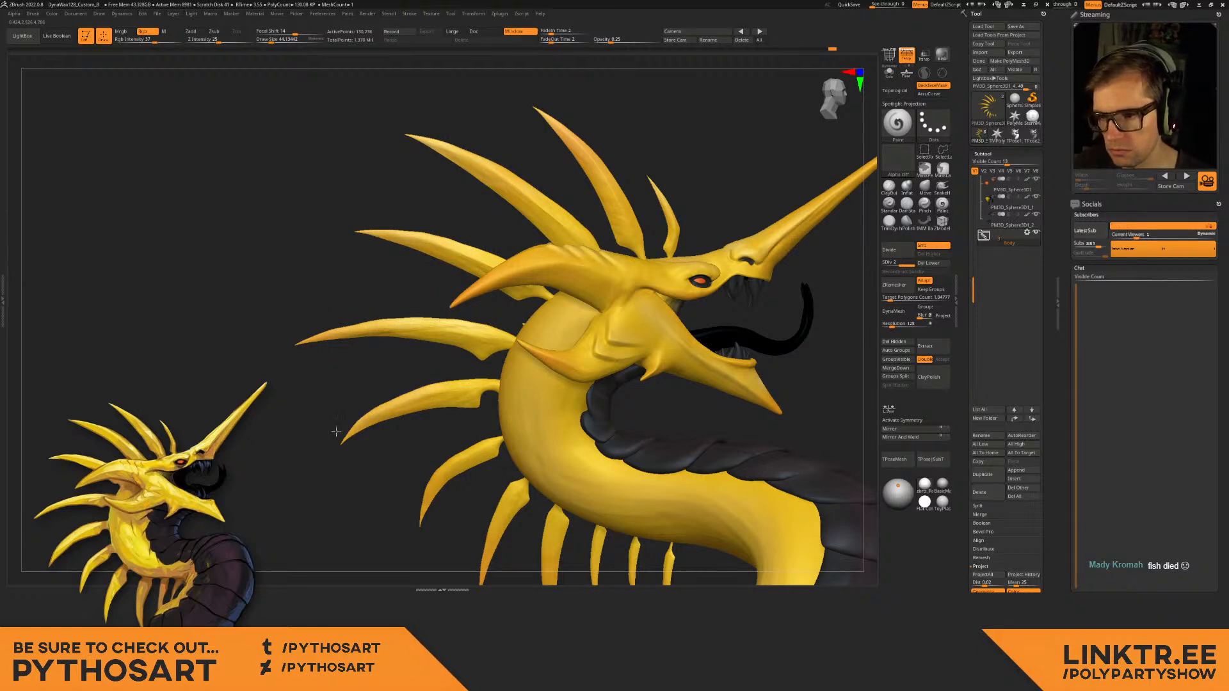
right_click_drag(370, 441, 455, 336)
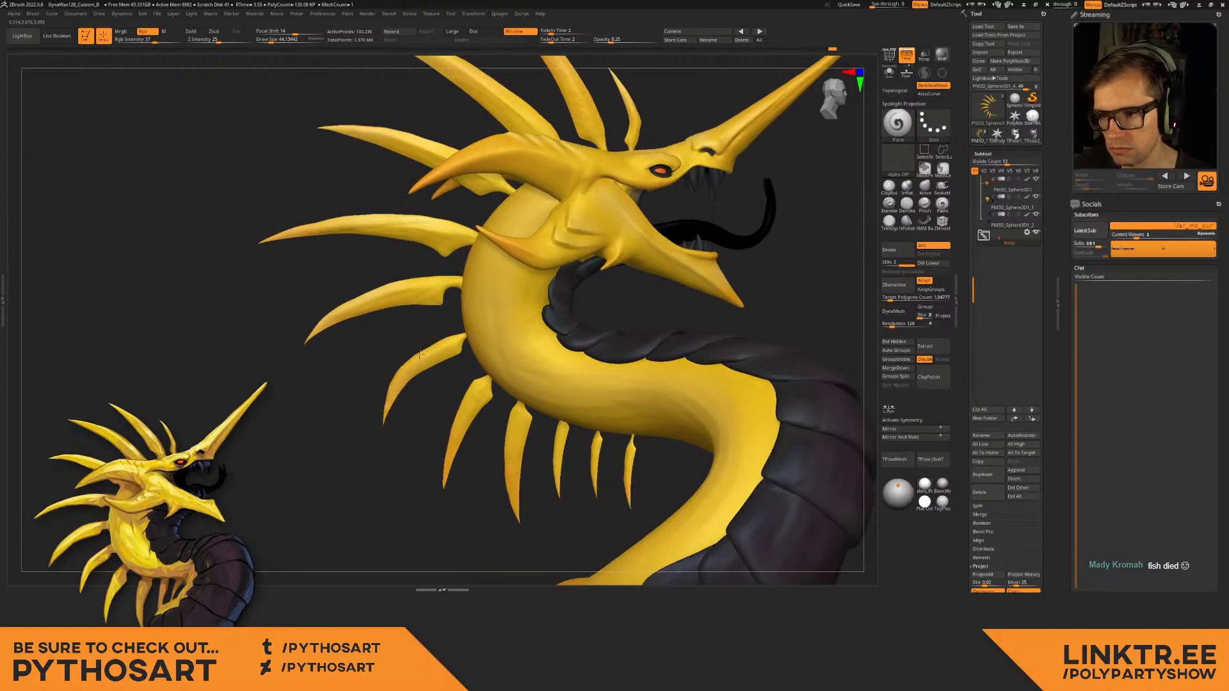
right_click_drag(455, 424, 462, 376)
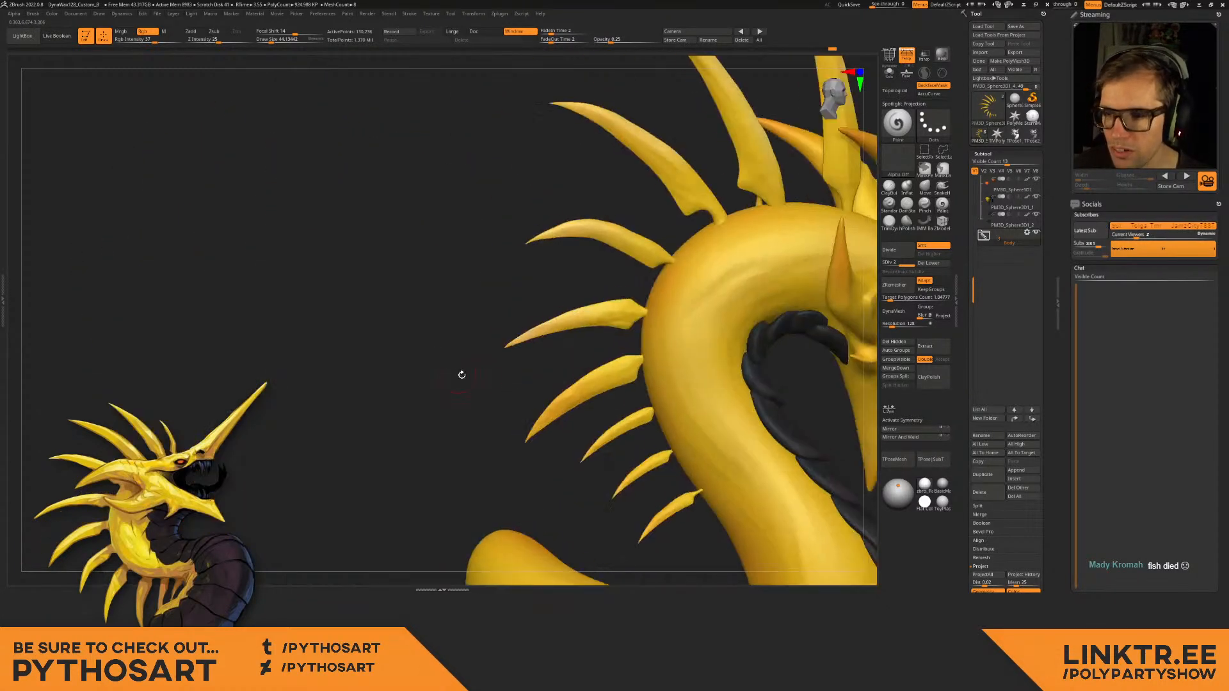
right_click_drag(532, 362, 484, 346)
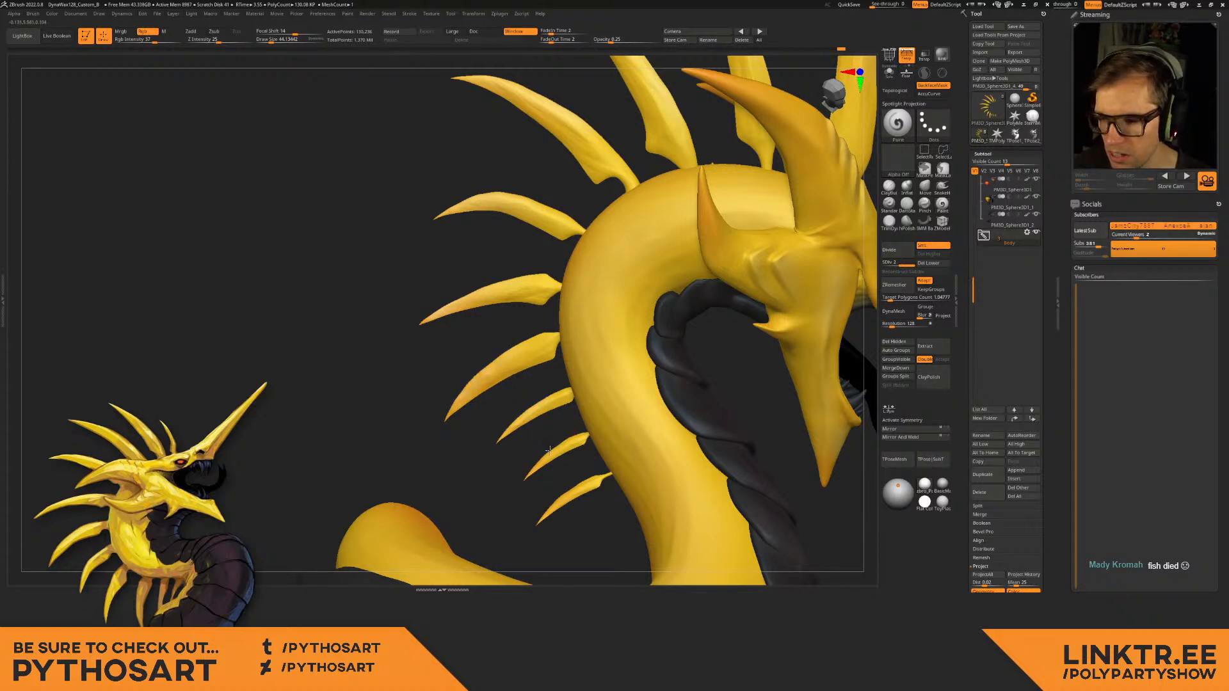
right_click_drag(557, 500, 625, 404, "ctrl")
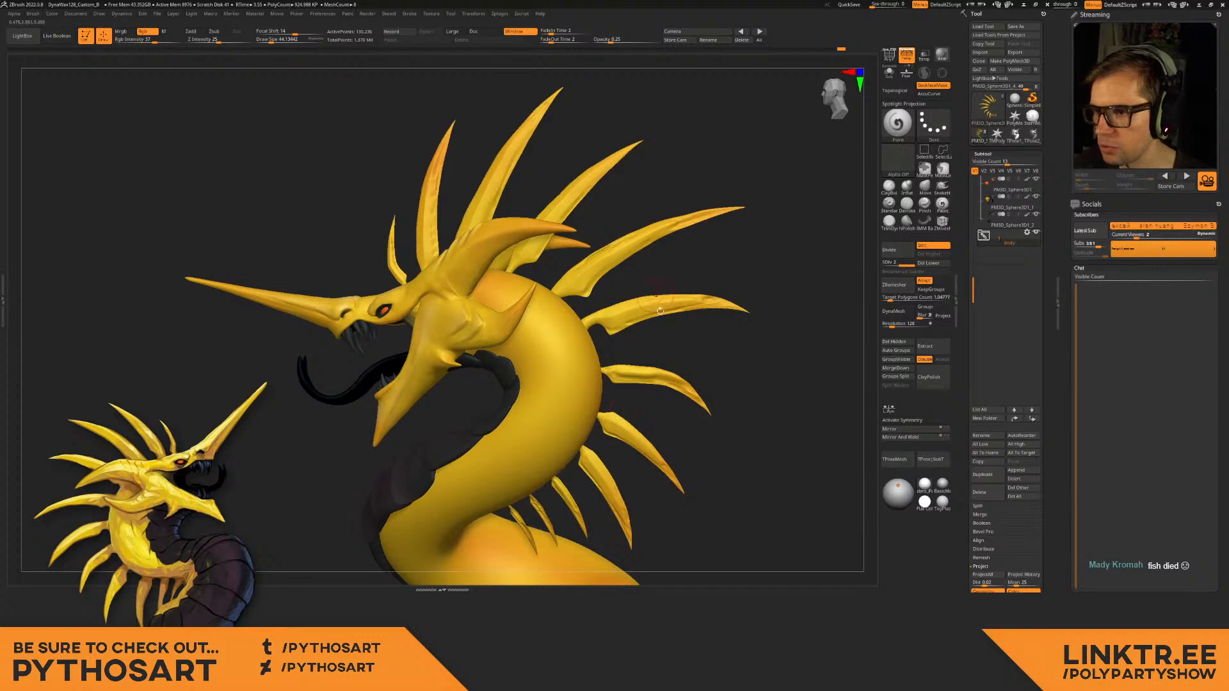
right_click_drag(655, 331, 500, 298)
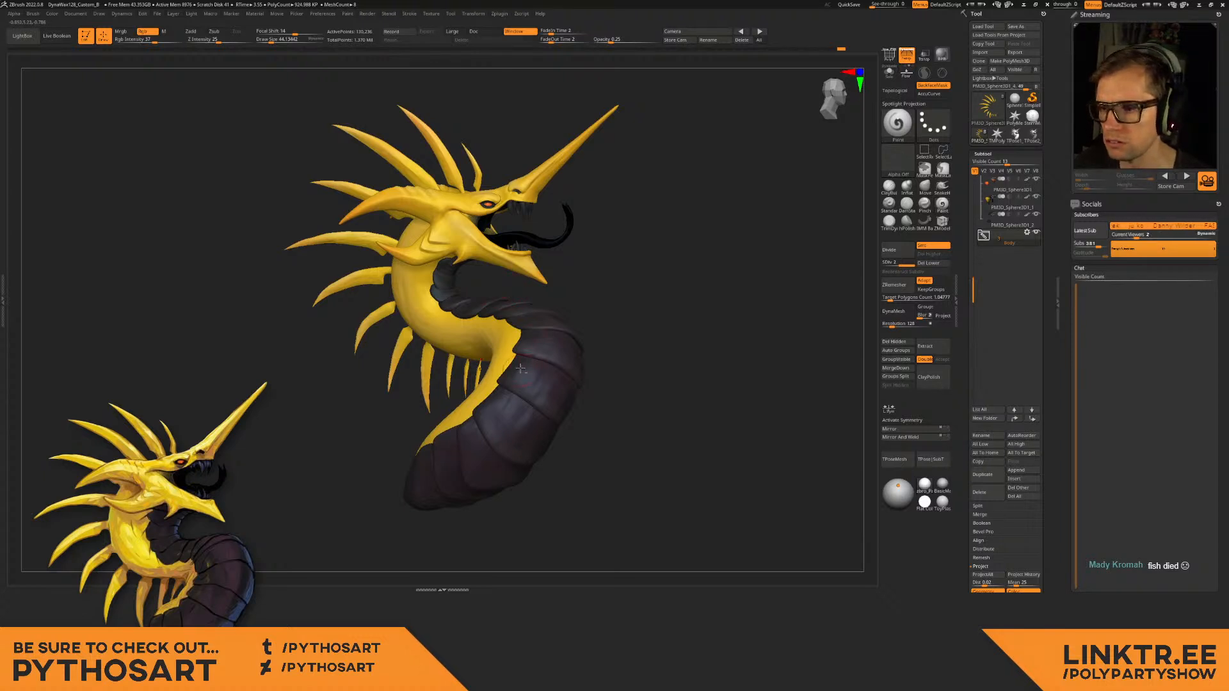
Make the dark segmented belly active and carve its lower plate edges with the DamStandard brush, enlarging the brush to about 44.
mouse_move(520, 369)
right_mouse_down("alt")
mouse_move(501, 314)
mouse_move(521, 336)
mouse_move(465, 377)
right_mouse_up("alt")
left_click(907, 204)
left_click(481, 374, "alt")
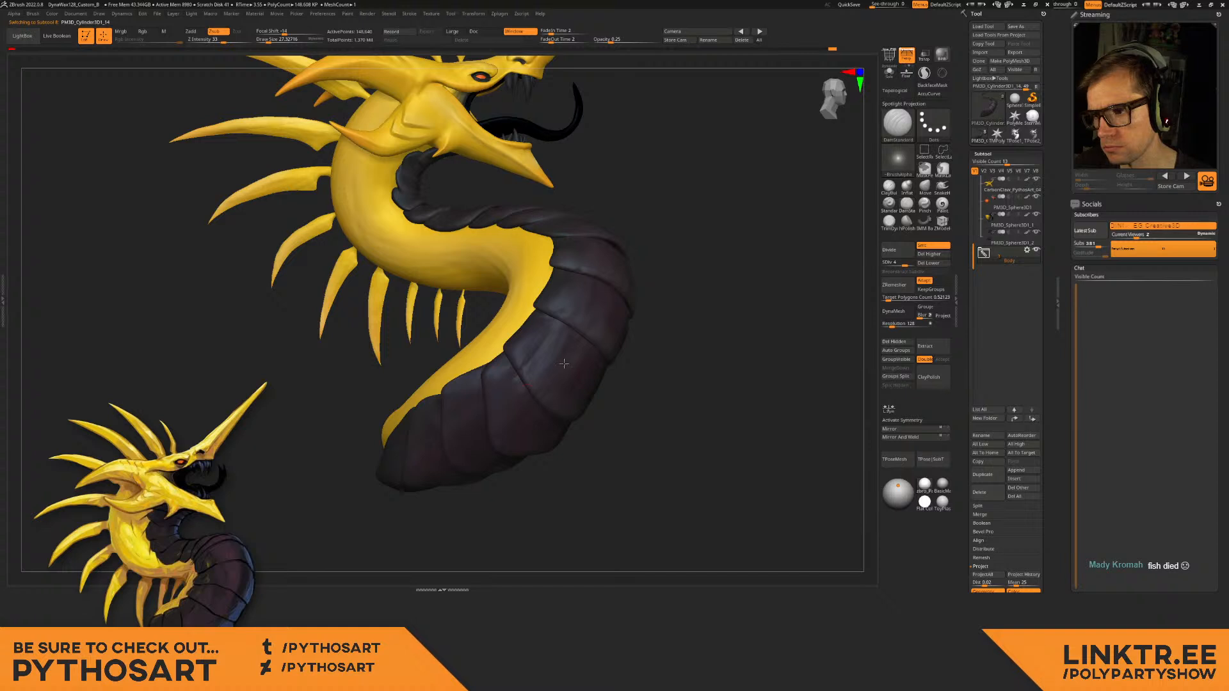
right_click_drag(552, 372, 532, 336)
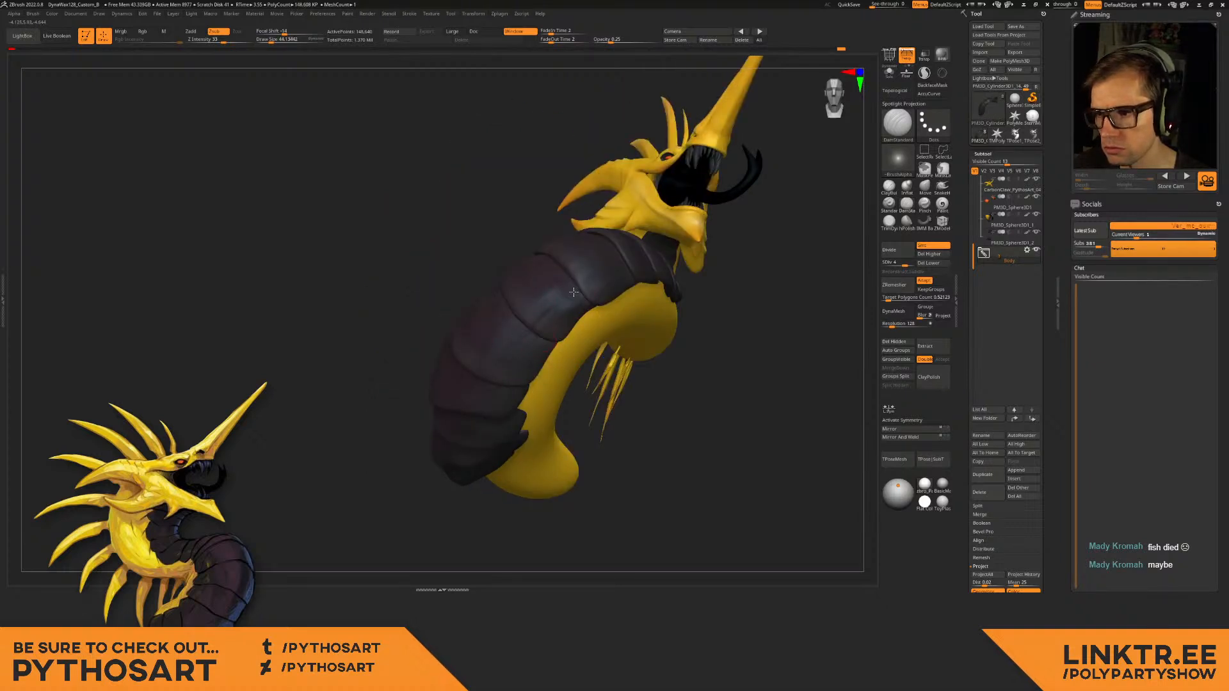
right_click_drag(489, 420, 455, 419)
right_click_drag(485, 364, 449, 334)
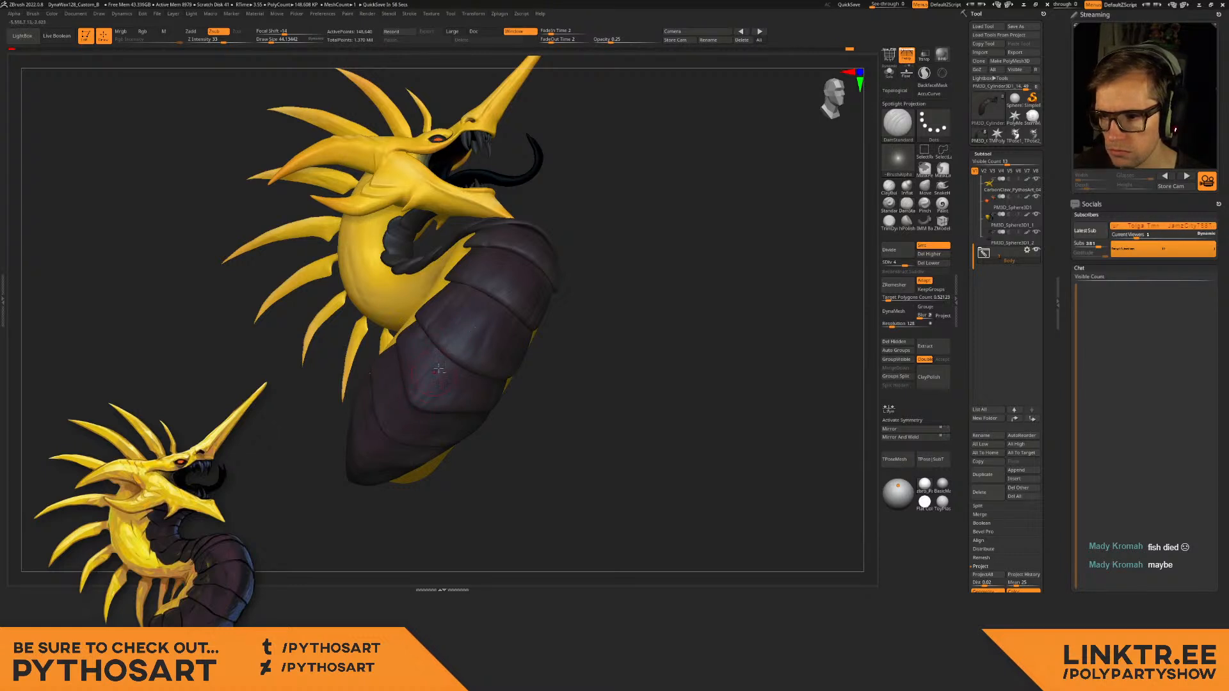
right_click_drag(435, 376, 409, 374)
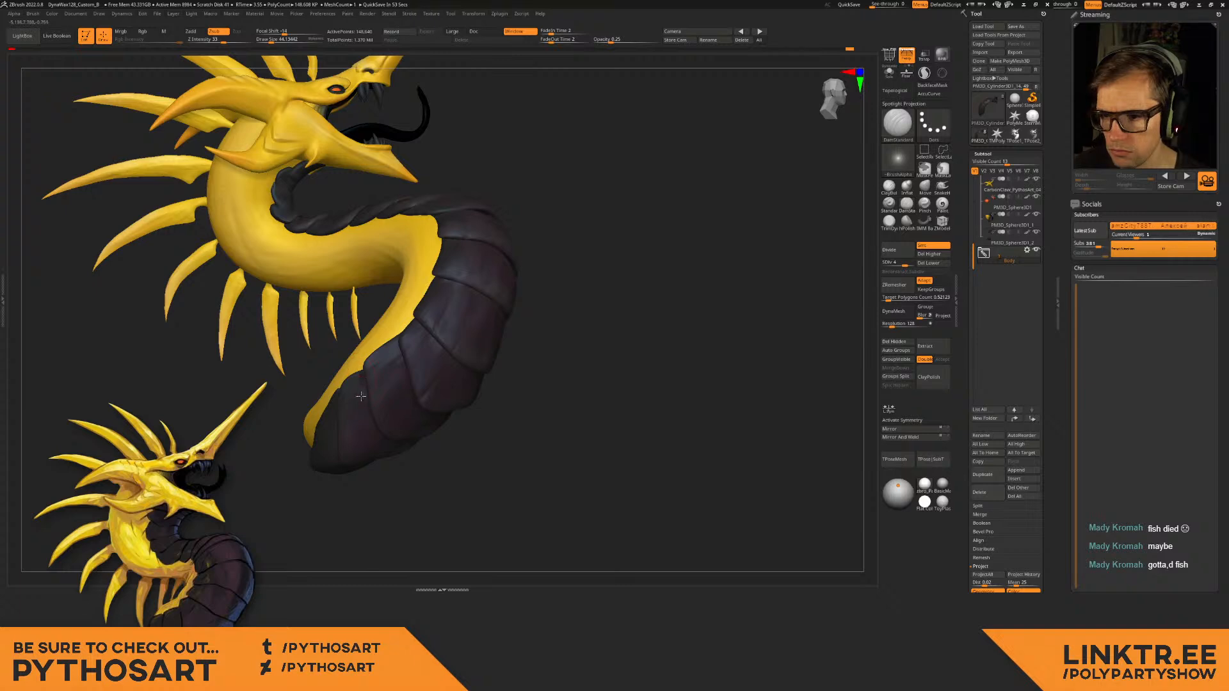
Sharpen the seams between the middle belly plates with the DamStandard brush at a size of about 47.
mouse_move(362, 422)
right_mouse_down()
mouse_move(386, 371)
mouse_move(378, 396)
right_mouse_up()
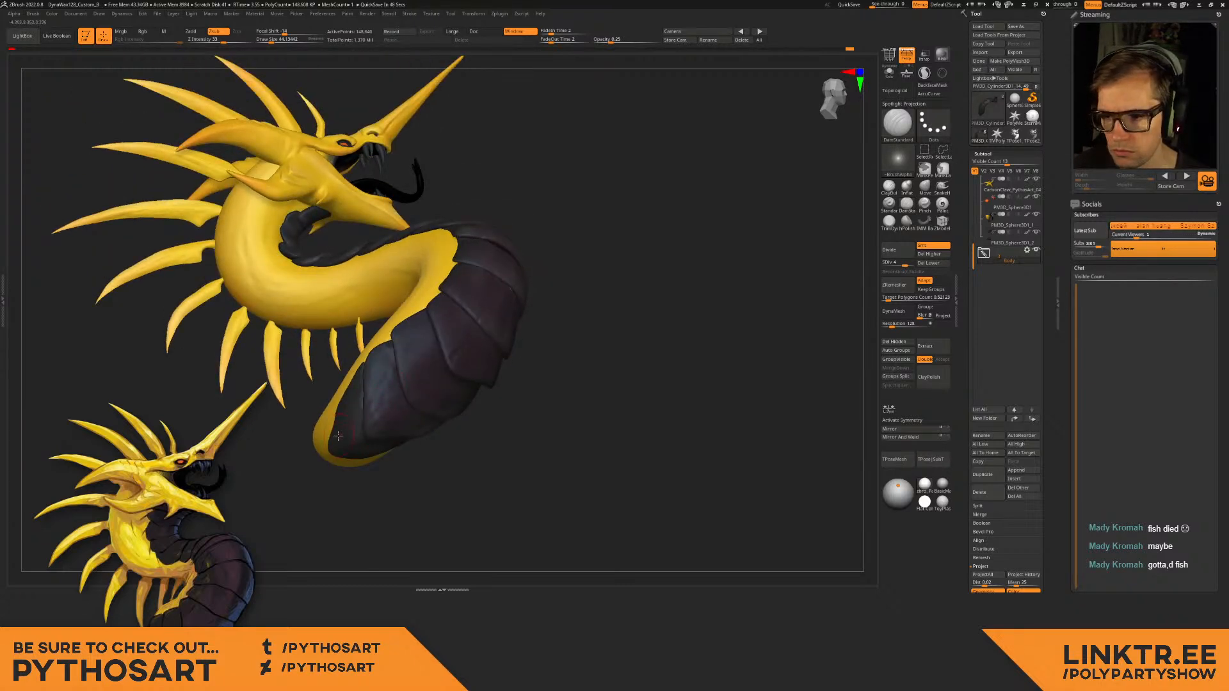
right_click_drag(378, 383, 404, 387)
right_click_drag(439, 346, 415, 378)
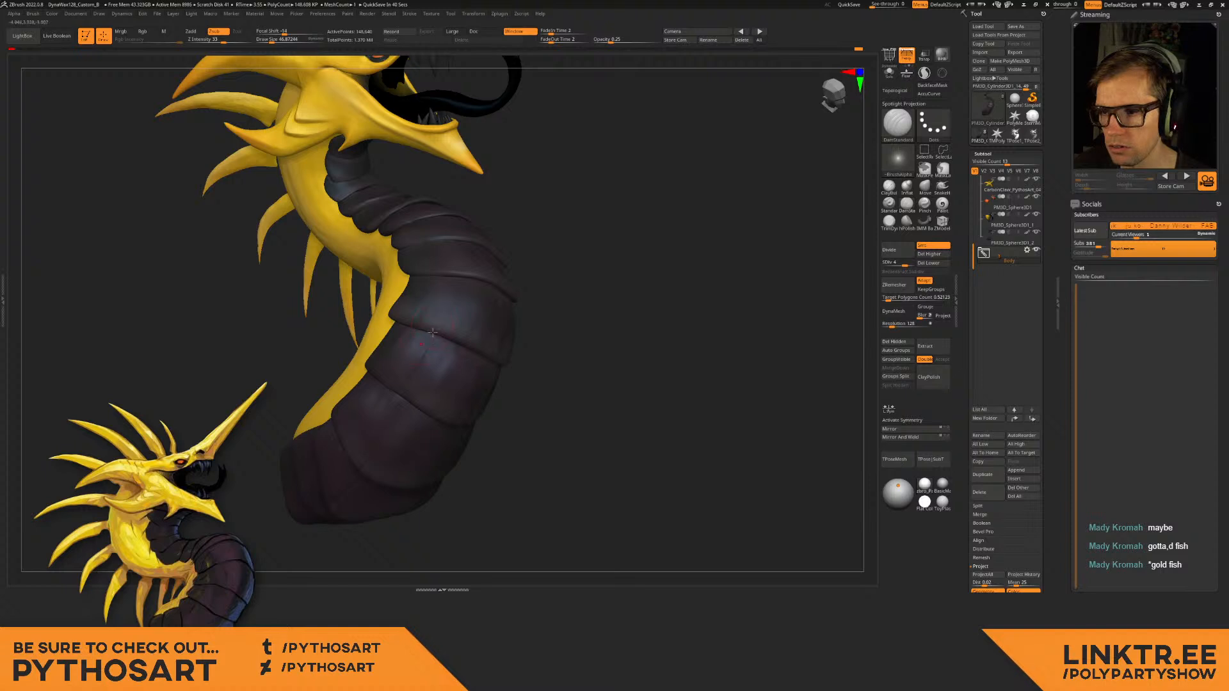
right_click_drag(407, 403, 479, 437)
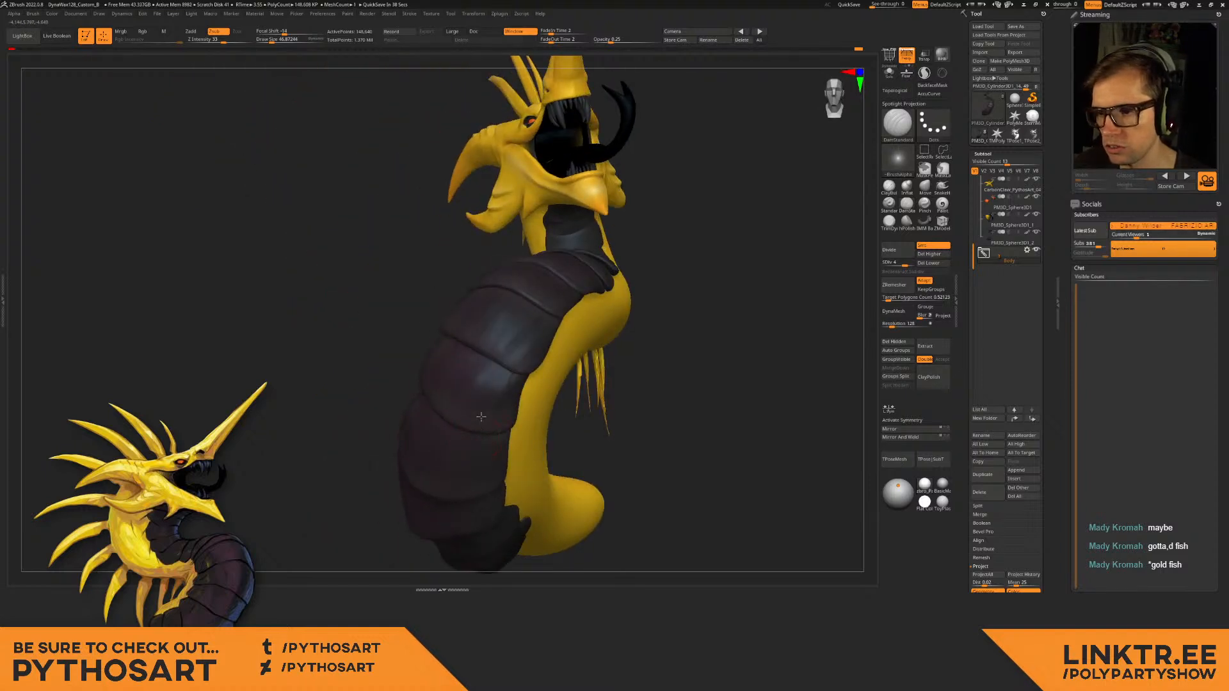
right_click_drag(489, 379, 469, 381)
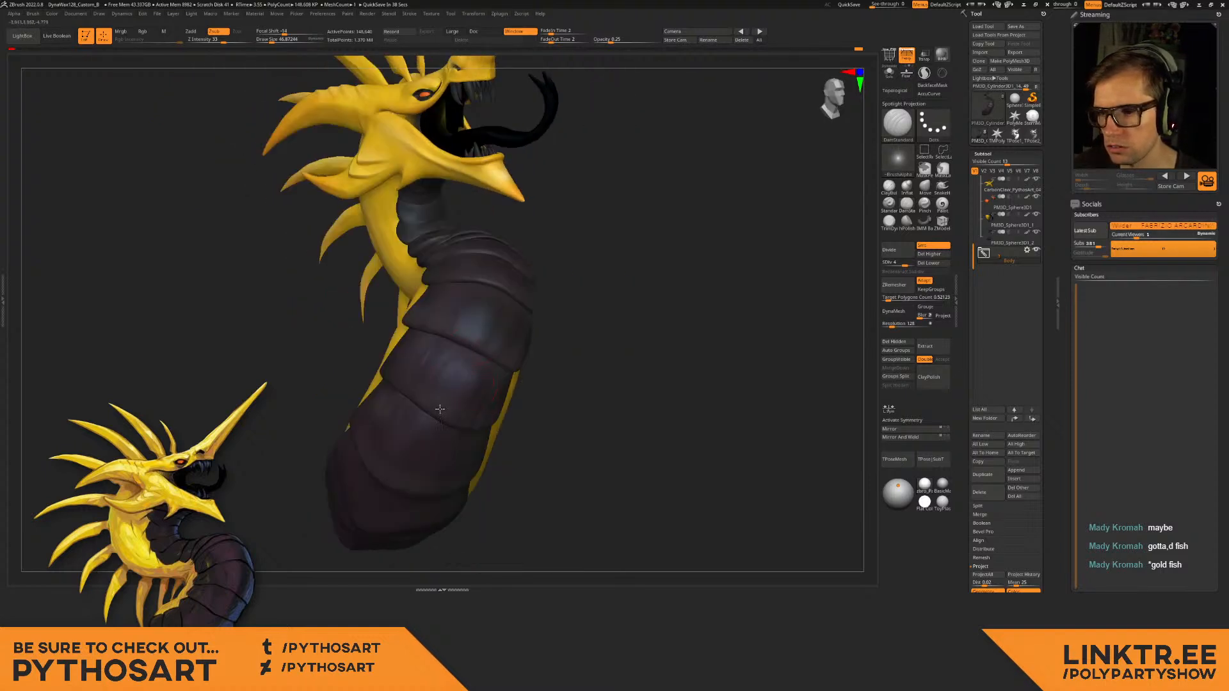
right_click_drag(466, 326, 456, 353)
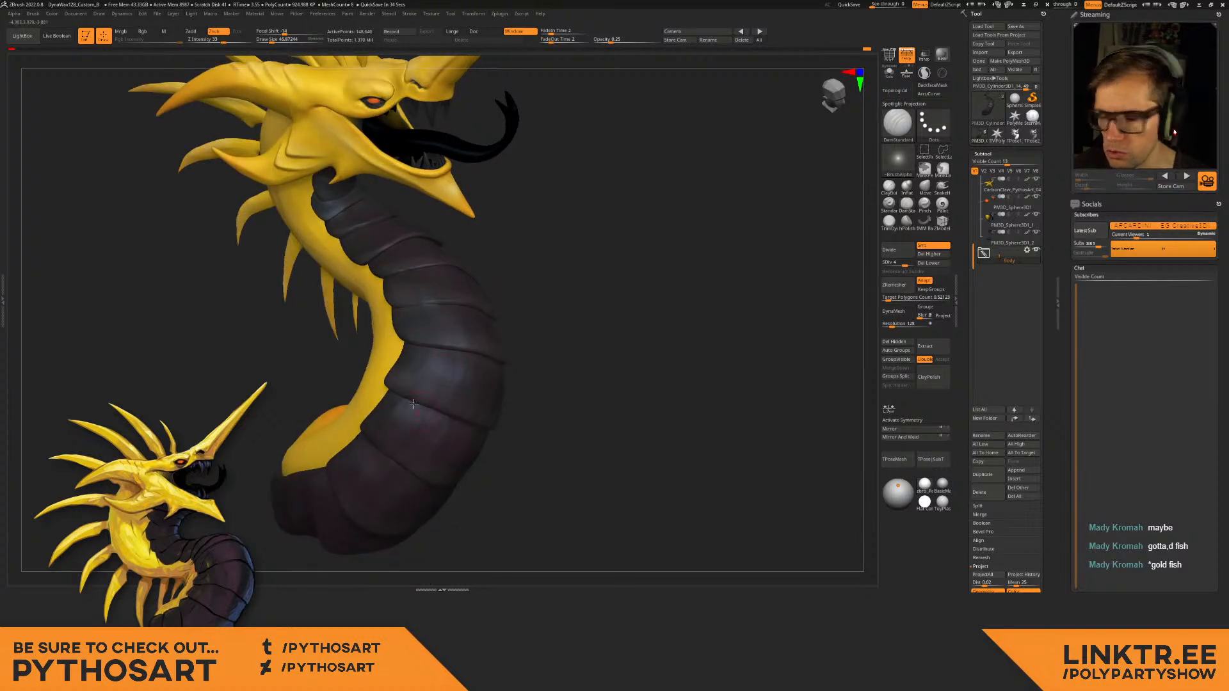
Carve the seams of the dark plates from the body's front curve up toward the throat.
right_click_drag(419, 398, 457, 420)
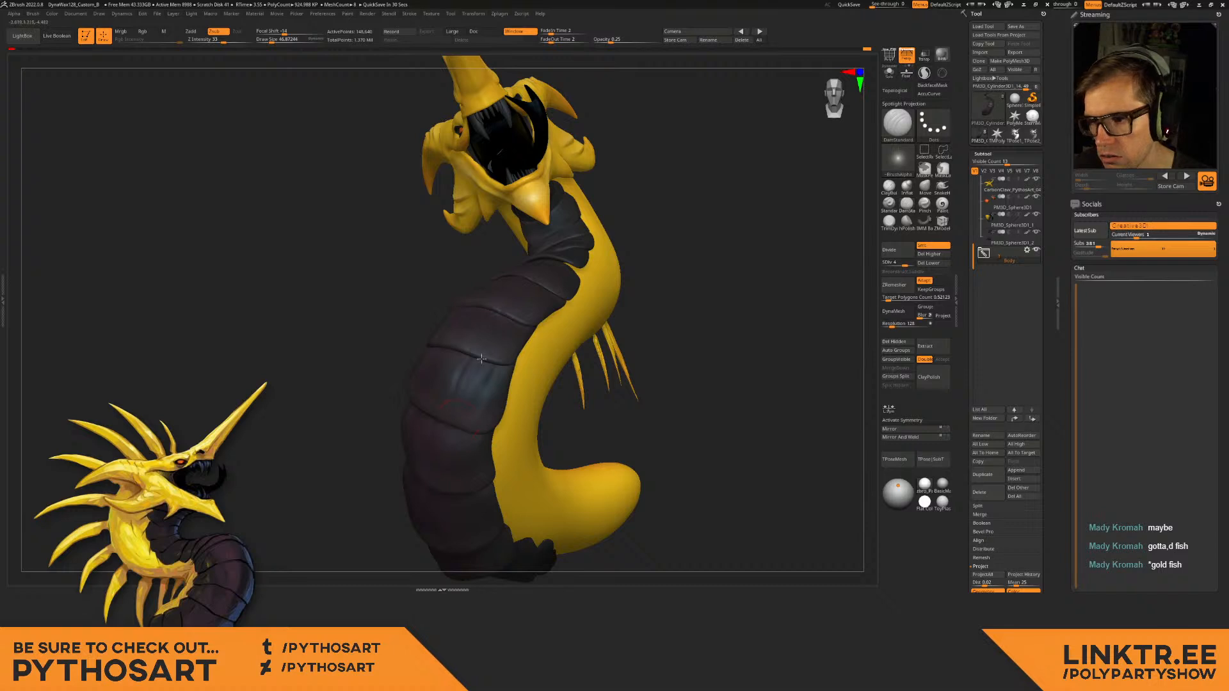
right_click_drag(519, 309, 475, 268)
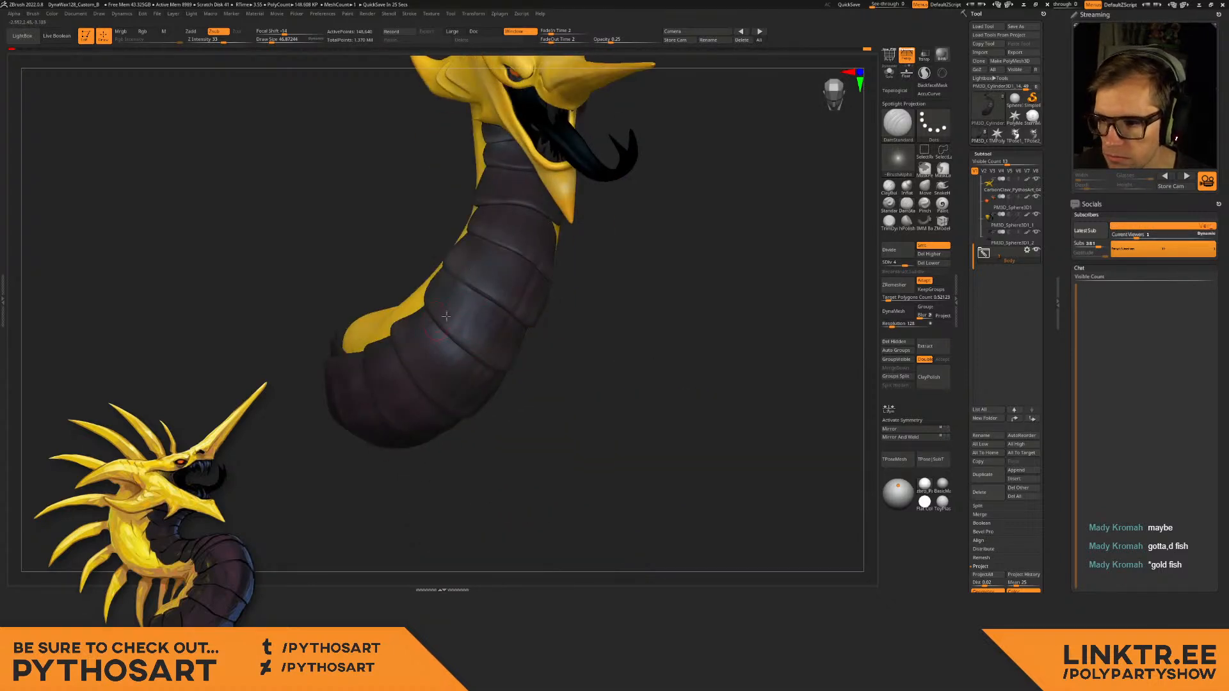
right_click_drag(410, 360, 411, 376)
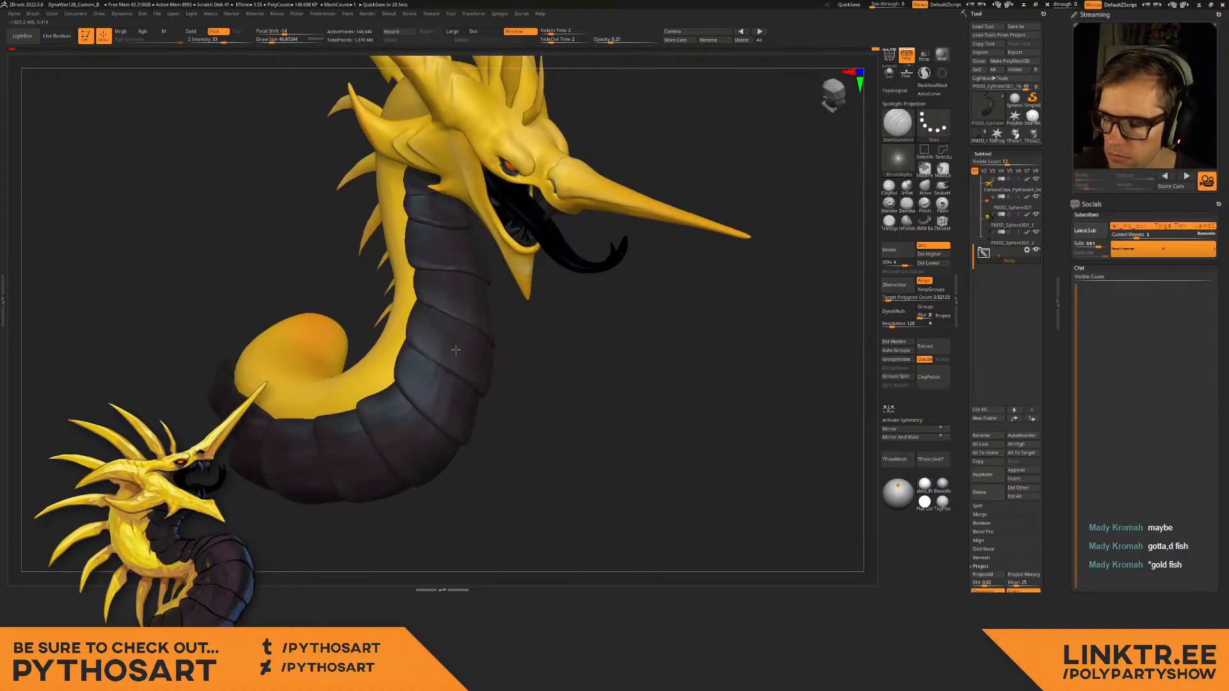
right_click_drag(456, 349, 413, 449)
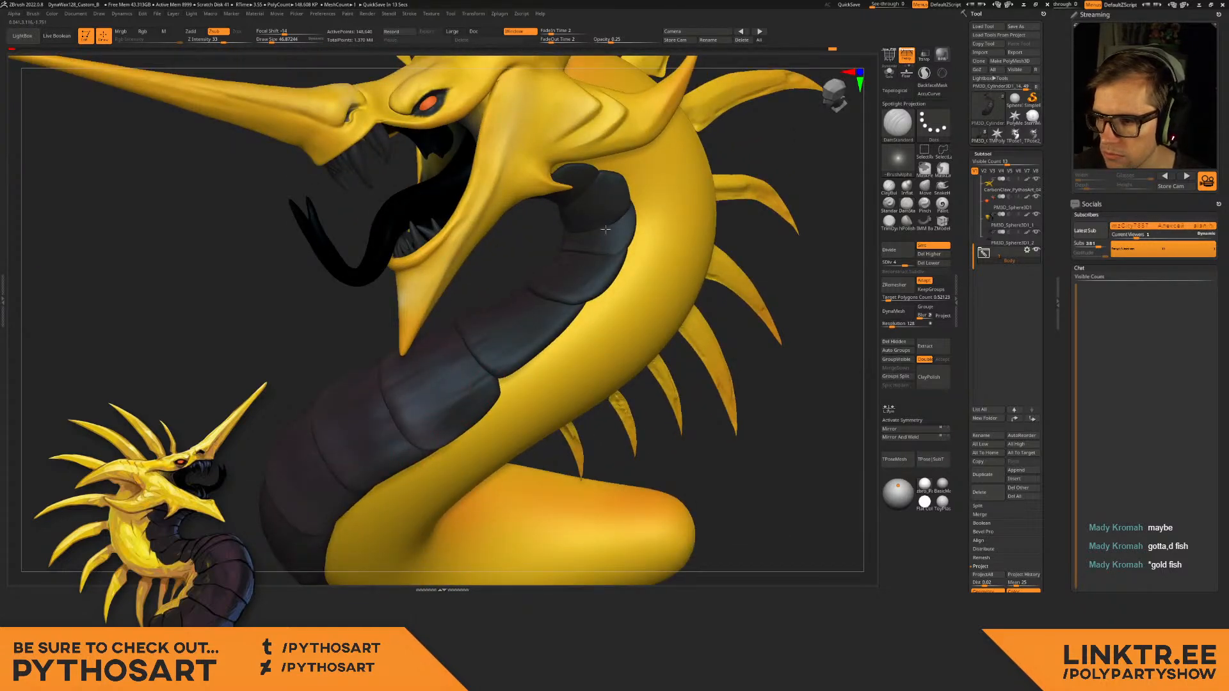
right_click_drag(615, 217, 398, 209)
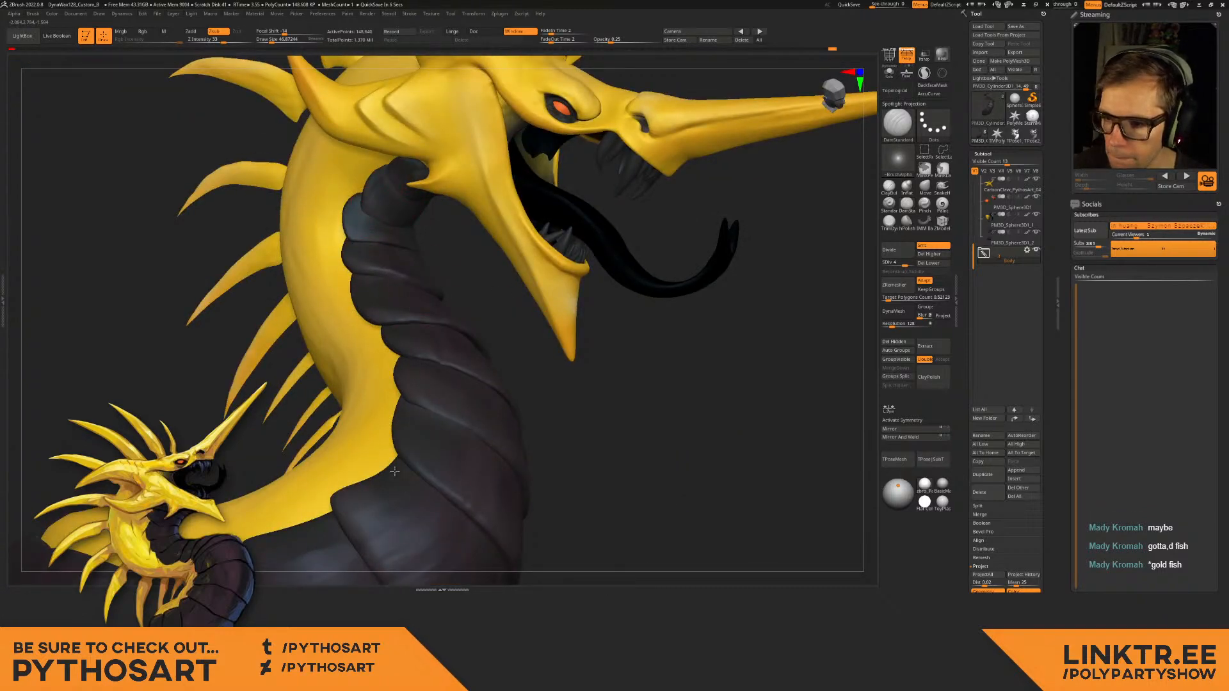
Adjust the brush size and carve along the overlapping edge of the large plate at the body's bend.
right_click_drag(347, 495, 365, 338, "alt")
key("s")
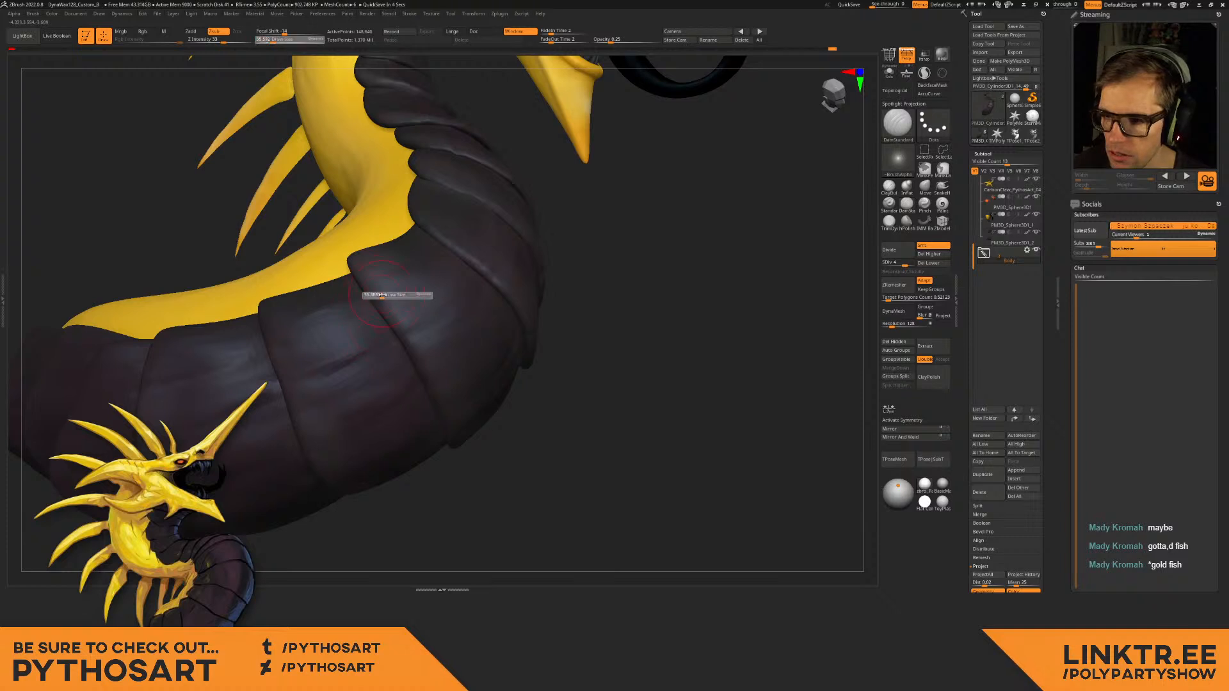
key("s")
left_click_drag(358, 251, 365, 251)
mouse_move(364, 262)
left_mouse_down()
mouse_move(404, 322)
mouse_move(435, 423)
left_mouse_up()
right_click_drag(435, 423, 418, 320)
mouse_move(418, 320)
right_mouse_down()
mouse_move(420, 364)
mouse_move(460, 360)
mouse_move(483, 264)
mouse_move(425, 340)
mouse_move(415, 320)
mouse_move(406, 354)
right_mouse_up()
key("s")
left_click_drag(406, 354, 410, 354)
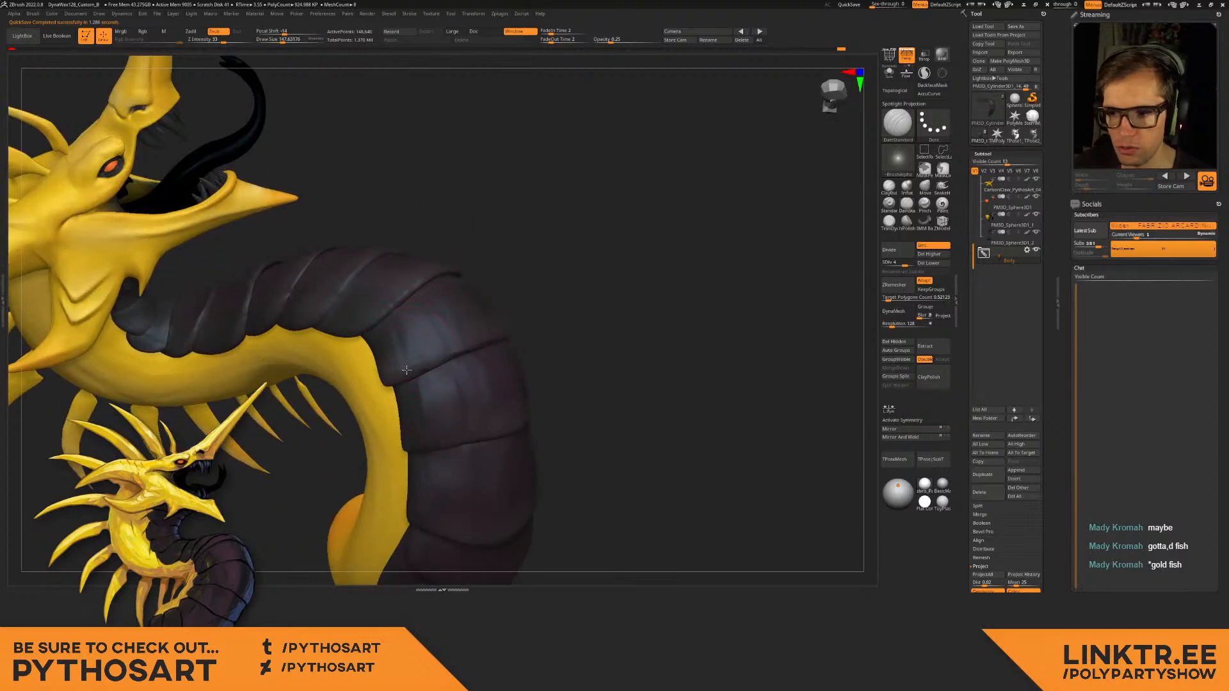
Refine the creases between the upper plates around the outer bend of the dark belly.
right_click_drag(538, 313, 489, 336)
right_click_drag(571, 276, 498, 303)
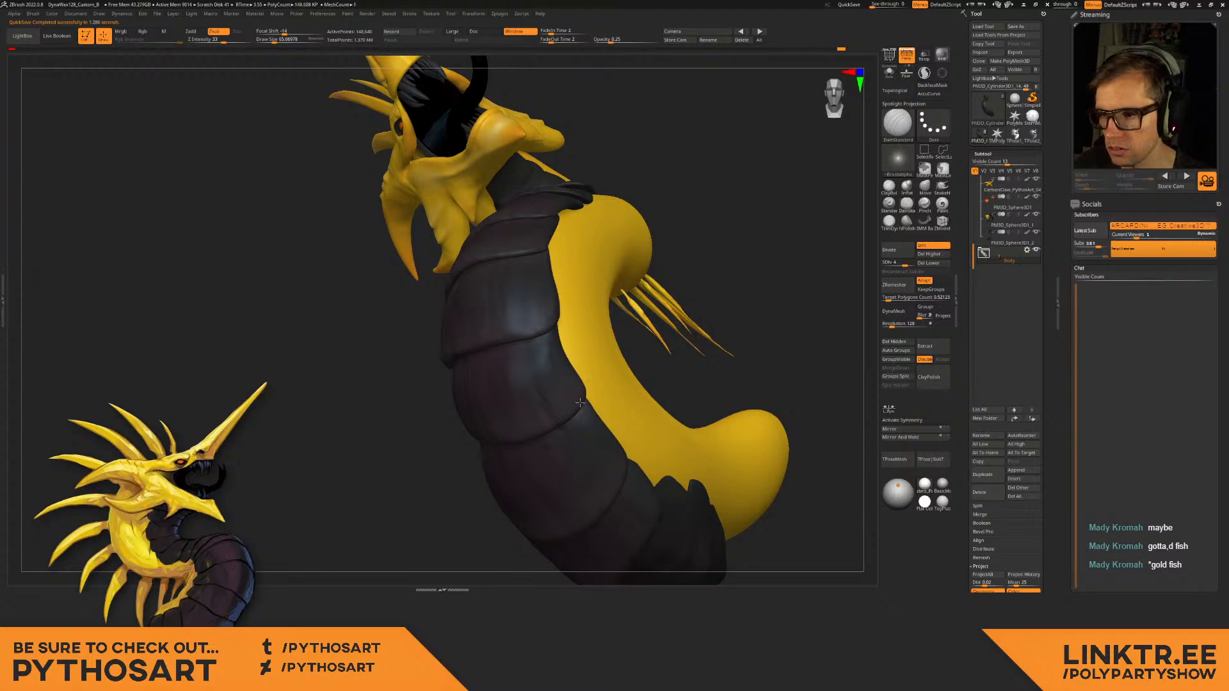
right_click_drag(536, 441, 537, 331)
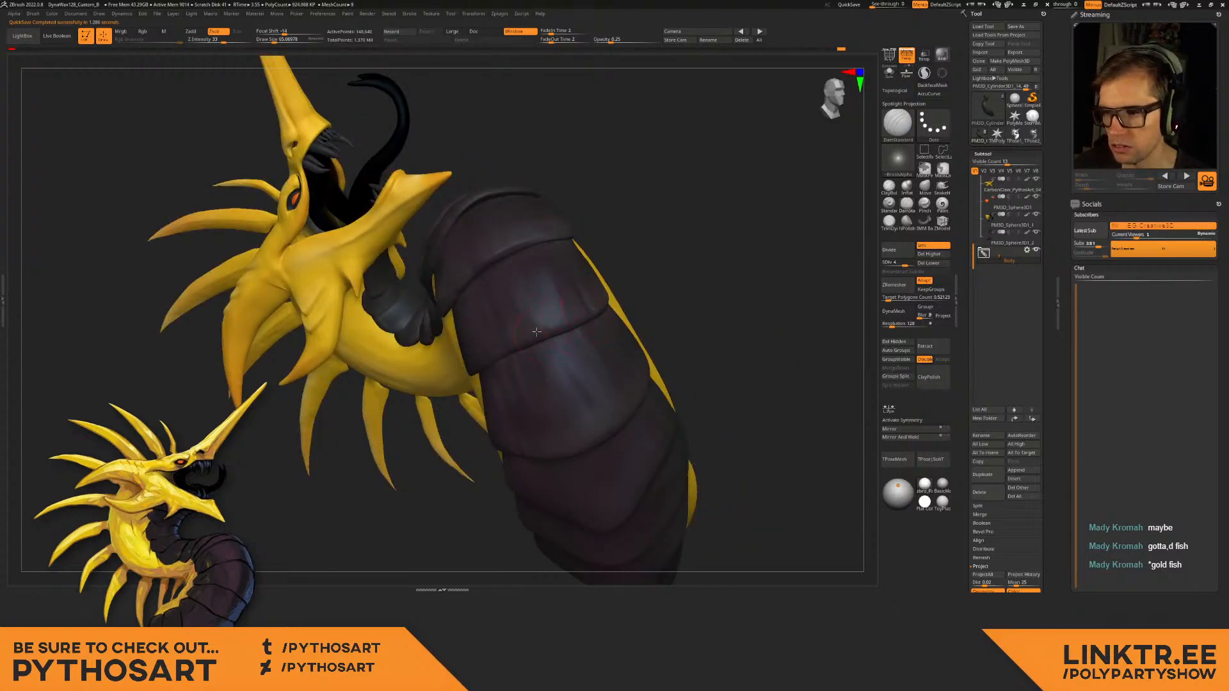
right_click_drag(447, 364, 480, 344)
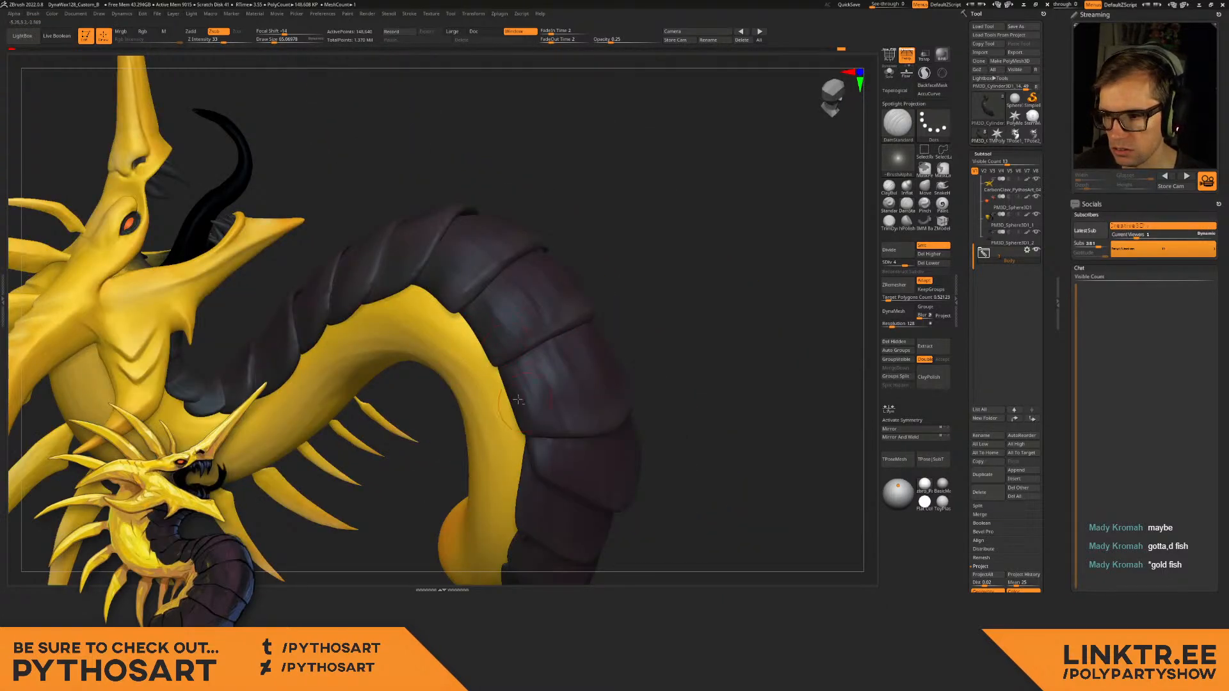
mouse_move(494, 387)
right_mouse_down()
mouse_move(505, 344)
mouse_move(505, 371)
mouse_move(581, 376)
right_mouse_up()
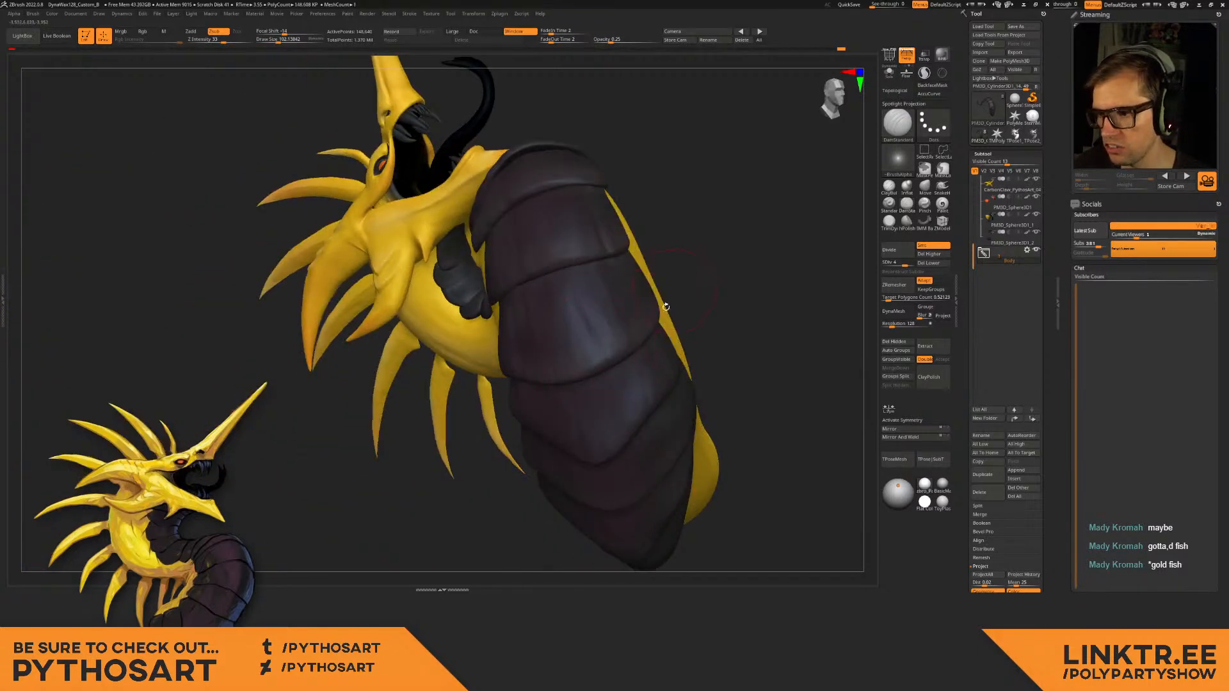
Carve the seams of the pointed plates toward the tail end, reducing the brush size to about 53.
right_click_drag(666, 306, 646, 330)
key("s")
left_click_drag(648, 331, 642, 331)
left_click_drag(653, 240, 655, 238)
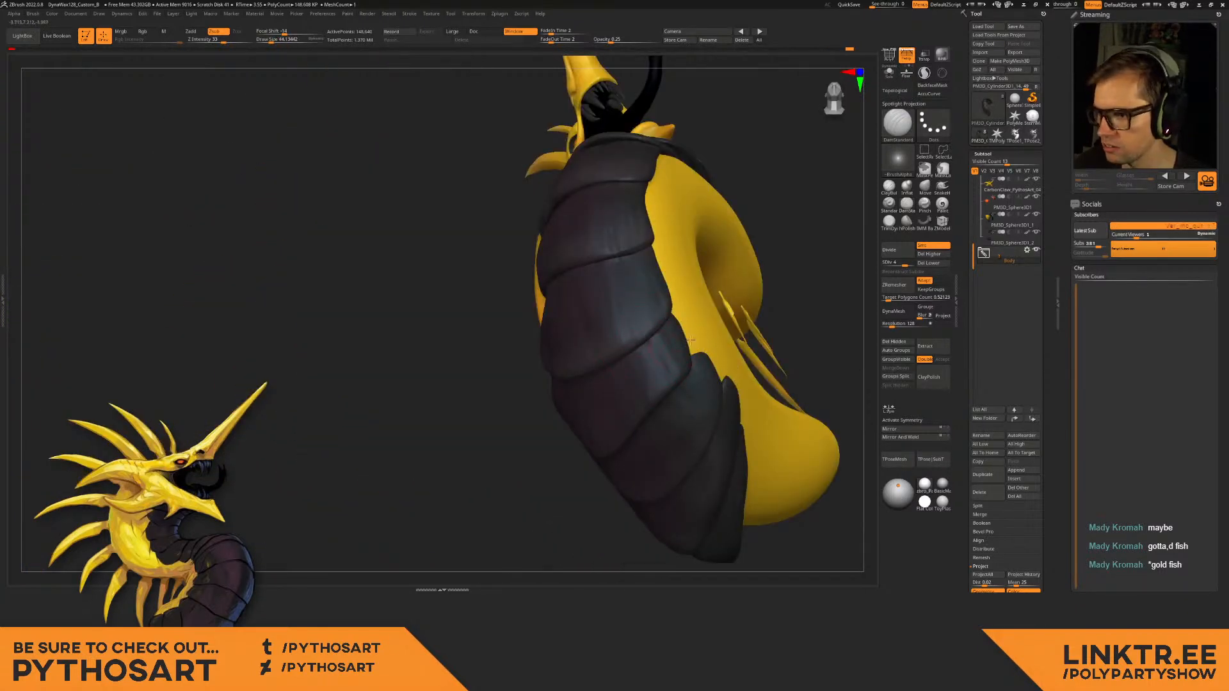
right_click_drag(642, 425, 640, 286)
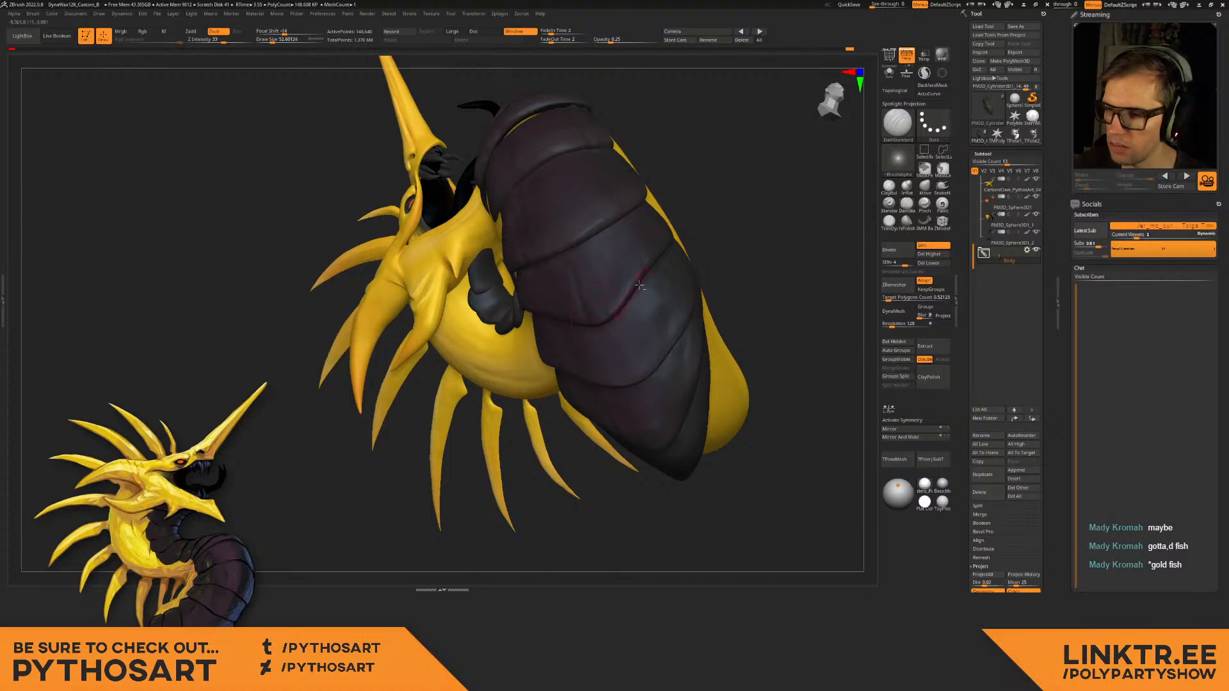
right_click_drag(549, 307, 616, 288)
left_click_drag(607, 281, 599, 276)
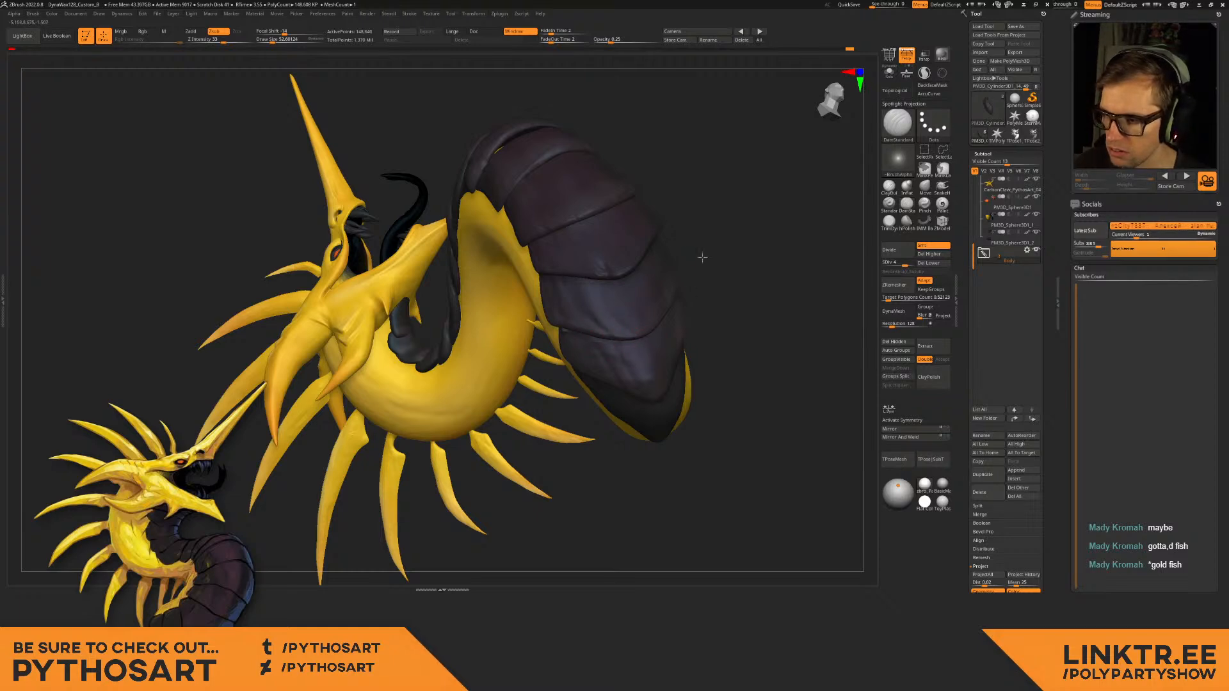
right_click_drag(636, 335, 361, 432)
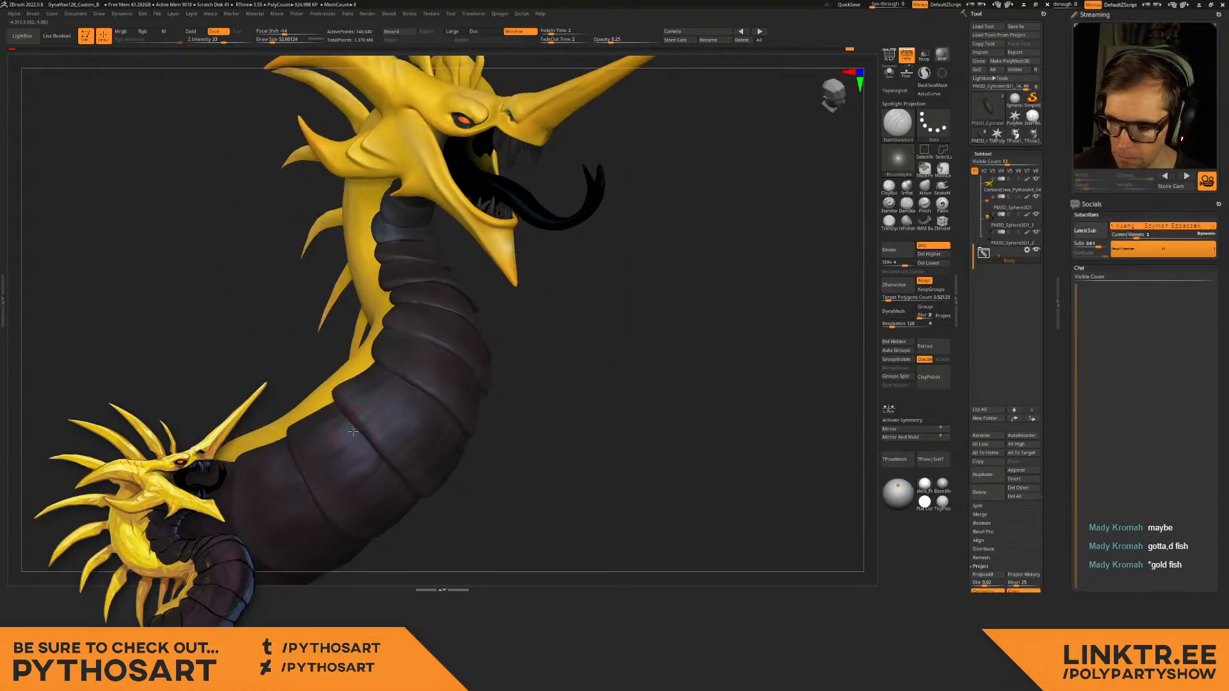
Paint broad, soft shading over the dark belly plates with an enlarged Paint brush.
mouse_move(405, 346)
right_mouse_down()
mouse_move(465, 330)
mouse_move(494, 302)
mouse_move(509, 324)
mouse_move(558, 303)
right_mouse_up()
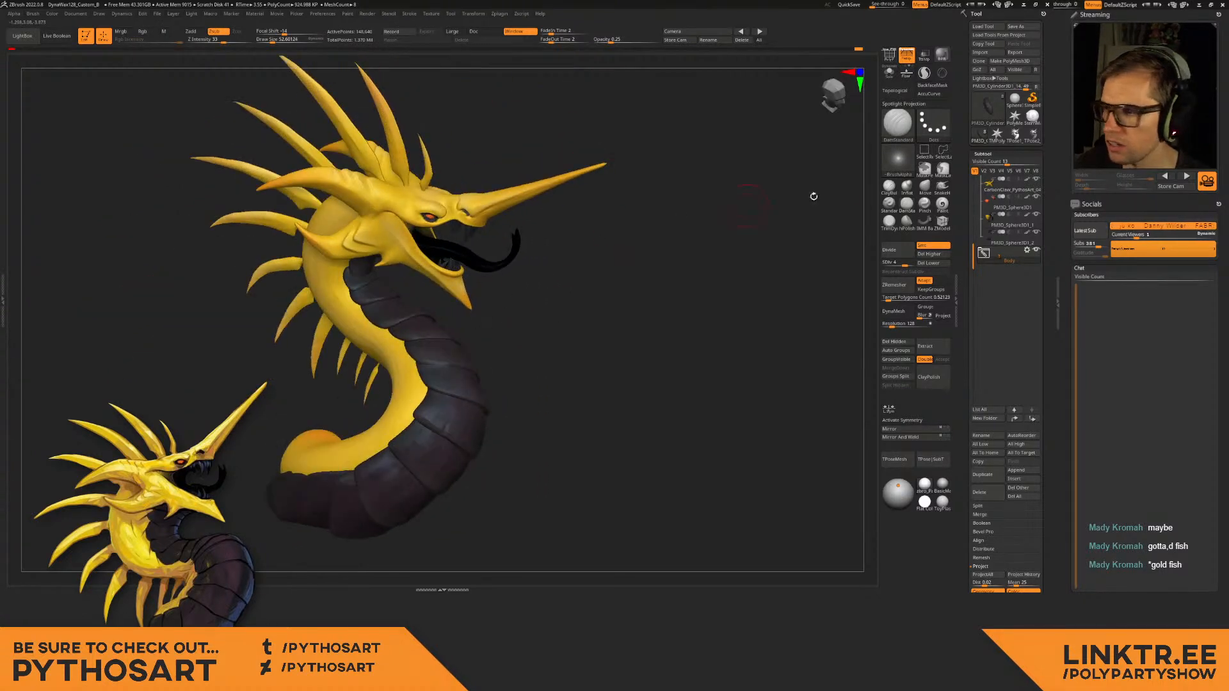
left_click(942, 204)
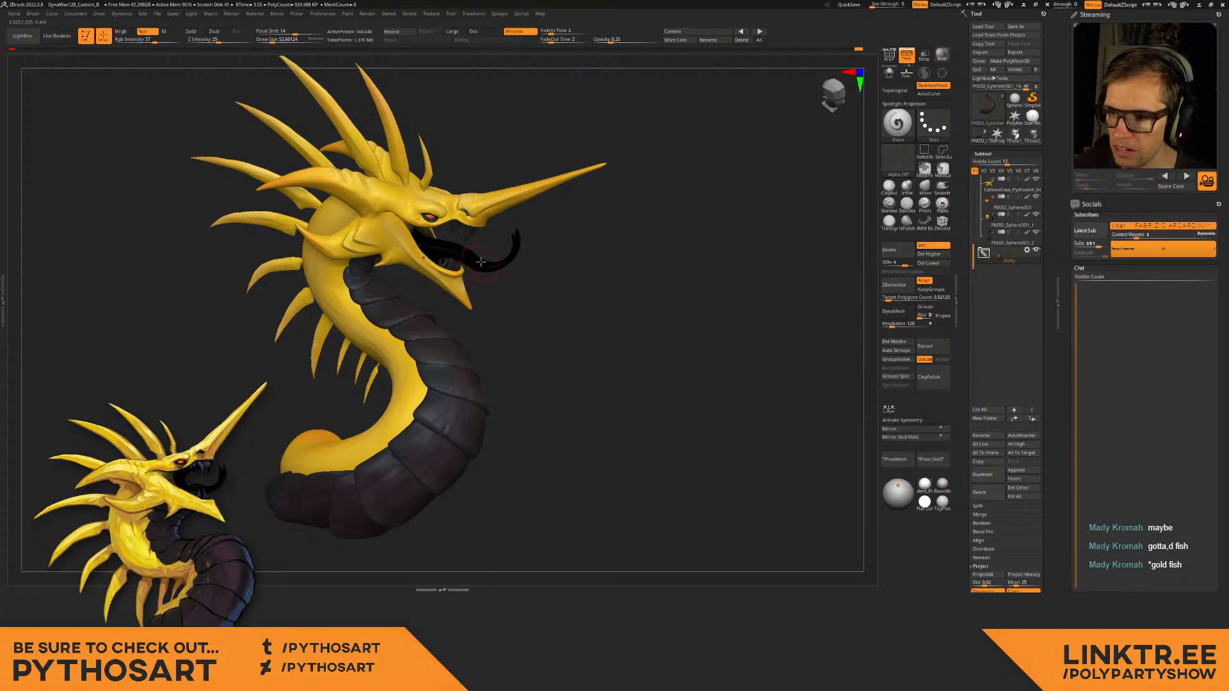
right_click_drag(432, 340, 397, 307)
key("s")
left_click_drag(397, 308, 409, 306)
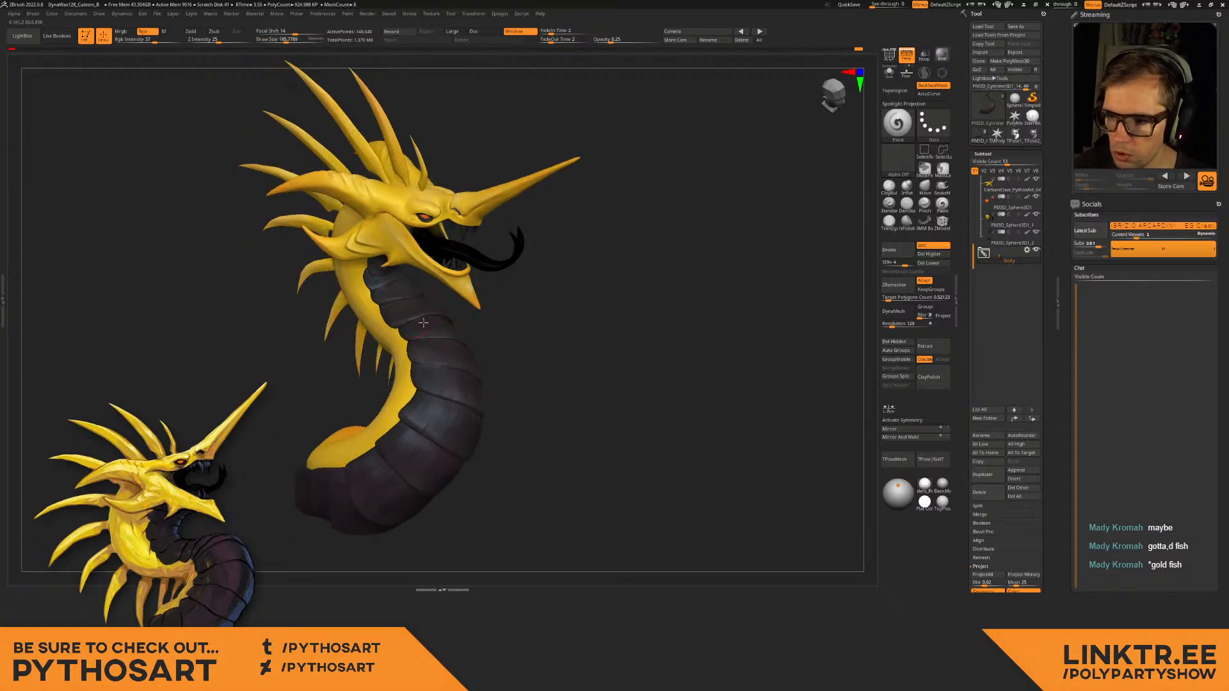
key("b")
key("Escape")
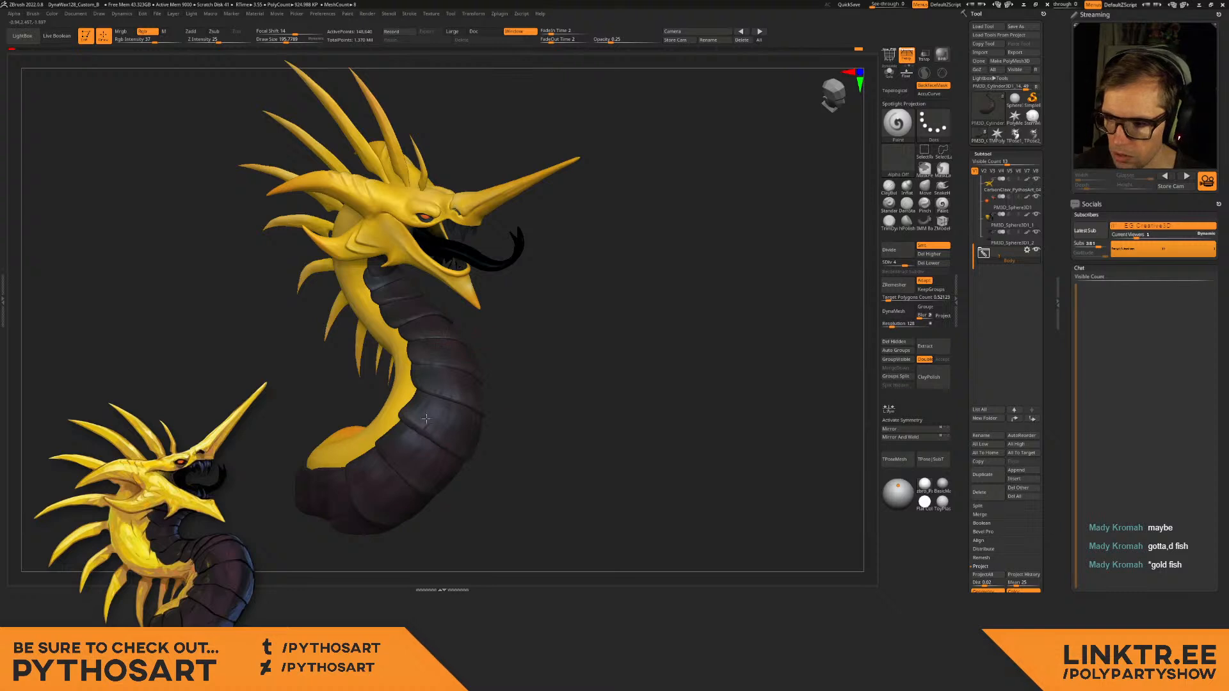
right_click_drag(404, 465, 430, 362)
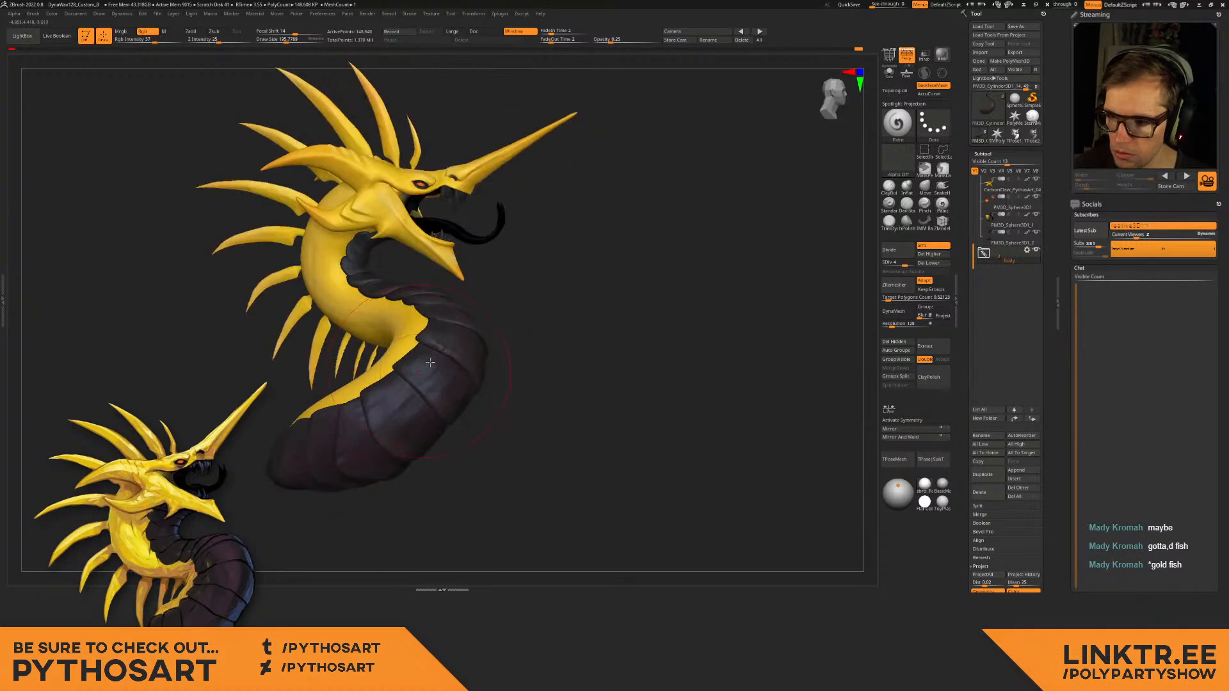
right_click_drag(337, 459, 465, 396)
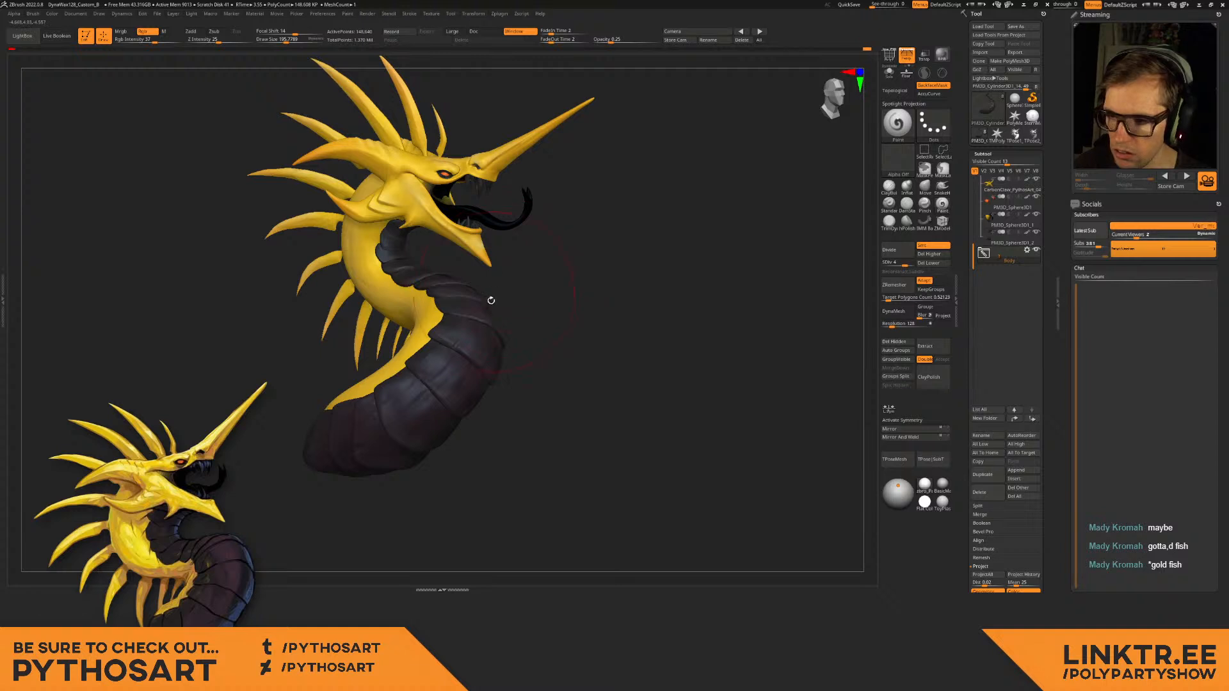
Reduce the brush size to about 100 and shade the dark plates around the body's outer bend and toward the tail end.
right_click_drag(492, 301, 495, 340)
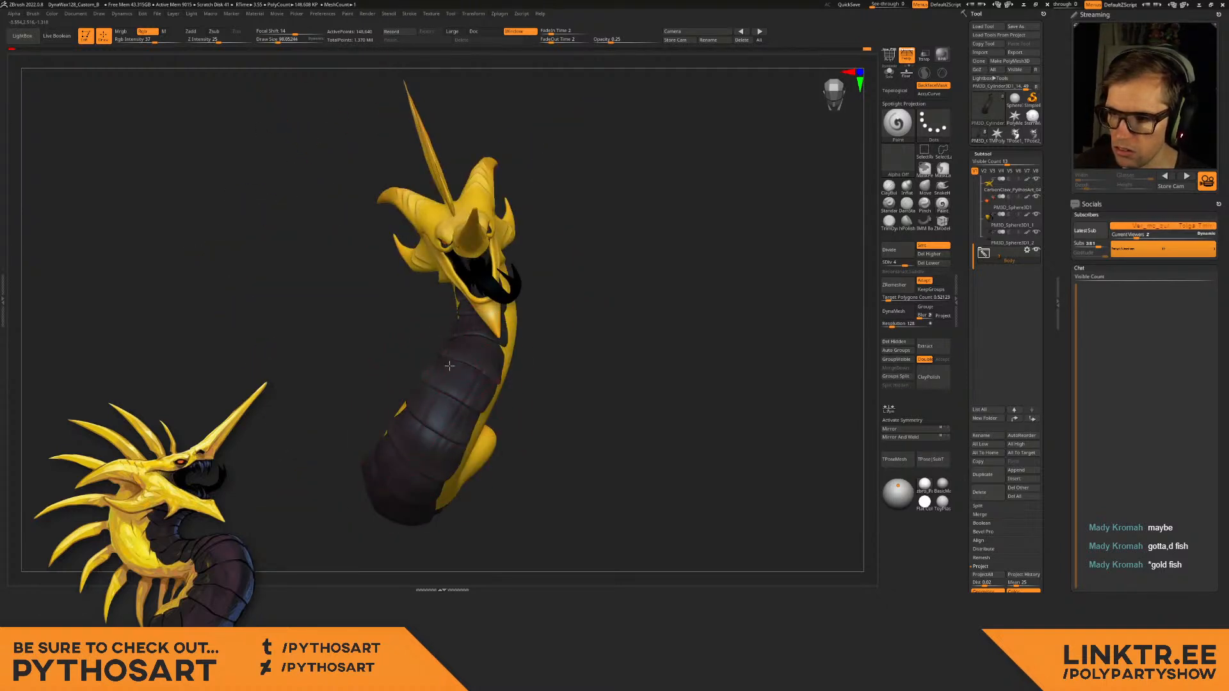
right_click_drag(450, 365, 431, 322)
right_click_drag(431, 420, 376, 449)
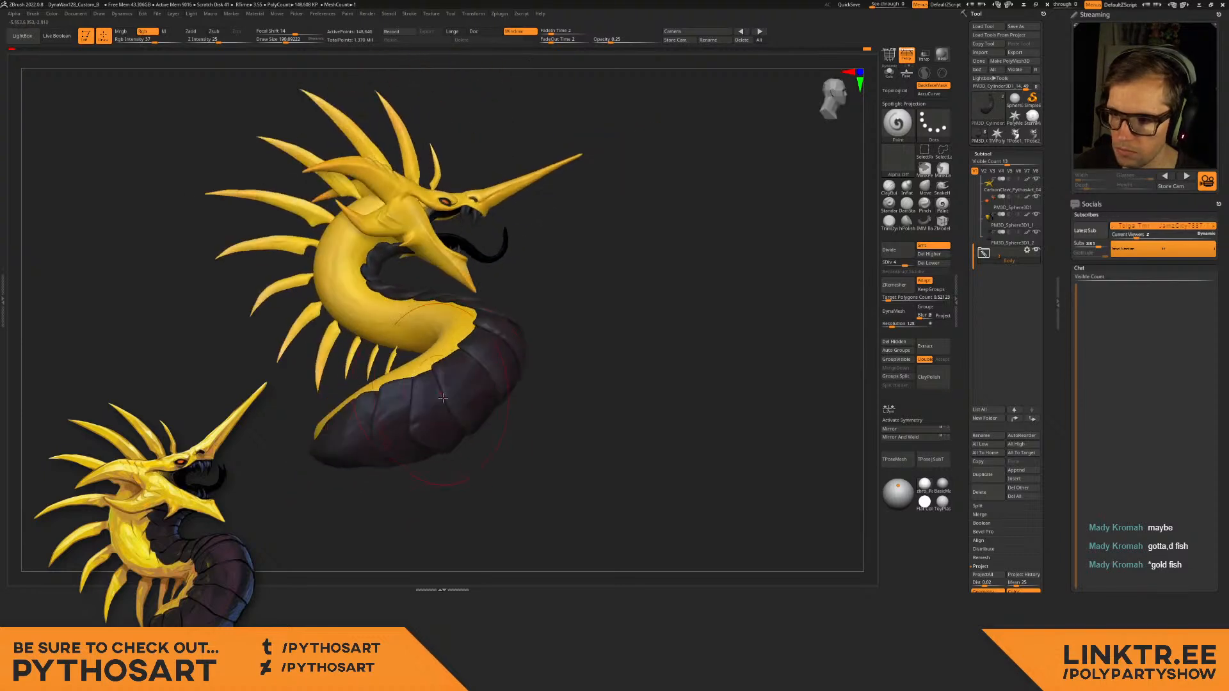
right_click_drag(517, 329, 559, 285)
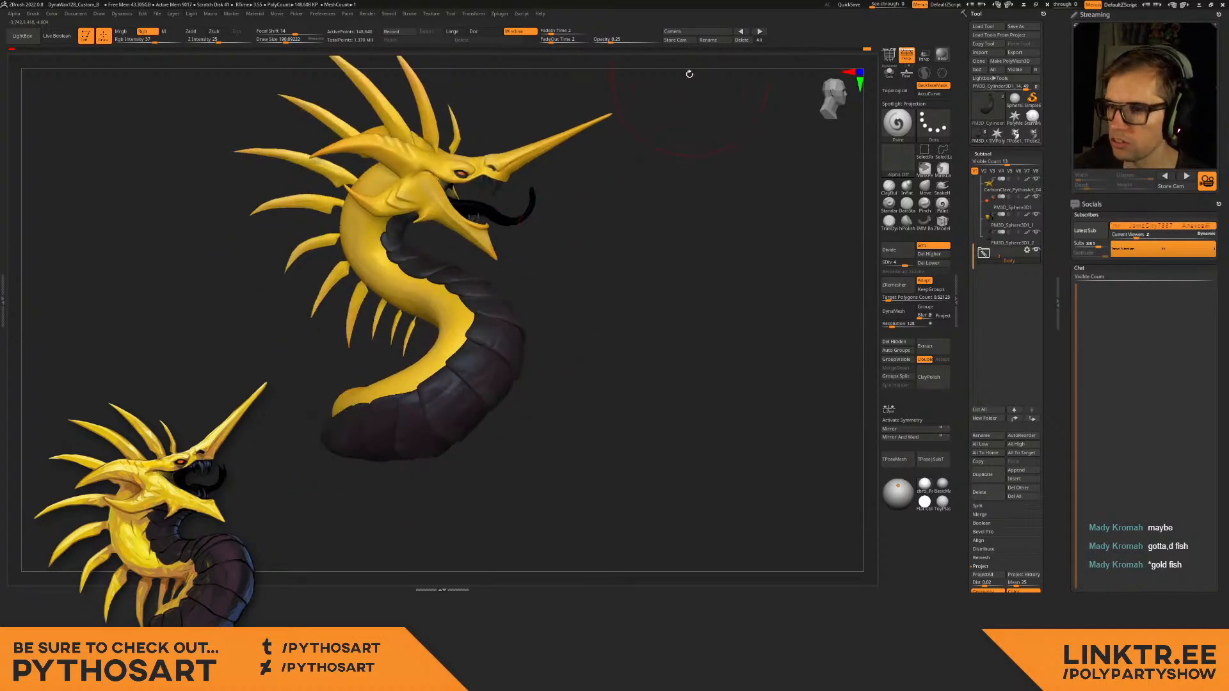
right_click_drag(631, 162, 631, 288)
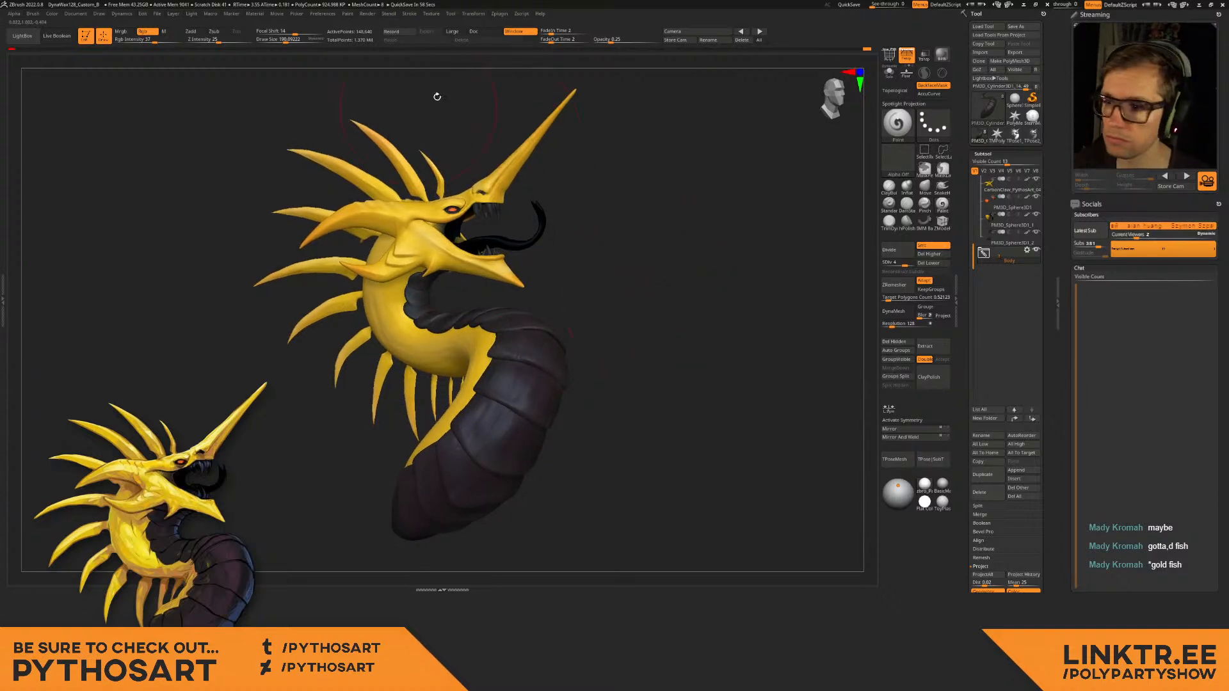
Set the BPR shadow strength to about 0.43 and lower the BPR ambient occlusion strength to about 0.56.
left_click(409, 14)
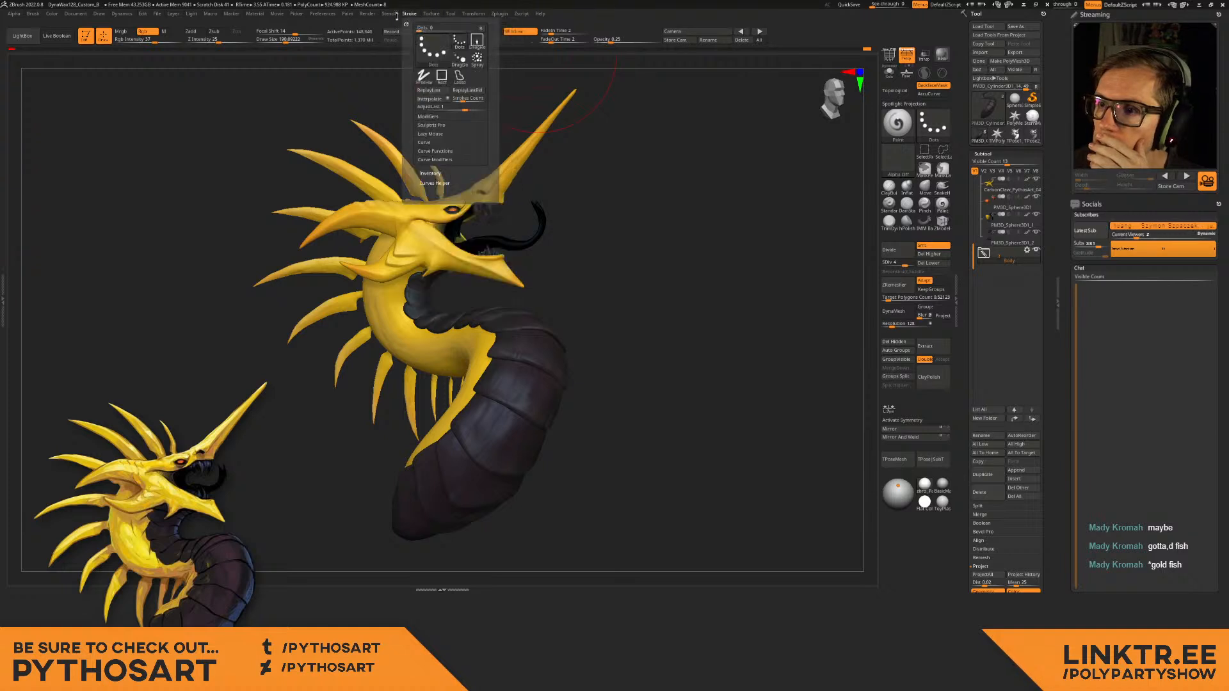
left_click(389, 13)
left_click(367, 13)
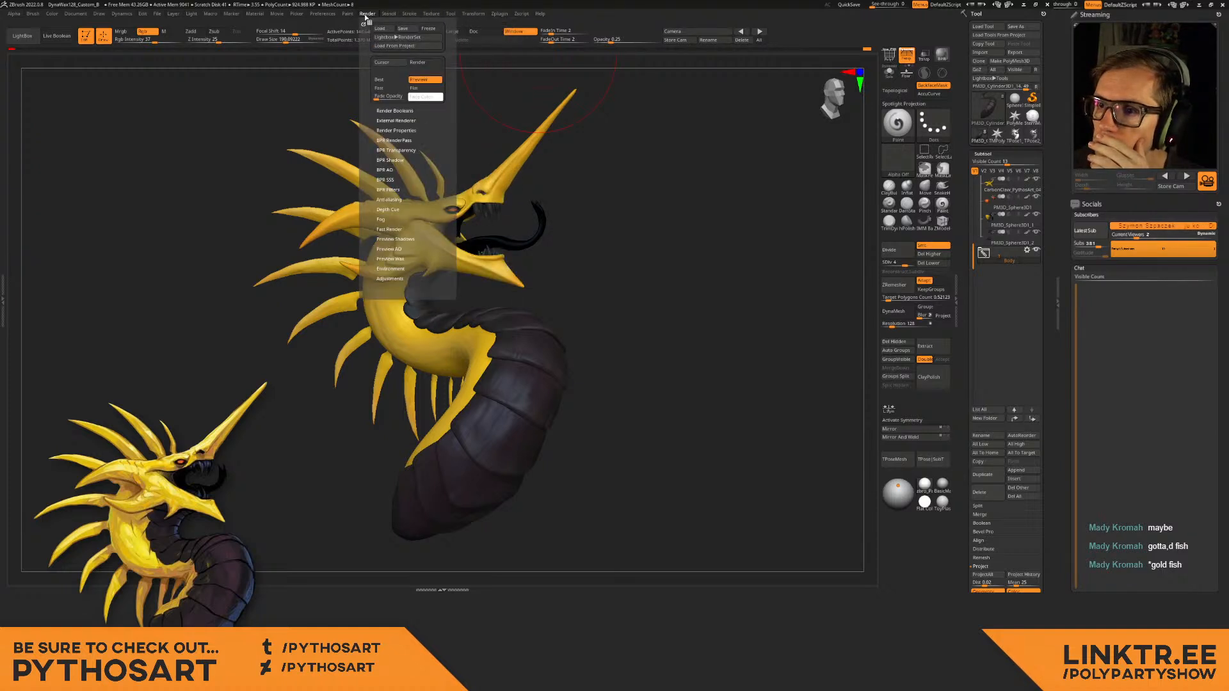
left_click(392, 160)
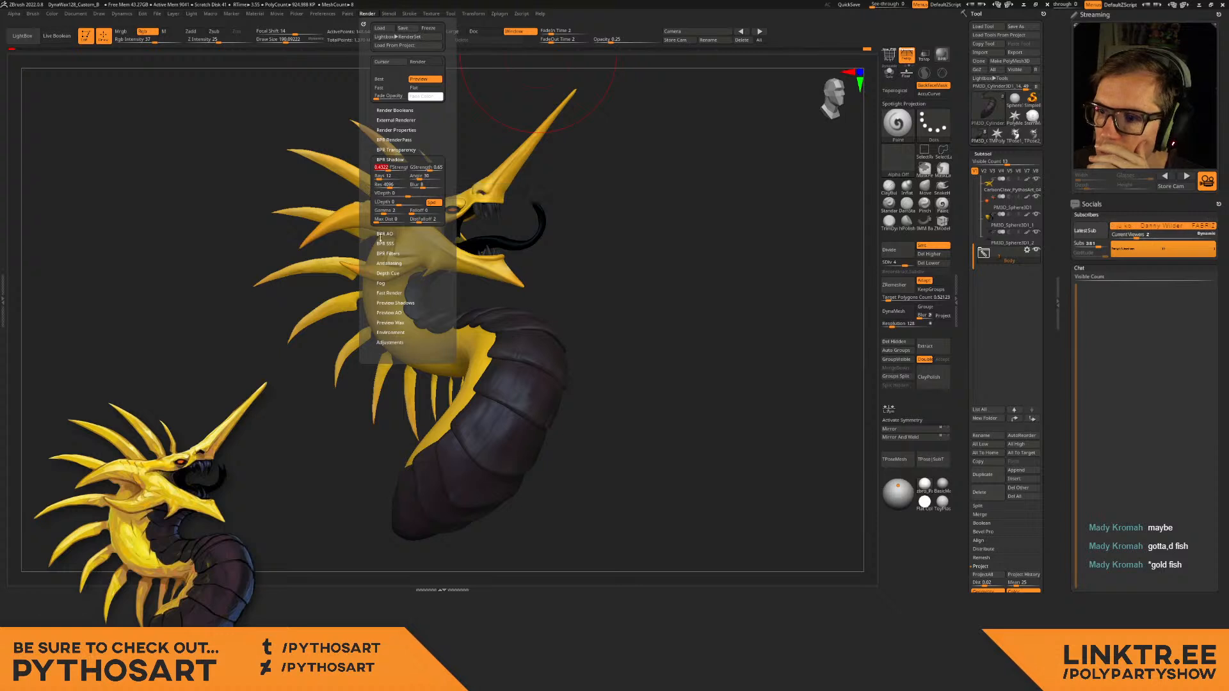
left_click(392, 234)
left_click_drag(398, 242, 392, 242)
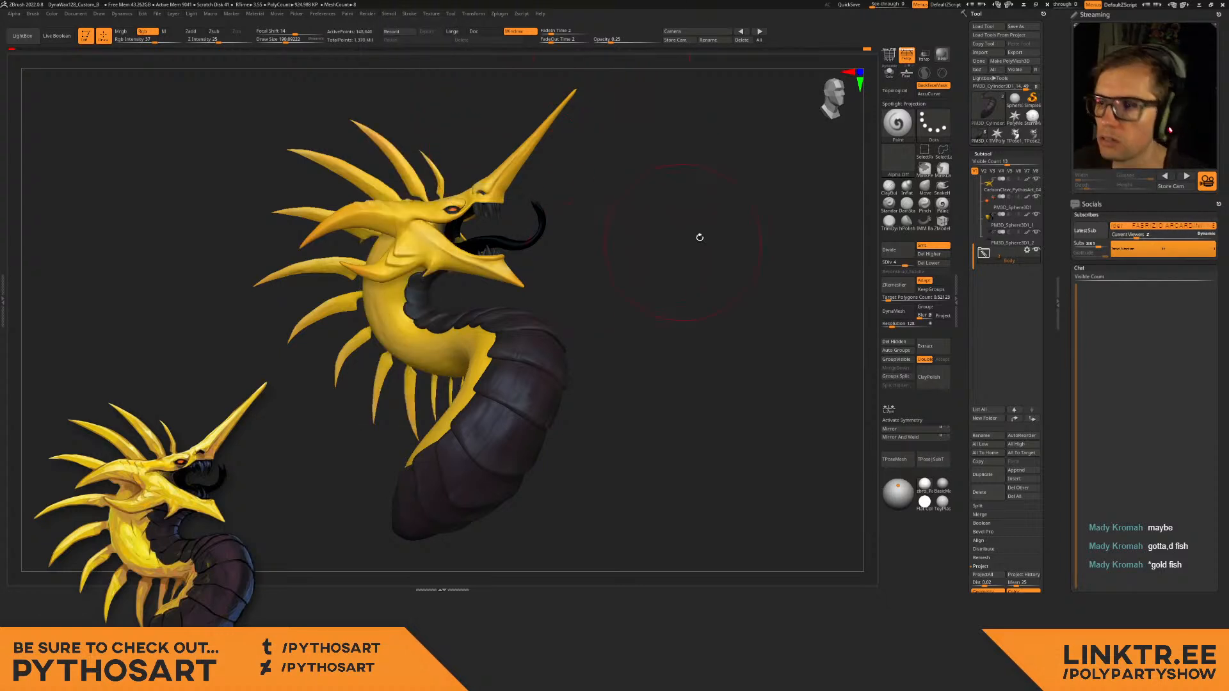
Frame the whole creature in side view with the stored camera and render it with BPR.
key("s")
left_click(687, 299)
mouse_move(686, 297)
left_mouse_down("alt")
mouse_move(698, 310)
mouse_move(717, 295)
left_mouse_up("alt")
left_click(760, 32)
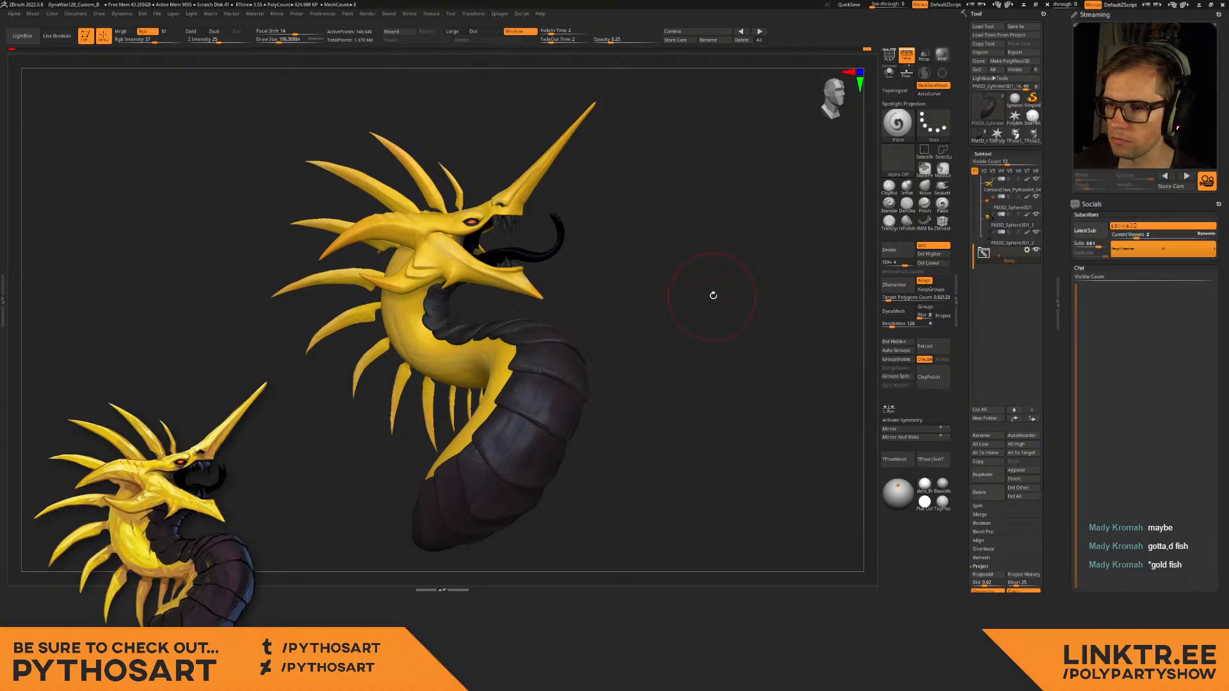
left_click(942, 55)
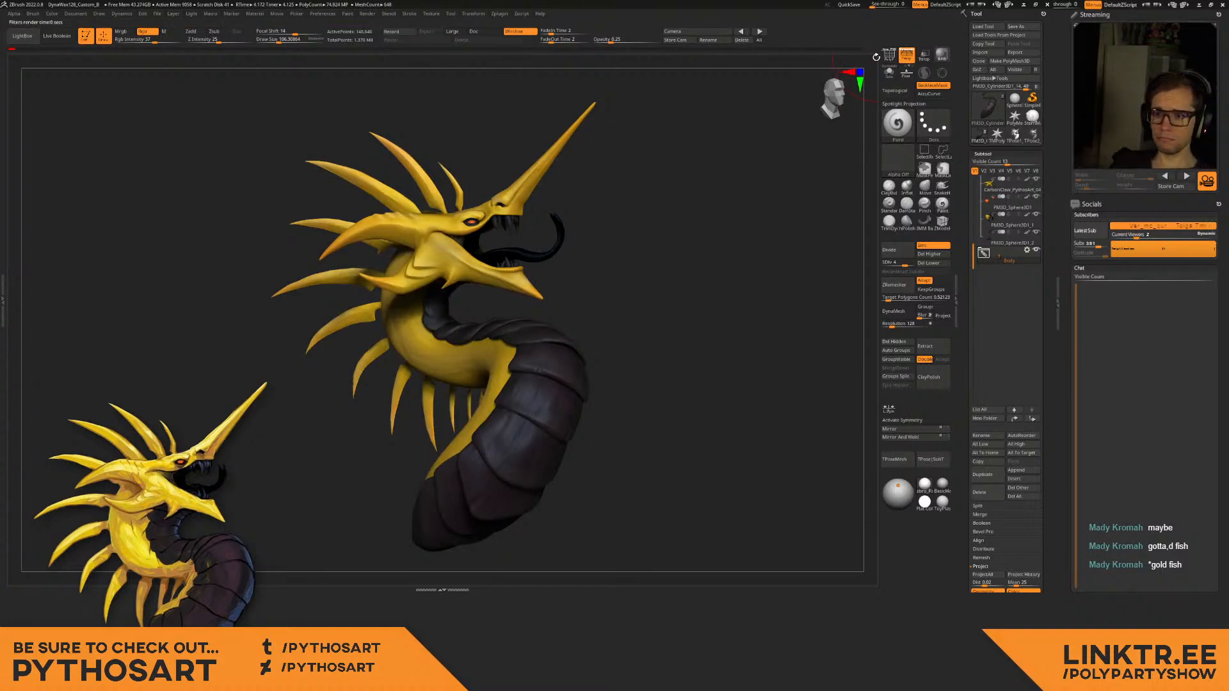
Reposition the light for a brighter look on the creature and render another BPR preview.
left_click_drag(697, 277, 672, 274)
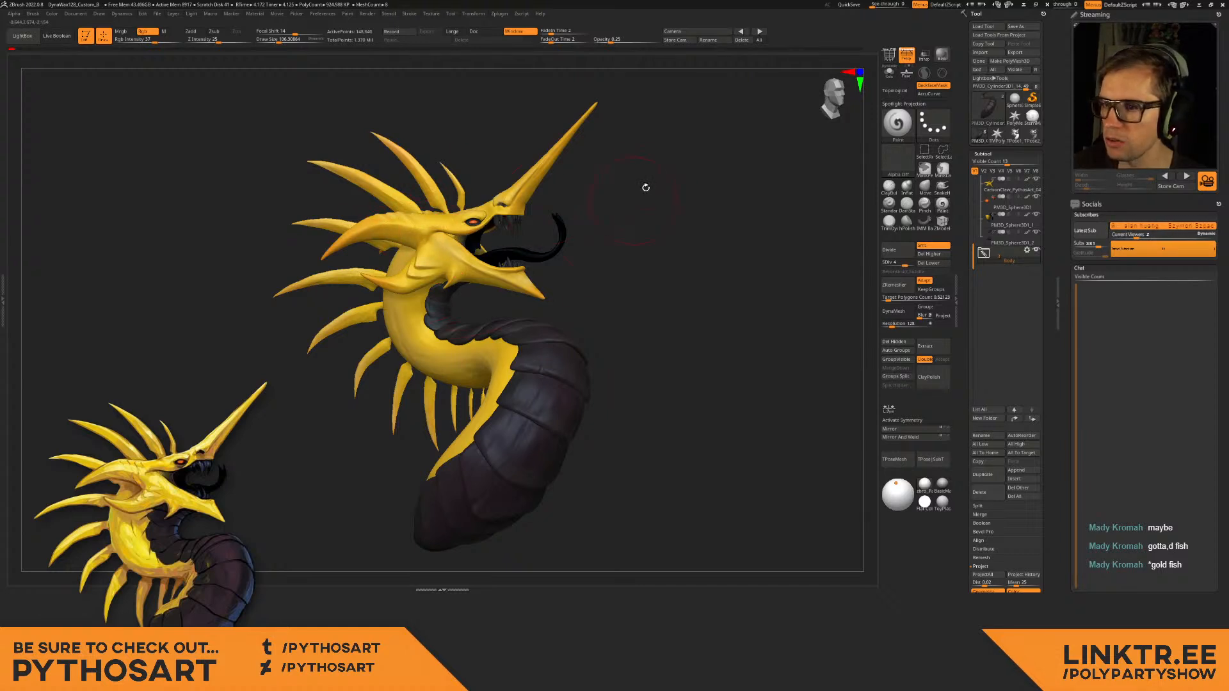
left_click(942, 55)
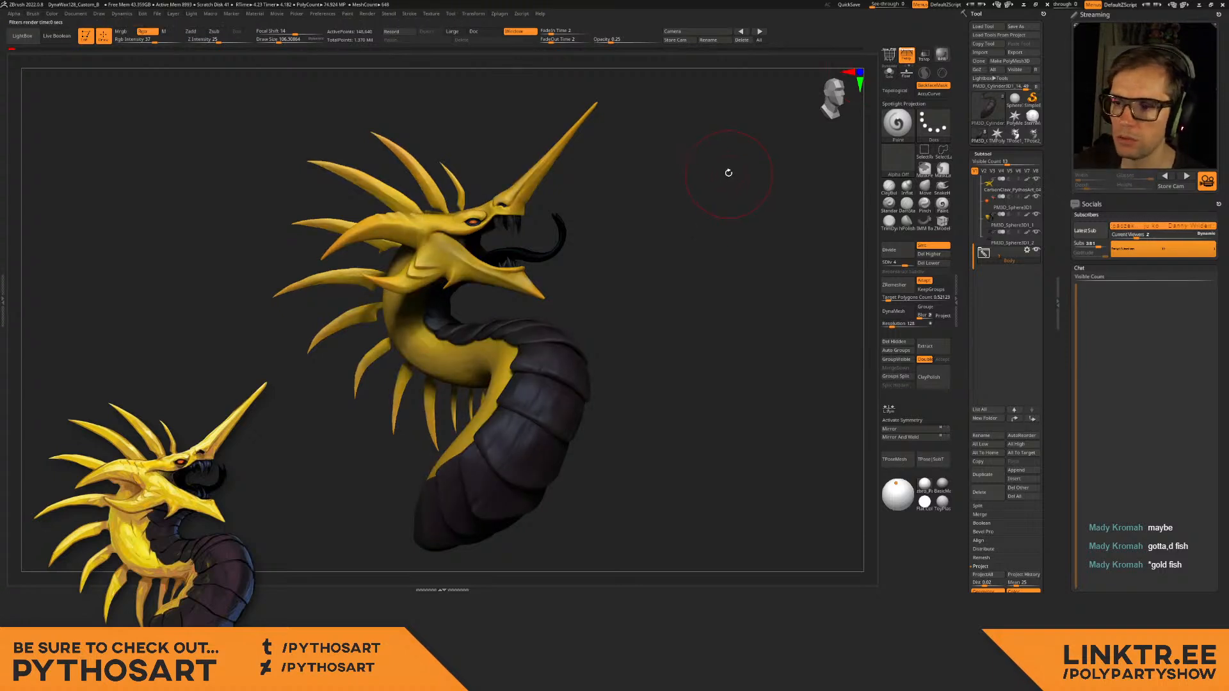
left_click(671, 171)
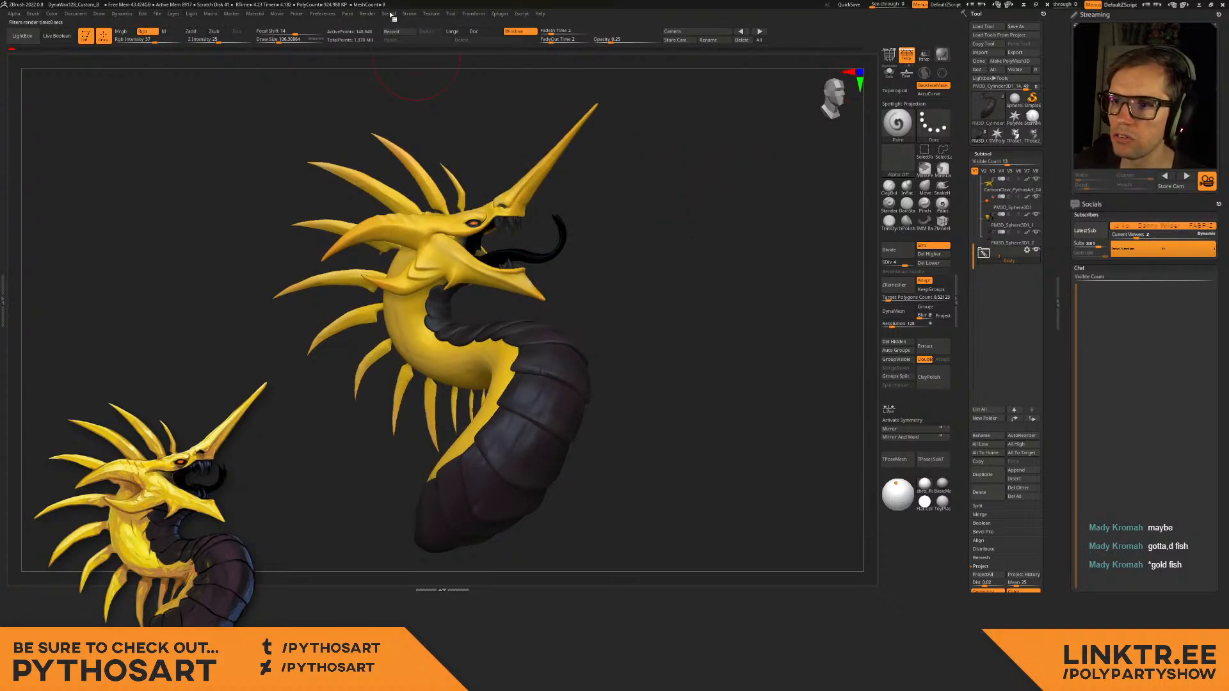
Lower the BPR shadow strength to 0.01 and render the creature again.
left_click(368, 14)
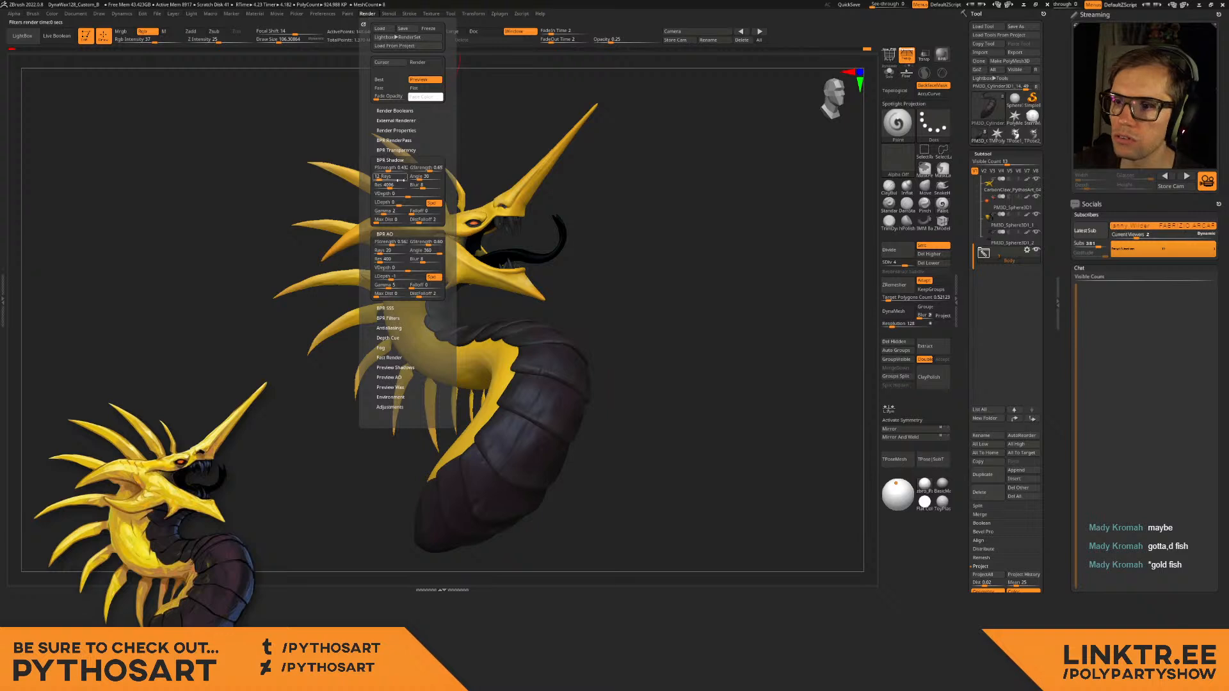
left_click_drag(389, 170, 375, 171)
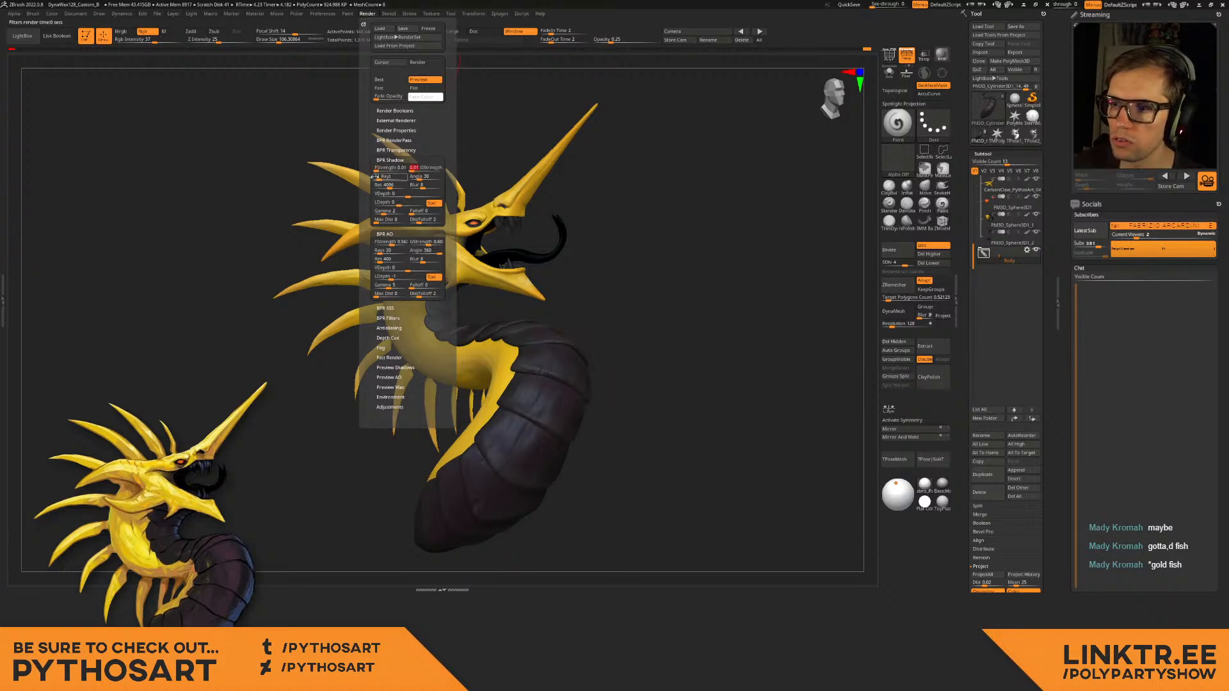
left_click(942, 55)
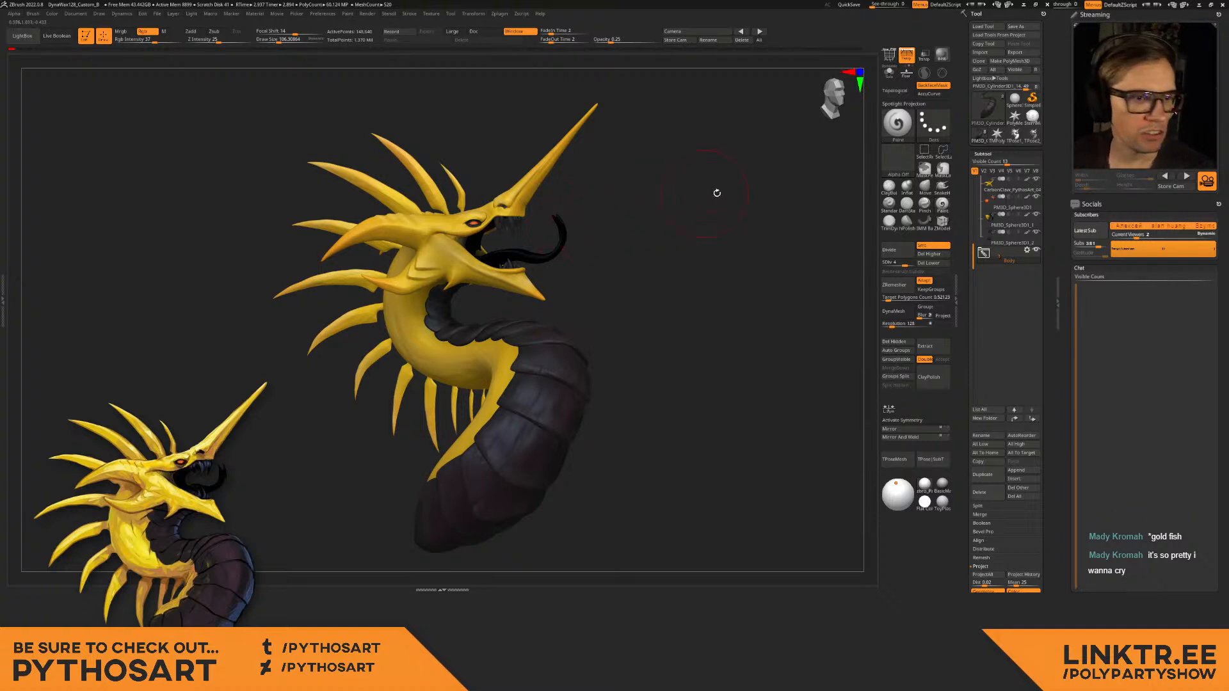
Select the tongue and pull its upturned end with a large Move brush.
right_click_drag(548, 250, 541, 286, "ctrl")
left_click(557, 251, "alt")
key("s")
left_click_drag(558, 252, 568, 250)
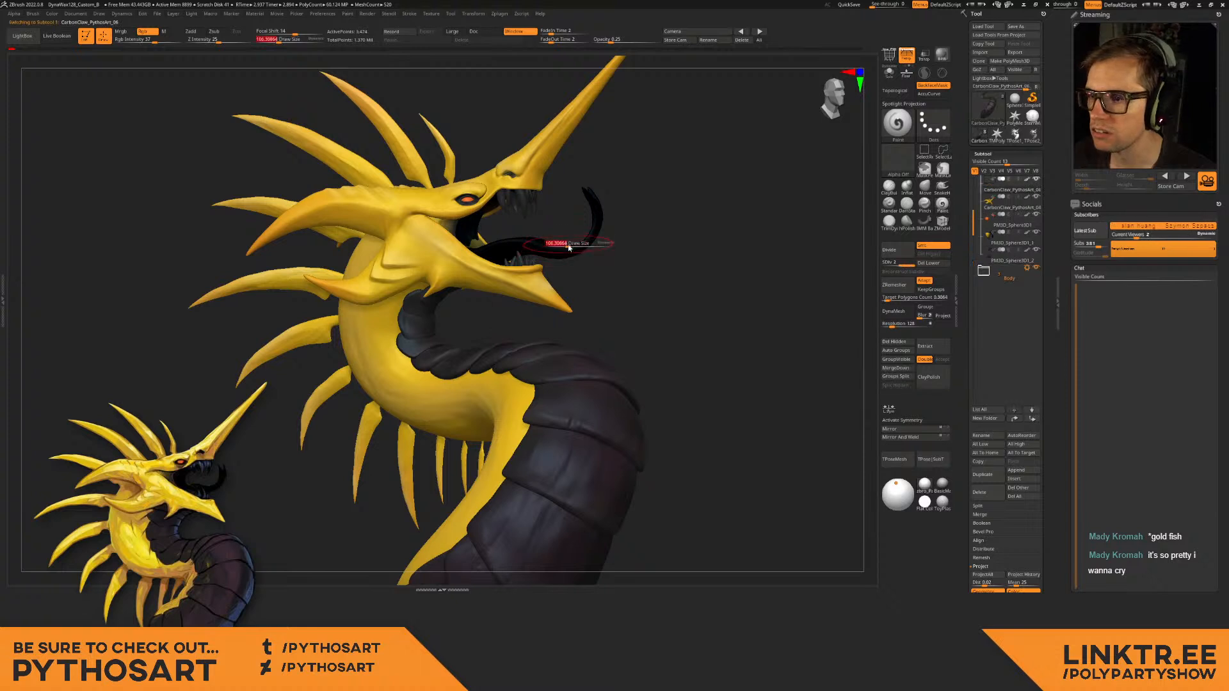
key("w")
key("q")
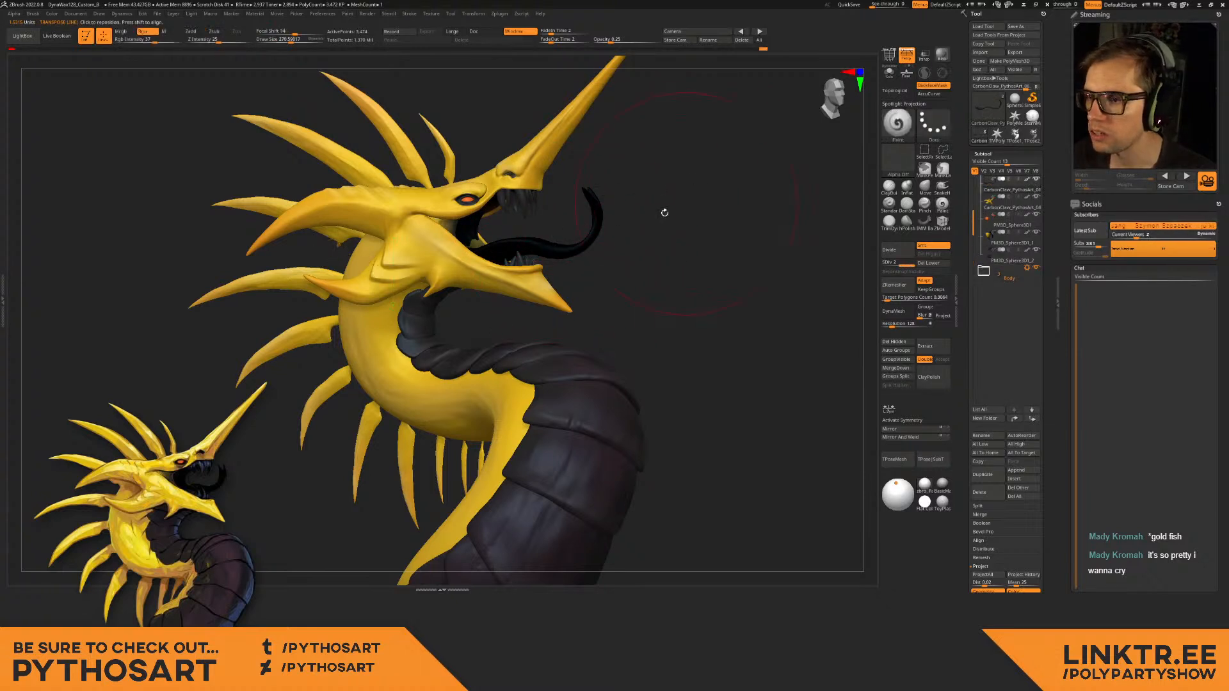
left_click(925, 186)
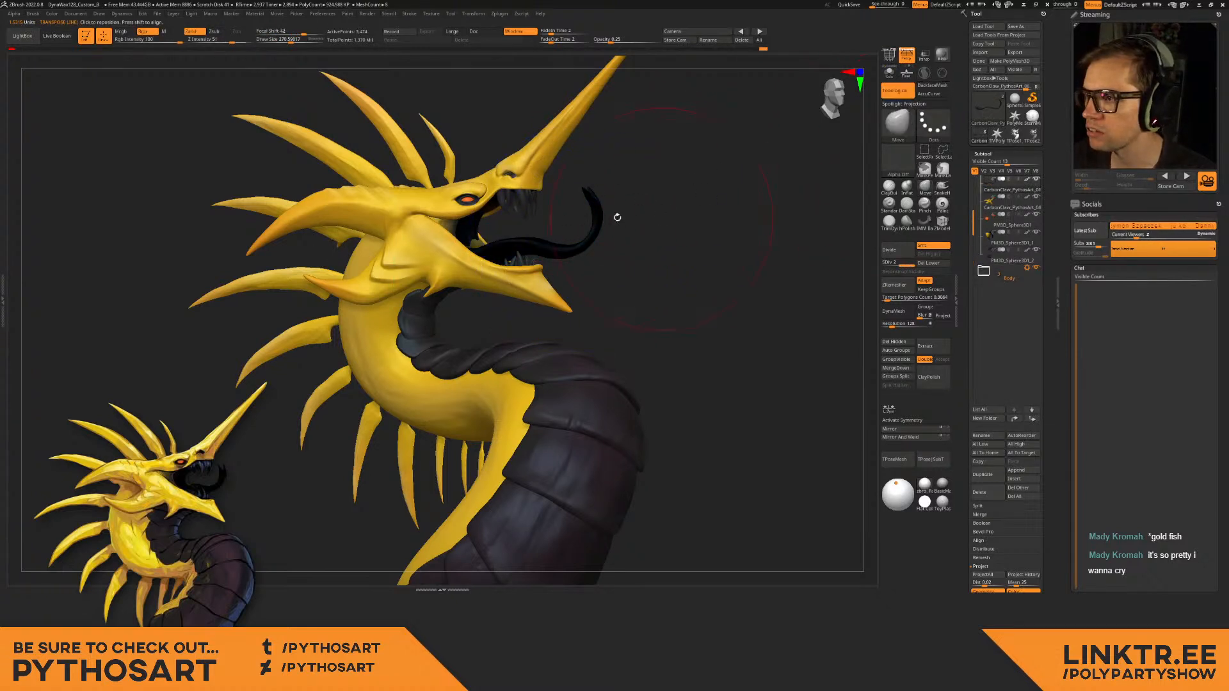
key("s")
left_click_drag(581, 204, 579, 240)
Refine the tongue's curve with the Move brush, drawing its outer bend back and adjusting the section inside the mouth.
key("s")
key("s")
mouse_move(585, 219)
left_mouse_down()
mouse_move(562, 198)
mouse_move(581, 214)
mouse_move(570, 233)
left_mouse_up()
key("s")
key("s")
key("s")
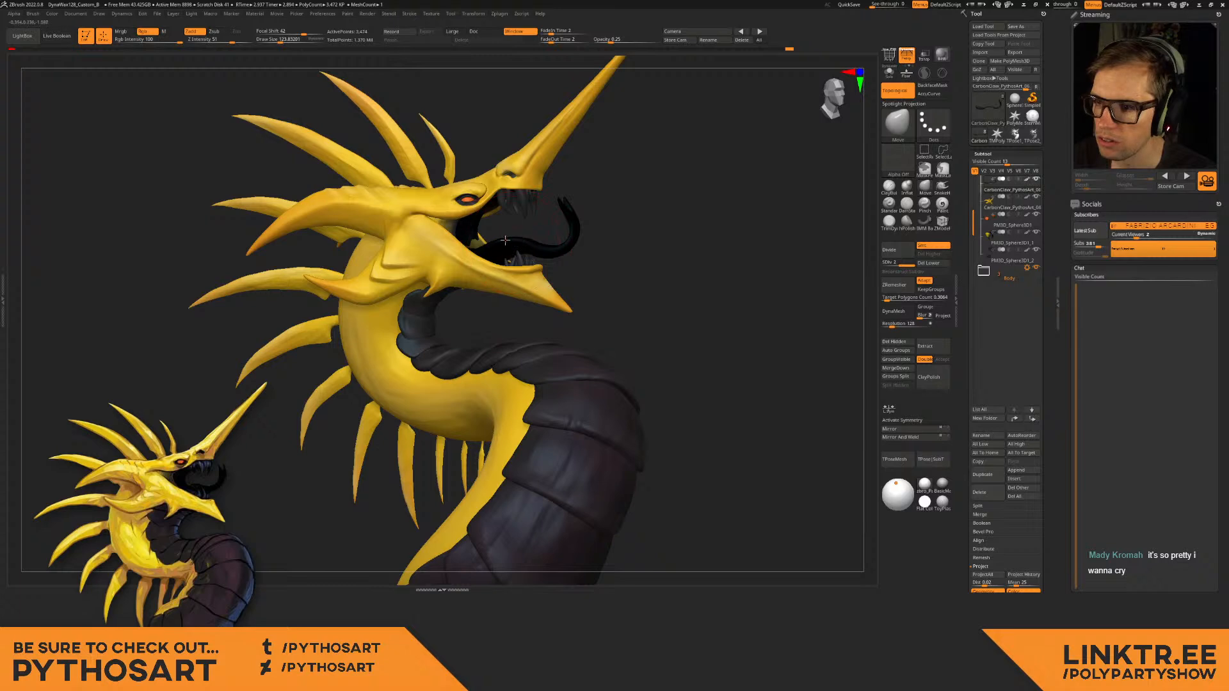
key("s")
left_click_drag(493, 249, 482, 249)
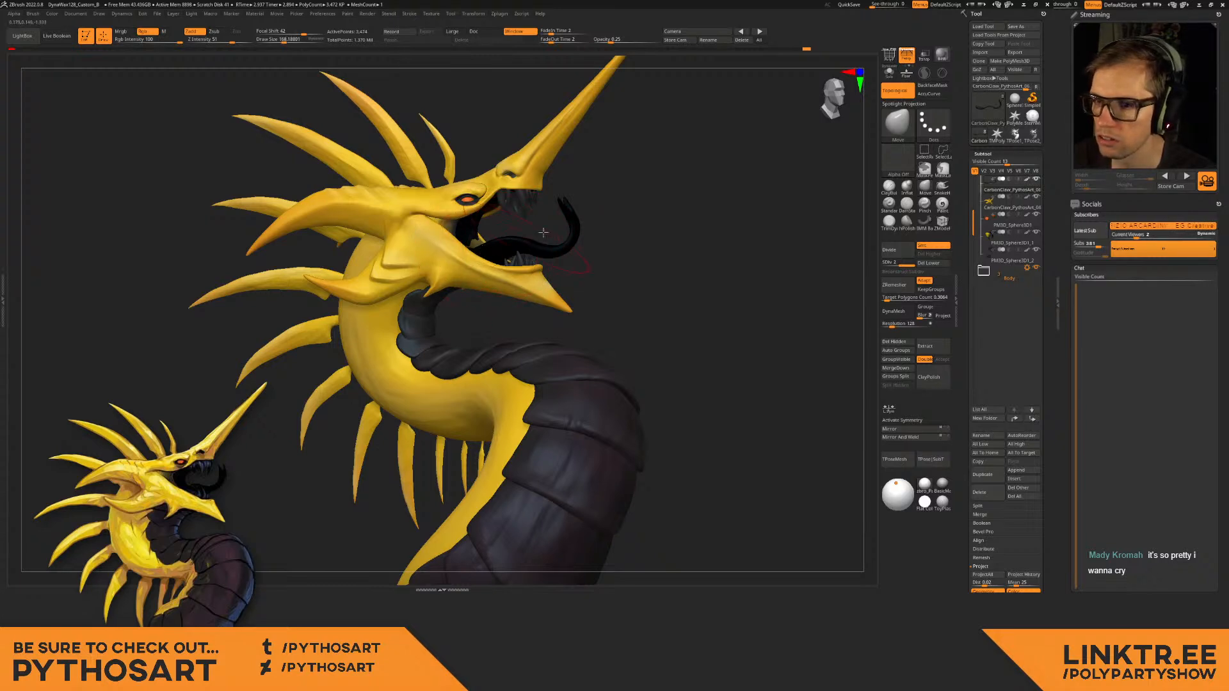
mouse_move(568, 209)
left_mouse_down()
mouse_move(522, 222)
mouse_move(593, 203)
mouse_move(591, 217)
mouse_move(615, 234)
mouse_move(582, 197)
mouse_move(589, 211)
mouse_move(543, 222)
mouse_move(545, 288)
left_mouse_up()
Bend the tongue's tip inward toward the upper teeth with a smaller Move brush.
key("s")
key("s")
key("s")
key("bracketright")
key("s")
left_click(503, 213)
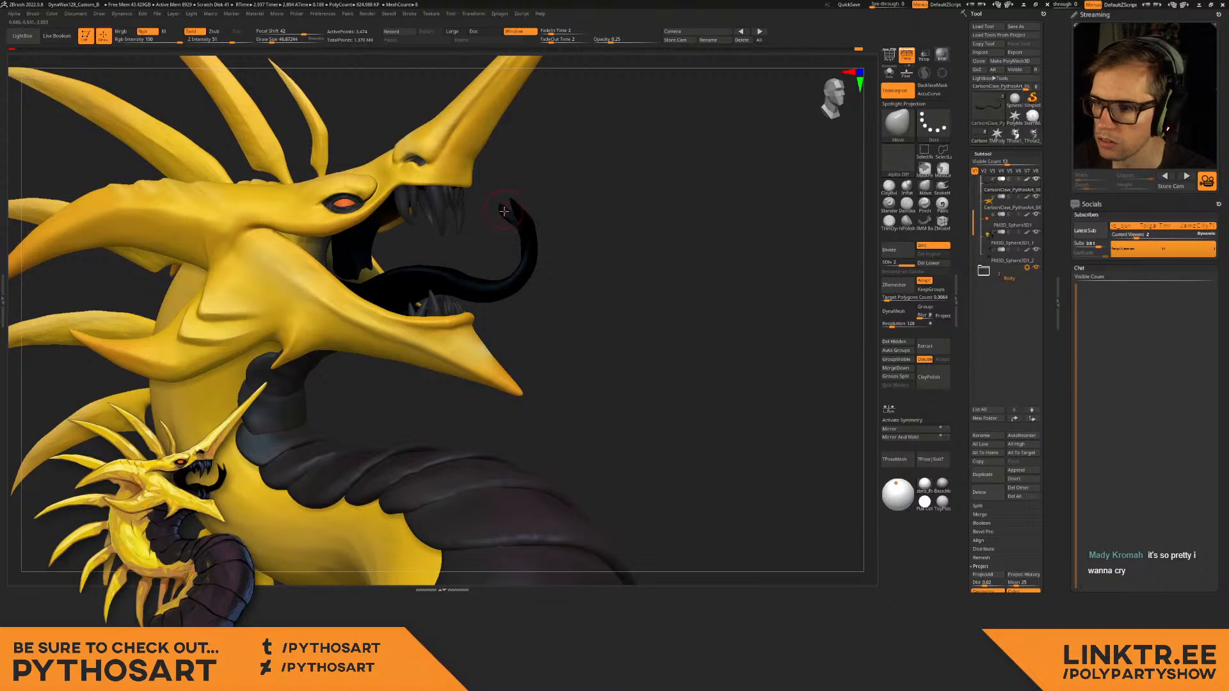
key("s")
left_click(502, 213)
left_click_drag(502, 213, 506, 212)
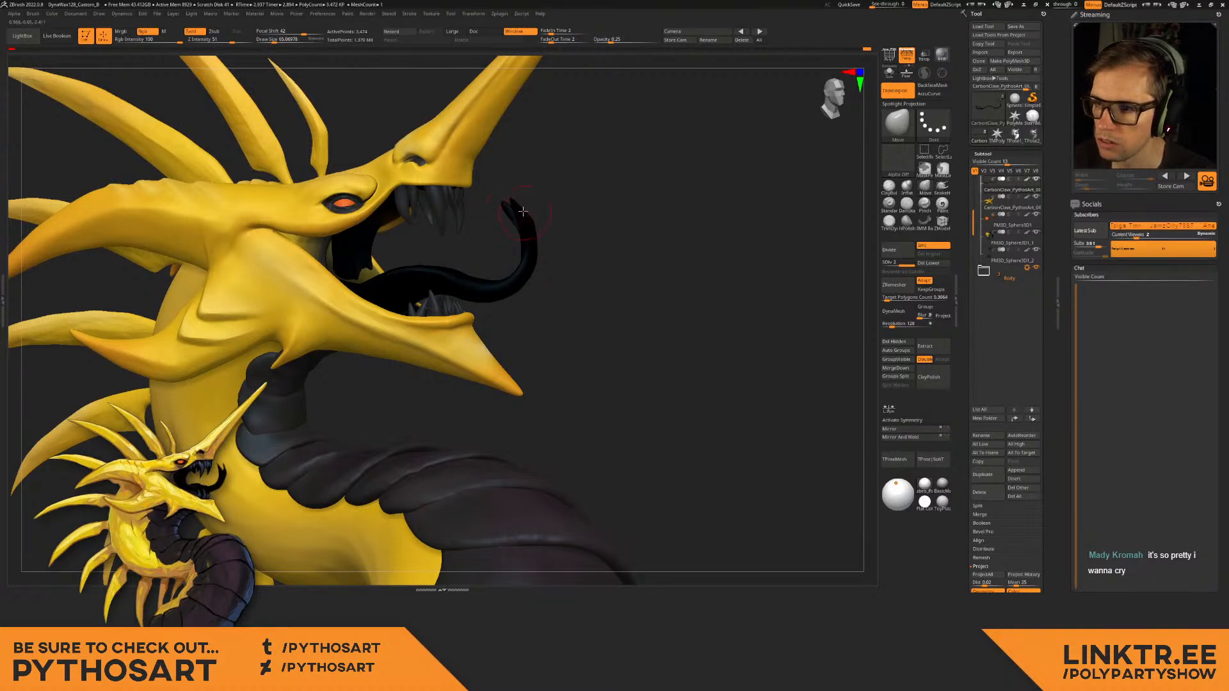
key("s")
left_click(529, 230)
Select the teeth and paint shading over the upper fangs on both sides with the Paint brush.
left_click(446, 208, "alt")
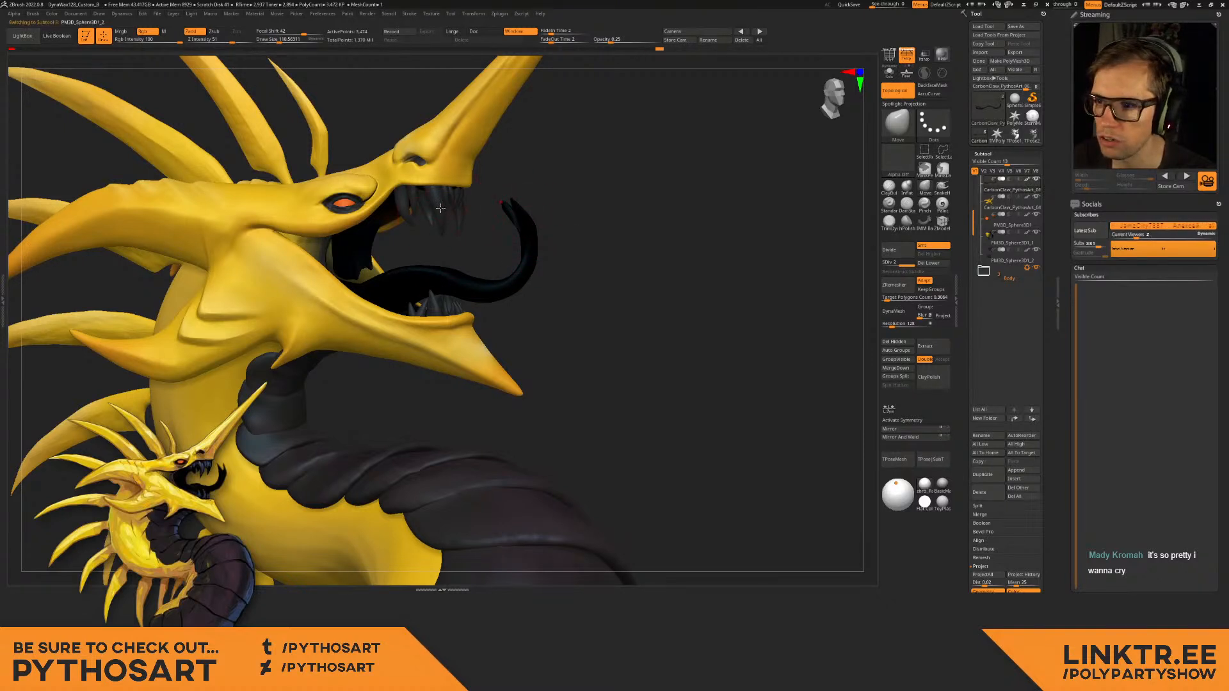
key("shift+f")
key("shift+f")
mouse_move(724, 186)
left_mouse_down("alt")
mouse_move(778, 203)
mouse_move(796, 184)
left_mouse_up("alt")
left_click(943, 205)
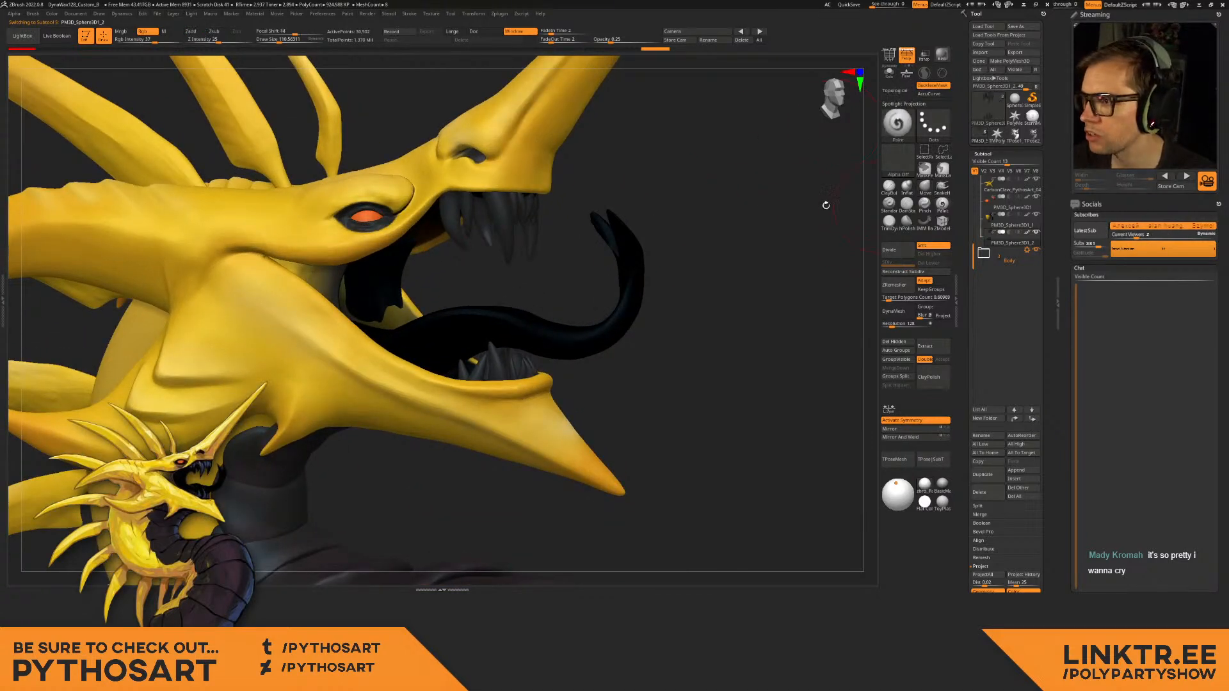
key("]")
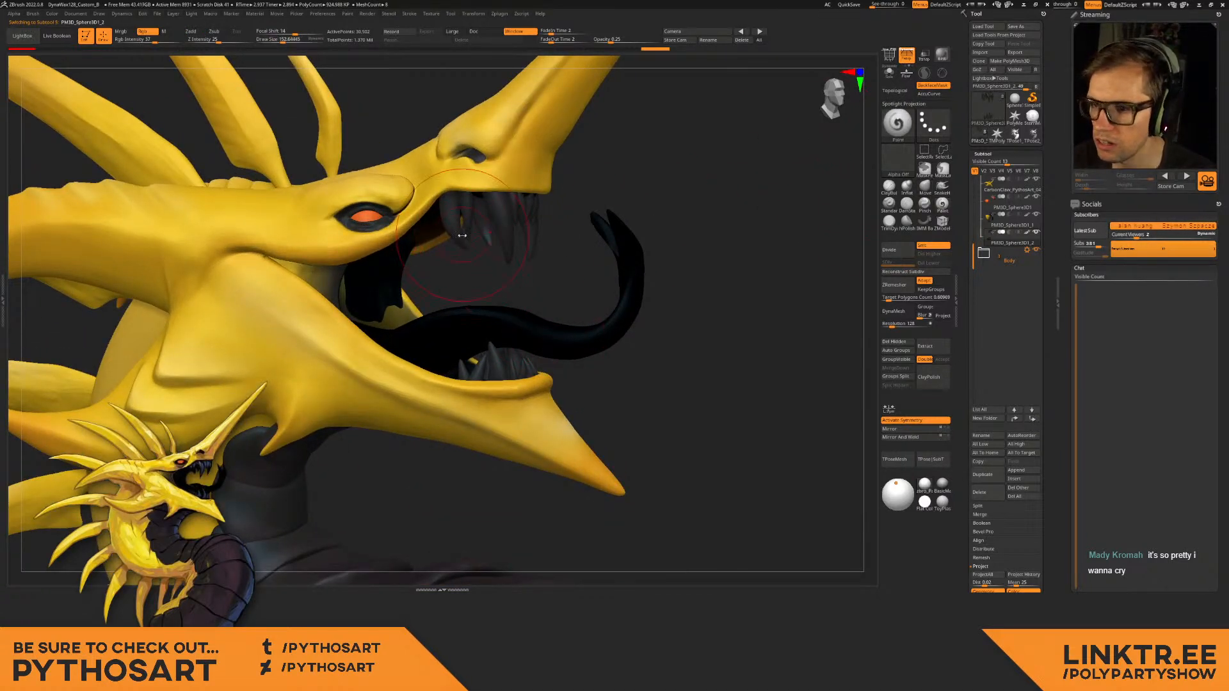
mouse_move(456, 235)
left_mouse_down()
mouse_move(466, 247)
mouse_move(526, 236)
mouse_move(537, 250)
mouse_move(462, 239)
mouse_move(531, 221)
left_mouse_up()
key("s")
right_click_drag(531, 221, 485, 225)
left_click_drag(568, 224, 558, 261)
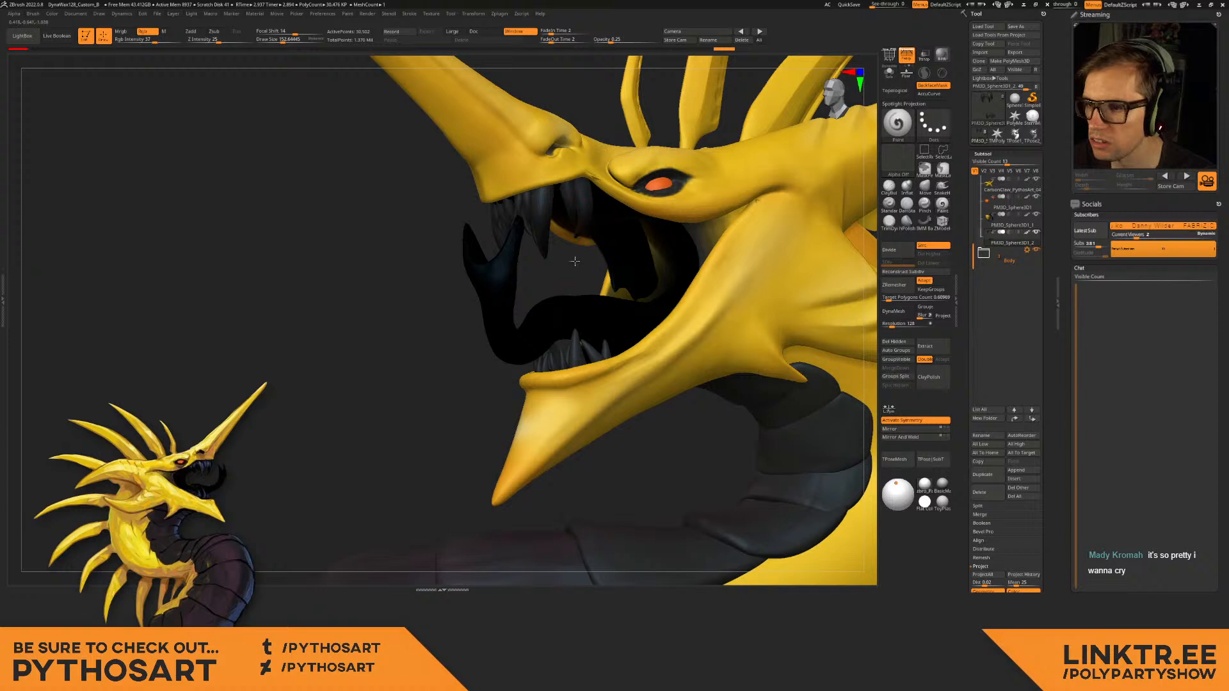
Paint shading on the lower teeth and touch up the front upper fangs, then return to the stored camera view.
right_click_drag(582, 342, 560, 341)
mouse_move(583, 347)
left_mouse_down()
mouse_move(552, 343)
mouse_move(591, 317)
left_mouse_up()
left_click_drag(526, 231, 556, 229)
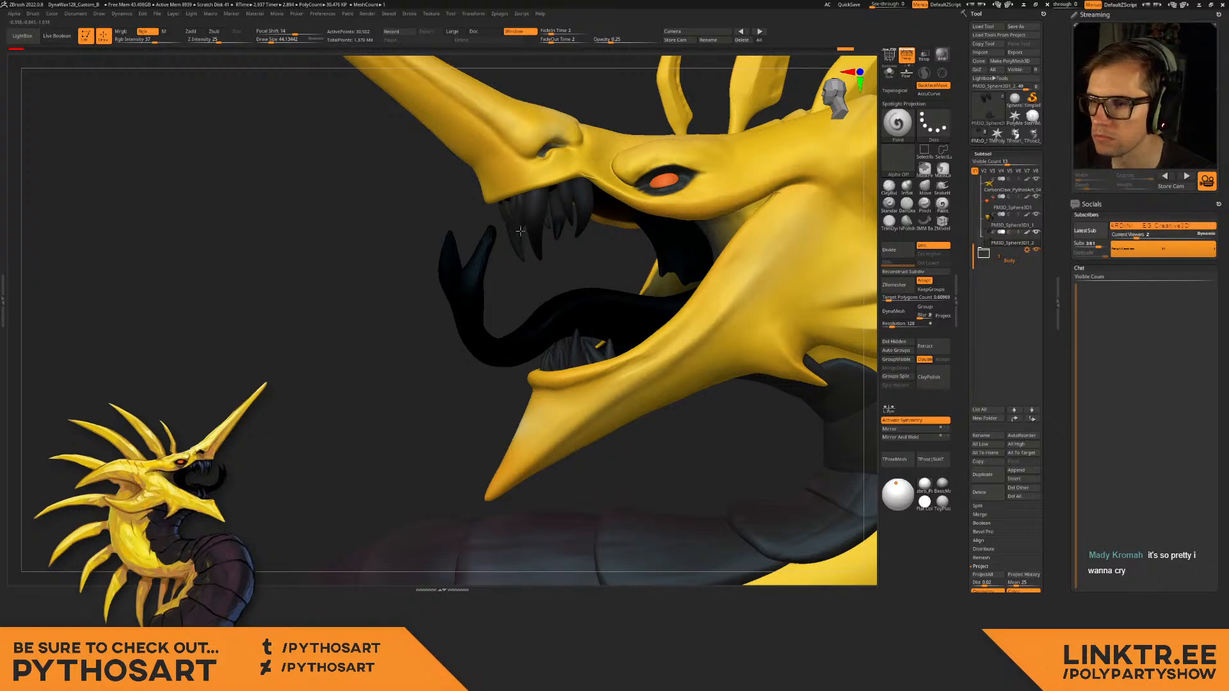
right_click_drag(534, 176, 448, 345, "ctrl")
right_click_drag(449, 320, 642, 197)
left_click(760, 32)
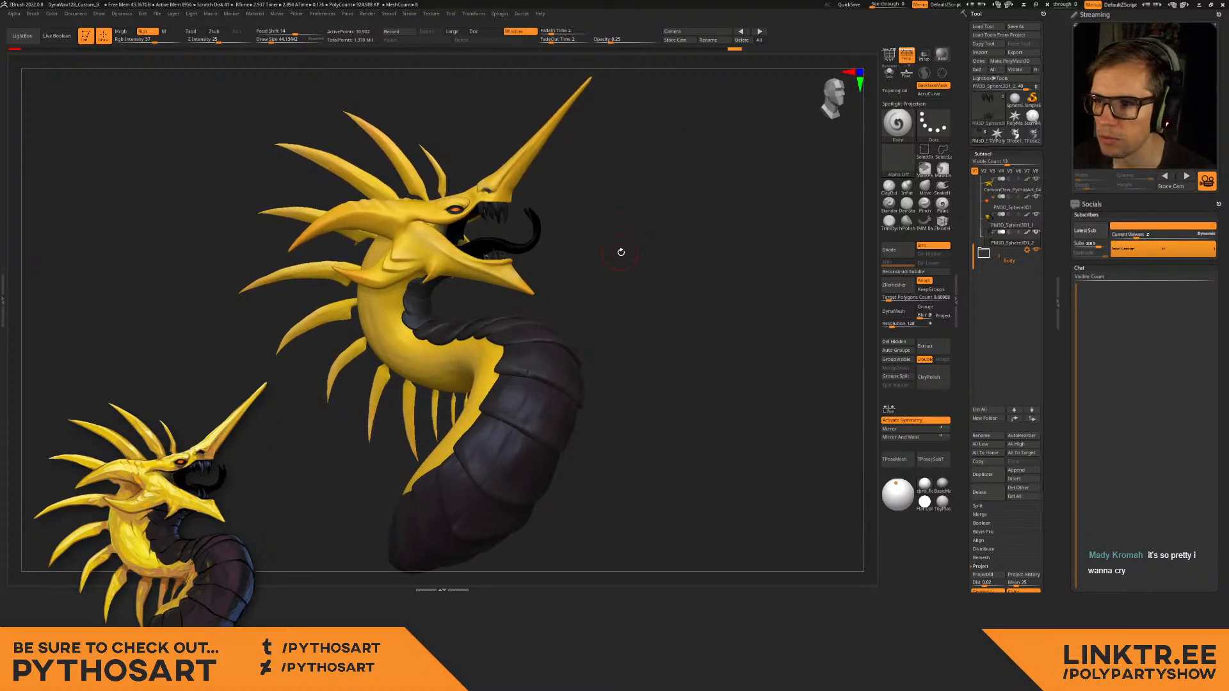
Save the sculpt and run a BPR render of the reframed creature.
key("ctrl")
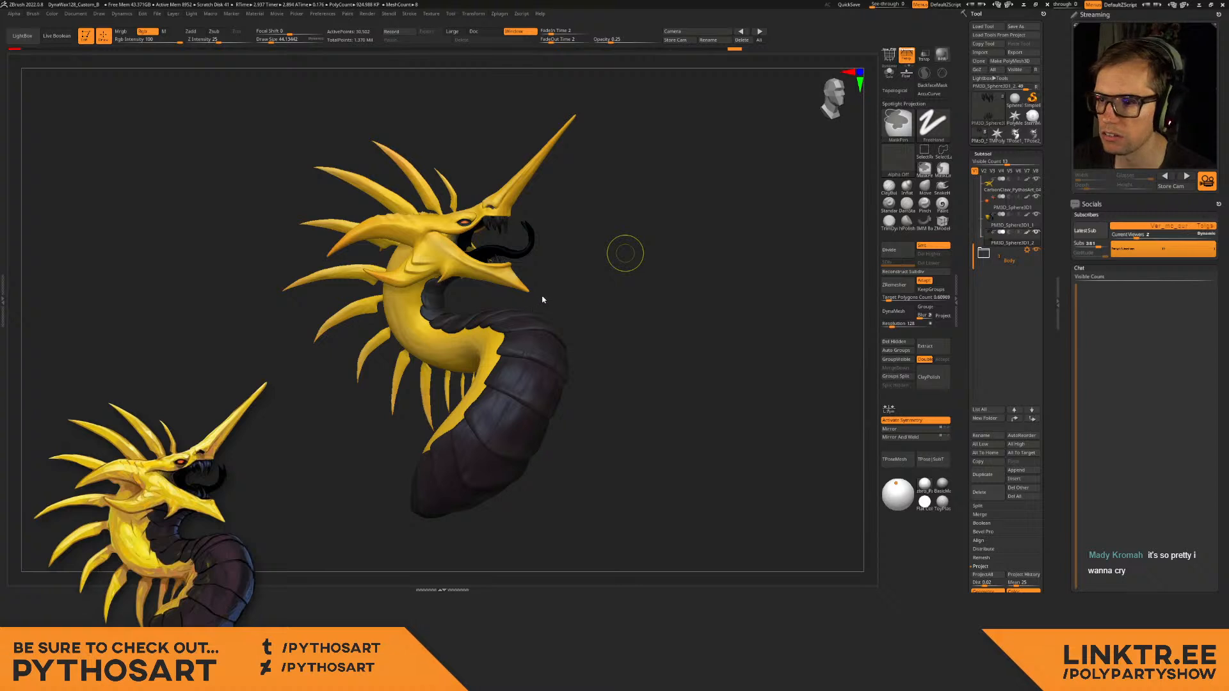
key("ctrl+s")
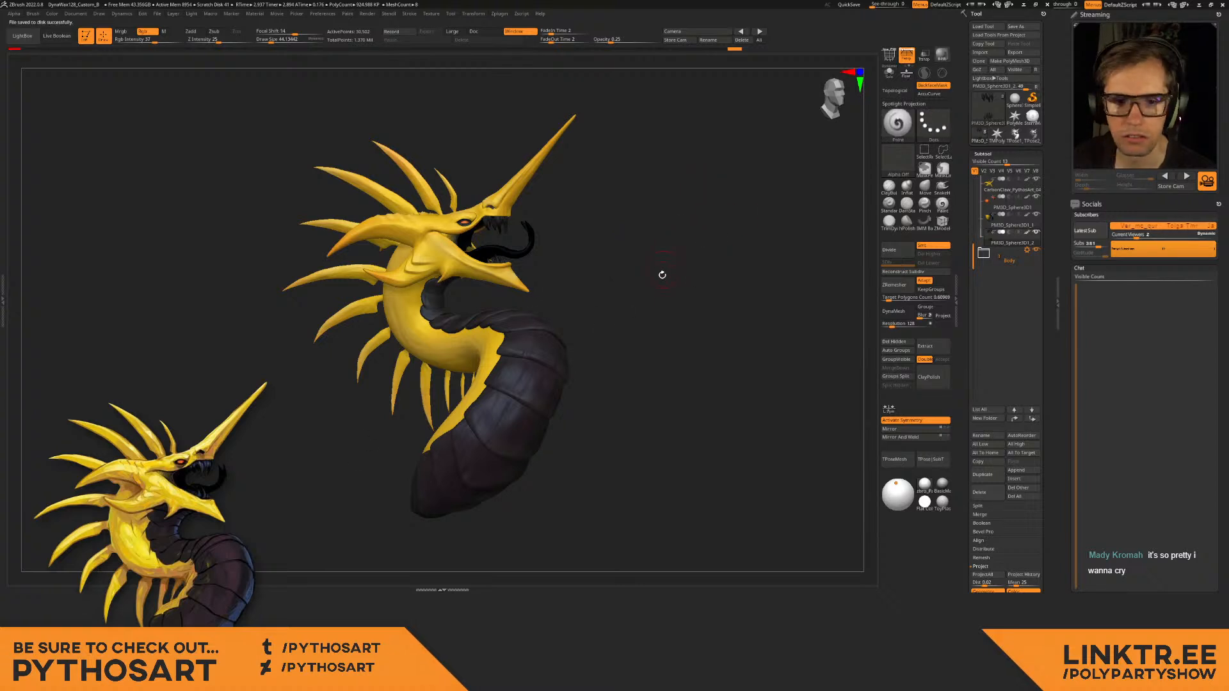
left_click_drag(650, 267, 654, 271, "alt")
key("shift+r")
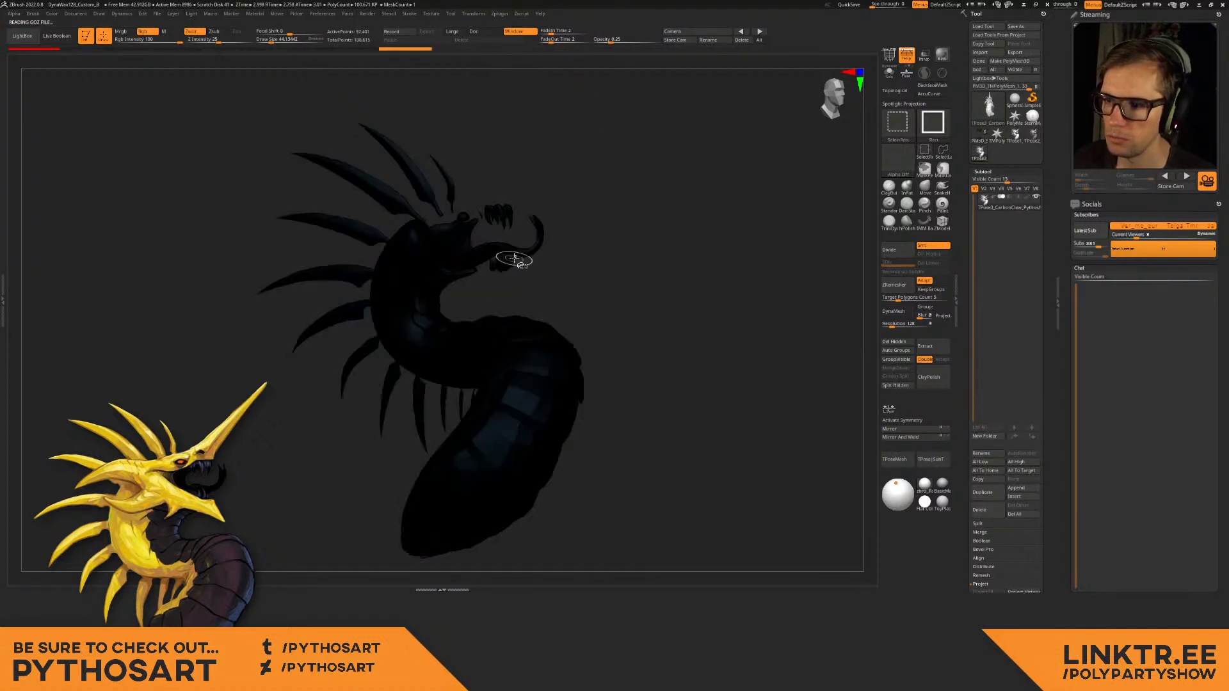
Unhide the full posing mesh, keep the head unmasked from the body, and enlarge the head with the gizmo, undoing the stray transforms.
left_click(472, 223, "ctrl+shift")
left_click(617, 242, "ctrl+shift")
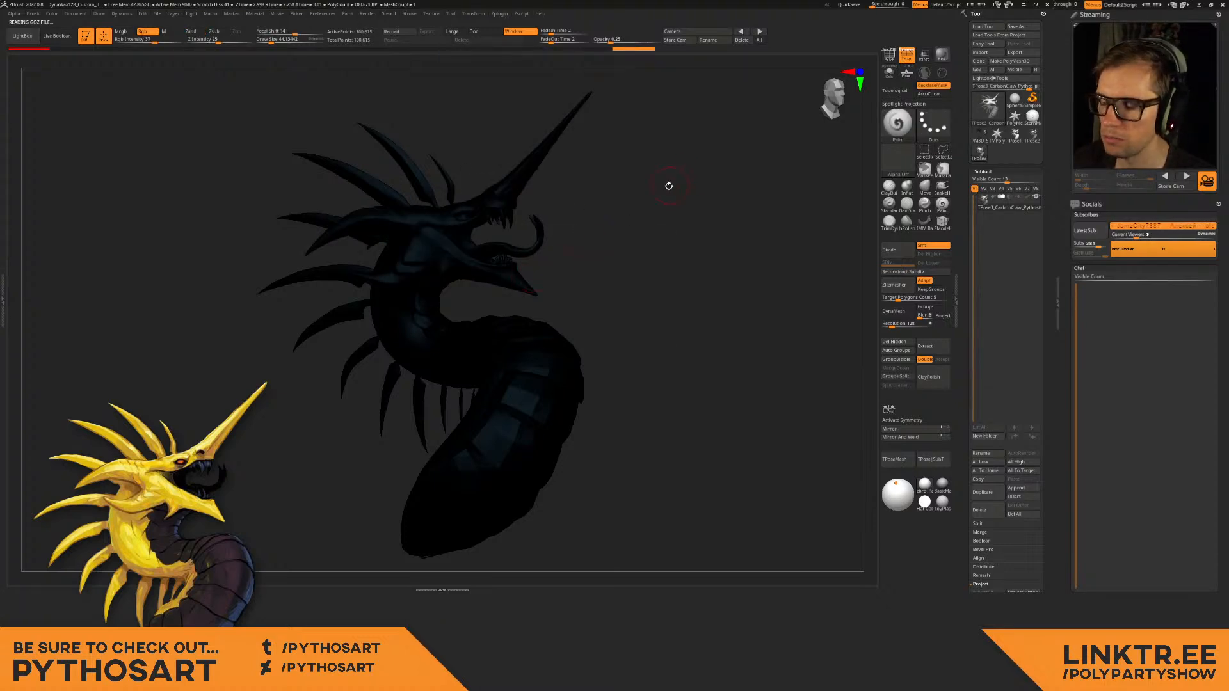
key("w")
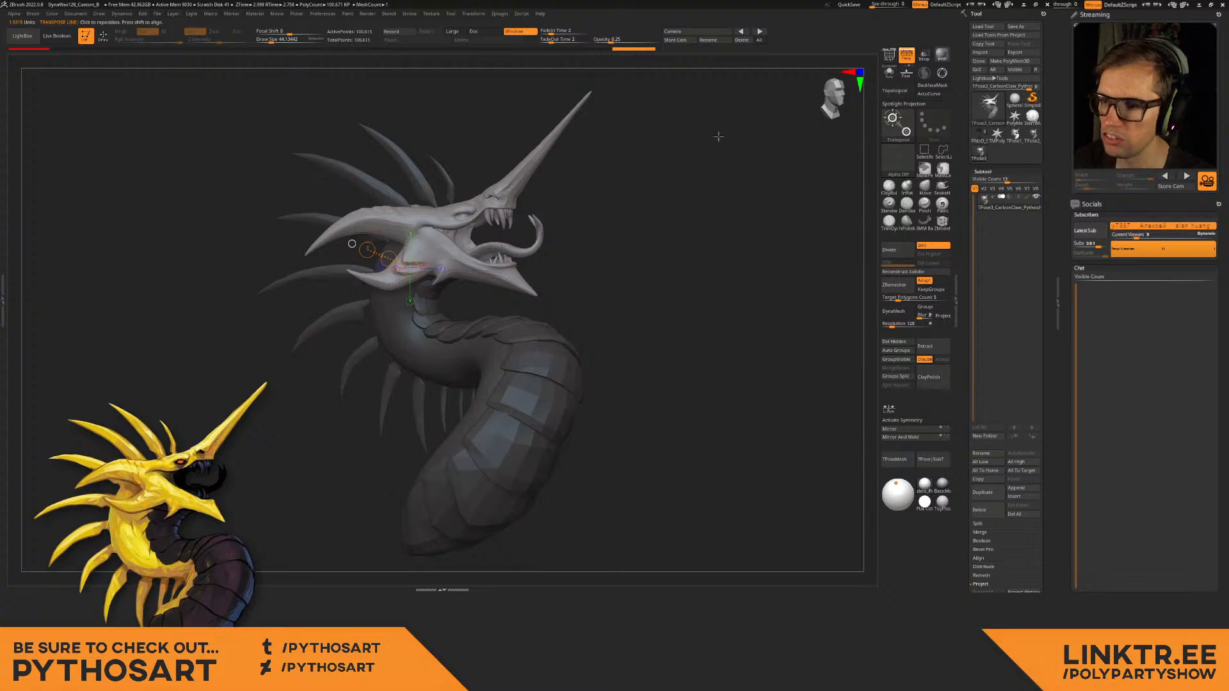
left_click(942, 73)
left_click_drag(465, 237, 466, 191)
key("ctrl+z")
key("ctrl+z")
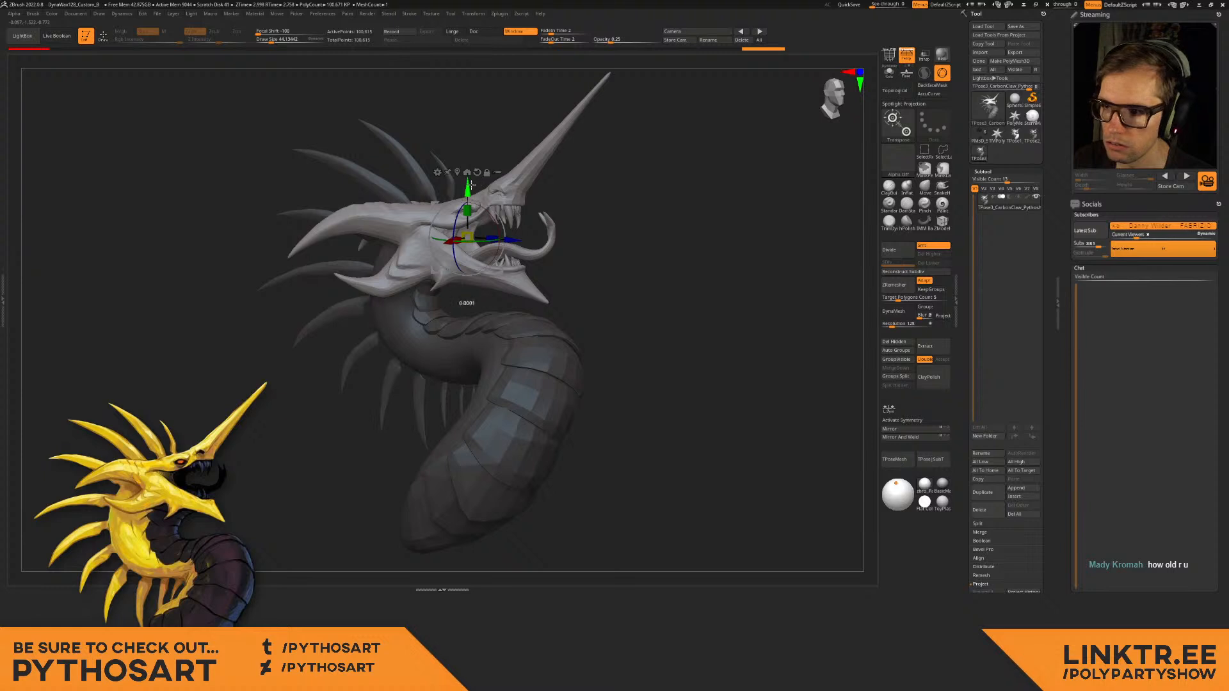
Return to the stored camera view, fine-tune the head's position and scale with the gizmo, and clear the body mask.
key("q")
right_click_drag(547, 224, 505, 134)
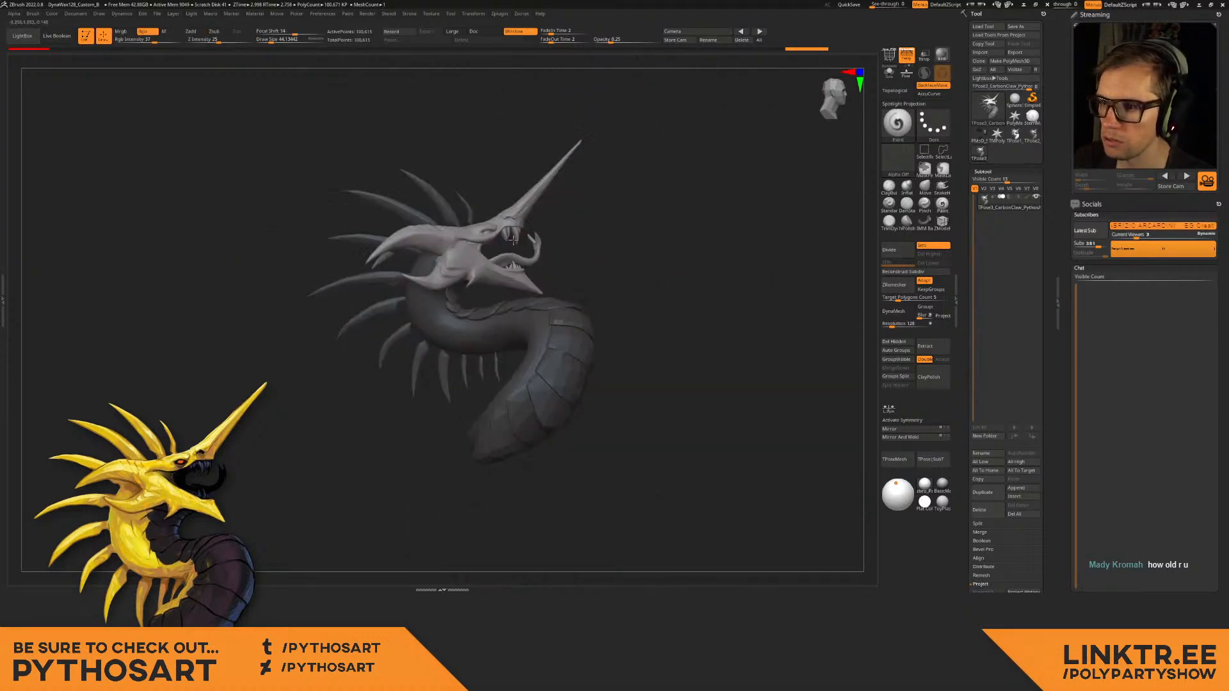
left_click(760, 32)
right_click_drag(618, 232, 615, 232)
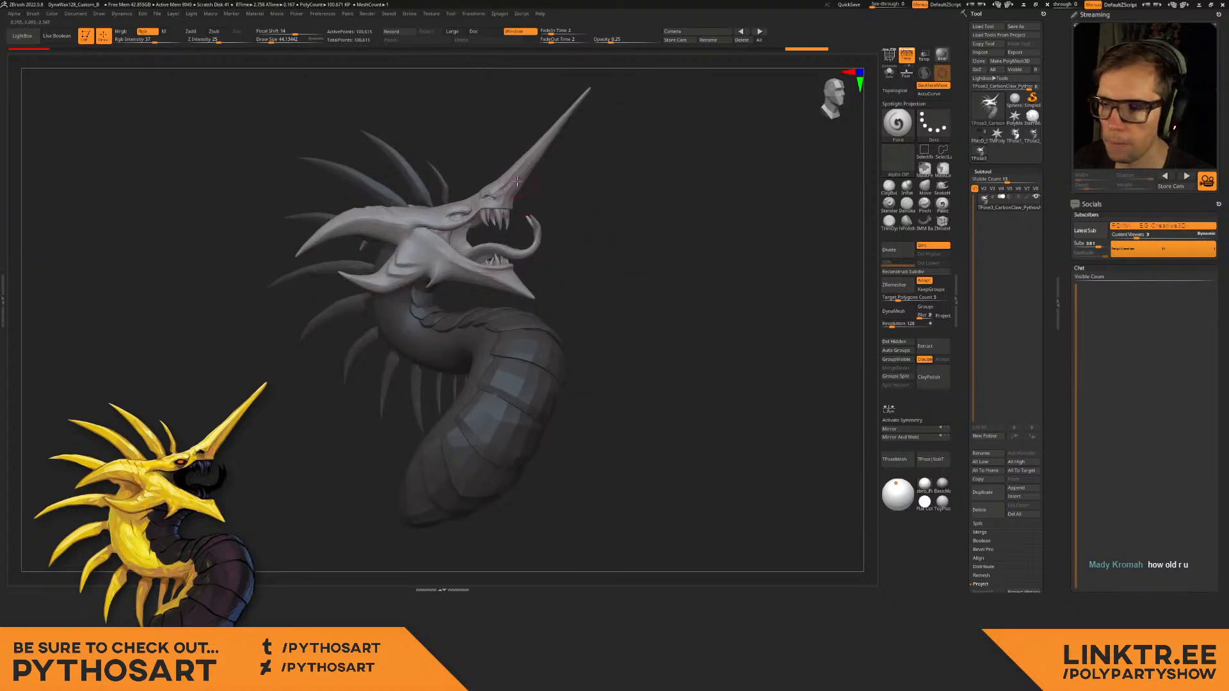
key("w")
left_click_drag(510, 236, 507, 237)
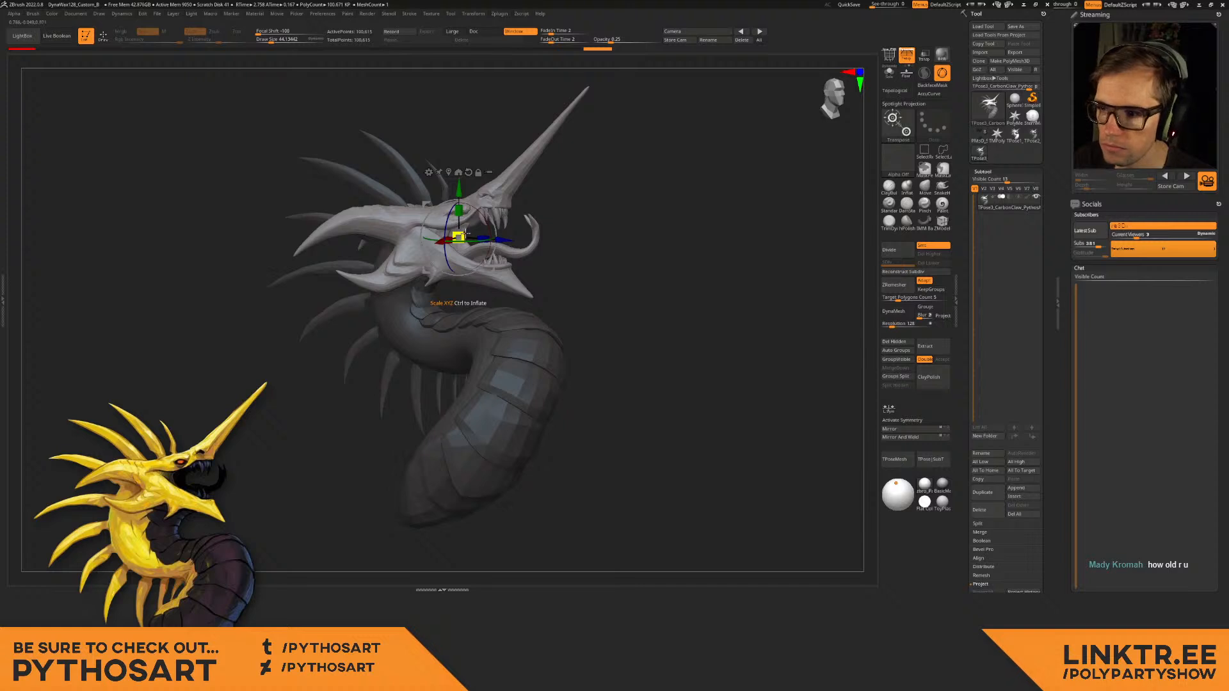
left_click_drag(458, 237, 457, 240)
key("q")
left_click_drag(621, 251, 633, 255, "ctrl")
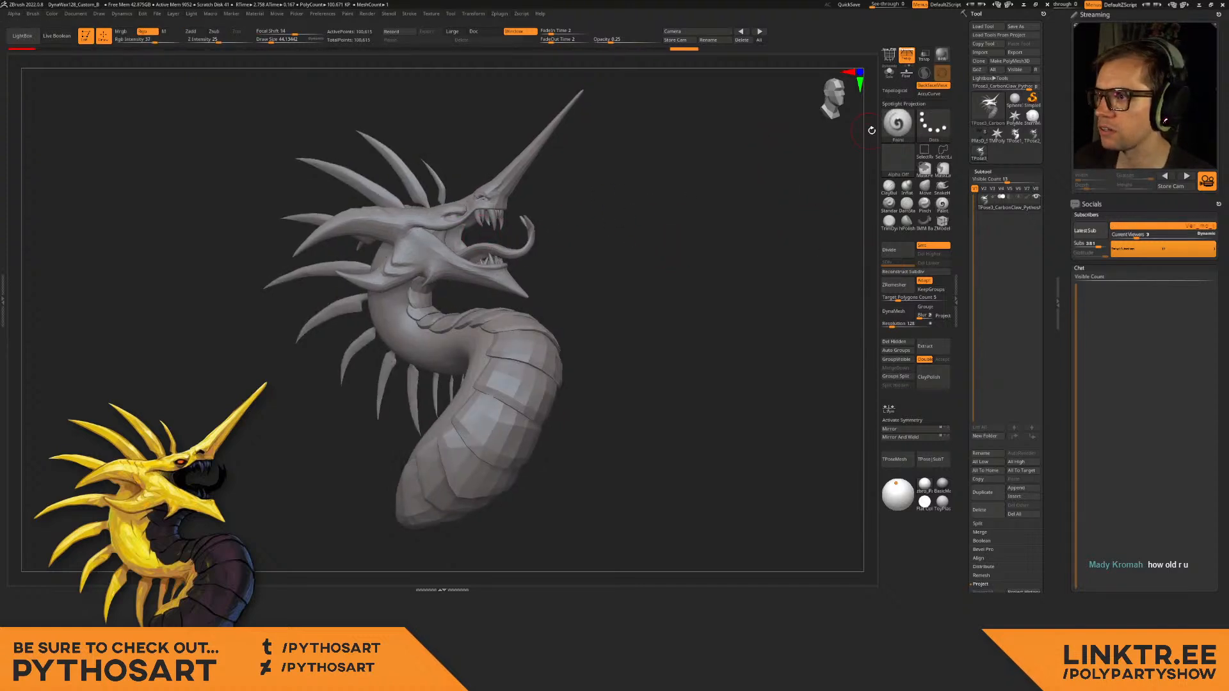
Transfer the adjusted transpose mesh pose back to the painted subtools and render the creature with BPR.
left_click(930, 459)
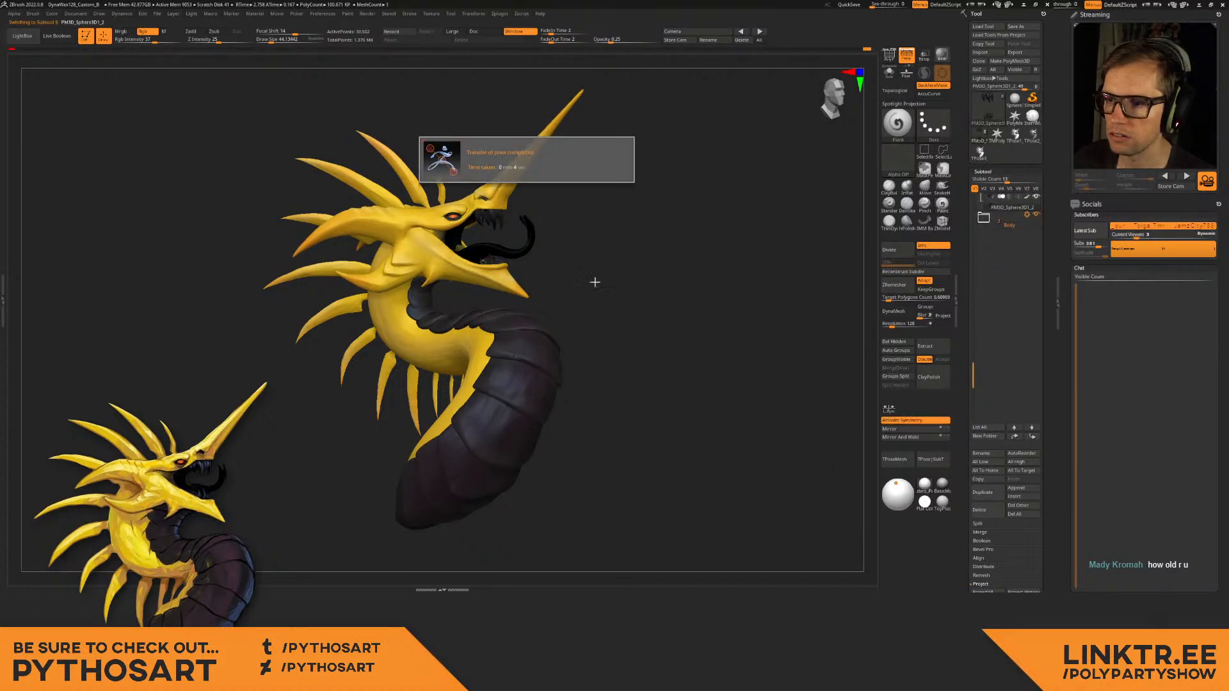
mouse_move(653, 273)
left_mouse_down()
mouse_move(646, 298)
mouse_move(642, 277)
left_mouse_up()
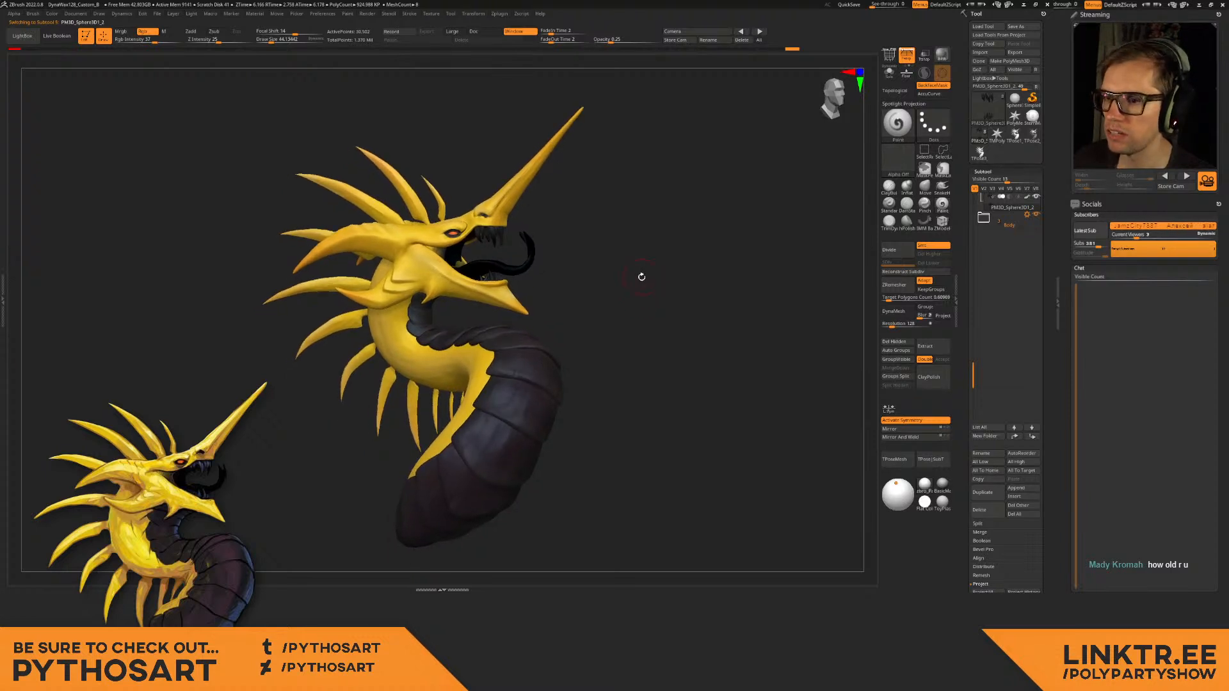
key("shift+r")
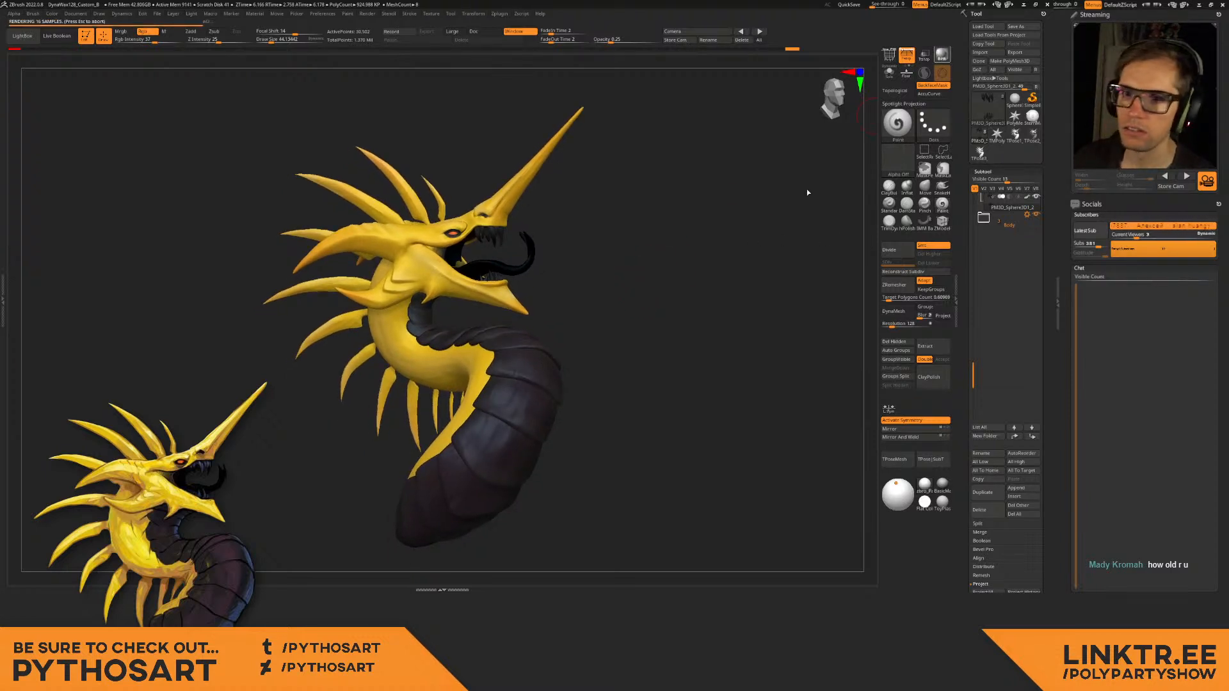